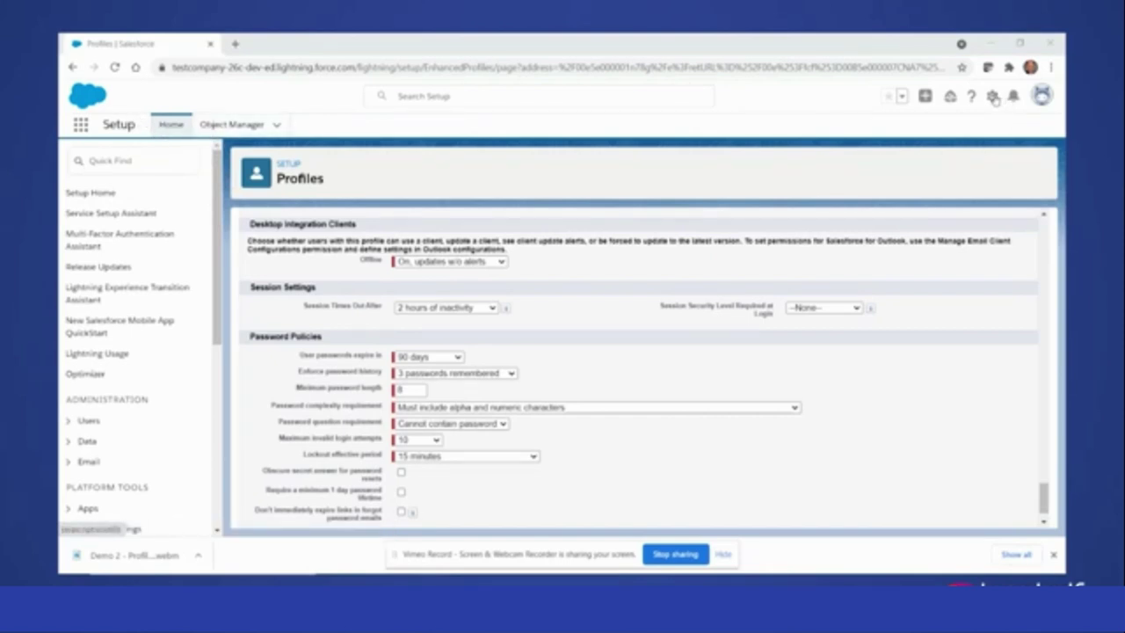
Switch to the Sales Console app, then launch Setup in a new browser tab.
{"action": "left_click", "coordinate": [994, 96]}
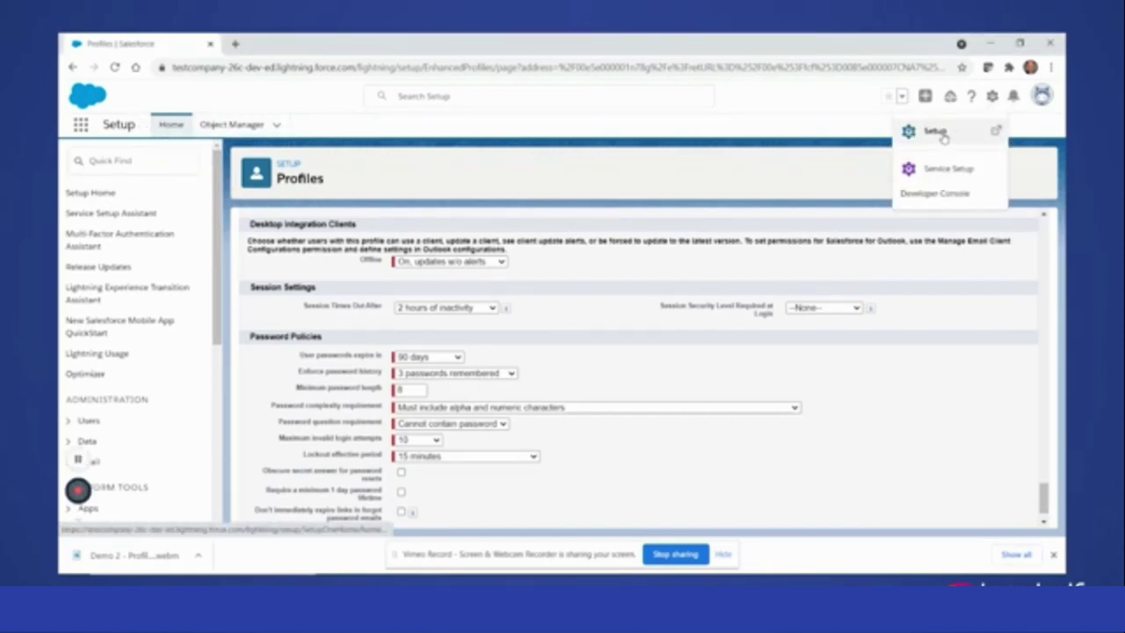
{"action": "left_click", "coordinate": [80, 125]}
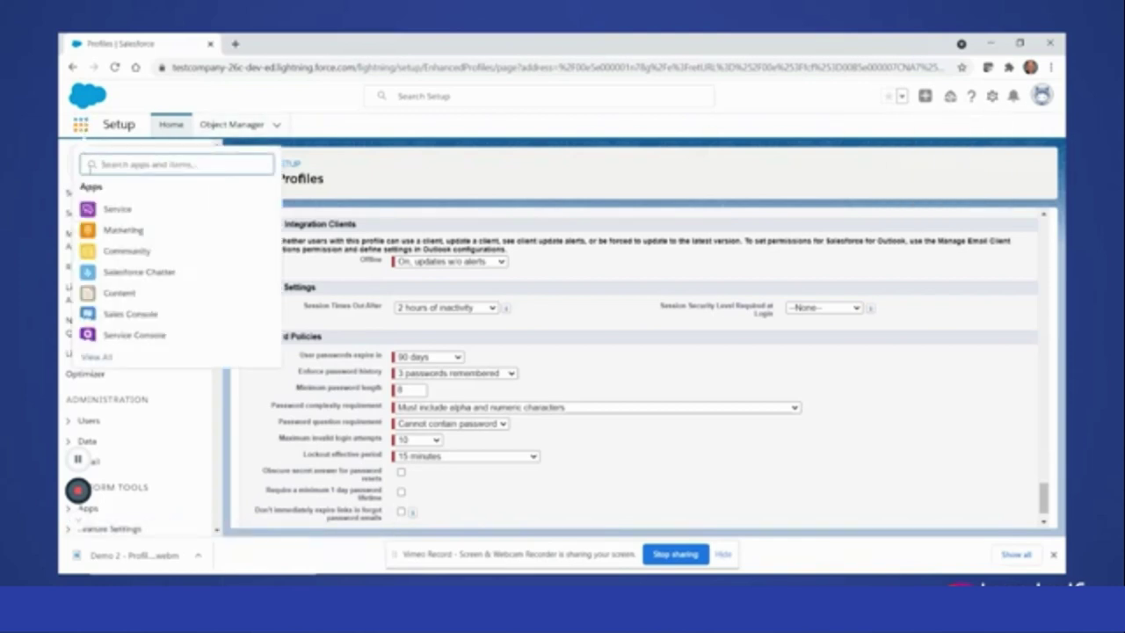
{"action": "left_click", "coordinate": [118, 319]}
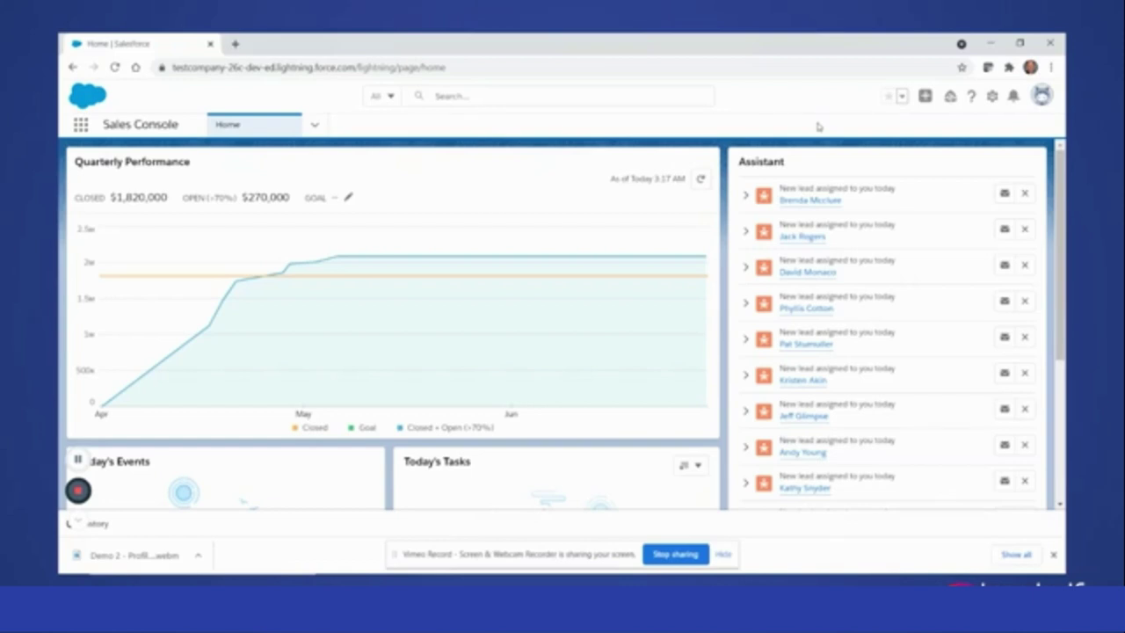
{"action": "left_click", "coordinate": [991, 96]}
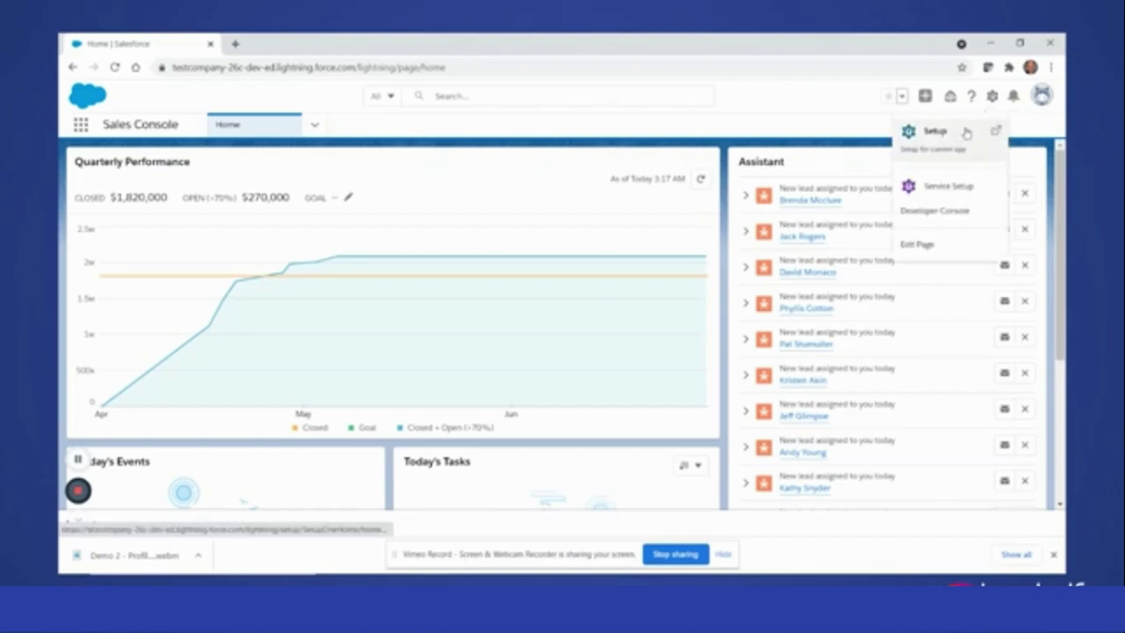
{"action": "left_click", "coordinate": [938, 143]}
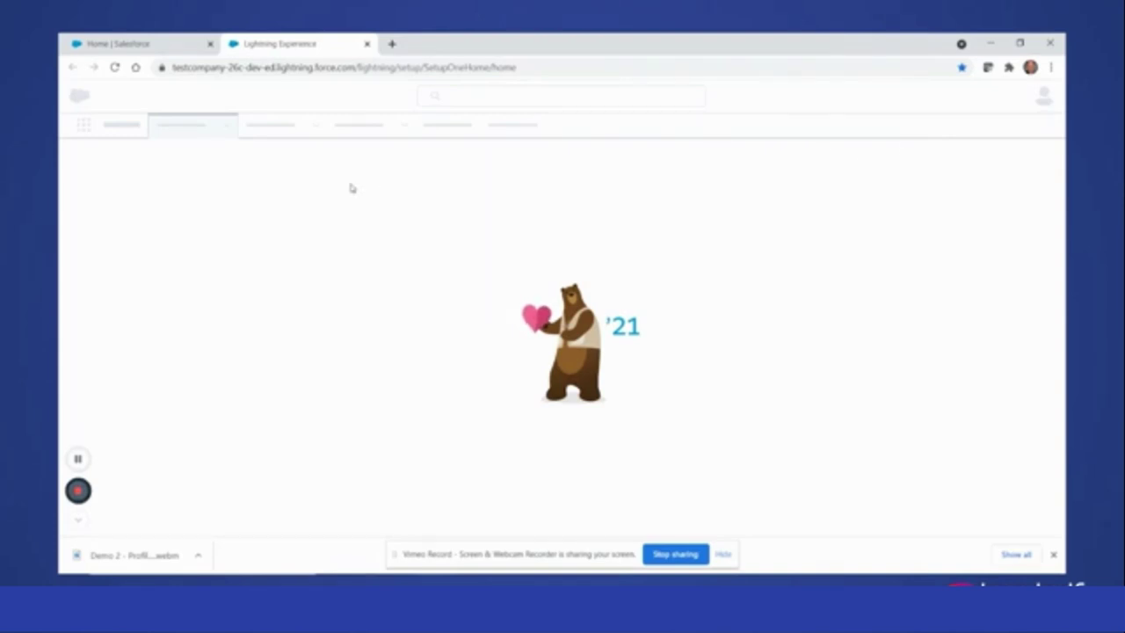
Expand Administration > Users in the Setup sidebar and open the All Users list.
{"action": "scroll", "coordinate": [147, 336], "scroll_direction": "down", "scroll_amount": 2}
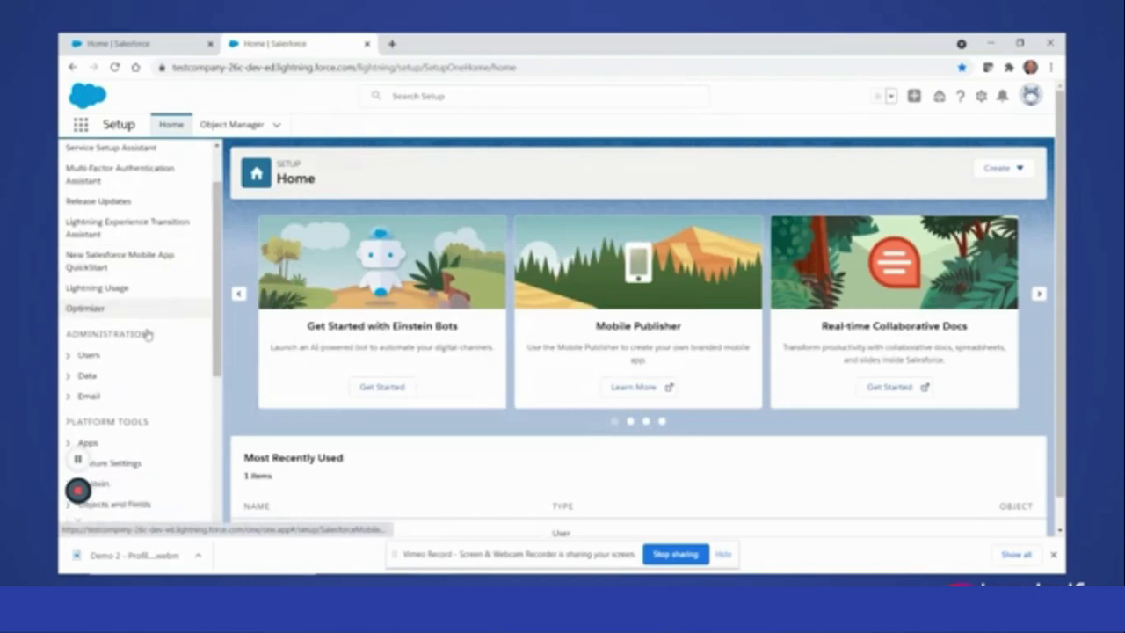
{"action": "scroll", "coordinate": [146, 336], "scroll_direction": "down", "scroll_amount": 1}
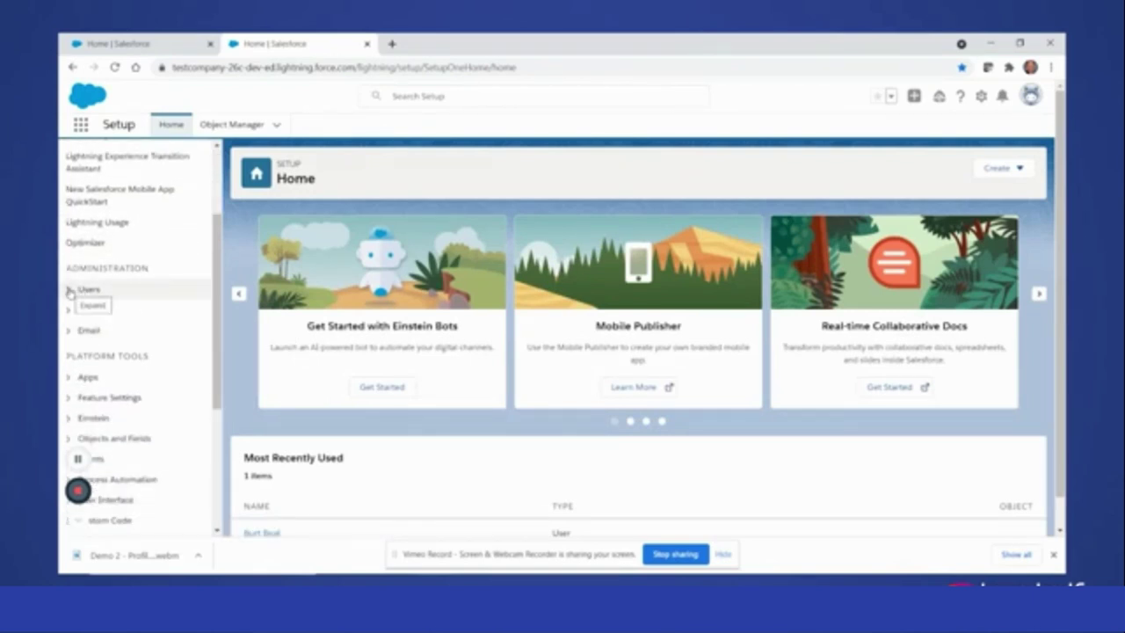
{"action": "left_click", "coordinate": [69, 291]}
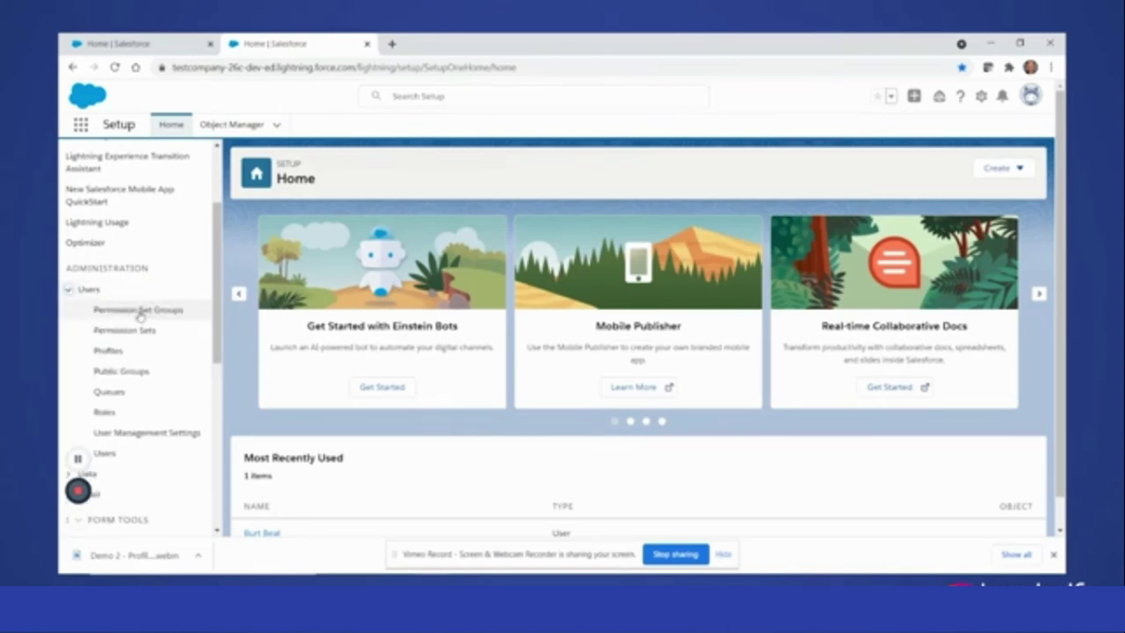
{"action": "scroll", "coordinate": [166, 386], "scroll_direction": "down", "scroll_amount": 1}
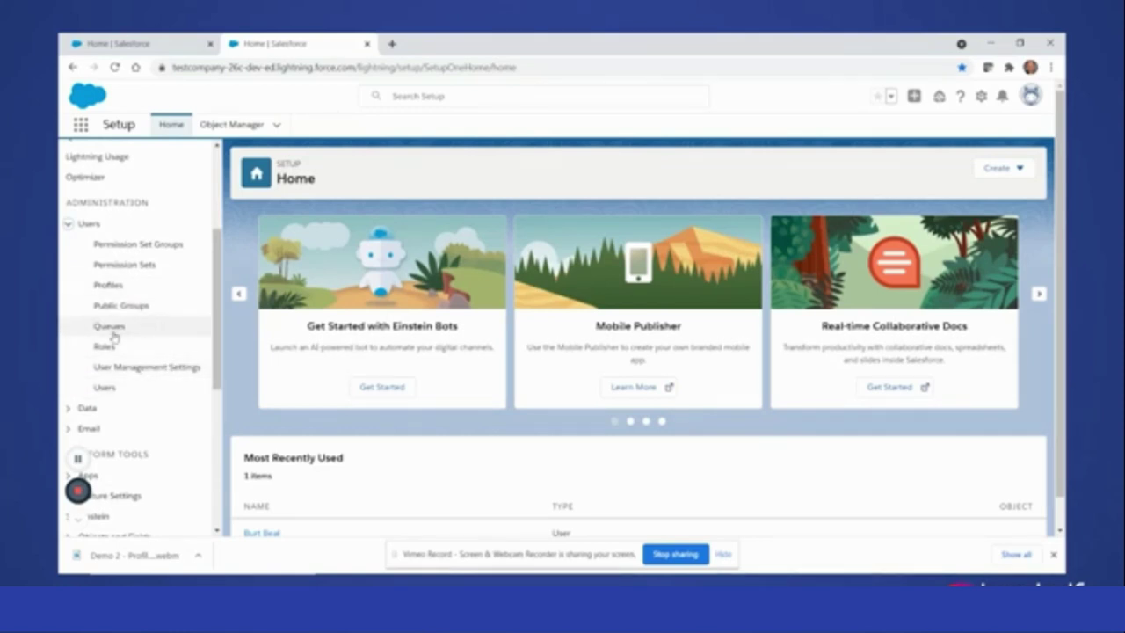
{"action": "left_click", "coordinate": [112, 394]}
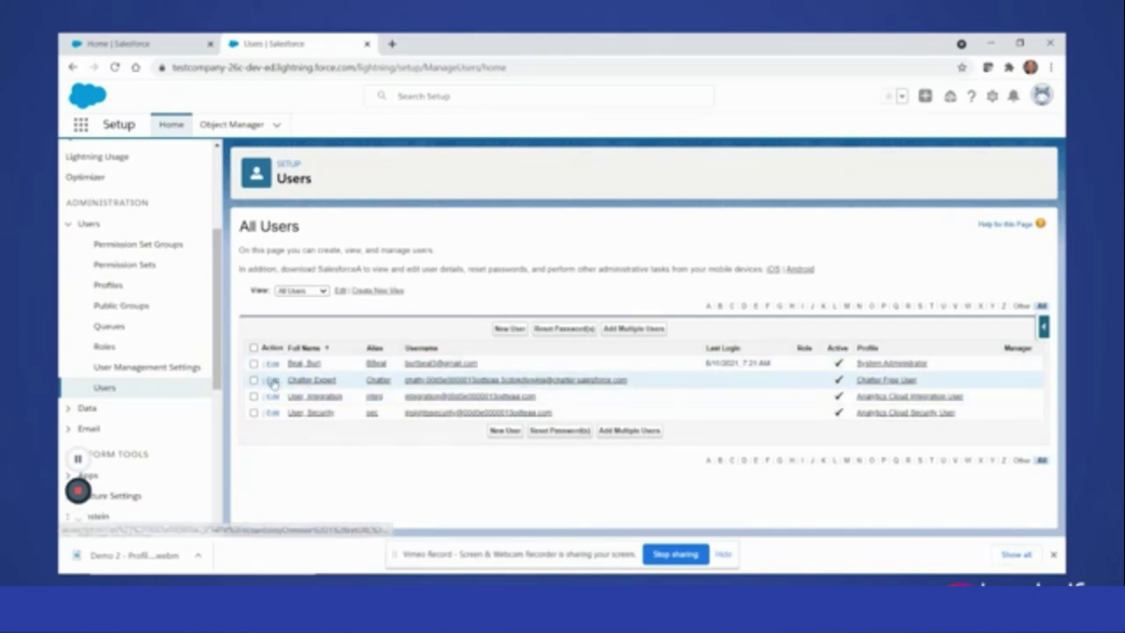
{"action": "left_click", "coordinate": [272, 380]}
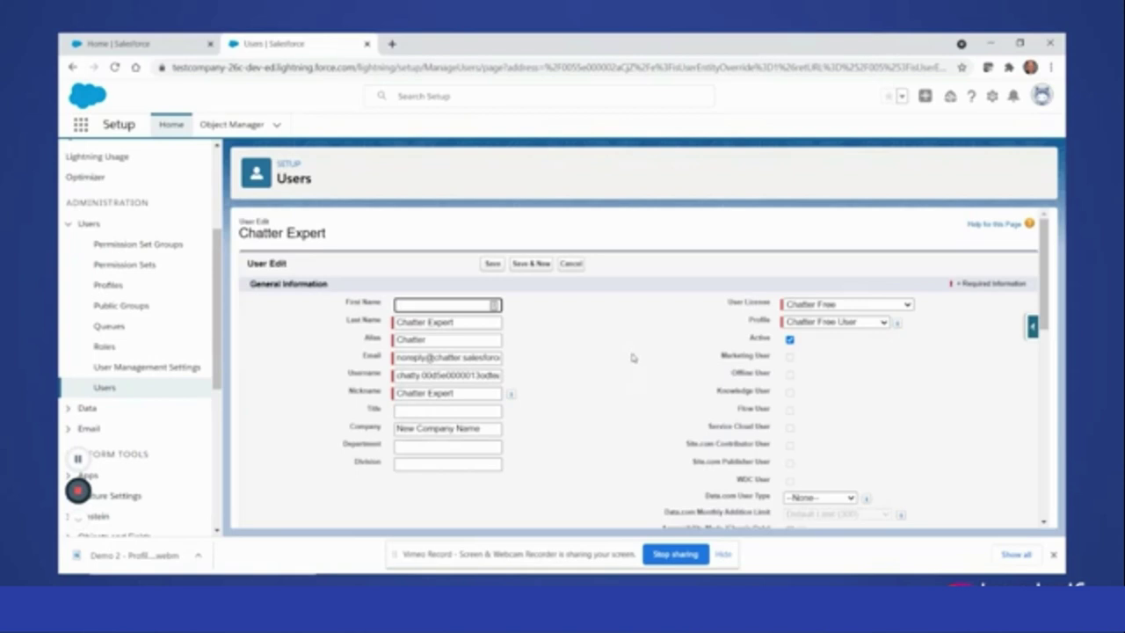
{"action": "scroll", "coordinate": [633, 357], "scroll_direction": "down", "scroll_amount": 1}
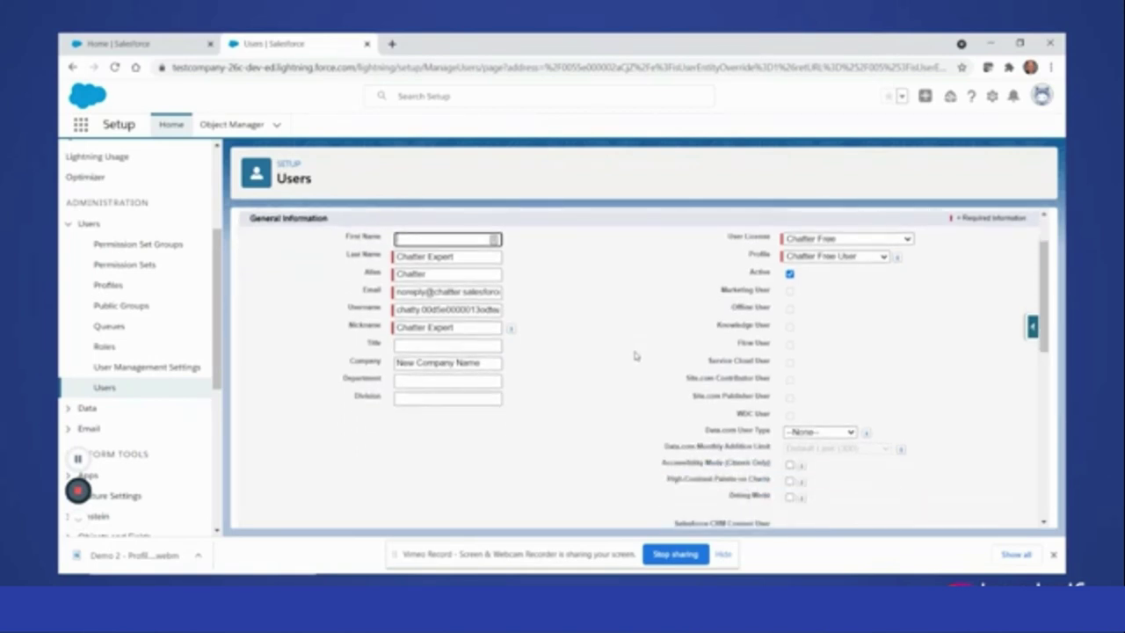
{"action": "scroll", "coordinate": [640, 360], "scroll_direction": "down", "scroll_amount": 1}
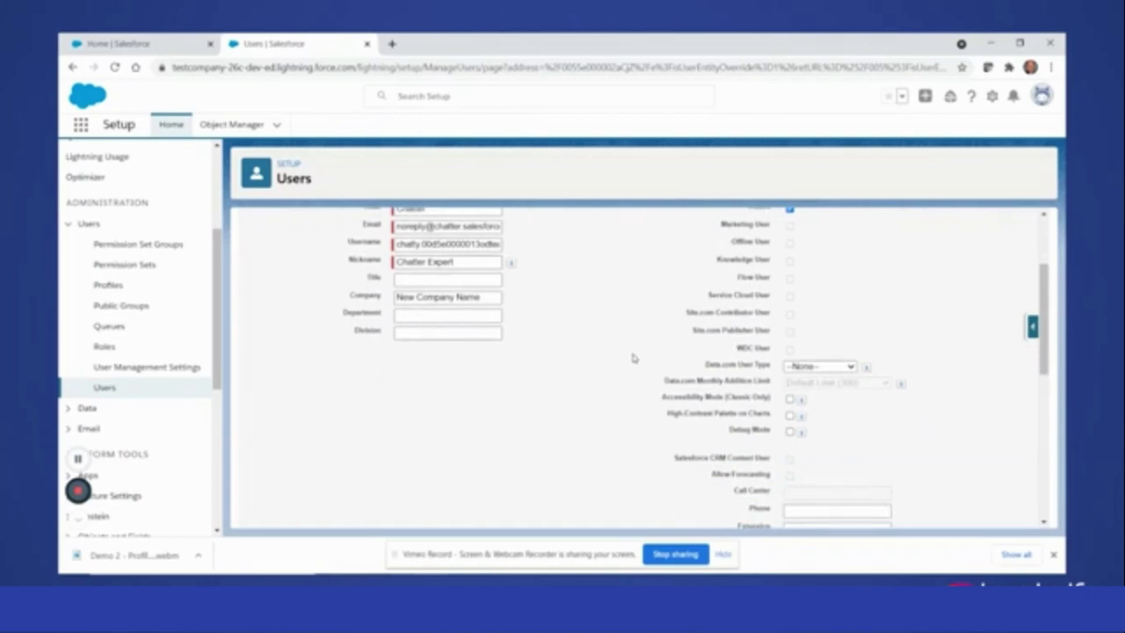
{"action": "scroll", "coordinate": [633, 357], "scroll_direction": "up", "scroll_amount": 1}
{"action": "scroll", "coordinate": [643, 352], "scroll_direction": "up", "scroll_amount": 1}
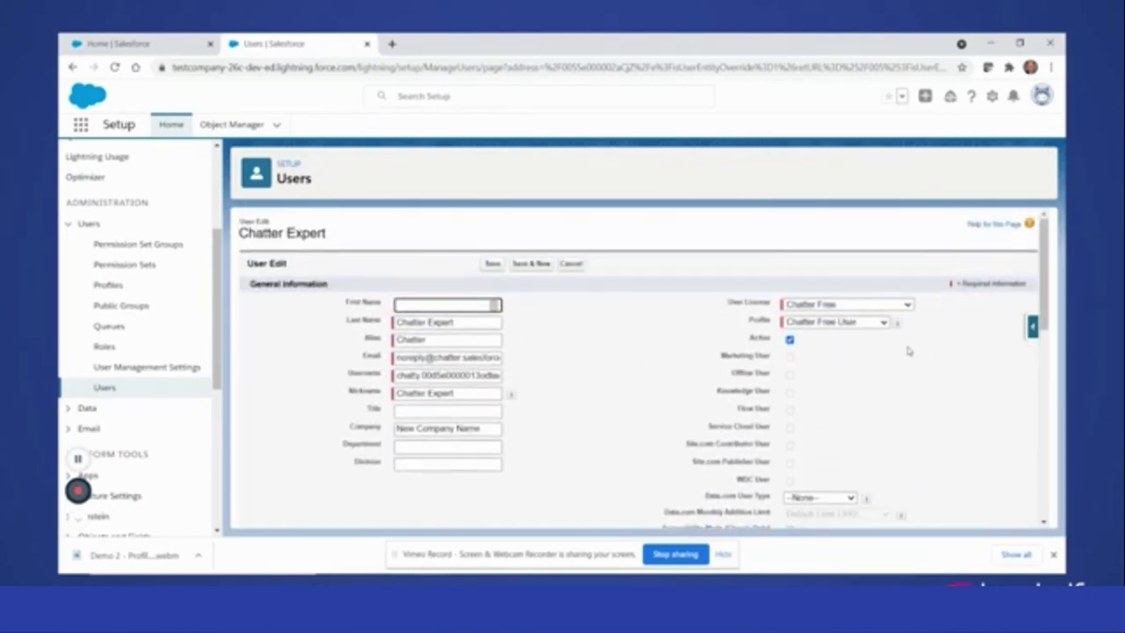
{"action": "scroll", "coordinate": [908, 353], "scroll_direction": "down", "scroll_amount": 1}
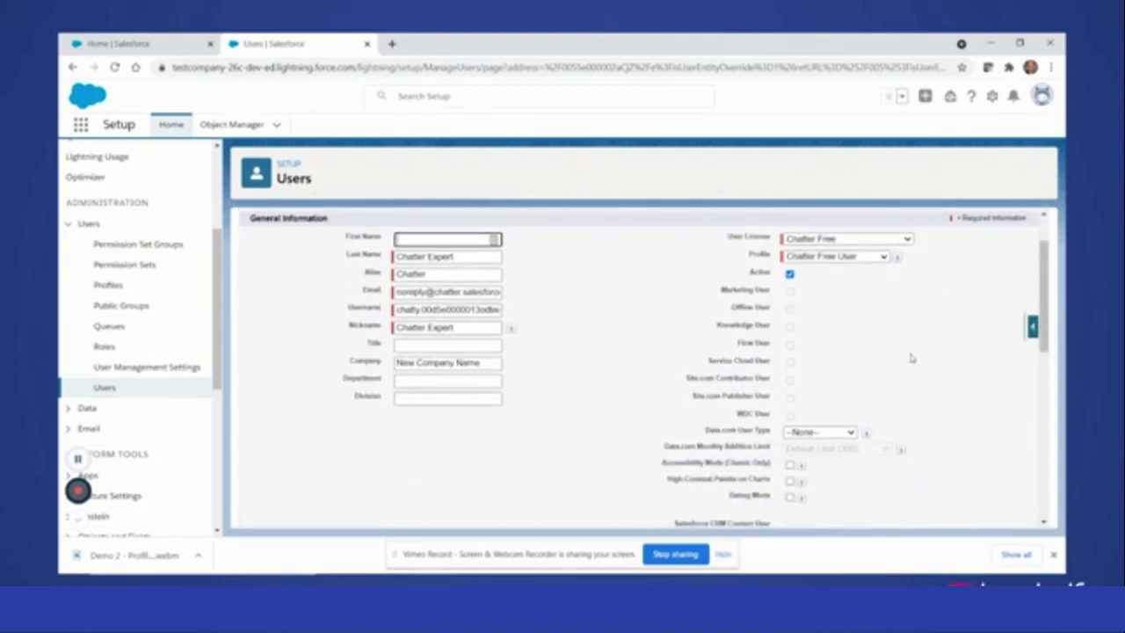
{"action": "scroll", "coordinate": [912, 358], "scroll_direction": "down", "scroll_amount": 4}
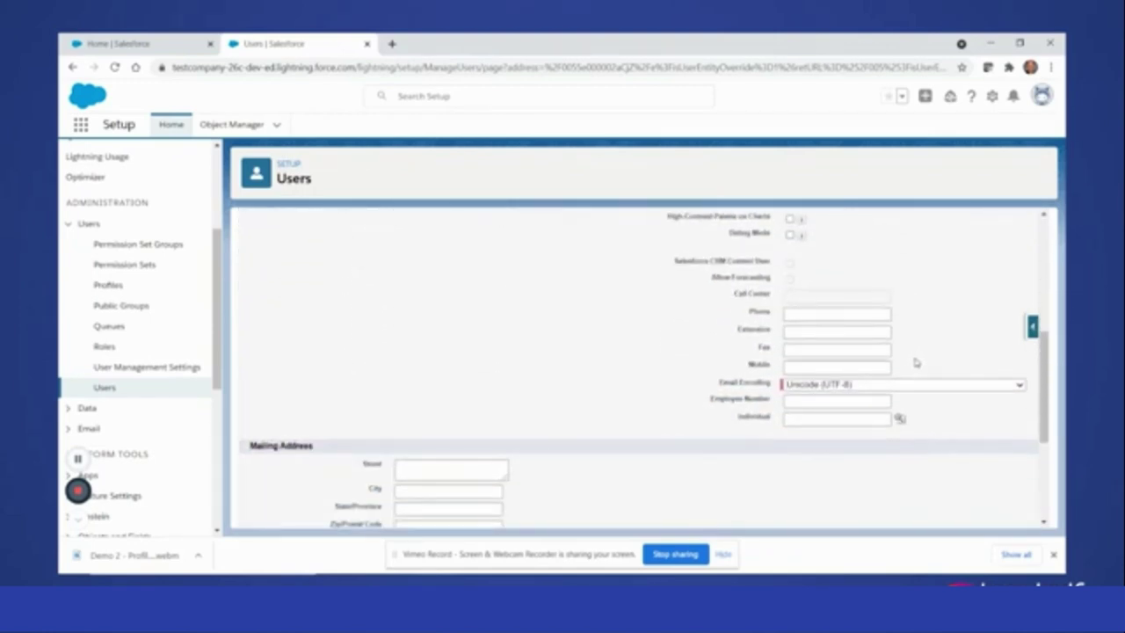
{"action": "scroll", "coordinate": [915, 363], "scroll_direction": "down", "scroll_amount": 2}
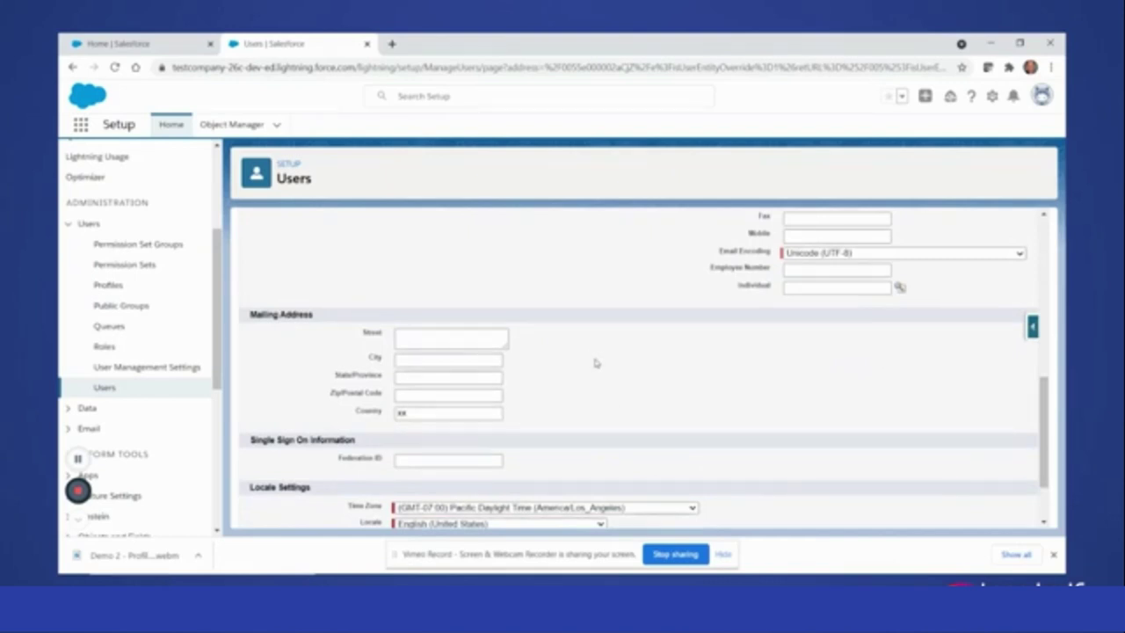
{"action": "scroll", "coordinate": [595, 362], "scroll_direction": "down", "scroll_amount": 1}
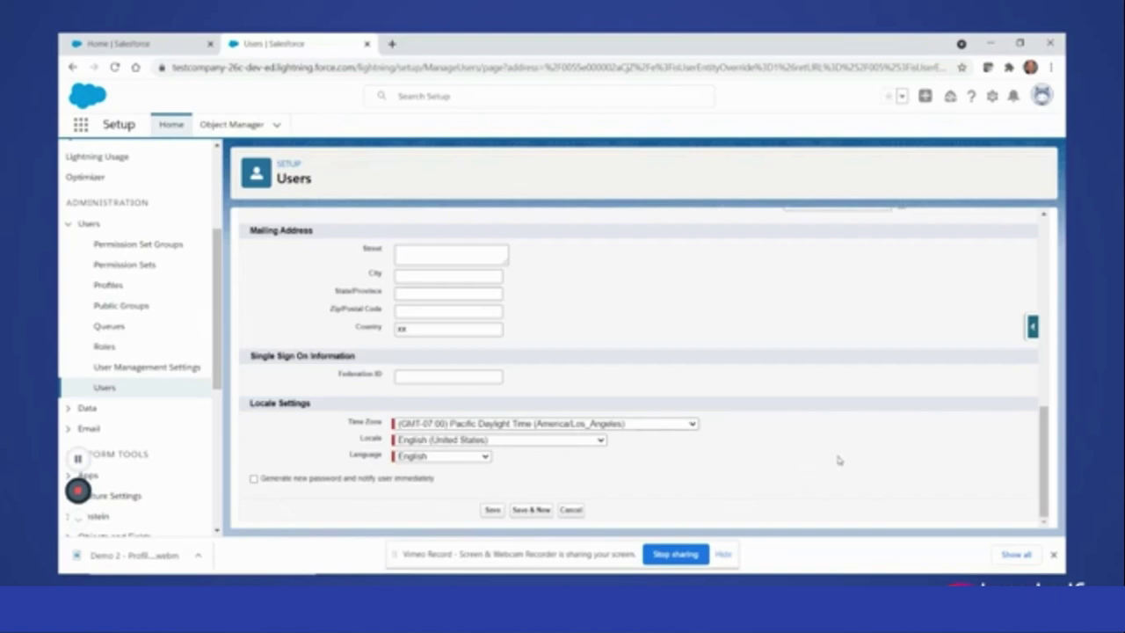
{"action": "scroll", "coordinate": [852, 444], "scroll_direction": "up", "scroll_amount": 8}
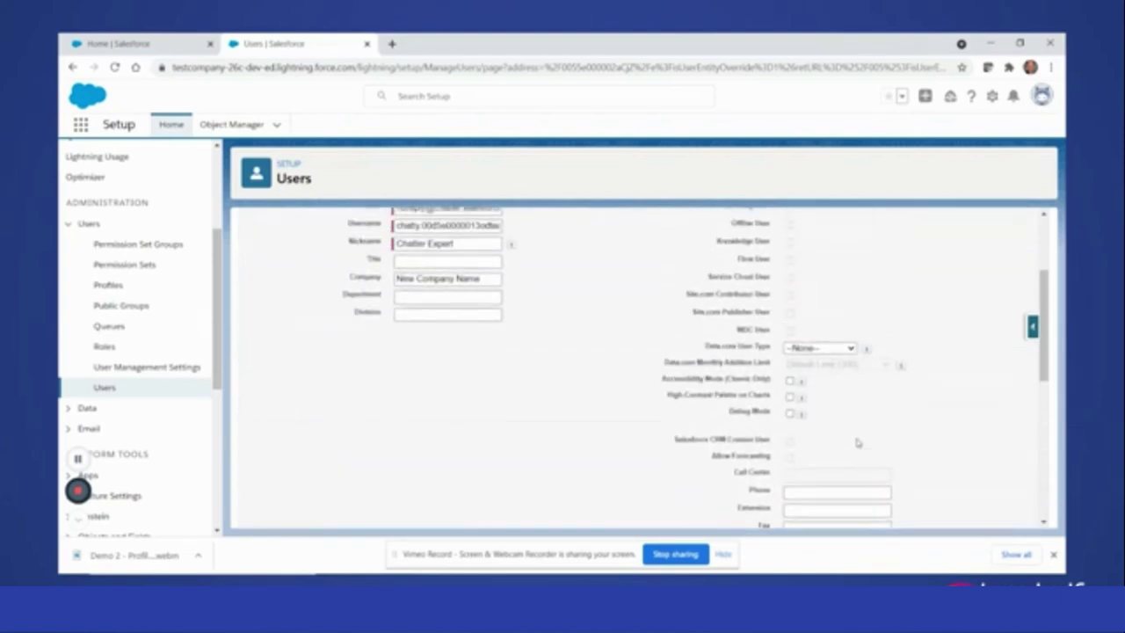
{"action": "scroll", "coordinate": [858, 442], "scroll_direction": "up", "scroll_amount": 3}
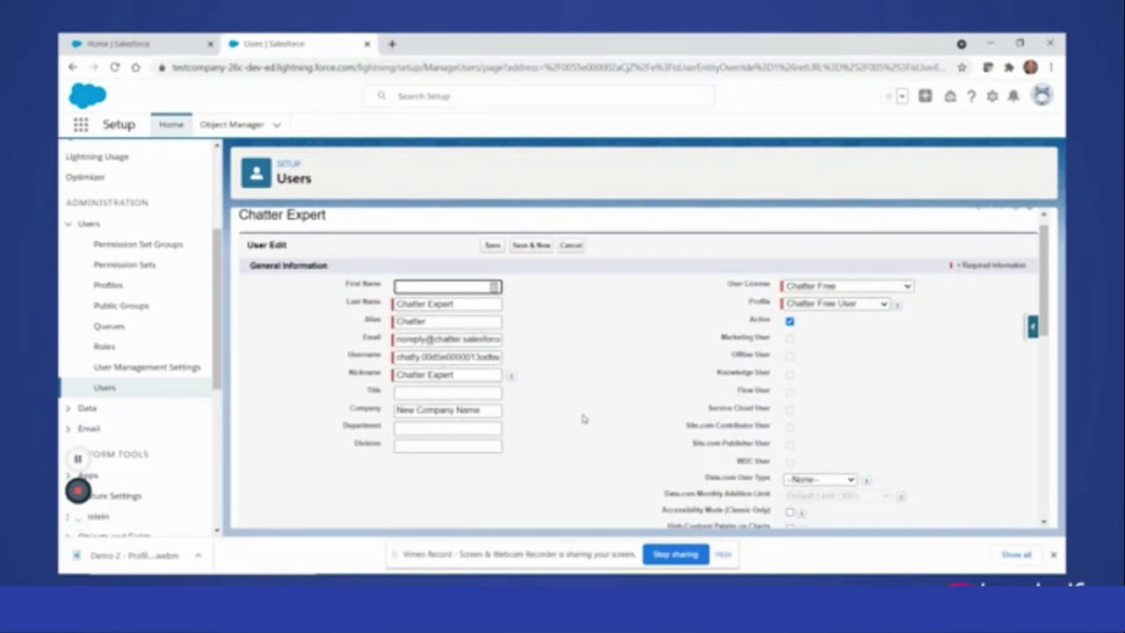
{"action": "scroll", "coordinate": [582, 413], "scroll_direction": "down", "scroll_amount": 3}
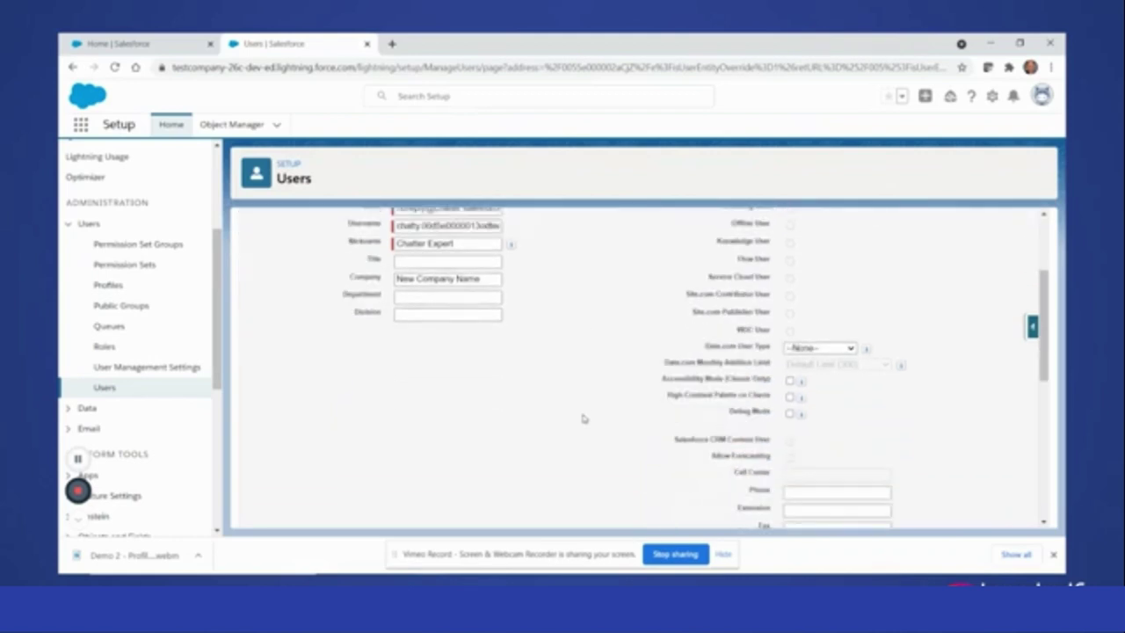
{"action": "scroll", "coordinate": [585, 407], "scroll_direction": "up", "scroll_amount": 3}
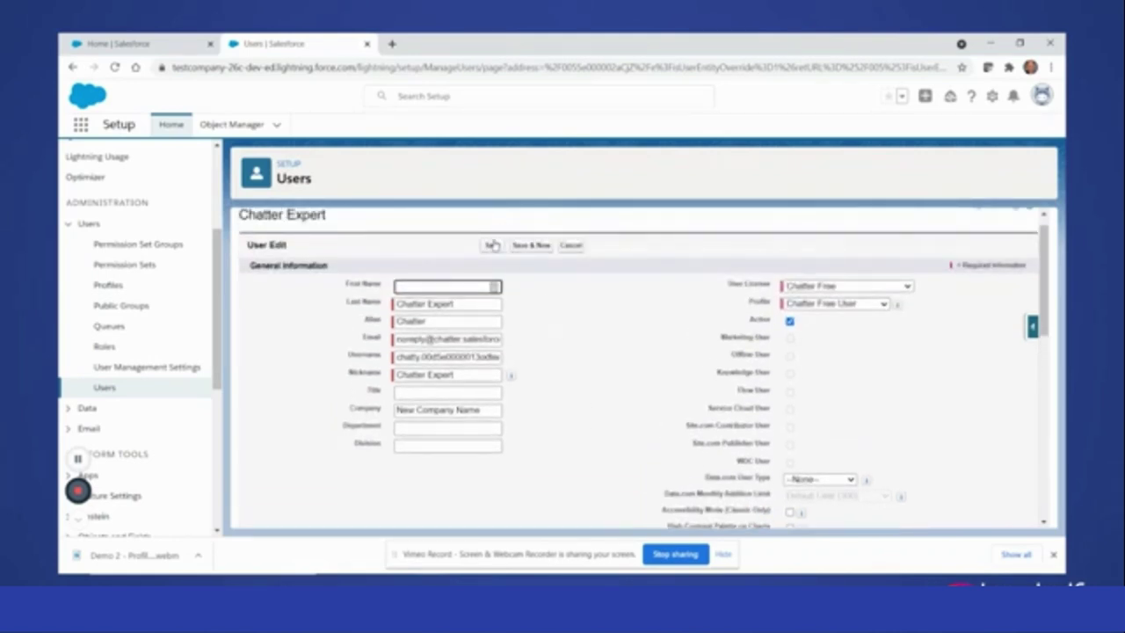
{"action": "left_click", "coordinate": [571, 245]}
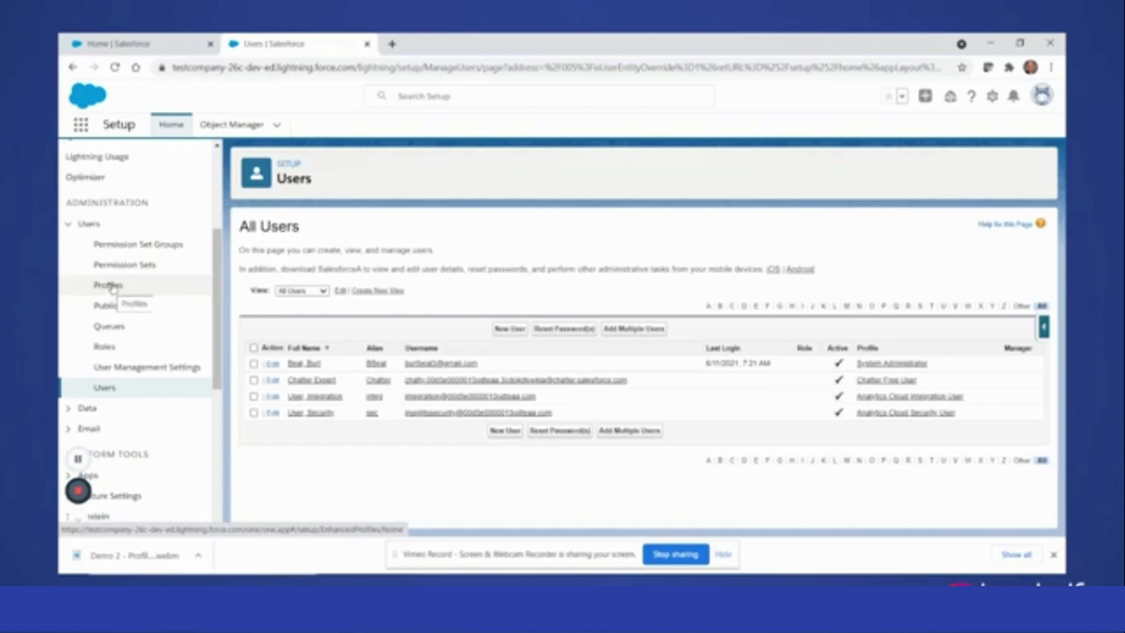
Go to the Profiles list and edit Custom: Support Profile.
{"action": "left_click", "coordinate": [108, 286]}
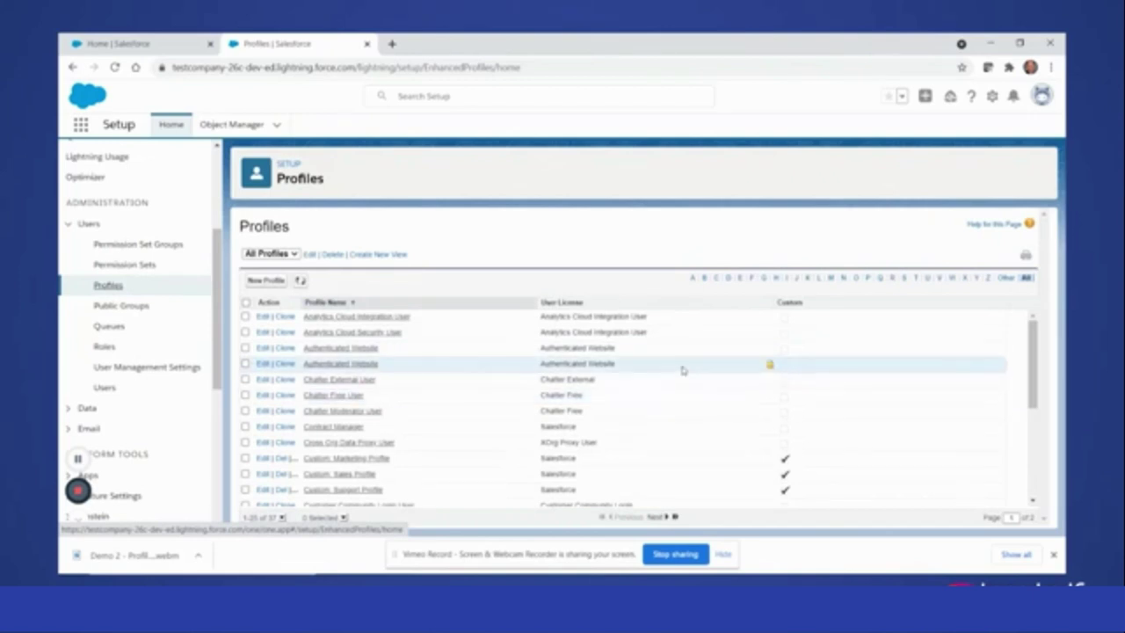
{"action": "scroll", "coordinate": [684, 368], "scroll_direction": "down", "scroll_amount": 4}
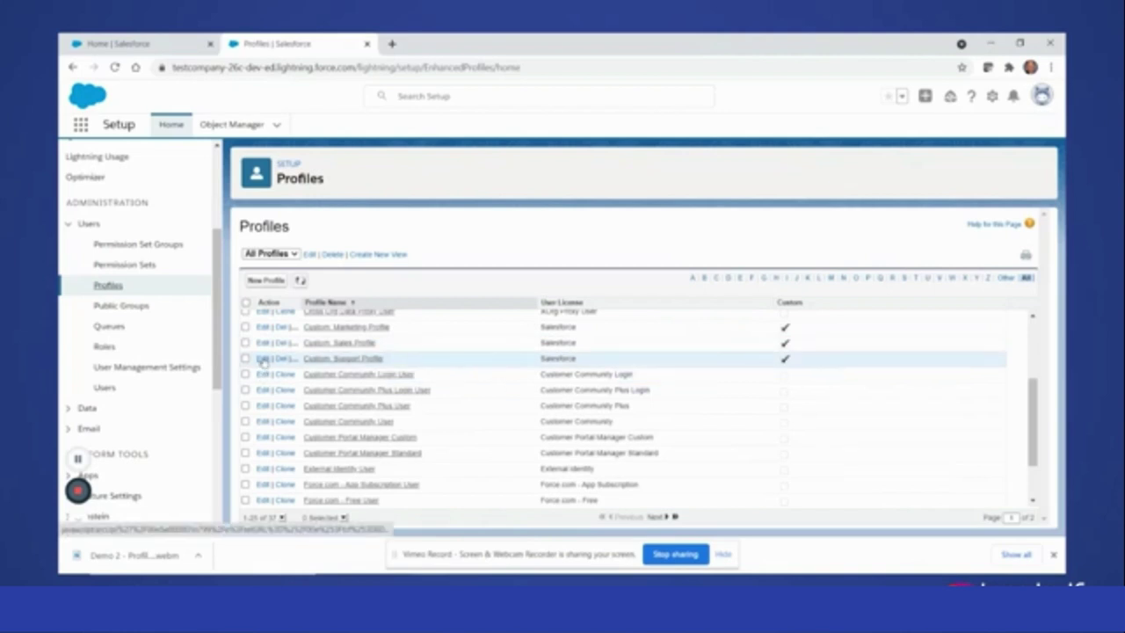
{"action": "left_click", "coordinate": [262, 360]}
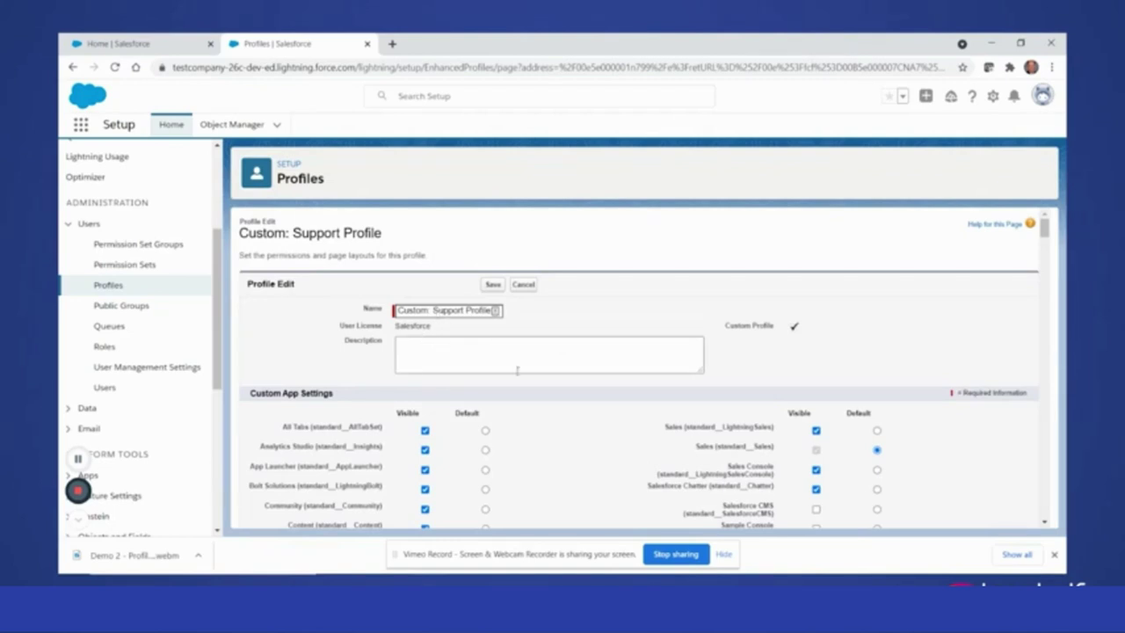
{"action": "scroll", "coordinate": [543, 381], "scroll_direction": "down", "scroll_amount": 3}
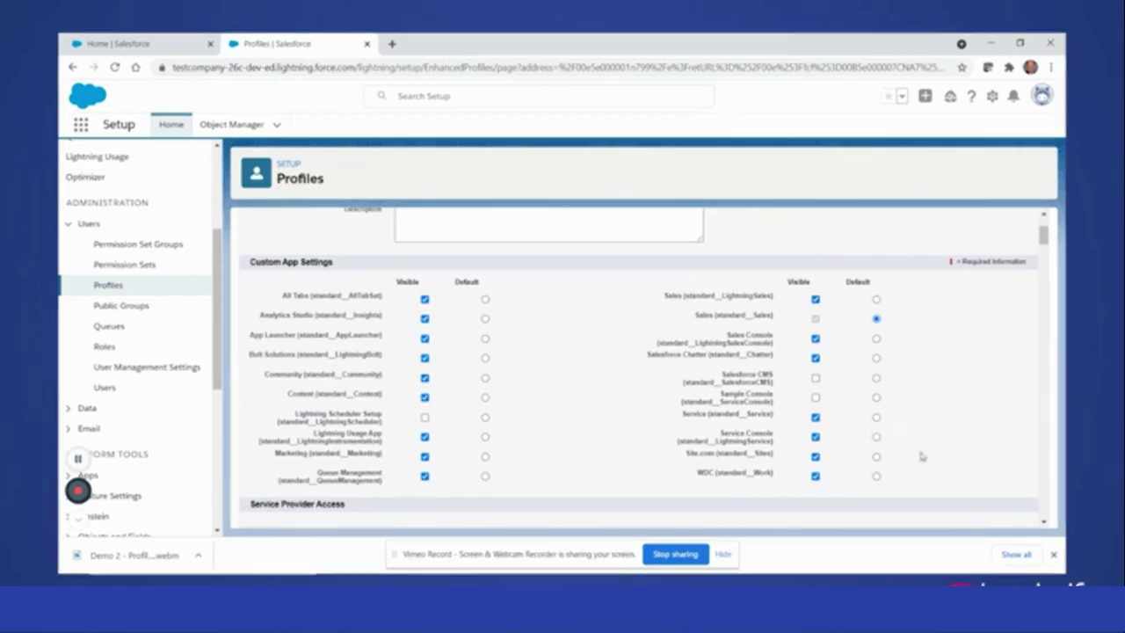
{"action": "scroll", "coordinate": [950, 440], "scroll_direction": "down", "scroll_amount": 3}
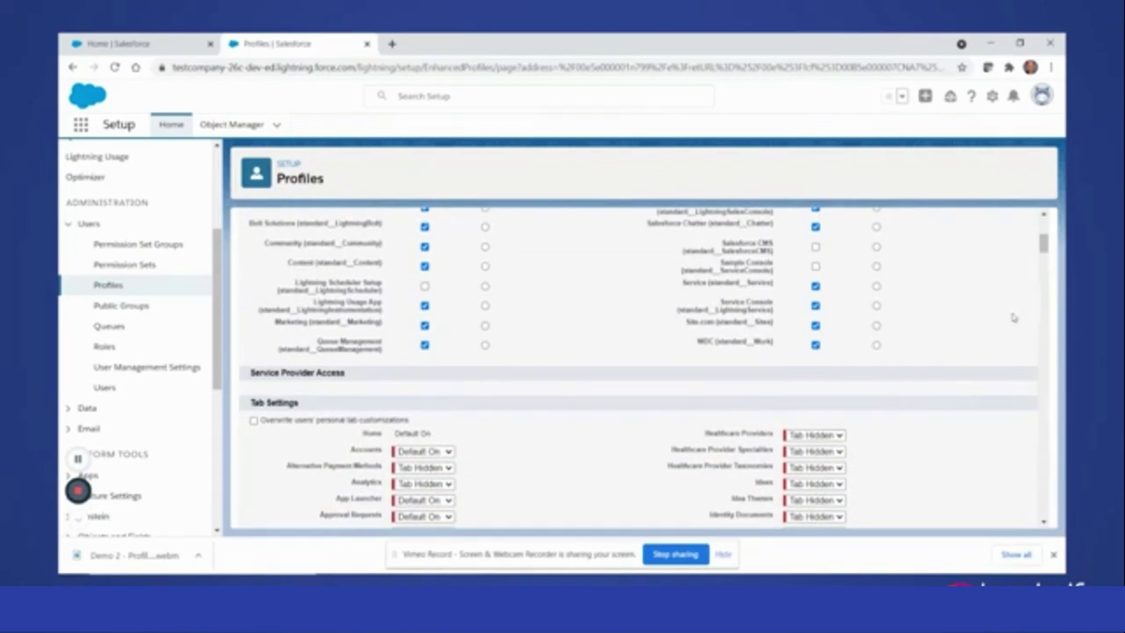
{"action": "scroll", "coordinate": [999, 409], "scroll_direction": "down", "scroll_amount": 5}
{"action": "scroll", "coordinate": [975, 423], "scroll_direction": "down", "scroll_amount": 5}
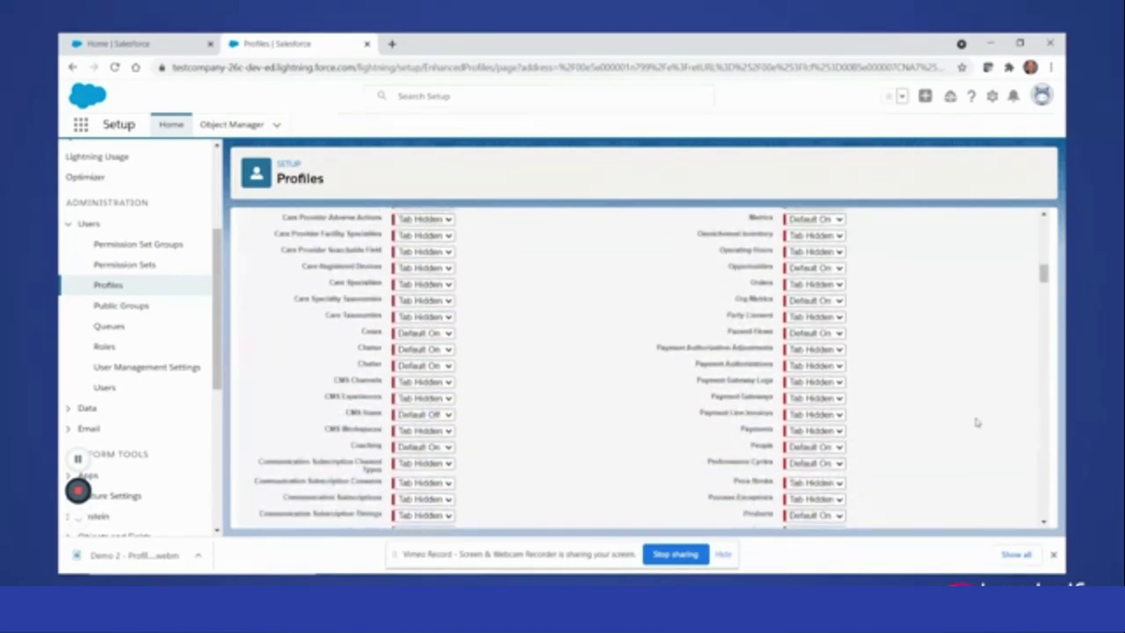
{"action": "scroll", "coordinate": [976, 423], "scroll_direction": "down", "scroll_amount": 4}
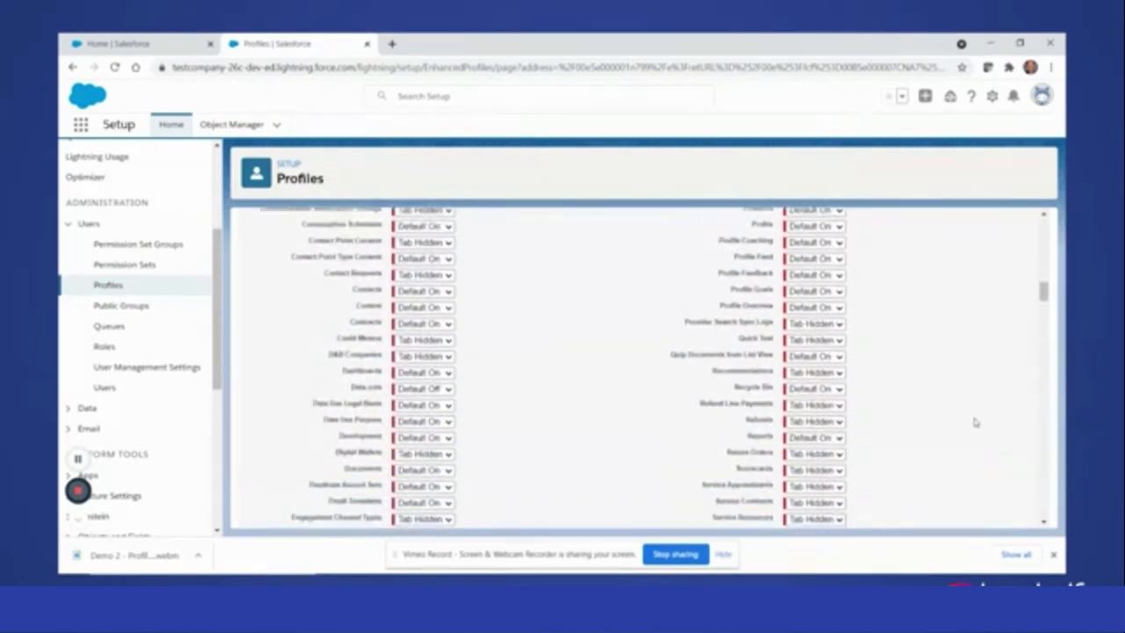
{"action": "scroll", "coordinate": [979, 421], "scroll_direction": "down", "scroll_amount": 2}
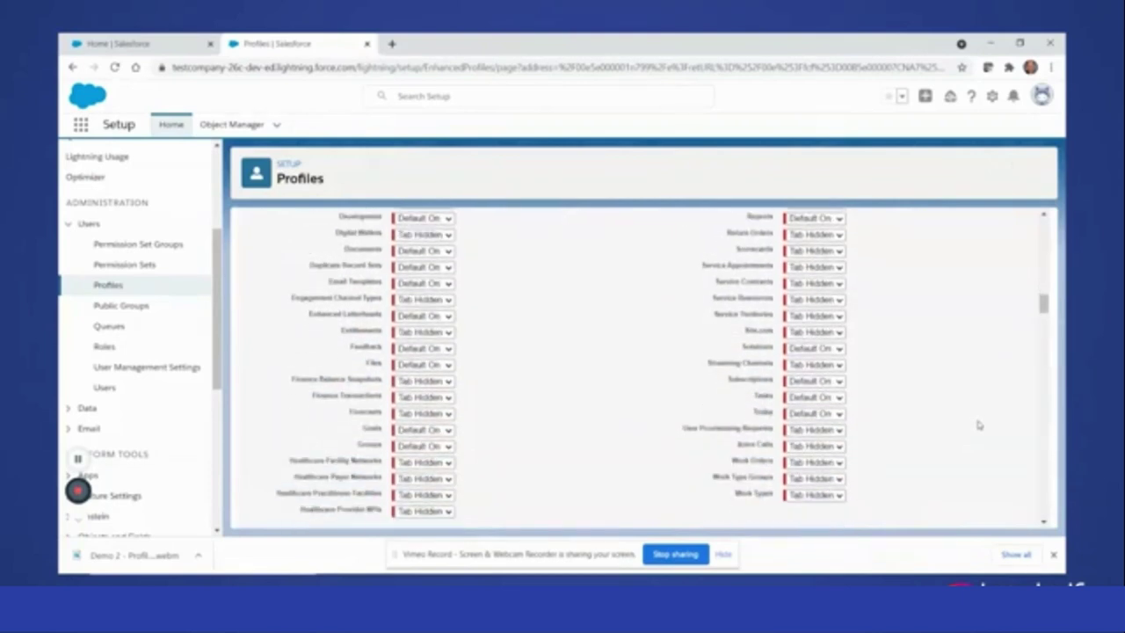
{"action": "scroll", "coordinate": [979, 421], "scroll_direction": "down", "scroll_amount": 1}
{"action": "scroll", "coordinate": [978, 421], "scroll_direction": "down", "scroll_amount": 3}
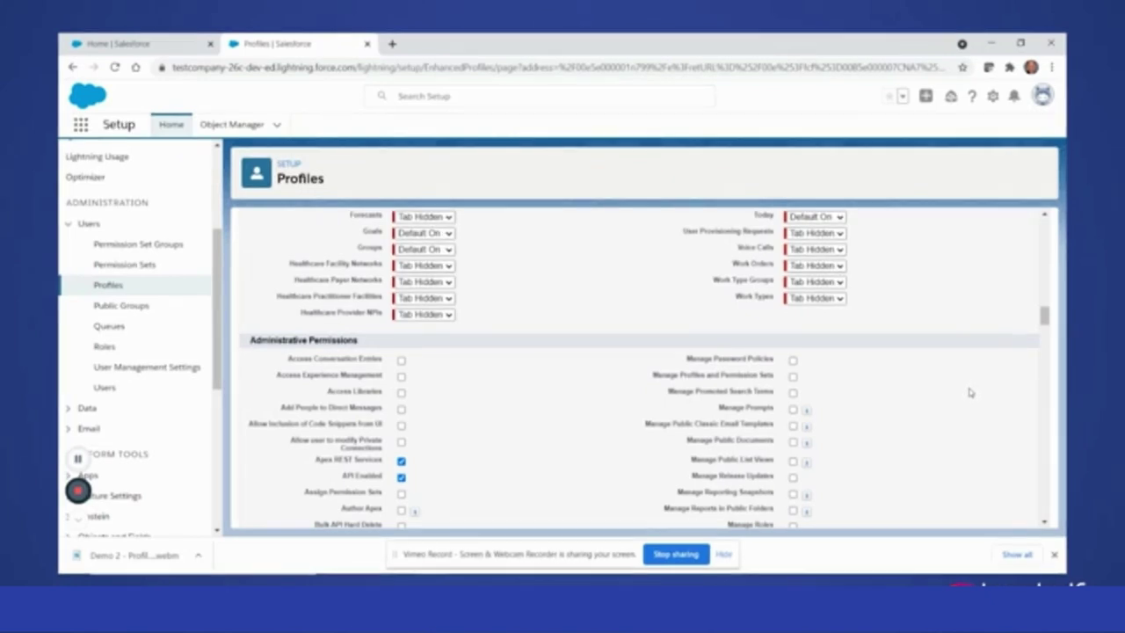
{"action": "scroll", "coordinate": [971, 392], "scroll_direction": "down", "scroll_amount": 3}
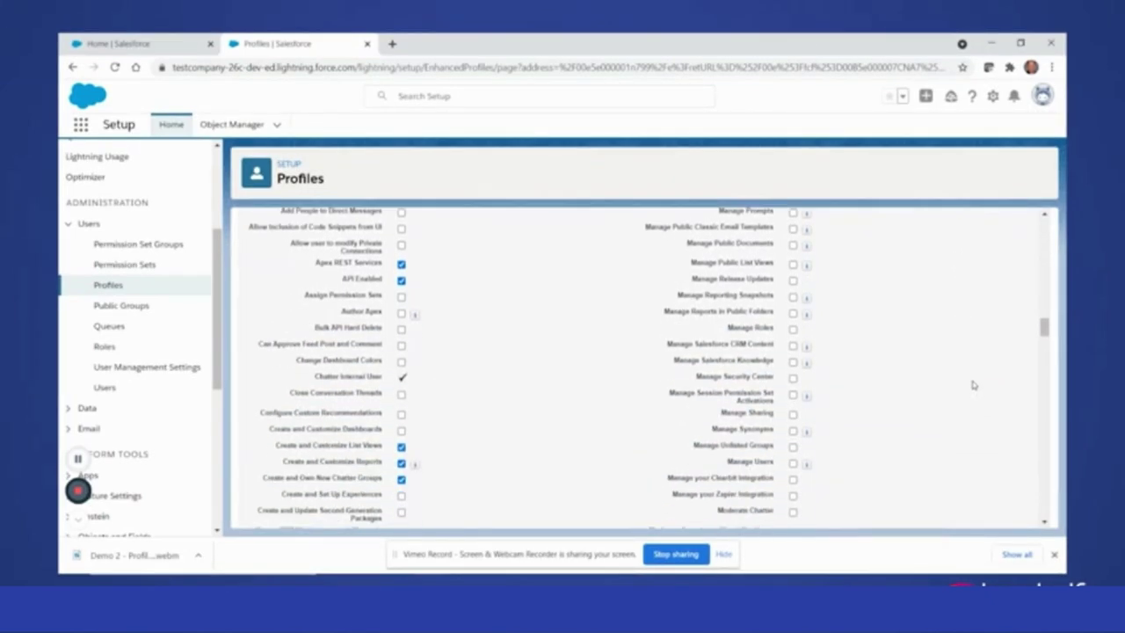
{"action": "scroll", "coordinate": [974, 387], "scroll_direction": "down", "scroll_amount": 3}
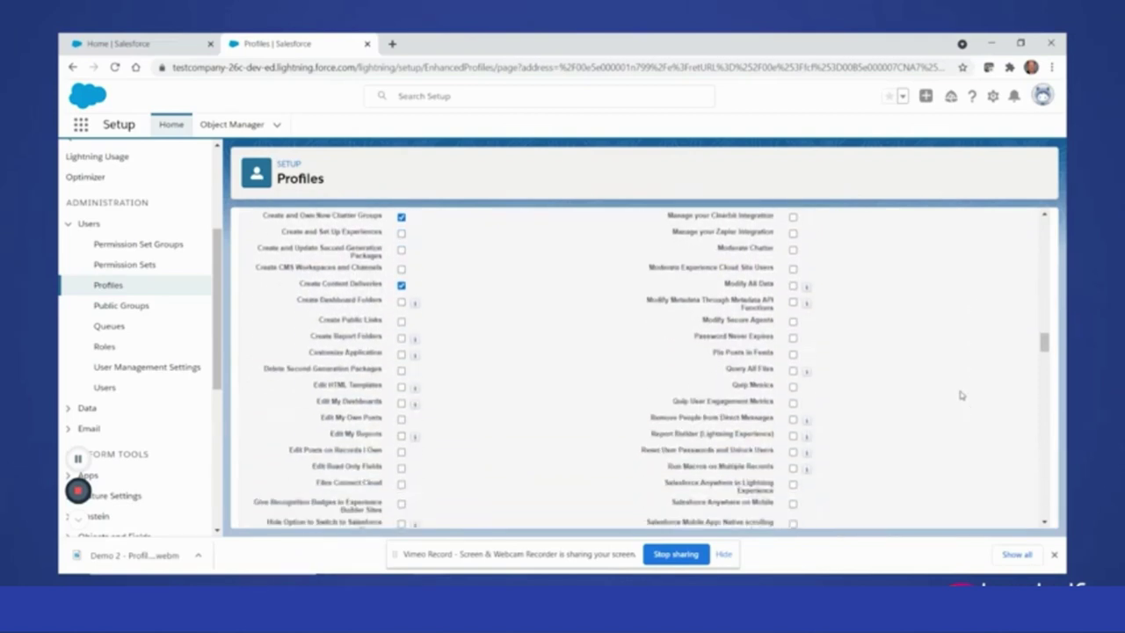
{"action": "scroll", "coordinate": [961, 388], "scroll_direction": "down", "scroll_amount": 3}
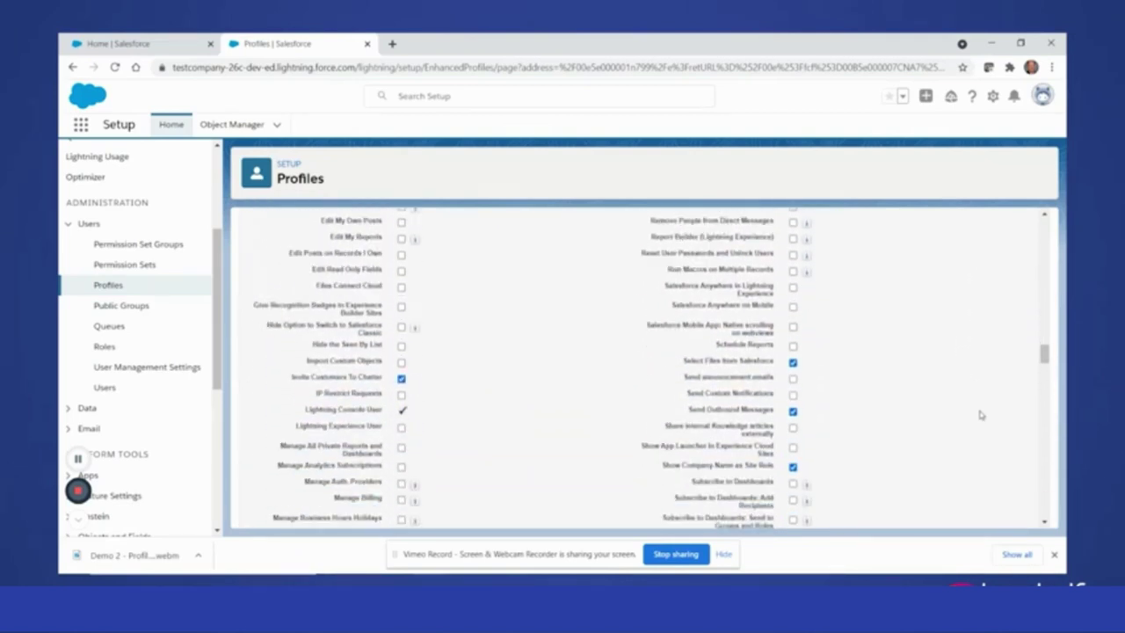
{"action": "scroll", "coordinate": [984, 415], "scroll_direction": "down", "scroll_amount": 2}
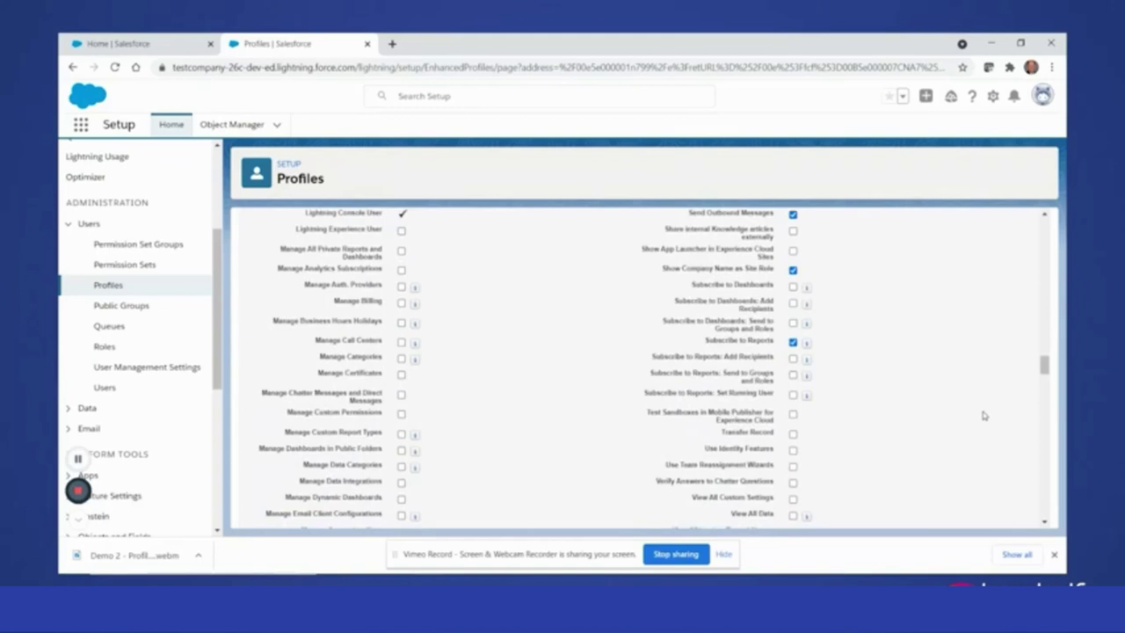
{"action": "scroll", "coordinate": [987, 411], "scroll_direction": "up", "scroll_amount": 4}
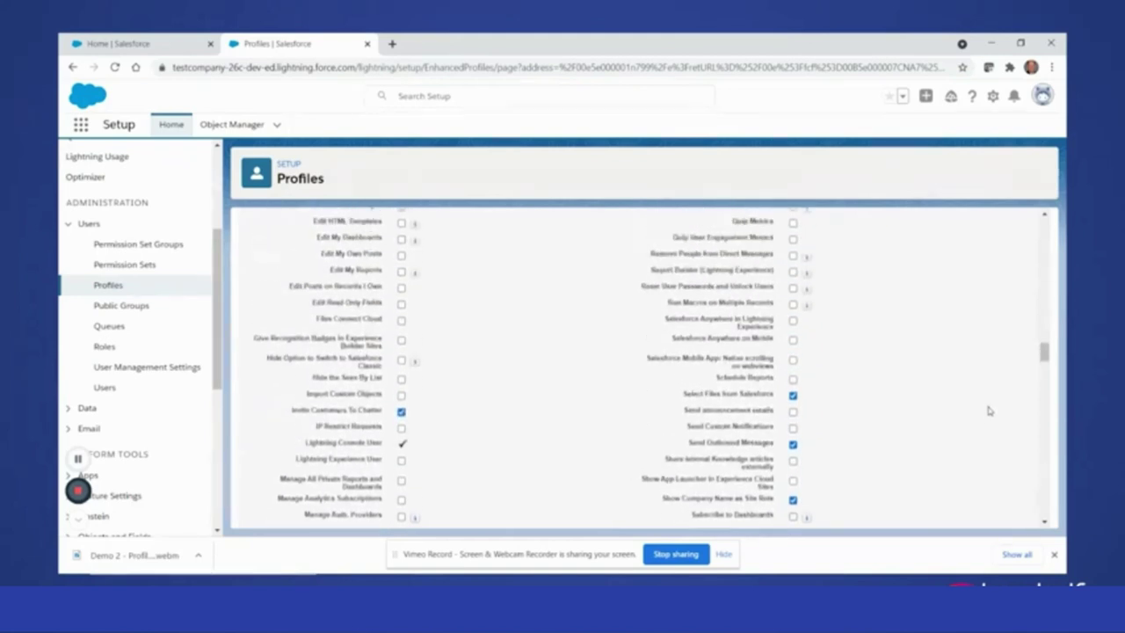
{"action": "scroll", "coordinate": [992, 408], "scroll_direction": "up", "scroll_amount": 4}
{"action": "left_click_drag", "start_coordinate": [1045, 329], "coordinate": [1043, 515]}
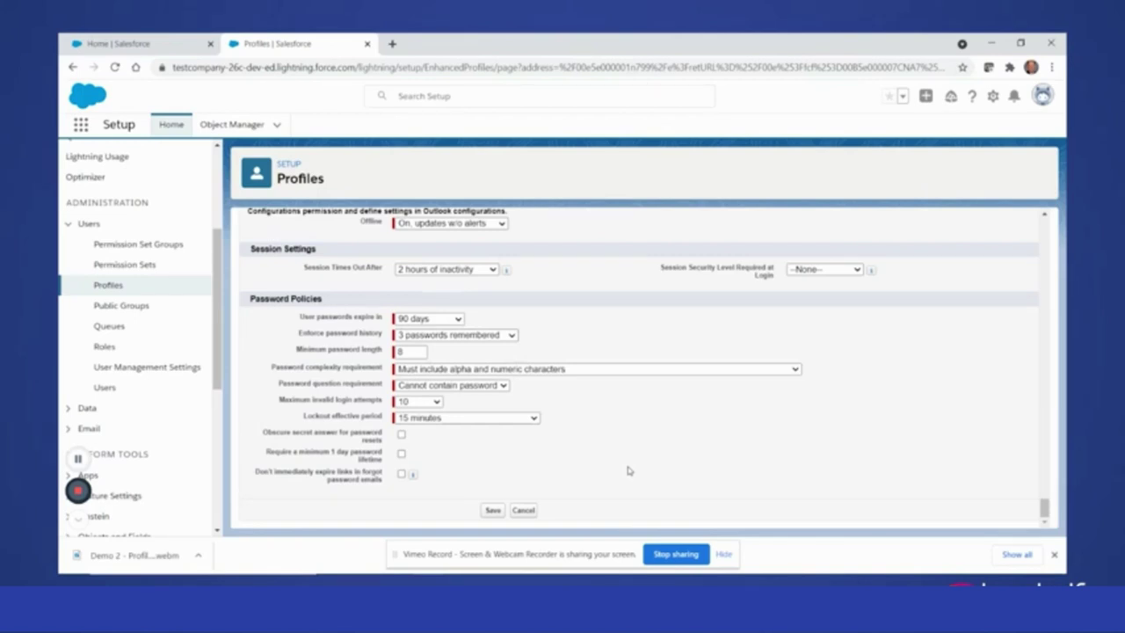
Cancel the Custom: Support Profile edit without saving, returning to Setup Home.
{"action": "left_click", "coordinate": [524, 511]}
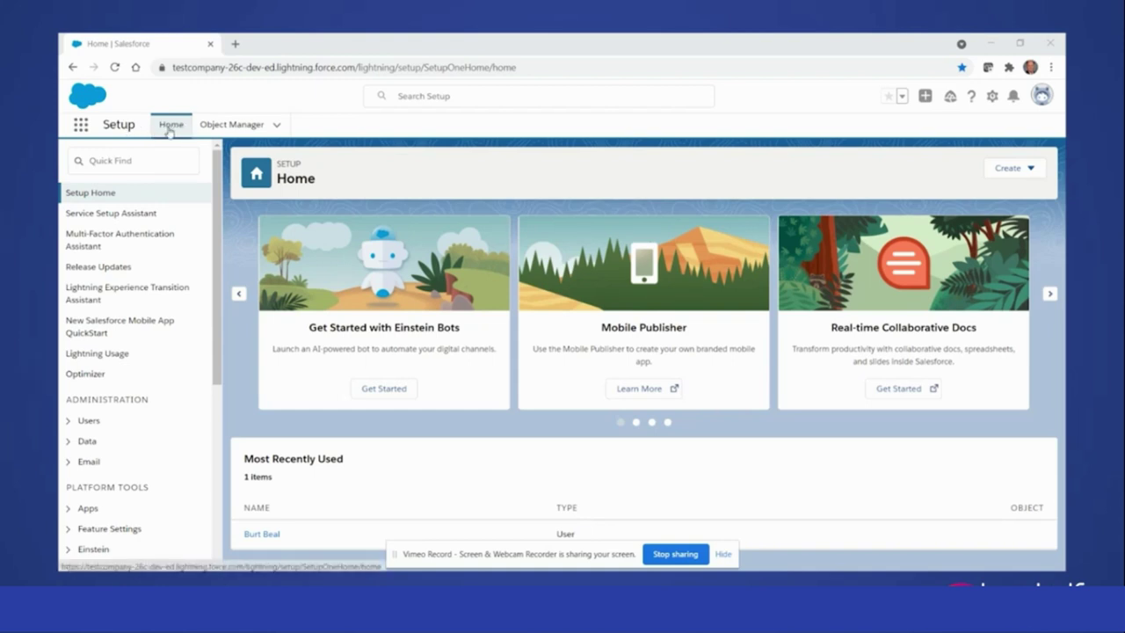
Expand the Users group in the Setup sidebar to reveal Profiles and Roles.
{"action": "left_click", "coordinate": [104, 160]}
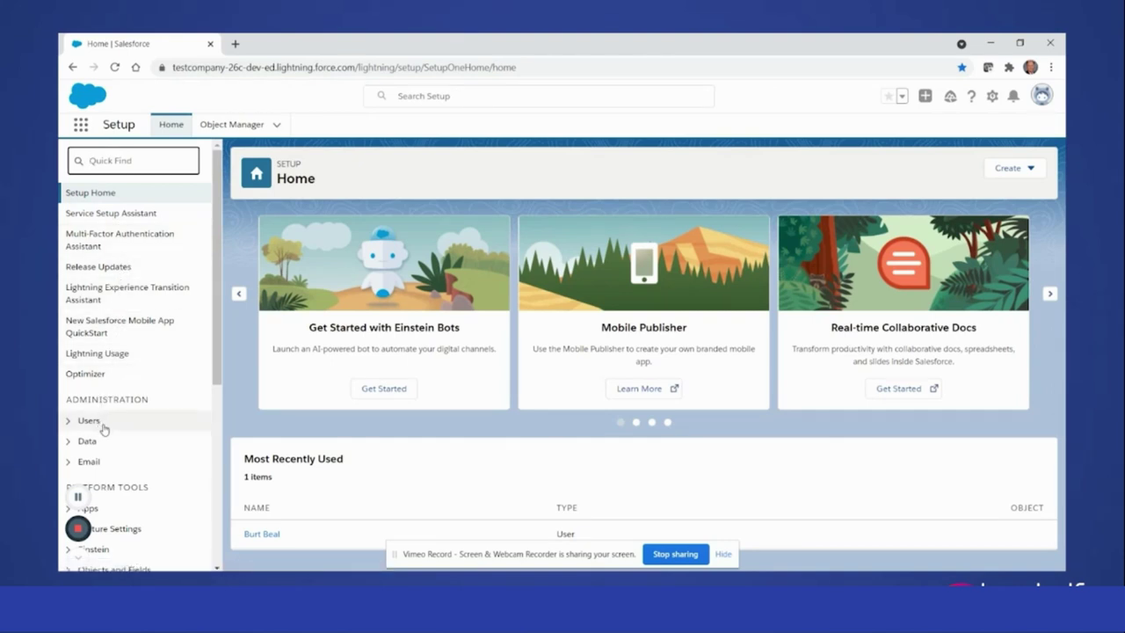
{"action": "left_click", "coordinate": [69, 424]}
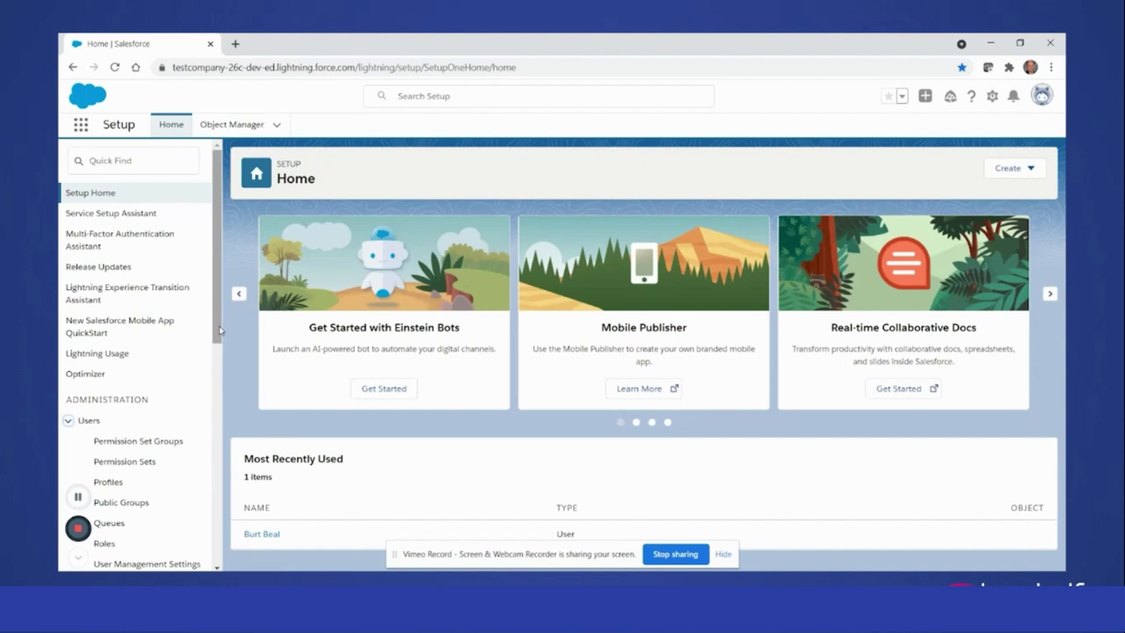
{"action": "scroll", "coordinate": [161, 322], "scroll_direction": "down", "scroll_amount": 2}
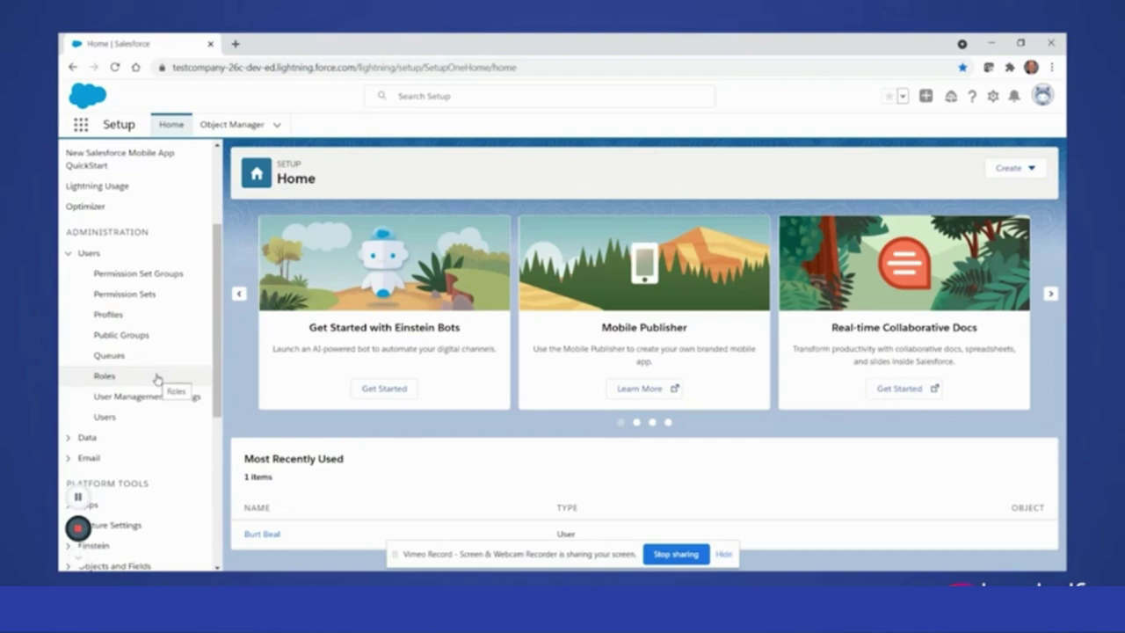
{"action": "left_click", "coordinate": [157, 379]}
Open the Roles page showing the Understanding Roles sample hierarchy.
{"action": "left_click", "coordinate": [107, 381]}
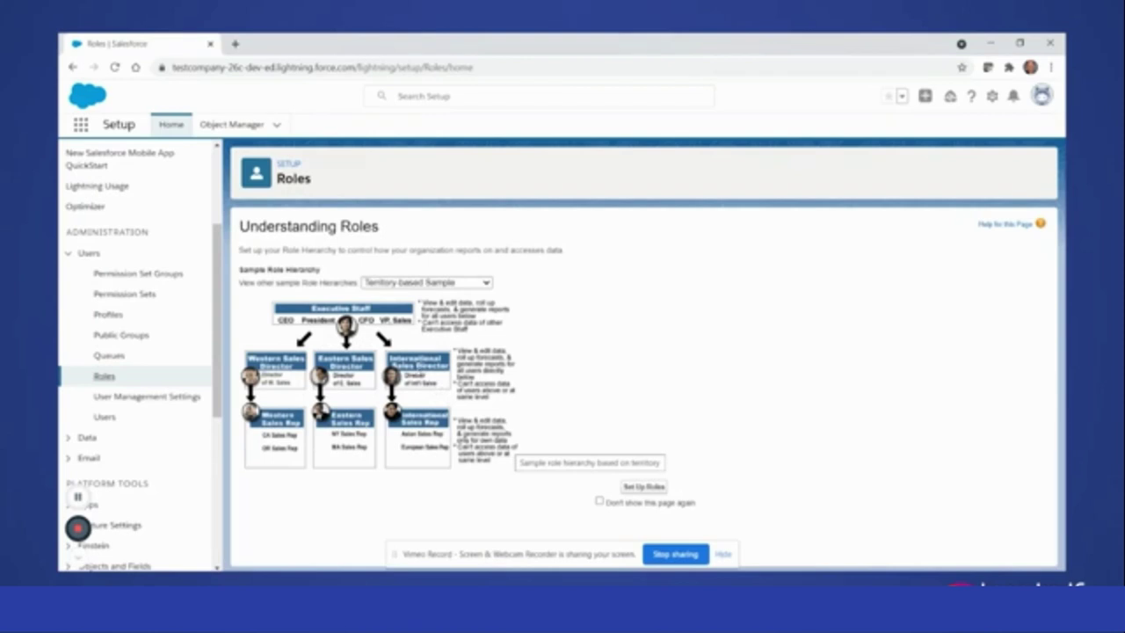
Set up roles and add a new role under CEO, opening the reports-to lookup.
{"action": "left_click", "coordinate": [644, 488]}
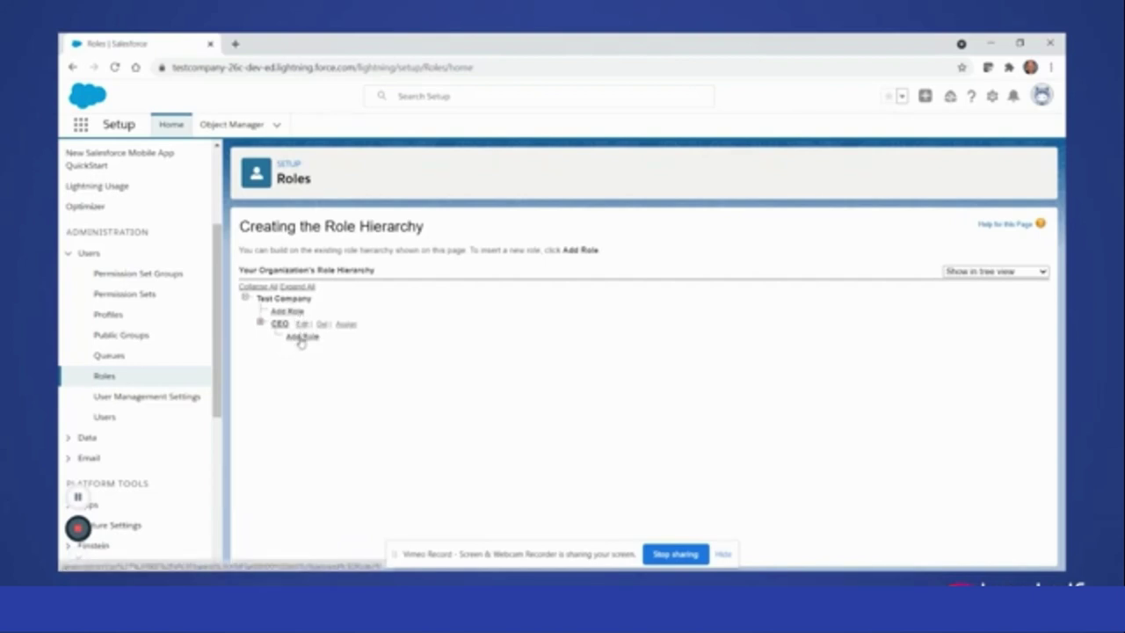
{"action": "left_click", "coordinate": [300, 338]}
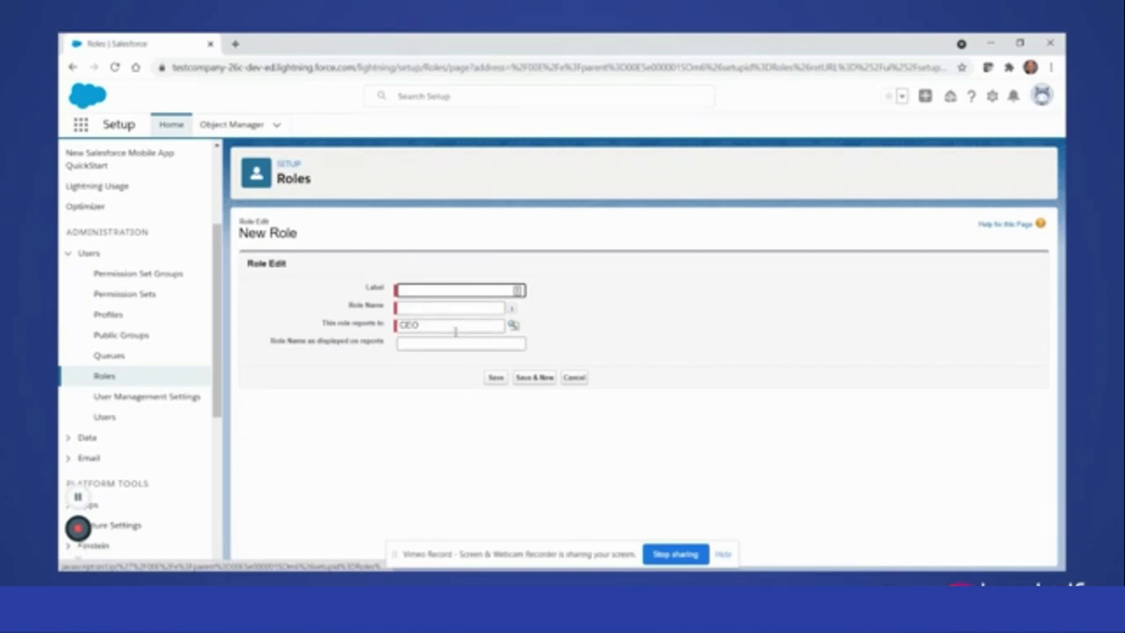
{"action": "left_click", "coordinate": [513, 326]}
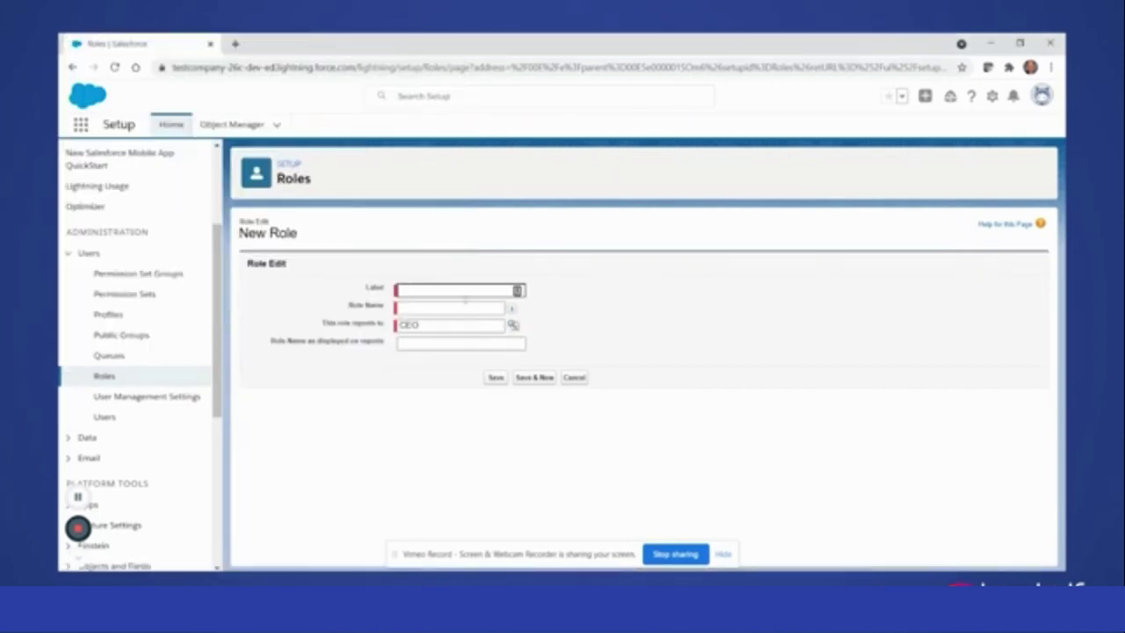
Cancel the New Role form to return to the hierarchy under CEO.
{"action": "left_click", "coordinate": [575, 378]}
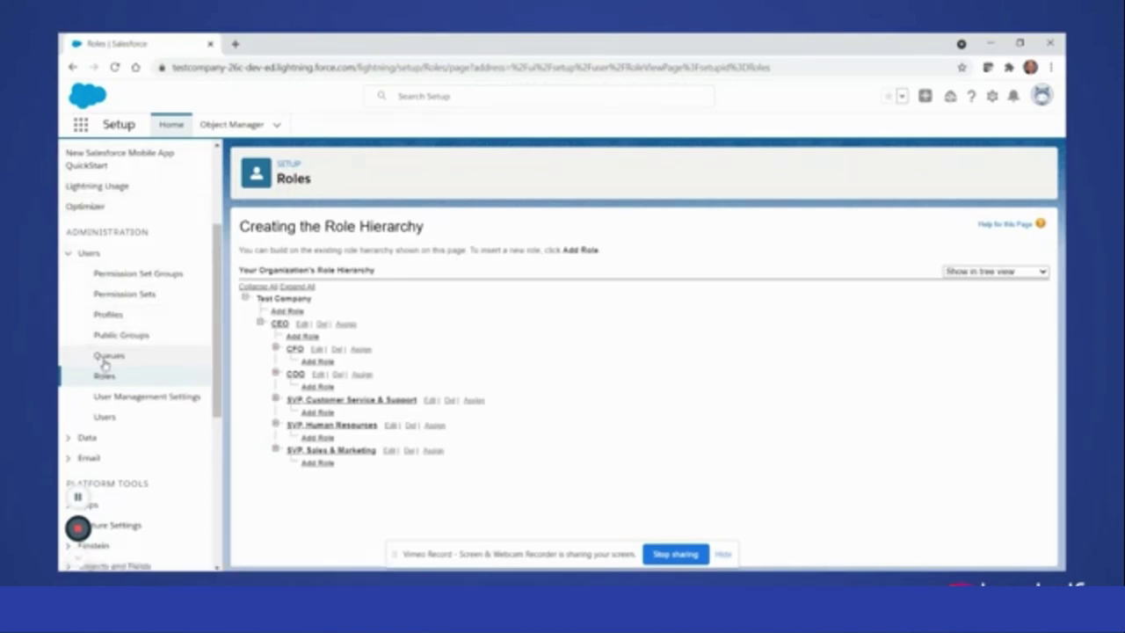
{"action": "left_click", "coordinate": [108, 317]}
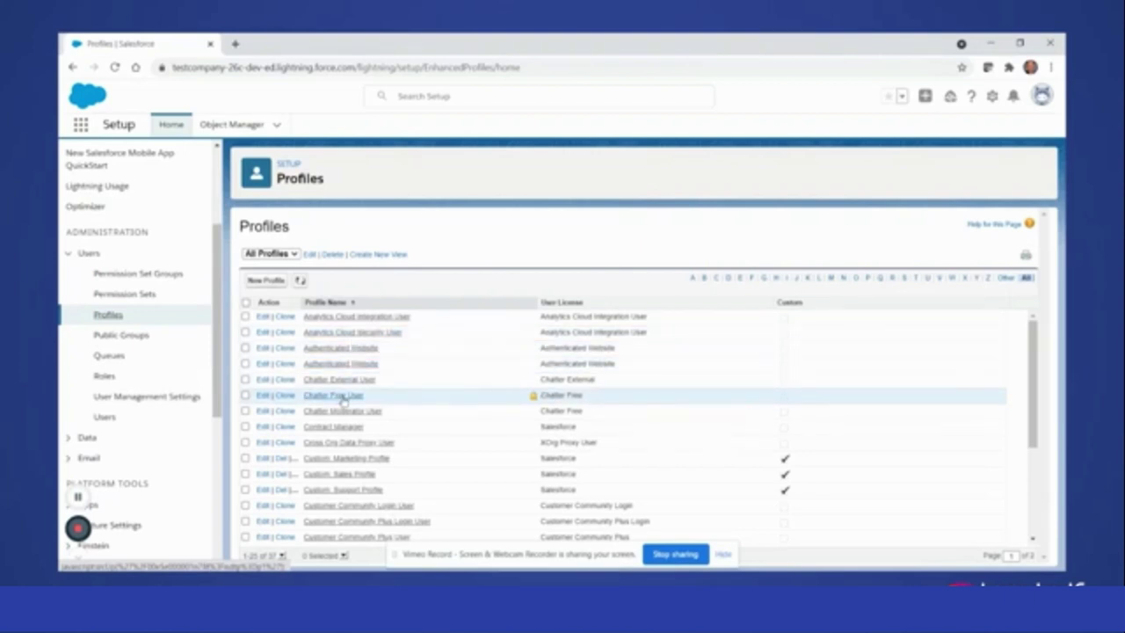
{"action": "scroll", "coordinate": [360, 421], "scroll_direction": "down", "scroll_amount": 1}
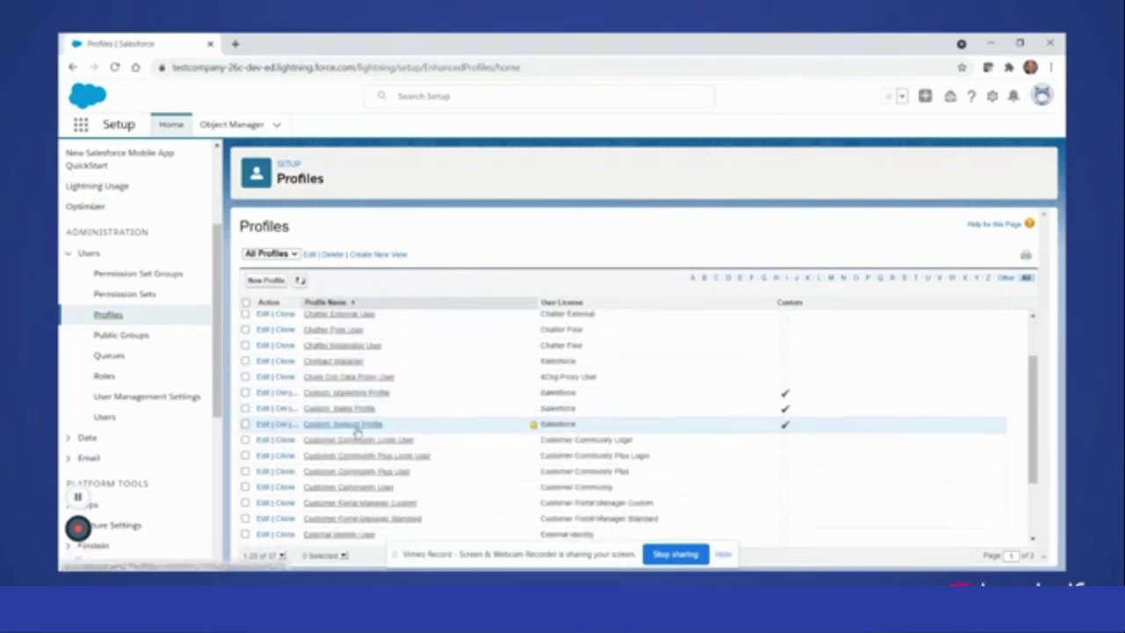
{"action": "scroll", "coordinate": [356, 431], "scroll_direction": "down", "scroll_amount": 1}
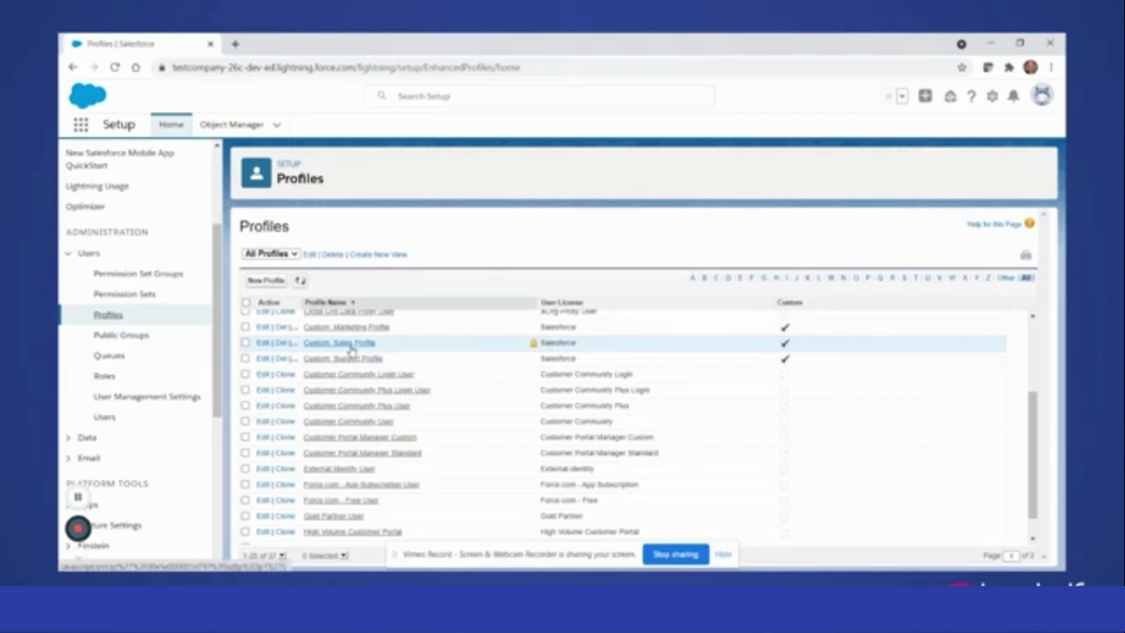
{"action": "scroll", "coordinate": [363, 475], "scroll_direction": "down", "scroll_amount": 1}
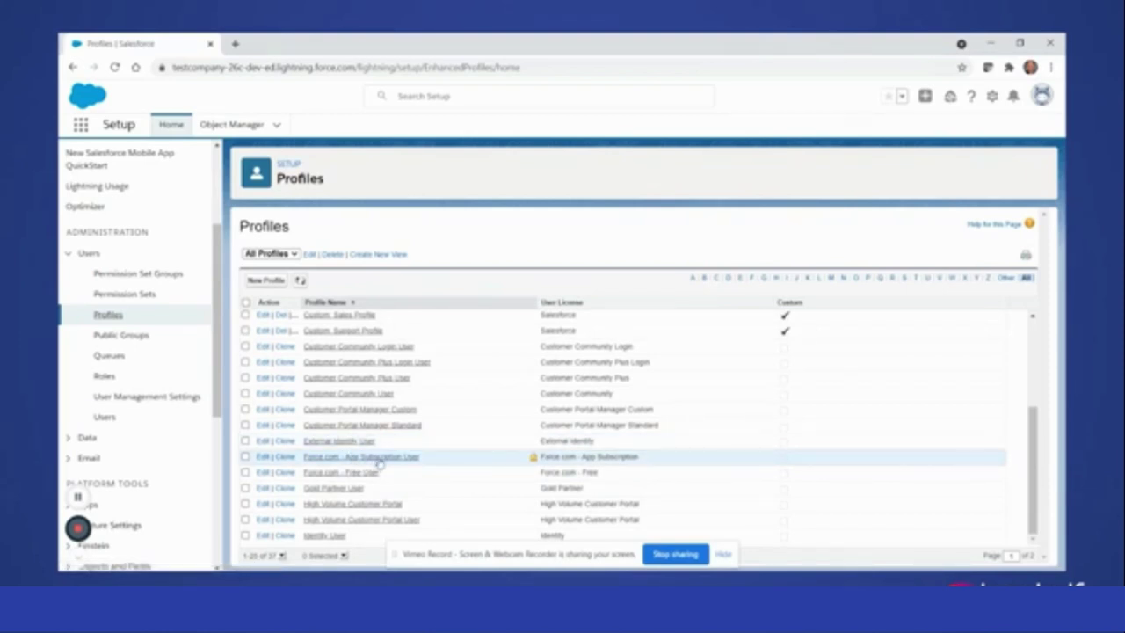
{"action": "scroll", "coordinate": [391, 457], "scroll_direction": "up", "scroll_amount": 3}
{"action": "scroll", "coordinate": [396, 442], "scroll_direction": "up", "scroll_amount": 1}
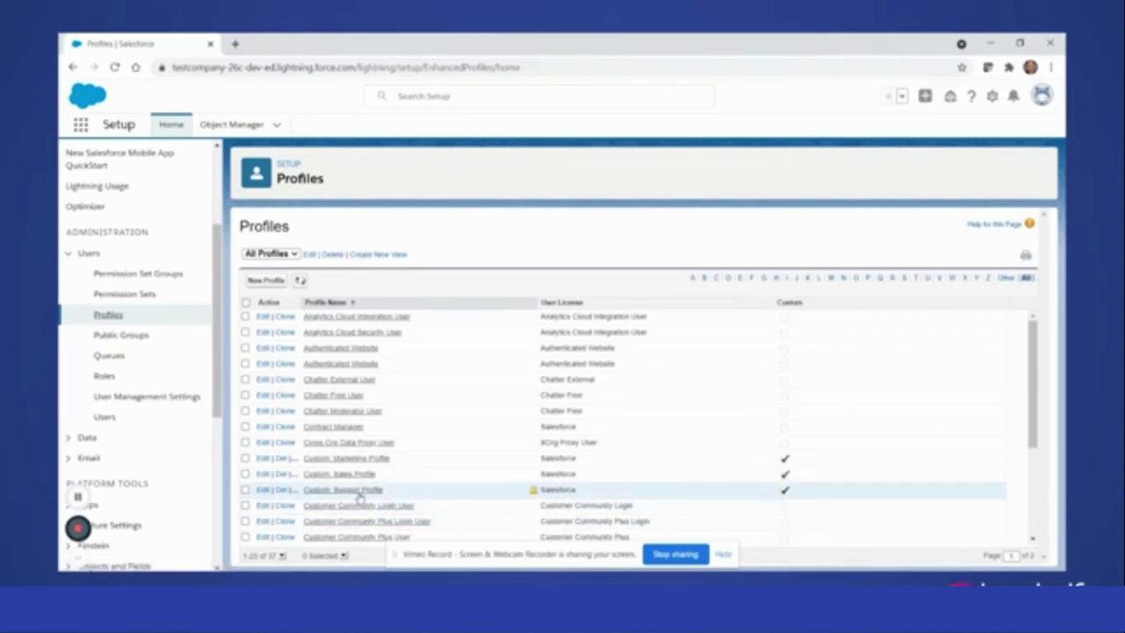
{"action": "scroll", "coordinate": [404, 492], "scroll_direction": "down", "scroll_amount": 3}
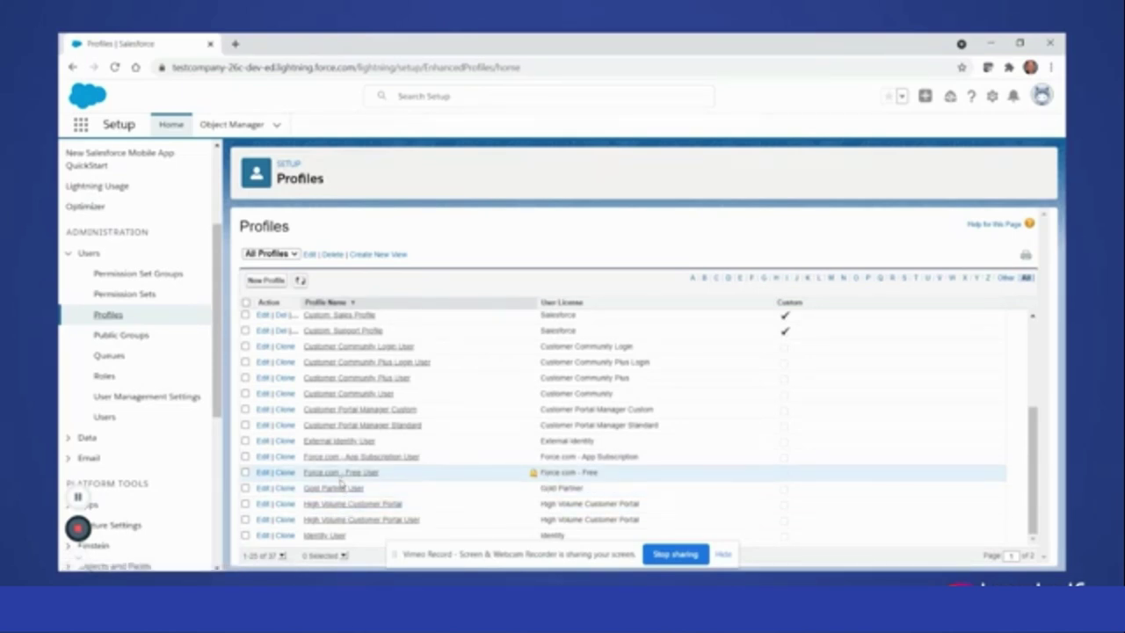
{"action": "scroll", "coordinate": [347, 479], "scroll_direction": "up", "scroll_amount": 2}
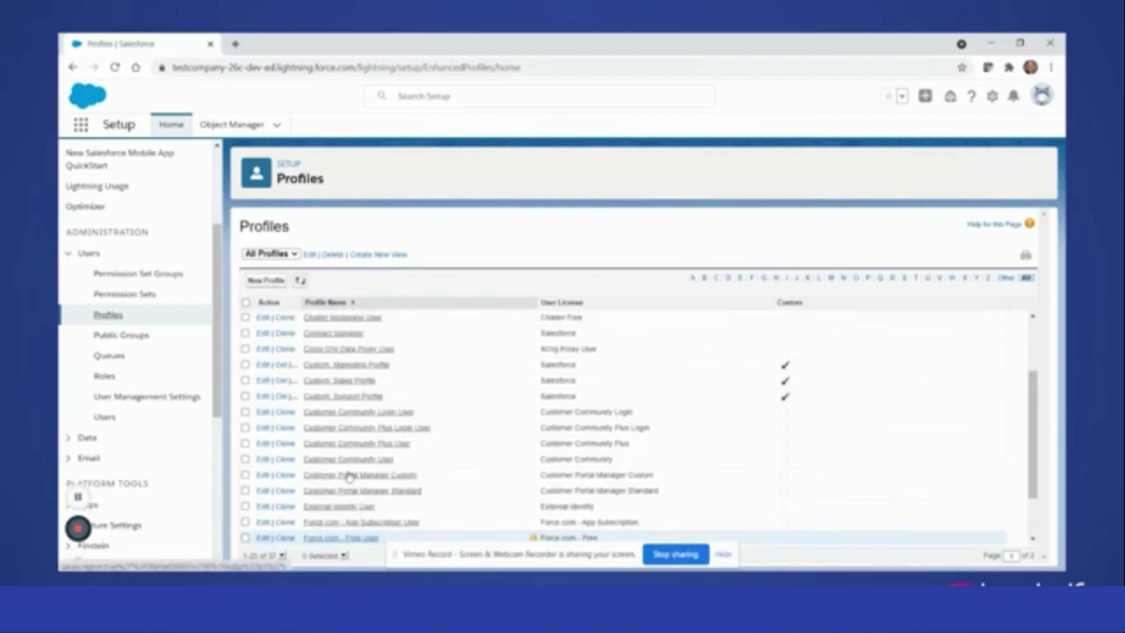
{"action": "scroll", "coordinate": [347, 476], "scroll_direction": "up", "scroll_amount": 2}
{"action": "scroll", "coordinate": [349, 466], "scroll_direction": "up", "scroll_amount": 1}
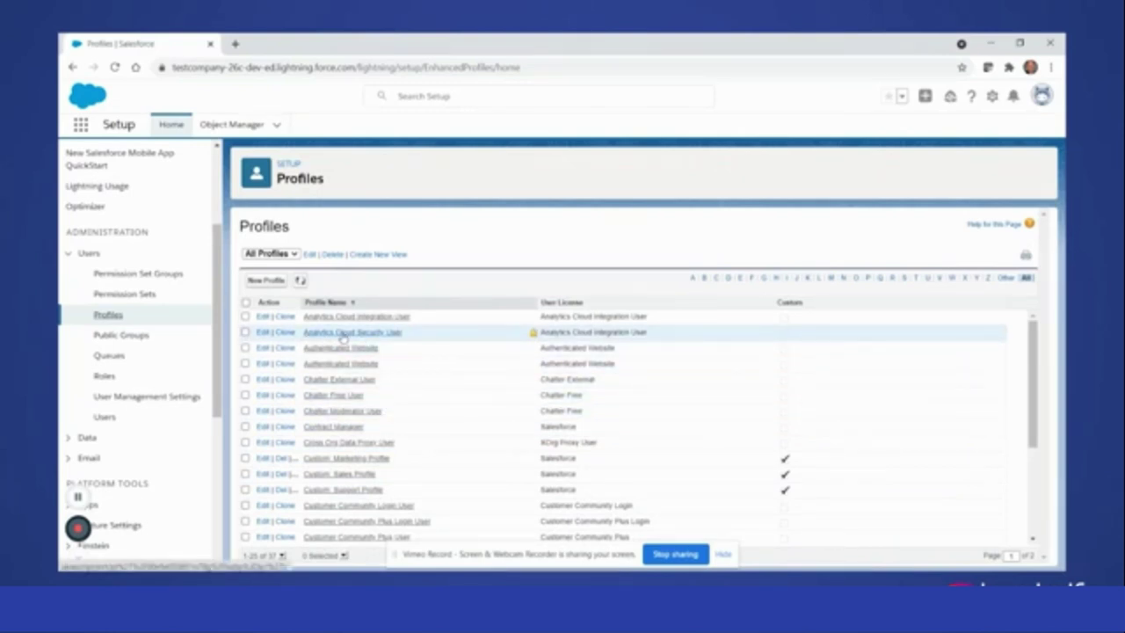
Start and cancel a clone of Analytics Cloud Security User, then edit that profile.
{"action": "left_click", "coordinate": [283, 334]}
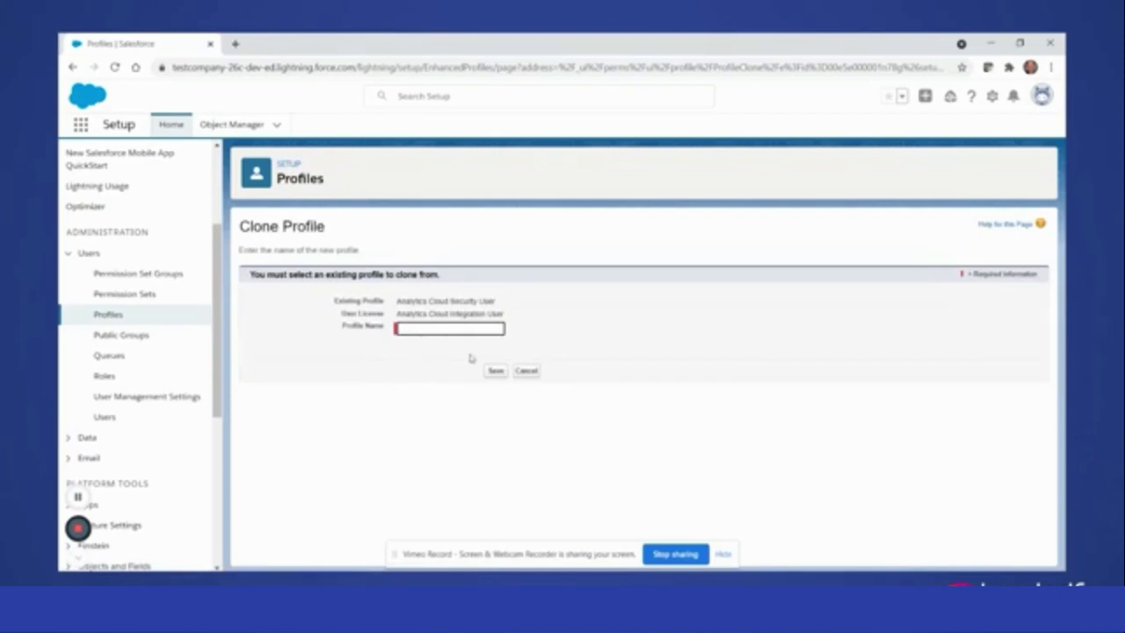
{"action": "left_click", "coordinate": [528, 373]}
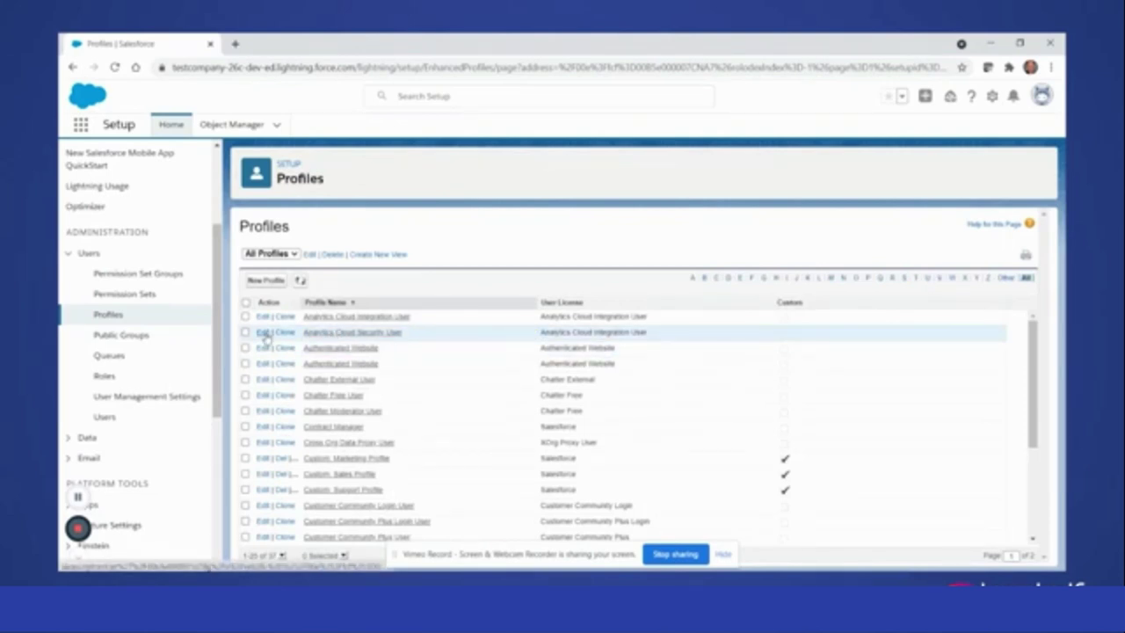
{"action": "left_click", "coordinate": [263, 334]}
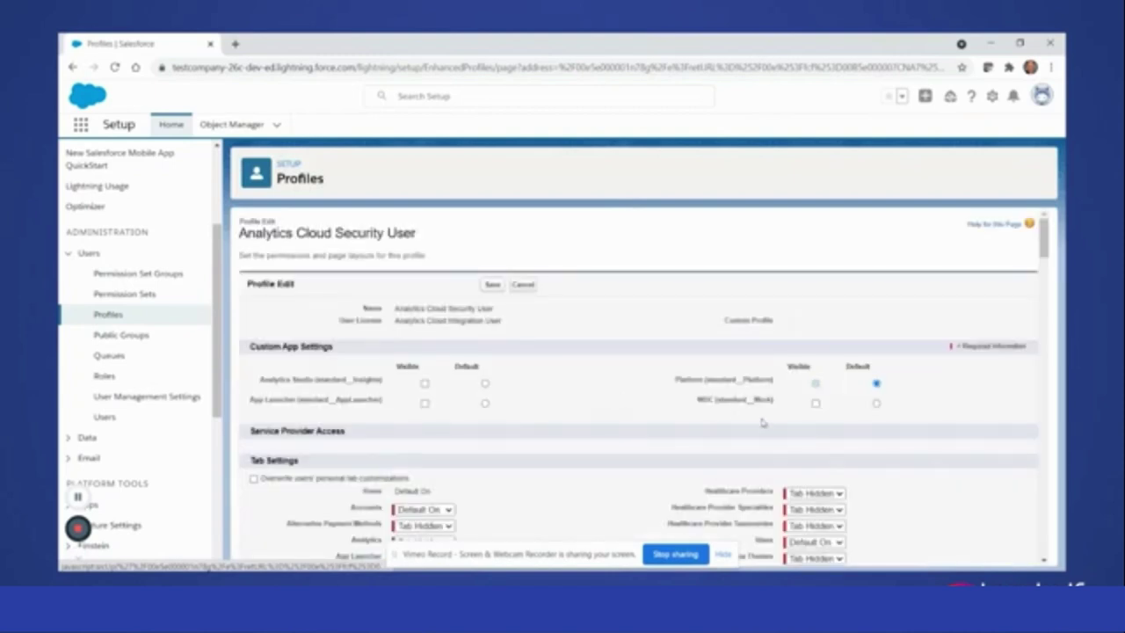
Review Tab Settings, keeping Care Provider Searchable Field as Tab Hidden, and scroll through permissions.
{"action": "scroll", "coordinate": [611, 406], "scroll_direction": "down", "scroll_amount": 3}
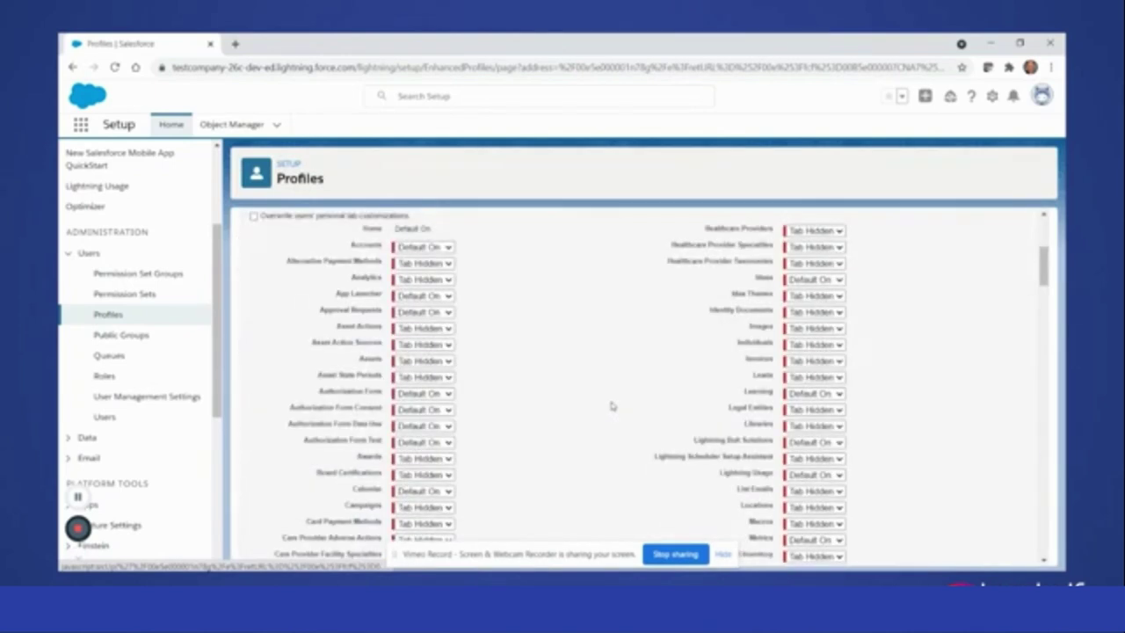
{"action": "scroll", "coordinate": [612, 406], "scroll_direction": "down", "scroll_amount": 2}
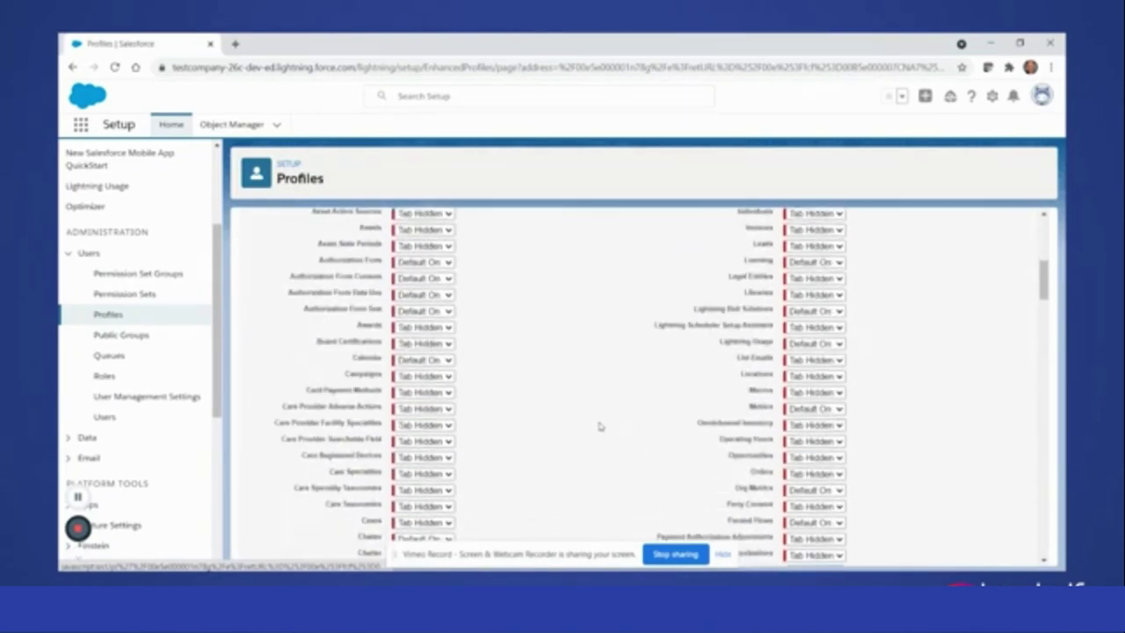
{"action": "scroll", "coordinate": [600, 426], "scroll_direction": "down", "scroll_amount": 1}
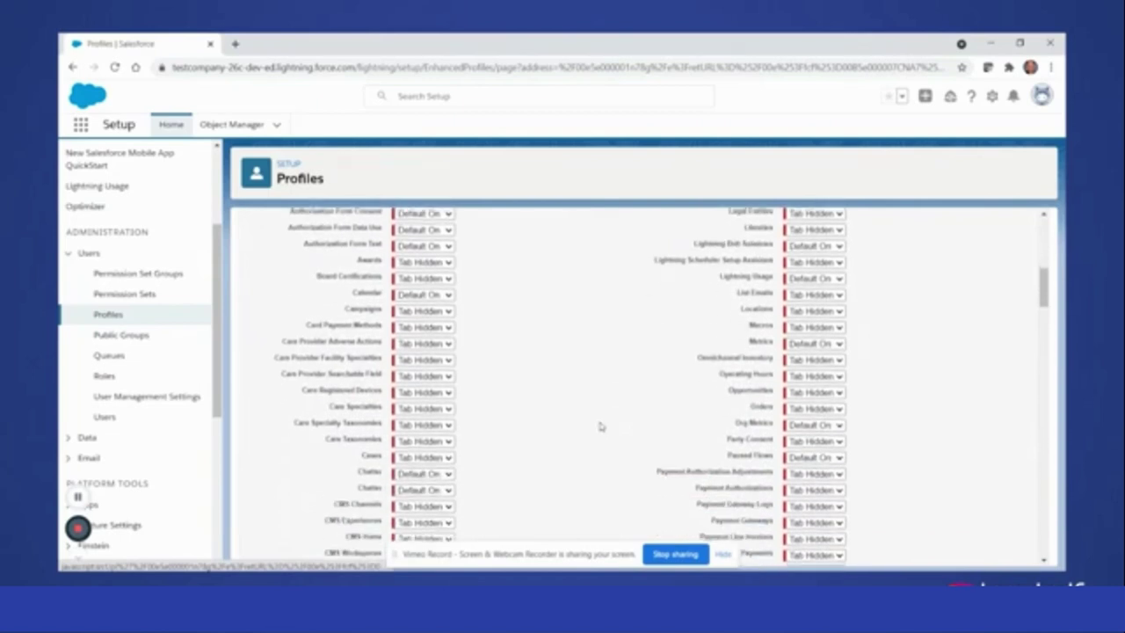
{"action": "left_click", "coordinate": [450, 376]}
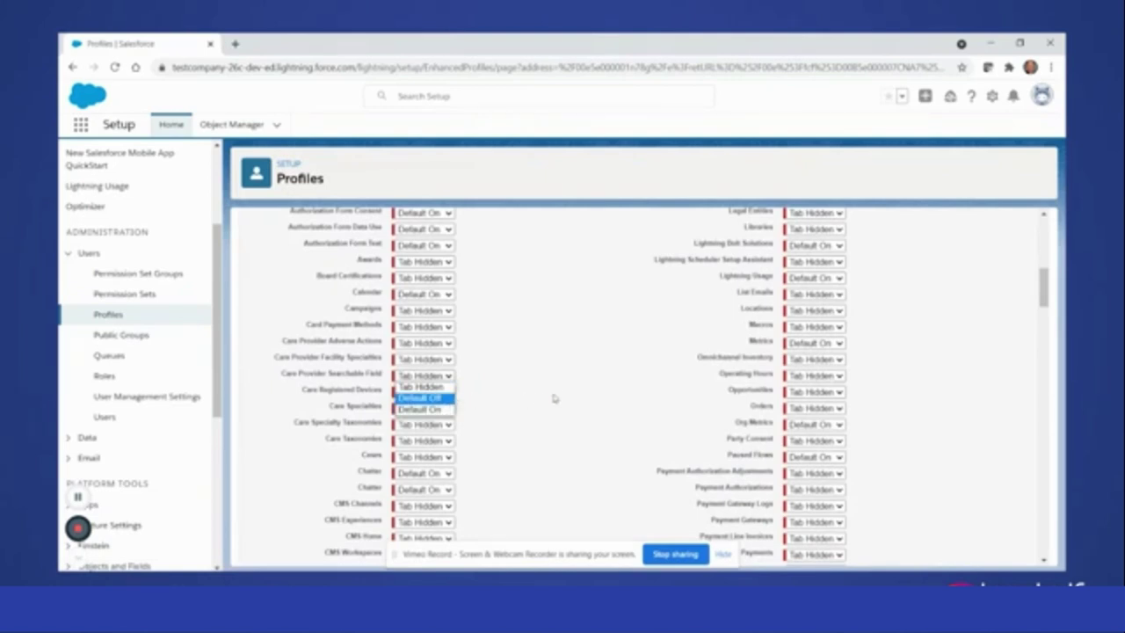
{"action": "left_click", "coordinate": [444, 387]}
{"action": "scroll", "coordinate": [591, 402], "scroll_direction": "down", "scroll_amount": 4}
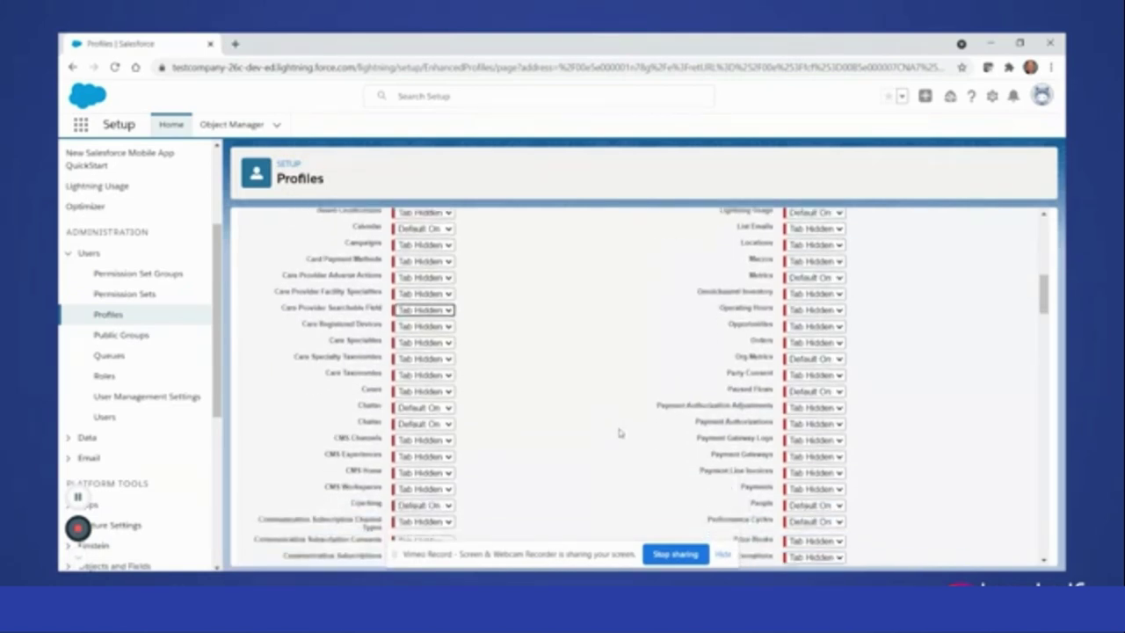
{"action": "scroll", "coordinate": [611, 431], "scroll_direction": "down", "scroll_amount": 10}
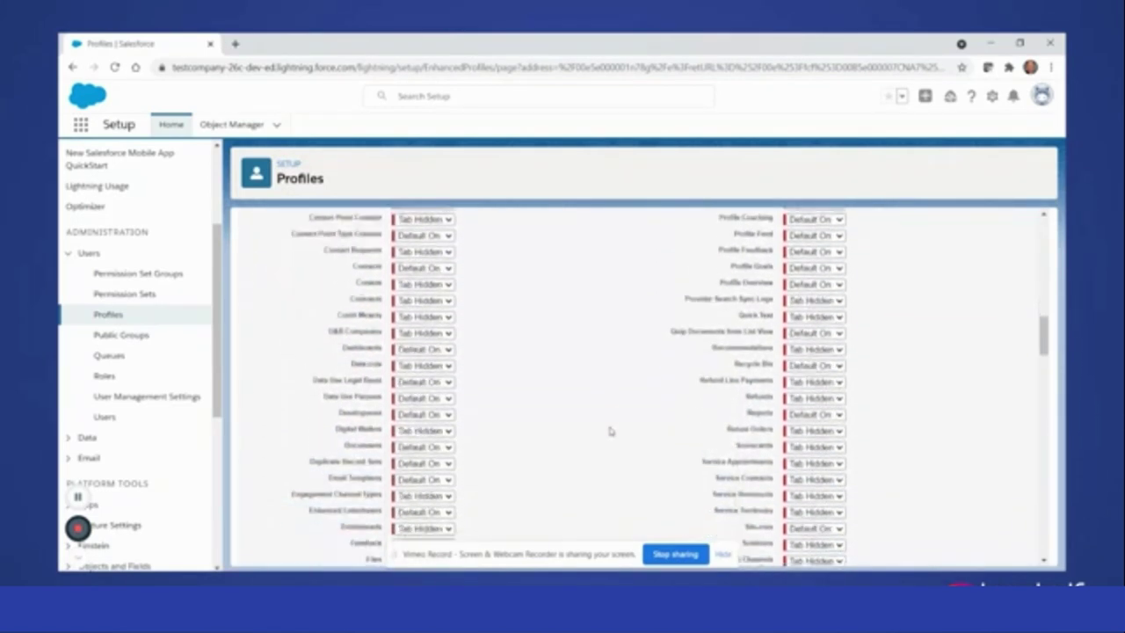
{"action": "scroll", "coordinate": [614, 436], "scroll_direction": "down", "scroll_amount": 2}
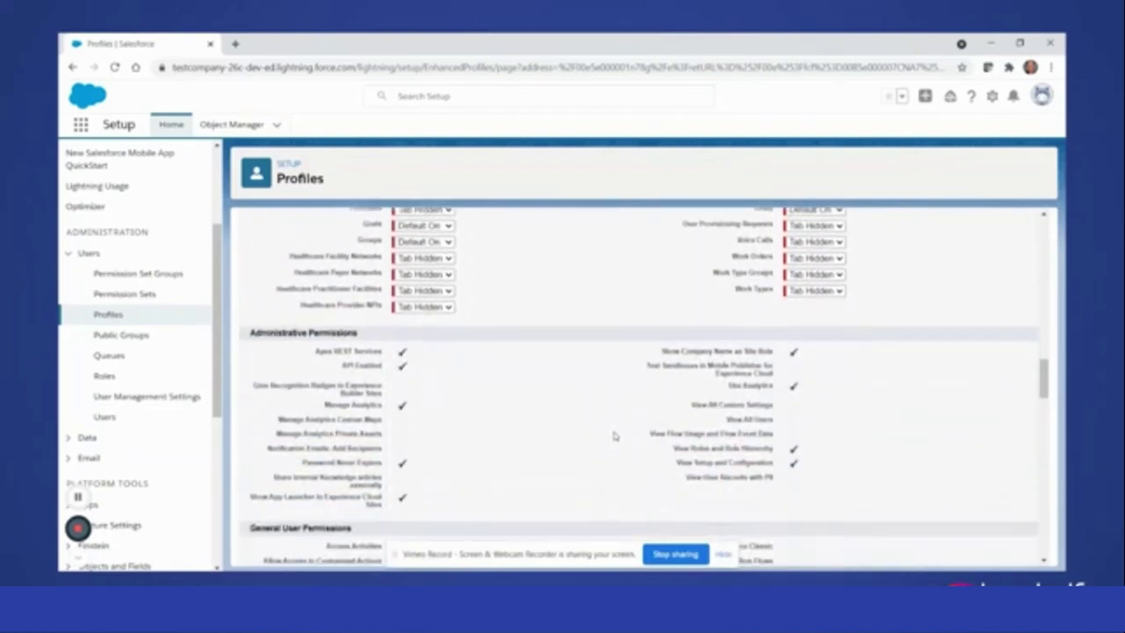
{"action": "scroll", "coordinate": [613, 436], "scroll_direction": "down", "scroll_amount": 2}
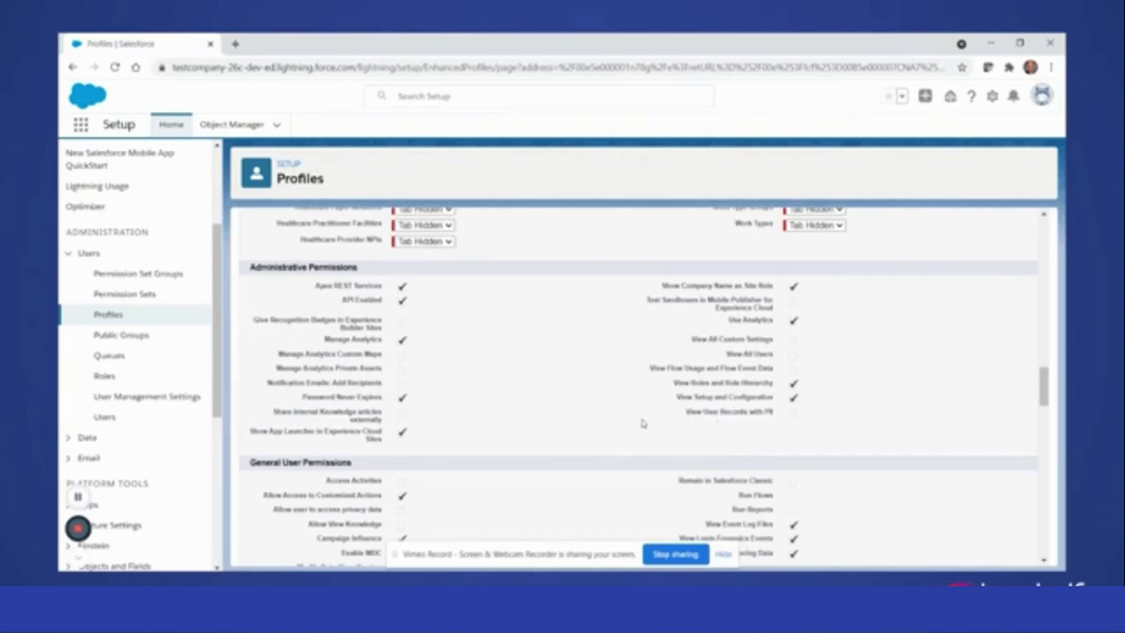
{"action": "scroll", "coordinate": [643, 422], "scroll_direction": "down", "scroll_amount": 3}
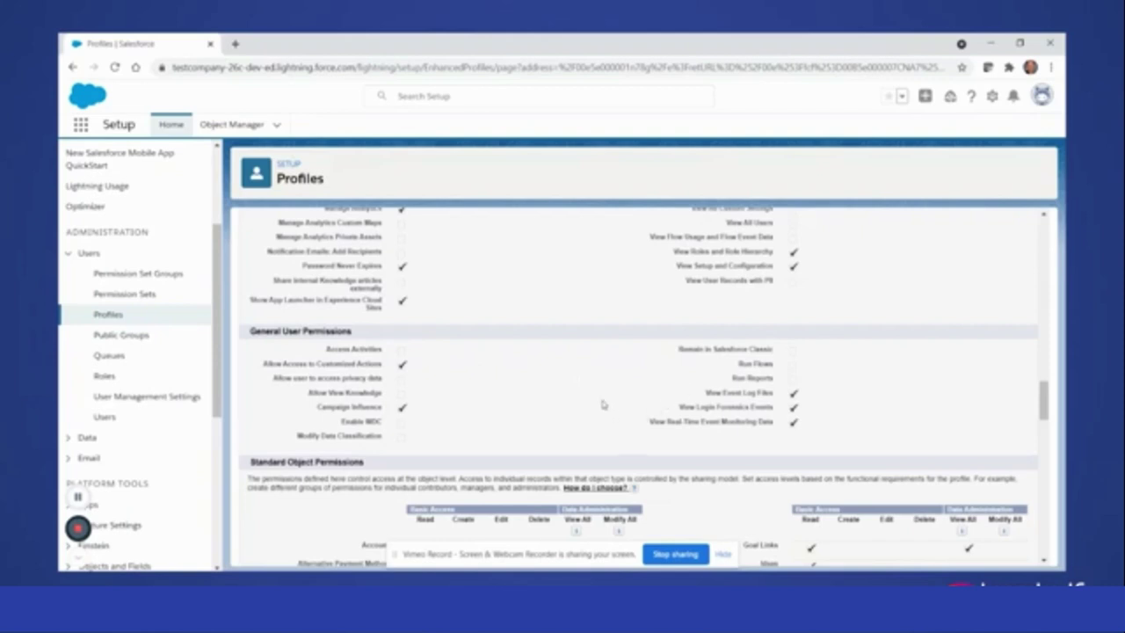
Scroll past Standard Object Permissions to the Session Settings and Password Policies sections.
{"action": "scroll", "coordinate": [603, 404], "scroll_direction": "down", "scroll_amount": 3}
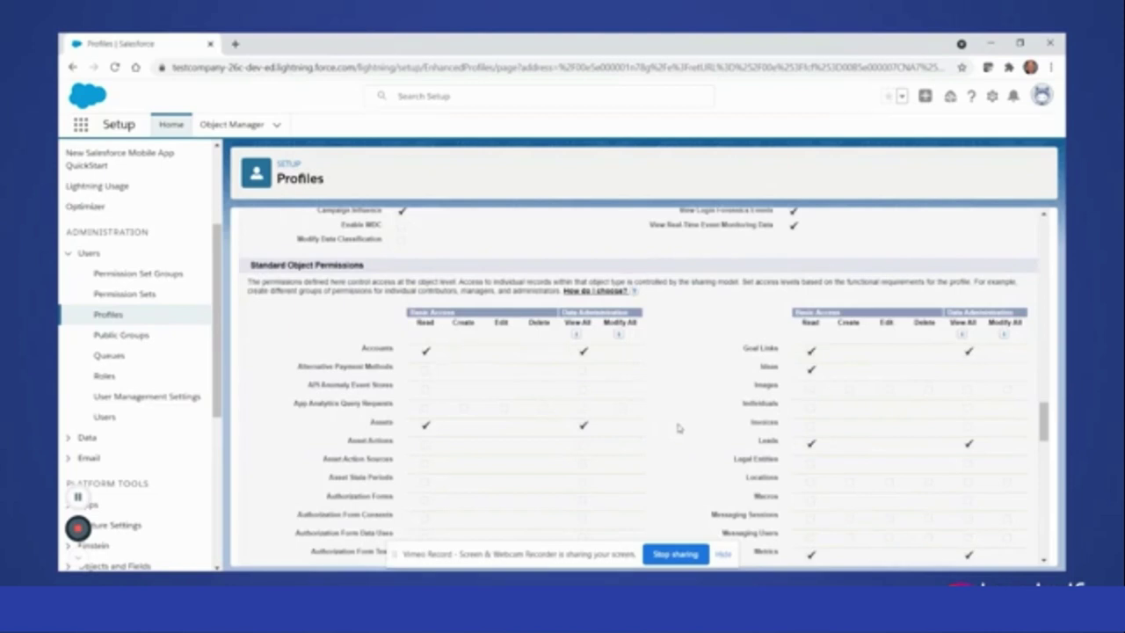
{"action": "scroll", "coordinate": [678, 428], "scroll_direction": "down", "scroll_amount": 2}
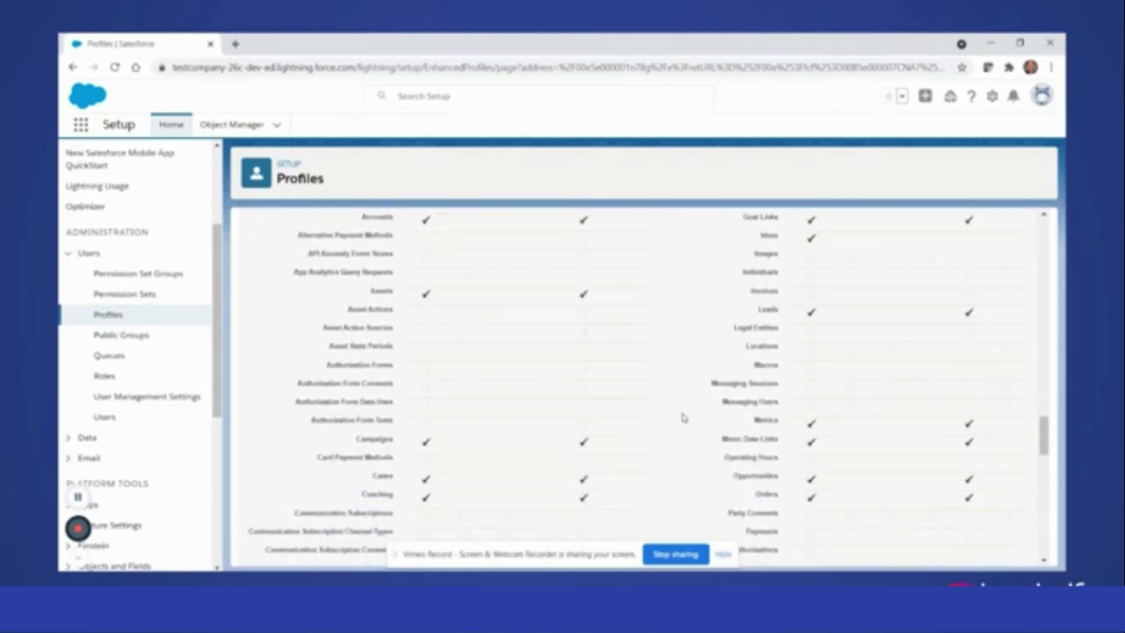
{"action": "scroll", "coordinate": [686, 421], "scroll_direction": "down", "scroll_amount": 3}
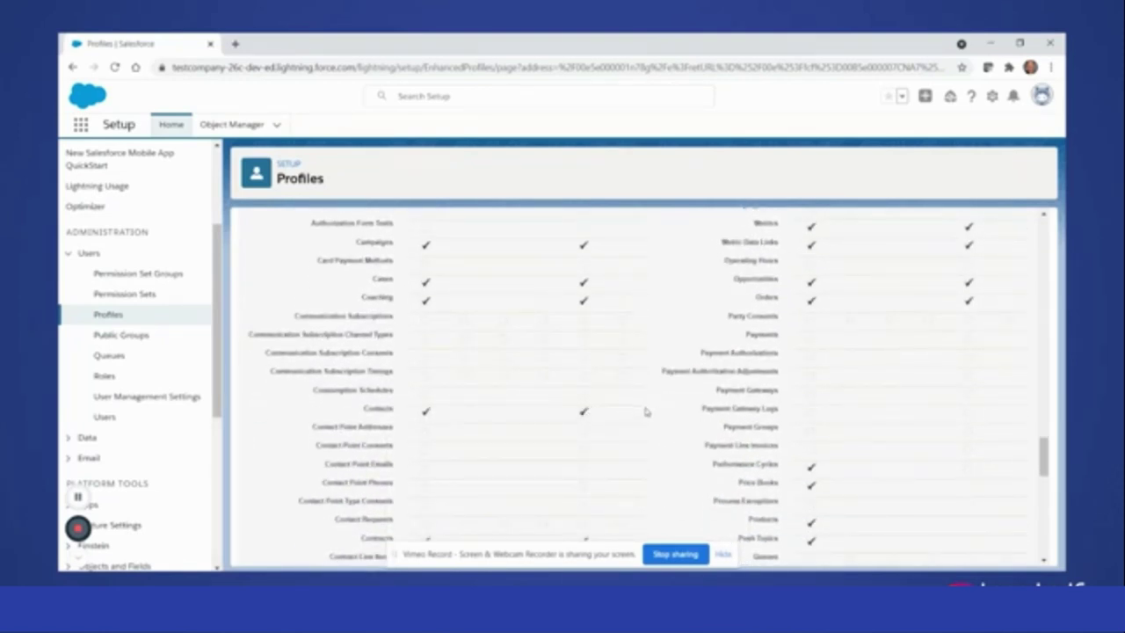
{"action": "scroll", "coordinate": [647, 411], "scroll_direction": "down", "scroll_amount": 3}
{"action": "scroll", "coordinate": [661, 427], "scroll_direction": "down", "scroll_amount": 6}
{"action": "scroll", "coordinate": [661, 422], "scroll_direction": "down", "scroll_amount": 1}
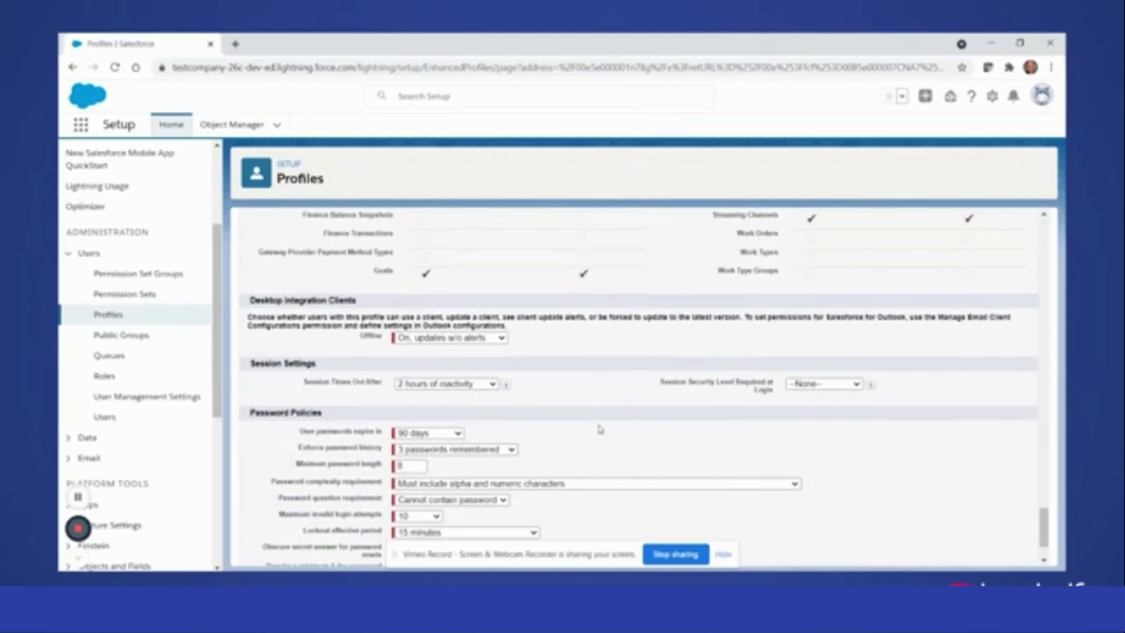
{"action": "scroll", "coordinate": [596, 442], "scroll_direction": "down", "scroll_amount": 1}
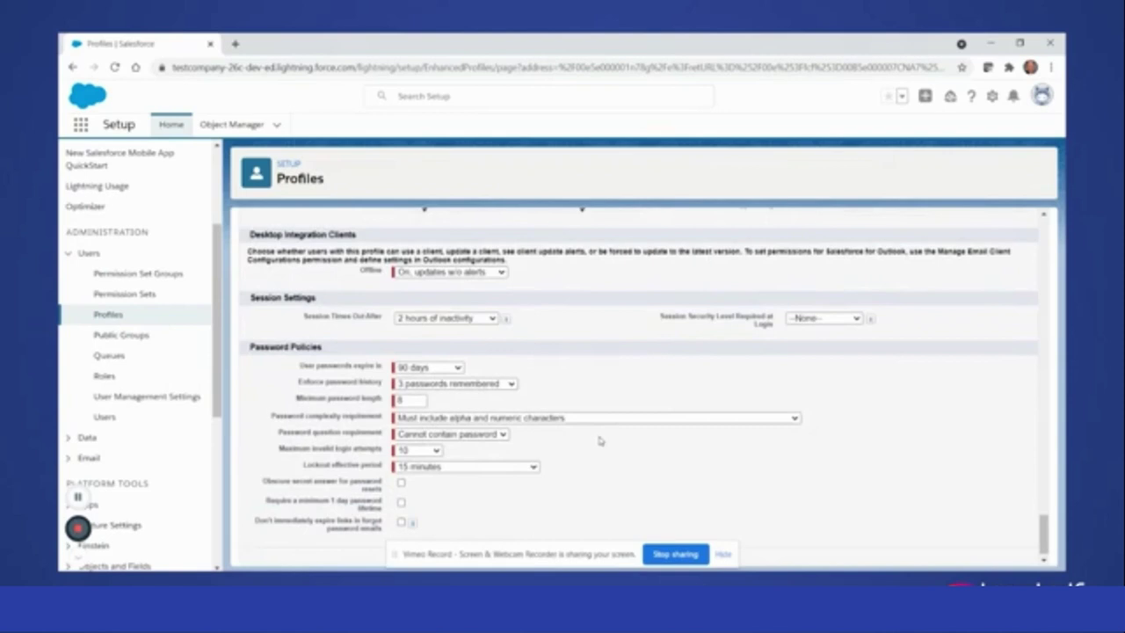
{"action": "scroll", "coordinate": [598, 442], "scroll_direction": "down", "scroll_amount": 1}
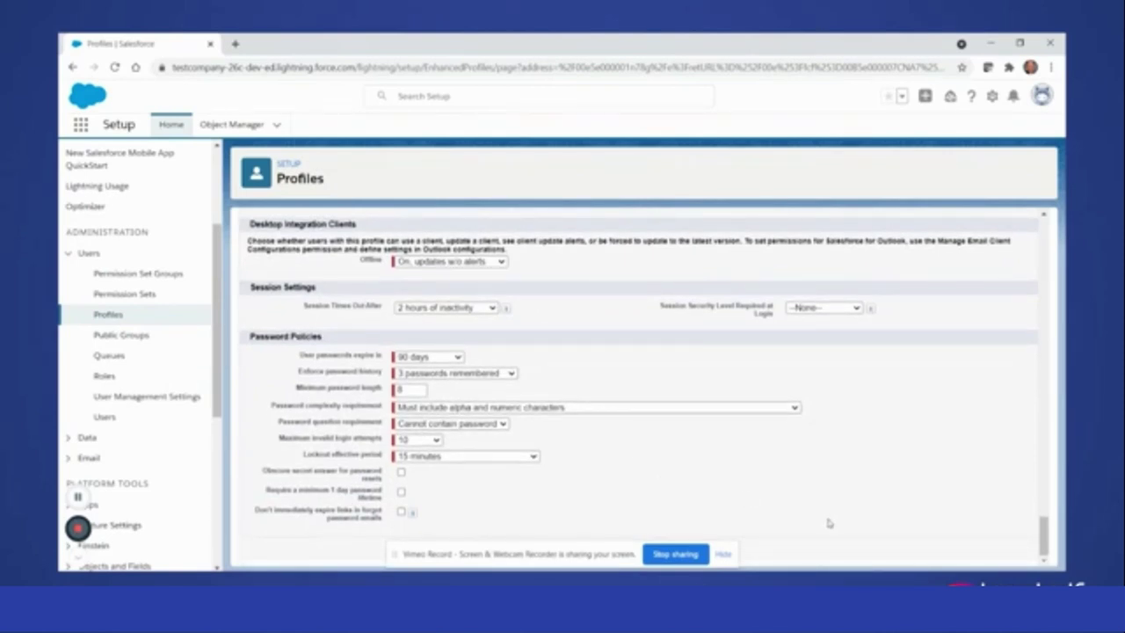
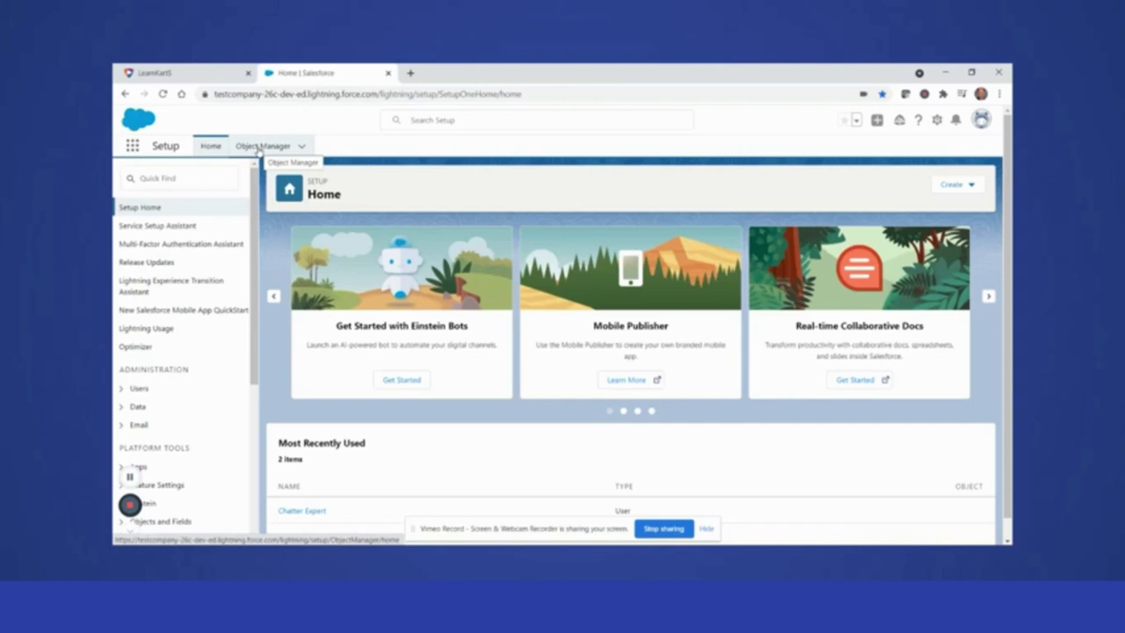
Open Object Manager and scroll through the standard object list, then back to the top.
{"action": "left_click", "coordinate": [259, 146]}
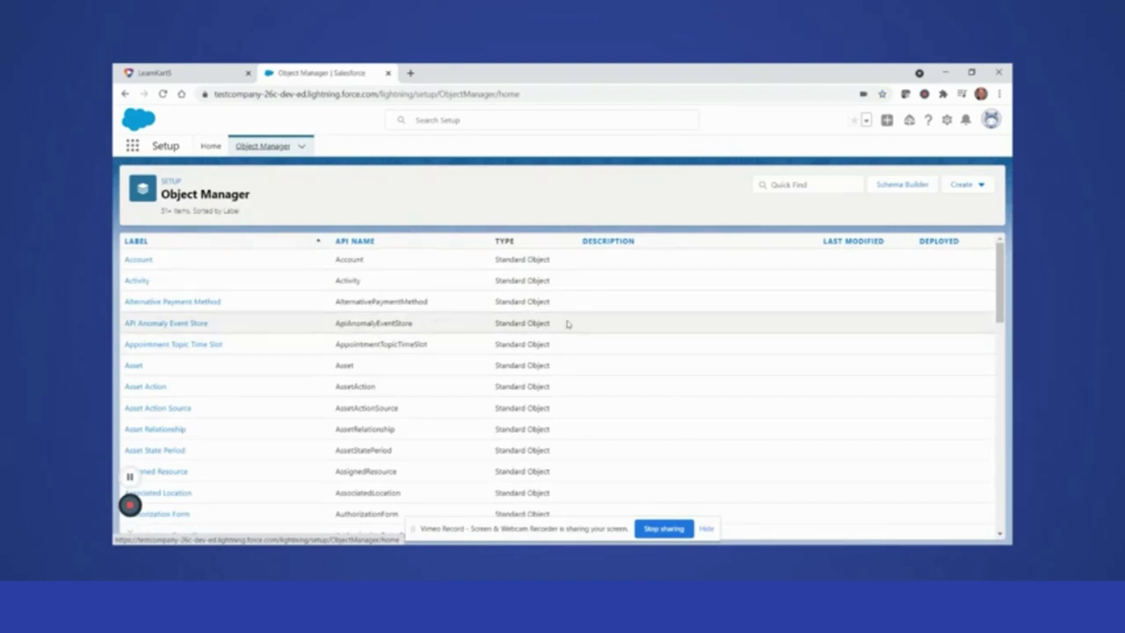
{"action": "scroll", "coordinate": [586, 346], "scroll_direction": "down", "scroll_amount": 1}
{"action": "scroll", "coordinate": [586, 354], "scroll_direction": "down", "scroll_amount": 5}
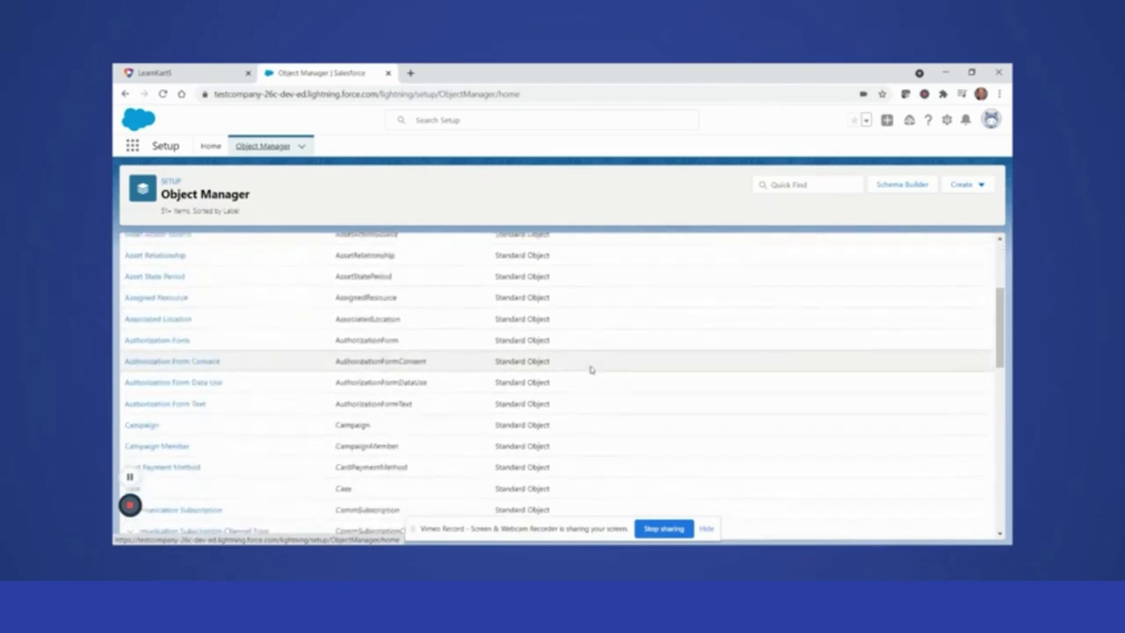
{"action": "scroll", "coordinate": [596, 374], "scroll_direction": "down", "scroll_amount": 5}
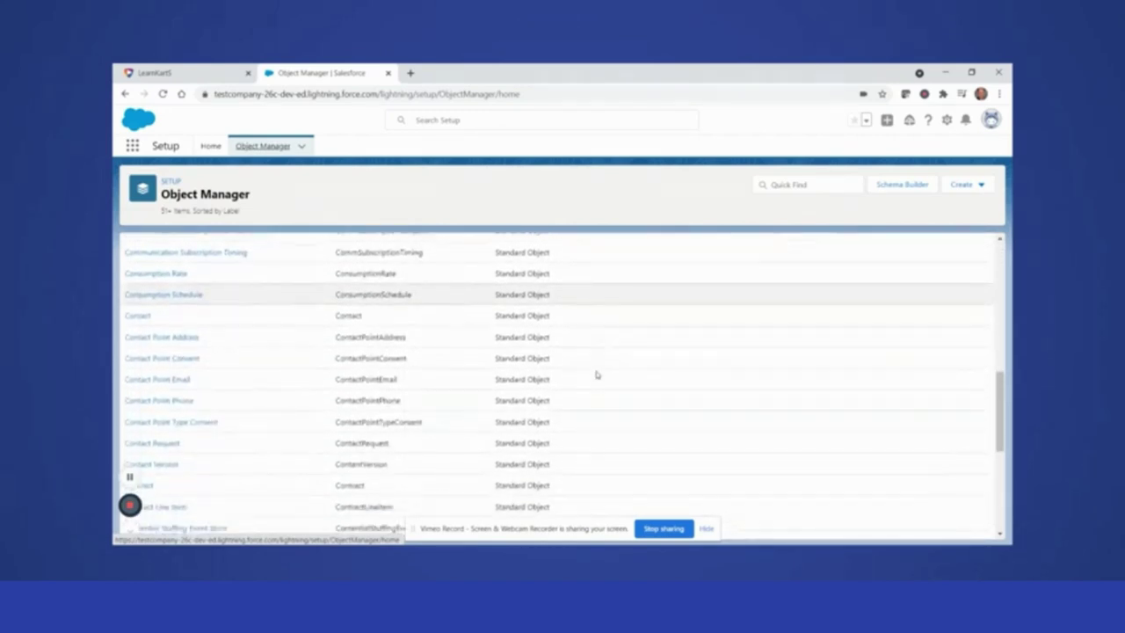
{"action": "scroll", "coordinate": [599, 395], "scroll_direction": "down", "scroll_amount": 2}
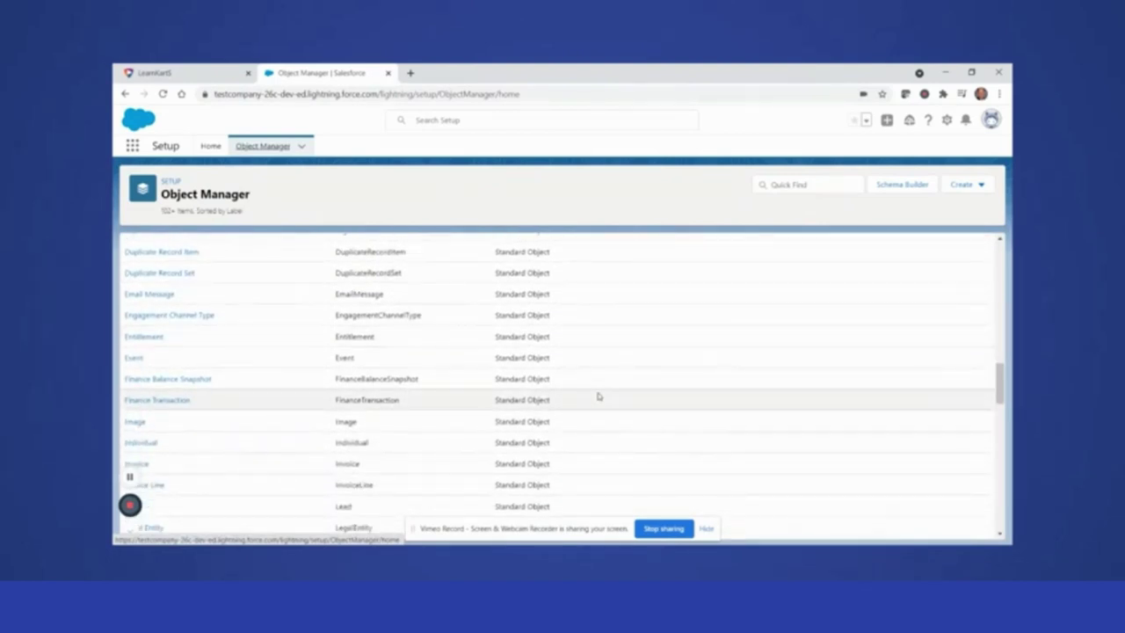
{"action": "scroll", "coordinate": [598, 396], "scroll_direction": "up", "scroll_amount": 2}
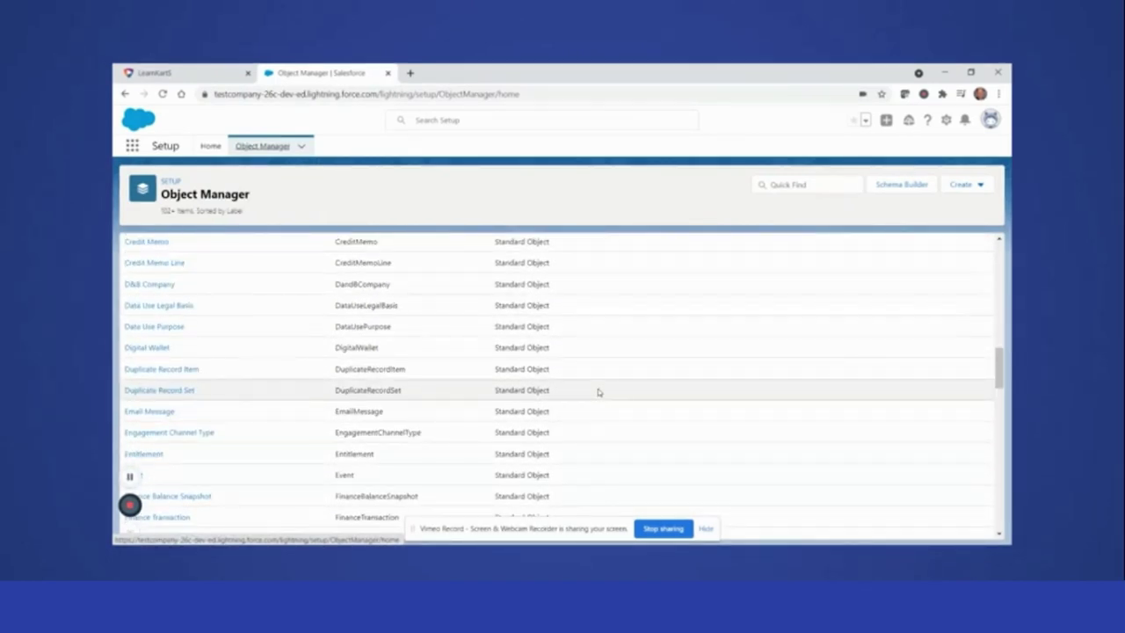
{"action": "scroll", "coordinate": [598, 392], "scroll_direction": "up", "scroll_amount": 4}
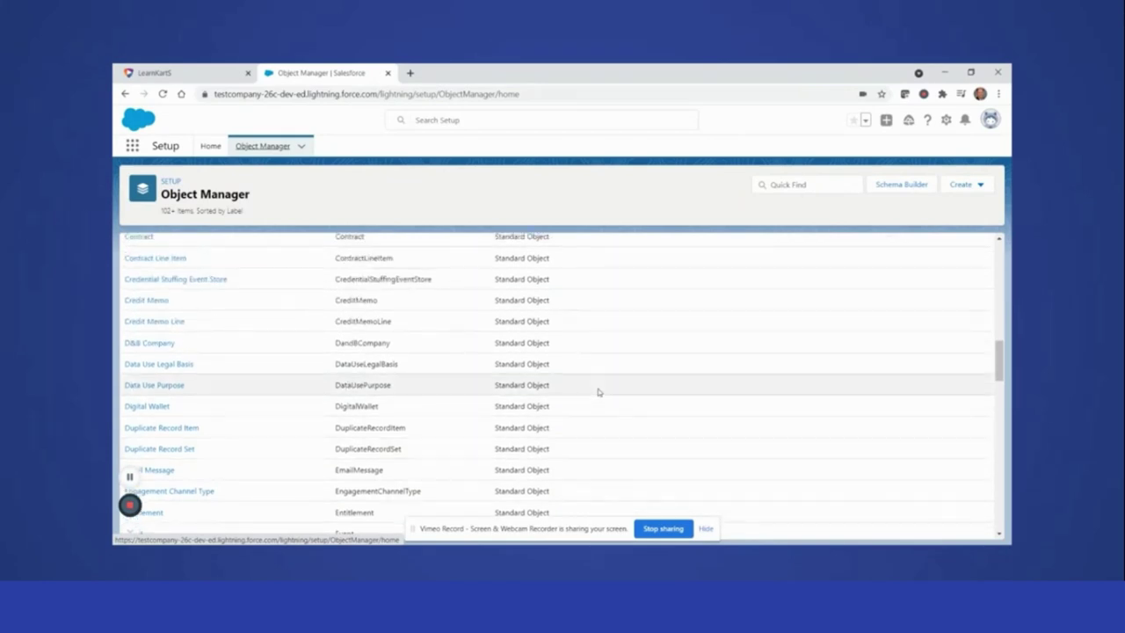
{"action": "scroll", "coordinate": [600, 382], "scroll_direction": "up", "scroll_amount": 10}
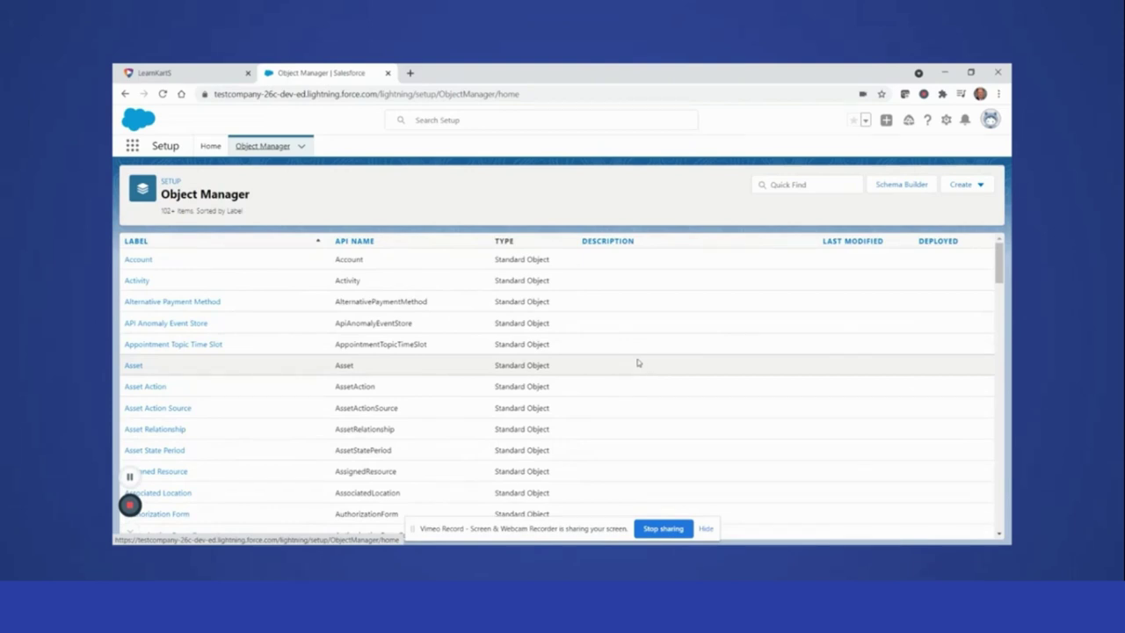
Search Object Manager for 'customer' to confirm none exists, clear the search, and show Create options.
{"action": "left_click", "coordinate": [982, 188]}
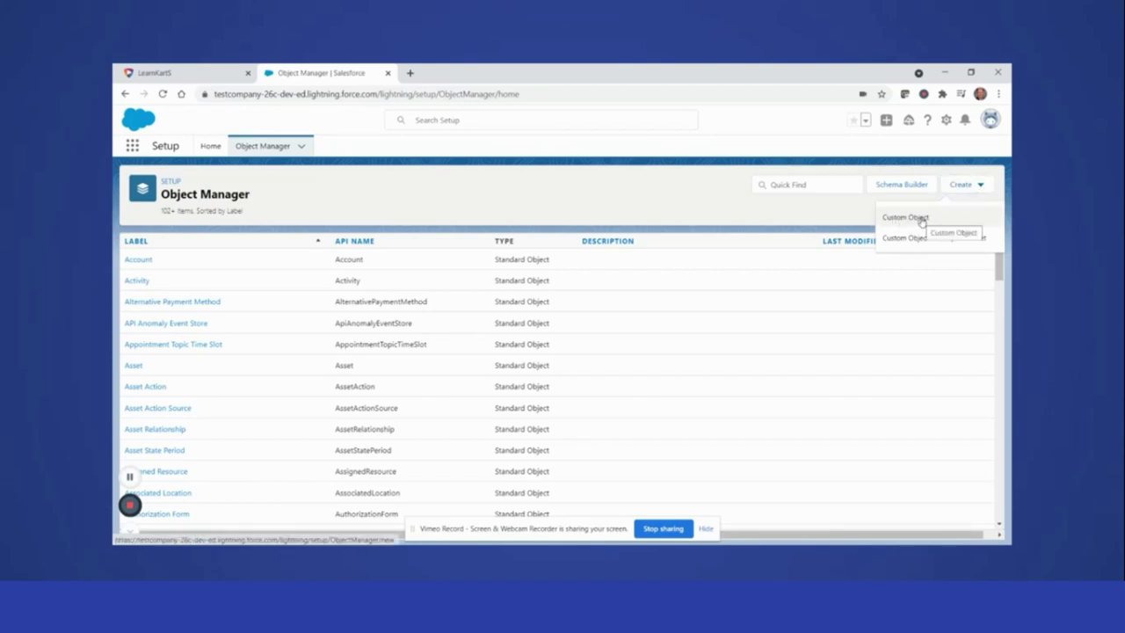
{"action": "left_click", "coordinate": [785, 185]}
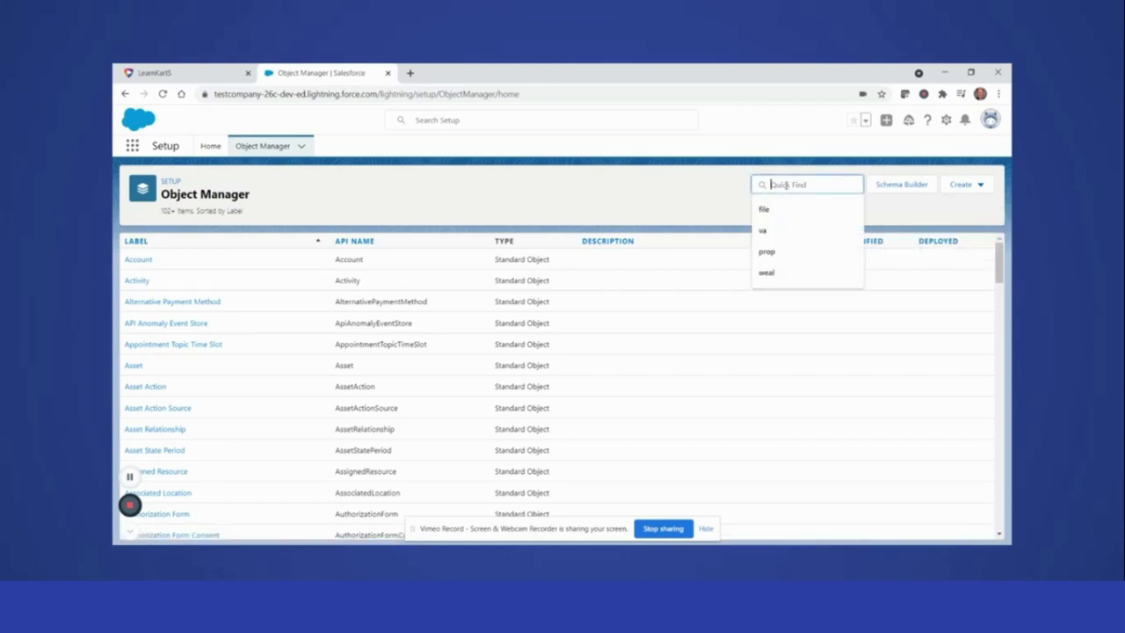
{"action": "type", "text": "cust"}
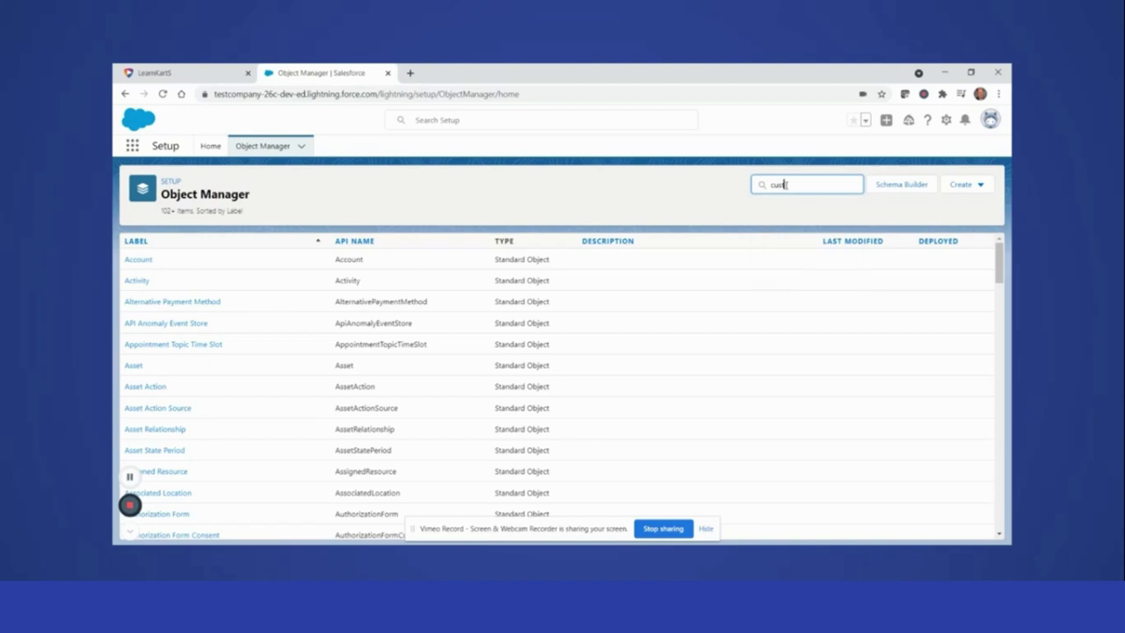
{"action": "type", "text": "orm"}
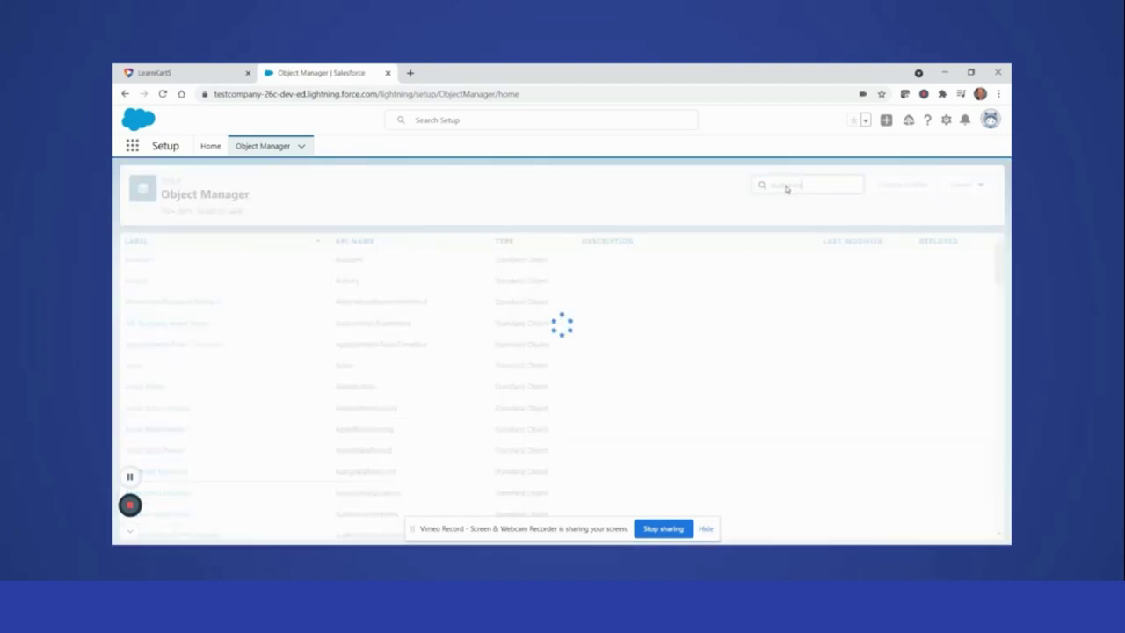
{"action": "type", "text": "er"}
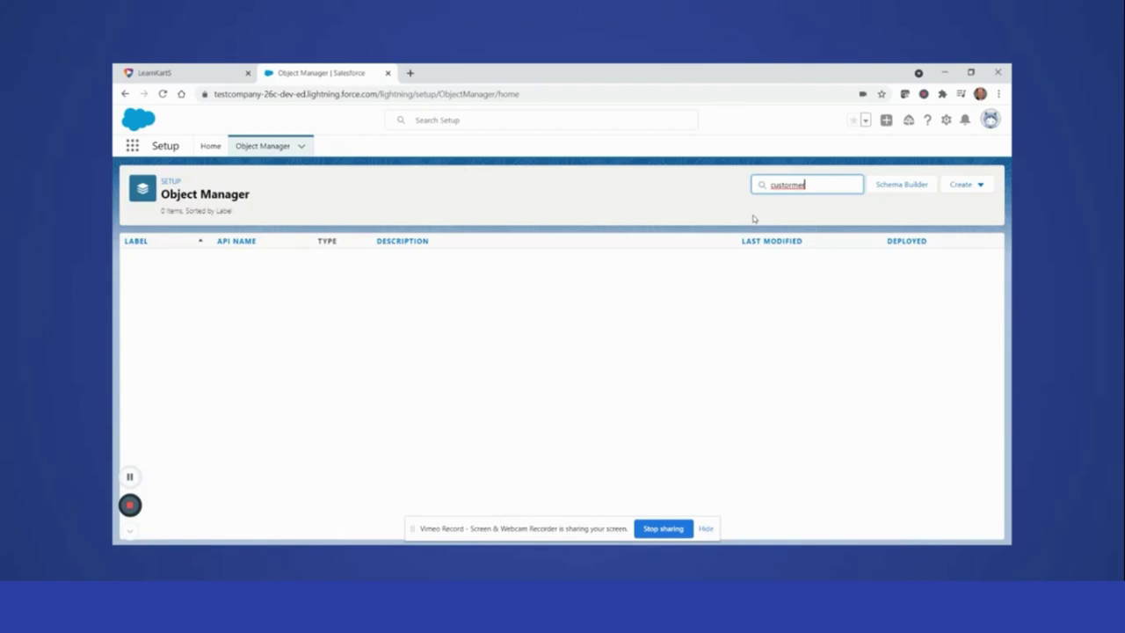
{"action": "key", "text": "Return"}
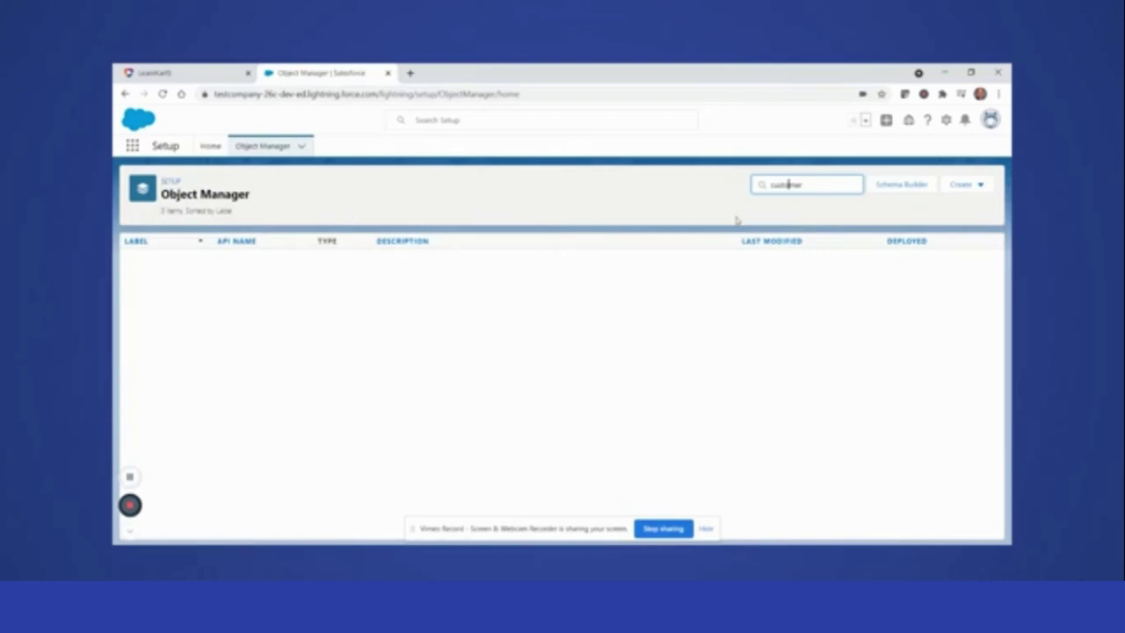
{"action": "left_click", "coordinate": [815, 185]}
{"action": "key", "text": "BackSpace"}
{"action": "key", "text": "BackSpace"}
{"action": "key", "text": "BackSpace"}
{"action": "key", "text": "BackSpace"}
{"action": "key", "text": "BackSpace"}
{"action": "key", "text": "BackSpace"}
{"action": "key", "text": "BackSpace"}
{"action": "key", "text": "BackSpace"}
{"action": "left_click", "coordinate": [978, 186]}
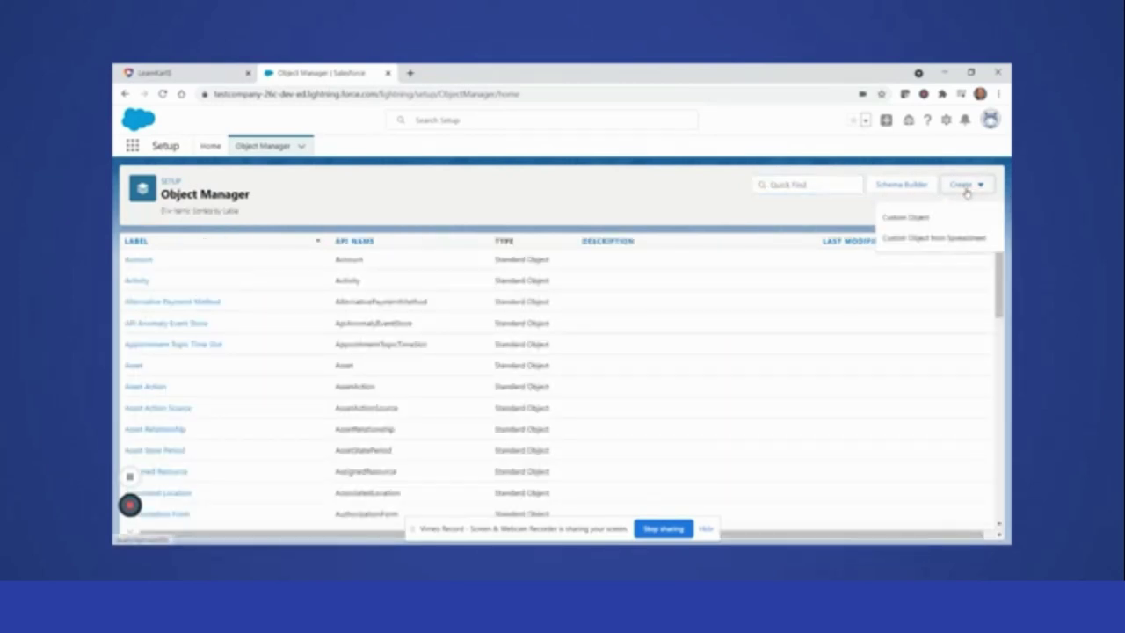
Create a custom object labelled 'Customer', plural 'Customers', described 'Specific name required by Client'.
{"action": "left_click", "coordinate": [905, 218]}
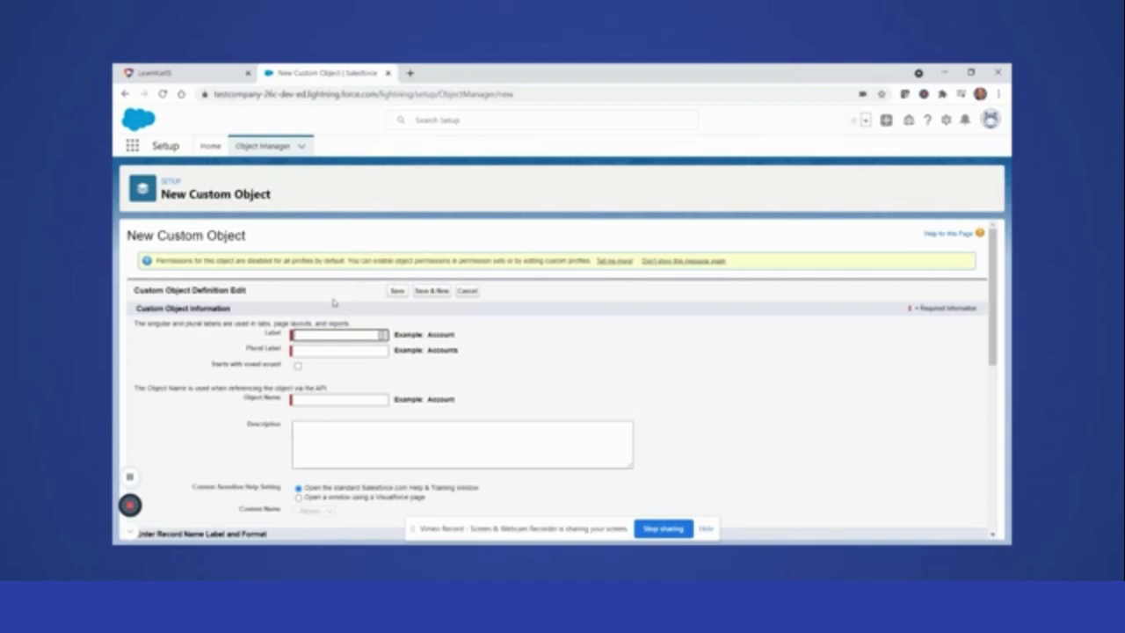
{"action": "type", "text": "Customer"}
{"action": "key", "text": "Tab"}
{"action": "type", "text": "Customers"}
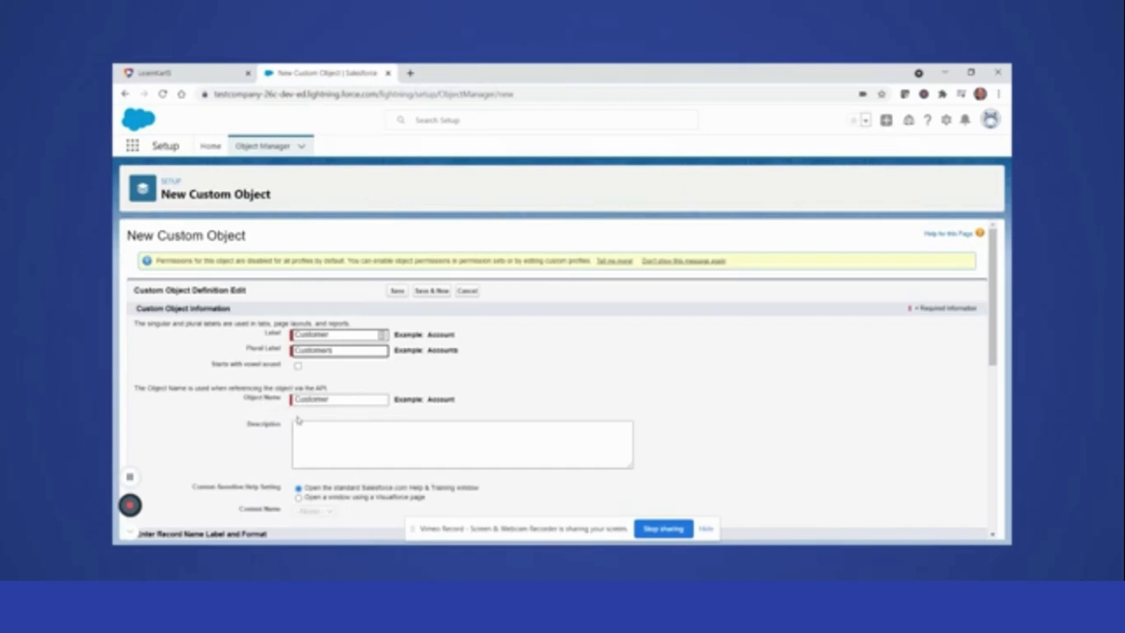
{"action": "left_click", "coordinate": [303, 436]}
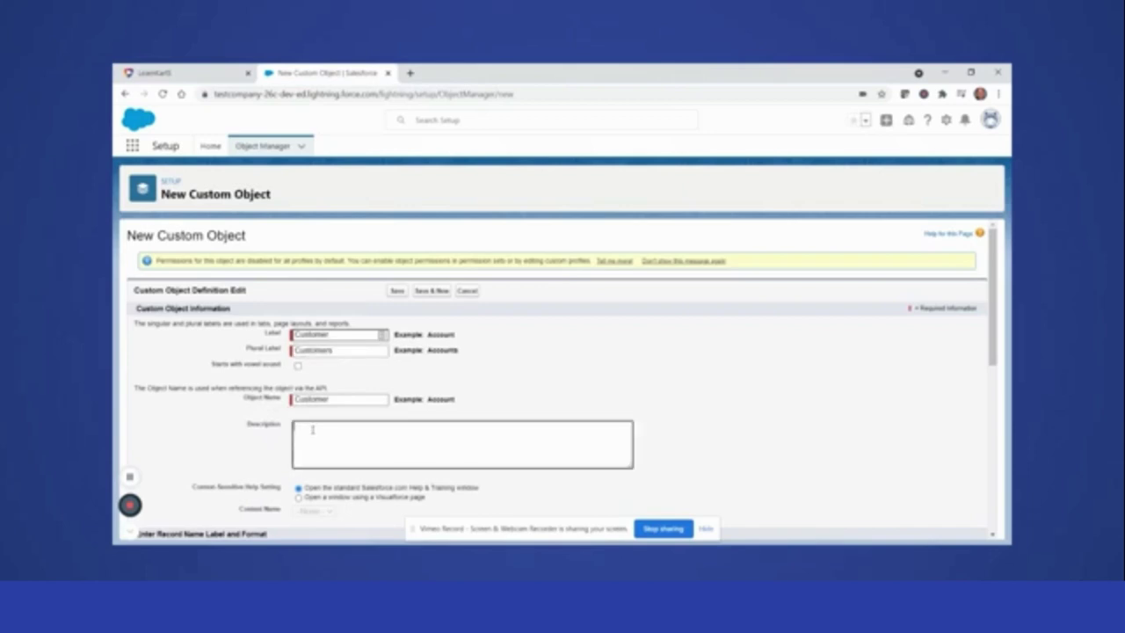
{"action": "type", "text": "Sped"}
{"action": "type", "text": "ific name"}
{"action": "type", "text": " required"}
{"action": "type", "text": " by"}
{"action": "type", "text": " Client"}
Enable Allow Reports, Allow Activities, Track Field History and Allow in Chatter Groups.
{"action": "scroll", "coordinate": [363, 456], "scroll_direction": "down", "scroll_amount": 1}
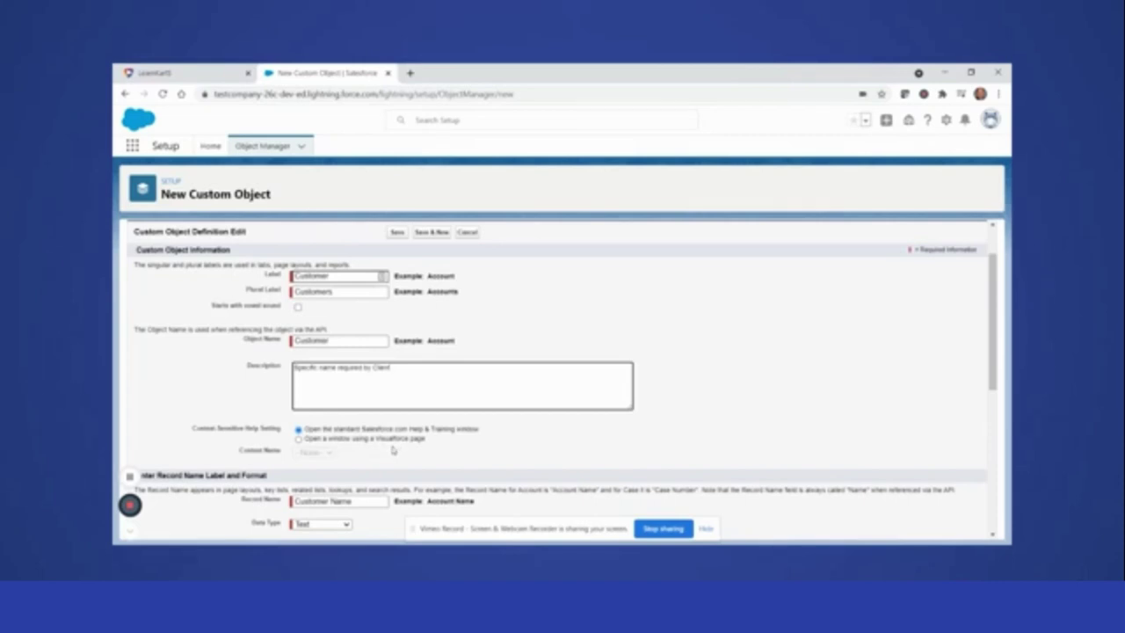
{"action": "scroll", "coordinate": [392, 450], "scroll_direction": "down", "scroll_amount": 1}
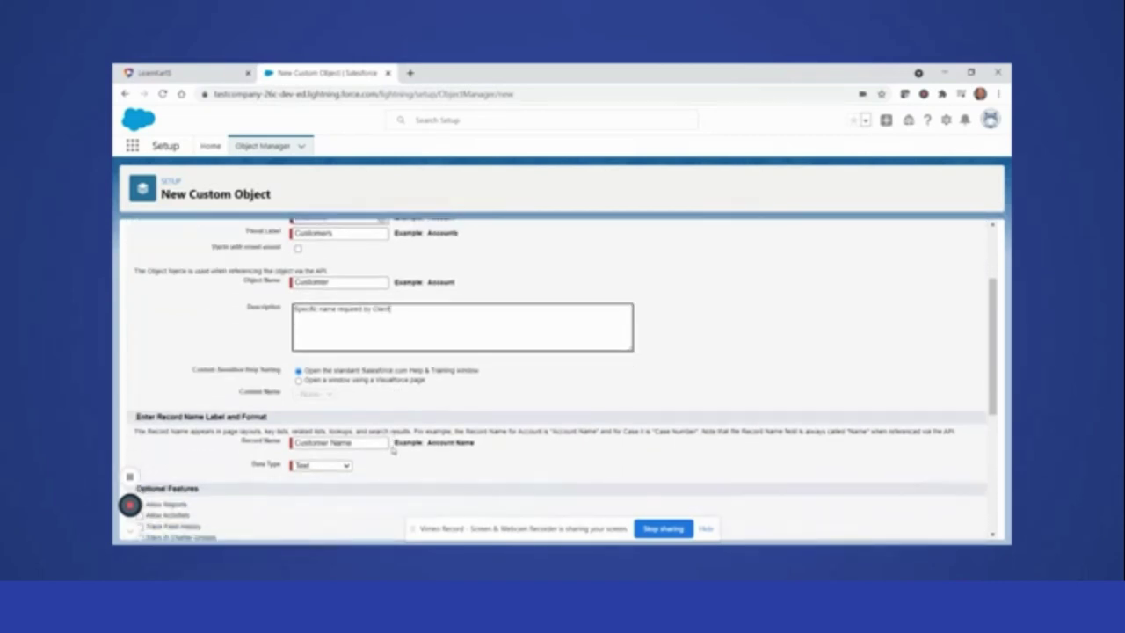
{"action": "scroll", "coordinate": [392, 449], "scroll_direction": "down", "scroll_amount": 1}
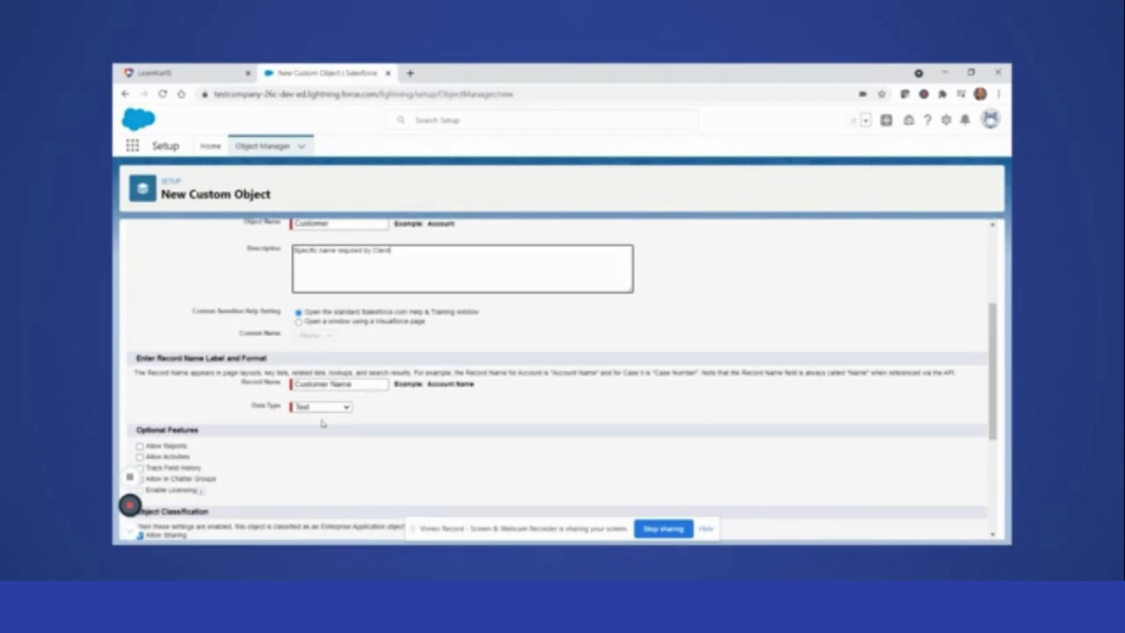
{"action": "scroll", "coordinate": [322, 422], "scroll_direction": "down", "scroll_amount": 1}
{"action": "scroll", "coordinate": [322, 423], "scroll_direction": "down", "scroll_amount": 1}
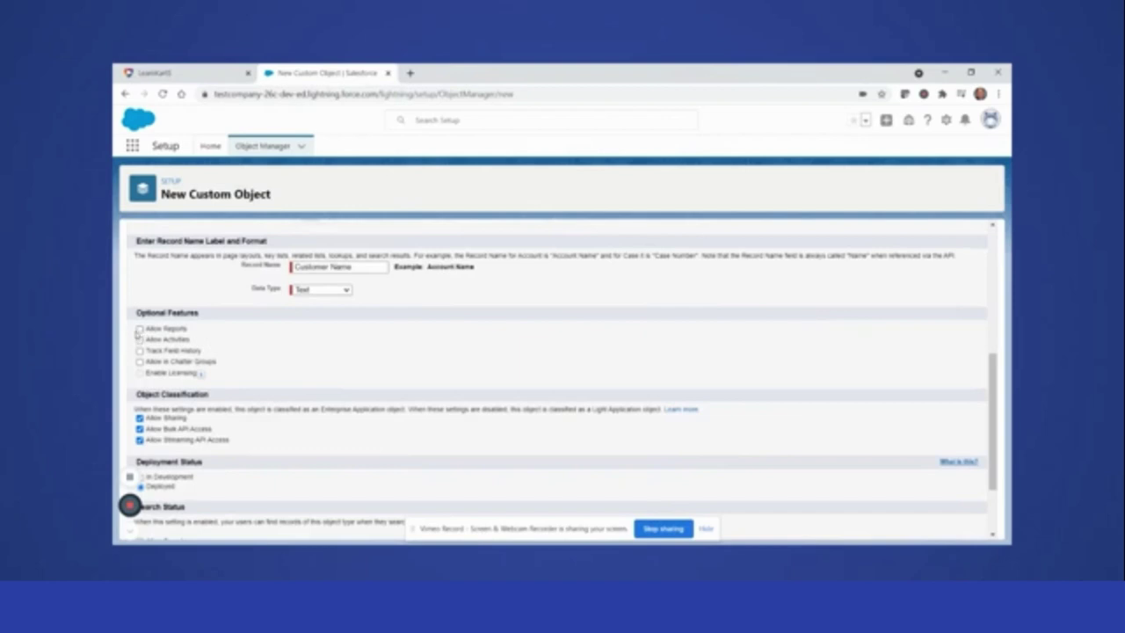
{"action": "left_click", "coordinate": [139, 329]}
{"action": "left_click", "coordinate": [139, 341]}
{"action": "left_click", "coordinate": [139, 350]}
{"action": "left_click", "coordinate": [139, 361]}
Keep Deployment Status on Deployed and enable Allow Search for the Customer object.
{"action": "scroll", "coordinate": [268, 433], "scroll_direction": "down", "scroll_amount": 1}
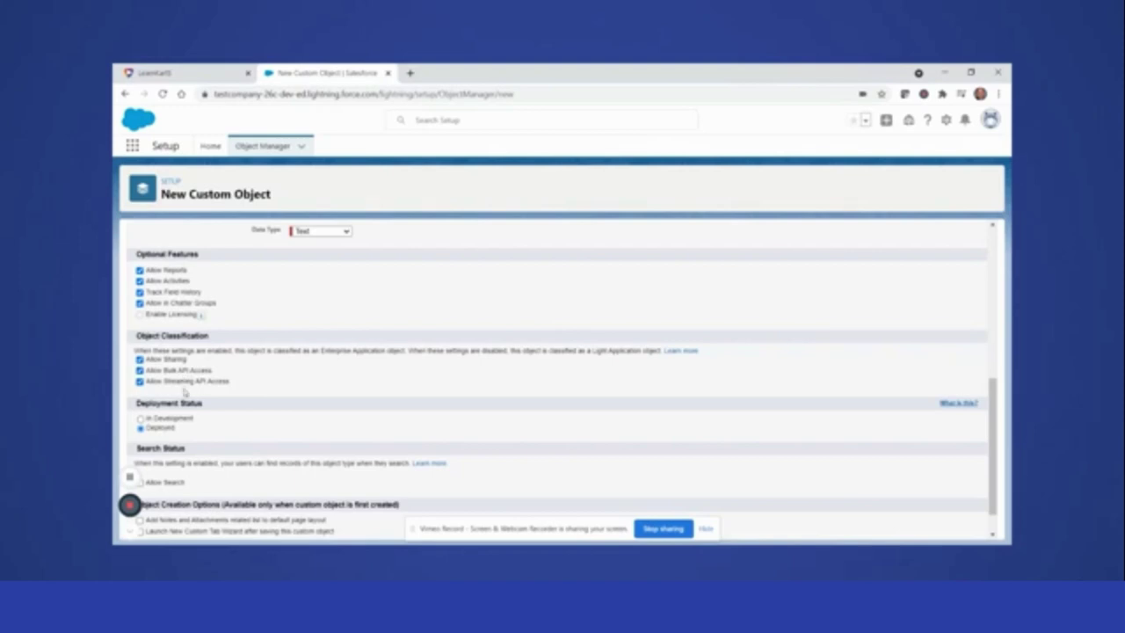
{"action": "scroll", "coordinate": [236, 411], "scroll_direction": "down", "scroll_amount": 1}
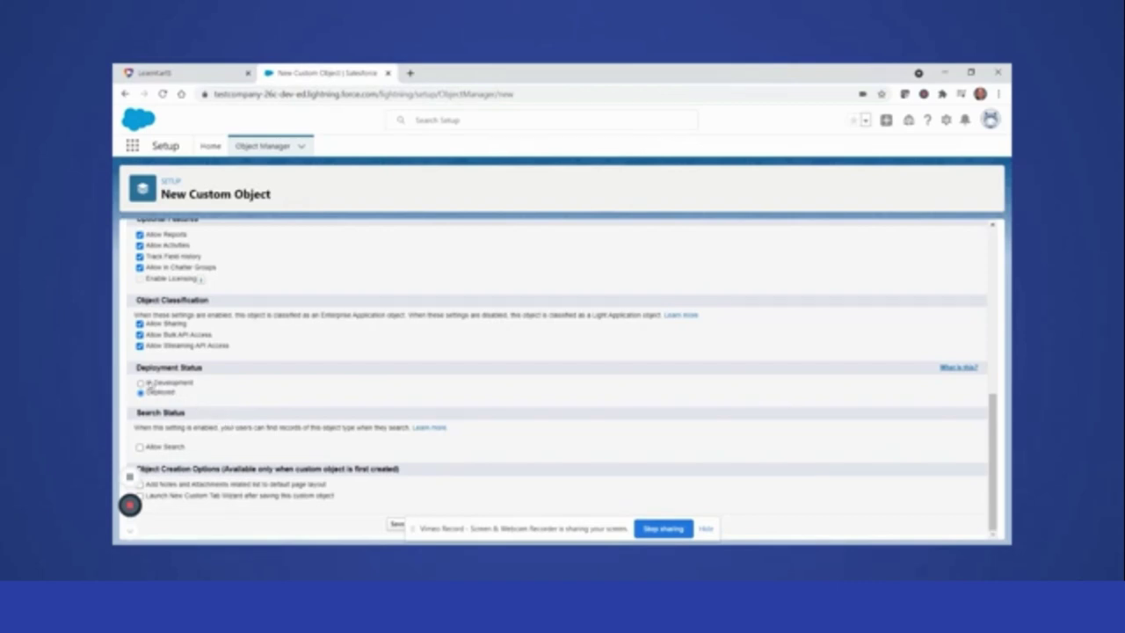
{"action": "left_click", "coordinate": [141, 383]}
{"action": "left_click", "coordinate": [140, 393]}
{"action": "left_click", "coordinate": [140, 447]}
Zoom the browser page out to fit more of the New Custom Object form.
{"action": "left_click", "coordinate": [1001, 94]}
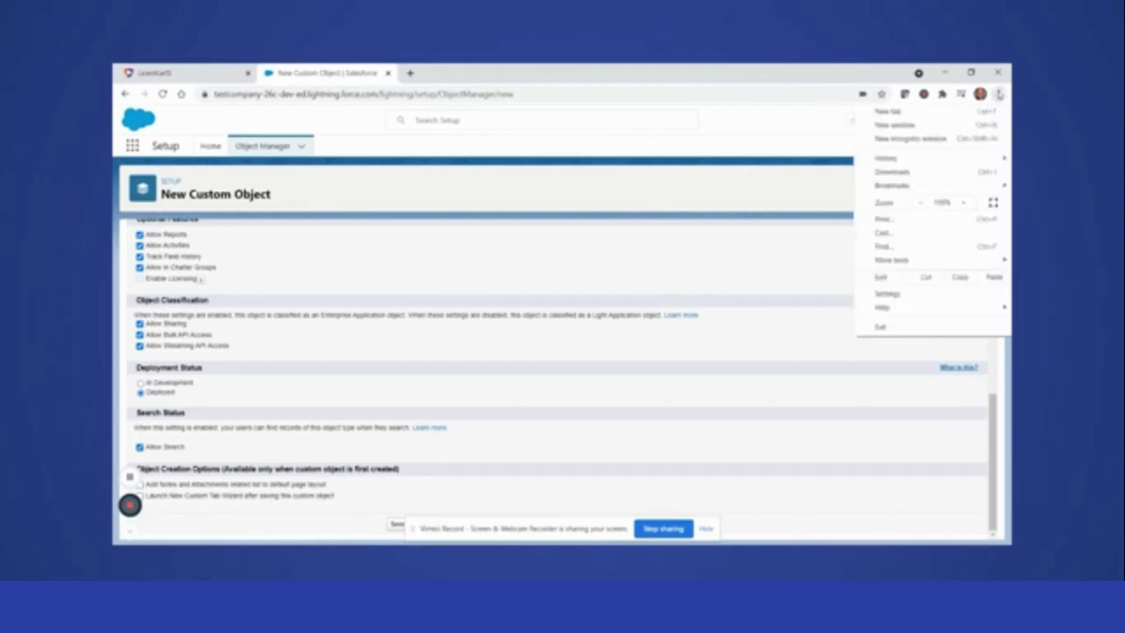
{"action": "left_click", "coordinate": [922, 203]}
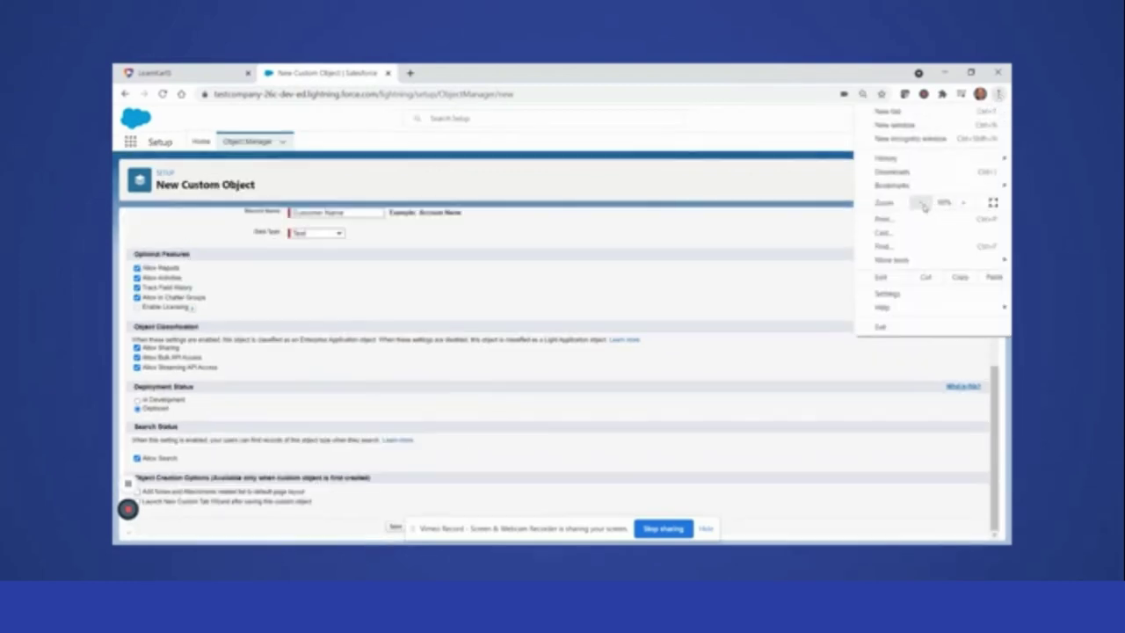
{"action": "left_click", "coordinate": [922, 203]}
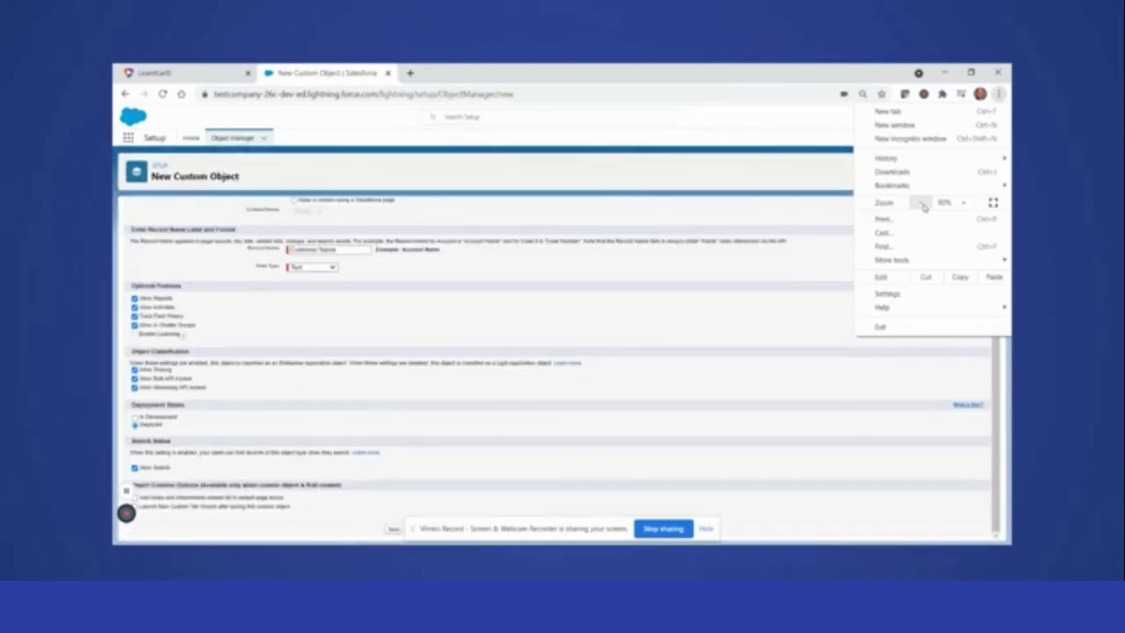
{"action": "left_click", "coordinate": [922, 203]}
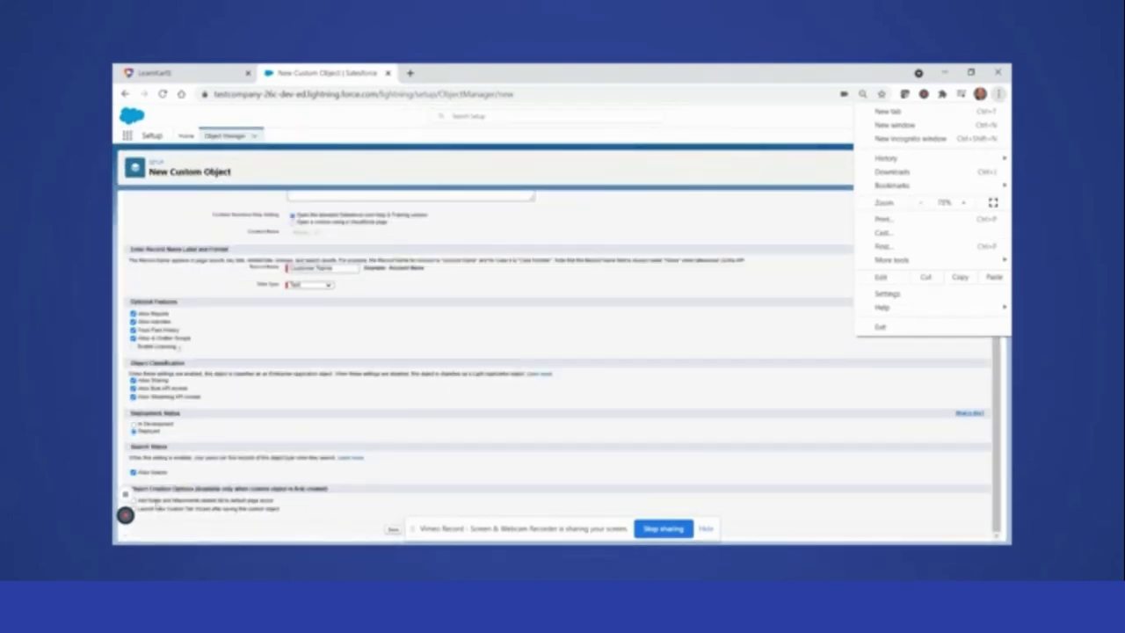
{"action": "left_click", "coordinate": [134, 502]}
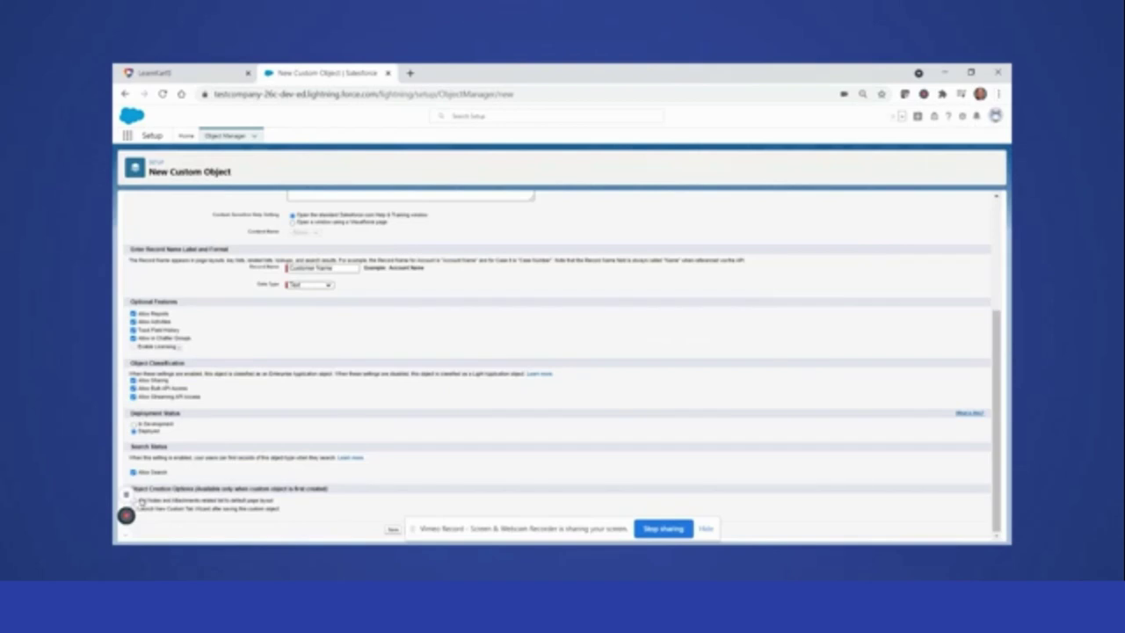
{"action": "left_click_drag", "start_coordinate": [224, 488], "coordinate": [443, 452]}
{"action": "left_click", "coordinate": [442, 453]}
Reset browser zoom to 100% and scroll down to the Customer Name text record name.
{"action": "left_click", "coordinate": [999, 94]}
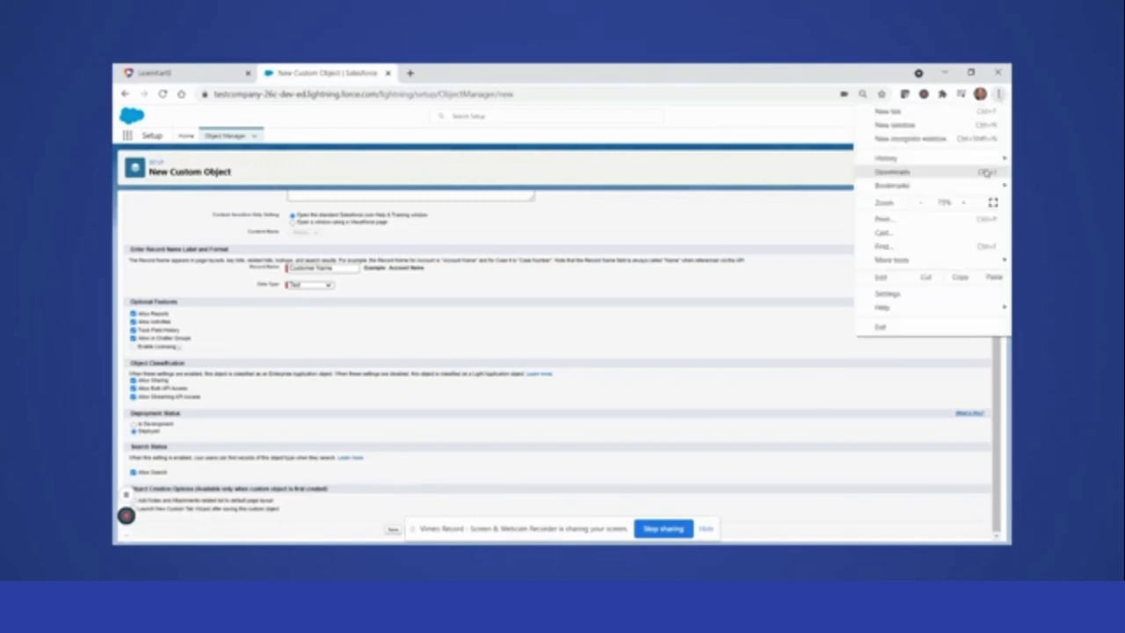
{"action": "left_click", "coordinate": [921, 203]}
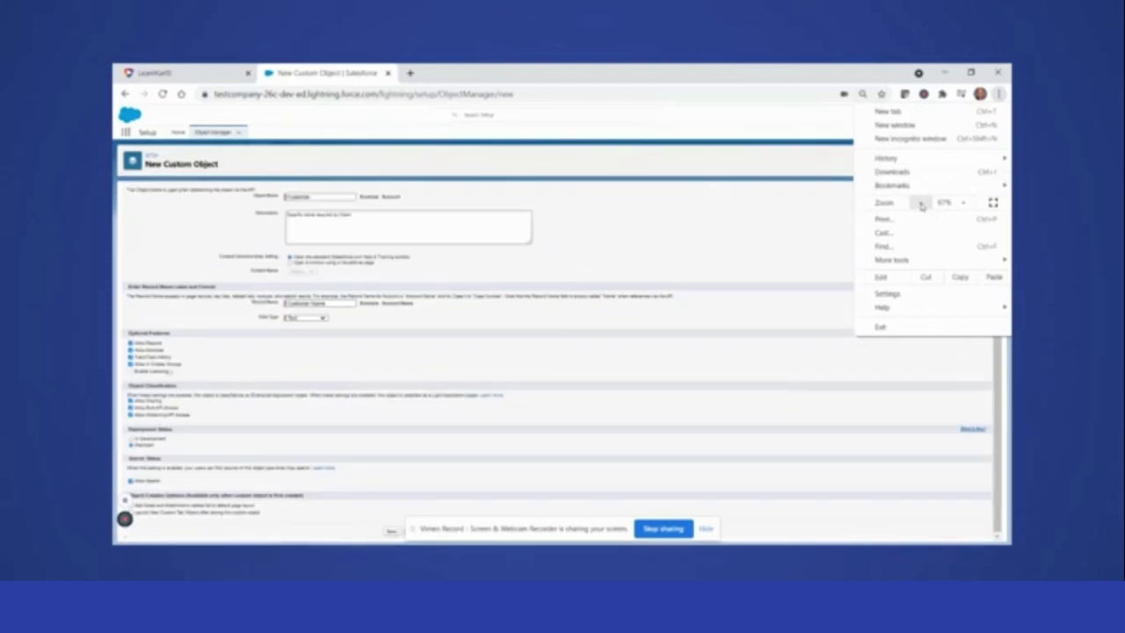
{"action": "left_click", "coordinate": [922, 203]}
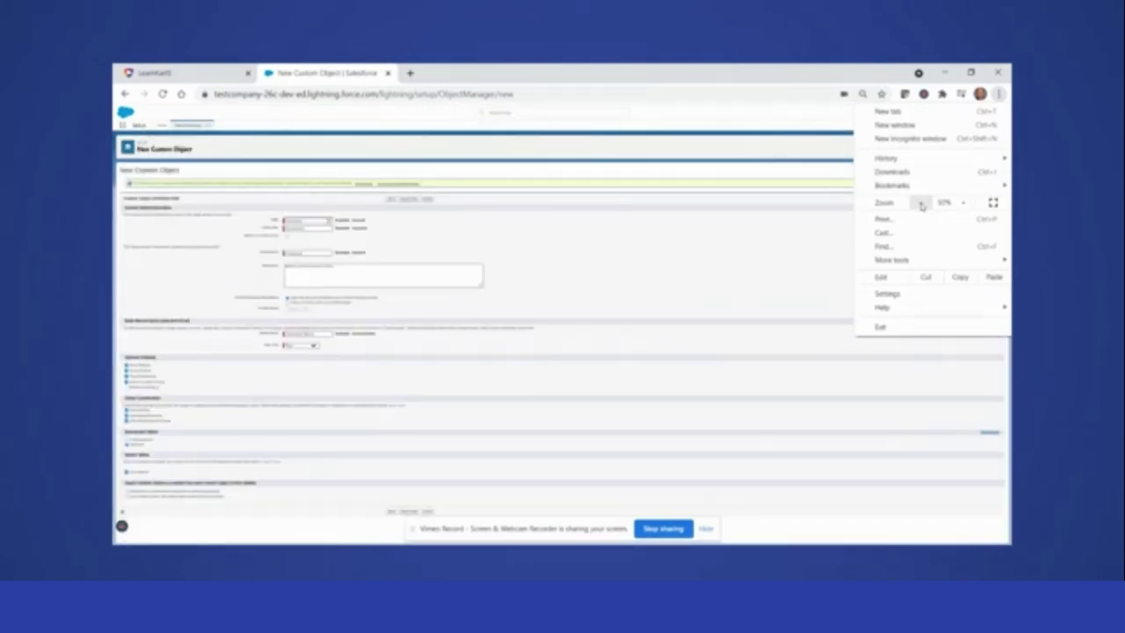
{"action": "left_click", "coordinate": [963, 204]}
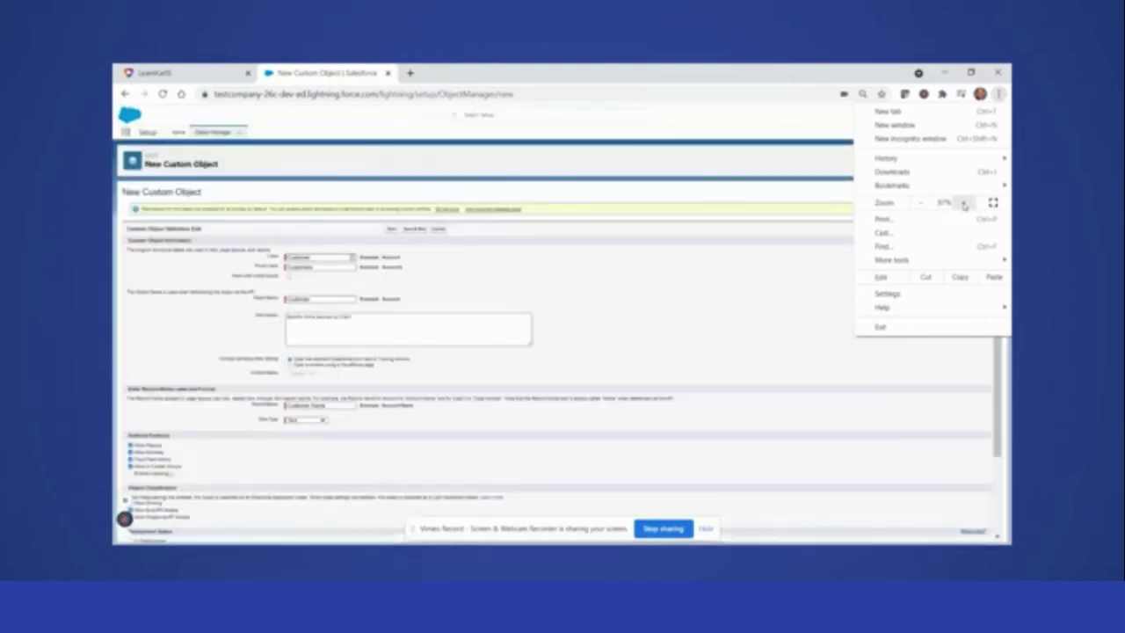
{"action": "left_click", "coordinate": [963, 204]}
{"action": "left_click", "coordinate": [963, 204]}
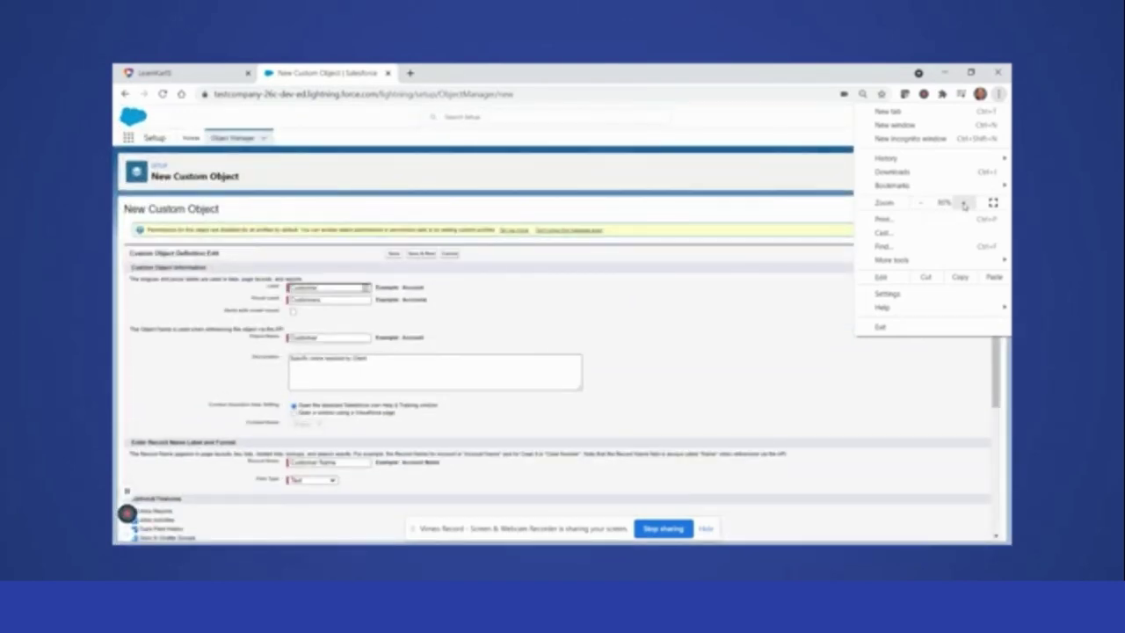
{"action": "left_click", "coordinate": [963, 204]}
{"action": "left_click", "coordinate": [963, 204]}
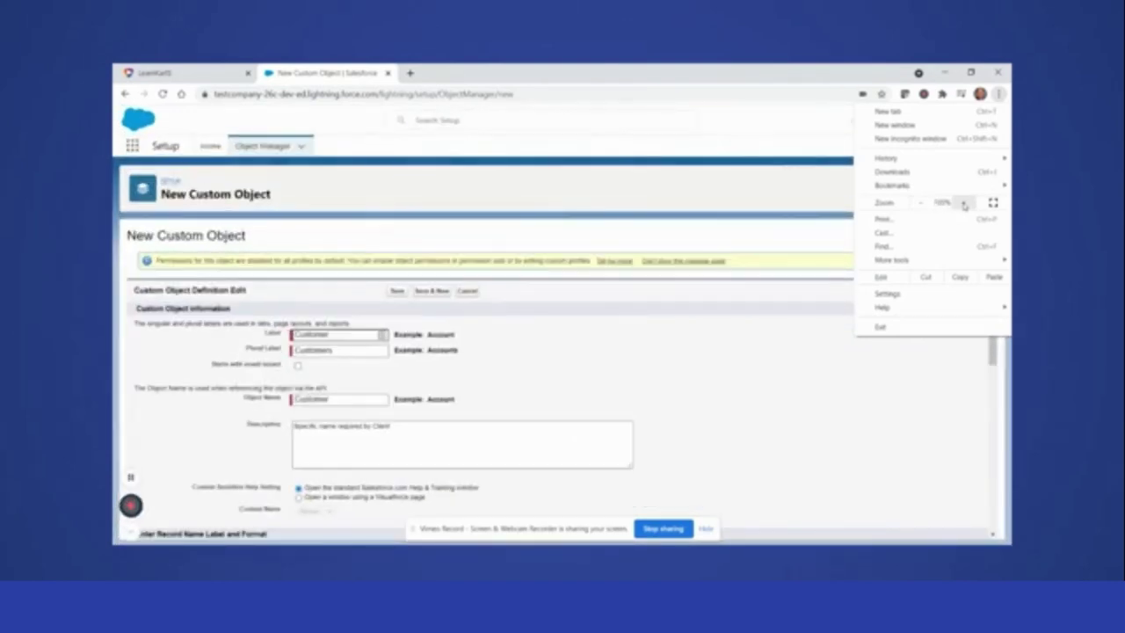
{"action": "left_click", "coordinate": [976, 364]}
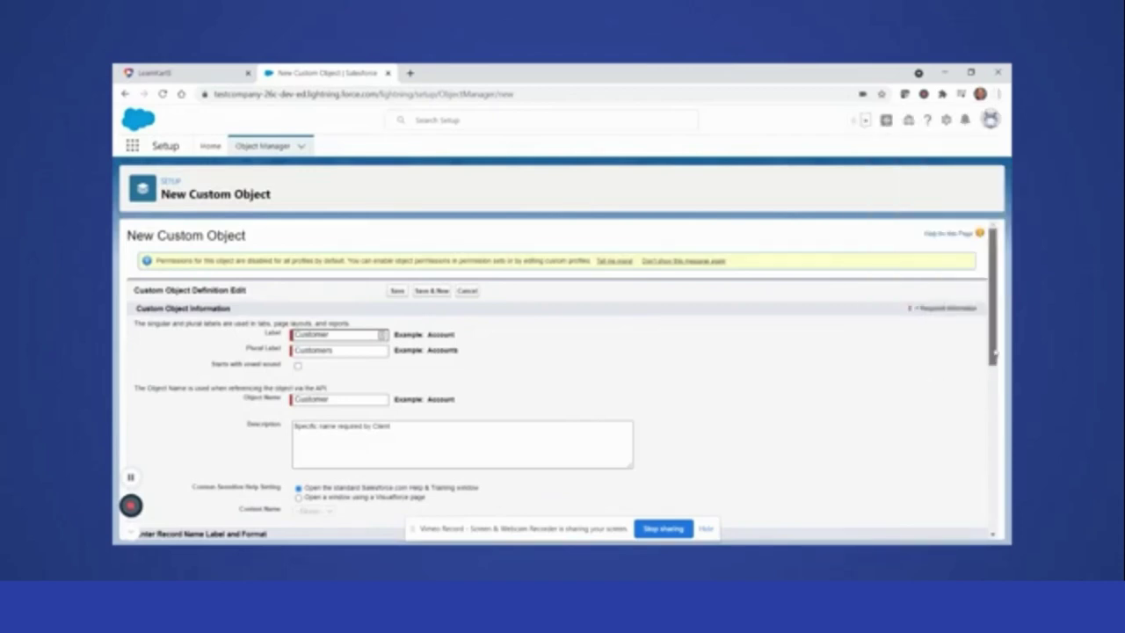
{"action": "scroll", "coordinate": [993, 361], "scroll_direction": "down", "scroll_amount": 5}
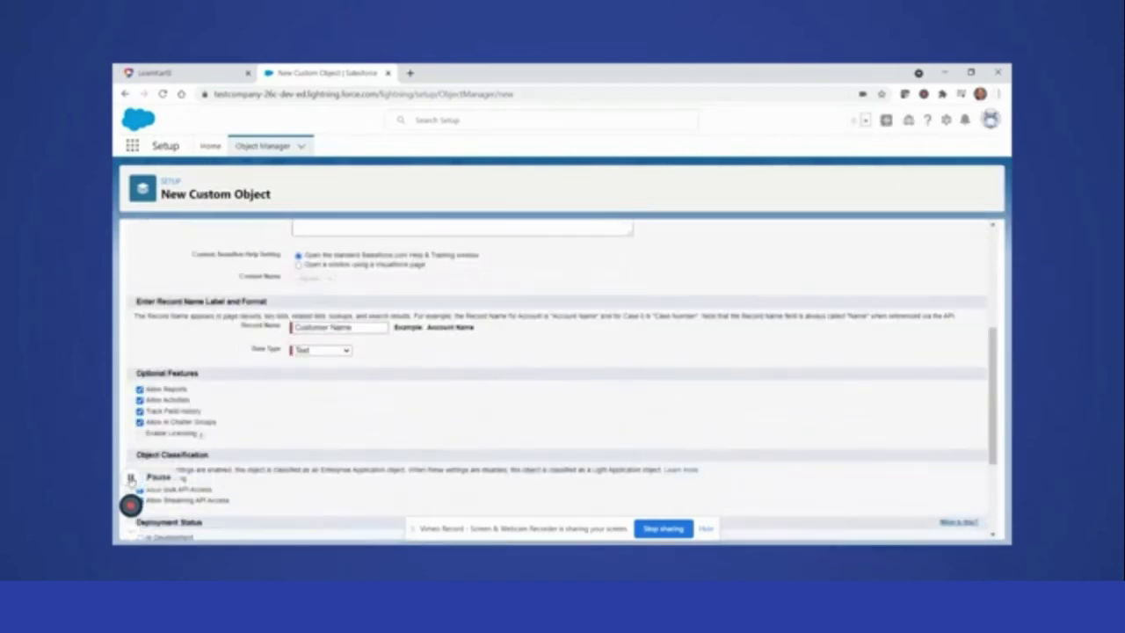
{"action": "scroll", "coordinate": [282, 525], "scroll_direction": "down", "scroll_amount": 3}
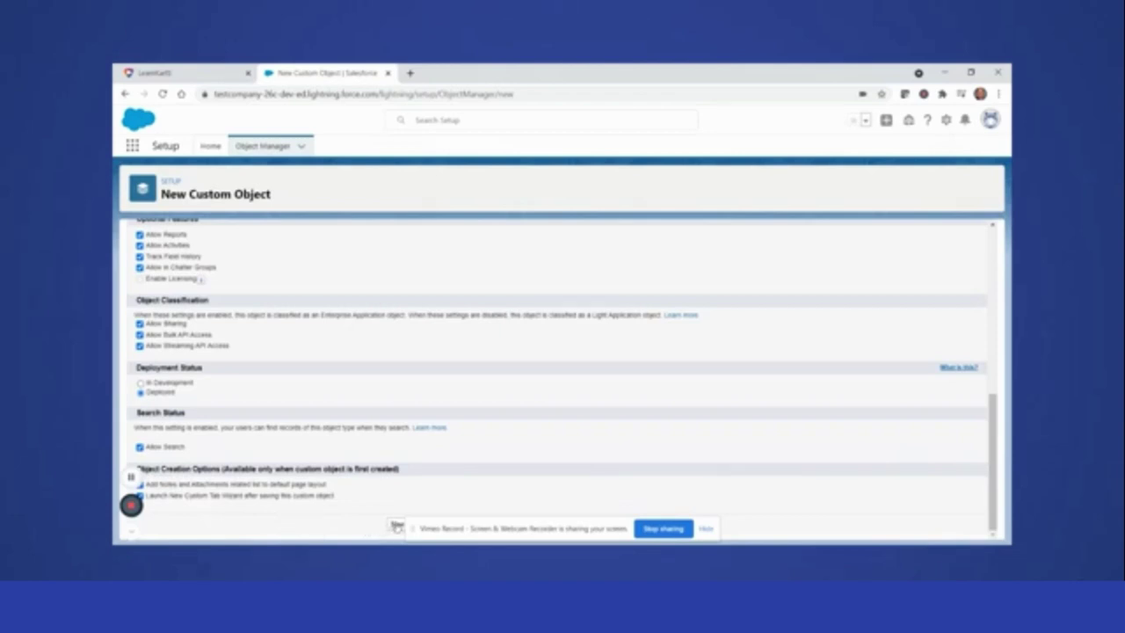
Save the Customer custom object to start the New Custom Object Tab wizard.
{"action": "left_click", "coordinate": [396, 526]}
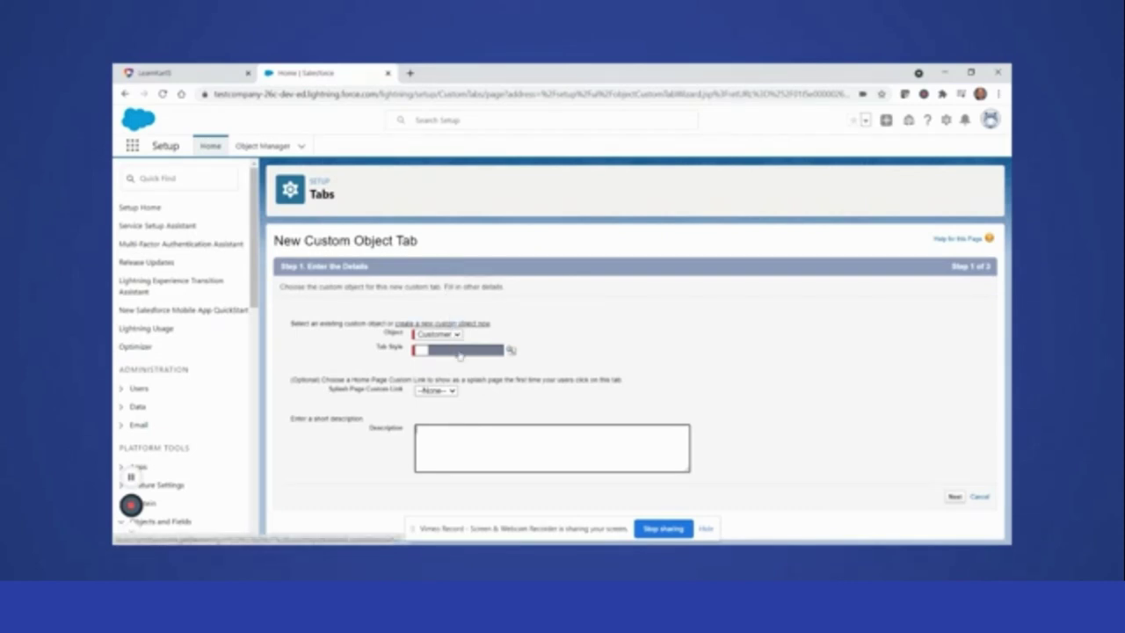
Choose the red Building style from the Tab Style Selector for the Customer tab.
{"action": "left_click", "coordinate": [510, 351]}
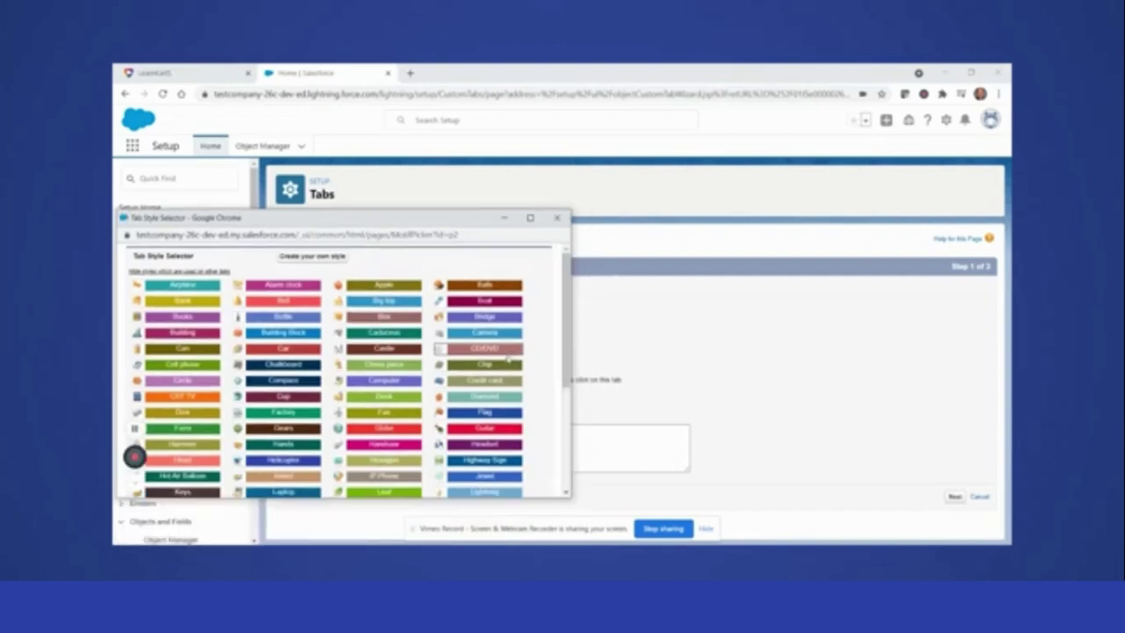
{"action": "scroll", "coordinate": [531, 371], "scroll_direction": "down", "scroll_amount": 1}
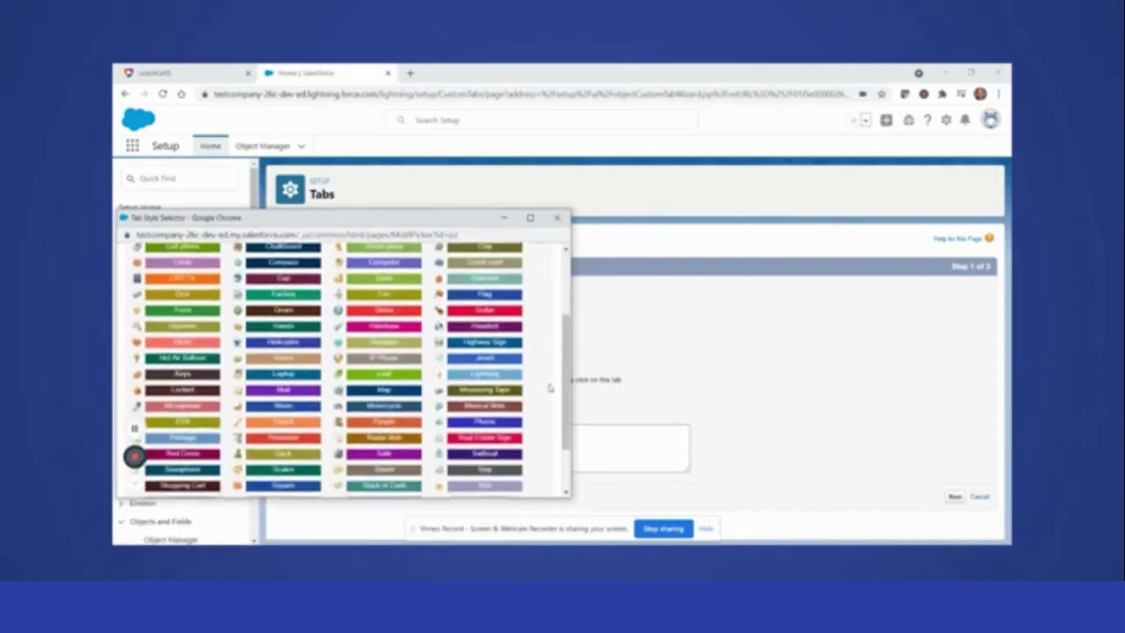
{"action": "scroll", "coordinate": [545, 384], "scroll_direction": "down", "scroll_amount": 2}
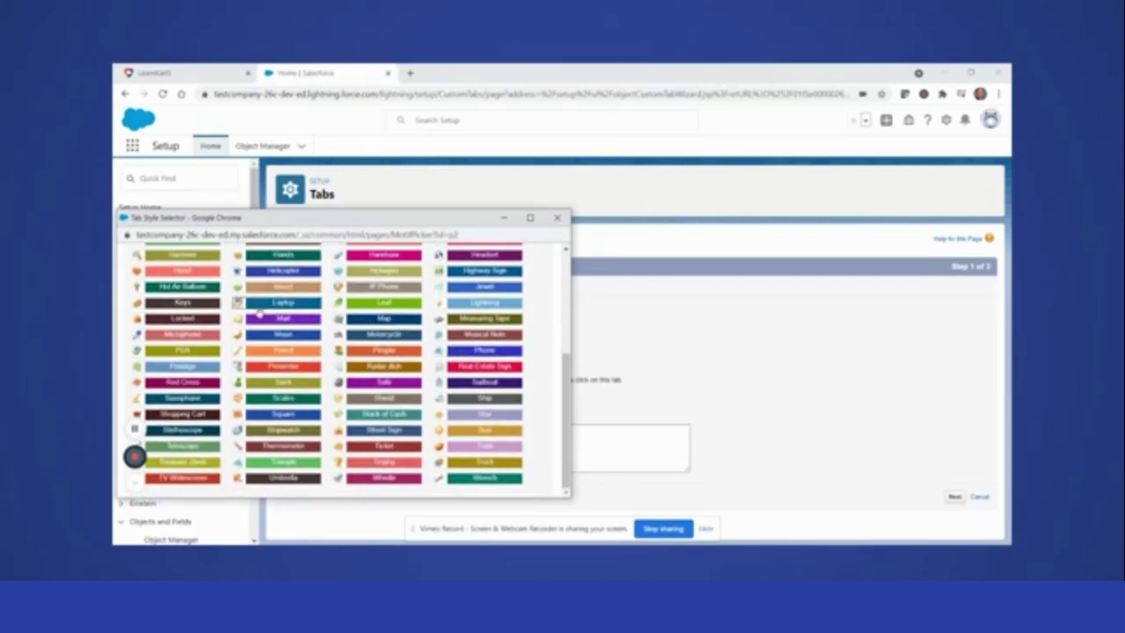
{"action": "scroll", "coordinate": [290, 352], "scroll_direction": "up", "scroll_amount": 3}
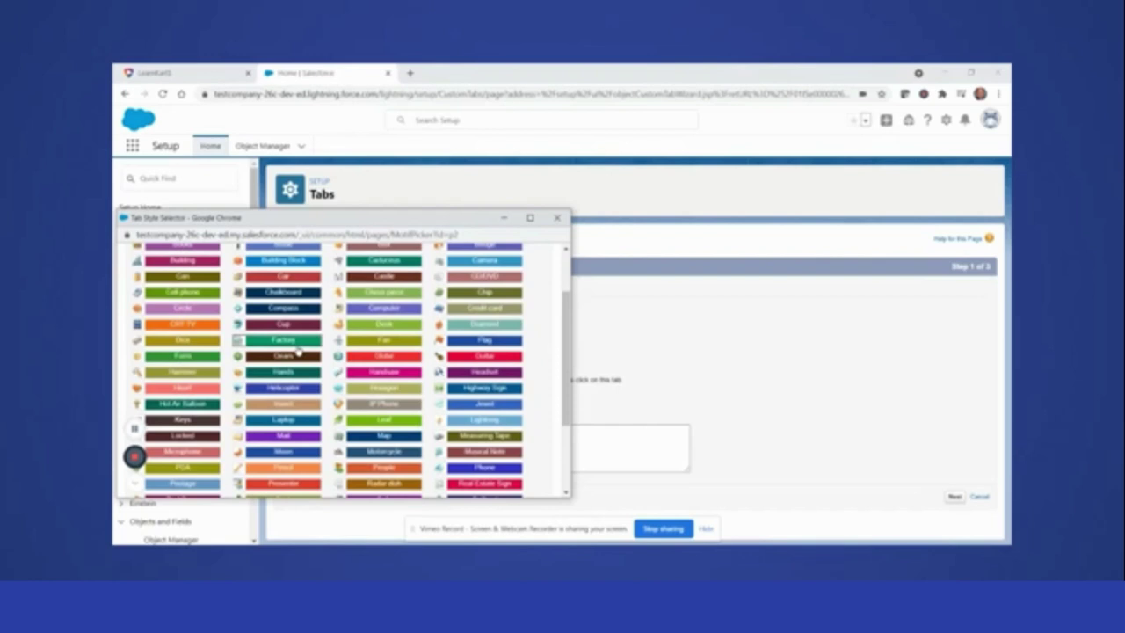
{"action": "scroll", "coordinate": [290, 353], "scroll_direction": "up", "scroll_amount": 2}
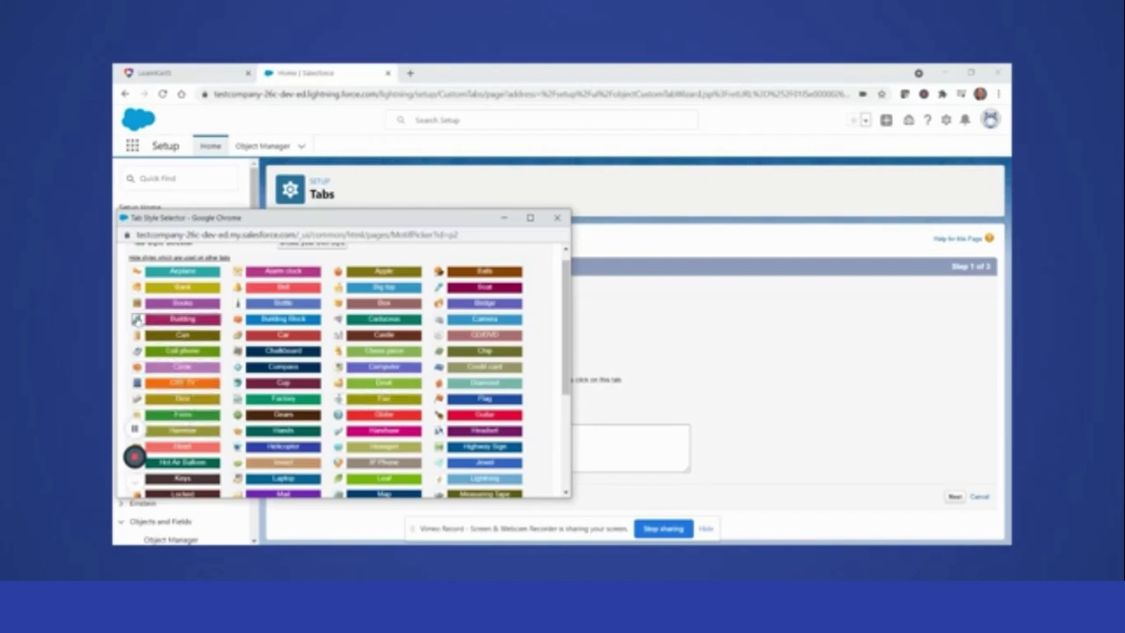
{"action": "left_click", "coordinate": [138, 320]}
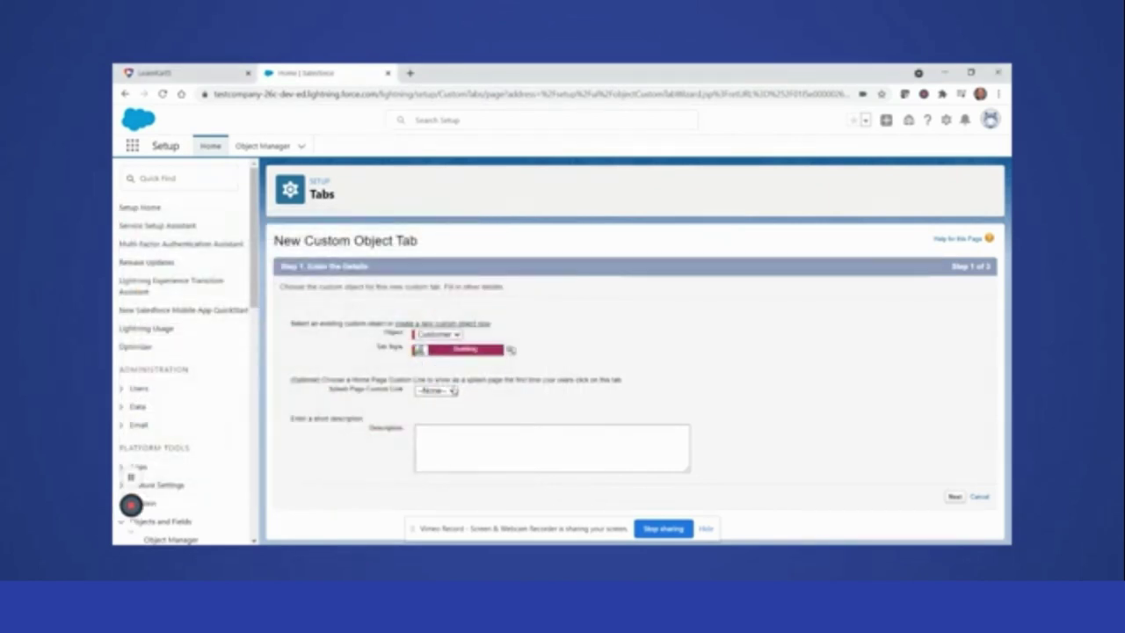
Keep Splash Page at --None--, describe the tab 'Tab requested by Client for specific reference', and continue.
{"action": "left_click", "coordinate": [453, 391]}
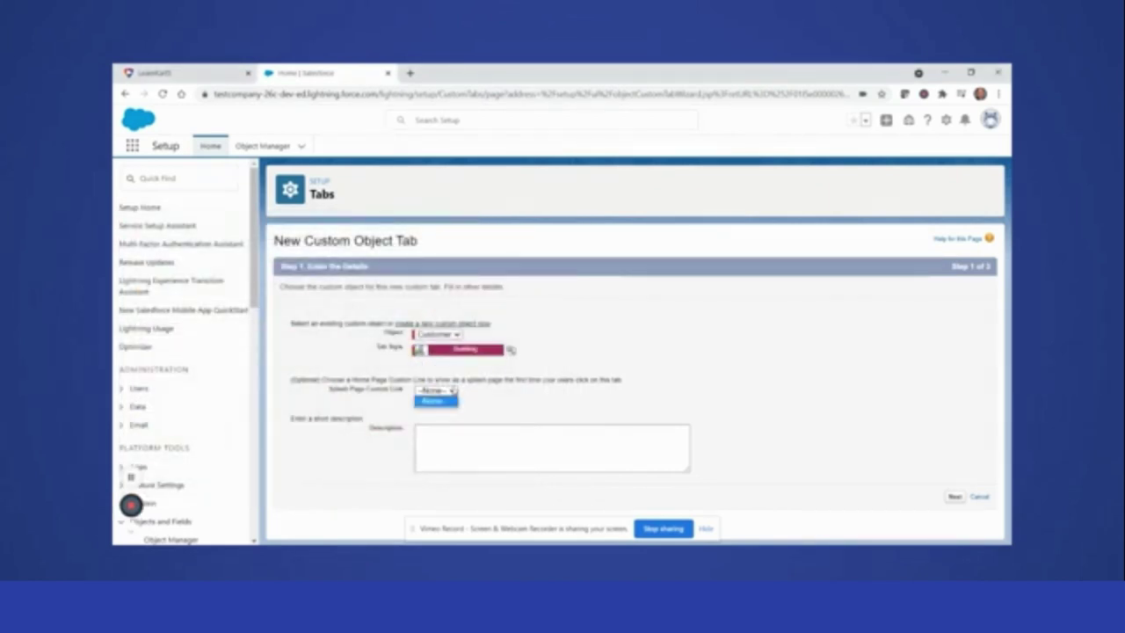
{"action": "left_click", "coordinate": [493, 405]}
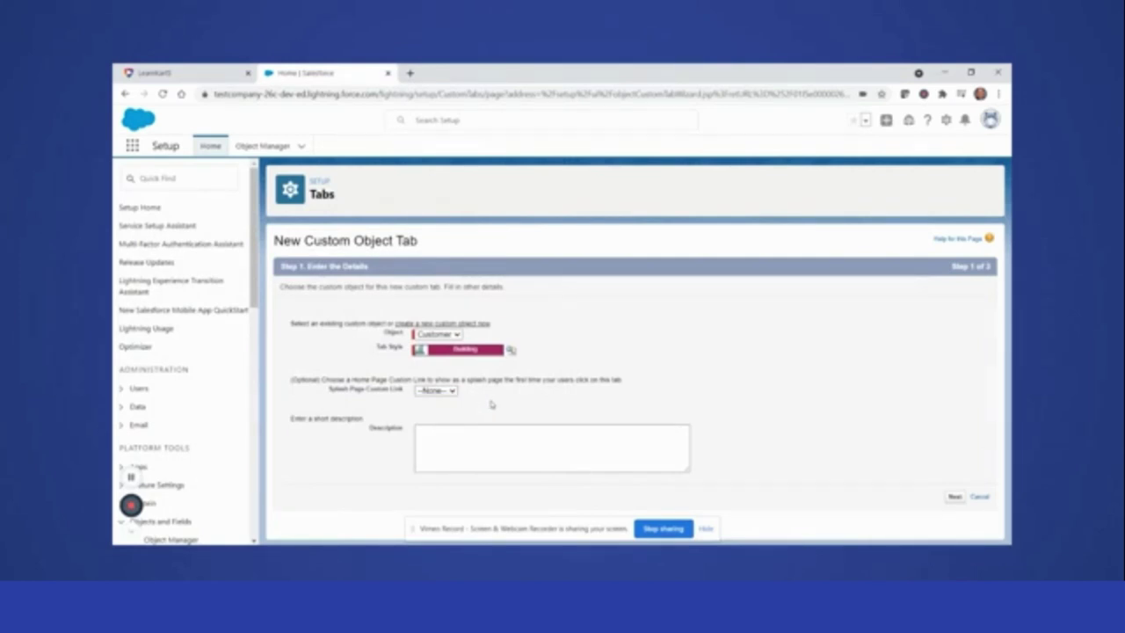
{"action": "left_click", "coordinate": [465, 442]}
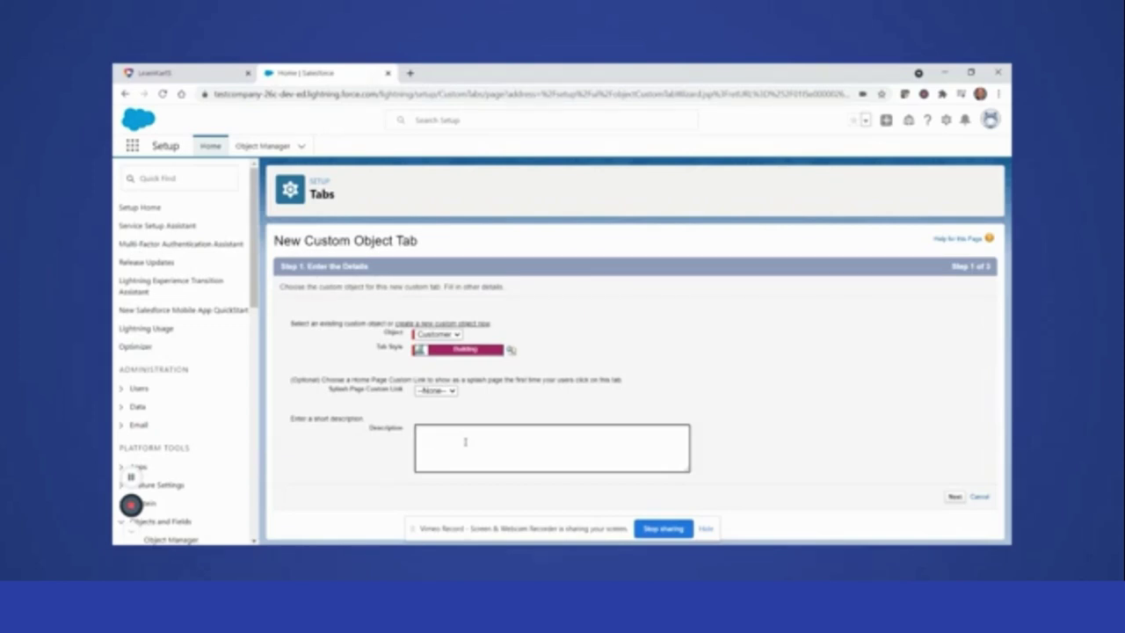
{"action": "type", "text": "Test"}
{"action": "type", "text": "quested"}
{"action": "type", "text": " by Client"}
{"action": "type", "text": " for"}
{"action": "type", "text": " speci"}
{"action": "type", "text": "fic"}
{"action": "type", "text": " requirement"}
{"action": "left_click", "coordinate": [954, 497]}
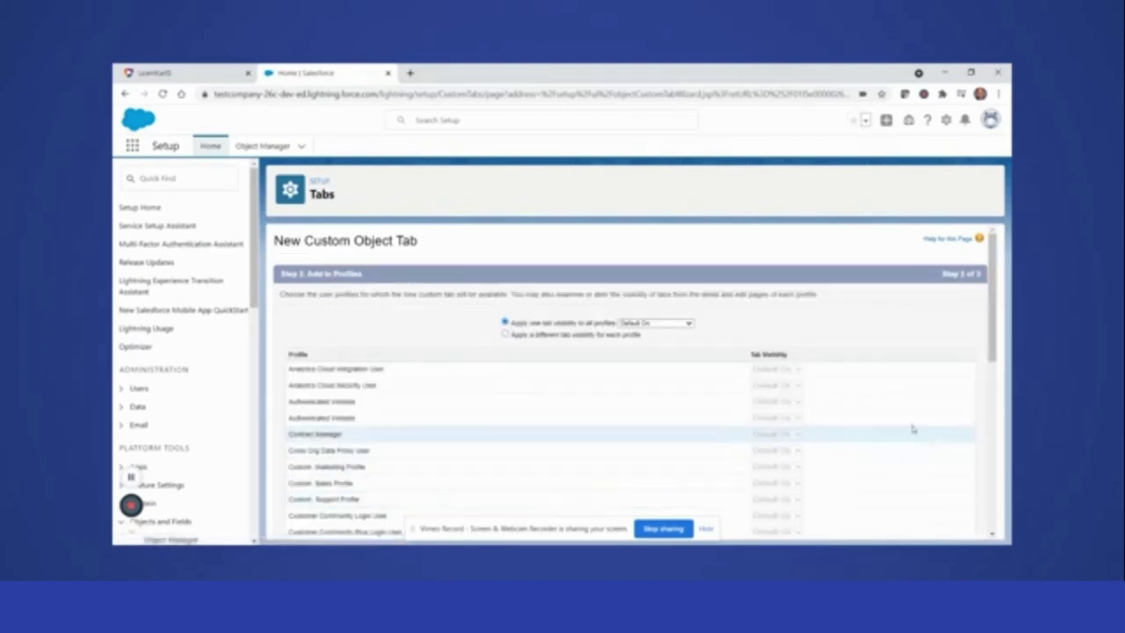
{"action": "scroll", "coordinate": [910, 424], "scroll_direction": "down", "scroll_amount": 1}
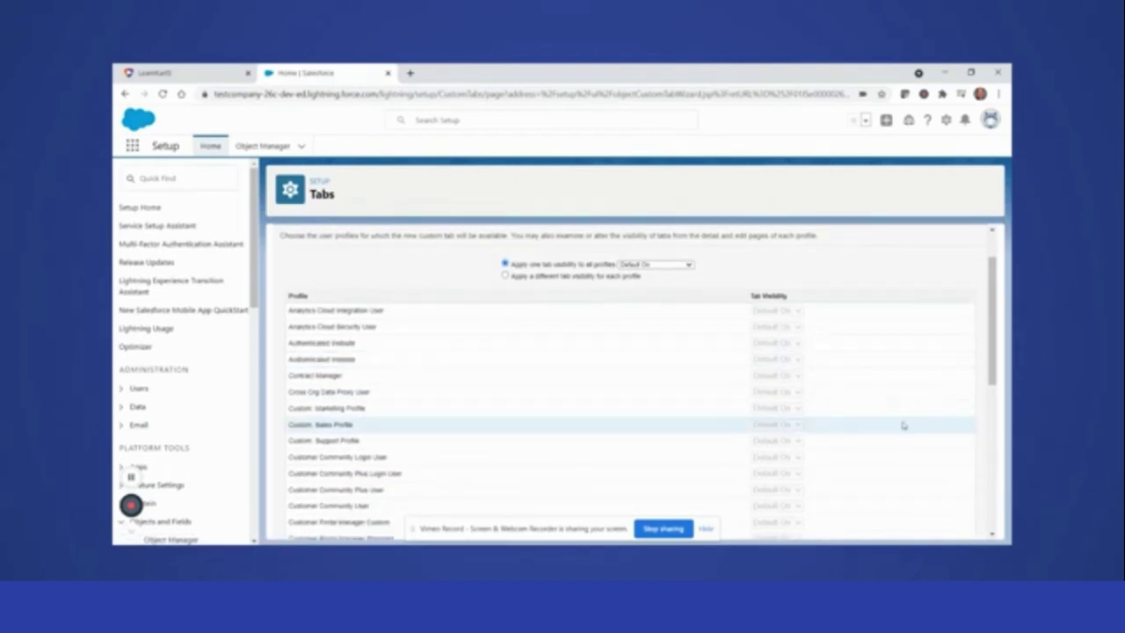
{"action": "scroll", "coordinate": [903, 425], "scroll_direction": "down", "scroll_amount": 1}
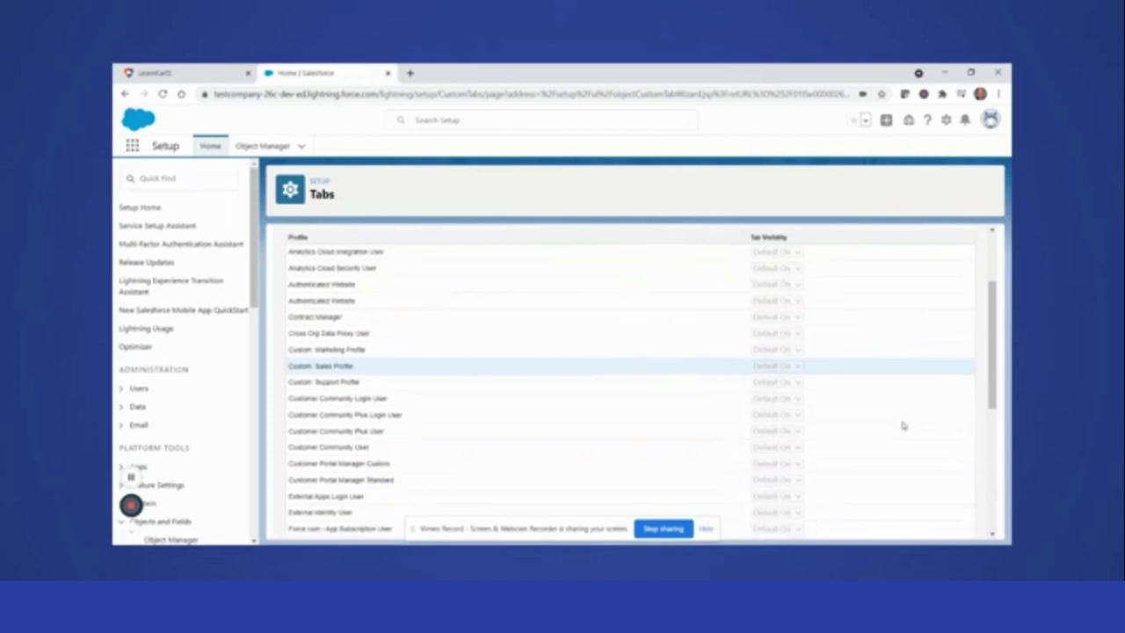
{"action": "scroll", "coordinate": [902, 425], "scroll_direction": "down", "scroll_amount": 2}
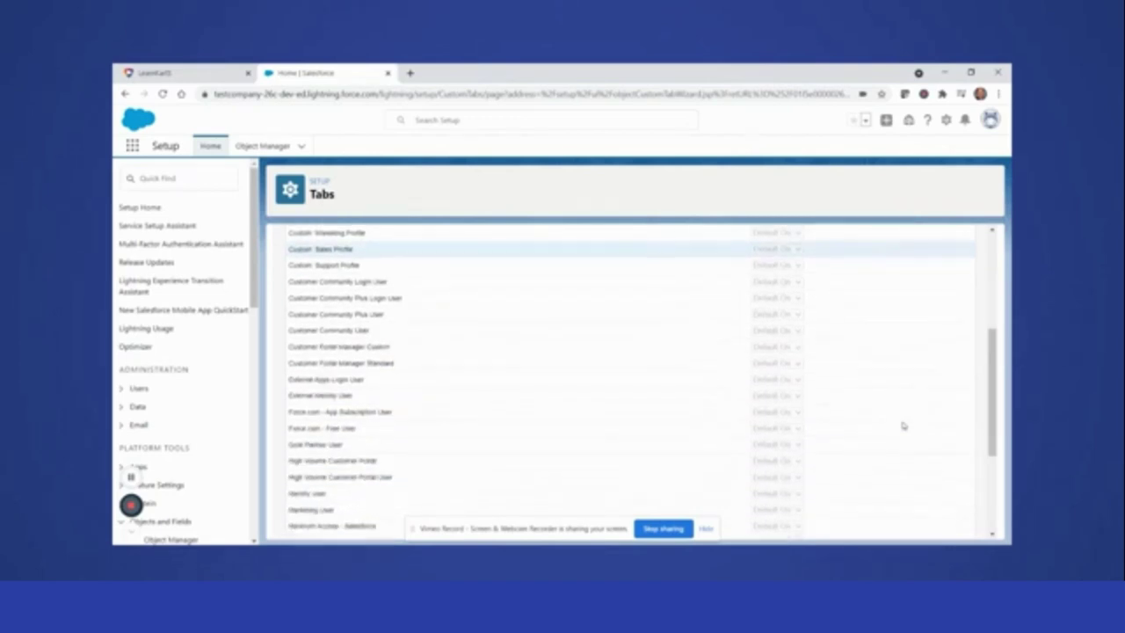
{"action": "scroll", "coordinate": [903, 424], "scroll_direction": "up", "scroll_amount": 3}
{"action": "scroll", "coordinate": [903, 425], "scroll_direction": "up", "scroll_amount": 1}
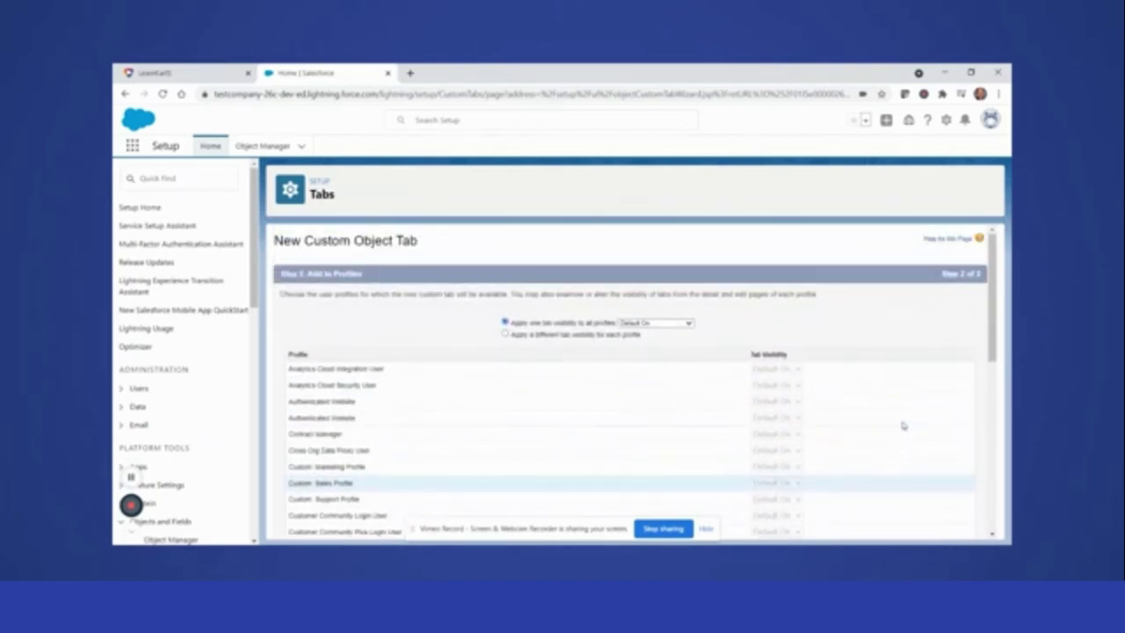
{"action": "left_click", "coordinate": [687, 324]}
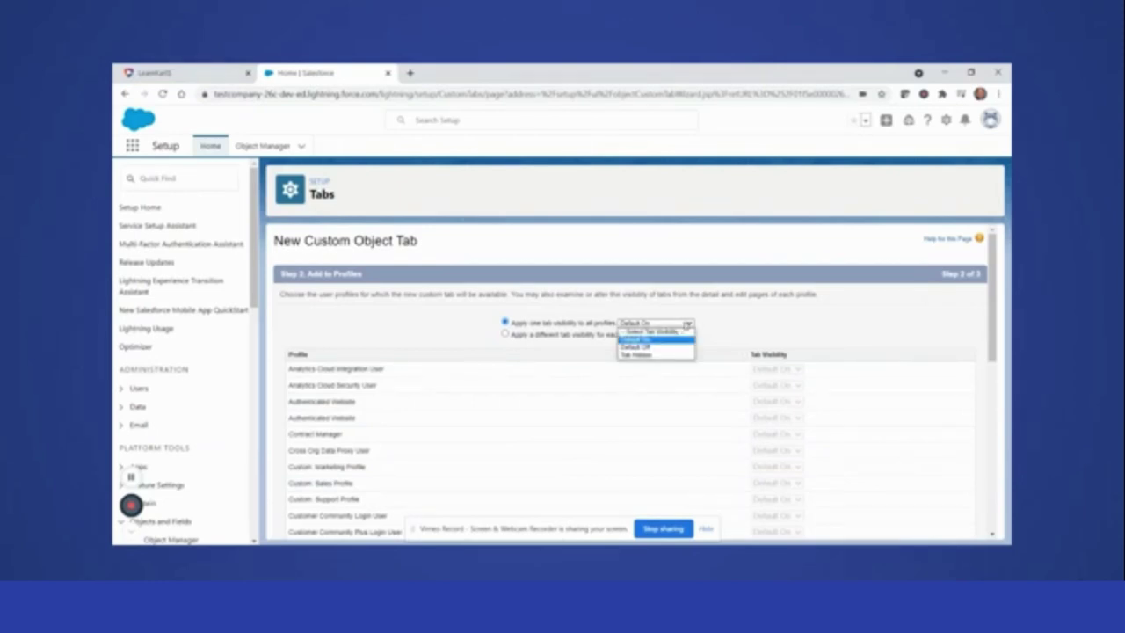
{"action": "left_click", "coordinate": [710, 320]}
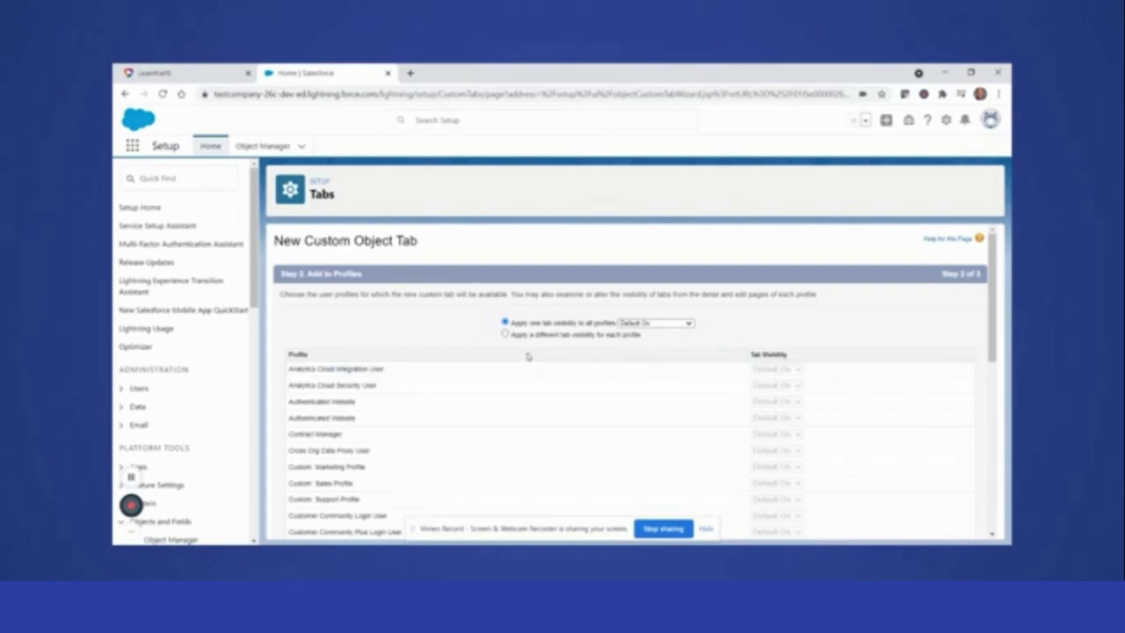
{"action": "left_click", "coordinate": [506, 335]}
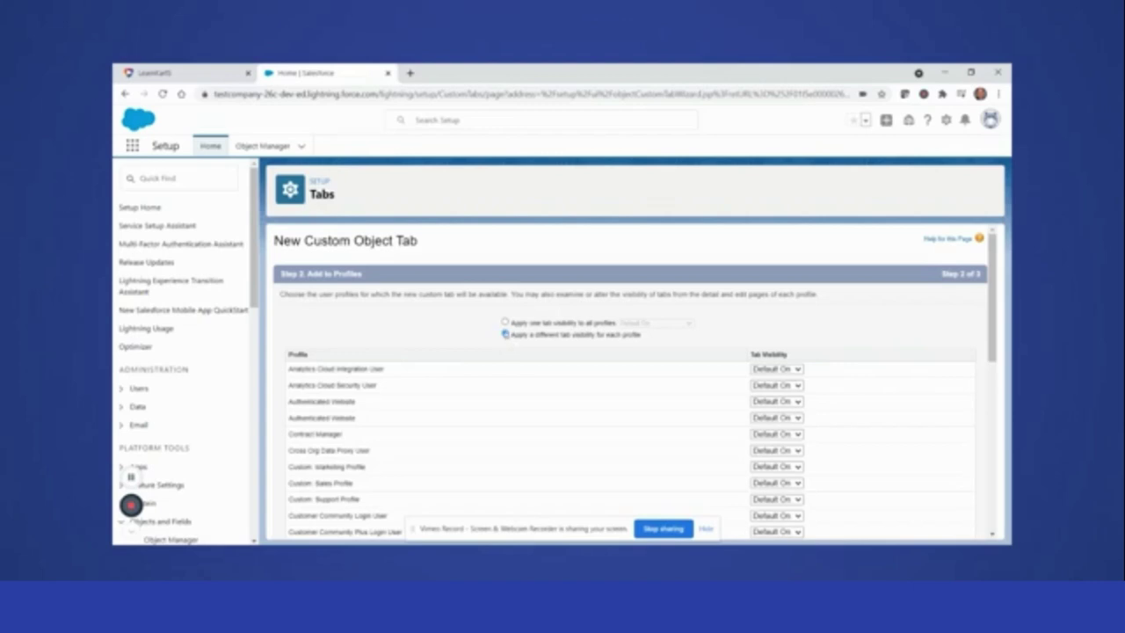
{"action": "left_click", "coordinate": [506, 323]}
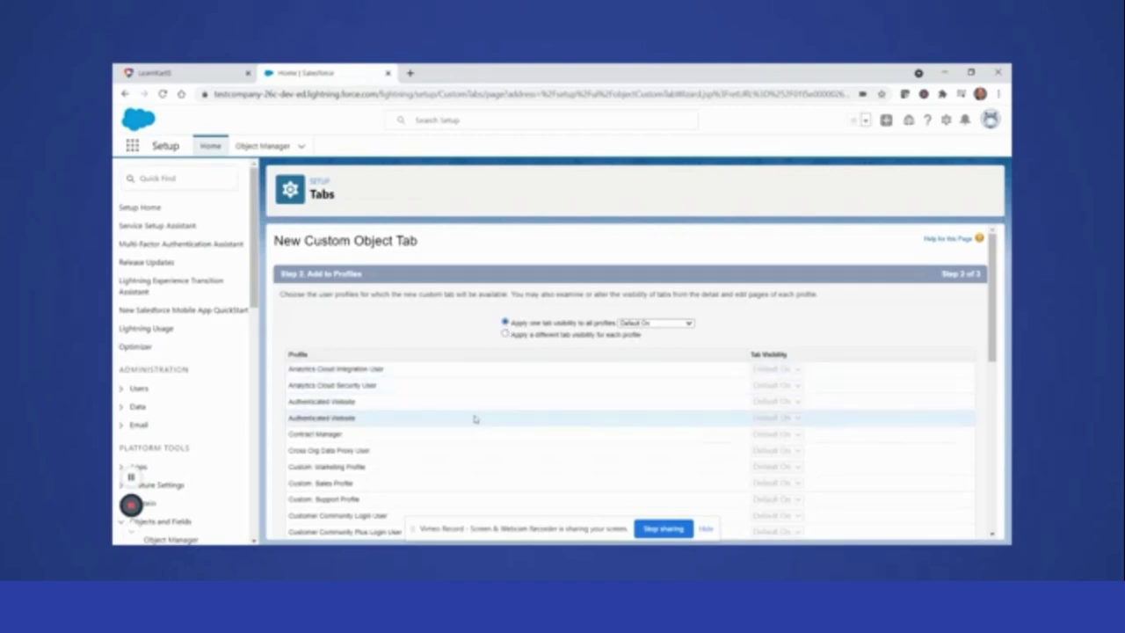
{"action": "scroll", "coordinate": [475, 420], "scroll_direction": "down", "scroll_amount": 1}
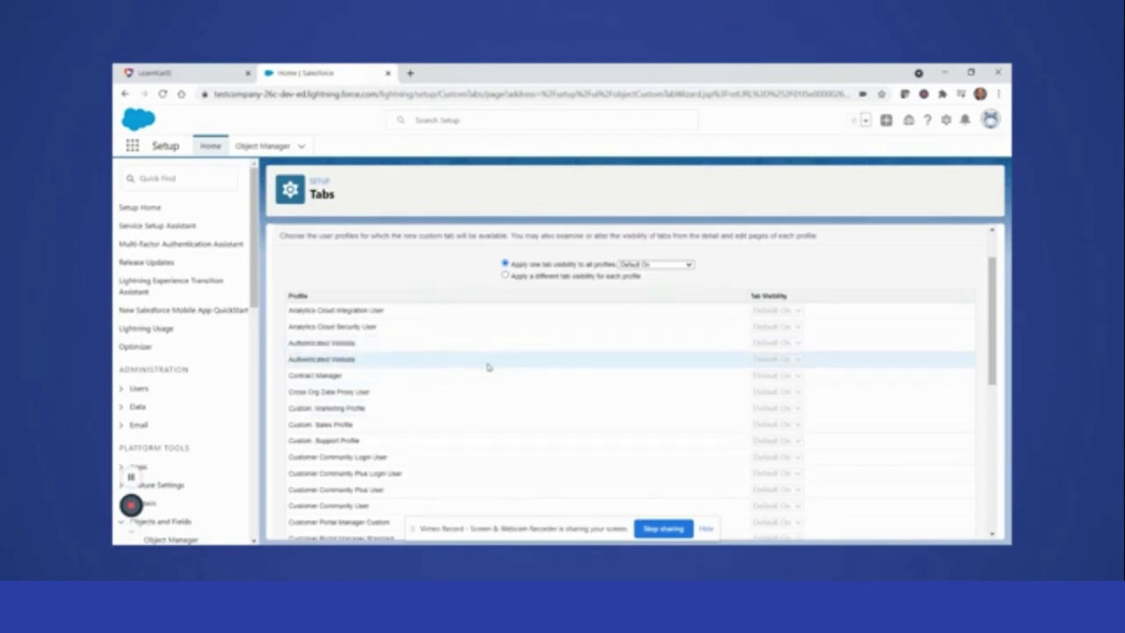
Use per-profile visibility, set Force.com - Free User to Tab Hidden, and advance to Add to Custom Apps.
{"action": "left_click", "coordinate": [505, 277]}
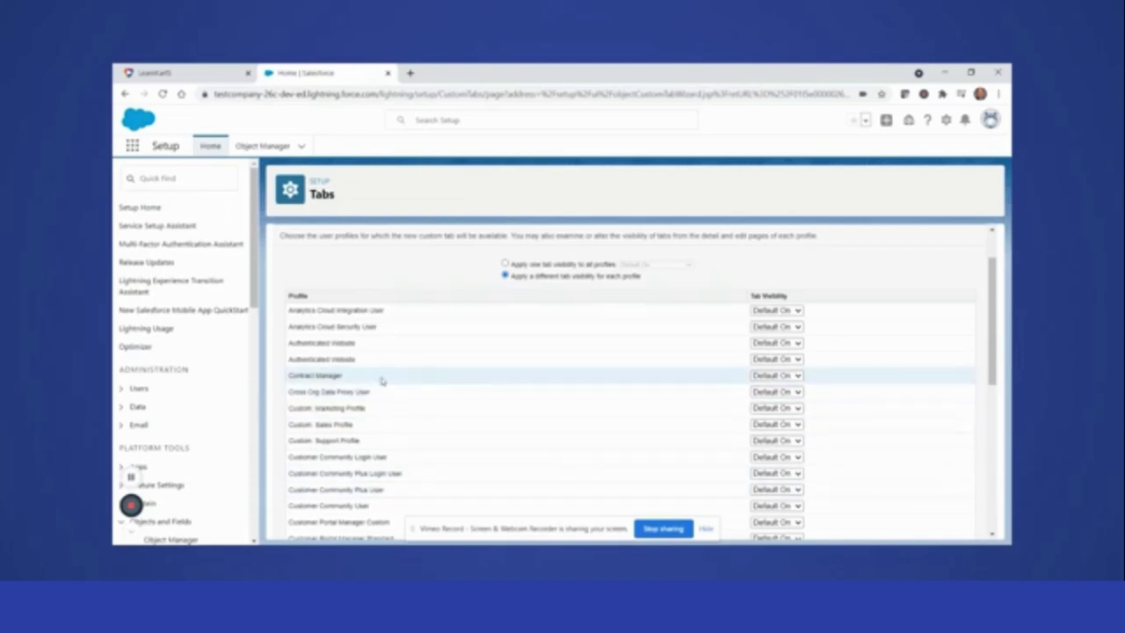
{"action": "scroll", "coordinate": [383, 382], "scroll_direction": "down", "scroll_amount": 4}
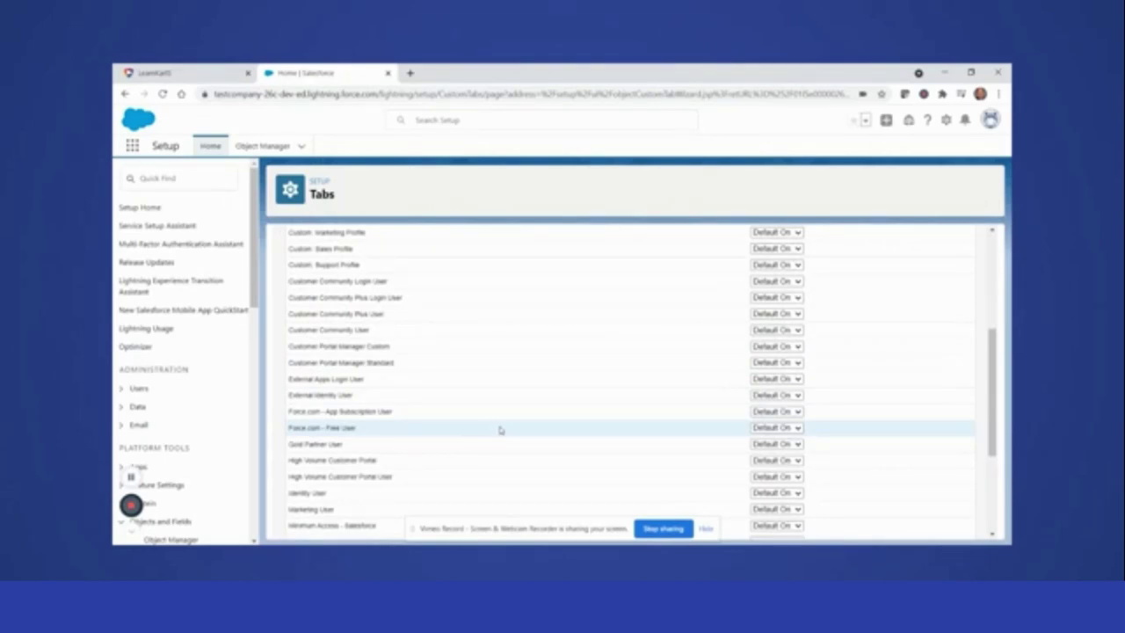
{"action": "left_click", "coordinate": [798, 428]}
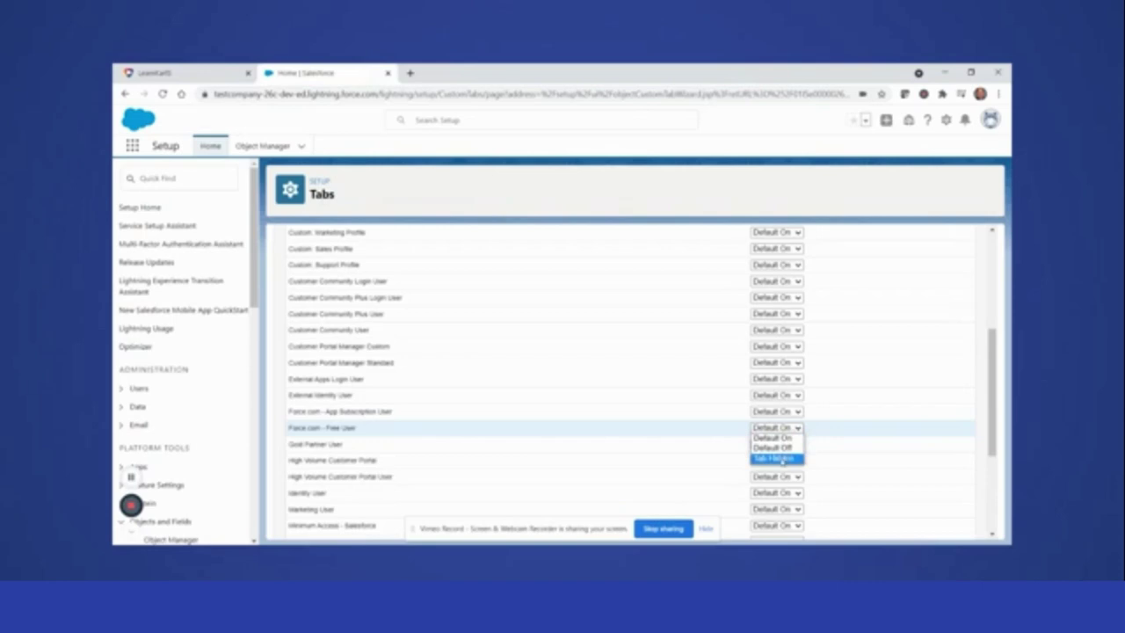
{"action": "left_click", "coordinate": [781, 460]}
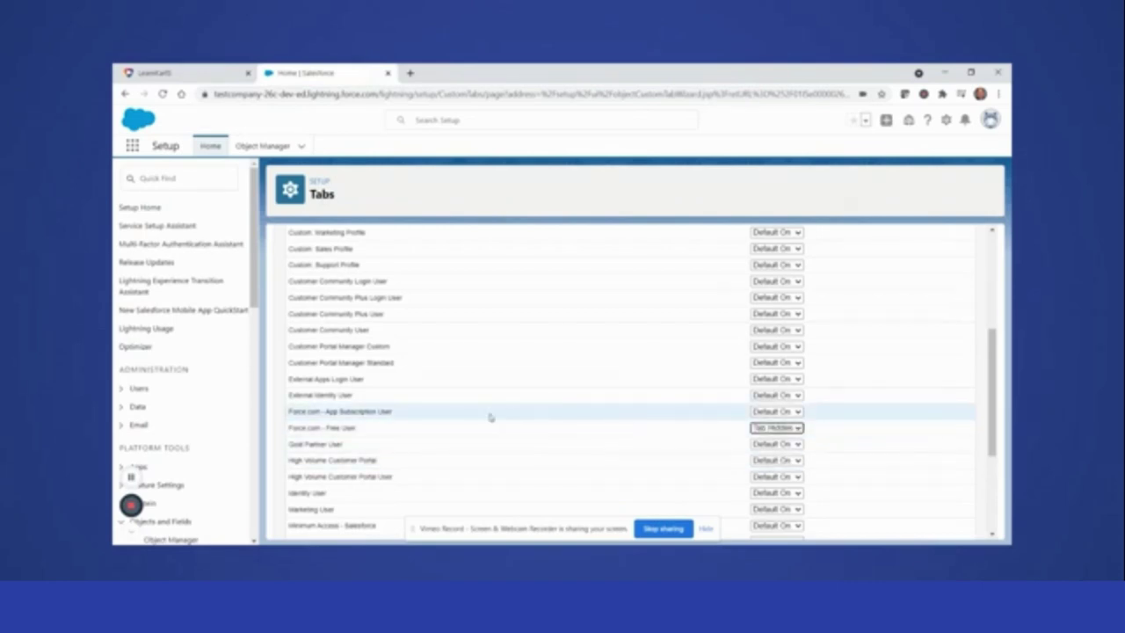
{"action": "scroll", "coordinate": [501, 409], "scroll_direction": "down", "scroll_amount": 5}
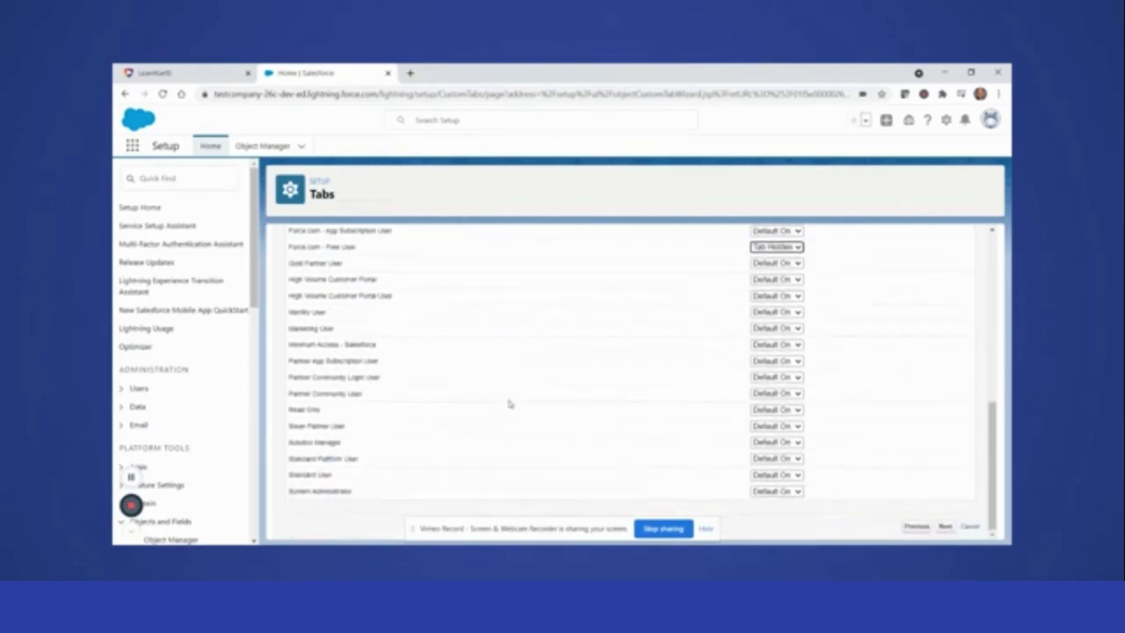
{"action": "scroll", "coordinate": [509, 403], "scroll_direction": "up", "scroll_amount": 5}
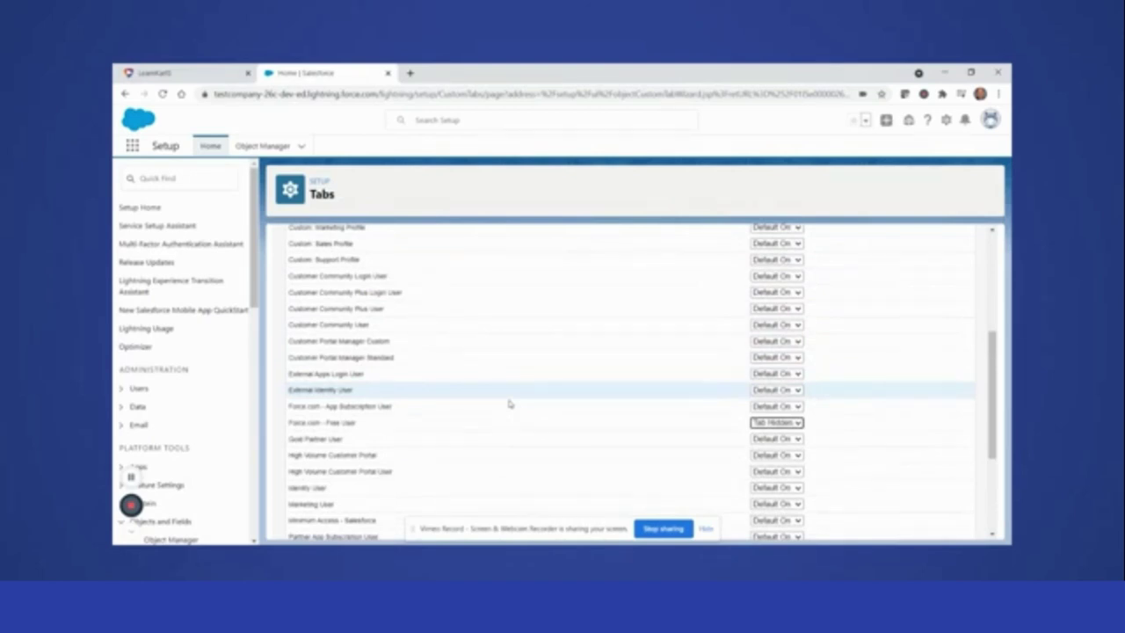
{"action": "scroll", "coordinate": [508, 392], "scroll_direction": "down", "scroll_amount": 3}
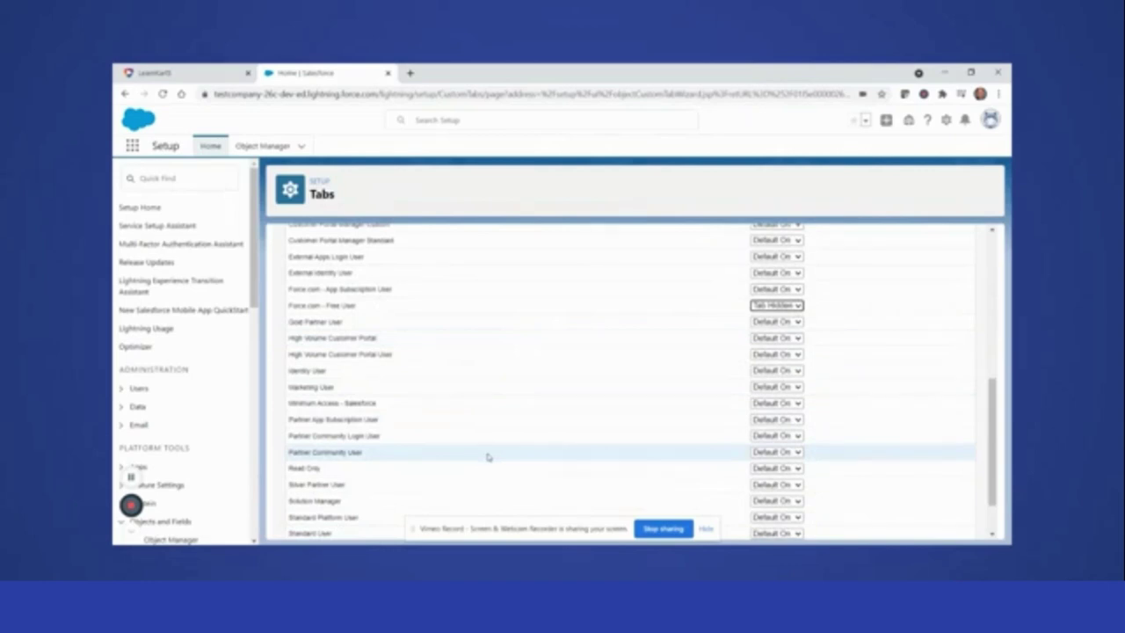
{"action": "scroll", "coordinate": [488, 456], "scroll_direction": "down", "scroll_amount": 2}
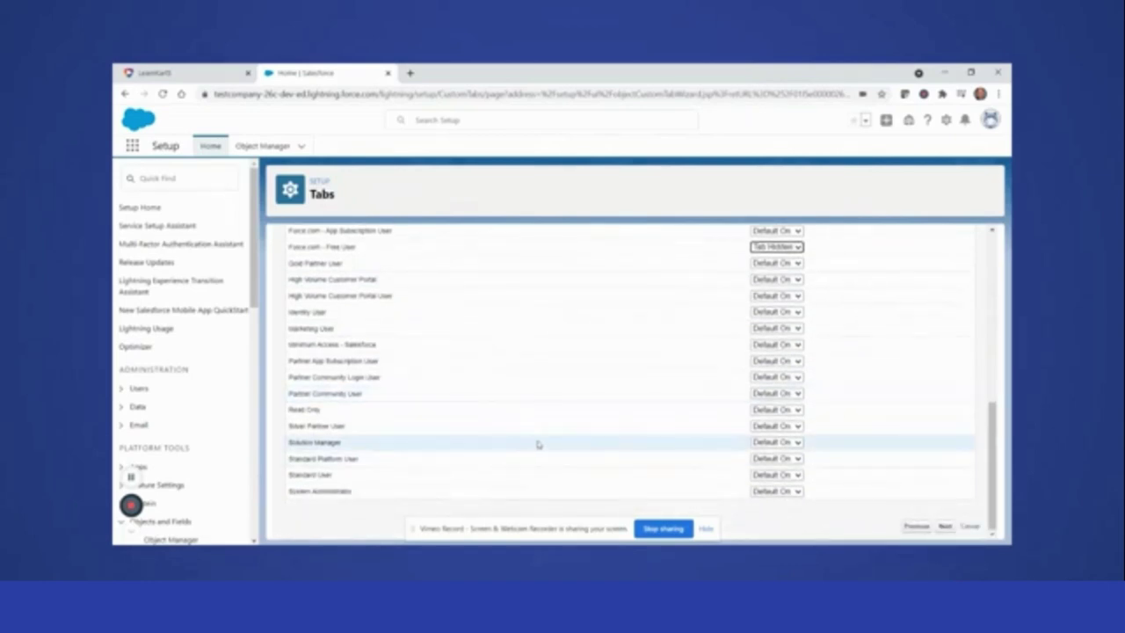
{"action": "scroll", "coordinate": [537, 445], "scroll_direction": "up", "scroll_amount": 1}
{"action": "scroll", "coordinate": [538, 444], "scroll_direction": "up", "scroll_amount": 8}
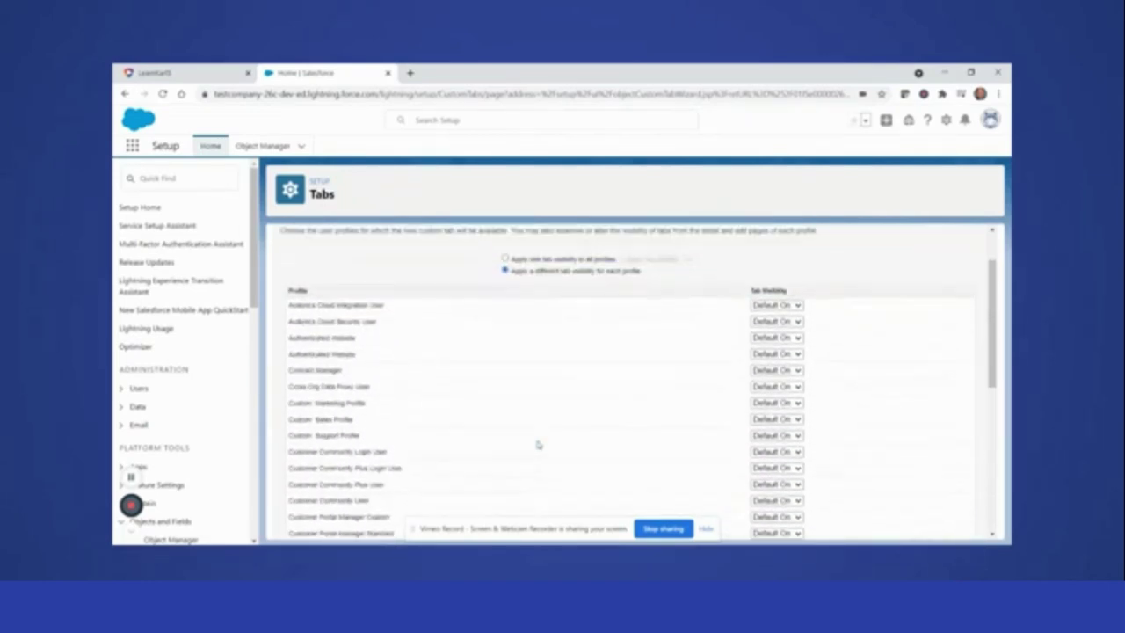
{"action": "scroll", "coordinate": [538, 445], "scroll_direction": "down", "scroll_amount": 1}
{"action": "scroll", "coordinate": [538, 445], "scroll_direction": "down", "scroll_amount": 2}
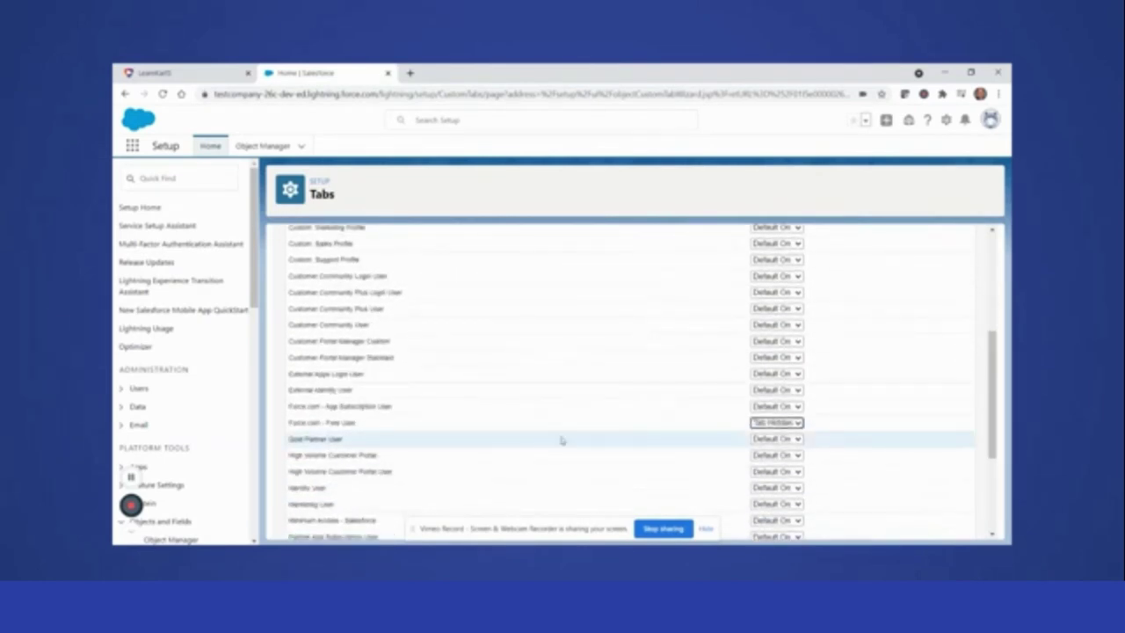
{"action": "scroll", "coordinate": [592, 438], "scroll_direction": "down", "scroll_amount": 1}
{"action": "scroll", "coordinate": [592, 438], "scroll_direction": "down", "scroll_amount": 1}
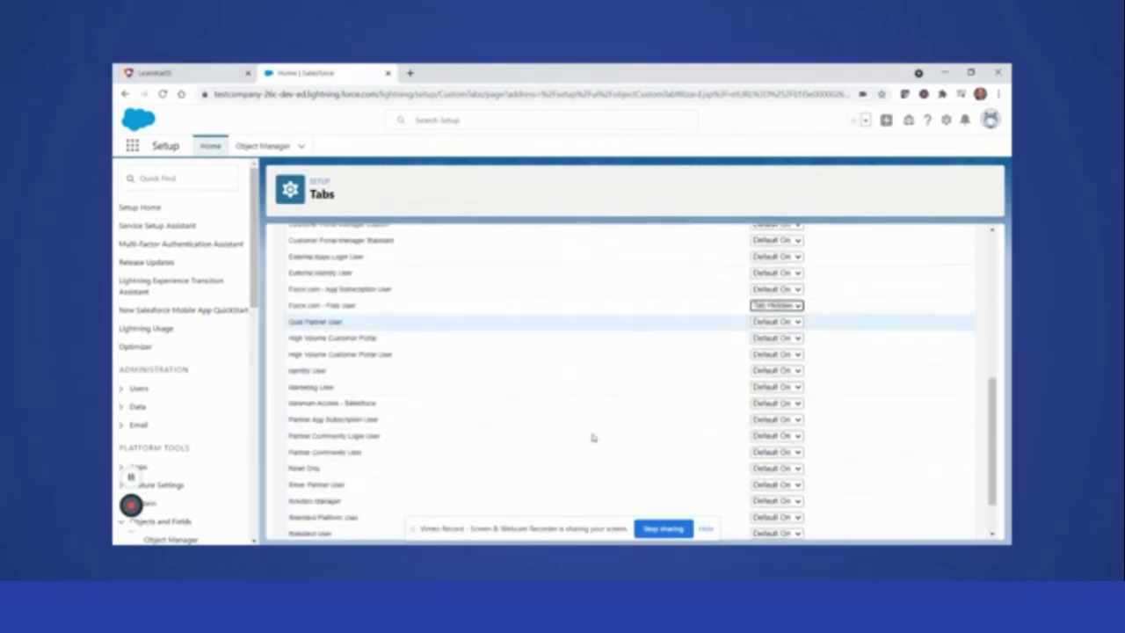
{"action": "scroll", "coordinate": [791, 437], "scroll_direction": "down", "scroll_amount": 1}
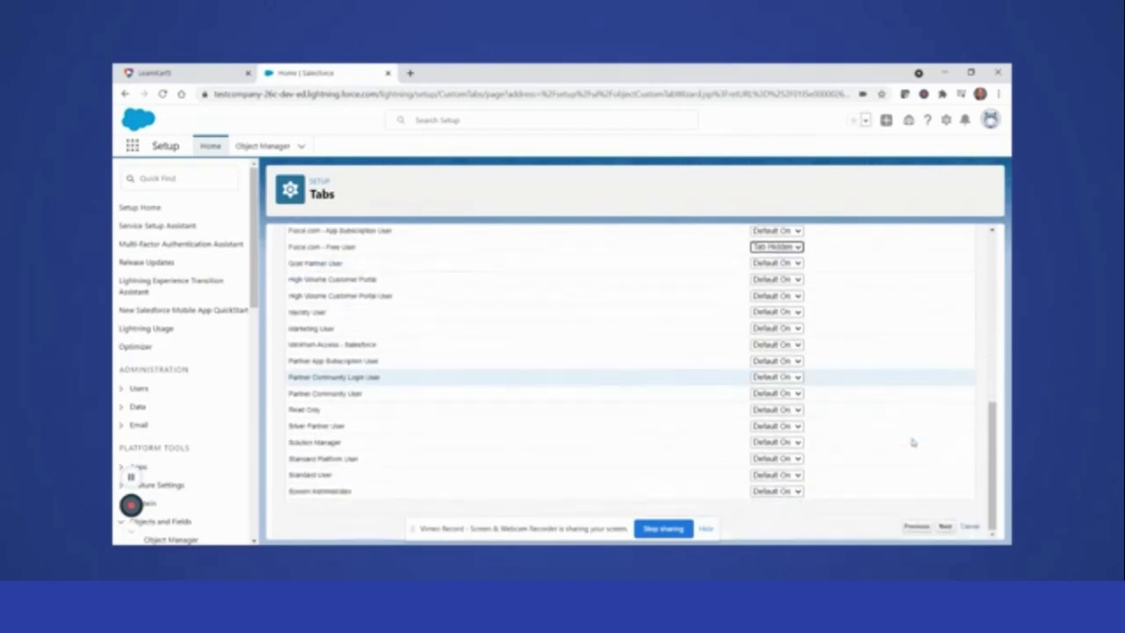
{"action": "left_click", "coordinate": [945, 526]}
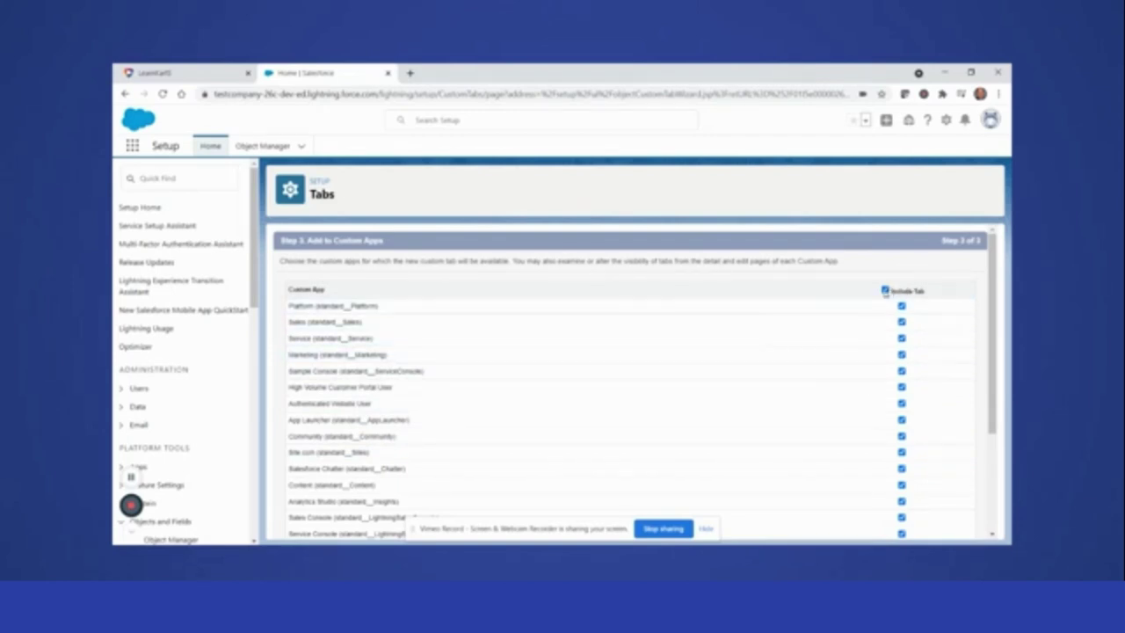
Toggle Include Tab off and back on so every custom app gets the tab, then save it.
{"action": "left_click", "coordinate": [885, 290]}
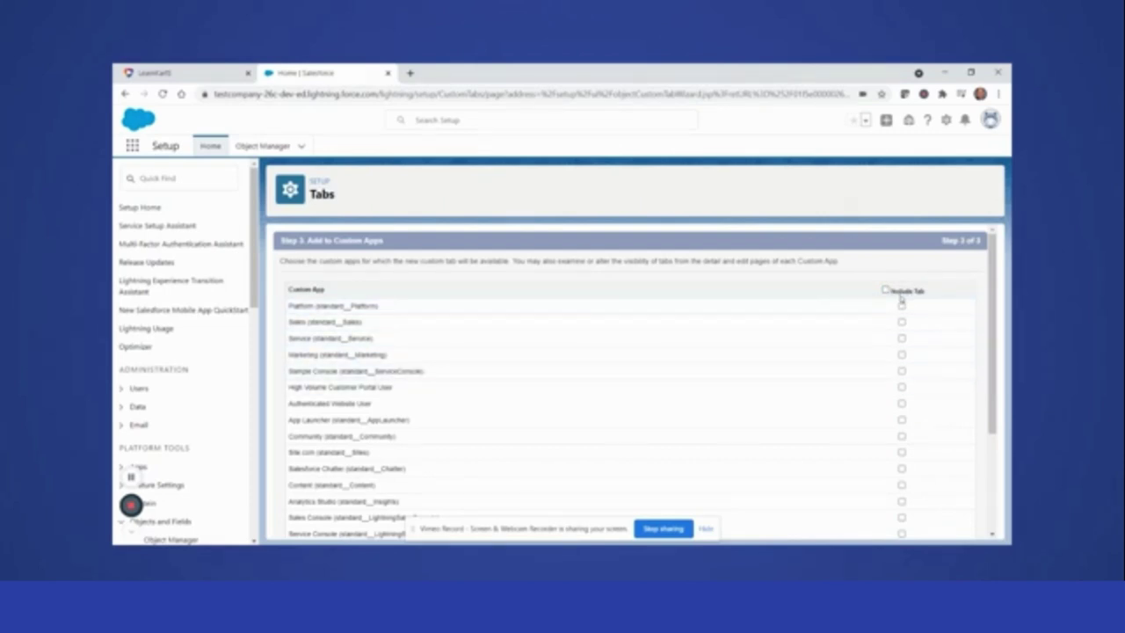
{"action": "scroll", "coordinate": [799, 404], "scroll_direction": "down", "scroll_amount": 3}
{"action": "scroll", "coordinate": [805, 418], "scroll_direction": "down", "scroll_amount": 1}
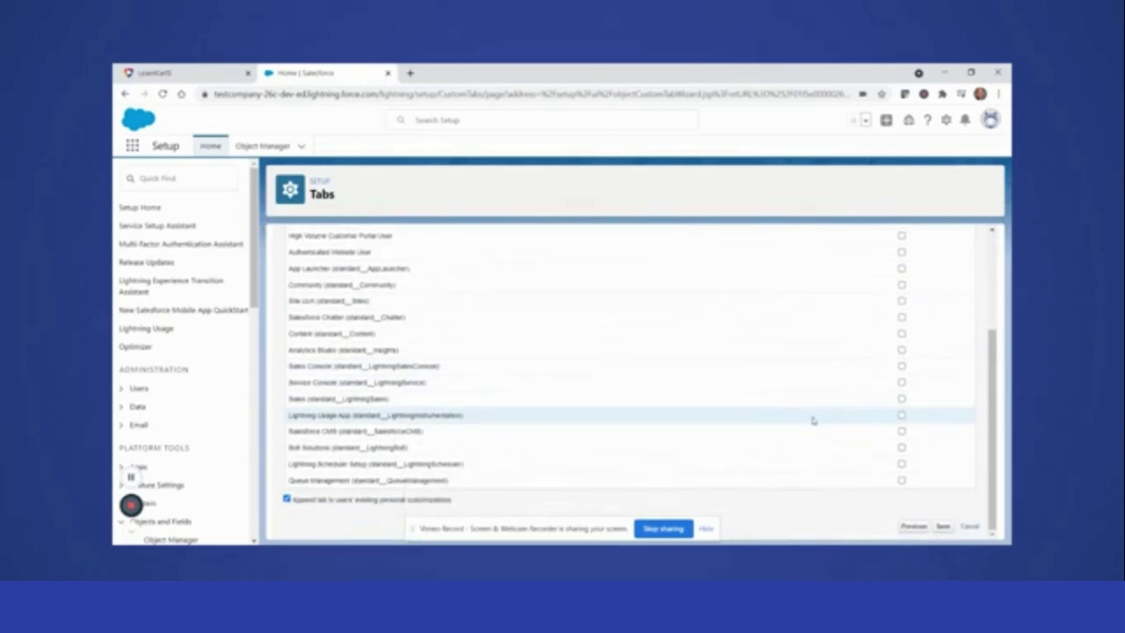
{"action": "scroll", "coordinate": [826, 419], "scroll_direction": "up", "scroll_amount": 3}
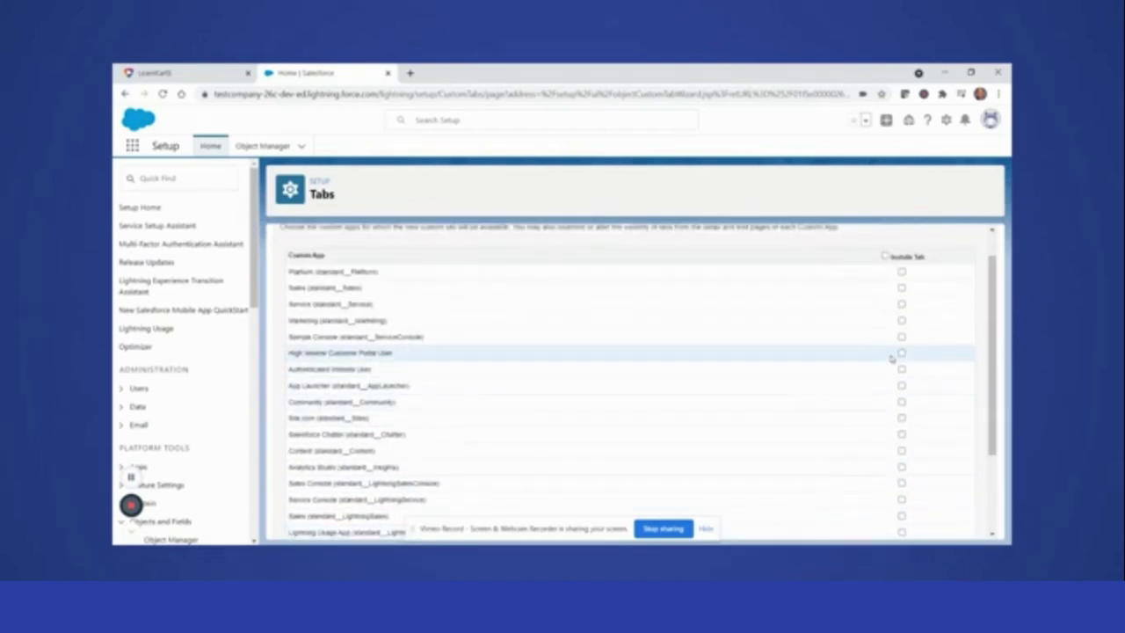
{"action": "scroll", "coordinate": [876, 325], "scroll_direction": "up", "scroll_amount": 1}
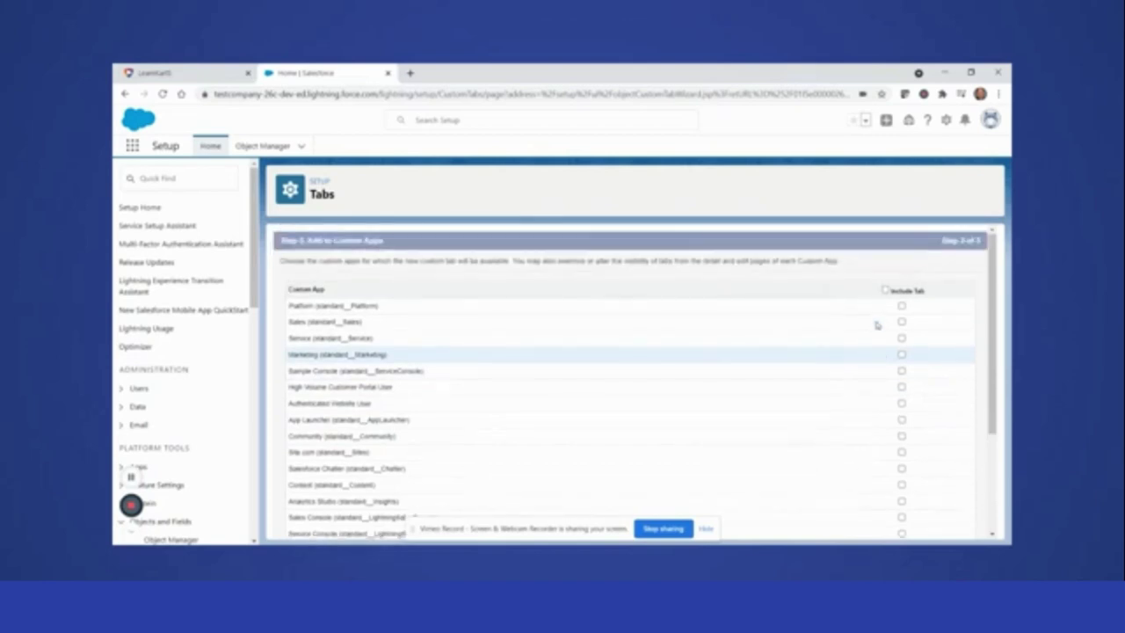
{"action": "left_click", "coordinate": [886, 291]}
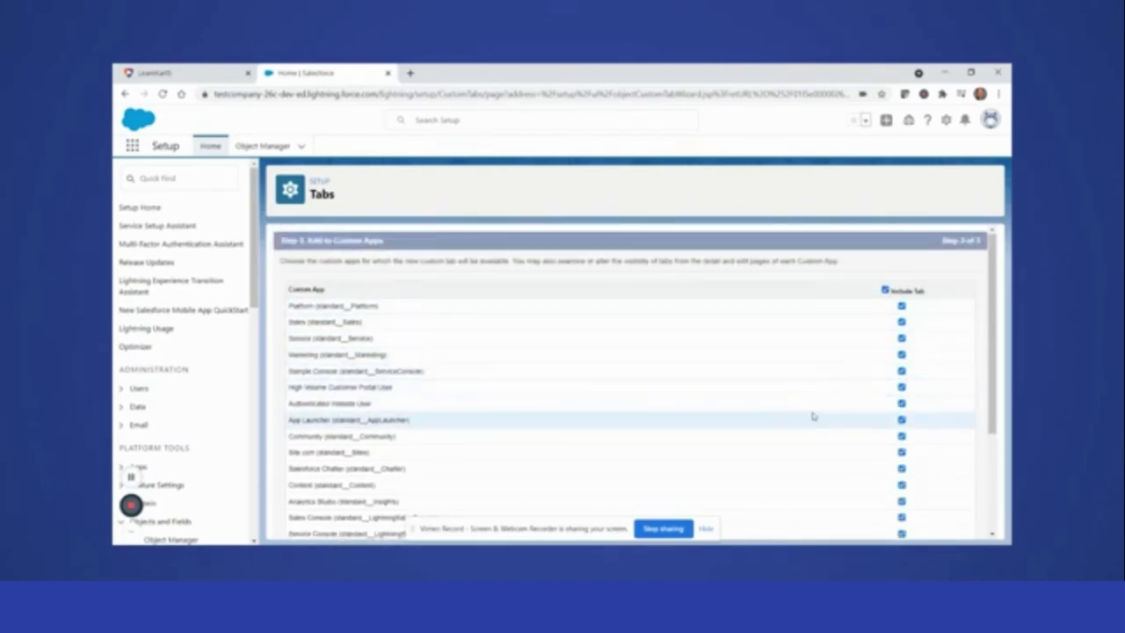
{"action": "scroll", "coordinate": [813, 416], "scroll_direction": "down", "scroll_amount": 5}
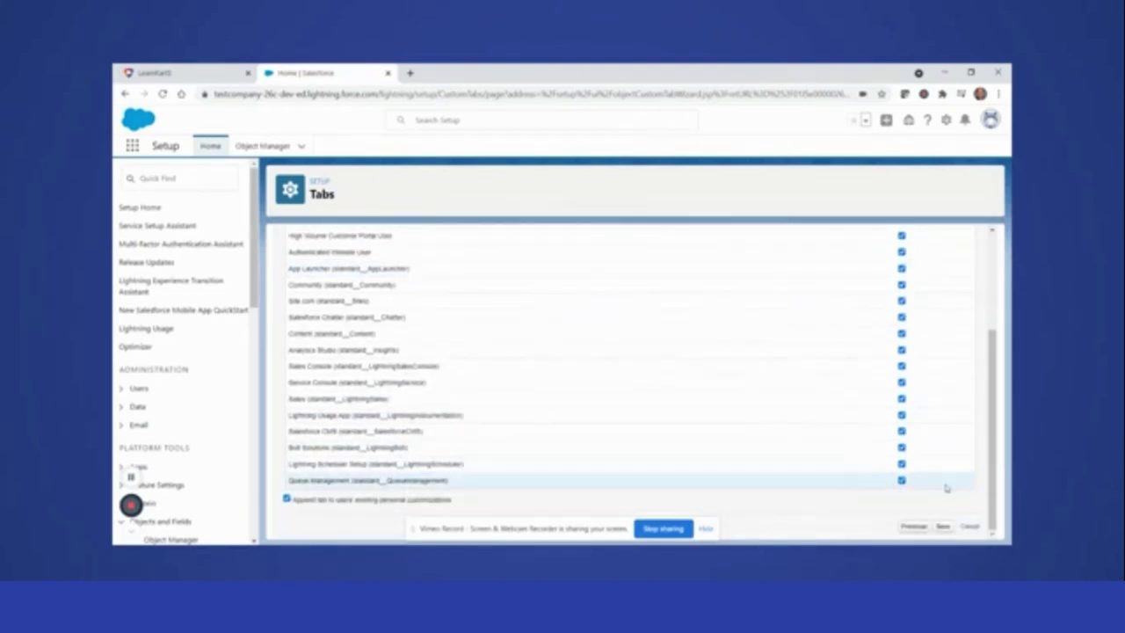
{"action": "left_click", "coordinate": [943, 527]}
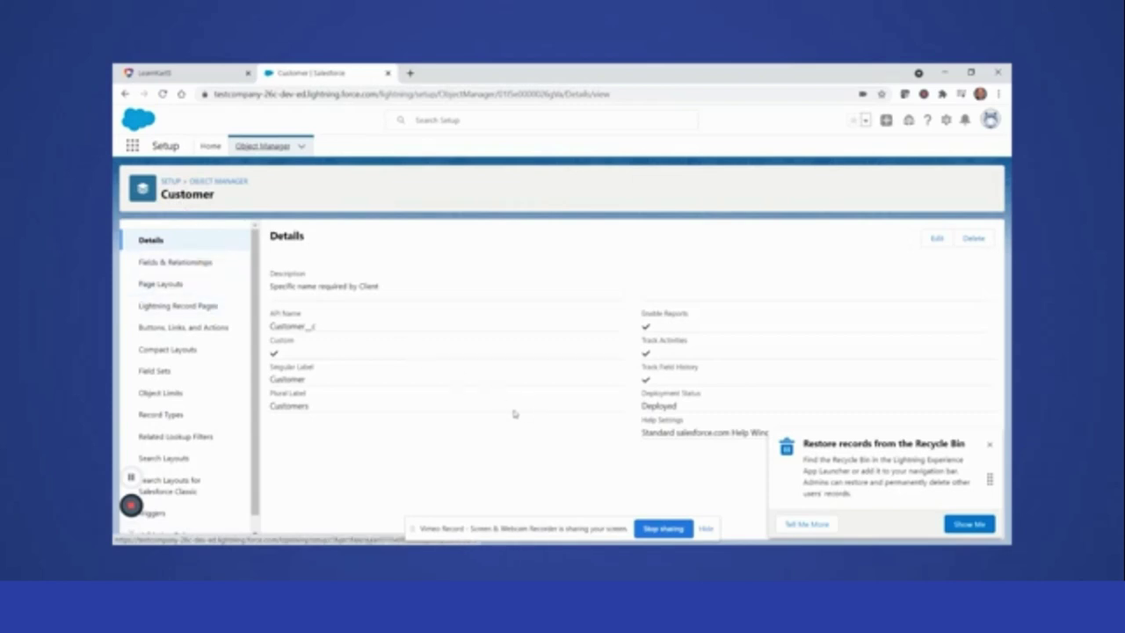
Dismiss the Recycle Bin notice and open the Customer object's Fields & Relationships list.
{"action": "left_click", "coordinate": [990, 443]}
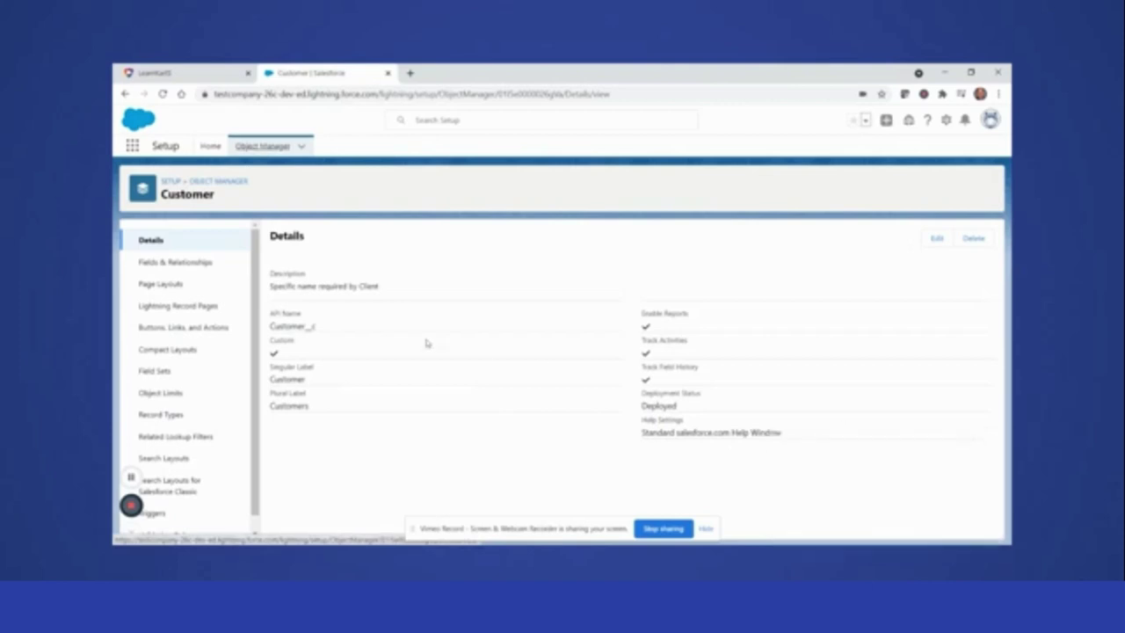
{"action": "left_click", "coordinate": [150, 263]}
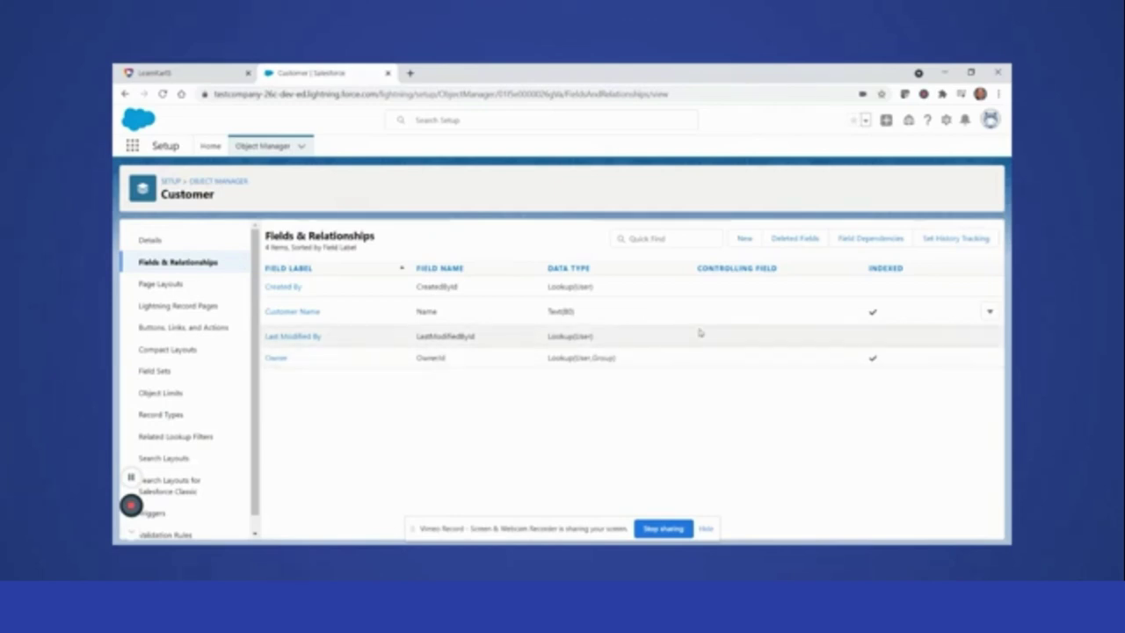
Start a new custom field on Customer and choose Phone as its data type.
{"action": "left_click", "coordinate": [745, 239]}
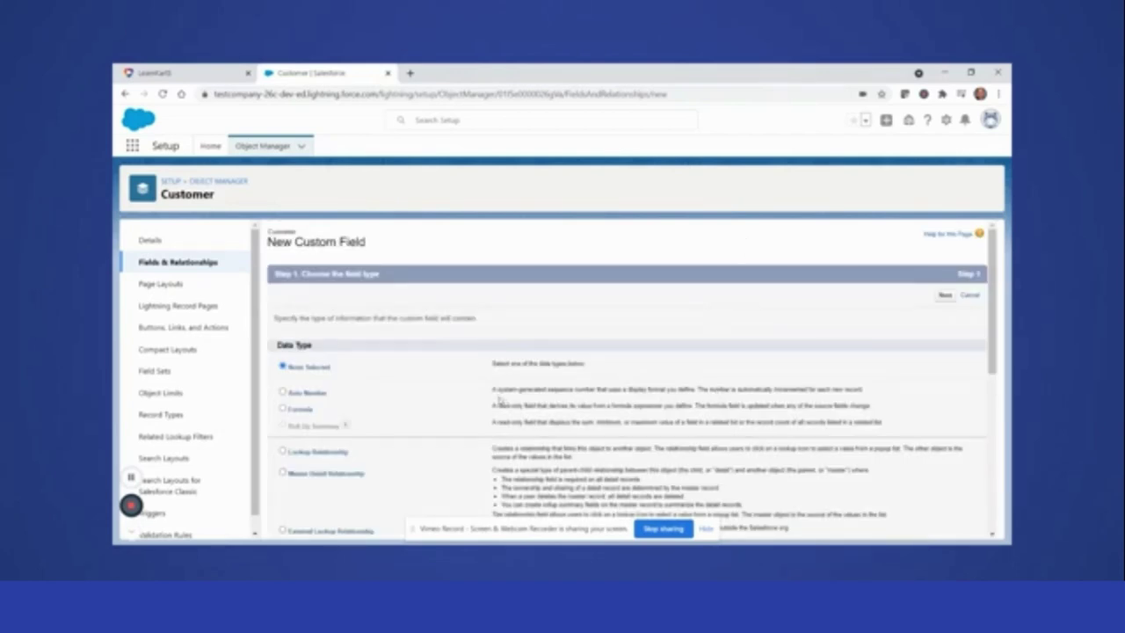
{"action": "scroll", "coordinate": [464, 396], "scroll_direction": "down", "scroll_amount": 3}
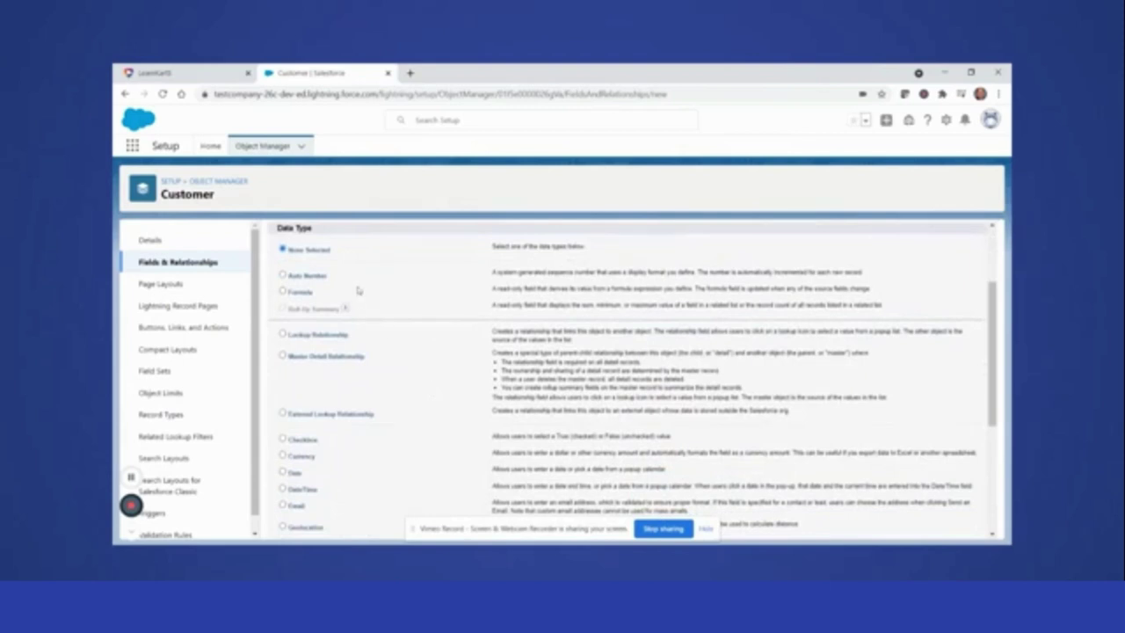
{"action": "scroll", "coordinate": [378, 332], "scroll_direction": "down", "scroll_amount": 3}
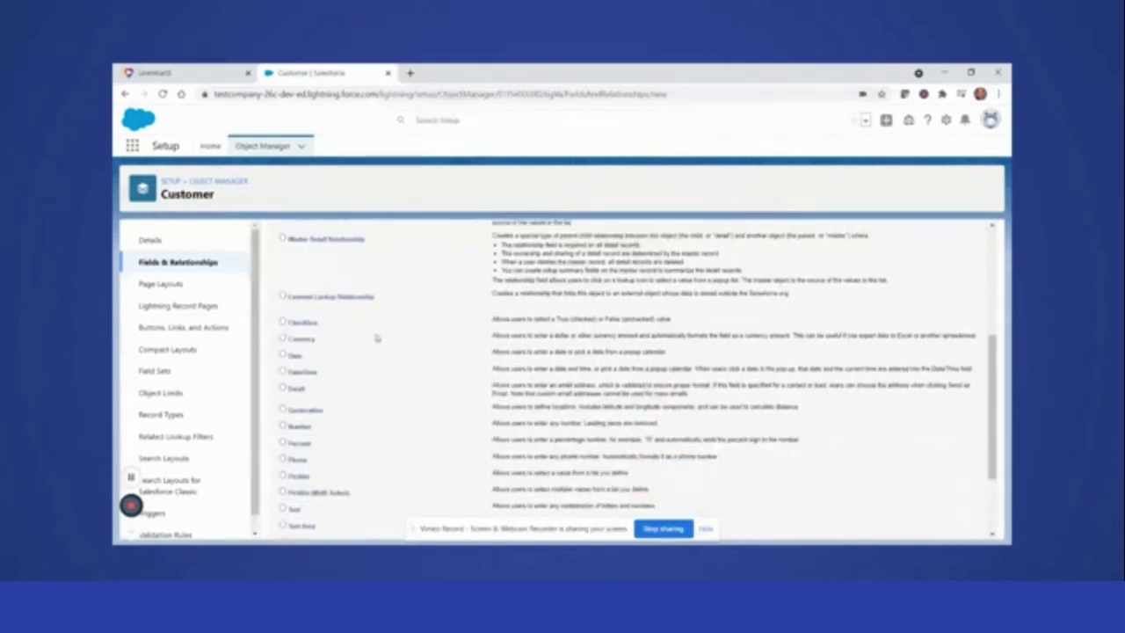
{"action": "scroll", "coordinate": [378, 357], "scroll_direction": "down", "scroll_amount": 2}
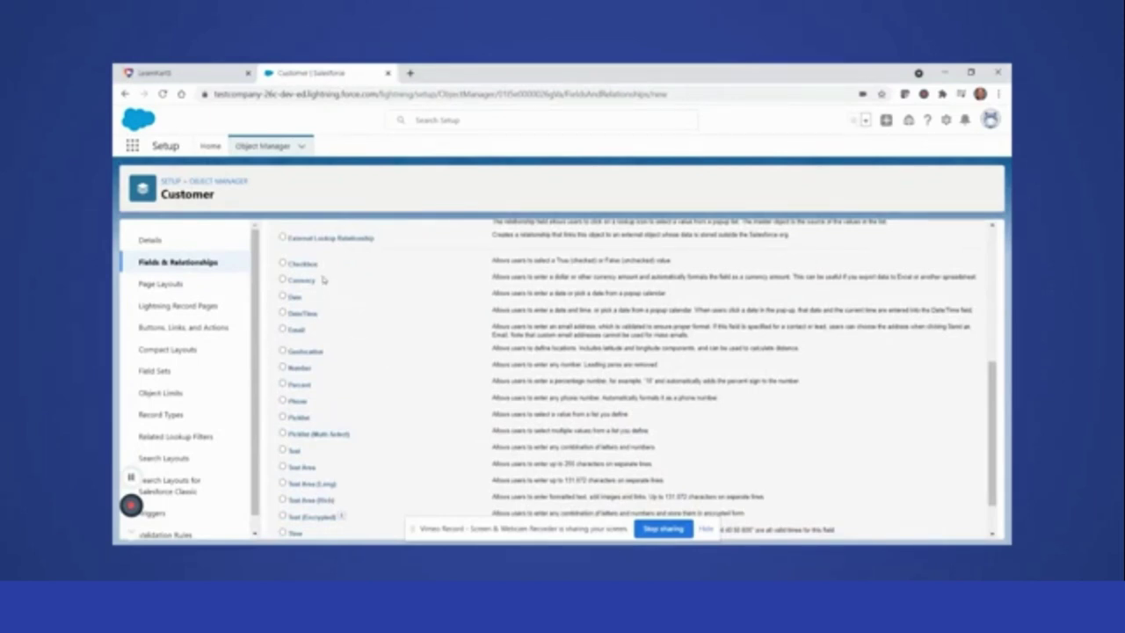
{"action": "scroll", "coordinate": [330, 400], "scroll_direction": "down", "scroll_amount": 2}
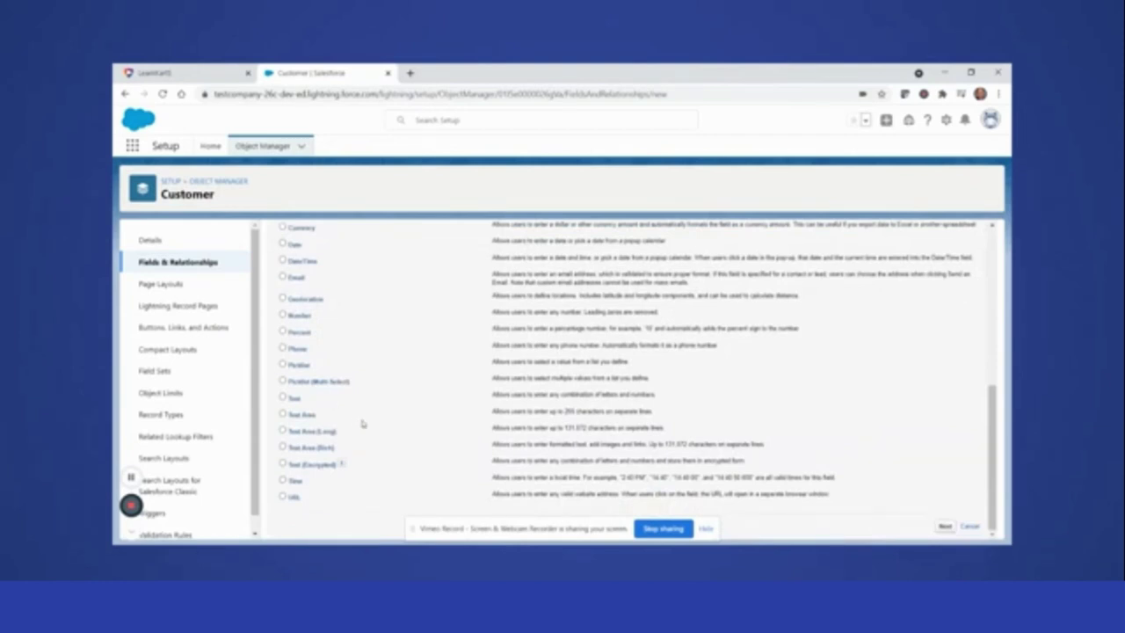
{"action": "scroll", "coordinate": [362, 423], "scroll_direction": "up", "scroll_amount": 2}
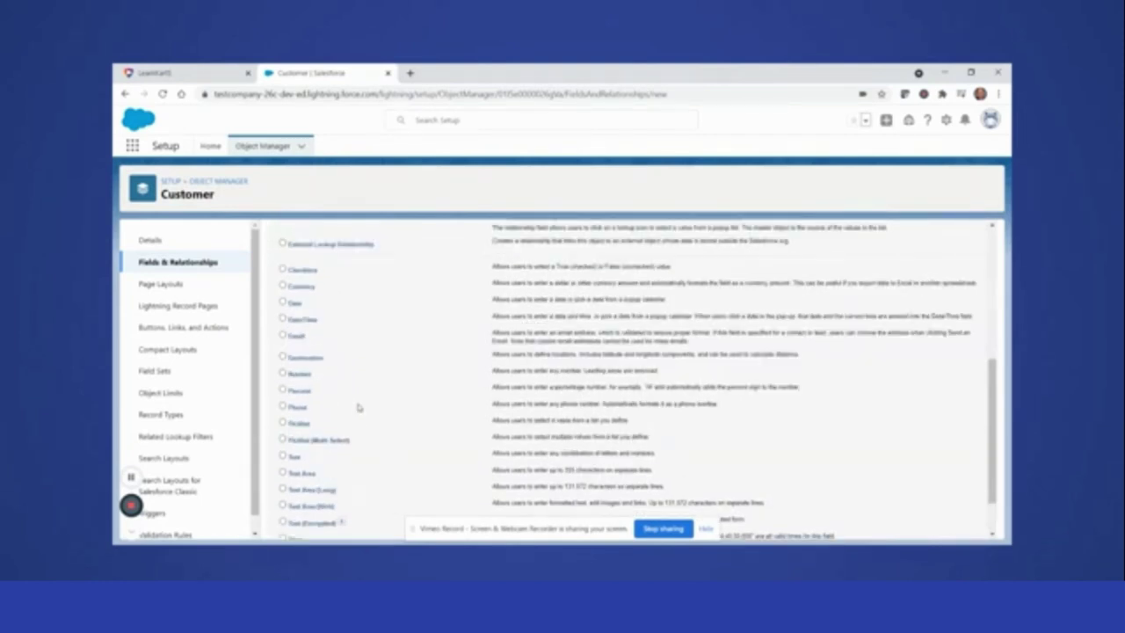
{"action": "left_click", "coordinate": [283, 406]}
{"action": "scroll", "coordinate": [912, 422], "scroll_direction": "down", "scroll_amount": 2}
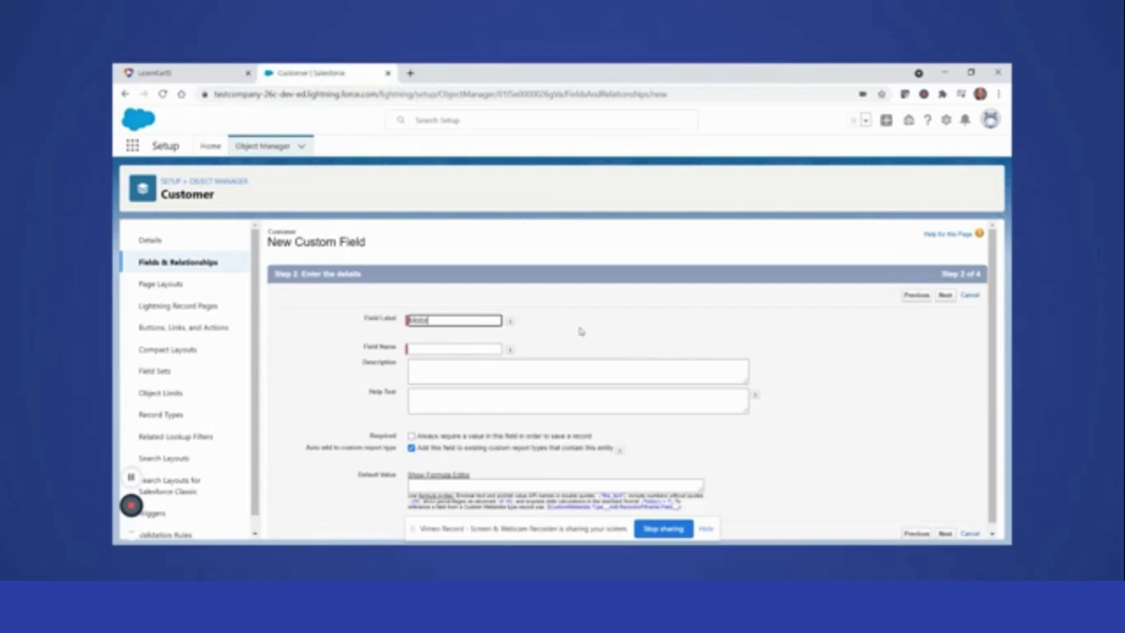
Auto-fill the Mobile field name, add the description 'Customer direct line', and continue to security.
{"action": "key", "text": "Tab"}
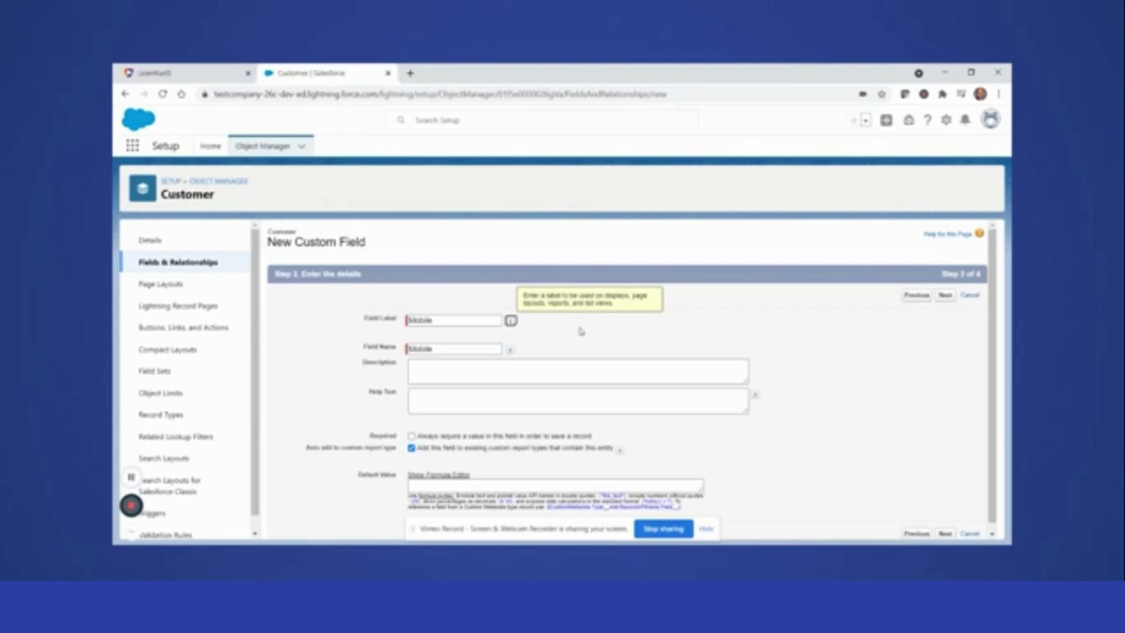
{"action": "left_click", "coordinate": [576, 370]}
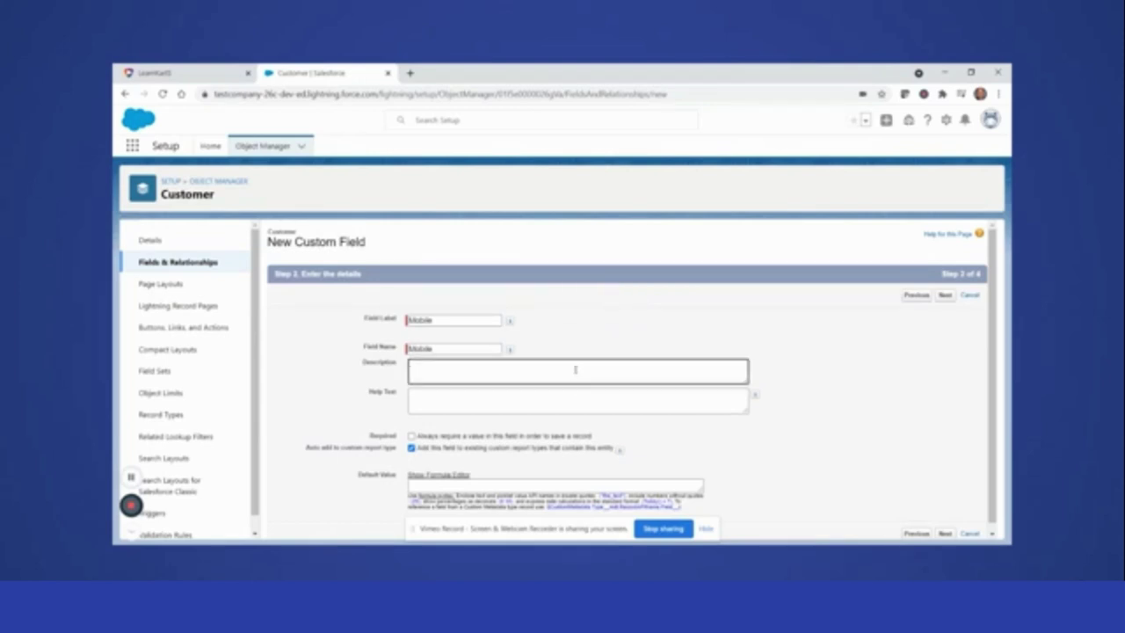
{"action": "type", "text": "T"}
{"action": "type", "text": "ustom"}
{"action": "type", "text": "er desc"}
{"action": "type", "text": "ripti"}
{"action": "type", "text": "er direct line"}
{"action": "scroll", "coordinate": [478, 447], "scroll_direction": "down", "scroll_amount": 1}
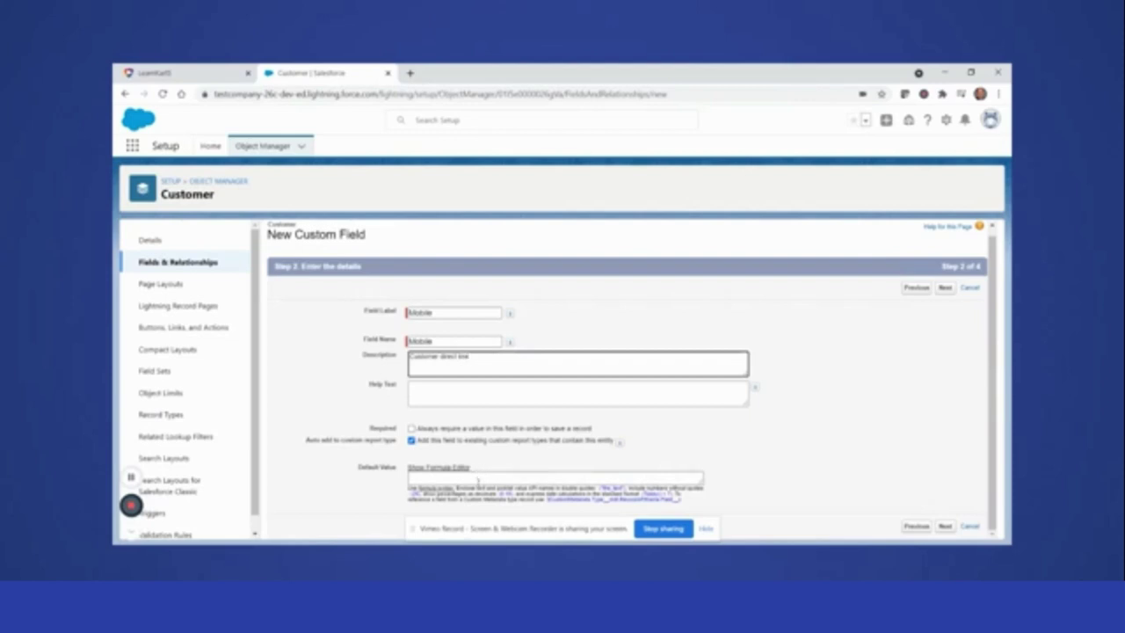
{"action": "left_click", "coordinate": [945, 526]}
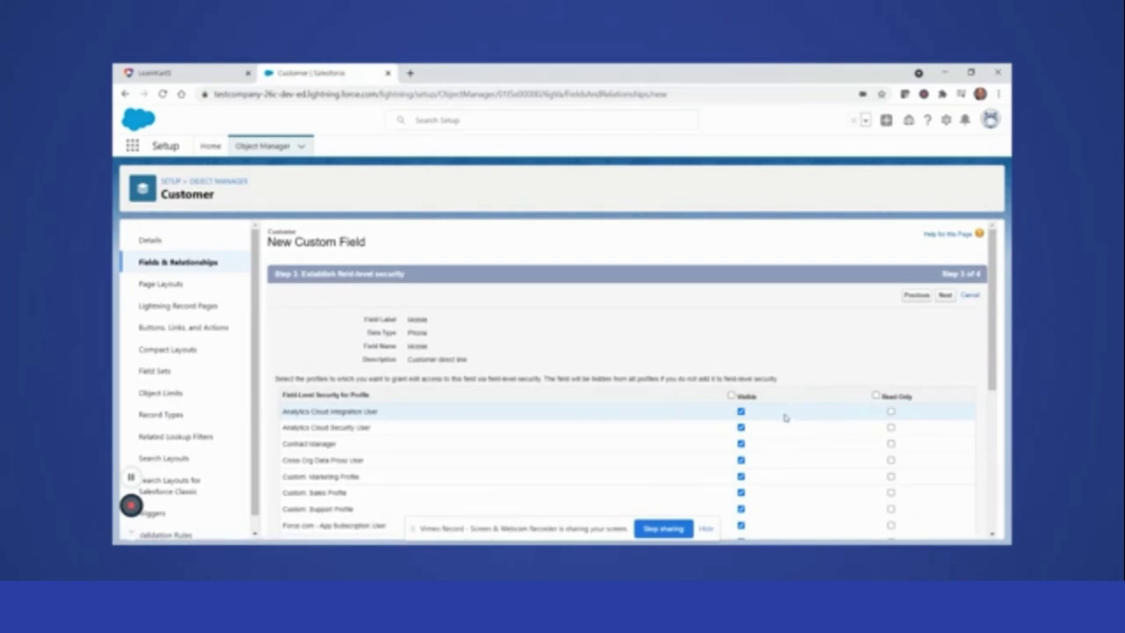
Keep the default profile visibility and save Mobile onto the Customer layout.
{"action": "scroll", "coordinate": [785, 417], "scroll_direction": "down", "scroll_amount": 1}
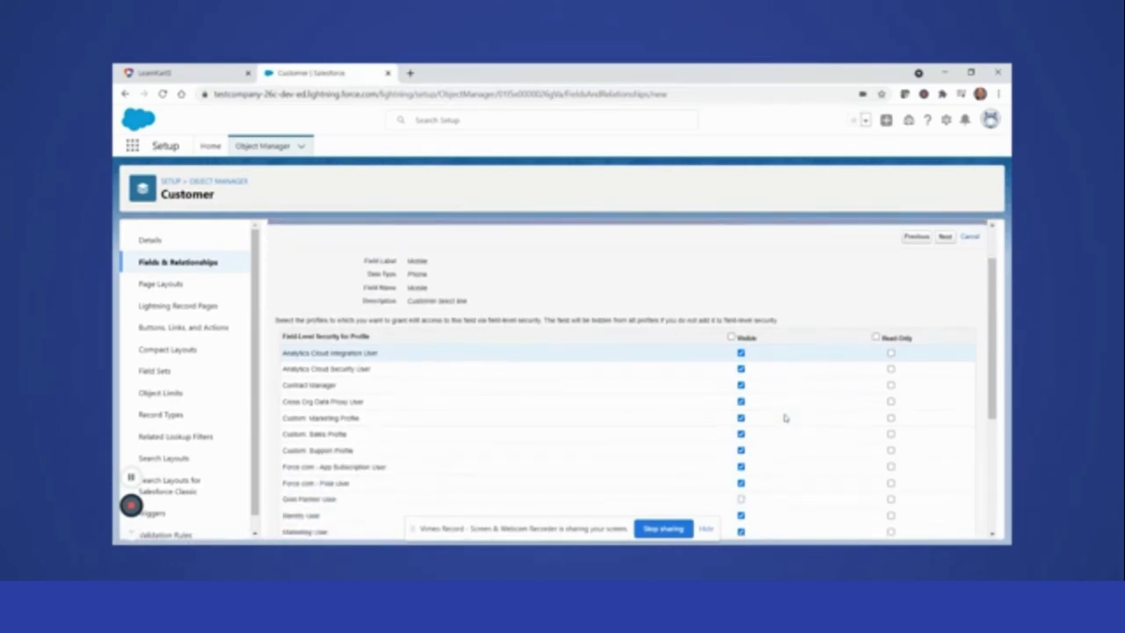
{"action": "scroll", "coordinate": [785, 418], "scroll_direction": "down", "scroll_amount": 2}
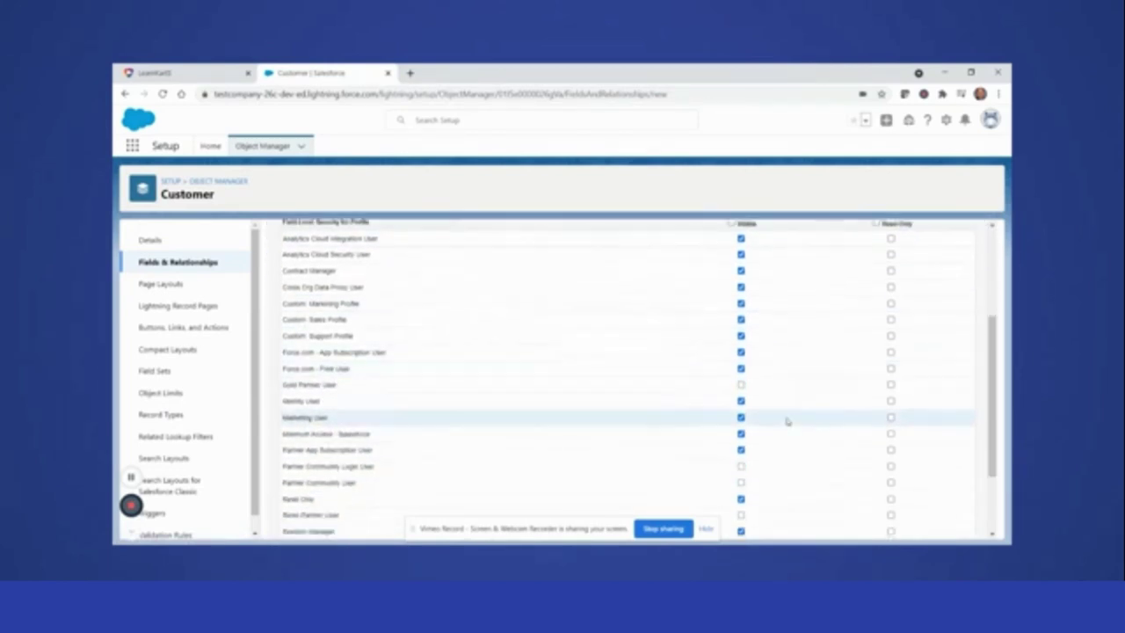
{"action": "scroll", "coordinate": [788, 421], "scroll_direction": "down", "scroll_amount": 3}
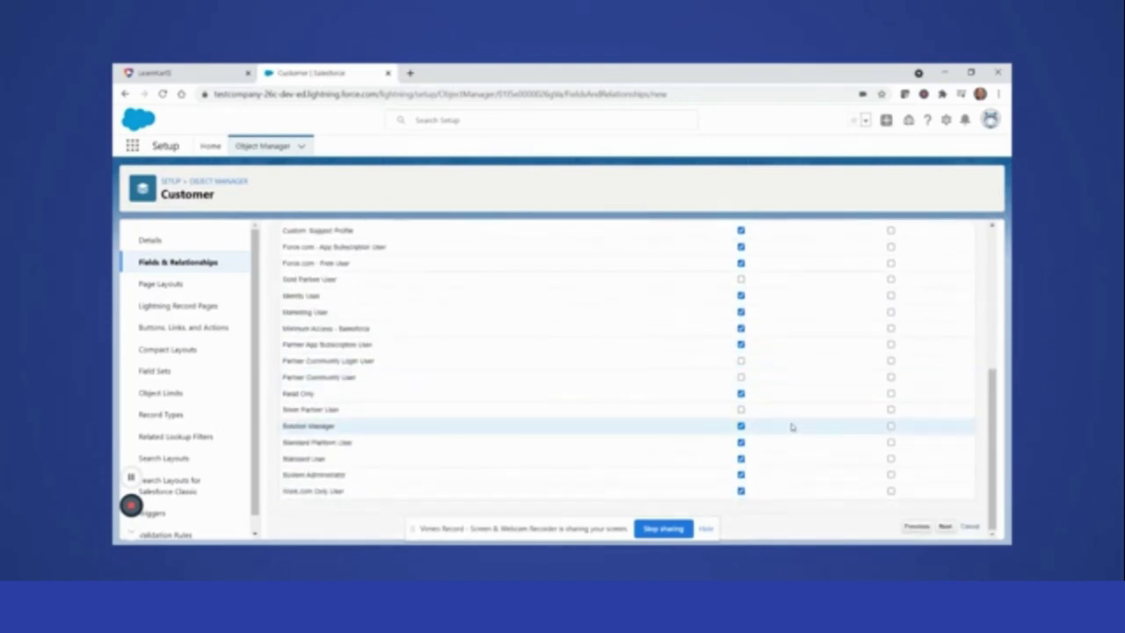
{"action": "left_click", "coordinate": [945, 527]}
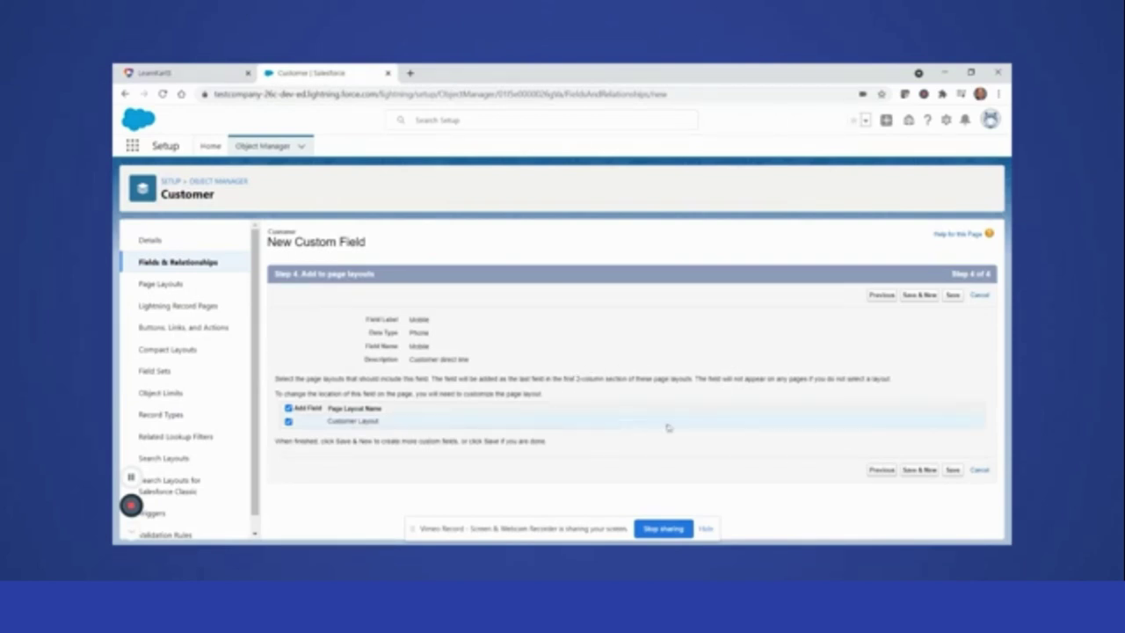
{"action": "left_click", "coordinate": [953, 470]}
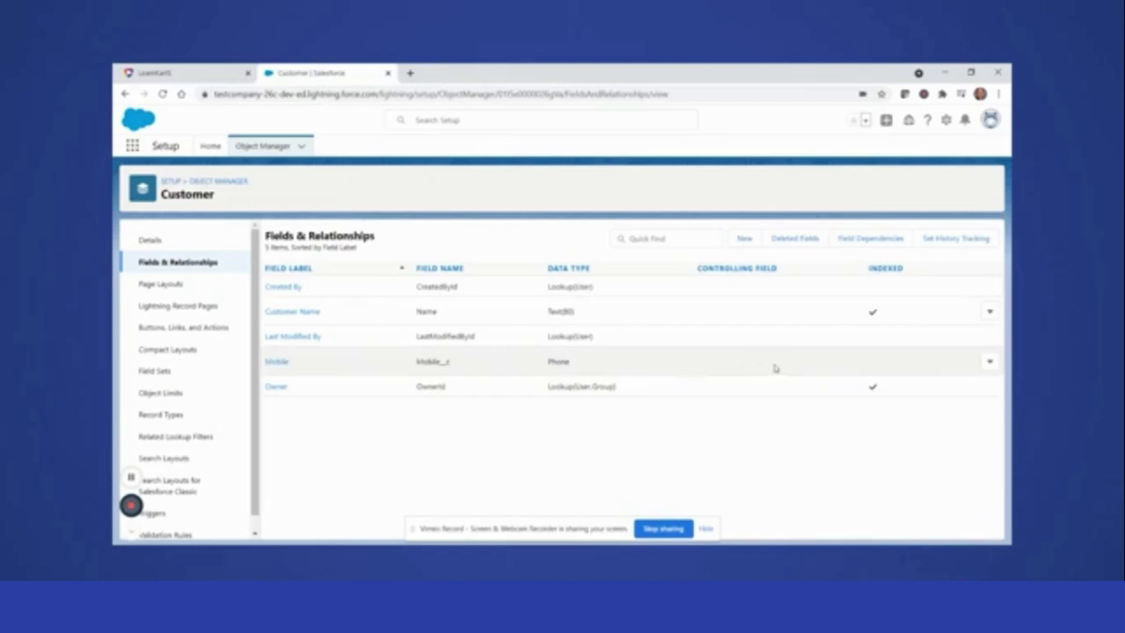
Open the Mobile field's row actions menu in the fields list, then close it.
{"action": "left_click", "coordinate": [991, 362]}
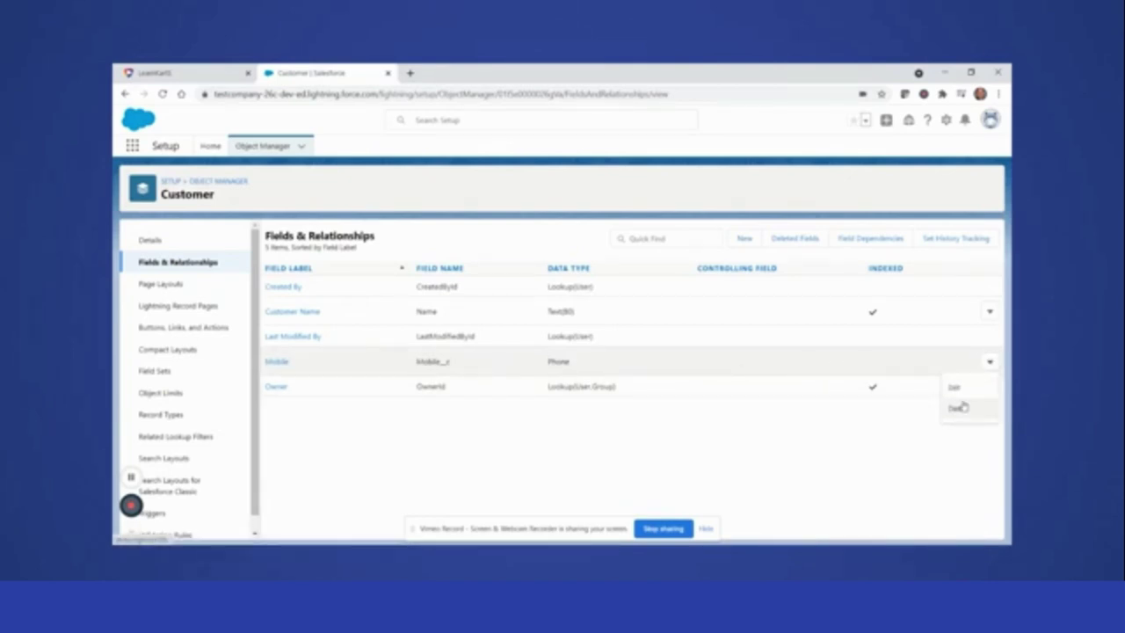
{"action": "left_click", "coordinate": [831, 437]}
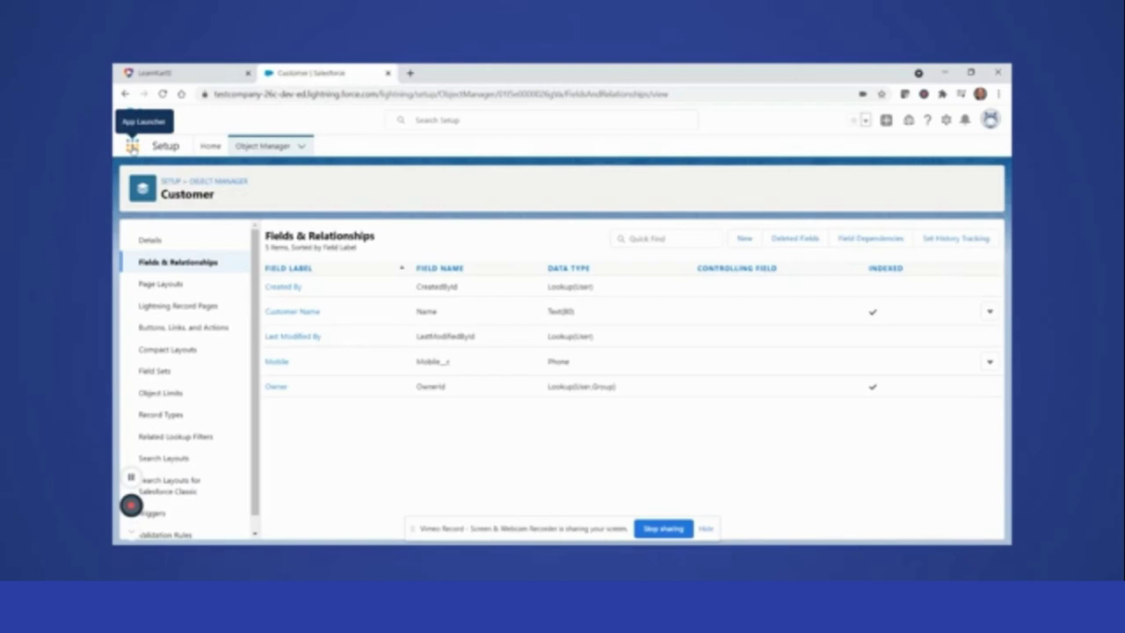
Switch to the Sales app from the App Launcher and expand the More tabs menu.
{"action": "left_click", "coordinate": [132, 144]}
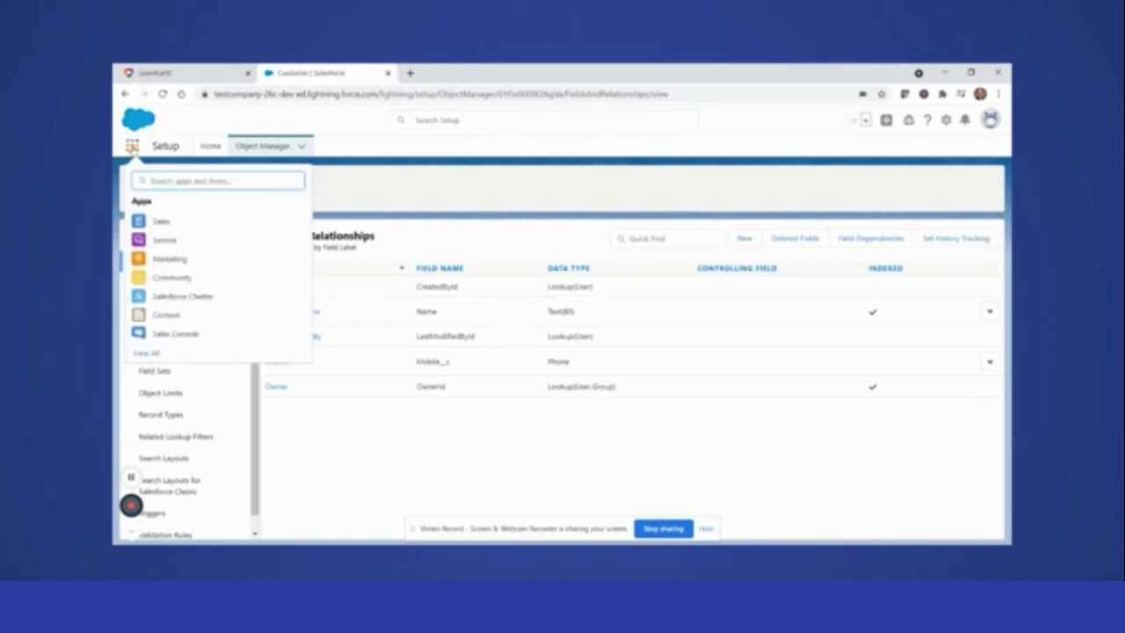
{"action": "left_click", "coordinate": [161, 225]}
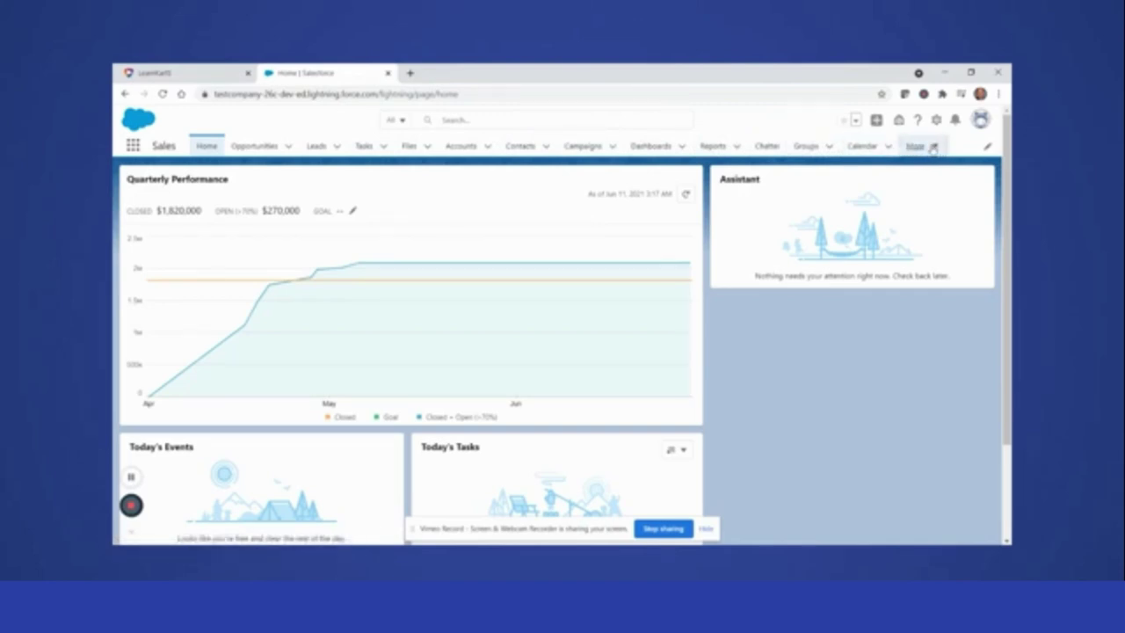
{"action": "left_click", "coordinate": [934, 147]}
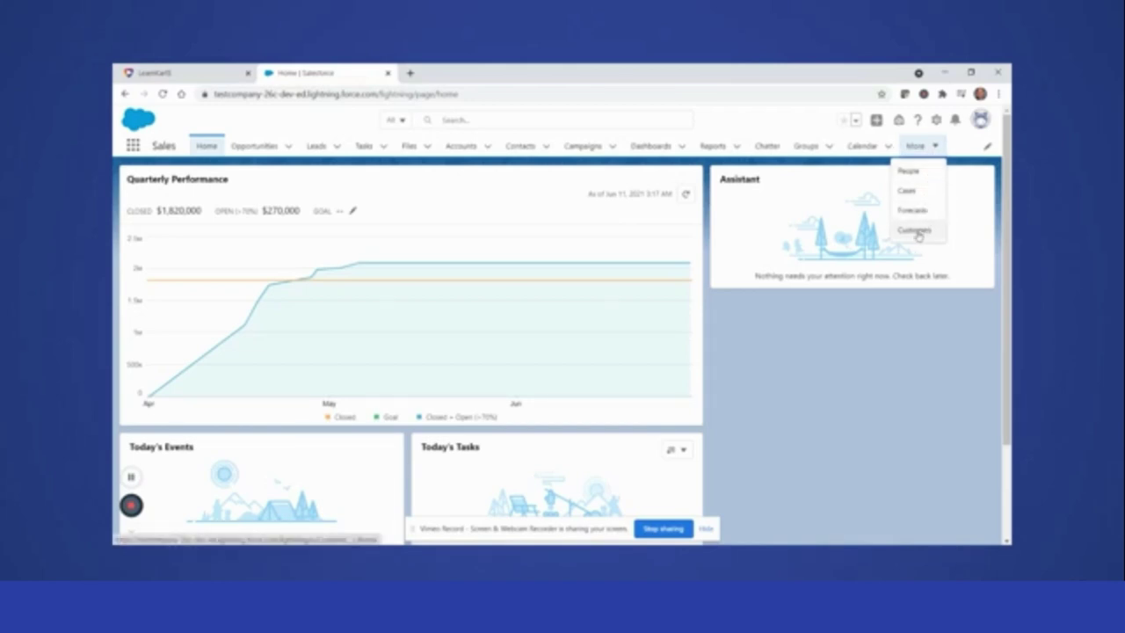
Open Customers from More, dismiss the pinned-list tip, and switch the list view to All.
{"action": "left_click", "coordinate": [916, 231]}
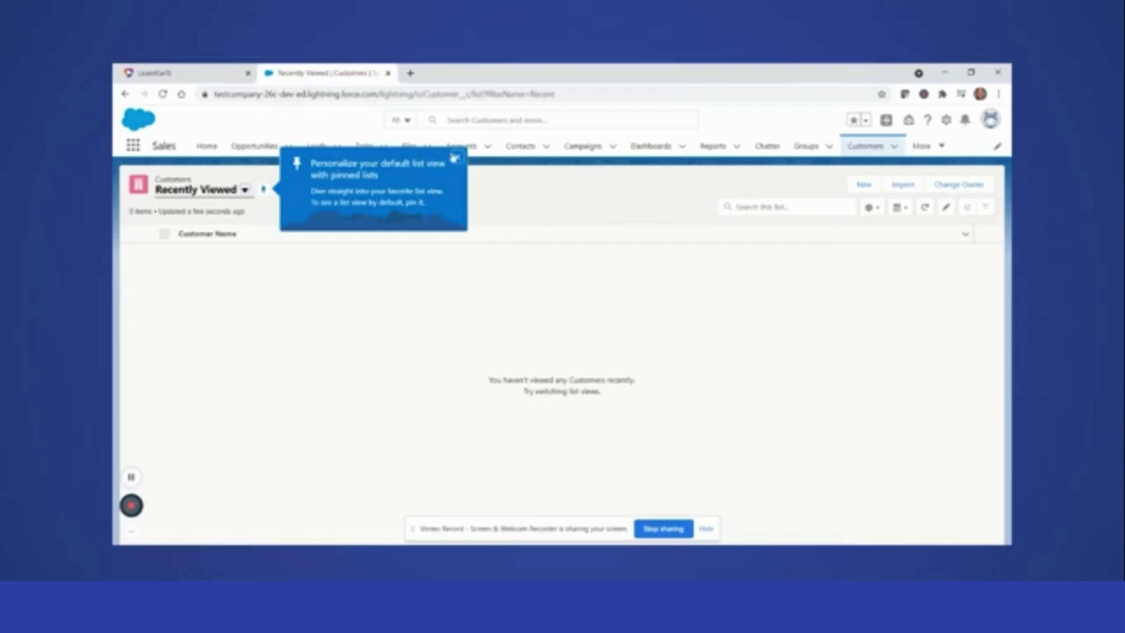
{"action": "left_click", "coordinate": [454, 157]}
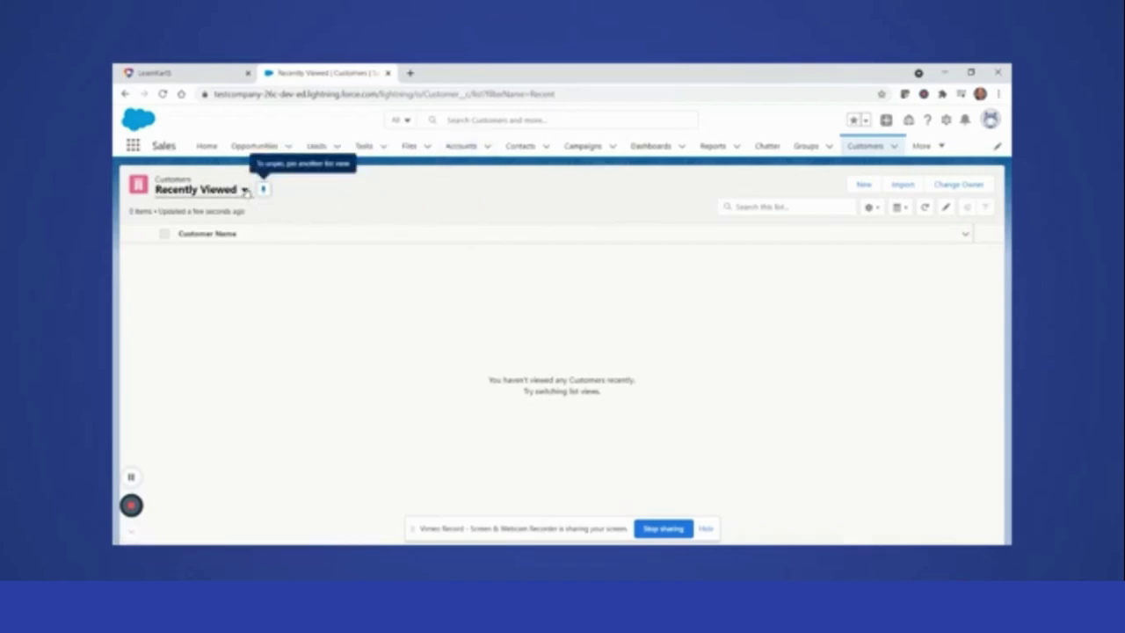
{"action": "left_click", "coordinate": [246, 190]}
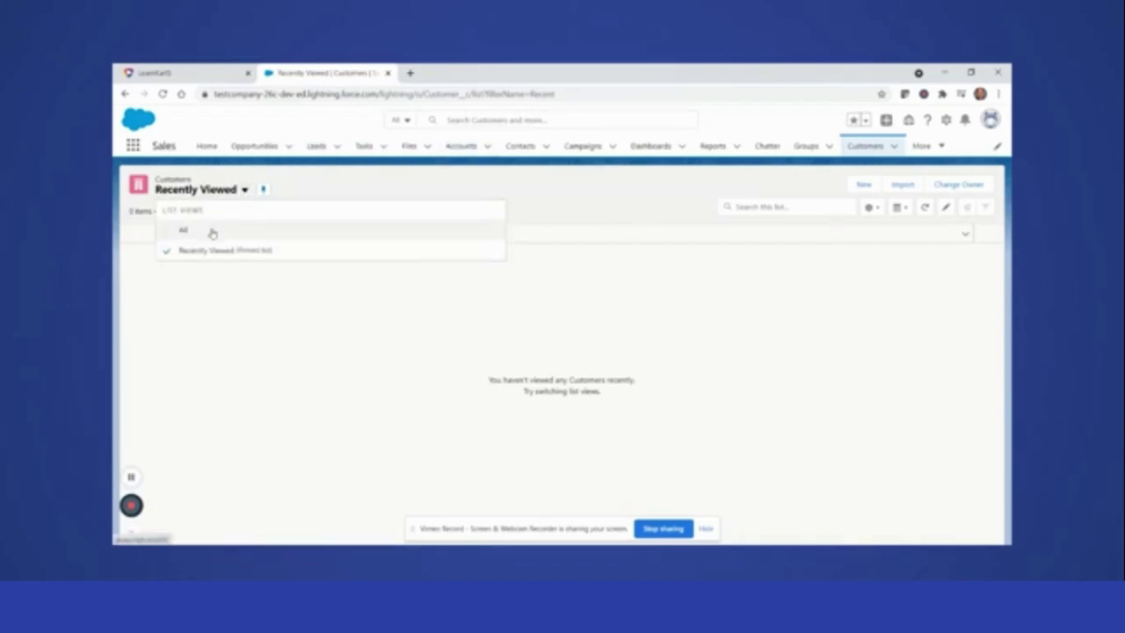
{"action": "left_click", "coordinate": [211, 232]}
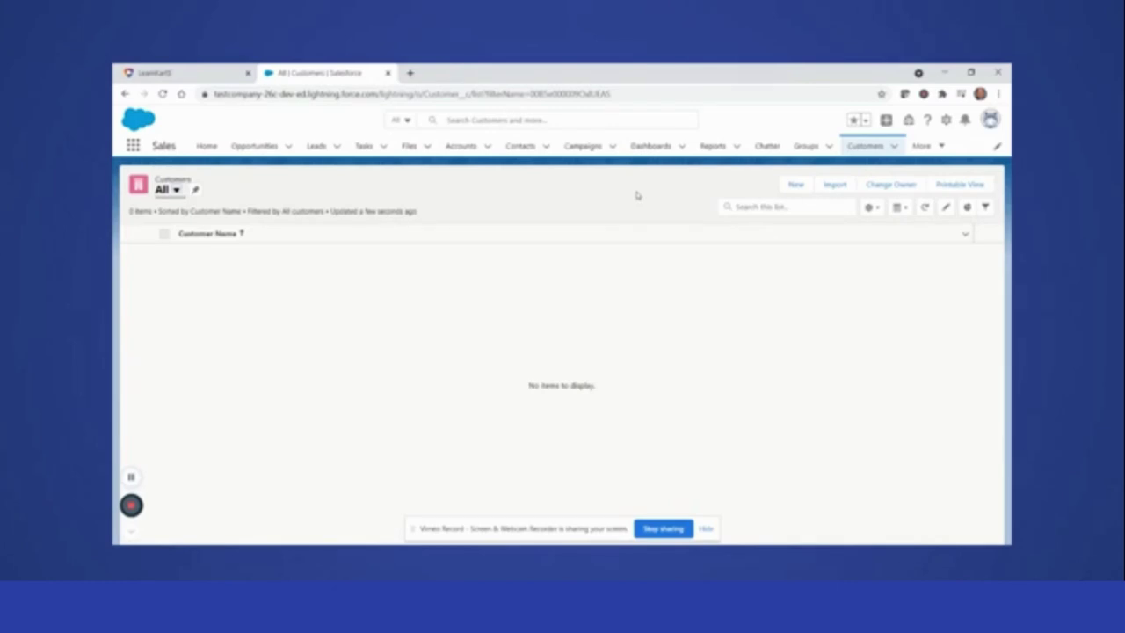
Create and save customer 'Test Customer 1', entering its mobile phone number.
{"action": "left_click", "coordinate": [797, 186]}
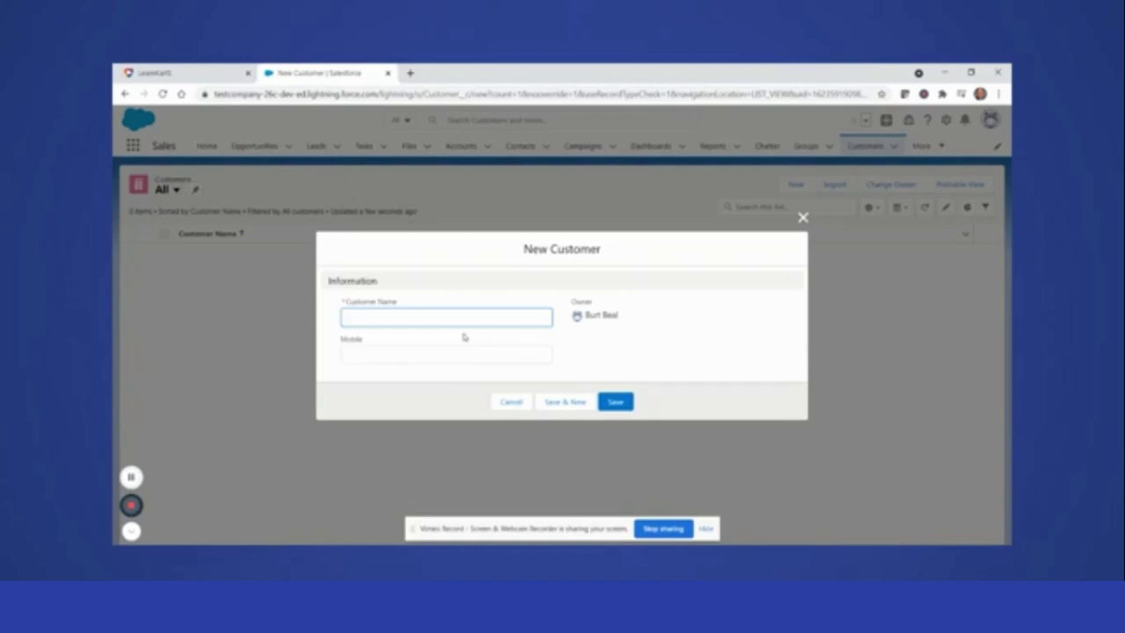
{"action": "type", "text": "Test Customer 1"}
{"action": "key", "text": "Tab"}
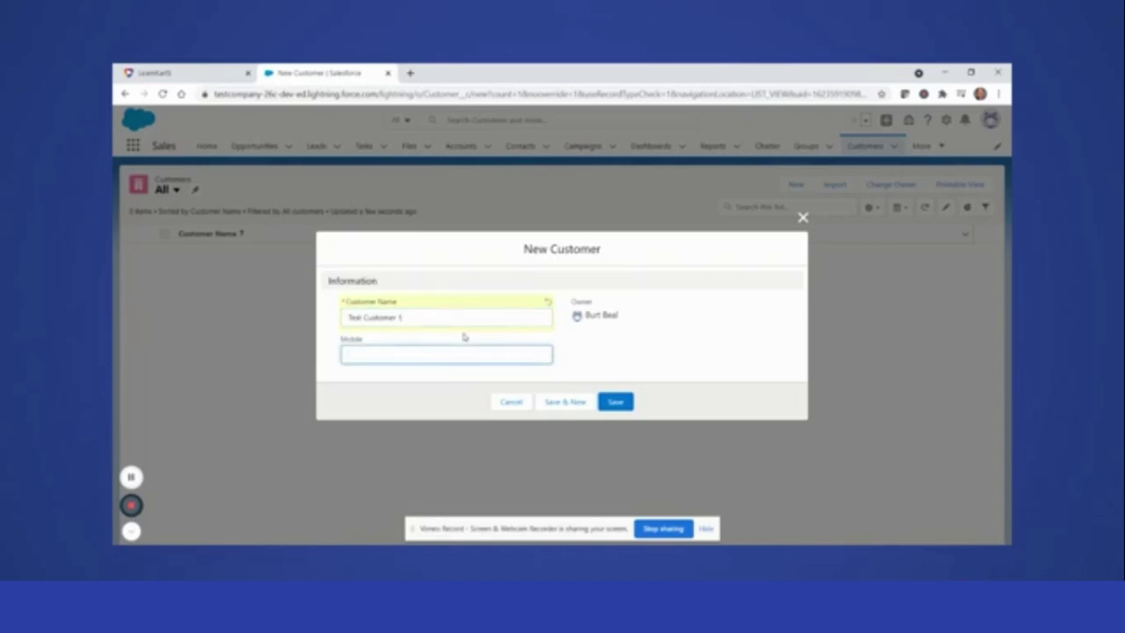
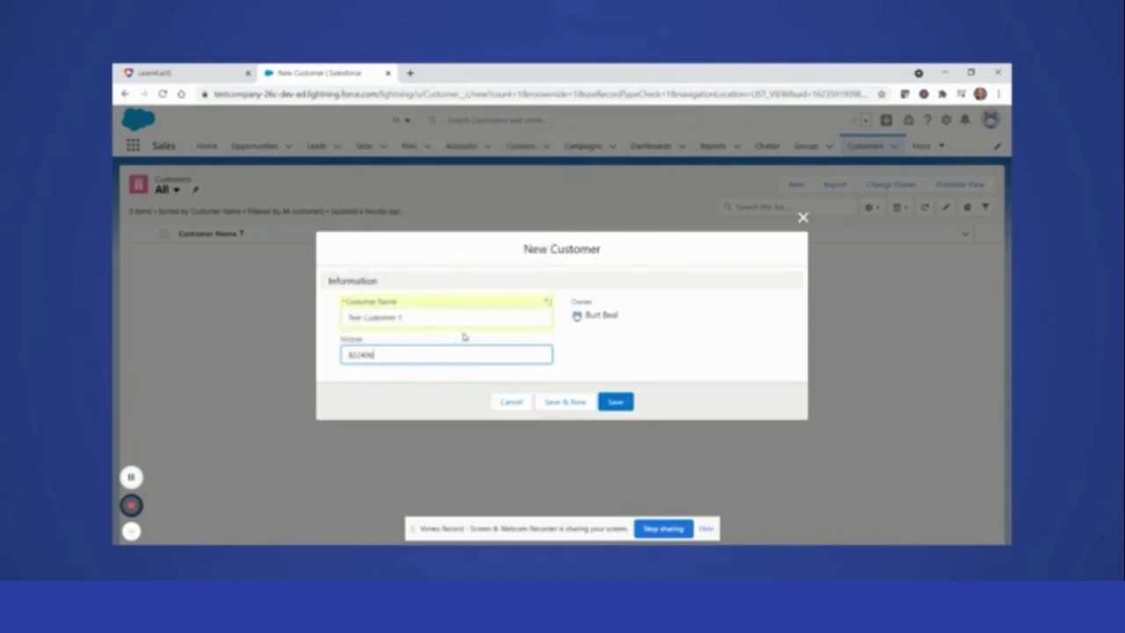
{"action": "left_click", "coordinate": [617, 401]}
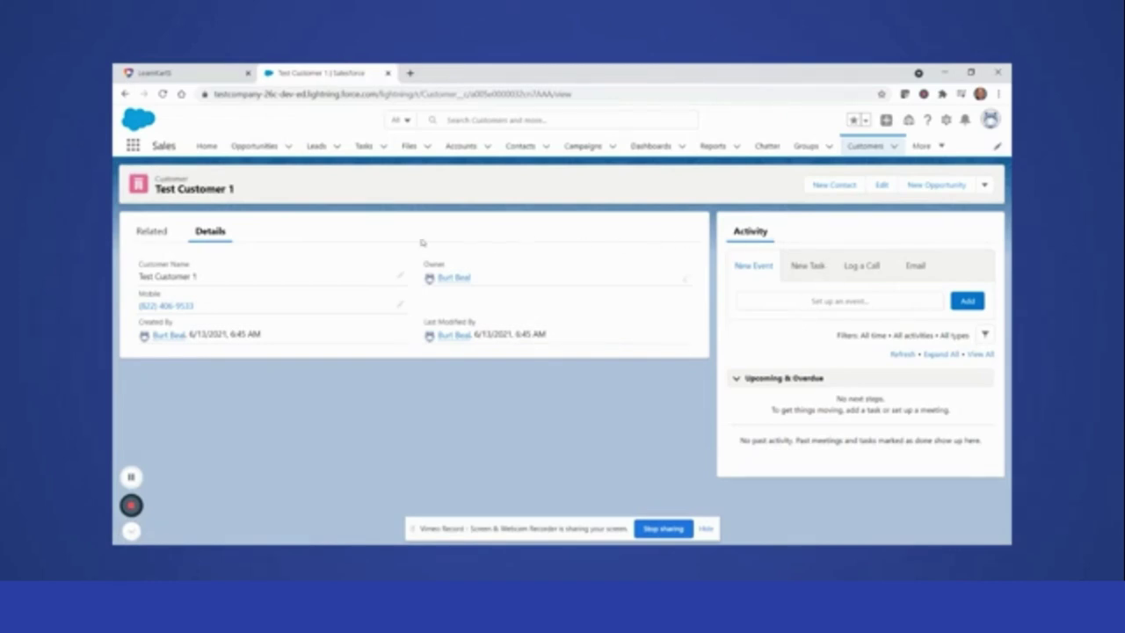
View the customer's related records, then open and dismiss the Customers tab's recent-records menu.
{"action": "left_click", "coordinate": [153, 232]}
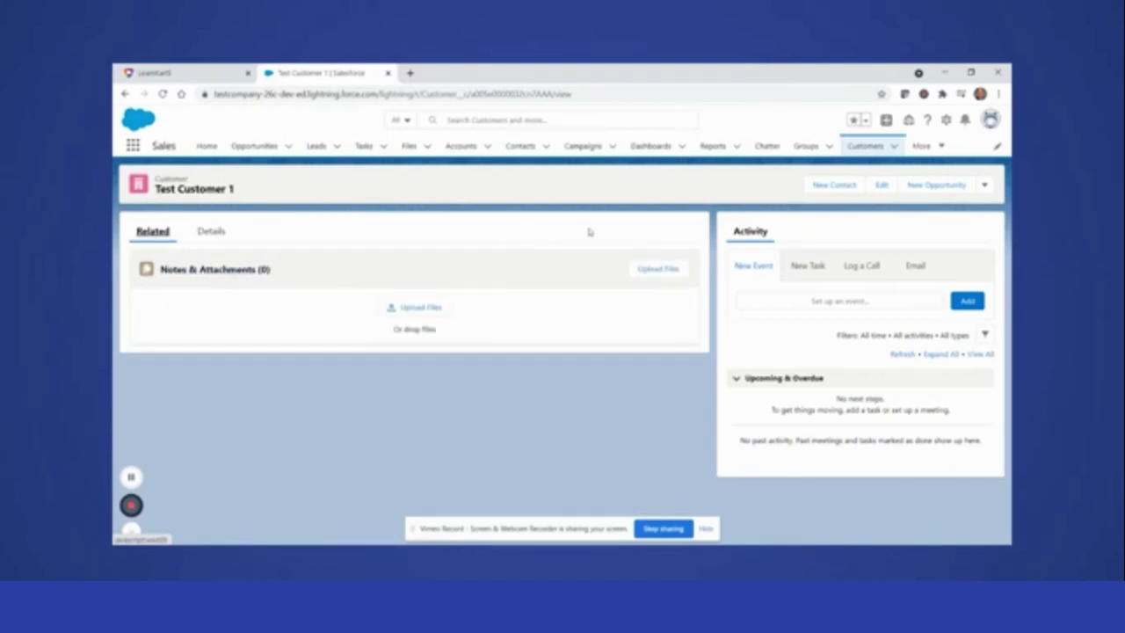
{"action": "left_click", "coordinate": [895, 147]}
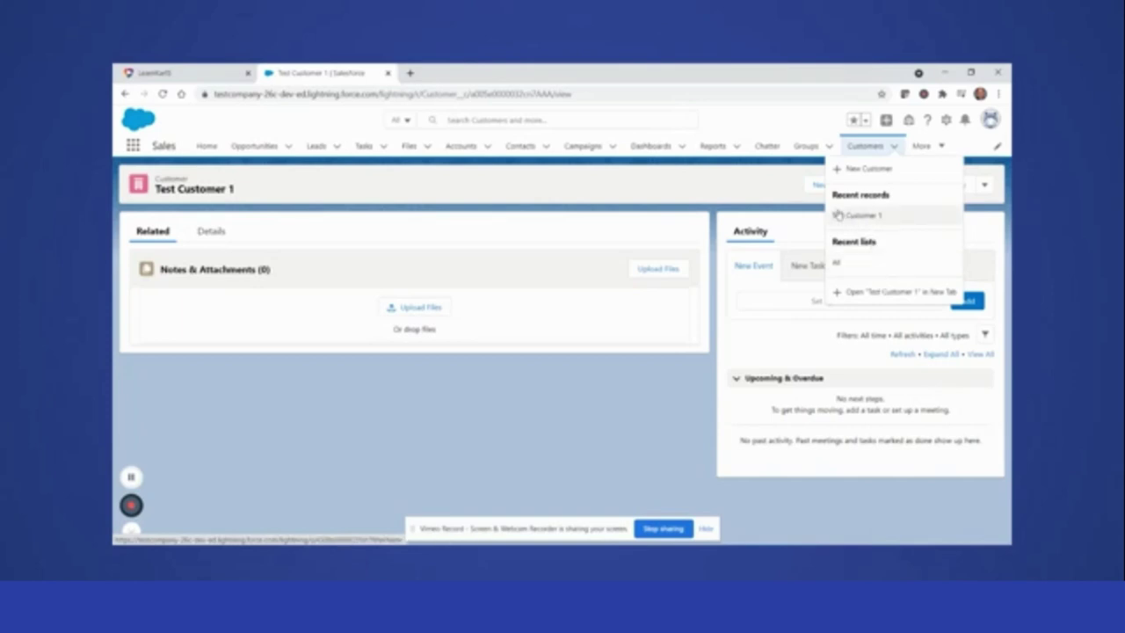
{"action": "left_click", "coordinate": [754, 185]}
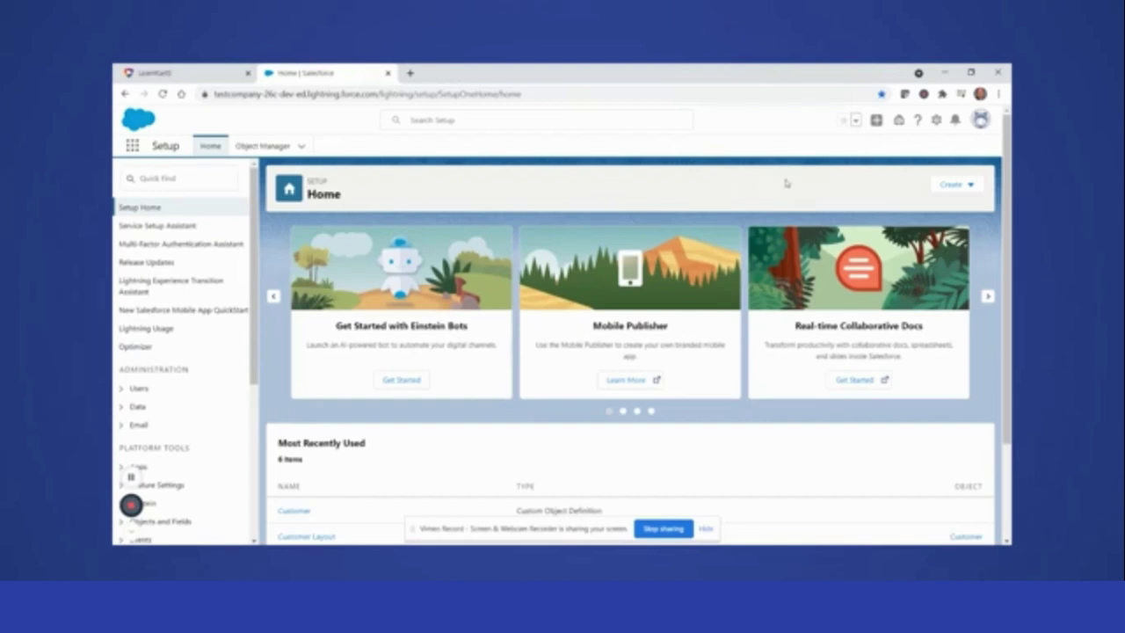
Open the Object Manager tab from Setup Home after briefly checking the gear menu.
{"action": "left_click", "coordinate": [936, 123]}
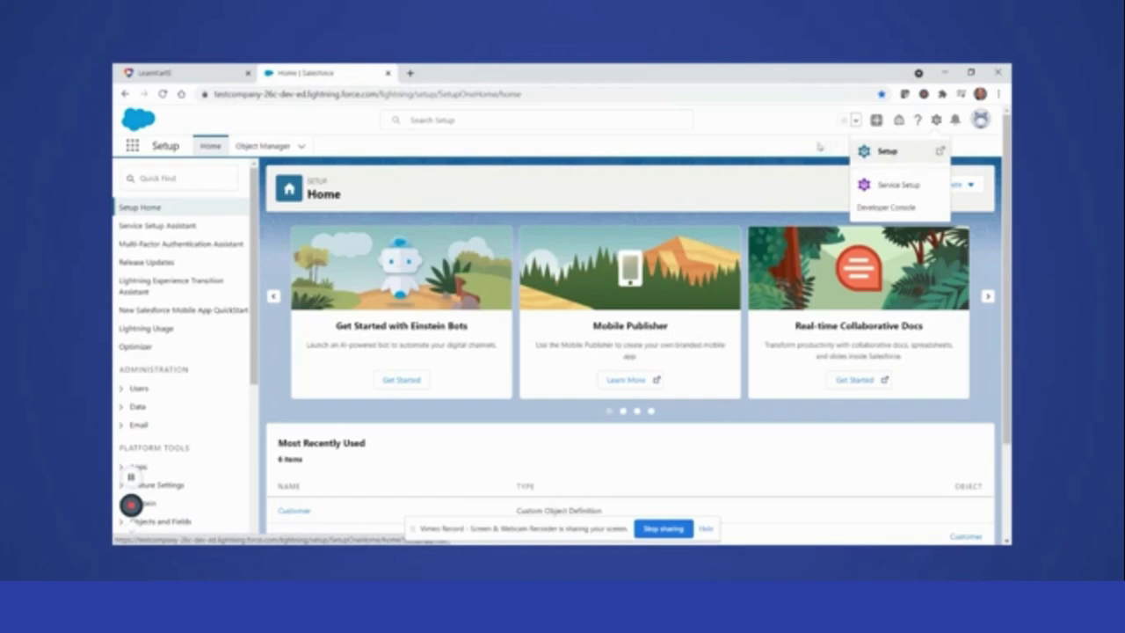
{"action": "left_click", "coordinate": [432, 149]}
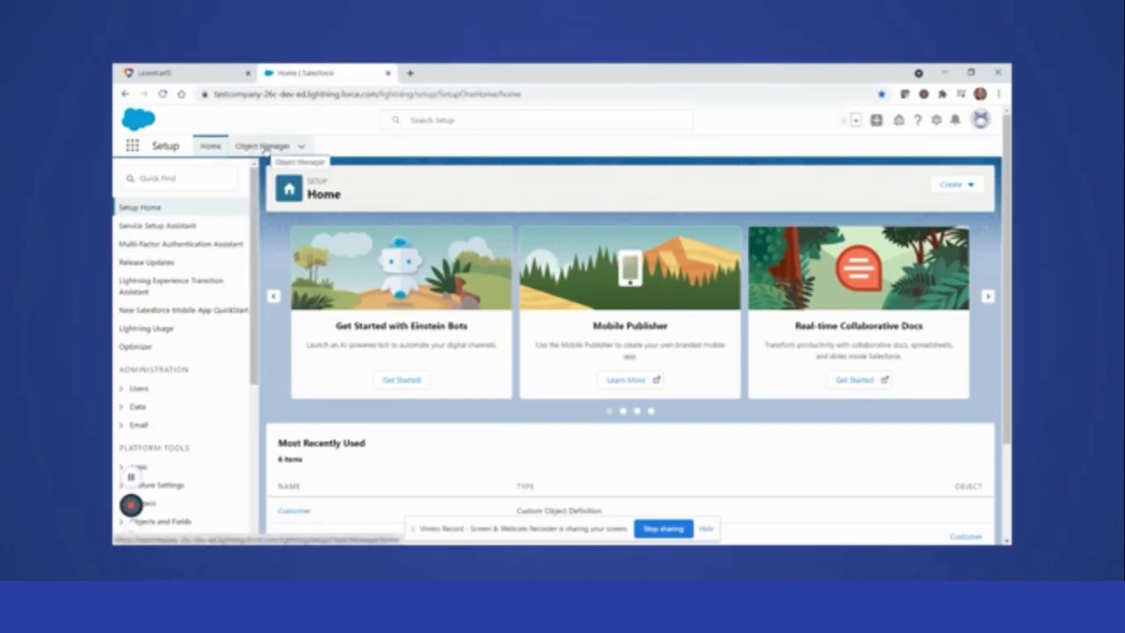
{"action": "left_click", "coordinate": [264, 147]}
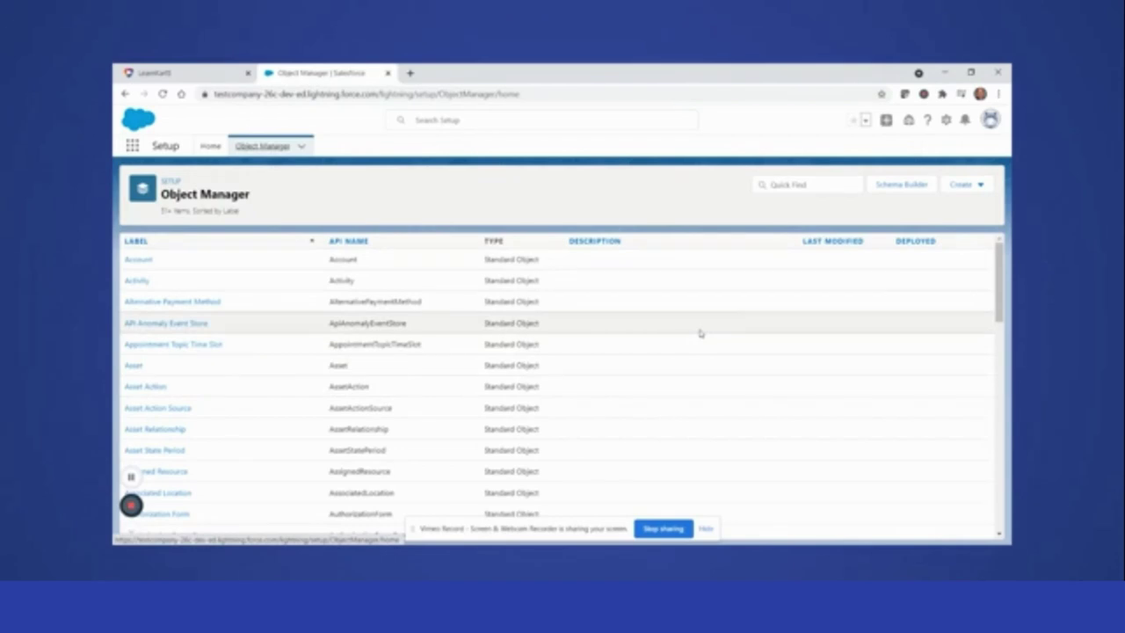
{"action": "scroll", "coordinate": [701, 332], "scroll_direction": "down", "scroll_amount": 5}
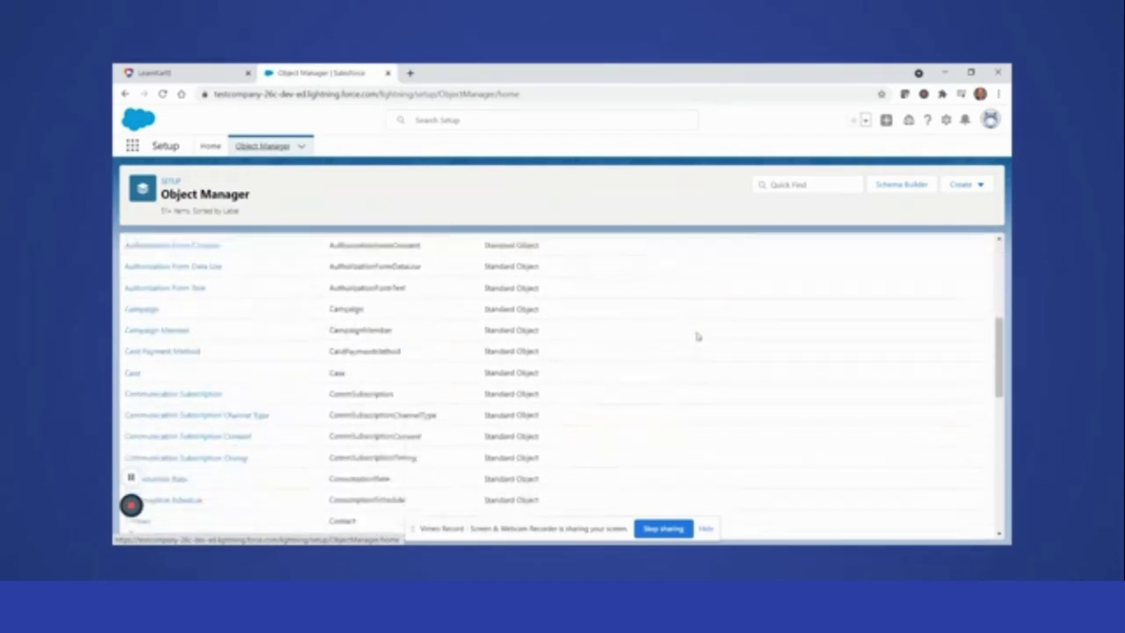
{"action": "scroll", "coordinate": [698, 337], "scroll_direction": "down", "scroll_amount": 3}
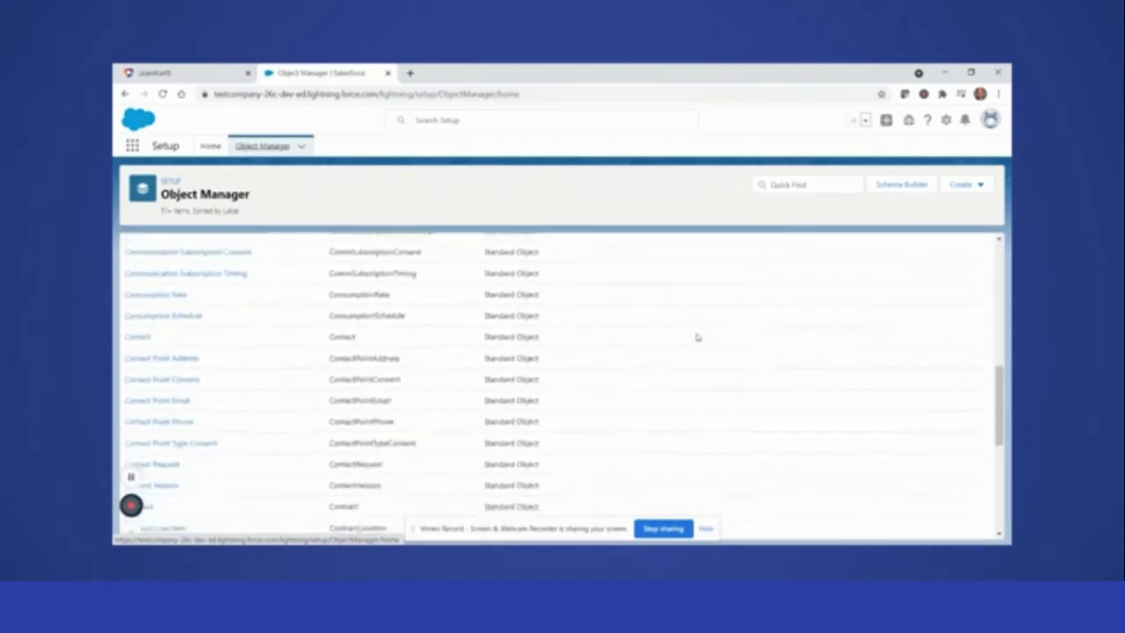
{"action": "scroll", "coordinate": [697, 337], "scroll_direction": "down", "scroll_amount": 2}
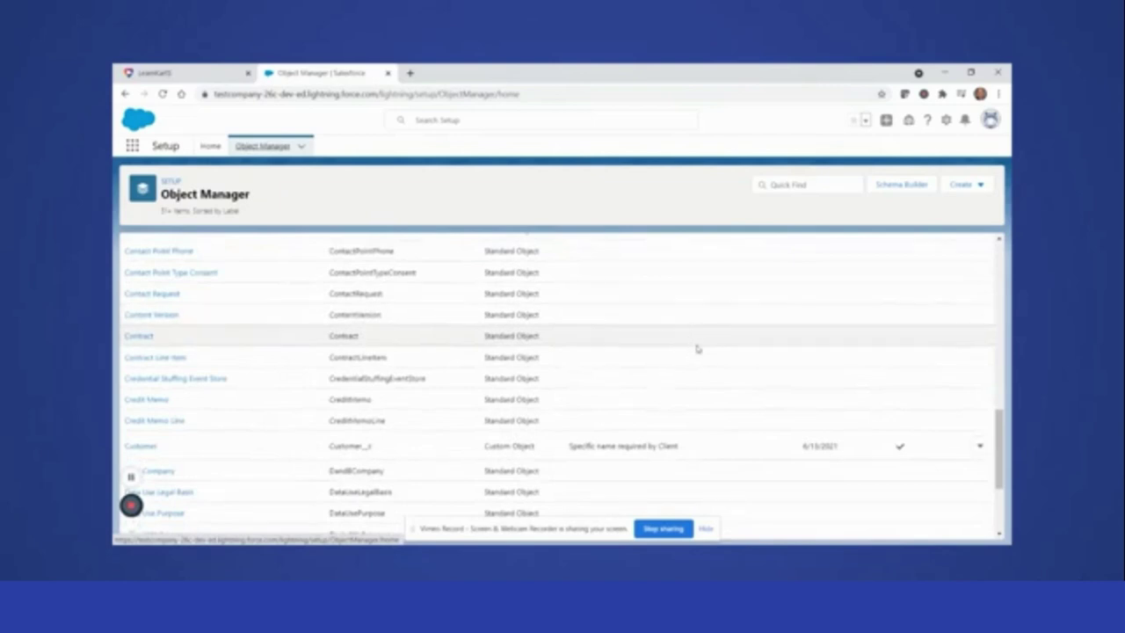
{"action": "scroll", "coordinate": [698, 350], "scroll_direction": "down", "scroll_amount": 3}
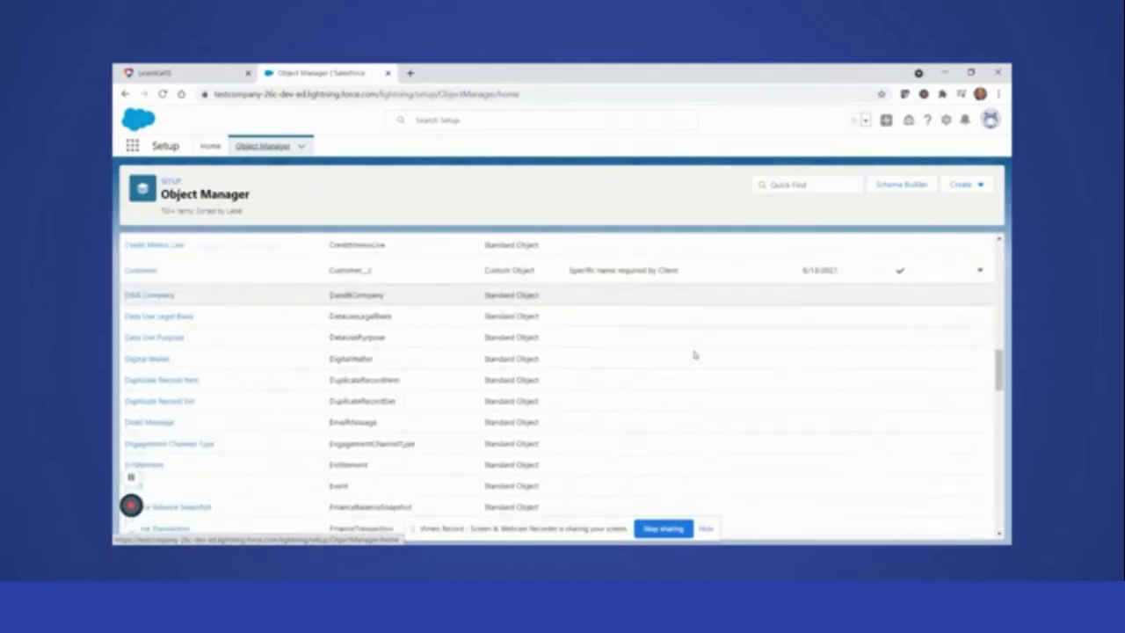
{"action": "scroll", "coordinate": [695, 355], "scroll_direction": "down", "scroll_amount": 4}
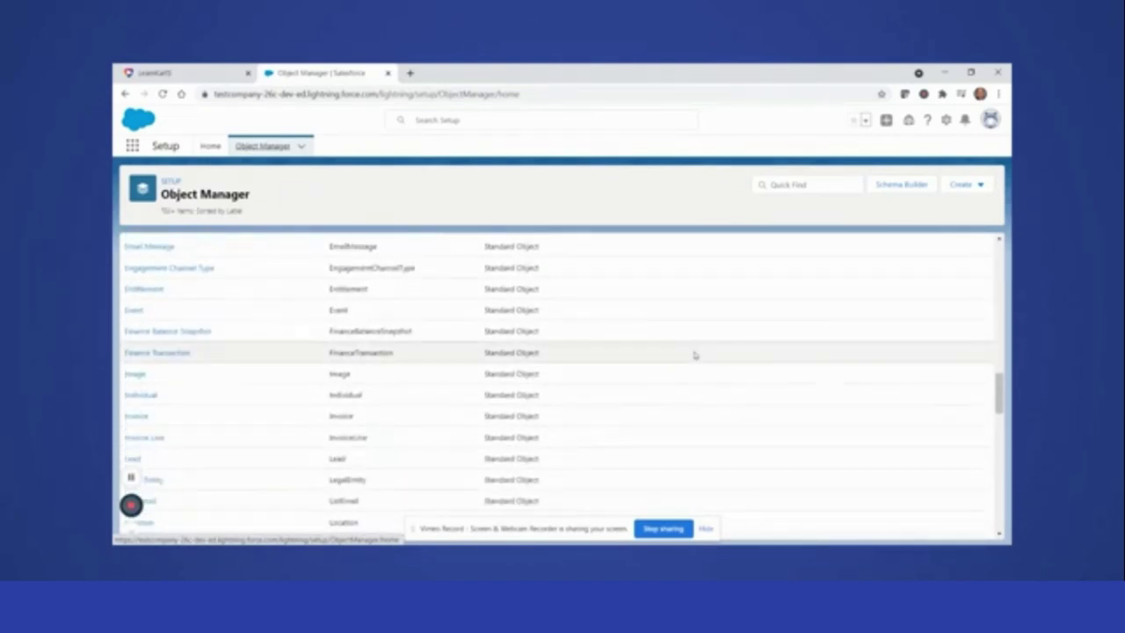
{"action": "scroll", "coordinate": [694, 355], "scroll_direction": "down", "scroll_amount": 1}
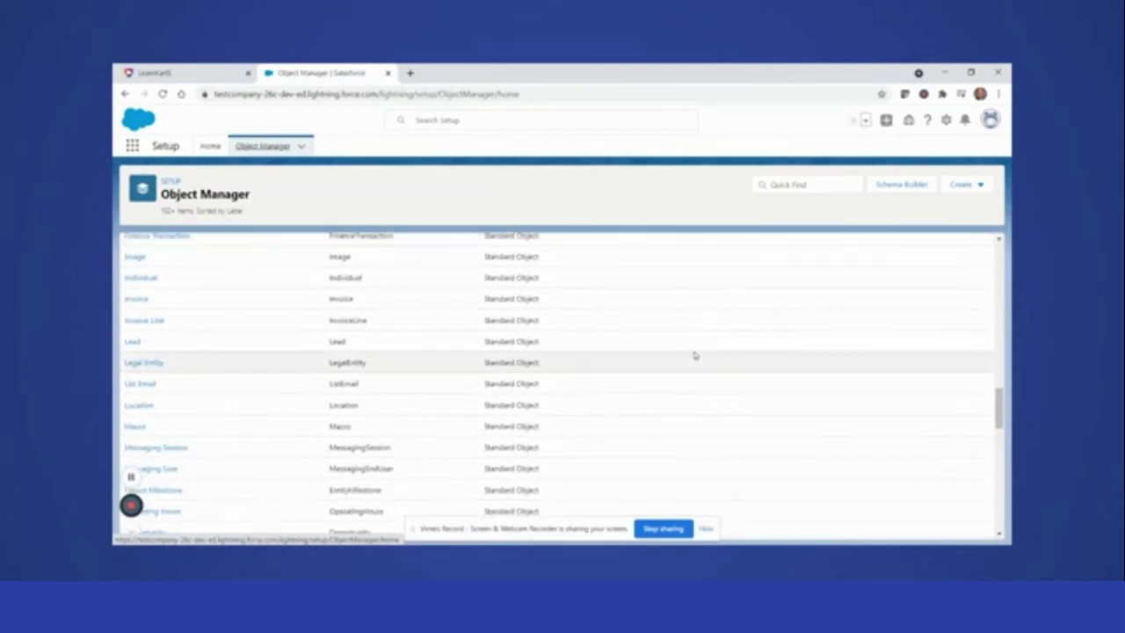
{"action": "left_click", "coordinate": [785, 185]}
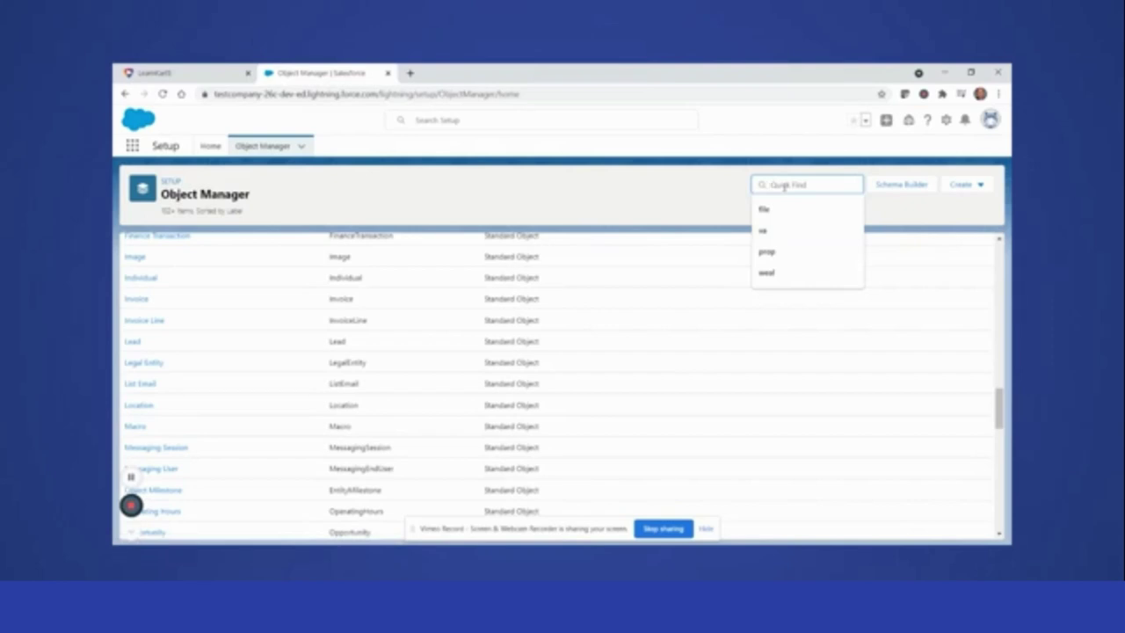
{"action": "left_click", "coordinate": [785, 186]}
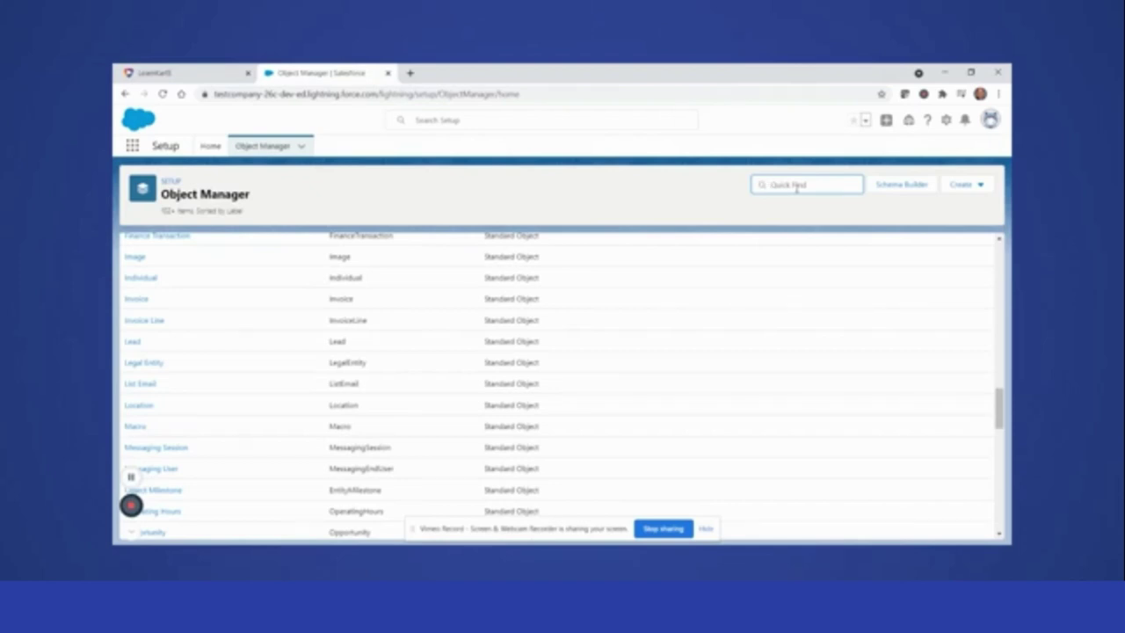
Filter objects to Customer and edit the Customer custom object's definition.
{"action": "type", "text": "i"}
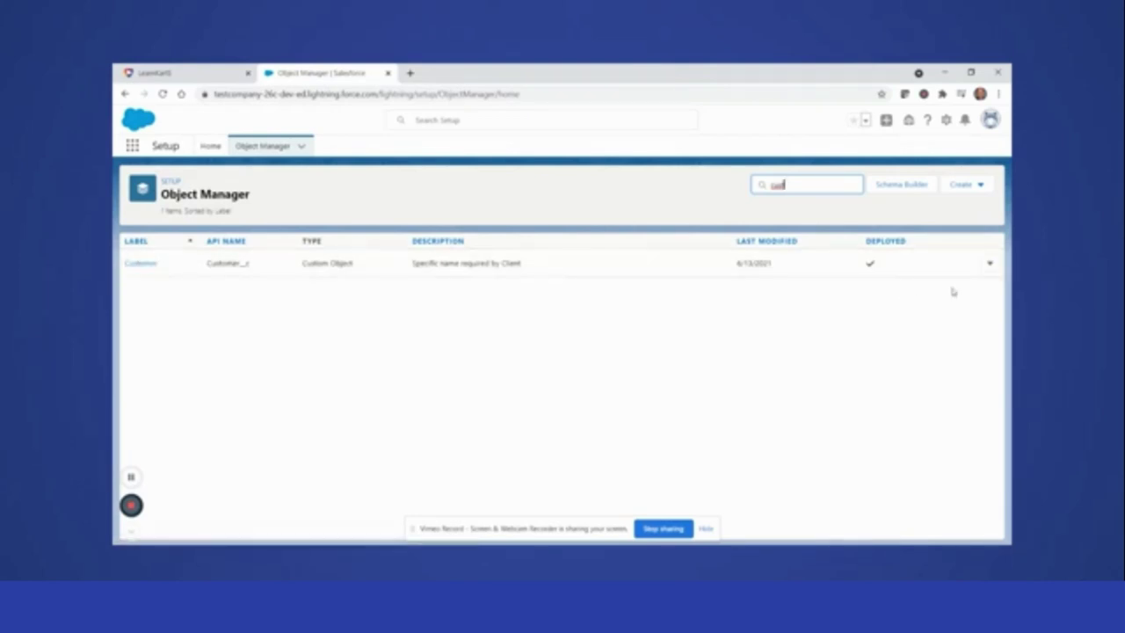
{"action": "left_click", "coordinate": [990, 264]}
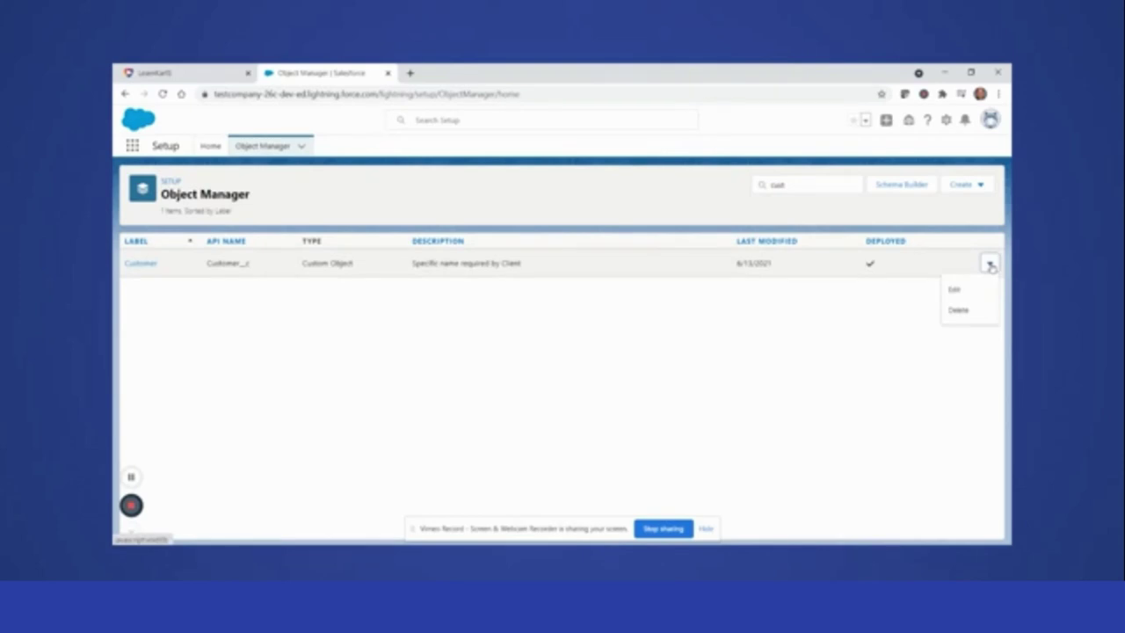
{"action": "left_click", "coordinate": [957, 291]}
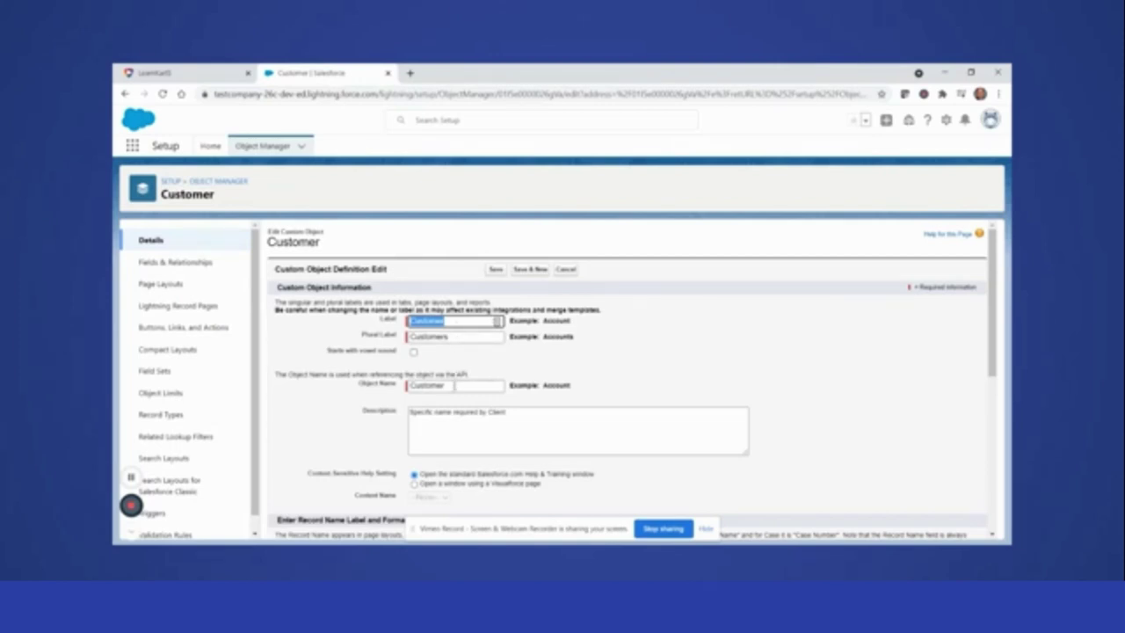
{"action": "scroll", "coordinate": [458, 418], "scroll_direction": "down", "scroll_amount": 1}
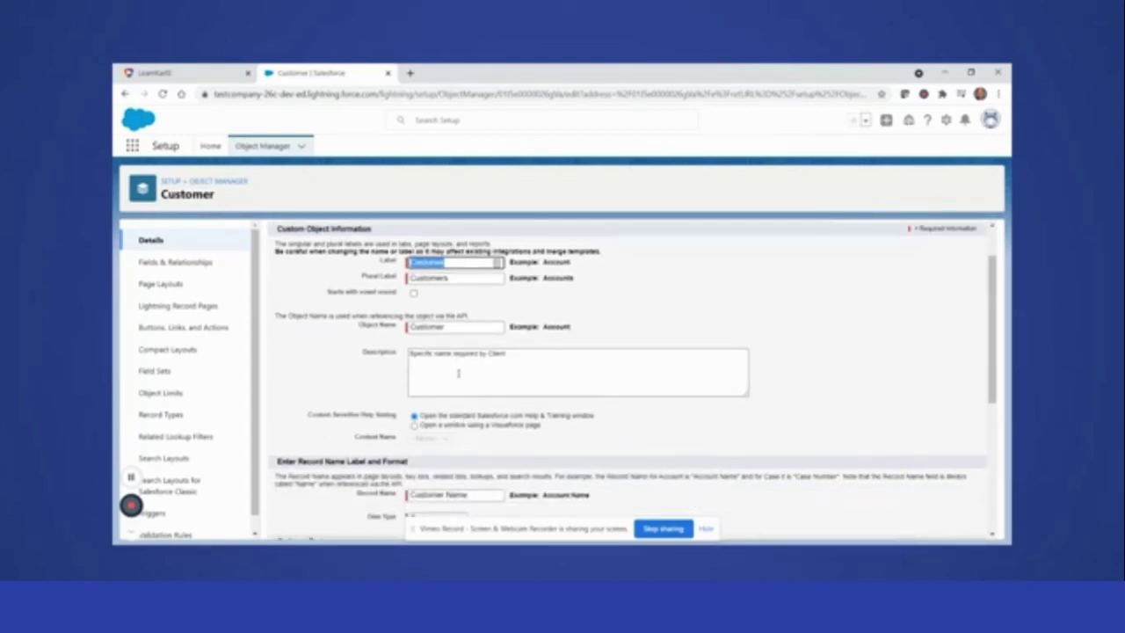
{"action": "scroll", "coordinate": [468, 436], "scroll_direction": "down", "scroll_amount": 2}
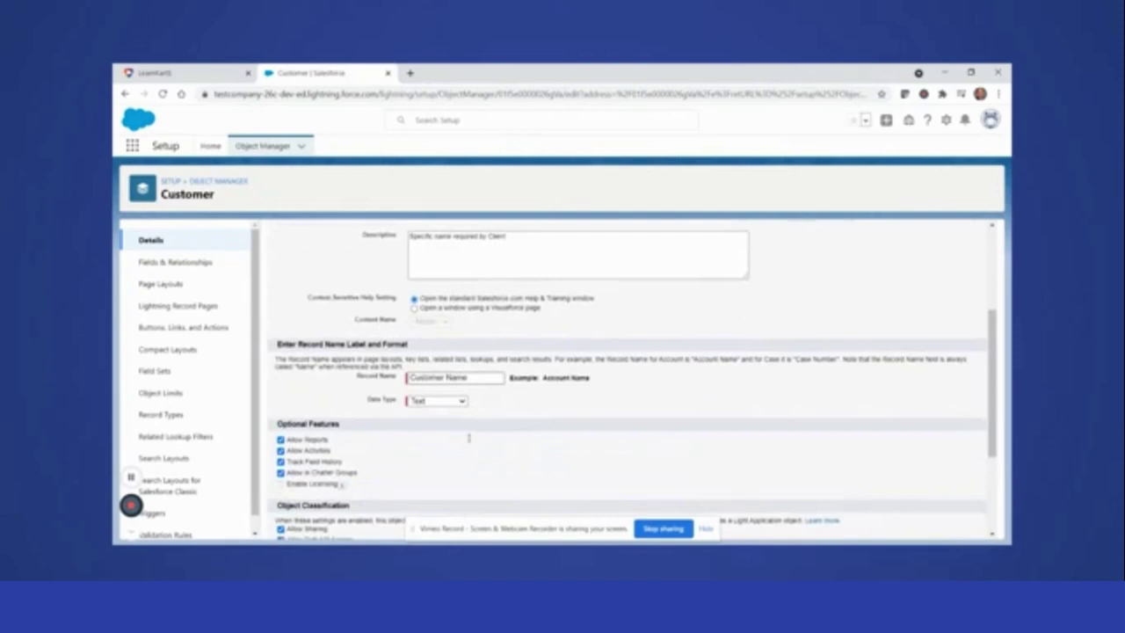
{"action": "scroll", "coordinate": [467, 441], "scroll_direction": "down", "scroll_amount": 3}
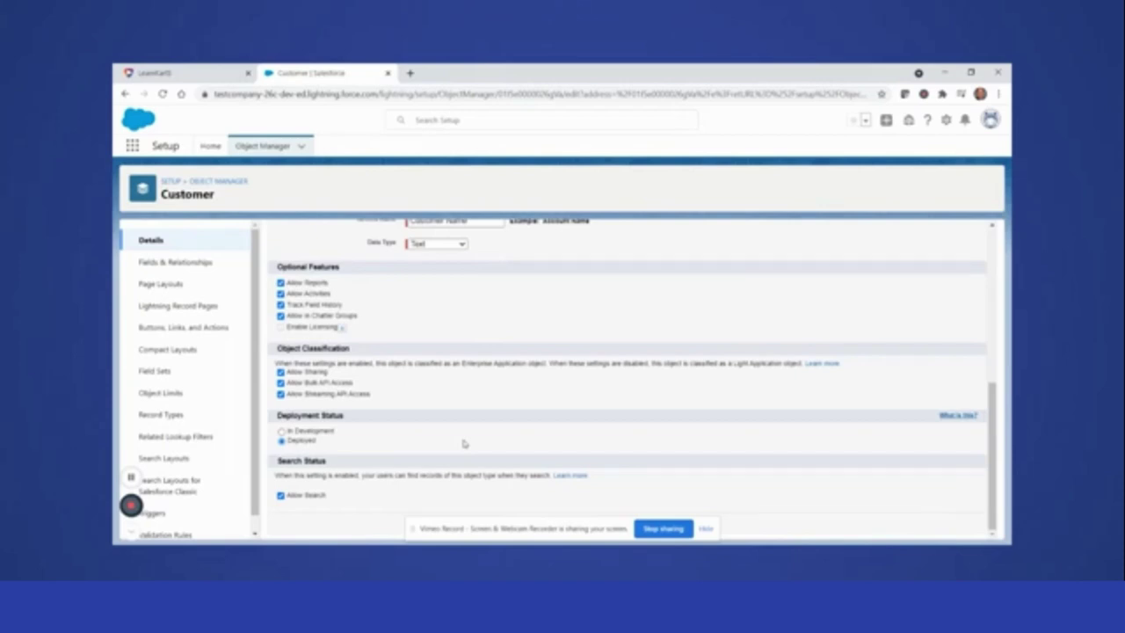
{"action": "scroll", "coordinate": [464, 444], "scroll_direction": "up", "scroll_amount": 1}
{"action": "scroll", "coordinate": [461, 444], "scroll_direction": "up", "scroll_amount": 1}
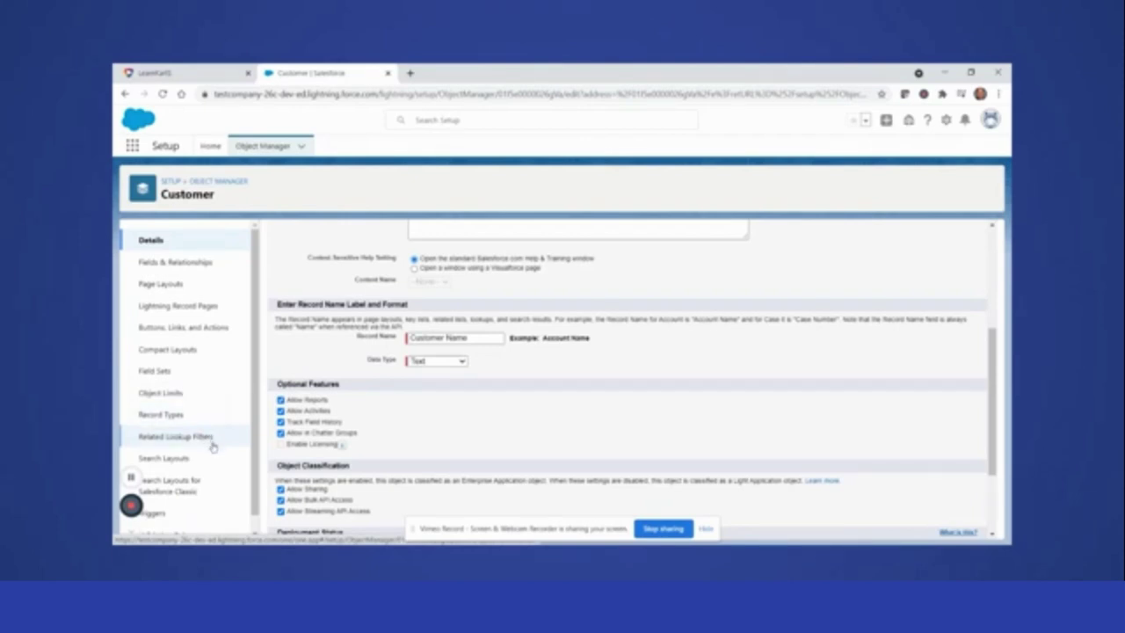
Show the Customer object's Fields & Relationships page from the Object Manager sidebar.
{"action": "scroll", "coordinate": [225, 491], "scroll_direction": "down", "scroll_amount": 1}
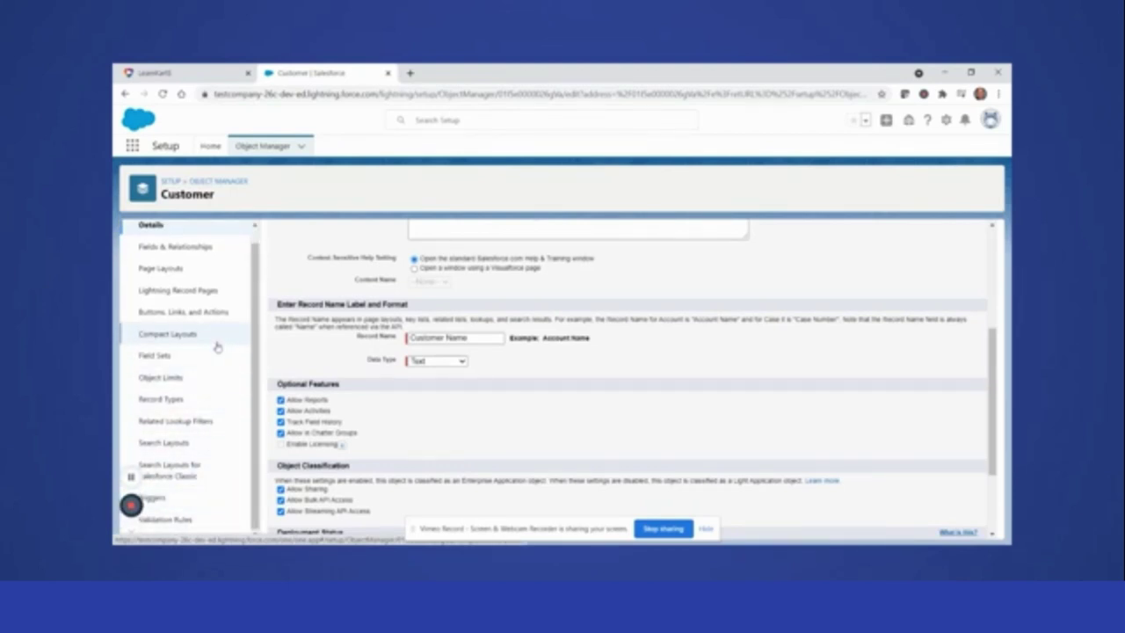
{"action": "scroll", "coordinate": [217, 348], "scroll_direction": "up", "scroll_amount": 1}
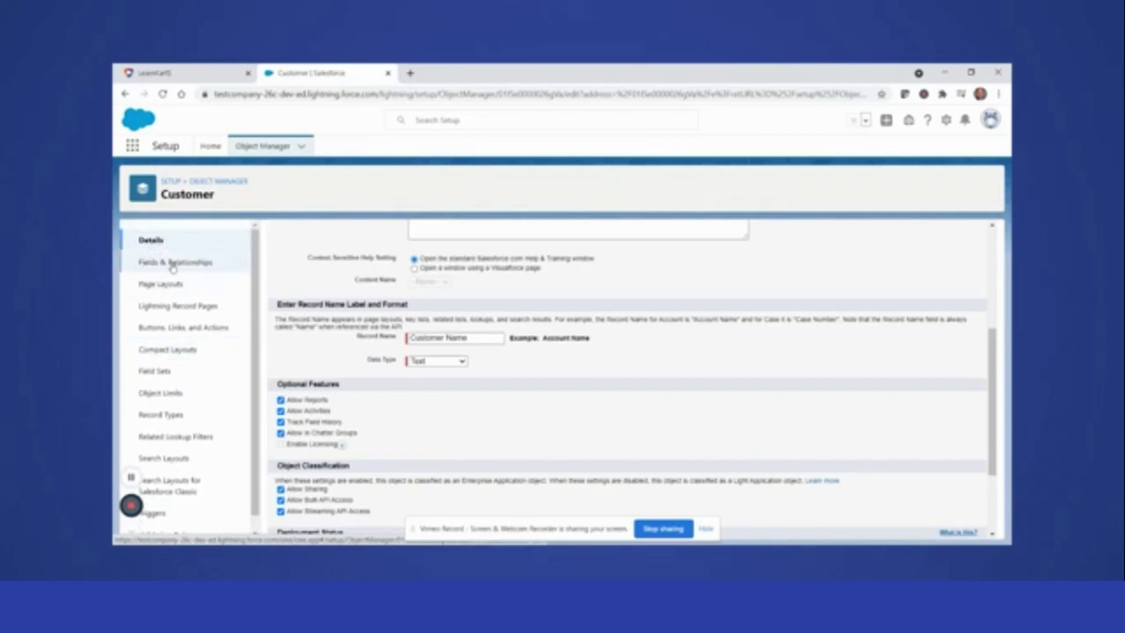
{"action": "left_click", "coordinate": [173, 264]}
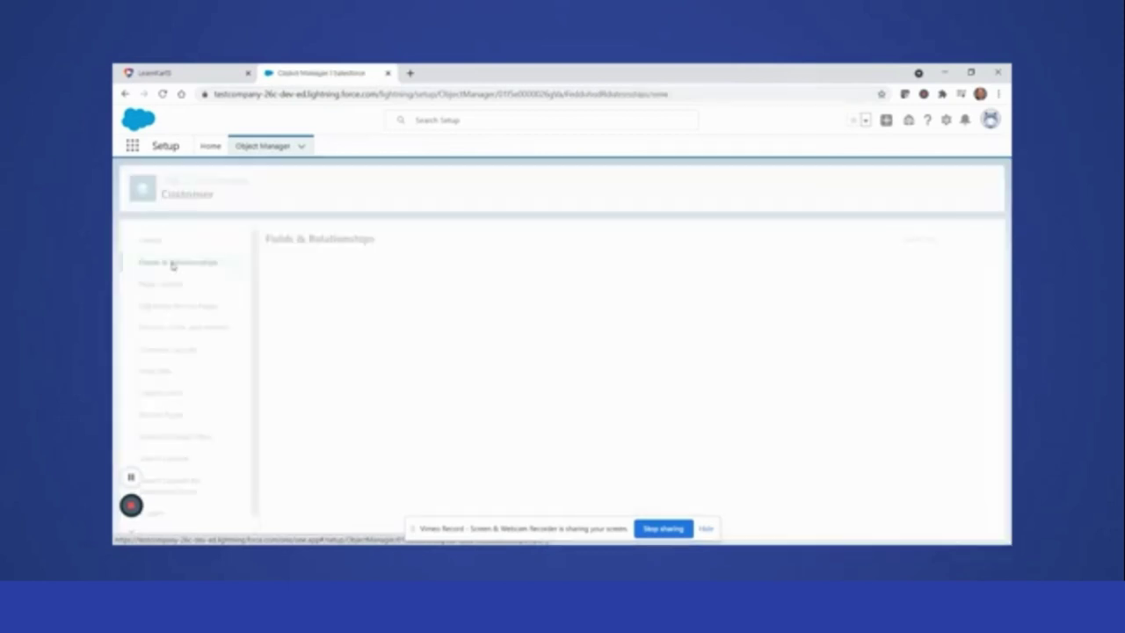
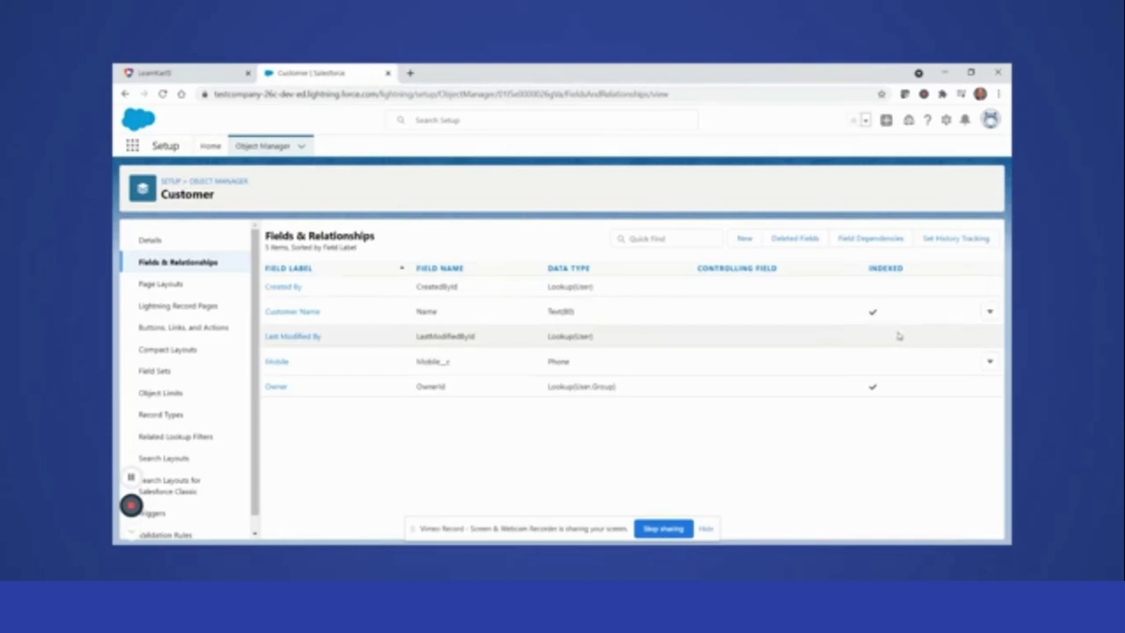
Start editing the Customer Name field, review its data type choices, and discard the changes.
{"action": "left_click", "coordinate": [988, 313]}
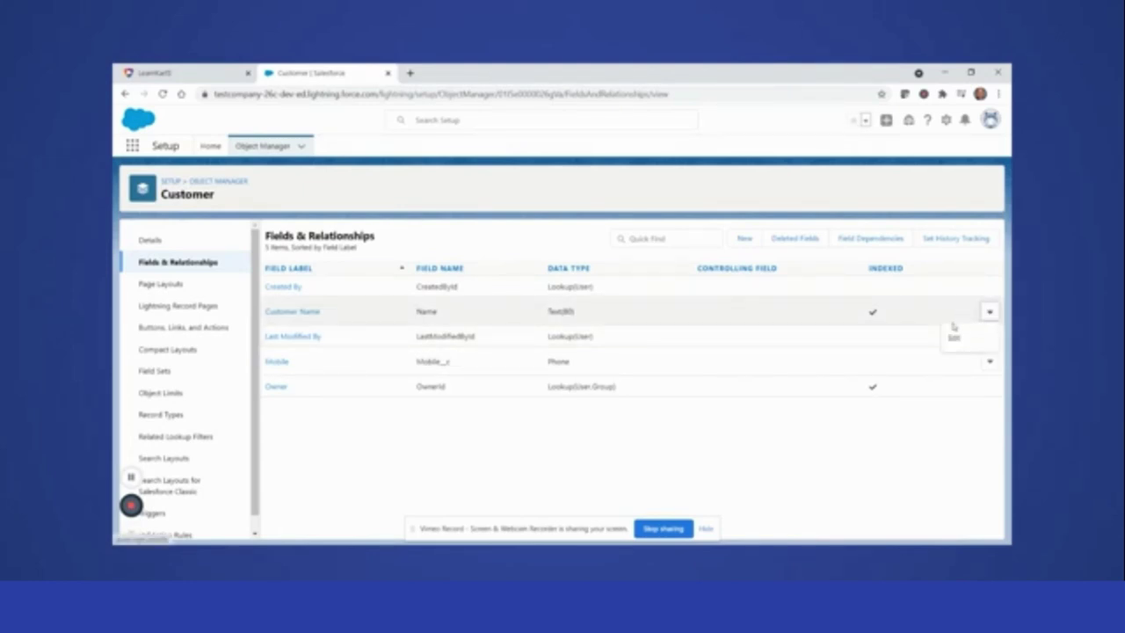
{"action": "left_click", "coordinate": [957, 342]}
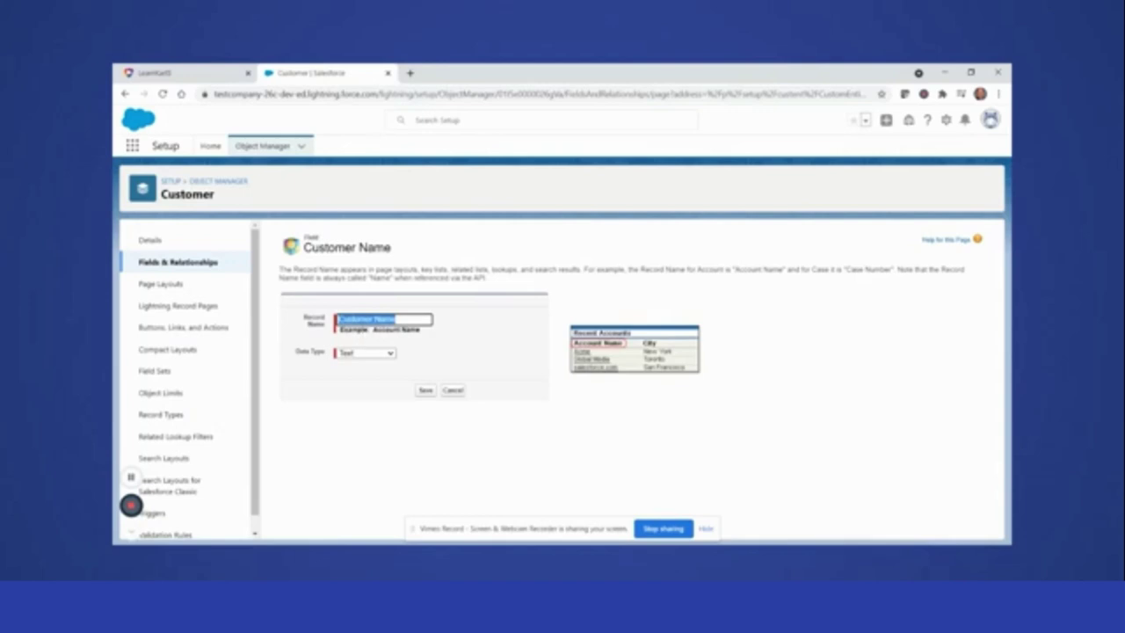
{"action": "left_click", "coordinate": [390, 354]}
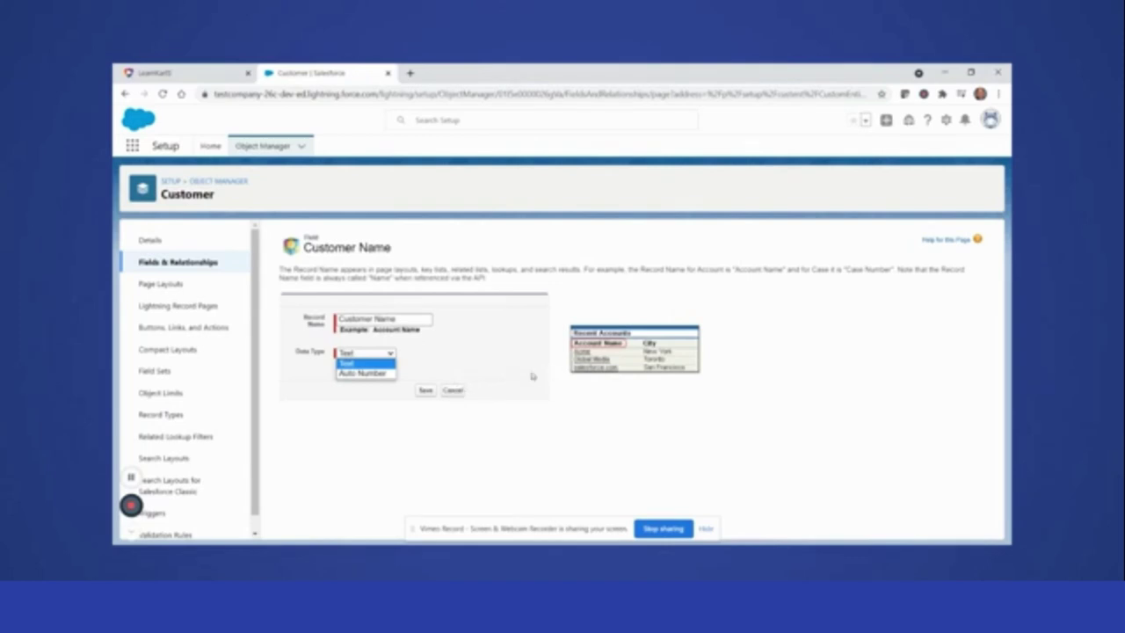
{"action": "left_click", "coordinate": [454, 391]}
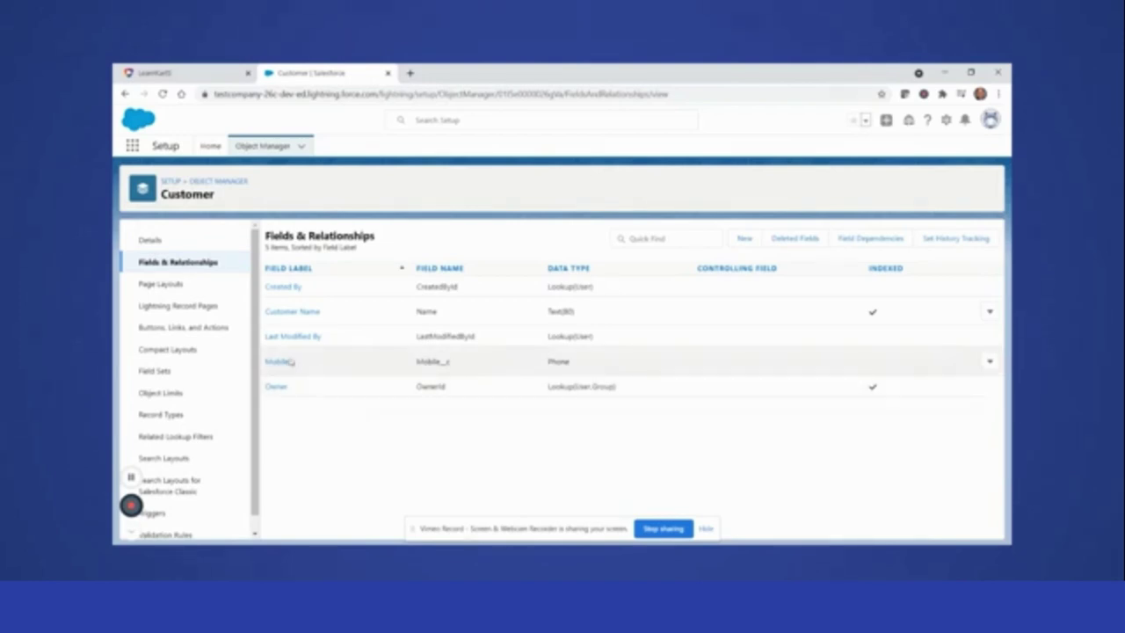
Open the Customer Layout from the Customer object's Page Layouts list in the layout editor.
{"action": "left_click", "coordinate": [166, 286]}
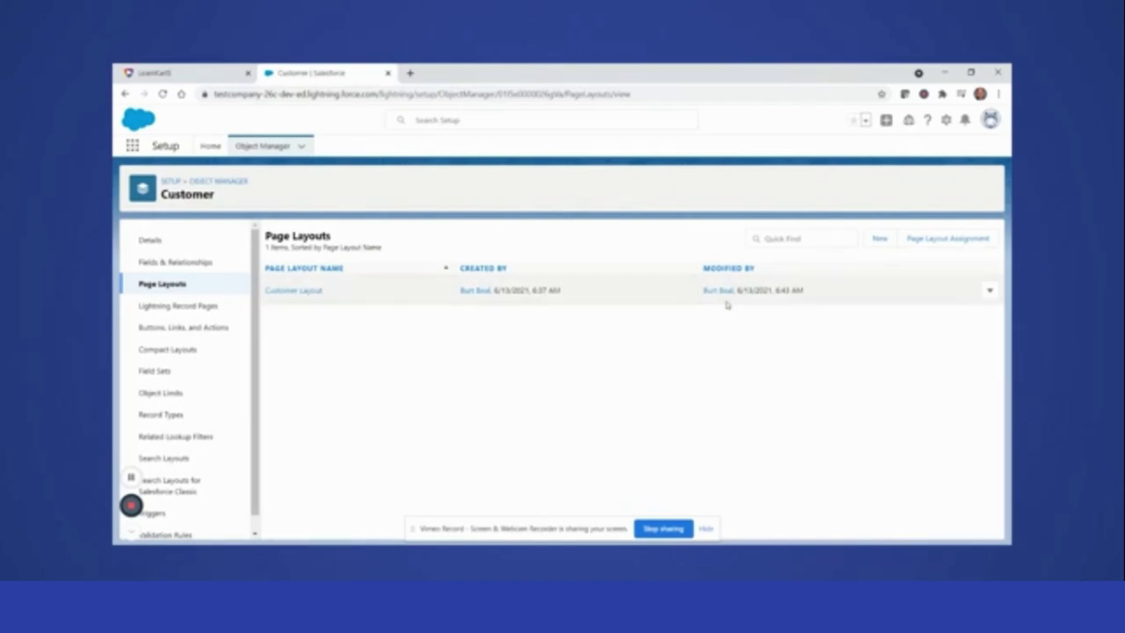
{"action": "left_click", "coordinate": [992, 292]}
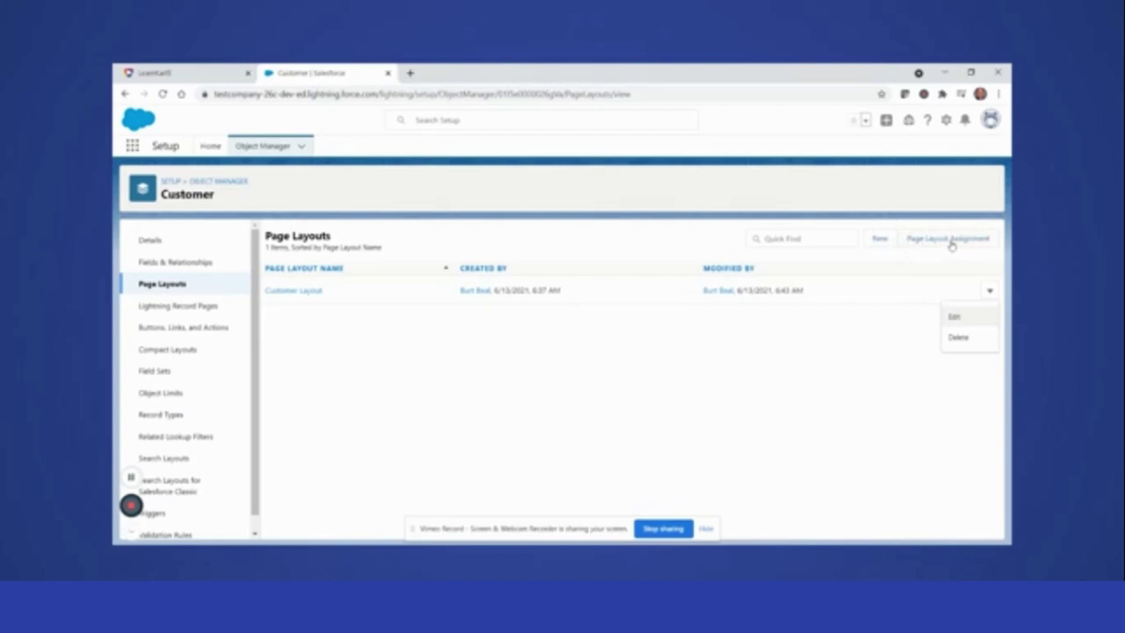
{"action": "left_click", "coordinate": [955, 319]}
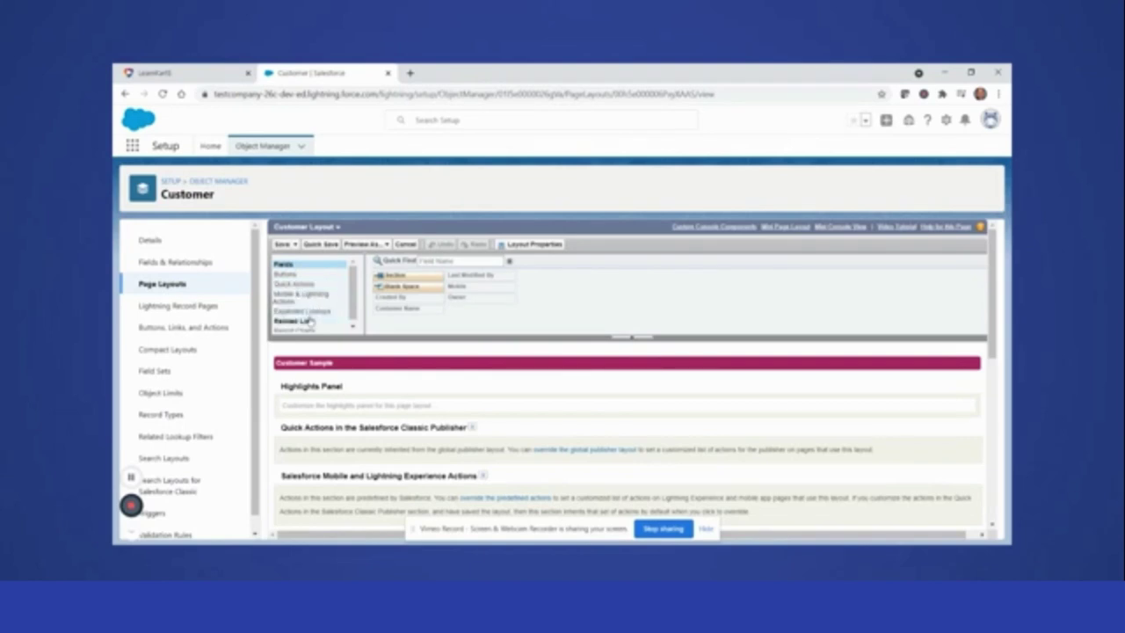
List the palette's Mobile & Lightning Actions, such as Change Owner, Edit, New Case and Post.
{"action": "left_click", "coordinate": [287, 275]}
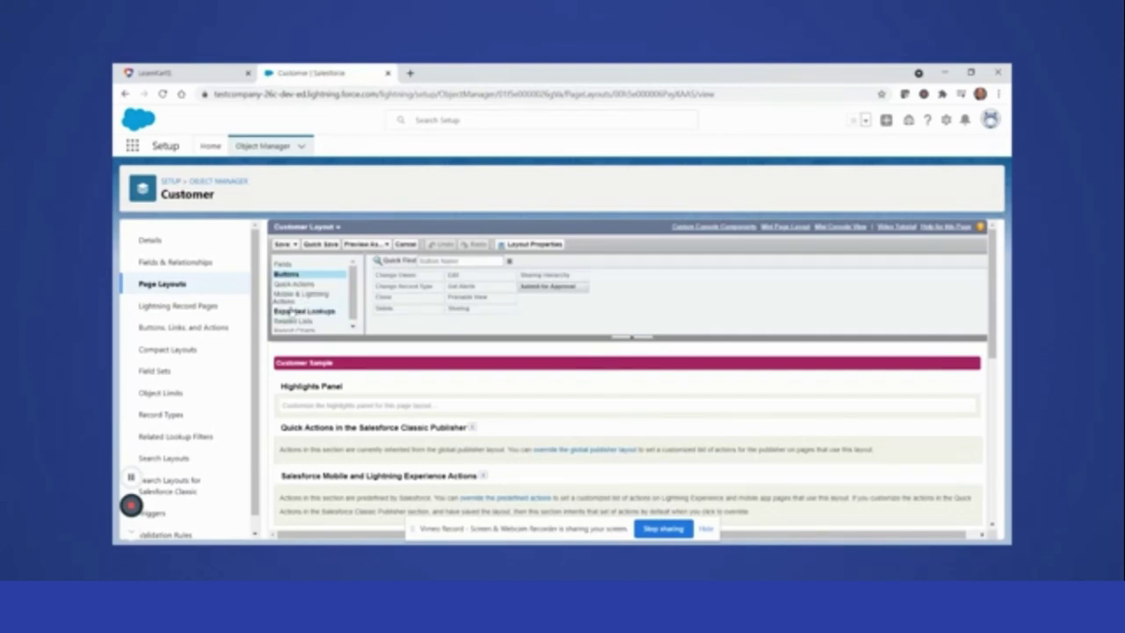
{"action": "left_click", "coordinate": [298, 297]}
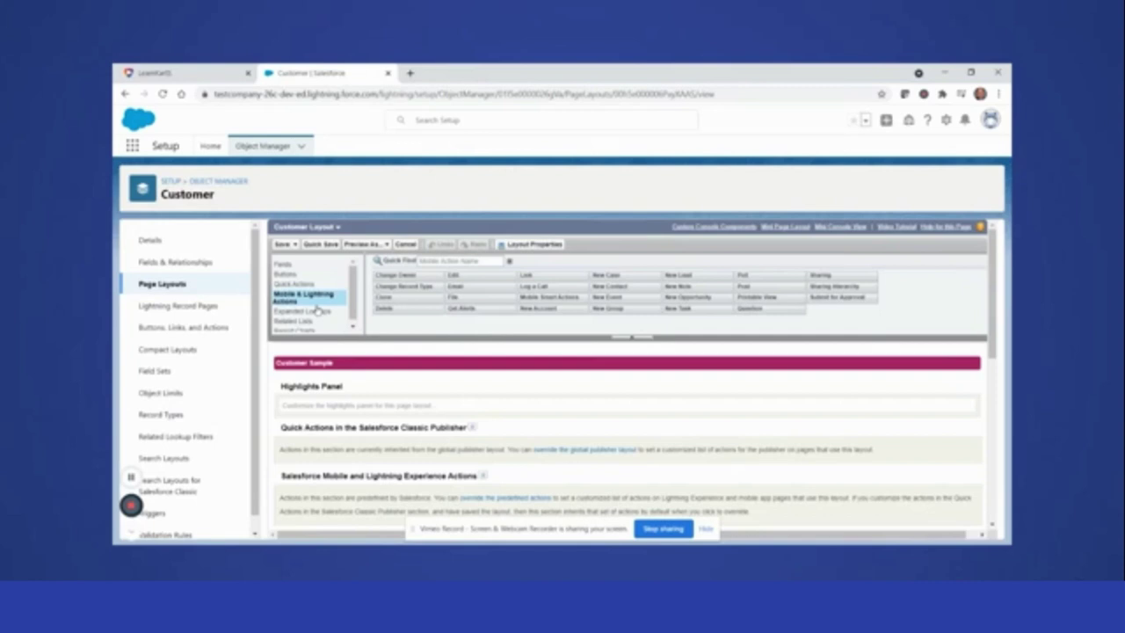
{"action": "left_click_drag", "start_coordinate": [353, 300], "coordinate": [356, 286]}
{"action": "scroll", "coordinate": [455, 381], "scroll_direction": "down", "scroll_amount": 1}
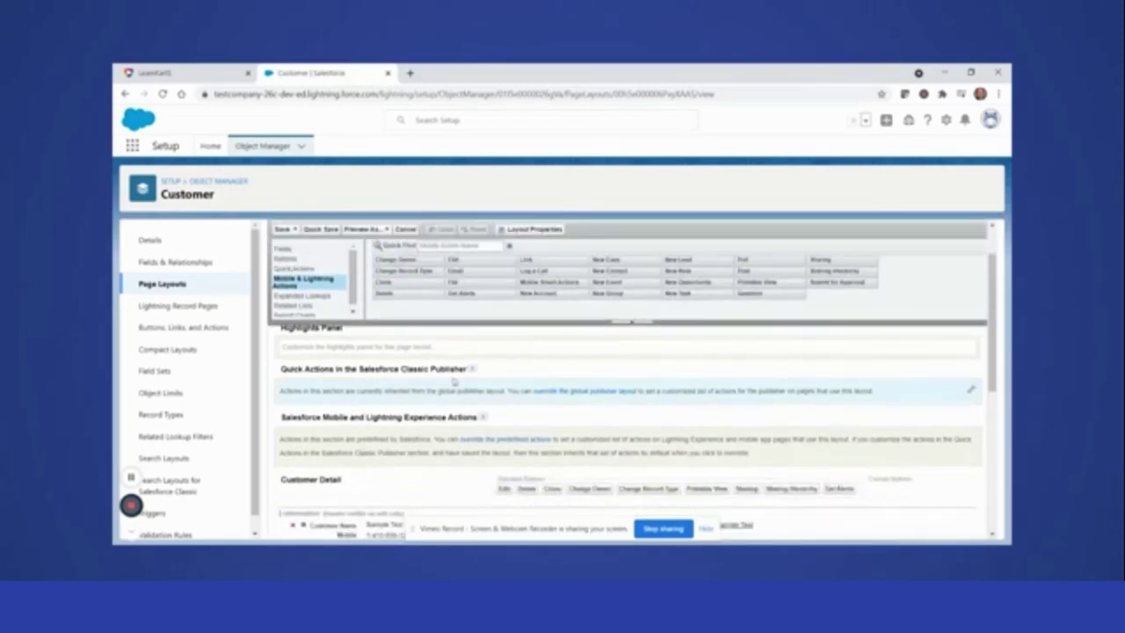
{"action": "scroll", "coordinate": [456, 376], "scroll_direction": "up", "scroll_amount": 1}
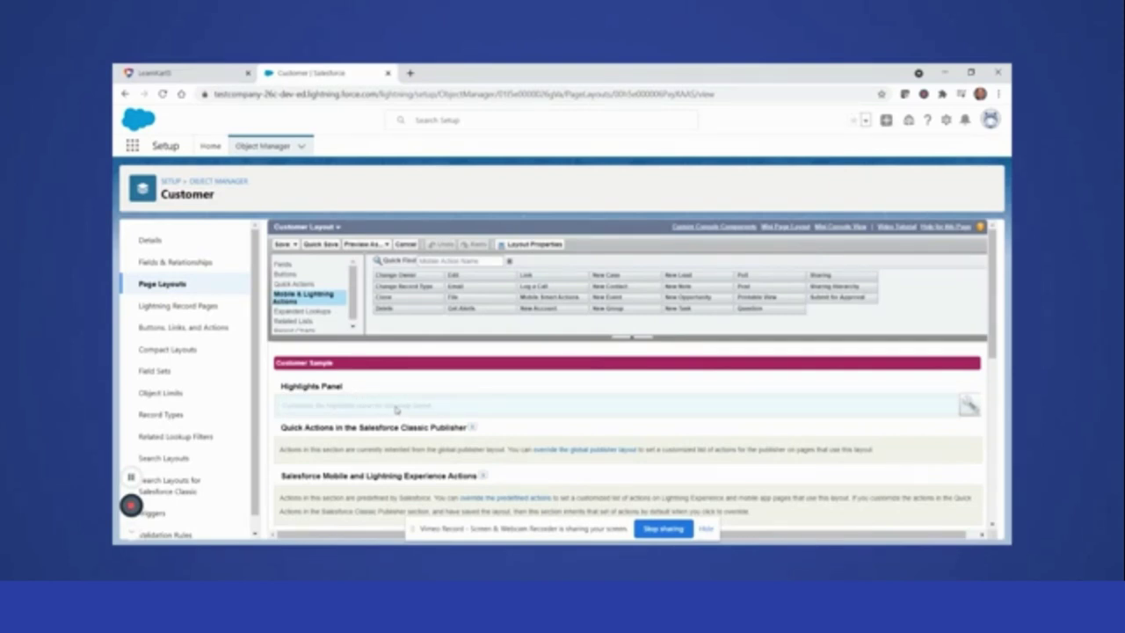
{"action": "left_click", "coordinate": [972, 407]}
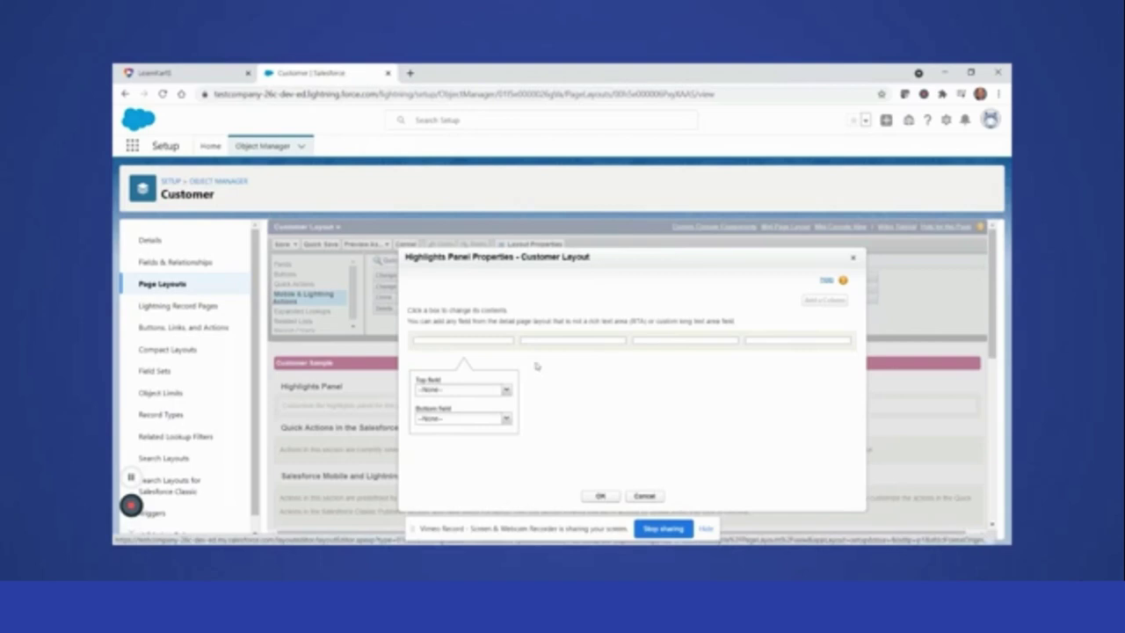
{"action": "left_click", "coordinate": [507, 390]}
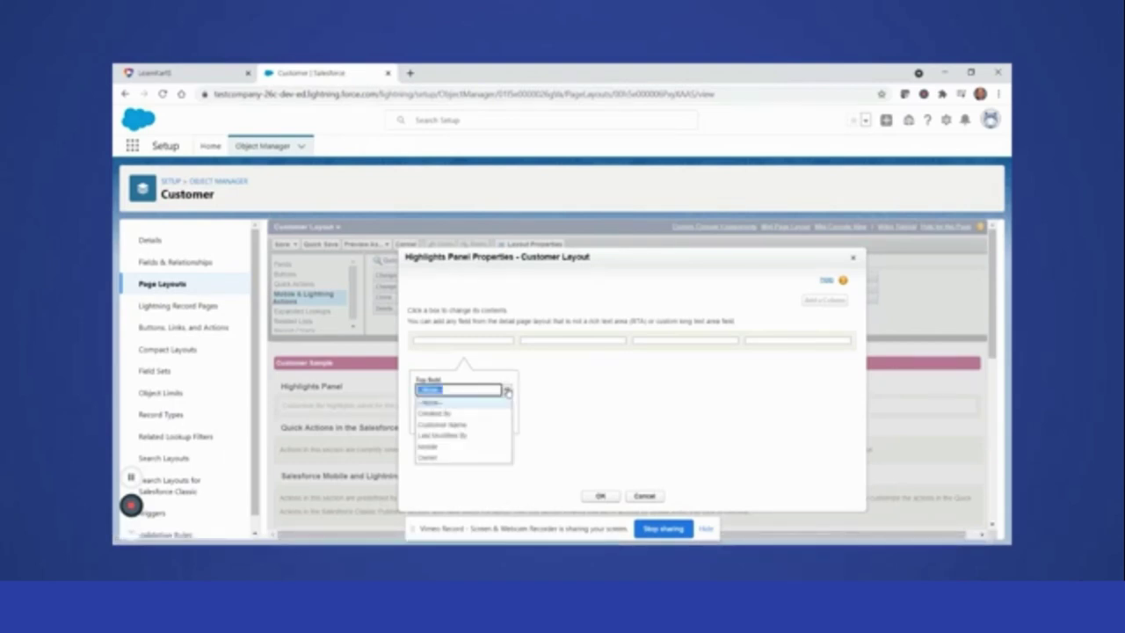
{"action": "left_click", "coordinate": [558, 395]}
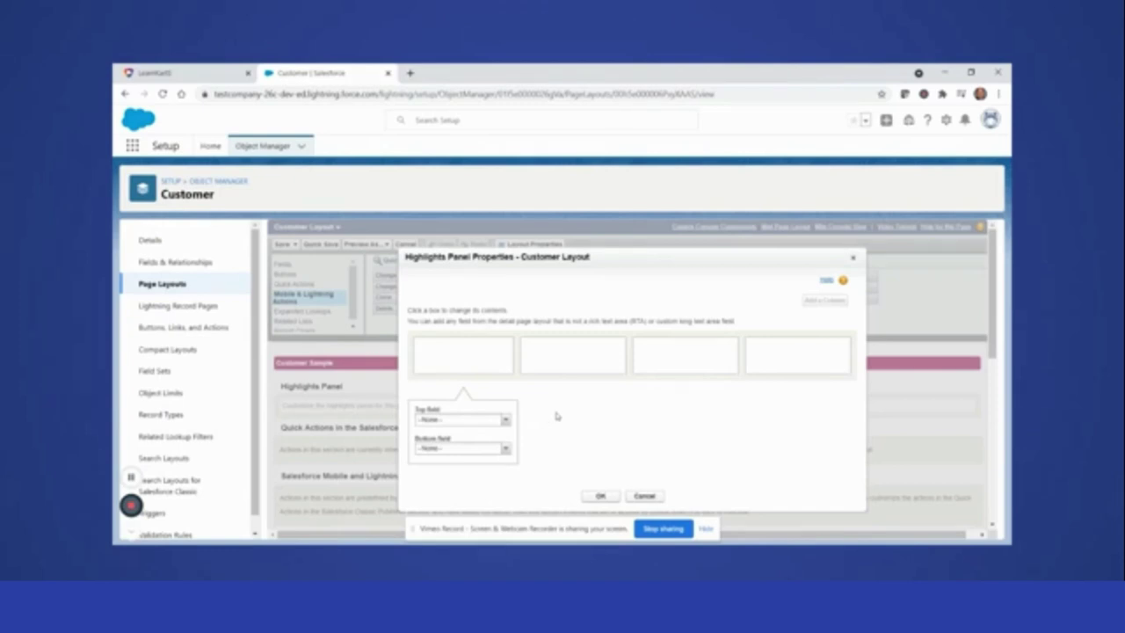
{"action": "left_click", "coordinate": [644, 497]}
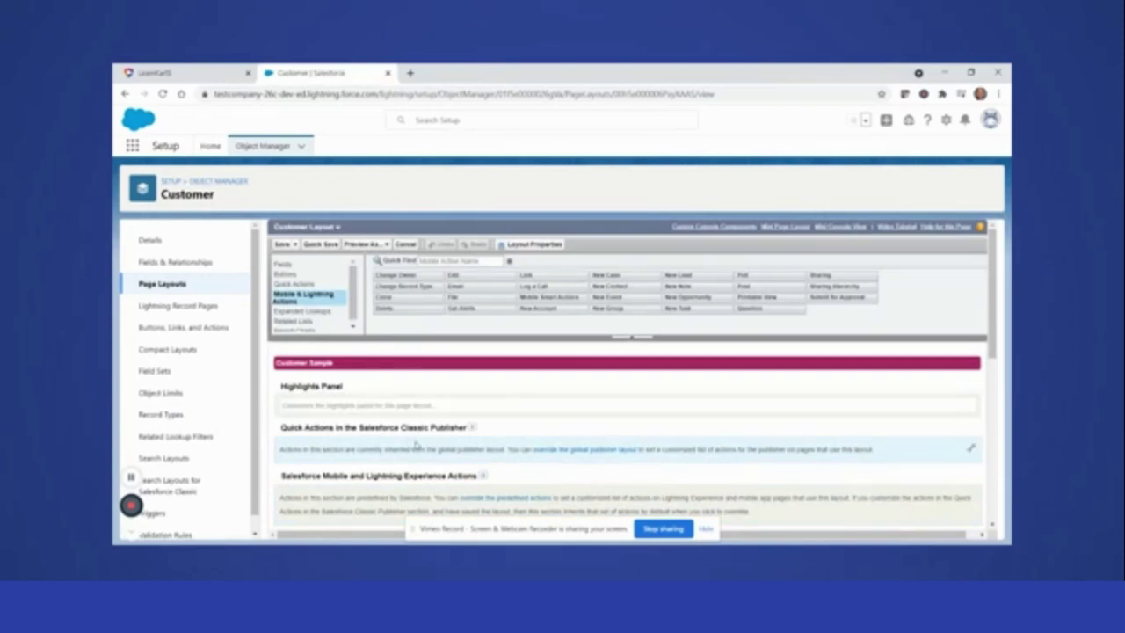
Override the global publisher layout so the Customer Layout has its own Post, File, Link, Poll and Question actions.
{"action": "scroll", "coordinate": [415, 443], "scroll_direction": "down", "scroll_amount": 1}
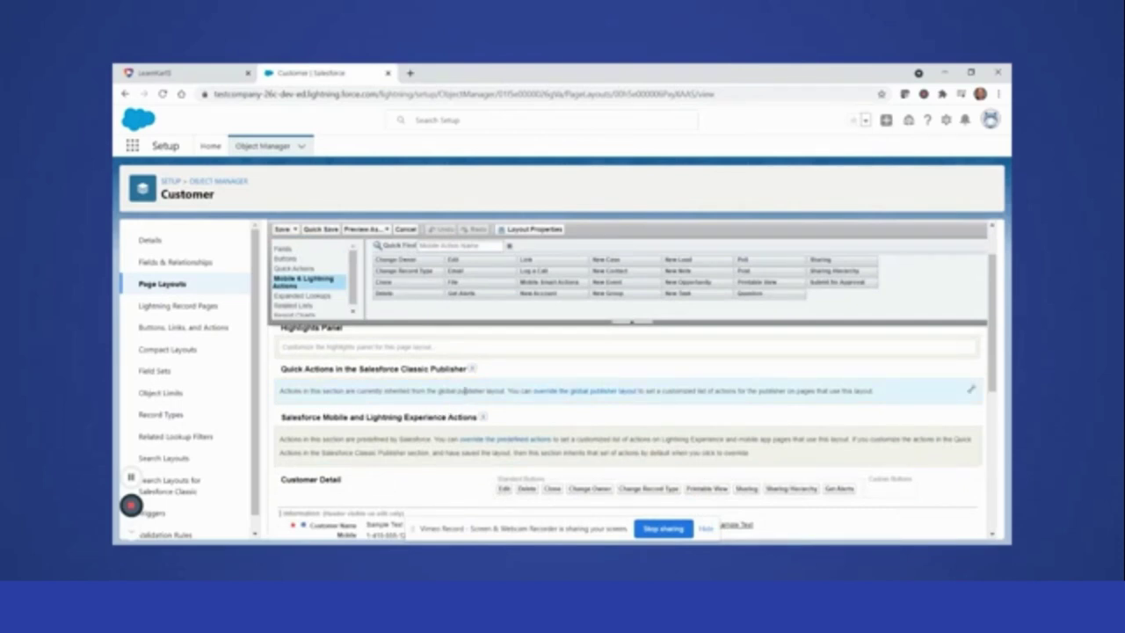
{"action": "mouse_move", "coordinate": [473, 373]}
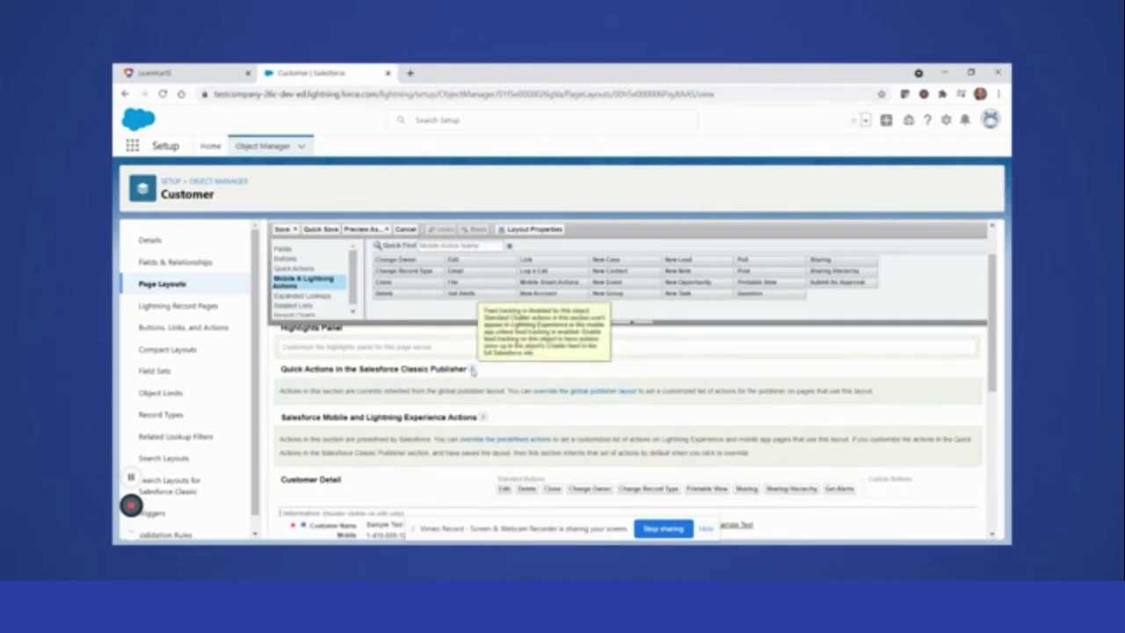
{"action": "left_click", "coordinate": [565, 392]}
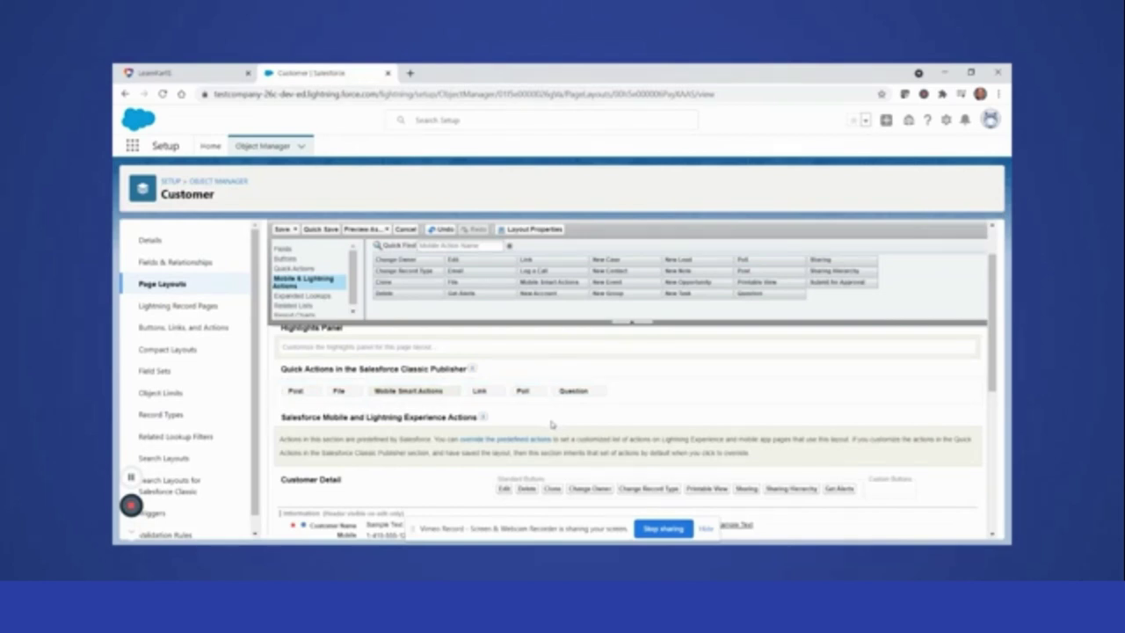
{"action": "scroll", "coordinate": [552, 425], "scroll_direction": "down", "scroll_amount": 1}
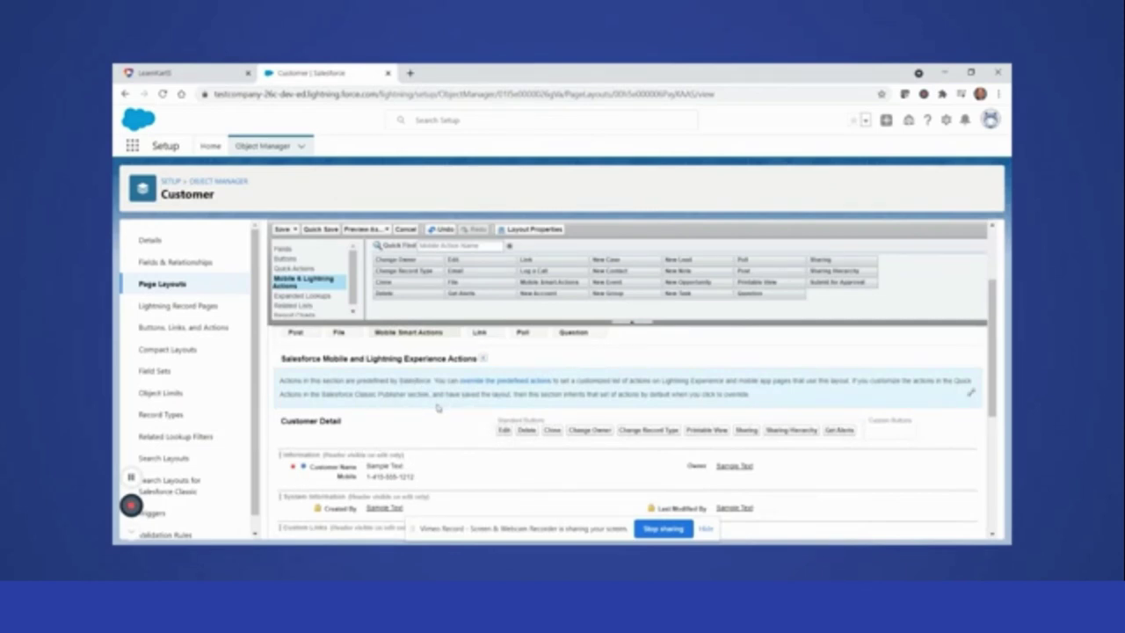
{"action": "scroll", "coordinate": [502, 435], "scroll_direction": "down", "scroll_amount": 1}
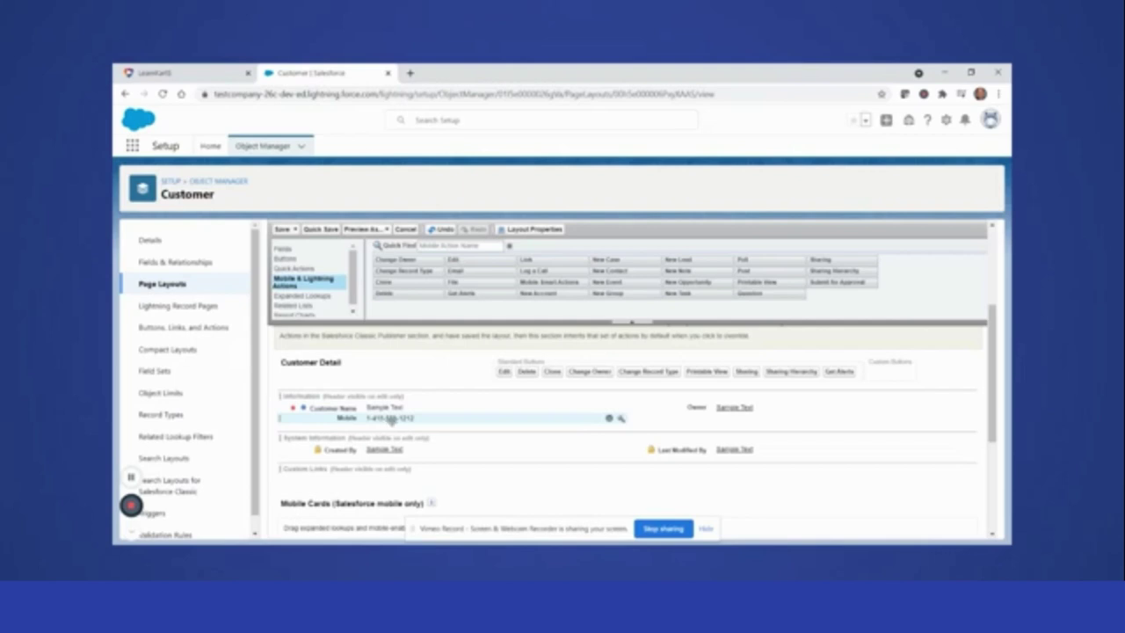
Place the Mobile field at the top of the Information section's right column, above Owner.
{"action": "left_click_drag", "start_coordinate": [400, 421], "coordinate": [740, 431]}
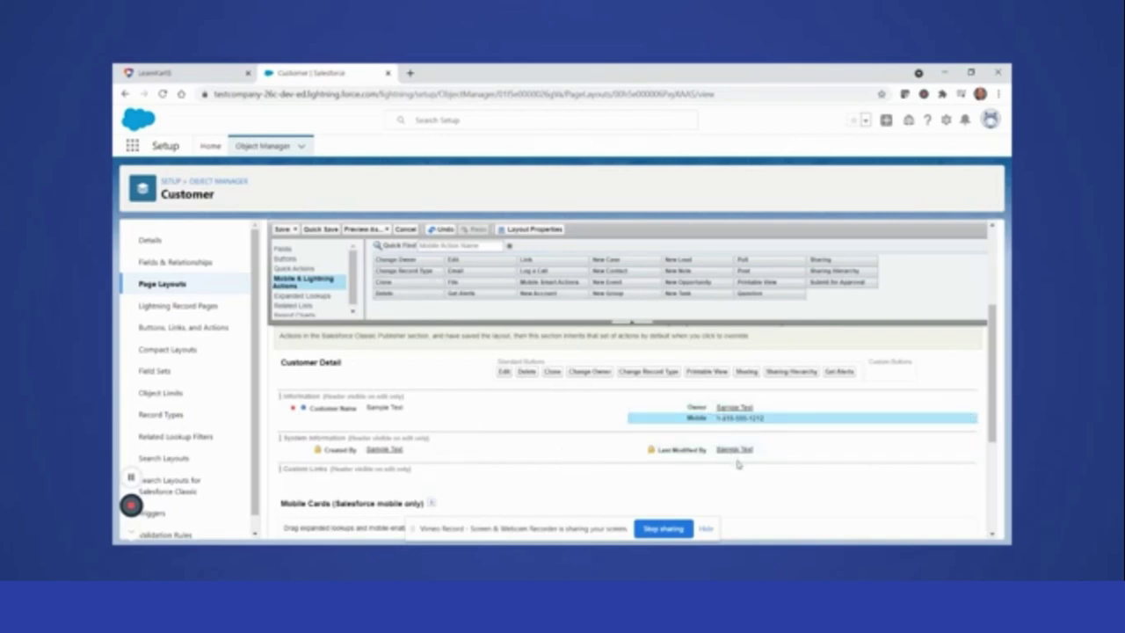
{"action": "left_click_drag", "start_coordinate": [712, 419], "coordinate": [711, 410]}
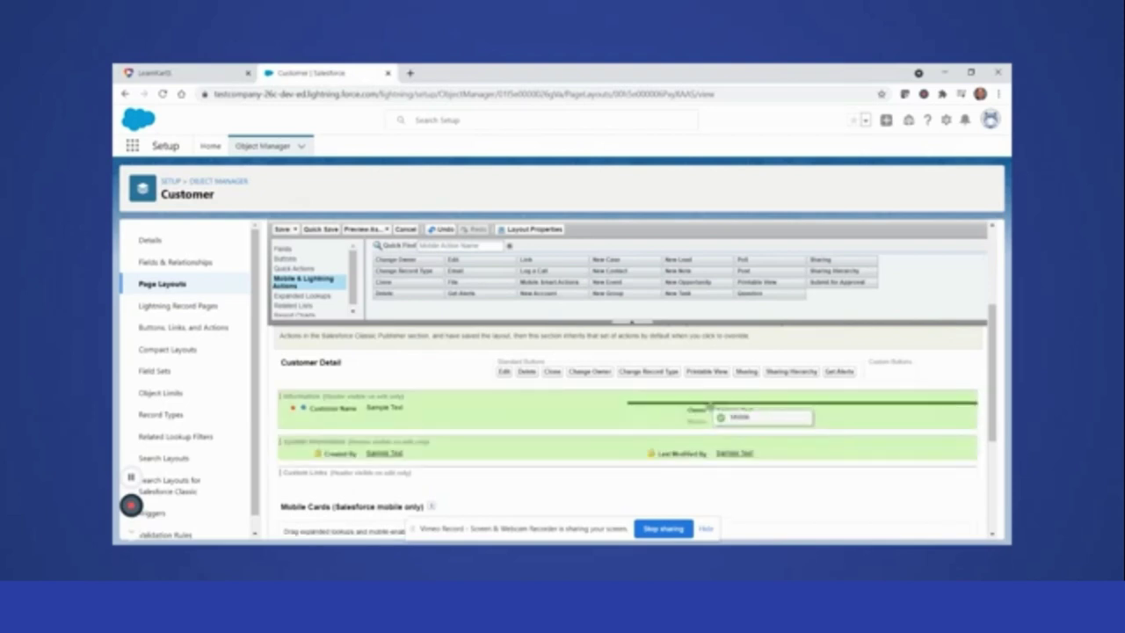
{"action": "left_click_drag", "start_coordinate": [710, 410], "coordinate": [711, 406]}
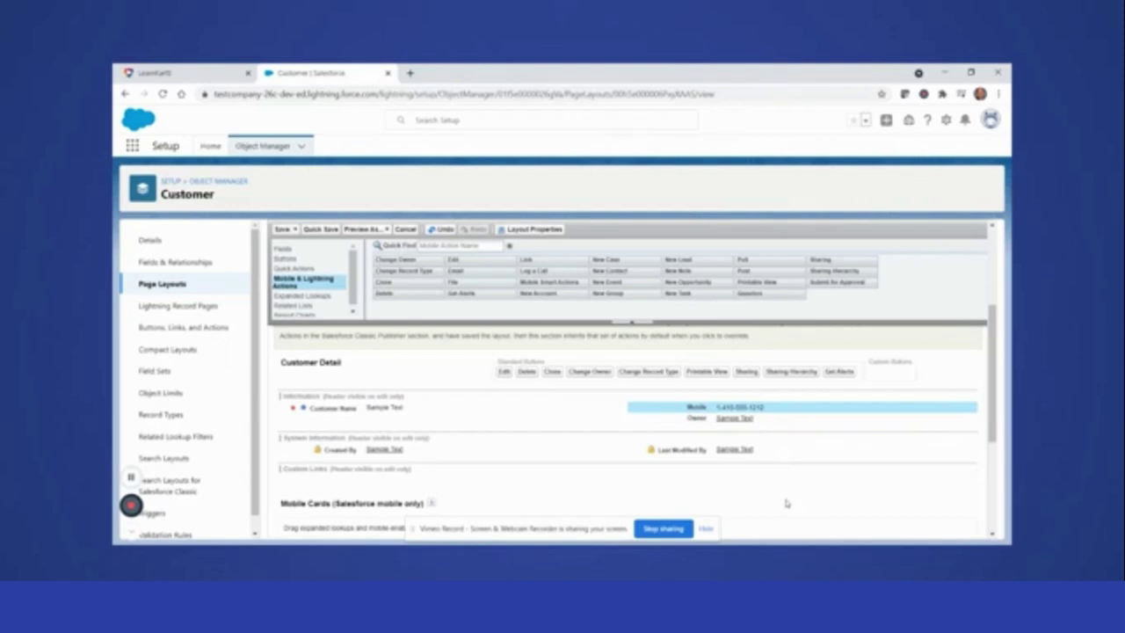
{"action": "scroll", "coordinate": [787, 504], "scroll_direction": "down", "scroll_amount": 1}
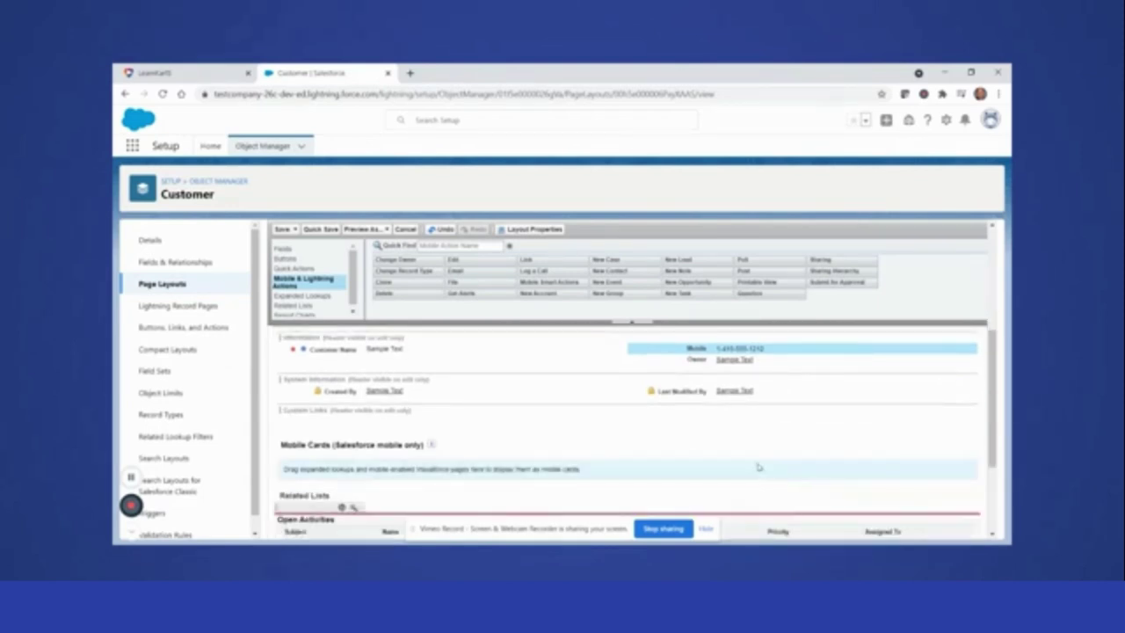
{"action": "scroll", "coordinate": [750, 459], "scroll_direction": "down", "scroll_amount": 1}
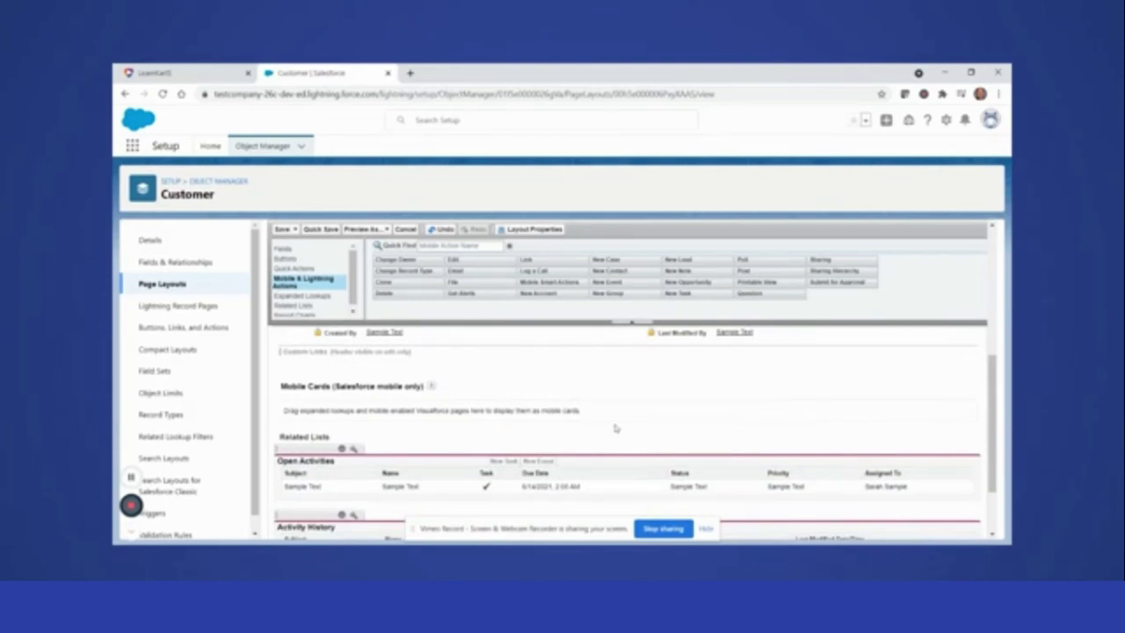
{"action": "scroll", "coordinate": [615, 428], "scroll_direction": "down", "scroll_amount": 1}
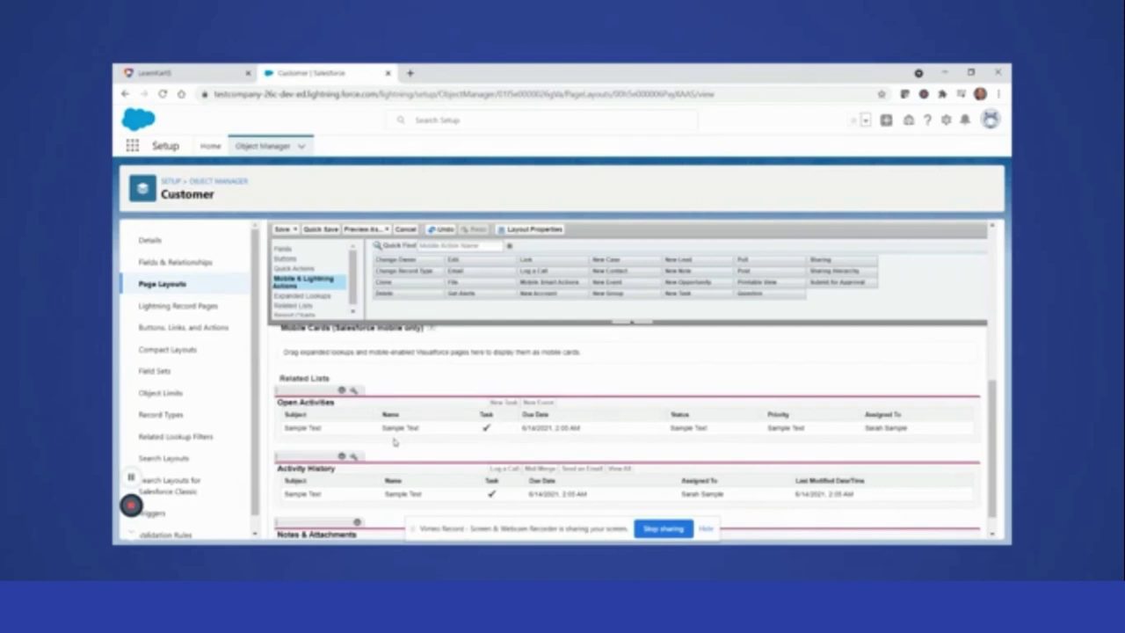
{"action": "scroll", "coordinate": [407, 439], "scroll_direction": "down", "scroll_amount": 1}
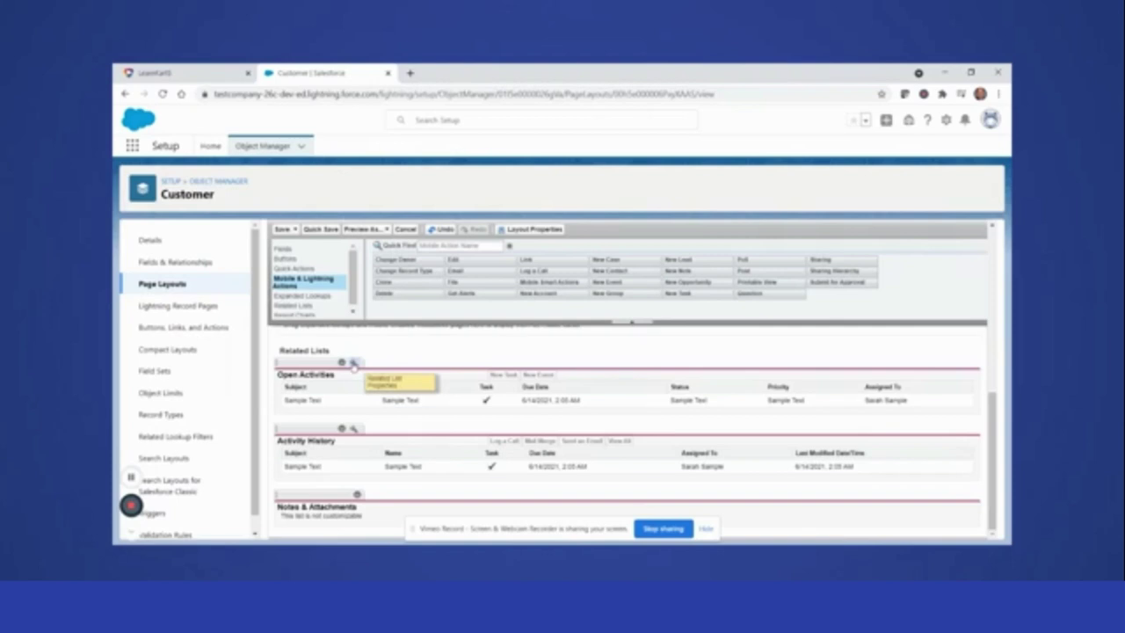
Review the Open Activities related list's available fields and cancel, leaving its columns unchanged.
{"action": "left_click", "coordinate": [353, 363]}
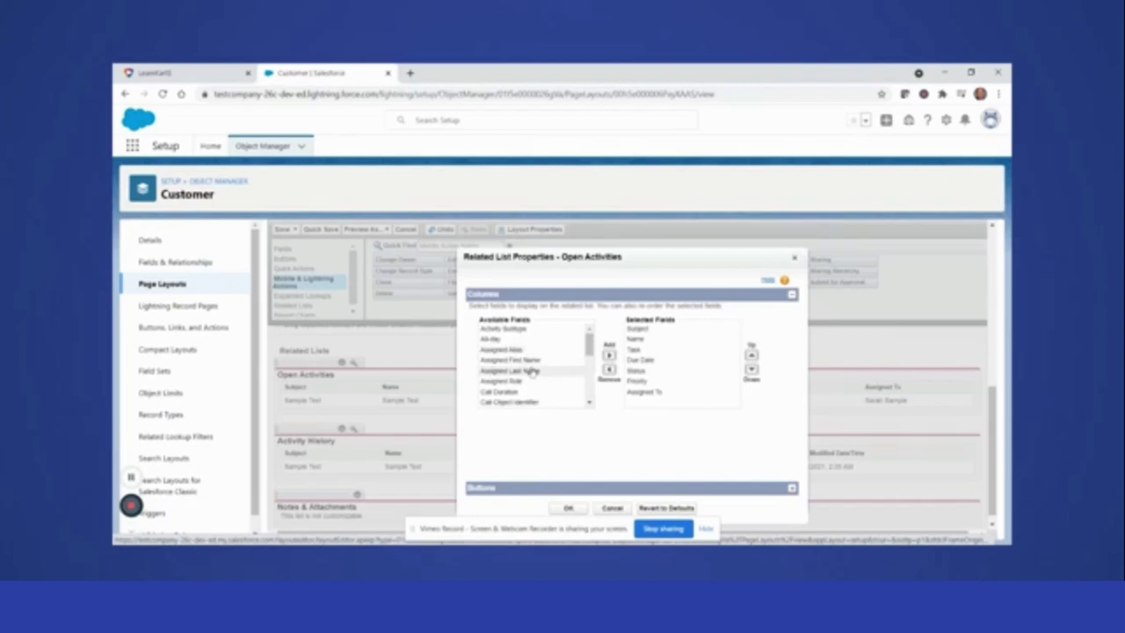
{"action": "scroll", "coordinate": [529, 383], "scroll_direction": "down", "scroll_amount": 2}
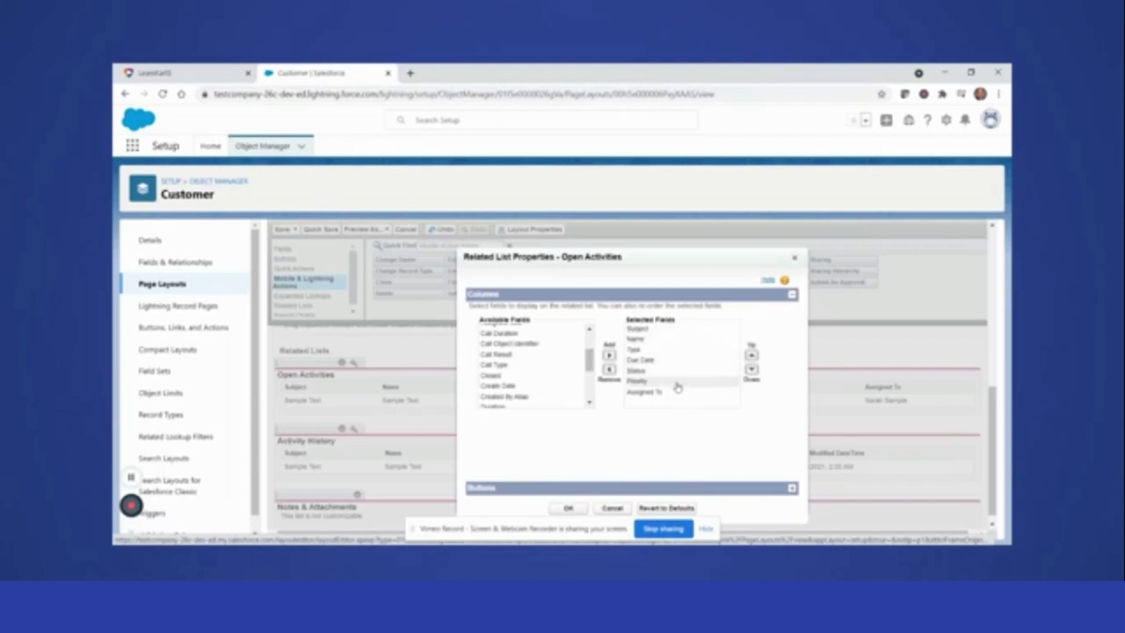
{"action": "scroll", "coordinate": [542, 374], "scroll_direction": "down", "scroll_amount": 2}
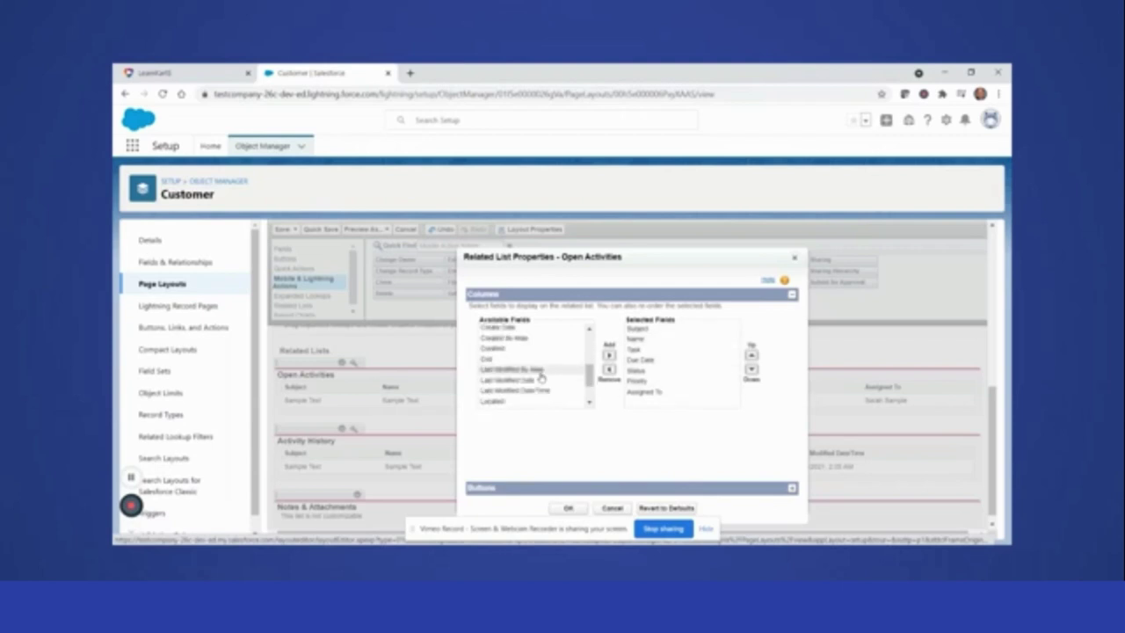
{"action": "scroll", "coordinate": [541, 378], "scroll_direction": "down", "scroll_amount": 2}
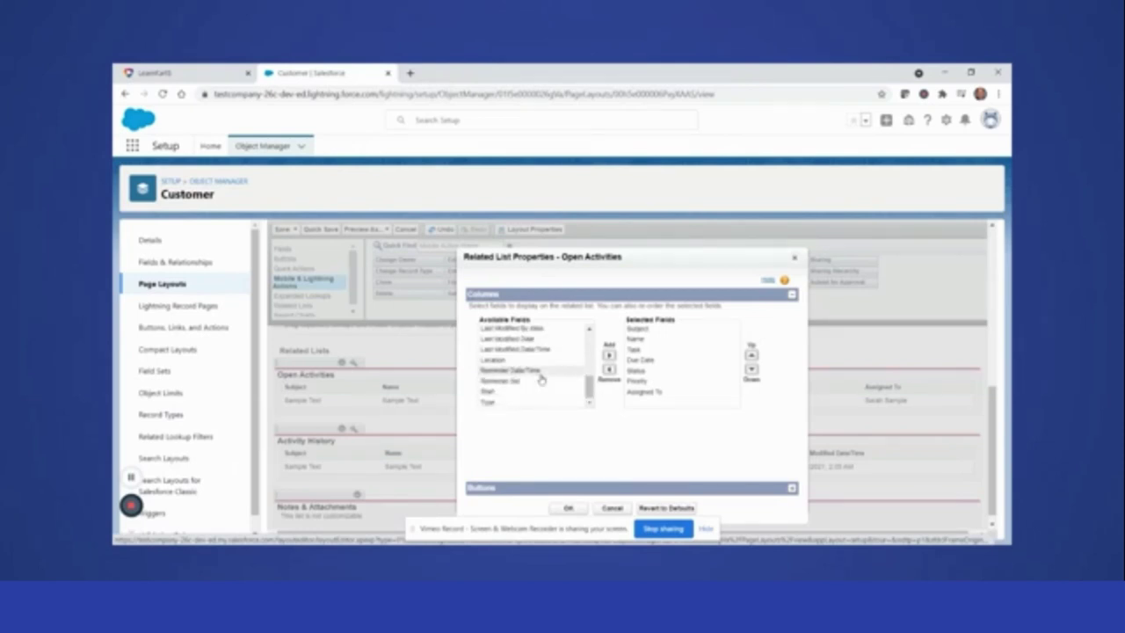
{"action": "scroll", "coordinate": [542, 378], "scroll_direction": "up", "scroll_amount": 5}
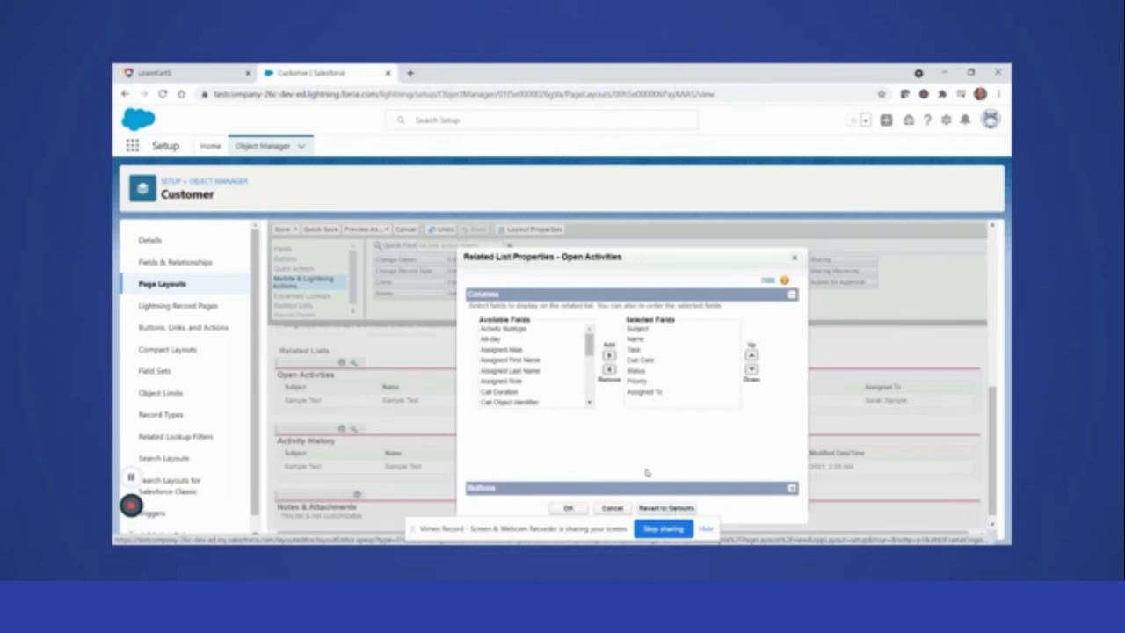
{"action": "left_click", "coordinate": [612, 510]}
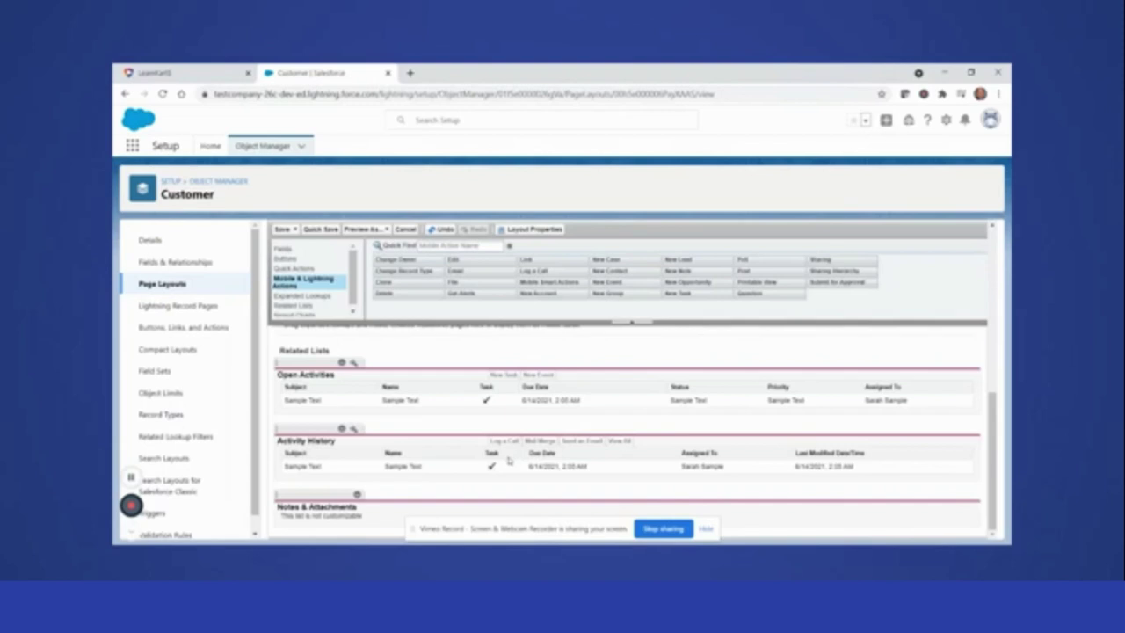
Save the Customer Layout page layout.
{"action": "scroll", "coordinate": [508, 459], "scroll_direction": "up", "scroll_amount": 1}
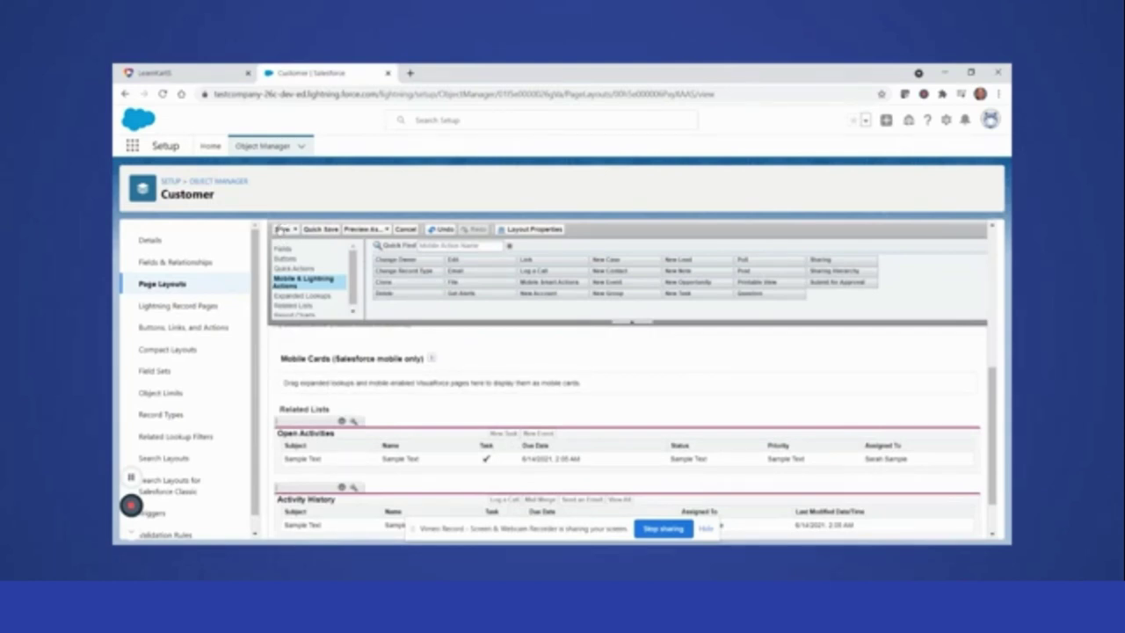
{"action": "left_click", "coordinate": [280, 230]}
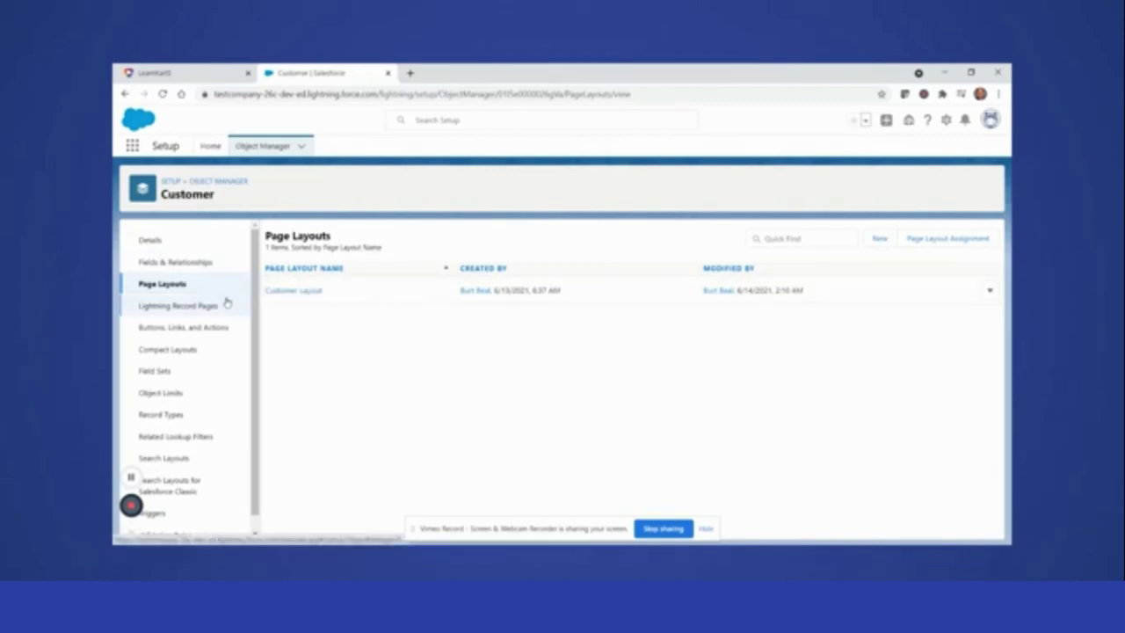
View the Customer object's Lightning Record Pages, then its Buttons, Links, and Actions list.
{"action": "left_click", "coordinate": [166, 307]}
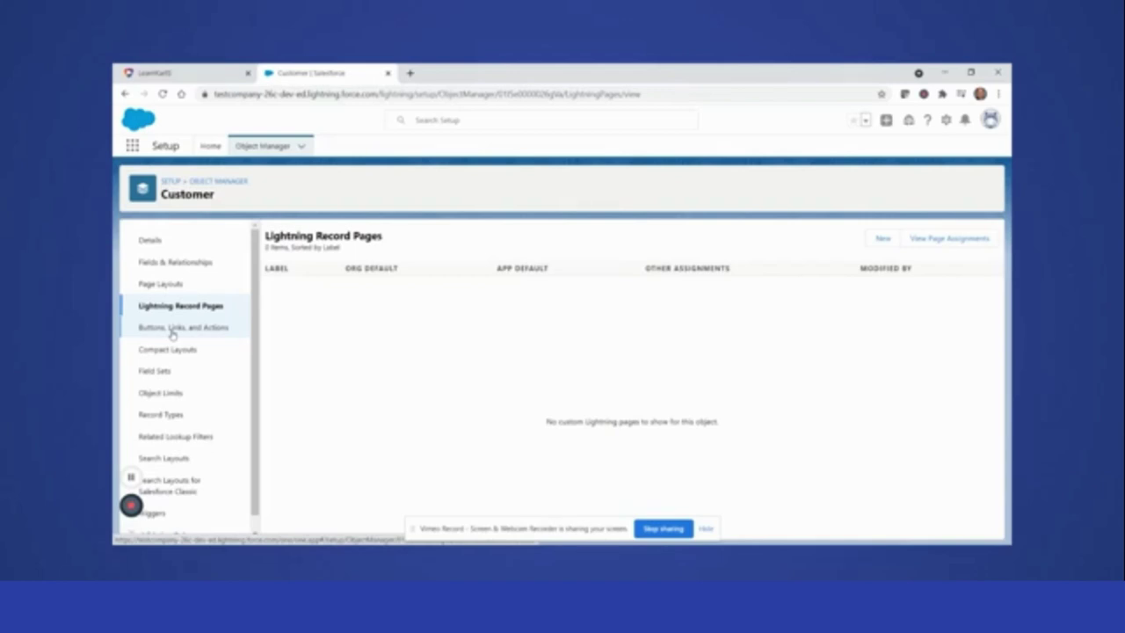
{"action": "left_click", "coordinate": [173, 332]}
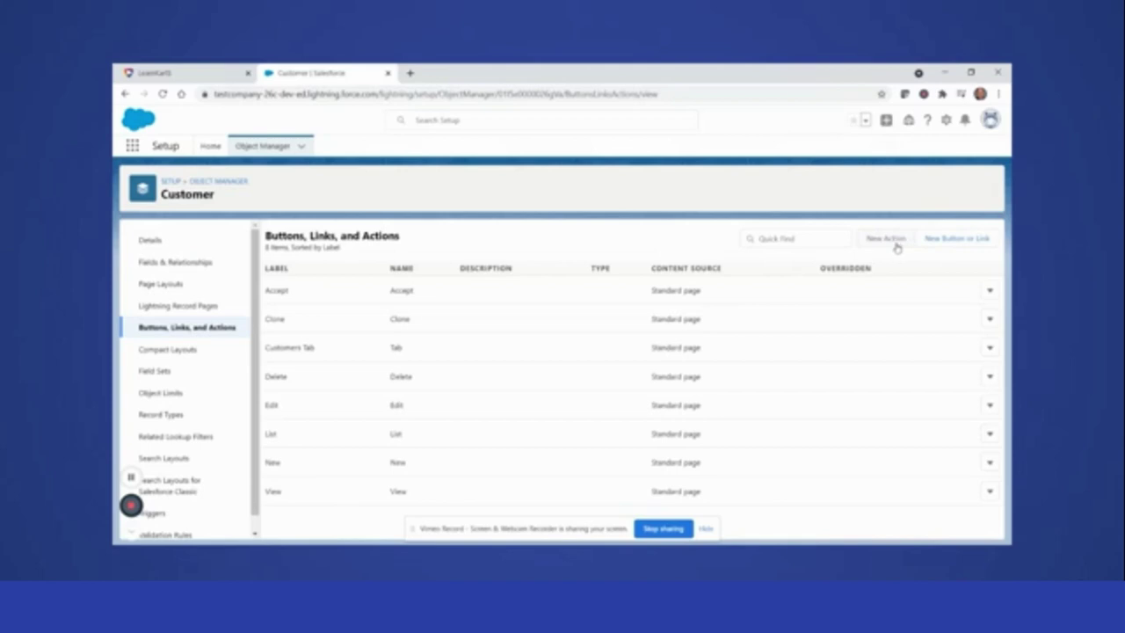
Start a new Customer action, cancel it, and view the Compact Layouts list with System Default.
{"action": "left_click", "coordinate": [886, 238]}
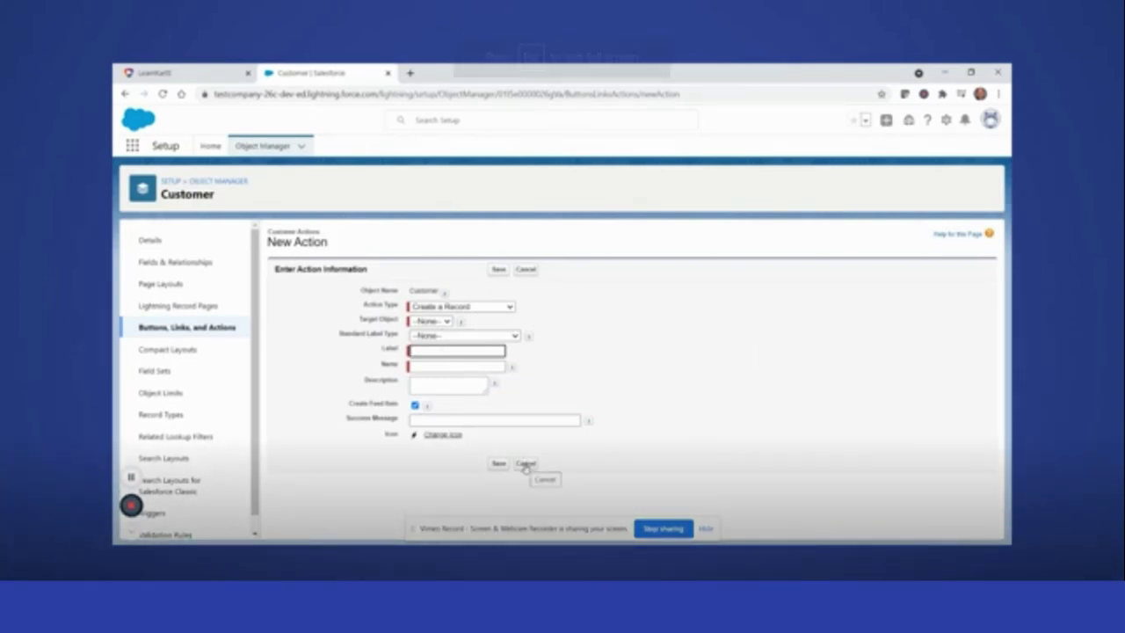
{"action": "left_click", "coordinate": [525, 465]}
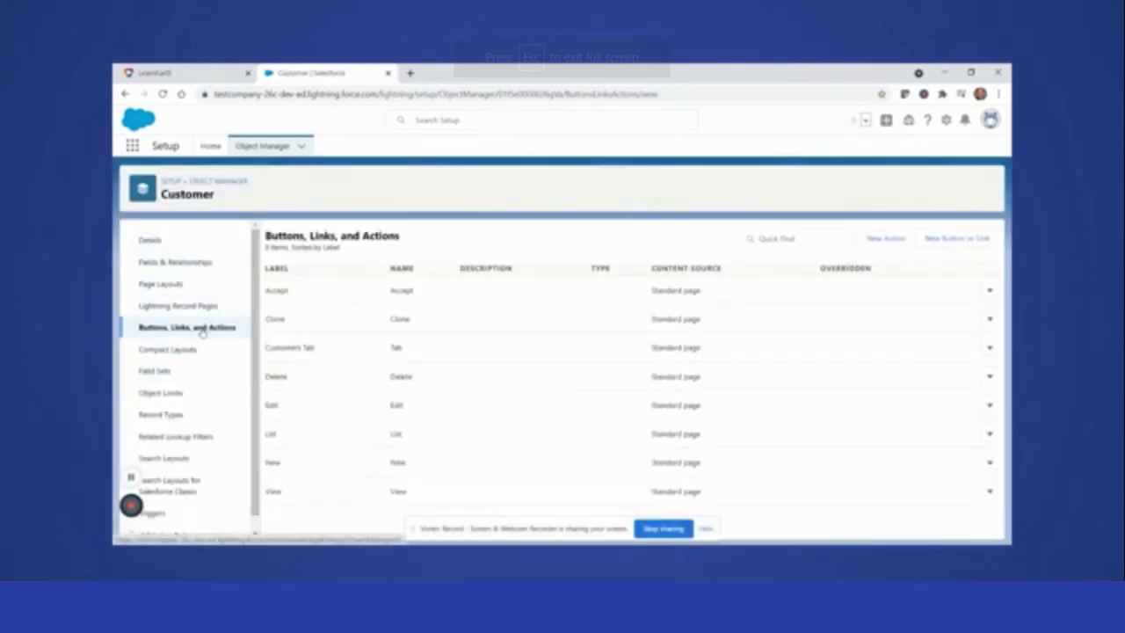
{"action": "left_click", "coordinate": [178, 351]}
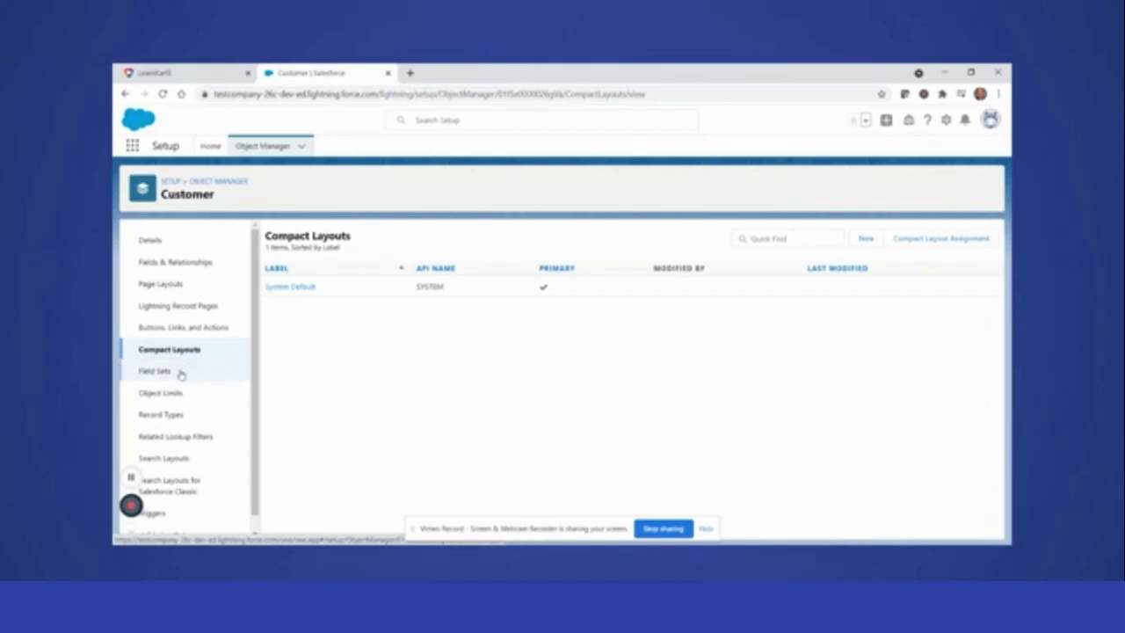
Browse the Customer object's Field Sets, Object Limits, Record Types and empty Related Lookup Filters pages.
{"action": "left_click", "coordinate": [181, 372]}
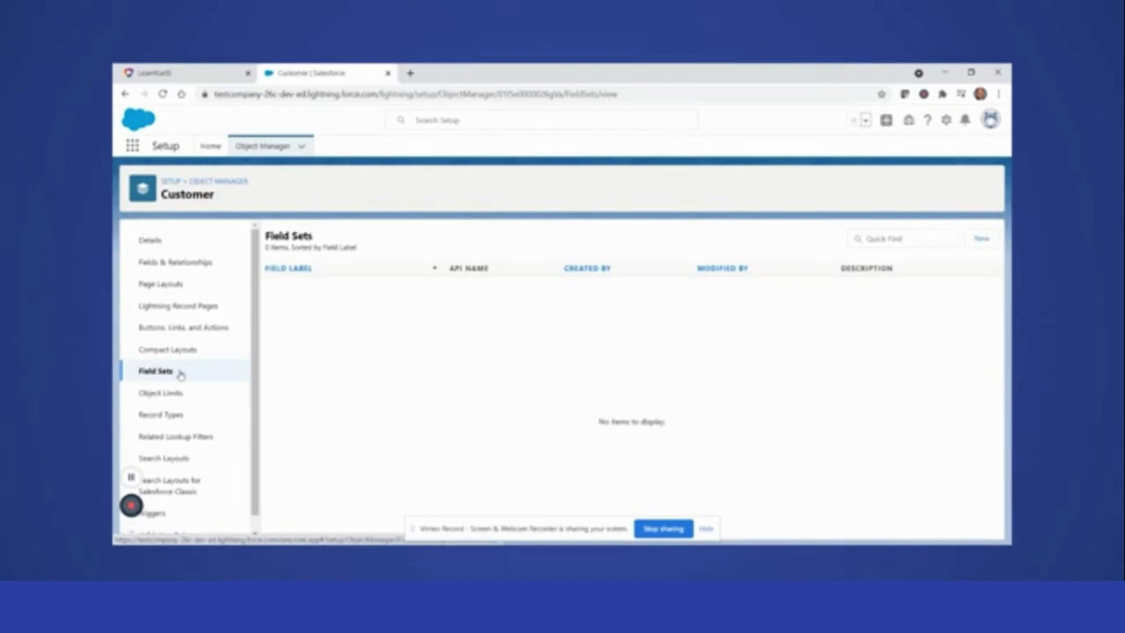
{"action": "left_click", "coordinate": [183, 397]}
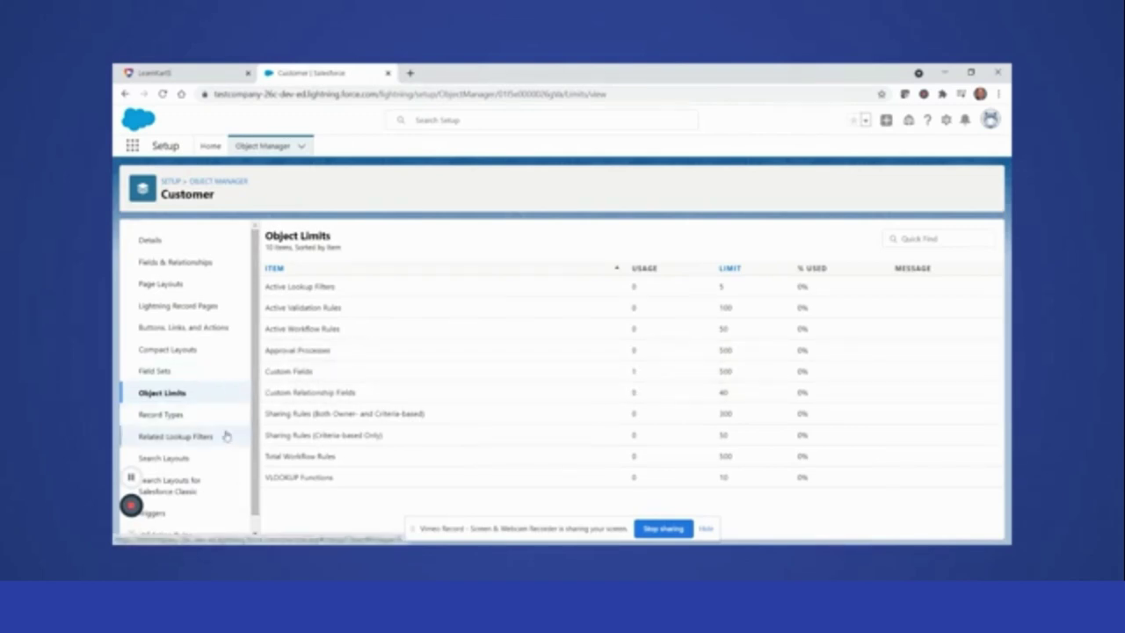
{"action": "left_click", "coordinate": [163, 417]}
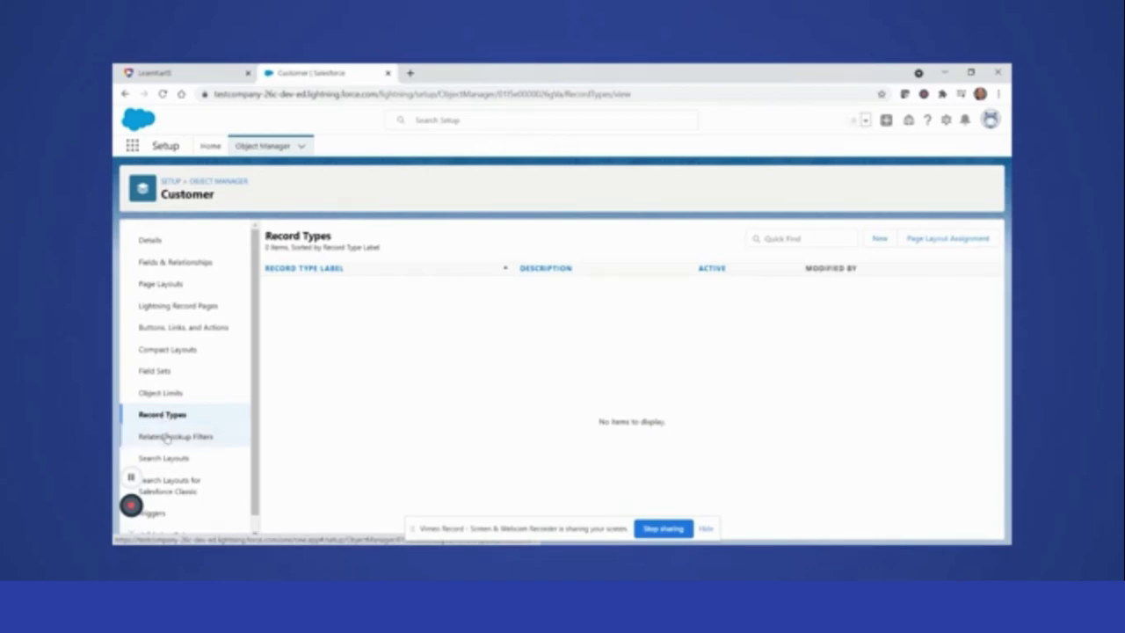
{"action": "left_click", "coordinate": [183, 437]}
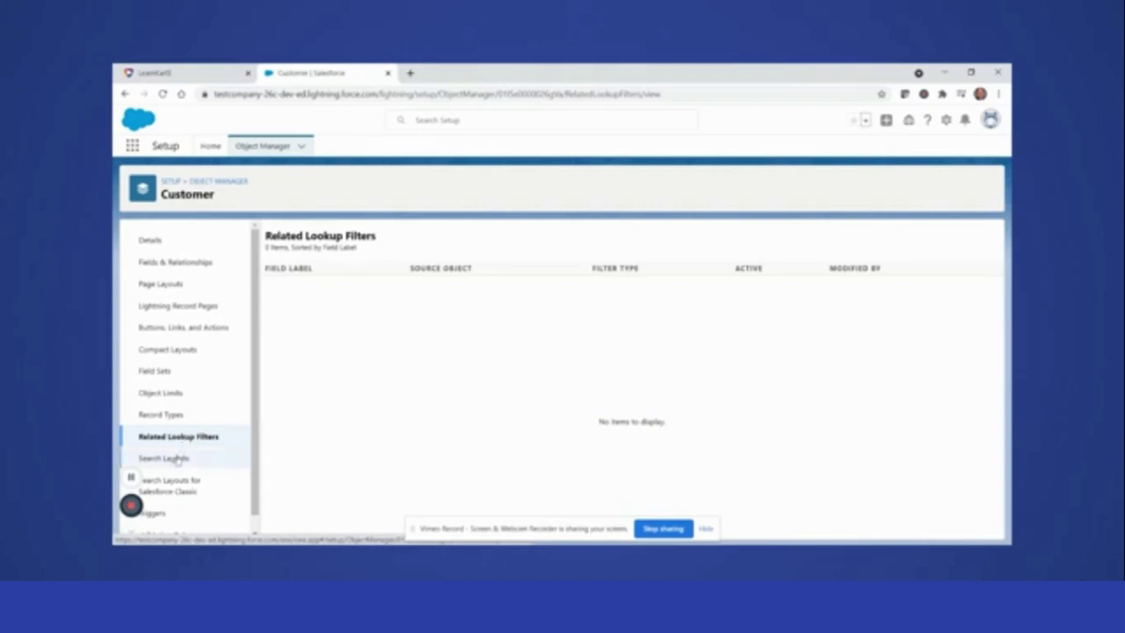
Review the Customer object's five Search Layouts and Classic search layouts, then its empty Triggers page.
{"action": "left_click", "coordinate": [177, 459]}
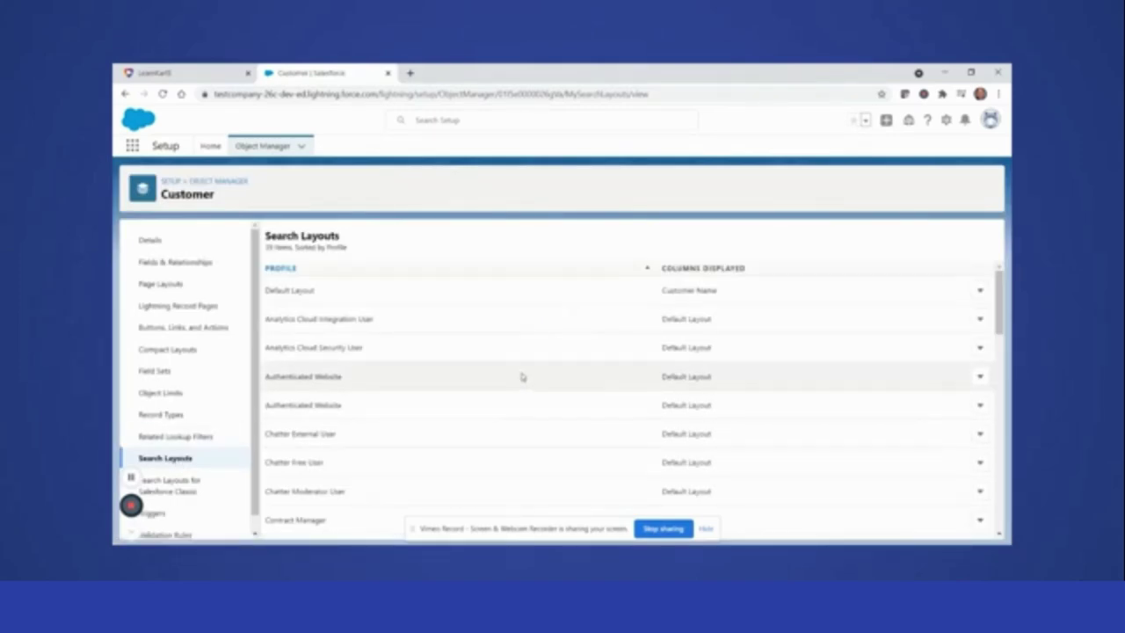
{"action": "scroll", "coordinate": [519, 374], "scroll_direction": "down", "scroll_amount": 3}
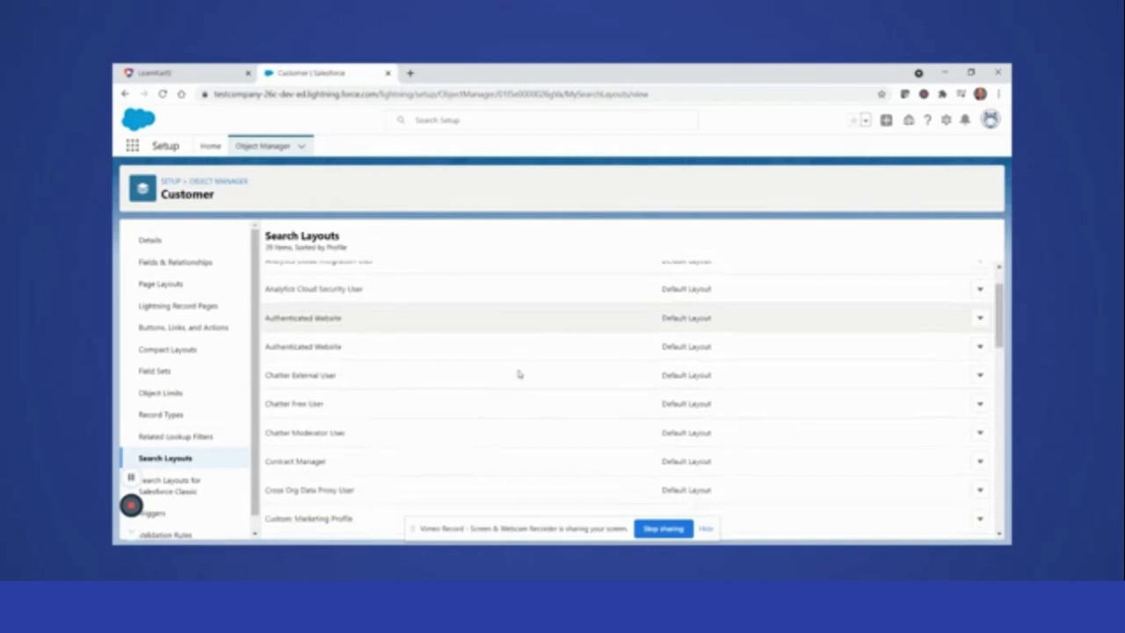
{"action": "scroll", "coordinate": [492, 370], "scroll_direction": "down", "scroll_amount": 3}
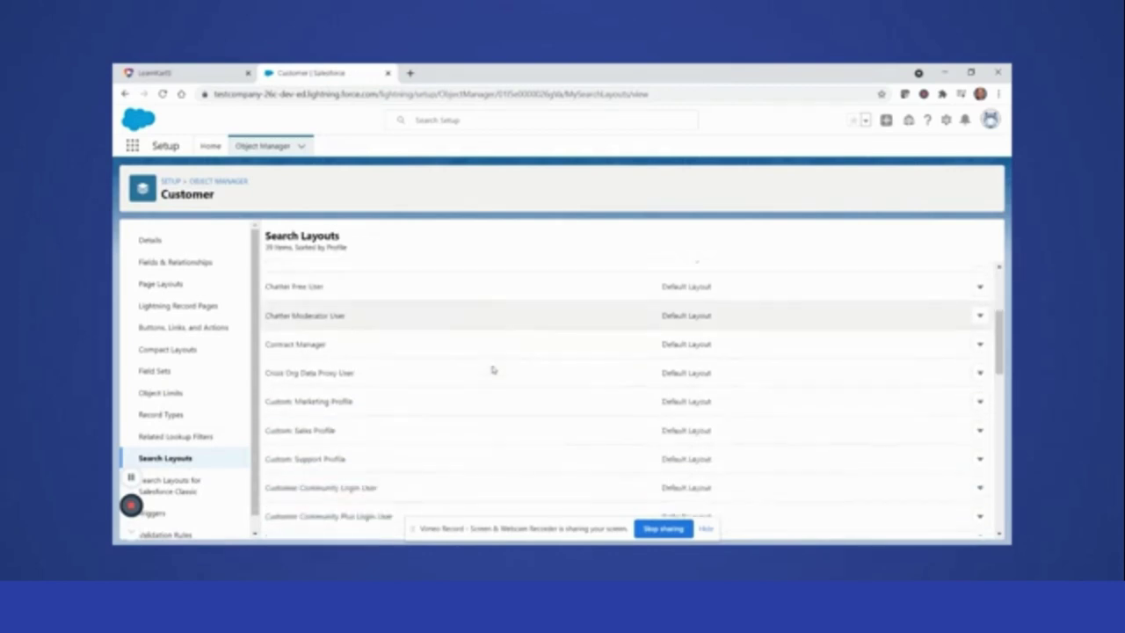
{"action": "scroll", "coordinate": [492, 370], "scroll_direction": "down", "scroll_amount": 2}
{"action": "scroll", "coordinate": [493, 370], "scroll_direction": "down", "scroll_amount": 1}
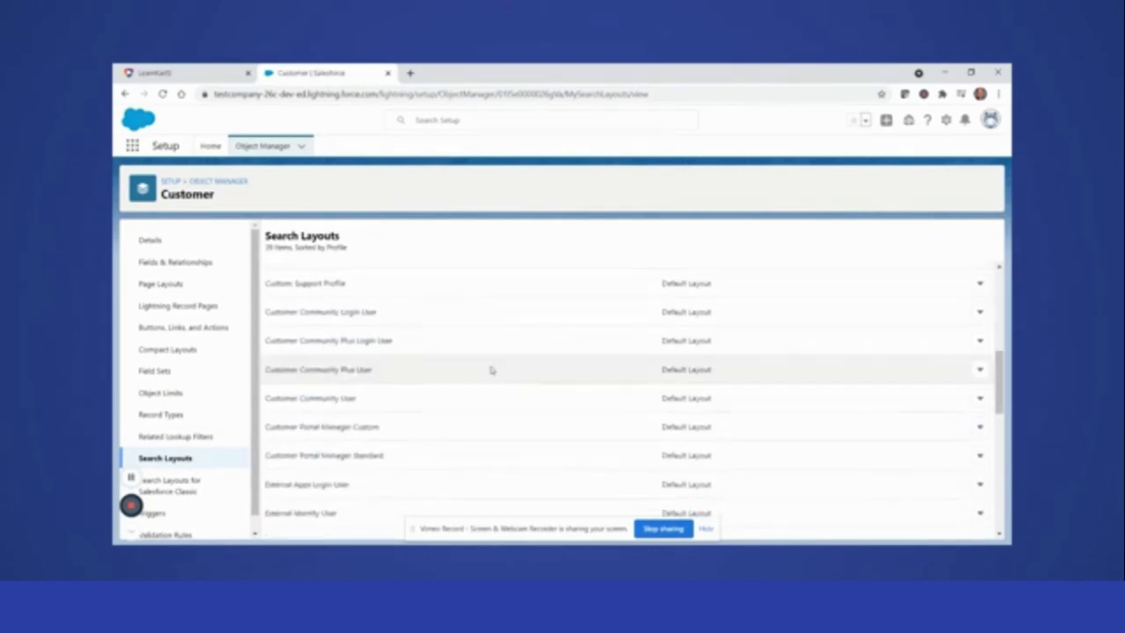
{"action": "scroll", "coordinate": [492, 370], "scroll_direction": "down", "scroll_amount": 2}
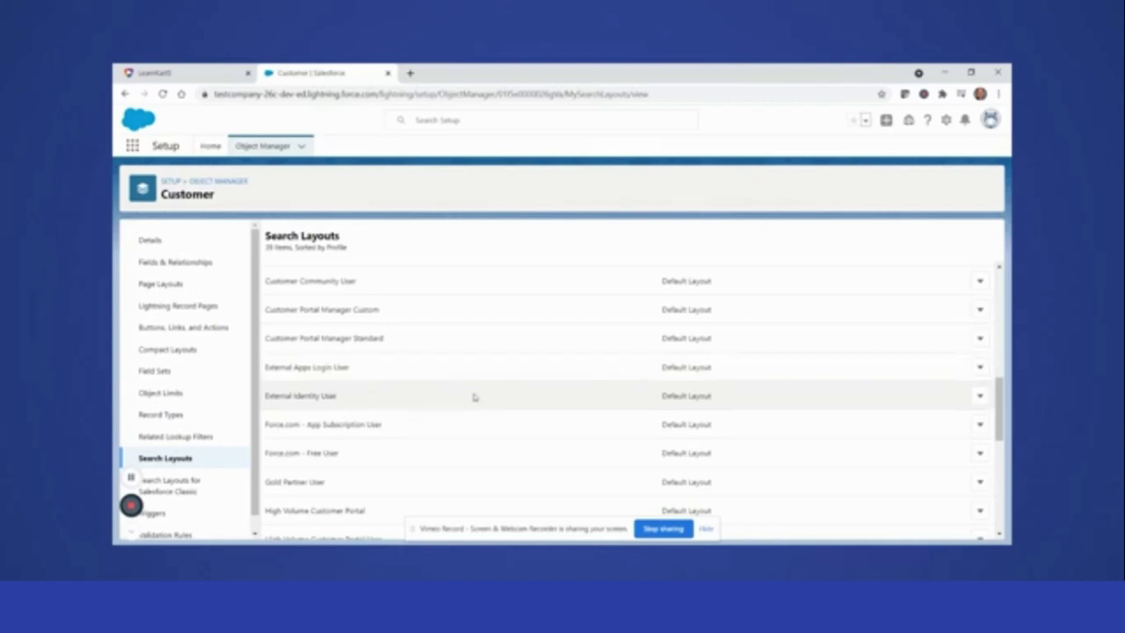
{"action": "left_click", "coordinate": [179, 490]}
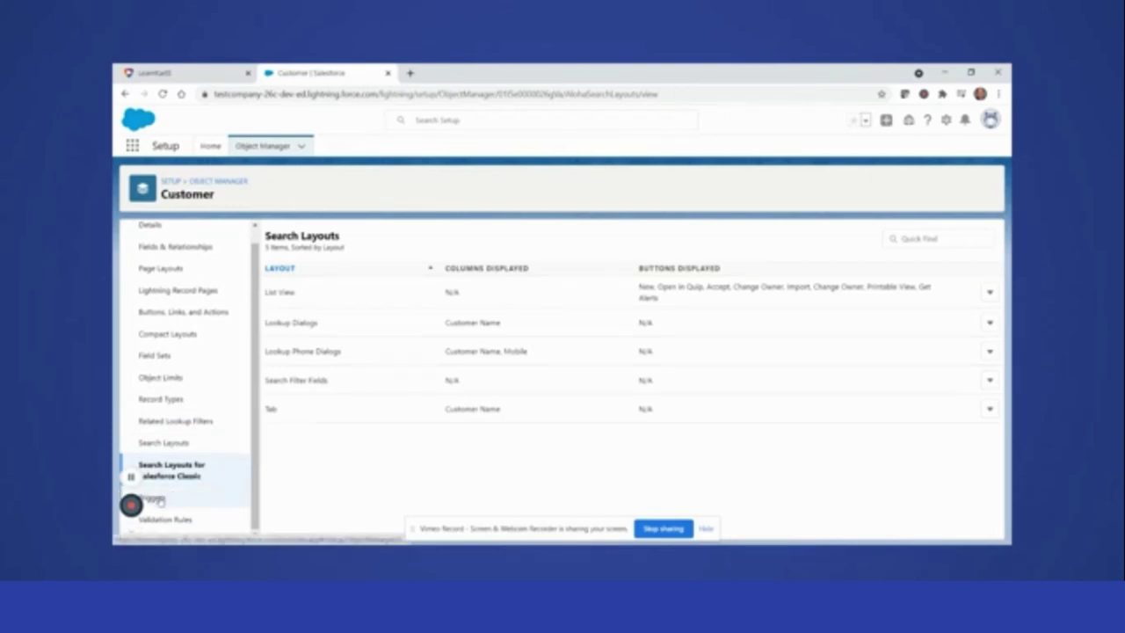
{"action": "left_click", "coordinate": [157, 499]}
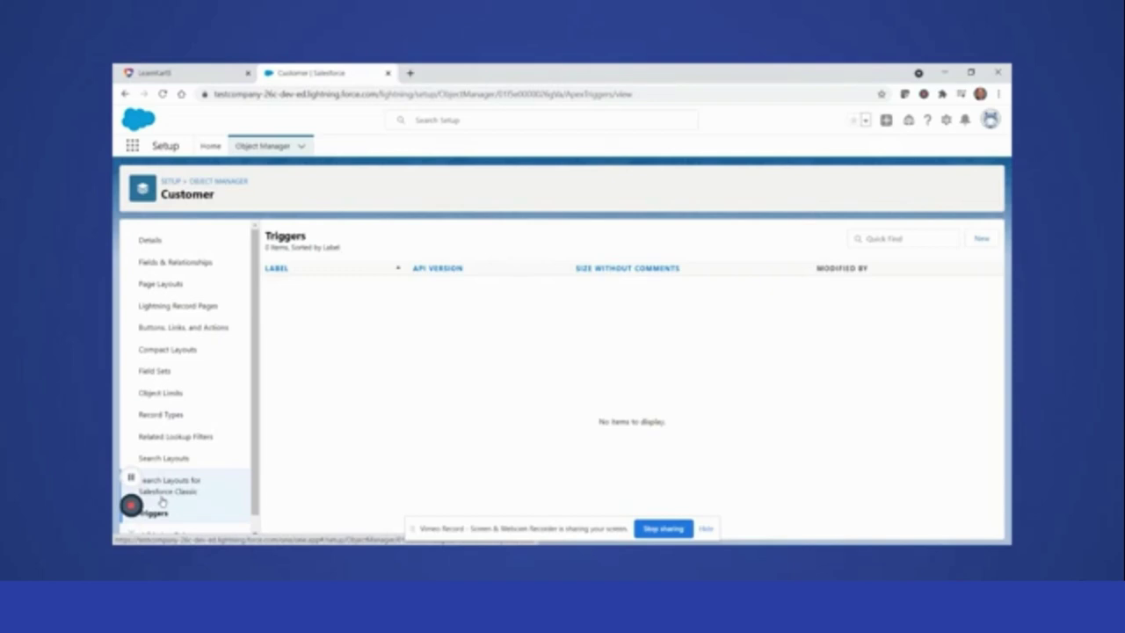
{"action": "scroll", "coordinate": [224, 498], "scroll_direction": "down", "scroll_amount": 1}
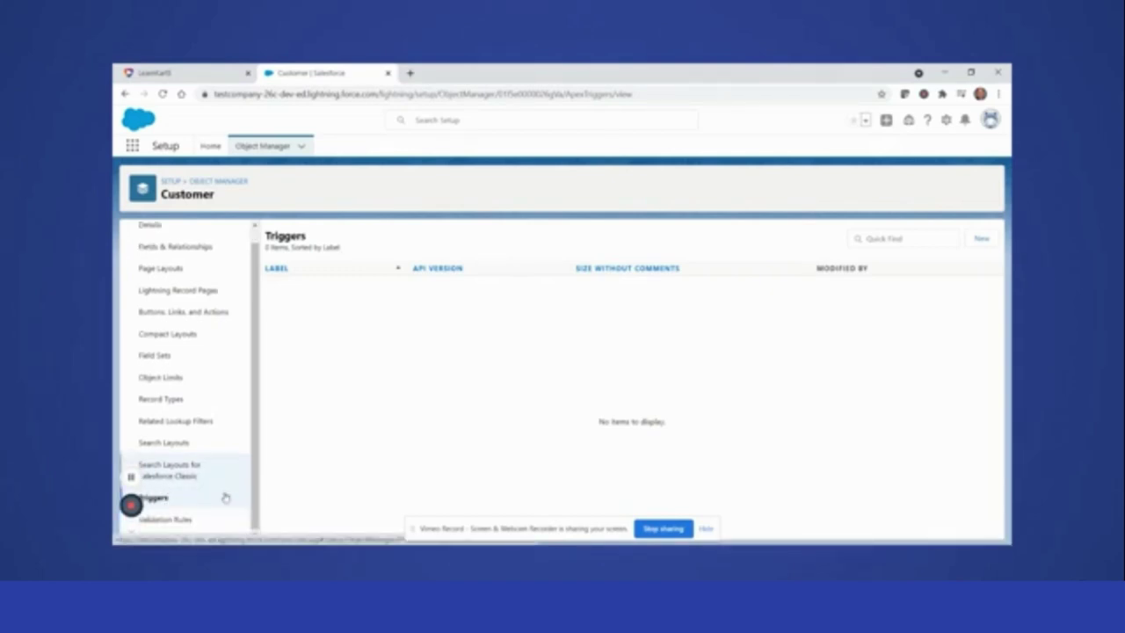
Show the Customer object's Validation Rules list, which currently has 0 rules.
{"action": "left_click", "coordinate": [177, 519]}
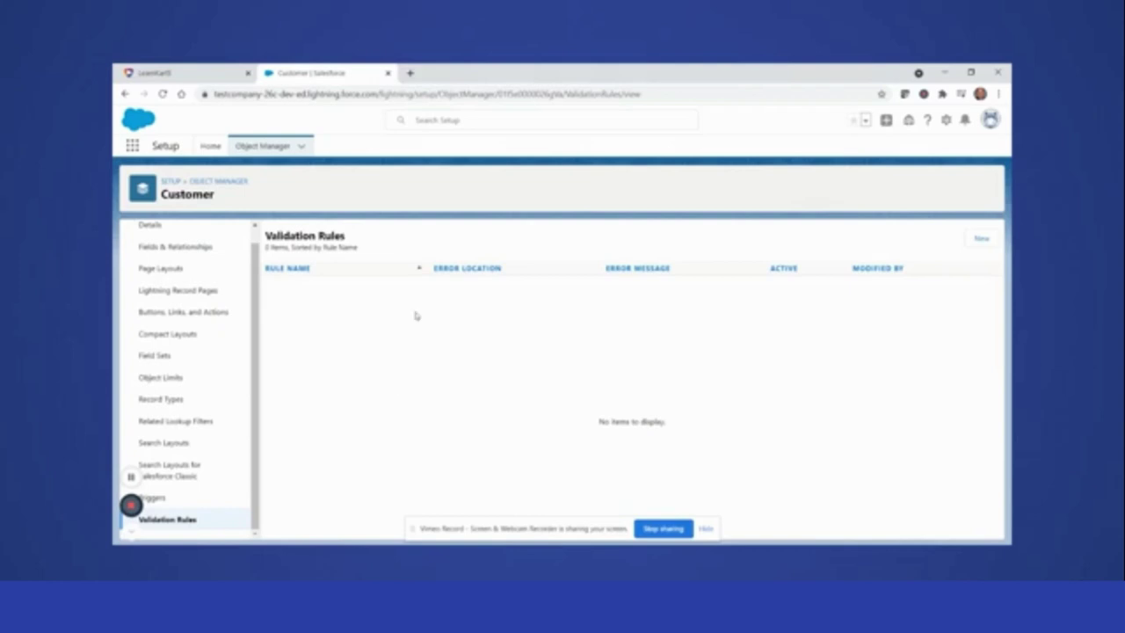
{"action": "scroll", "coordinate": [255, 247], "scroll_direction": "up", "scroll_amount": 1}
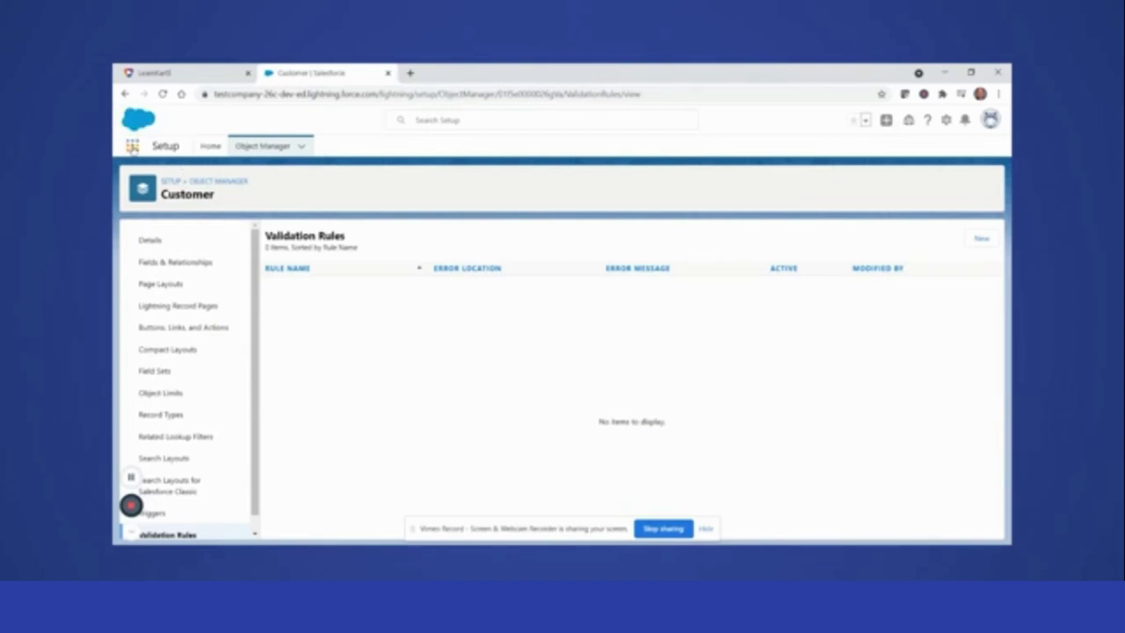
Leave Setup and switch to the Sales app from the App Launcher.
{"action": "left_click", "coordinate": [132, 146]}
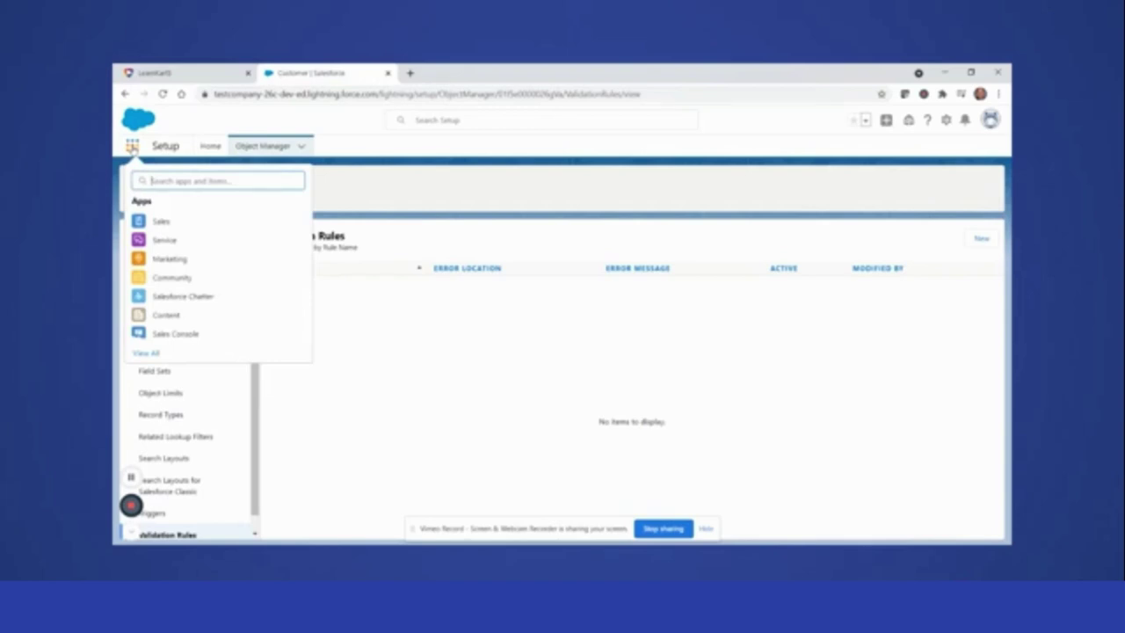
{"action": "left_click", "coordinate": [167, 228]}
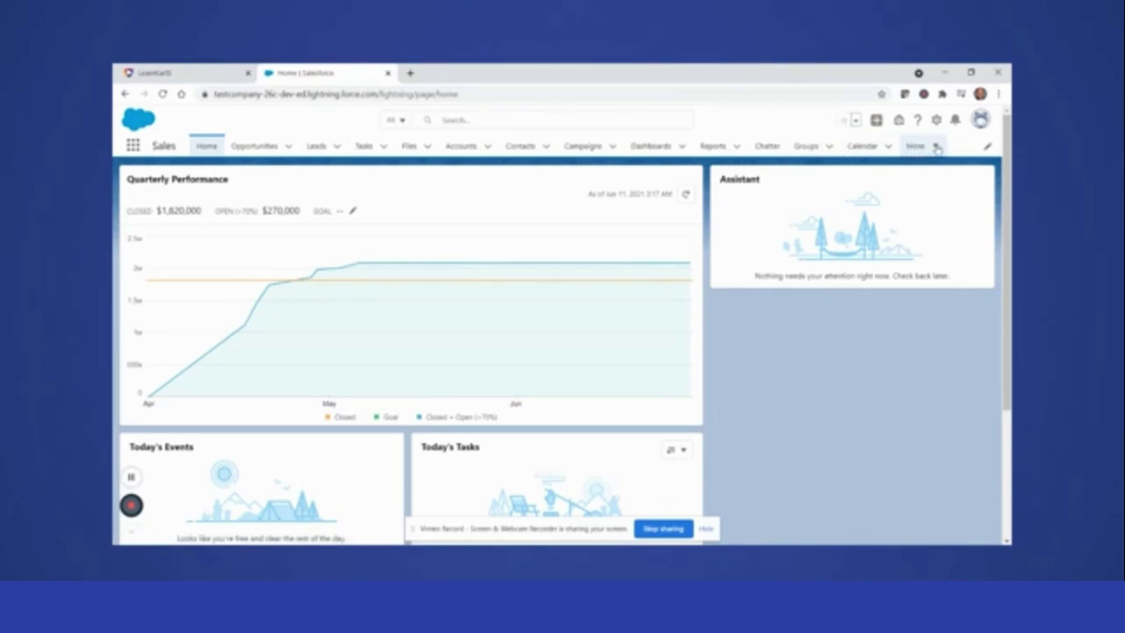
Open the Customers tab from More and show its Recently Viewed list with Test Customer 1.
{"action": "left_click", "coordinate": [938, 147]}
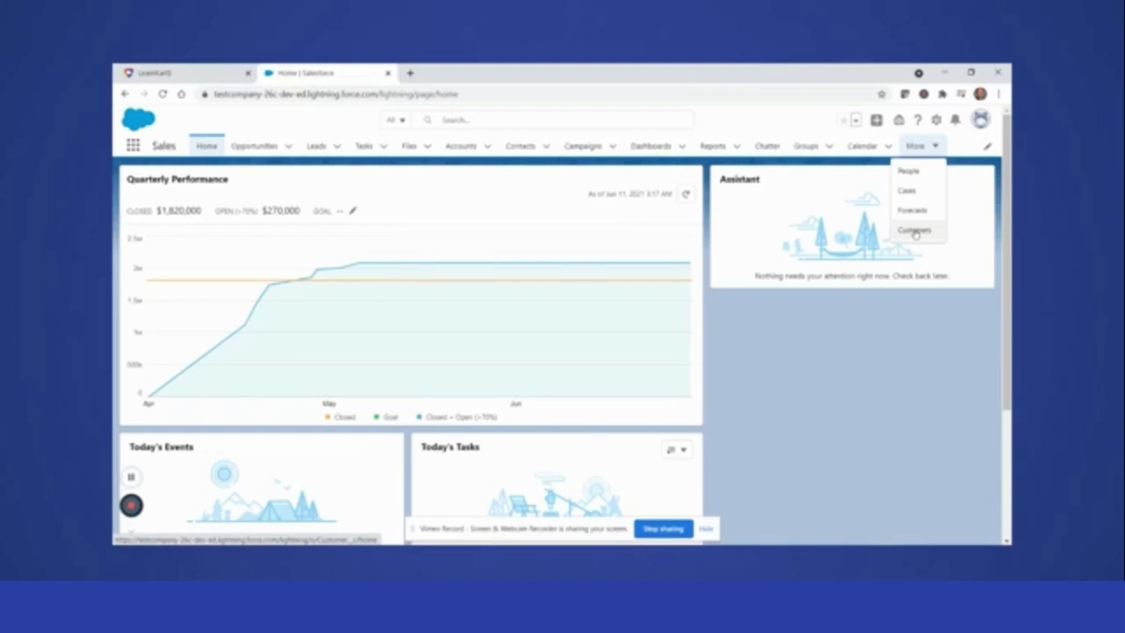
{"action": "left_click", "coordinate": [914, 230]}
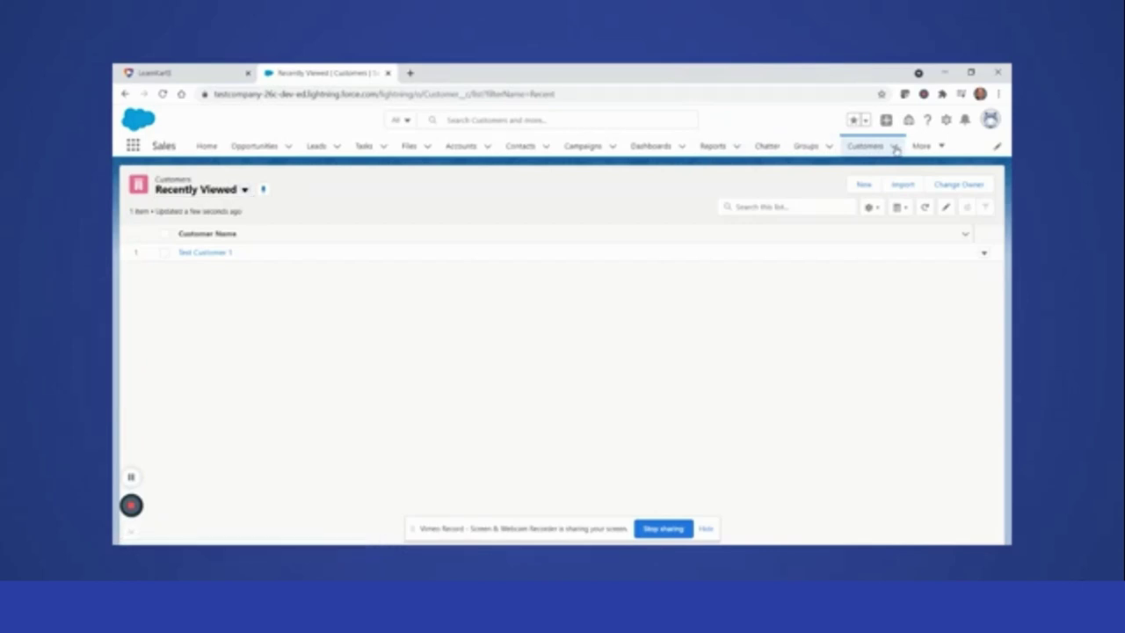
{"action": "left_click", "coordinate": [896, 149]}
Reorder the Sales app navigation so Customers sits right after Groups, and save.
{"action": "left_click", "coordinate": [998, 148]}
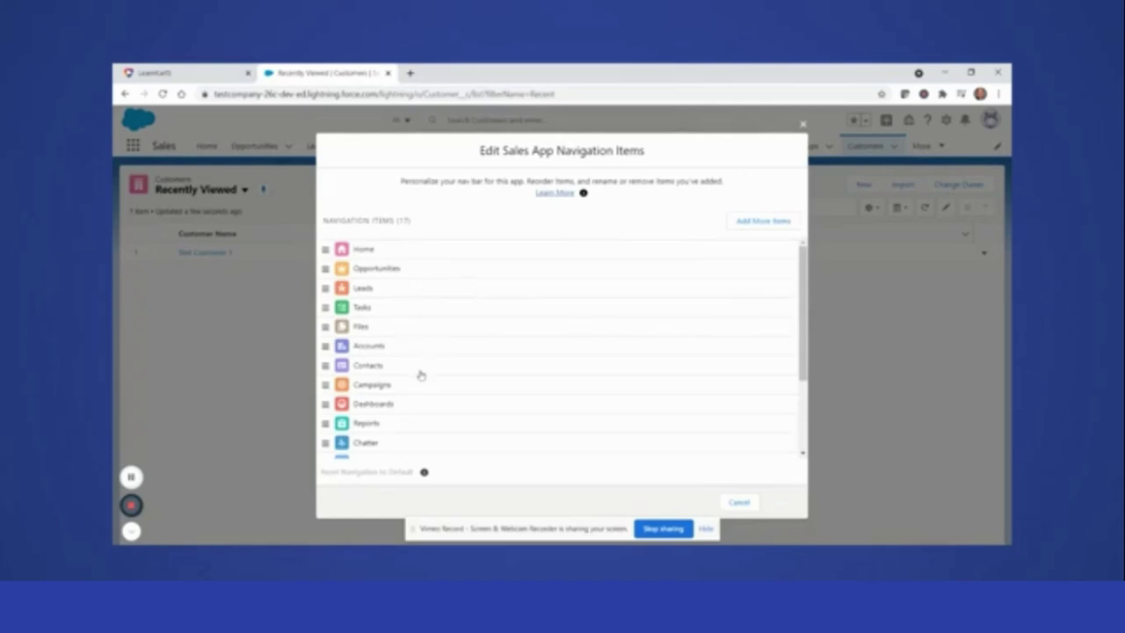
{"action": "scroll", "coordinate": [429, 389], "scroll_direction": "down", "scroll_amount": 3}
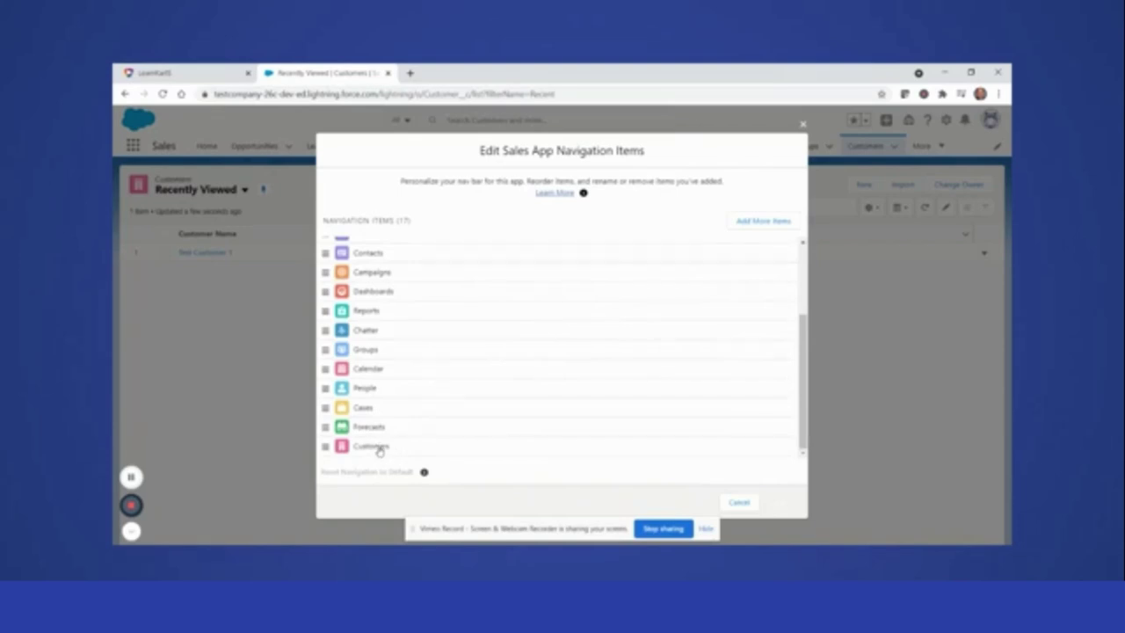
{"action": "left_click_drag", "start_coordinate": [379, 449], "coordinate": [384, 370]}
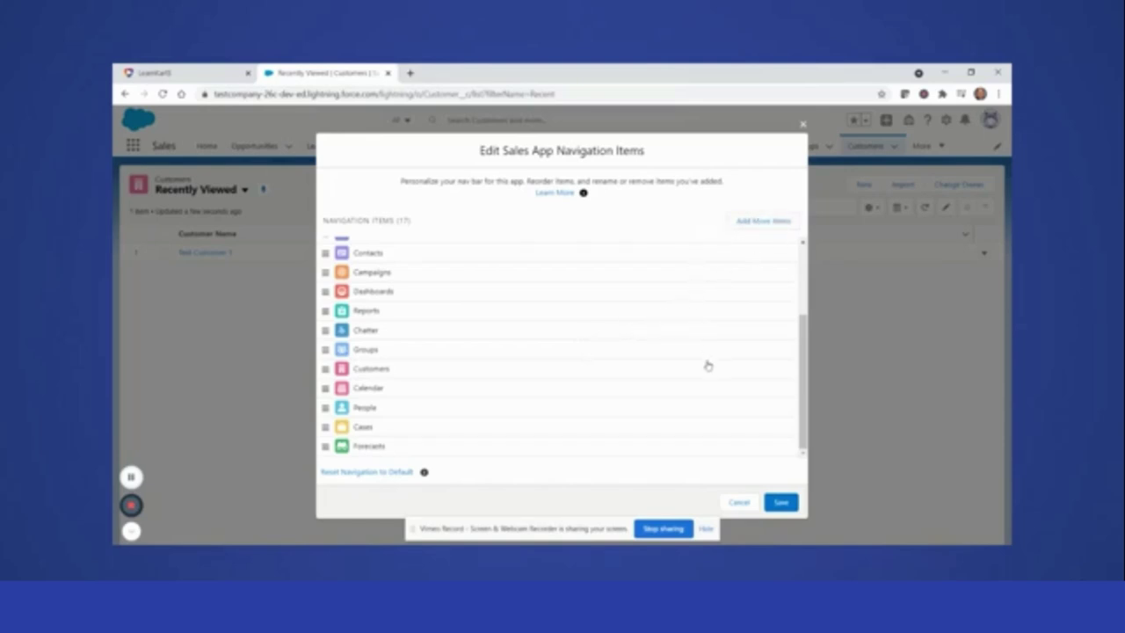
{"action": "left_click", "coordinate": [782, 505]}
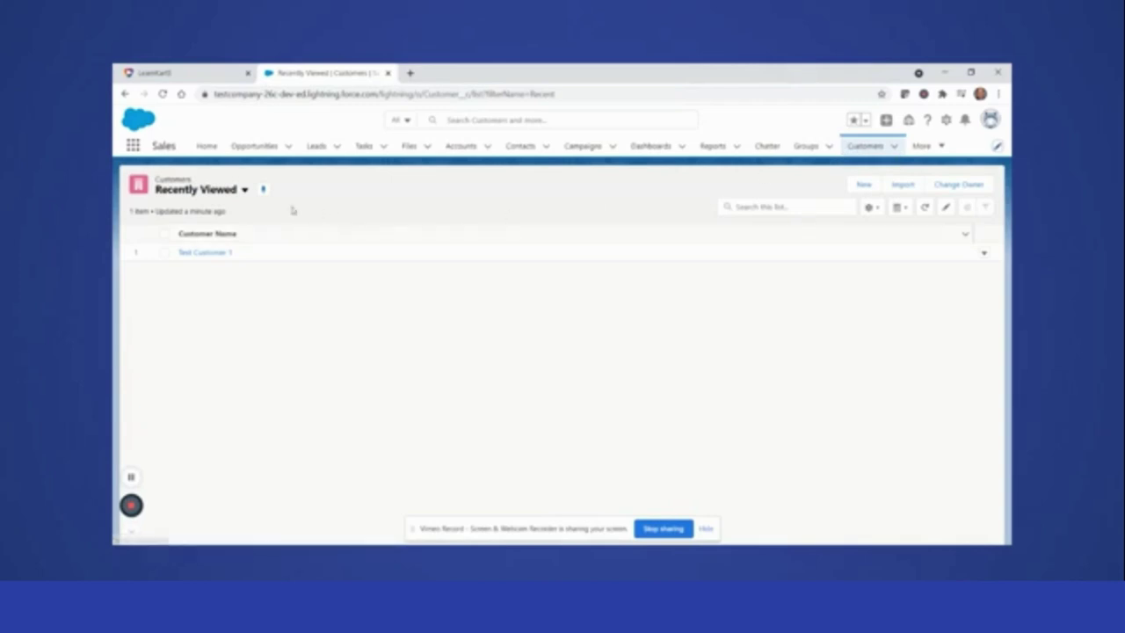
Switch Customers to the All list view and open the Test Customer 1 record.
{"action": "left_click", "coordinate": [244, 190]}
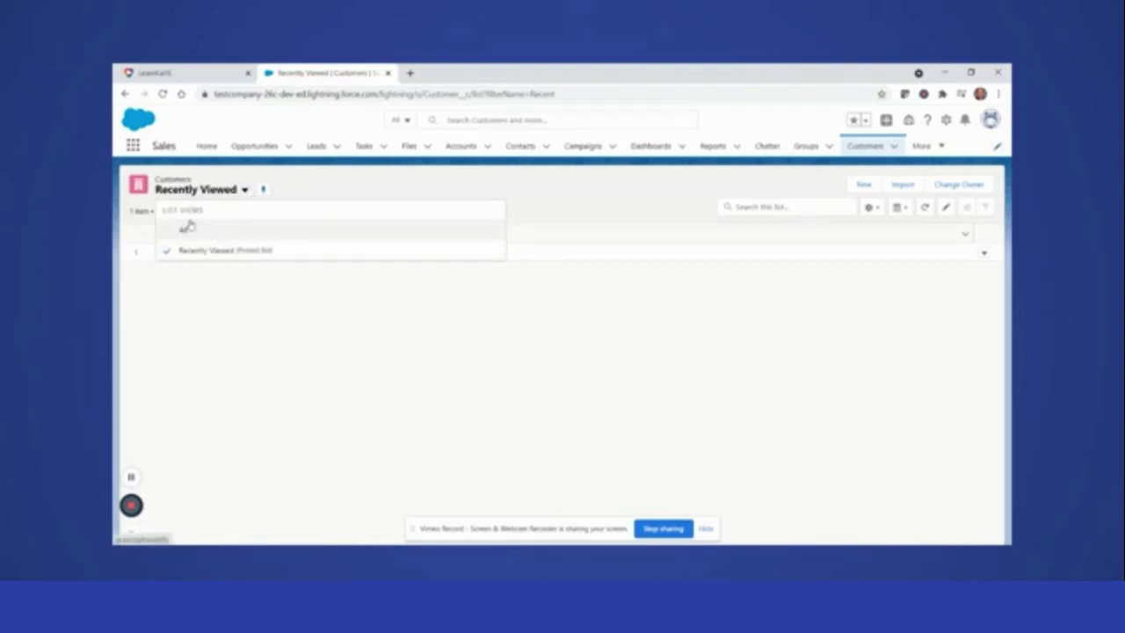
{"action": "left_click", "coordinate": [192, 232]}
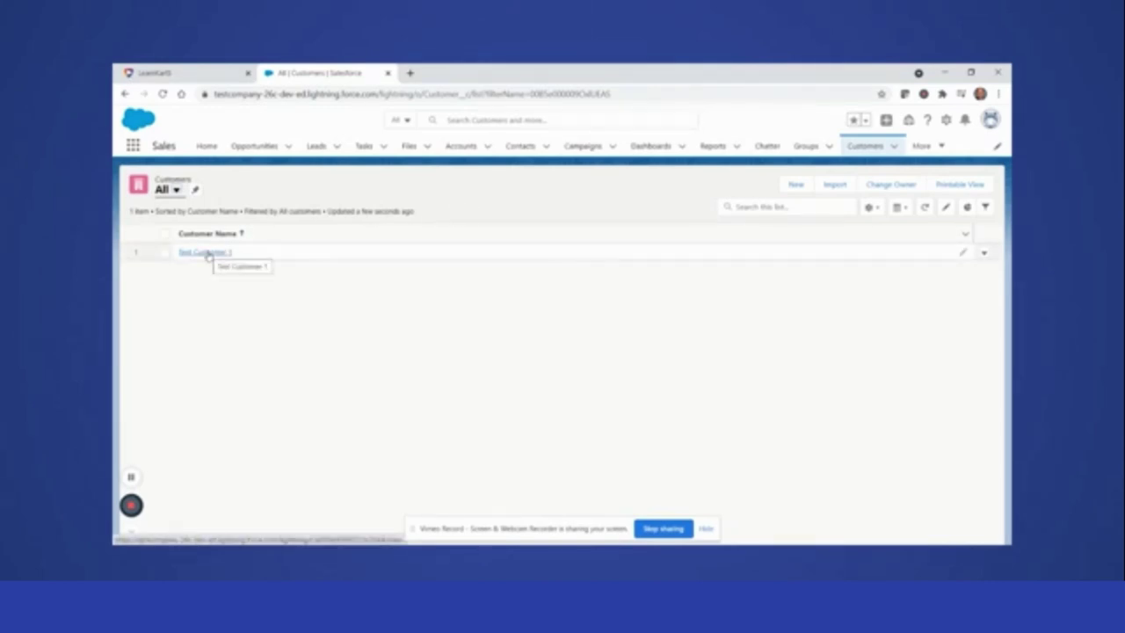
{"action": "left_click", "coordinate": [205, 252]}
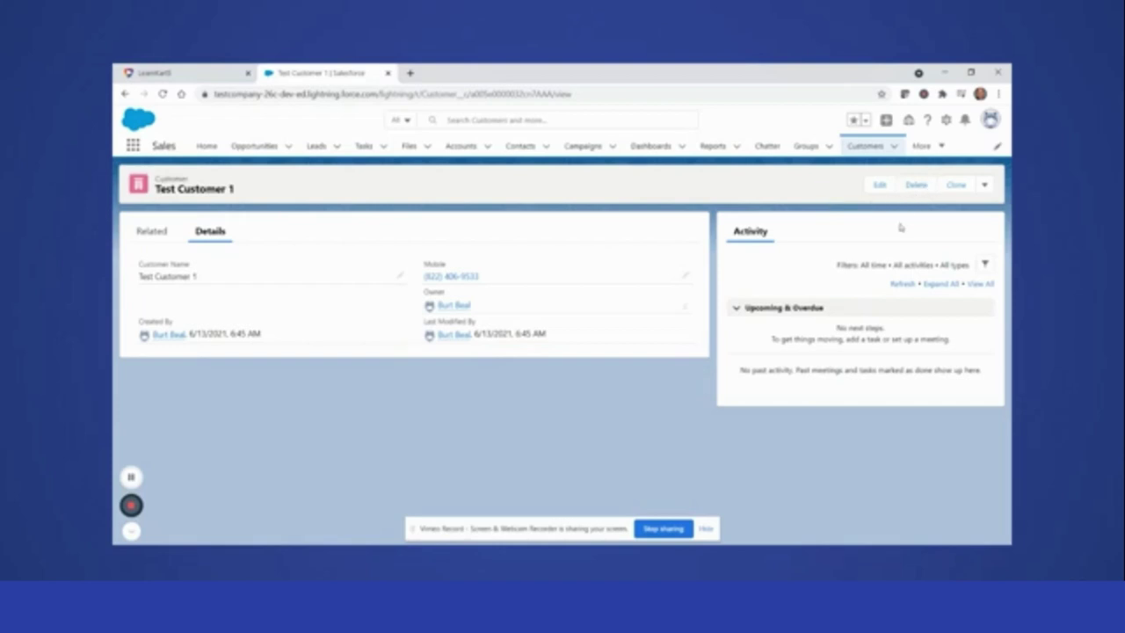
Open the Customer Record Page in Lightning App Builder via Edit Page.
{"action": "left_click", "coordinate": [947, 122]}
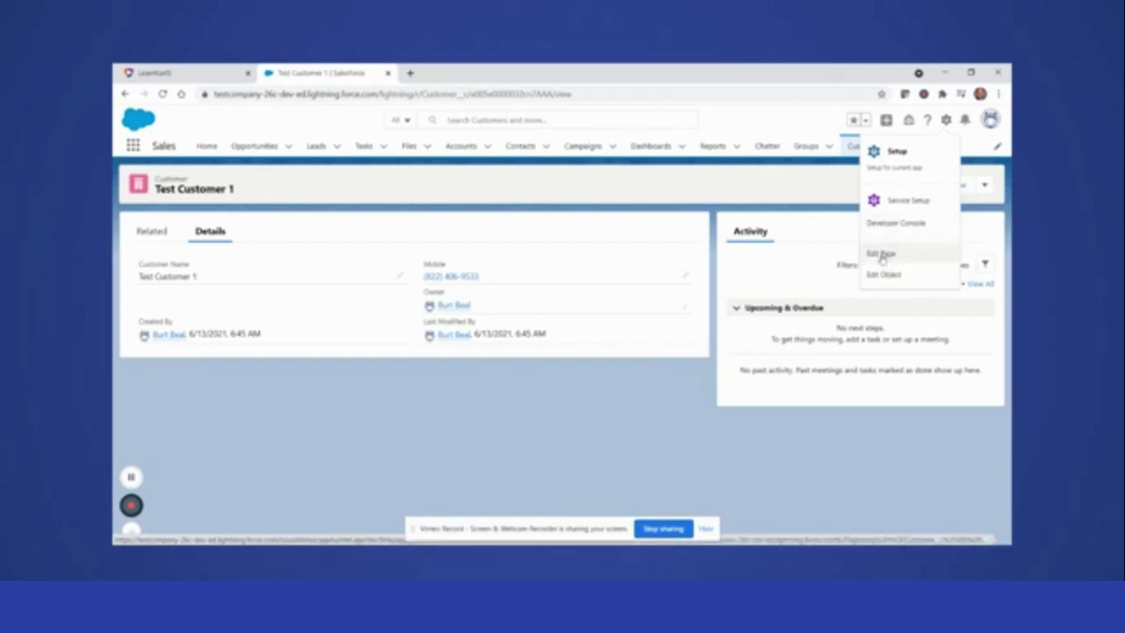
{"action": "left_click", "coordinate": [881, 254]}
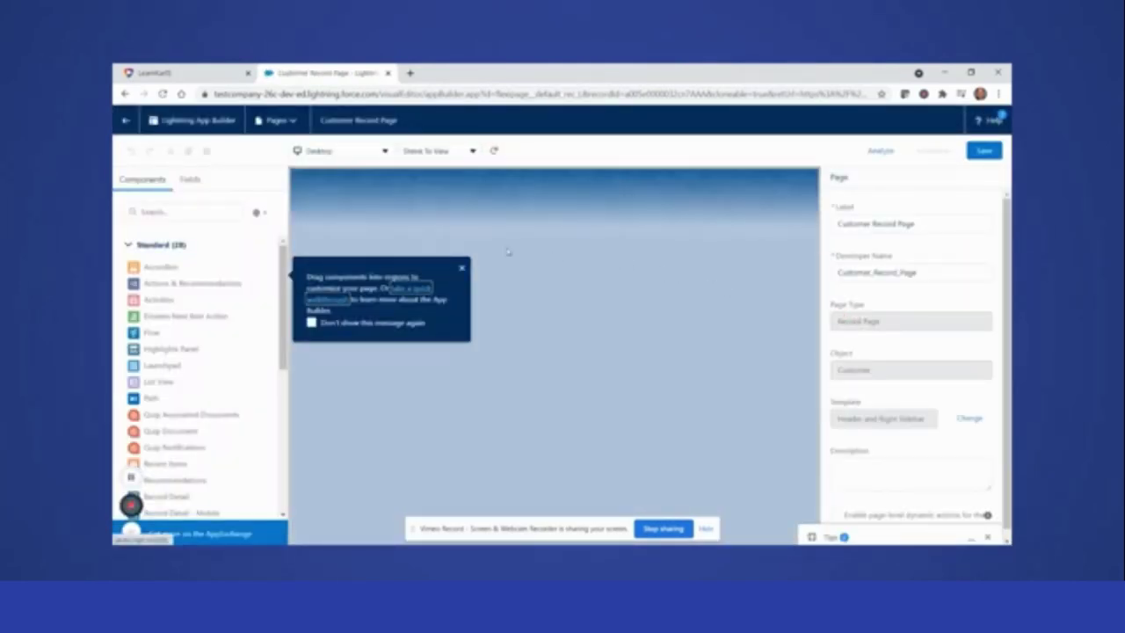
Move the Details tab ahead of Related in the Tabs component and save the page.
{"action": "left_click", "coordinate": [459, 269]}
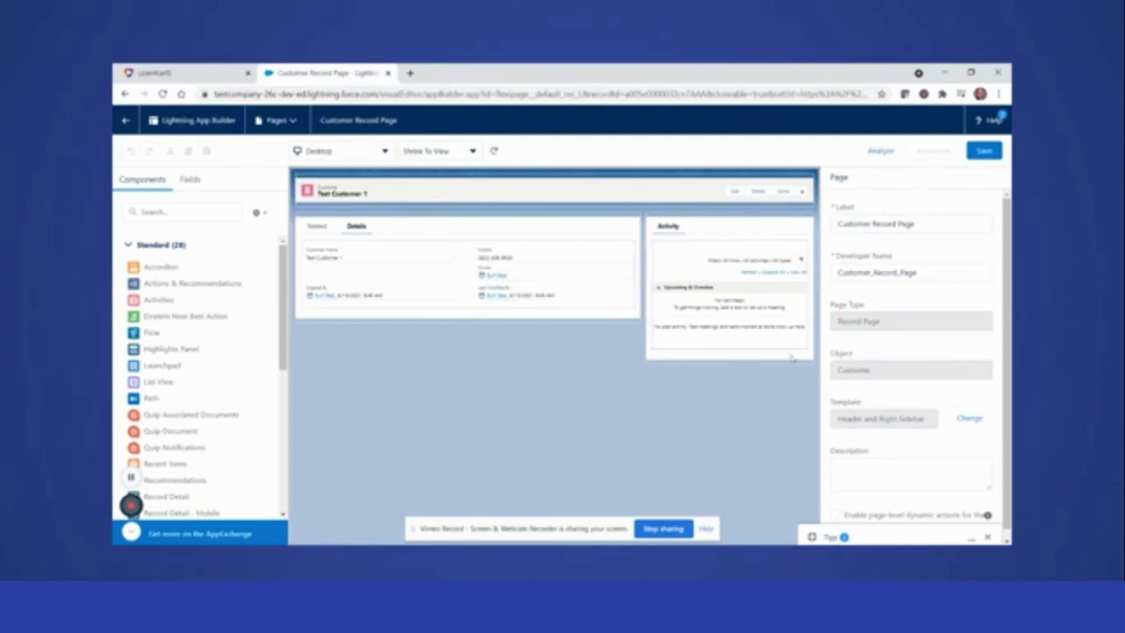
{"action": "left_click", "coordinate": [567, 231]}
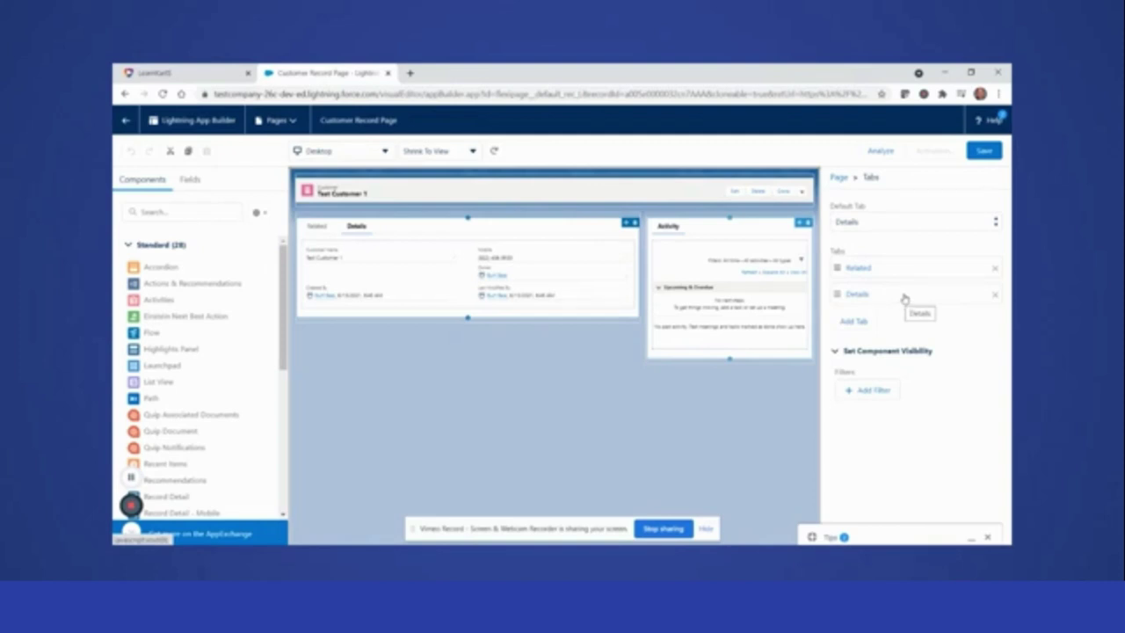
{"action": "left_click_drag", "start_coordinate": [897, 297], "coordinate": [893, 275]}
{"action": "left_click_drag", "start_coordinate": [892, 273], "coordinate": [891, 269]}
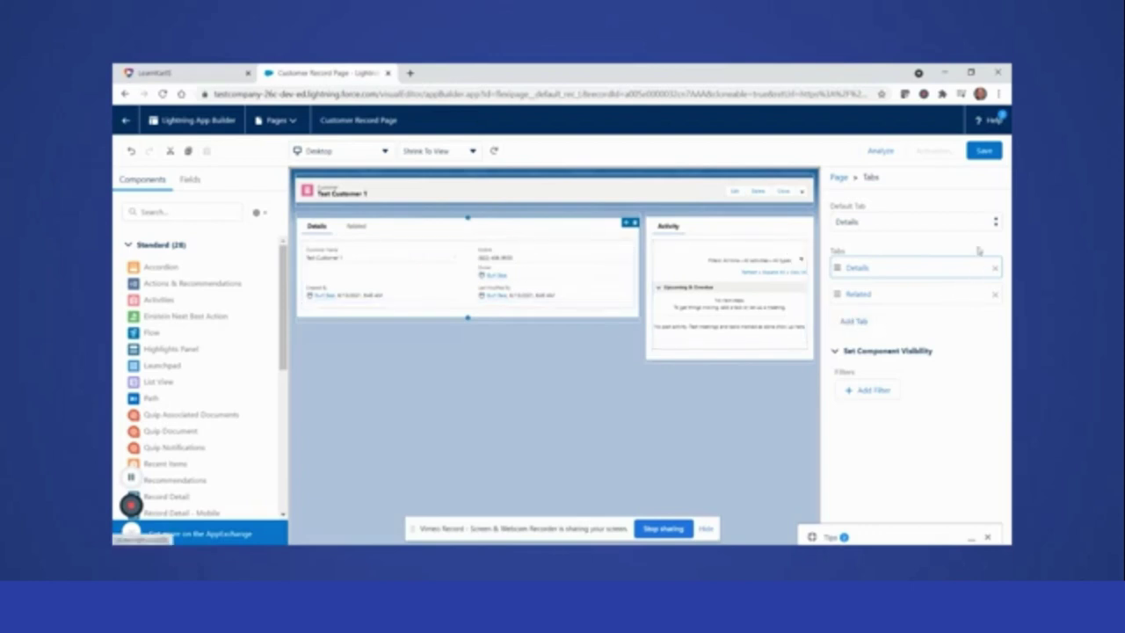
{"action": "left_click", "coordinate": [986, 153]}
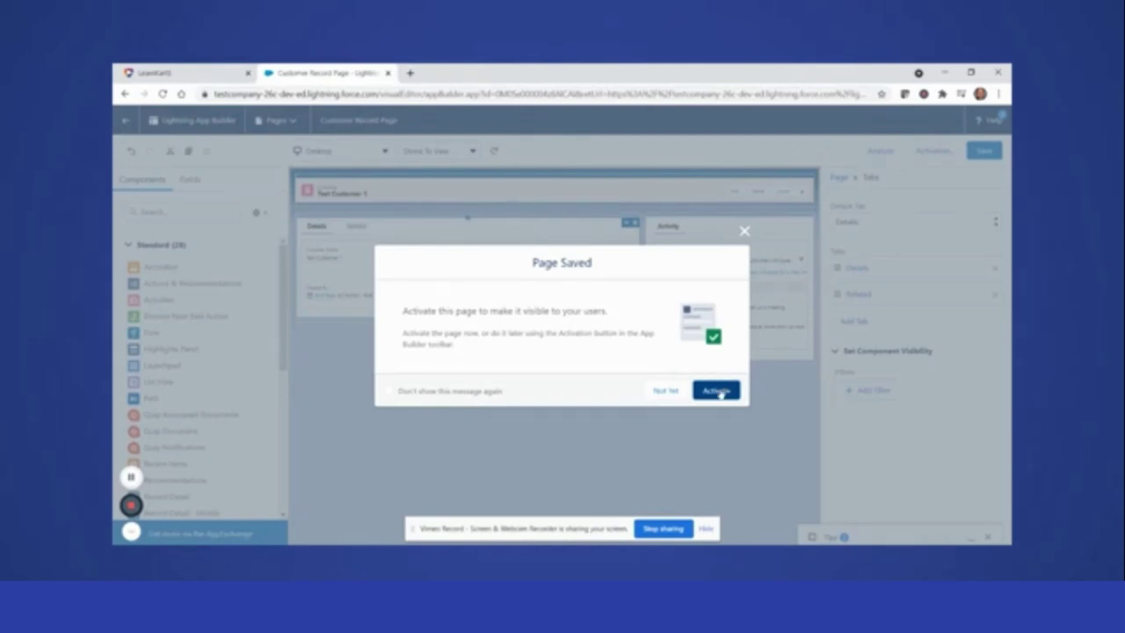
Activate the Customer Record Page as the Sales app default for desktop and phone.
{"action": "left_click", "coordinate": [718, 391]}
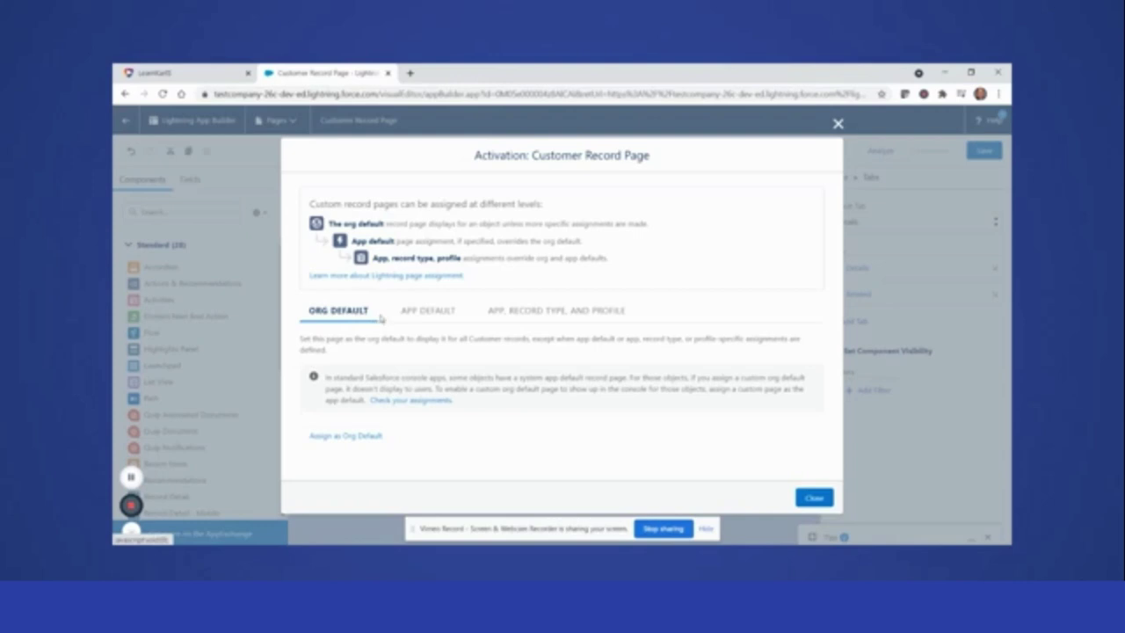
{"action": "left_click", "coordinate": [429, 315]}
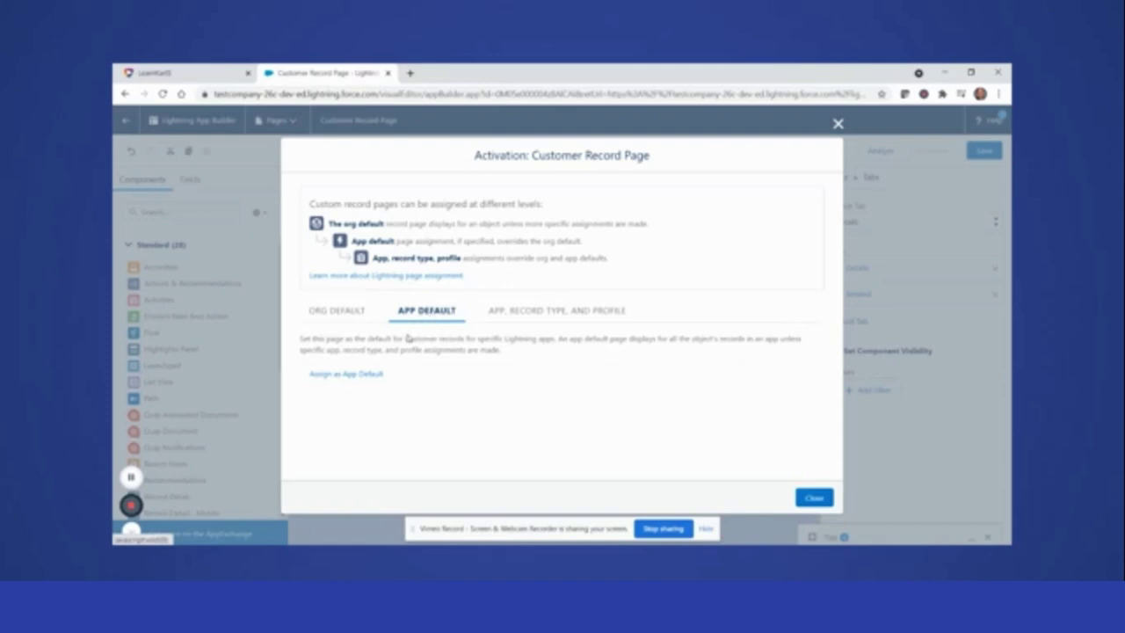
{"action": "left_click", "coordinate": [364, 376]}
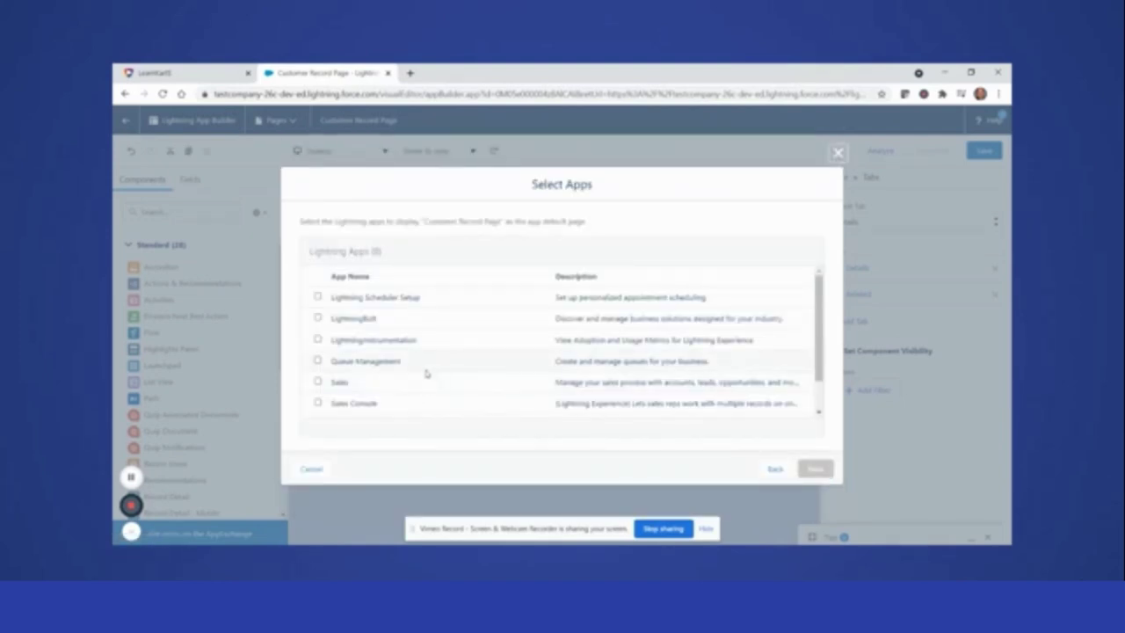
{"action": "left_click", "coordinate": [318, 382]}
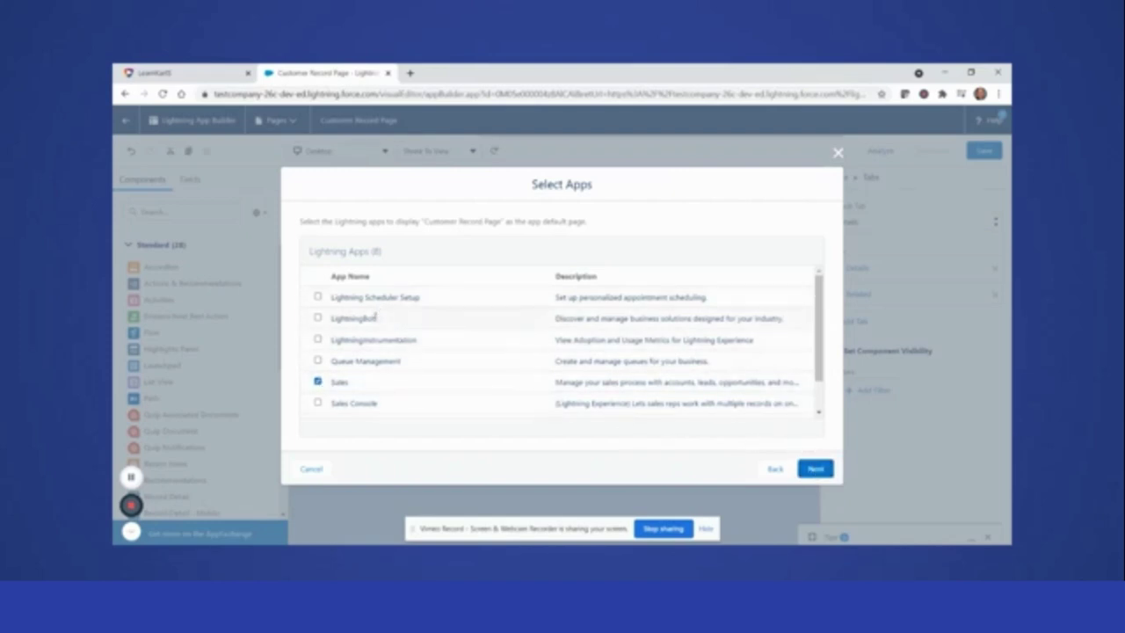
{"action": "left_click", "coordinate": [815, 468]}
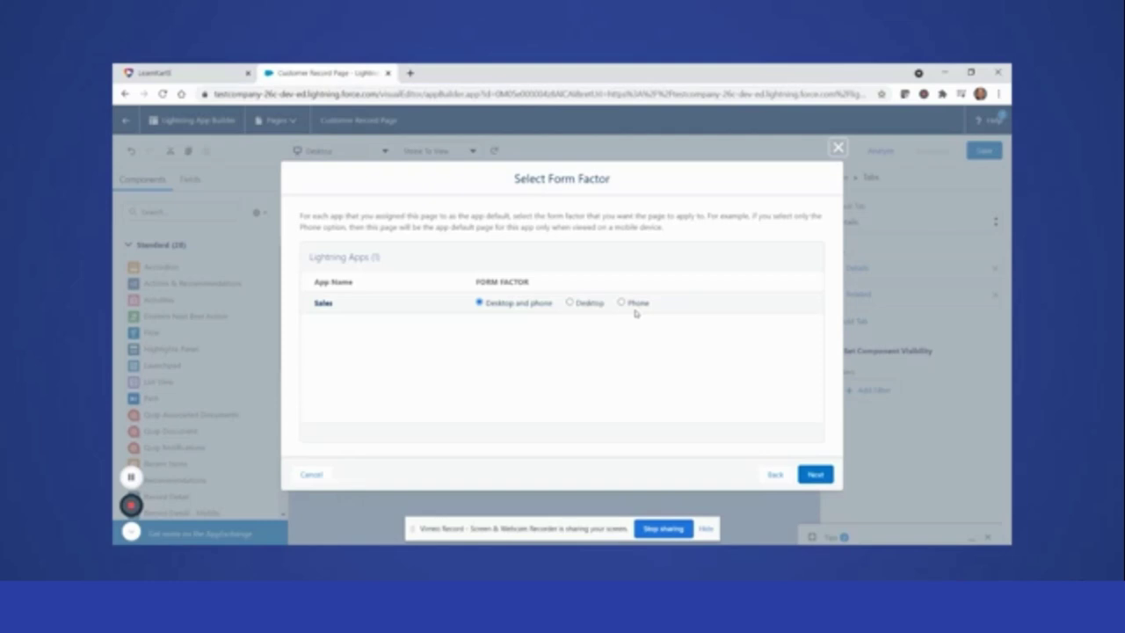
{"action": "left_click", "coordinate": [818, 473]}
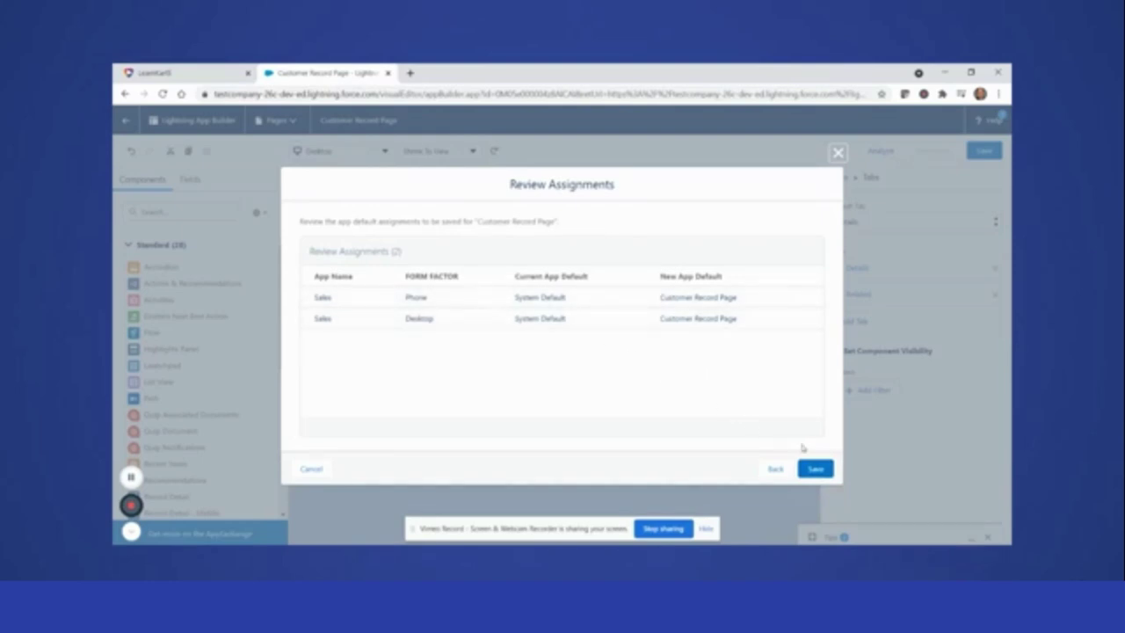
{"action": "left_click", "coordinate": [814, 470]}
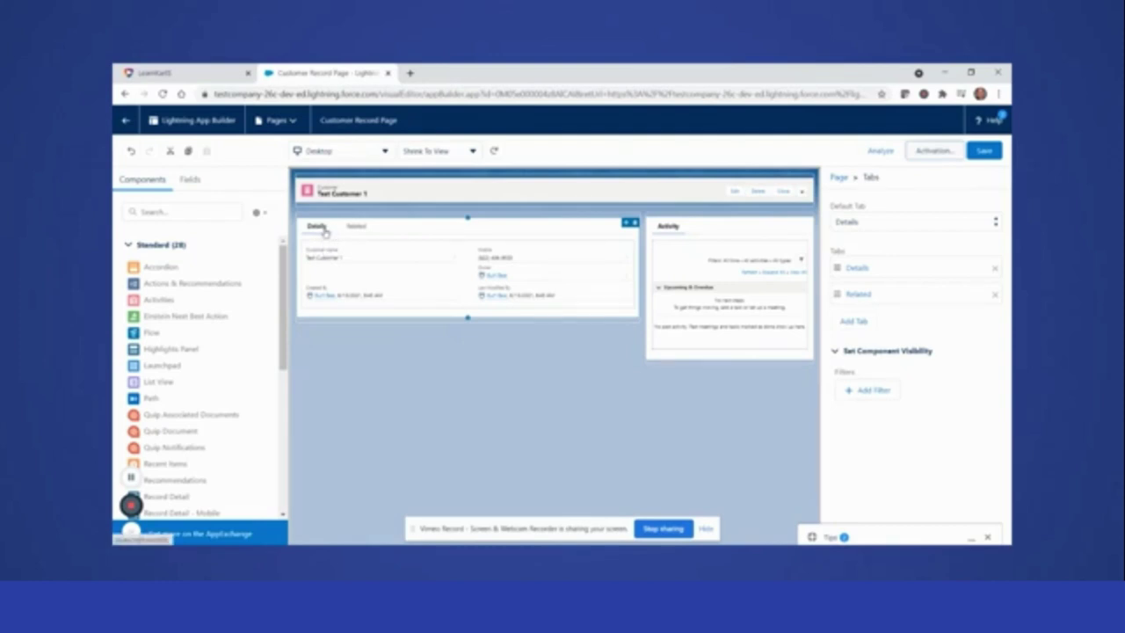
Preview the Customer Record Page in the phone layout.
{"action": "left_click", "coordinate": [385, 153]}
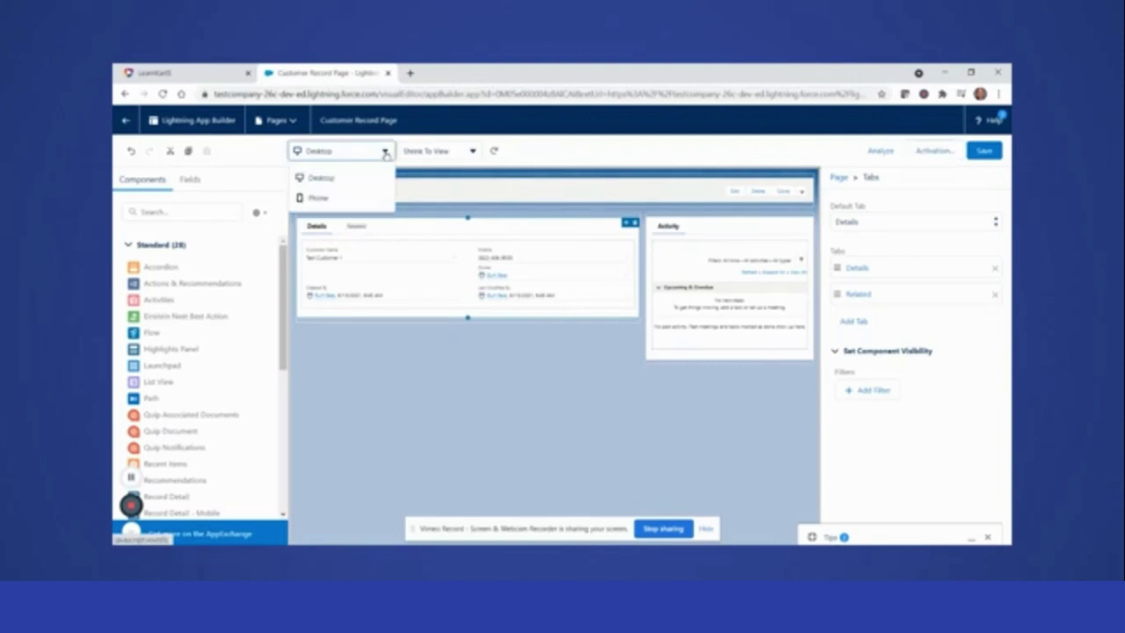
{"action": "left_click", "coordinate": [317, 199]}
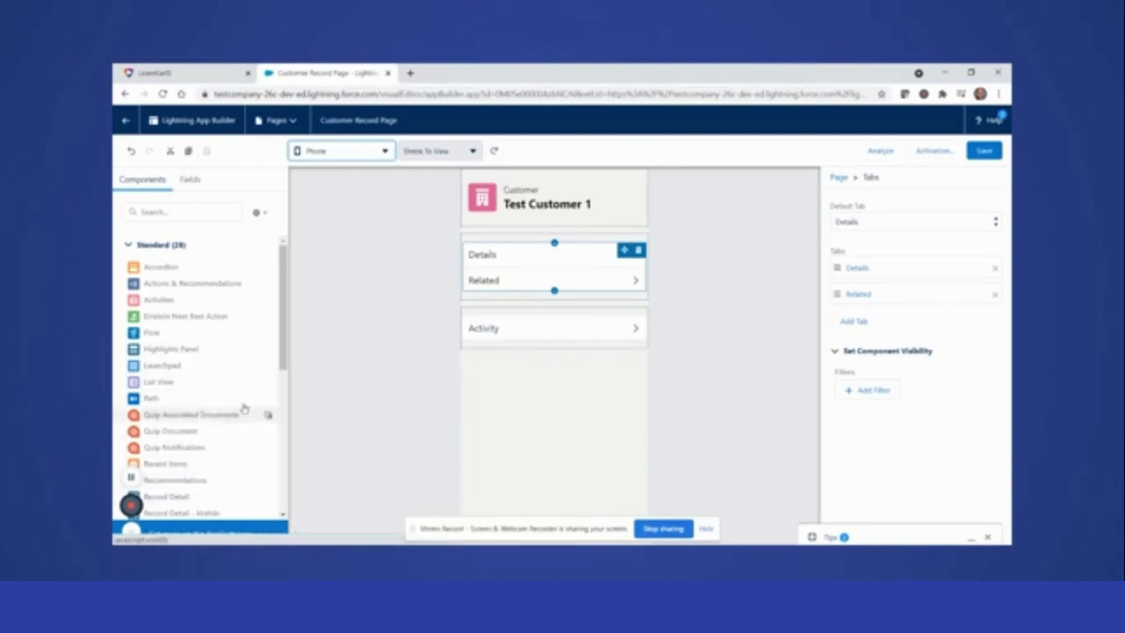
{"action": "scroll", "coordinate": [289, 456], "scroll_direction": "down", "scroll_amount": 5}
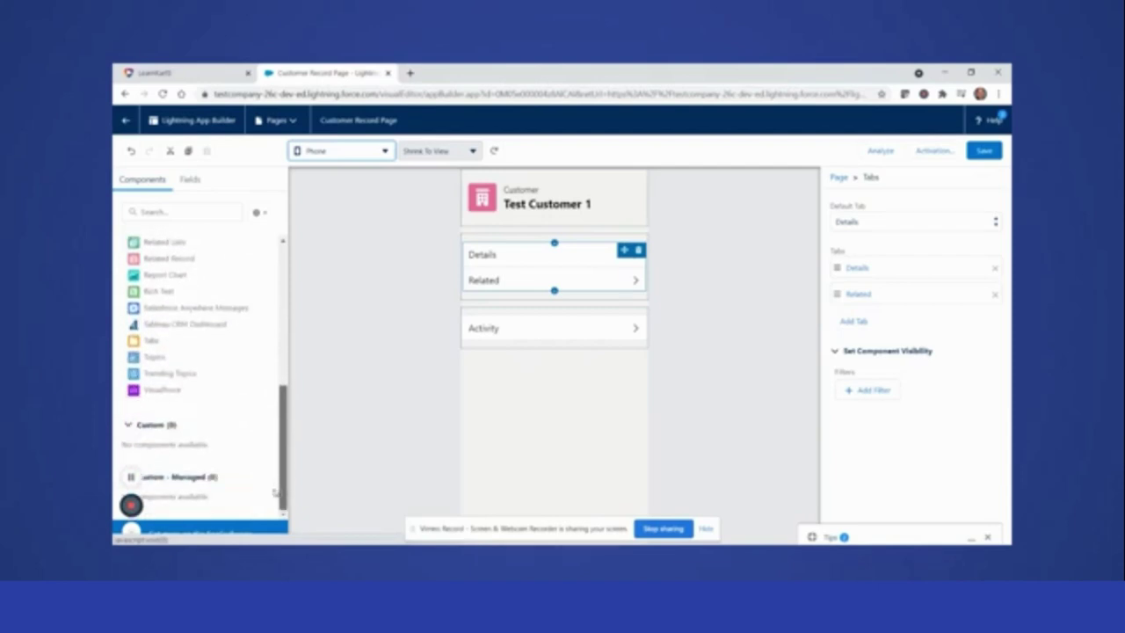
{"action": "scroll", "coordinate": [290, 456], "scroll_direction": "up", "scroll_amount": 5}
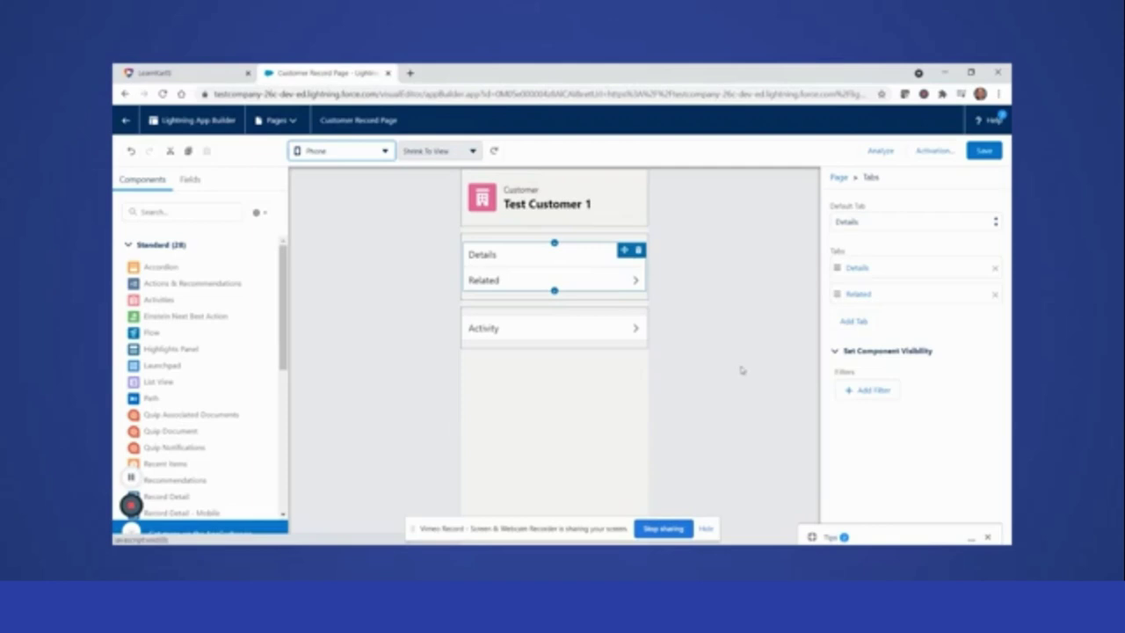
Close the activation settings and save the Customer Record Page again.
{"action": "left_click", "coordinate": [934, 155]}
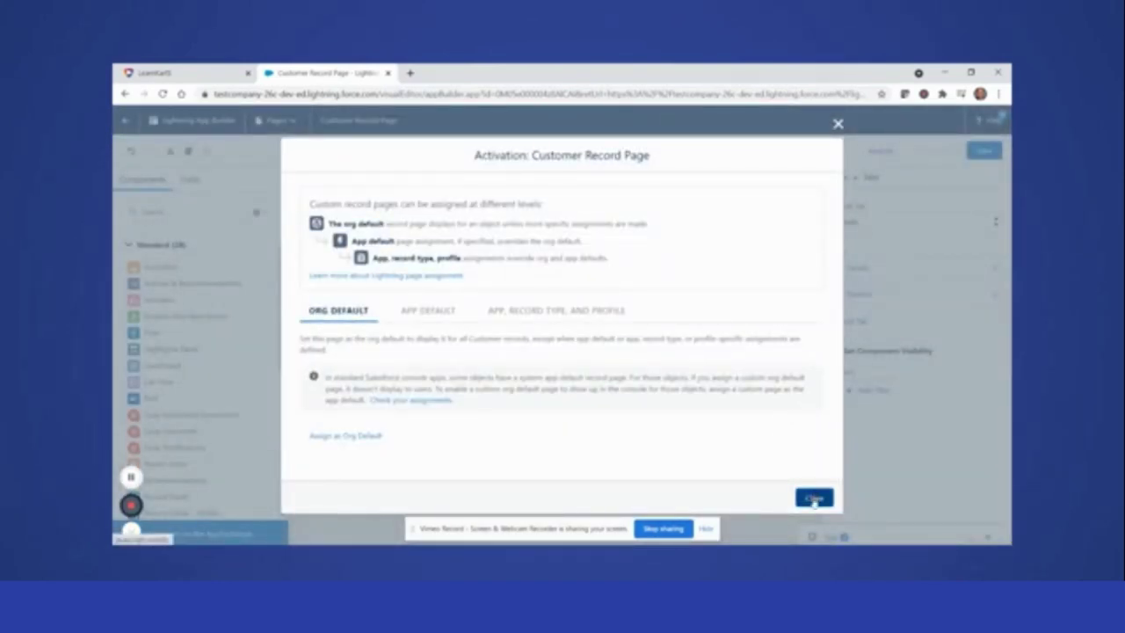
{"action": "left_click", "coordinate": [814, 498]}
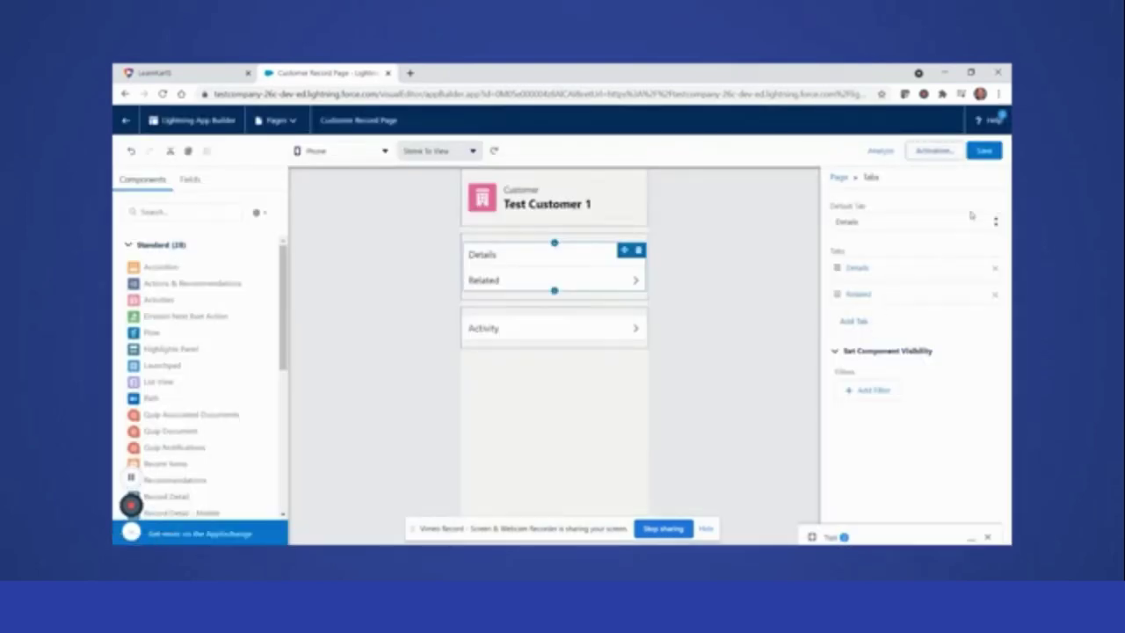
{"action": "left_click", "coordinate": [984, 151]}
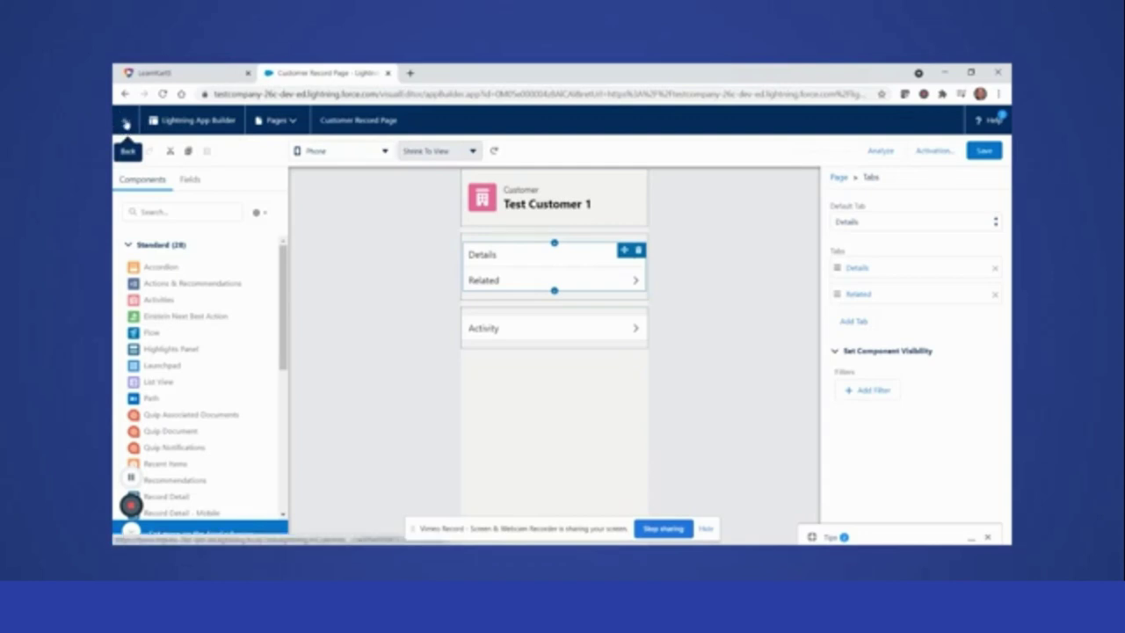
Leave the App Builder and return to the US_Phone_Number_Has_10_Digits validation rule being edited.
{"action": "left_click", "coordinate": [127, 125]}
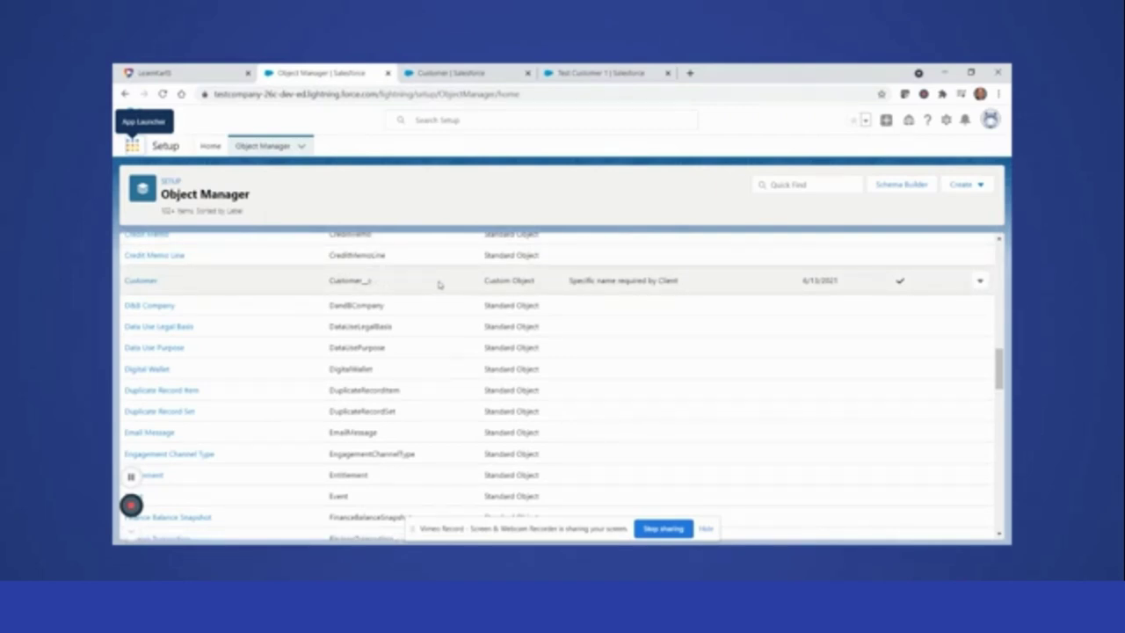
{"action": "left_click", "coordinate": [981, 283]}
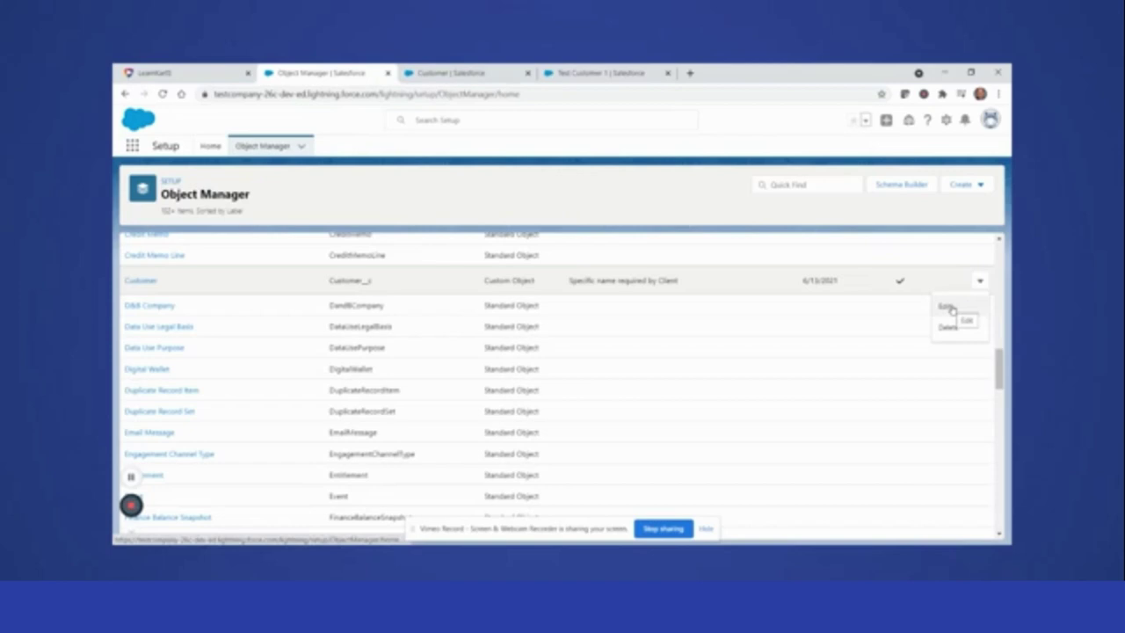
{"action": "left_click", "coordinate": [454, 74]}
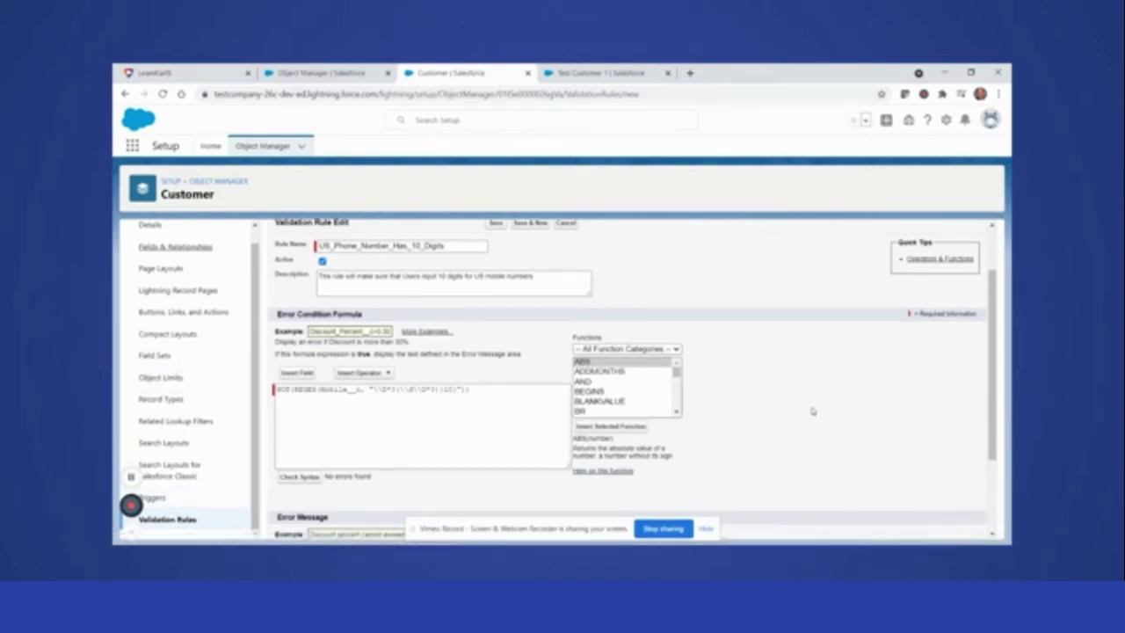
{"action": "scroll", "coordinate": [812, 410], "scroll_direction": "up", "scroll_amount": 2}
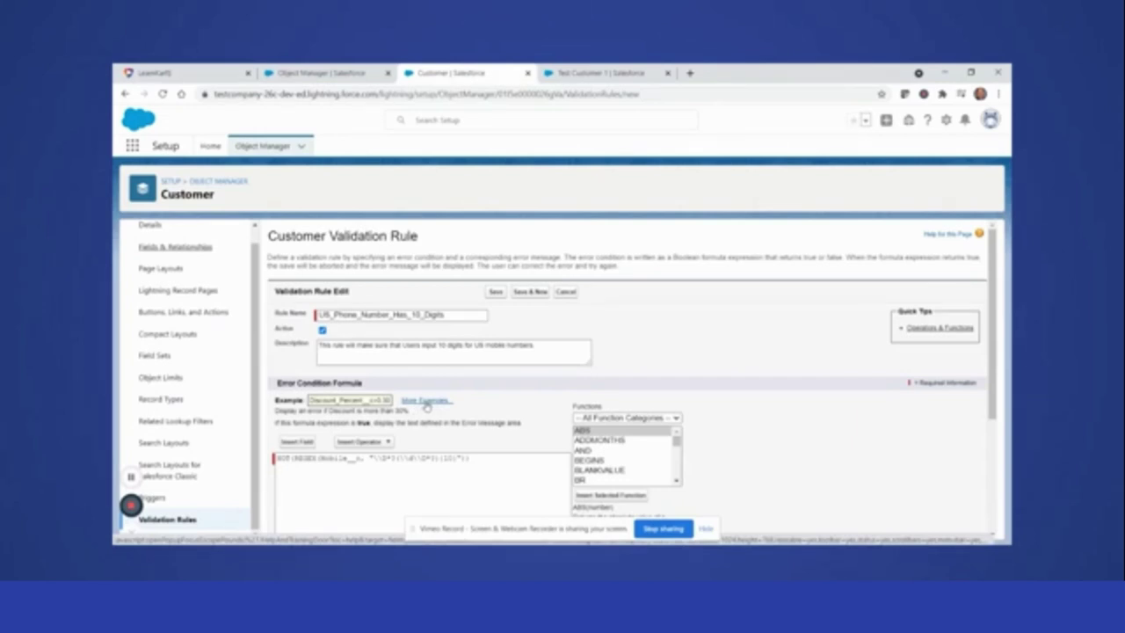
Open the Examples of Validation Rules article and scroll through its sample rule categories.
{"action": "left_click", "coordinate": [426, 401]}
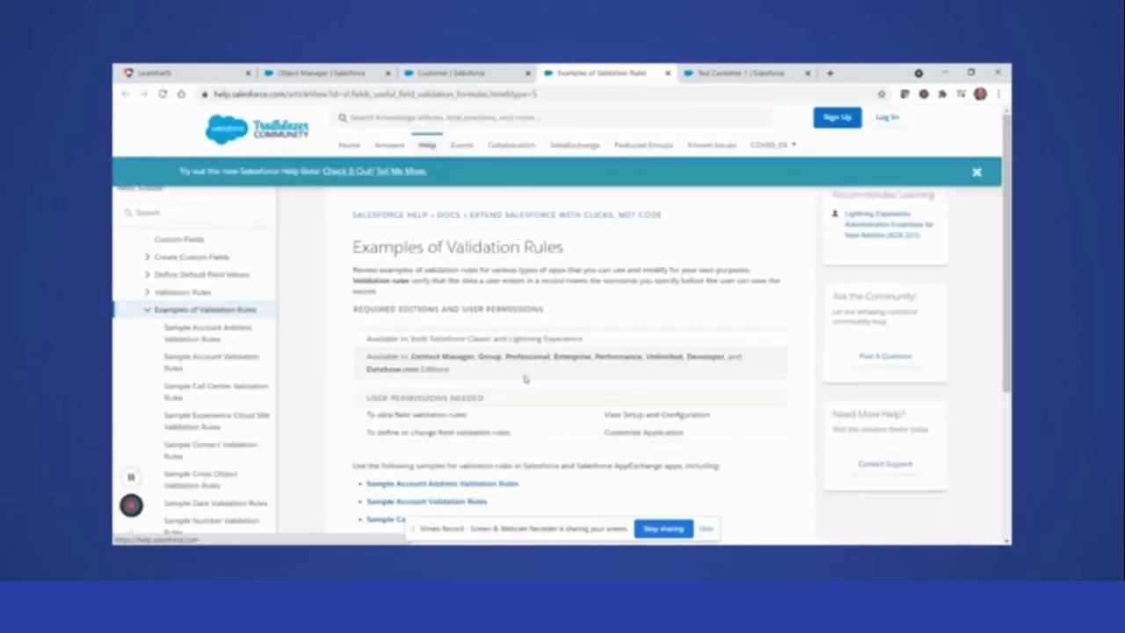
{"action": "scroll", "coordinate": [525, 379], "scroll_direction": "down", "scroll_amount": 1}
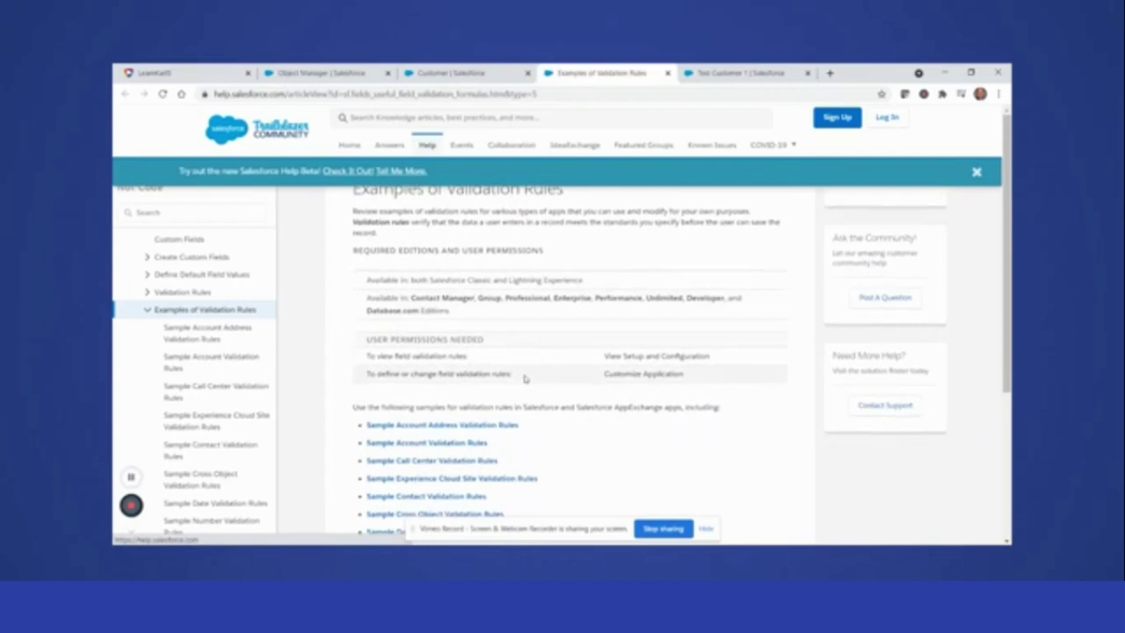
{"action": "scroll", "coordinate": [525, 379], "scroll_direction": "down", "scroll_amount": 1}
{"action": "scroll", "coordinate": [524, 379], "scroll_direction": "down", "scroll_amount": 1}
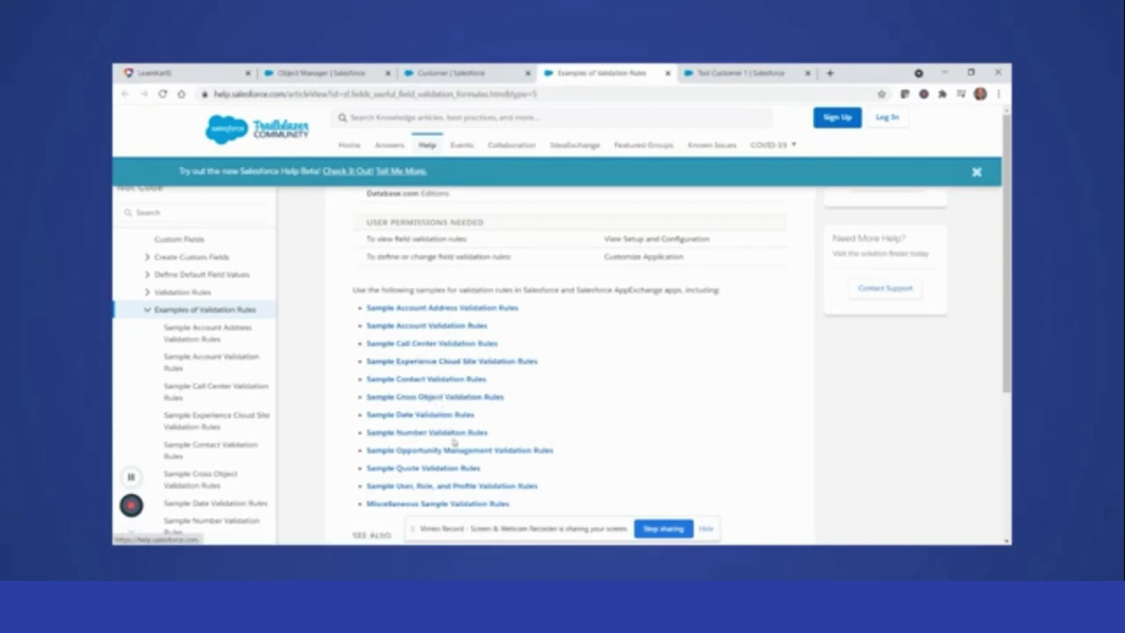
{"action": "scroll", "coordinate": [453, 442], "scroll_direction": "down", "scroll_amount": 1}
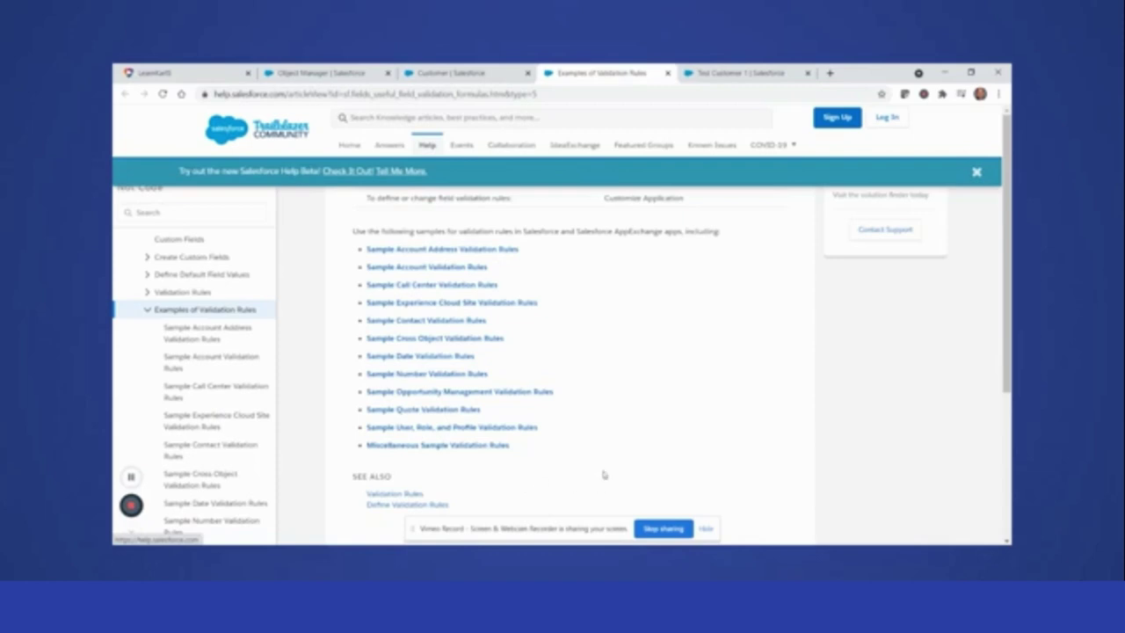
{"action": "scroll", "coordinate": [607, 458], "scroll_direction": "down", "scroll_amount": 1}
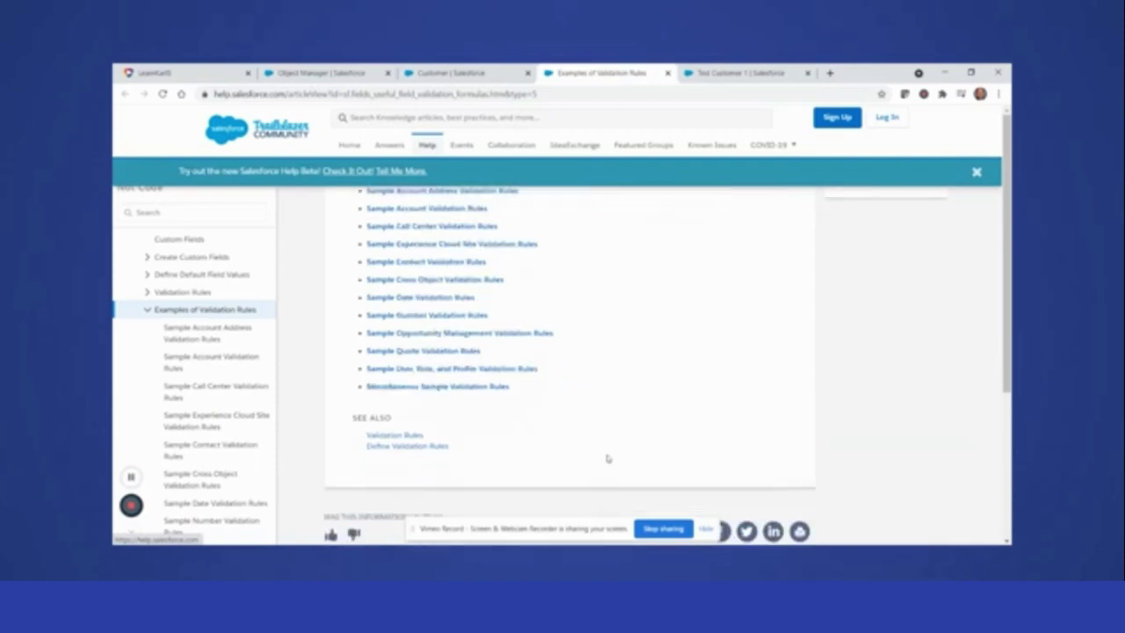
{"action": "scroll", "coordinate": [608, 458], "scroll_direction": "up", "scroll_amount": 1}
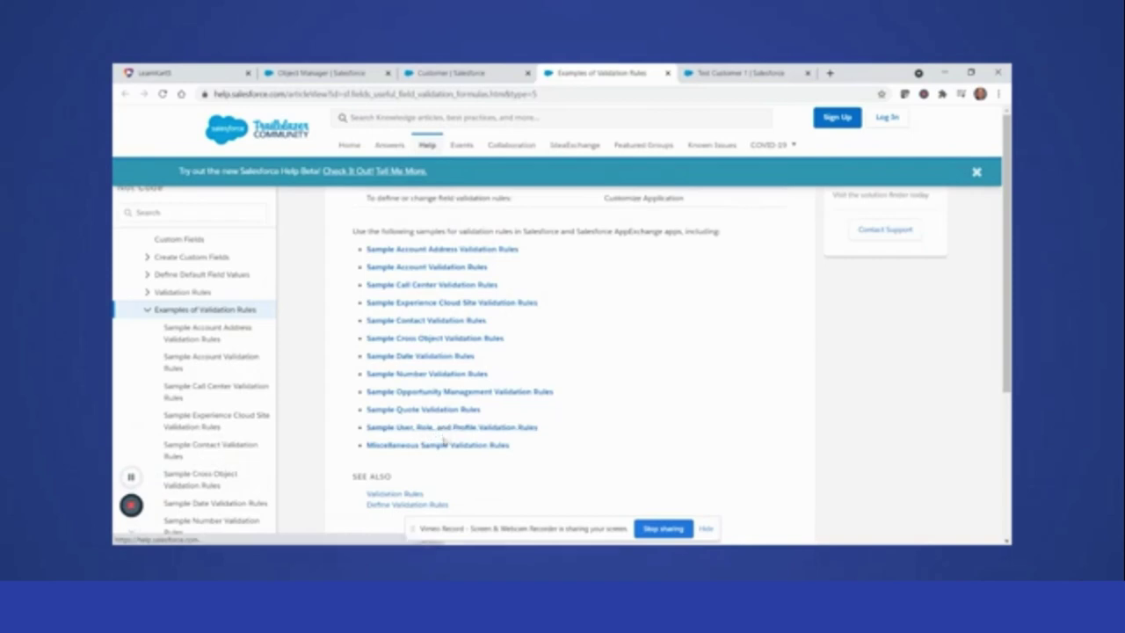
{"action": "scroll", "coordinate": [452, 470], "scroll_direction": "down", "scroll_amount": 2}
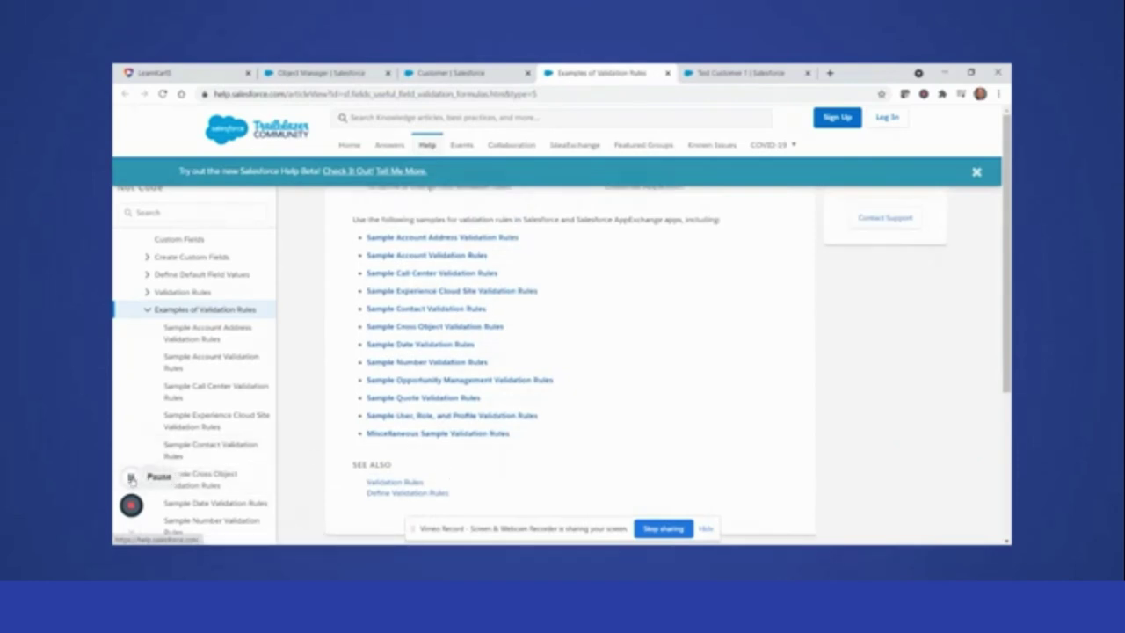
{"action": "scroll", "coordinate": [134, 478], "scroll_direction": "up", "scroll_amount": 1}
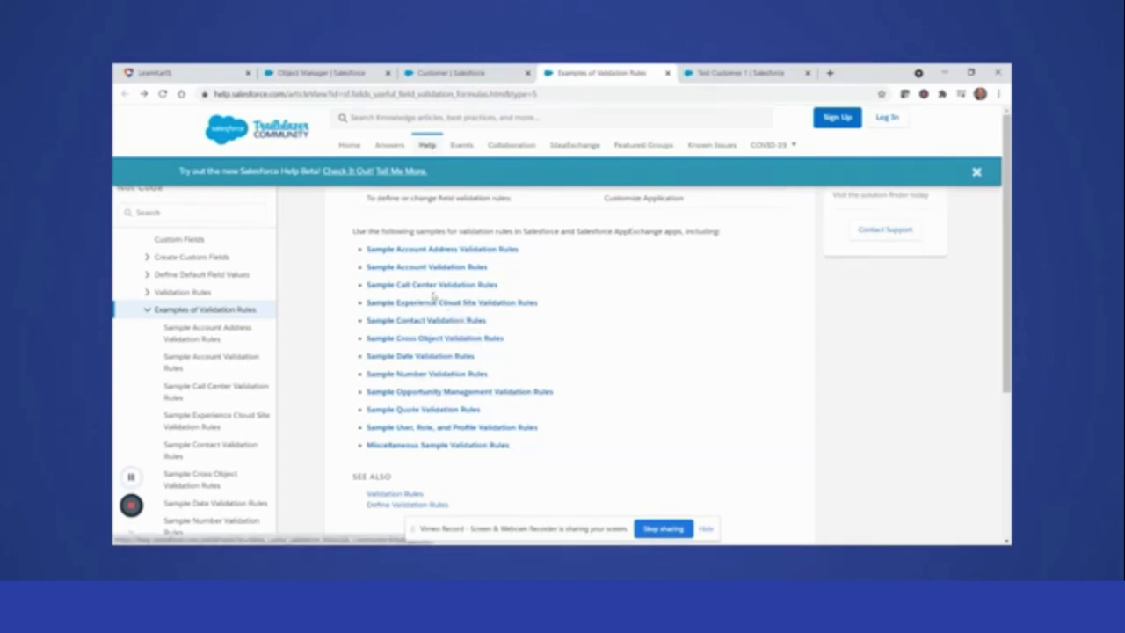
Open Sample Contact Validation Rules and select the US Phone Number Has Ten Digits NOT(REGEX) formula.
{"action": "left_click", "coordinate": [420, 322]}
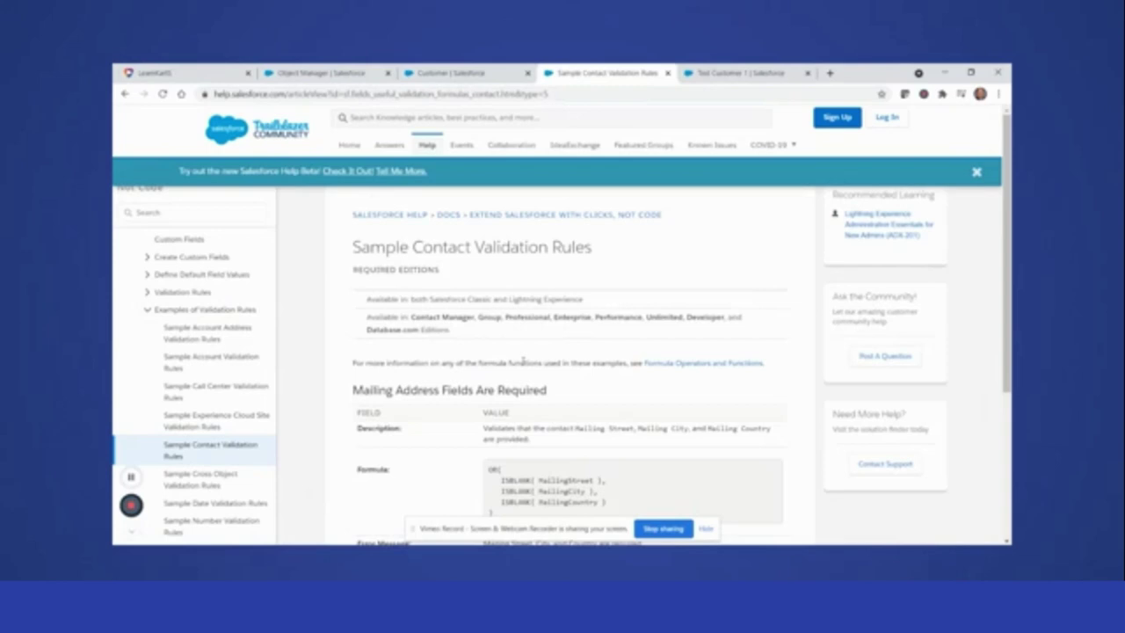
{"action": "scroll", "coordinate": [524, 361], "scroll_direction": "down", "scroll_amount": 2}
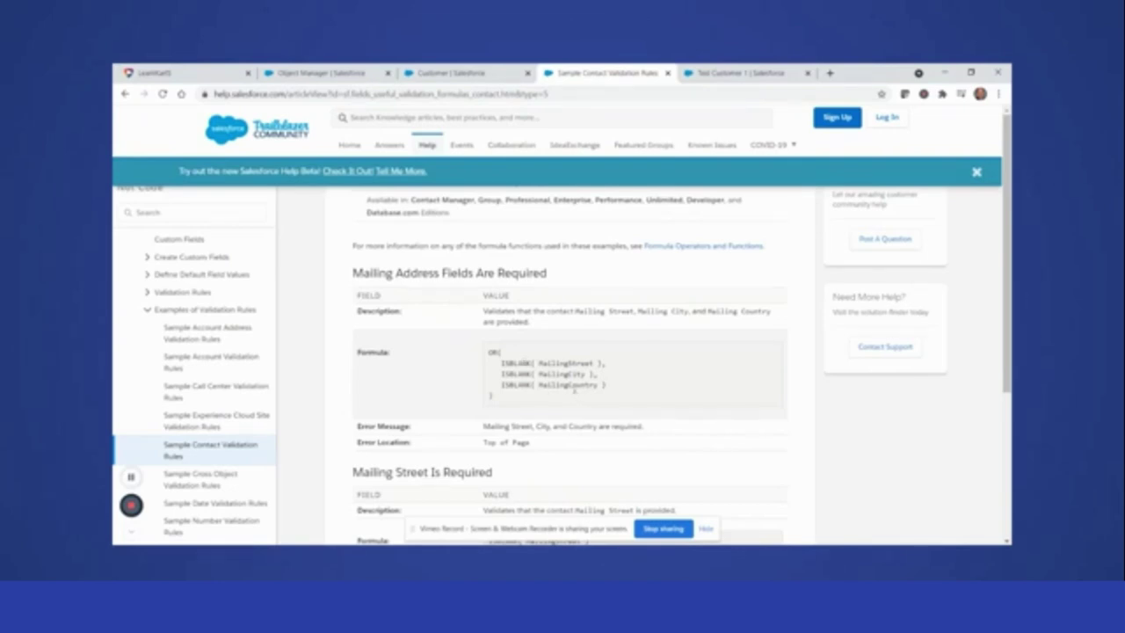
{"action": "scroll", "coordinate": [572, 387], "scroll_direction": "down", "scroll_amount": 3}
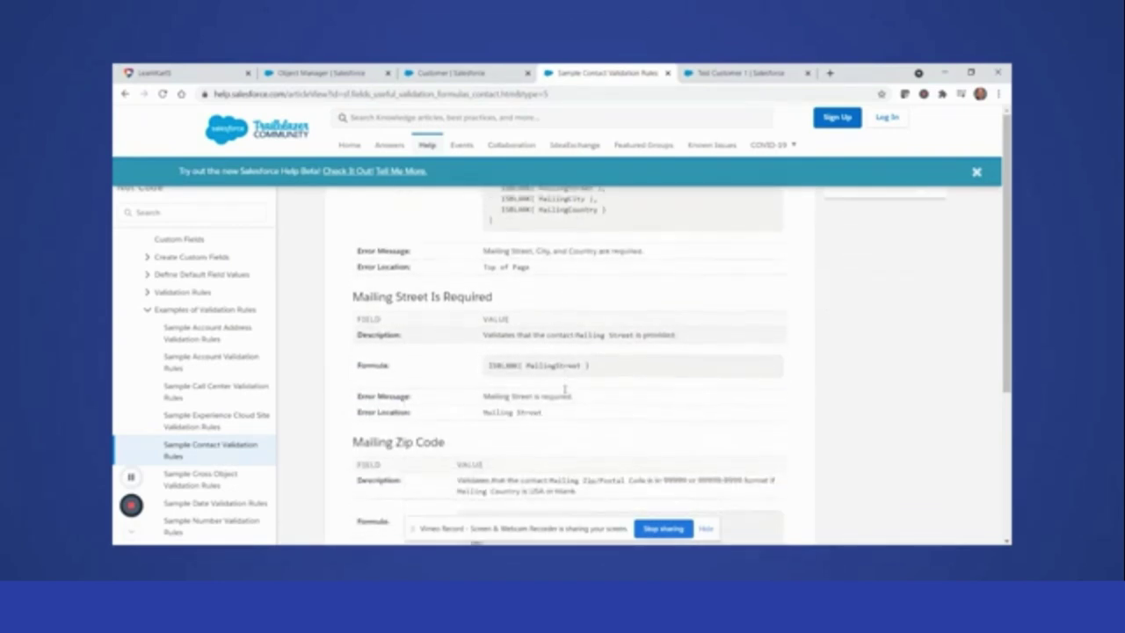
{"action": "scroll", "coordinate": [564, 393], "scroll_direction": "down", "scroll_amount": 4}
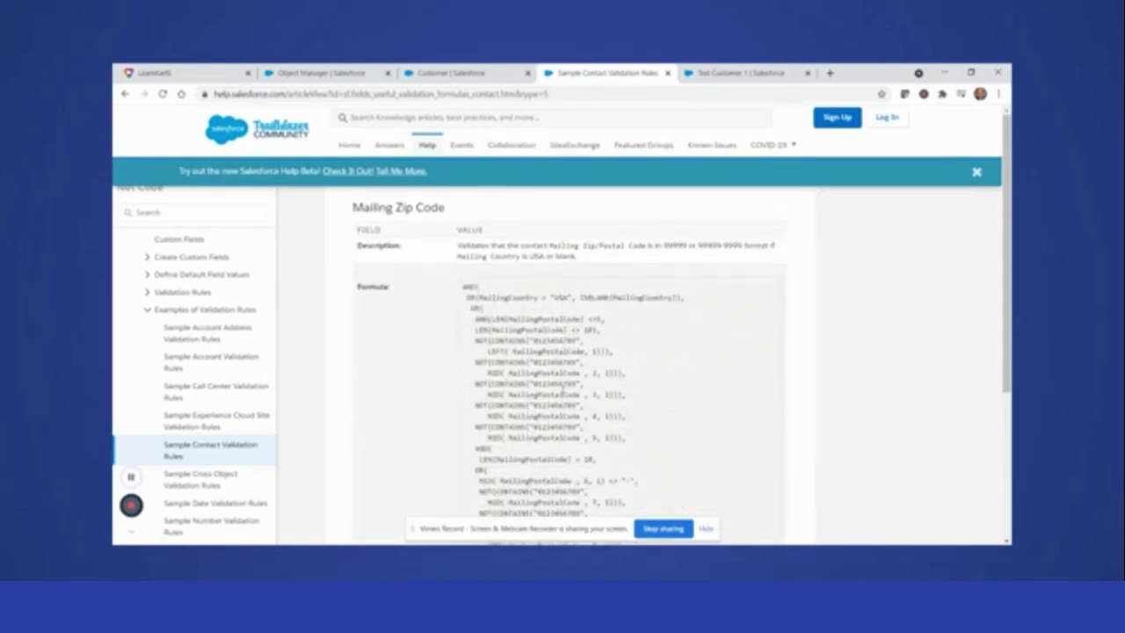
{"action": "scroll", "coordinate": [564, 393], "scroll_direction": "down", "scroll_amount": 5}
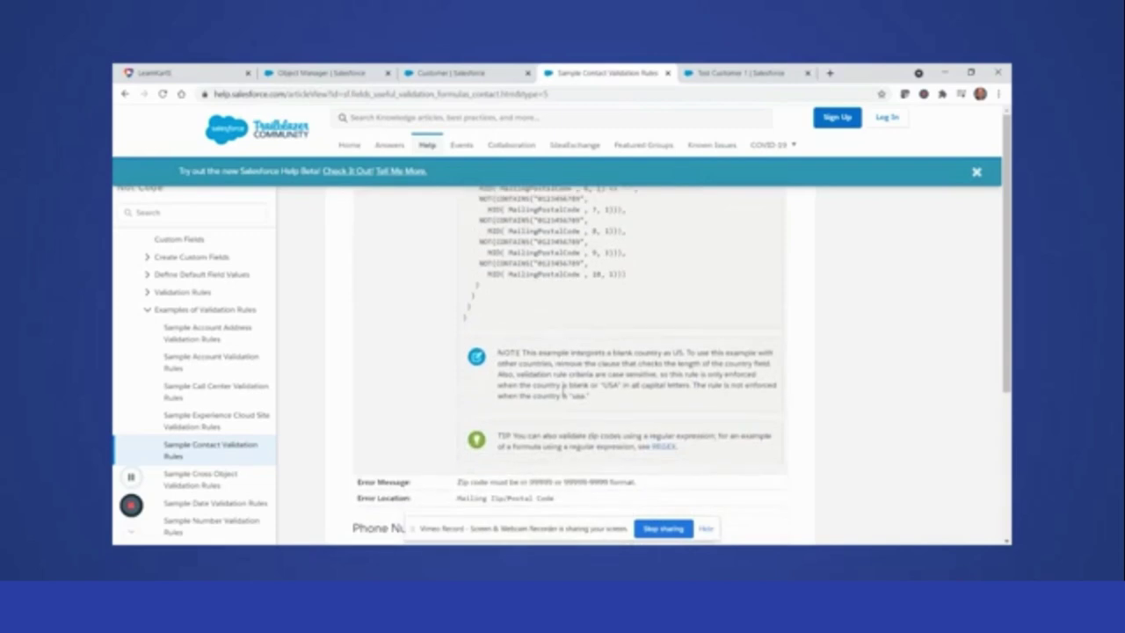
{"action": "scroll", "coordinate": [564, 393], "scroll_direction": "down", "scroll_amount": 3}
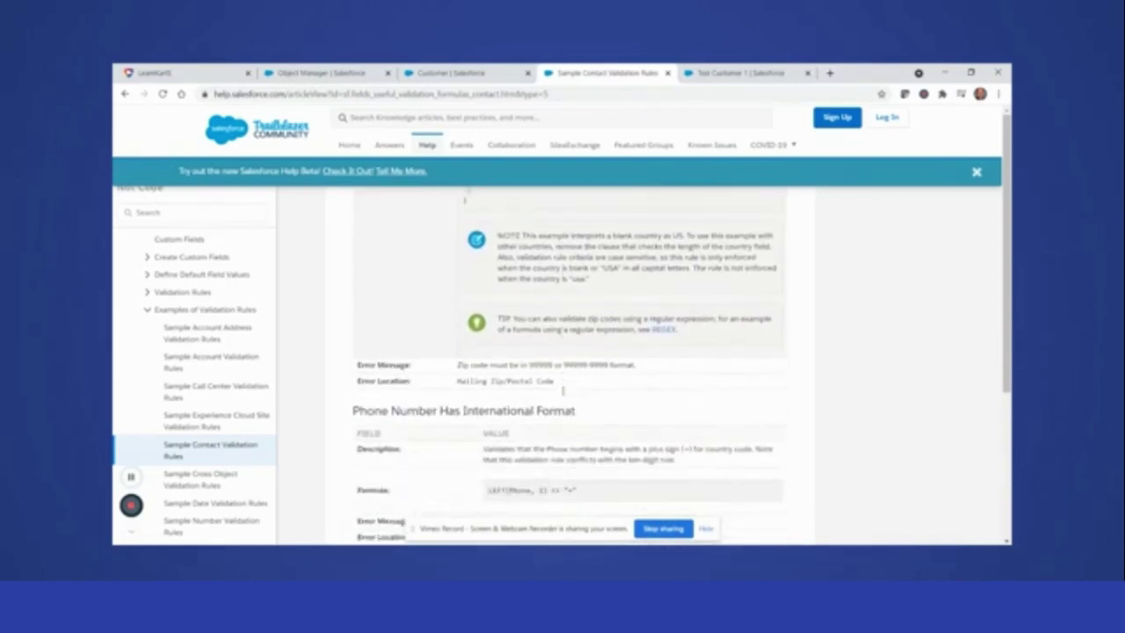
{"action": "scroll", "coordinate": [563, 393], "scroll_direction": "down", "scroll_amount": 1}
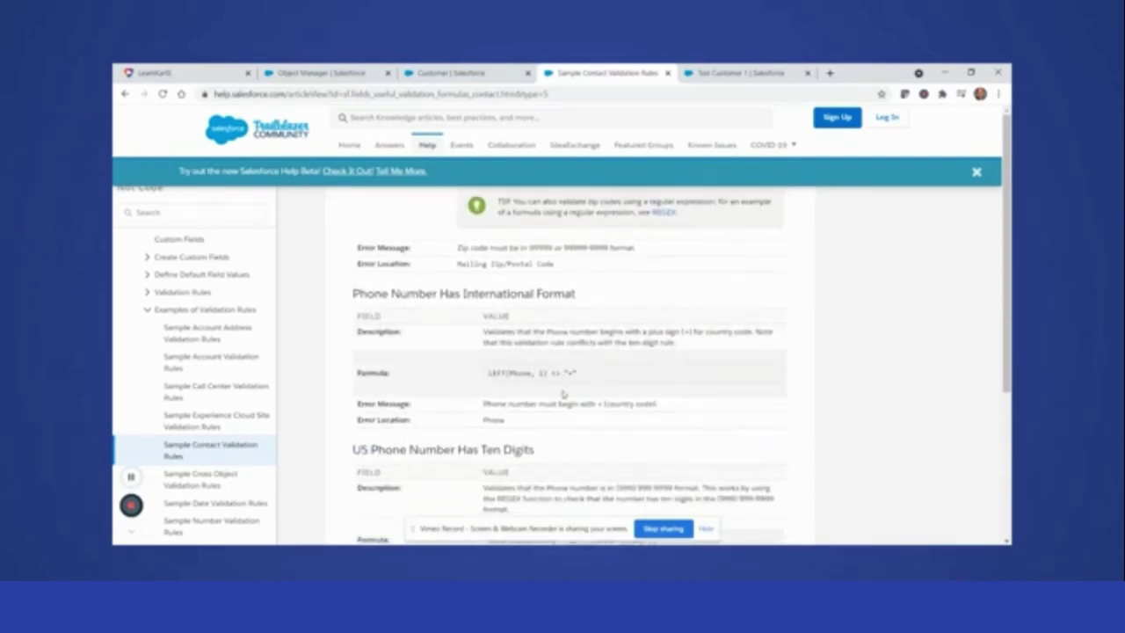
{"action": "scroll", "coordinate": [563, 394], "scroll_direction": "down", "scroll_amount": 2}
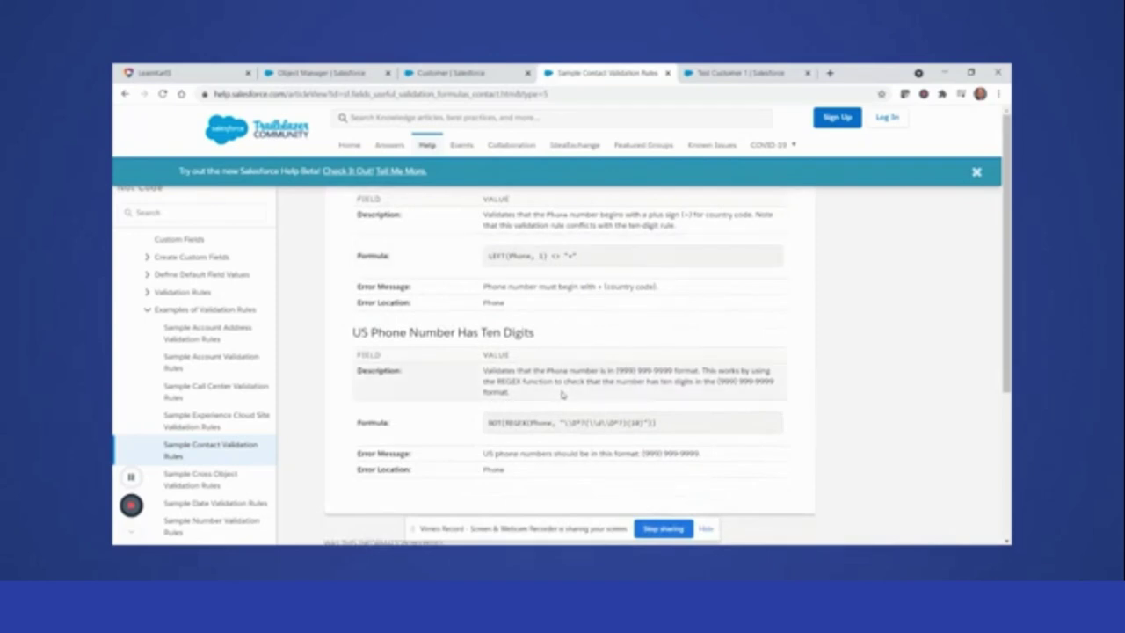
{"action": "scroll", "coordinate": [563, 393], "scroll_direction": "down", "scroll_amount": 1}
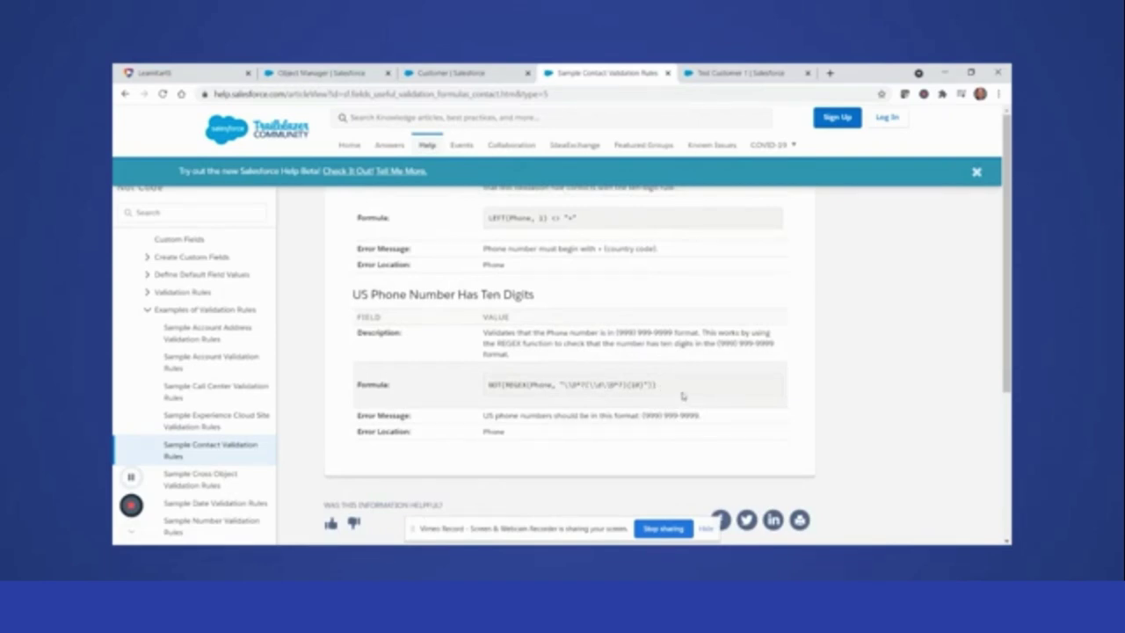
{"action": "left_click_drag", "start_coordinate": [674, 389], "coordinate": [489, 381]}
Return to the Customer rule editor and inspect the Mobile field reference in the formula.
{"action": "left_click", "coordinate": [471, 74]}
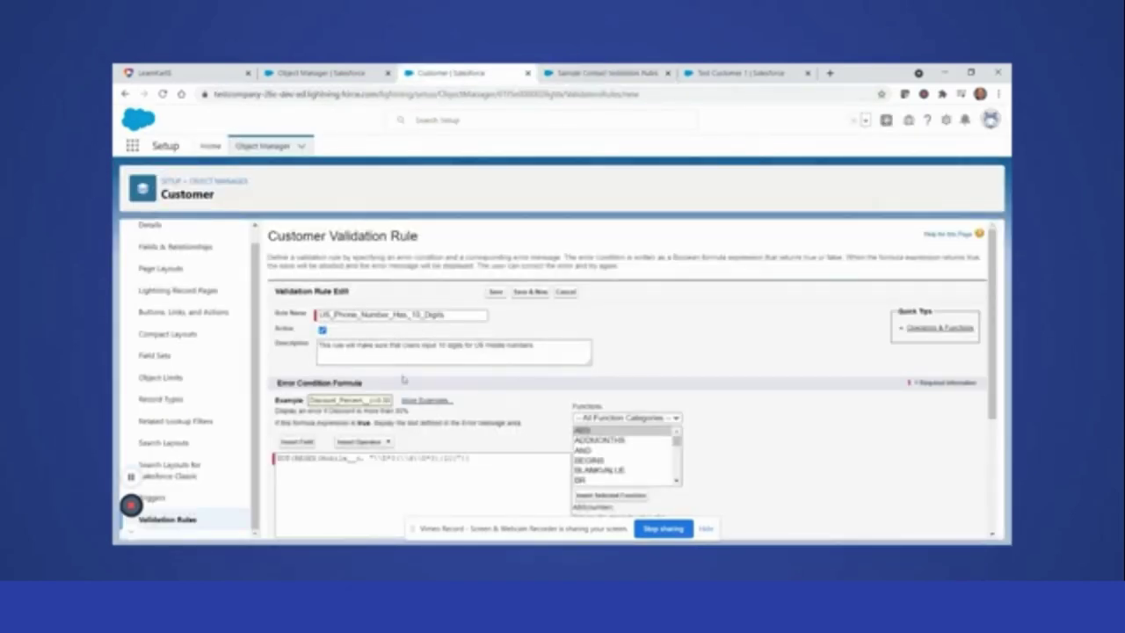
{"action": "scroll", "coordinate": [490, 465], "scroll_direction": "down", "scroll_amount": 1}
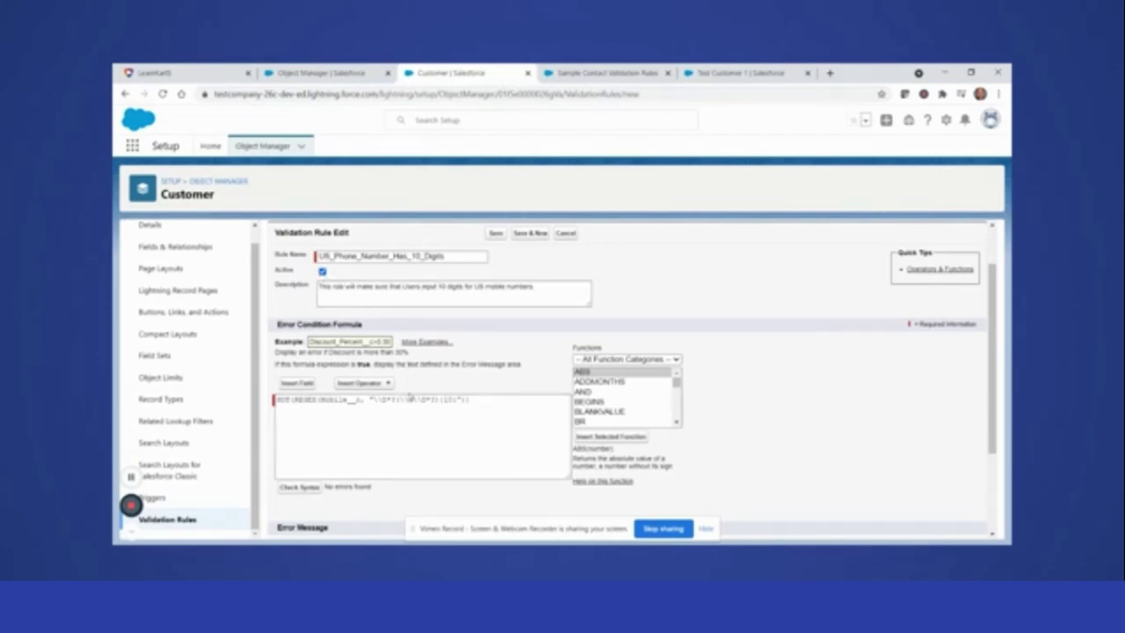
{"action": "double_click", "coordinate": [319, 399]}
{"action": "left_click", "coordinate": [320, 399]}
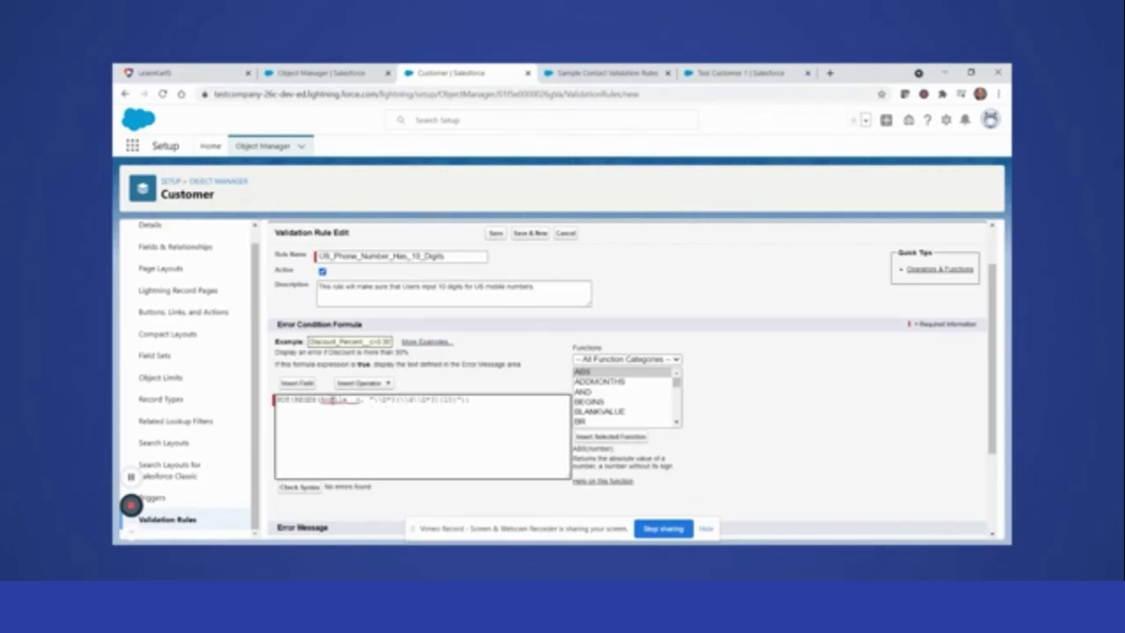
{"action": "left_click_drag", "start_coordinate": [320, 400], "coordinate": [360, 400]}
{"action": "scroll", "coordinate": [408, 458], "scroll_direction": "down", "scroll_amount": 1}
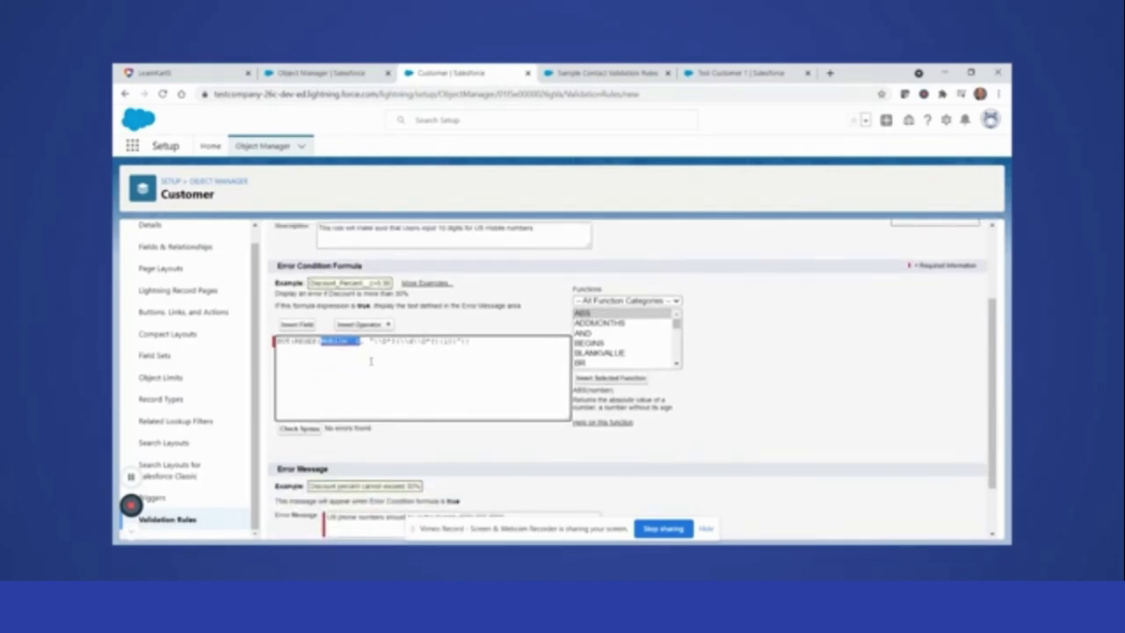
{"action": "left_click", "coordinate": [359, 362]}
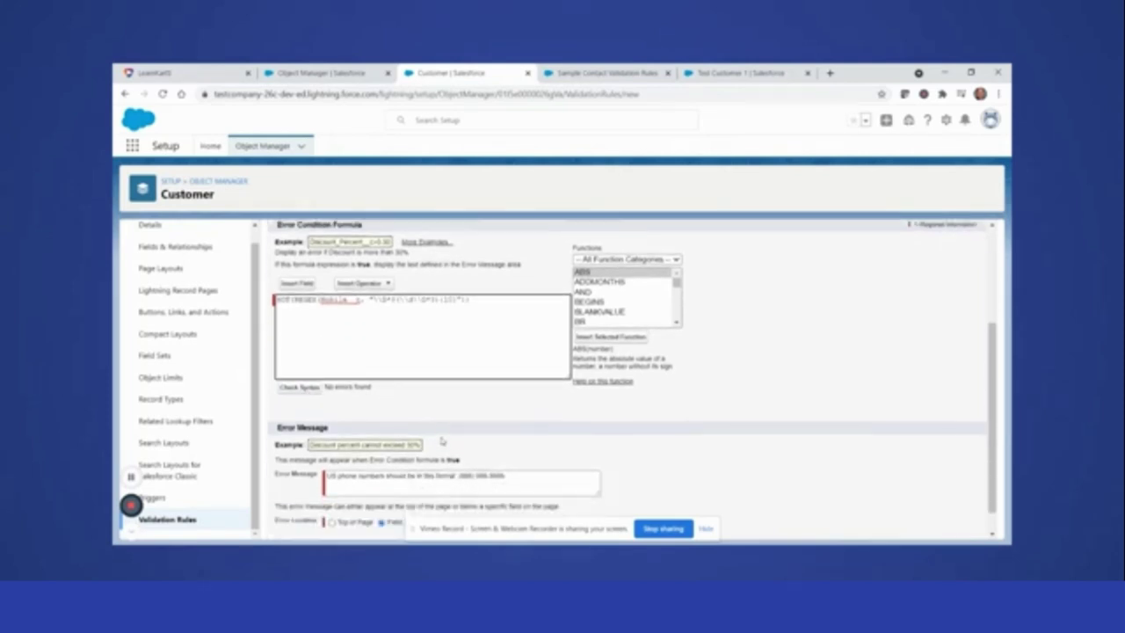
Keep Mobile as the error location and save the US_Phone_Number_Has_10_Digits rule.
{"action": "scroll", "coordinate": [443, 440], "scroll_direction": "down", "scroll_amount": 1}
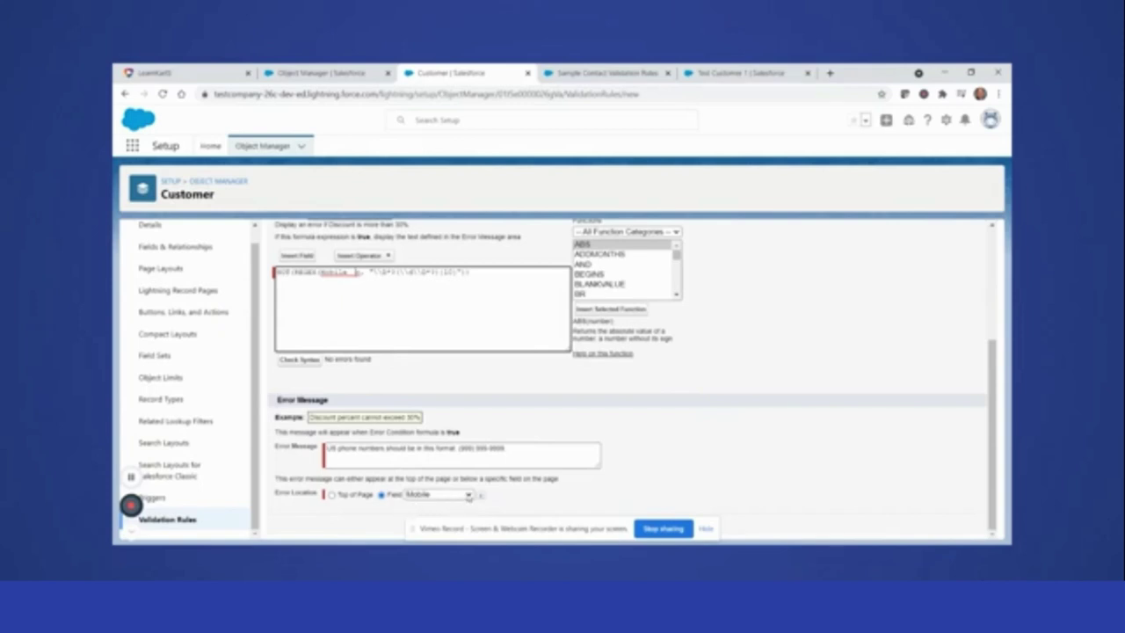
{"action": "left_click", "coordinate": [467, 495]}
{"action": "left_click", "coordinate": [545, 507]}
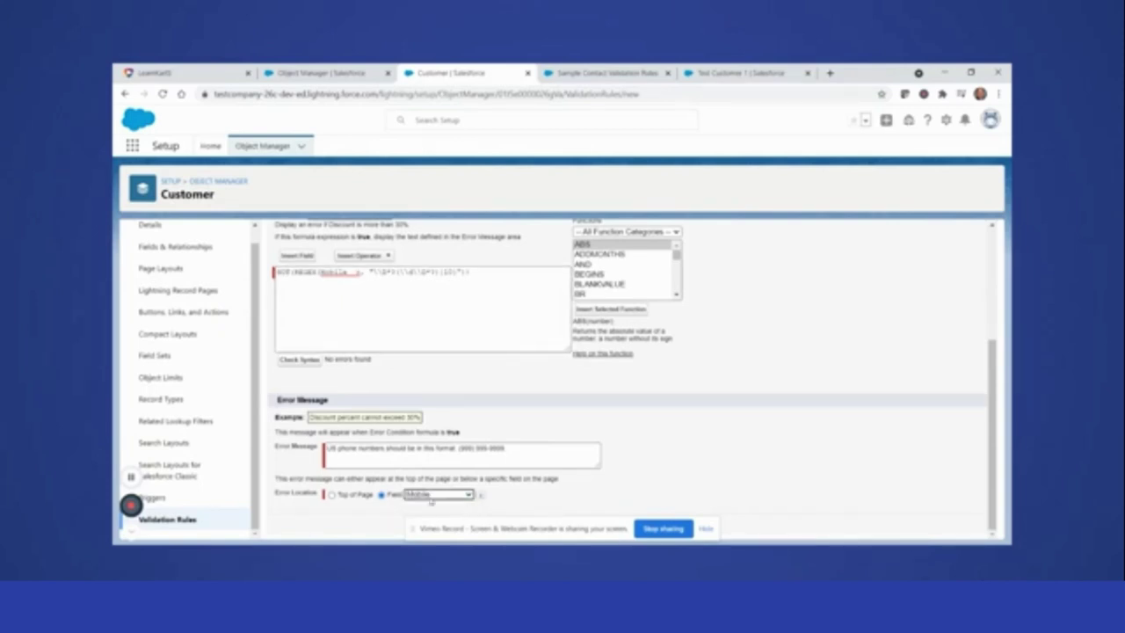
{"action": "left_click", "coordinate": [467, 495]}
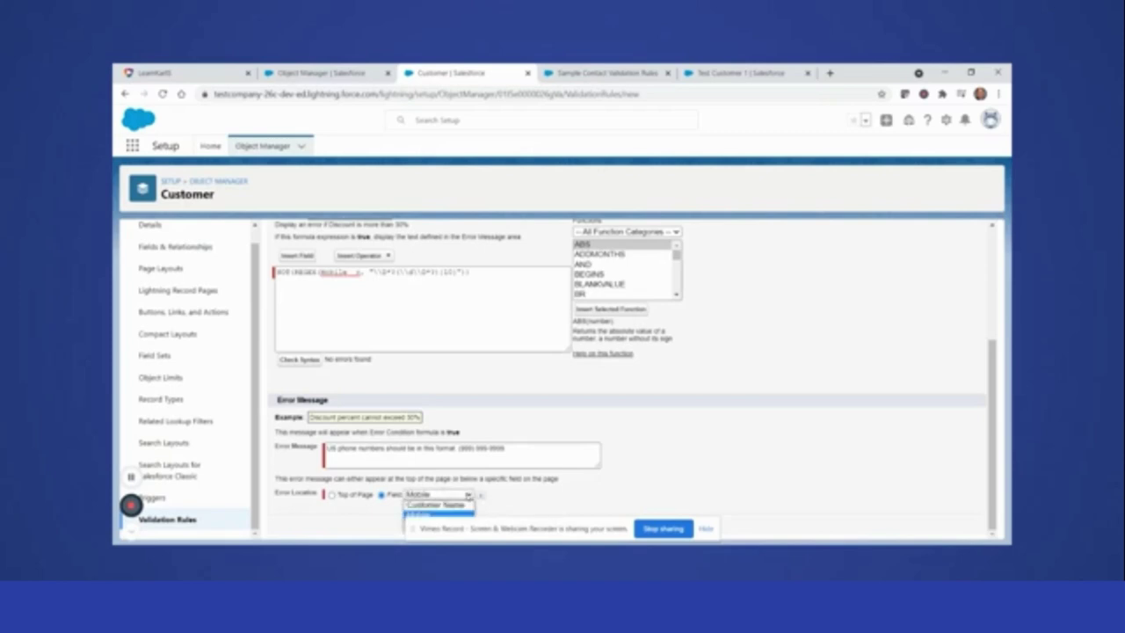
{"action": "left_click", "coordinate": [535, 510]}
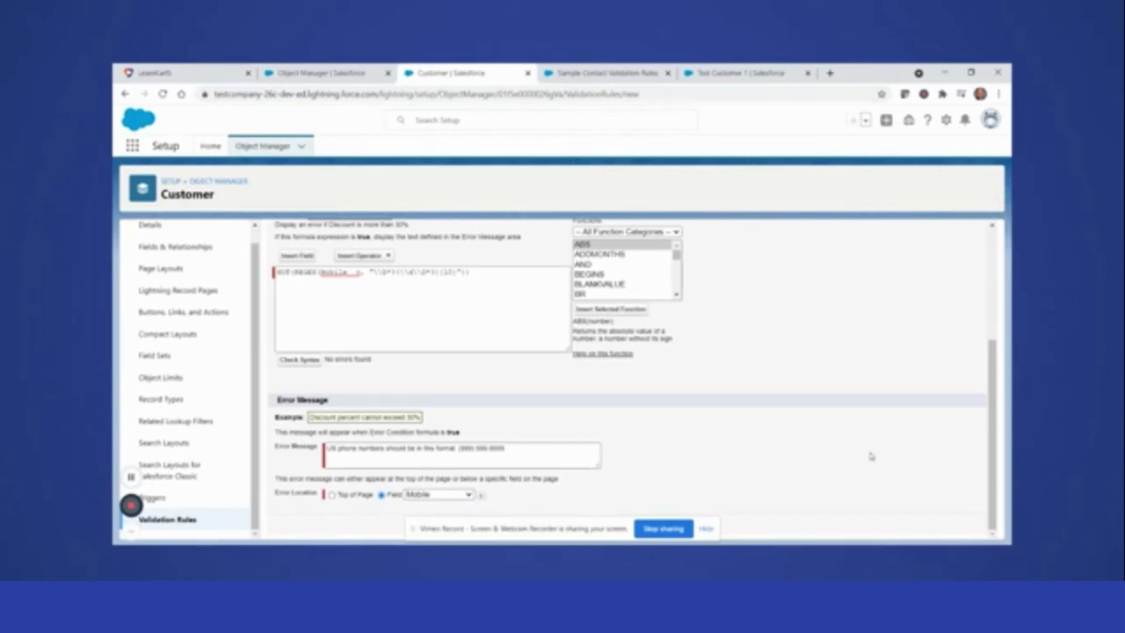
{"action": "scroll", "coordinate": [986, 439], "scroll_direction": "up", "scroll_amount": 2}
{"action": "scroll", "coordinate": [986, 422], "scroll_direction": "up", "scroll_amount": 1}
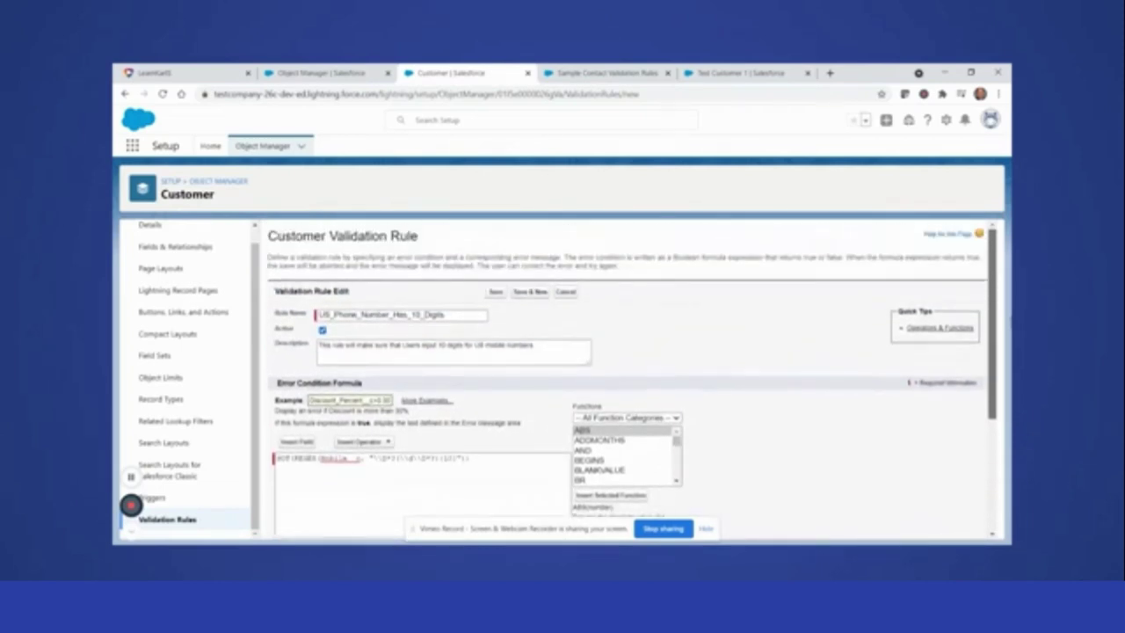
{"action": "left_click", "coordinate": [494, 294]}
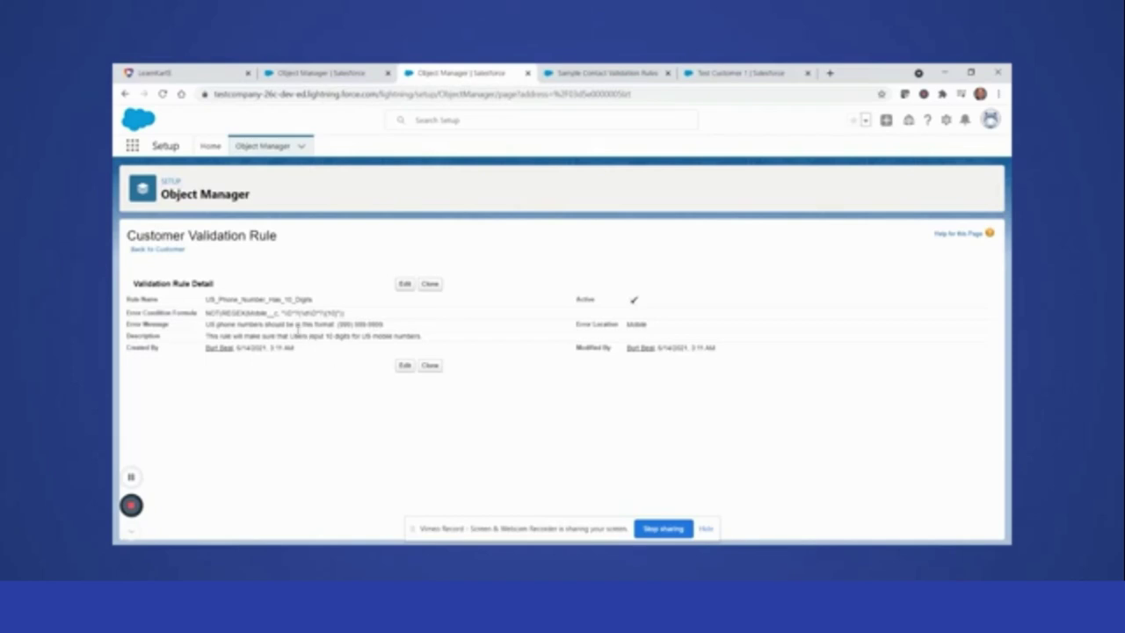
Go back to the Customer object and open its Validation Rules list.
{"action": "left_click", "coordinate": [175, 251]}
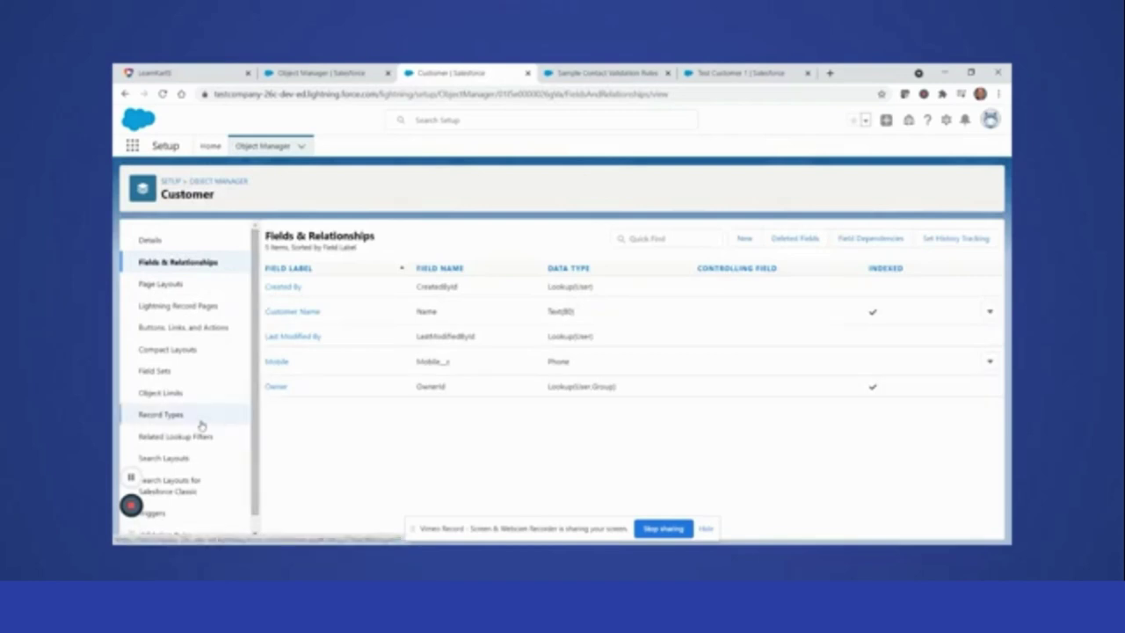
{"action": "scroll", "coordinate": [201, 427], "scroll_direction": "down", "scroll_amount": 1}
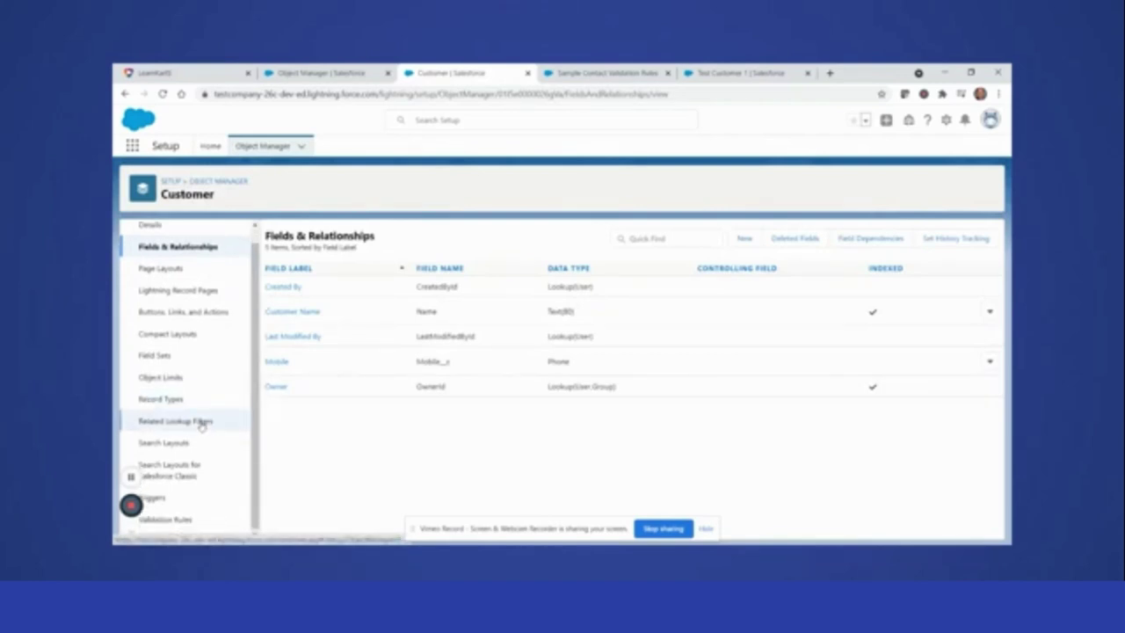
{"action": "left_click", "coordinate": [186, 518]}
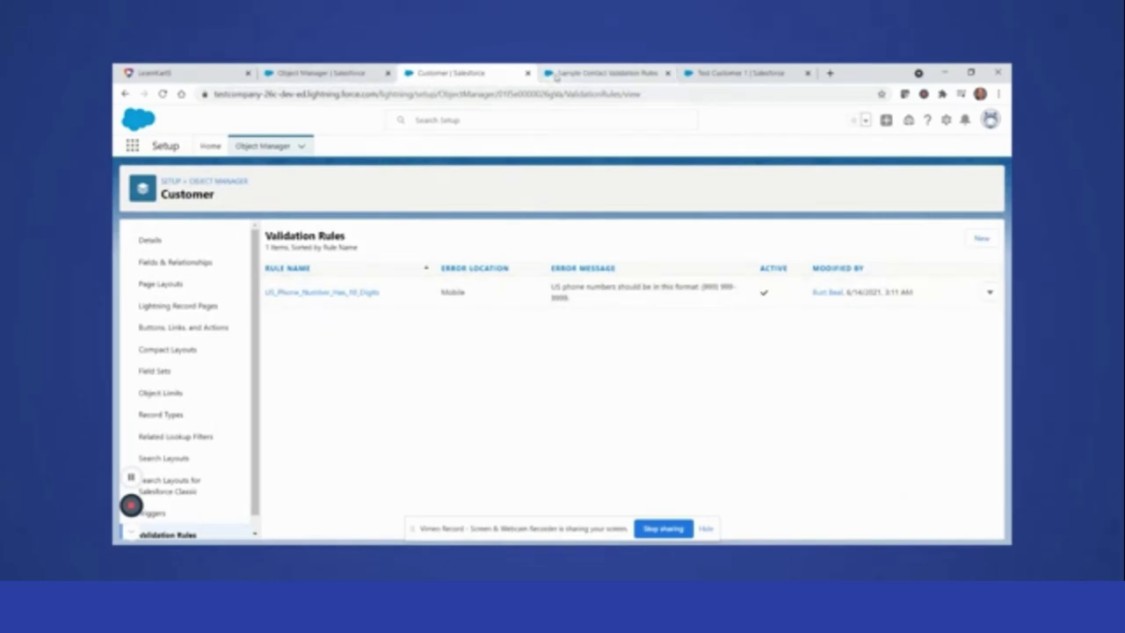
{"action": "left_click", "coordinate": [726, 75]}
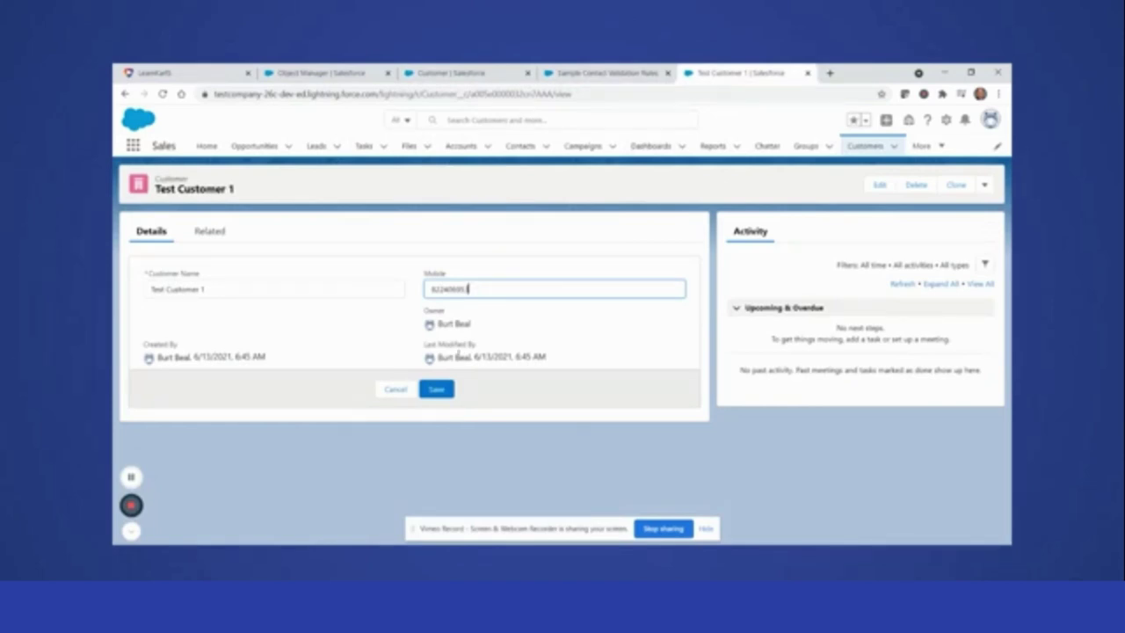
{"action": "left_click", "coordinate": [437, 390]}
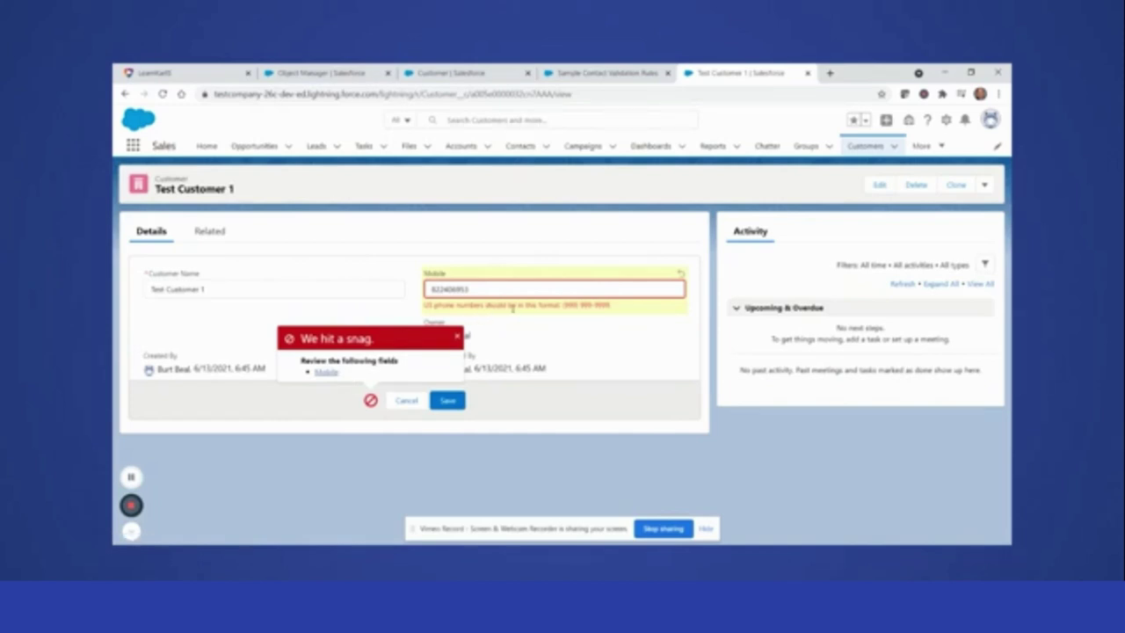
{"action": "left_click", "coordinate": [487, 291]}
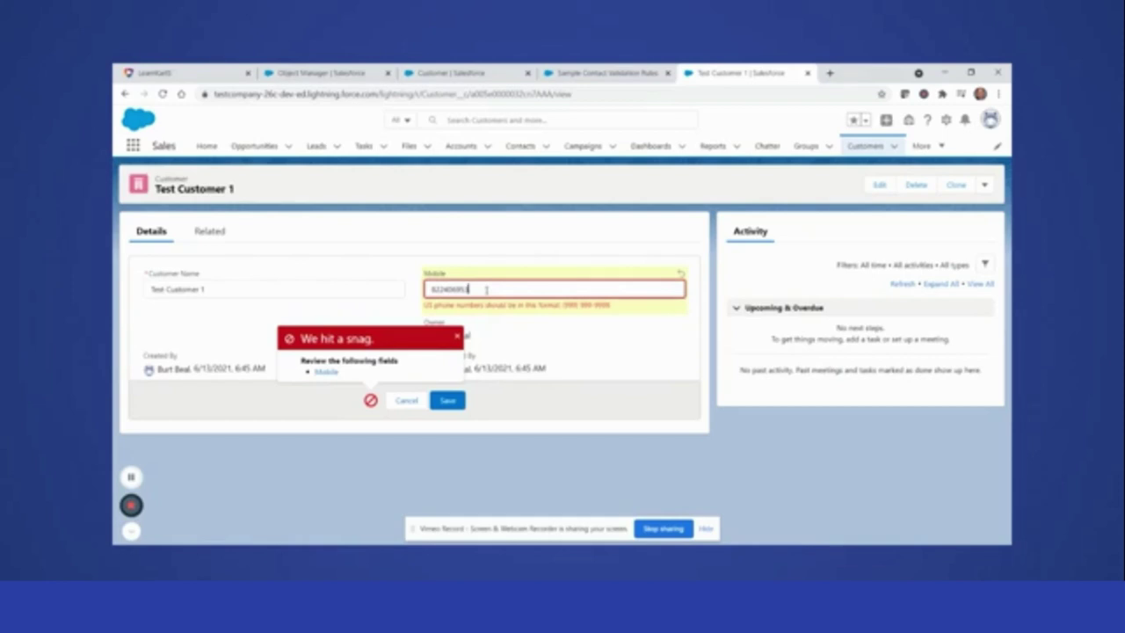
{"action": "type", "text": "3"}
{"action": "left_click", "coordinate": [455, 403]}
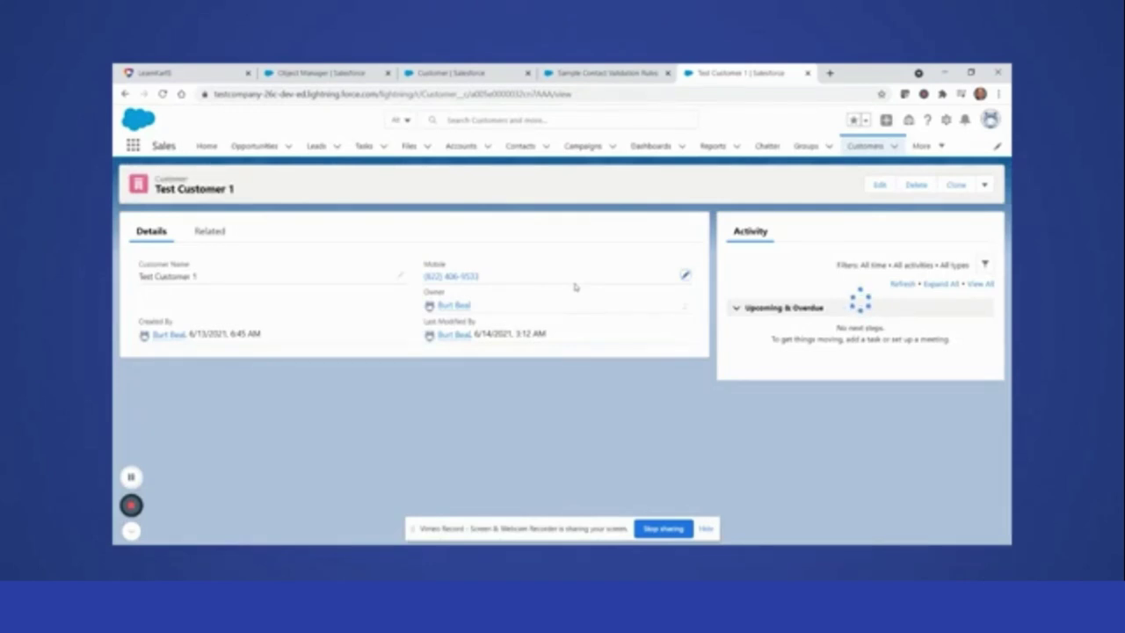
Start a new Master-Detail Relationship custom field from Customer's Fields & Relationships.
{"action": "left_click", "coordinate": [457, 74]}
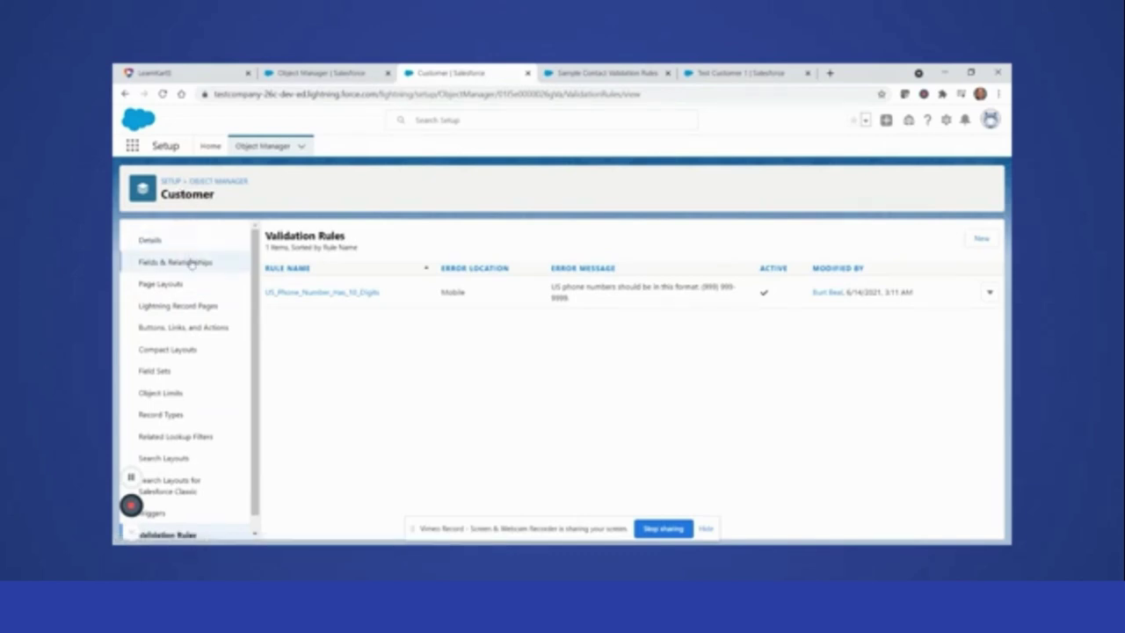
{"action": "left_click", "coordinate": [191, 263]}
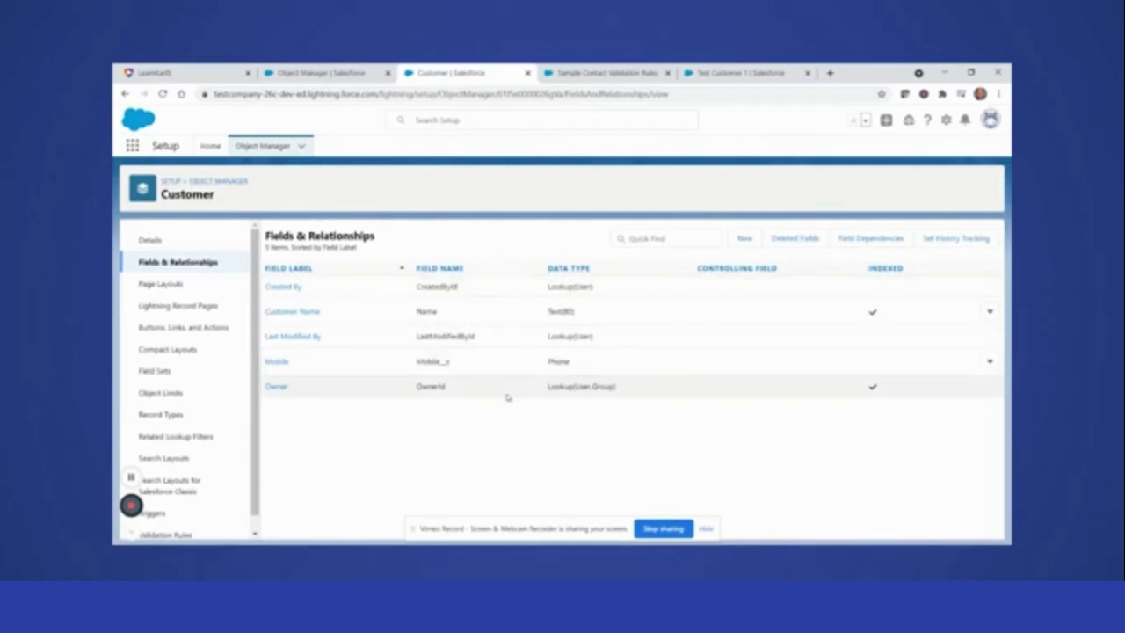
{"action": "left_click", "coordinate": [744, 240]}
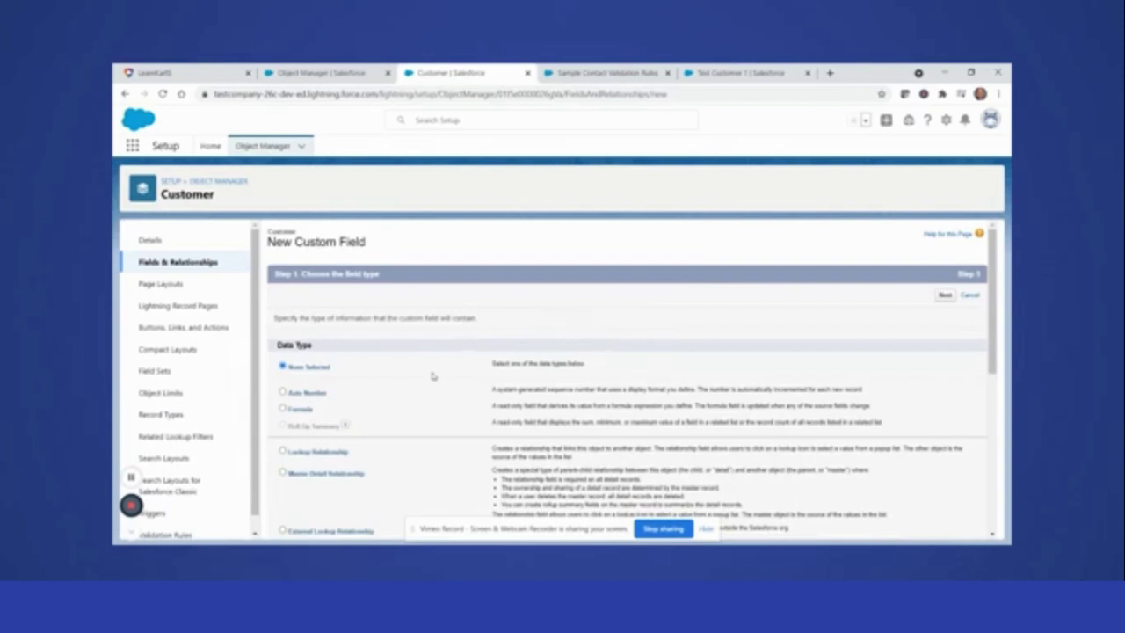
{"action": "scroll", "coordinate": [432, 375], "scroll_direction": "down", "scroll_amount": 2}
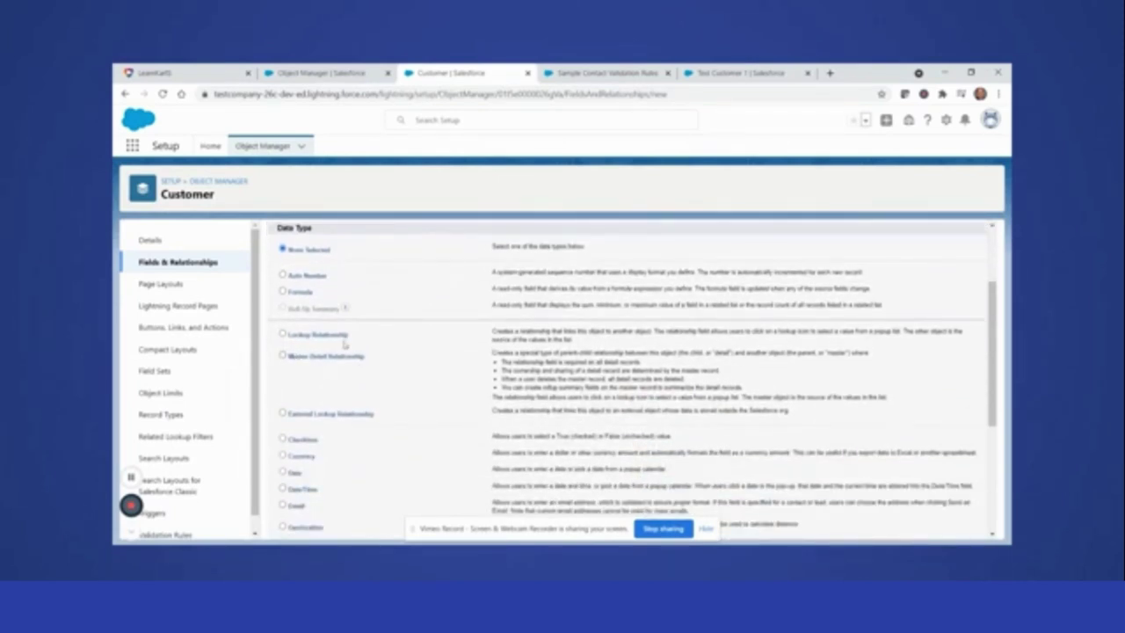
{"action": "left_click", "coordinate": [283, 356]}
{"action": "scroll", "coordinate": [945, 427], "scroll_direction": "down", "scroll_amount": 5}
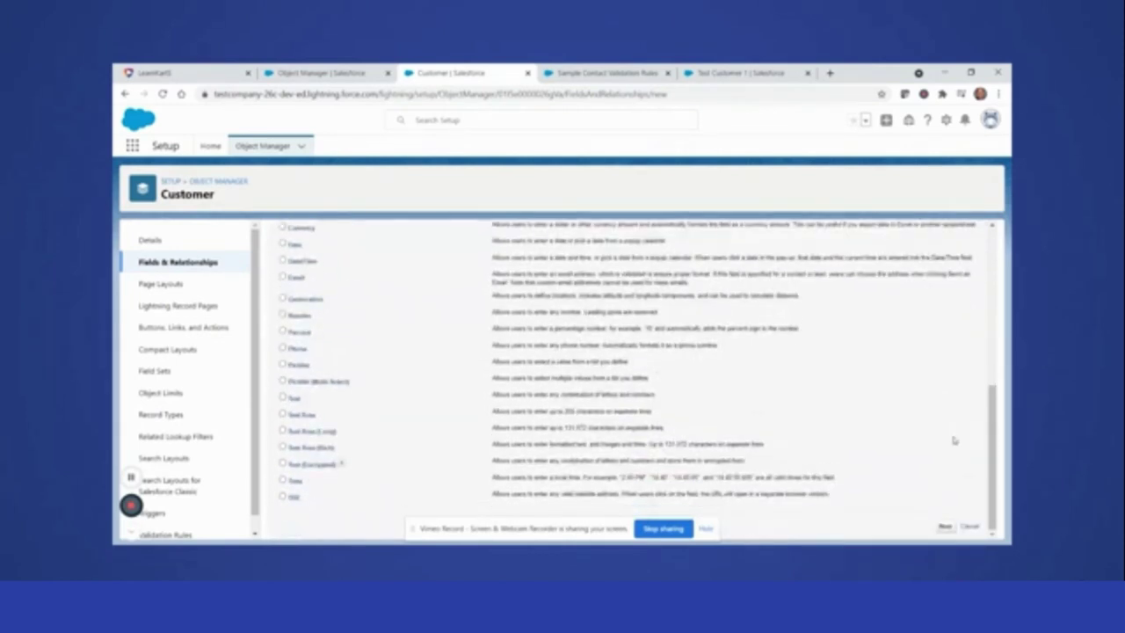
{"action": "left_click", "coordinate": [945, 527]}
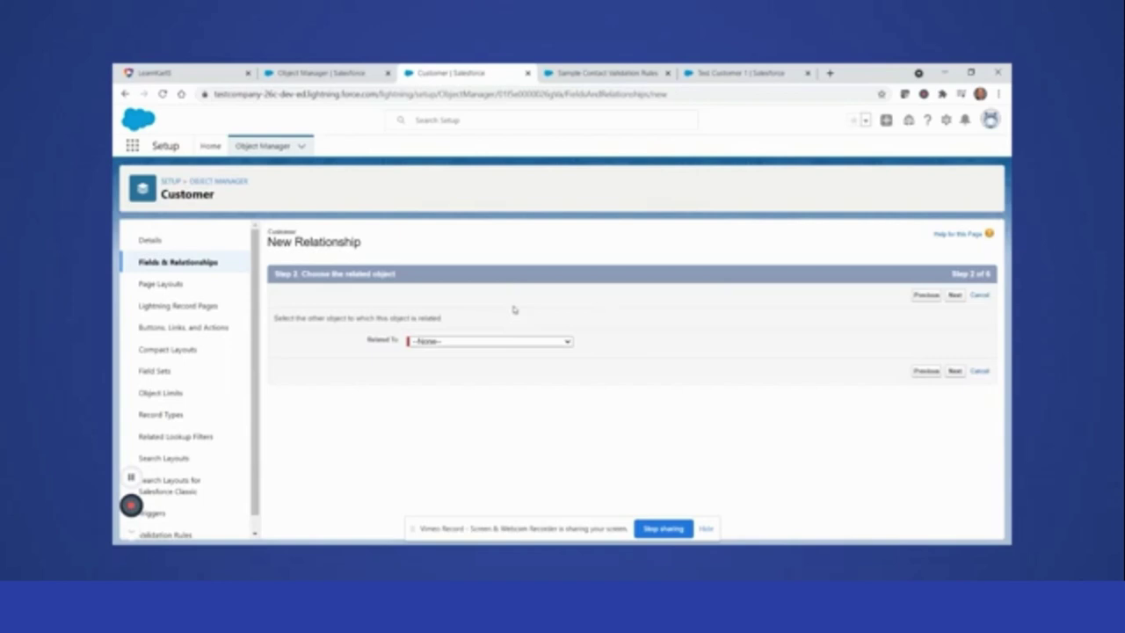
Choose Account as the related object for the new Master-Detail field.
{"action": "left_click", "coordinate": [568, 342]}
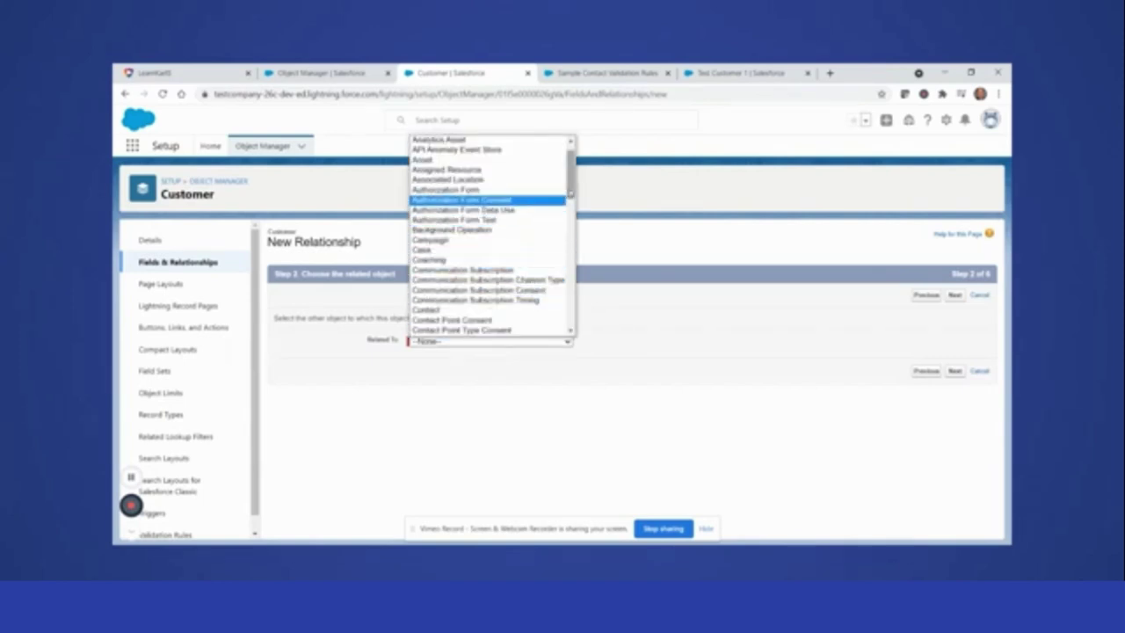
{"action": "scroll", "coordinate": [488, 233], "scroll_direction": "up", "scroll_amount": 1}
{"action": "left_click", "coordinate": [496, 150]}
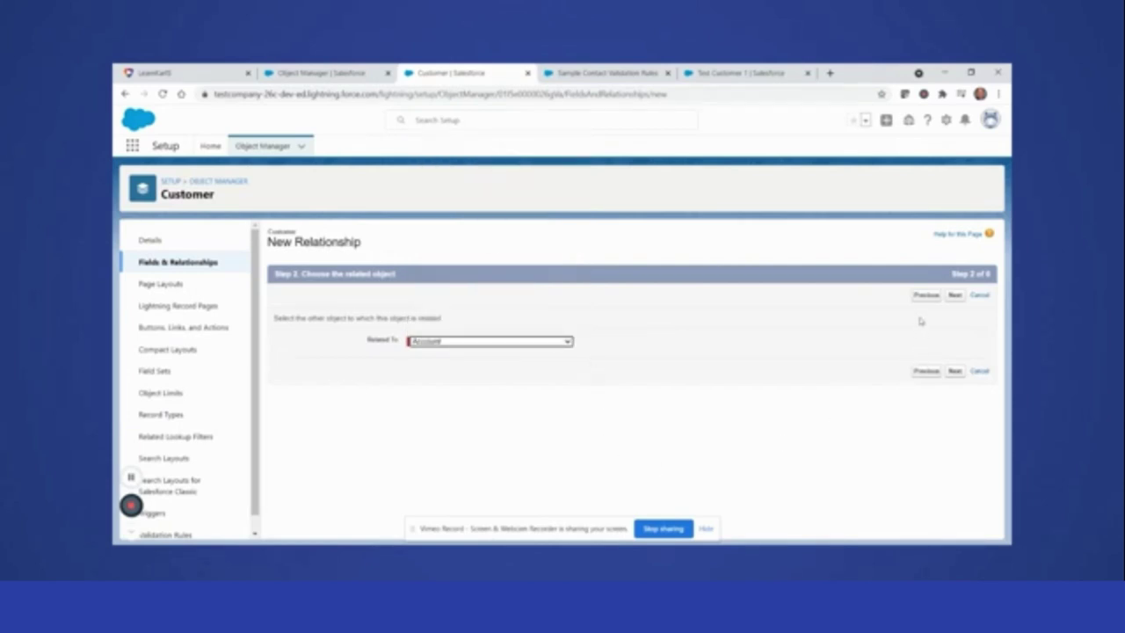
{"action": "left_click", "coordinate": [956, 296]}
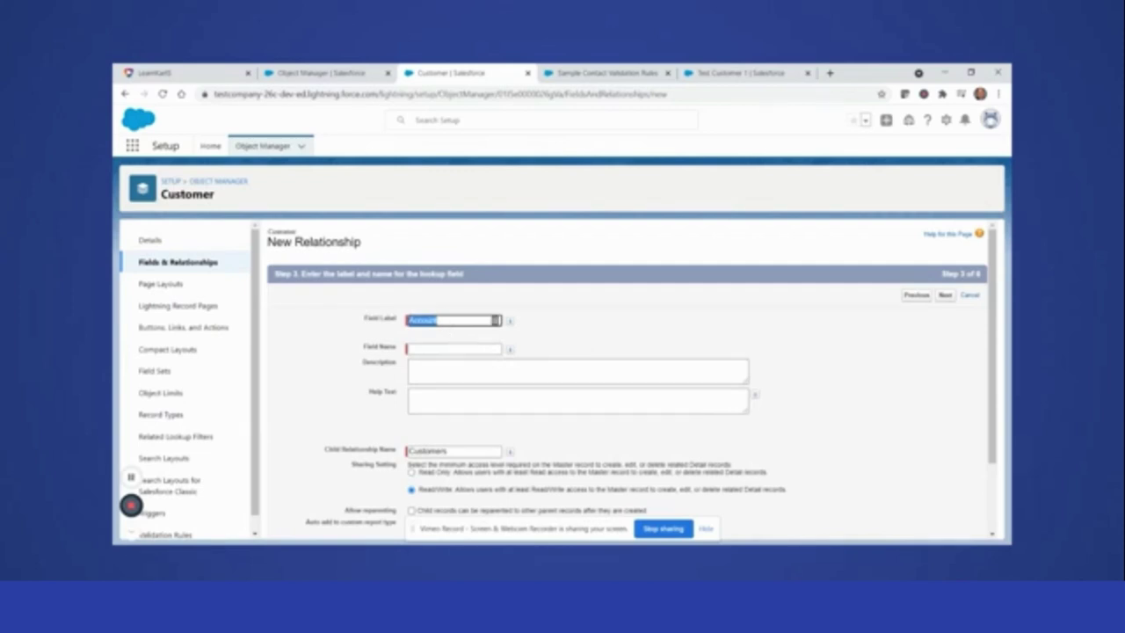
Label the field Special Account (name Special_Account) with description 'For unique Account relationships'.
{"action": "left_click", "coordinate": [496, 321]}
{"action": "left_click", "coordinate": [410, 320]}
{"action": "type", "text": "Parent"}
{"action": "left_click", "coordinate": [511, 320]}
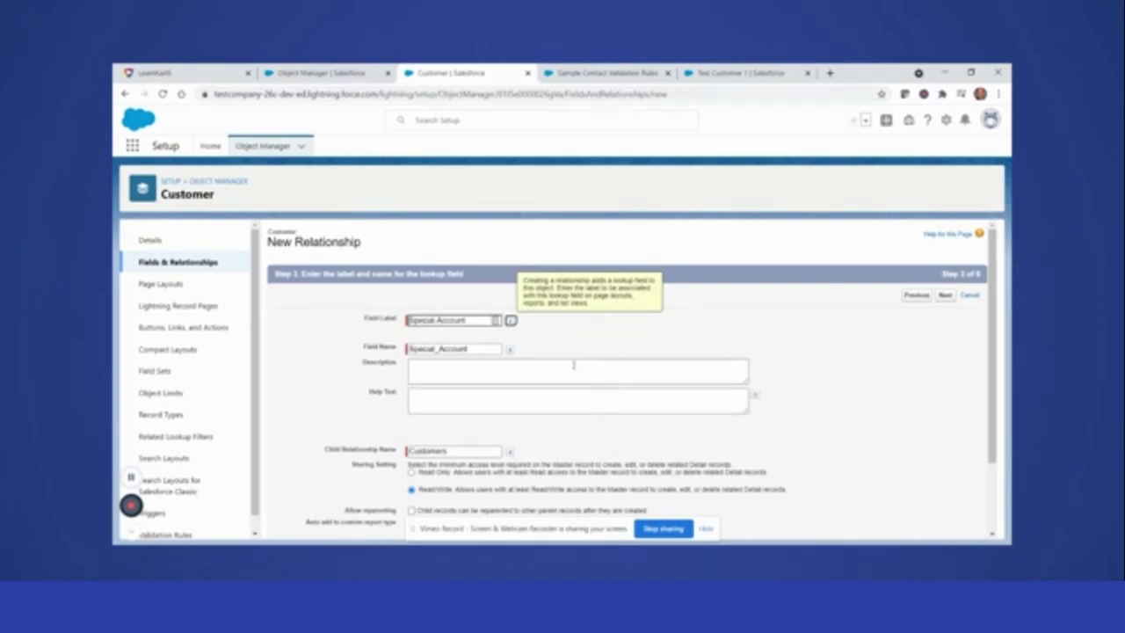
{"action": "left_click", "coordinate": [450, 370]}
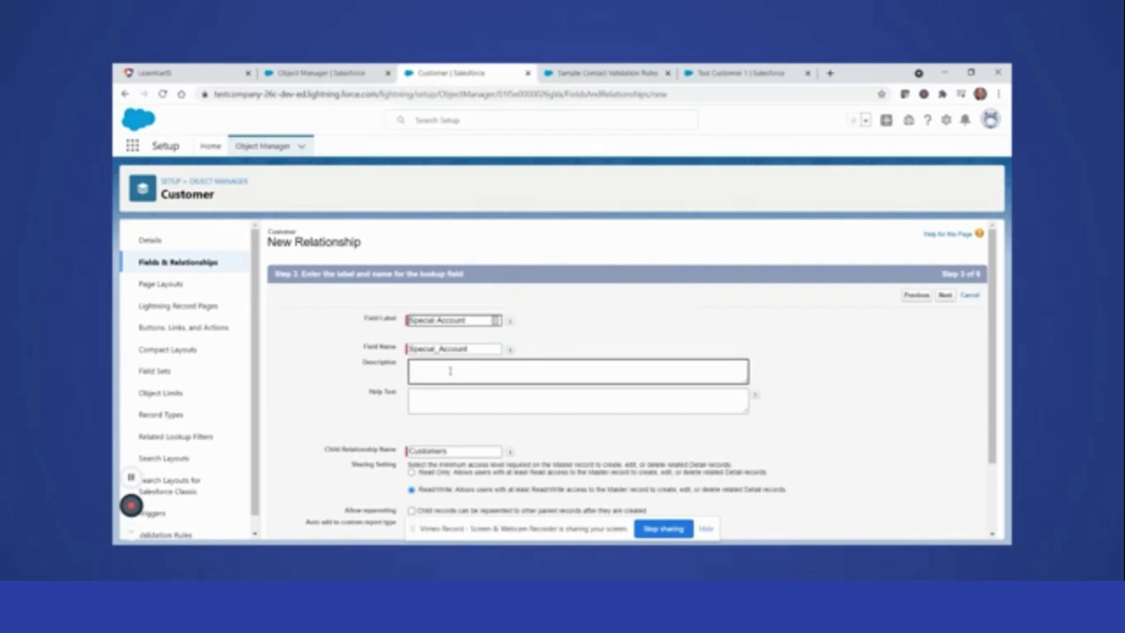
{"action": "type", "text": "For"}
{"action": "type", "text": "unique"}
{"action": "type", "text": " account i"}
{"action": "type", "text": "lationships"}
{"action": "scroll", "coordinate": [508, 475], "scroll_direction": "down", "scroll_amount": 2}
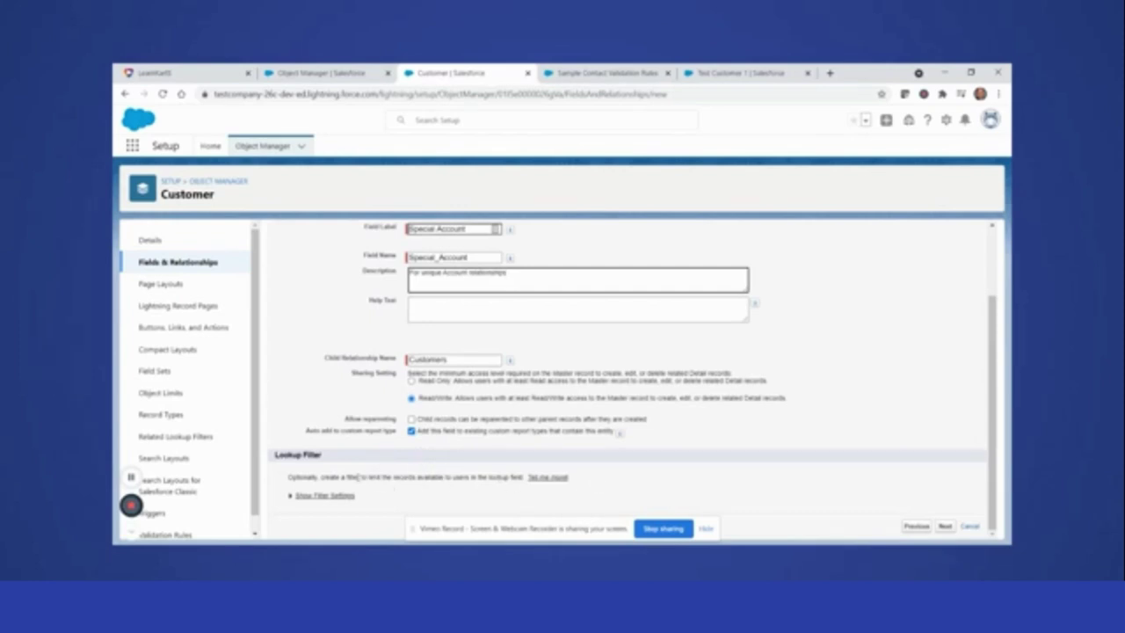
Keep default field-level security and page layouts, advancing the wizard to step 6 of 6.
{"action": "left_click", "coordinate": [945, 527]}
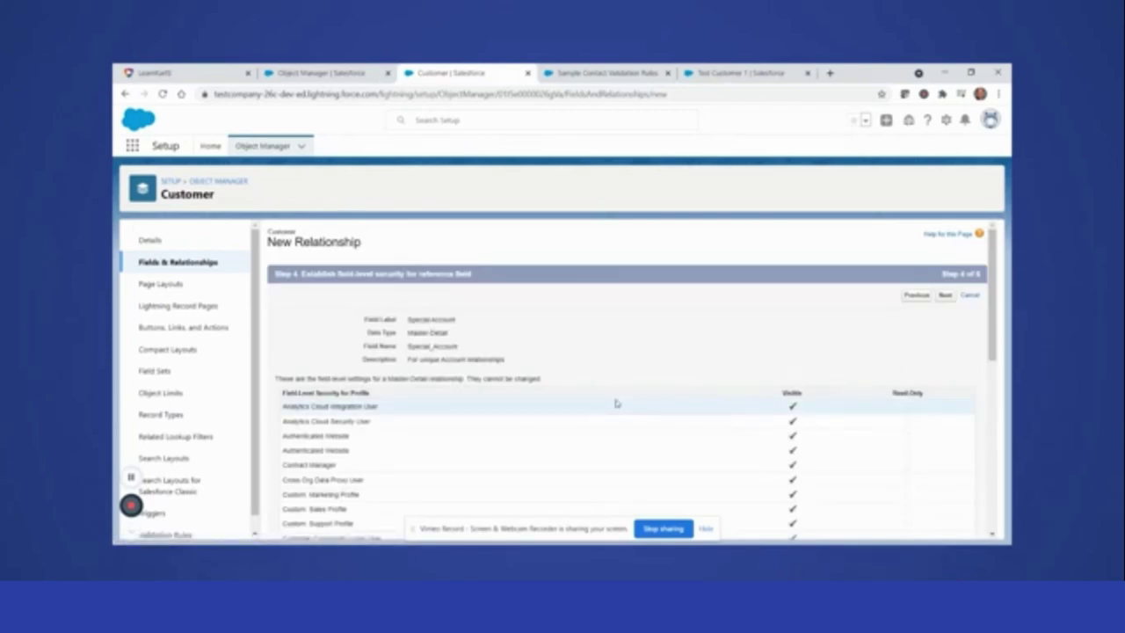
{"action": "scroll", "coordinate": [637, 419], "scroll_direction": "down", "scroll_amount": 3}
{"action": "scroll", "coordinate": [636, 420], "scroll_direction": "up", "scroll_amount": 3}
{"action": "left_click", "coordinate": [945, 296]}
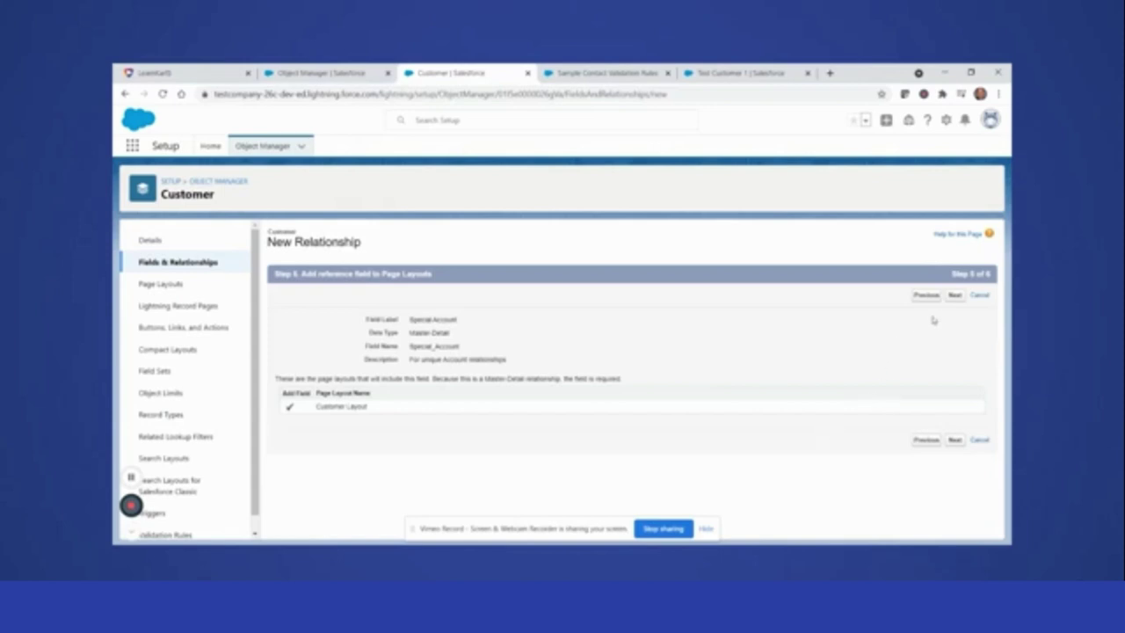
{"action": "left_click", "coordinate": [955, 296]}
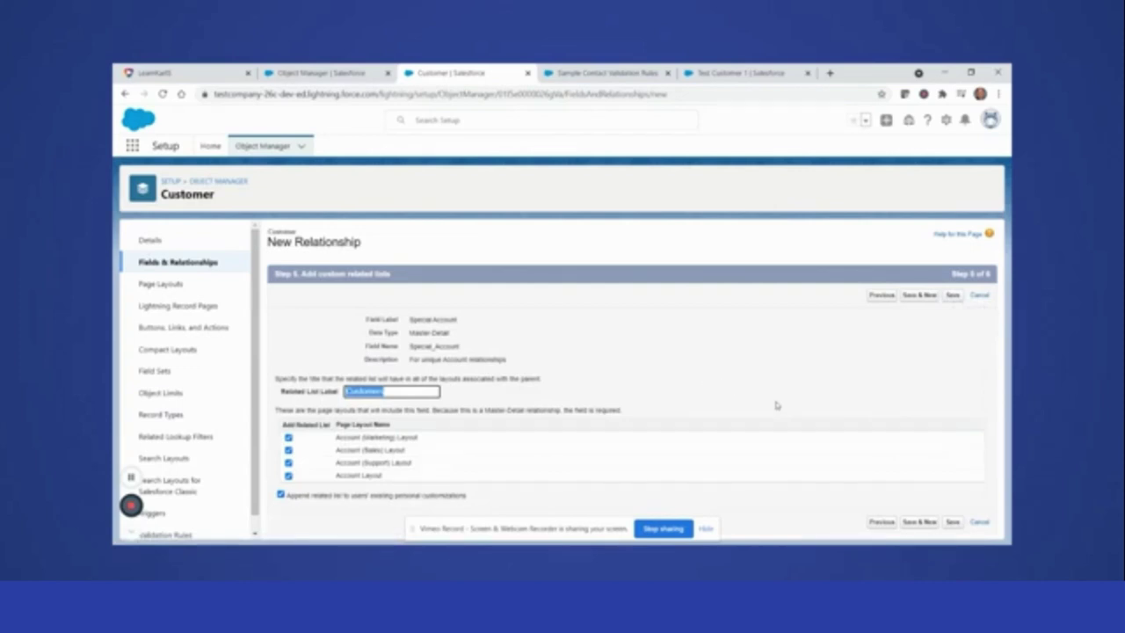
Save the Special Account relationship, get the Cannot Create Master-Detail error, and return to the fields list.
{"action": "left_click", "coordinate": [954, 296]}
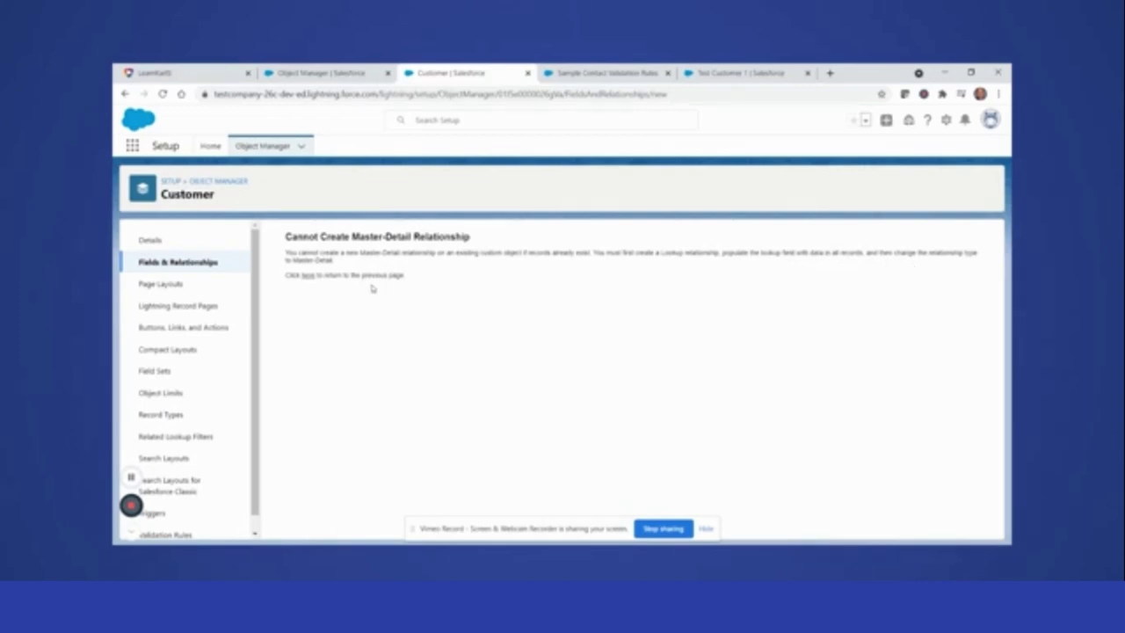
{"action": "left_click", "coordinate": [308, 276]}
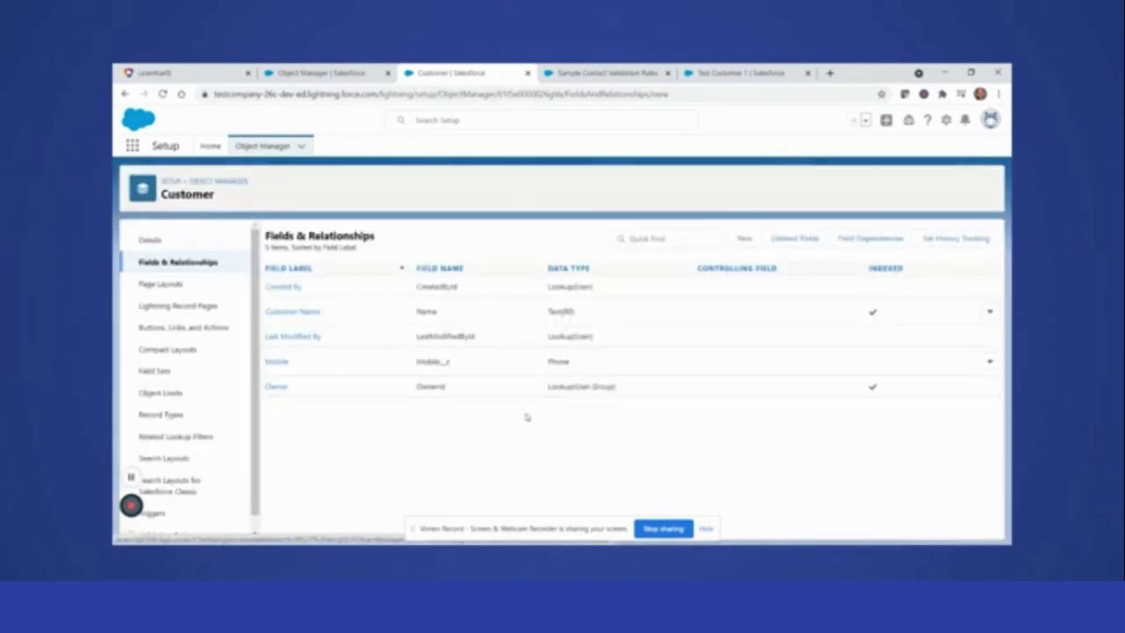
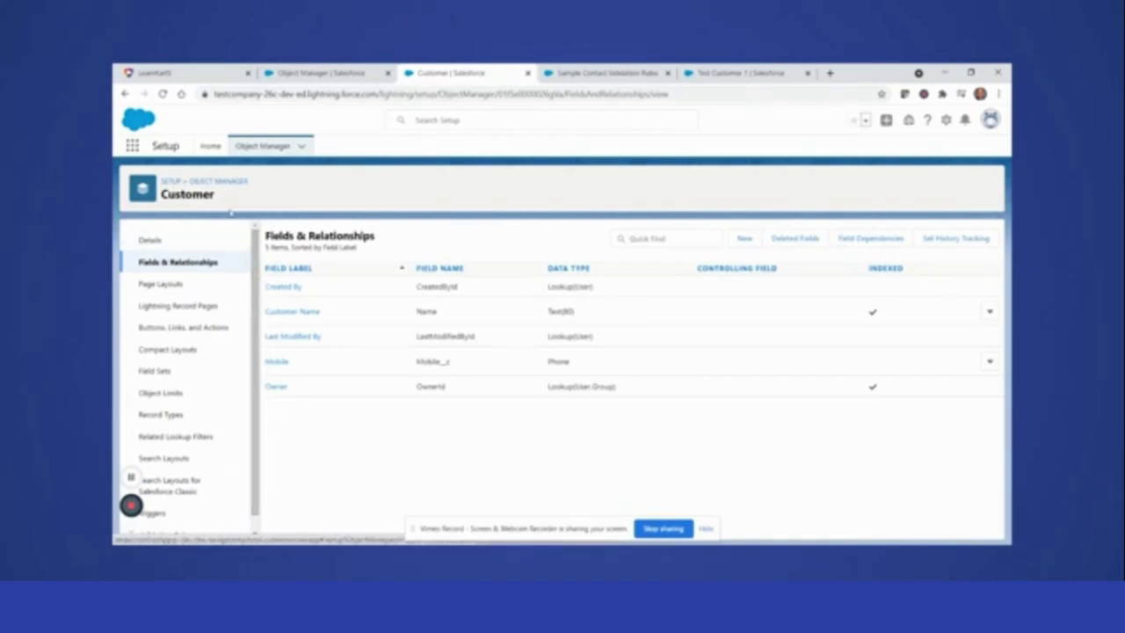
Return to Setup Home and filter the setup menu for Schema entries.
{"action": "left_click", "coordinate": [210, 146]}
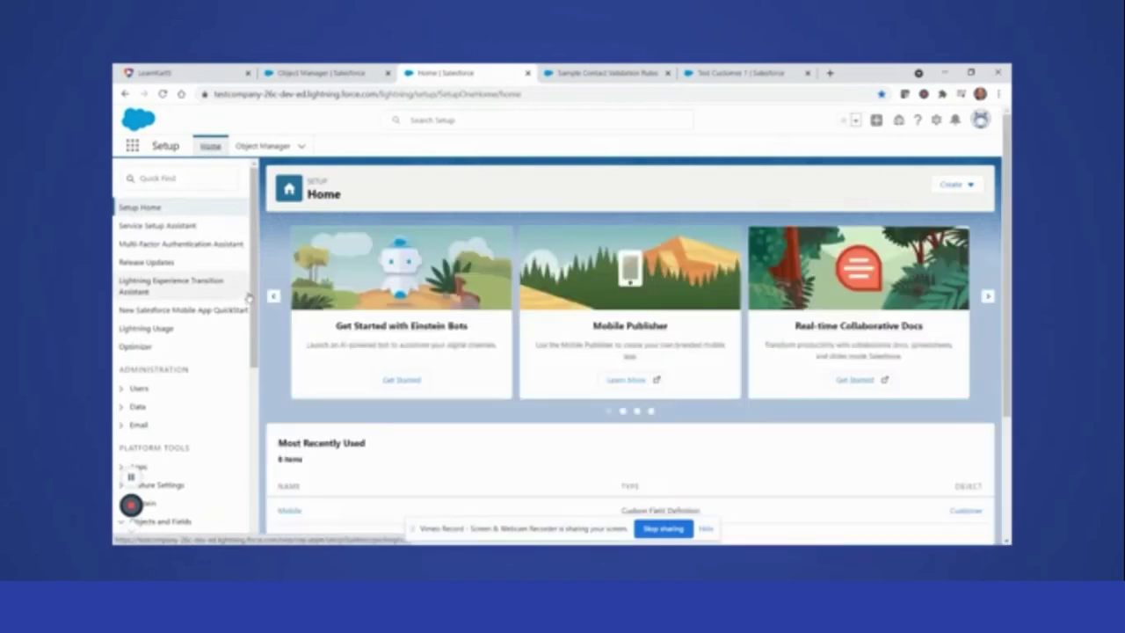
{"action": "left_click", "coordinate": [192, 177]}
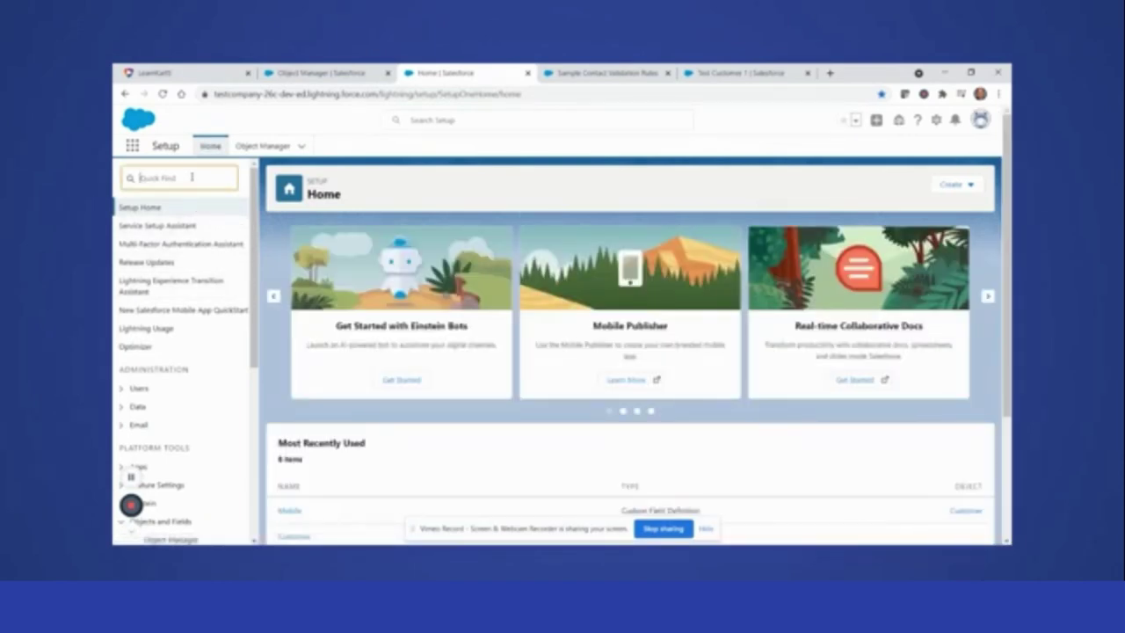
{"action": "type", "text": "v"}
{"action": "type", "text": "s"}
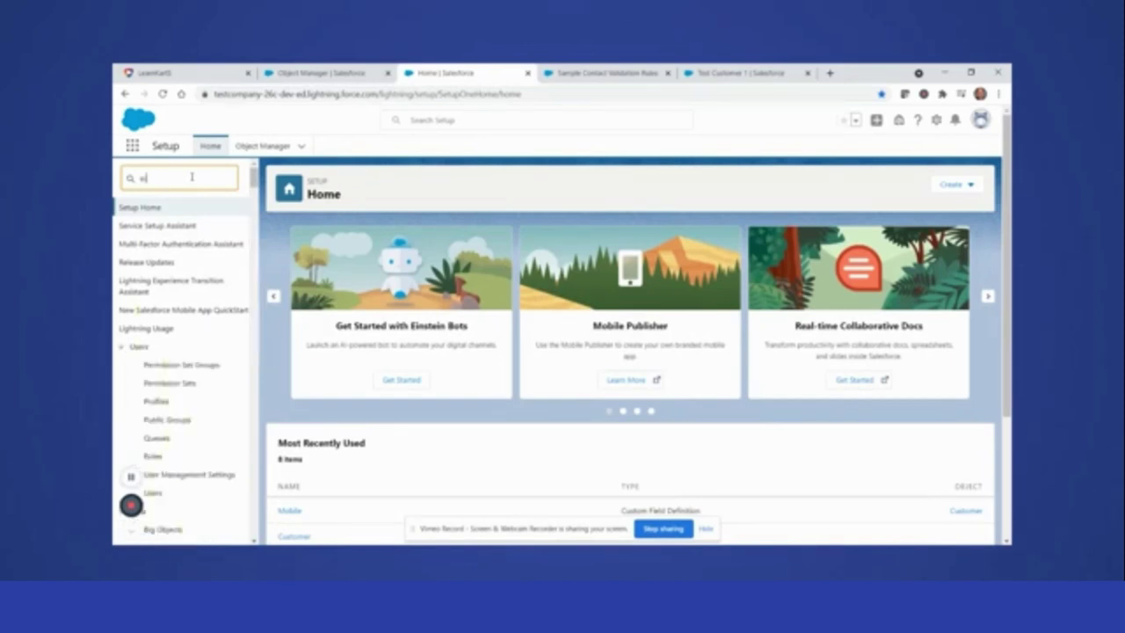
{"action": "type", "text": "he"}
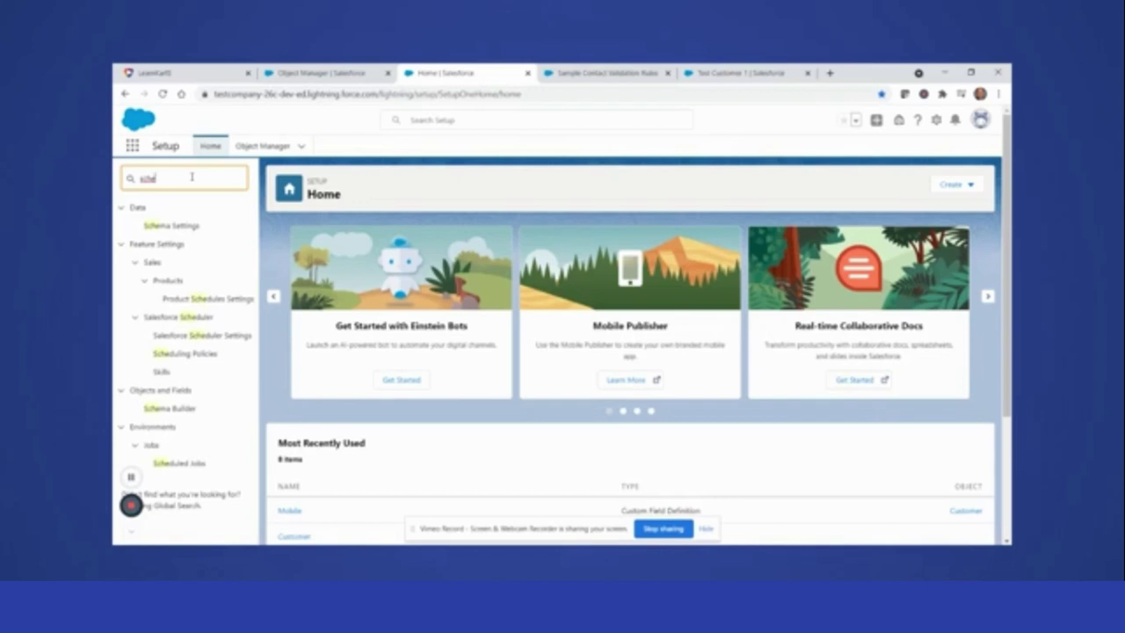
Open Schema Builder, pan across the object diagram, and show the Elements palette of field types.
{"action": "left_click", "coordinate": [179, 410]}
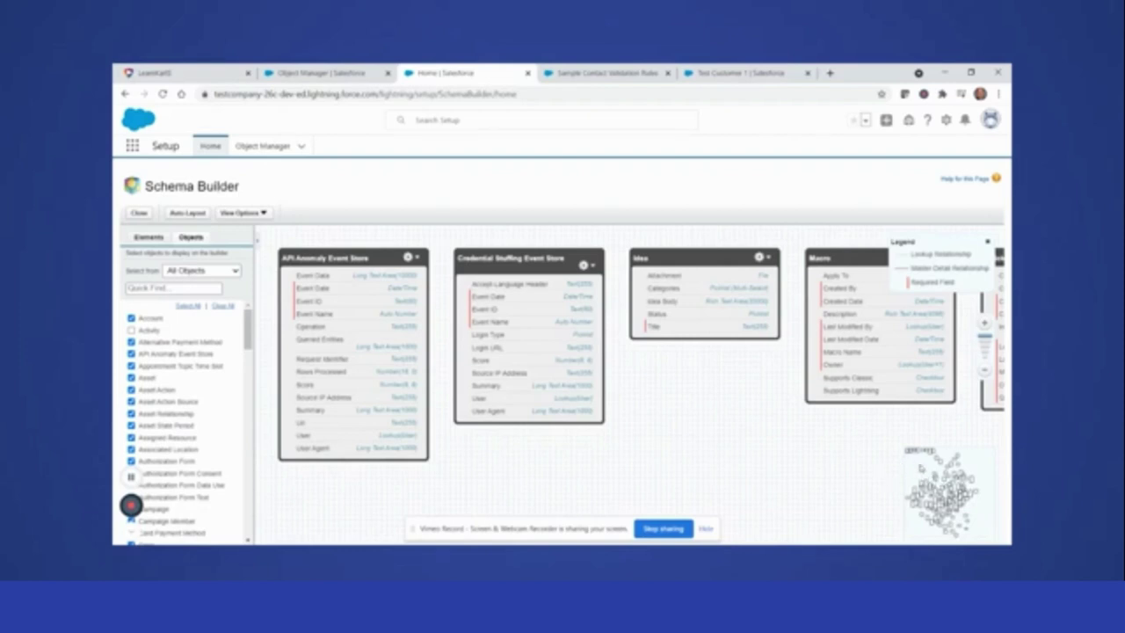
{"action": "left_click_drag", "start_coordinate": [813, 480], "coordinate": [631, 269]}
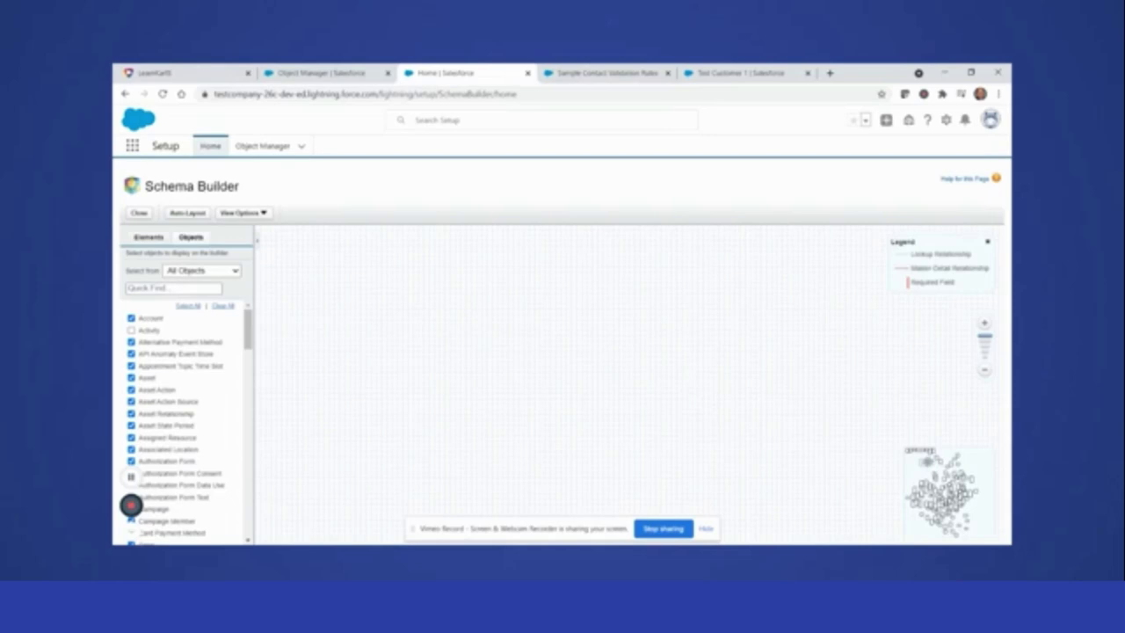
{"action": "left_click", "coordinate": [928, 461]}
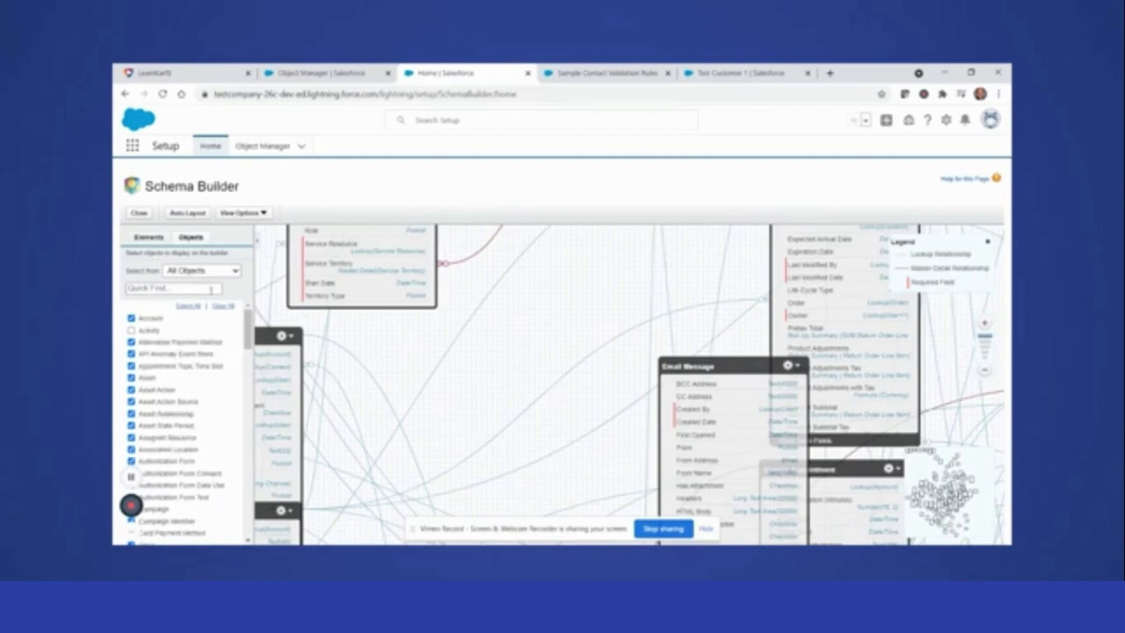
{"action": "left_click", "coordinate": [141, 238]}
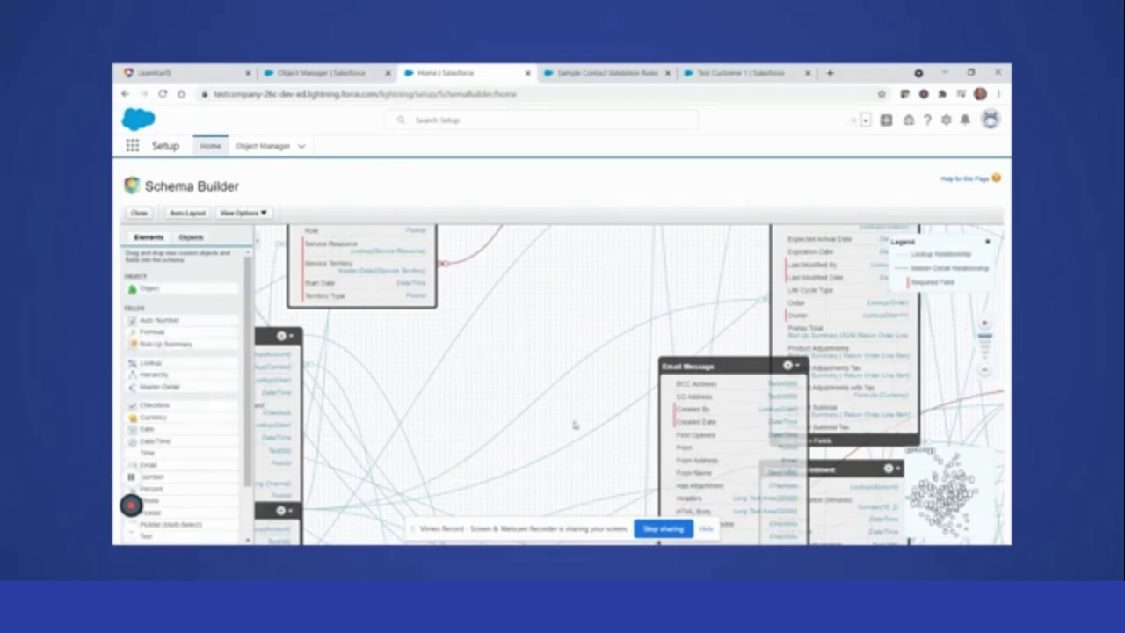
{"action": "scroll", "coordinate": [574, 425], "scroll_direction": "down", "scroll_amount": 3}
{"action": "scroll", "coordinate": [574, 426], "scroll_direction": "up", "scroll_amount": 1}
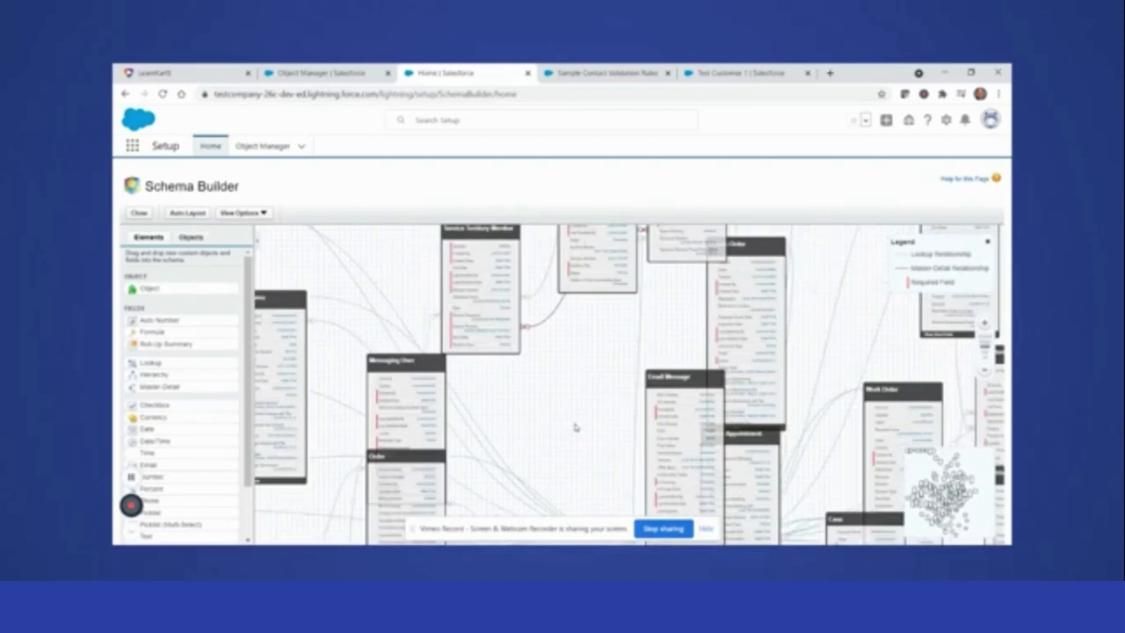
{"action": "scroll", "coordinate": [575, 427], "scroll_direction": "down", "scroll_amount": 3}
{"action": "scroll", "coordinate": [575, 428], "scroll_direction": "up", "scroll_amount": 2}
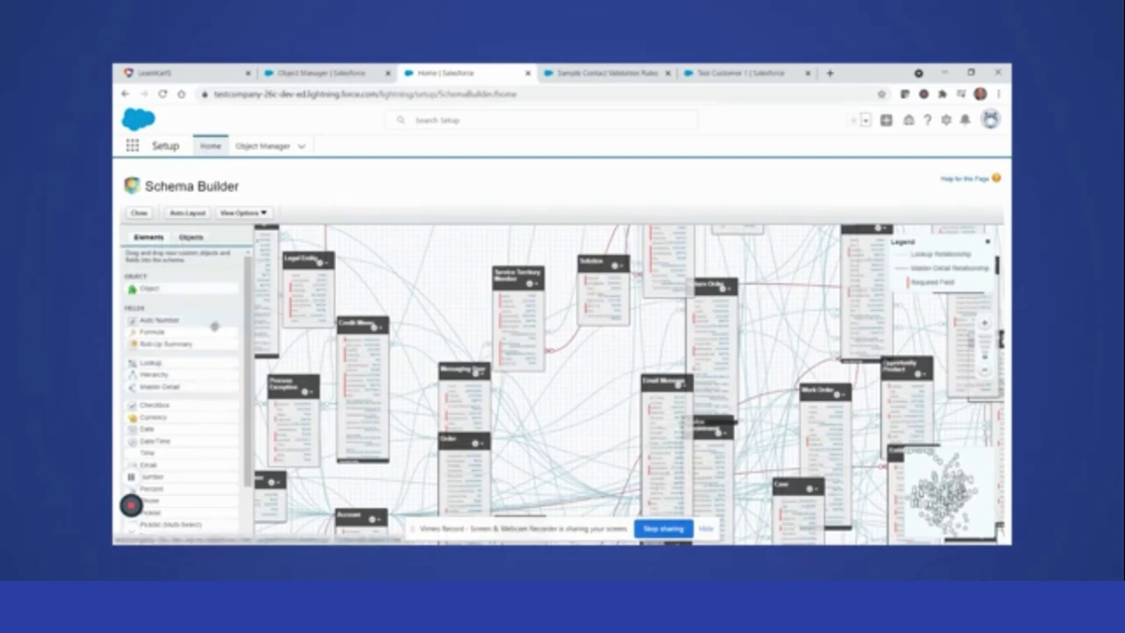
{"action": "left_click_drag", "start_coordinate": [249, 368], "coordinate": [255, 412]}
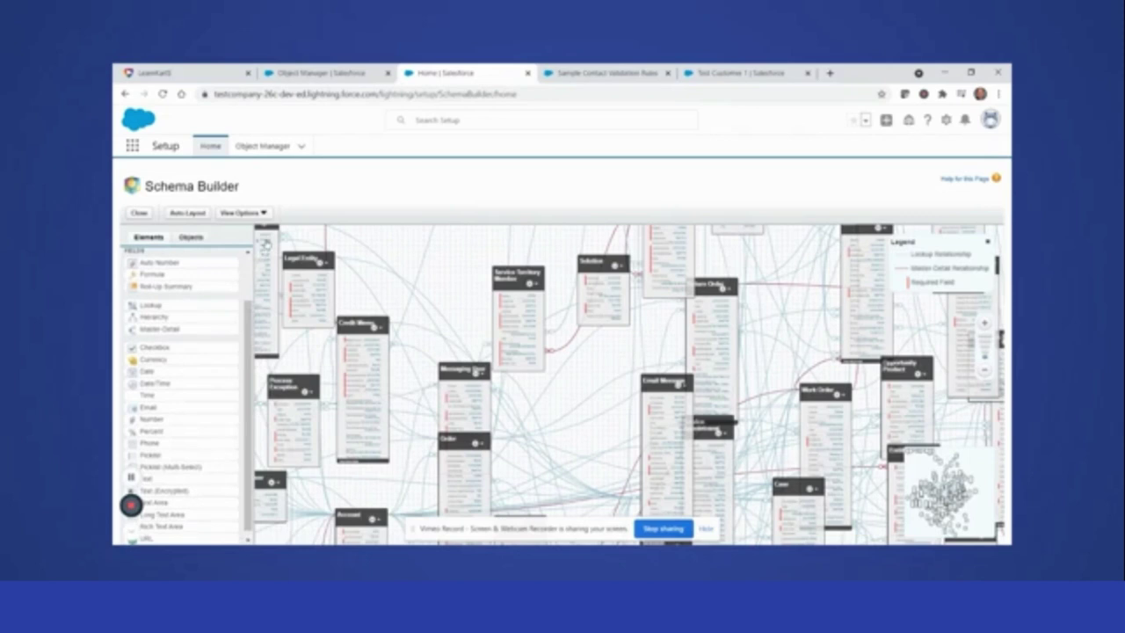
{"action": "left_click", "coordinate": [259, 213]}
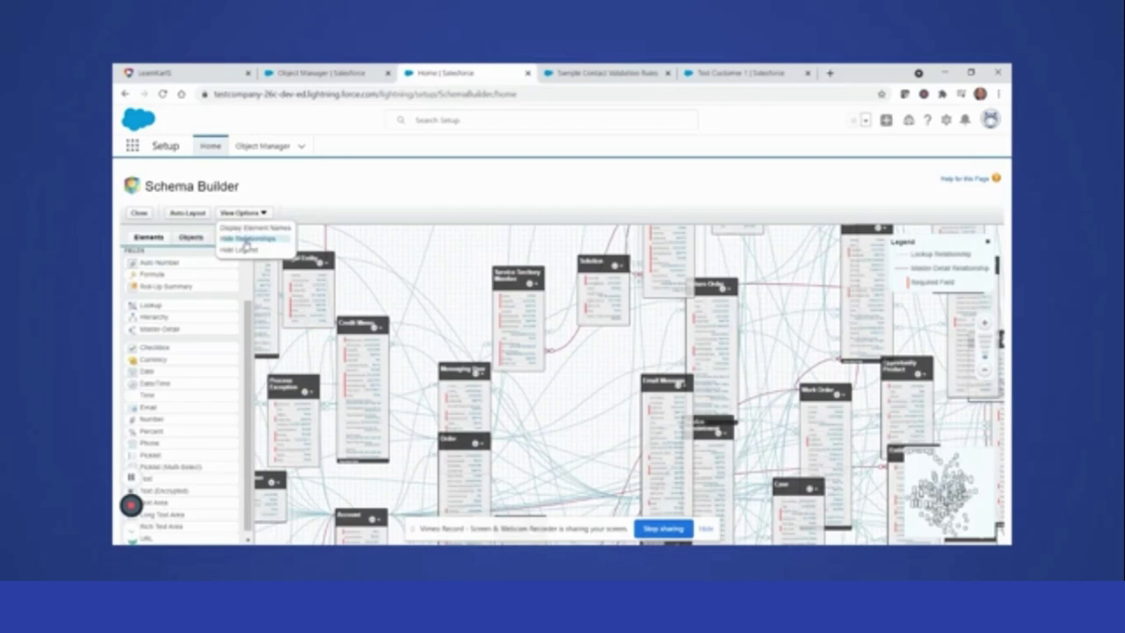
{"action": "left_click", "coordinate": [249, 238]}
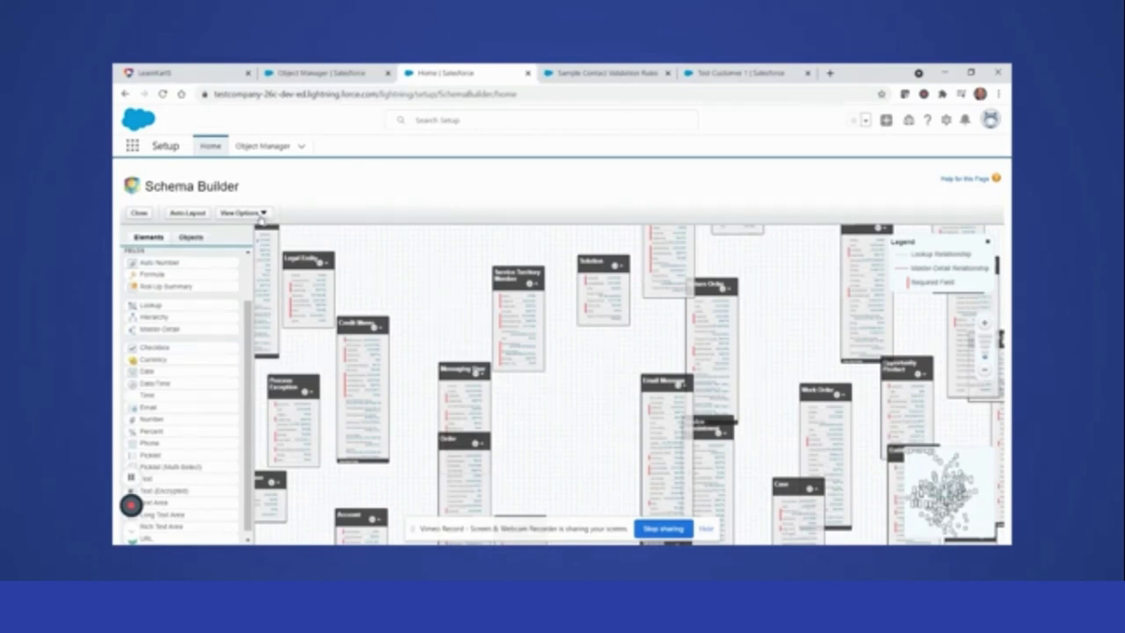
{"action": "left_click", "coordinate": [262, 213]}
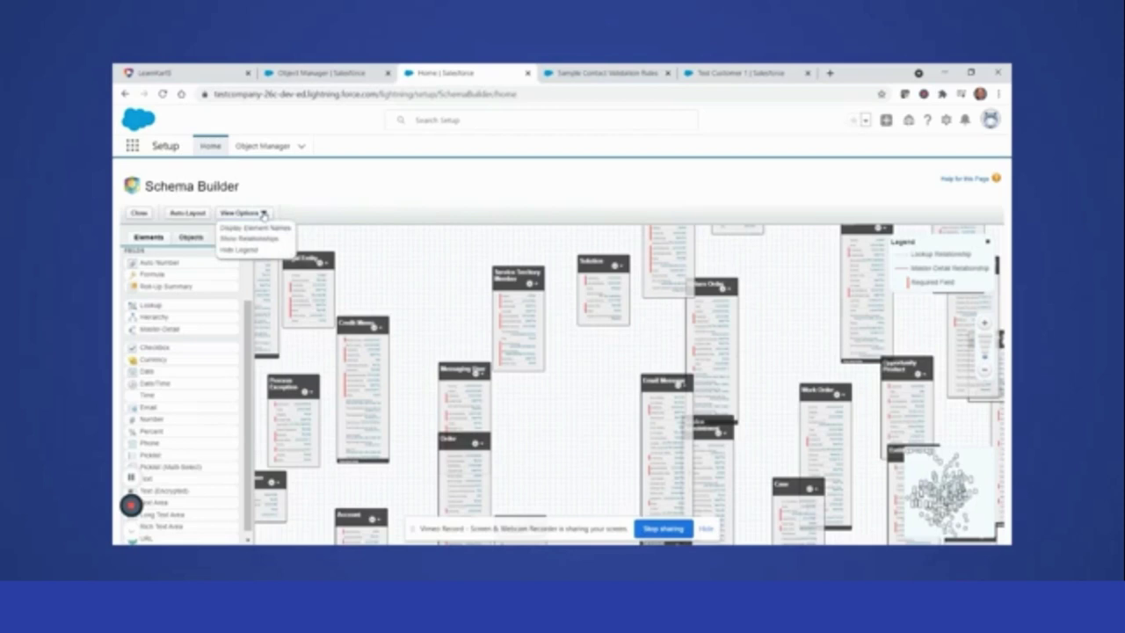
{"action": "left_click", "coordinate": [250, 239]}
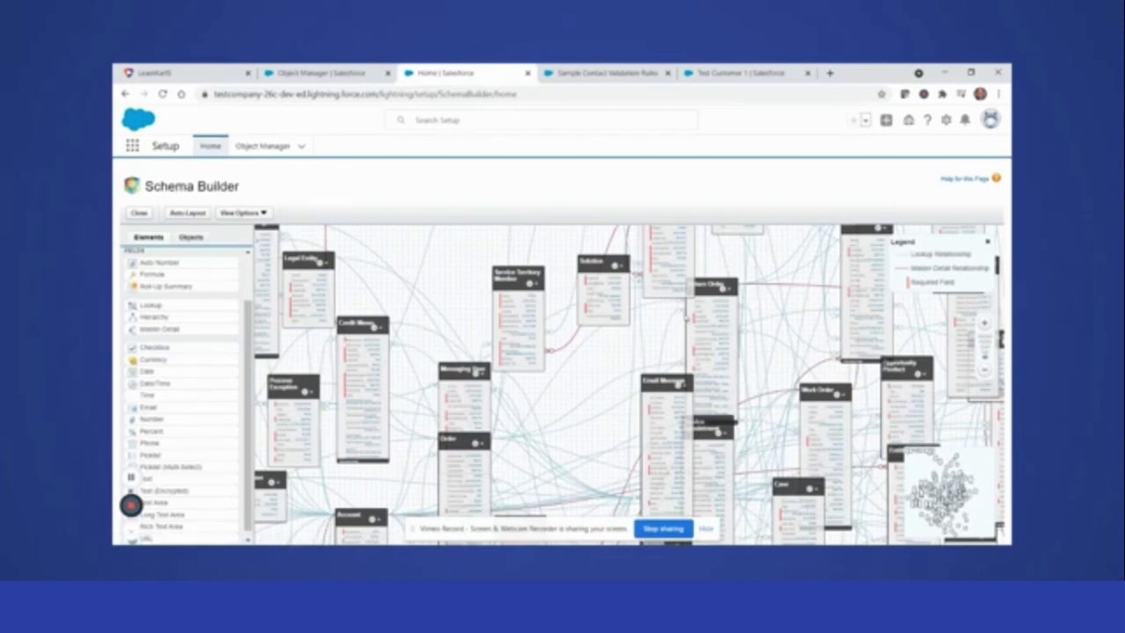
{"action": "left_click_drag", "start_coordinate": [251, 385], "coordinate": [251, 308]}
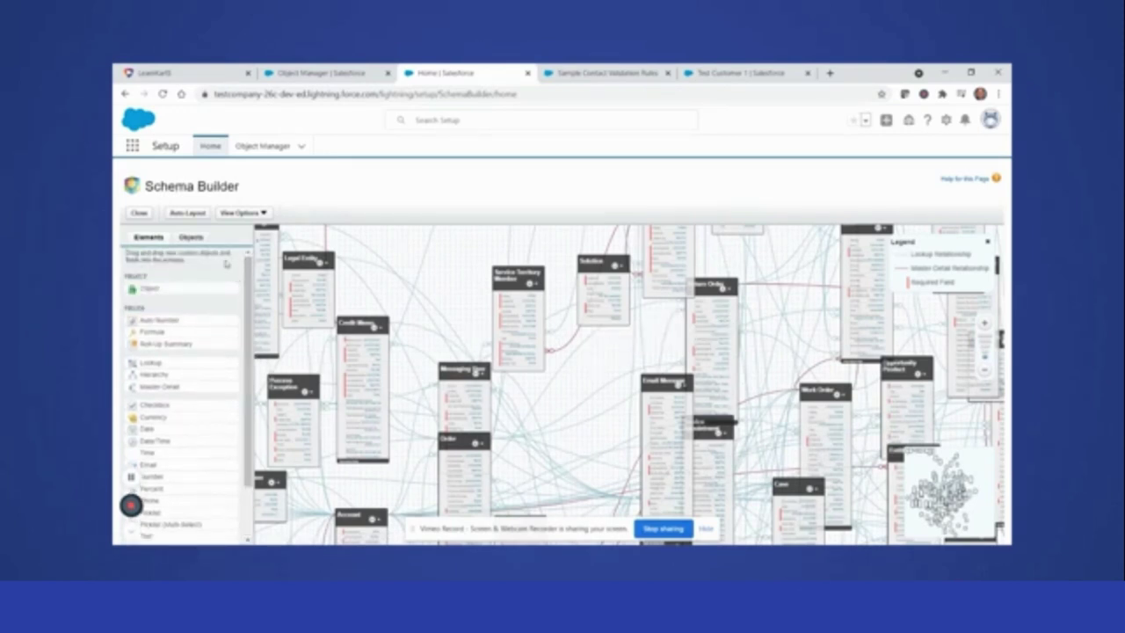
Filter the Objects list by 'cust' and tick Customer to highlight it on the diagram.
{"action": "left_click", "coordinate": [195, 244]}
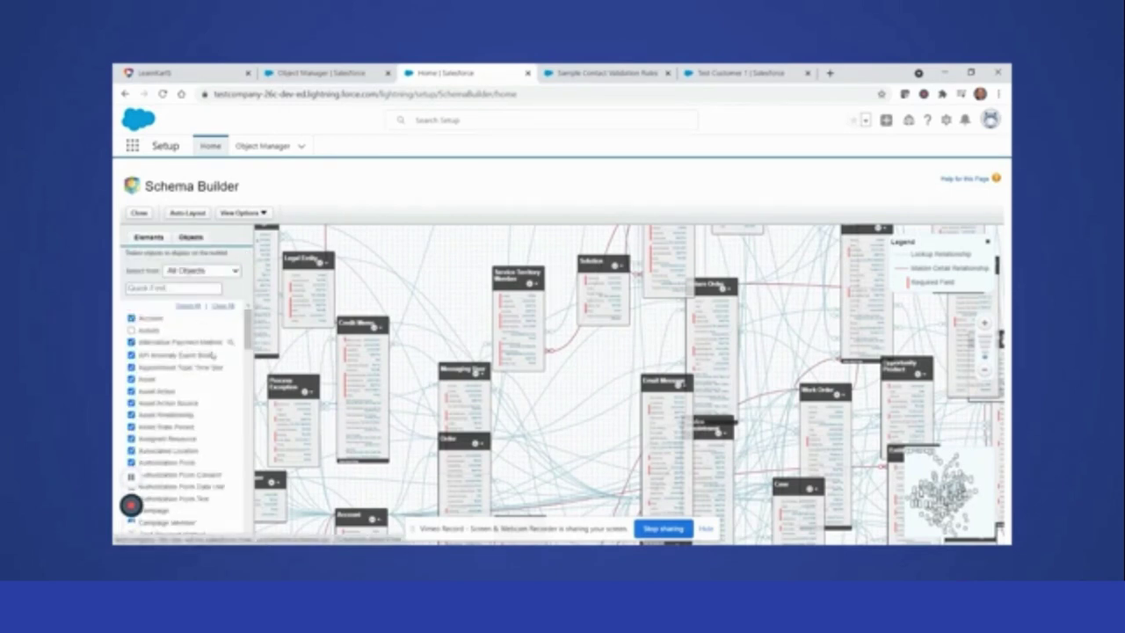
{"action": "left_click_drag", "start_coordinate": [249, 330], "coordinate": [253, 442]}
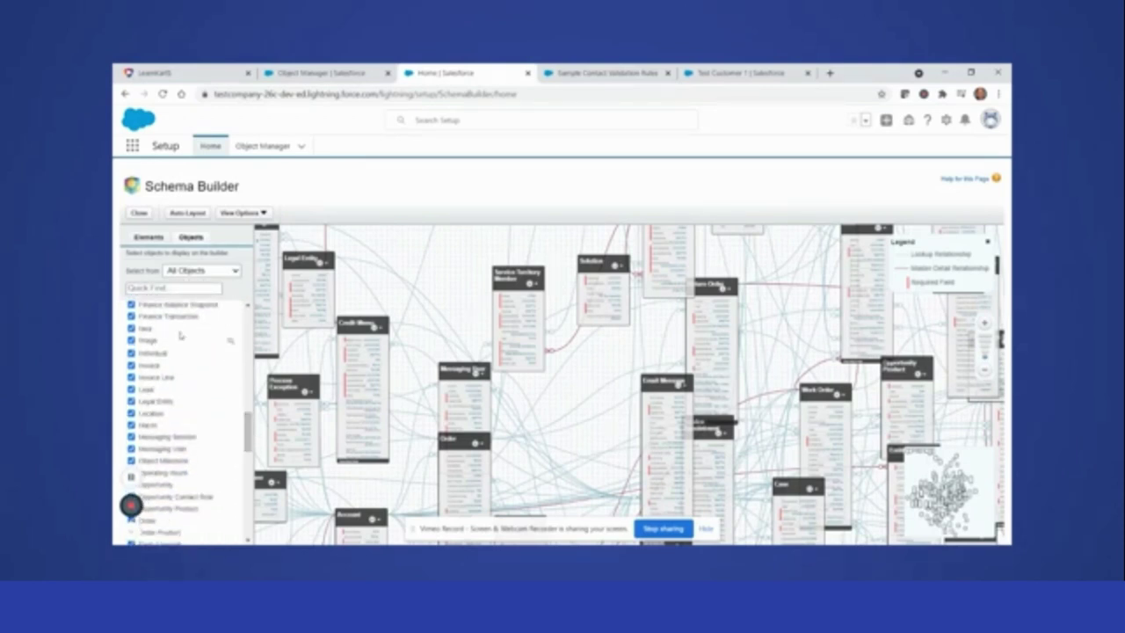
{"action": "left_click", "coordinate": [174, 288]}
{"action": "type", "text": "cust"}
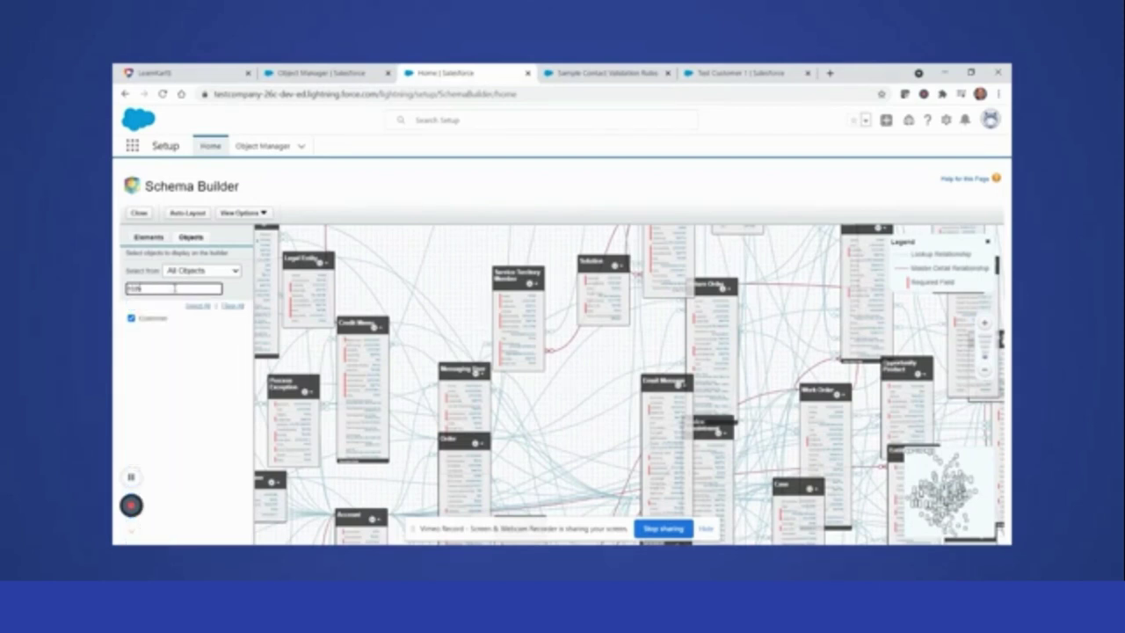
{"action": "left_click", "coordinate": [152, 320]}
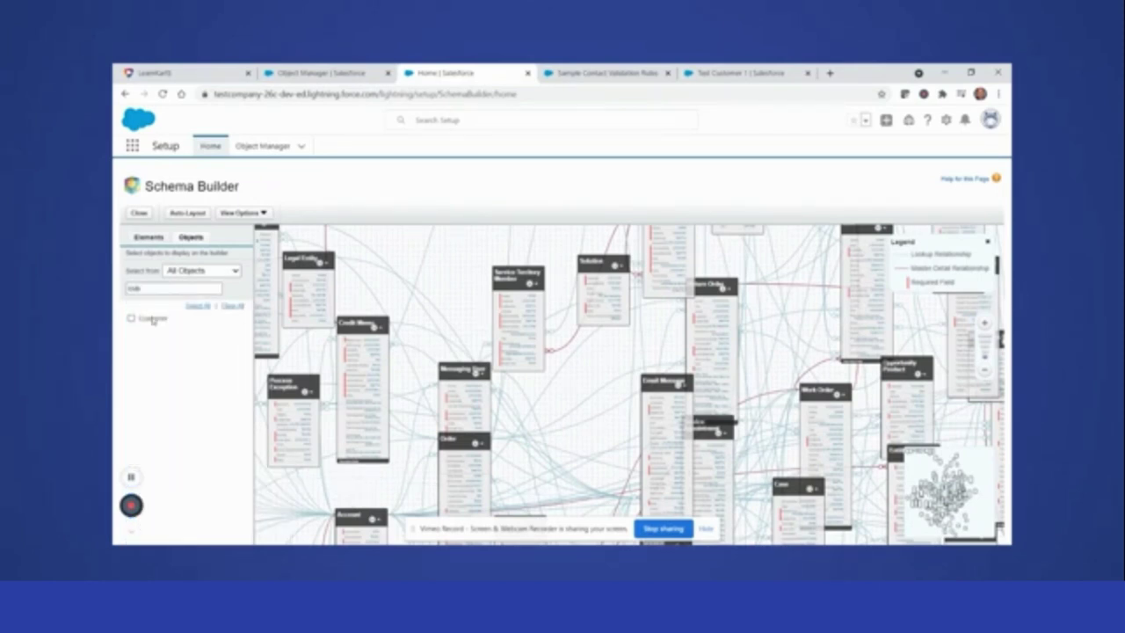
{"action": "left_click", "coordinate": [132, 318]}
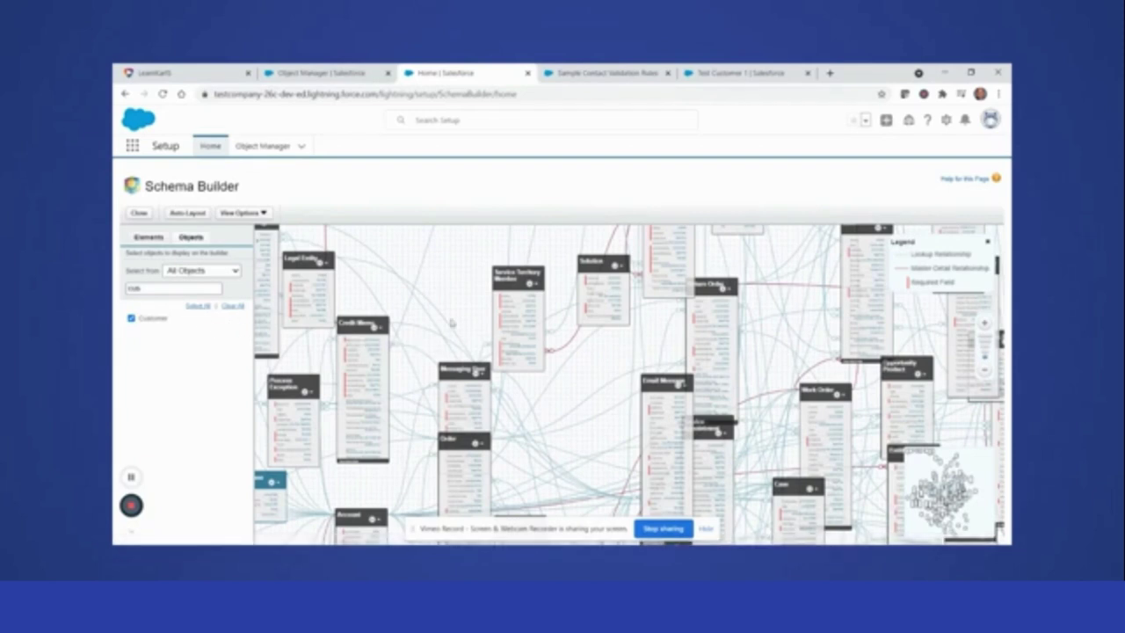
Re-select Customer, bring its box and relationship lines into view, then close Schema Builder.
{"action": "left_click", "coordinate": [233, 308]}
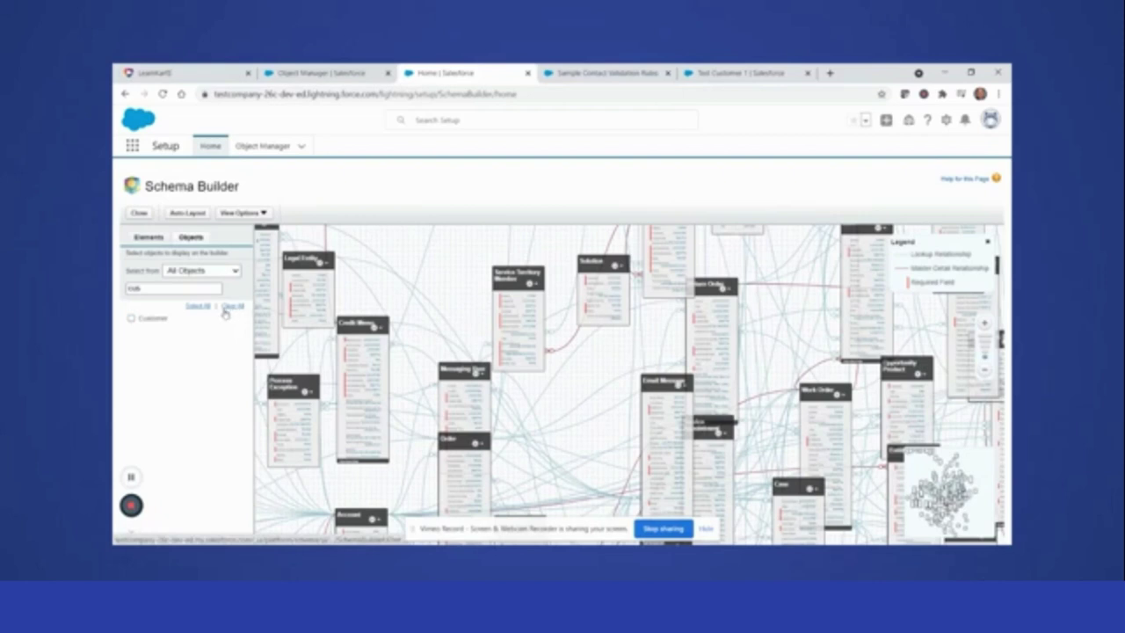
{"action": "left_click", "coordinate": [132, 320]}
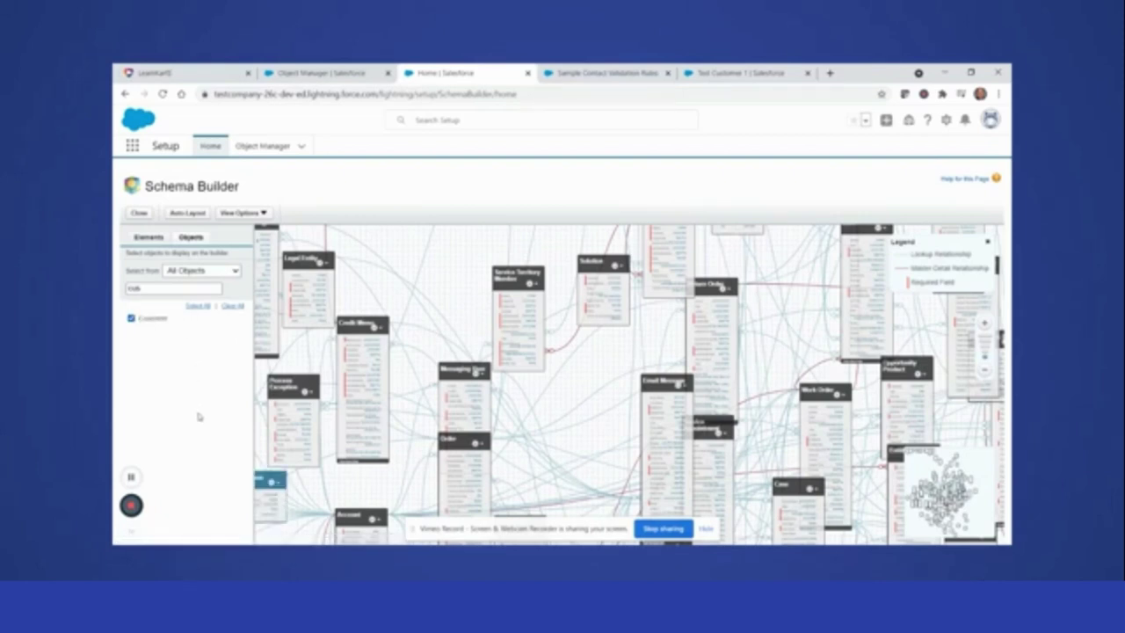
{"action": "left_click_drag", "start_coordinate": [426, 459], "coordinate": [637, 386]}
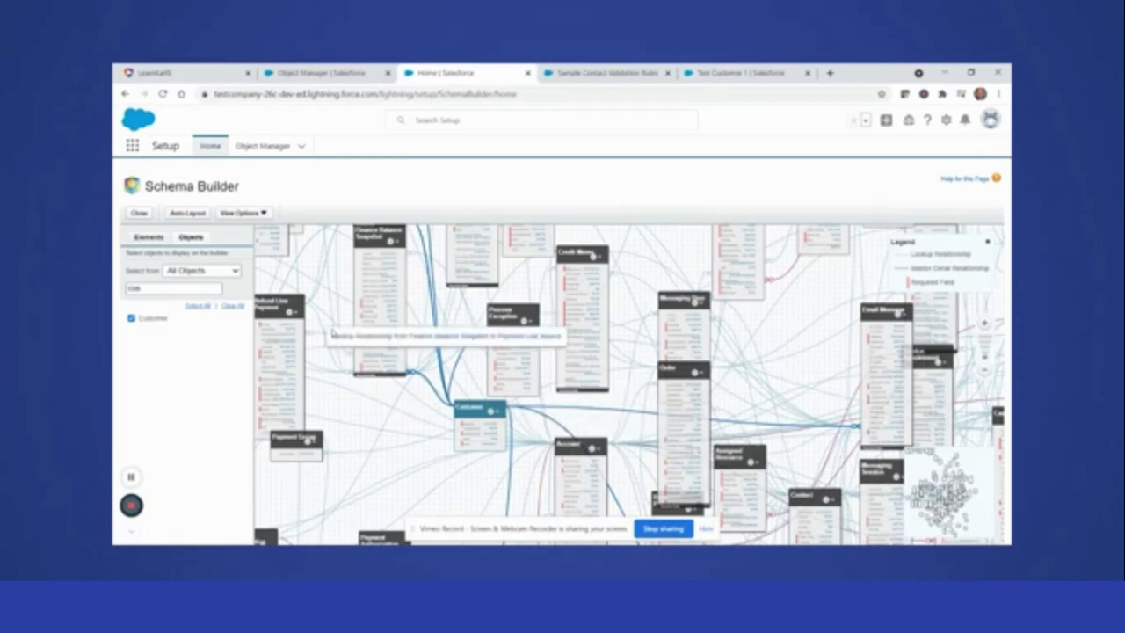
{"action": "left_click", "coordinate": [139, 215]}
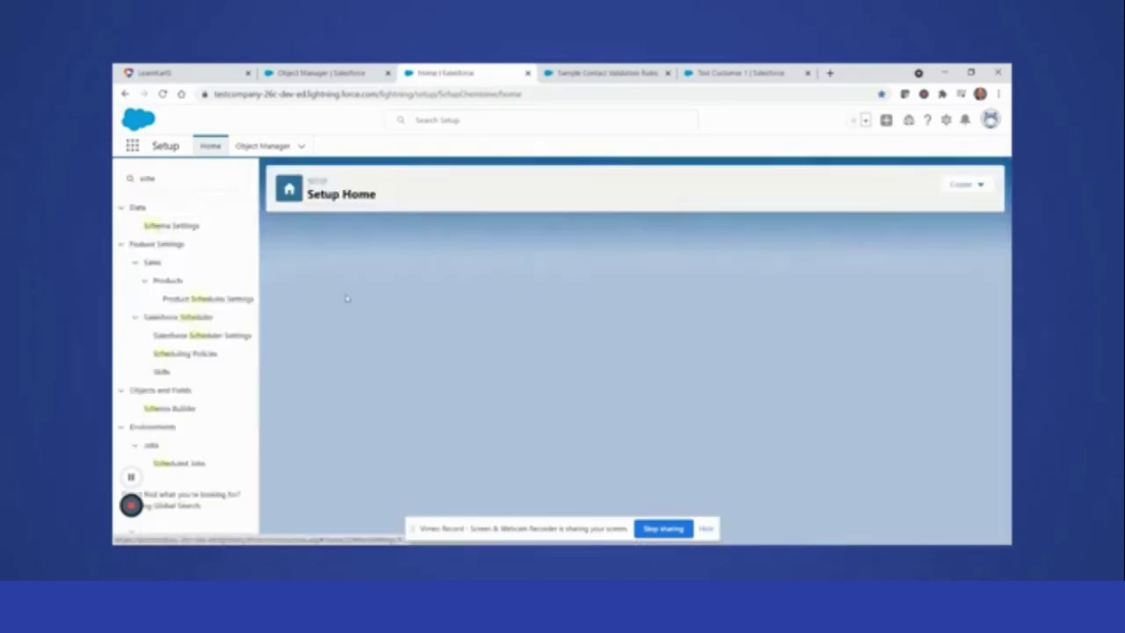
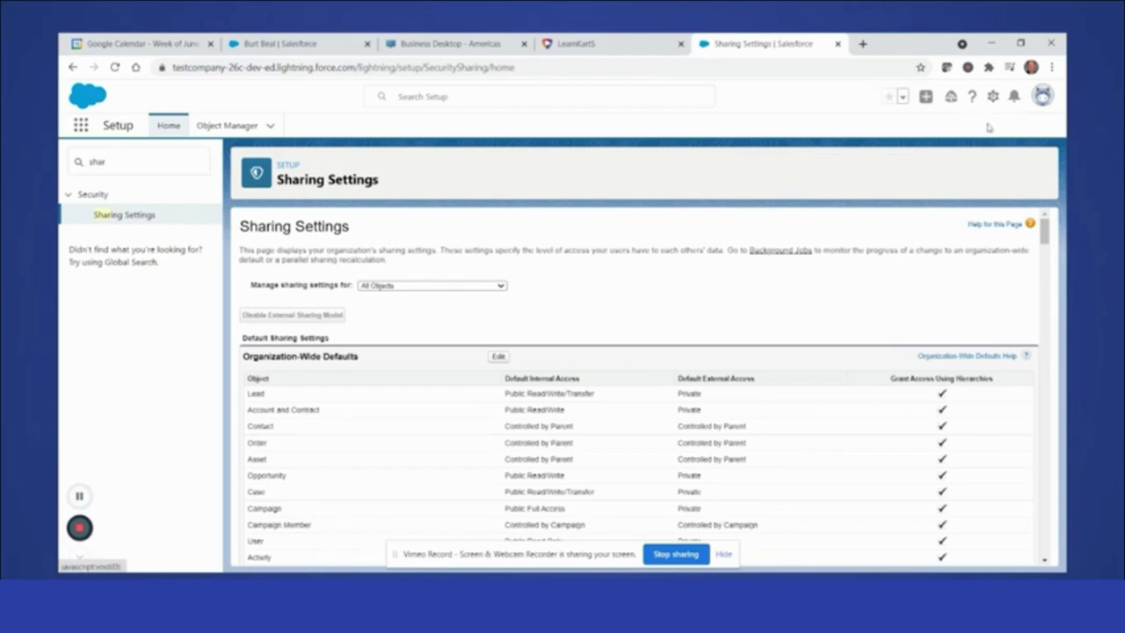
Glance at the gear menu, then filter Sharing Settings to show Price Book only.
{"action": "left_click", "coordinate": [993, 97]}
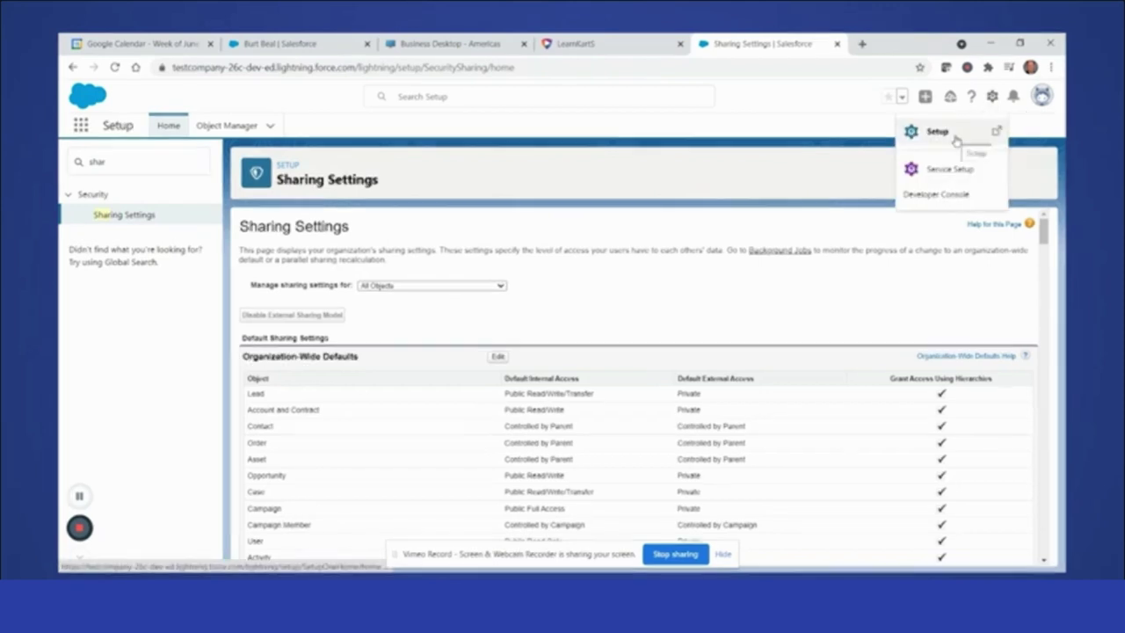
{"action": "left_click", "coordinate": [836, 105]}
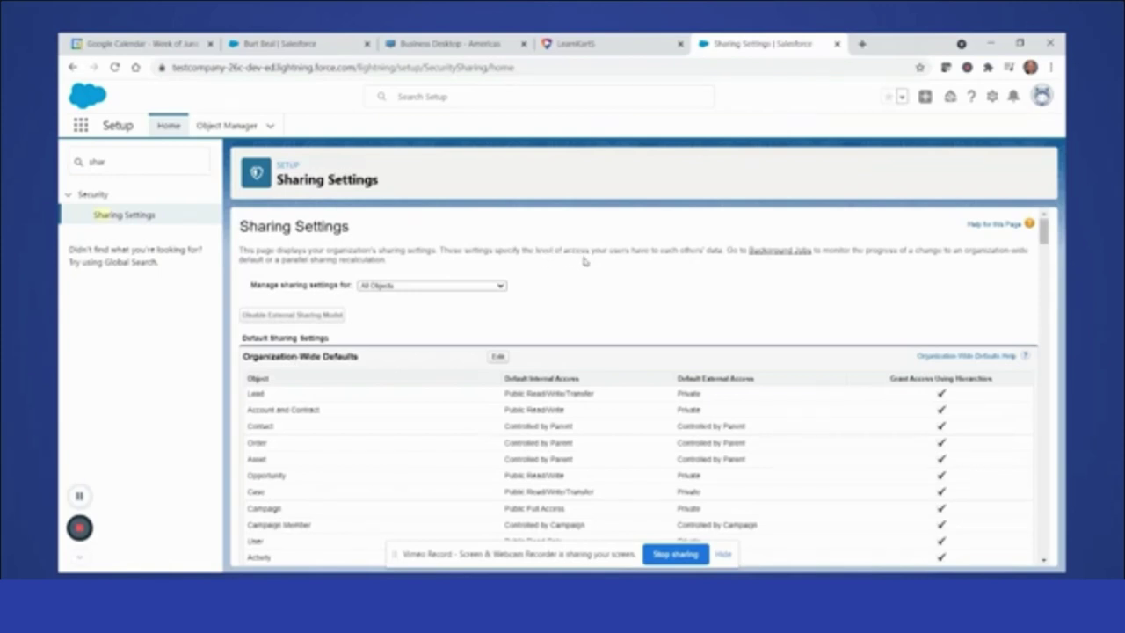
{"action": "scroll", "coordinate": [589, 282], "scroll_direction": "down", "scroll_amount": 1}
{"action": "scroll", "coordinate": [589, 283], "scroll_direction": "up", "scroll_amount": 1}
{"action": "left_click", "coordinate": [501, 287]}
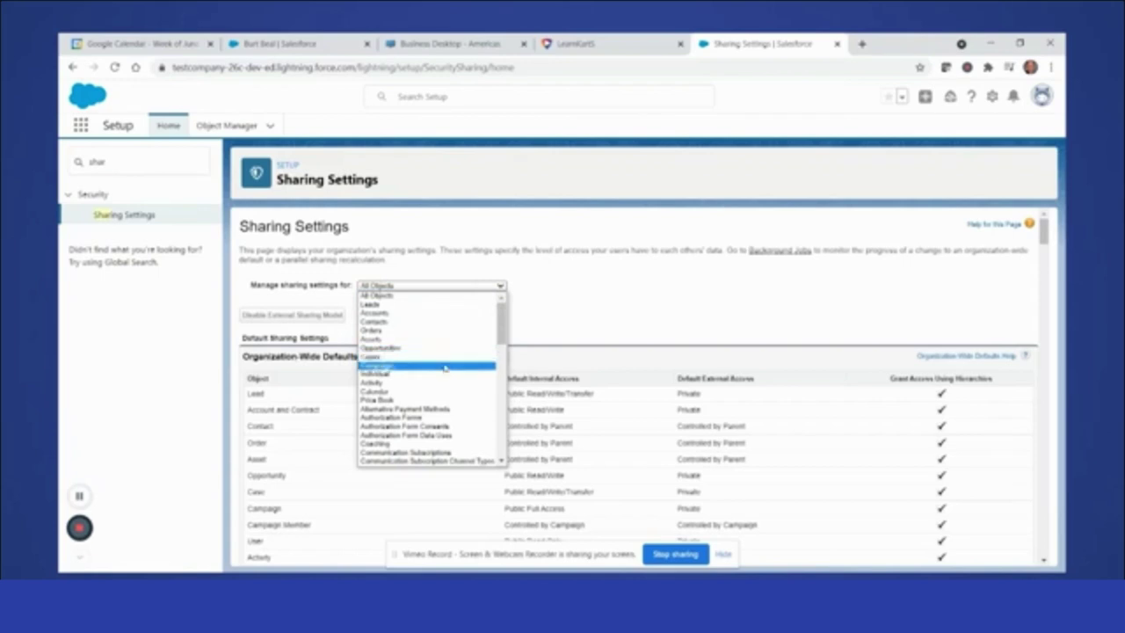
{"action": "left_click", "coordinate": [448, 401]}
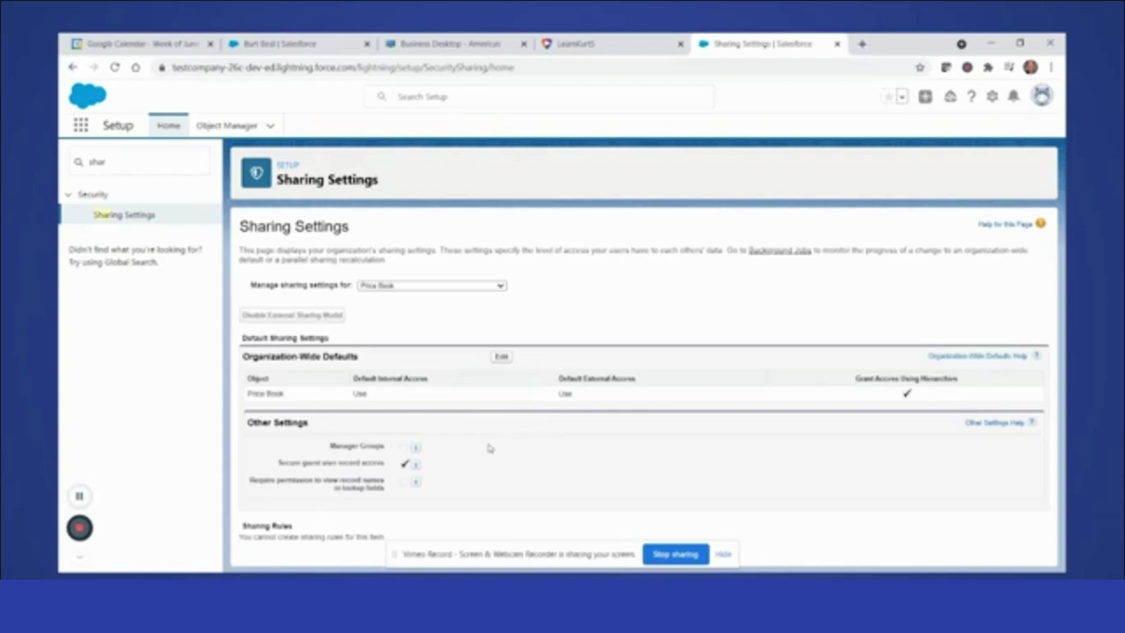
{"action": "left_click", "coordinate": [501, 359]}
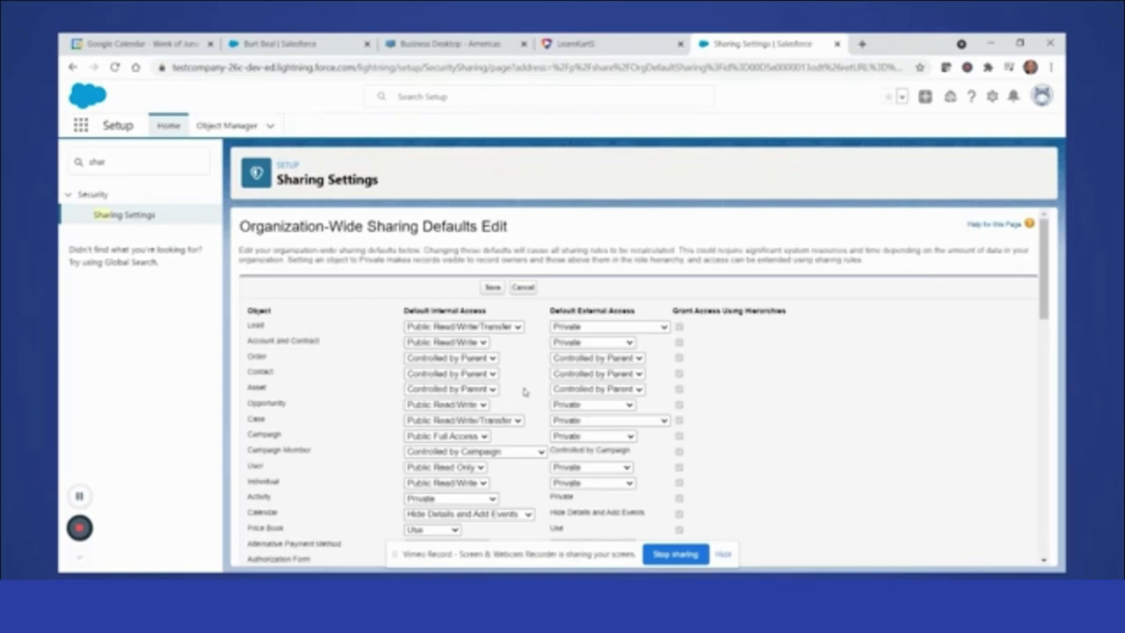
{"action": "scroll", "coordinate": [525, 392], "scroll_direction": "down", "scroll_amount": 2}
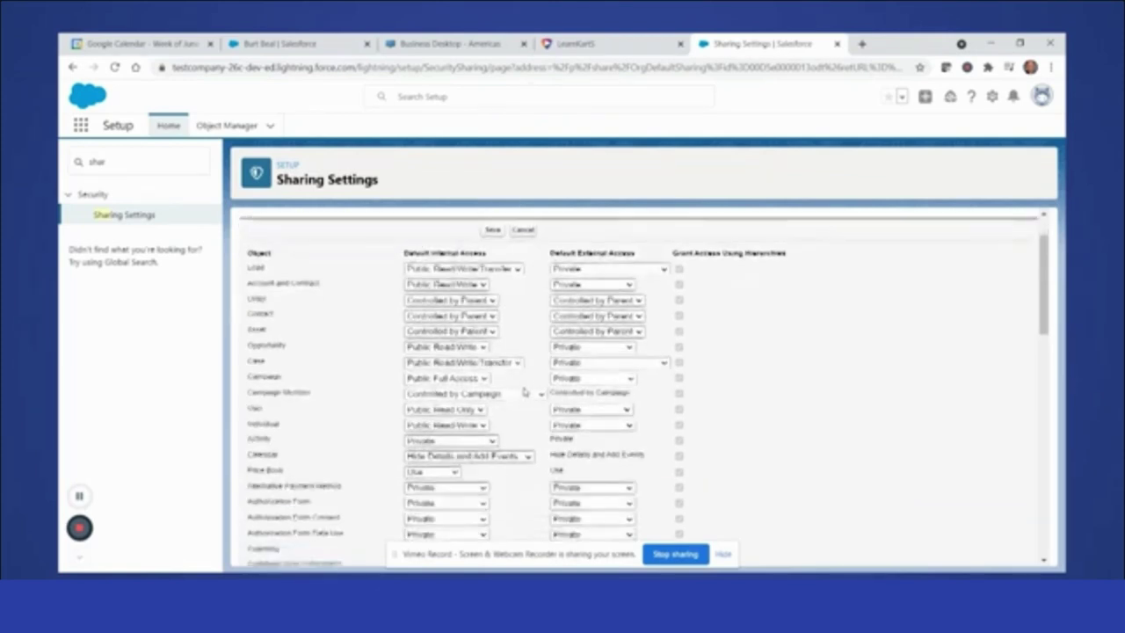
{"action": "scroll", "coordinate": [528, 392], "scroll_direction": "down", "scroll_amount": 4}
{"action": "scroll", "coordinate": [527, 392], "scroll_direction": "down", "scroll_amount": 1}
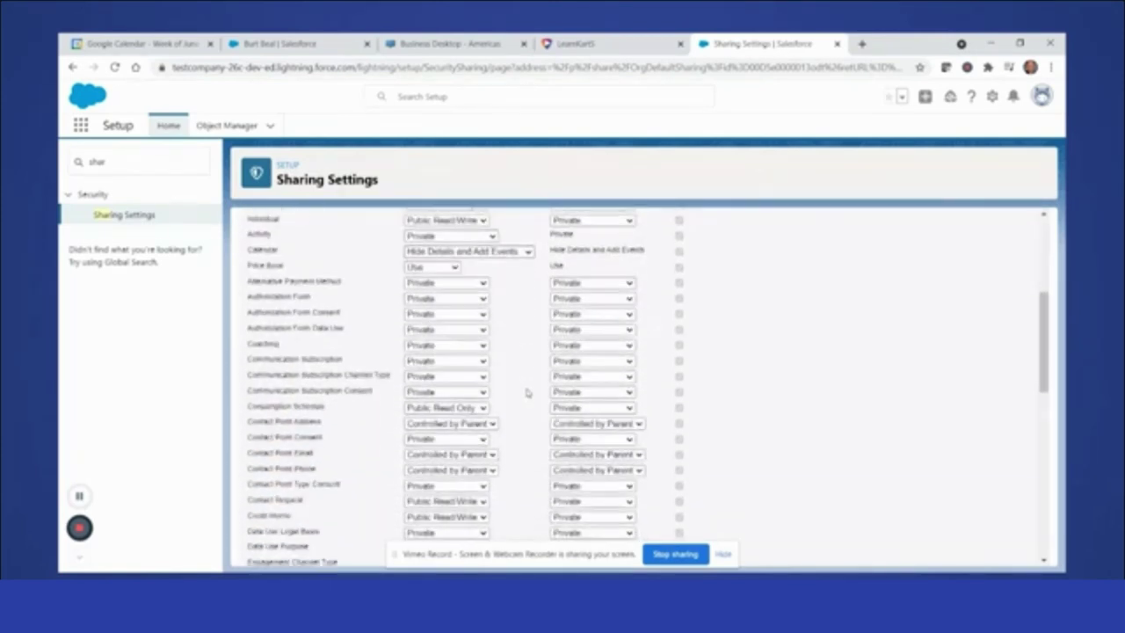
{"action": "scroll", "coordinate": [528, 392], "scroll_direction": "down", "scroll_amount": 4}
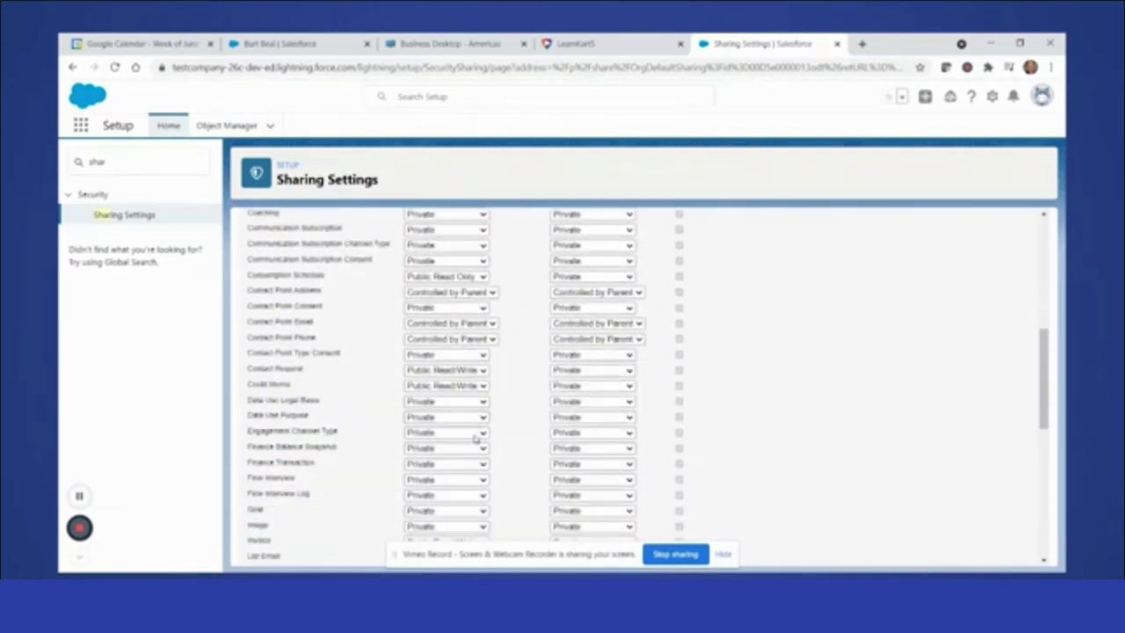
{"action": "scroll", "coordinate": [520, 438], "scroll_direction": "down", "scroll_amount": 6}
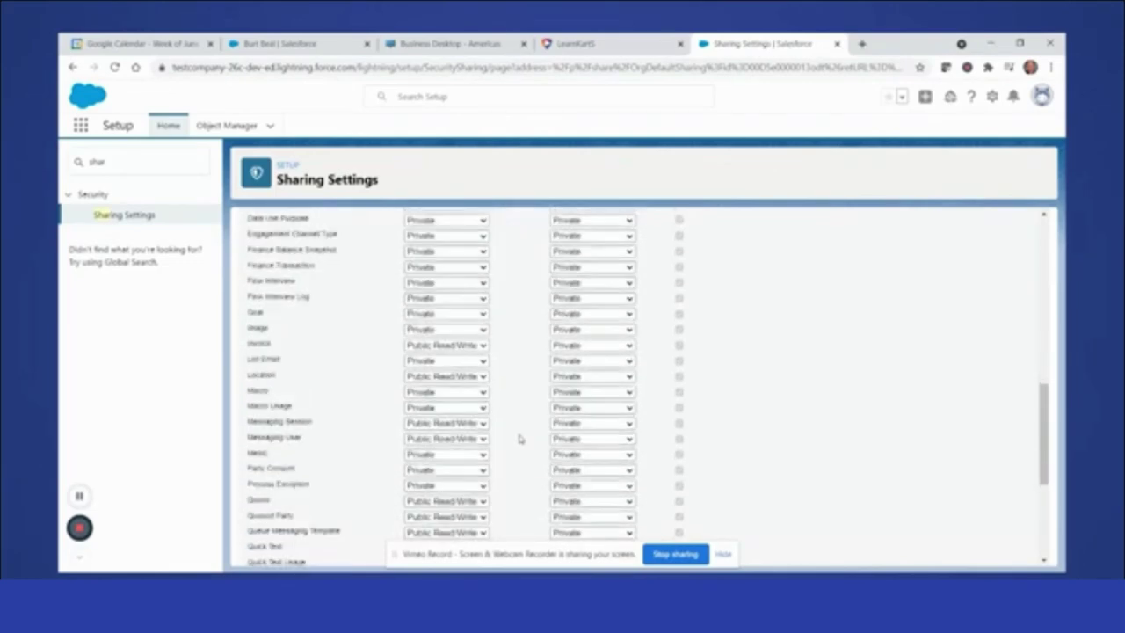
{"action": "scroll", "coordinate": [520, 438], "scroll_direction": "up", "scroll_amount": 15}
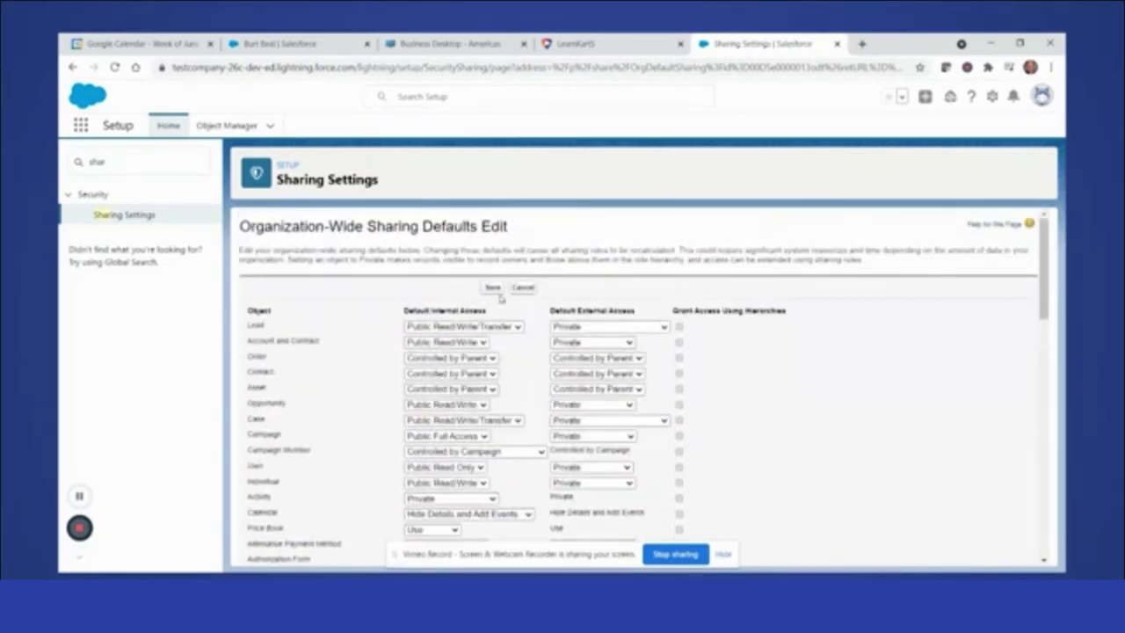
{"action": "left_click", "coordinate": [521, 289]}
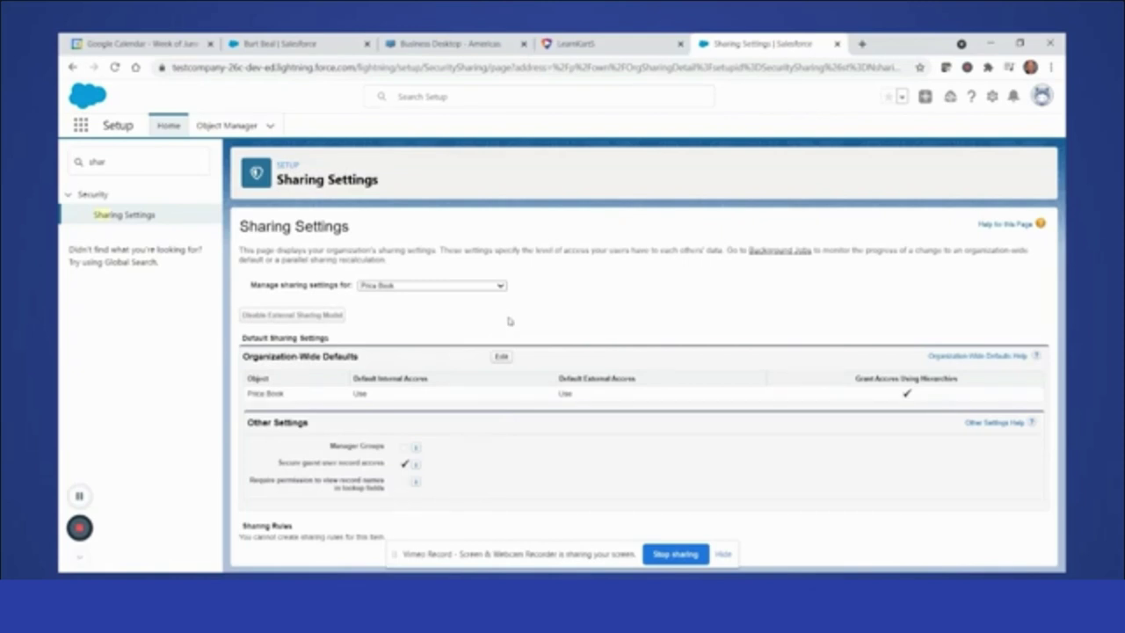
Switch the sharing filter back to All Objects and scroll through the empty Sharing Rules sections.
{"action": "left_click", "coordinate": [499, 287]}
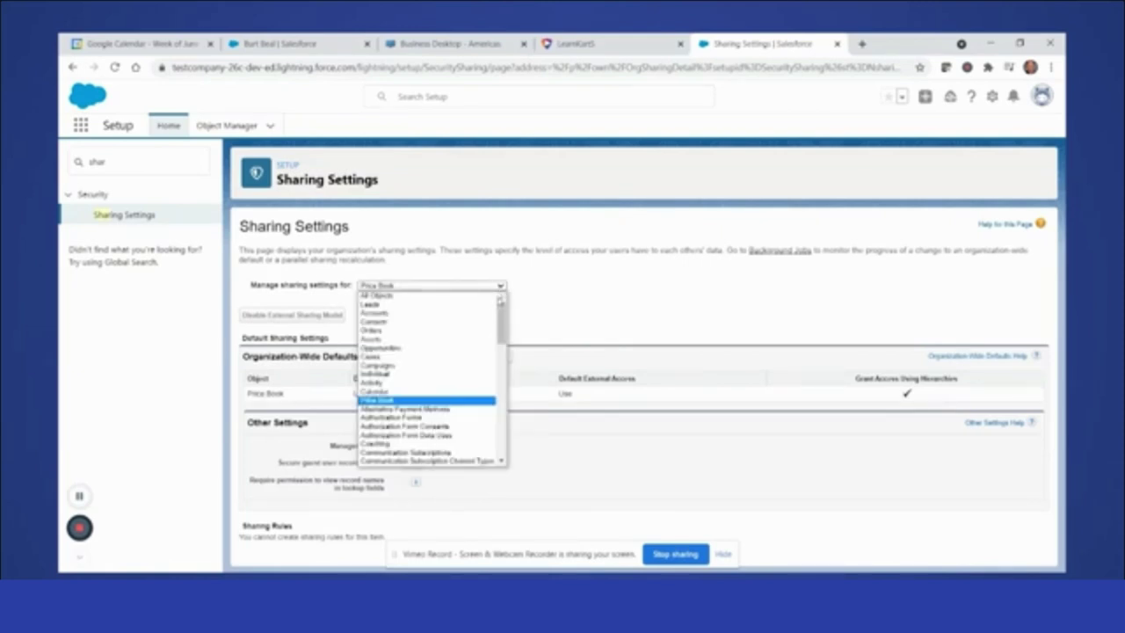
{"action": "left_click", "coordinate": [457, 296]}
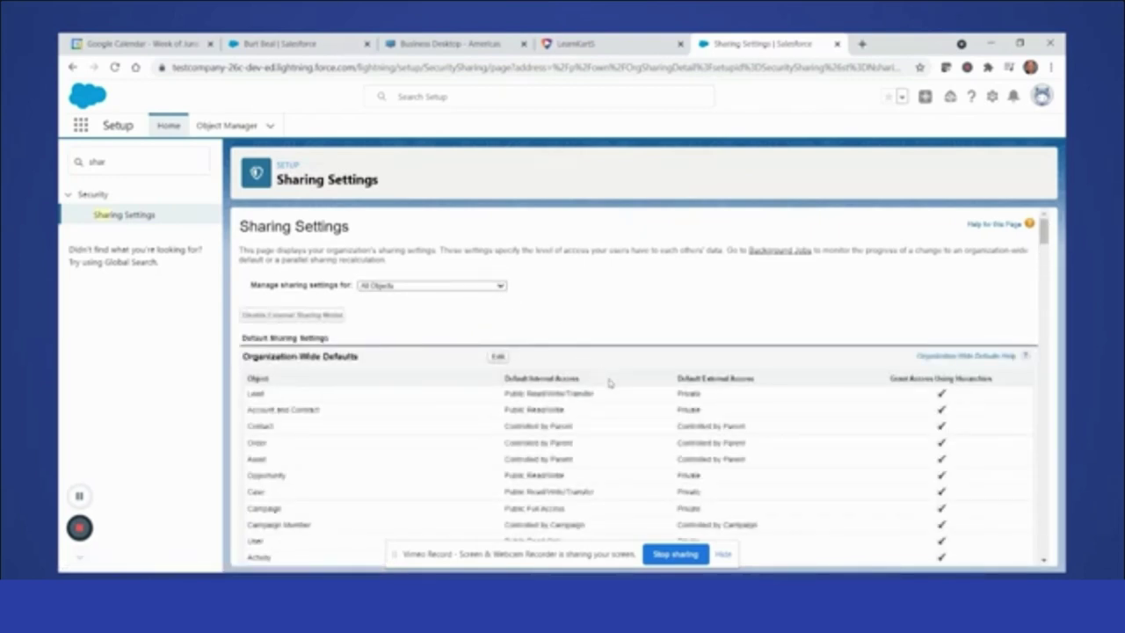
{"action": "scroll", "coordinate": [610, 382], "scroll_direction": "down", "scroll_amount": 1}
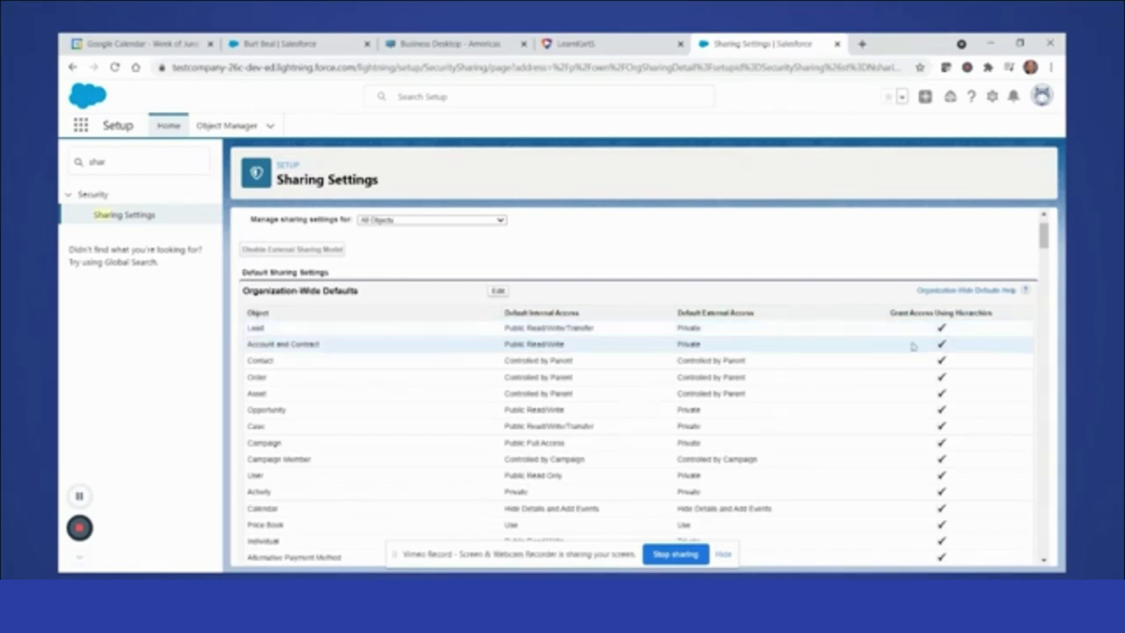
{"action": "scroll", "coordinate": [813, 343], "scroll_direction": "down", "scroll_amount": 10}
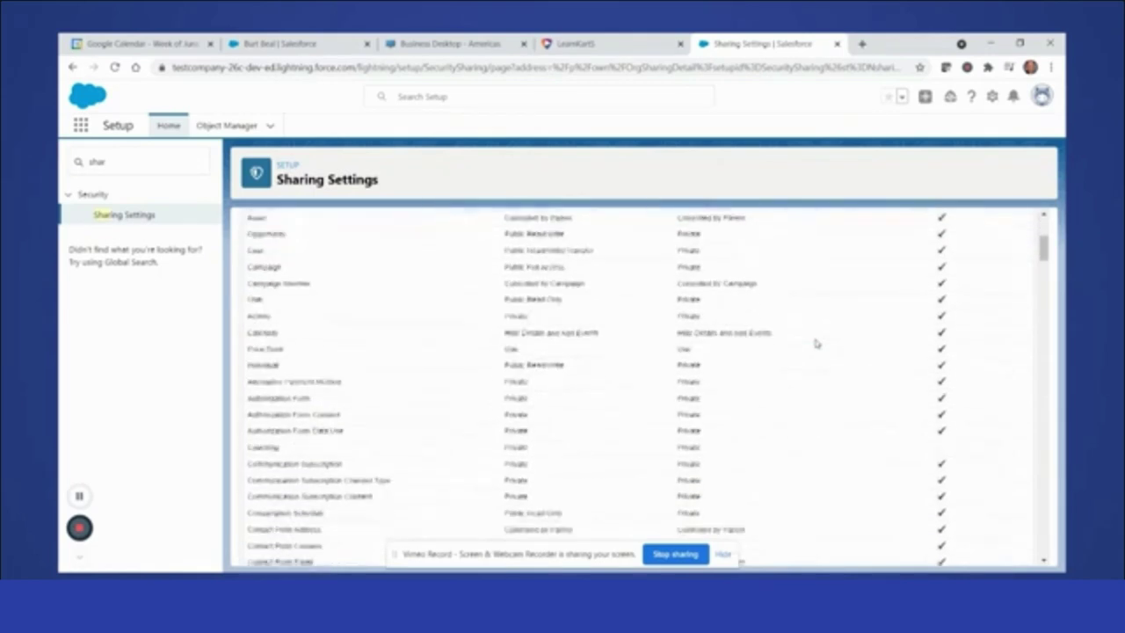
{"action": "scroll", "coordinate": [817, 355], "scroll_direction": "down", "scroll_amount": 15}
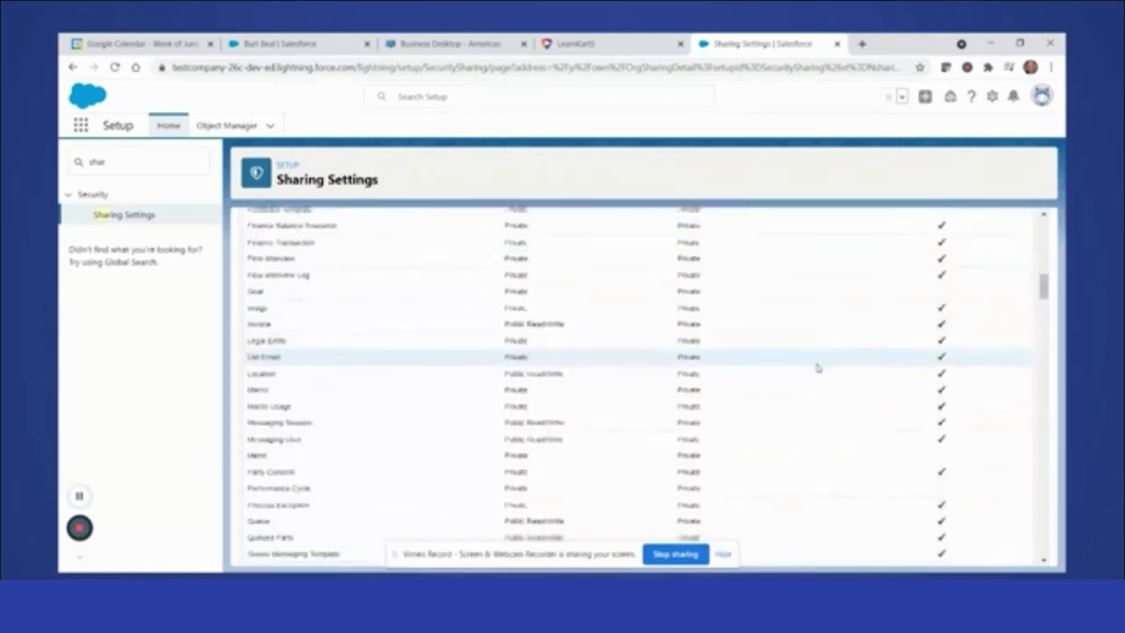
{"action": "scroll", "coordinate": [814, 373], "scroll_direction": "down", "scroll_amount": 5}
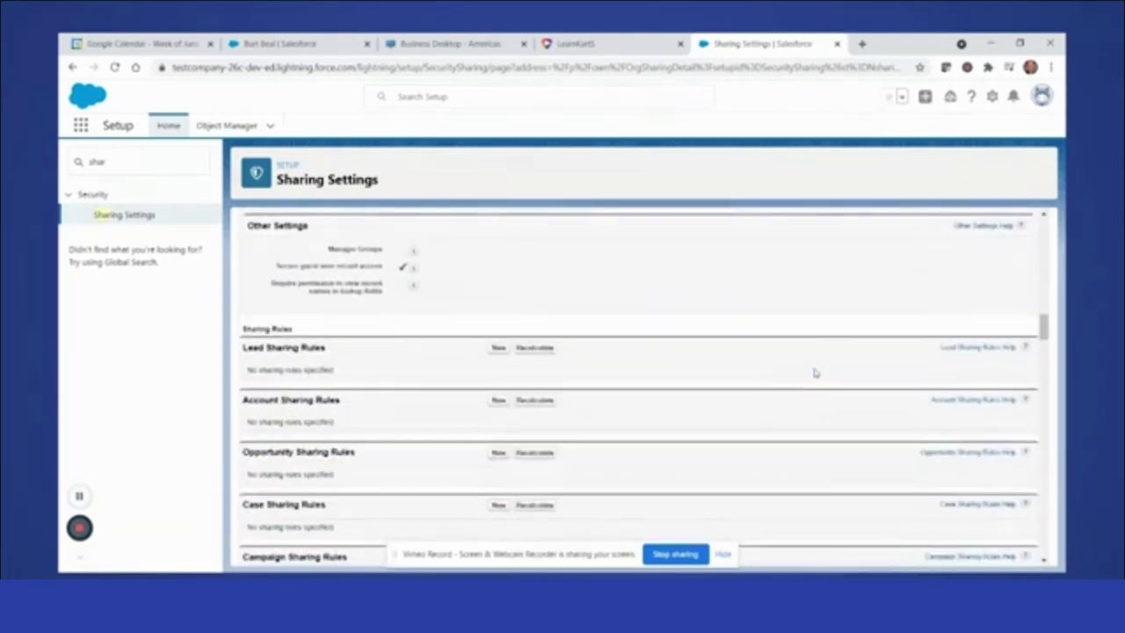
{"action": "scroll", "coordinate": [815, 373], "scroll_direction": "up", "scroll_amount": 1}
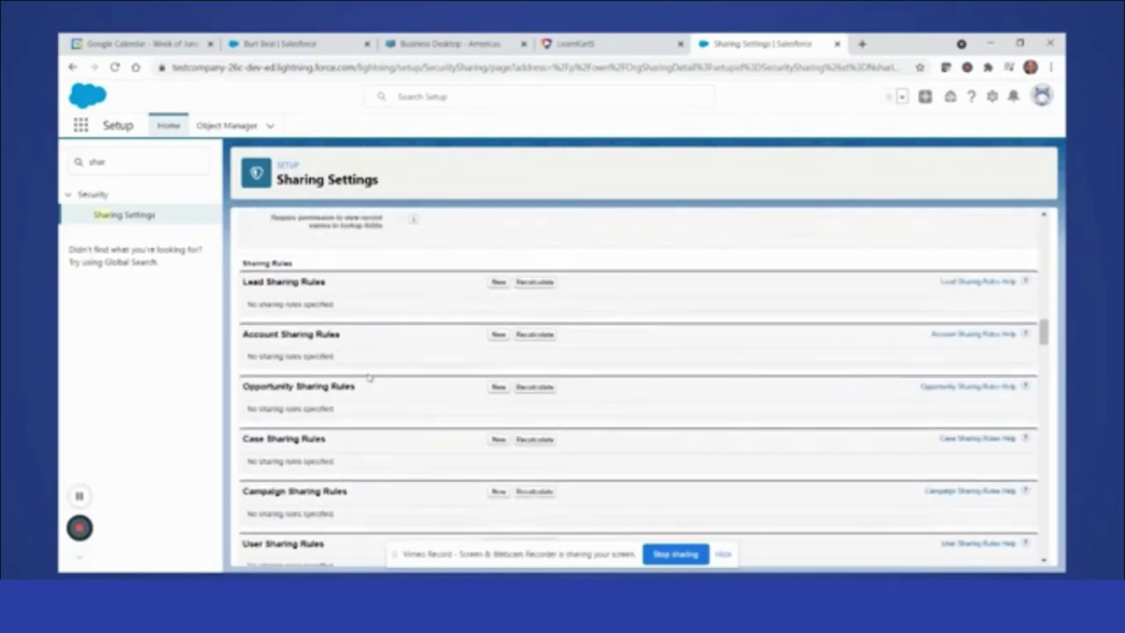
{"action": "scroll", "coordinate": [476, 420], "scroll_direction": "down", "scroll_amount": 2}
{"action": "scroll", "coordinate": [476, 421], "scroll_direction": "down", "scroll_amount": 5}
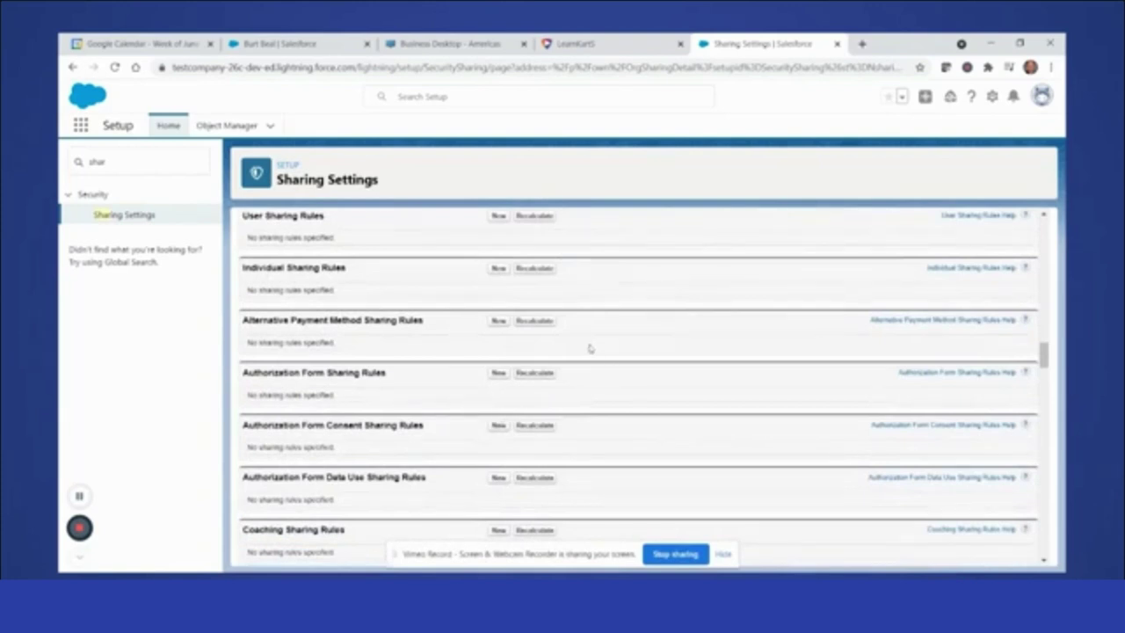
Start a new Authorization Form sharing rule for records owned by the Marketing Team role.
{"action": "left_click", "coordinate": [497, 373]}
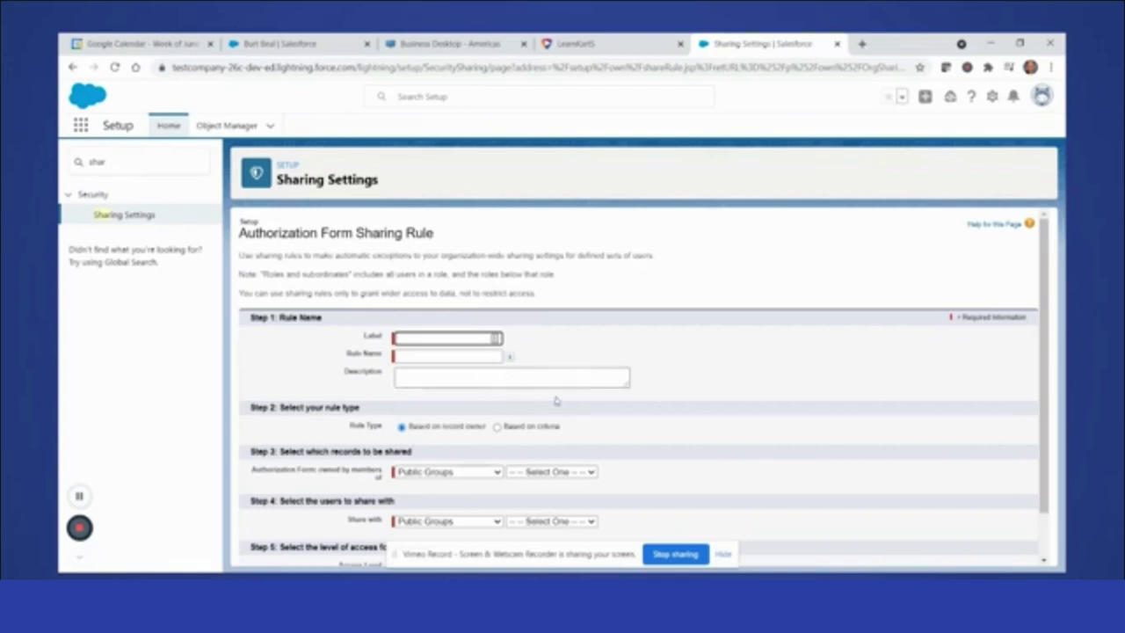
{"action": "scroll", "coordinate": [569, 407], "scroll_direction": "down", "scroll_amount": 1}
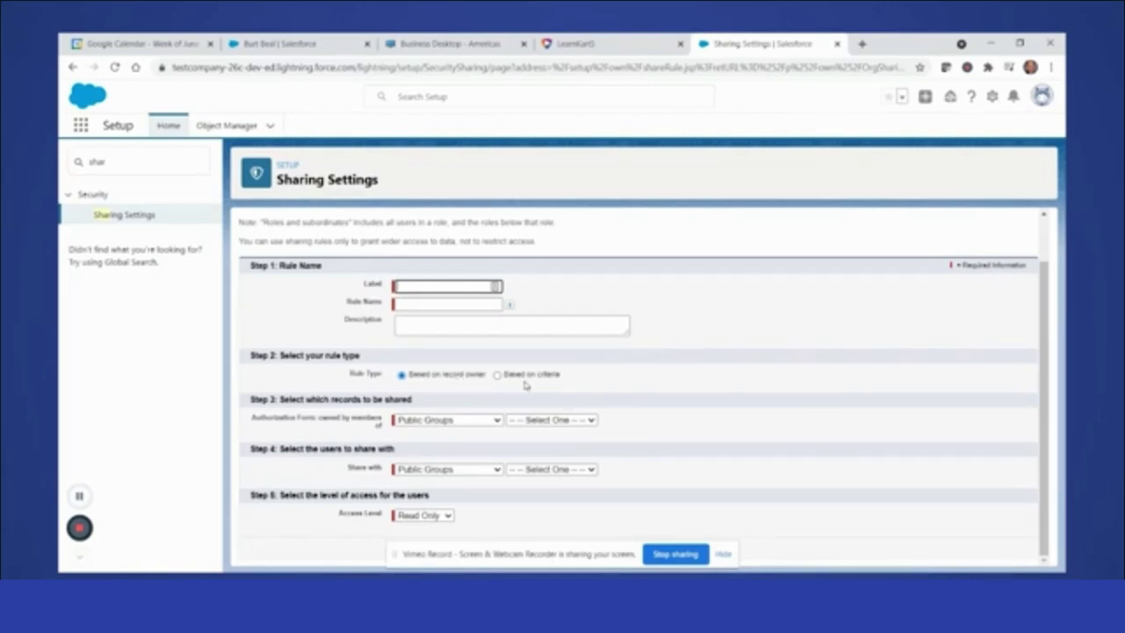
{"action": "left_click", "coordinate": [497, 421]}
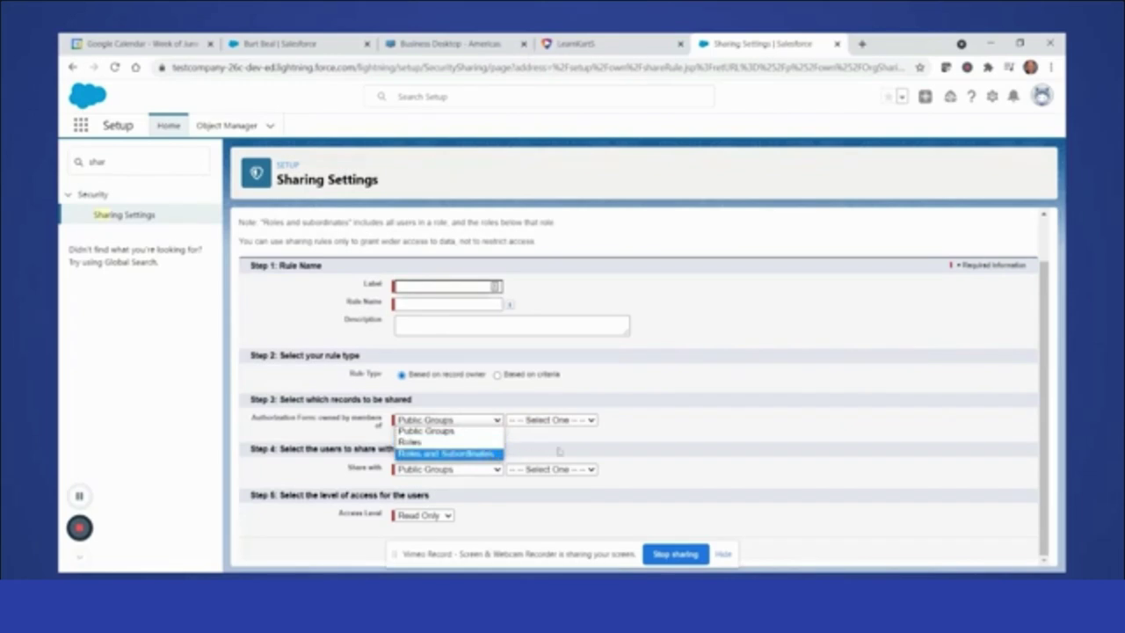
{"action": "left_click", "coordinate": [474, 442]}
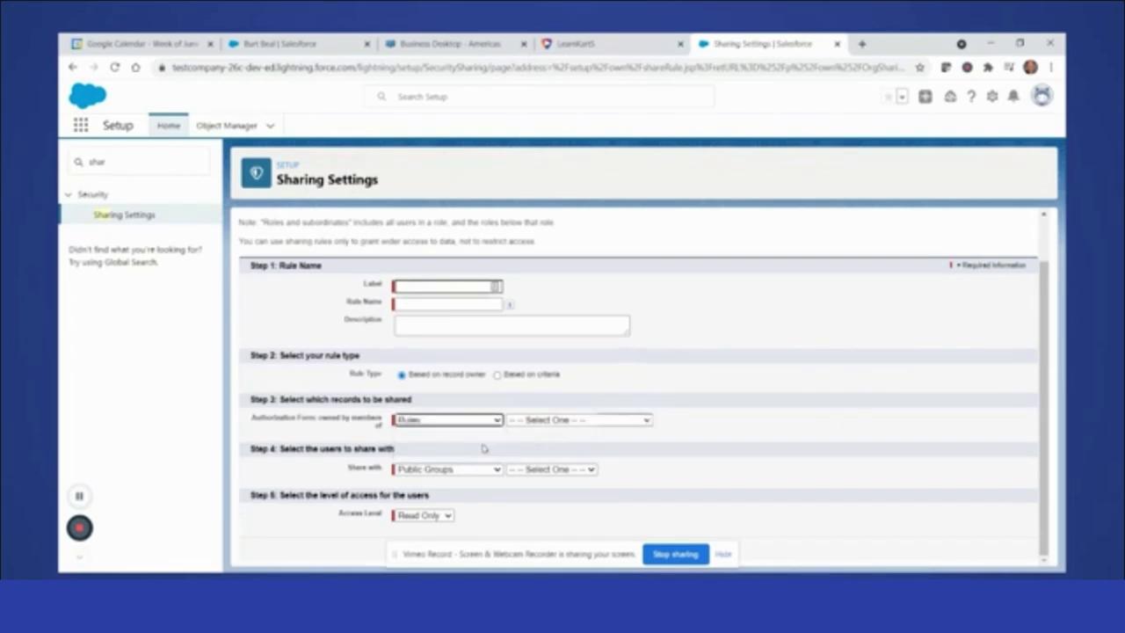
{"action": "left_click", "coordinate": [618, 422]}
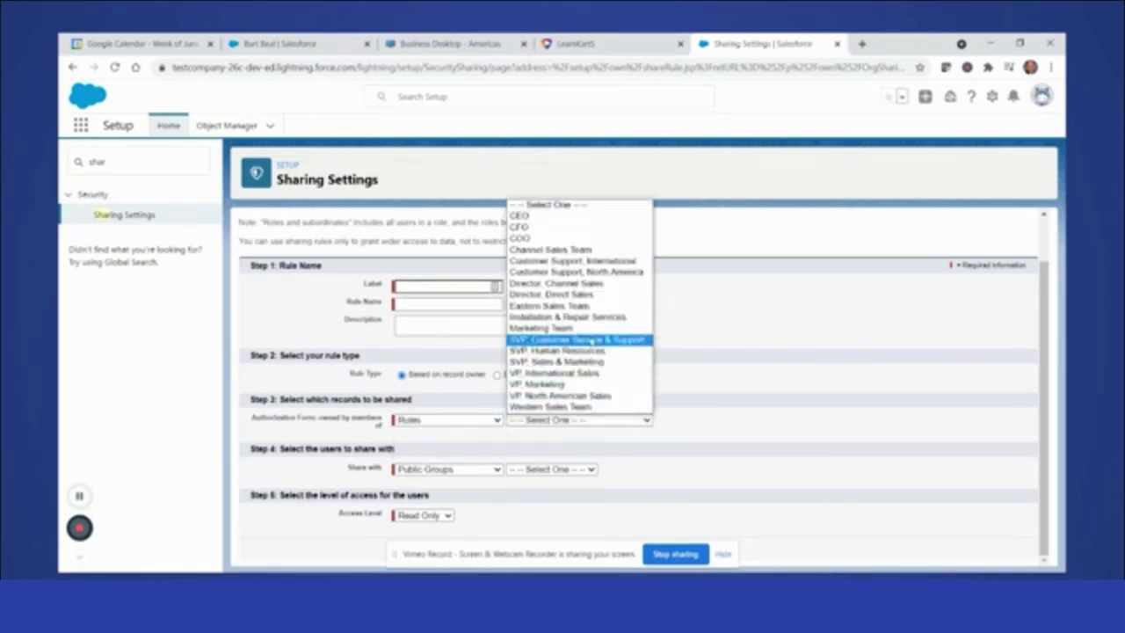
{"action": "left_click", "coordinate": [587, 329]}
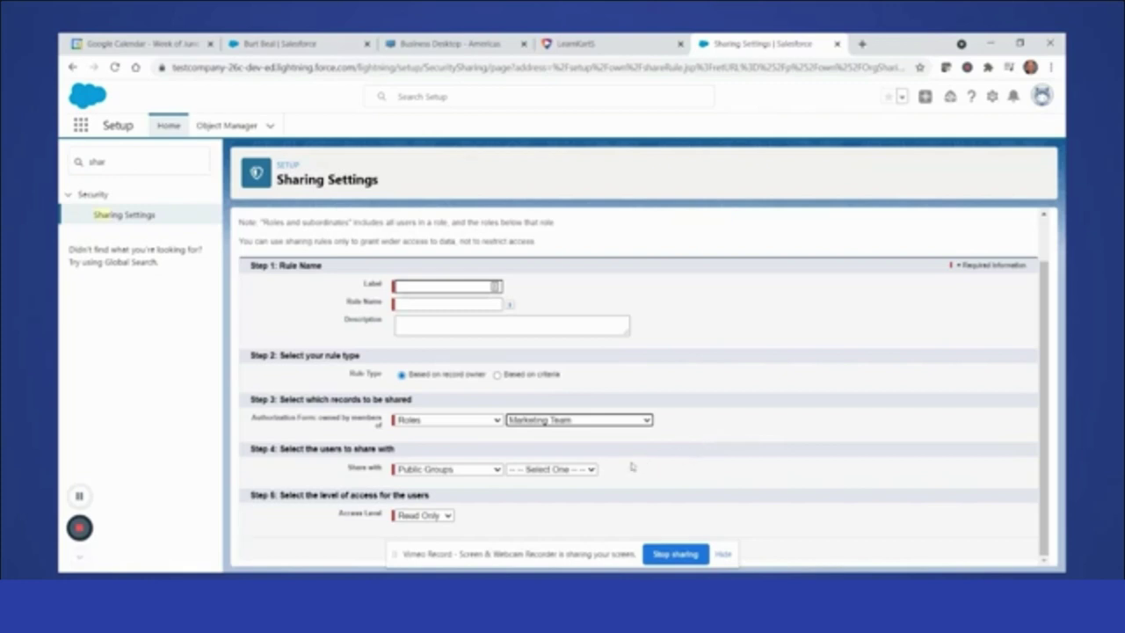
Share those records with the VP: International Sales role, keeping Read Only access.
{"action": "left_click", "coordinate": [498, 470]}
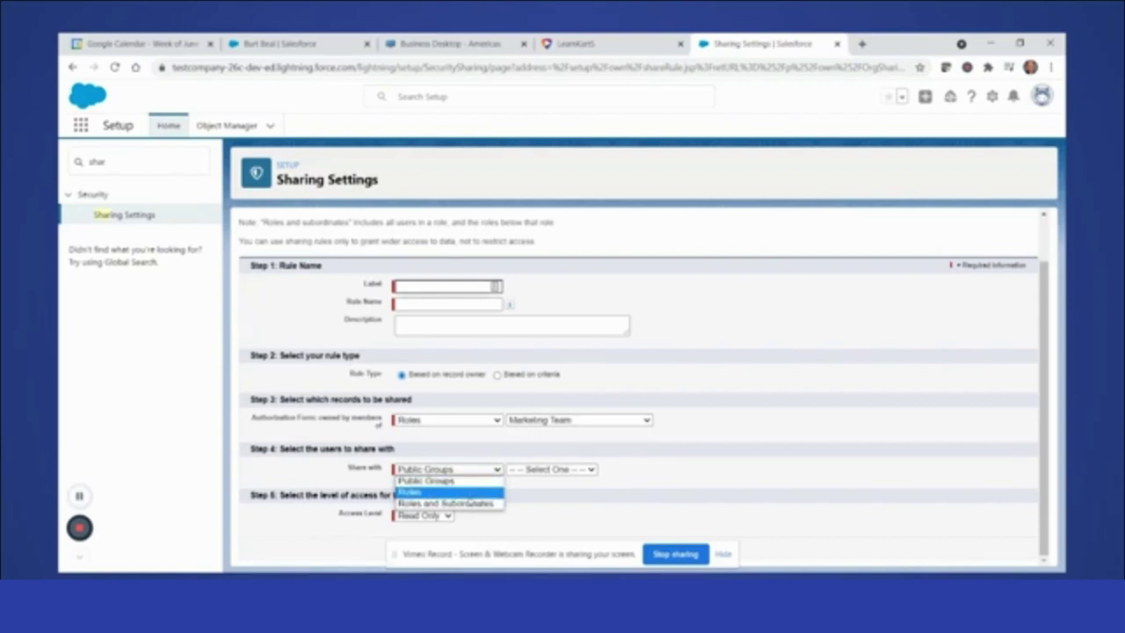
{"action": "left_click", "coordinate": [475, 492]}
{"action": "left_click", "coordinate": [582, 473]}
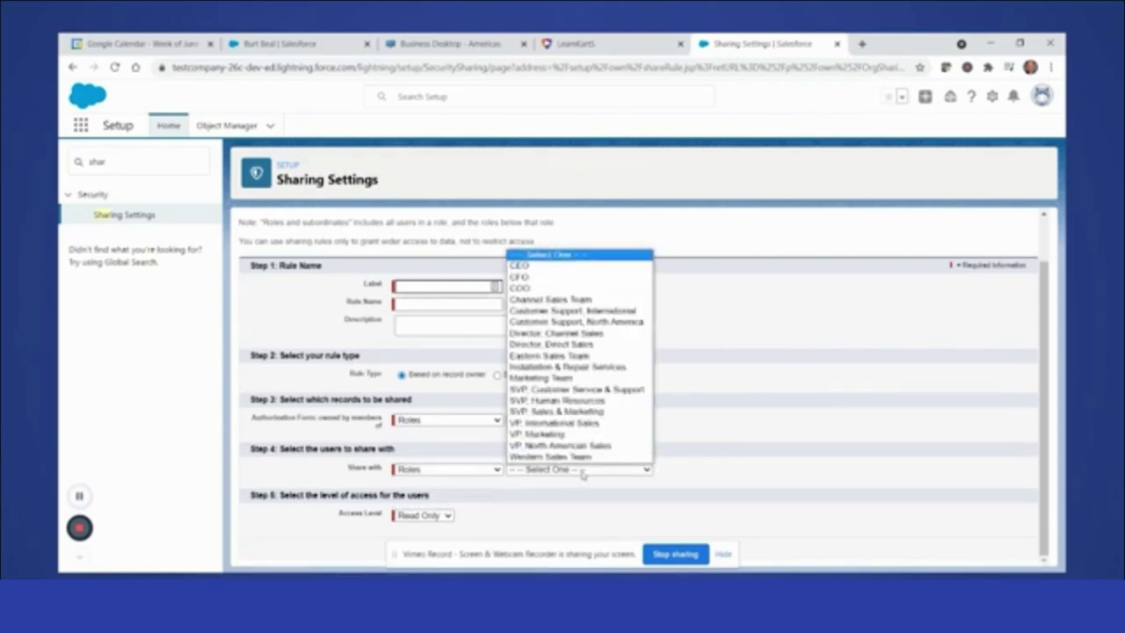
{"action": "left_click", "coordinate": [582, 423]}
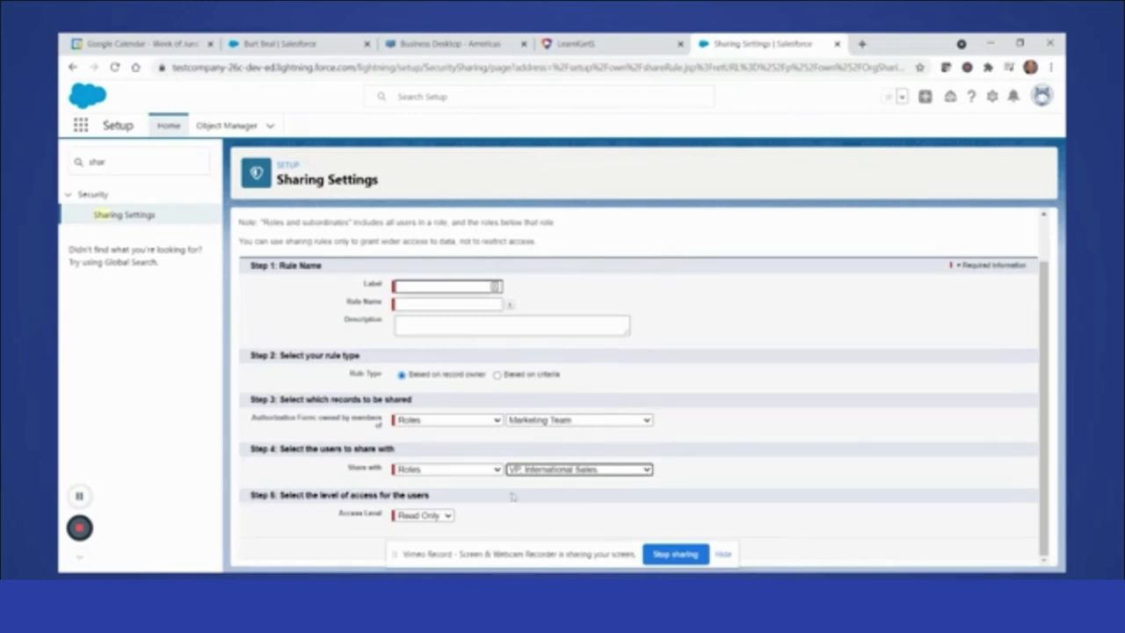
{"action": "left_click", "coordinate": [444, 517]}
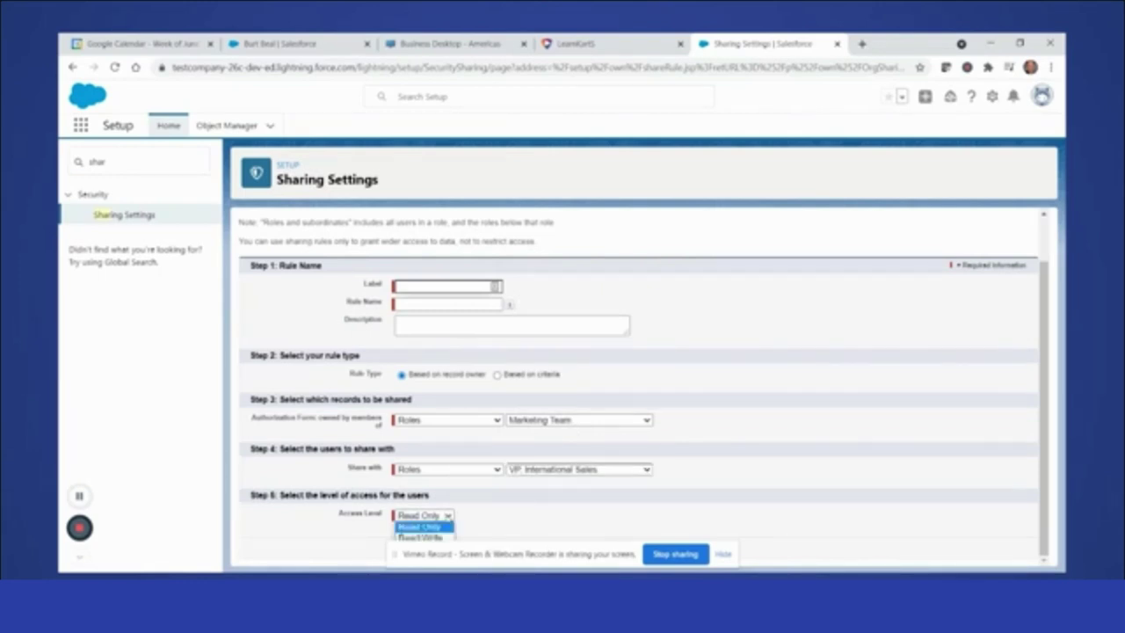
{"action": "left_click", "coordinate": [529, 514]}
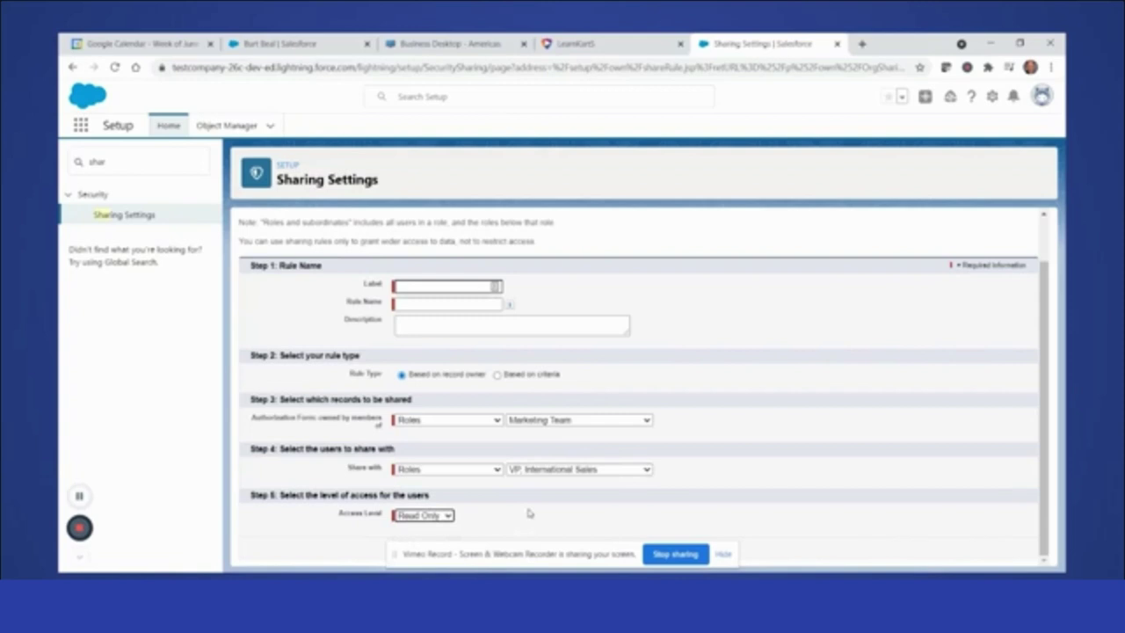
{"action": "left_click", "coordinate": [452, 516]}
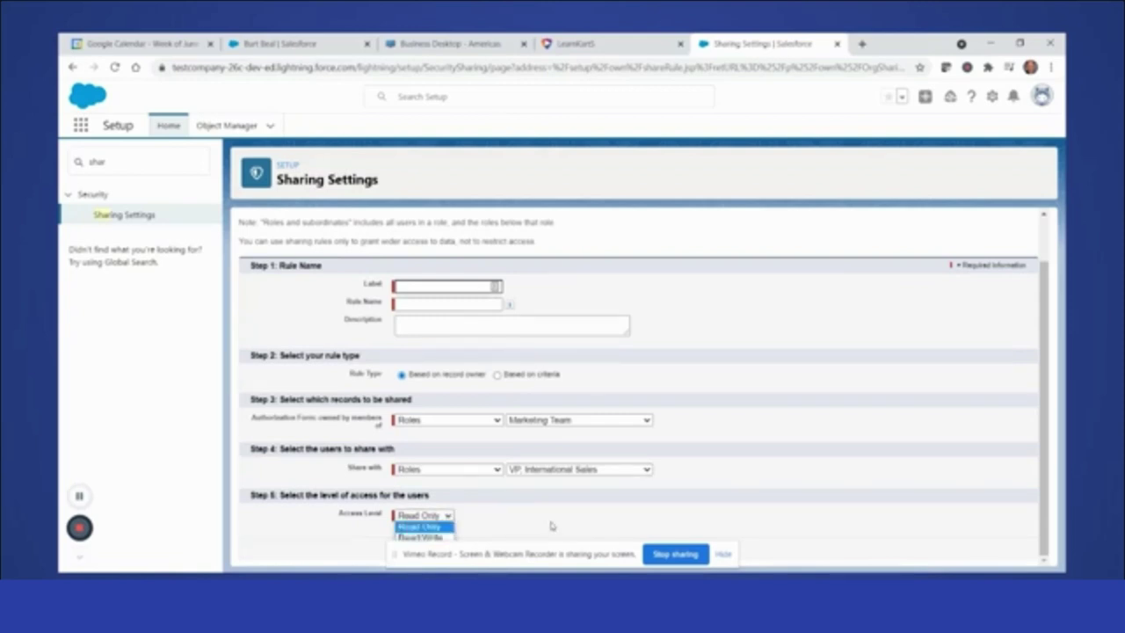
{"action": "left_click", "coordinate": [798, 470]}
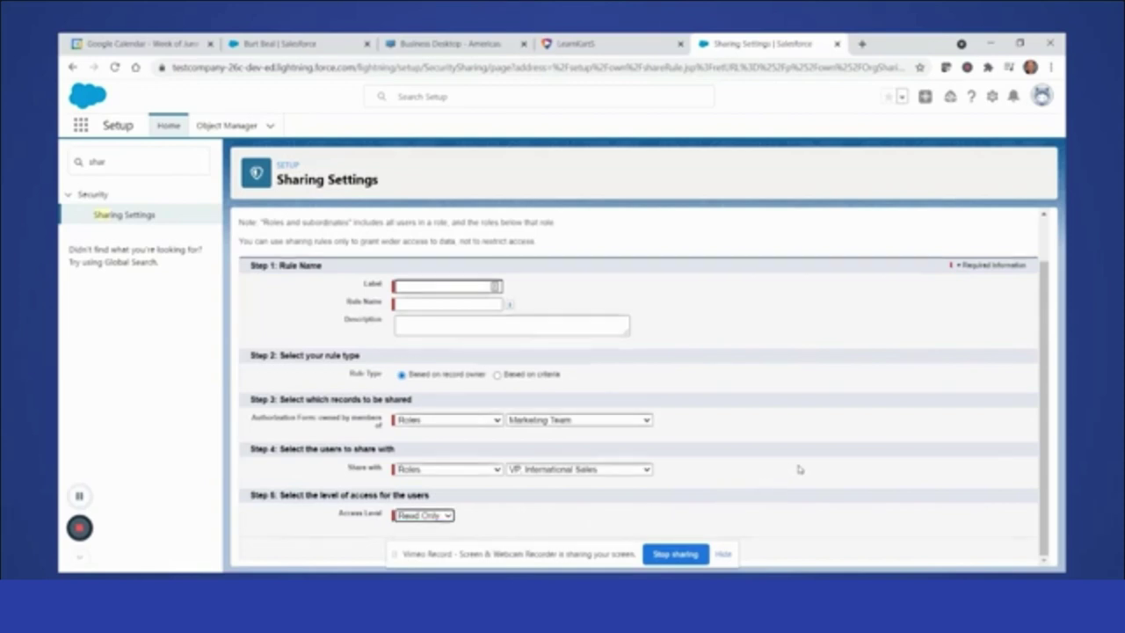
{"action": "scroll", "coordinate": [800, 469], "scroll_direction": "up", "scroll_amount": 1}
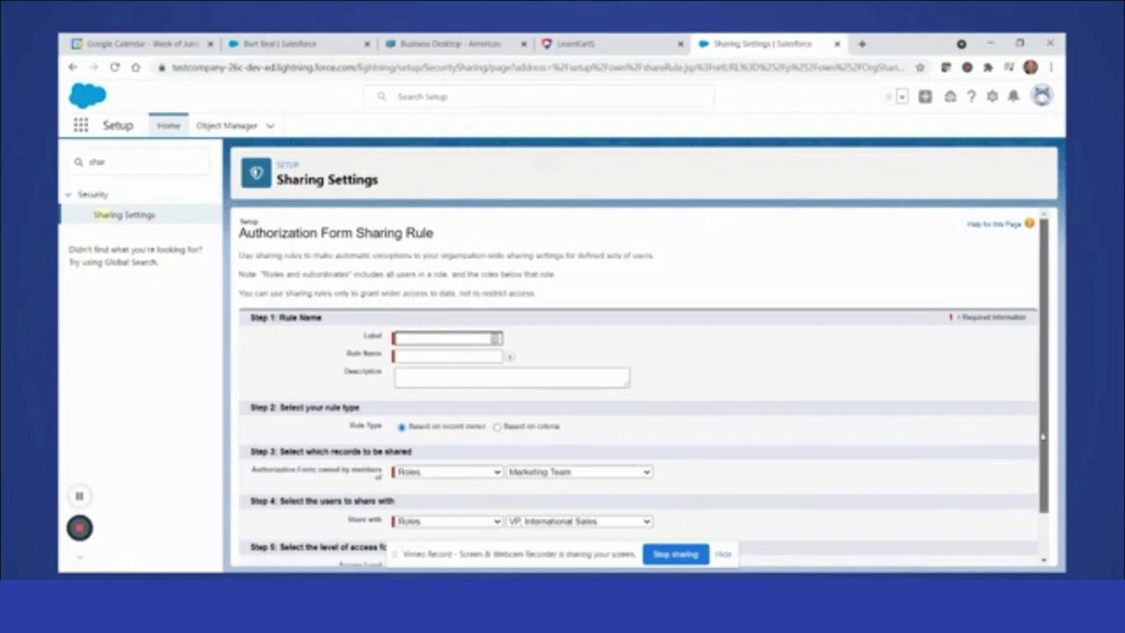
{"action": "scroll", "coordinate": [1046, 439], "scroll_direction": "down", "scroll_amount": 1}
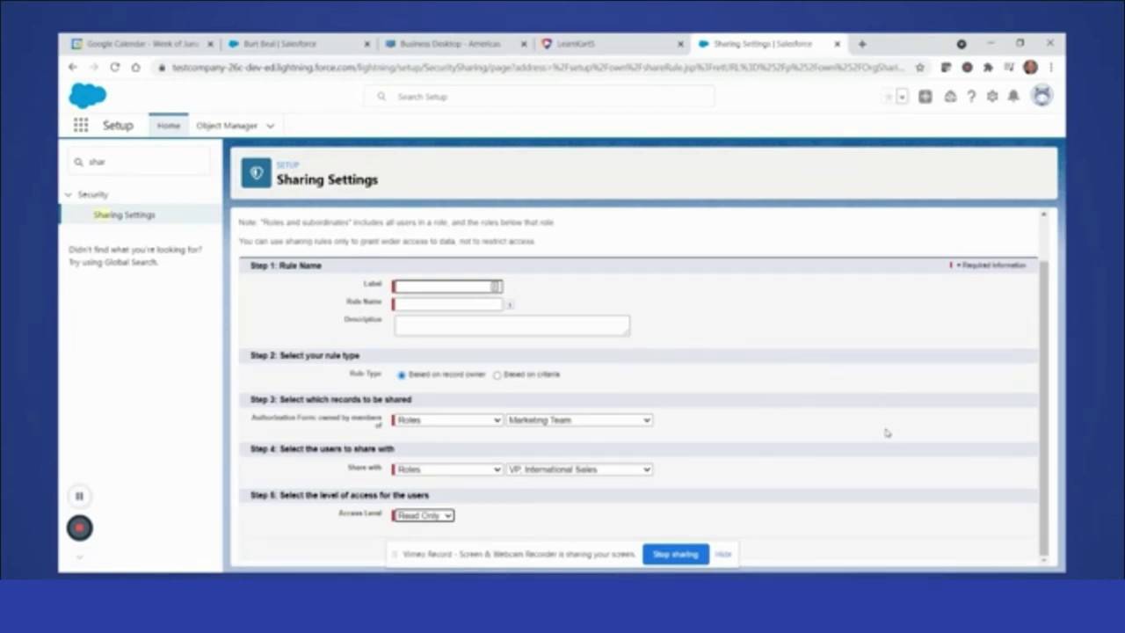
{"action": "scroll", "coordinate": [831, 385], "scroll_direction": "up", "scroll_amount": 1}
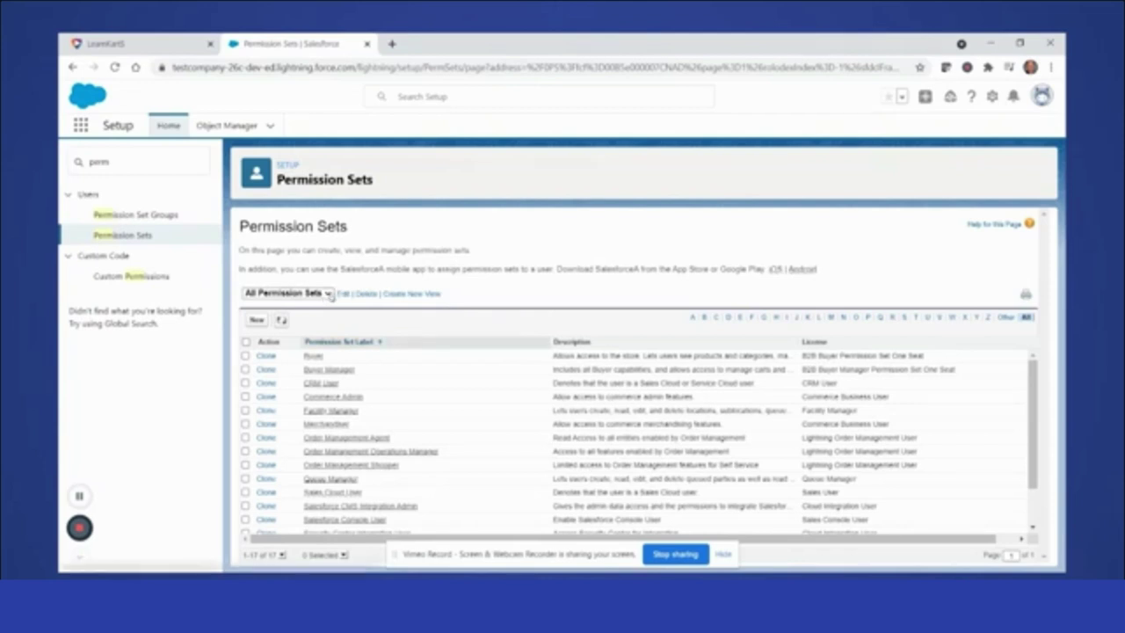
{"action": "left_click", "coordinate": [329, 295]}
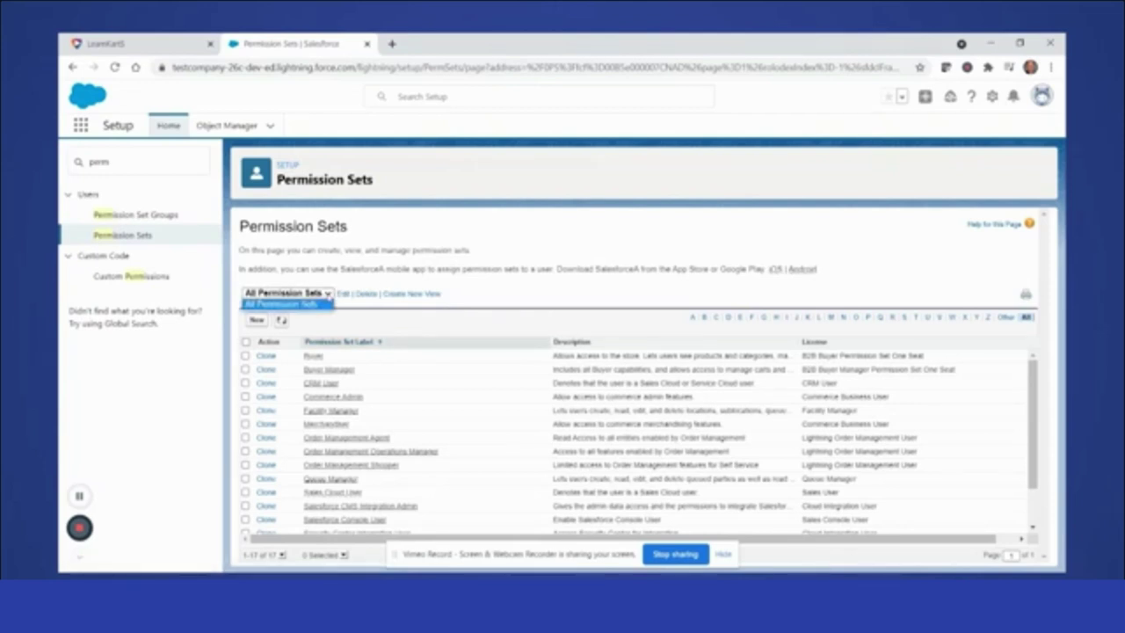
{"action": "left_click", "coordinate": [498, 293]}
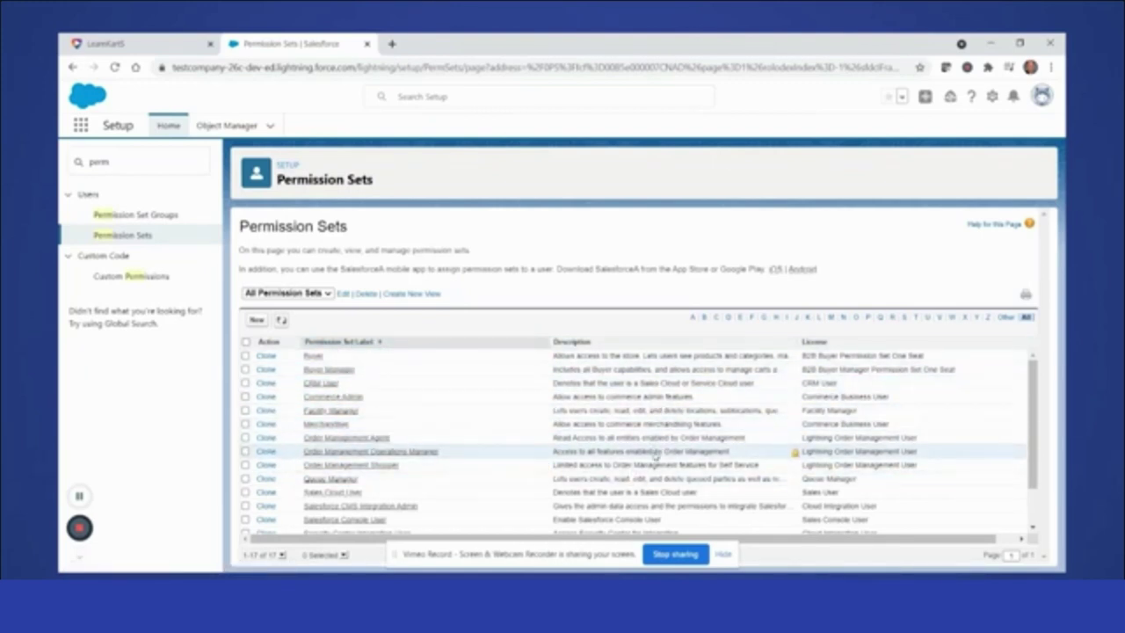
{"action": "scroll", "coordinate": [653, 450], "scroll_direction": "down", "scroll_amount": 2}
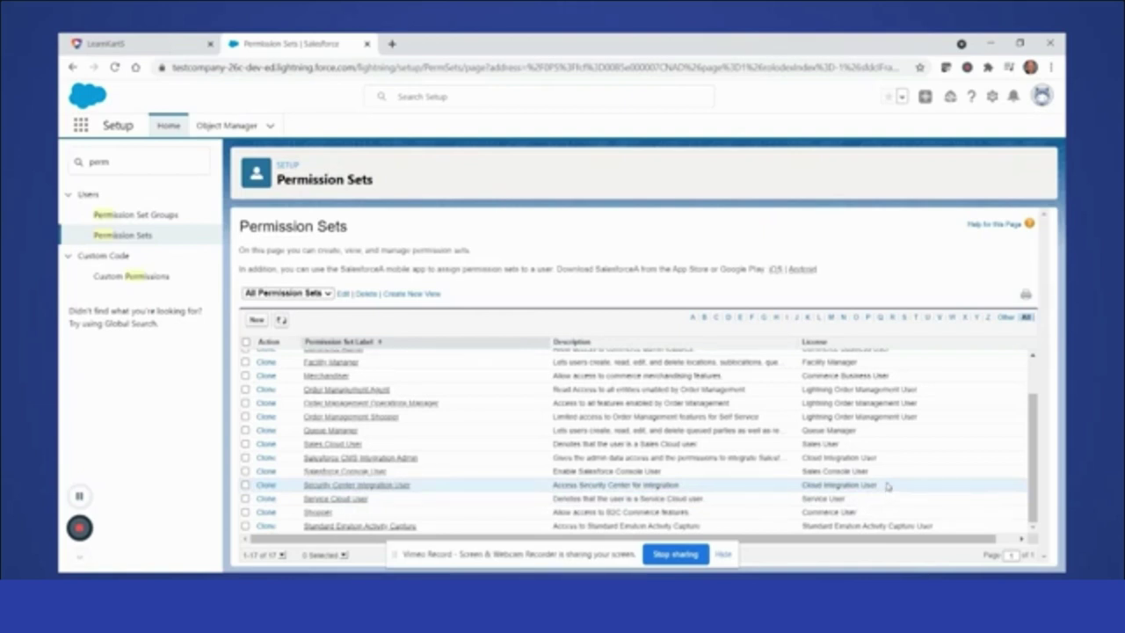
{"action": "scroll", "coordinate": [888, 486], "scroll_direction": "up", "scroll_amount": 2}
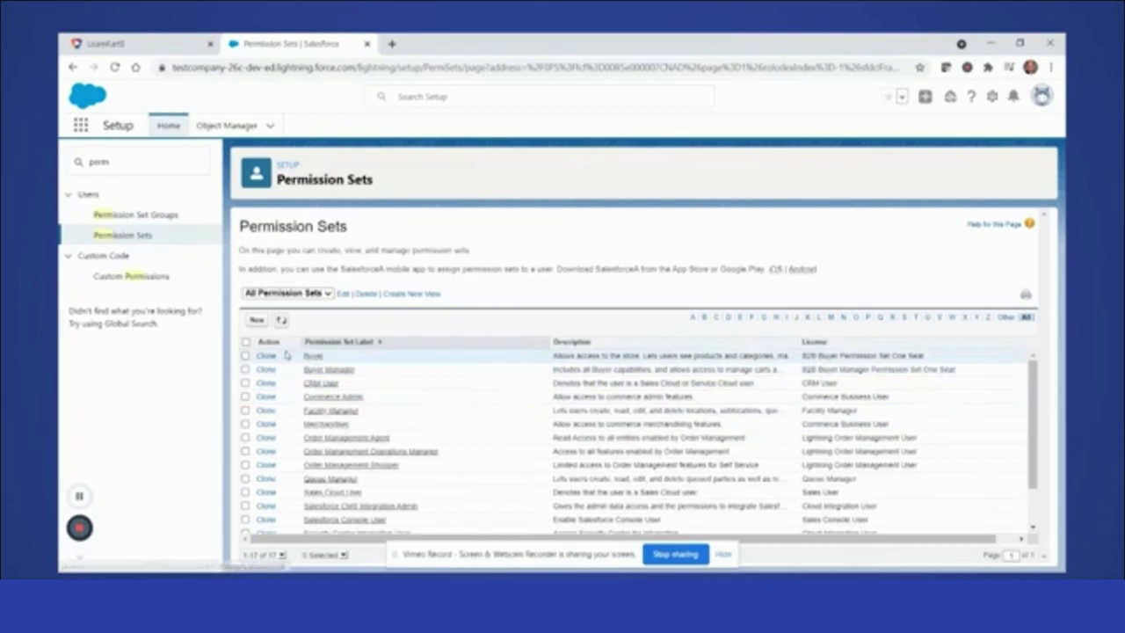
Create permission set 'Test' described 'Test for demo results' with the Partner Community license.
{"action": "left_click", "coordinate": [256, 321]}
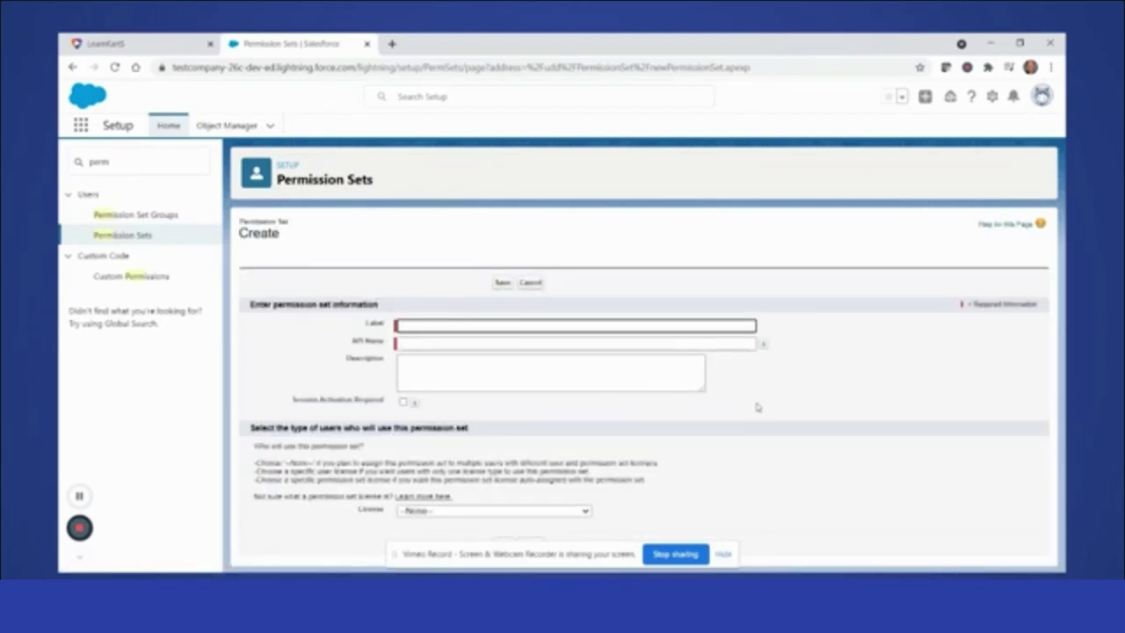
{"action": "type", "text": "Te"}
{"action": "key", "text": "Tab"}
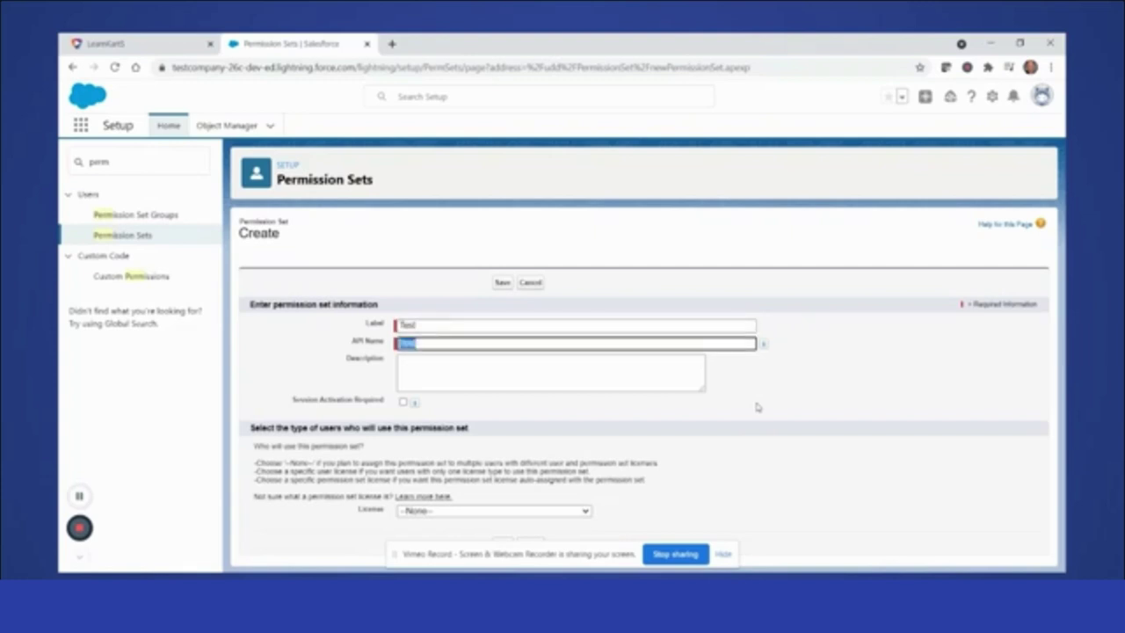
{"action": "left_click", "coordinate": [584, 381]}
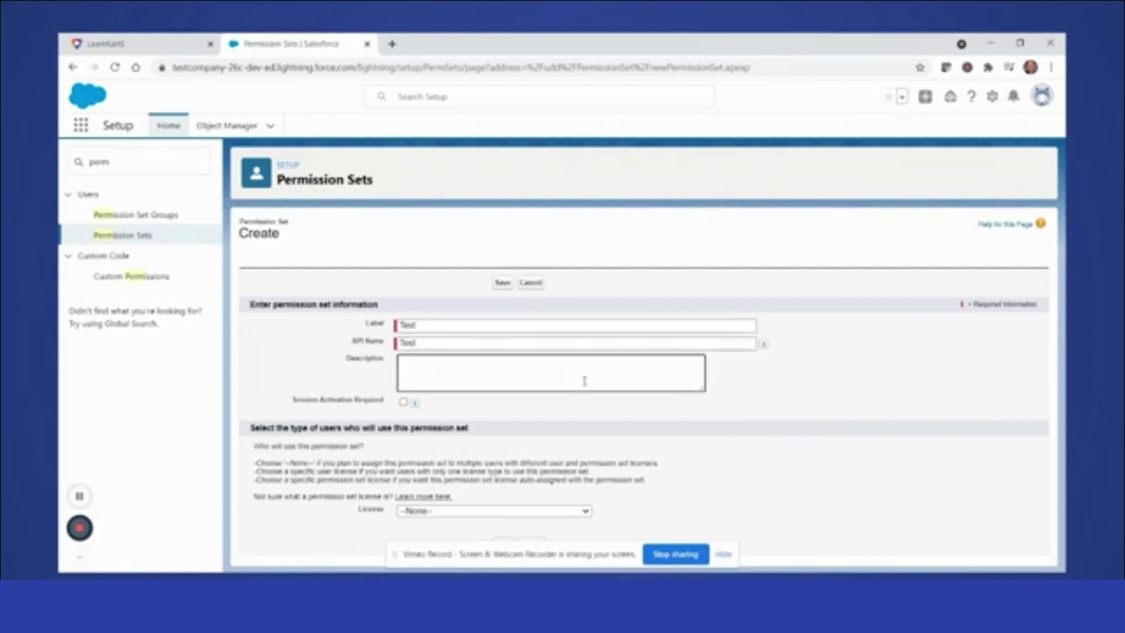
{"action": "type", "text": "Test for demo session"}
{"action": "left_click", "coordinate": [584, 511]}
{"action": "scroll", "coordinate": [578, 501], "scroll_direction": "down", "scroll_amount": 1}
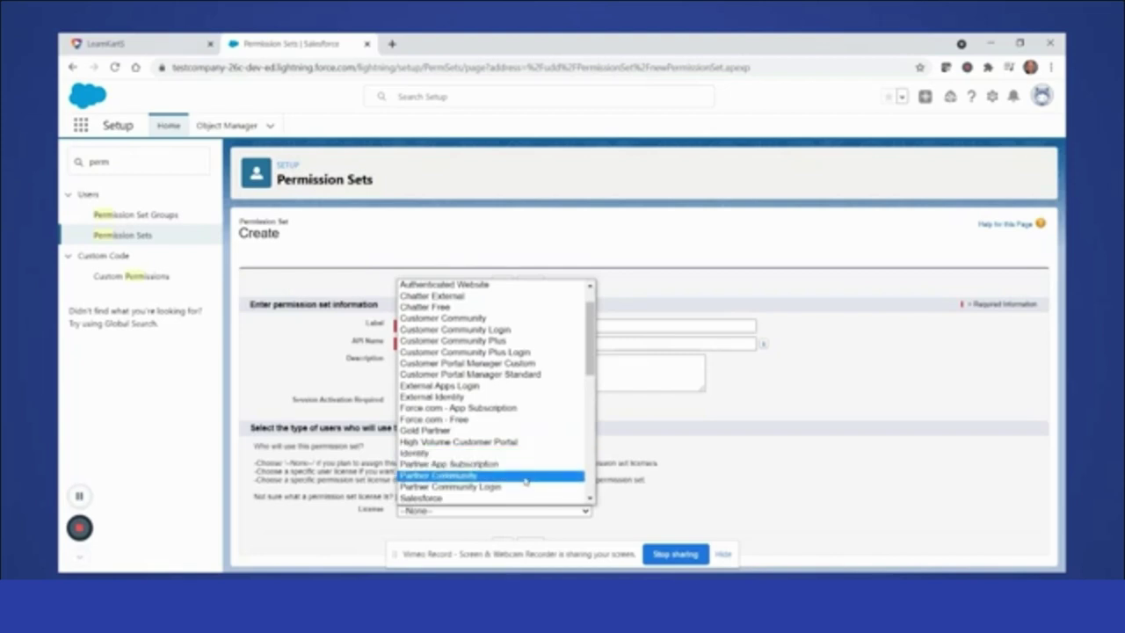
{"action": "left_click", "coordinate": [526, 476]}
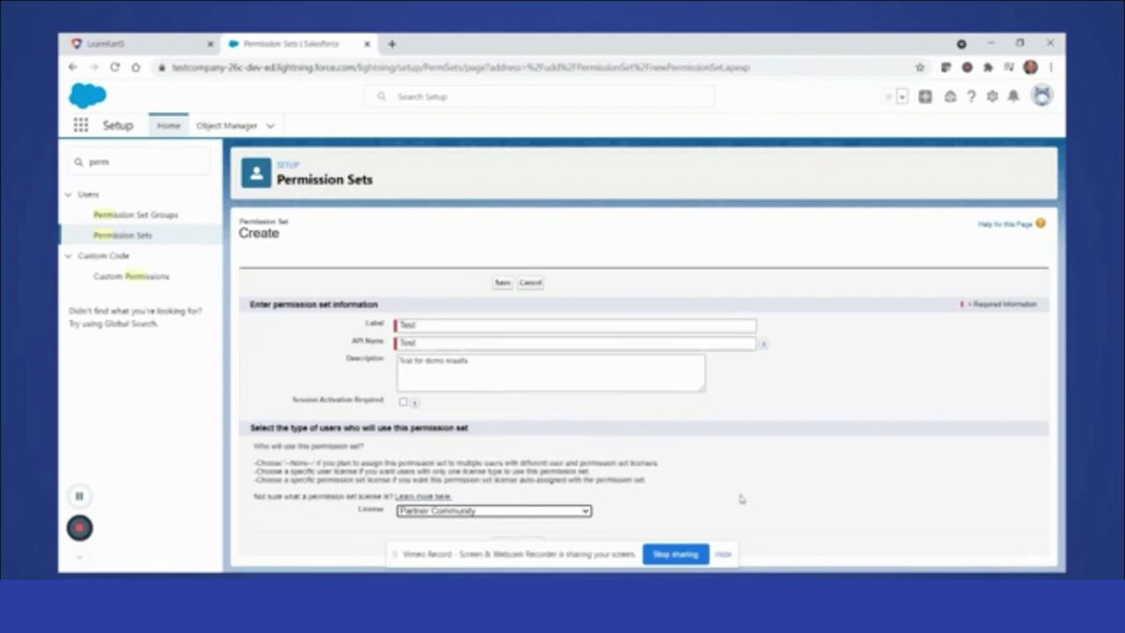
{"action": "left_click", "coordinate": [506, 543]}
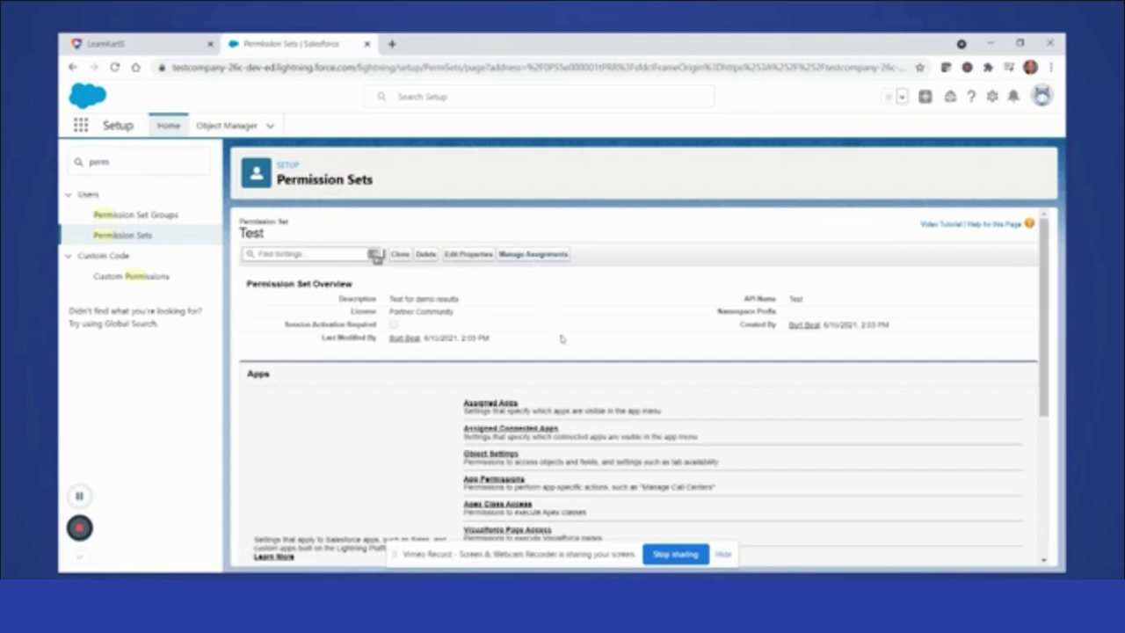
{"action": "scroll", "coordinate": [563, 361], "scroll_direction": "down", "scroll_amount": 1}
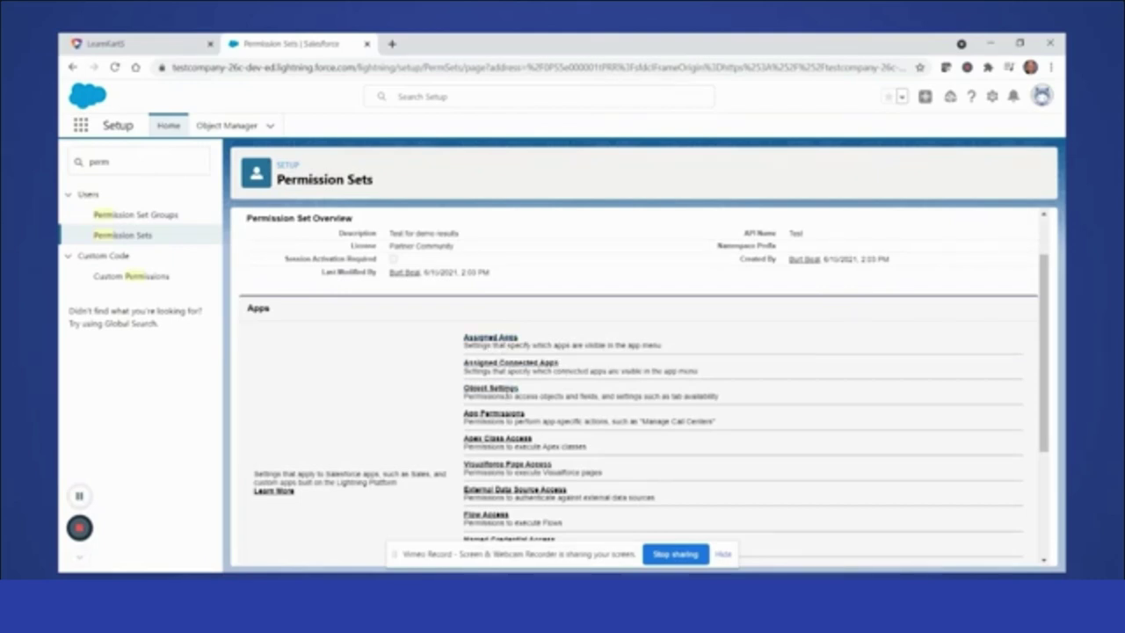
{"action": "scroll", "coordinate": [506, 450], "scroll_direction": "down", "scroll_amount": 1}
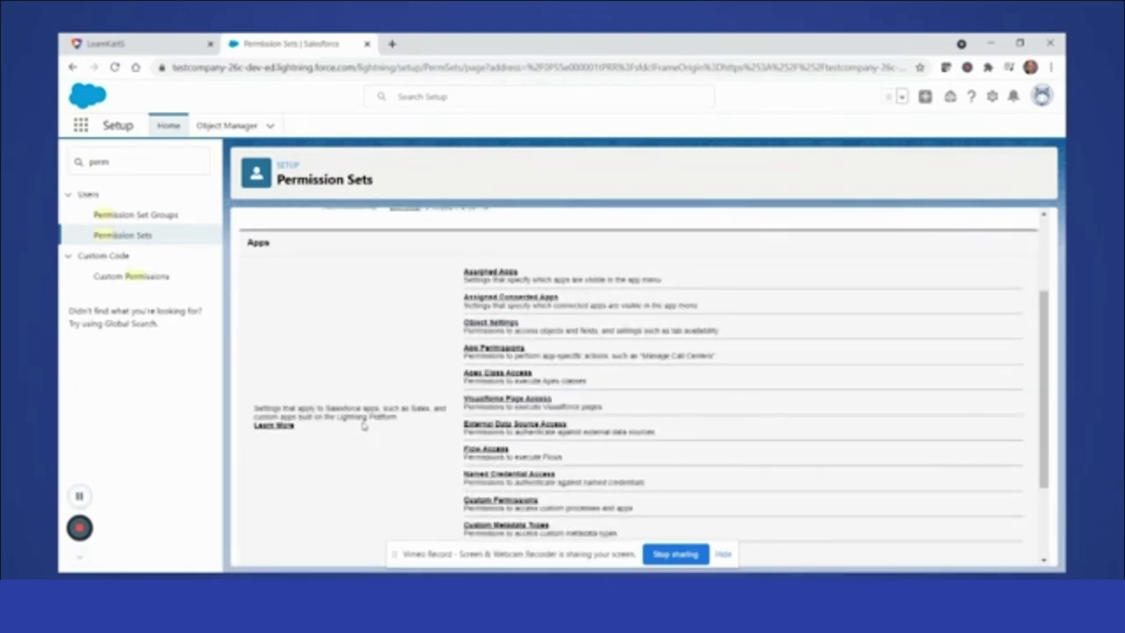
{"action": "scroll", "coordinate": [541, 451], "scroll_direction": "down", "scroll_amount": 1}
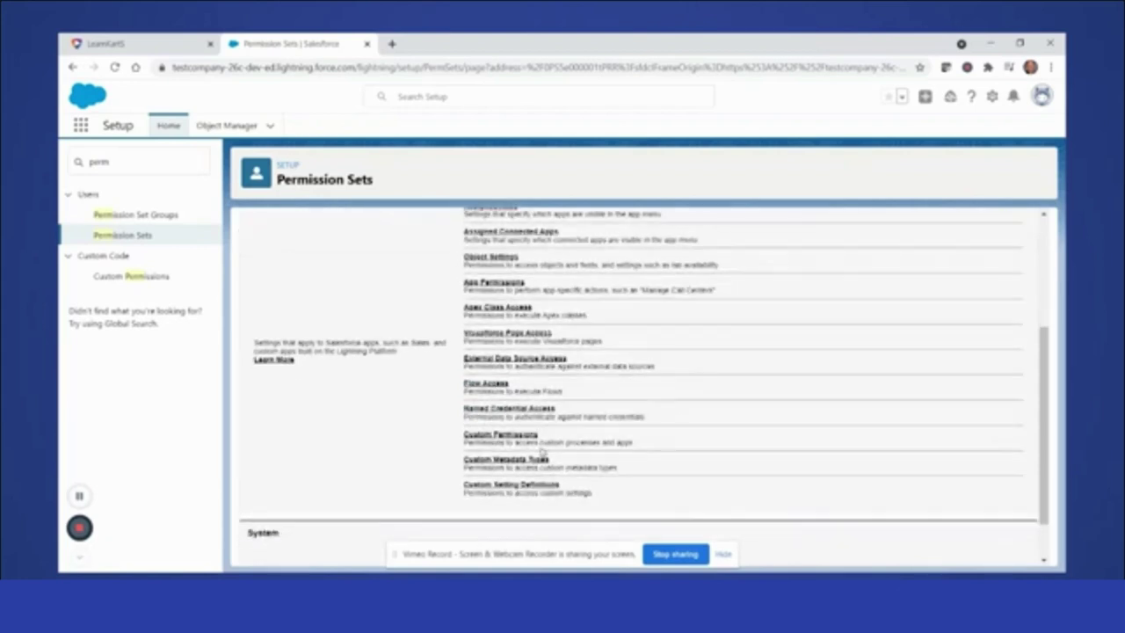
{"action": "scroll", "coordinate": [563, 459], "scroll_direction": "down", "scroll_amount": 1}
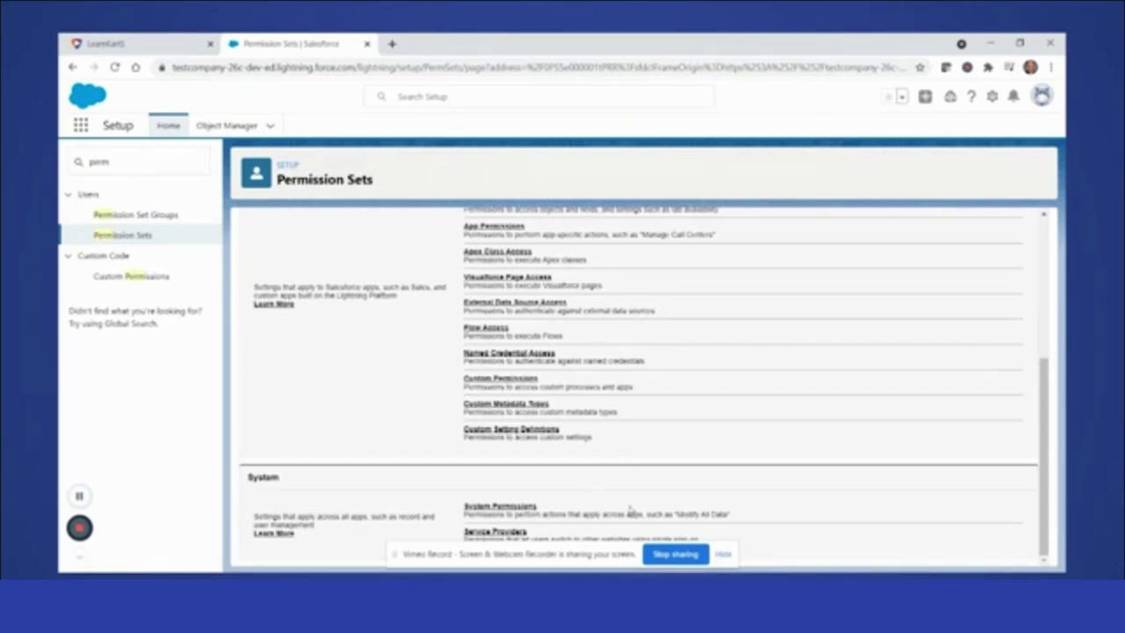
{"action": "scroll", "coordinate": [645, 475], "scroll_direction": "up", "scroll_amount": 3}
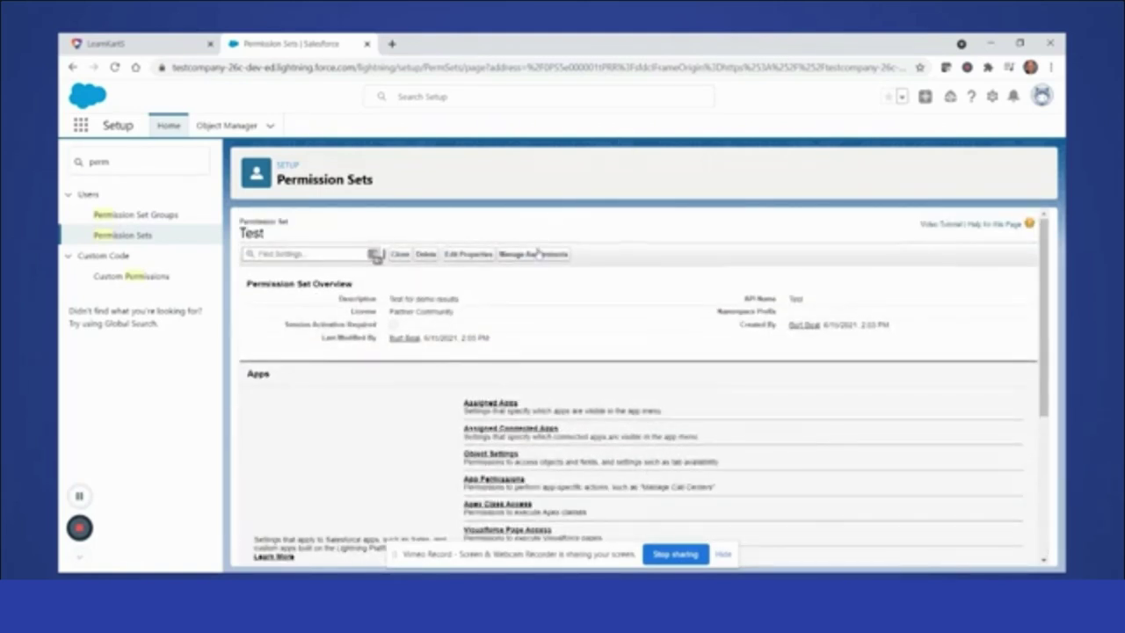
Try assigning the Test permission set to the integration user; the license mismatch makes it fail.
{"action": "left_click", "coordinate": [534, 255]}
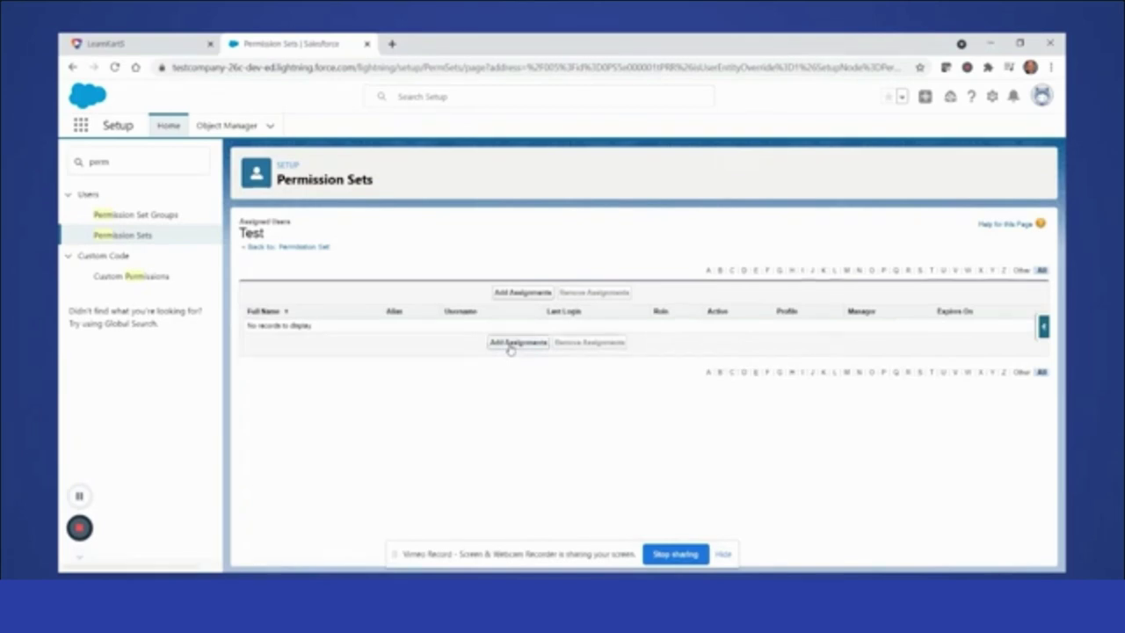
{"action": "left_click", "coordinate": [518, 342]}
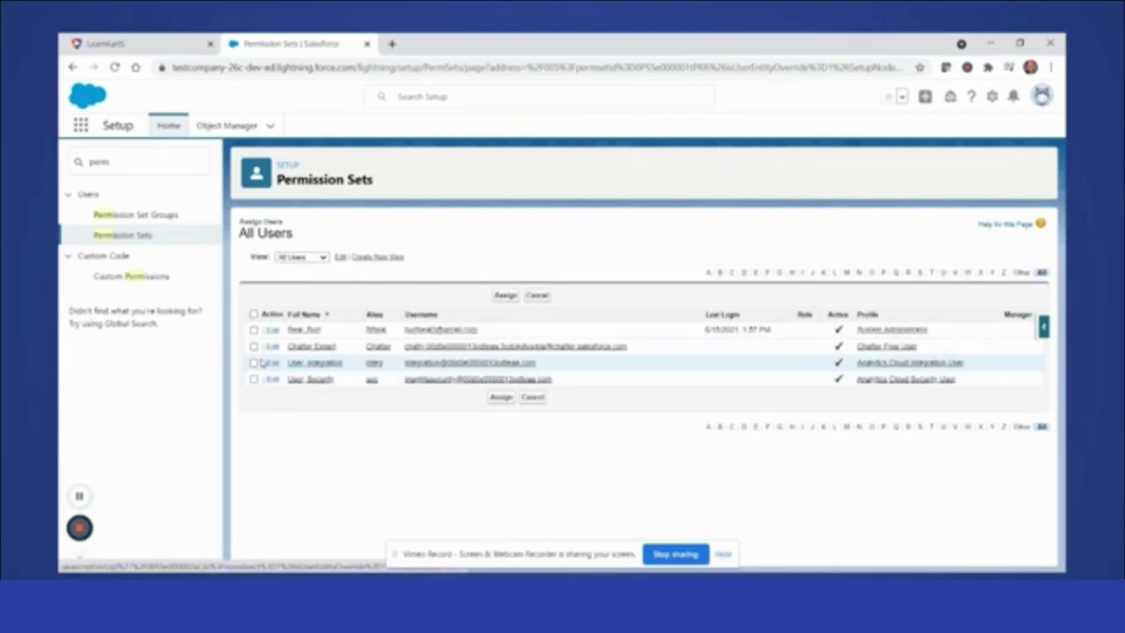
{"action": "left_click", "coordinate": [254, 364]}
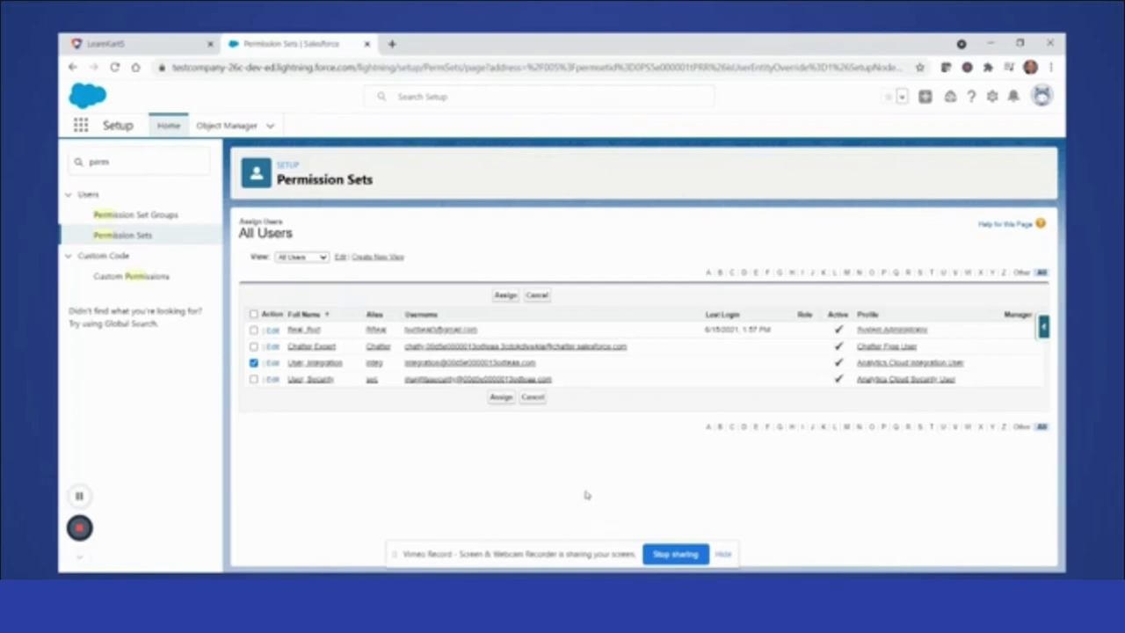
{"action": "left_click", "coordinate": [503, 398]}
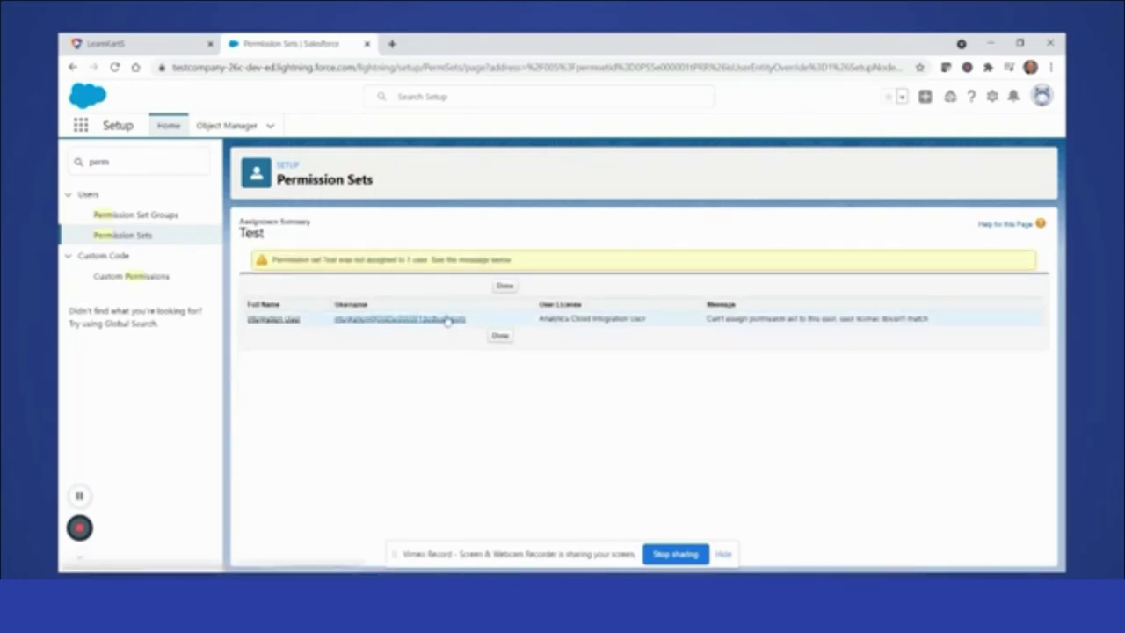
{"action": "left_click", "coordinate": [494, 285]}
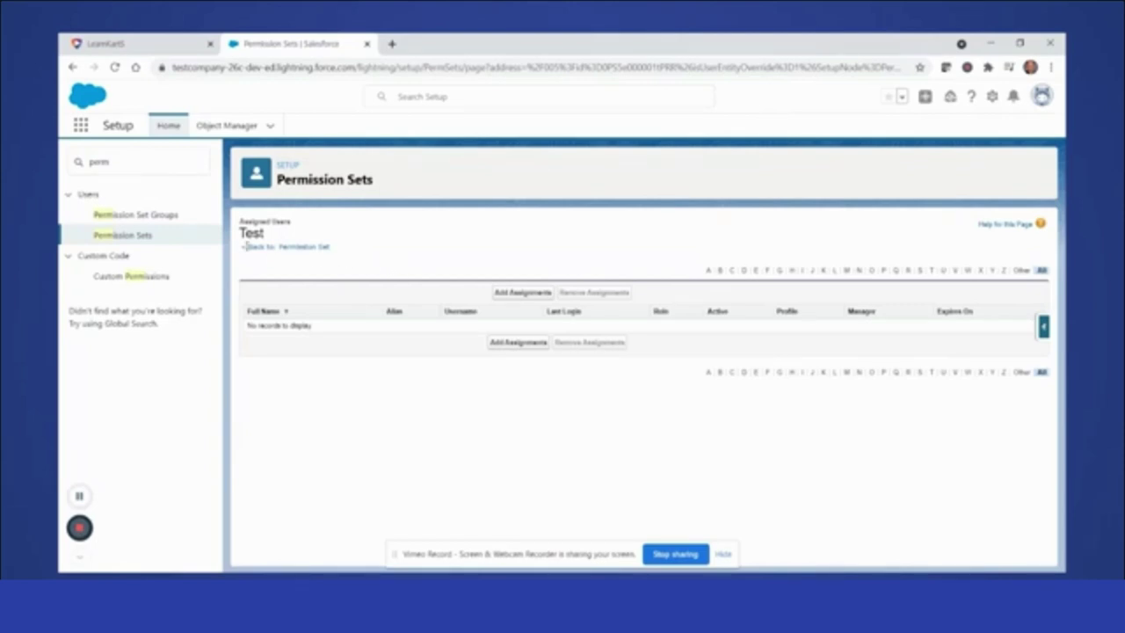
Return to the Test permission set and view its Assigned Connected Apps, which lists none.
{"action": "left_click", "coordinate": [298, 249]}
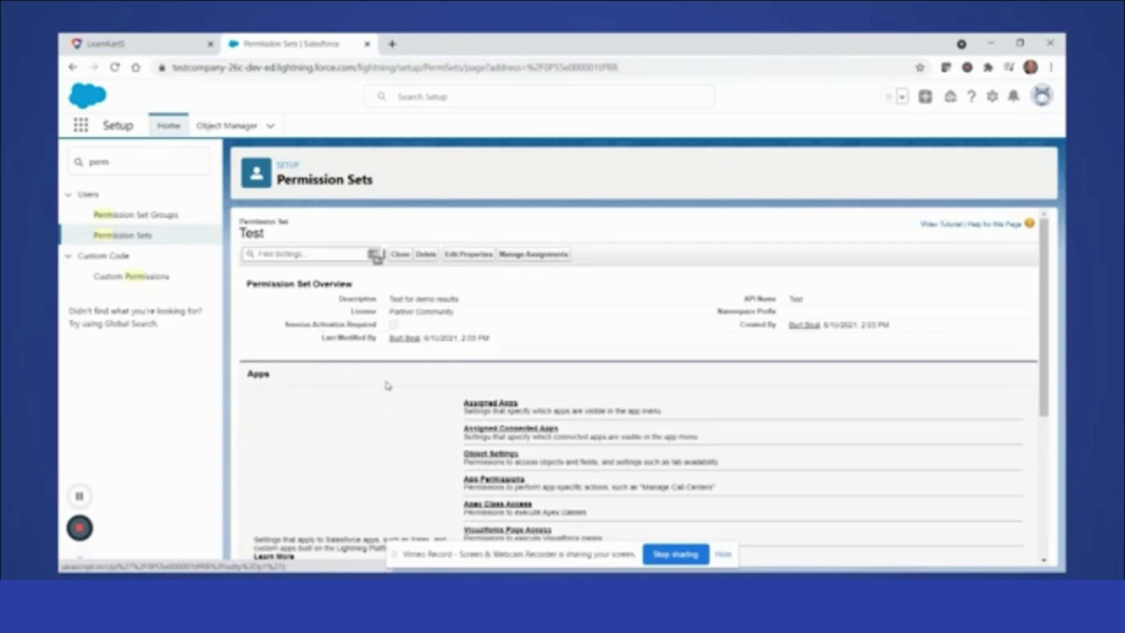
{"action": "scroll", "coordinate": [388, 385], "scroll_direction": "down", "scroll_amount": 1}
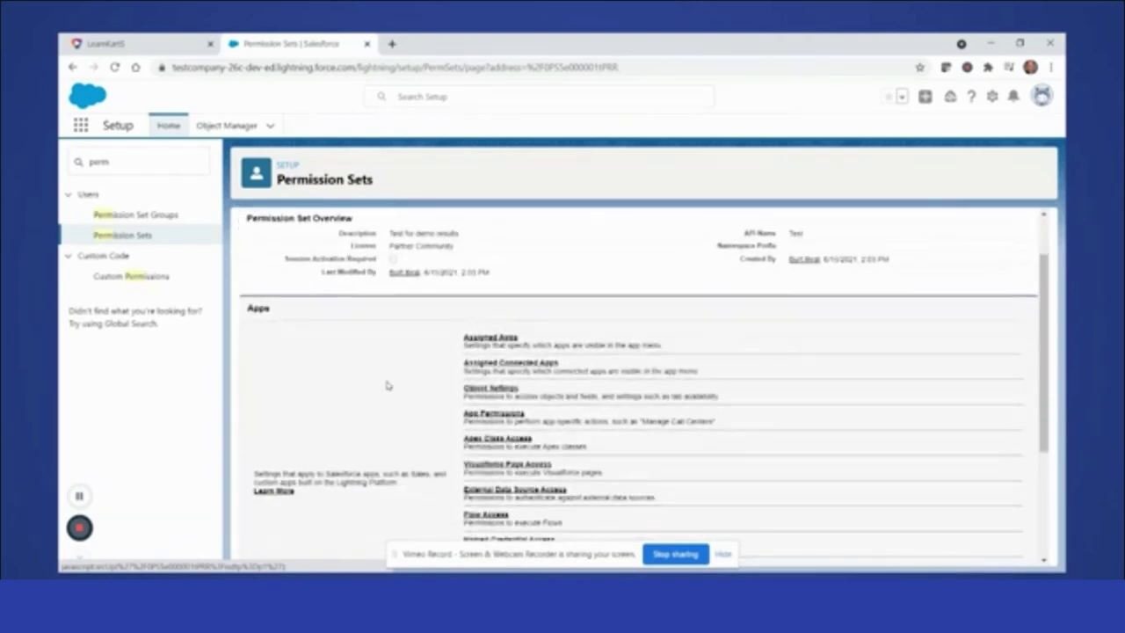
{"action": "left_click", "coordinate": [494, 364]}
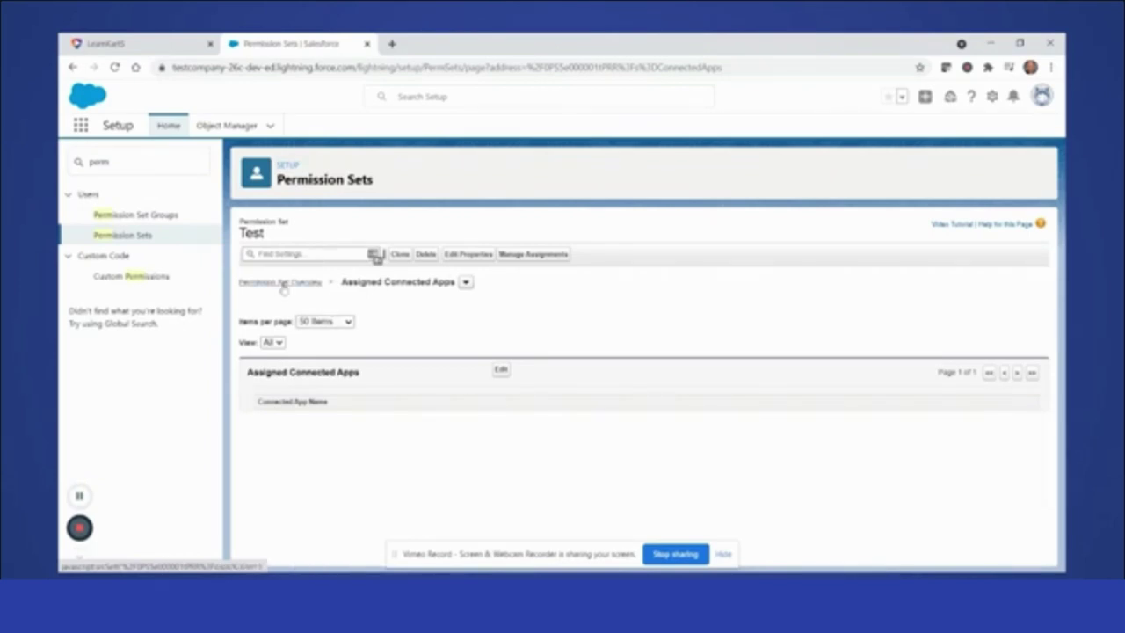
Toggle the Users group in the Setup sidebar, leaving it collapsed.
{"action": "left_click", "coordinate": [84, 197]}
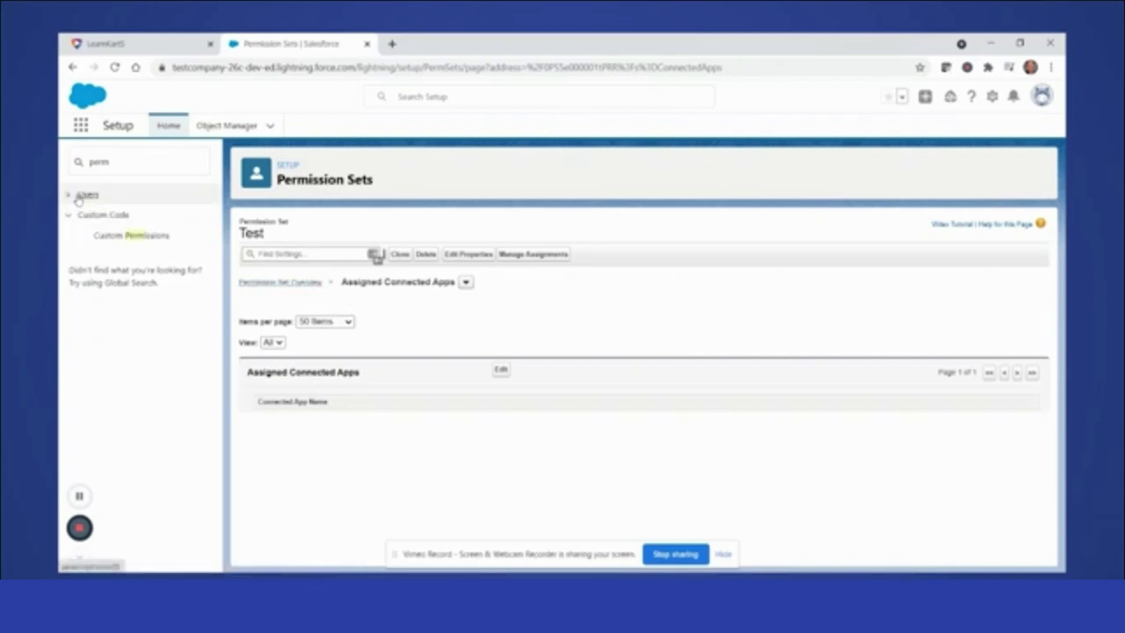
{"action": "left_click", "coordinate": [84, 197]}
{"action": "left_click", "coordinate": [85, 197]}
Search Setup for 'user' and open the All Users list.
{"action": "double_click", "coordinate": [117, 162]}
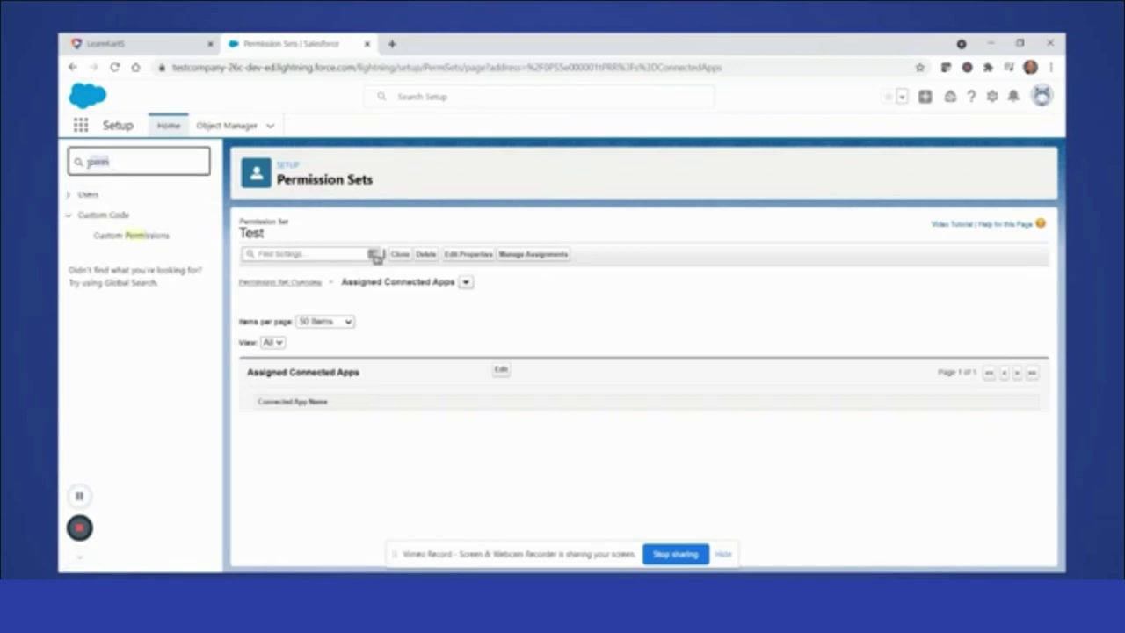
{"action": "type", "text": "user"}
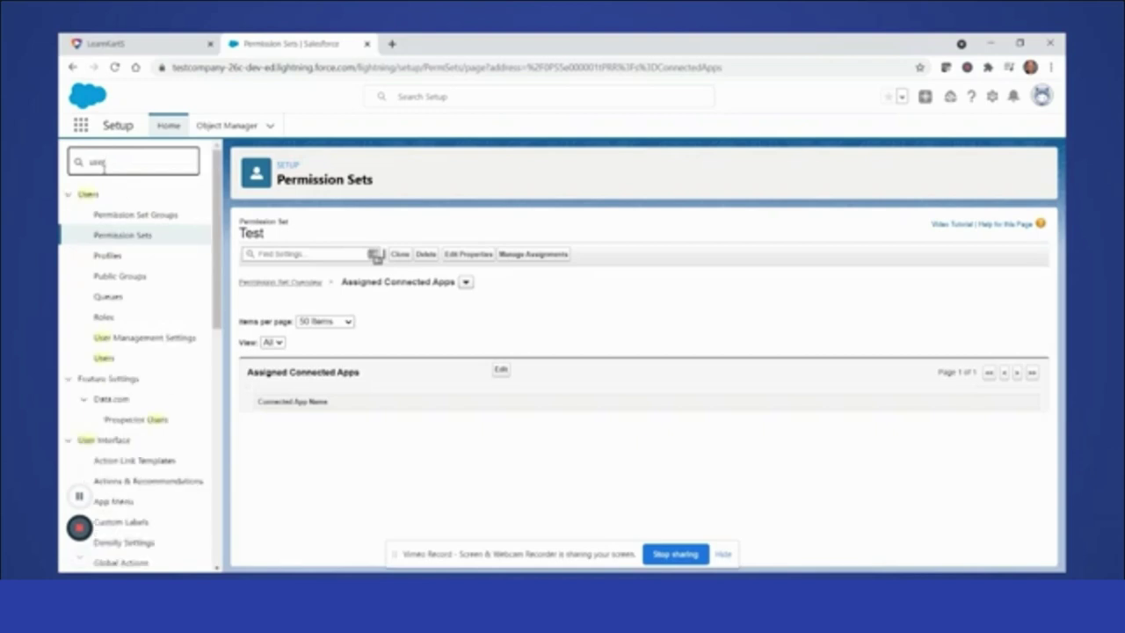
{"action": "left_click", "coordinate": [104, 358]}
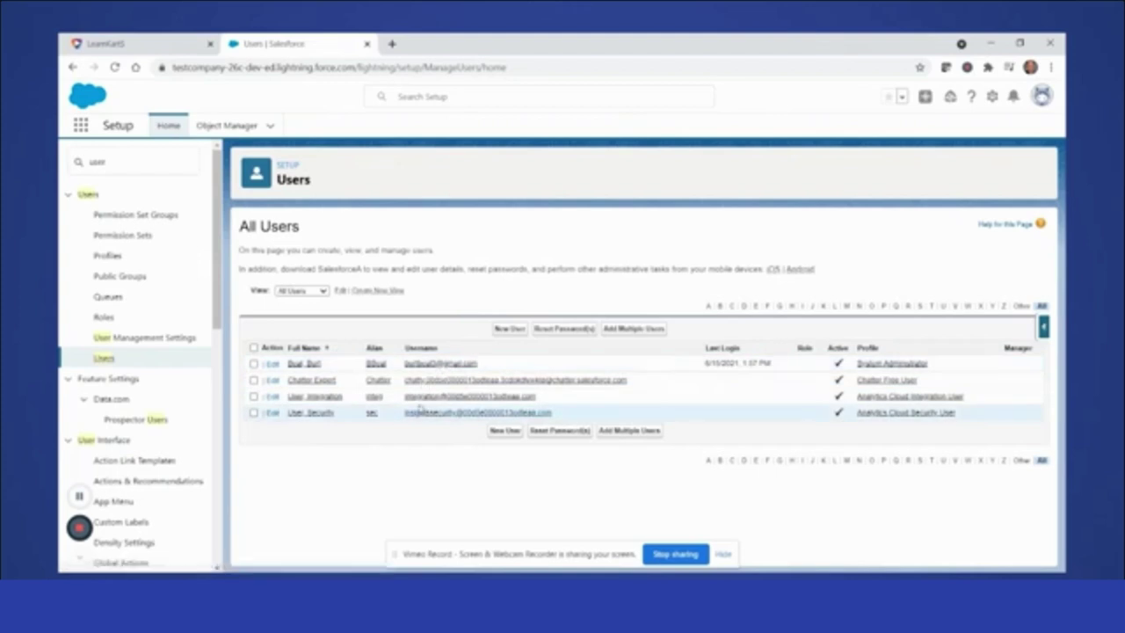
Open the Security User record and edit its Permission Set Assignments.
{"action": "left_click", "coordinate": [321, 414]}
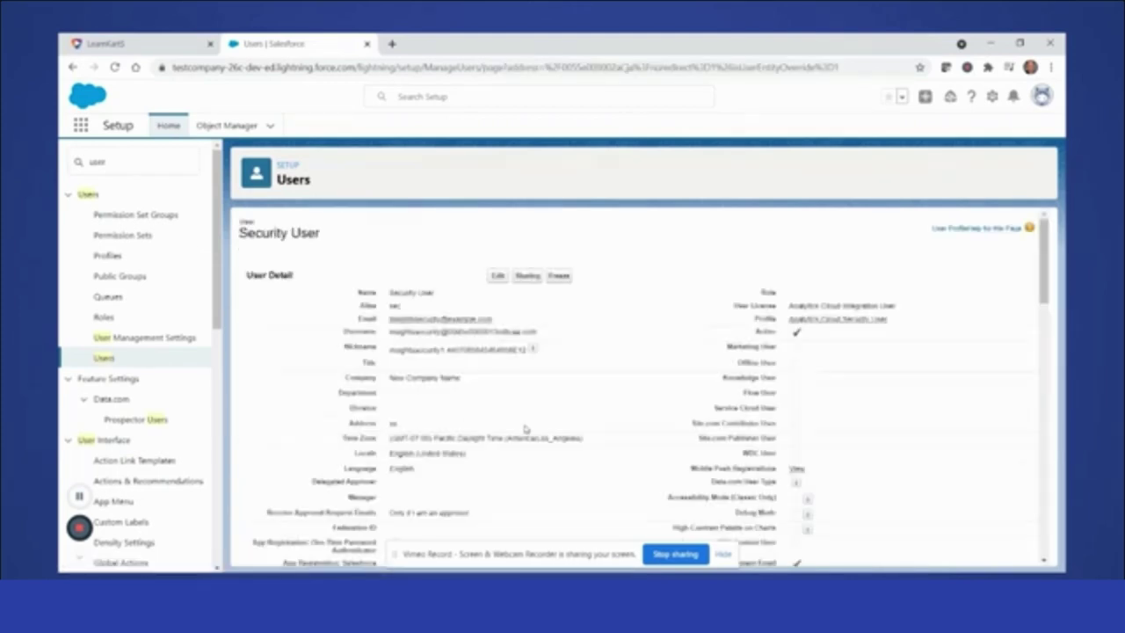
{"action": "scroll", "coordinate": [556, 405], "scroll_direction": "down", "scroll_amount": 8}
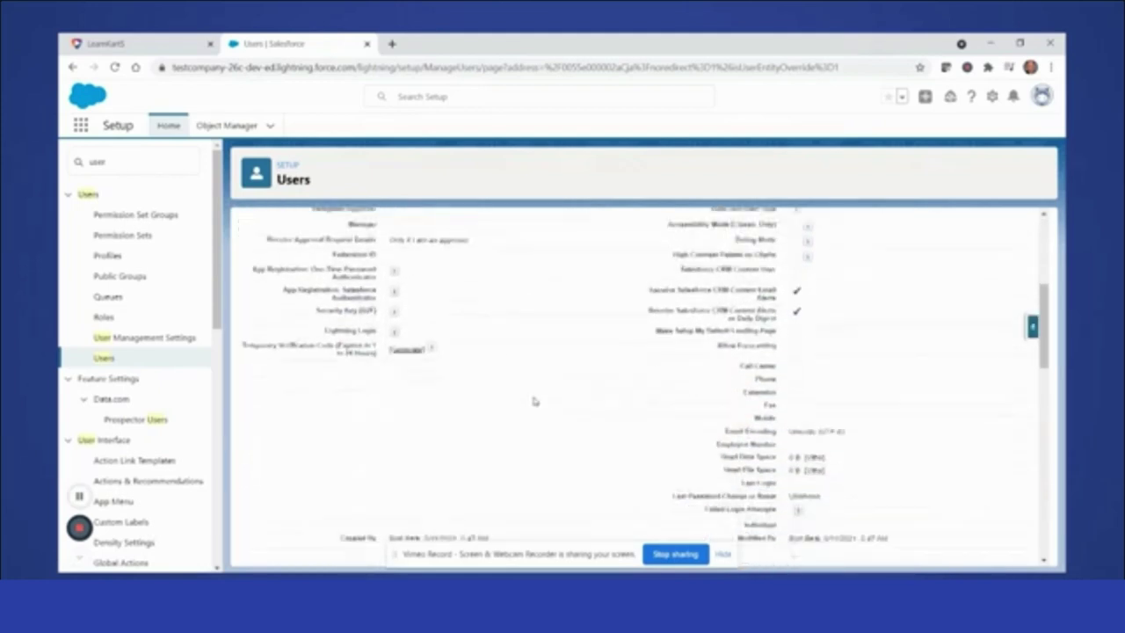
{"action": "scroll", "coordinate": [533, 402], "scroll_direction": "down", "scroll_amount": 3}
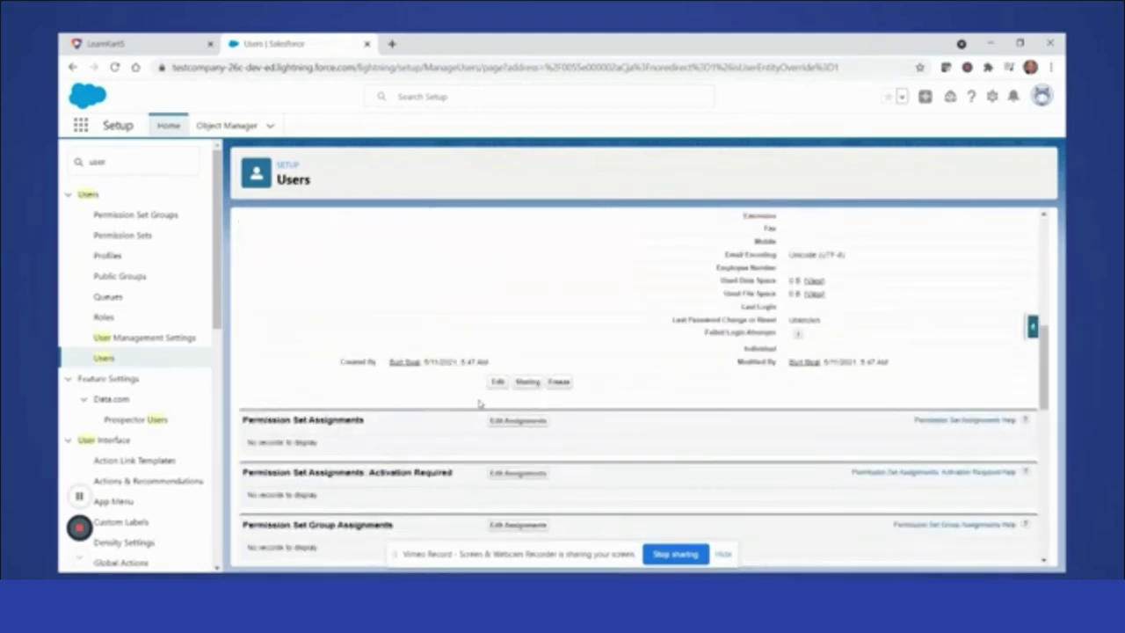
{"action": "scroll", "coordinate": [437, 420], "scroll_direction": "down", "scroll_amount": 2}
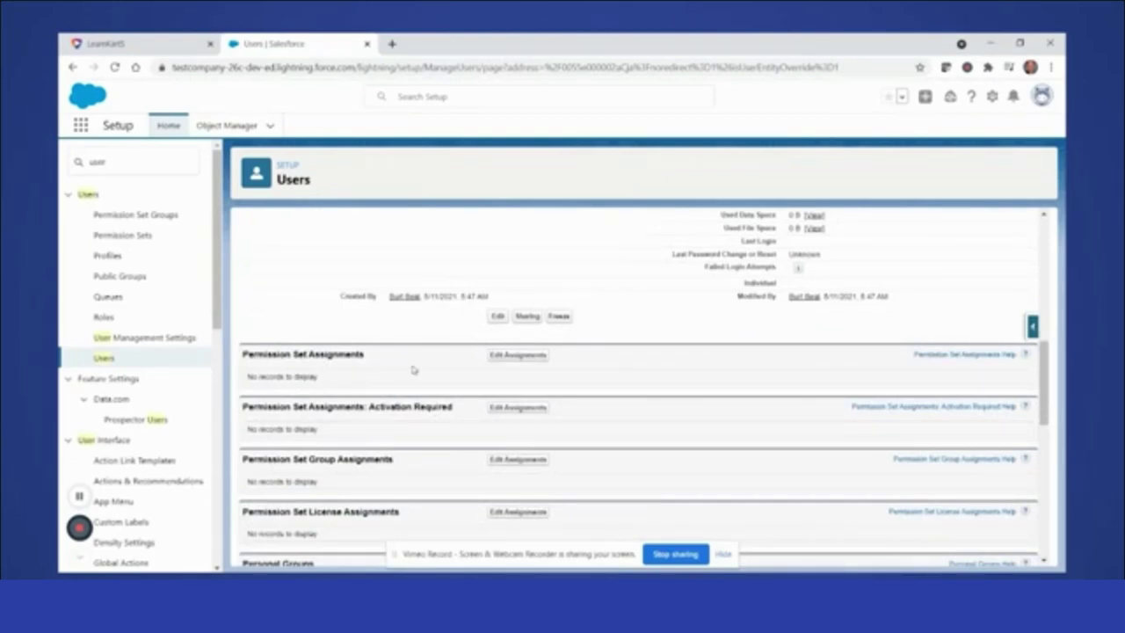
{"action": "left_click", "coordinate": [516, 356]}
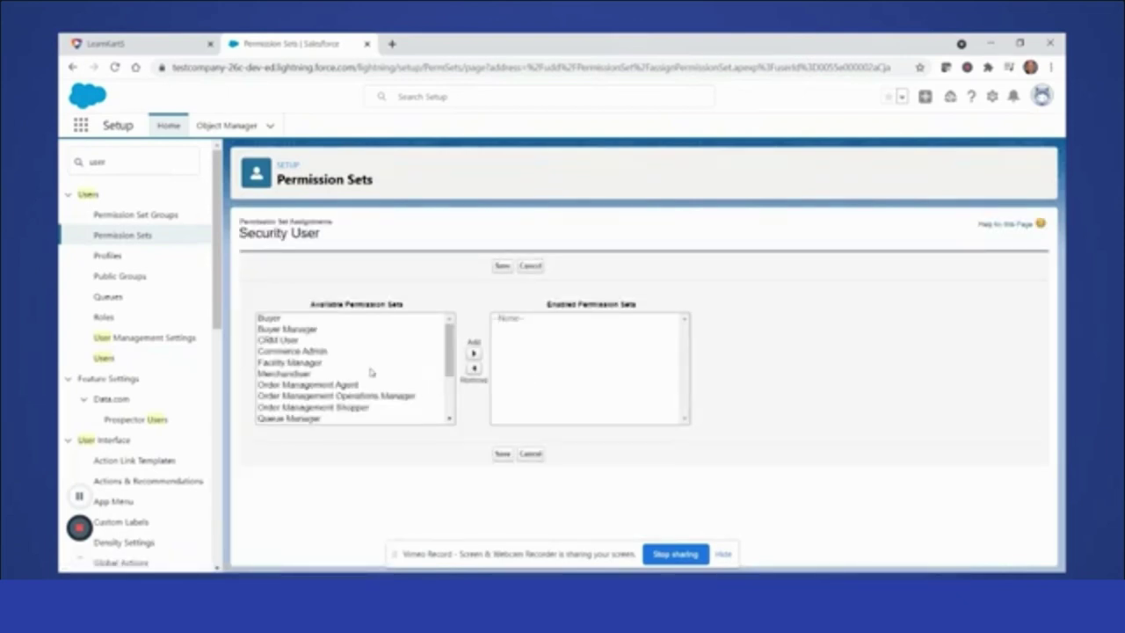
Add Merchandiser to Security User's enabled permission sets and save.
{"action": "left_click", "coordinate": [292, 375]}
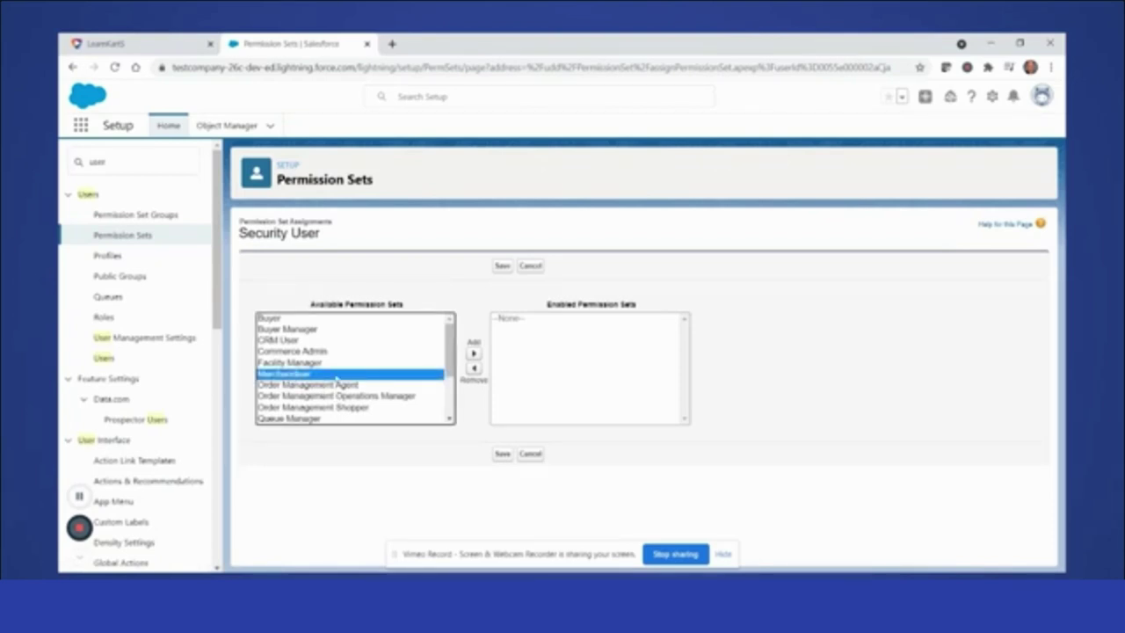
{"action": "left_click", "coordinate": [473, 354]}
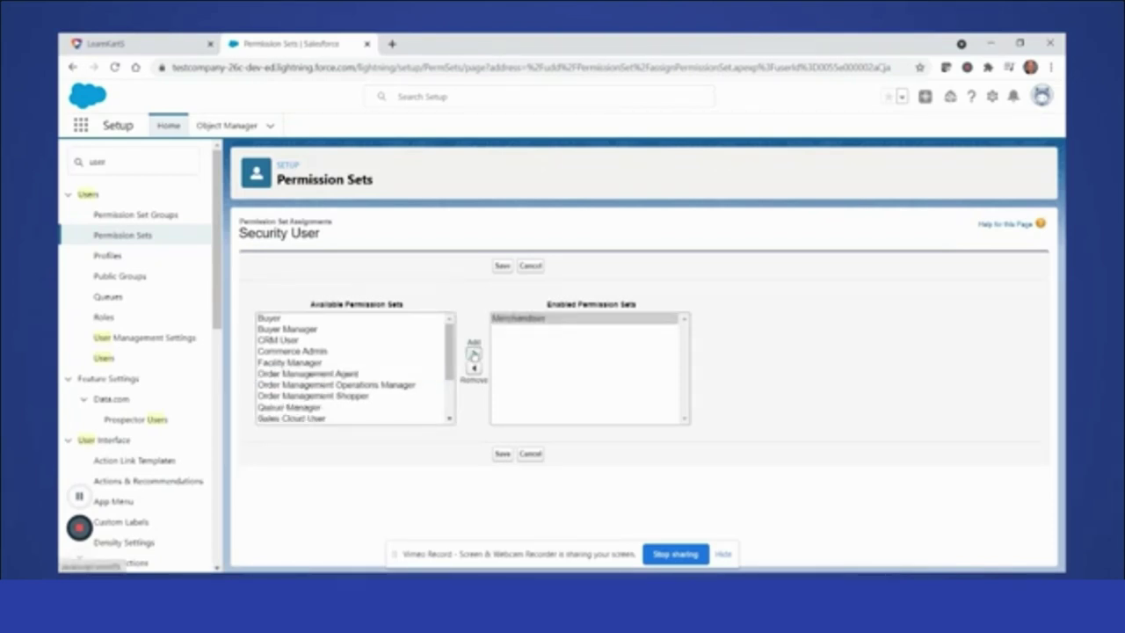
{"action": "left_click", "coordinate": [503, 455]}
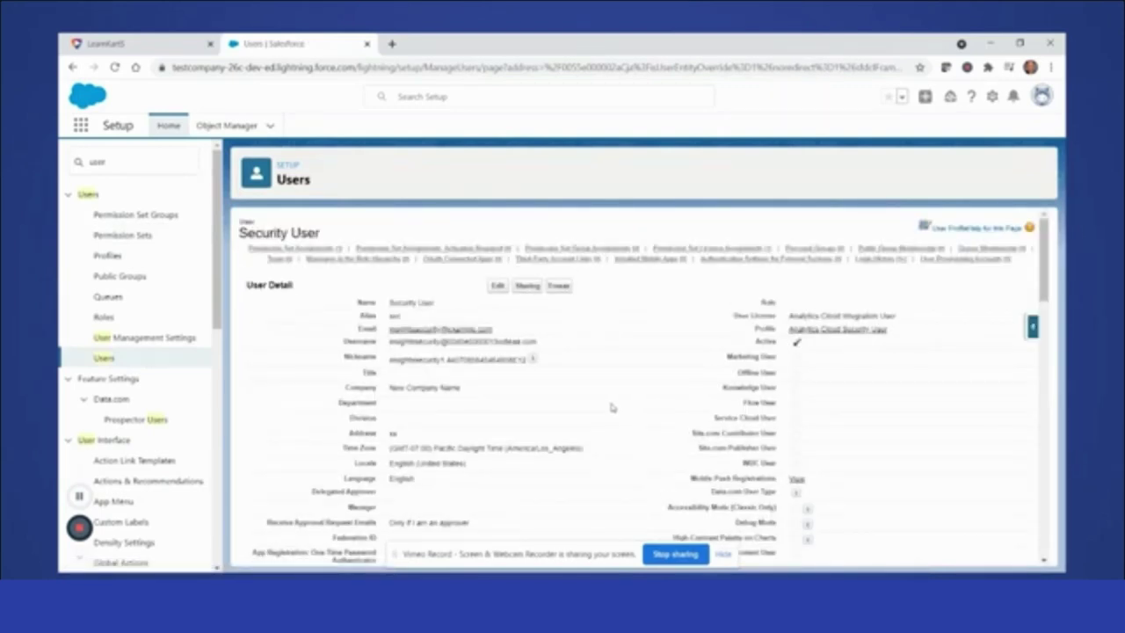
Scroll down through the user detail page.
{"action": "scroll", "coordinate": [615, 408], "scroll_direction": "down", "scroll_amount": 3}
{"action": "scroll", "coordinate": [613, 407], "scroll_direction": "down", "scroll_amount": 5}
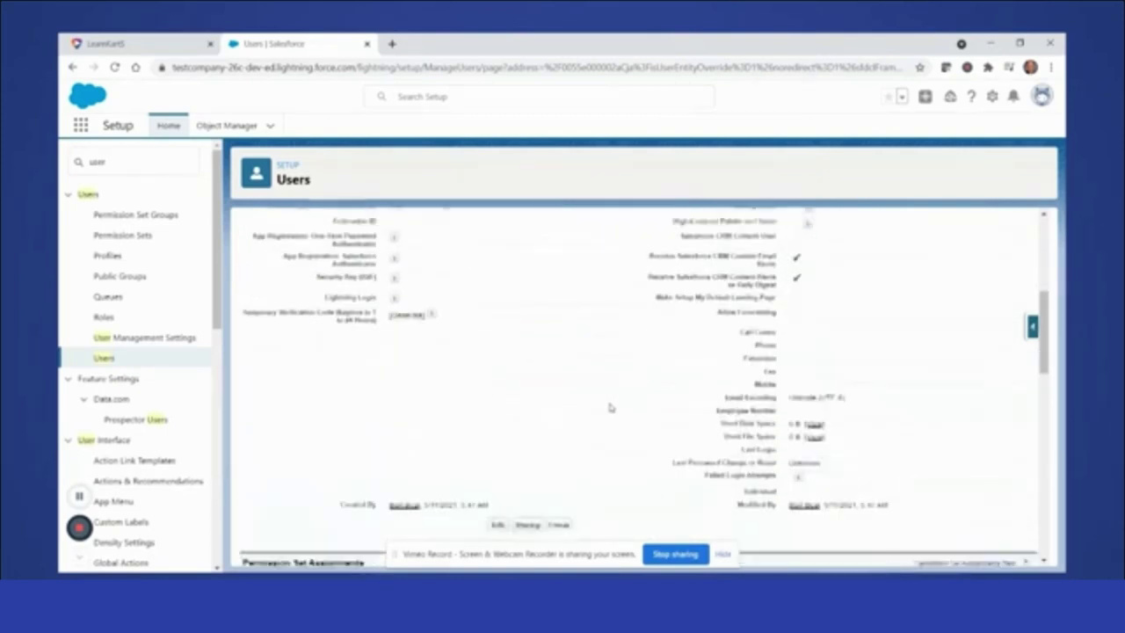
{"action": "scroll", "coordinate": [608, 407], "scroll_direction": "down", "scroll_amount": 2}
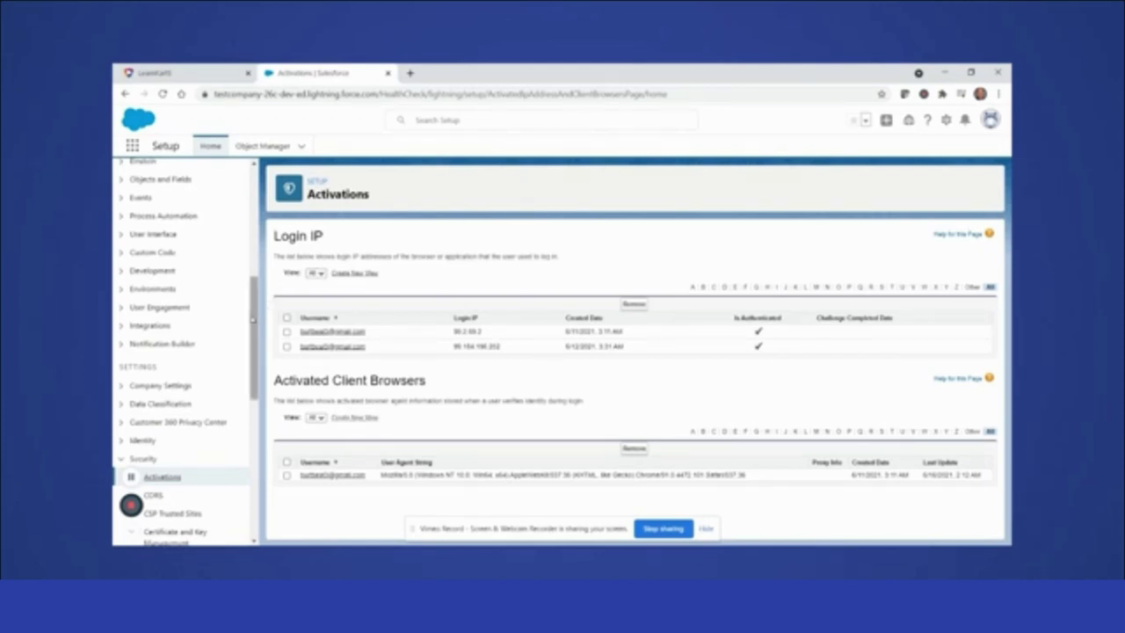
Find CORS under the Setup sidebar's Security group and open its empty allowed origins list.
{"action": "left_click_drag", "start_coordinate": [254, 327], "coordinate": [254, 217]}
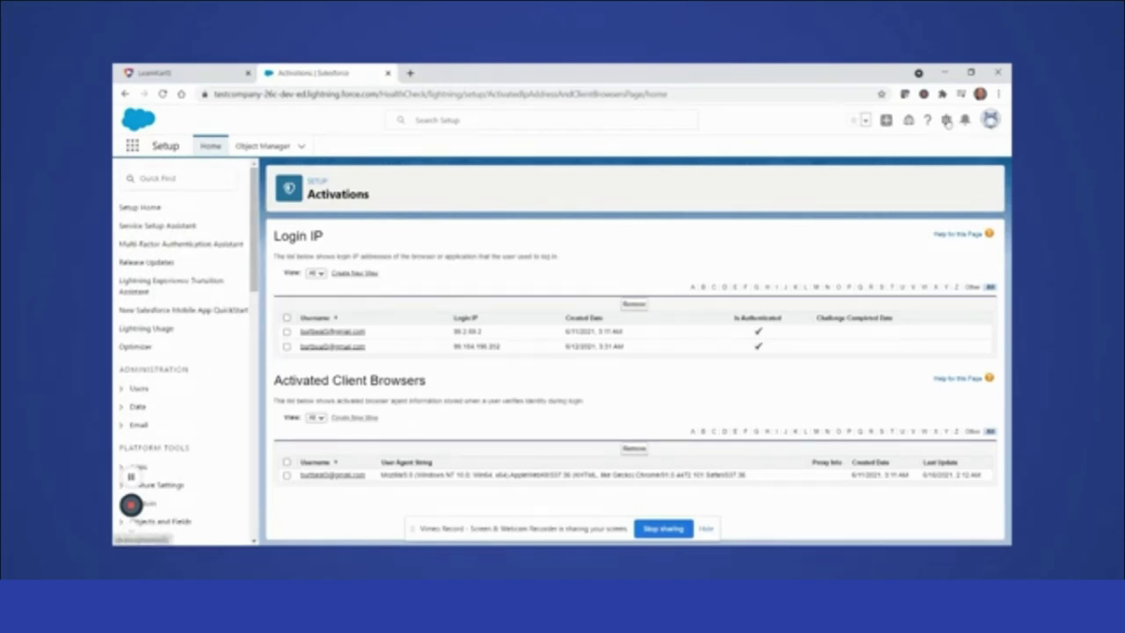
{"action": "left_click", "coordinate": [947, 121]}
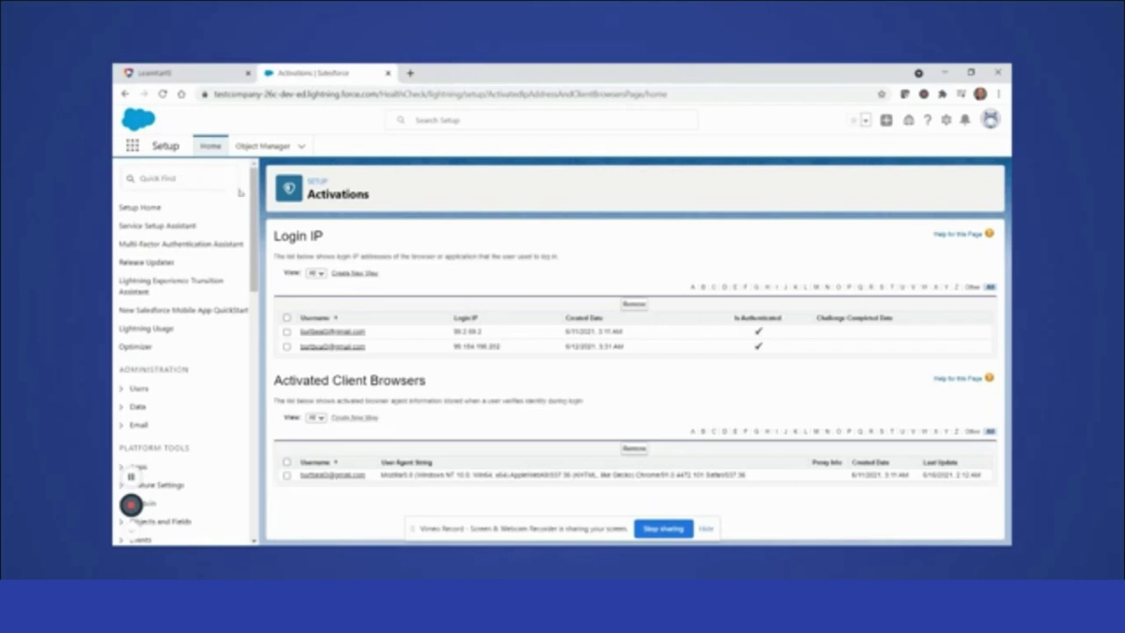
{"action": "scroll", "coordinate": [254, 238], "scroll_direction": "down", "scroll_amount": 3}
{"action": "left_click_drag", "start_coordinate": [255, 239], "coordinate": [265, 389]}
{"action": "scroll", "coordinate": [211, 343], "scroll_direction": "up", "scroll_amount": 2}
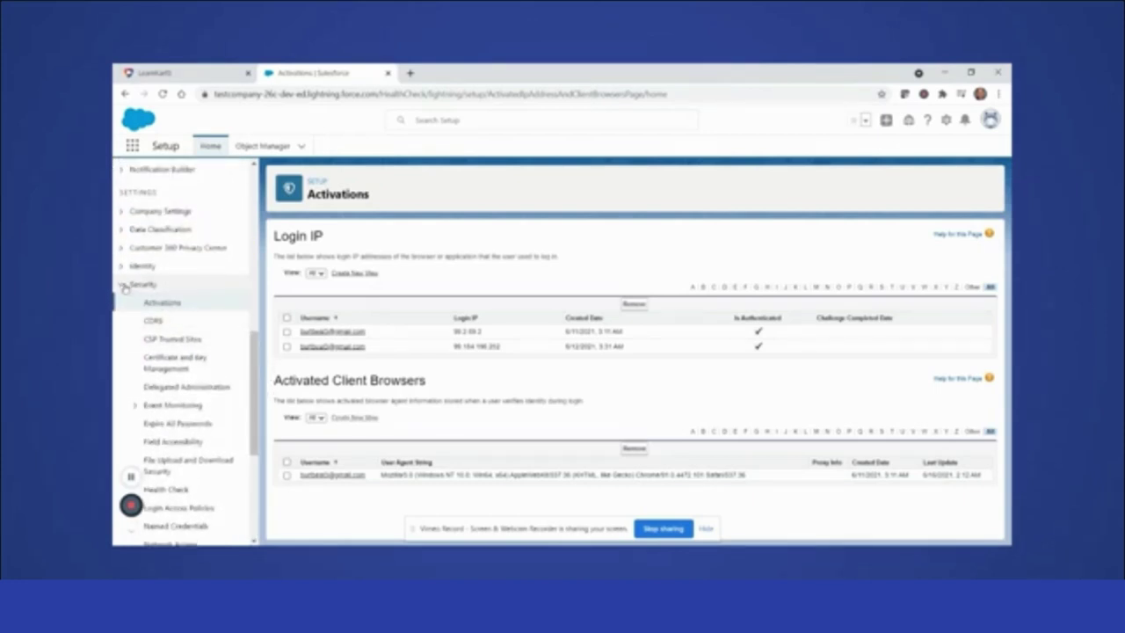
{"action": "left_click", "coordinate": [123, 286]}
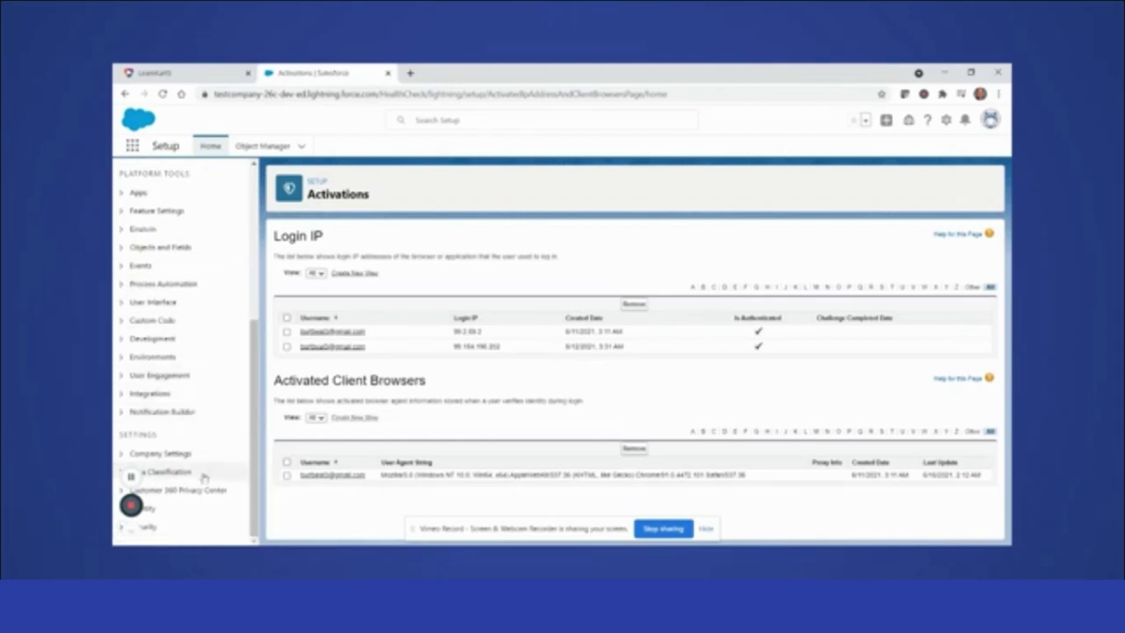
{"action": "left_click", "coordinate": [120, 528]}
{"action": "scroll", "coordinate": [244, 407], "scroll_direction": "down", "scroll_amount": 3}
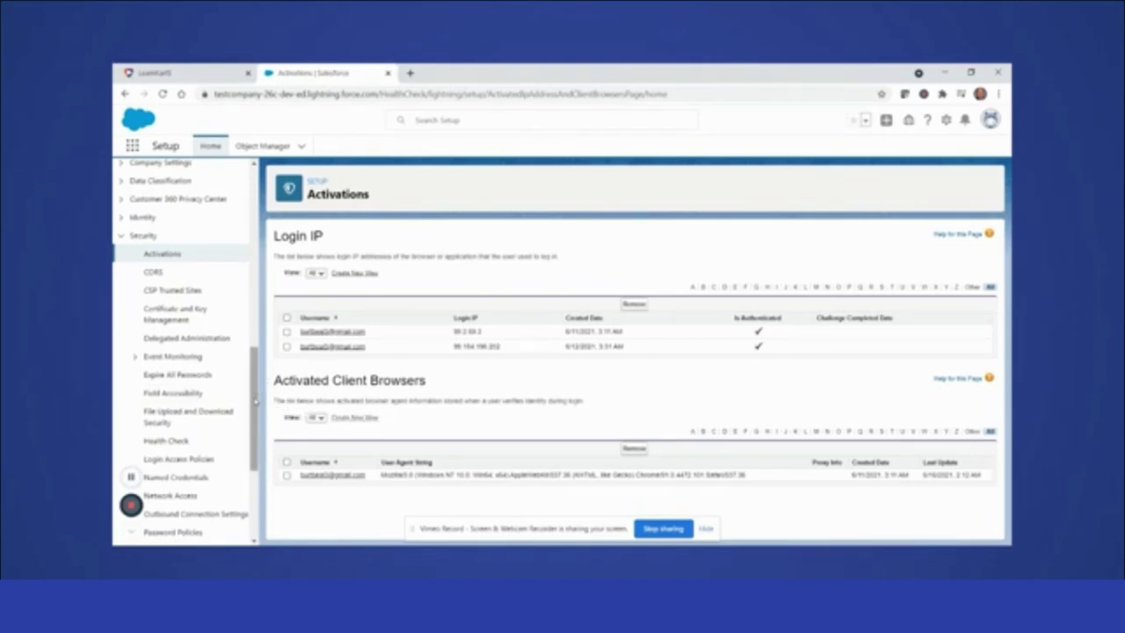
{"action": "mouse_move", "coordinate": [255, 402]}
{"action": "left_mouse_down"}
{"action": "mouse_move", "coordinate": [256, 470]}
{"action": "mouse_move", "coordinate": [264, 397]}
{"action": "left_mouse_up"}
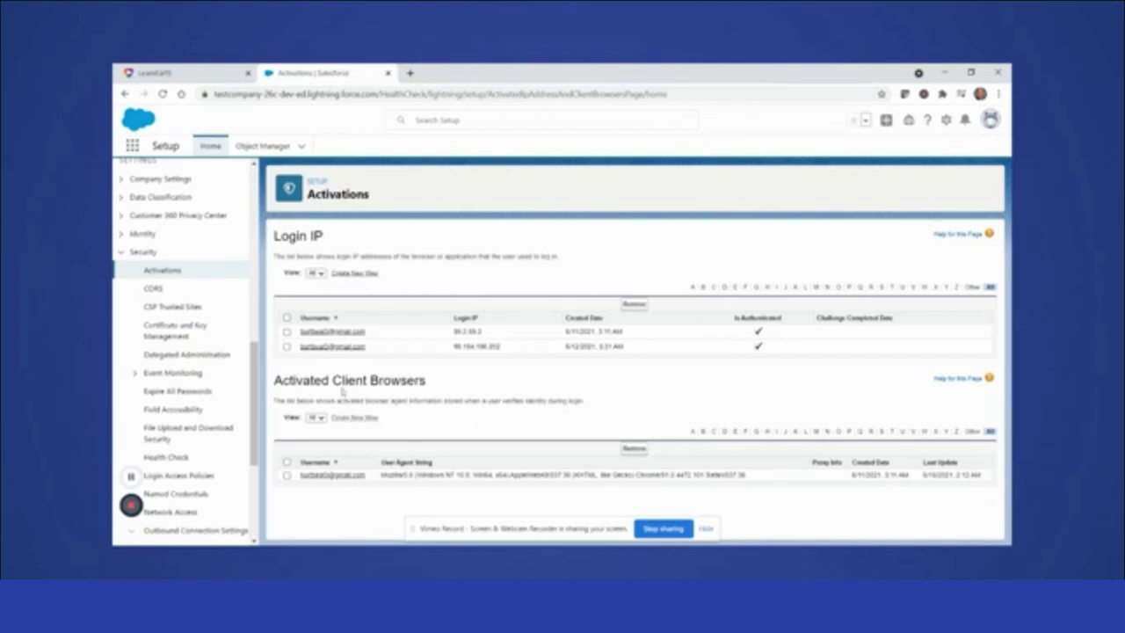
{"action": "left_click", "coordinate": [153, 288]}
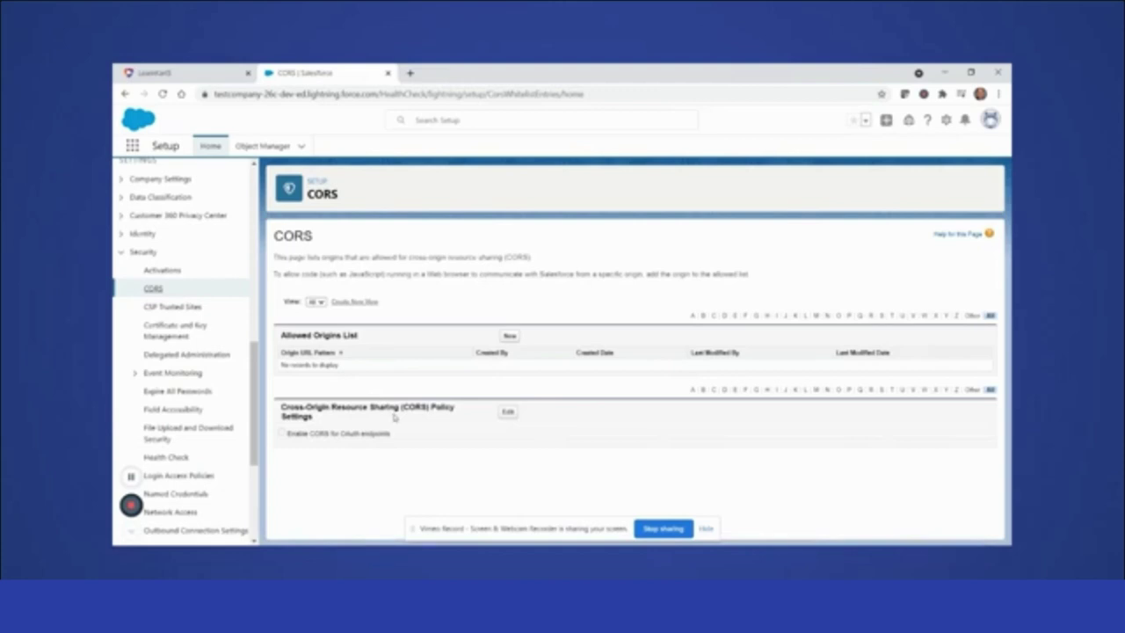
Open the CSP Trusted Sites page under Security.
{"action": "left_click", "coordinate": [160, 309]}
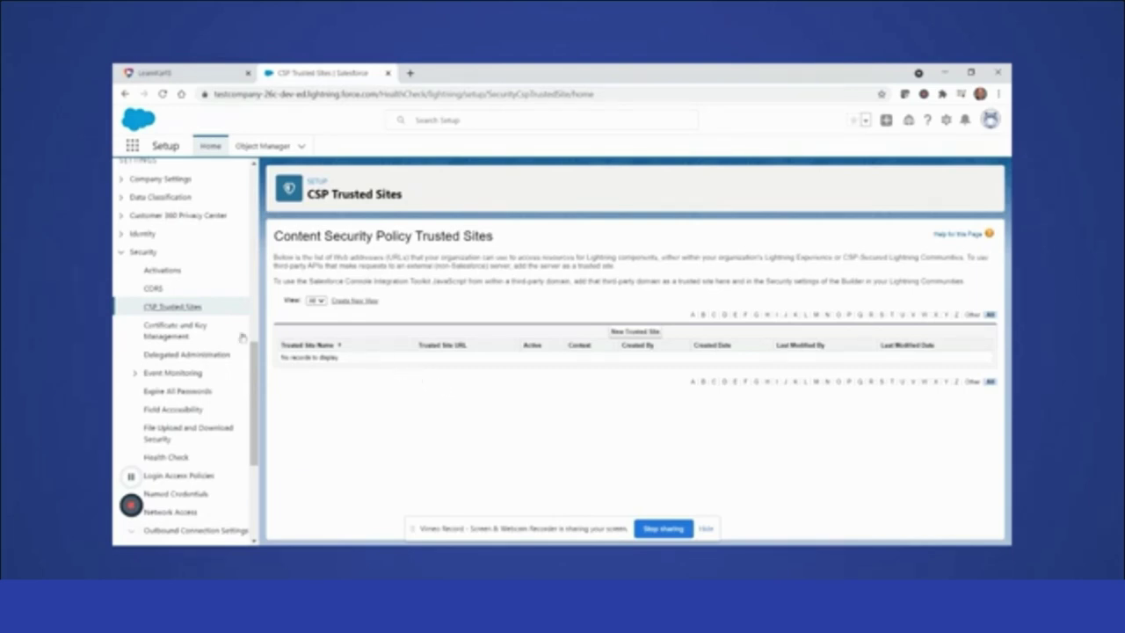
Open the Certificate and Key Management page under Security.
{"action": "left_click", "coordinate": [175, 330]}
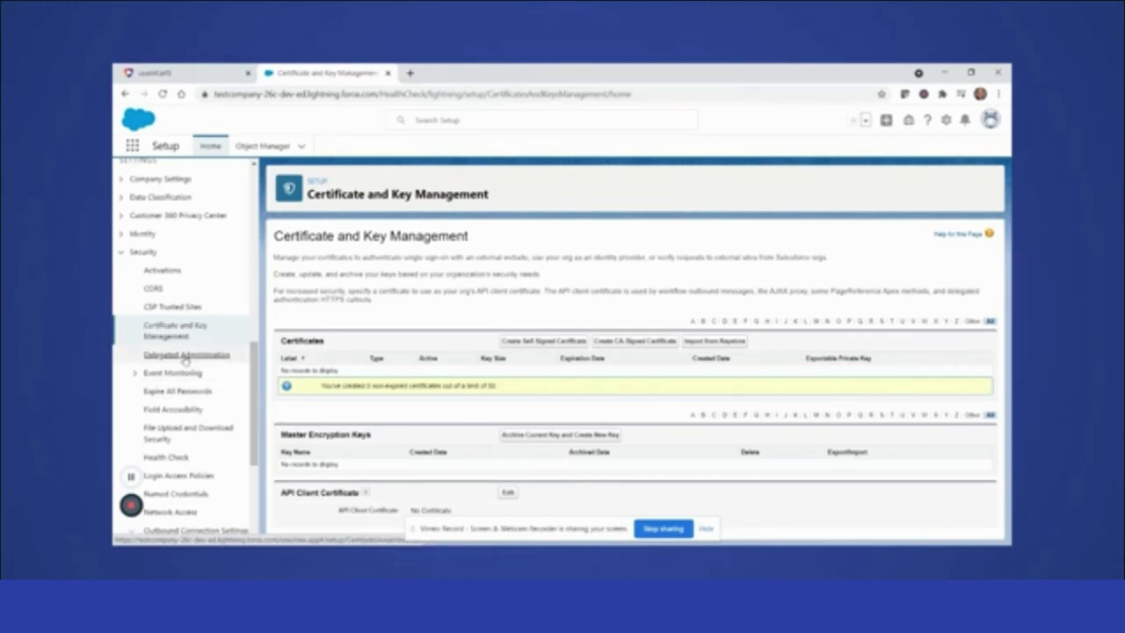
Open the Delegated Administration page under Security.
{"action": "left_click", "coordinate": [185, 357]}
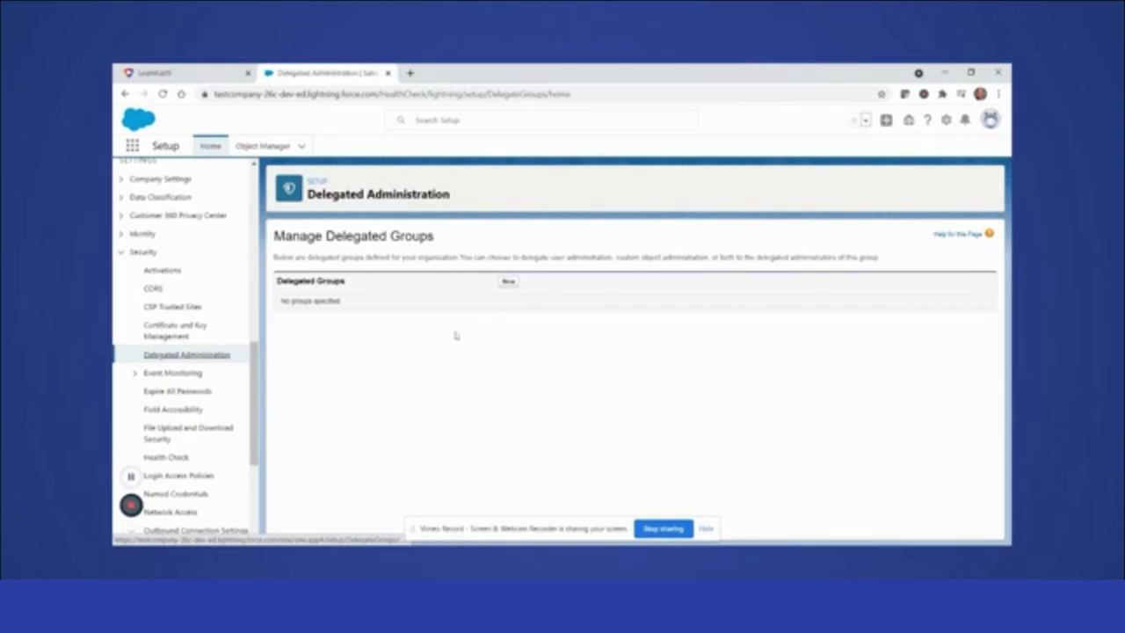
Expand Event Monitoring in the sidebar and open Event Monitoring Settings.
{"action": "left_click", "coordinate": [174, 373]}
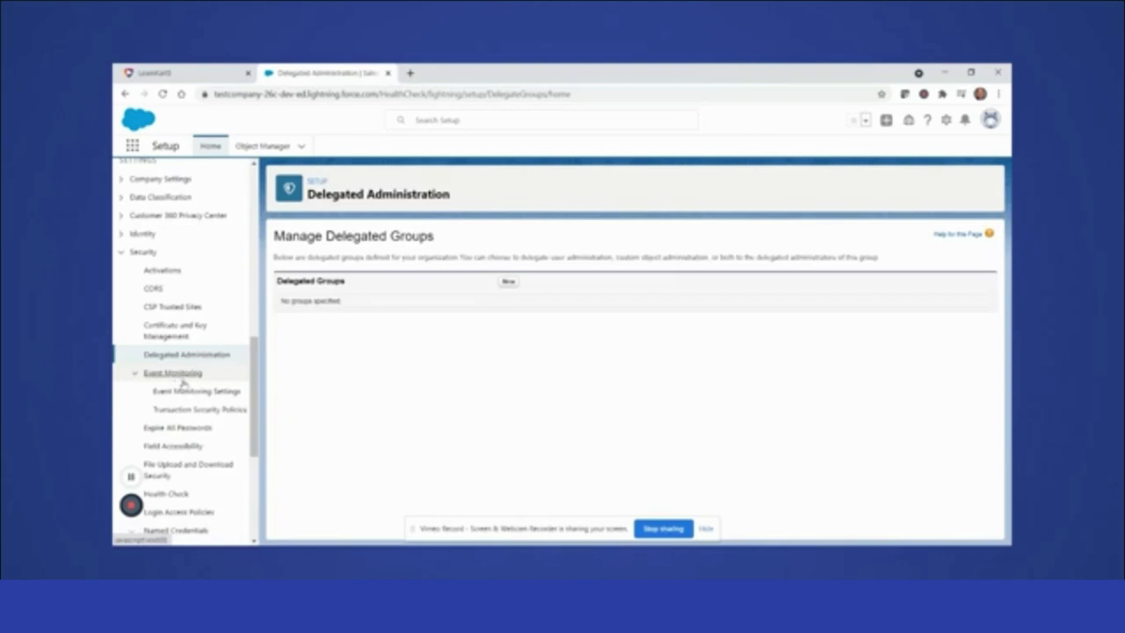
{"action": "left_click", "coordinate": [188, 392]}
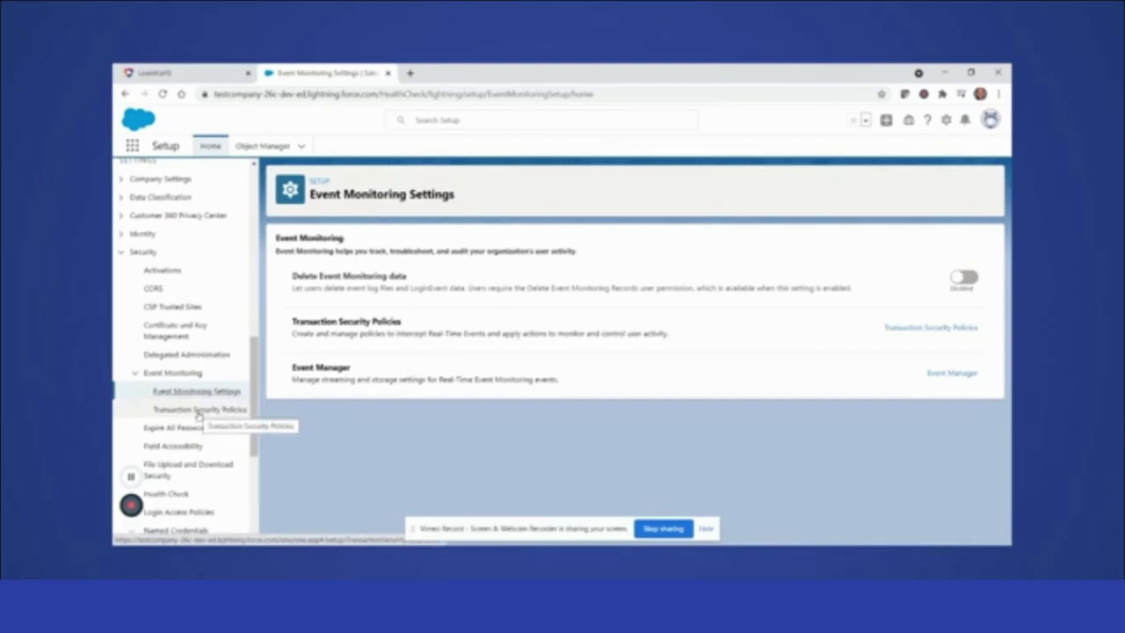
Open the Transaction Security Policies page.
{"action": "left_click", "coordinate": [198, 410]}
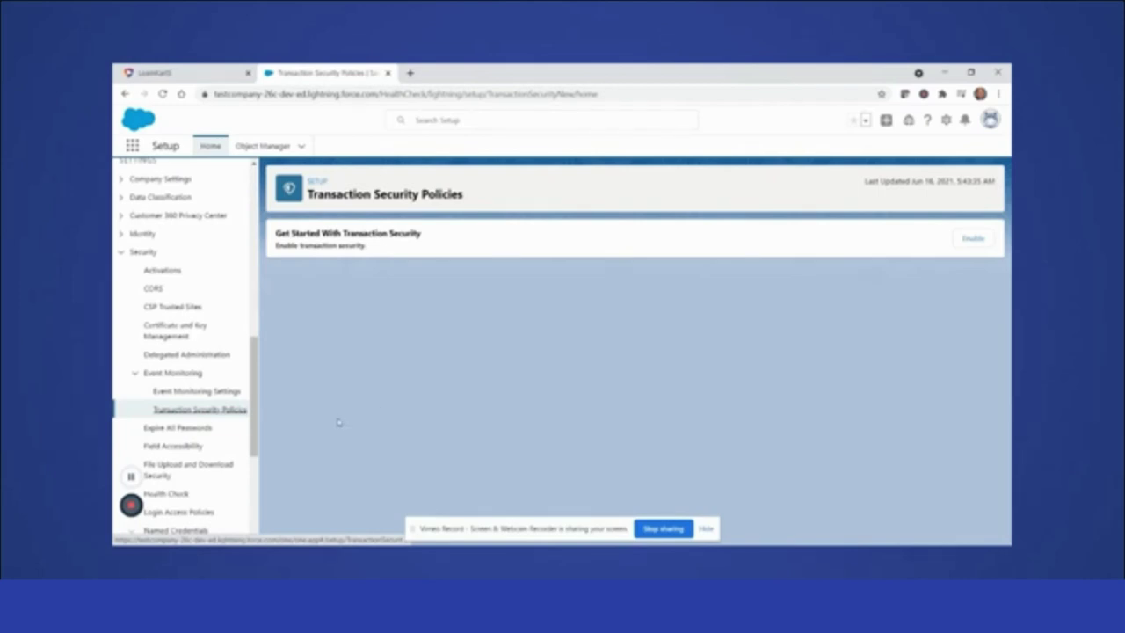
Scroll the Setup sidebar further down the Security section.
{"action": "left_click_drag", "start_coordinate": [254, 411], "coordinate": [256, 444]}
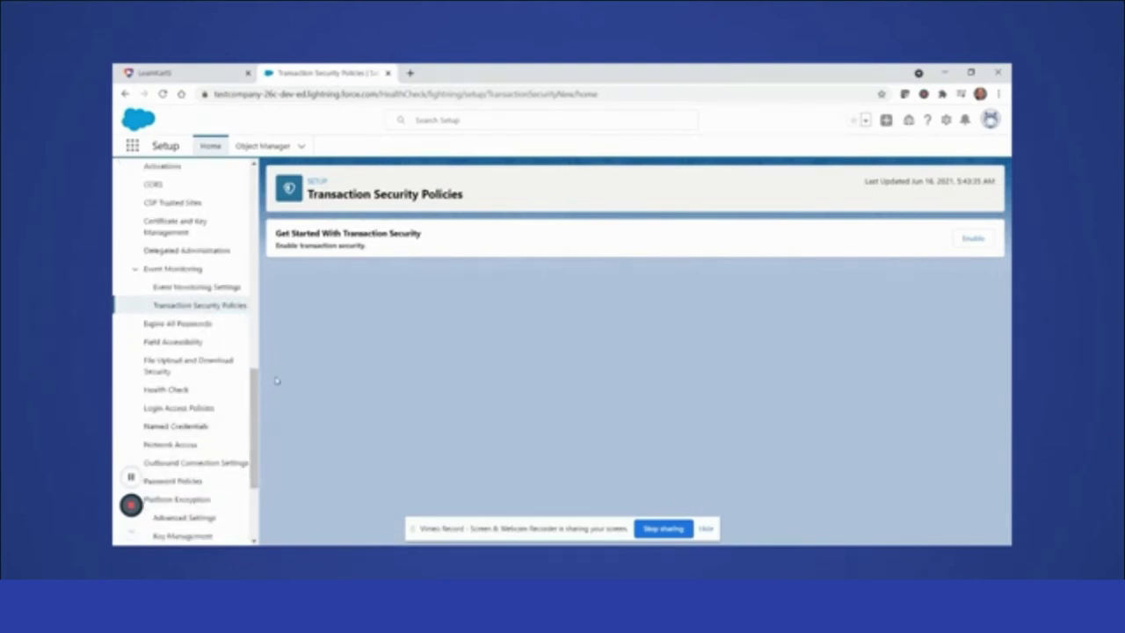
Open the Expire All Passwords page under Security.
{"action": "left_click", "coordinate": [185, 327]}
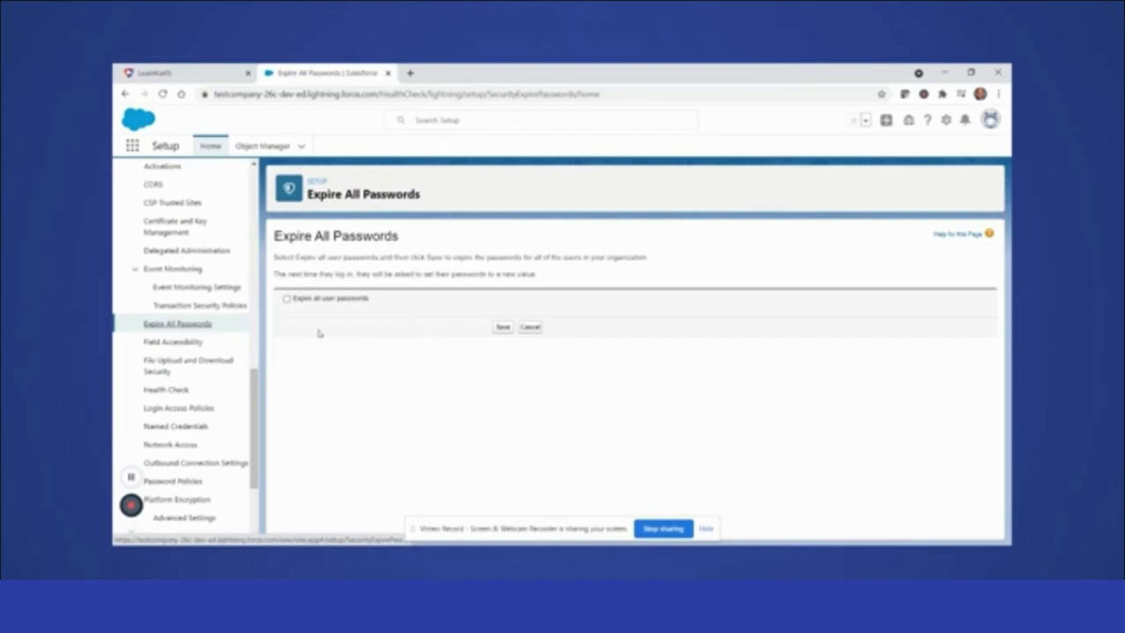
In Field Accessibility, view Account by fields and select the D&B Company field.
{"action": "left_click", "coordinate": [194, 343]}
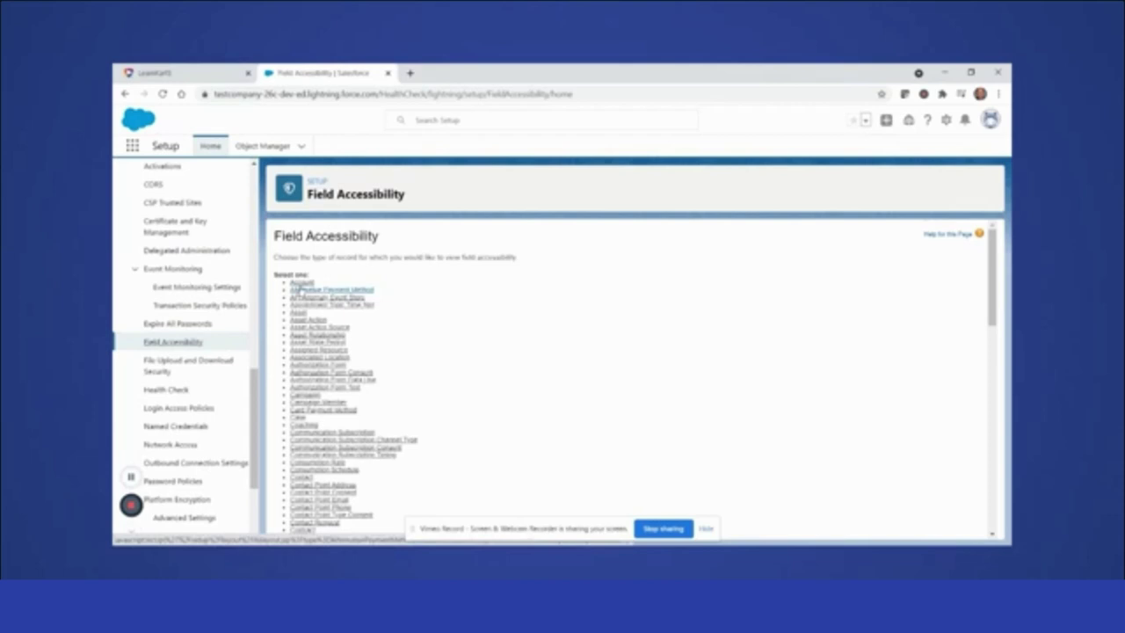
{"action": "left_click", "coordinate": [300, 288]}
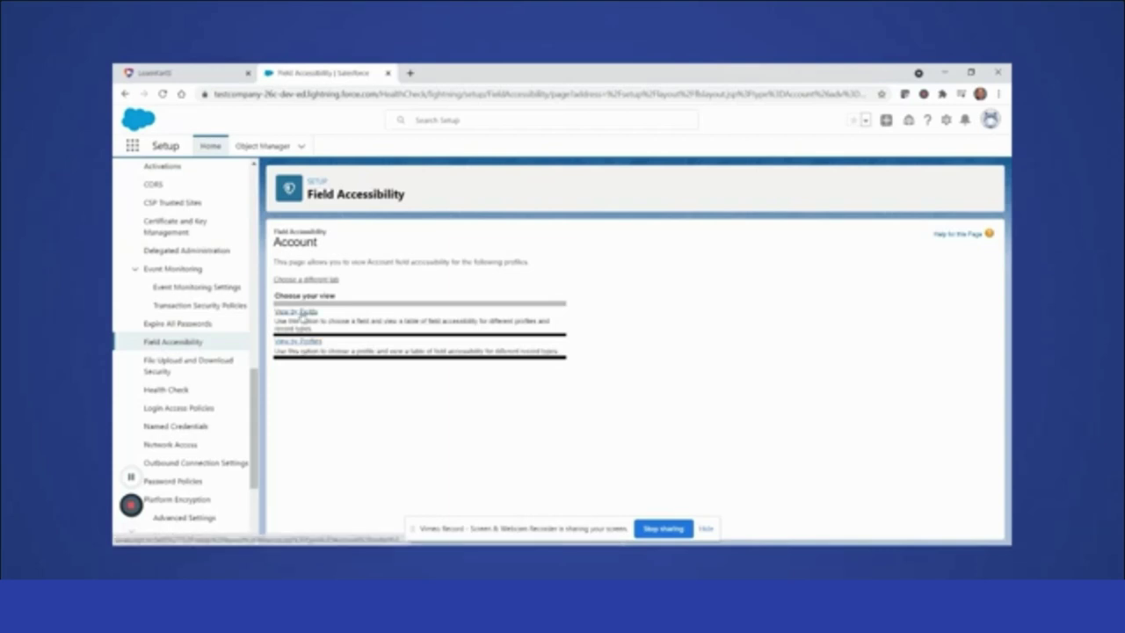
{"action": "left_click", "coordinate": [303, 314]}
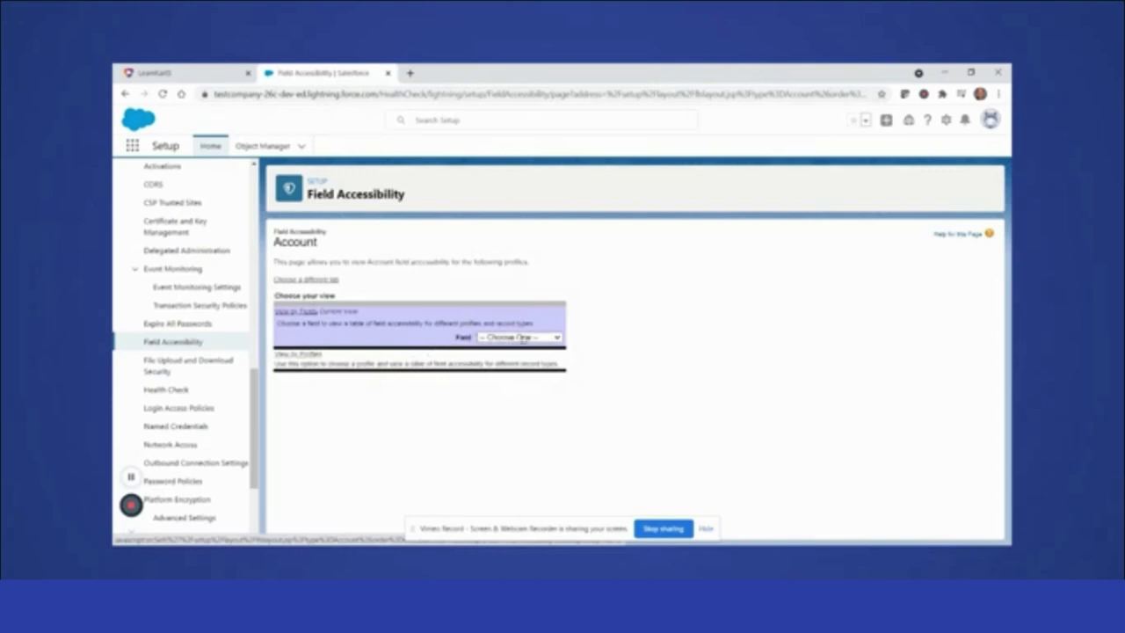
{"action": "left_click", "coordinate": [557, 336]}
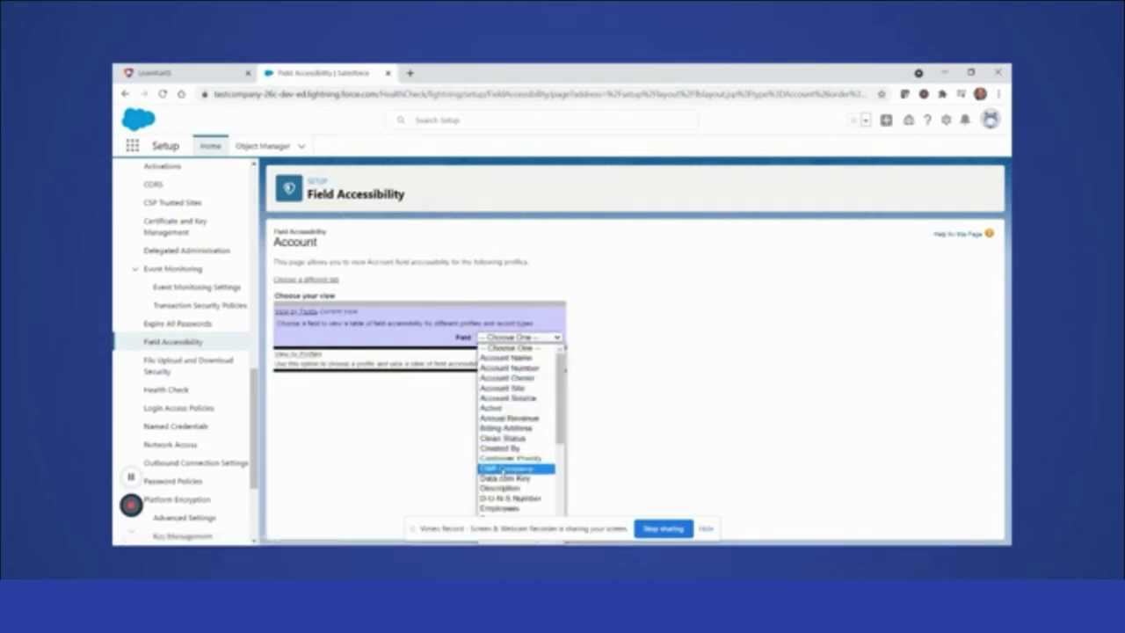
{"action": "left_click", "coordinate": [509, 469]}
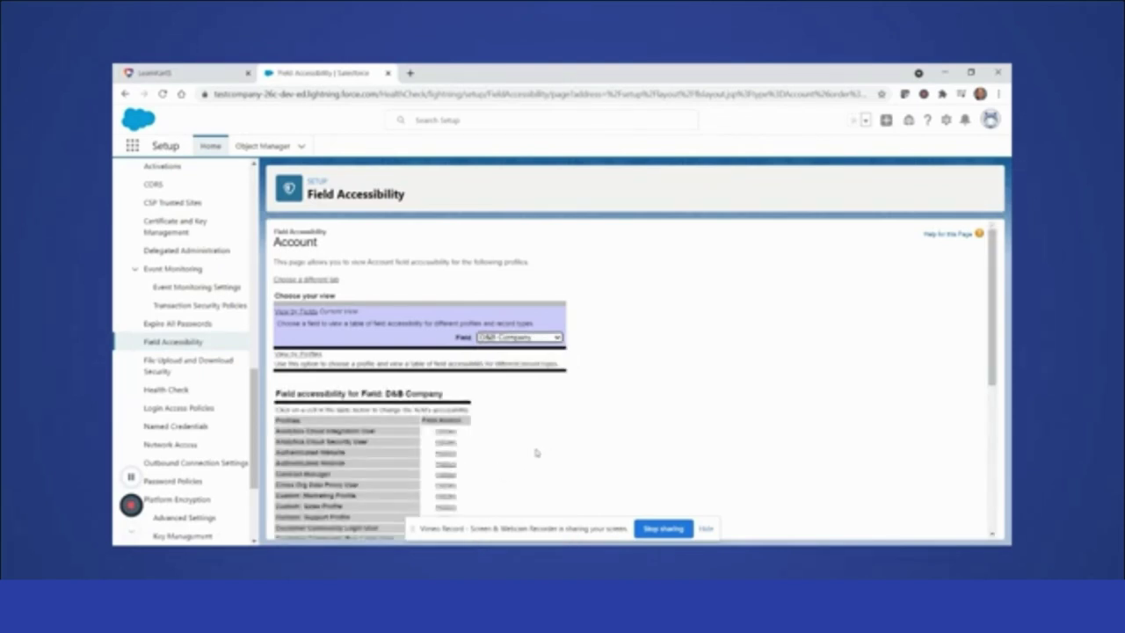
Review D&B Company access levels per profile, then open File Upload and Download Security.
{"action": "scroll", "coordinate": [536, 452], "scroll_direction": "down", "scroll_amount": 1}
{"action": "scroll", "coordinate": [536, 453], "scroll_direction": "down", "scroll_amount": 1}
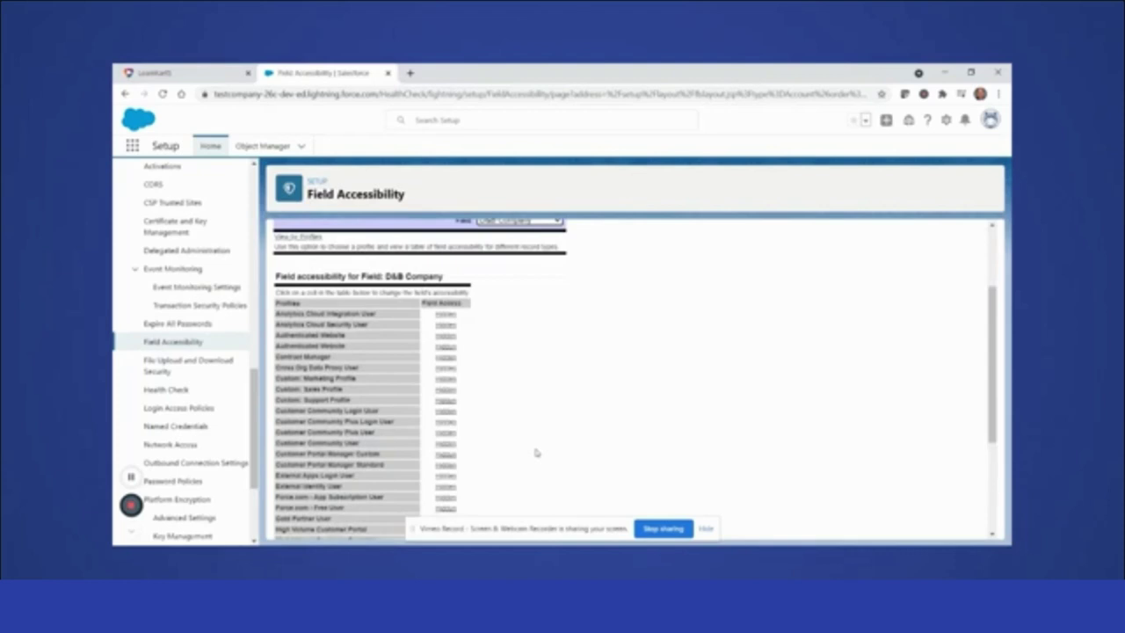
{"action": "scroll", "coordinate": [536, 453], "scroll_direction": "down", "scroll_amount": 1}
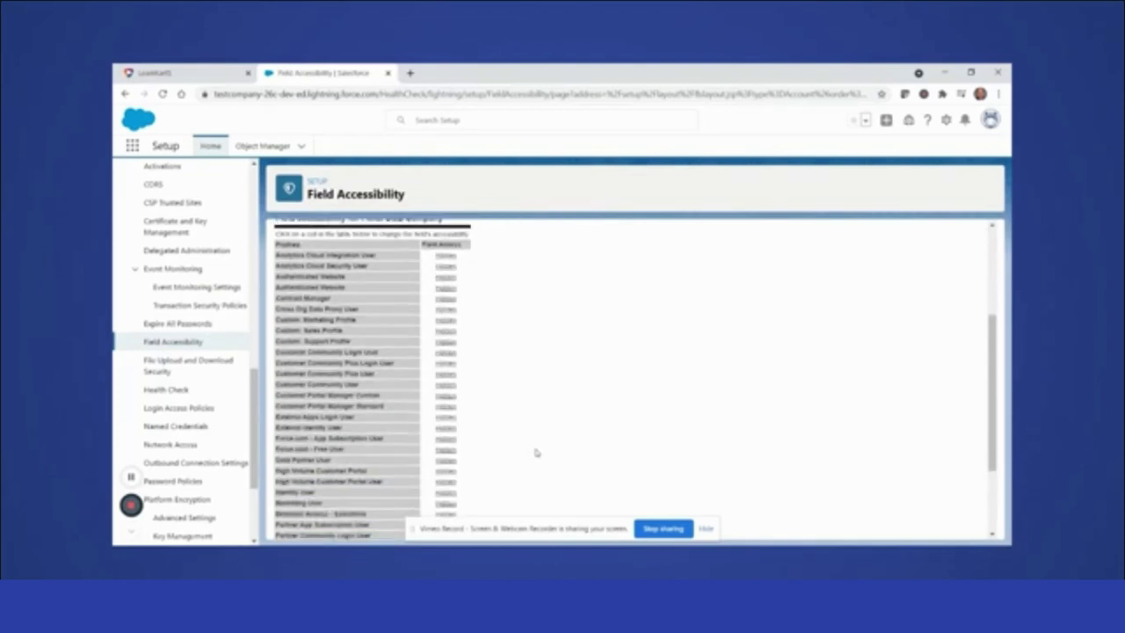
{"action": "scroll", "coordinate": [536, 453], "scroll_direction": "down", "scroll_amount": 1}
{"action": "scroll", "coordinate": [536, 452], "scroll_direction": "down", "scroll_amount": 1}
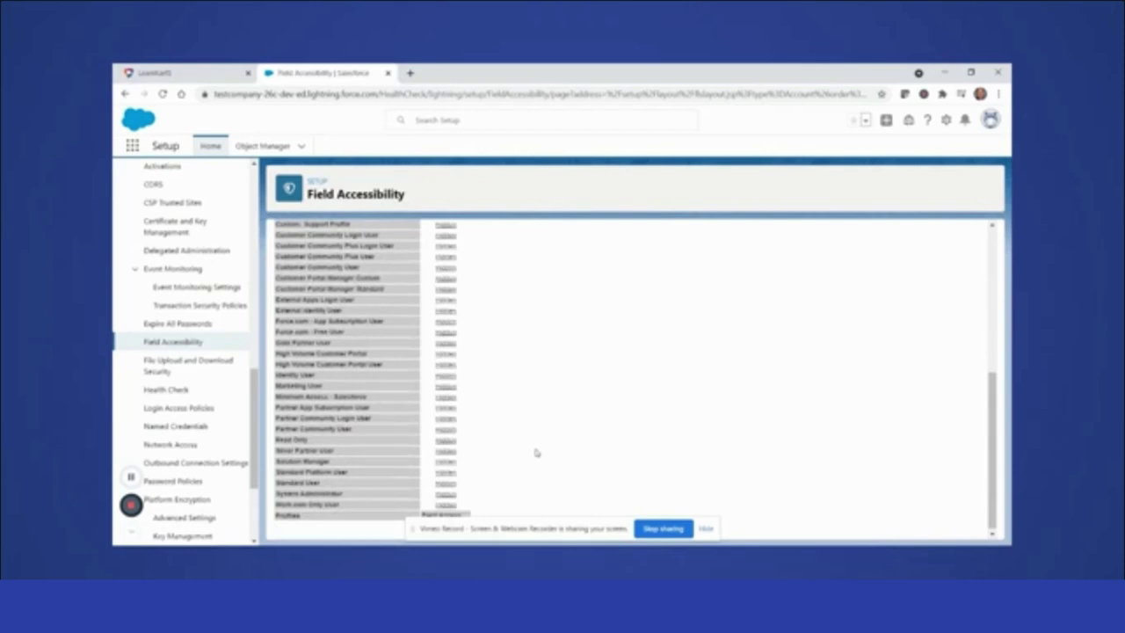
{"action": "scroll", "coordinate": [537, 453], "scroll_direction": "up", "scroll_amount": 3}
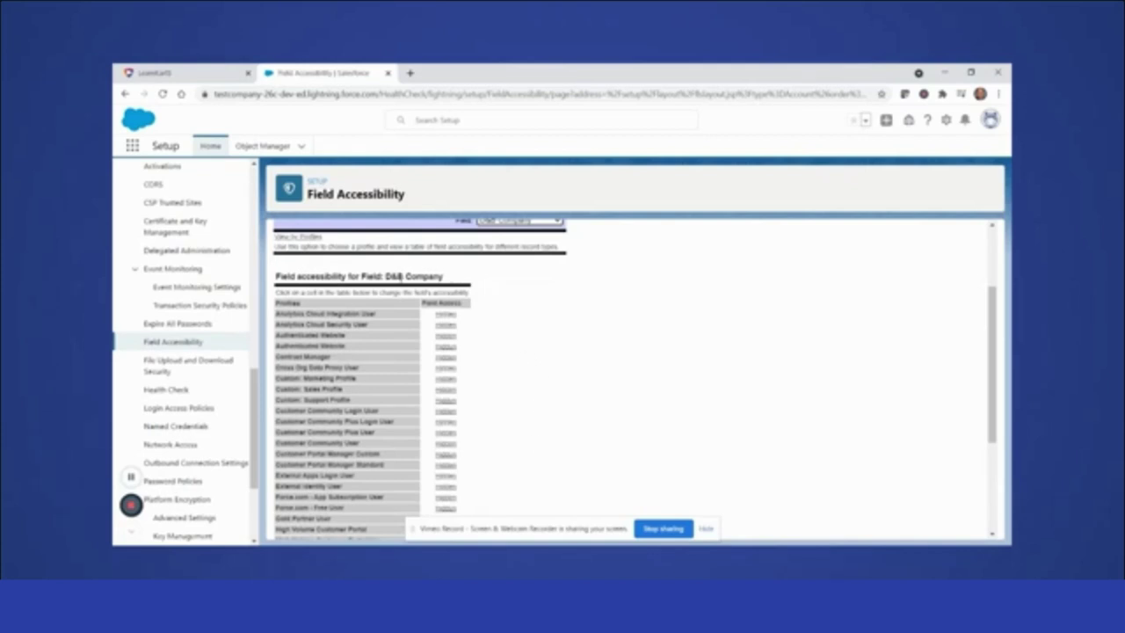
{"action": "scroll", "coordinate": [532, 338], "scroll_direction": "up", "scroll_amount": 1}
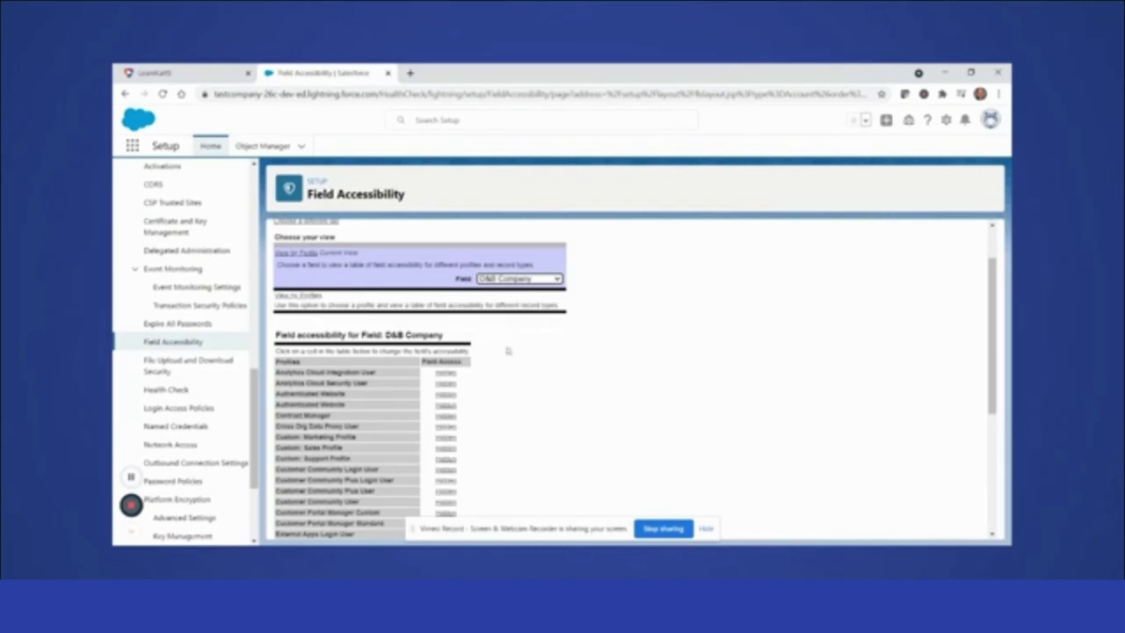
{"action": "scroll", "coordinate": [538, 385], "scroll_direction": "up", "scroll_amount": 1}
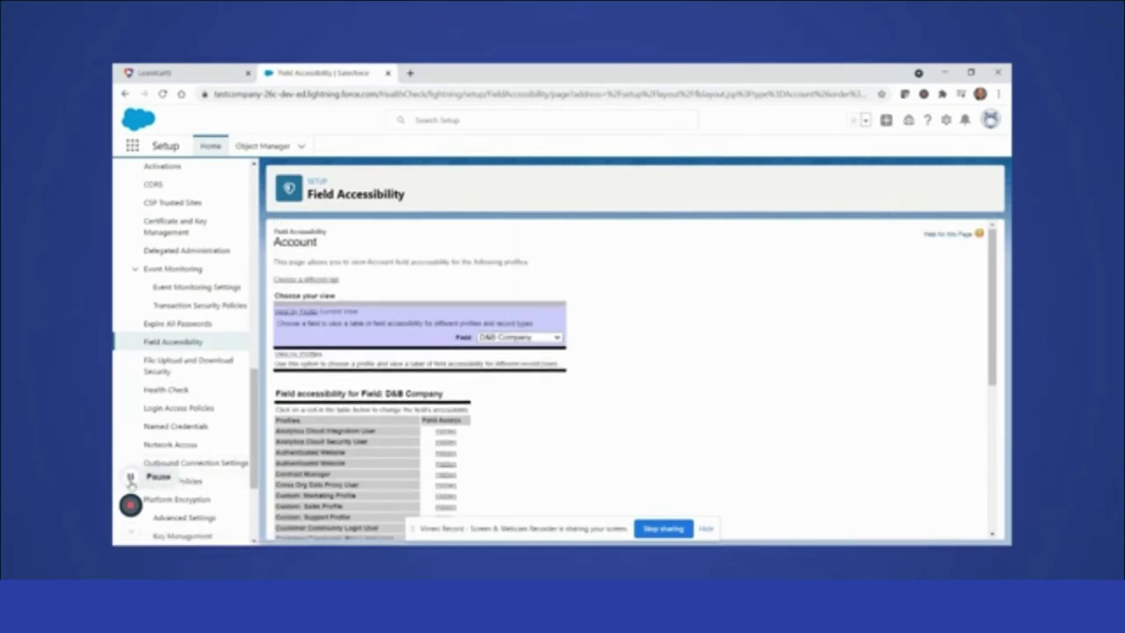
{"action": "left_click", "coordinate": [199, 367]}
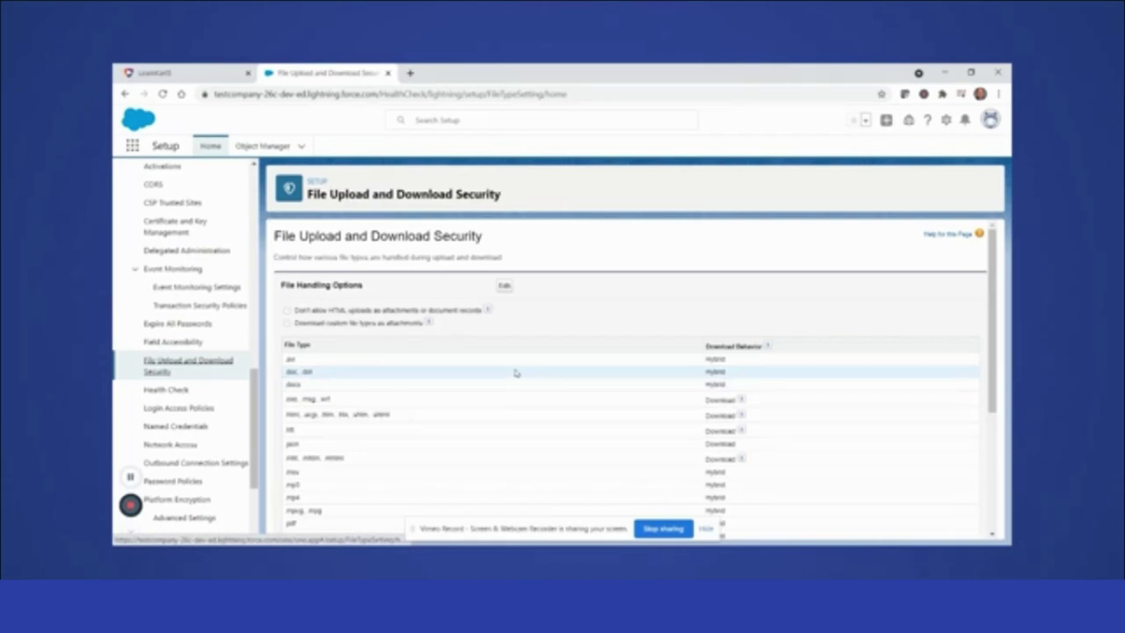
{"action": "scroll", "coordinate": [516, 372], "scroll_direction": "down", "scroll_amount": 1}
{"action": "scroll", "coordinate": [515, 375], "scroll_direction": "down", "scroll_amount": 1}
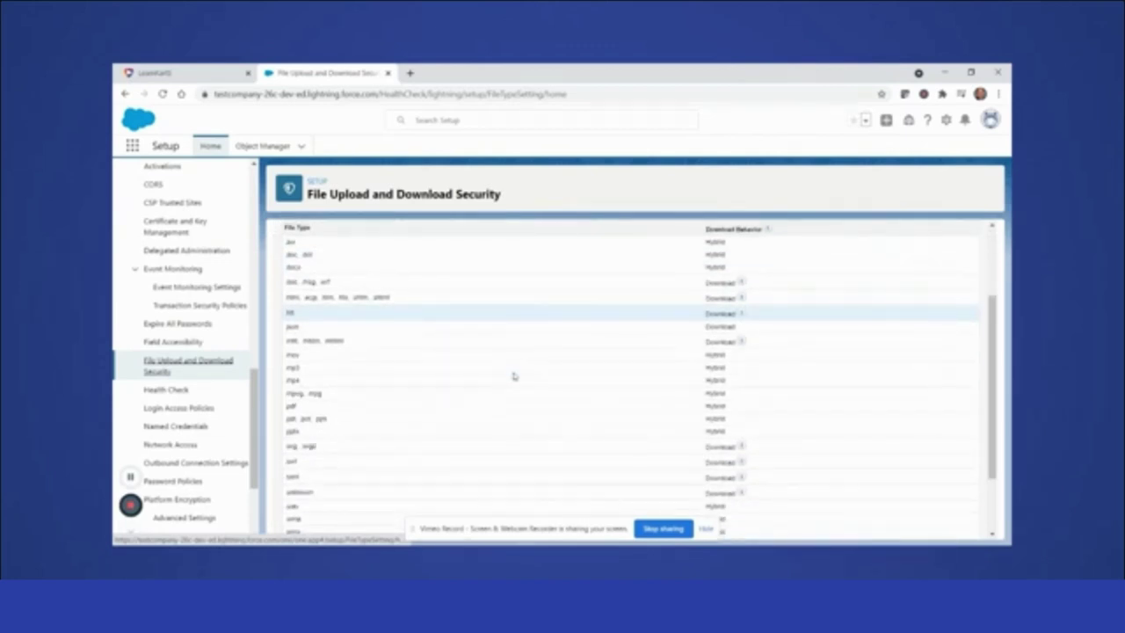
{"action": "scroll", "coordinate": [514, 375], "scroll_direction": "down", "scroll_amount": 1}
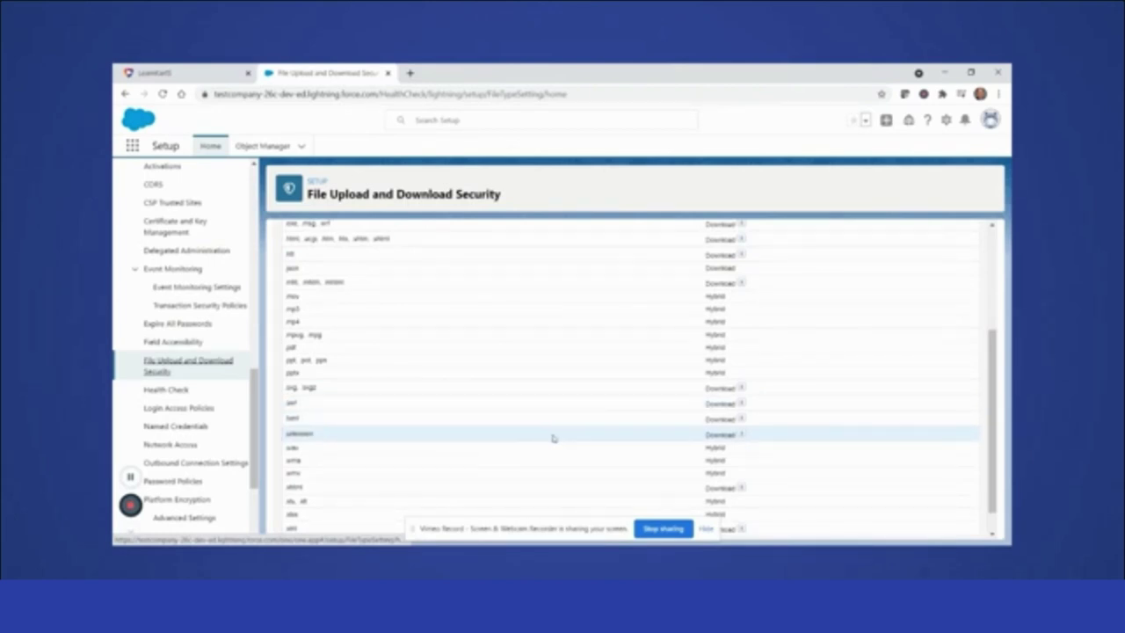
{"action": "mouse_move", "coordinate": [742, 436]}
{"action": "scroll", "coordinate": [522, 436], "scroll_direction": "up", "scroll_amount": 4}
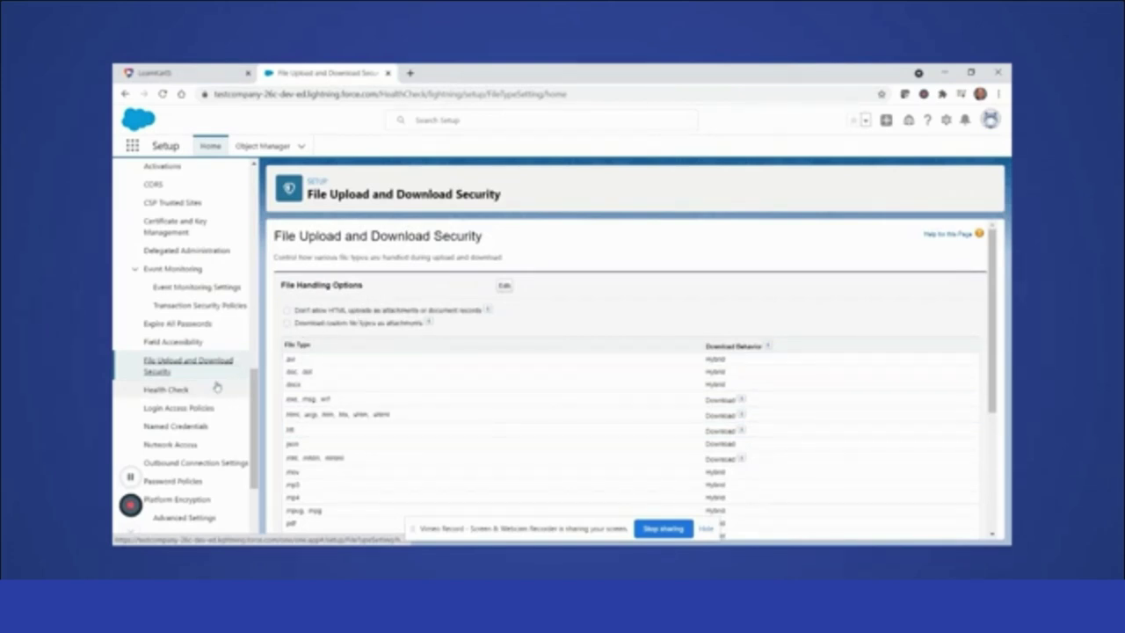
{"action": "left_click_drag", "start_coordinate": [251, 397], "coordinate": [251, 423]}
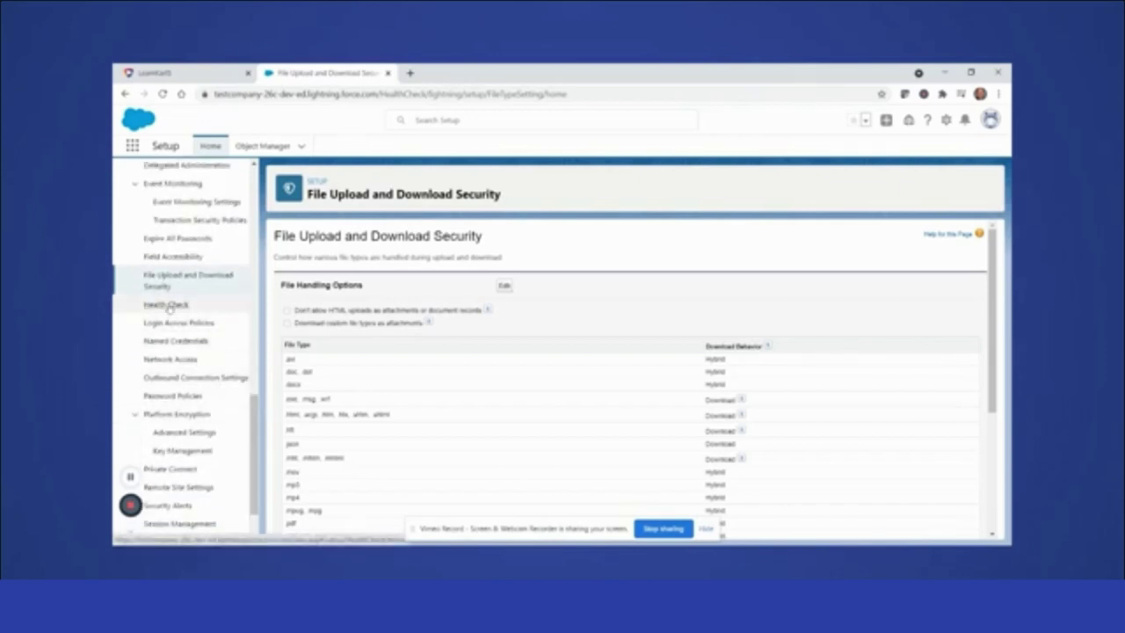
Open Health Check and scroll to the 85% Very Good score and the 10-invalid-login-attempts warning.
{"action": "left_click", "coordinate": [167, 305]}
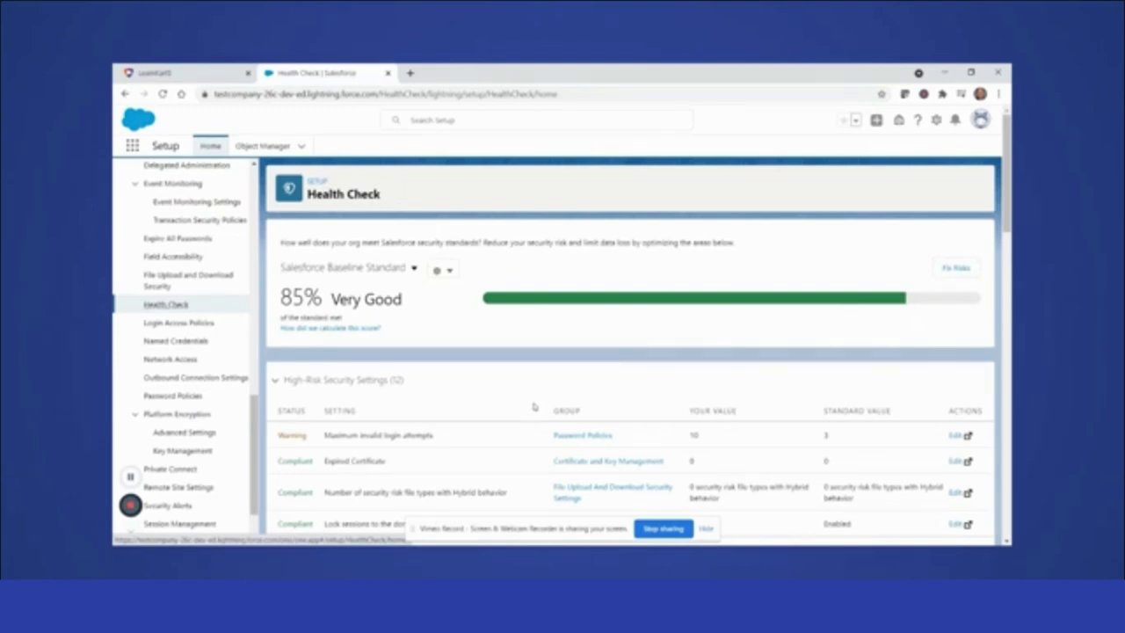
{"action": "scroll", "coordinate": [534, 406], "scroll_direction": "down", "scroll_amount": 1}
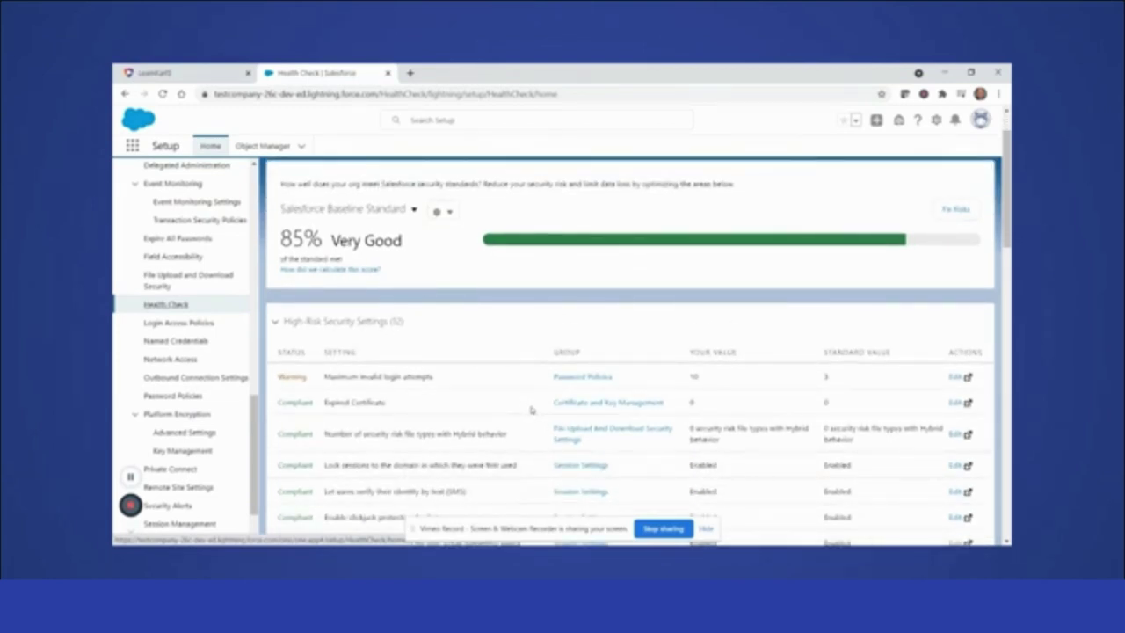
{"action": "scroll", "coordinate": [531, 409], "scroll_direction": "down", "scroll_amount": 1}
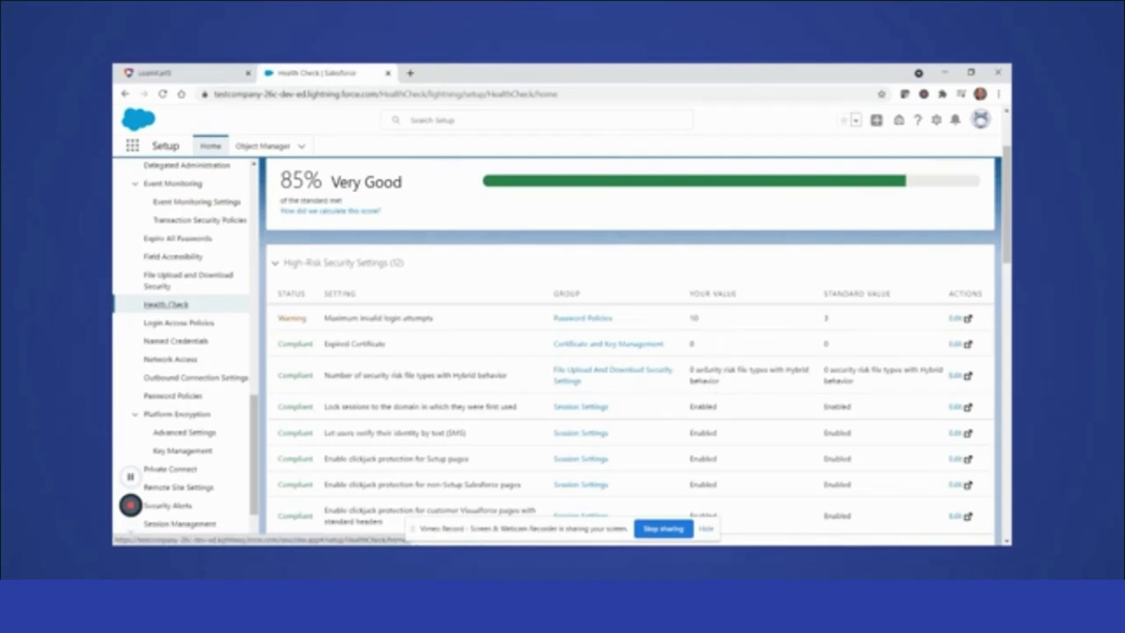
{"action": "scroll", "coordinate": [580, 396], "scroll_direction": "down", "scroll_amount": 3}
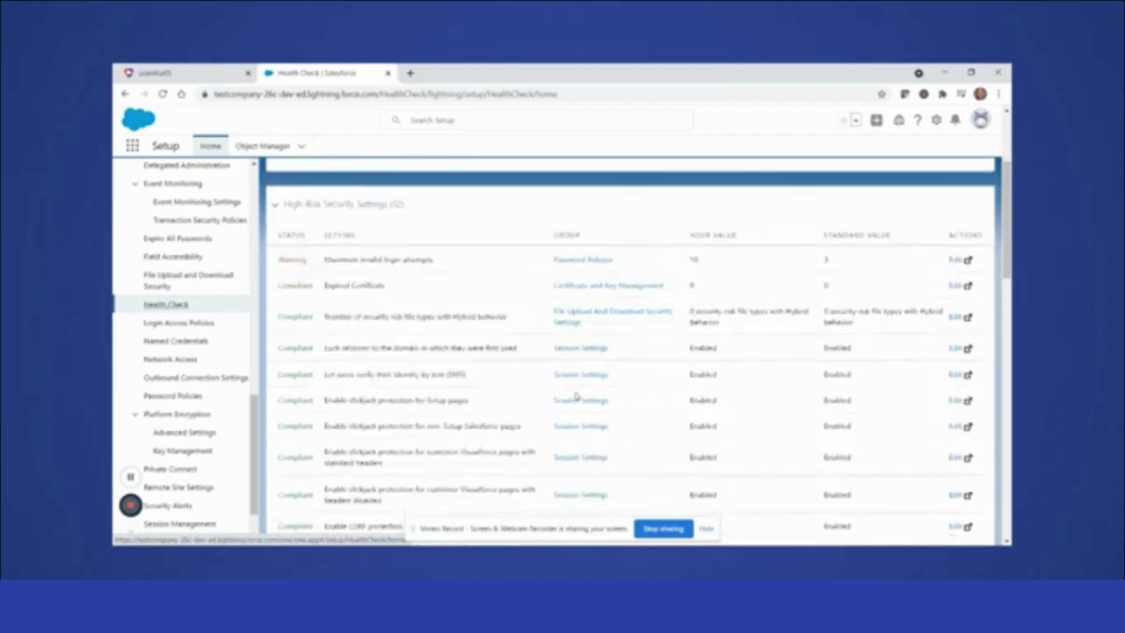
Review the Health Check high, medium, low and informational risk tables, then go to Login Access Policies.
{"action": "scroll", "coordinate": [517, 397], "scroll_direction": "down", "scroll_amount": 3}
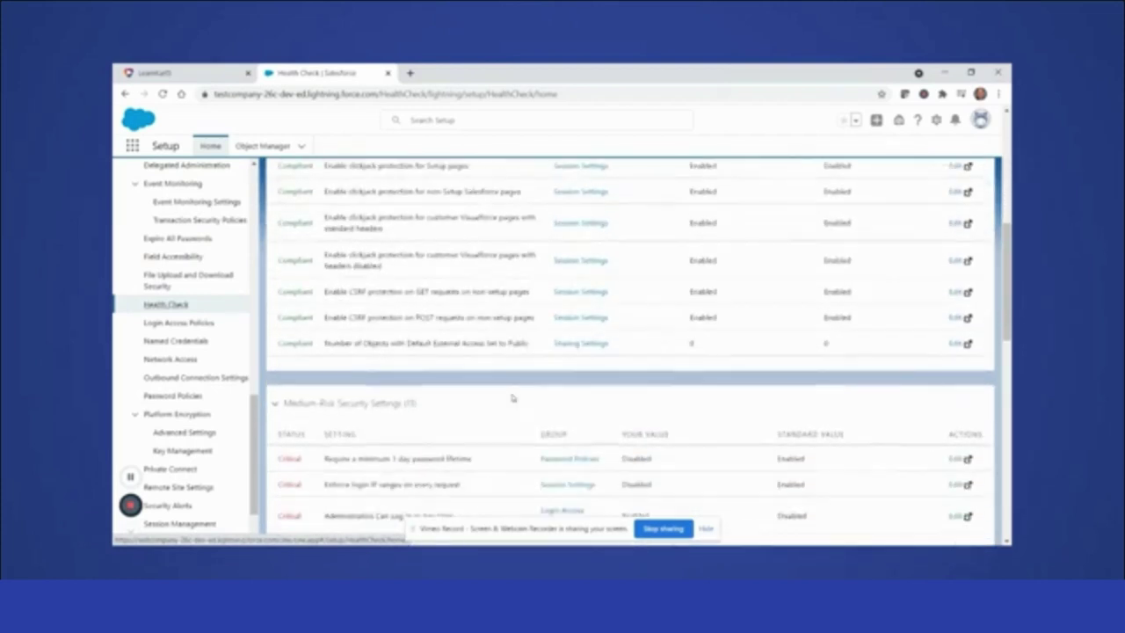
{"action": "scroll", "coordinate": [508, 400], "scroll_direction": "down", "scroll_amount": 3}
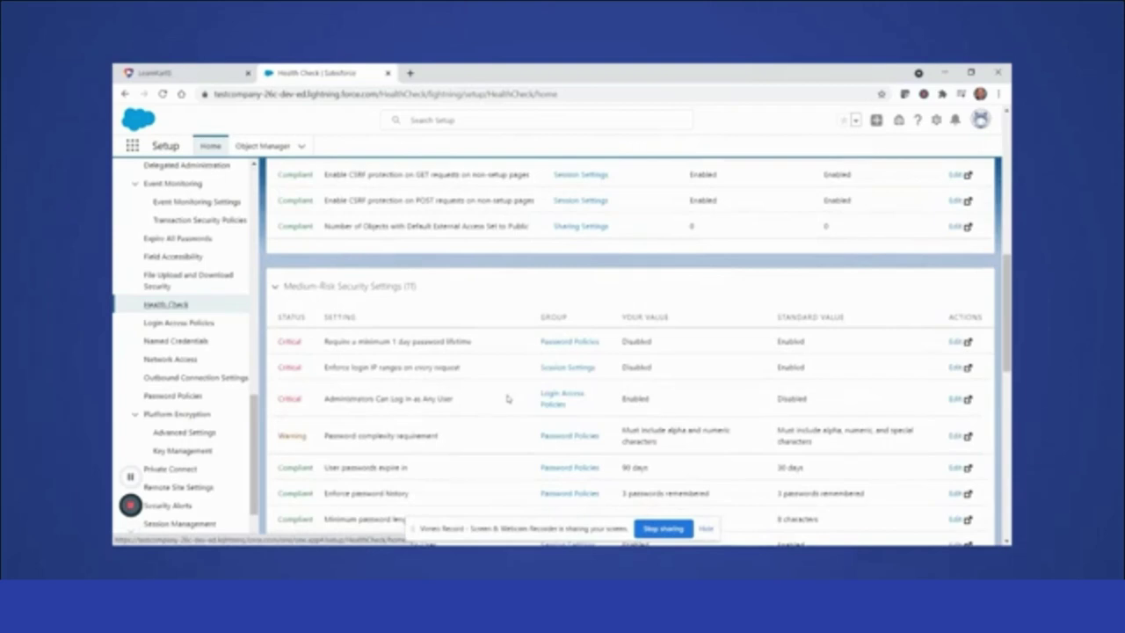
{"action": "scroll", "coordinate": [507, 399], "scroll_direction": "down", "scroll_amount": 1}
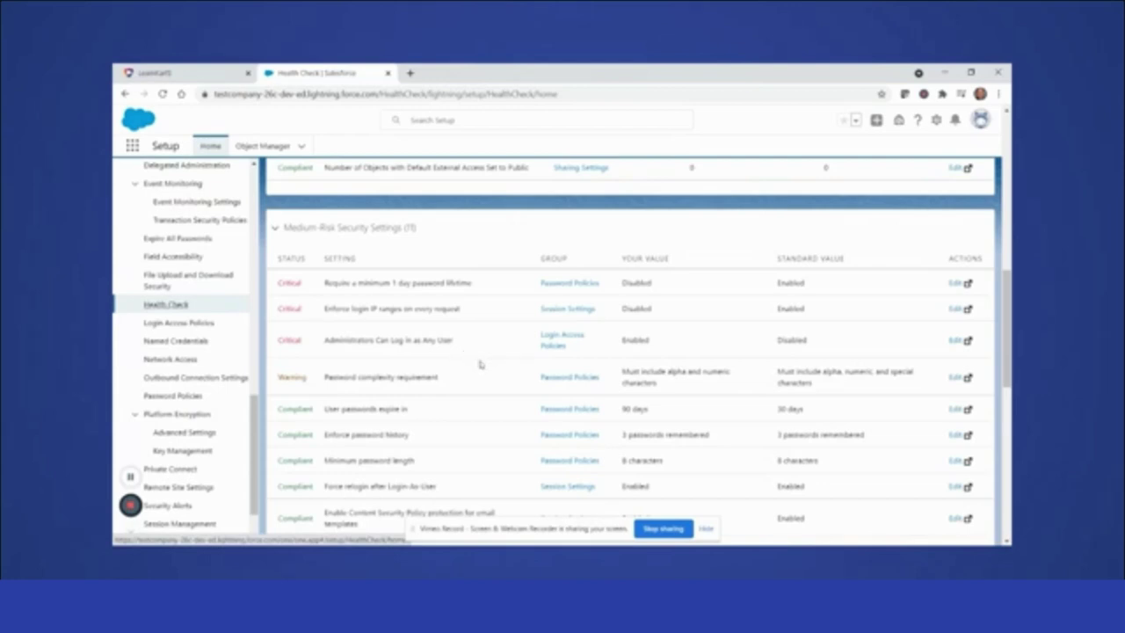
{"action": "scroll", "coordinate": [480, 364], "scroll_direction": "down", "scroll_amount": 4}
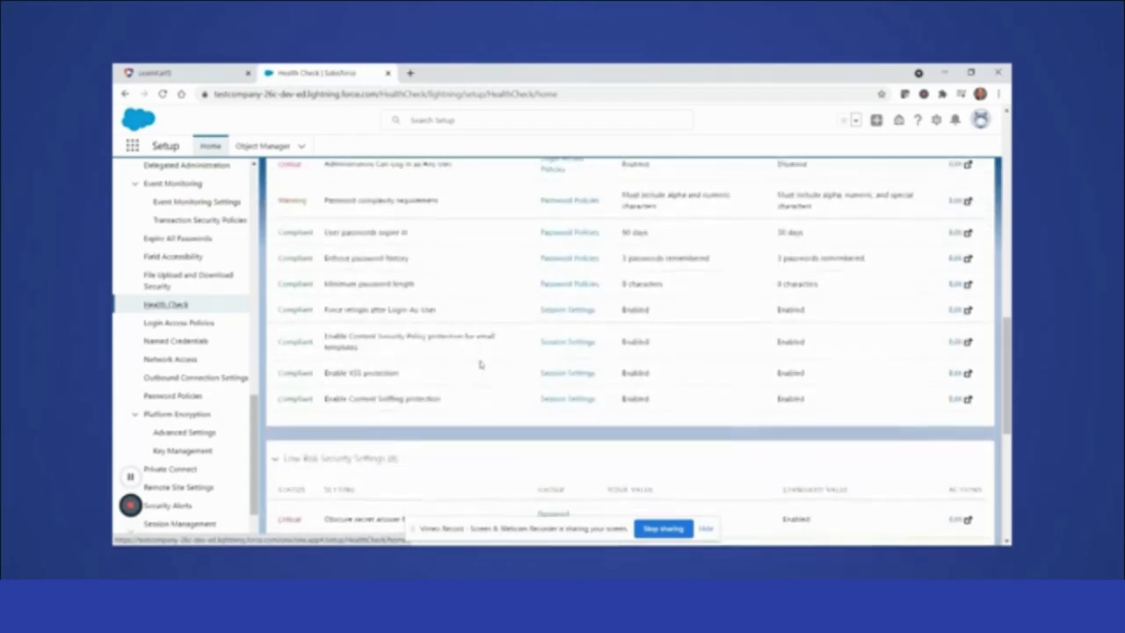
{"action": "scroll", "coordinate": [480, 364], "scroll_direction": "down", "scroll_amount": 4}
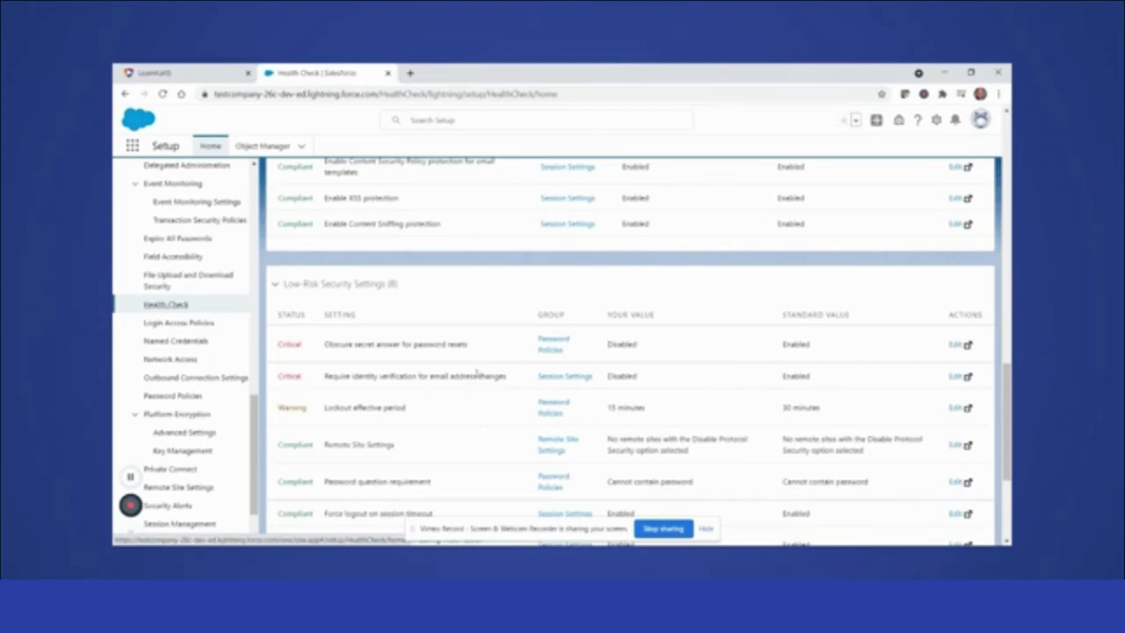
{"action": "scroll", "coordinate": [477, 374], "scroll_direction": "down", "scroll_amount": 1}
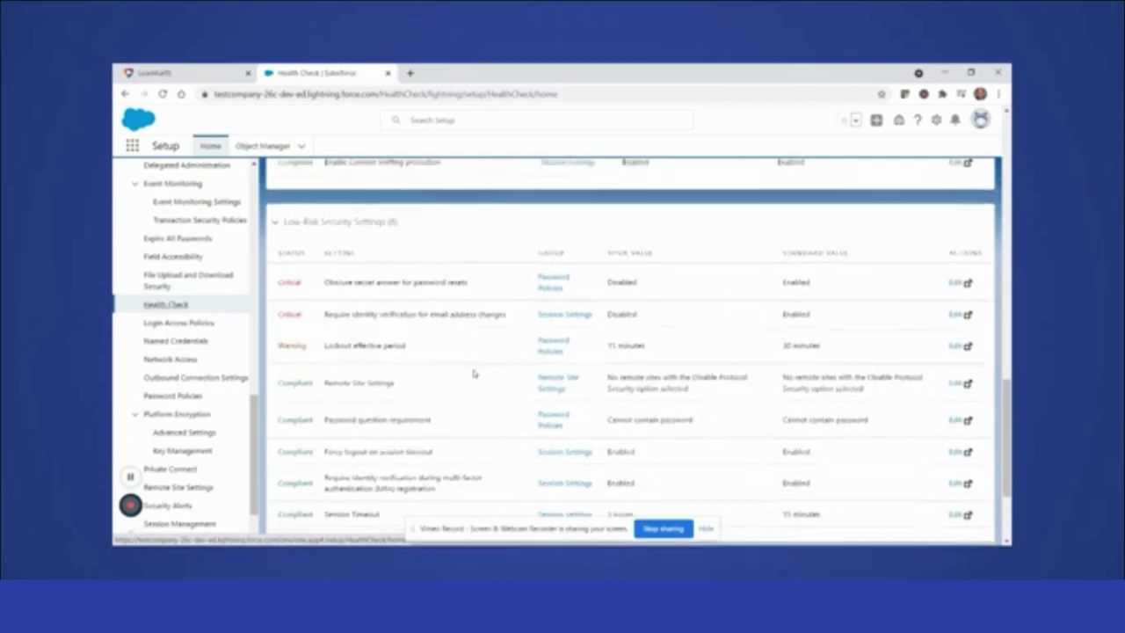
{"action": "scroll", "coordinate": [473, 374], "scroll_direction": "down", "scroll_amount": 1}
{"action": "scroll", "coordinate": [474, 374], "scroll_direction": "down", "scroll_amount": 1}
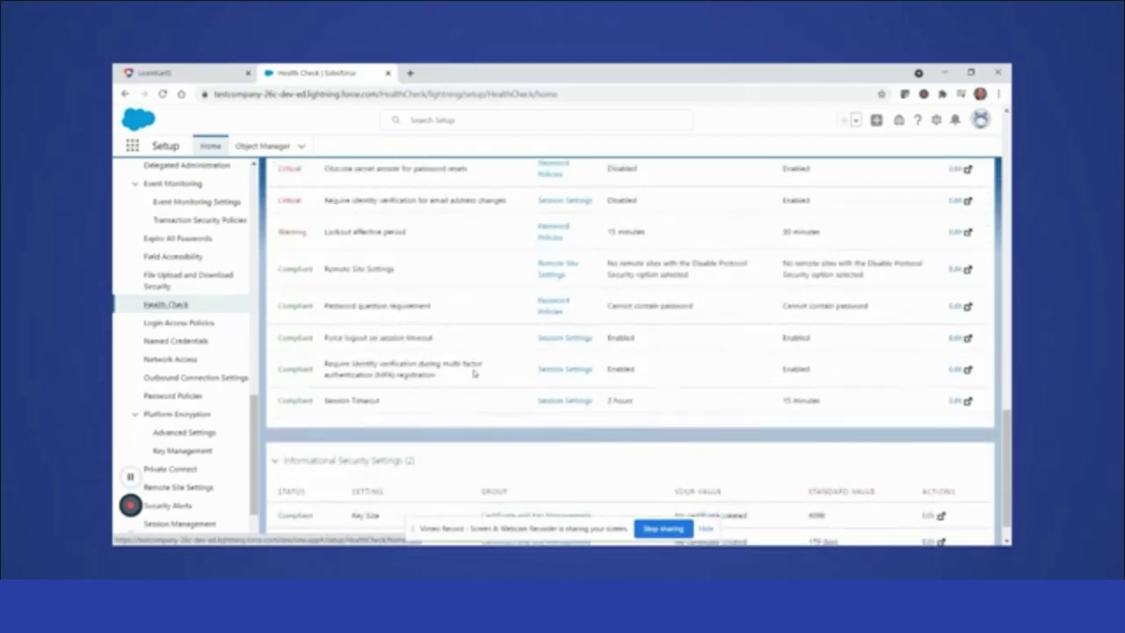
{"action": "scroll", "coordinate": [474, 374], "scroll_direction": "down", "scroll_amount": 1}
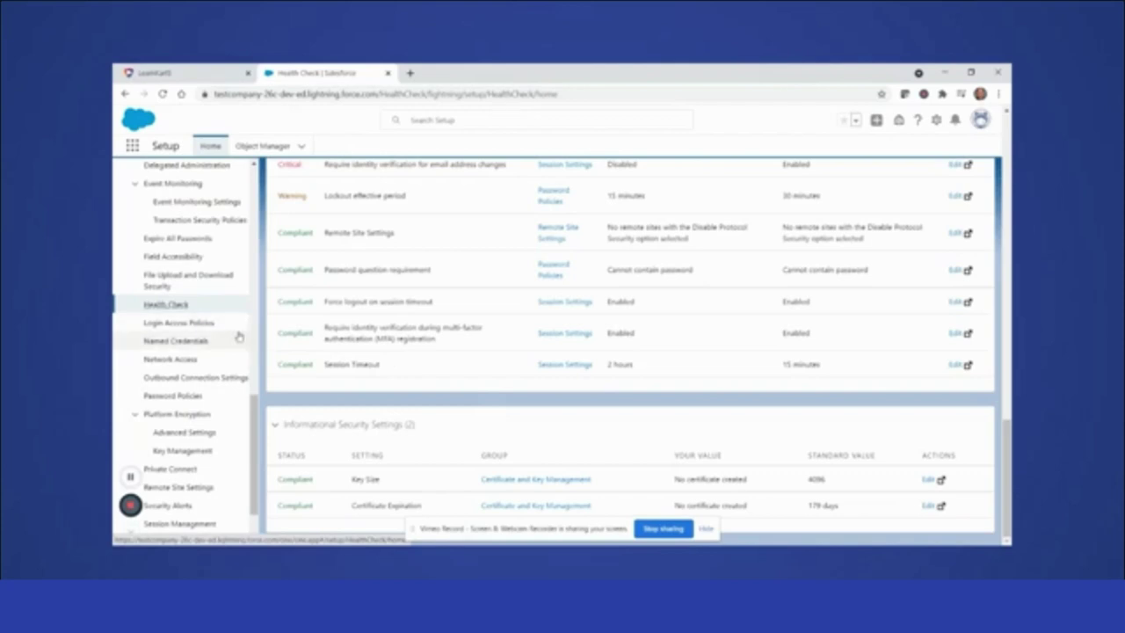
{"action": "left_click", "coordinate": [182, 323]}
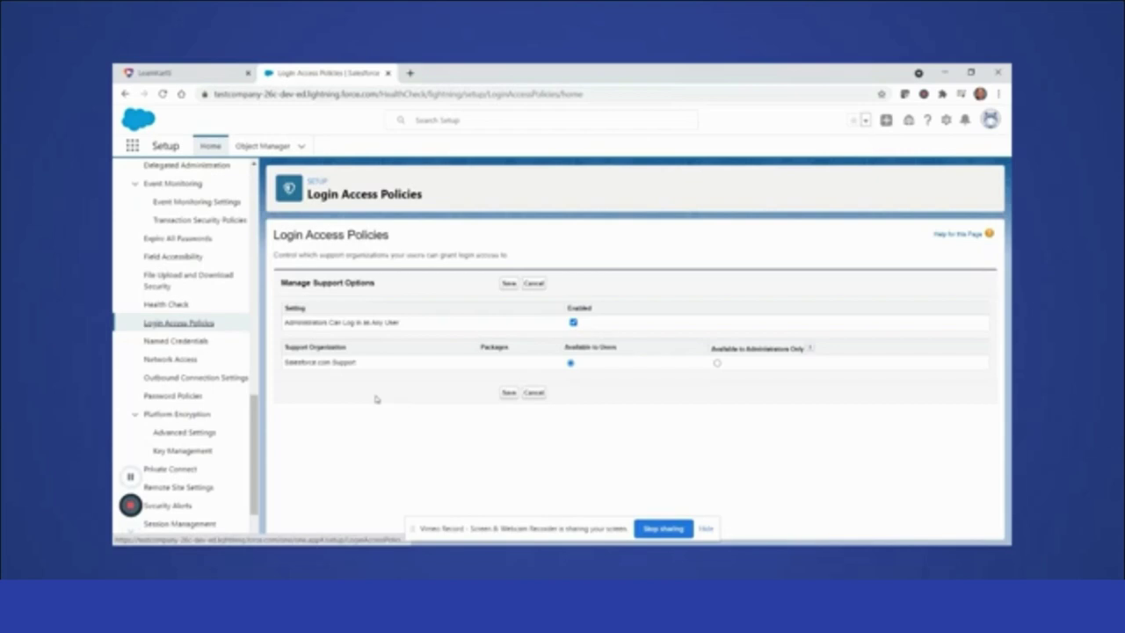
Go to the Named Credentials page, which has no credentials listed yet.
{"action": "left_click", "coordinate": [178, 345]}
{"action": "left_click", "coordinate": [178, 344]}
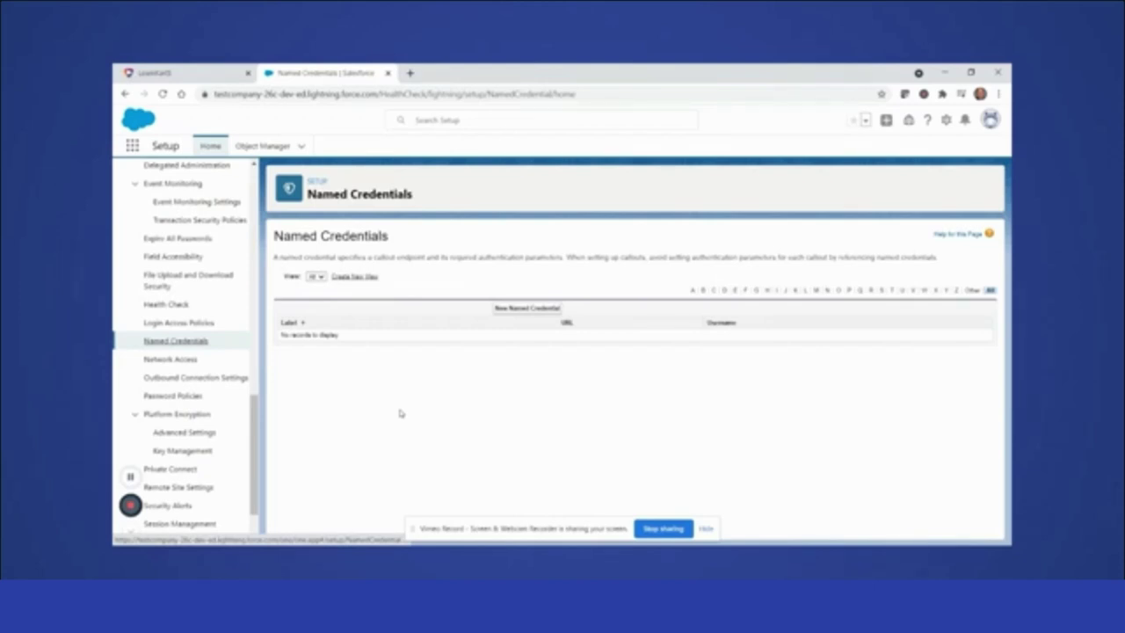
Visit Network Access and Outbound Connection Settings, then go to Password Policies.
{"action": "left_click", "coordinate": [170, 360]}
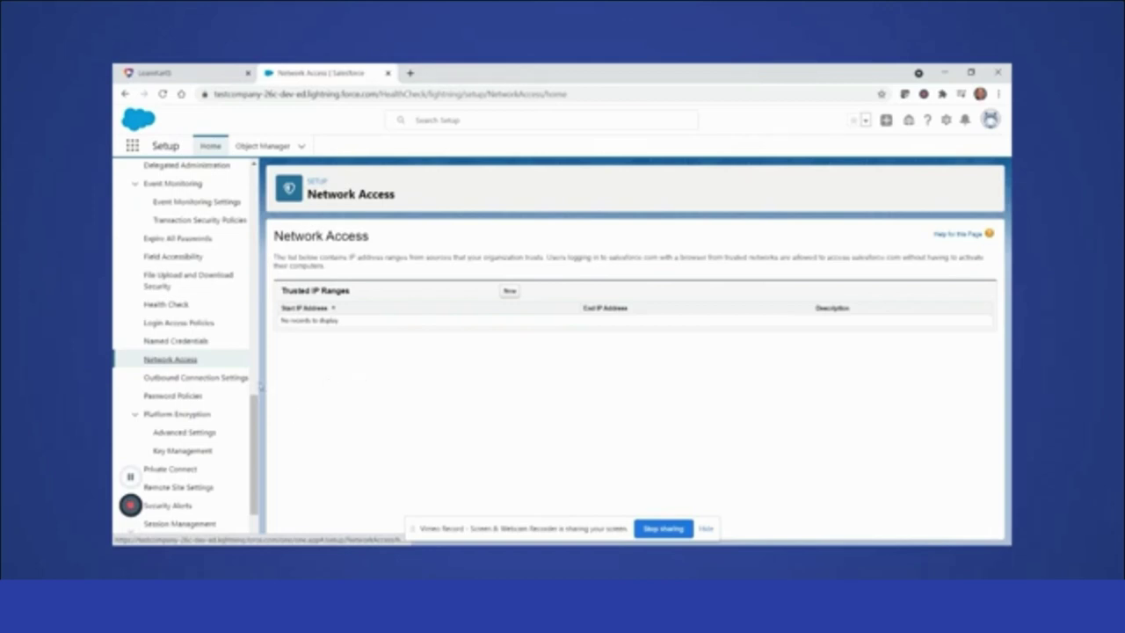
{"action": "left_click", "coordinate": [194, 380]}
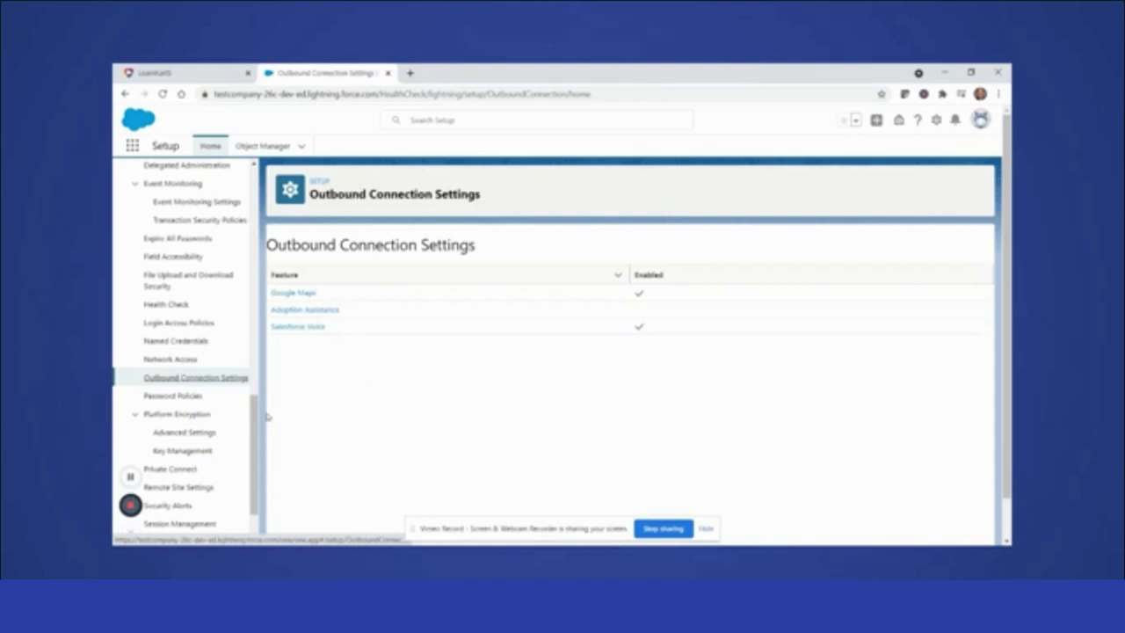
{"action": "left_click", "coordinate": [190, 398]}
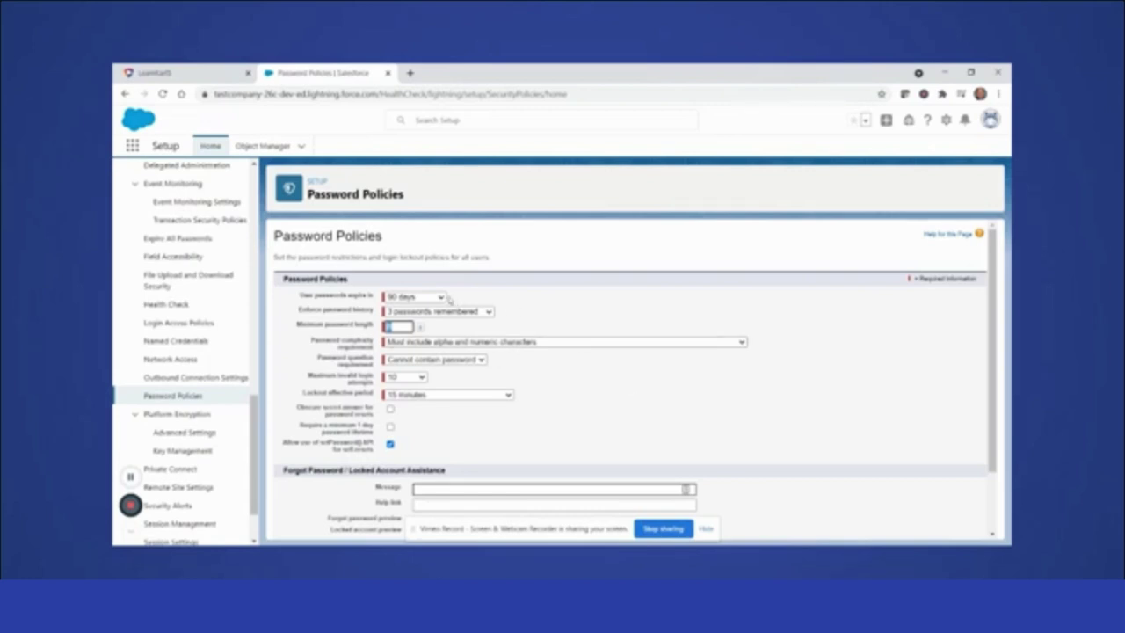
Review password settings, keeping 90-day expiry and 3 remembered passwords, down to the 15-minute lockout.
{"action": "left_click", "coordinate": [443, 298]}
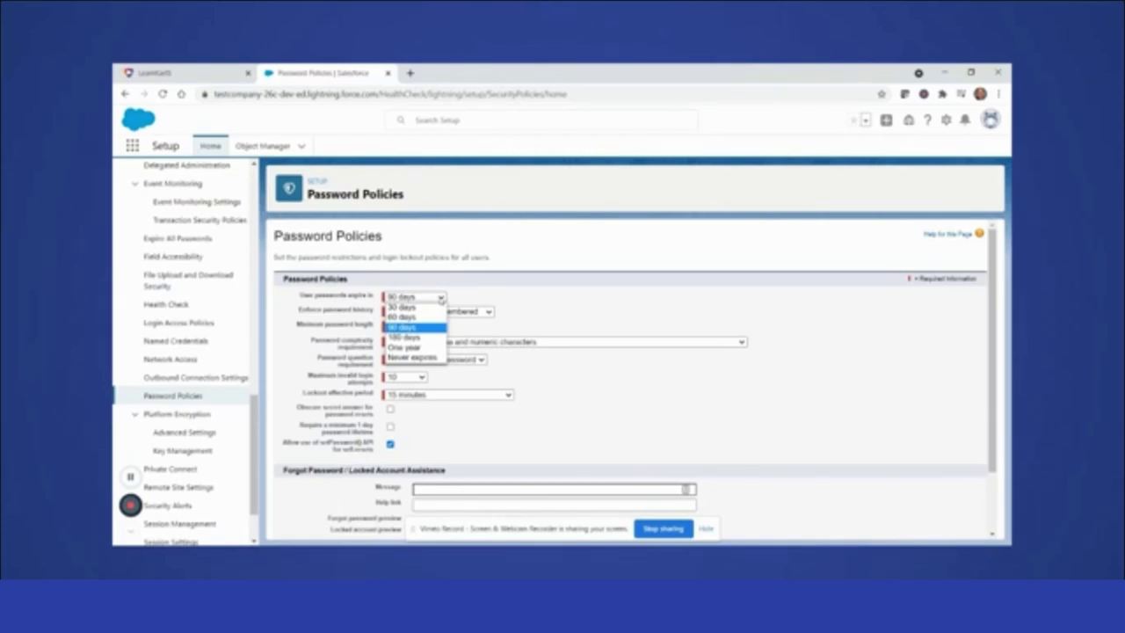
{"action": "left_click", "coordinate": [476, 299]}
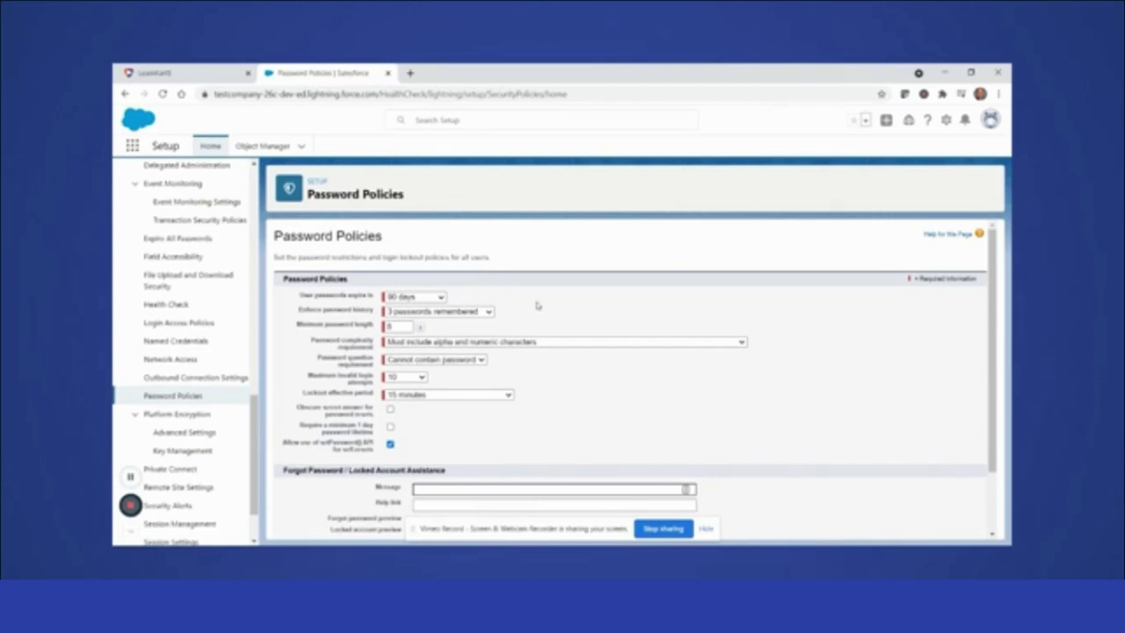
{"action": "left_click", "coordinate": [488, 313]}
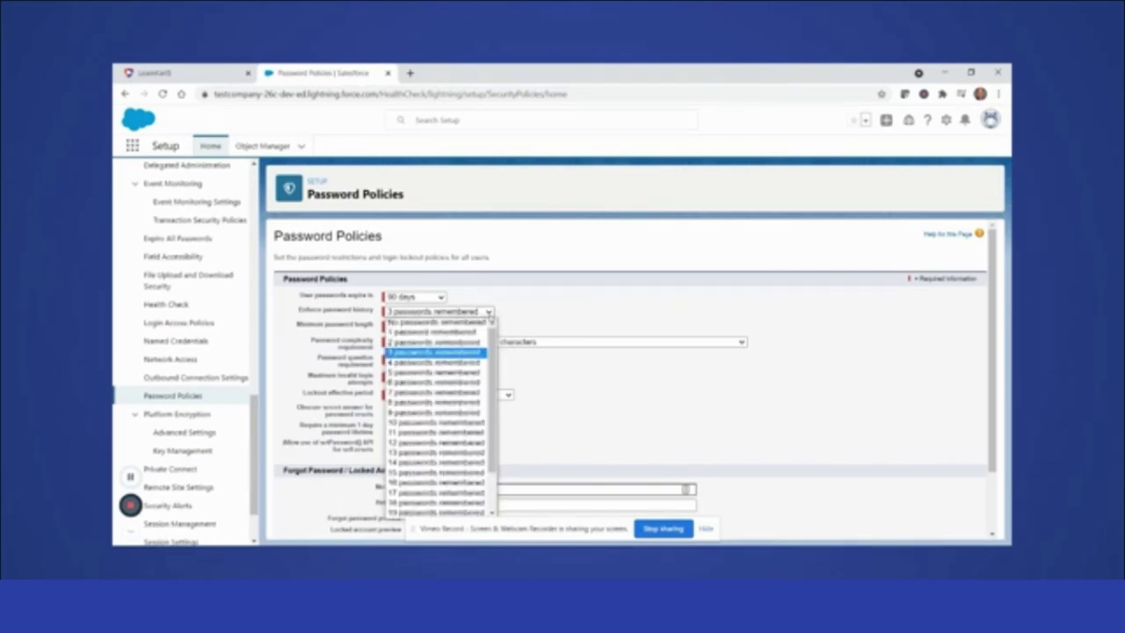
{"action": "left_click", "coordinate": [523, 315]}
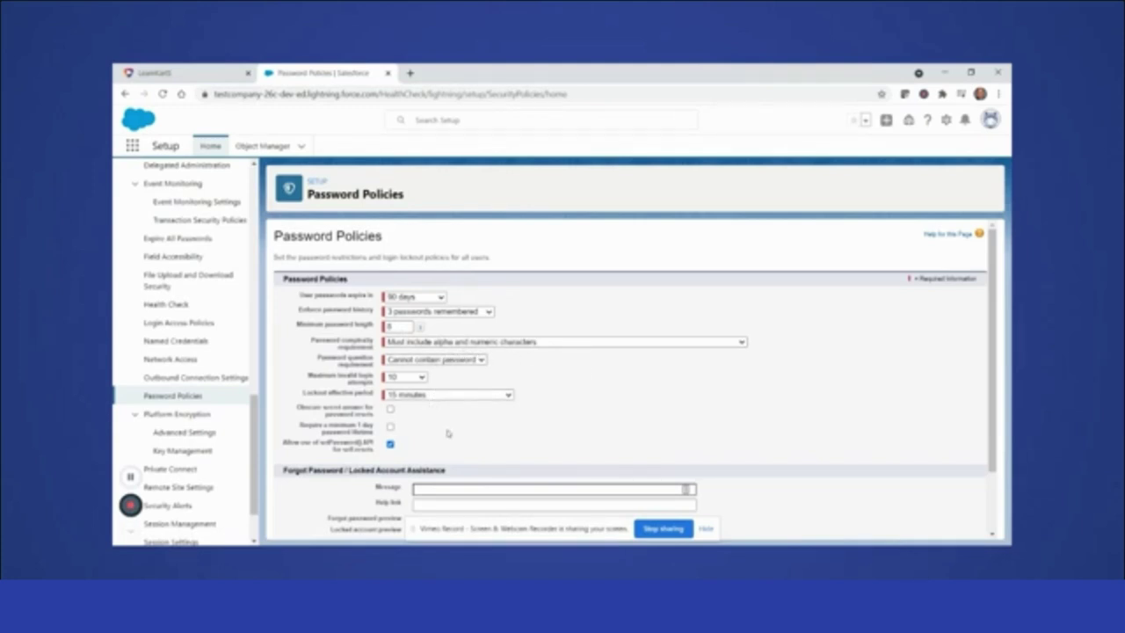
{"action": "scroll", "coordinate": [453, 436], "scroll_direction": "down", "scroll_amount": 1}
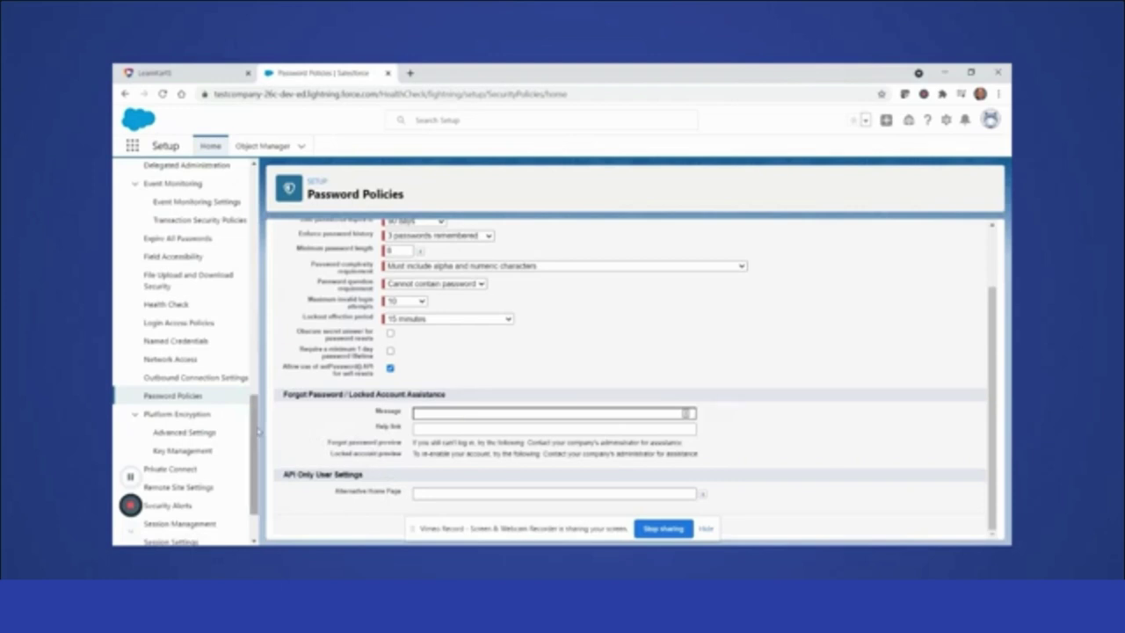
{"action": "scroll", "coordinate": [218, 397], "scroll_direction": "down", "scroll_amount": 1}
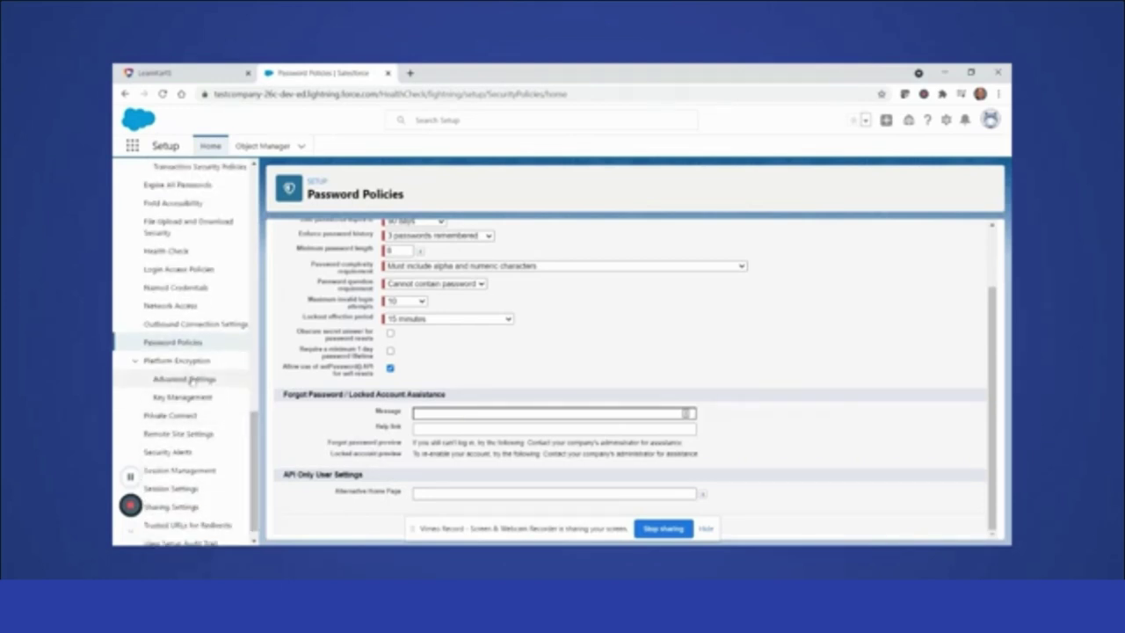
Collapse and re-expand Platform Encryption, then visit Advanced Settings, Key Management and Private Connect.
{"action": "left_click", "coordinate": [178, 362]}
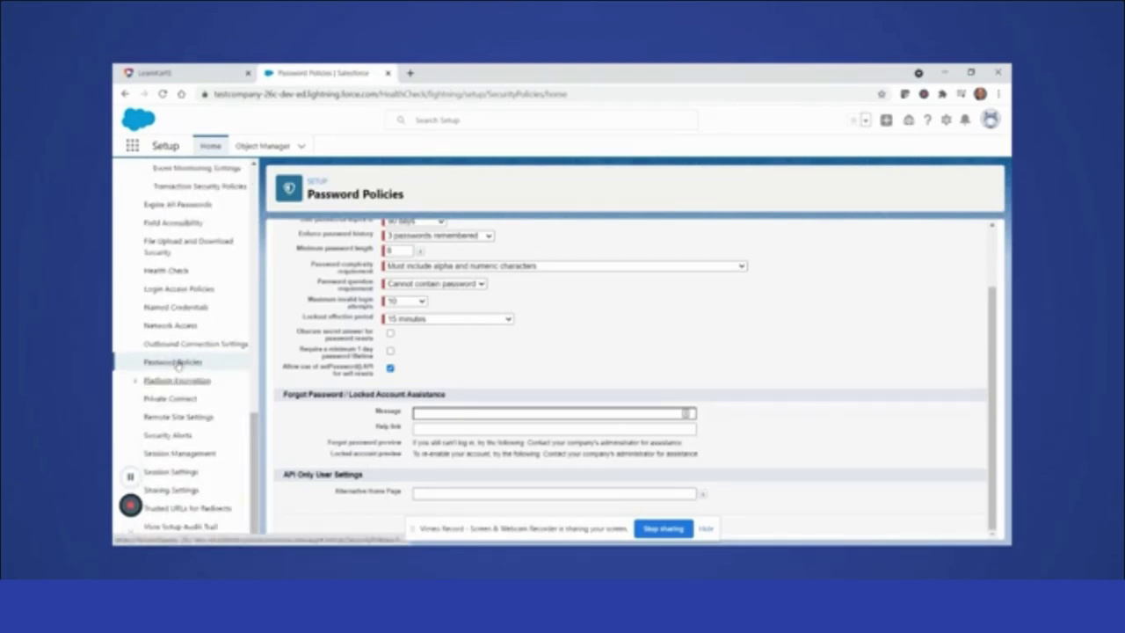
{"action": "left_click", "coordinate": [138, 381]}
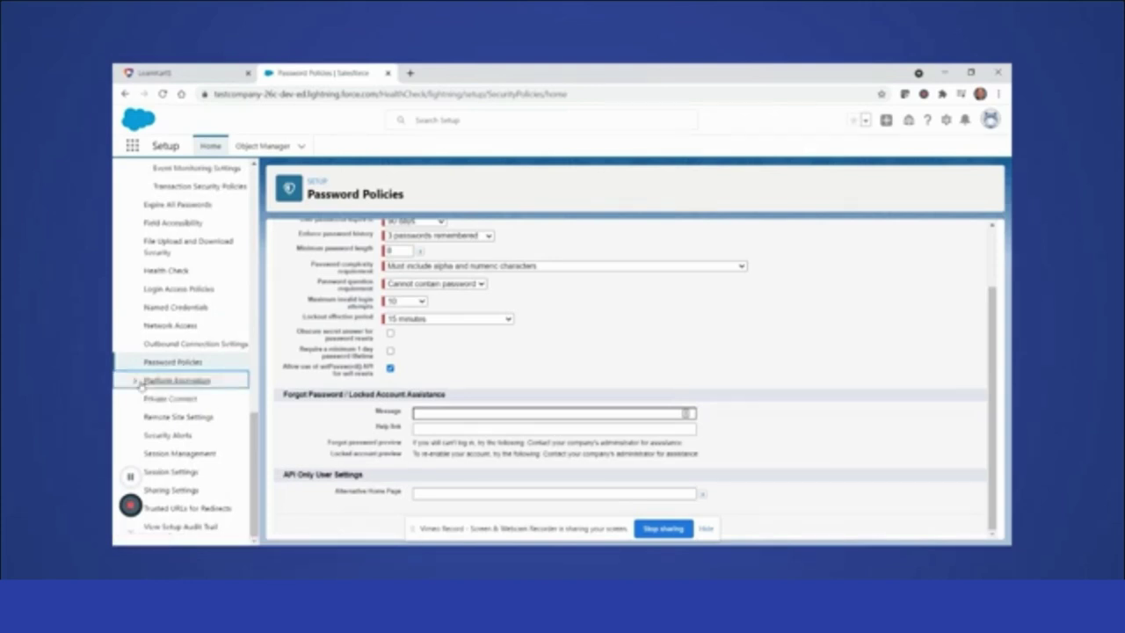
{"action": "left_click", "coordinate": [138, 382]}
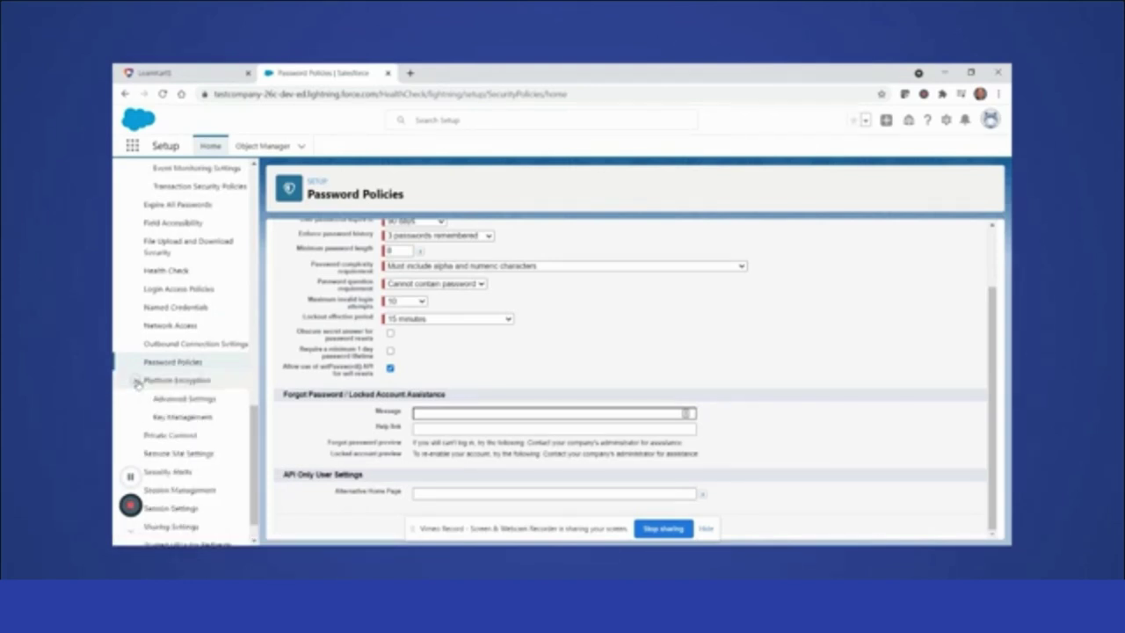
{"action": "left_click", "coordinate": [177, 399]}
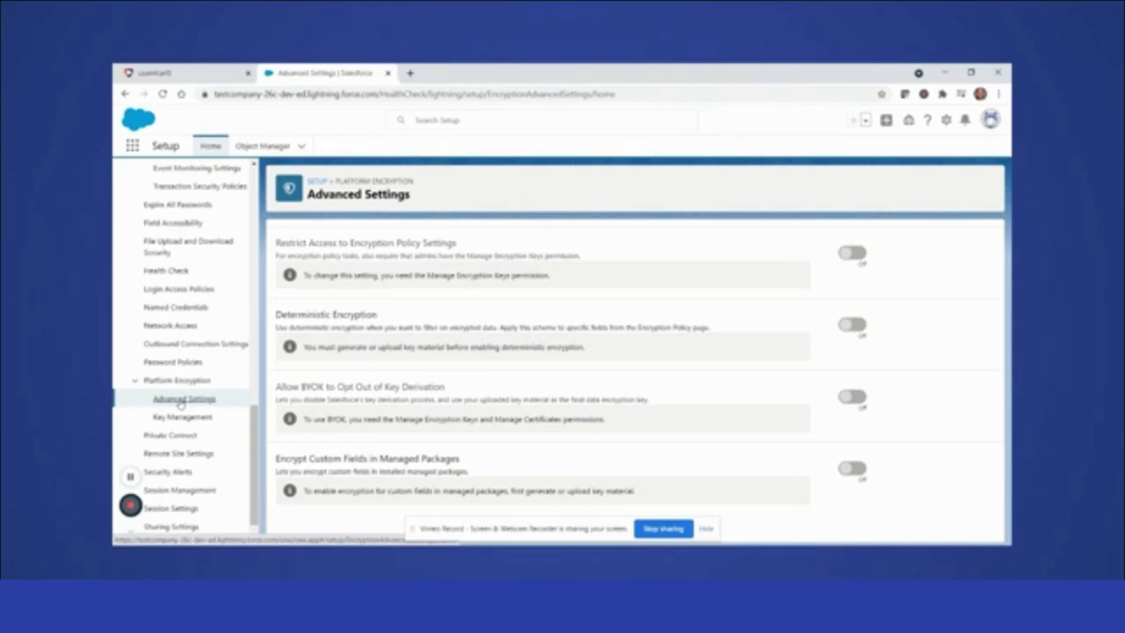
{"action": "left_click", "coordinate": [182, 418]}
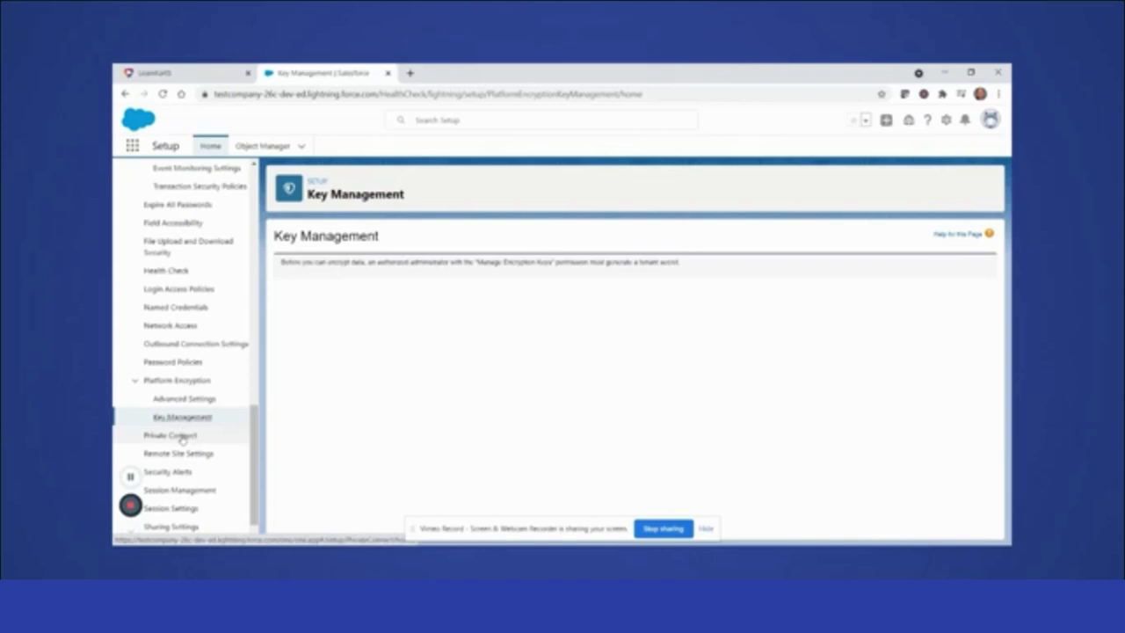
{"action": "left_click", "coordinate": [180, 436]}
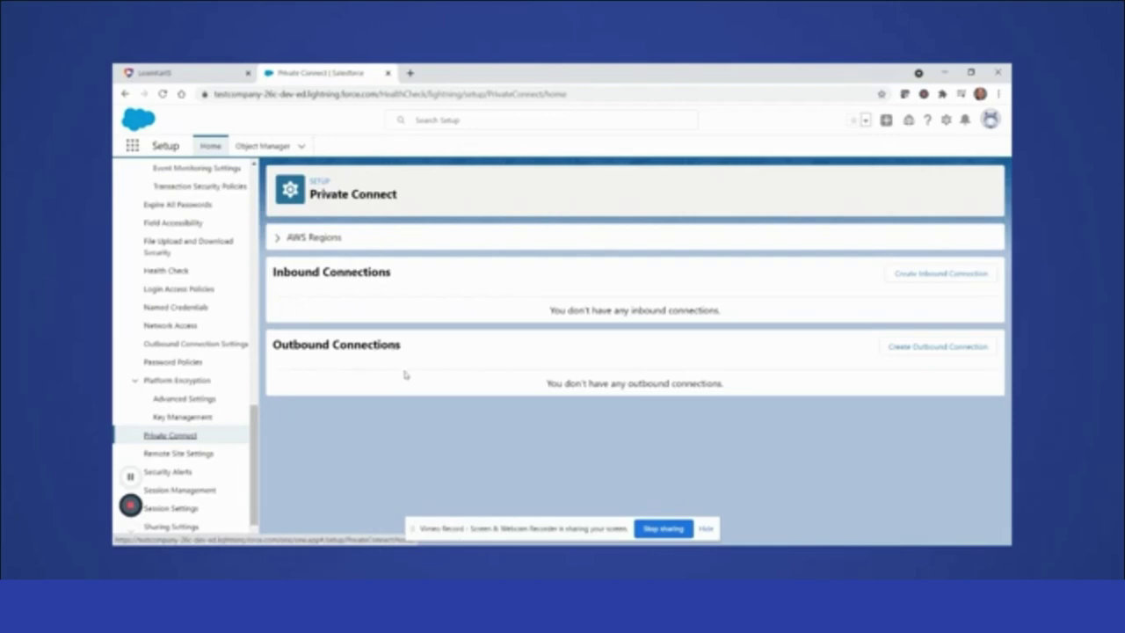
View Remote Site Settings, then the Security Alerts page noting Release Updates replaced it.
{"action": "left_click", "coordinate": [168, 454]}
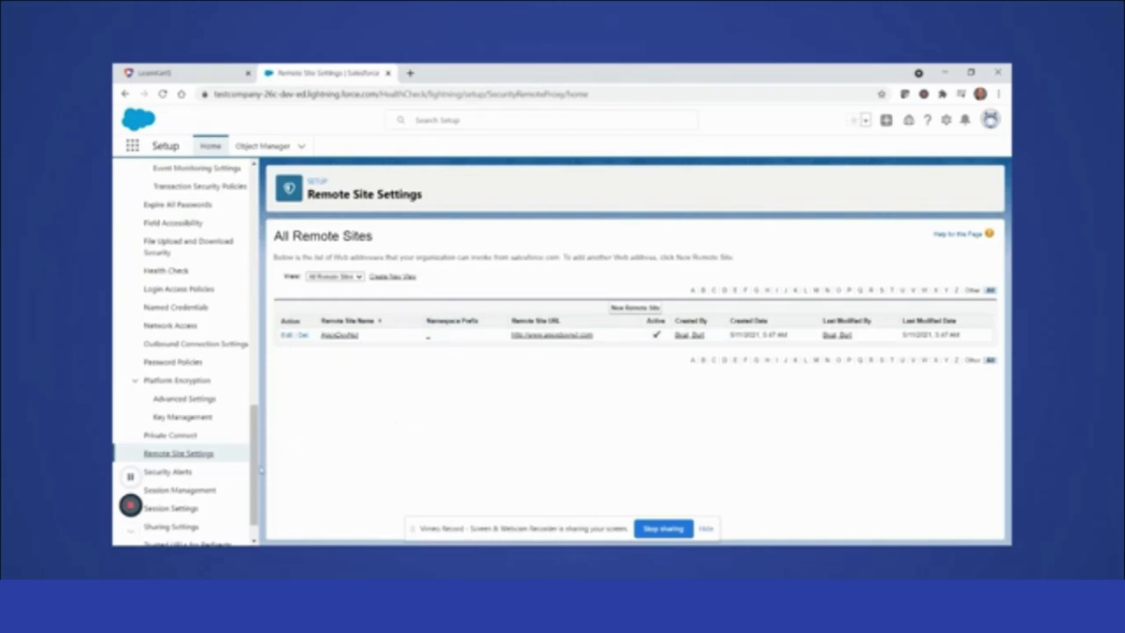
{"action": "left_click", "coordinate": [164, 475]}
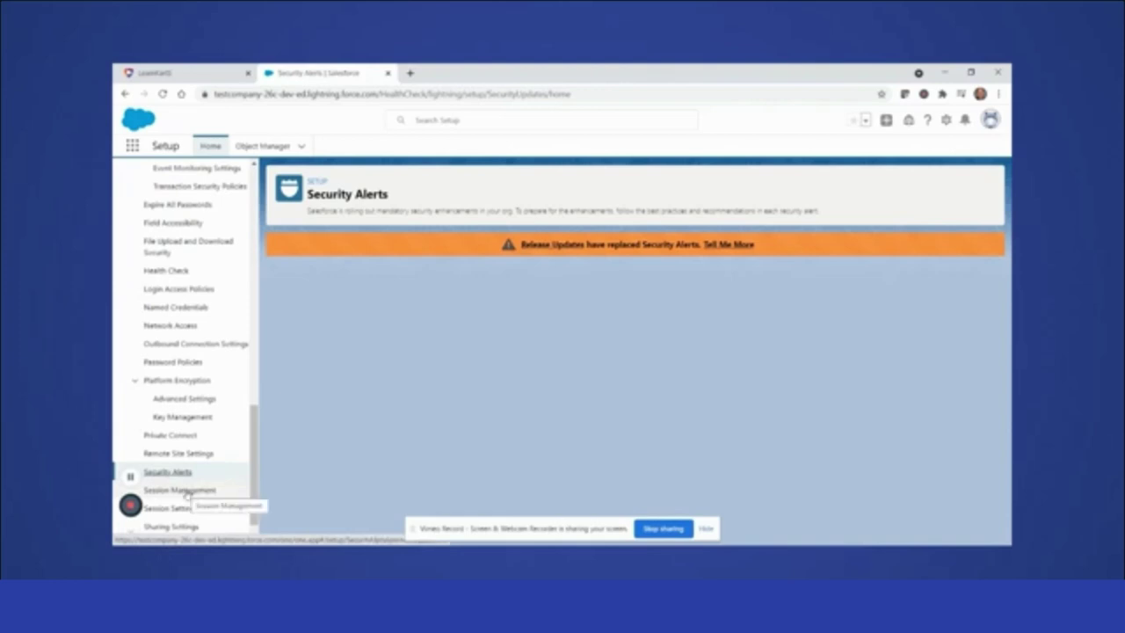
Check active sessions under Session Management, then scroll Session Settings to Session Security Levels.
{"action": "left_click", "coordinate": [187, 491]}
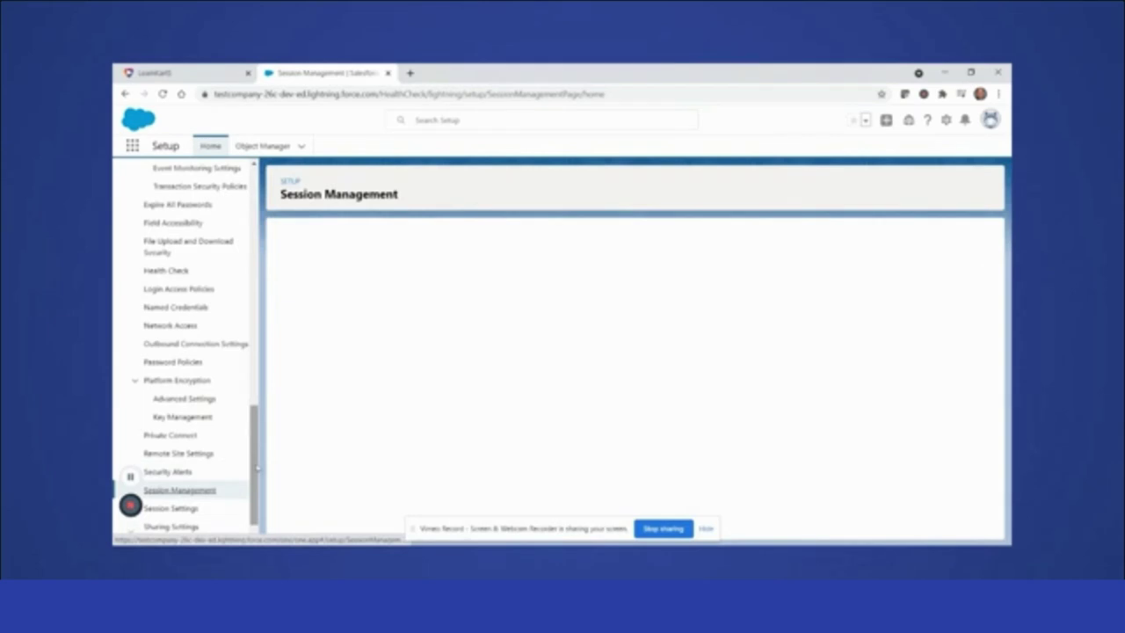
{"action": "scroll", "coordinate": [255, 479], "scroll_direction": "down", "scroll_amount": 1}
{"action": "scroll", "coordinate": [255, 478], "scroll_direction": "down", "scroll_amount": 1}
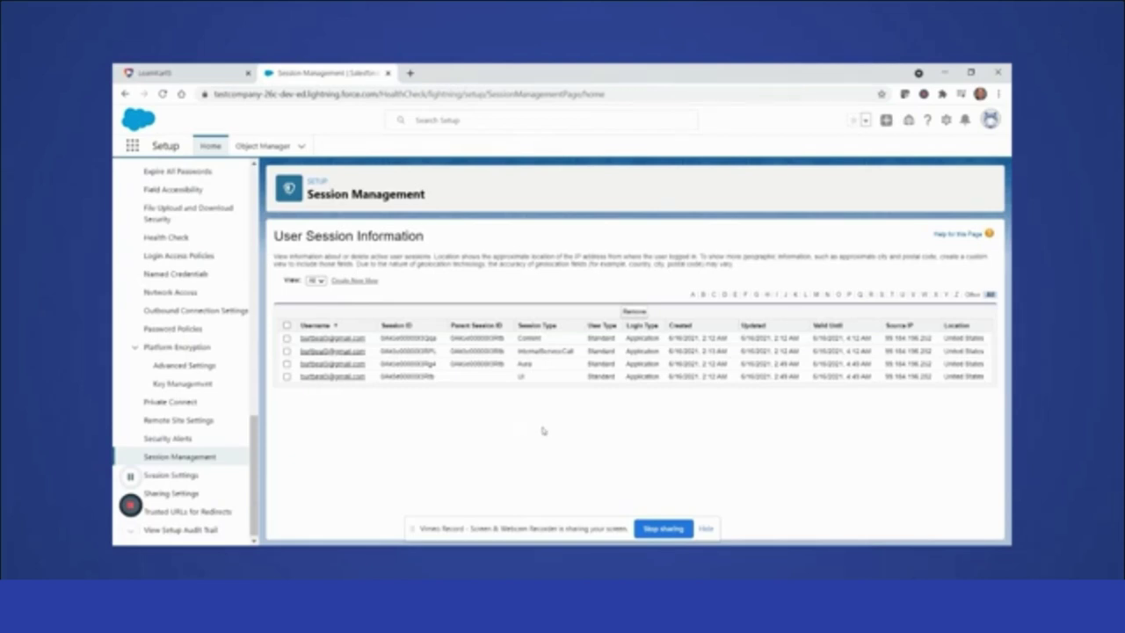
{"action": "left_click", "coordinate": [180, 476]}
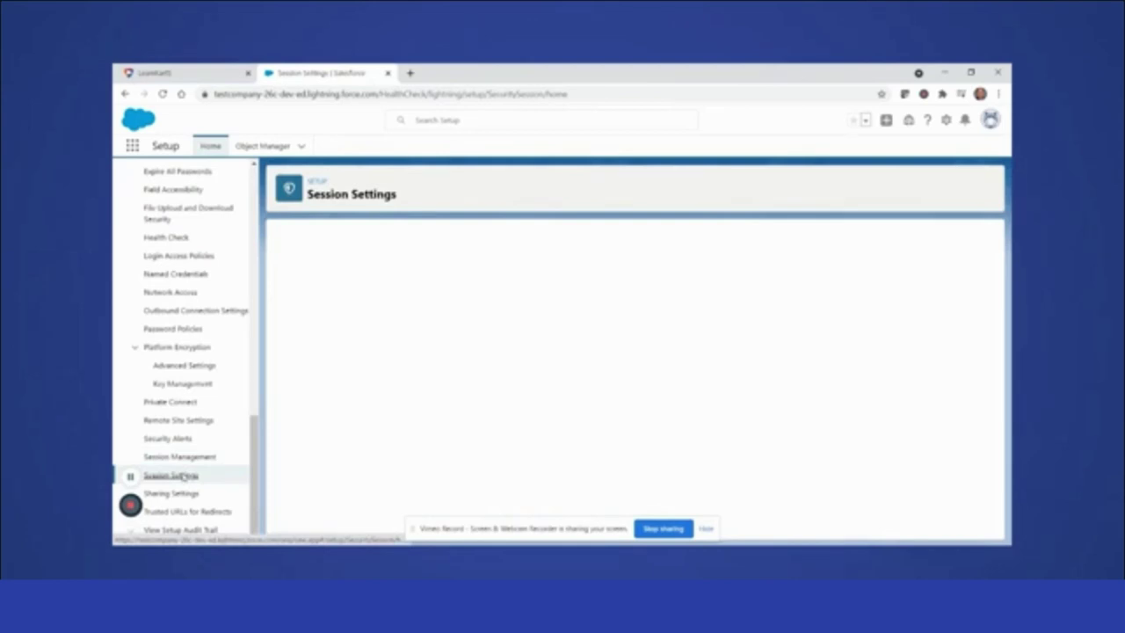
{"action": "scroll", "coordinate": [542, 469], "scroll_direction": "down", "scroll_amount": 15}
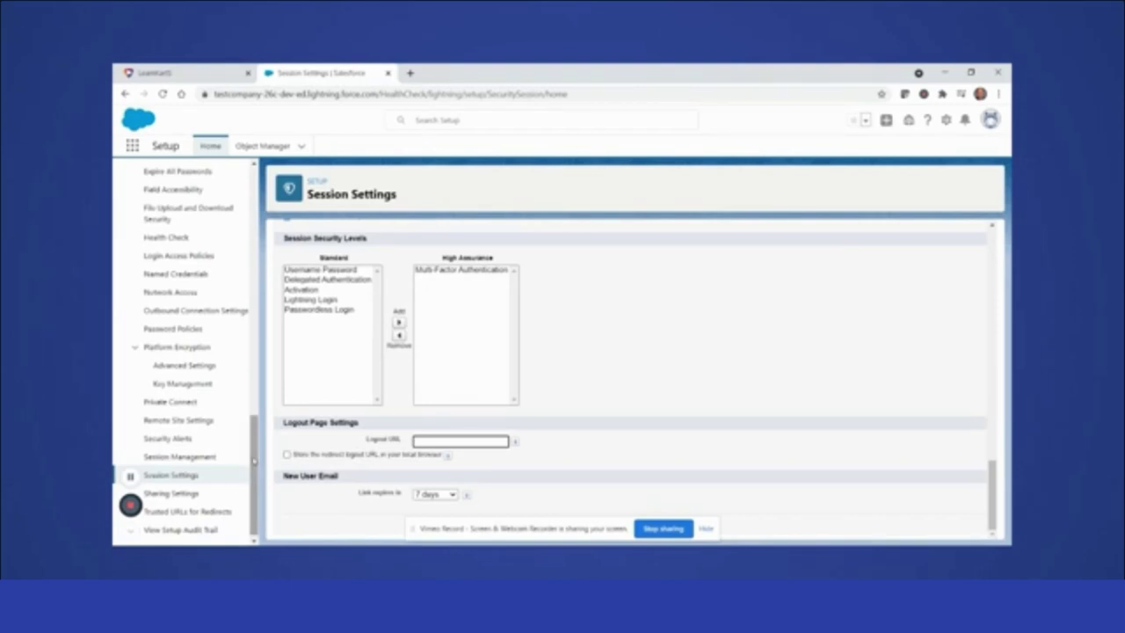
Browse the Sharing Settings defaults table, then go to Trusted URLs for Redirects.
{"action": "left_click", "coordinate": [190, 496]}
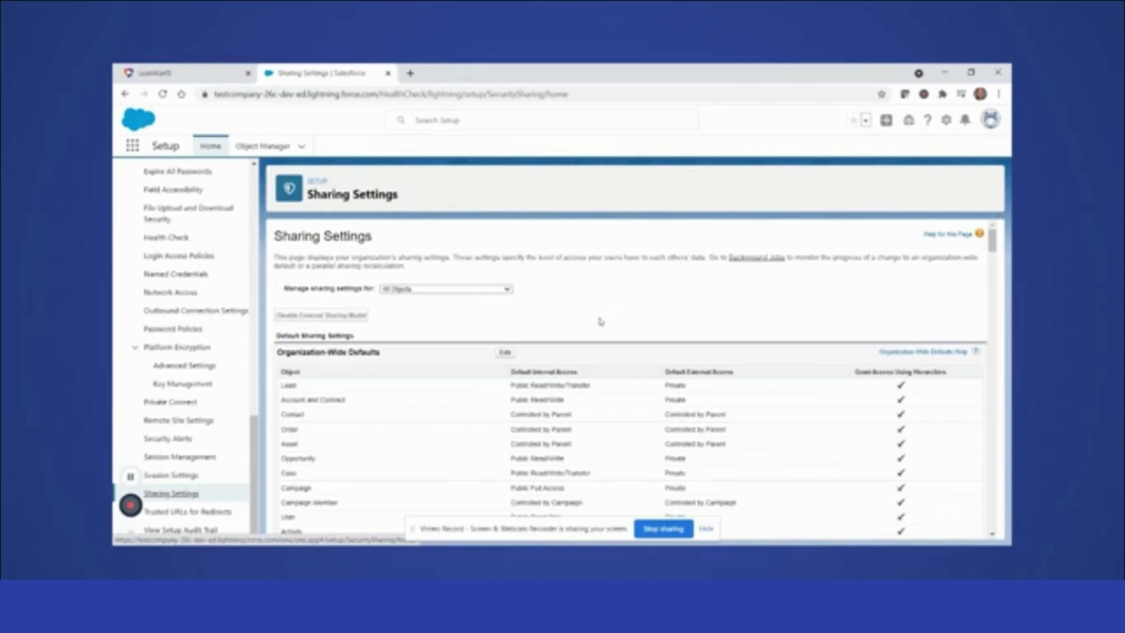
{"action": "scroll", "coordinate": [601, 321], "scroll_direction": "down", "scroll_amount": 3}
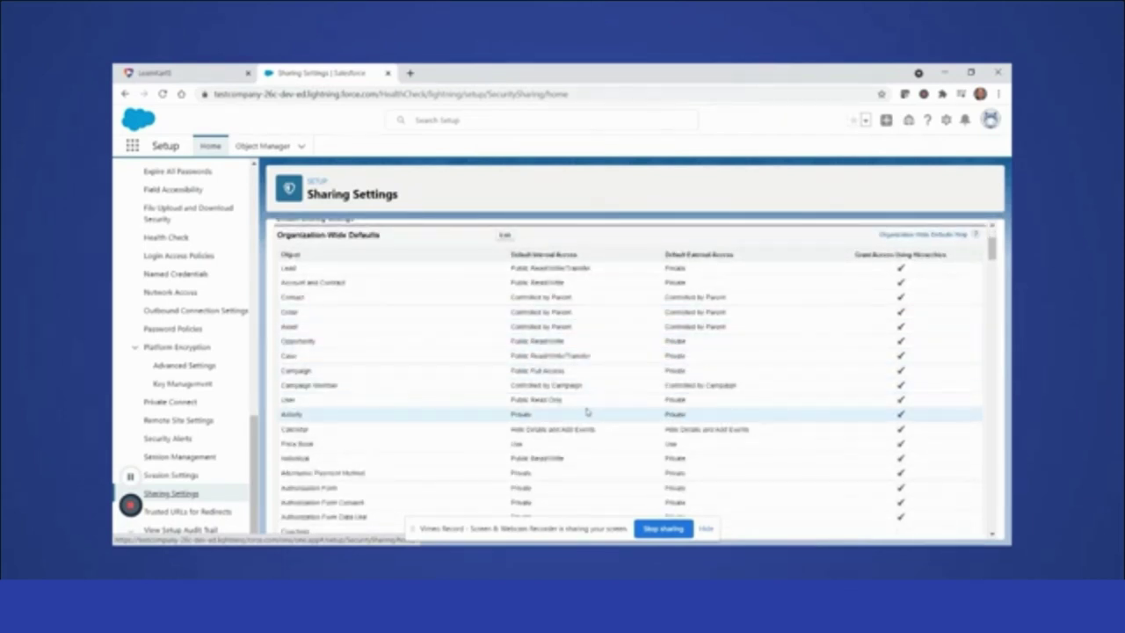
{"action": "scroll", "coordinate": [591, 412], "scroll_direction": "up", "scroll_amount": 3}
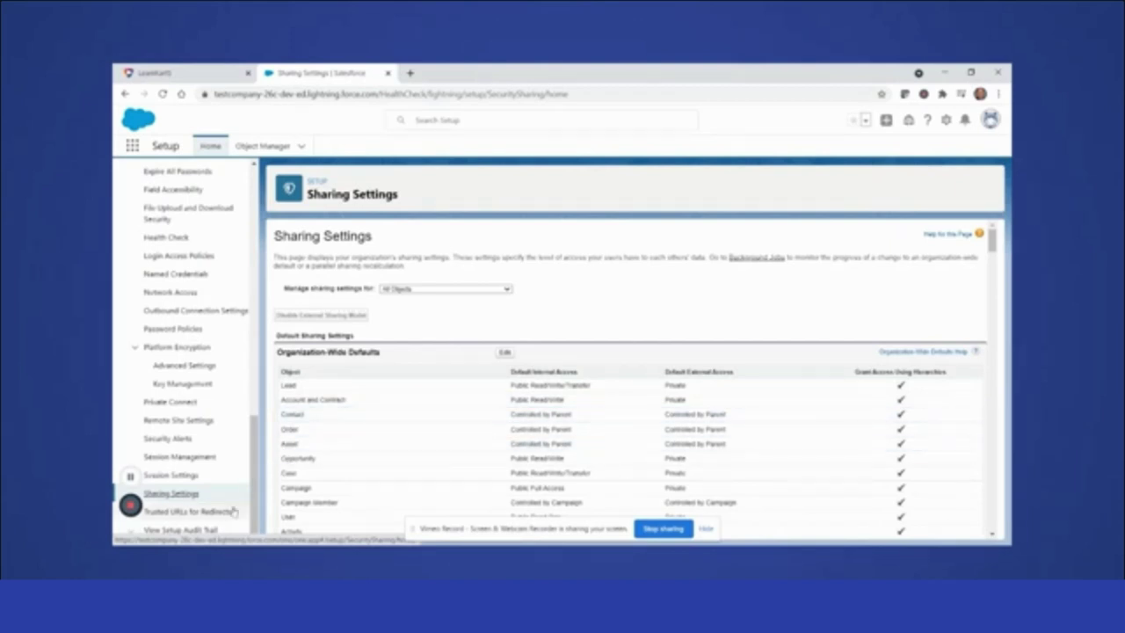
{"action": "scroll", "coordinate": [206, 521], "scroll_direction": "down", "scroll_amount": 1}
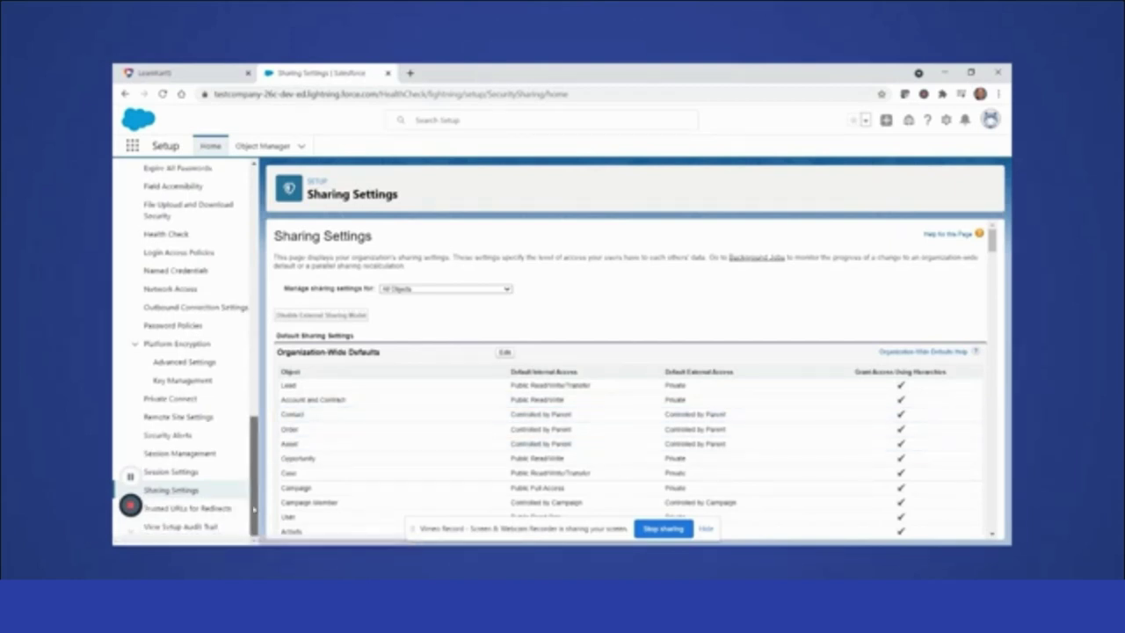
{"action": "left_click", "coordinate": [188, 510]}
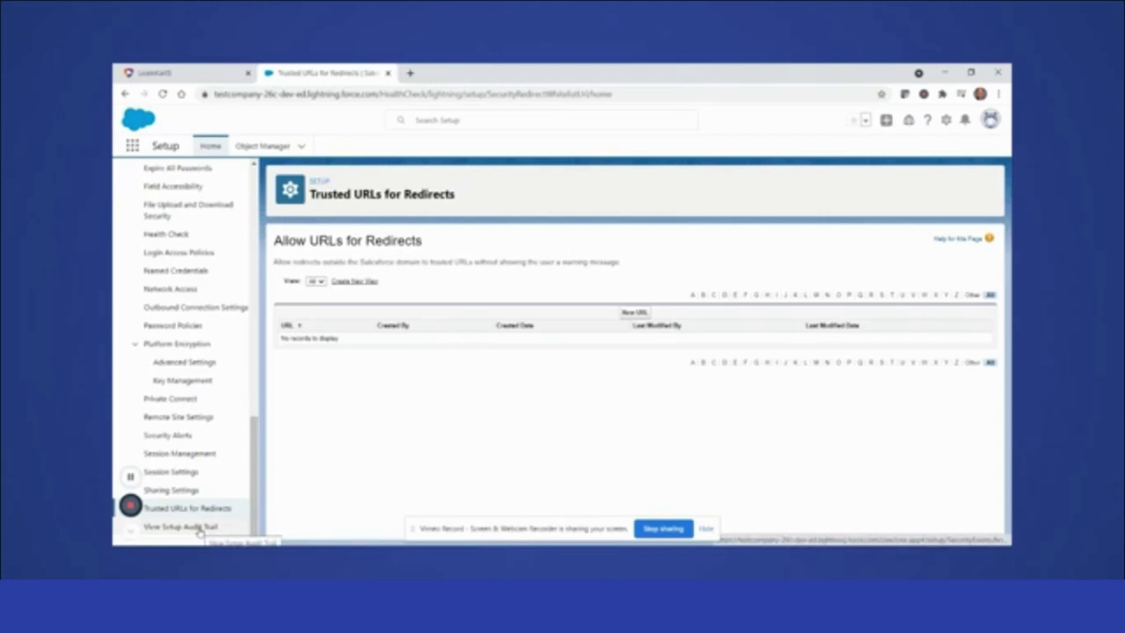
Go to View Setup Audit Trail and scroll through the last 20 setup changes.
{"action": "left_click", "coordinate": [198, 527]}
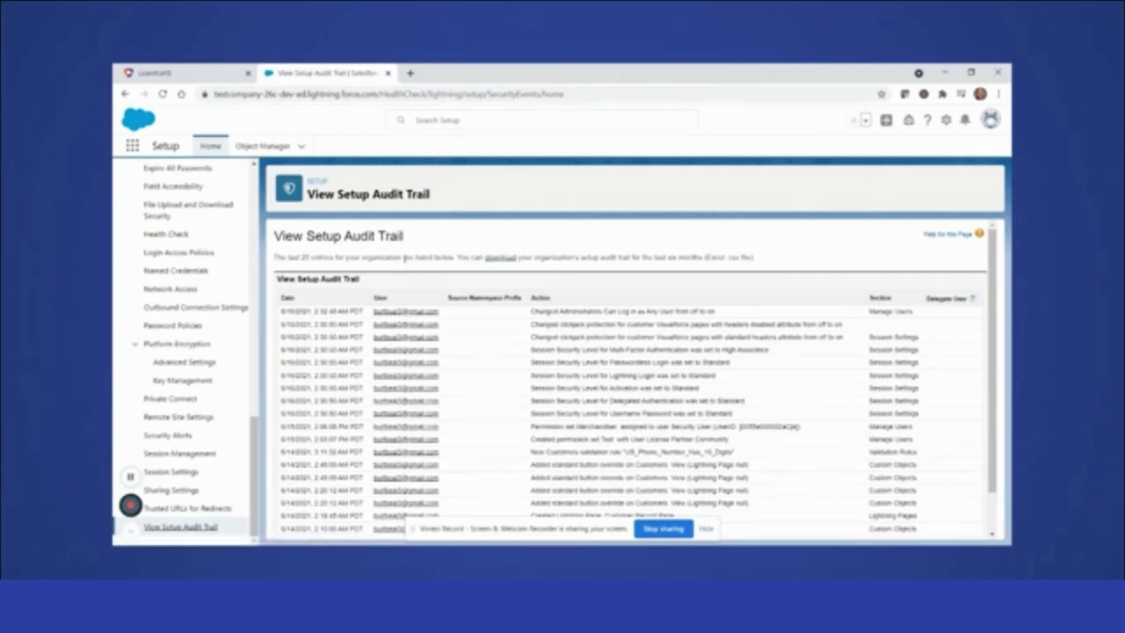
{"action": "scroll", "coordinate": [476, 352], "scroll_direction": "down", "scroll_amount": 1}
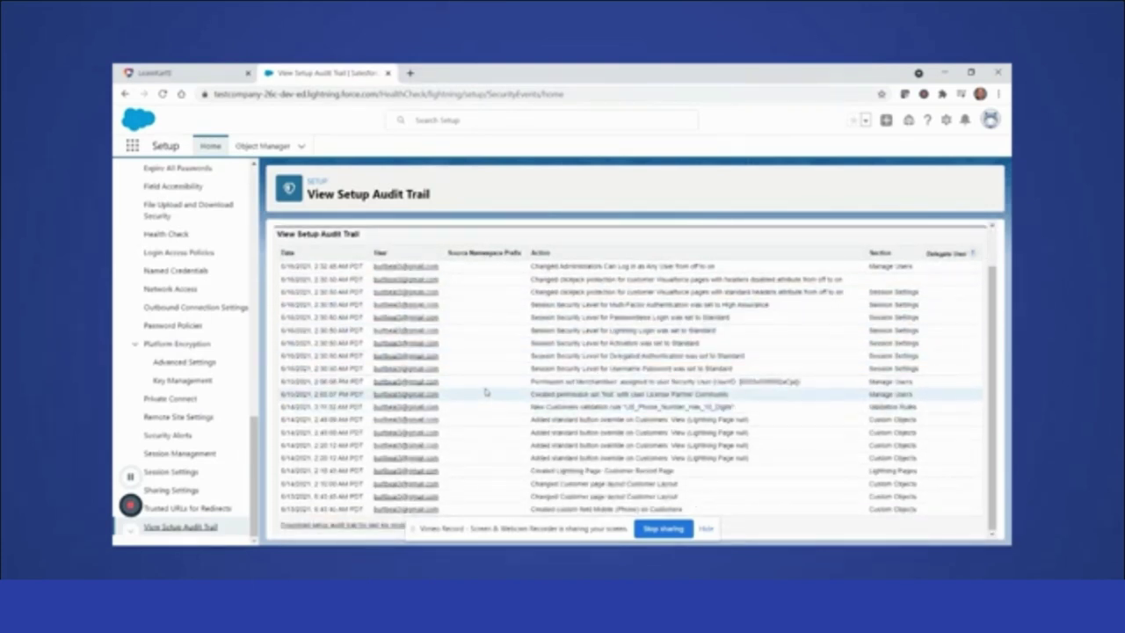
{"action": "scroll", "coordinate": [485, 391], "scroll_direction": "up", "scroll_amount": 1}
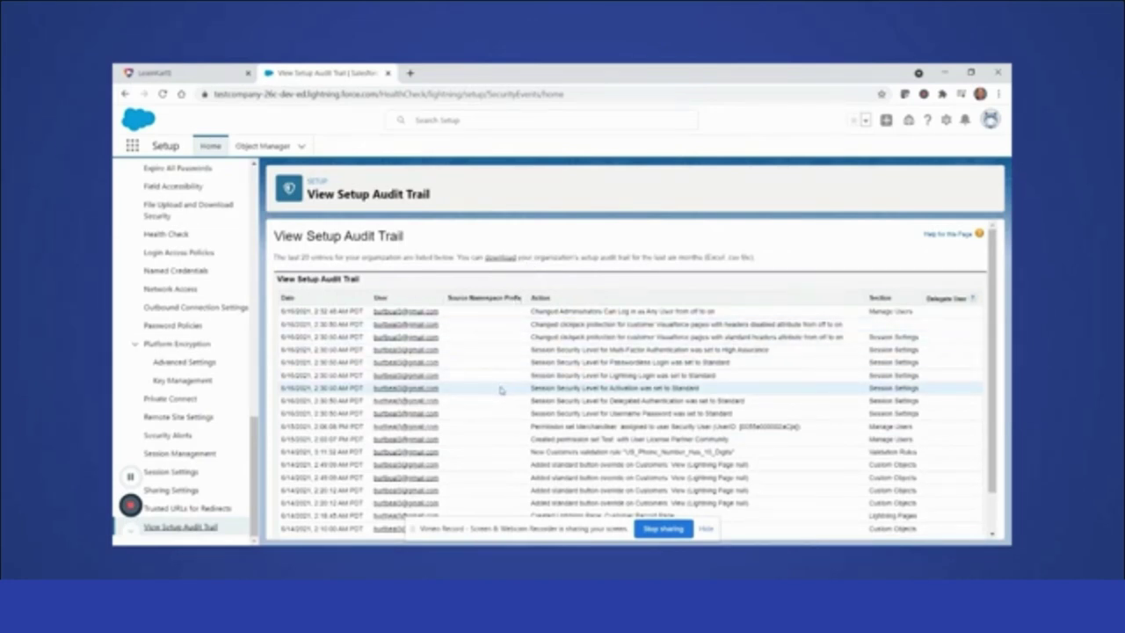
{"action": "scroll", "coordinate": [498, 394], "scroll_direction": "down", "scroll_amount": 1}
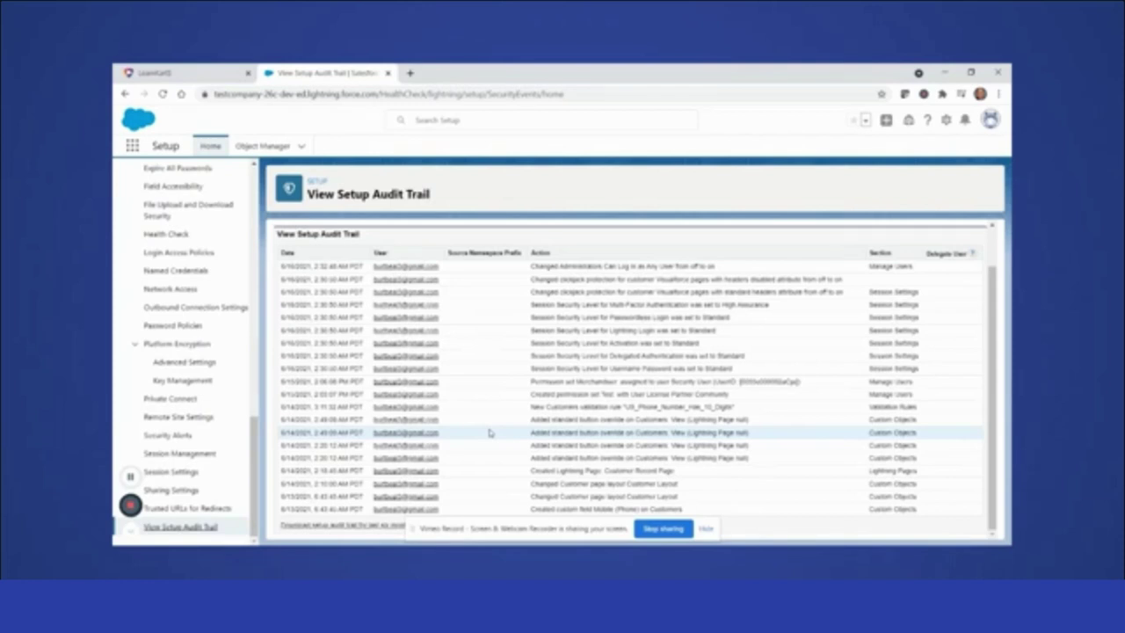
{"action": "scroll", "coordinate": [490, 433], "scroll_direction": "up", "scroll_amount": 1}
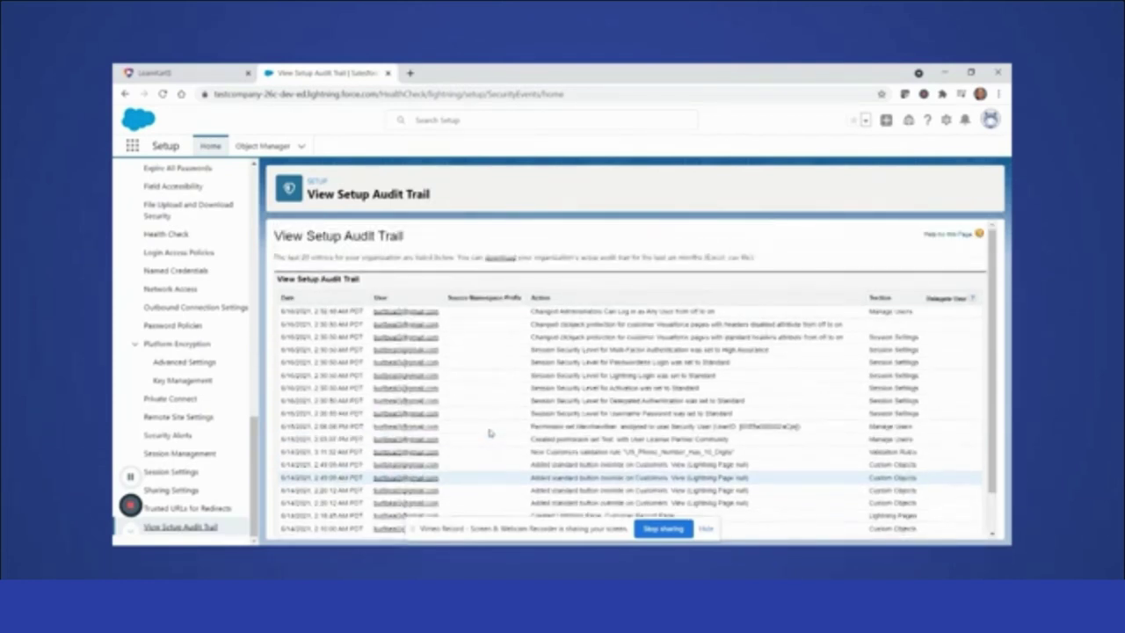
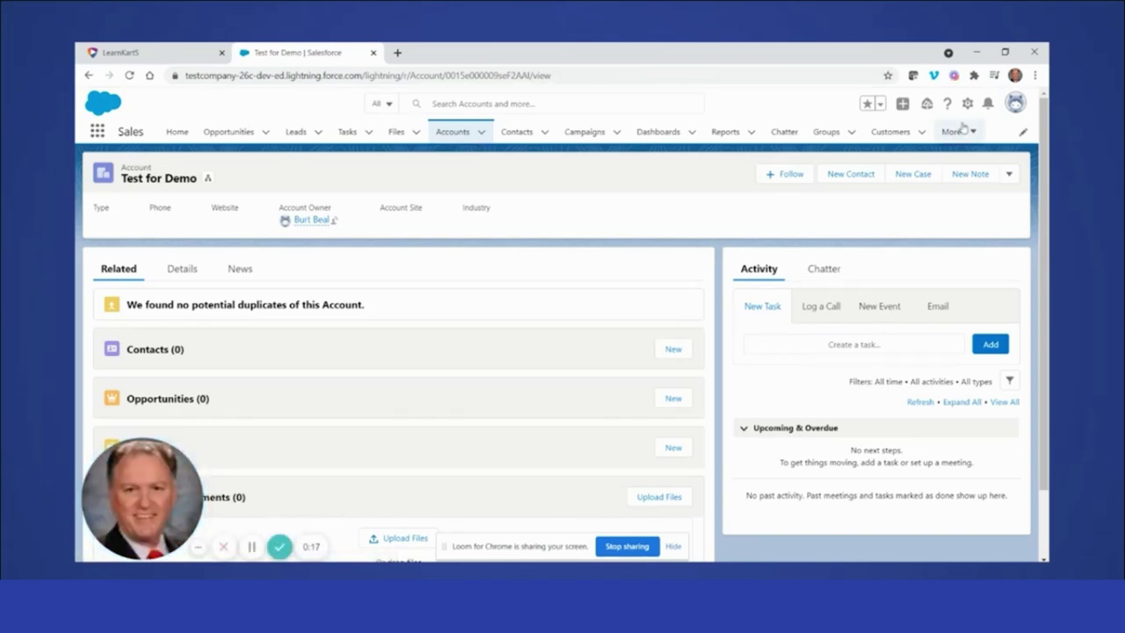
Open Setup in a new tab from the gear menu and bring up Object Manager.
{"action": "left_click", "coordinate": [968, 105]}
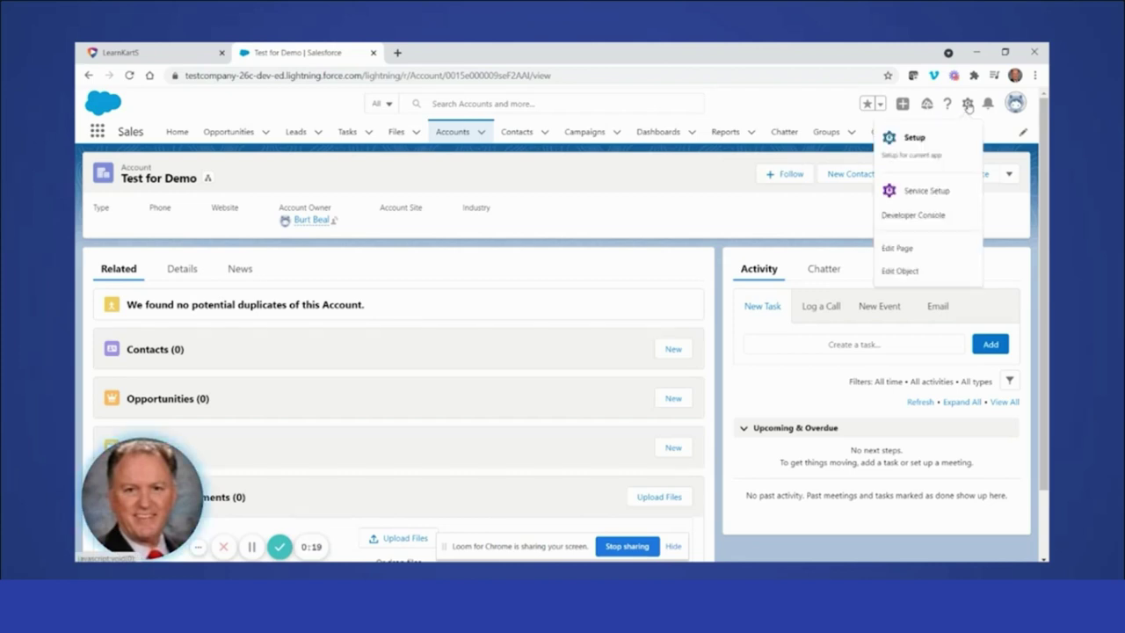
{"action": "left_click", "coordinate": [925, 146]}
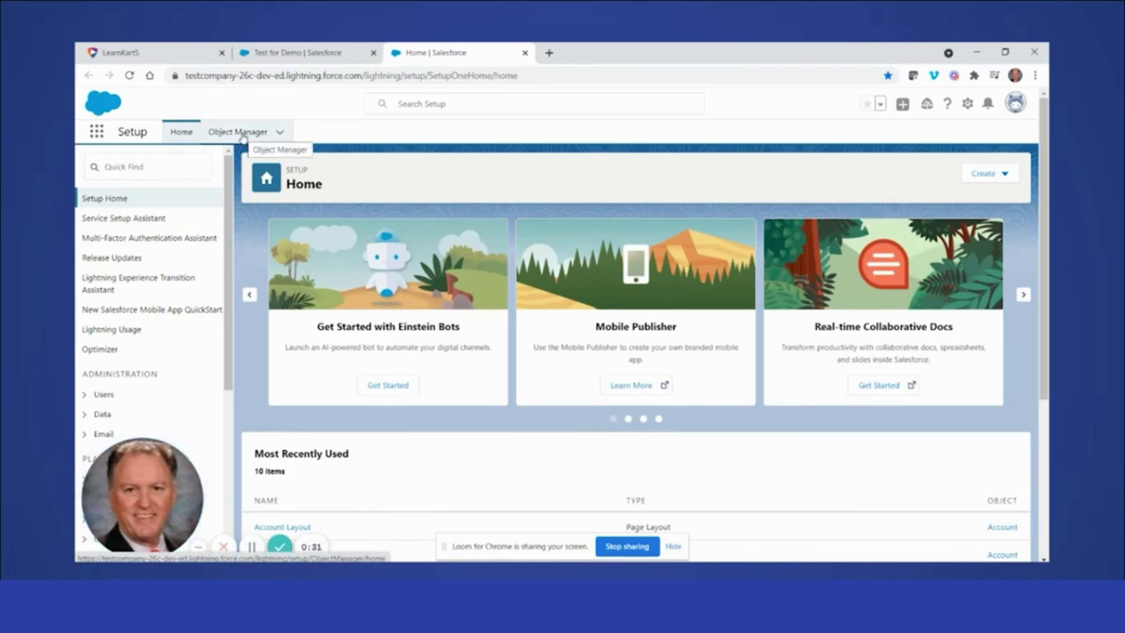
{"action": "left_click", "coordinate": [239, 133]}
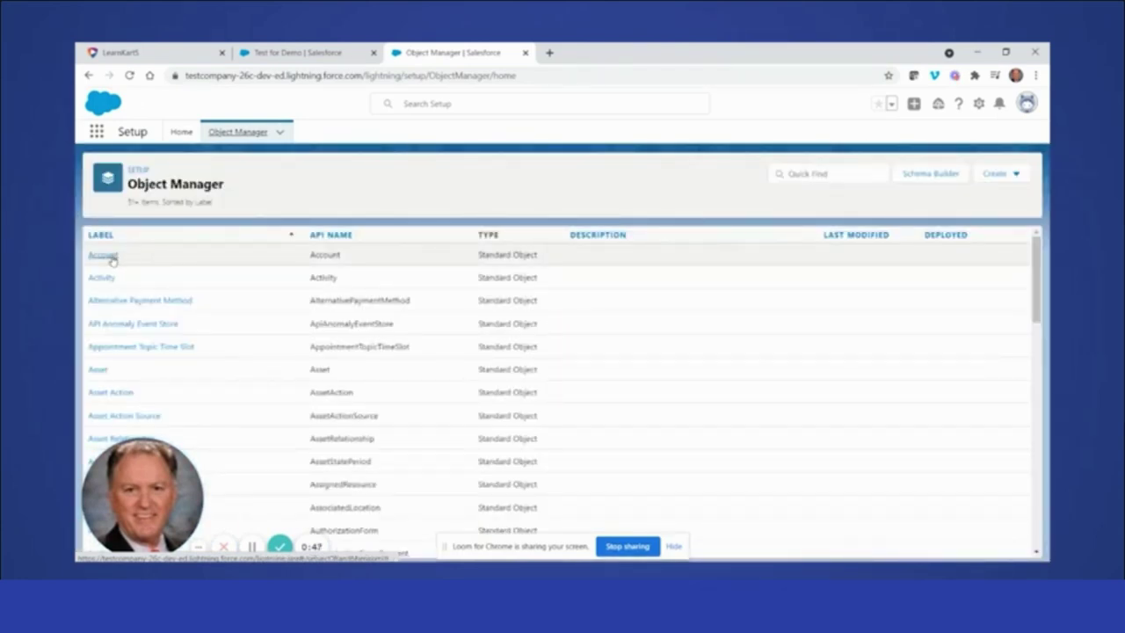
Go to the Account object's Record Types and start a new record type.
{"action": "left_click", "coordinate": [104, 255]}
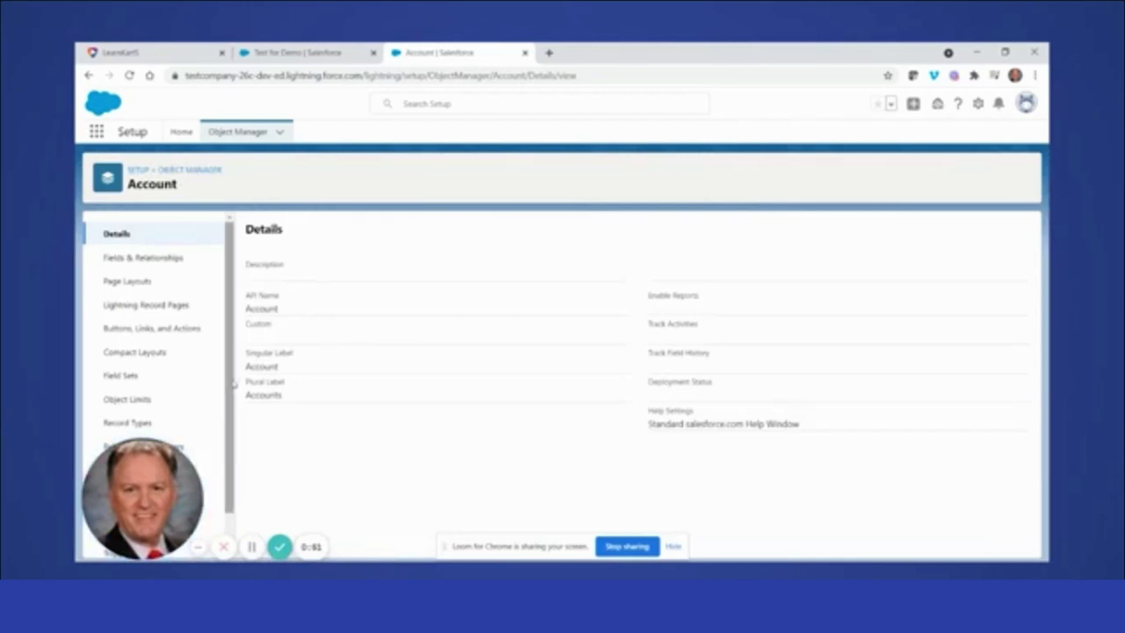
{"action": "scroll", "coordinate": [235, 410], "scroll_direction": "down", "scroll_amount": 1}
{"action": "scroll", "coordinate": [234, 410], "scroll_direction": "down", "scroll_amount": 2}
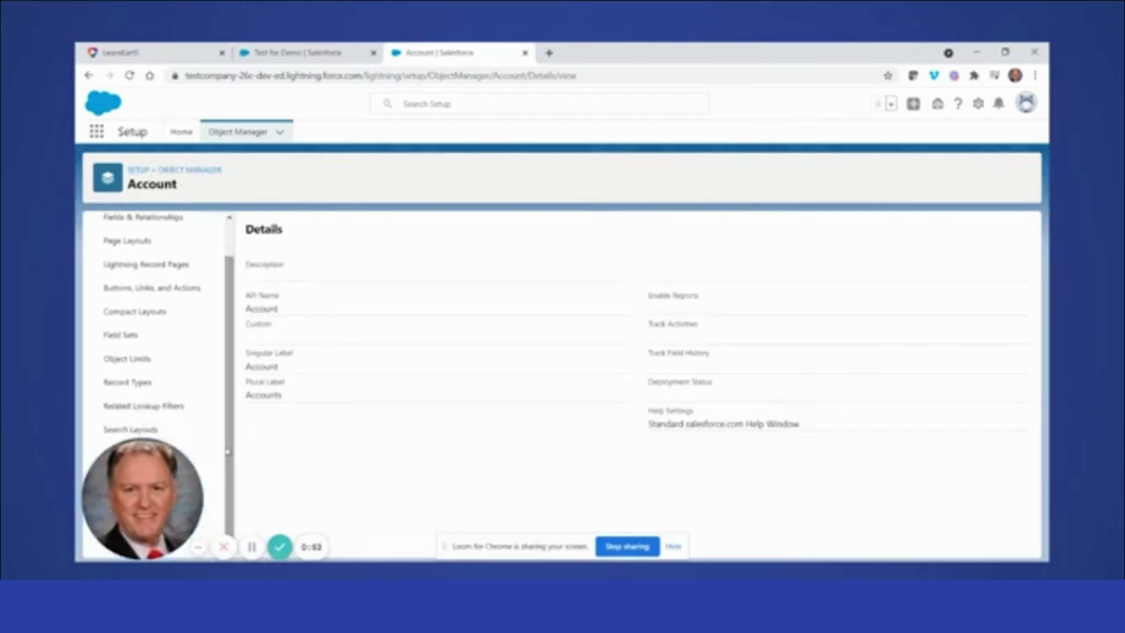
{"action": "left_click", "coordinate": [124, 384]}
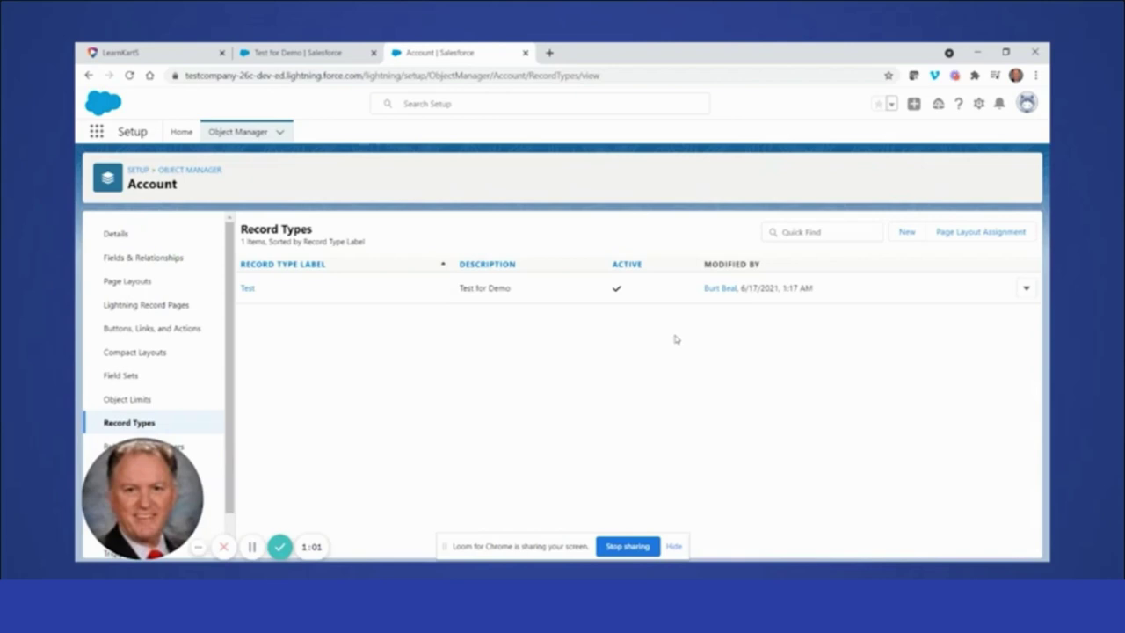
{"action": "left_click", "coordinate": [908, 233]}
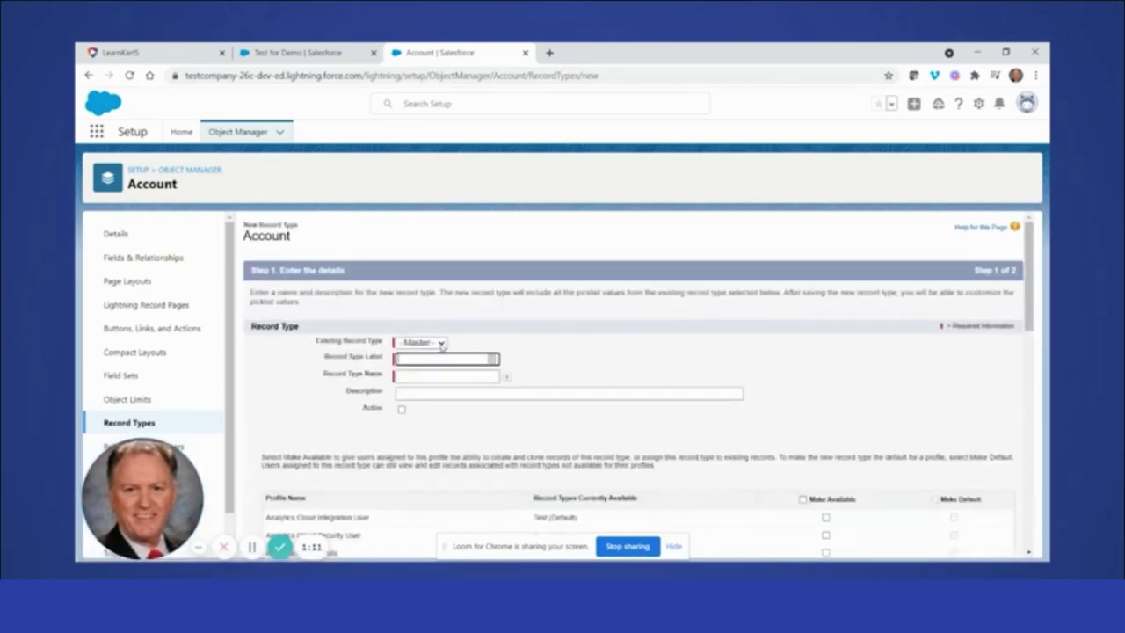
Base the record type on --Master-- and enter label Test 2 with its demo description.
{"action": "left_click", "coordinate": [441, 343]}
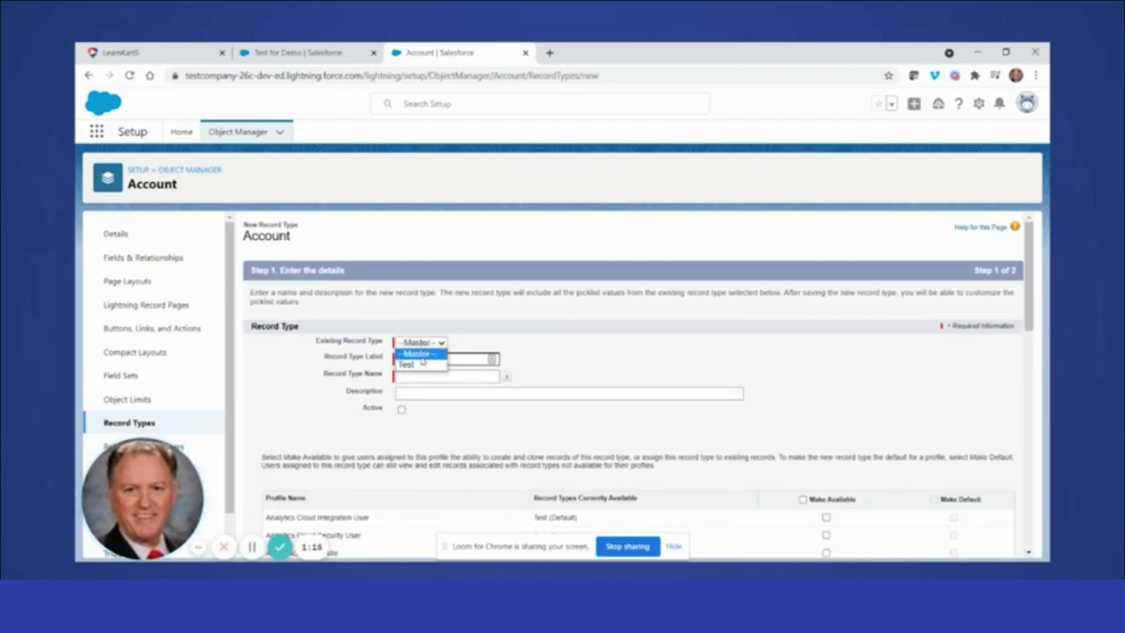
{"action": "left_click", "coordinate": [561, 351]}
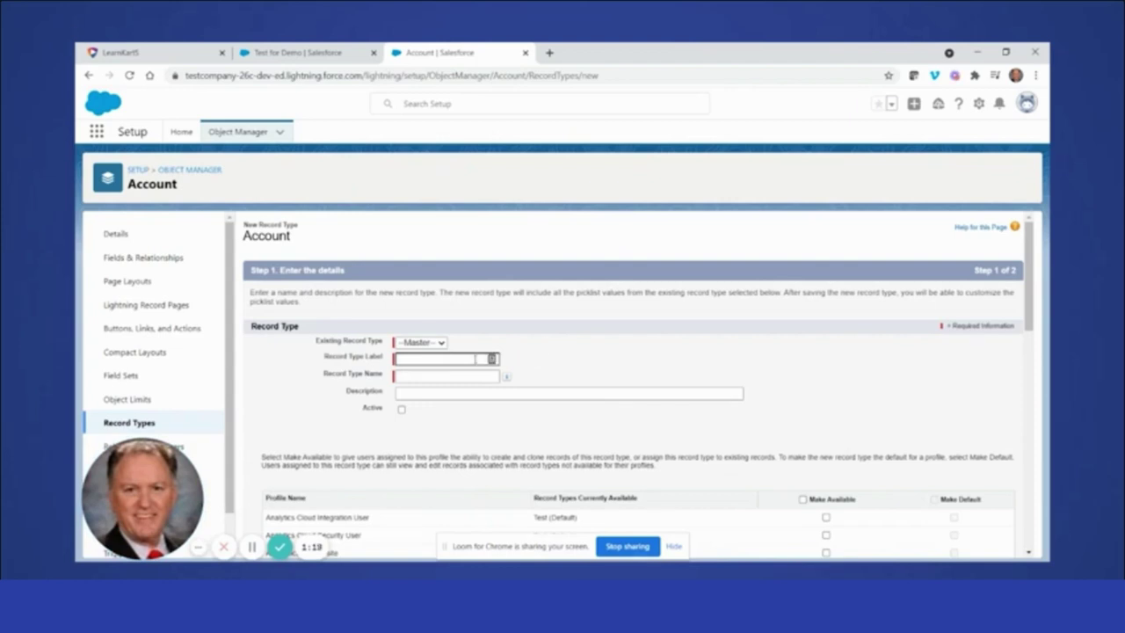
{"action": "left_click", "coordinate": [484, 358]}
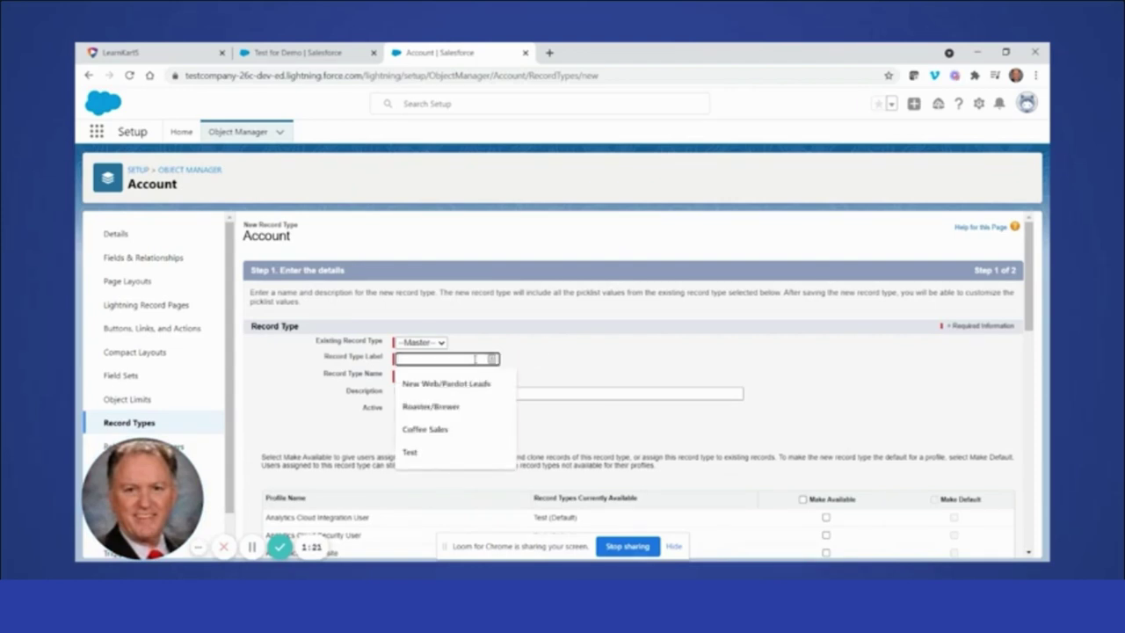
{"action": "type", "text": "Test 2"}
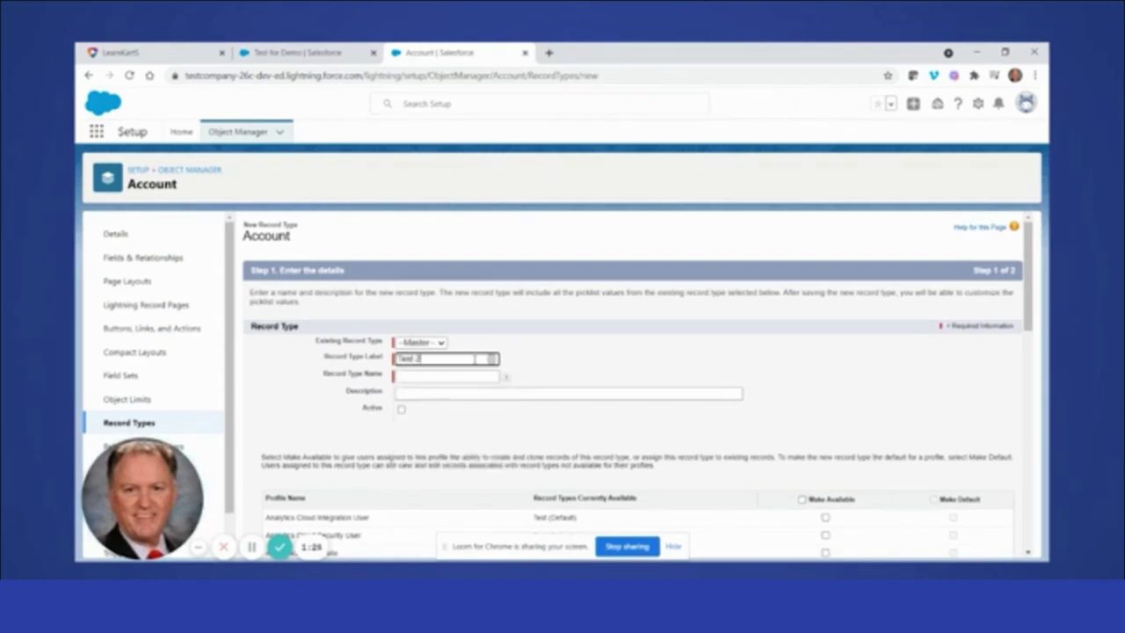
{"action": "key", "text": "Tab"}
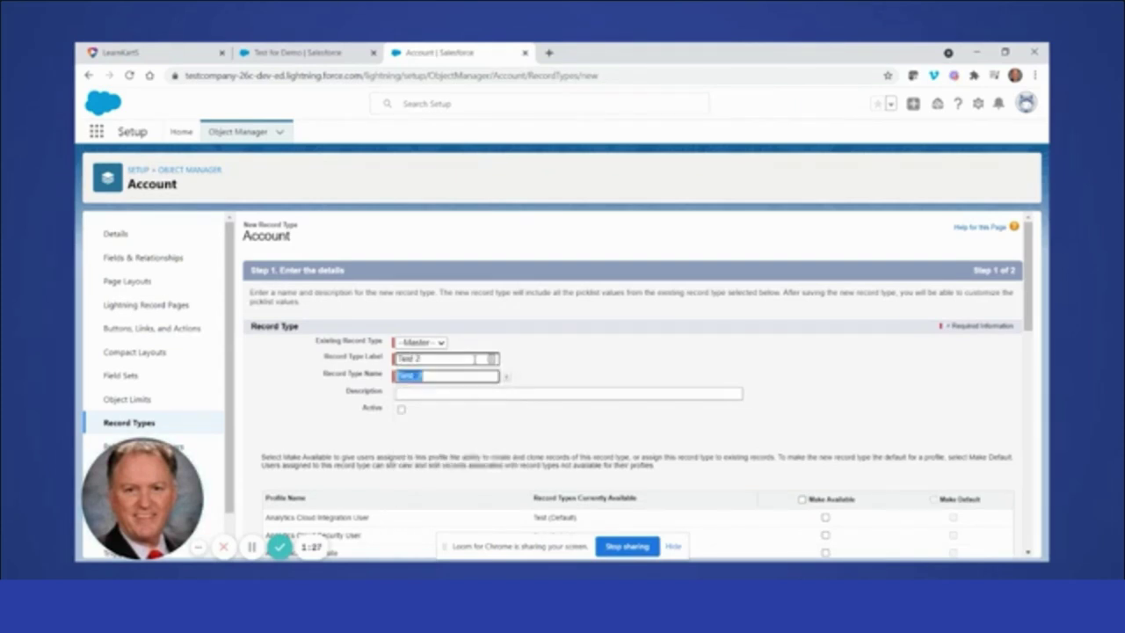
{"action": "key", "text": "Tab"}
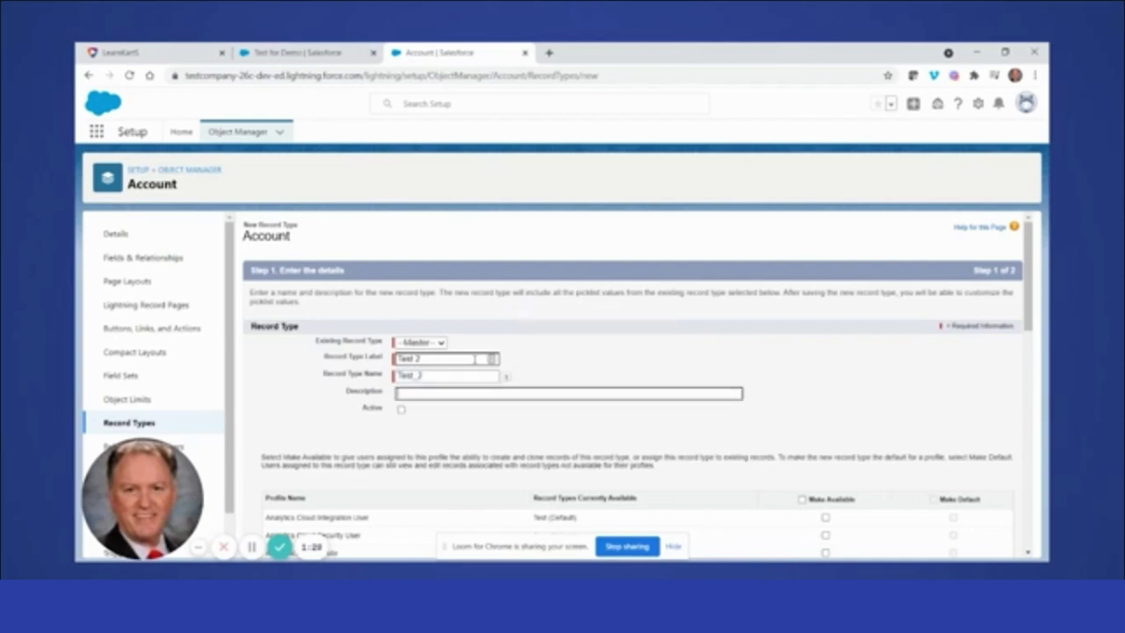
{"action": "type", "text": "T"}
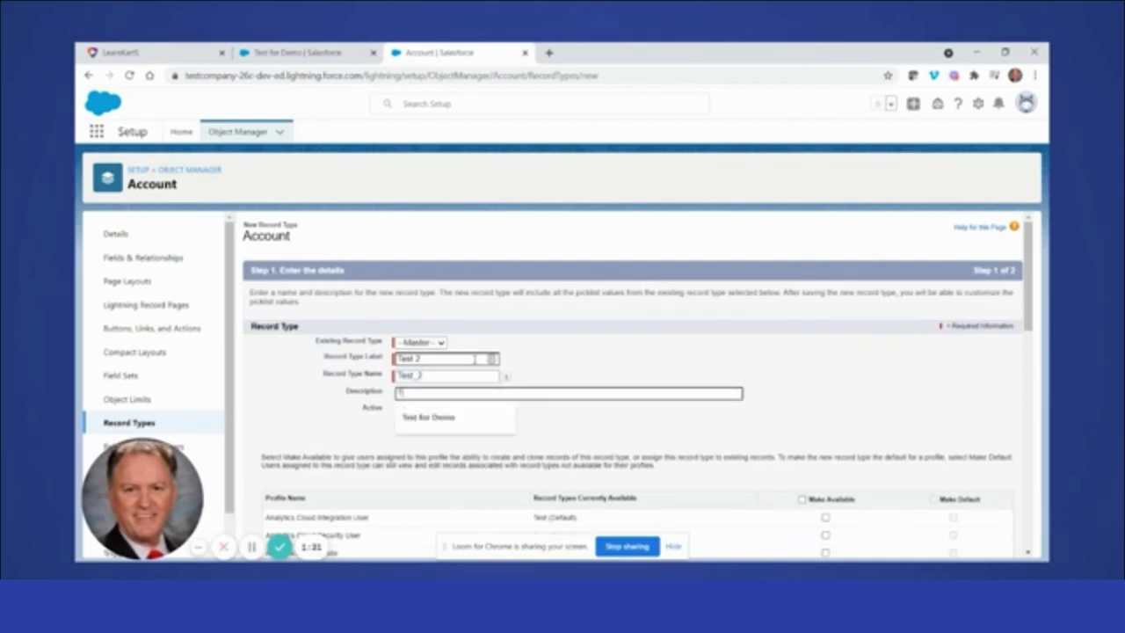
{"action": "type", "text": "est 2 for Demo purposes"}
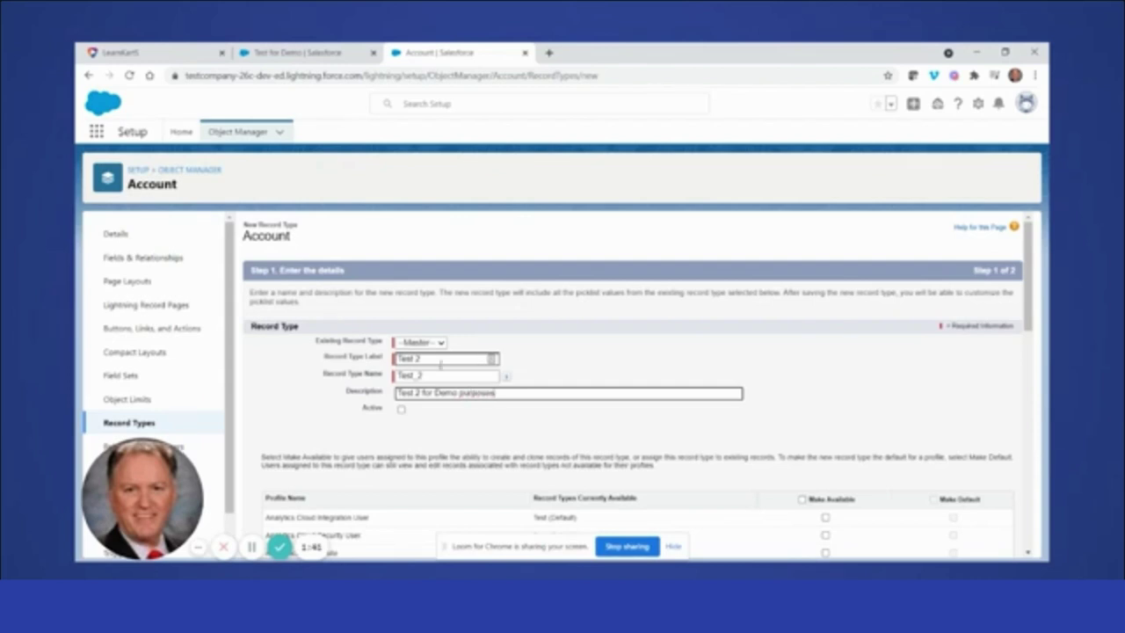
Mark Test 2 Active, make it available to all profiles, and move to Step 2.
{"action": "left_click", "coordinate": [401, 408]}
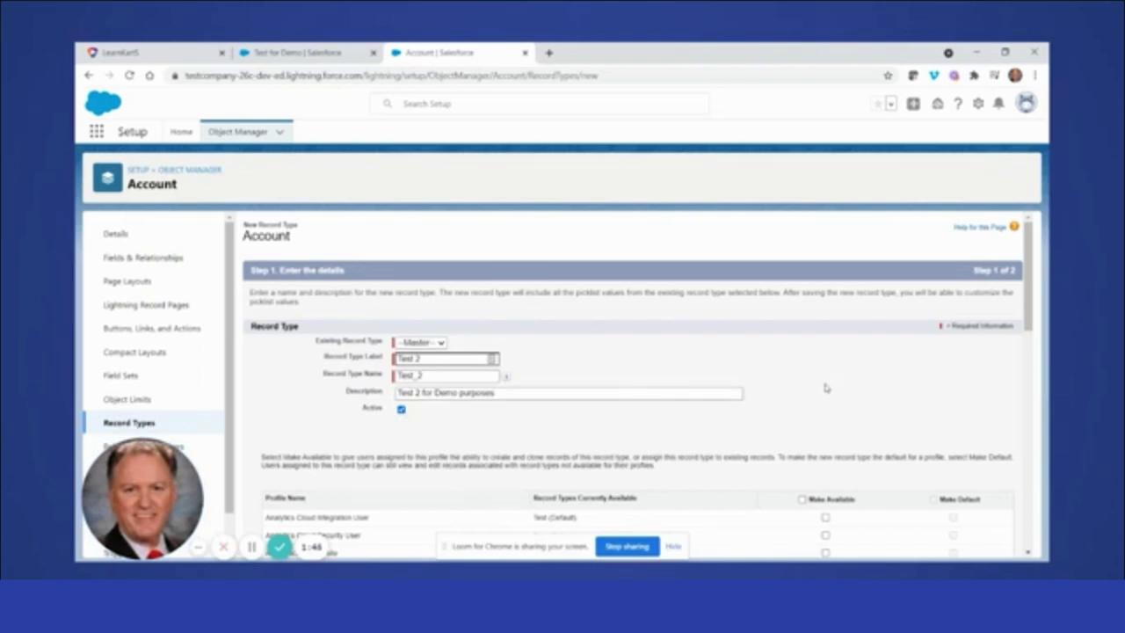
{"action": "scroll", "coordinate": [824, 388], "scroll_direction": "down", "scroll_amount": 3}
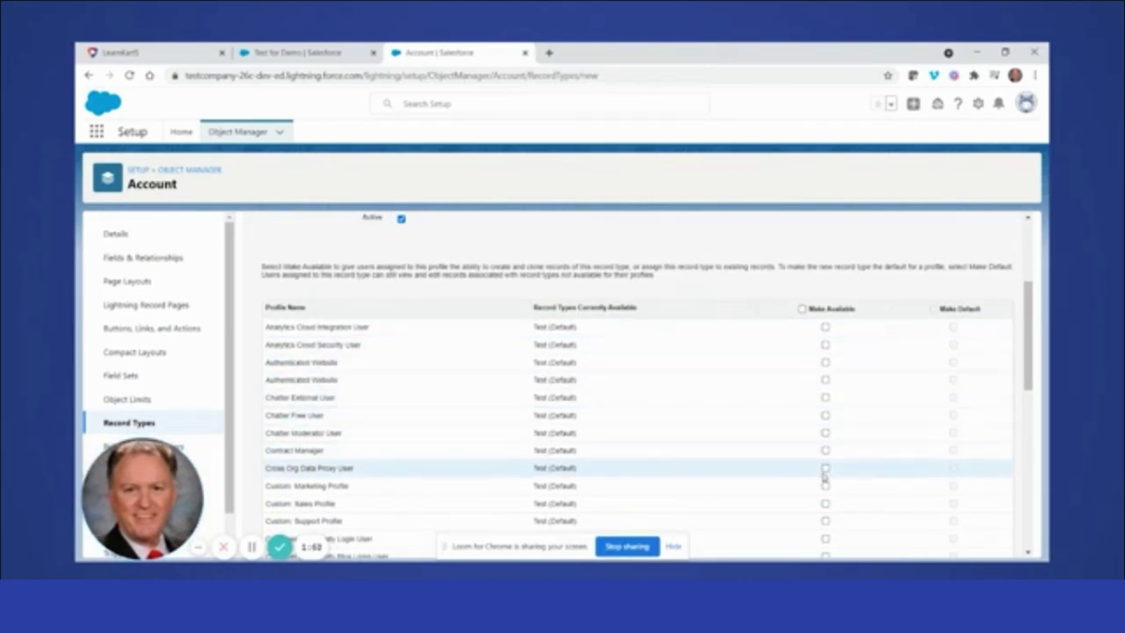
{"action": "left_click", "coordinate": [803, 311]}
{"action": "scroll", "coordinate": [934, 395], "scroll_direction": "down", "scroll_amount": 1}
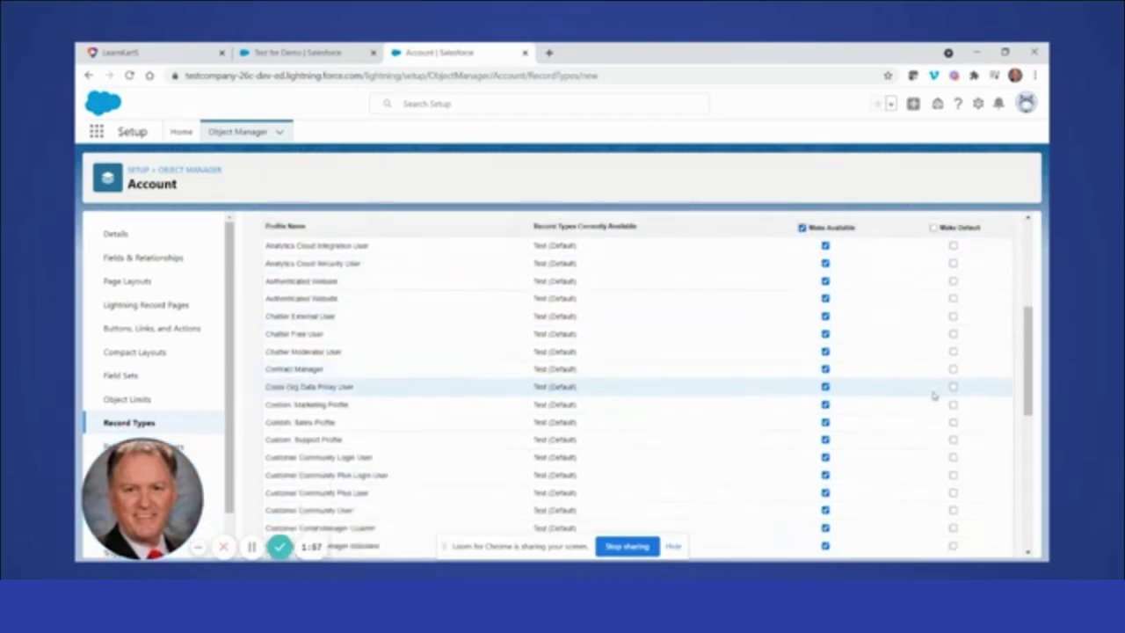
{"action": "scroll", "coordinate": [934, 396], "scroll_direction": "down", "scroll_amount": 5}
{"action": "scroll", "coordinate": [939, 406], "scroll_direction": "down", "scroll_amount": 1}
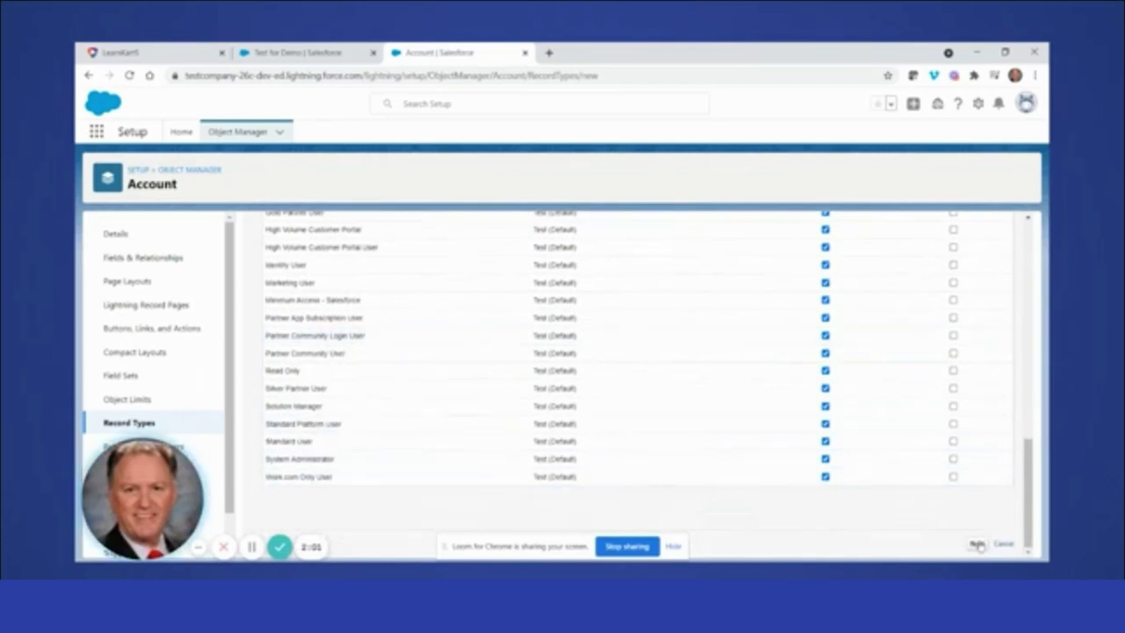
{"action": "left_click", "coordinate": [976, 546]}
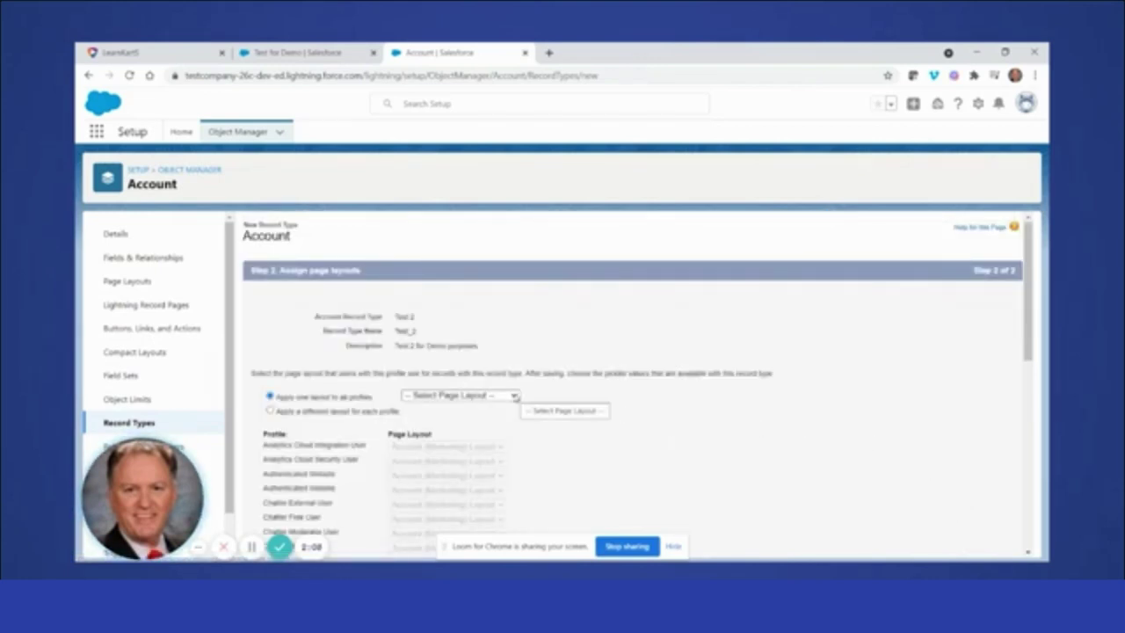
Apply Account Layout to all profiles, then switch to assigning layouts per profile.
{"action": "left_click", "coordinate": [516, 397]}
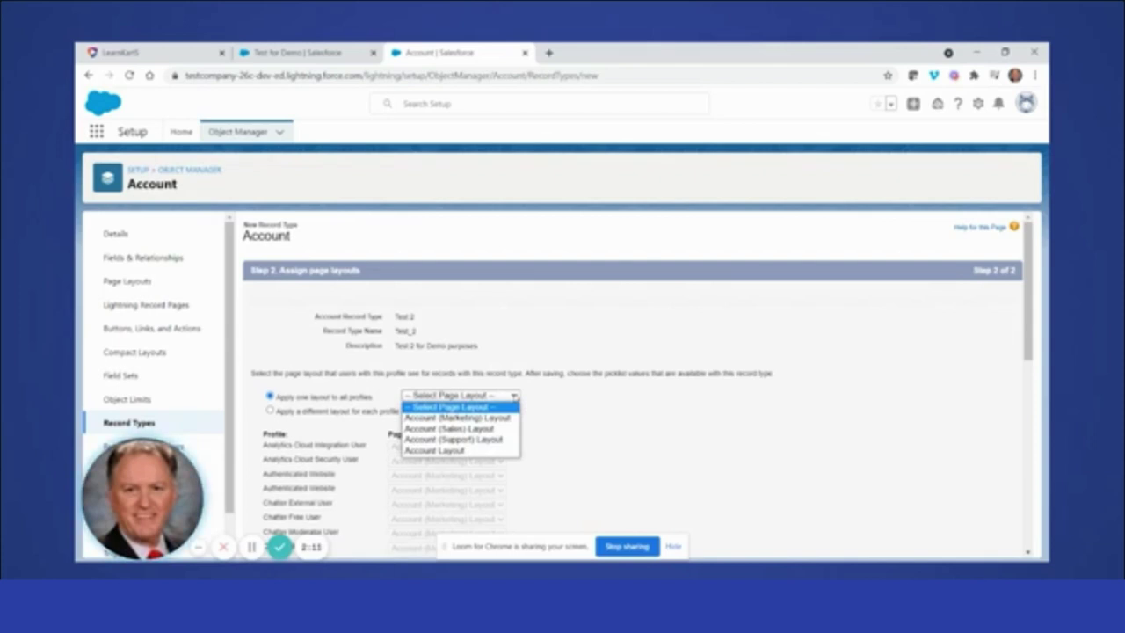
{"action": "left_click", "coordinate": [495, 451]}
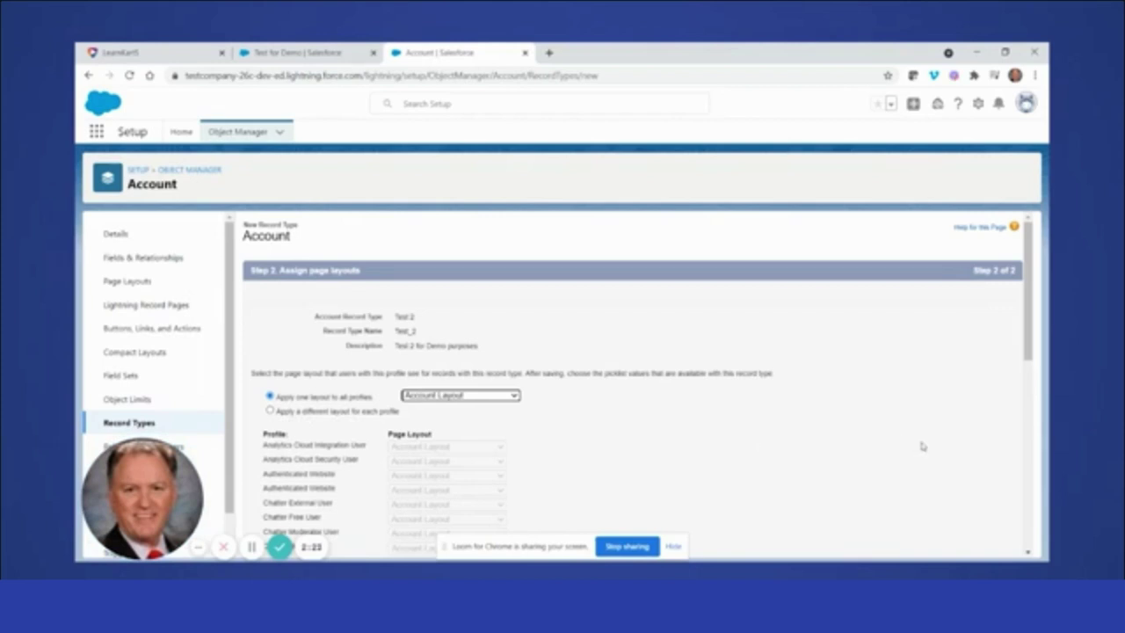
{"action": "left_click", "coordinate": [271, 411]}
{"action": "scroll", "coordinate": [615, 455], "scroll_direction": "down", "scroll_amount": 1}
{"action": "scroll", "coordinate": [616, 455], "scroll_direction": "down", "scroll_amount": 2}
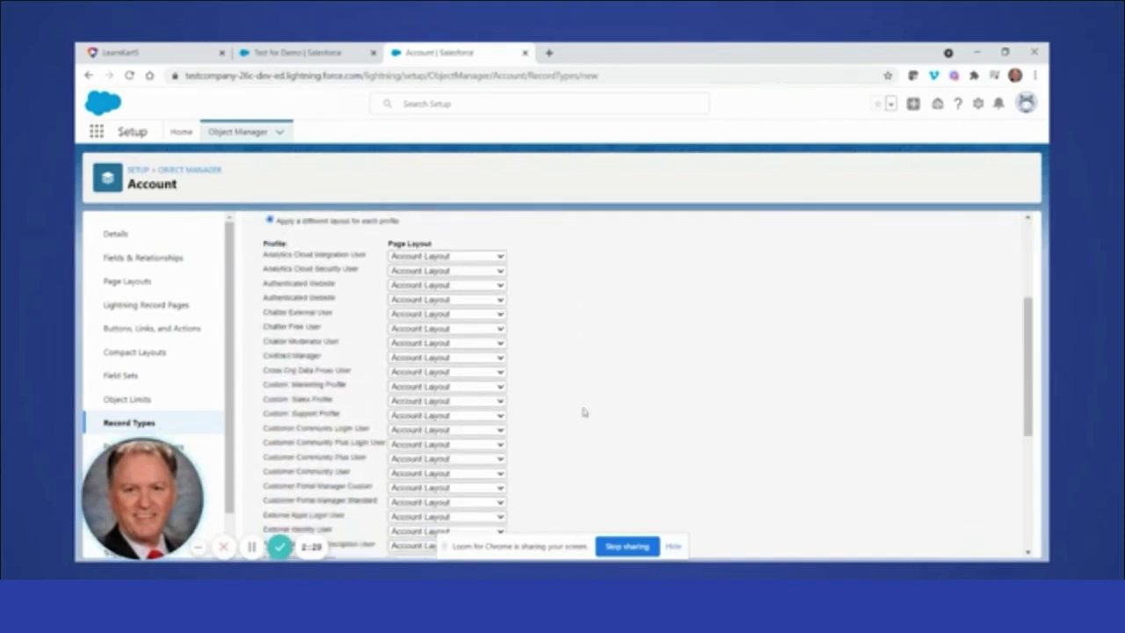
Give Marketing User the Account (Marketing) Layout and Partner Community User the Account (Support) Layout.
{"action": "left_click", "coordinate": [494, 371]}
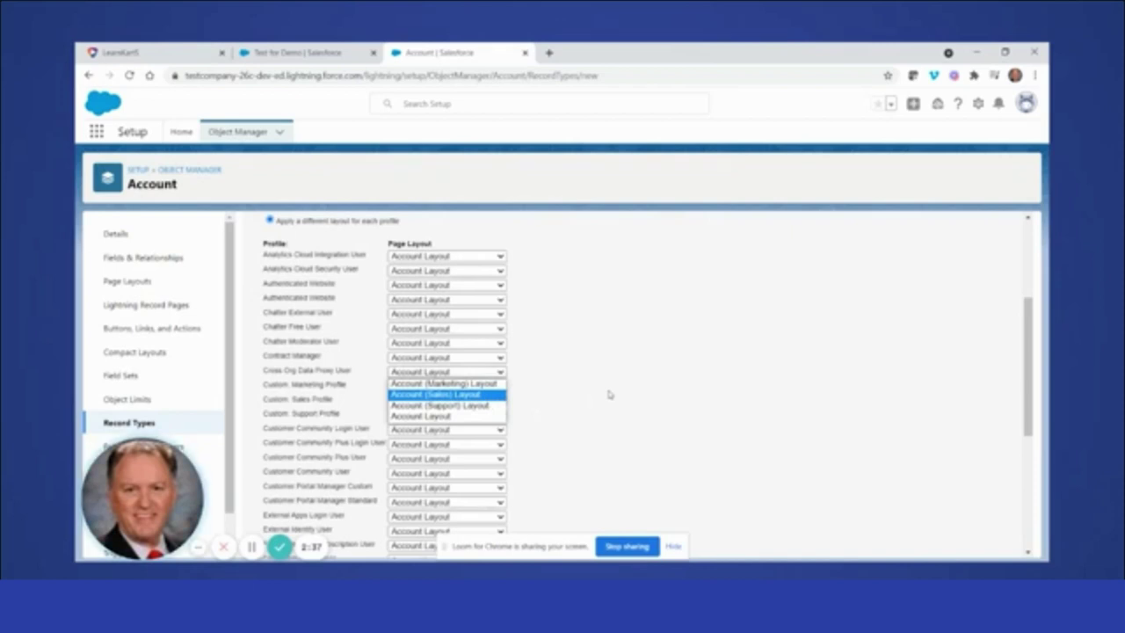
{"action": "scroll", "coordinate": [609, 394], "scroll_direction": "down", "scroll_amount": 5}
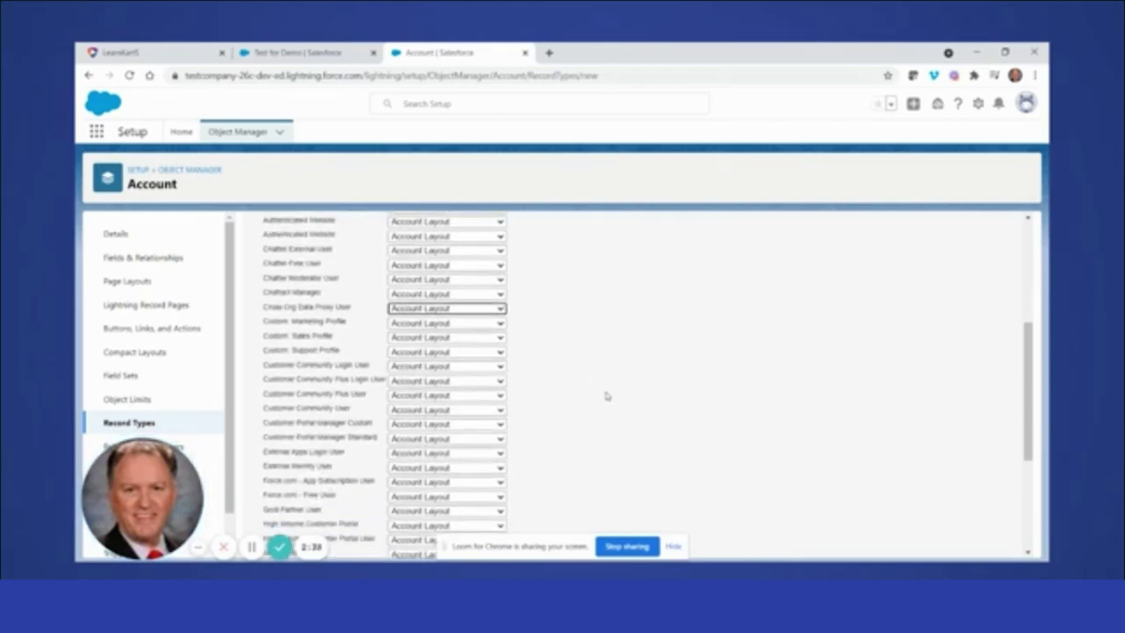
{"action": "scroll", "coordinate": [605, 398], "scroll_direction": "down", "scroll_amount": 1}
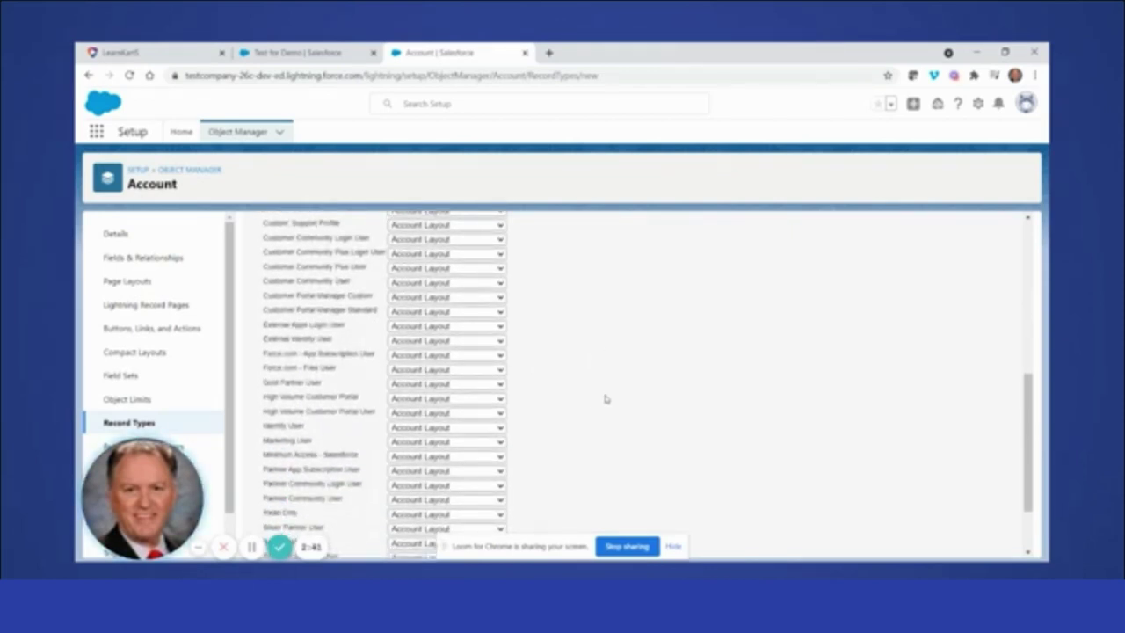
{"action": "left_click", "coordinate": [503, 441]}
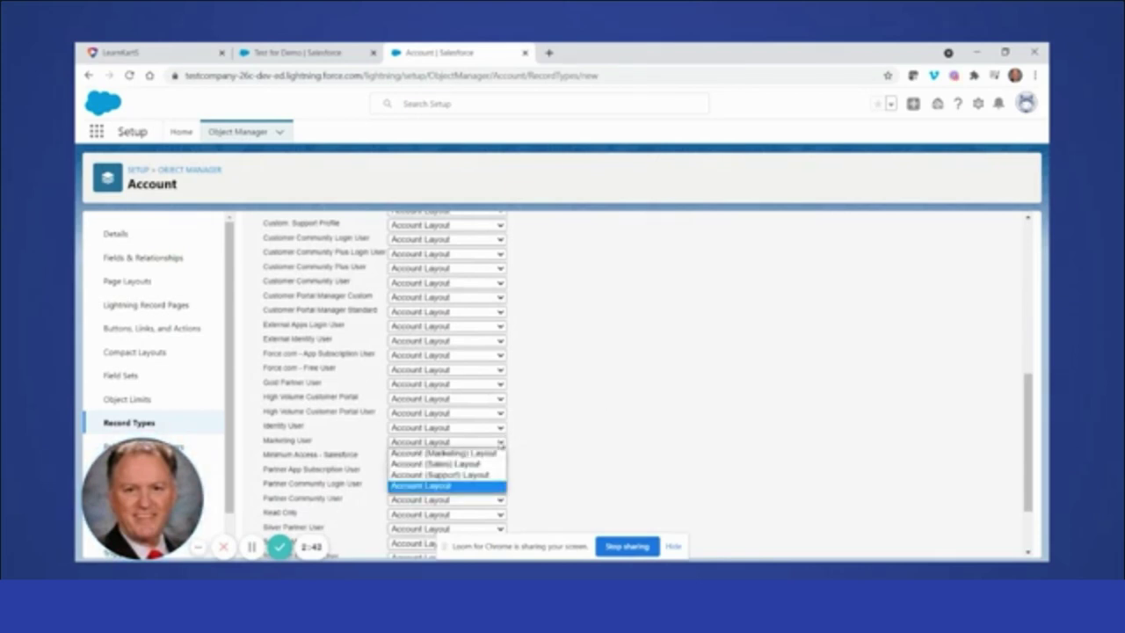
{"action": "left_click", "coordinate": [498, 454]}
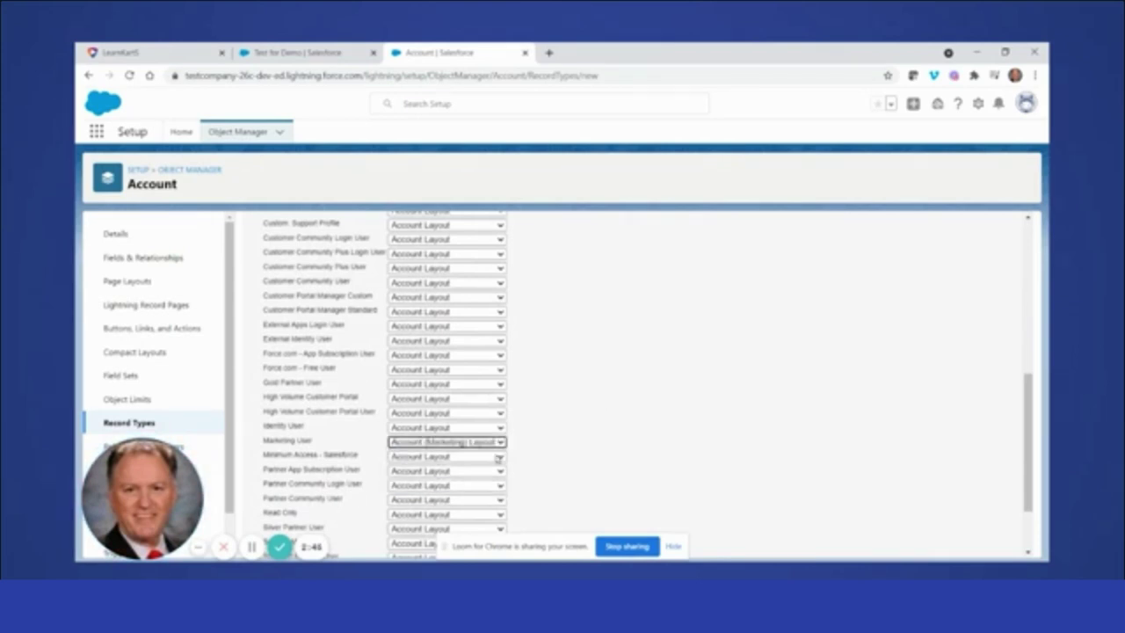
{"action": "scroll", "coordinate": [672, 422], "scroll_direction": "down", "scroll_amount": 3}
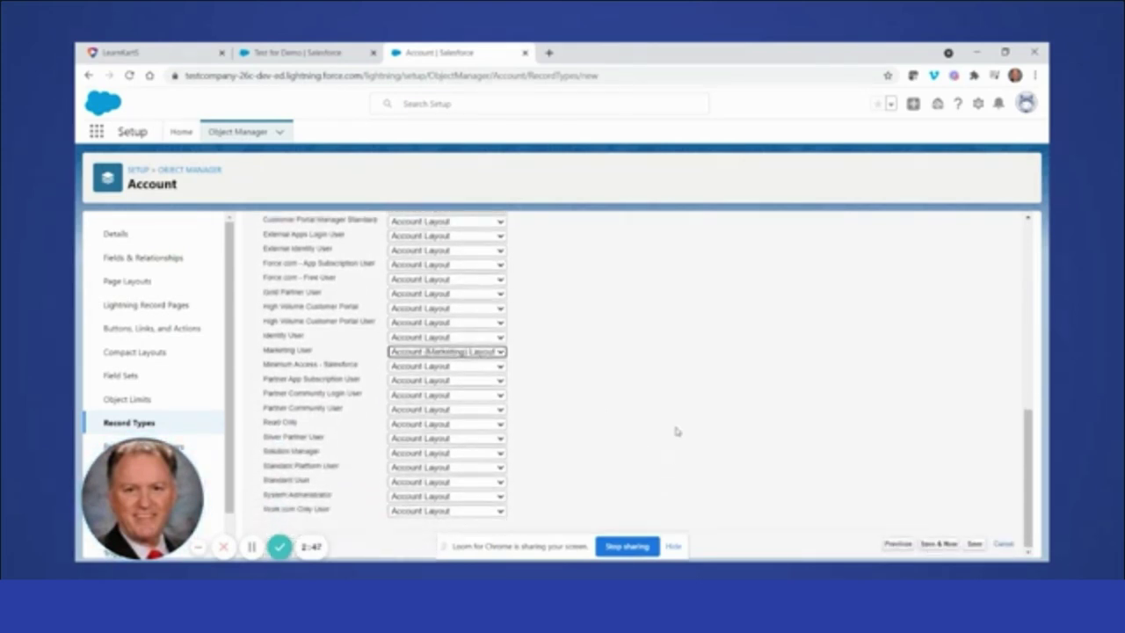
{"action": "left_click", "coordinate": [501, 409]}
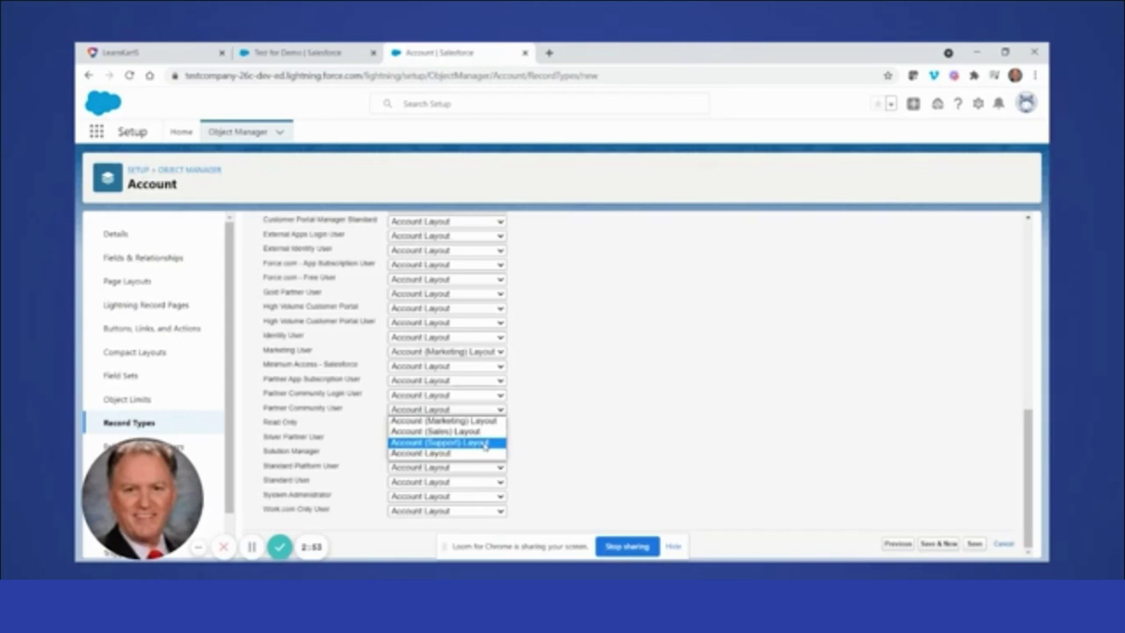
{"action": "left_click", "coordinate": [485, 443]}
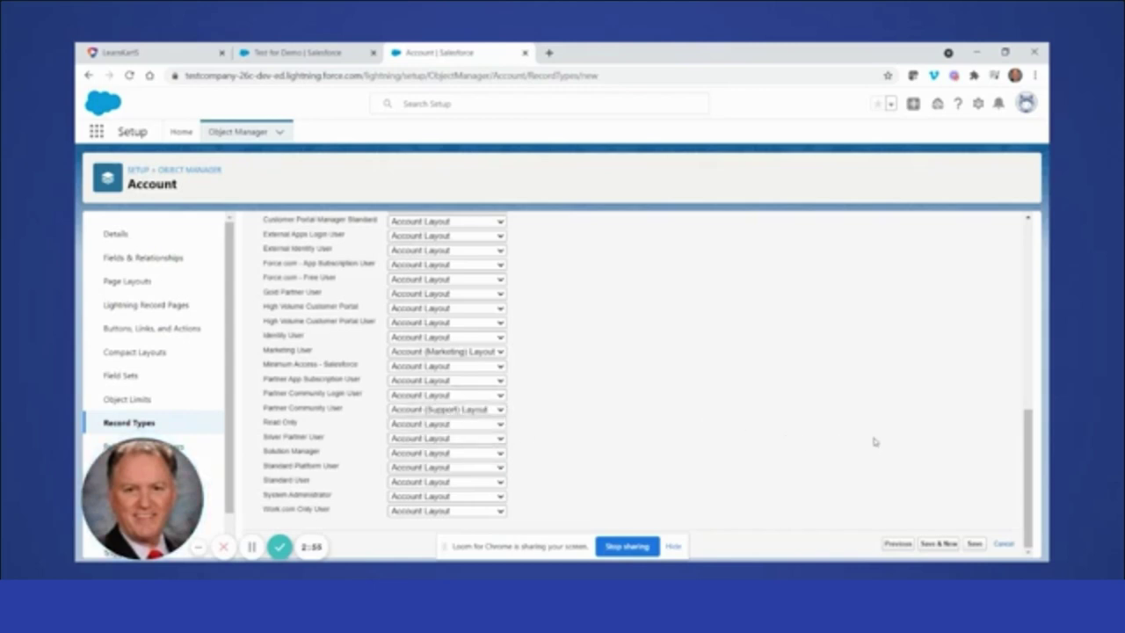
Save the Test 2 record type and scroll to its editable picklists.
{"action": "left_click", "coordinate": [974, 545]}
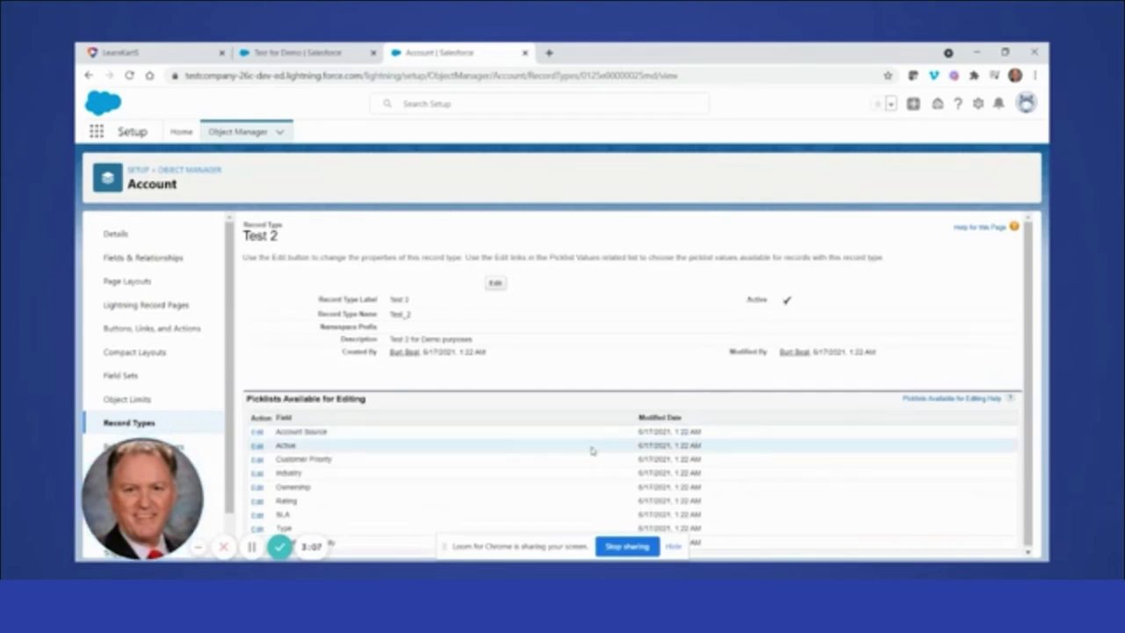
{"action": "scroll", "coordinate": [572, 439], "scroll_direction": "down", "scroll_amount": 1}
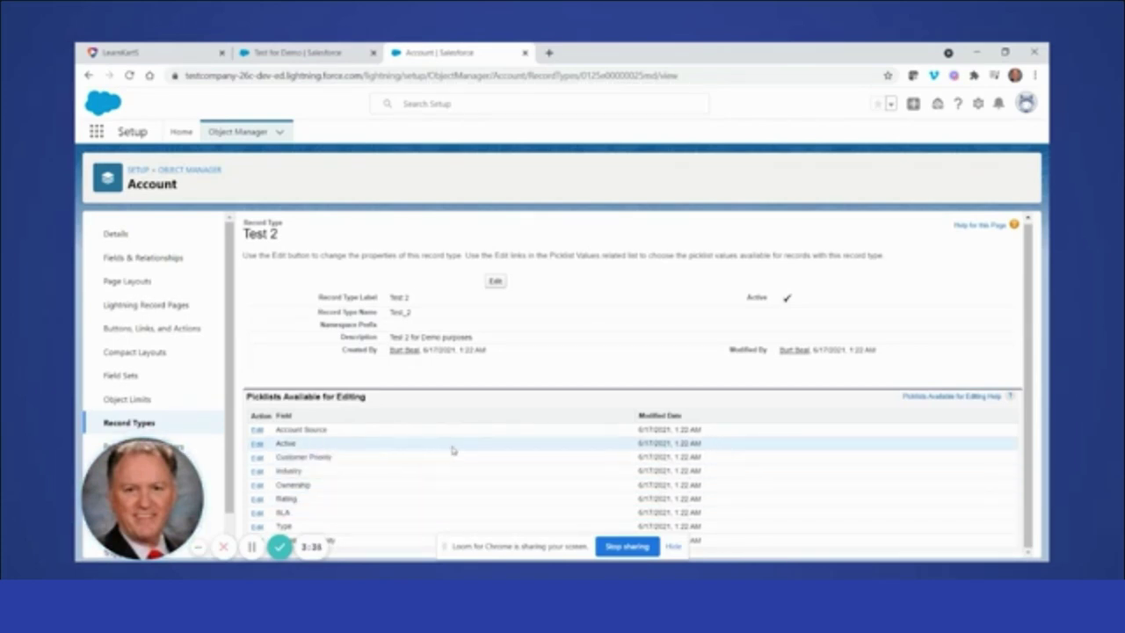
Open Test 2's Account Source picklist editor and review its five values.
{"action": "left_click", "coordinate": [257, 430]}
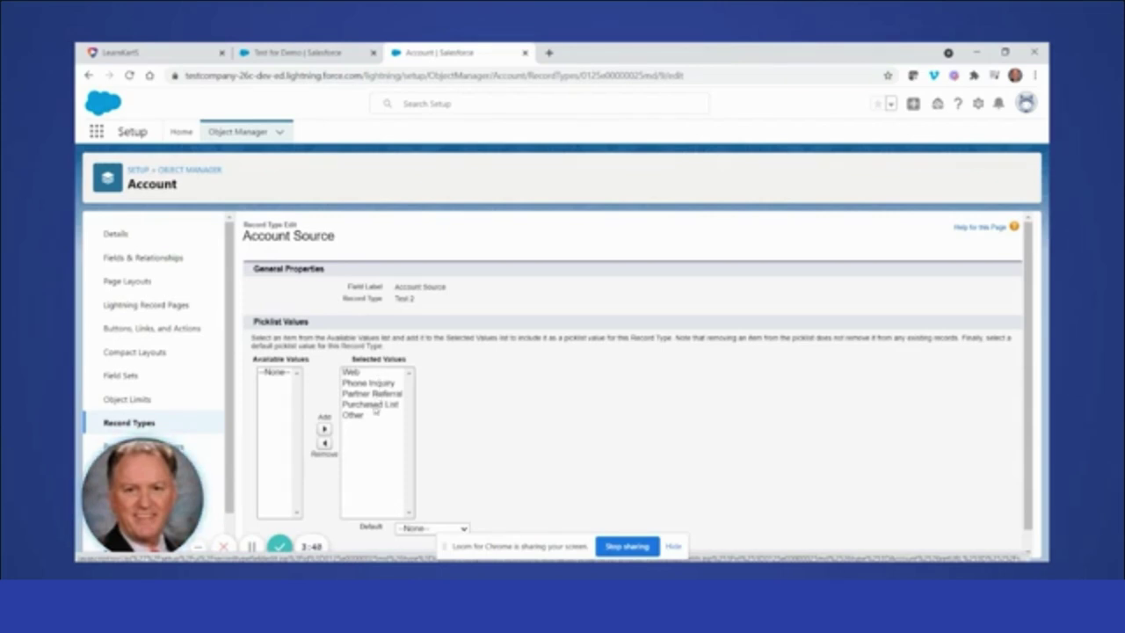
{"action": "scroll", "coordinate": [542, 427], "scroll_direction": "down", "scroll_amount": 1}
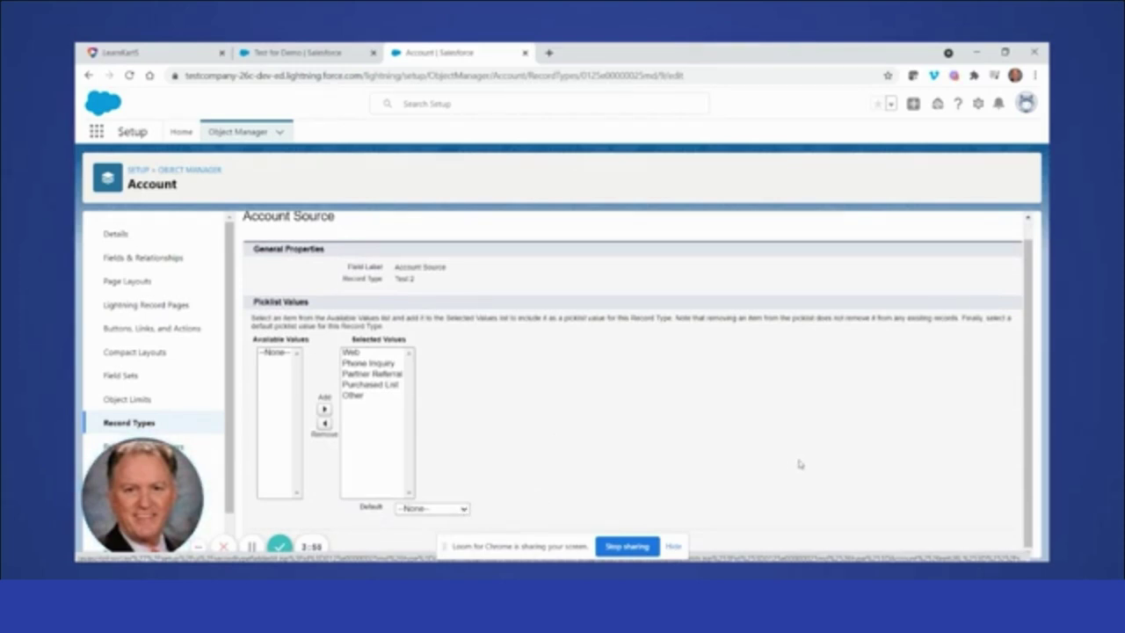
{"action": "scroll", "coordinate": [782, 465], "scroll_direction": "up", "scroll_amount": 1}
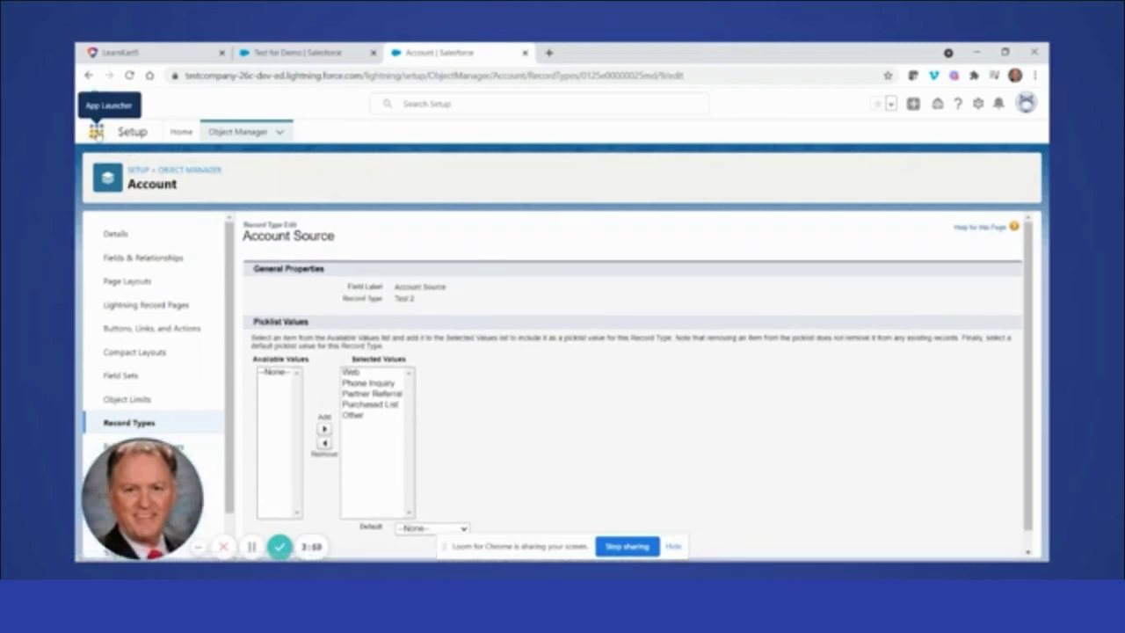
Switch to the Sales app via the App Launcher and show the Accounts list.
{"action": "left_click", "coordinate": [97, 132]}
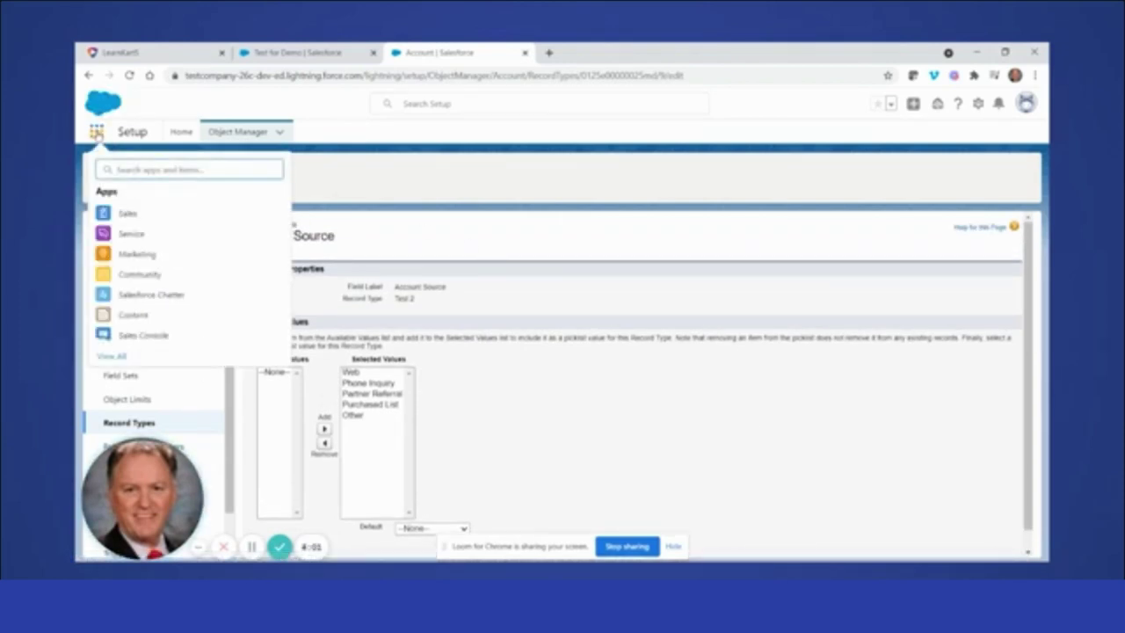
{"action": "left_click", "coordinate": [125, 216]}
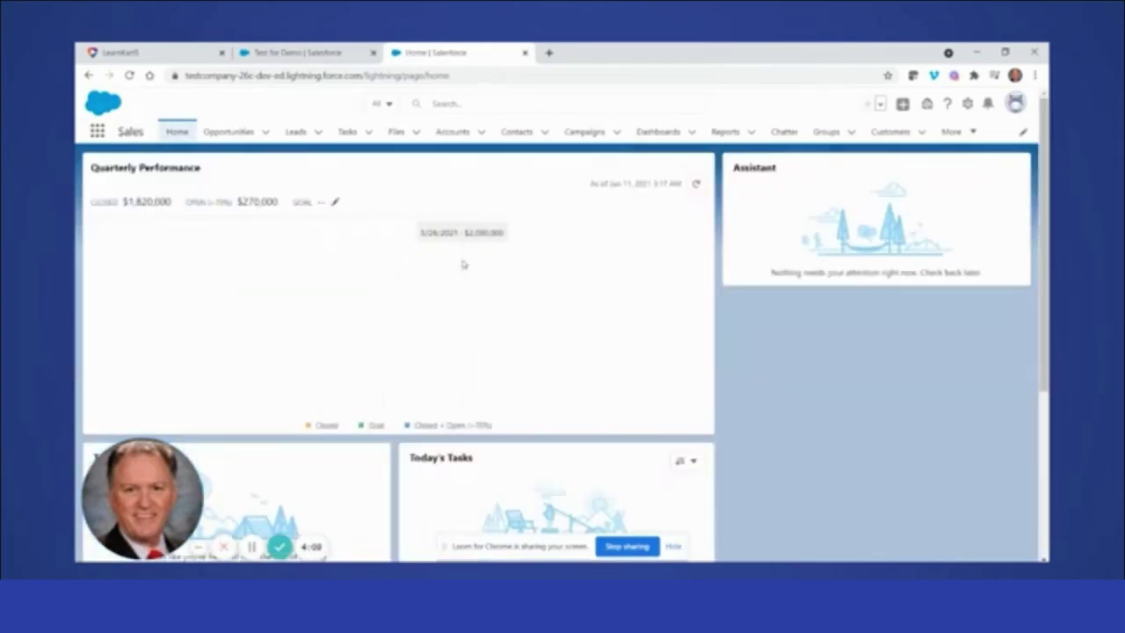
{"action": "left_click", "coordinate": [452, 132]}
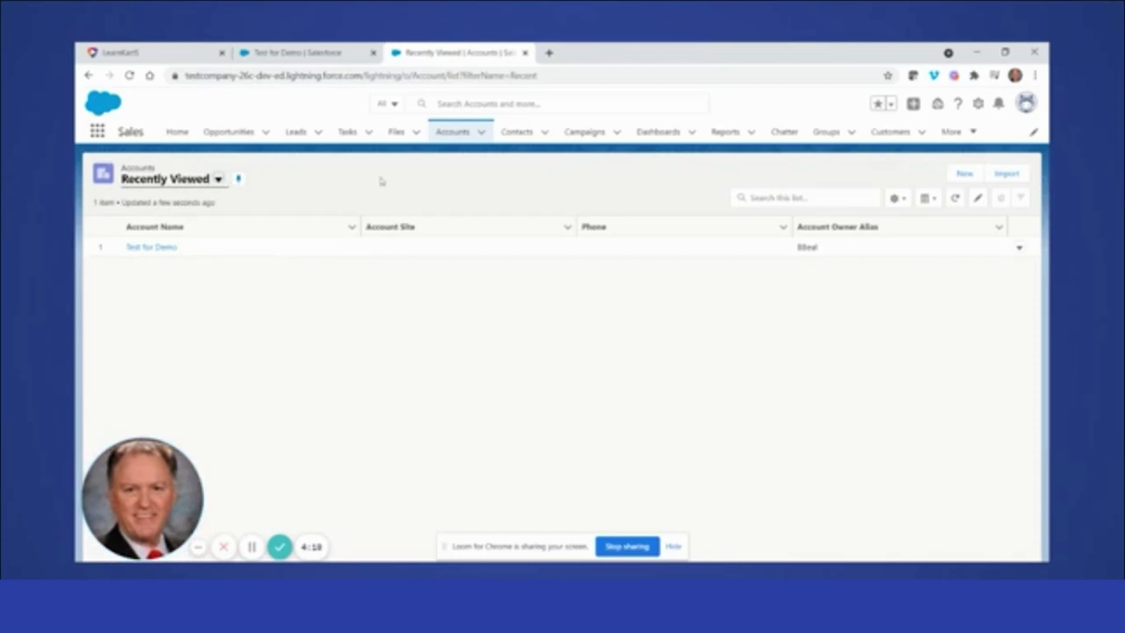
Create and save a Test 2 account named 'Test for demo'.
{"action": "left_click", "coordinate": [964, 174]}
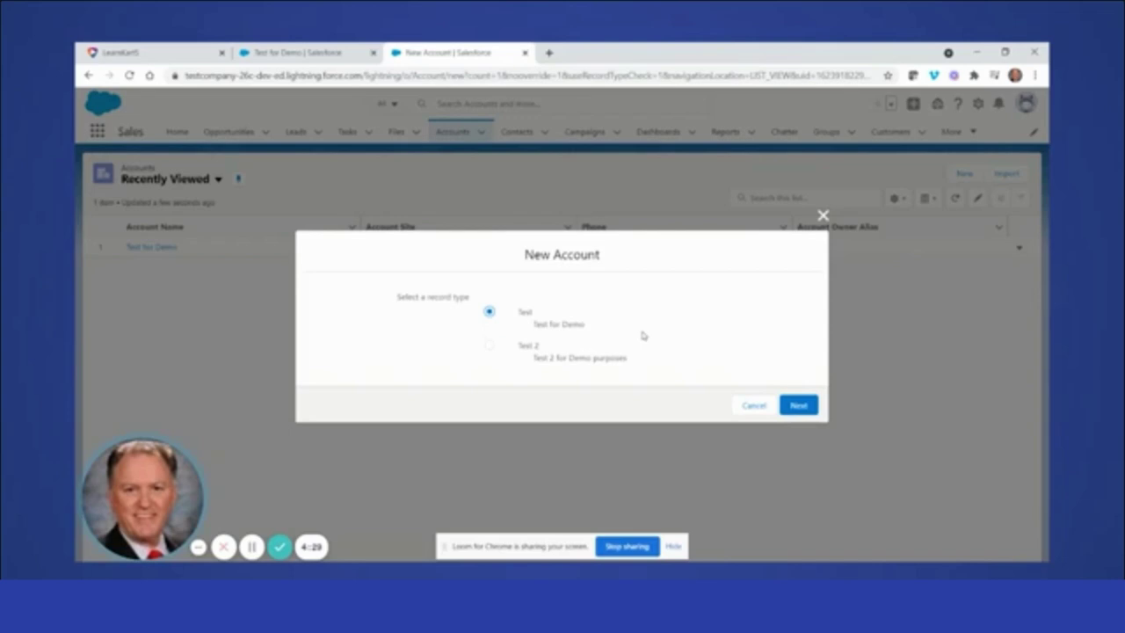
{"action": "left_click", "coordinate": [489, 347]}
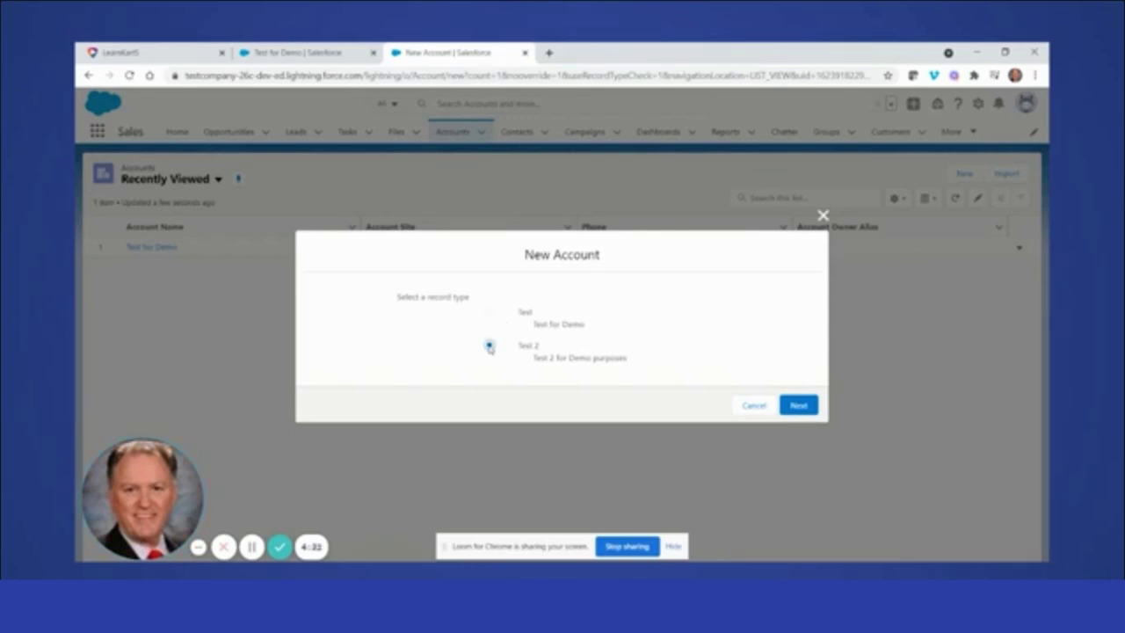
{"action": "left_click", "coordinate": [798, 406]}
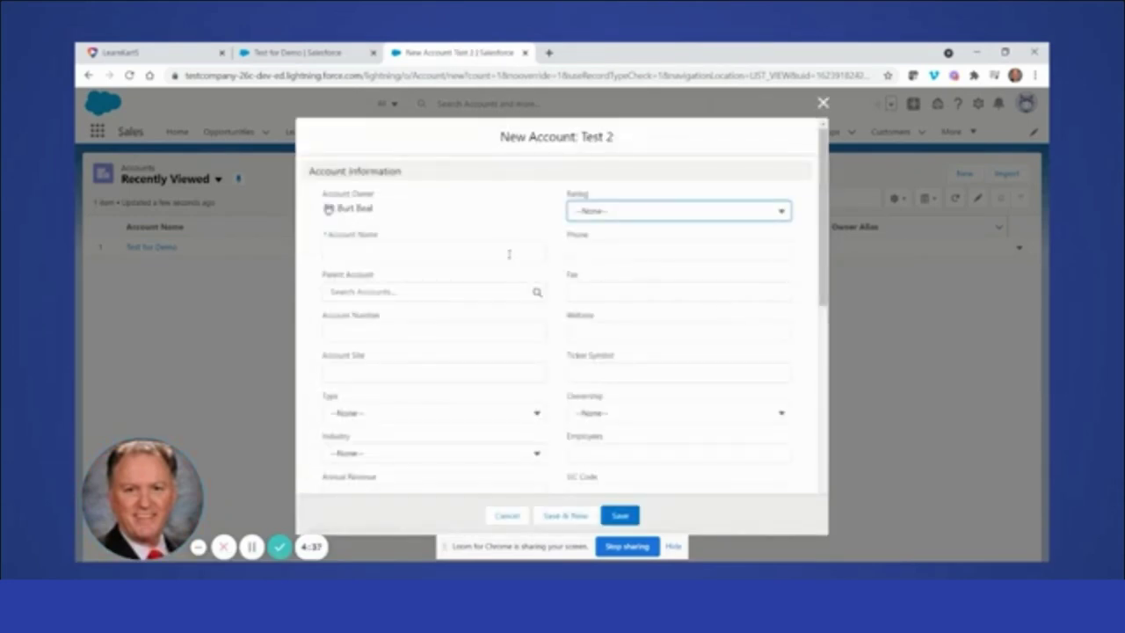
{"action": "left_click", "coordinate": [506, 254]}
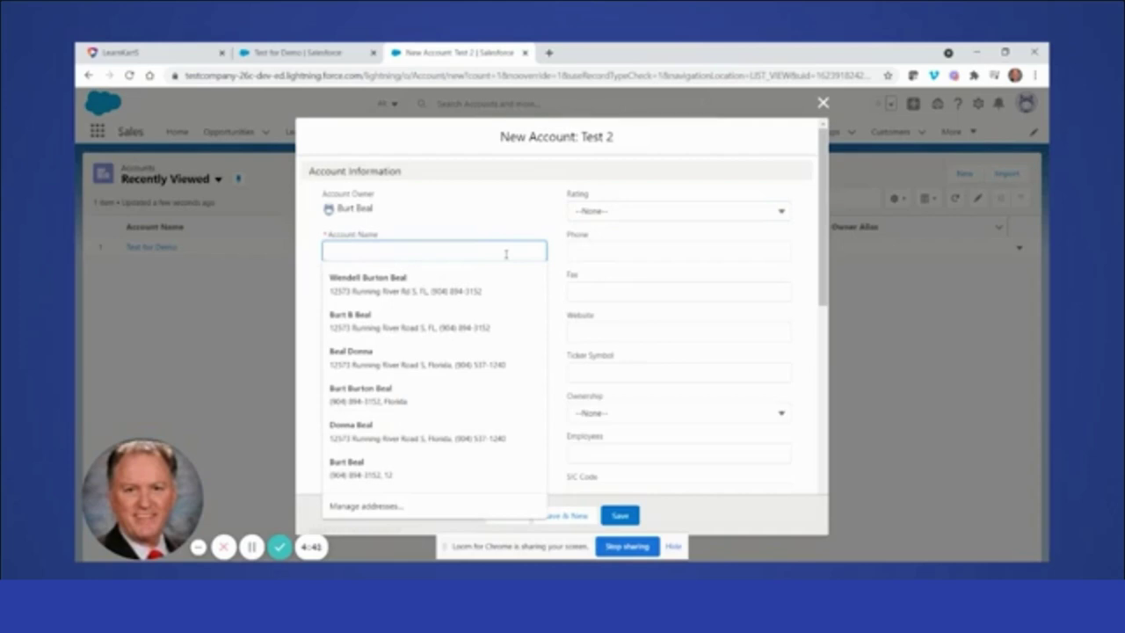
{"action": "left_click", "coordinate": [533, 227]}
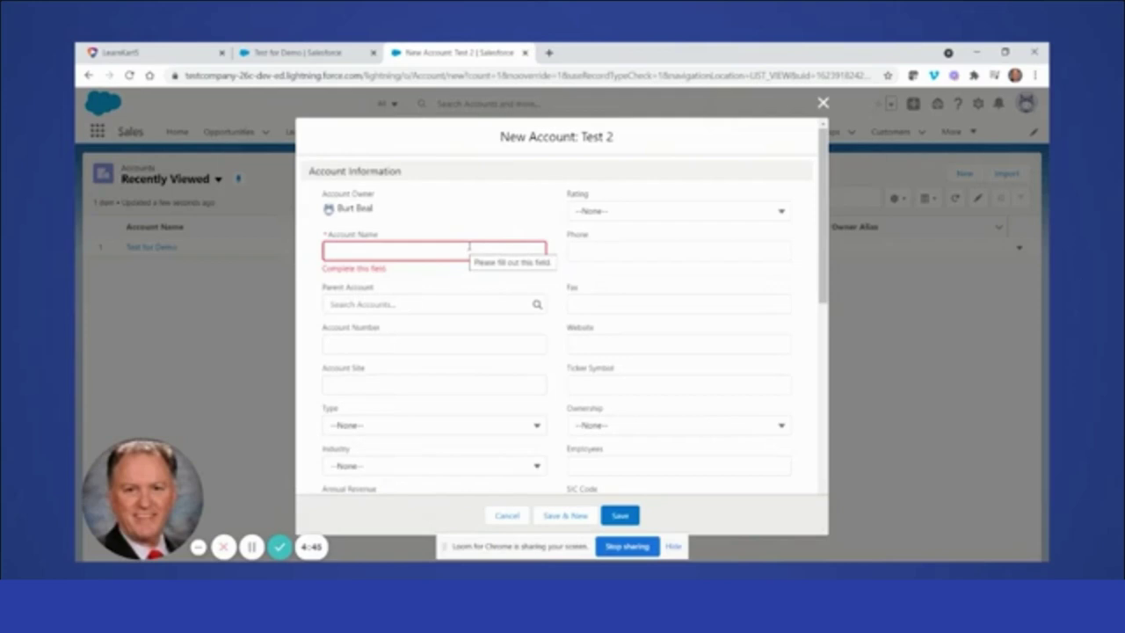
{"action": "left_click", "coordinate": [470, 247]}
{"action": "type", "text": "Test for demo"}
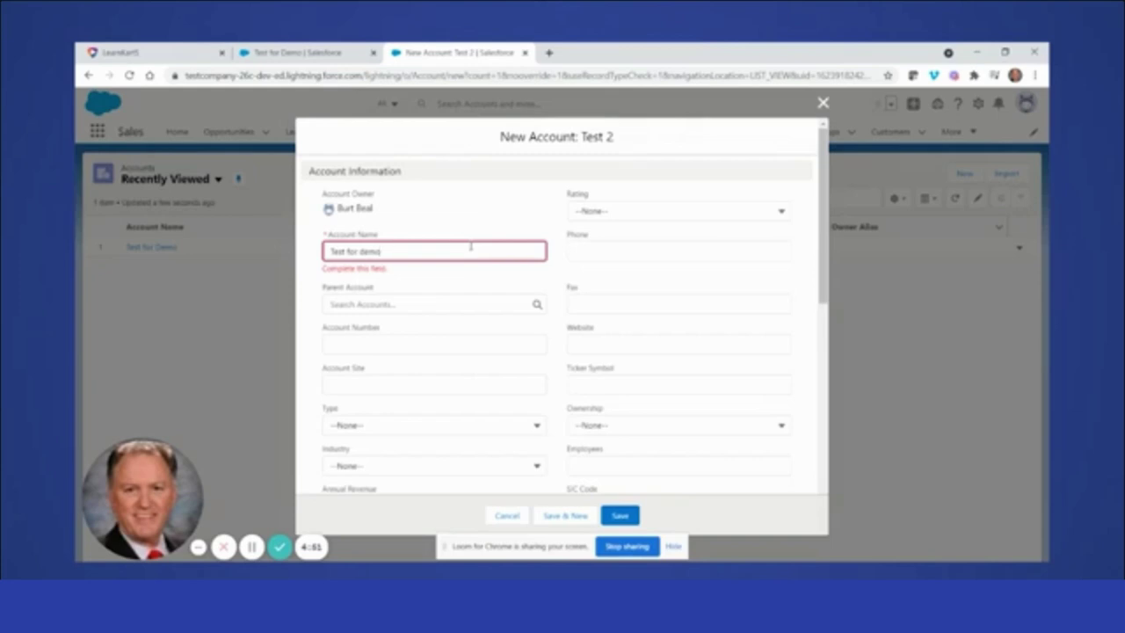
{"action": "left_click", "coordinate": [620, 515]}
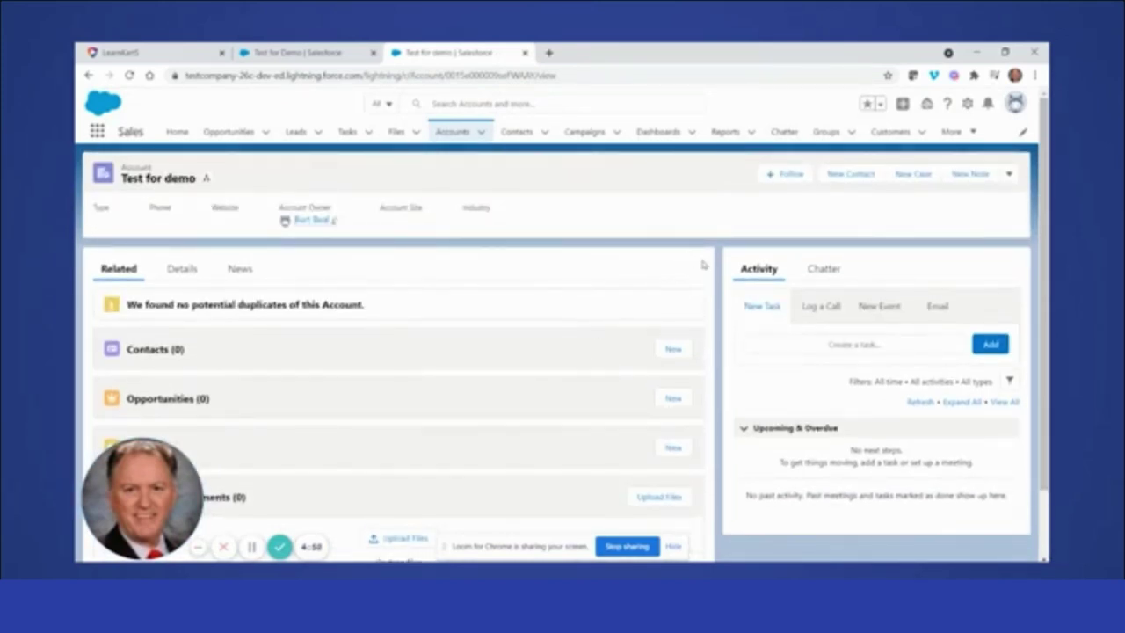
Scroll through the Test for demo account's empty related lists.
{"action": "scroll", "coordinate": [719, 317], "scroll_direction": "down", "scroll_amount": 2}
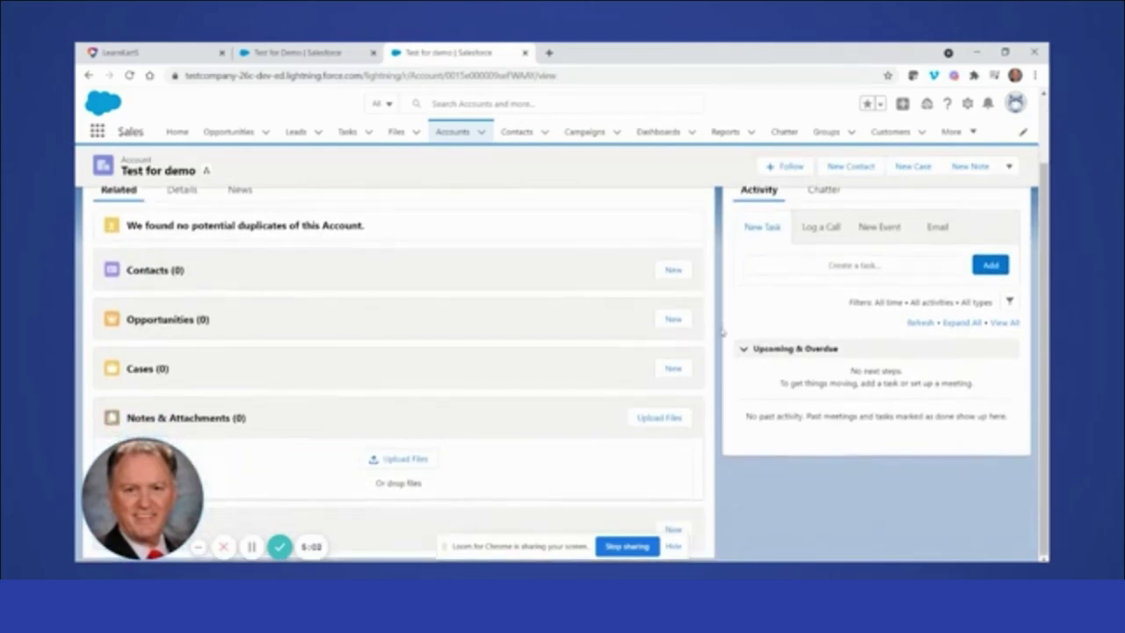
{"action": "scroll", "coordinate": [722, 331], "scroll_direction": "up", "scroll_amount": 2}
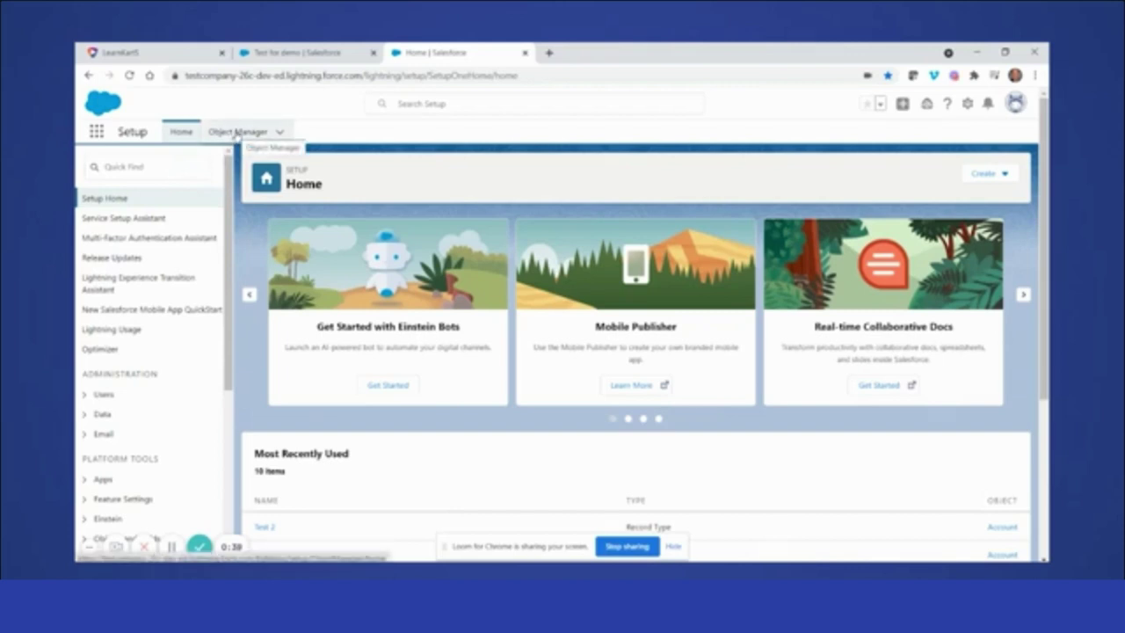
Open Object Manager and select Contact to view its details page.
{"action": "left_click", "coordinate": [235, 133]}
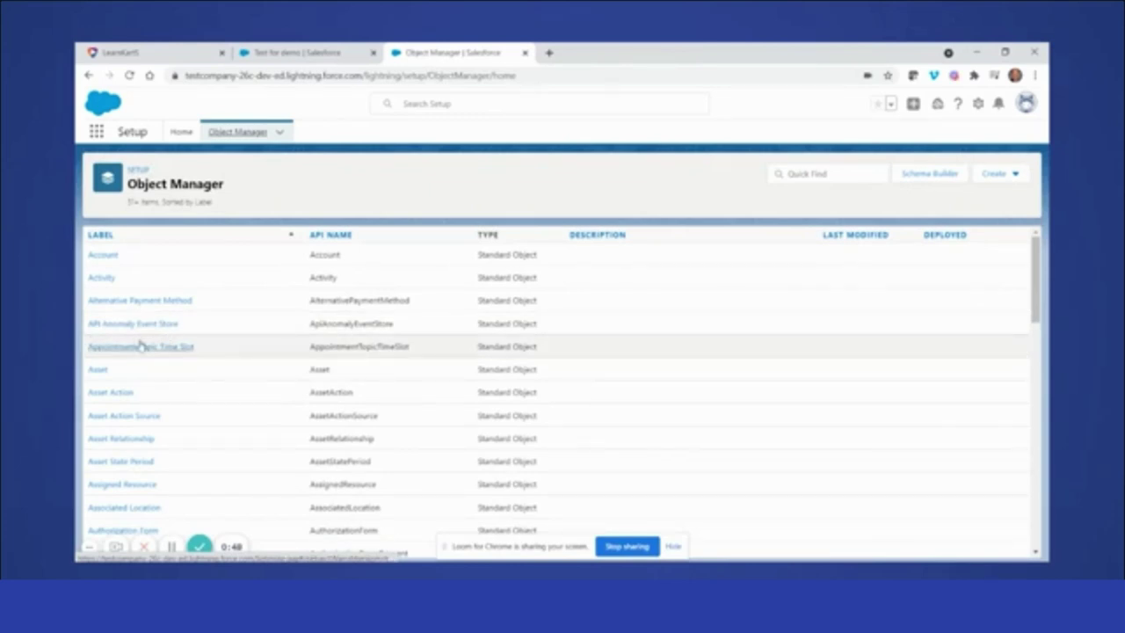
{"action": "scroll", "coordinate": [149, 356], "scroll_direction": "down", "scroll_amount": 3}
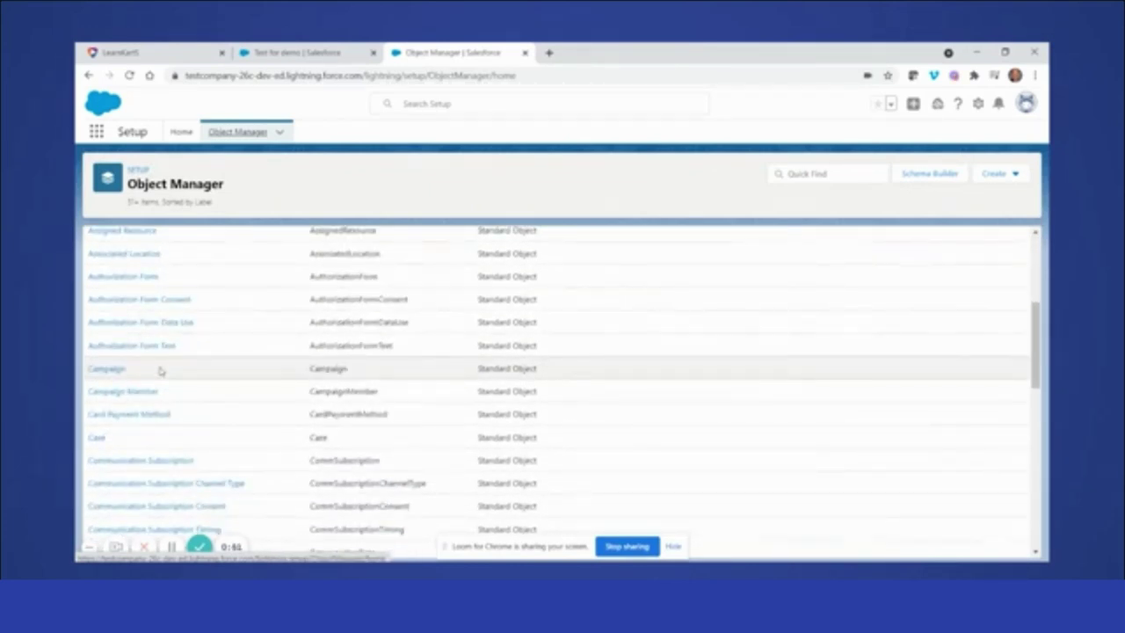
{"action": "scroll", "coordinate": [159, 371], "scroll_direction": "down", "scroll_amount": 3}
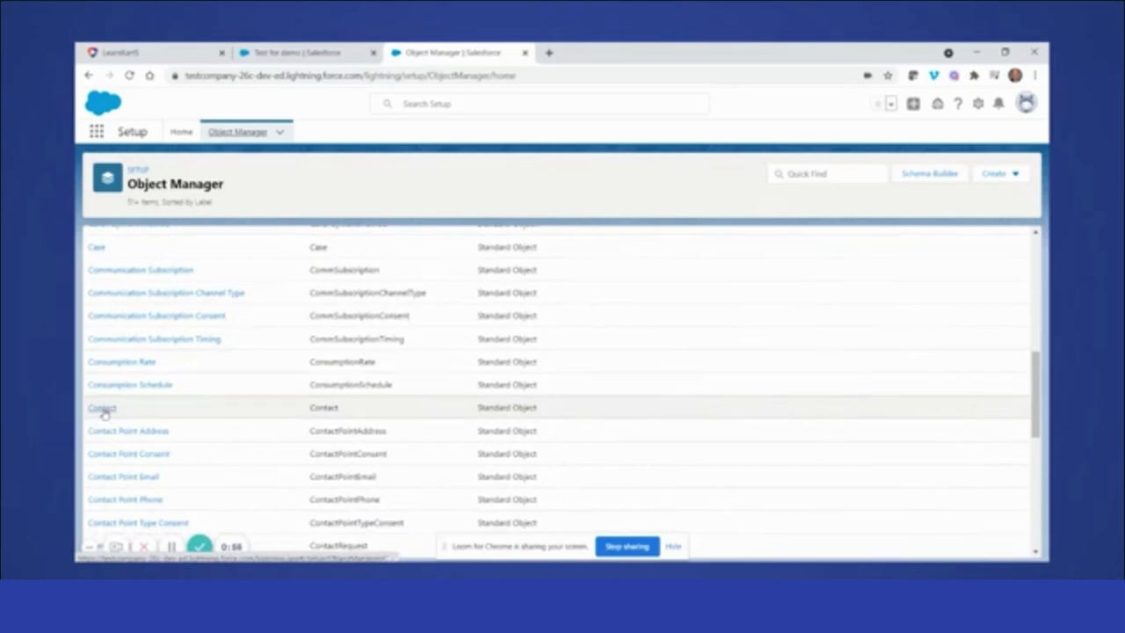
{"action": "left_click", "coordinate": [102, 408]}
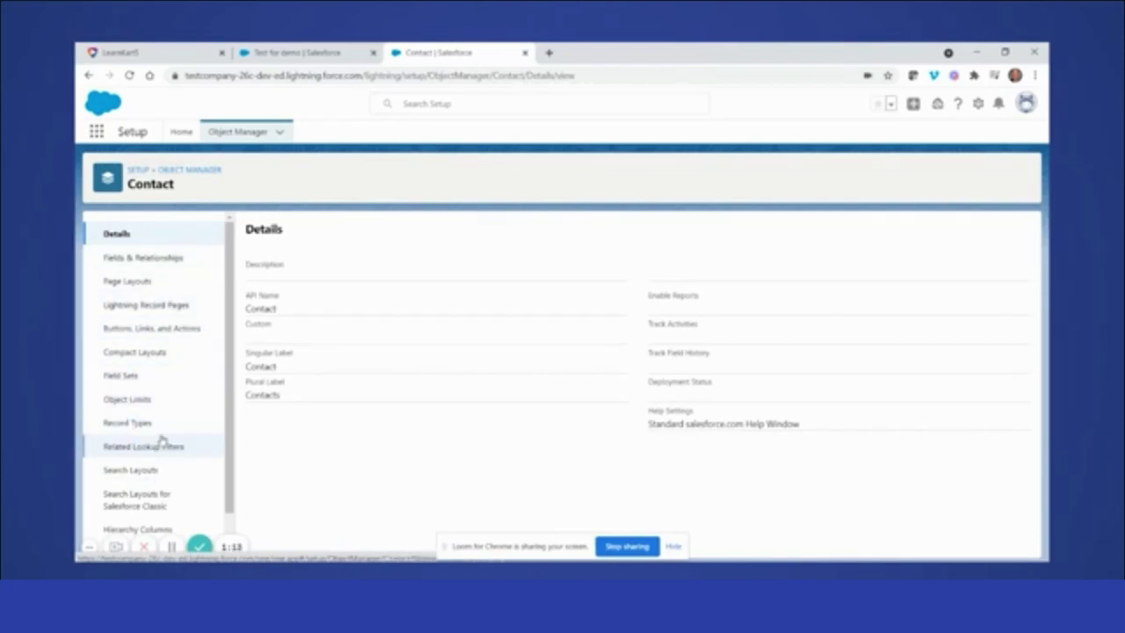
Inspect the Contact Layout, then return to the list of Contact's four page layouts.
{"action": "left_click", "coordinate": [130, 282]}
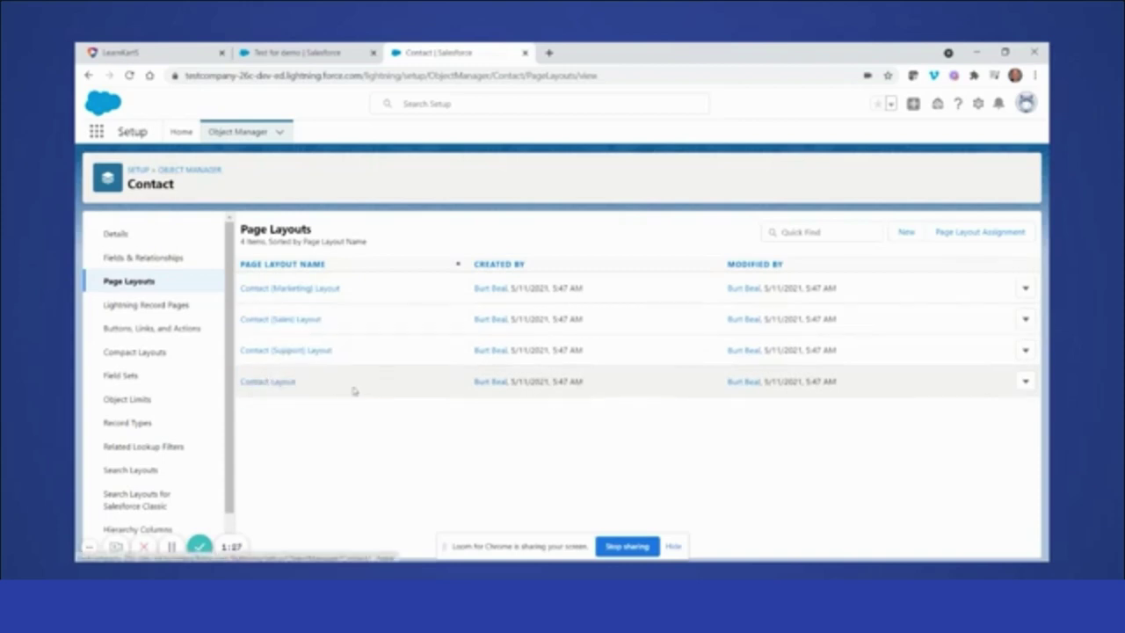
{"action": "left_click", "coordinate": [265, 385]}
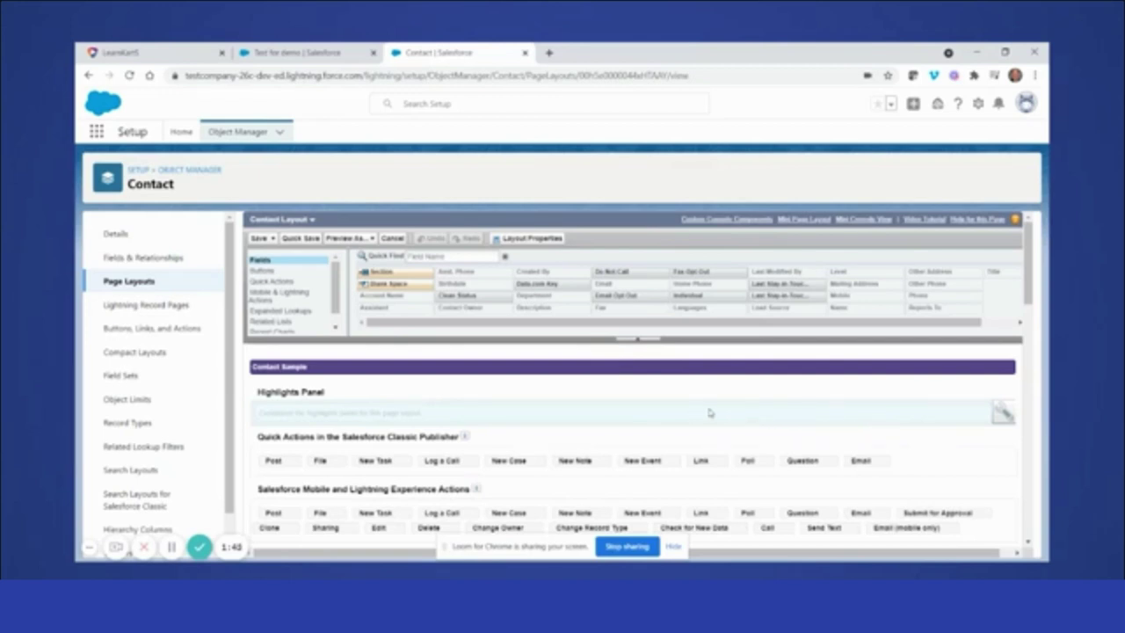
{"action": "left_click", "coordinate": [129, 282]}
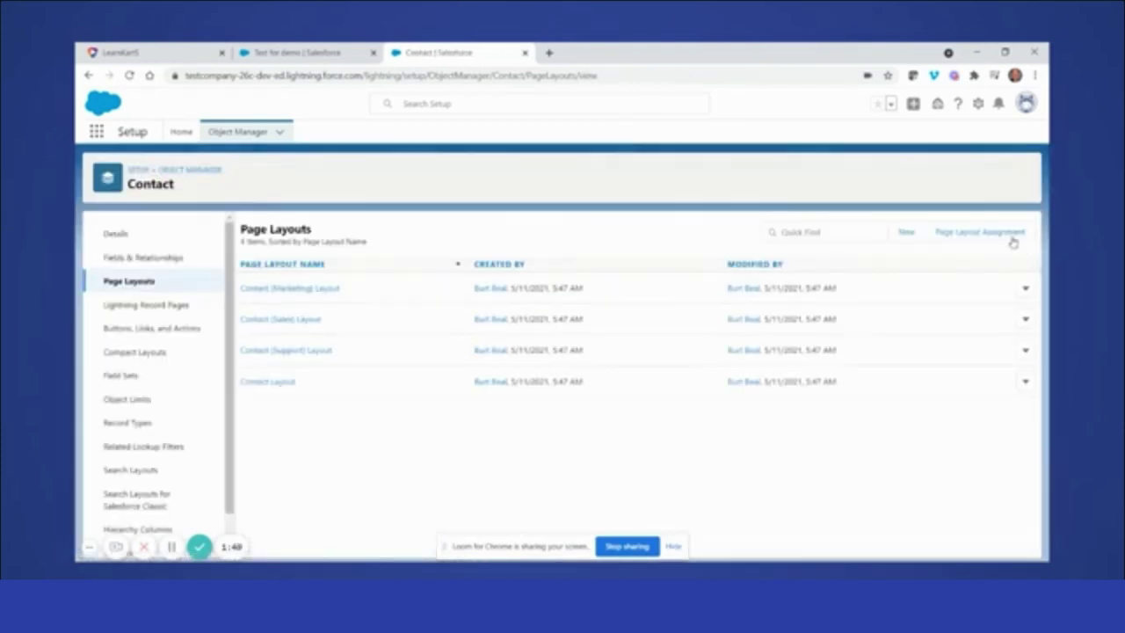
Clone Contact Layout into a new Contact page layout named 'Test for Demo' and save it.
{"action": "left_click", "coordinate": [907, 234]}
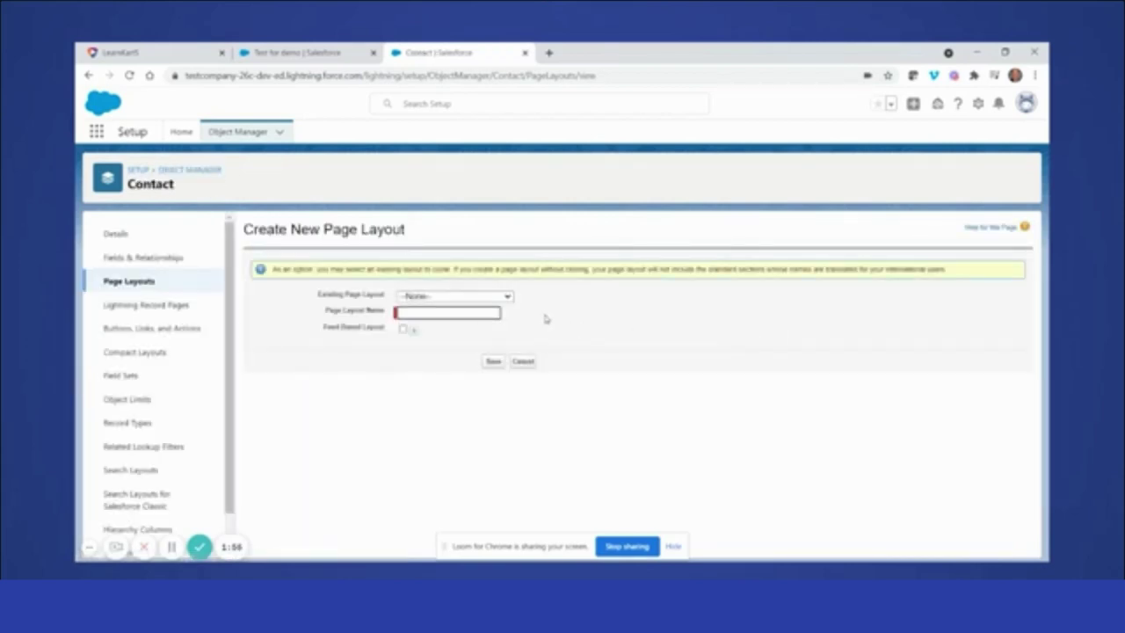
{"action": "left_click", "coordinate": [507, 296]}
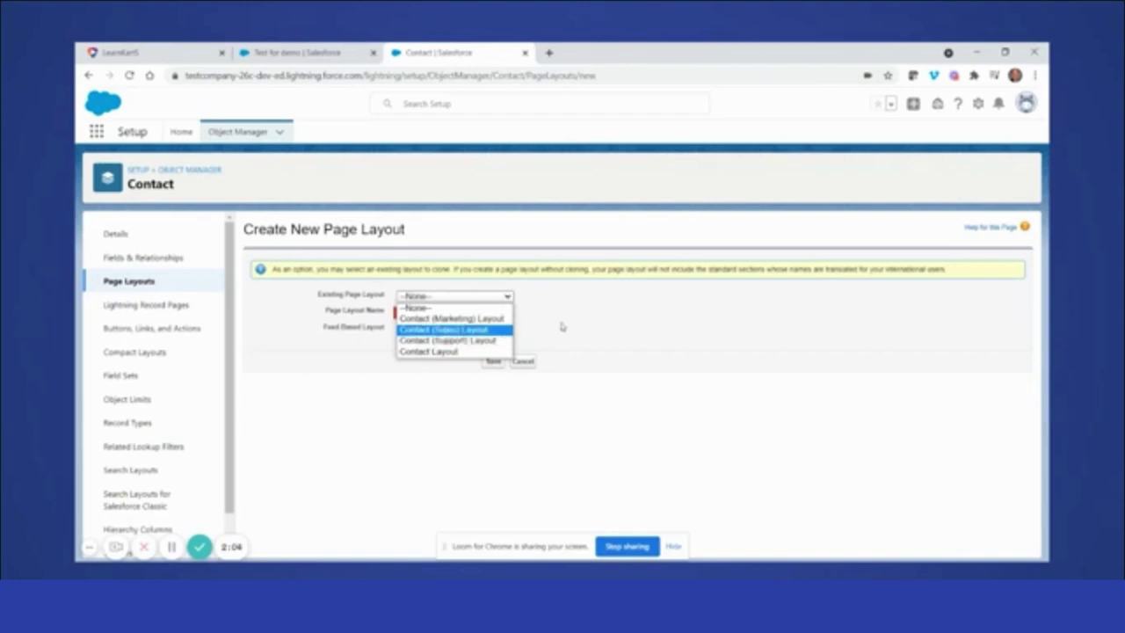
{"action": "left_click", "coordinate": [480, 352]}
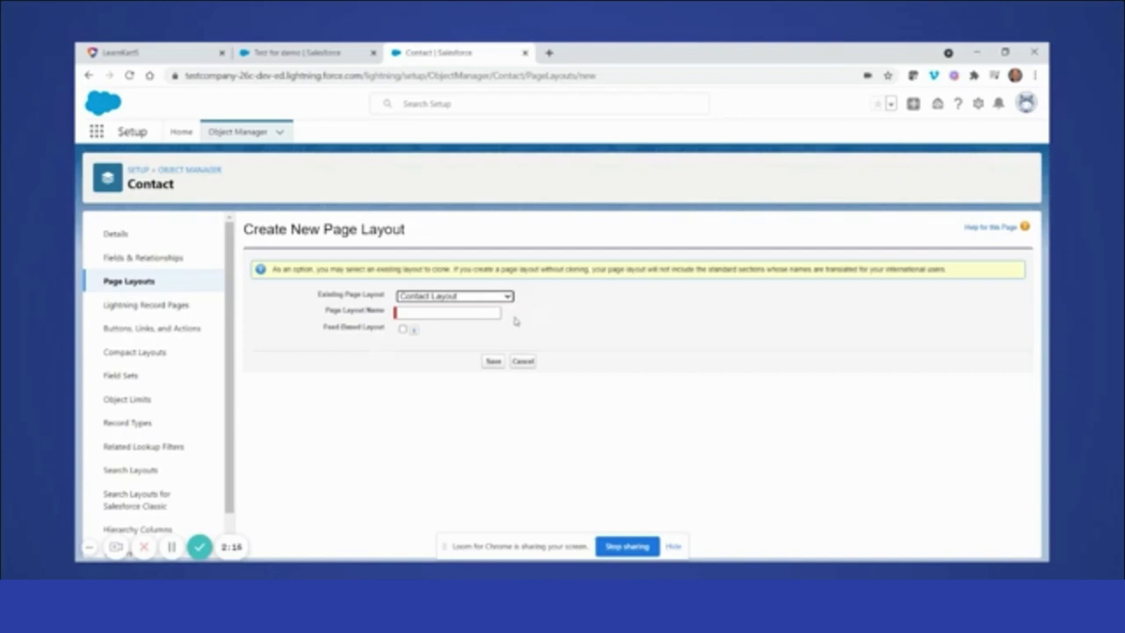
{"action": "left_click", "coordinate": [492, 313]}
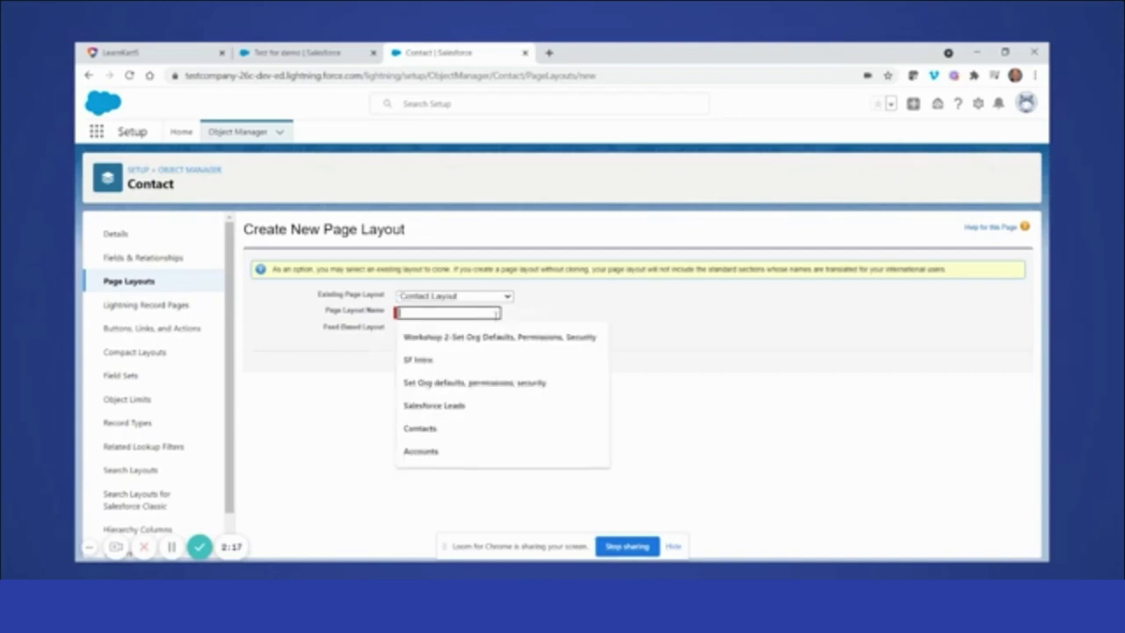
{"action": "type", "text": "Test for Demo"}
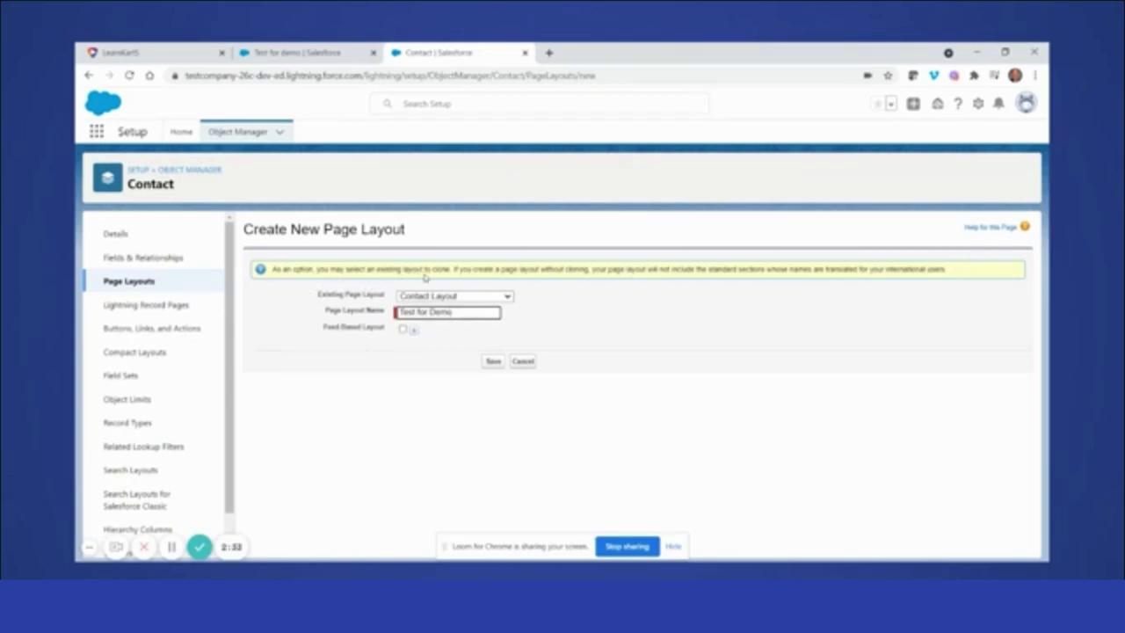
{"action": "key", "text": "F11"}
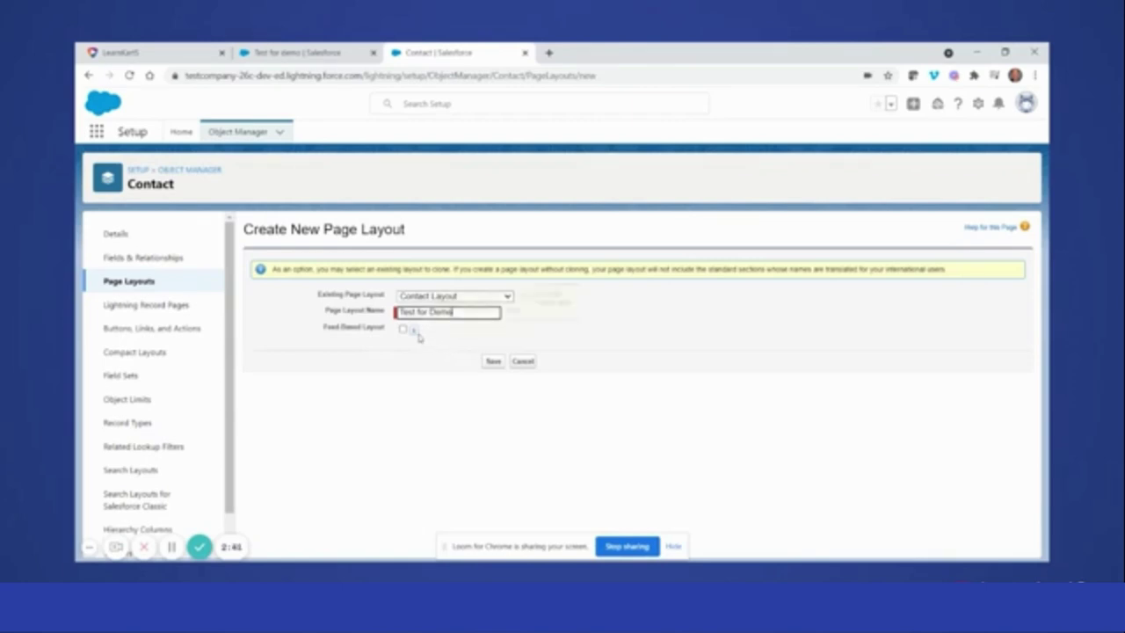
{"action": "mouse_move", "coordinate": [416, 334]}
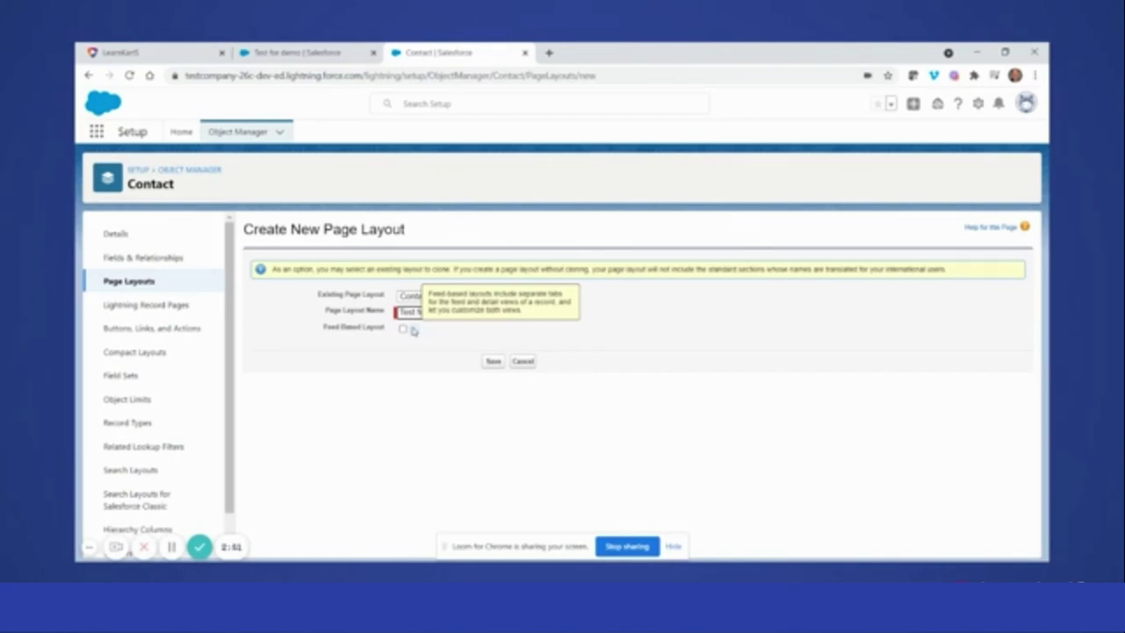
{"action": "left_click", "coordinate": [490, 362]}
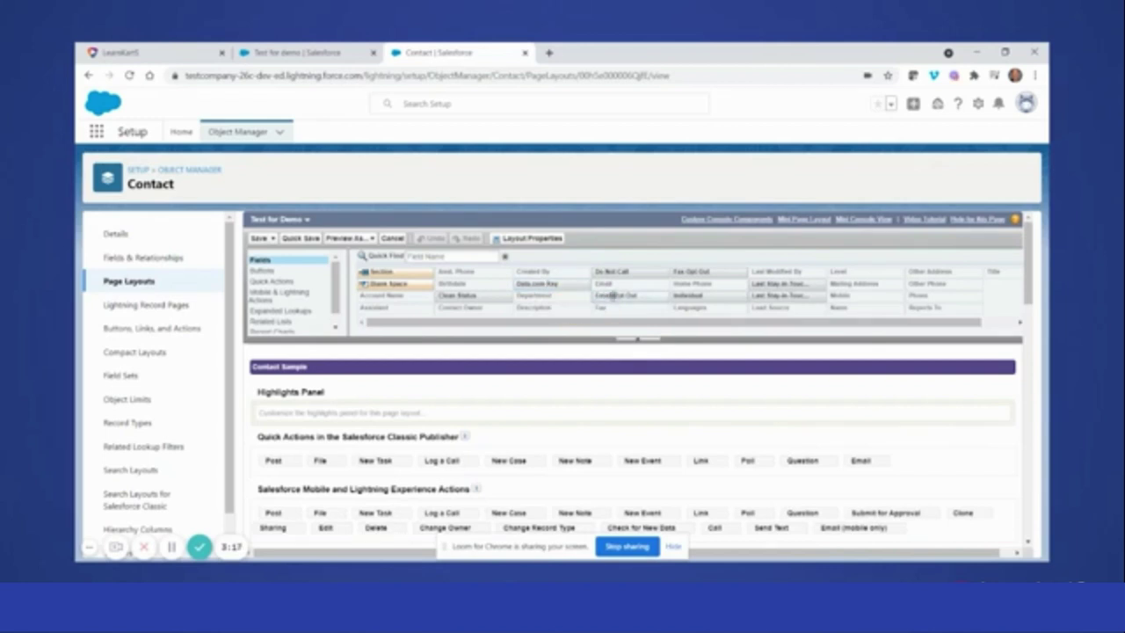
Add Email Opt Out below Email, and Submit for Approval to the first Contact Detail button row.
{"action": "left_click_drag", "start_coordinate": [627, 297], "coordinate": [712, 491]}
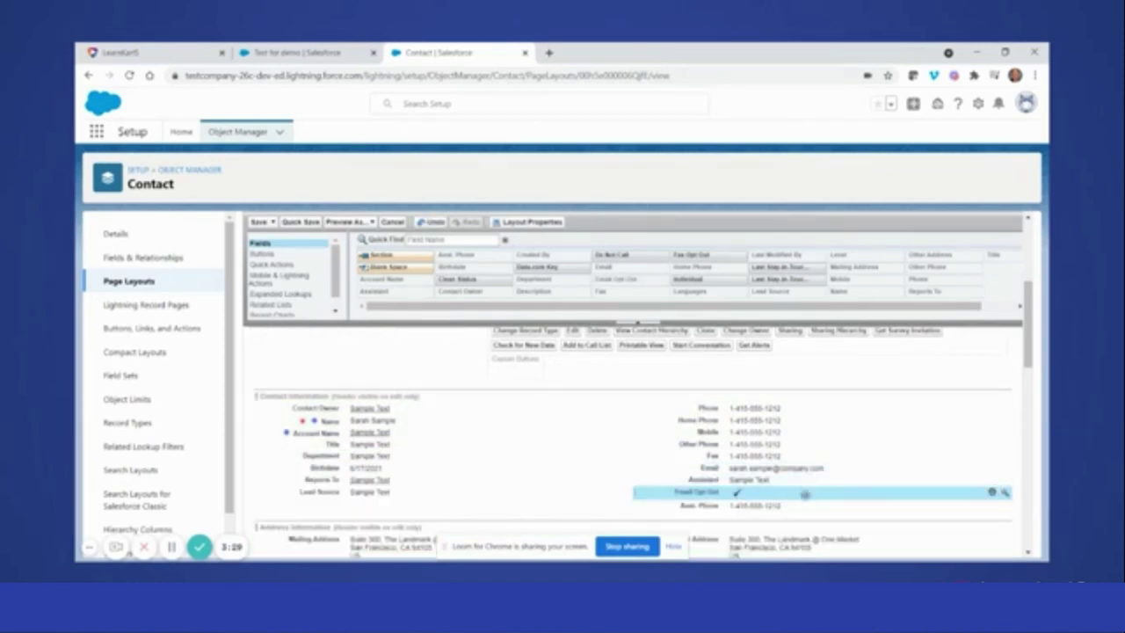
{"action": "left_click_drag", "start_coordinate": [803, 493], "coordinate": [811, 482]}
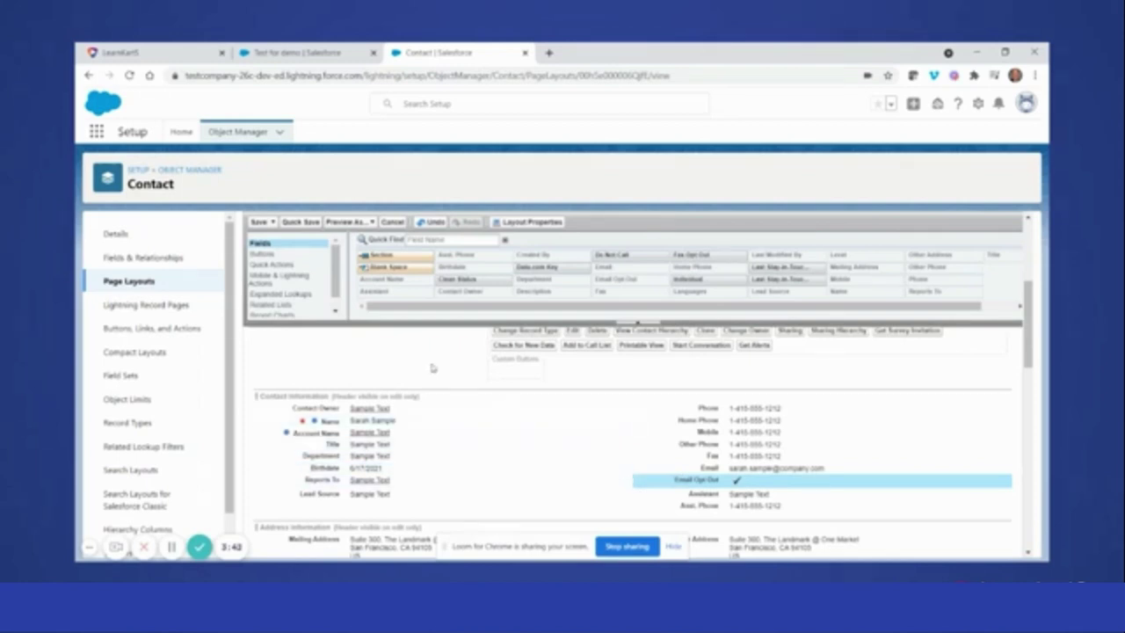
{"action": "left_click", "coordinate": [263, 255]}
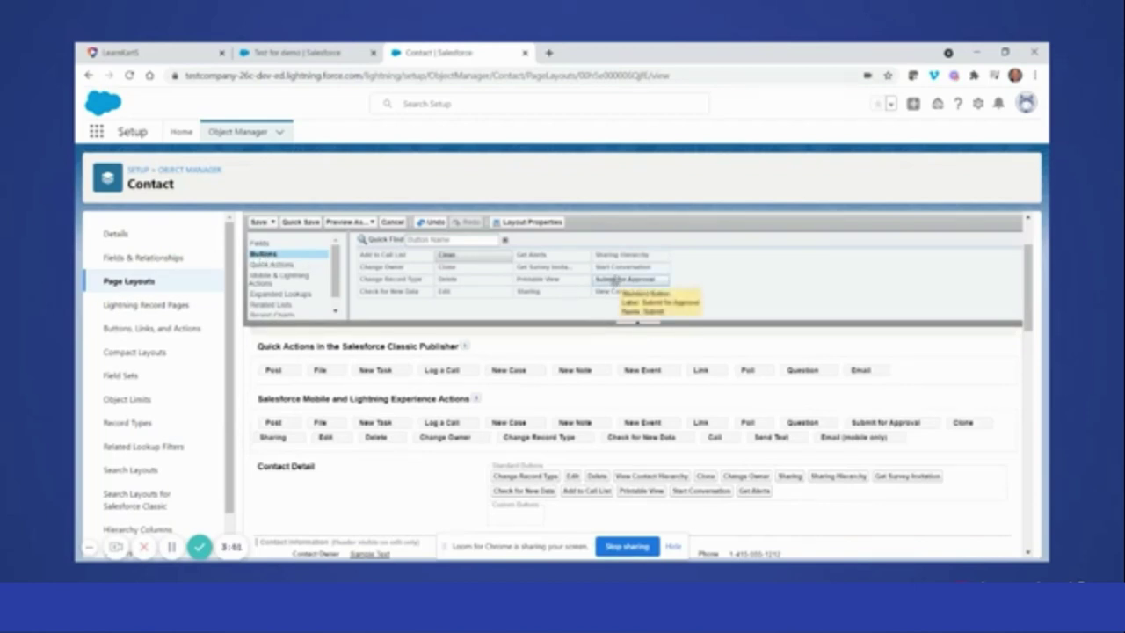
{"action": "left_click_drag", "start_coordinate": [616, 279], "coordinate": [906, 478]}
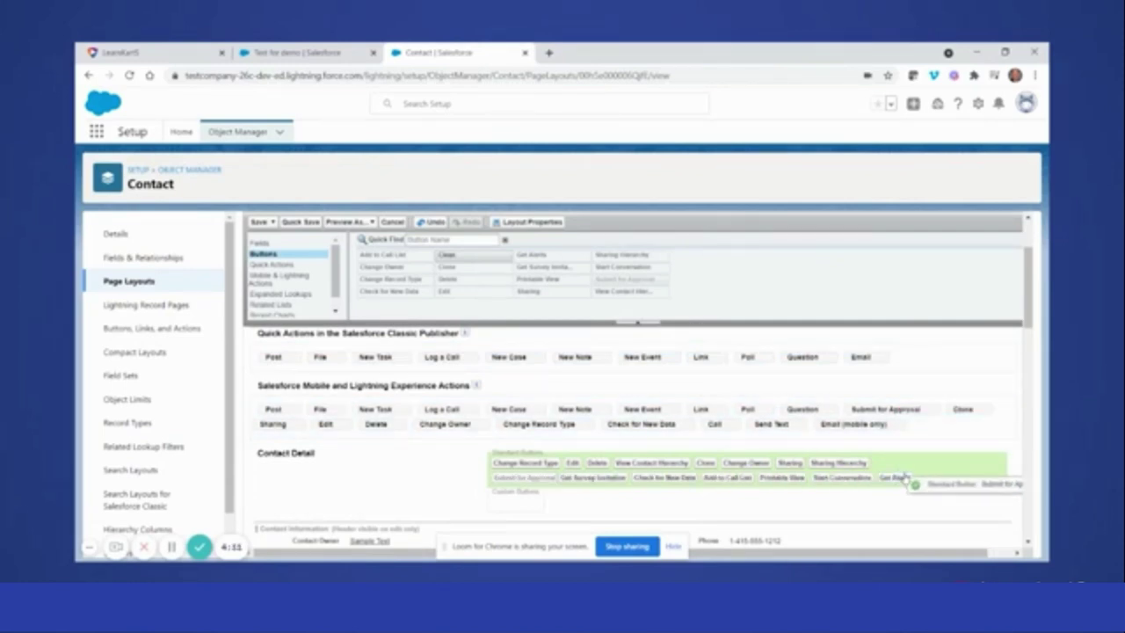
{"action": "left_click_drag", "start_coordinate": [906, 476], "coordinate": [918, 467]}
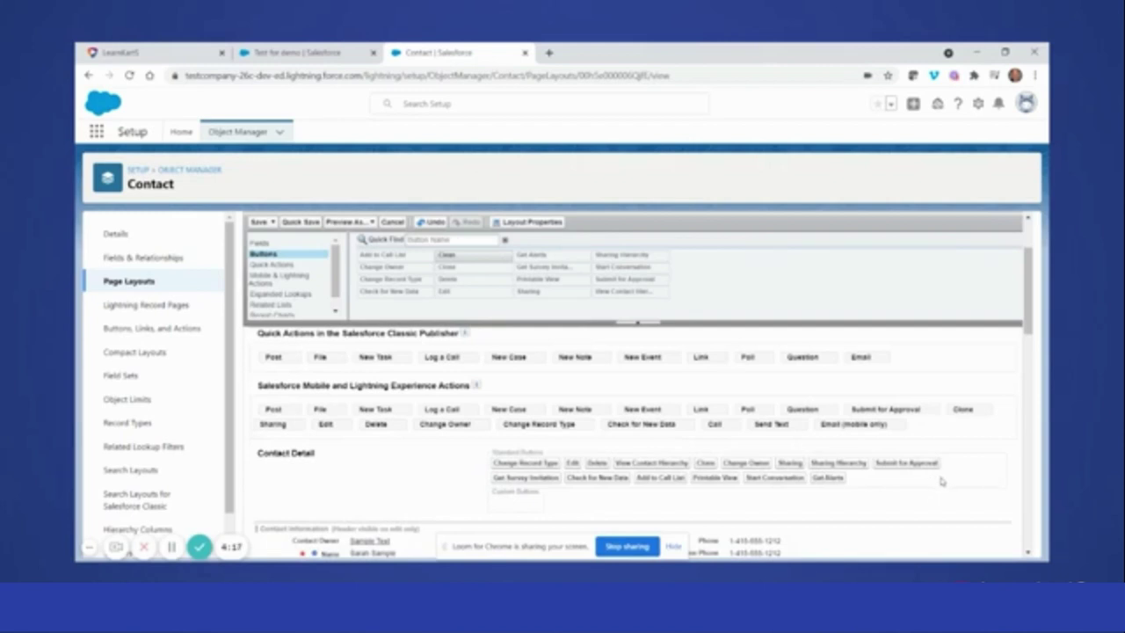
{"action": "left_click_drag", "start_coordinate": [905, 471], "coordinate": [570, 468]}
Browse the Quick Actions and Report Charts palettes and scroll down the Test for Demo layout.
{"action": "scroll", "coordinate": [407, 490], "scroll_direction": "down", "scroll_amount": 5}
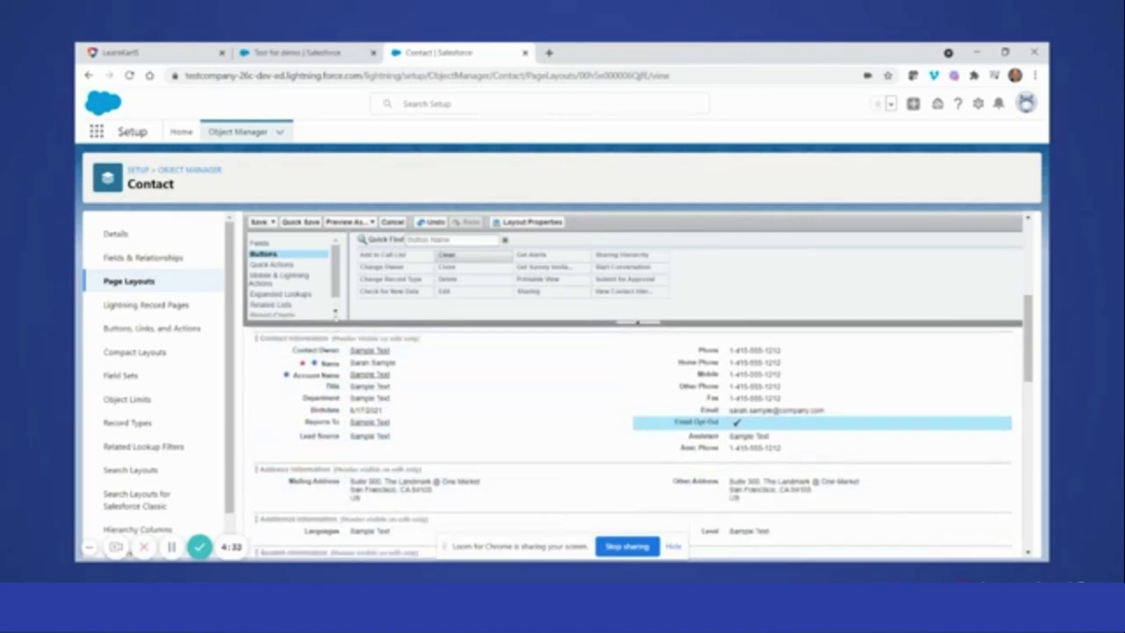
{"action": "left_click", "coordinate": [275, 264]}
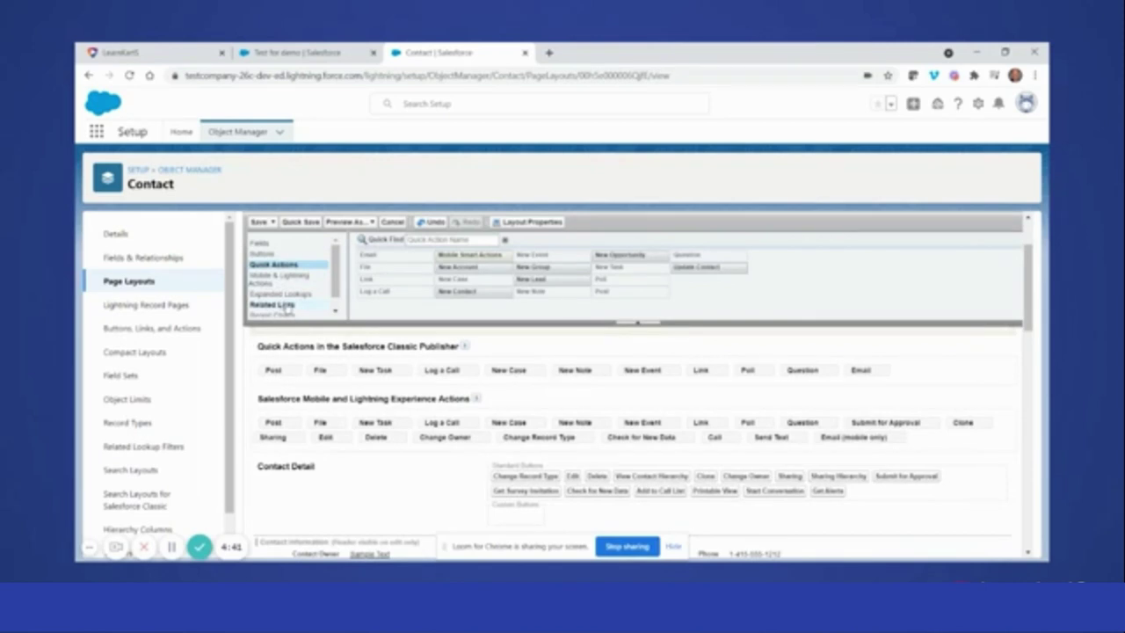
{"action": "left_click", "coordinate": [333, 311]}
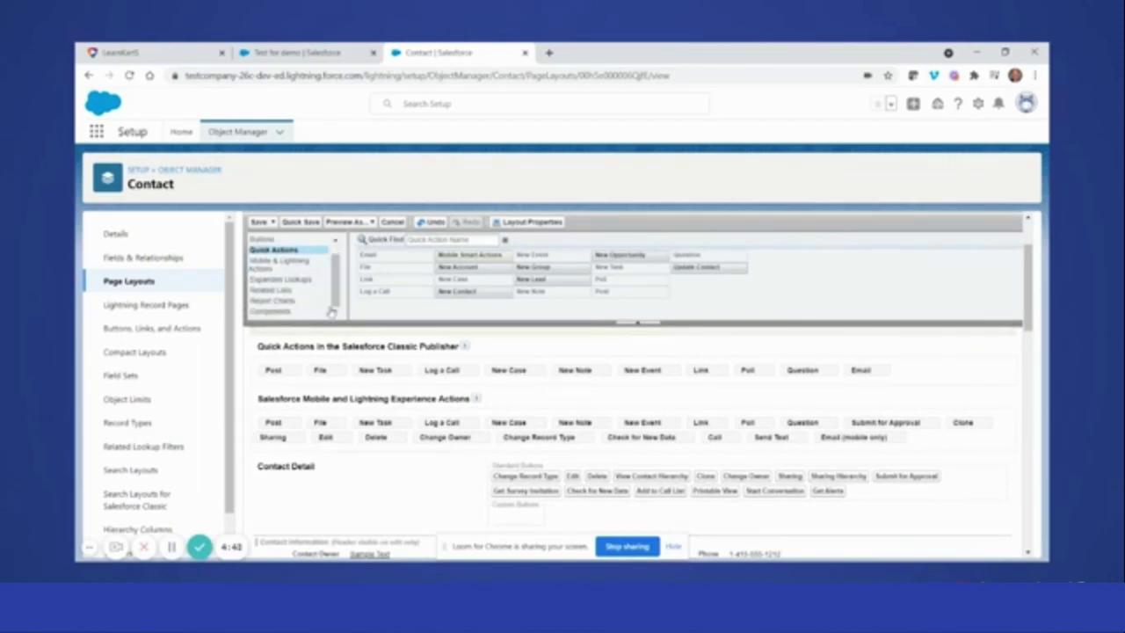
{"action": "left_click", "coordinate": [280, 301]}
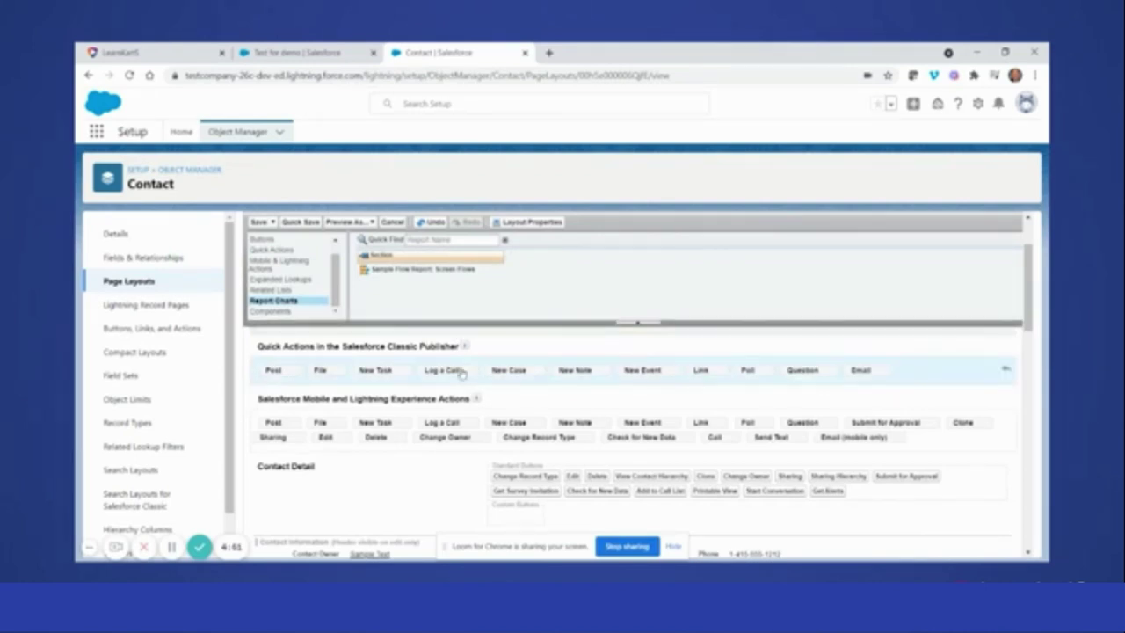
{"action": "scroll", "coordinate": [462, 375], "scroll_direction": "down", "scroll_amount": 5}
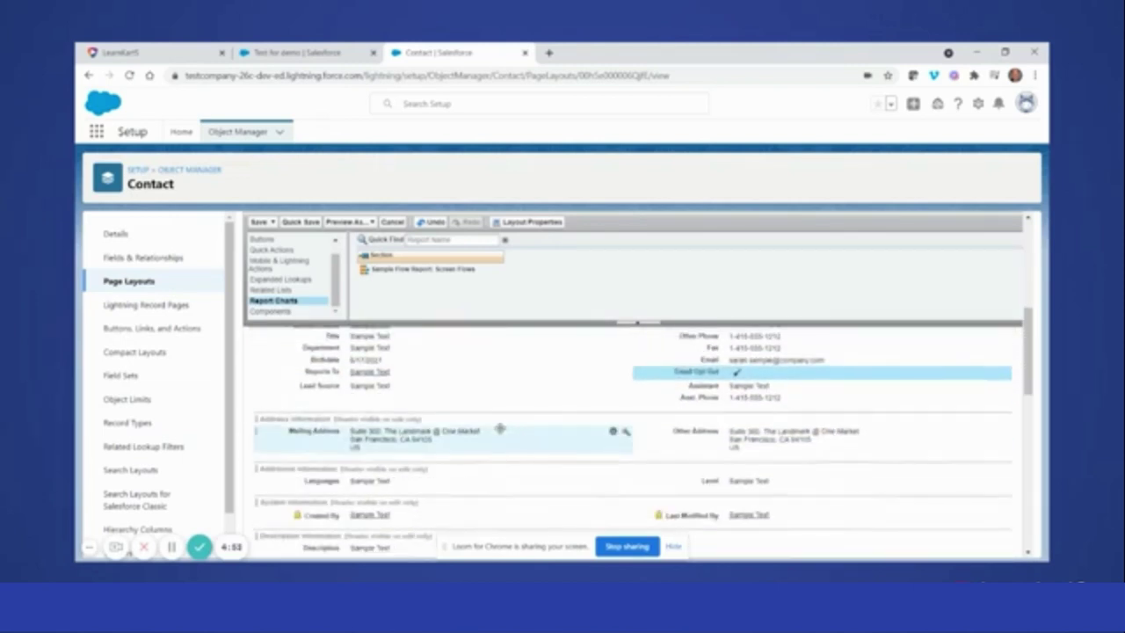
{"action": "scroll", "coordinate": [515, 405], "scroll_direction": "down", "scroll_amount": 5}
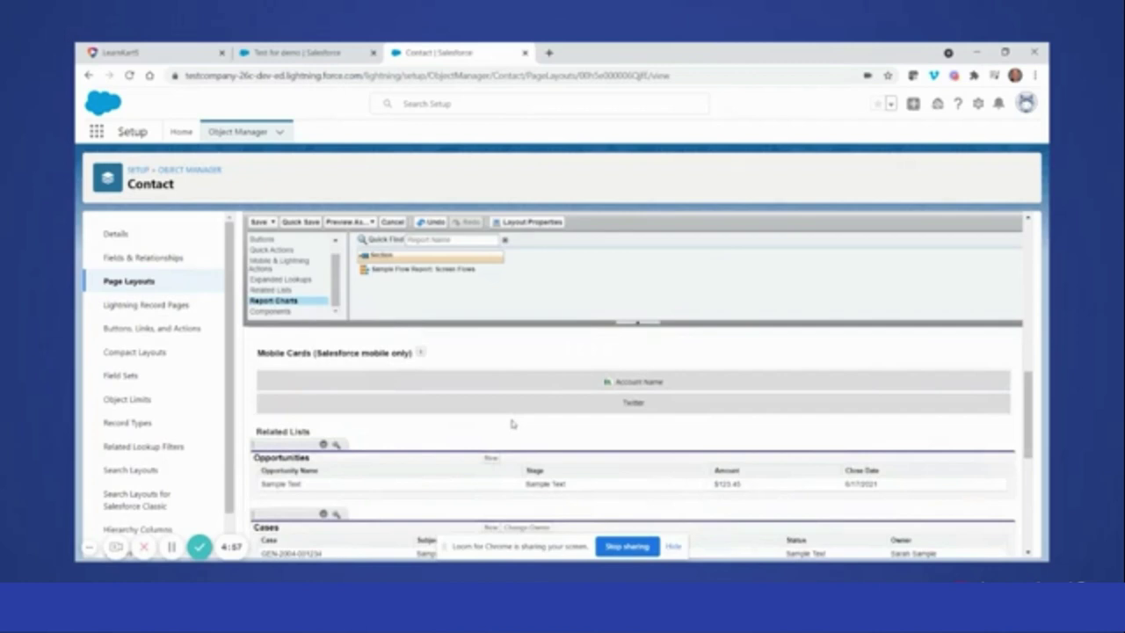
{"action": "scroll", "coordinate": [512, 423], "scroll_direction": "down", "scroll_amount": 3}
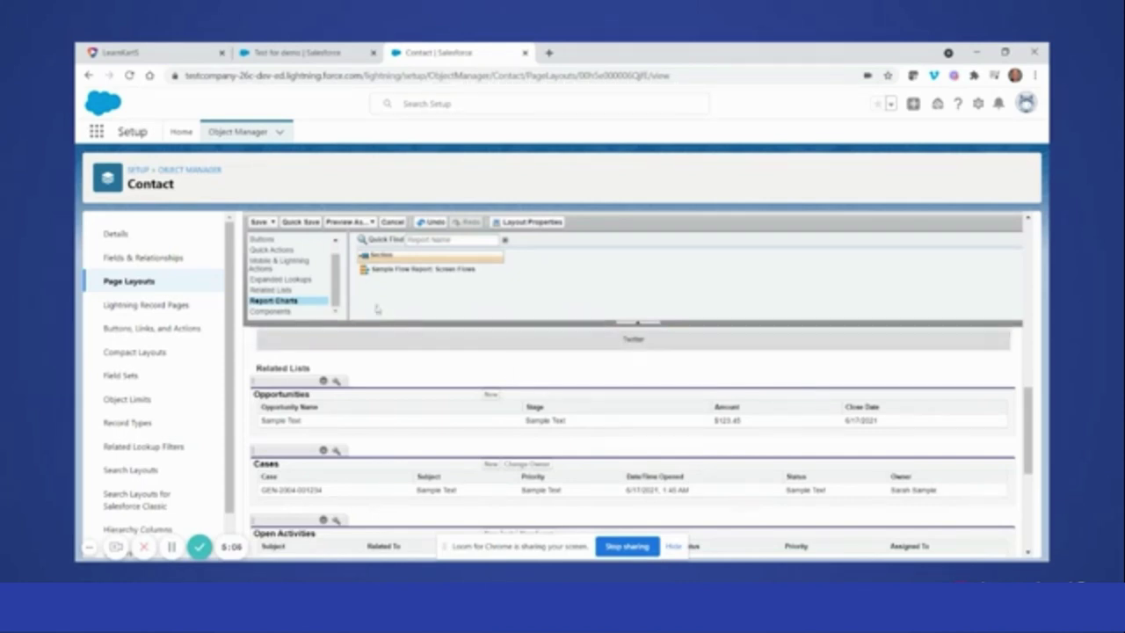
Save the Test for Demo layout and open the Contact Page Layout Assignment page.
{"action": "left_click", "coordinate": [258, 223]}
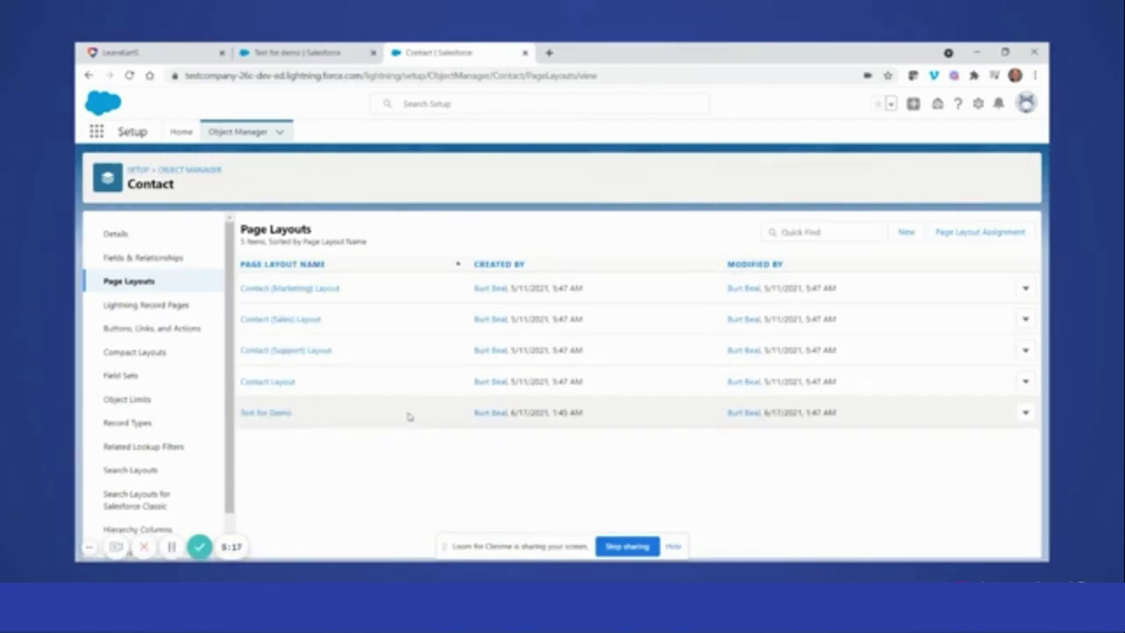
{"action": "left_click", "coordinate": [1026, 413]}
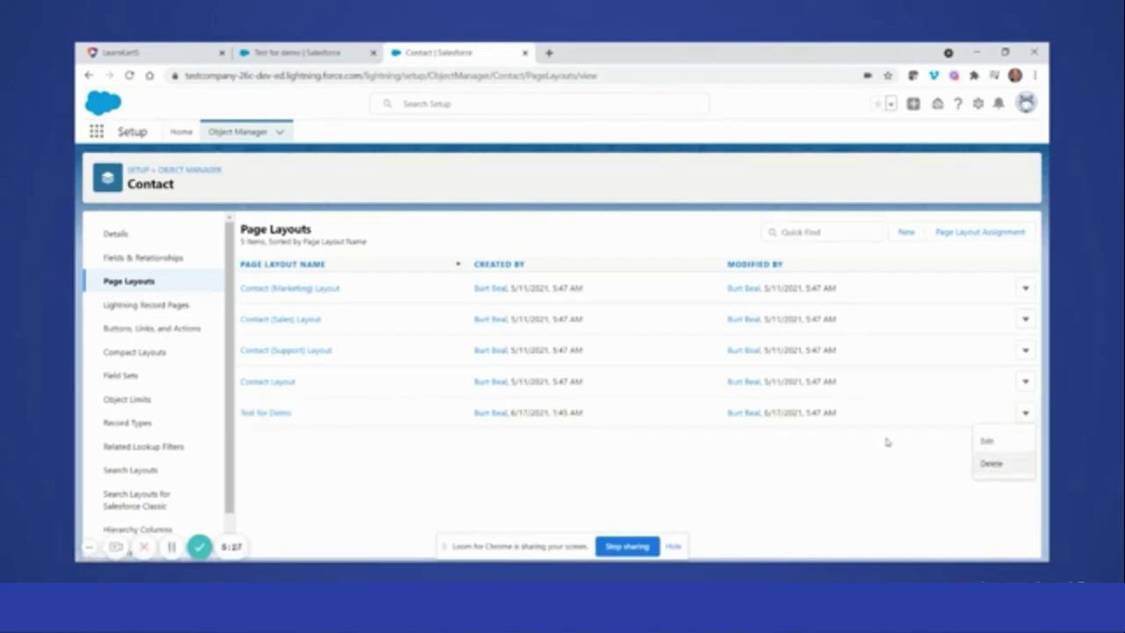
{"action": "left_click", "coordinate": [961, 233]}
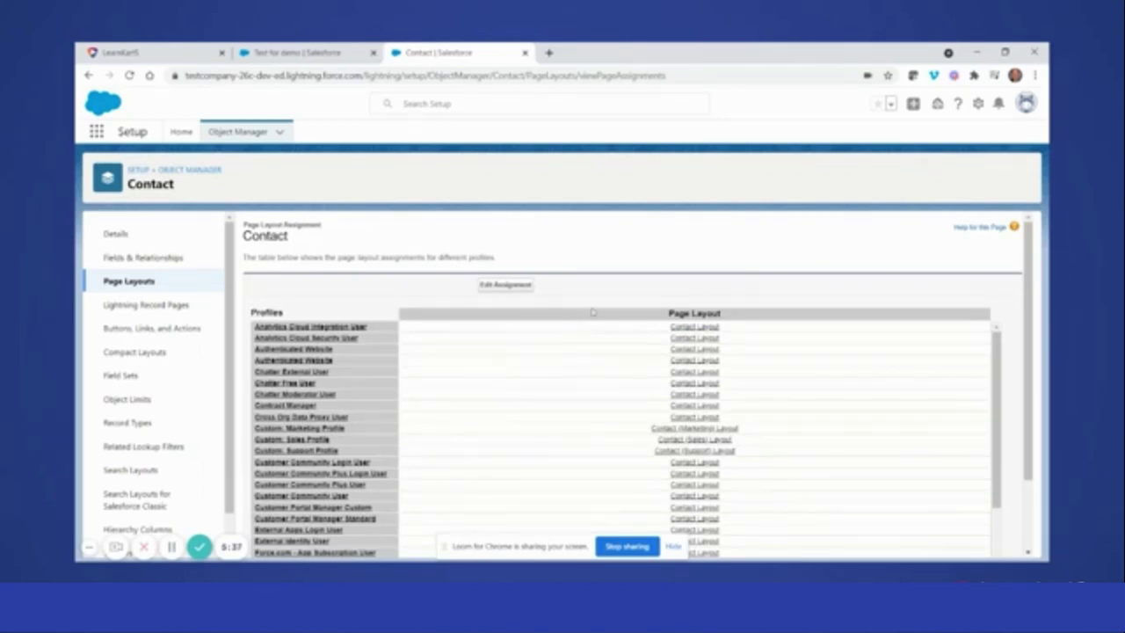
Scroll through the Profiles table to review each profile's assigned Contact layout.
{"action": "scroll", "coordinate": [567, 402], "scroll_direction": "down", "scroll_amount": 5}
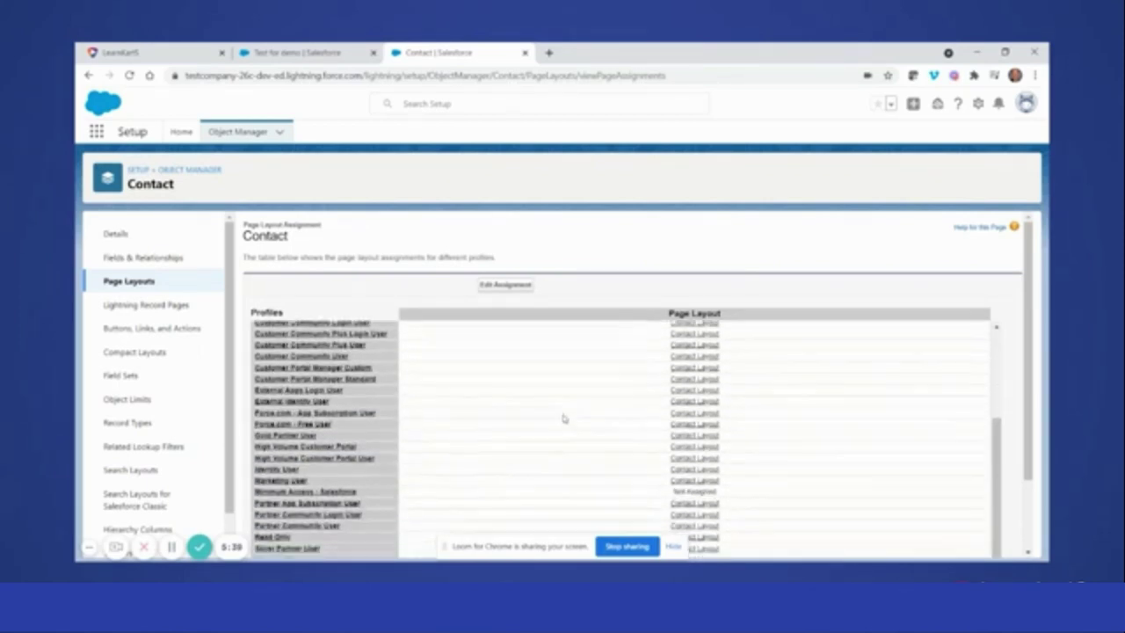
{"action": "scroll", "coordinate": [563, 425], "scroll_direction": "down", "scroll_amount": 1}
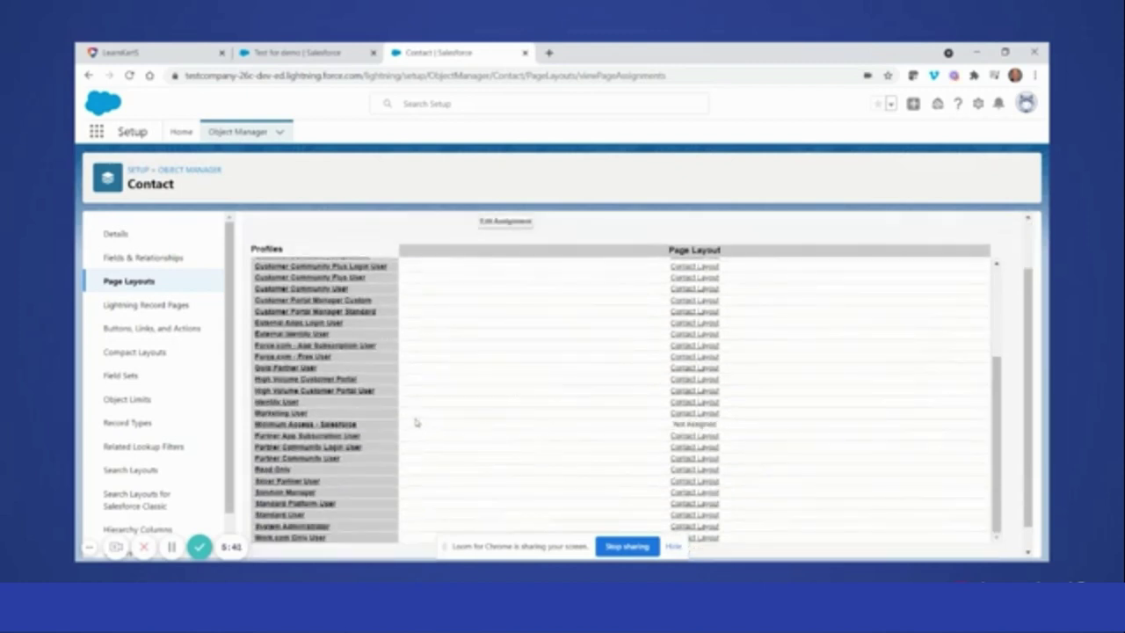
{"action": "scroll", "coordinate": [519, 426], "scroll_direction": "up", "scroll_amount": 6}
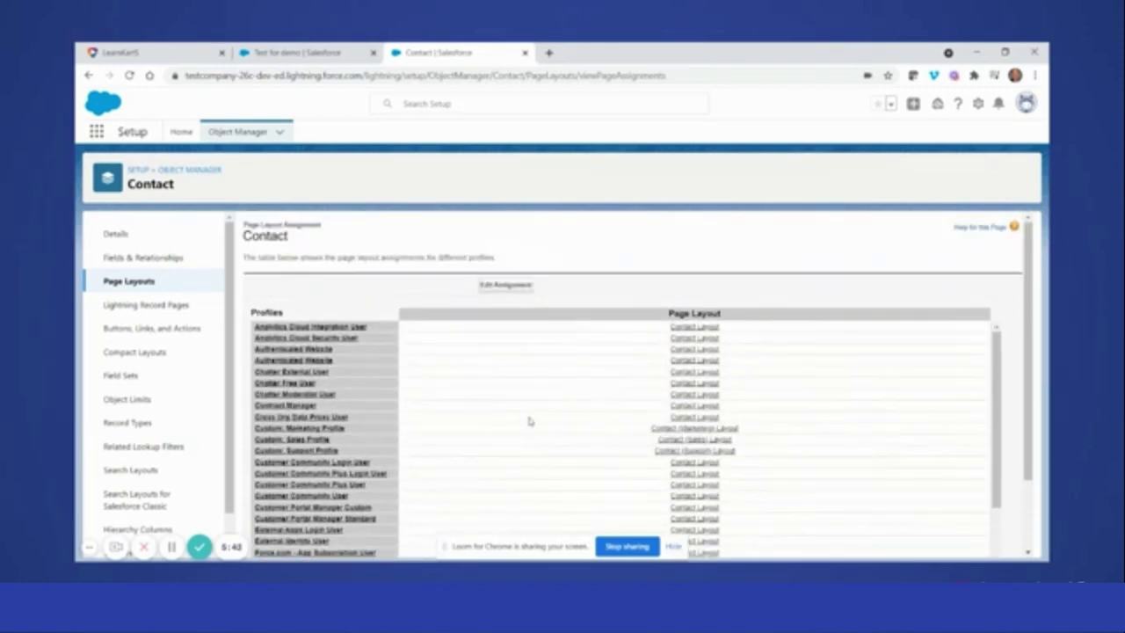
Select the Chatter External User profile and set its Contact page layout to Test for Demo.
{"action": "left_click", "coordinate": [507, 285]}
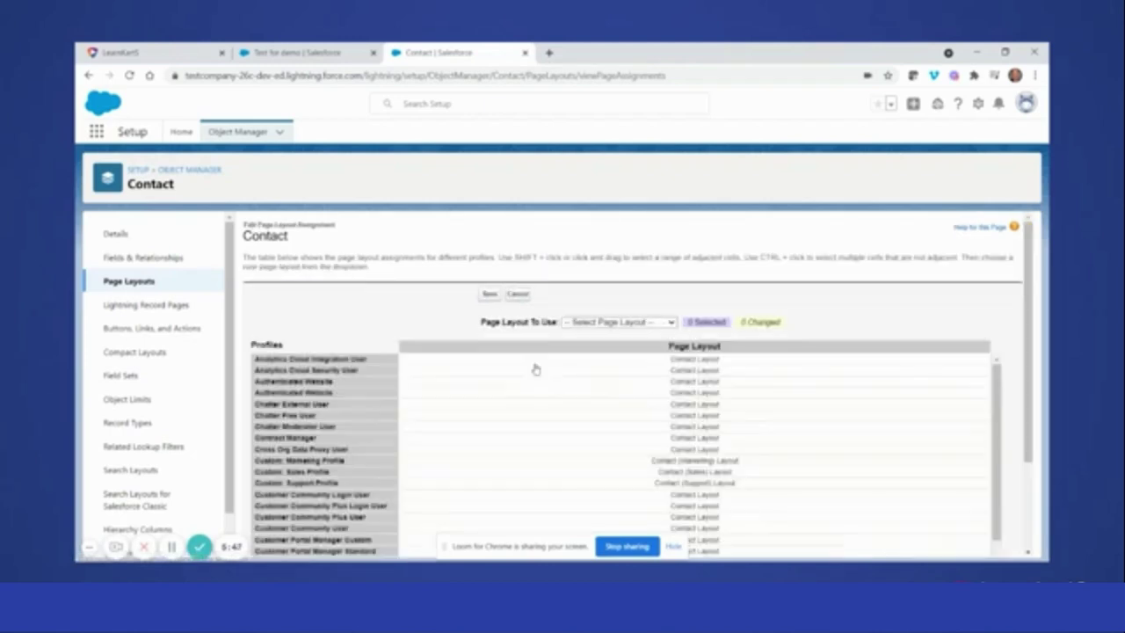
{"action": "left_click", "coordinate": [672, 323]}
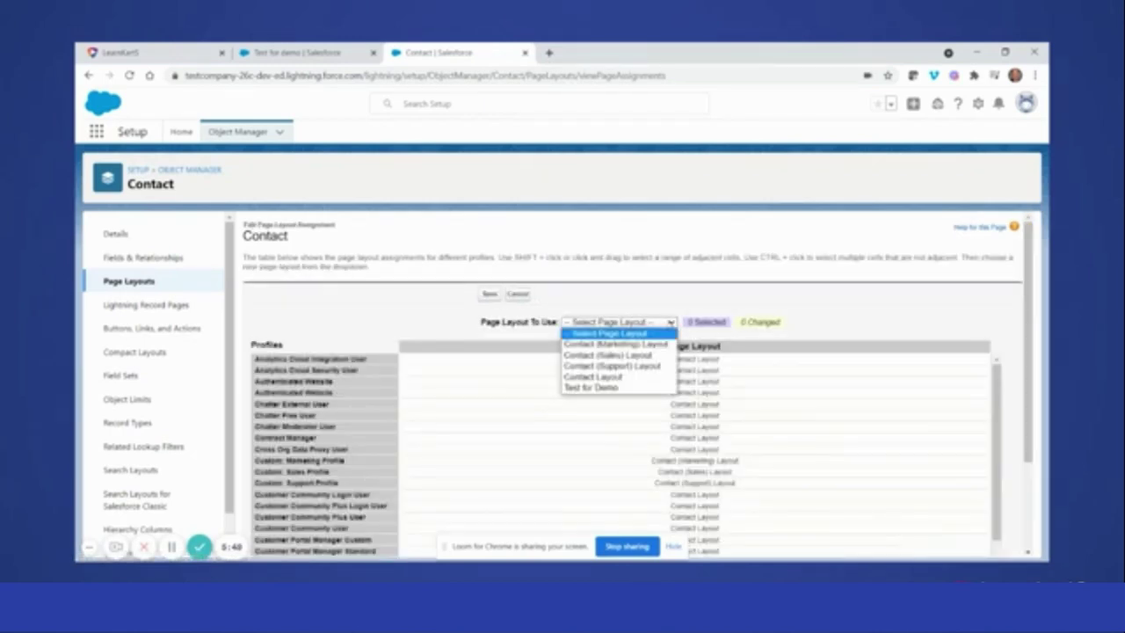
{"action": "left_click", "coordinate": [636, 387]}
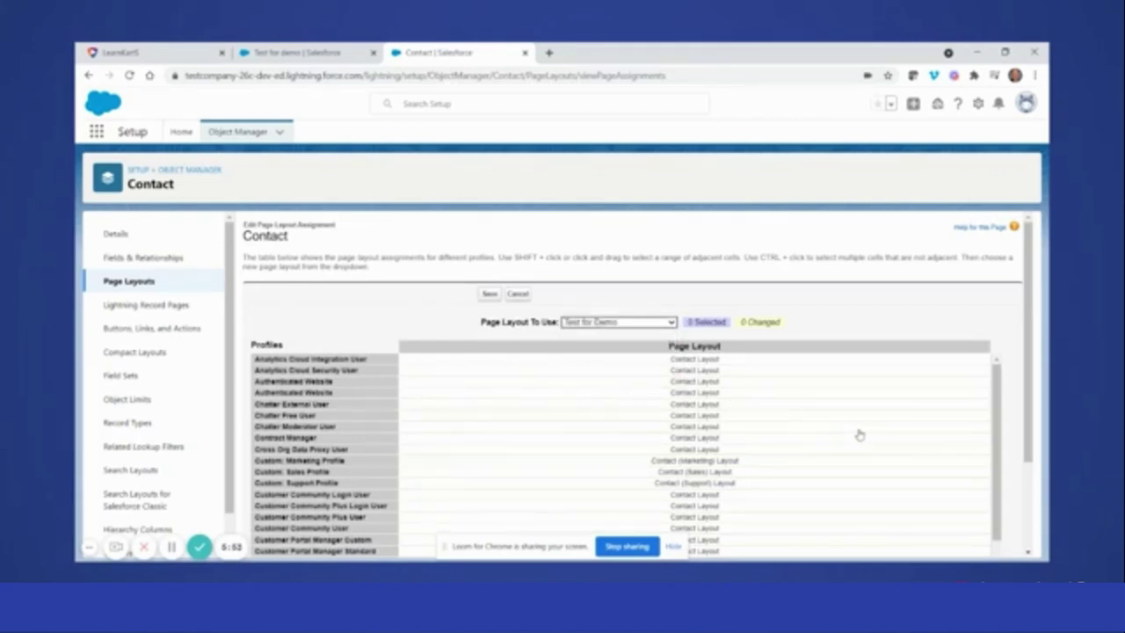
{"action": "scroll", "coordinate": [859, 435], "scroll_direction": "down", "scroll_amount": 6}
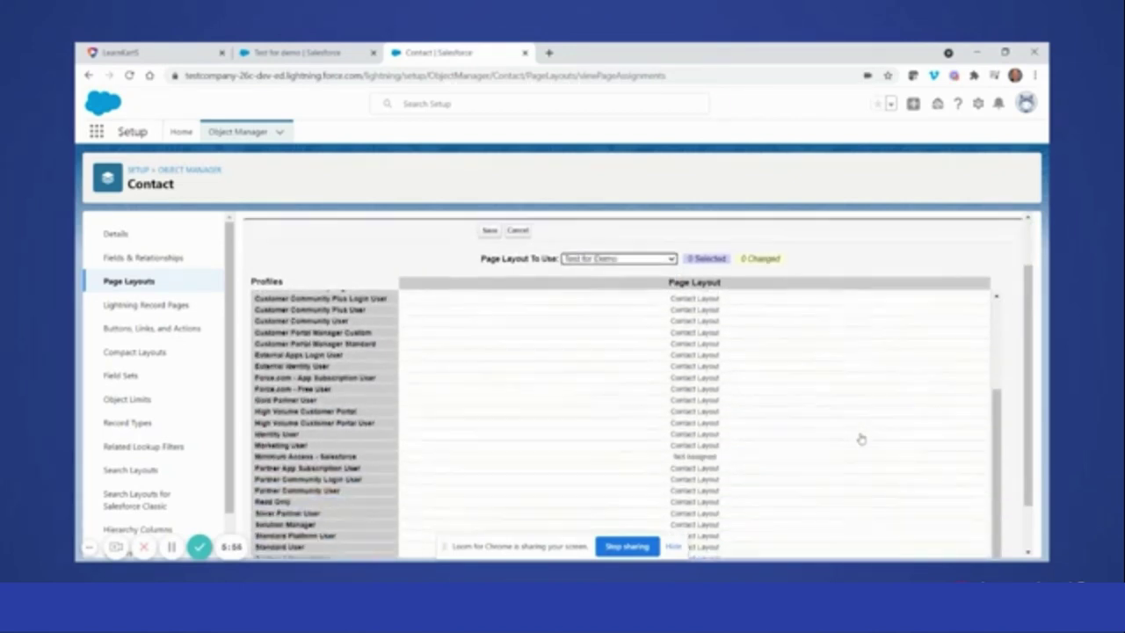
{"action": "scroll", "coordinate": [860, 438], "scroll_direction": "down", "scroll_amount": 1}
{"action": "scroll", "coordinate": [860, 437], "scroll_direction": "up", "scroll_amount": 3}
{"action": "scroll", "coordinate": [860, 437], "scroll_direction": "up", "scroll_amount": 5}
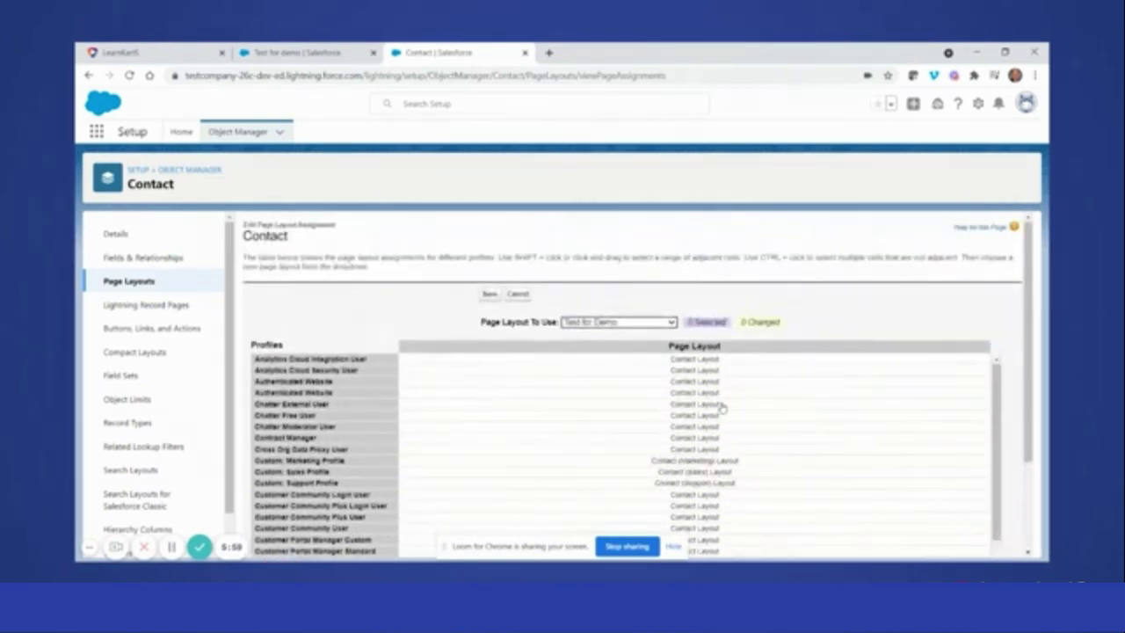
{"action": "left_click", "coordinate": [722, 408]}
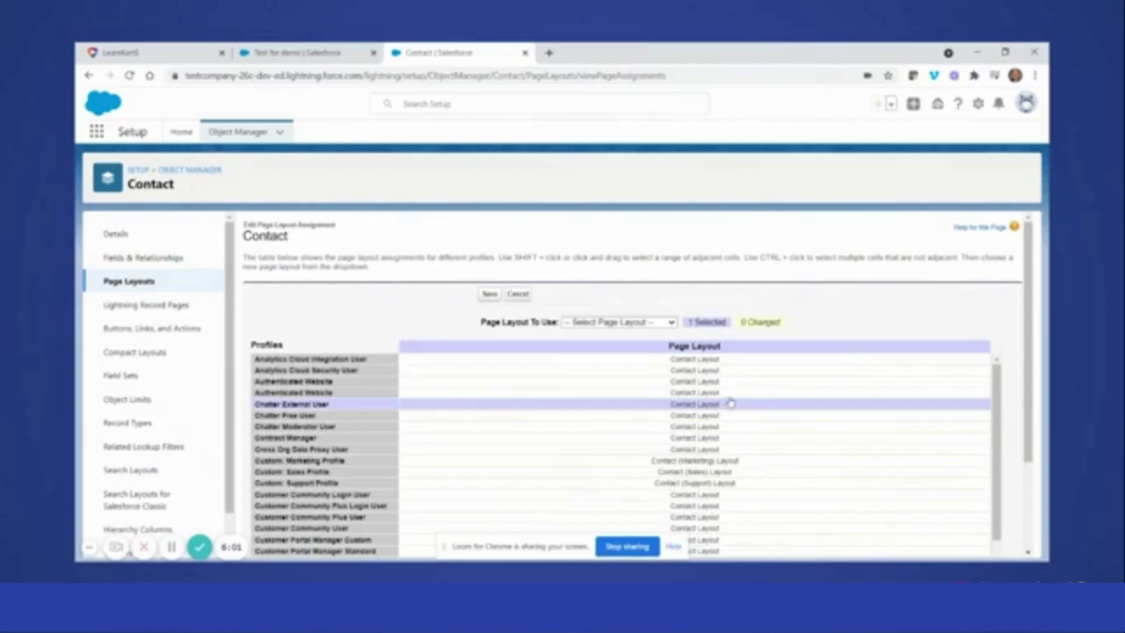
{"action": "left_click", "coordinate": [671, 325]}
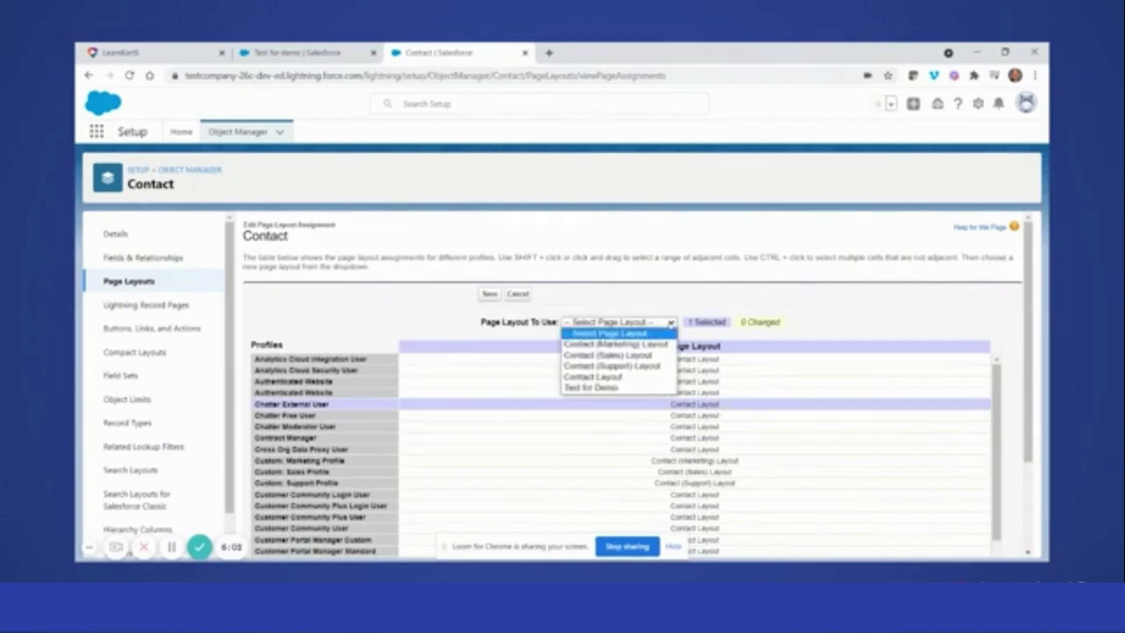
{"action": "left_click", "coordinate": [634, 388]}
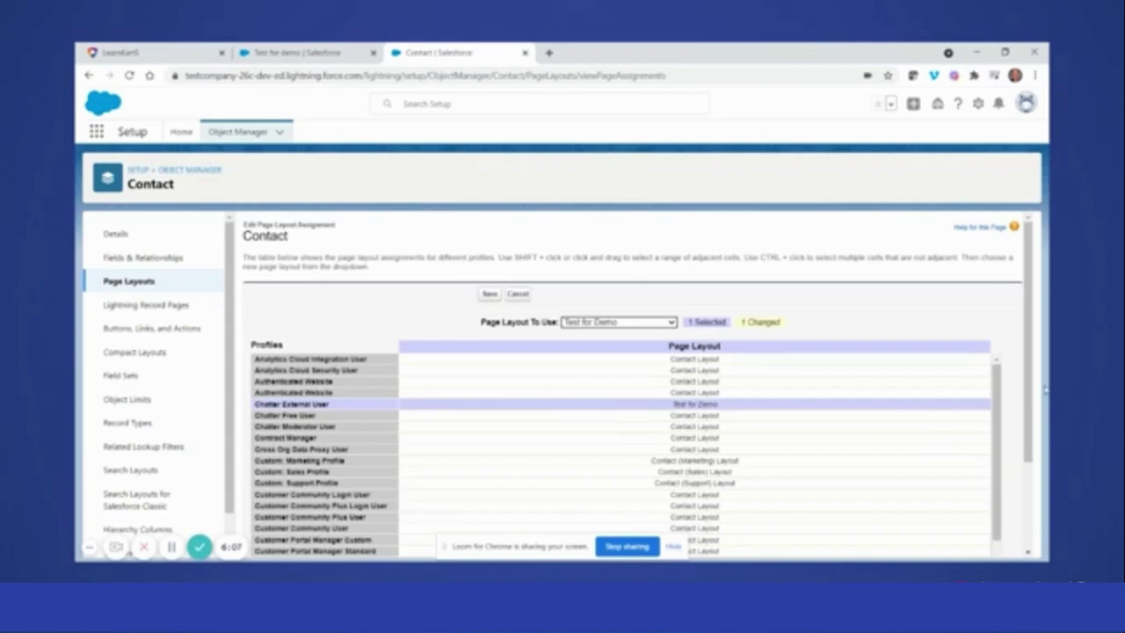
{"action": "left_click_drag", "start_coordinate": [1032, 403], "coordinate": [1043, 382]}
Save the Chatter External User layout assignment and return to Setup Home.
{"action": "left_click", "coordinate": [490, 294]}
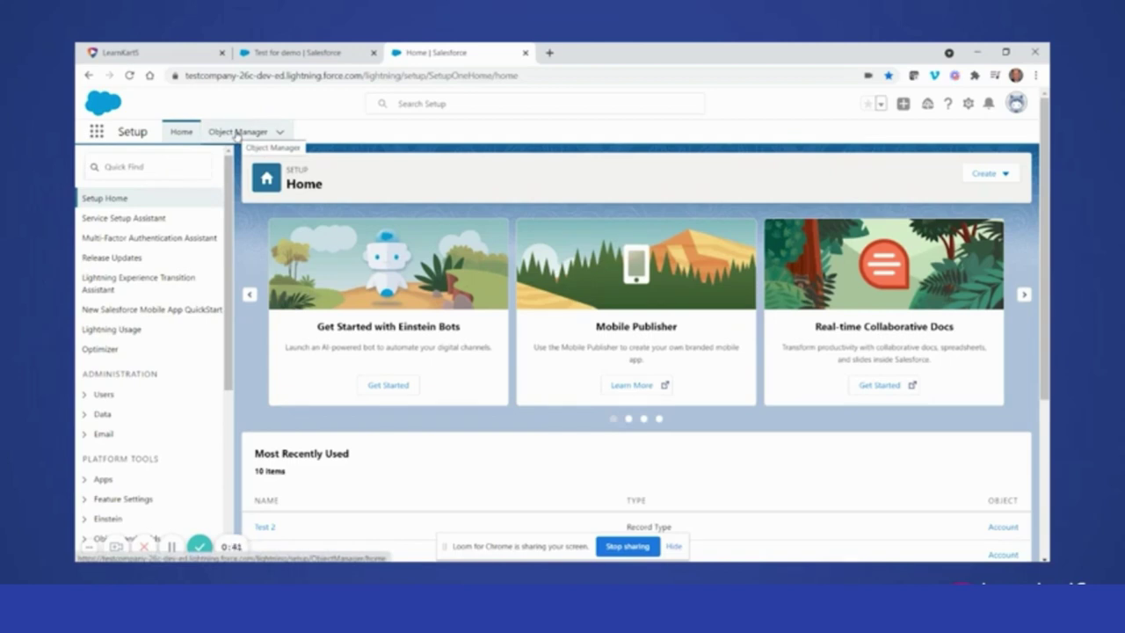
Open the Contact object's Details from the Object Manager list.
{"action": "left_click", "coordinate": [235, 133]}
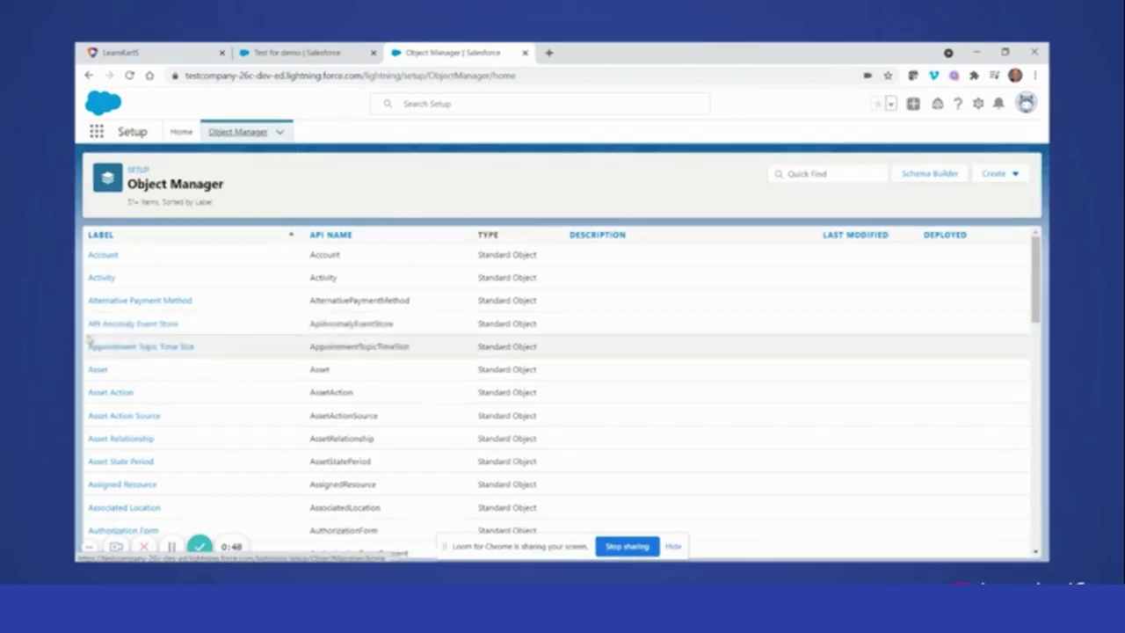
{"action": "scroll", "coordinate": [135, 349], "scroll_direction": "down", "scroll_amount": 1}
{"action": "scroll", "coordinate": [135, 349], "scroll_direction": "down", "scroll_amount": 3}
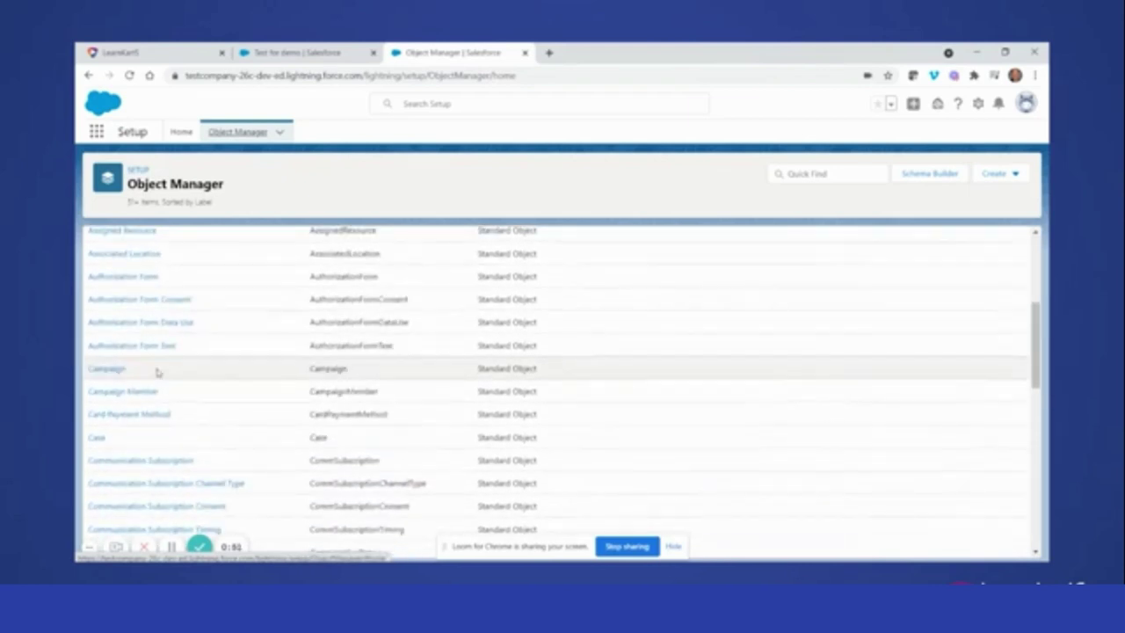
{"action": "scroll", "coordinate": [160, 372], "scroll_direction": "down", "scroll_amount": 3}
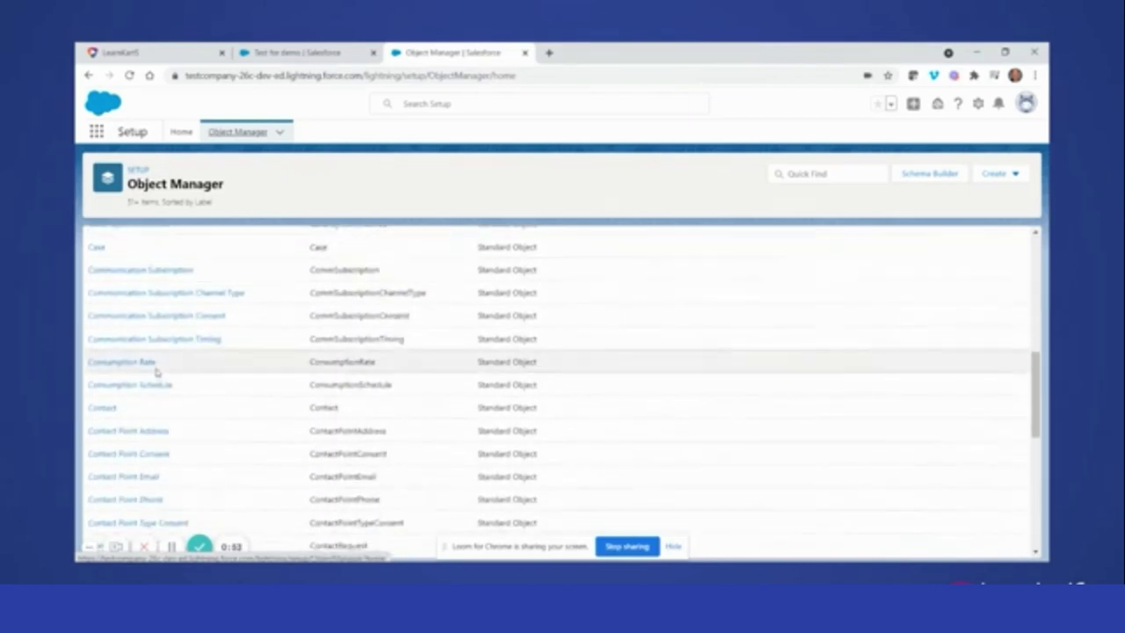
{"action": "left_click", "coordinate": [102, 409]}
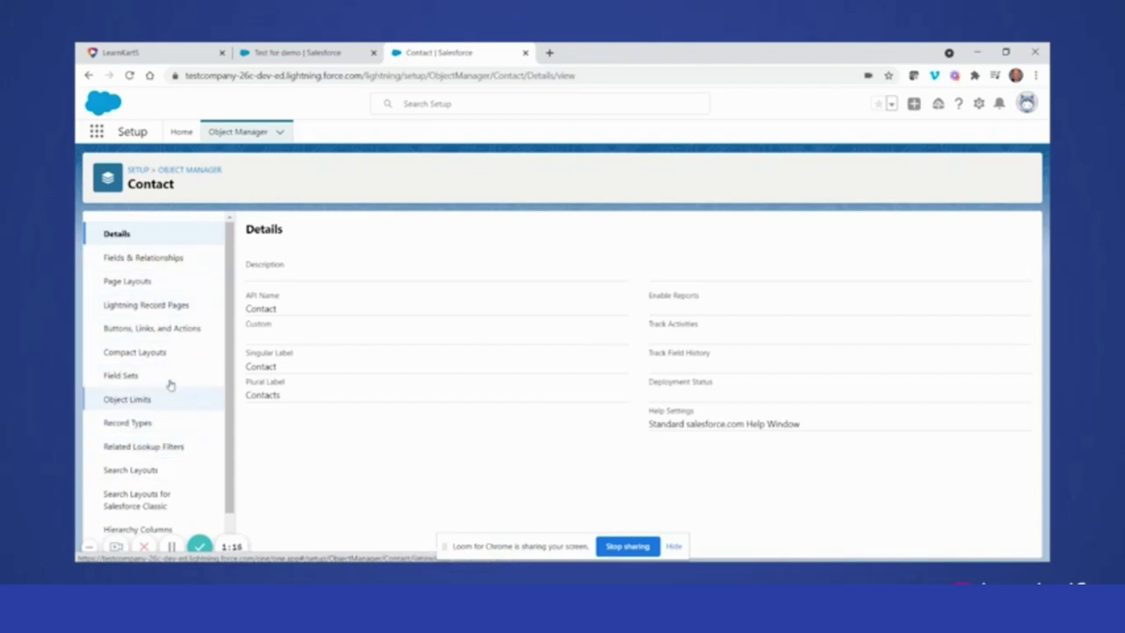
View Contact Layout from Contact's Page Layouts, then go back to the layouts list.
{"action": "left_click", "coordinate": [131, 287]}
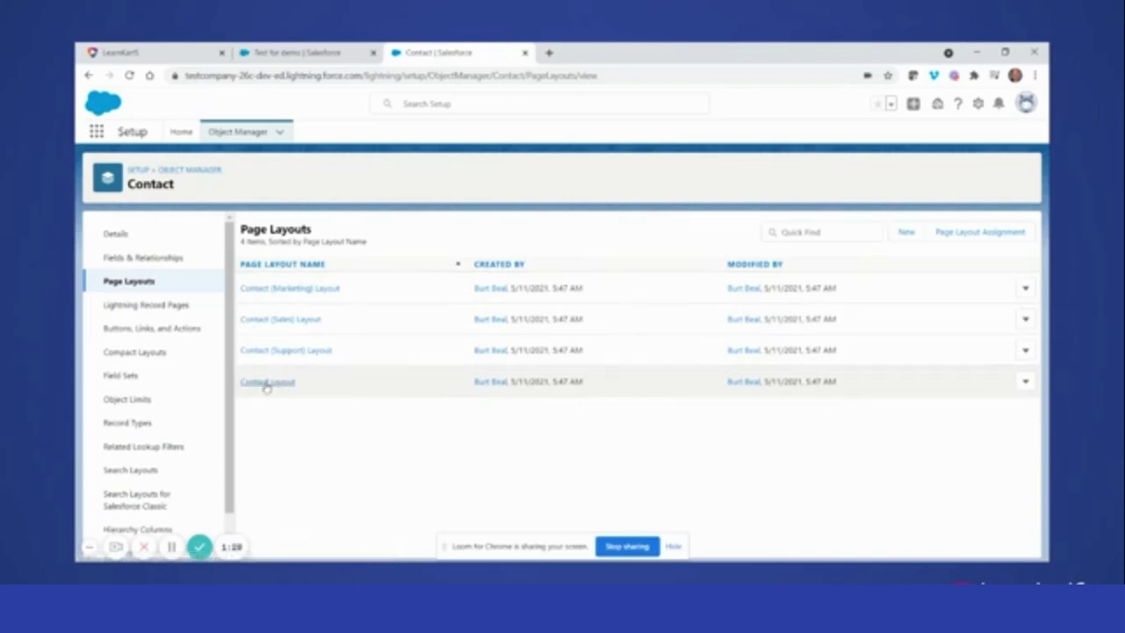
{"action": "left_click", "coordinate": [265, 384]}
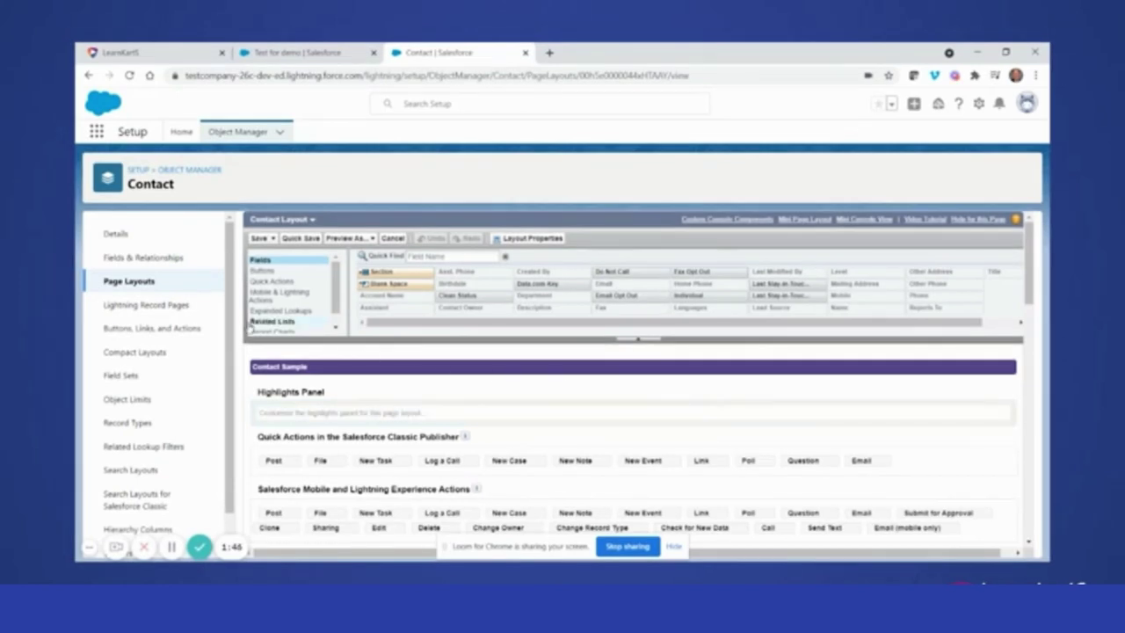
{"action": "left_click", "coordinate": [129, 282]}
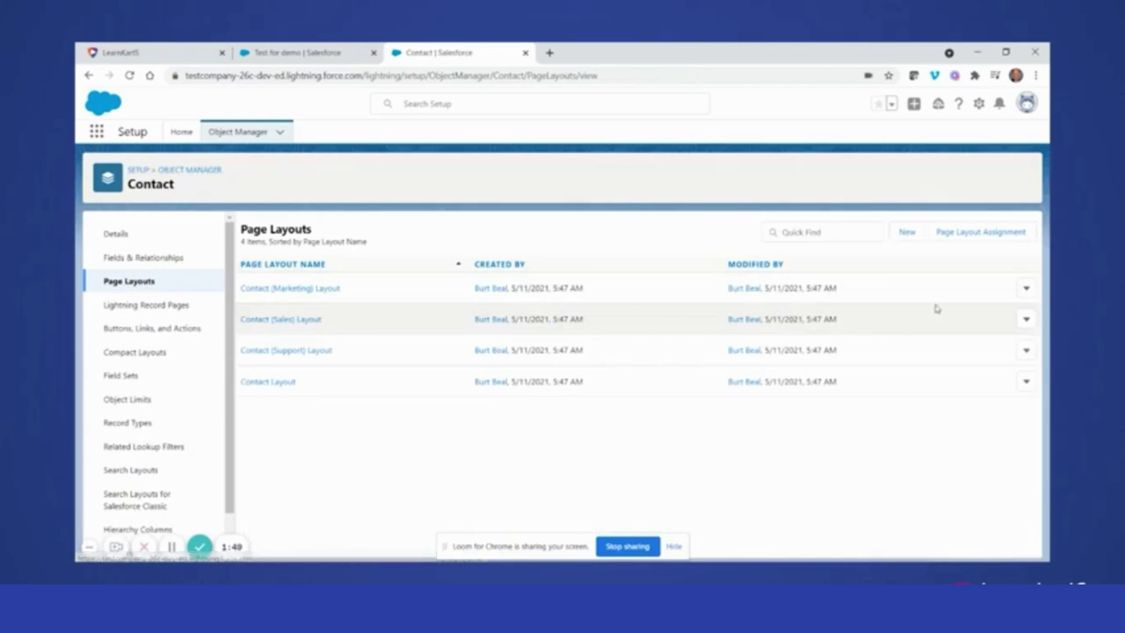
Save a new Contact page layout 'Test for Demo' cloned from Contact Layout.
{"action": "left_click", "coordinate": [907, 234]}
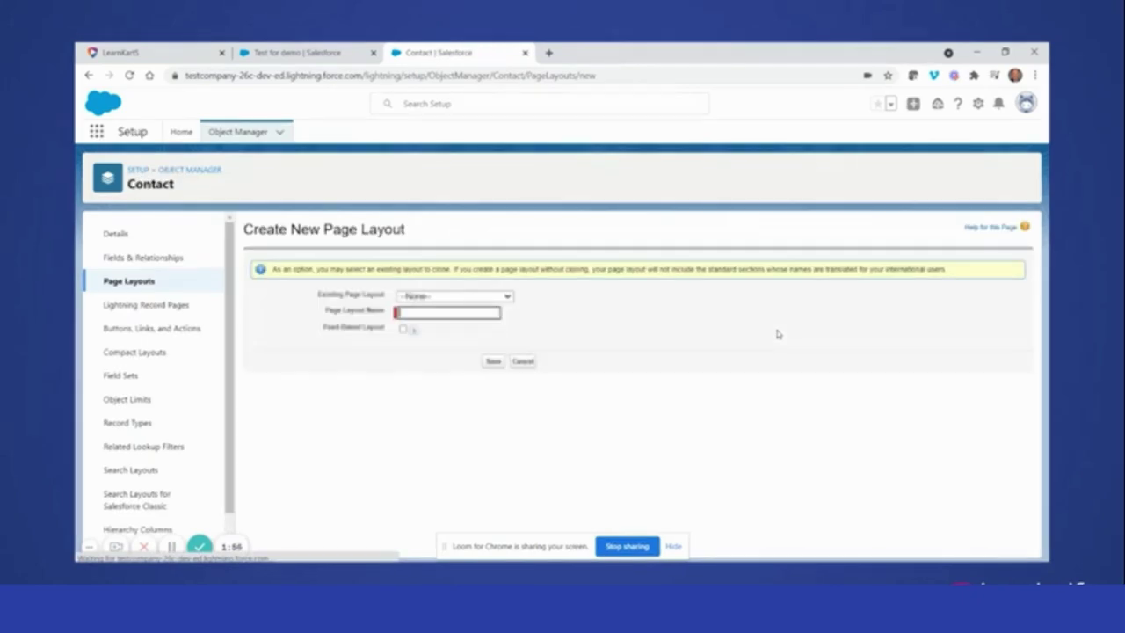
{"action": "left_click", "coordinate": [508, 297]}
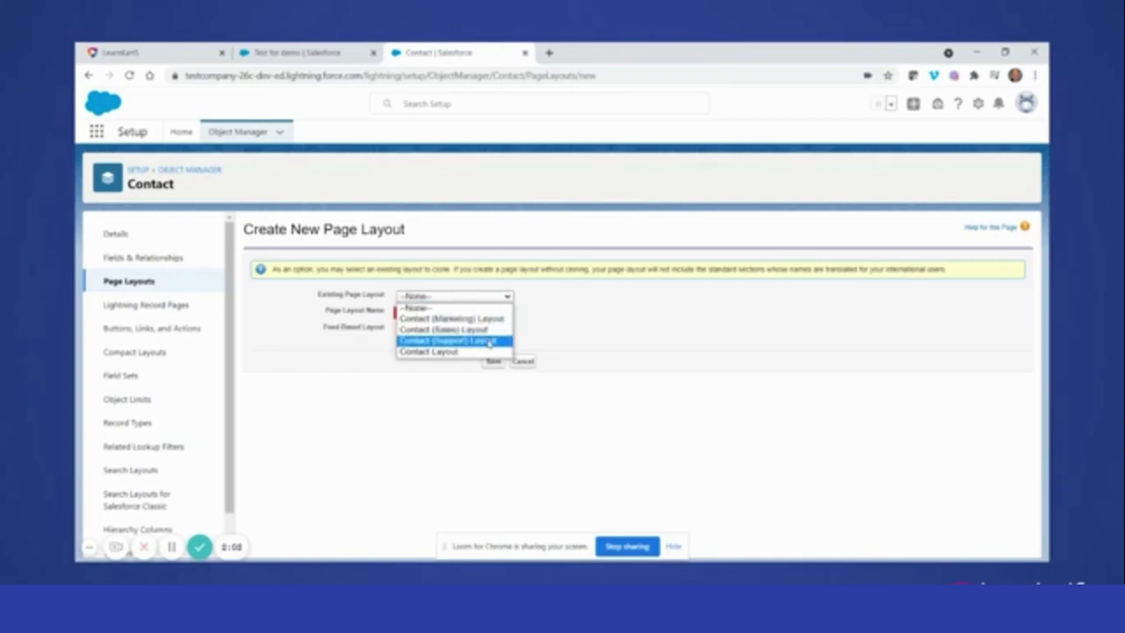
{"action": "left_click", "coordinate": [480, 351]}
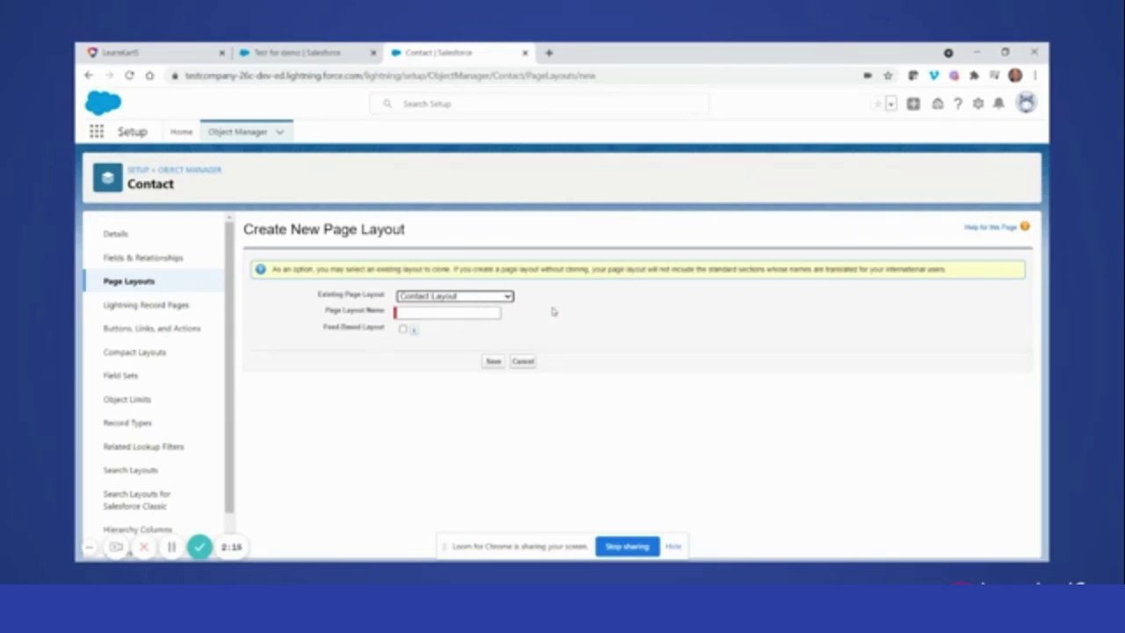
{"action": "left_click", "coordinate": [494, 313]}
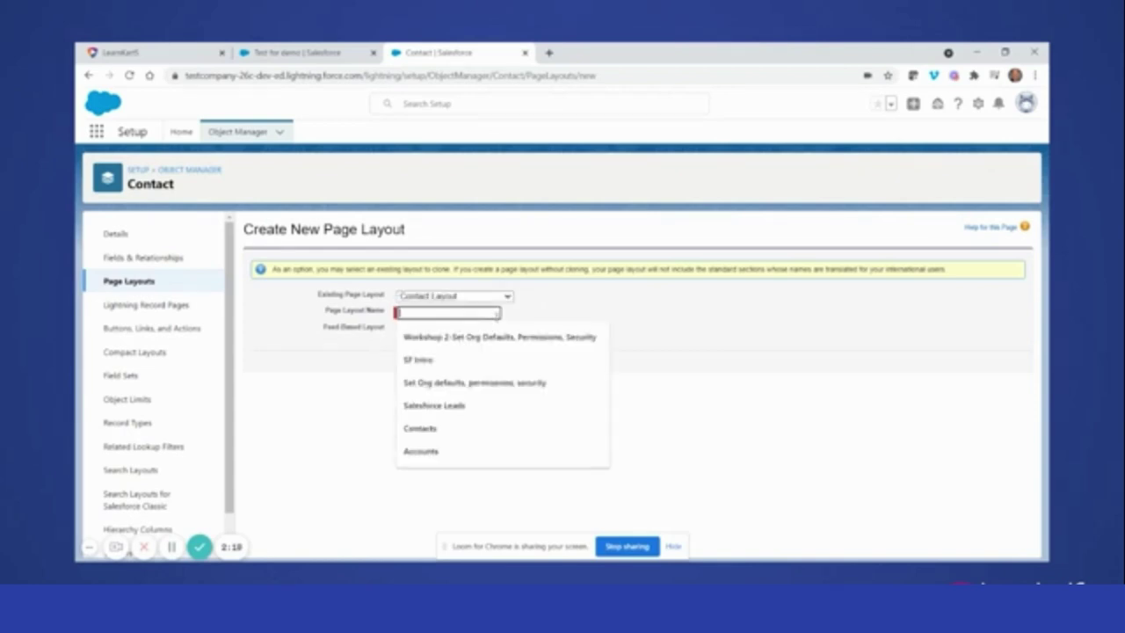
{"action": "type", "text": "Test for Demo"}
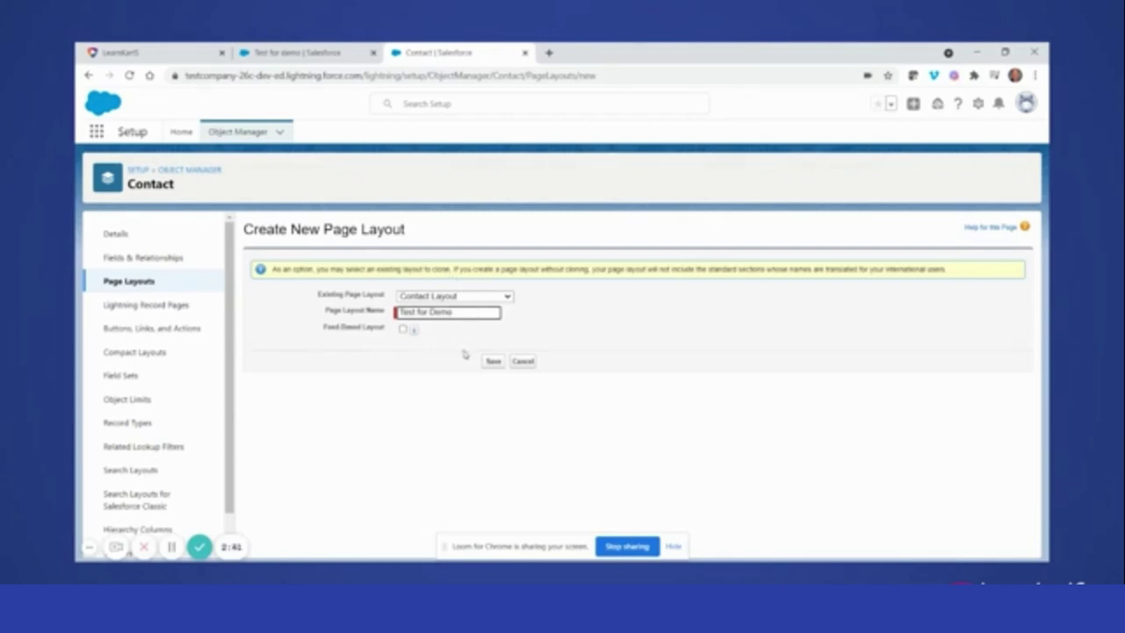
{"action": "mouse_move", "coordinate": [416, 332]}
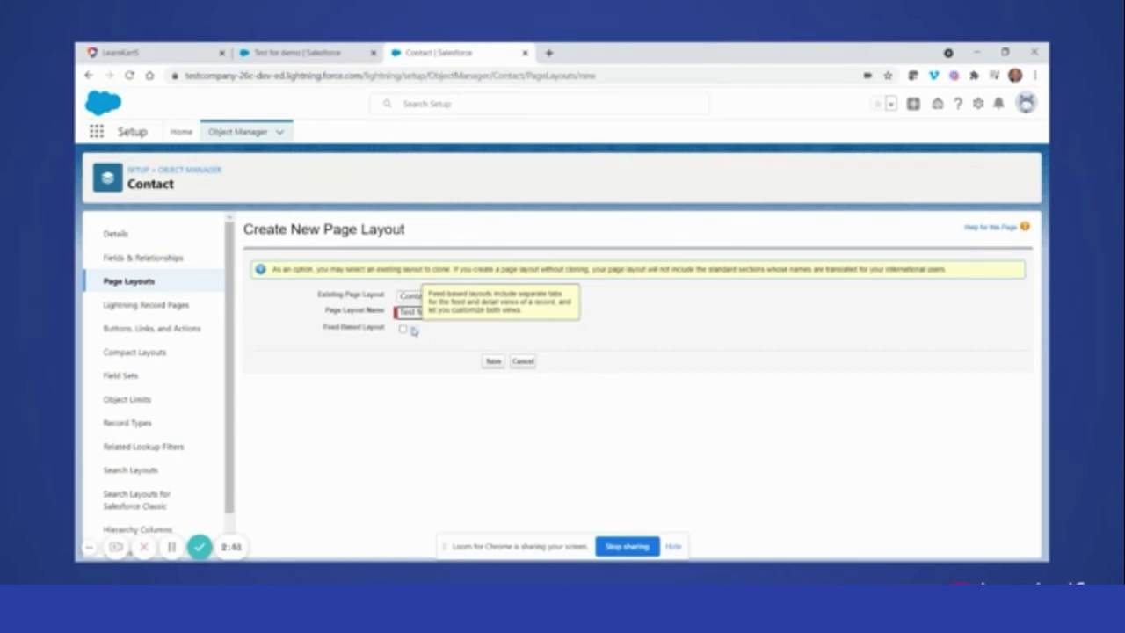
{"action": "left_click", "coordinate": [494, 362]}
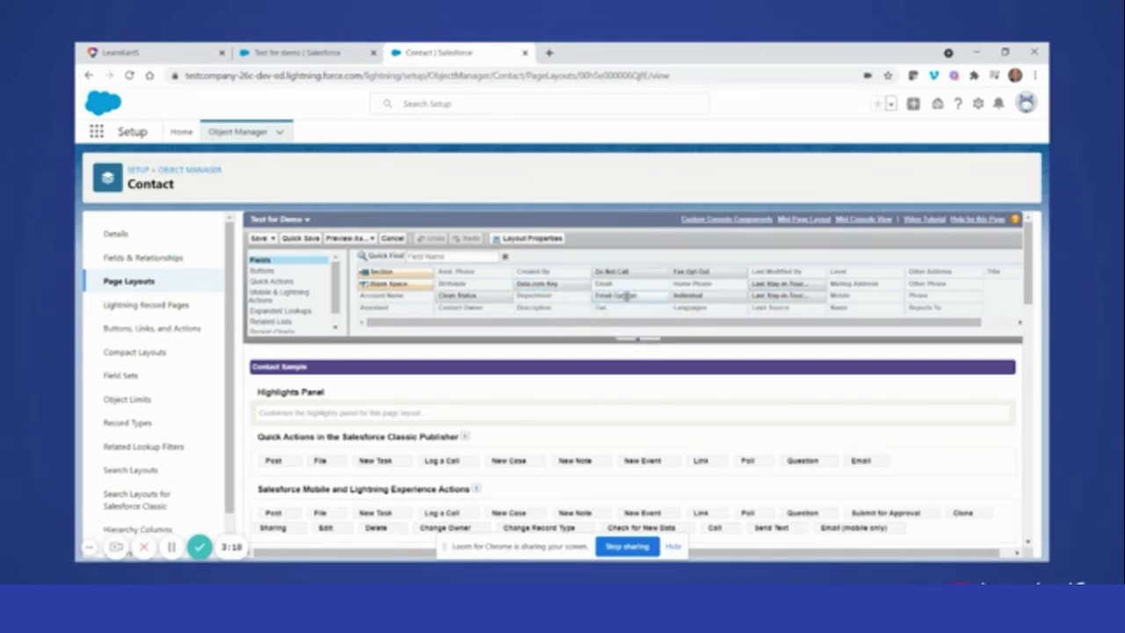
Drag Email Opt Out into Contact Information, placed directly above Assistant.
{"action": "left_click_drag", "start_coordinate": [626, 296], "coordinate": [695, 489]}
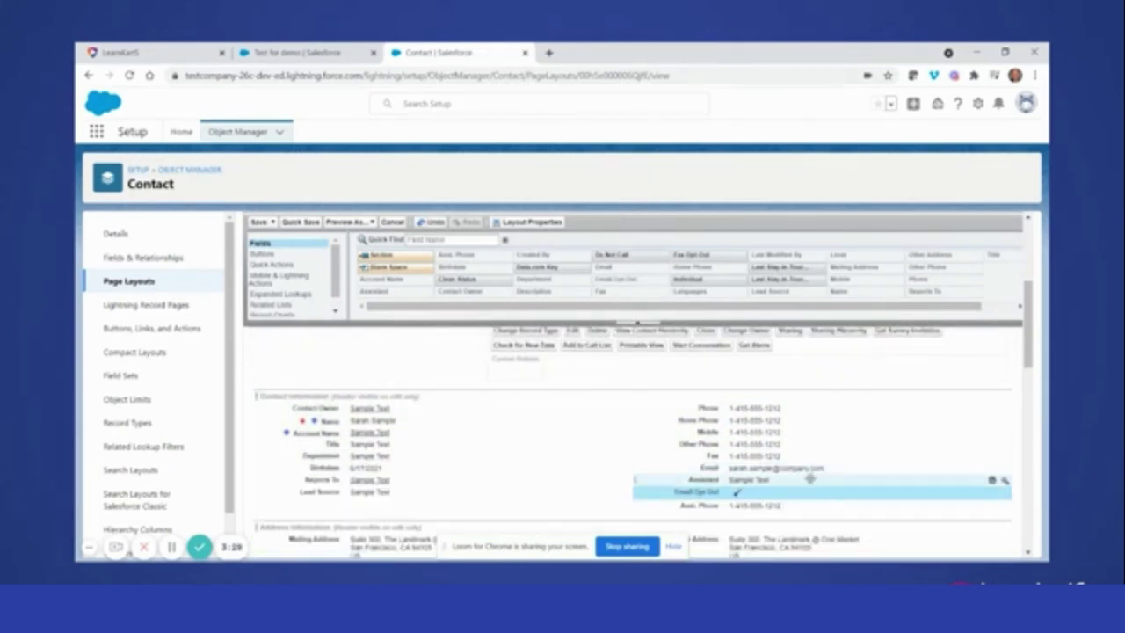
{"action": "left_click_drag", "start_coordinate": [807, 492], "coordinate": [812, 484]}
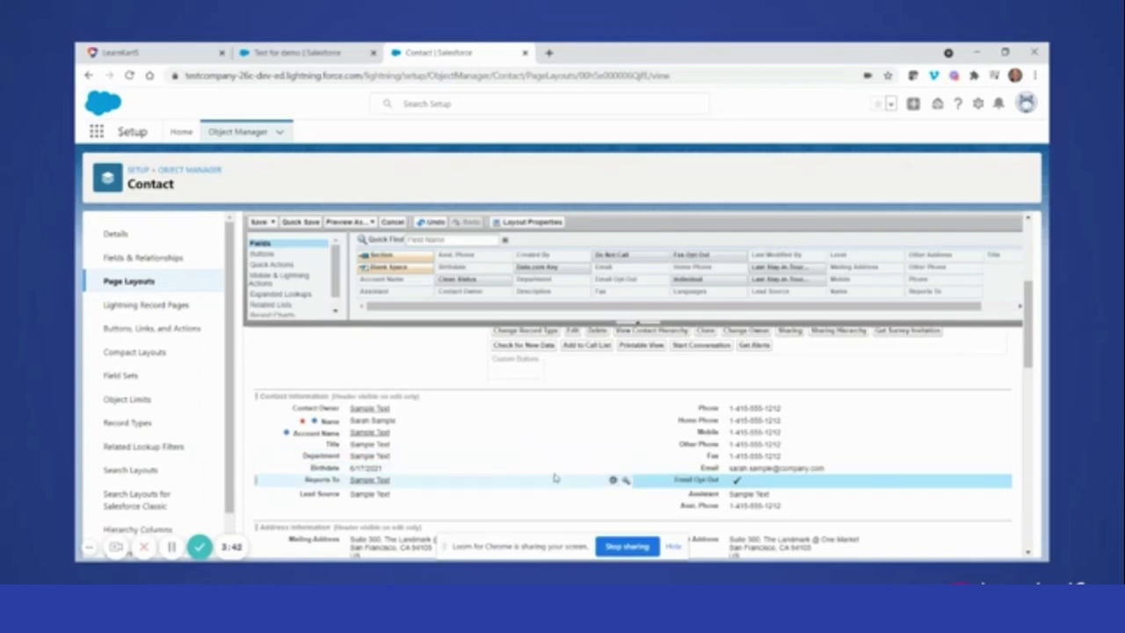
Add Submit for Approval to the Contact Detail standard buttons.
{"action": "left_click", "coordinate": [263, 255]}
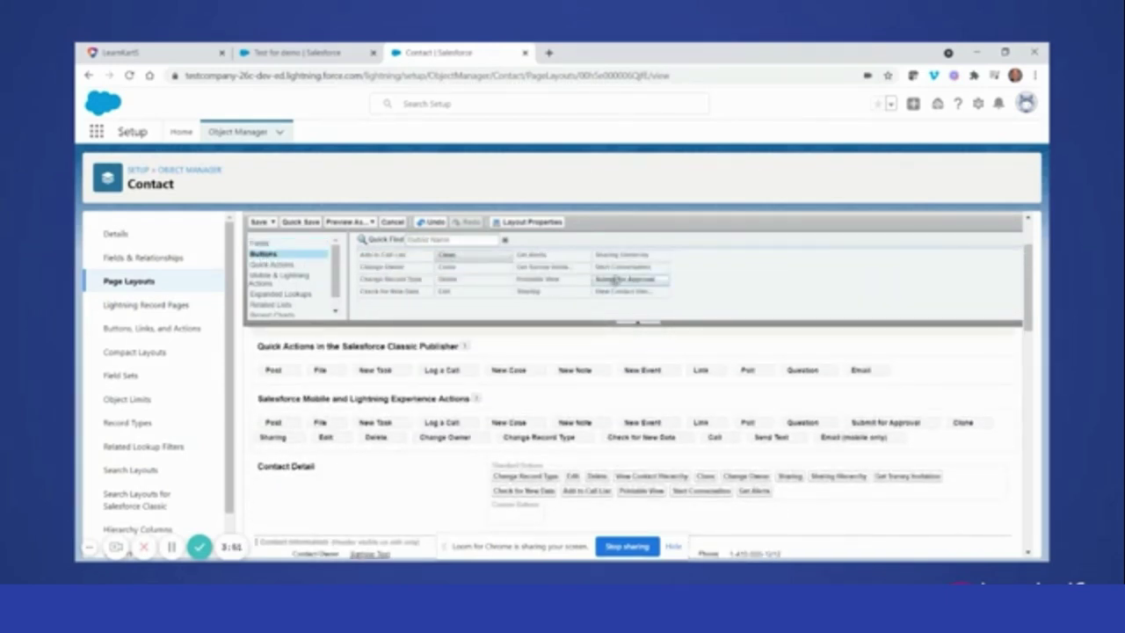
{"action": "left_click_drag", "start_coordinate": [614, 280], "coordinate": [466, 508]}
{"action": "left_click_drag", "start_coordinate": [430, 547], "coordinate": [918, 468]}
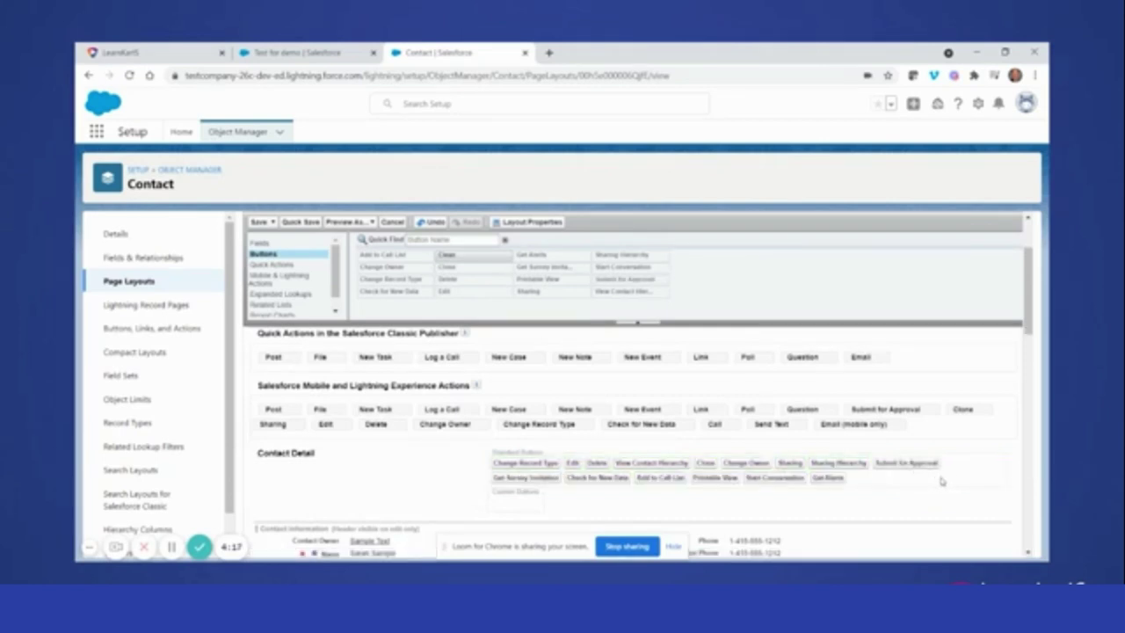
{"action": "left_click_drag", "start_coordinate": [908, 465], "coordinate": [676, 479]}
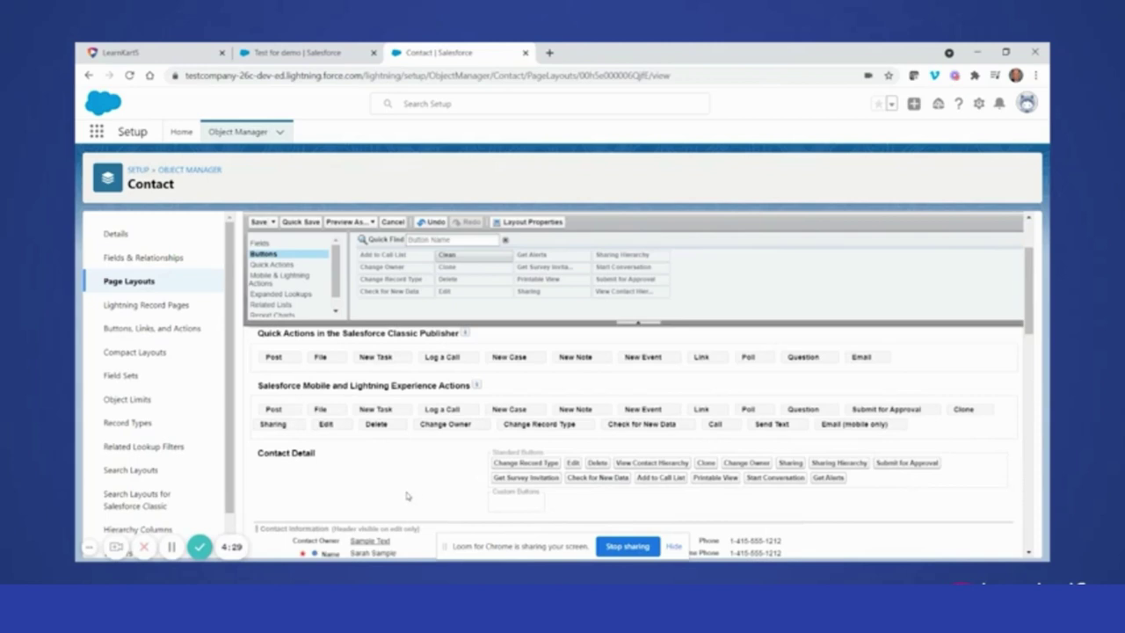
Browse the Quick Actions and Report Charts palettes, then save the Test for Demo layout.
{"action": "scroll", "coordinate": [407, 490], "scroll_direction": "down", "scroll_amount": 5}
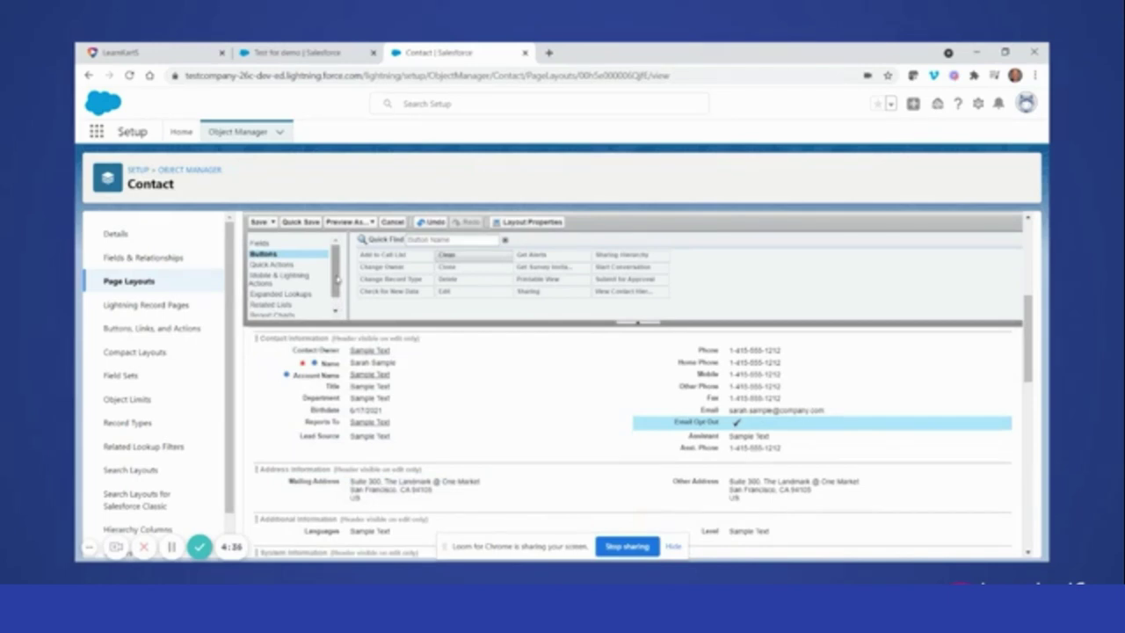
{"action": "left_click", "coordinate": [274, 265]}
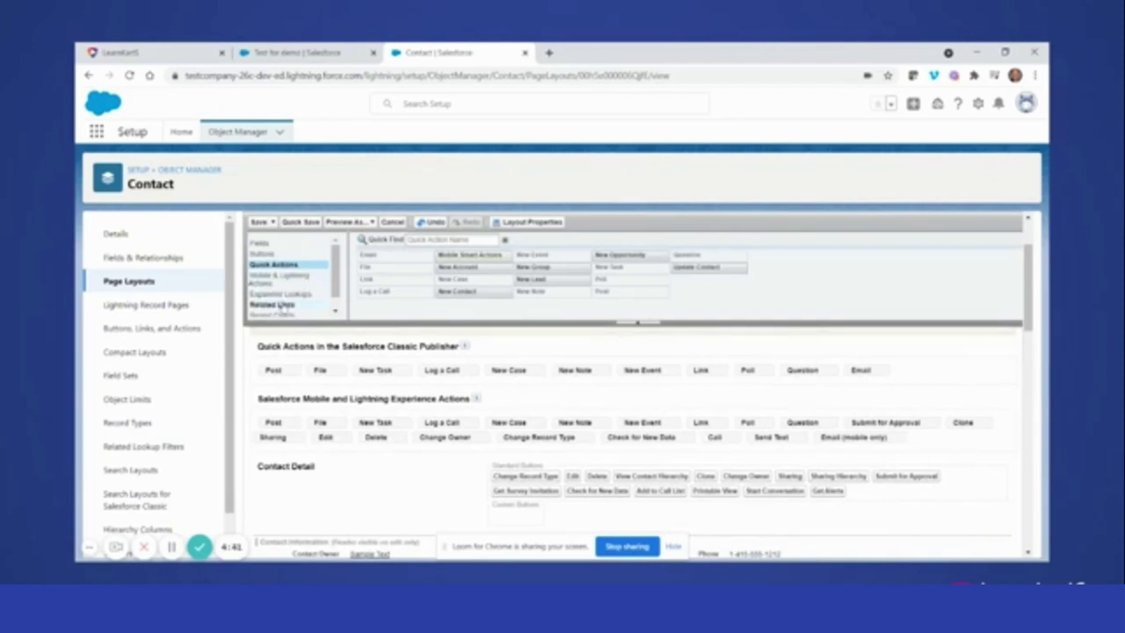
{"action": "scroll", "coordinate": [333, 308], "scroll_direction": "down", "scroll_amount": 1}
{"action": "left_click", "coordinate": [286, 303]}
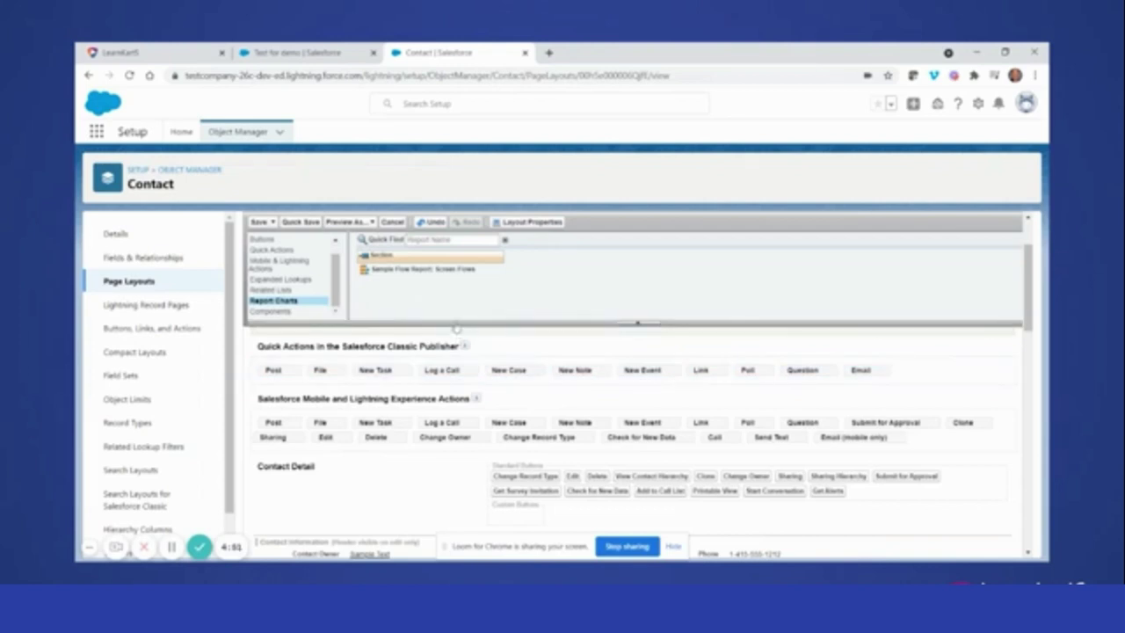
{"action": "scroll", "coordinate": [462, 373], "scroll_direction": "down", "scroll_amount": 6}
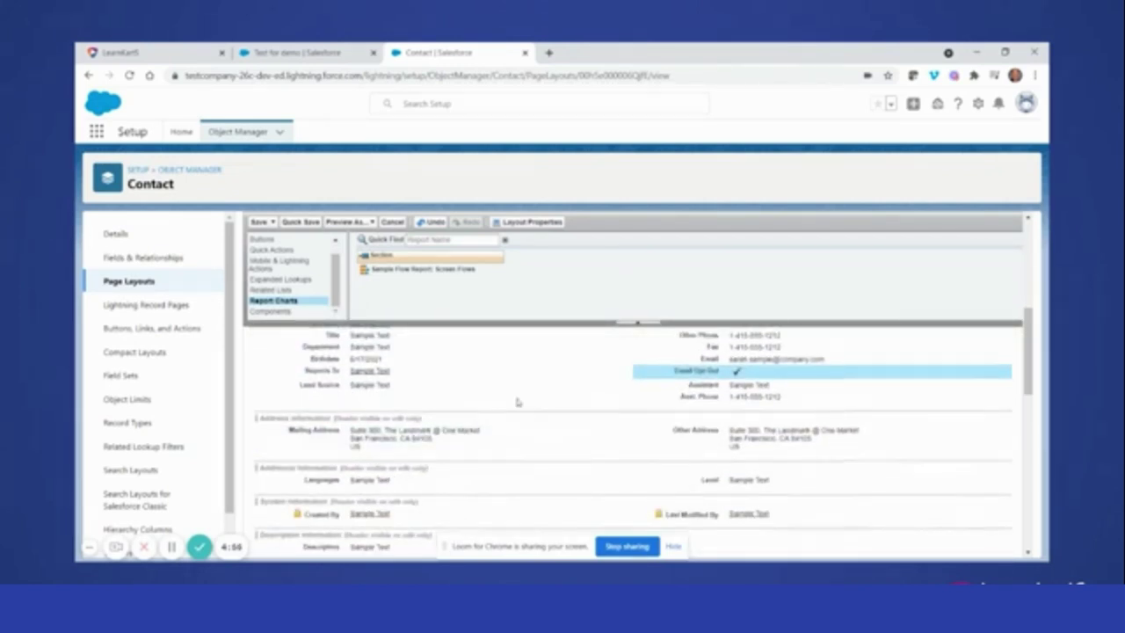
{"action": "scroll", "coordinate": [517, 406], "scroll_direction": "down", "scroll_amount": 5}
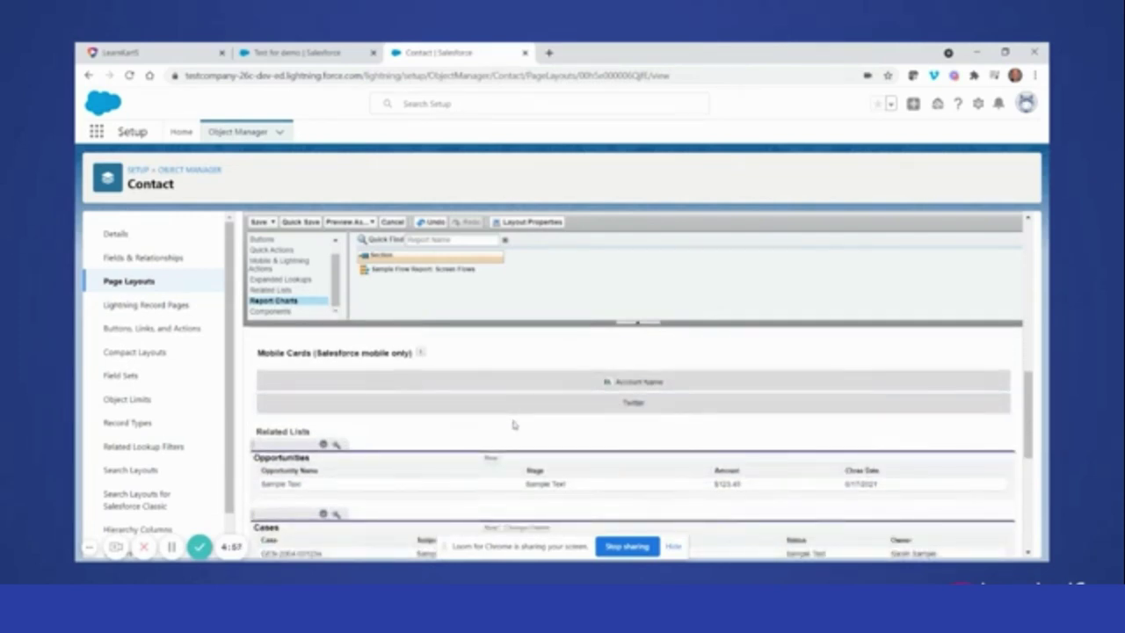
{"action": "scroll", "coordinate": [513, 423], "scroll_direction": "down", "scroll_amount": 1}
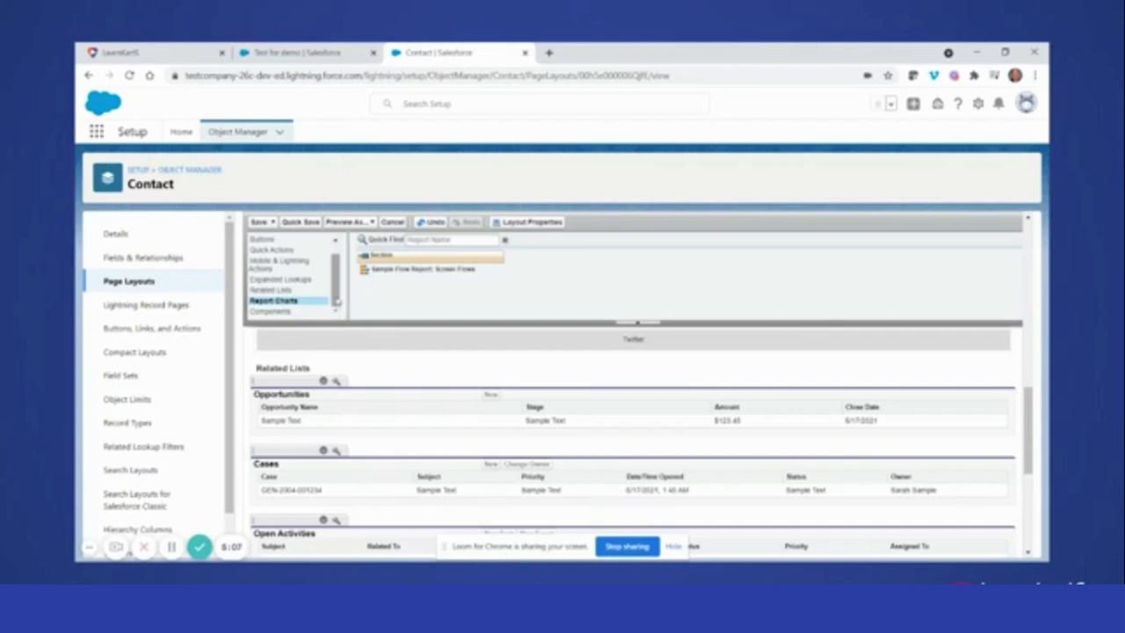
{"action": "left_click", "coordinate": [258, 223]}
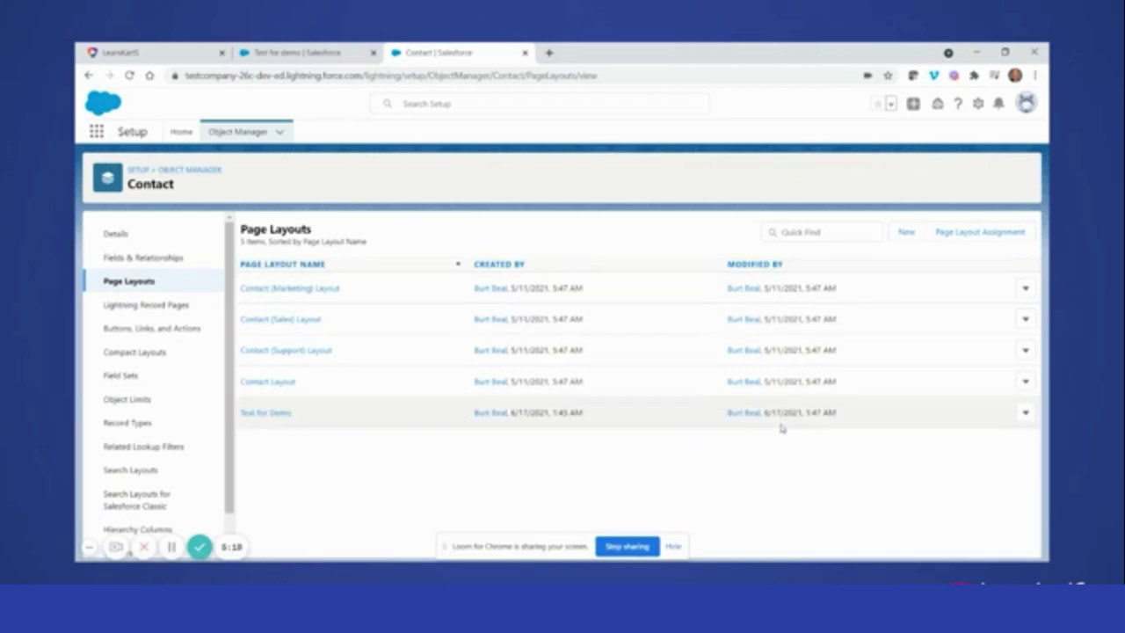
Open Contact's Page Layout Assignment page listing each profile's layout.
{"action": "left_click", "coordinate": [1026, 414]}
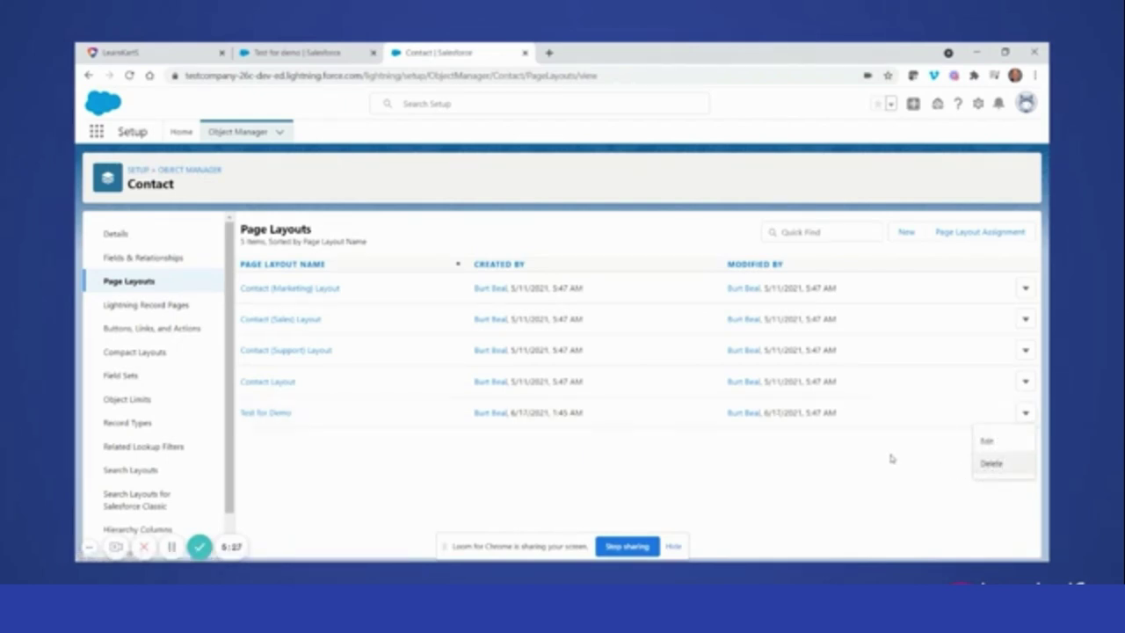
{"action": "left_click", "coordinate": [961, 233]}
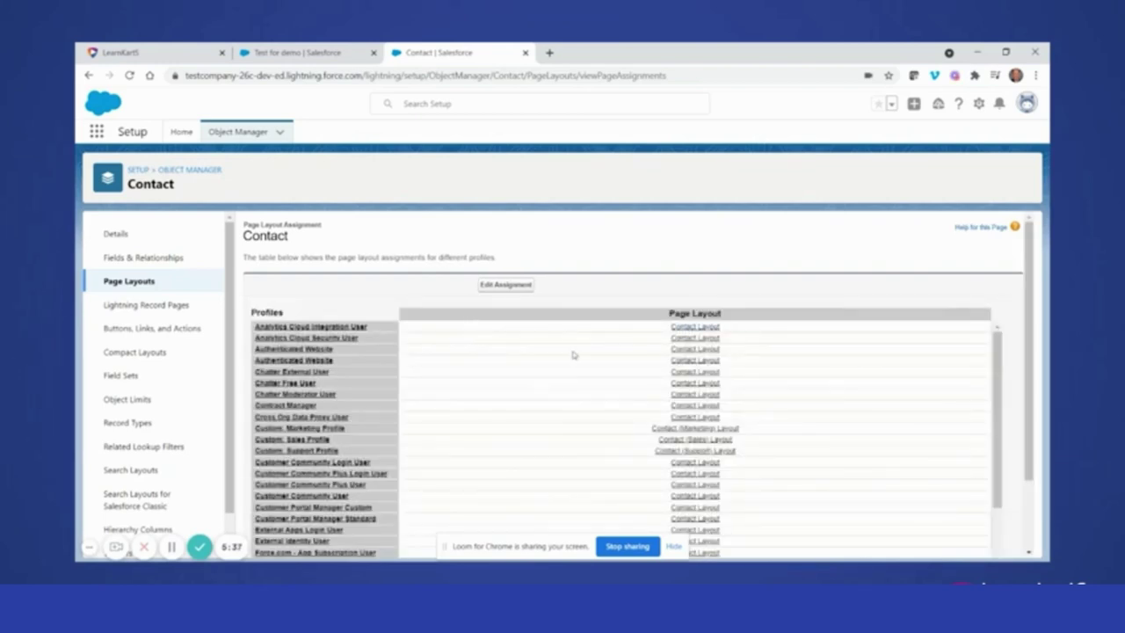
{"action": "scroll", "coordinate": [568, 400], "scroll_direction": "down", "scroll_amount": 4}
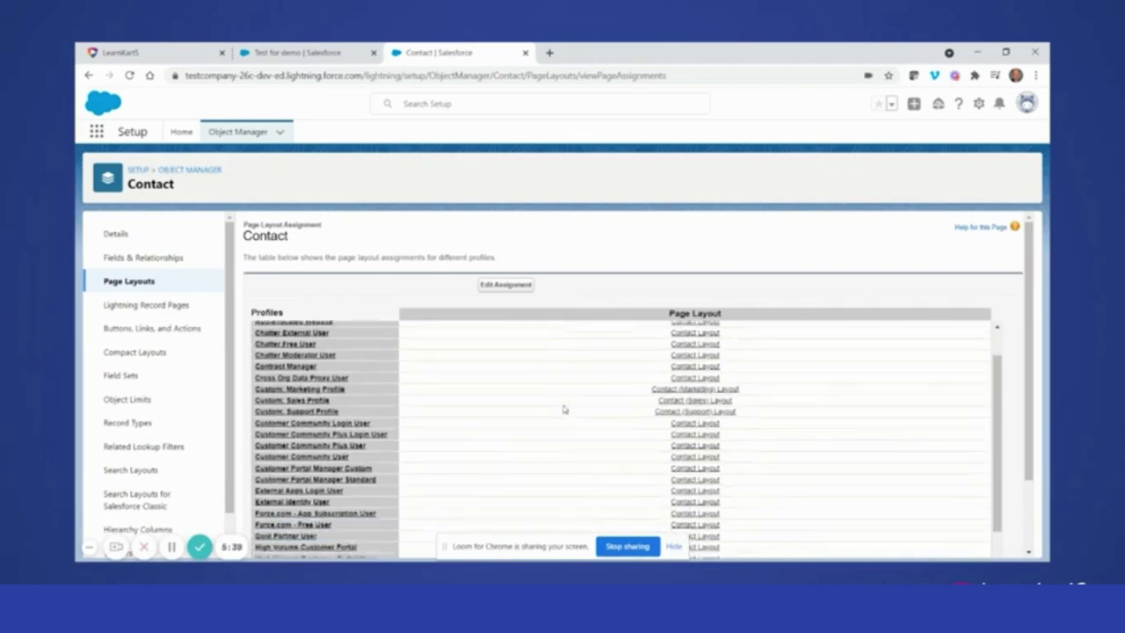
{"action": "scroll", "coordinate": [566, 427], "scroll_direction": "down", "scroll_amount": 2}
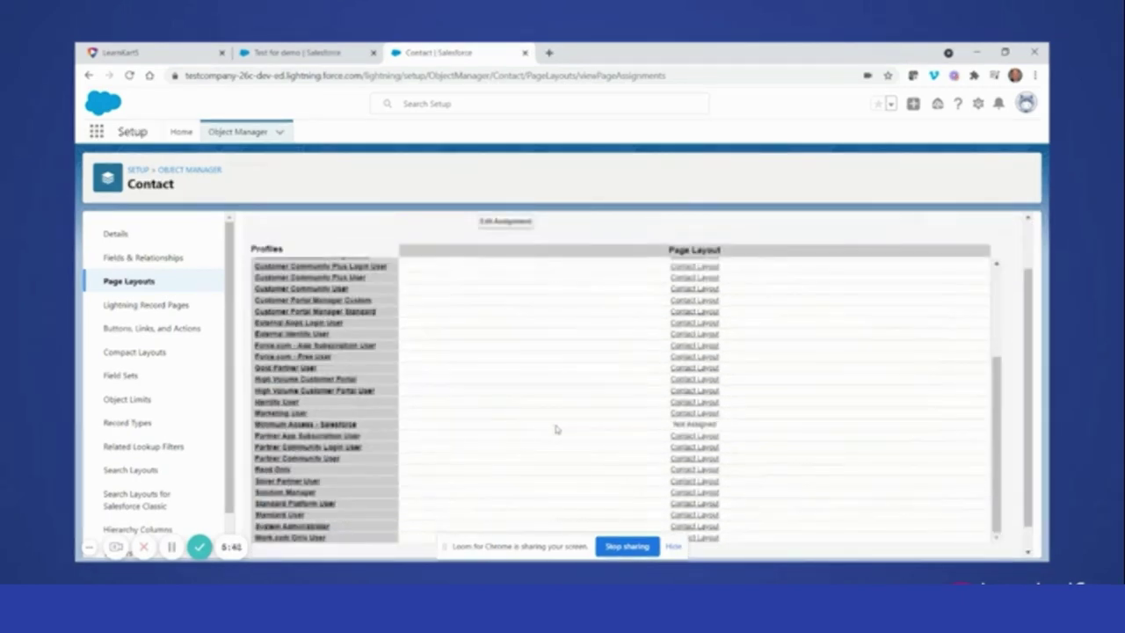
{"action": "scroll", "coordinate": [518, 428], "scroll_direction": "up", "scroll_amount": 6}
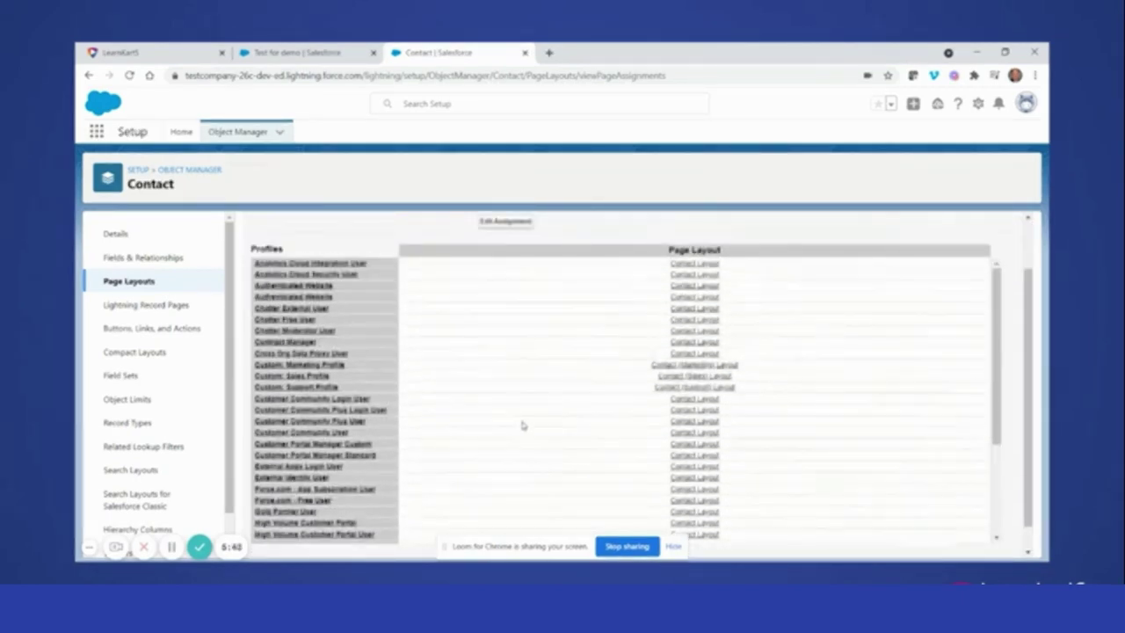
Enter Edit Assignment mode and choose Test for Demo in Page Layout To Use.
{"action": "left_click", "coordinate": [515, 285]}
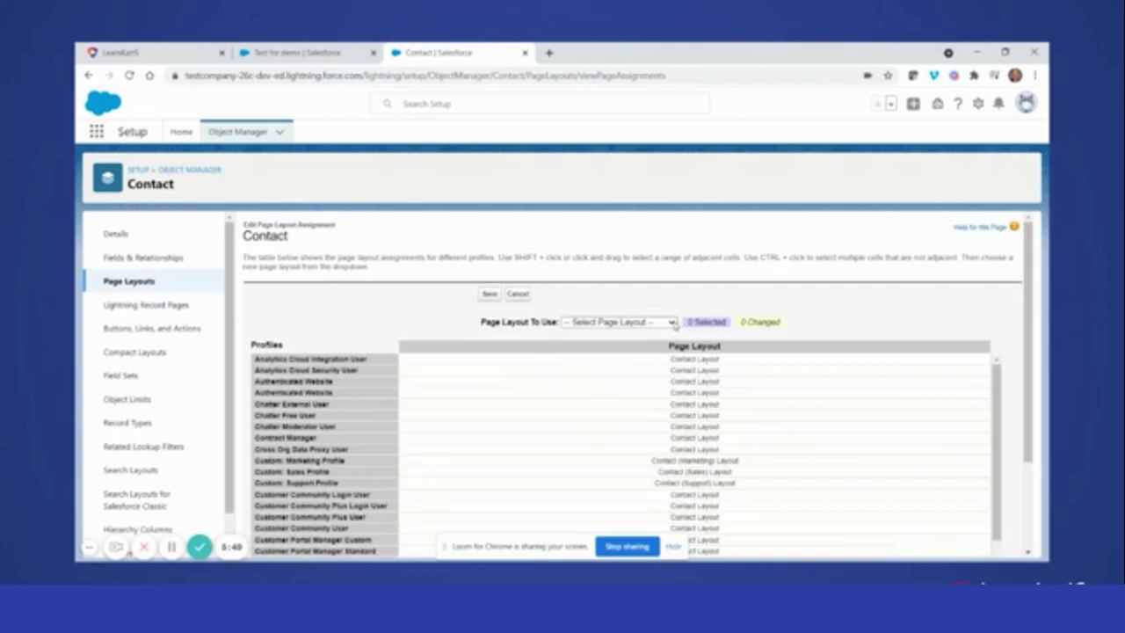
{"action": "left_click", "coordinate": [672, 323]}
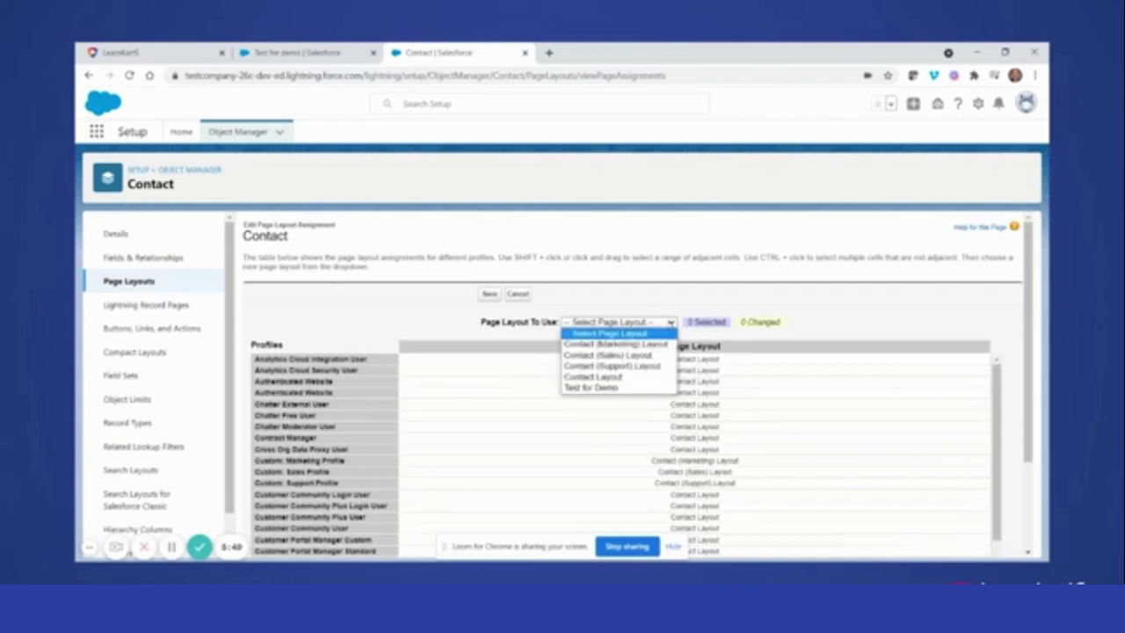
{"action": "left_click", "coordinate": [635, 389]}
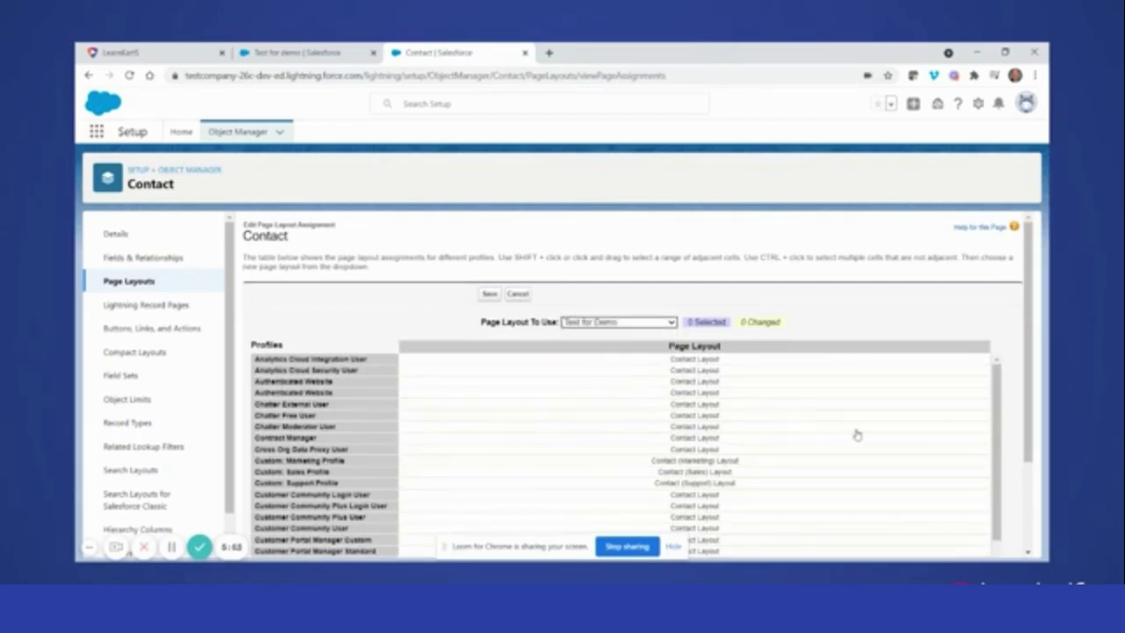
{"action": "scroll", "coordinate": [860, 434], "scroll_direction": "down", "scroll_amount": 6}
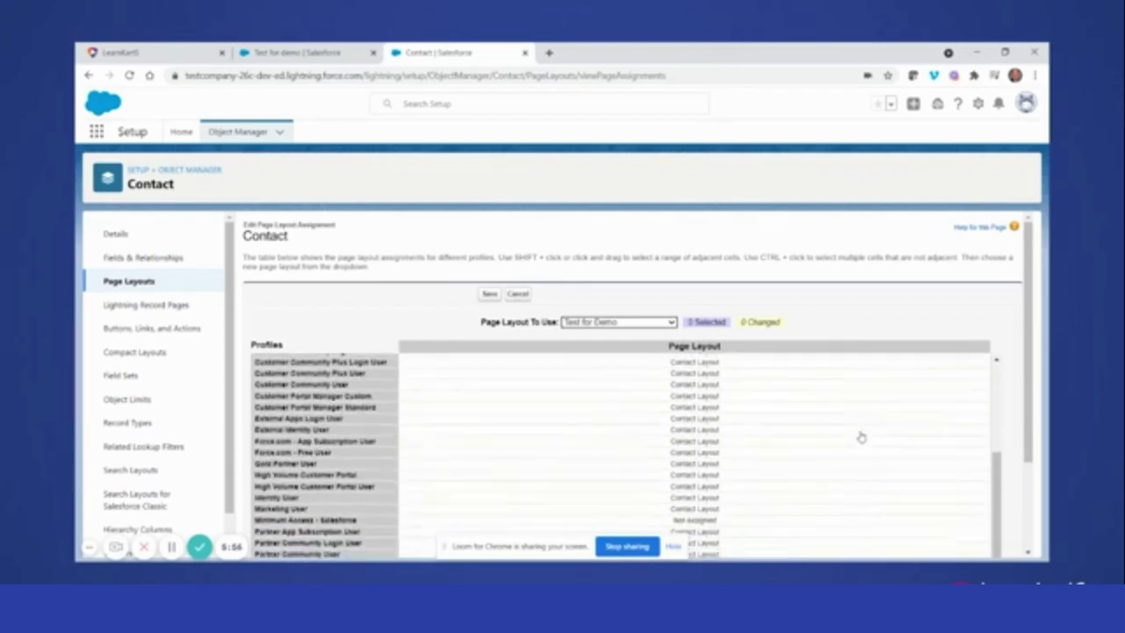
{"action": "scroll", "coordinate": [861, 438], "scroll_direction": "down", "scroll_amount": 2}
{"action": "scroll", "coordinate": [860, 439], "scroll_direction": "down", "scroll_amount": 2}
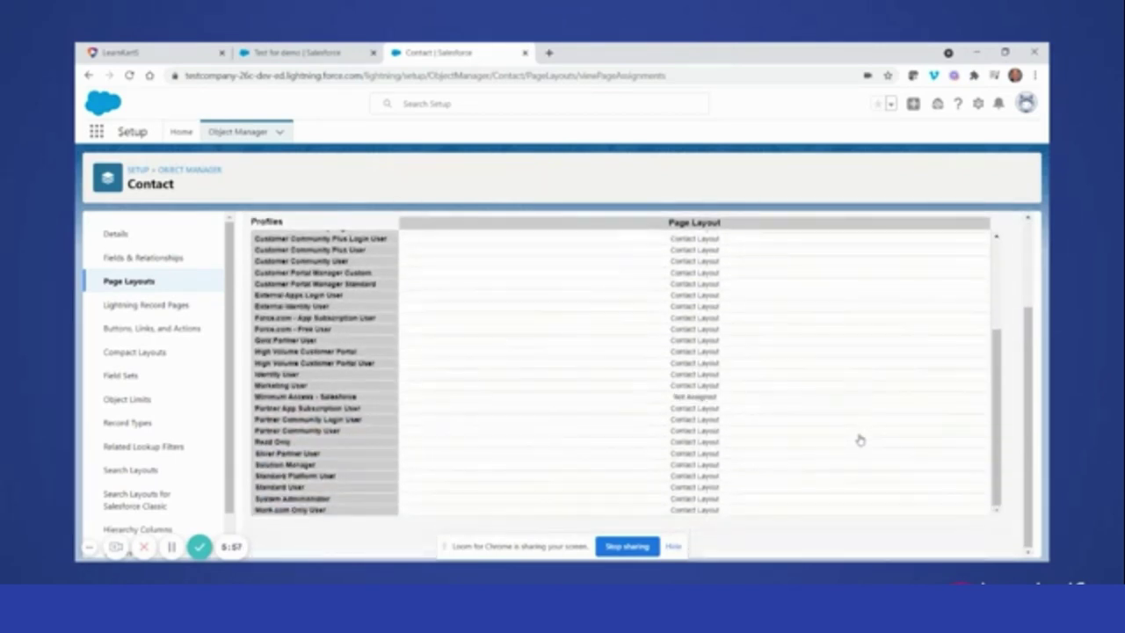
{"action": "scroll", "coordinate": [860, 438], "scroll_direction": "up", "scroll_amount": 8}
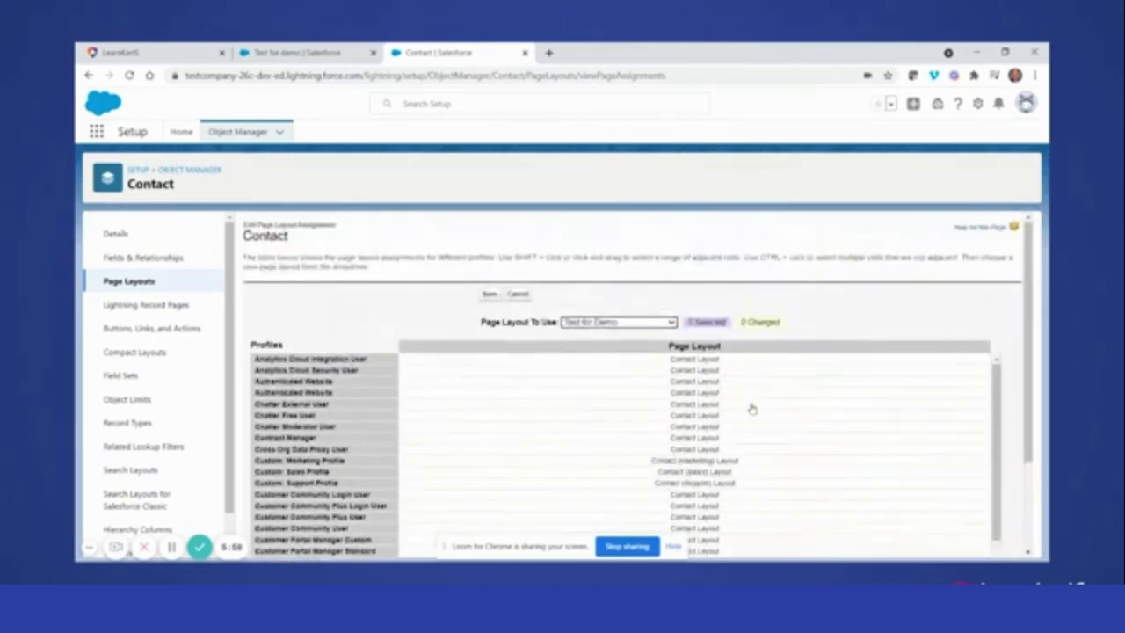
Apply Test for Demo to the Chatter External User profile and save.
{"action": "left_click", "coordinate": [722, 406]}
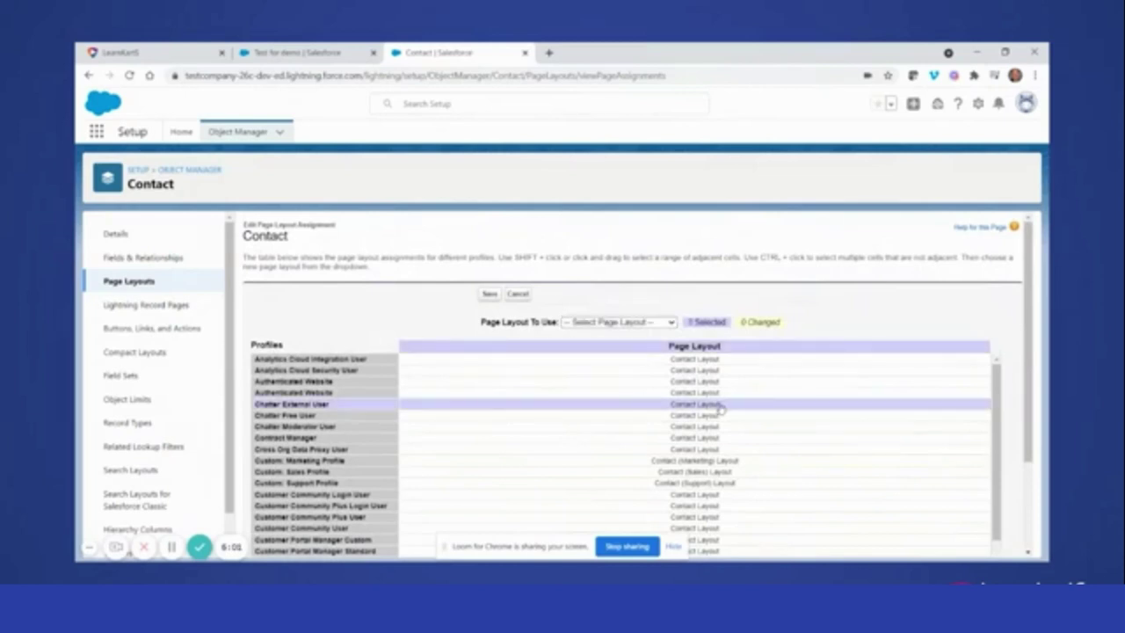
{"action": "left_click", "coordinate": [668, 323]}
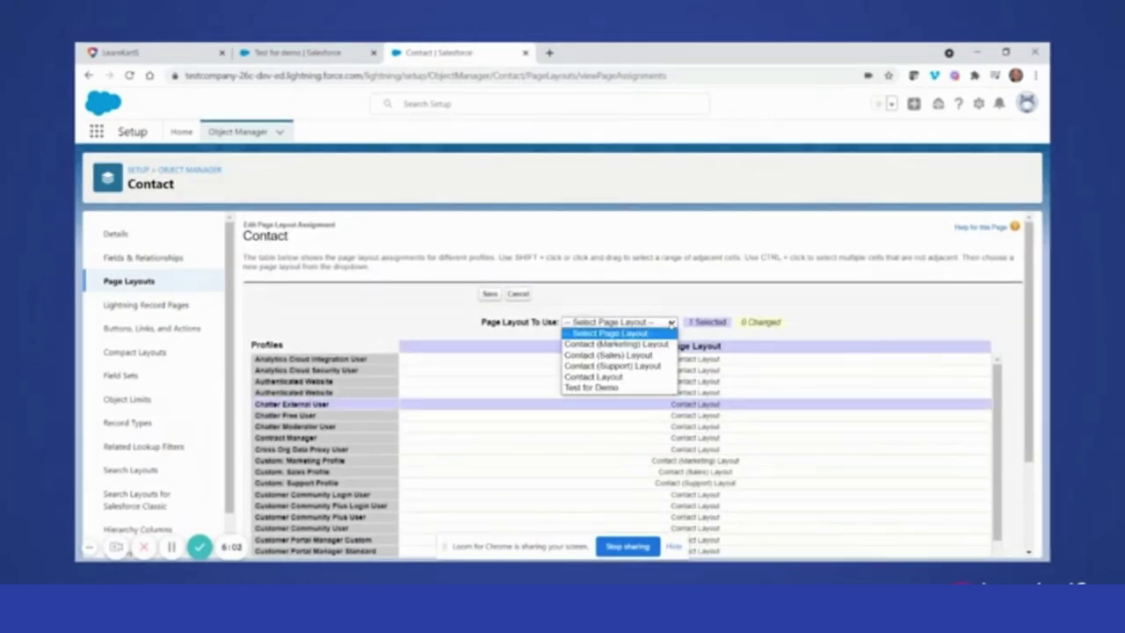
{"action": "left_click", "coordinate": [633, 388]}
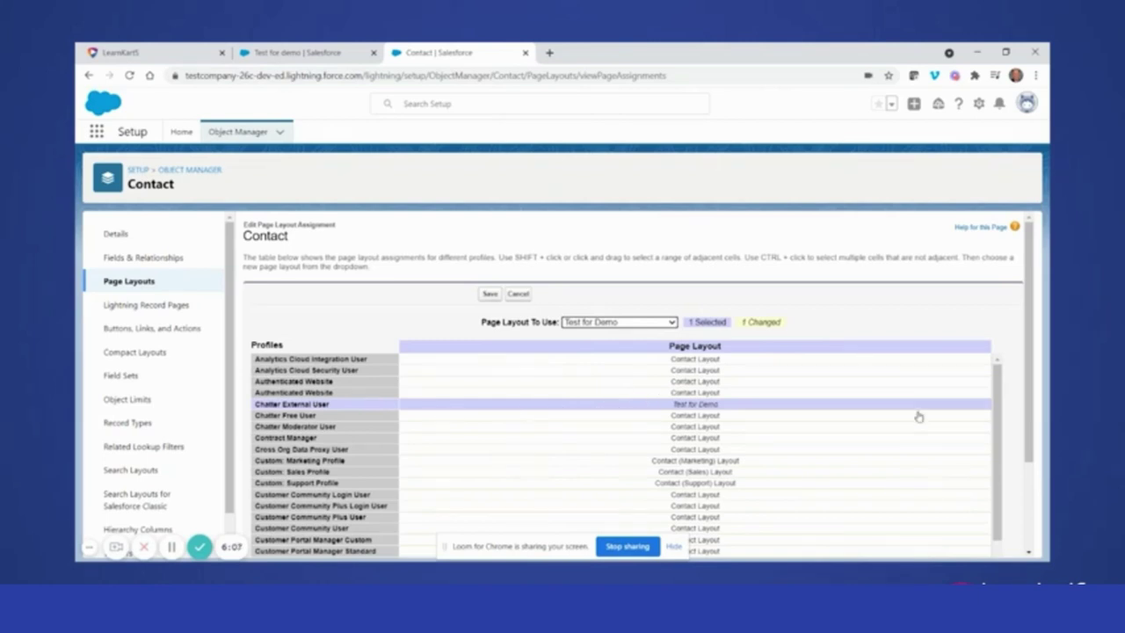
{"action": "left_click_drag", "start_coordinate": [1036, 395], "coordinate": [1032, 497]}
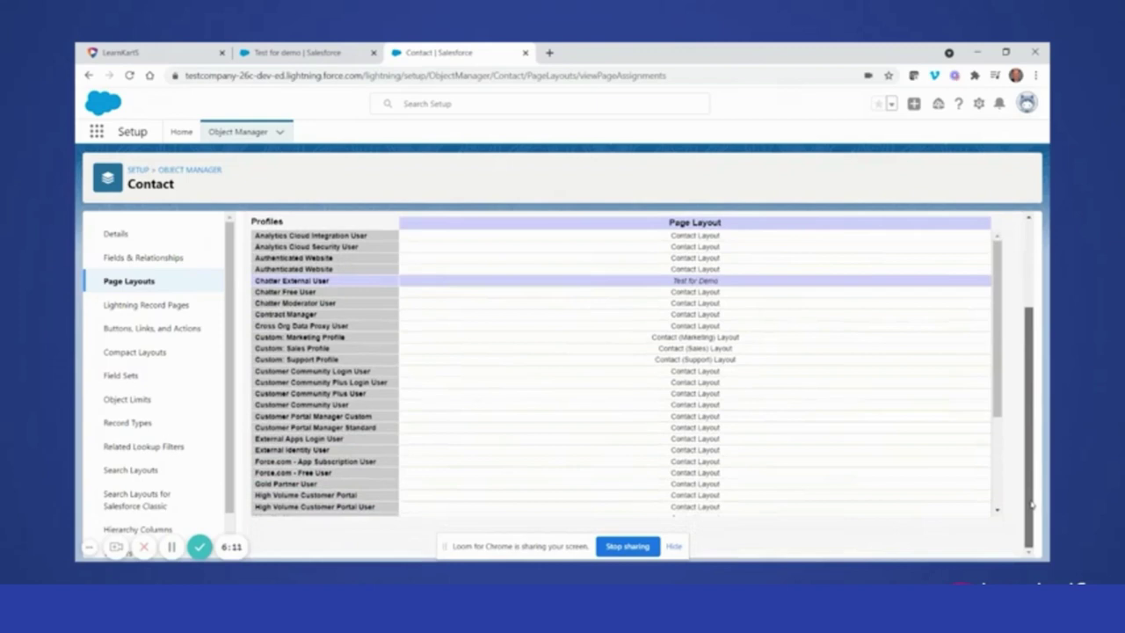
{"action": "scroll", "coordinate": [1032, 504], "scroll_direction": "up", "scroll_amount": 3}
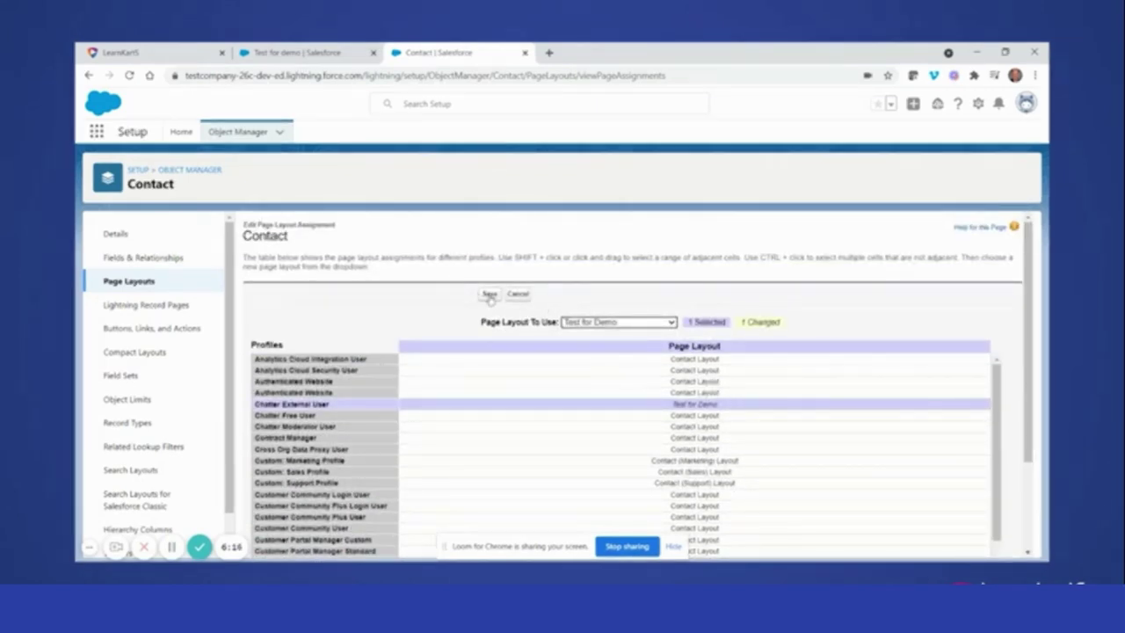
{"action": "left_click", "coordinate": [490, 296]}
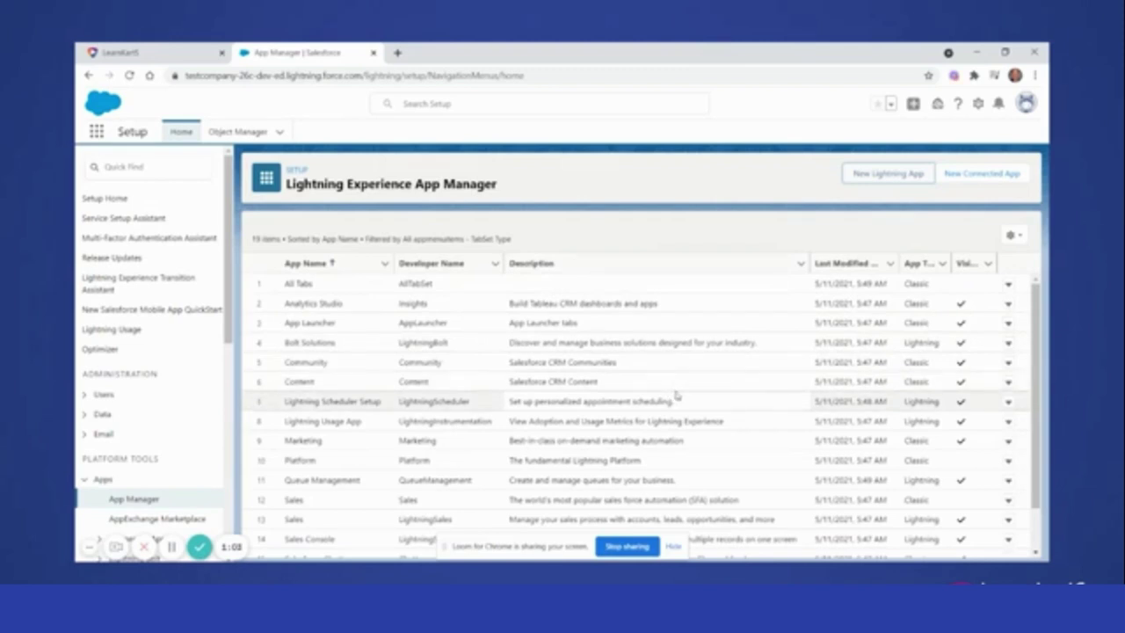
Scroll the App Manager's app list and launch the New Lightning App wizard.
{"action": "scroll", "coordinate": [677, 396], "scroll_direction": "down", "scroll_amount": 1}
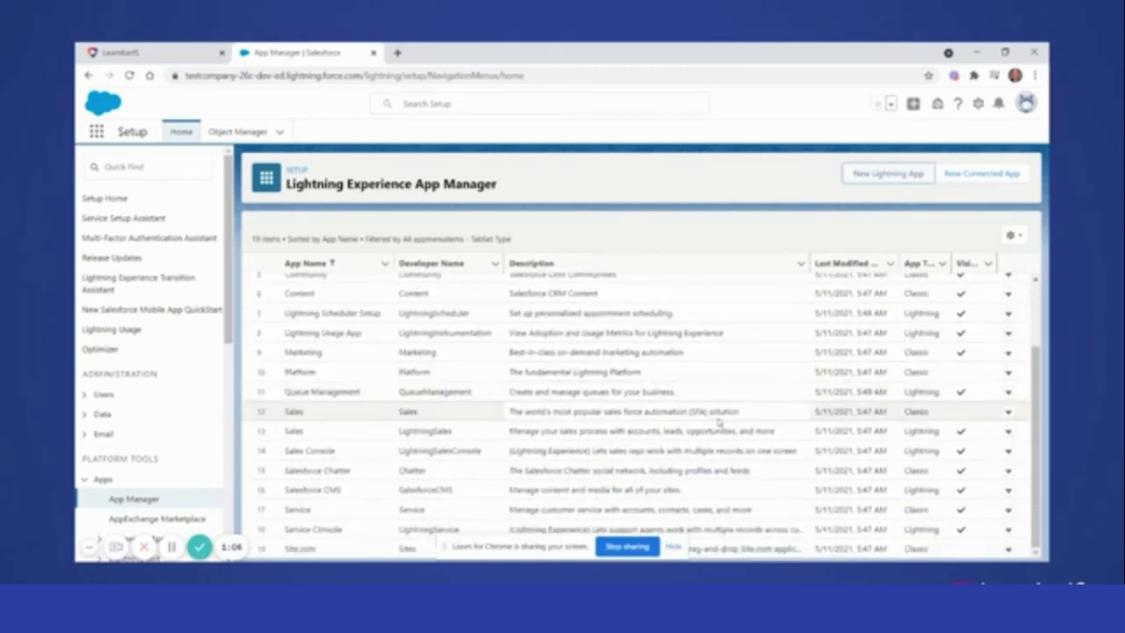
{"action": "scroll", "coordinate": [730, 422], "scroll_direction": "up", "scroll_amount": 2}
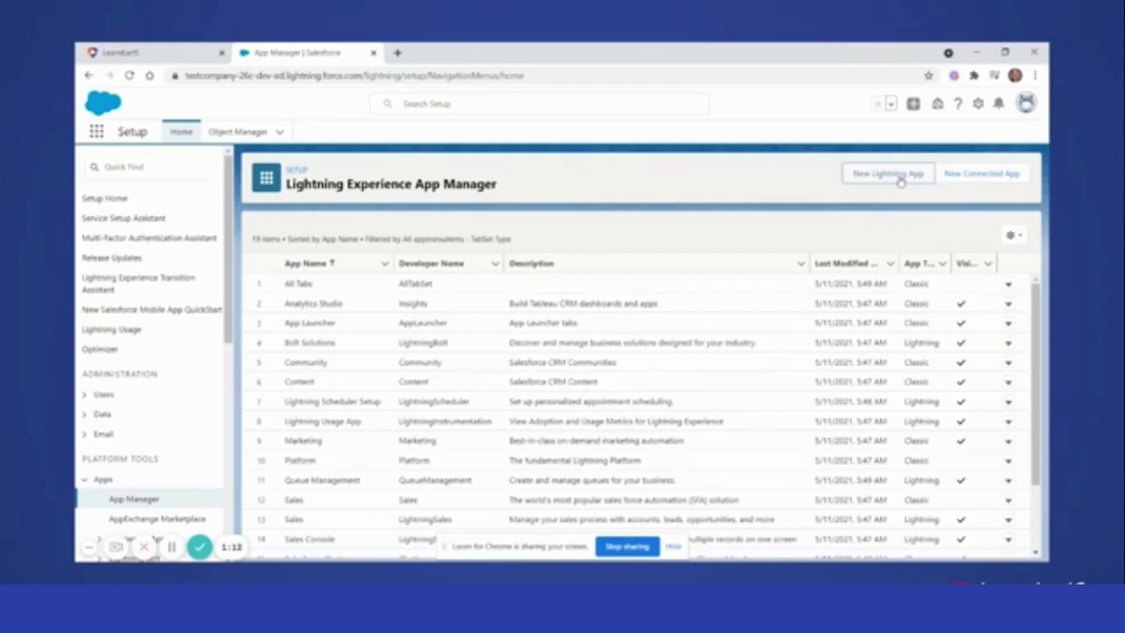
{"action": "left_click", "coordinate": [889, 175]}
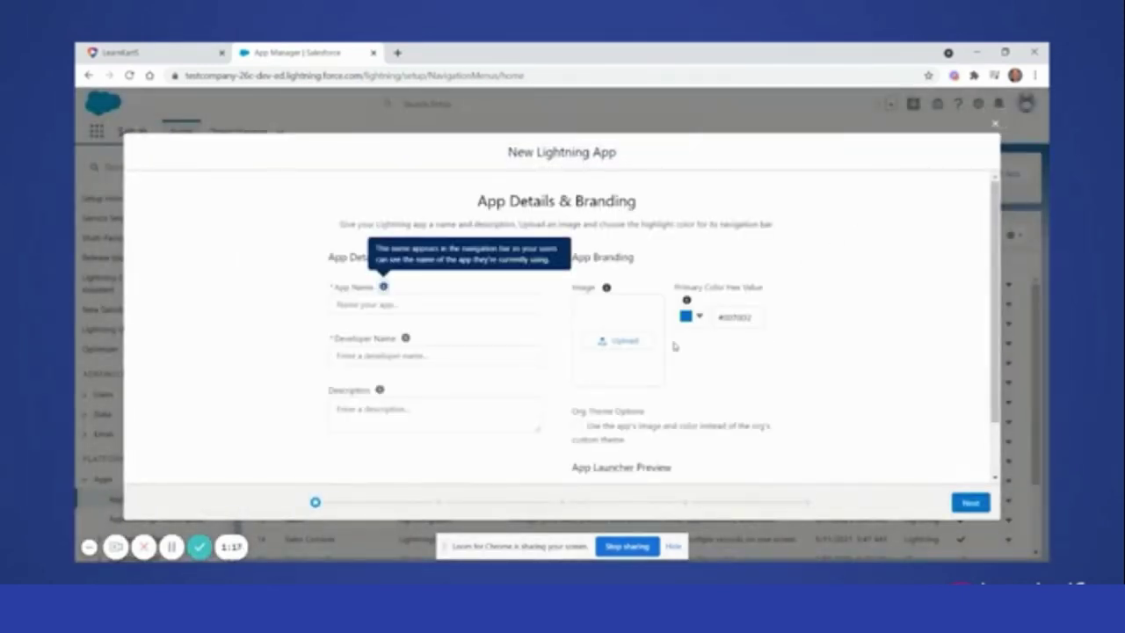
Enter app name 'Test for Demo' (developer name Test_for_Demo) and description 'For our Training Demo'.
{"action": "left_click", "coordinate": [479, 303]}
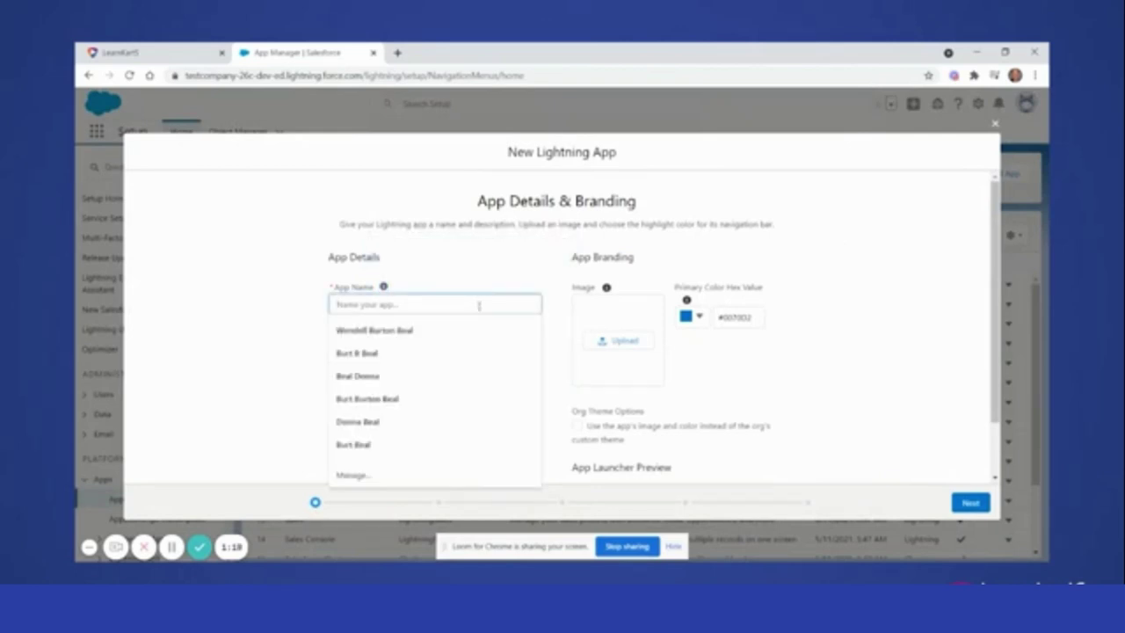
{"action": "type", "text": "T"}
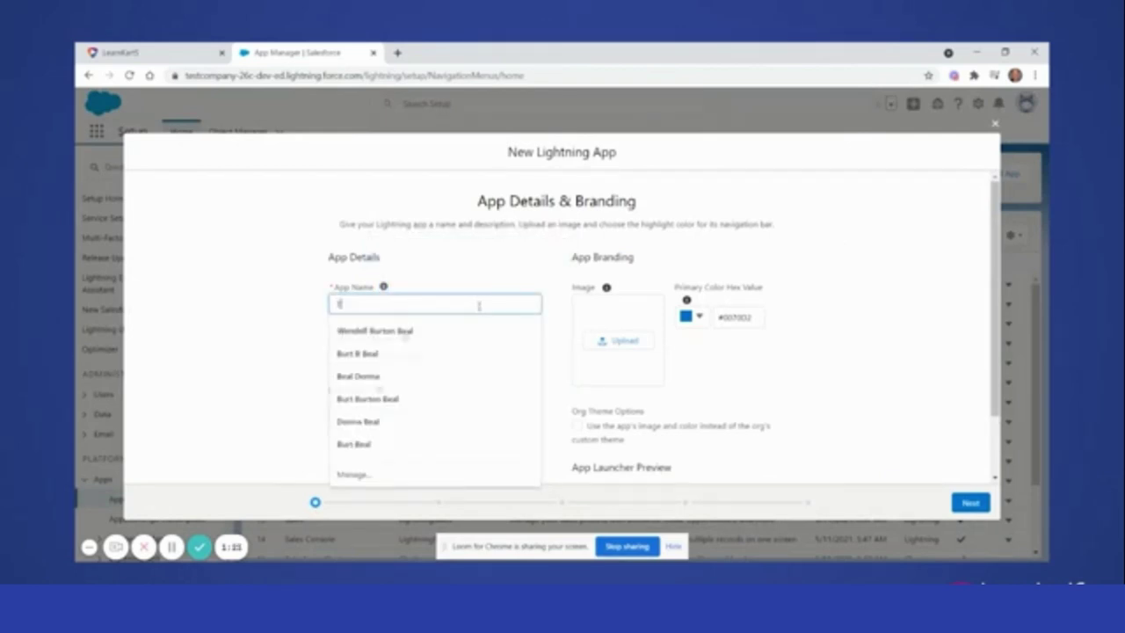
{"action": "type", "text": "est fur Demo"}
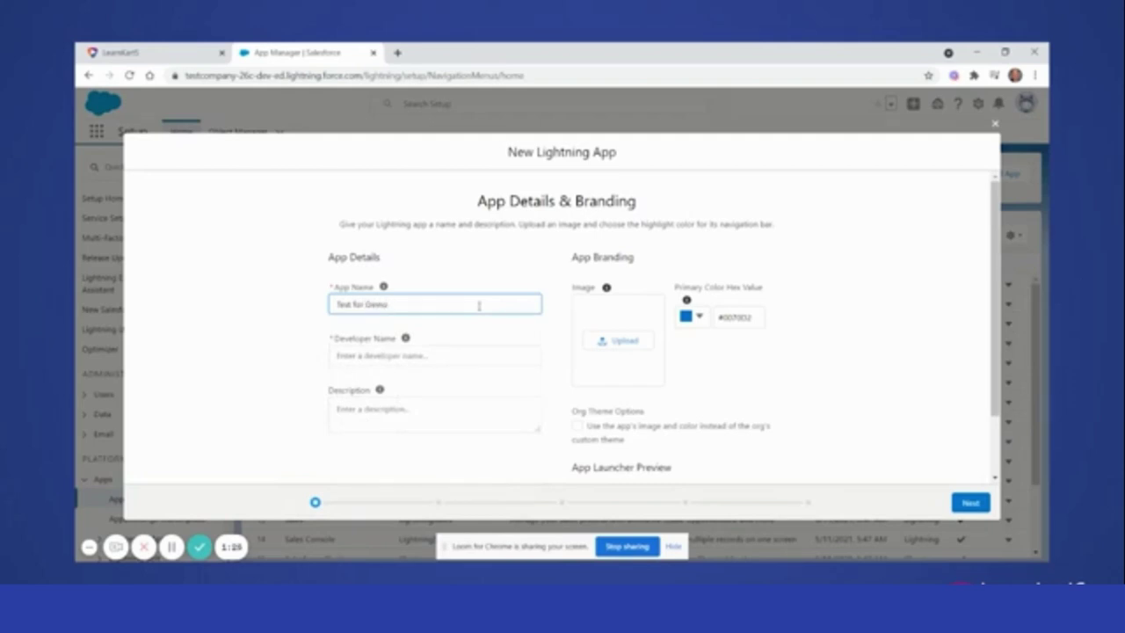
{"action": "key", "text": "Tab"}
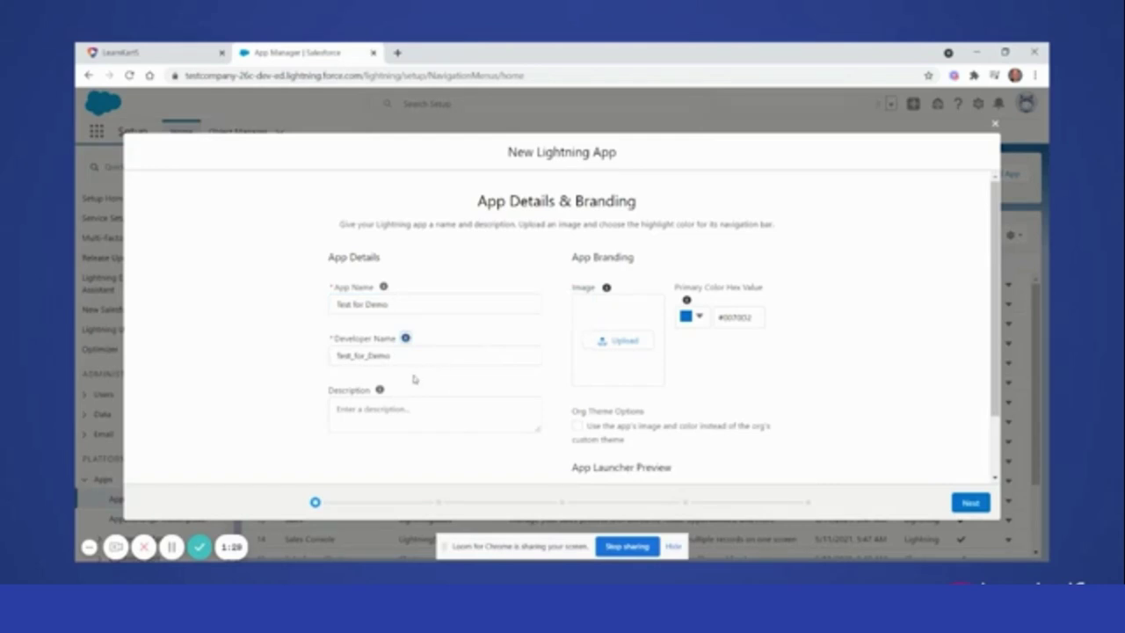
{"action": "left_click", "coordinate": [421, 410]}
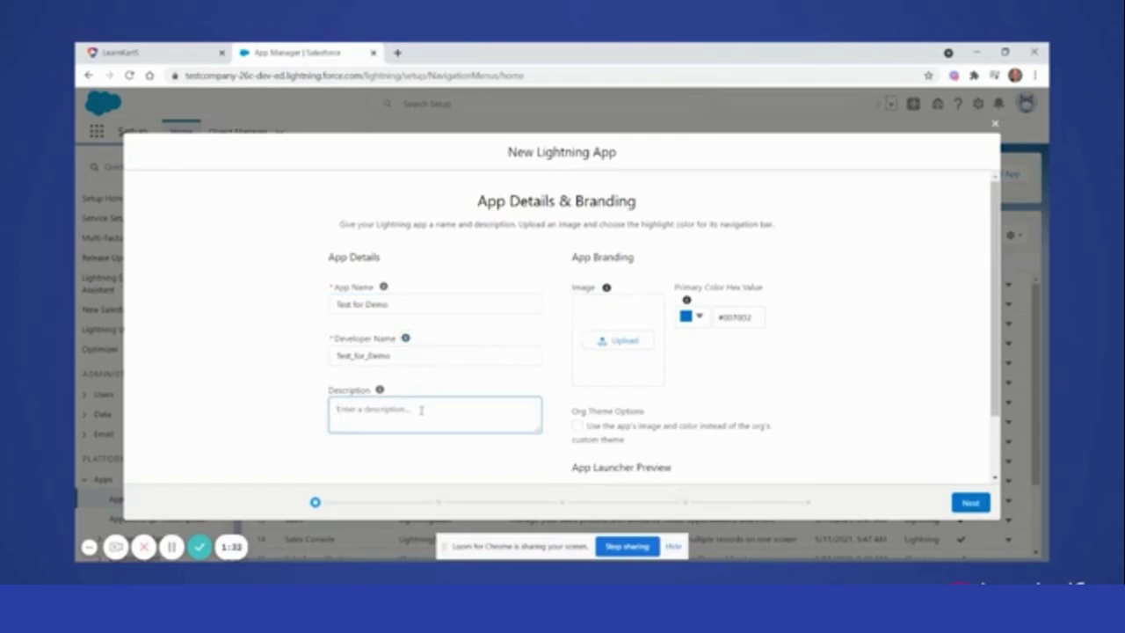
{"action": "type", "text": "For our f"}
{"action": "type", "text": "raining E"}
{"action": "type", "text": "emo"}
Upload SF-Certified_Administrator from Pictures\Salesforce Logos as the app's branding image.
{"action": "left_click", "coordinate": [626, 342]}
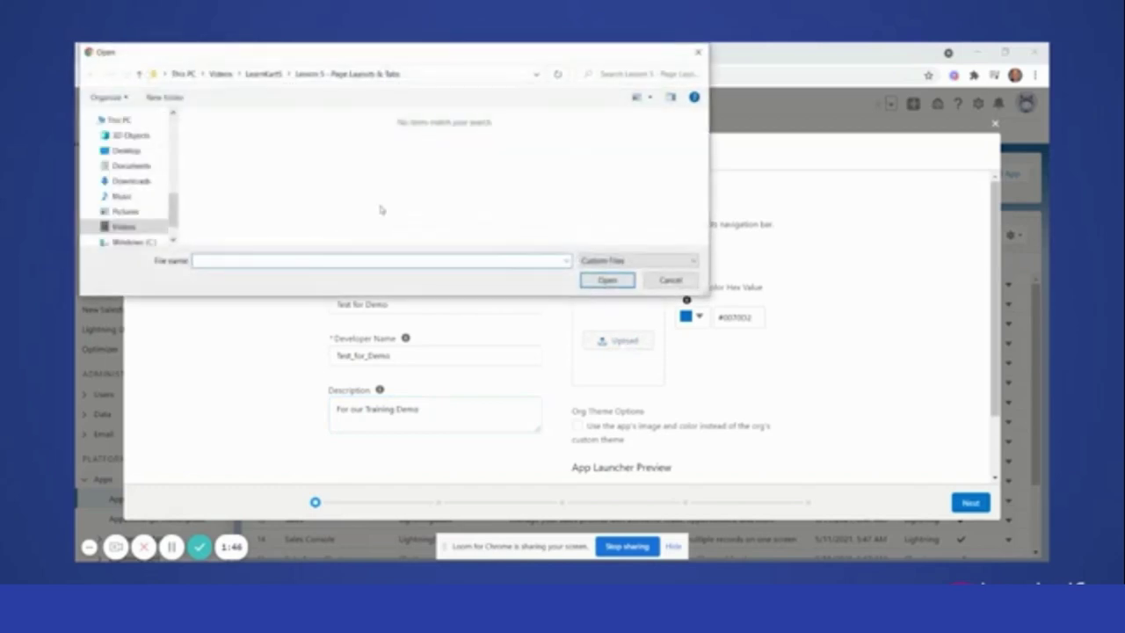
{"action": "left_click", "coordinate": [140, 213]}
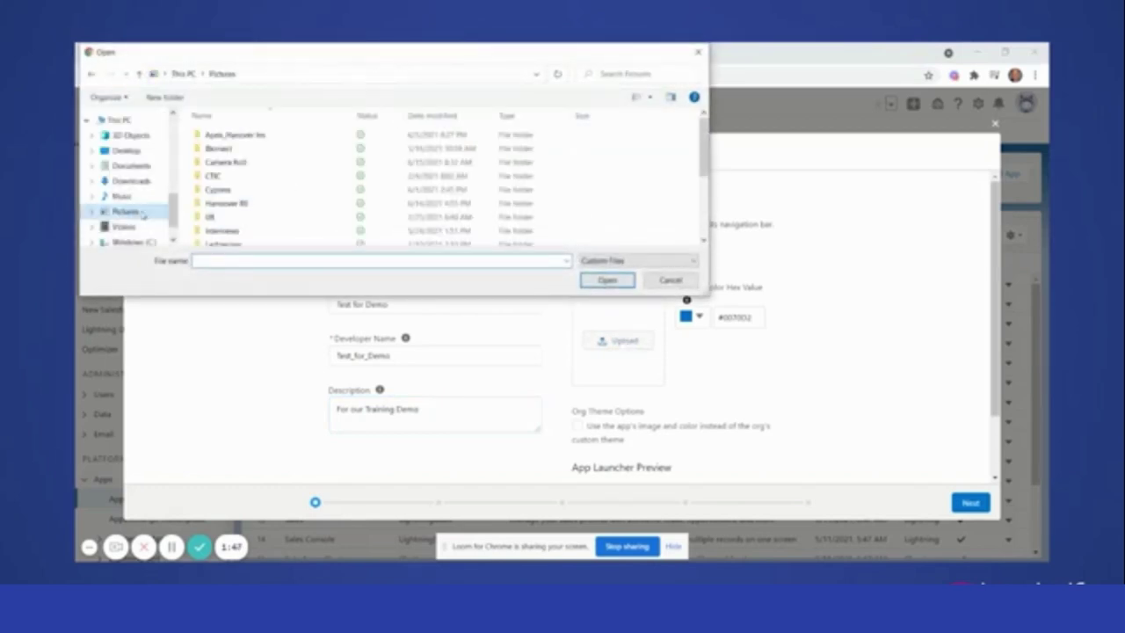
{"action": "scroll", "coordinate": [269, 195], "scroll_direction": "down", "scroll_amount": 1}
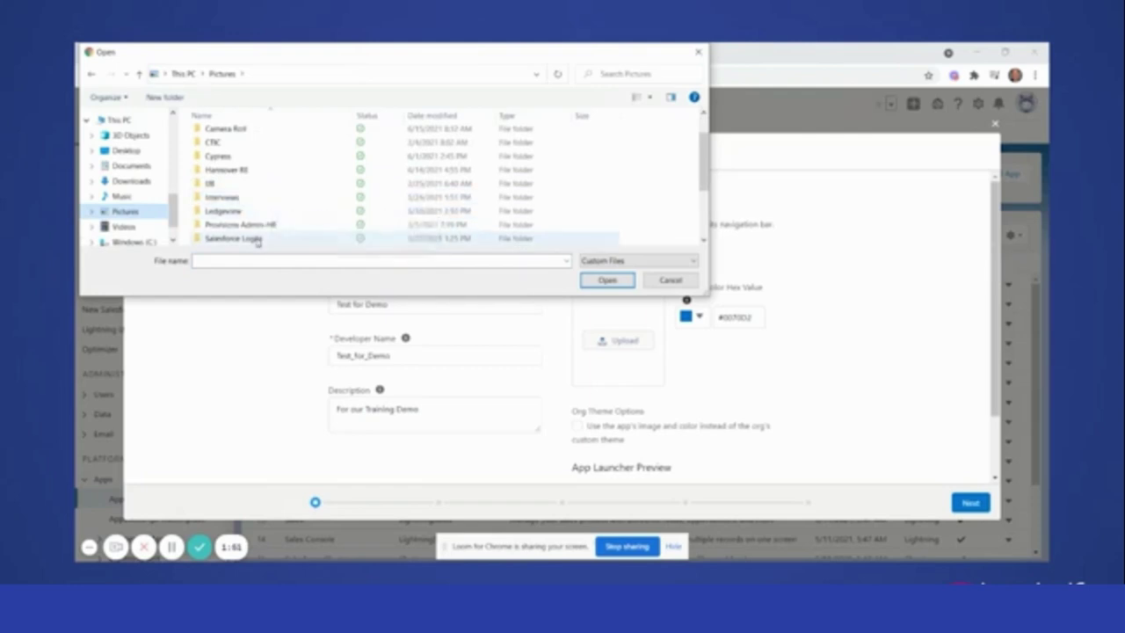
{"action": "scroll", "coordinate": [257, 242], "scroll_direction": "up", "scroll_amount": 1}
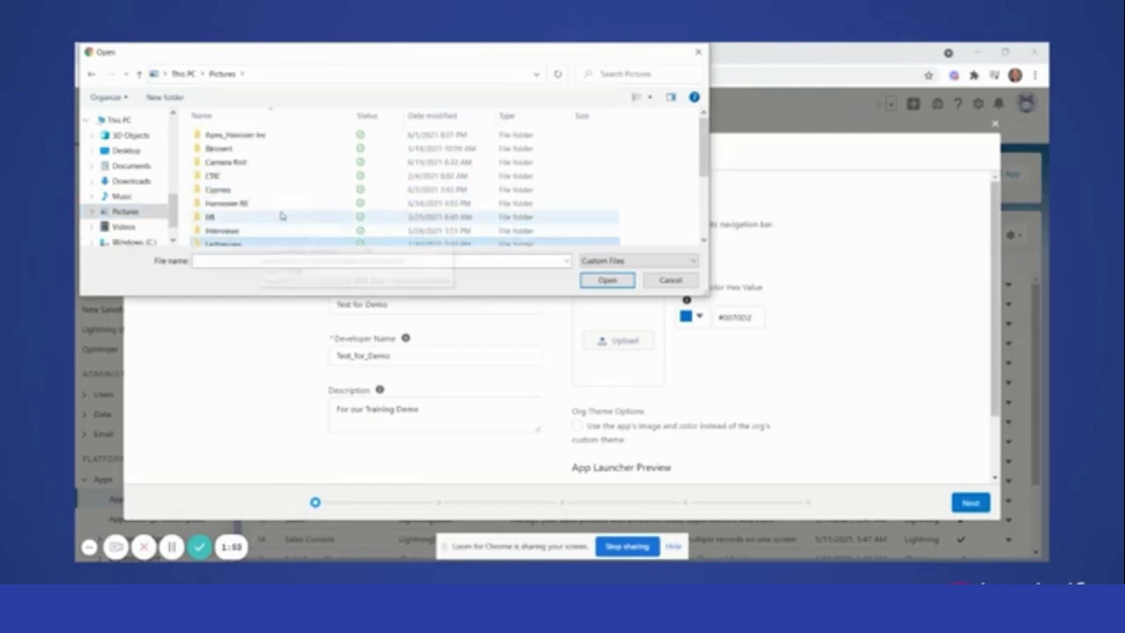
{"action": "scroll", "coordinate": [276, 219], "scroll_direction": "down", "scroll_amount": 3}
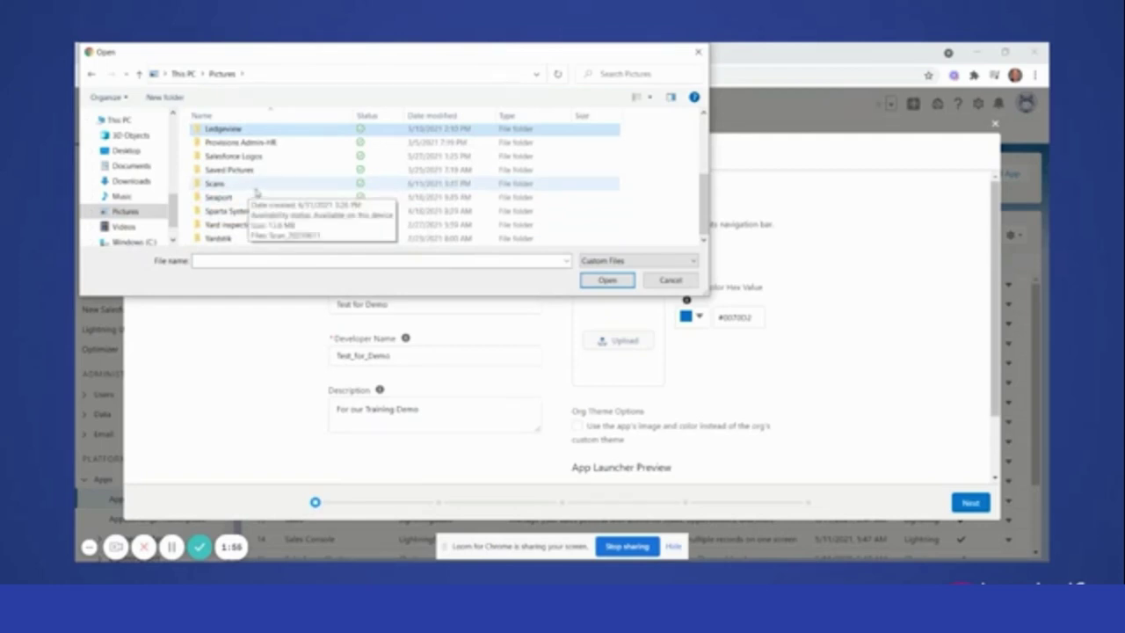
{"action": "left_click", "coordinate": [253, 157]}
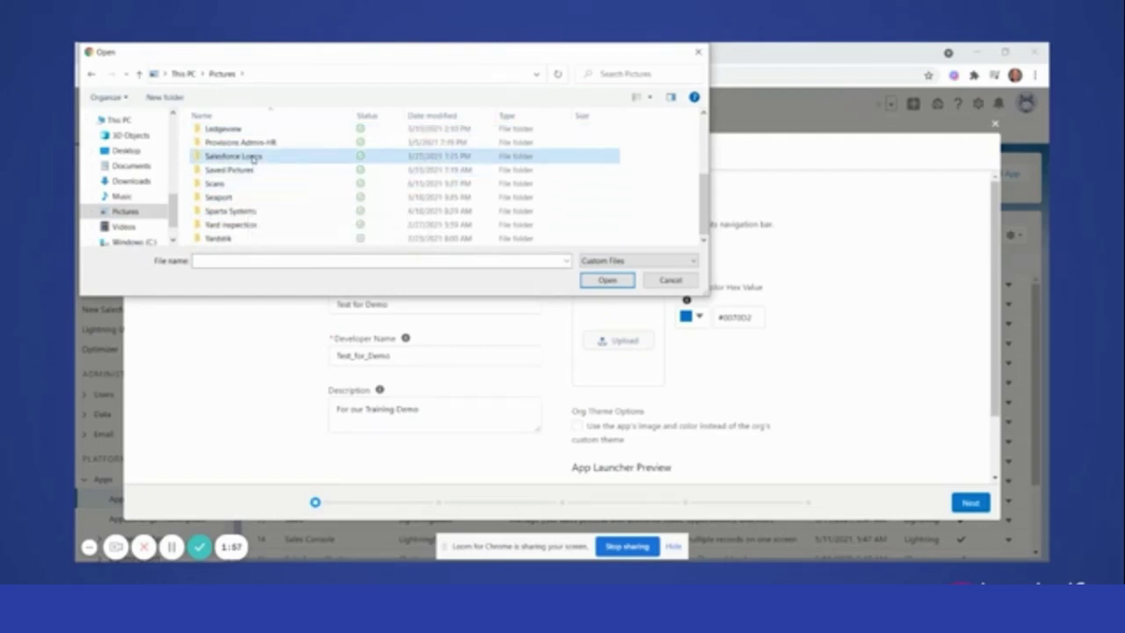
{"action": "double_click", "coordinate": [253, 158]}
{"action": "left_click", "coordinate": [232, 167]}
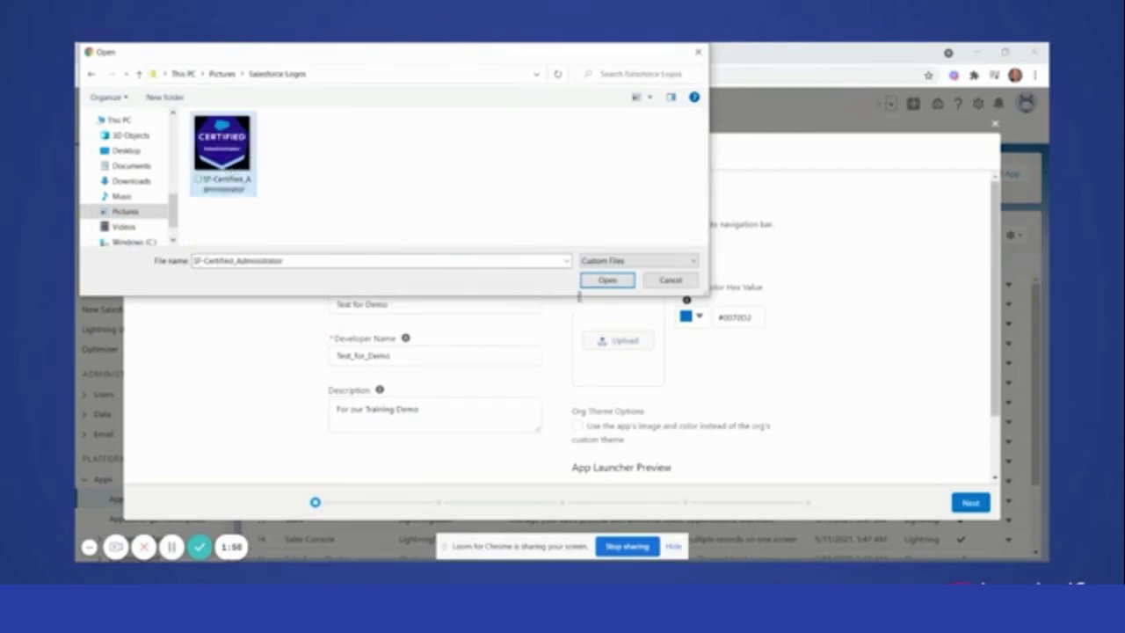
{"action": "left_click", "coordinate": [604, 281]}
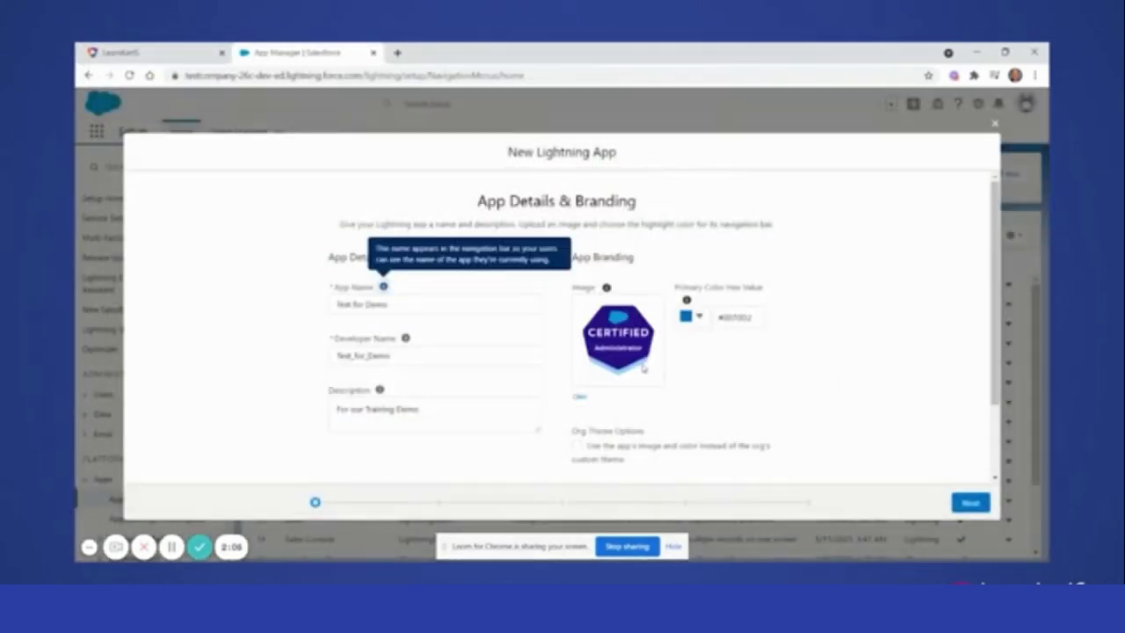
Set the app's primary colour to black (#000000) and advance to App Options.
{"action": "left_click", "coordinate": [695, 316]}
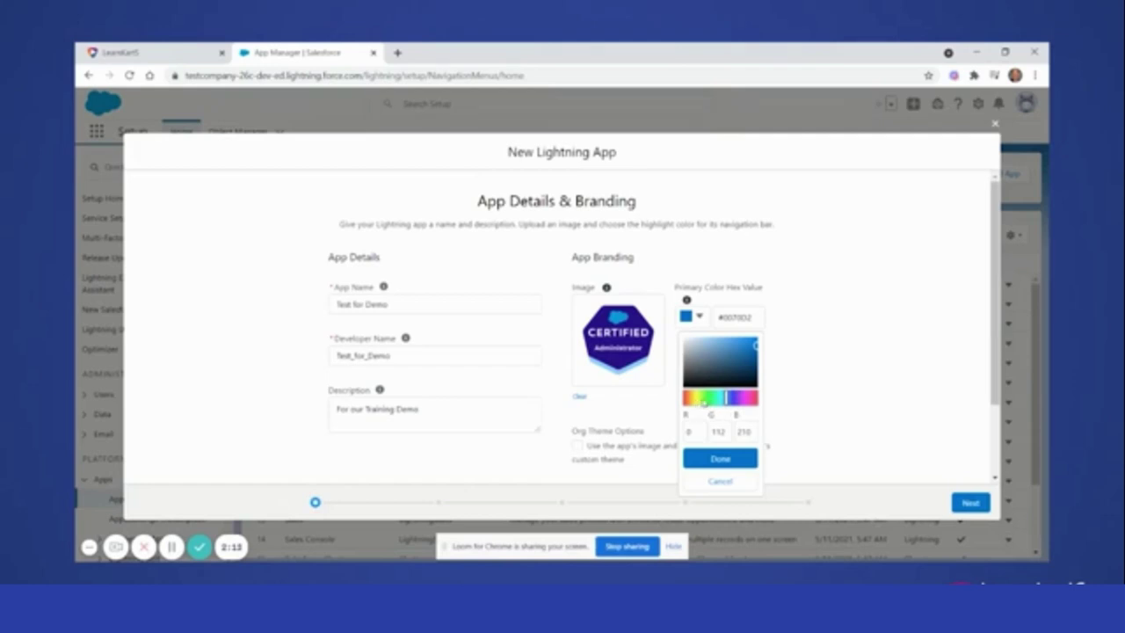
{"action": "left_click", "coordinate": [742, 401]}
{"action": "left_click", "coordinate": [717, 461]}
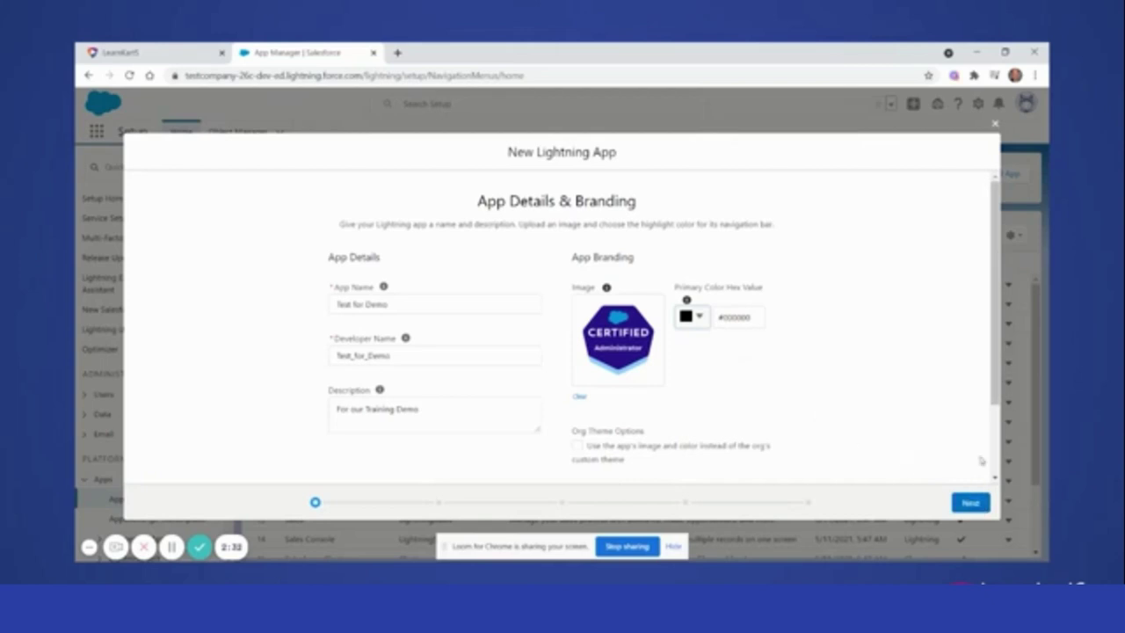
{"action": "left_click_drag", "start_coordinate": [998, 395], "coordinate": [998, 458]}
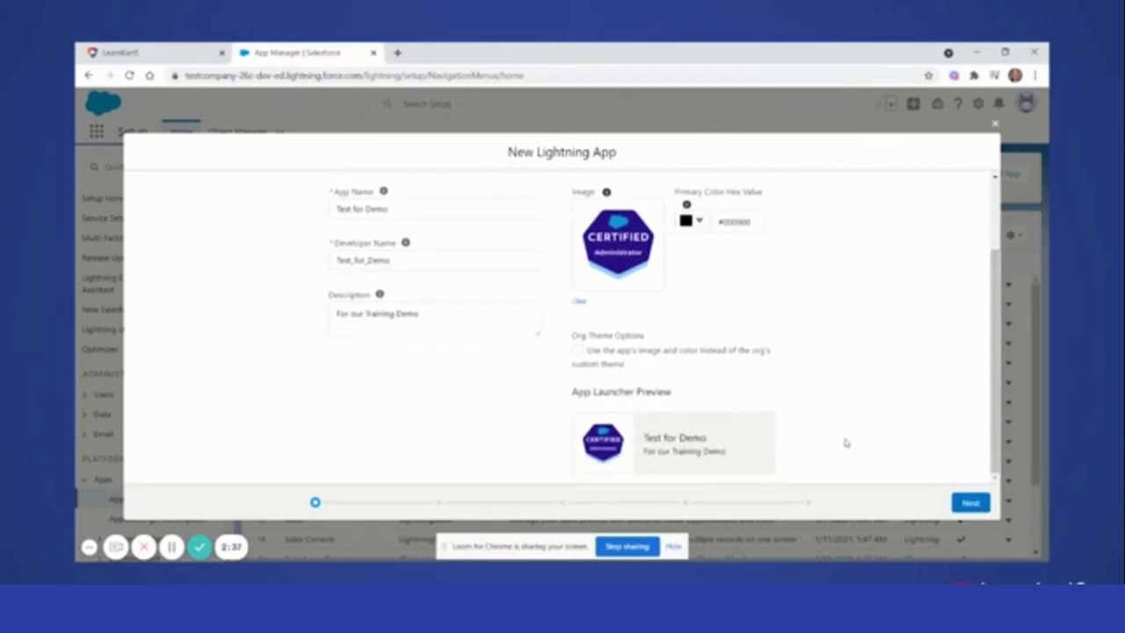
{"action": "left_click", "coordinate": [969, 503]}
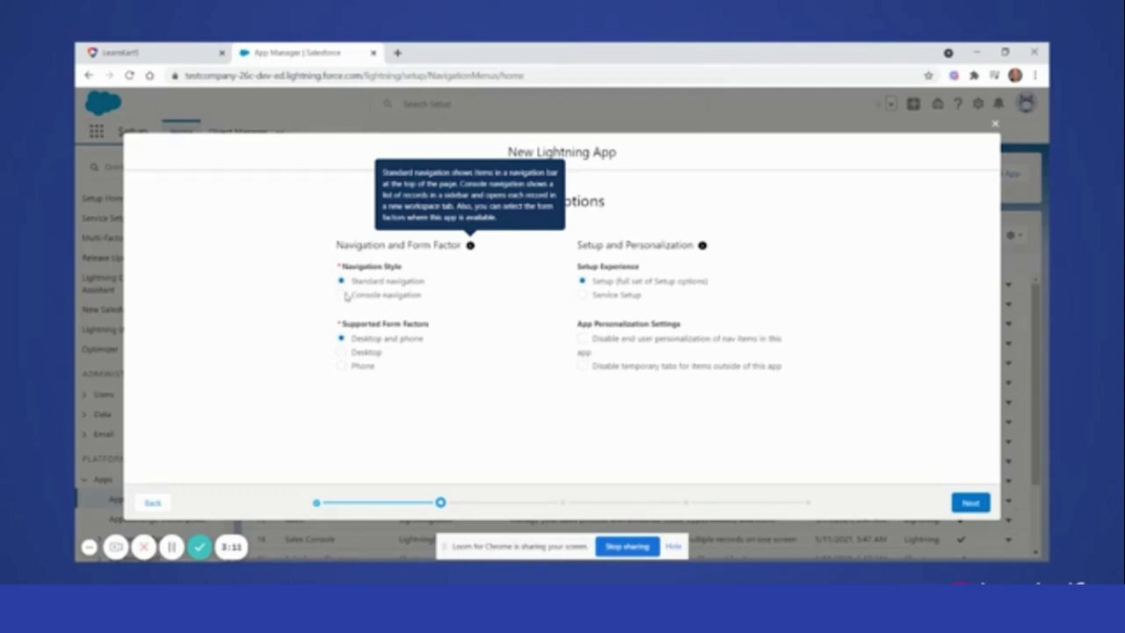
Choose Console navigation and the Desktop-only form factor for the app.
{"action": "left_click", "coordinate": [341, 296]}
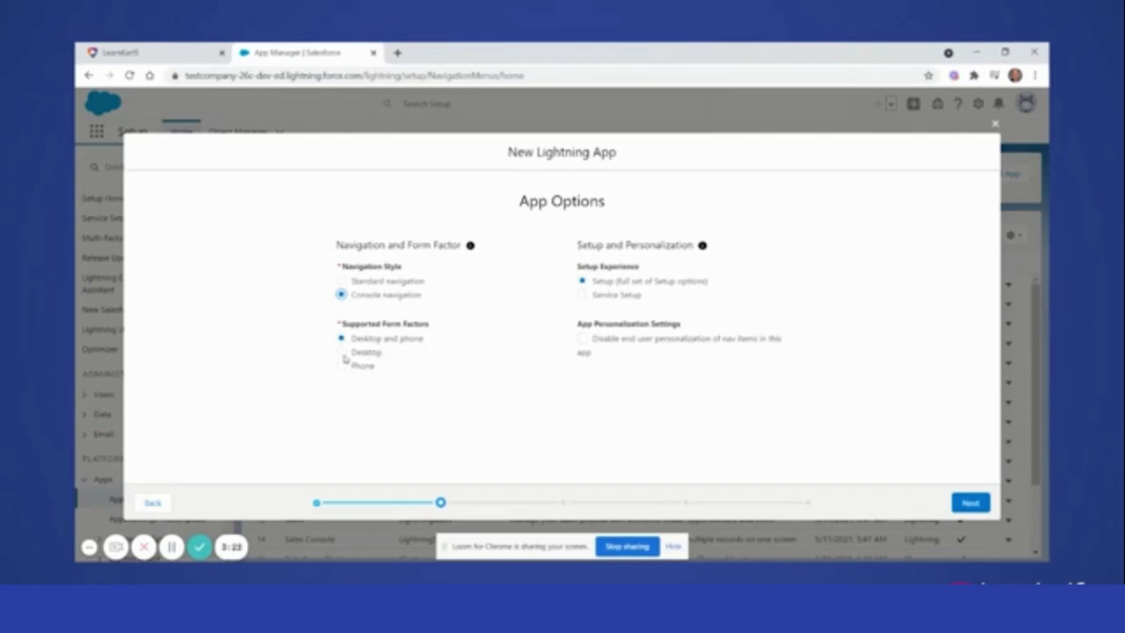
{"action": "left_click", "coordinate": [342, 351]}
Advance to Utility Items and add Notes from the Standard components.
{"action": "mouse_move", "coordinate": [598, 293]}
{"action": "left_click", "coordinate": [970, 503]}
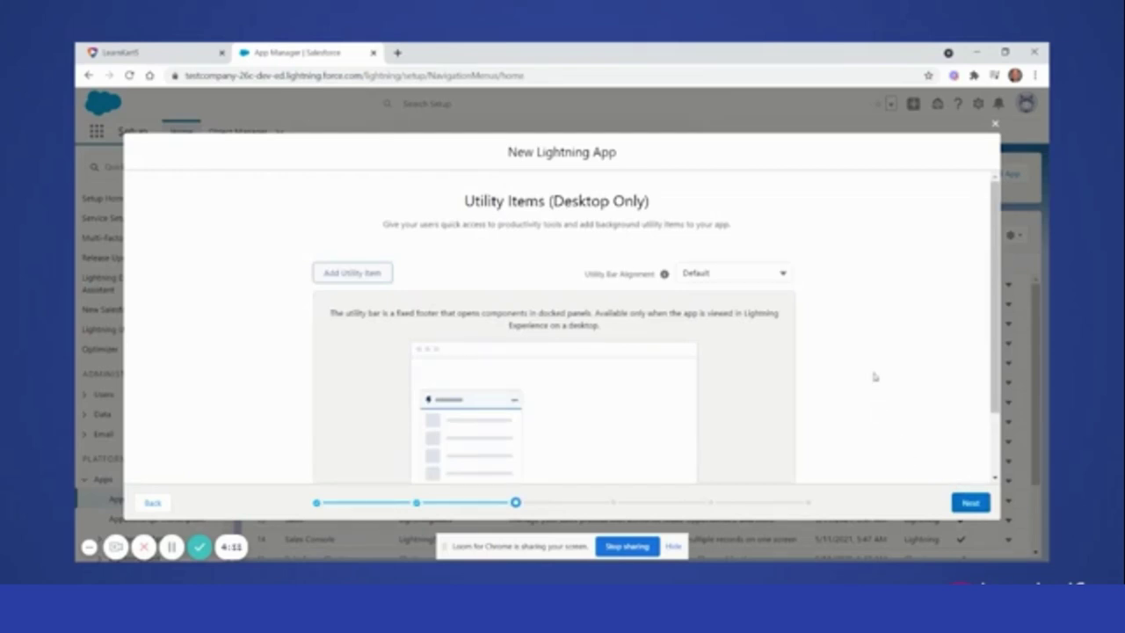
{"action": "scroll", "coordinate": [879, 370], "scroll_direction": "down", "scroll_amount": 1}
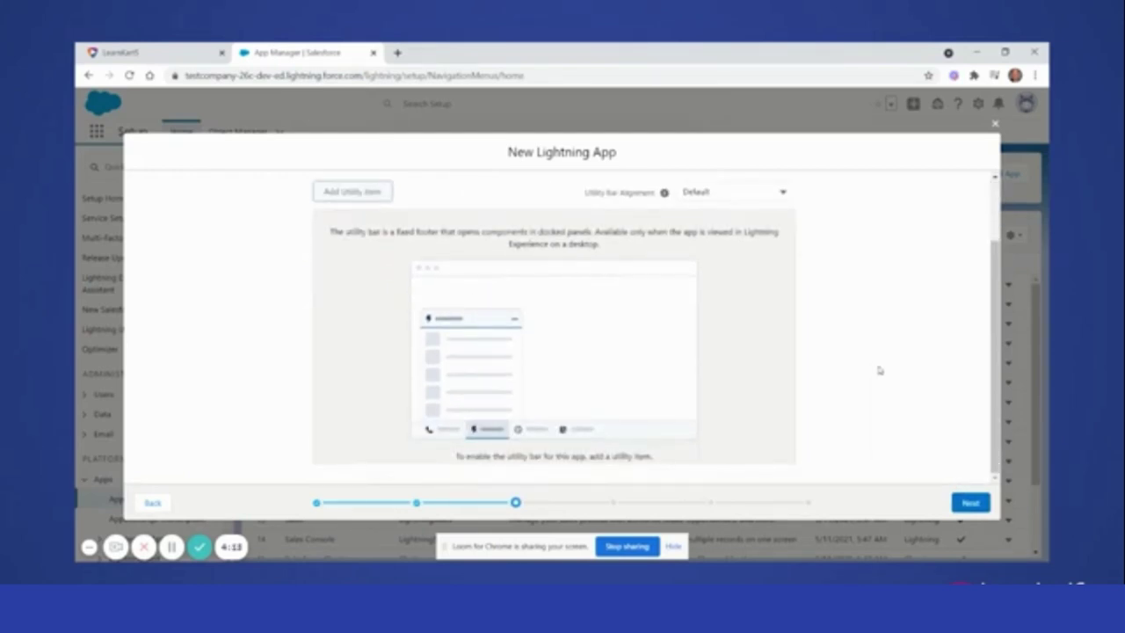
{"action": "scroll", "coordinate": [879, 370], "scroll_direction": "up", "scroll_amount": 1}
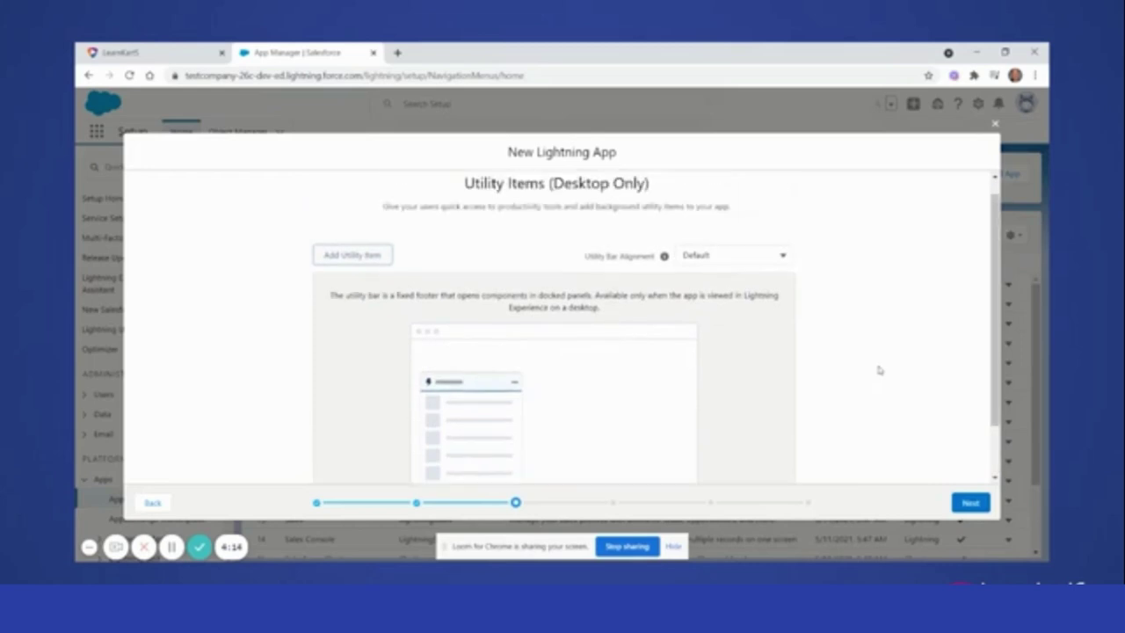
{"action": "left_click", "coordinate": [355, 257]}
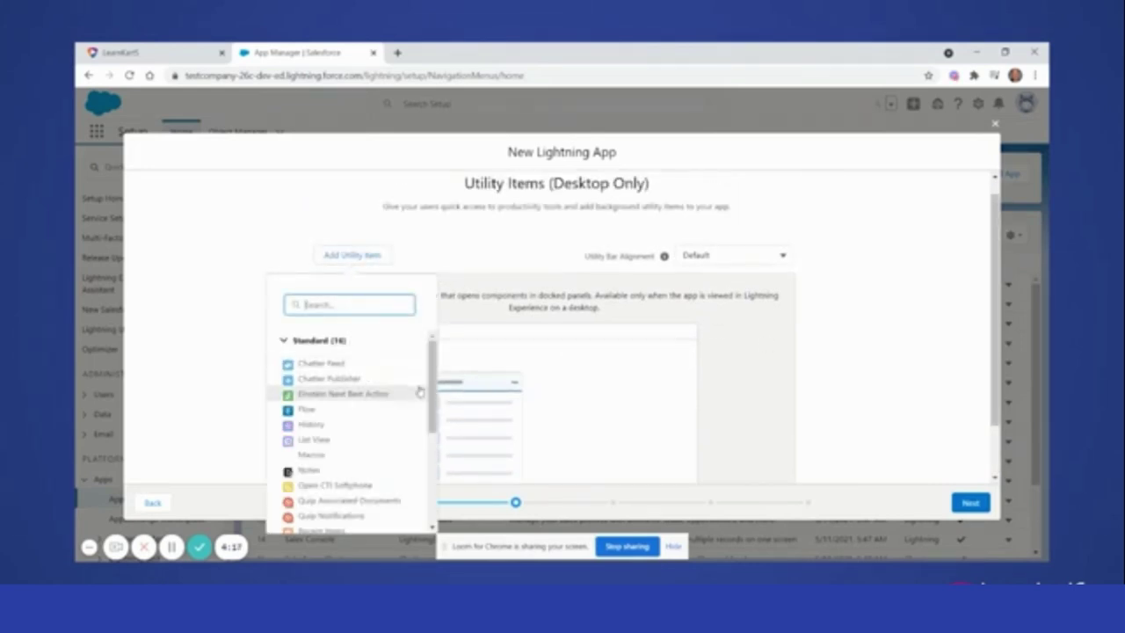
{"action": "left_click_drag", "start_coordinate": [432, 388], "coordinate": [430, 426]}
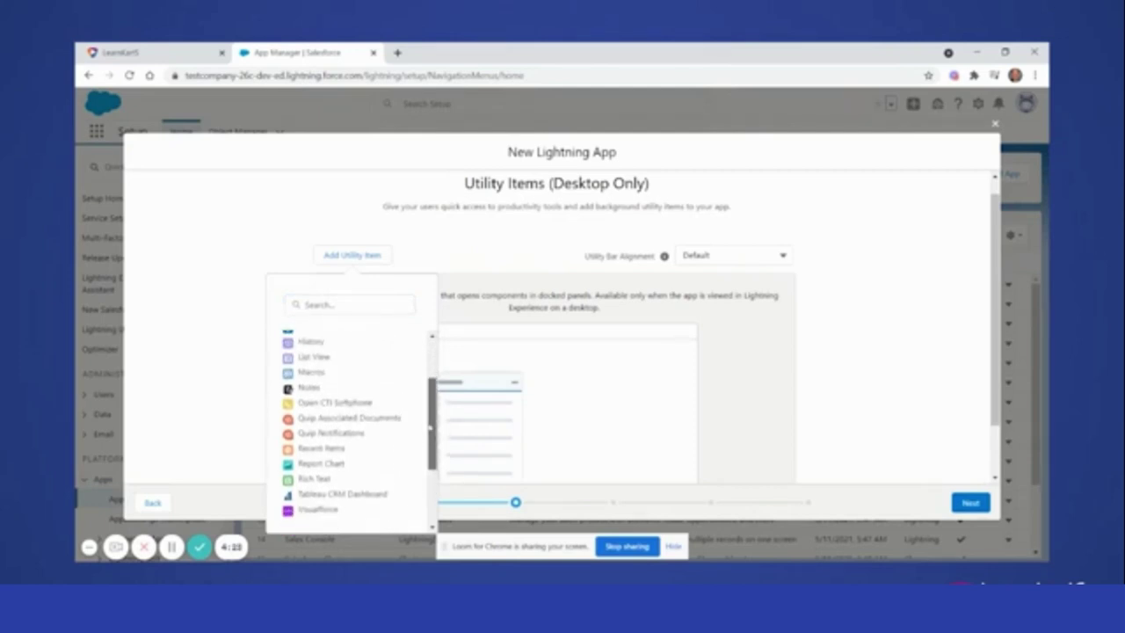
{"action": "left_click", "coordinate": [306, 387]}
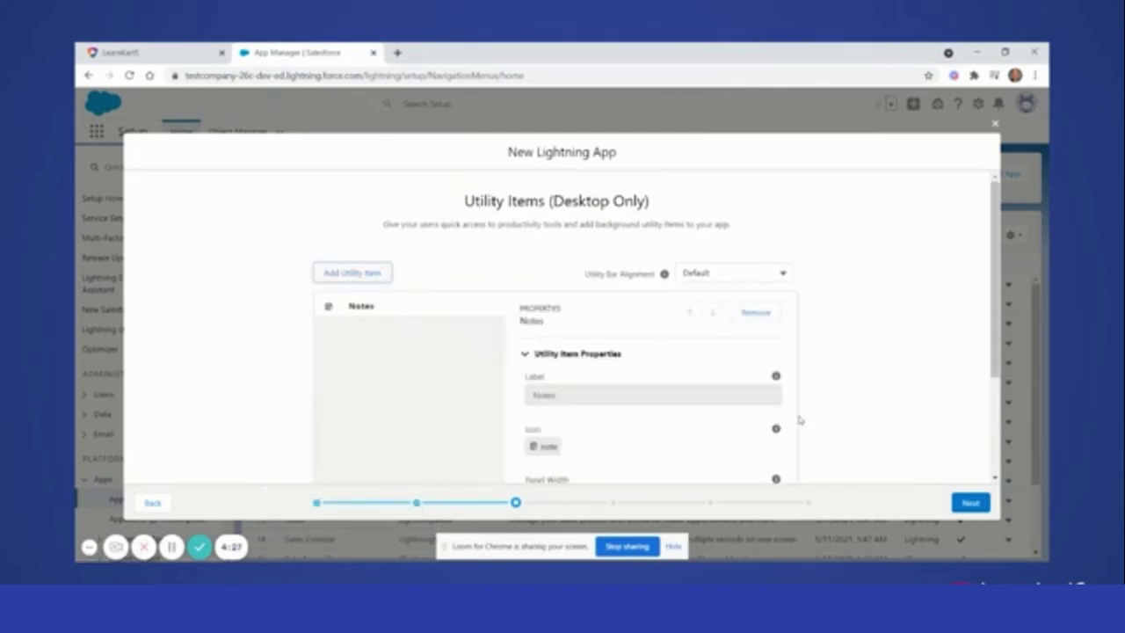
Review the Notes utility item's properties and proceed to Navigation Items.
{"action": "scroll", "coordinate": [882, 407], "scroll_direction": "down", "scroll_amount": 1}
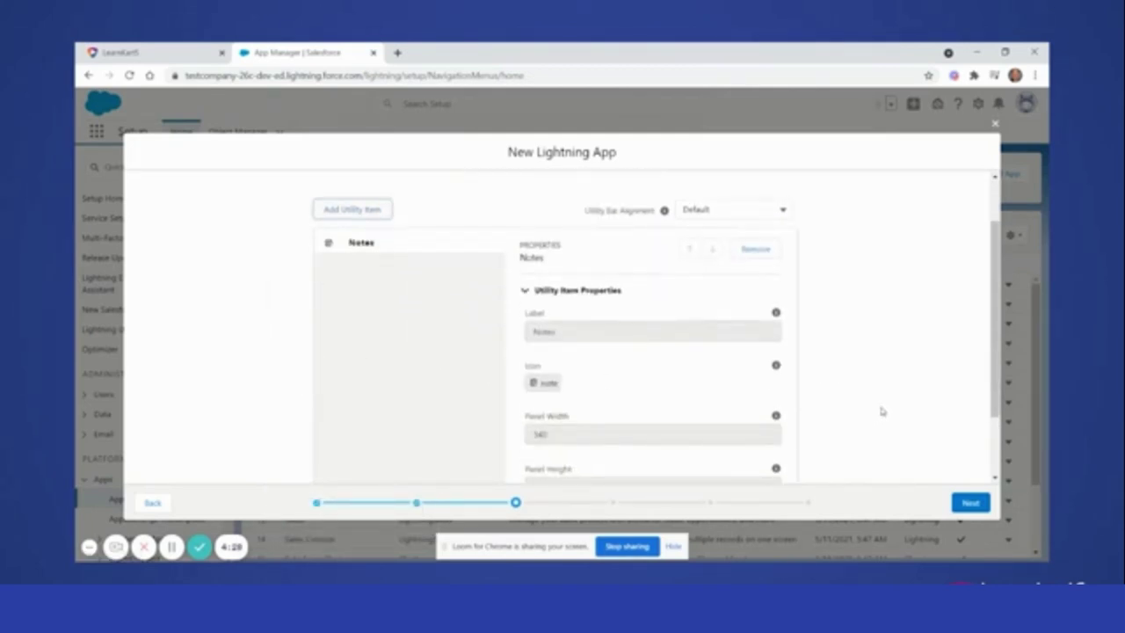
{"action": "scroll", "coordinate": [881, 411], "scroll_direction": "down", "scroll_amount": 1}
{"action": "scroll", "coordinate": [883, 415], "scroll_direction": "up", "scroll_amount": 2}
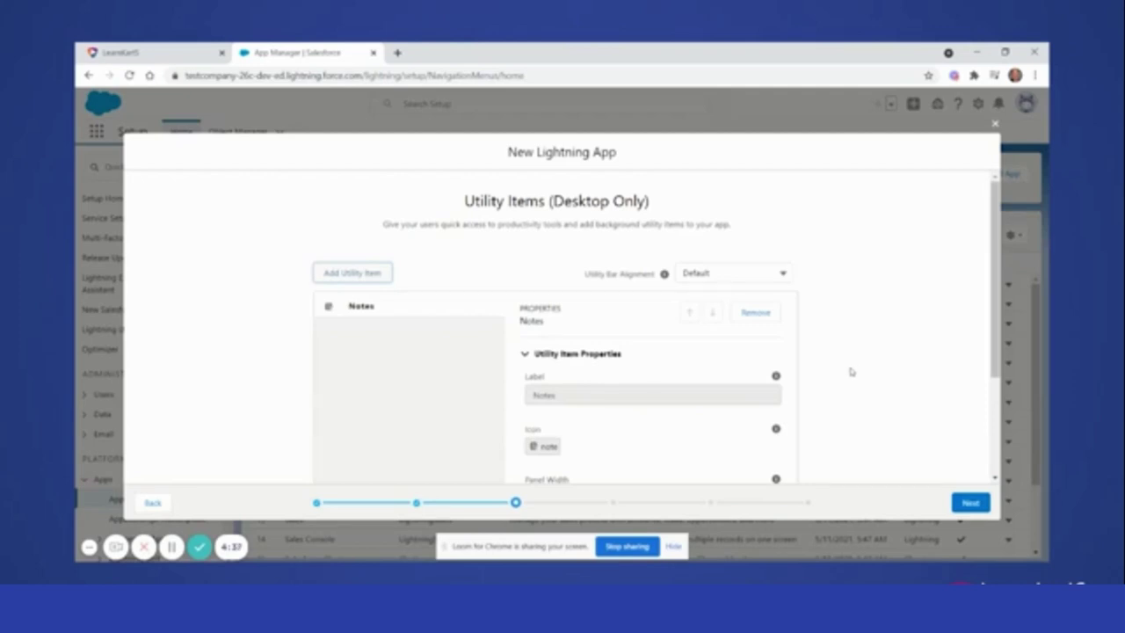
{"action": "scroll", "coordinate": [851, 369], "scroll_direction": "down", "scroll_amount": 2}
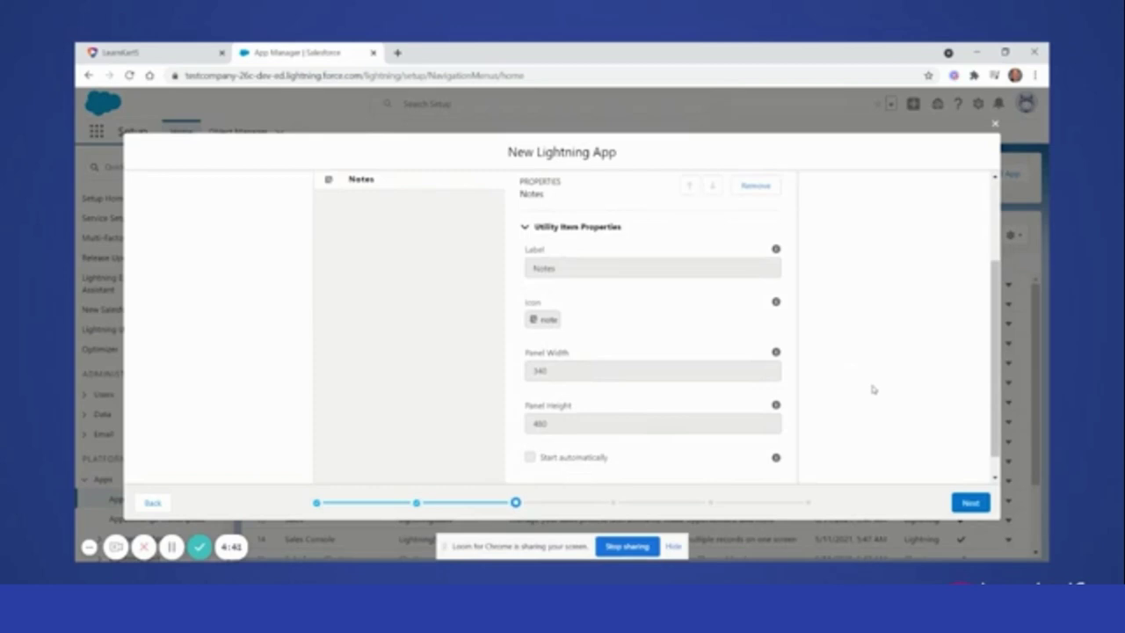
{"action": "left_click", "coordinate": [969, 503]}
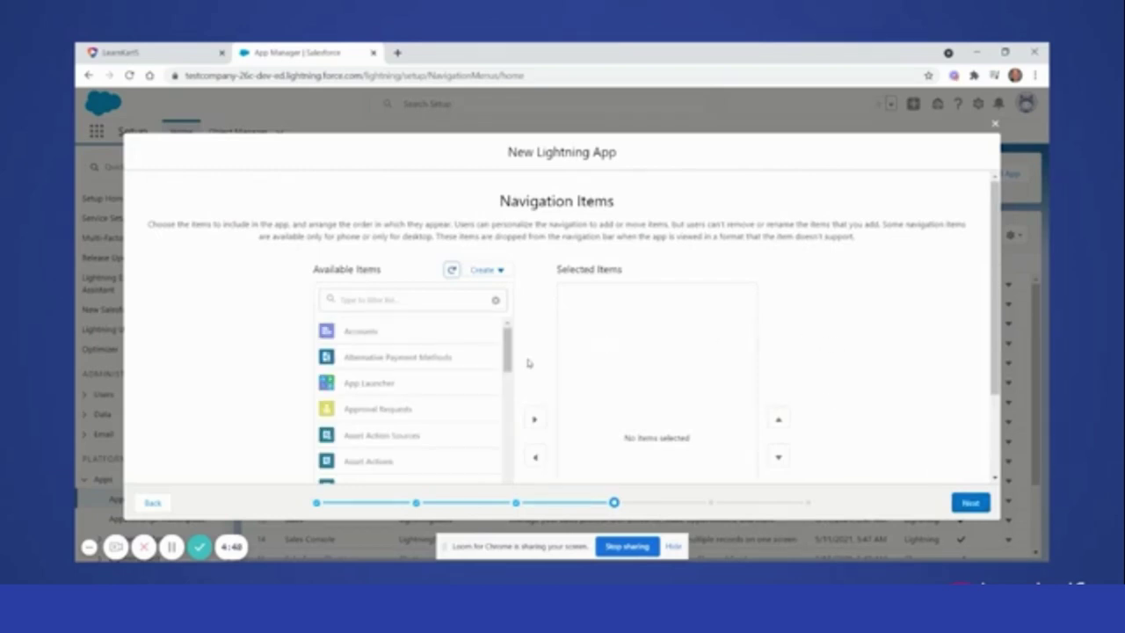
Add Accounts, Calendar and Campaigns to the app's selected navigation items.
{"action": "scroll", "coordinate": [421, 332], "scroll_direction": "down", "scroll_amount": 1}
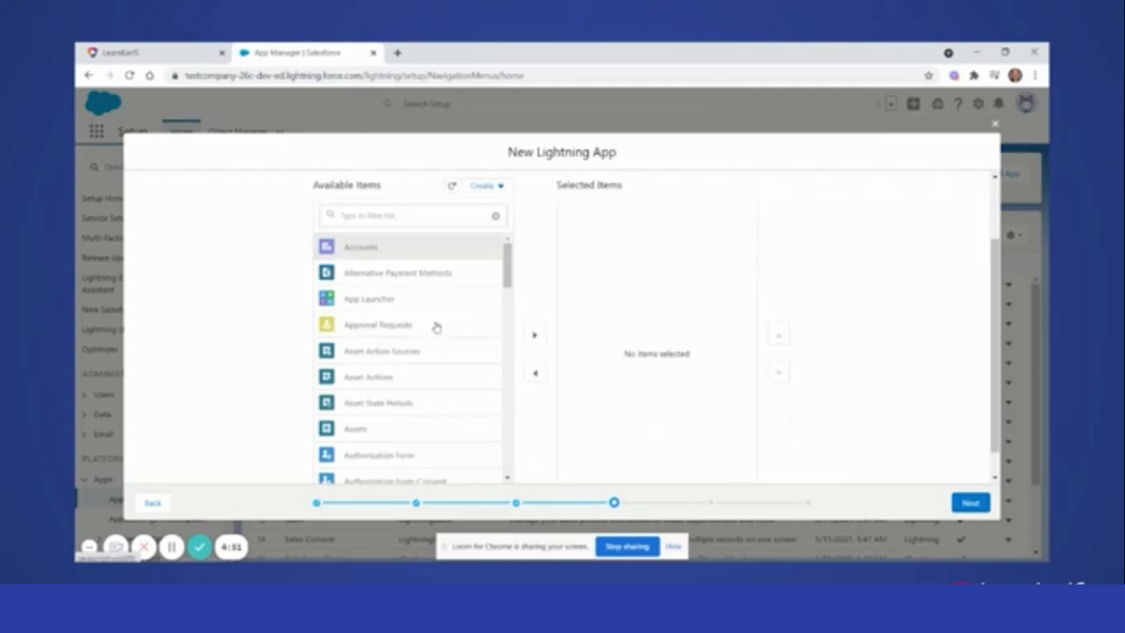
{"action": "left_click", "coordinate": [535, 336]}
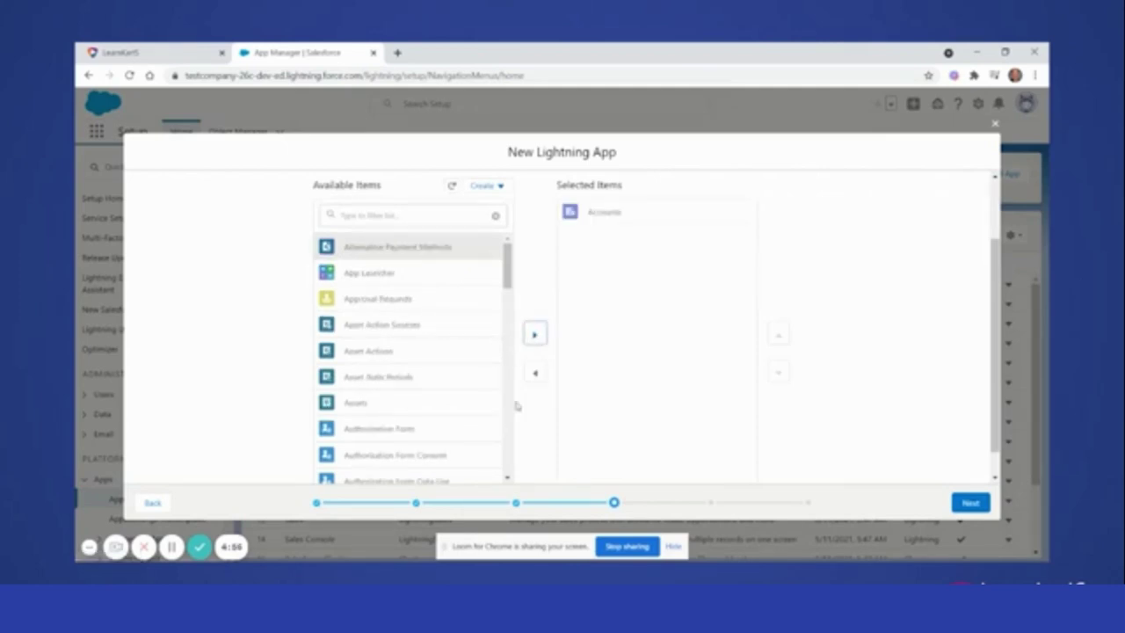
{"action": "left_click_drag", "start_coordinate": [508, 269], "coordinate": [508, 308]}
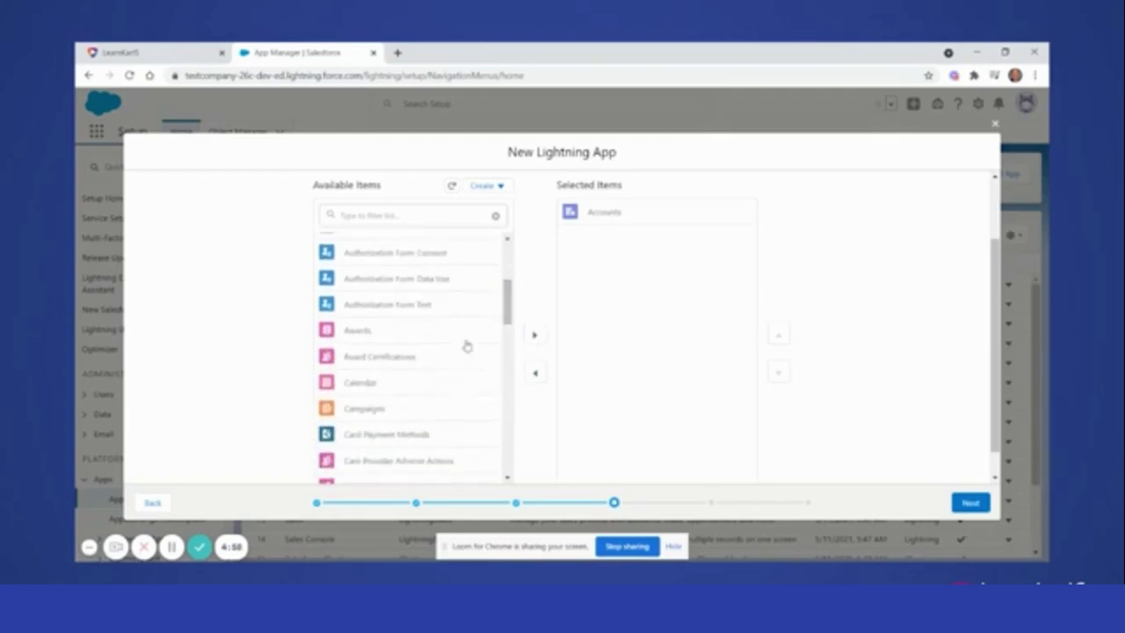
{"action": "left_click", "coordinate": [401, 382]}
{"action": "left_click", "coordinate": [532, 336]}
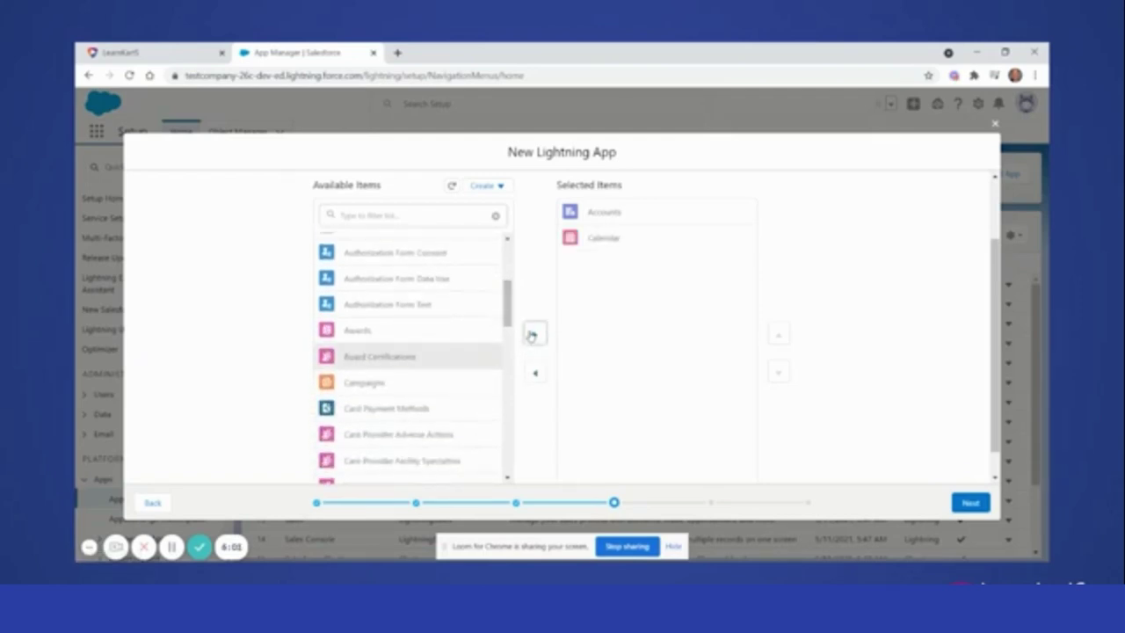
{"action": "left_click", "coordinate": [389, 384]}
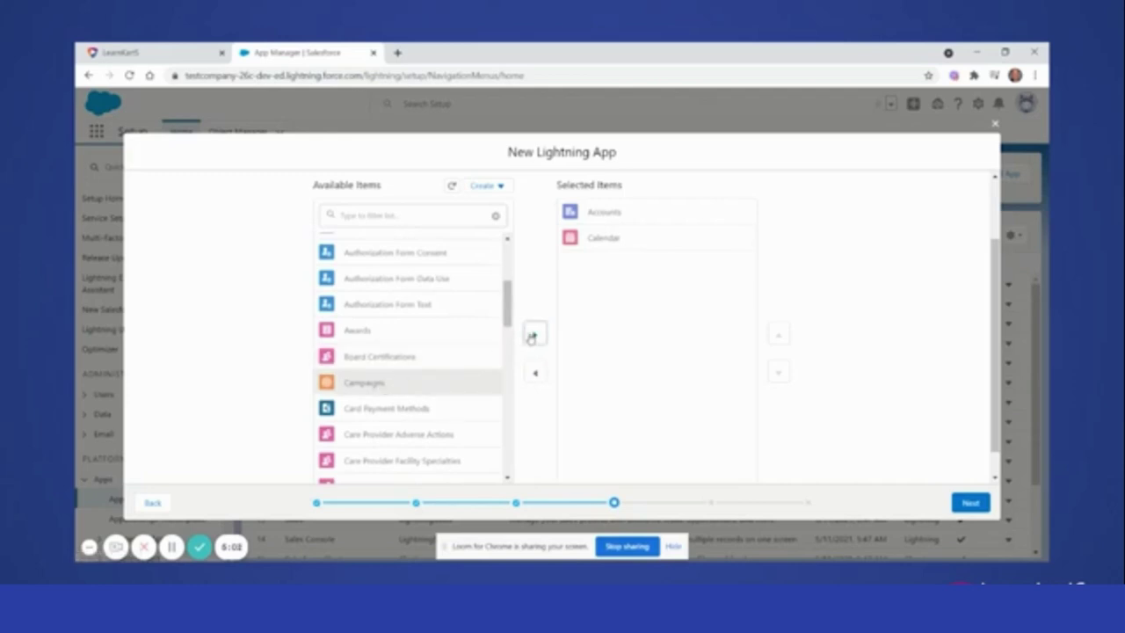
{"action": "left_click", "coordinate": [532, 335]}
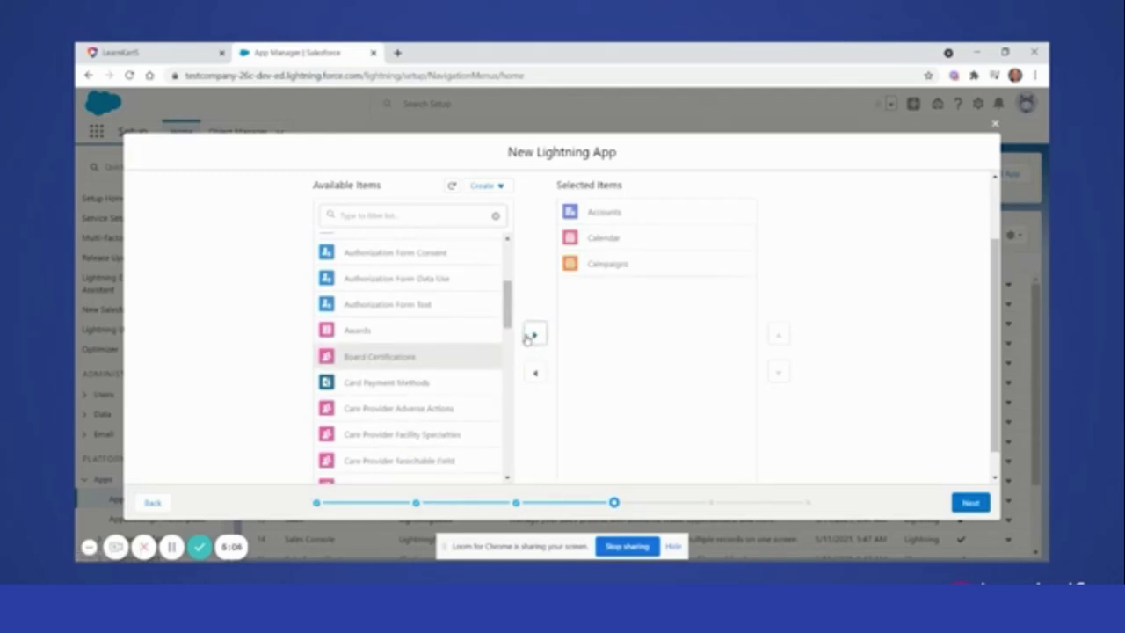
Add Cases, Chatter, CMS Workspaces and Development to the selected navigation items.
{"action": "left_click_drag", "start_coordinate": [510, 316], "coordinate": [503, 361]}
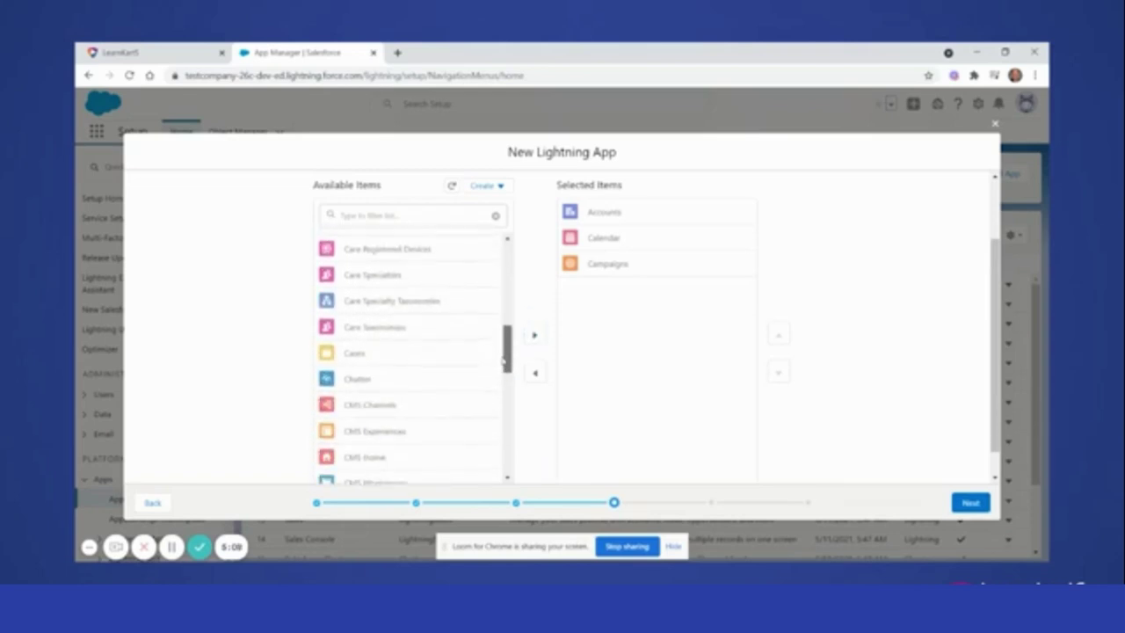
{"action": "left_click", "coordinate": [441, 350]}
{"action": "left_click", "coordinate": [539, 341]}
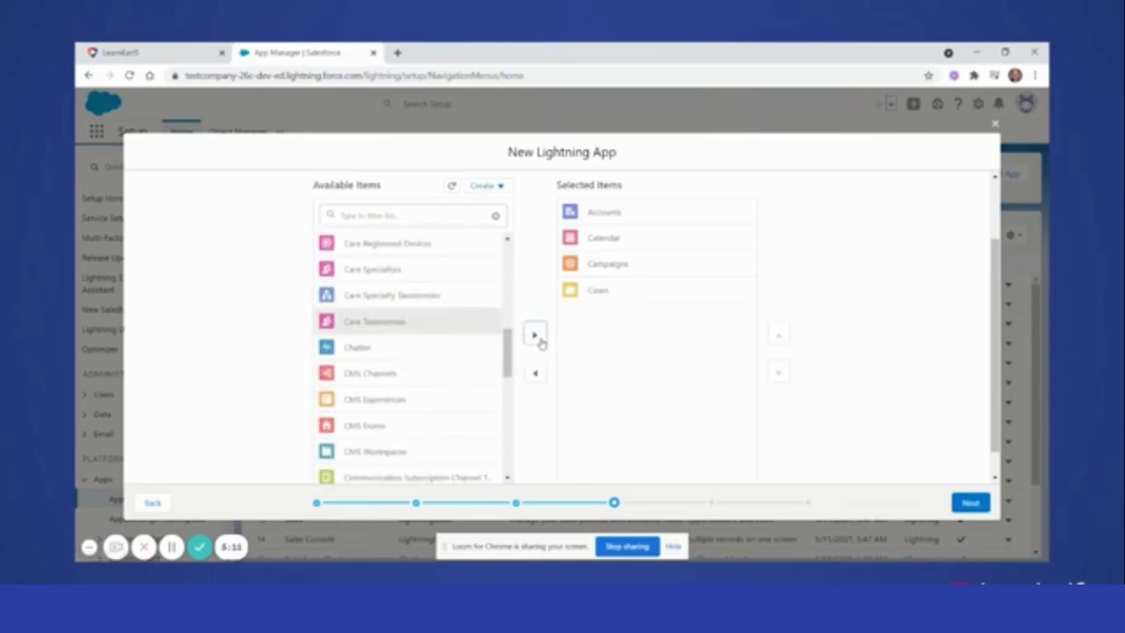
{"action": "left_click", "coordinate": [448, 351]}
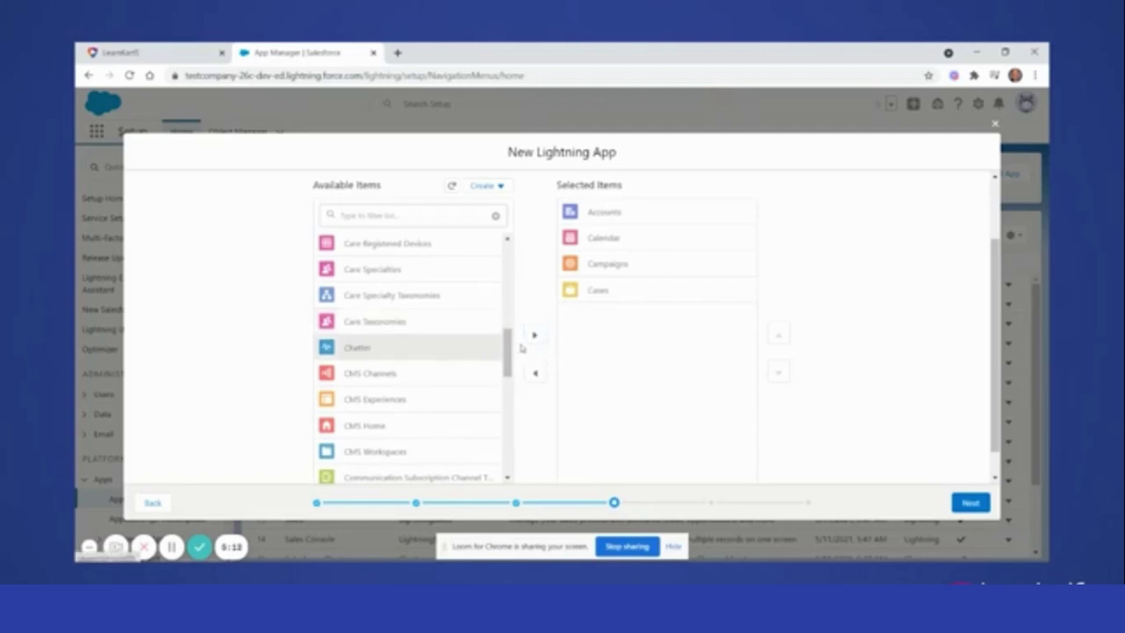
{"action": "left_click", "coordinate": [535, 335]}
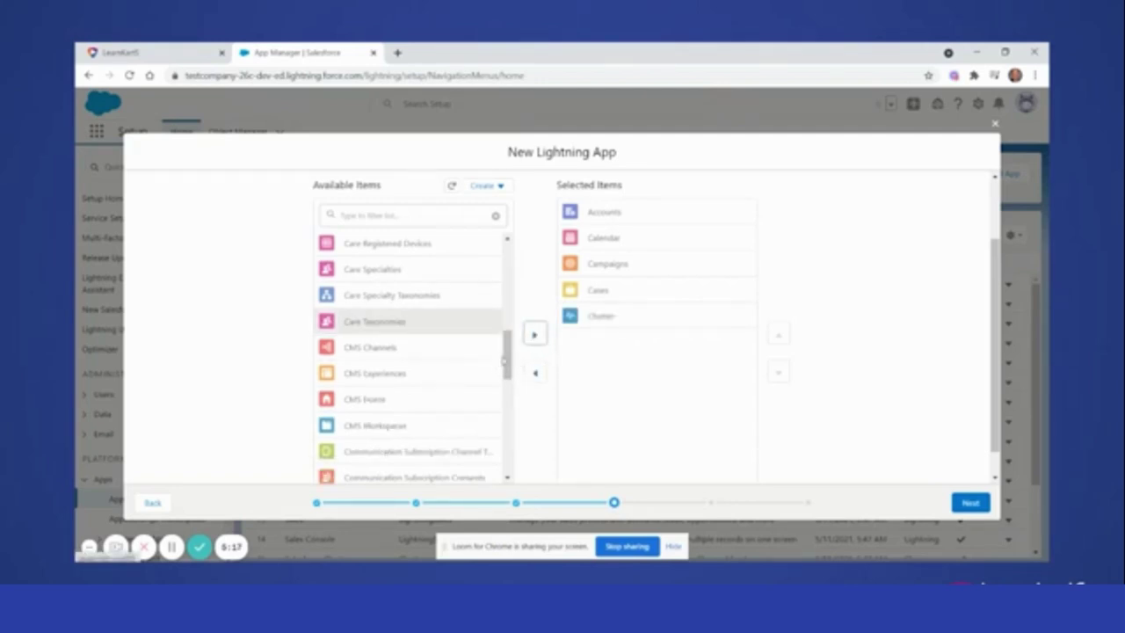
{"action": "scroll", "coordinate": [430, 321], "scroll_direction": "down", "scroll_amount": 3}
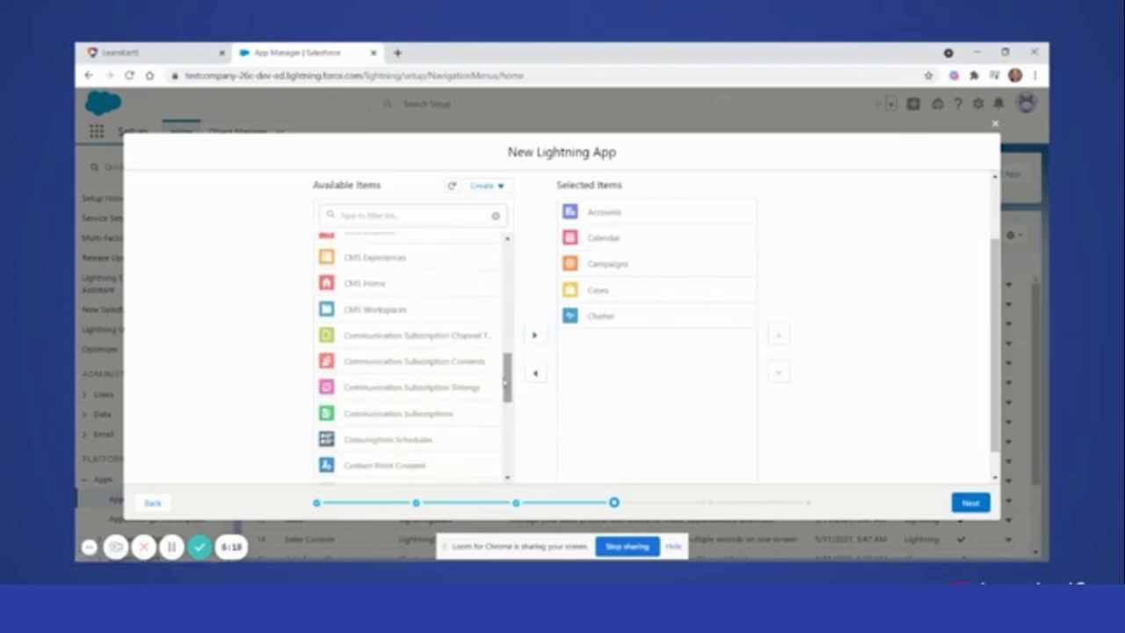
{"action": "left_click", "coordinate": [425, 314]}
{"action": "left_click", "coordinate": [533, 335]}
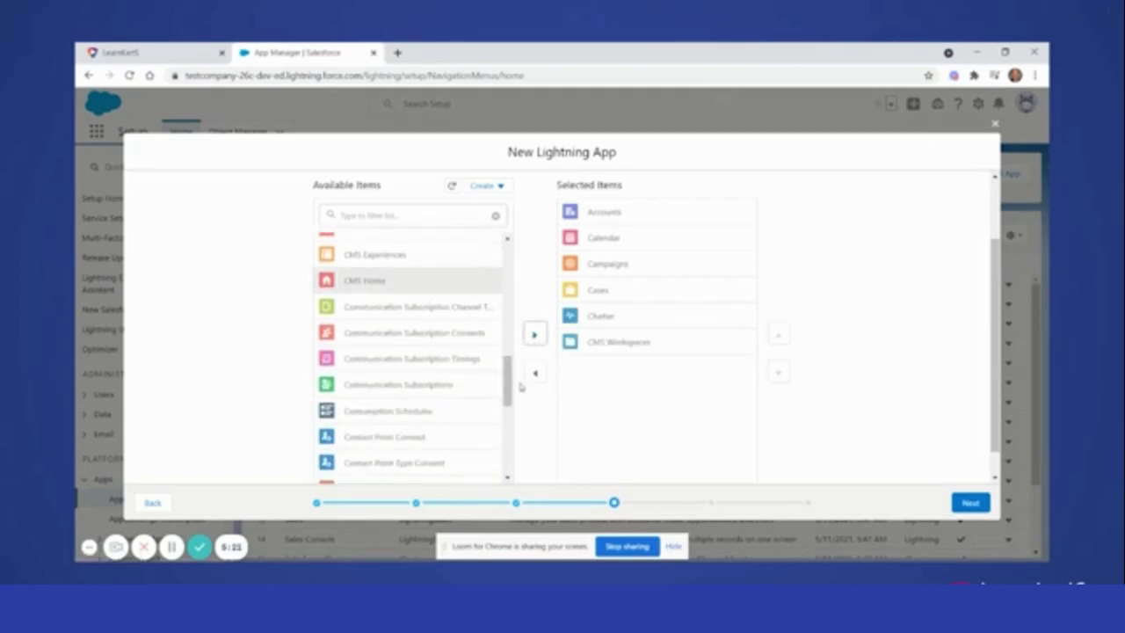
{"action": "left_click_drag", "start_coordinate": [508, 383], "coordinate": [507, 448]}
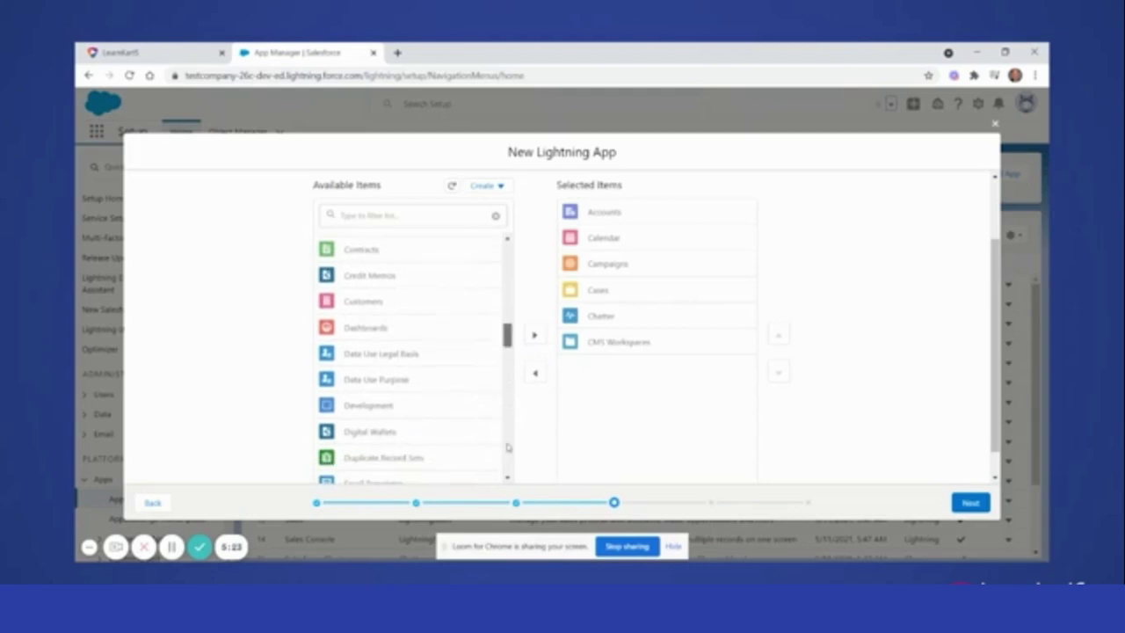
{"action": "left_click", "coordinate": [406, 407]}
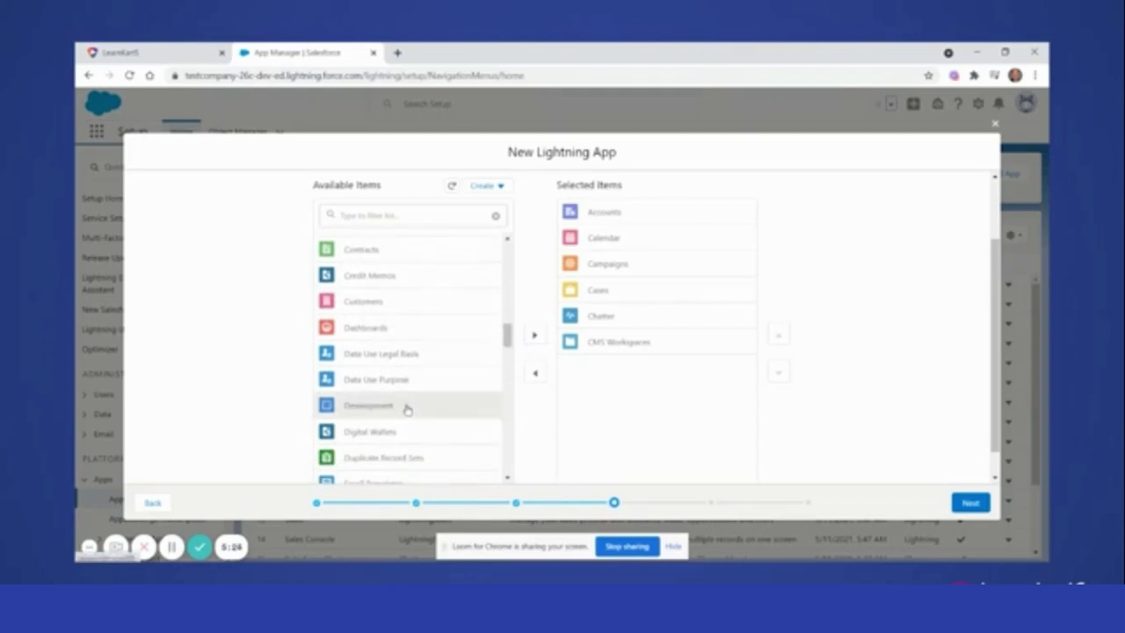
{"action": "left_click", "coordinate": [533, 337]}
Add Invoices and Opportunities to the app's selected navigation items.
{"action": "scroll", "coordinate": [870, 413], "scroll_direction": "down", "scroll_amount": 1}
{"action": "left_click_drag", "start_coordinate": [508, 309], "coordinate": [512, 336]}
{"action": "scroll", "coordinate": [414, 325], "scroll_direction": "down", "scroll_amount": 3}
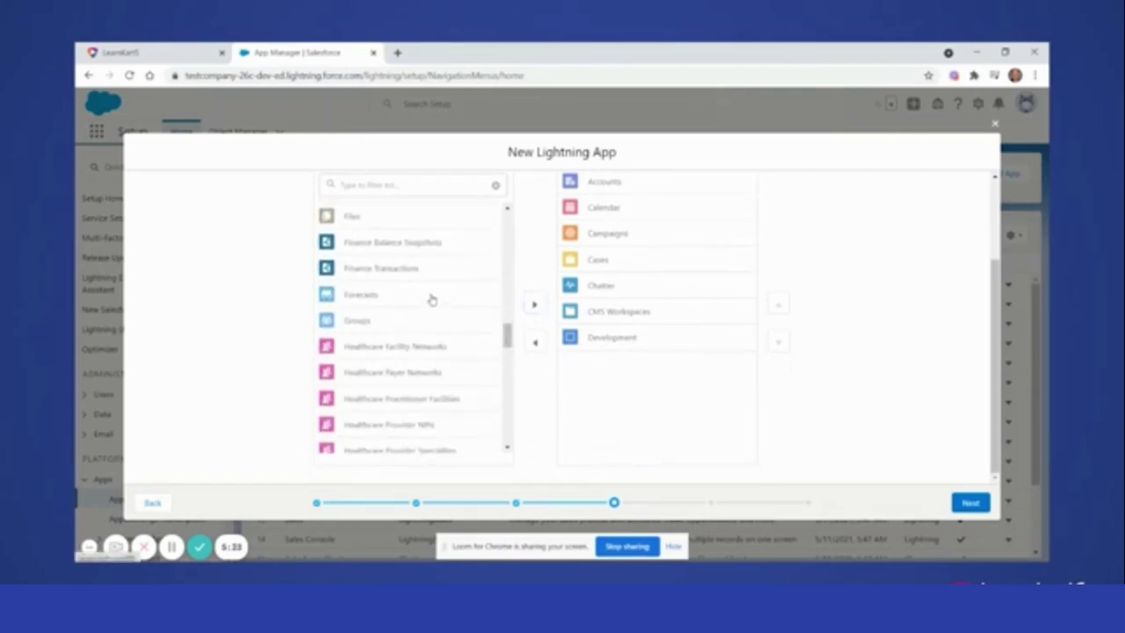
{"action": "left_click_drag", "start_coordinate": [509, 341], "coordinate": [509, 357]}
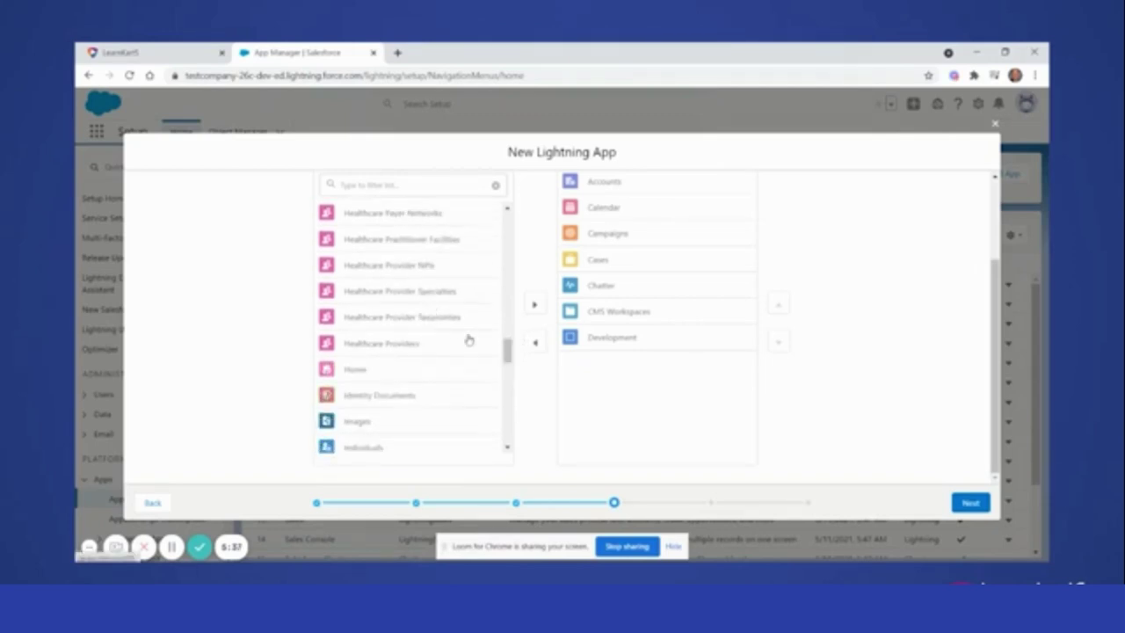
{"action": "left_click_drag", "start_coordinate": [507, 350], "coordinate": [508, 370]}
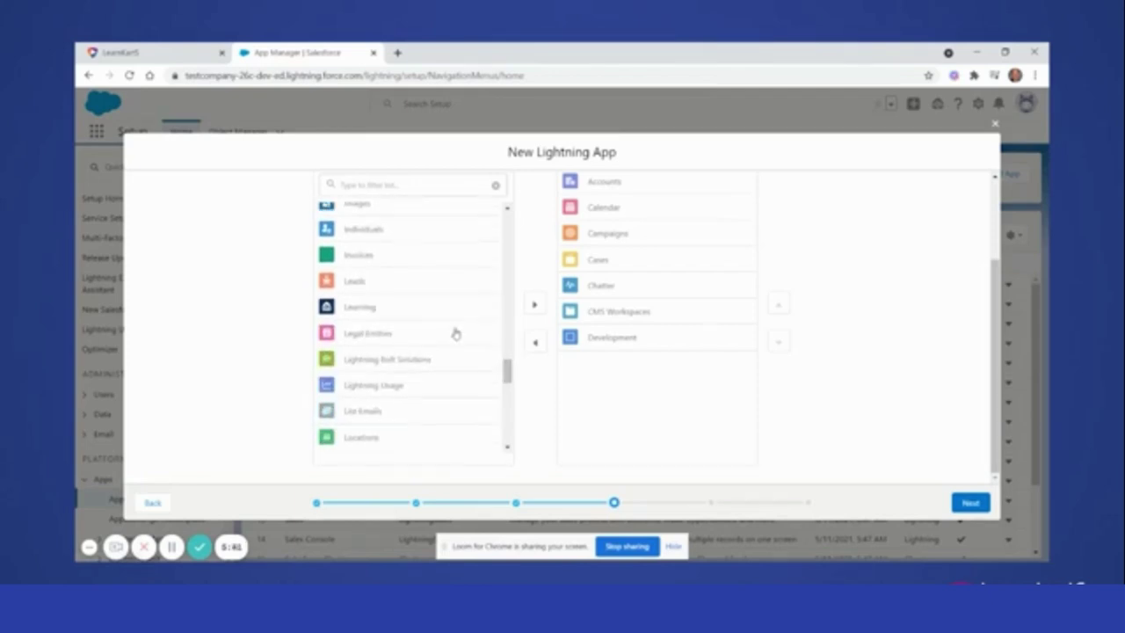
{"action": "left_click", "coordinate": [379, 269]}
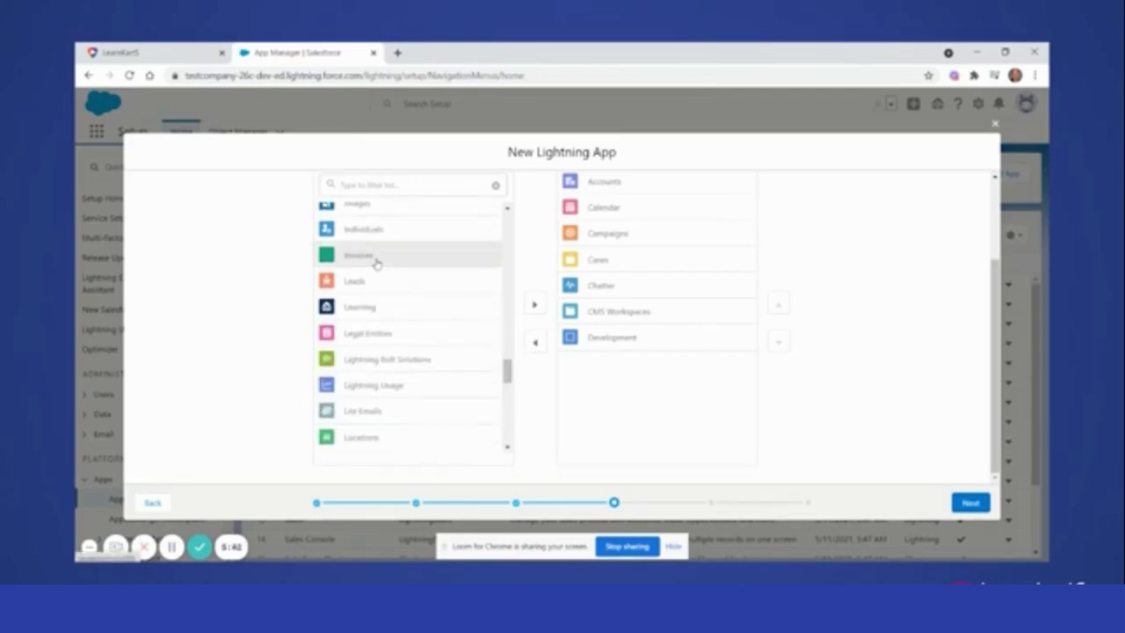
{"action": "left_click", "coordinate": [535, 305]}
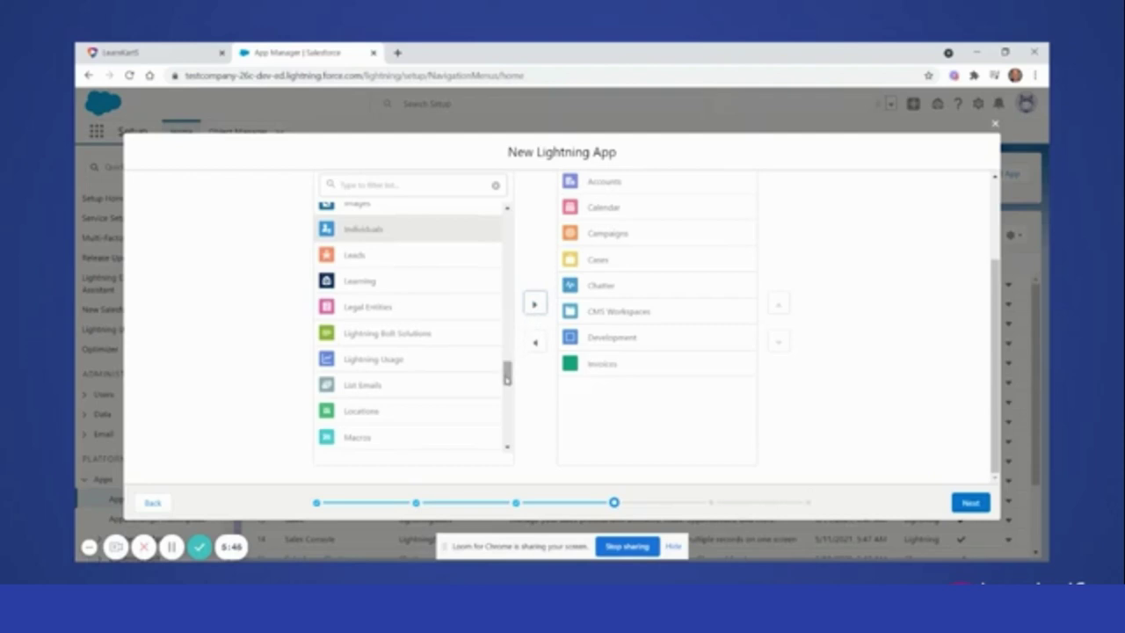
{"action": "left_click_drag", "start_coordinate": [507, 378], "coordinate": [507, 390]}
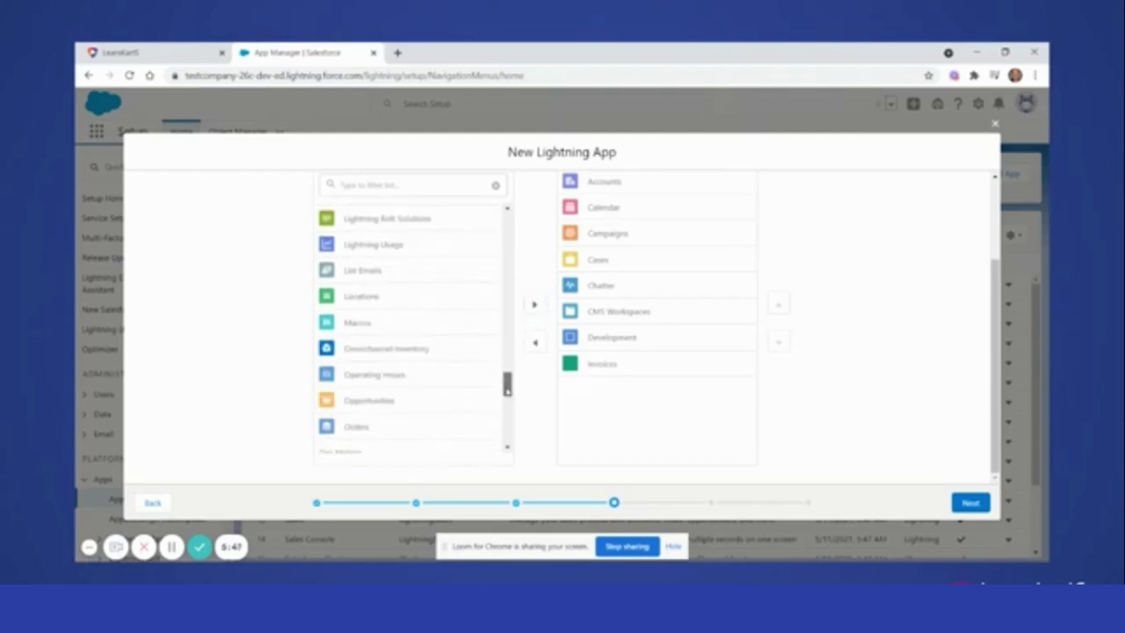
{"action": "left_click", "coordinate": [424, 405]}
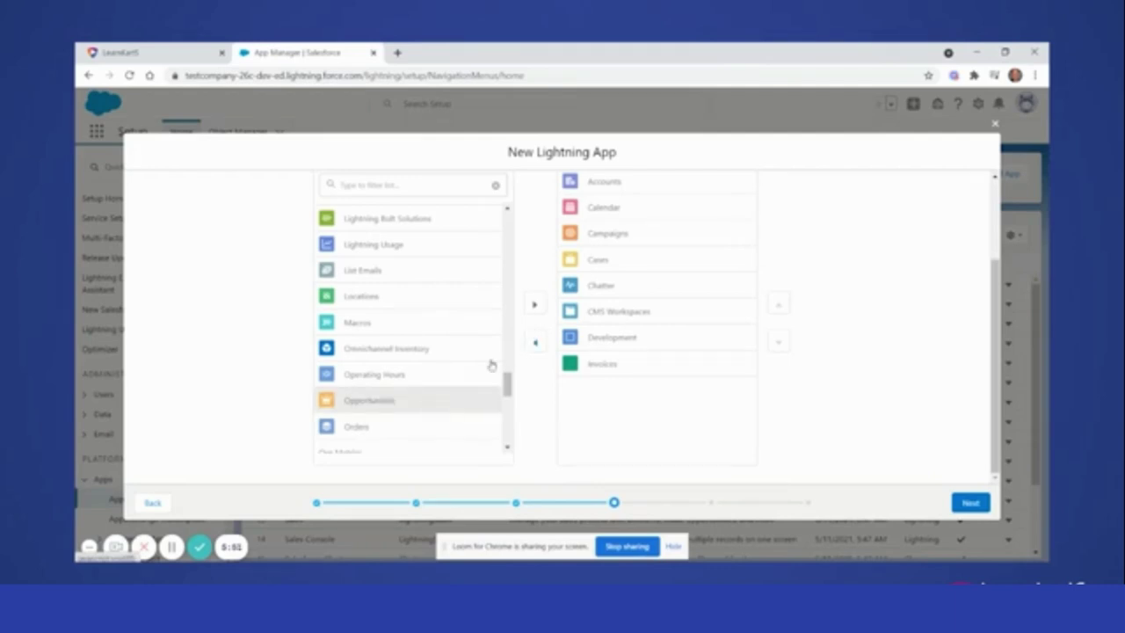
{"action": "left_click", "coordinate": [535, 304]}
Add Products to the navigation items and continue to the Navigation Rules step.
{"action": "left_click_drag", "start_coordinate": [508, 392], "coordinate": [512, 429]}
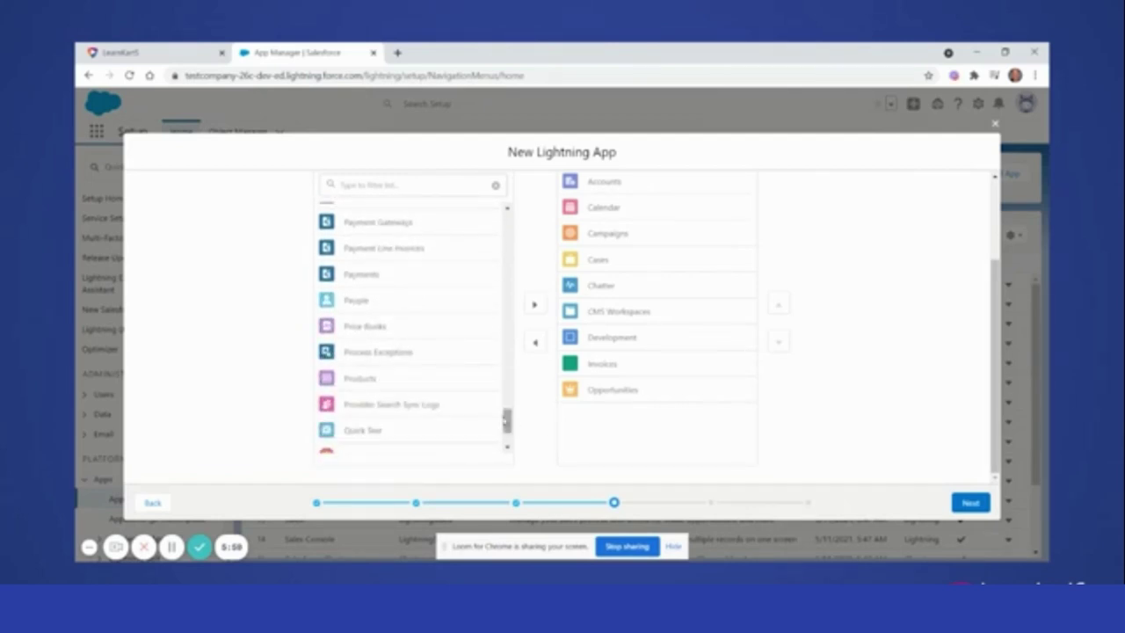
{"action": "scroll", "coordinate": [509, 423], "scroll_direction": "down", "scroll_amount": 2}
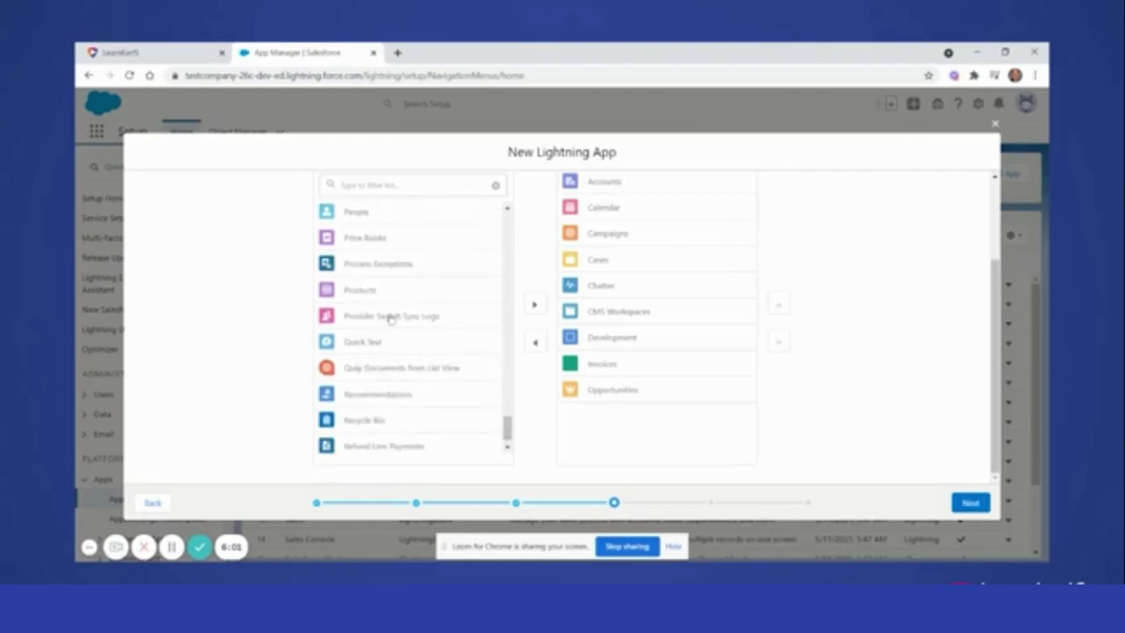
{"action": "left_click", "coordinate": [376, 289]}
{"action": "left_click", "coordinate": [535, 304]}
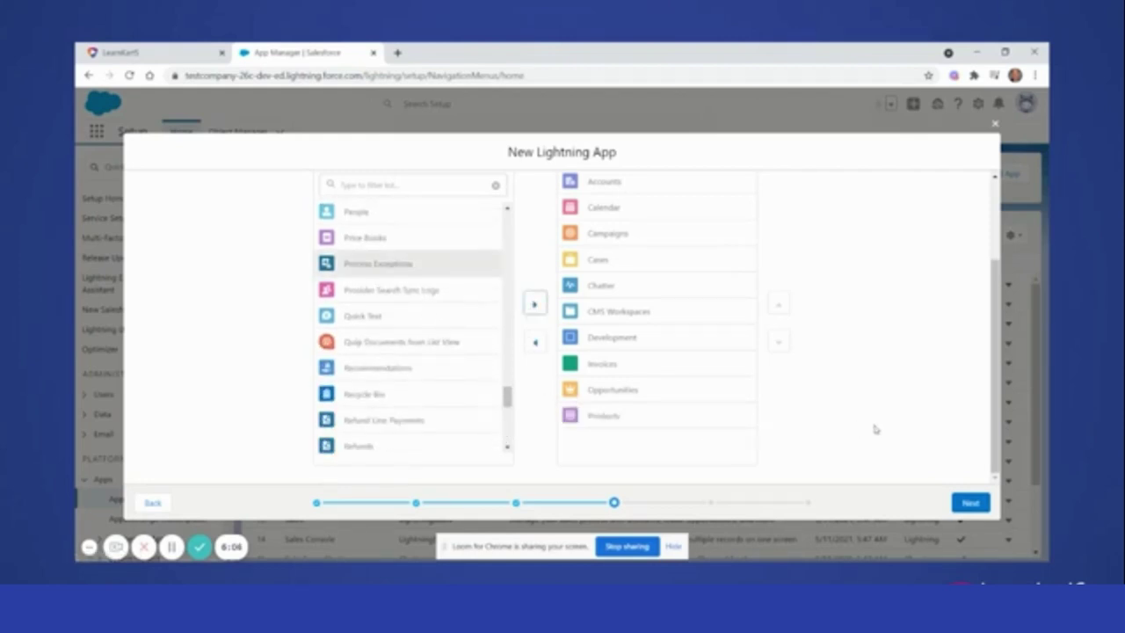
{"action": "left_click", "coordinate": [969, 502]}
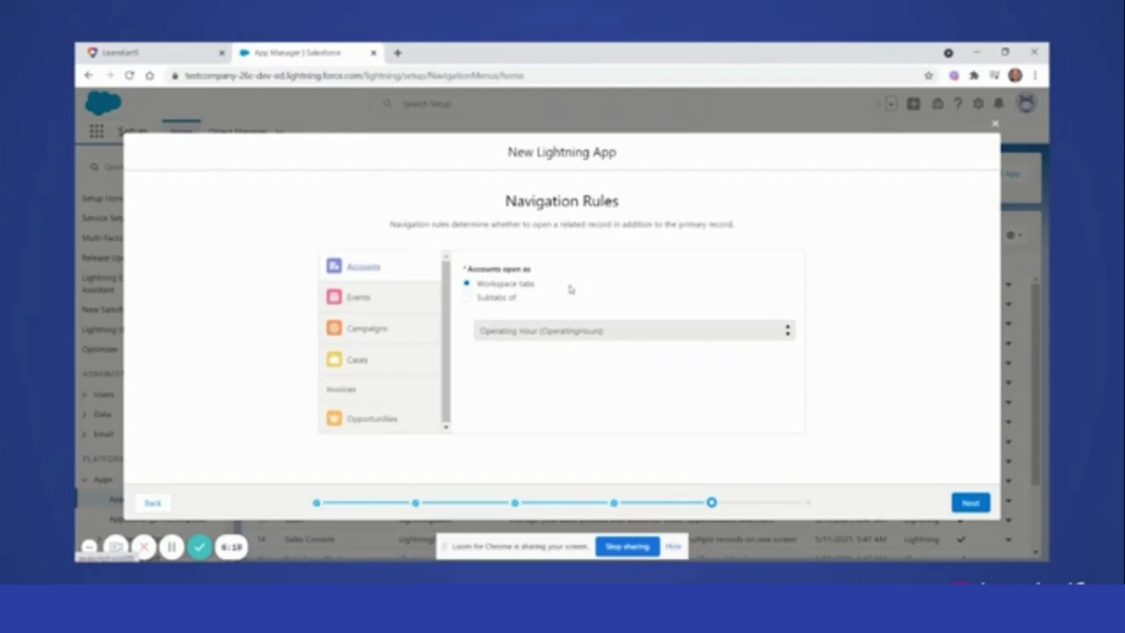
Try Accounts as subtabs, then leave it opening as workspace tabs.
{"action": "left_click", "coordinate": [467, 298]}
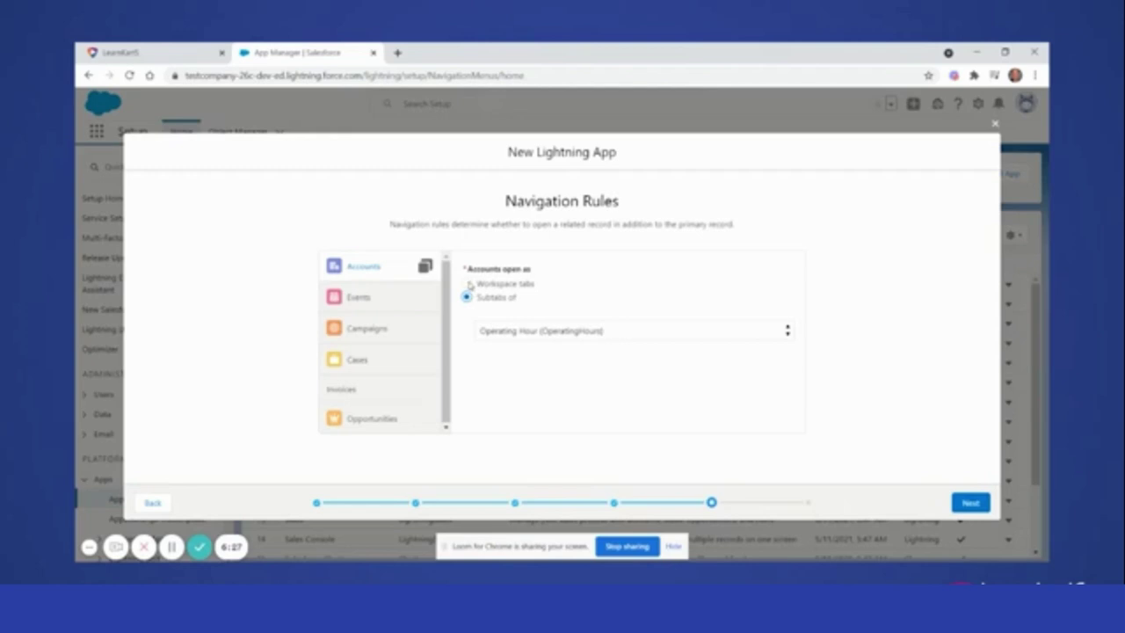
{"action": "left_click", "coordinate": [467, 284]}
{"action": "left_click", "coordinate": [467, 298]}
{"action": "left_click", "coordinate": [787, 334]}
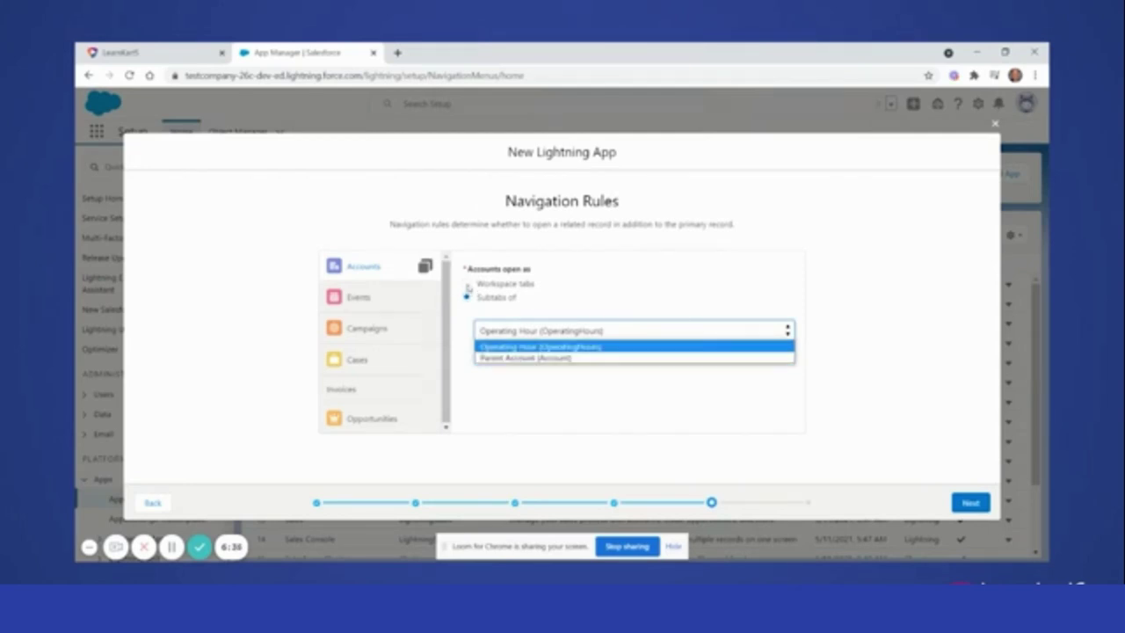
{"action": "left_click", "coordinate": [467, 284]}
Set Campaigns to open as subtabs of Parent Campaign.
{"action": "left_click", "coordinate": [389, 331]}
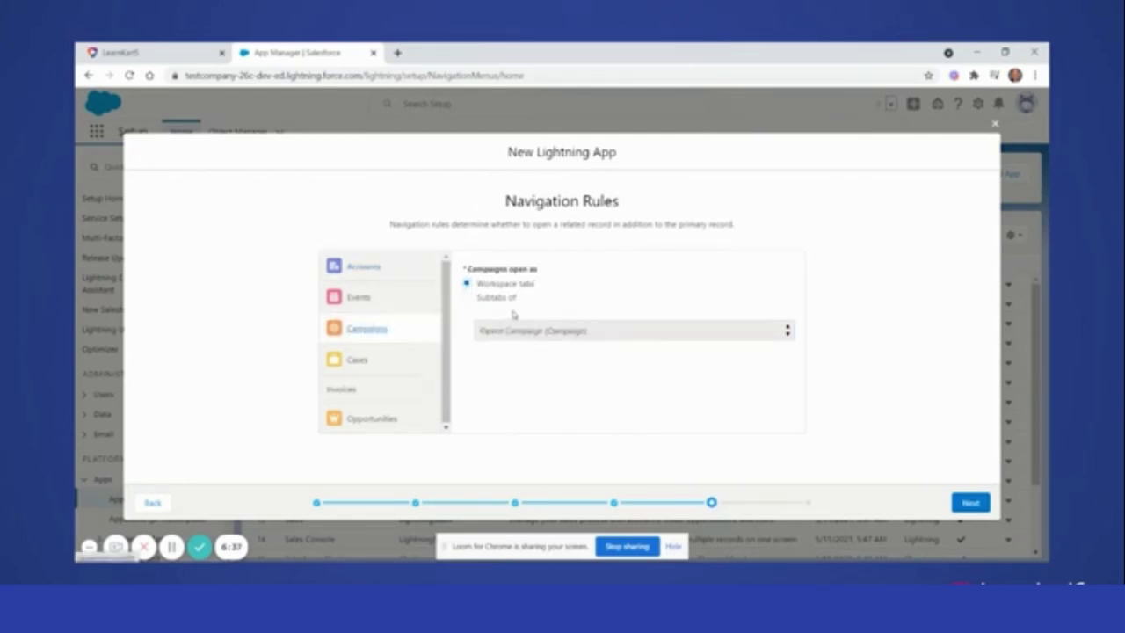
{"action": "left_click", "coordinate": [468, 298]}
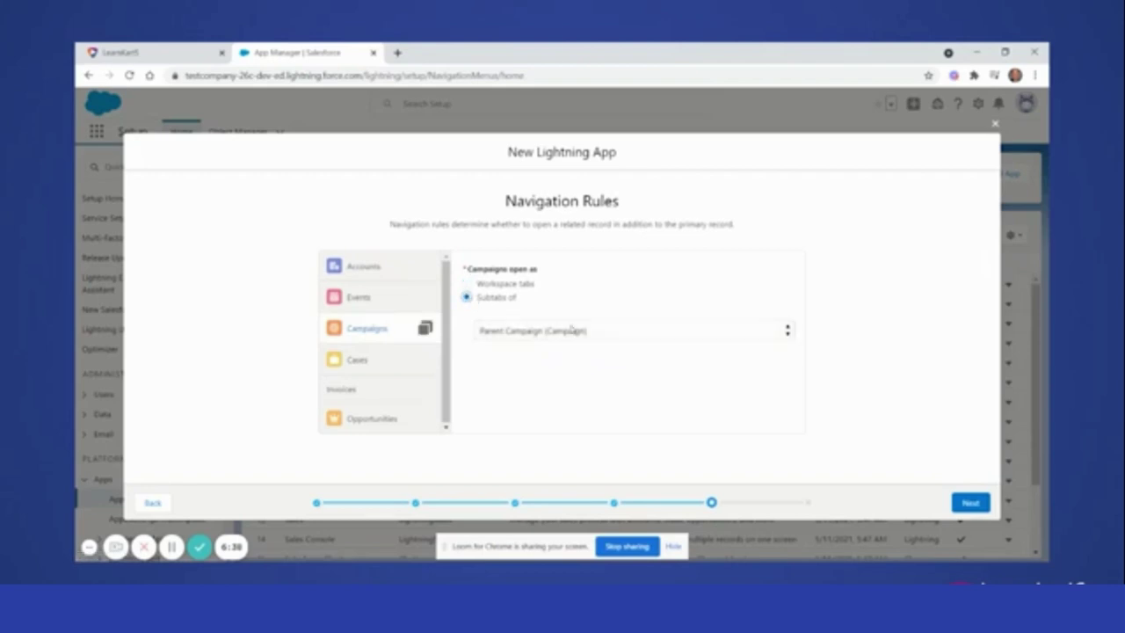
{"action": "left_click", "coordinate": [786, 335]}
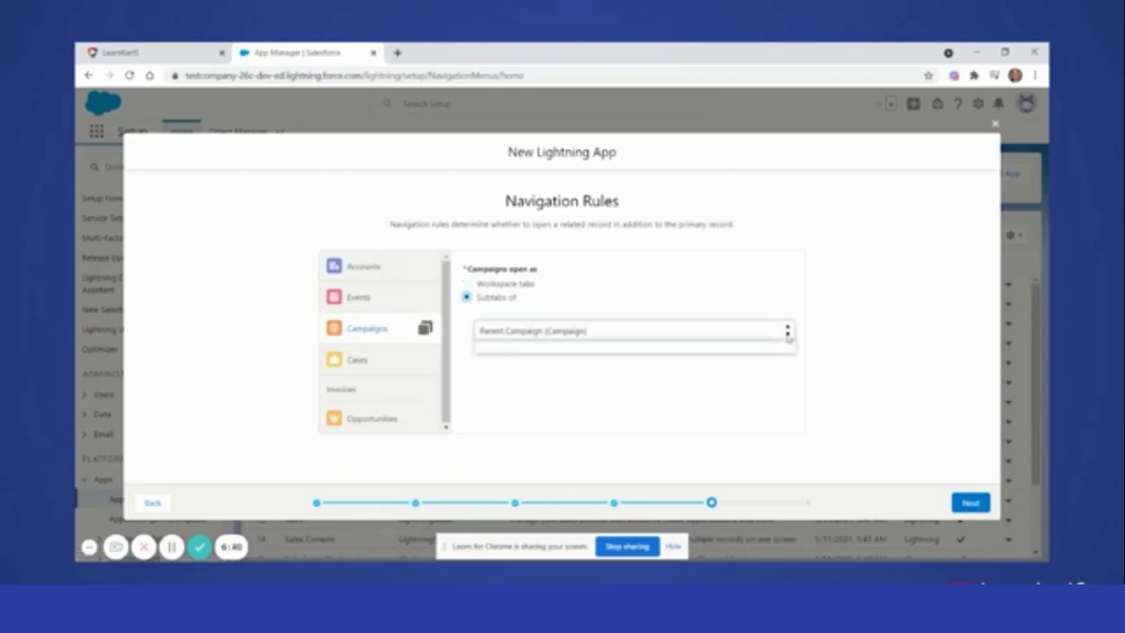
{"action": "left_click", "coordinate": [712, 304]}
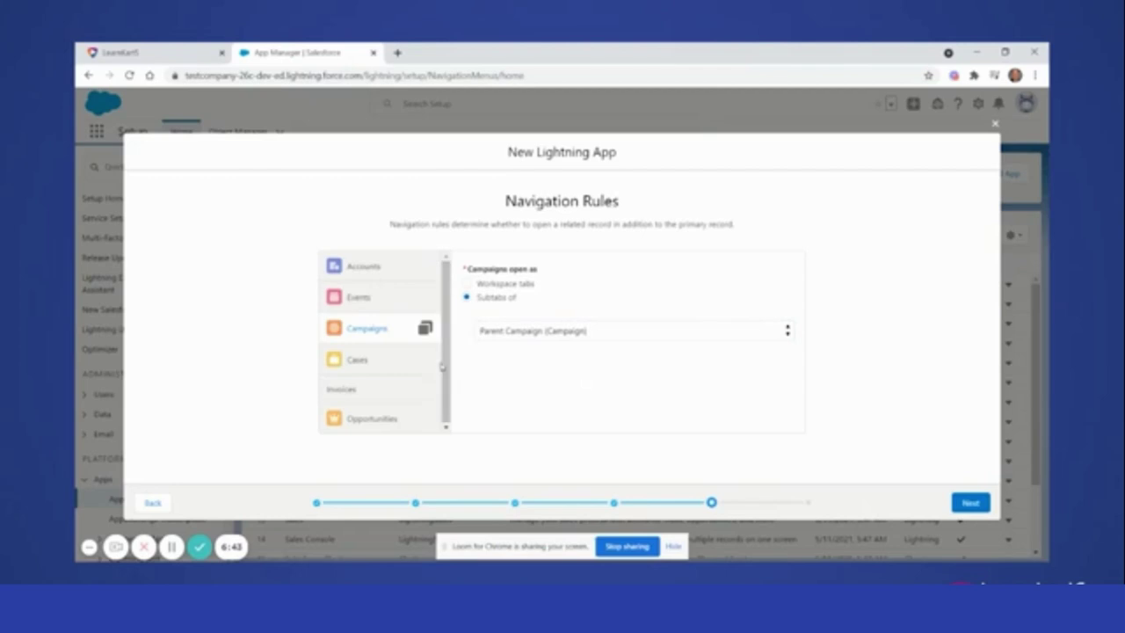
Set Invoices to open as subtabs of Contact.
{"action": "left_click", "coordinate": [390, 389]}
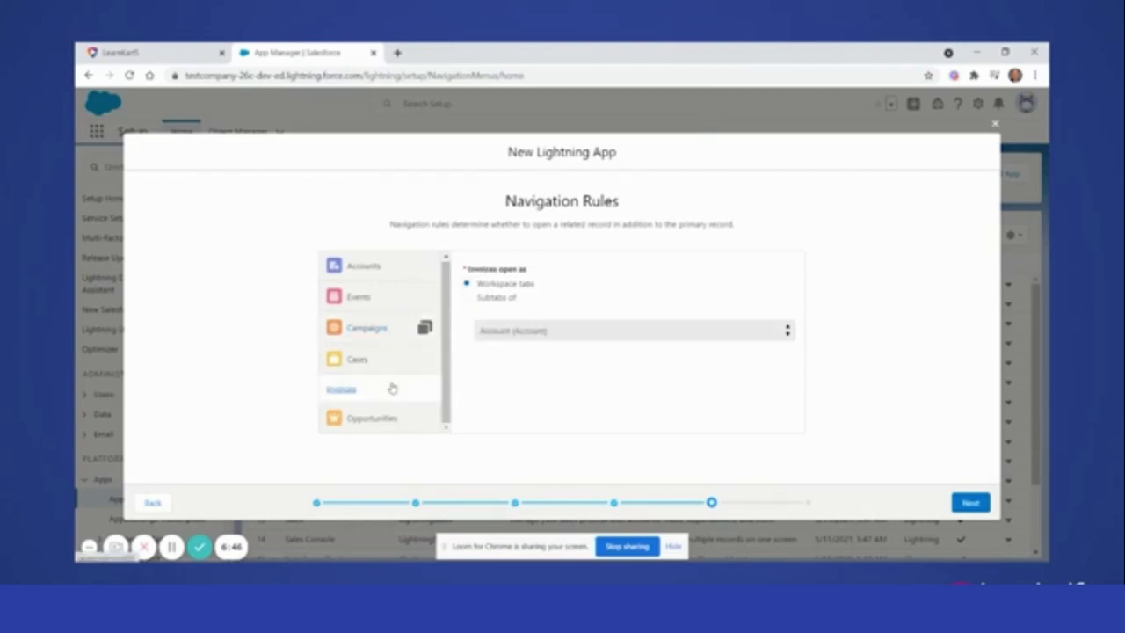
{"action": "left_click", "coordinate": [467, 298]}
{"action": "left_click", "coordinate": [684, 331]}
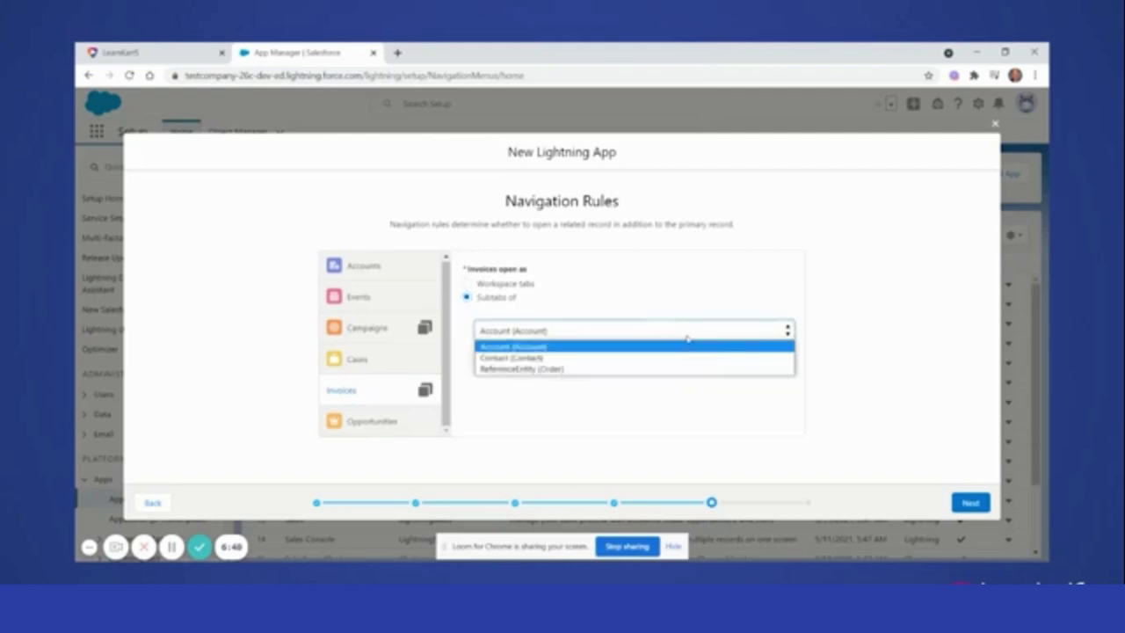
{"action": "left_click", "coordinate": [668, 359]}
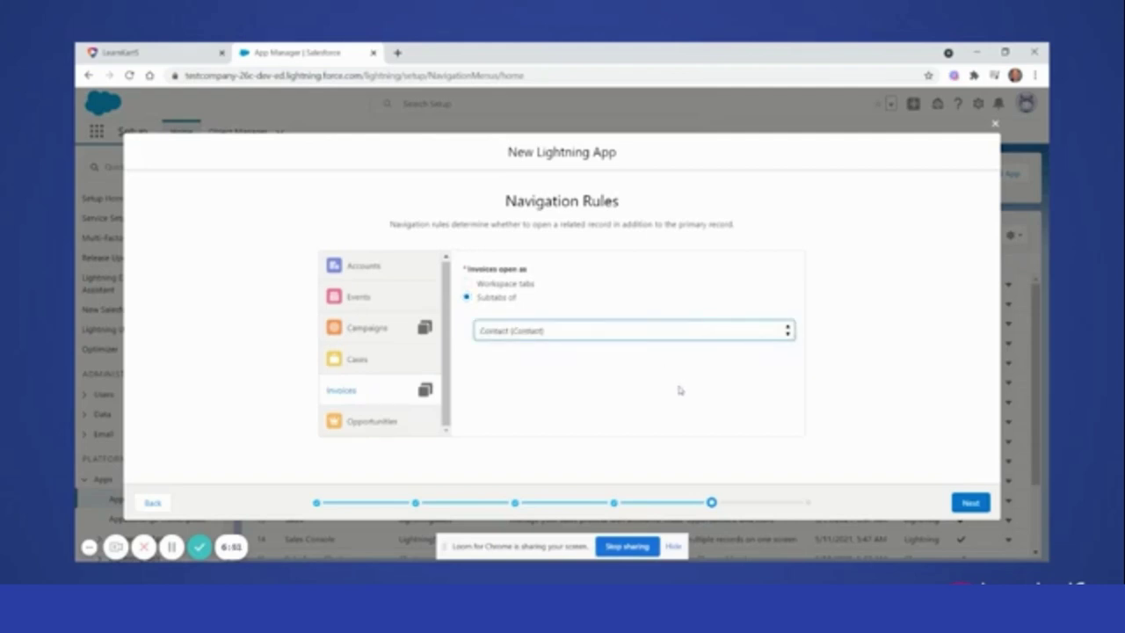
Set Opportunities to open as subtabs of Opportunity History and continue to User Profiles.
{"action": "left_click", "coordinate": [400, 422]}
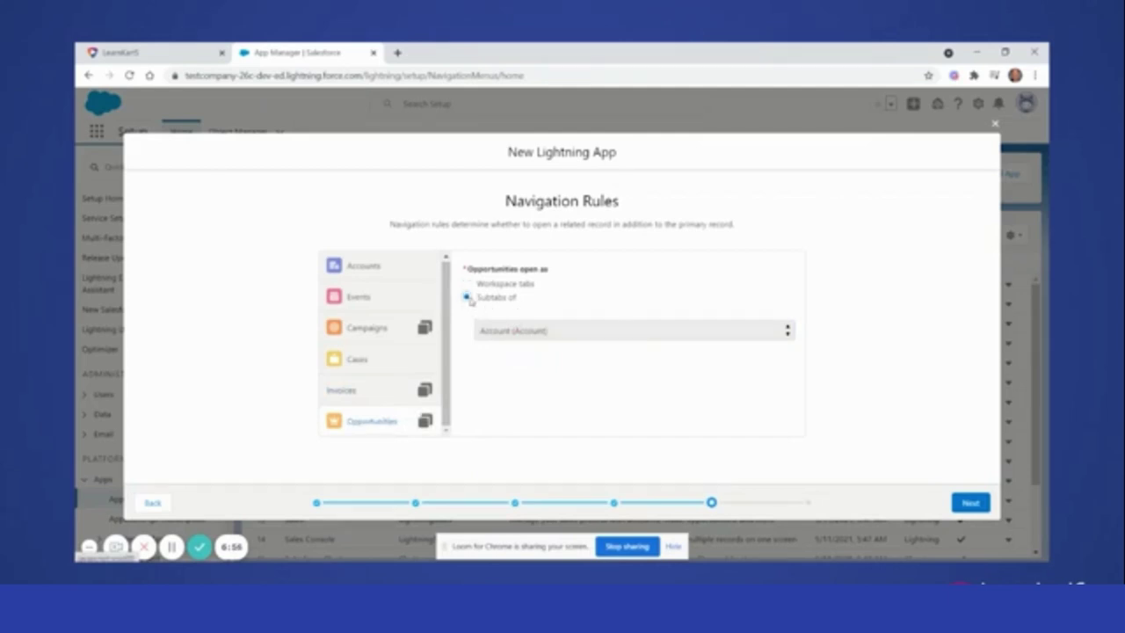
{"action": "left_click", "coordinate": [469, 299]}
{"action": "left_click", "coordinate": [666, 334]}
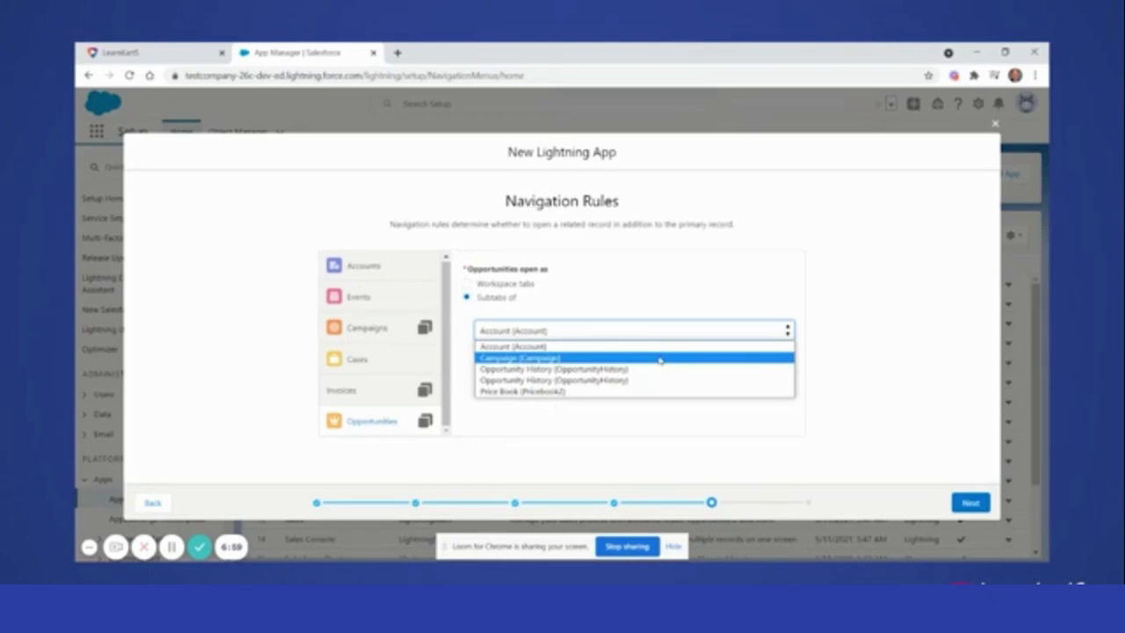
{"action": "left_click", "coordinate": [657, 370]}
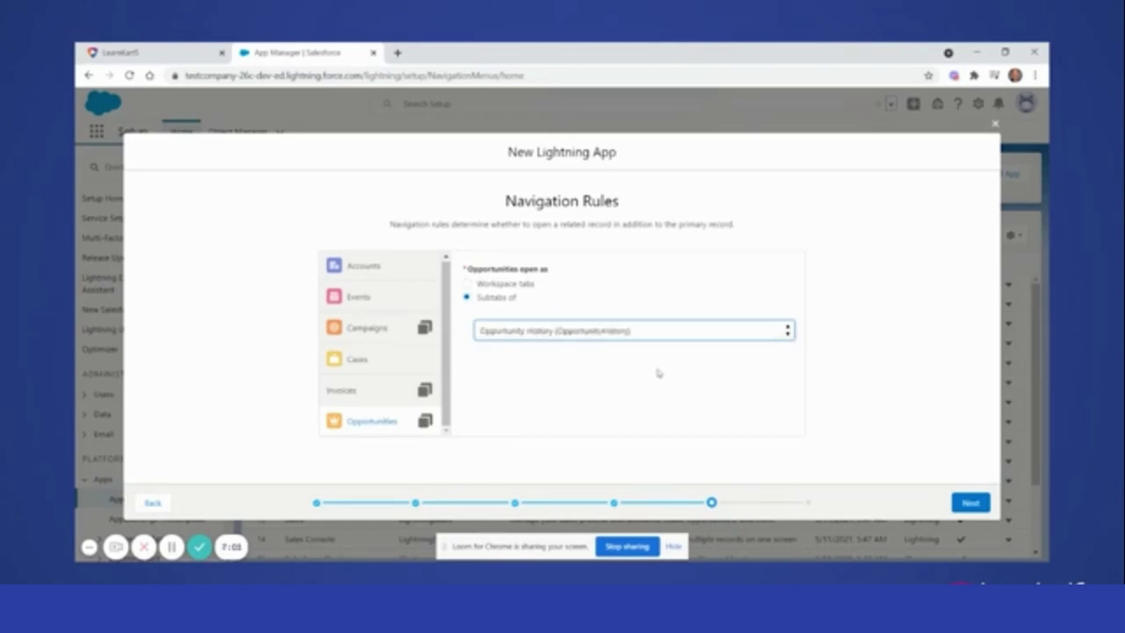
{"action": "left_click", "coordinate": [971, 502]}
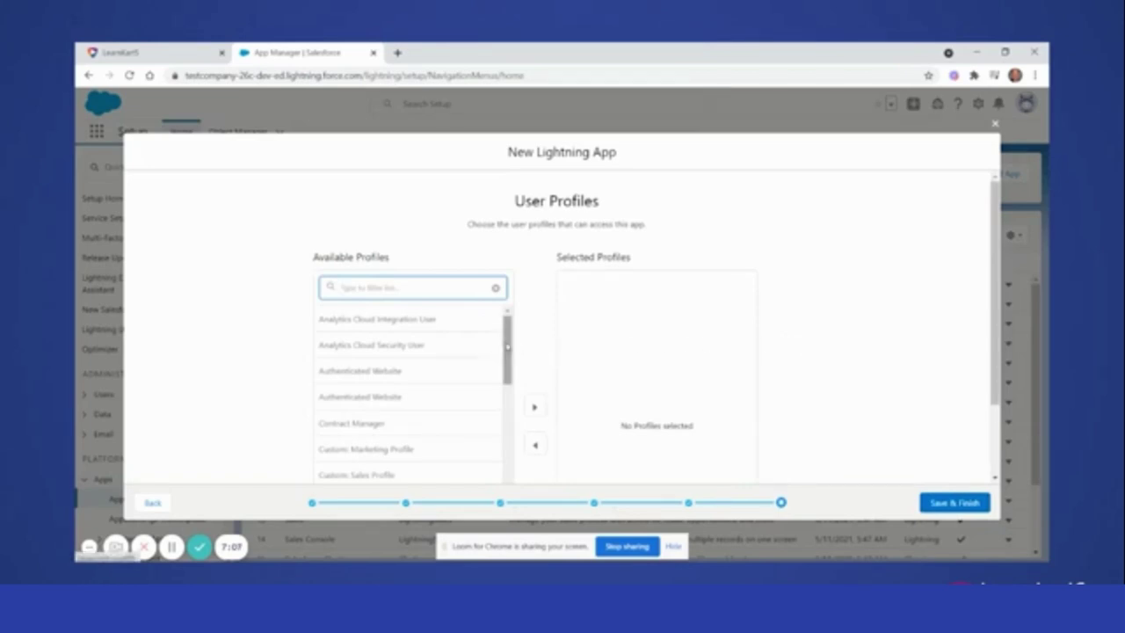
Add Custom Sales, Custom Support and Gold Partner User to the selected profiles.
{"action": "left_click_drag", "start_coordinate": [498, 349], "coordinate": [503, 375]}
{"action": "left_click", "coordinate": [412, 368]}
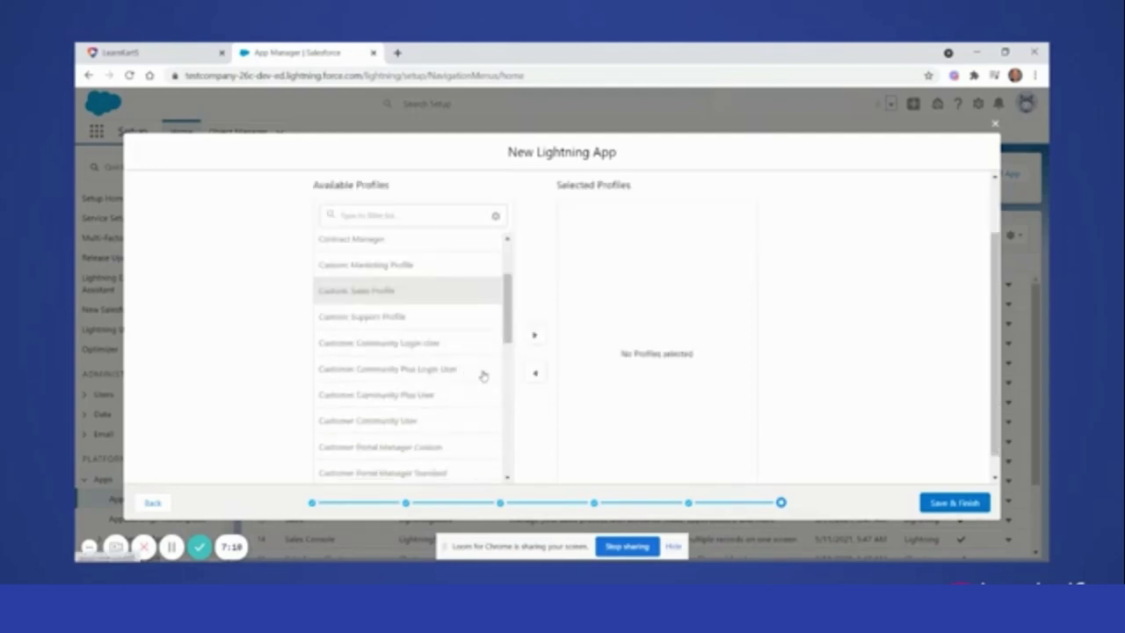
{"action": "left_click", "coordinate": [535, 339]}
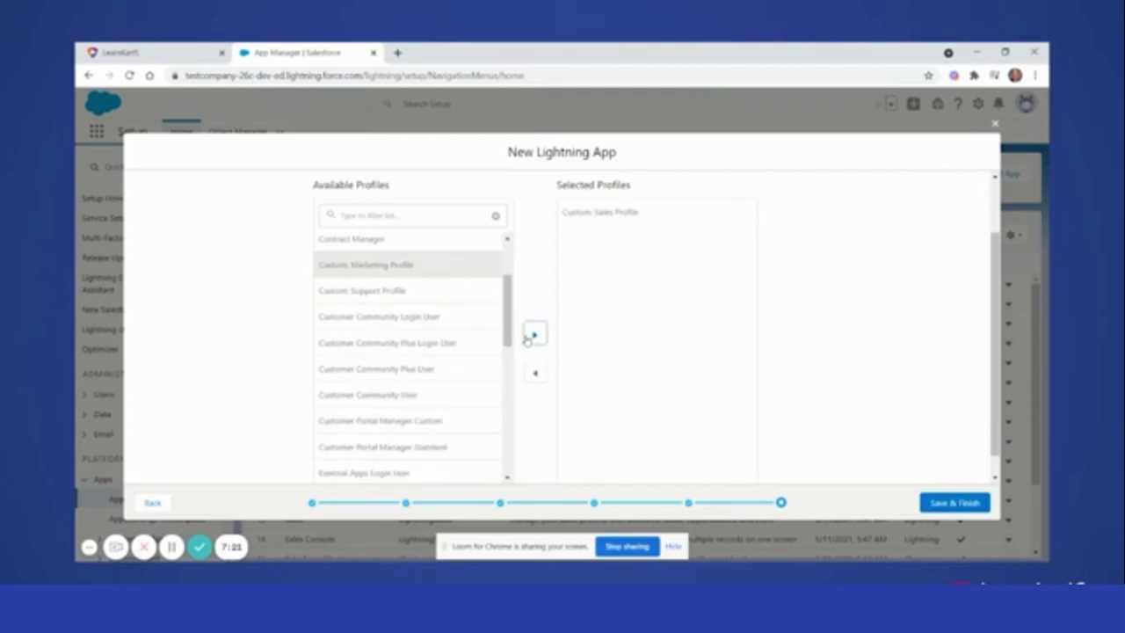
{"action": "left_click", "coordinate": [426, 300]}
{"action": "left_click", "coordinate": [535, 335]}
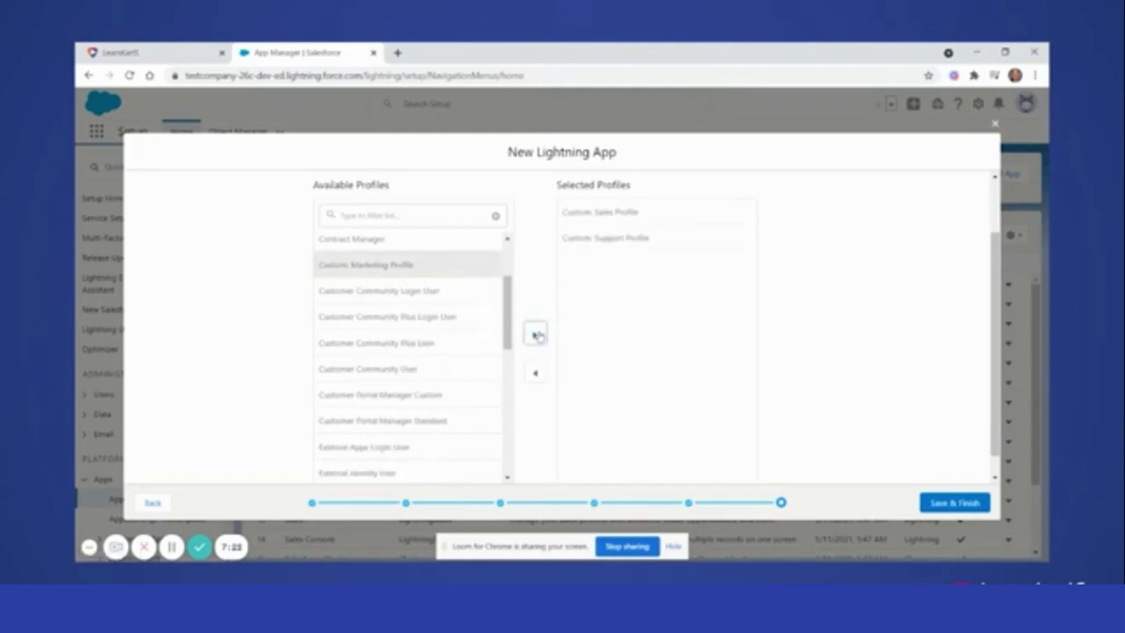
{"action": "left_click_drag", "start_coordinate": [507, 332], "coordinate": [494, 394]}
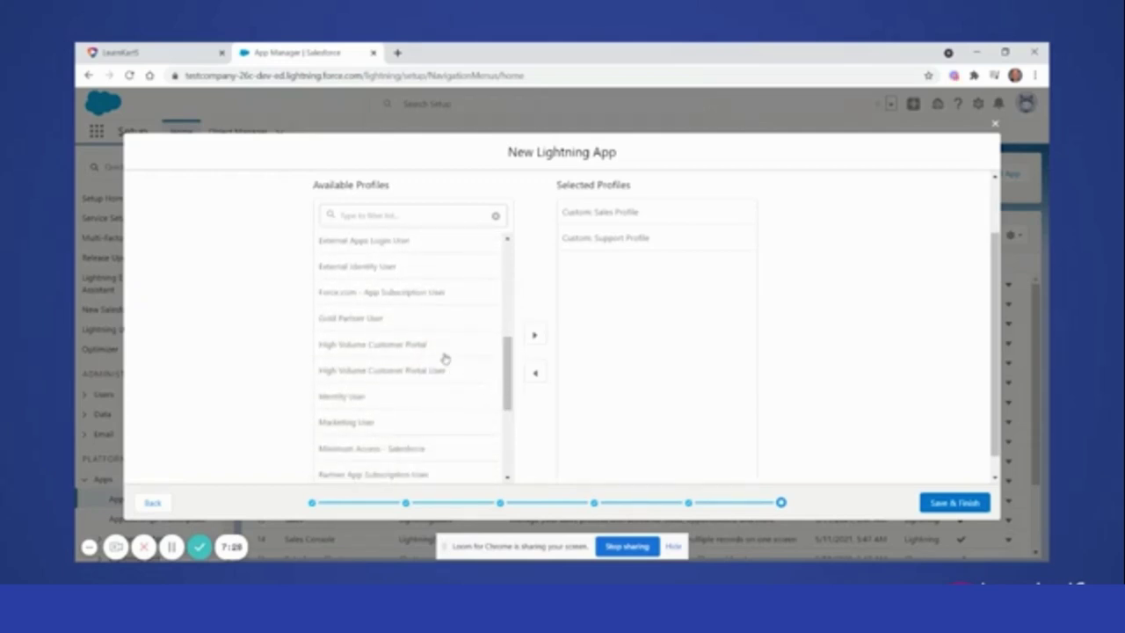
{"action": "left_click", "coordinate": [534, 334]}
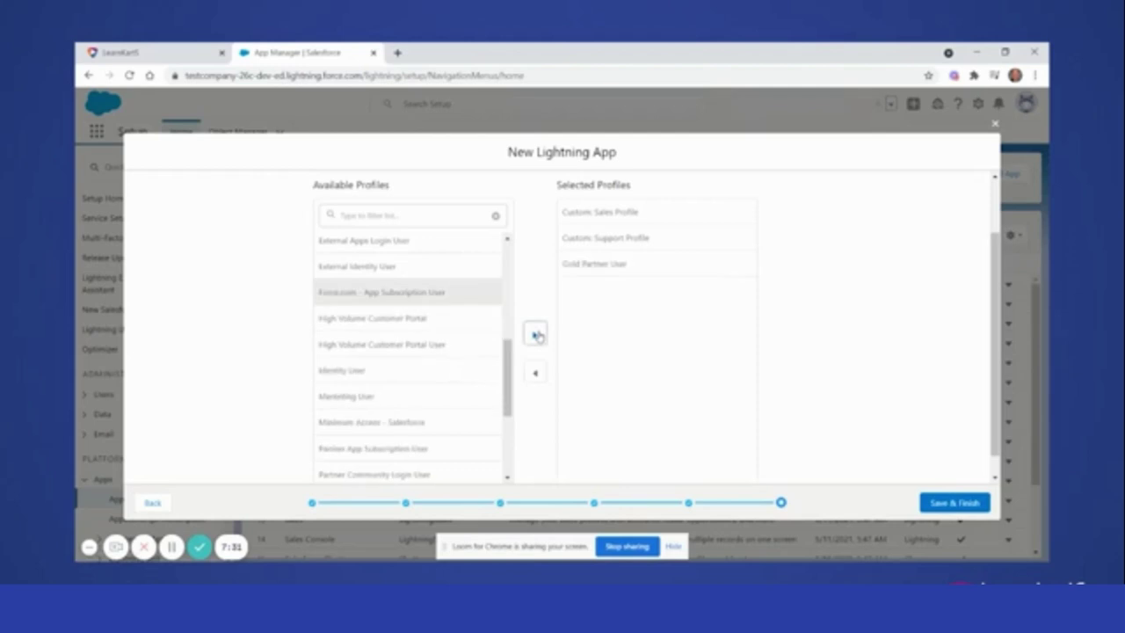
Add Standard User and System Administrator profiles, then Save & Finish the app.
{"action": "left_click_drag", "start_coordinate": [508, 376], "coordinate": [505, 422]}
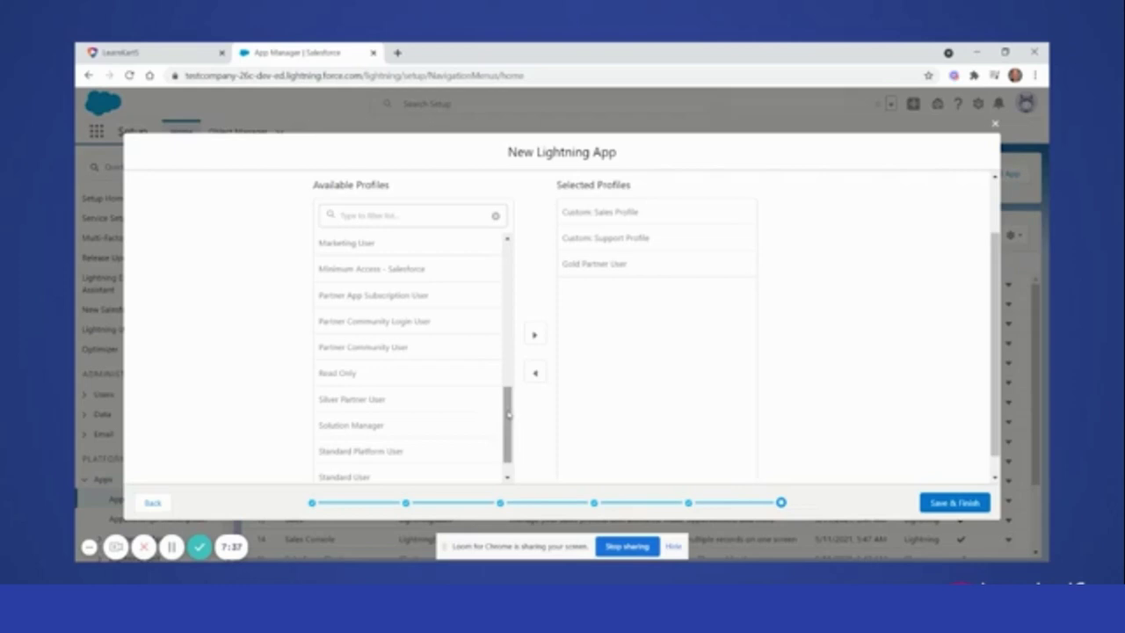
{"action": "left_click_drag", "start_coordinate": [508, 414], "coordinate": [511, 431]}
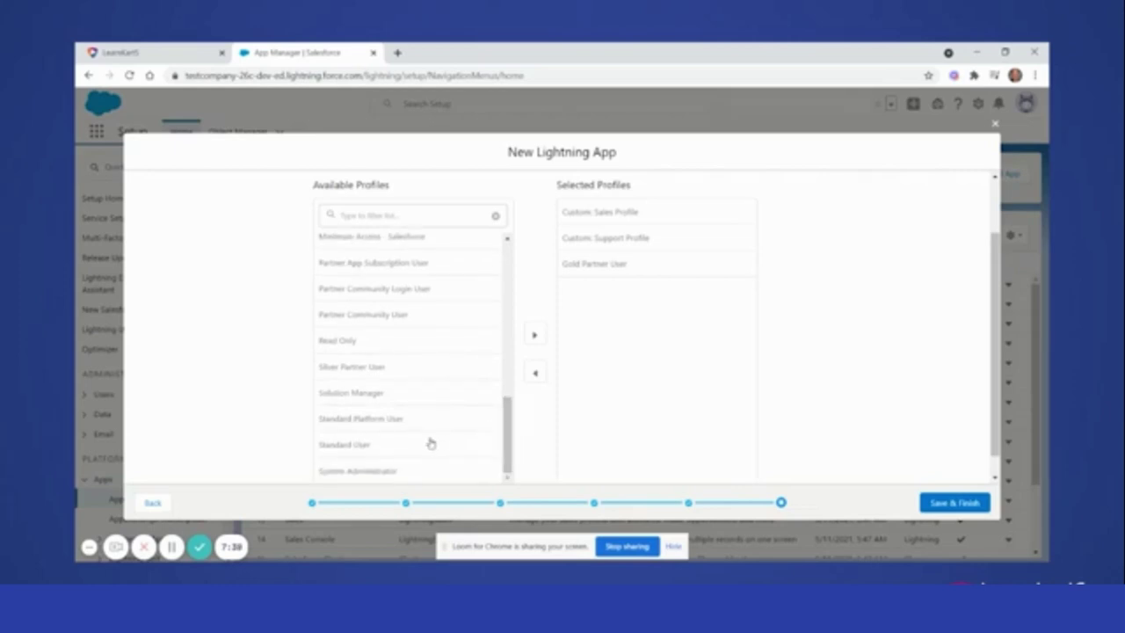
{"action": "left_click", "coordinate": [469, 437]}
{"action": "left_click", "coordinate": [535, 334]}
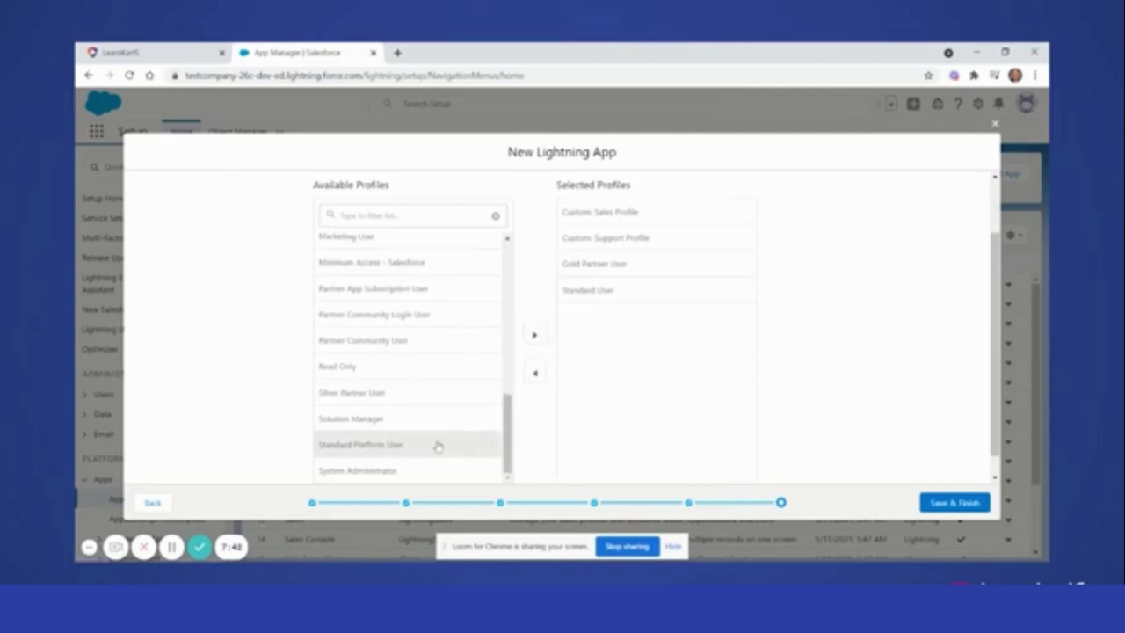
{"action": "left_click", "coordinate": [396, 470]}
{"action": "left_click", "coordinate": [534, 335]}
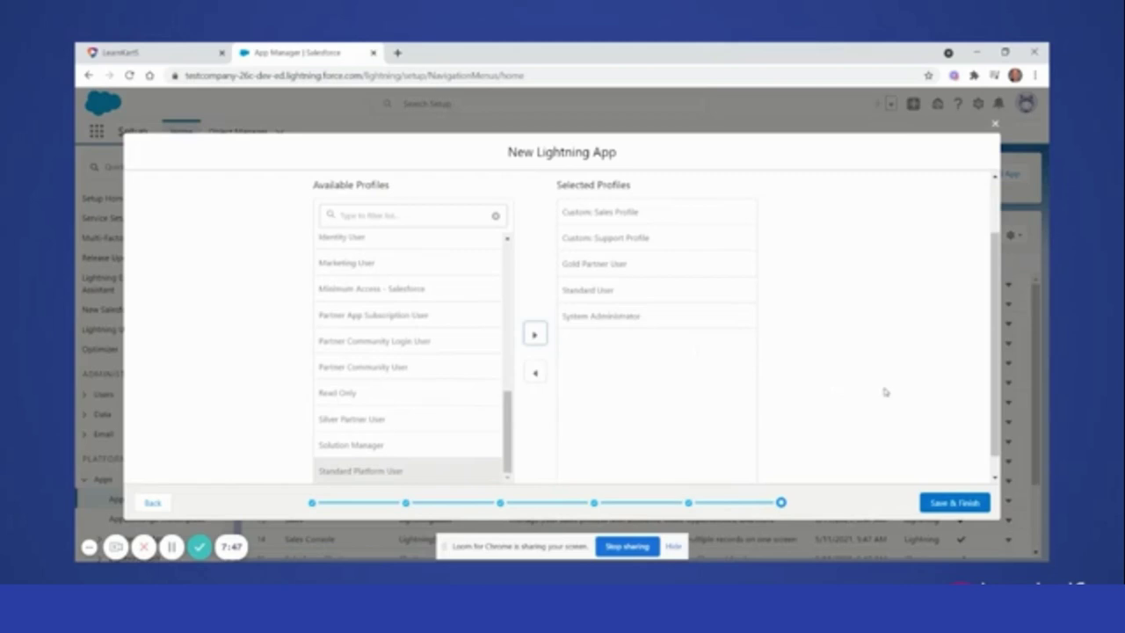
{"action": "left_click", "coordinate": [954, 502]}
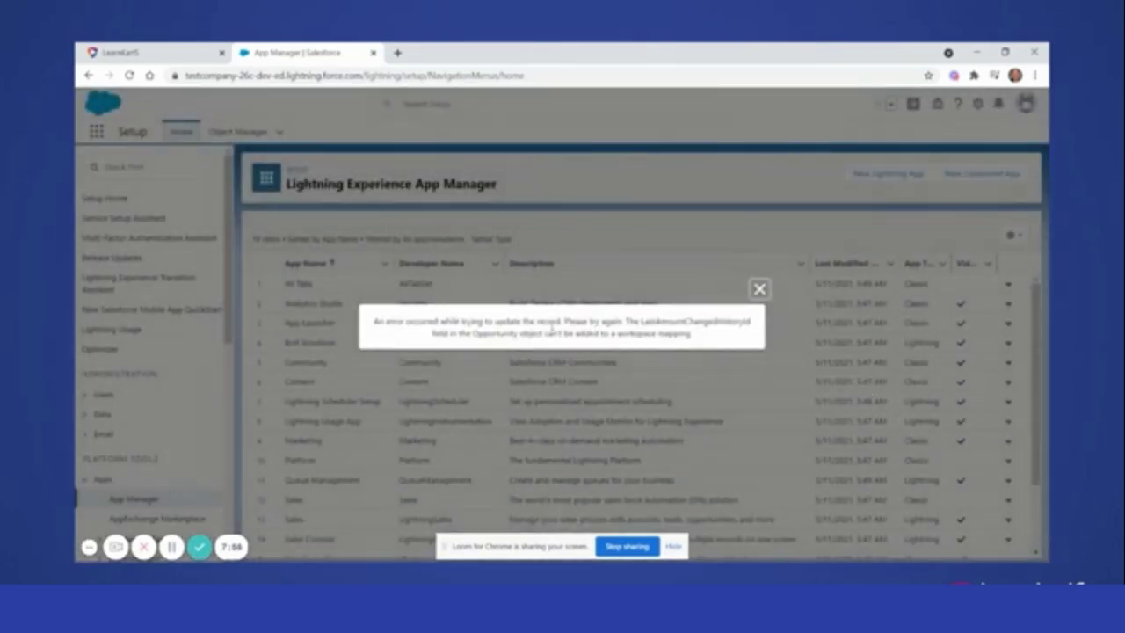
Close the workspace-mapping save error and open the App Launcher quick list.
{"action": "left_click", "coordinate": [760, 290]}
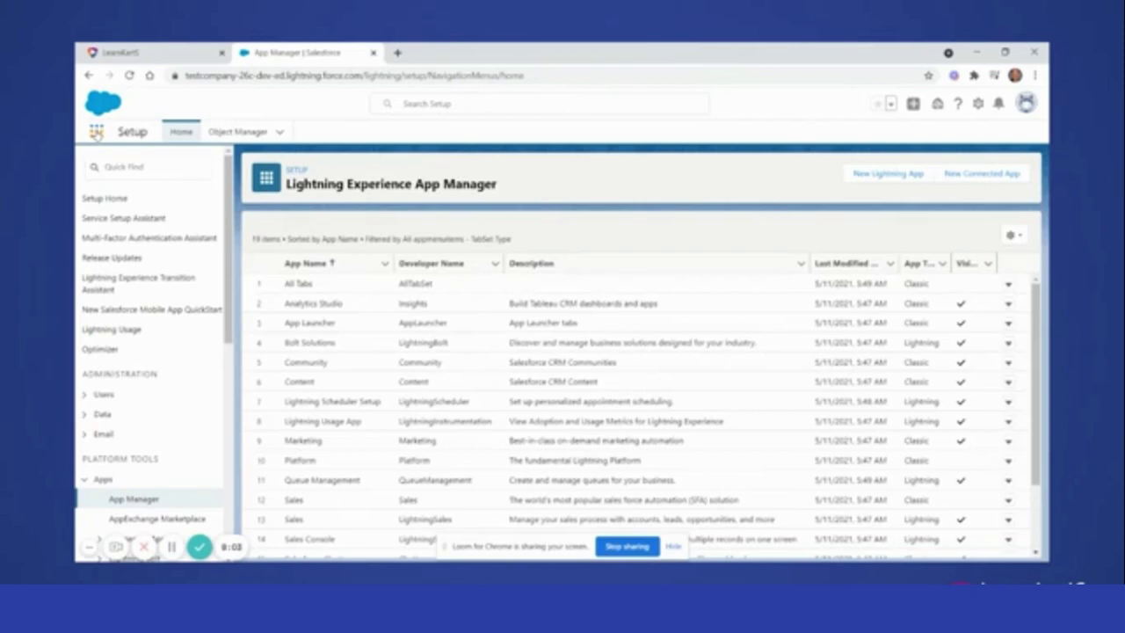
{"action": "left_click", "coordinate": [96, 132]}
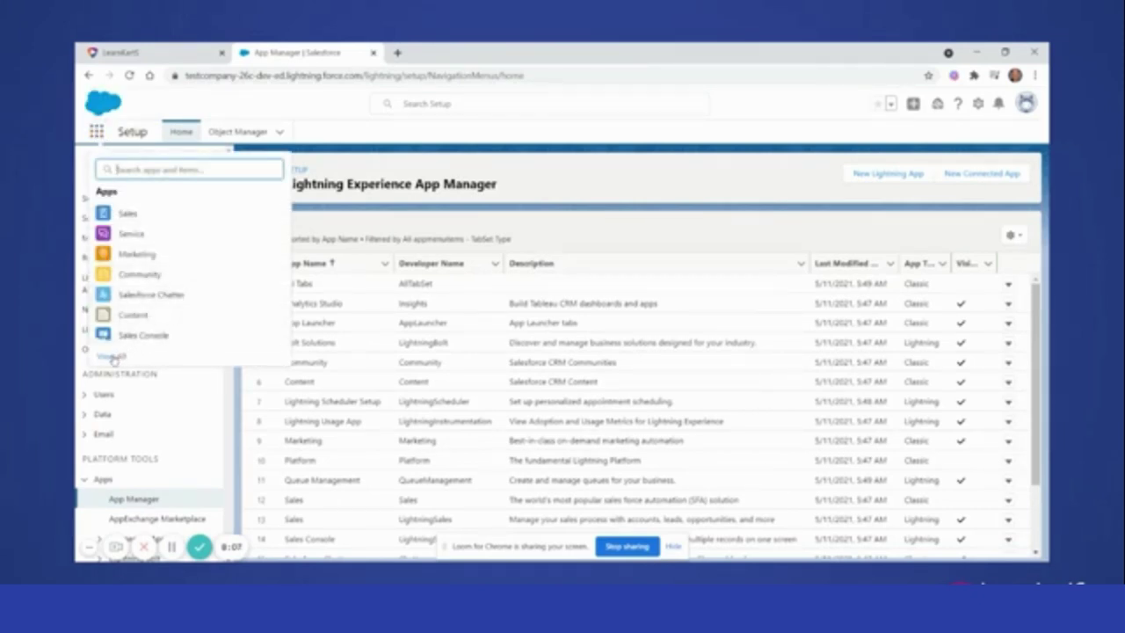
Browse All Apps and All Items in the full App Launcher view, then close it.
{"action": "left_click", "coordinate": [112, 356]}
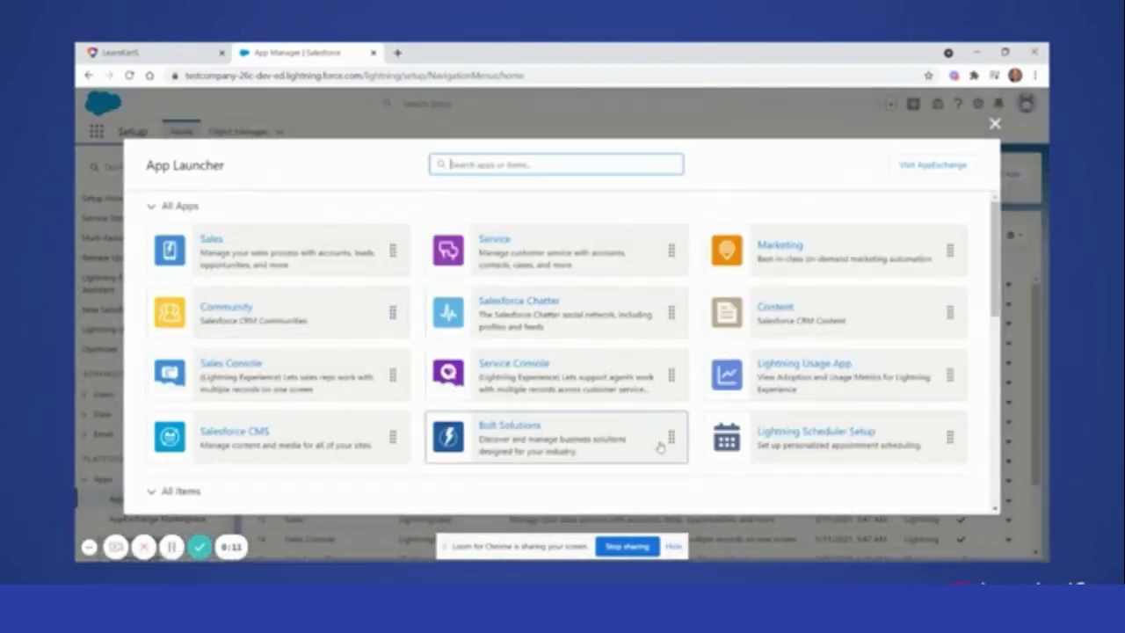
{"action": "scroll", "coordinate": [651, 446], "scroll_direction": "down", "scroll_amount": 3}
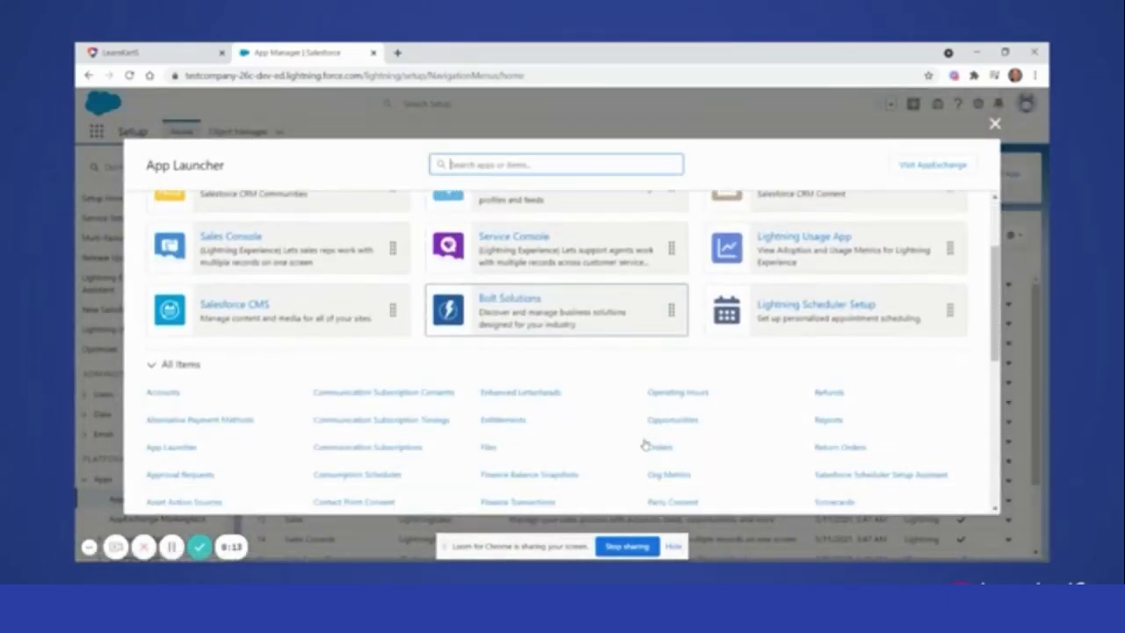
{"action": "scroll", "coordinate": [651, 446], "scroll_direction": "down", "scroll_amount": 3}
{"action": "scroll", "coordinate": [649, 443], "scroll_direction": "down", "scroll_amount": 3}
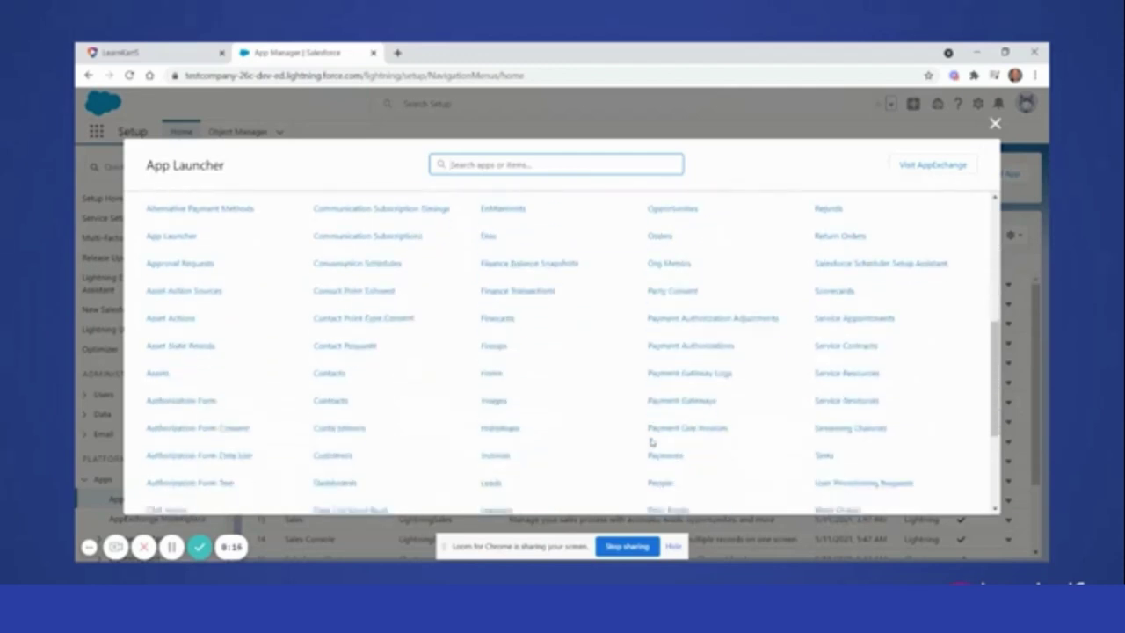
{"action": "scroll", "coordinate": [768, 438], "scroll_direction": "down", "scroll_amount": 3}
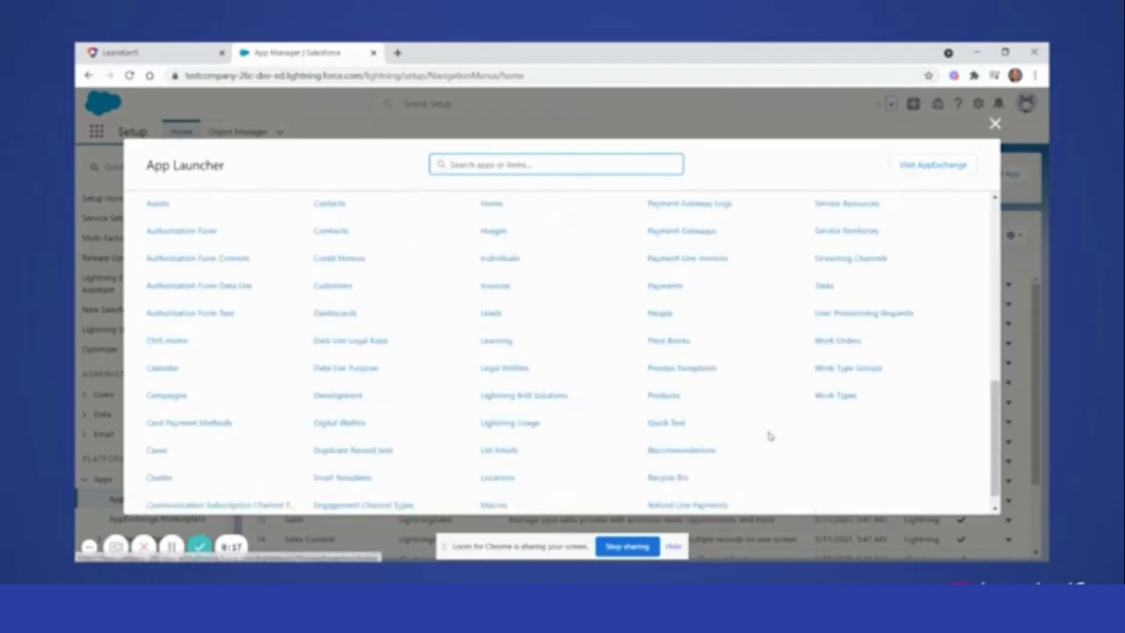
{"action": "scroll", "coordinate": [771, 432], "scroll_direction": "up", "scroll_amount": 5}
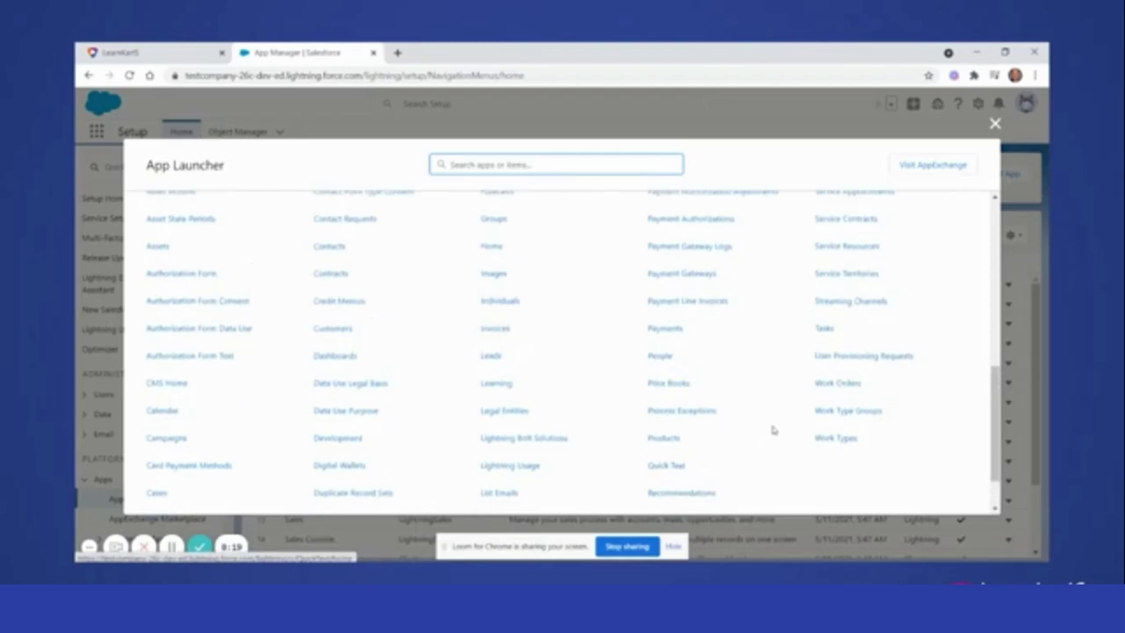
{"action": "scroll", "coordinate": [773, 430], "scroll_direction": "up", "scroll_amount": 6}
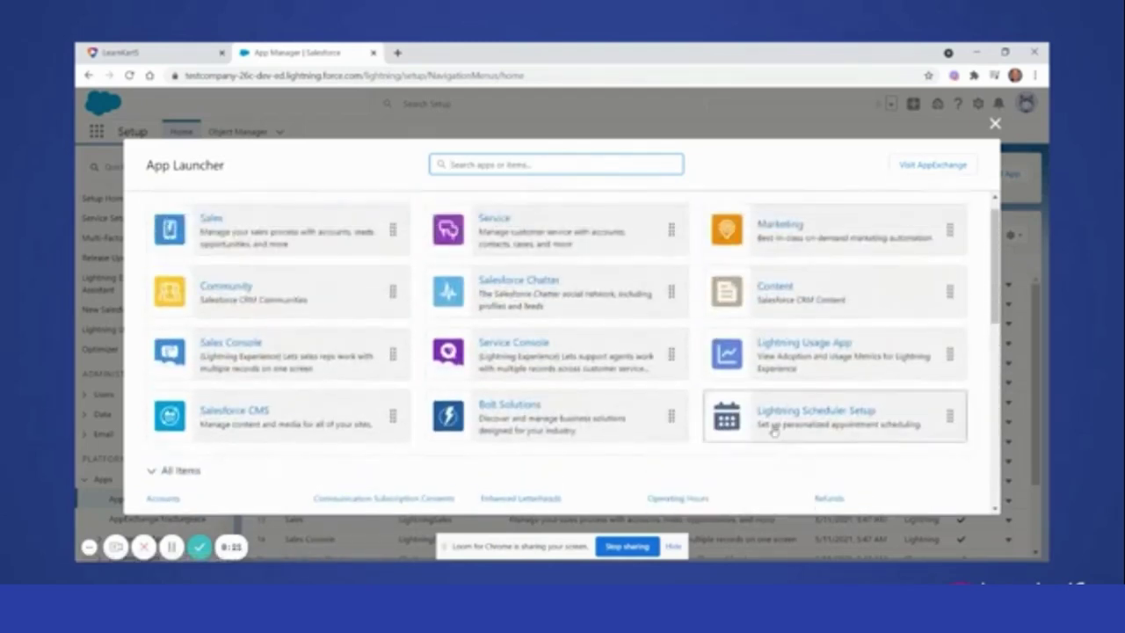
{"action": "scroll", "coordinate": [774, 429], "scroll_direction": "up", "scroll_amount": 1}
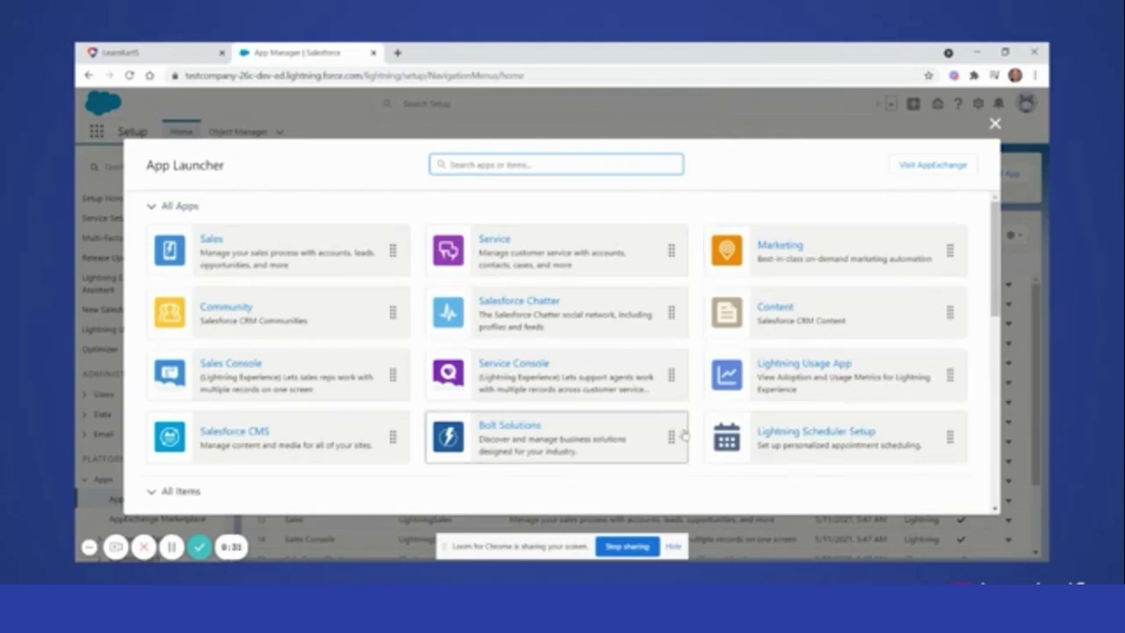
{"action": "scroll", "coordinate": [674, 435], "scroll_direction": "down", "scroll_amount": 1}
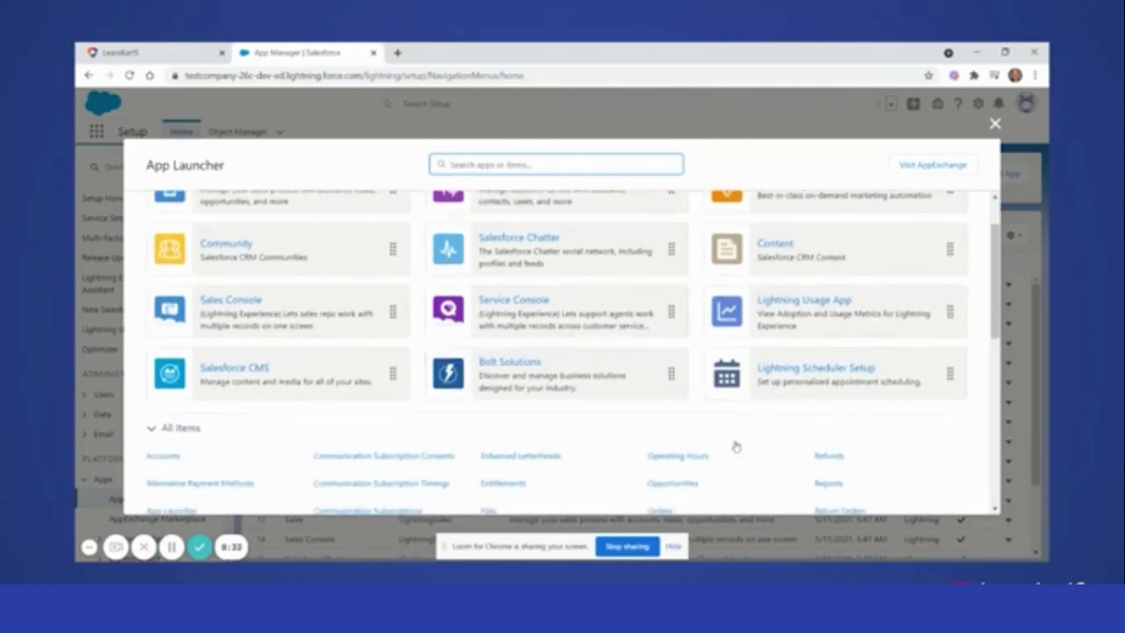
{"action": "scroll", "coordinate": [775, 444], "scroll_direction": "down", "scroll_amount": 4}
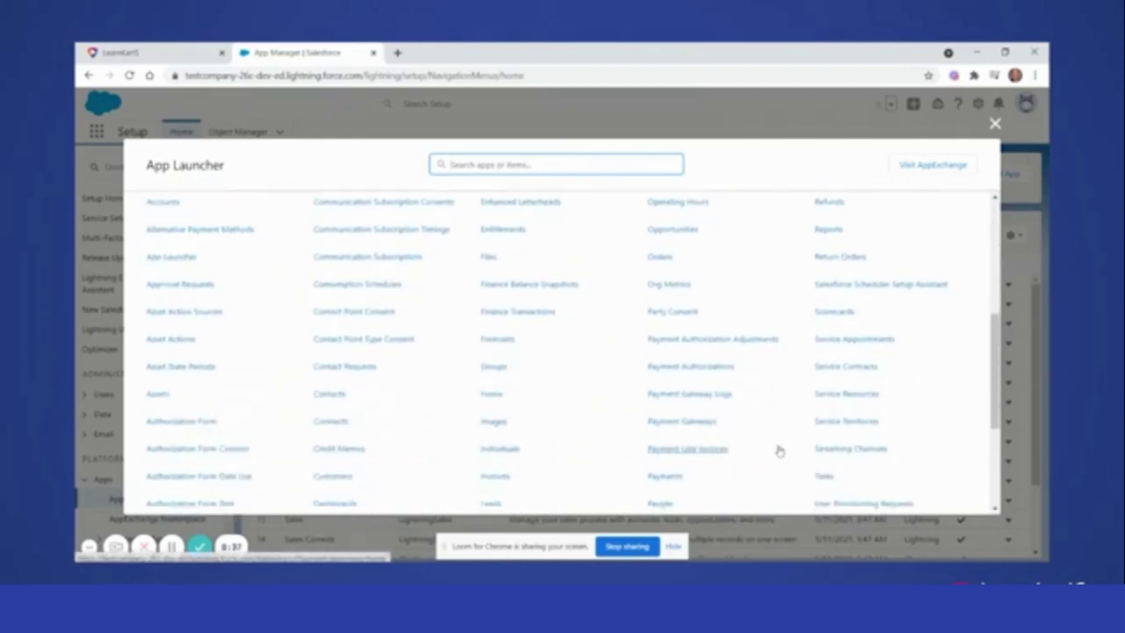
{"action": "scroll", "coordinate": [778, 449], "scroll_direction": "down", "scroll_amount": 1}
{"action": "scroll", "coordinate": [779, 451], "scroll_direction": "down", "scroll_amount": 3}
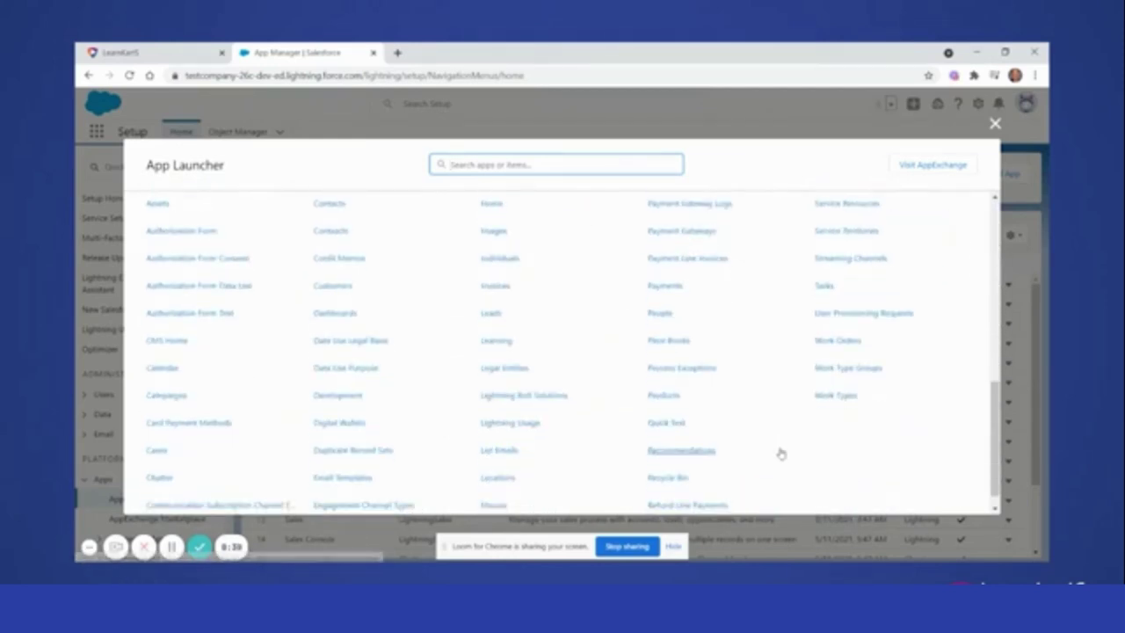
{"action": "scroll", "coordinate": [784, 450], "scroll_direction": "up", "scroll_amount": 3}
{"action": "scroll", "coordinate": [783, 449], "scroll_direction": "up", "scroll_amount": 1}
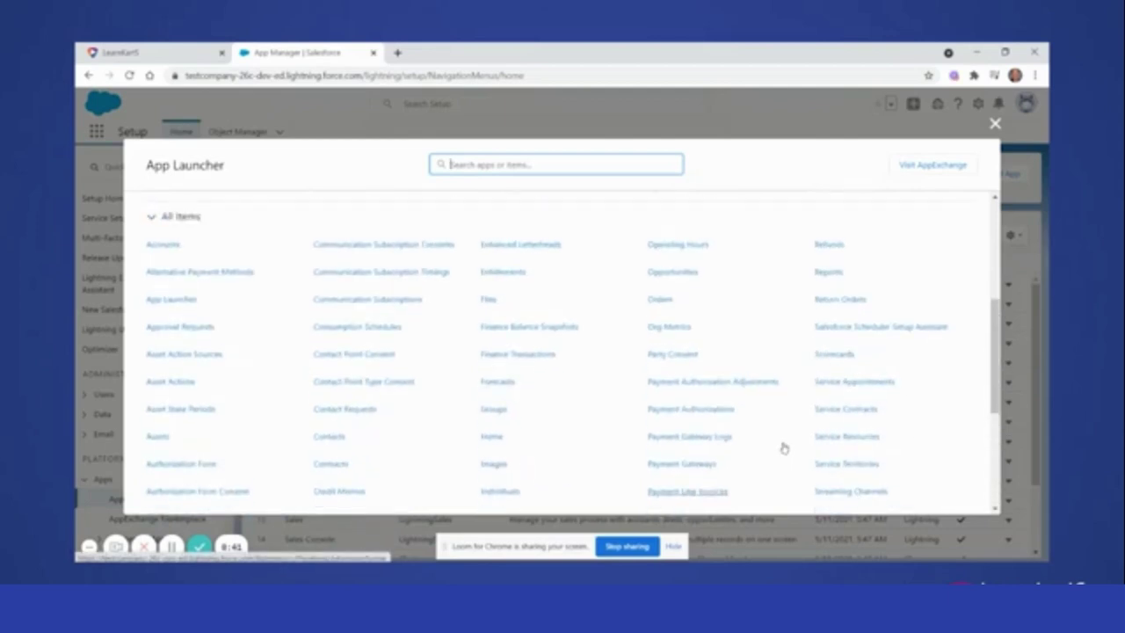
{"action": "scroll", "coordinate": [784, 445], "scroll_direction": "up", "scroll_amount": 2}
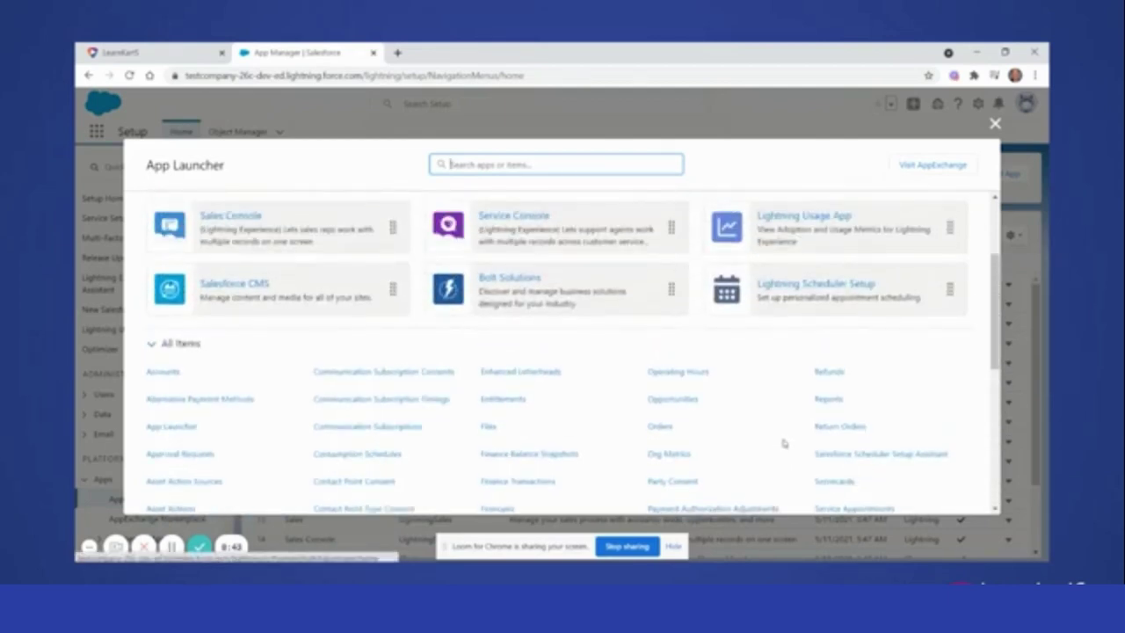
{"action": "scroll", "coordinate": [784, 445], "scroll_direction": "up", "scroll_amount": 2}
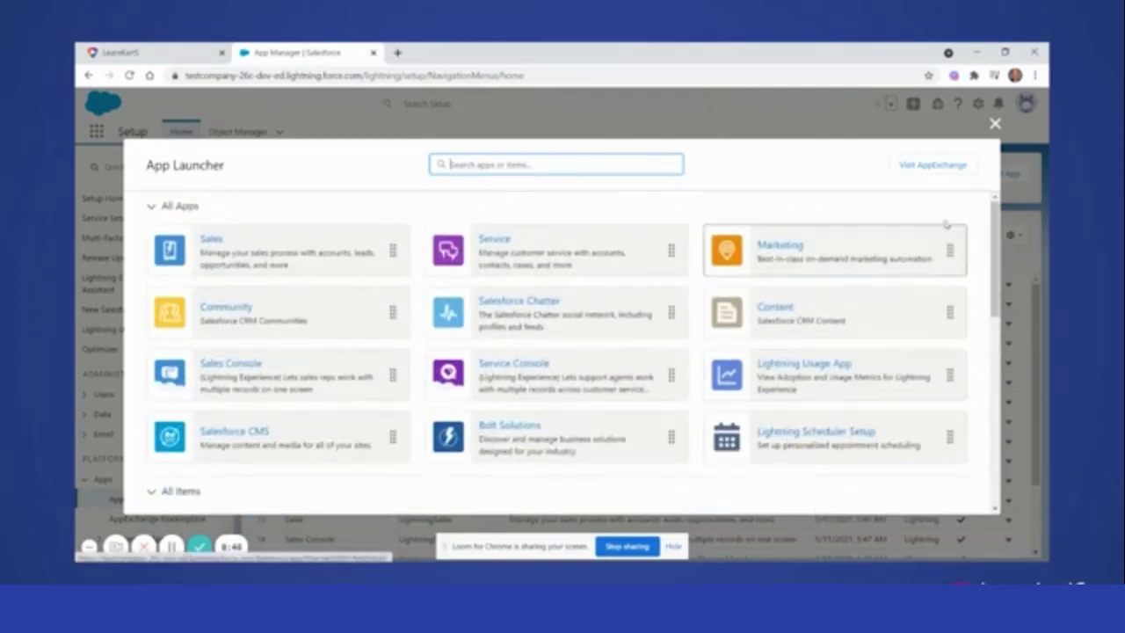
{"action": "left_click", "coordinate": [996, 125]}
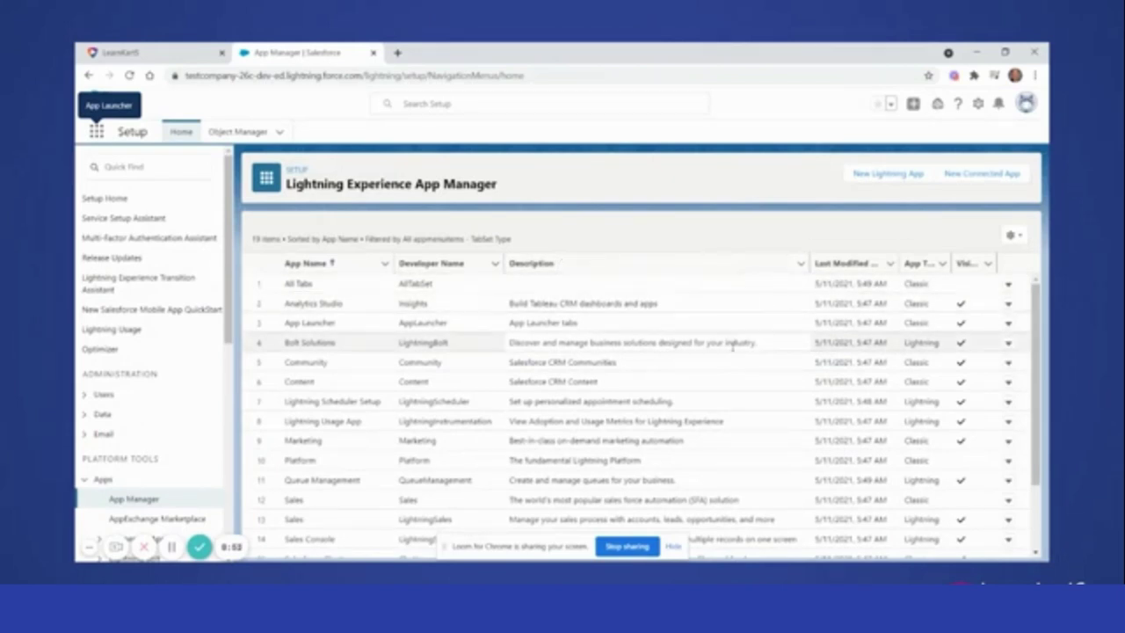
{"action": "scroll", "coordinate": [731, 422], "scroll_direction": "down", "scroll_amount": 1}
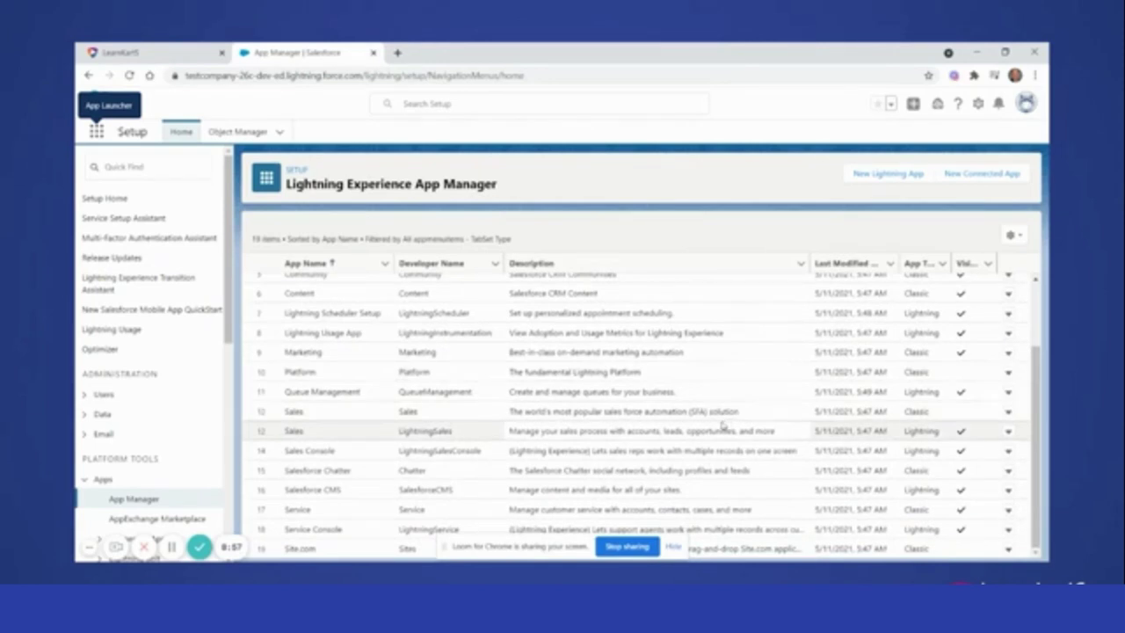
{"action": "scroll", "coordinate": [722, 426], "scroll_direction": "up", "scroll_amount": 3}
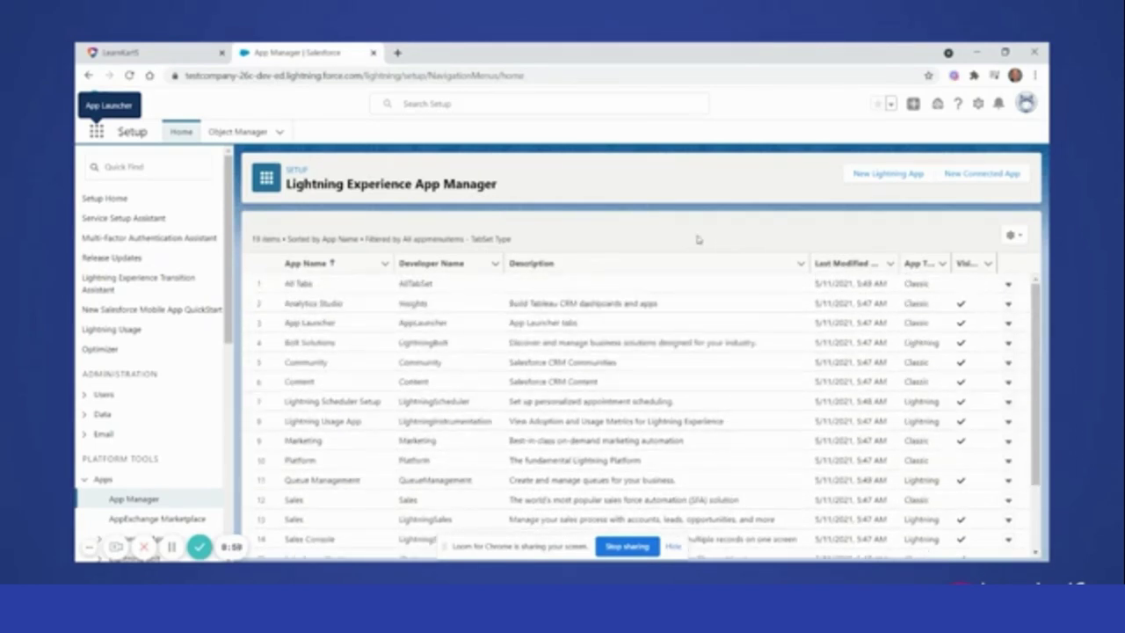
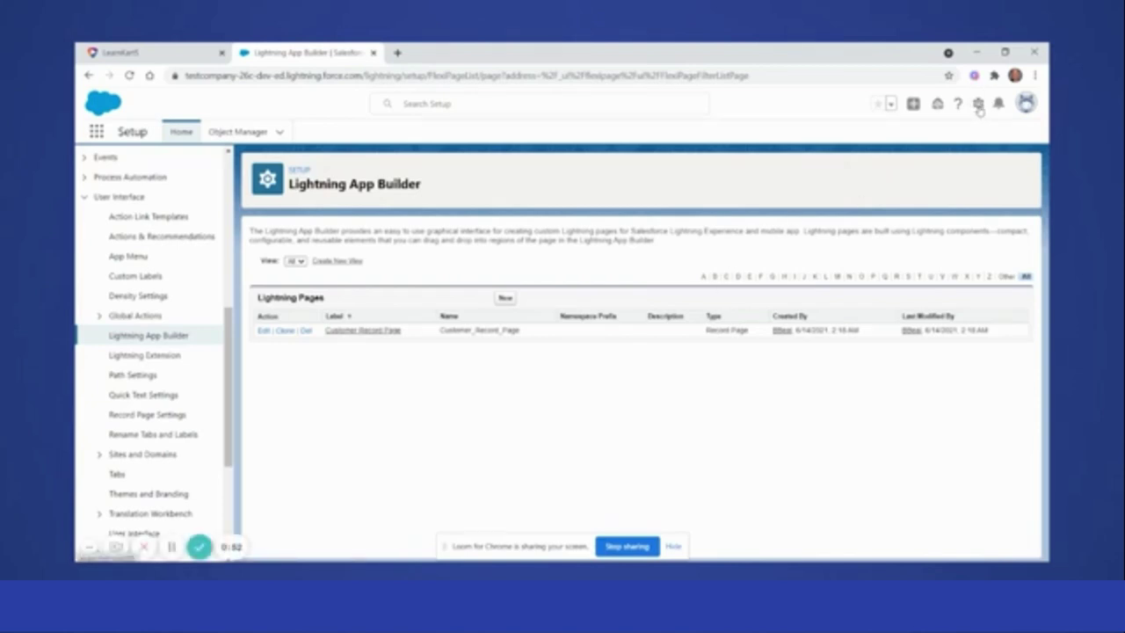
Find Lightning Pages under User Interface in Setup and start a new App Page.
{"action": "left_click", "coordinate": [979, 105]}
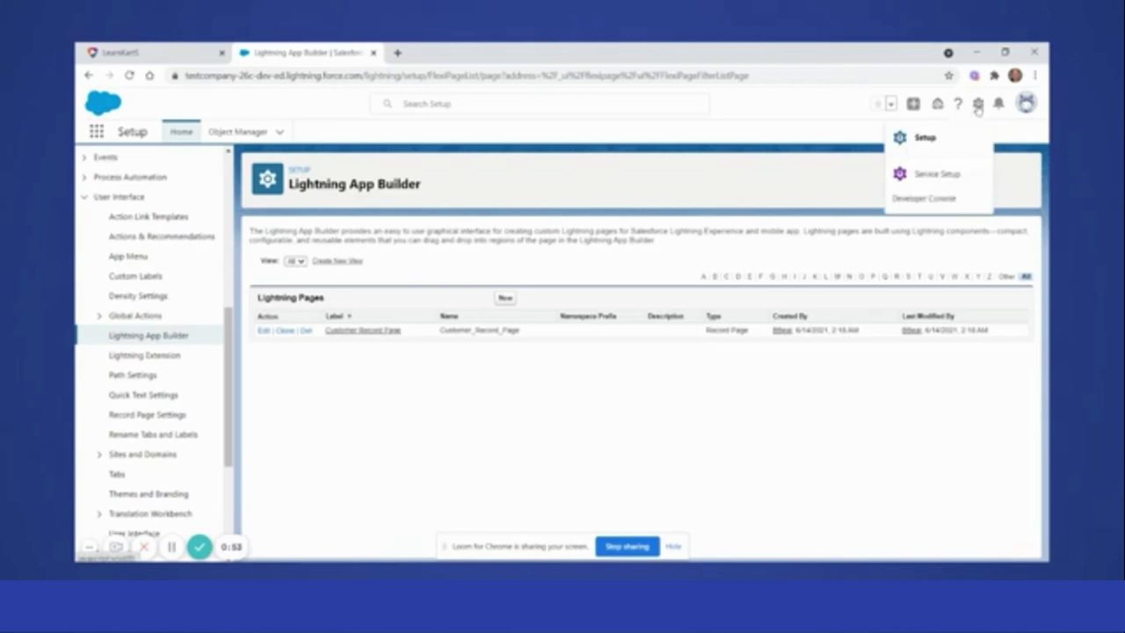
{"action": "left_click", "coordinate": [879, 134]}
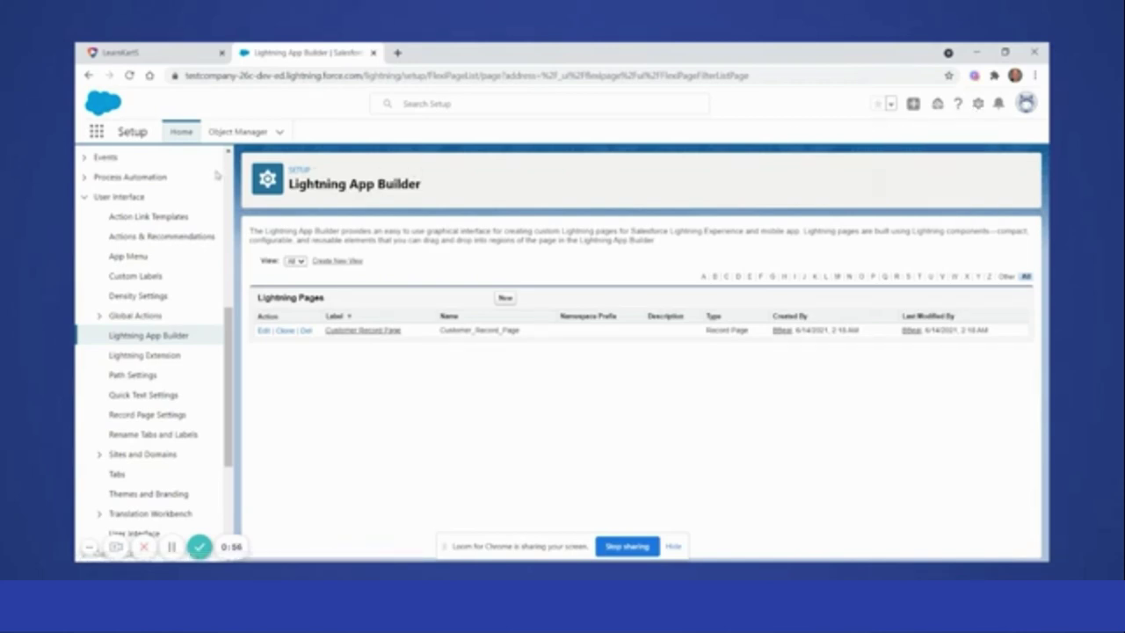
{"action": "left_click_drag", "start_coordinate": [227, 350], "coordinate": [232, 190]}
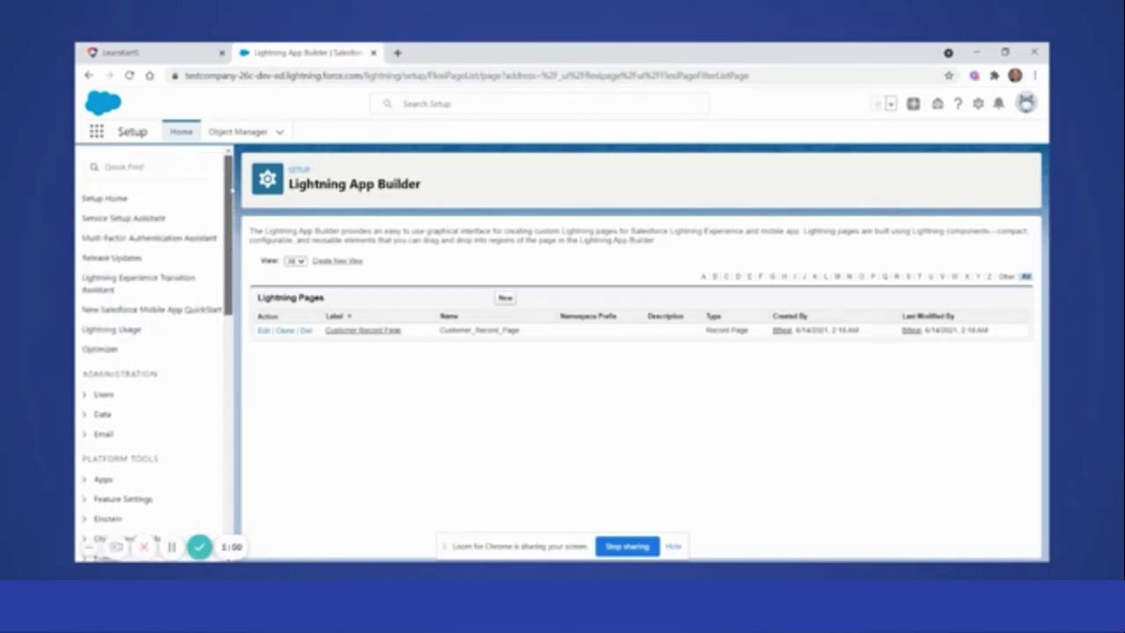
{"action": "left_click_drag", "start_coordinate": [232, 191], "coordinate": [232, 292]}
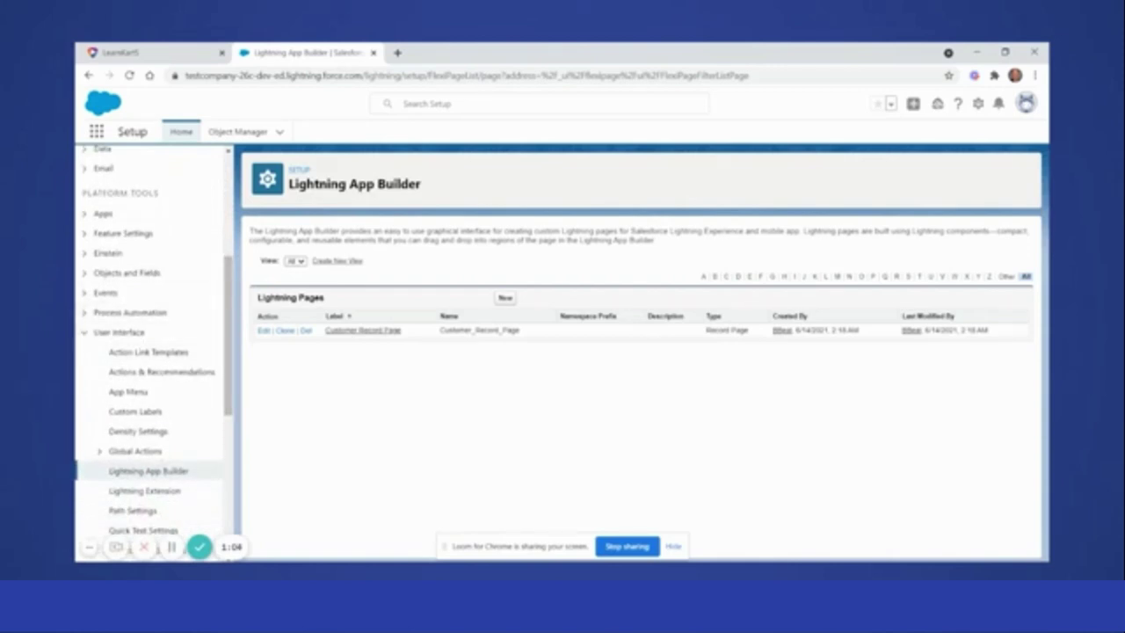
{"action": "left_click", "coordinate": [85, 333]}
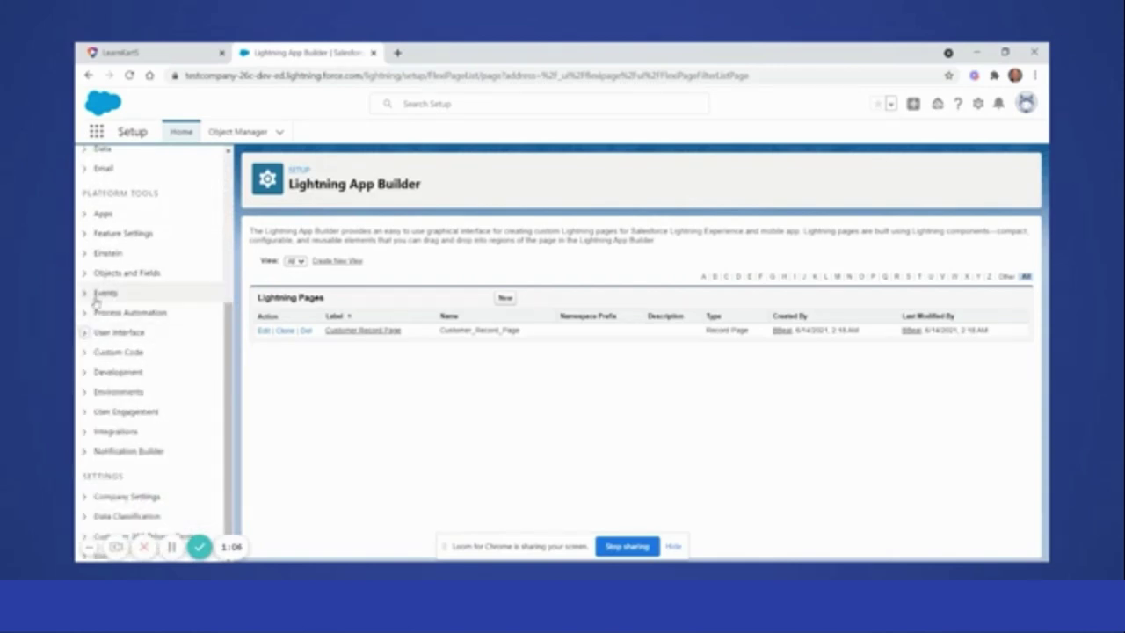
{"action": "left_click", "coordinate": [85, 334]}
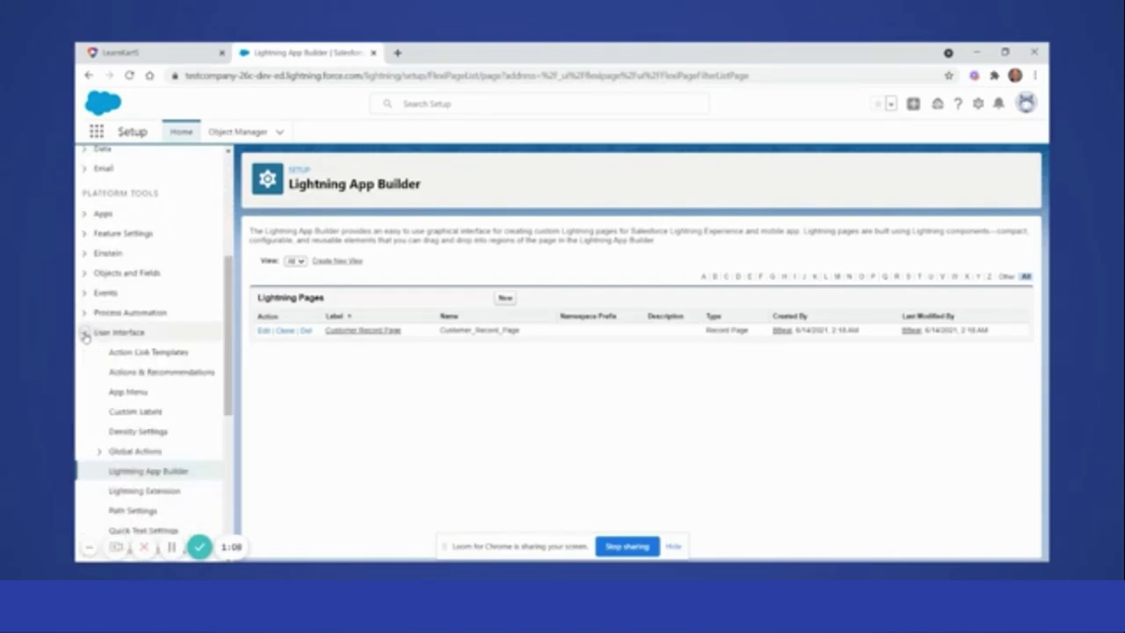
{"action": "left_click_drag", "start_coordinate": [230, 329], "coordinate": [228, 370]}
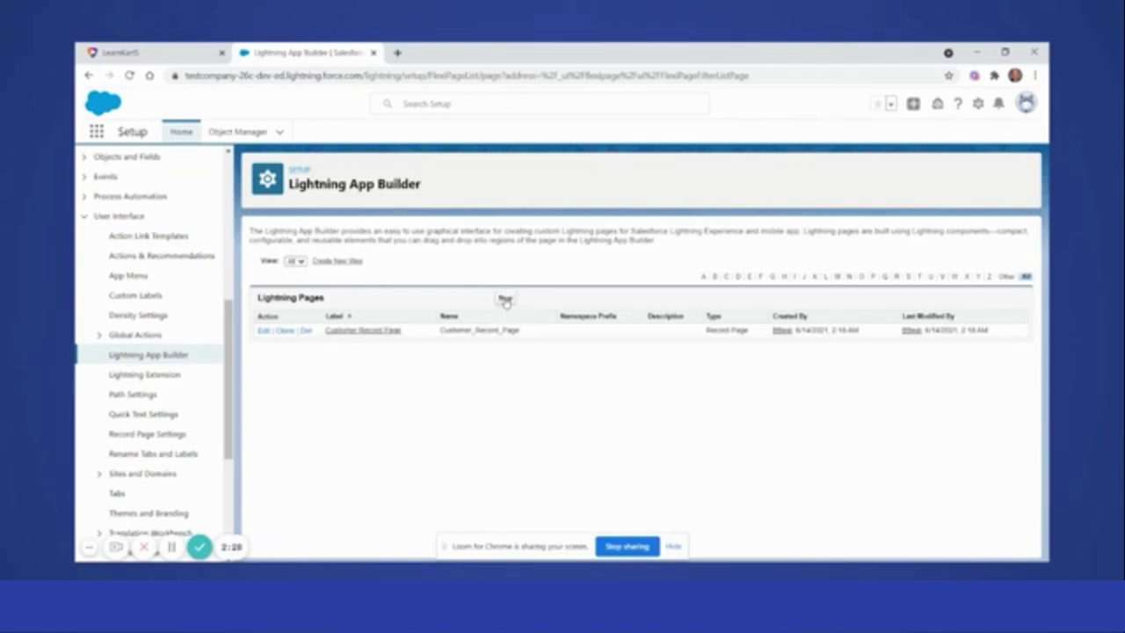
{"action": "left_click", "coordinate": [506, 300]}
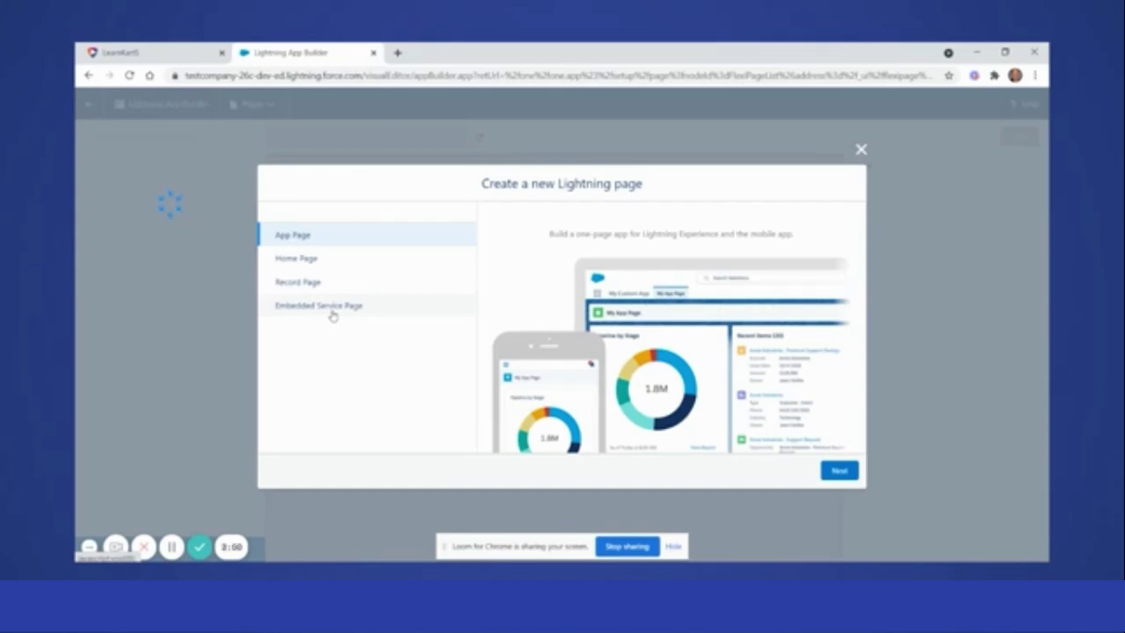
{"action": "left_click", "coordinate": [838, 472]}
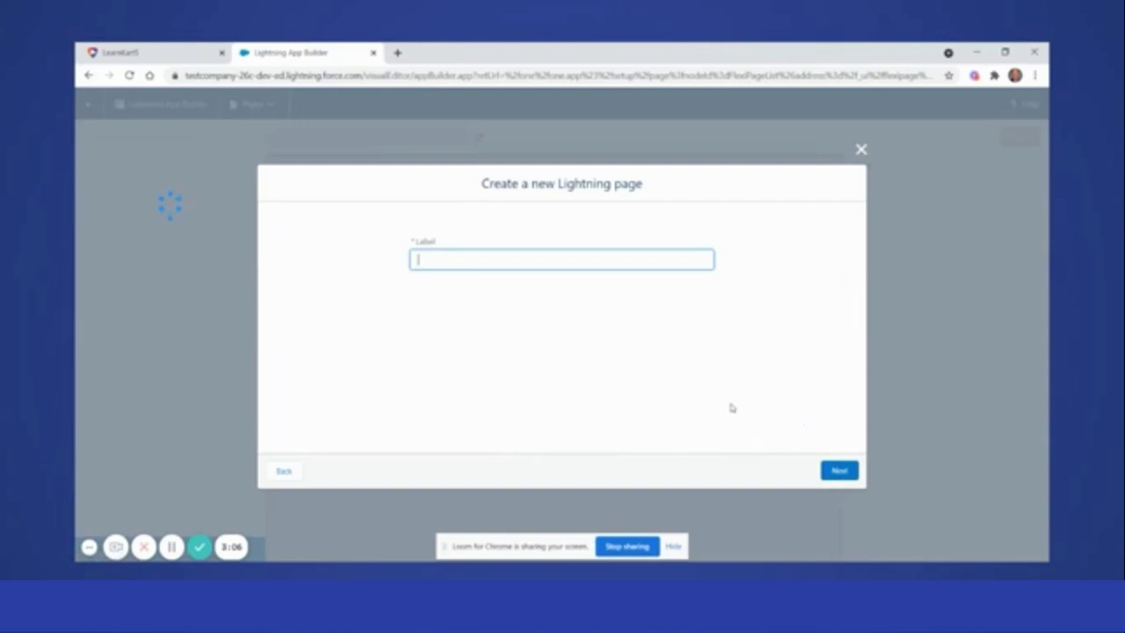
Label the new App Page 'Test 2021' and continue to the template step.
{"action": "type", "text": "To"}
{"action": "type", "text": "d"}
{"action": "type", "text": " 2021"}
{"action": "left_click", "coordinate": [839, 472]}
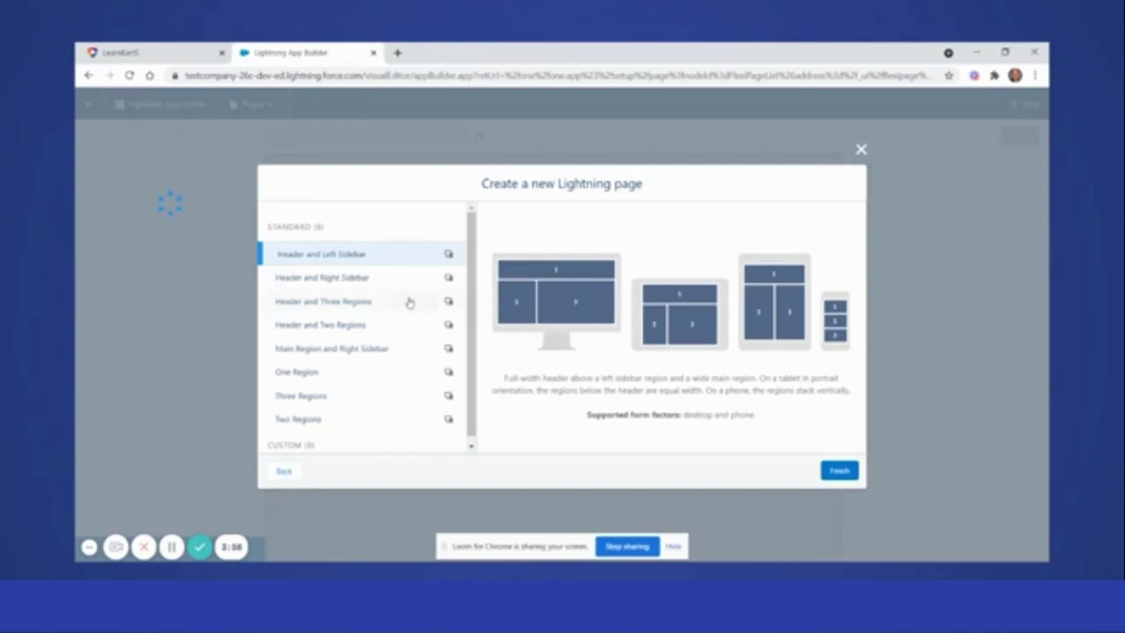
Preview the layout templates, then create the page with Header and Left Sidebar.
{"action": "left_click", "coordinate": [352, 279]}
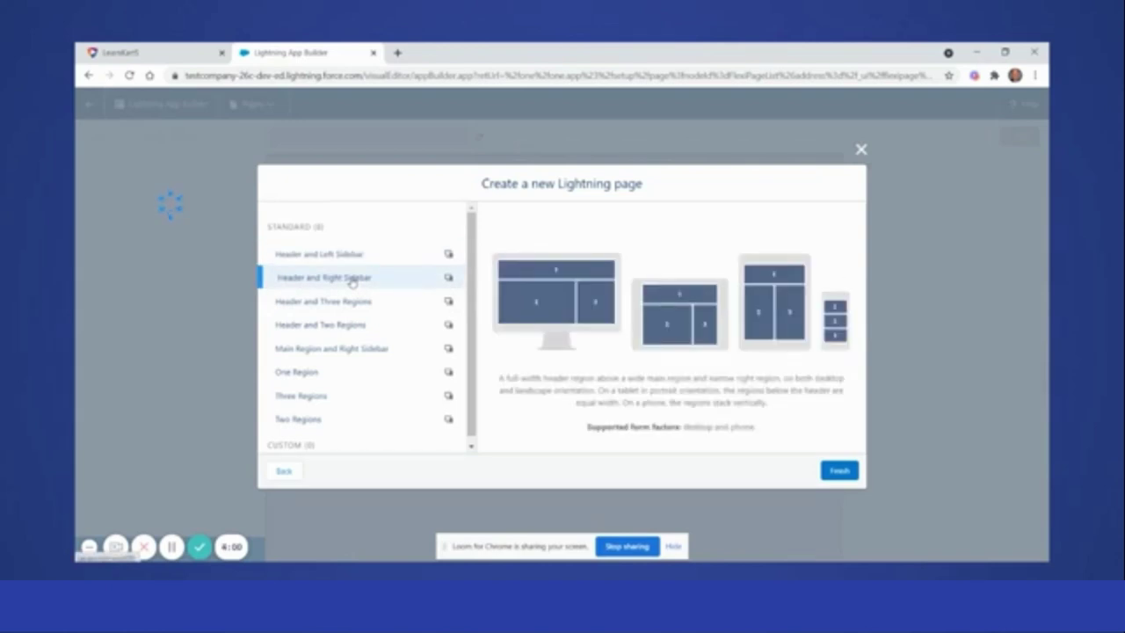
{"action": "left_click", "coordinate": [352, 302]}
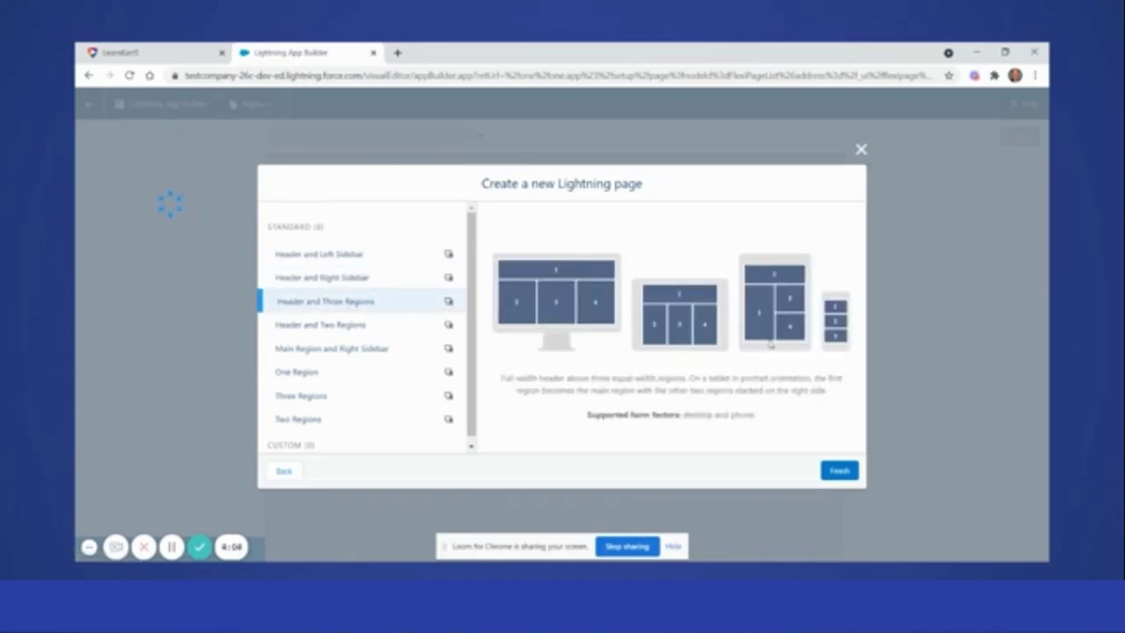
{"action": "left_click", "coordinate": [347, 327]}
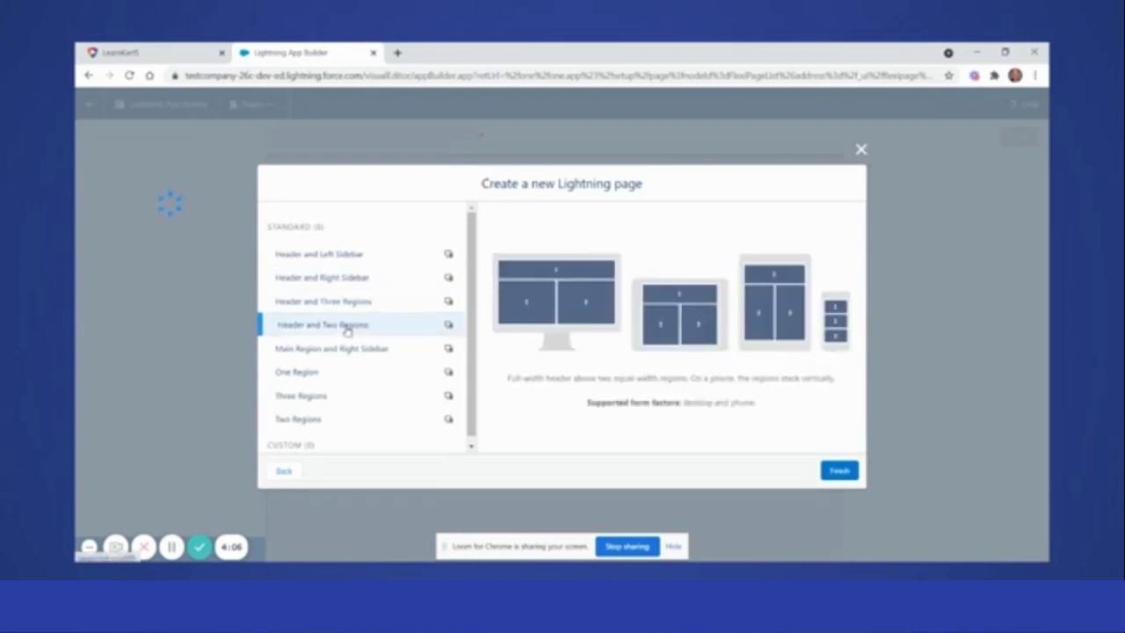
{"action": "left_click", "coordinate": [357, 352]}
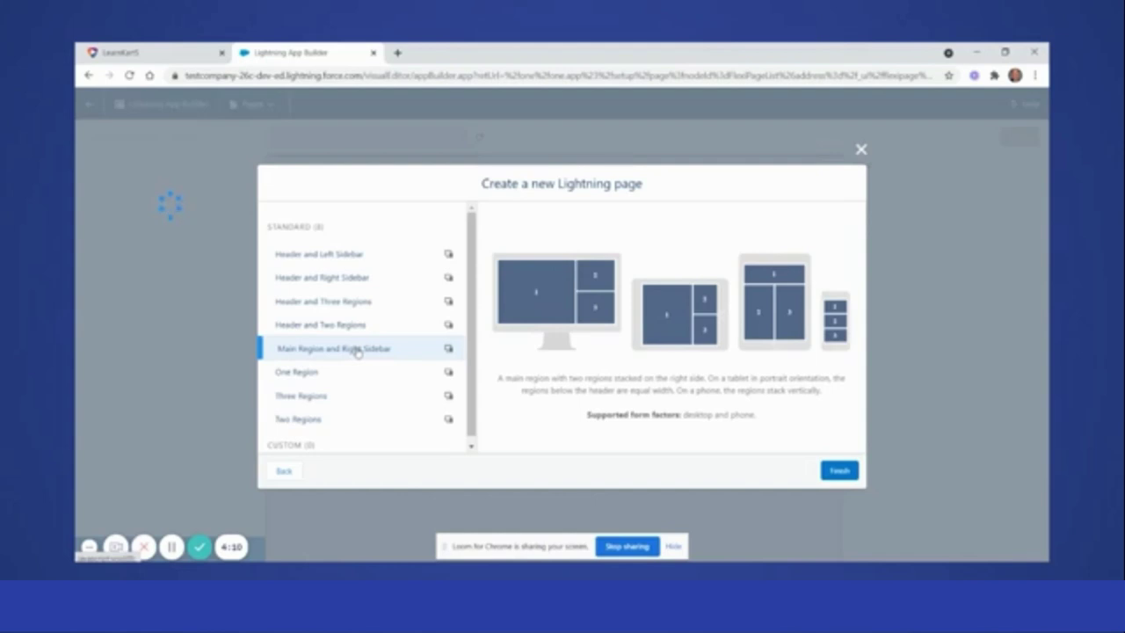
{"action": "left_click", "coordinate": [312, 376]}
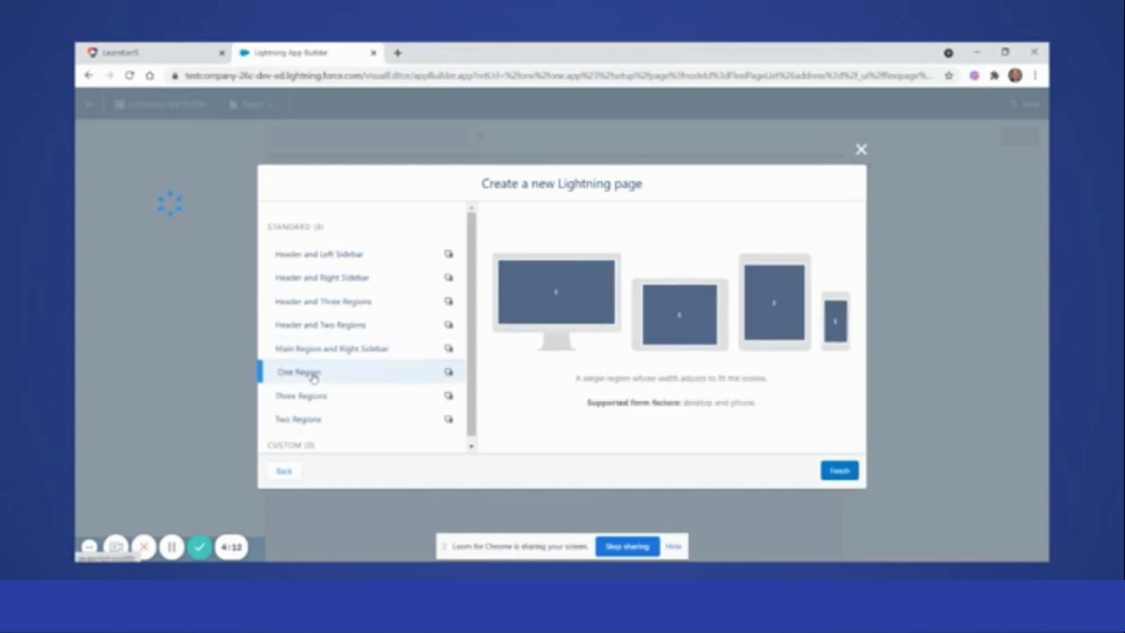
{"action": "left_click", "coordinate": [372, 420]}
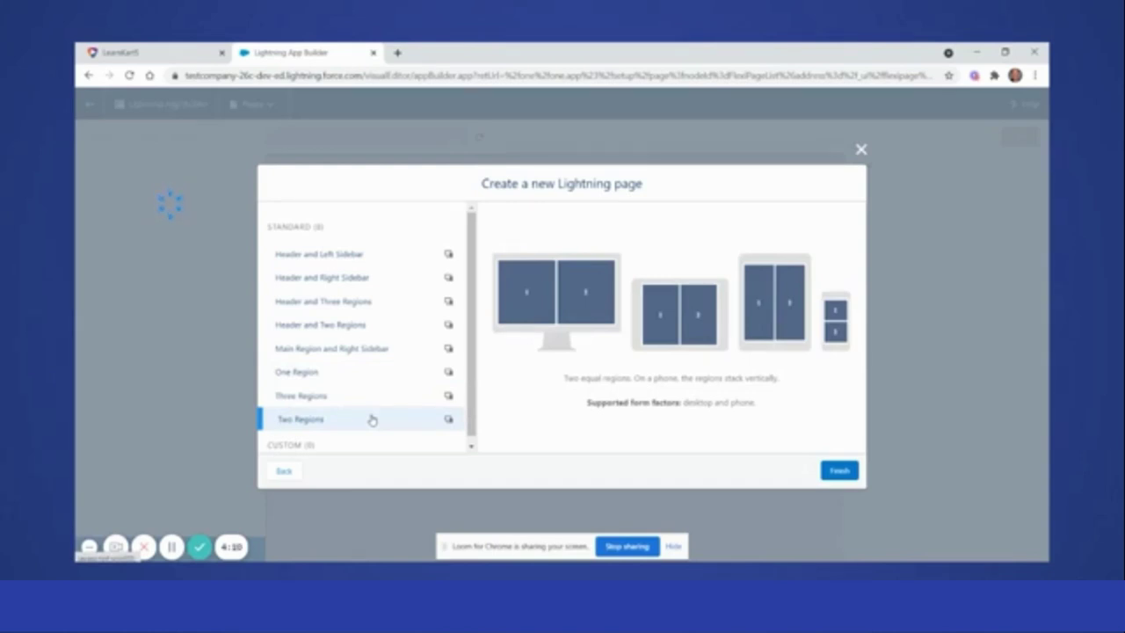
{"action": "left_click", "coordinate": [334, 257]}
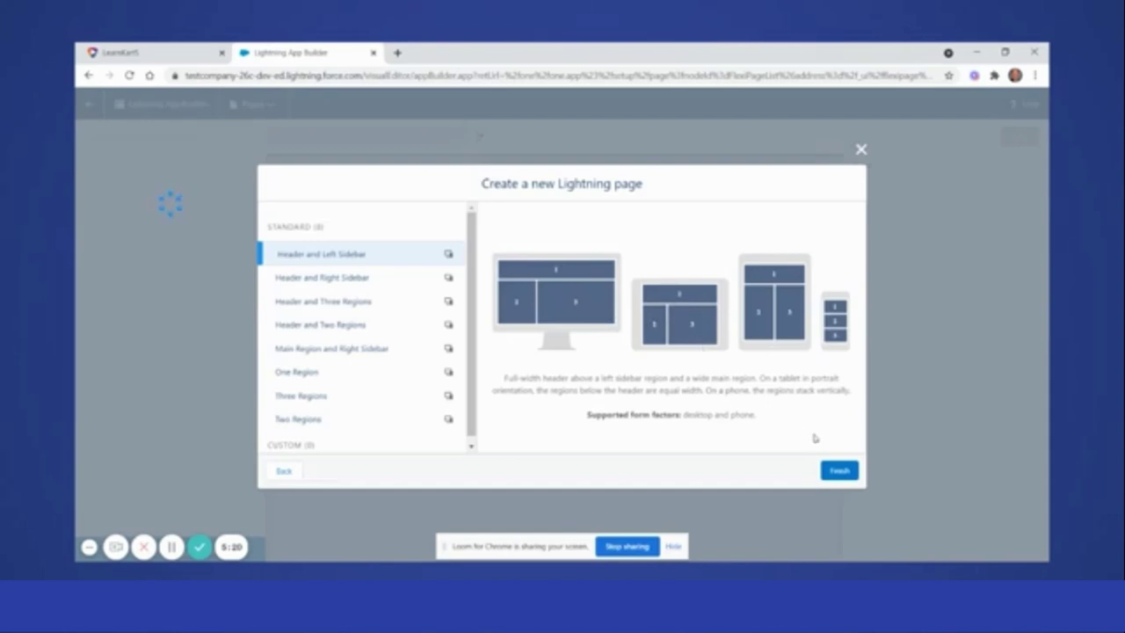
{"action": "left_click", "coordinate": [839, 472]}
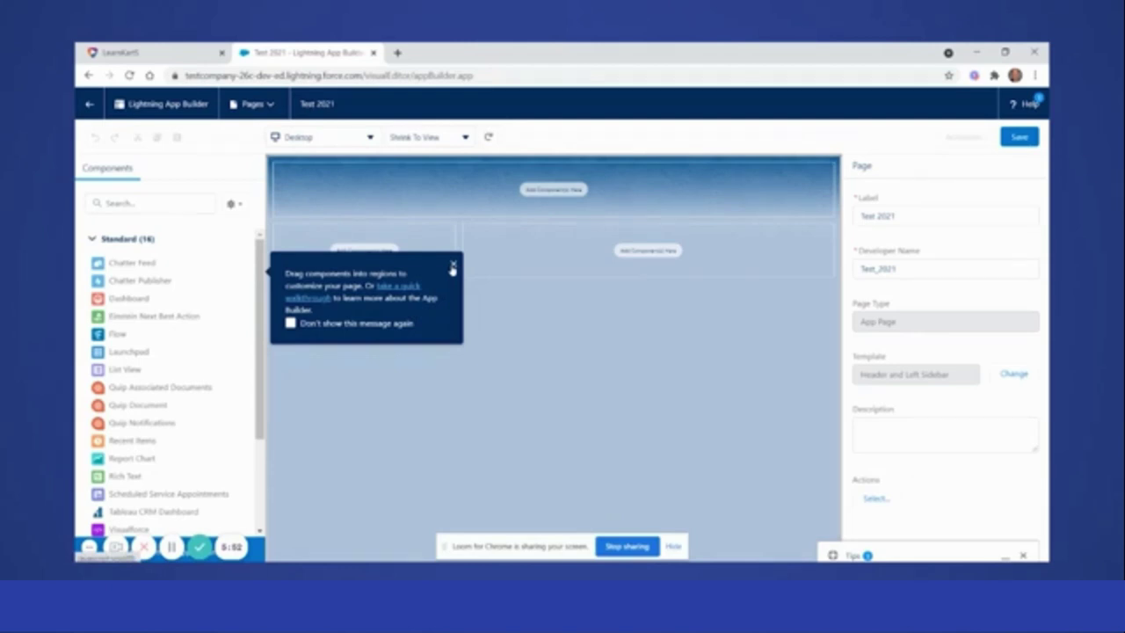
Close the getting-started walkthrough popup over the page canvas.
{"action": "left_click", "coordinate": [452, 266]}
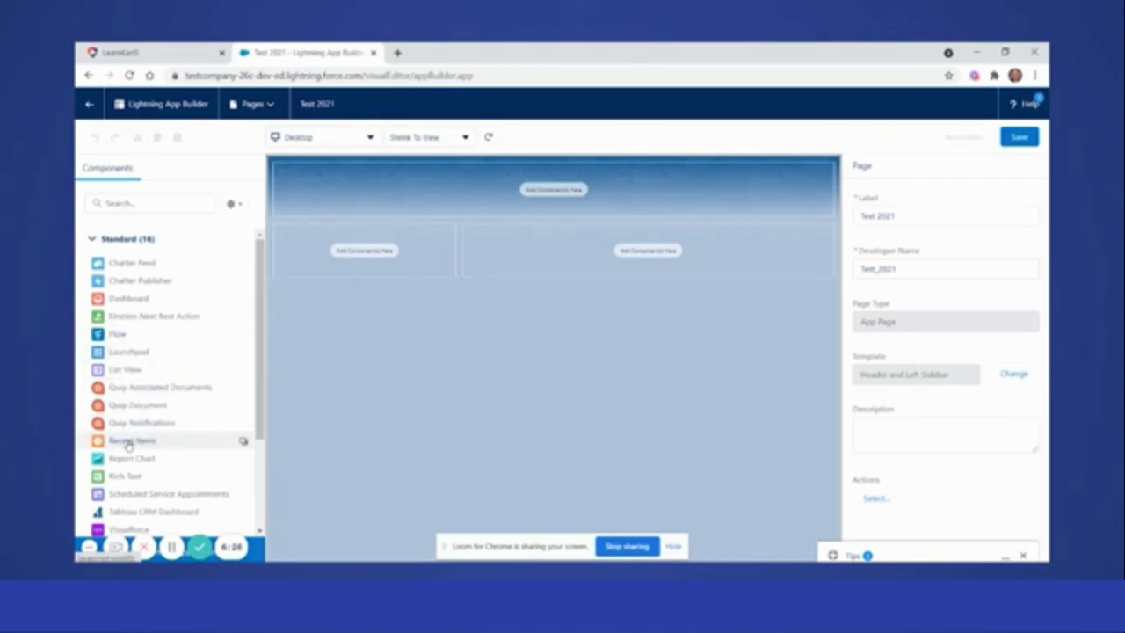
Drop Recent Items into the header, then move it out and delete it.
{"action": "left_click_drag", "start_coordinate": [128, 446], "coordinate": [486, 209]}
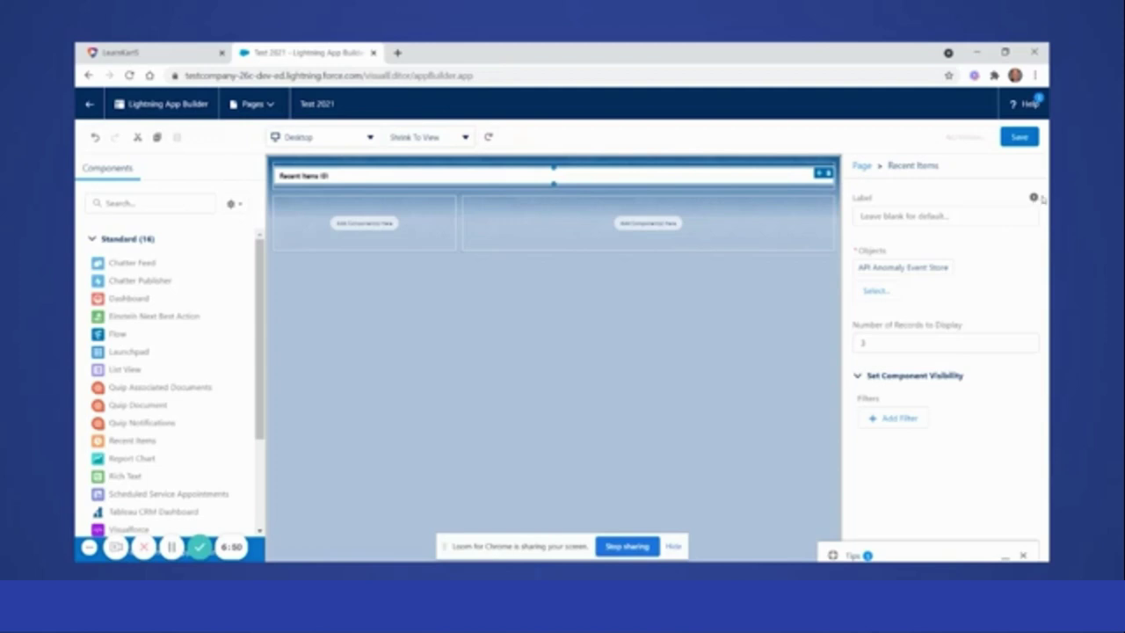
{"action": "mouse_move", "coordinate": [1033, 202]}
{"action": "left_click_drag", "start_coordinate": [514, 177], "coordinate": [101, 317]}
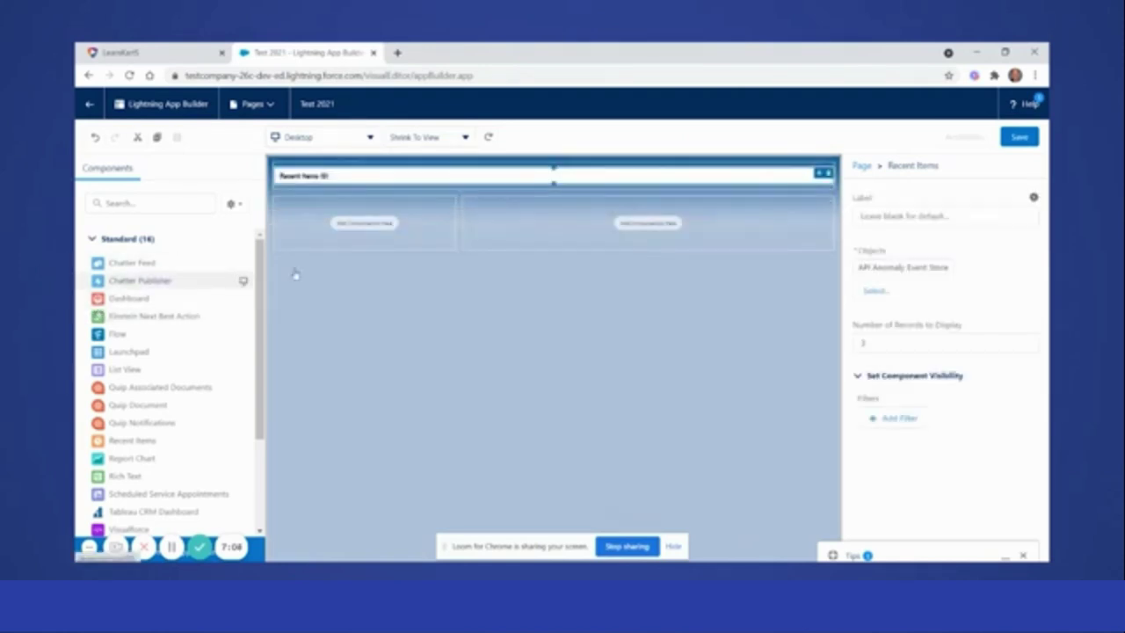
{"action": "left_click", "coordinate": [827, 174]}
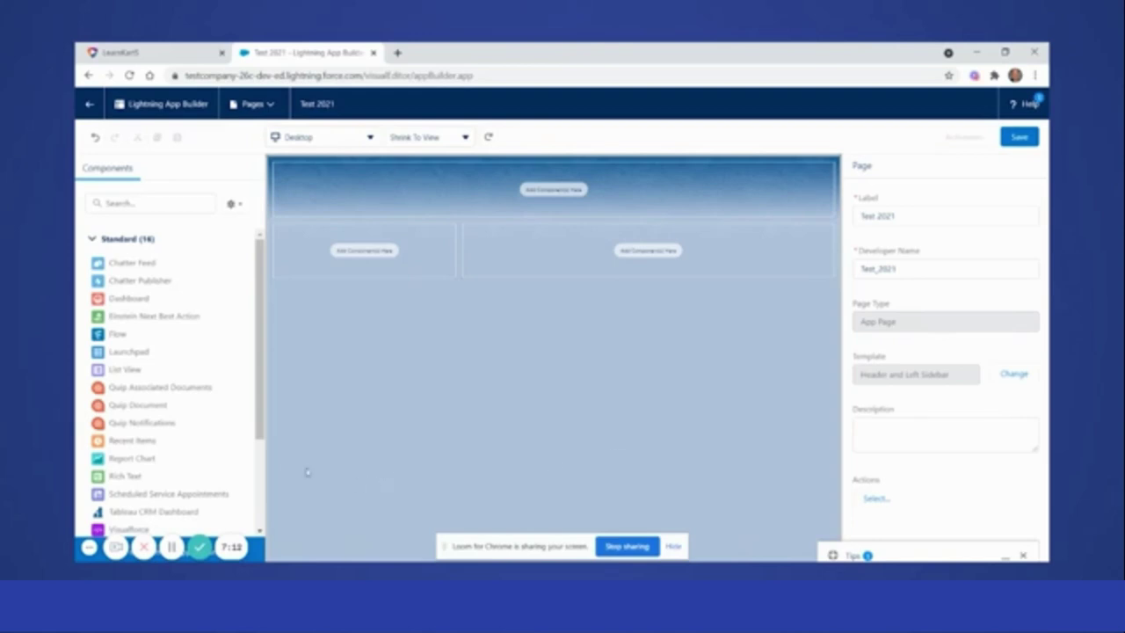
Place a Rich Text component in the header region and start editing its text.
{"action": "scroll", "coordinate": [175, 396], "scroll_direction": "down", "scroll_amount": 2}
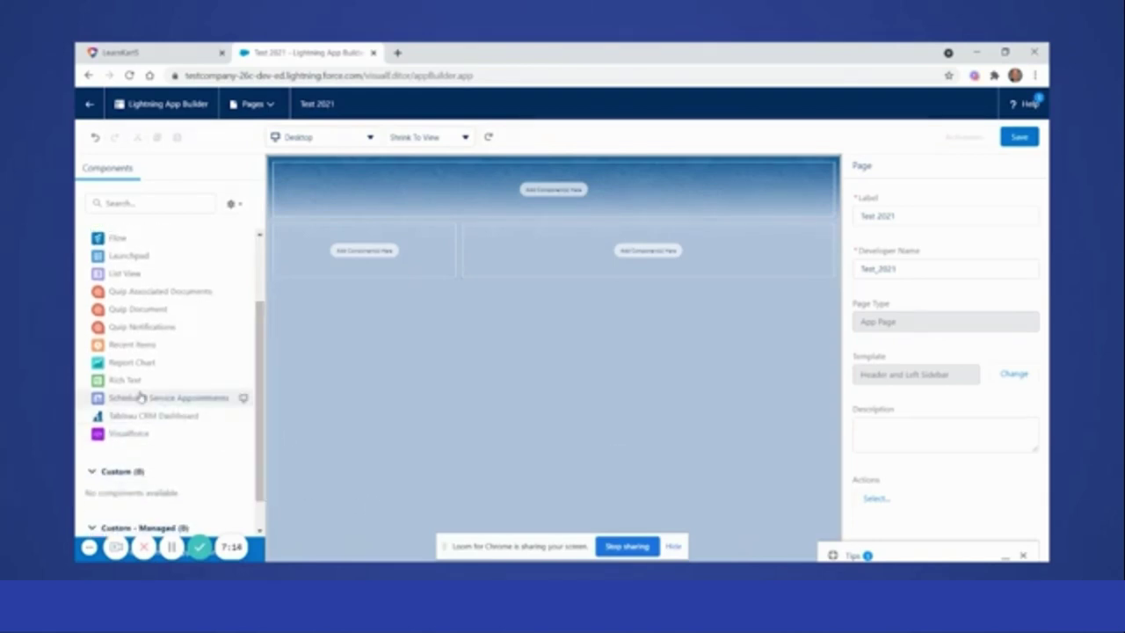
{"action": "left_click_drag", "start_coordinate": [127, 379], "coordinate": [530, 201]}
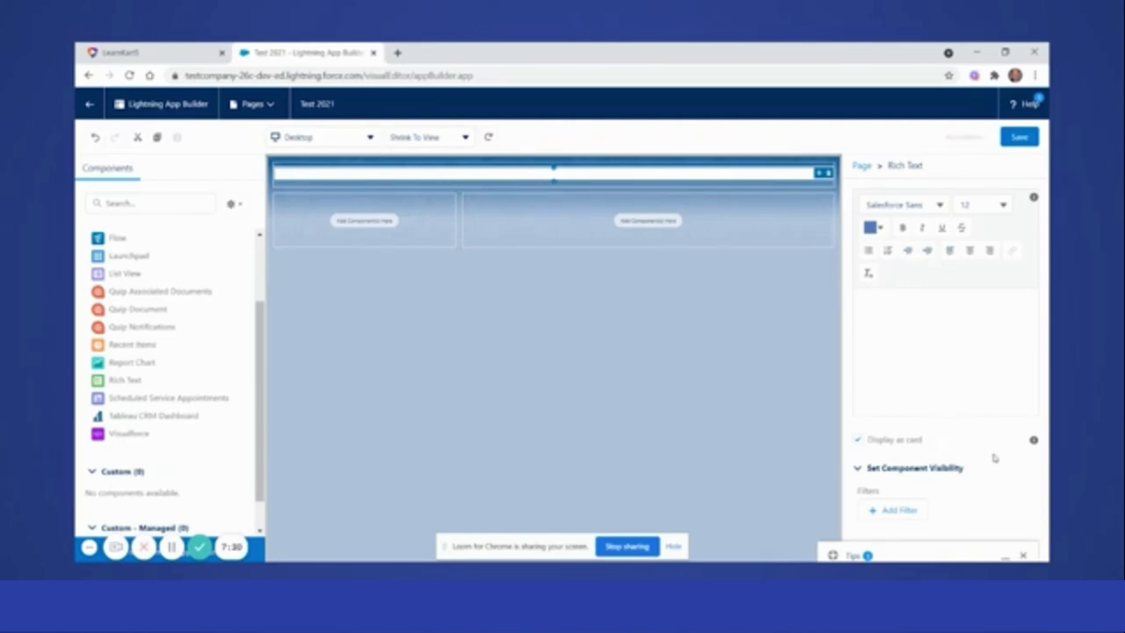
{"action": "mouse_move", "coordinate": [1034, 440]}
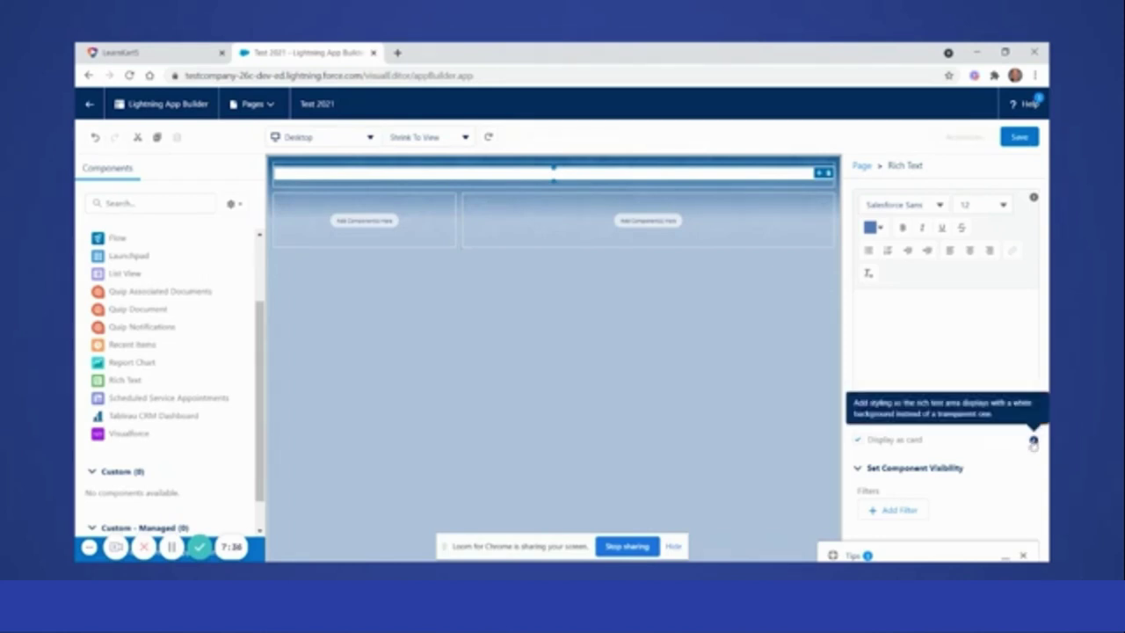
{"action": "left_click", "coordinate": [988, 314]}
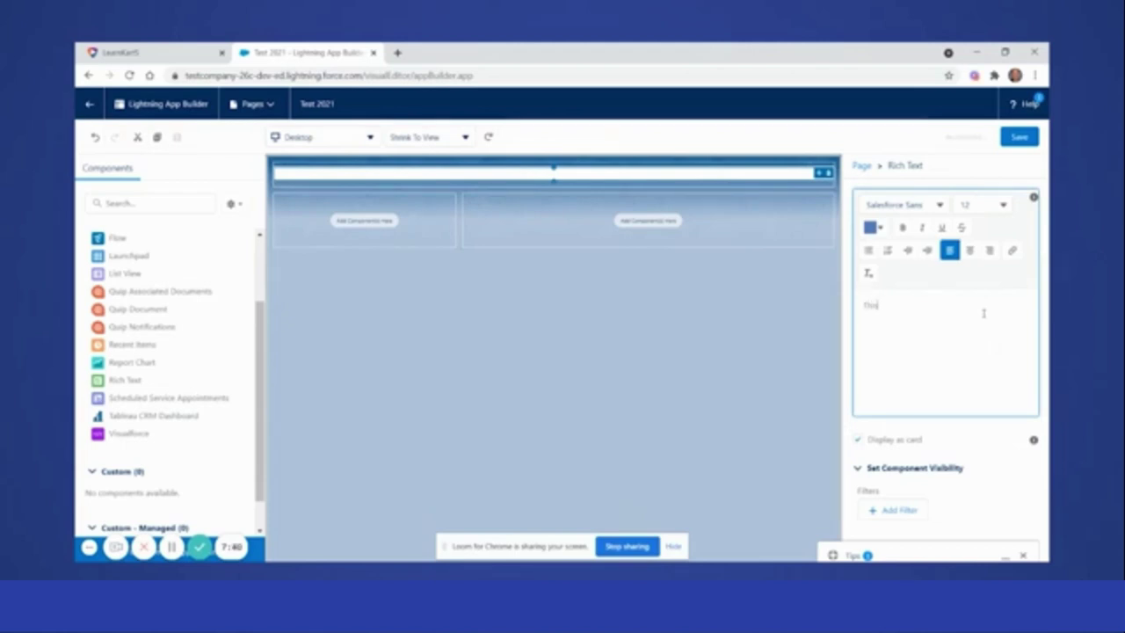
Enter 'Thought for the Day!' as the header text and make it bold.
{"action": "type", "text": "Thought for the Day!"}
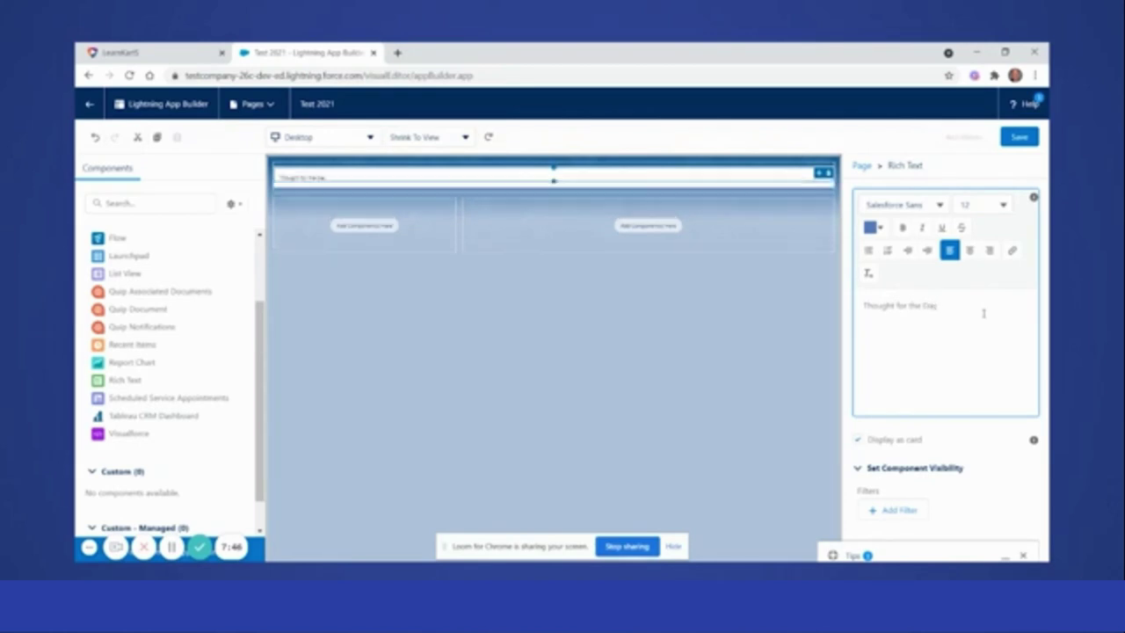
{"action": "triple_click", "coordinate": [905, 305]}
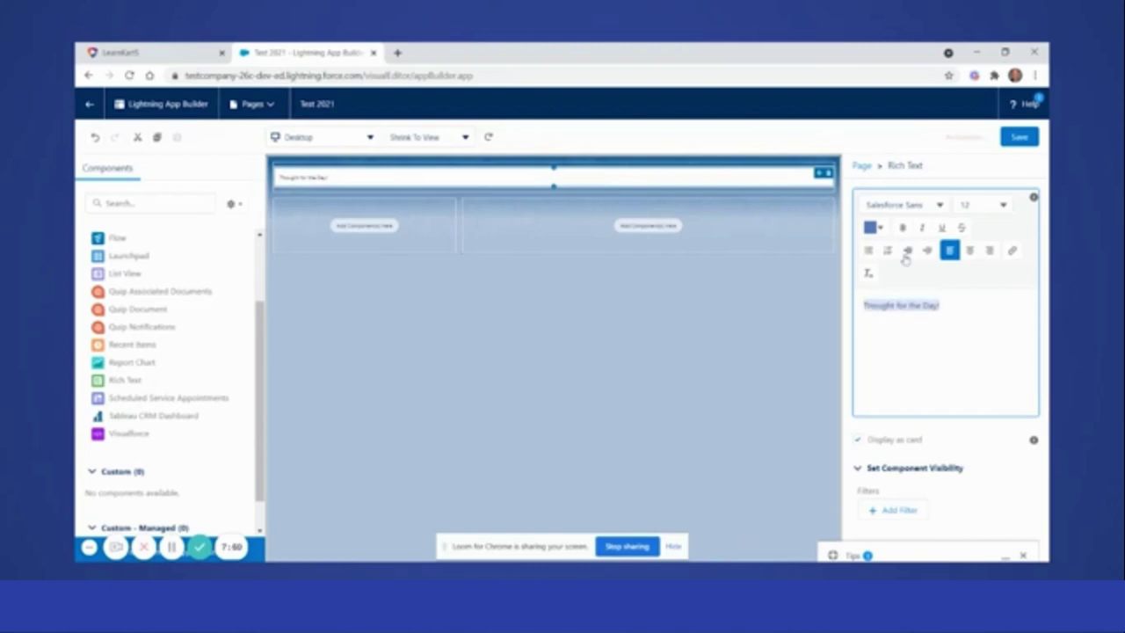
{"action": "left_click", "coordinate": [902, 228]}
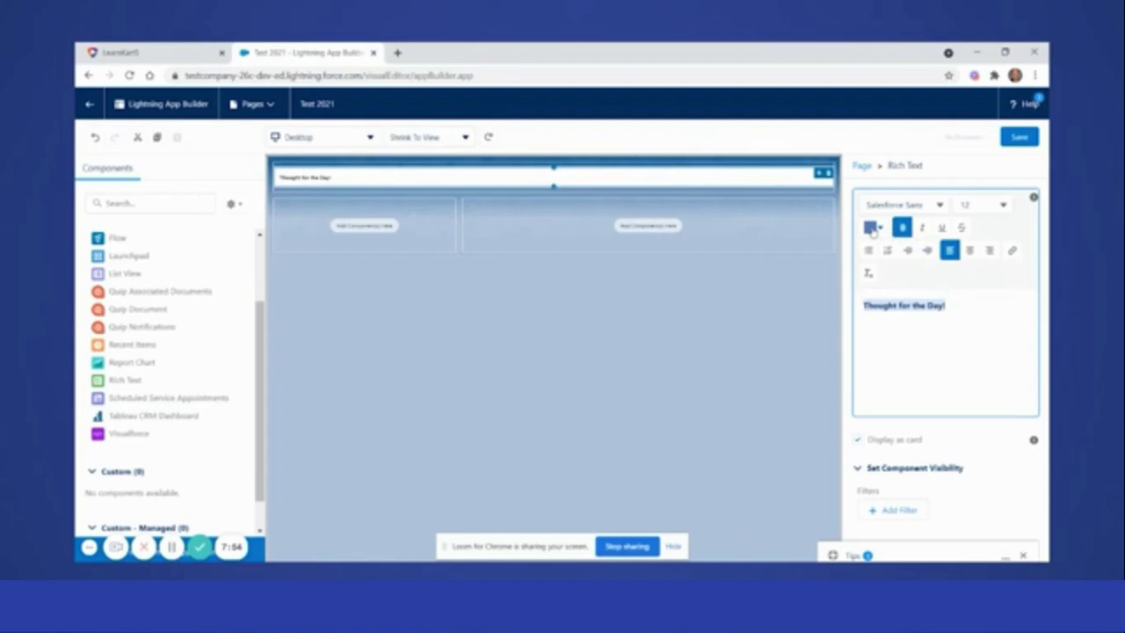
Colour the 'Thought for the Day!' heading text red (#DA1111).
{"action": "left_click", "coordinate": [880, 228]}
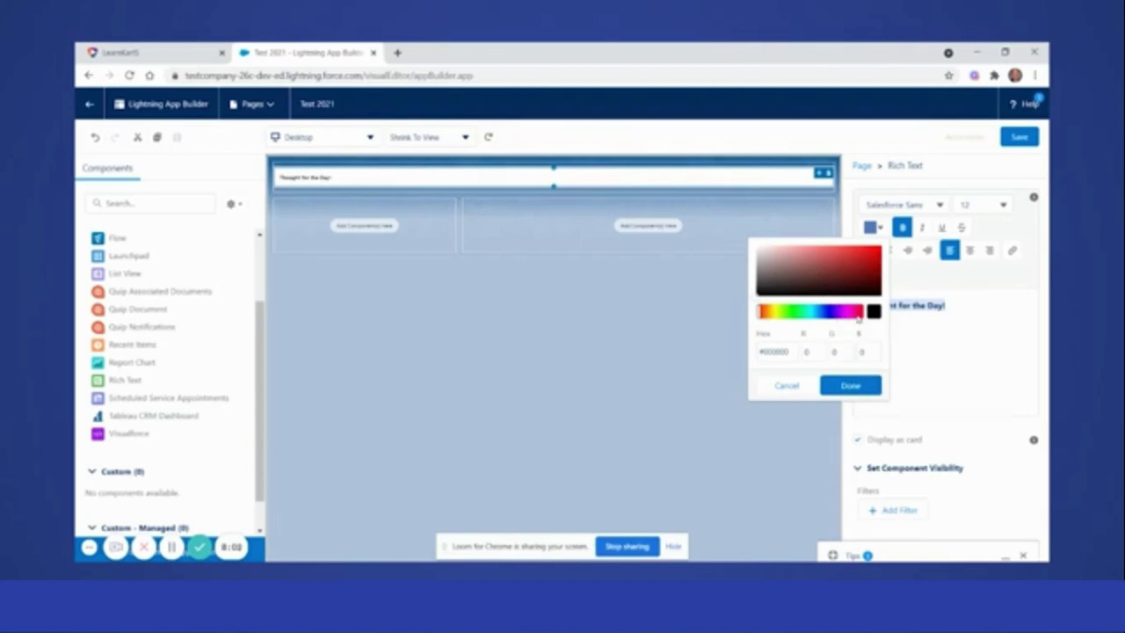
{"action": "left_click", "coordinate": [858, 313]}
{"action": "left_click", "coordinate": [854, 386]}
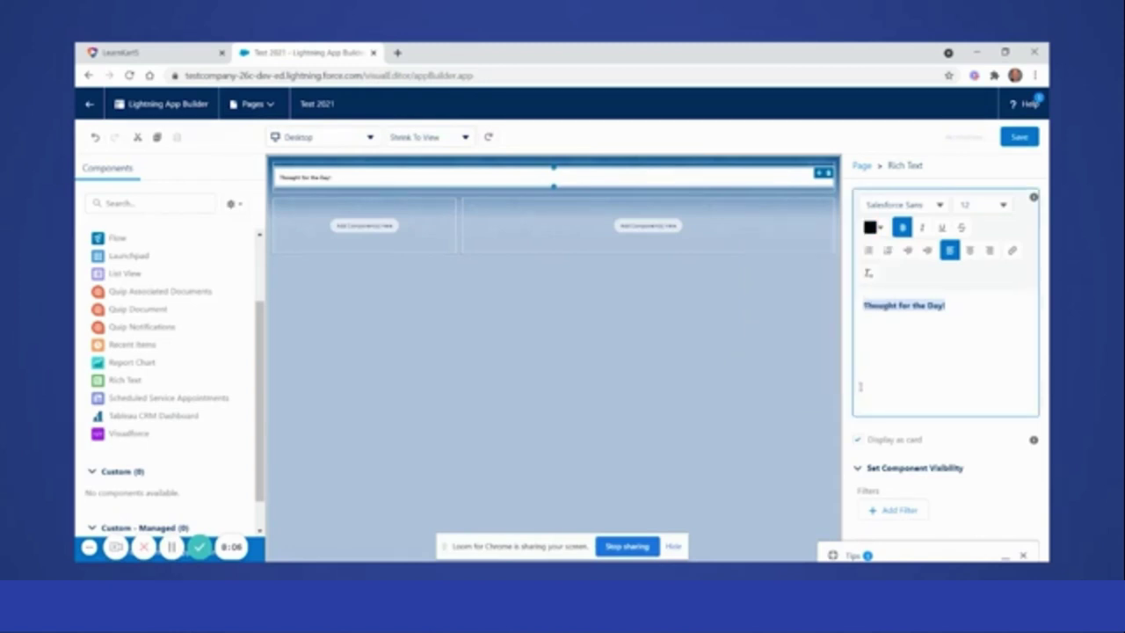
{"action": "left_click", "coordinate": [880, 228]}
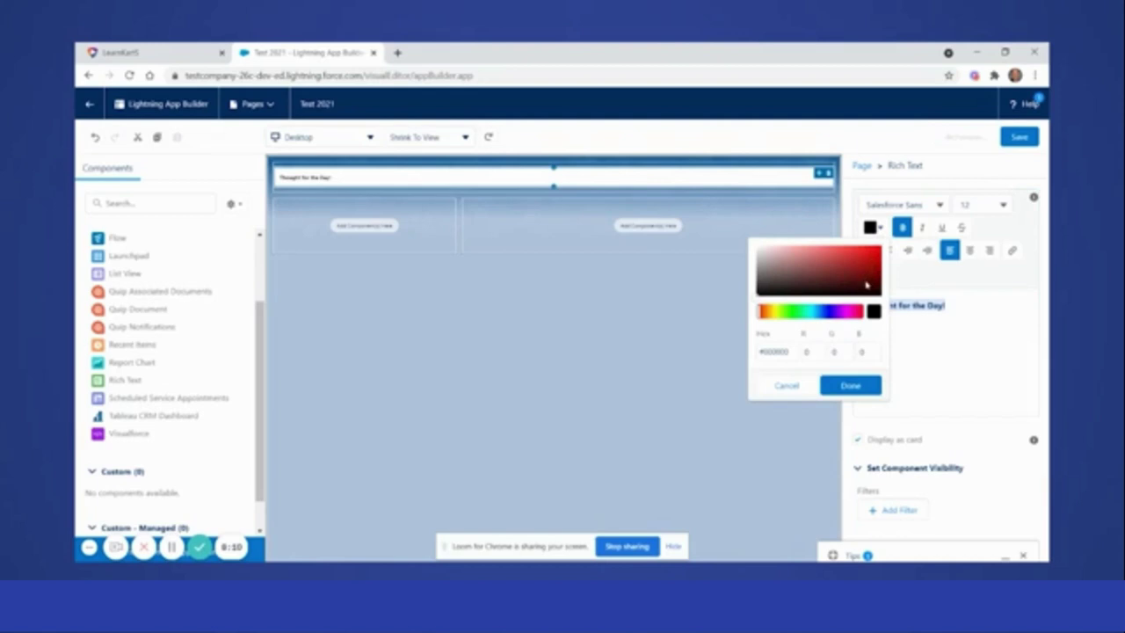
{"action": "left_click", "coordinate": [871, 255]}
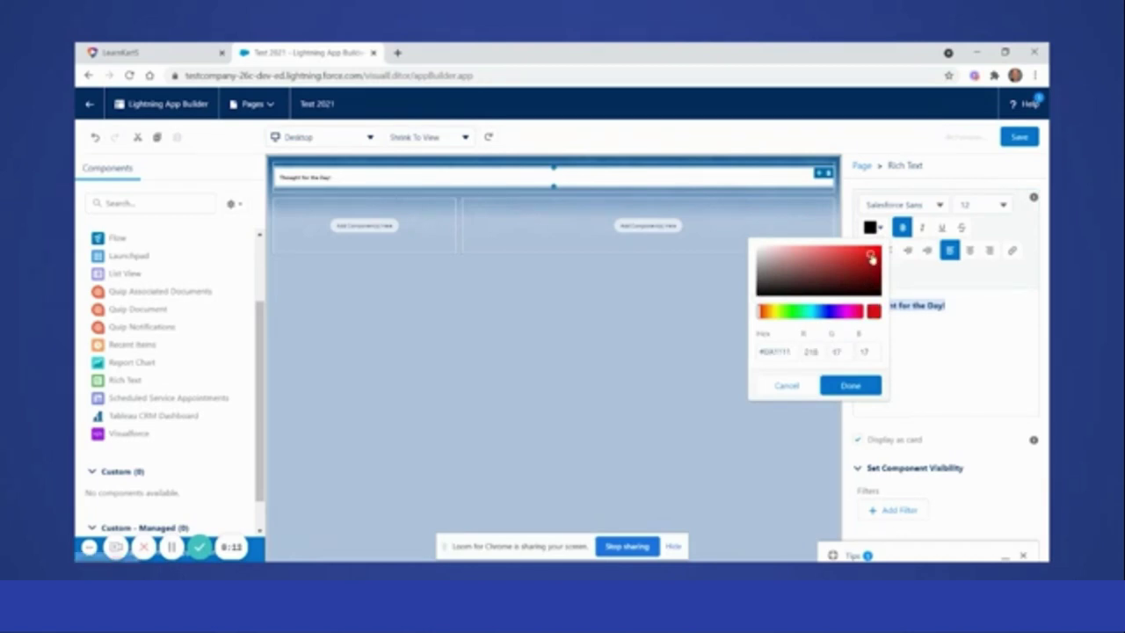
{"action": "left_click", "coordinate": [851, 387]}
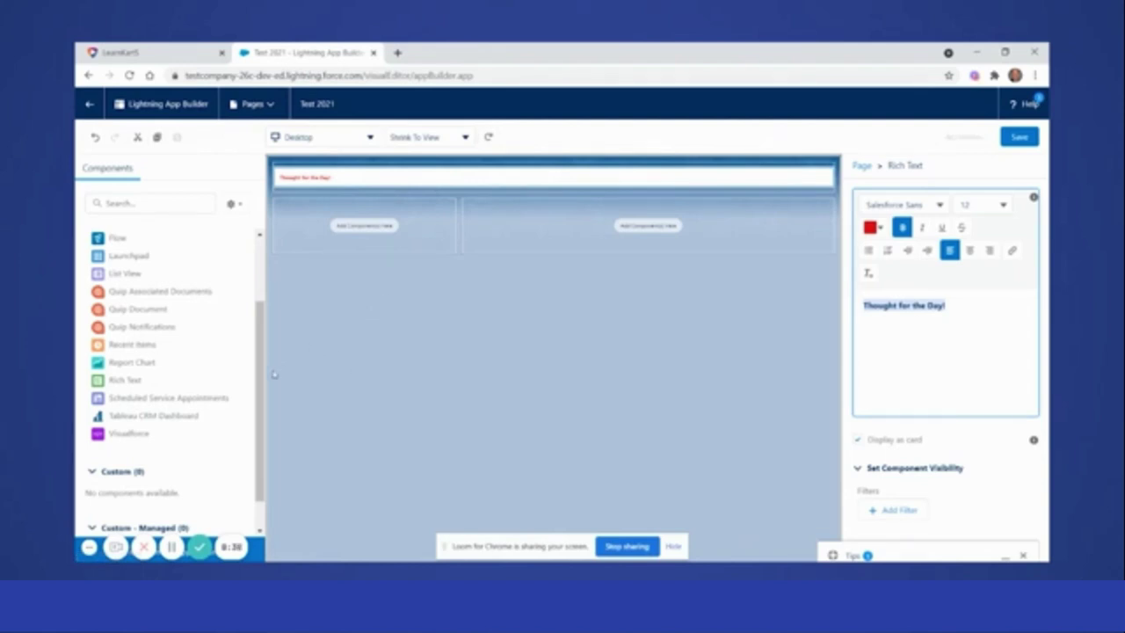
Put Recent Items in the left column; add, then delete, an unusable Dashboard component.
{"action": "left_click", "coordinate": [123, 345]}
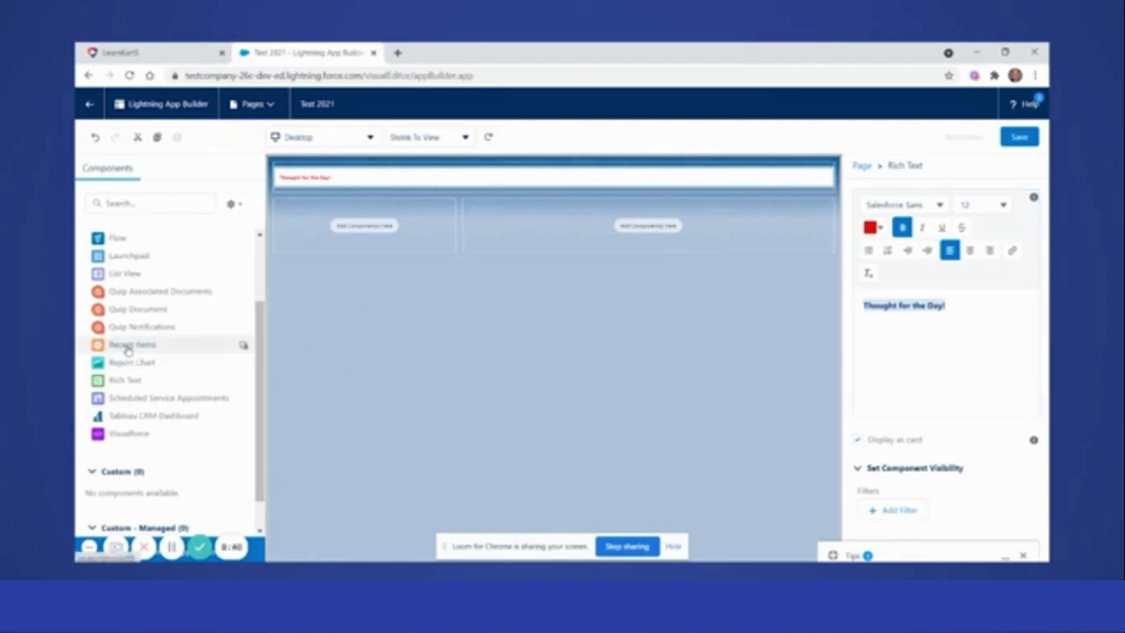
{"action": "left_click_drag", "start_coordinate": [145, 330], "coordinate": [355, 244]}
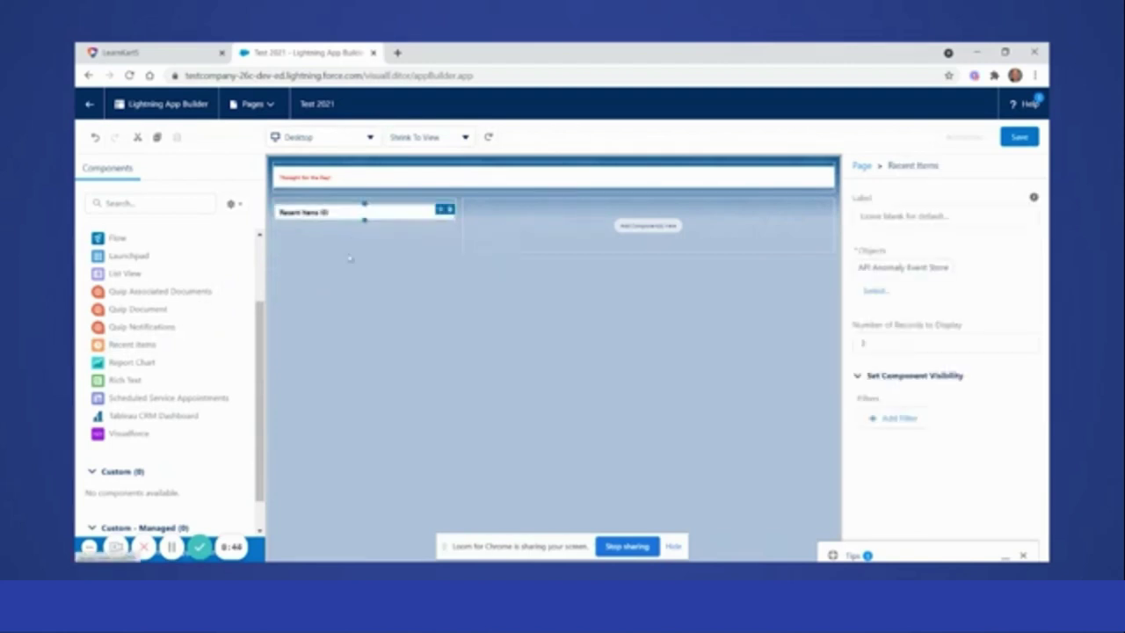
{"action": "scroll", "coordinate": [262, 352], "scroll_direction": "up", "scroll_amount": 1}
{"action": "scroll", "coordinate": [262, 351], "scroll_direction": "up", "scroll_amount": 2}
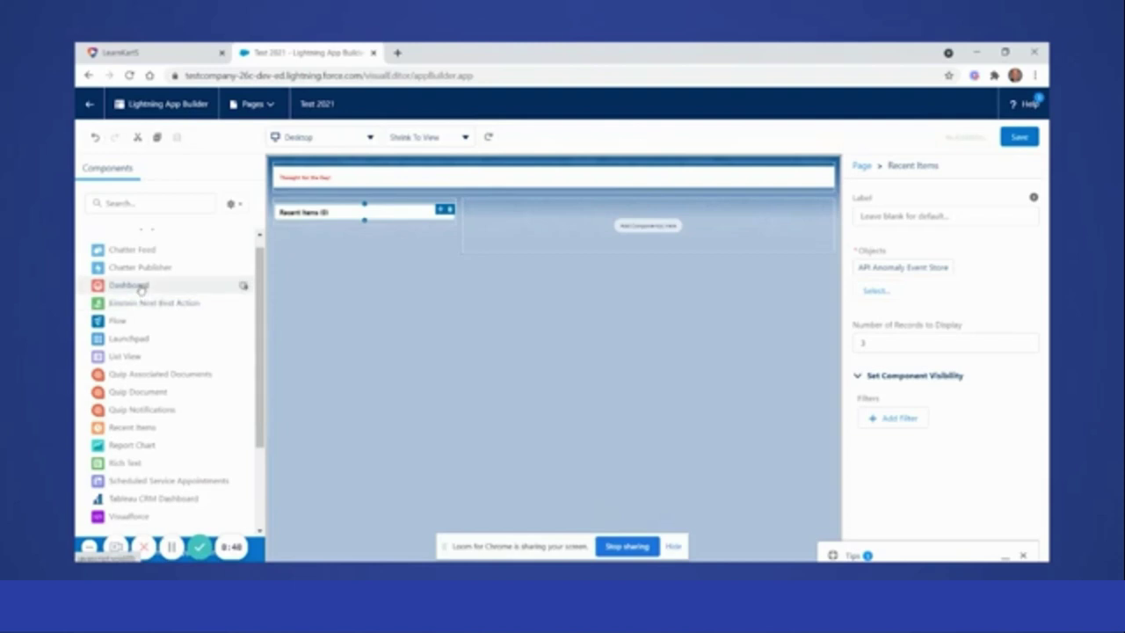
{"action": "left_click_drag", "start_coordinate": [139, 291], "coordinate": [616, 231]}
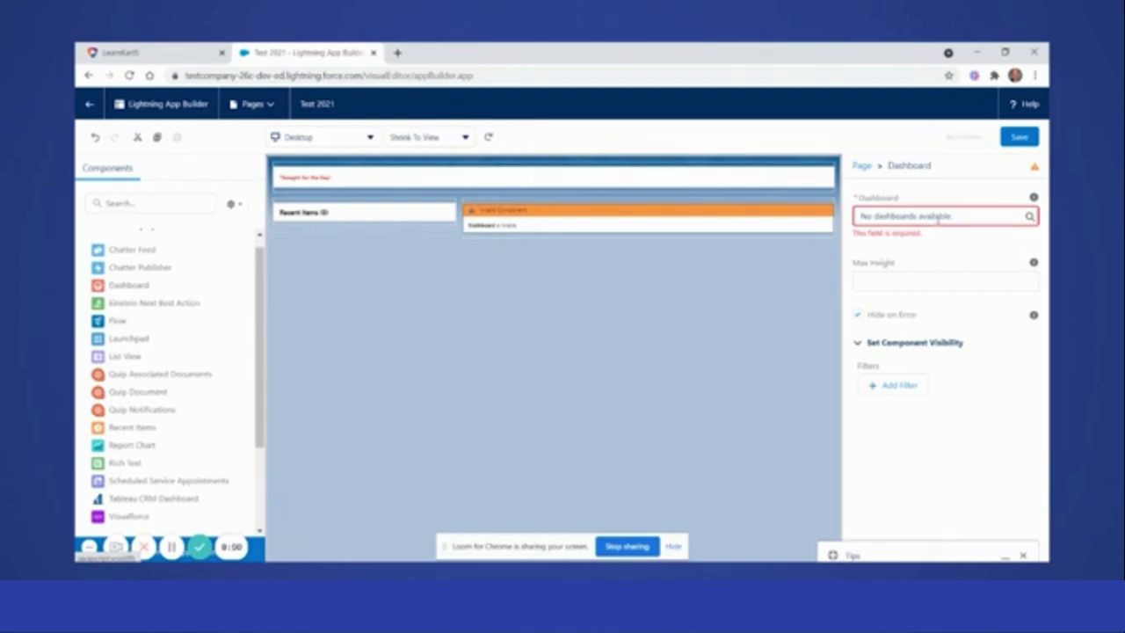
{"action": "left_click", "coordinate": [939, 216]}
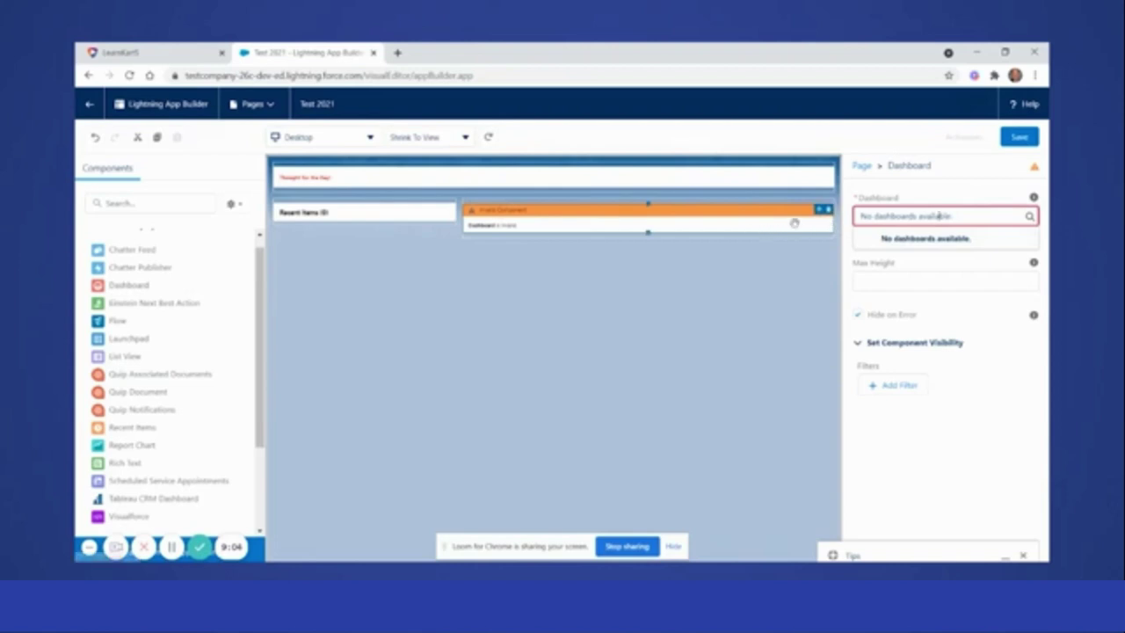
{"action": "left_click", "coordinate": [828, 210]}
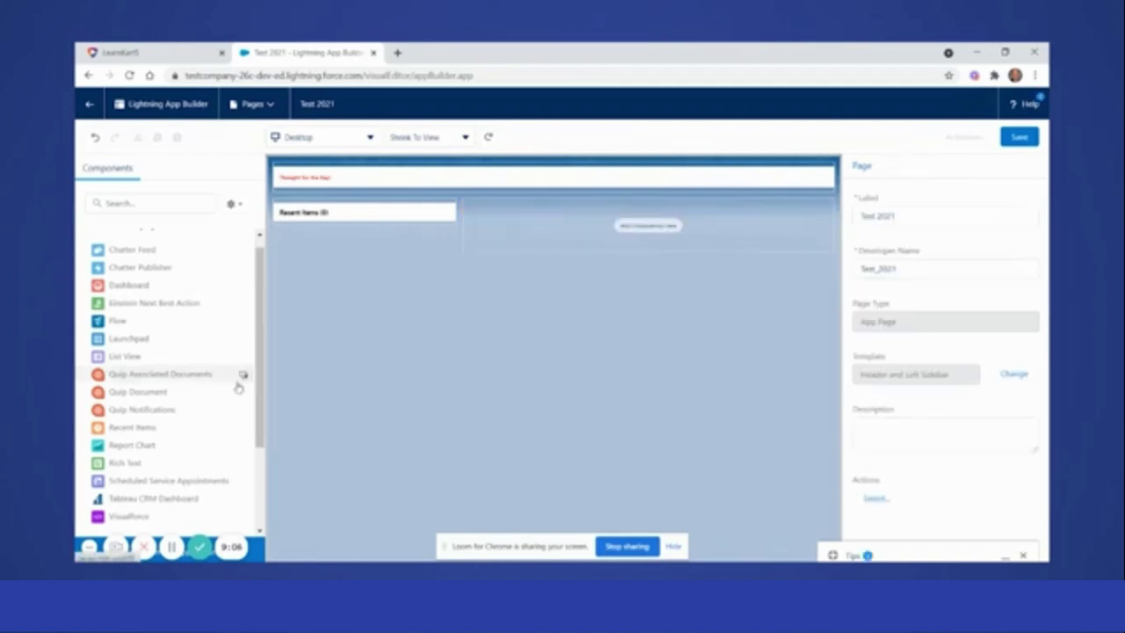
Add a Report Chart to the right column and a Chatter Feed below Recent Items.
{"action": "left_click_drag", "start_coordinate": [125, 451], "coordinate": [610, 223]}
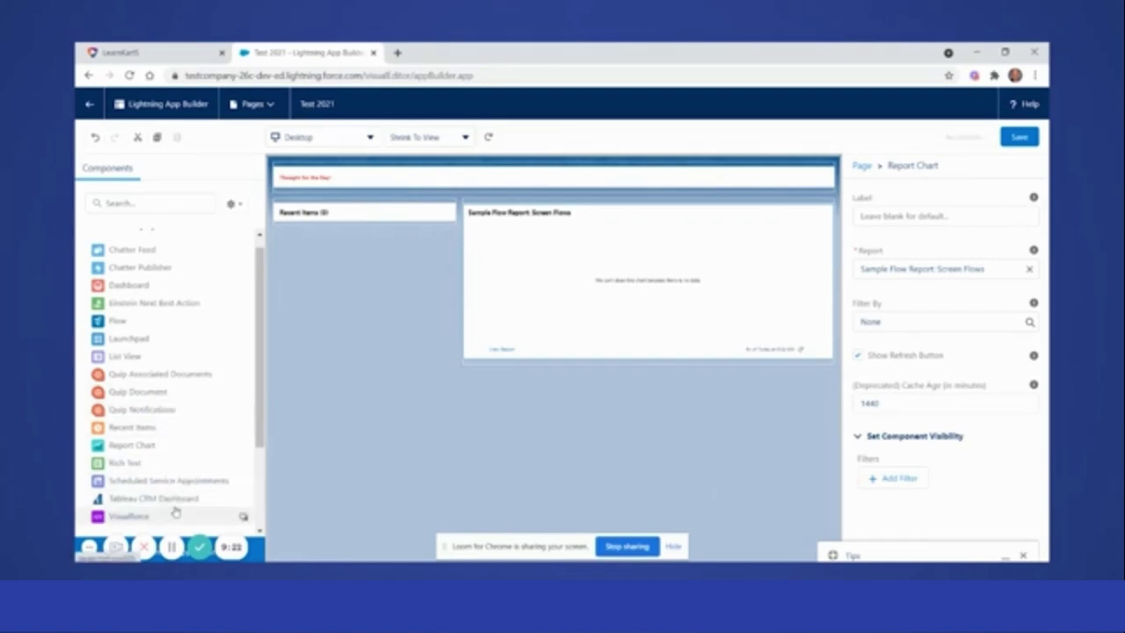
{"action": "left_click_drag", "start_coordinate": [262, 440], "coordinate": [260, 527]}
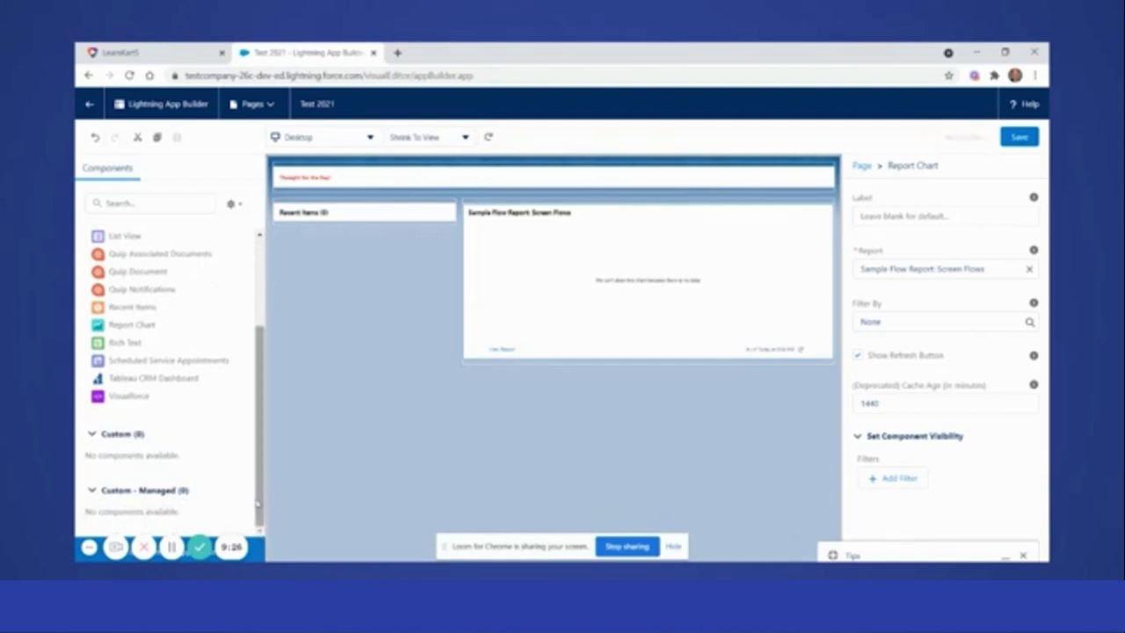
{"action": "left_click_drag", "start_coordinate": [260, 506], "coordinate": [262, 415]}
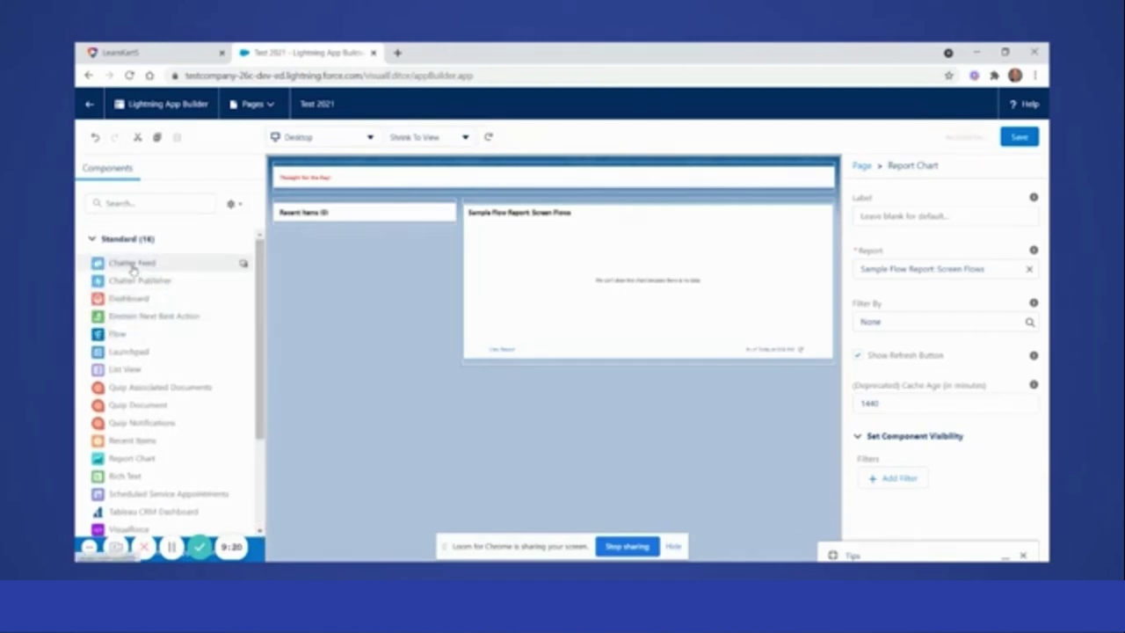
{"action": "left_click_drag", "start_coordinate": [132, 269], "coordinate": [331, 228]}
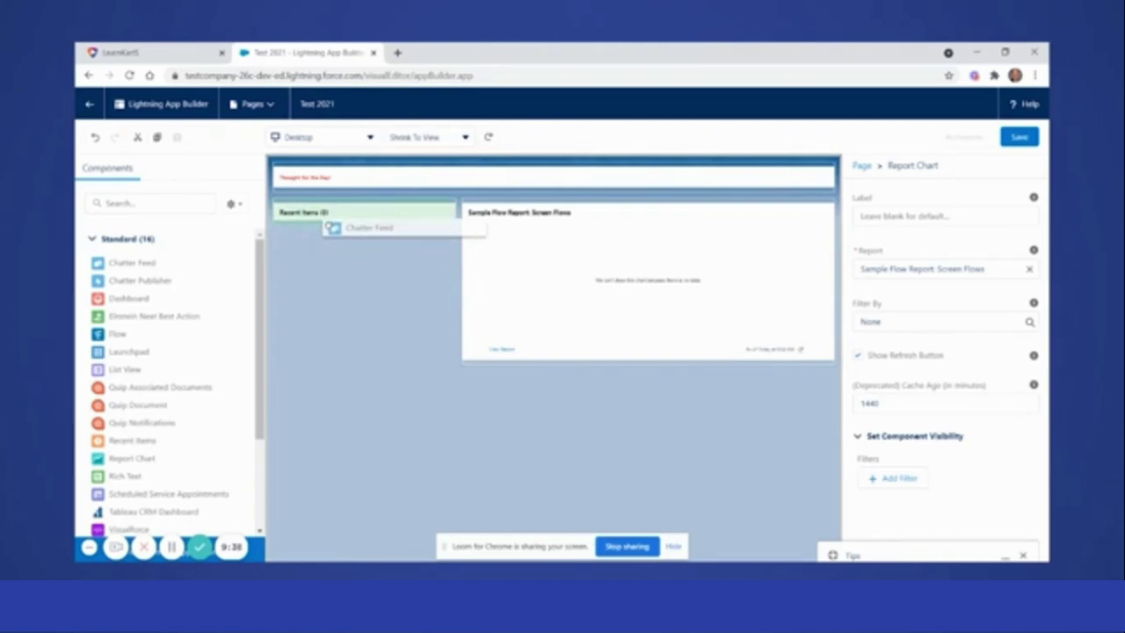
Place a Chatter Feed, with Feed Type left as Bookmarked, below Recent Items in the left column.
{"action": "left_click_drag", "start_coordinate": [331, 228], "coordinate": [332, 230]}
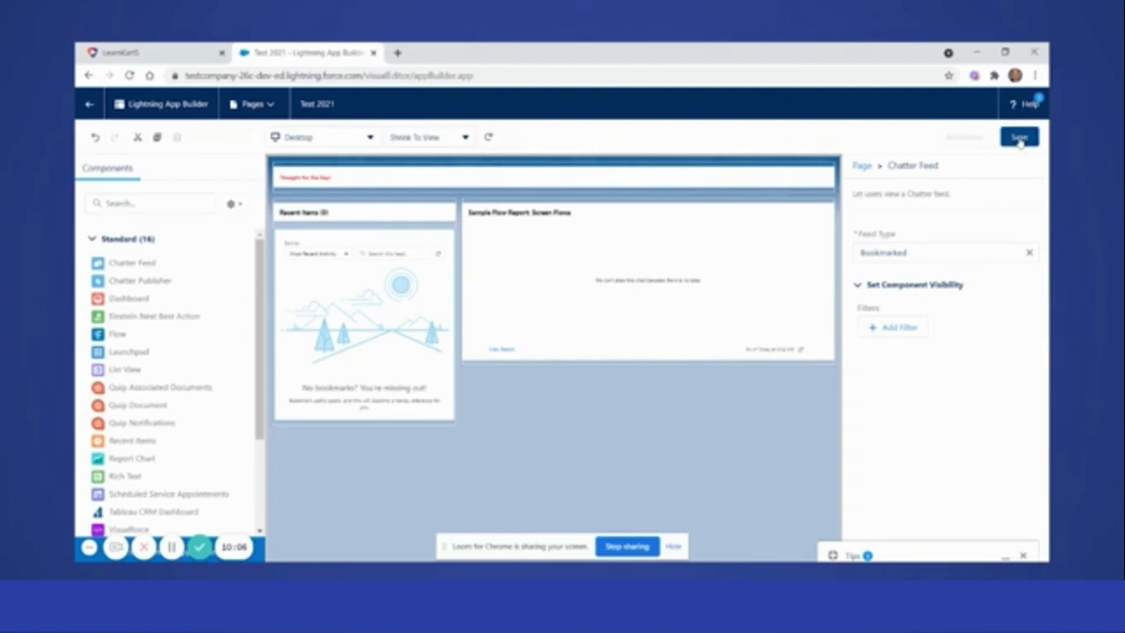
Save the Test 2021 page and show the Lightning Experience apps in the activation dialog.
{"action": "left_click", "coordinate": [1020, 138]}
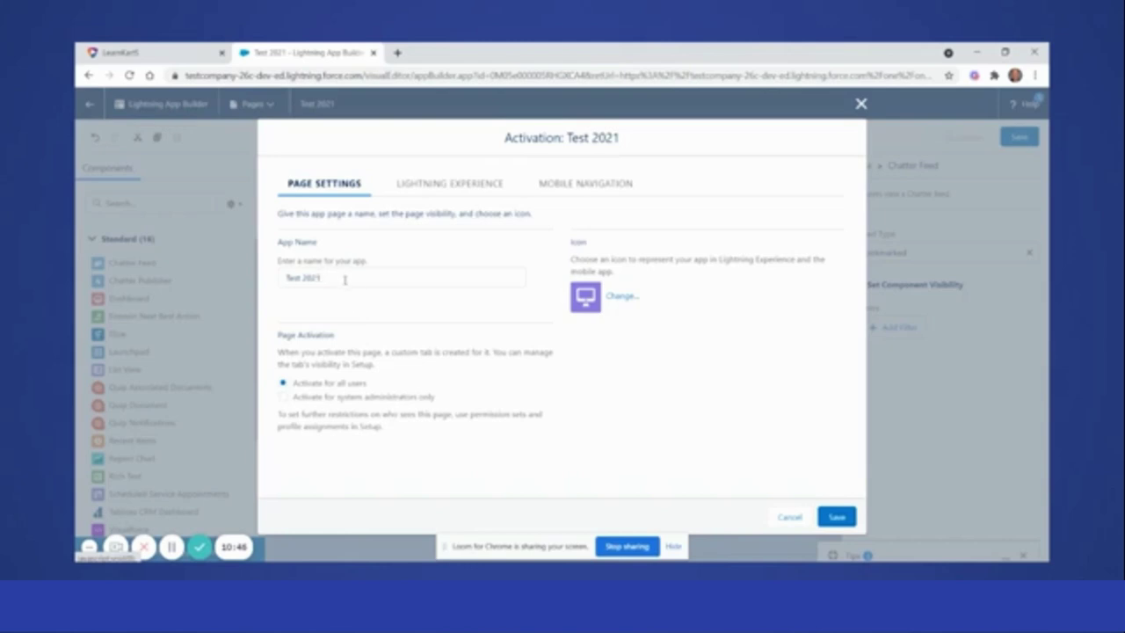
{"action": "left_click", "coordinate": [452, 184]}
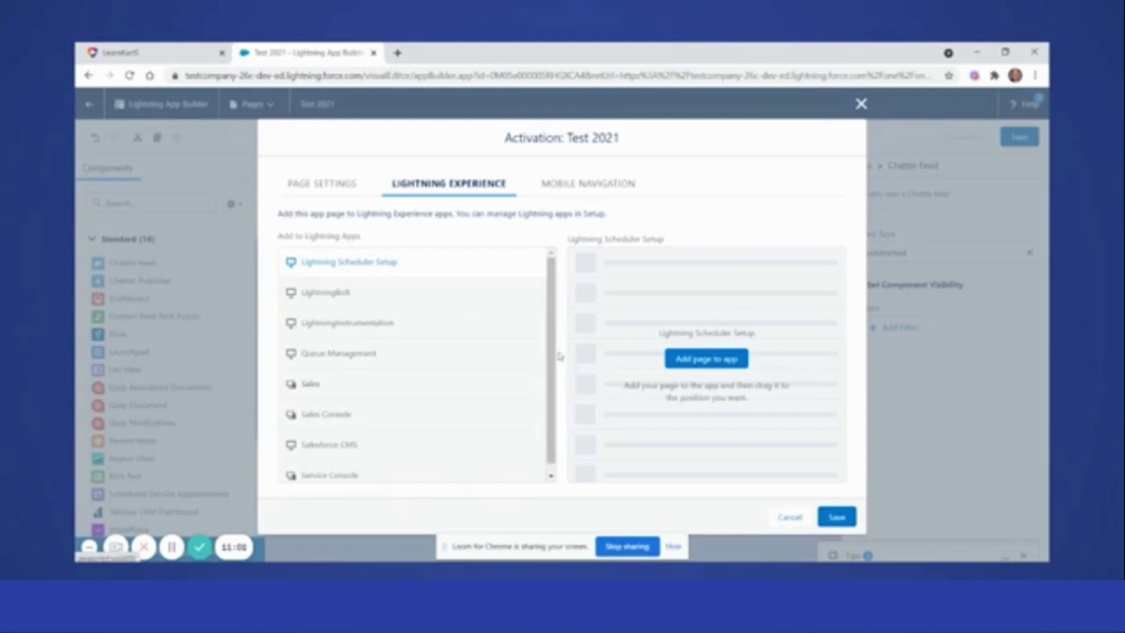
Add the Test 2021 page to the Sales Console app.
{"action": "left_click", "coordinate": [401, 416]}
{"action": "left_click_drag", "start_coordinate": [706, 332], "coordinate": [716, 361]}
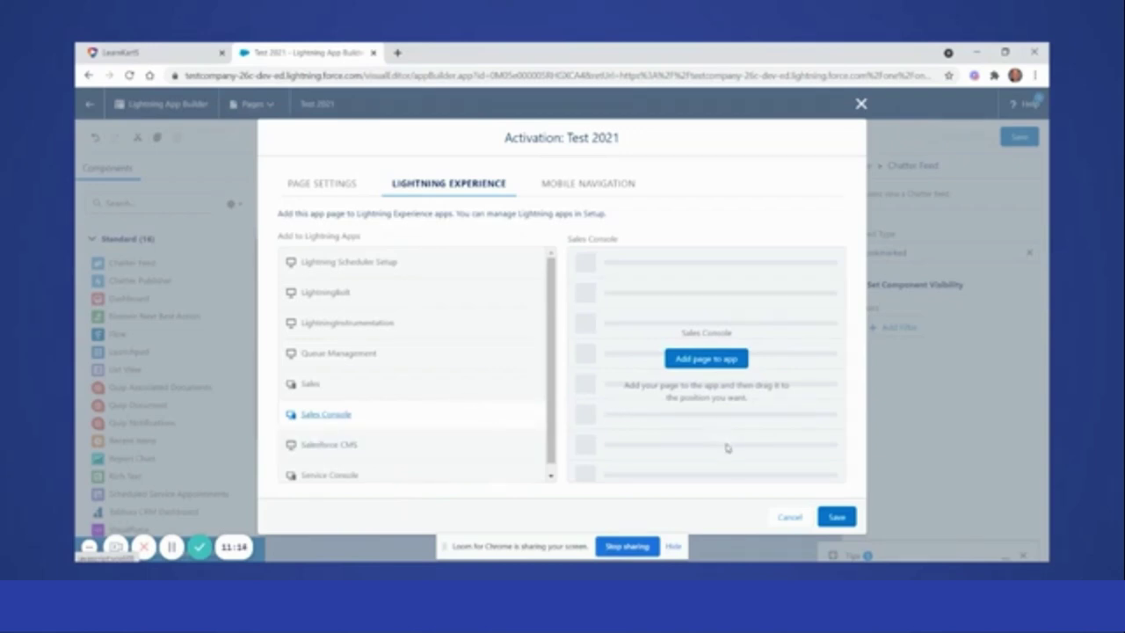
{"action": "left_click", "coordinate": [711, 359]}
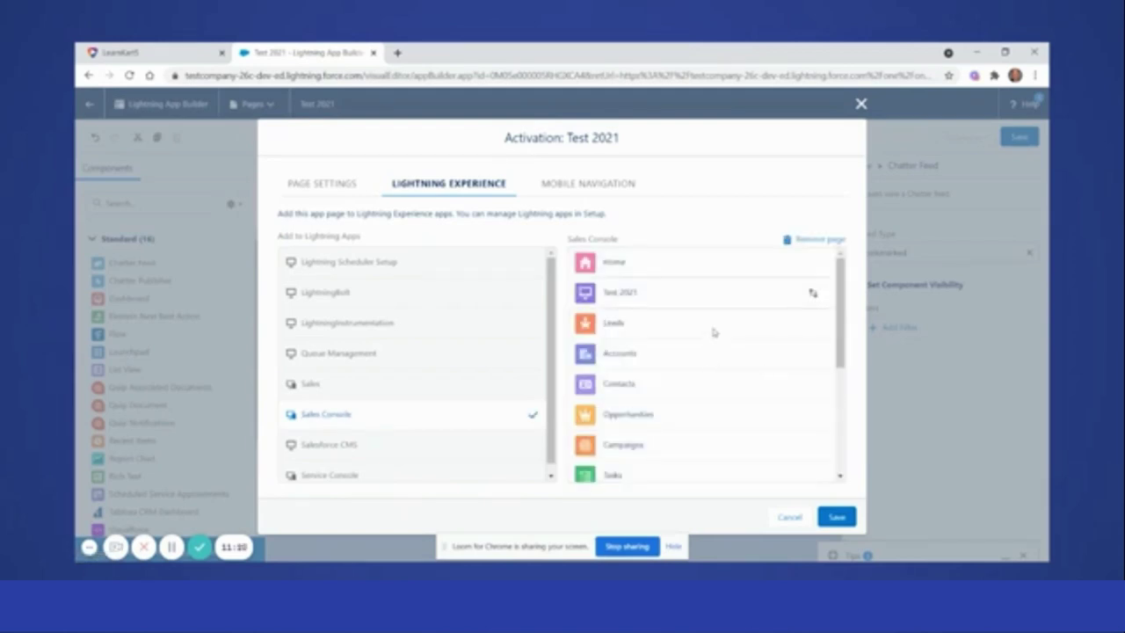
{"action": "mouse_move", "coordinate": [842, 327]}
{"action": "left_mouse_down"}
{"action": "mouse_move", "coordinate": [843, 449]}
{"action": "mouse_move", "coordinate": [846, 309]}
{"action": "mouse_move", "coordinate": [843, 379]}
{"action": "mouse_move", "coordinate": [842, 326]}
{"action": "left_mouse_up"}
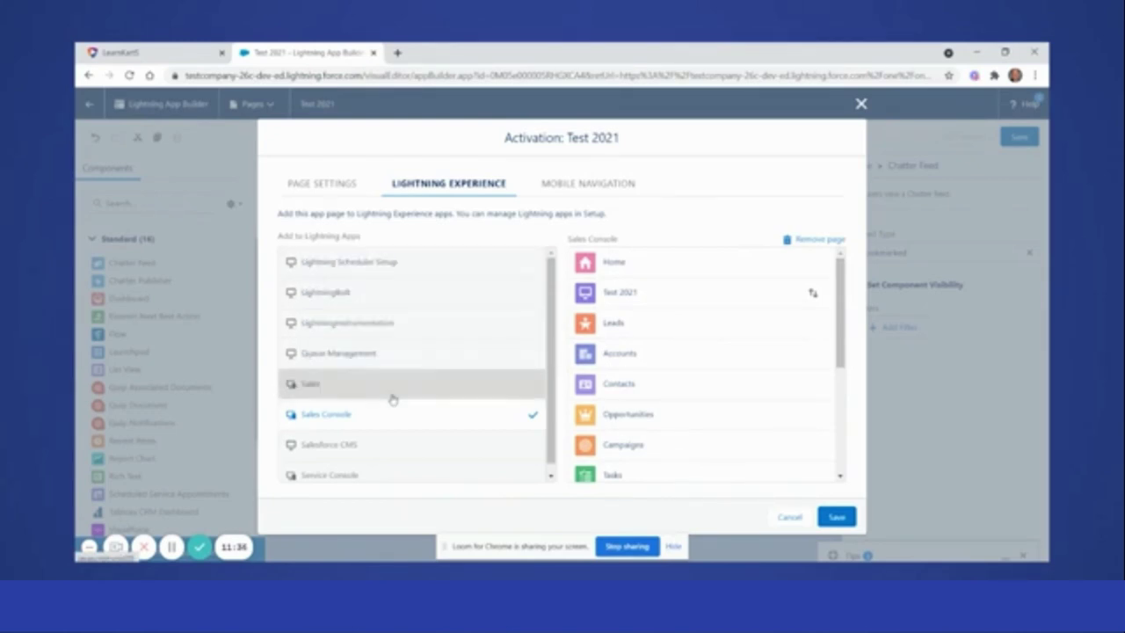
Add the Test 2021 page to the Service Console app as well.
{"action": "scroll", "coordinate": [457, 459], "scroll_direction": "down", "scroll_amount": 1}
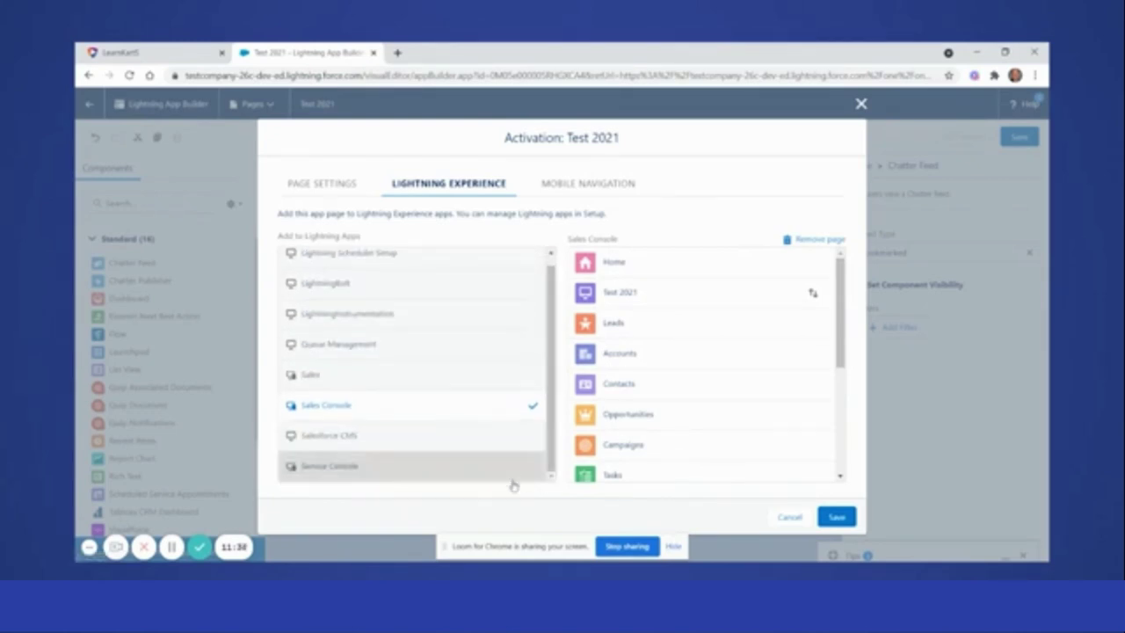
{"action": "left_click", "coordinate": [375, 470]}
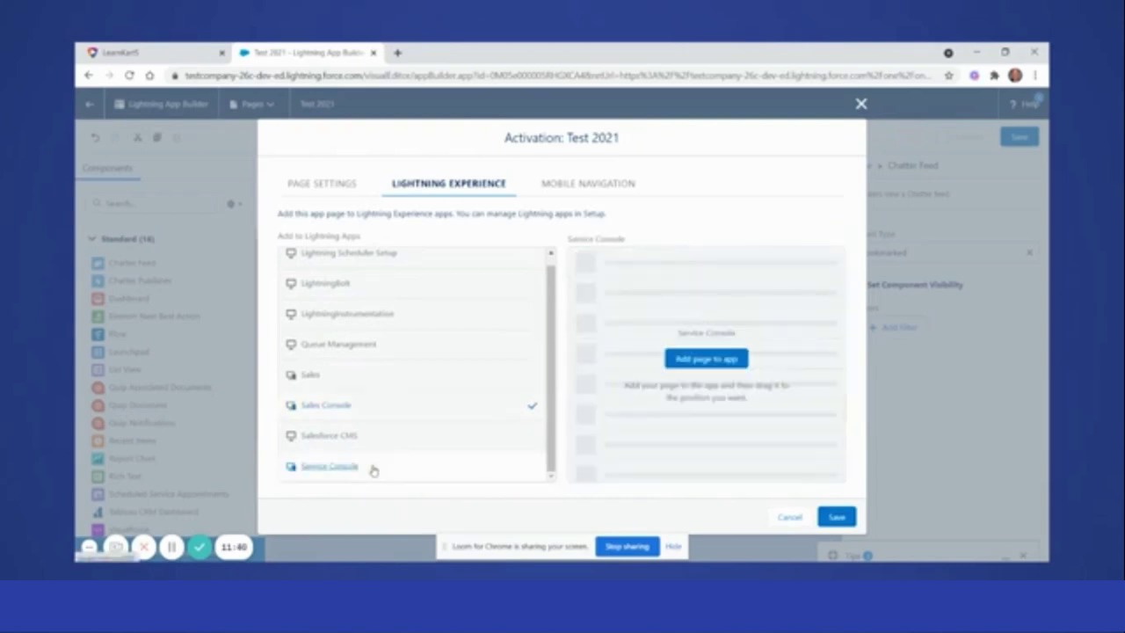
{"action": "left_click", "coordinate": [723, 361]}
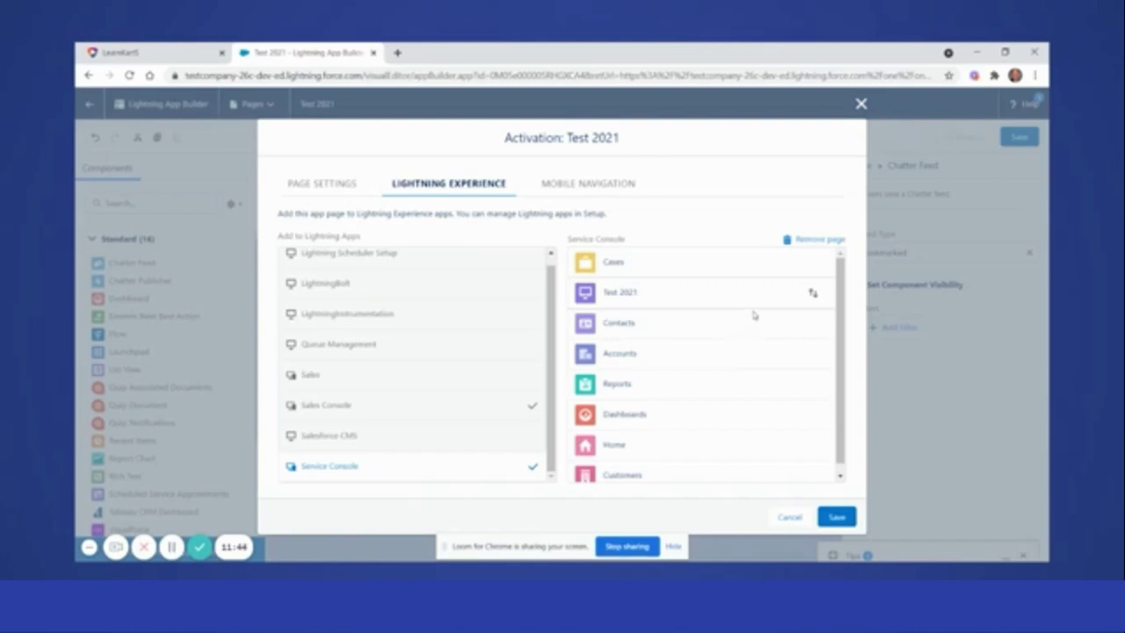
{"action": "scroll", "coordinate": [842, 347], "scroll_direction": "down", "scroll_amount": 1}
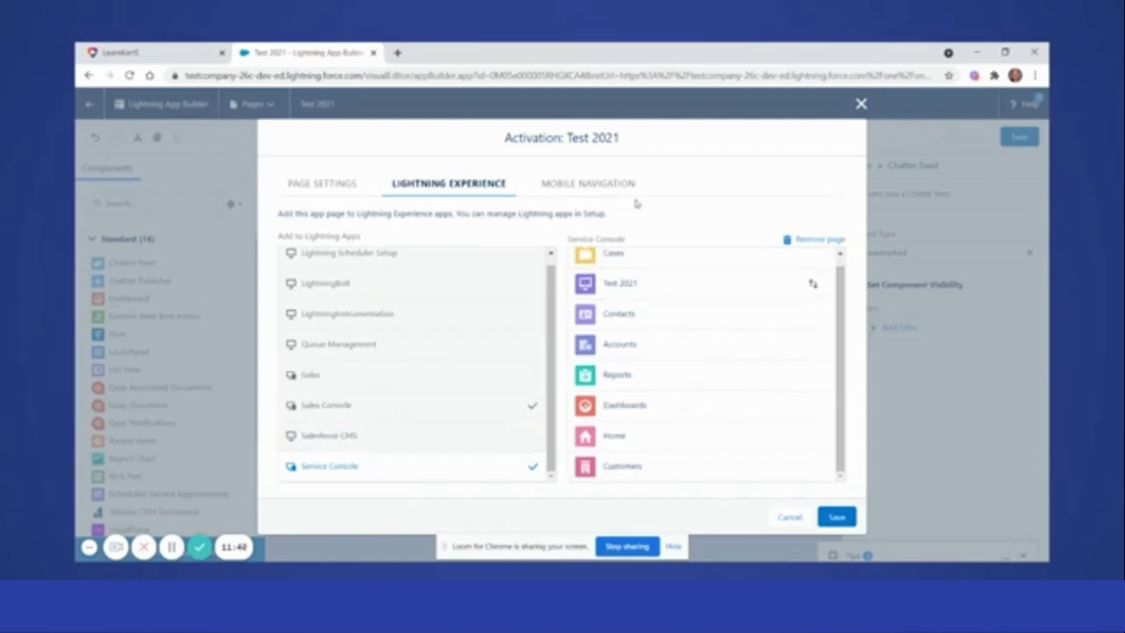
{"action": "left_click", "coordinate": [588, 187]}
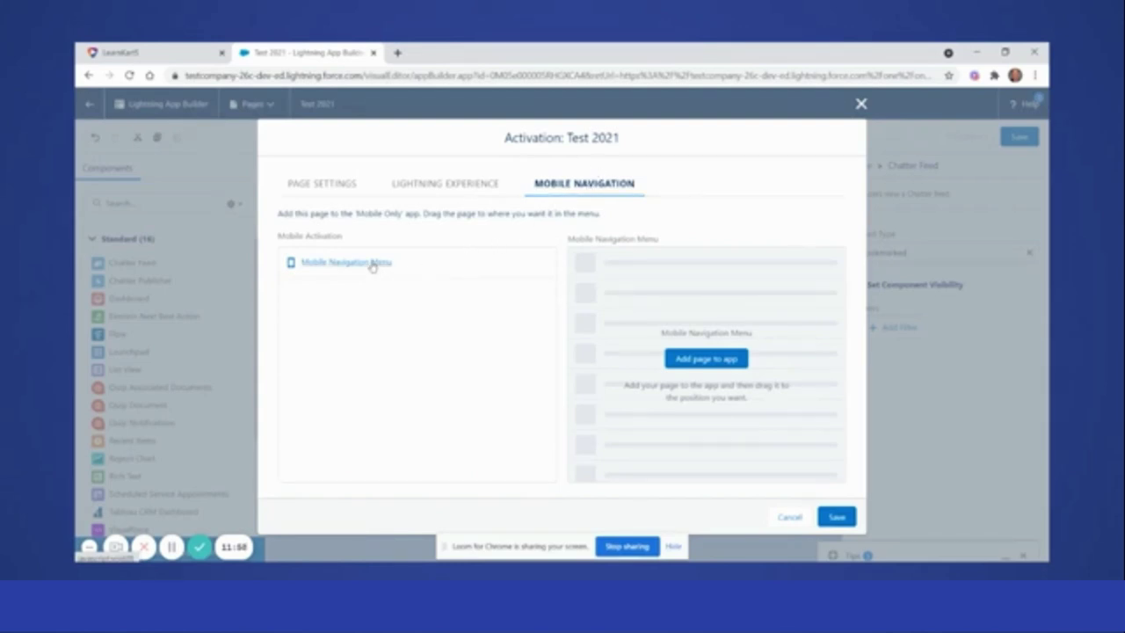
Add Test 2021 to the Mobile Navigation Menu and save the activation settings.
{"action": "left_click", "coordinate": [705, 360]}
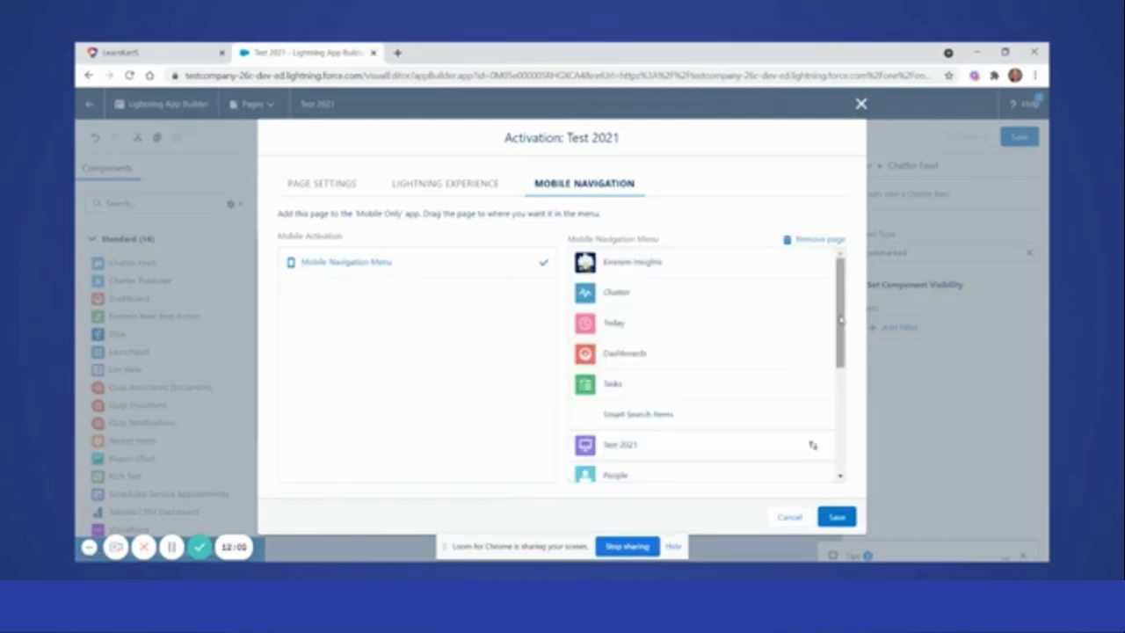
{"action": "scroll", "coordinate": [846, 329], "scroll_direction": "down", "scroll_amount": 3}
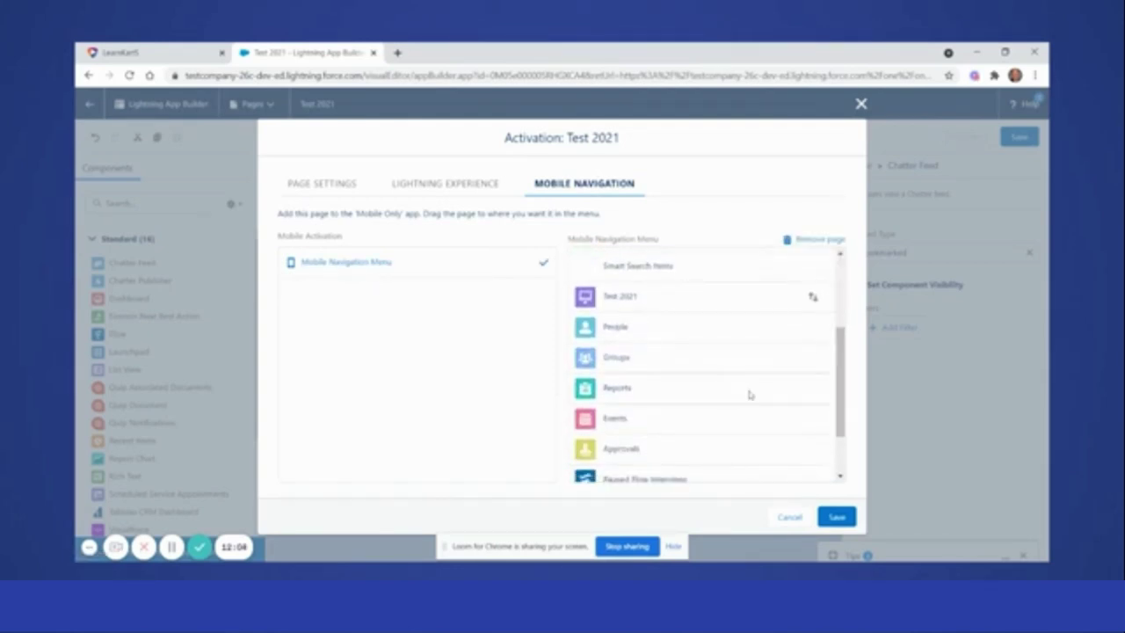
{"action": "left_click_drag", "start_coordinate": [841, 402], "coordinate": [846, 365]}
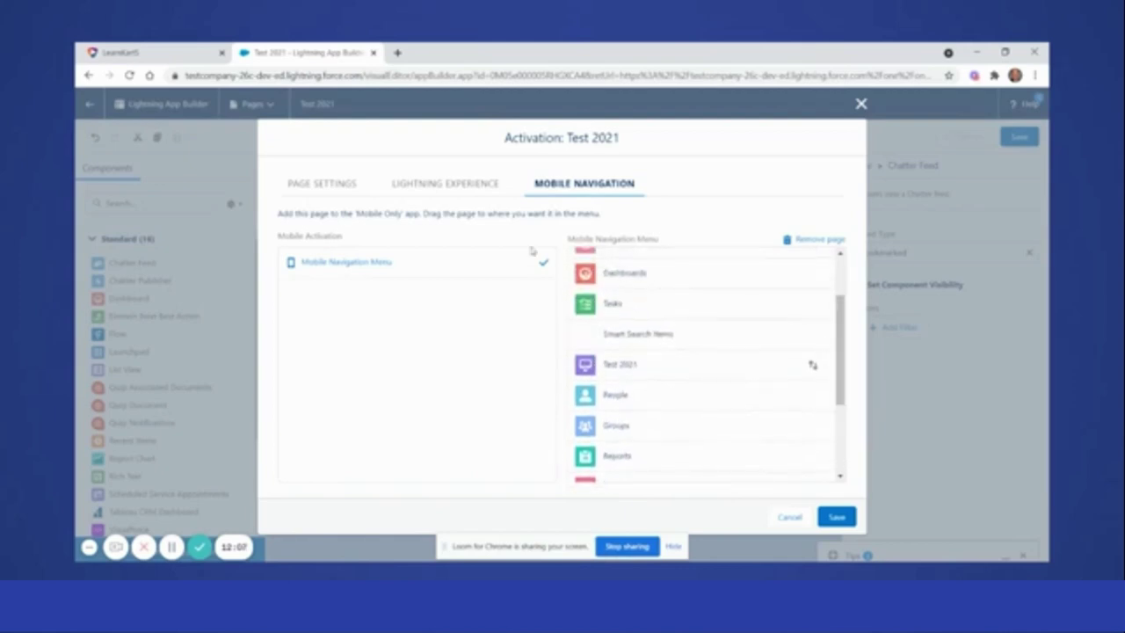
{"action": "left_click", "coordinate": [836, 519]}
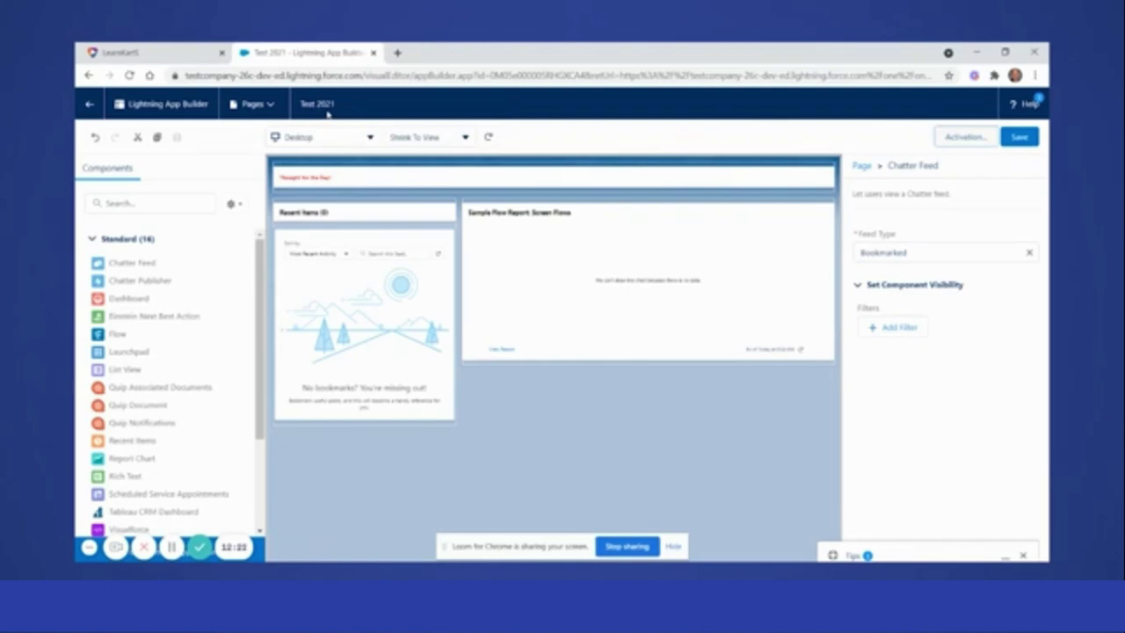
Preview the page at Phone, then Tablet - Portrait size, and save it.
{"action": "left_click", "coordinate": [370, 138]}
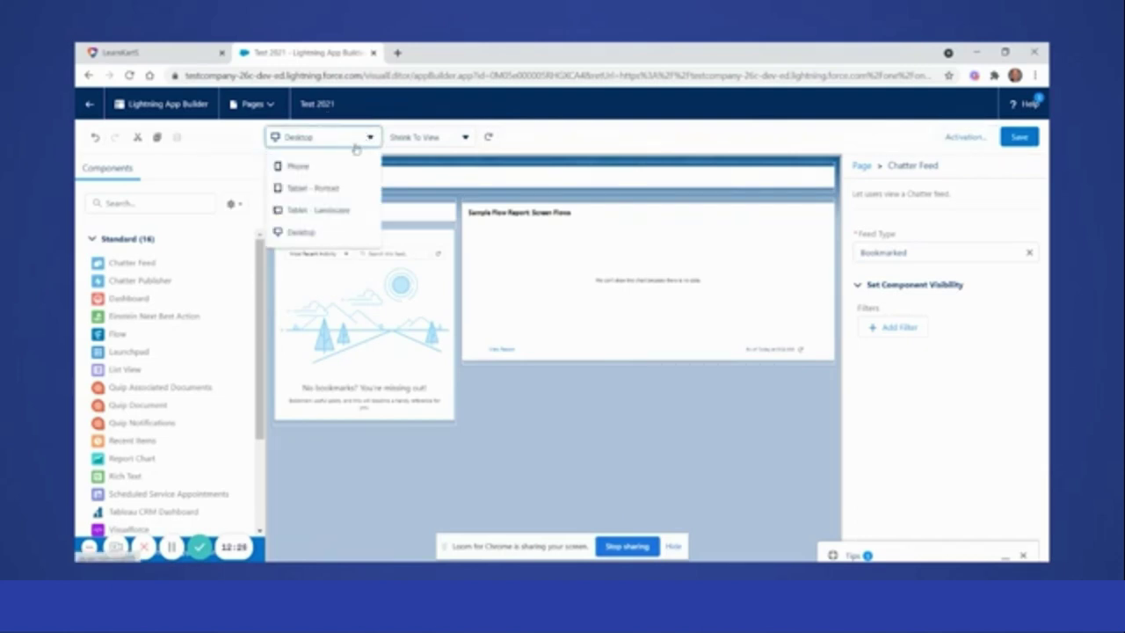
{"action": "left_click", "coordinate": [319, 177]}
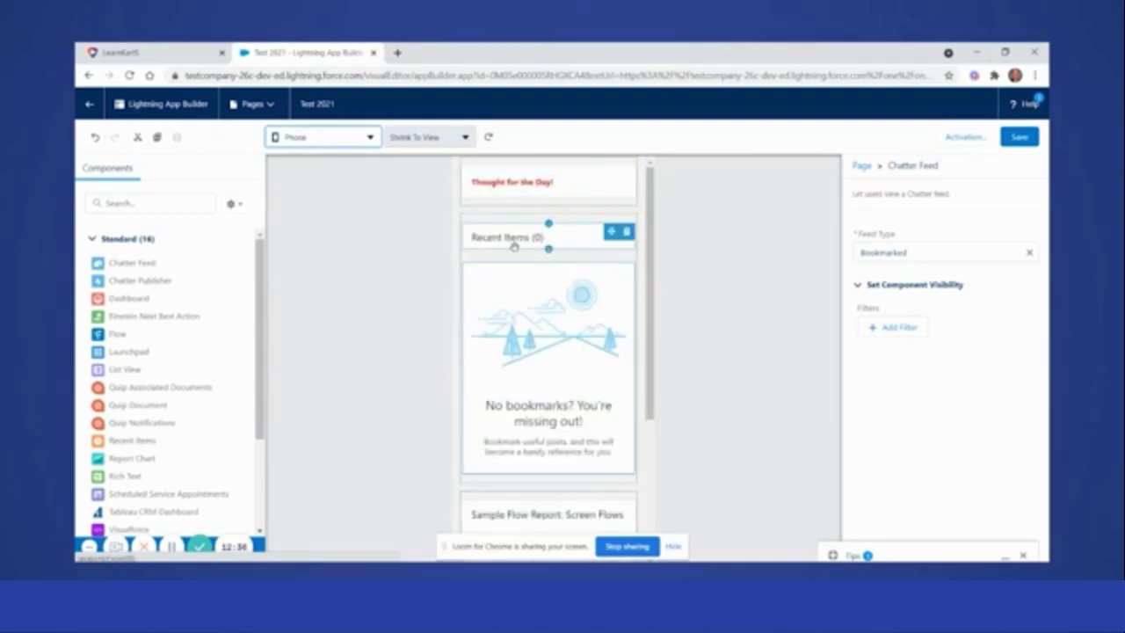
{"action": "mouse_move", "coordinate": [652, 392]}
{"action": "left_mouse_down"}
{"action": "mouse_move", "coordinate": [651, 517]}
{"action": "mouse_move", "coordinate": [650, 392]}
{"action": "mouse_move", "coordinate": [642, 446]}
{"action": "mouse_move", "coordinate": [642, 400]}
{"action": "left_mouse_up"}
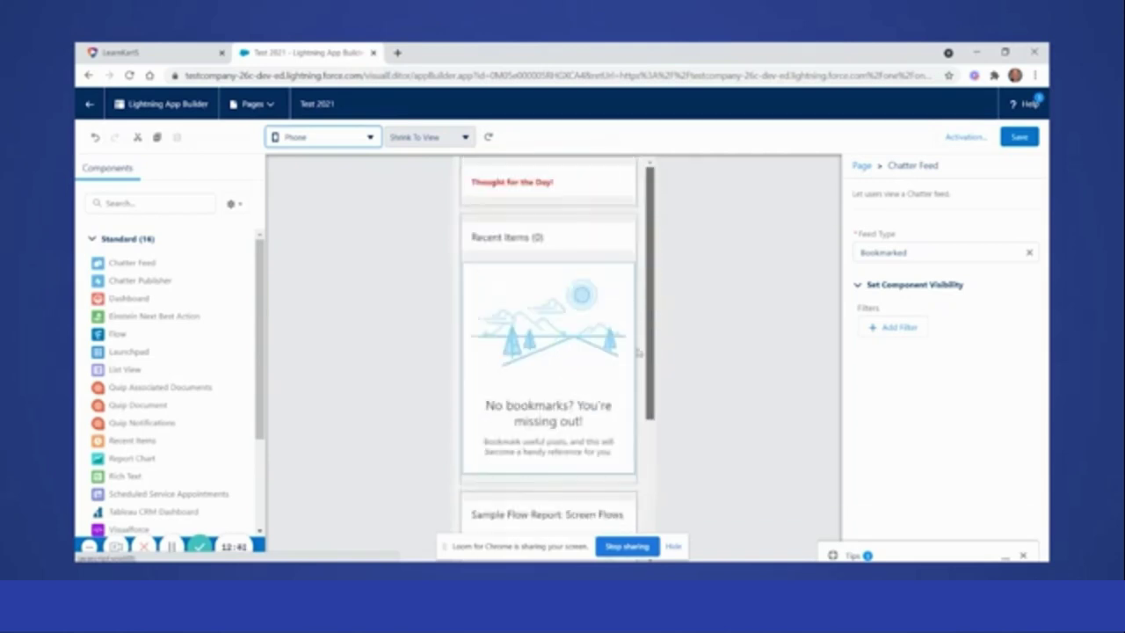
{"action": "left_click", "coordinate": [372, 139]}
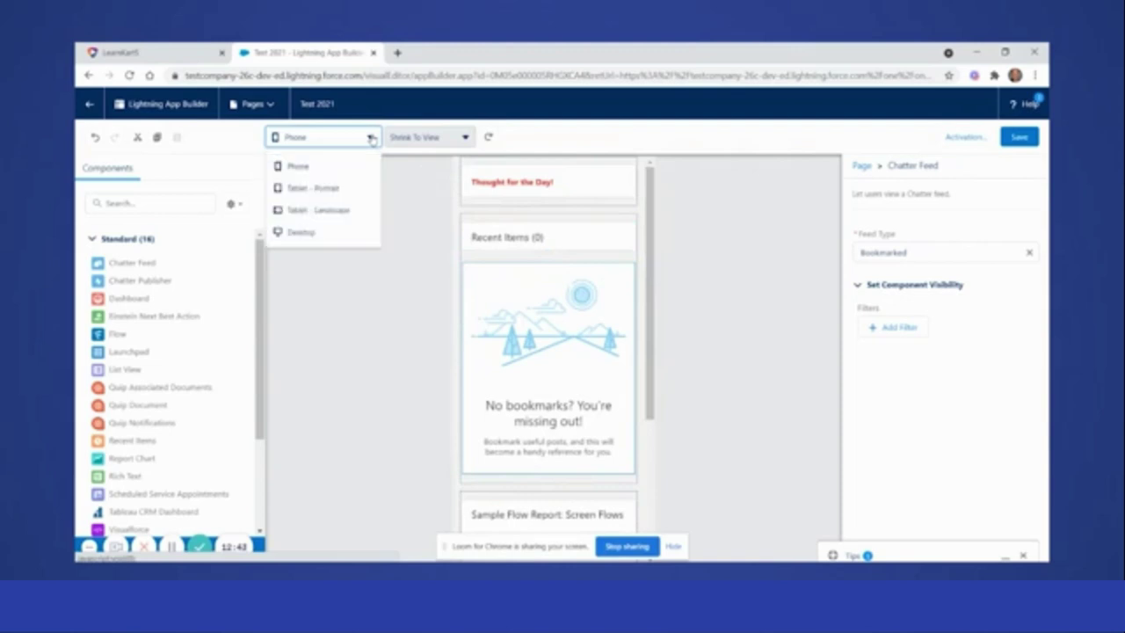
{"action": "left_click", "coordinate": [320, 189]}
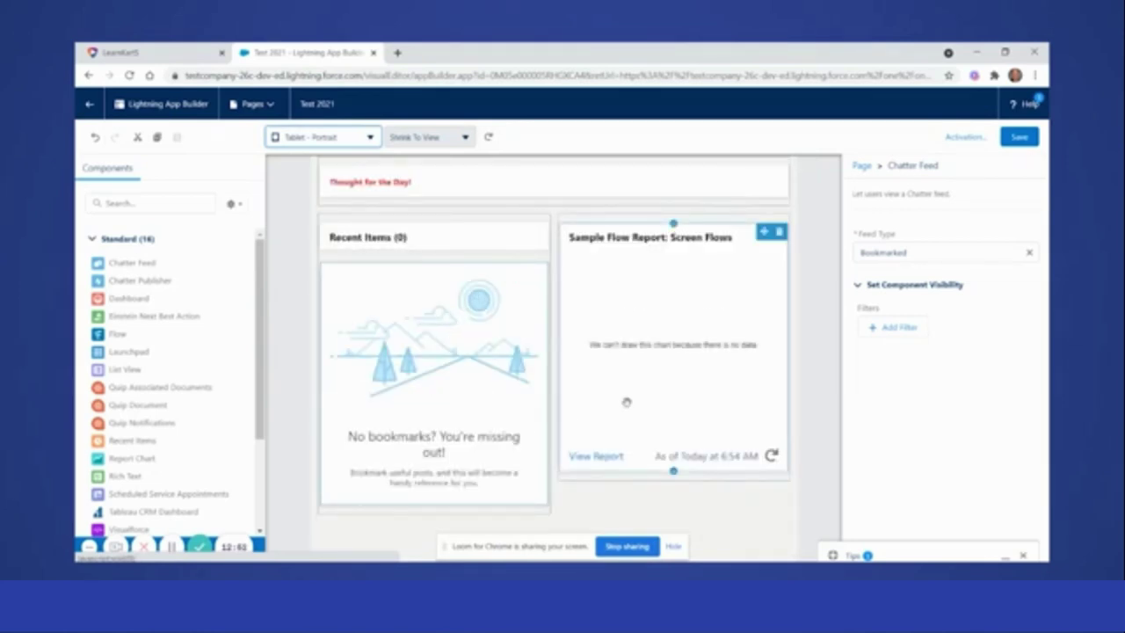
{"action": "left_click", "coordinate": [1016, 137]}
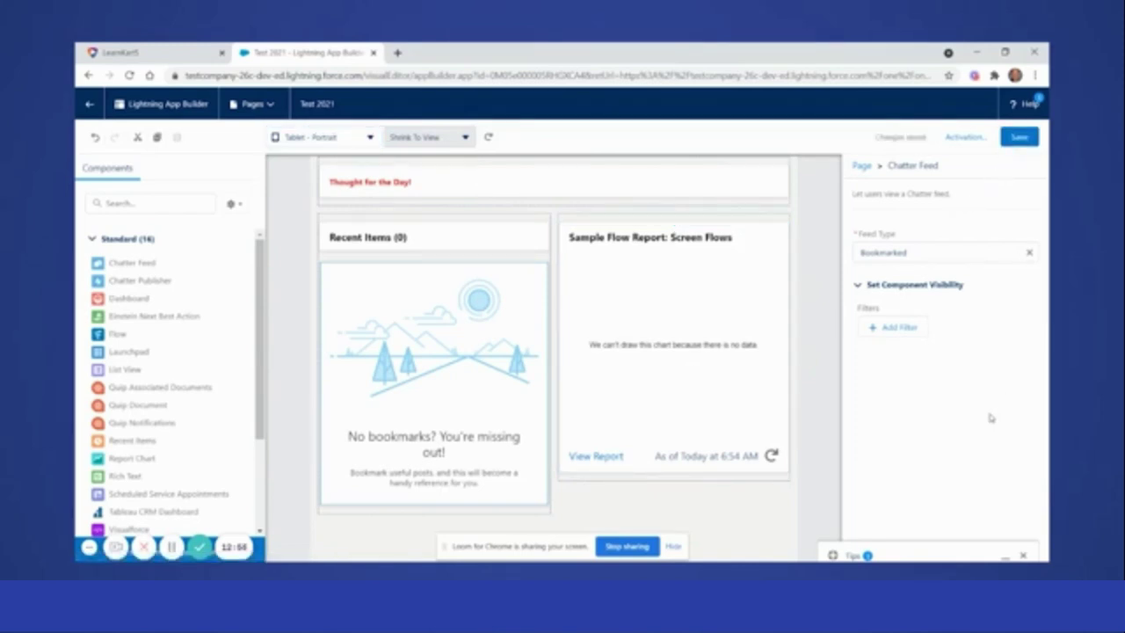
Exit the builder, open Test 2021 via an App Launcher search for 'tes', and close the MFA notice.
{"action": "left_click", "coordinate": [88, 107]}
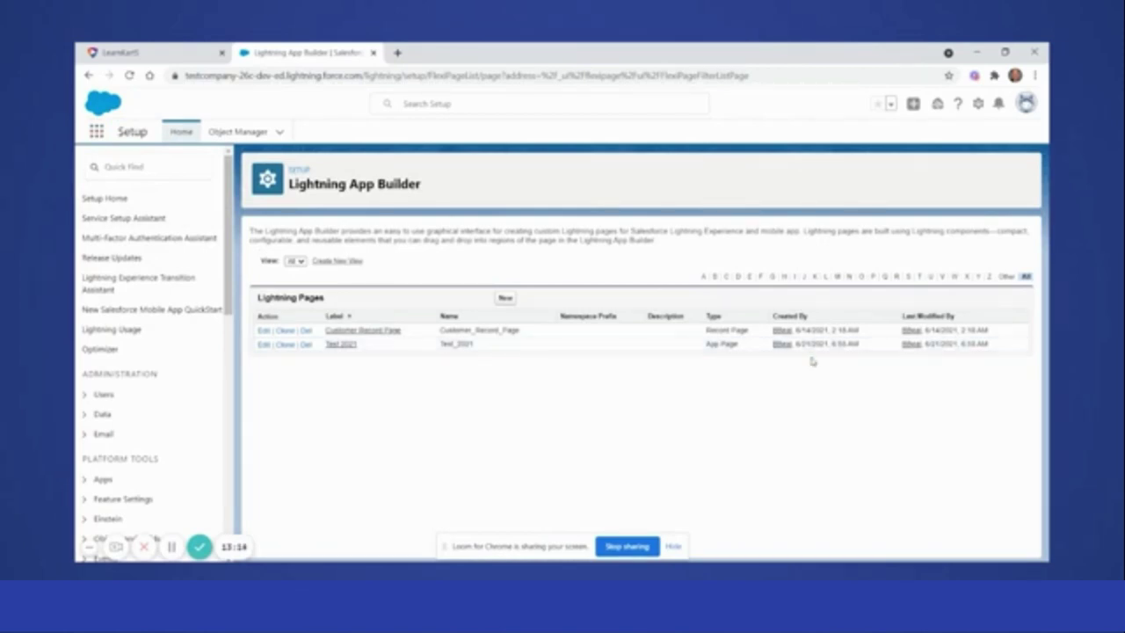
{"action": "left_click", "coordinate": [96, 130]}
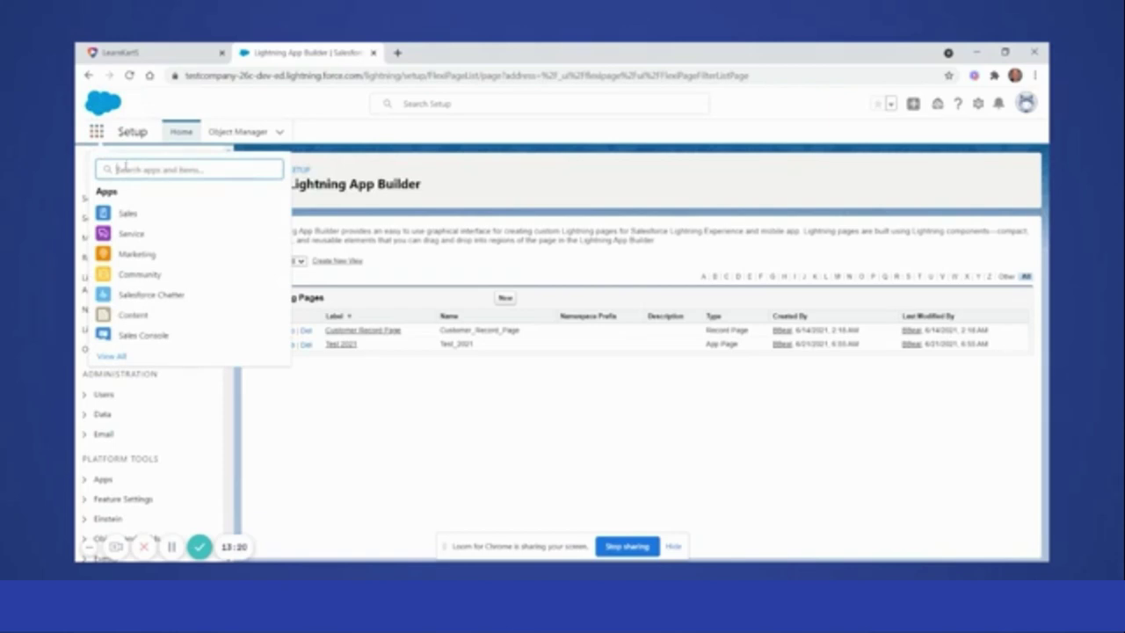
{"action": "type", "text": "tes"}
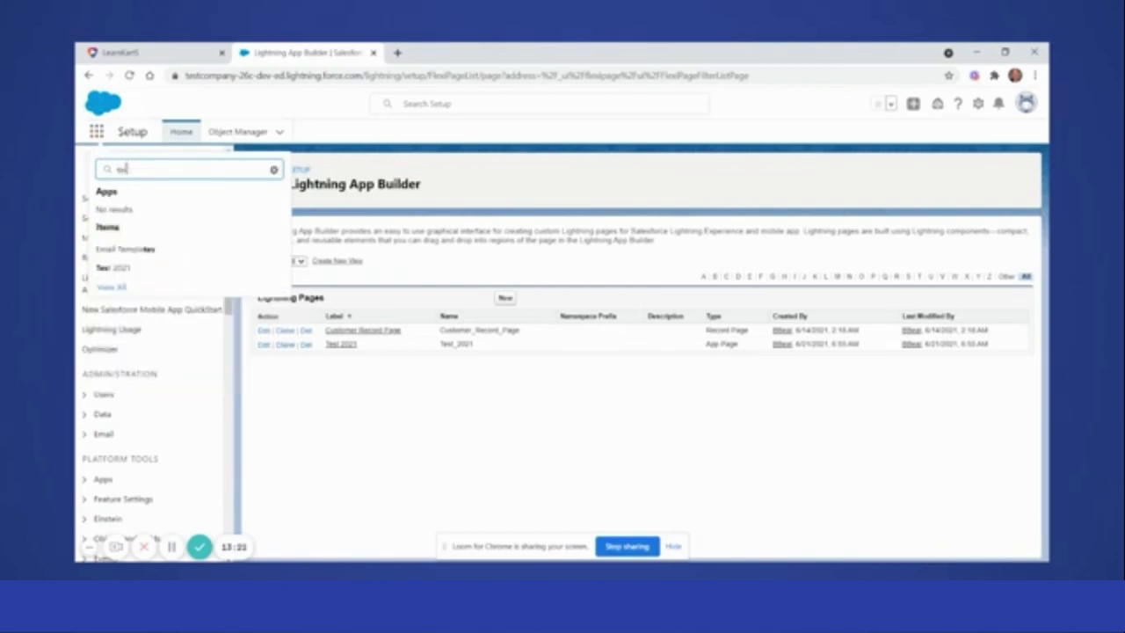
{"action": "left_click", "coordinate": [118, 269]}
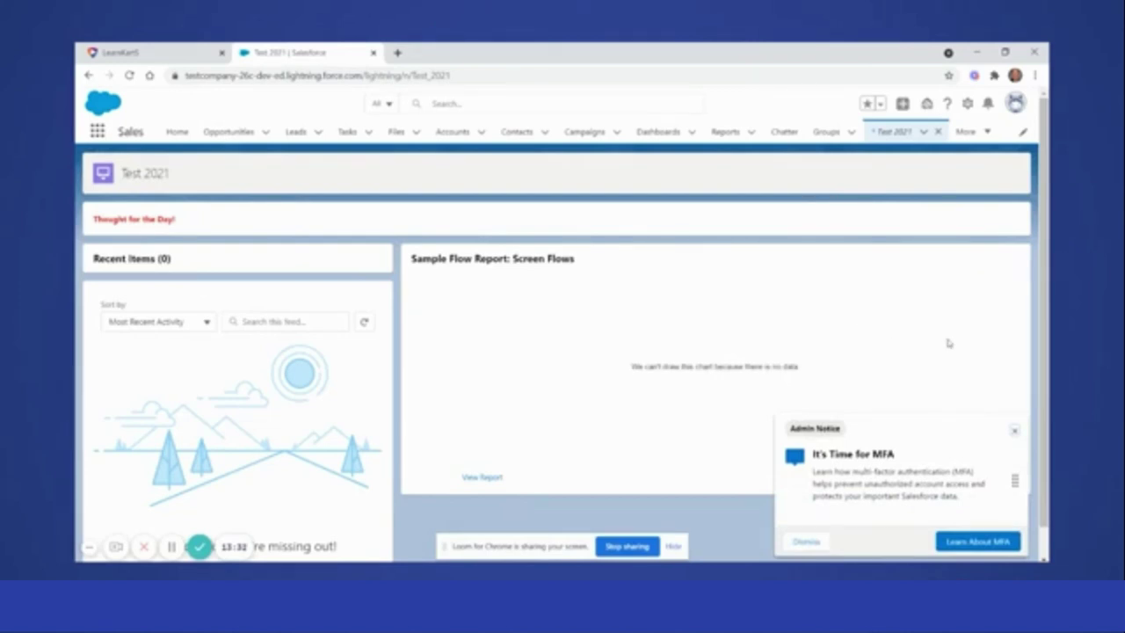
{"action": "left_click", "coordinate": [1014, 430]}
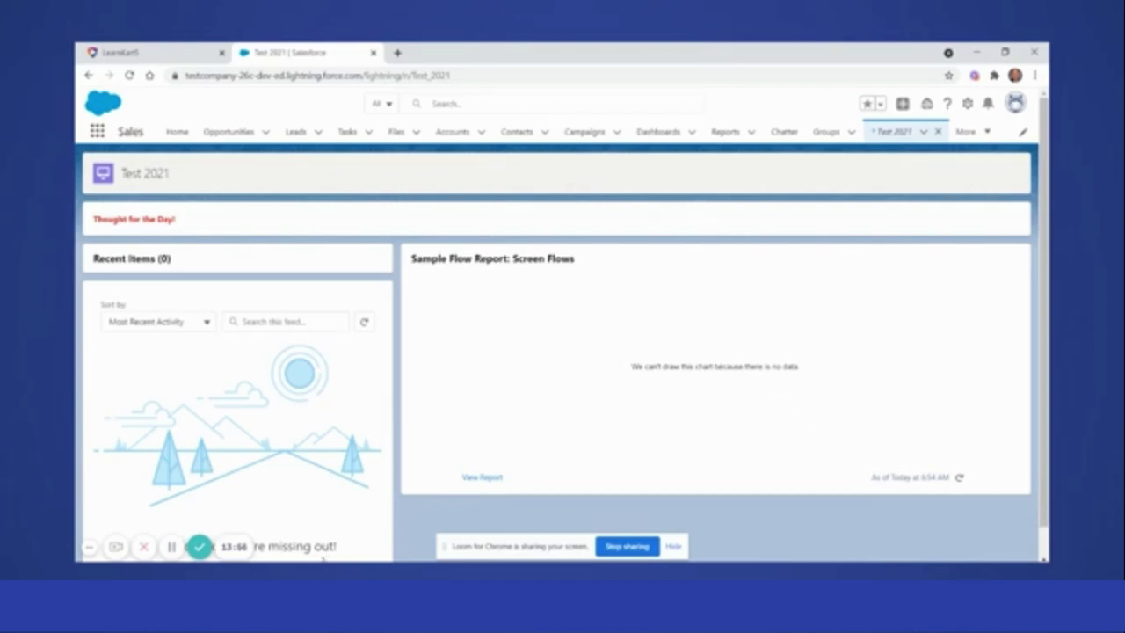
{"action": "left_click", "coordinate": [200, 547]}
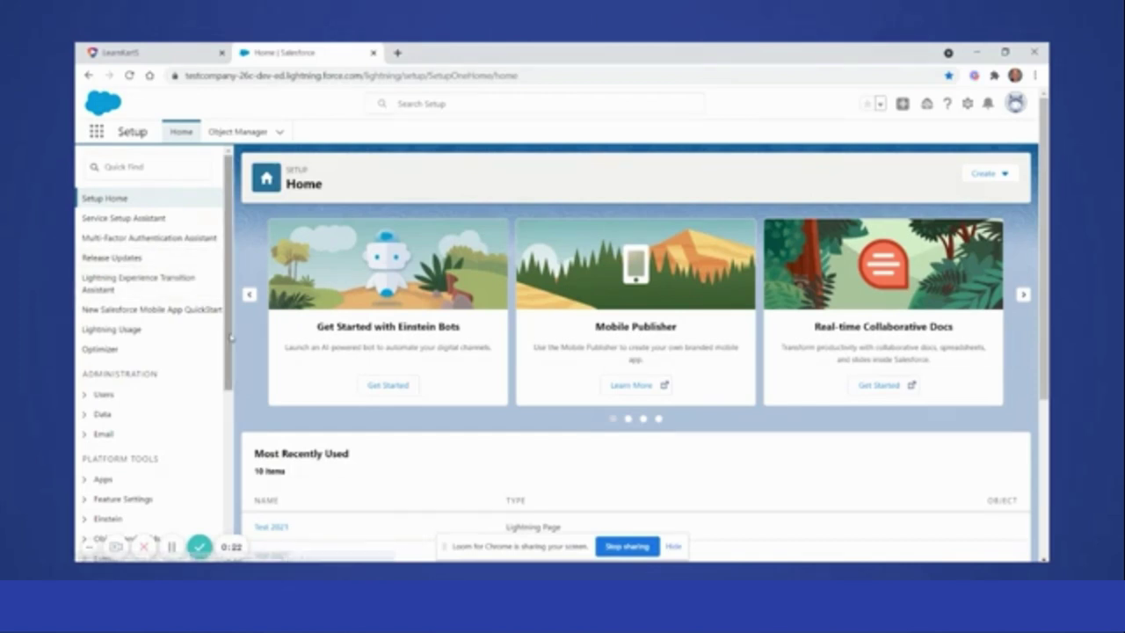
Open the Lightning pages list under Setup's User Interface > Lightning App Builder.
{"action": "left_click_drag", "start_coordinate": [231, 337], "coordinate": [132, 440]}
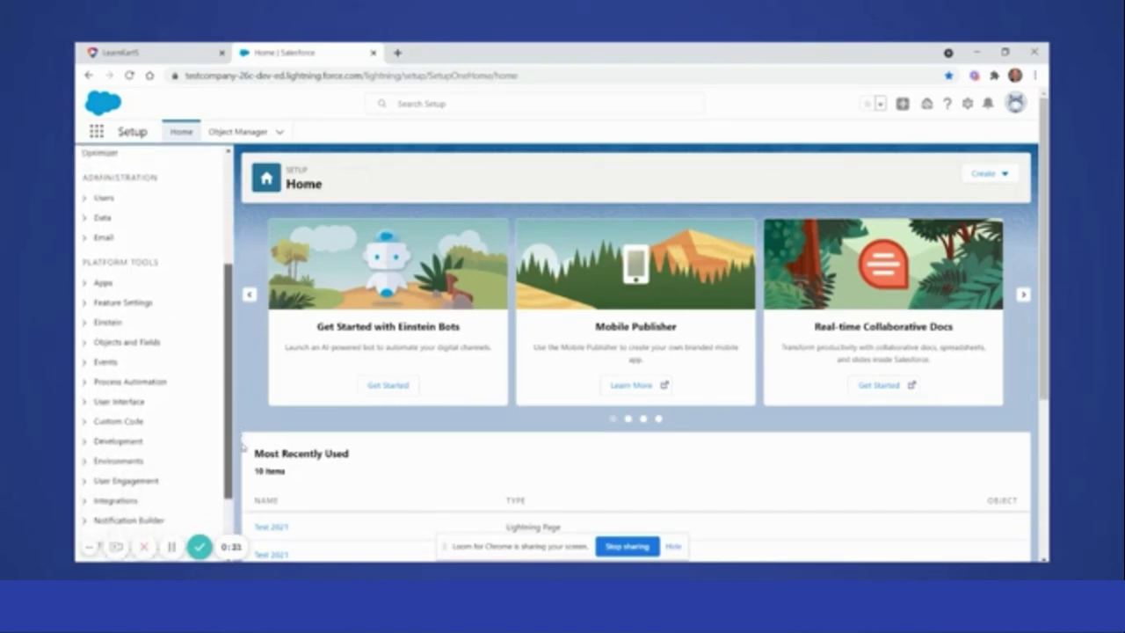
{"action": "left_click", "coordinate": [94, 401]}
{"action": "scroll", "coordinate": [167, 390], "scroll_direction": "down", "scroll_amount": 2}
{"action": "scroll", "coordinate": [173, 466], "scroll_direction": "down", "scroll_amount": 2}
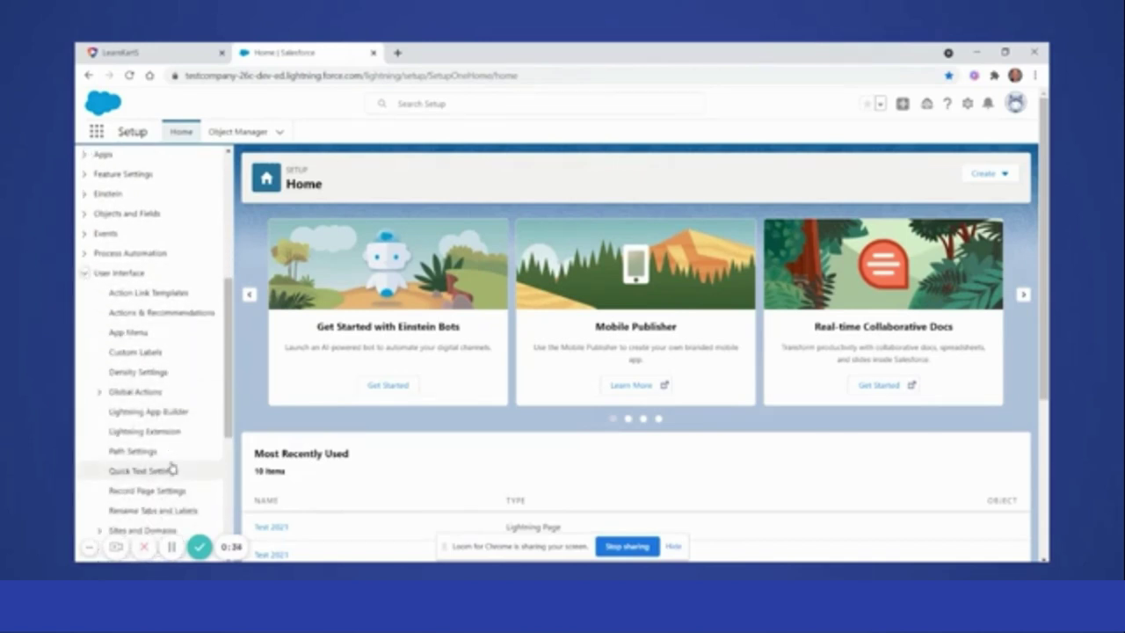
{"action": "left_click", "coordinate": [150, 412]}
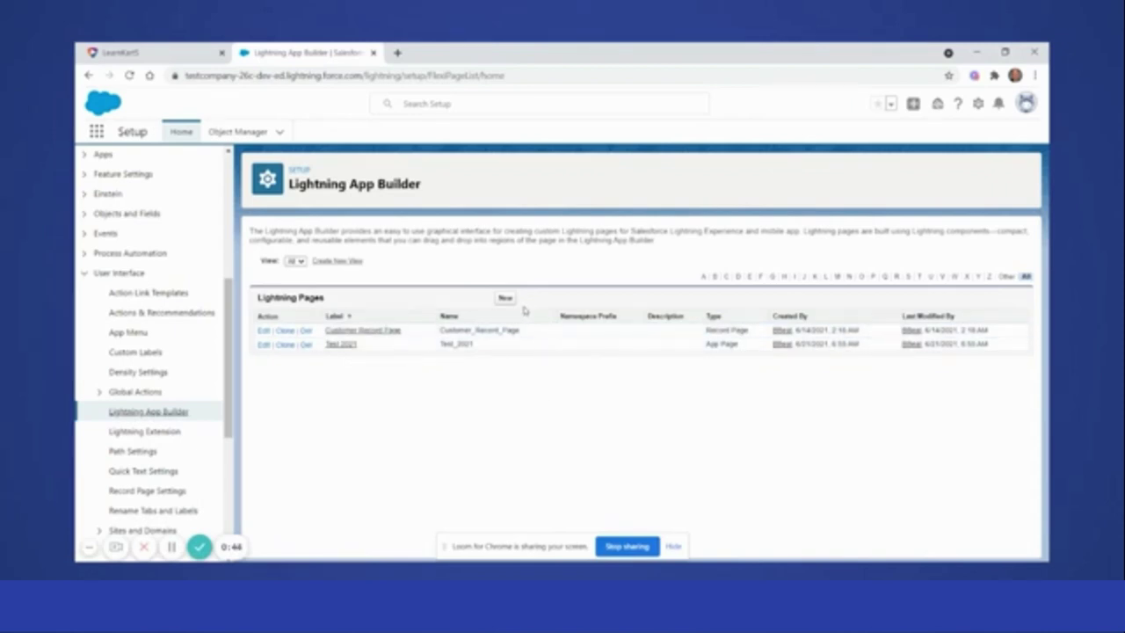
Clone the Test_2021 page, then abandon the clone without saving it.
{"action": "left_click", "coordinate": [284, 345]}
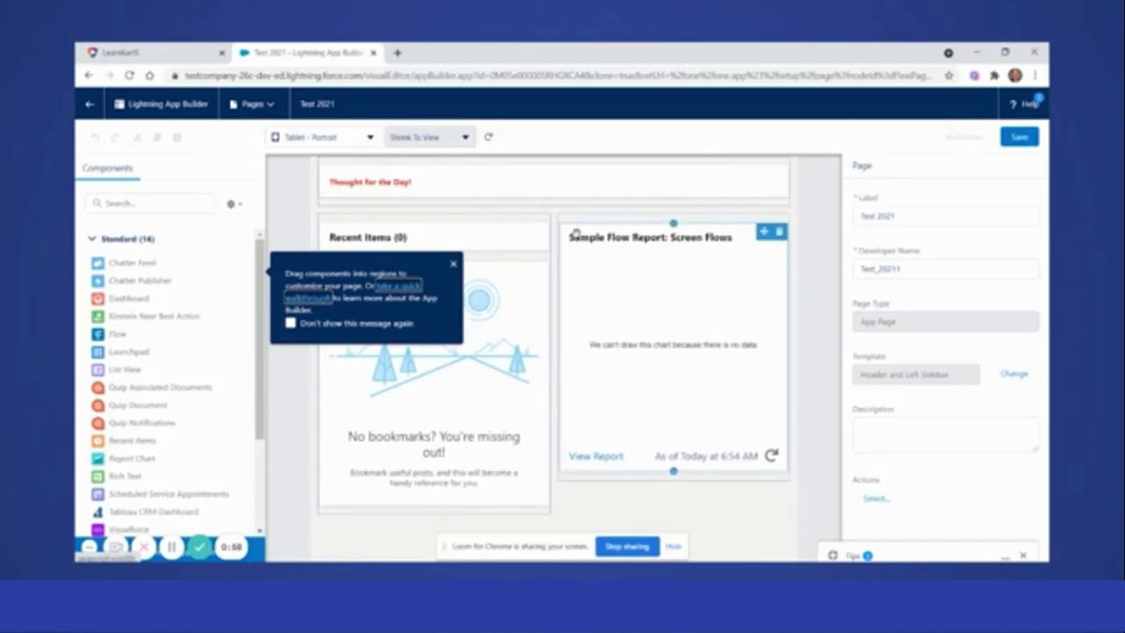
{"action": "left_click", "coordinate": [453, 264]}
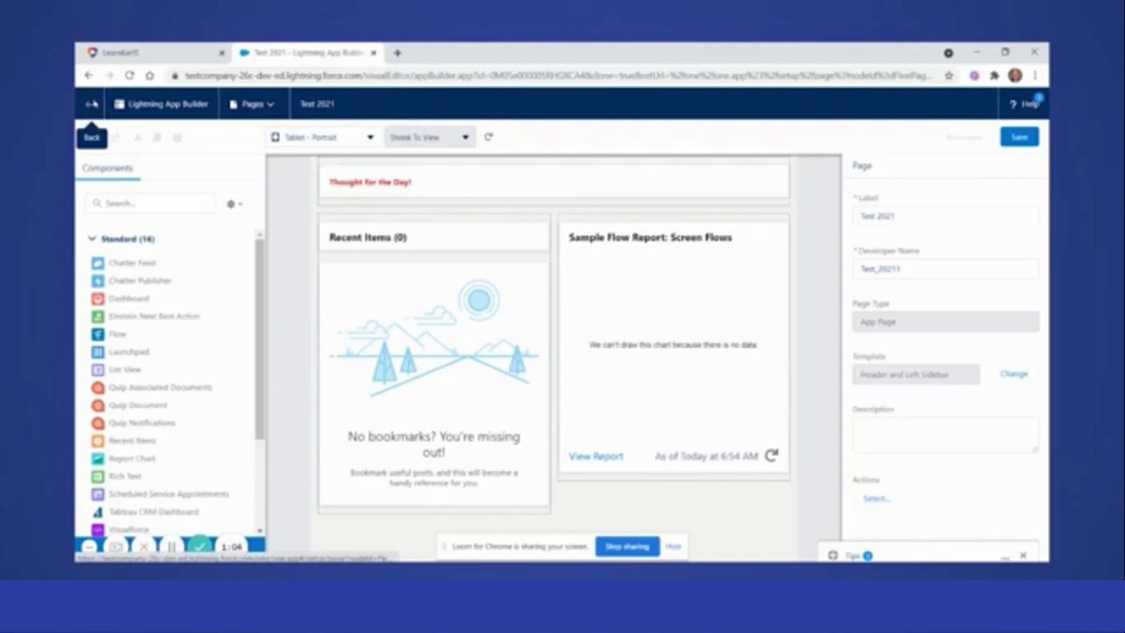
{"action": "left_click", "coordinate": [91, 104]}
{"action": "left_click", "coordinate": [620, 146]}
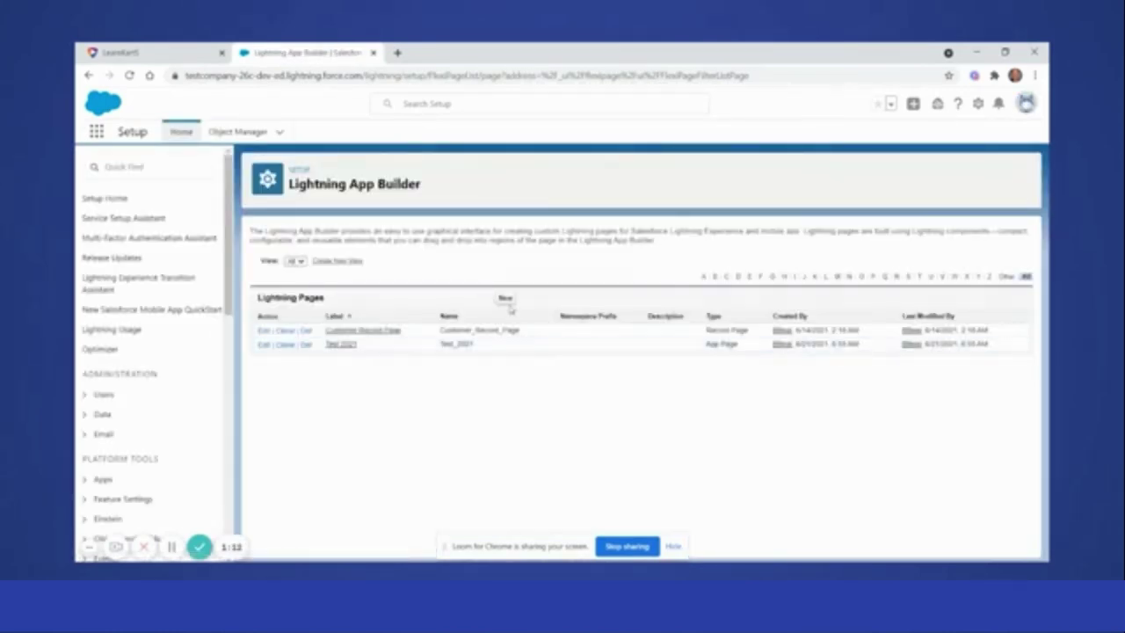
{"action": "left_click", "coordinate": [507, 300]}
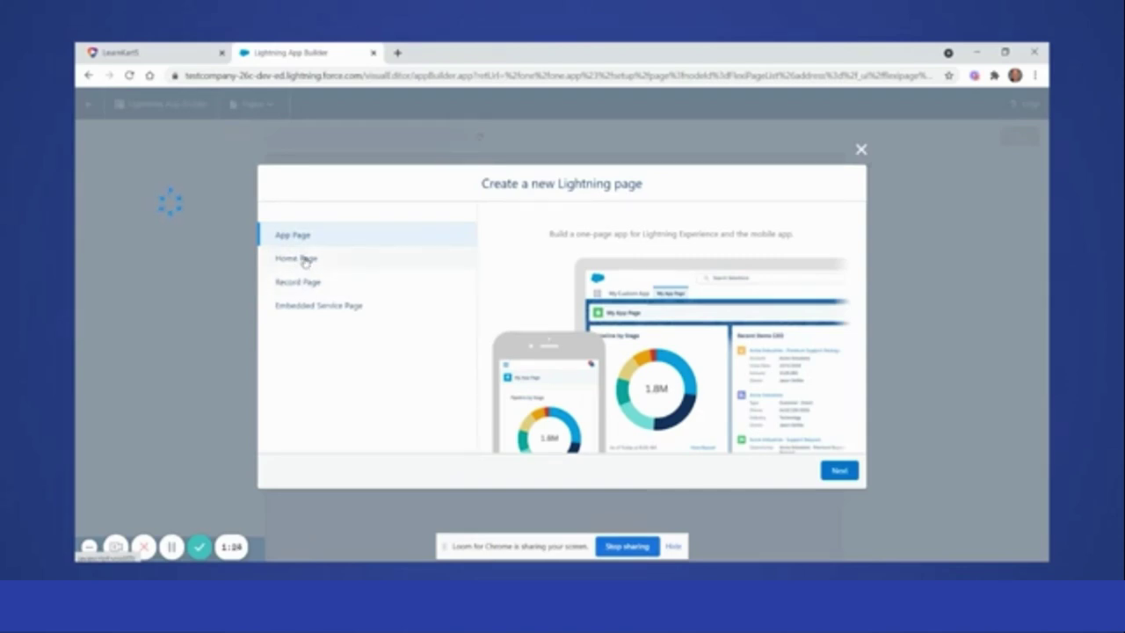
Start a new Home page and give it its label.
{"action": "left_click", "coordinate": [305, 262]}
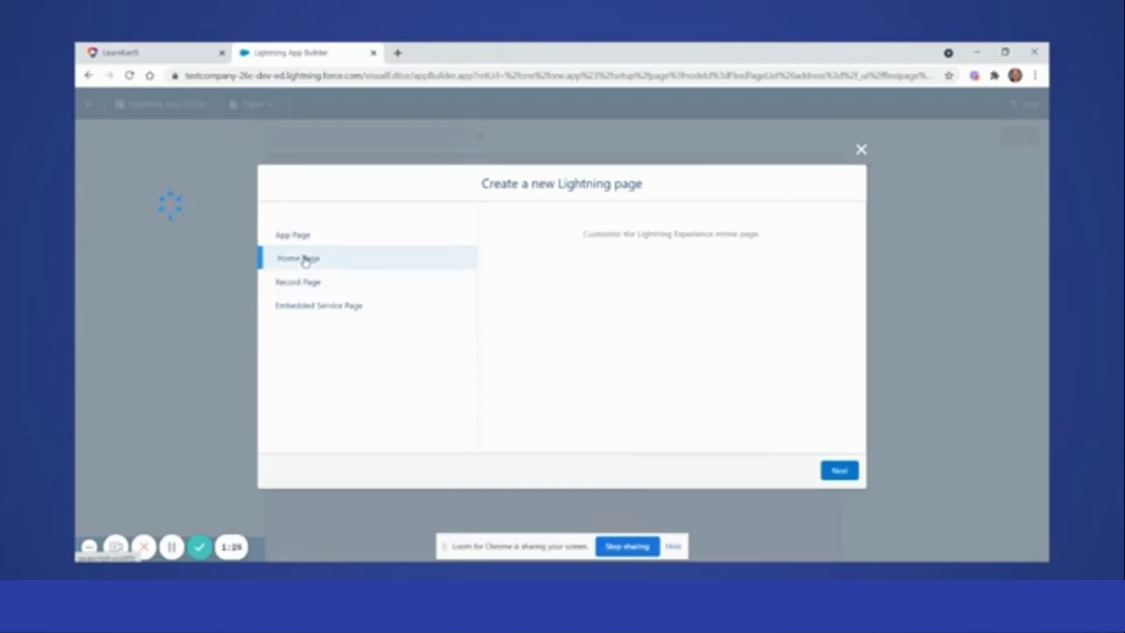
{"action": "left_click", "coordinate": [840, 472]}
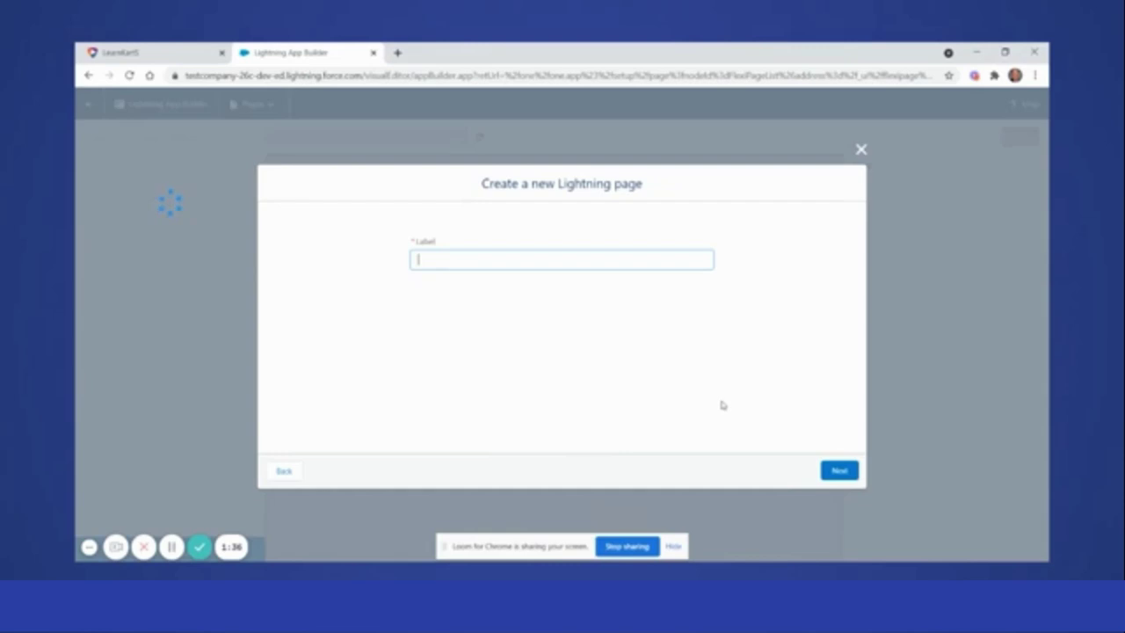
{"action": "type", "text": "Test record"}
{"action": "type", "text": " Page 2021"}
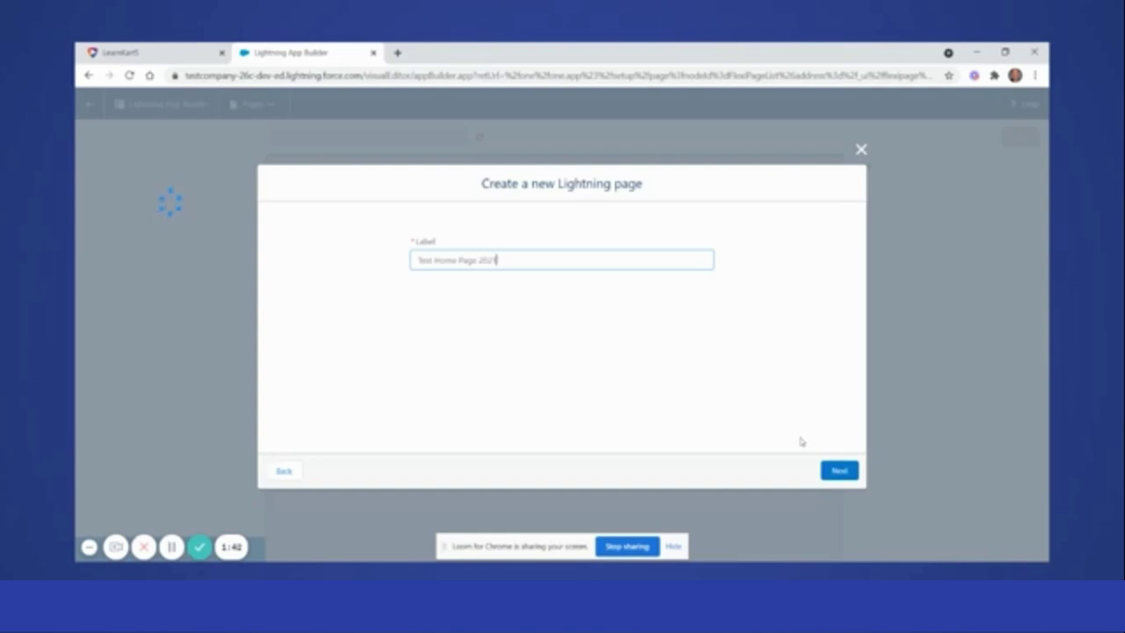
{"action": "left_click", "coordinate": [840, 473]}
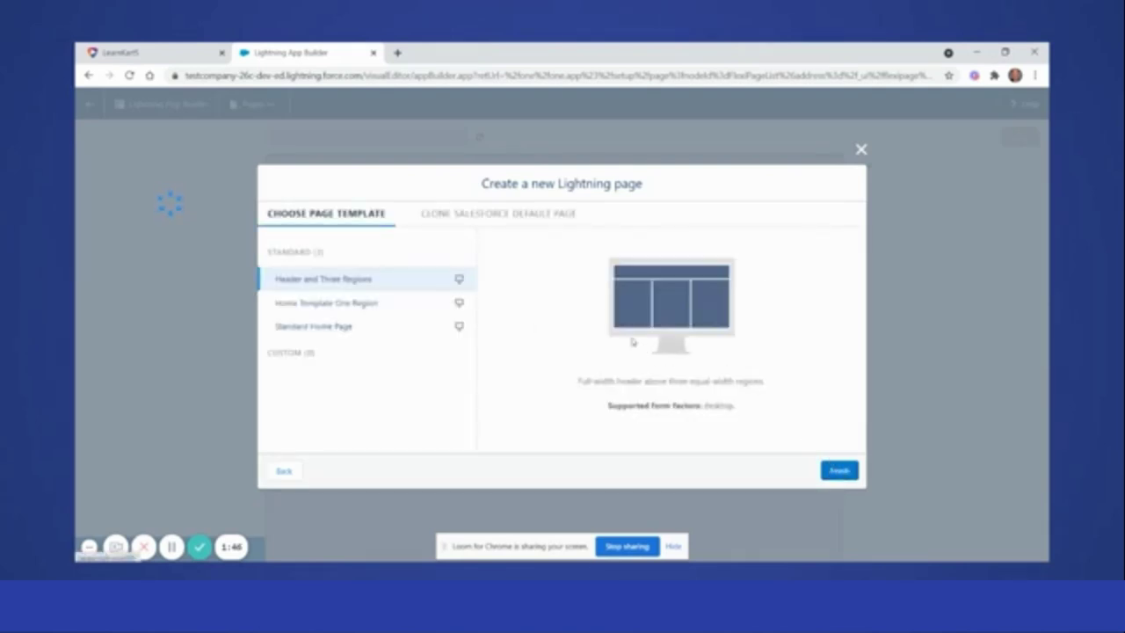
Compare layouts and create the page with the Header and Three Regions template.
{"action": "left_click", "coordinate": [366, 304]}
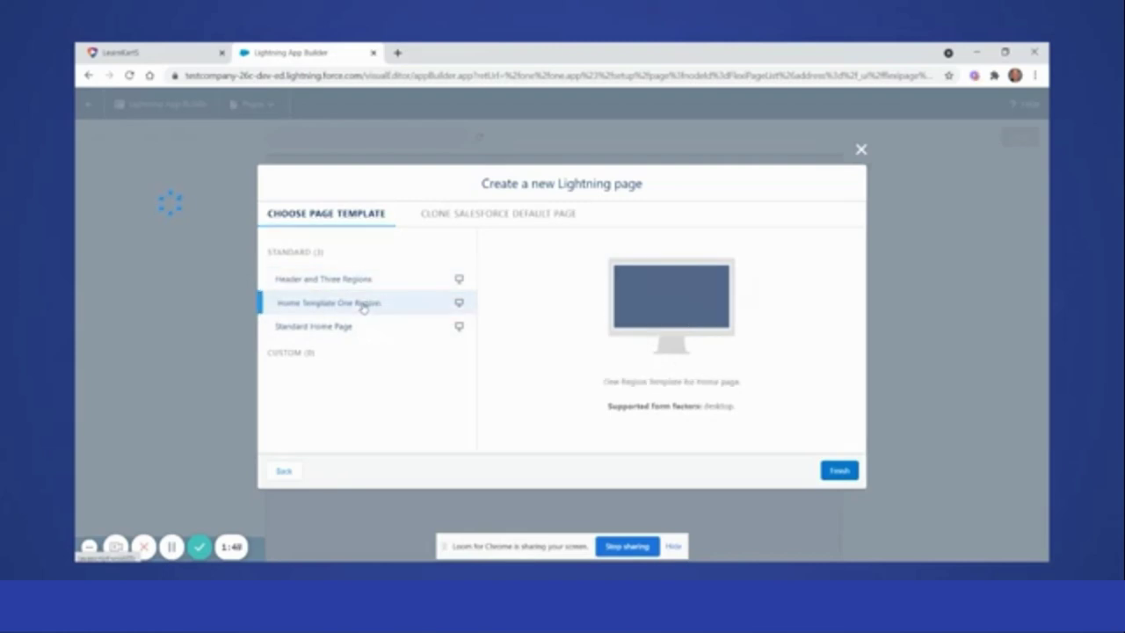
{"action": "left_click", "coordinate": [333, 328]}
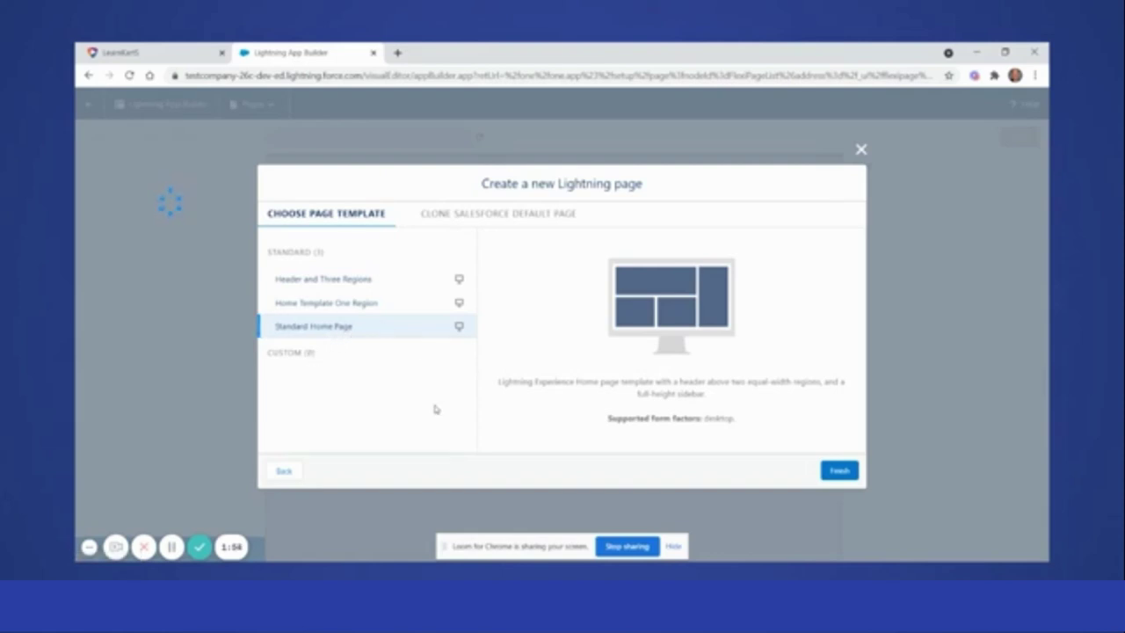
{"action": "left_click", "coordinate": [355, 289]}
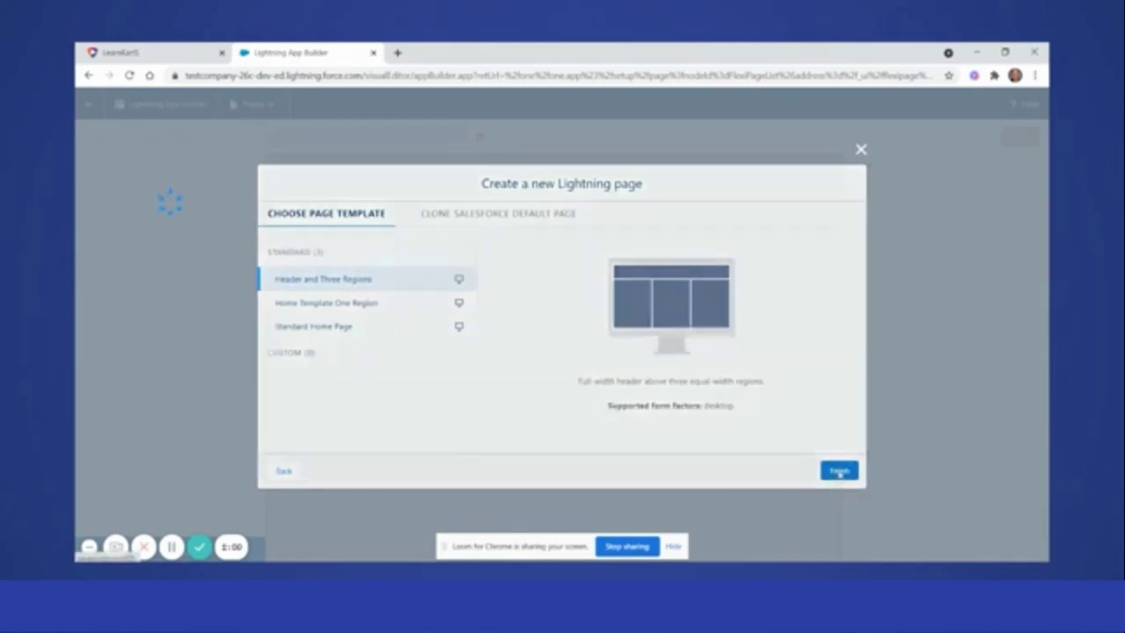
{"action": "left_click", "coordinate": [840, 471]}
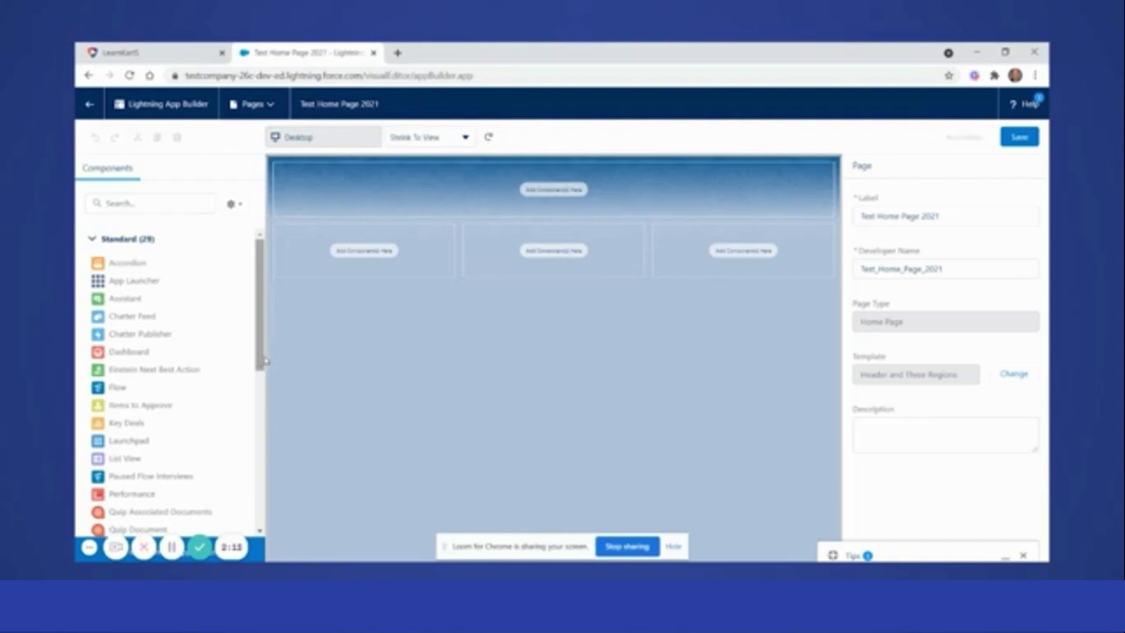
{"action": "left_click_drag", "start_coordinate": [181, 372], "coordinate": [520, 210]}
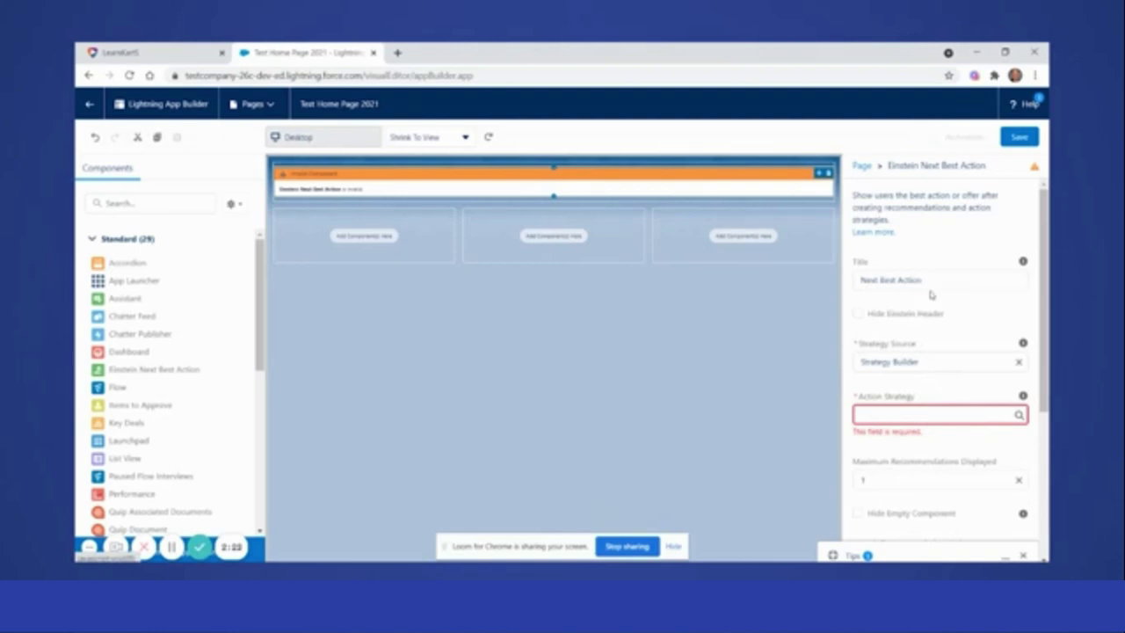
{"action": "left_click", "coordinate": [827, 173]}
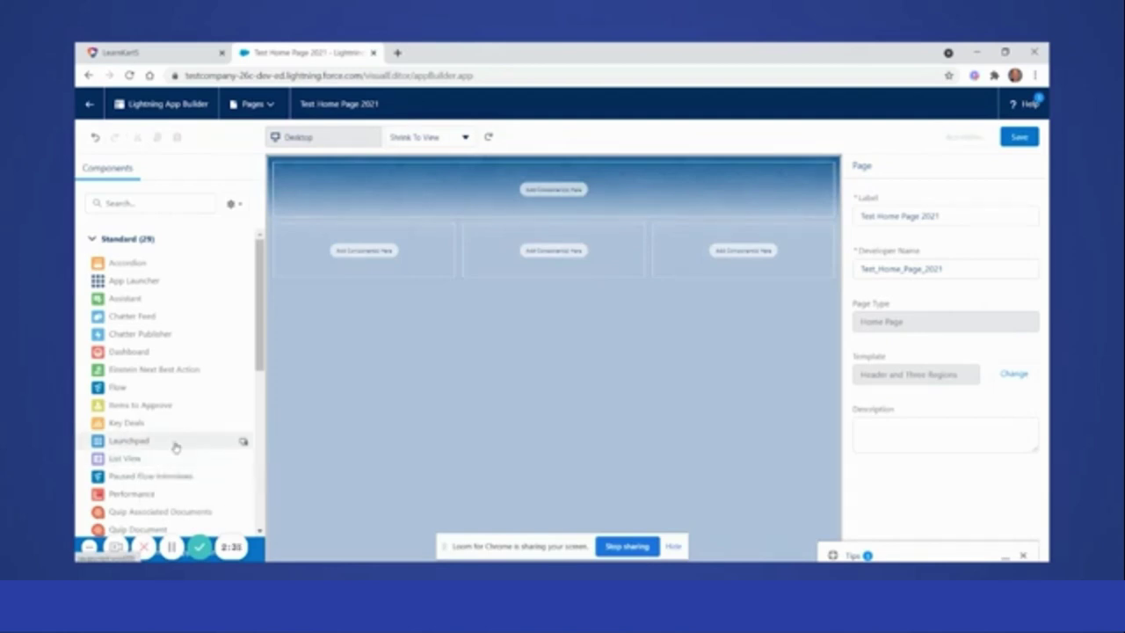
Put a List View in the header, set its object to Opportunity, and clear its filter.
{"action": "left_click_drag", "start_coordinate": [136, 458], "coordinate": [508, 212]}
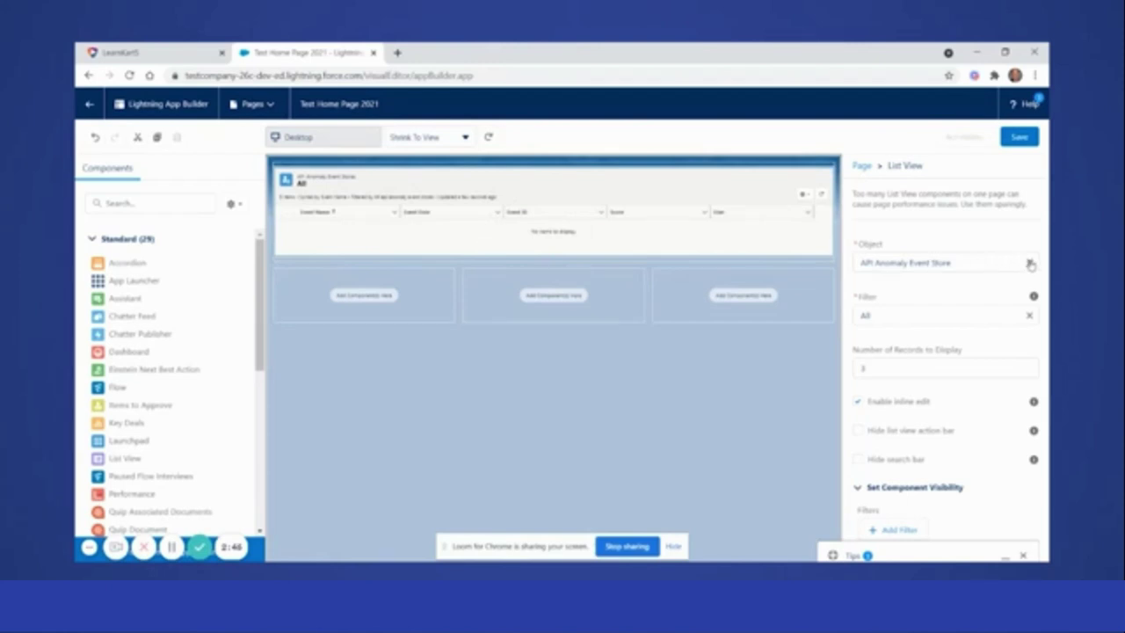
{"action": "left_click", "coordinate": [1030, 262]}
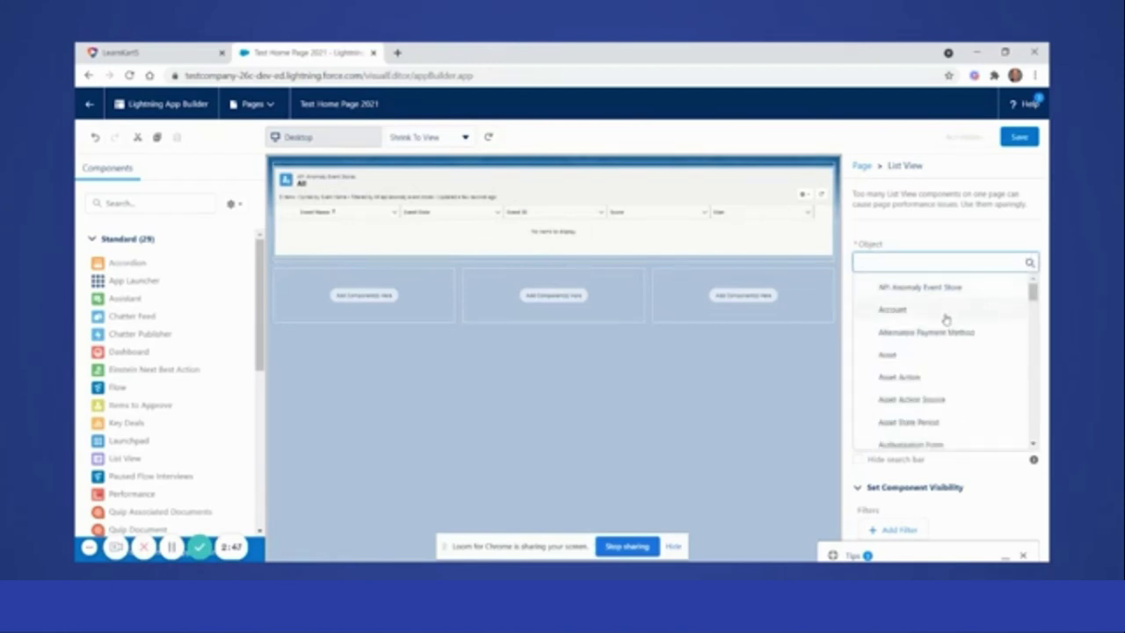
{"action": "left_click_drag", "start_coordinate": [1033, 293], "coordinate": [1034, 322]}
{"action": "left_click_drag", "start_coordinate": [1034, 326], "coordinate": [1034, 376]}
{"action": "left_click", "coordinate": [920, 357]}
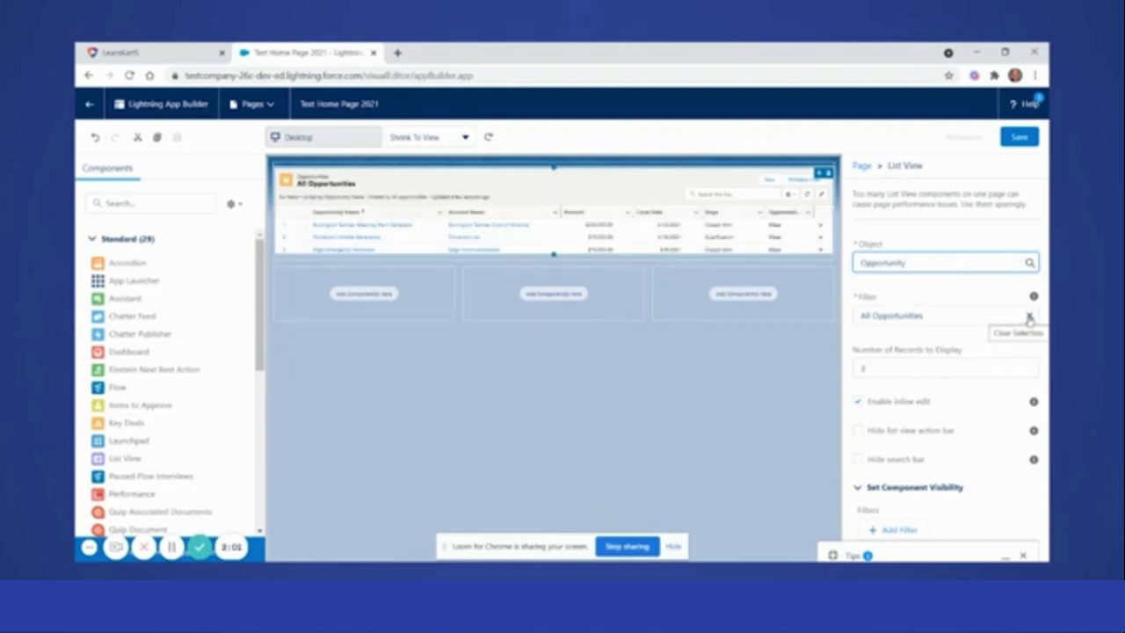
{"action": "left_click", "coordinate": [1031, 317]}
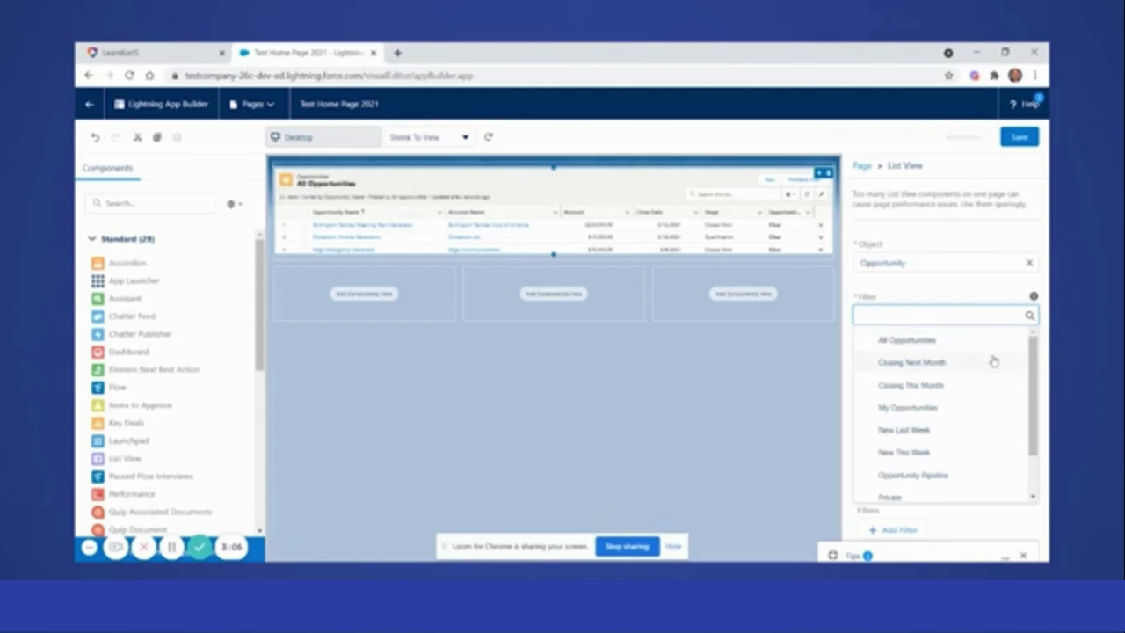
Try the Closing This Month and Closing Next Month filters, then choose Opportunity Pipeline.
{"action": "left_click", "coordinate": [937, 386]}
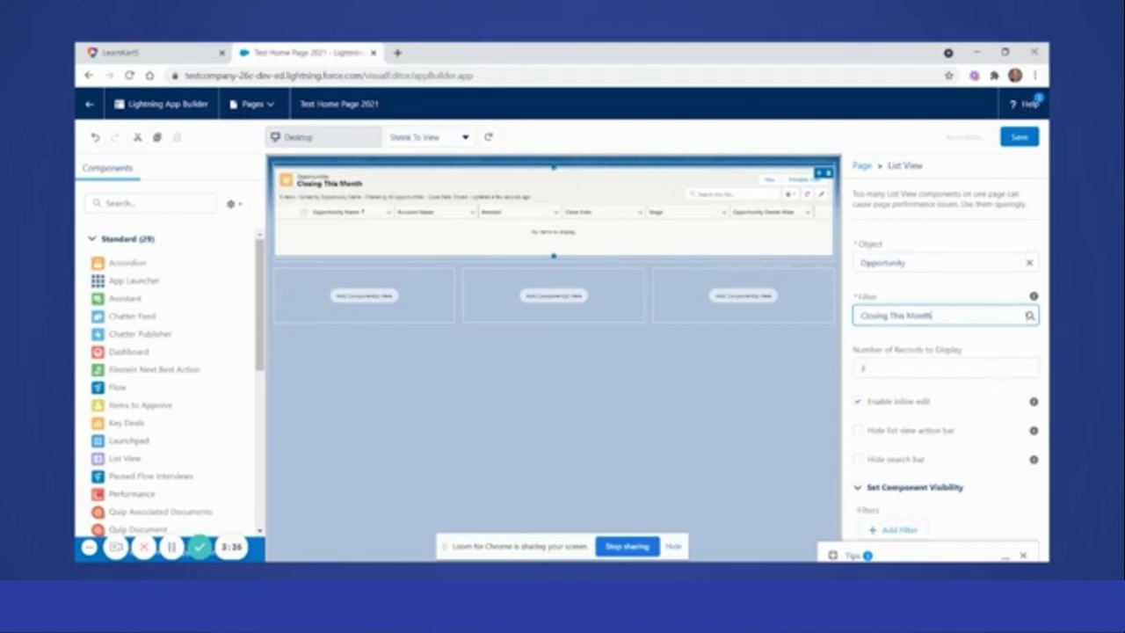
{"action": "left_click", "coordinate": [1024, 316]}
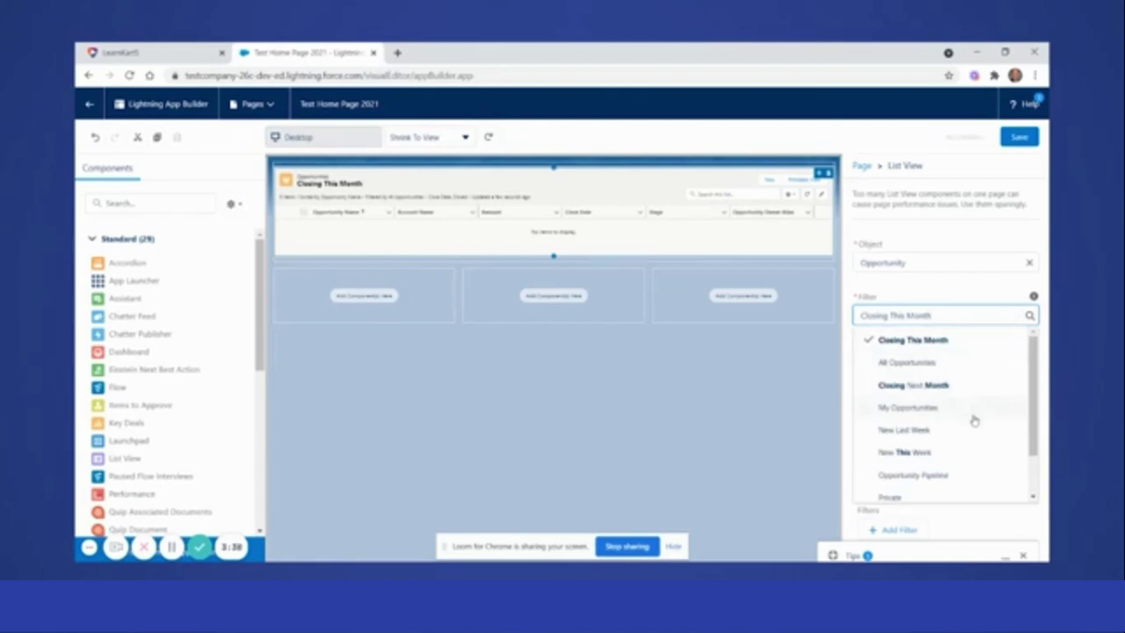
{"action": "left_click_drag", "start_coordinate": [1034, 422], "coordinate": [1035, 431]}
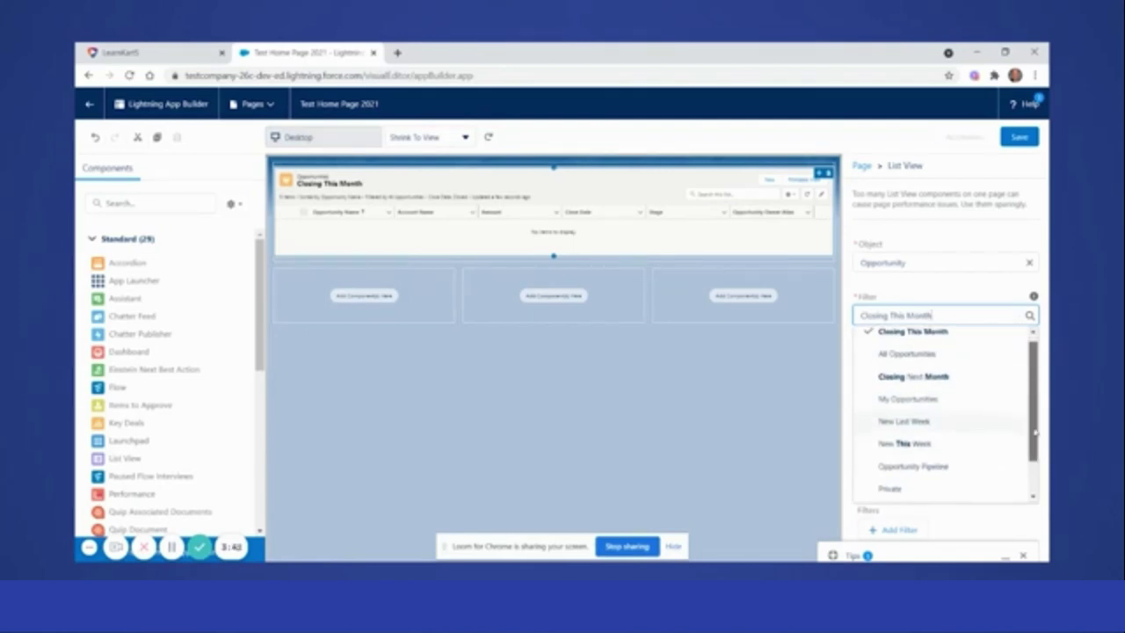
{"action": "left_click", "coordinate": [923, 377]}
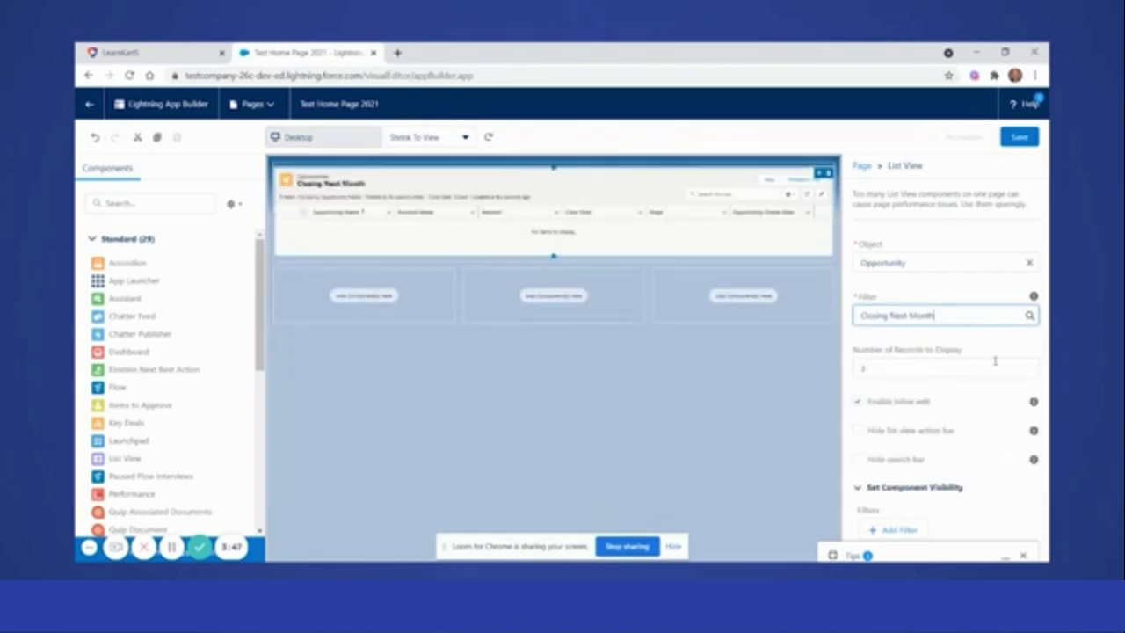
{"action": "left_click", "coordinate": [935, 315]}
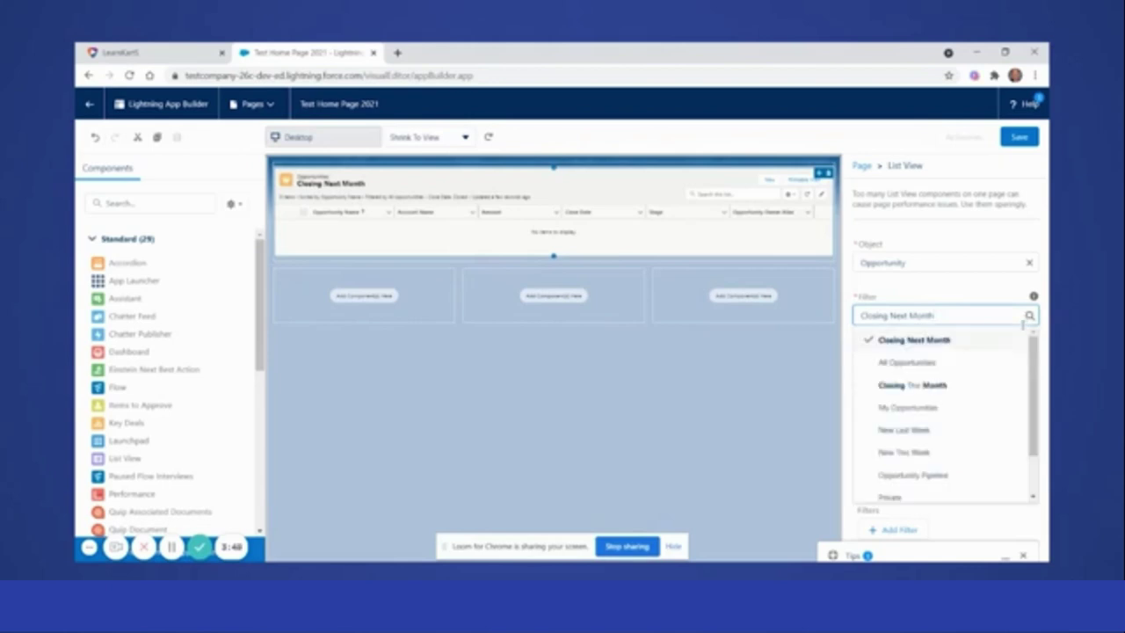
{"action": "scroll", "coordinate": [1030, 395], "scroll_direction": "down", "scroll_amount": 2}
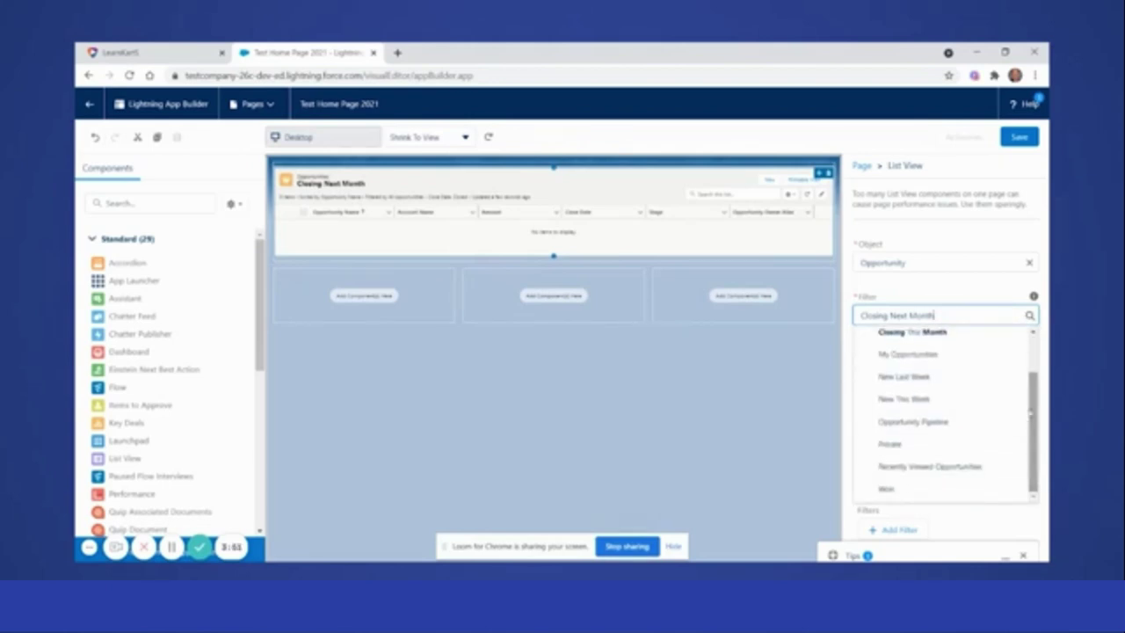
{"action": "left_click", "coordinate": [937, 424]}
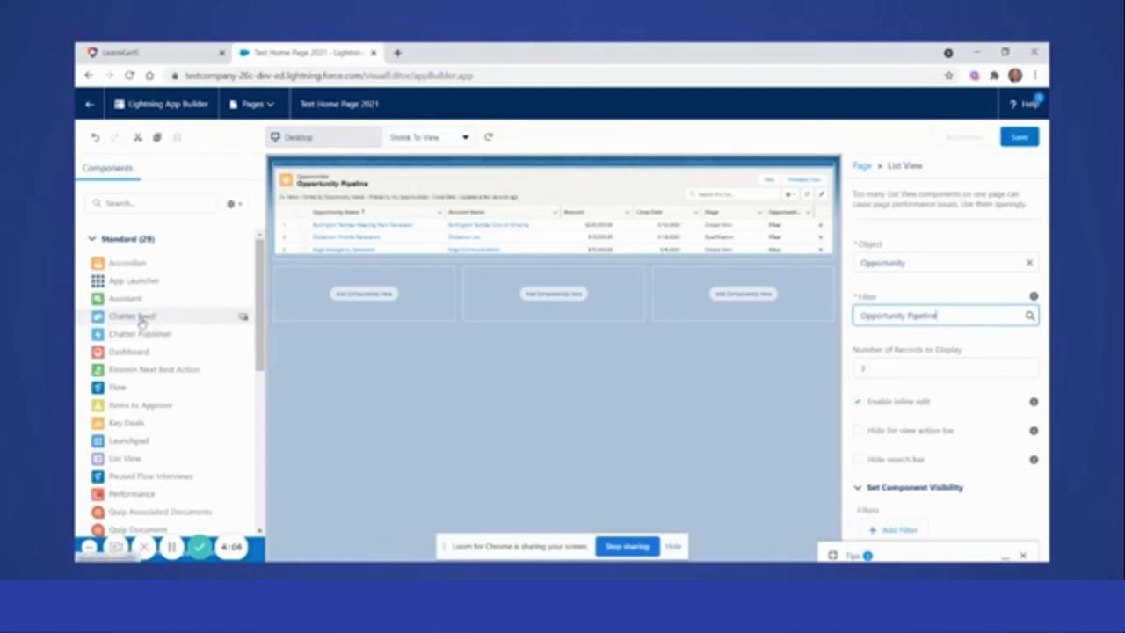
Place Chatter Feed, Today's Events and Today's Tasks into the three empty regions.
{"action": "left_click_drag", "start_coordinate": [146, 318], "coordinate": [730, 316]}
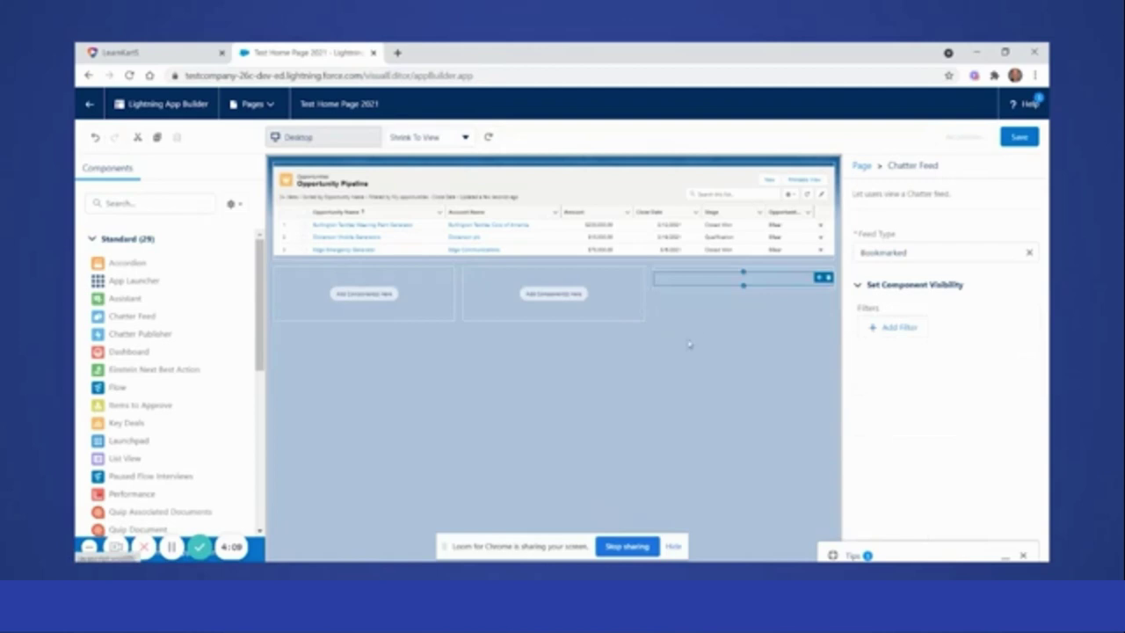
{"action": "left_click_drag", "start_coordinate": [263, 361], "coordinate": [258, 474]}
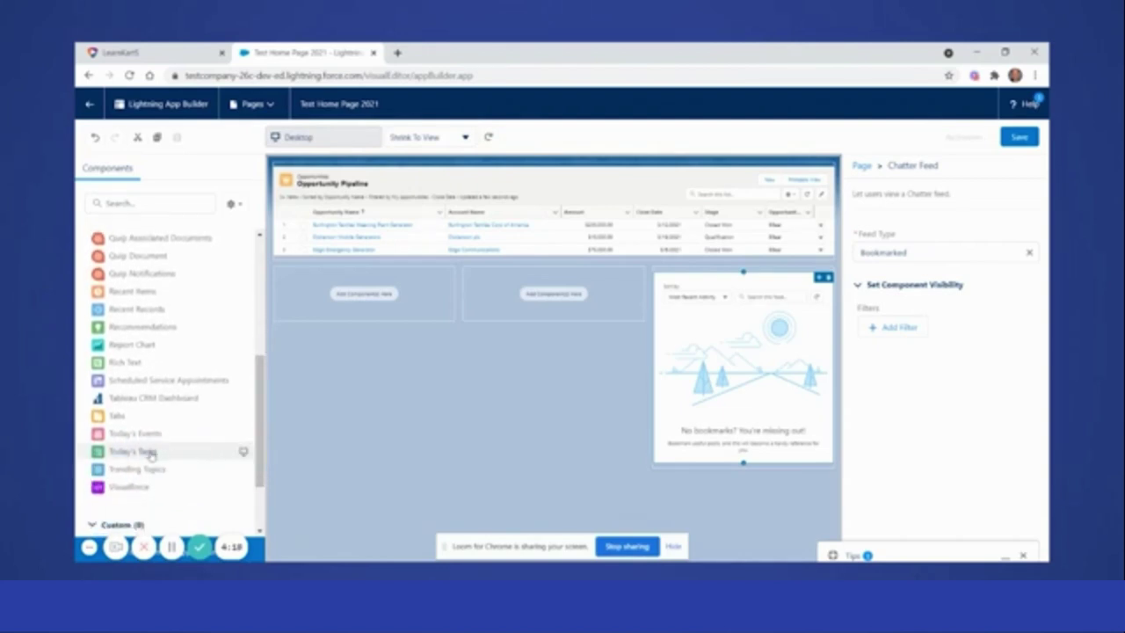
{"action": "left_click_drag", "start_coordinate": [147, 437], "coordinate": [361, 291]}
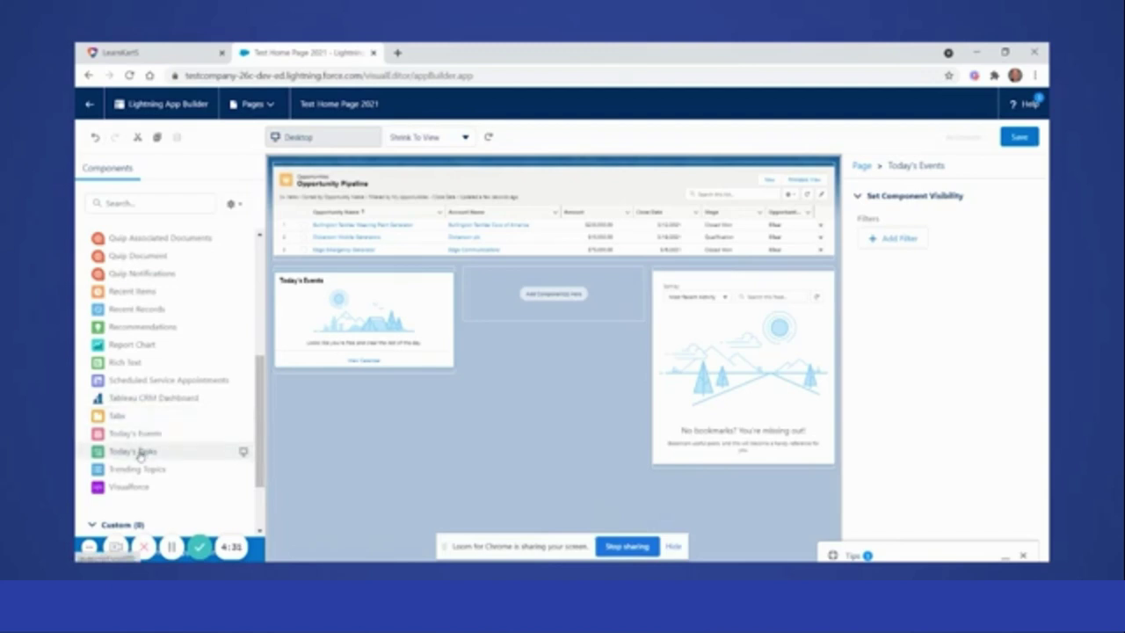
{"action": "left_click_drag", "start_coordinate": [141, 451], "coordinate": [527, 319]}
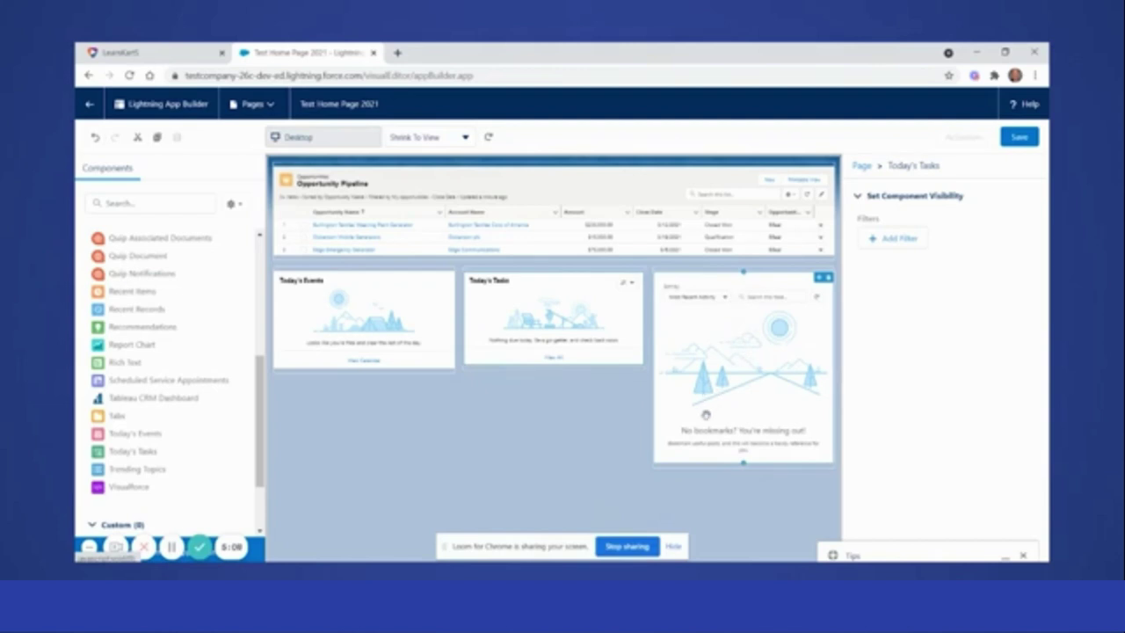
Set the Chatter Feed's Feed Type to What I Follow.
{"action": "left_click", "coordinate": [737, 389]}
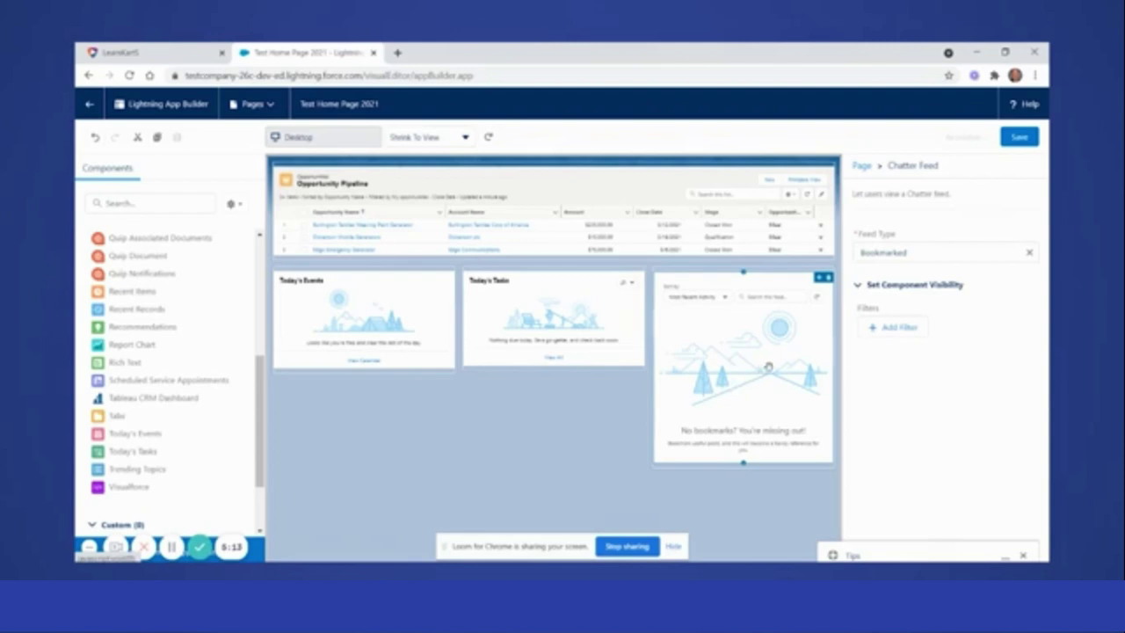
{"action": "left_click", "coordinate": [1027, 253]}
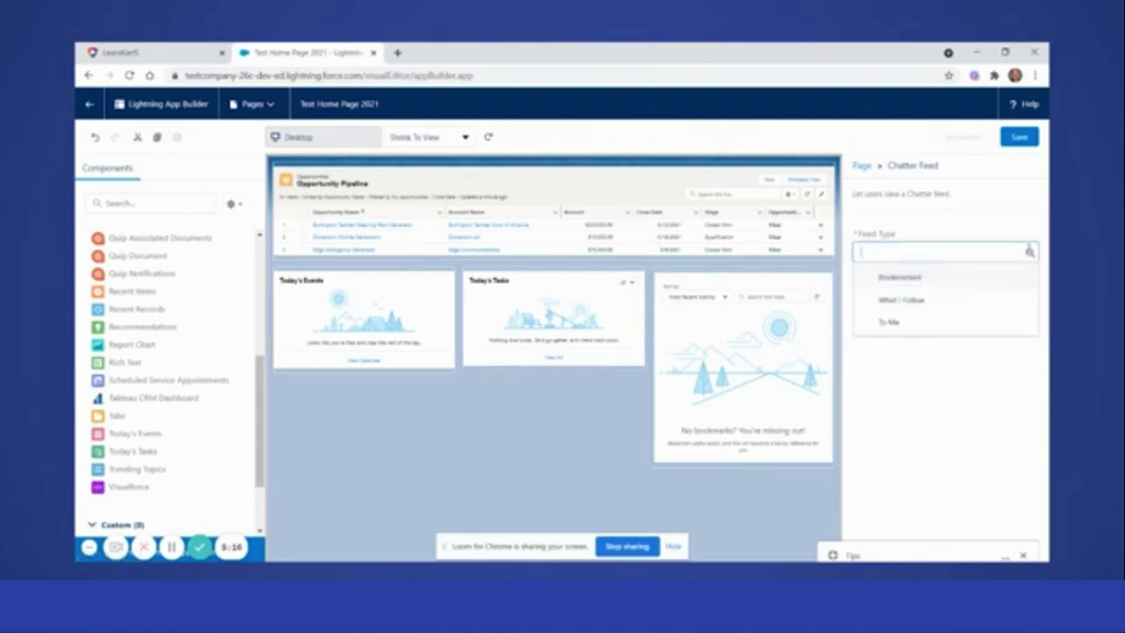
{"action": "left_click", "coordinate": [909, 300]}
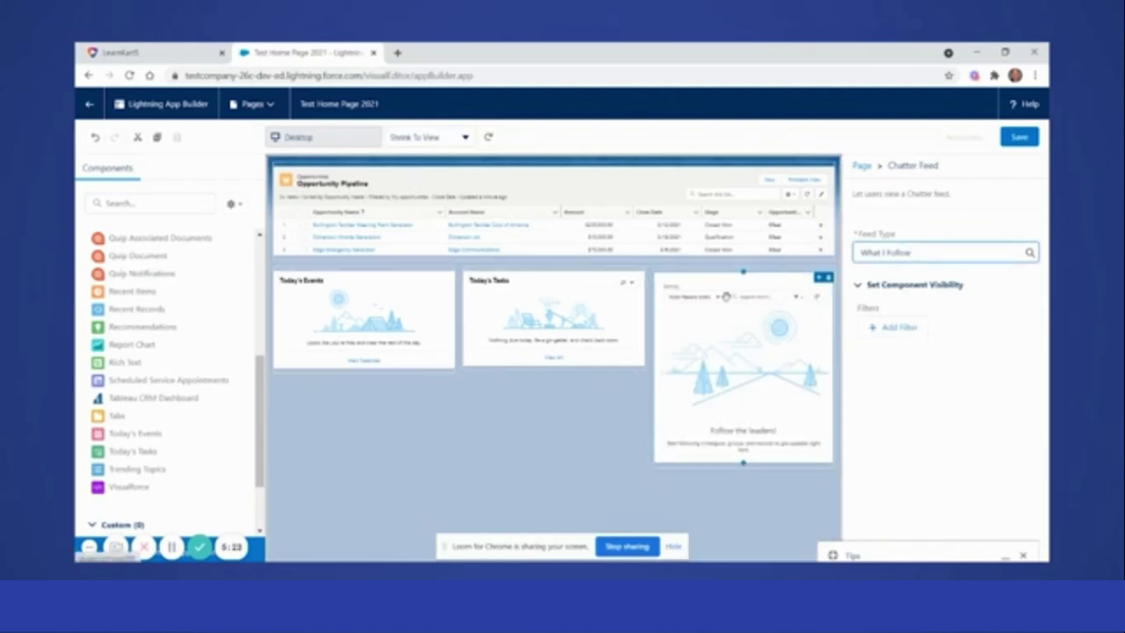
{"action": "left_click", "coordinate": [588, 317]}
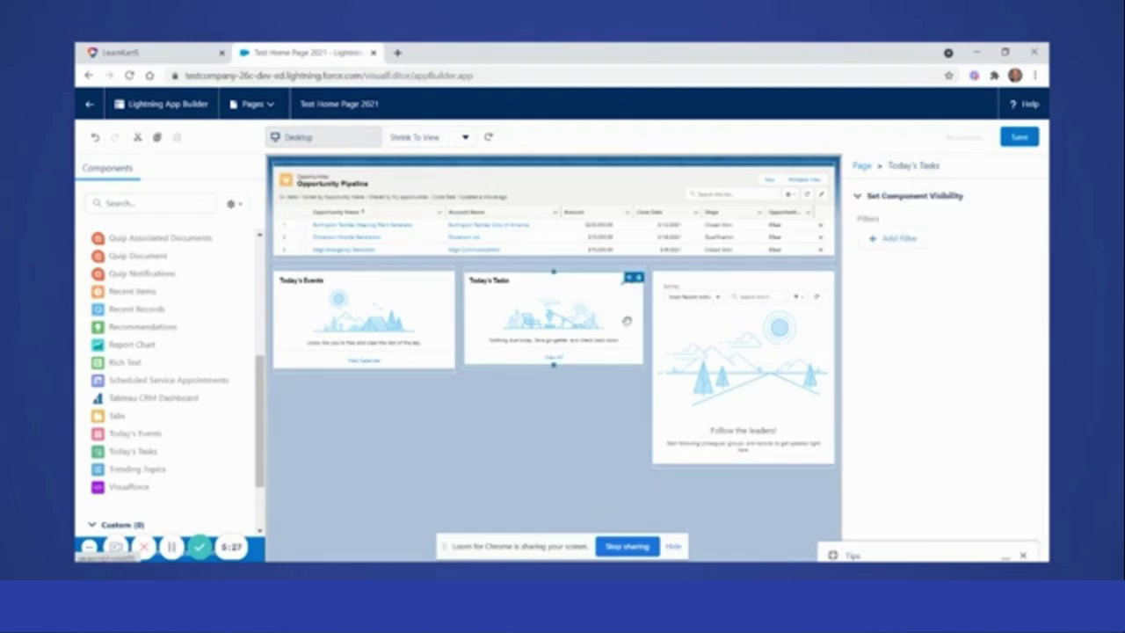
Add a visibility filter to Today's Tasks on the User > Email field.
{"action": "left_click", "coordinate": [874, 240]}
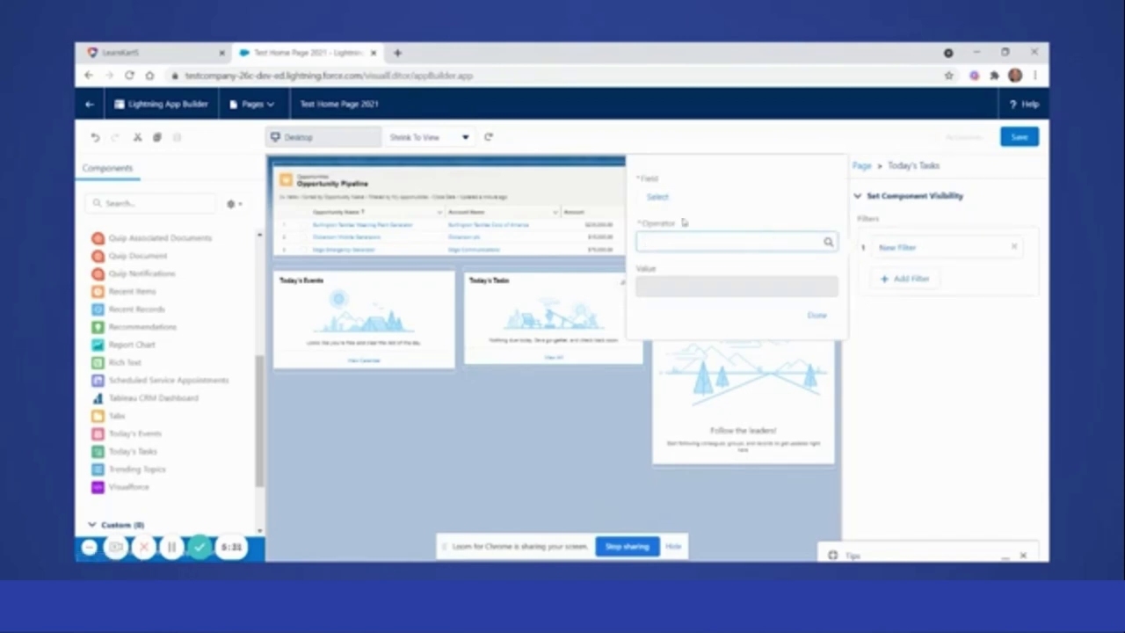
{"action": "left_click", "coordinate": [664, 197]}
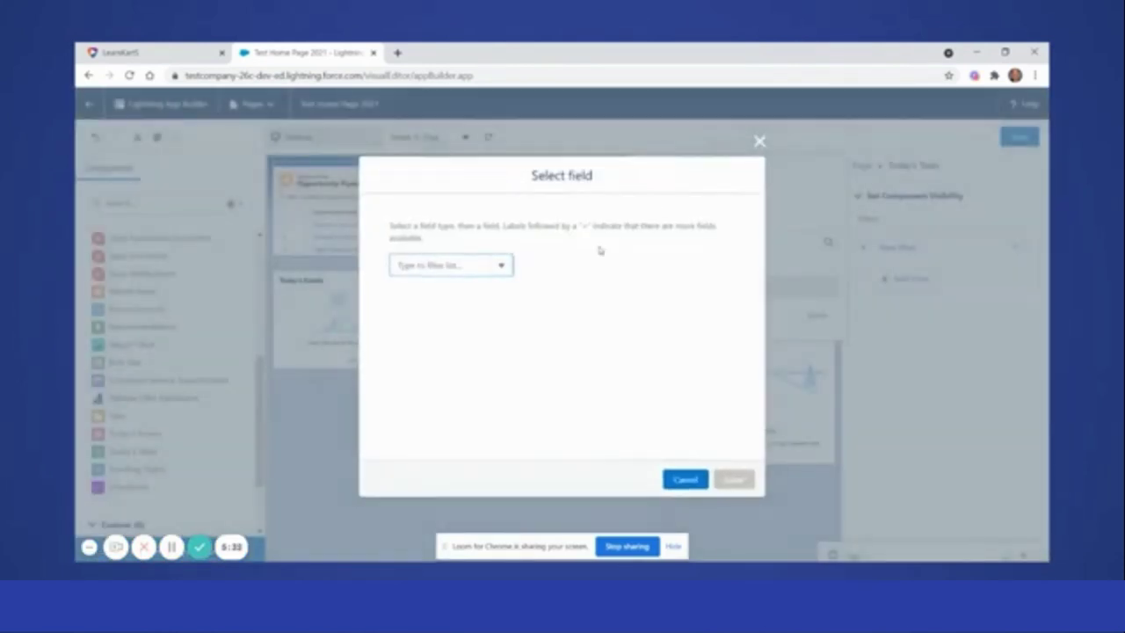
{"action": "left_click", "coordinate": [506, 265]}
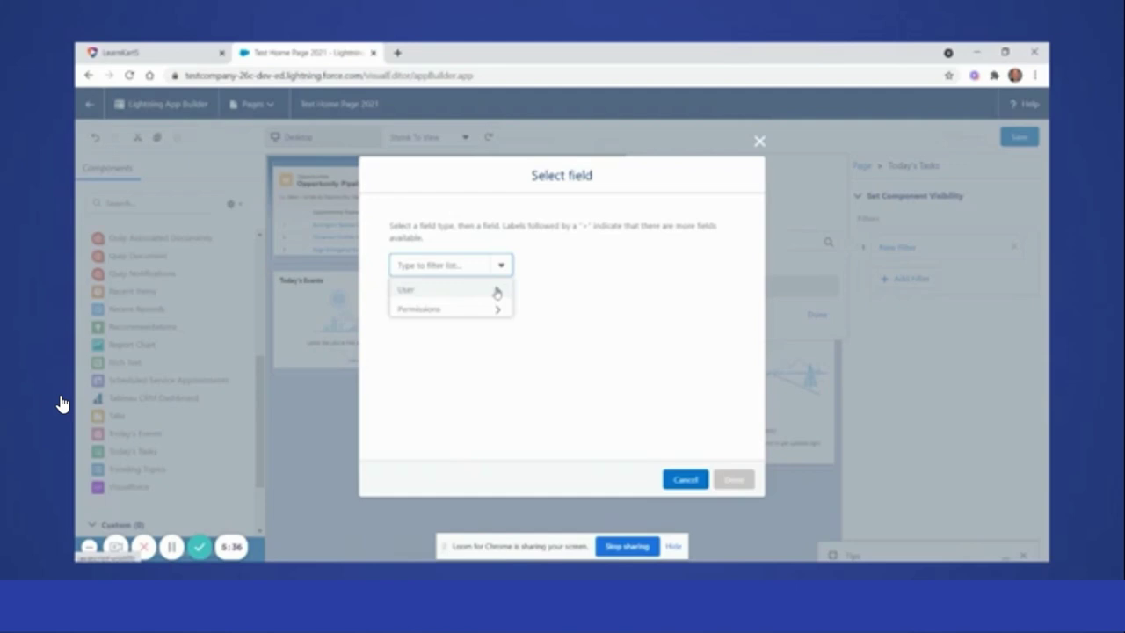
{"action": "double_click", "coordinate": [61, 404]}
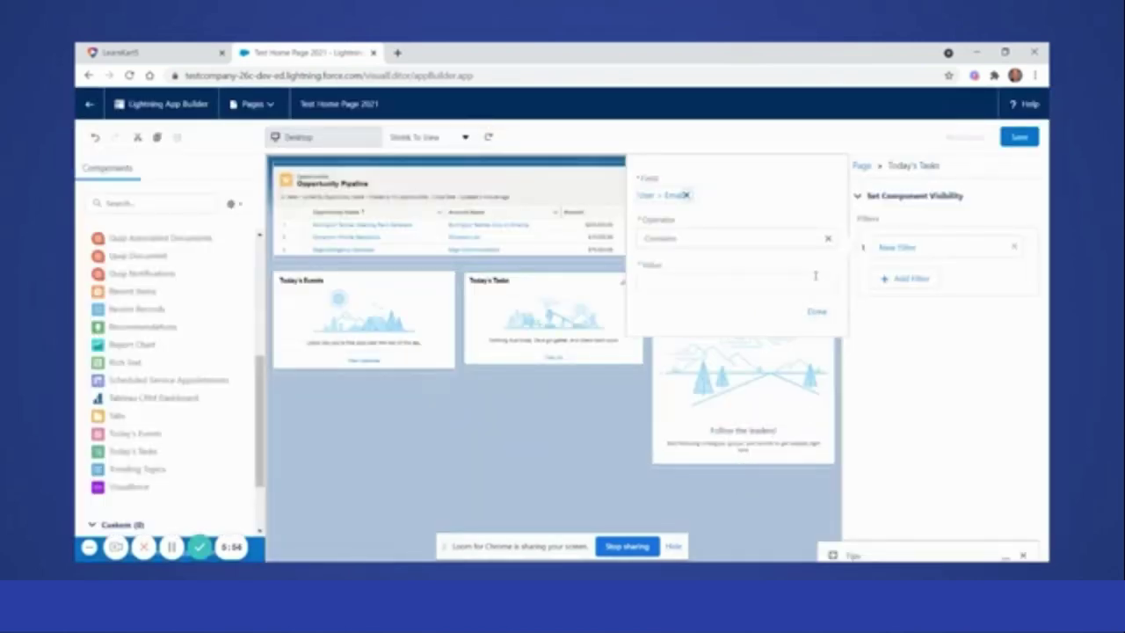
Complete the Today's Tasks filter as User Email Not Equal 'Test'.
{"action": "left_click", "coordinate": [829, 241]}
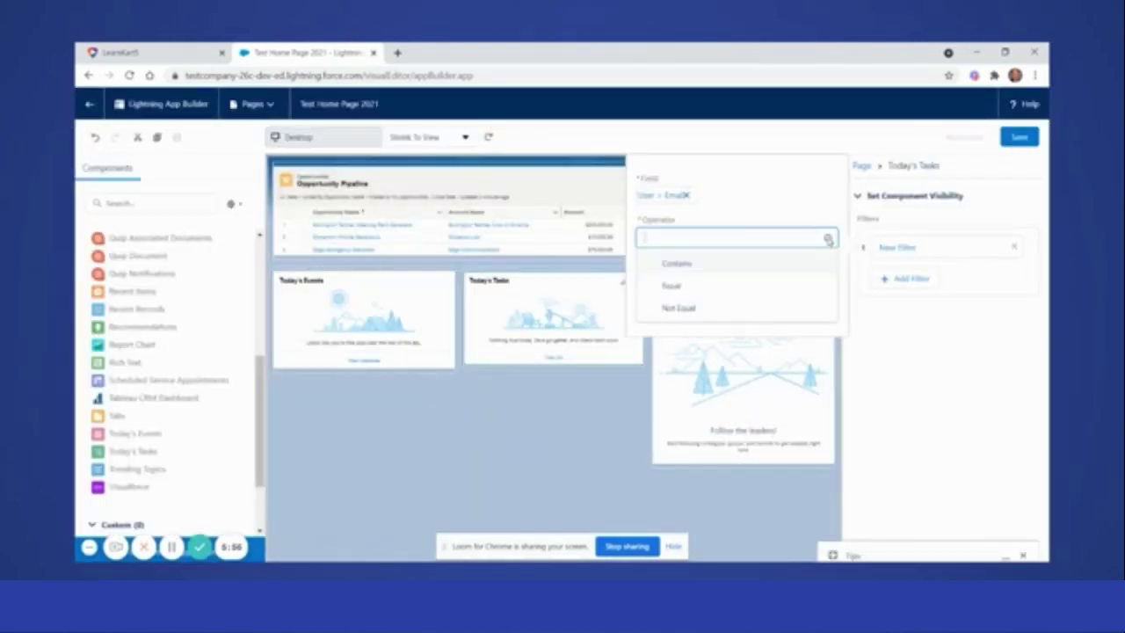
{"action": "left_click", "coordinate": [779, 214]}
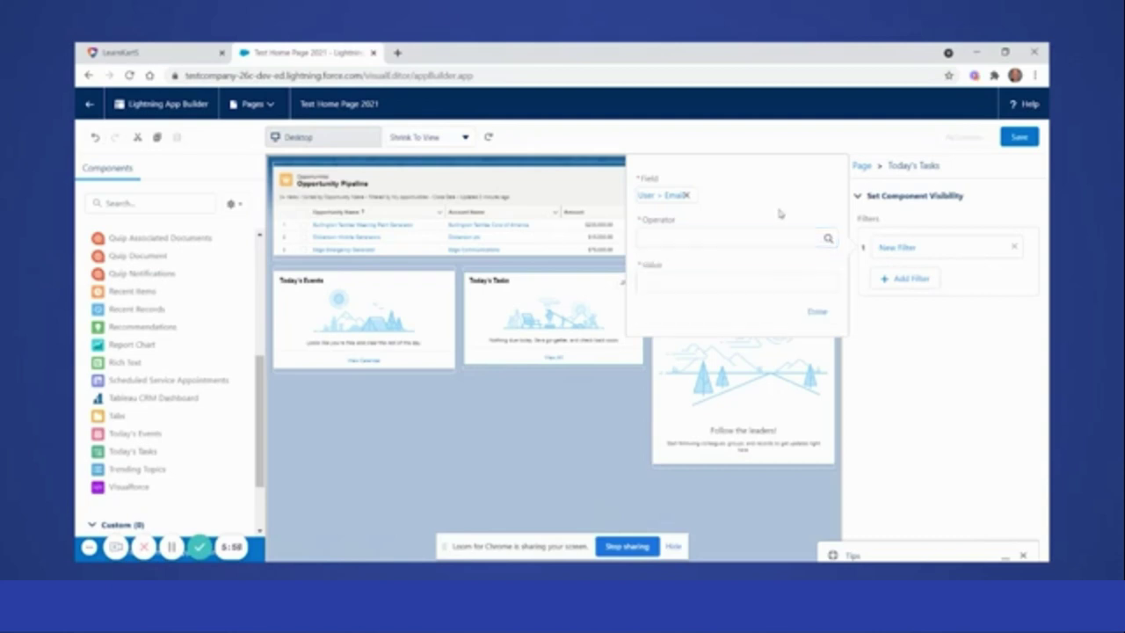
{"action": "left_click", "coordinate": [721, 289]}
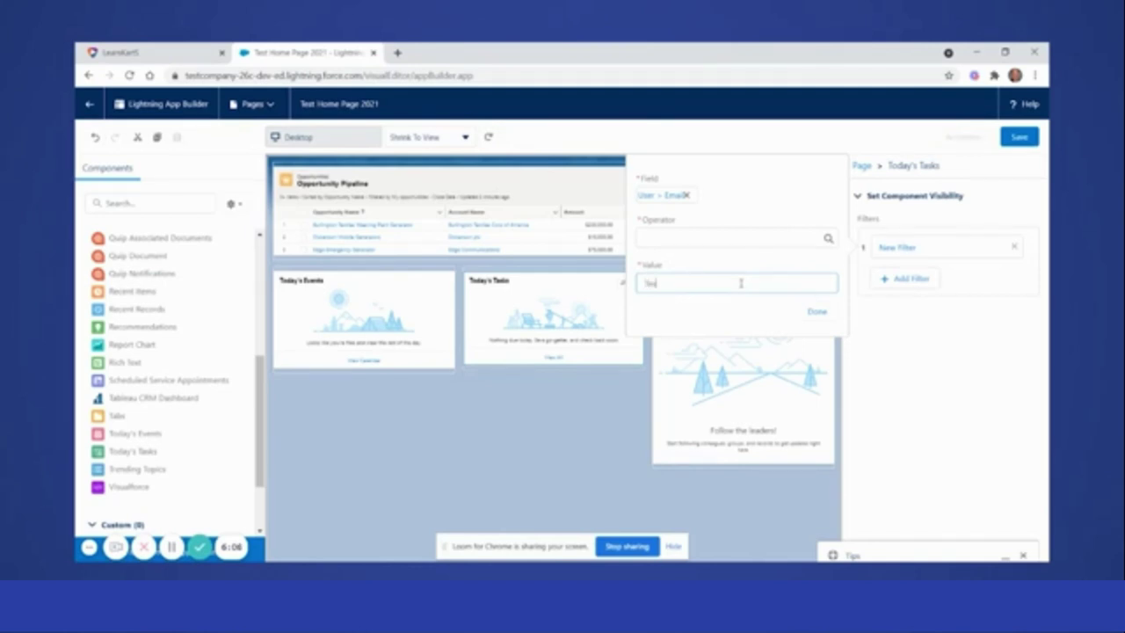
{"action": "left_click", "coordinate": [815, 322]}
{"action": "left_click", "coordinate": [821, 243]}
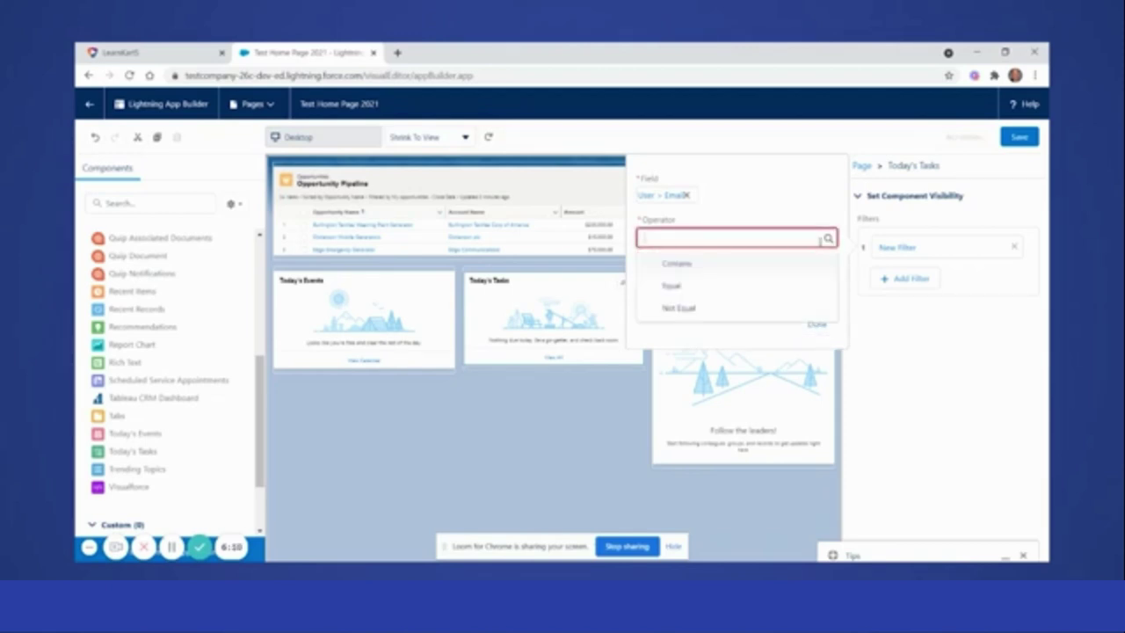
{"action": "left_click", "coordinate": [766, 308]}
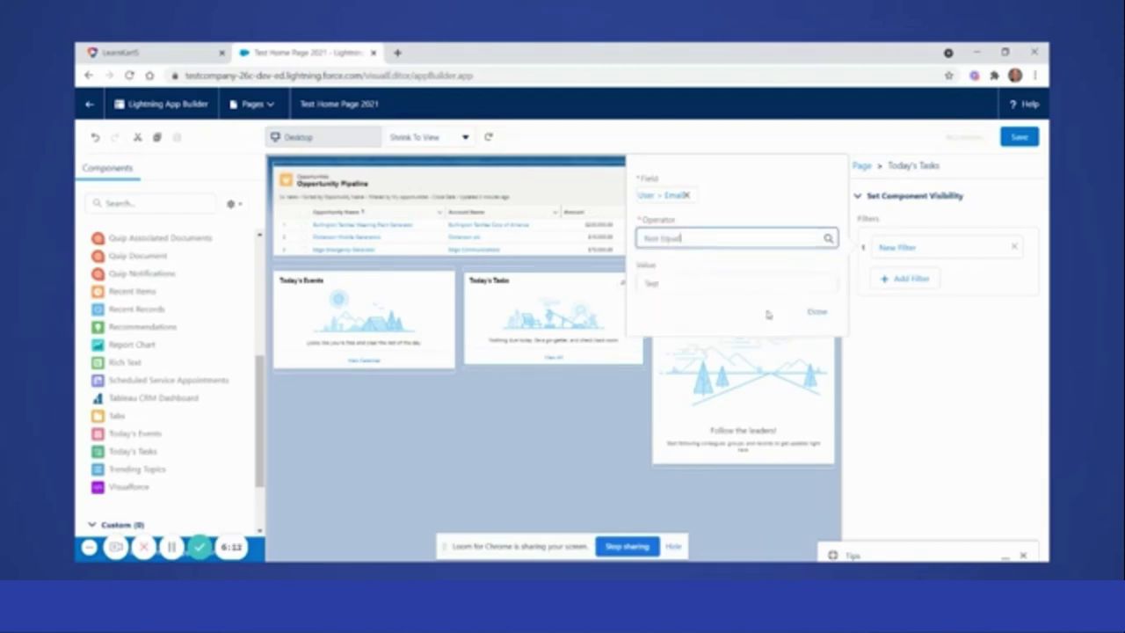
{"action": "left_click", "coordinate": [816, 323]}
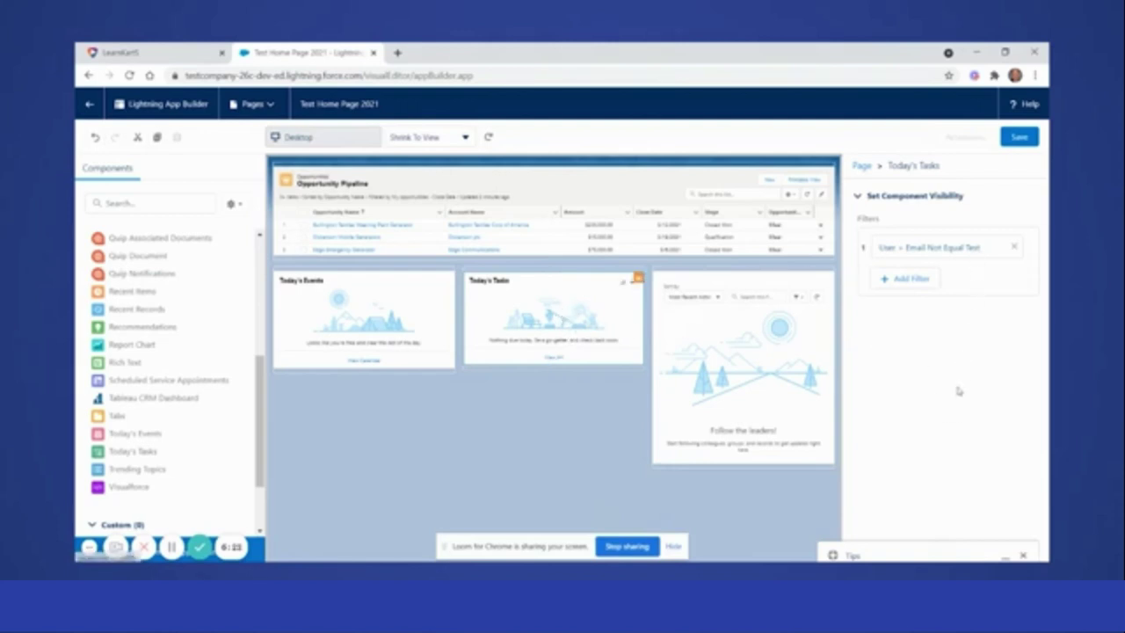
{"action": "left_click_drag", "start_coordinate": [254, 482], "coordinate": [220, 298]}
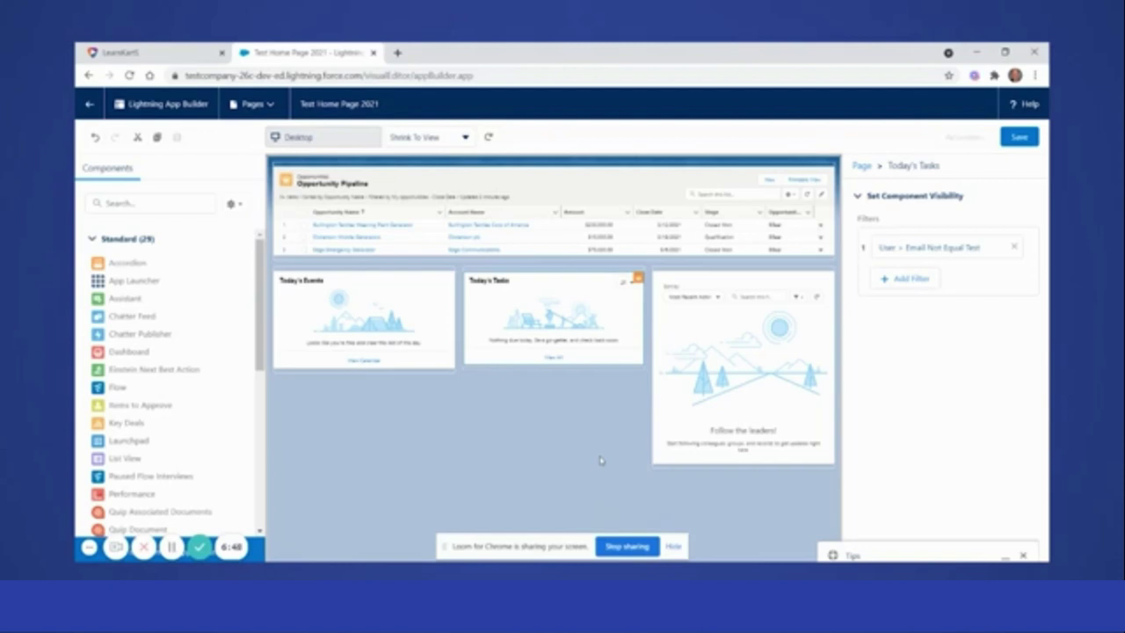
Save Test Home Page 2021 without activating it and return to the Setup page list.
{"action": "left_click", "coordinate": [1018, 139]}
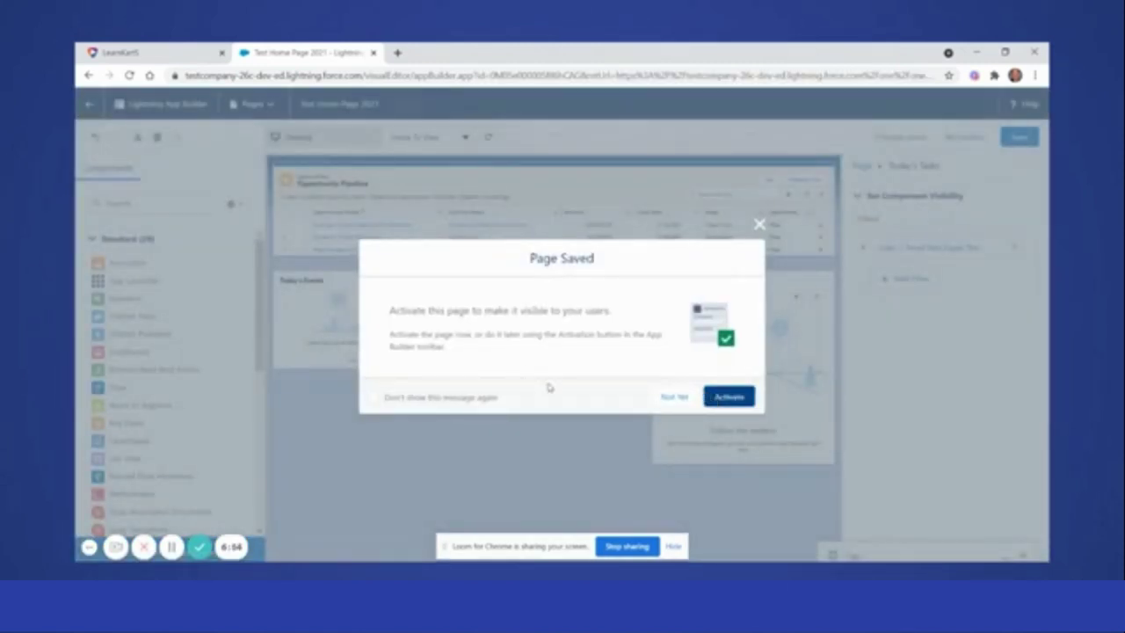
{"action": "left_click", "coordinate": [675, 398]}
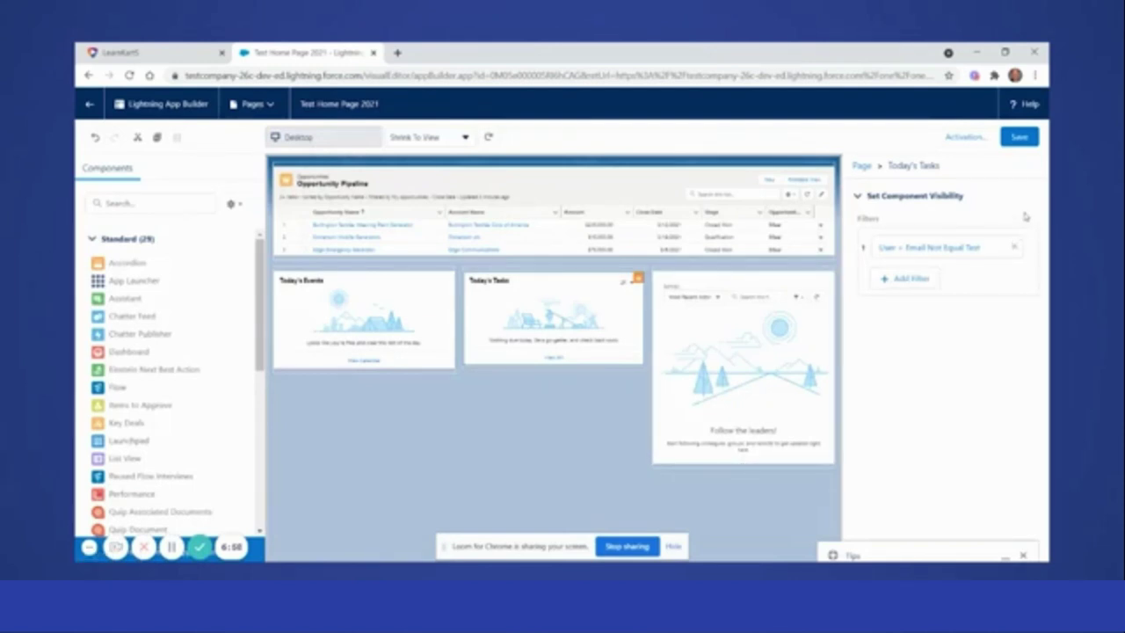
{"action": "left_click", "coordinate": [1021, 138]}
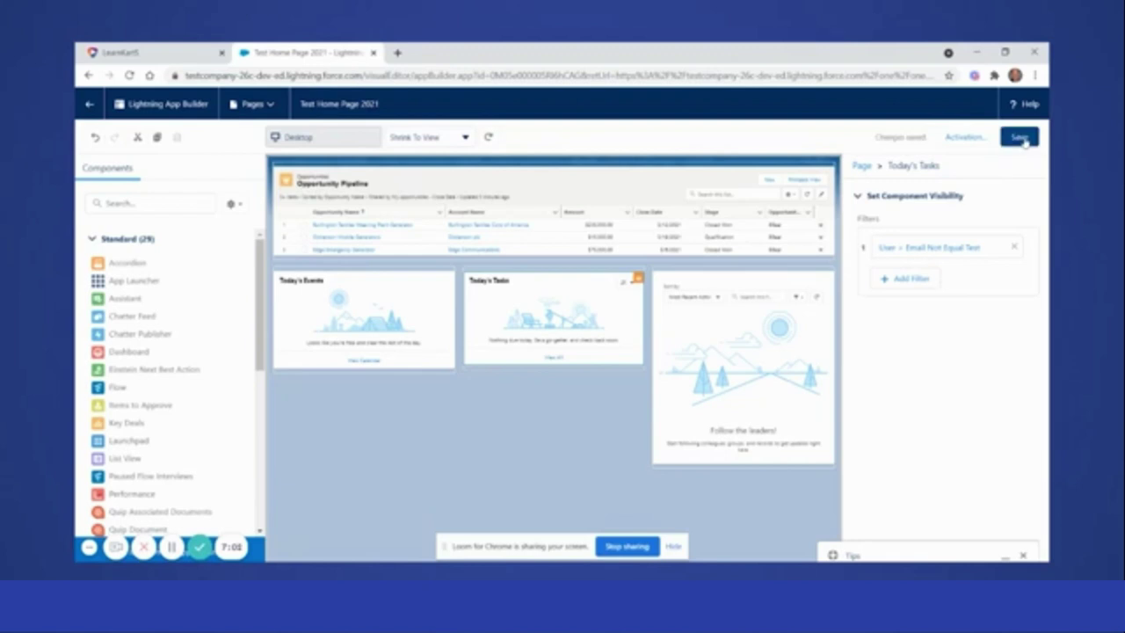
{"action": "left_click", "coordinate": [92, 104]}
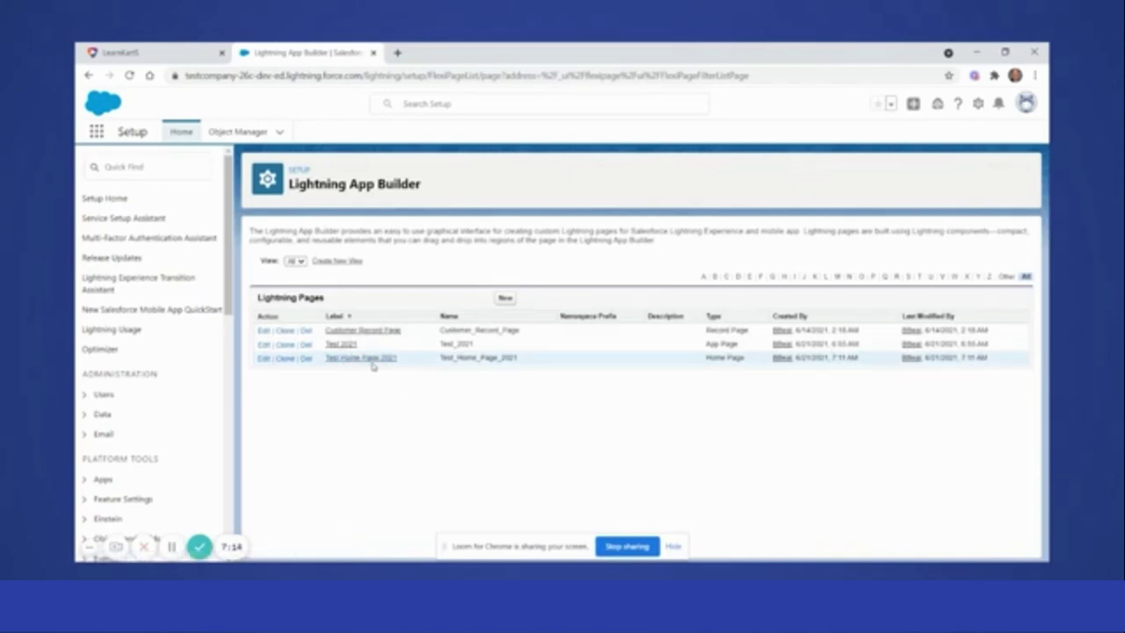
Create a new Record Page labelled 'Test Record Page 2021' for the Opportunity object.
{"action": "left_click", "coordinate": [505, 300]}
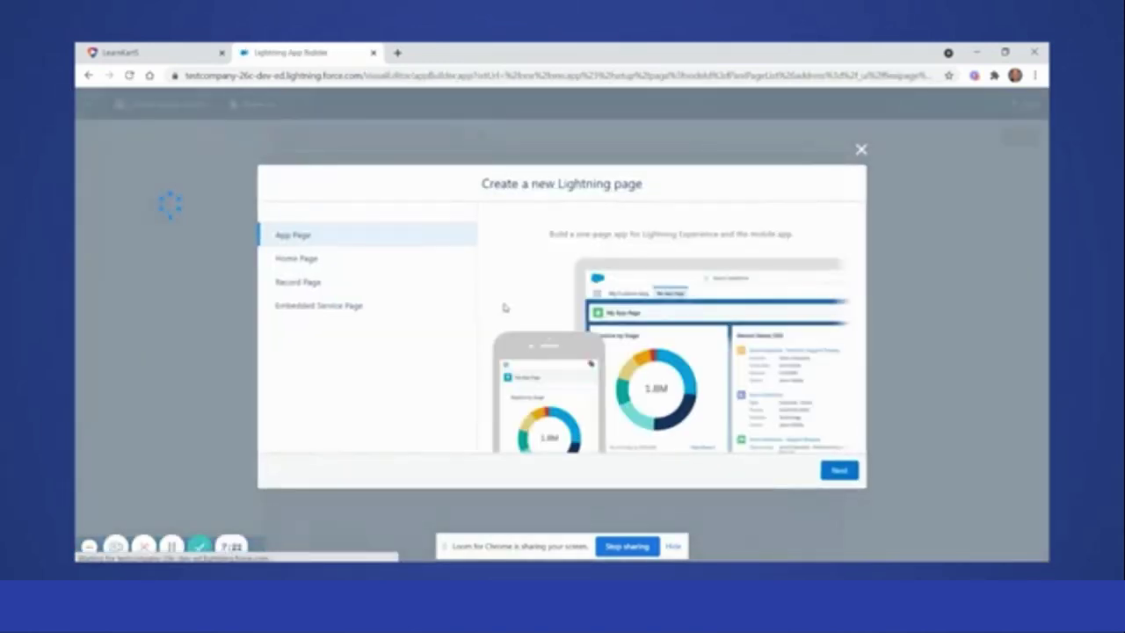
{"action": "left_click", "coordinate": [289, 285]}
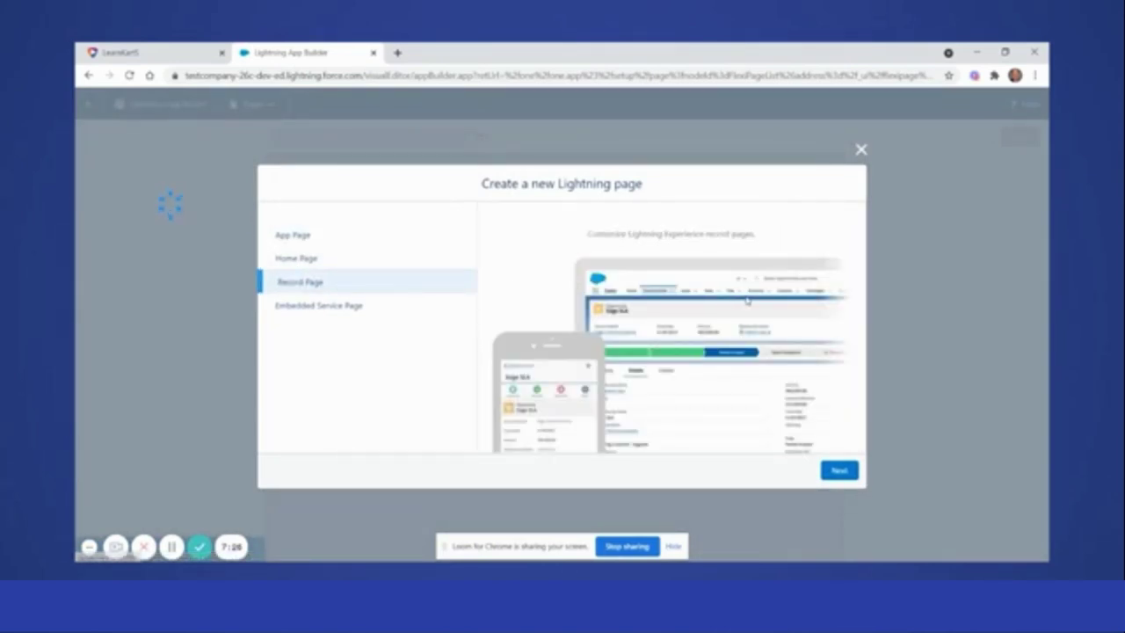
{"action": "left_click", "coordinate": [840, 472]}
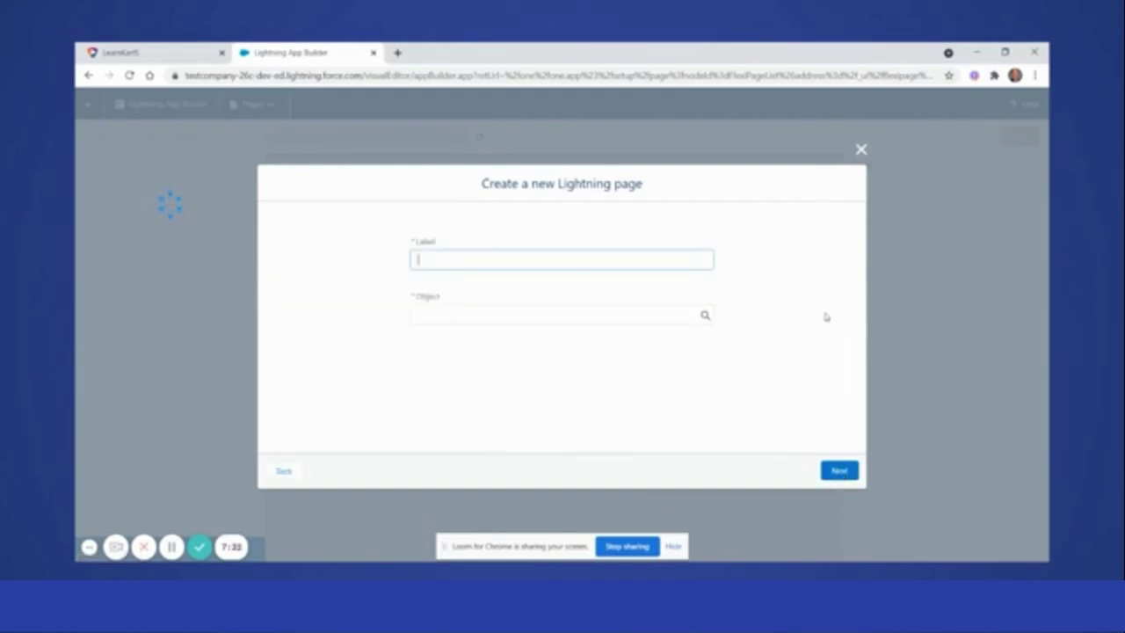
{"action": "type", "text": "Test Record Page 2021"}
{"action": "left_click", "coordinate": [610, 314]}
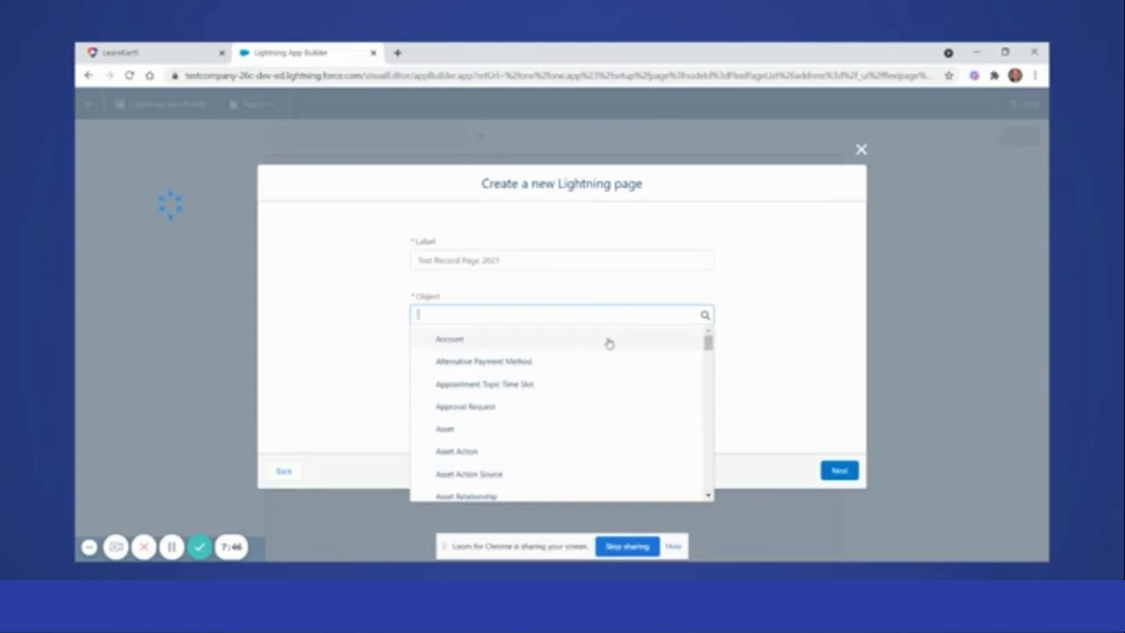
{"action": "left_click_drag", "start_coordinate": [707, 342], "coordinate": [708, 418]}
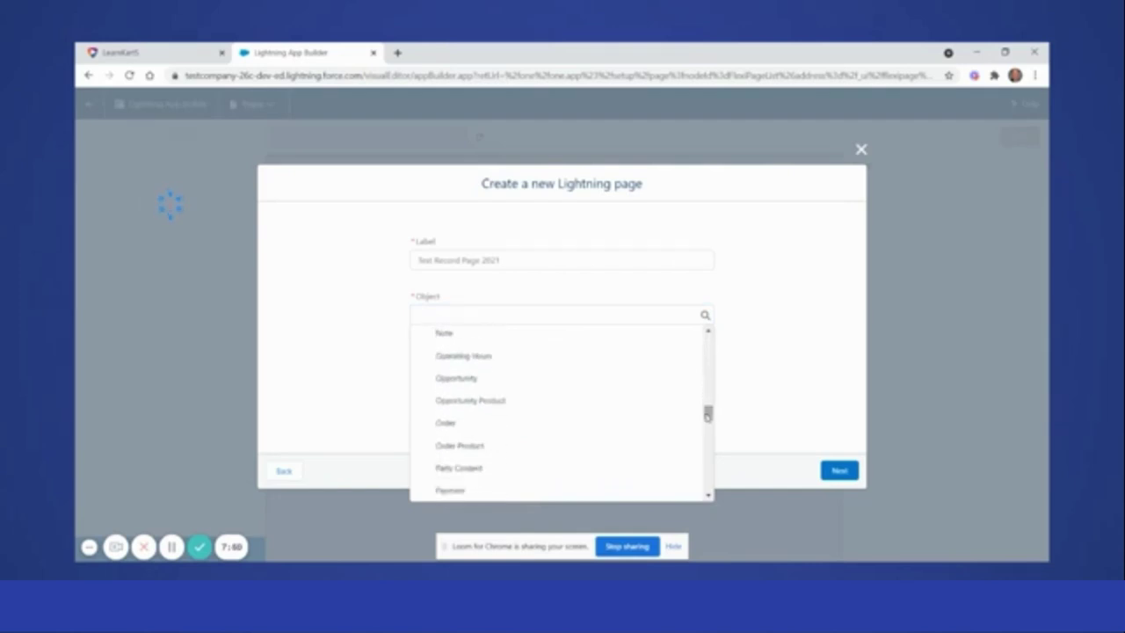
{"action": "left_click", "coordinate": [577, 382]}
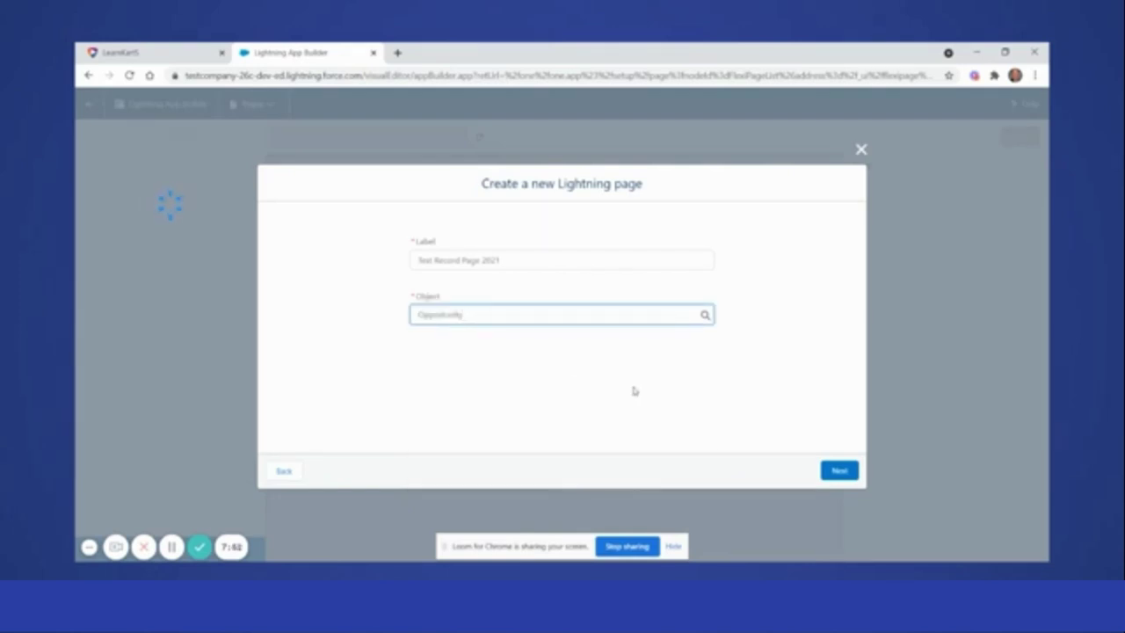
{"action": "left_click", "coordinate": [840, 473]}
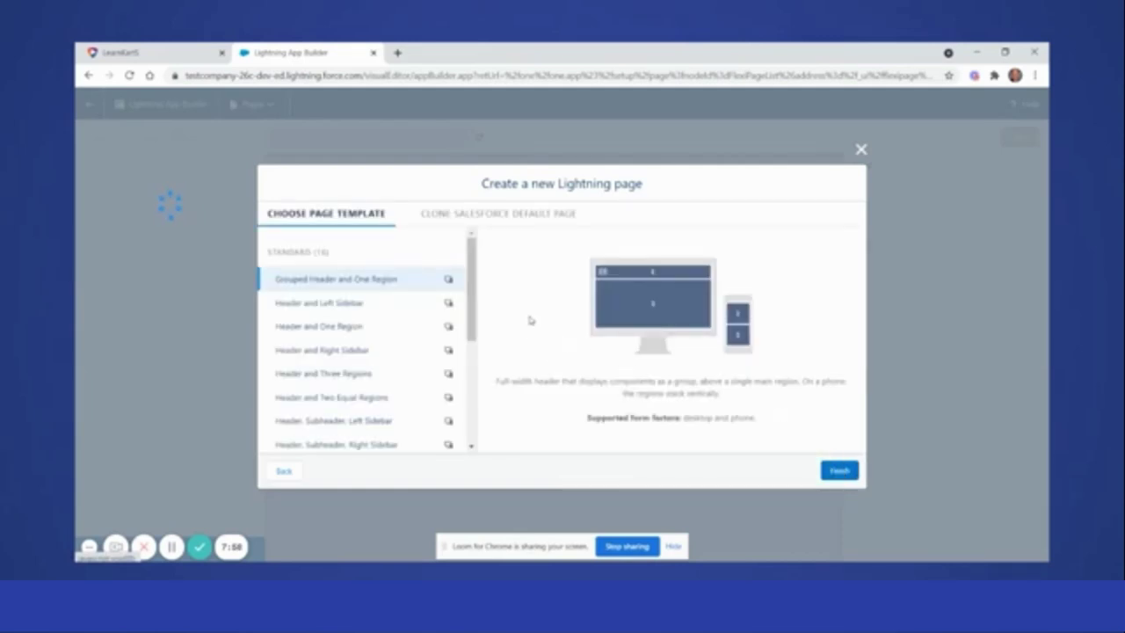
Preview several templates, then create the page with Grouped Header and One Region.
{"action": "left_click_drag", "start_coordinate": [472, 317], "coordinate": [473, 413]}
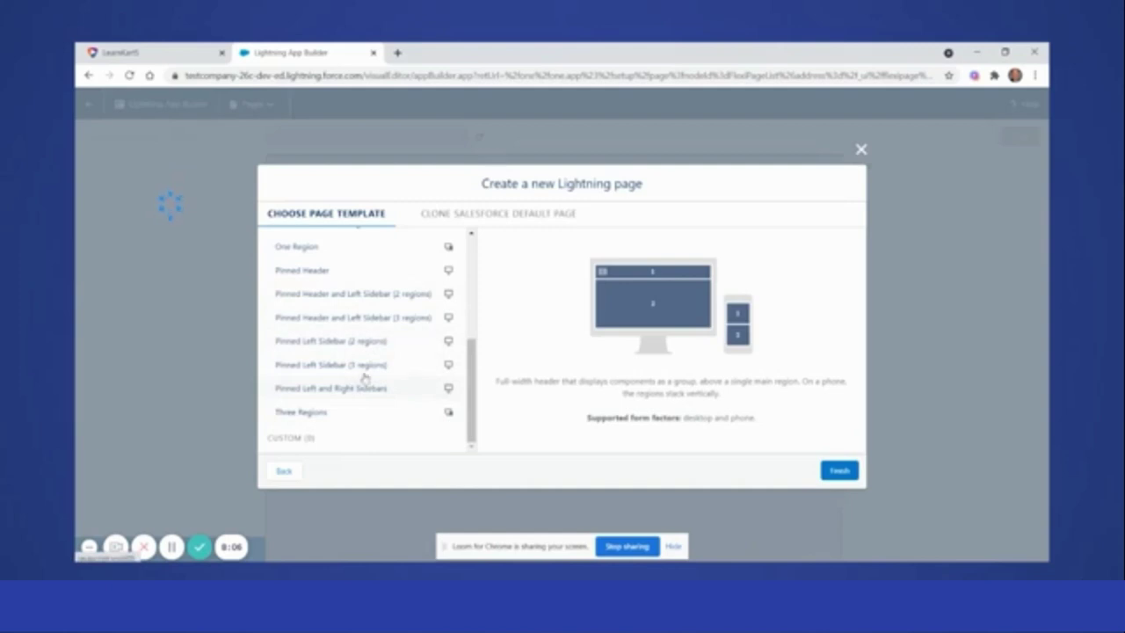
{"action": "left_click_drag", "start_coordinate": [472, 371], "coordinate": [478, 267]}
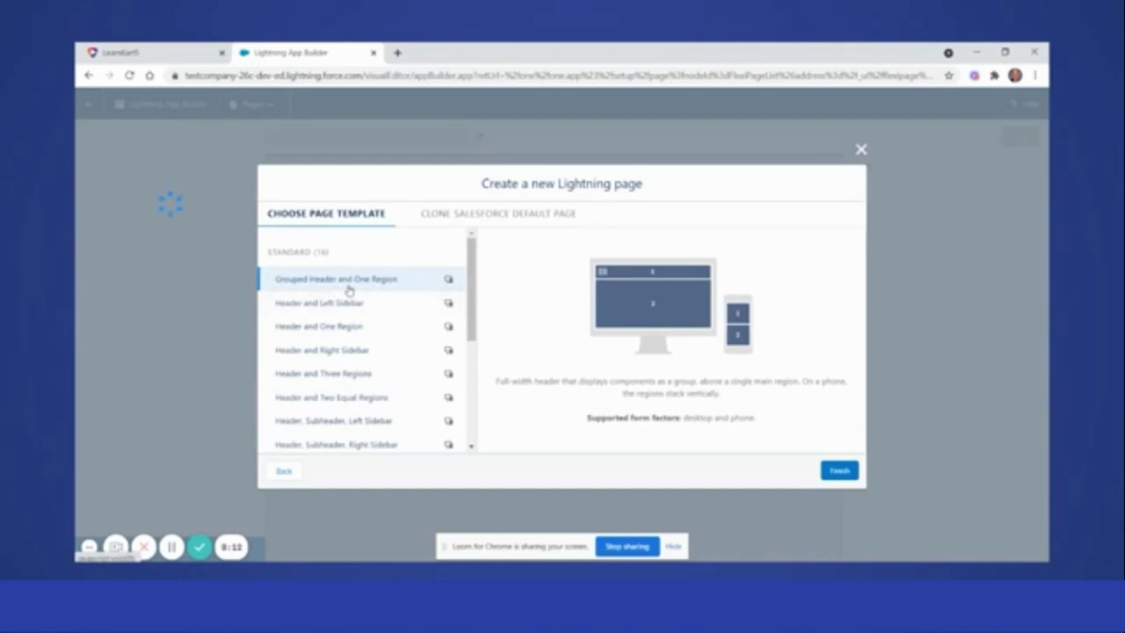
{"action": "left_click", "coordinate": [339, 305]}
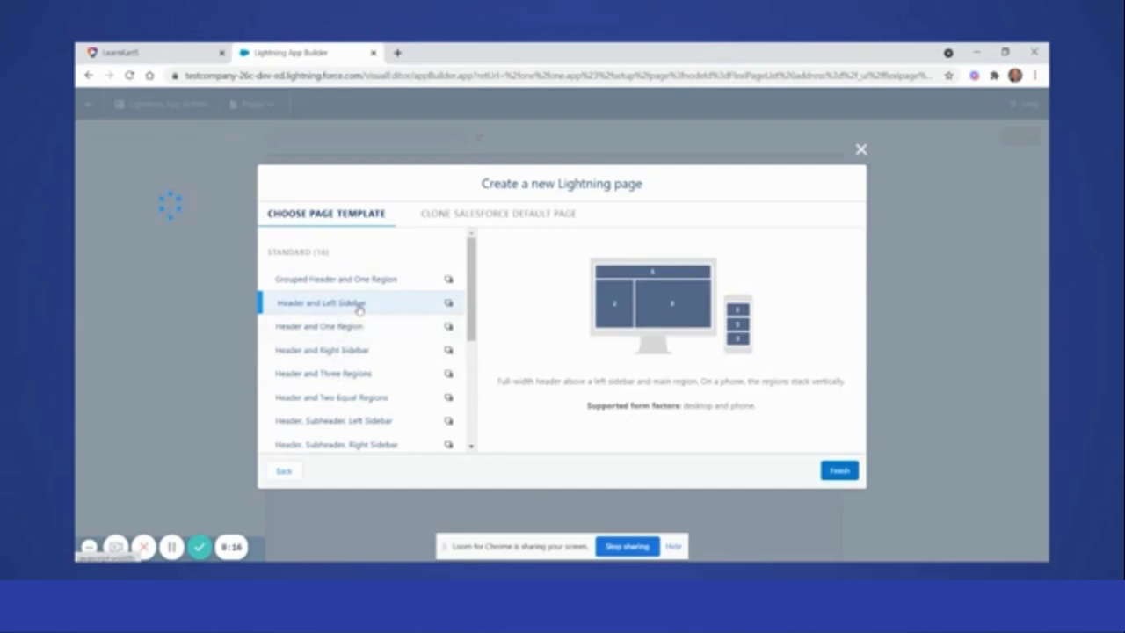
{"action": "left_click", "coordinate": [341, 375]}
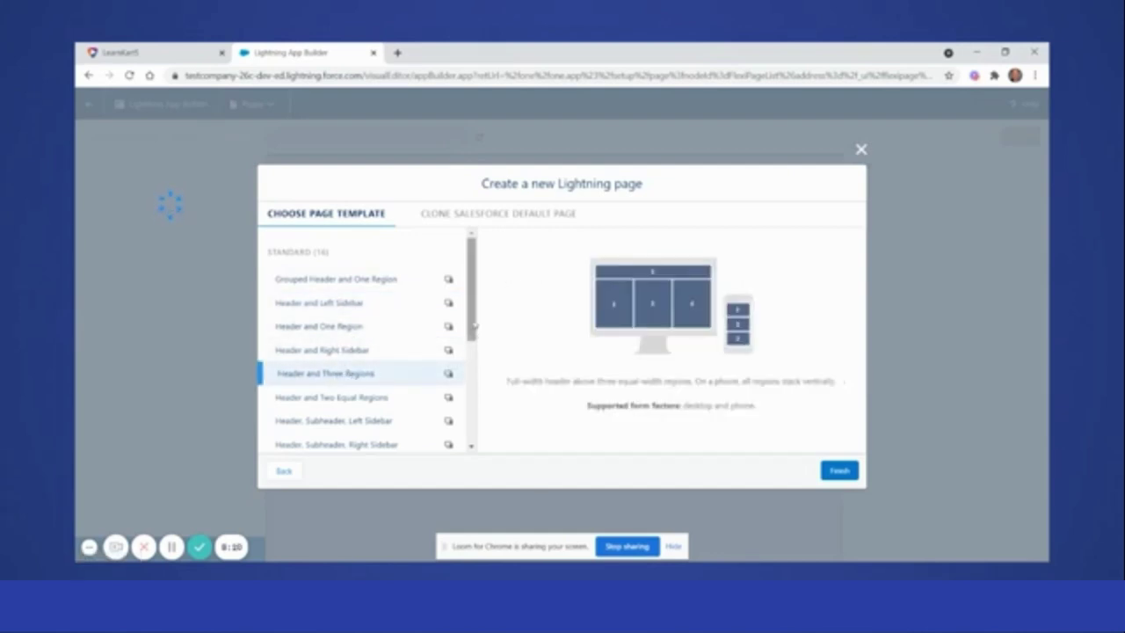
{"action": "scroll", "coordinate": [475, 325], "scroll_direction": "down", "scroll_amount": 3}
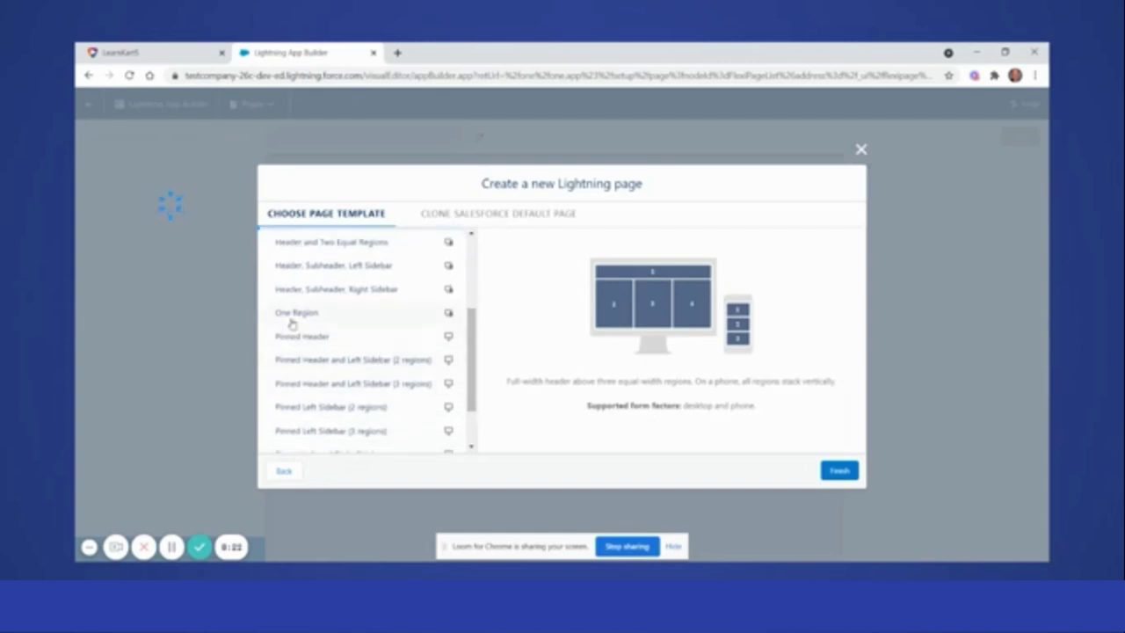
{"action": "left_click", "coordinate": [318, 385]}
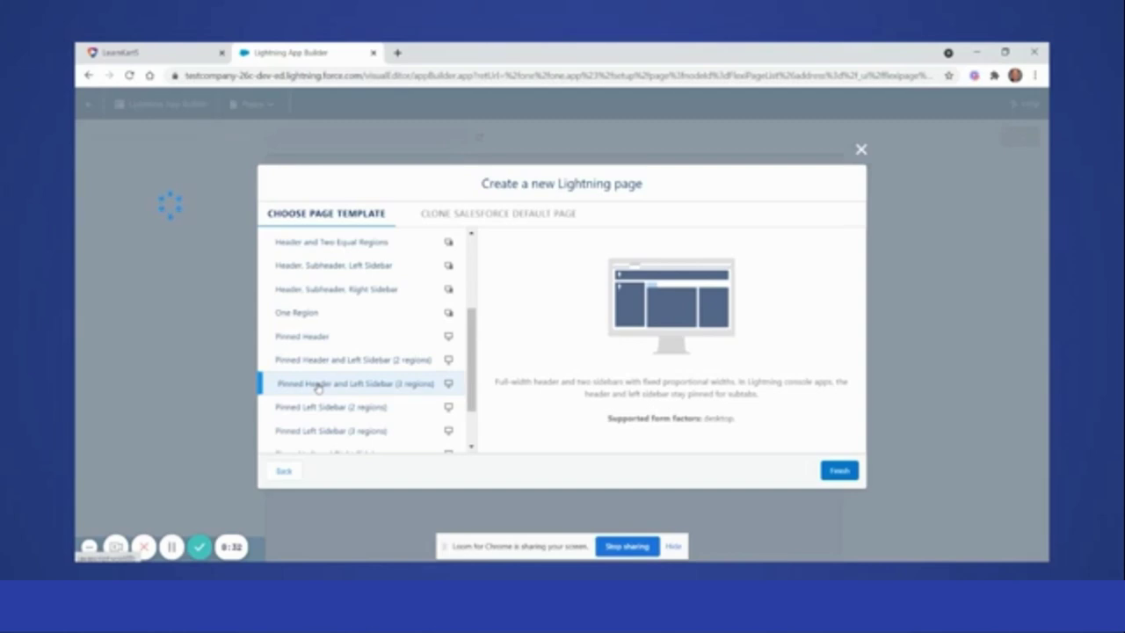
{"action": "scroll", "coordinate": [473, 400], "scroll_direction": "down", "scroll_amount": 1}
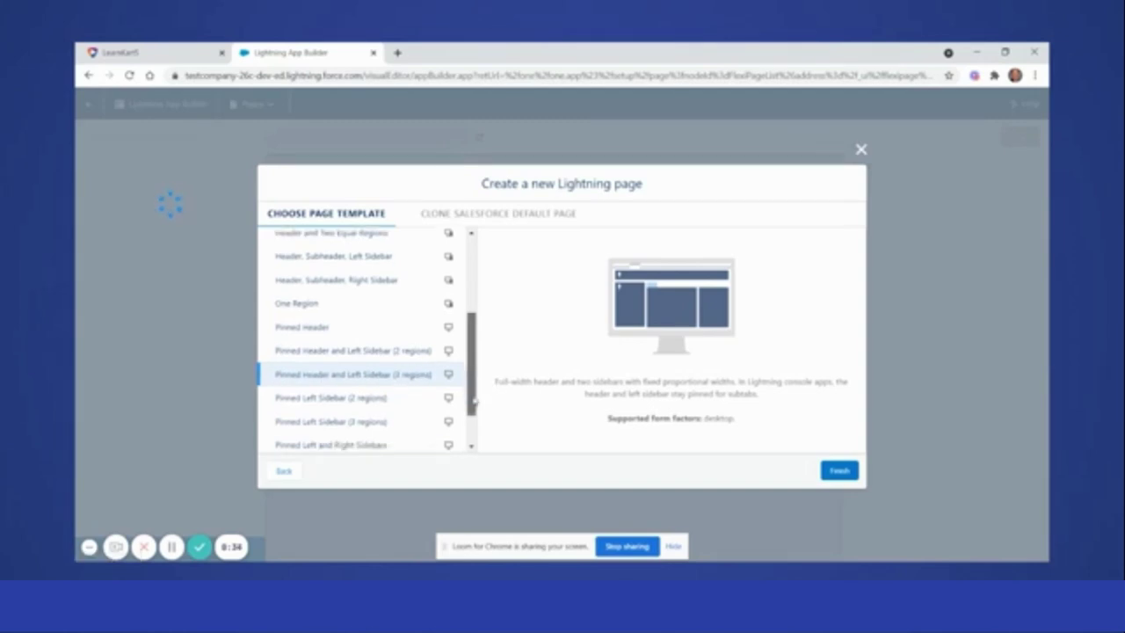
{"action": "scroll", "coordinate": [473, 400], "scroll_direction": "down", "scroll_amount": 1}
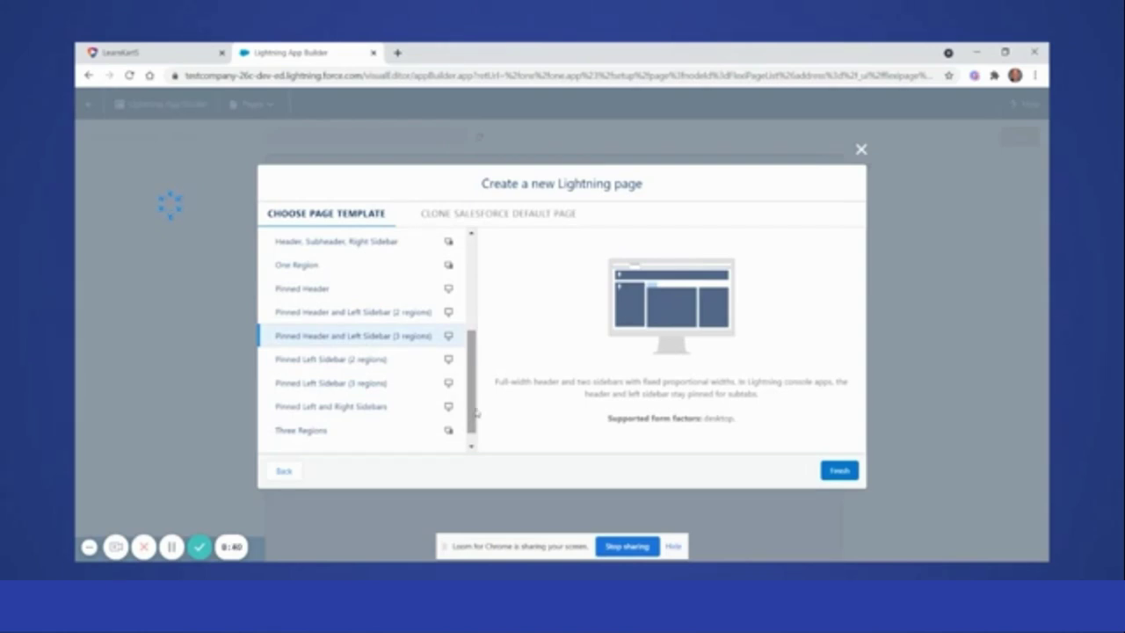
{"action": "left_click_drag", "start_coordinate": [471, 411], "coordinate": [483, 283]}
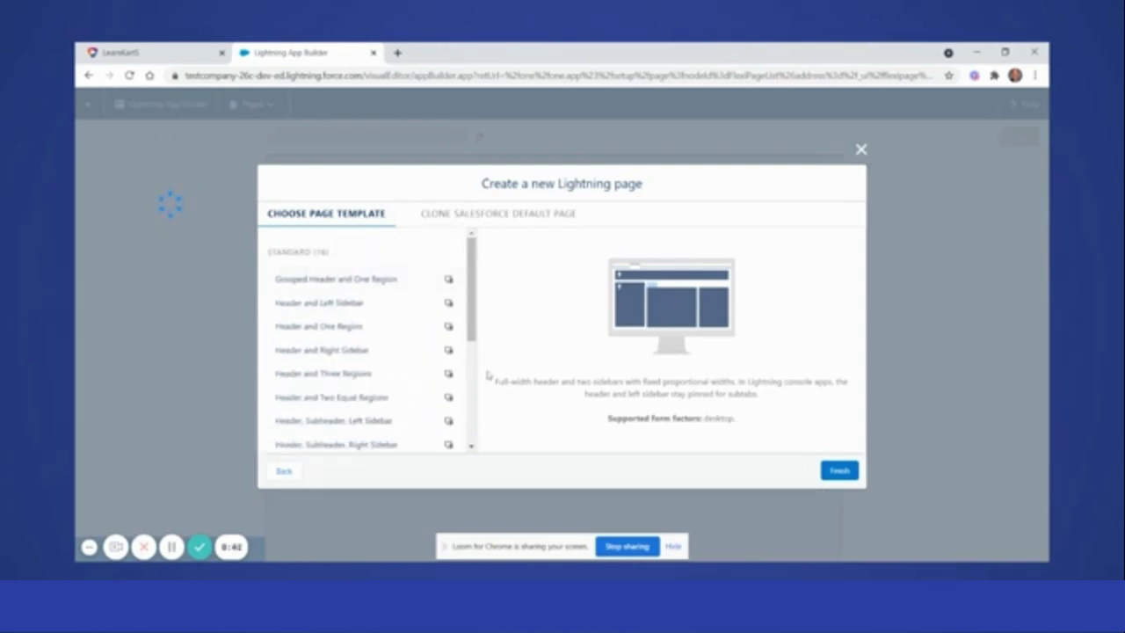
{"action": "left_click", "coordinate": [345, 283]}
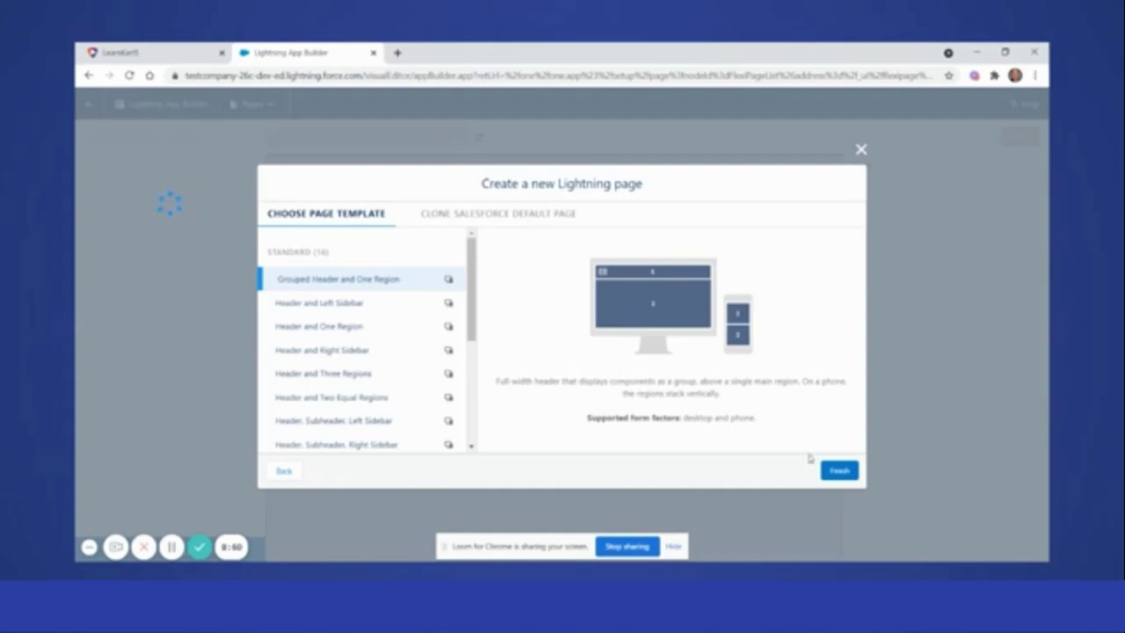
{"action": "left_click", "coordinate": [835, 470]}
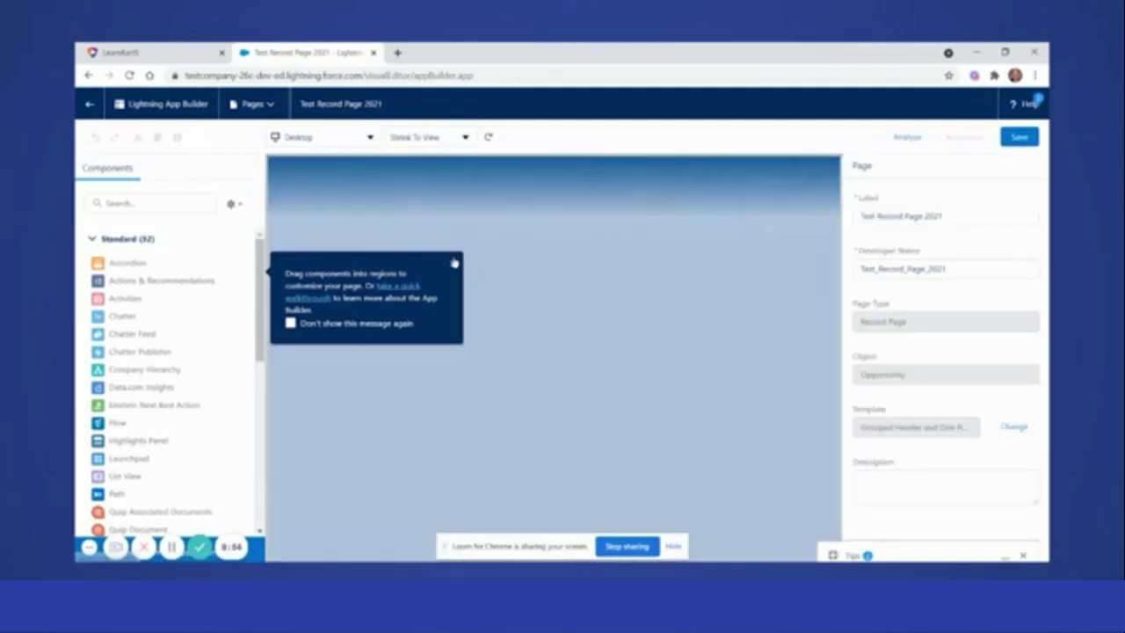
Close the drag-components tip and the Important Changes popup.
{"action": "left_click", "coordinate": [454, 264]}
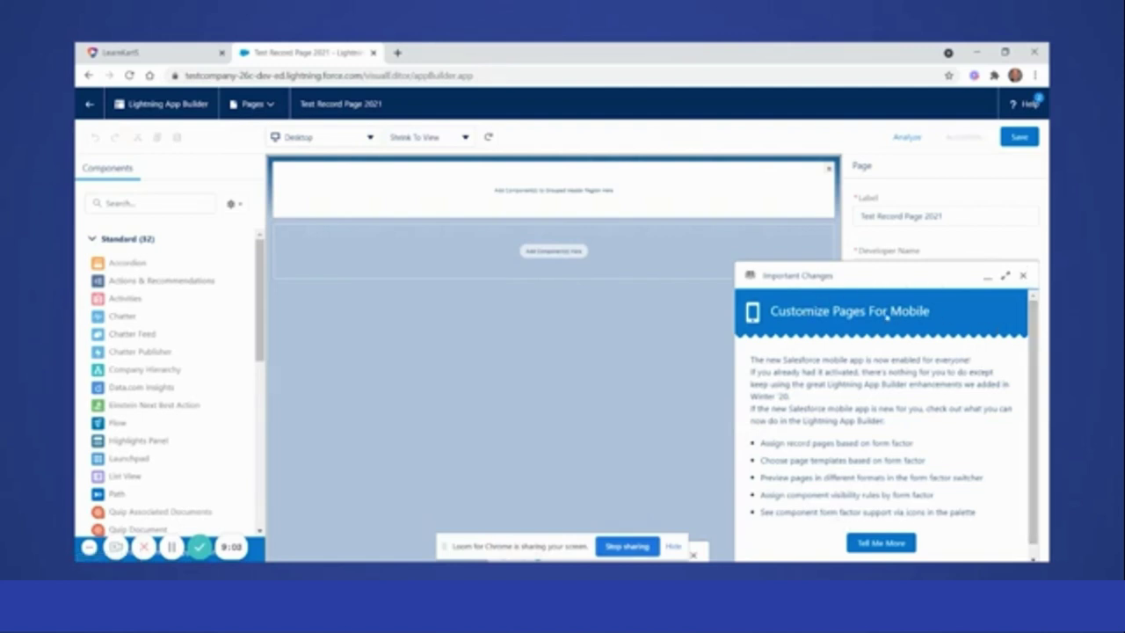
{"action": "left_click", "coordinate": [1023, 277]}
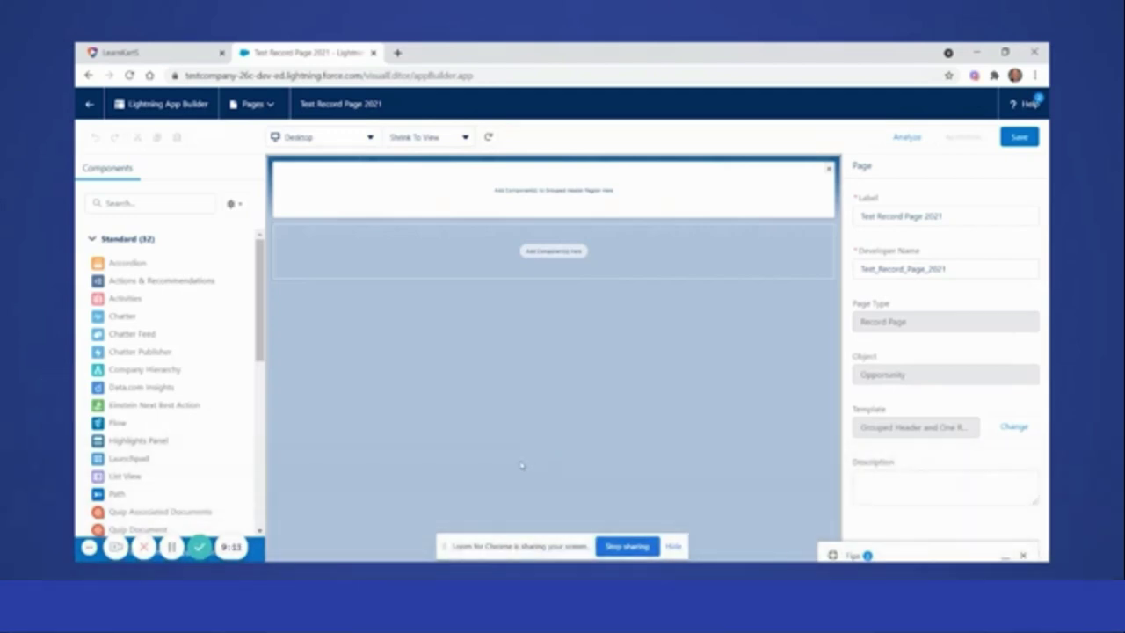
Add the Highlights Panel to the header and a Path component below it.
{"action": "left_click_drag", "start_coordinate": [150, 441], "coordinate": [580, 197]}
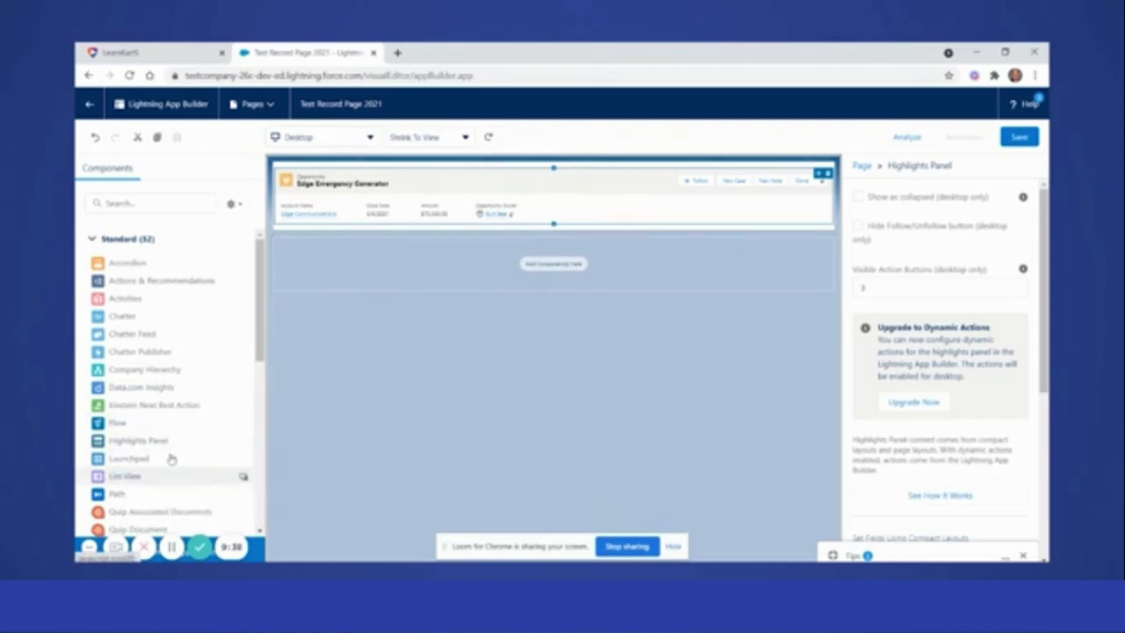
{"action": "scroll", "coordinate": [262, 349], "scroll_direction": "down", "scroll_amount": 4}
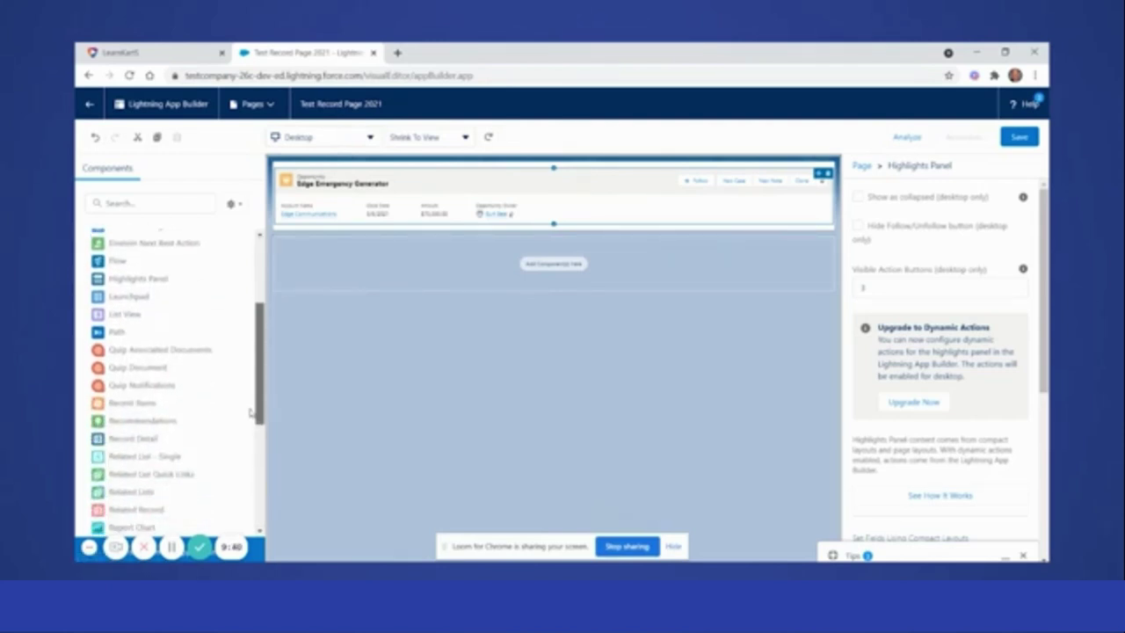
{"action": "left_click_drag", "start_coordinate": [114, 329], "coordinate": [510, 265]}
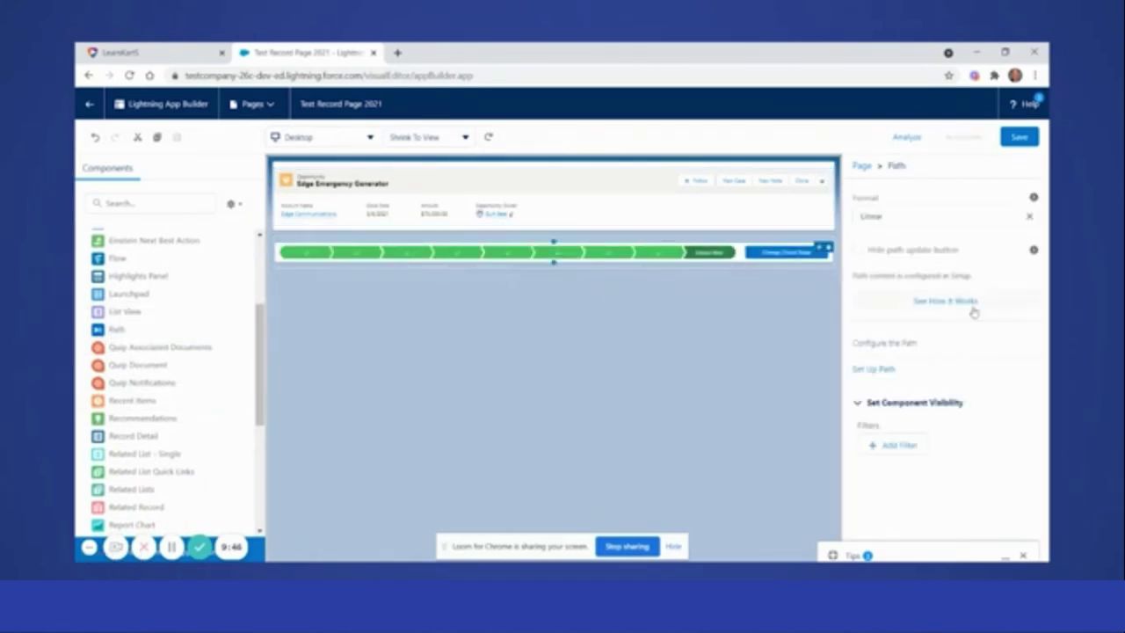
Try Non Linear, set the Path format back to Linear, and view the Path explanation.
{"action": "left_click", "coordinate": [1027, 220]}
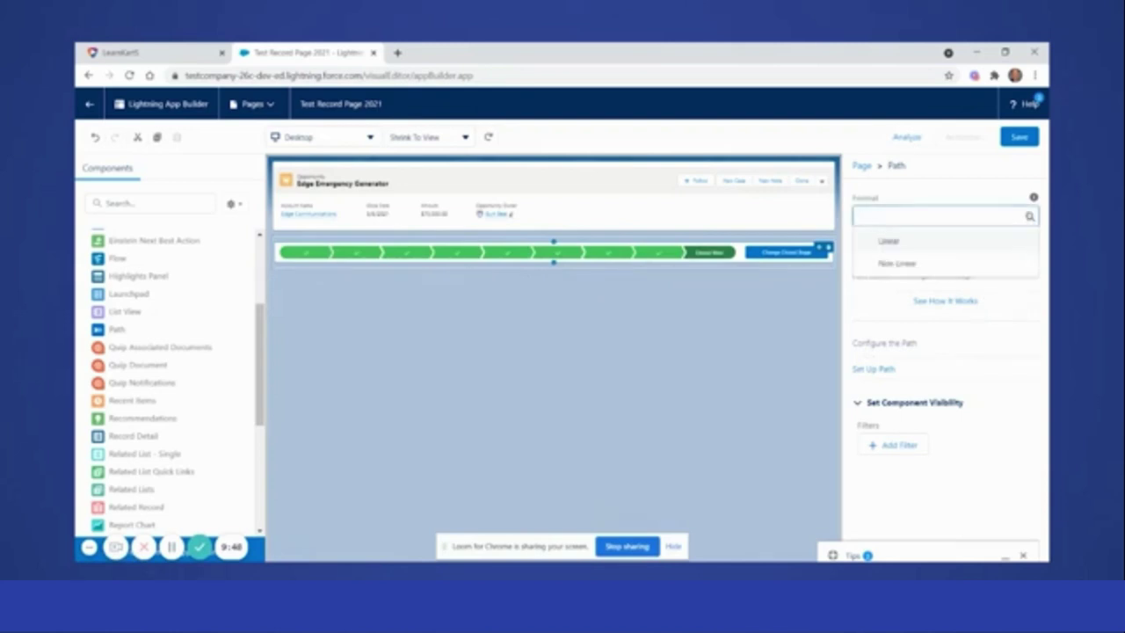
{"action": "left_click", "coordinate": [905, 266]}
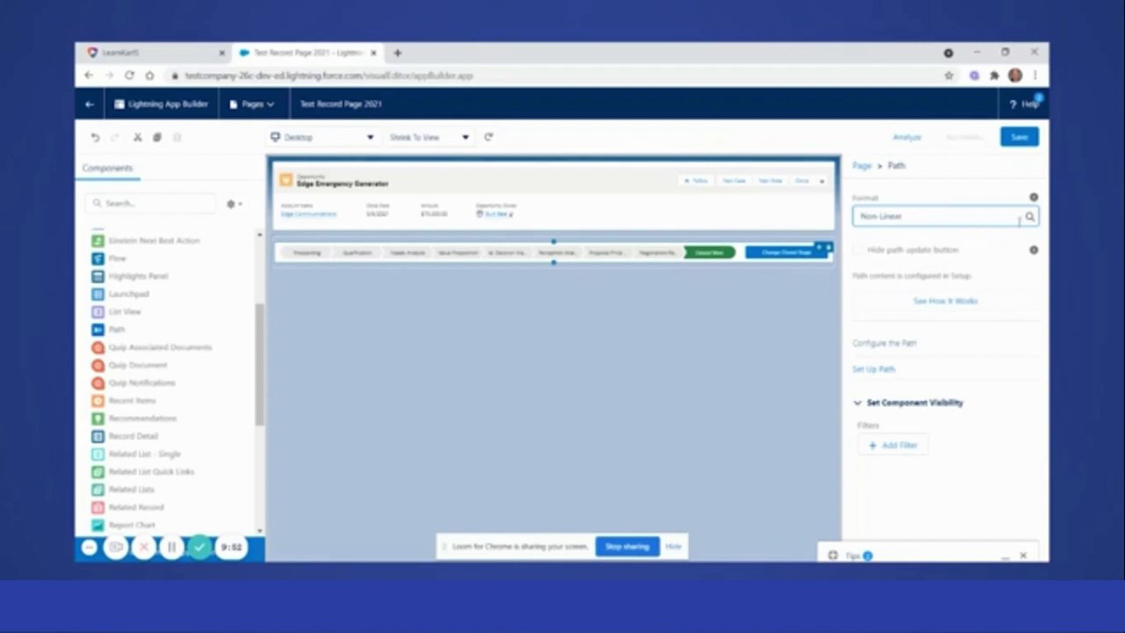
{"action": "left_click", "coordinate": [1014, 218]}
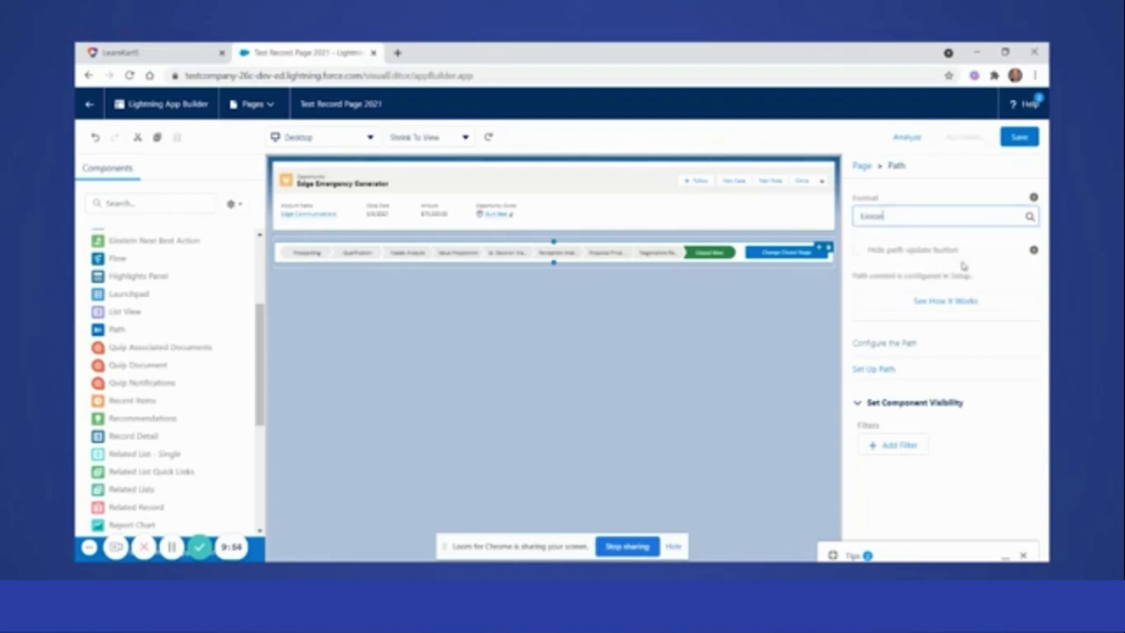
{"action": "left_click", "coordinate": [963, 265]}
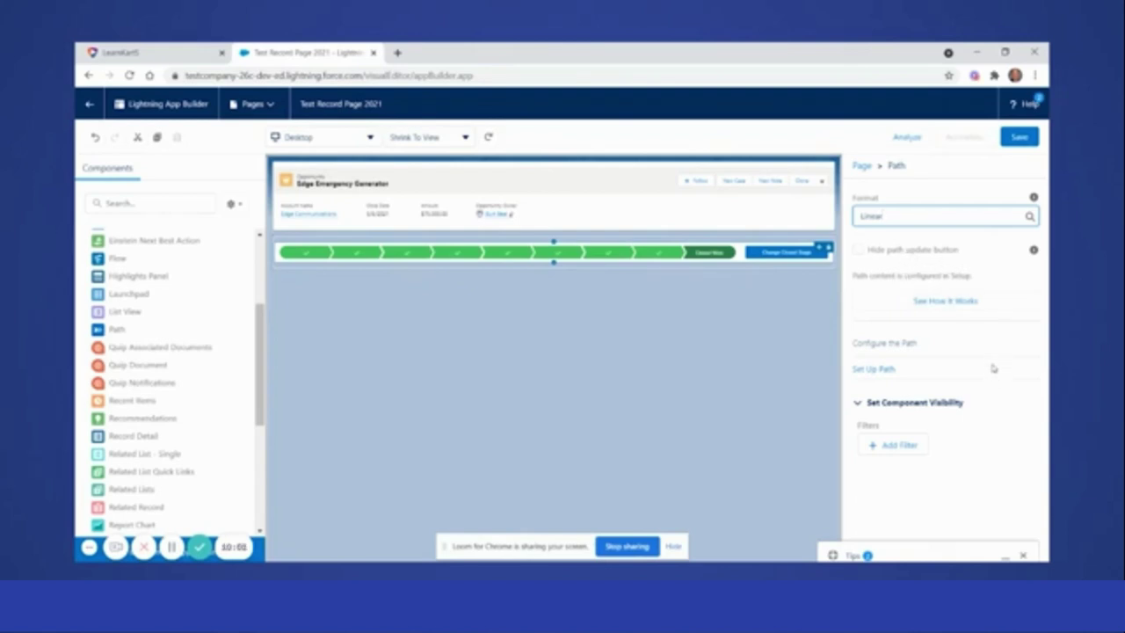
{"action": "left_click", "coordinate": [943, 304]}
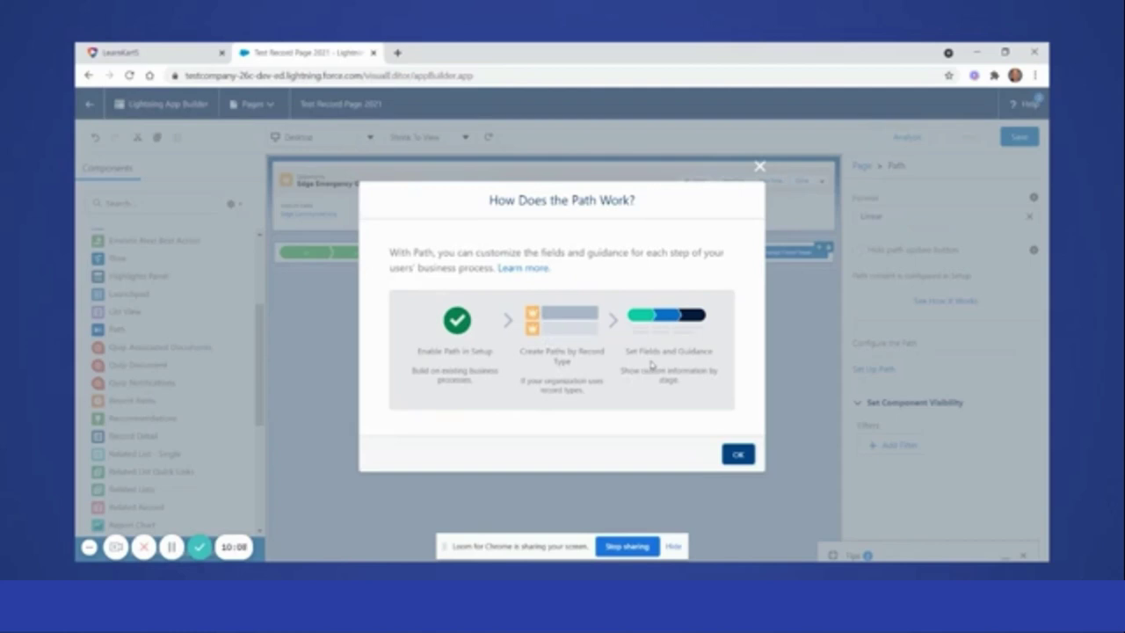
{"action": "left_click", "coordinate": [737, 455]}
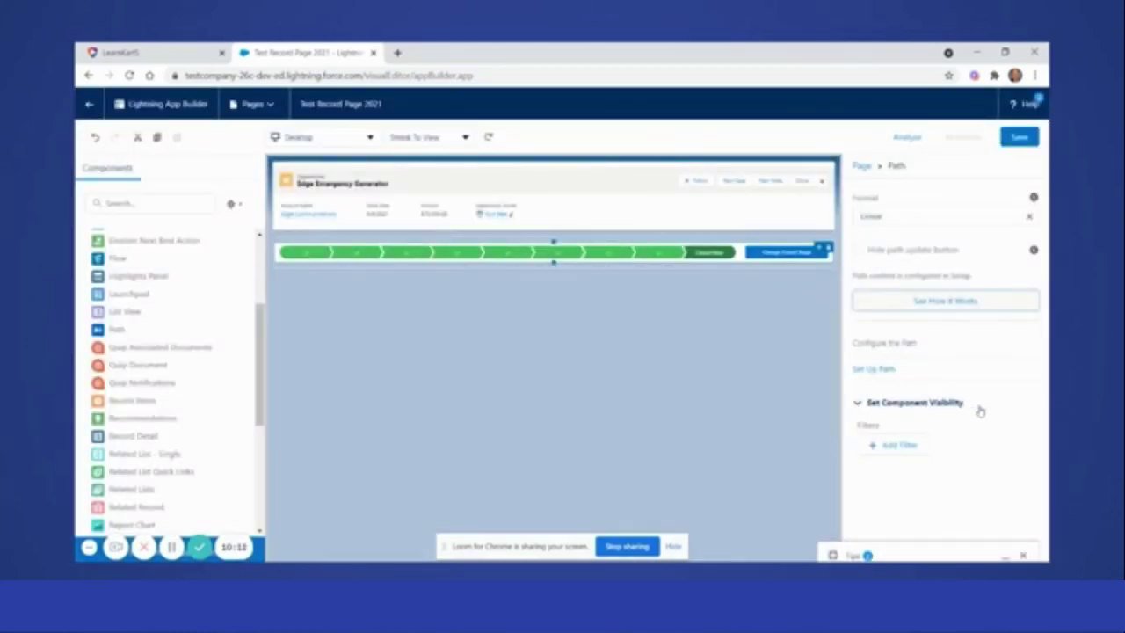
Check Page Analysis for desktop and phone, then save Test Record Page 2021.
{"action": "left_click", "coordinate": [909, 138]}
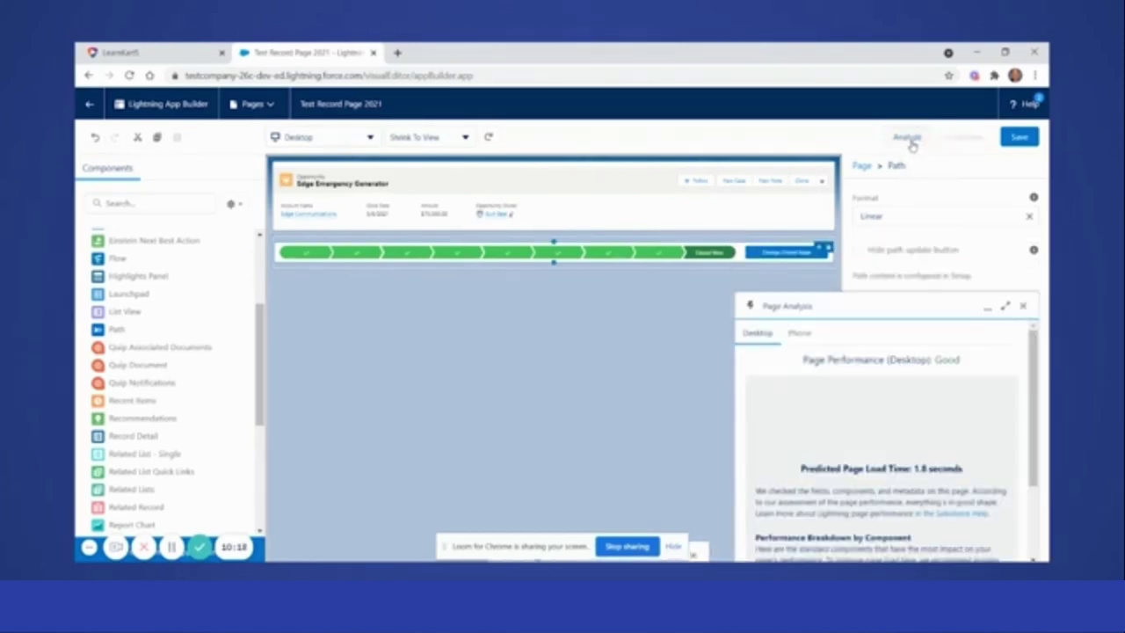
{"action": "mouse_move", "coordinate": [1030, 418]}
{"action": "left_mouse_down"}
{"action": "mouse_move", "coordinate": [1028, 488]}
{"action": "mouse_move", "coordinate": [1038, 404]}
{"action": "left_mouse_up"}
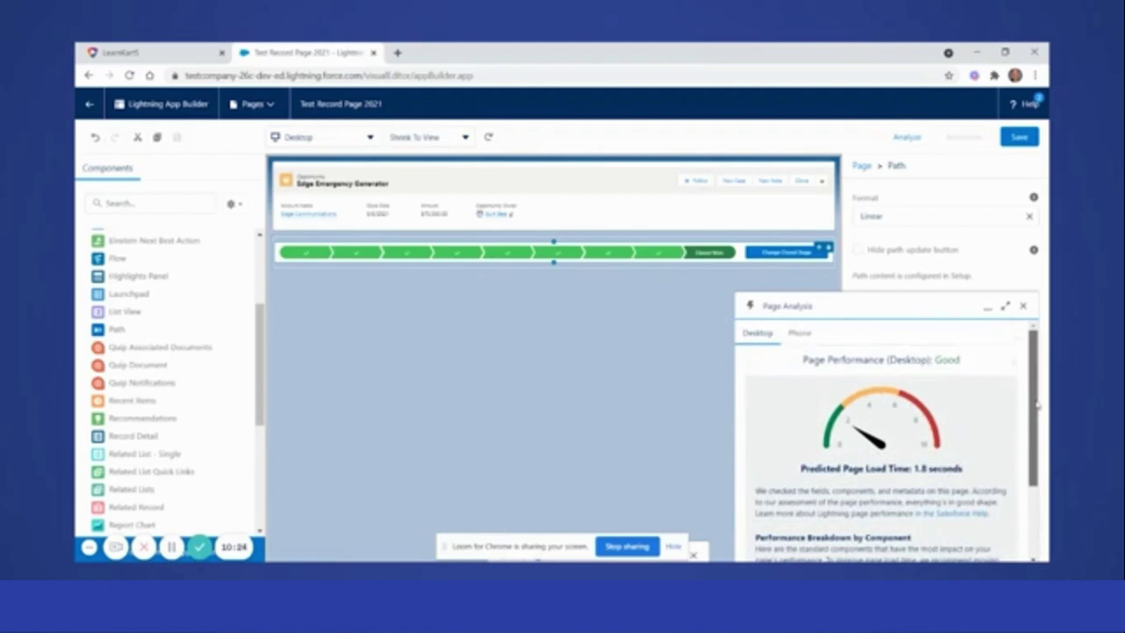
{"action": "left_click", "coordinate": [798, 334]}
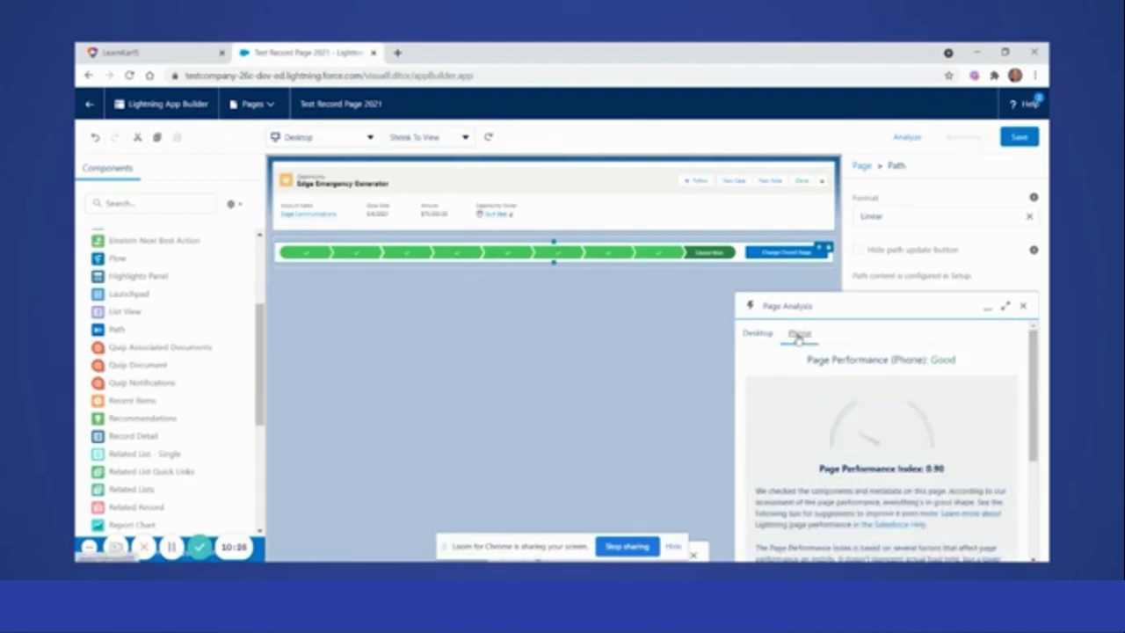
{"action": "scroll", "coordinate": [989, 444], "scroll_direction": "down", "scroll_amount": 1}
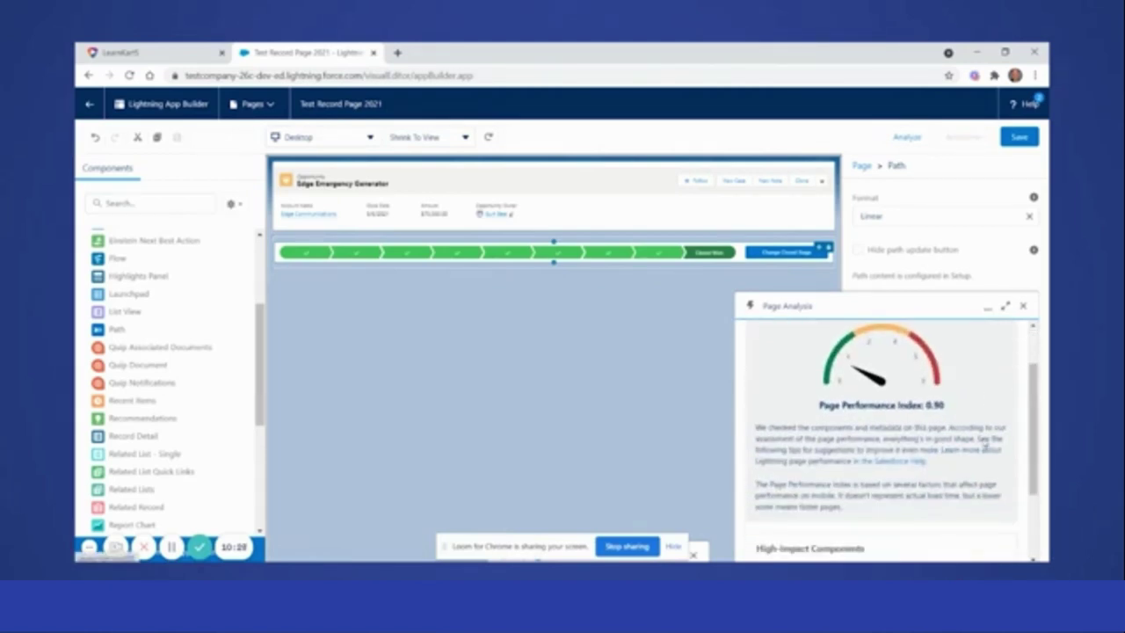
{"action": "scroll", "coordinate": [984, 448], "scroll_direction": "down", "scroll_amount": 1}
{"action": "scroll", "coordinate": [979, 459], "scroll_direction": "down", "scroll_amount": 1}
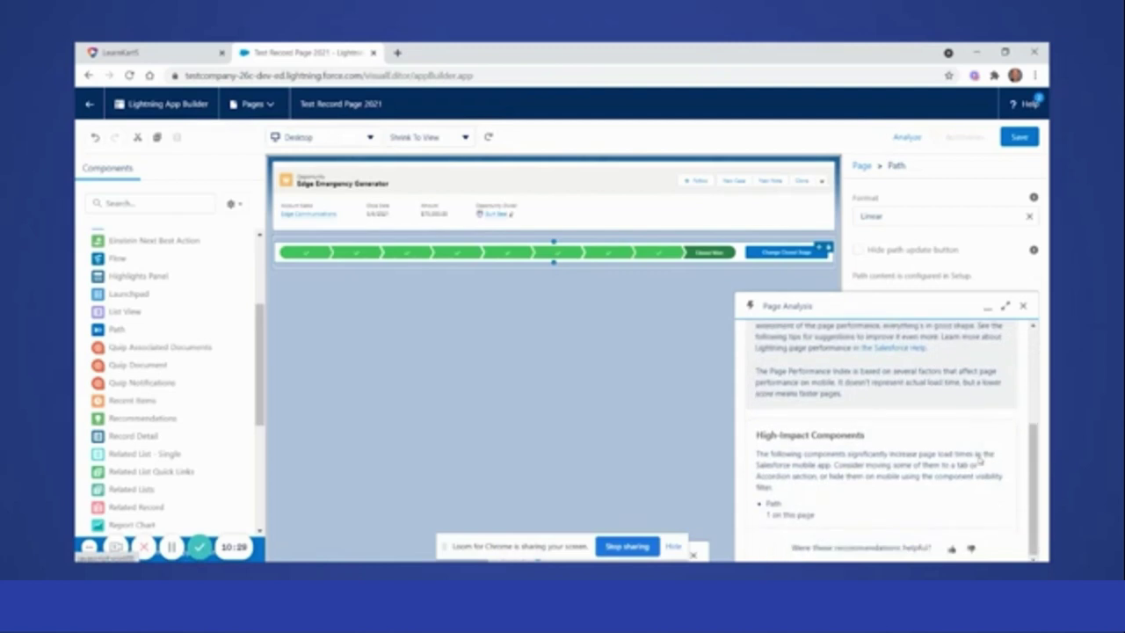
{"action": "left_click", "coordinate": [1023, 307]}
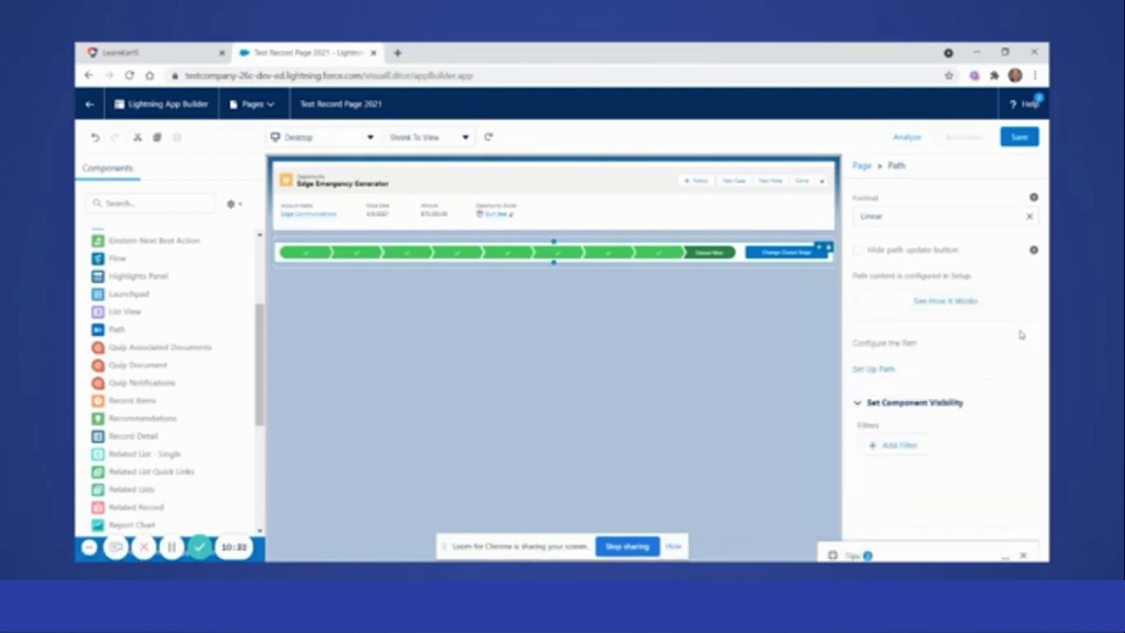
{"action": "left_click", "coordinate": [1022, 140]}
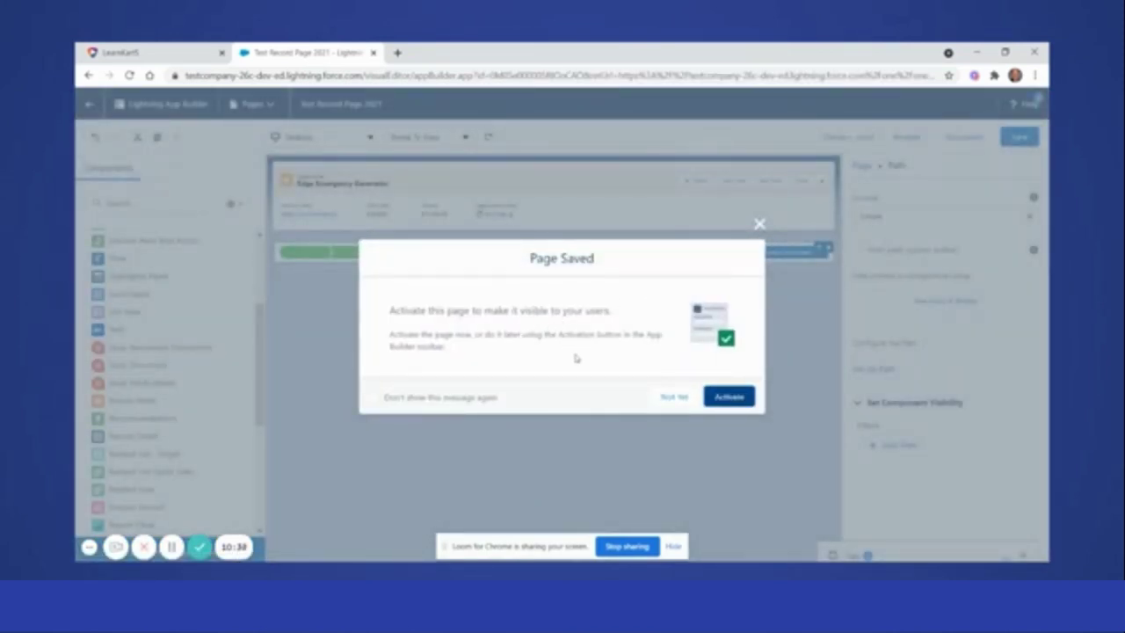
Activate the page via app, record type and profile assignment for Sales and Sales Console.
{"action": "left_click", "coordinate": [719, 398]}
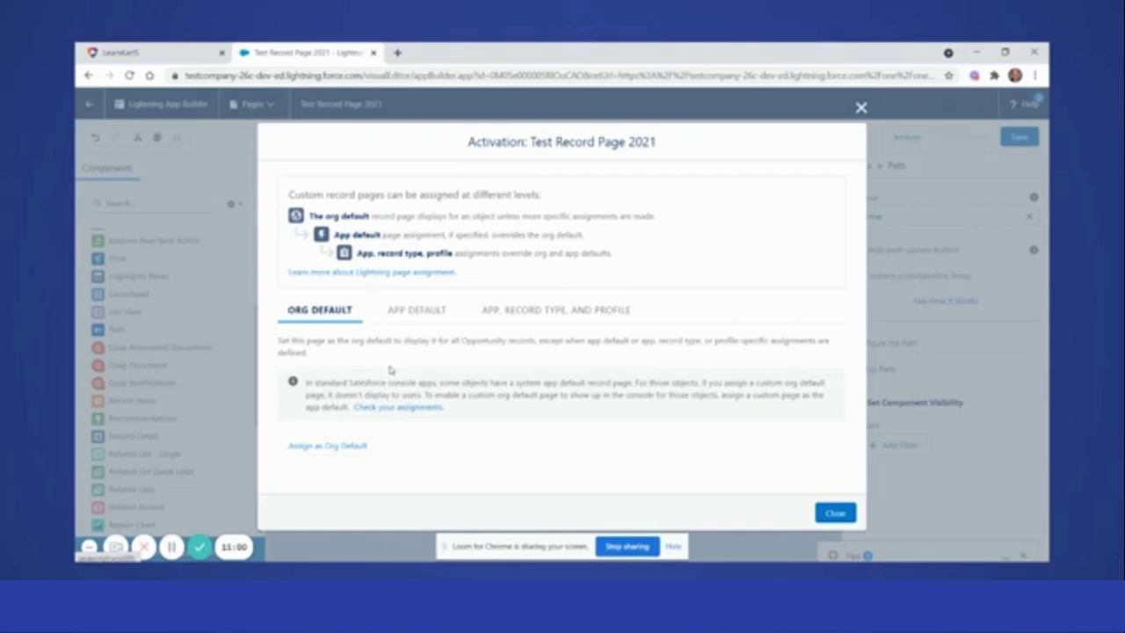
{"action": "left_click", "coordinate": [427, 315]}
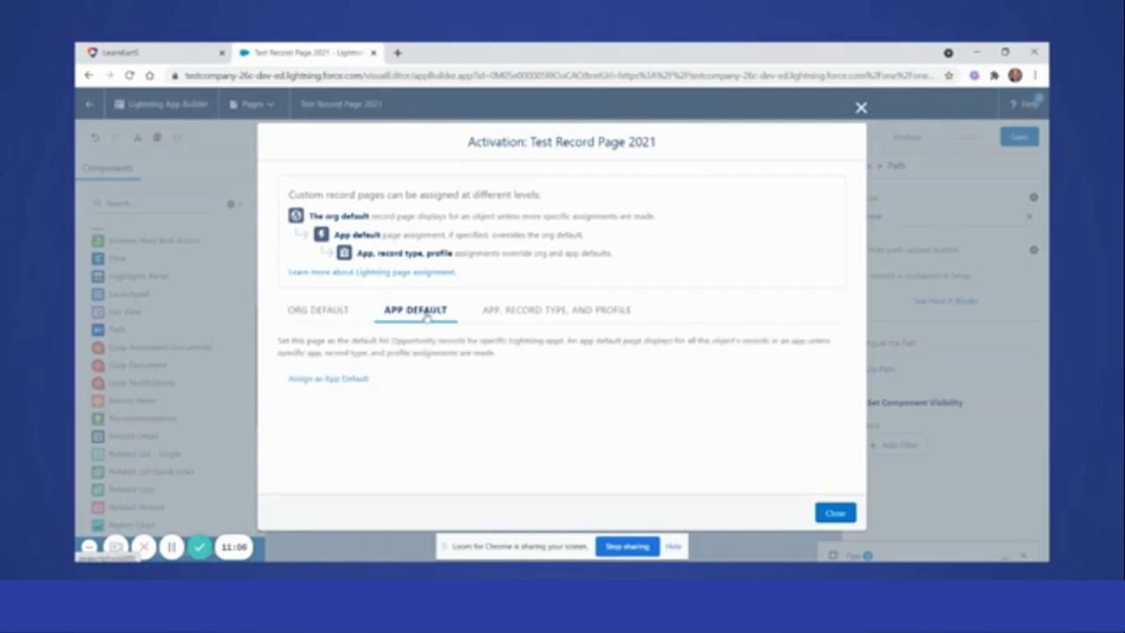
{"action": "left_click", "coordinate": [536, 318]}
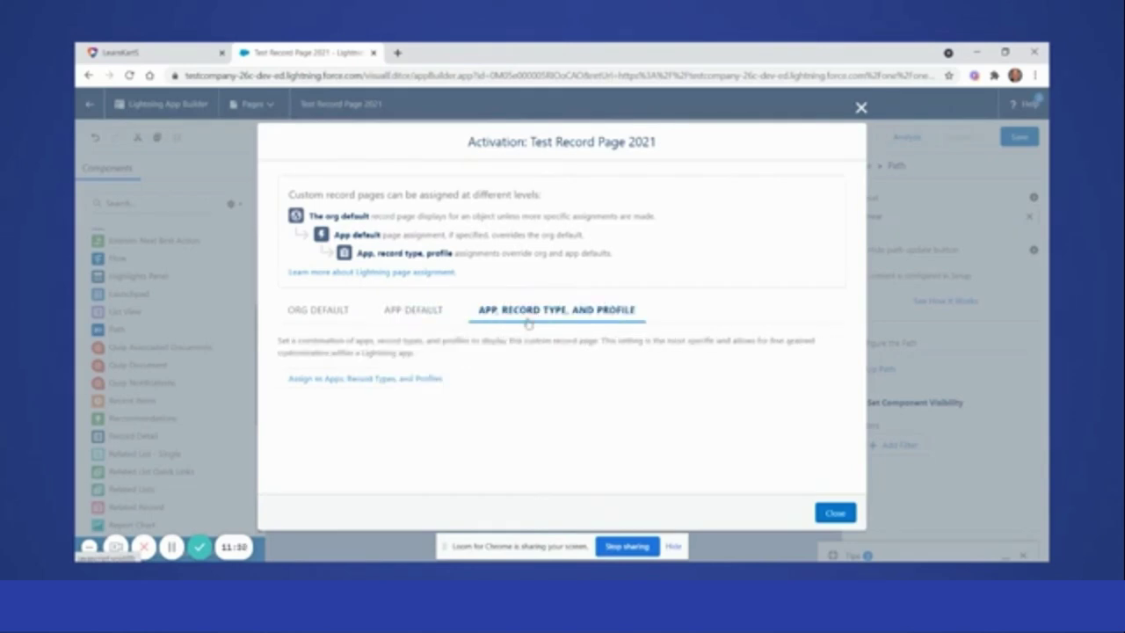
{"action": "left_click", "coordinate": [389, 380]}
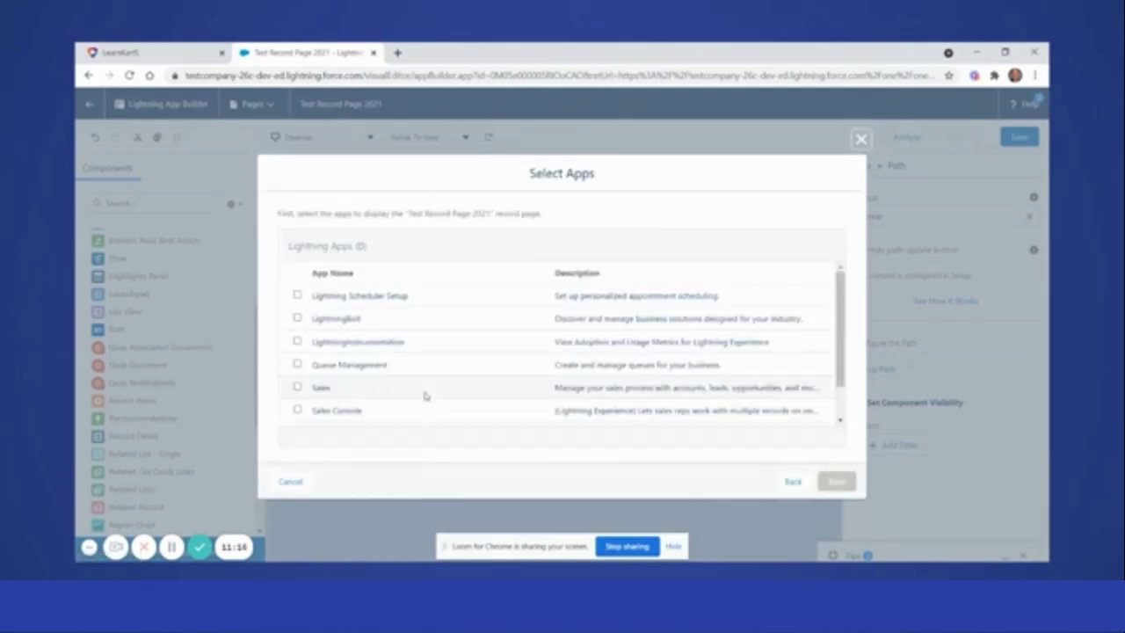
{"action": "left_click", "coordinate": [298, 387]}
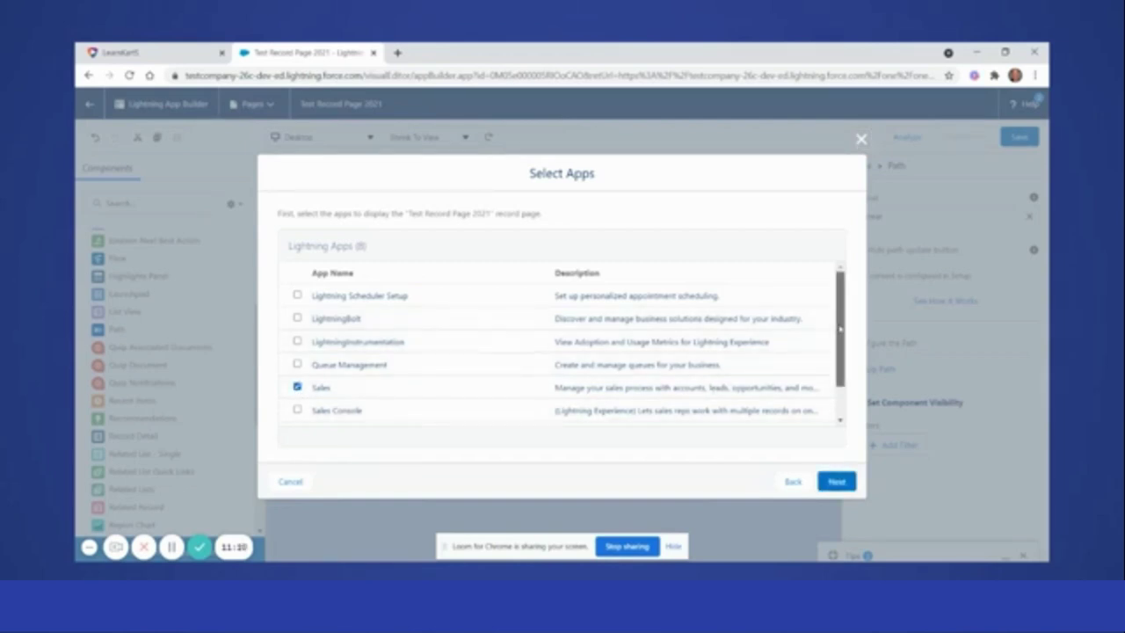
{"action": "scroll", "coordinate": [832, 388], "scroll_direction": "down", "scroll_amount": 1}
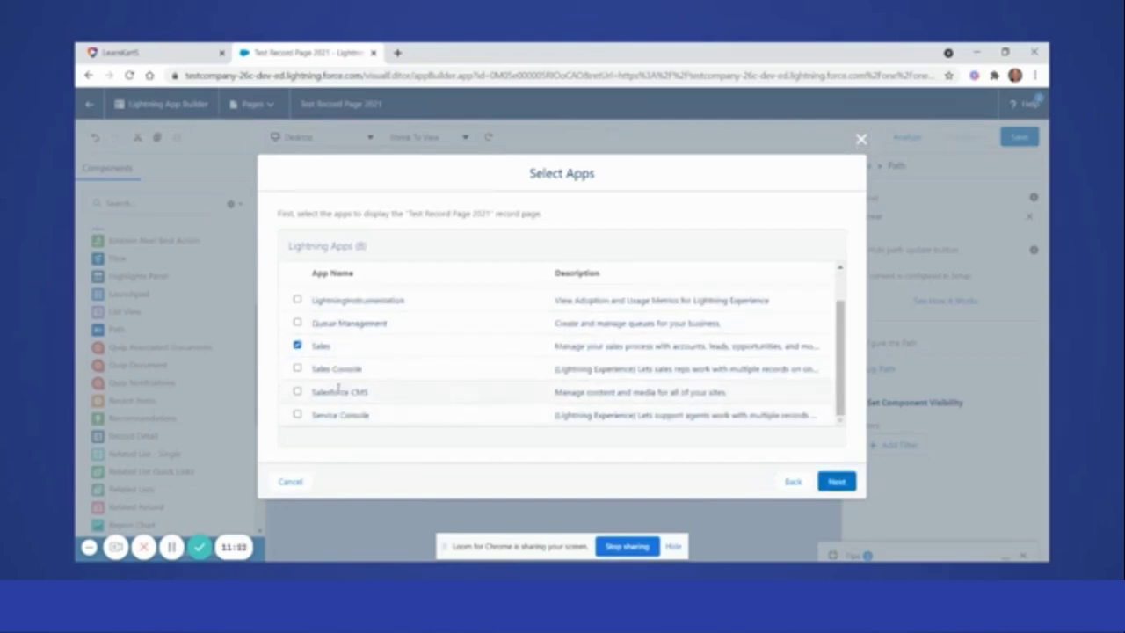
{"action": "left_click", "coordinate": [298, 370]}
{"action": "left_click", "coordinate": [836, 483]}
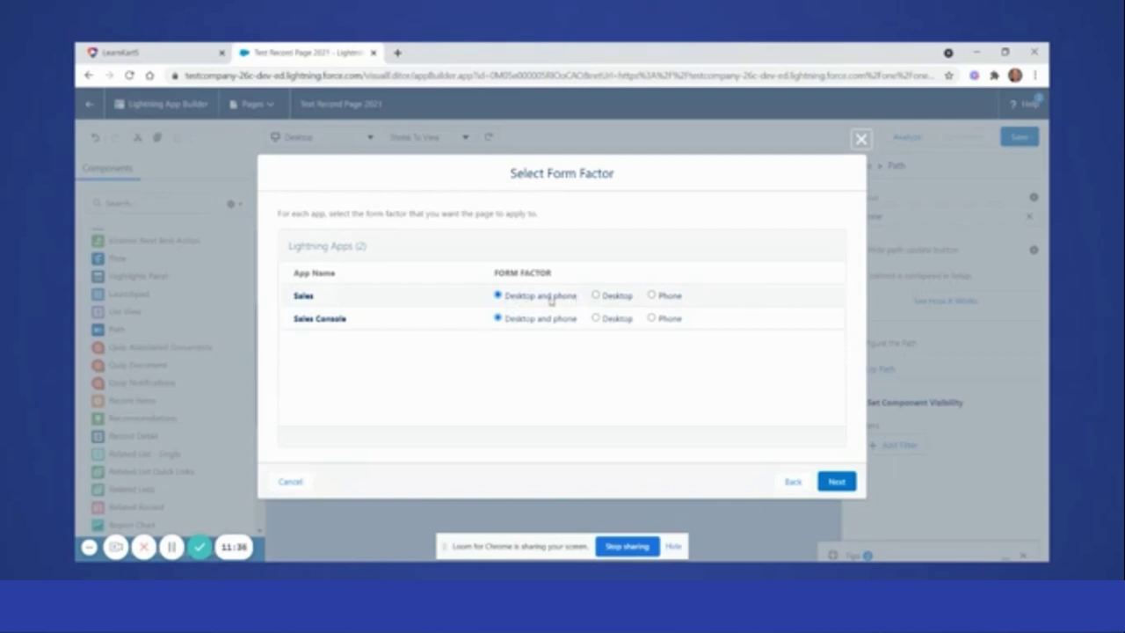
Assign the page to desktop Sales Console for the Master record type and Marketing User profile.
{"action": "left_click", "coordinate": [597, 319]}
{"action": "left_click", "coordinate": [831, 482]}
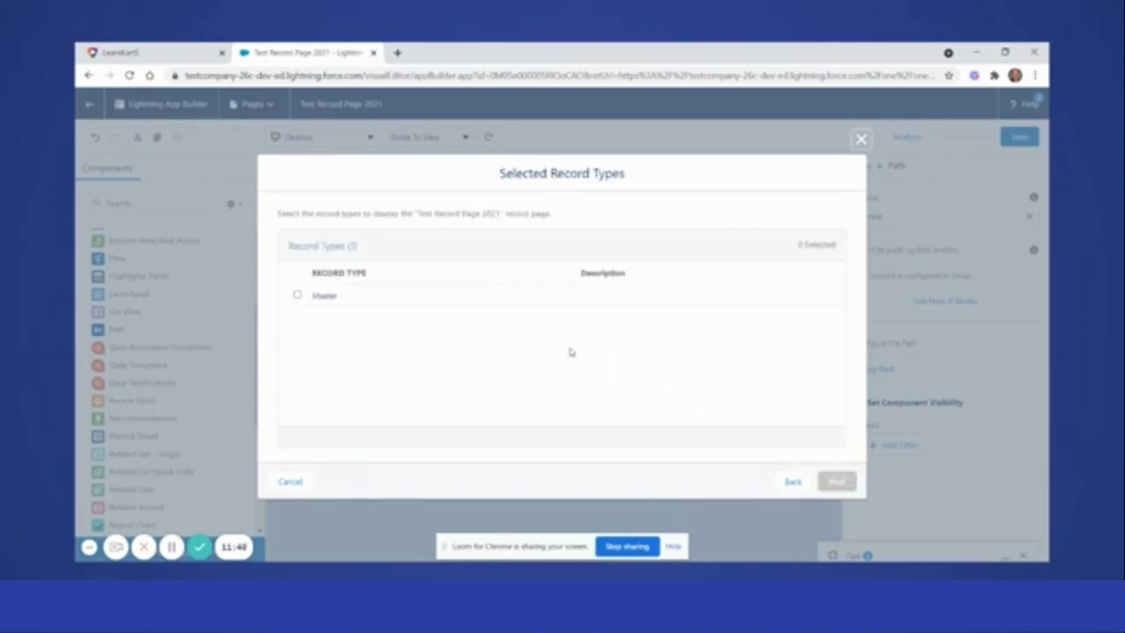
{"action": "left_click", "coordinate": [298, 296]}
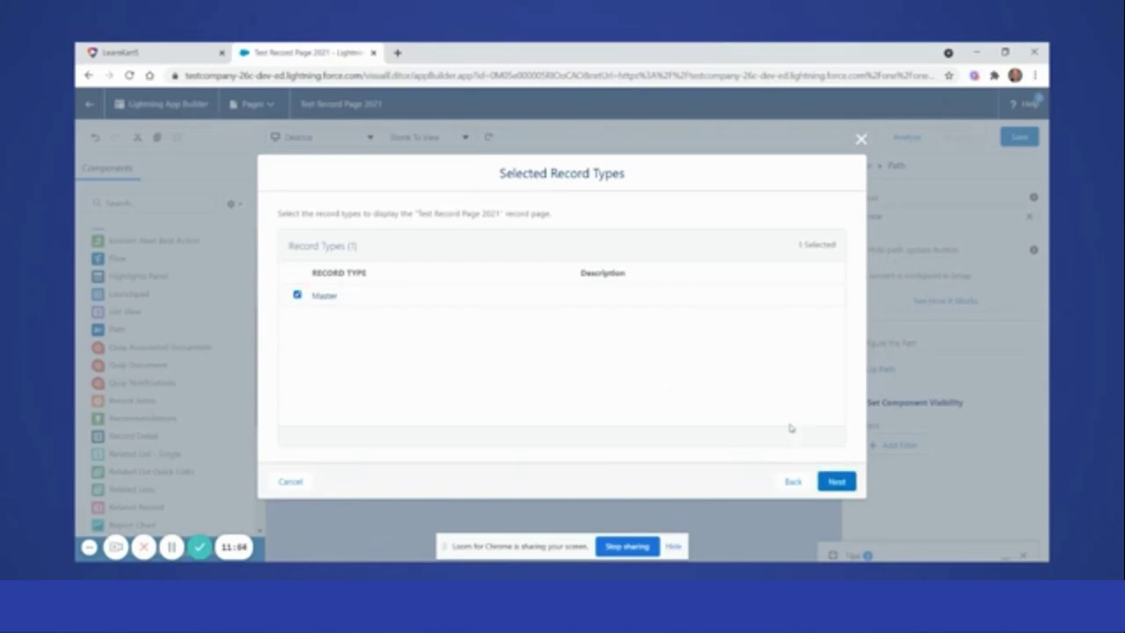
{"action": "left_click", "coordinate": [837, 481]}
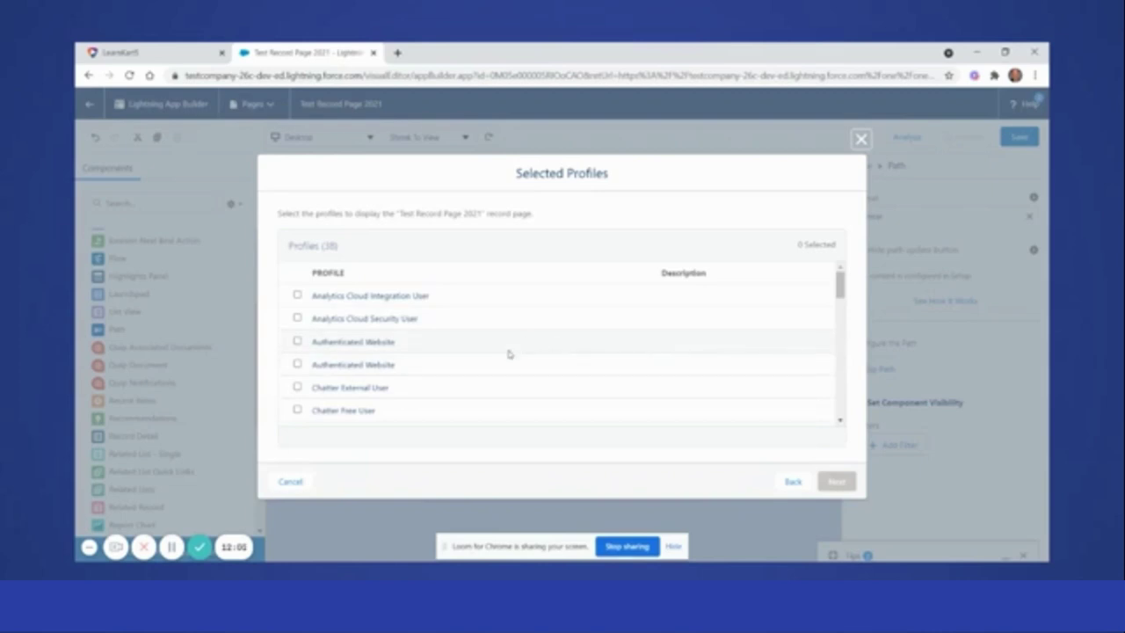
{"action": "scroll", "coordinate": [500, 362], "scroll_direction": "down", "scroll_amount": 5}
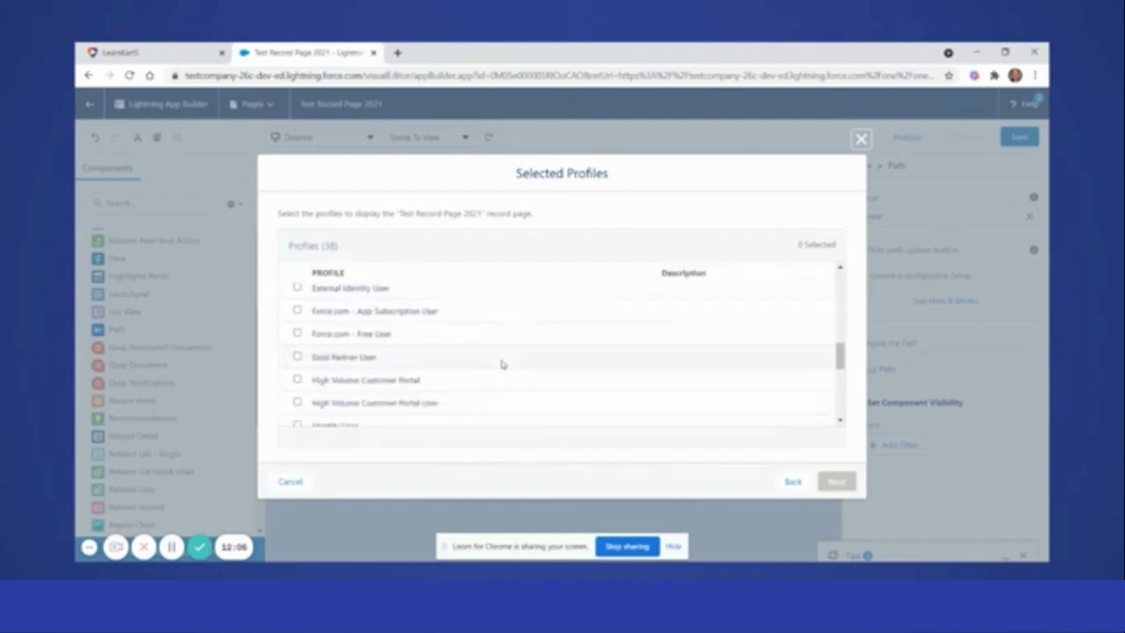
{"action": "scroll", "coordinate": [502, 364], "scroll_direction": "down", "scroll_amount": 3}
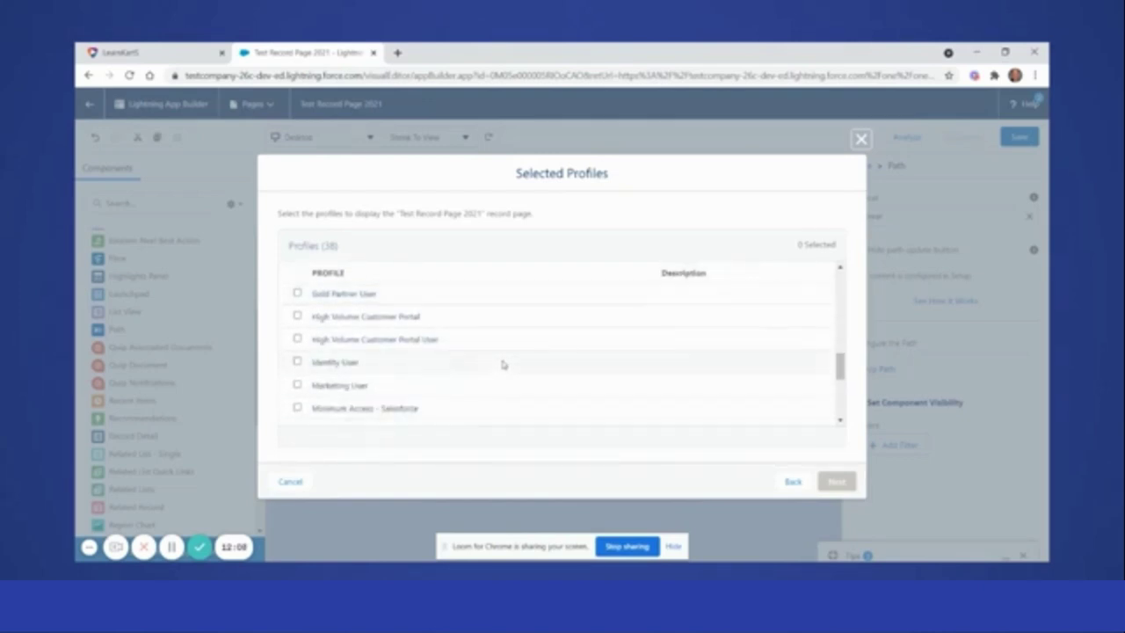
{"action": "left_click", "coordinate": [297, 385]}
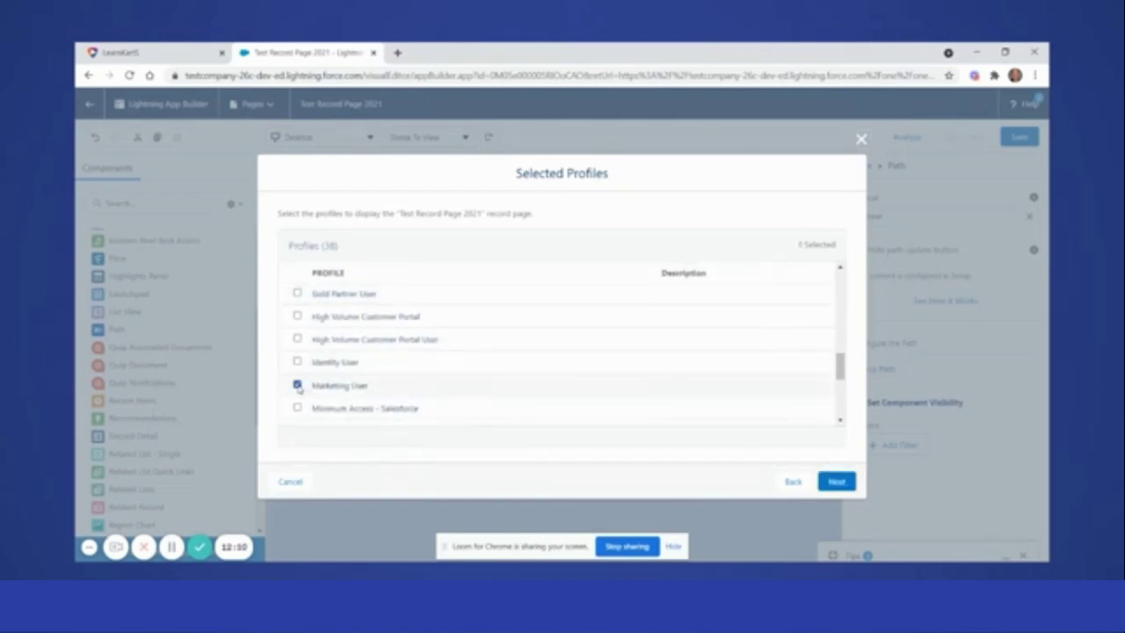
{"action": "left_click", "coordinate": [837, 482]}
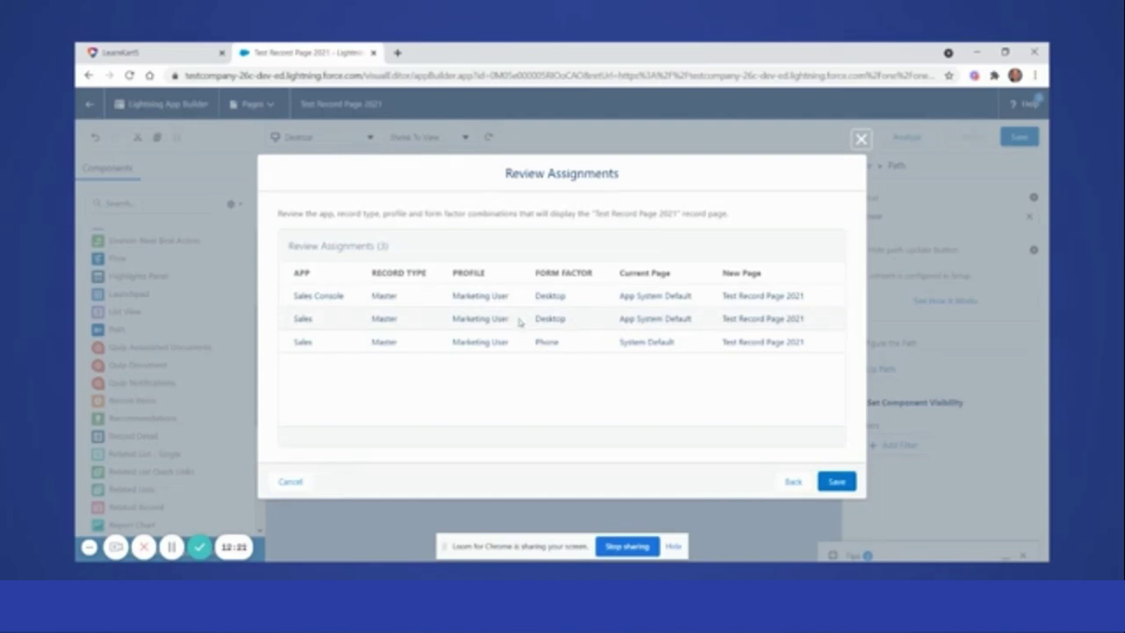
{"action": "left_click", "coordinate": [837, 482]}
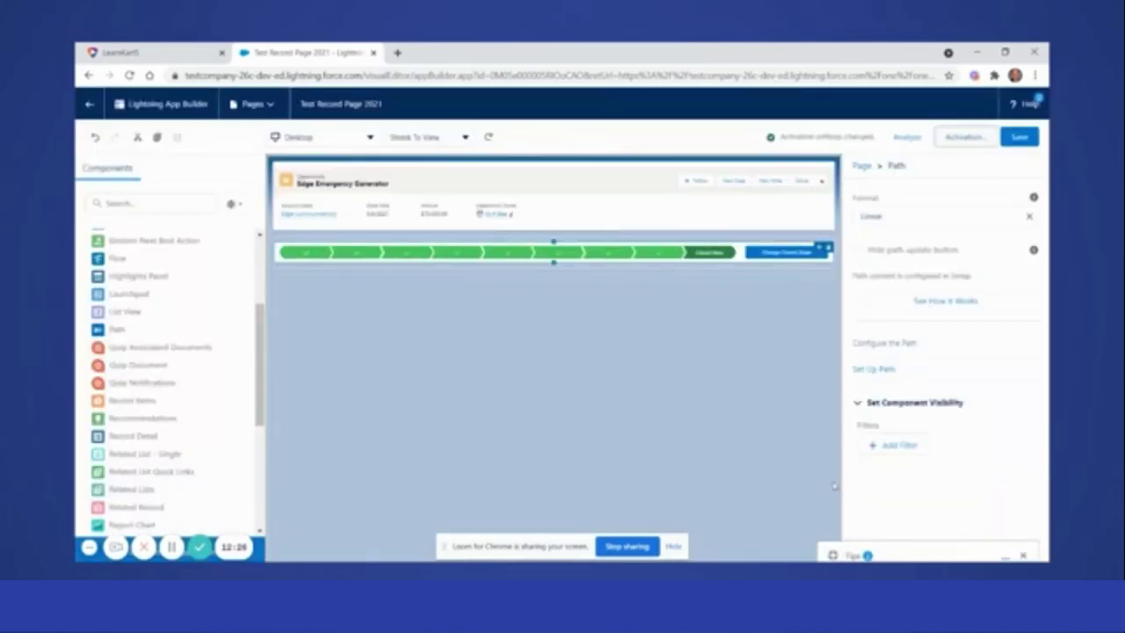
Review the activation settings, then save the Test Record Page 2021 changes.
{"action": "left_click", "coordinate": [966, 138]}
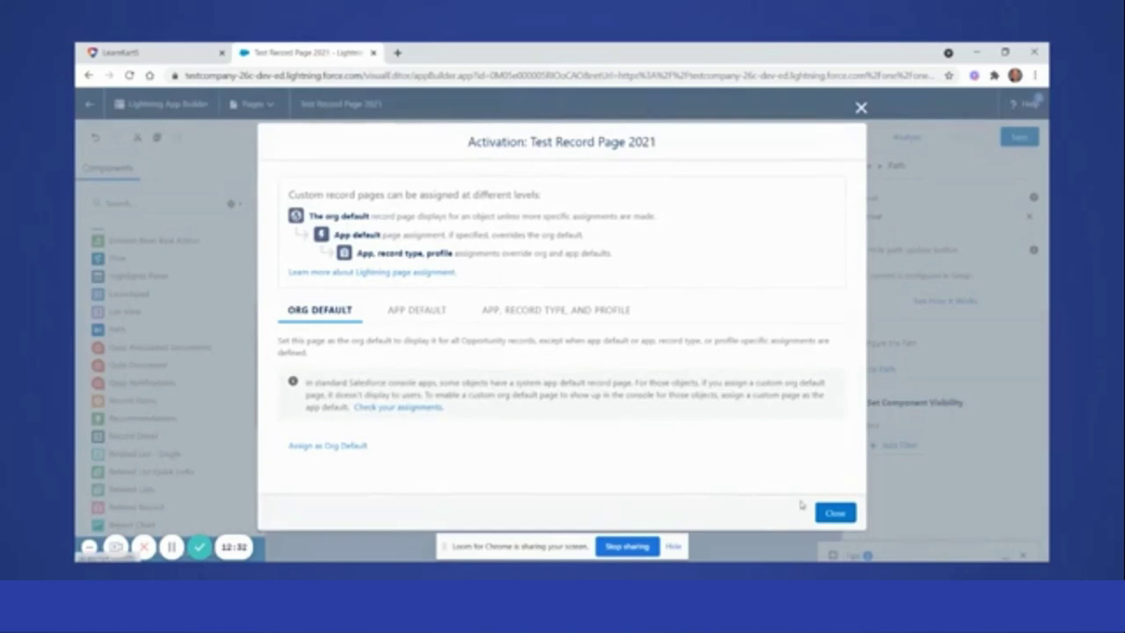
{"action": "left_click", "coordinate": [833, 512]}
{"action": "left_click", "coordinate": [1020, 139]}
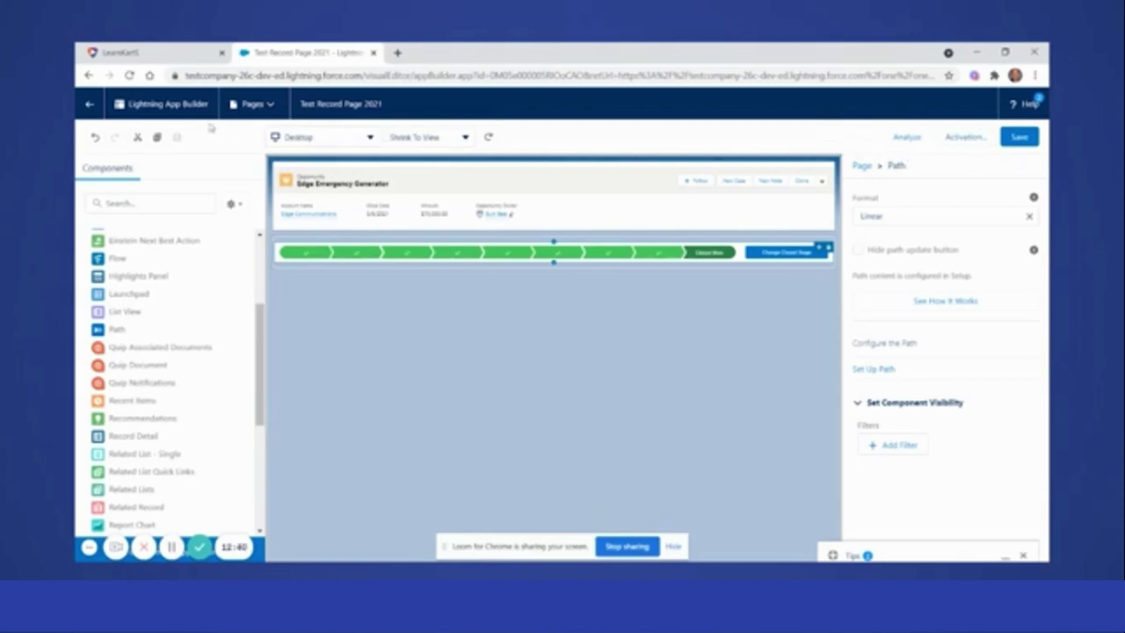
Leave the page editor and switch to the Sales Console app.
{"action": "left_click", "coordinate": [90, 106]}
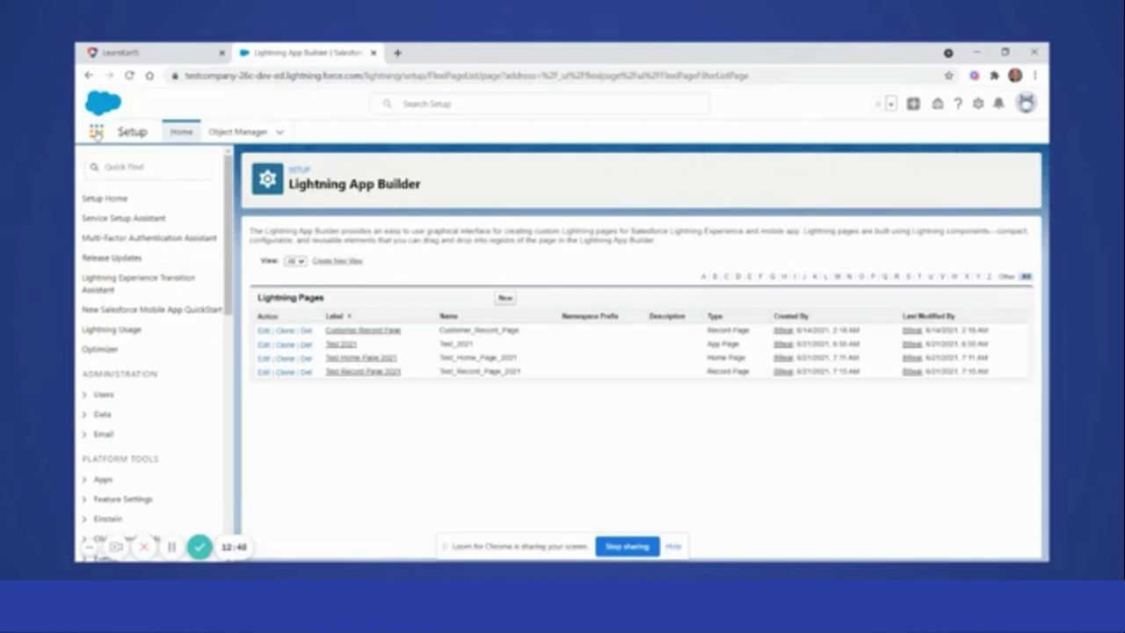
{"action": "left_click", "coordinate": [97, 132]}
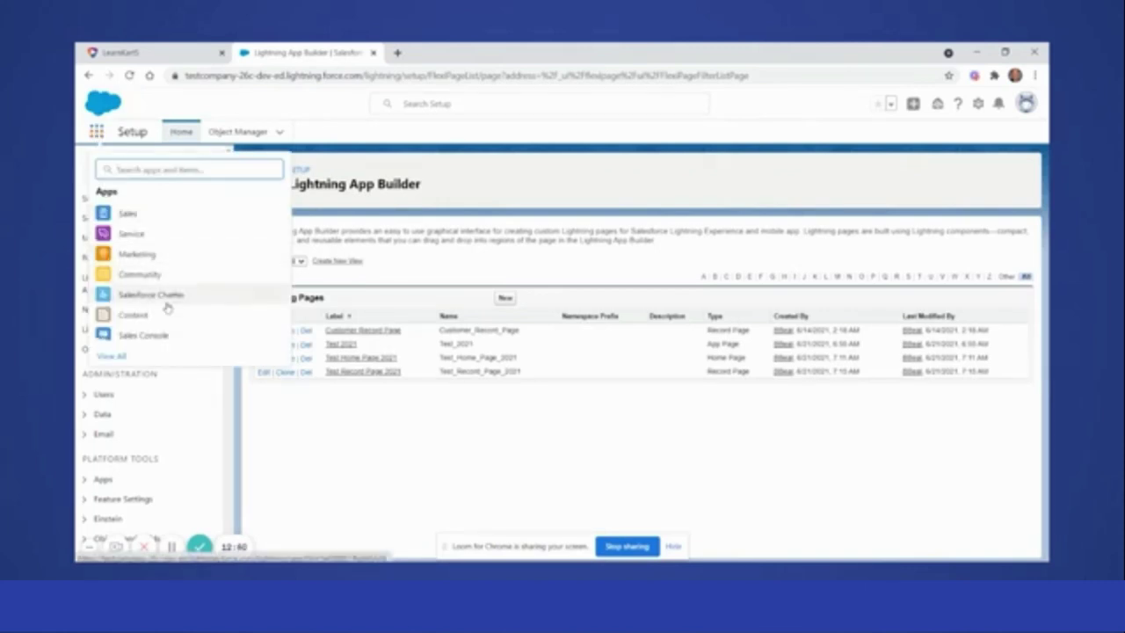
{"action": "left_click", "coordinate": [139, 335]}
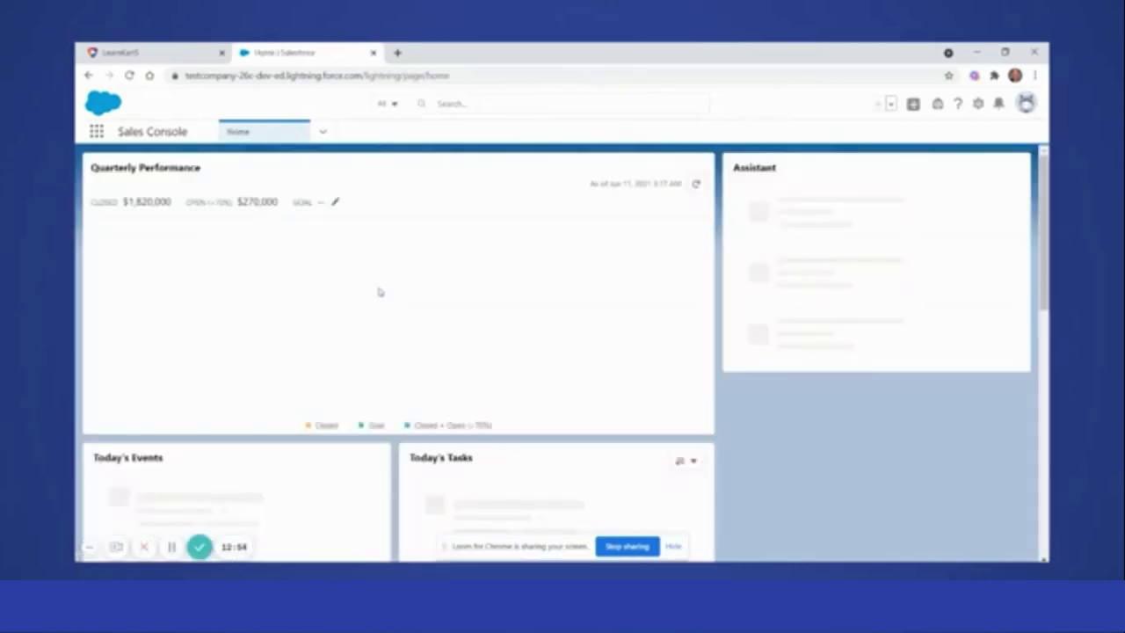
Go to Accounts and start a new account to reach the record type choice.
{"action": "left_click", "coordinate": [323, 132]}
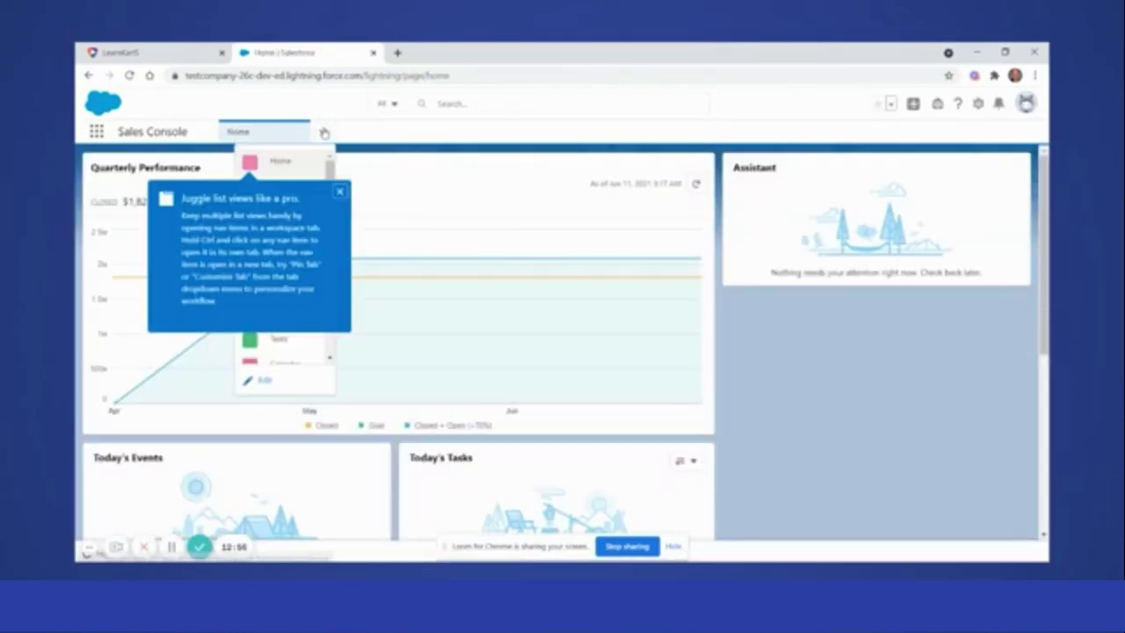
{"action": "left_click", "coordinate": [339, 197]}
{"action": "mouse_move", "coordinate": [337, 221]}
{"action": "left_mouse_down"}
{"action": "mouse_move", "coordinate": [335, 314]}
{"action": "mouse_move", "coordinate": [334, 211]}
{"action": "left_mouse_up"}
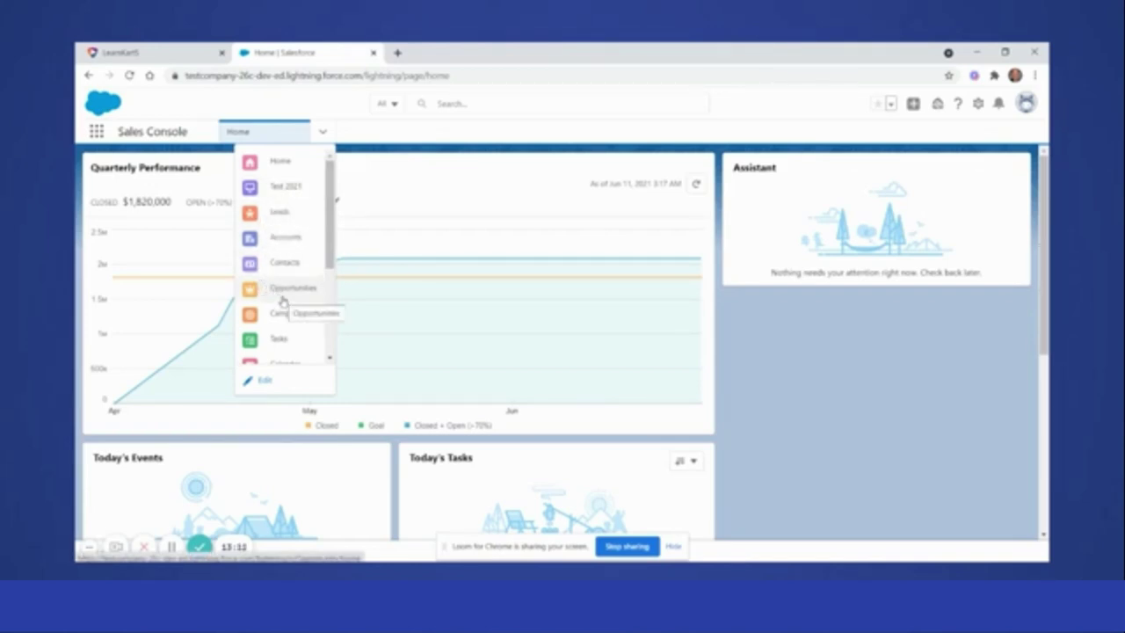
{"action": "scroll", "coordinate": [331, 239], "scroll_direction": "down", "scroll_amount": 2}
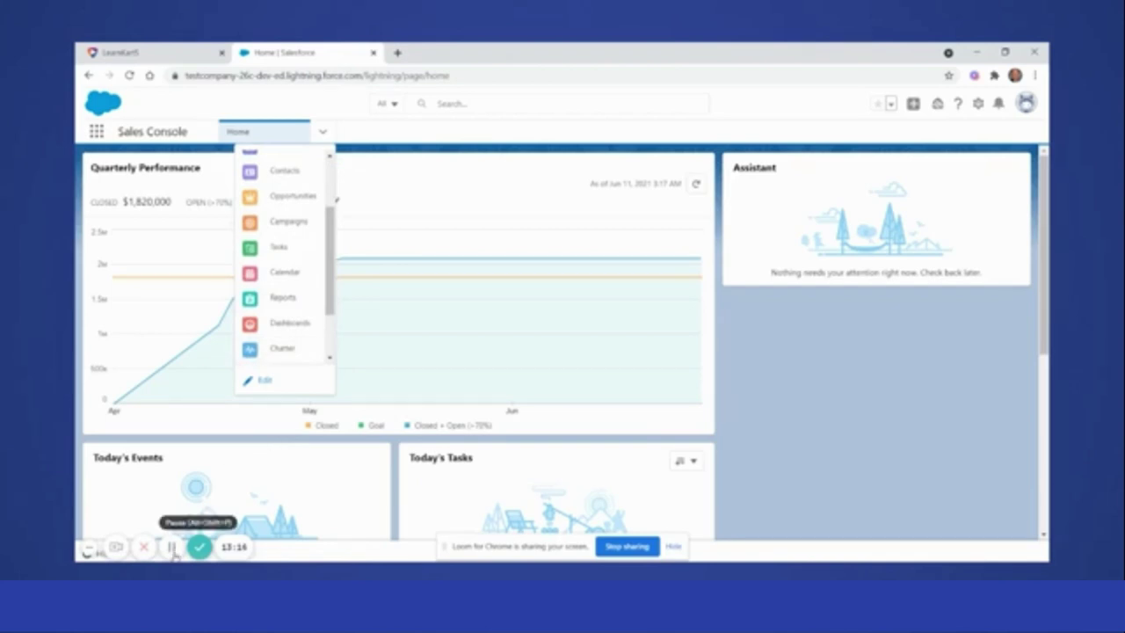
{"action": "left_click", "coordinate": [172, 547]}
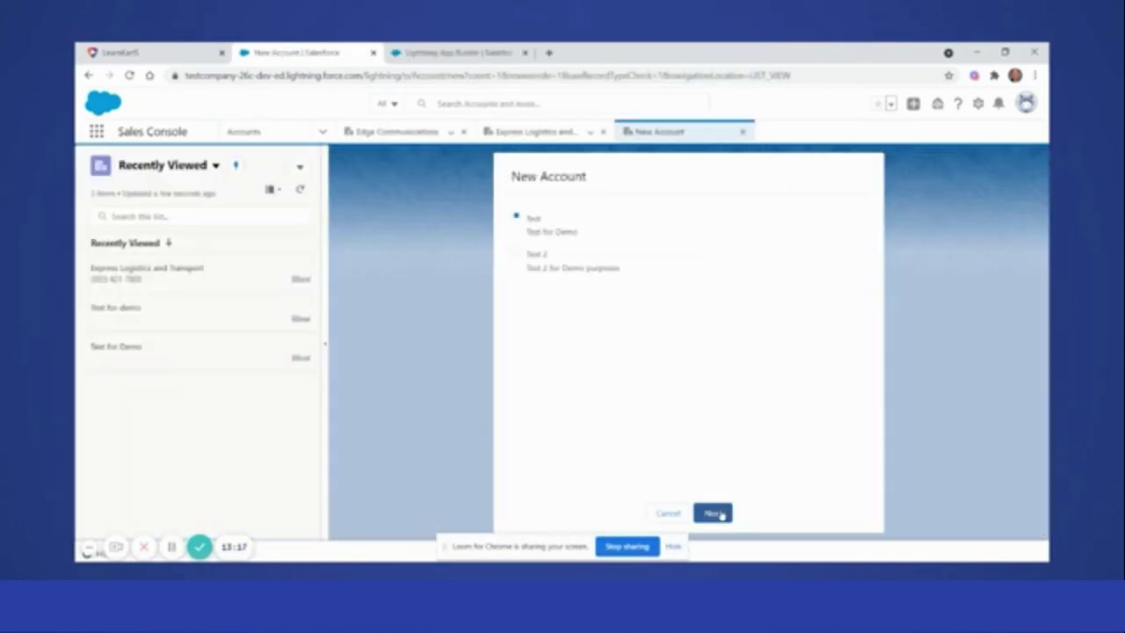
Preview the blank New Account: Test form, then open the Express Logistics and Transport account.
{"action": "left_click", "coordinate": [714, 513]}
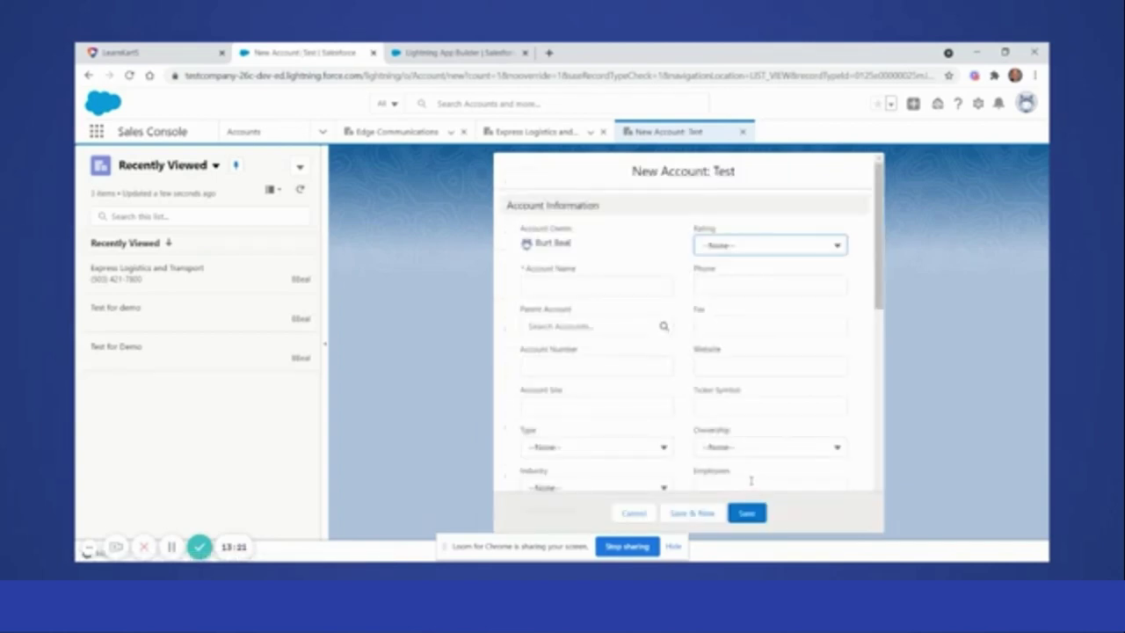
{"action": "scroll", "coordinate": [815, 386], "scroll_direction": "down", "scroll_amount": 3}
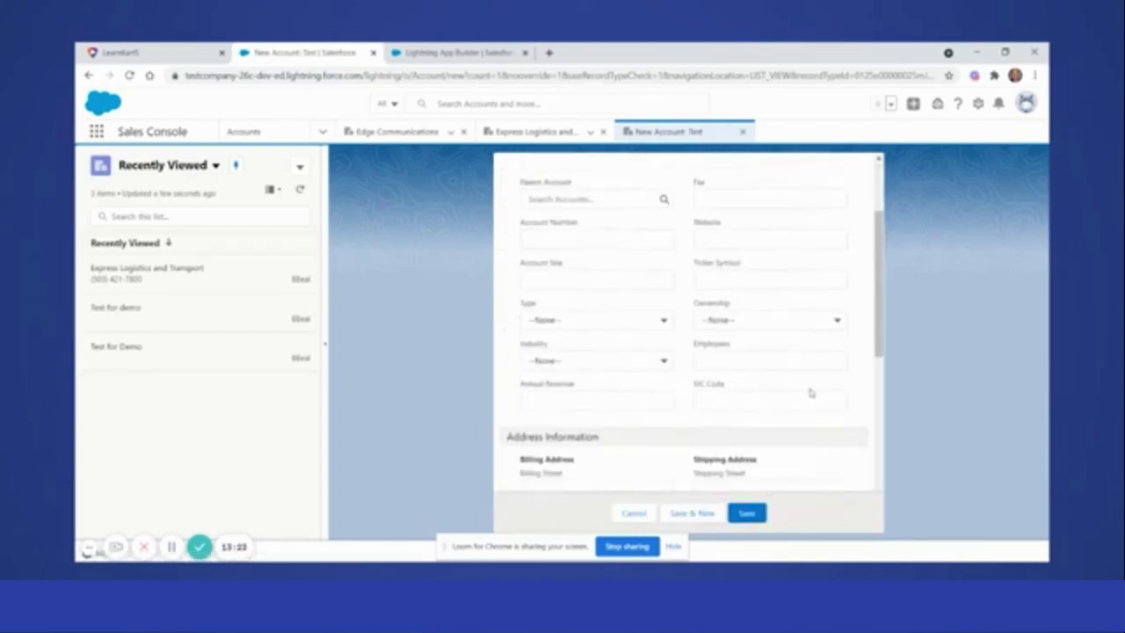
{"action": "scroll", "coordinate": [810, 393], "scroll_direction": "down", "scroll_amount": 8}
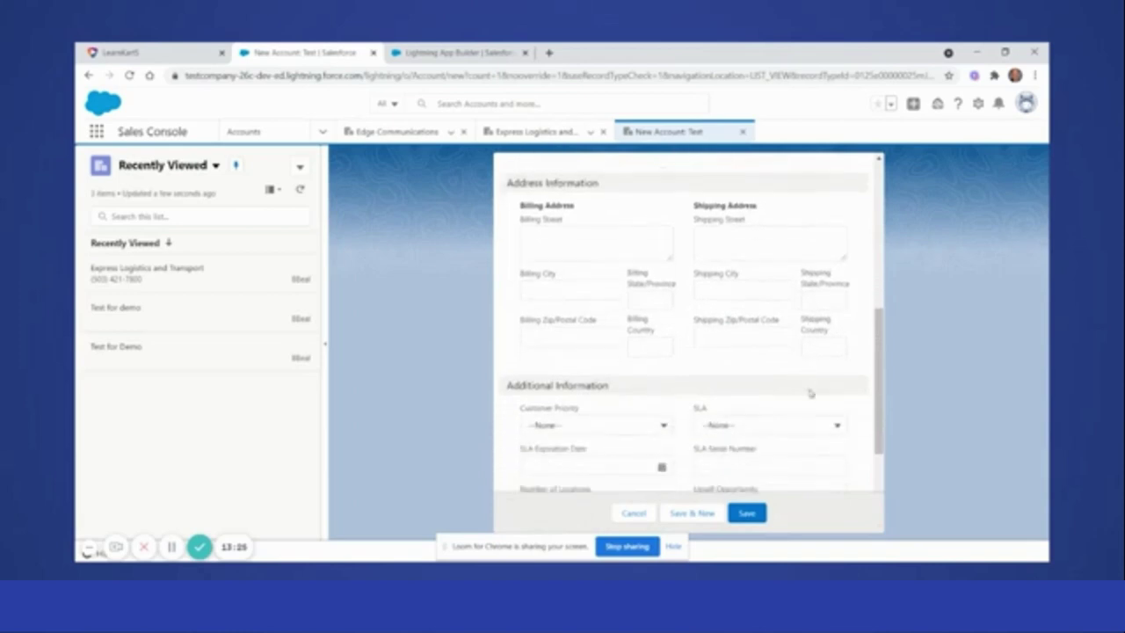
{"action": "scroll", "coordinate": [810, 392], "scroll_direction": "down", "scroll_amount": 1}
{"action": "scroll", "coordinate": [810, 391], "scroll_direction": "up", "scroll_amount": 8}
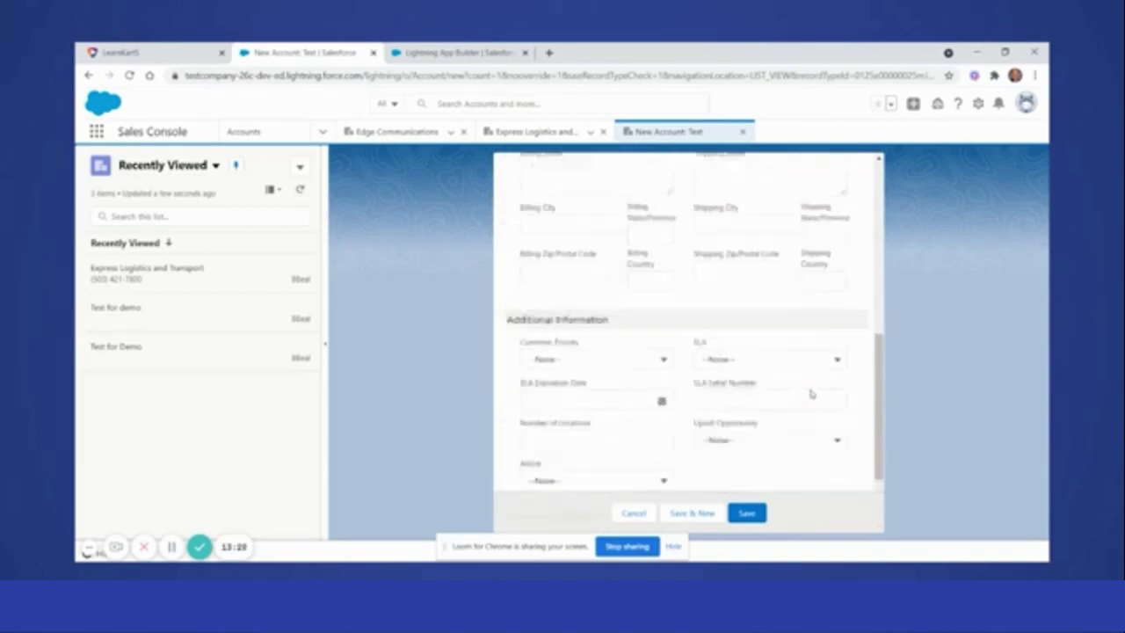
{"action": "scroll", "coordinate": [810, 389], "scroll_direction": "up", "scroll_amount": 5}
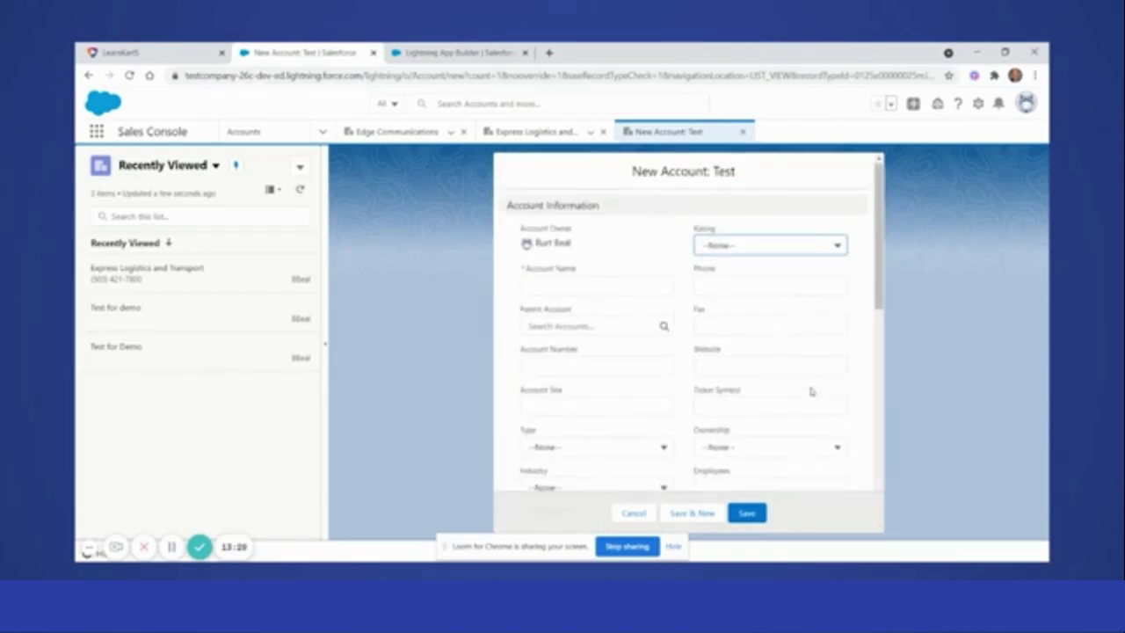
{"action": "left_click", "coordinate": [212, 277]}
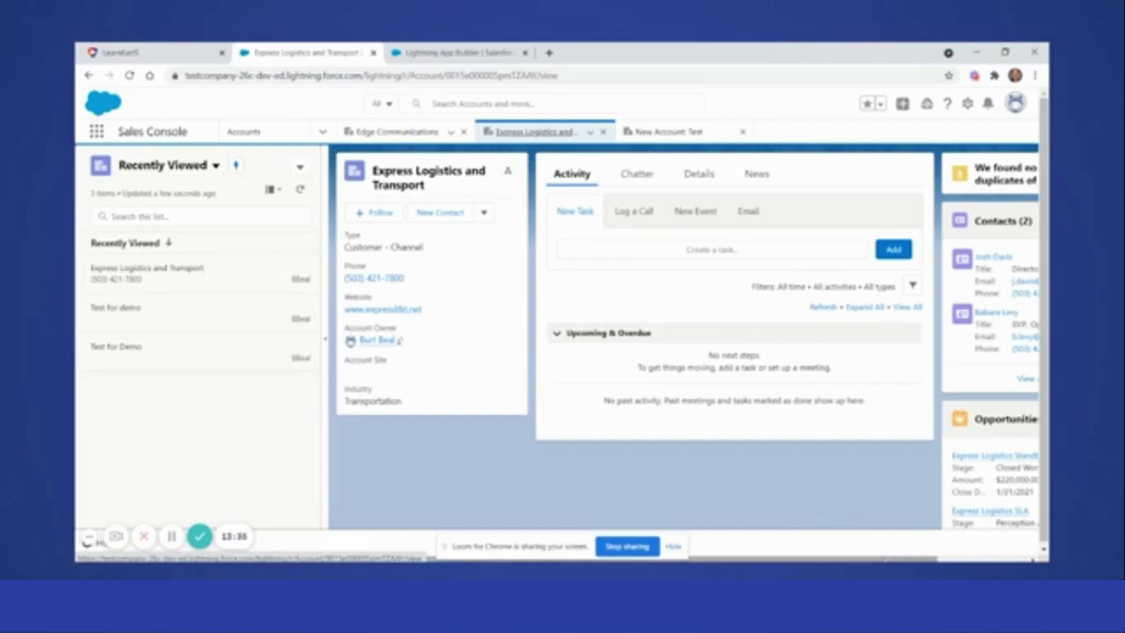
Browse the account's related lists and its actions menu without choosing an action.
{"action": "left_click_drag", "start_coordinate": [888, 556], "coordinate": [984, 557]}
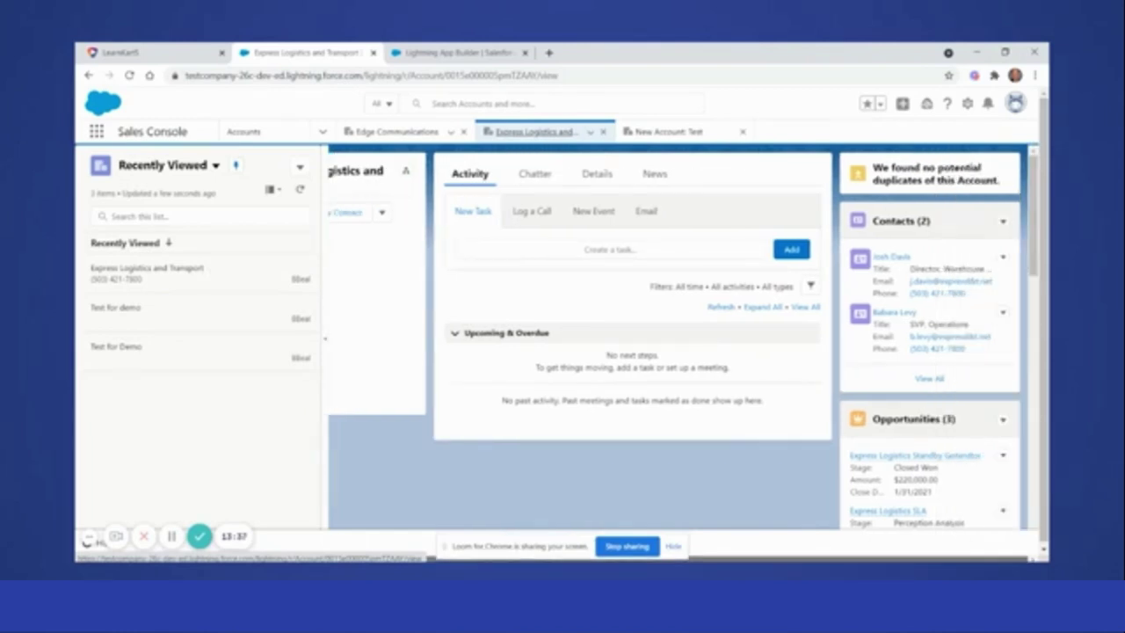
{"action": "scroll", "coordinate": [969, 452], "scroll_direction": "down", "scroll_amount": 8}
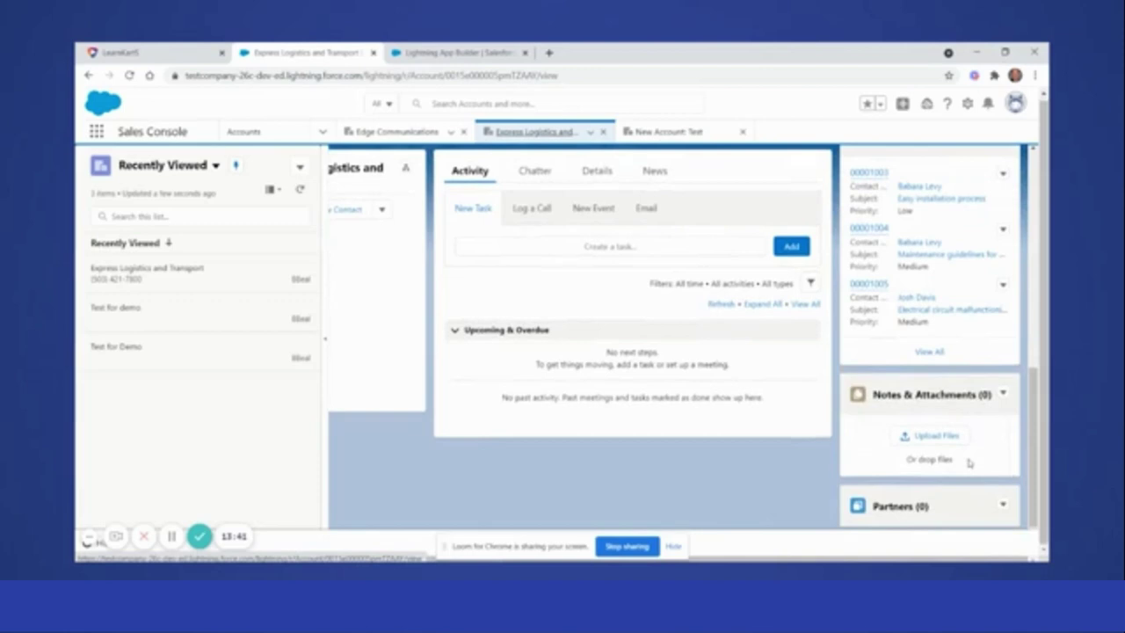
{"action": "scroll", "coordinate": [974, 475], "scroll_direction": "up", "scroll_amount": 4}
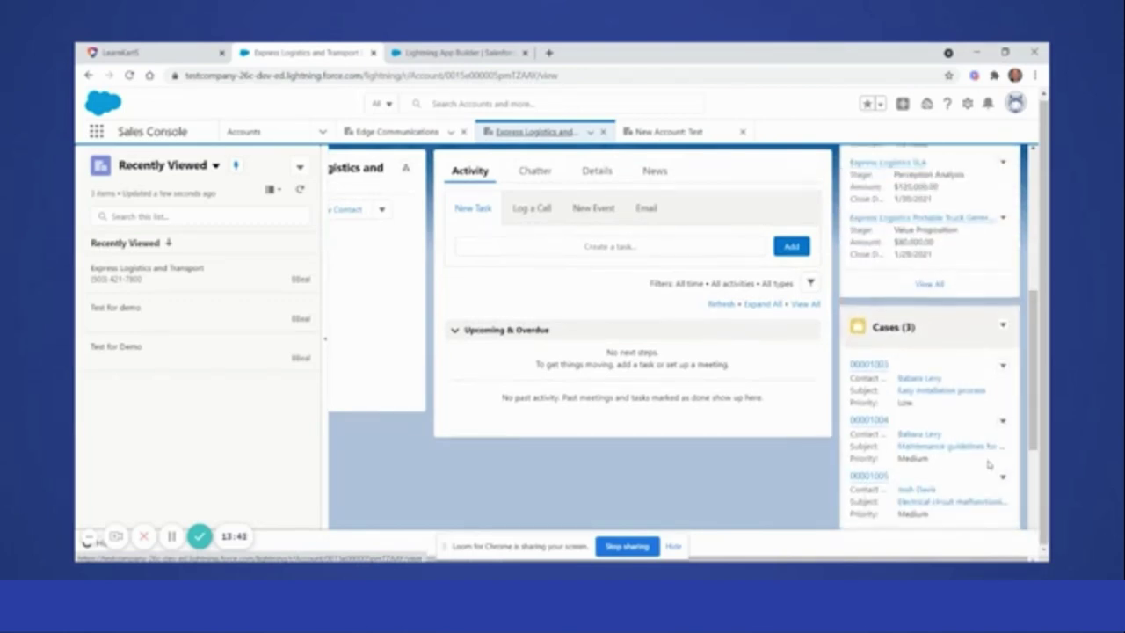
{"action": "scroll", "coordinate": [989, 464], "scroll_direction": "up", "scroll_amount": 5}
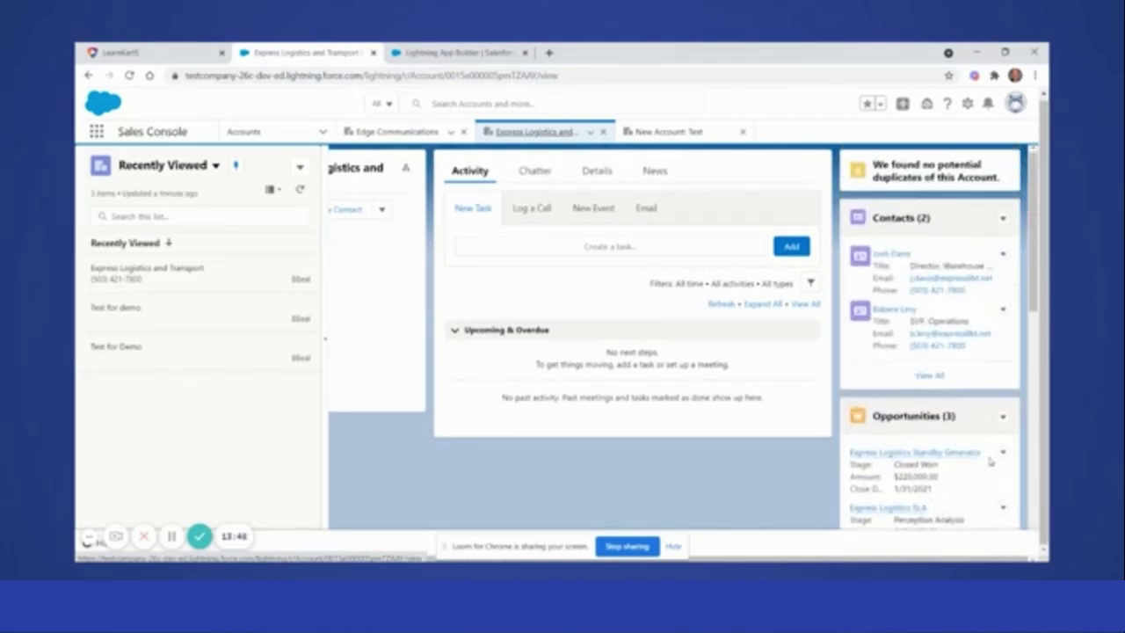
{"action": "left_click_drag", "start_coordinate": [935, 557], "coordinate": [673, 557]}
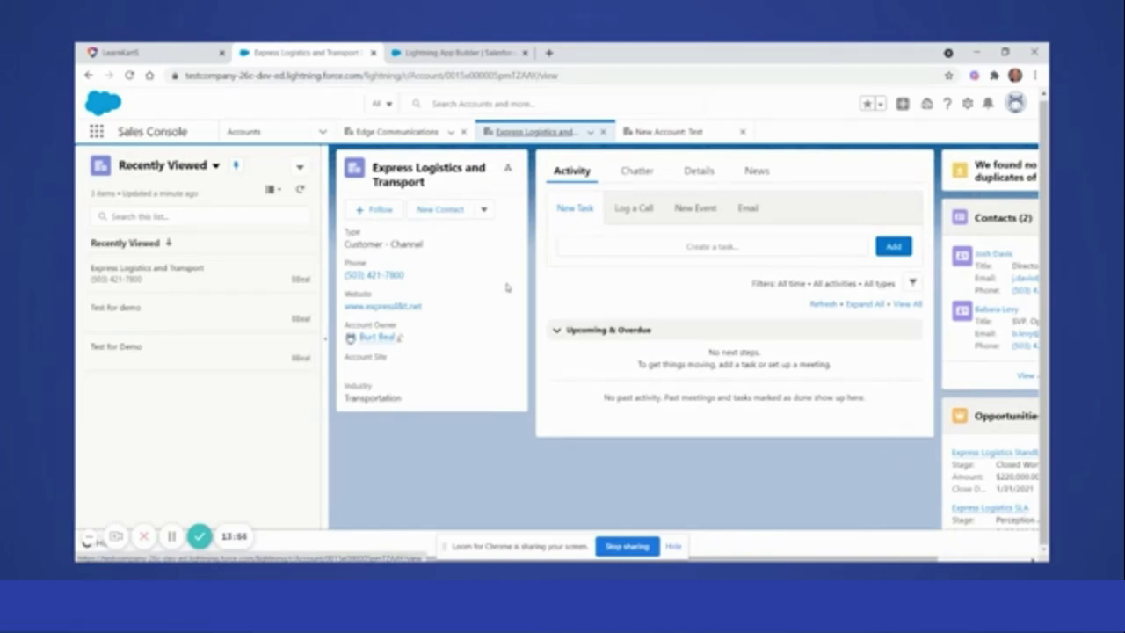
{"action": "left_click", "coordinate": [484, 210]}
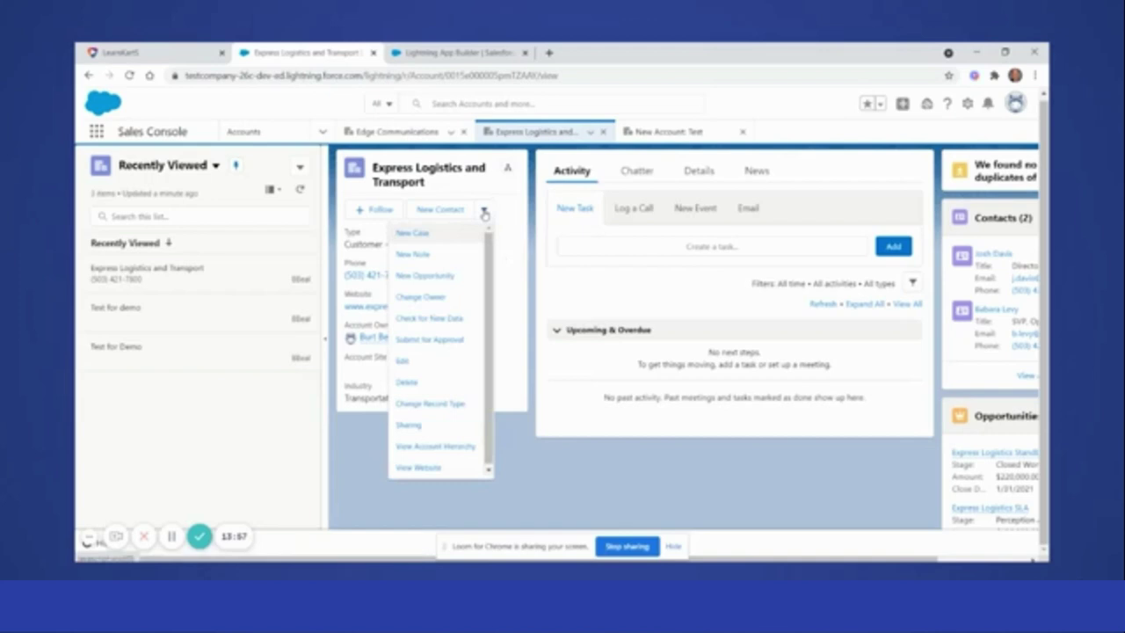
{"action": "scroll", "coordinate": [494, 264], "scroll_direction": "down", "scroll_amount": 1}
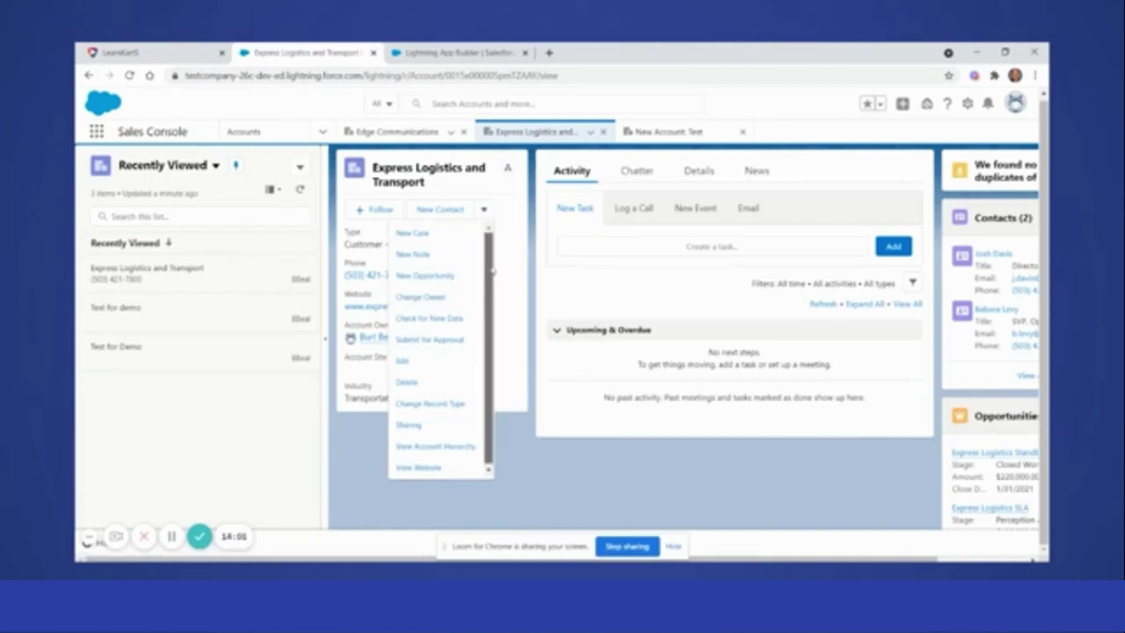
{"action": "scroll", "coordinate": [458, 281], "scroll_direction": "up", "scroll_amount": 1}
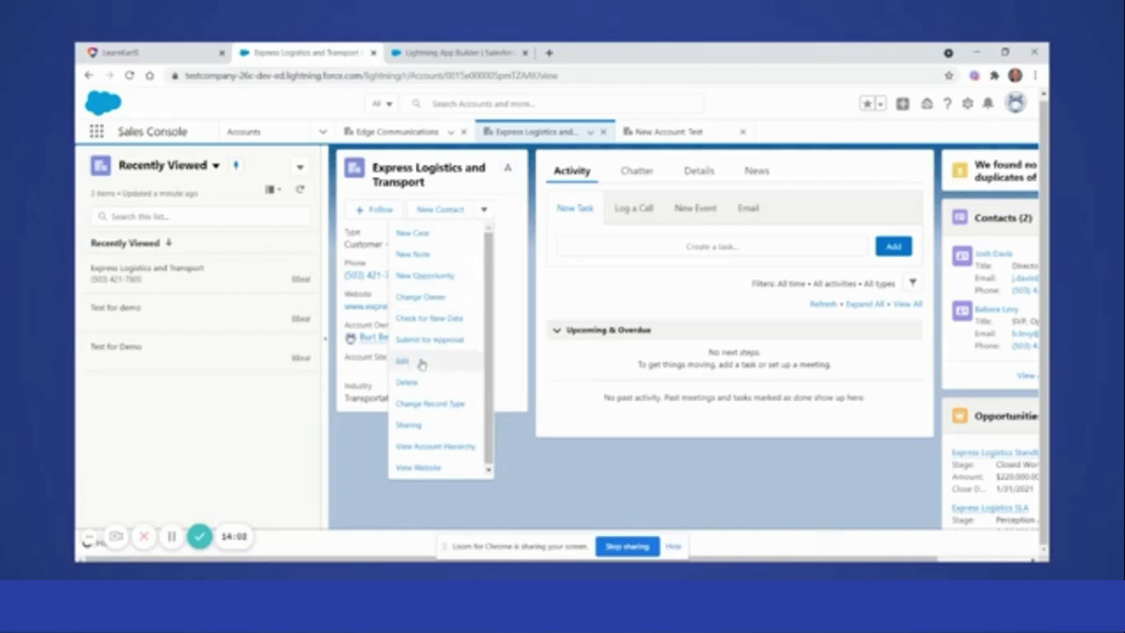
{"action": "left_click", "coordinate": [538, 311]}
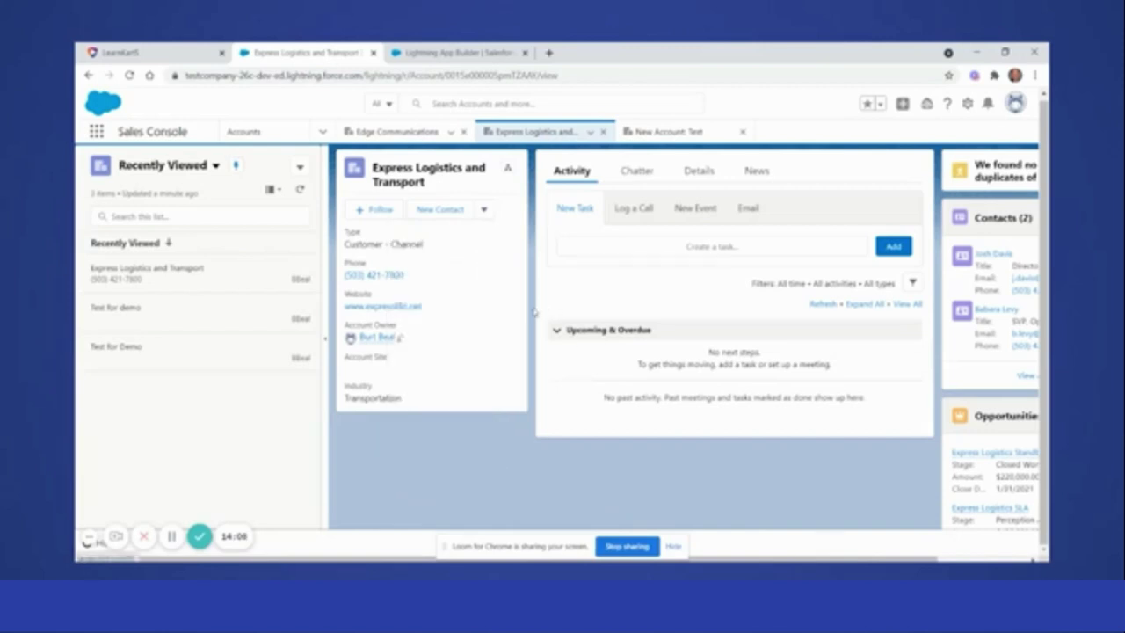
Show the Details tab and scroll to Customer Priority Medium, SLA Platinum and 150 locations.
{"action": "left_click", "coordinate": [699, 172]}
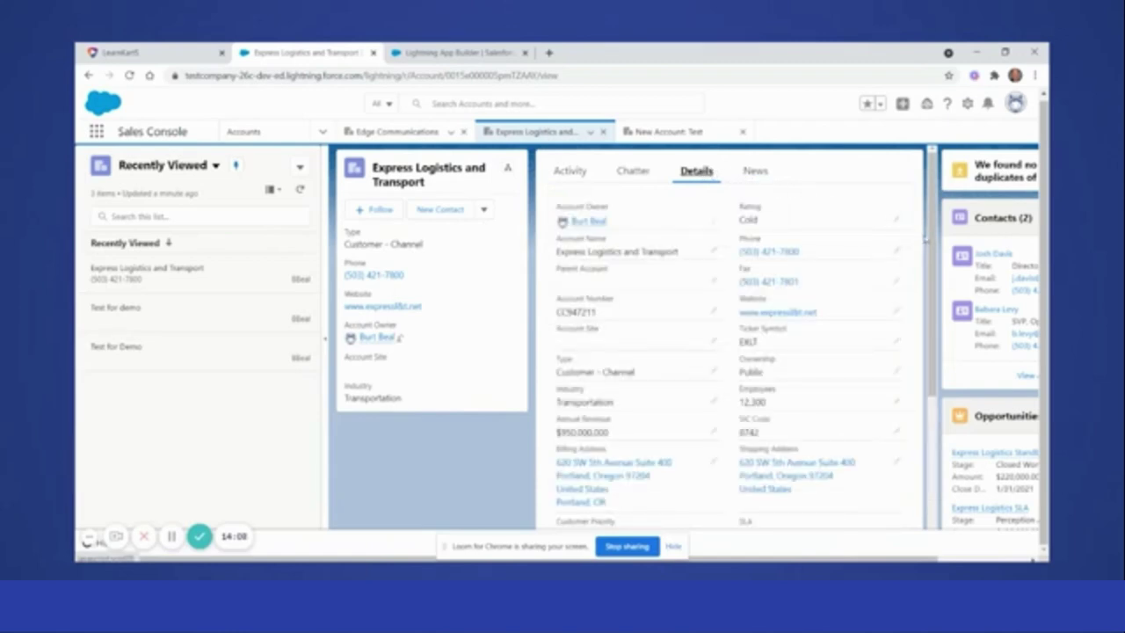
{"action": "mouse_move", "coordinate": [933, 235]}
{"action": "left_mouse_down"}
{"action": "mouse_move", "coordinate": [945, 380]}
{"action": "mouse_move", "coordinate": [939, 227]}
{"action": "left_mouse_up"}
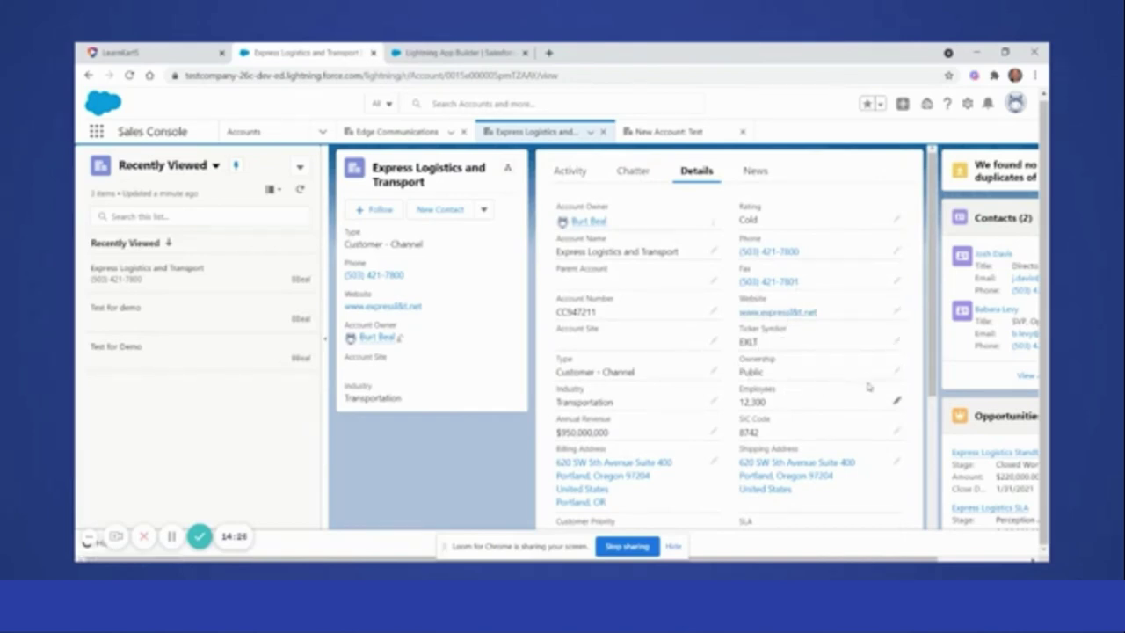
{"action": "scroll", "coordinate": [885, 473], "scroll_direction": "right", "scroll_amount": 3}
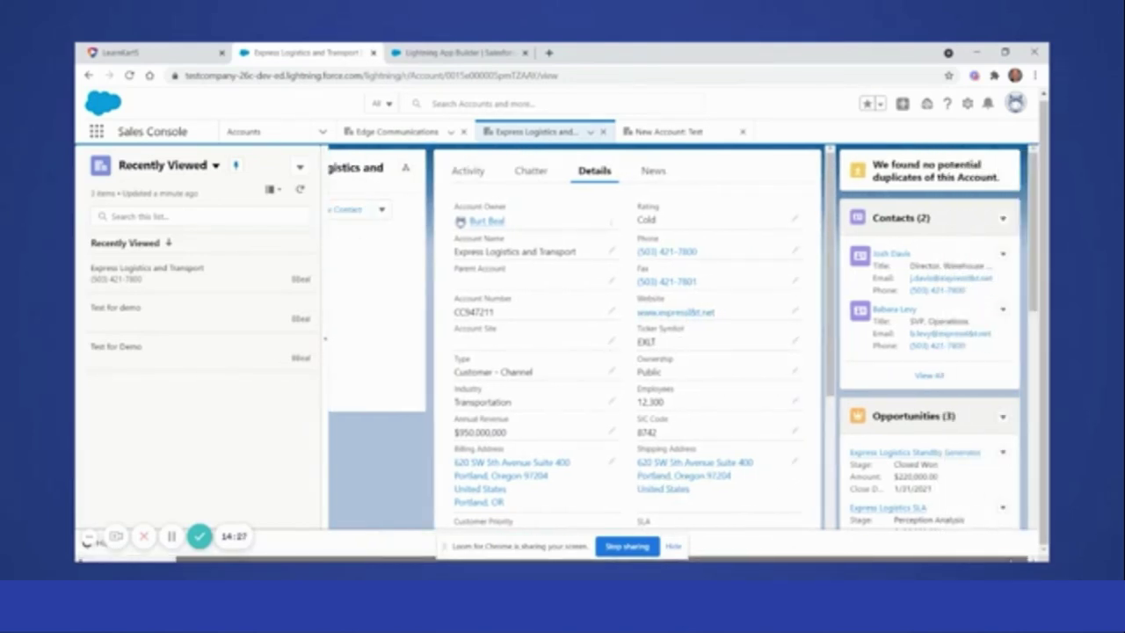
{"action": "scroll", "coordinate": [973, 431], "scroll_direction": "down", "scroll_amount": 3}
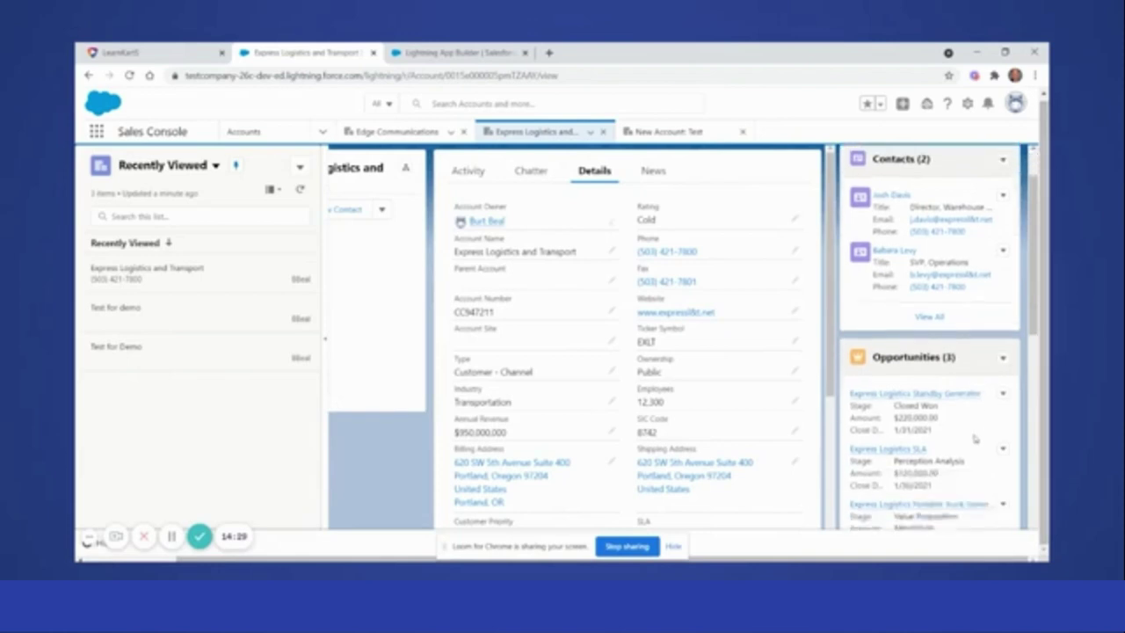
{"action": "scroll", "coordinate": [973, 445], "scroll_direction": "down", "scroll_amount": 5}
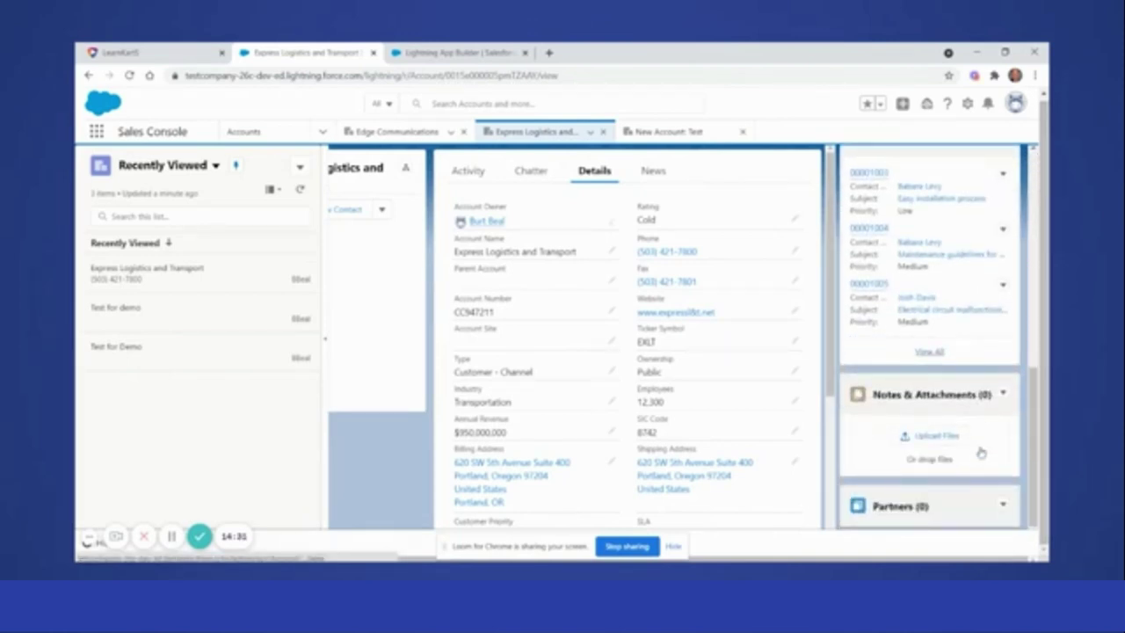
{"action": "scroll", "coordinate": [984, 453], "scroll_direction": "left", "scroll_amount": 3}
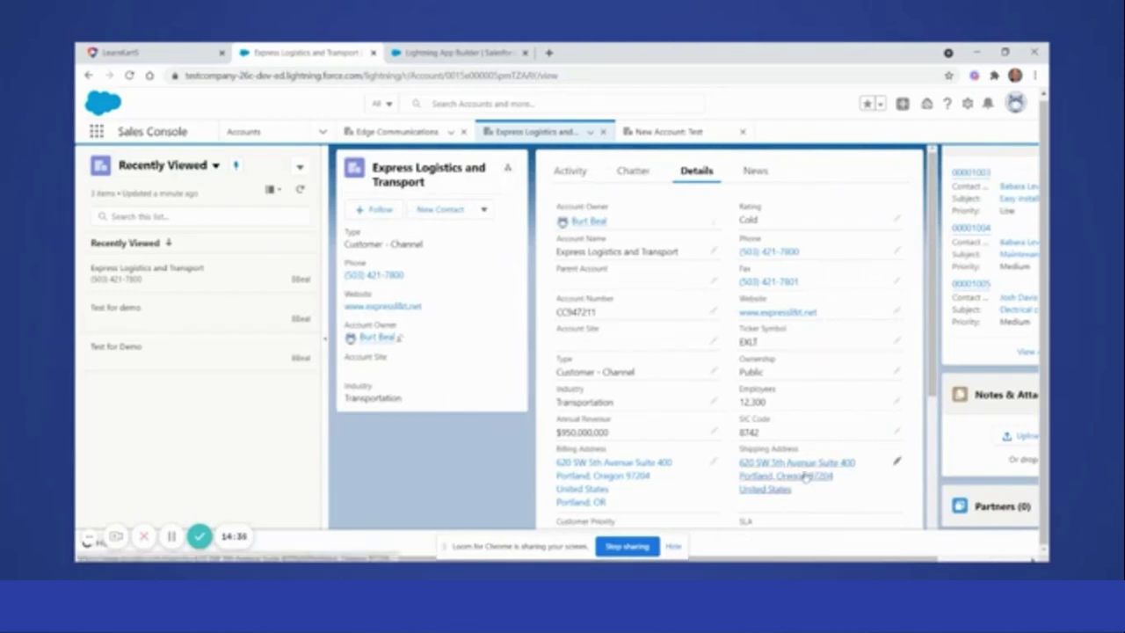
{"action": "scroll", "coordinate": [914, 468], "scroll_direction": "down", "scroll_amount": 2}
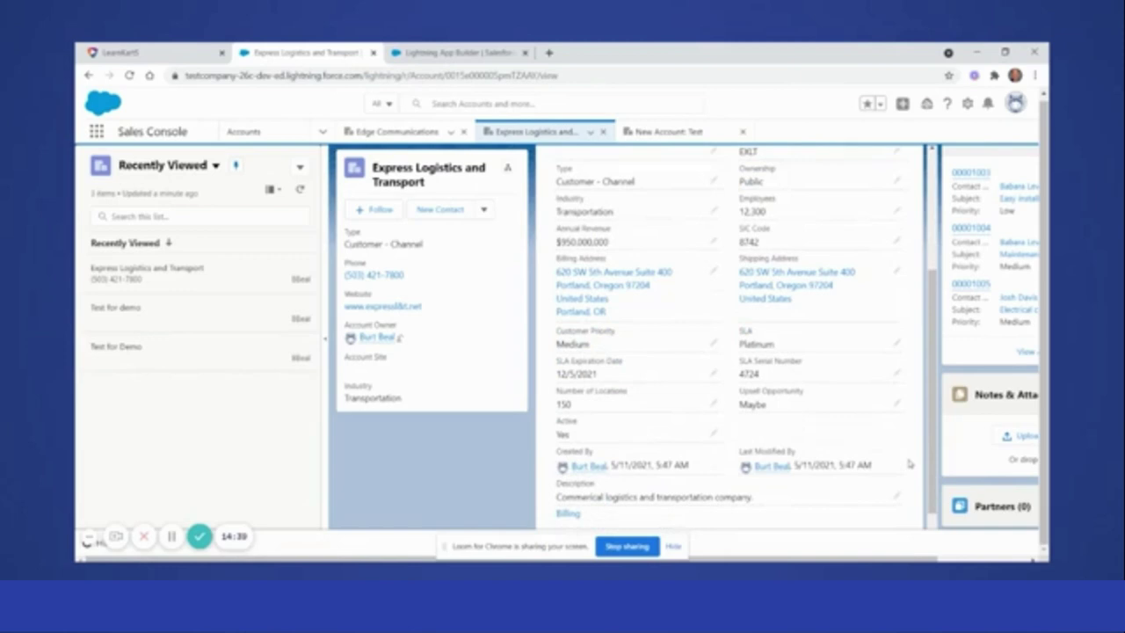
{"action": "scroll", "coordinate": [910, 464], "scroll_direction": "down", "scroll_amount": 1}
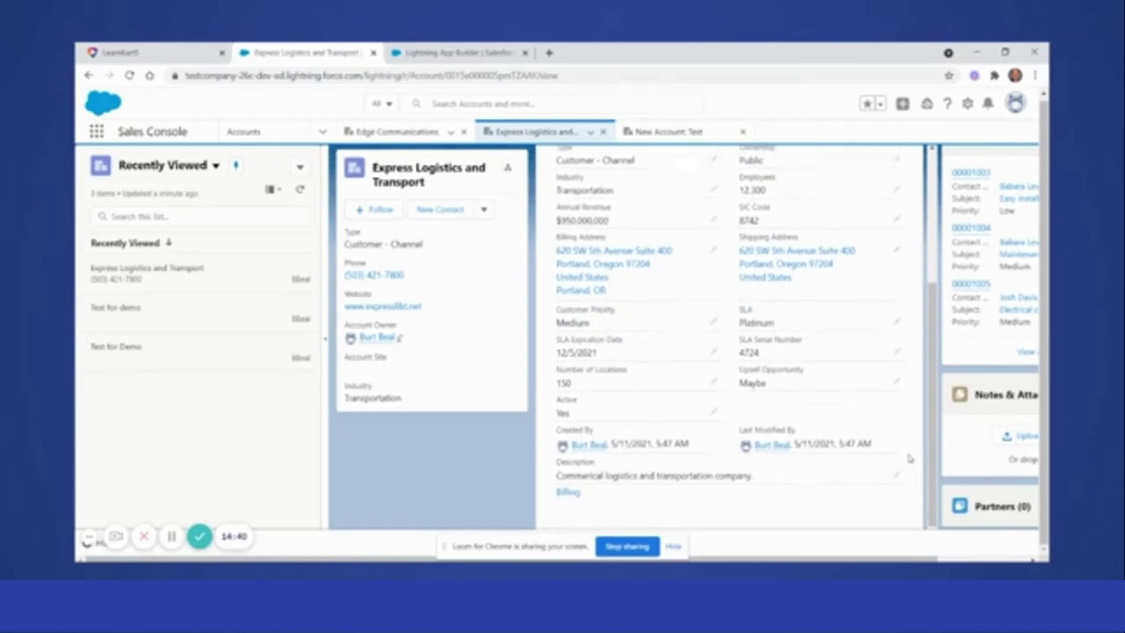
Search the App Launcher for 'test', open Test 2021, then return to the Test_Record_Page_2021 details.
{"action": "left_click", "coordinate": [97, 132]}
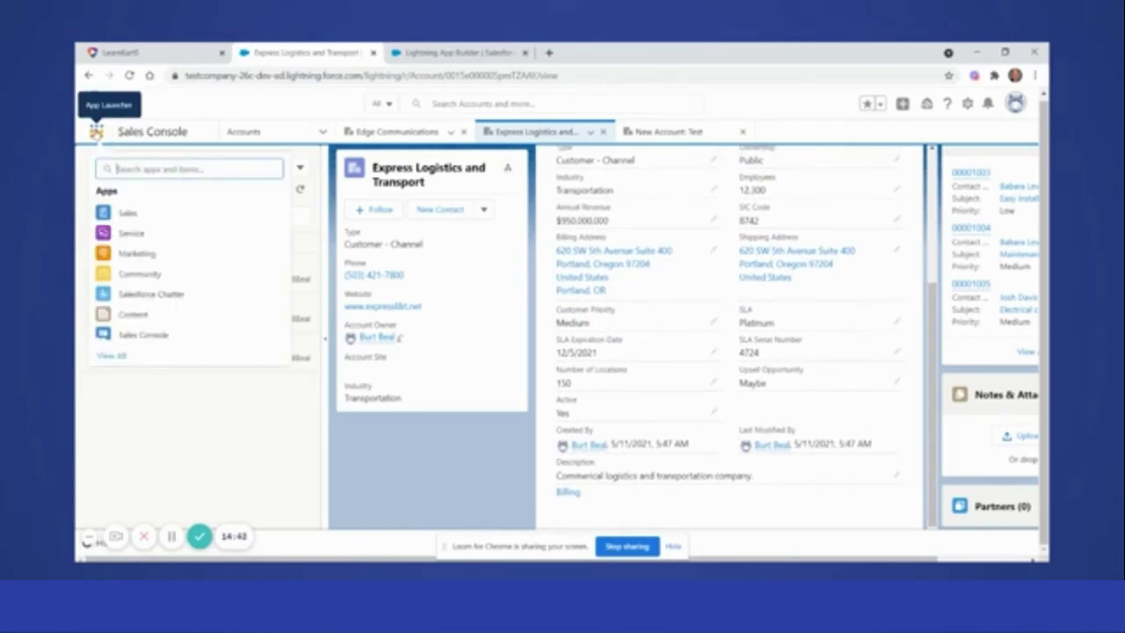
{"action": "type", "text": "test"}
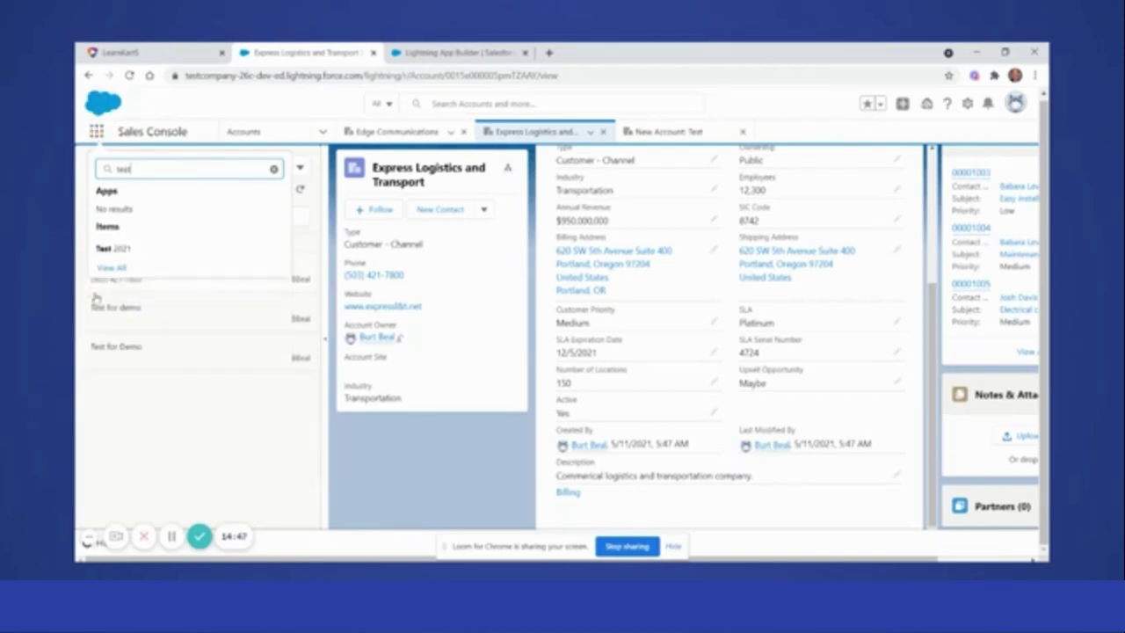
{"action": "left_click", "coordinate": [112, 249]}
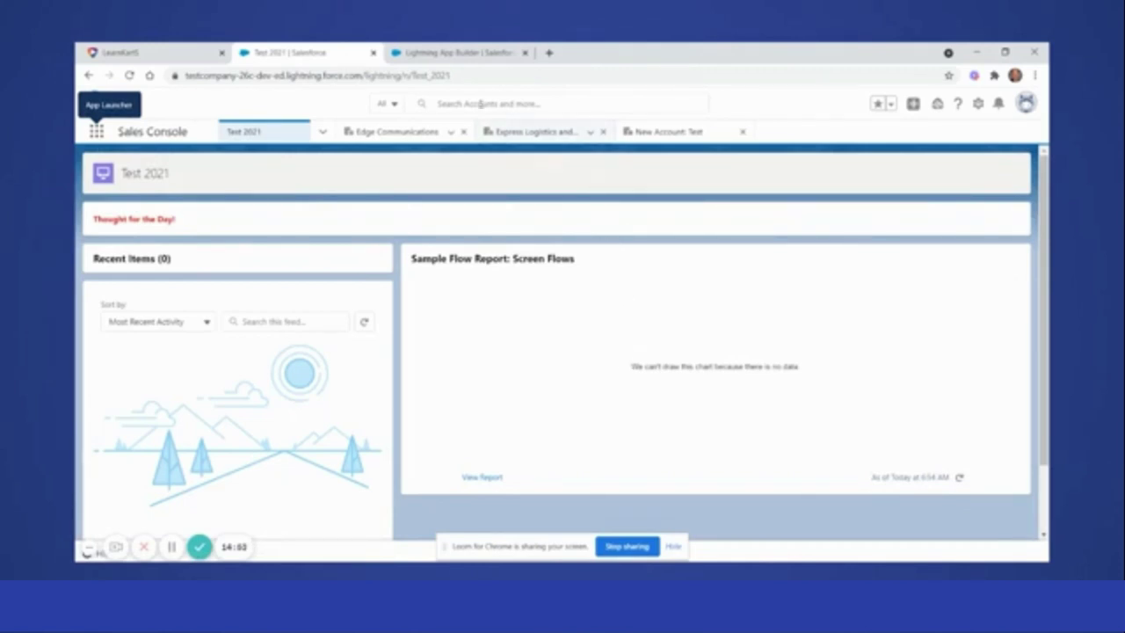
{"action": "left_click", "coordinate": [429, 54]}
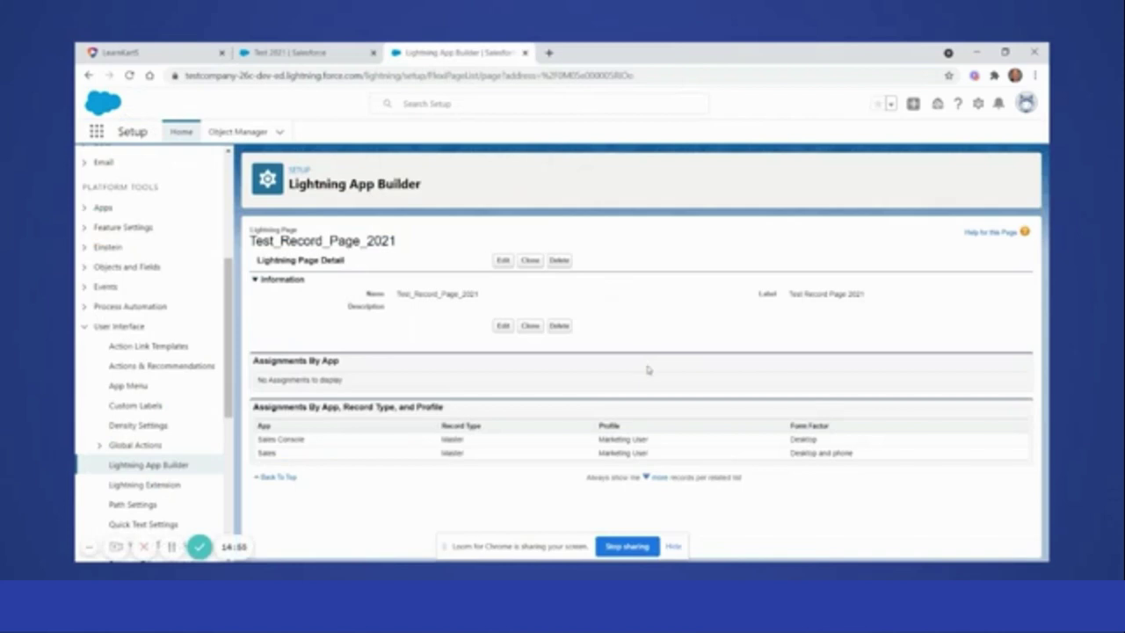
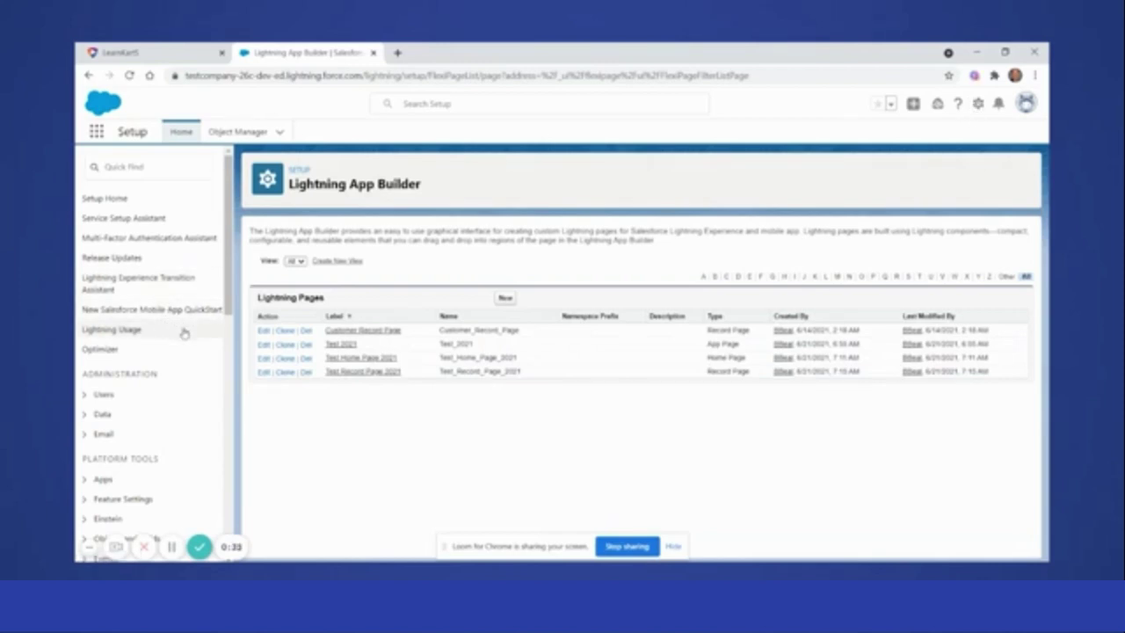
Begin creating a new Lightning page from the Lightning Pages list in Setup.
{"action": "left_click_drag", "start_coordinate": [230, 305], "coordinate": [251, 439]}
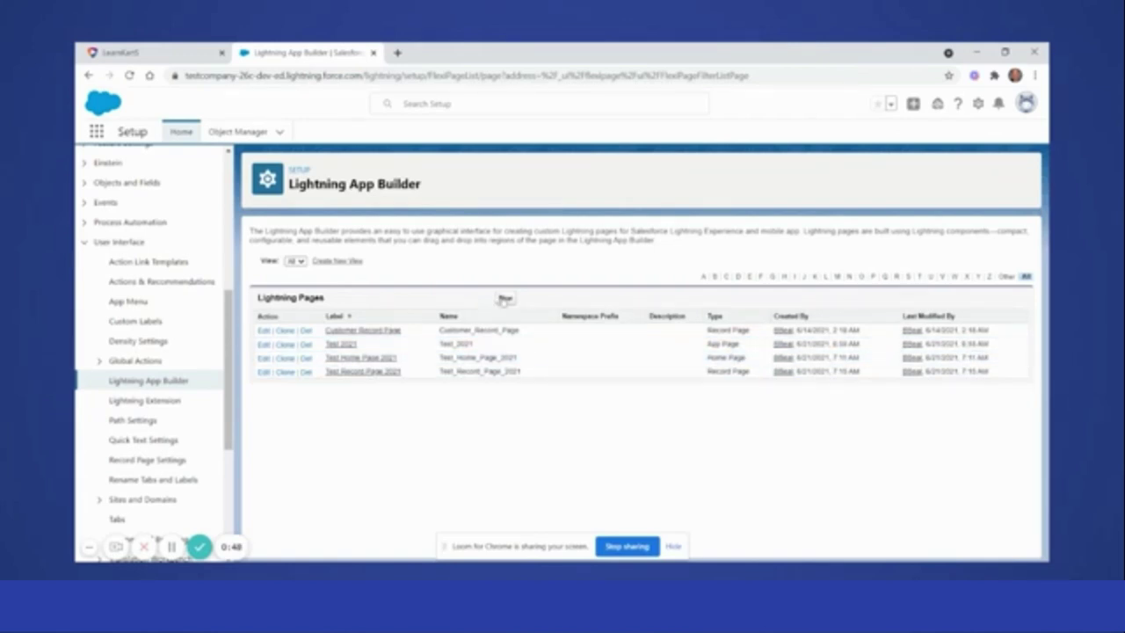
{"action": "left_click", "coordinate": [505, 298]}
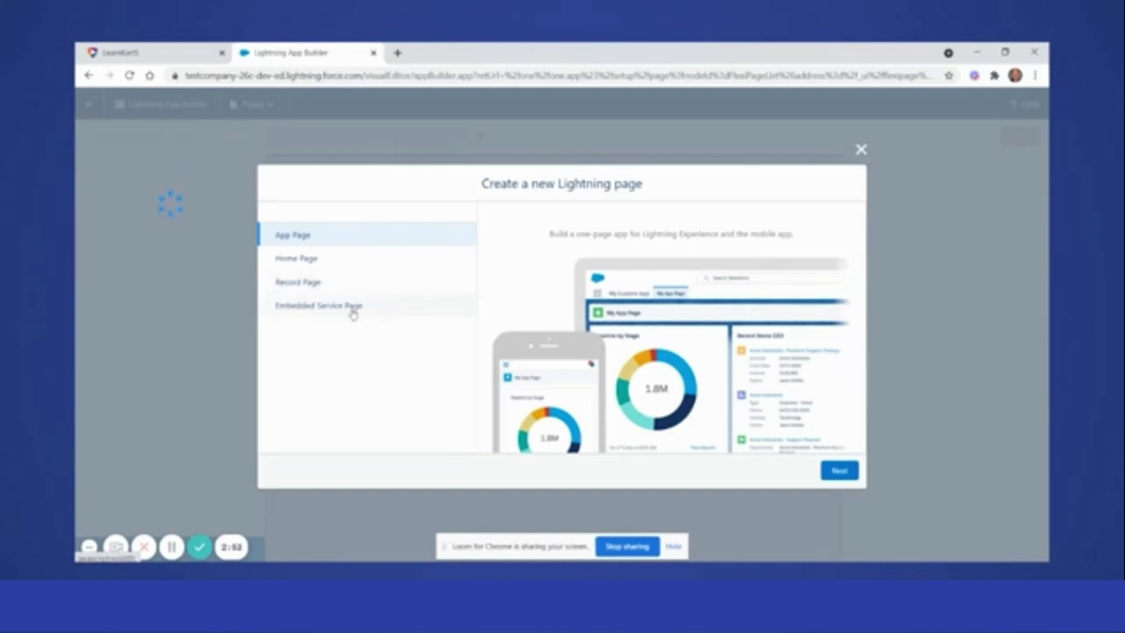
Define an Embedded Service Page labelled 'Test Service Page 2021' on the Service Appointment object.
{"action": "left_click", "coordinate": [322, 306]}
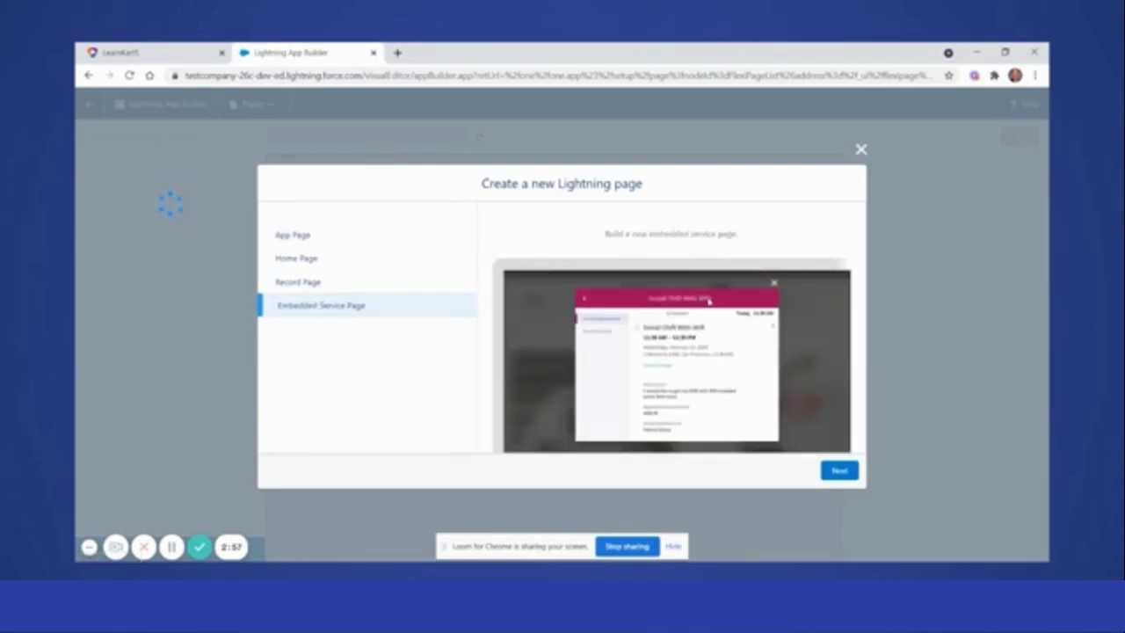
{"action": "left_click", "coordinate": [837, 471]}
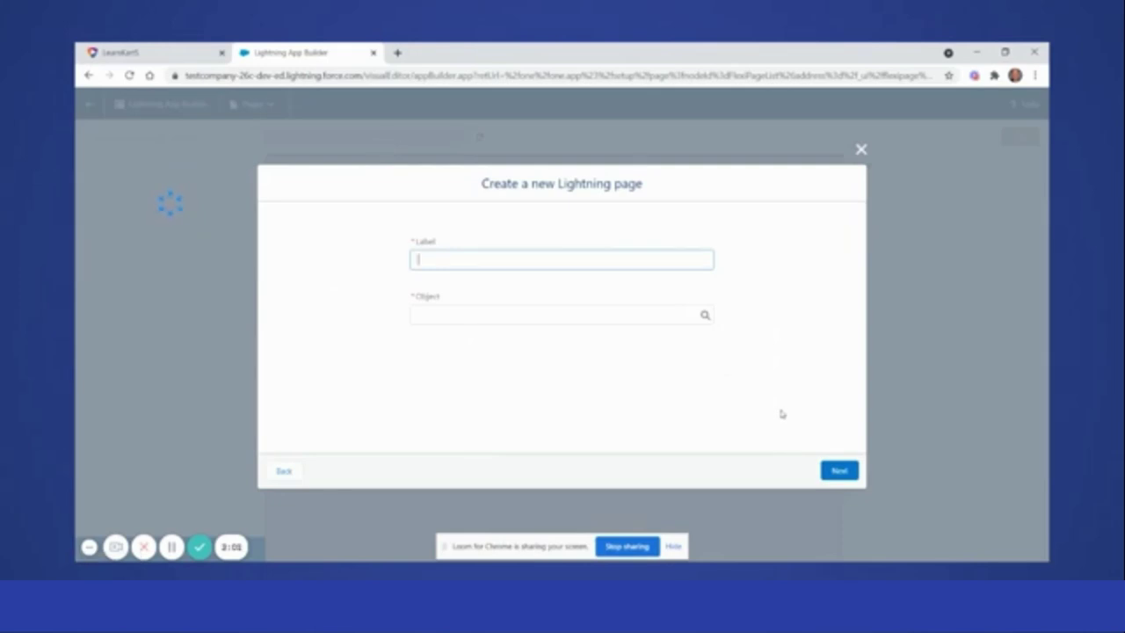
{"action": "type", "text": "Service"}
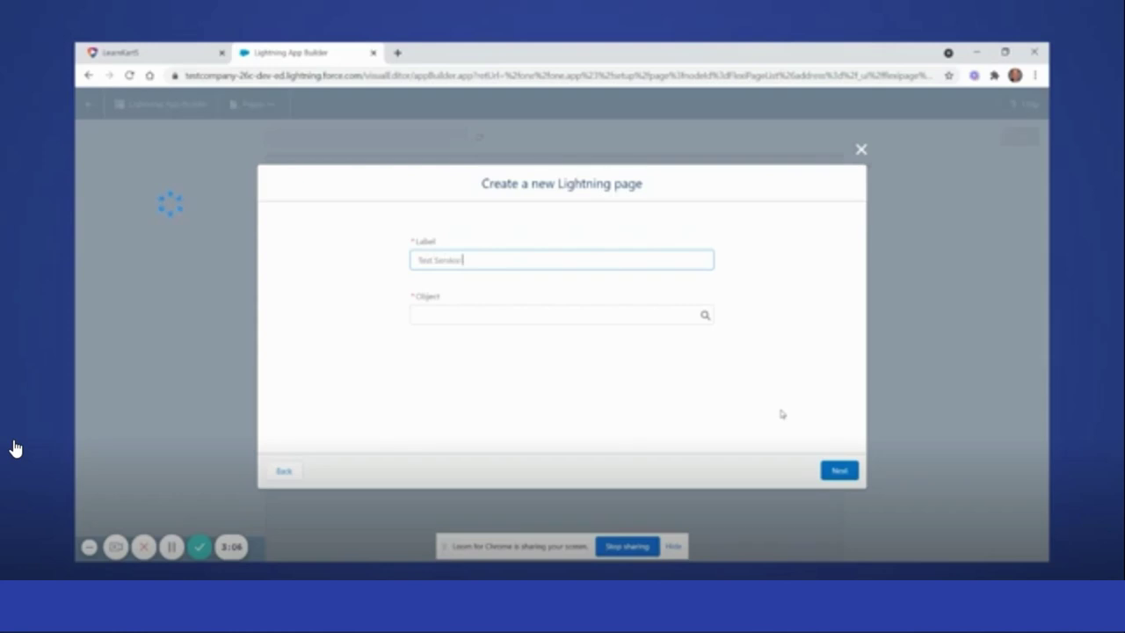
{"action": "type", "text": " Page 2021"}
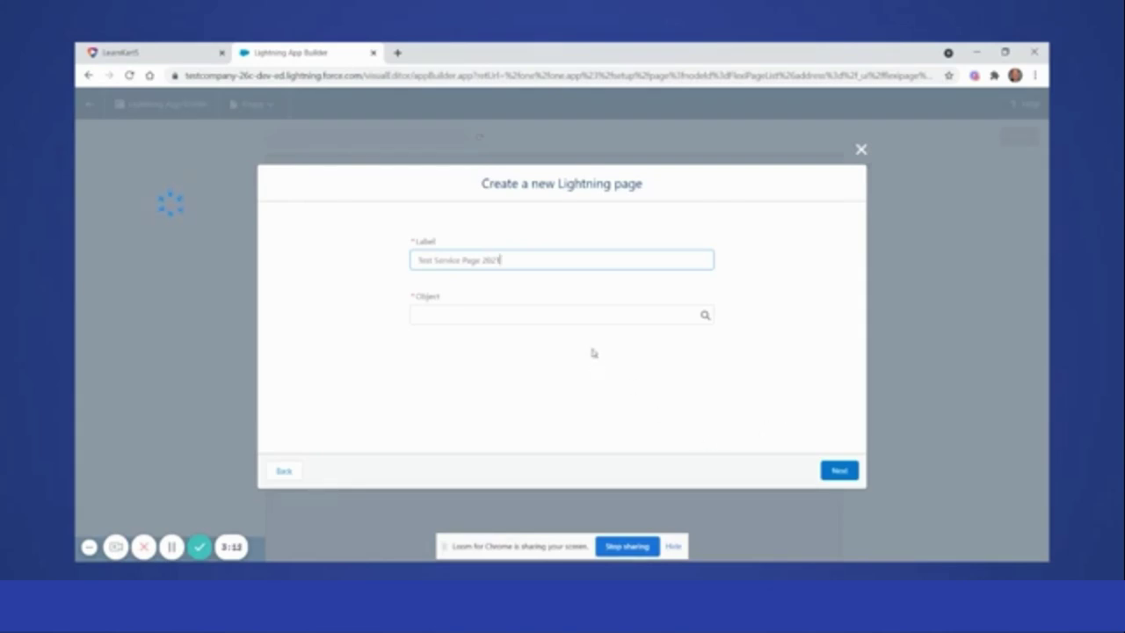
{"action": "left_click", "coordinate": [613, 319]}
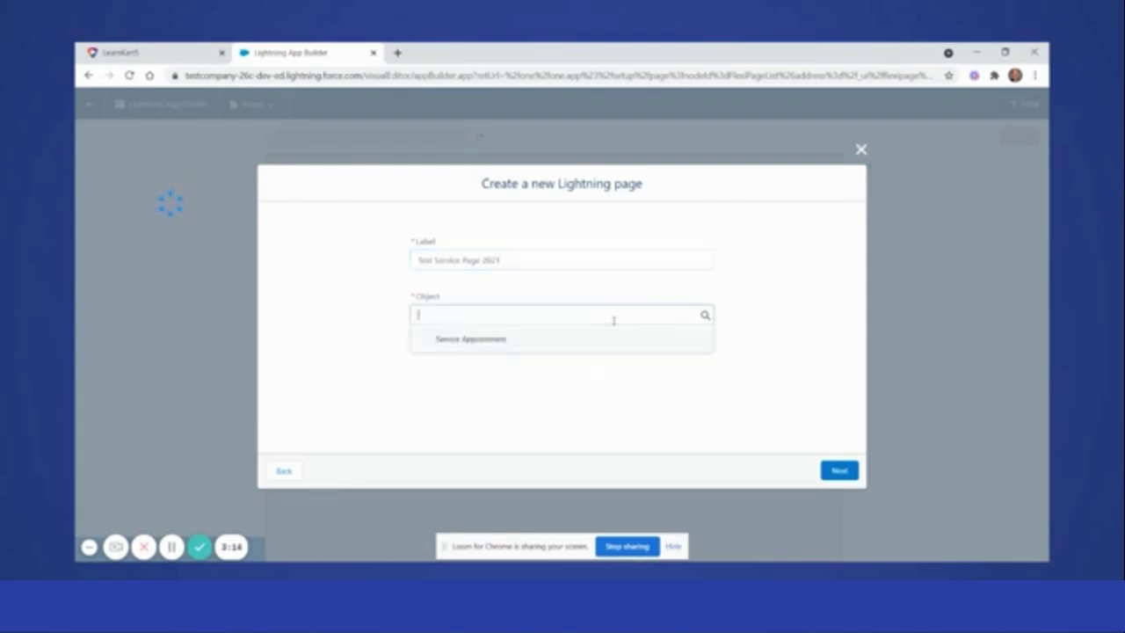
{"action": "left_click", "coordinate": [498, 342]}
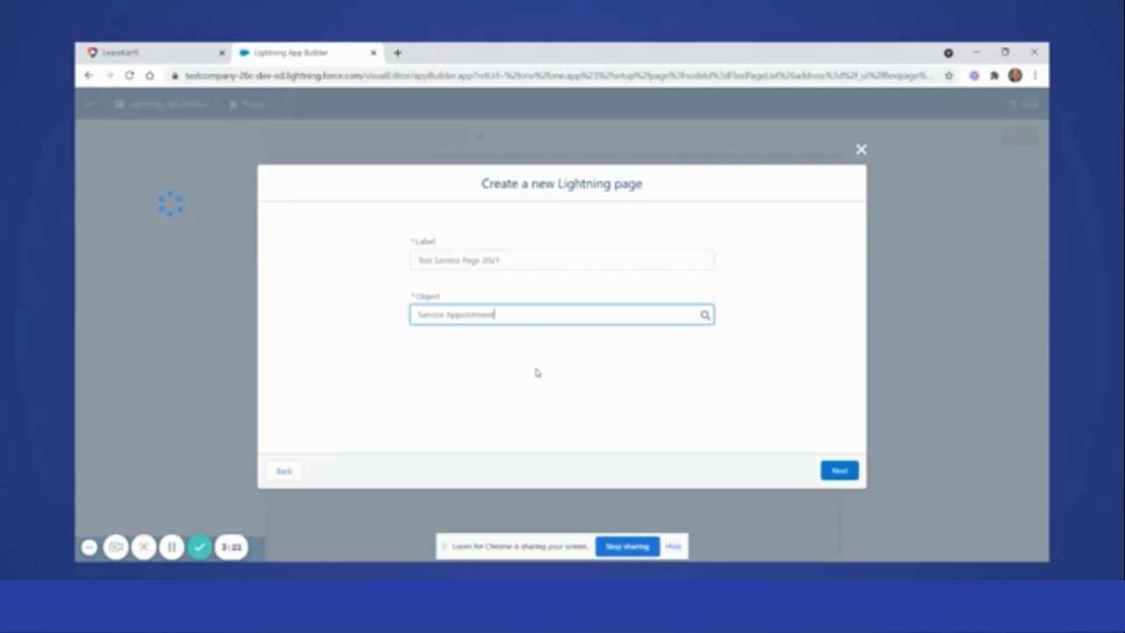
{"action": "left_click", "coordinate": [838, 472]}
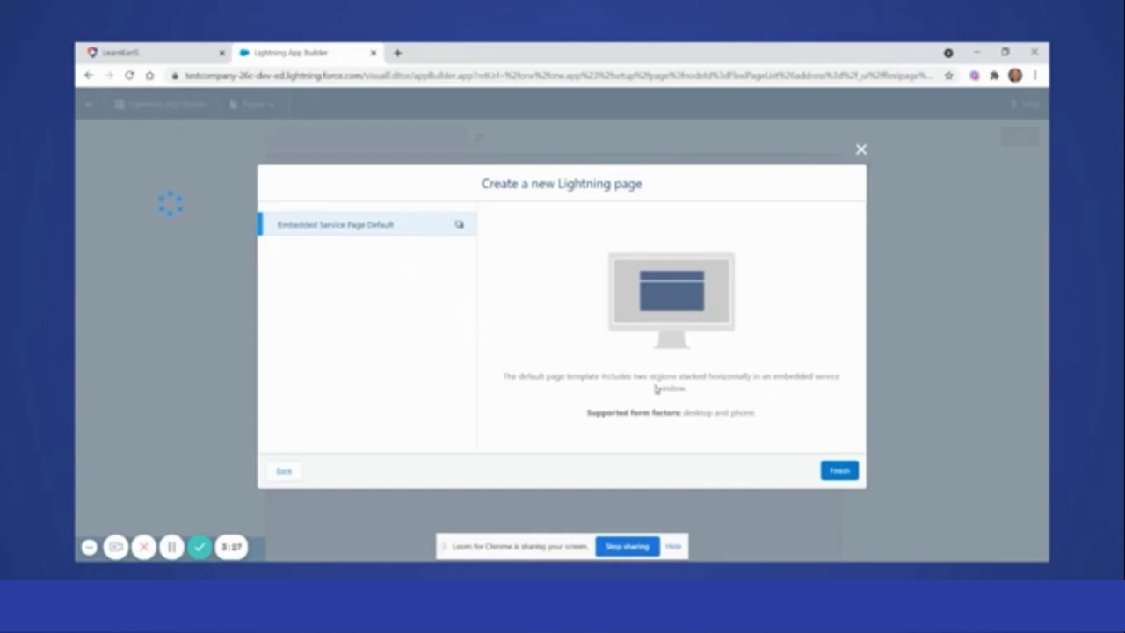
Finish with the Embedded Service Page Default template to open the new page in the editor.
{"action": "left_click", "coordinate": [837, 471]}
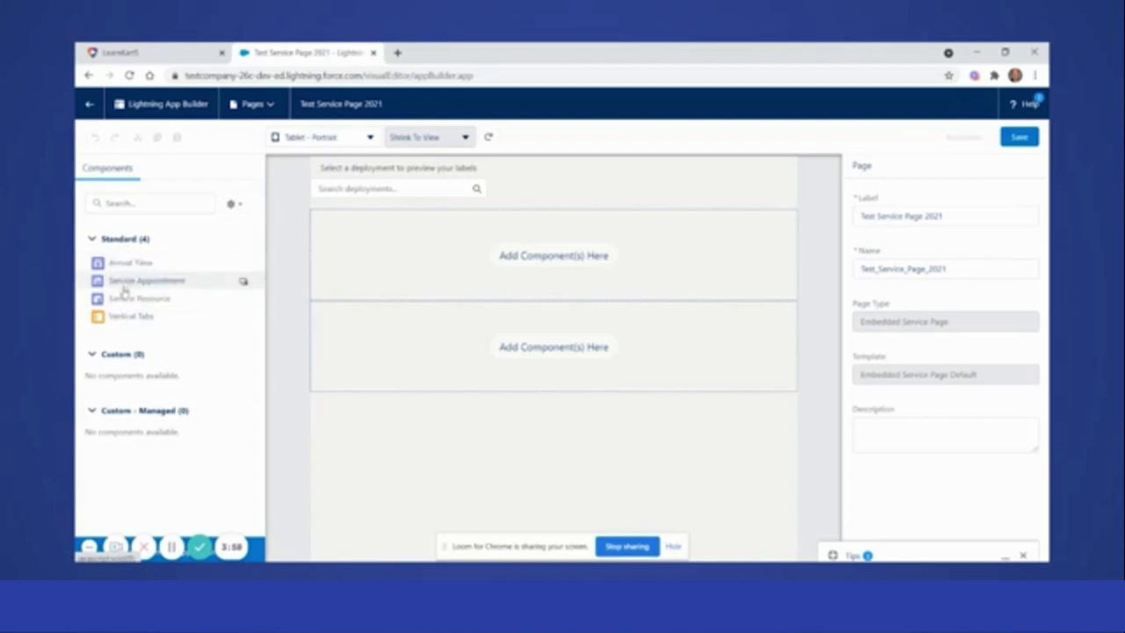
{"action": "mouse_move", "coordinate": [128, 321]}
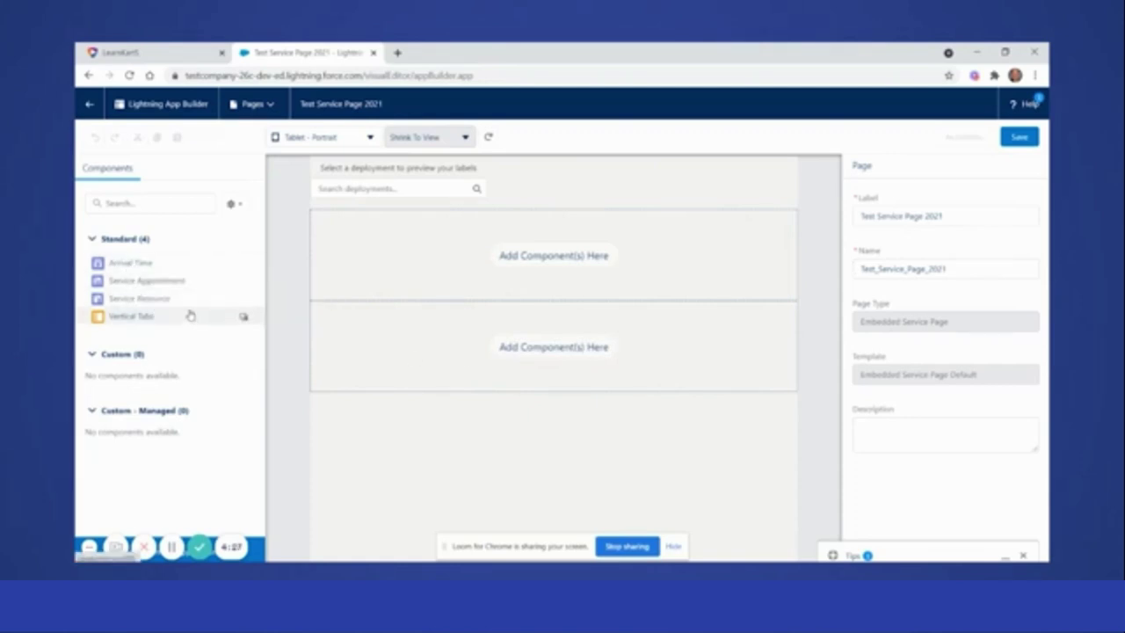
Drop Service Resource into the top region and Service Appointment into the region beneath it.
{"action": "left_click_drag", "start_coordinate": [150, 300], "coordinate": [430, 239]}
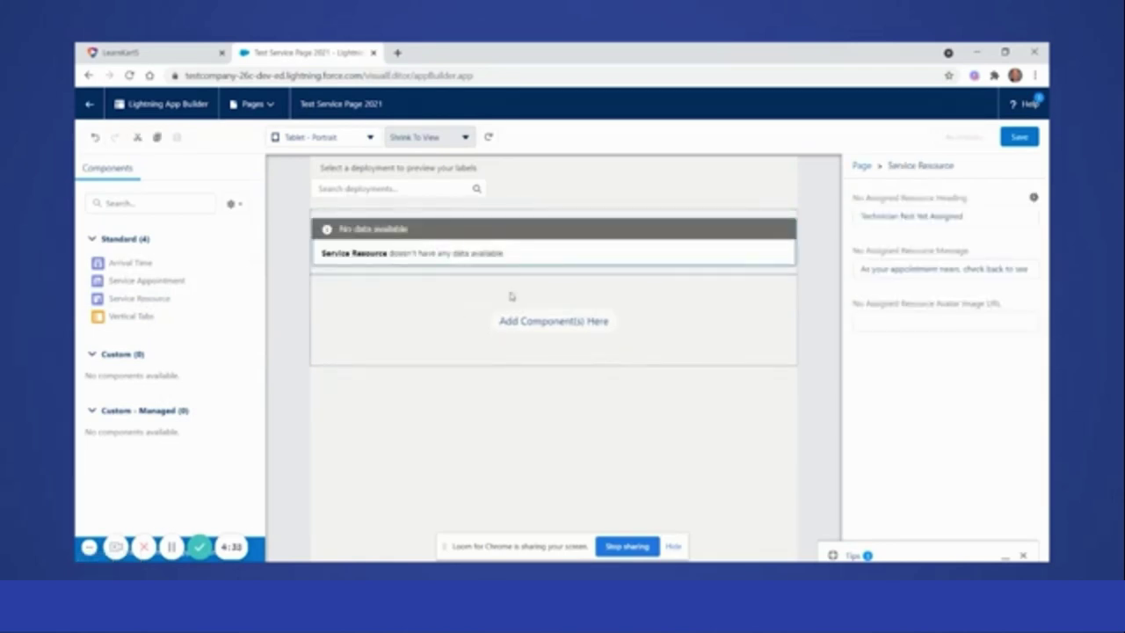
{"action": "left_click", "coordinate": [980, 214]}
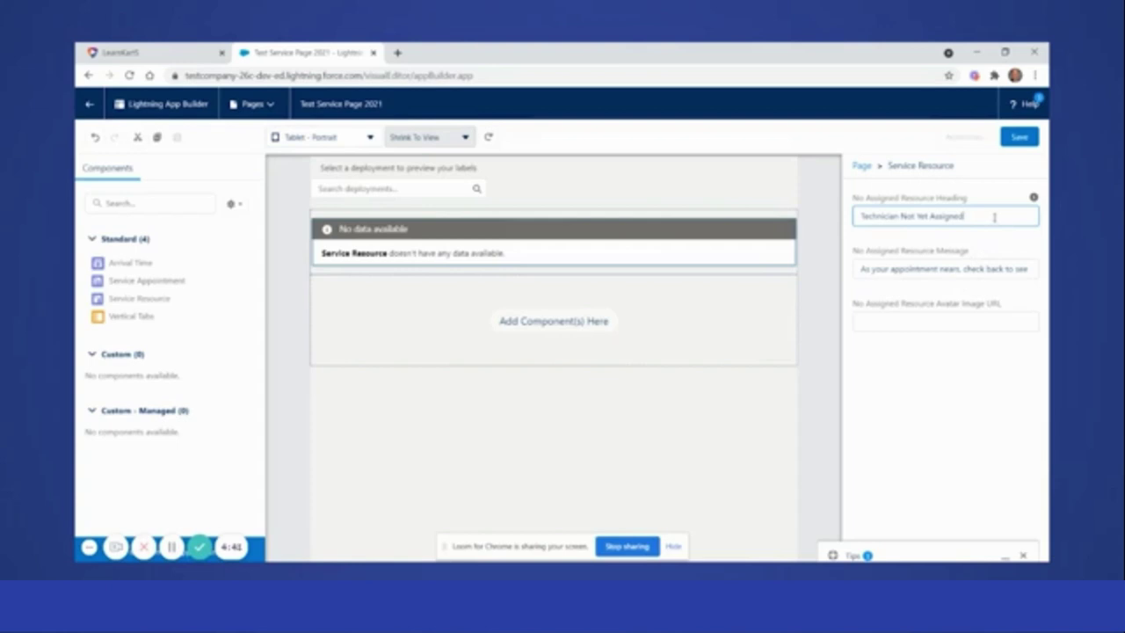
{"action": "left_click", "coordinate": [147, 299]}
{"action": "left_click_drag", "start_coordinate": [147, 299], "coordinate": [422, 308]}
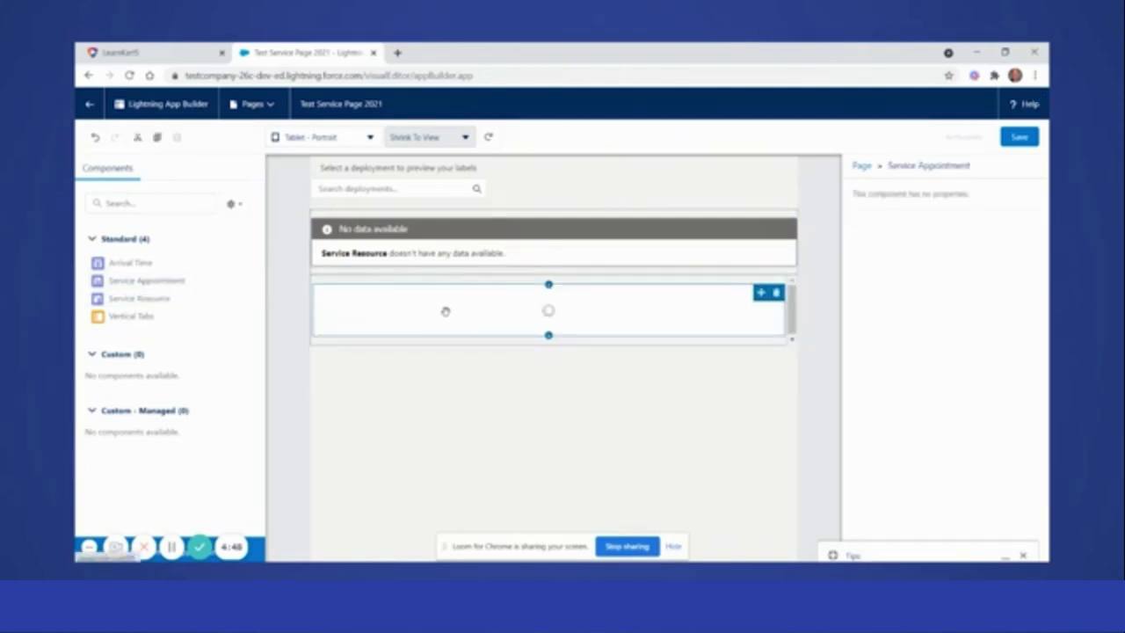
{"action": "left_click", "coordinate": [412, 190]}
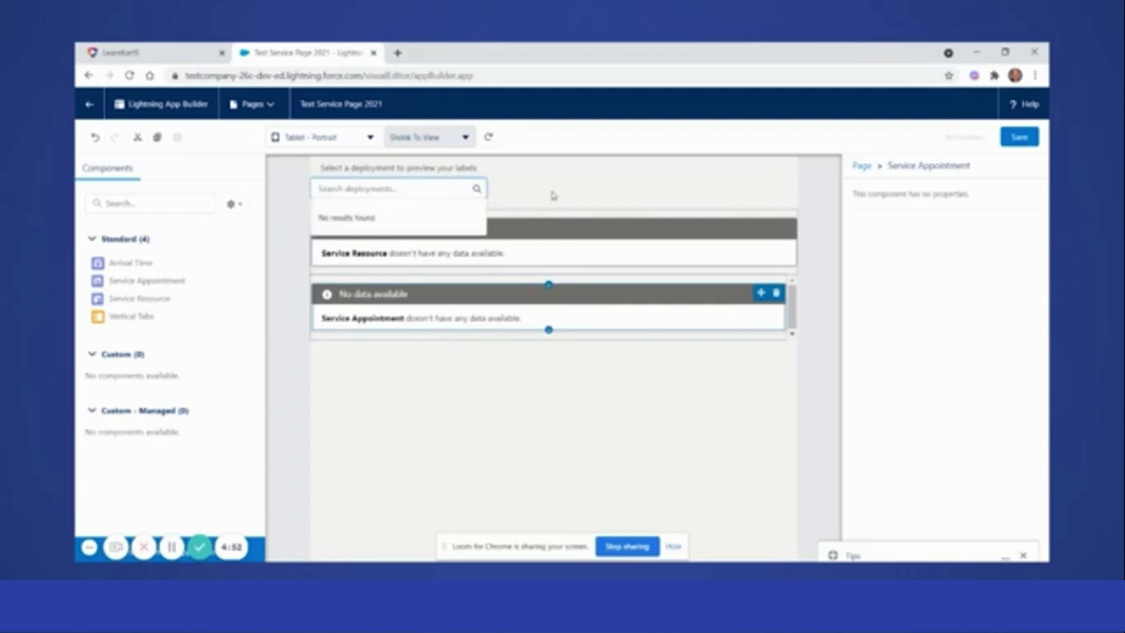
{"action": "left_click", "coordinate": [553, 195]}
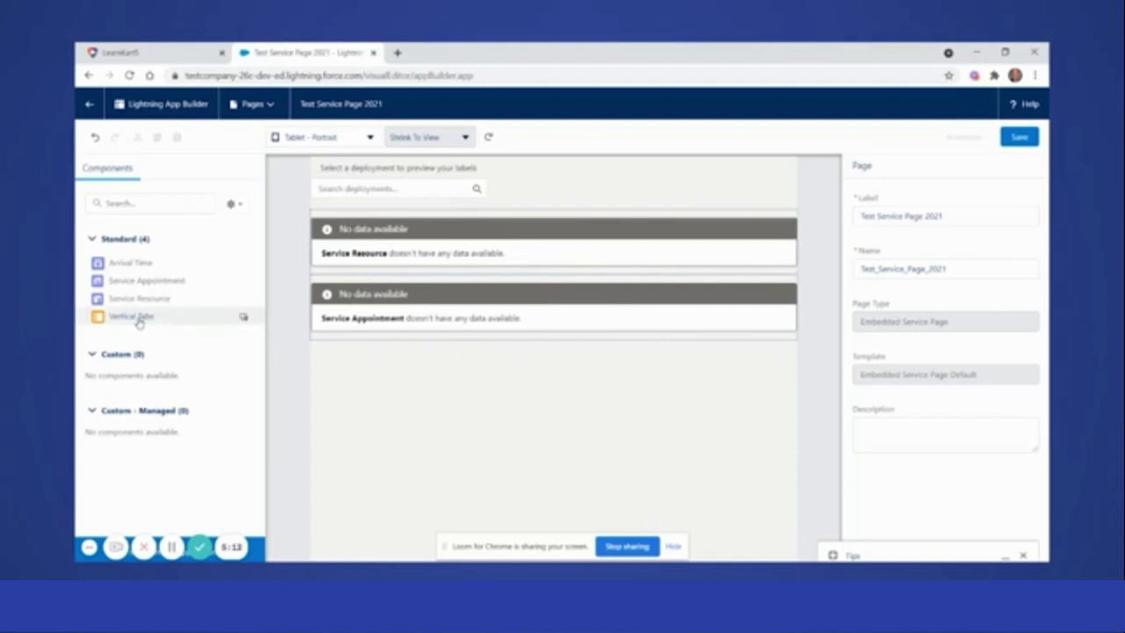
Add Vertical Tabs below Service Appointment with a second tab, keeping New Tab as default.
{"action": "left_click_drag", "start_coordinate": [140, 318], "coordinate": [477, 326]}
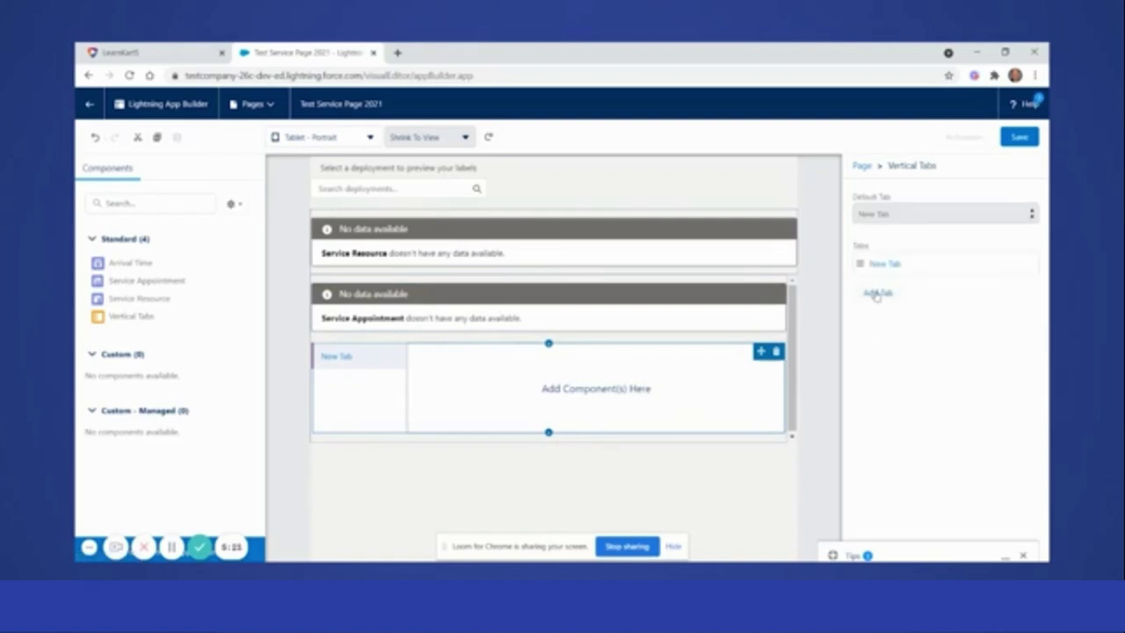
{"action": "left_click", "coordinate": [878, 293]}
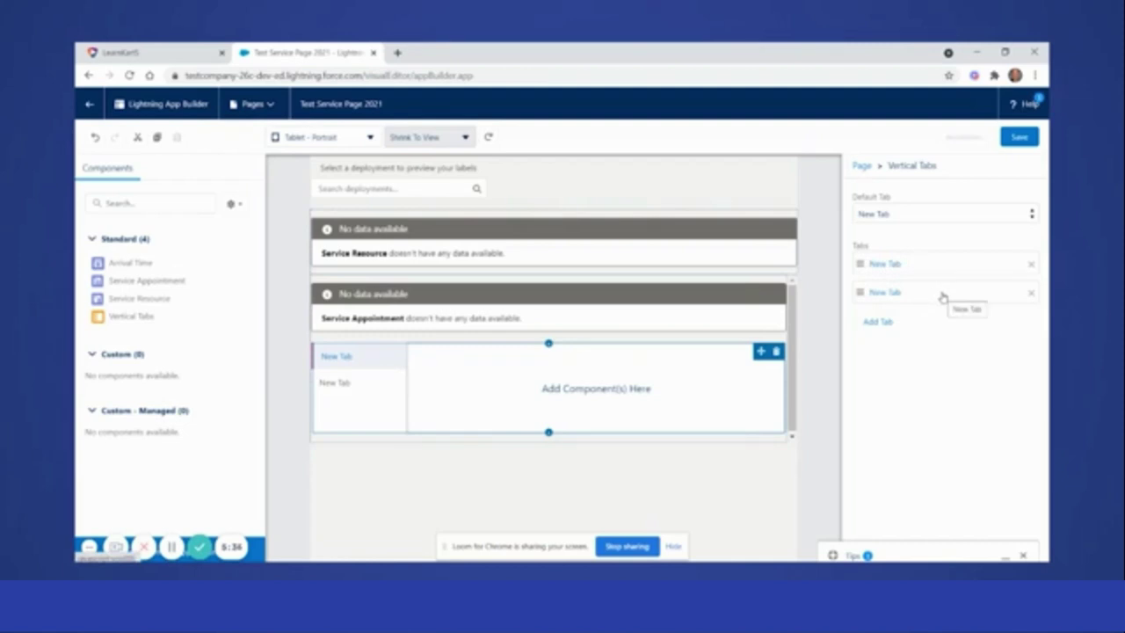
{"action": "left_click", "coordinate": [1032, 217]}
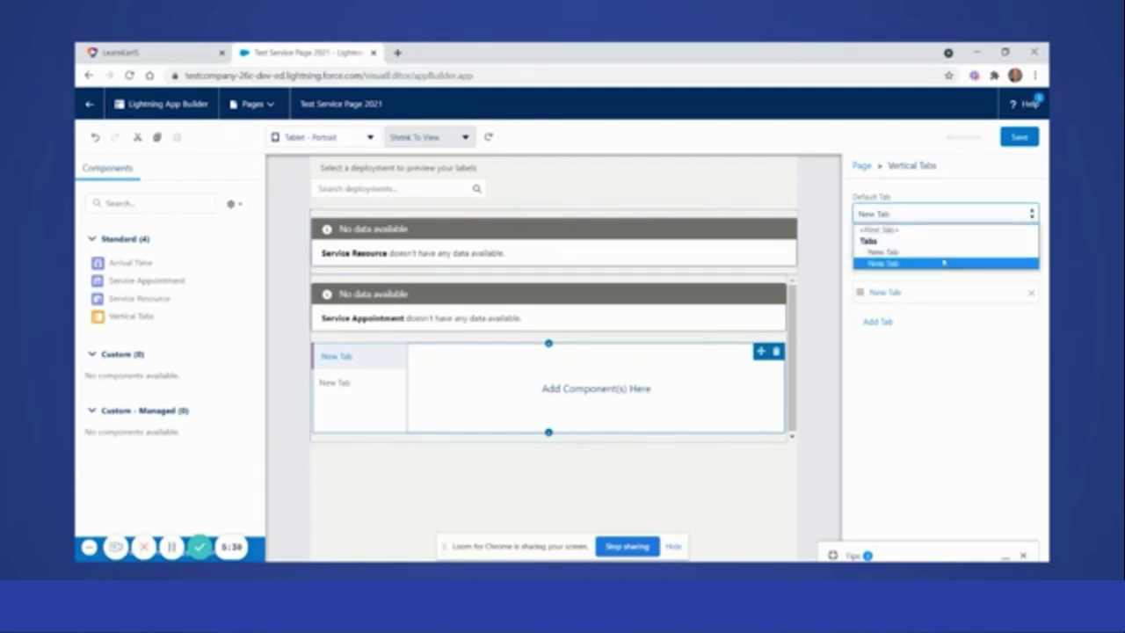
{"action": "left_click", "coordinate": [945, 387]}
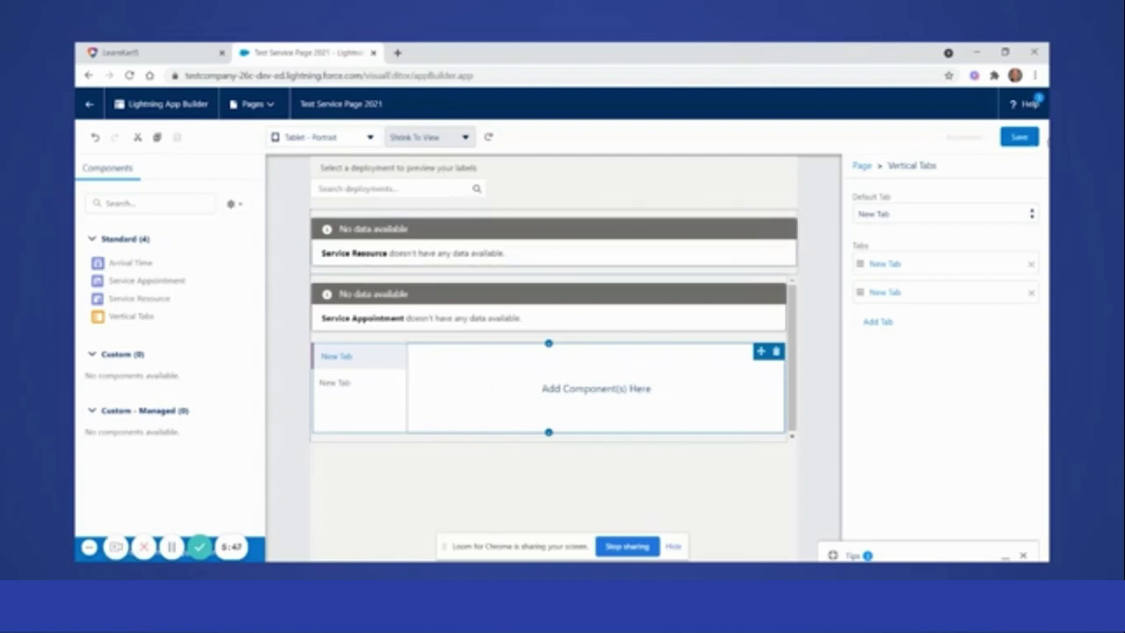
Switch the page preview to the Phone form factor.
{"action": "left_click", "coordinate": [370, 138]}
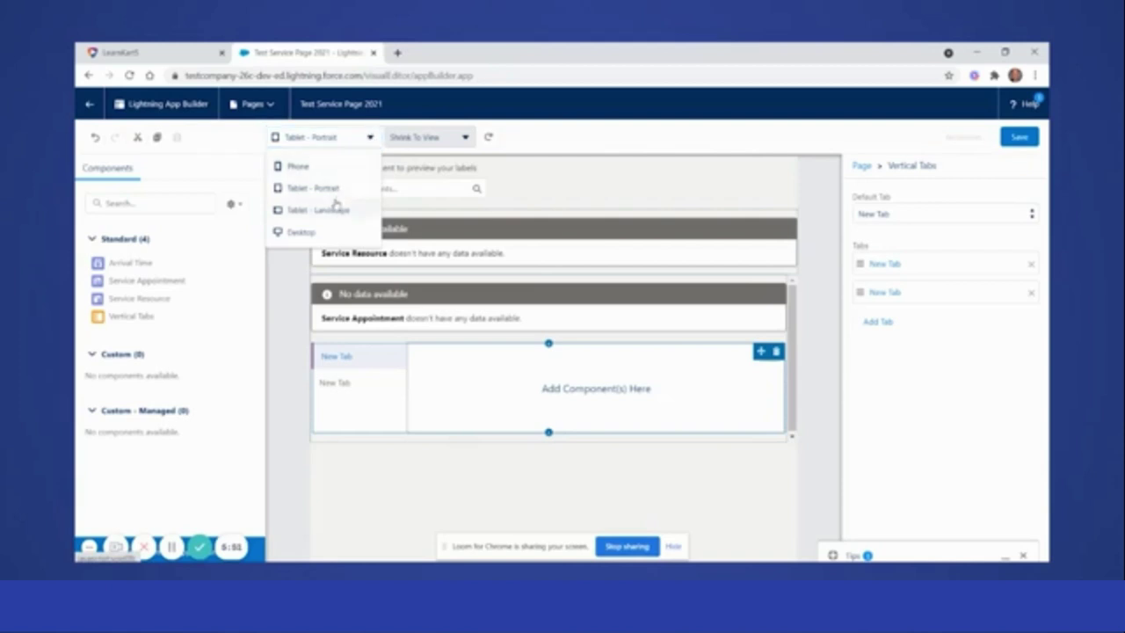
{"action": "left_click", "coordinate": [323, 168]}
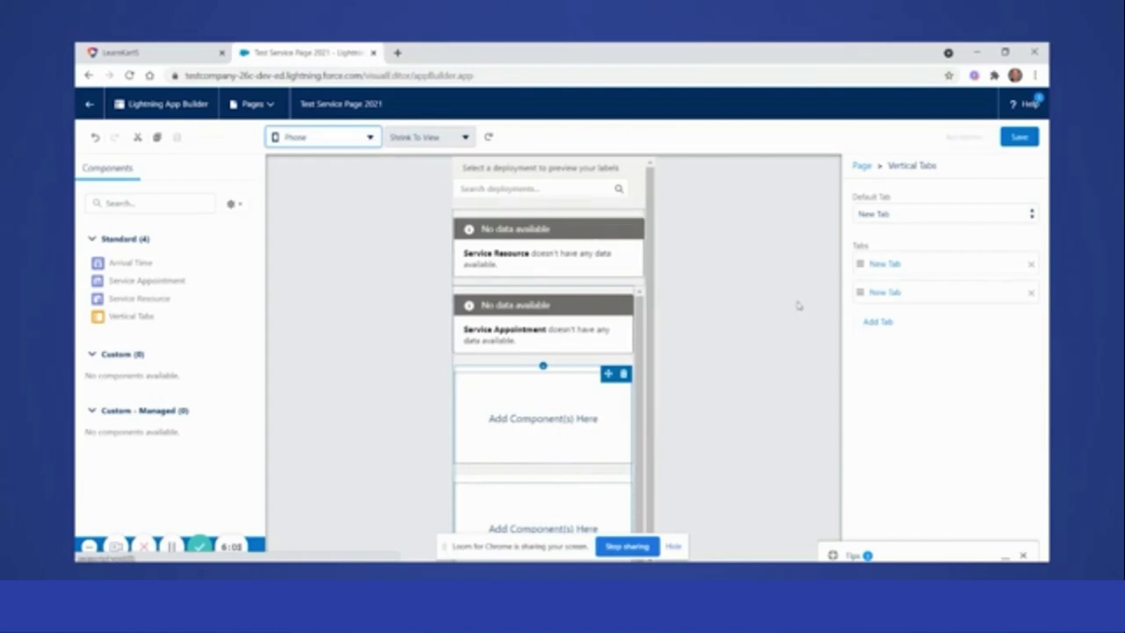
Save the page and attempt activation, which finds no deployment, then close the Activation dialog.
{"action": "left_click", "coordinate": [1020, 138]}
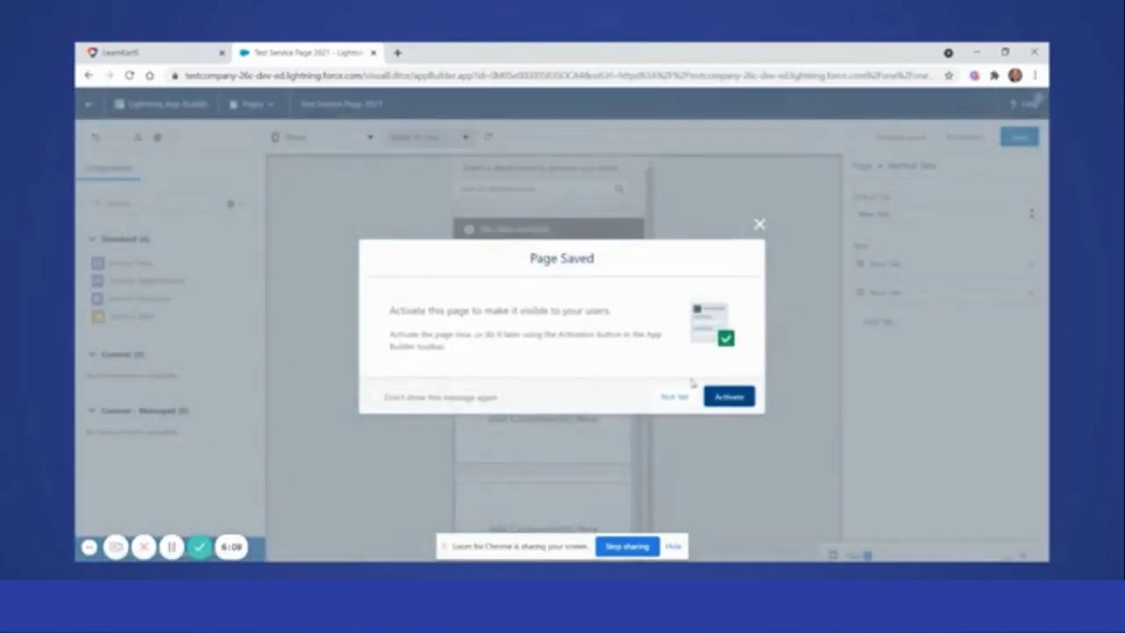
{"action": "left_click", "coordinate": [727, 406]}
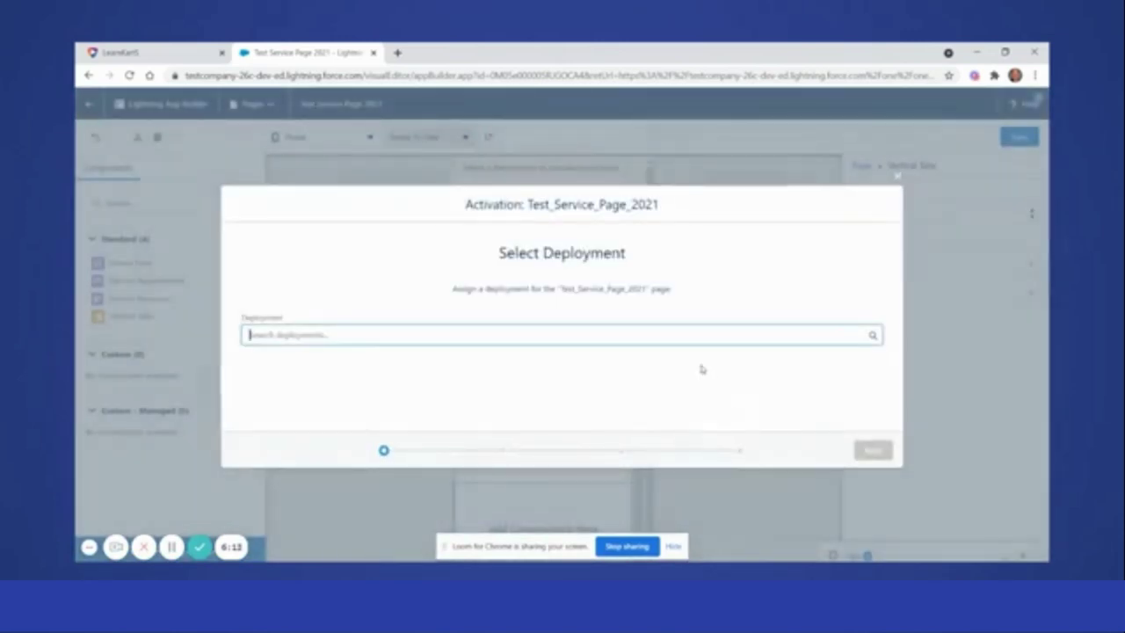
{"action": "left_click", "coordinate": [667, 342]}
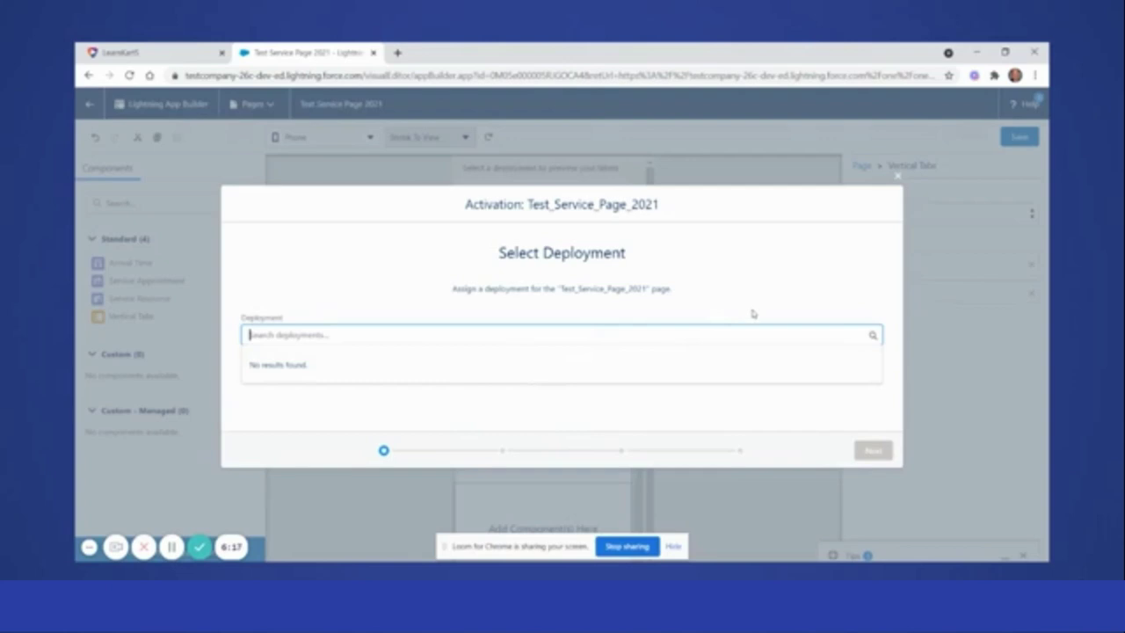
{"action": "left_click", "coordinate": [768, 407]}
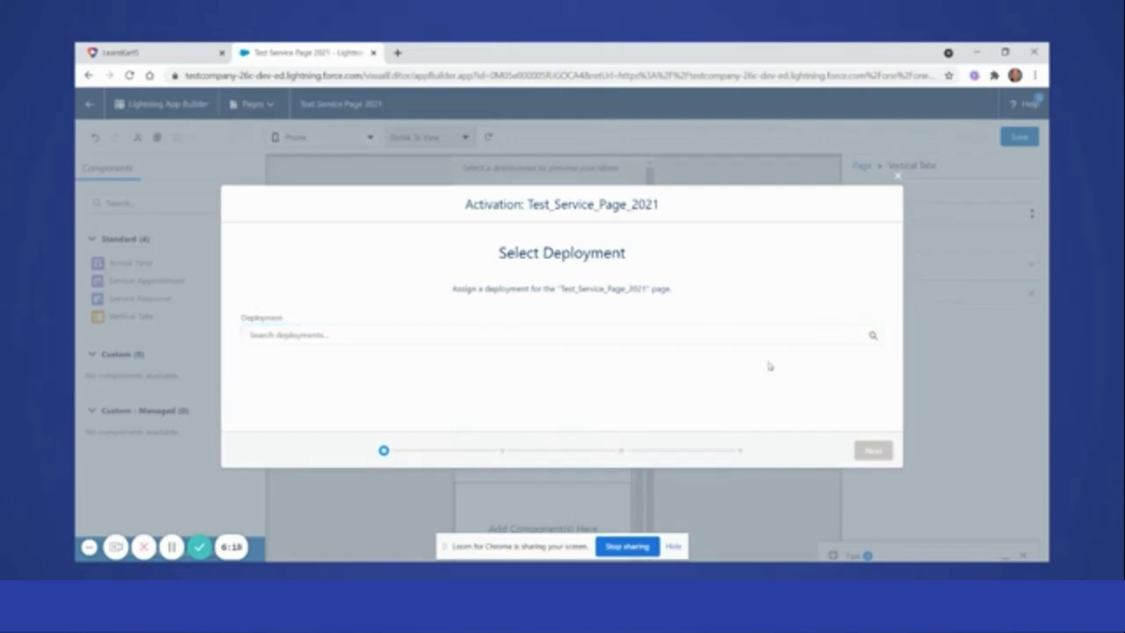
{"action": "left_click", "coordinate": [898, 182]}
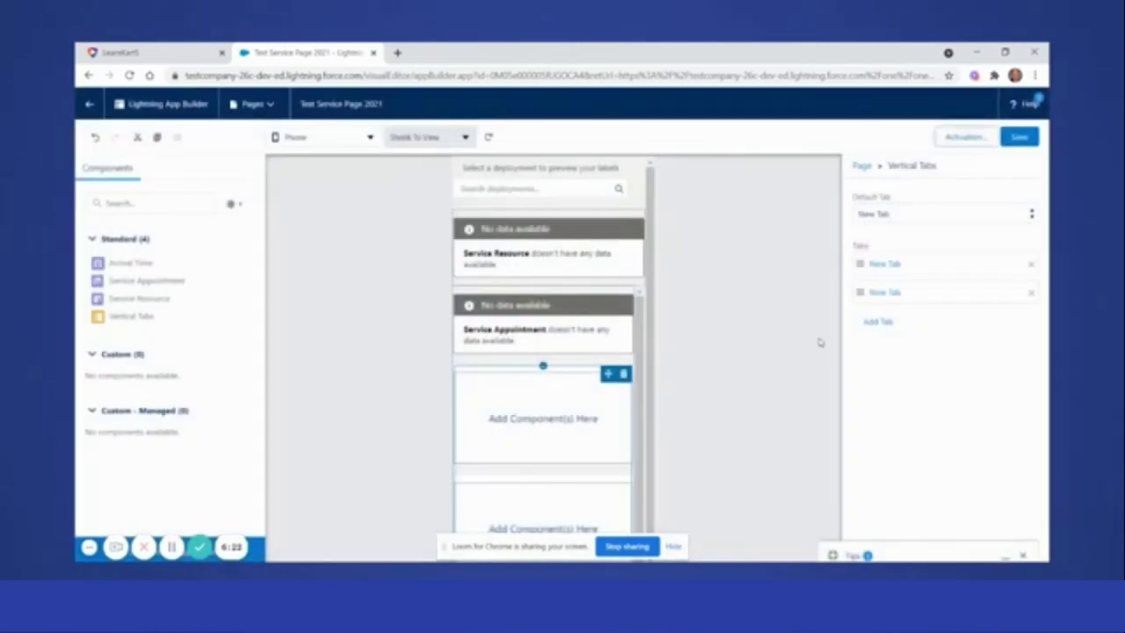
Retry activation, abandon it again for lack of a deployment, and save the page.
{"action": "left_click", "coordinate": [964, 137]}
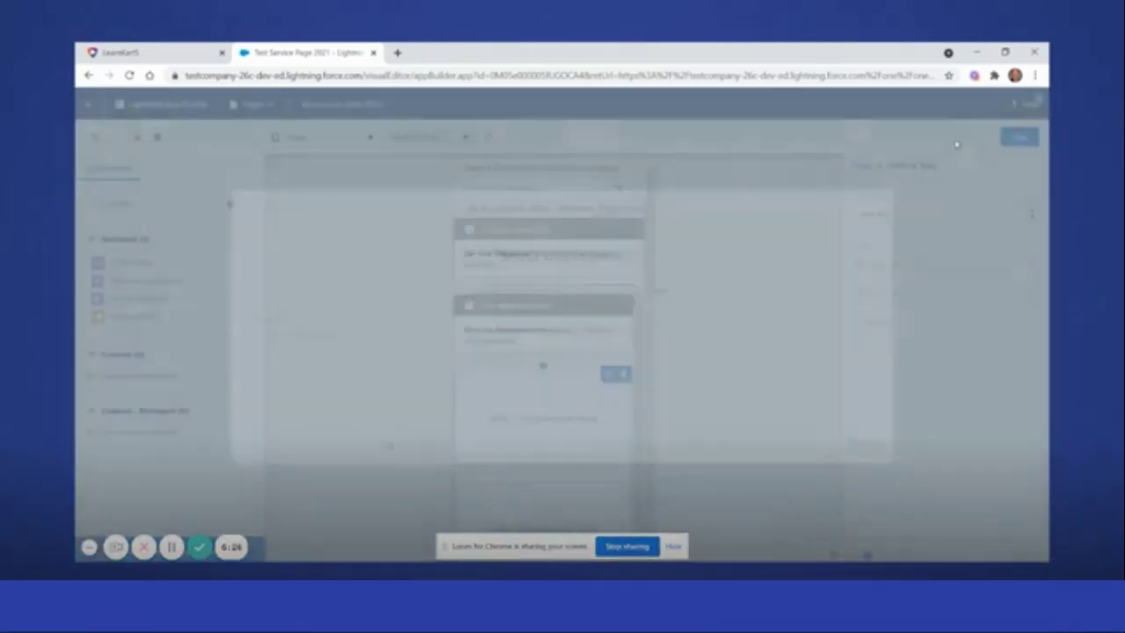
{"action": "left_click", "coordinate": [832, 337]}
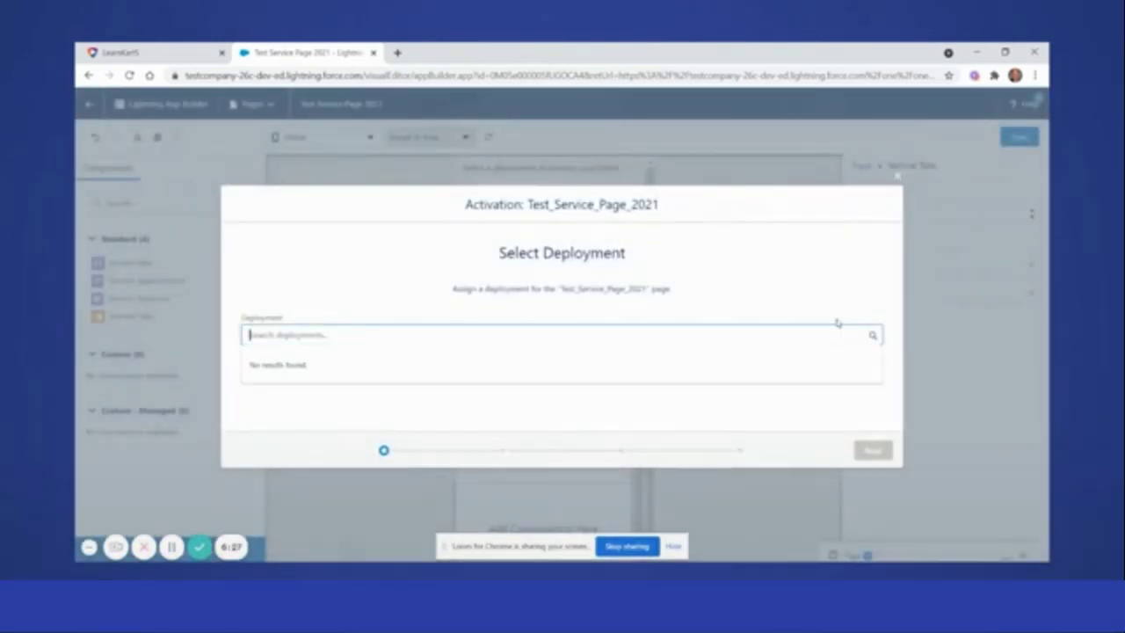
{"action": "left_click", "coordinate": [898, 183]}
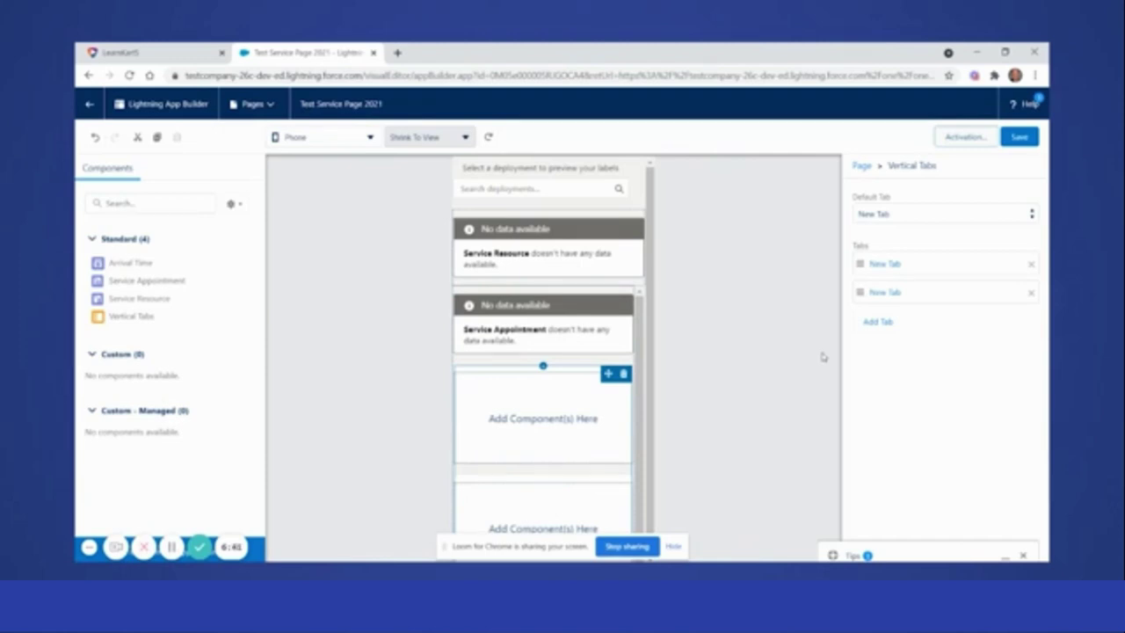
{"action": "left_click", "coordinate": [1020, 137]}
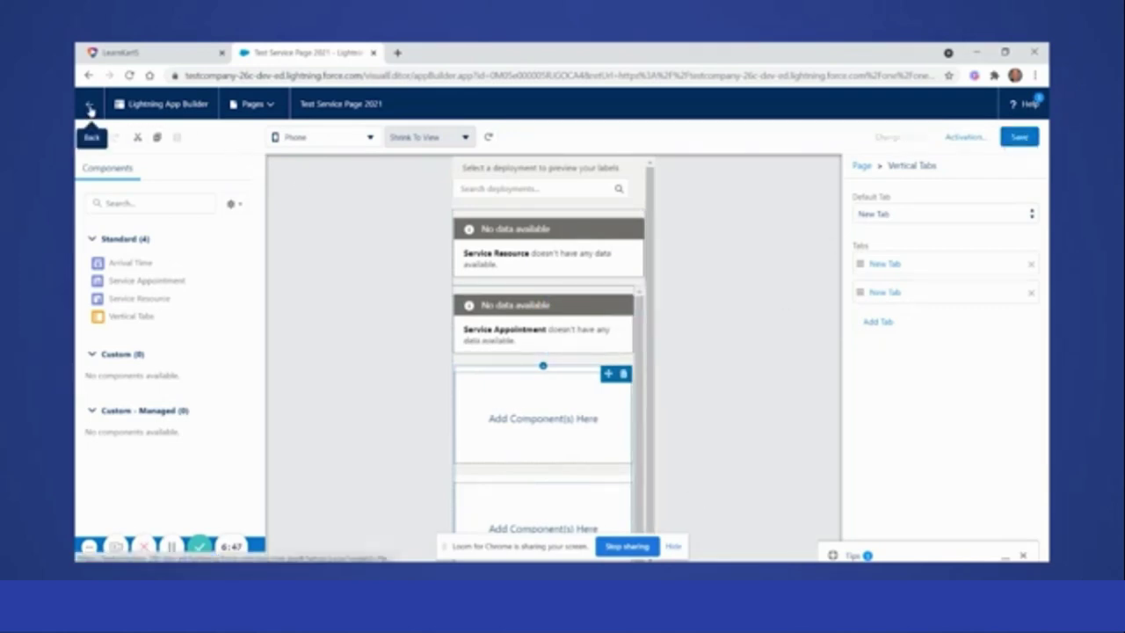
Exit the page builder and switch to the Service app's Home page via the App Launcher.
{"action": "left_click", "coordinate": [89, 106]}
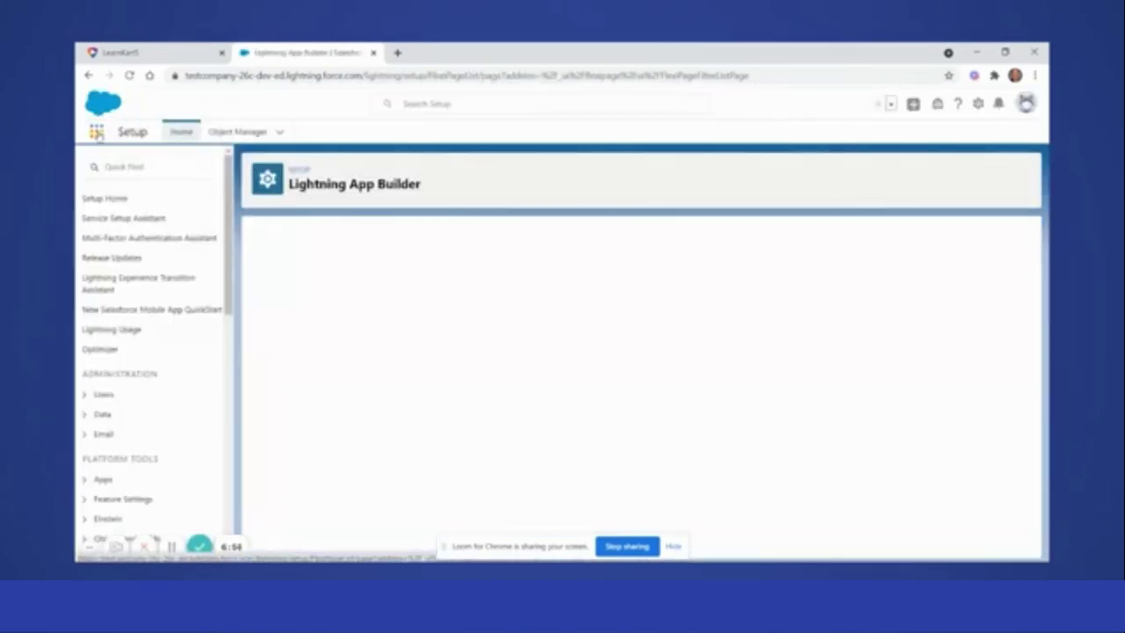
{"action": "left_click", "coordinate": [96, 131]}
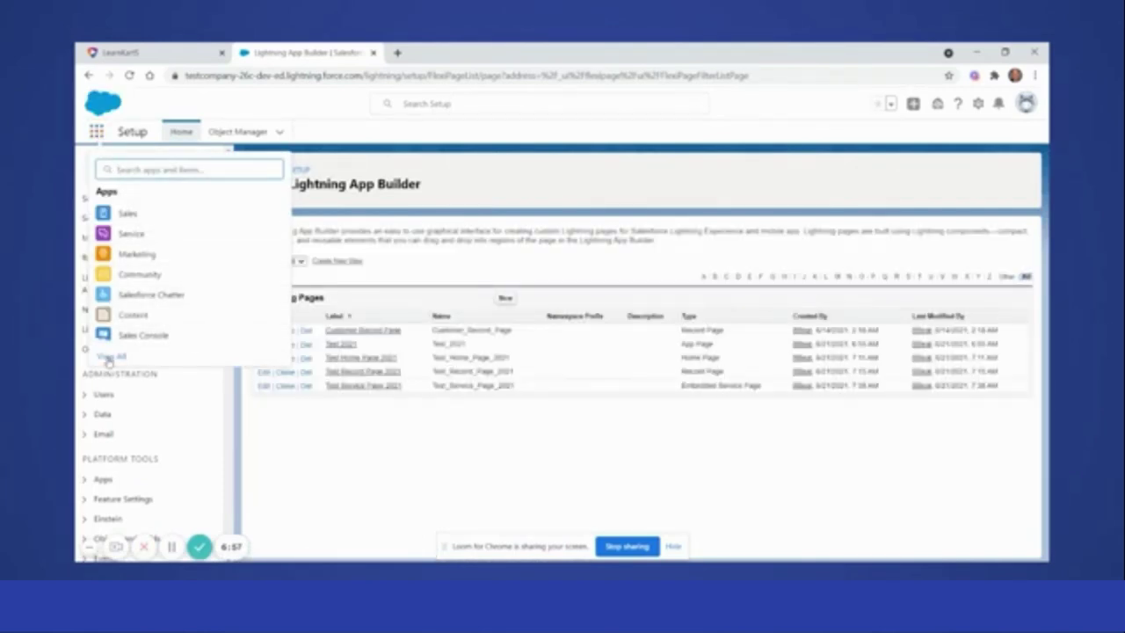
{"action": "left_click", "coordinate": [132, 236]}
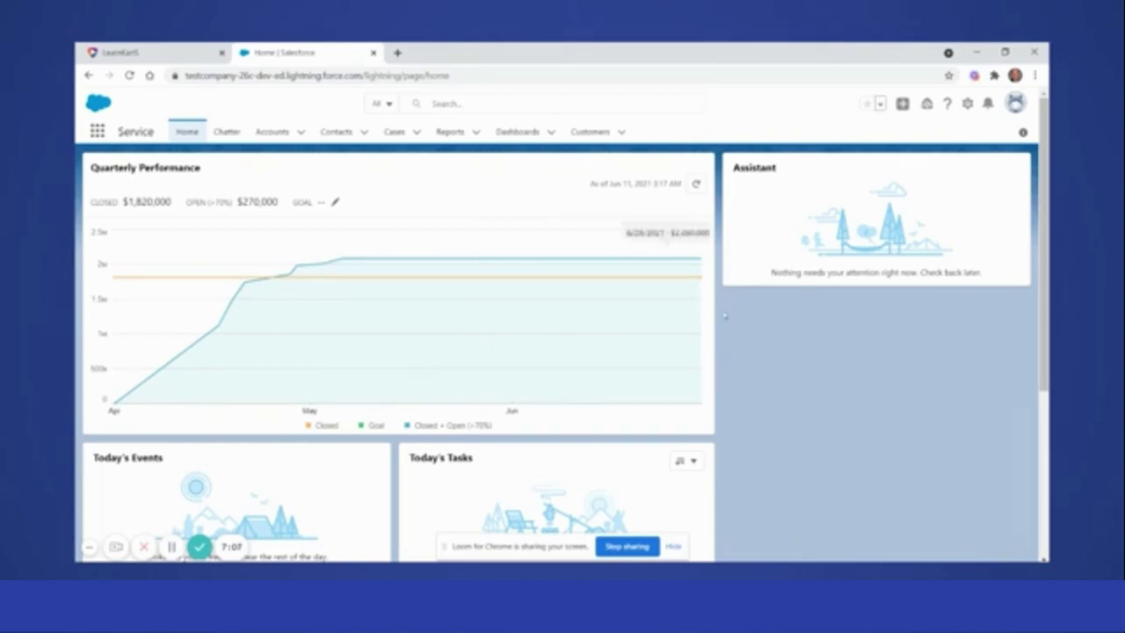
{"action": "scroll", "coordinate": [872, 390], "scroll_direction": "down", "scroll_amount": 3}
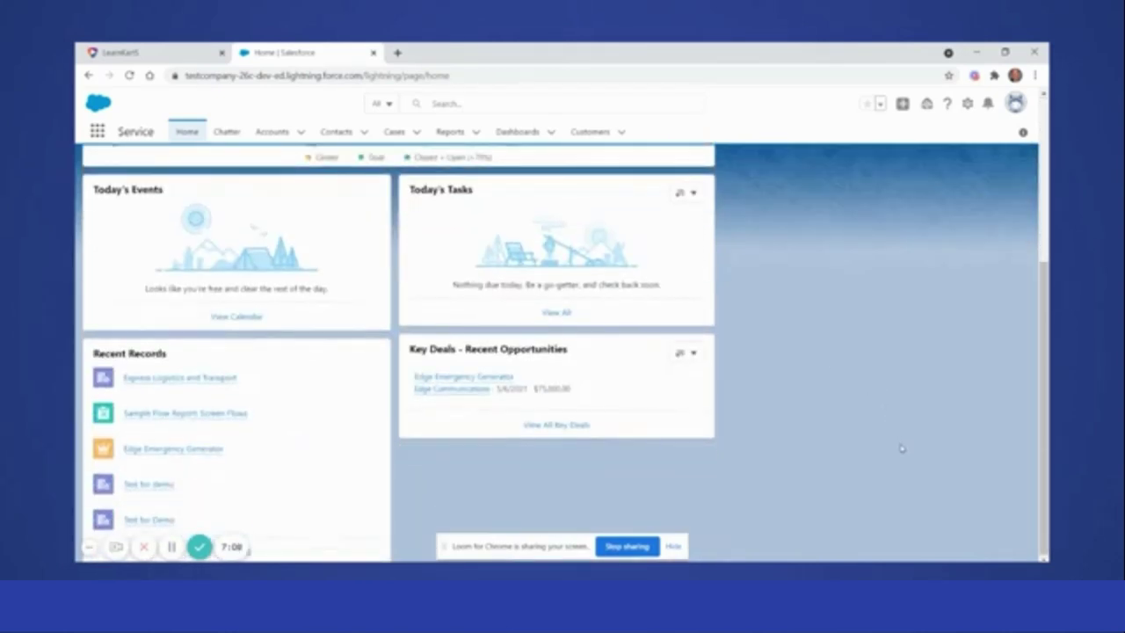
{"action": "scroll", "coordinate": [901, 448], "scroll_direction": "up", "scroll_amount": 3}
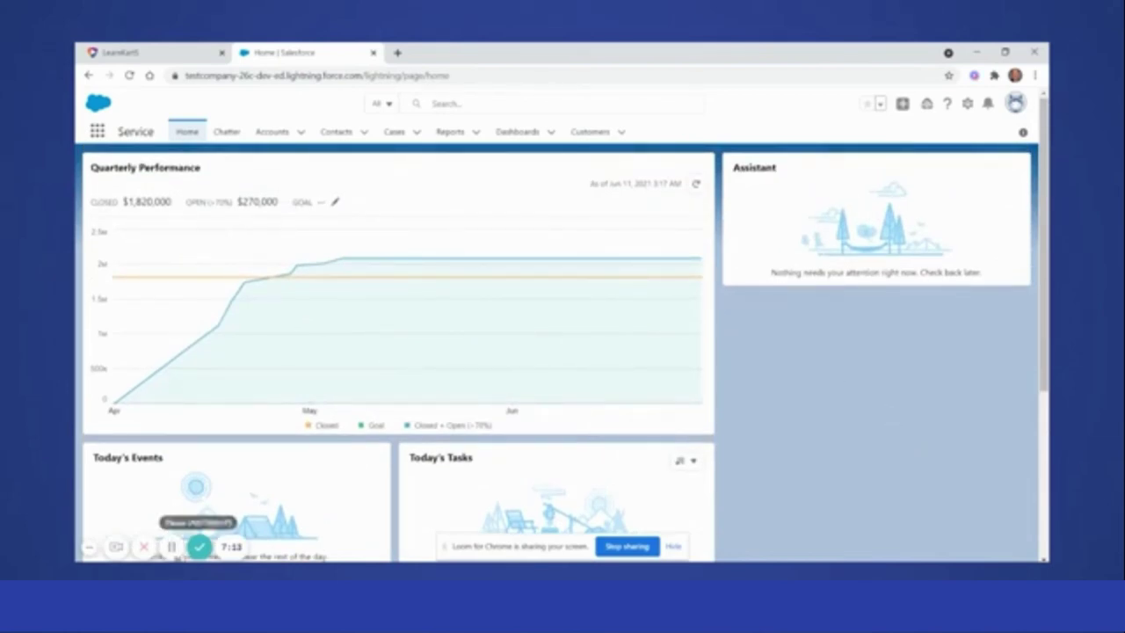
Locate Test Service Page 2021 in Setup's Lightning pages, view its details, and choose Edit.
{"action": "left_click", "coordinate": [172, 546]}
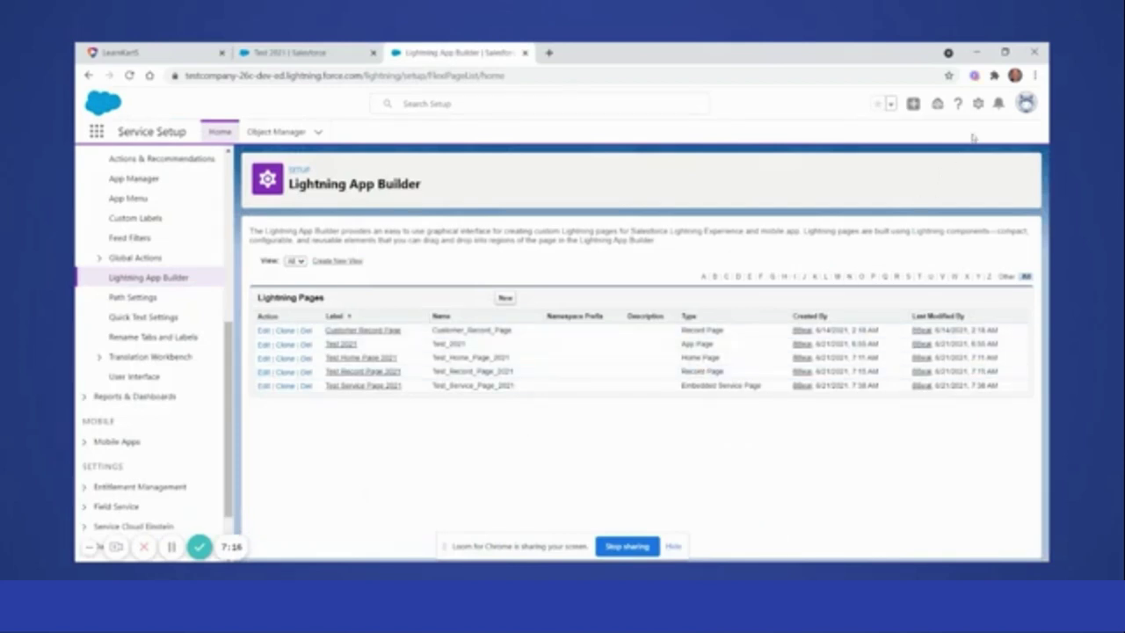
{"action": "left_click", "coordinate": [978, 105]}
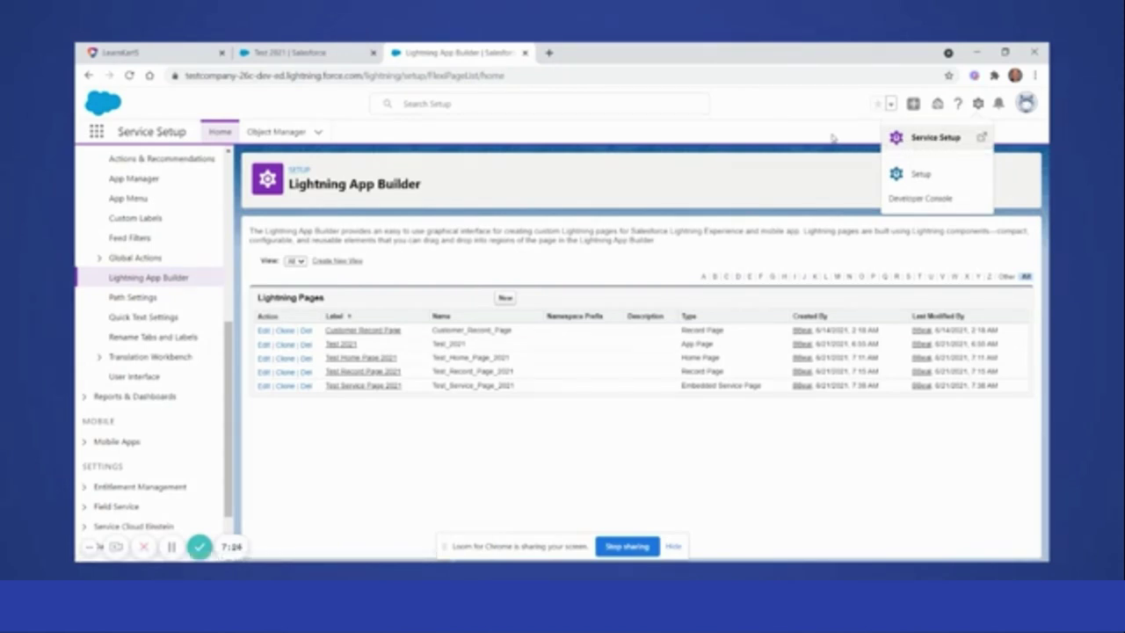
{"action": "left_click_drag", "start_coordinate": [230, 378], "coordinate": [221, 200]}
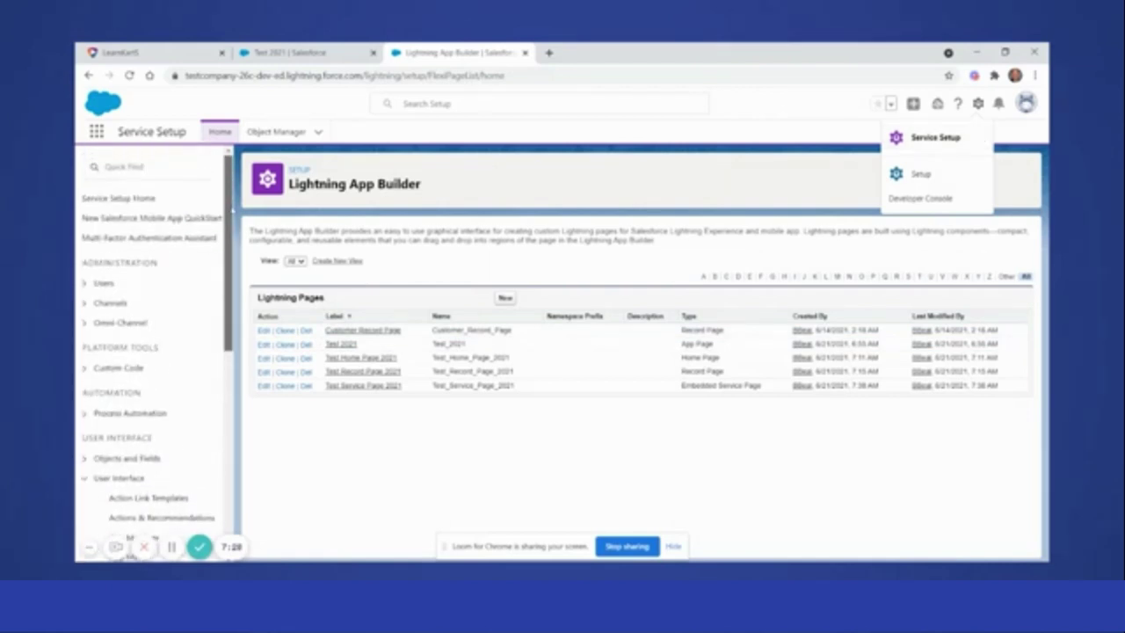
{"action": "left_click", "coordinate": [232, 211]}
{"action": "left_click_drag", "start_coordinate": [232, 211], "coordinate": [226, 336]}
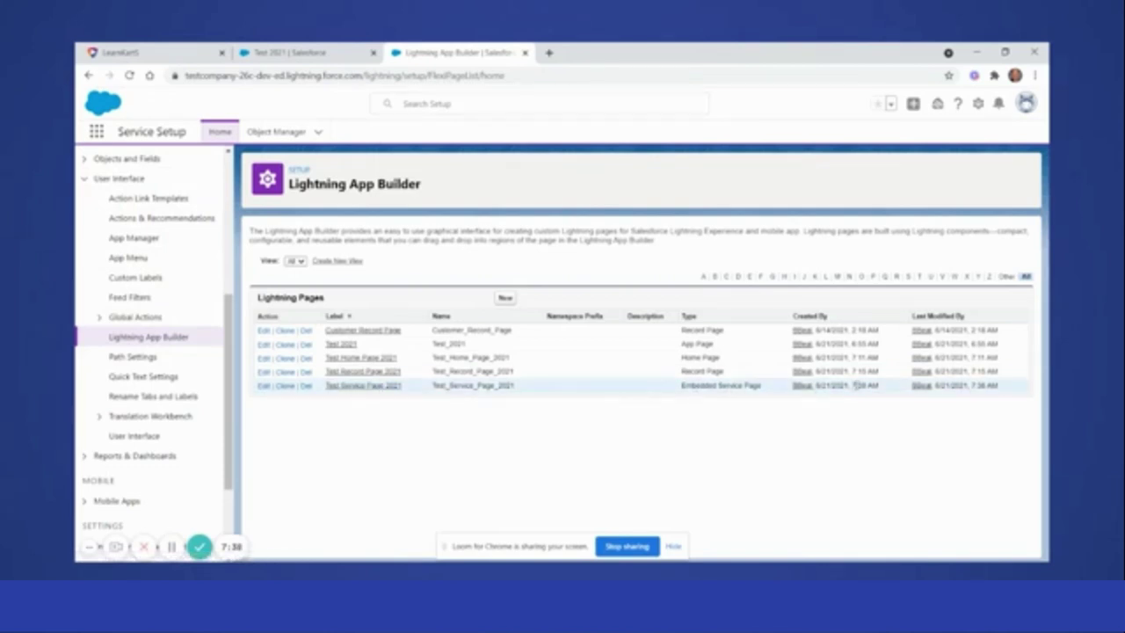
{"action": "left_click", "coordinate": [356, 388]}
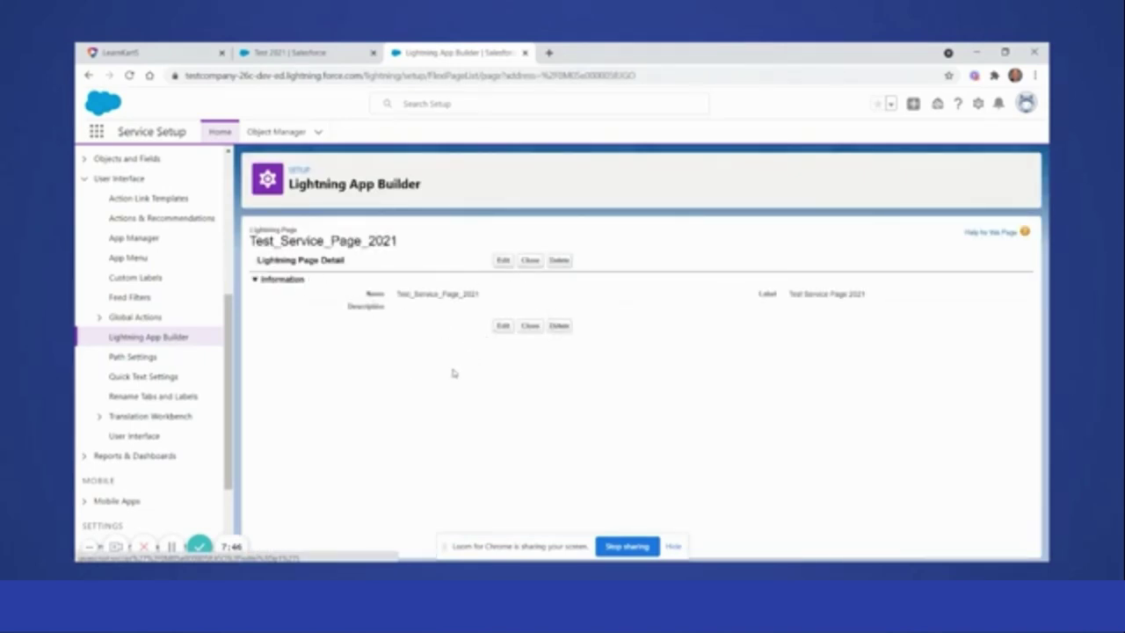
{"action": "left_click", "coordinate": [502, 260]}
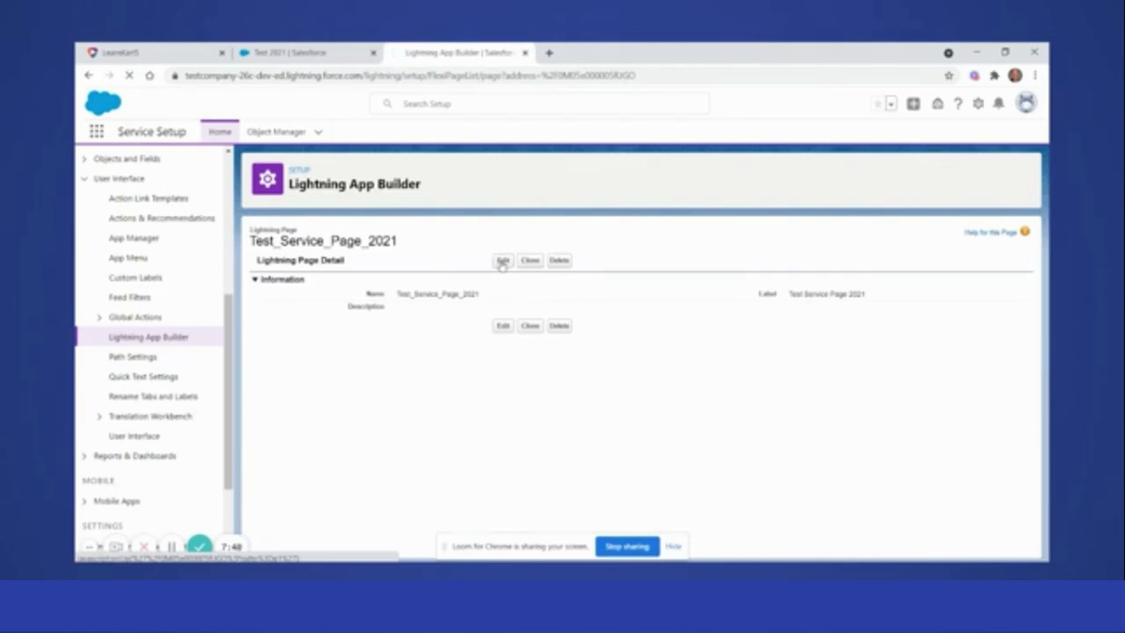
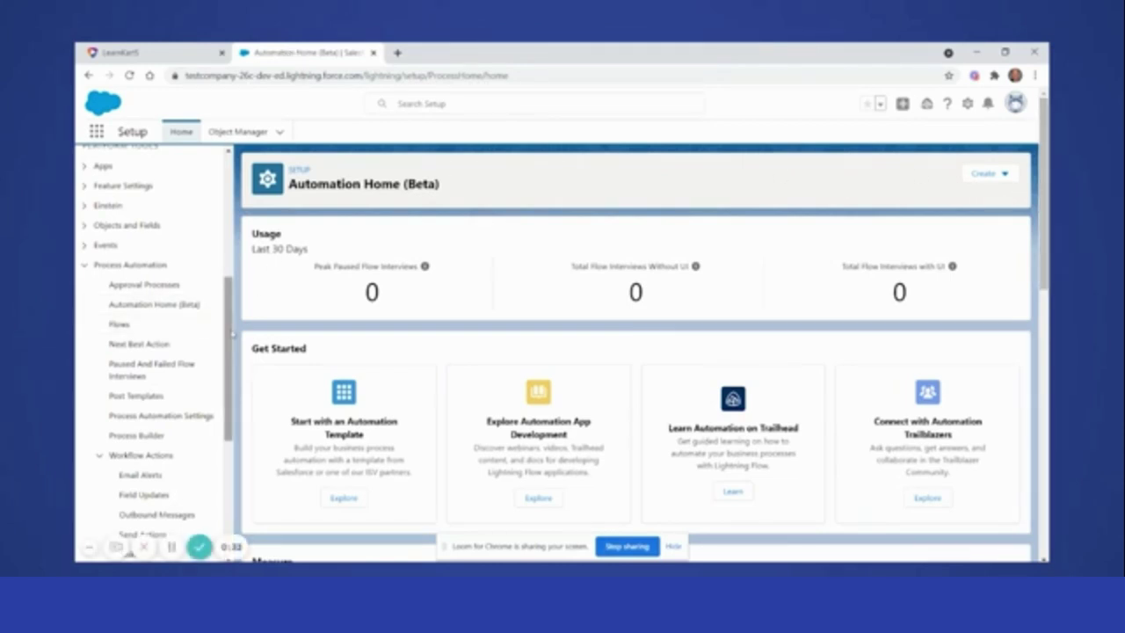
{"action": "left_click_drag", "start_coordinate": [231, 335], "coordinate": [238, 195]}
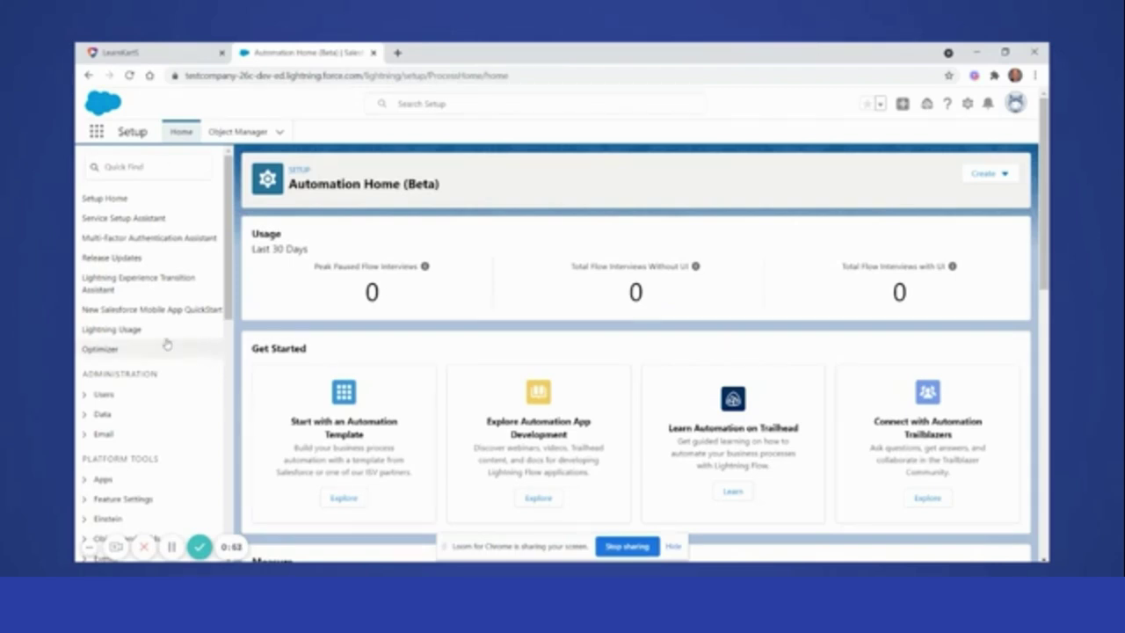
{"action": "scroll", "coordinate": [166, 360], "scroll_direction": "down", "scroll_amount": 3}
{"action": "scroll", "coordinate": [167, 374], "scroll_direction": "down", "scroll_amount": 5}
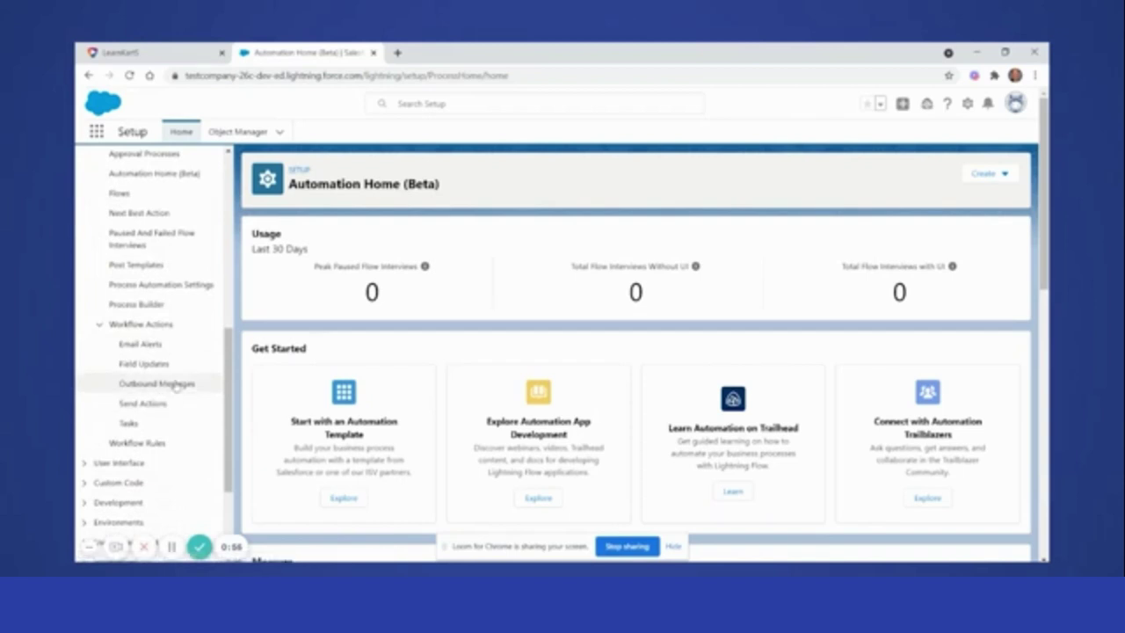
{"action": "scroll", "coordinate": [183, 380], "scroll_direction": "up", "scroll_amount": 3}
{"action": "scroll", "coordinate": [183, 381], "scroll_direction": "up", "scroll_amount": 5}
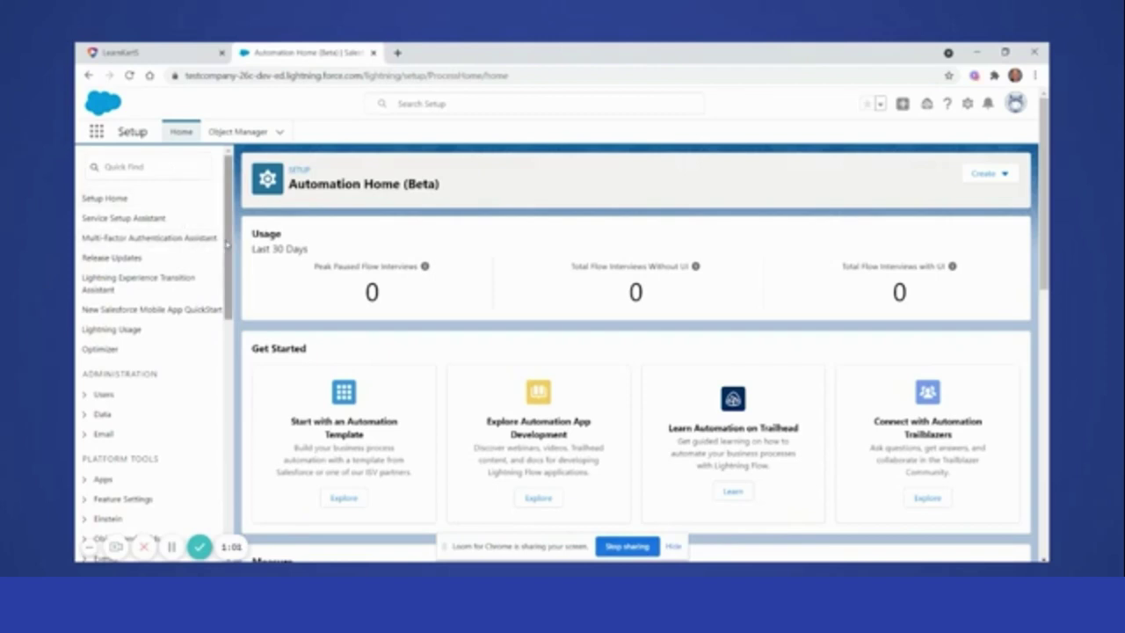
{"action": "left_click_drag", "start_coordinate": [231, 246], "coordinate": [229, 364]}
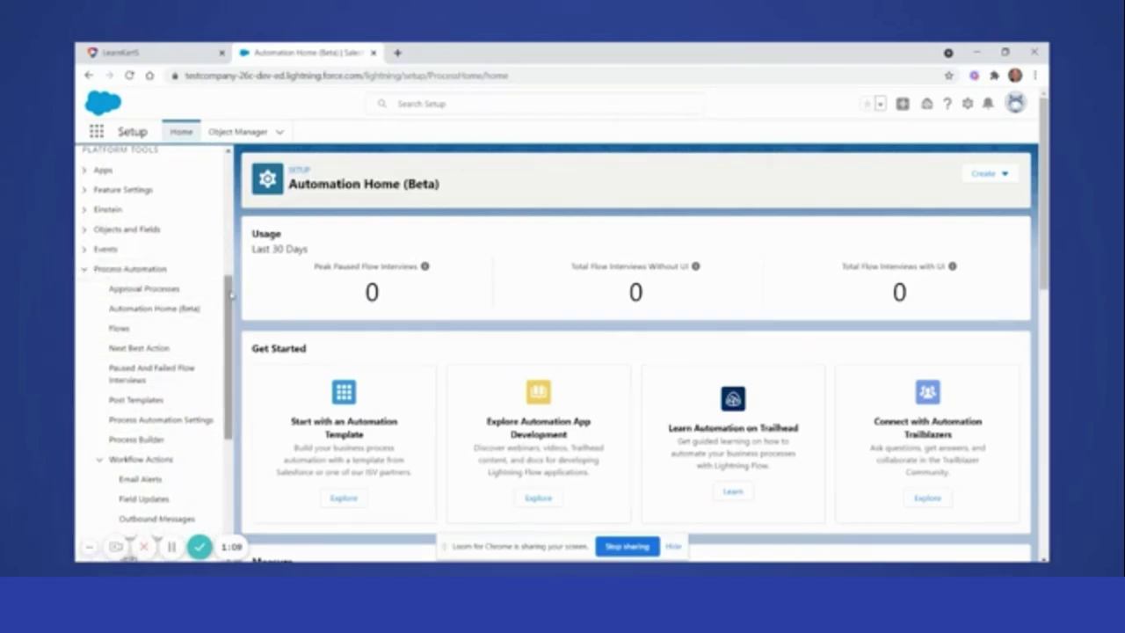
{"action": "left_click_drag", "start_coordinate": [228, 297], "coordinate": [228, 329]}
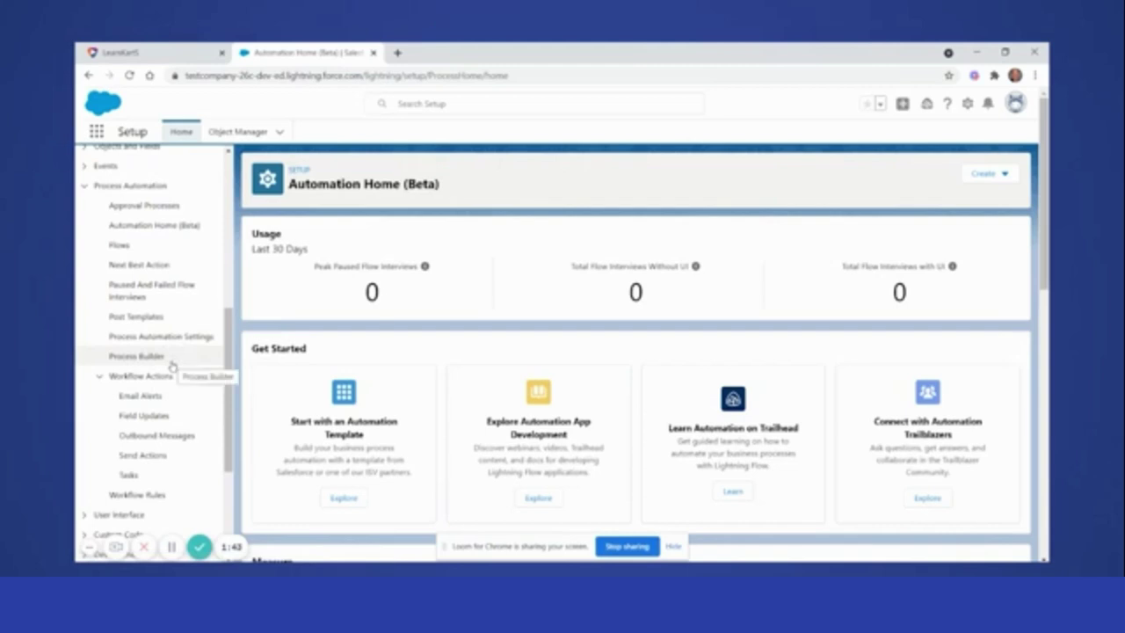
{"action": "left_click", "coordinate": [100, 378]}
{"action": "left_click", "coordinate": [101, 378]}
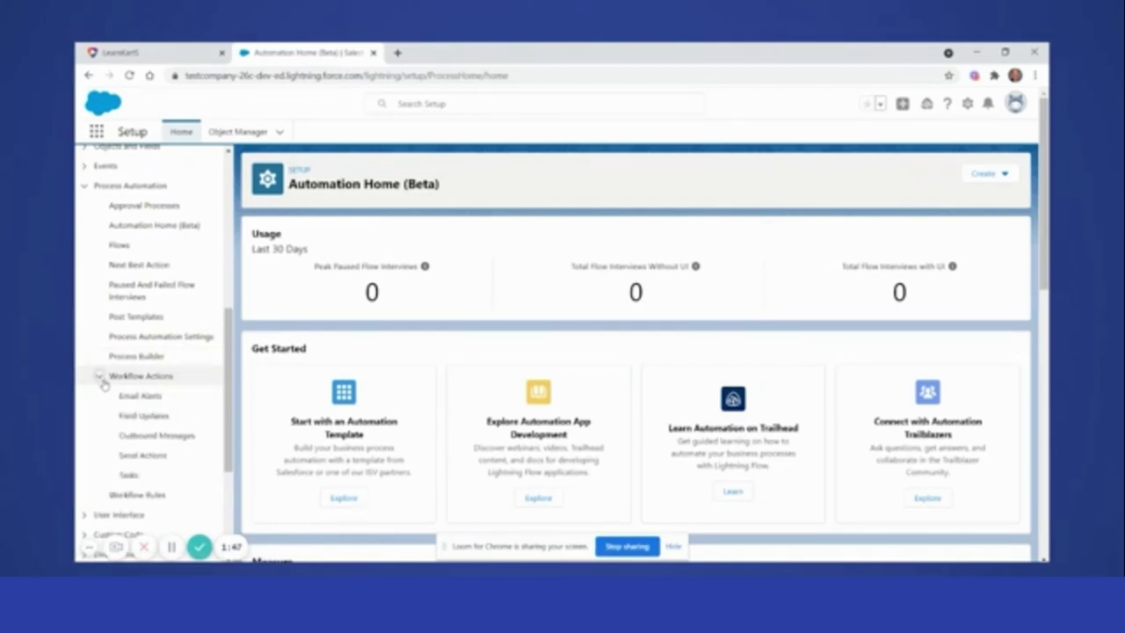
{"action": "scroll", "coordinate": [225, 413], "scroll_direction": "down", "scroll_amount": 1}
{"action": "scroll", "coordinate": [226, 413], "scroll_direction": "down", "scroll_amount": 1}
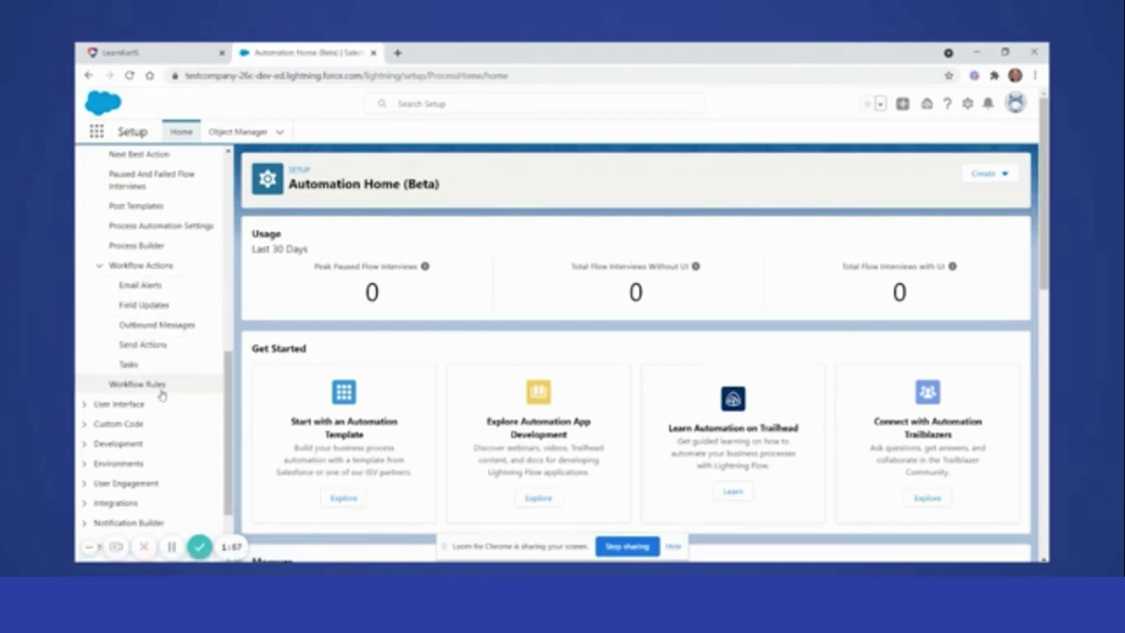
{"action": "scroll", "coordinate": [158, 351], "scroll_direction": "up", "scroll_amount": 3}
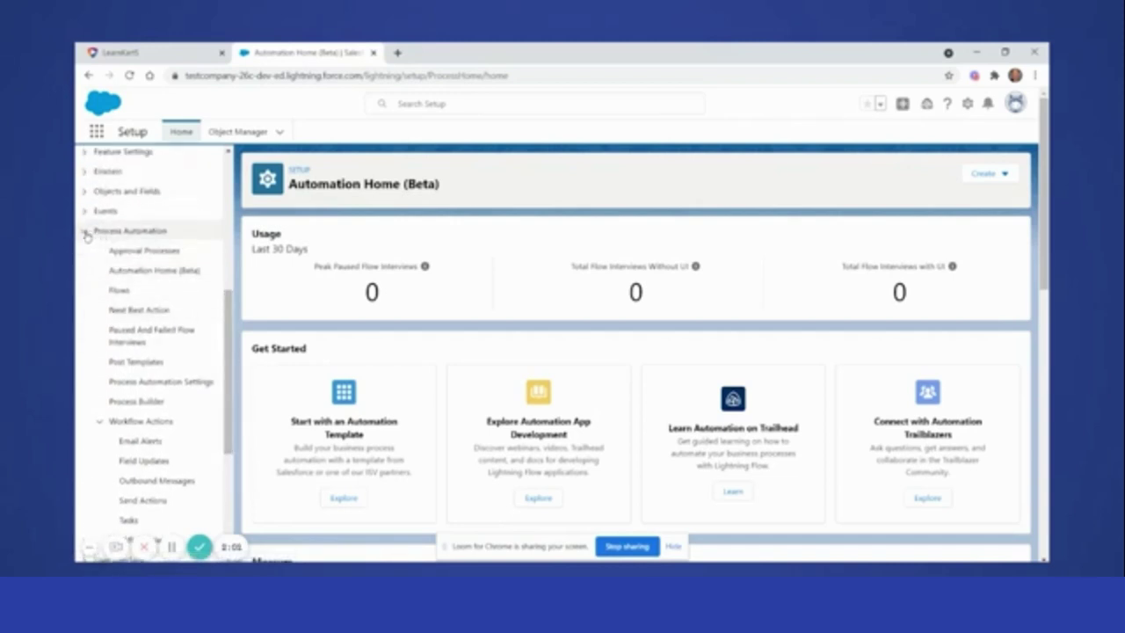
{"action": "left_click", "coordinate": [98, 233]}
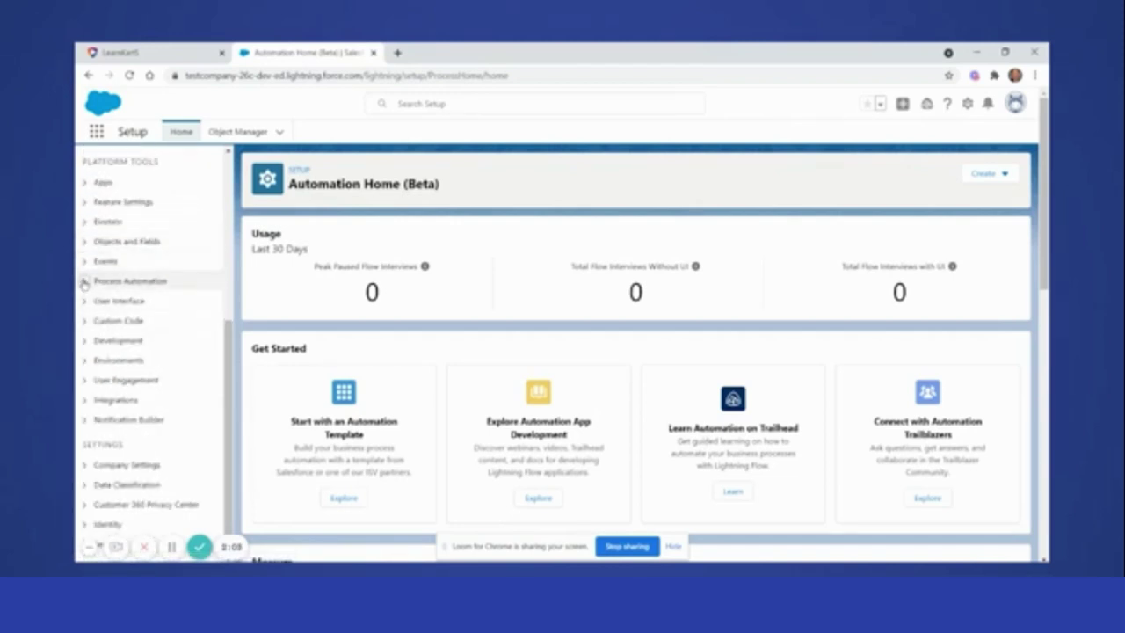
{"action": "left_click", "coordinate": [84, 281]}
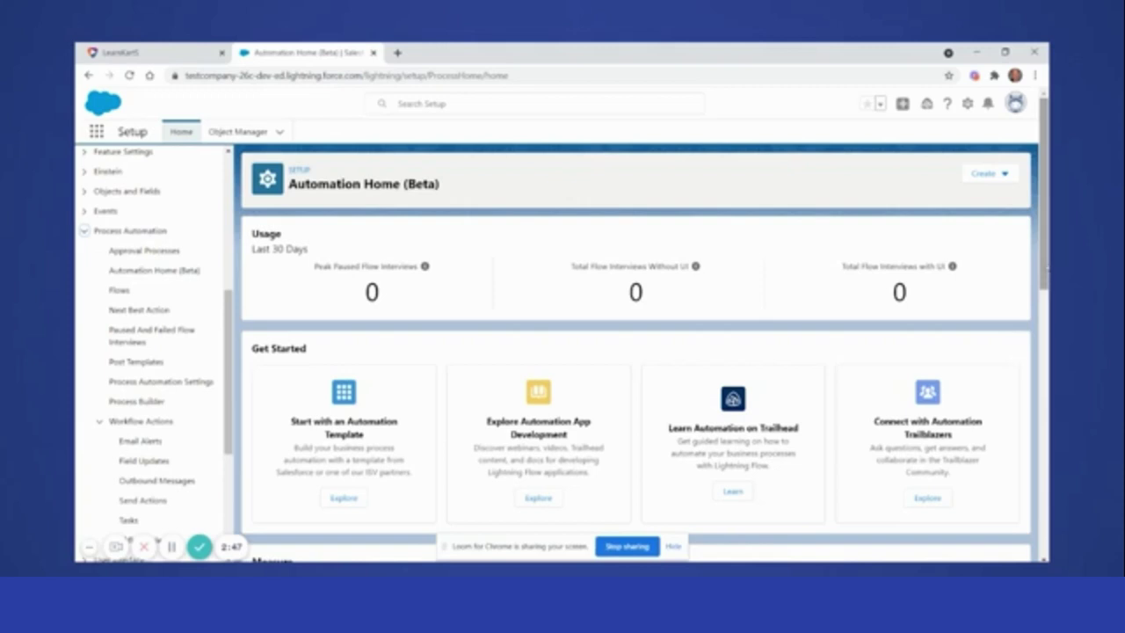
{"action": "left_click", "coordinate": [1015, 175]}
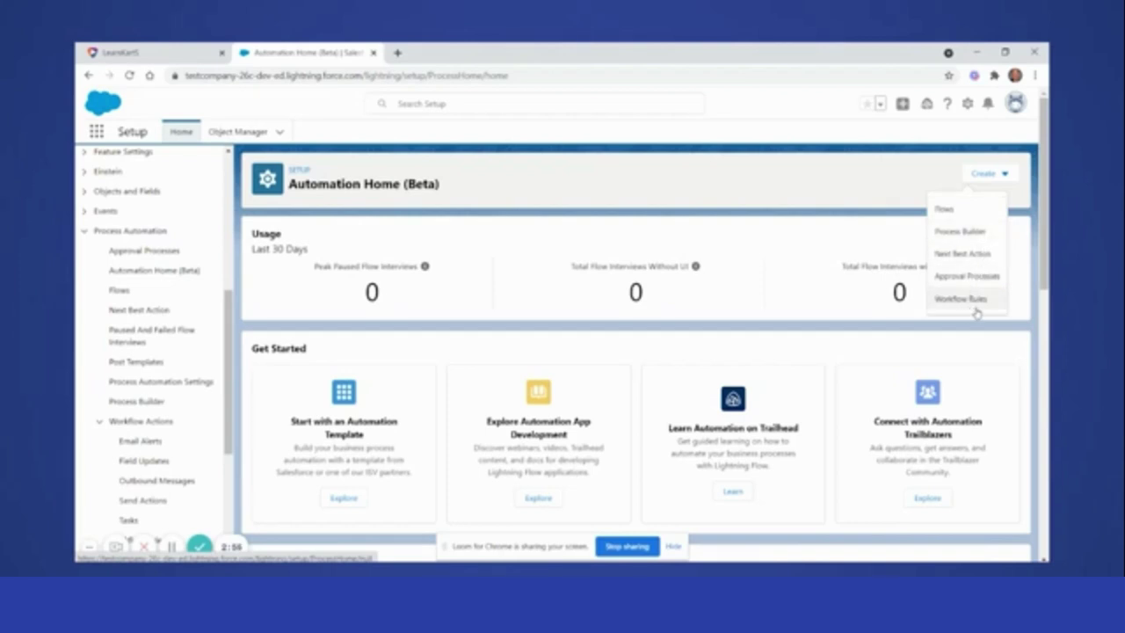
{"action": "left_click", "coordinate": [843, 180]}
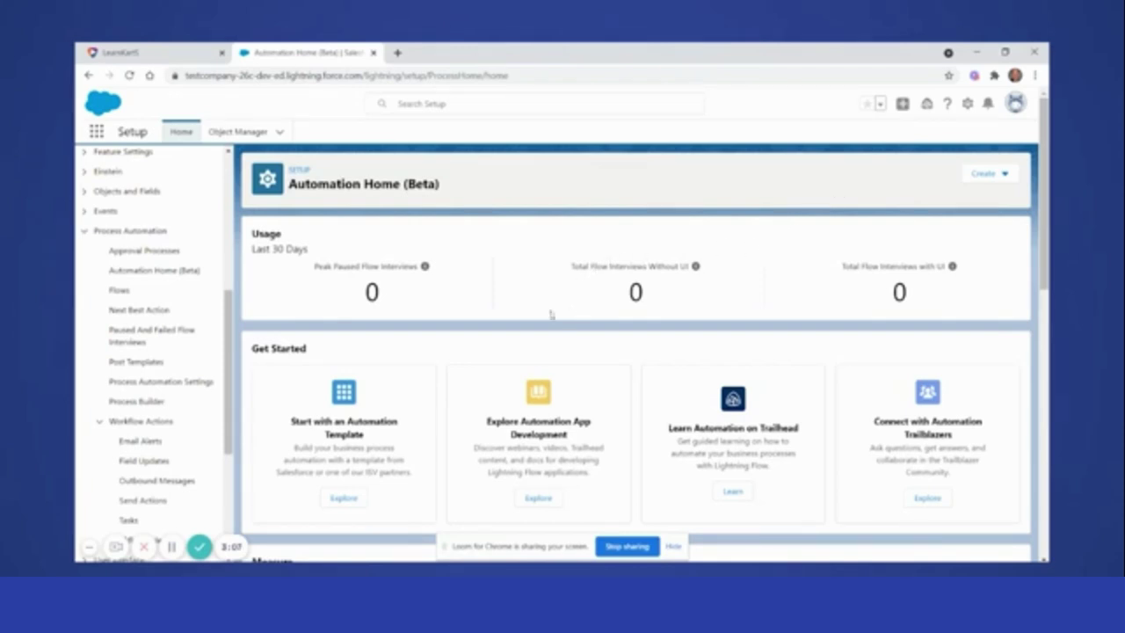
{"action": "mouse_move", "coordinate": [429, 274]}
{"action": "mouse_move", "coordinate": [697, 271]}
{"action": "scroll", "coordinate": [750, 313], "scroll_direction": "down", "scroll_amount": 1}
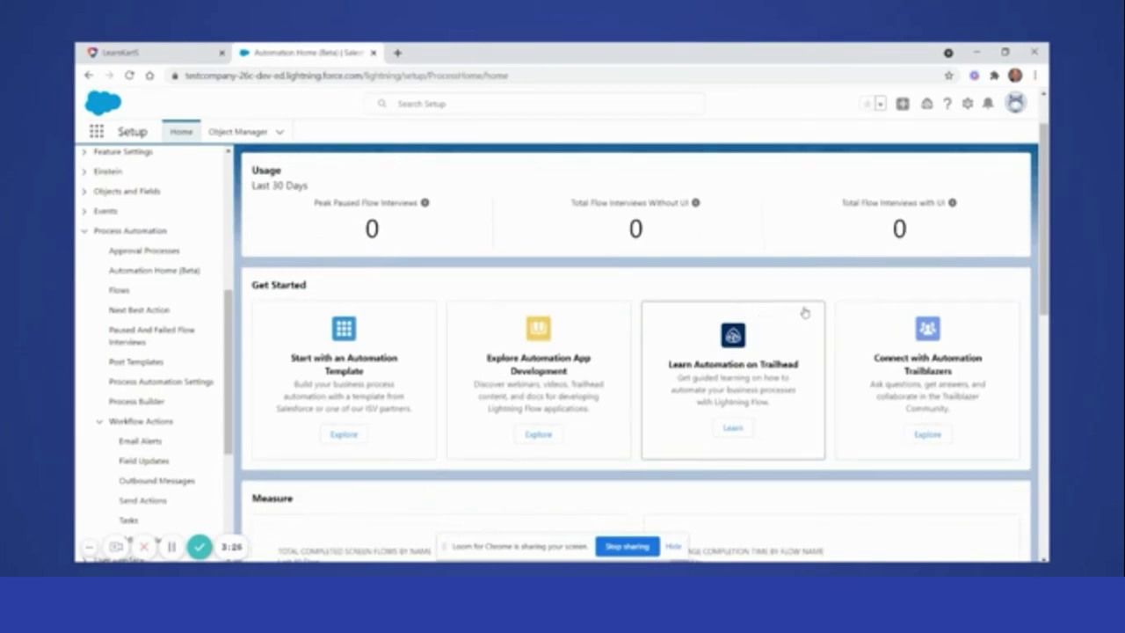
{"action": "scroll", "coordinate": [842, 295], "scroll_direction": "down", "scroll_amount": 2}
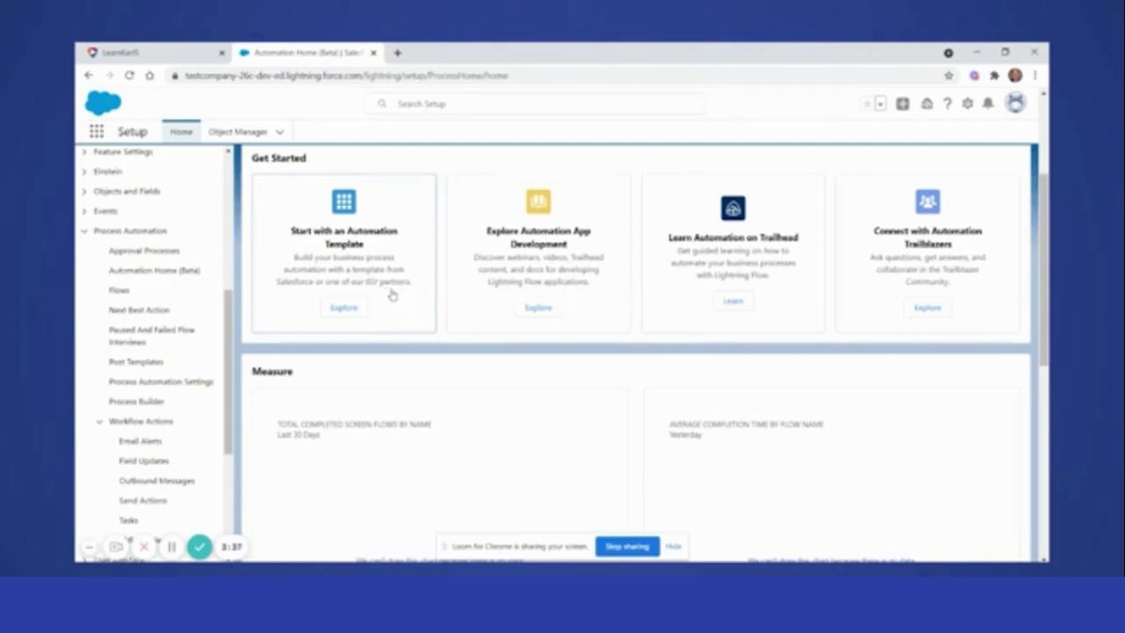
{"action": "left_click", "coordinate": [344, 310]}
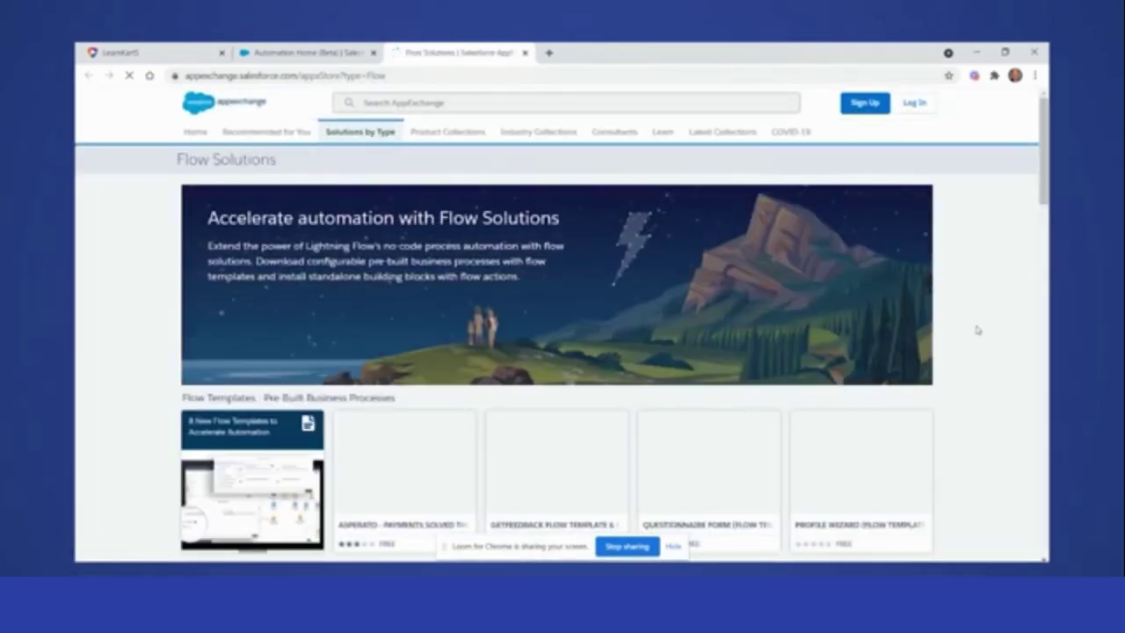
{"action": "scroll", "coordinate": [984, 334], "scroll_direction": "down", "scroll_amount": 3}
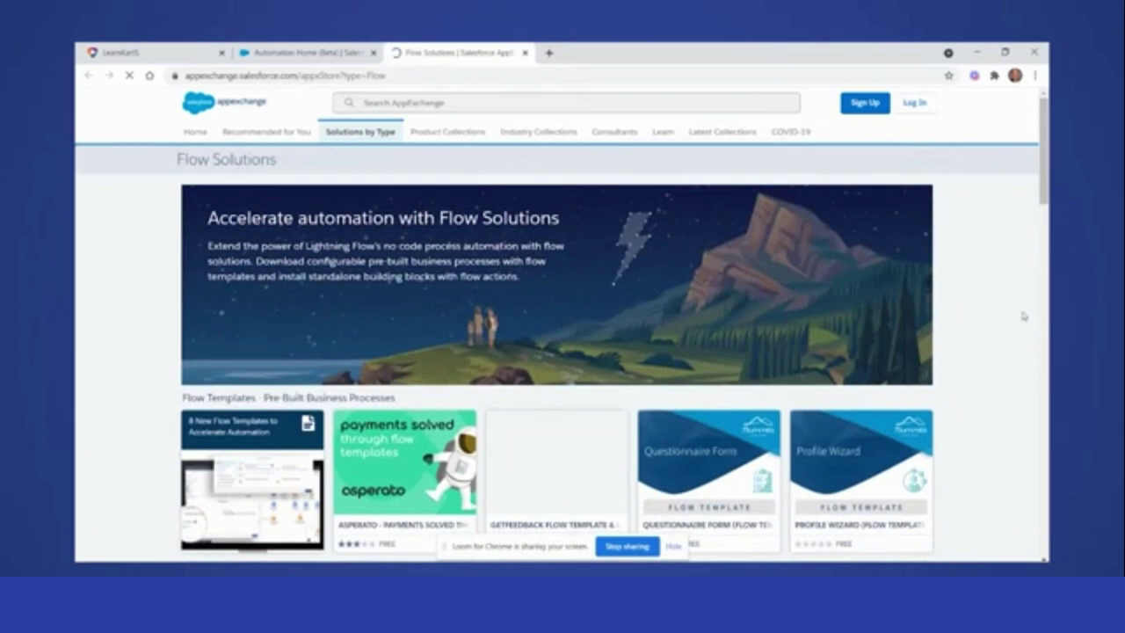
{"action": "scroll", "coordinate": [1025, 327], "scroll_direction": "down", "scroll_amount": 3}
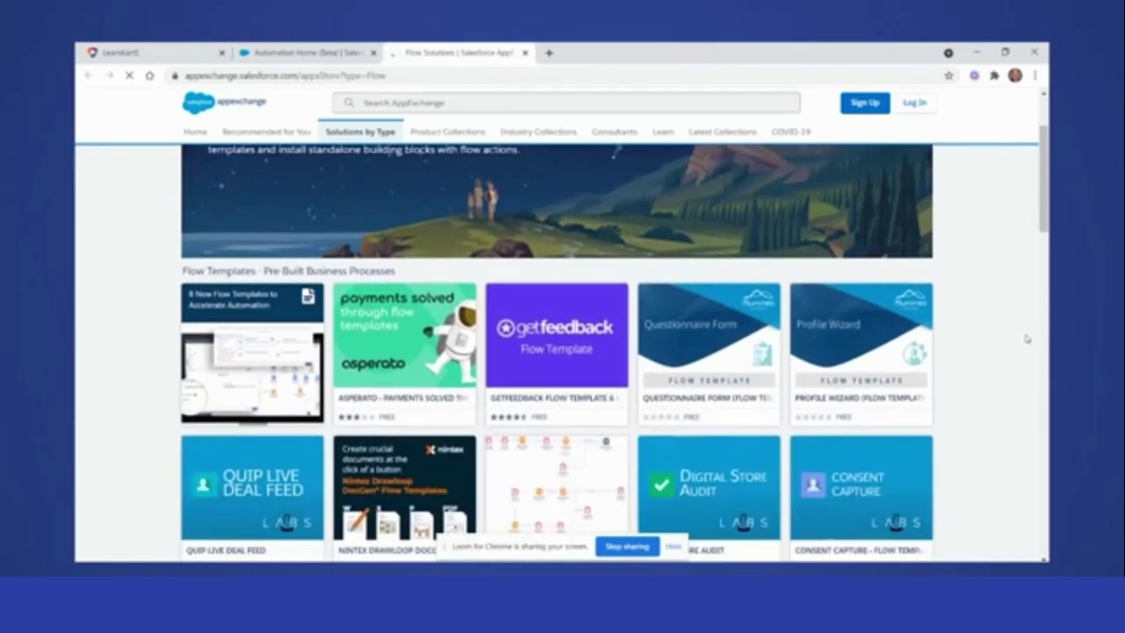
{"action": "scroll", "coordinate": [1023, 341], "scroll_direction": "down", "scroll_amount": 2}
{"action": "scroll", "coordinate": [1012, 346], "scroll_direction": "down", "scroll_amount": 3}
{"action": "scroll", "coordinate": [1003, 343], "scroll_direction": "up", "scroll_amount": 5}
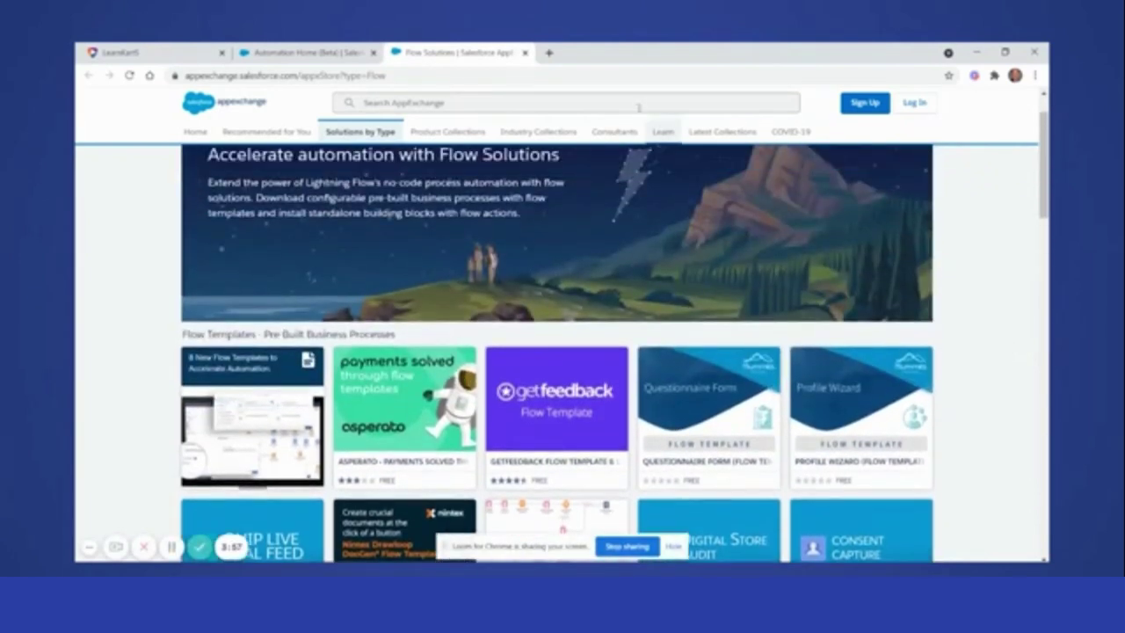
{"action": "left_click", "coordinate": [525, 53]}
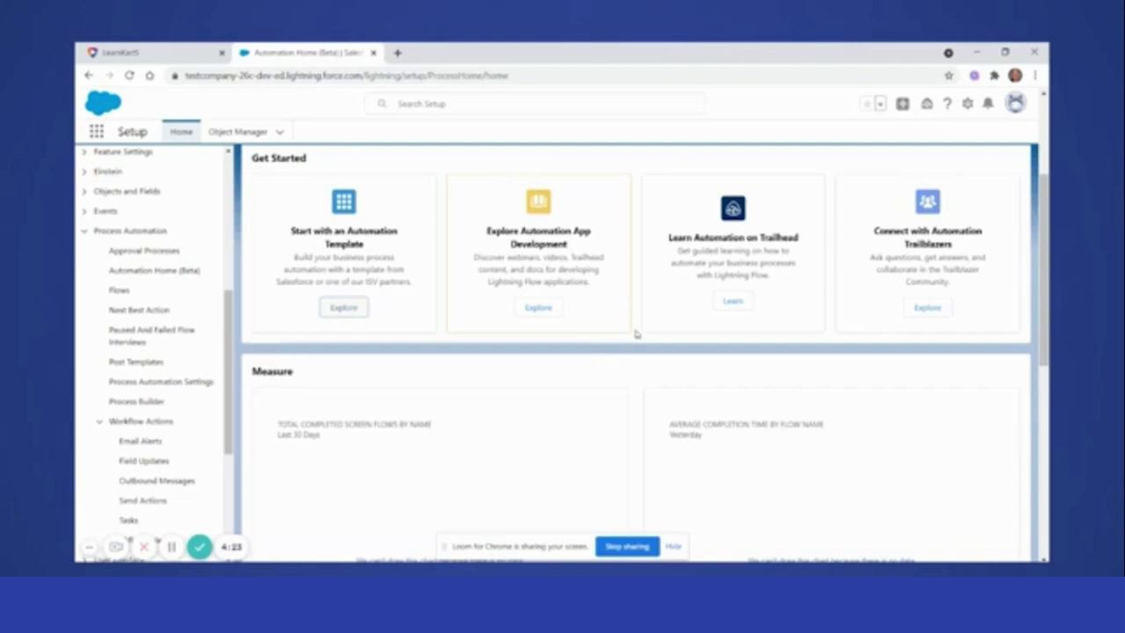
{"action": "left_click", "coordinate": [539, 307]}
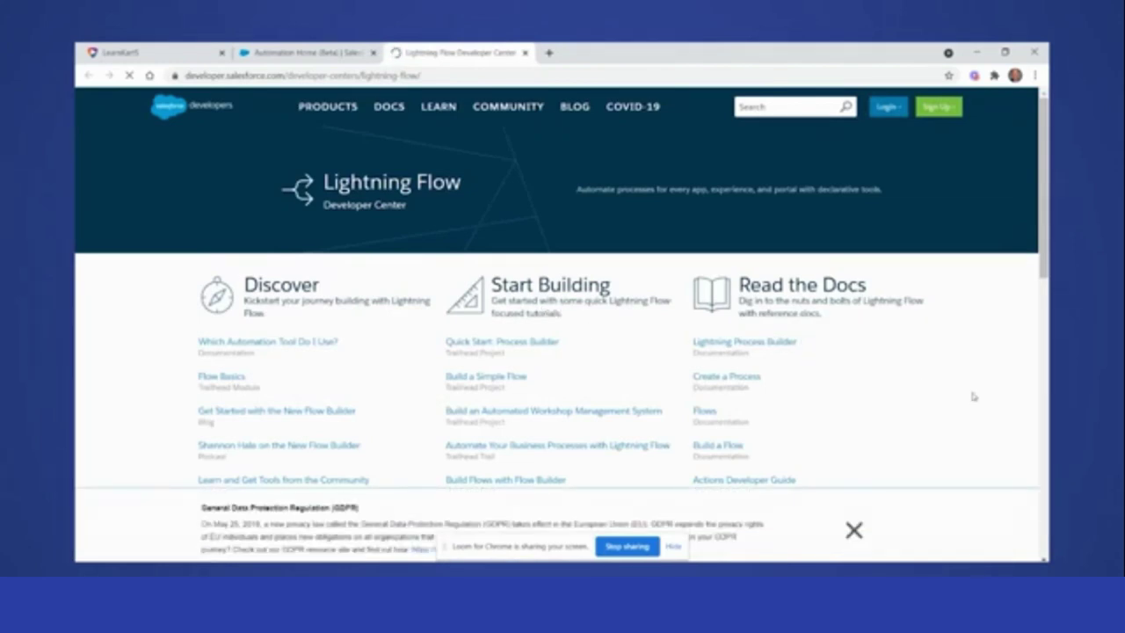
{"action": "scroll", "coordinate": [973, 397], "scroll_direction": "down", "scroll_amount": 3}
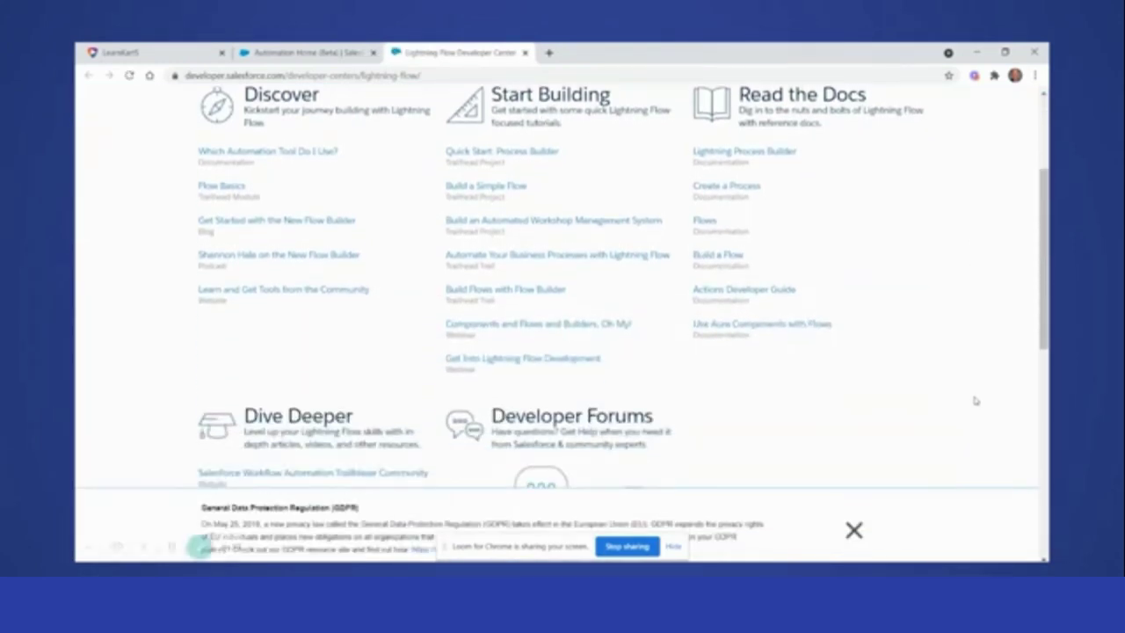
{"action": "left_click", "coordinate": [855, 529]}
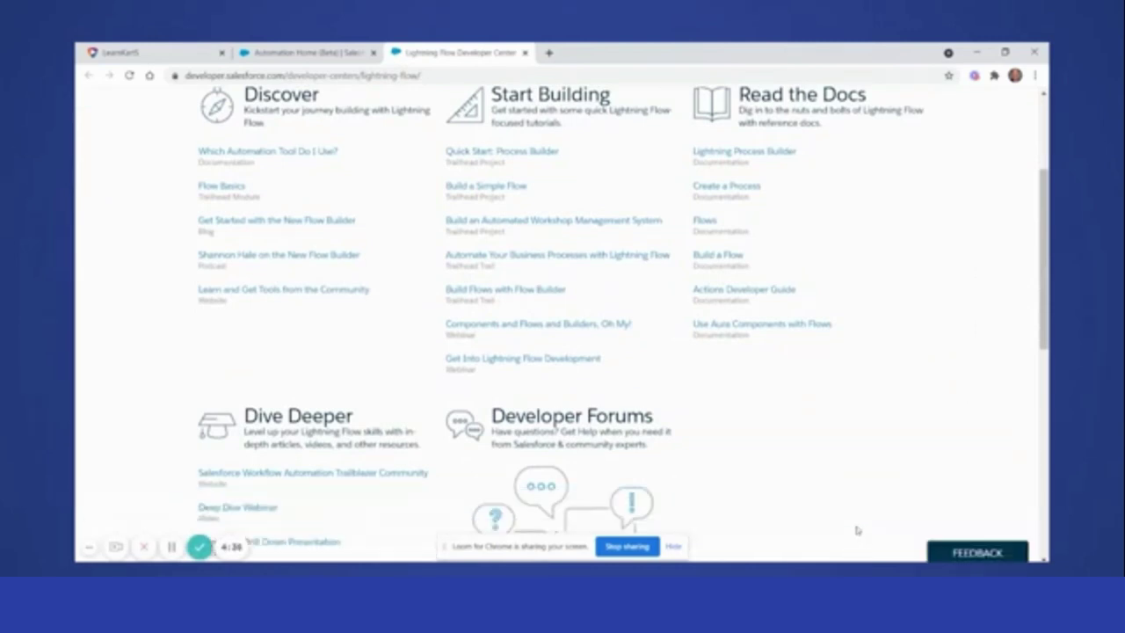
{"action": "scroll", "coordinate": [924, 394], "scroll_direction": "down", "scroll_amount": 1}
{"action": "scroll", "coordinate": [924, 392], "scroll_direction": "up", "scroll_amount": 1}
{"action": "left_click", "coordinate": [525, 53]}
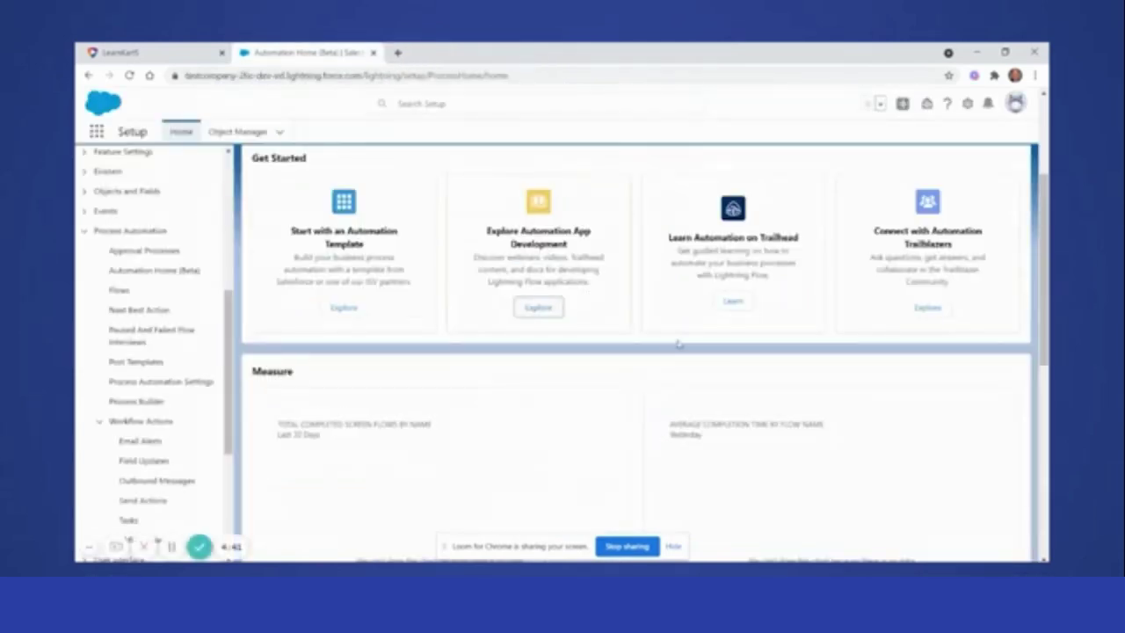
{"action": "left_click", "coordinate": [735, 303]}
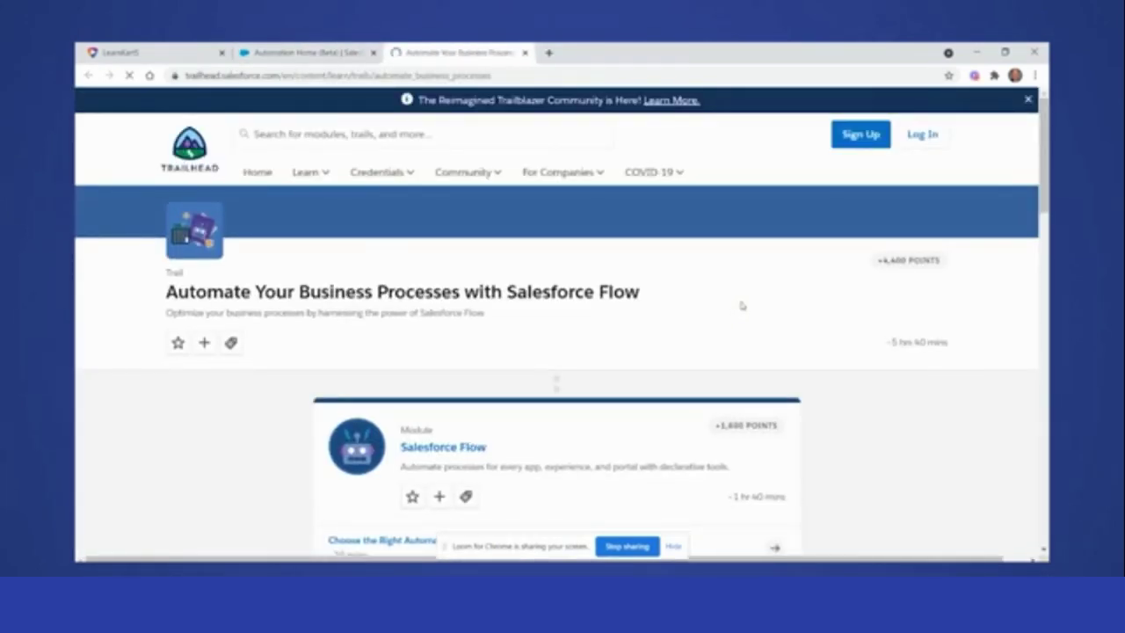
{"action": "scroll", "coordinate": [904, 449], "scroll_direction": "down", "scroll_amount": 3}
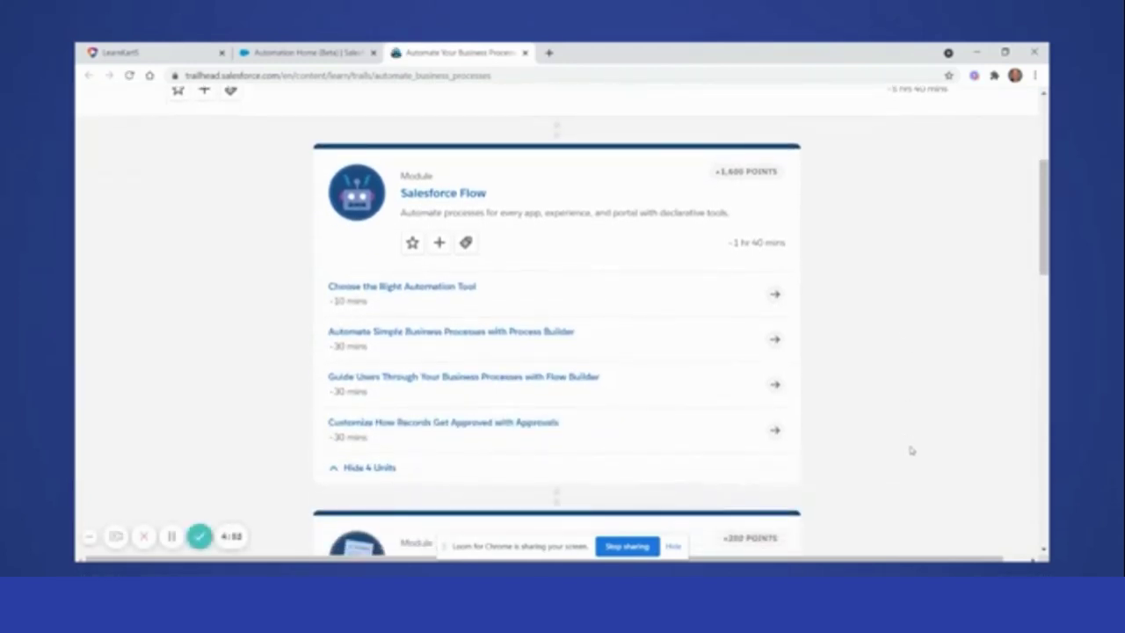
{"action": "scroll", "coordinate": [910, 449], "scroll_direction": "down", "scroll_amount": 2}
{"action": "scroll", "coordinate": [913, 448], "scroll_direction": "down", "scroll_amount": 1}
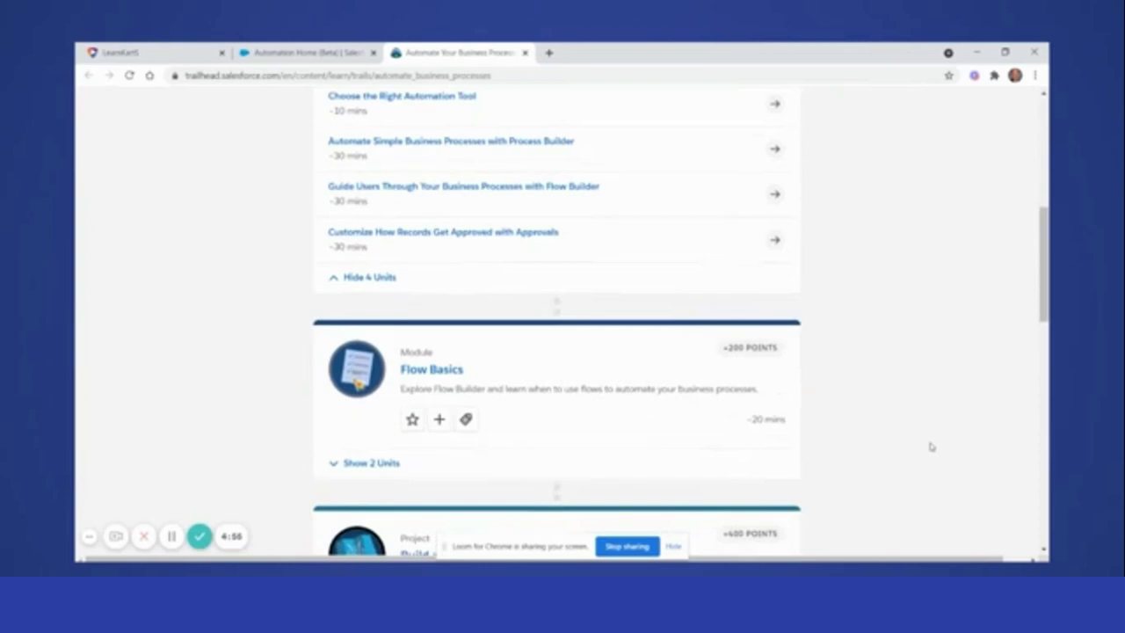
{"action": "scroll", "coordinate": [932, 445], "scroll_direction": "up", "scroll_amount": 6}
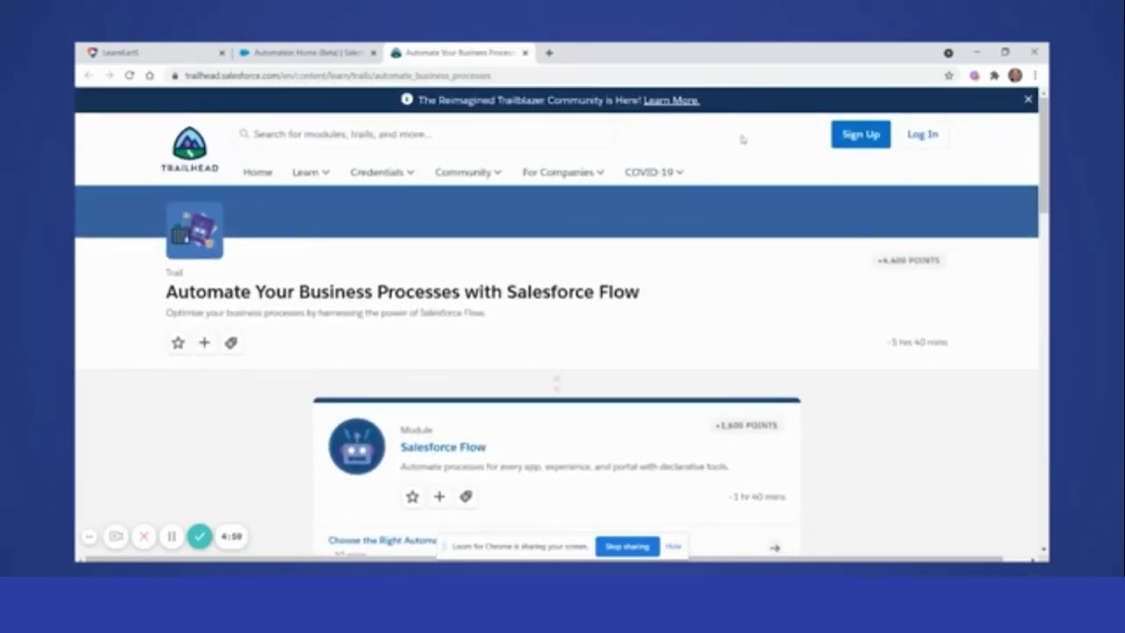
{"action": "left_click", "coordinate": [524, 54]}
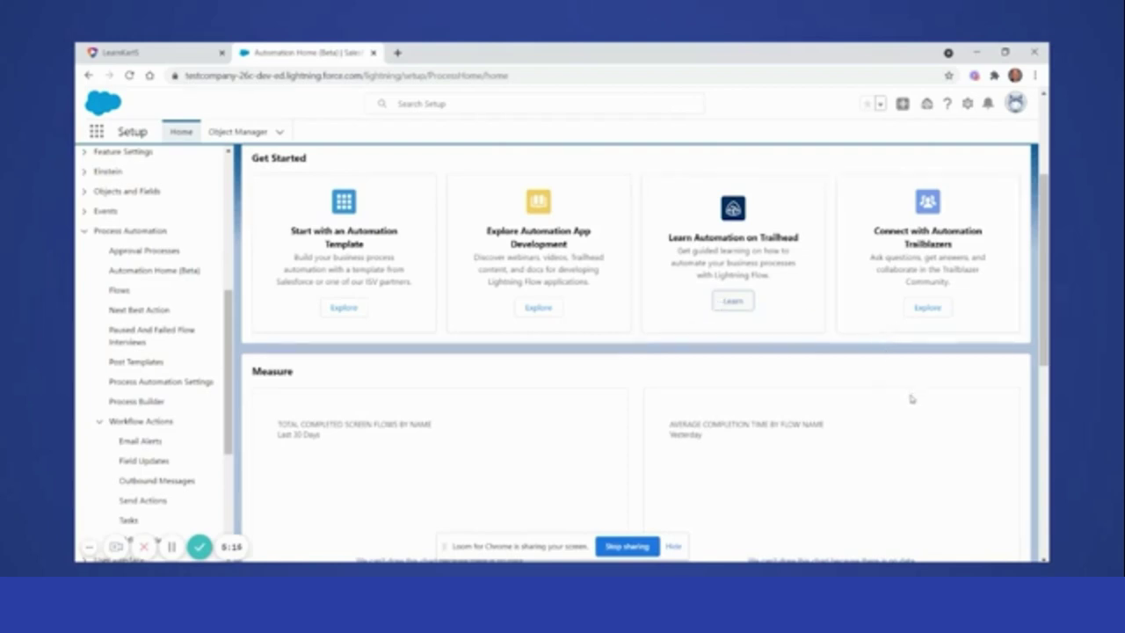
Browse the Automation Home (Beta) overview, then go to Process Automation > Approval Processes.
{"action": "scroll", "coordinate": [912, 399], "scroll_direction": "down", "scroll_amount": 1}
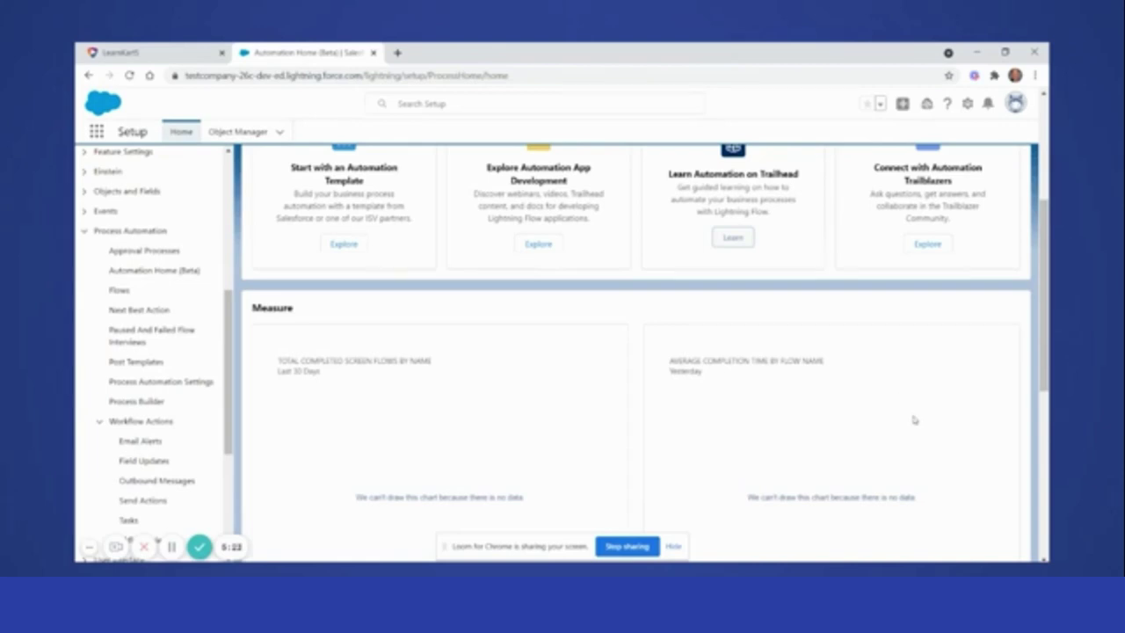
{"action": "scroll", "coordinate": [915, 419], "scroll_direction": "down", "scroll_amount": 4}
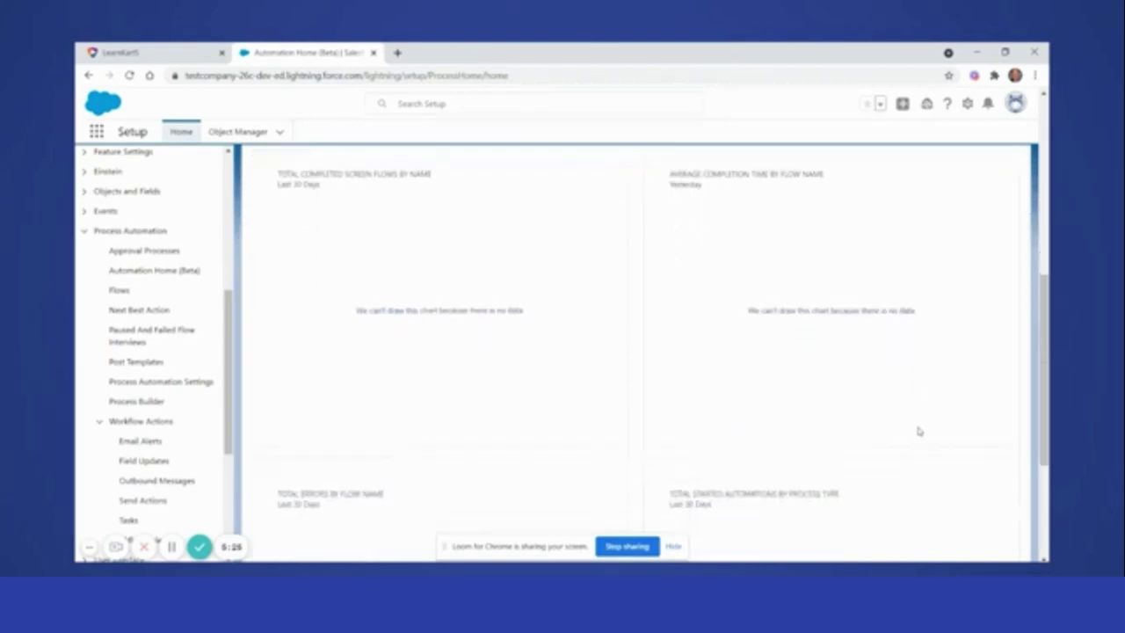
{"action": "scroll", "coordinate": [918, 437], "scroll_direction": "down", "scroll_amount": 1}
{"action": "scroll", "coordinate": [917, 438], "scroll_direction": "down", "scroll_amount": 2}
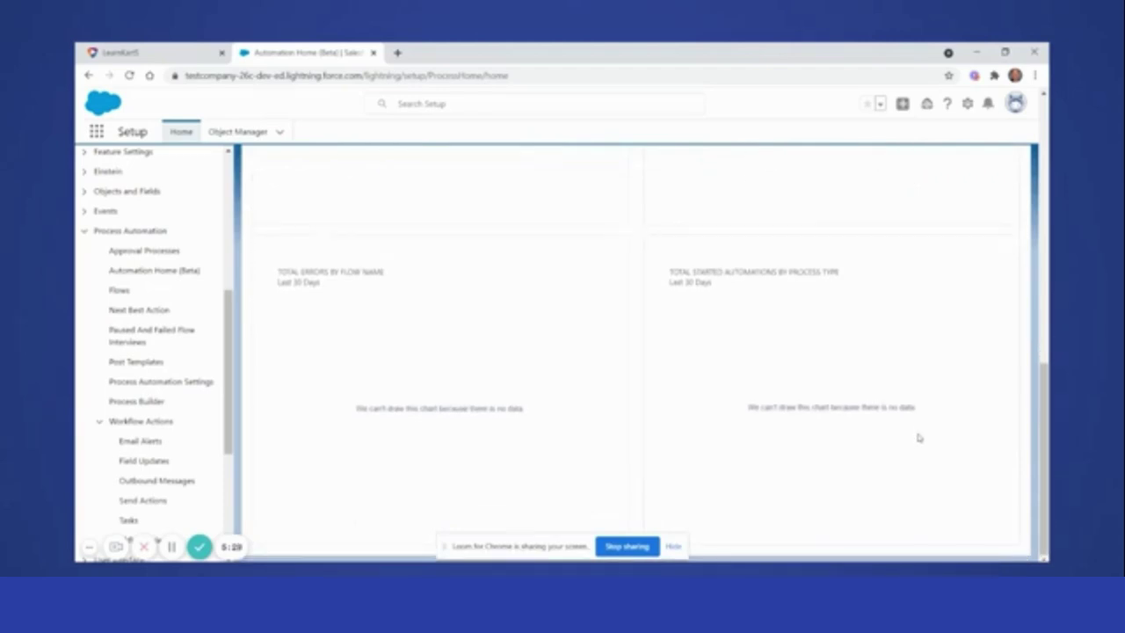
{"action": "scroll", "coordinate": [919, 437], "scroll_direction": "up", "scroll_amount": 6}
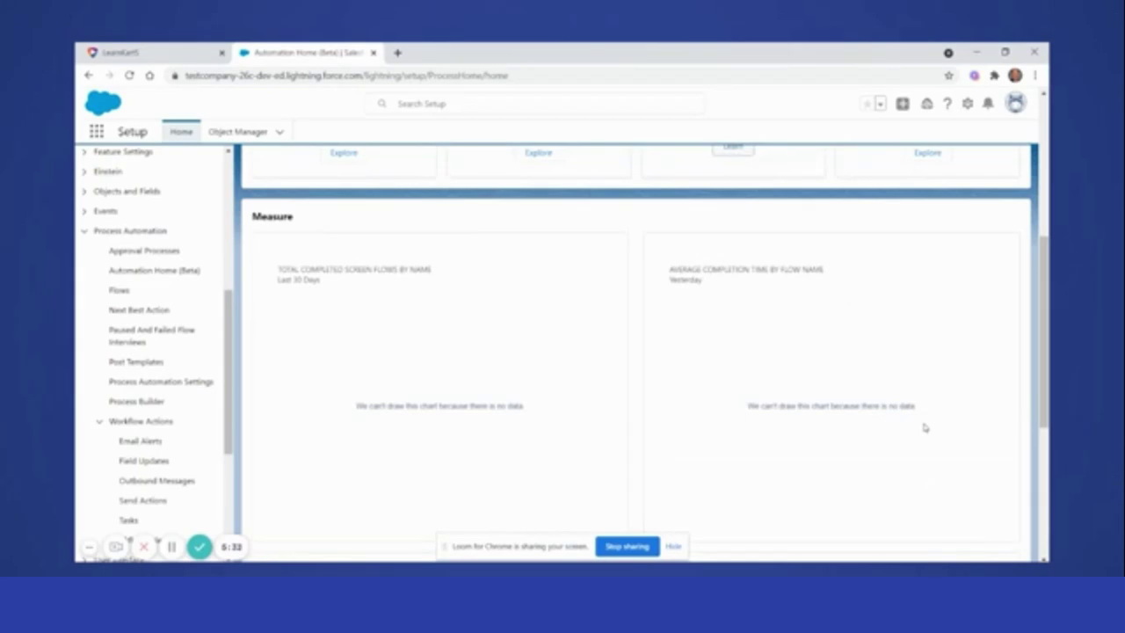
{"action": "scroll", "coordinate": [927, 429], "scroll_direction": "up", "scroll_amount": 3}
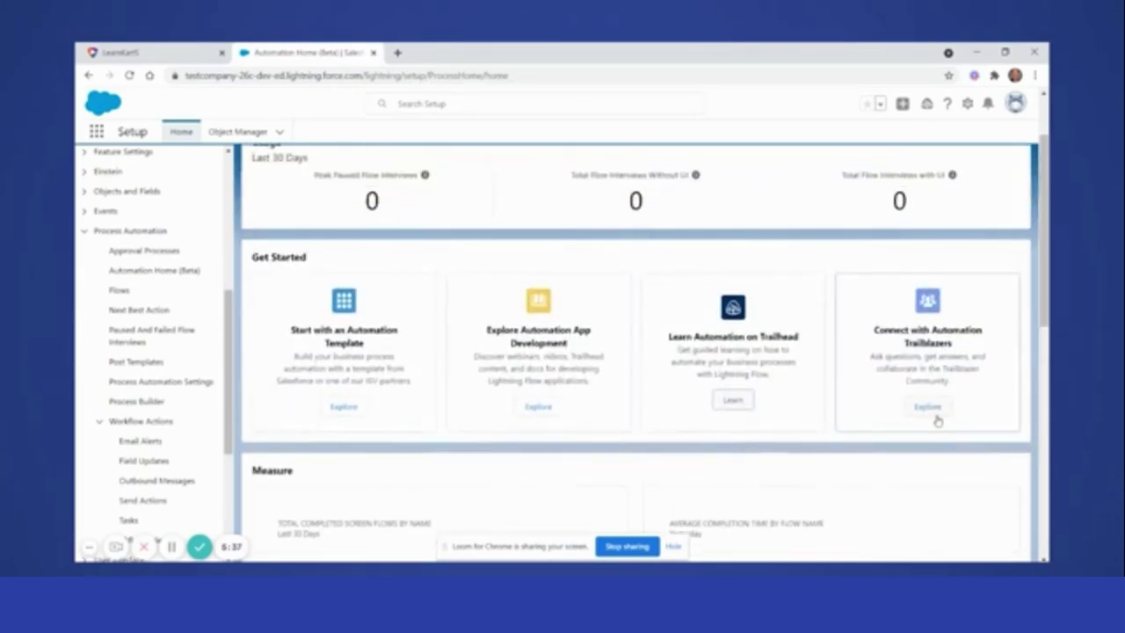
{"action": "scroll", "coordinate": [937, 421], "scroll_direction": "up", "scroll_amount": 1}
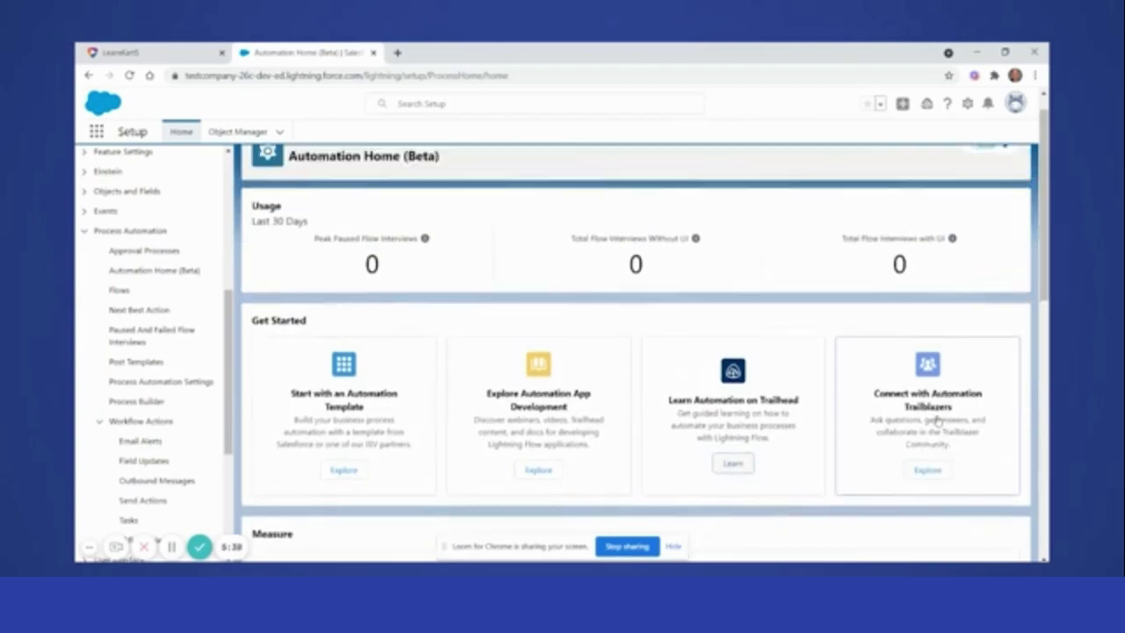
{"action": "scroll", "coordinate": [938, 423], "scroll_direction": "up", "scroll_amount": 1}
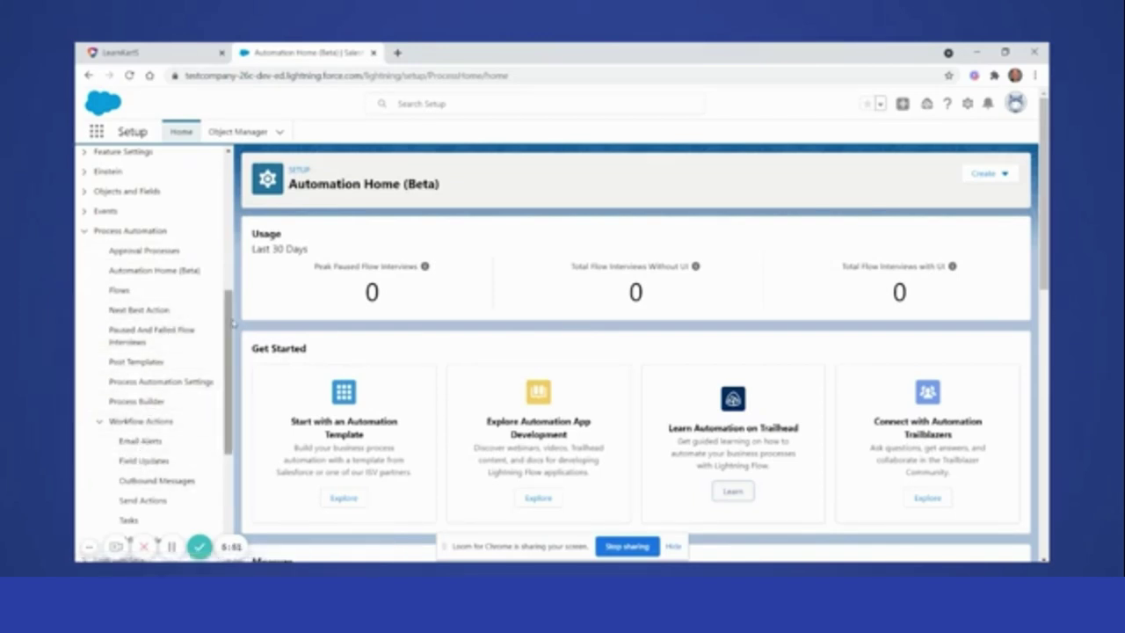
{"action": "mouse_move", "coordinate": [227, 327]}
{"action": "left_mouse_down"}
{"action": "mouse_move", "coordinate": [230, 400]}
{"action": "mouse_move", "coordinate": [243, 313]}
{"action": "left_mouse_up"}
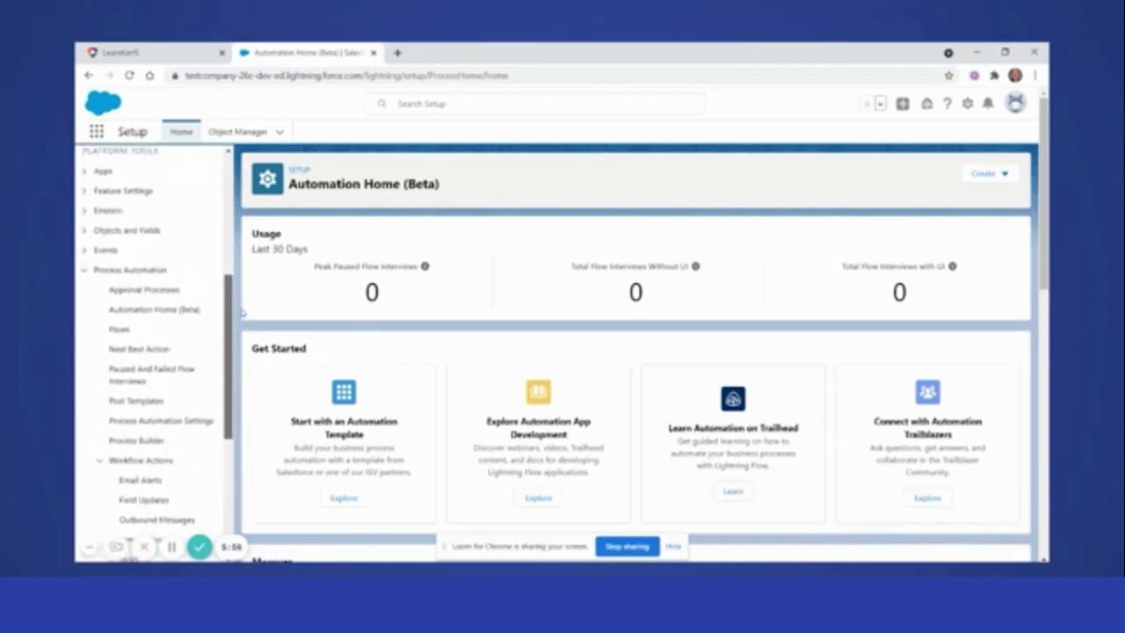
{"action": "left_click", "coordinate": [145, 290]}
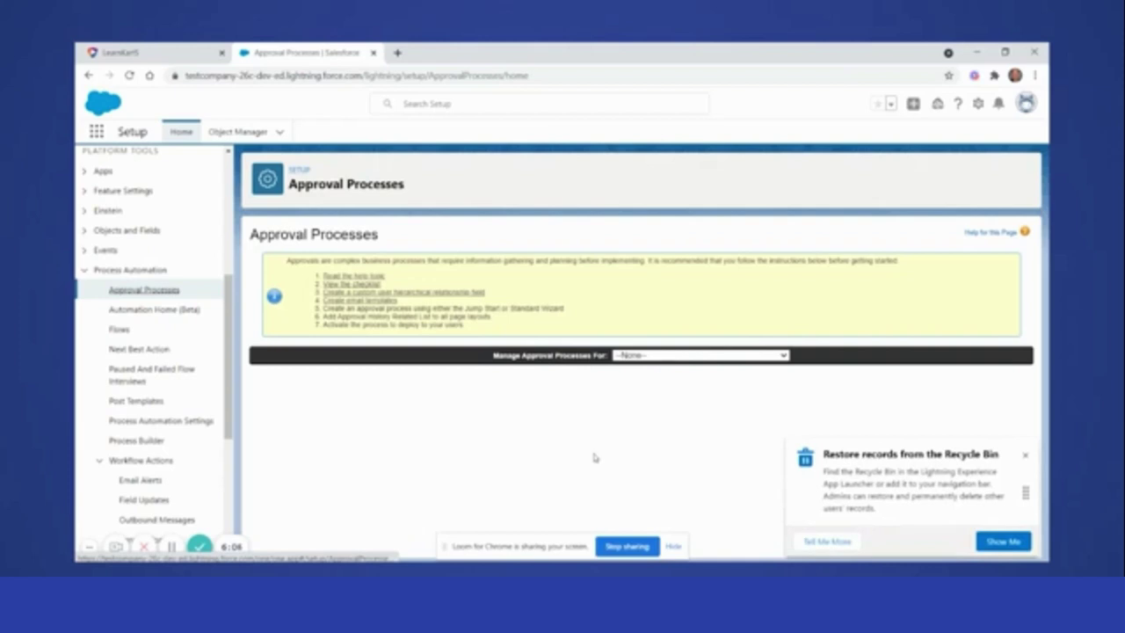
Dismiss the Recycle Bin tip, manage approval processes for Opportunity, then start a new email template.
{"action": "left_click", "coordinate": [1027, 457]}
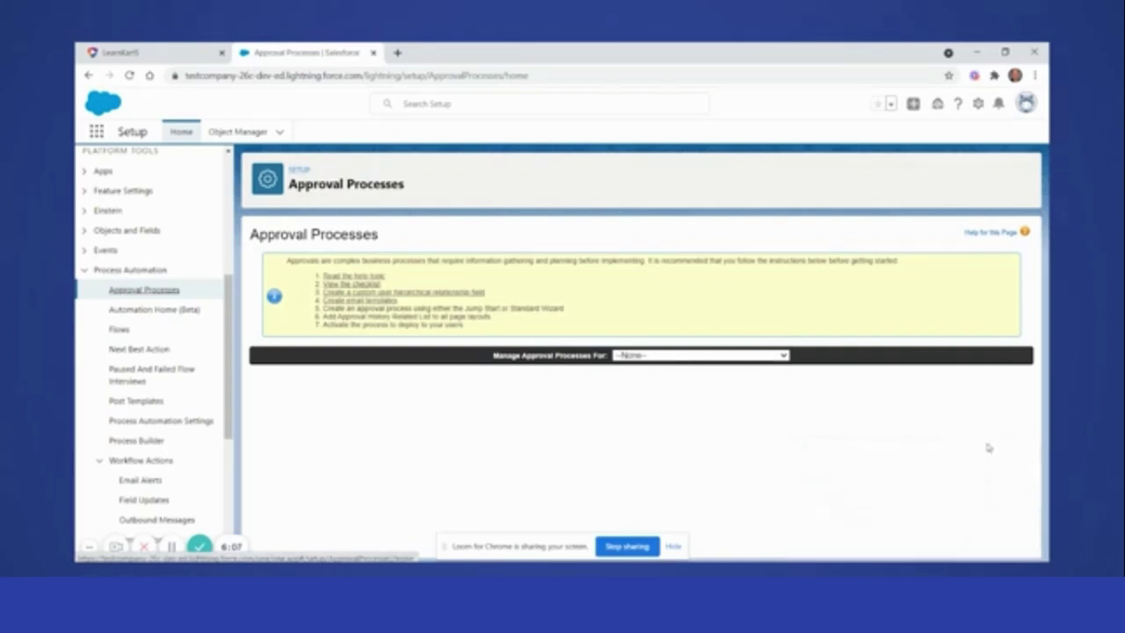
{"action": "left_click", "coordinate": [782, 356]}
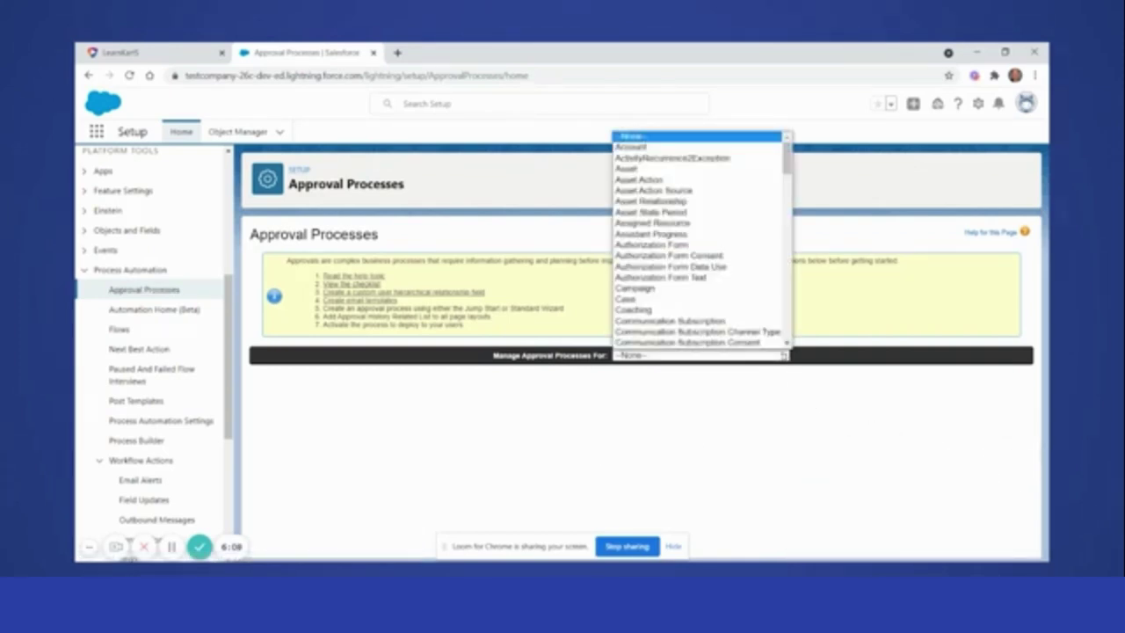
{"action": "scroll", "coordinate": [721, 326], "scroll_direction": "down", "scroll_amount": 2}
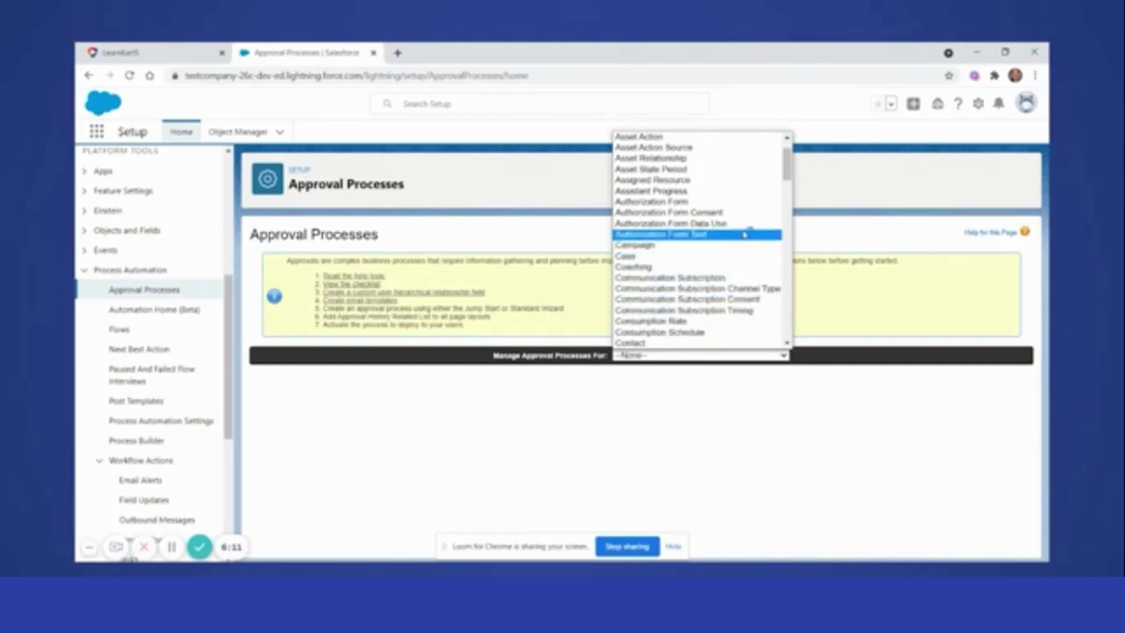
{"action": "scroll", "coordinate": [742, 225], "scroll_direction": "down", "scroll_amount": 15}
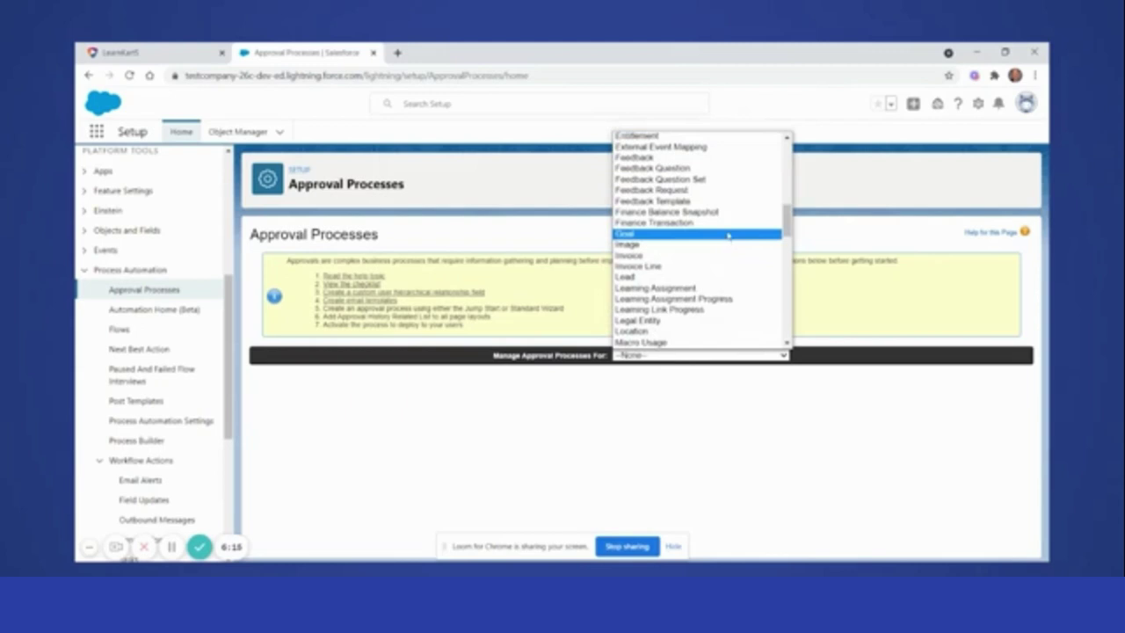
{"action": "scroll", "coordinate": [729, 235], "scroll_direction": "down", "scroll_amount": 7}
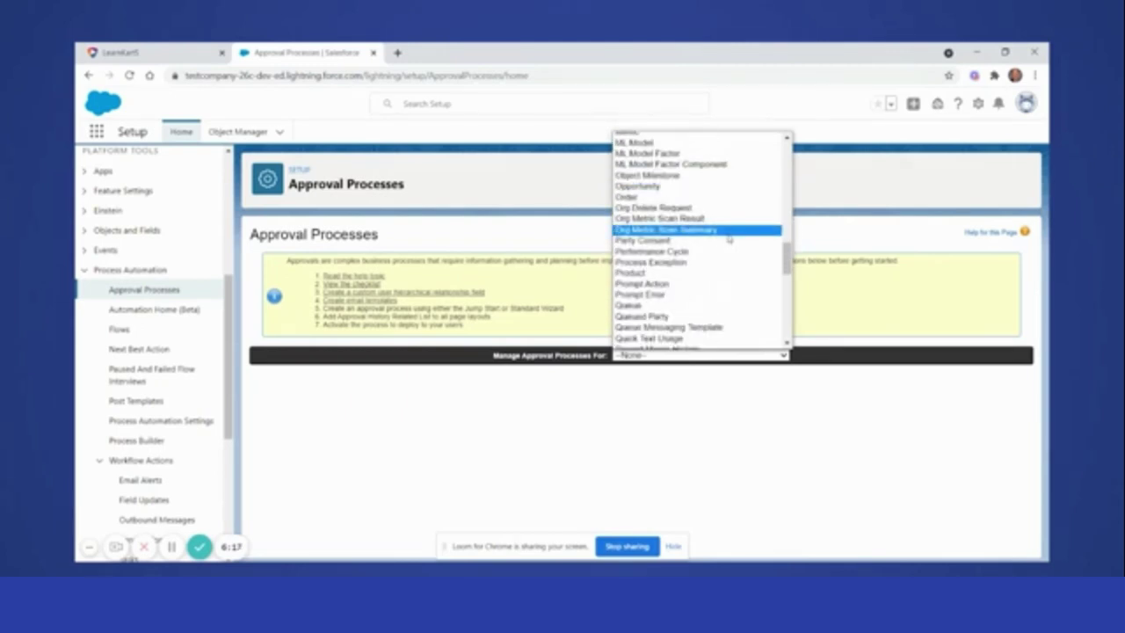
{"action": "left_click", "coordinate": [693, 187]}
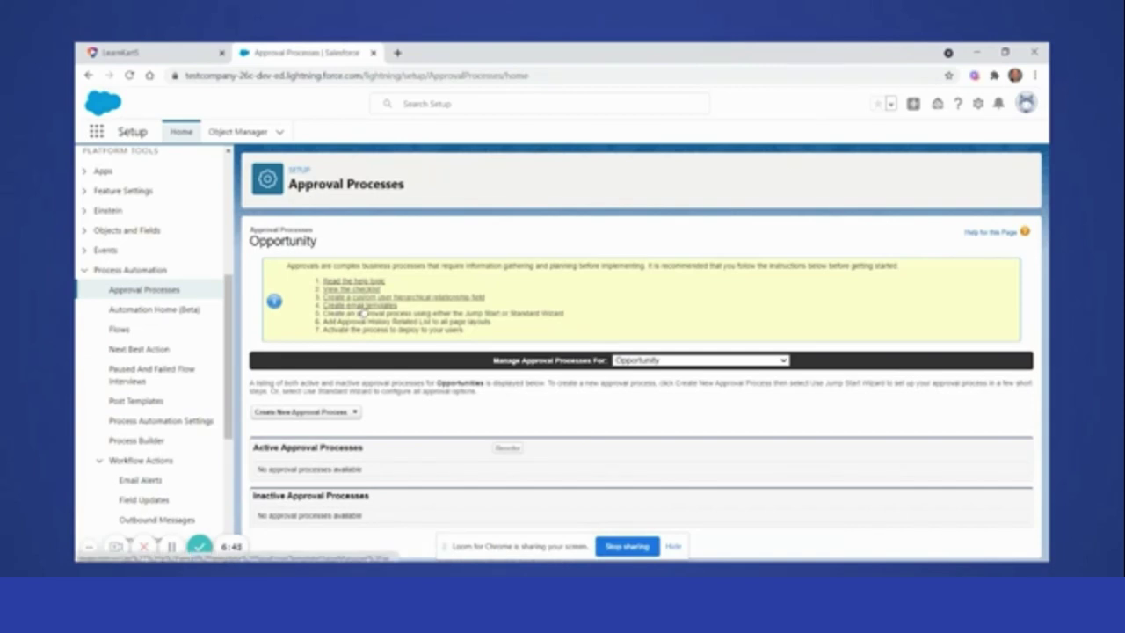
{"action": "left_click", "coordinate": [362, 306]}
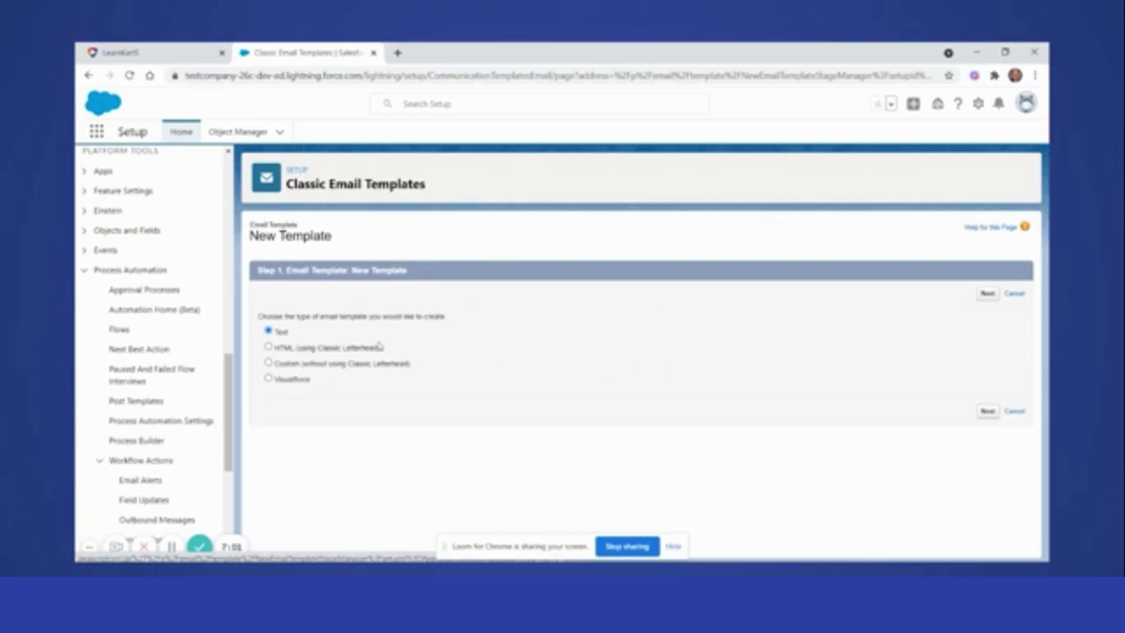
{"action": "left_click", "coordinate": [154, 296]}
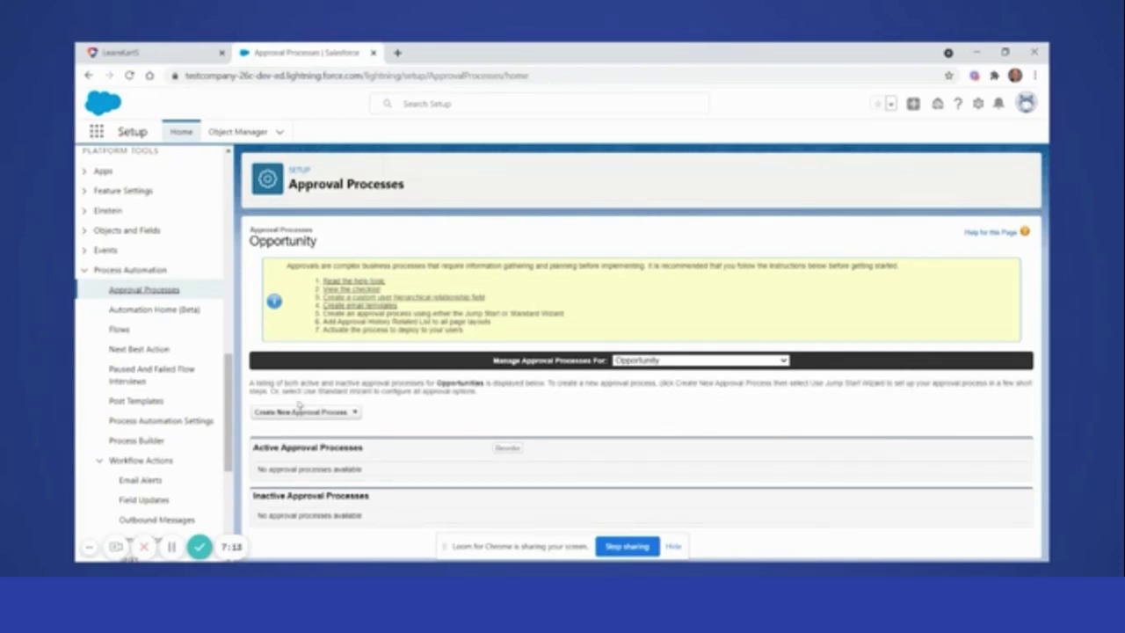
{"action": "left_click", "coordinate": [354, 412]}
Switch approval processes to the Solution object and launch the Jump Start Wizard.
{"action": "left_click", "coordinate": [784, 361]}
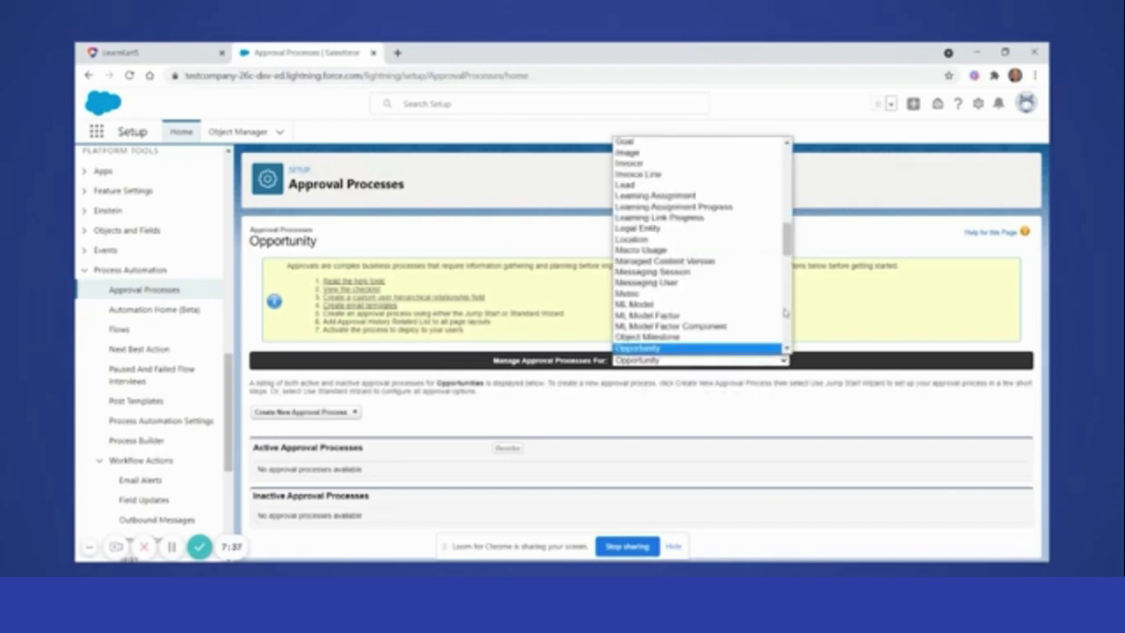
{"action": "left_click_drag", "start_coordinate": [786, 236], "coordinate": [788, 302]}
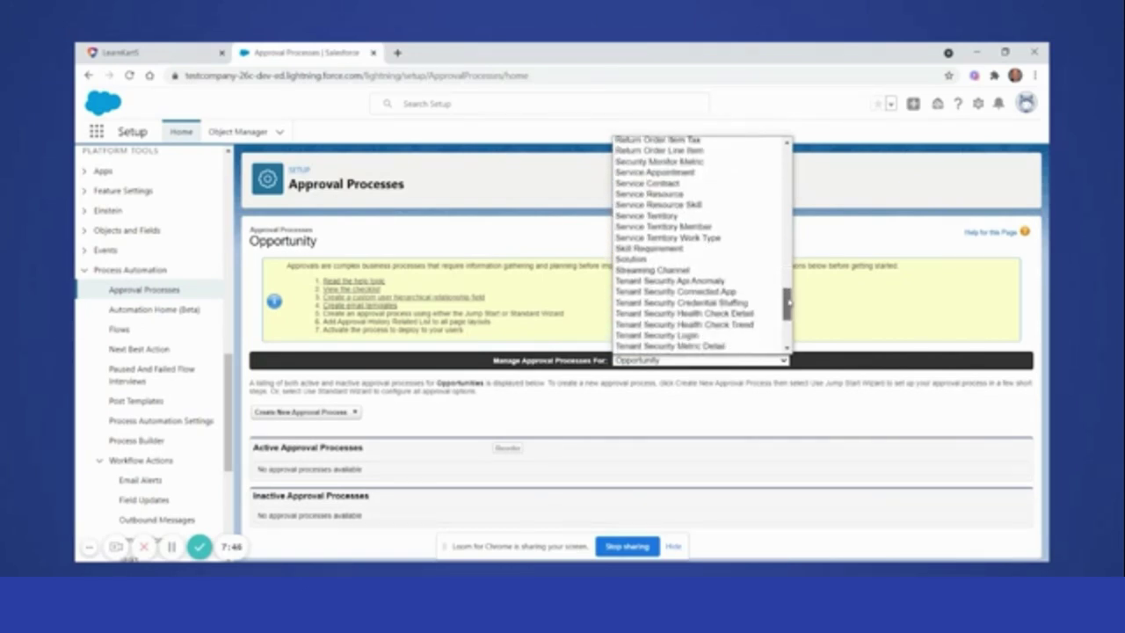
{"action": "left_click", "coordinate": [676, 261]}
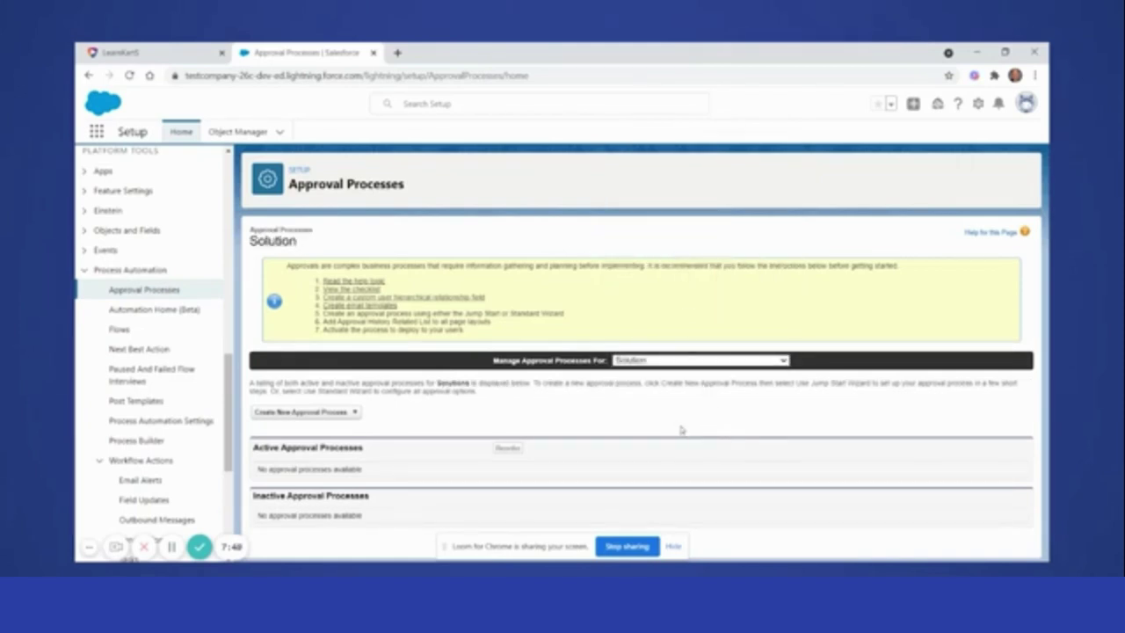
{"action": "left_click", "coordinate": [353, 416]}
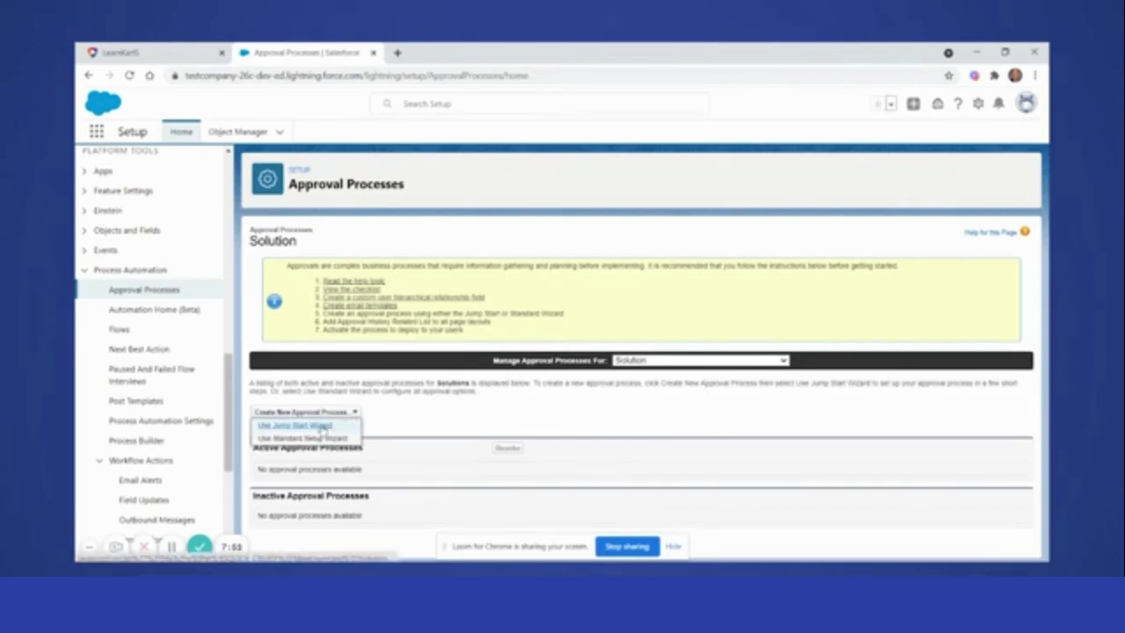
{"action": "left_click", "coordinate": [322, 426]}
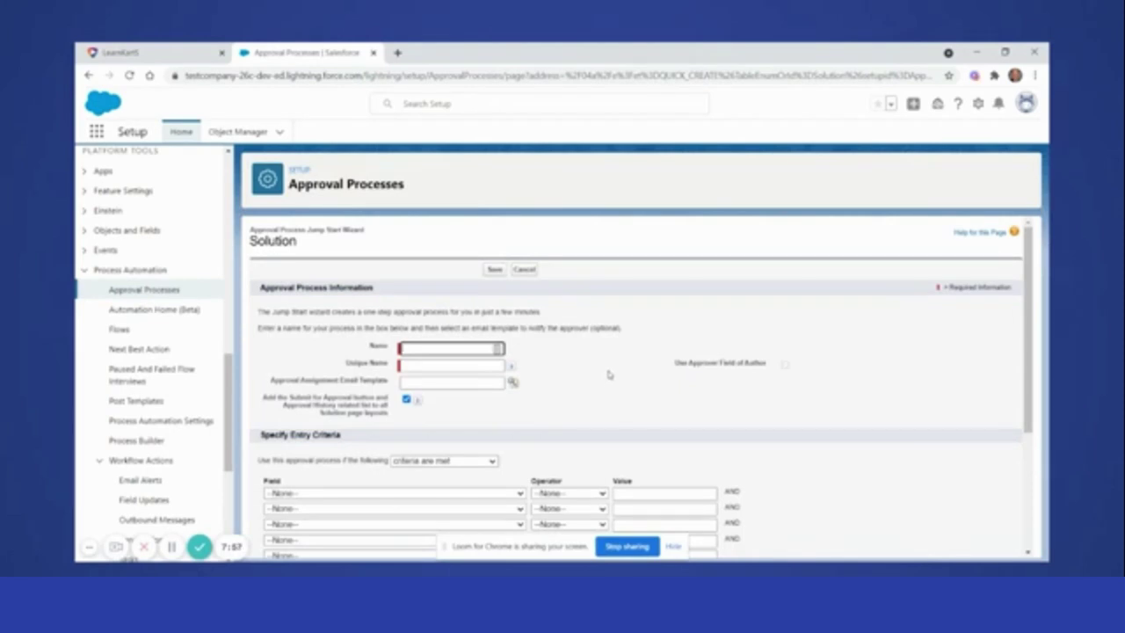
Choose automatic approver assignment with User as approver type, then leave for the Flows page.
{"action": "scroll", "coordinate": [609, 376], "scroll_direction": "down", "scroll_amount": 3}
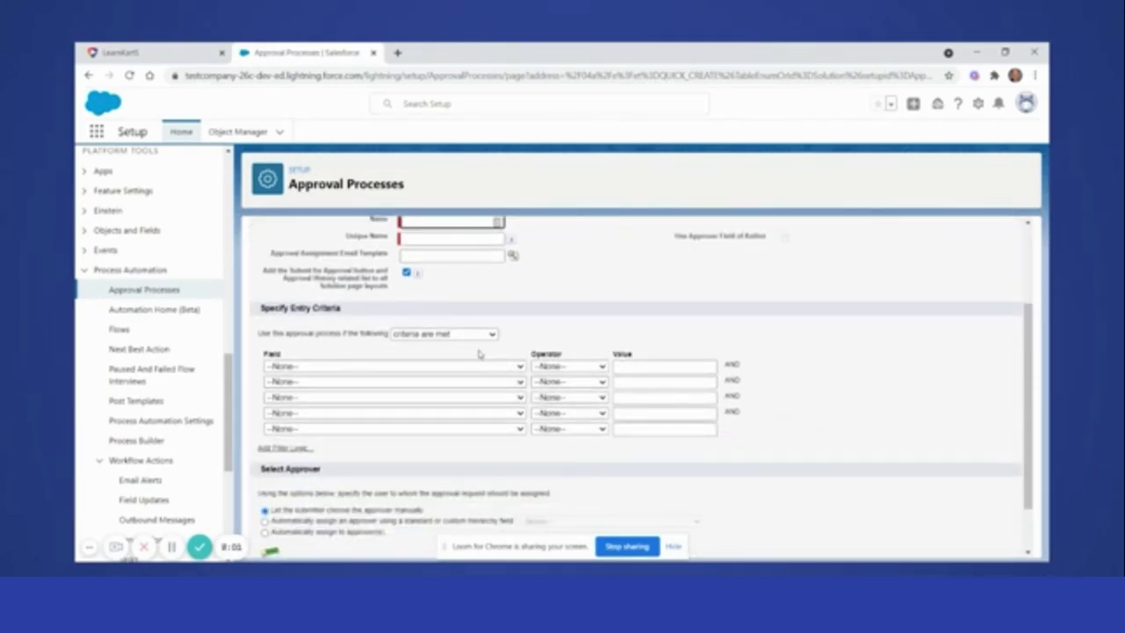
{"action": "scroll", "coordinate": [484, 427], "scroll_direction": "down", "scroll_amount": 2}
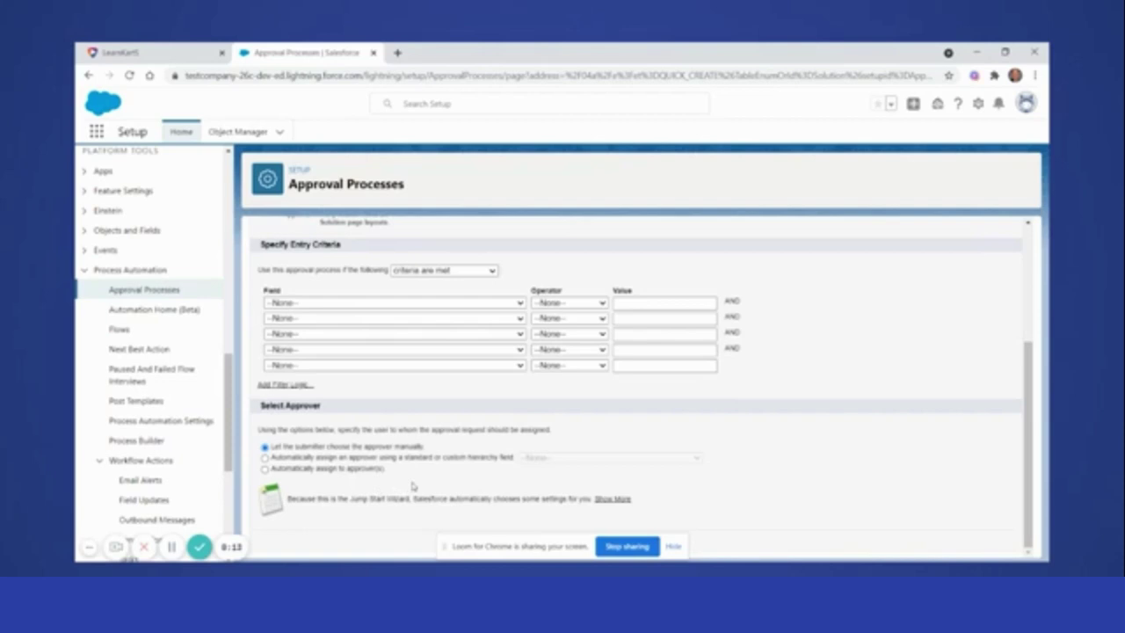
{"action": "left_click", "coordinate": [265, 470]}
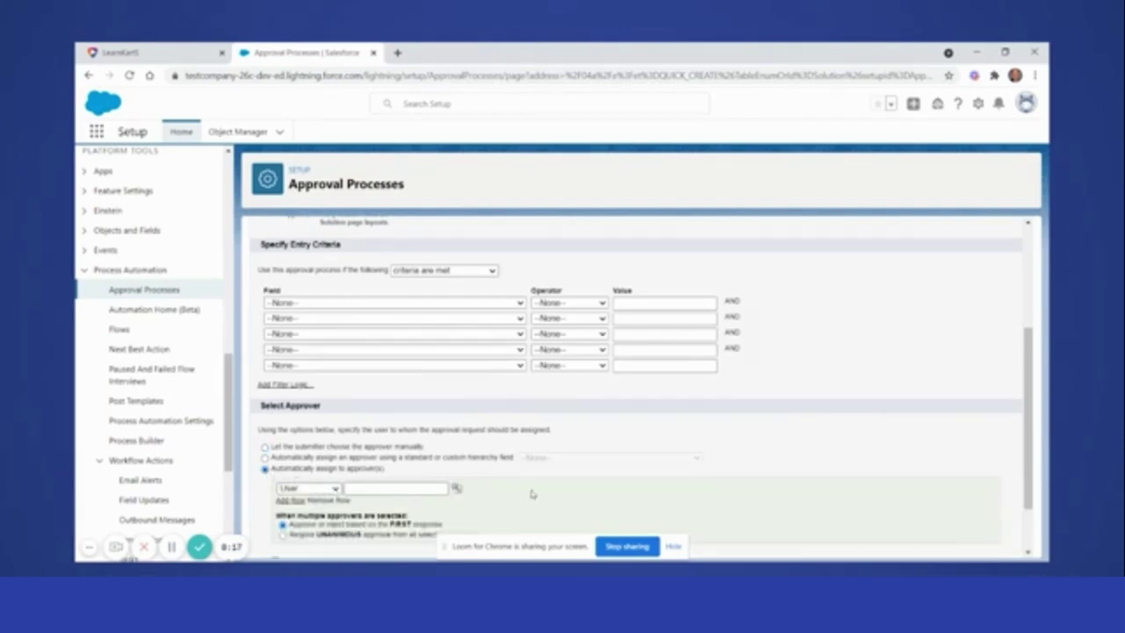
{"action": "scroll", "coordinate": [531, 494], "scroll_direction": "down", "scroll_amount": 2}
{"action": "left_click", "coordinate": [335, 416]}
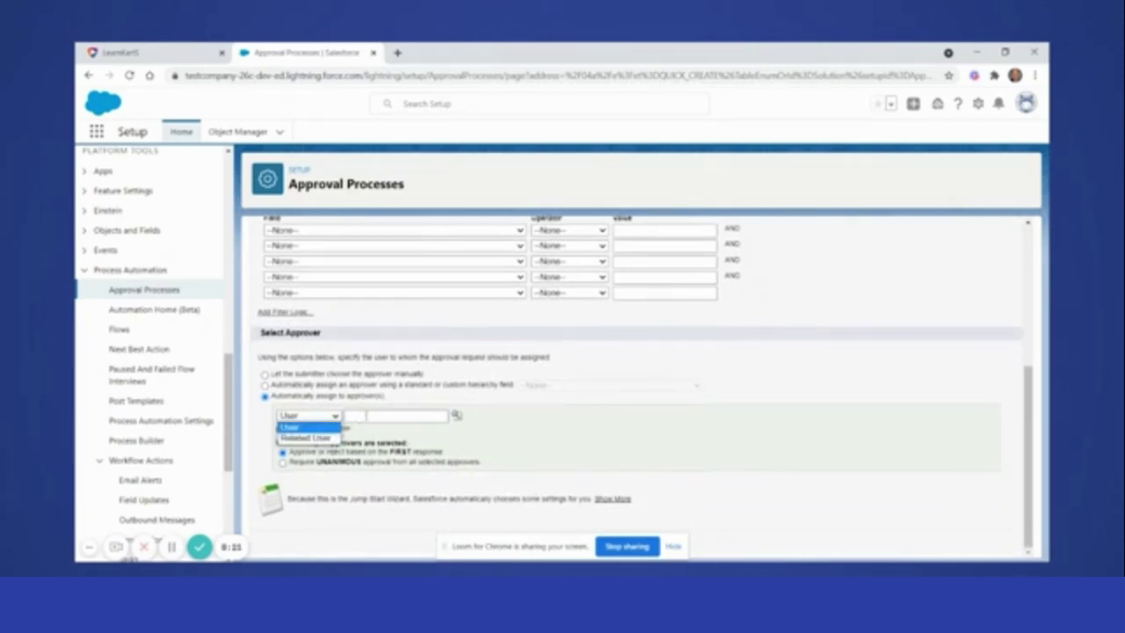
{"action": "left_click", "coordinate": [443, 417]}
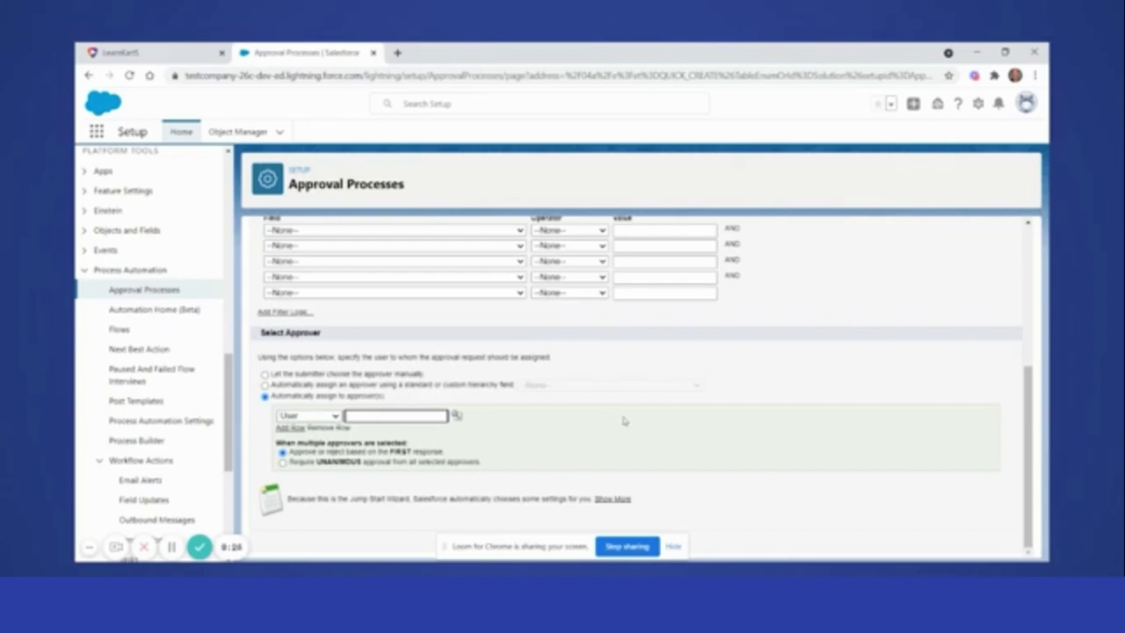
{"action": "scroll", "coordinate": [635, 420], "scroll_direction": "up", "scroll_amount": 5}
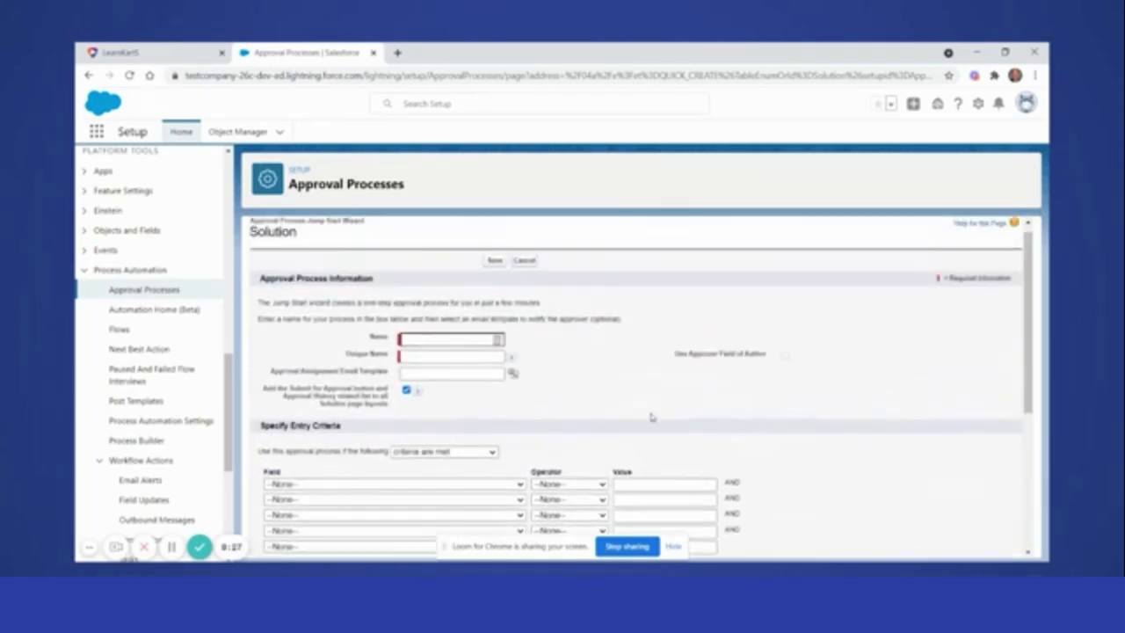
{"action": "scroll", "coordinate": [652, 417], "scroll_direction": "up", "scroll_amount": 1}
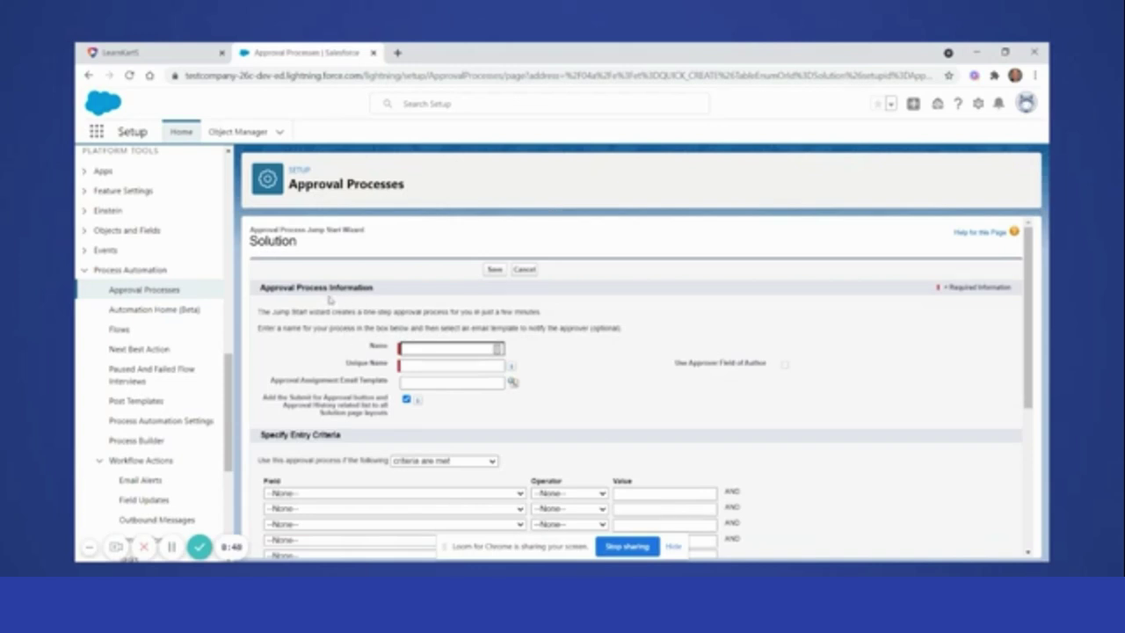
{"action": "left_click", "coordinate": [122, 331]}
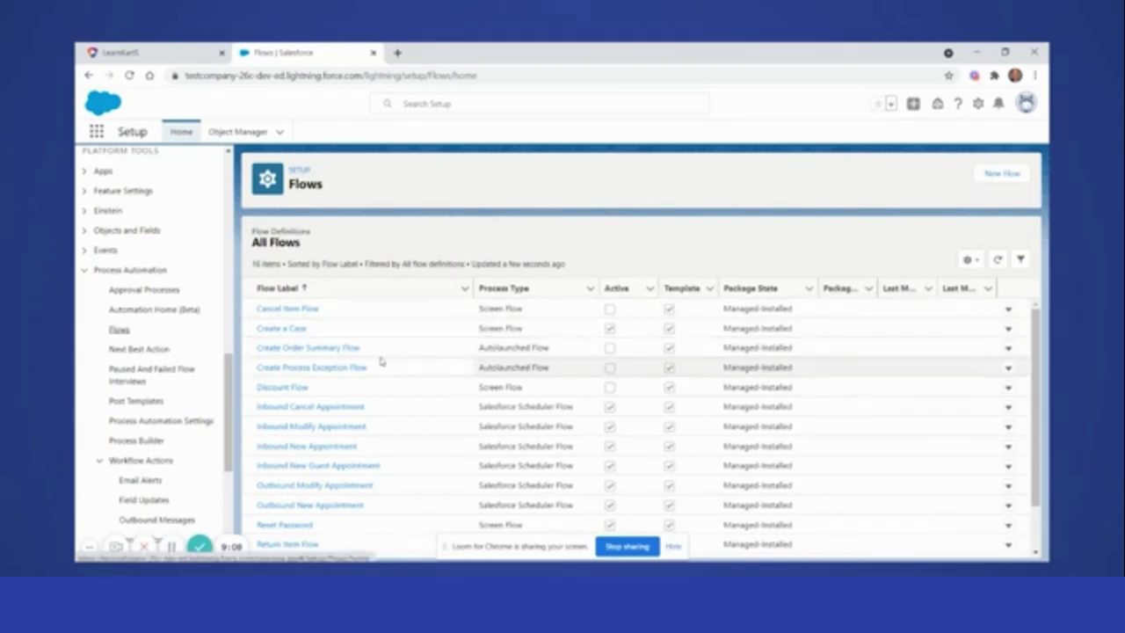
Open Create Order Summary Flow from the All Flows list in Flow Builder.
{"action": "scroll", "coordinate": [380, 361], "scroll_direction": "down", "scroll_amount": 1}
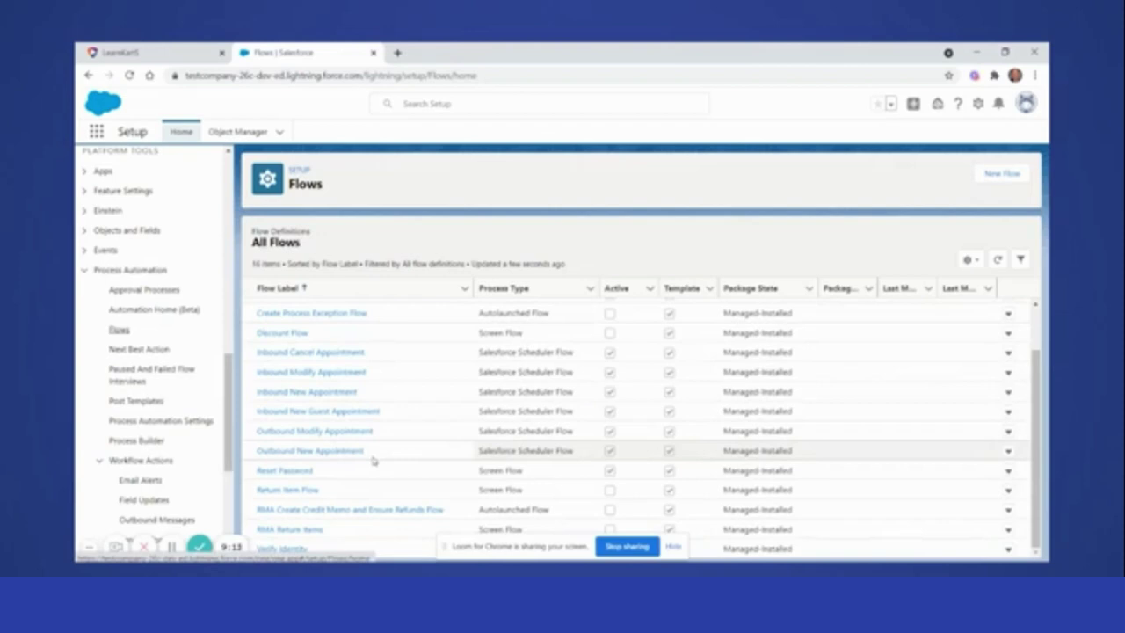
{"action": "scroll", "coordinate": [373, 459], "scroll_direction": "up", "scroll_amount": 1}
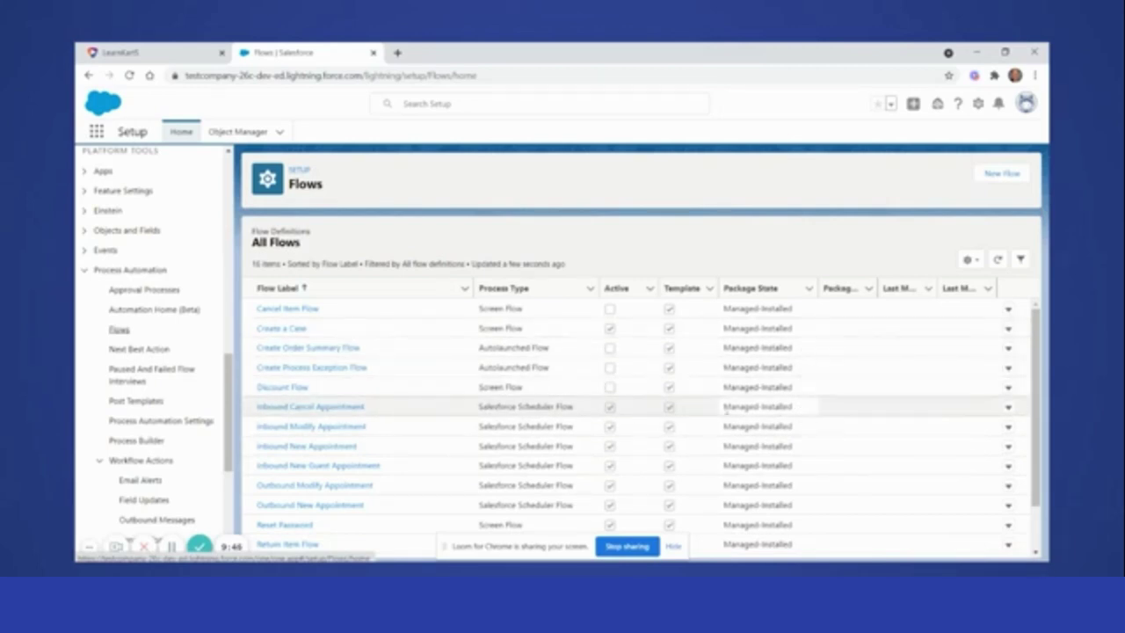
{"action": "left_click", "coordinate": [287, 349]}
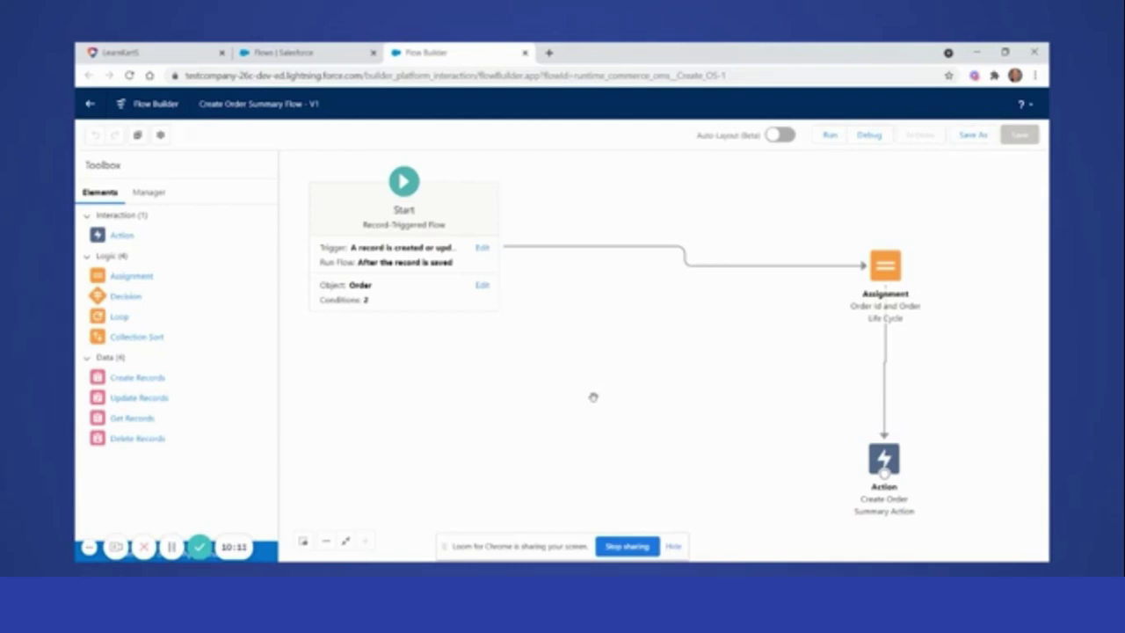
Start a new Platform Event—Triggered Flow, then abandon it at the start-building dialog.
{"action": "left_click", "coordinate": [283, 54]}
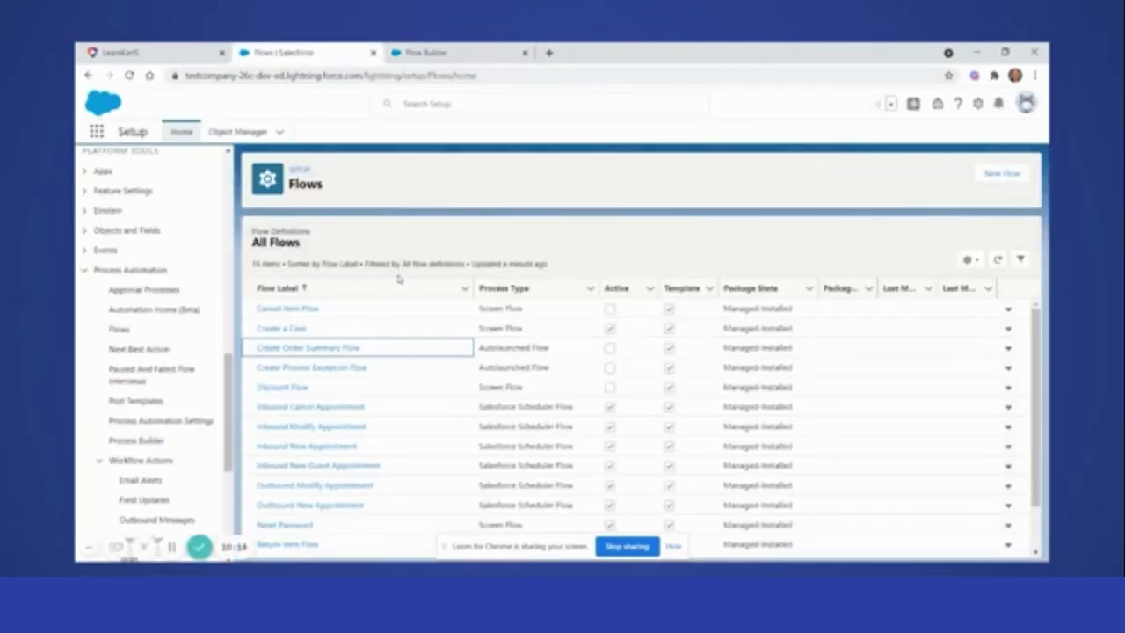
{"action": "left_click", "coordinate": [1007, 175]}
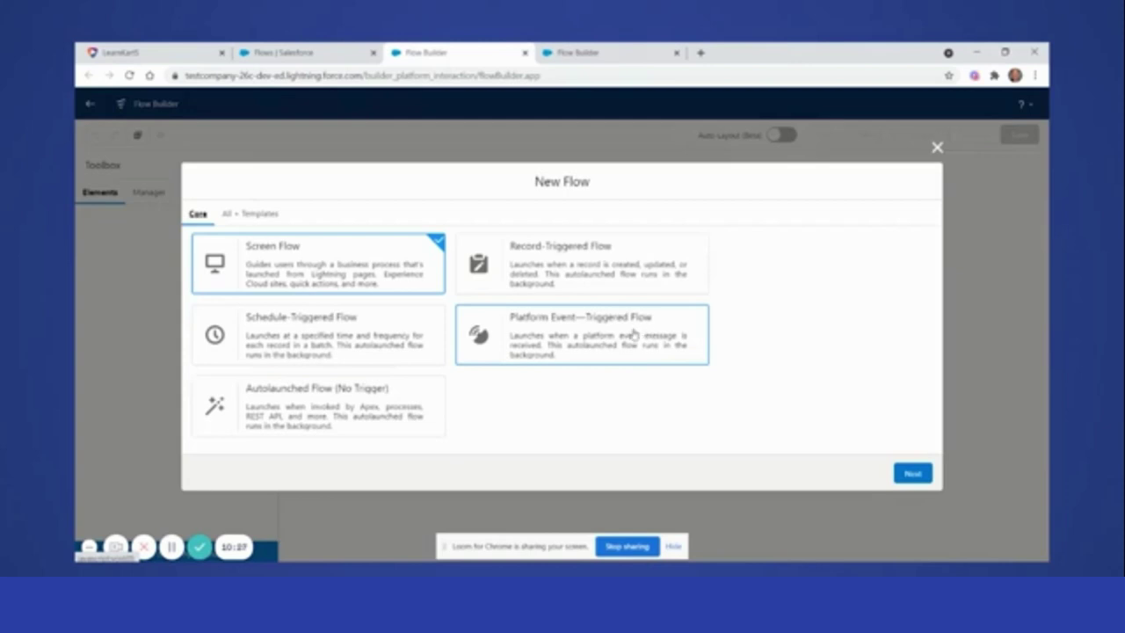
{"action": "left_click", "coordinate": [597, 338]}
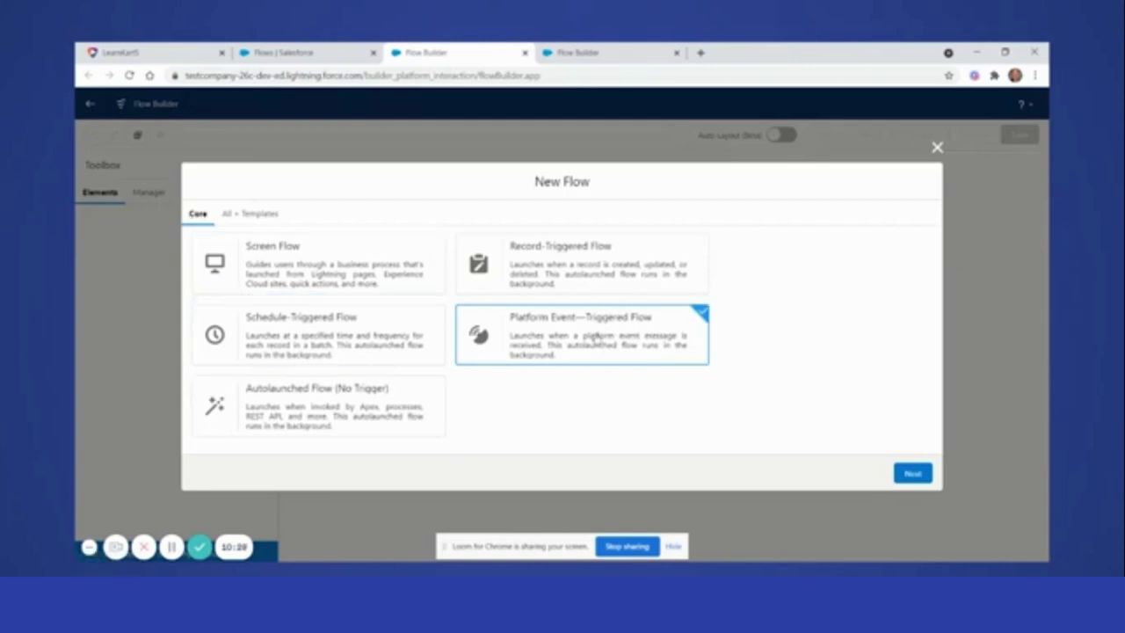
{"action": "left_click", "coordinate": [914, 474]}
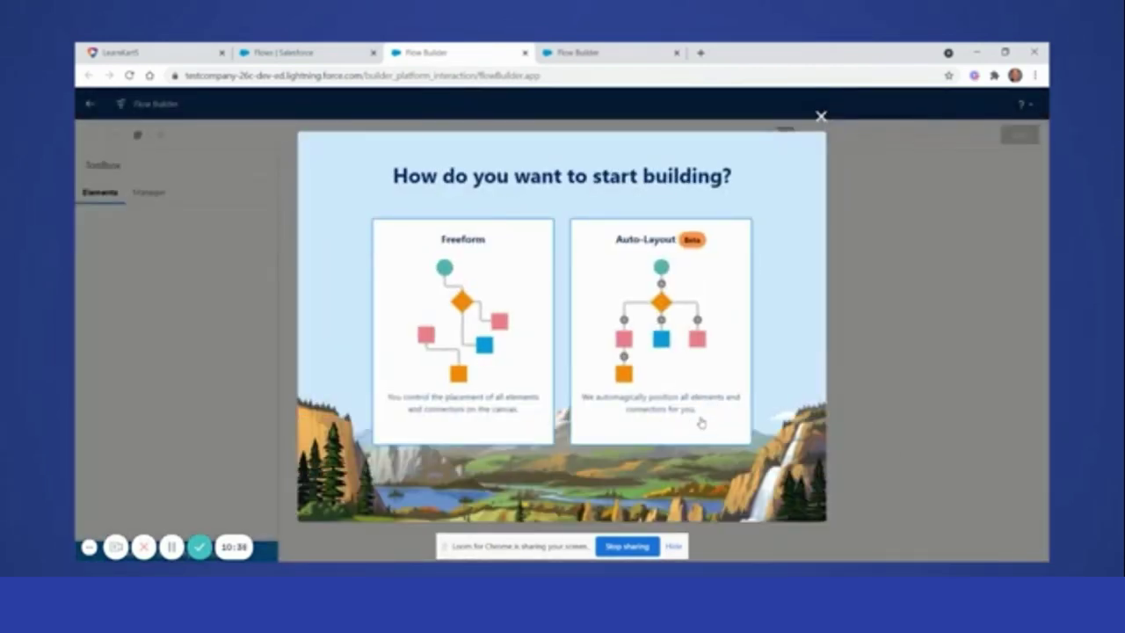
{"action": "left_click", "coordinate": [820, 117]}
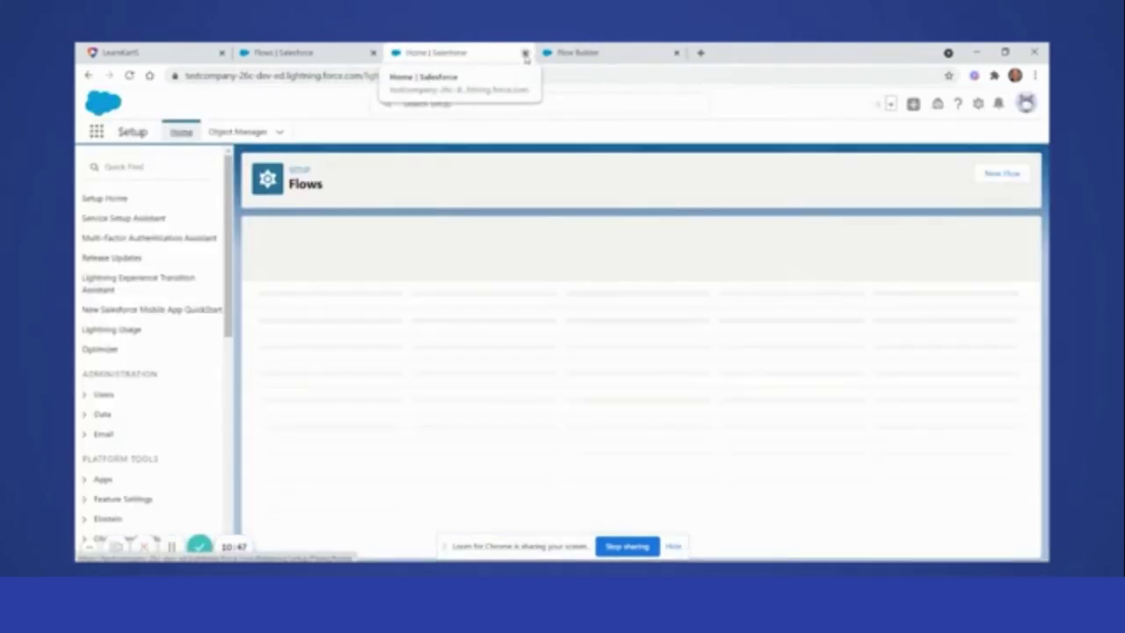
Close the duplicate Flows tab and the Flow Builder tab.
{"action": "left_click", "coordinate": [326, 54]}
{"action": "left_click", "coordinate": [376, 54]}
{"action": "left_click", "coordinate": [495, 53]}
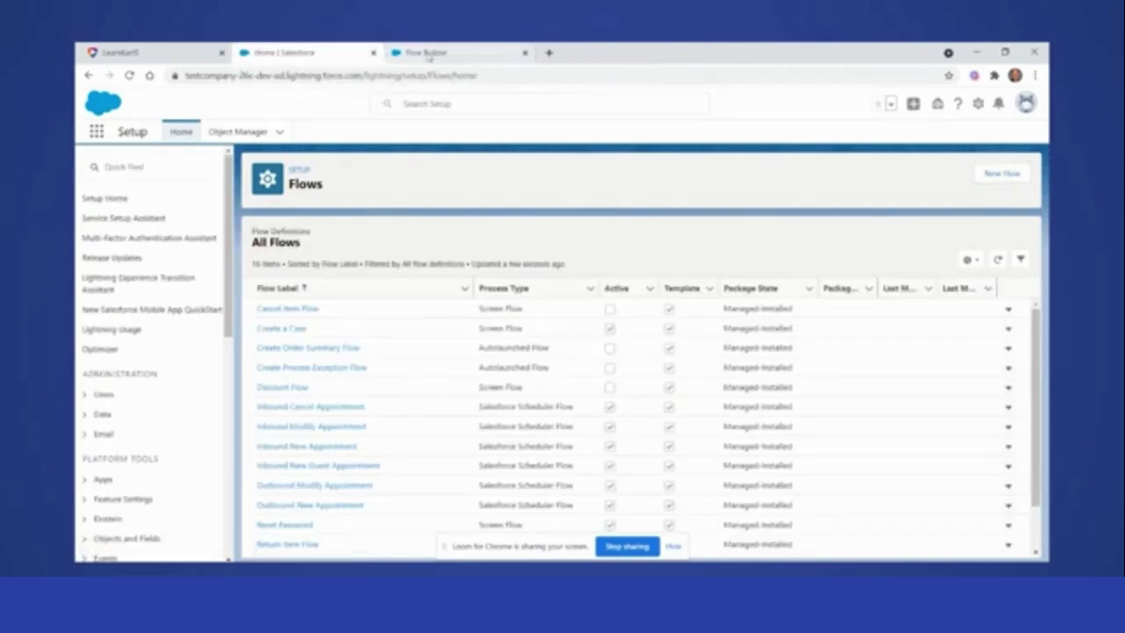
{"action": "left_click", "coordinate": [525, 54]}
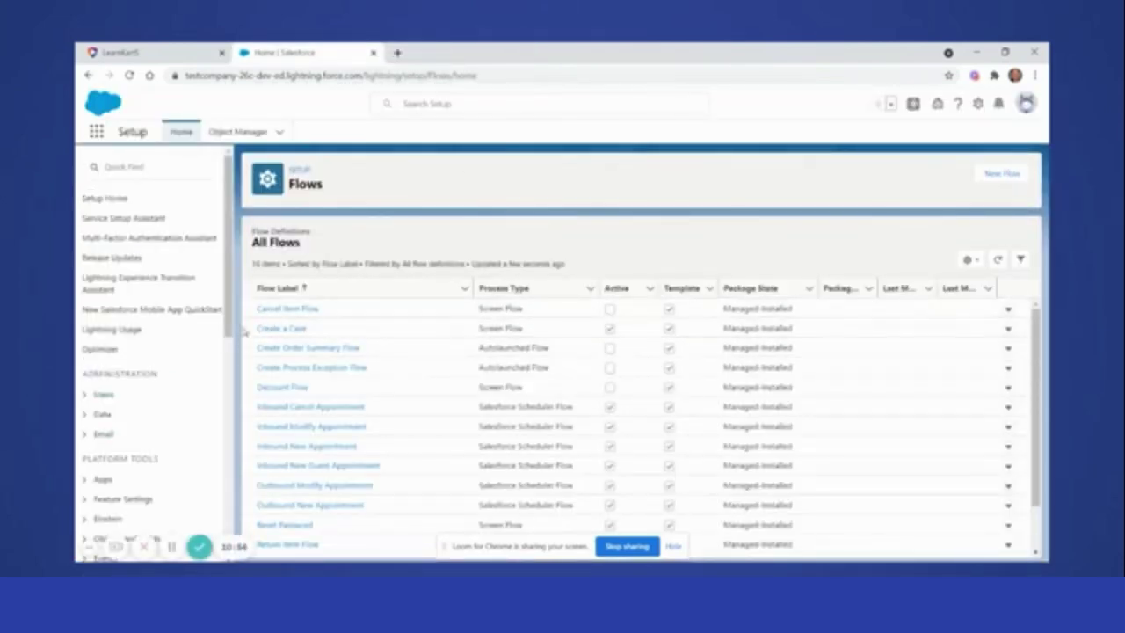
Go to Process Automation > Workflow Rules and continue past the introduction page.
{"action": "scroll", "coordinate": [227, 323], "scroll_direction": "down", "scroll_amount": 2}
{"action": "left_click_drag", "start_coordinate": [226, 324], "coordinate": [248, 448]}
{"action": "scroll", "coordinate": [156, 344], "scroll_direction": "down", "scroll_amount": 1}
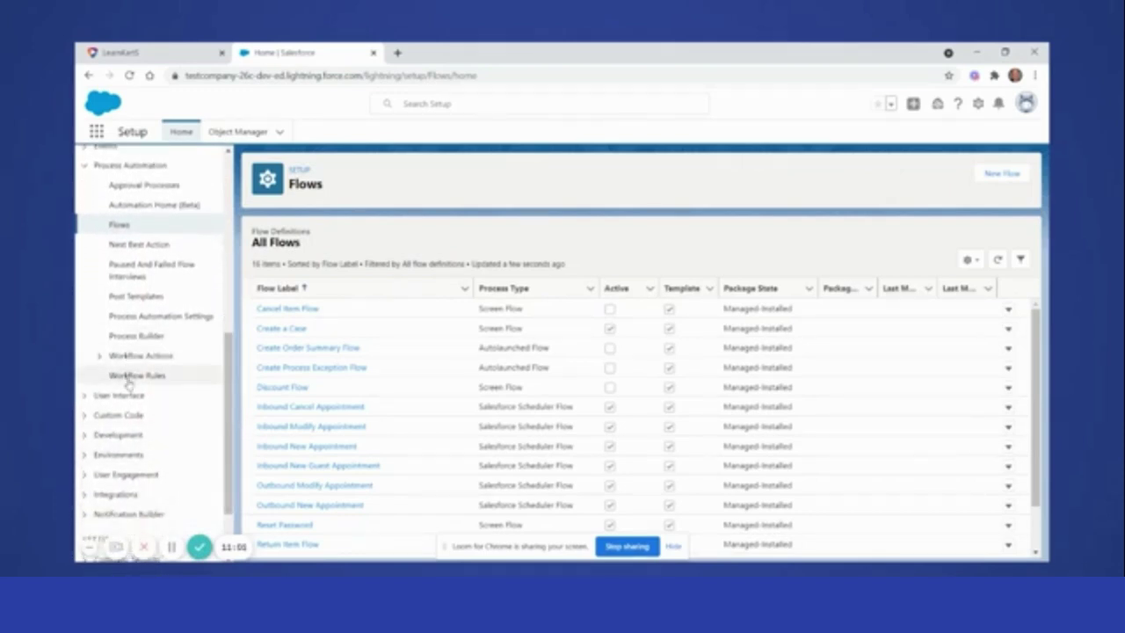
{"action": "left_click", "coordinate": [134, 377]}
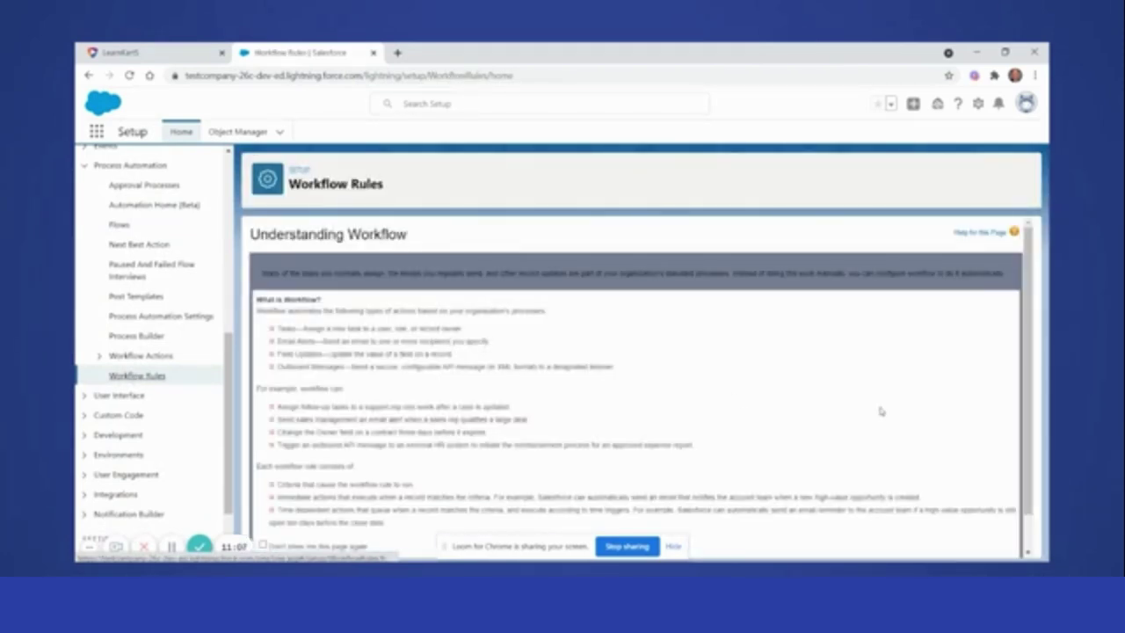
{"action": "scroll", "coordinate": [881, 410], "scroll_direction": "down", "scroll_amount": 1}
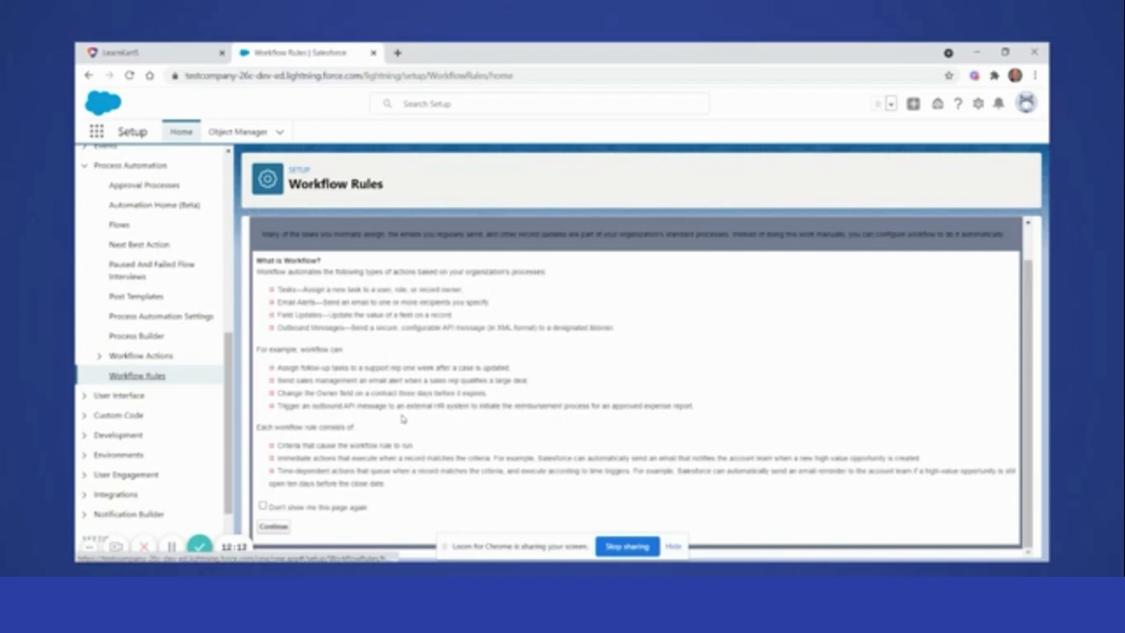
{"action": "left_click", "coordinate": [274, 527]}
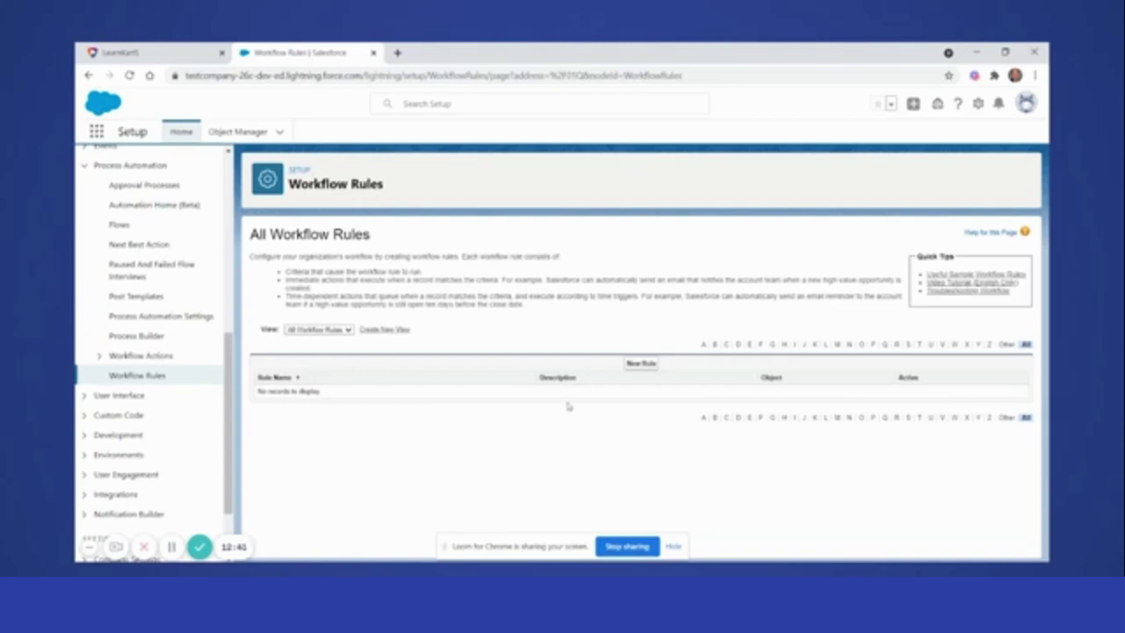
Check the workflow rule View options, then begin a New Rule.
{"action": "left_click", "coordinate": [350, 331]}
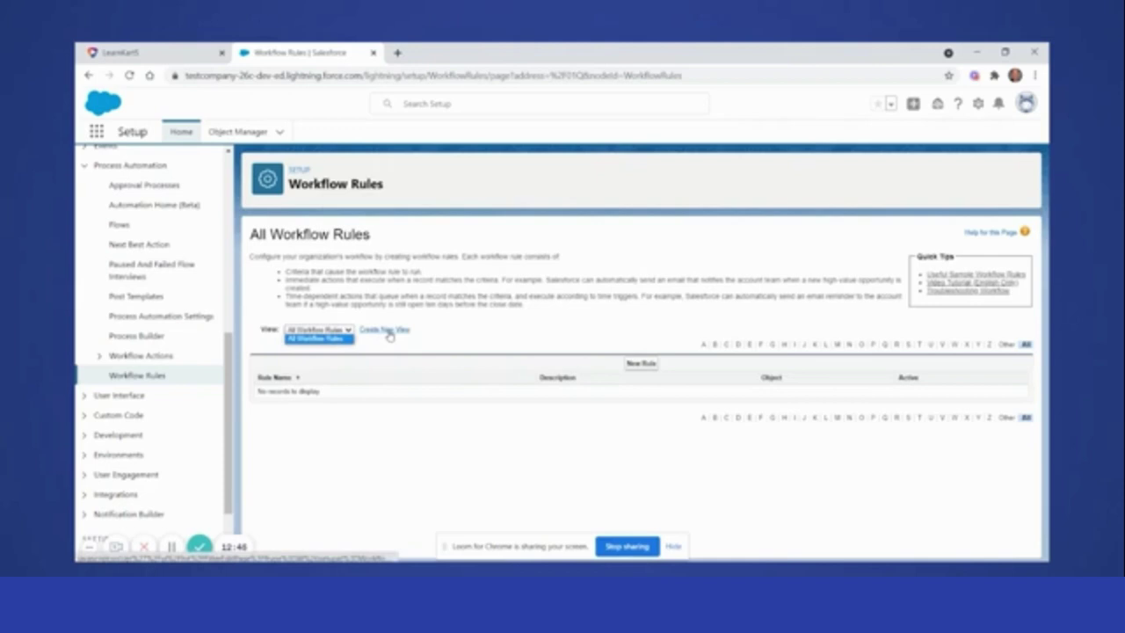
{"action": "left_click", "coordinate": [640, 363]}
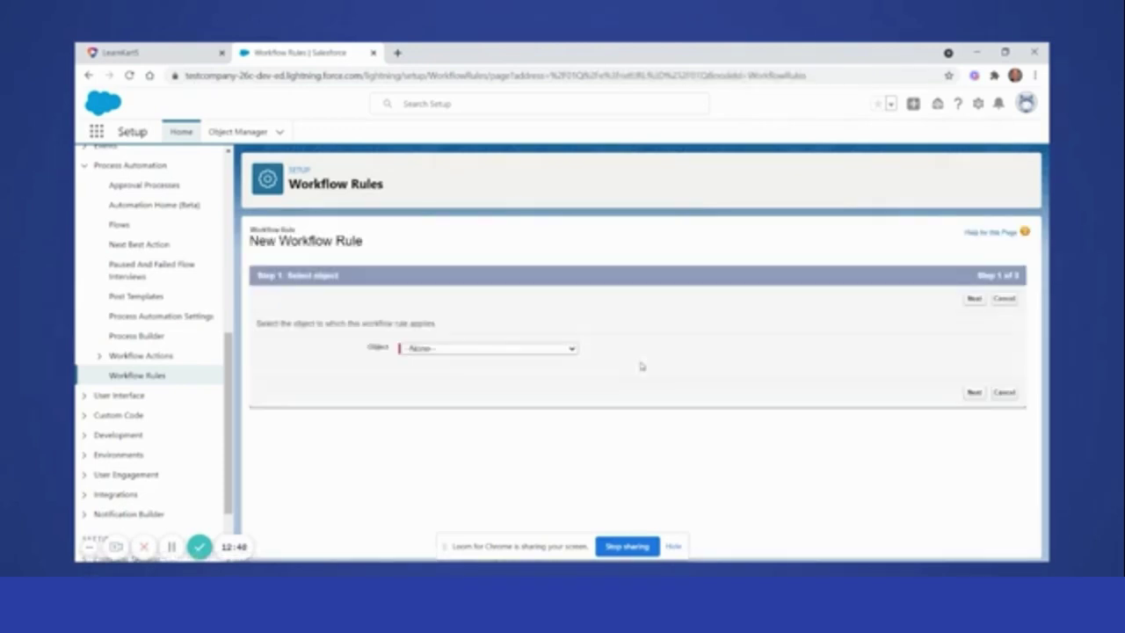
Choose Account as the new workflow rule's object and proceed.
{"action": "left_click", "coordinate": [572, 349]}
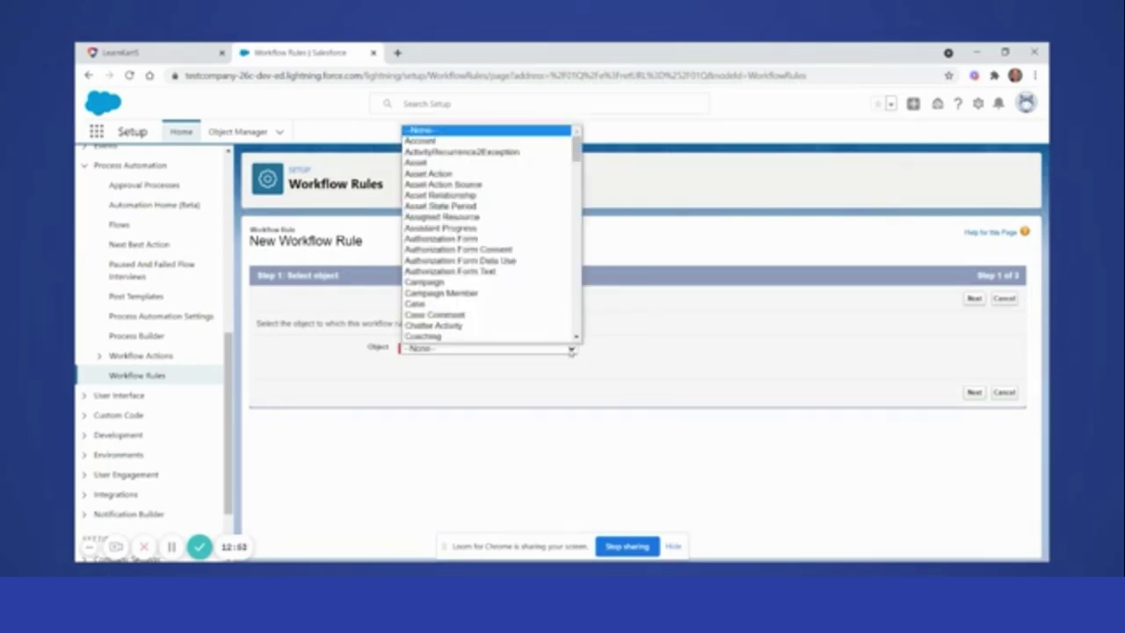
{"action": "scroll", "coordinate": [527, 327], "scroll_direction": "down", "scroll_amount": 1}
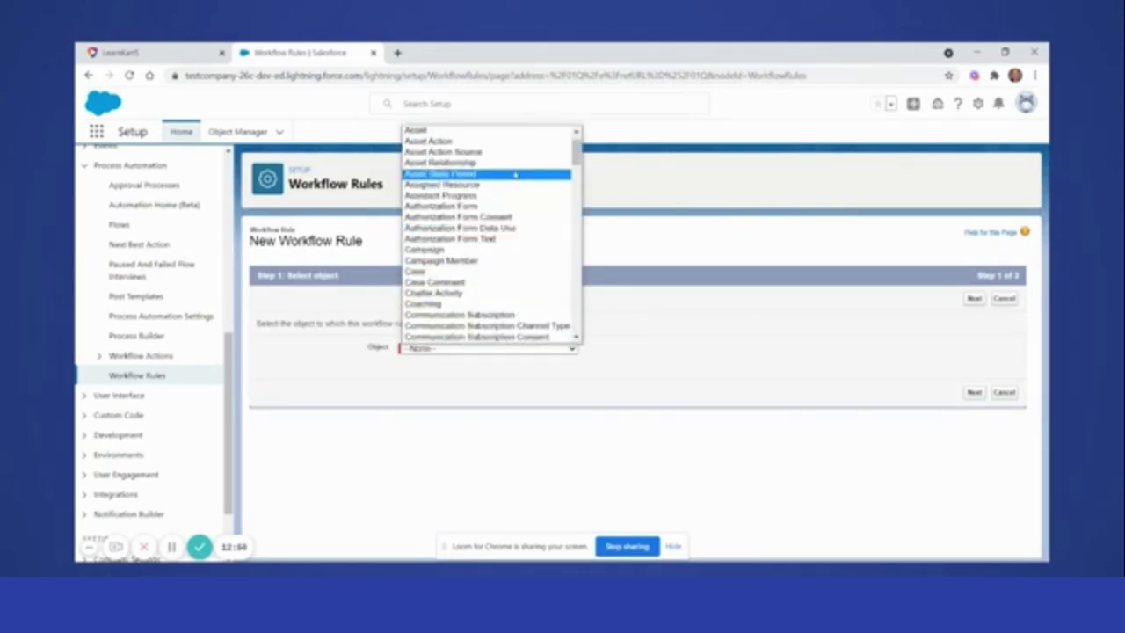
{"action": "scroll", "coordinate": [515, 174], "scroll_direction": "up", "scroll_amount": 1}
{"action": "left_click", "coordinate": [461, 146]}
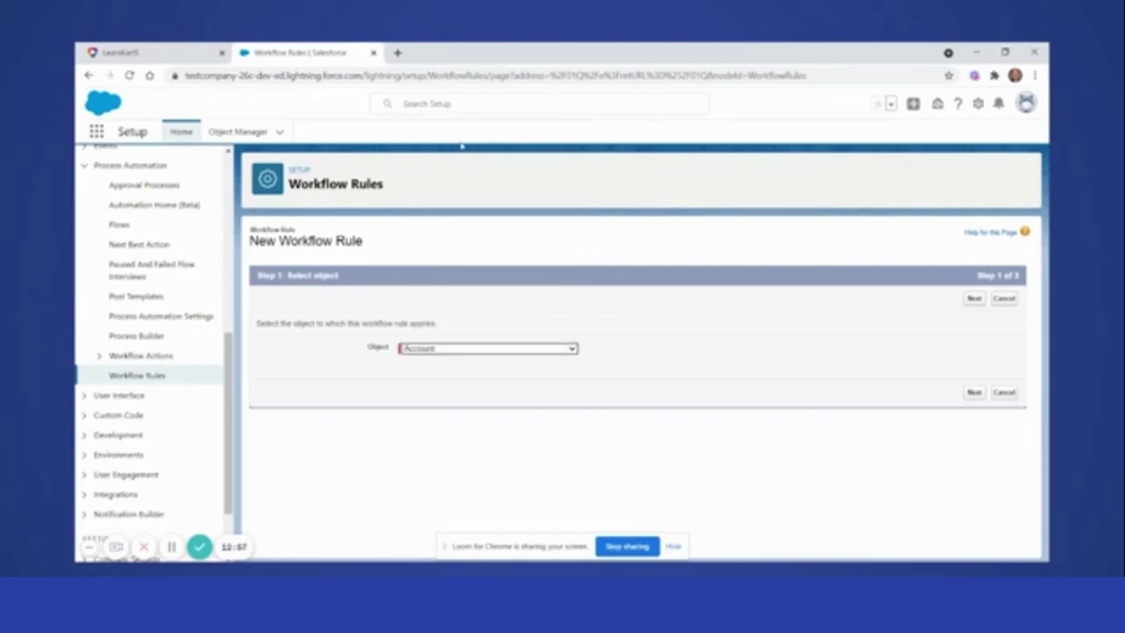
{"action": "left_click", "coordinate": [974, 393]}
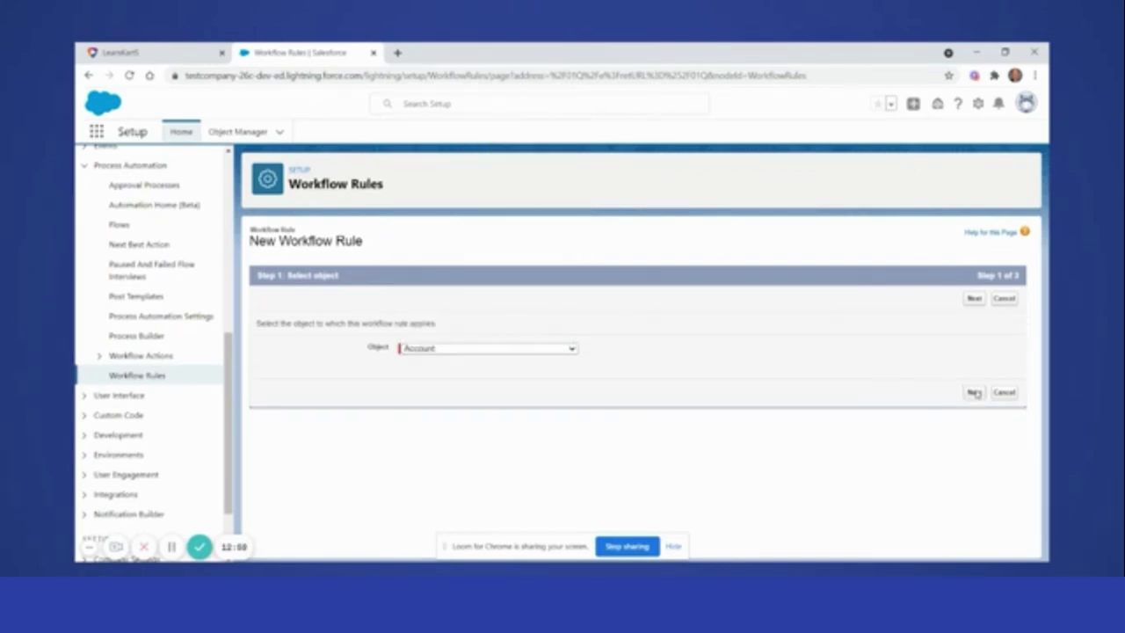
Set the first criterion to Account: Billing Latitude contains High.
{"action": "scroll", "coordinate": [529, 385], "scroll_direction": "down", "scroll_amount": 1}
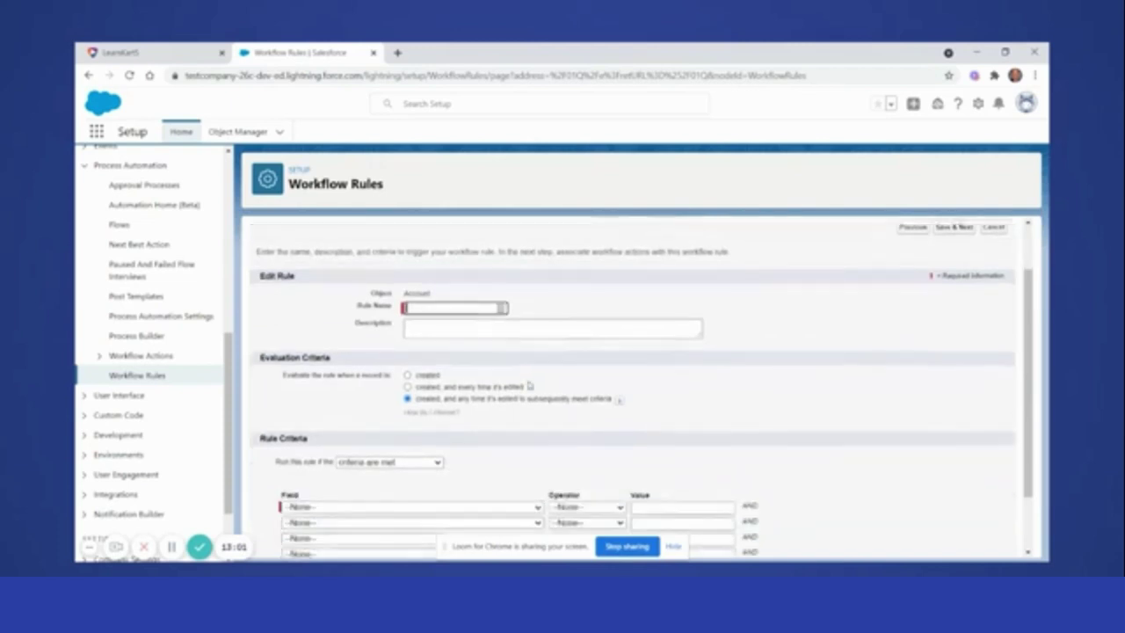
{"action": "scroll", "coordinate": [529, 385], "scroll_direction": "down", "scroll_amount": 1}
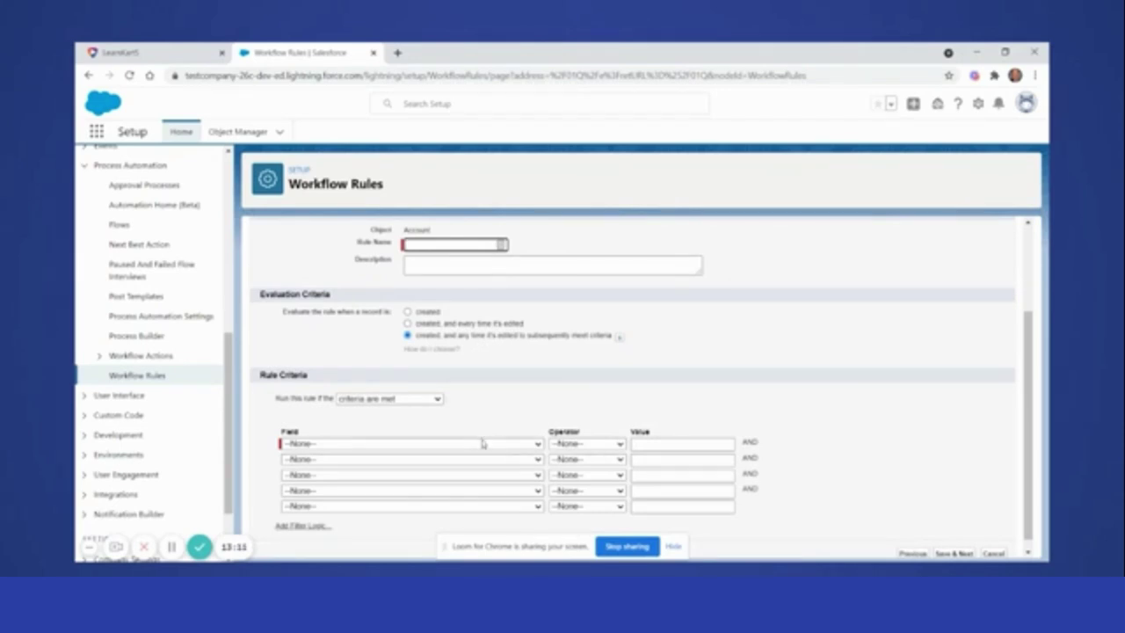
{"action": "left_click", "coordinate": [539, 446]}
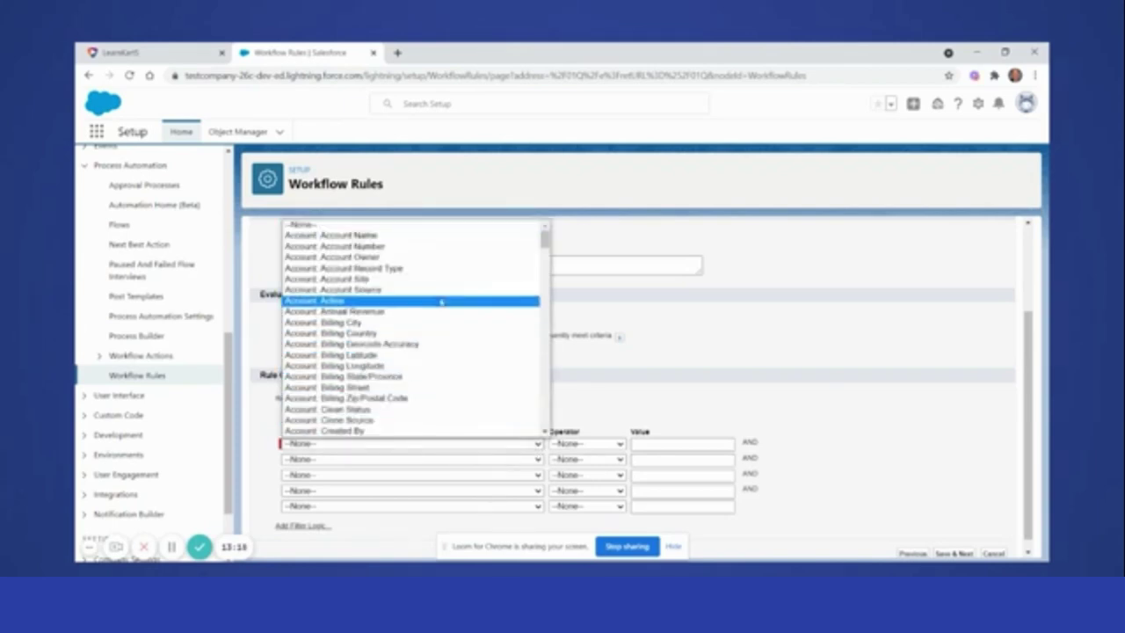
{"action": "left_click", "coordinate": [430, 356]}
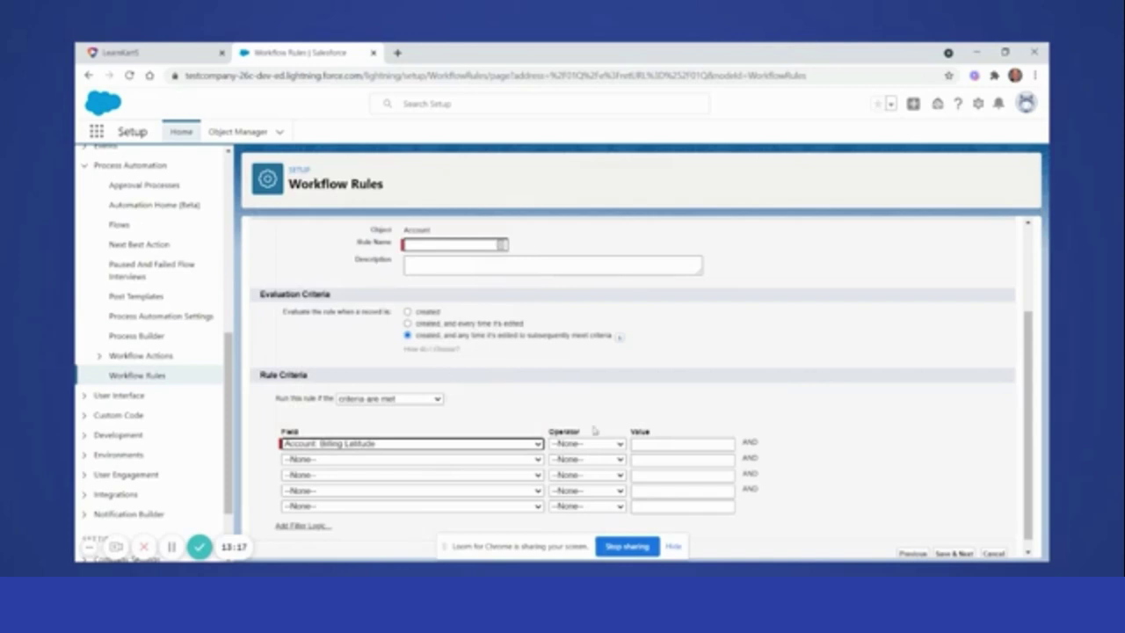
{"action": "left_click", "coordinate": [615, 444]}
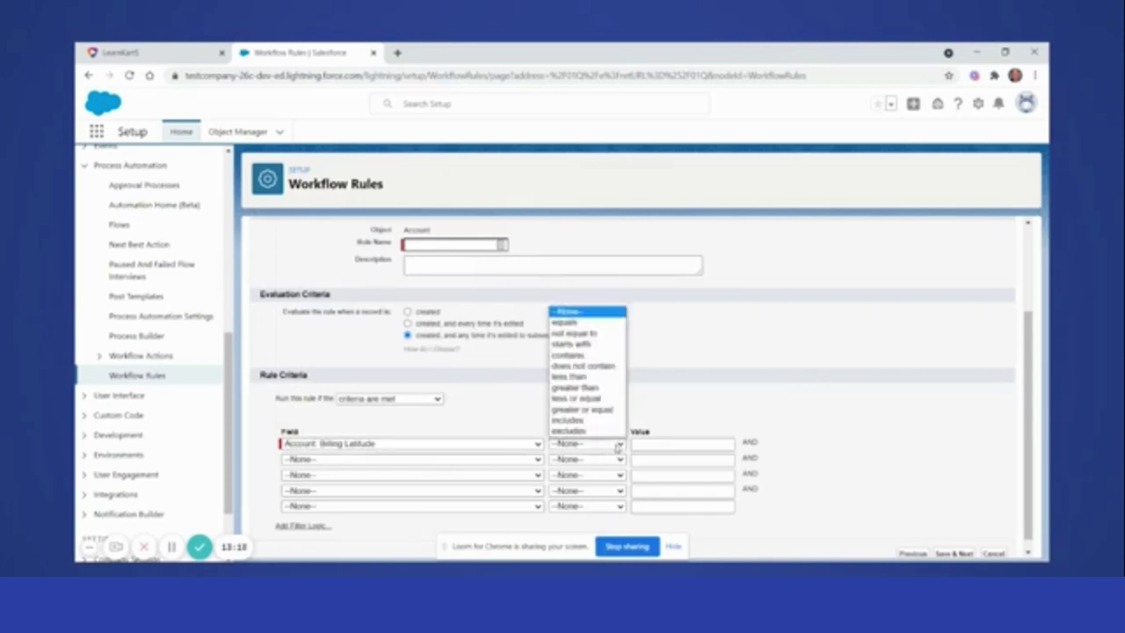
{"action": "left_click", "coordinate": [594, 355]}
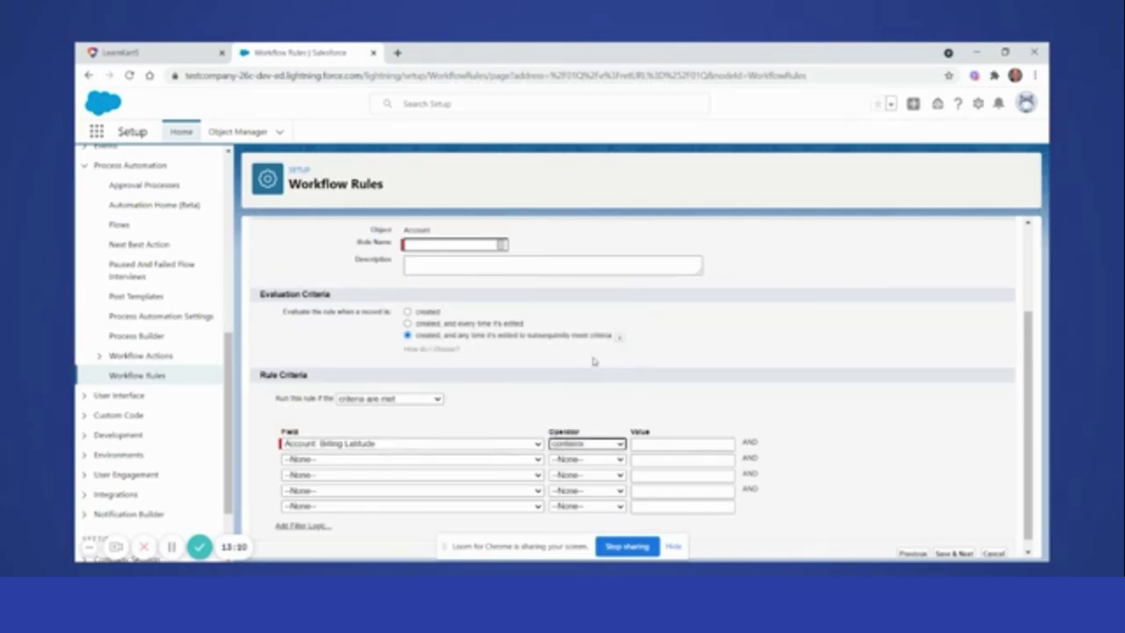
{"action": "left_click", "coordinate": [718, 443]}
{"action": "left_click", "coordinate": [677, 468]}
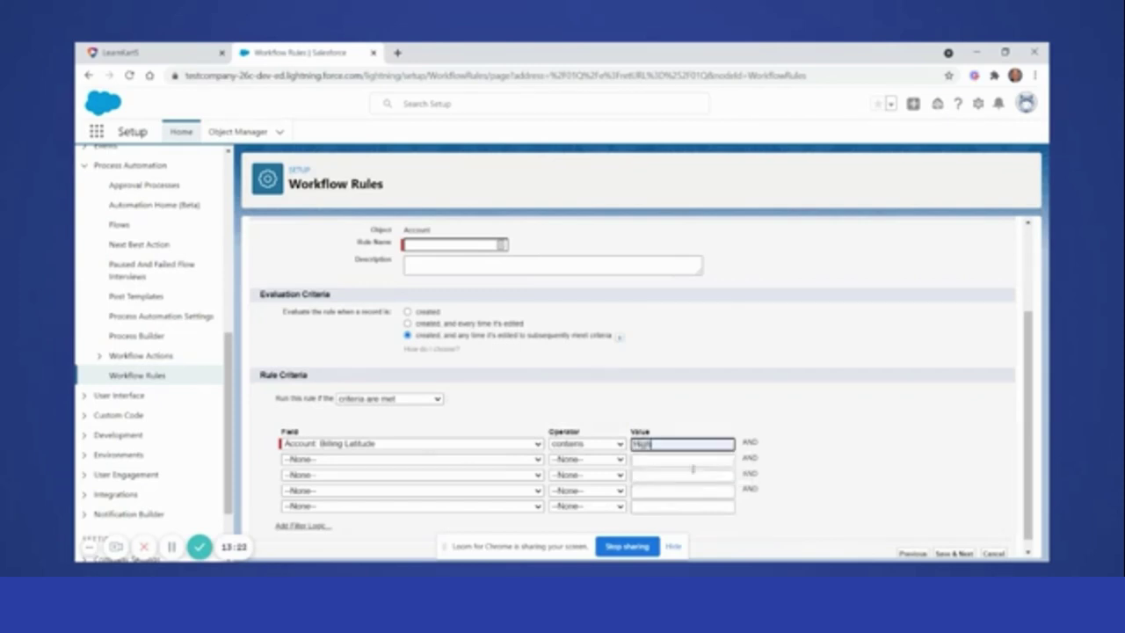
{"action": "scroll", "coordinate": [919, 458], "scroll_direction": "down", "scroll_amount": 1}
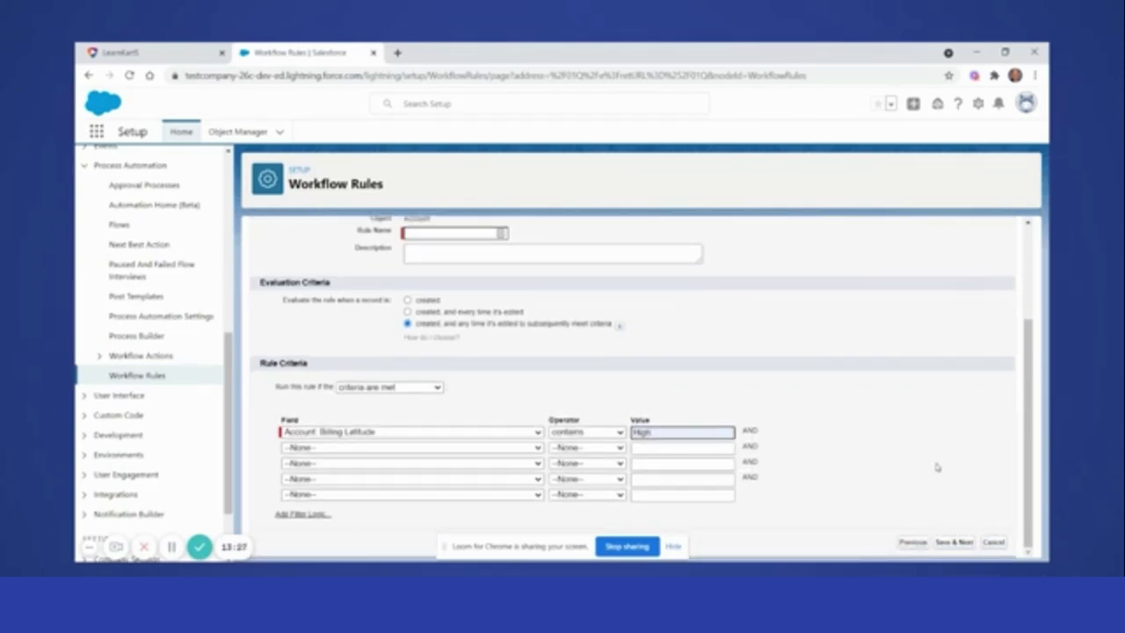
Save & Next with a blank Rule Name, review the Invalid Data error, then open Next Best Action.
{"action": "left_click", "coordinate": [964, 544]}
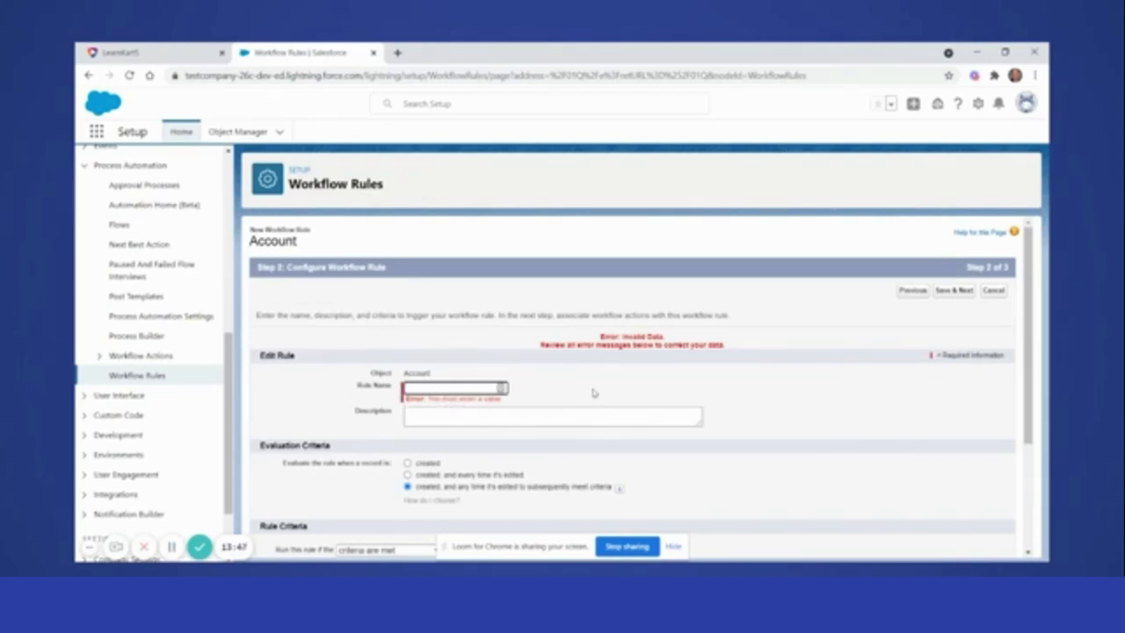
{"action": "scroll", "coordinate": [616, 414], "scroll_direction": "down", "scroll_amount": 3}
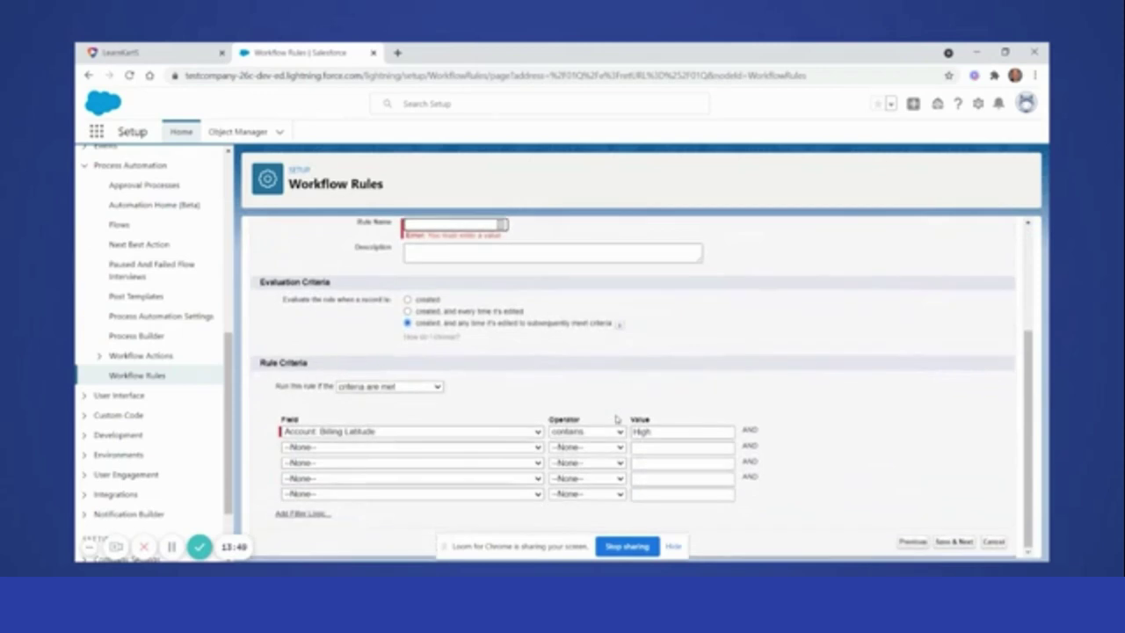
{"action": "scroll", "coordinate": [616, 418], "scroll_direction": "up", "scroll_amount": 4}
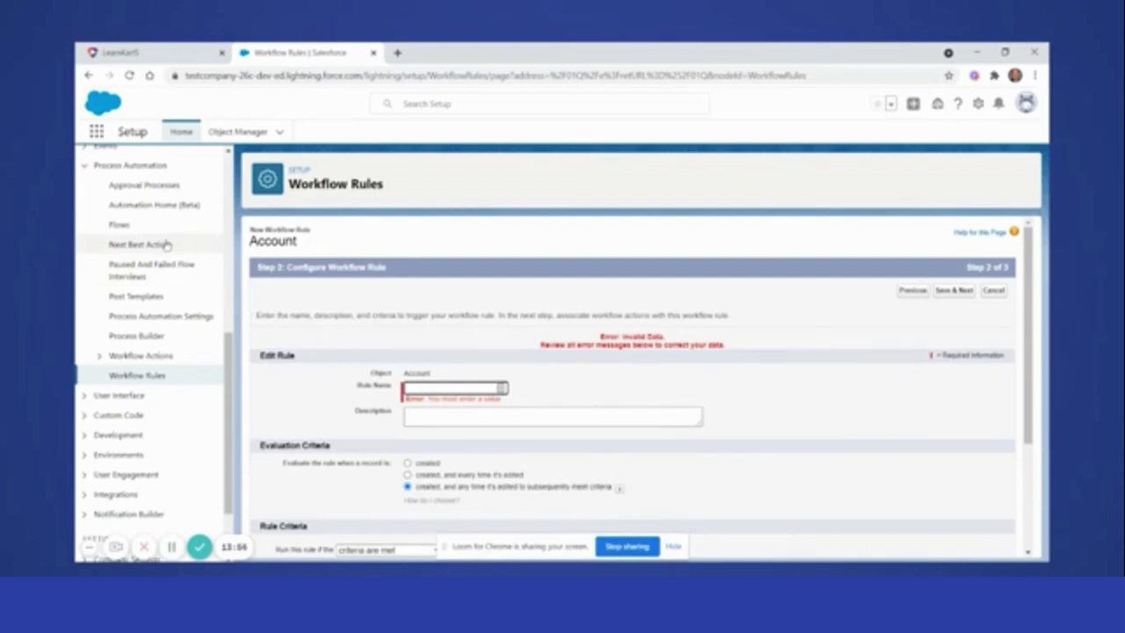
{"action": "left_click", "coordinate": [139, 245]}
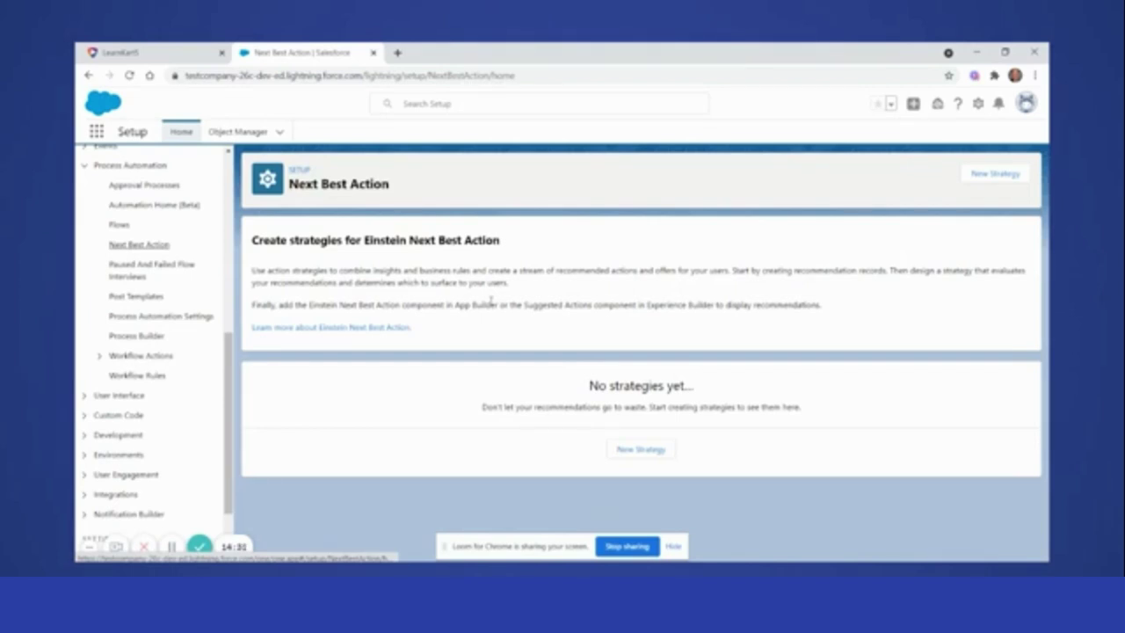
{"action": "left_click", "coordinate": [658, 455]}
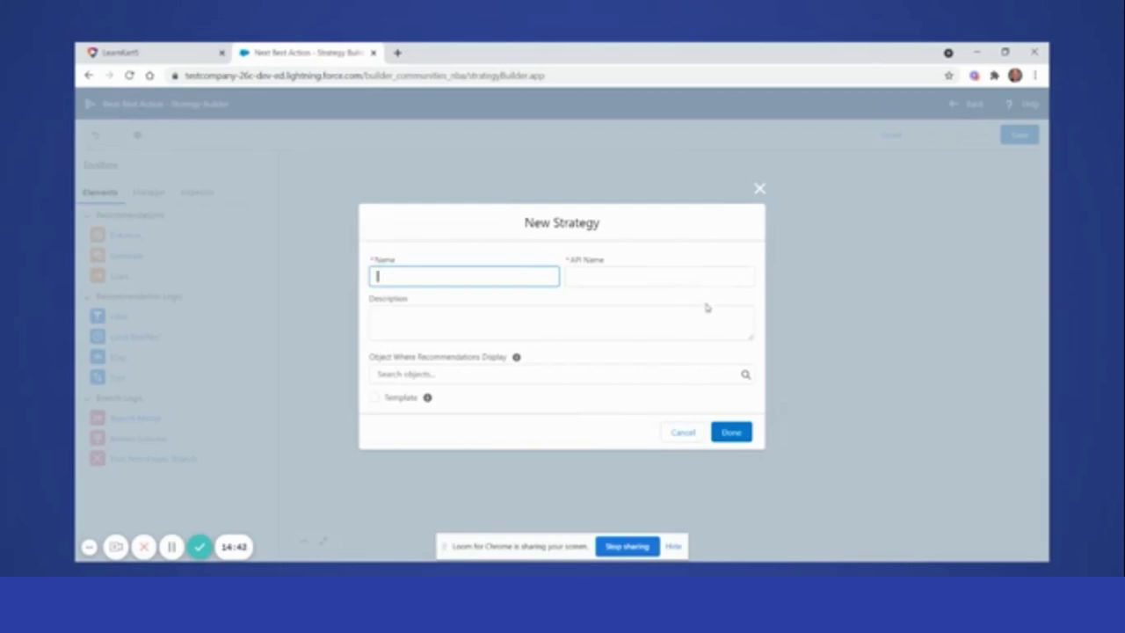
{"action": "left_click", "coordinate": [681, 430]}
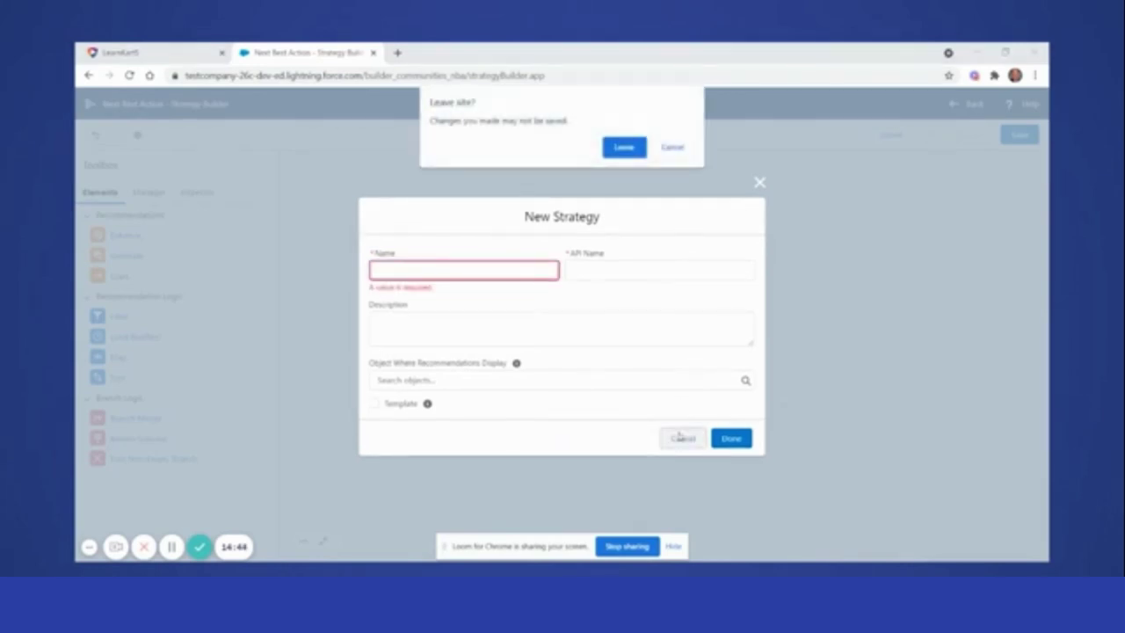
{"action": "left_click", "coordinate": [624, 147]}
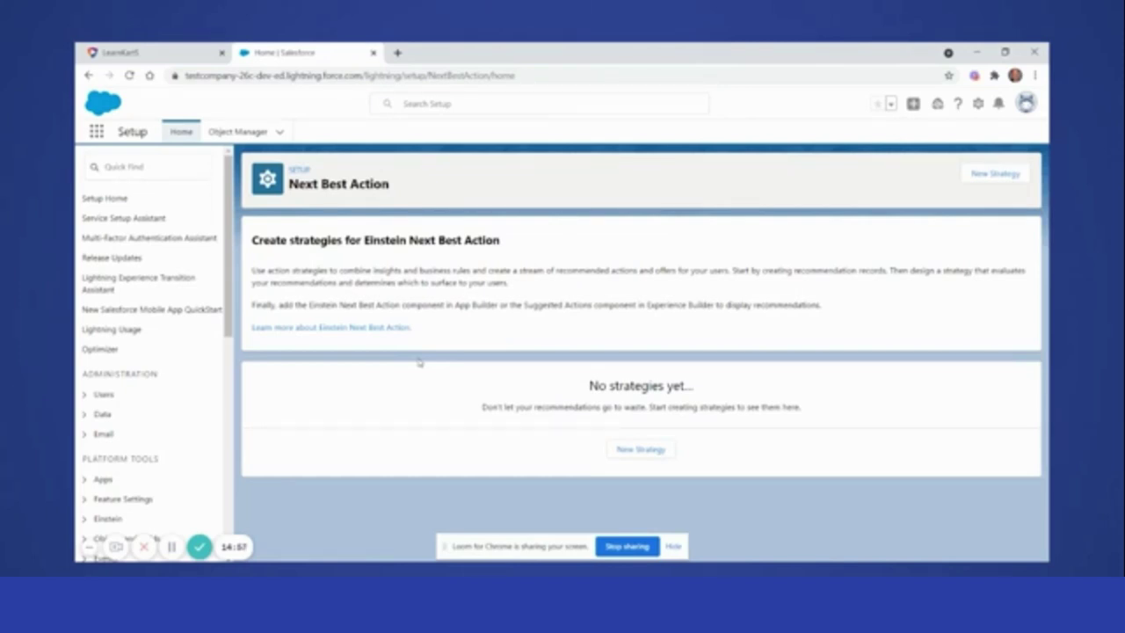
{"action": "scroll", "coordinate": [228, 305], "scroll_direction": "down", "scroll_amount": 1}
{"action": "left_click_drag", "start_coordinate": [229, 305], "coordinate": [235, 462]}
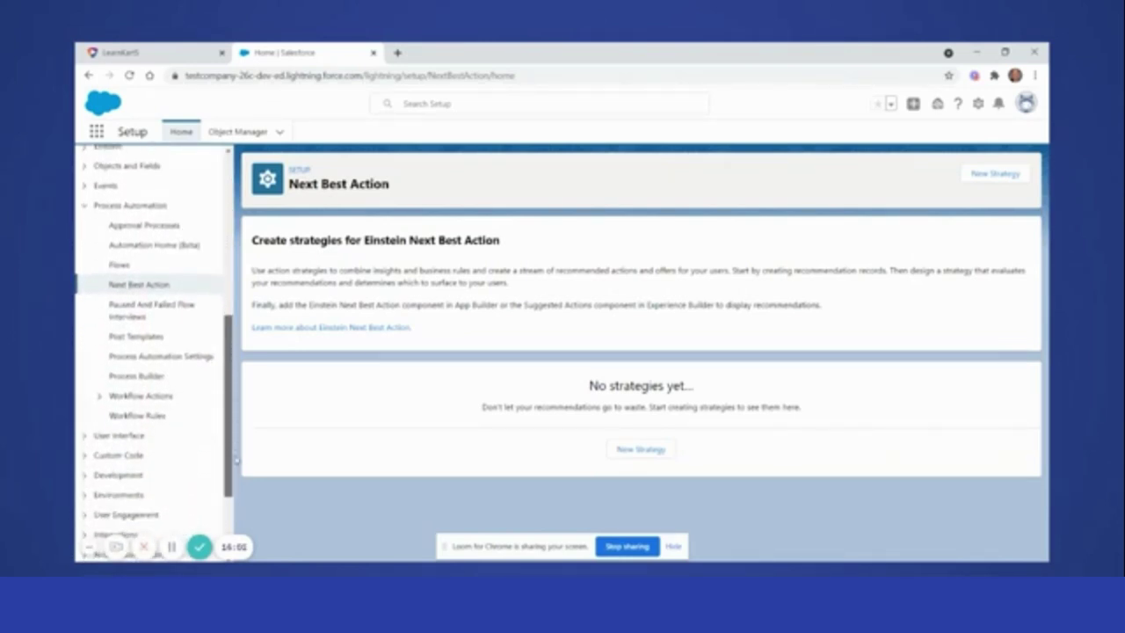
View Paused And Failed Flow Interviews, then open the Post Templates page.
{"action": "left_click", "coordinate": [149, 304]}
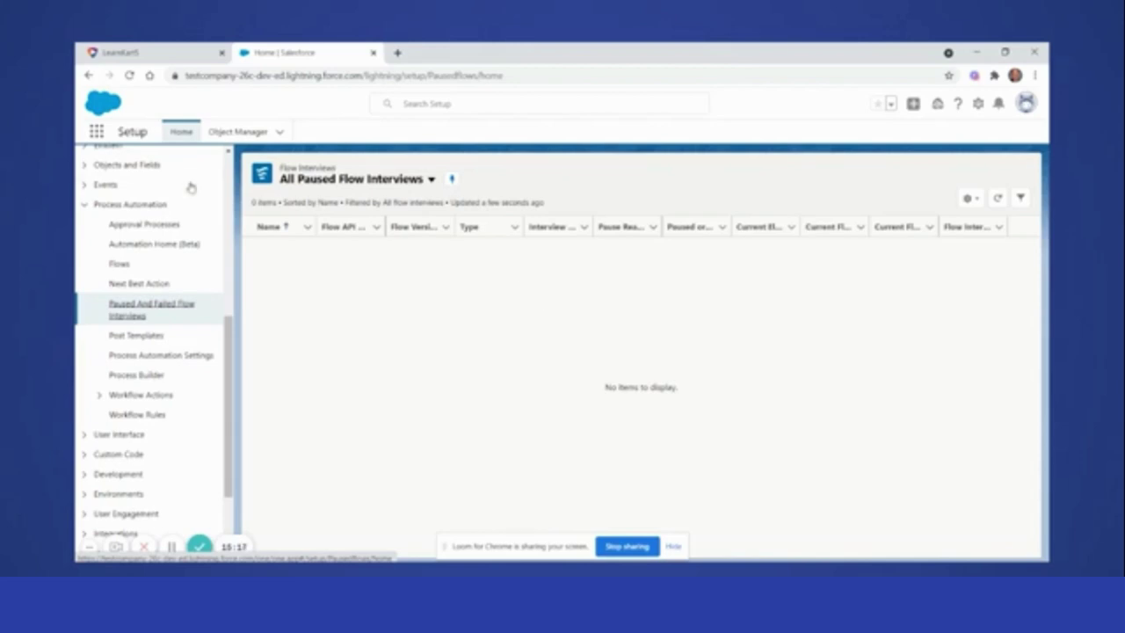
{"action": "left_click", "coordinate": [137, 336]}
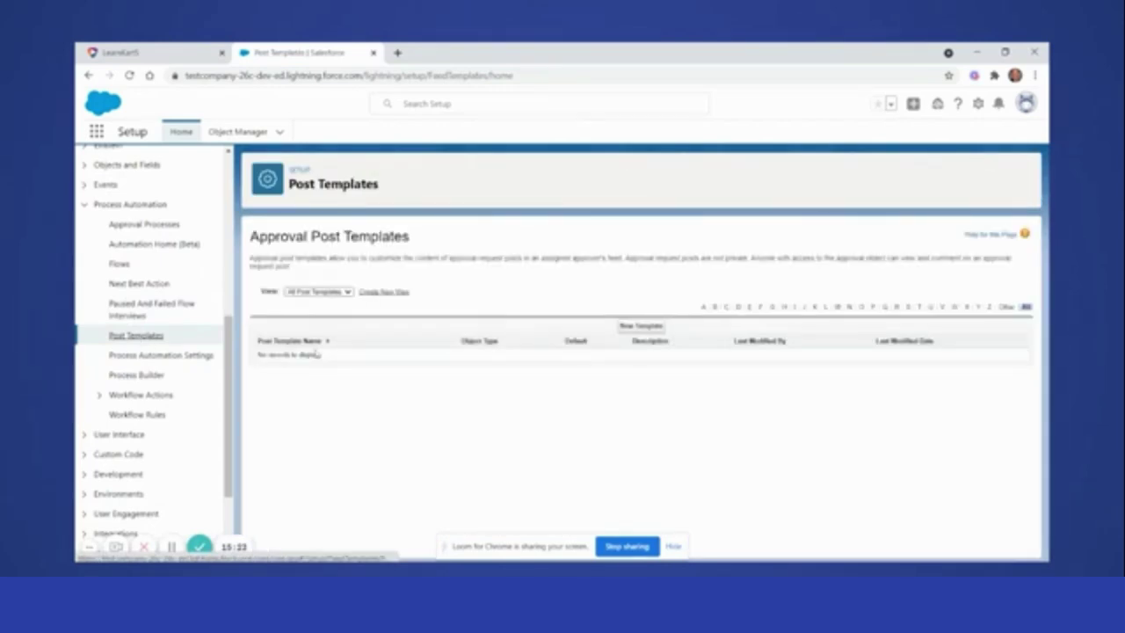
Start a new Account post template, advance to its fields step, and view the example approval post.
{"action": "left_click", "coordinate": [643, 326]}
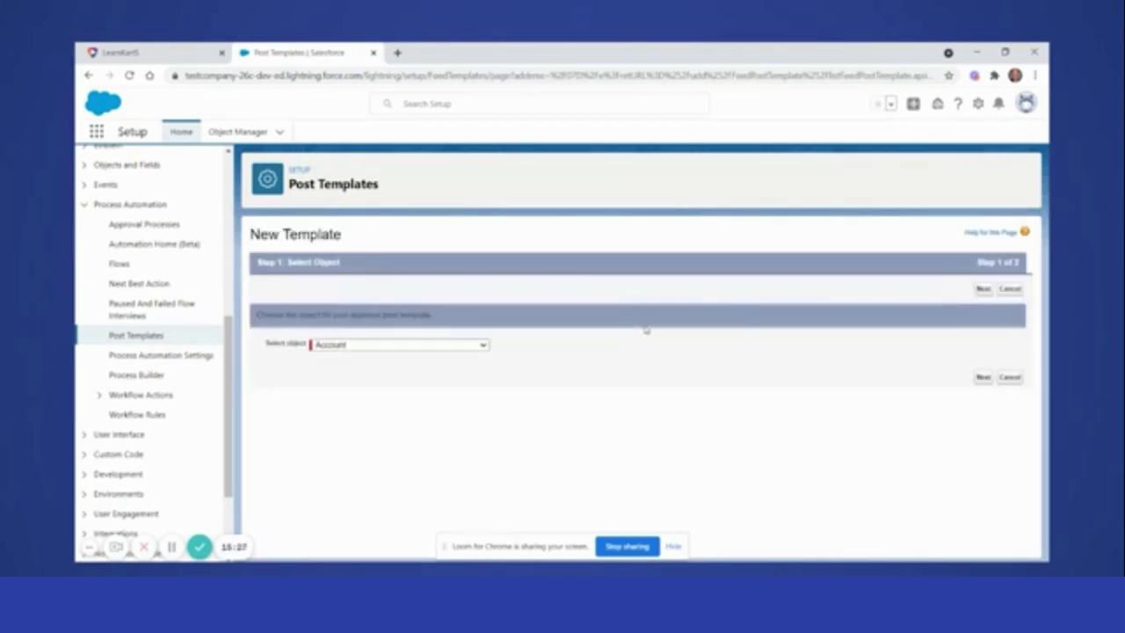
{"action": "left_click", "coordinate": [487, 345]}
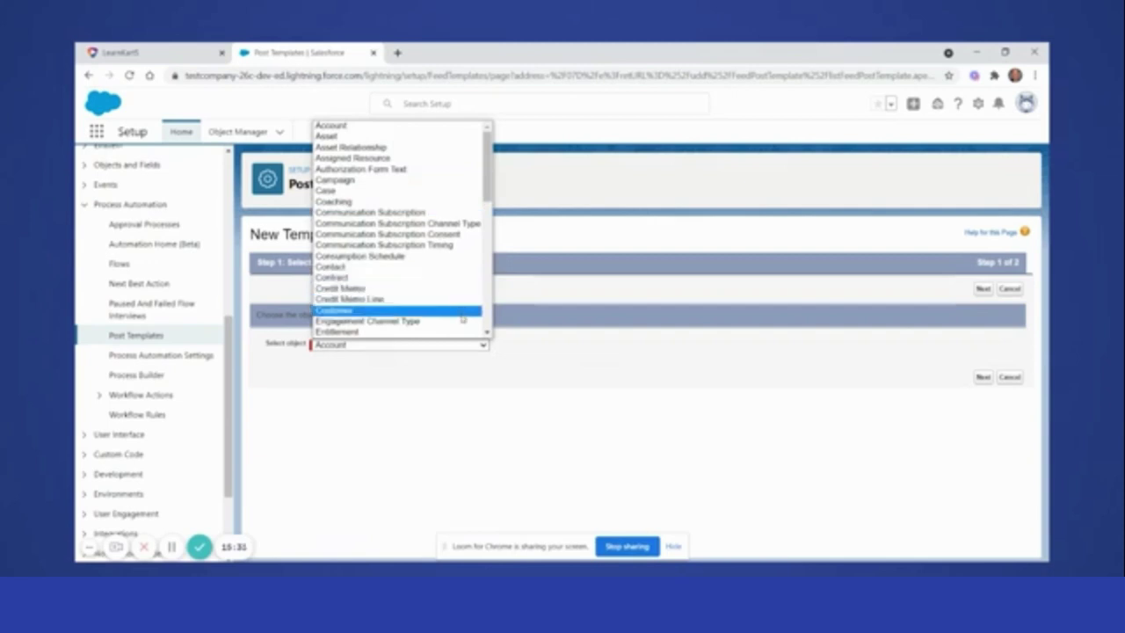
{"action": "left_click", "coordinate": [792, 355]}
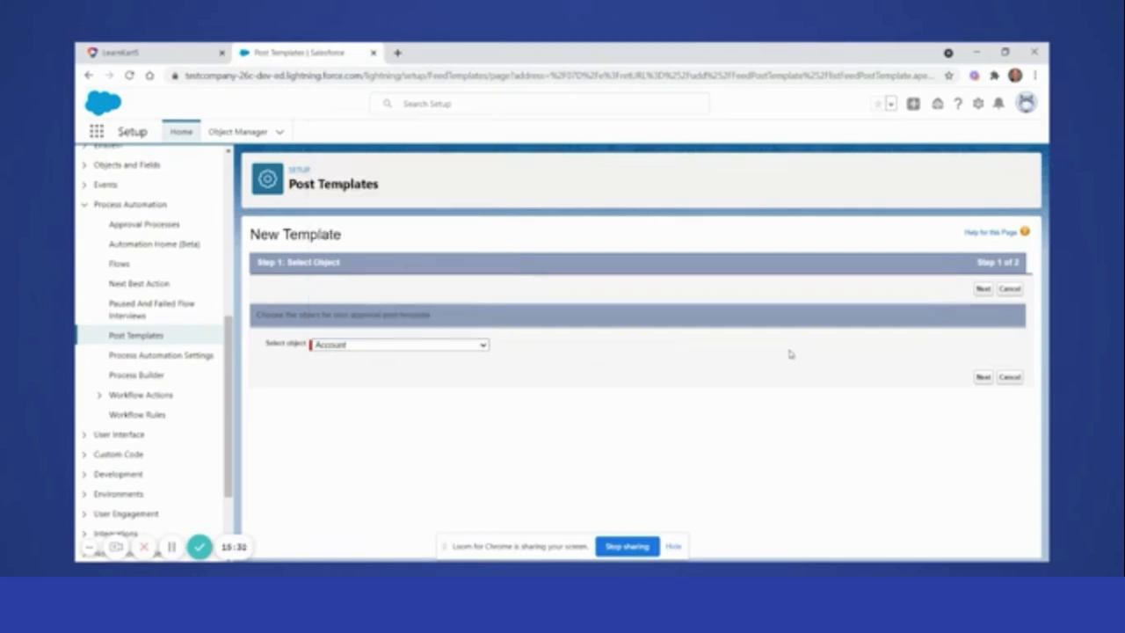
{"action": "left_click", "coordinate": [983, 377]}
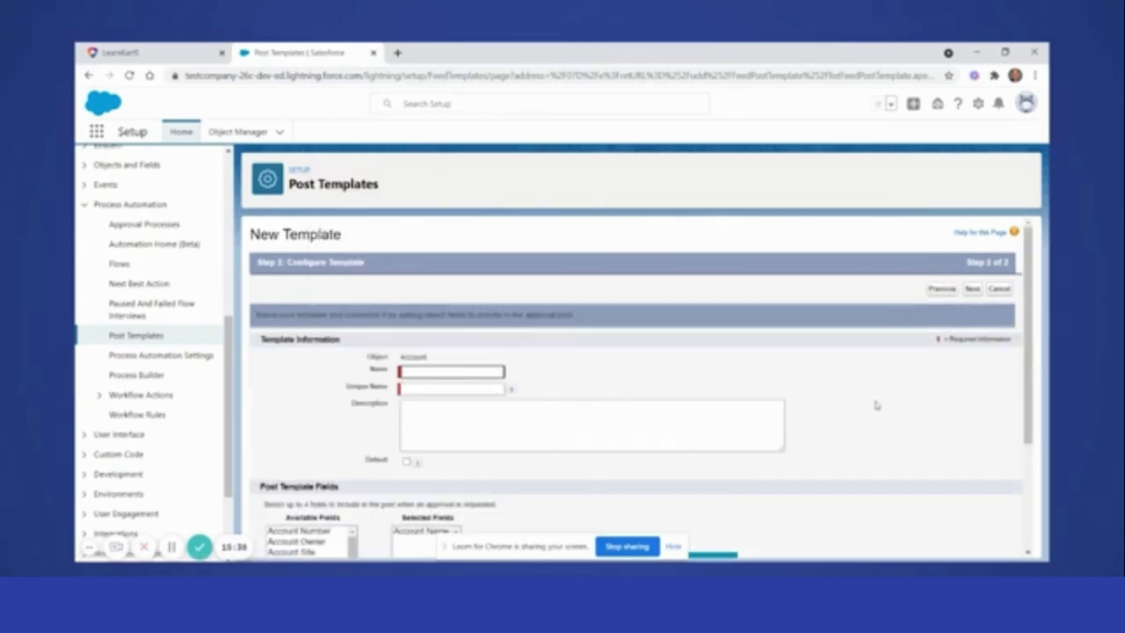
{"action": "scroll", "coordinate": [875, 404], "scroll_direction": "down", "scroll_amount": 3}
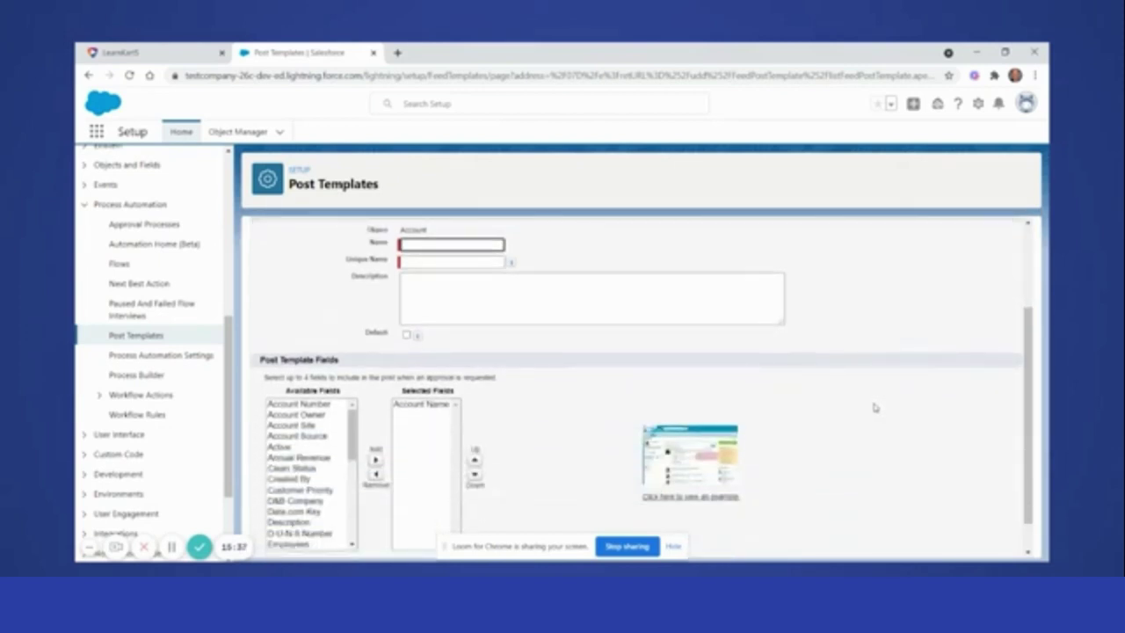
{"action": "scroll", "coordinate": [881, 407], "scroll_direction": "down", "scroll_amount": 1}
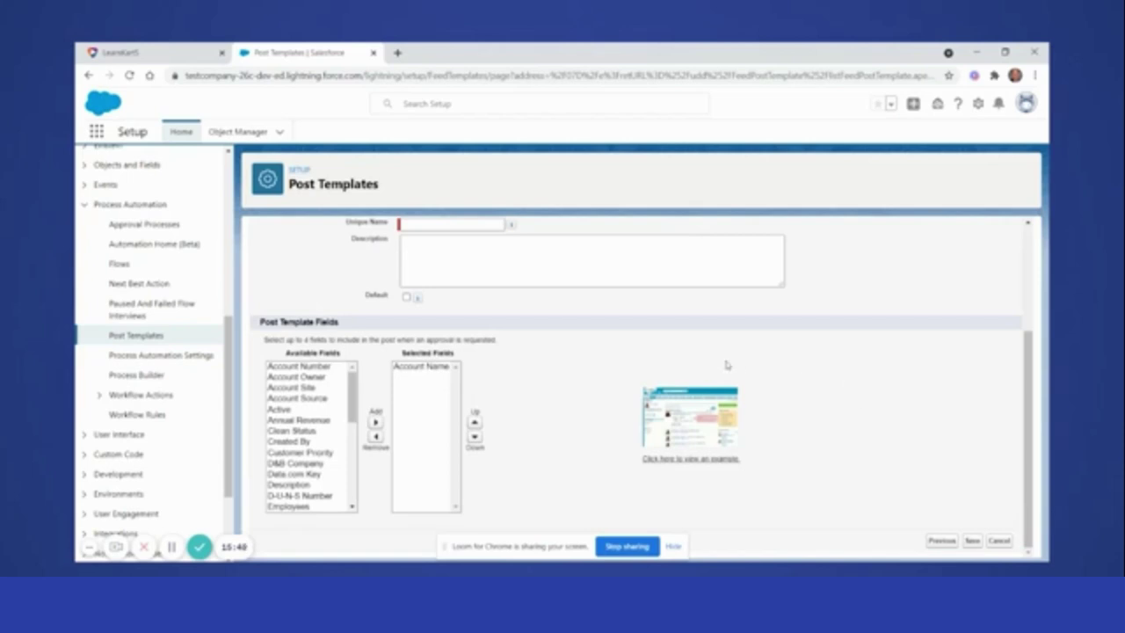
{"action": "left_click", "coordinate": [686, 459]}
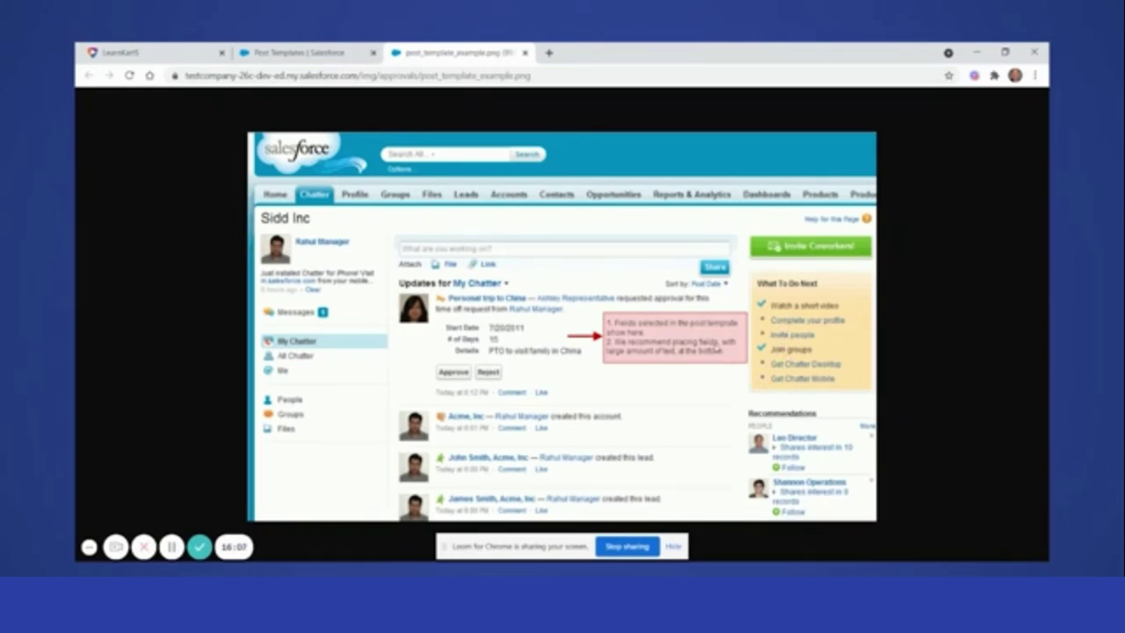
Close the example image tab and go to Process Automation Settings.
{"action": "left_click", "coordinate": [527, 54]}
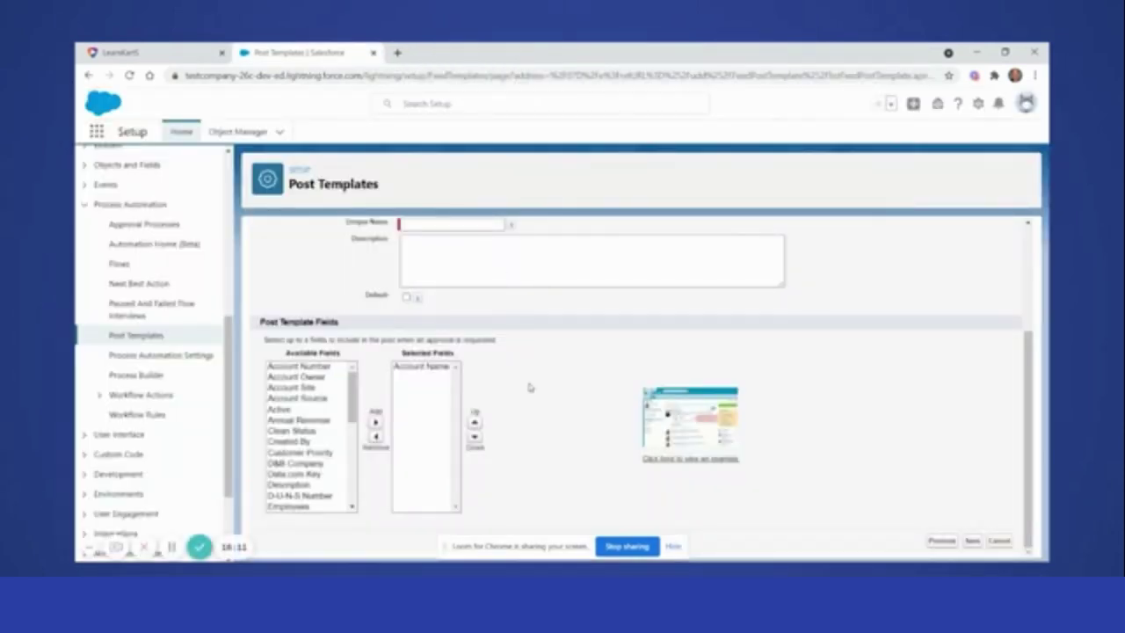
{"action": "left_click", "coordinate": [158, 360]}
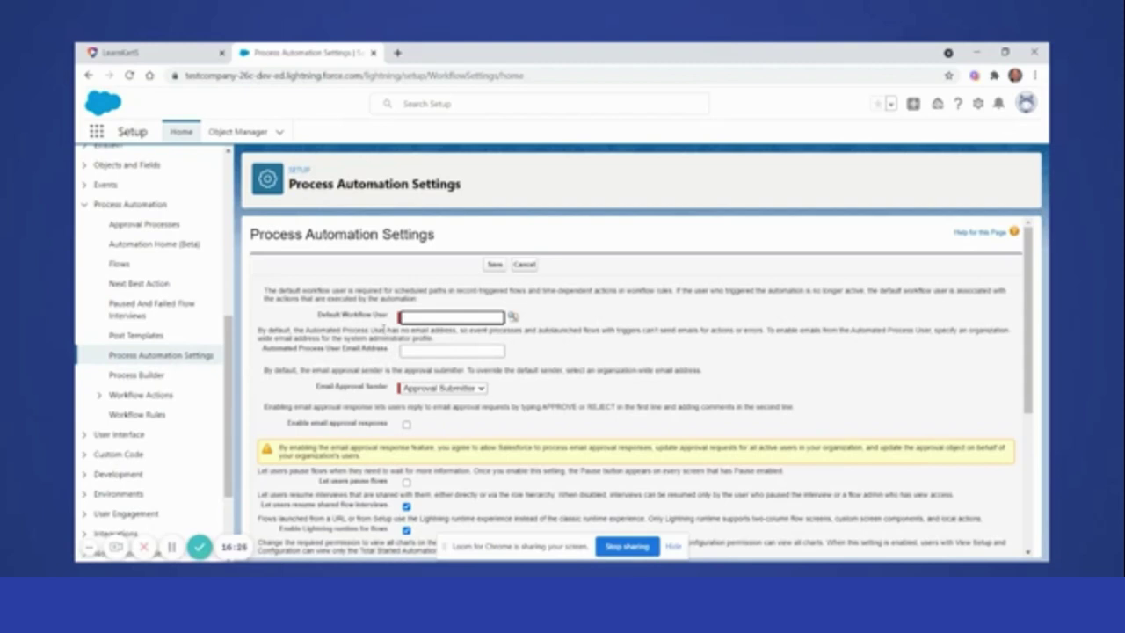
Review the Email Approval Sender choices and other settings unchanged, then go to Process Builder.
{"action": "left_click", "coordinate": [482, 388]}
{"action": "left_click", "coordinate": [510, 387]}
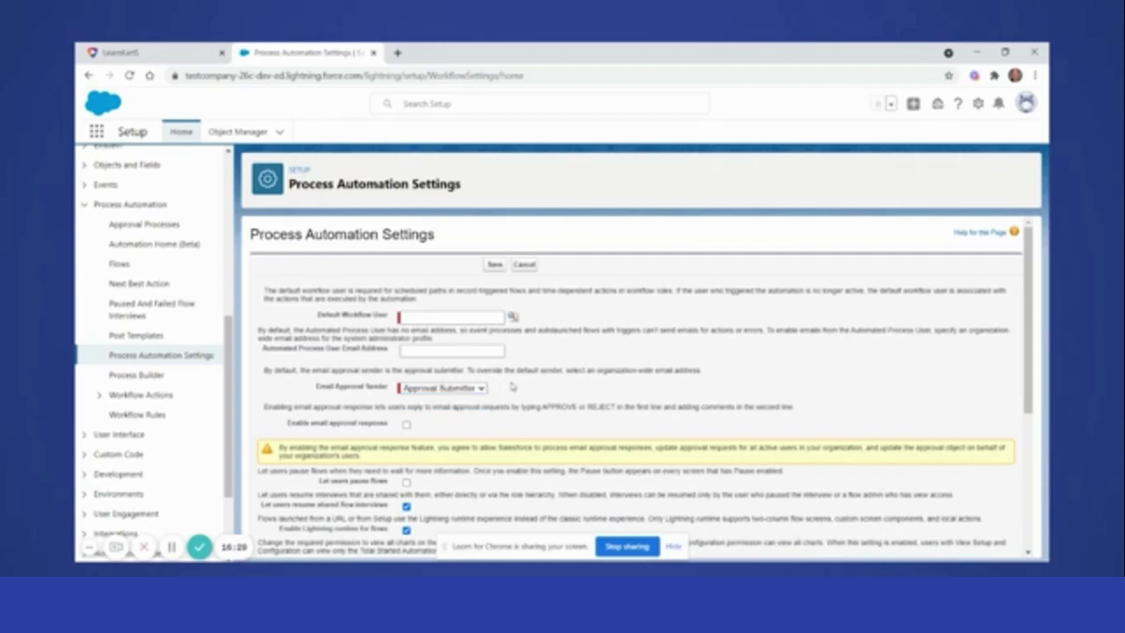
{"action": "scroll", "coordinate": [526, 382], "scroll_direction": "down", "scroll_amount": 3}
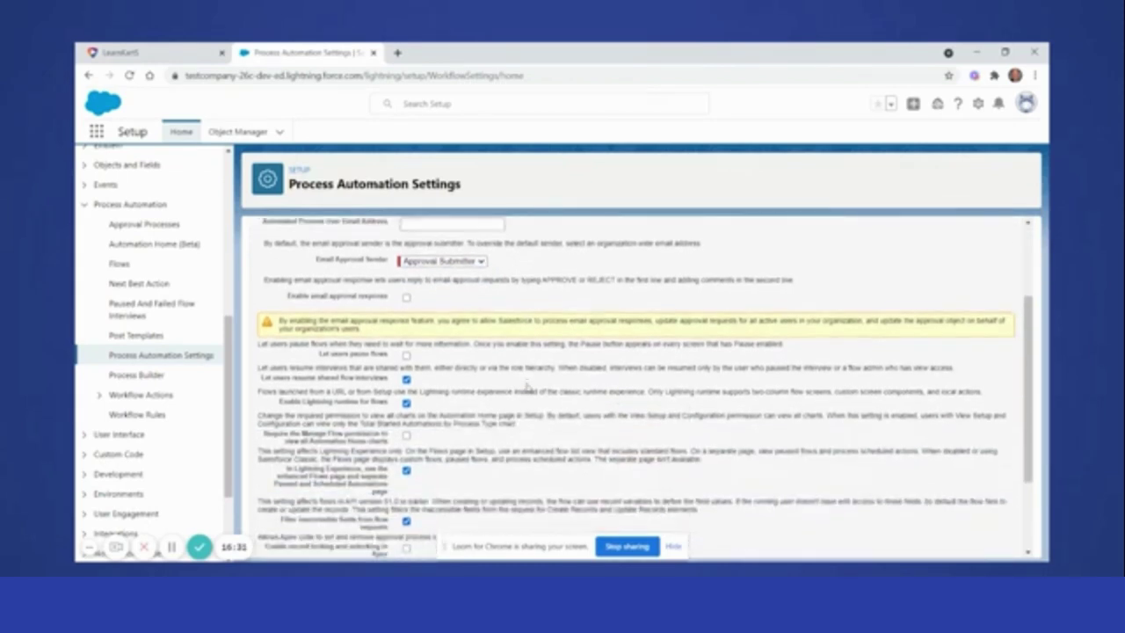
{"action": "scroll", "coordinate": [599, 385], "scroll_direction": "down", "scroll_amount": 2}
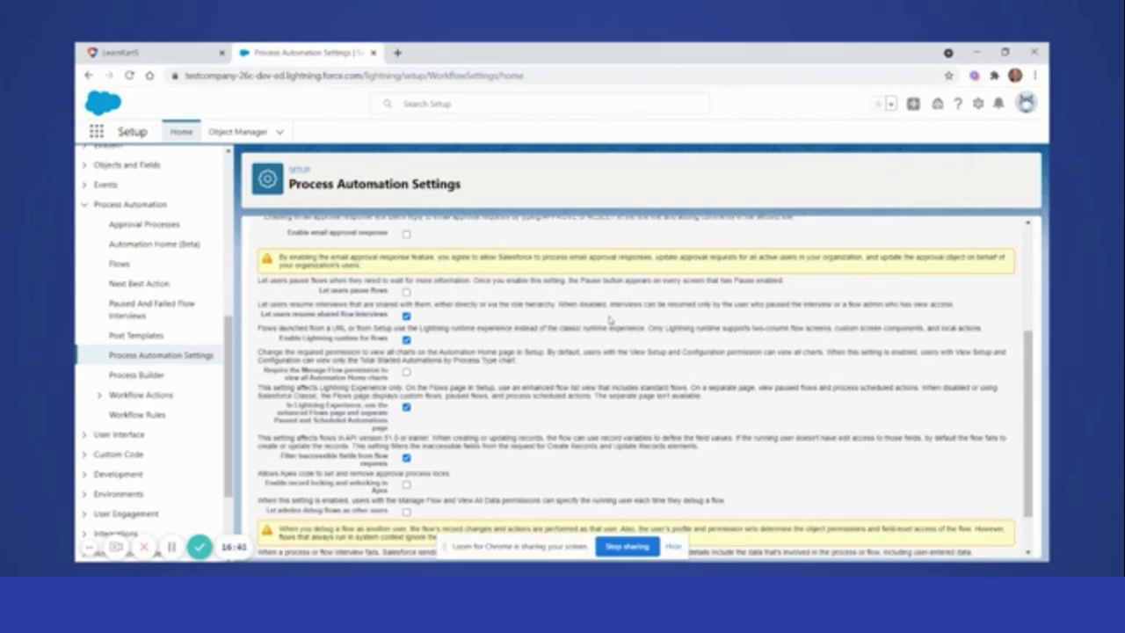
{"action": "scroll", "coordinate": [609, 320], "scroll_direction": "down", "scroll_amount": 1}
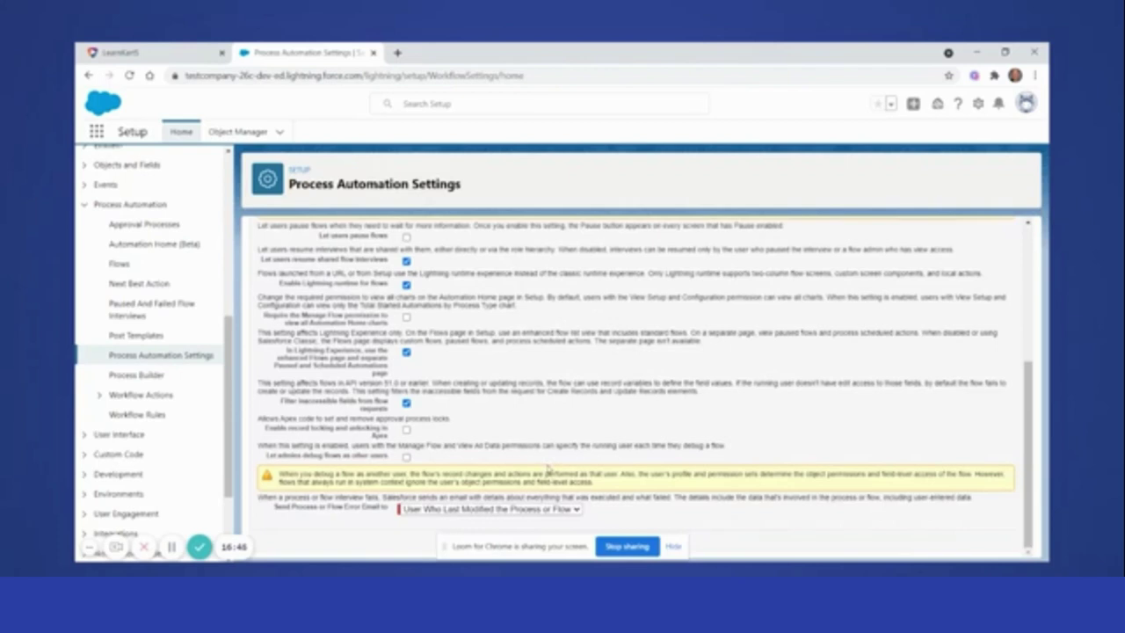
{"action": "scroll", "coordinate": [597, 420], "scroll_direction": "up", "scroll_amount": 1}
{"action": "scroll", "coordinate": [597, 421], "scroll_direction": "up", "scroll_amount": 3}
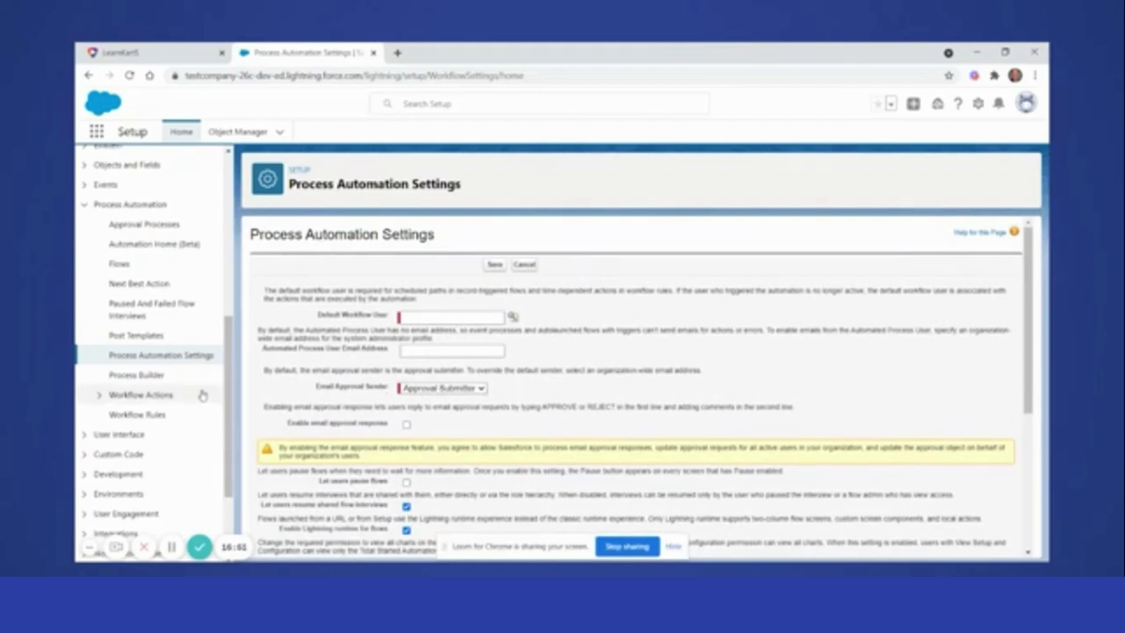
{"action": "left_click", "coordinate": [139, 376]}
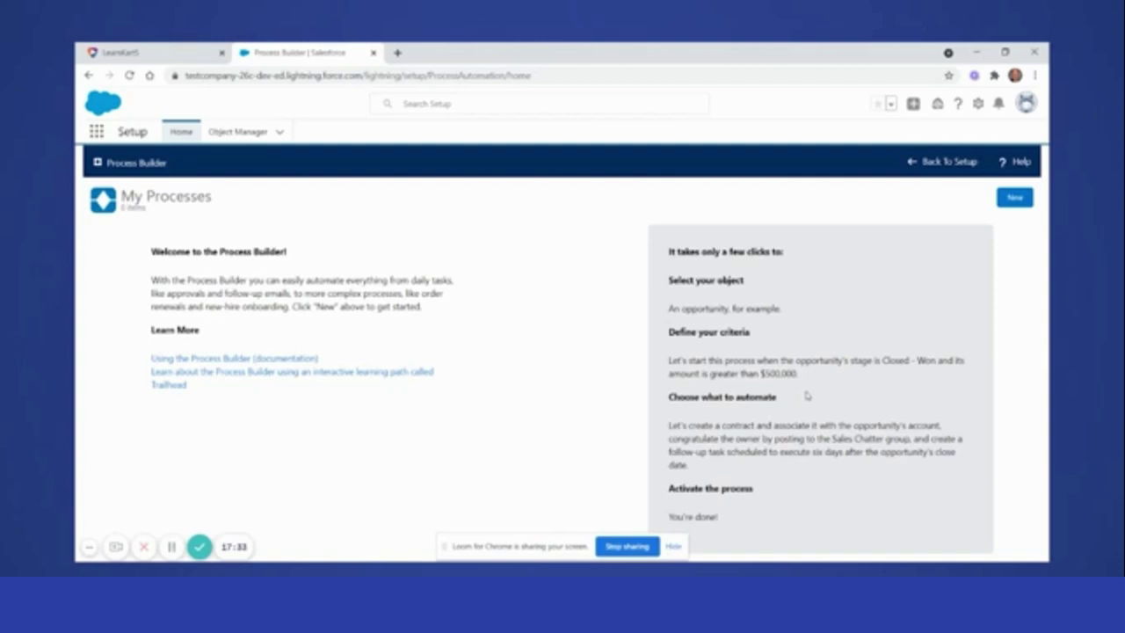
Start a new process, cancel it, and return from Process Builder to Setup Home.
{"action": "left_click", "coordinate": [1016, 201]}
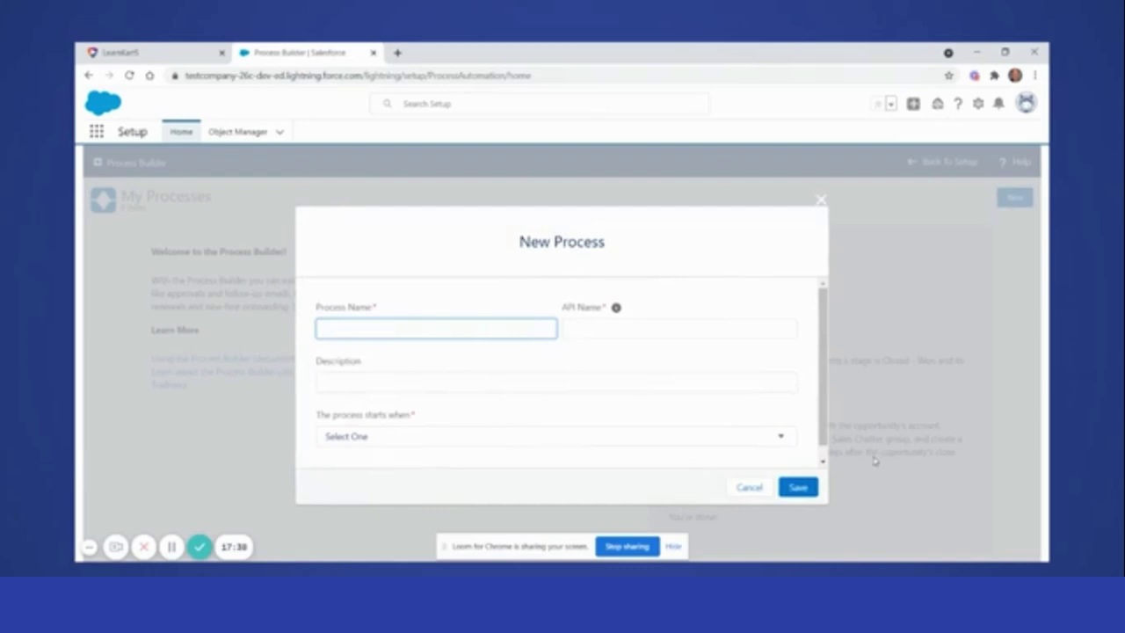
{"action": "left_click", "coordinate": [748, 489]}
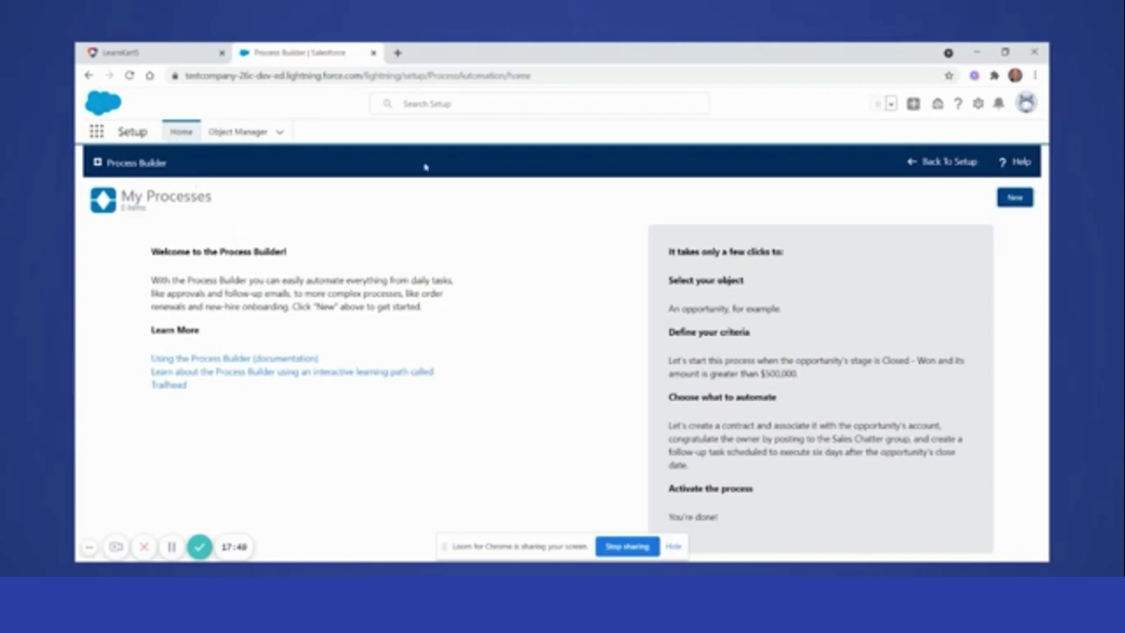
{"action": "left_click", "coordinate": [954, 167]}
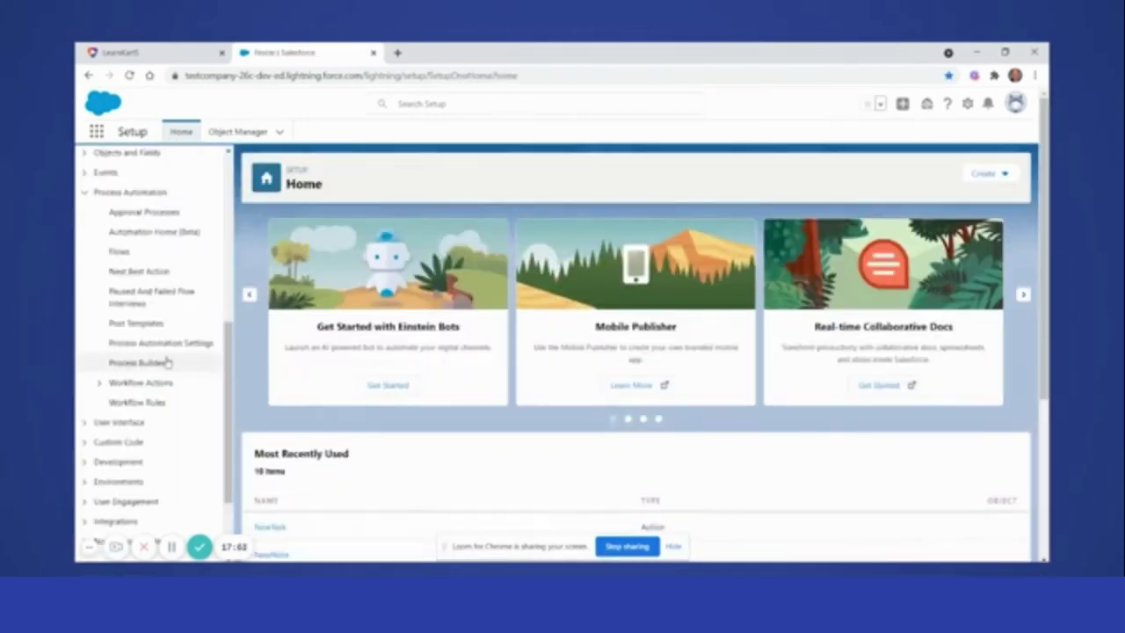
Expand Workflow Actions in the sidebar and go to Email Alerts.
{"action": "left_click", "coordinate": [99, 385]}
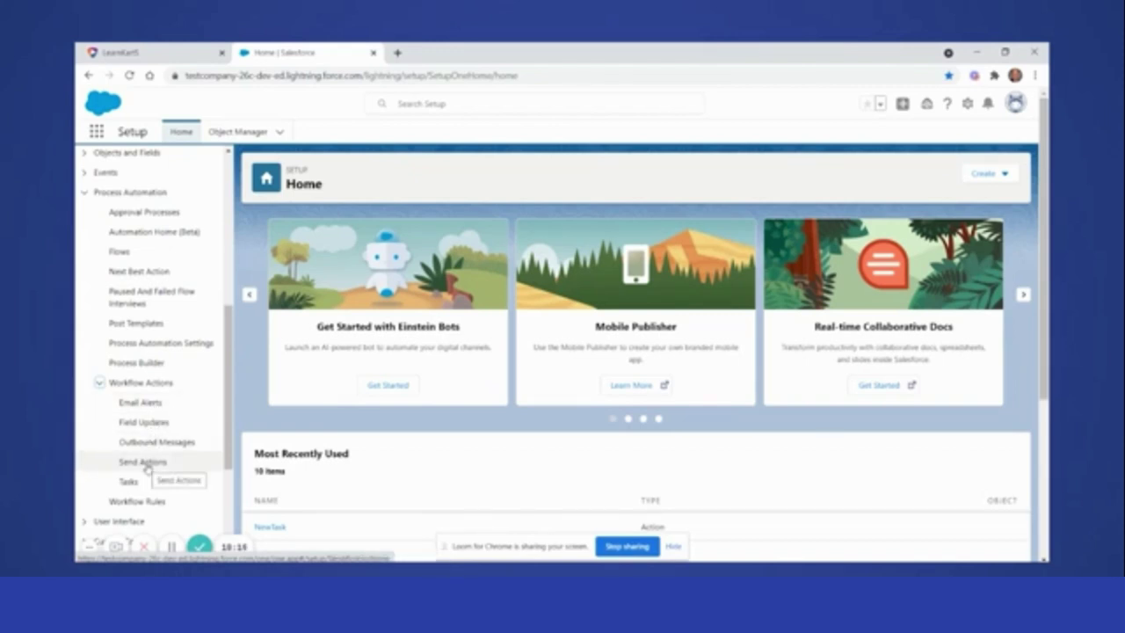
{"action": "left_click", "coordinate": [150, 403]}
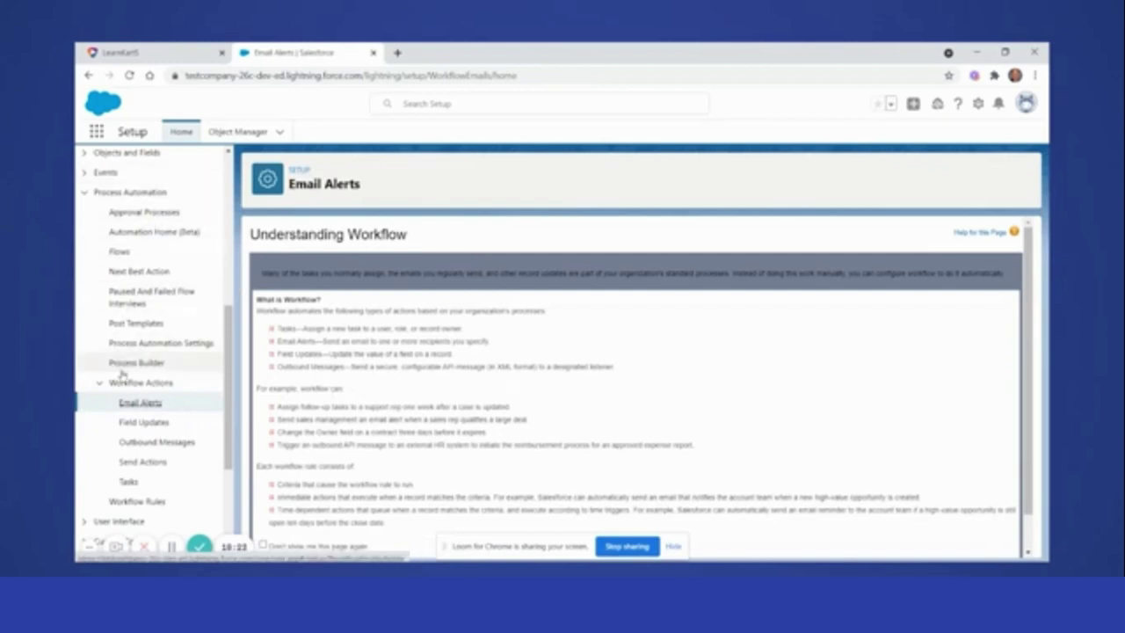
Continue past the workflow introduction and open a blank New Email Alert form.
{"action": "scroll", "coordinate": [496, 365], "scroll_direction": "down", "scroll_amount": 1}
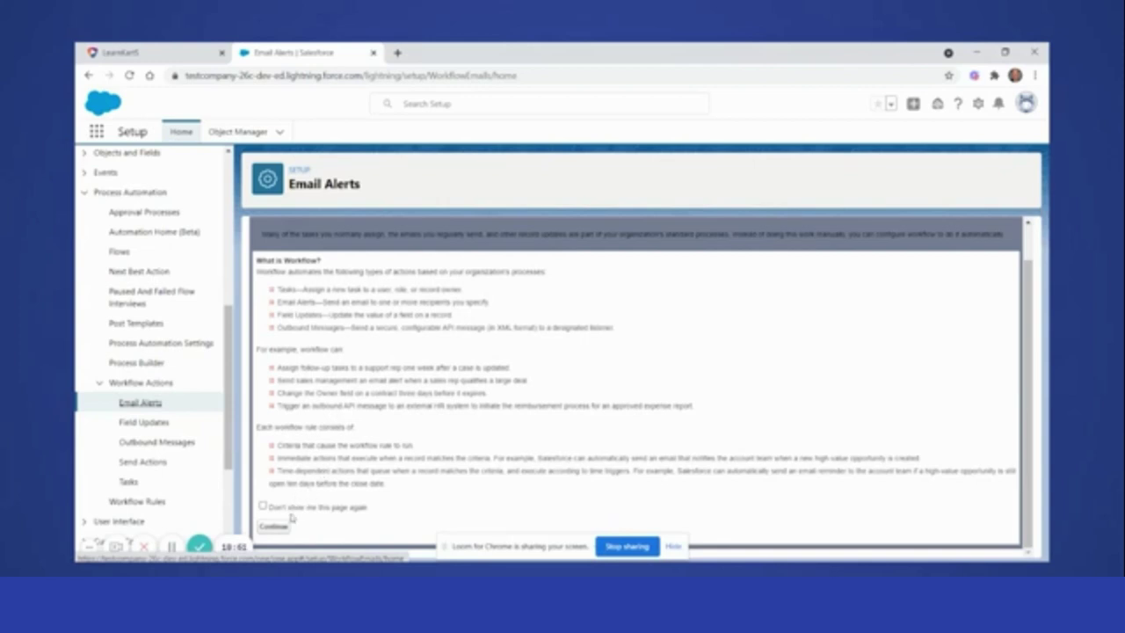
{"action": "left_click", "coordinate": [281, 527]}
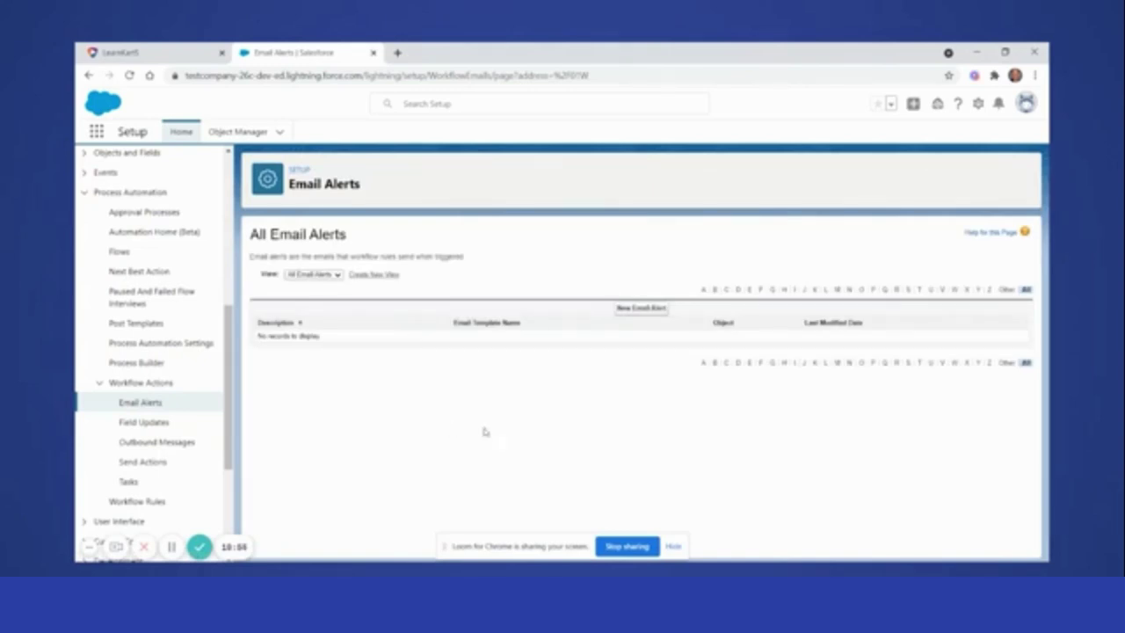
{"action": "left_click", "coordinate": [644, 309]}
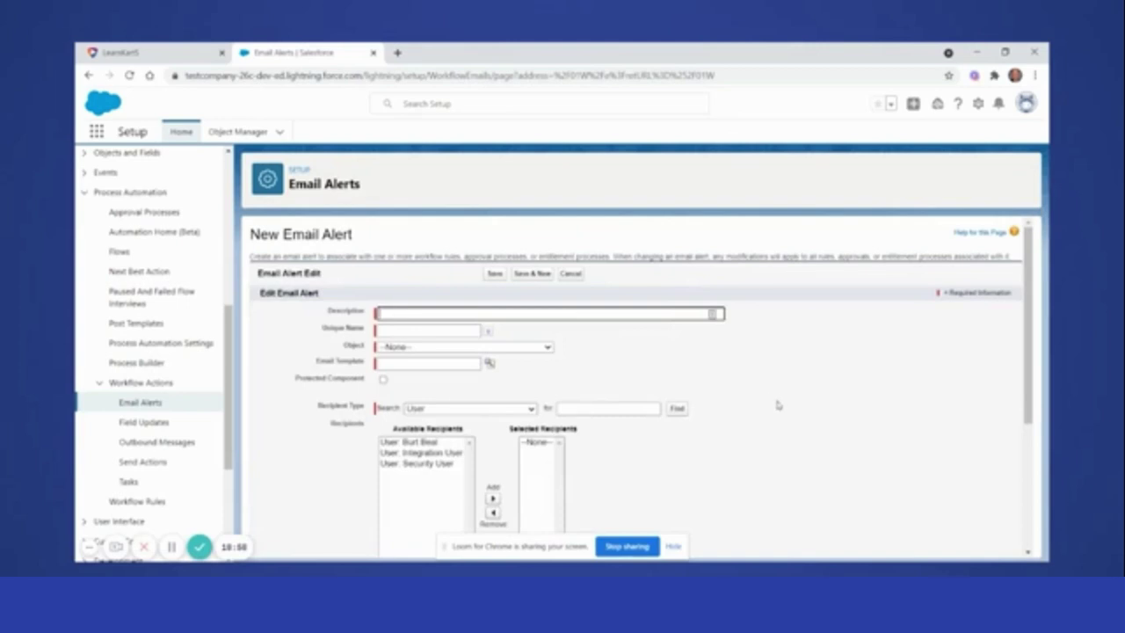
Look through the Email Alert Object list without choosing one, then go to Field Updates.
{"action": "scroll", "coordinate": [820, 426], "scroll_direction": "down", "scroll_amount": 3}
{"action": "scroll", "coordinate": [820, 426], "scroll_direction": "down", "scroll_amount": 2}
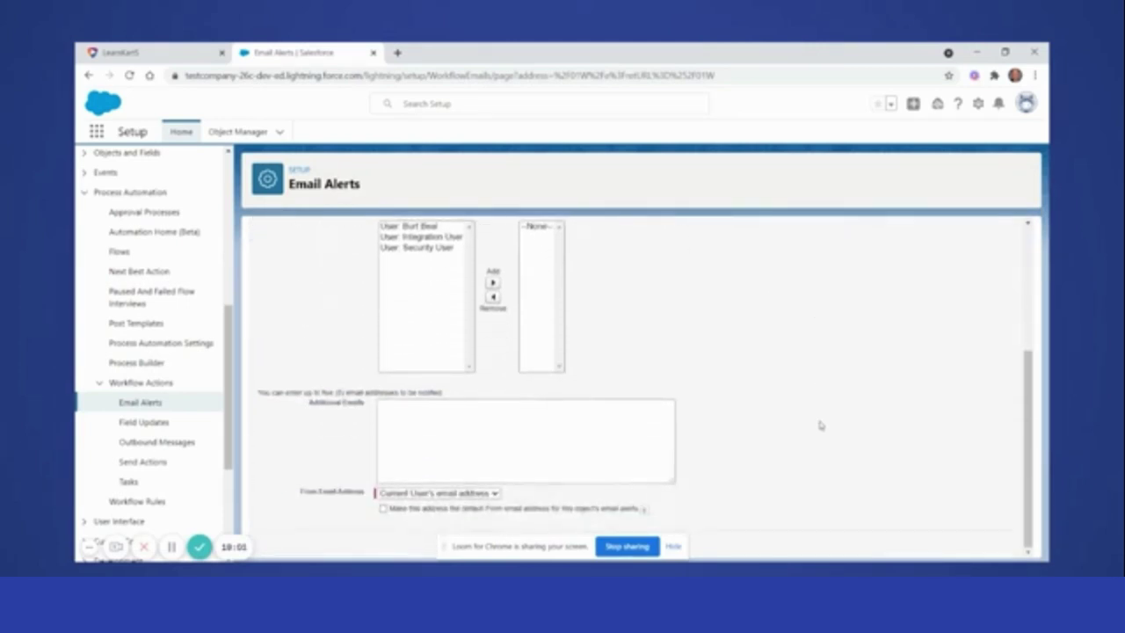
{"action": "scroll", "coordinate": [820, 425], "scroll_direction": "up", "scroll_amount": 3}
{"action": "scroll", "coordinate": [820, 426], "scroll_direction": "up", "scroll_amount": 2}
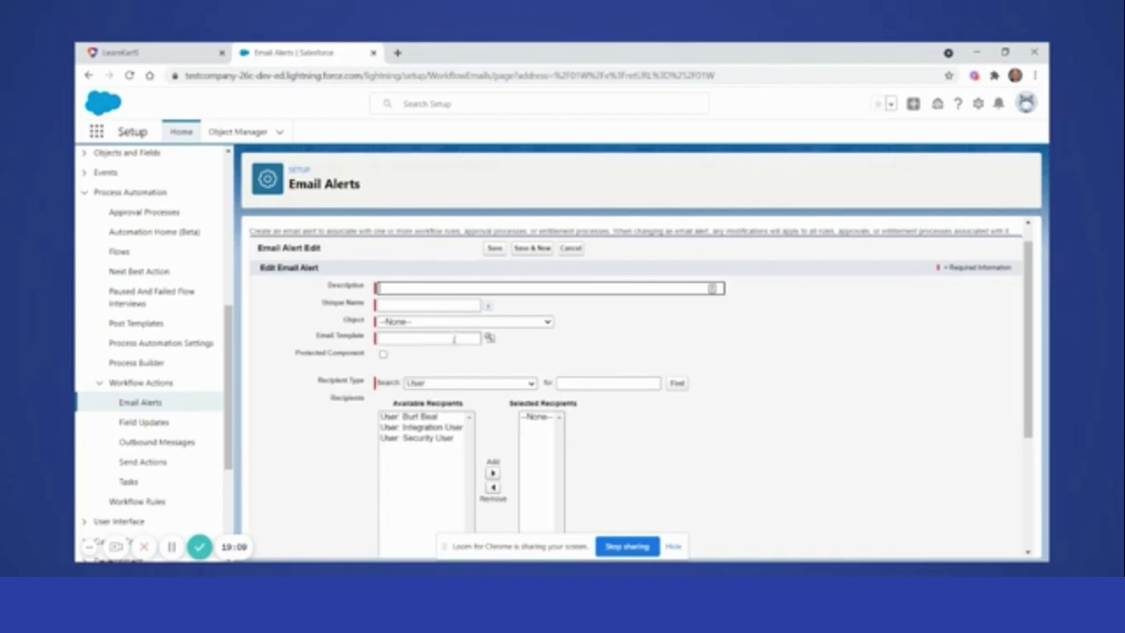
{"action": "left_click", "coordinate": [547, 321]}
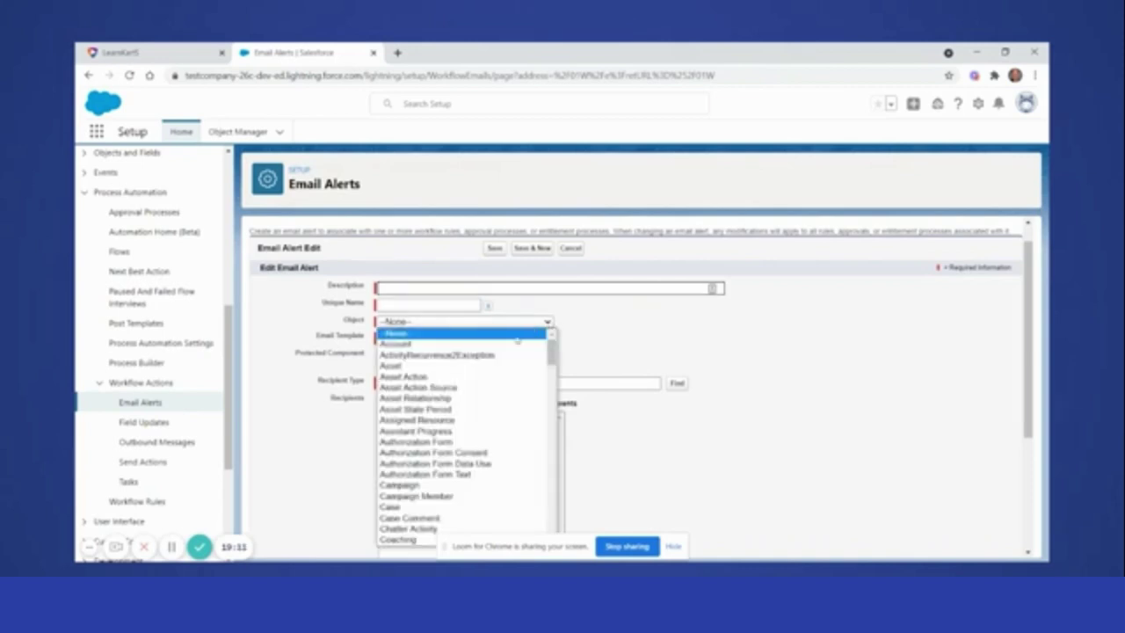
{"action": "left_click", "coordinate": [711, 335]}
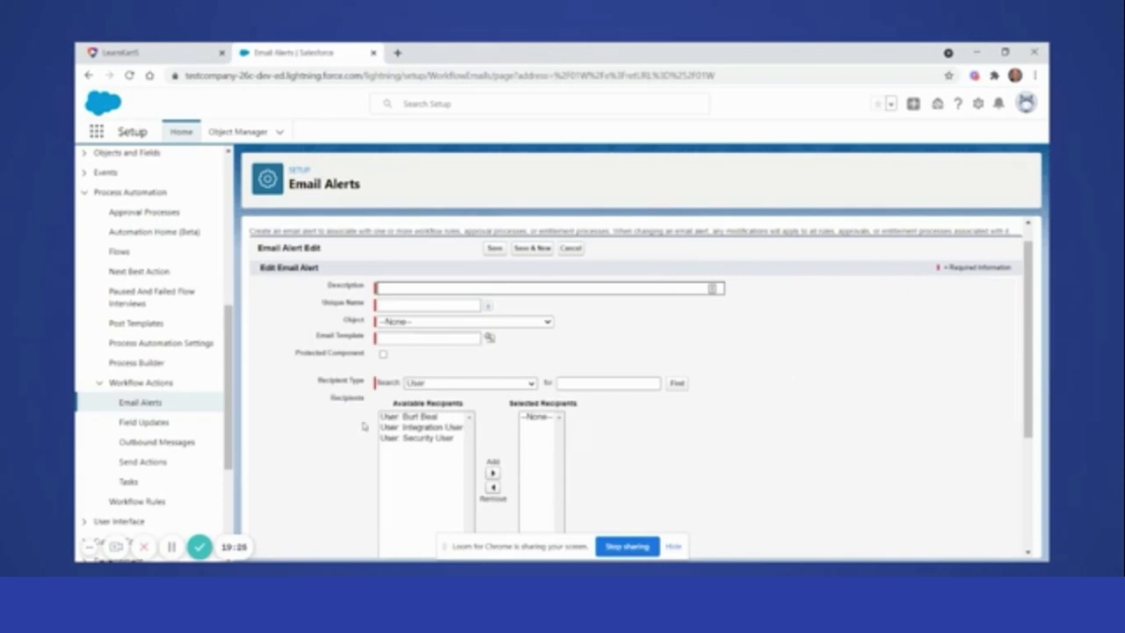
{"action": "left_click", "coordinate": [151, 427]}
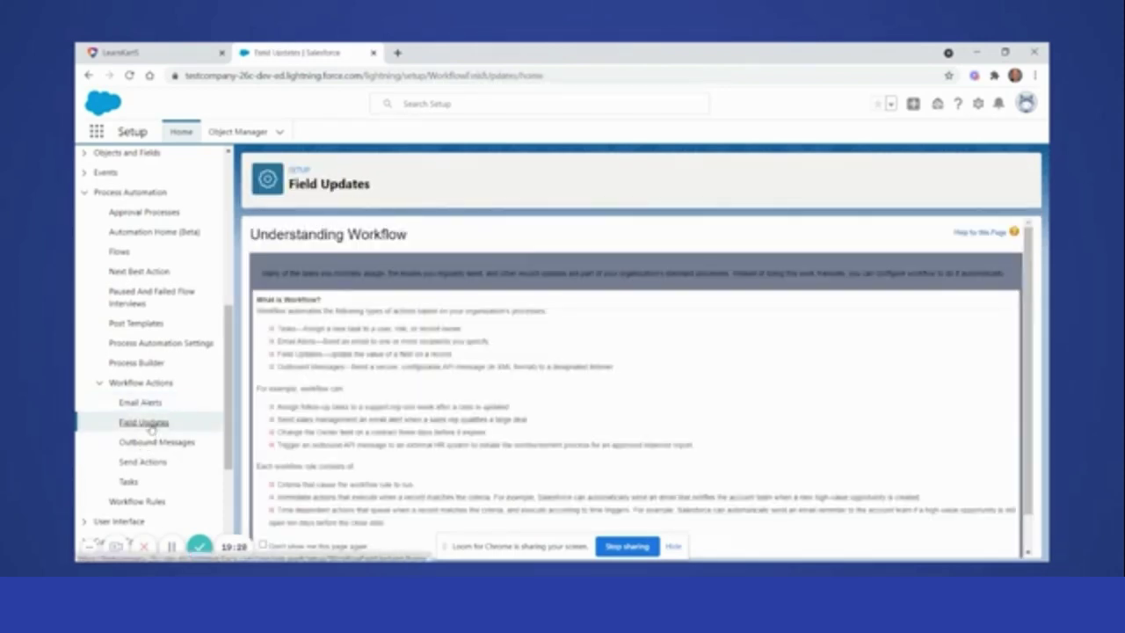
Dismiss the introduction, preview a blank New Field Update form, then go to Outbound Messages.
{"action": "scroll", "coordinate": [548, 374], "scroll_direction": "down", "scroll_amount": 1}
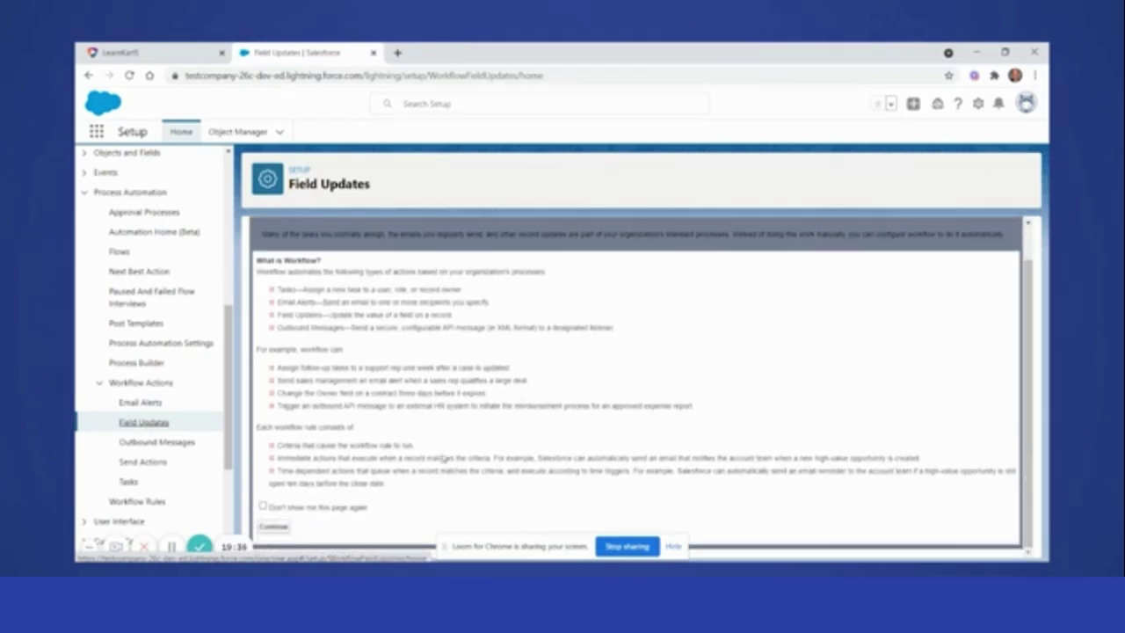
{"action": "left_click", "coordinate": [273, 526]}
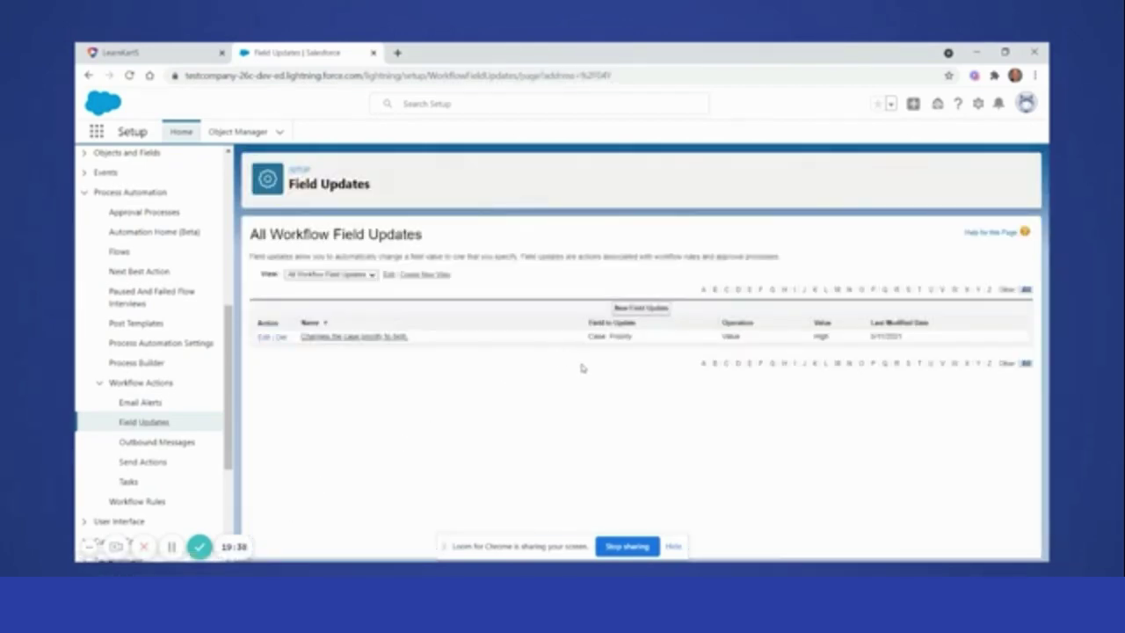
{"action": "left_click", "coordinate": [640, 310]}
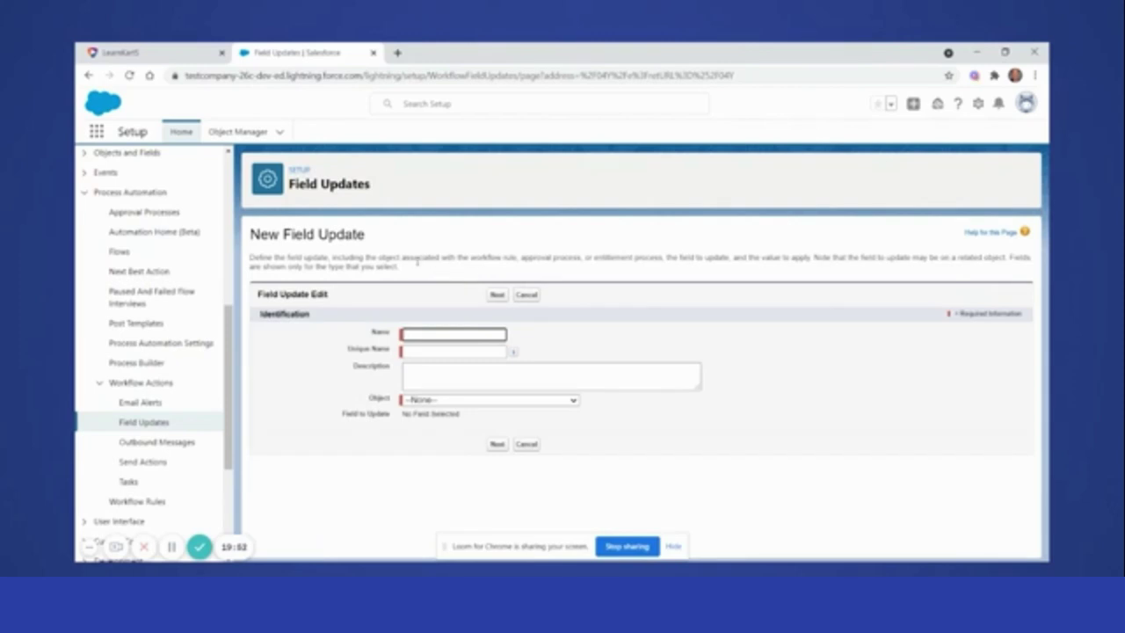
{"action": "left_click", "coordinate": [156, 444]}
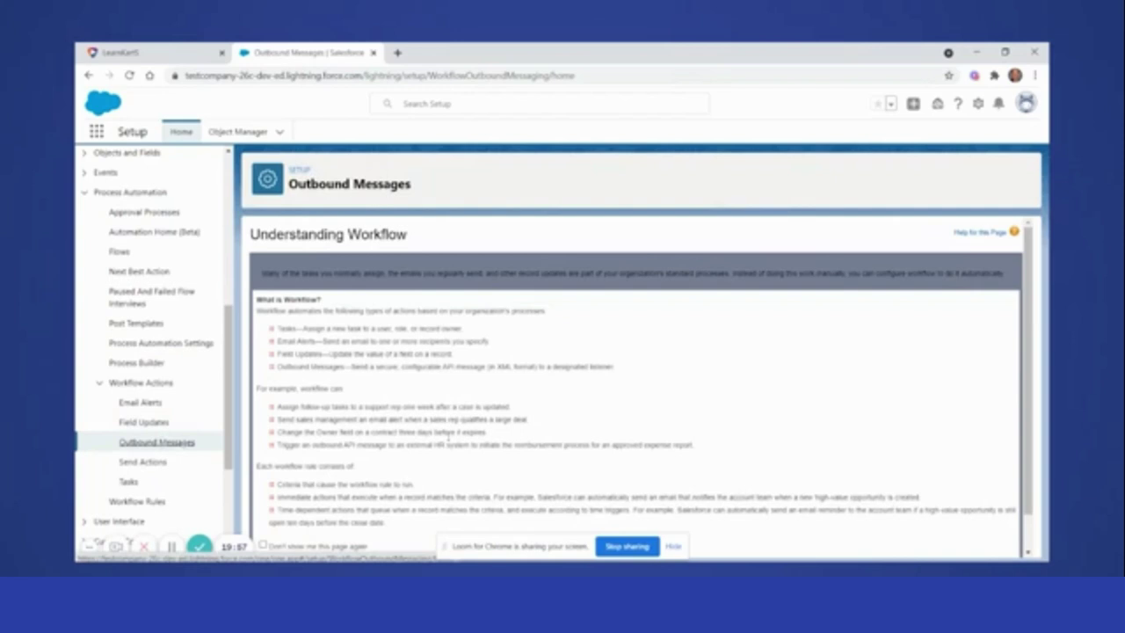
View the empty All Outbound Messages list, then switch to Send Actions.
{"action": "scroll", "coordinate": [451, 450], "scroll_direction": "down", "scroll_amount": 1}
{"action": "left_click", "coordinate": [273, 526]}
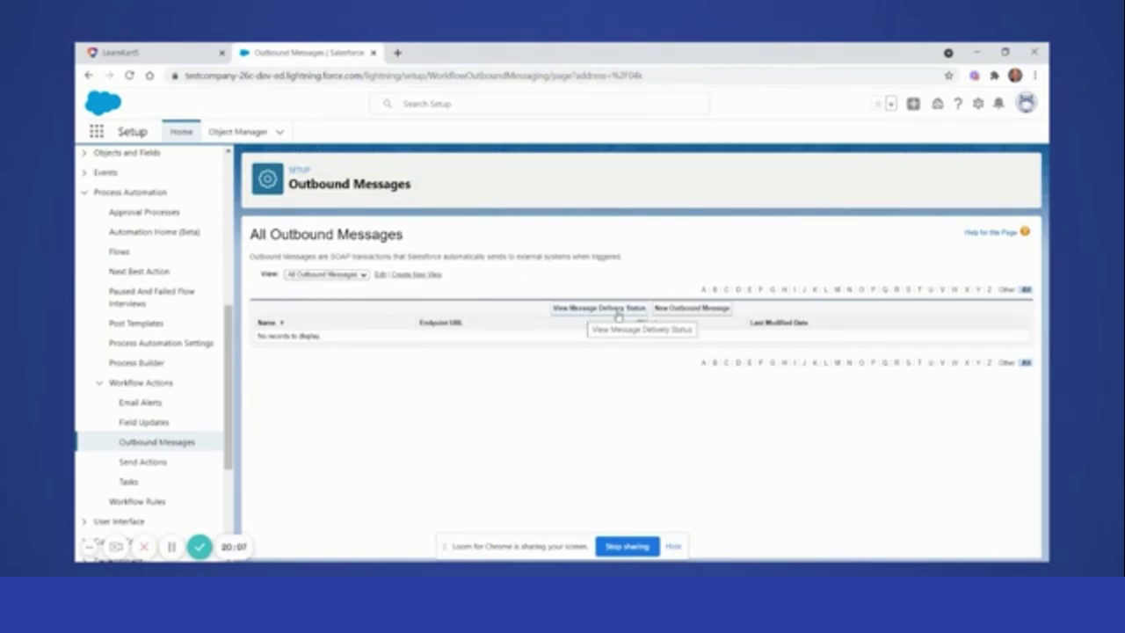
{"action": "left_click", "coordinate": [144, 463]}
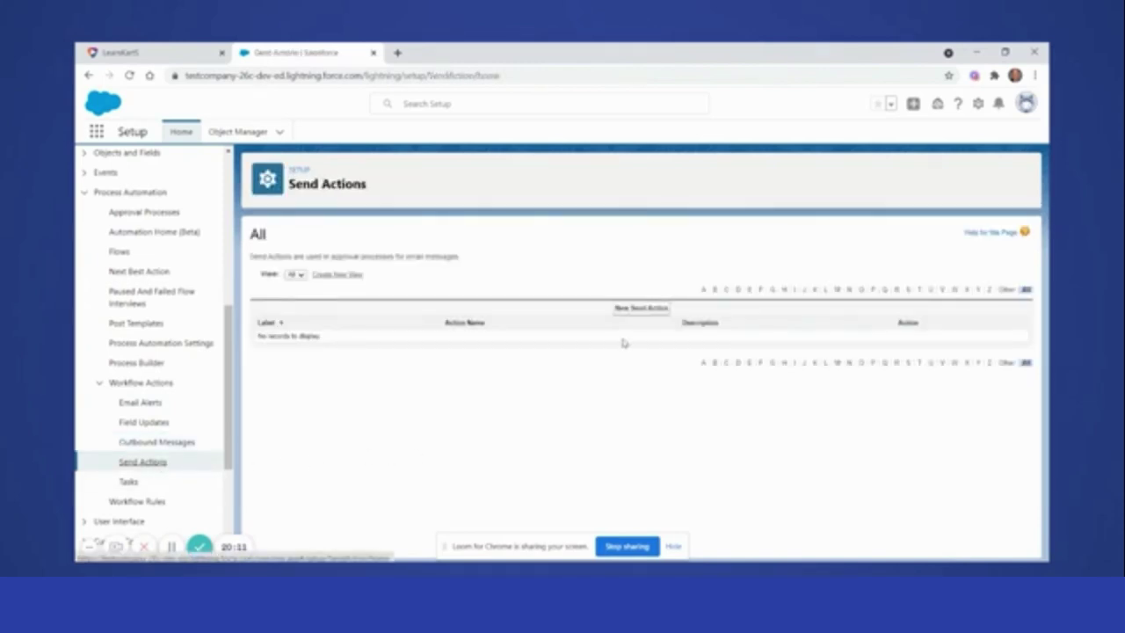
Start an Email Message send action, advance to its configuration step, then go to Tasks.
{"action": "left_click", "coordinate": [636, 309]}
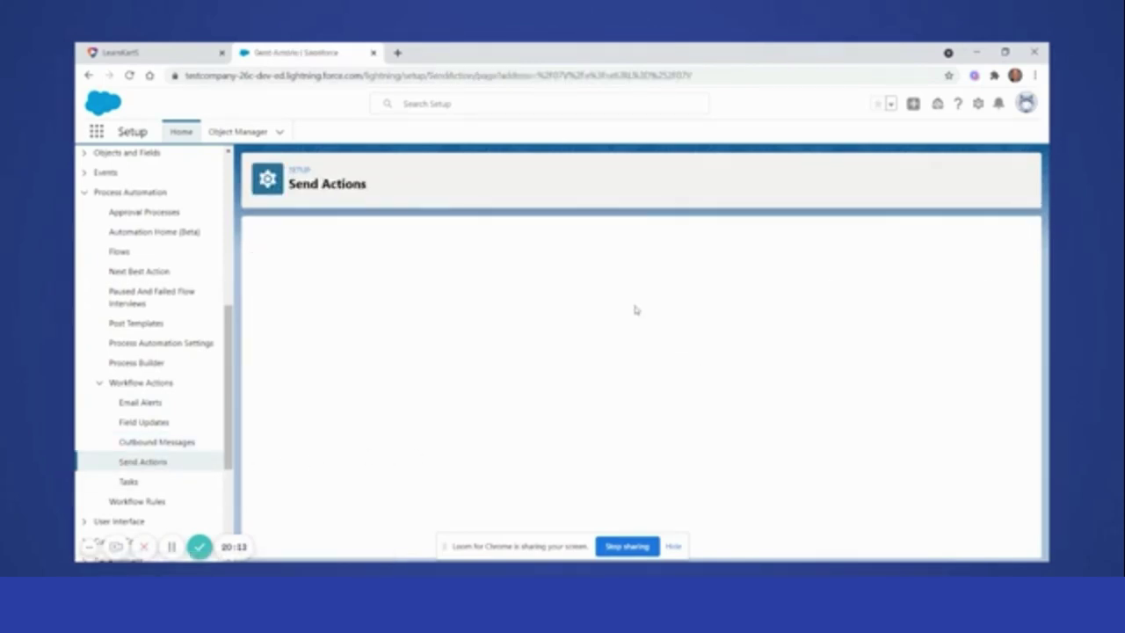
{"action": "left_click", "coordinate": [467, 345]}
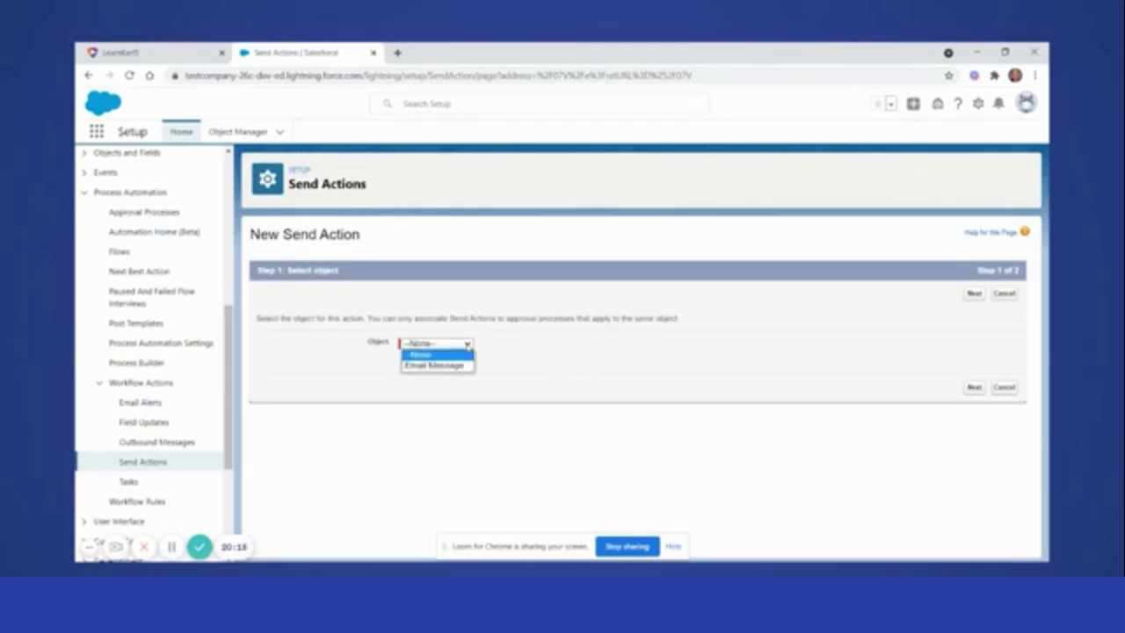
{"action": "left_click", "coordinate": [441, 365]}
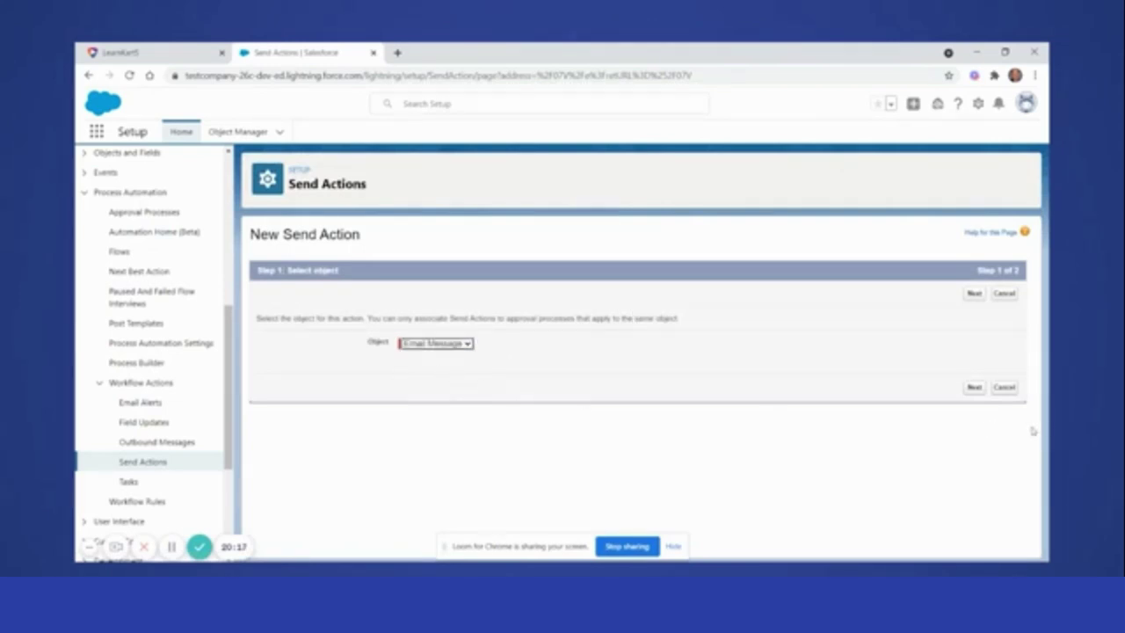
{"action": "left_click", "coordinate": [972, 388]}
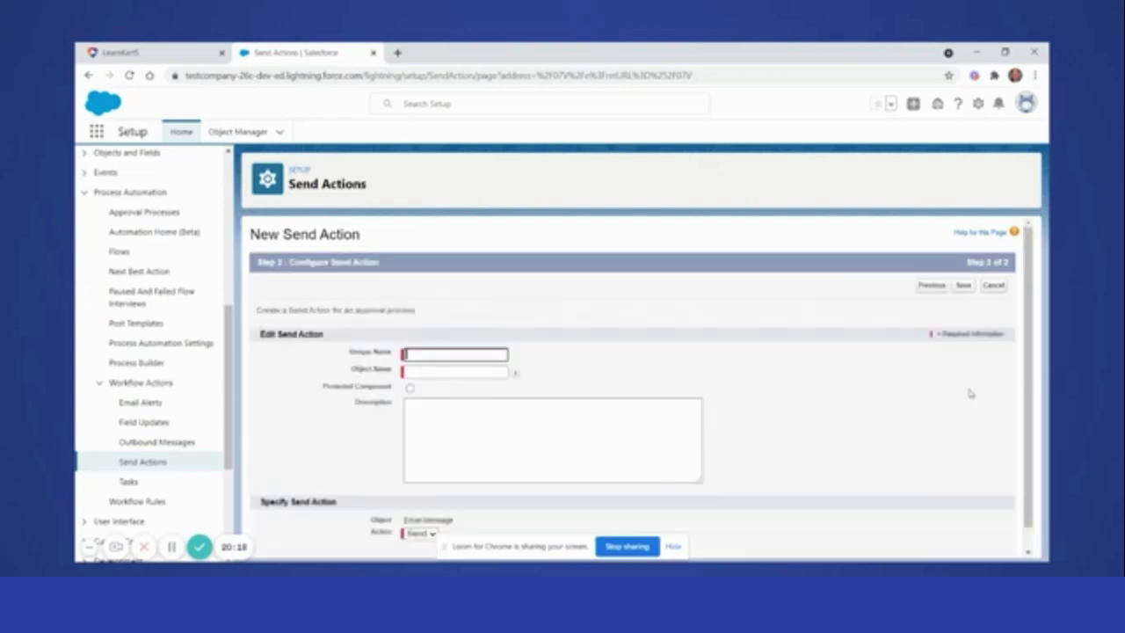
{"action": "scroll", "coordinate": [544, 414], "scroll_direction": "down", "scroll_amount": 1}
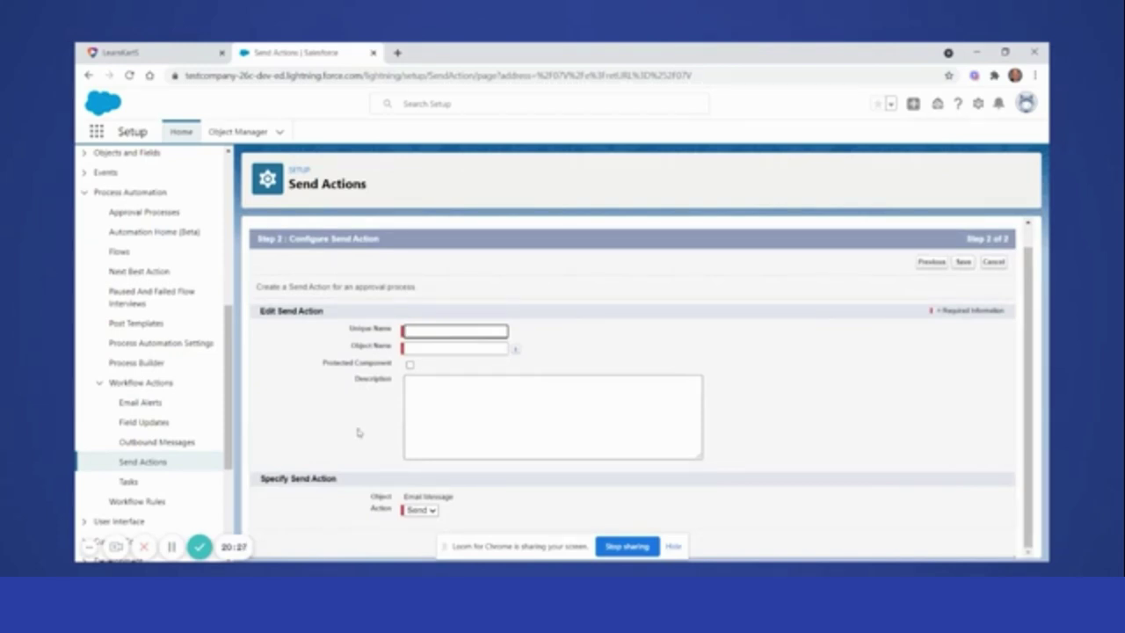
{"action": "left_click", "coordinate": [128, 483]}
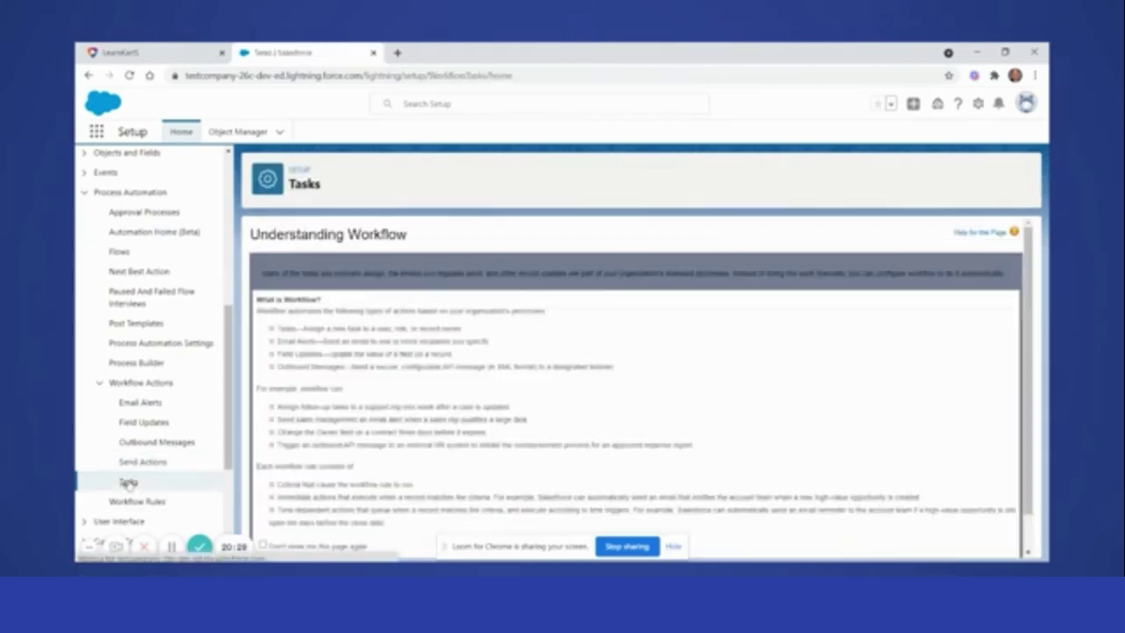
Create a new Contact workflow task and reach its Edit Task step (Not Started, Normal priority).
{"action": "scroll", "coordinate": [400, 427], "scroll_direction": "down", "scroll_amount": 2}
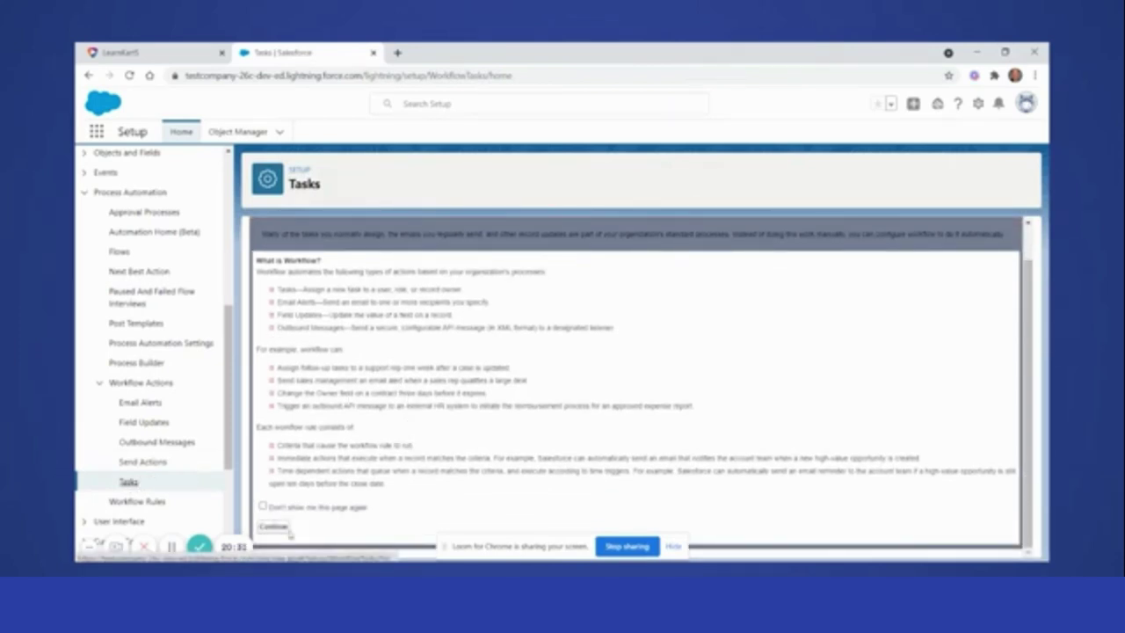
{"action": "left_click", "coordinate": [274, 526]}
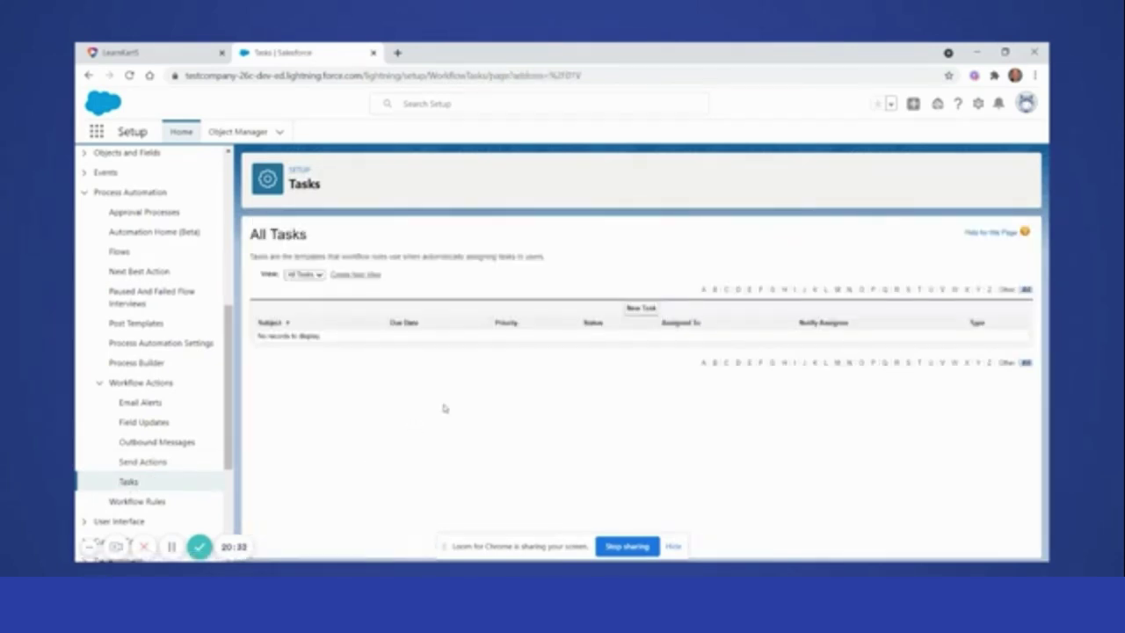
{"action": "left_click", "coordinate": [639, 311]}
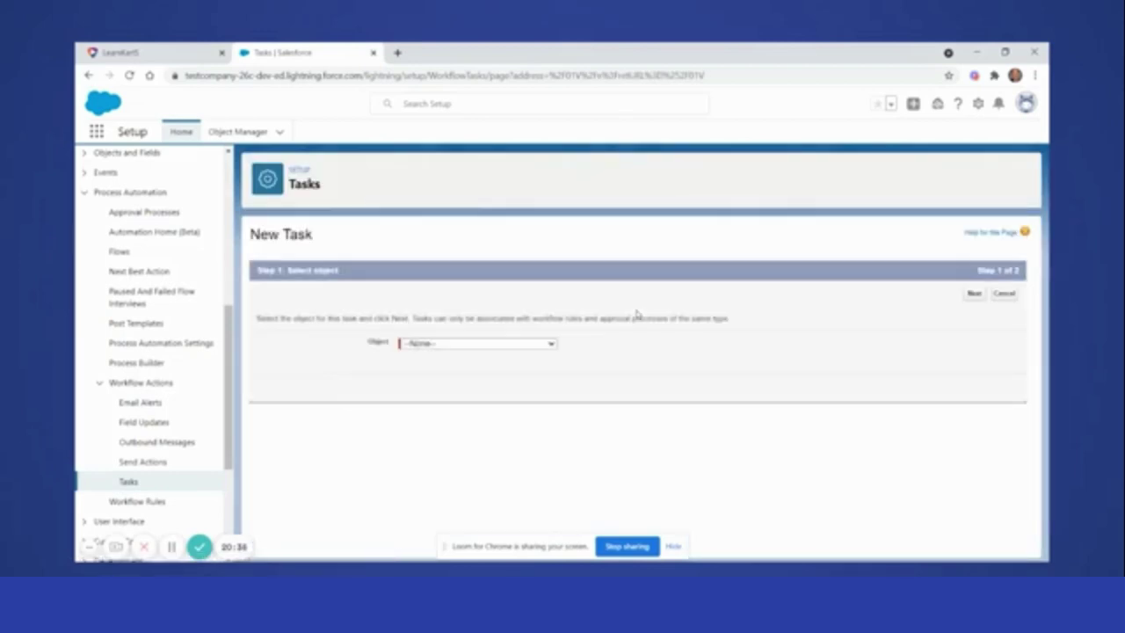
{"action": "left_click", "coordinate": [549, 345]}
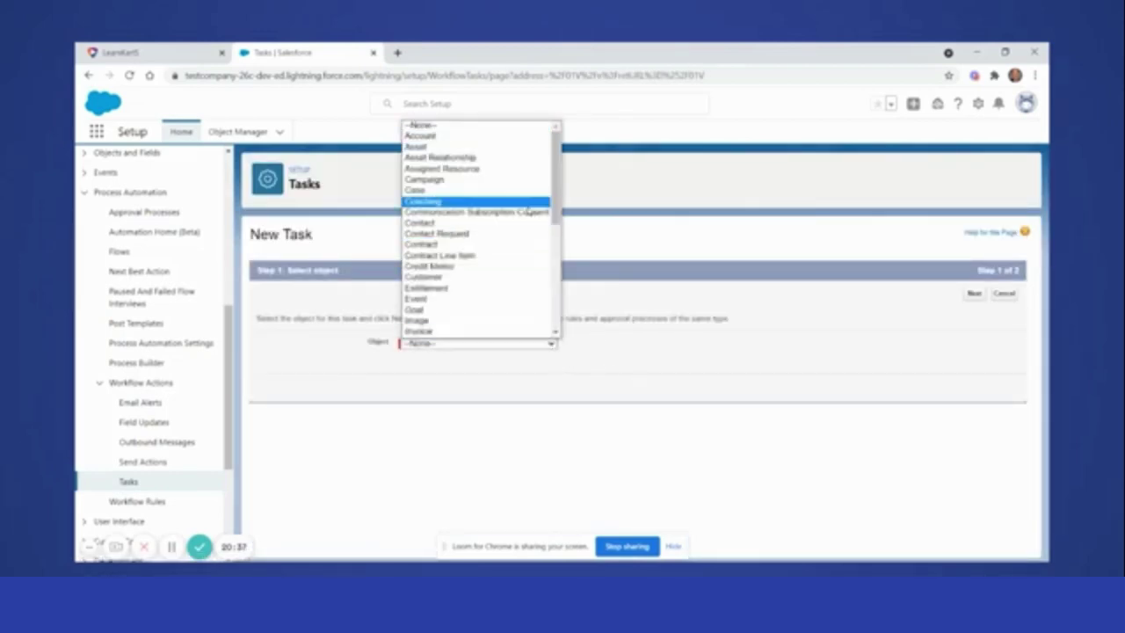
{"action": "left_click", "coordinate": [501, 224]}
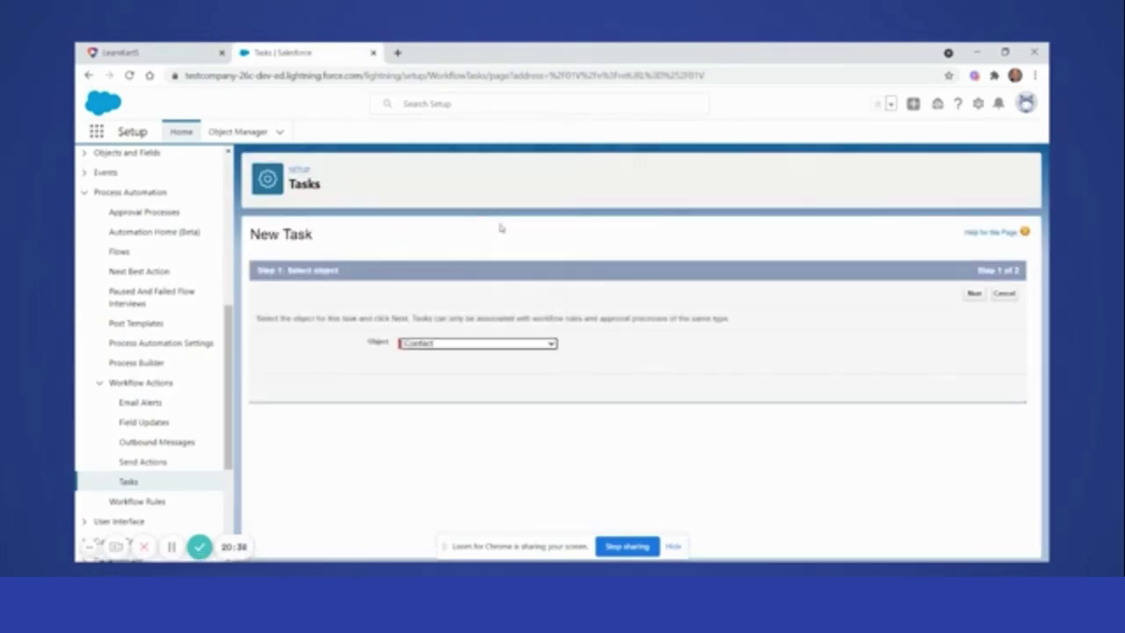
{"action": "left_click", "coordinate": [972, 295]}
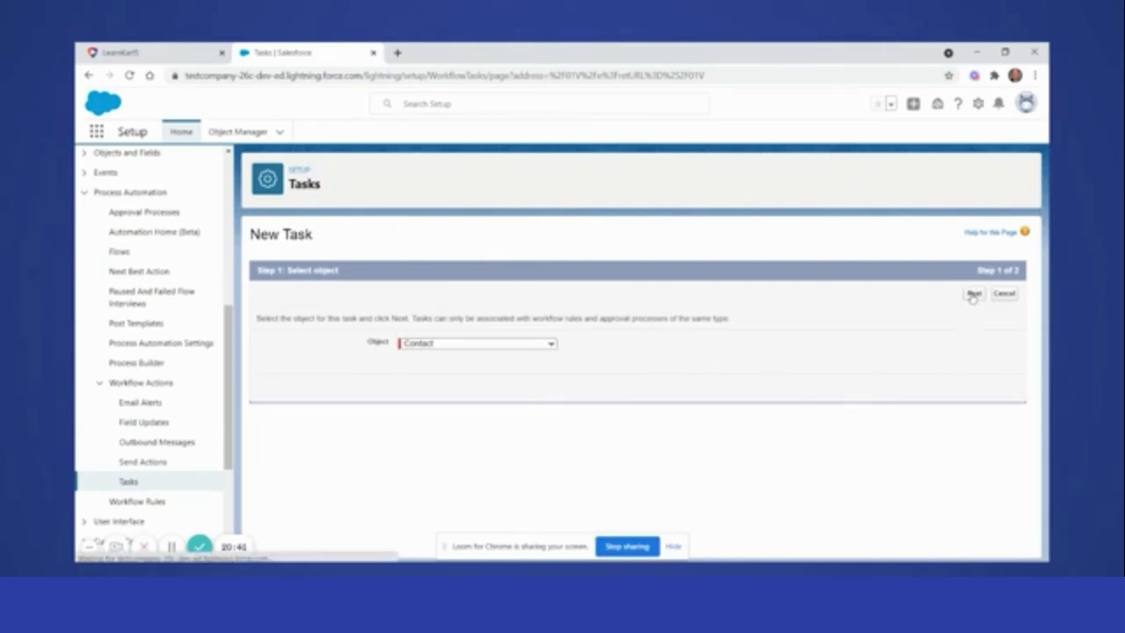
{"action": "scroll", "coordinate": [958, 303], "scroll_direction": "down", "scroll_amount": 1}
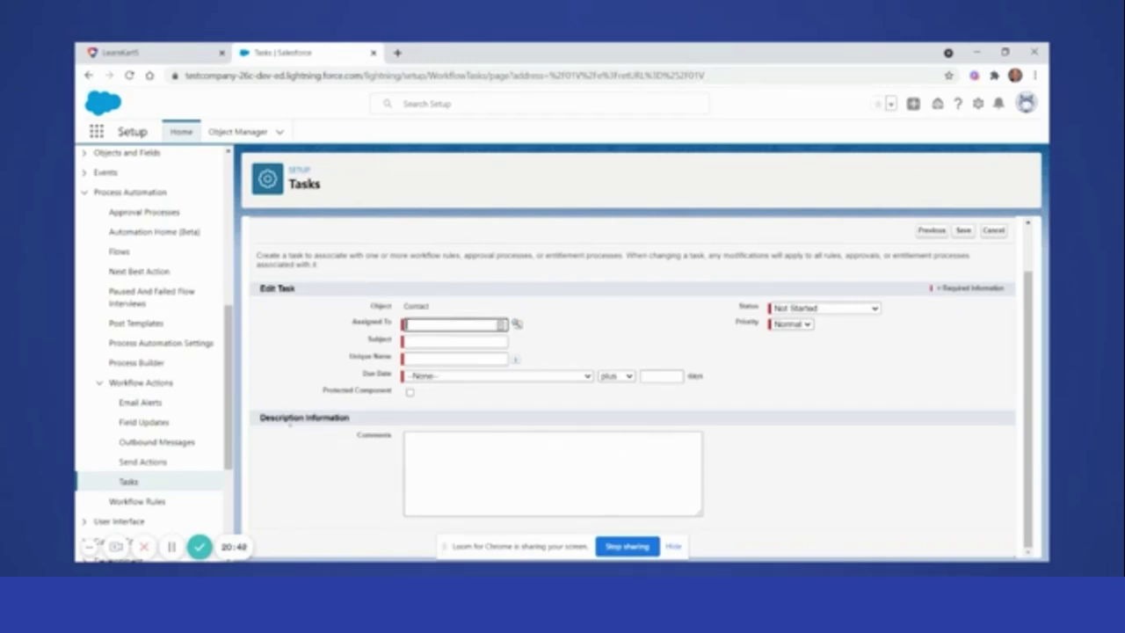
{"action": "scroll", "coordinate": [233, 472], "scroll_direction": "down", "scroll_amount": 1}
{"action": "left_click_drag", "start_coordinate": [233, 473], "coordinate": [244, 400]}
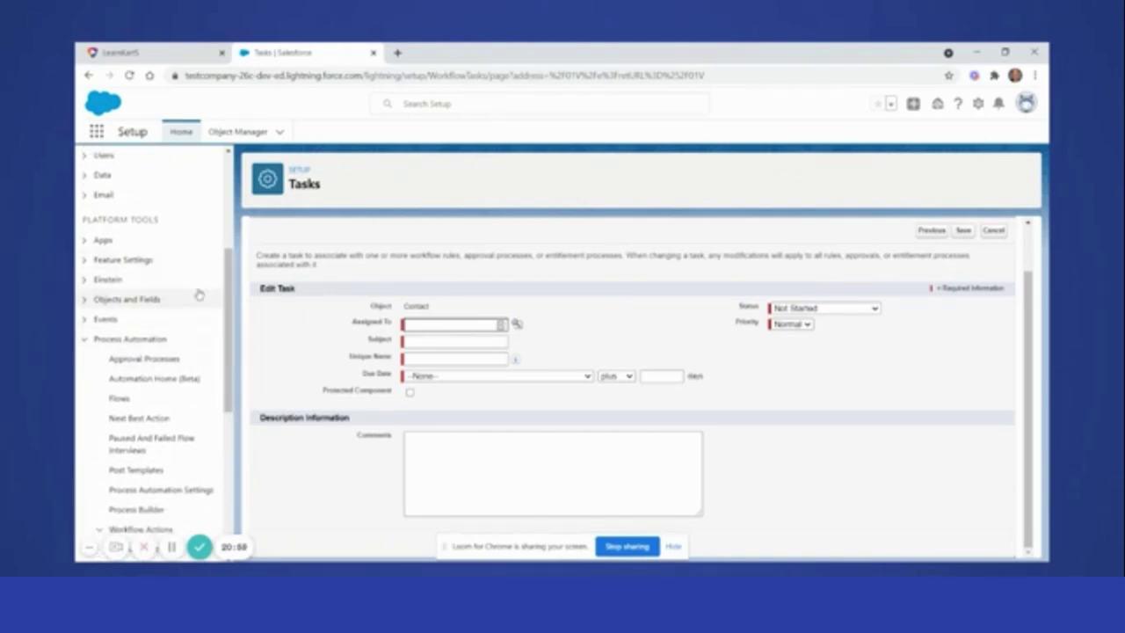
{"action": "left_click", "coordinate": [92, 342]}
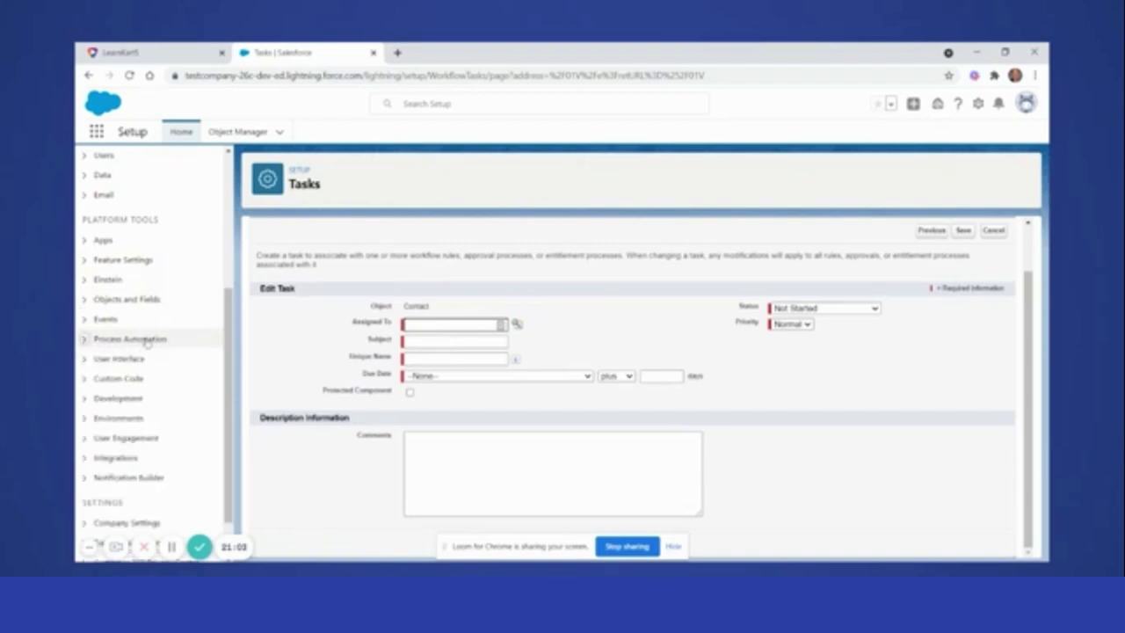
{"action": "left_click", "coordinate": [84, 341]}
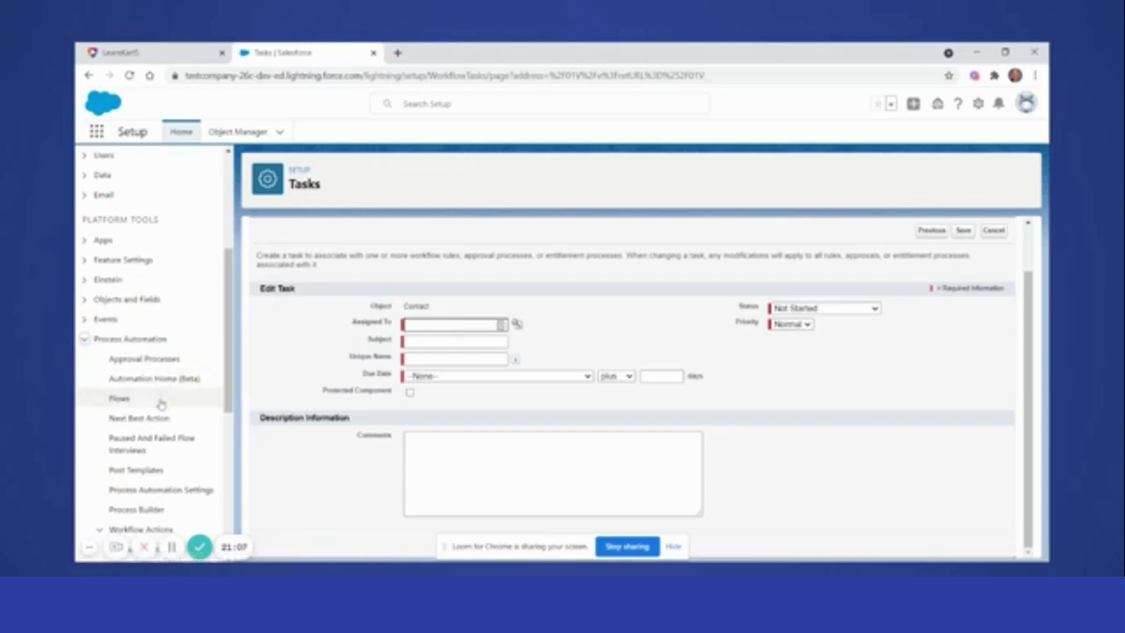
{"action": "scroll", "coordinate": [159, 397], "scroll_direction": "down", "scroll_amount": 1}
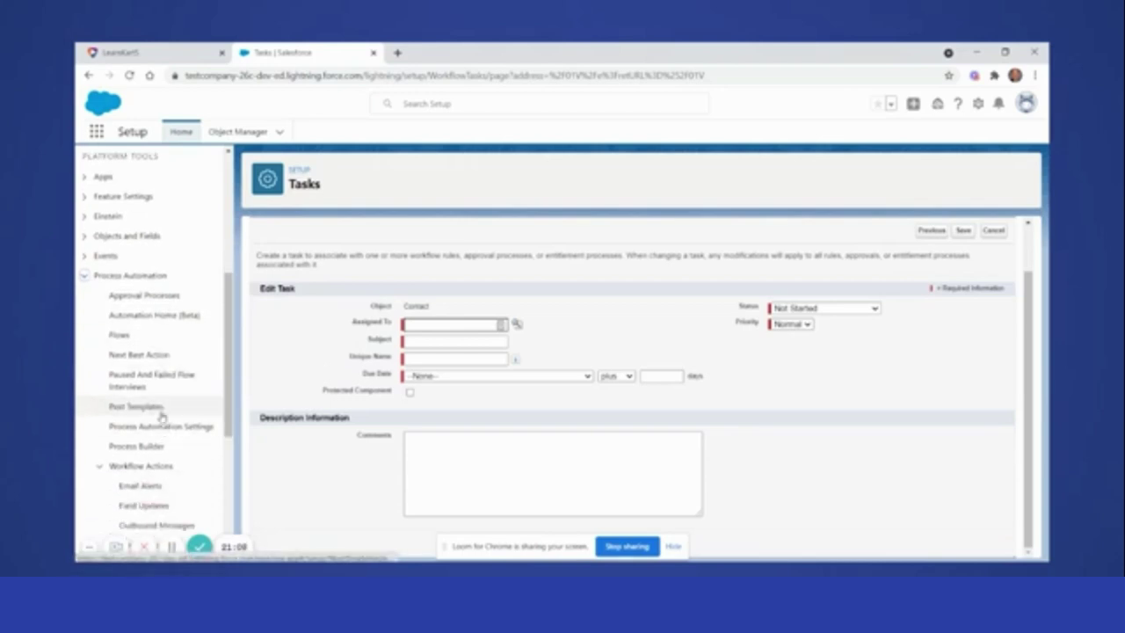
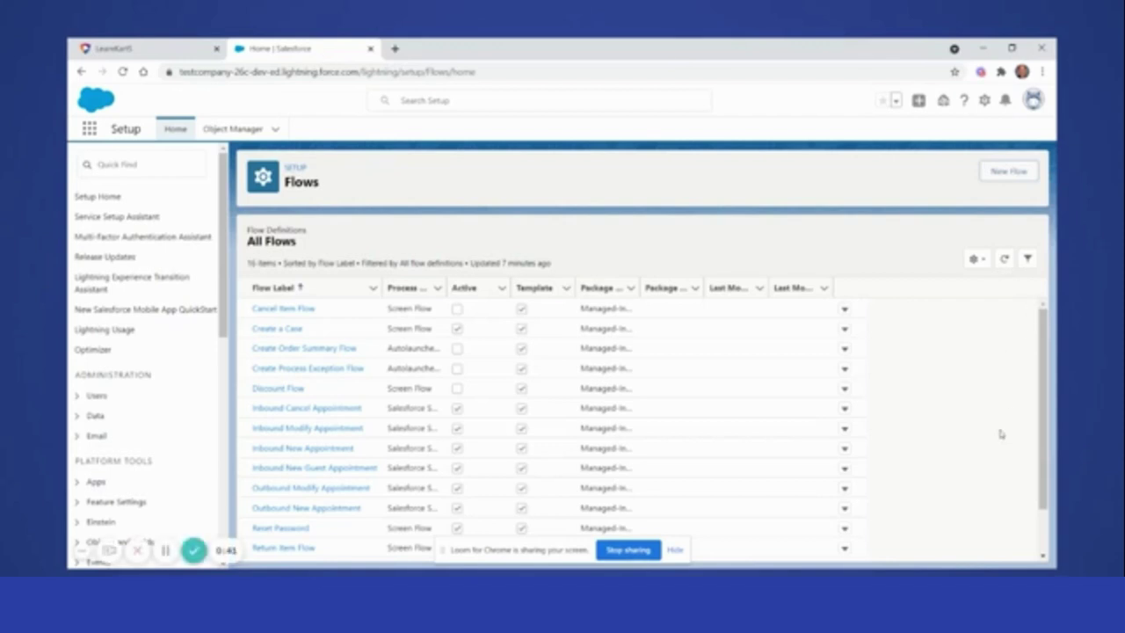
Reload the Setup list of all flows and scroll through it.
{"action": "left_click", "coordinate": [982, 102]}
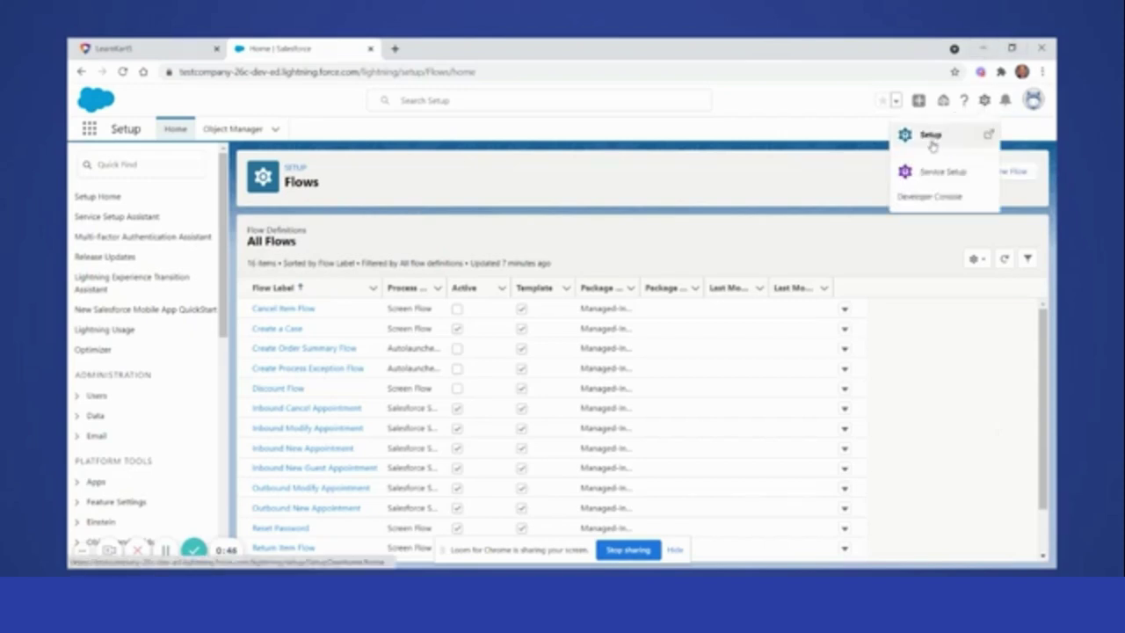
{"action": "left_click", "coordinate": [871, 132]}
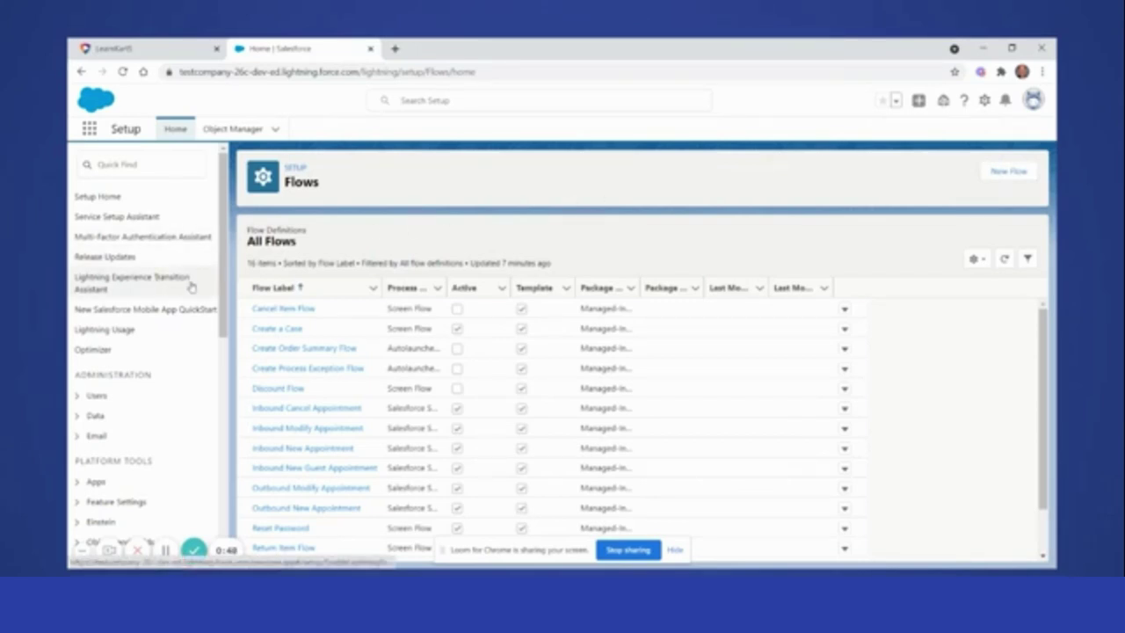
{"action": "left_click_drag", "start_coordinate": [219, 290], "coordinate": [224, 396]}
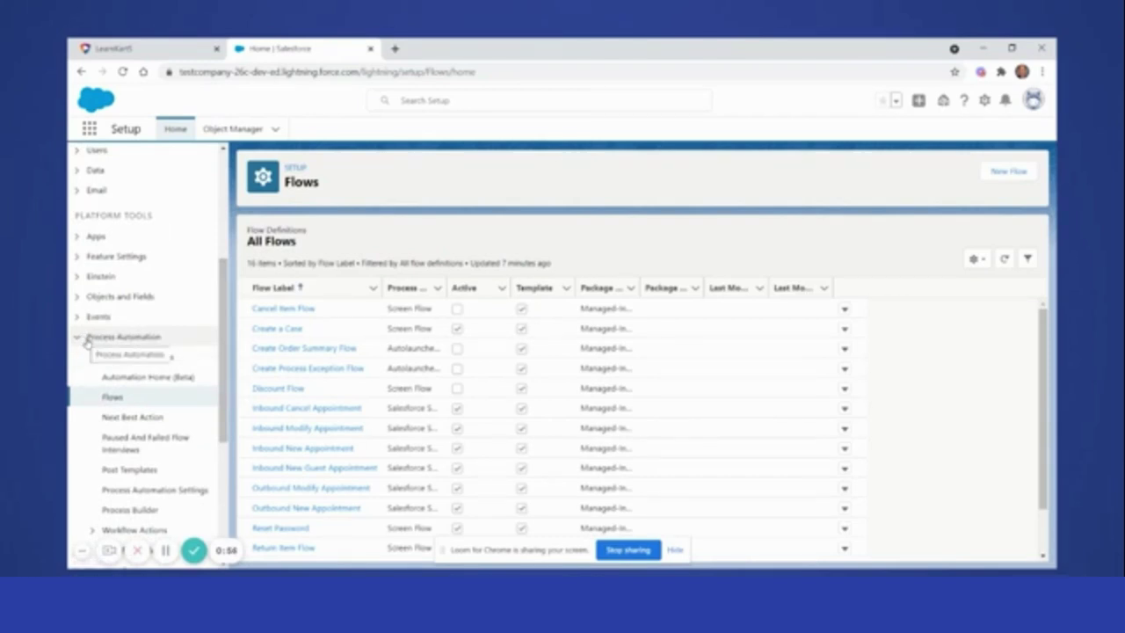
{"action": "left_click", "coordinate": [111, 403]}
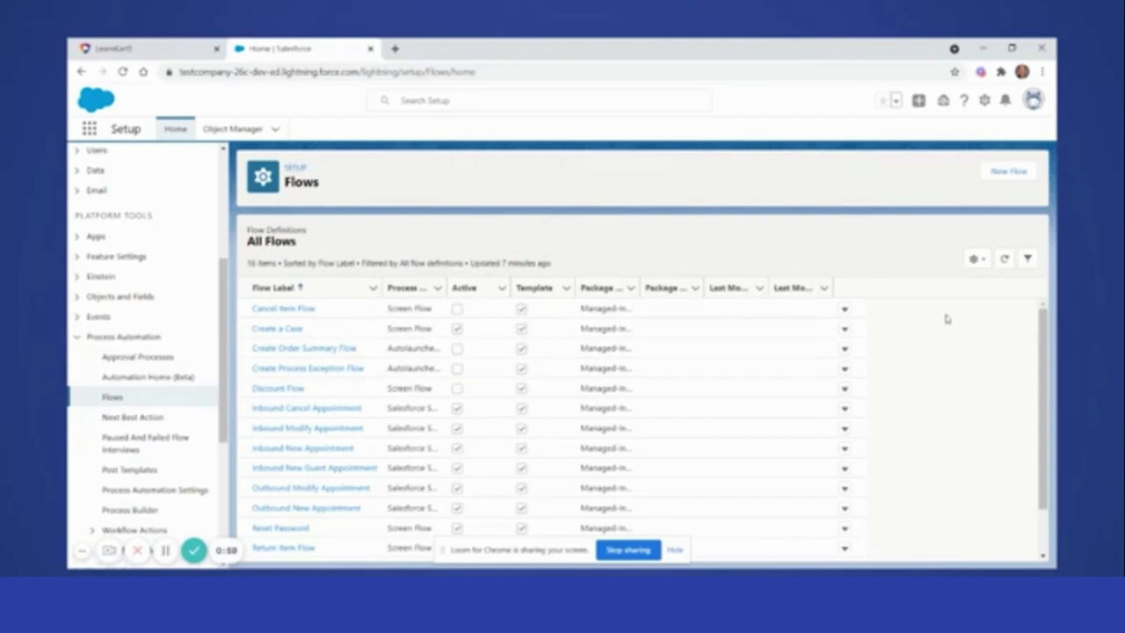
{"action": "scroll", "coordinate": [954, 347], "scroll_direction": "down", "scroll_amount": 2}
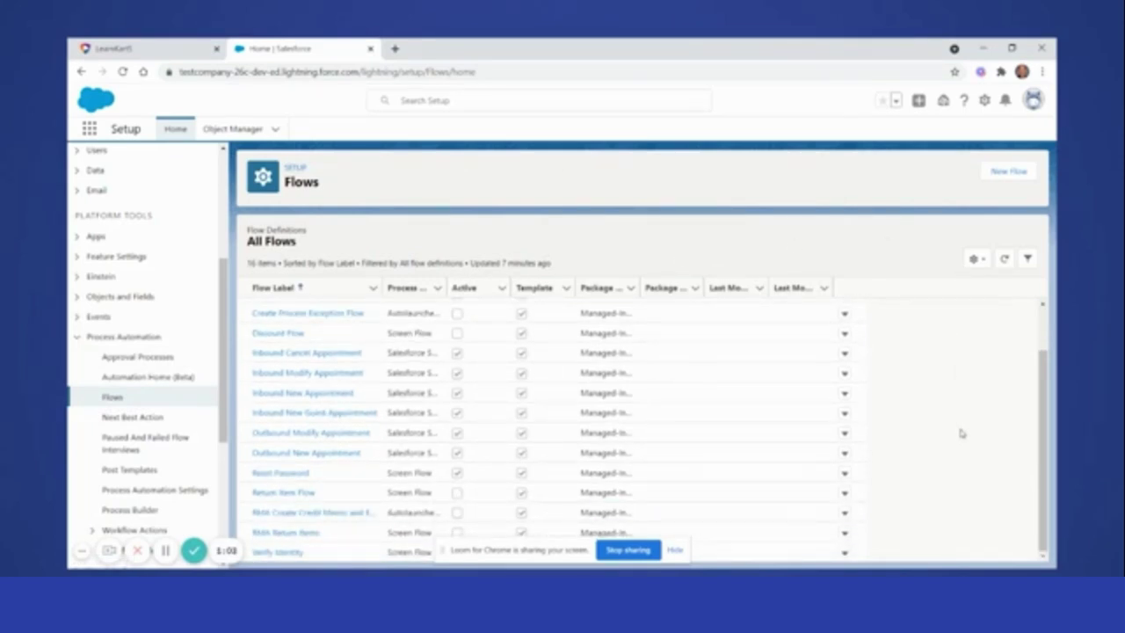
{"action": "scroll", "coordinate": [959, 428], "scroll_direction": "up", "scroll_amount": 2}
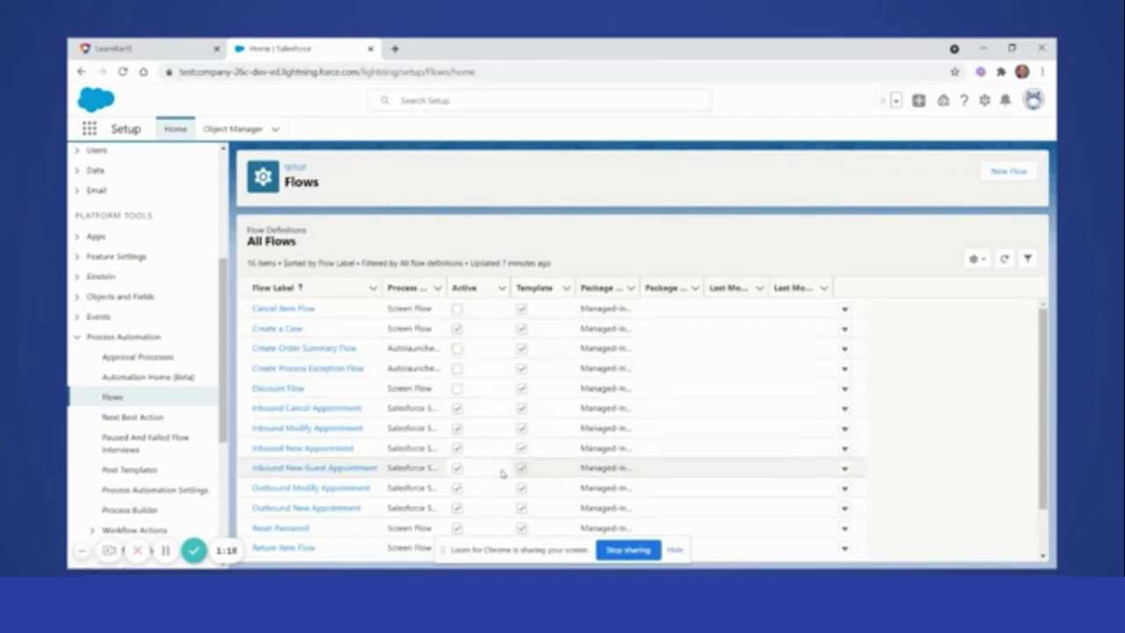
{"action": "scroll", "coordinate": [502, 473], "scroll_direction": "down", "scroll_amount": 1}
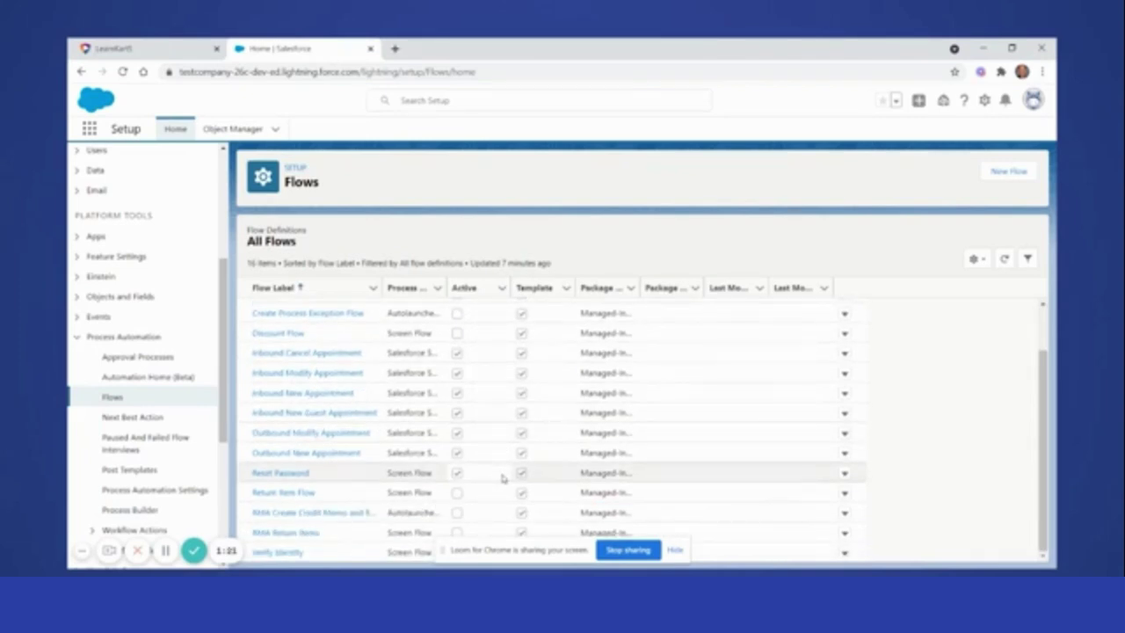
{"action": "scroll", "coordinate": [502, 478], "scroll_direction": "up", "scroll_amount": 1}
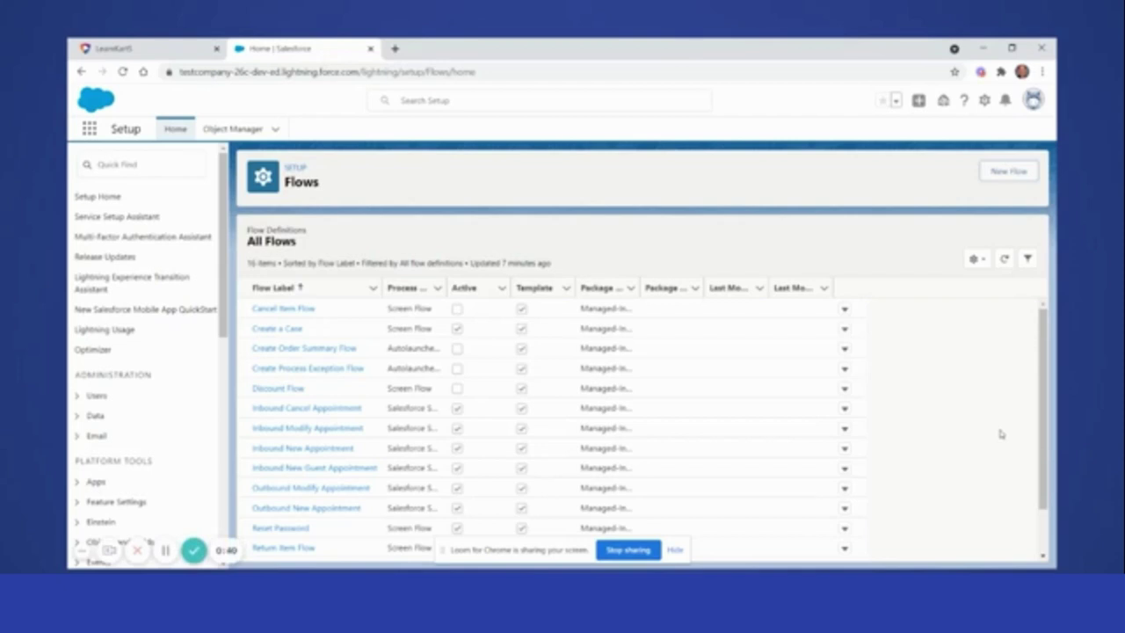
Review the All Flows list again, then start a brand-new flow to see the flow types.
{"action": "left_click", "coordinate": [984, 102]}
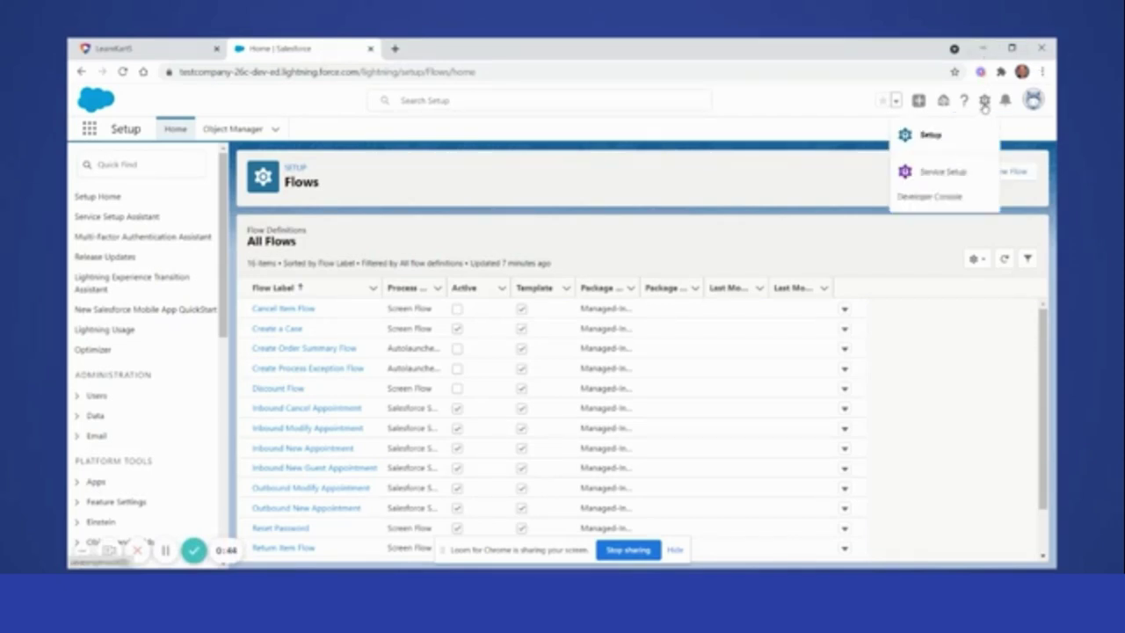
{"action": "left_click", "coordinate": [835, 140]}
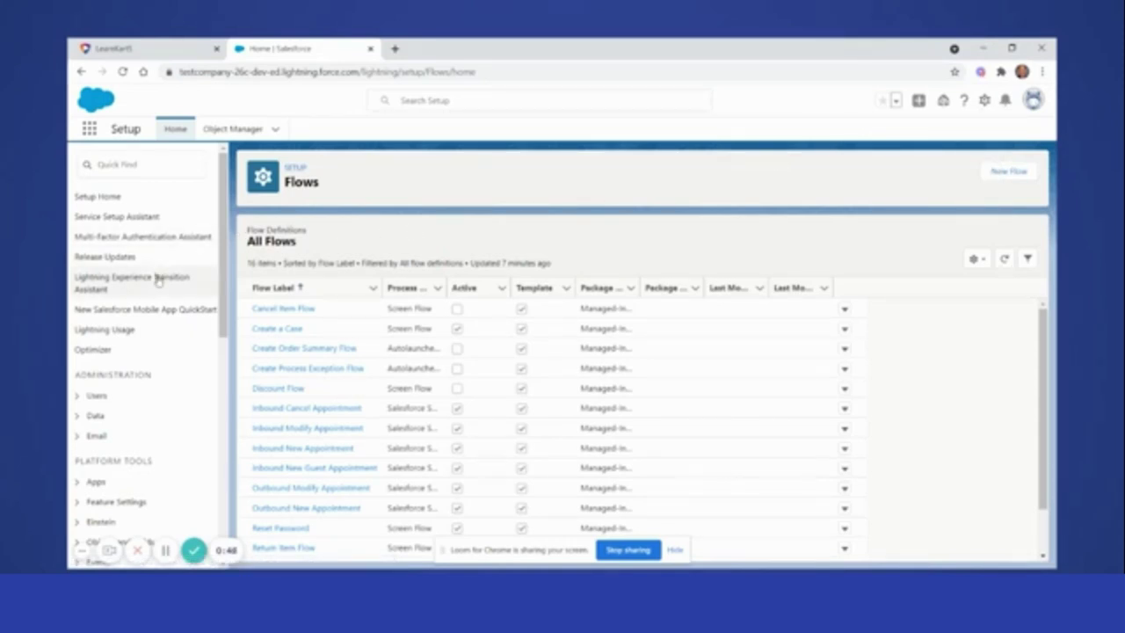
{"action": "left_click_drag", "start_coordinate": [221, 286], "coordinate": [224, 392]}
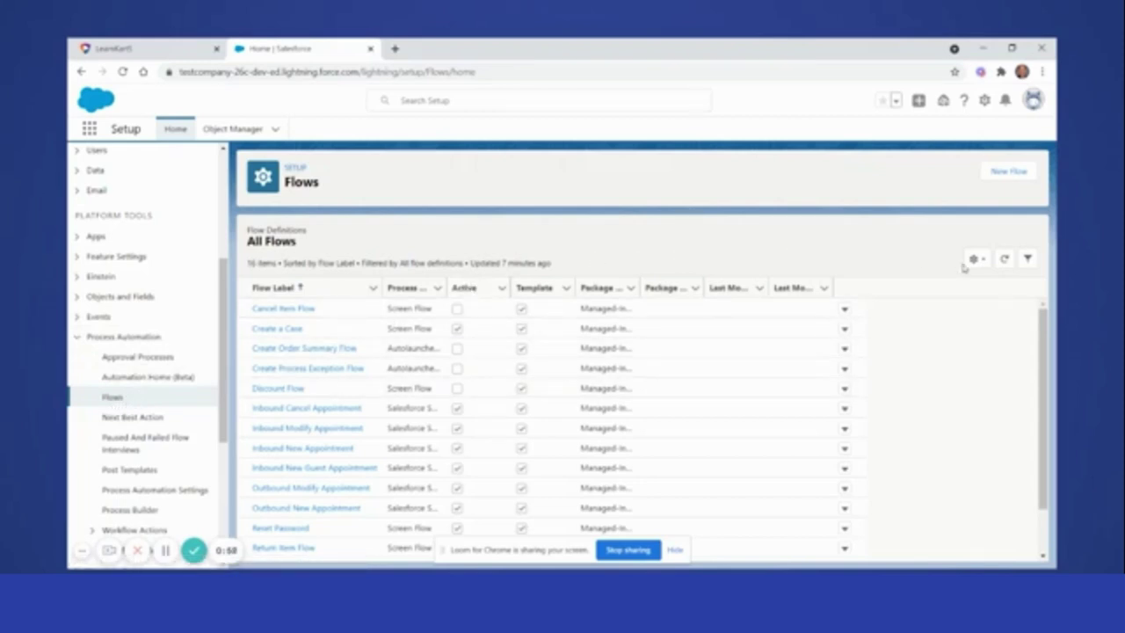
{"action": "scroll", "coordinate": [954, 352], "scroll_direction": "down", "scroll_amount": 2}
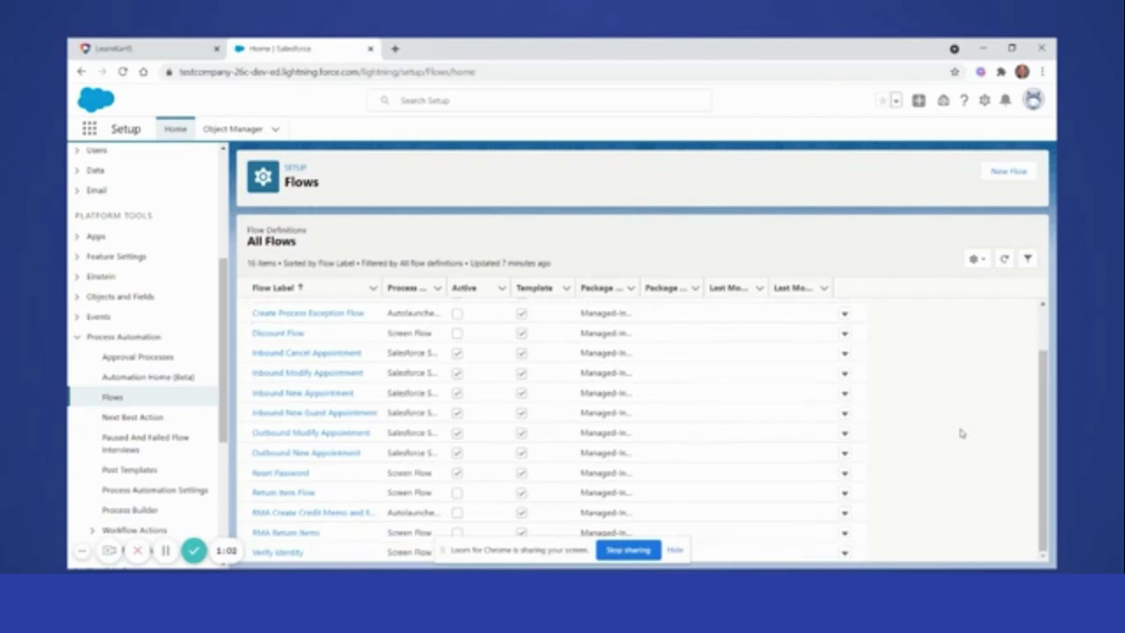
{"action": "scroll", "coordinate": [958, 428], "scroll_direction": "up", "scroll_amount": 2}
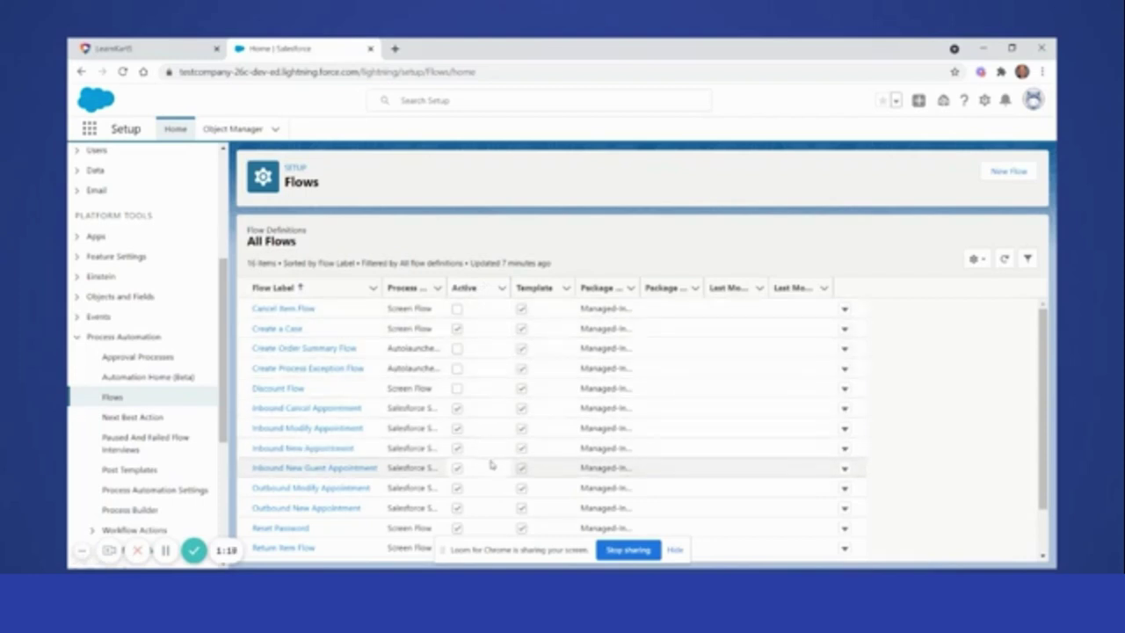
{"action": "scroll", "coordinate": [501, 475], "scroll_direction": "down", "scroll_amount": 1}
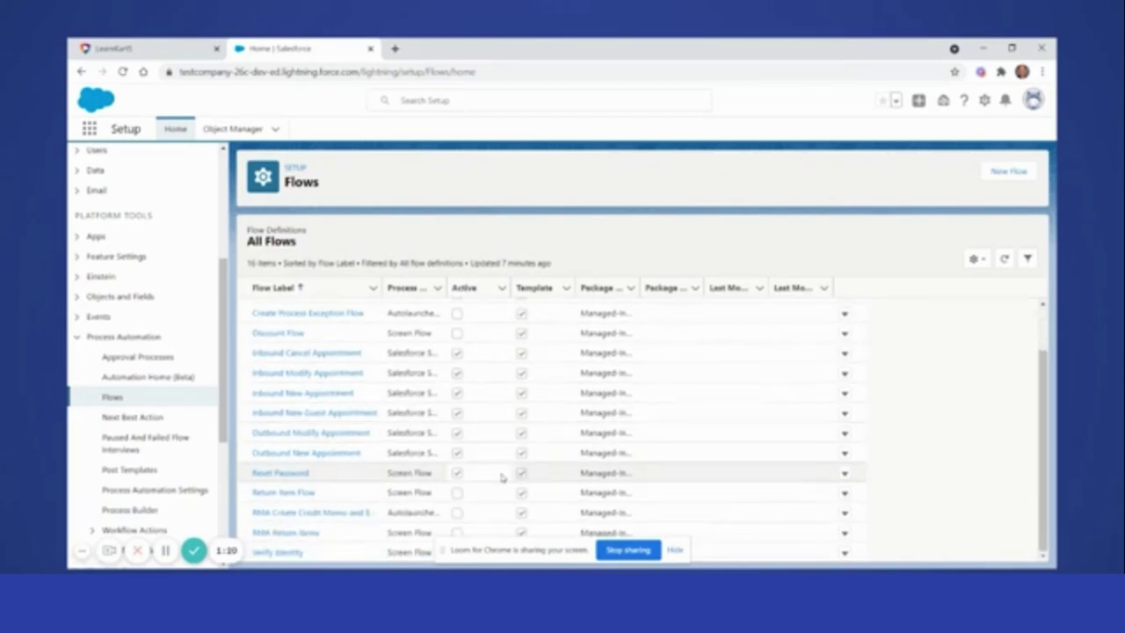
{"action": "scroll", "coordinate": [502, 477], "scroll_direction": "up", "scroll_amount": 1}
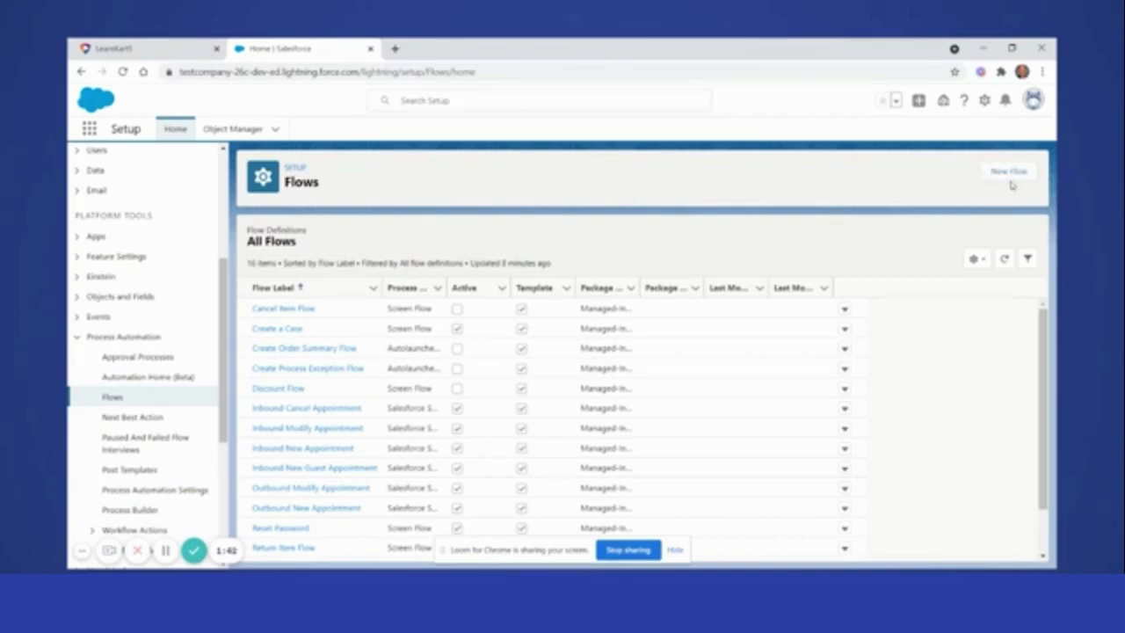
{"action": "left_click", "coordinate": [1010, 174]}
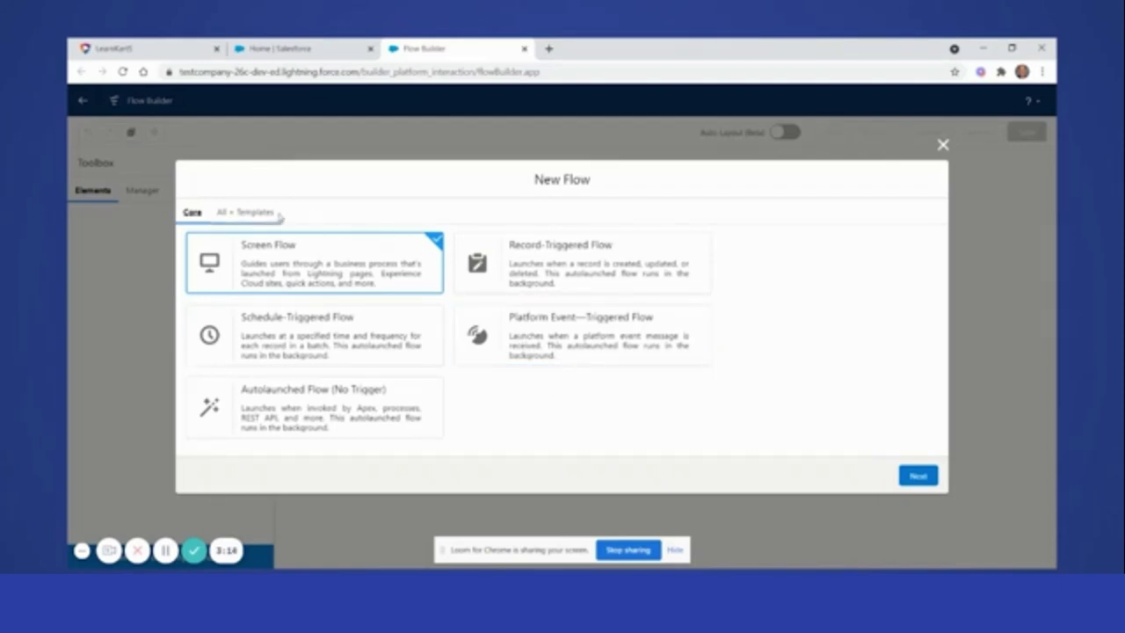
{"action": "left_click", "coordinate": [252, 214]}
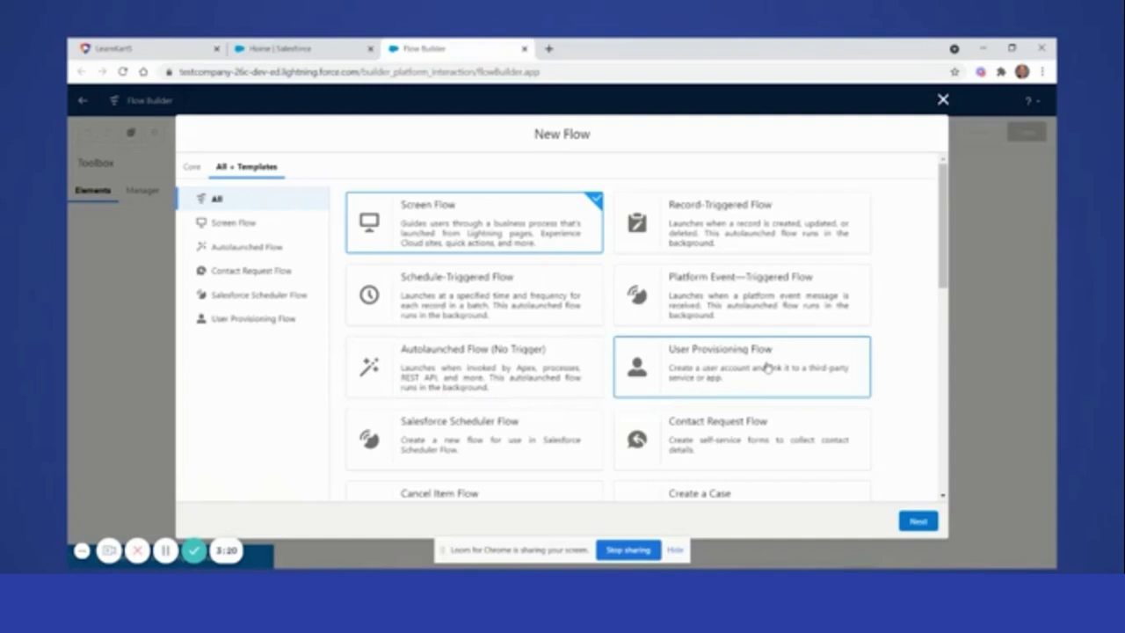
{"action": "scroll", "coordinate": [873, 412], "scroll_direction": "down", "scroll_amount": 1}
{"action": "scroll", "coordinate": [873, 413], "scroll_direction": "down", "scroll_amount": 4}
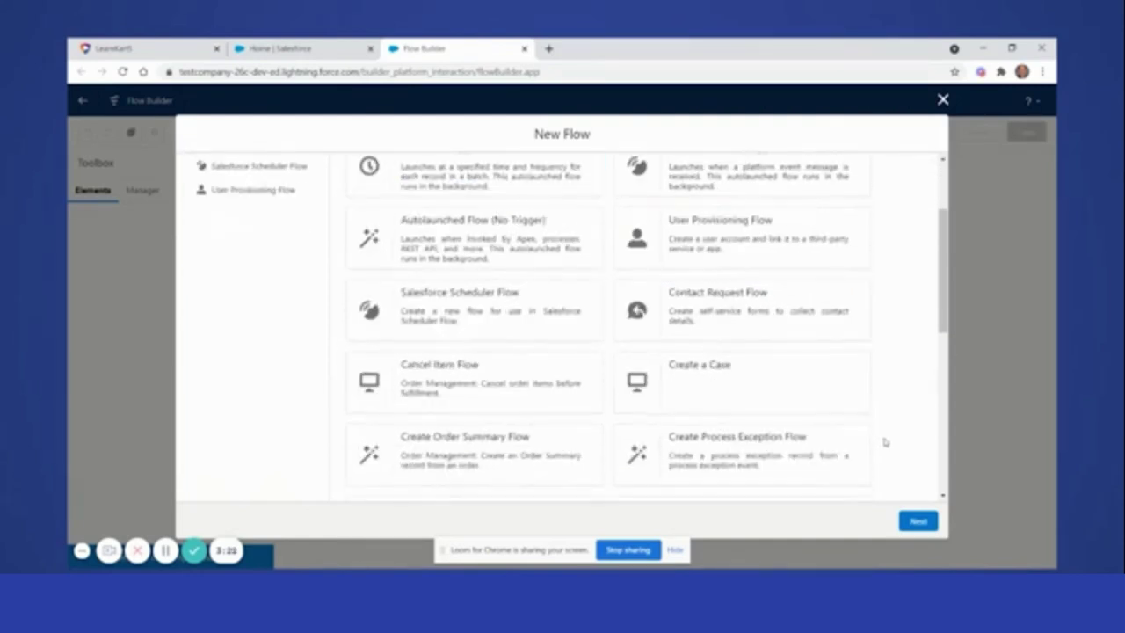
{"action": "scroll", "coordinate": [908, 431], "scroll_direction": "down", "scroll_amount": 3}
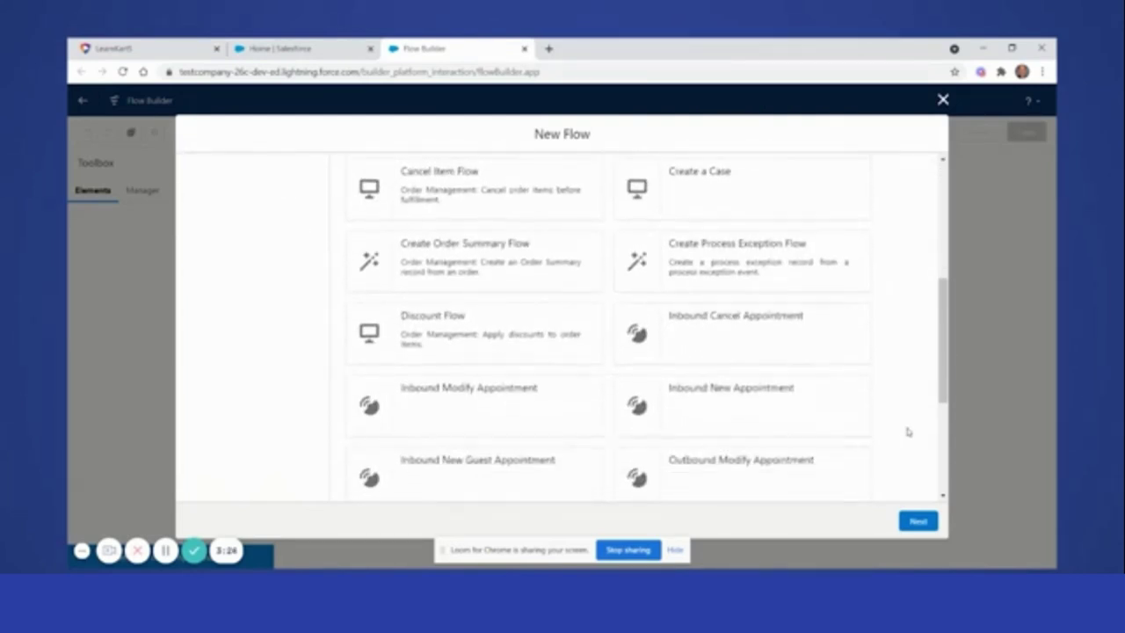
{"action": "scroll", "coordinate": [911, 430], "scroll_direction": "down", "scroll_amount": 5}
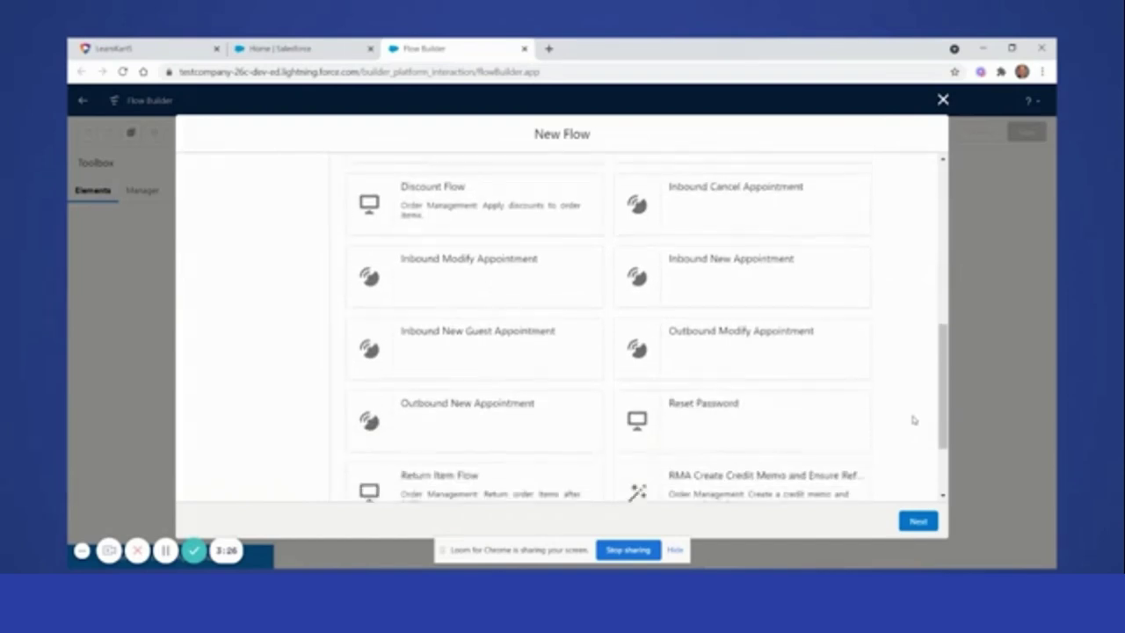
{"action": "scroll", "coordinate": [914, 430], "scroll_direction": "down", "scroll_amount": 2}
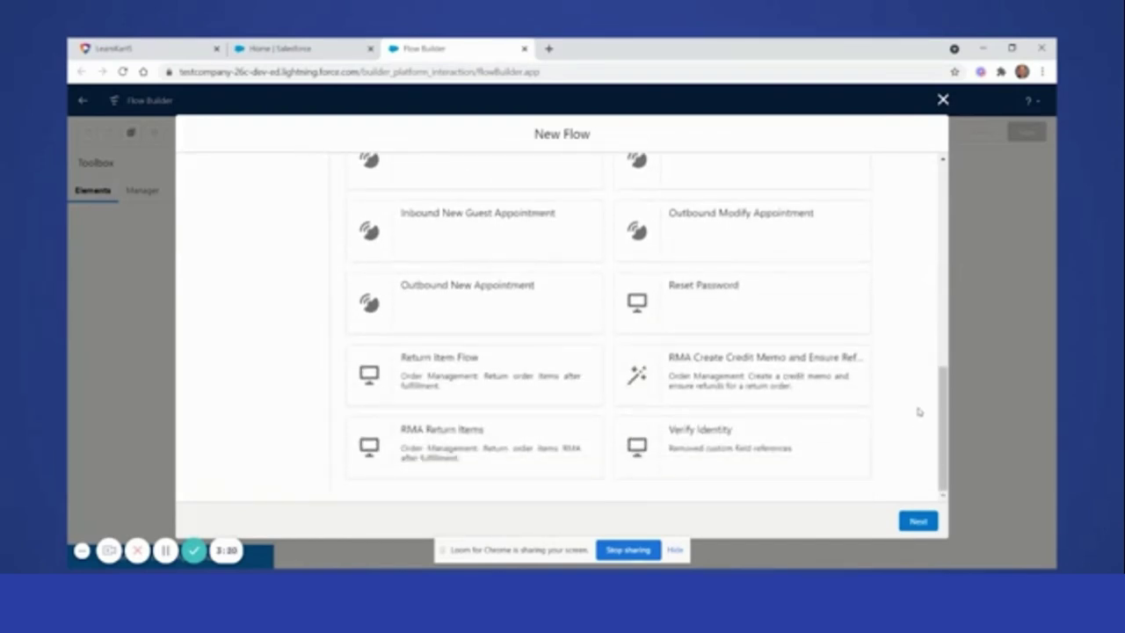
{"action": "scroll", "coordinate": [917, 414], "scroll_direction": "up", "scroll_amount": 2}
{"action": "scroll", "coordinate": [919, 409], "scroll_direction": "up", "scroll_amount": 2}
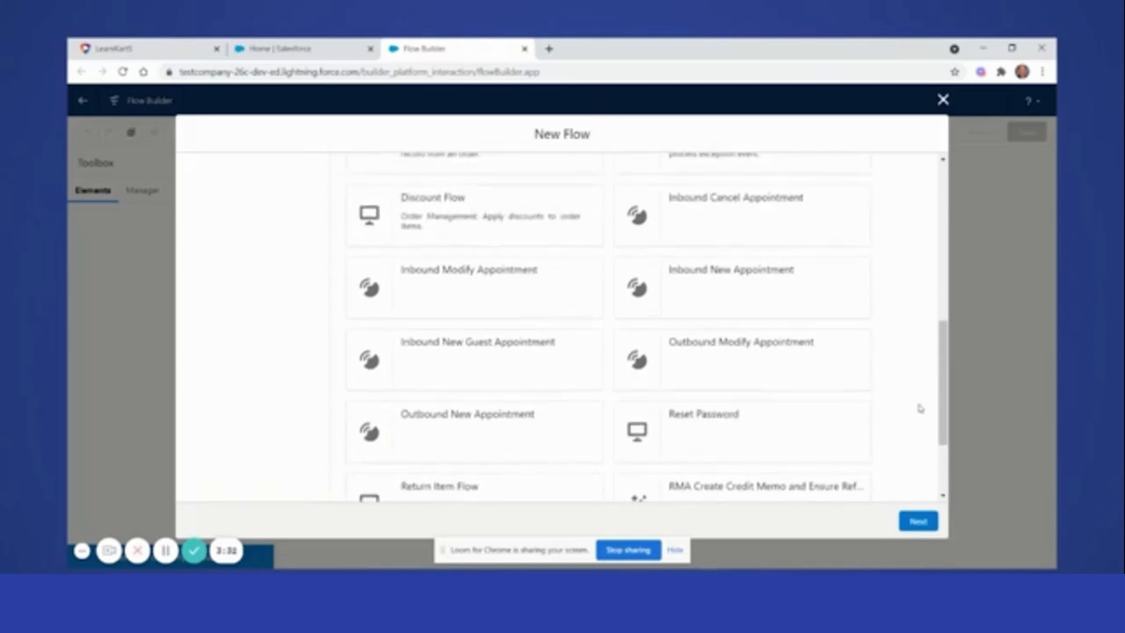
{"action": "scroll", "coordinate": [922, 405], "scroll_direction": "up", "scroll_amount": 2}
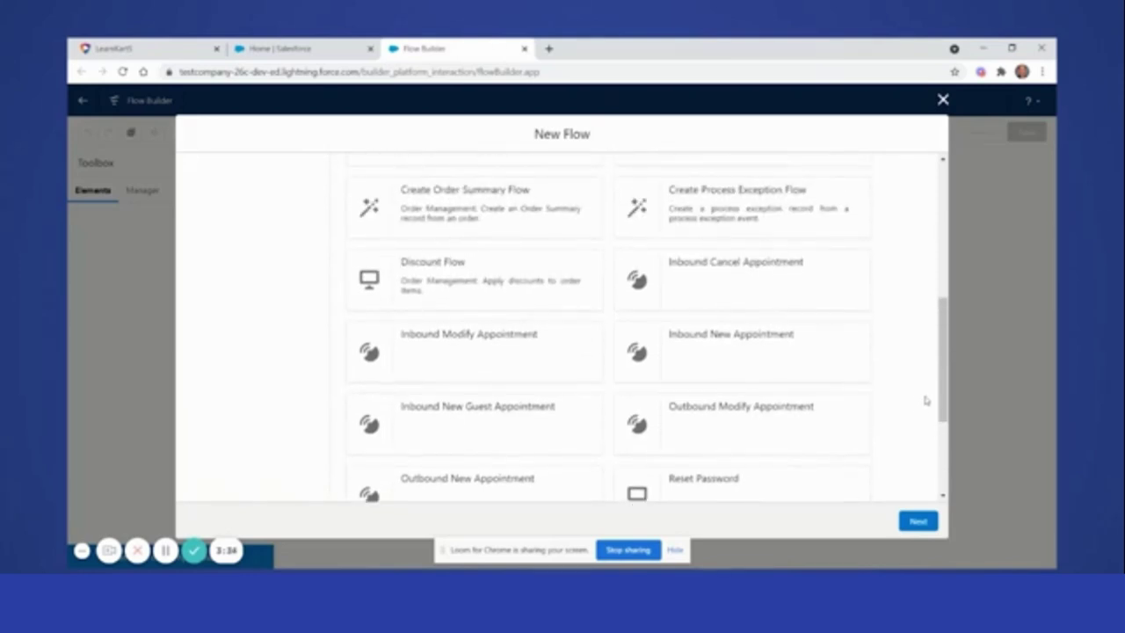
{"action": "scroll", "coordinate": [927, 399], "scroll_direction": "up", "scroll_amount": 2}
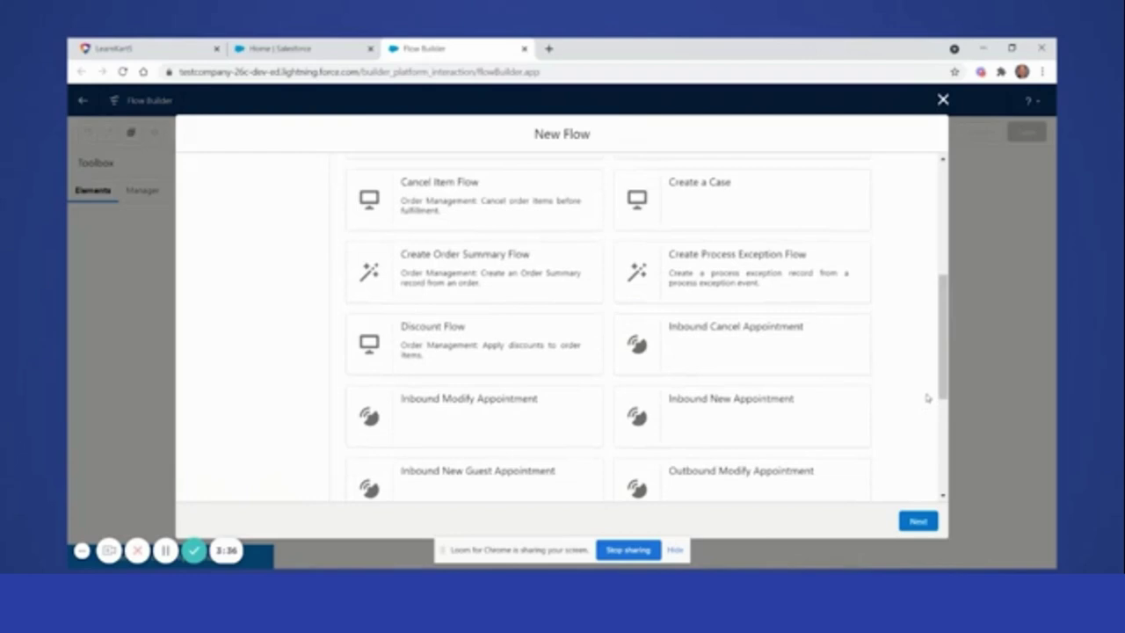
{"action": "scroll", "coordinate": [920, 402], "scroll_direction": "up", "scroll_amount": 4}
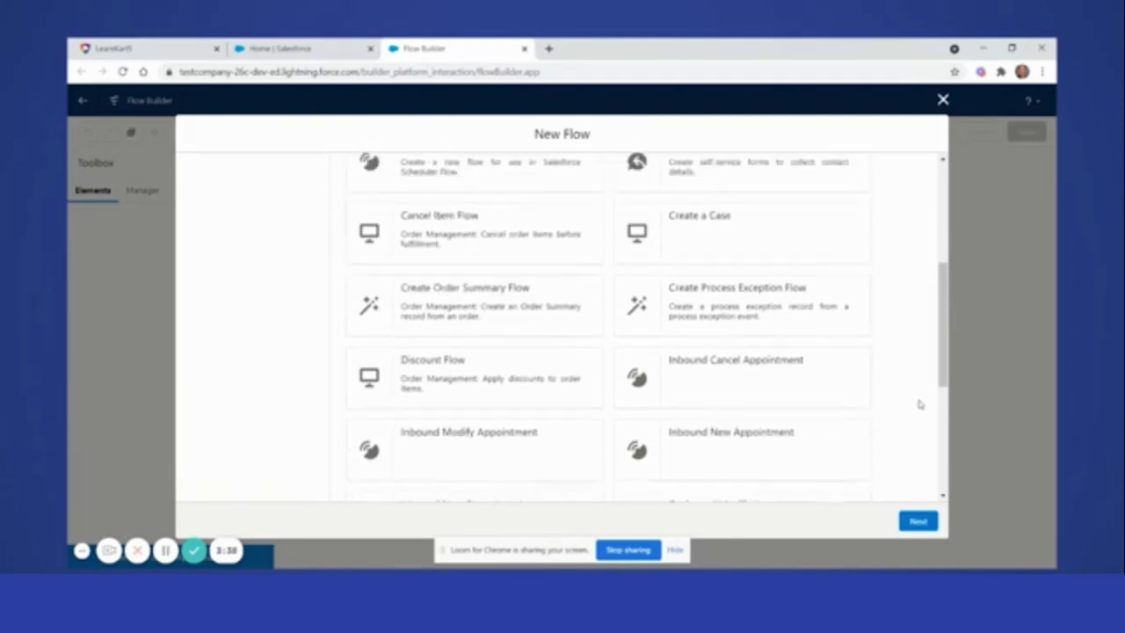
{"action": "scroll", "coordinate": [920, 401], "scroll_direction": "up", "scroll_amount": 5}
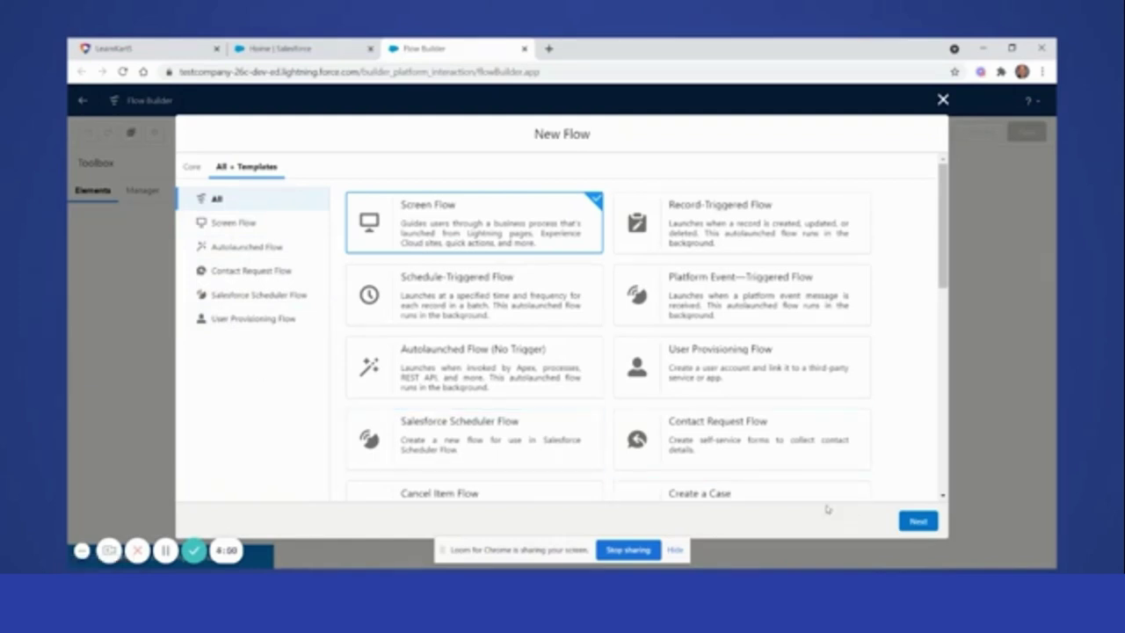
Browse the Contact Request, Screen Flow and User Provisioning templates, then continue with a Core Screen Flow.
{"action": "left_click", "coordinate": [249, 273]}
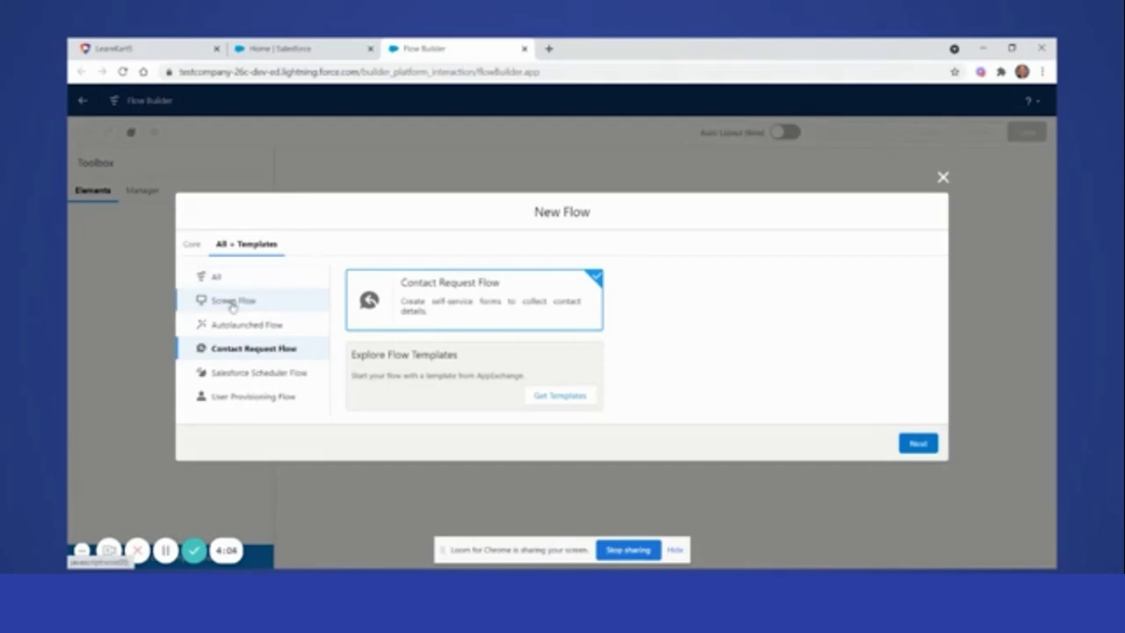
{"action": "left_click", "coordinate": [233, 300]}
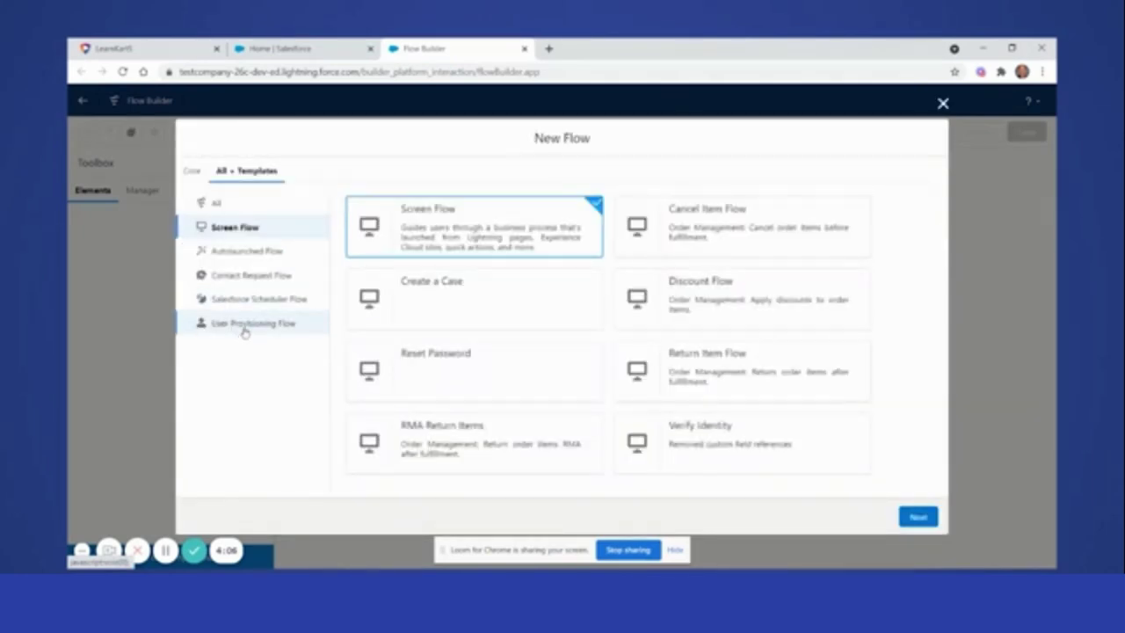
{"action": "left_click", "coordinate": [244, 325]}
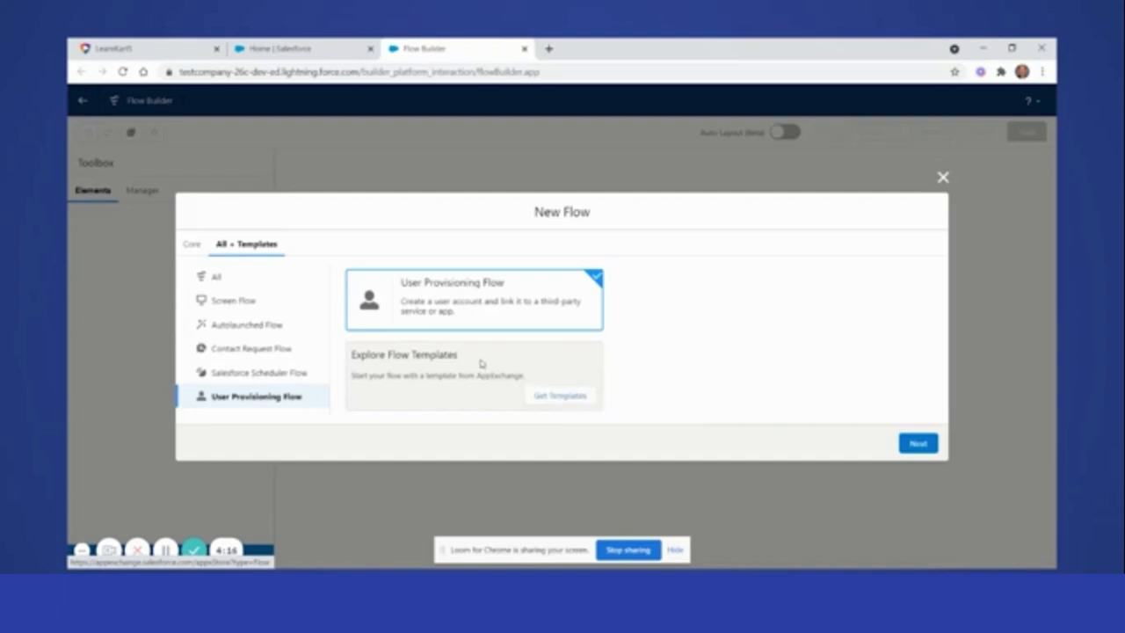
{"action": "left_click", "coordinate": [191, 244]}
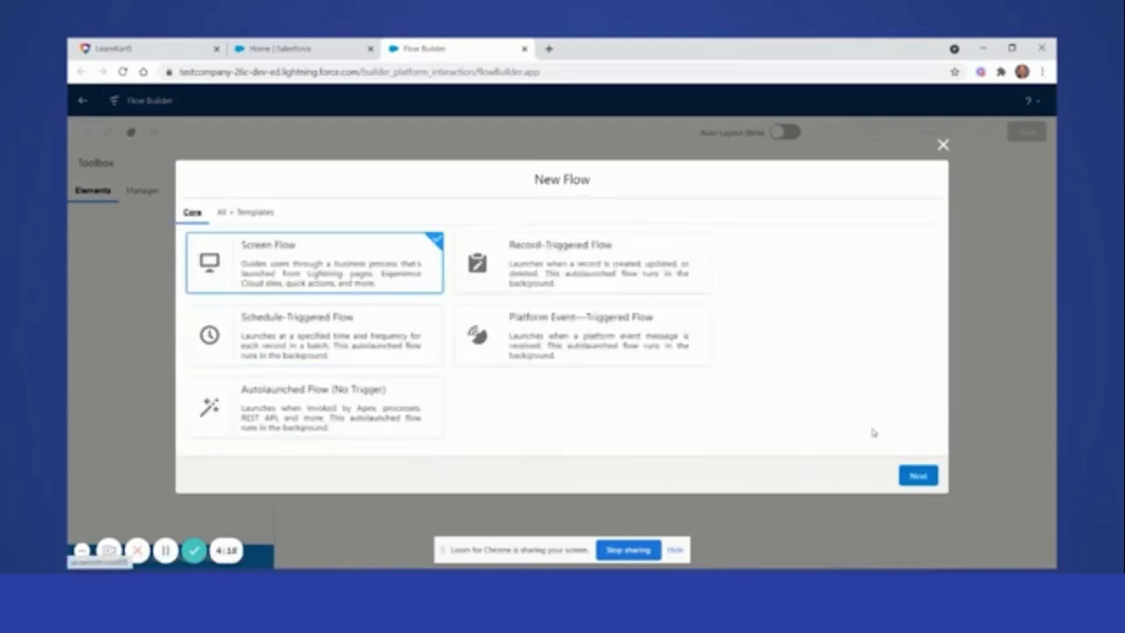
{"action": "left_click", "coordinate": [916, 477]}
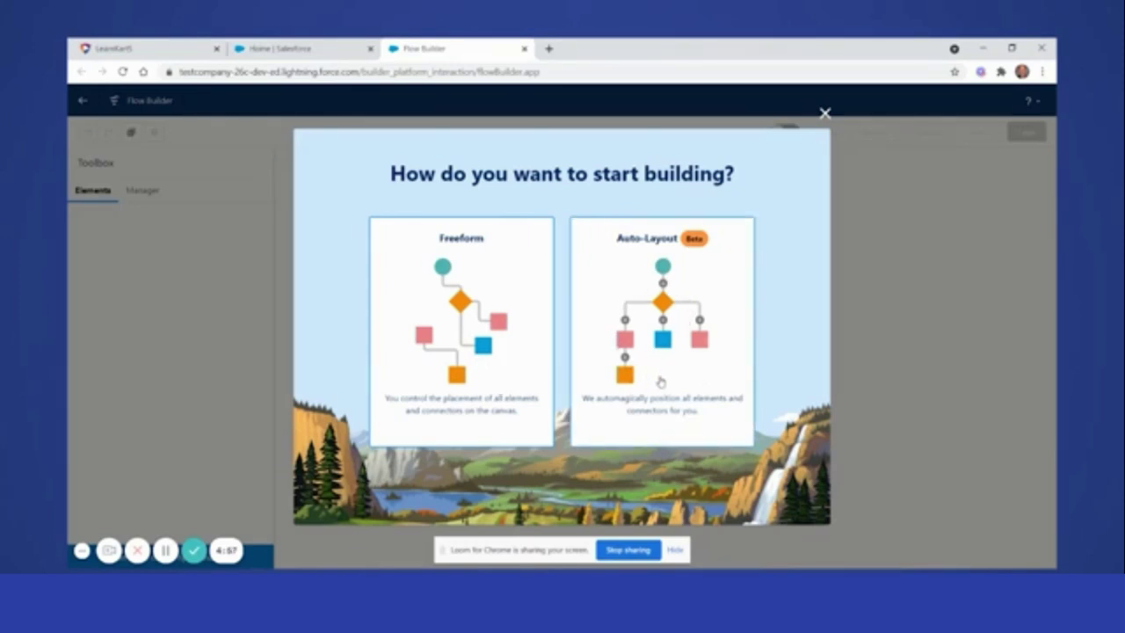
Choose the Auto-Layout canvas, with Select Elements toggled on and back off.
{"action": "left_click", "coordinate": [738, 349]}
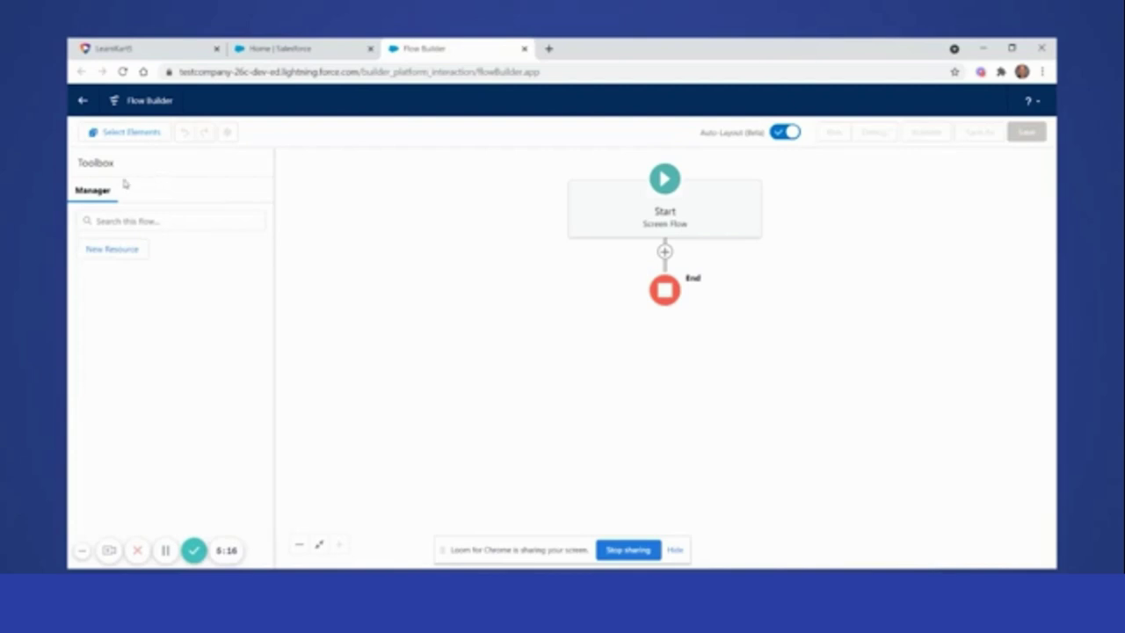
{"action": "left_click", "coordinate": [123, 139]}
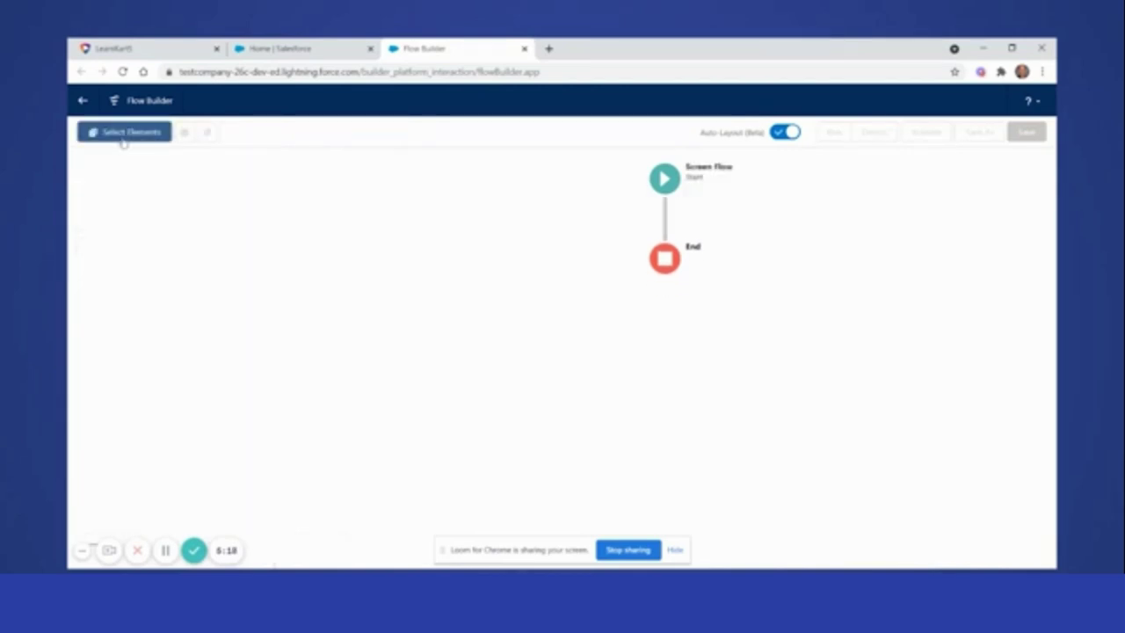
{"action": "left_click", "coordinate": [125, 139]}
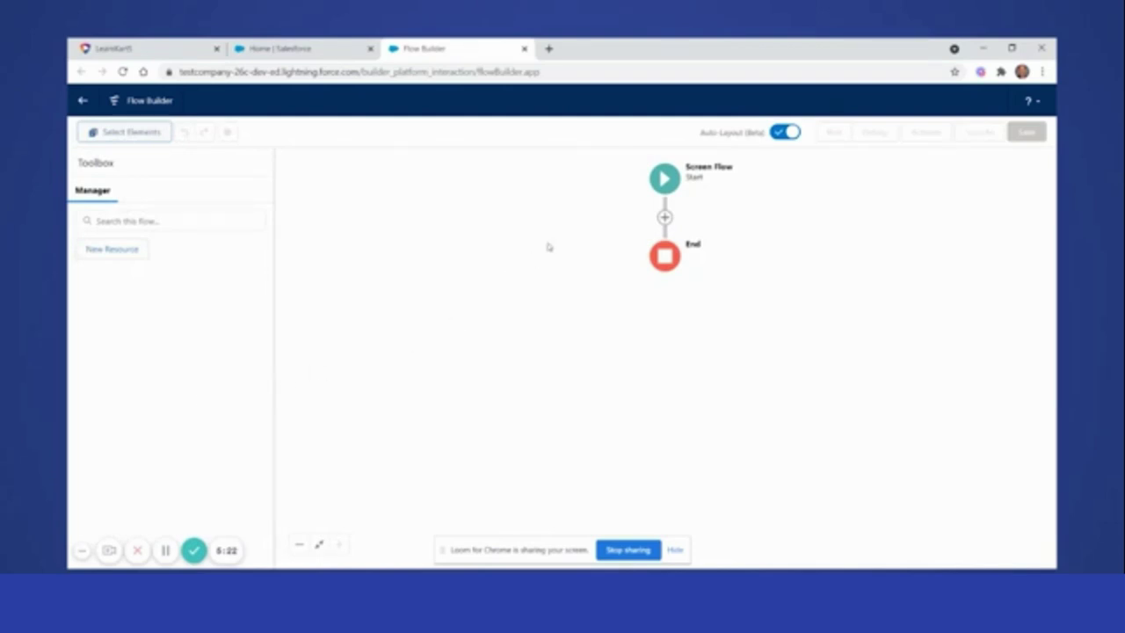
Insert a Screen element on the connector between Start and End.
{"action": "left_click", "coordinate": [666, 218]}
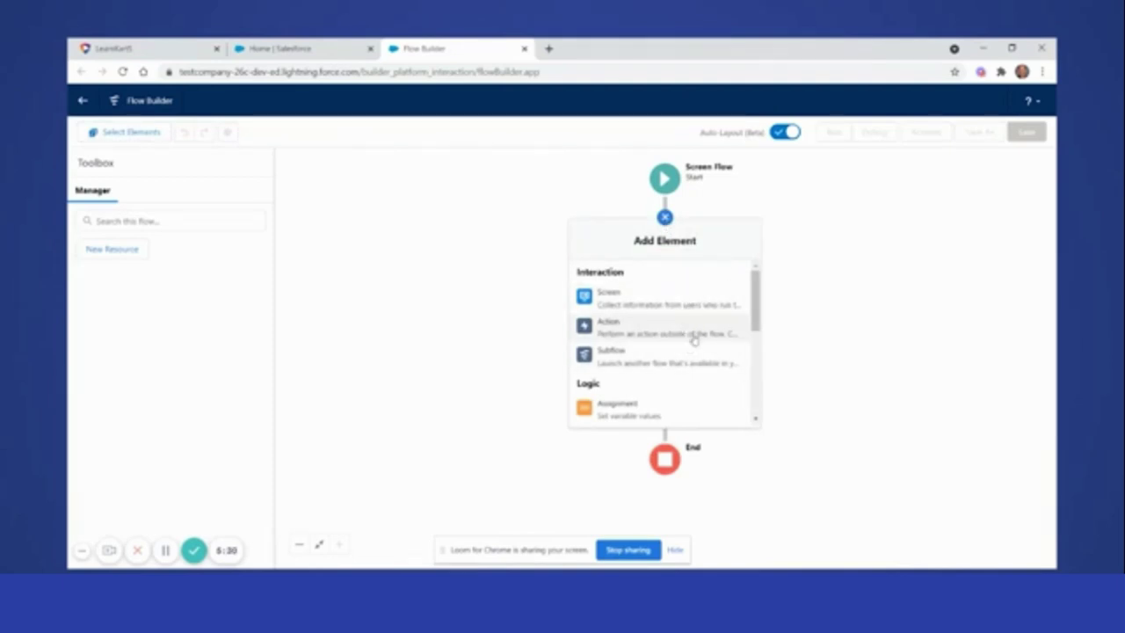
{"action": "mouse_move", "coordinate": [753, 306]}
{"action": "left_mouse_down"}
{"action": "mouse_move", "coordinate": [753, 387]}
{"action": "mouse_move", "coordinate": [759, 301]}
{"action": "left_mouse_up"}
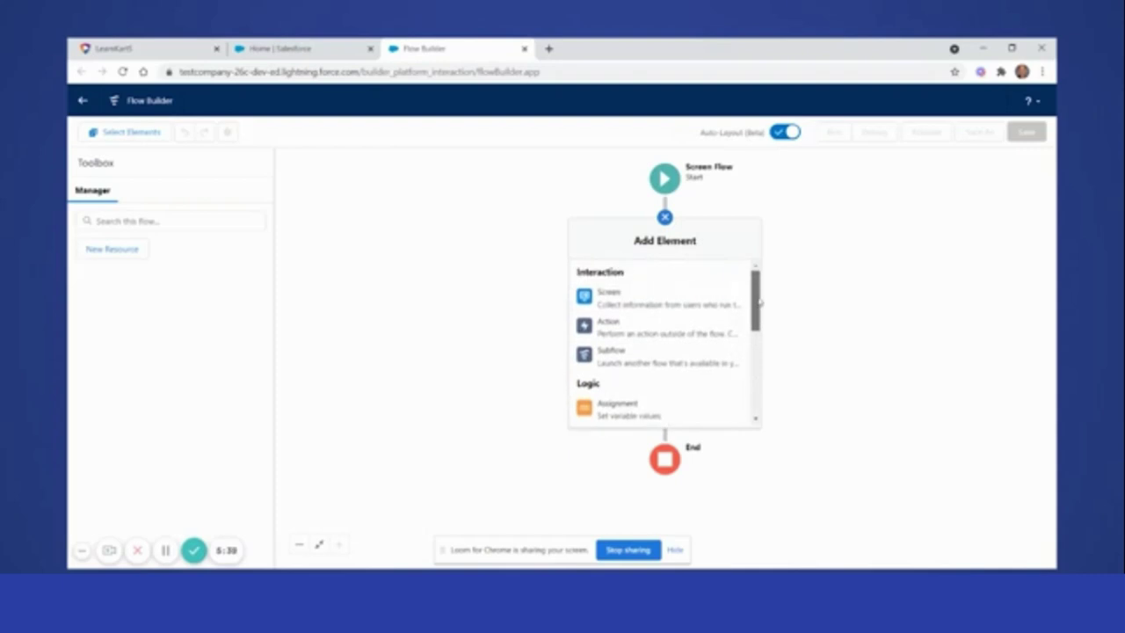
{"action": "left_click", "coordinate": [628, 307]}
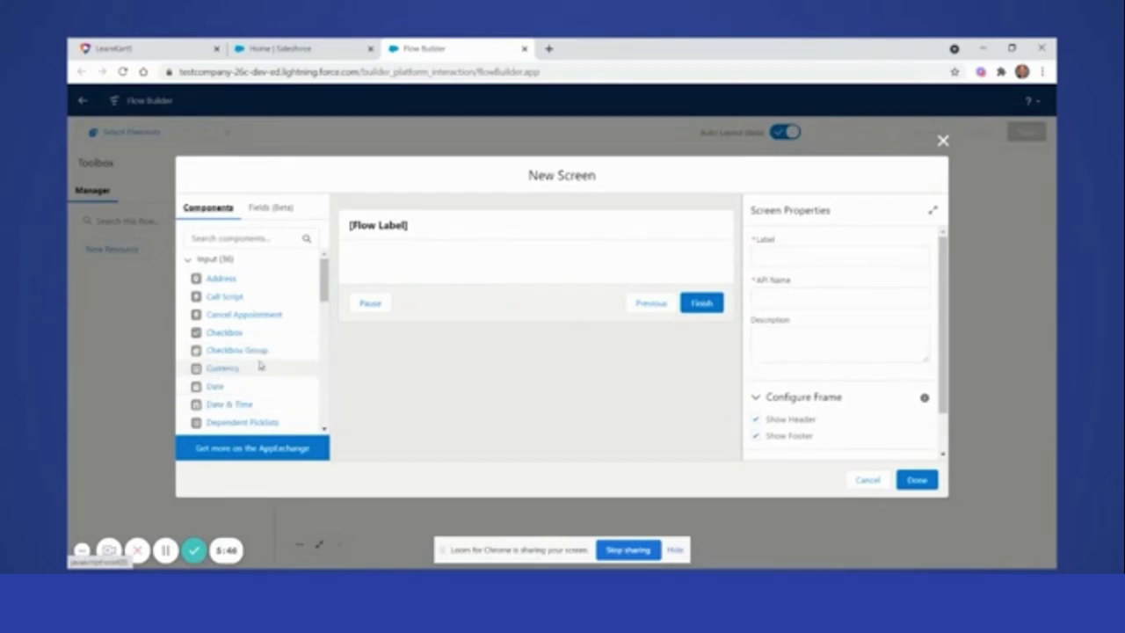
Place a Picklist component on the screen, leaving its choice field empty.
{"action": "left_click_drag", "start_coordinate": [324, 284], "coordinate": [325, 323]}
{"action": "left_click_drag", "start_coordinate": [325, 343], "coordinate": [324, 354]}
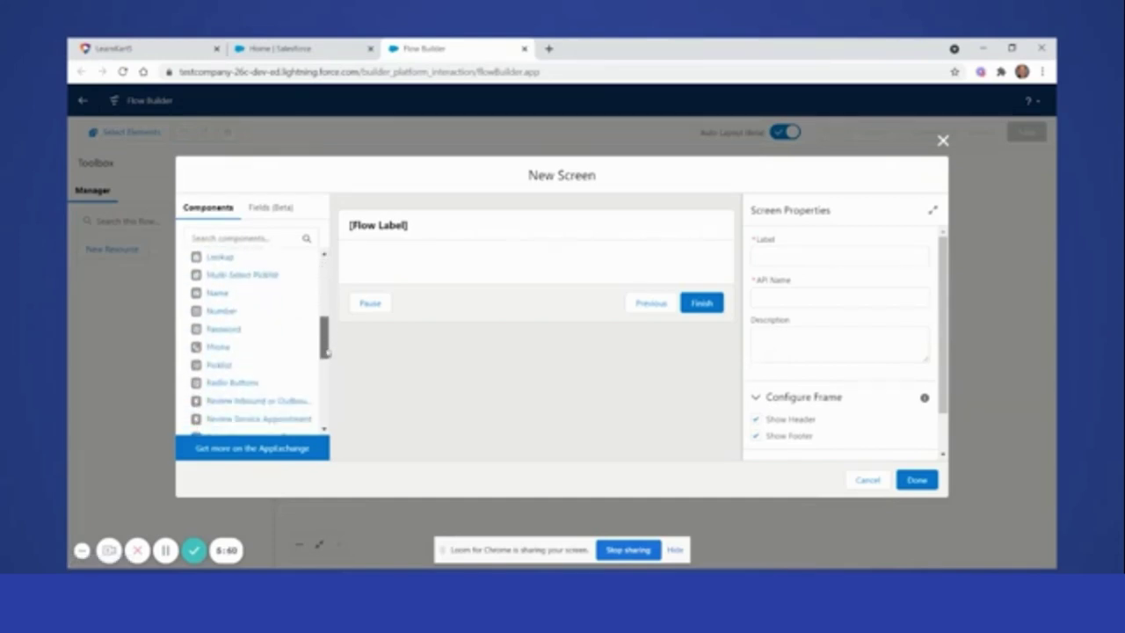
{"action": "left_click_drag", "start_coordinate": [218, 366], "coordinate": [455, 265]}
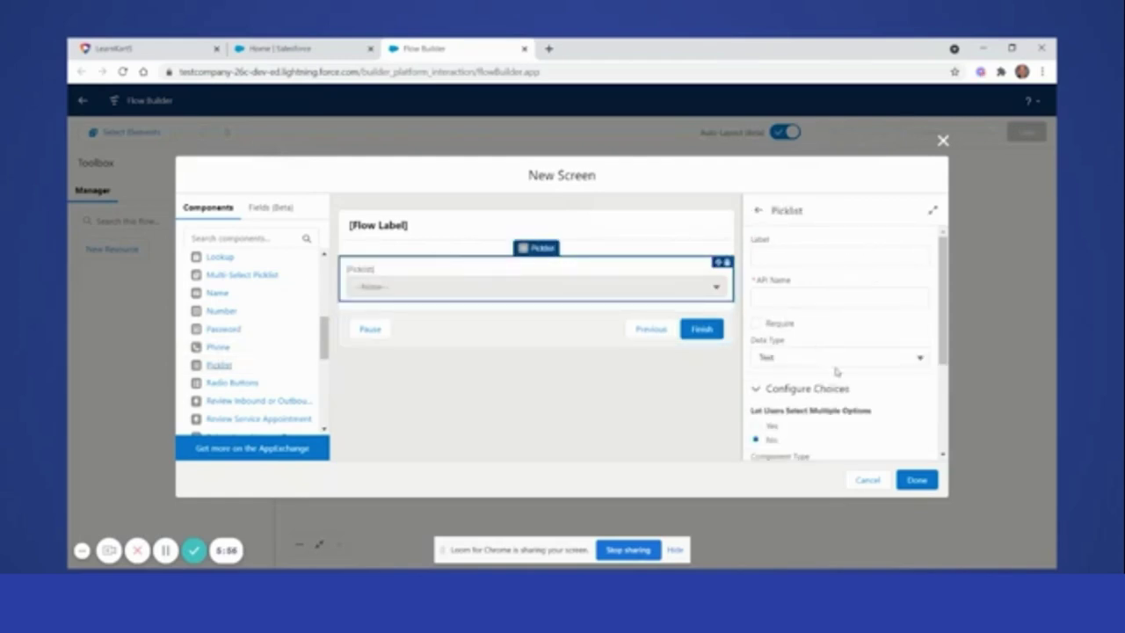
{"action": "left_click_drag", "start_coordinate": [945, 334], "coordinate": [945, 426]}
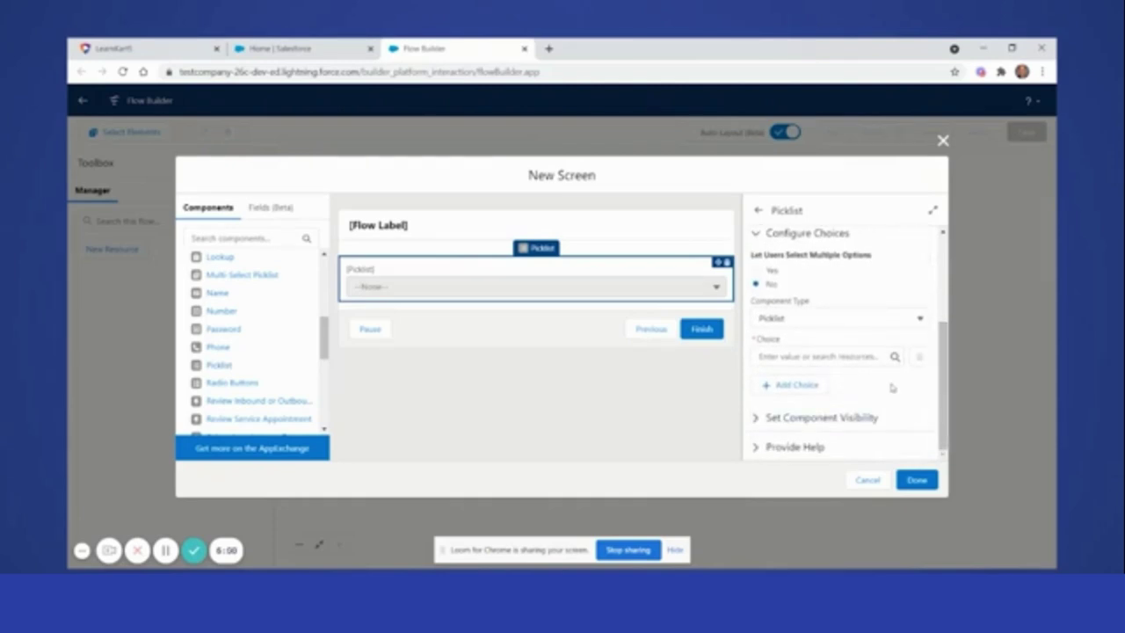
{"action": "left_click", "coordinate": [835, 357]}
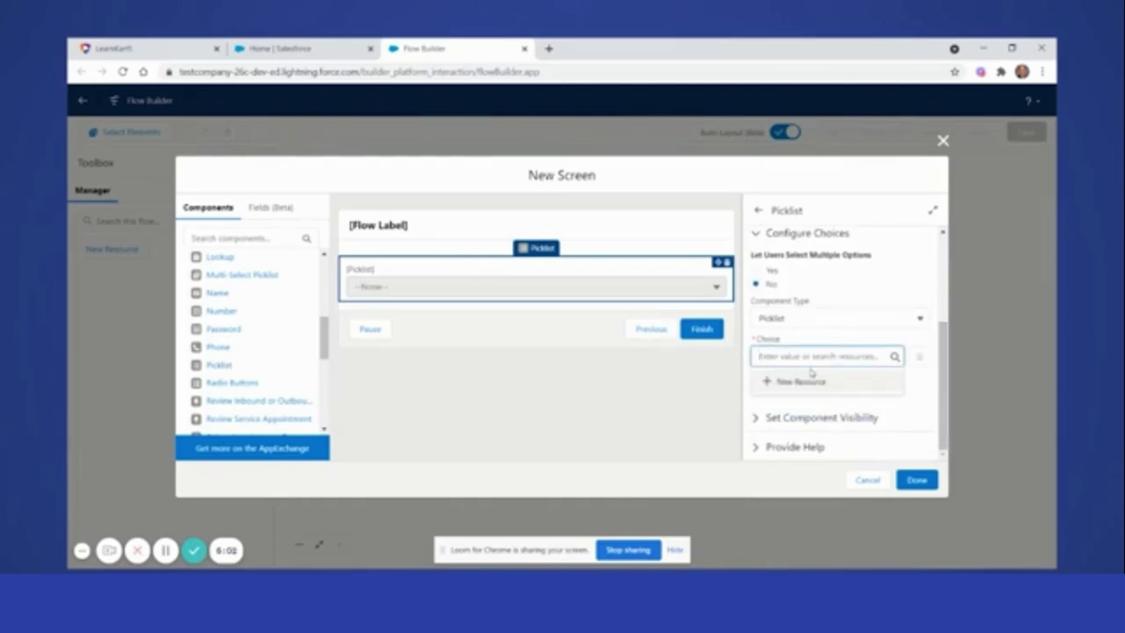
{"action": "left_click", "coordinate": [921, 397]}
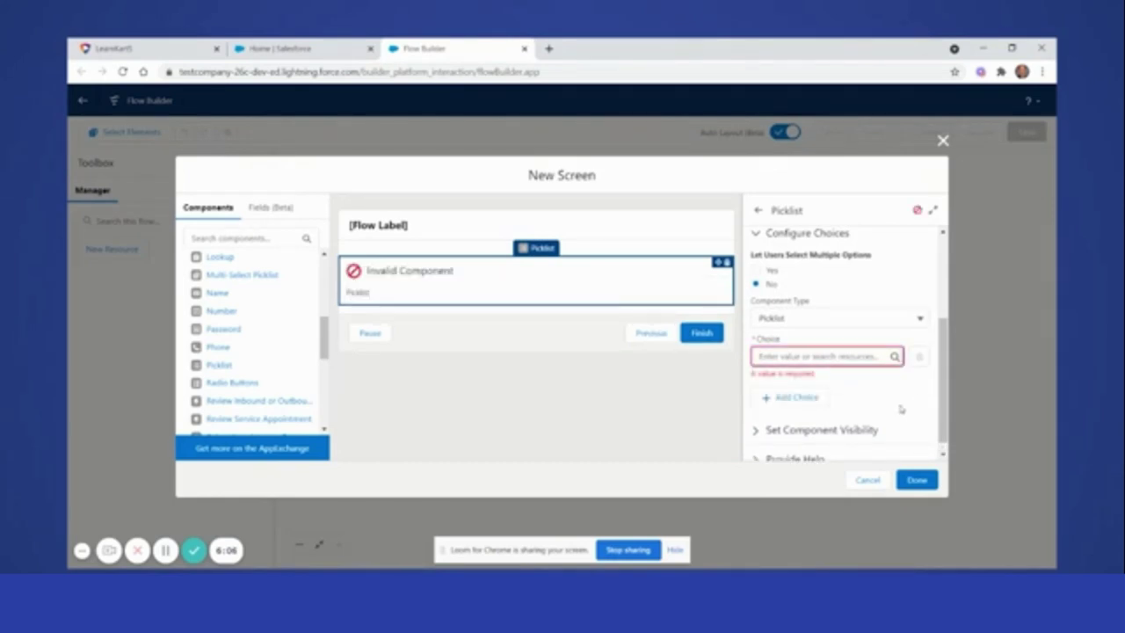
Keep the Picklist's visibility set to display Always and expand its Provide Help settings.
{"action": "scroll", "coordinate": [808, 429], "scroll_direction": "down", "scroll_amount": 1}
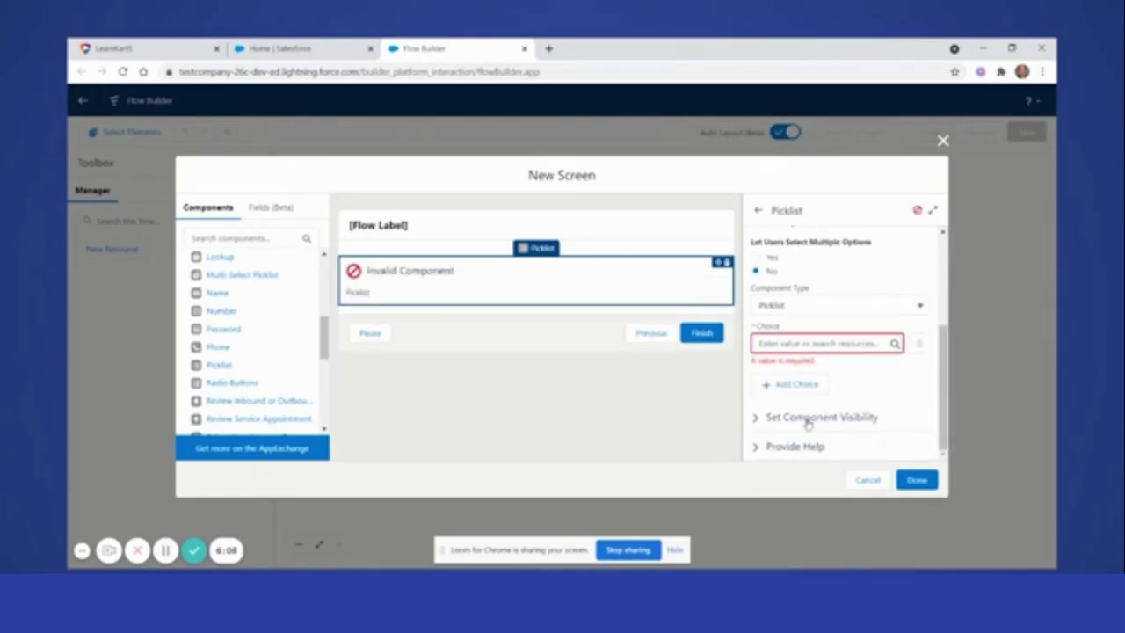
{"action": "left_click", "coordinate": [770, 420]}
{"action": "scroll", "coordinate": [891, 429], "scroll_direction": "down", "scroll_amount": 2}
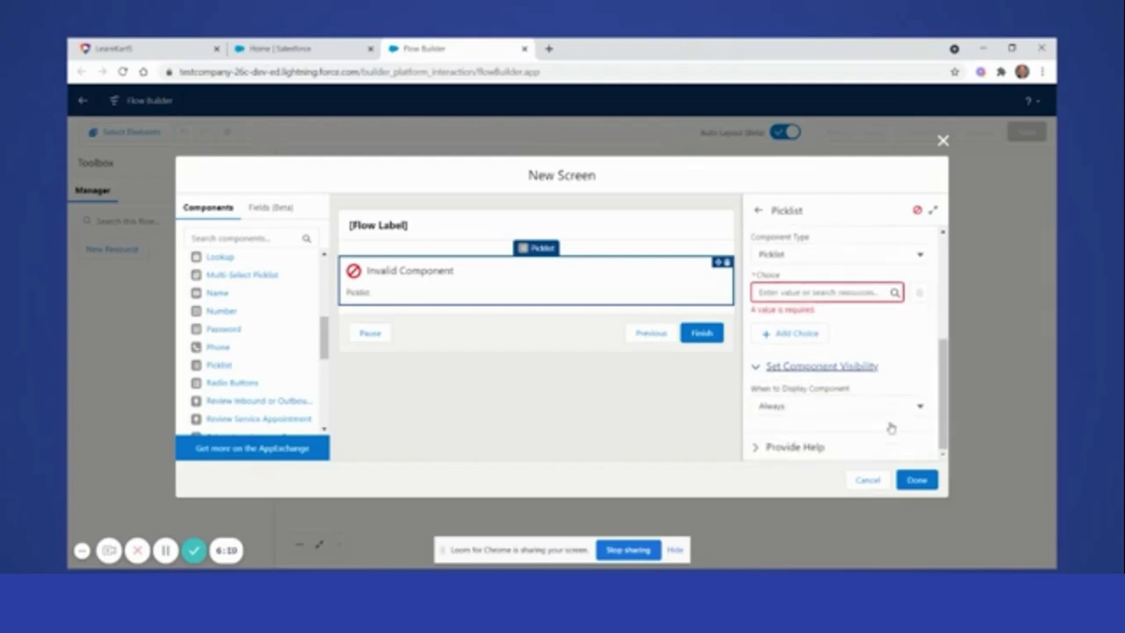
{"action": "left_click", "coordinate": [899, 409]}
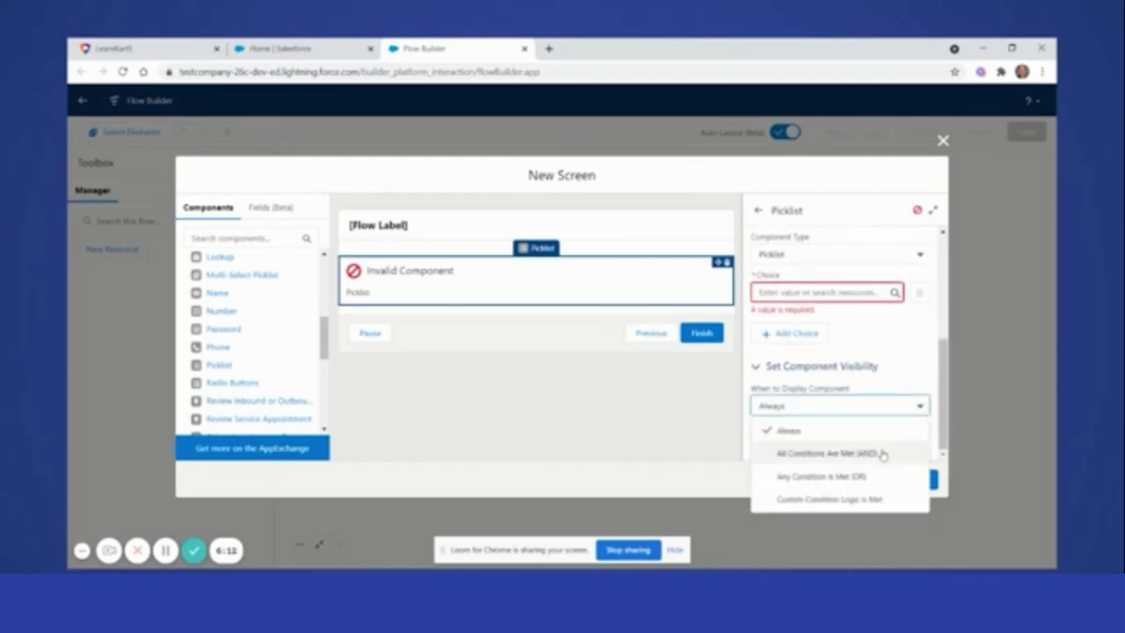
{"action": "left_click", "coordinate": [904, 368]}
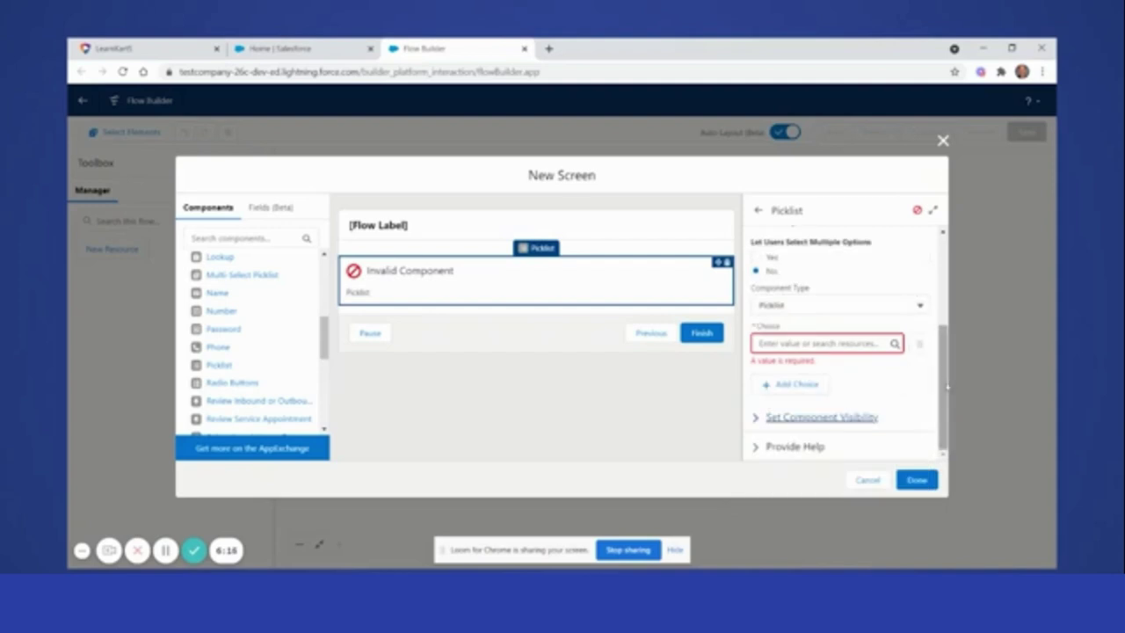
{"action": "left_click", "coordinate": [763, 449]}
{"action": "scroll", "coordinate": [923, 396], "scroll_direction": "down", "scroll_amount": 3}
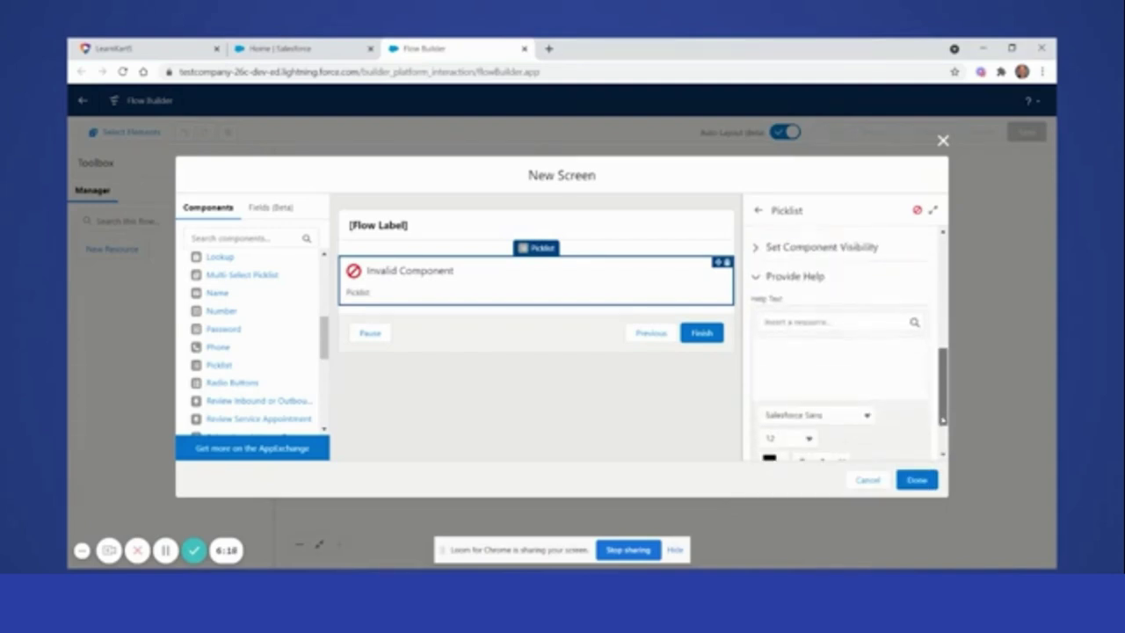
{"action": "scroll", "coordinate": [836, 343], "scroll_direction": "up", "scroll_amount": 2}
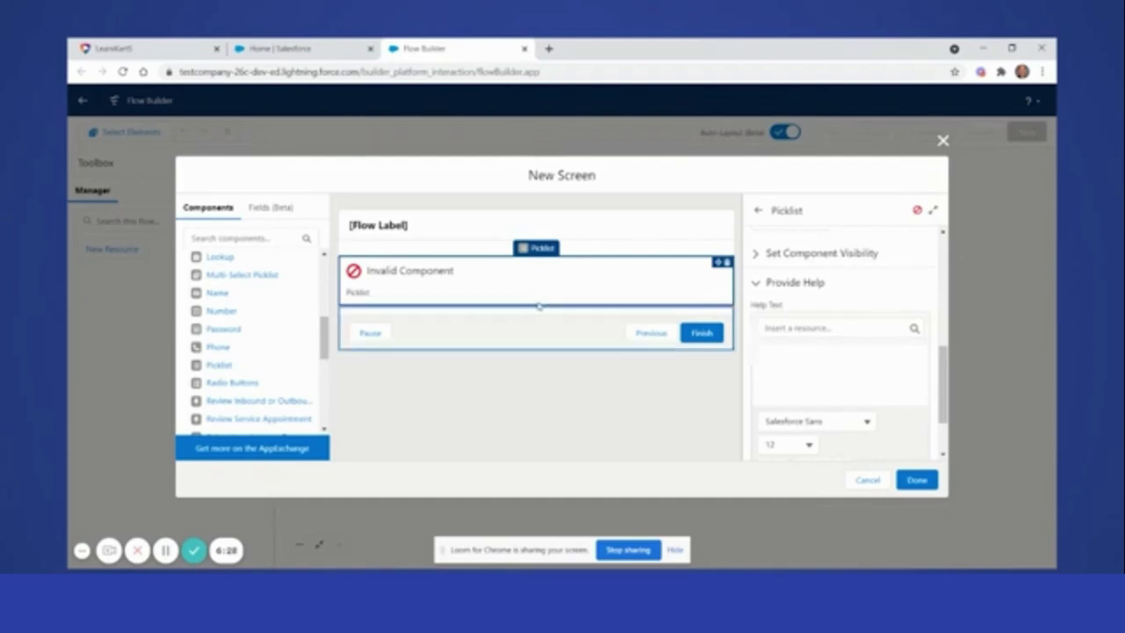
Add a Review Service Appointment component below the Picklist, then go to the All Flows tab.
{"action": "left_click_drag", "start_coordinate": [248, 421], "coordinate": [514, 312]}
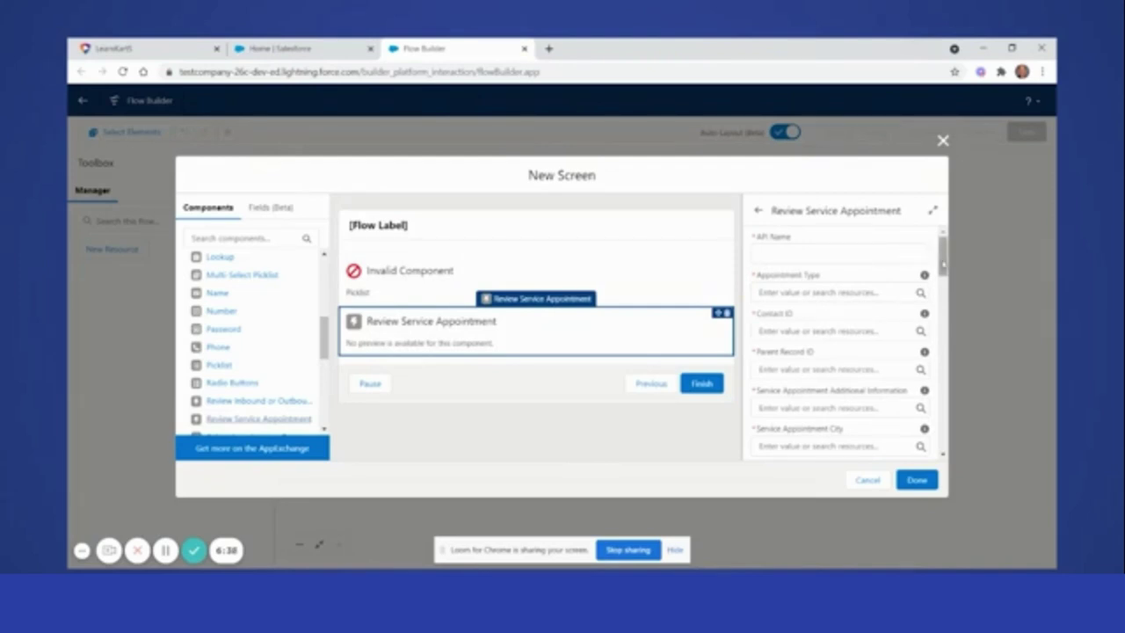
{"action": "left_click_drag", "start_coordinate": [943, 253], "coordinate": [949, 368]}
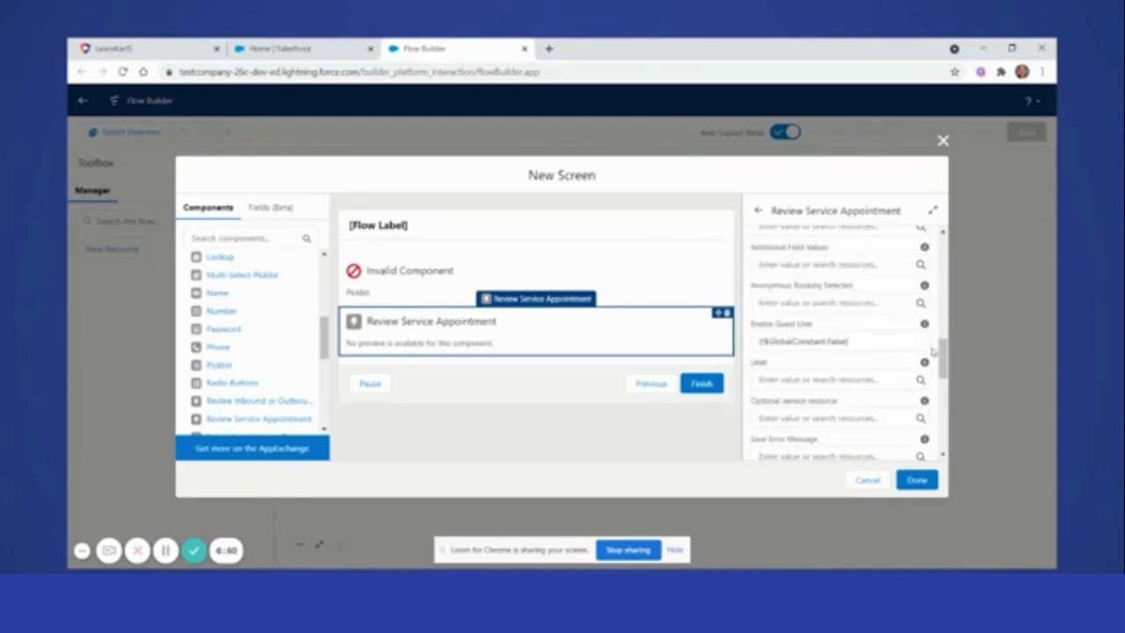
{"action": "left_click", "coordinate": [322, 50]}
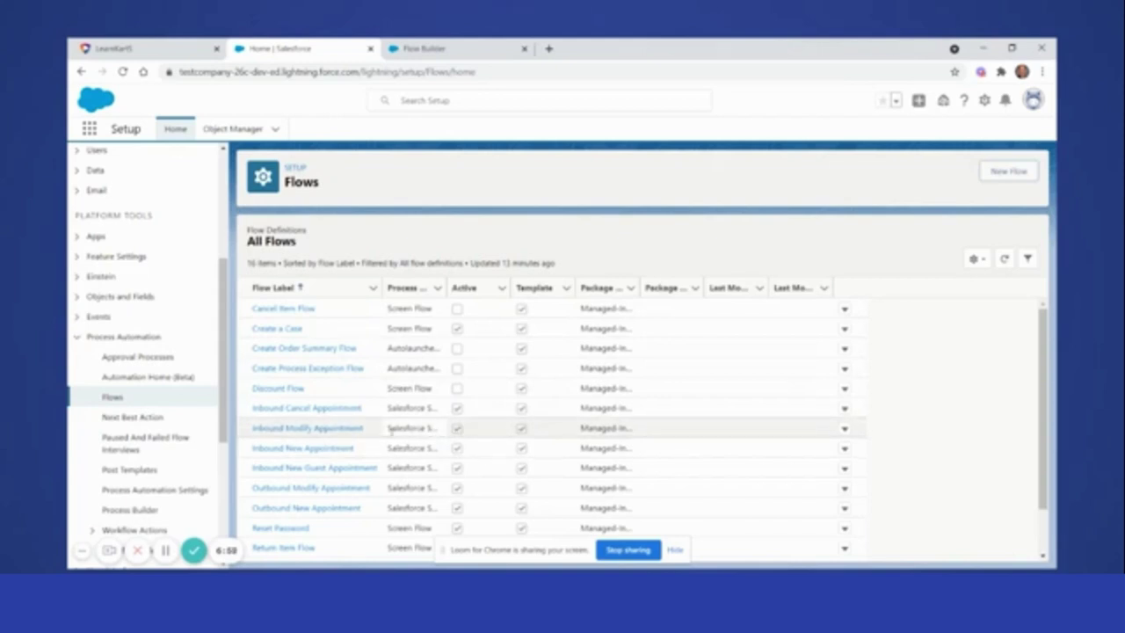
Open the Inbound New Appointment flow from the Setup Flows list.
{"action": "left_click", "coordinate": [322, 451]}
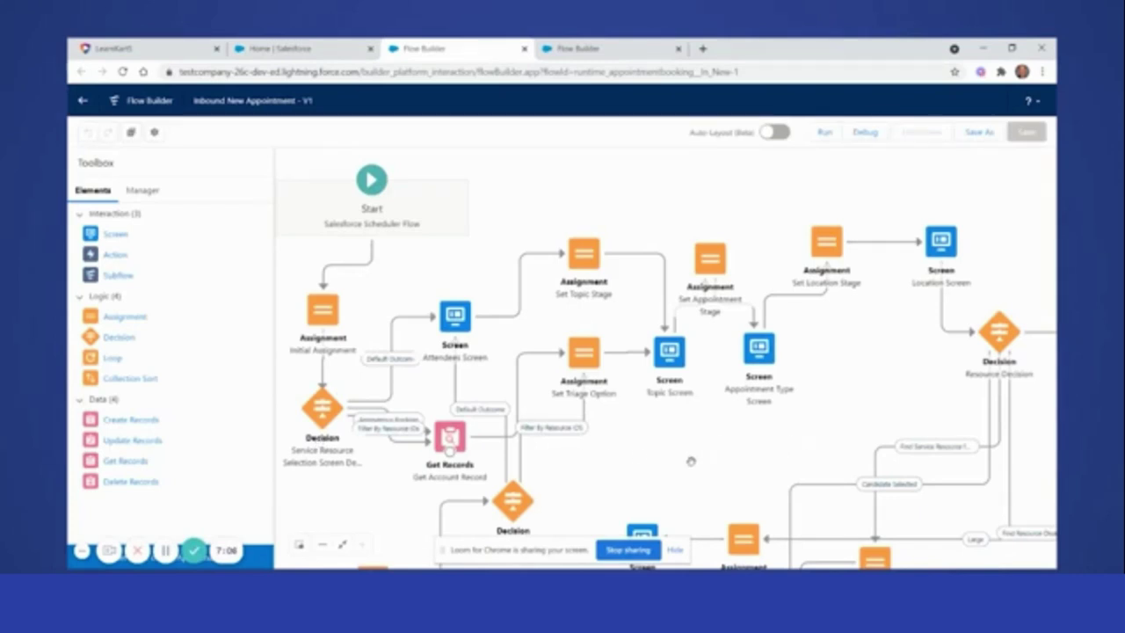
{"action": "left_click_drag", "start_coordinate": [678, 459], "coordinate": [746, 468]}
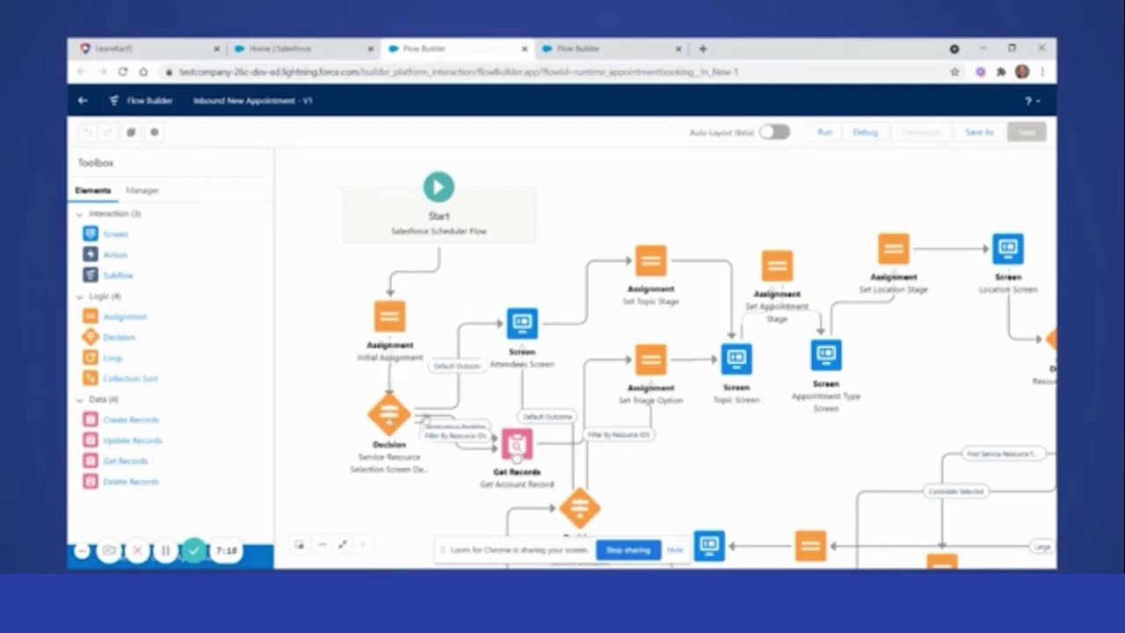
{"action": "scroll", "coordinate": [715, 450], "scroll_direction": "down", "scroll_amount": 1}
{"action": "left_click_drag", "start_coordinate": [714, 449], "coordinate": [652, 394]}
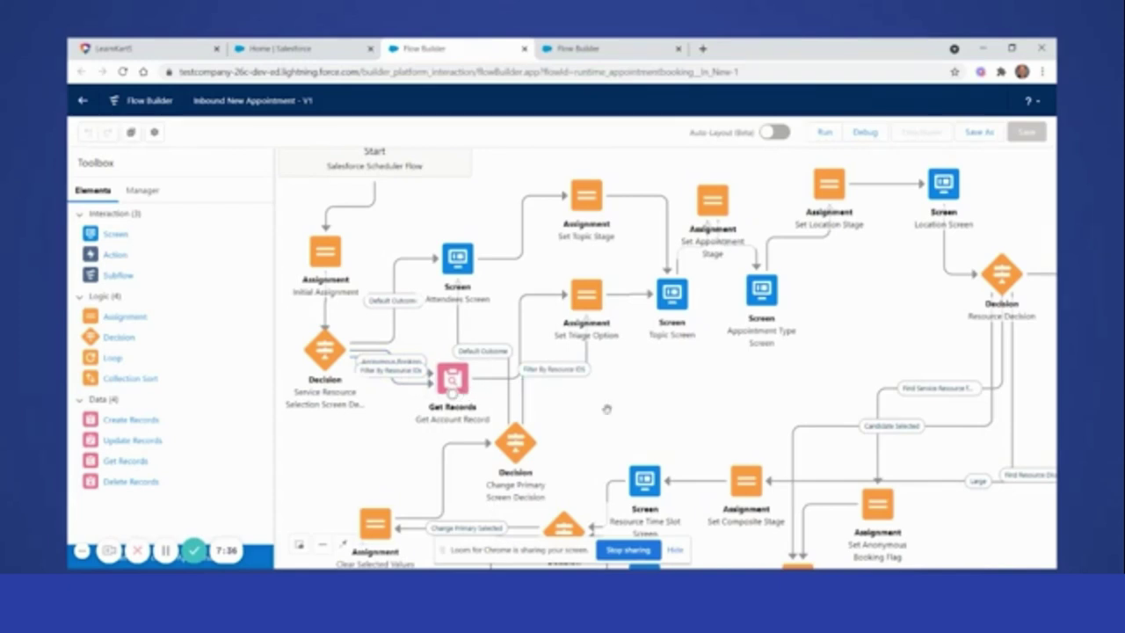
{"action": "left_click_drag", "start_coordinate": [655, 416], "coordinate": [469, 155]}
{"action": "left_click_drag", "start_coordinate": [792, 501], "coordinate": [878, 568]}
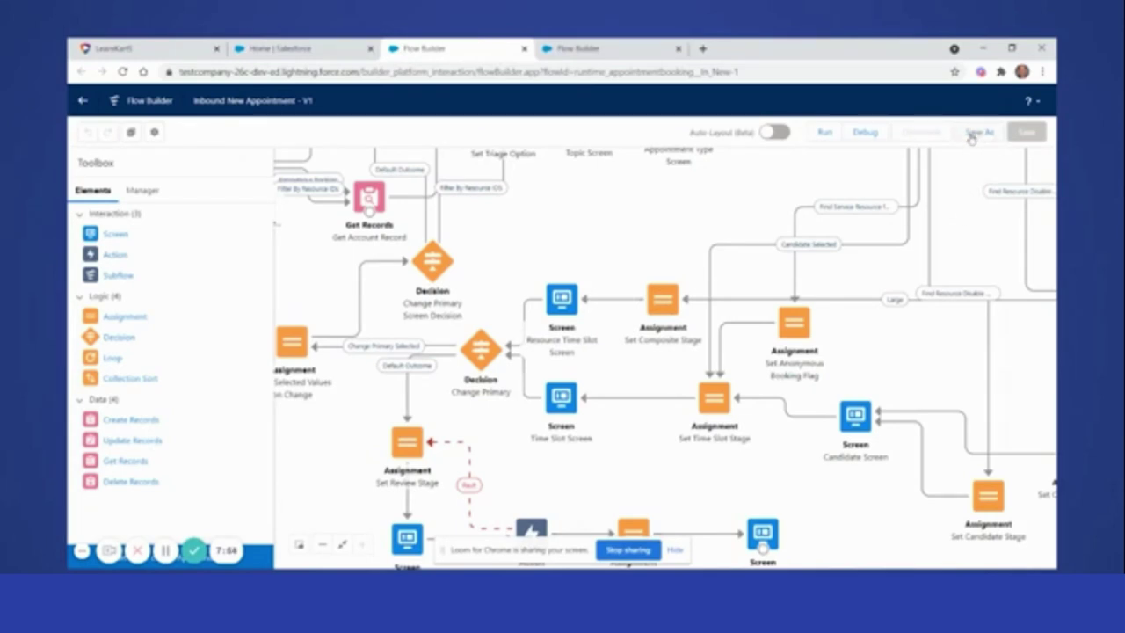
{"action": "left_click_drag", "start_coordinate": [966, 242], "coordinate": [937, 418]}
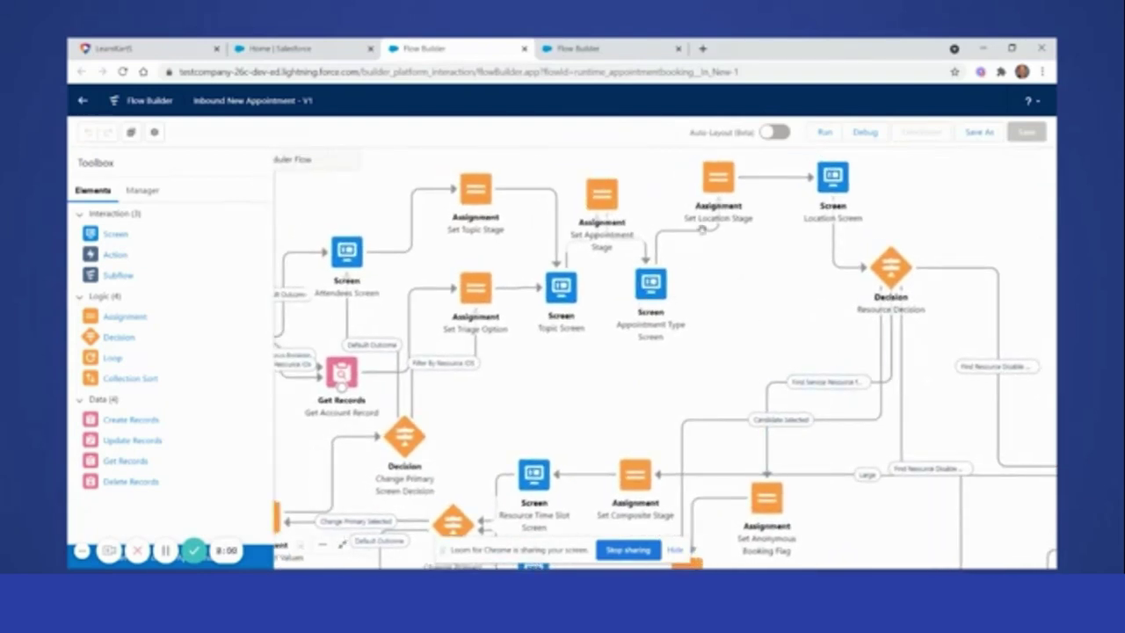
{"action": "left_click_drag", "start_coordinate": [411, 410], "coordinate": [506, 288]}
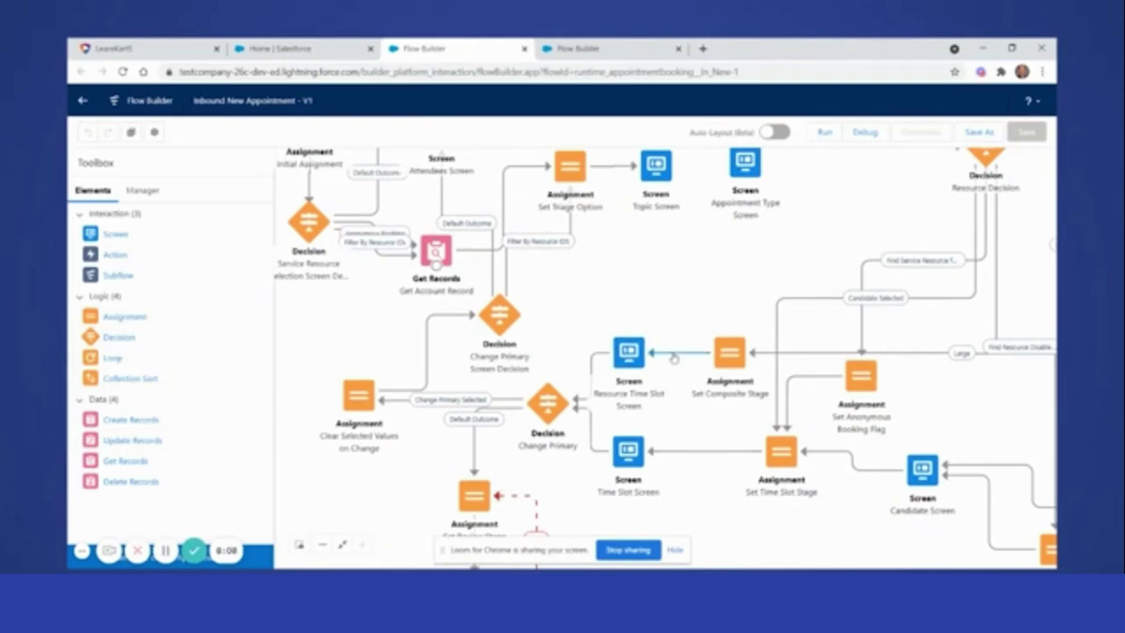
{"action": "left_click_drag", "start_coordinate": [711, 282], "coordinate": [668, 394]}
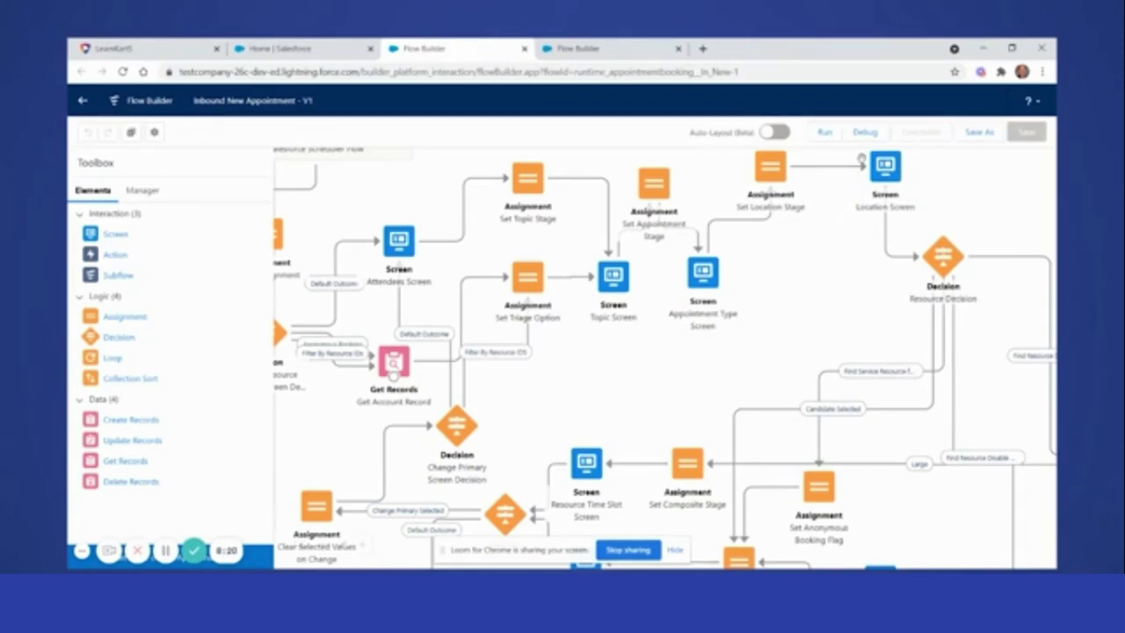
Debug-run the Inbound New Appointment flow and scroll through its Debug Details.
{"action": "left_click", "coordinate": [865, 133]}
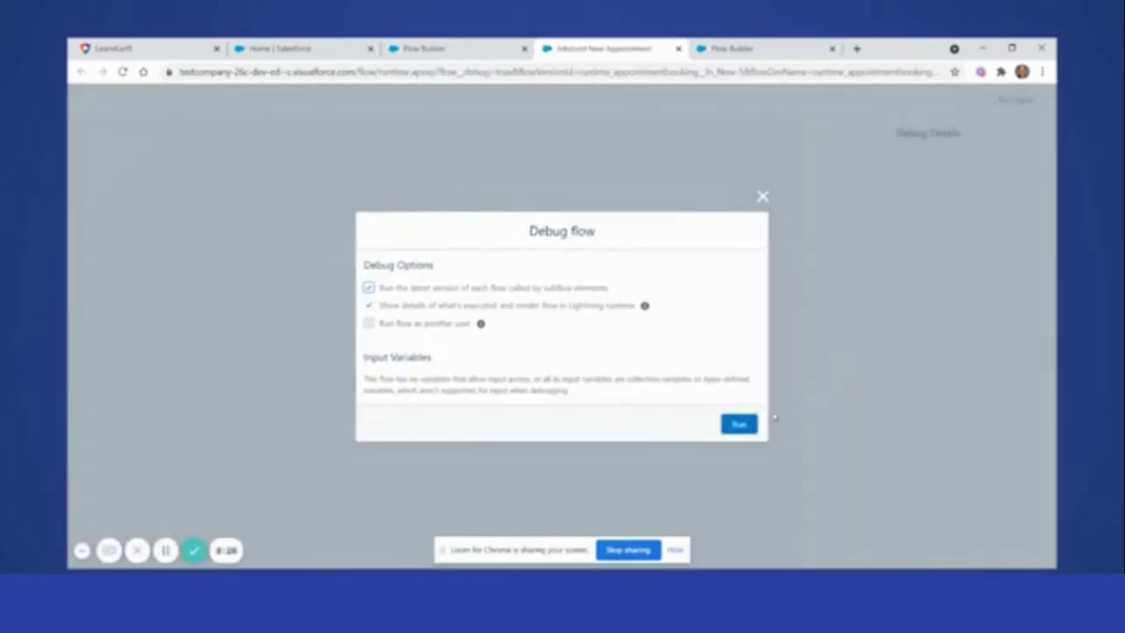
{"action": "left_click", "coordinate": [743, 424]}
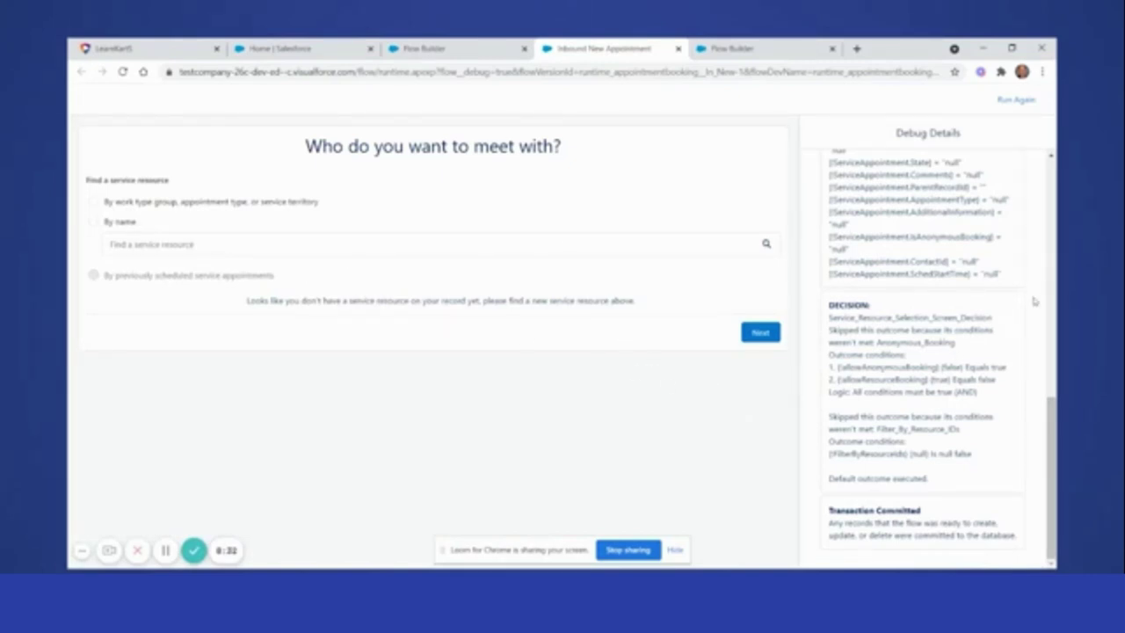
{"action": "scroll", "coordinate": [1028, 415], "scroll_direction": "up", "scroll_amount": 10}
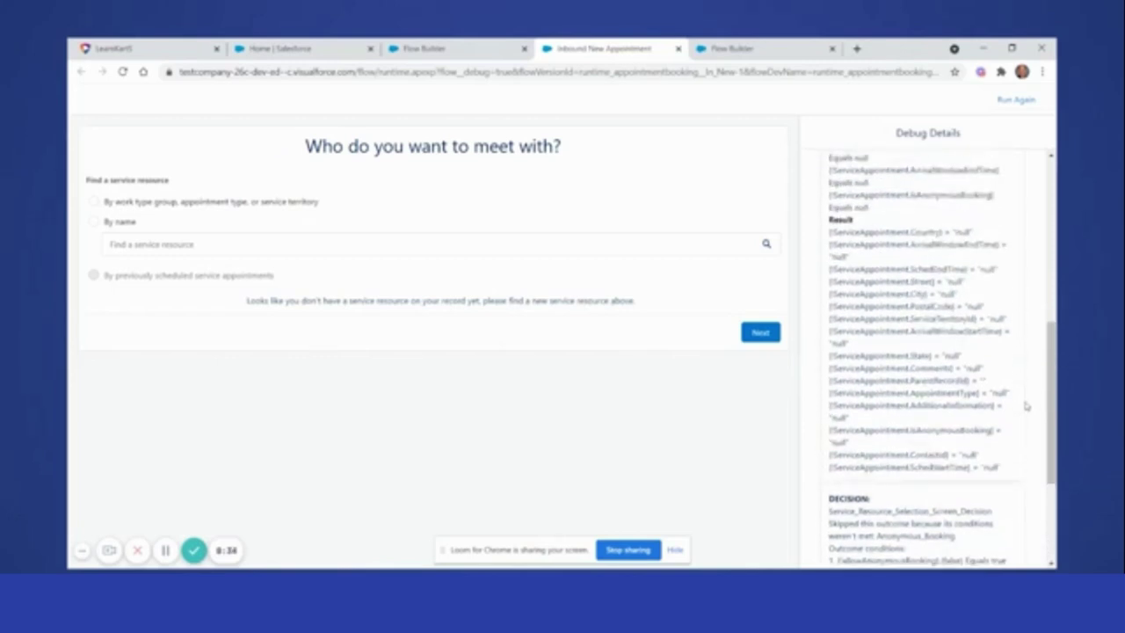
{"action": "scroll", "coordinate": [1031, 388], "scroll_direction": "up", "scroll_amount": 3}
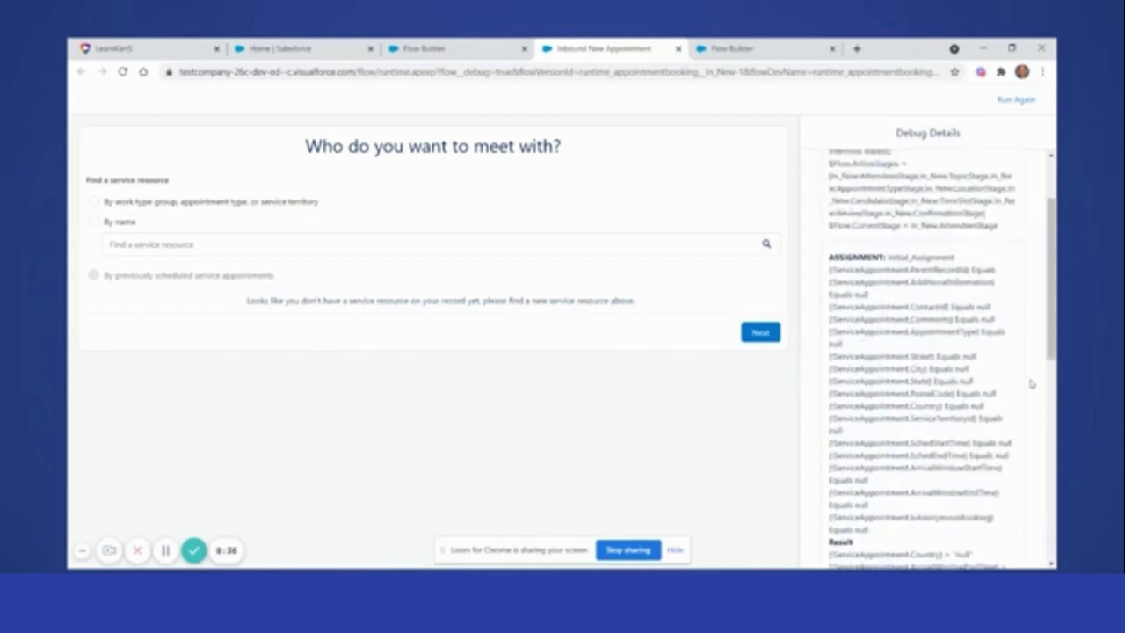
{"action": "scroll", "coordinate": [1032, 384], "scroll_direction": "up", "scroll_amount": 2}
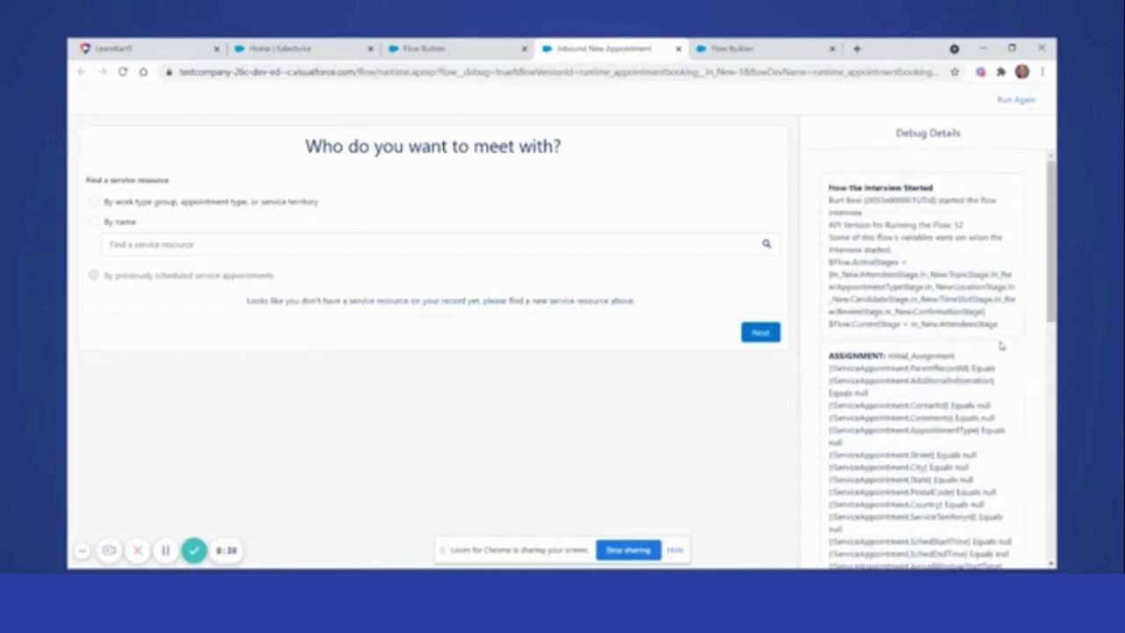
{"action": "scroll", "coordinate": [998, 352], "scroll_direction": "down", "scroll_amount": 3}
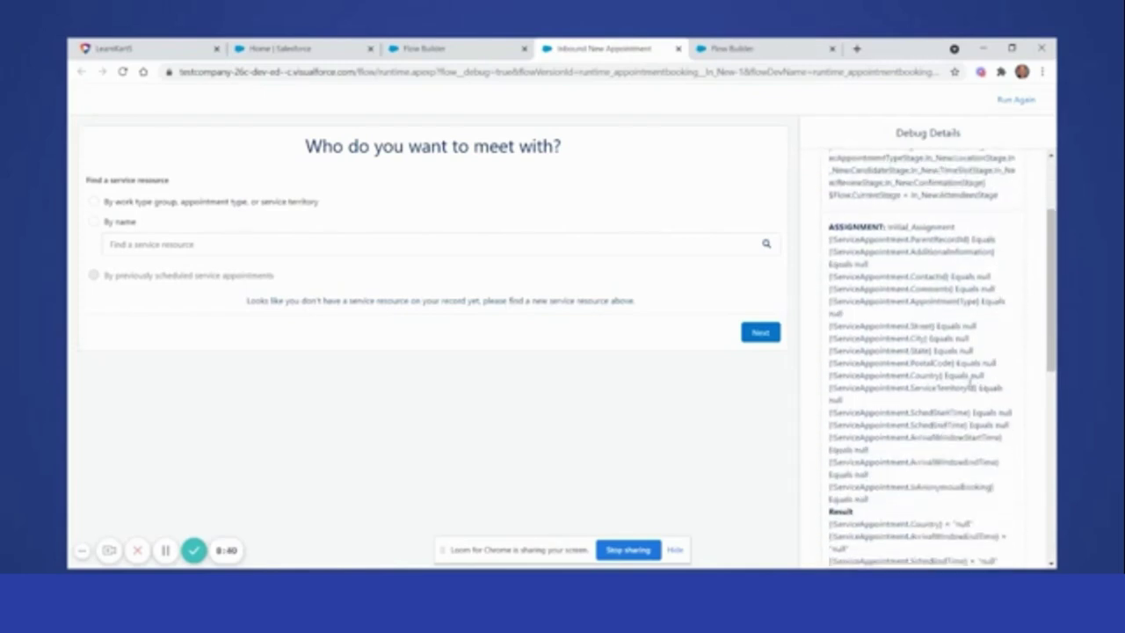
{"action": "scroll", "coordinate": [971, 382], "scroll_direction": "down", "scroll_amount": 5}
{"action": "scroll", "coordinate": [955, 401], "scroll_direction": "down", "scroll_amount": 4}
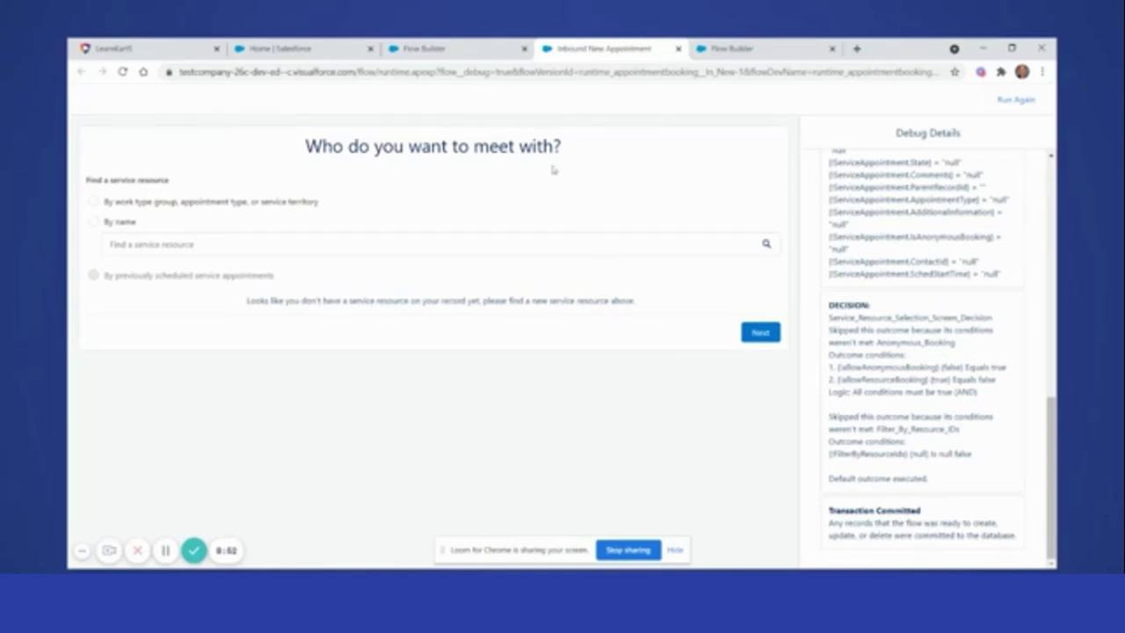
Check the Inbound New Appointment and new-screen tabs, then return to Setup's All Flows list.
{"action": "left_click", "coordinate": [470, 54]}
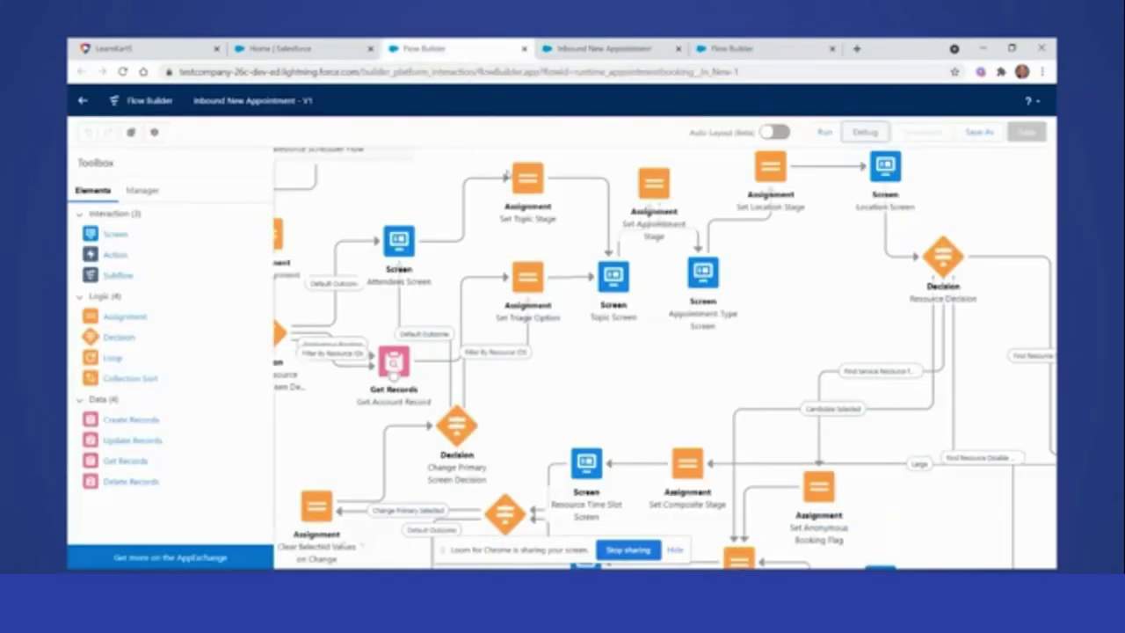
{"action": "left_click_drag", "start_coordinate": [618, 360], "coordinate": [750, 461]}
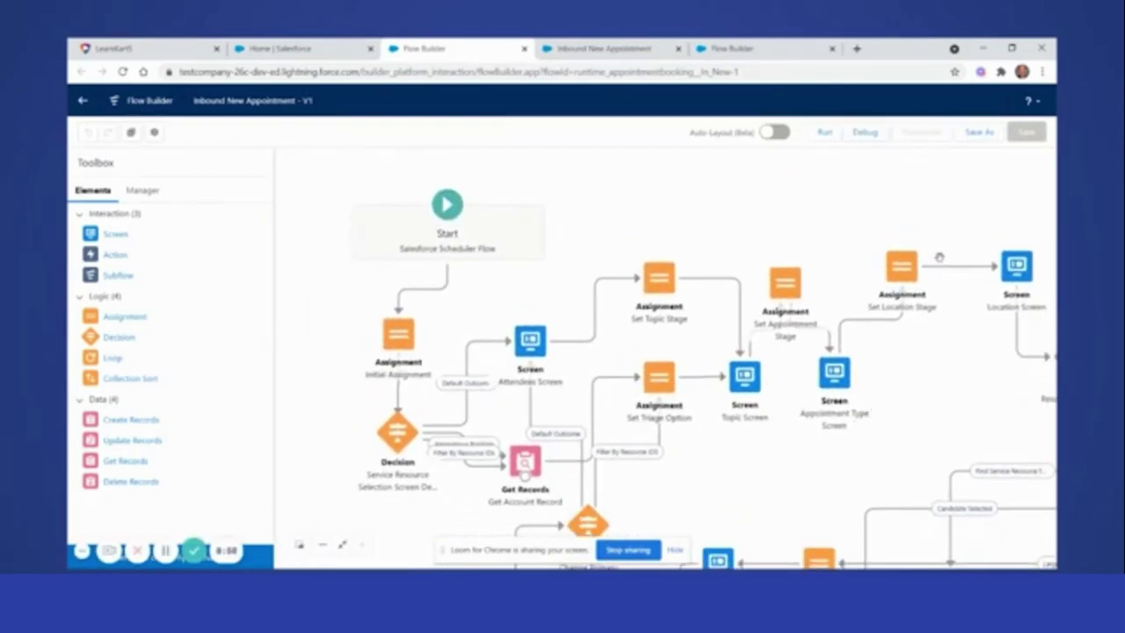
{"action": "left_click", "coordinate": [292, 50]}
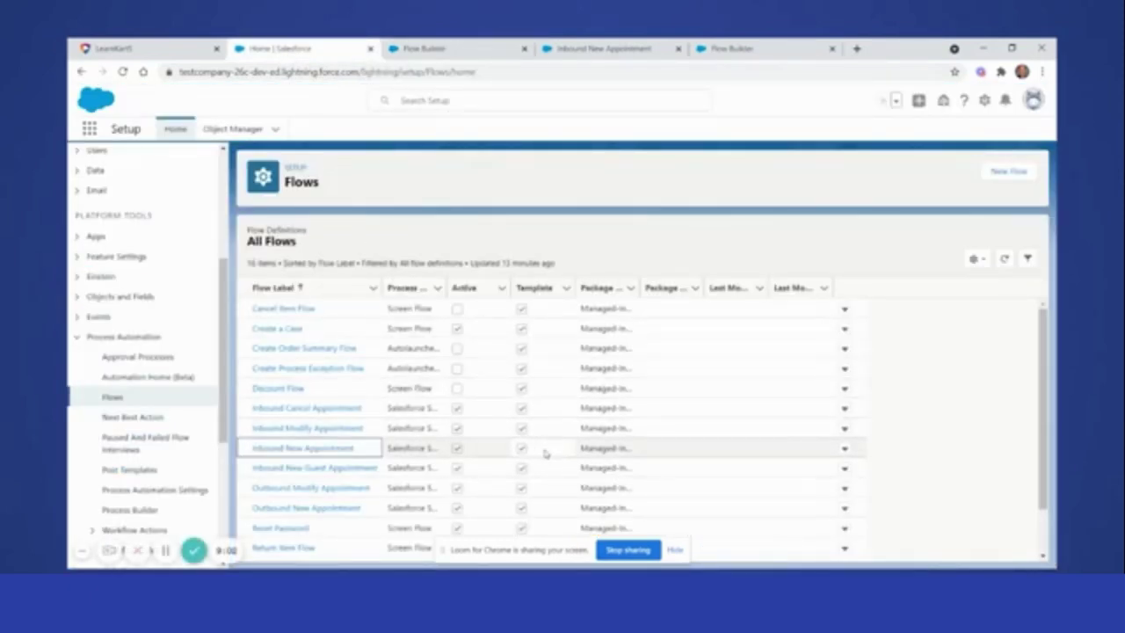
{"action": "scroll", "coordinate": [543, 450], "scroll_direction": "down", "scroll_amount": 2}
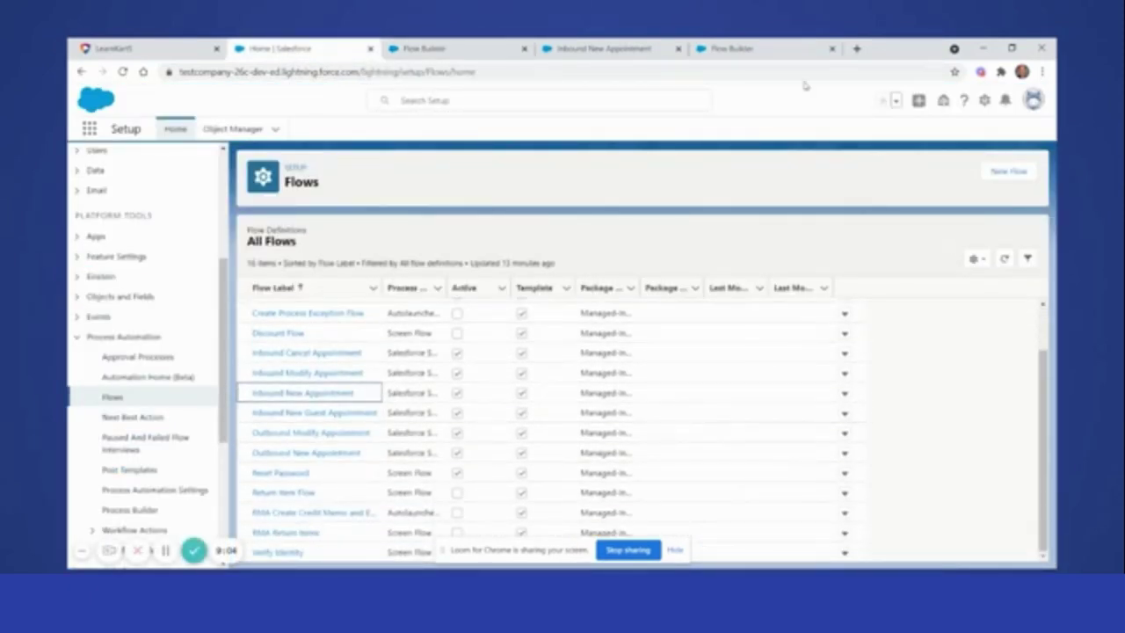
{"action": "left_click", "coordinate": [740, 51]}
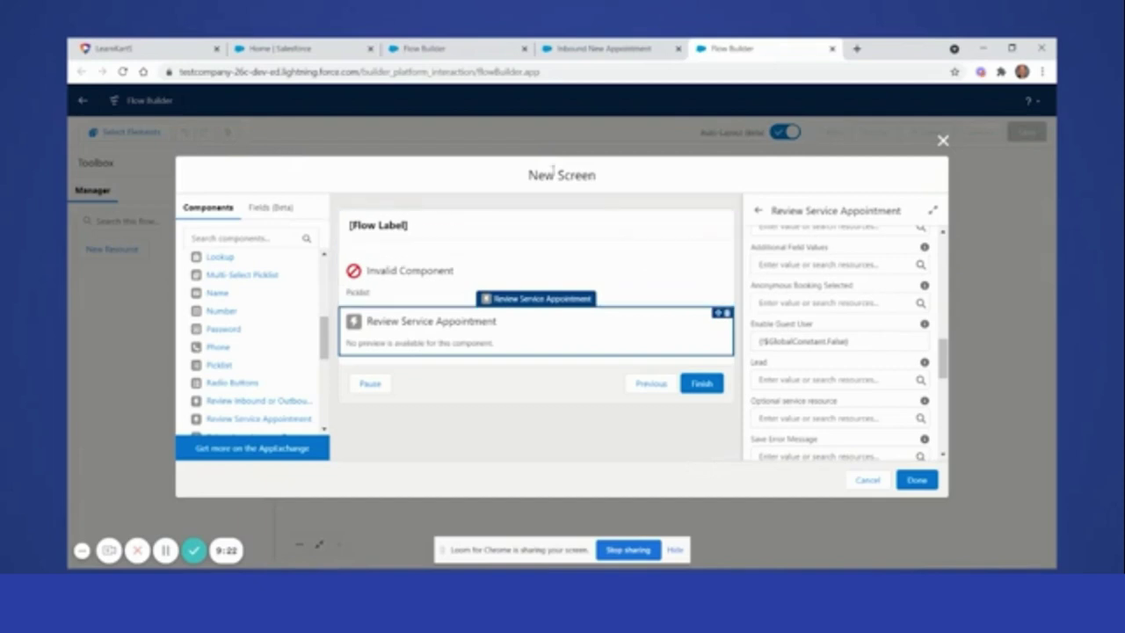
{"action": "left_click", "coordinate": [294, 49]}
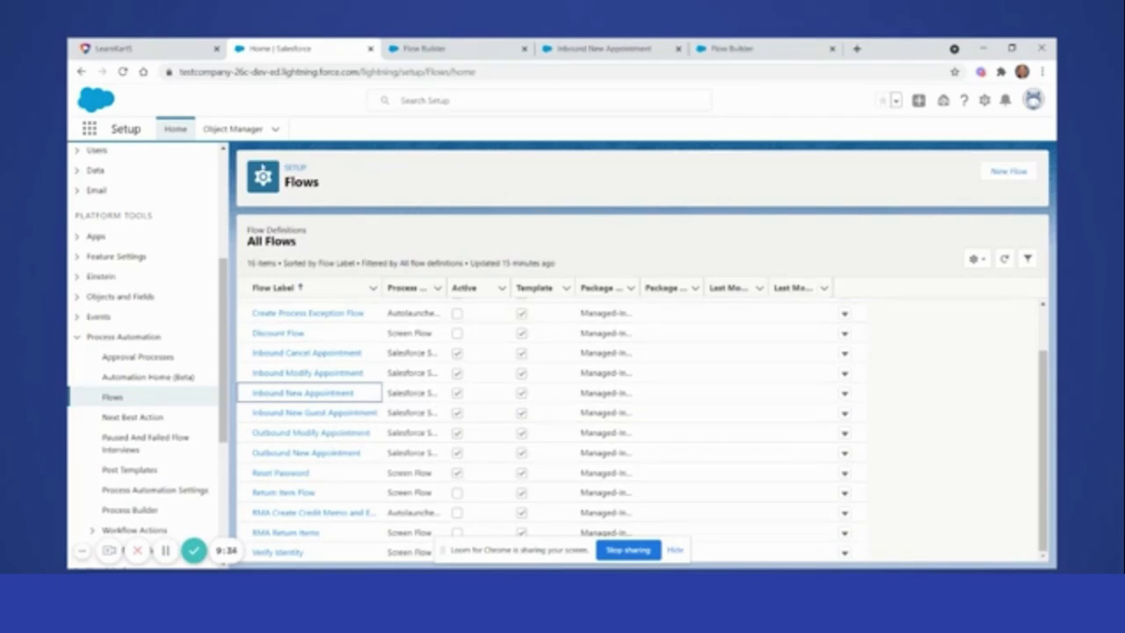
Find Cases via 'case' in the App Launcher, view the Testor case, then return to the flow.
{"action": "left_click", "coordinate": [90, 132]}
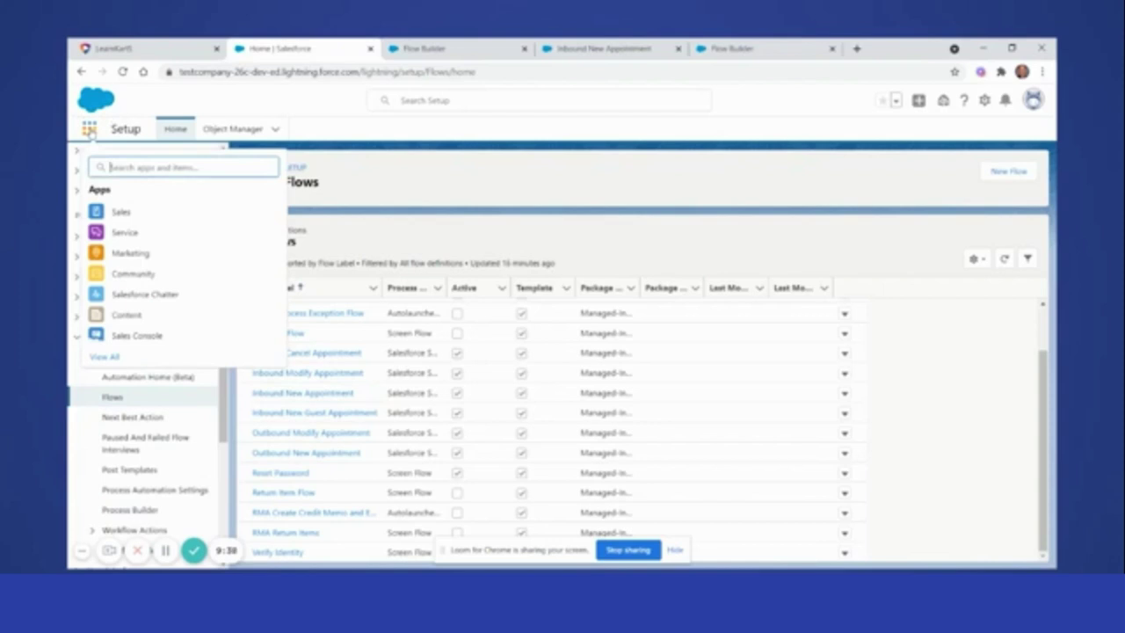
{"action": "type", "text": "case"}
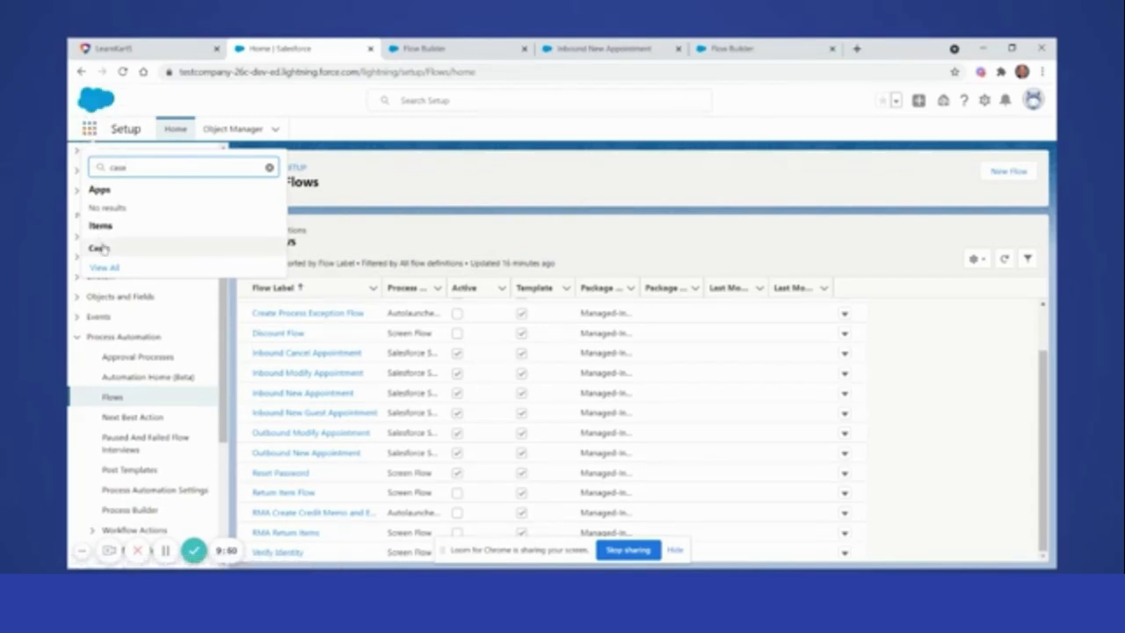
{"action": "left_click", "coordinate": [100, 248]}
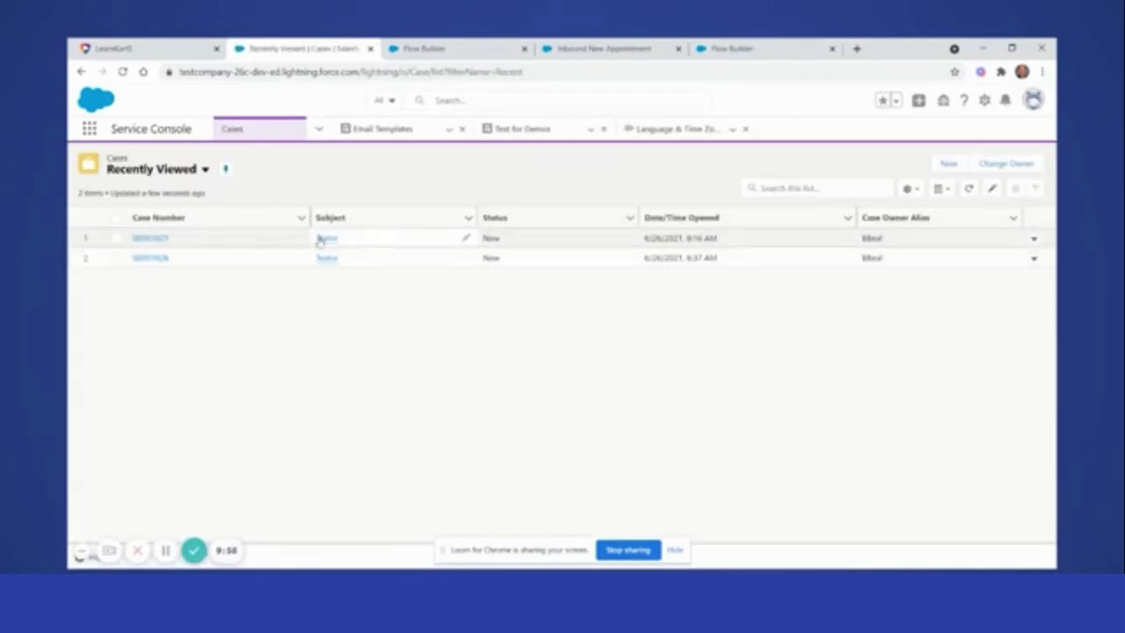
{"action": "left_click", "coordinate": [159, 240]}
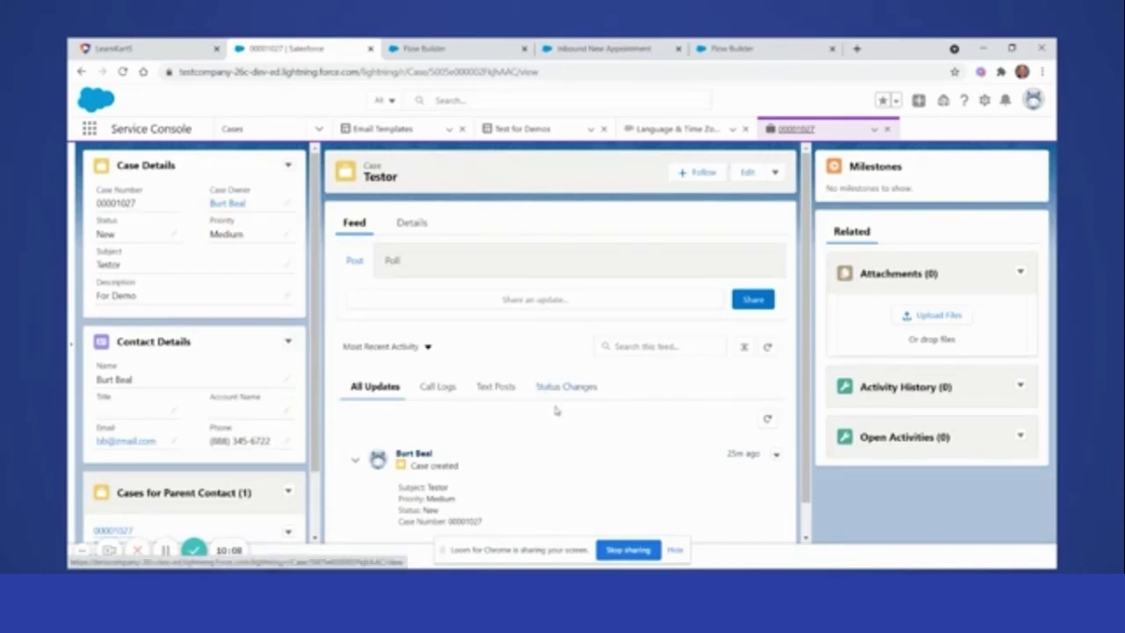
{"action": "scroll", "coordinate": [628, 423], "scroll_direction": "down", "scroll_amount": 1}
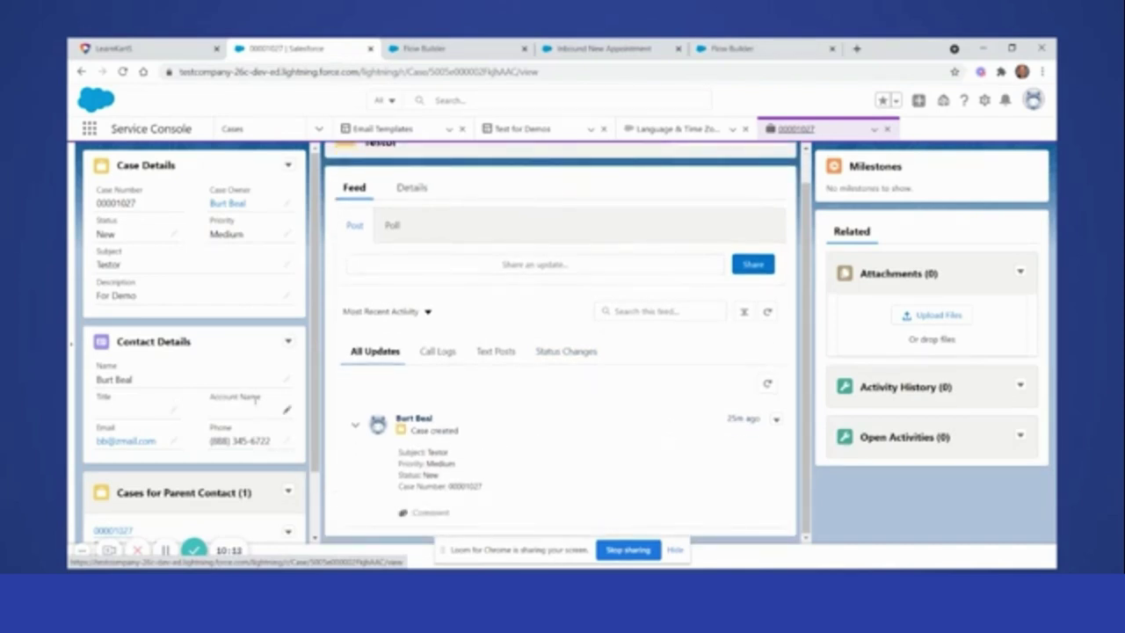
{"action": "scroll", "coordinate": [553, 370], "scroll_direction": "up", "scroll_amount": 1}
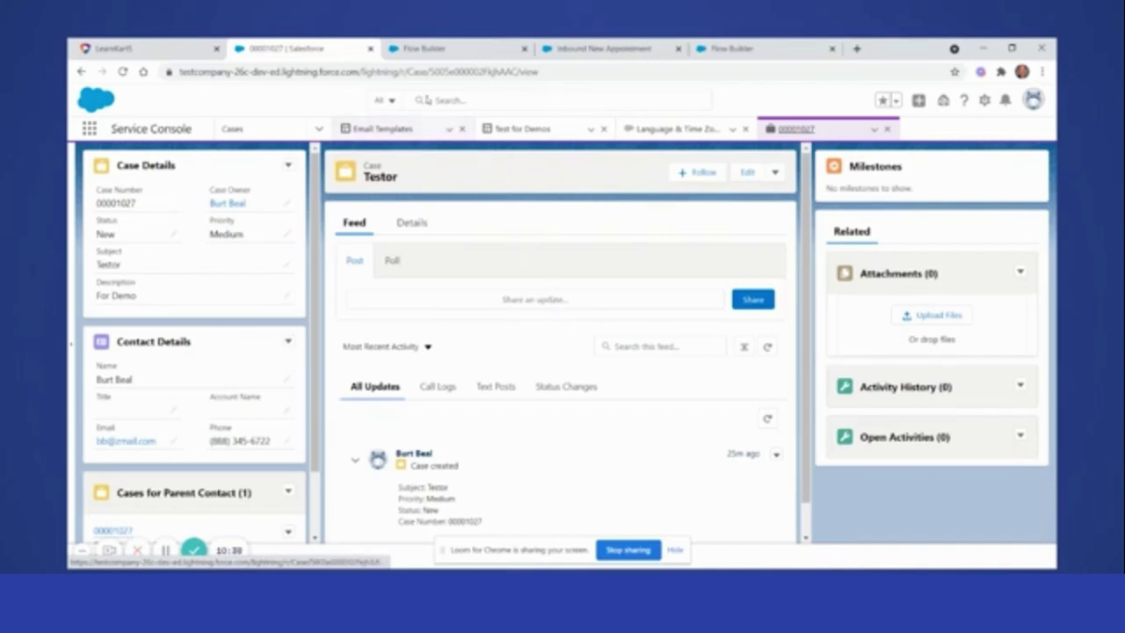
{"action": "left_click", "coordinate": [439, 53]}
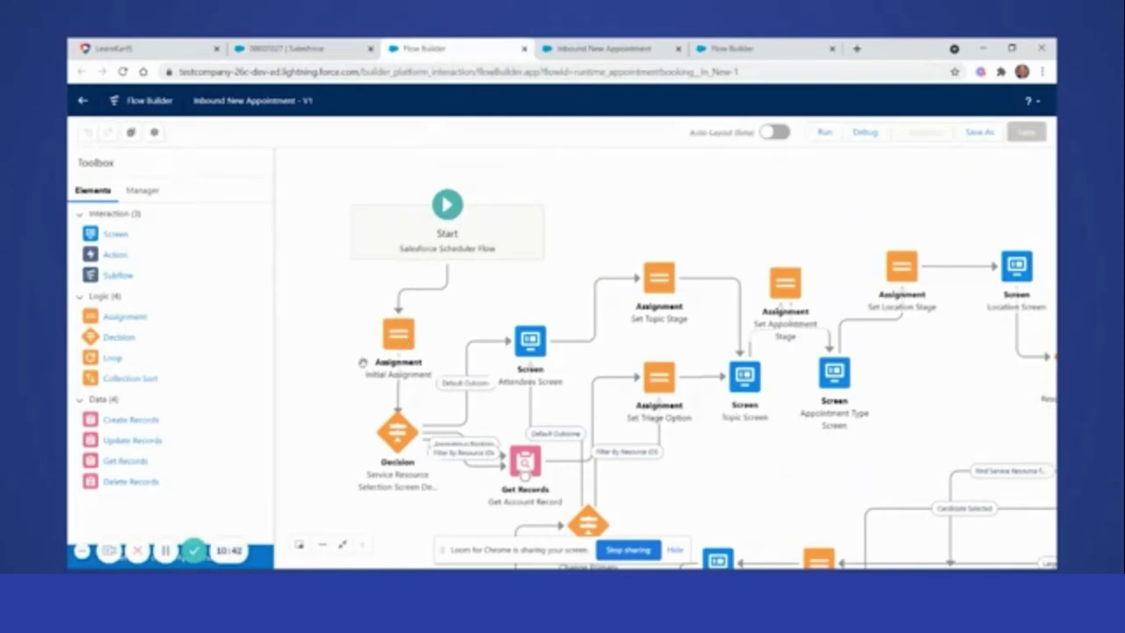
{"action": "left_click", "coordinate": [82, 102]}
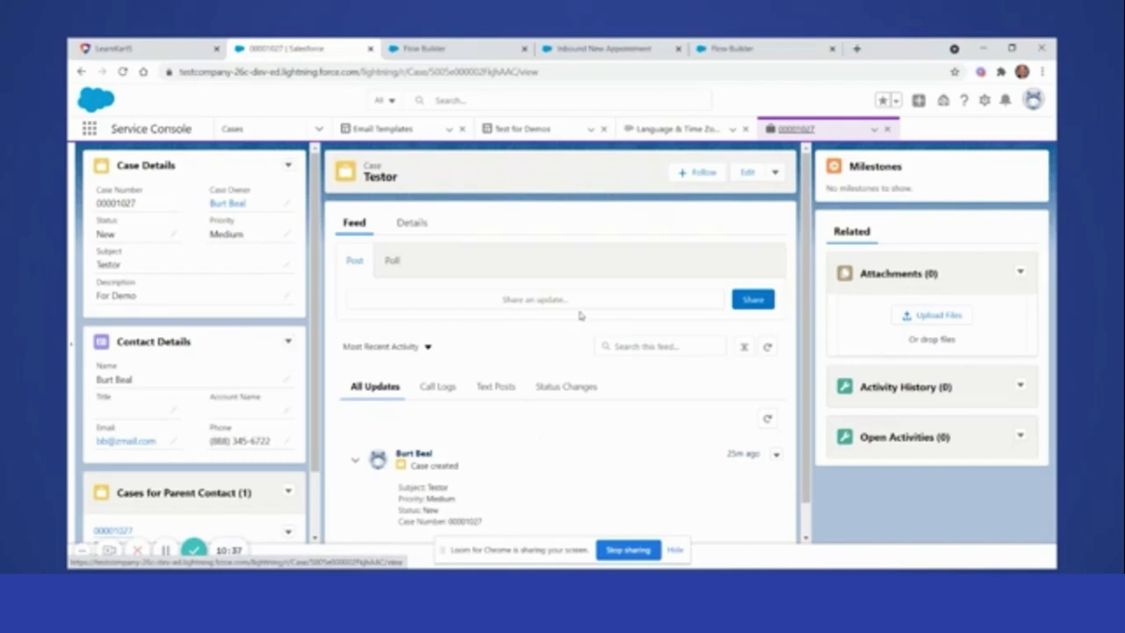
{"action": "left_click", "coordinate": [438, 52]}
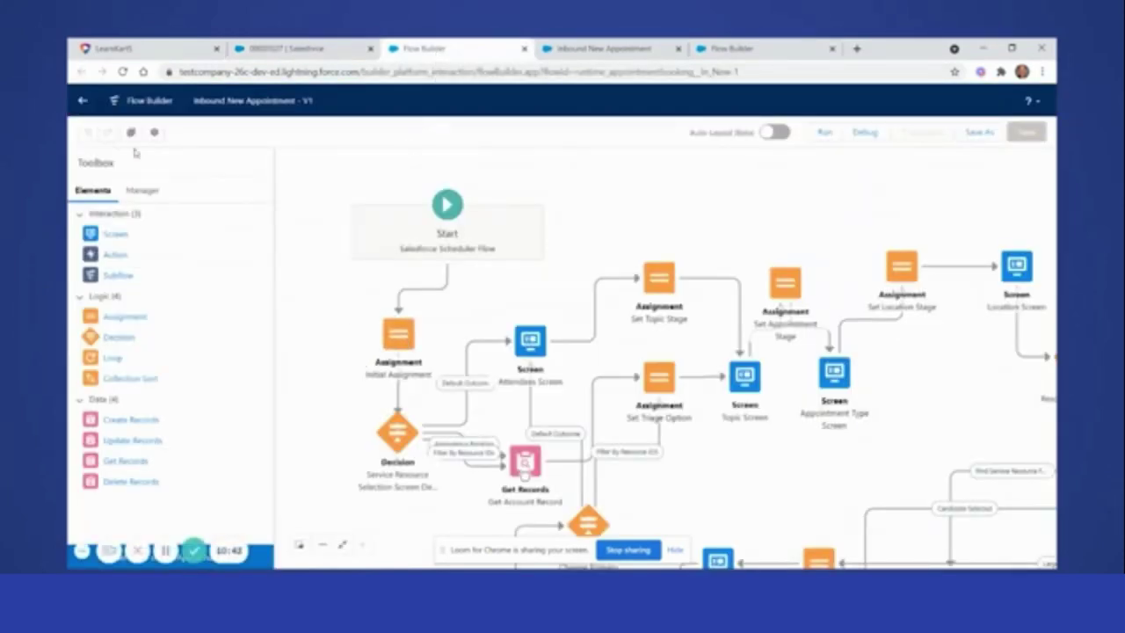
Exit the Inbound New Appointment flow back to the Setup All Flows list.
{"action": "left_click", "coordinate": [82, 100]}
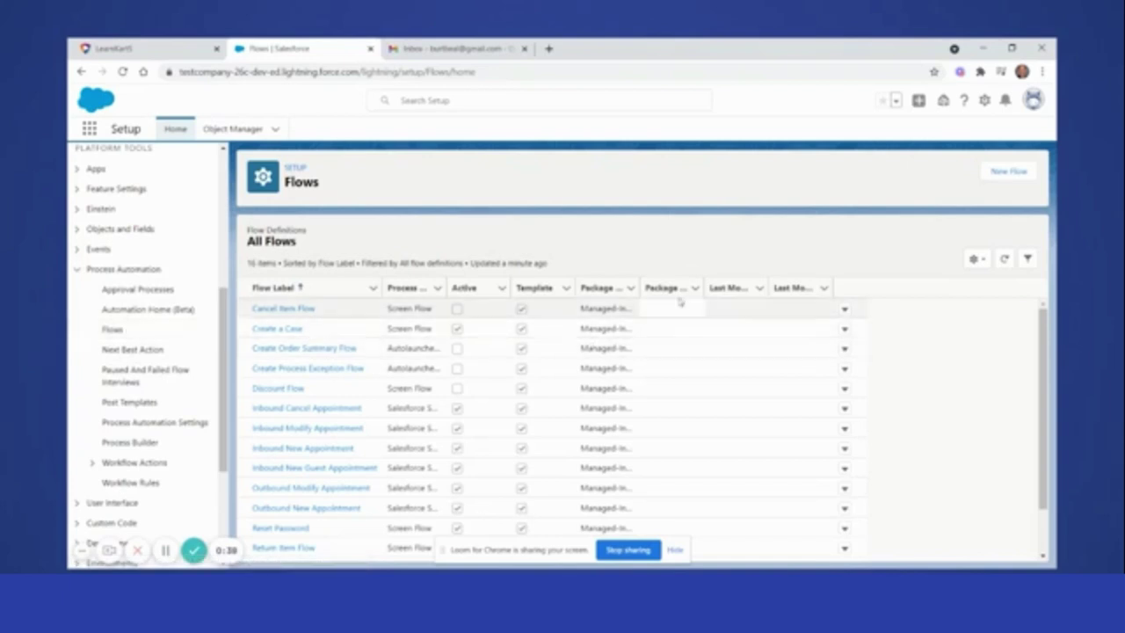
Create a new flow of type Autolaunched Flow (No Trigger).
{"action": "left_click", "coordinate": [1010, 172]}
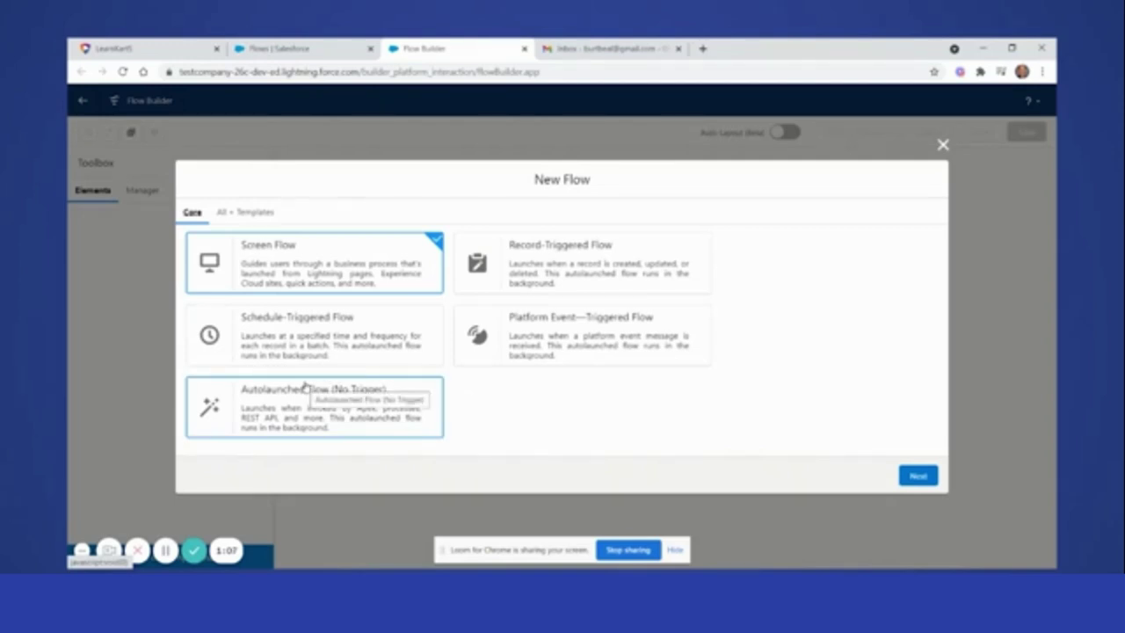
{"action": "left_click", "coordinate": [321, 410]}
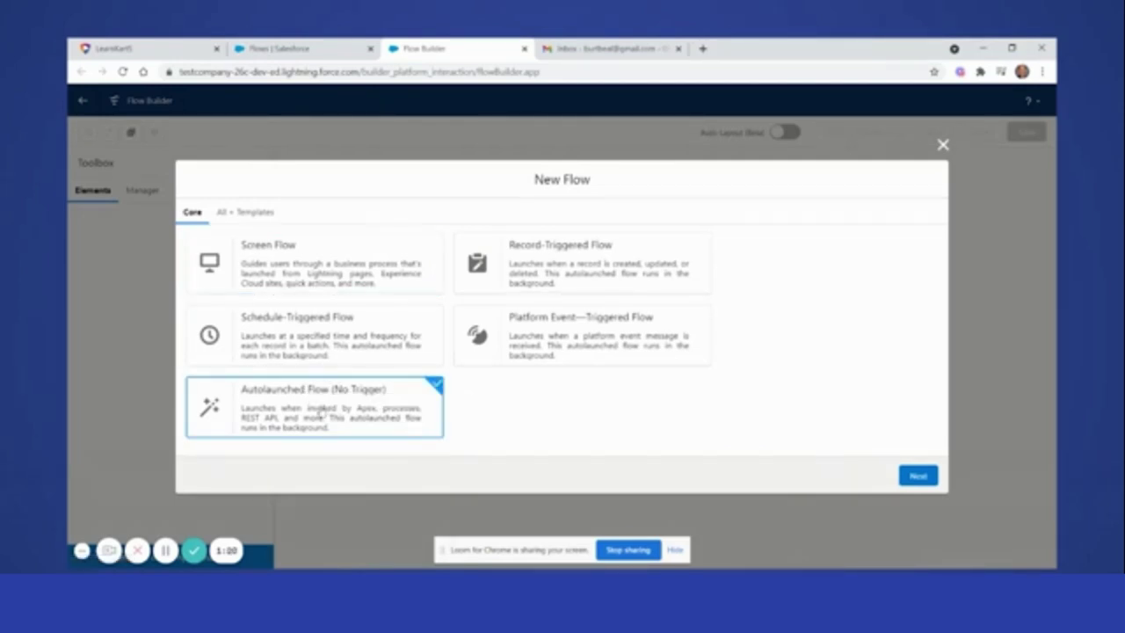
{"action": "left_click", "coordinate": [919, 477]}
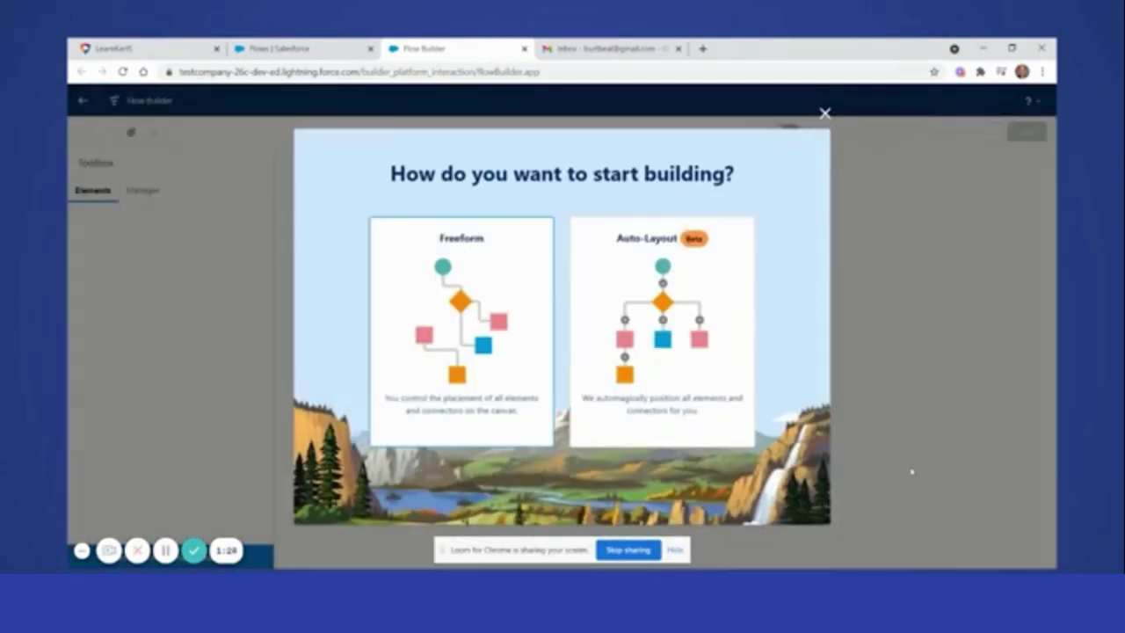
Choose Freeform layout and add an Action element using the Email category's Send Email action.
{"action": "left_click", "coordinate": [506, 297]}
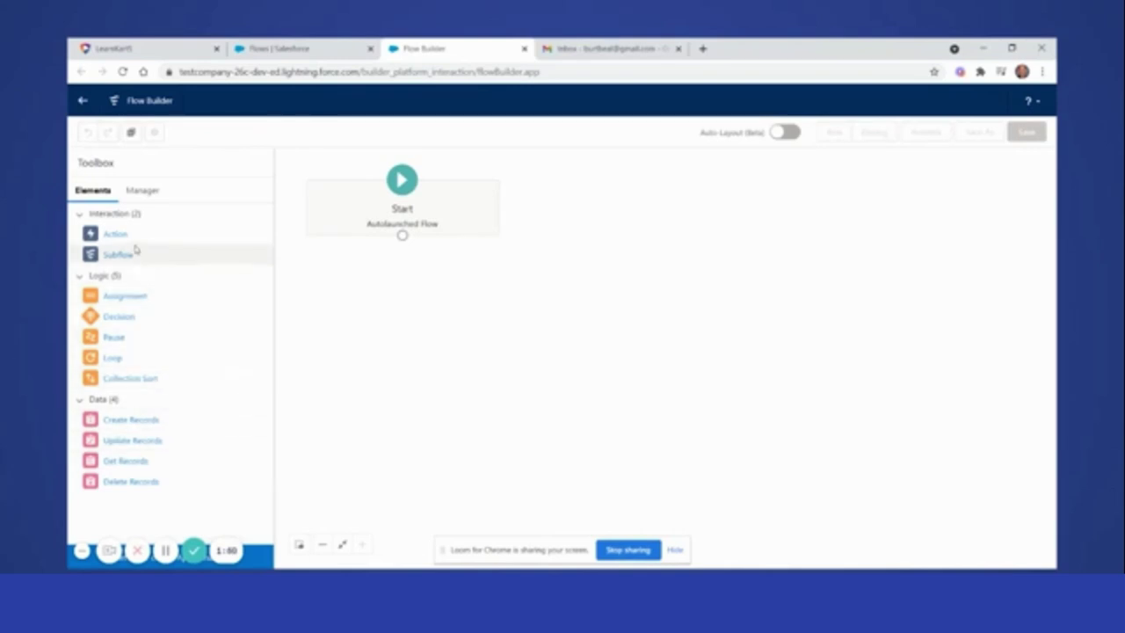
{"action": "left_click_drag", "start_coordinate": [111, 233], "coordinate": [439, 296]}
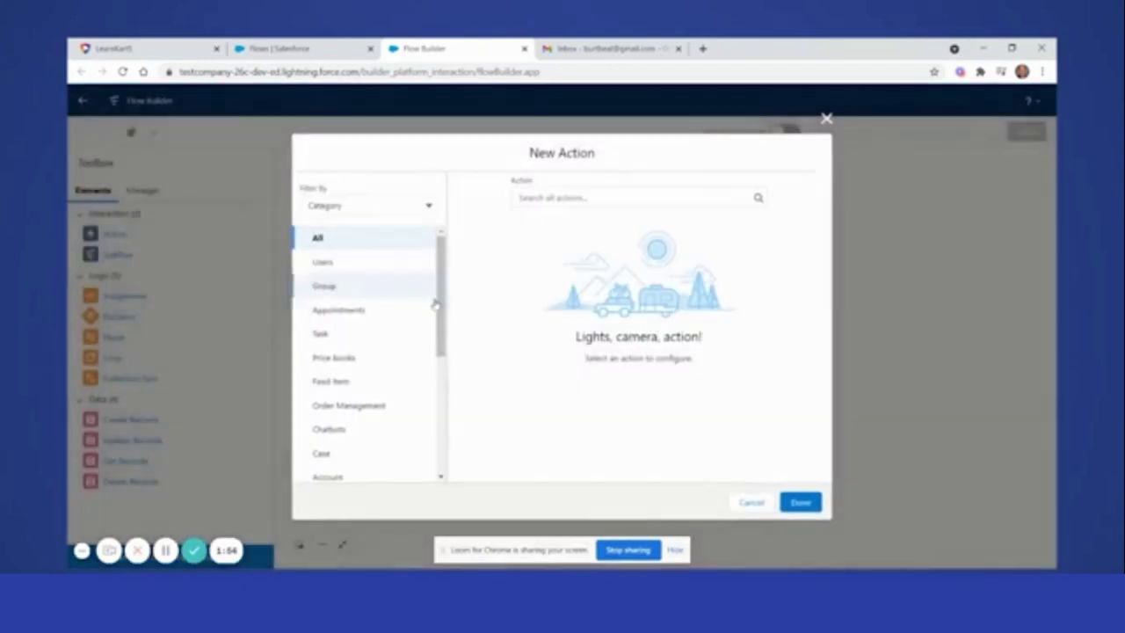
{"action": "left_click_drag", "start_coordinate": [439, 290], "coordinate": [444, 406]}
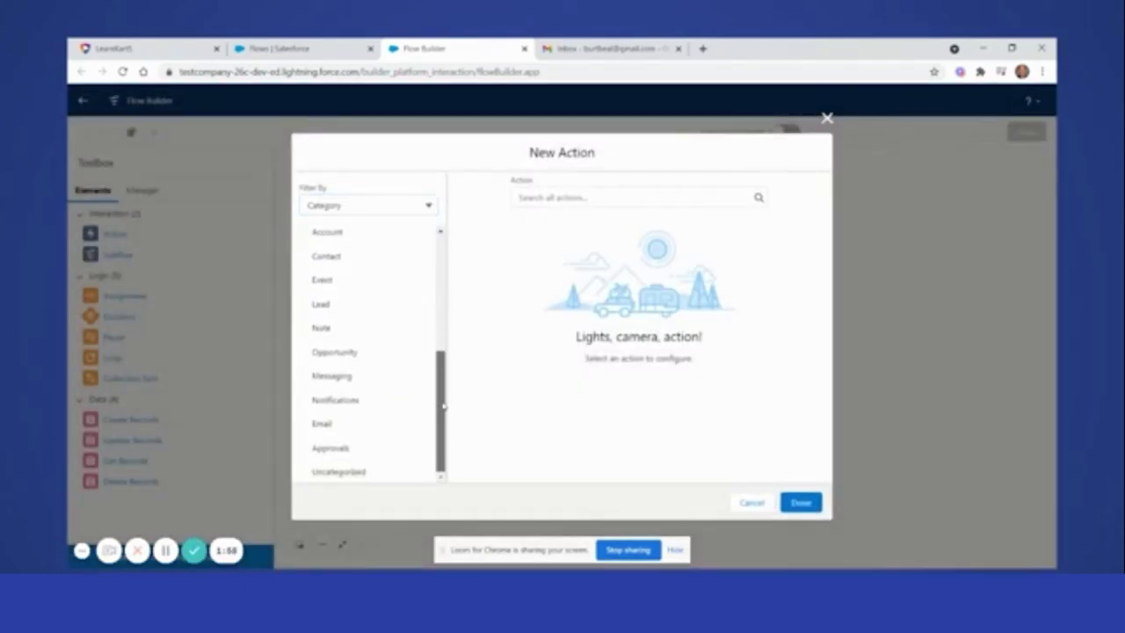
{"action": "left_click", "coordinate": [316, 425]}
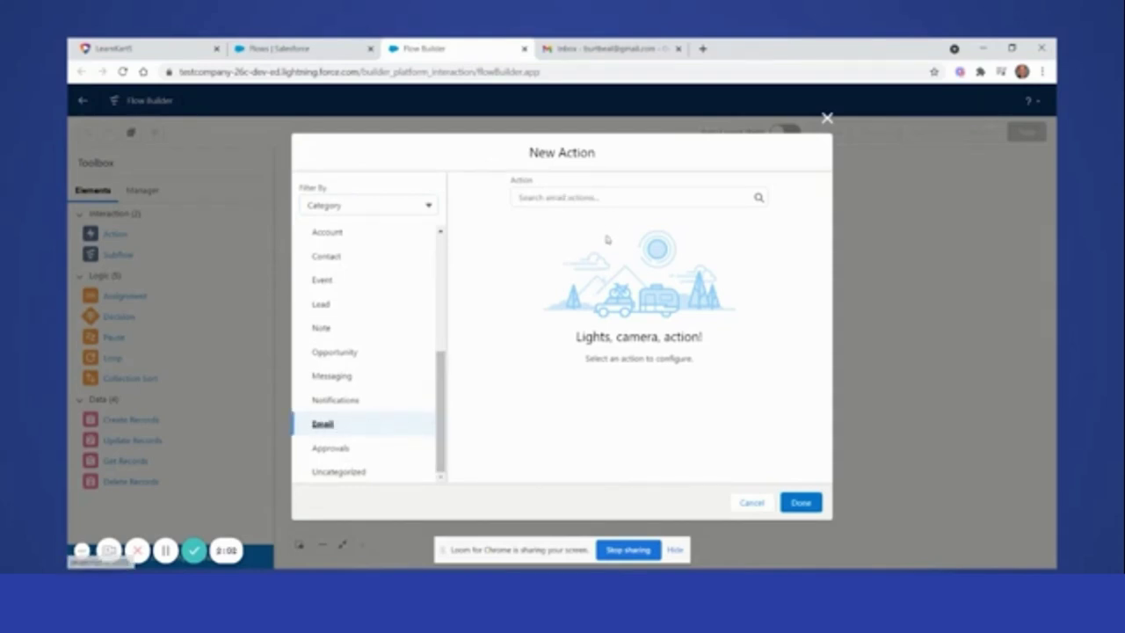
{"action": "left_click", "coordinate": [574, 200]}
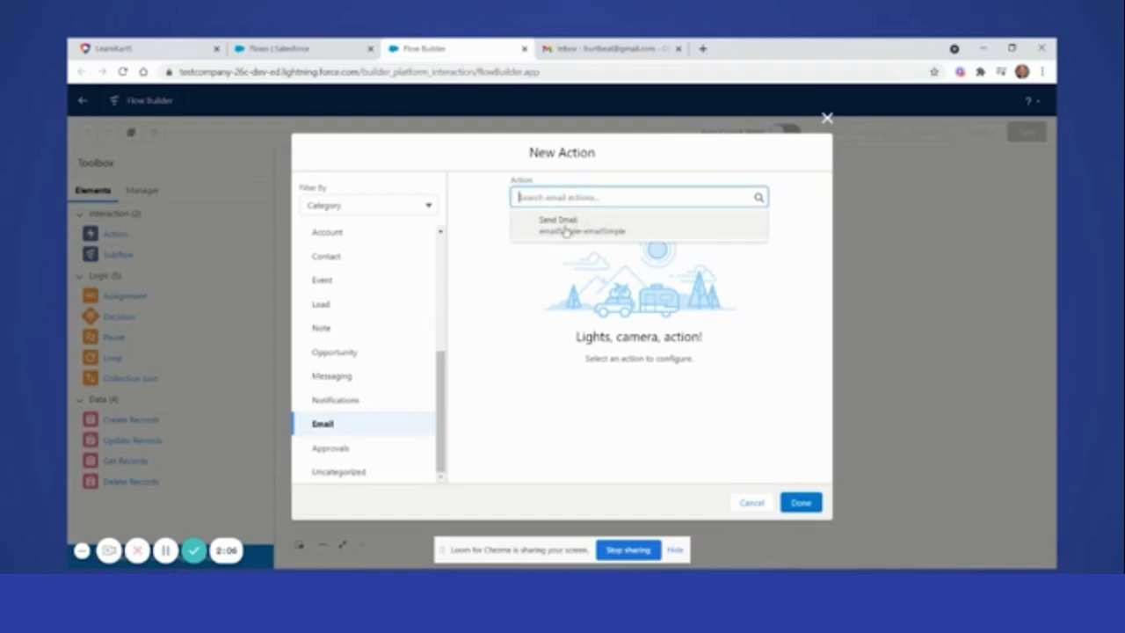
{"action": "left_click", "coordinate": [567, 231]}
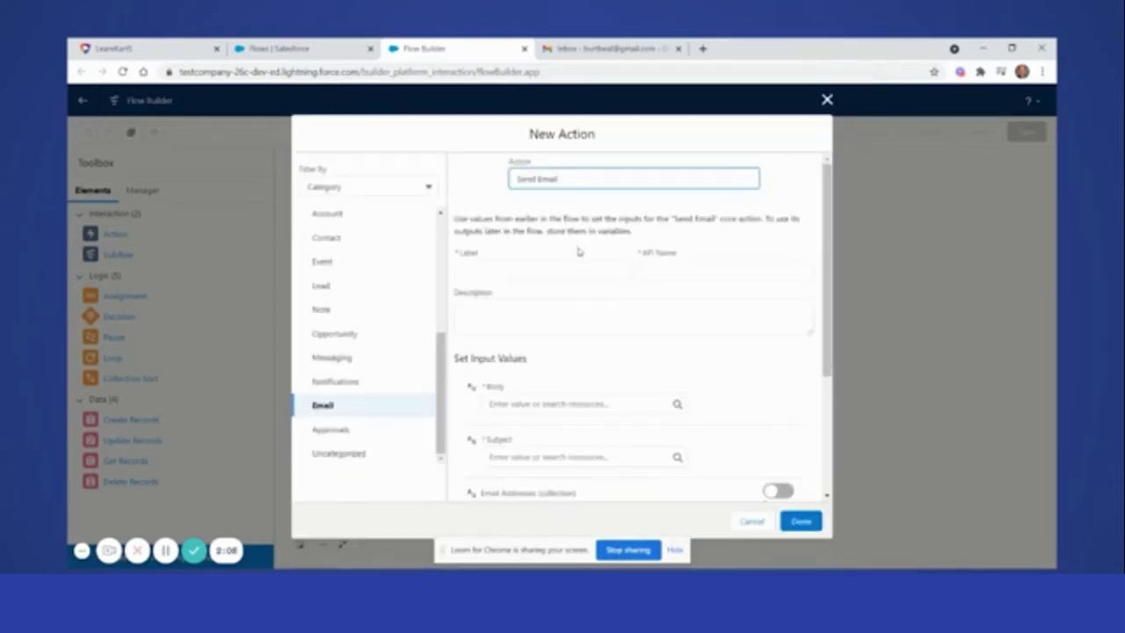
Label the action 'Test Demo Lesson 8' with description 'For training purposes'.
{"action": "left_click", "coordinate": [568, 275]}
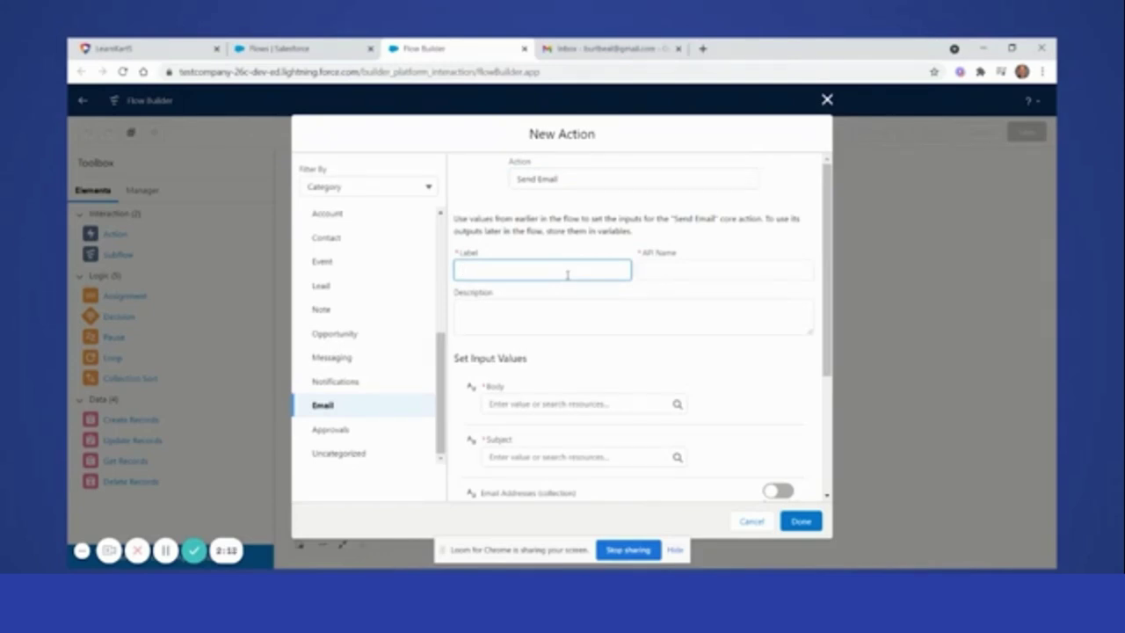
{"action": "type", "text": "Test Demo Lesson 8"}
{"action": "key", "text": "Tab"}
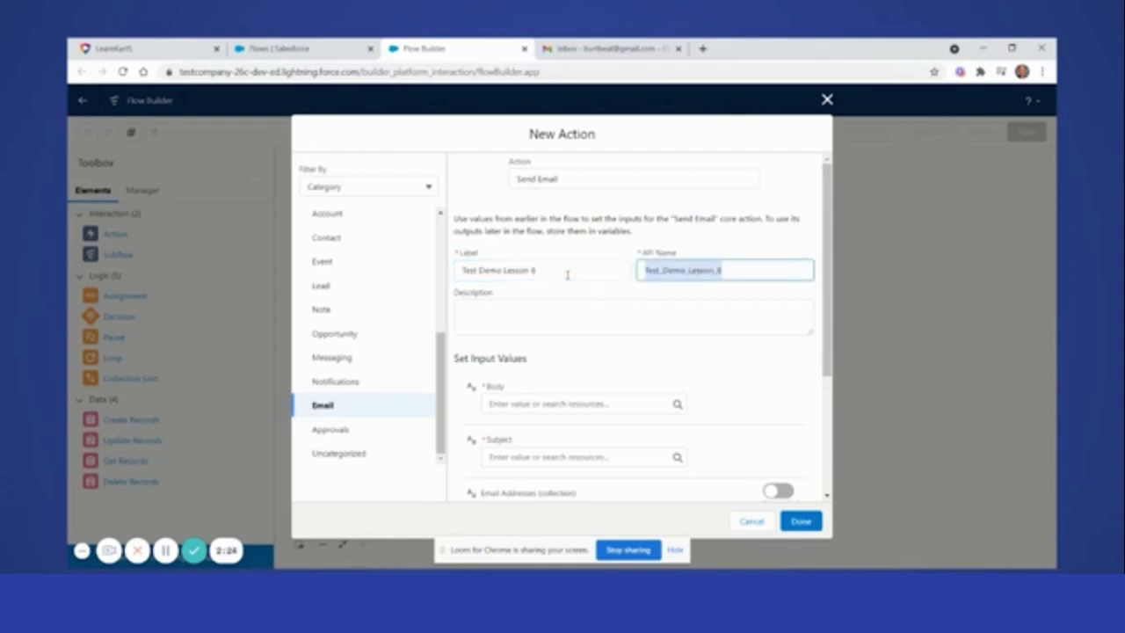
{"action": "key", "text": "Tab"}
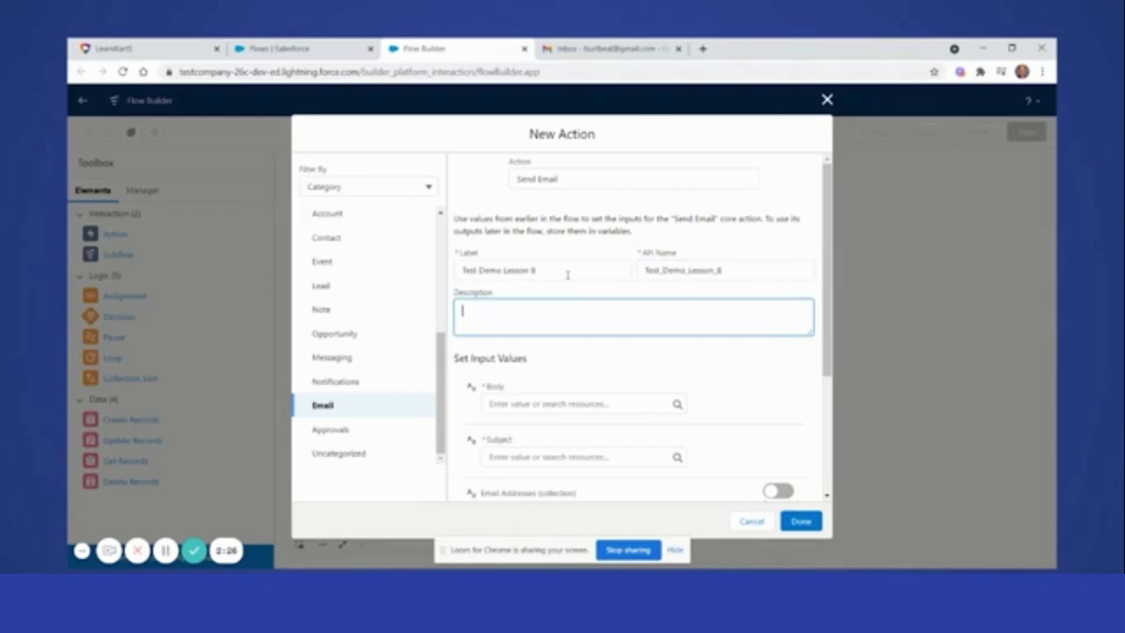
{"action": "type", "text": "For training purposes"}
{"action": "scroll", "coordinate": [808, 399], "scroll_direction": "down", "scroll_amount": 3}
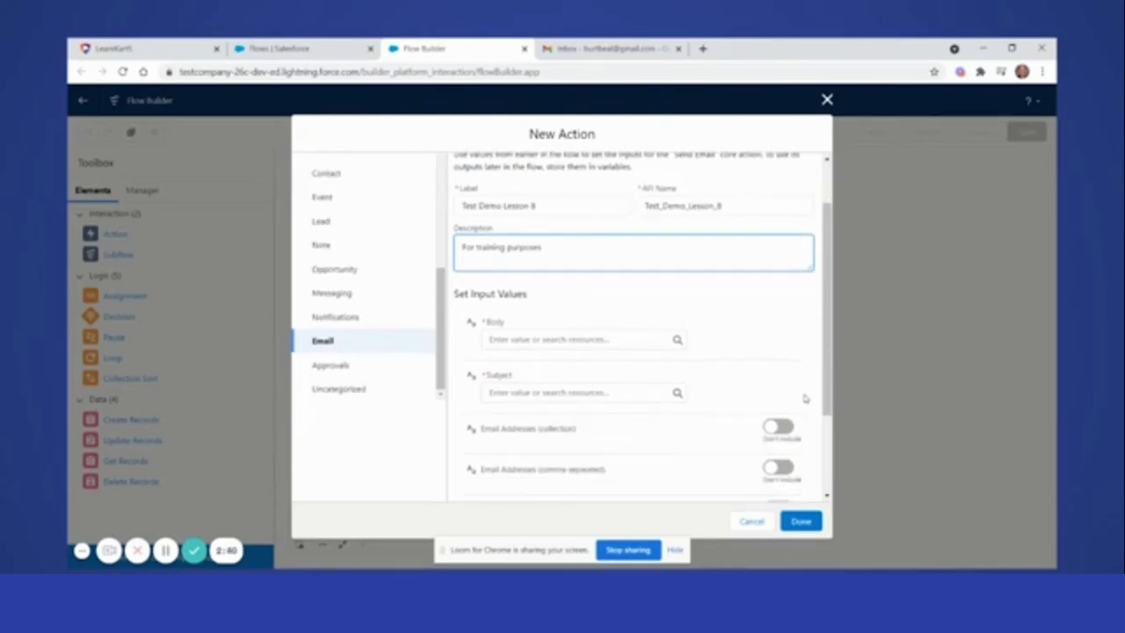
{"action": "scroll", "coordinate": [805, 398], "scroll_direction": "down", "scroll_amount": 3}
{"action": "scroll", "coordinate": [806, 400], "scroll_direction": "down", "scroll_amount": 3}
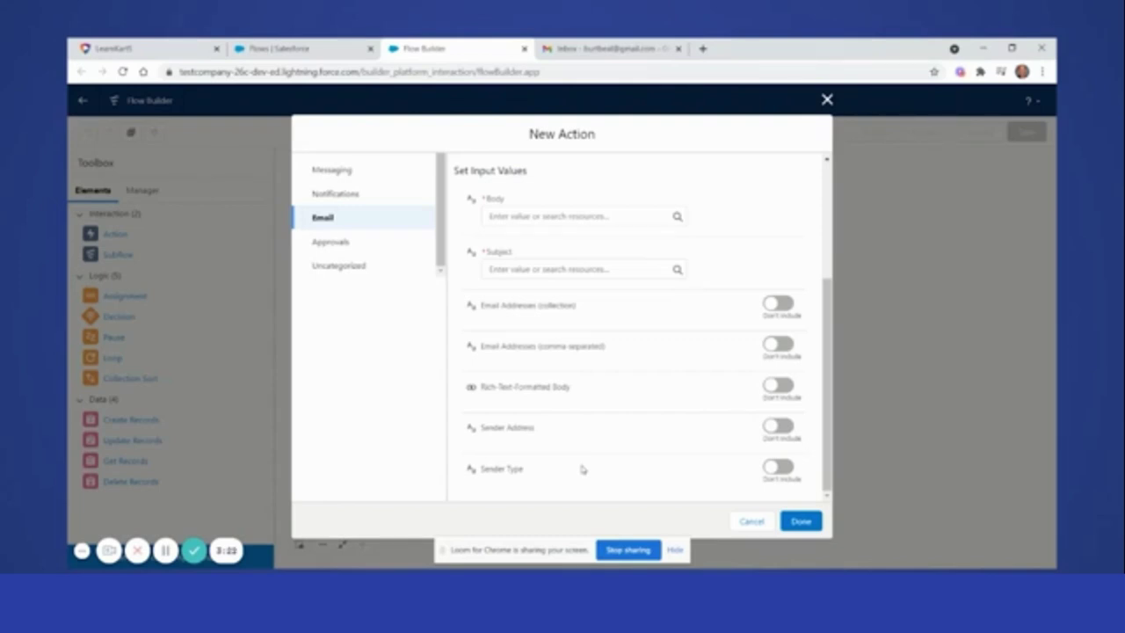
Set Body 'This is the Body of the email' and Subject 'This is the Subject of the Email'.
{"action": "left_click", "coordinate": [588, 216]}
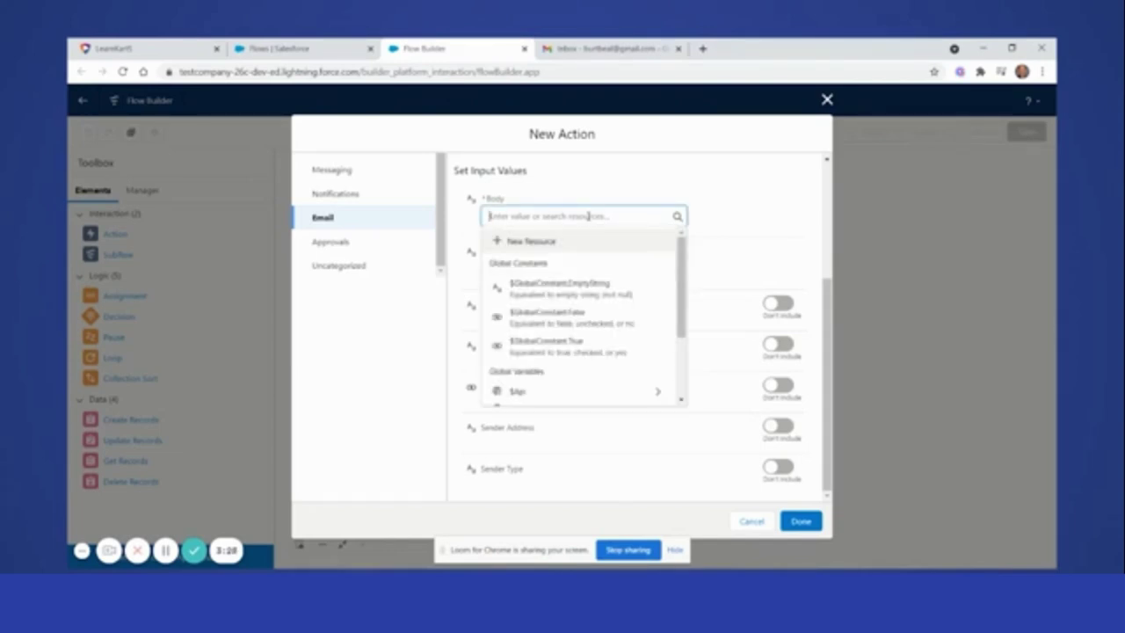
{"action": "type", "text": "Th"}
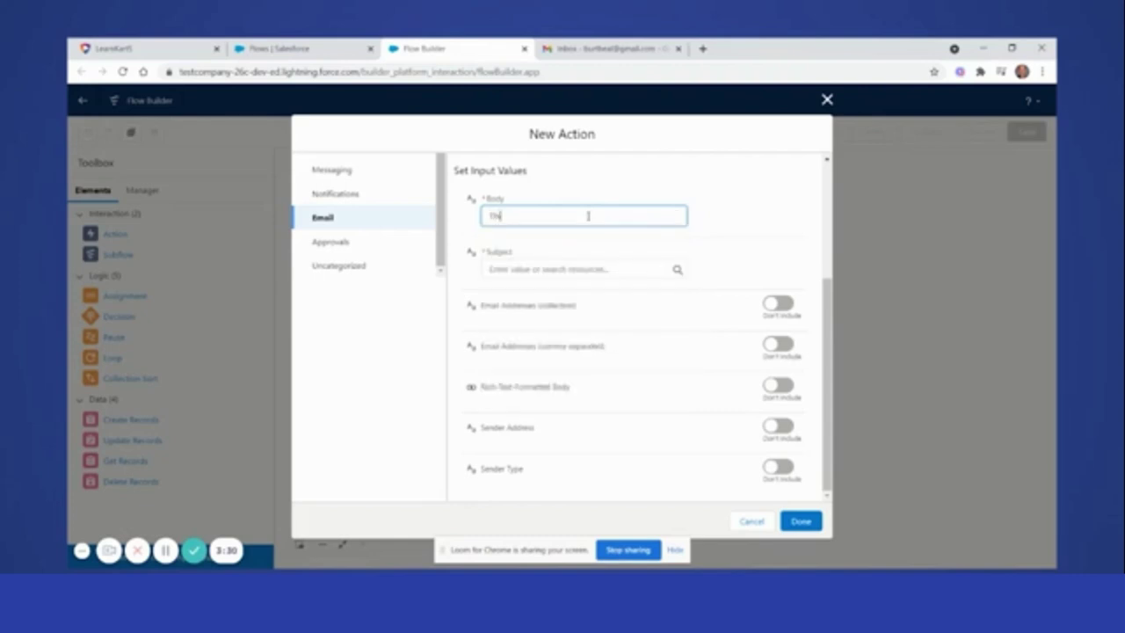
{"action": "type", "text": "is is the Body of the email"}
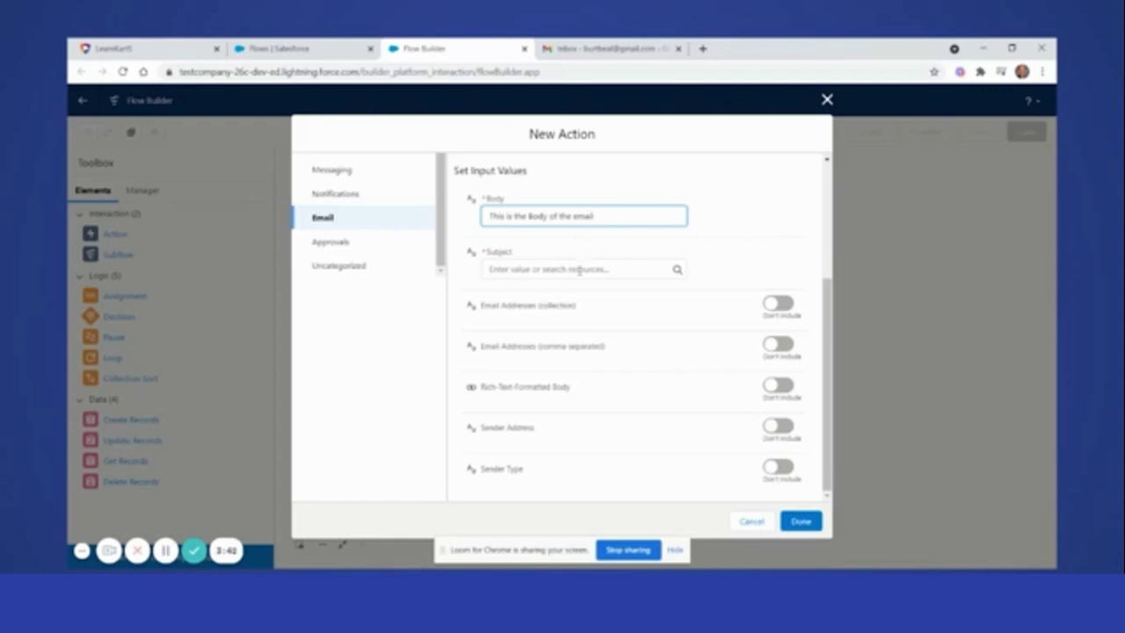
{"action": "left_click", "coordinate": [582, 268]}
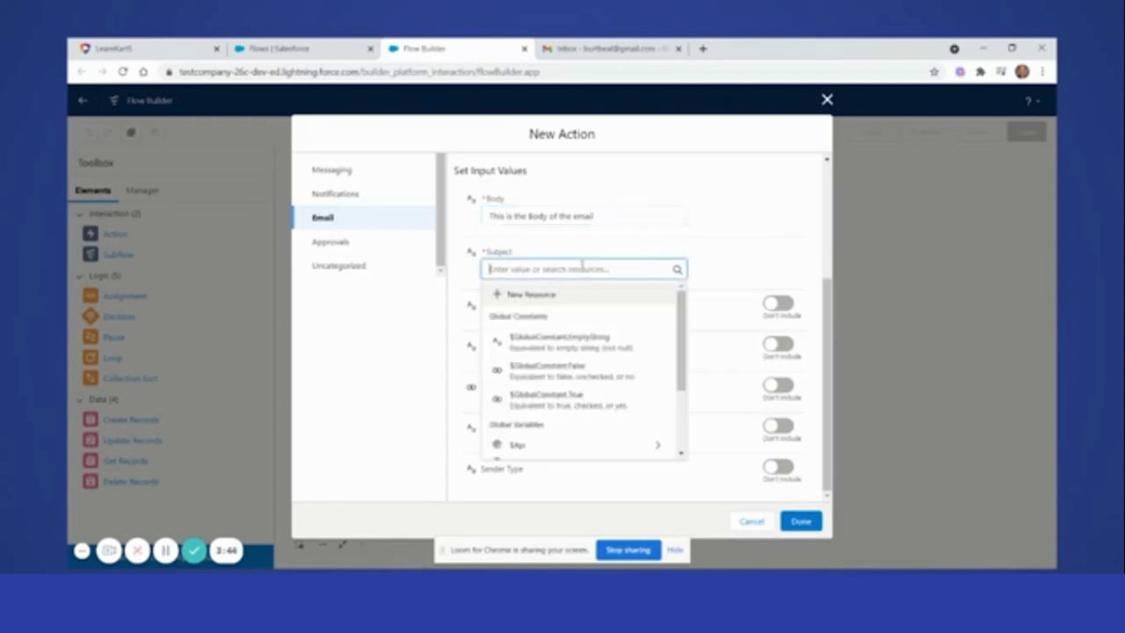
{"action": "type", "text": "This is the Subjec"}
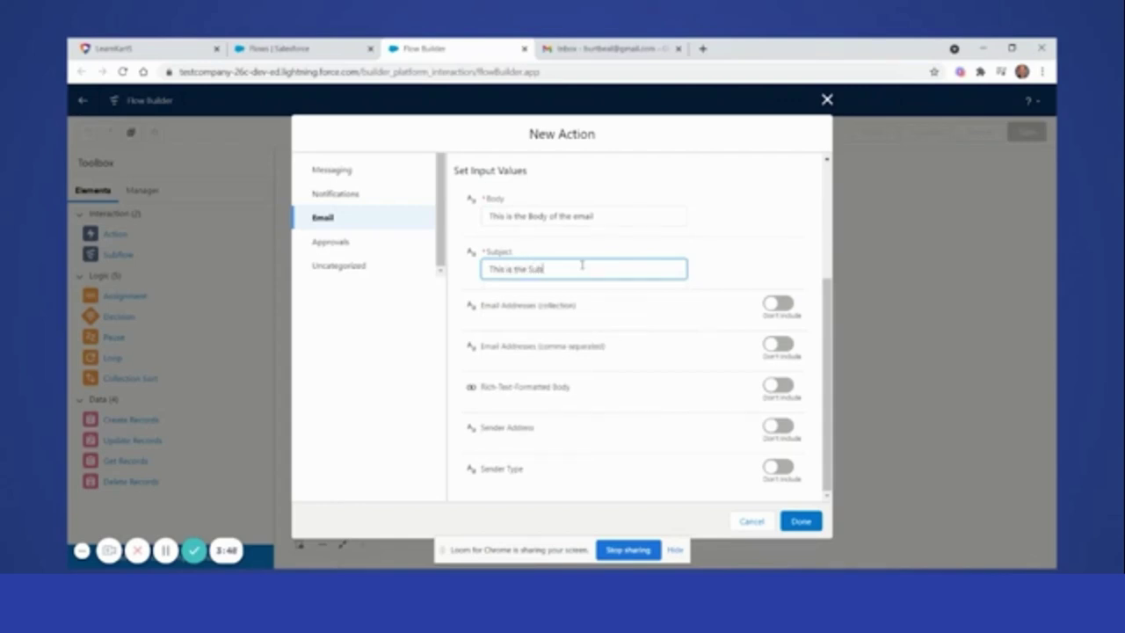
{"action": "type", "text": "f the Ema"}
{"action": "key", "text": "BackSpace"}
{"action": "key", "text": "BackSpace"}
{"action": "key", "text": "BackSpace"}
{"action": "type", "text": "Emai"}
{"action": "left_click", "coordinate": [805, 522]}
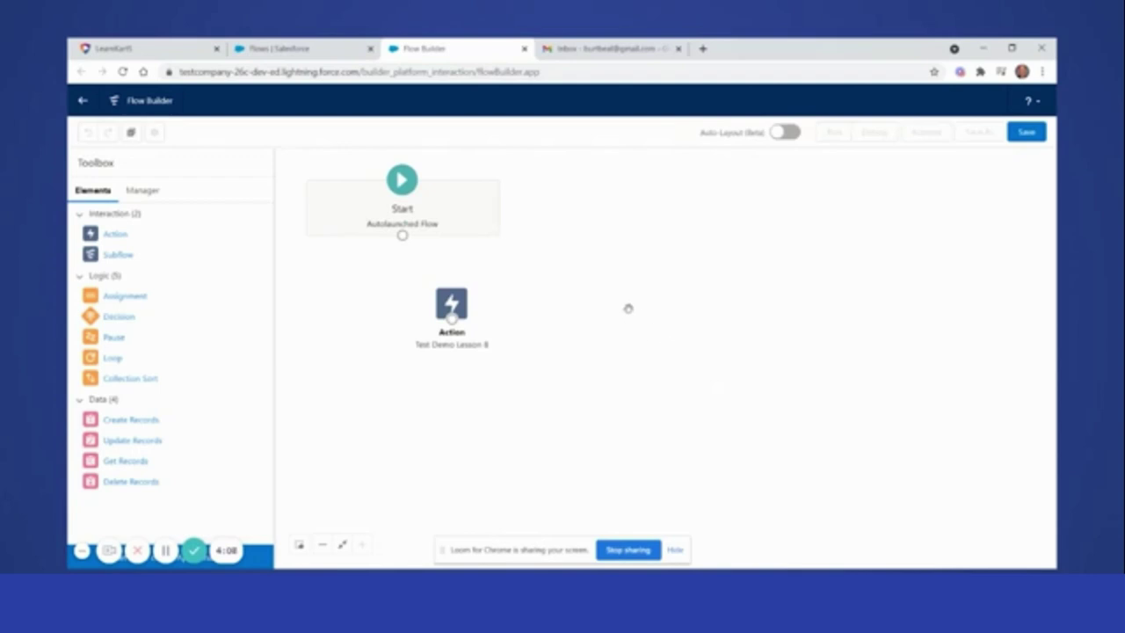
Move Test Demo Lesson 8 beside Start, connect Start to it, and open Save.
{"action": "left_click_drag", "start_coordinate": [452, 318], "coordinate": [589, 209]}
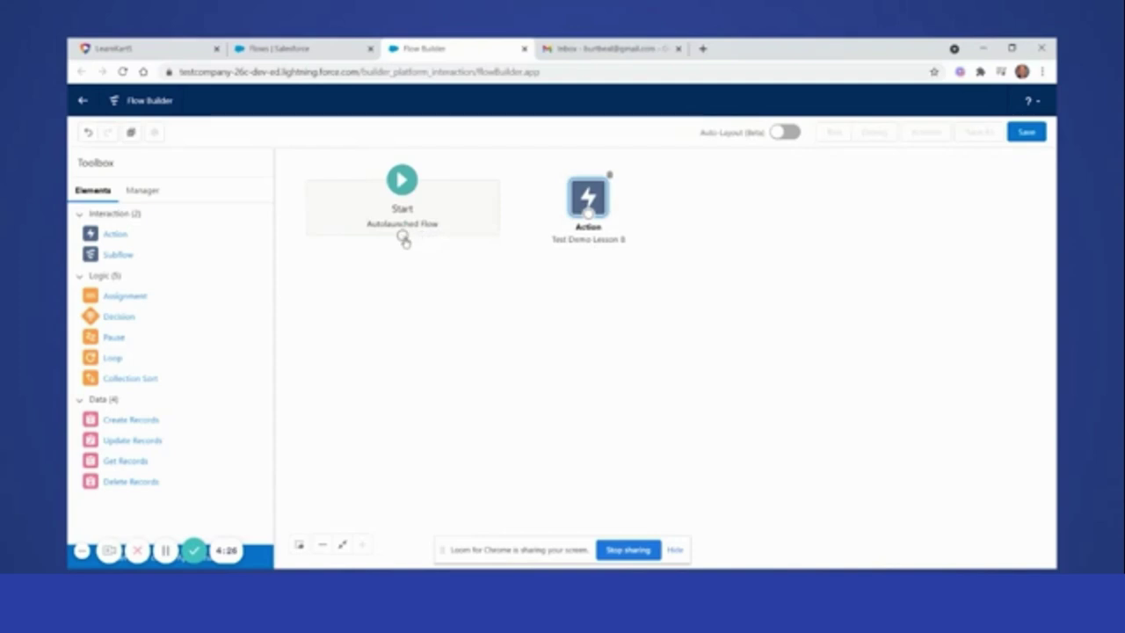
{"action": "left_click_drag", "start_coordinate": [416, 239], "coordinate": [590, 219]}
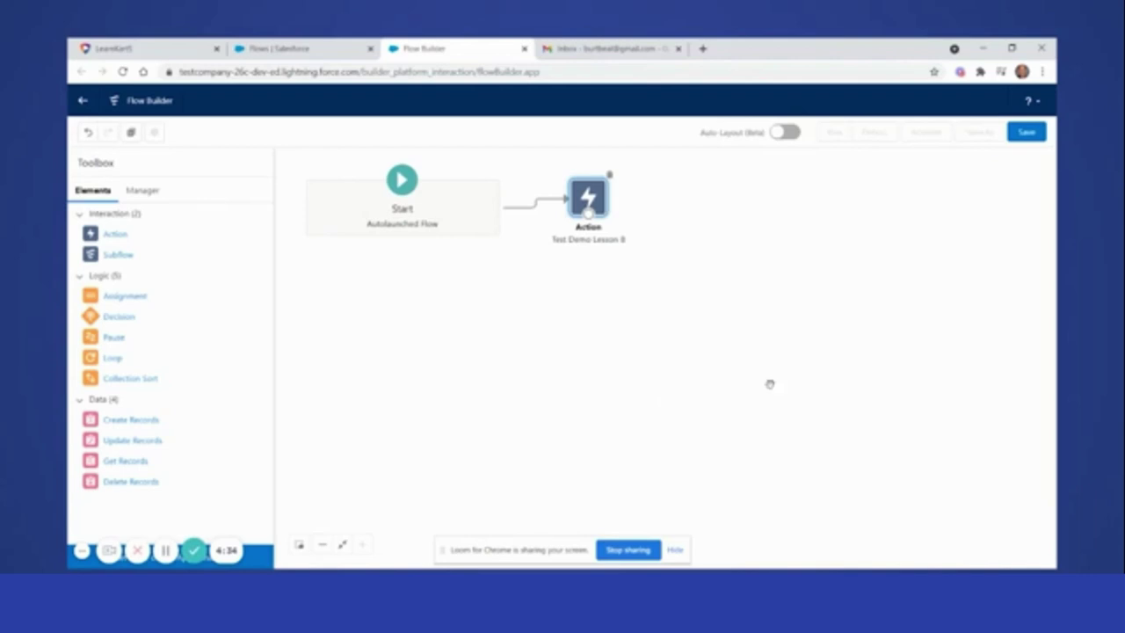
{"action": "left_click", "coordinate": [1029, 133]}
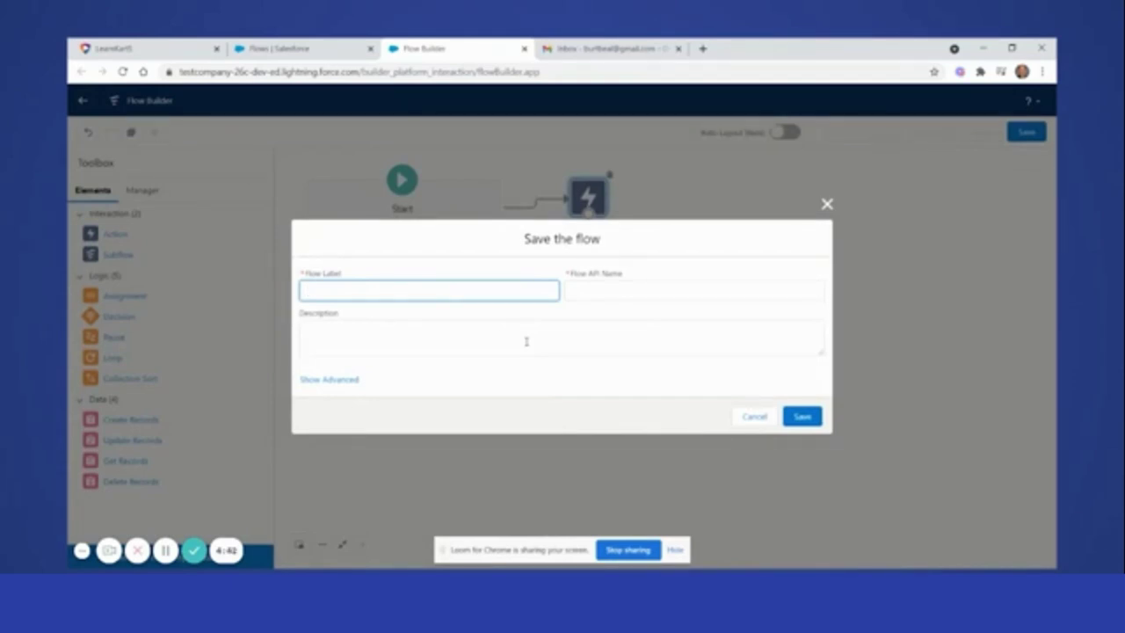
Save the flow as 'Simple Email Flow from Lesson 8' described 'For Training purposes'.
{"action": "type", "text": "Simple Email Flow from Lesson"}
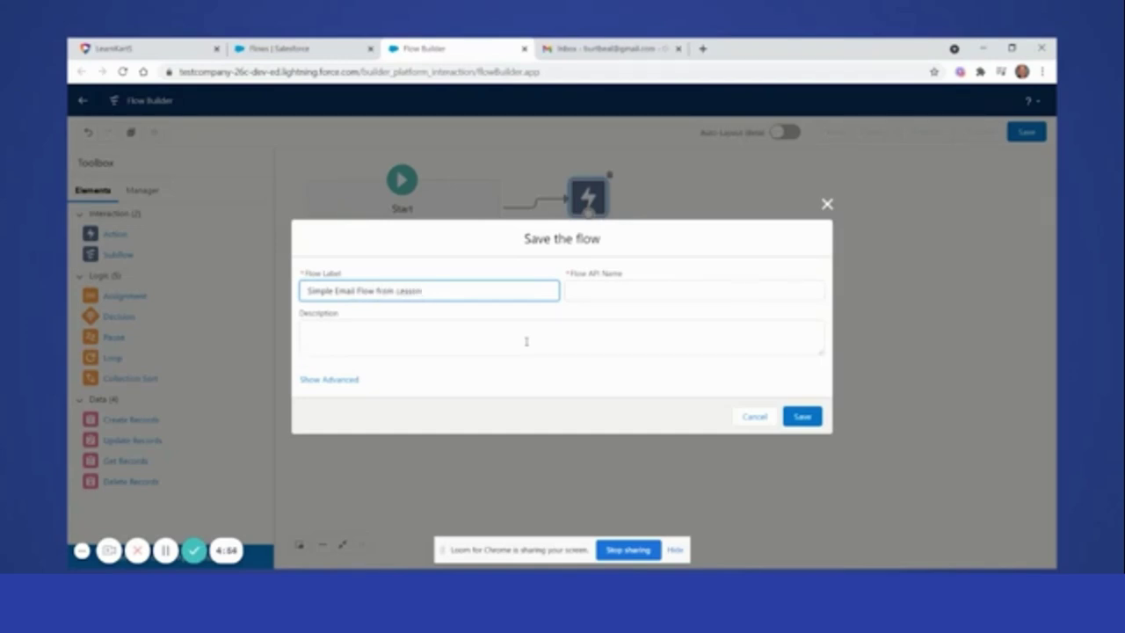
{"action": "type", "text": " 8"}
{"action": "key", "text": "Tab"}
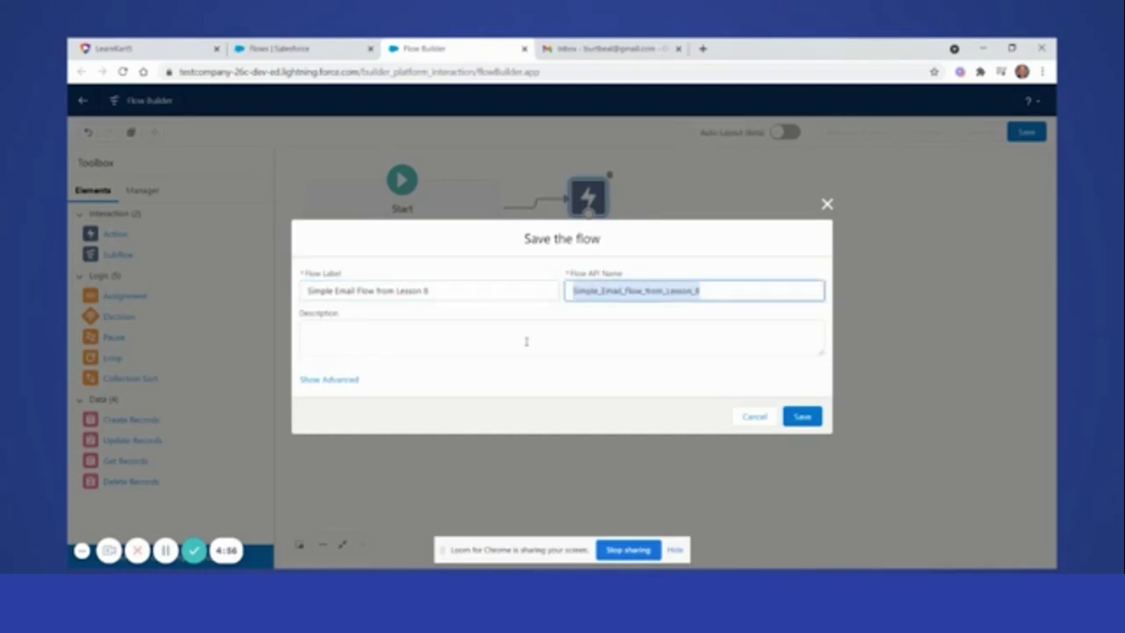
{"action": "key", "text": "Tab"}
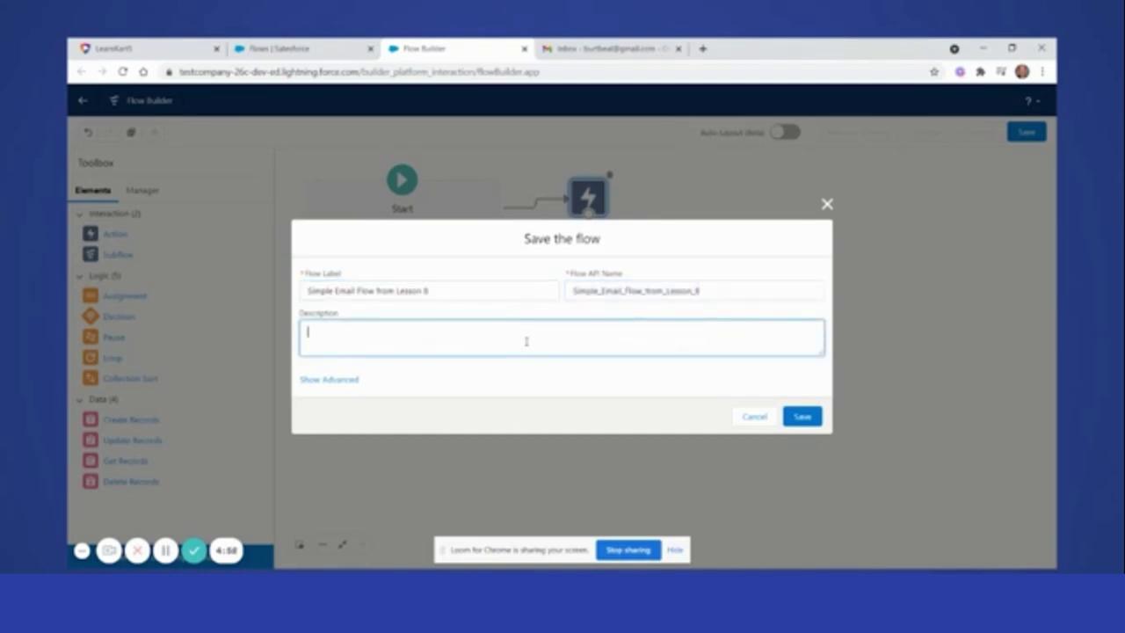
{"action": "type", "text": "For Training purposes"}
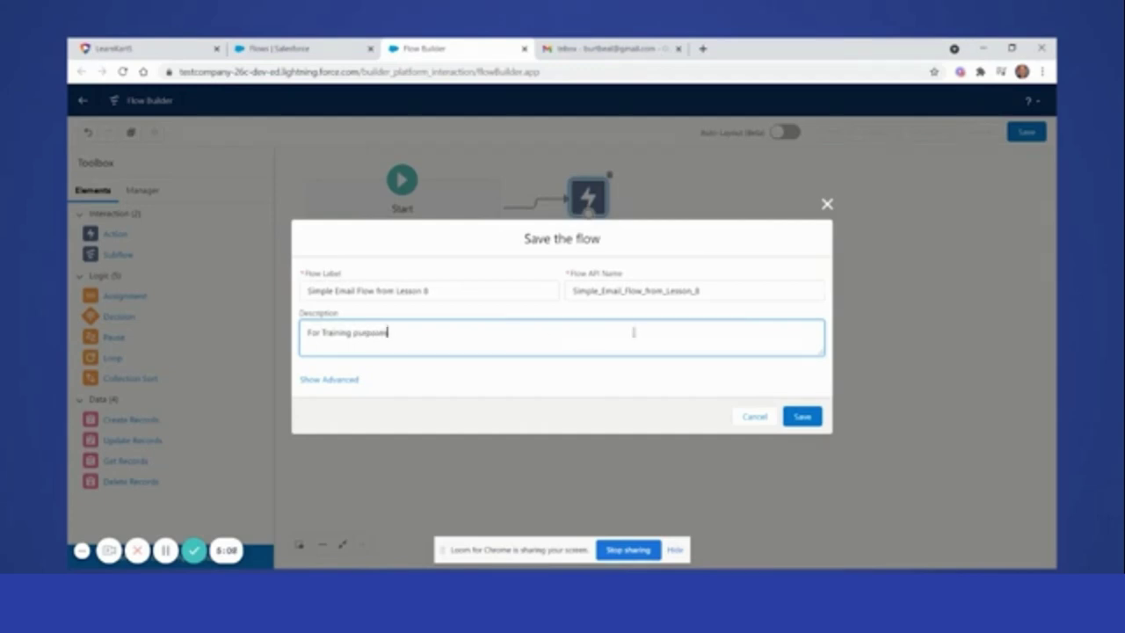
{"action": "left_click", "coordinate": [802, 419]}
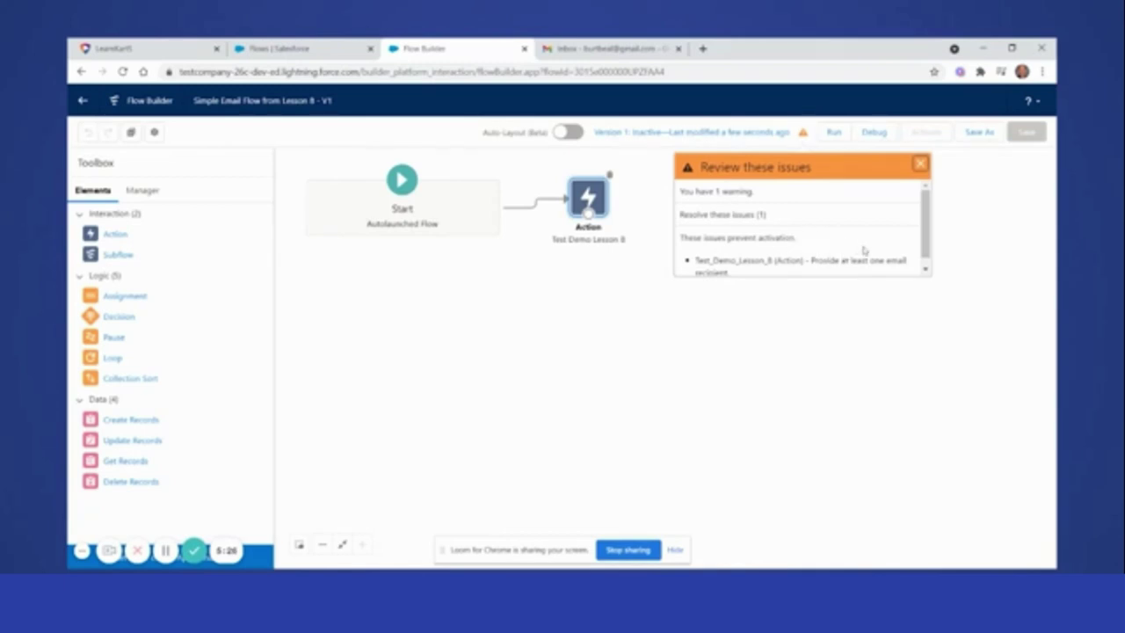
Read the missing email recipient warning and close the issues panel.
{"action": "scroll", "coordinate": [930, 251], "scroll_direction": "down", "scroll_amount": 1}
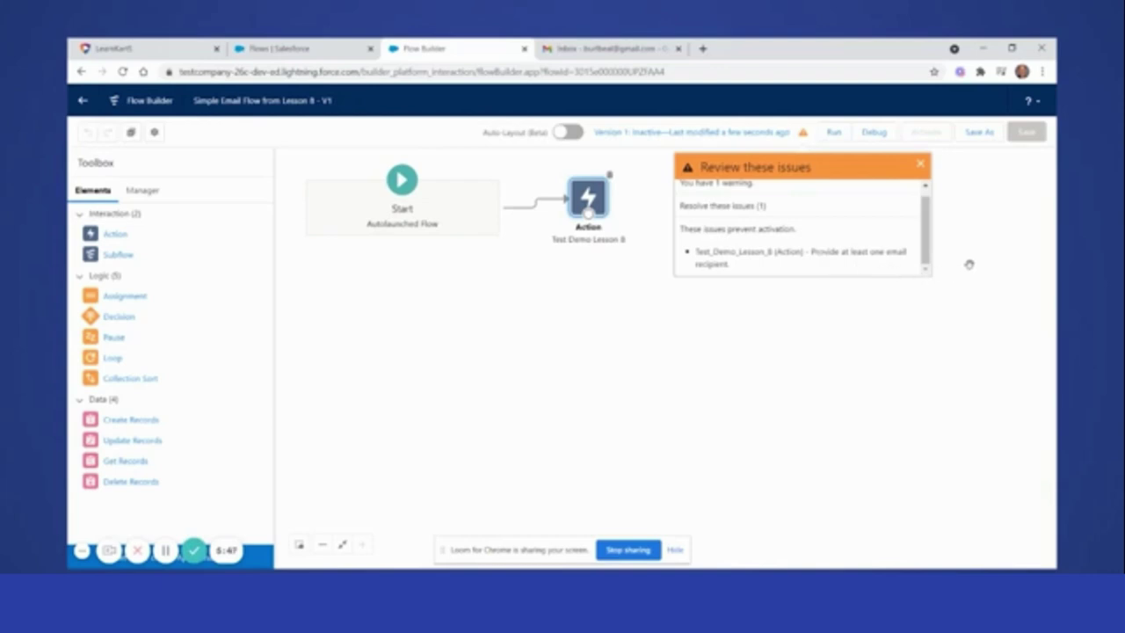
{"action": "left_click", "coordinate": [921, 166]}
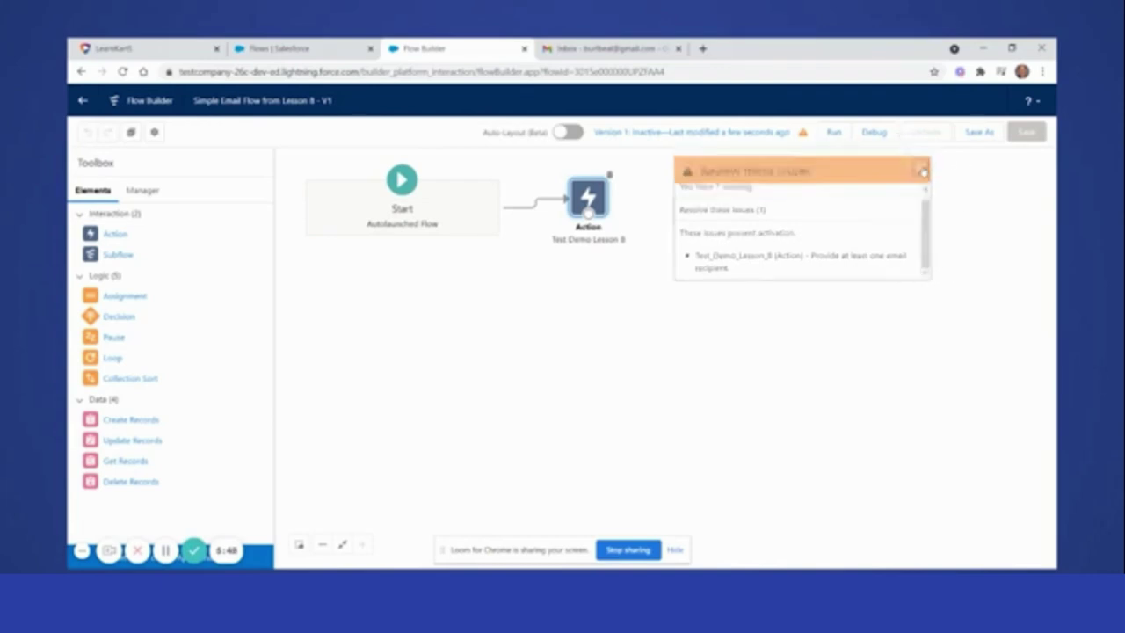
Run and debug the flow, see the validation errors, then reopen the Send Email action.
{"action": "left_click", "coordinate": [836, 136]}
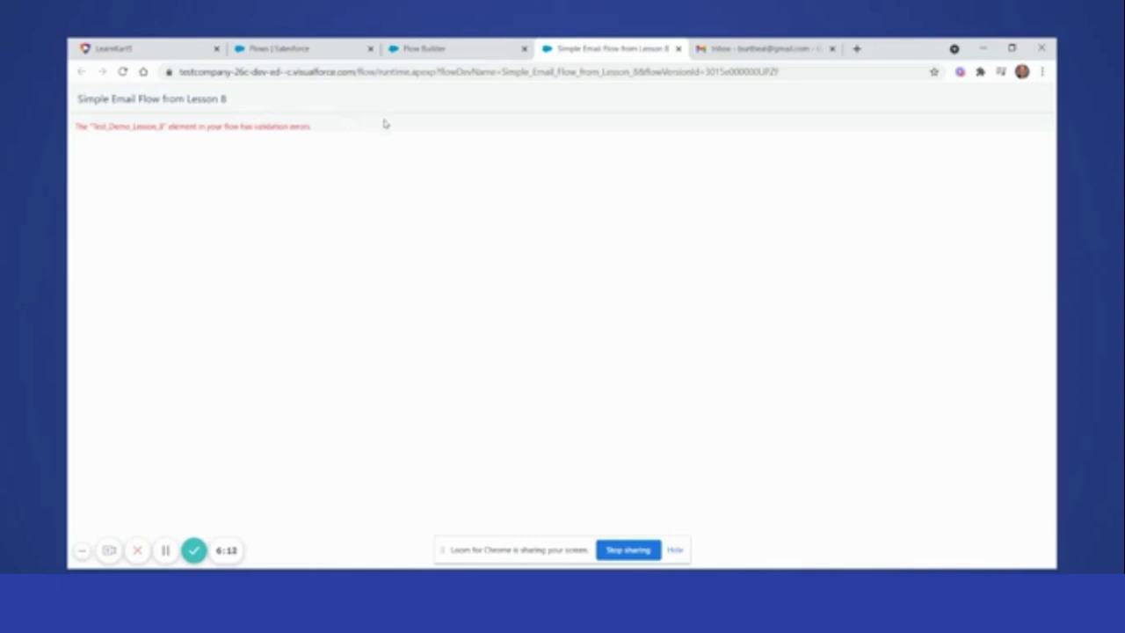
{"action": "left_click", "coordinate": [450, 56]}
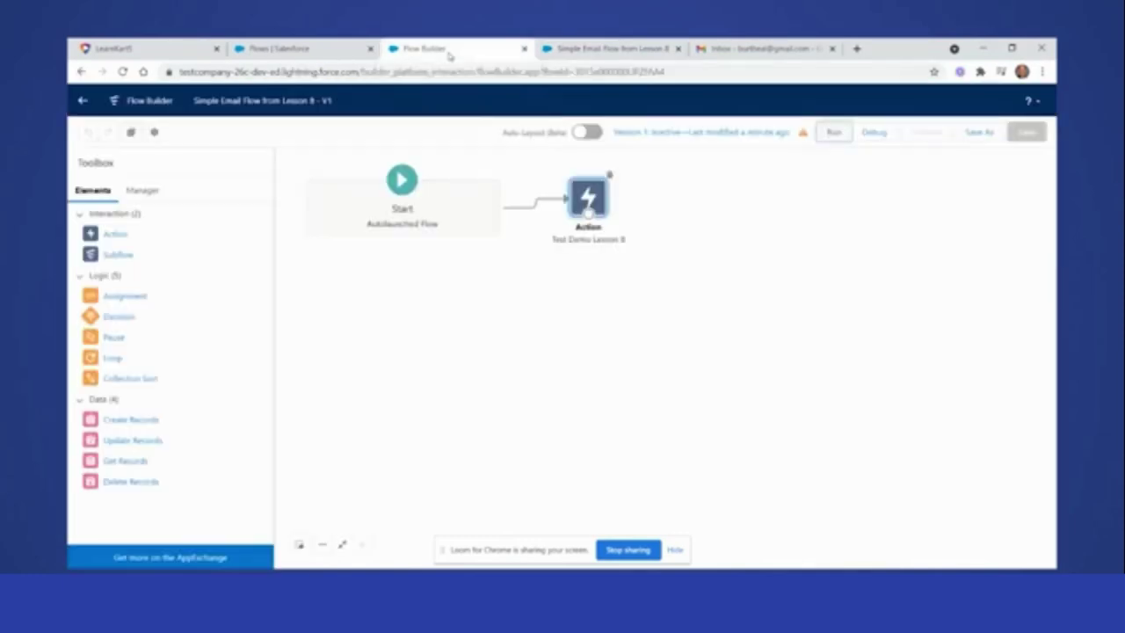
{"action": "left_click", "coordinate": [875, 133]}
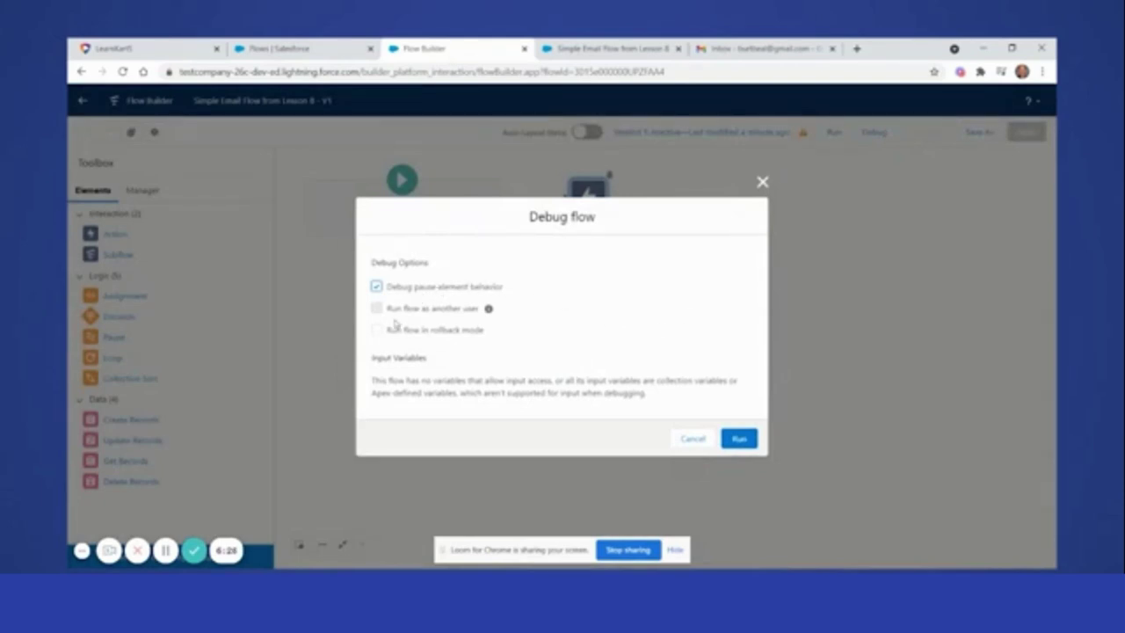
{"action": "left_click", "coordinate": [746, 442]}
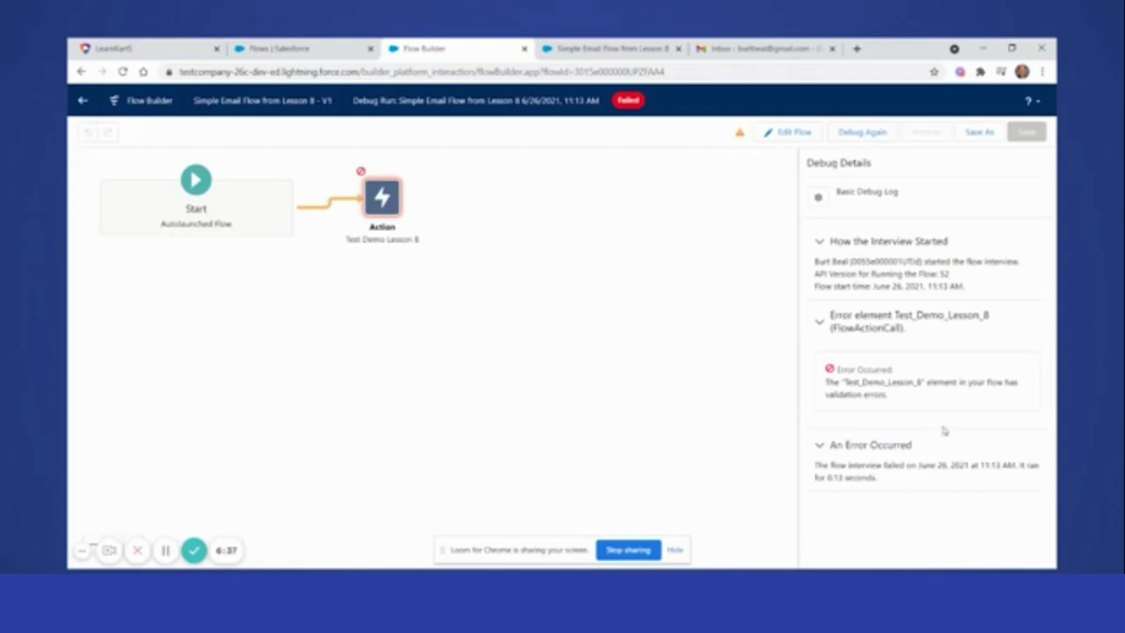
{"action": "left_click", "coordinate": [787, 136]}
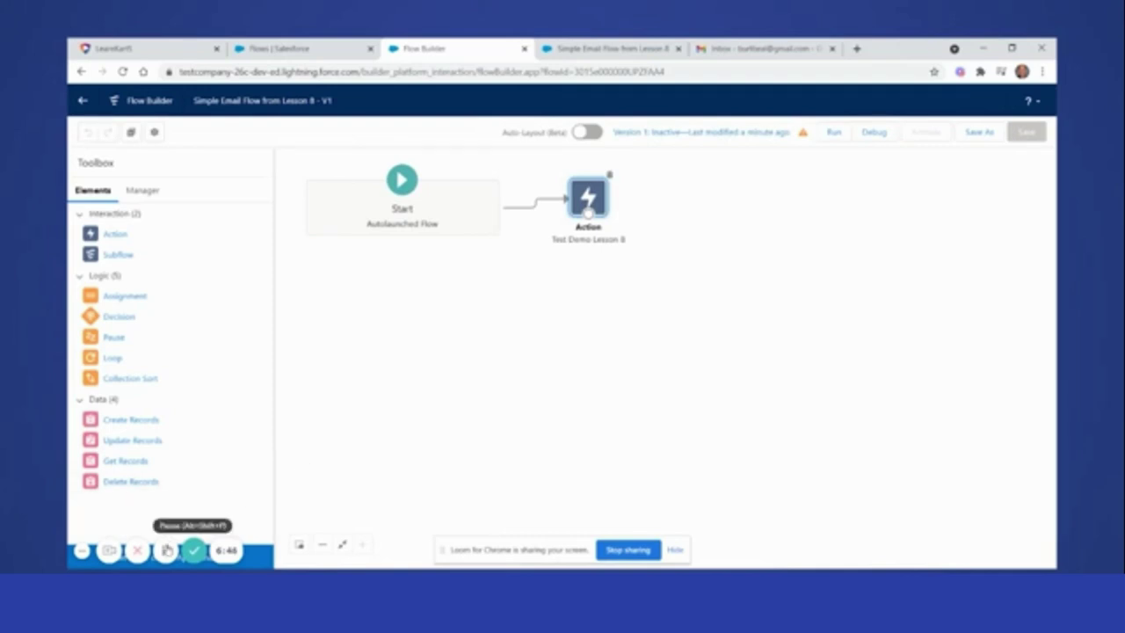
{"action": "left_click", "coordinate": [165, 550]}
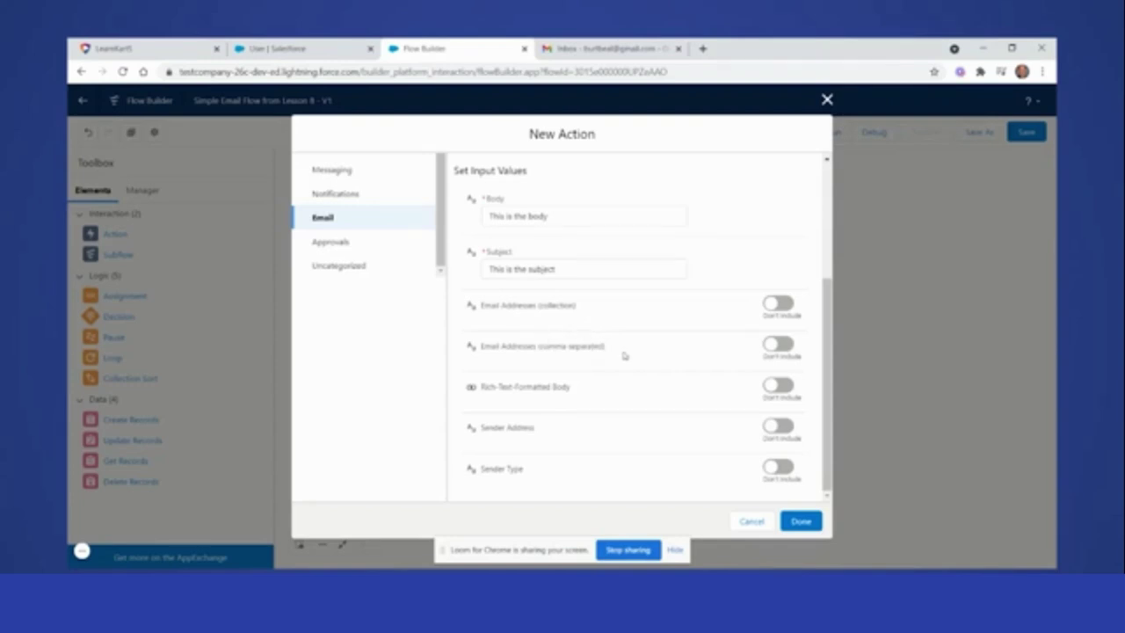
Enable Email Addresses (comma-separated) and enter the recipient's Gmail address.
{"action": "left_click", "coordinate": [779, 346]}
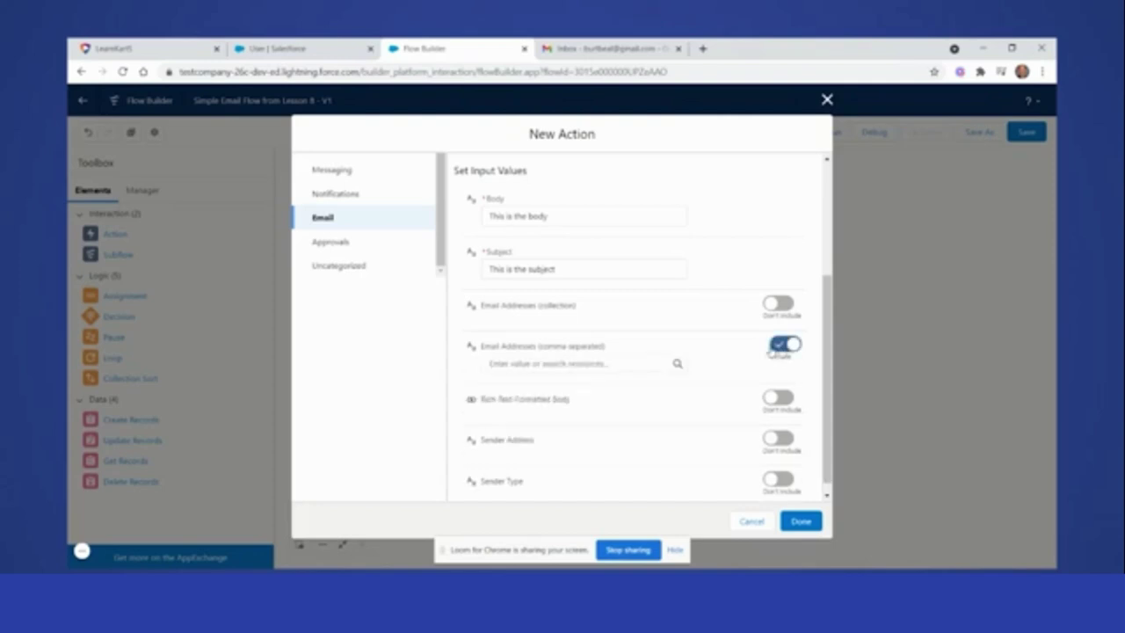
{"action": "left_click", "coordinate": [620, 363]}
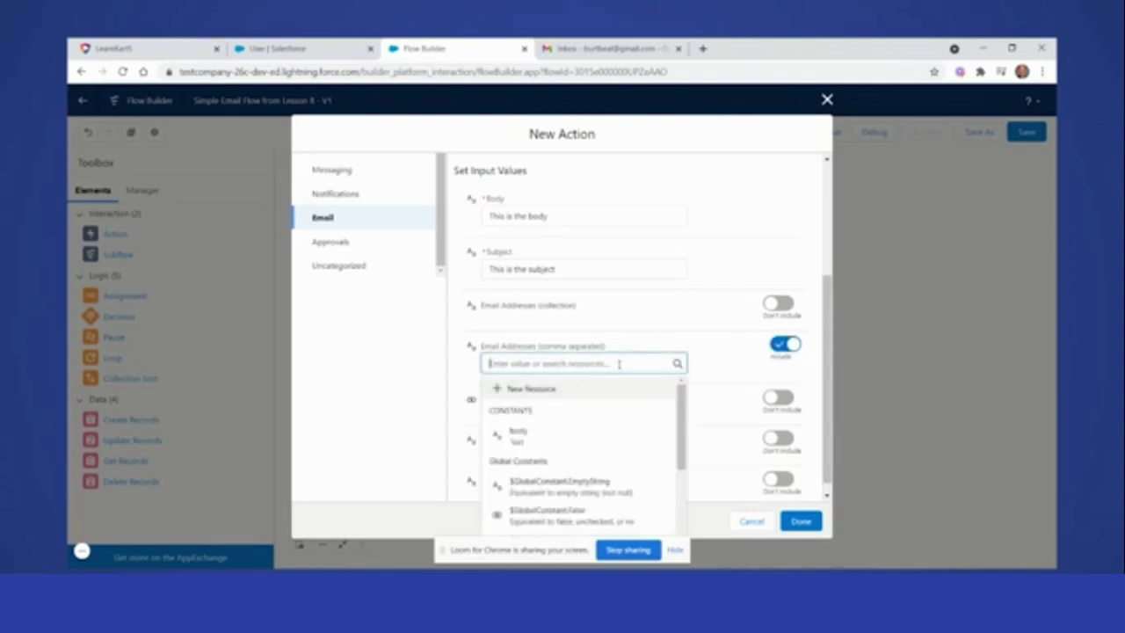
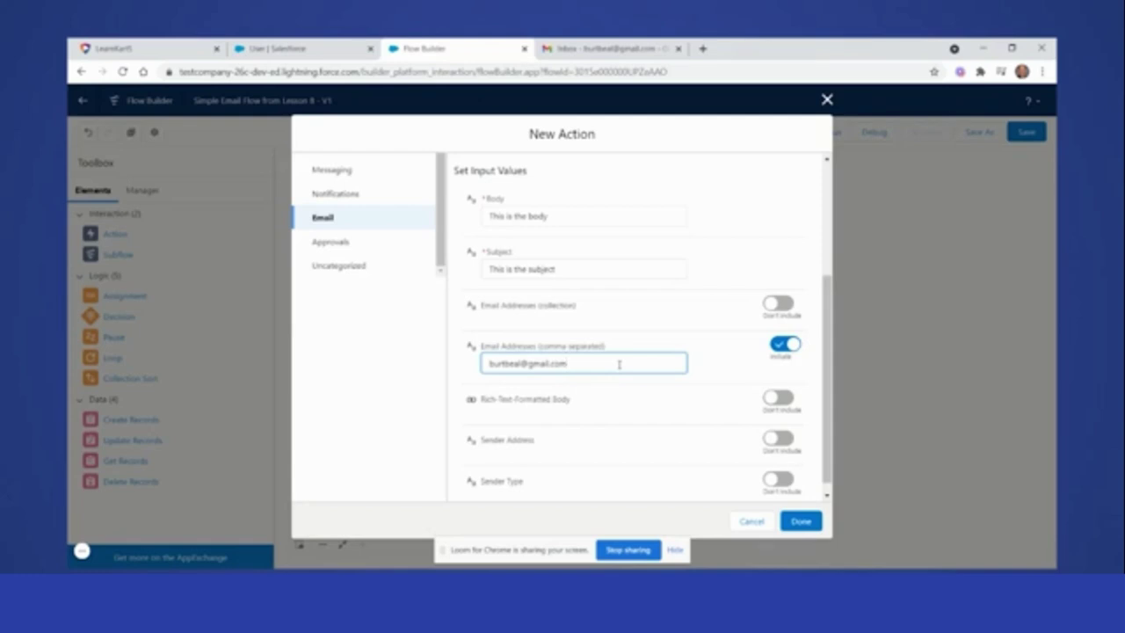
{"action": "left_click", "coordinate": [801, 522]}
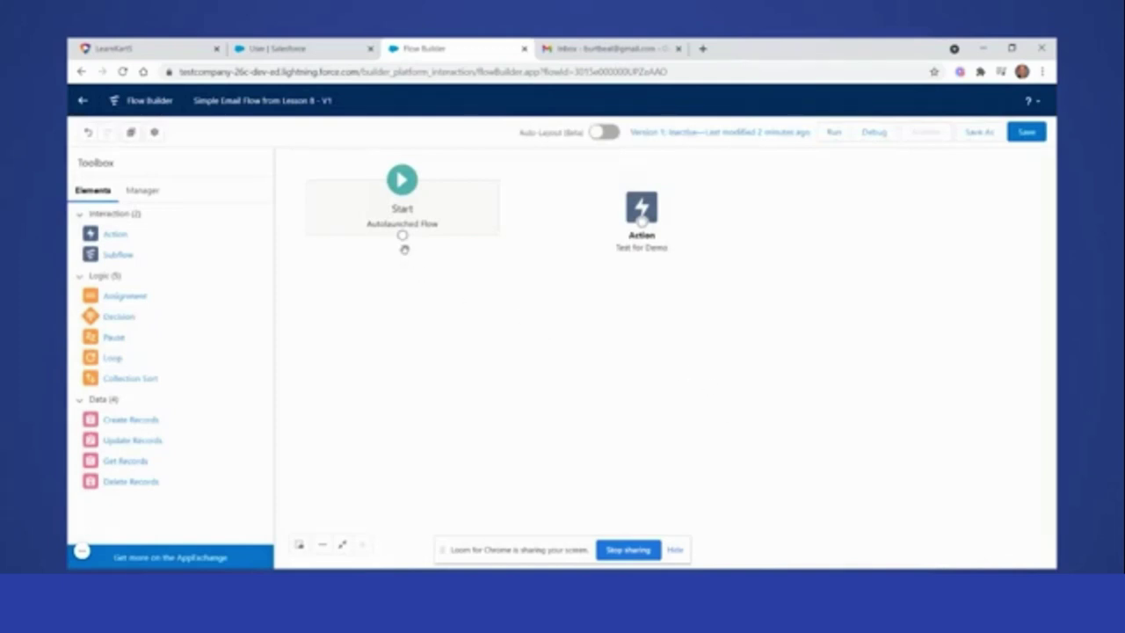
Link the Start element to the Test for Demo action, save the flow, and run it.
{"action": "left_click_drag", "start_coordinate": [402, 236], "coordinate": [643, 221]}
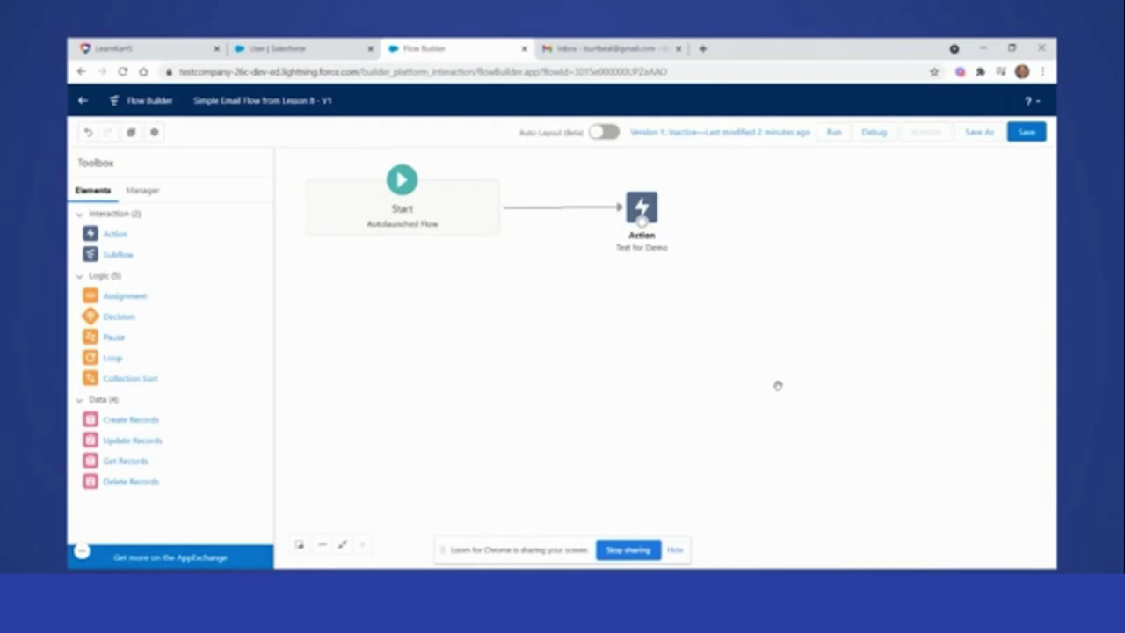
{"action": "left_click", "coordinate": [1025, 134]}
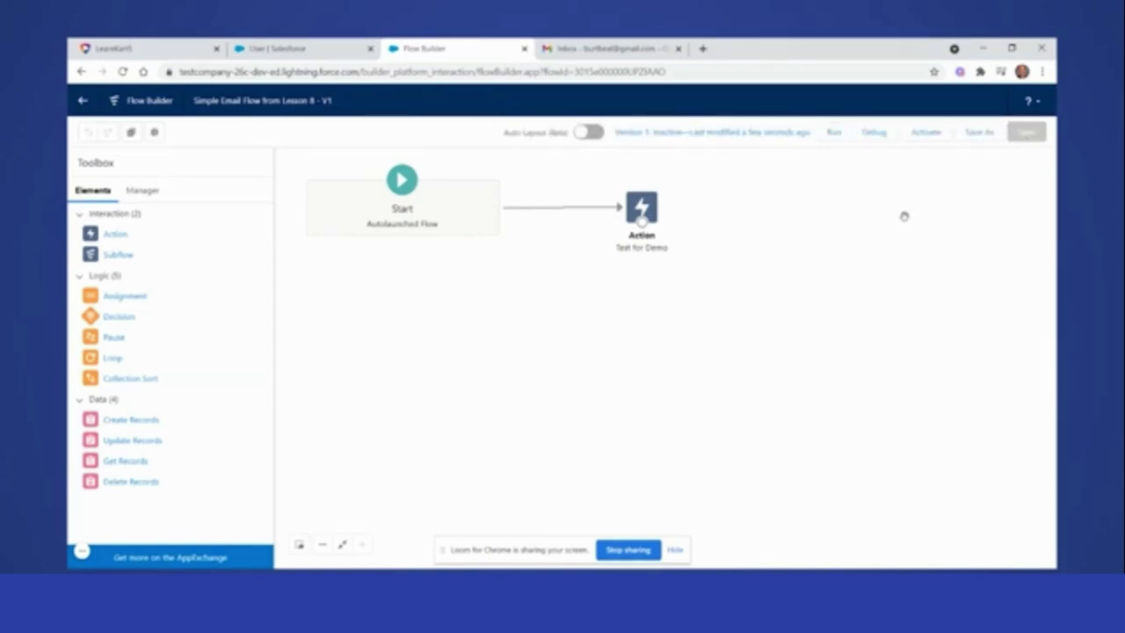
{"action": "left_click", "coordinate": [834, 134]}
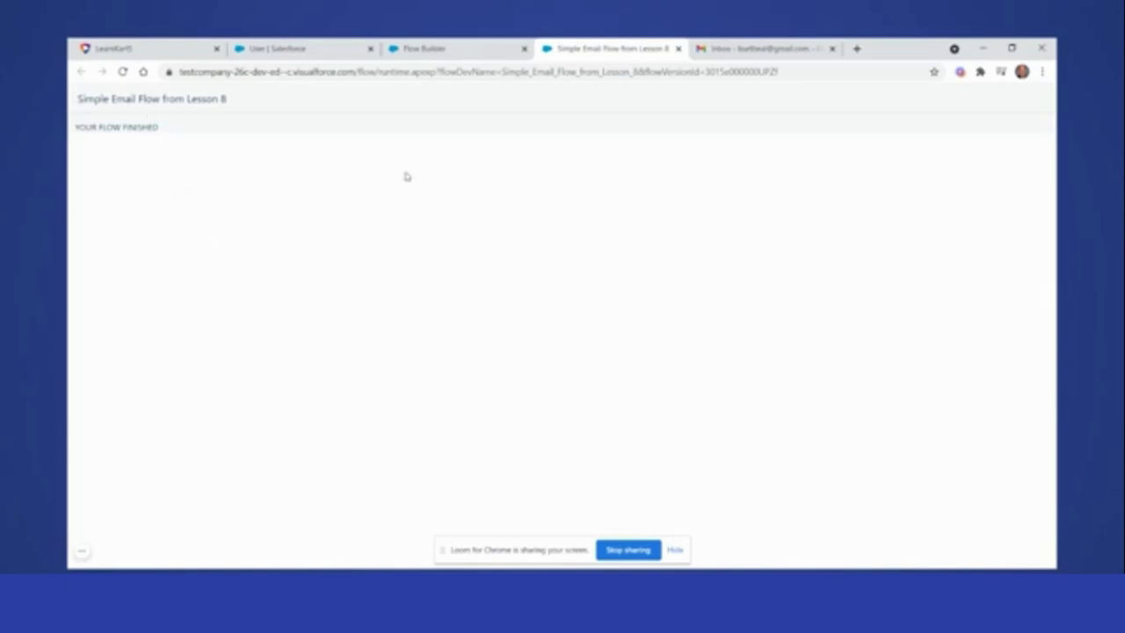
Switch to the Gmail inbox to check for the email sent by the flow.
{"action": "left_click", "coordinate": [754, 50]}
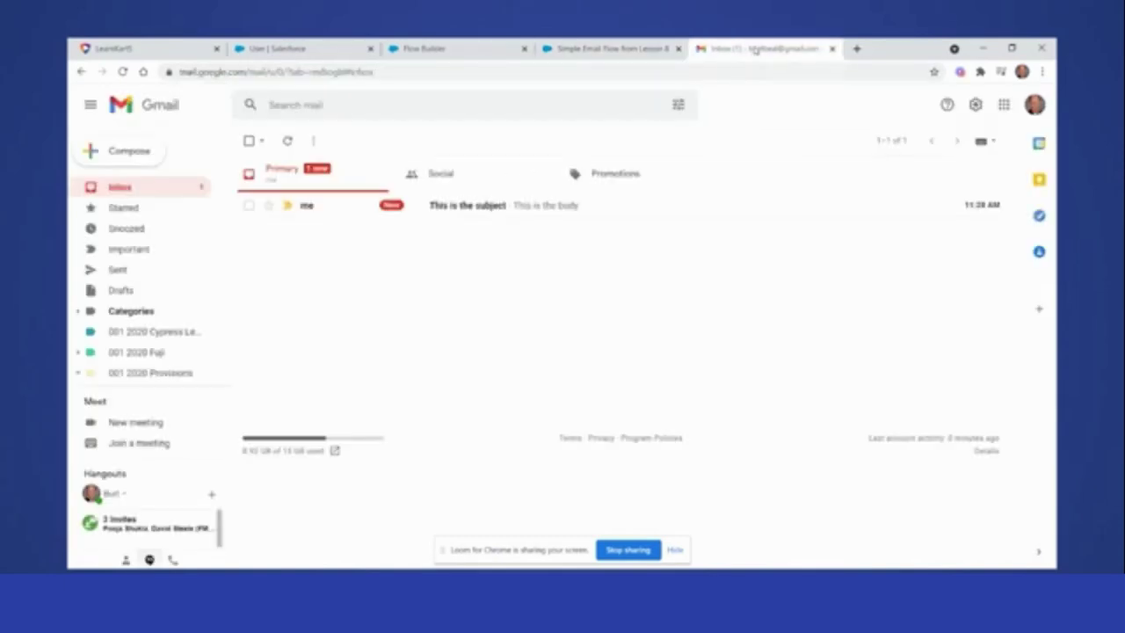
Open the 'This is the subject' email in Gmail, then return to the Simple Email Flow tab.
{"action": "left_click", "coordinate": [456, 211]}
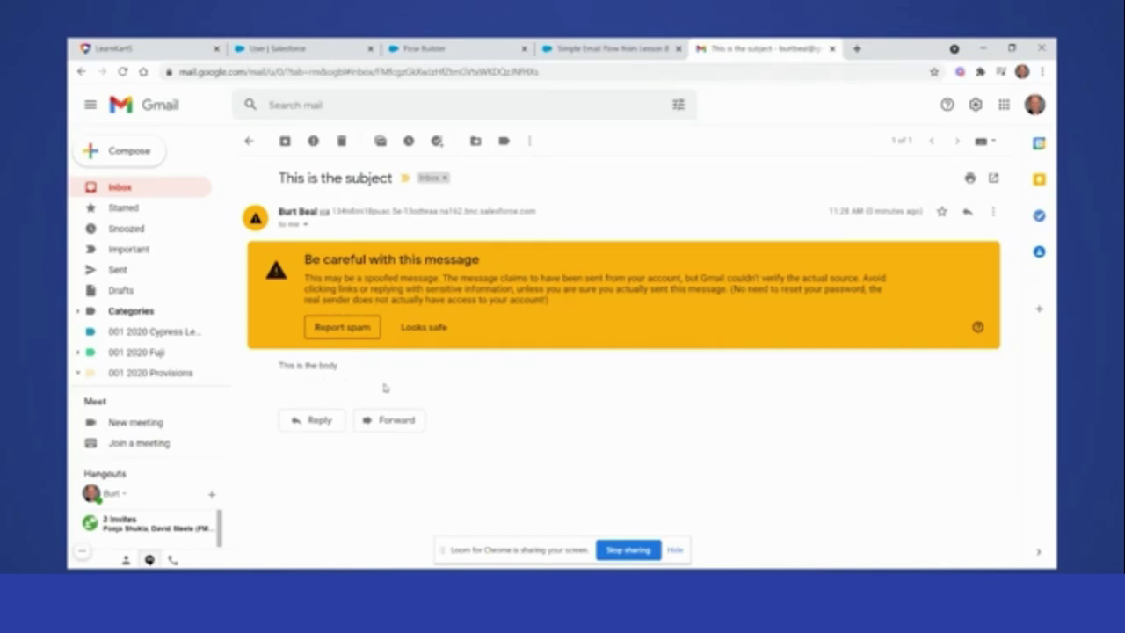
{"action": "left_click", "coordinate": [564, 55]}
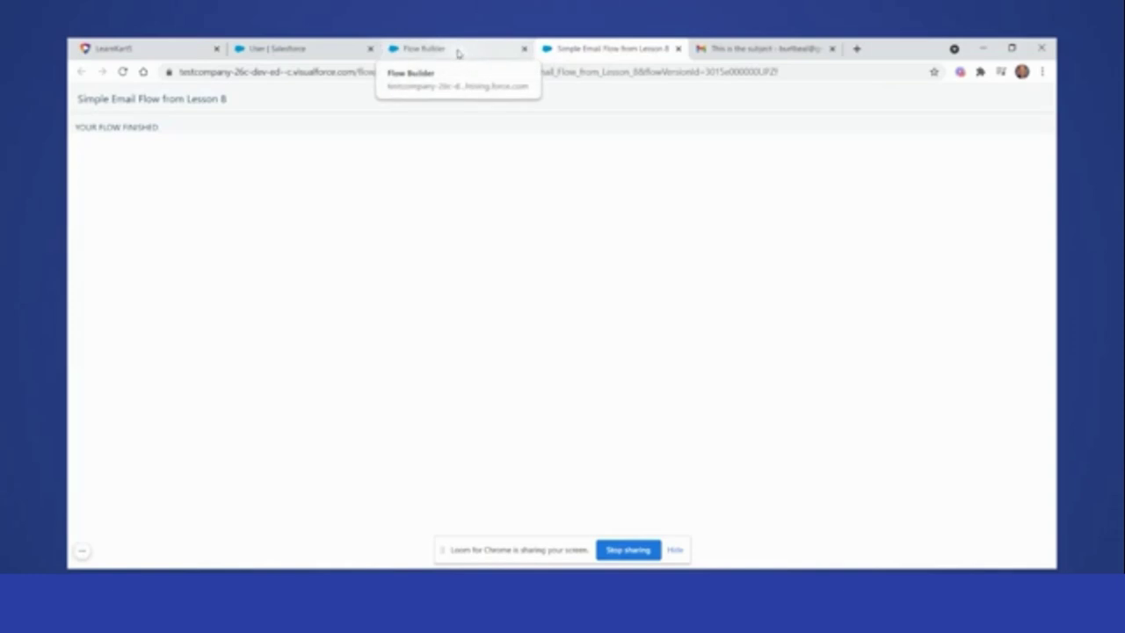
Leave Flow Builder for the Setup flows list and reload it.
{"action": "left_click", "coordinate": [457, 51]}
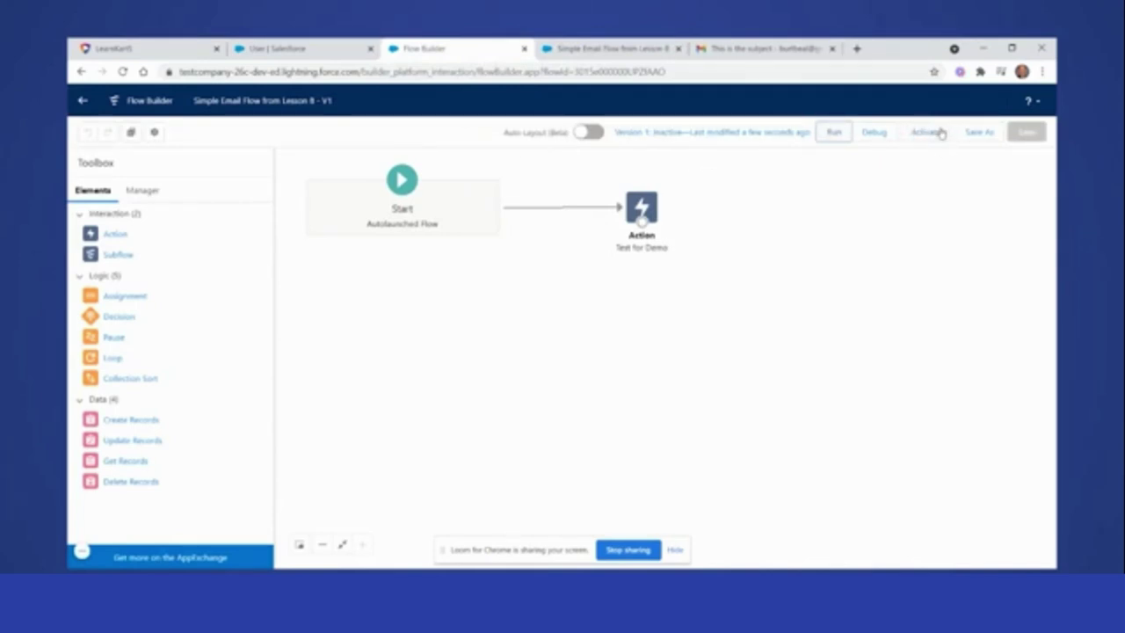
{"action": "left_click", "coordinate": [84, 102]}
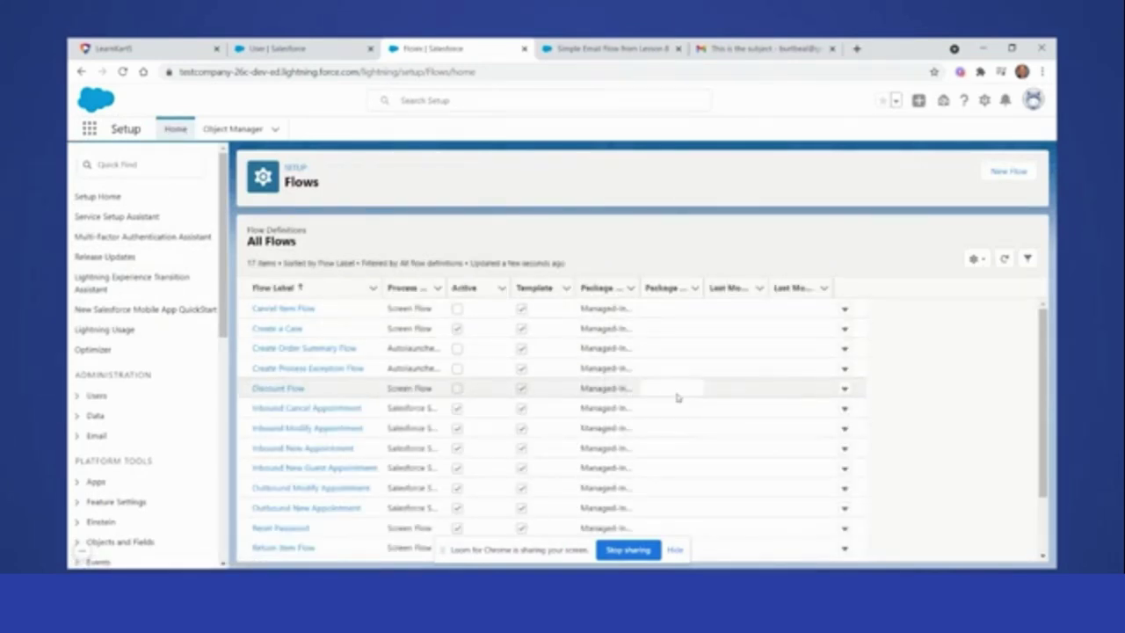
{"action": "scroll", "coordinate": [677, 397], "scroll_direction": "down", "scroll_amount": 3}
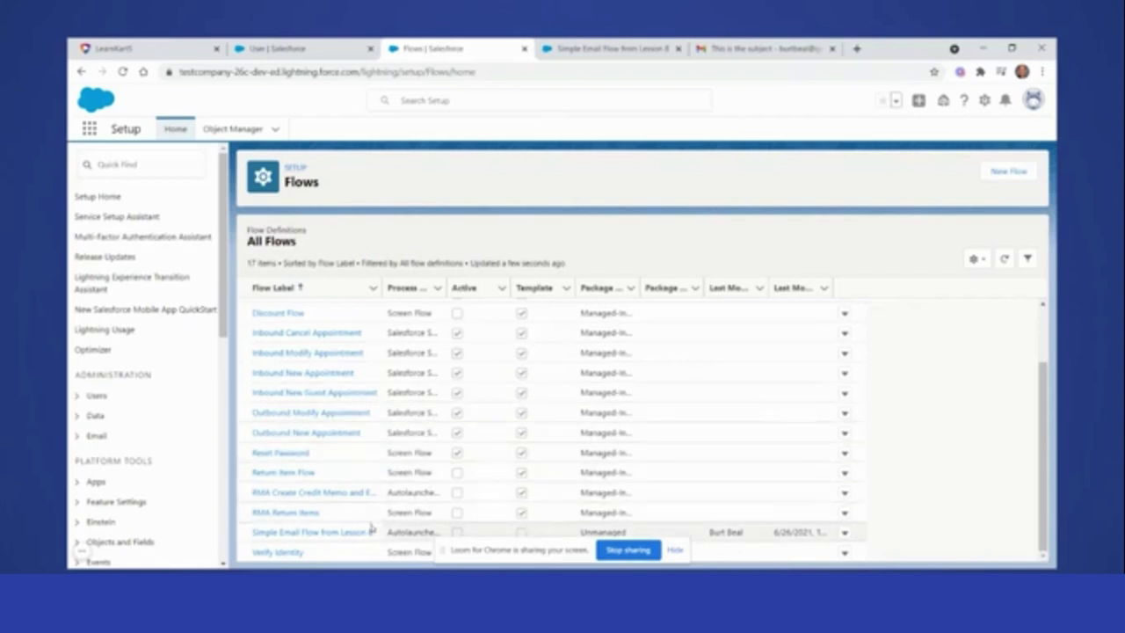
{"action": "left_click", "coordinate": [123, 72]}
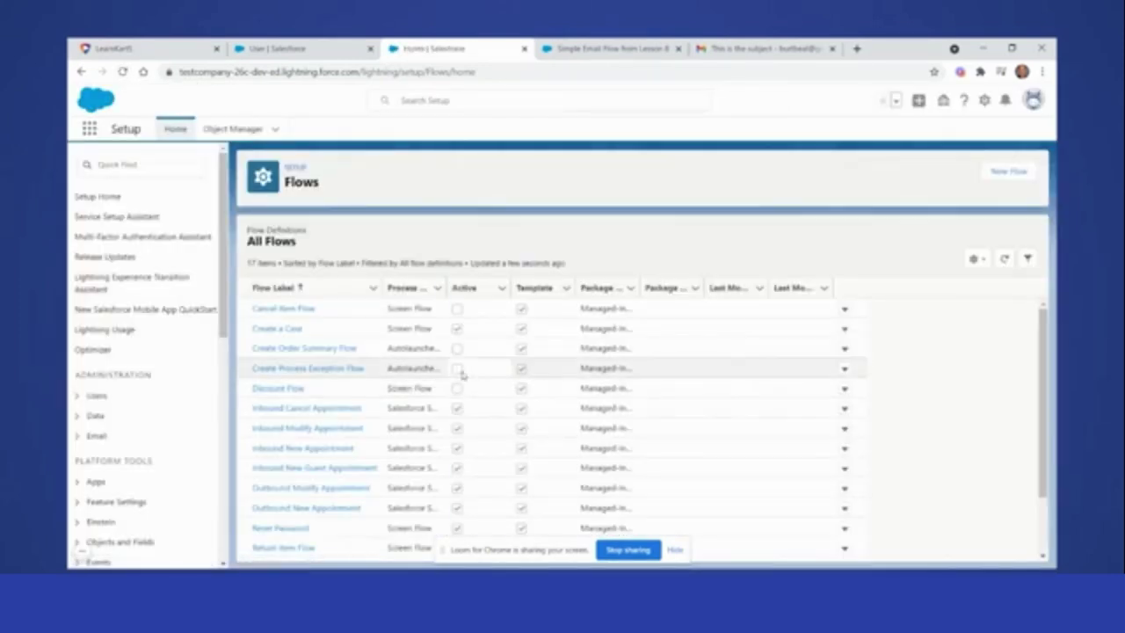
Find Simple Email Flow from Lesson 8 in the flows list and open it.
{"action": "scroll", "coordinate": [487, 395], "scroll_direction": "down", "scroll_amount": 2}
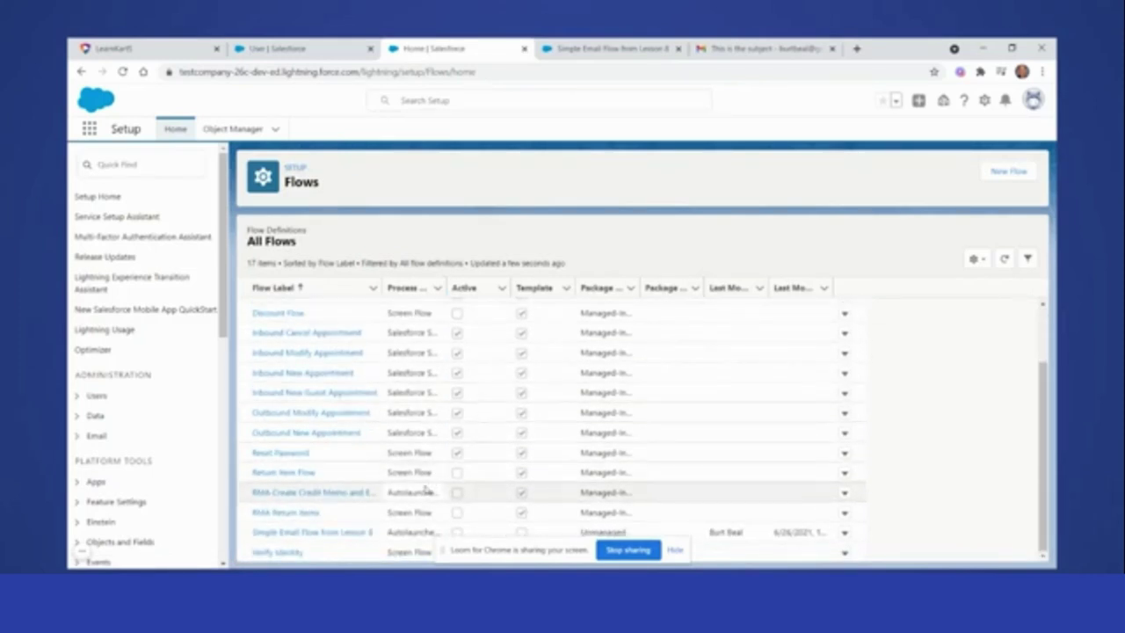
{"action": "scroll", "coordinate": [426, 489], "scroll_direction": "up", "scroll_amount": 2}
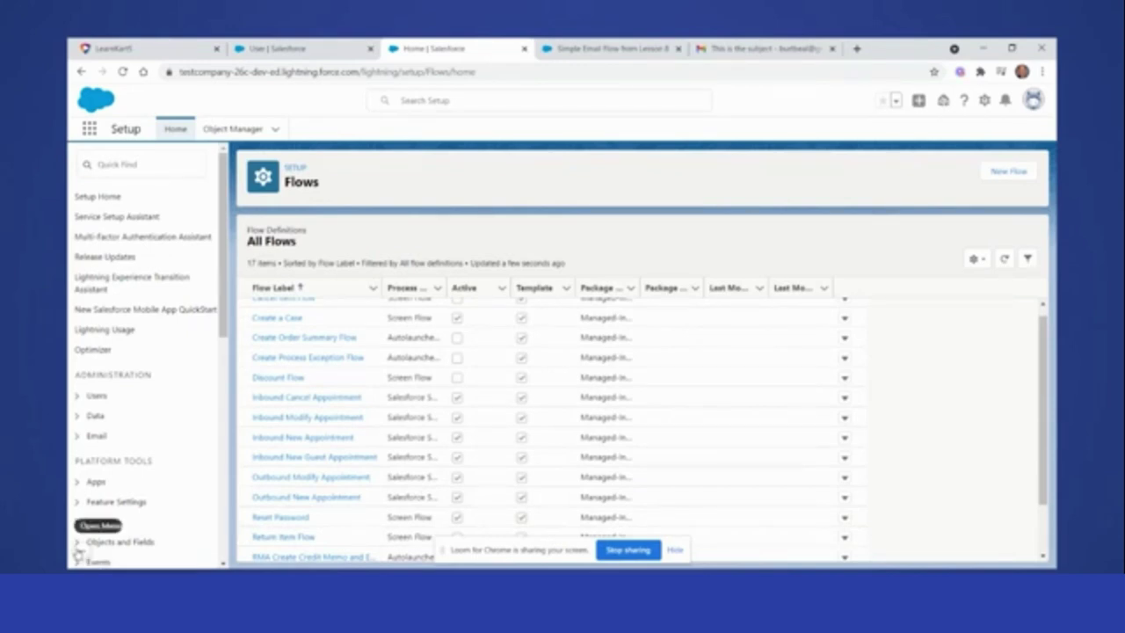
{"action": "mouse_move", "coordinate": [97, 553]}
{"action": "scroll", "coordinate": [355, 528], "scroll_direction": "down", "scroll_amount": 2}
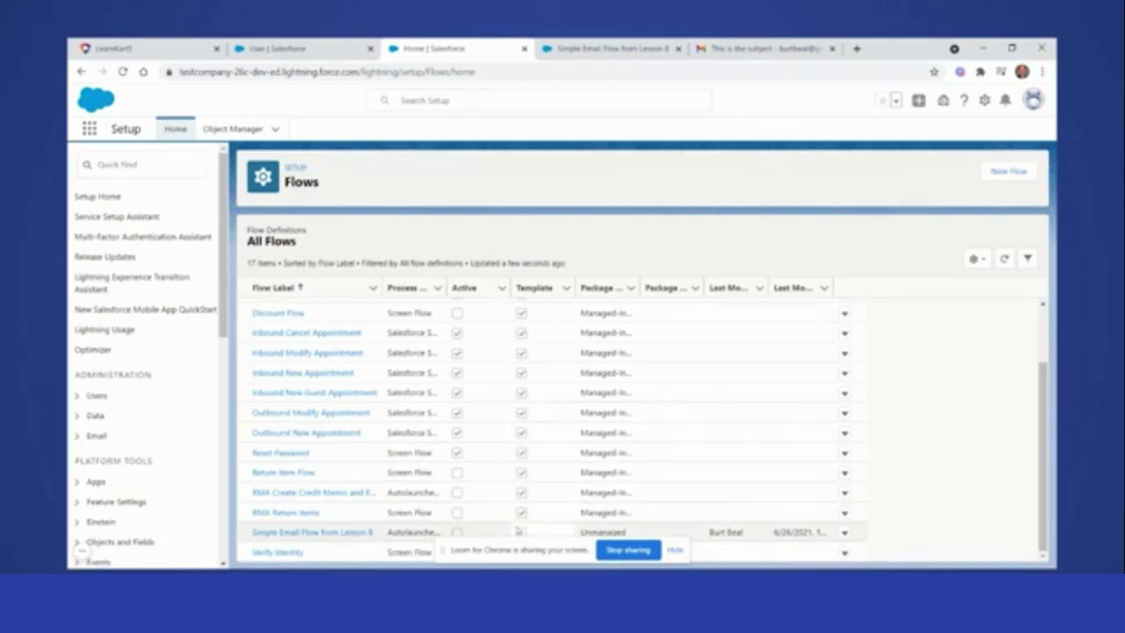
{"action": "left_click", "coordinate": [301, 533]}
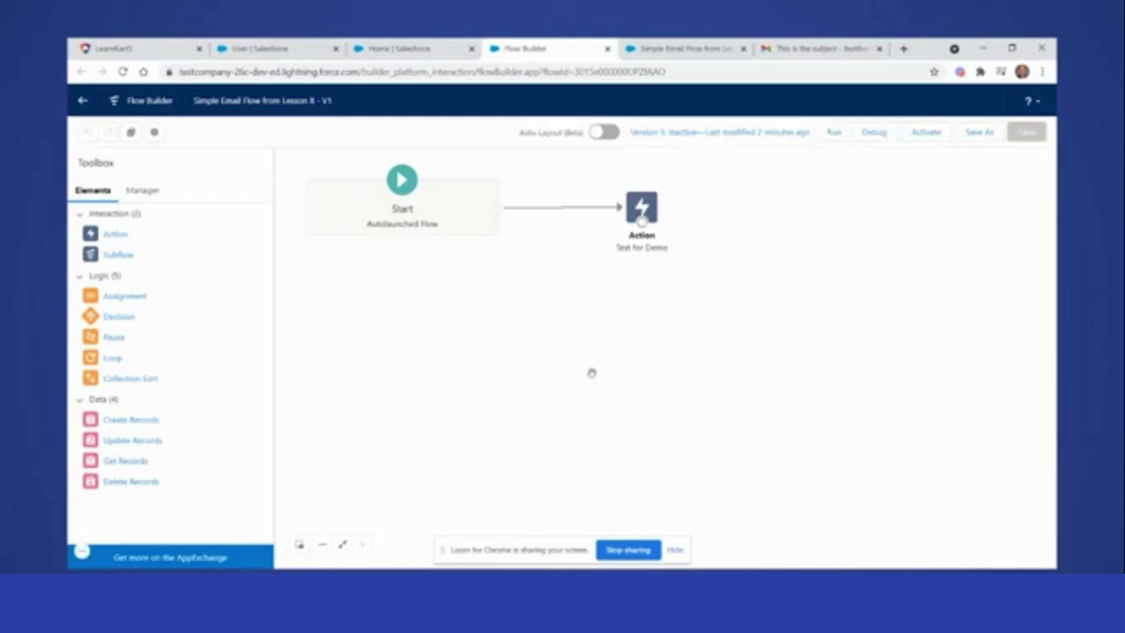
Activate Simple Email Flow from Lesson 8 and debug-run it with default options.
{"action": "left_click", "coordinate": [927, 133]}
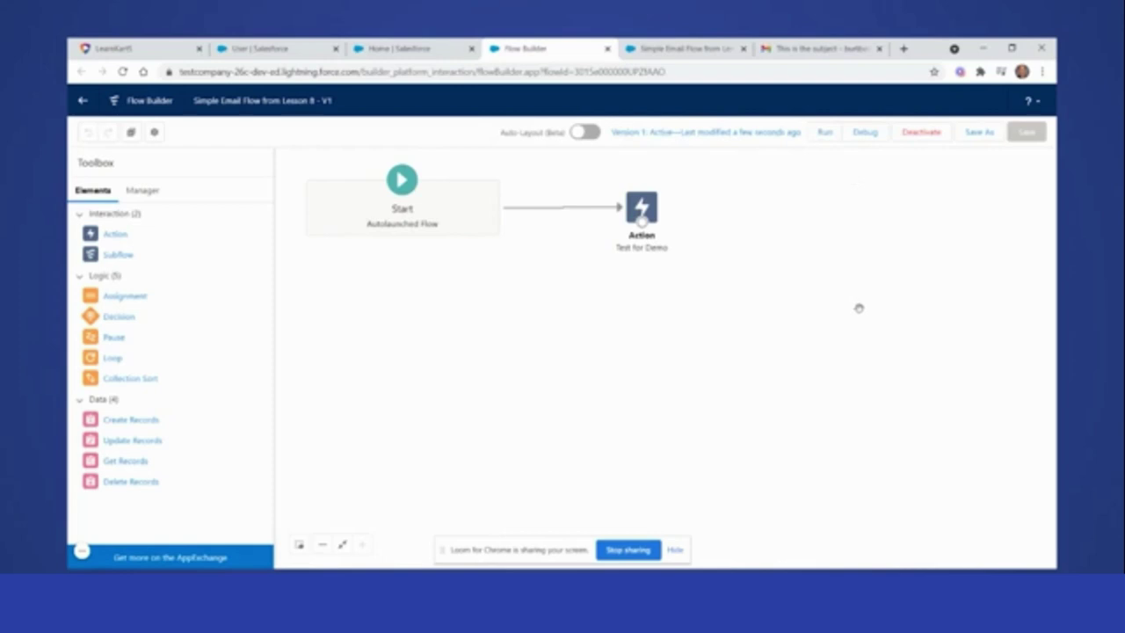
{"action": "left_click", "coordinate": [863, 134]}
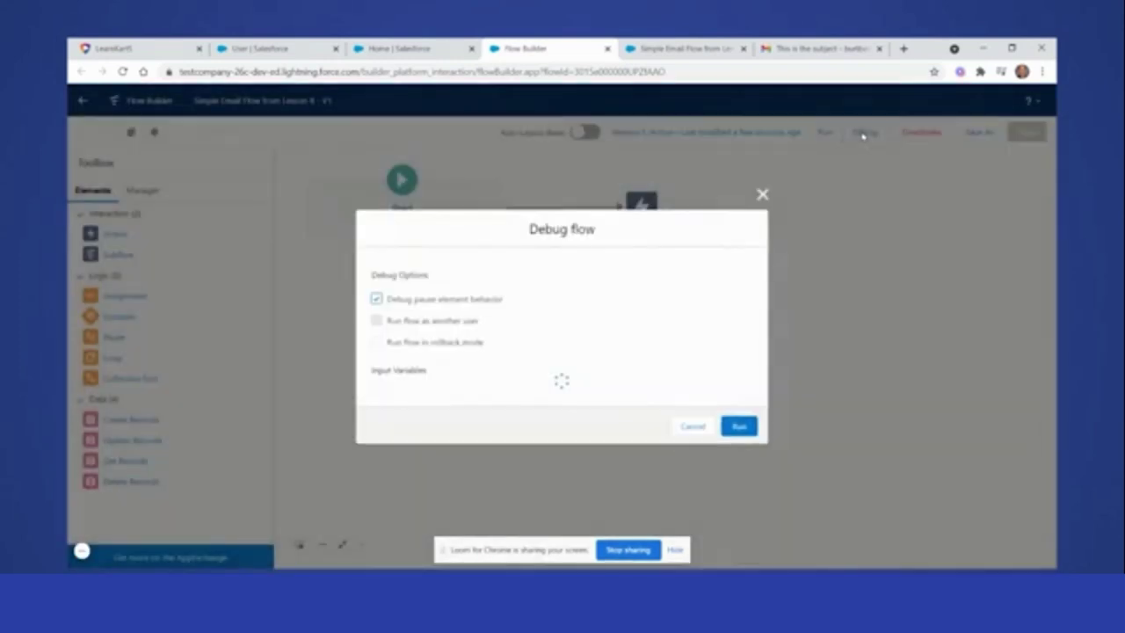
{"action": "left_click", "coordinate": [738, 440]}
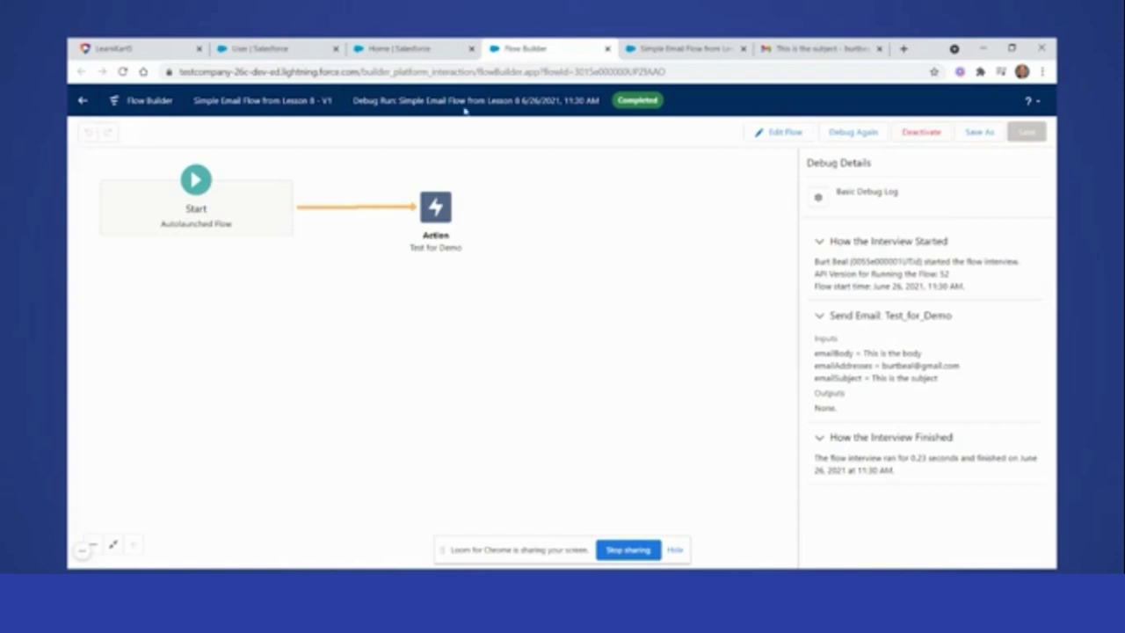
Reload the All Flows list and check Simple Email Flow from Lesson 8's row, now active.
{"action": "left_click", "coordinate": [392, 48]}
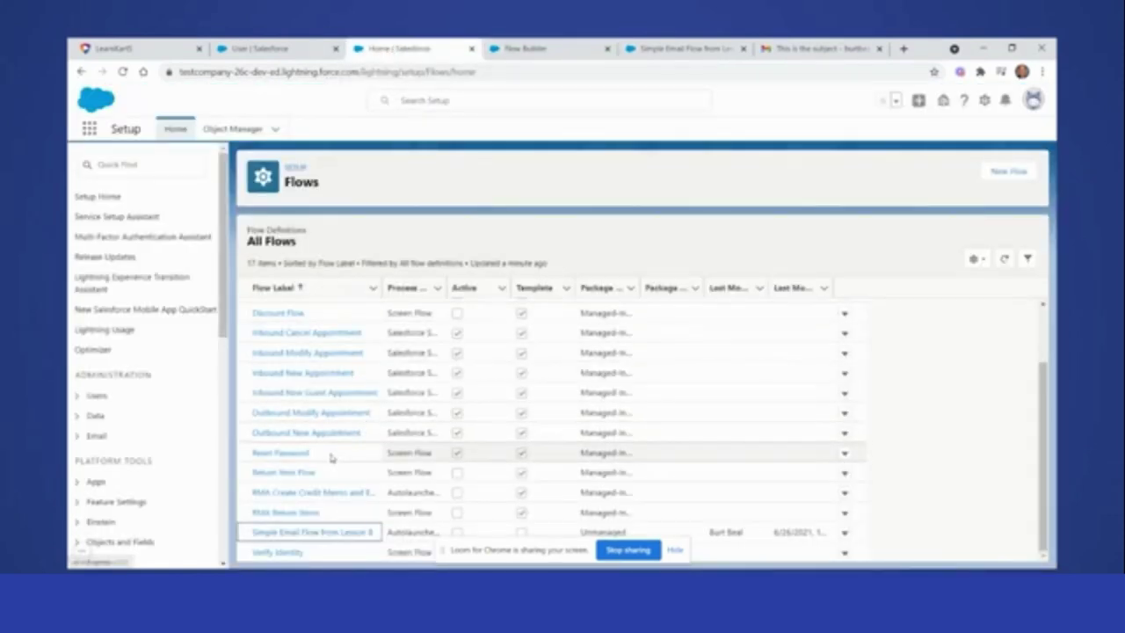
{"action": "left_click", "coordinate": [123, 72]}
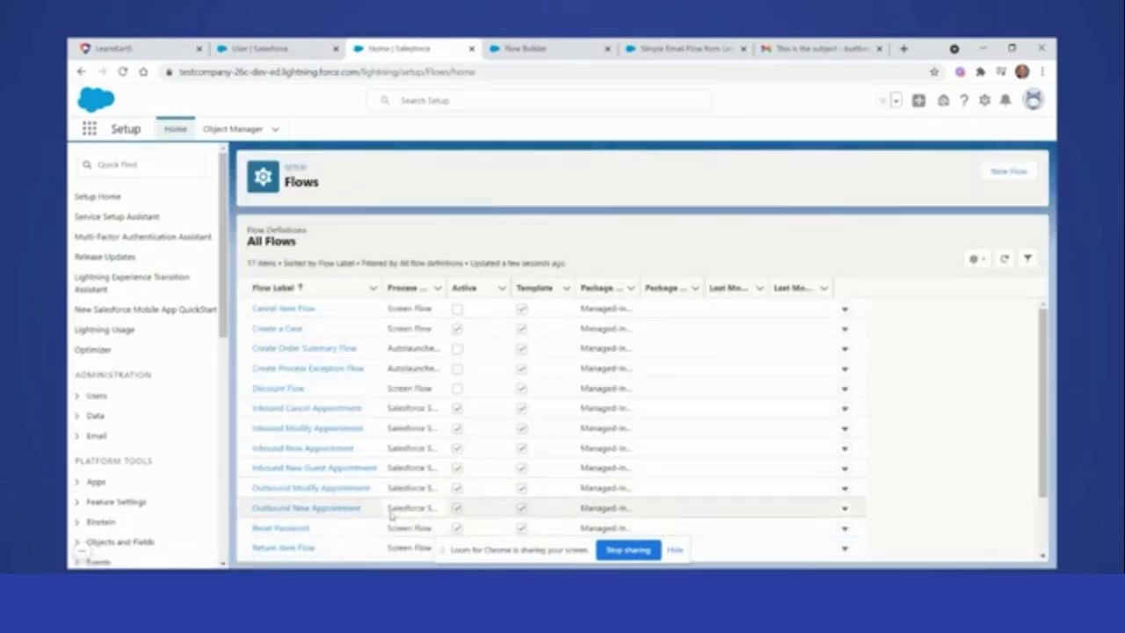
{"action": "scroll", "coordinate": [528, 518], "scroll_direction": "down", "scroll_amount": 3}
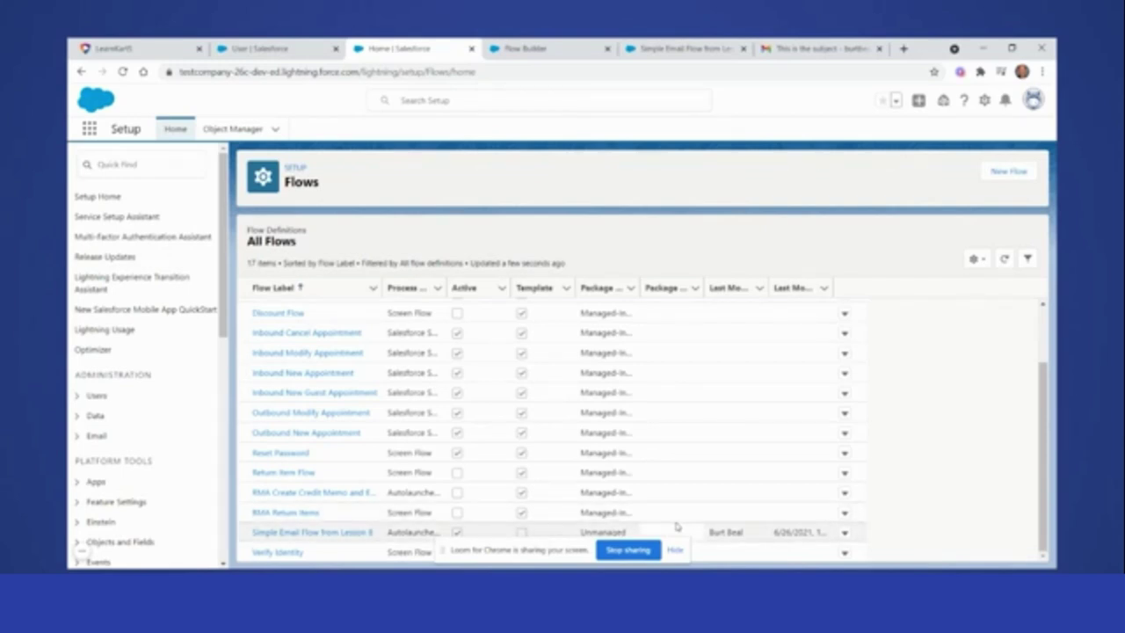
{"action": "left_click", "coordinate": [845, 534]}
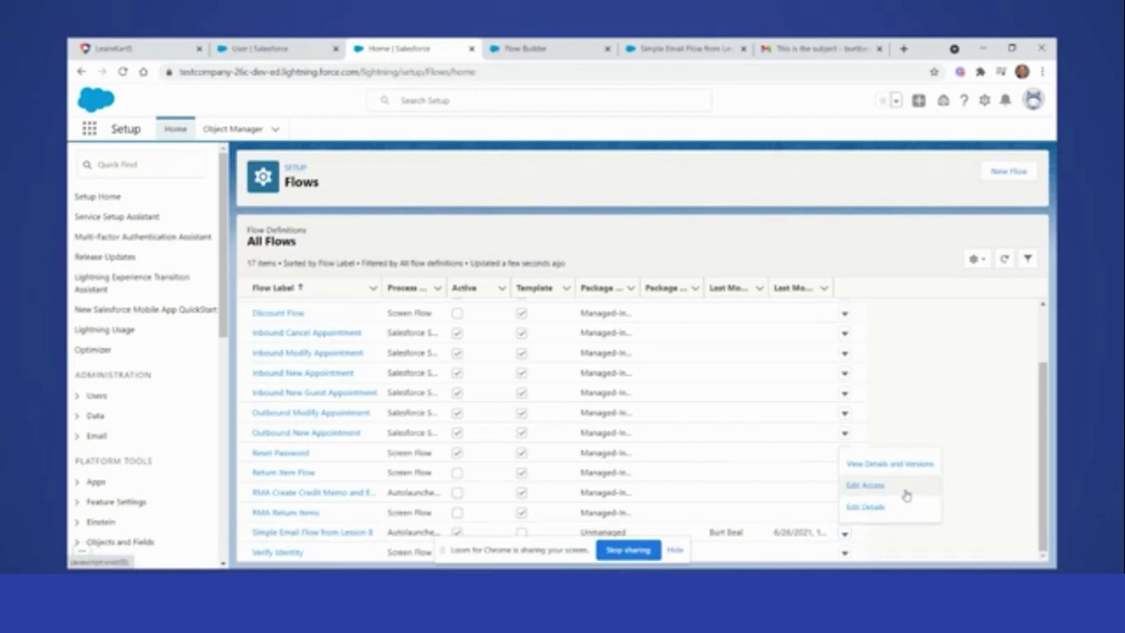
{"action": "left_click", "coordinate": [965, 501]}
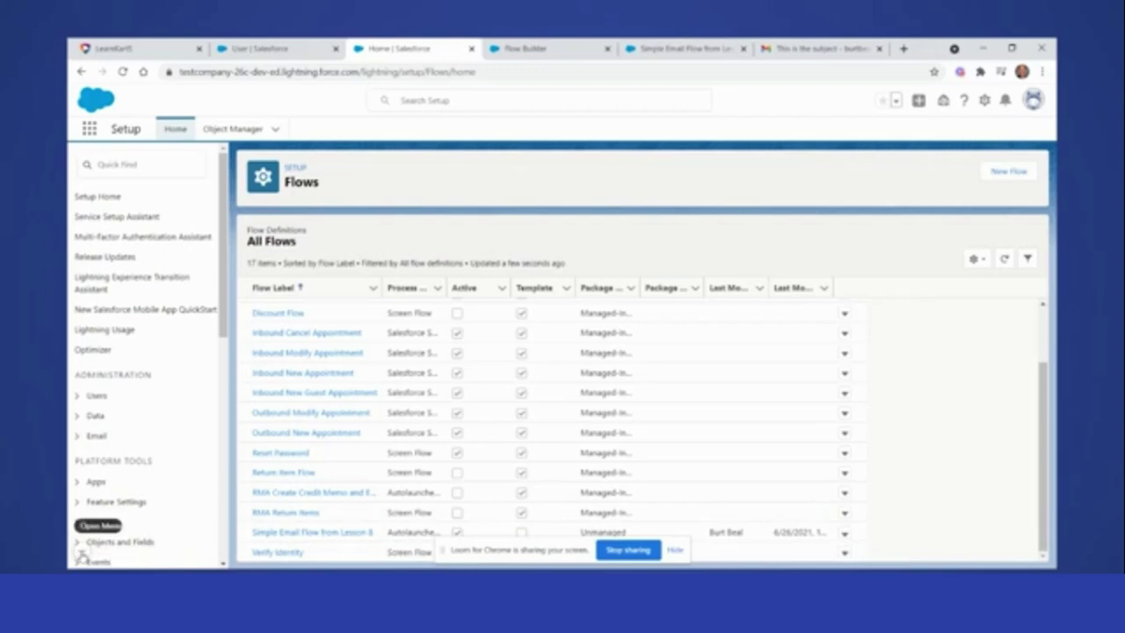
{"action": "mouse_move", "coordinate": [82, 555]}
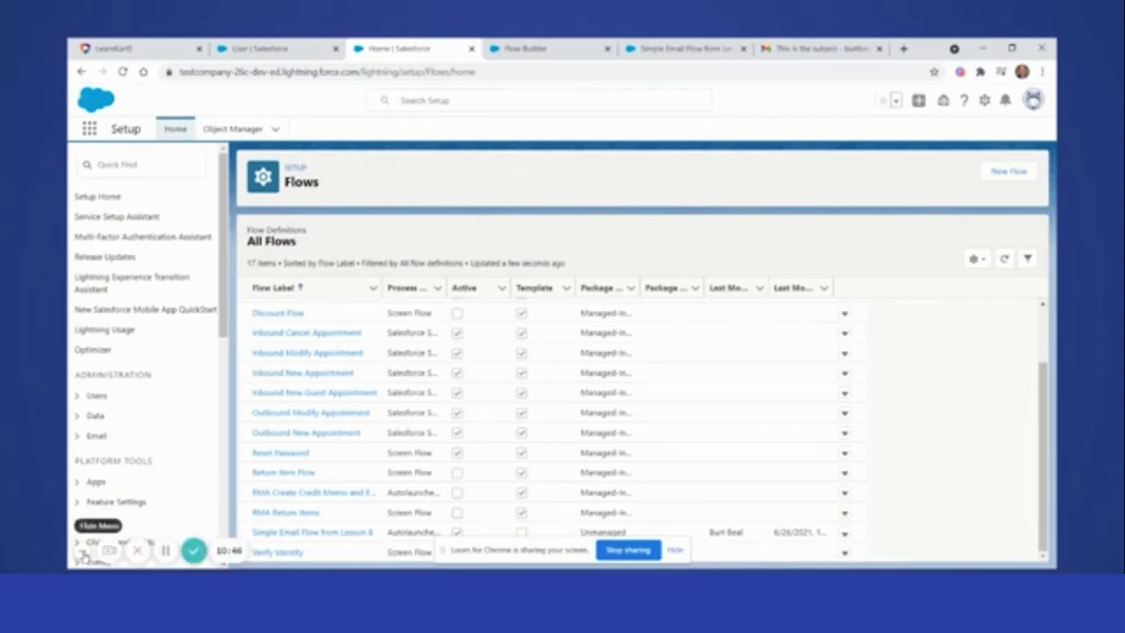
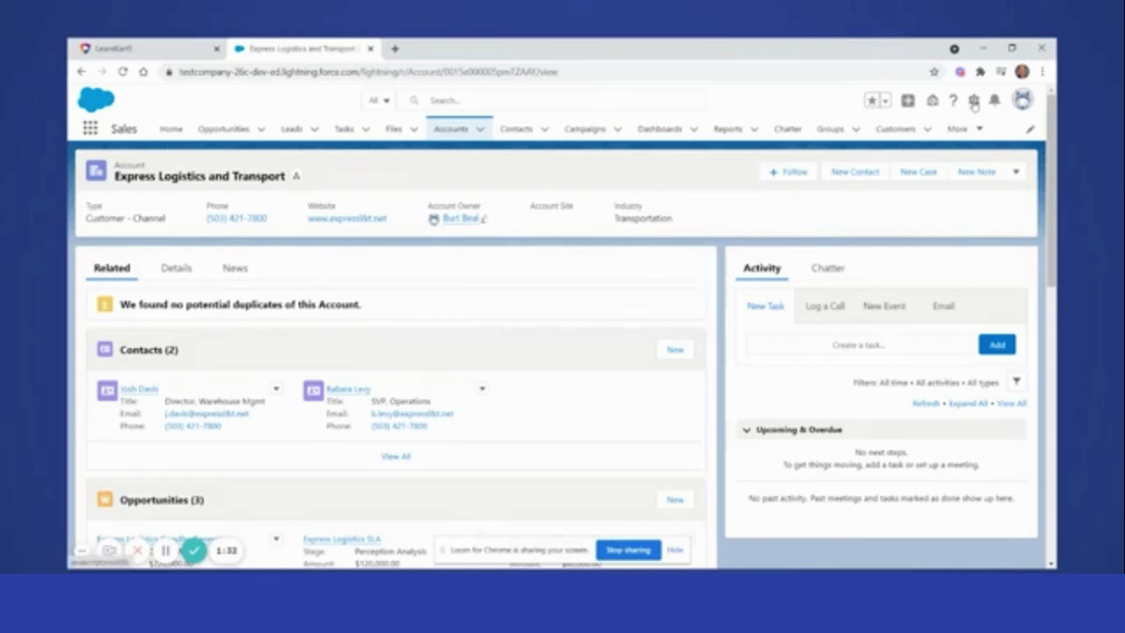
Open the Account record page in Lightning App Builder from the Setup menu's Edit Page.
{"action": "left_click", "coordinate": [974, 102]}
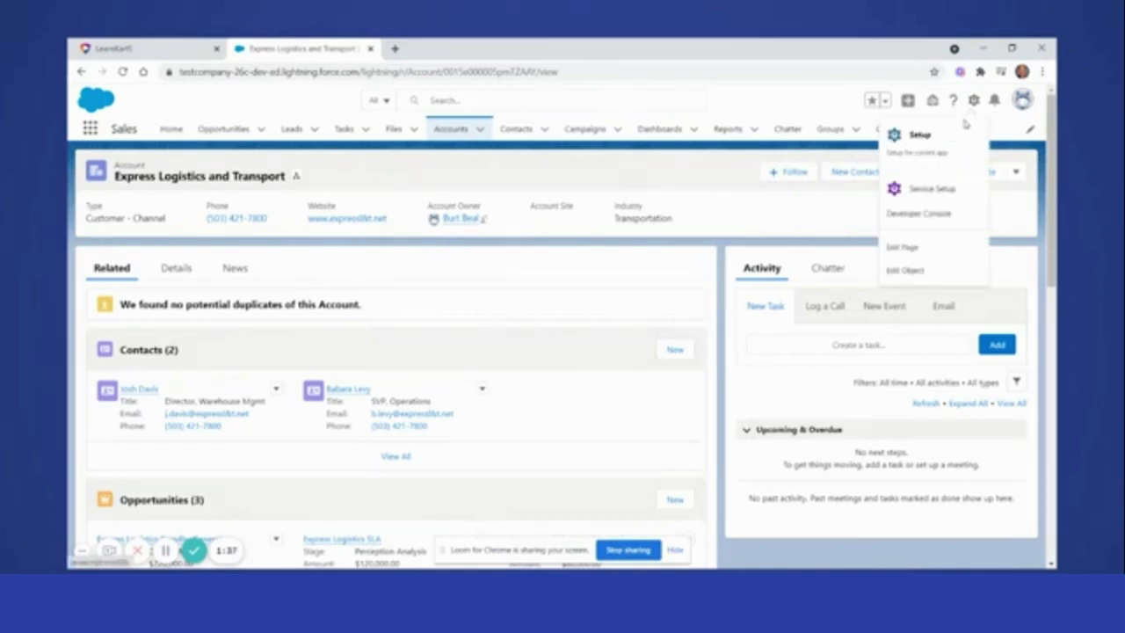
{"action": "left_click", "coordinate": [912, 251]}
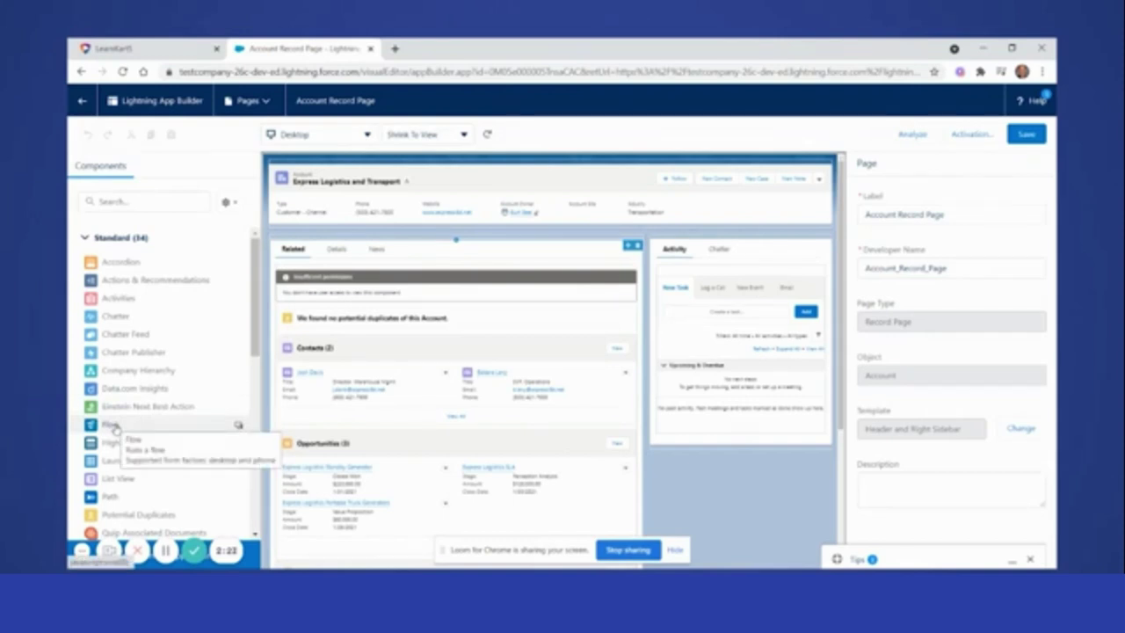
Place a Flow component under Activity in the right column and set its flow to Create a Case.
{"action": "left_click_drag", "start_coordinate": [114, 428], "coordinate": [717, 428]}
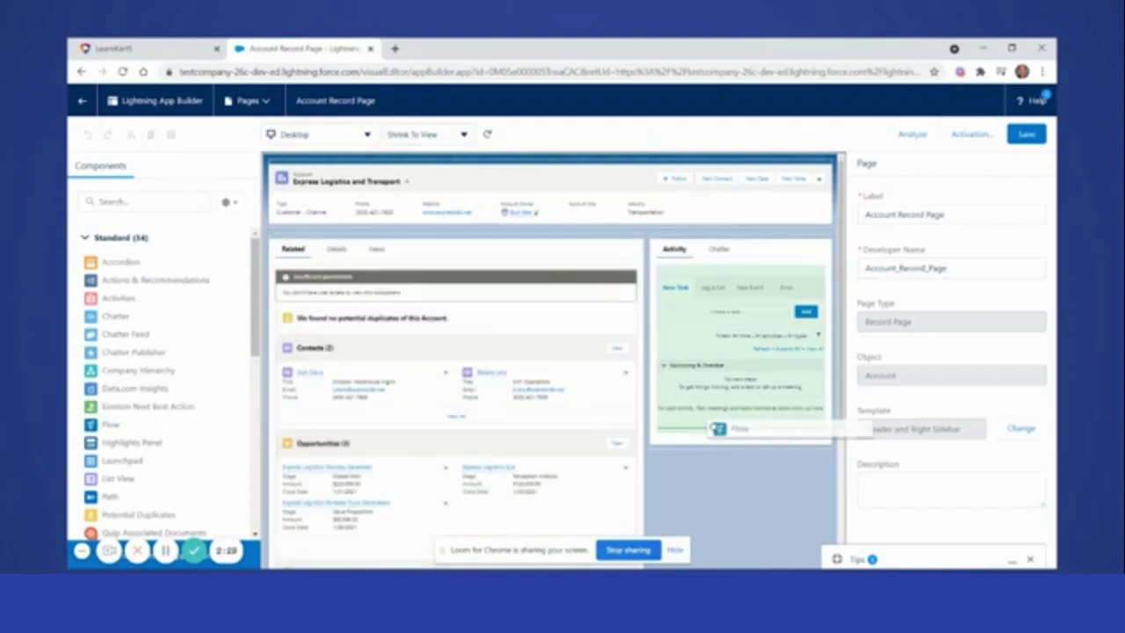
{"action": "left_click_drag", "start_coordinate": [716, 428], "coordinate": [712, 488]}
{"action": "mouse_move", "coordinate": [715, 459]}
{"action": "left_mouse_down"}
{"action": "mouse_move", "coordinate": [718, 475]}
{"action": "mouse_move", "coordinate": [712, 443]}
{"action": "left_mouse_up"}
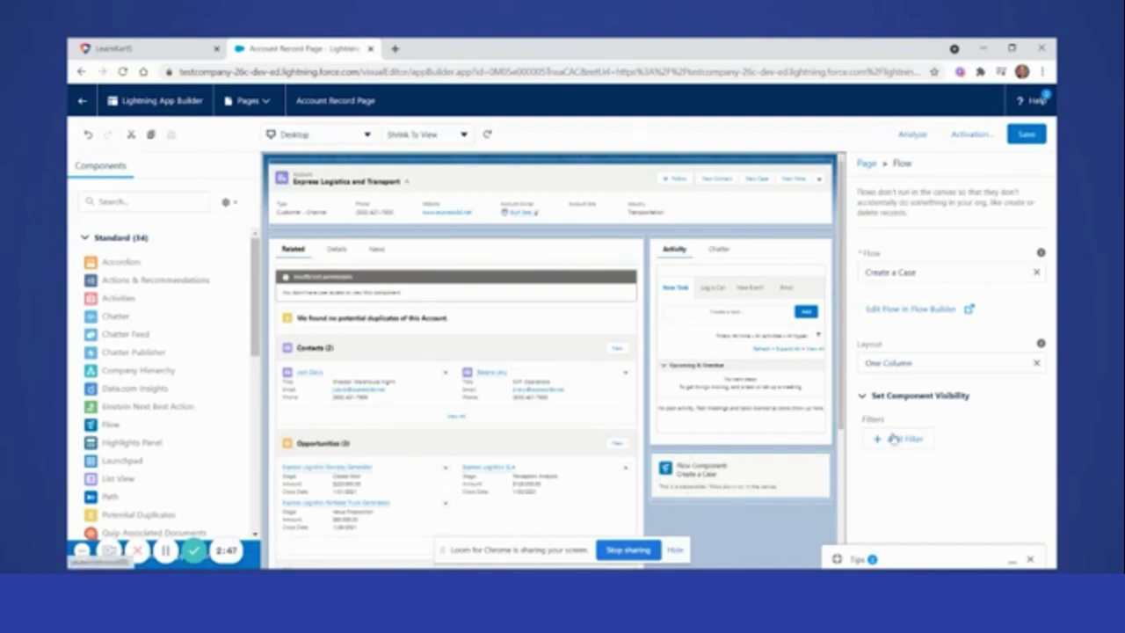
{"action": "left_click", "coordinate": [971, 273]}
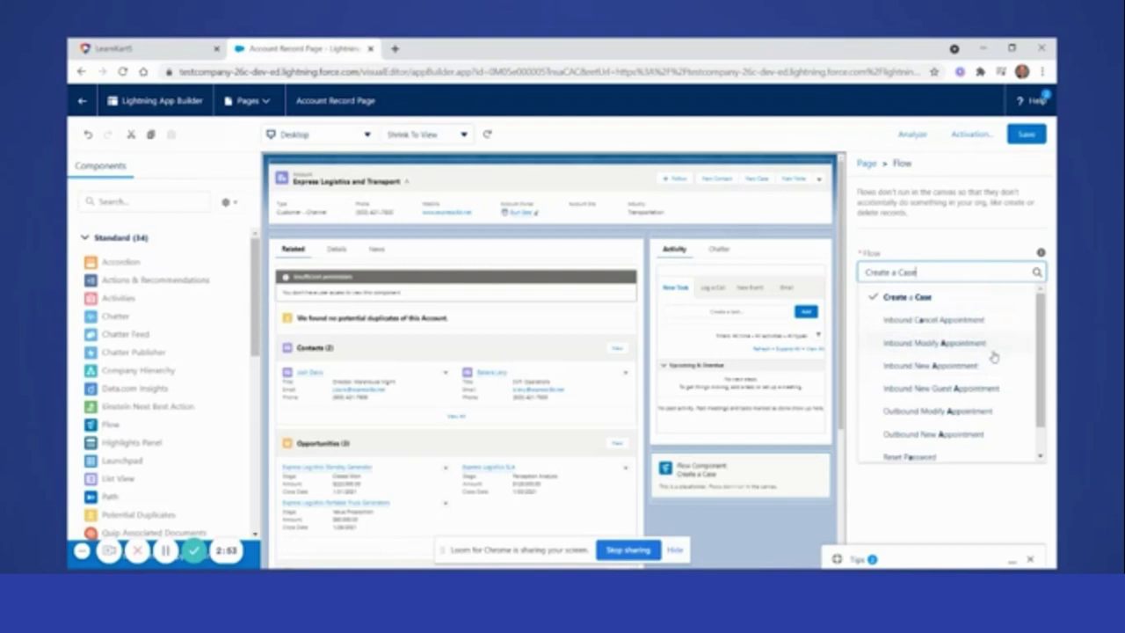
{"action": "scroll", "coordinate": [993, 360], "scroll_direction": "down", "scroll_amount": 1}
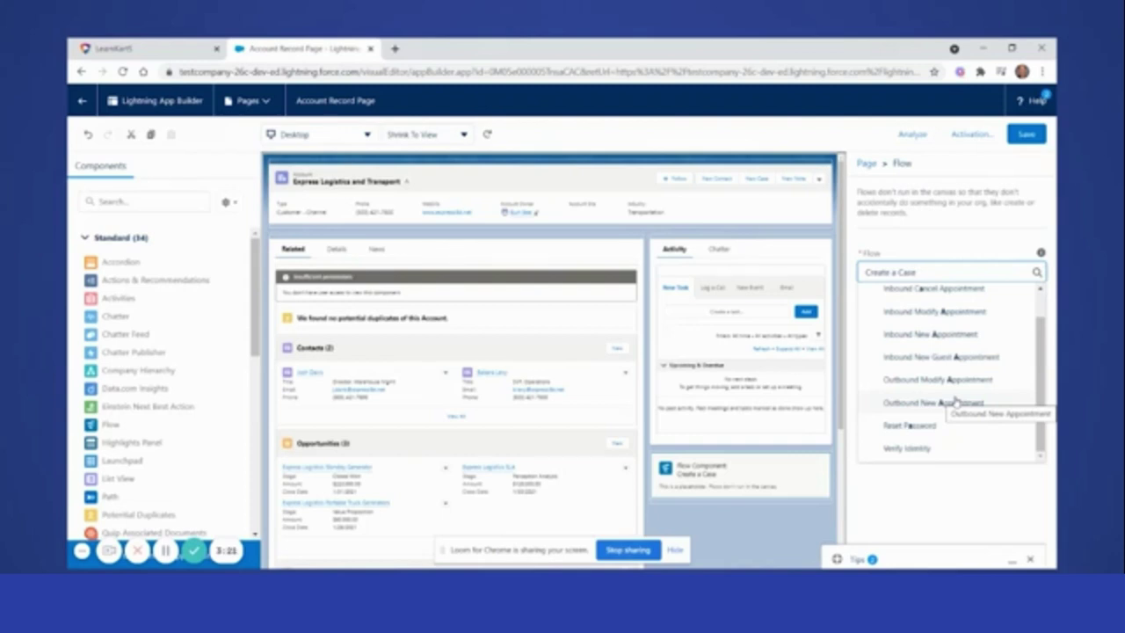
{"action": "left_click", "coordinate": [962, 497]}
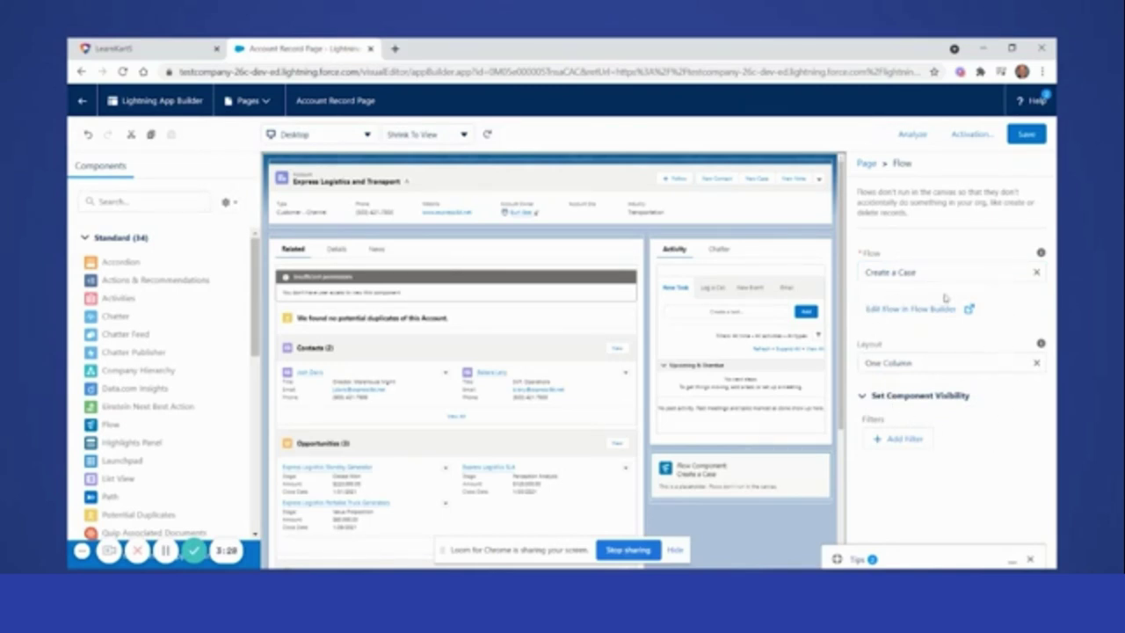
{"action": "left_click", "coordinate": [937, 366]}
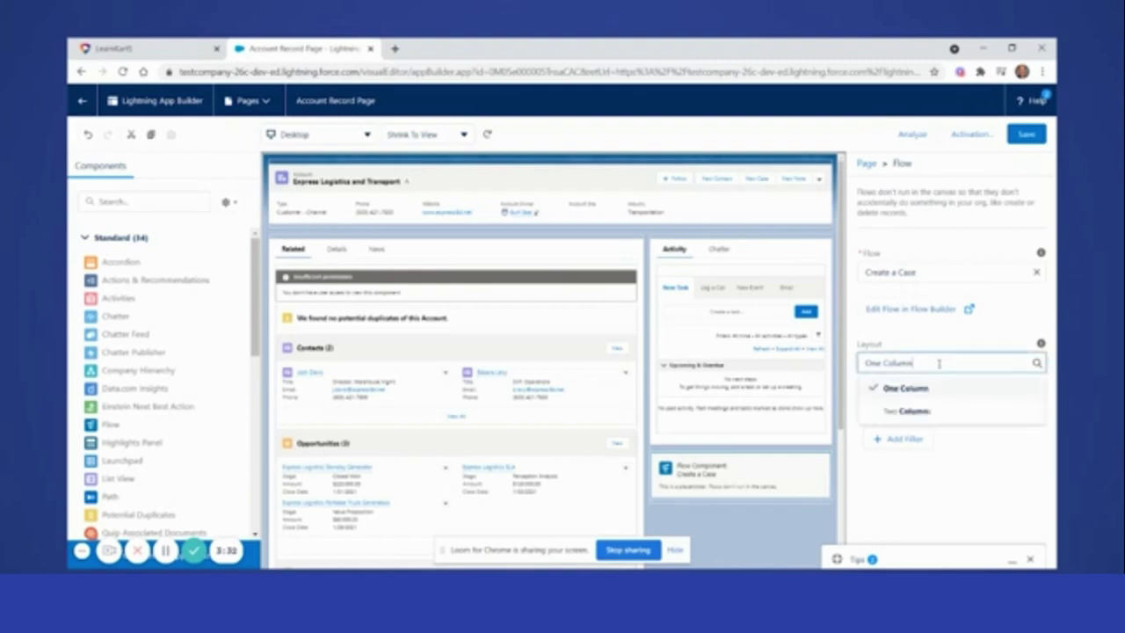
{"action": "left_click", "coordinate": [920, 414]}
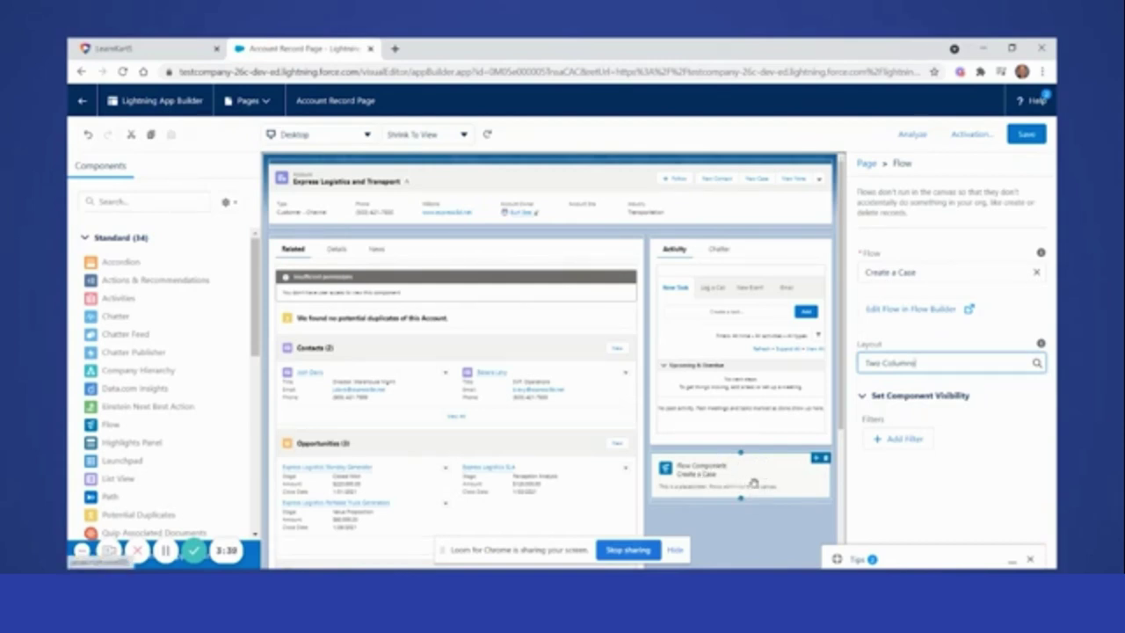
{"action": "left_click", "coordinate": [1003, 362]}
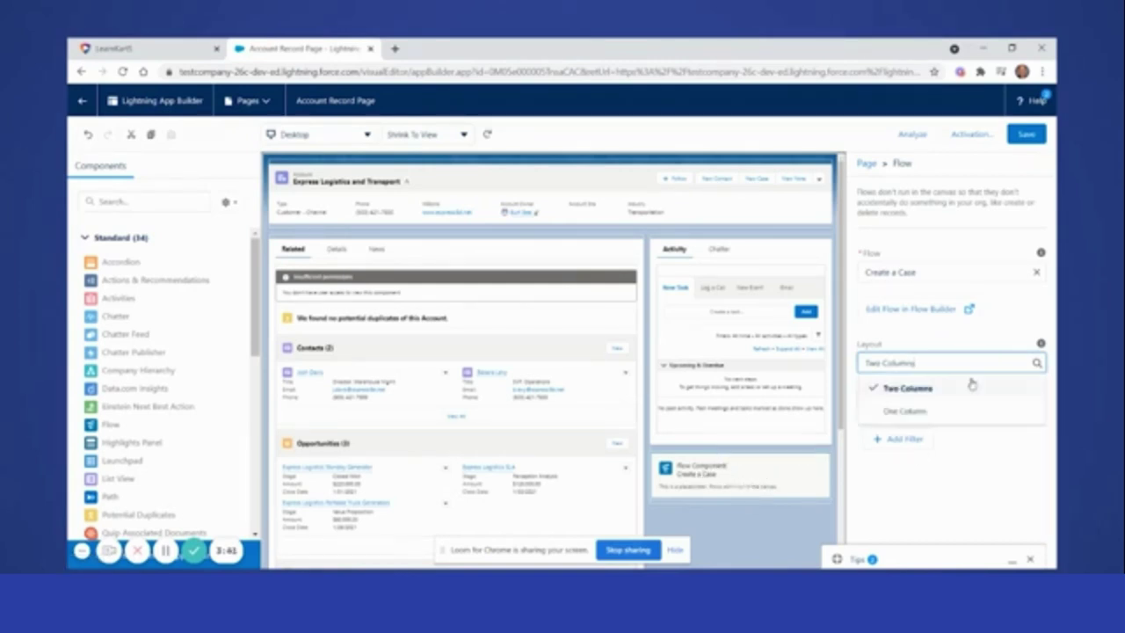
{"action": "left_click", "coordinate": [949, 413]}
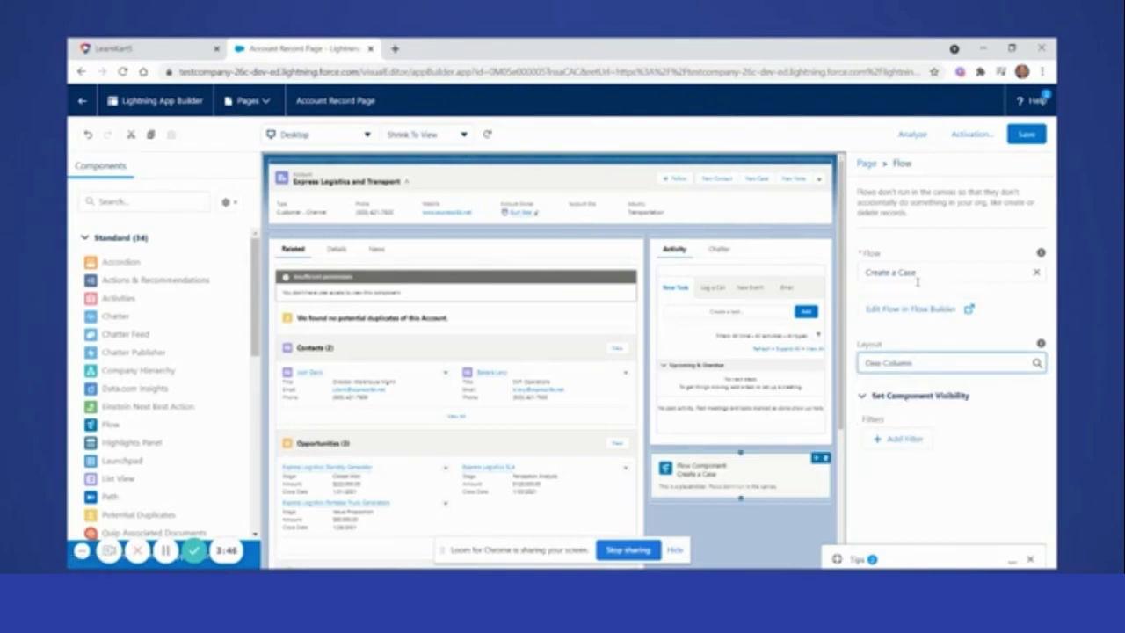
{"action": "left_click", "coordinate": [928, 314]}
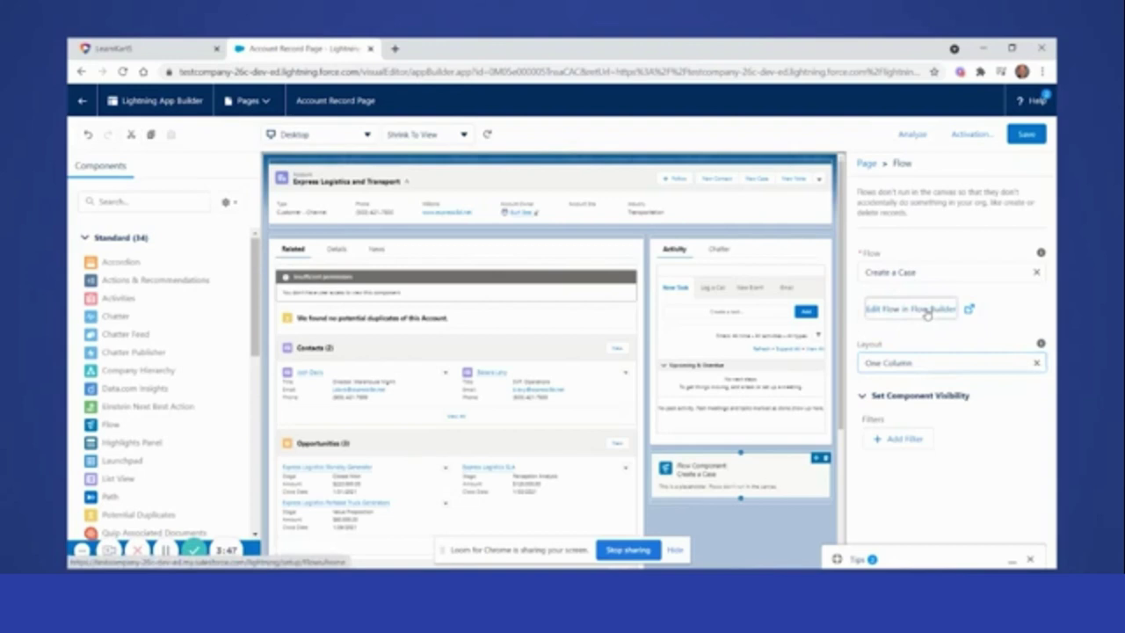
Open the Create a Case flow in Flow Builder and bring up its Debug options.
{"action": "left_click", "coordinate": [927, 312]}
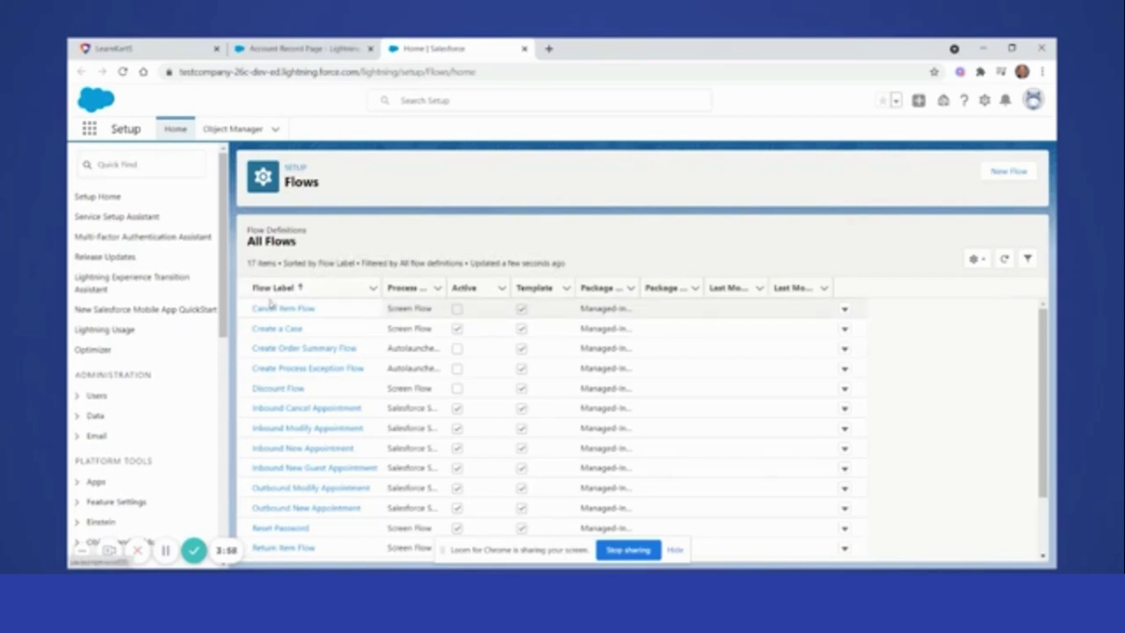
{"action": "left_click", "coordinate": [275, 330]}
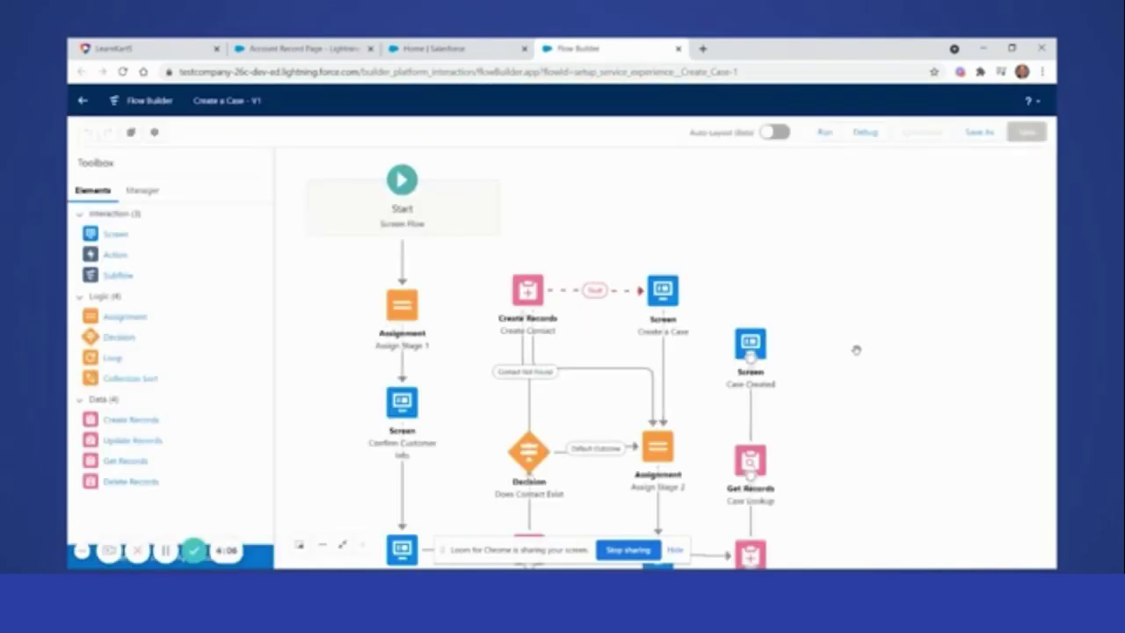
{"action": "mouse_move", "coordinate": [801, 457]}
{"action": "left_mouse_down"}
{"action": "mouse_move", "coordinate": [826, 259]}
{"action": "mouse_move", "coordinate": [773, 371]}
{"action": "mouse_move", "coordinate": [807, 463]}
{"action": "left_mouse_up"}
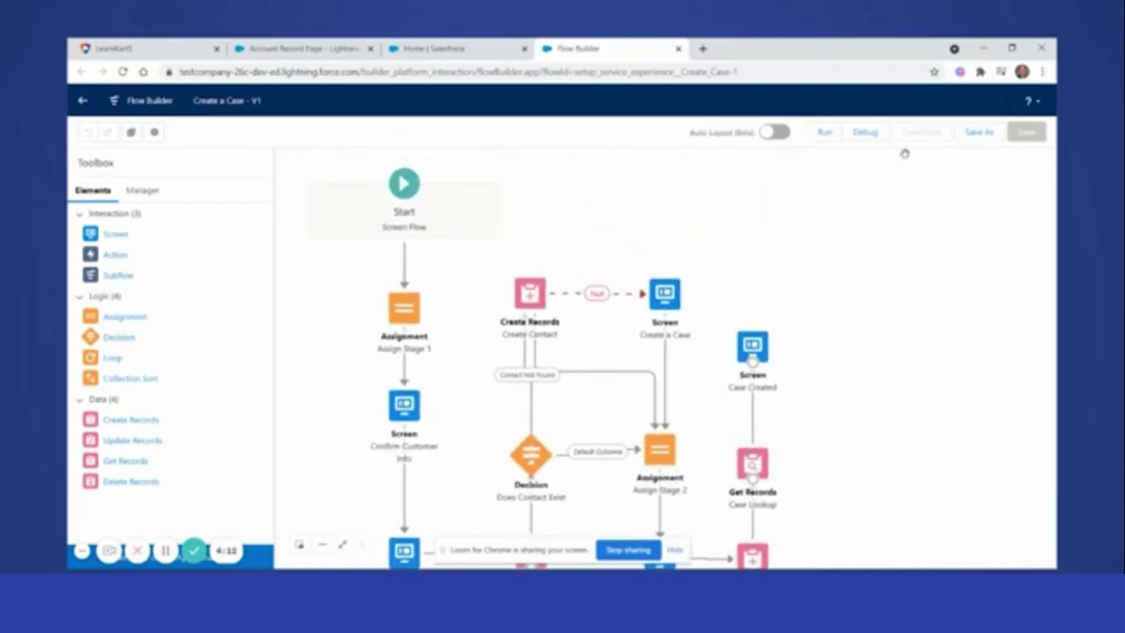
{"action": "left_click", "coordinate": [868, 133]}
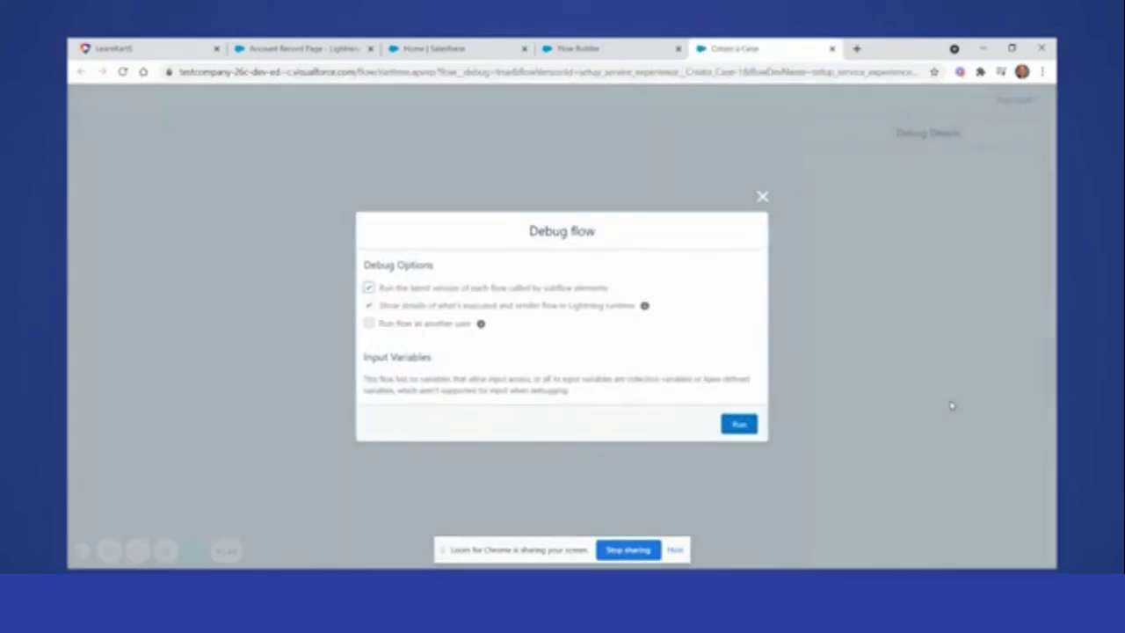
Run the debug and enter the customer's first and last name on the first screen.
{"action": "left_click", "coordinate": [741, 424]}
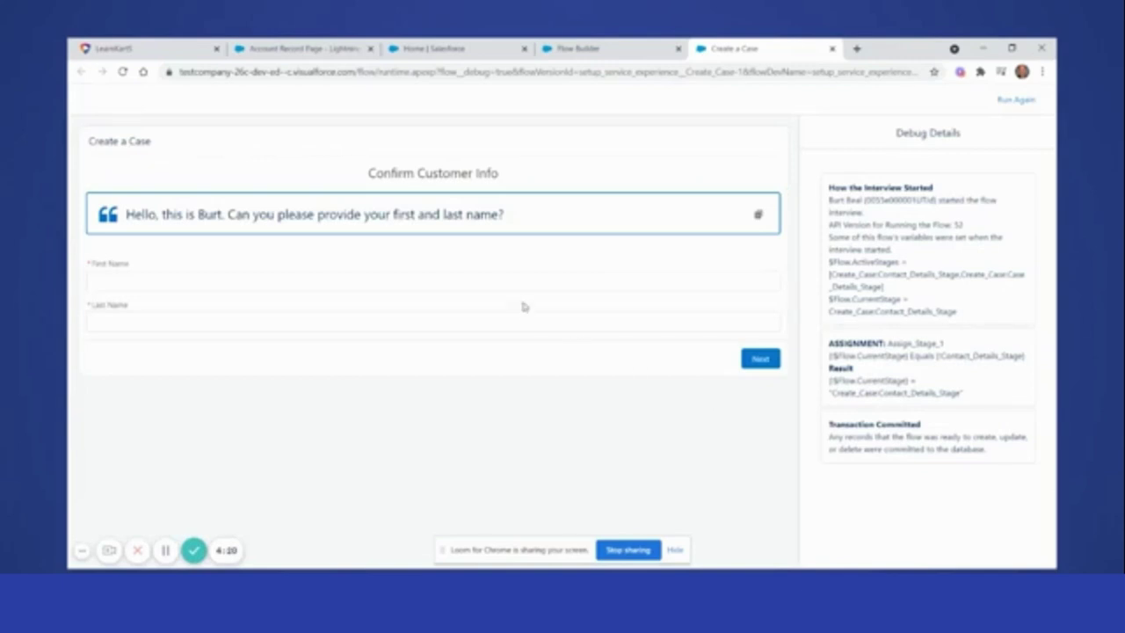
{"action": "left_click", "coordinate": [531, 280]}
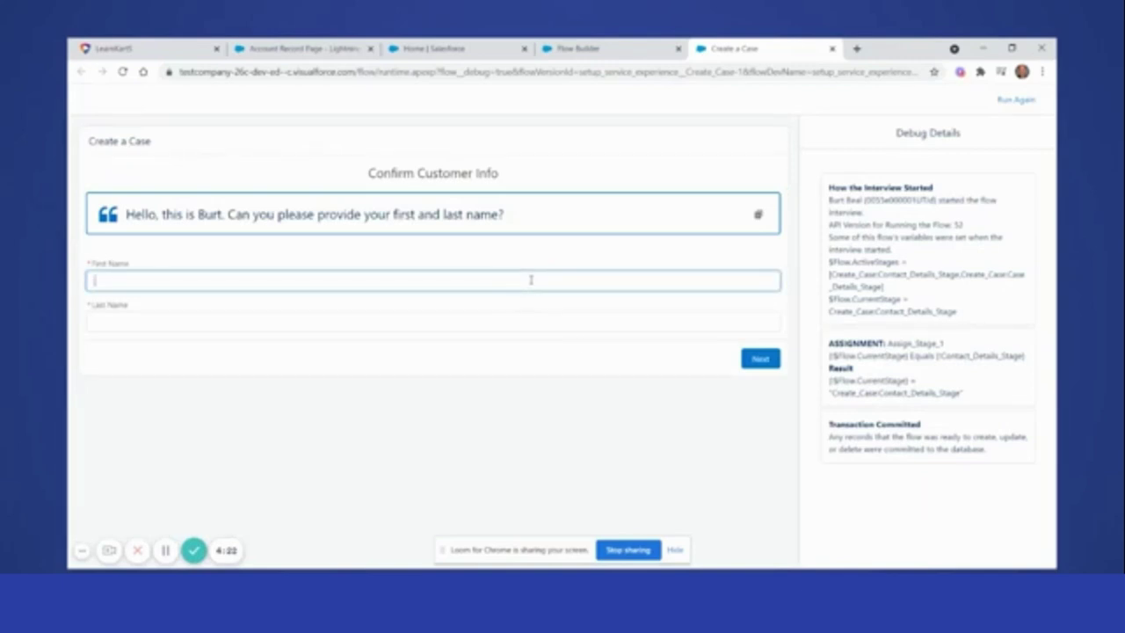
{"action": "type", "text": "Roh"}
{"action": "key", "text": "Tab"}
{"action": "type", "text": "Doe"}
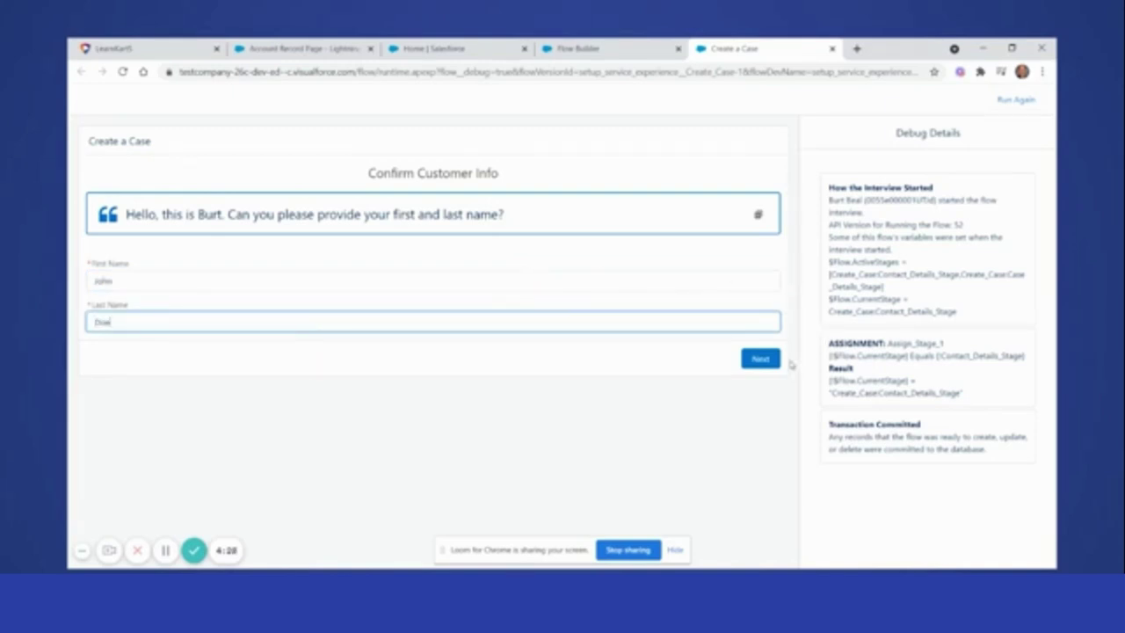
{"action": "left_click", "coordinate": [758, 360]}
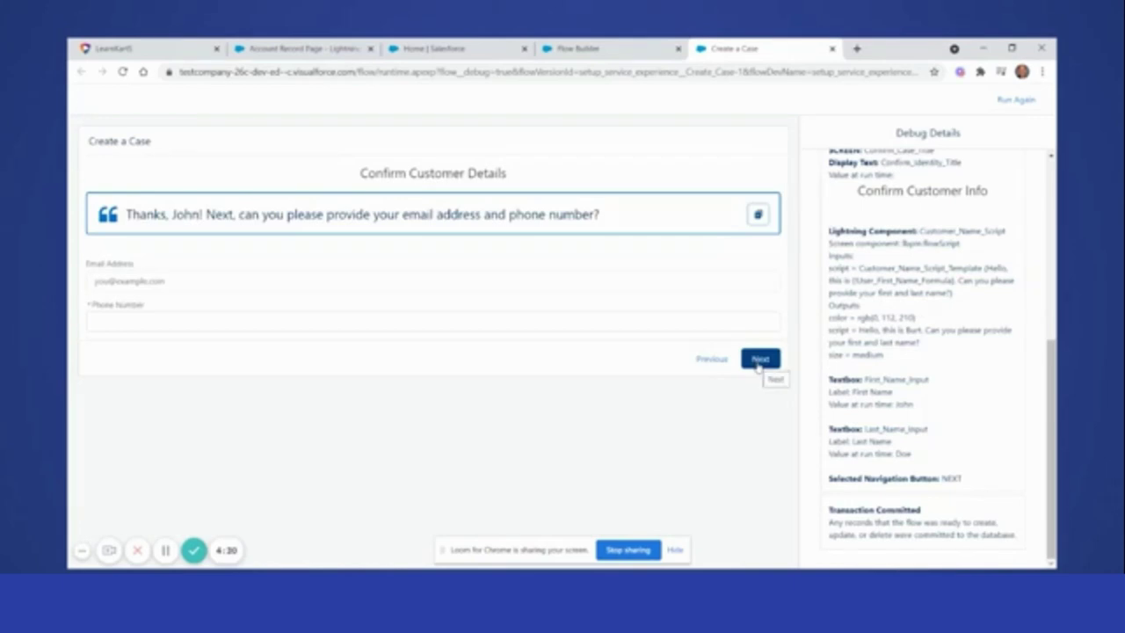
Fill in the customer's e-mail address and phone number.
{"action": "left_click", "coordinate": [307, 279]}
{"action": "type", "text": "sample"}
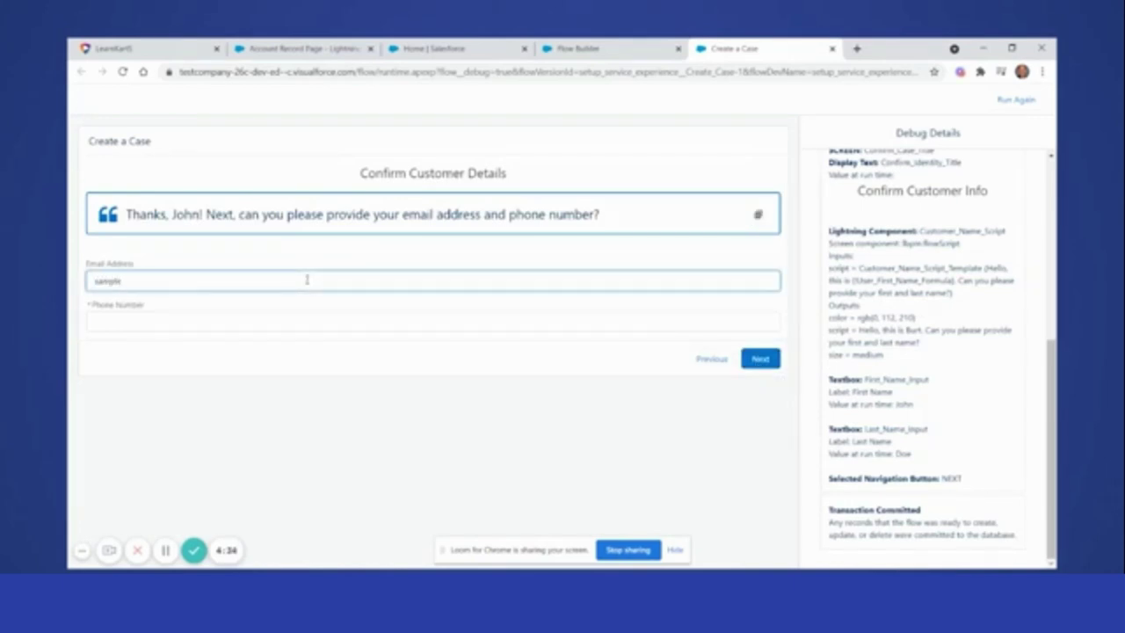
{"action": "type", "text": "@gmail.com"}
{"action": "key", "text": "Tab"}
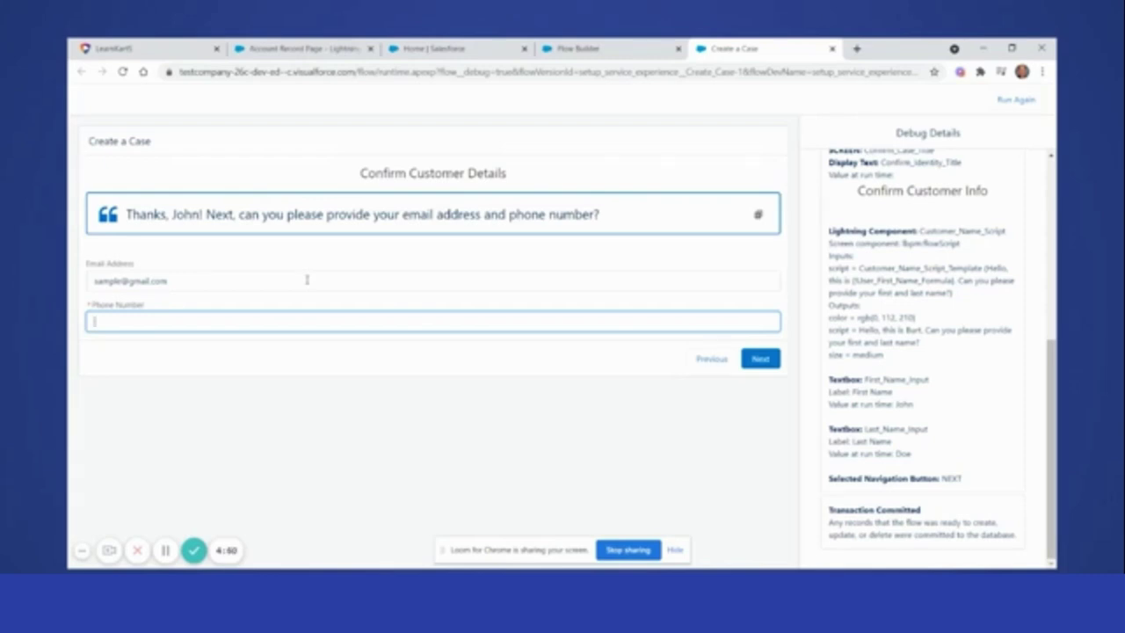
{"action": "type", "text": "555"}
{"action": "type", "text": "4567"}
{"action": "type", "text": "332"}
On the case details screen, set Case Type to Structural and Case Origin to Phone.
{"action": "left_click", "coordinate": [760, 360]}
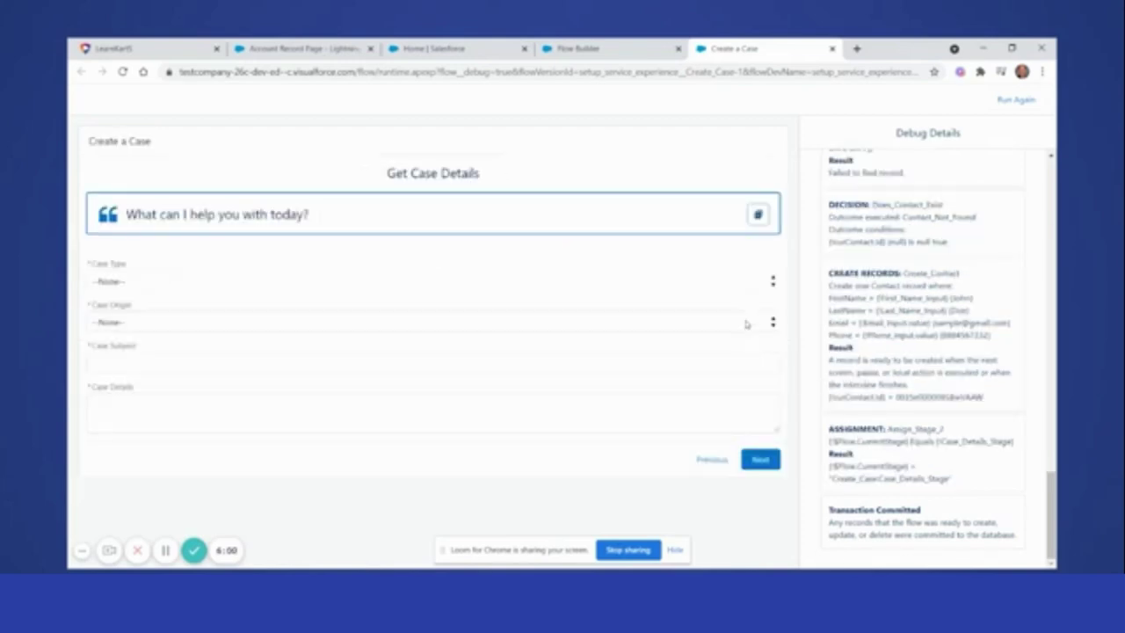
{"action": "left_click", "coordinate": [773, 282]}
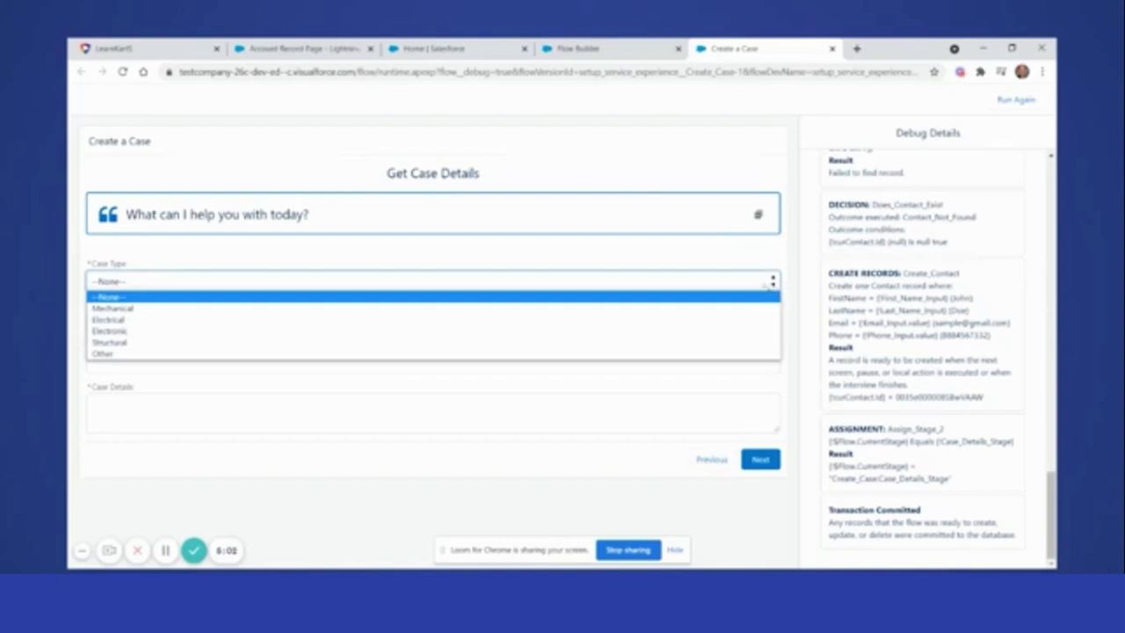
{"action": "left_click", "coordinate": [584, 341]}
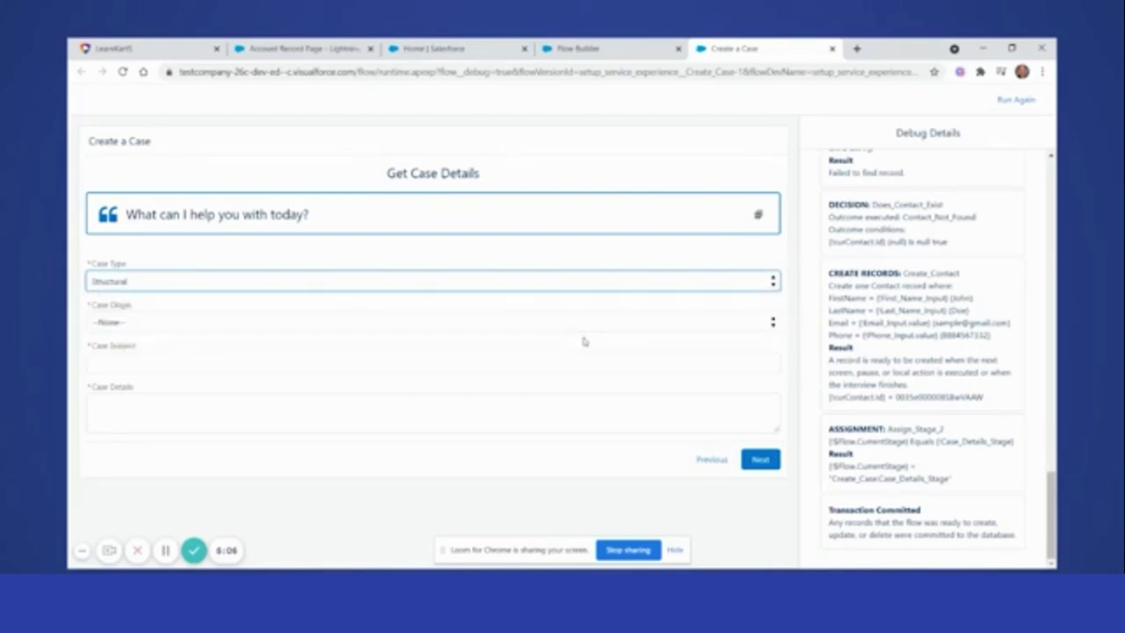
{"action": "left_click", "coordinate": [773, 325]}
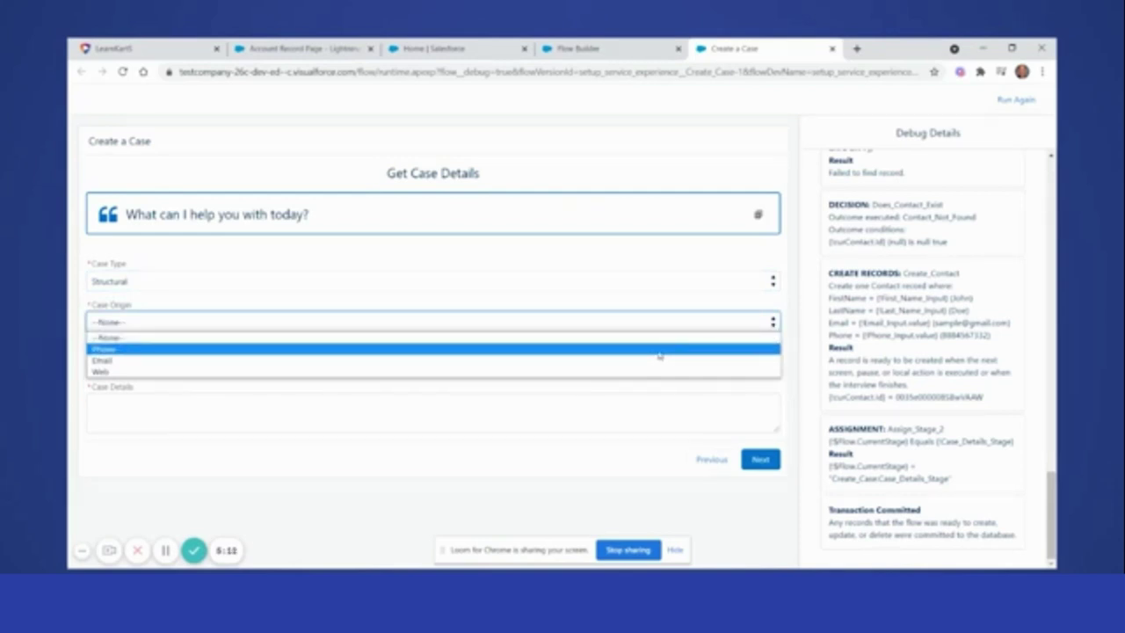
{"action": "left_click", "coordinate": [660, 354]}
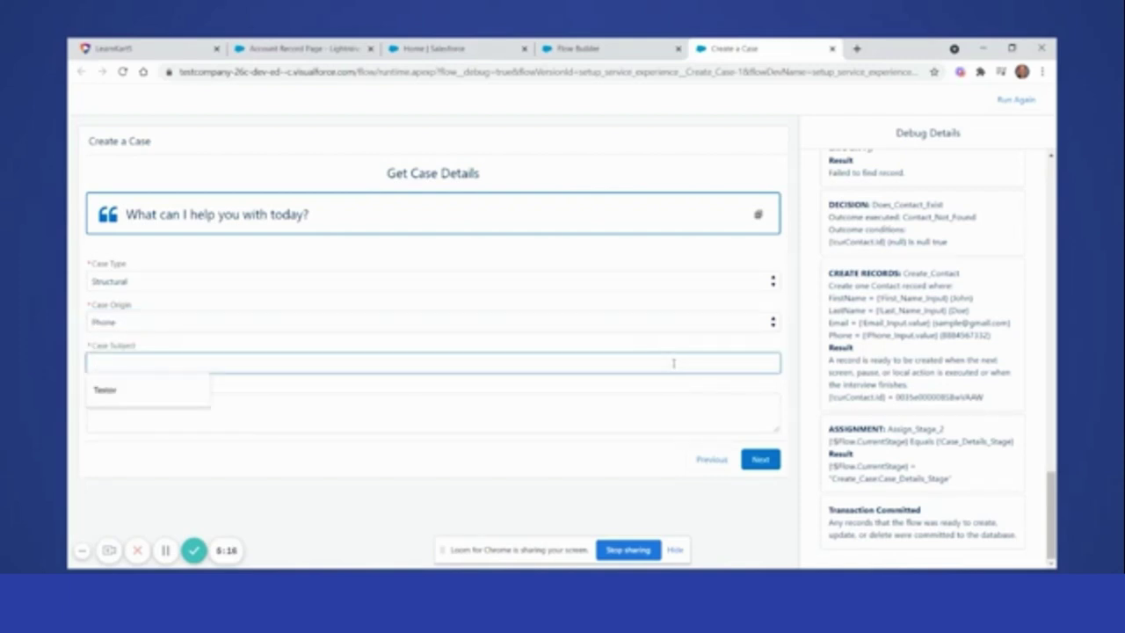
Enter subject 'Test Inc Demo' and details 'For demo testipractices', finish the run, return to App Builder.
{"action": "type", "text": "Test Inc"}
{"action": "type", "text": " De"}
{"action": "type", "text": "mo"}
{"action": "key", "text": "Tab"}
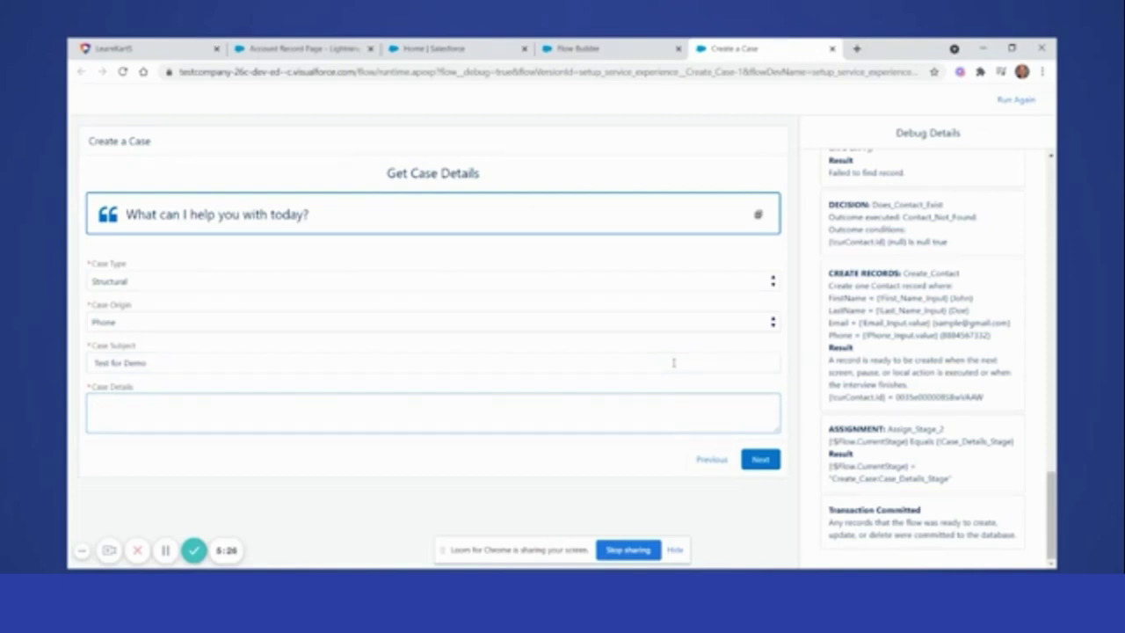
{"action": "type", "text": "Fo"}
{"action": "type", "text": "r demo"}
{"action": "type", "text": " testi"}
{"action": "type", "text": "practices"}
{"action": "left_click", "coordinate": [760, 460]}
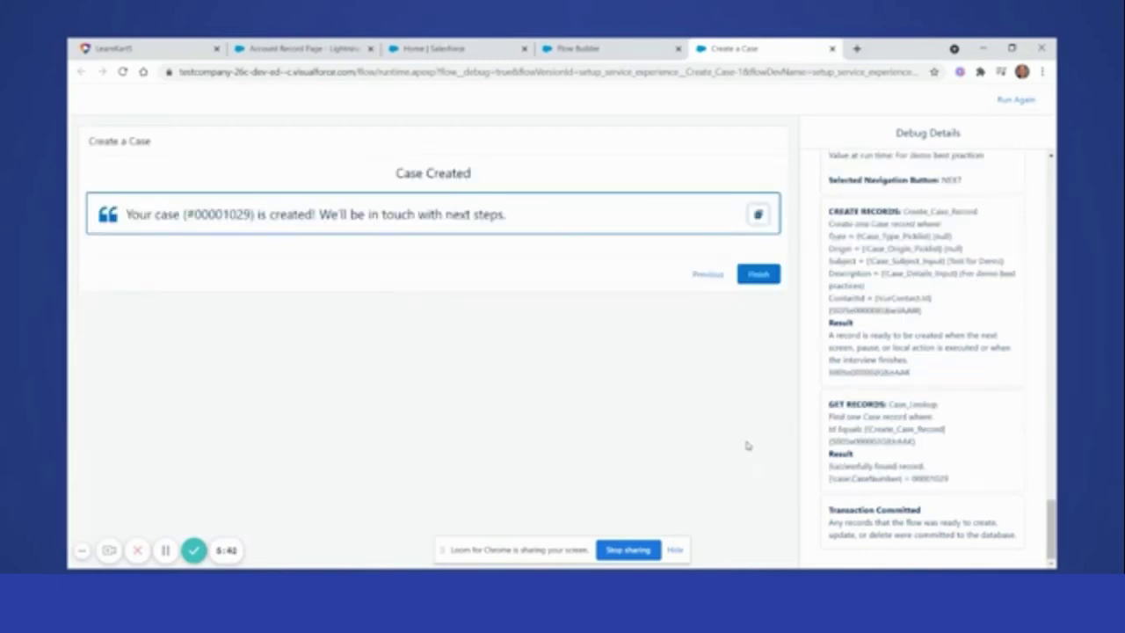
{"action": "left_click", "coordinate": [768, 275]}
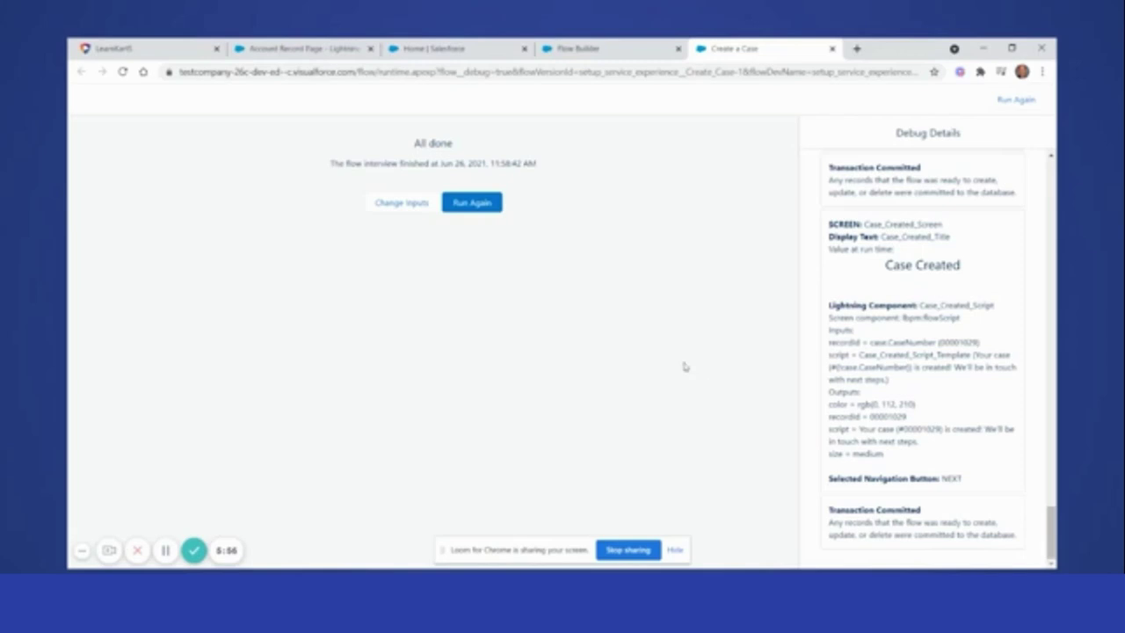
{"action": "left_click", "coordinate": [313, 50]}
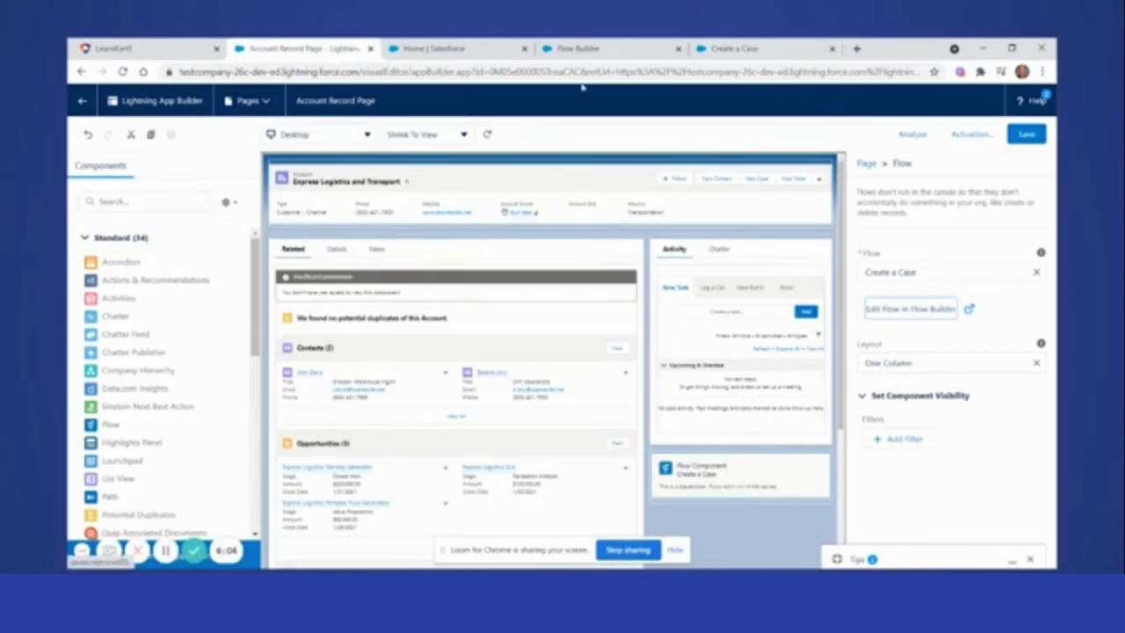
{"action": "left_click", "coordinate": [492, 51]}
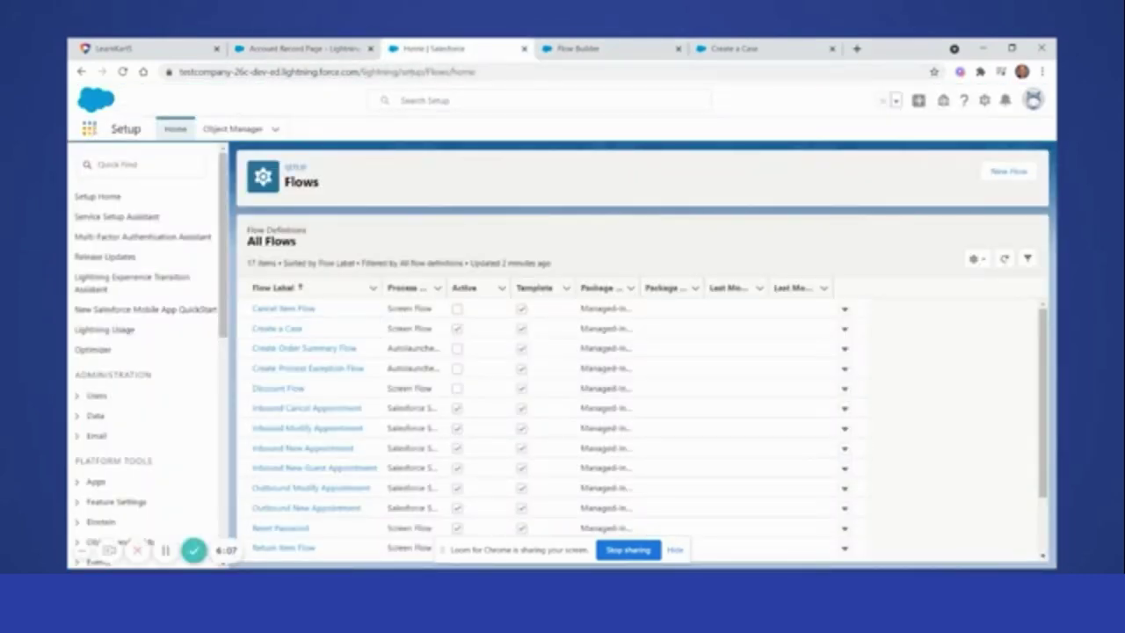
{"action": "left_click", "coordinate": [89, 130]}
{"action": "left_click", "coordinate": [97, 251]}
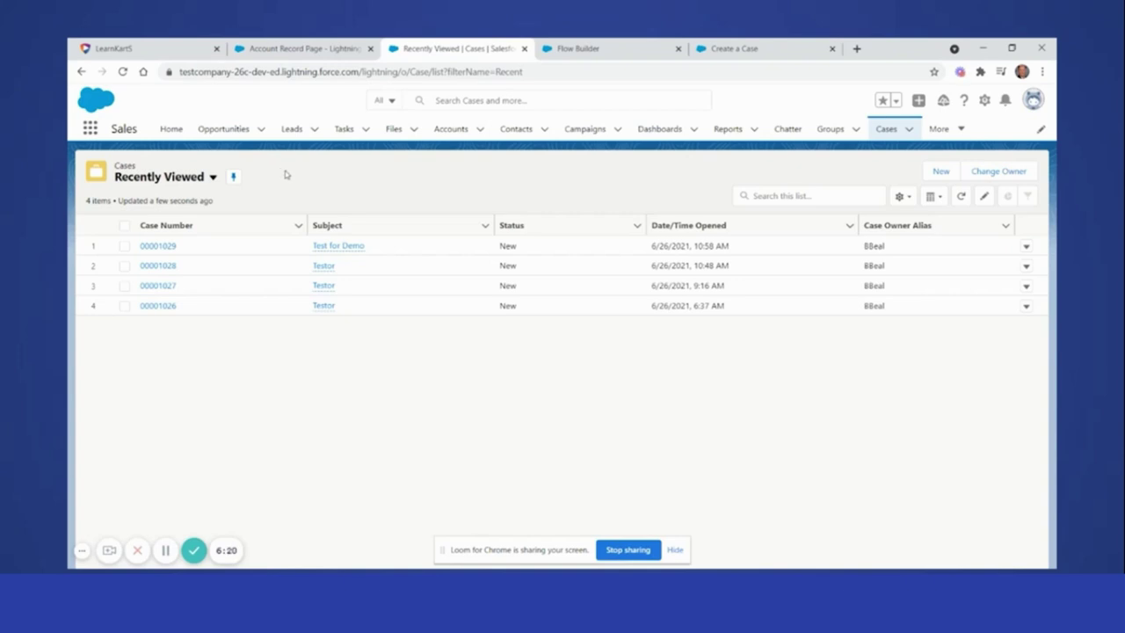
{"action": "left_click", "coordinate": [212, 179]}
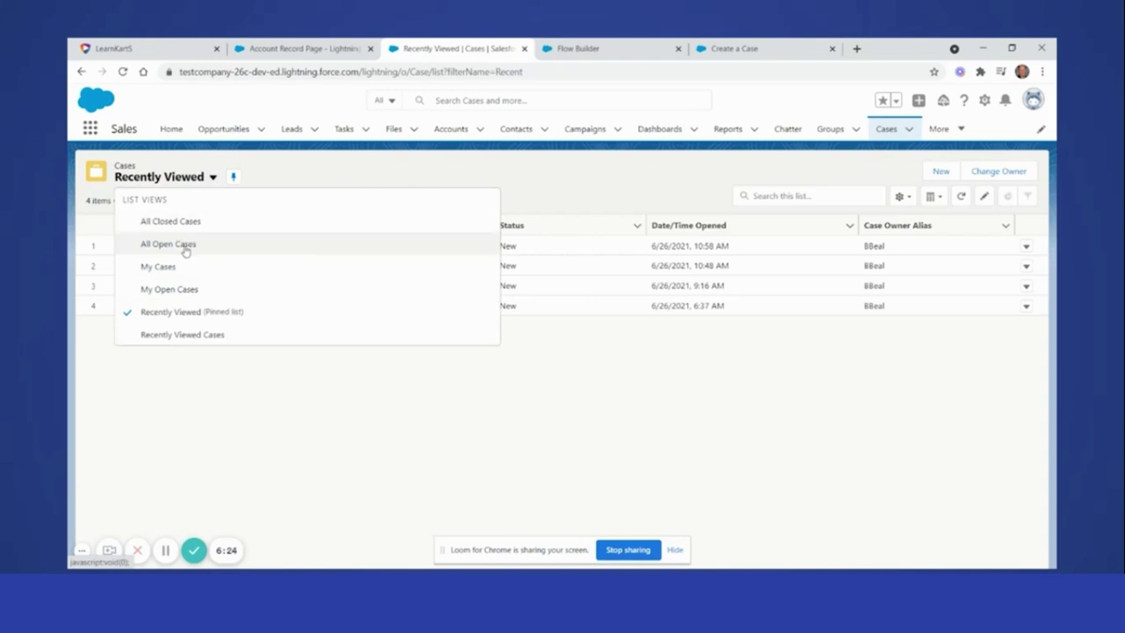
{"action": "left_click", "coordinate": [186, 245]}
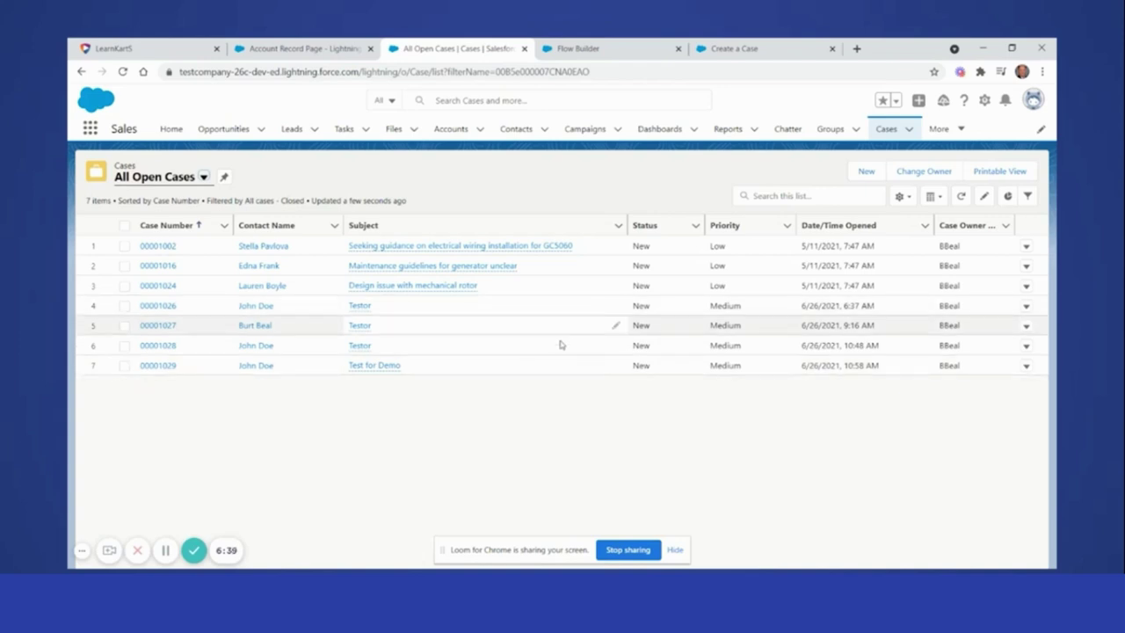
{"action": "left_click", "coordinate": [122, 72]}
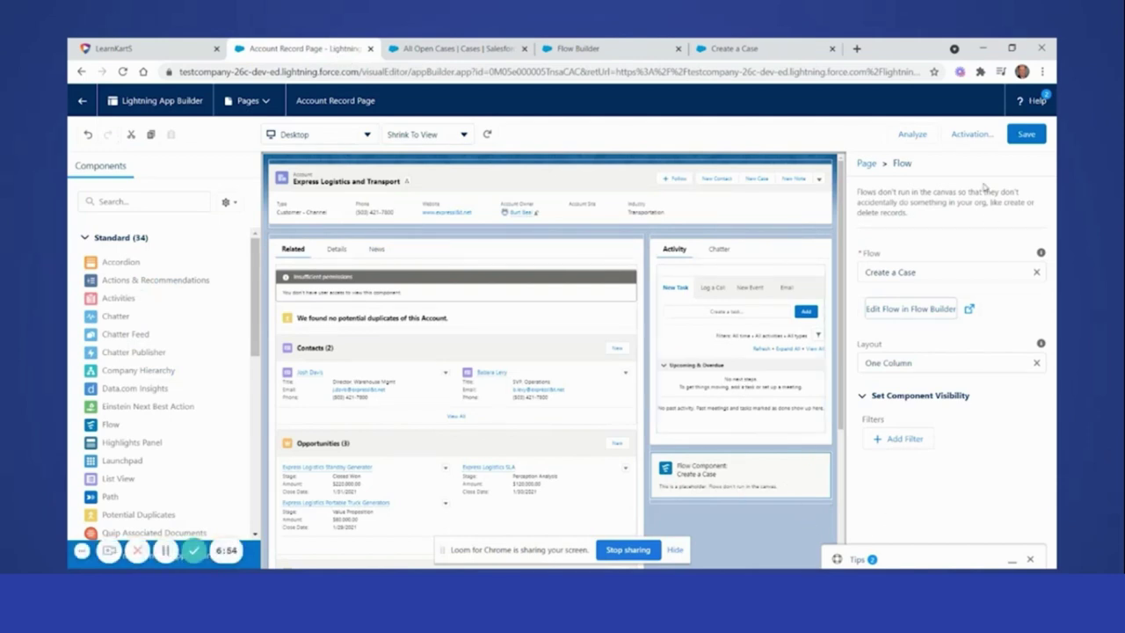
Review the Activation tabs for app default and app/record type/profile, then choose Assign as App Default.
{"action": "left_click", "coordinate": [972, 137]}
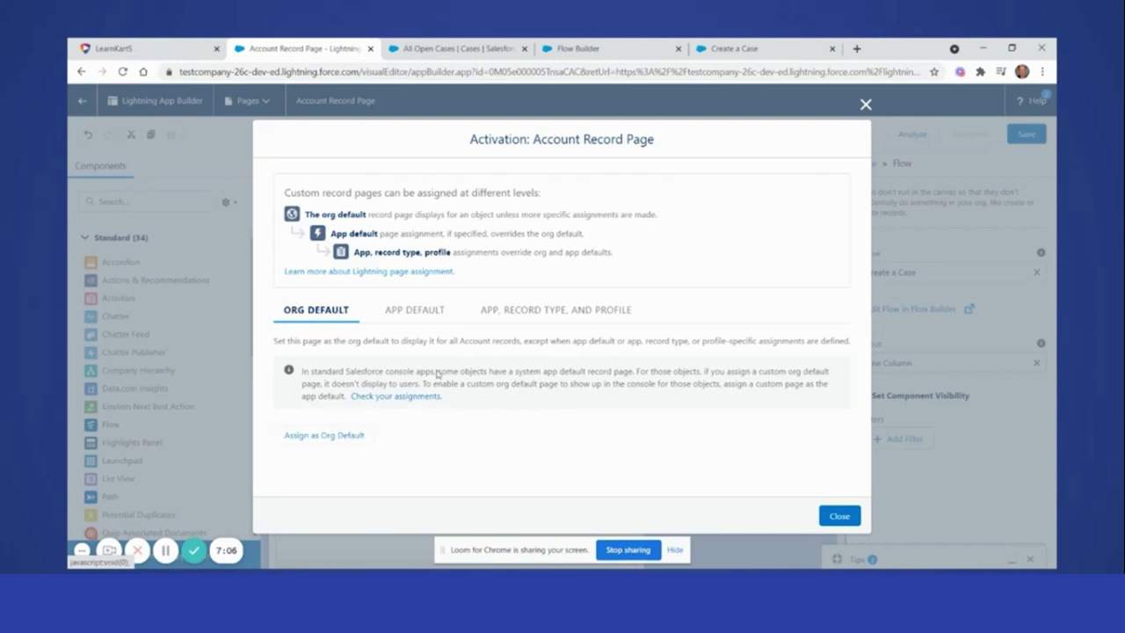
{"action": "left_click", "coordinate": [432, 315]}
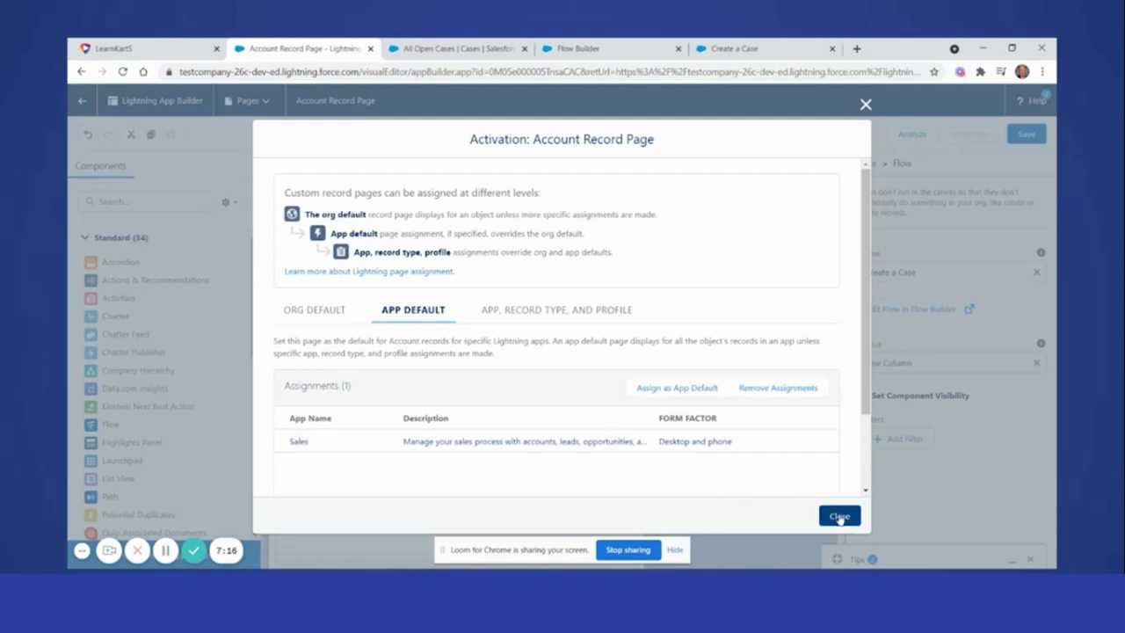
{"action": "mouse_move", "coordinate": [866, 402]}
{"action": "left_mouse_down"}
{"action": "mouse_move", "coordinate": [868, 468]}
{"action": "mouse_move", "coordinate": [856, 422]}
{"action": "left_mouse_up"}
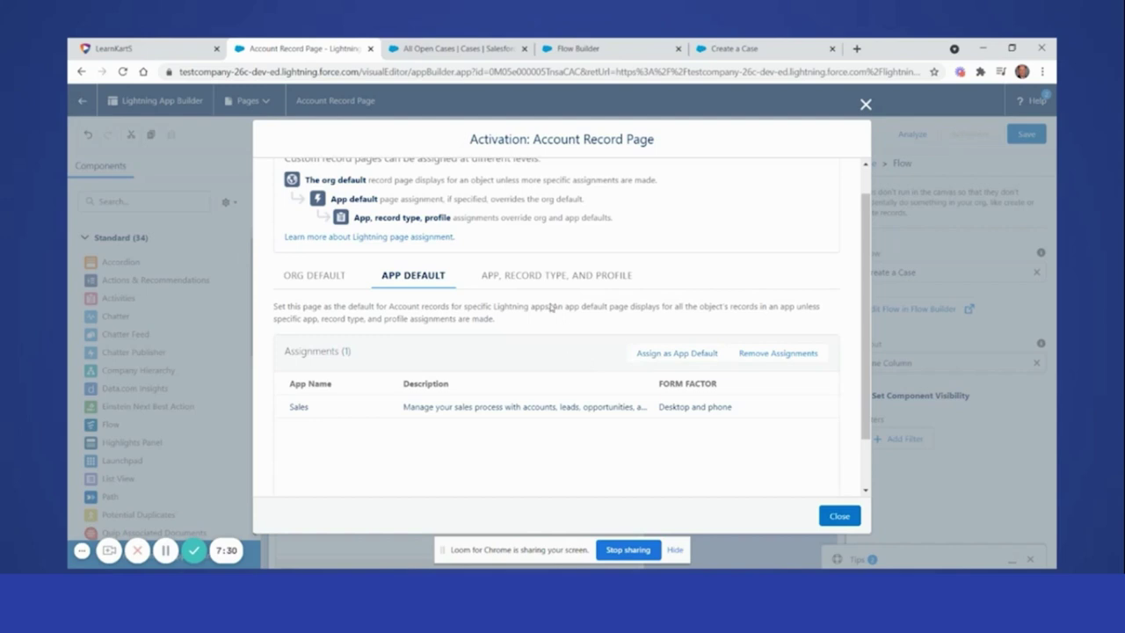
{"action": "left_click", "coordinate": [547, 280]}
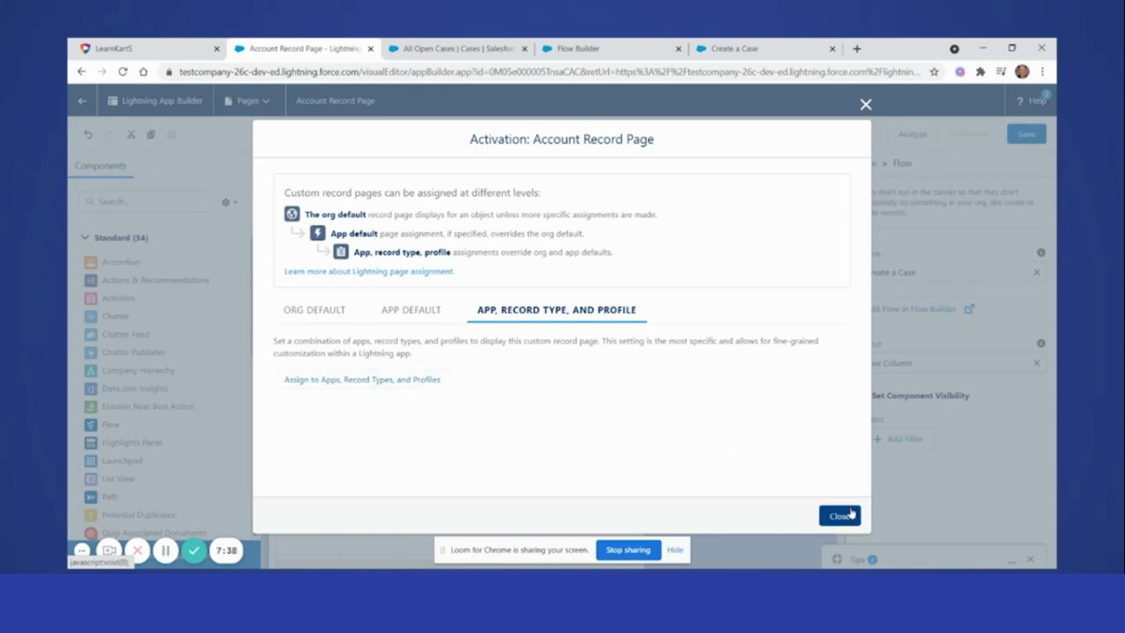
{"action": "left_click", "coordinate": [403, 309]}
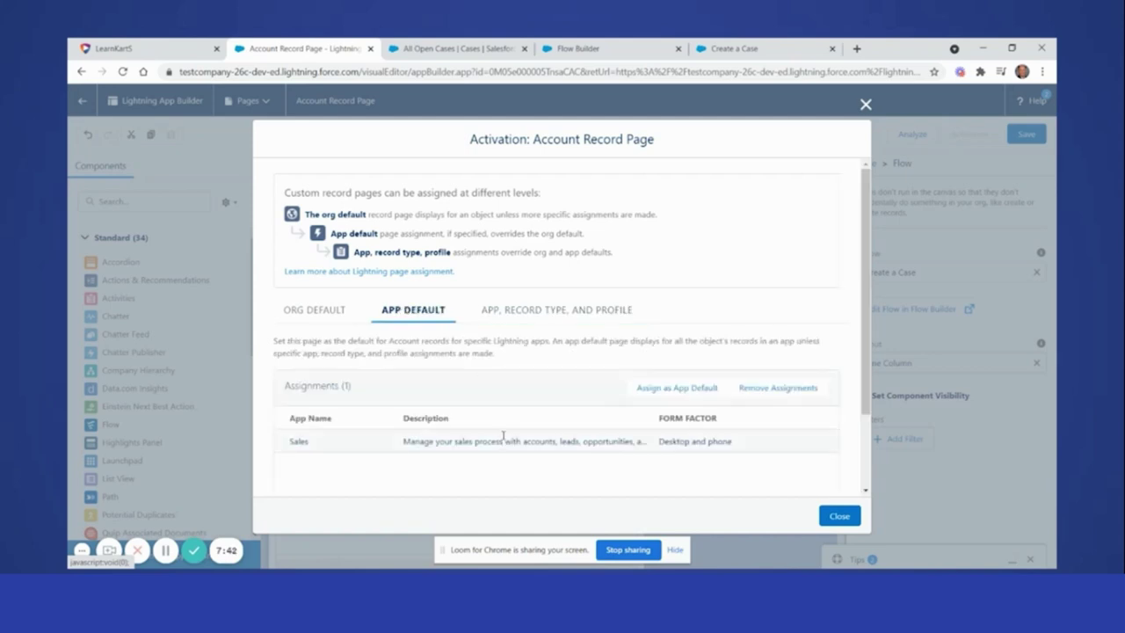
{"action": "left_click", "coordinate": [675, 389]}
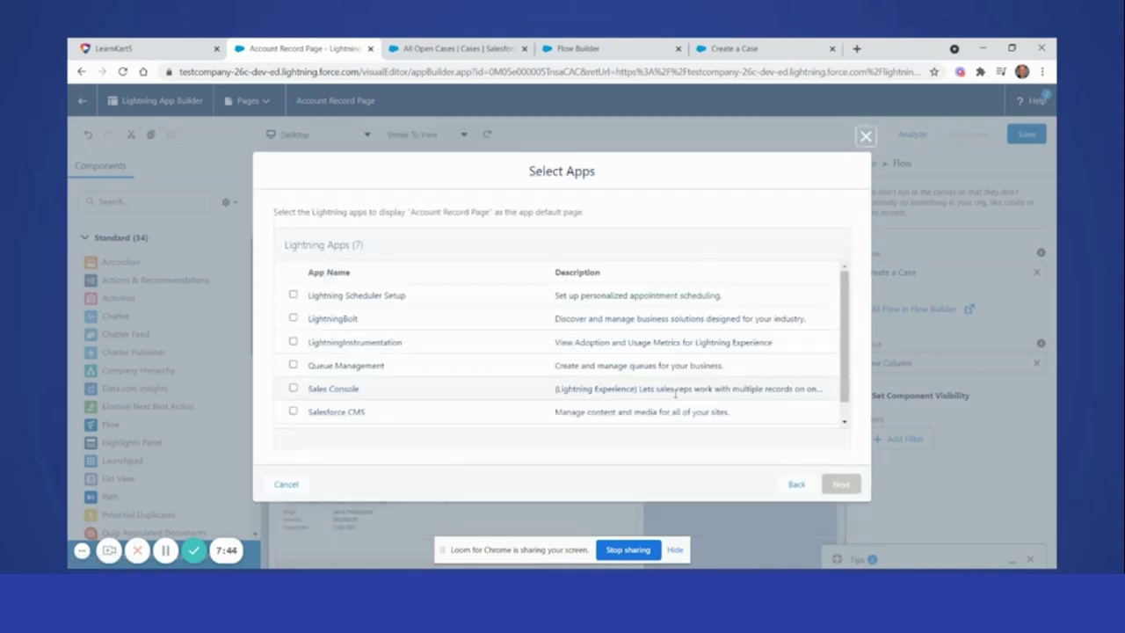
Select Service Console, keep the Desktop and phone form factor, and save the assignment.
{"action": "scroll", "coordinate": [513, 363], "scroll_direction": "down", "scroll_amount": 1}
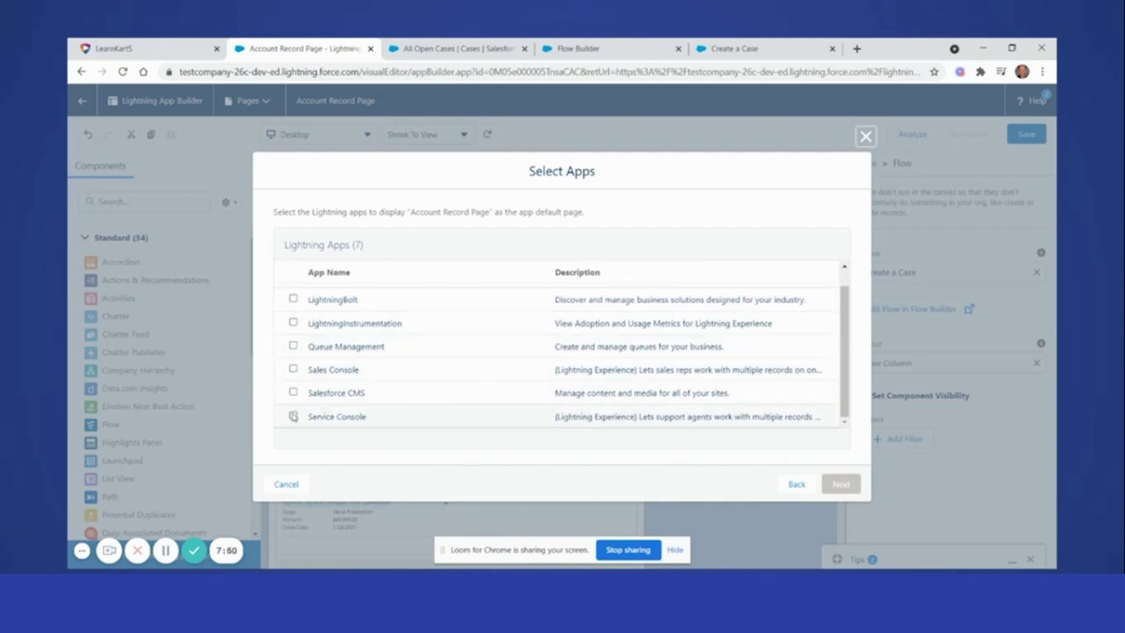
{"action": "left_click", "coordinate": [293, 416]}
{"action": "left_click", "coordinate": [842, 484]}
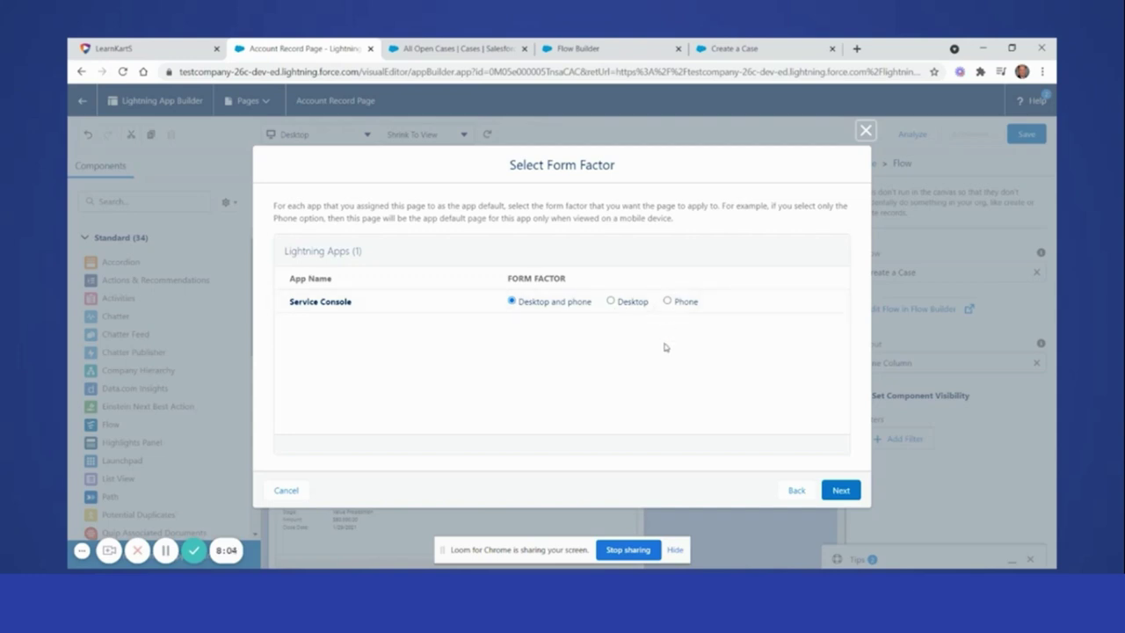
{"action": "left_click", "coordinate": [840, 489]}
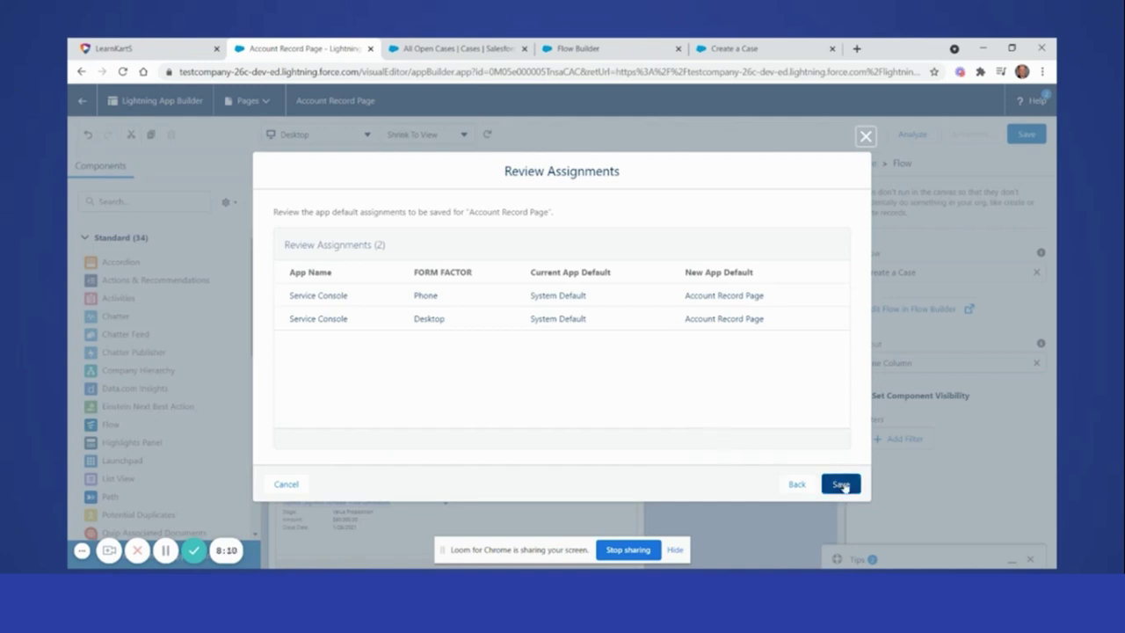
{"action": "left_click", "coordinate": [842, 485]}
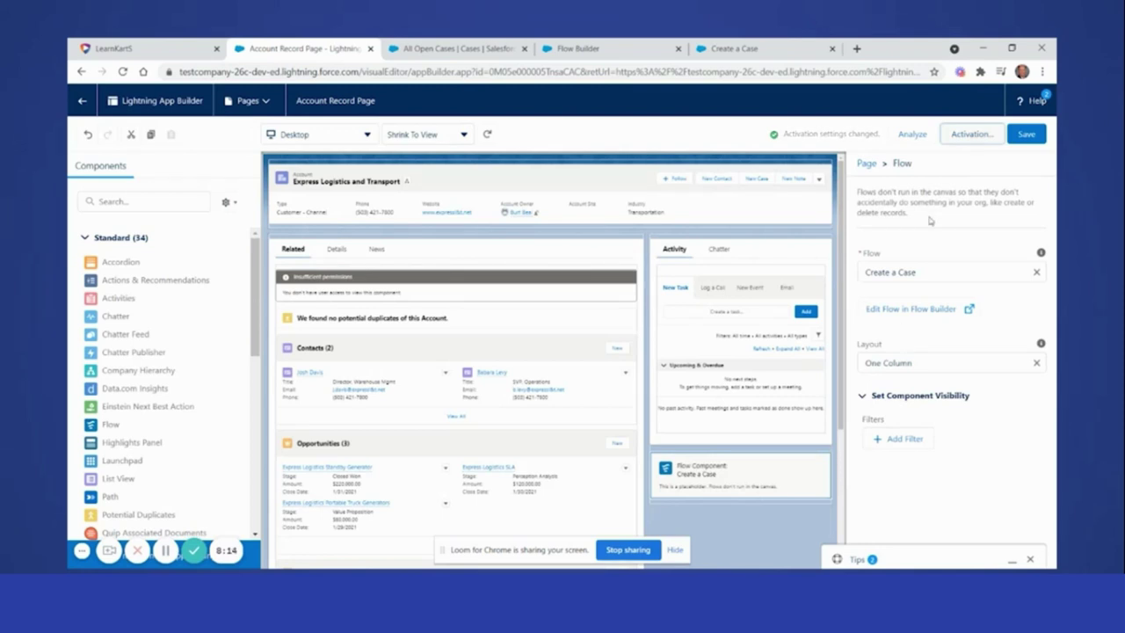
Save the Account Record Page and go back to the Express Logistics and Transport record.
{"action": "left_click", "coordinate": [1029, 134]}
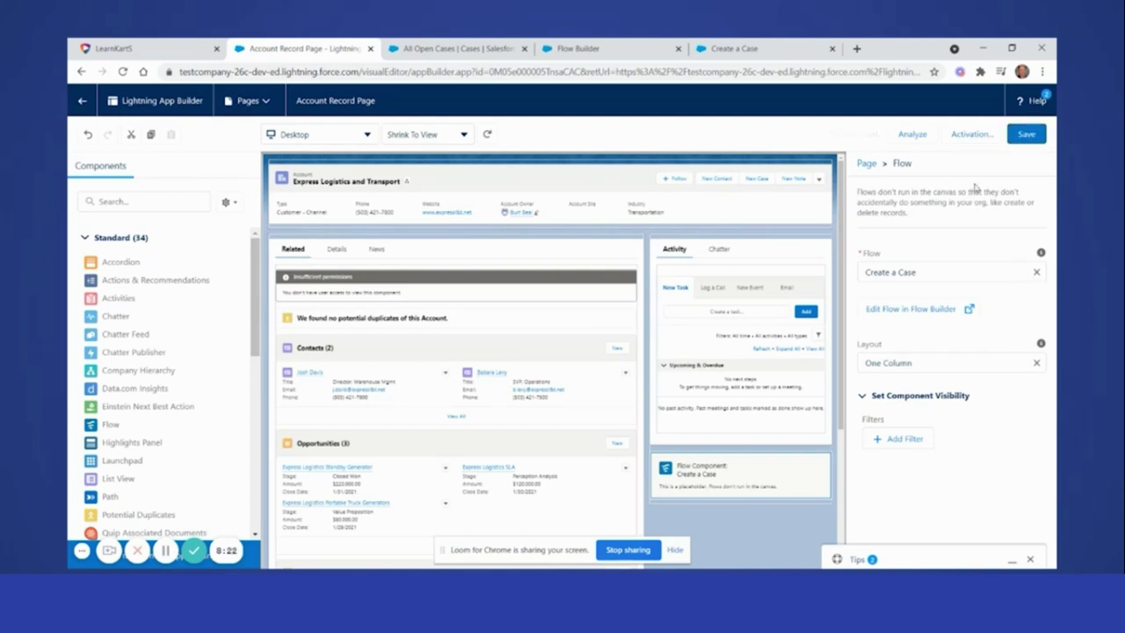
{"action": "left_click", "coordinate": [1022, 137]}
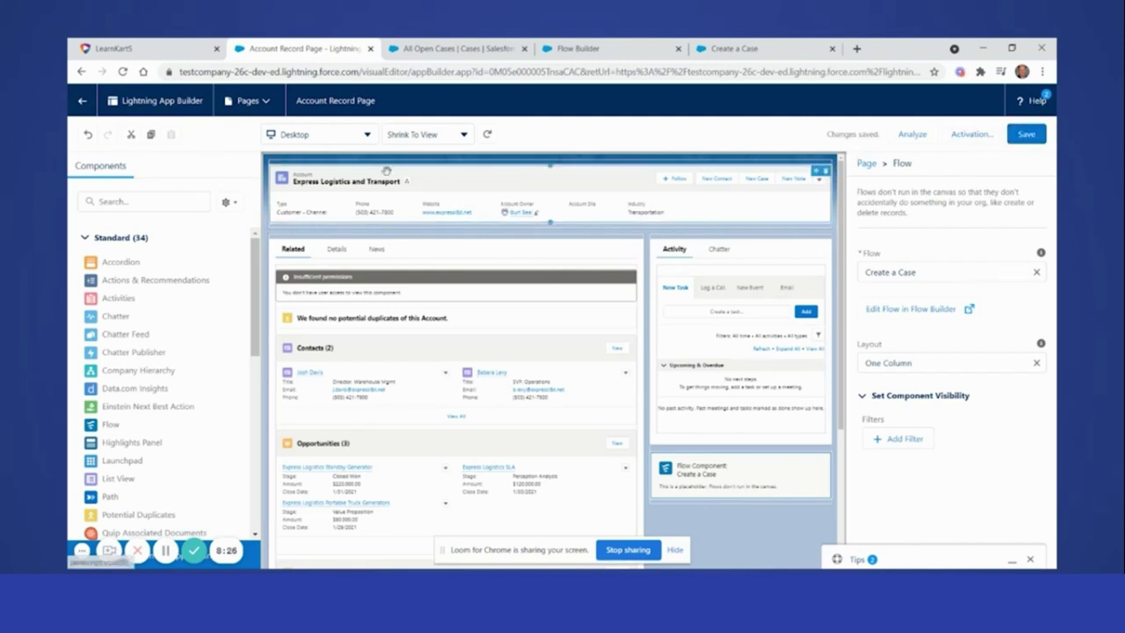
{"action": "left_click", "coordinate": [88, 102]}
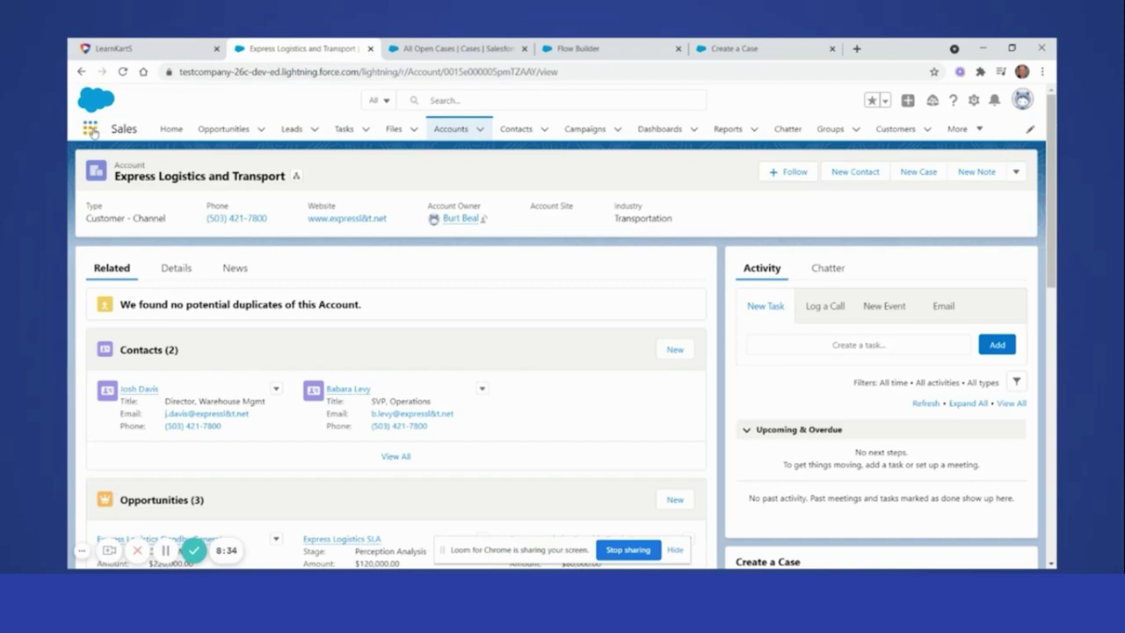
Scroll to check the Create a Case component below Activity, then open the App Launcher.
{"action": "scroll", "coordinate": [826, 387], "scroll_direction": "down", "scroll_amount": 2}
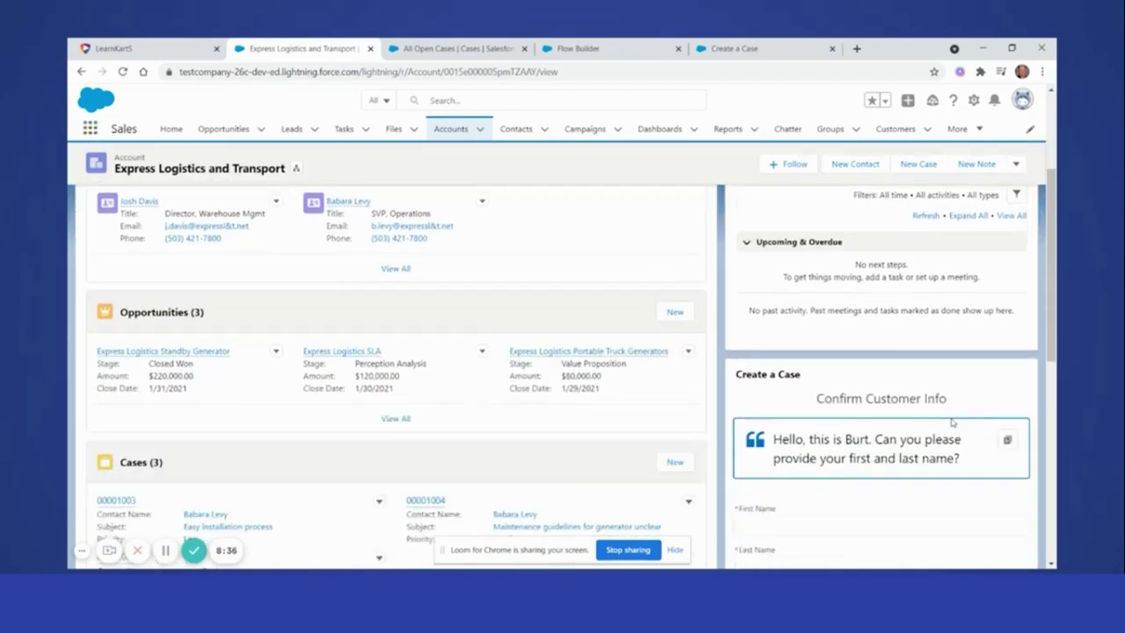
{"action": "scroll", "coordinate": [953, 422], "scroll_direction": "down", "scroll_amount": 2}
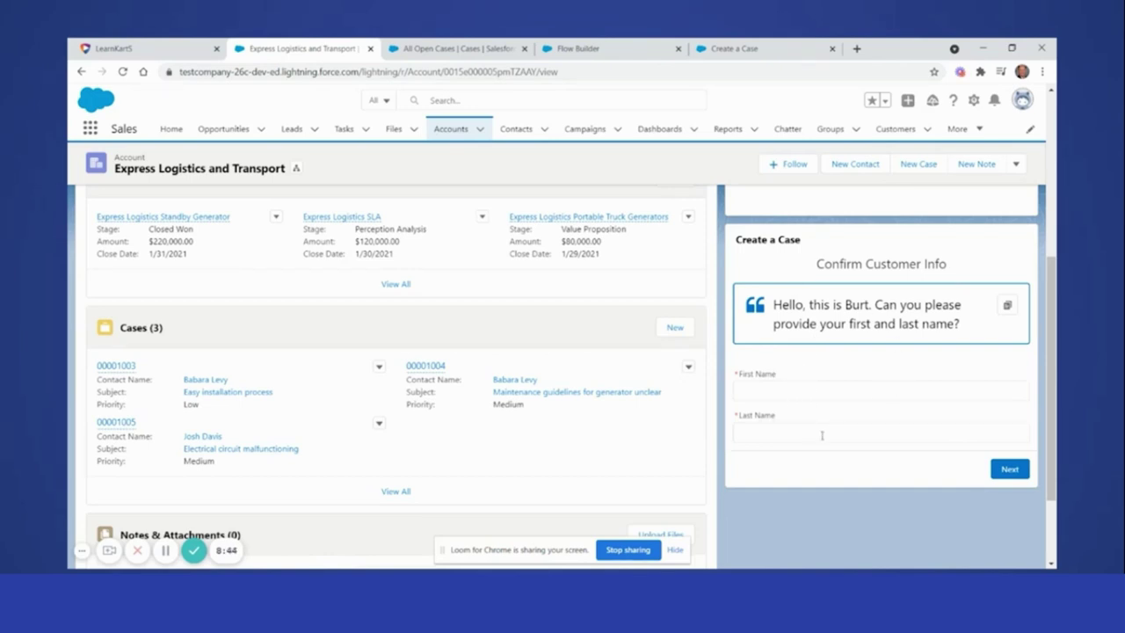
{"action": "scroll", "coordinate": [926, 438], "scroll_direction": "up", "scroll_amount": 5}
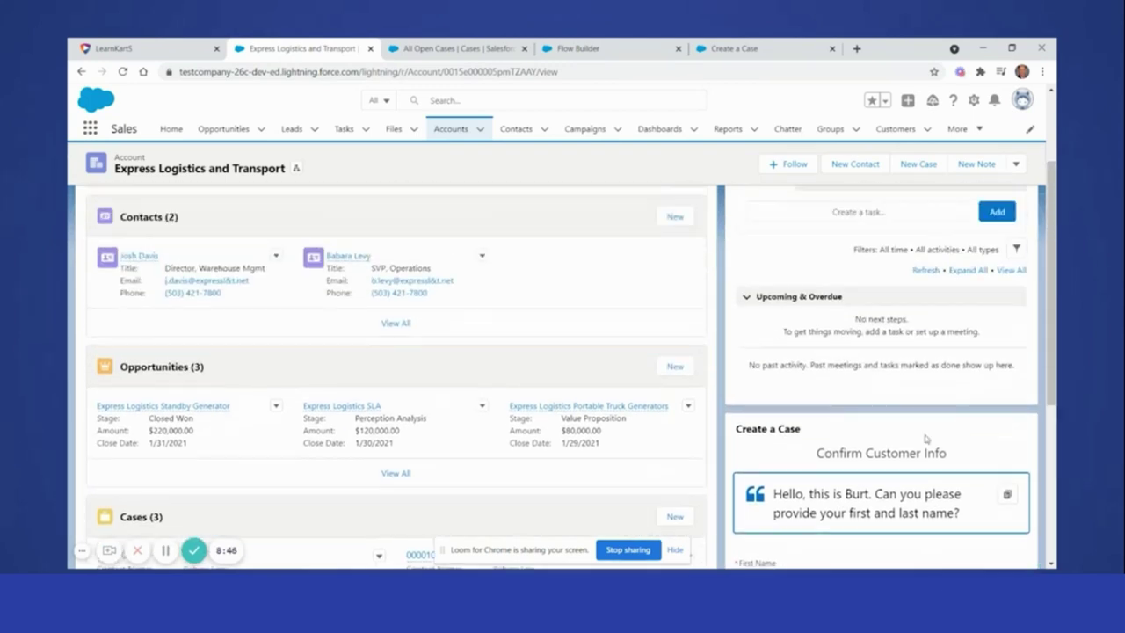
{"action": "left_click", "coordinate": [90, 130]}
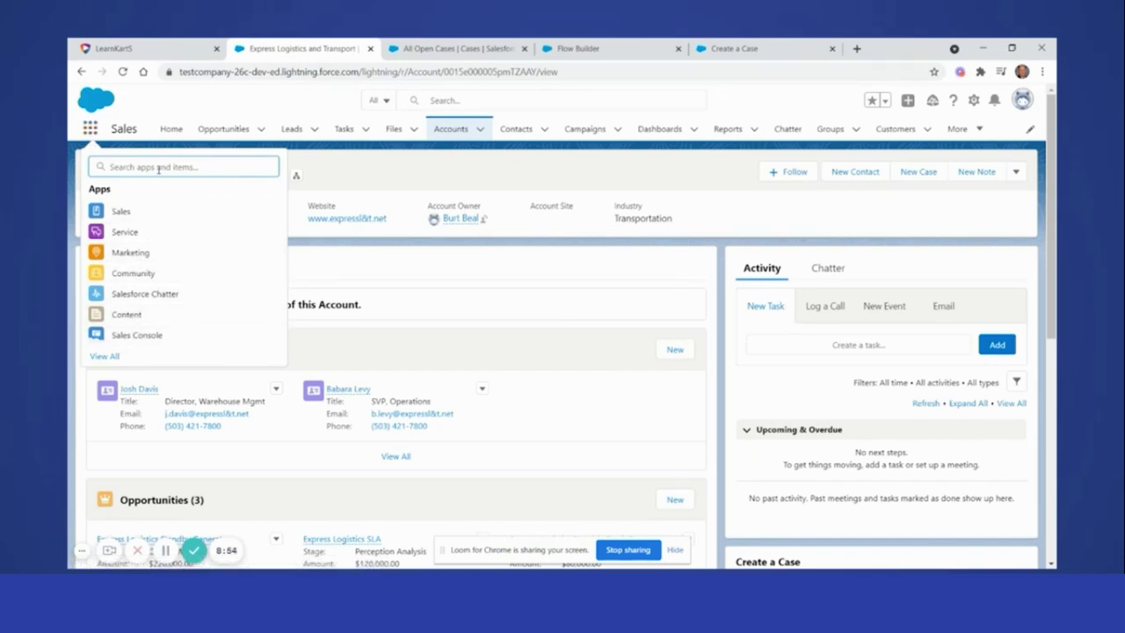
Switch to Service Console via 'ser', open Express Logistics and Transport from Accounts, and view Create a Case.
{"action": "type", "text": "ser"}
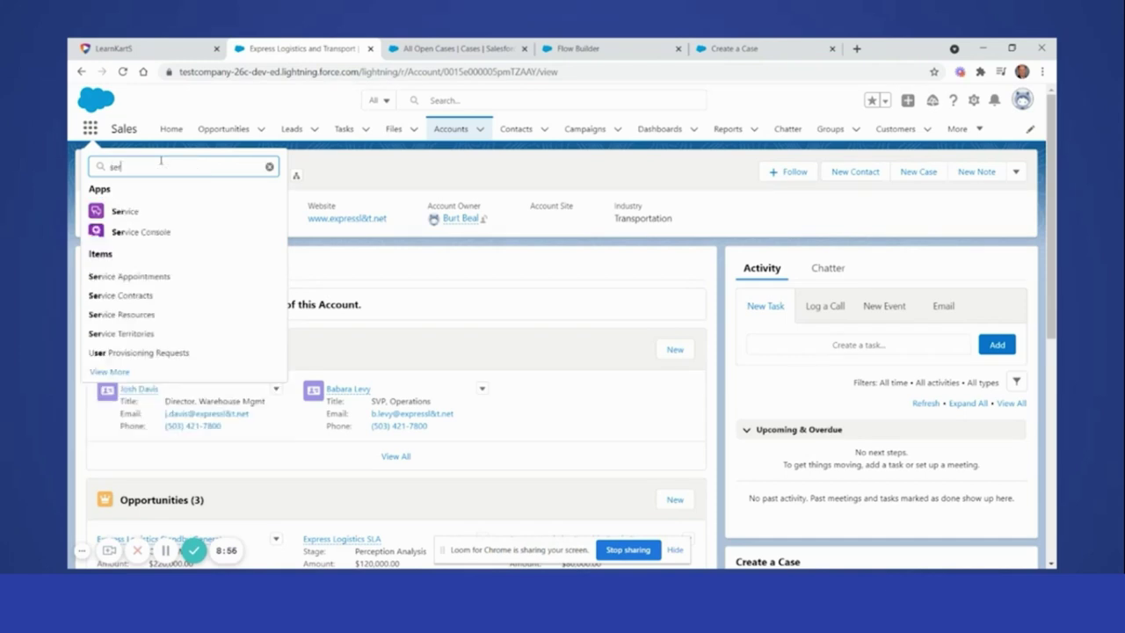
{"action": "left_click", "coordinate": [129, 234]}
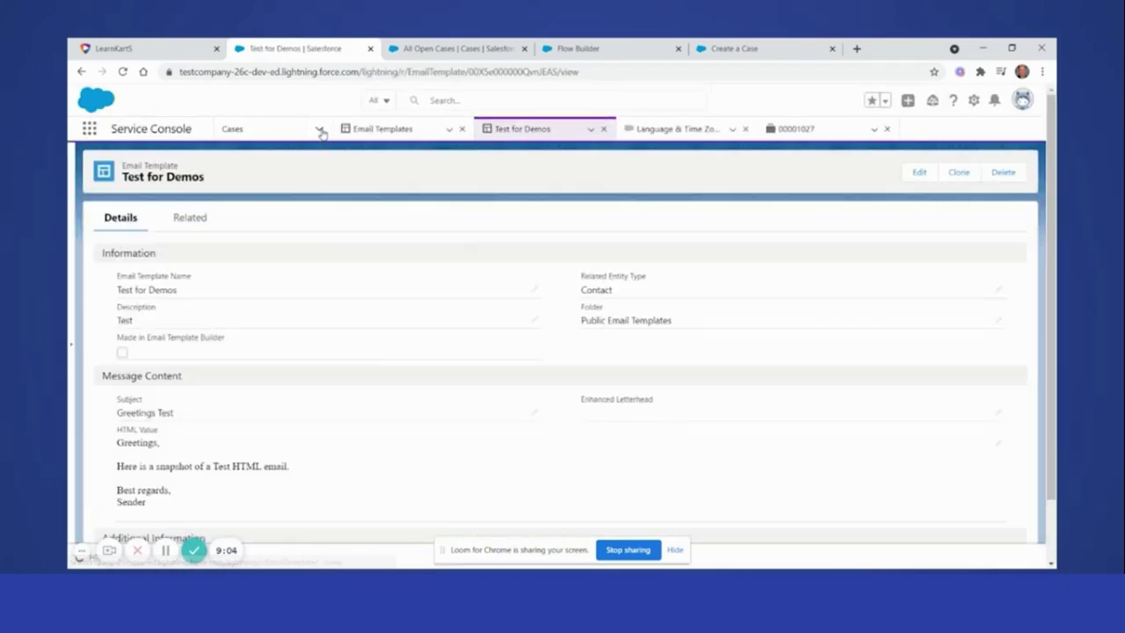
{"action": "left_click", "coordinate": [319, 129]}
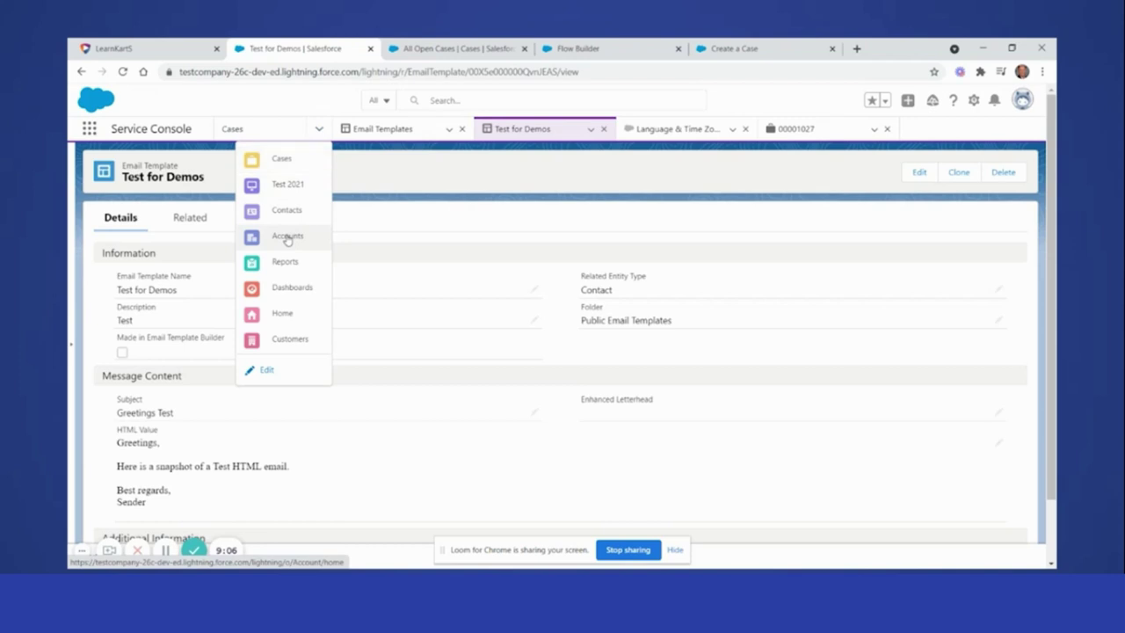
{"action": "left_click", "coordinate": [289, 236]}
{"action": "left_click", "coordinate": [150, 238]}
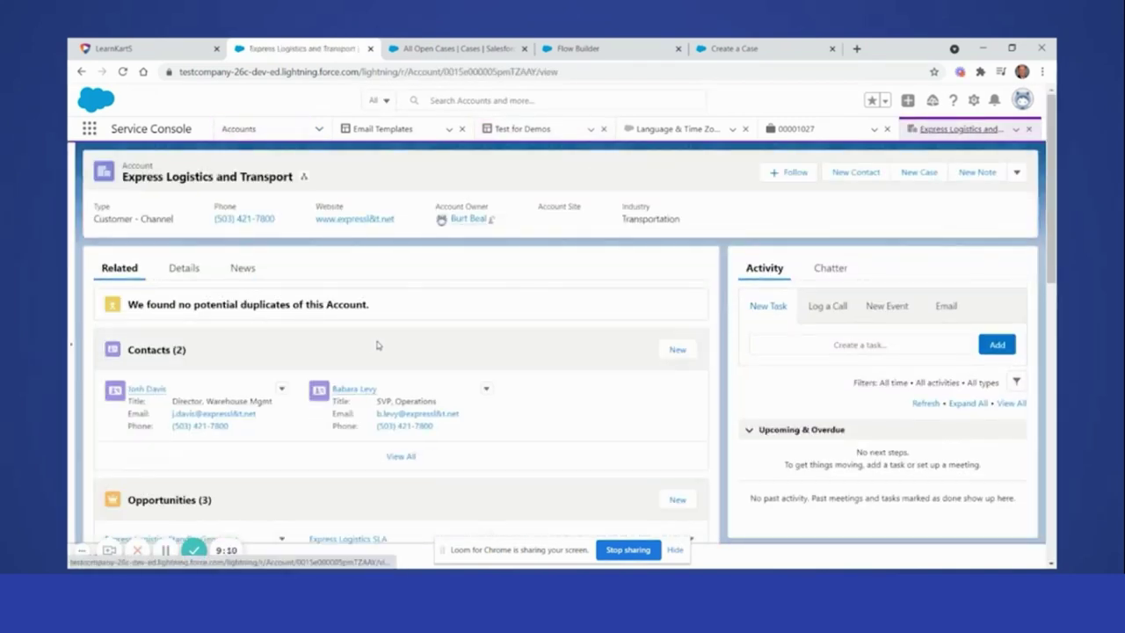
{"action": "scroll", "coordinate": [897, 381], "scroll_direction": "down", "scroll_amount": 3}
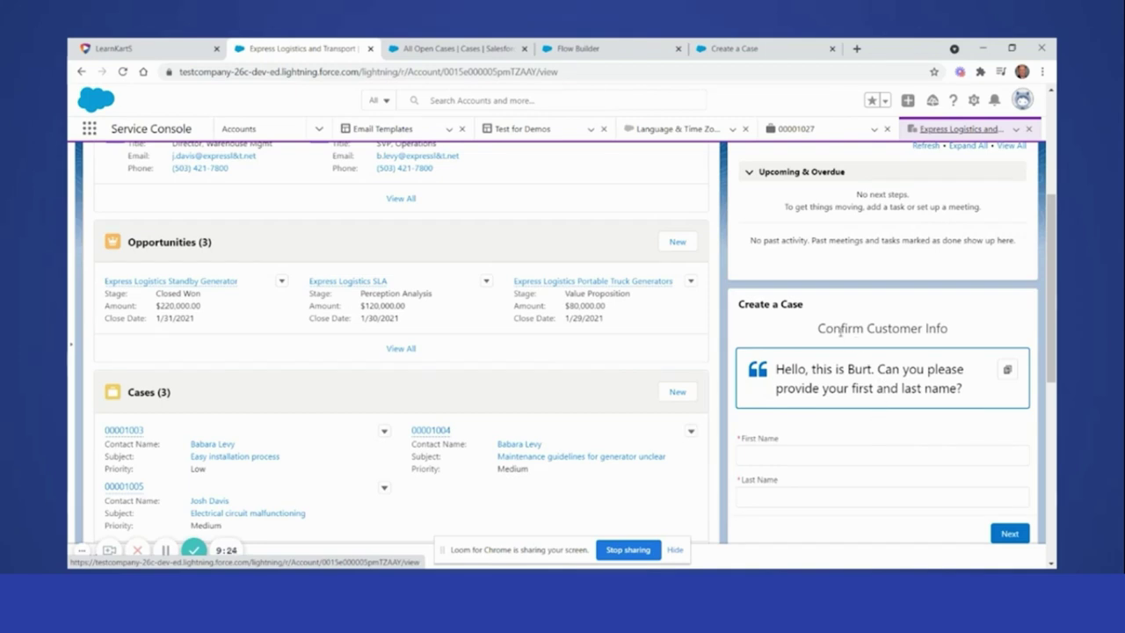
{"action": "scroll", "coordinate": [845, 347], "scroll_direction": "up", "scroll_amount": 3}
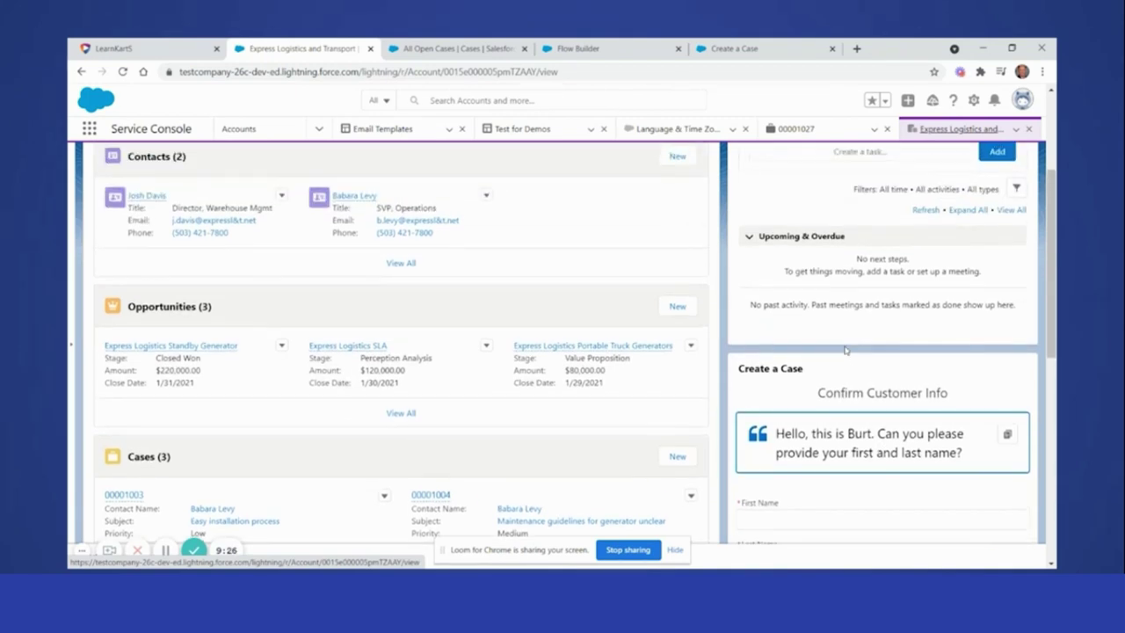
{"action": "scroll", "coordinate": [861, 375], "scroll_direction": "up", "scroll_amount": 1}
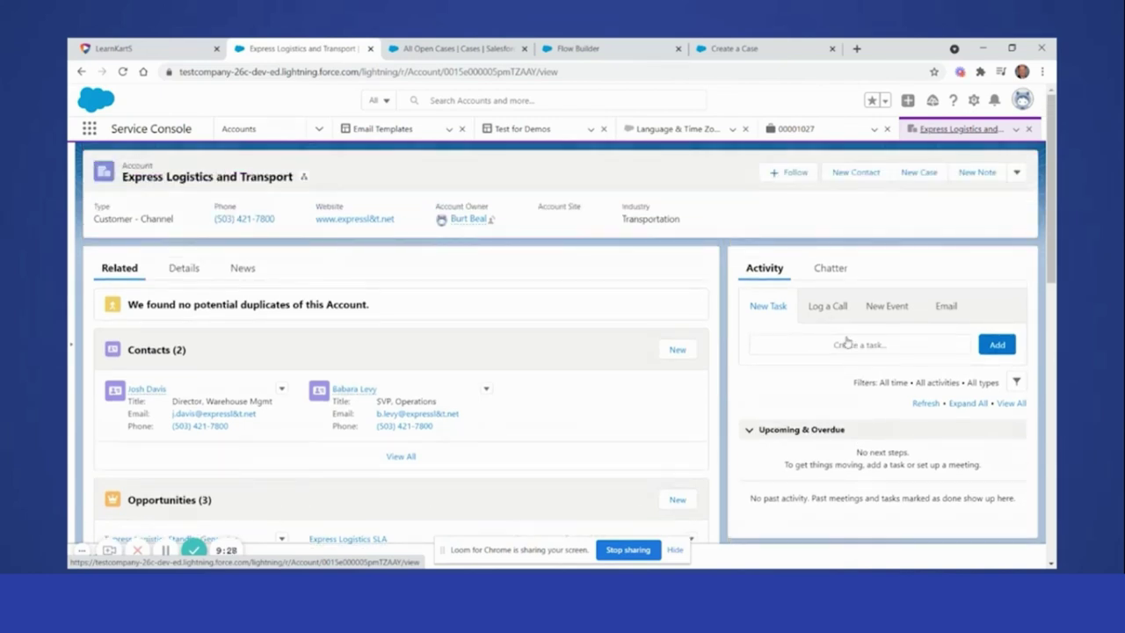
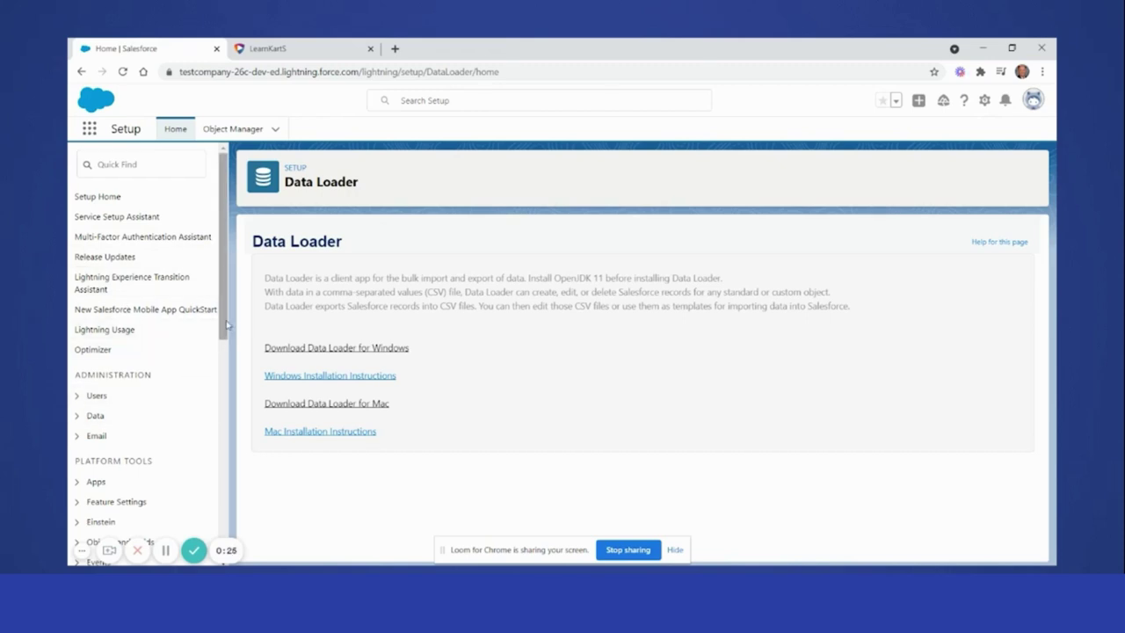
Read Data Loader's Windows installation instructions, then select the Zulu JDK installer in the Dataloader folder.
{"action": "left_click_drag", "start_coordinate": [225, 323], "coordinate": [224, 519]}
{"action": "scroll", "coordinate": [224, 538], "scroll_direction": "up", "scroll_amount": 1}
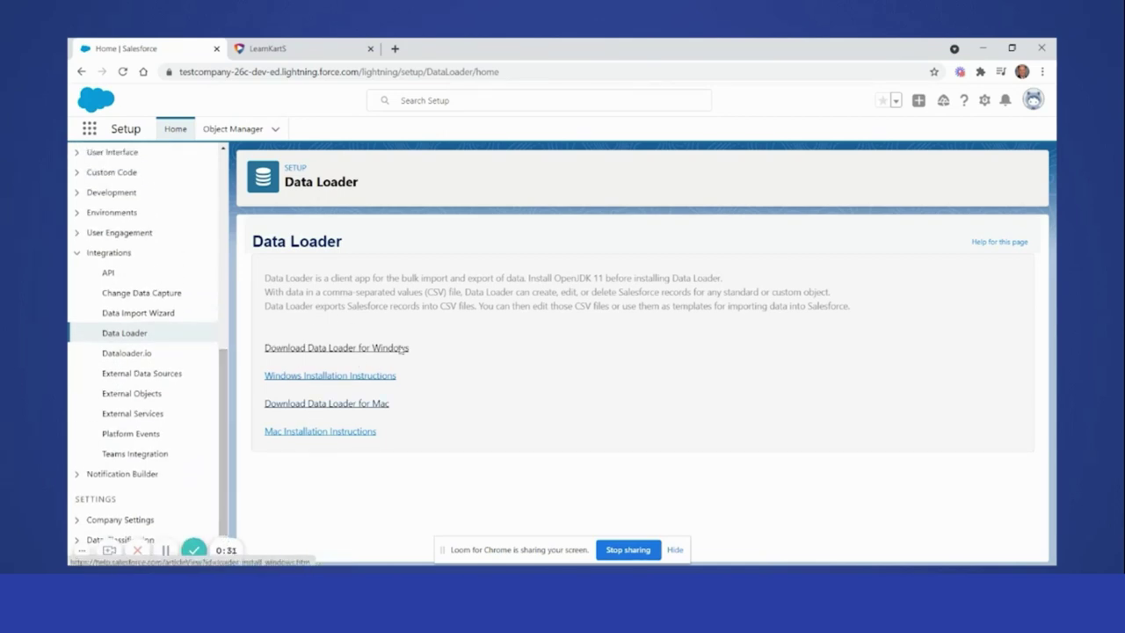
{"action": "left_click", "coordinate": [344, 378]}
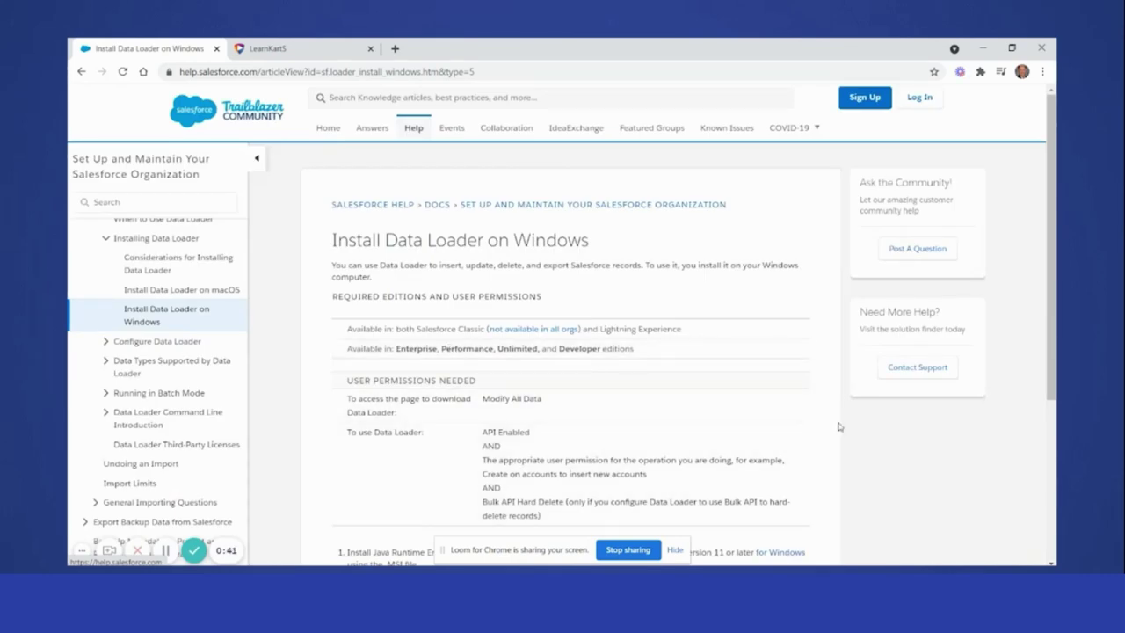
{"action": "scroll", "coordinate": [835, 435], "scroll_direction": "down", "scroll_amount": 3}
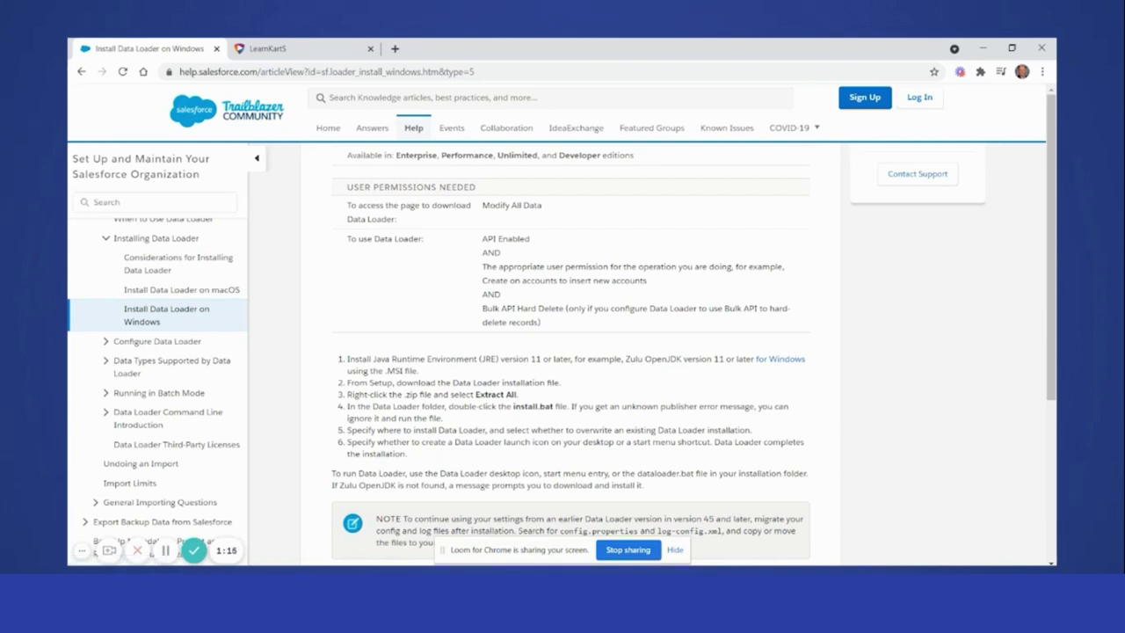
{"action": "key", "text": "alt+Tab"}
{"action": "left_click", "coordinate": [170, 151]}
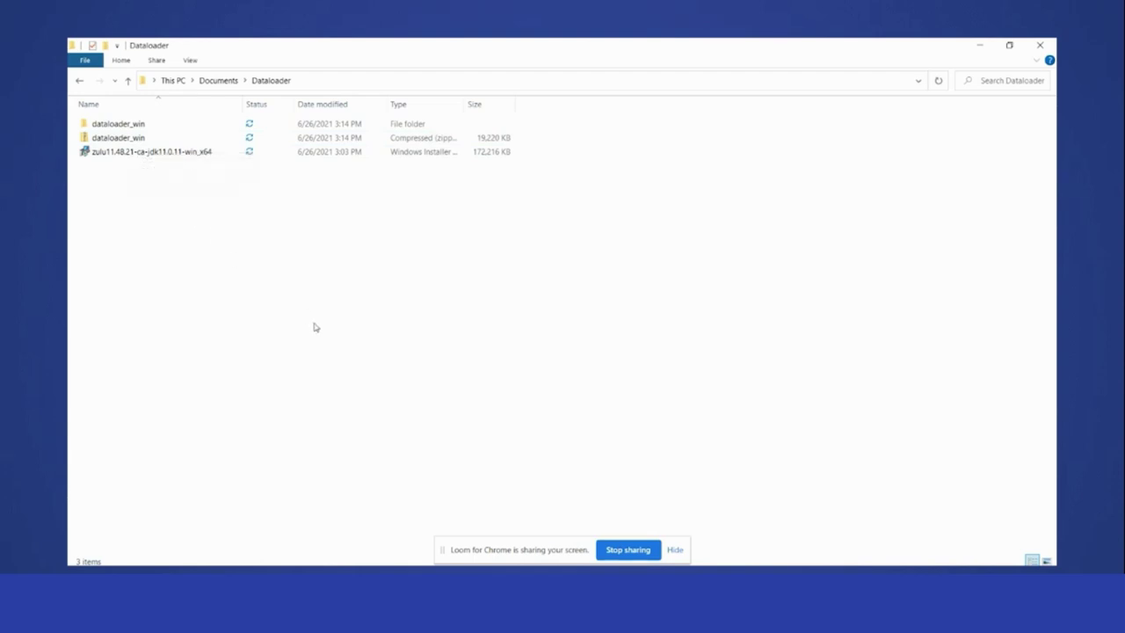
Minimize File Explorer and Chrome, leaving Data Loader in front of the installation help page.
{"action": "key", "text": "alt+Tab"}
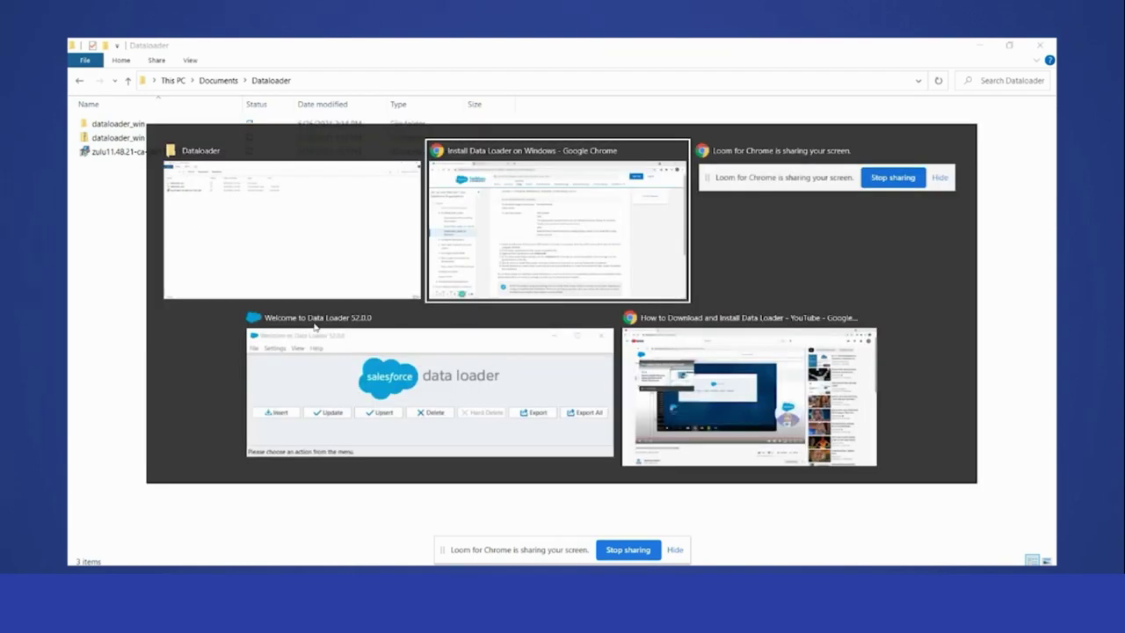
{"action": "key", "text": "alt+Tab"}
{"action": "key", "text": "alt+Tab"}
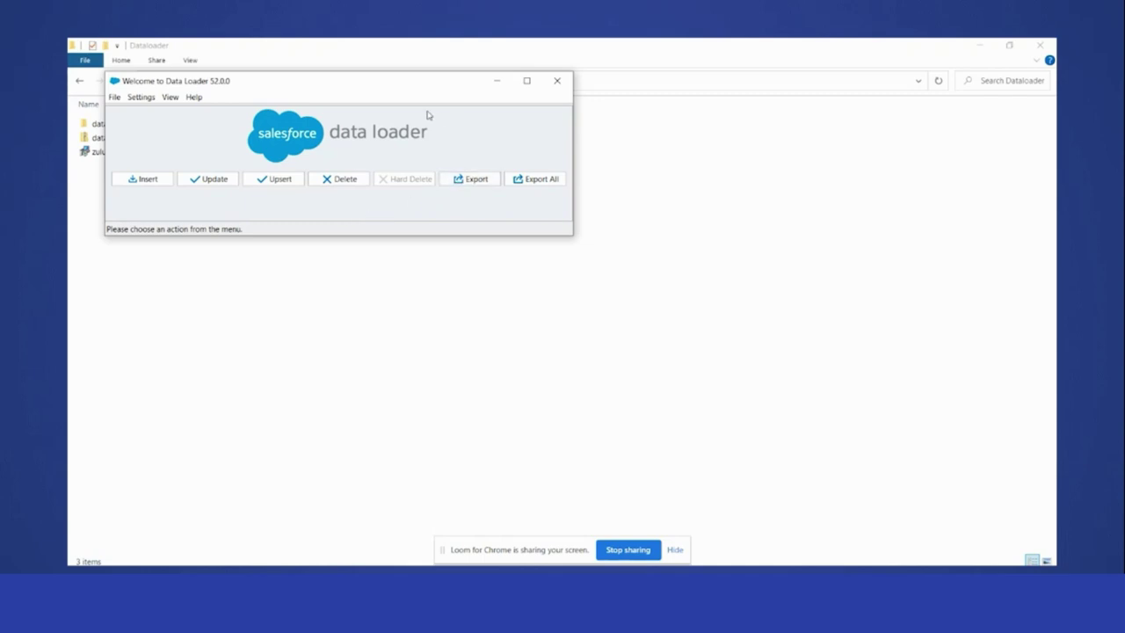
{"action": "left_click", "coordinate": [982, 46]}
{"action": "left_click", "coordinate": [982, 49]}
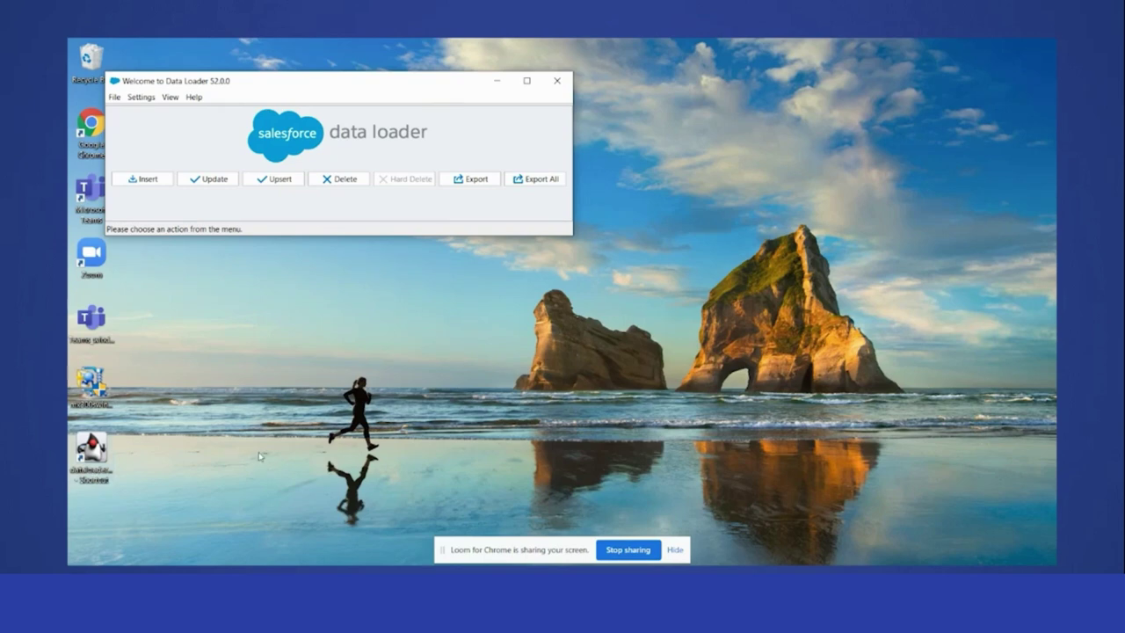
{"action": "key", "text": "alt+Tab"}
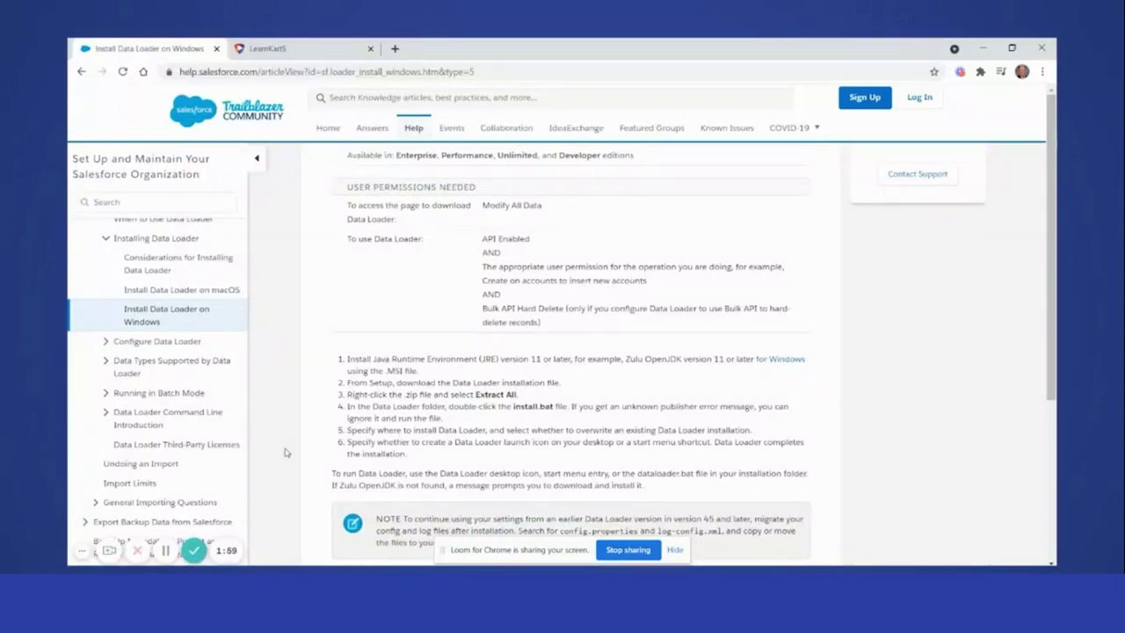
{"action": "key", "text": "alt+Tab"}
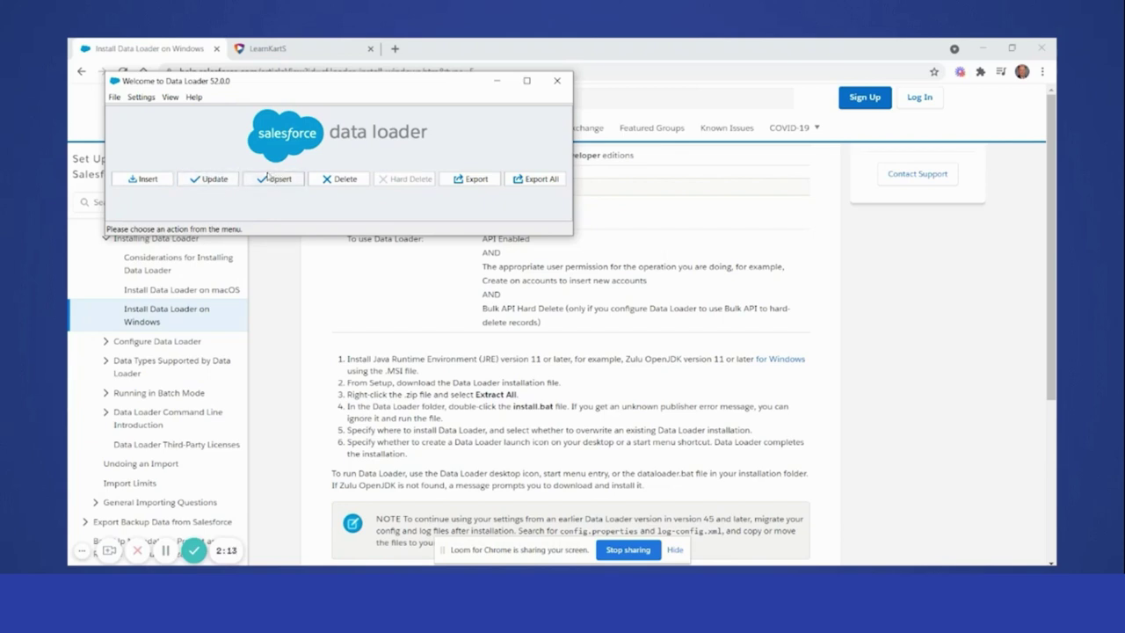
Start an insert into Account (Account) and browse the samples data folder for a CSV.
{"action": "left_click", "coordinate": [154, 180]}
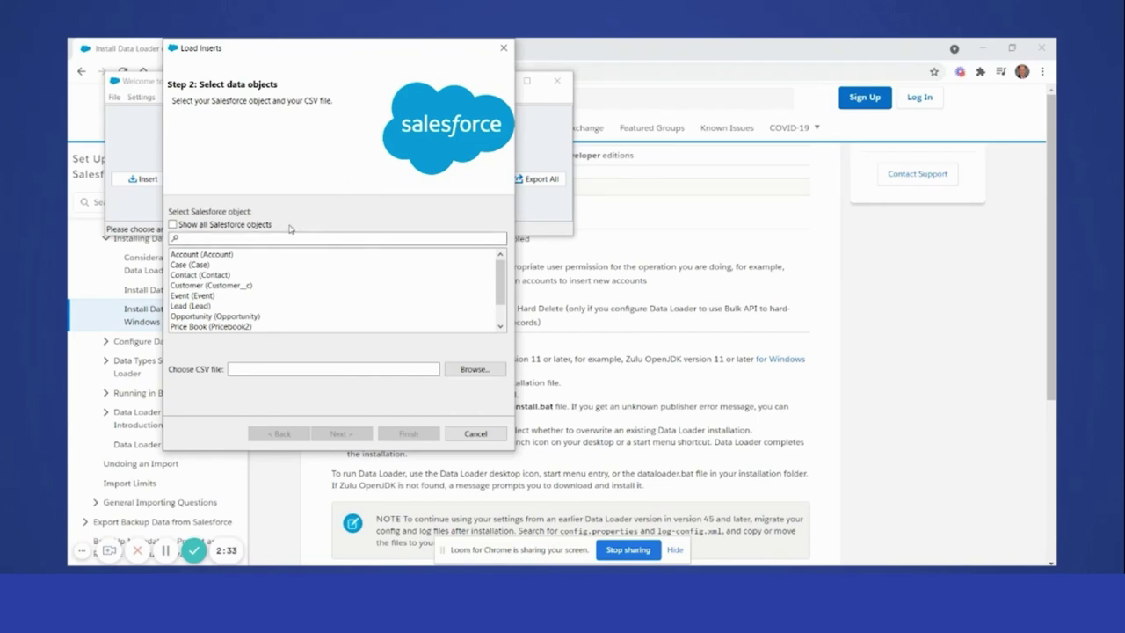
{"action": "left_click", "coordinate": [174, 225]}
{"action": "scroll", "coordinate": [393, 279], "scroll_direction": "down", "scroll_amount": 5}
{"action": "scroll", "coordinate": [395, 288], "scroll_direction": "down", "scroll_amount": 10}
{"action": "scroll", "coordinate": [402, 298], "scroll_direction": "down", "scroll_amount": 10}
{"action": "left_click", "coordinate": [174, 225]}
{"action": "left_click_drag", "start_coordinate": [498, 304], "coordinate": [495, 274]}
{"action": "left_click", "coordinate": [203, 255]}
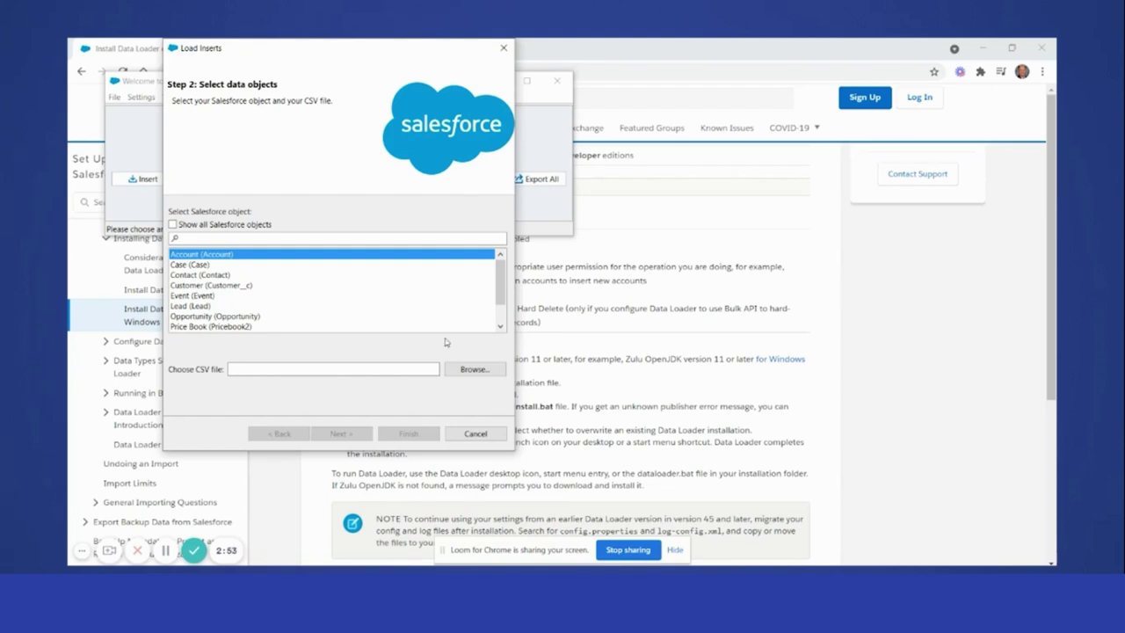
{"action": "left_click", "coordinate": [464, 373]}
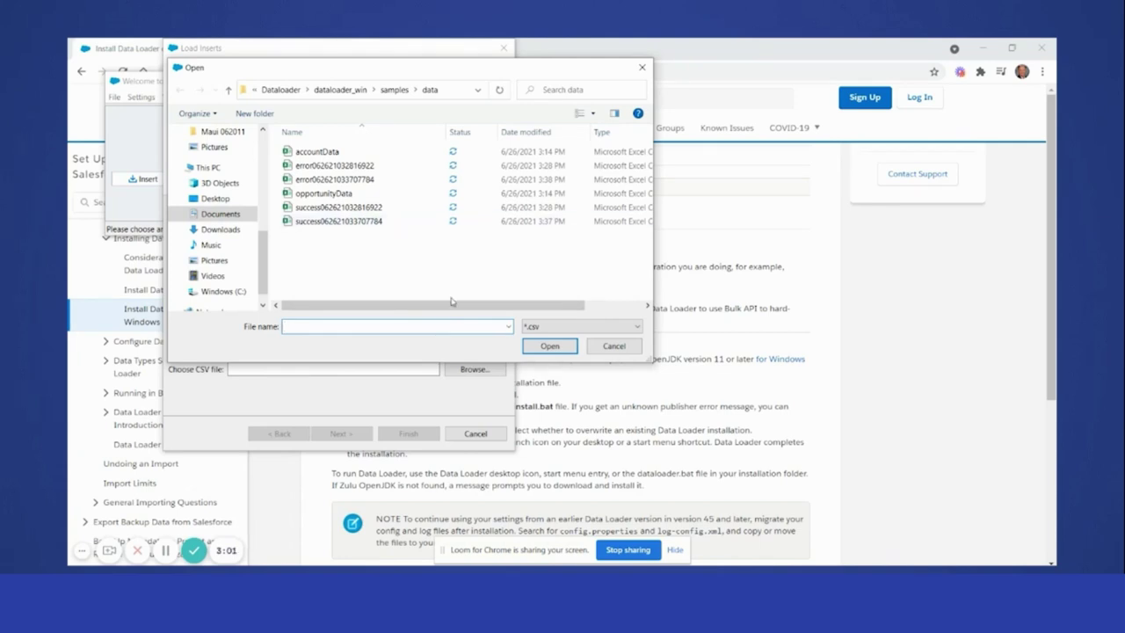
Load accountData.csv and acknowledge its 423 records to reach field mapping.
{"action": "left_click_drag", "start_coordinate": [453, 306], "coordinate": [513, 306]}
{"action": "left_click", "coordinate": [323, 153]}
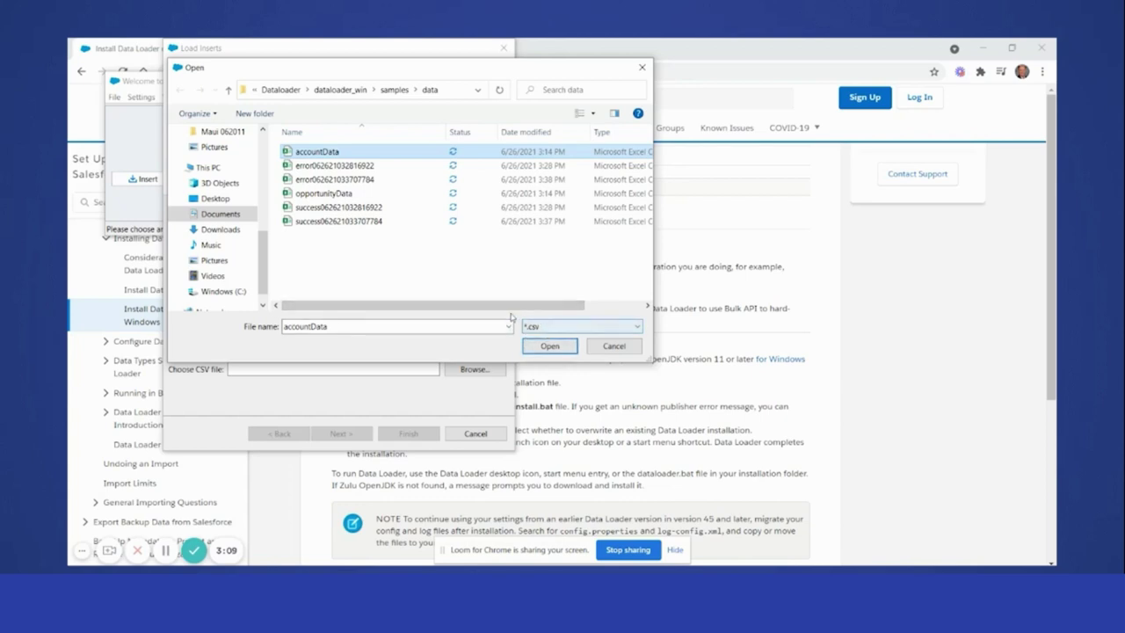
{"action": "left_click", "coordinate": [557, 347]}
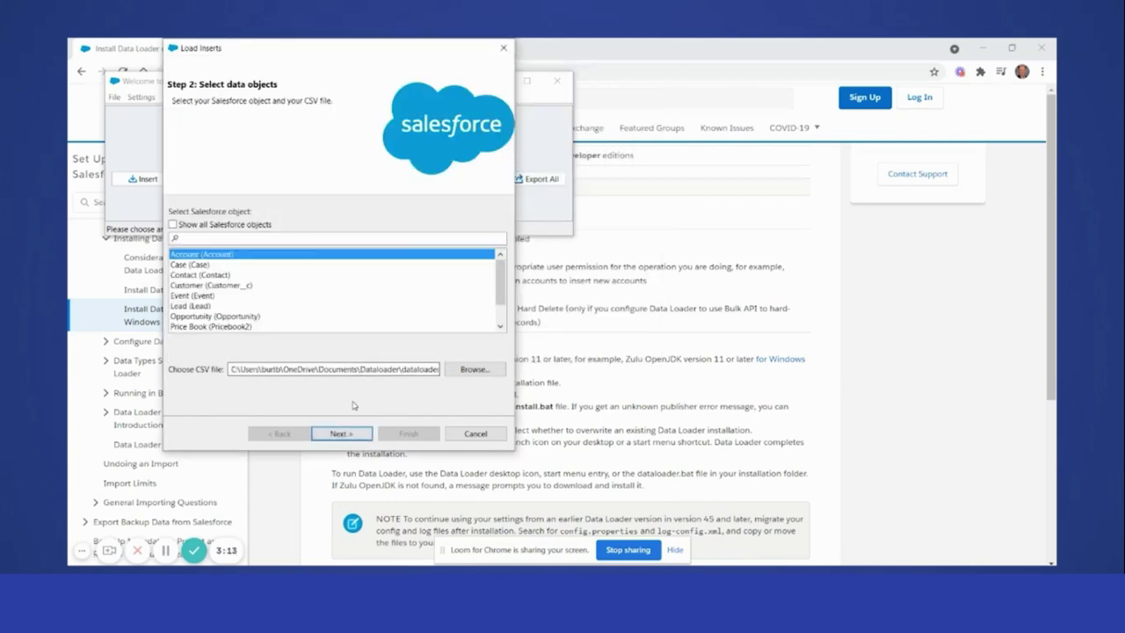
{"action": "left_click", "coordinate": [341, 436]}
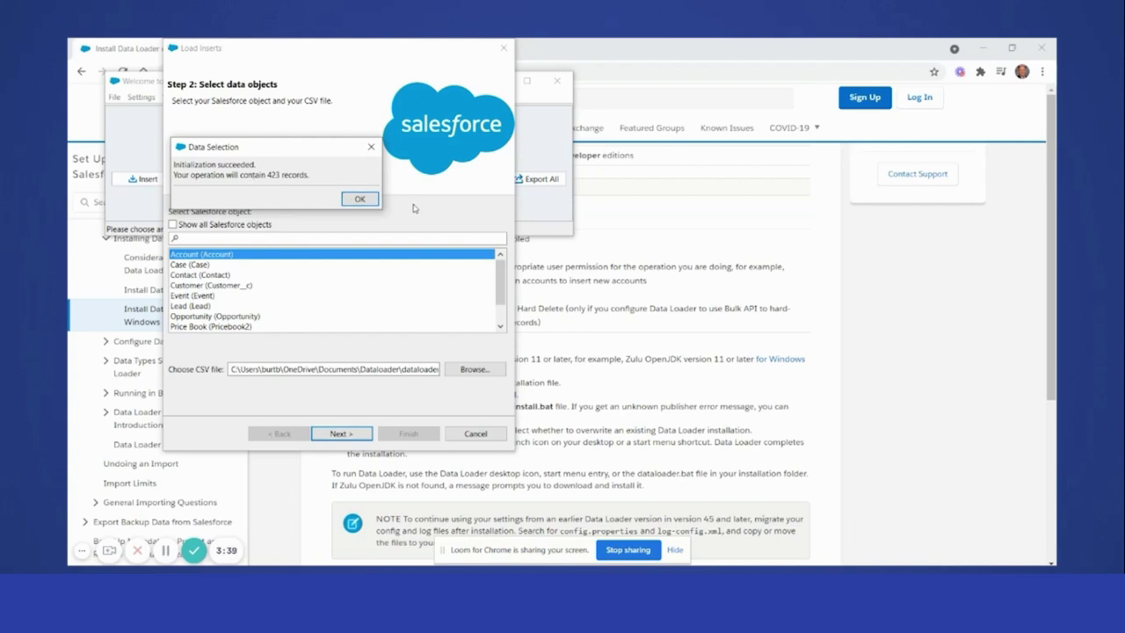
{"action": "left_click", "coordinate": [359, 199]}
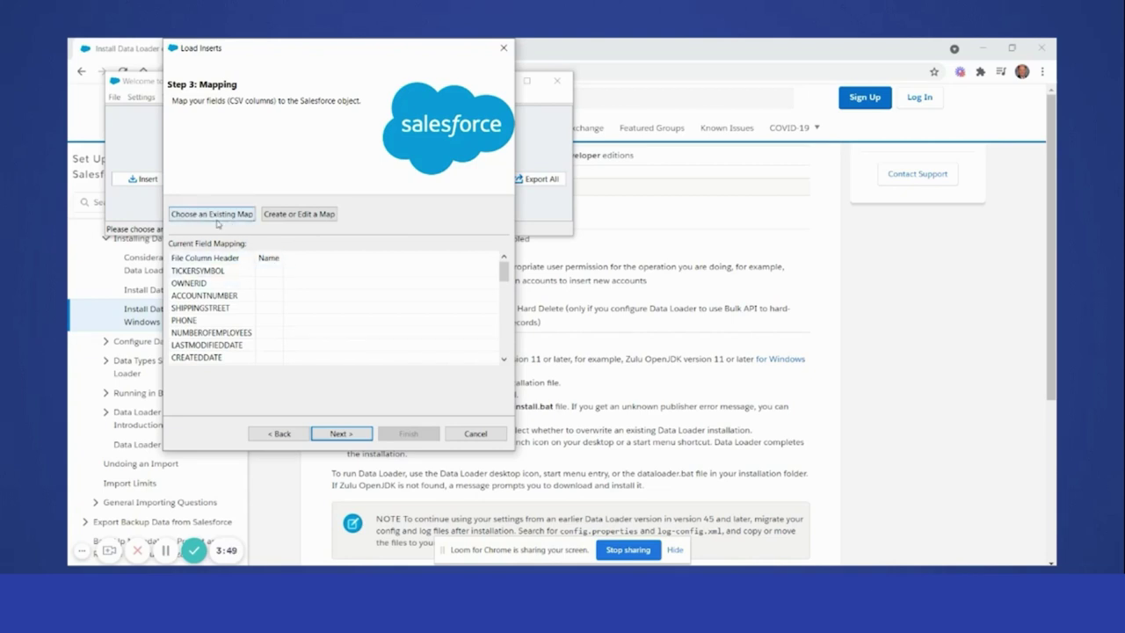
Manually map AccountNumber, BillingCity and AnnualRevenue to their CSV columns in the mapping editor.
{"action": "left_click", "coordinate": [289, 216]}
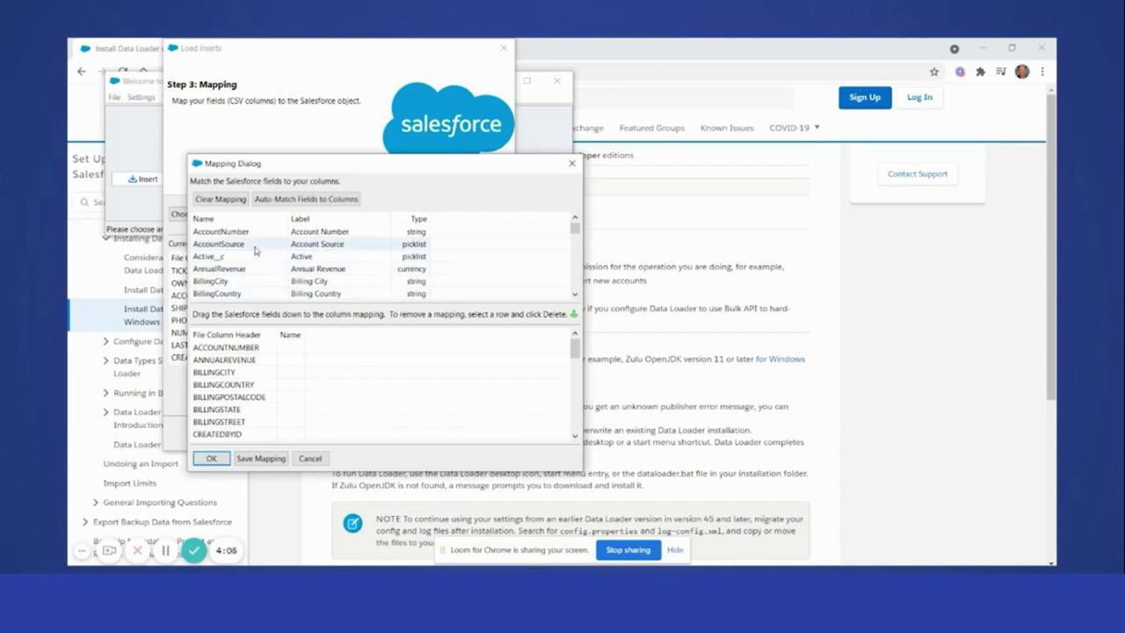
{"action": "left_click_drag", "start_coordinate": [245, 233], "coordinate": [254, 355]}
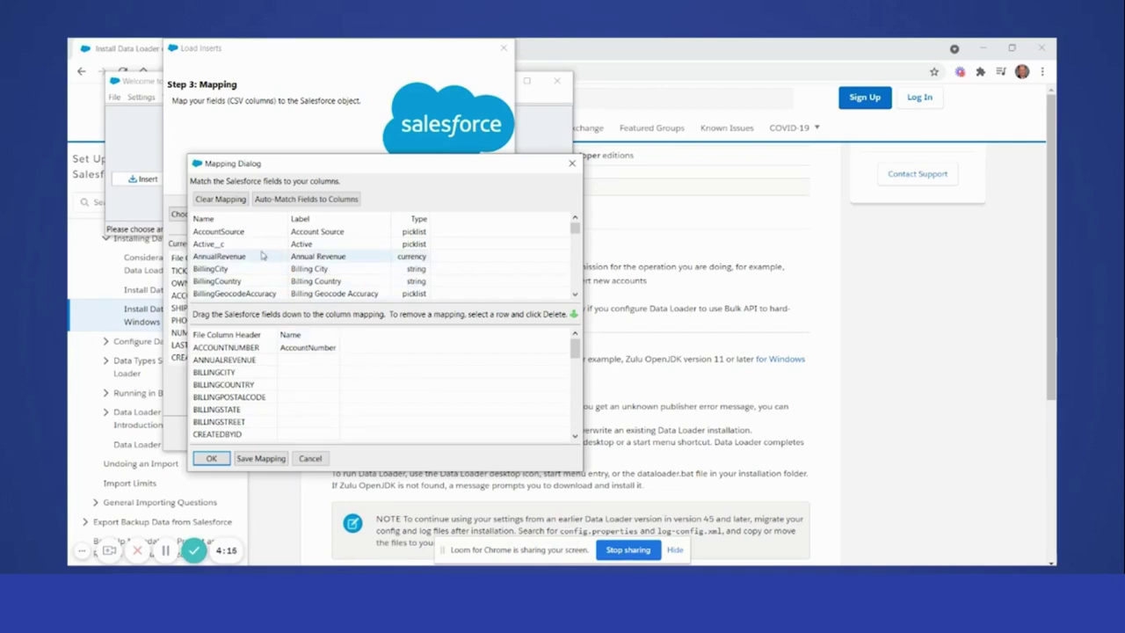
{"action": "left_click_drag", "start_coordinate": [269, 271], "coordinate": [275, 373]}
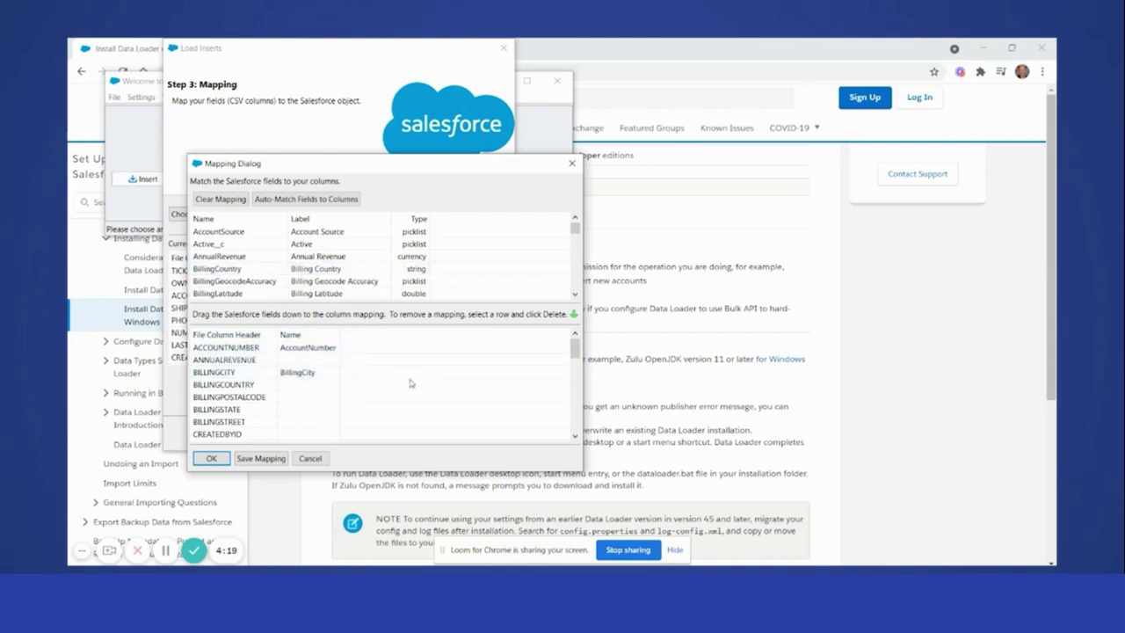
{"action": "left_click_drag", "start_coordinate": [253, 256], "coordinate": [277, 361]}
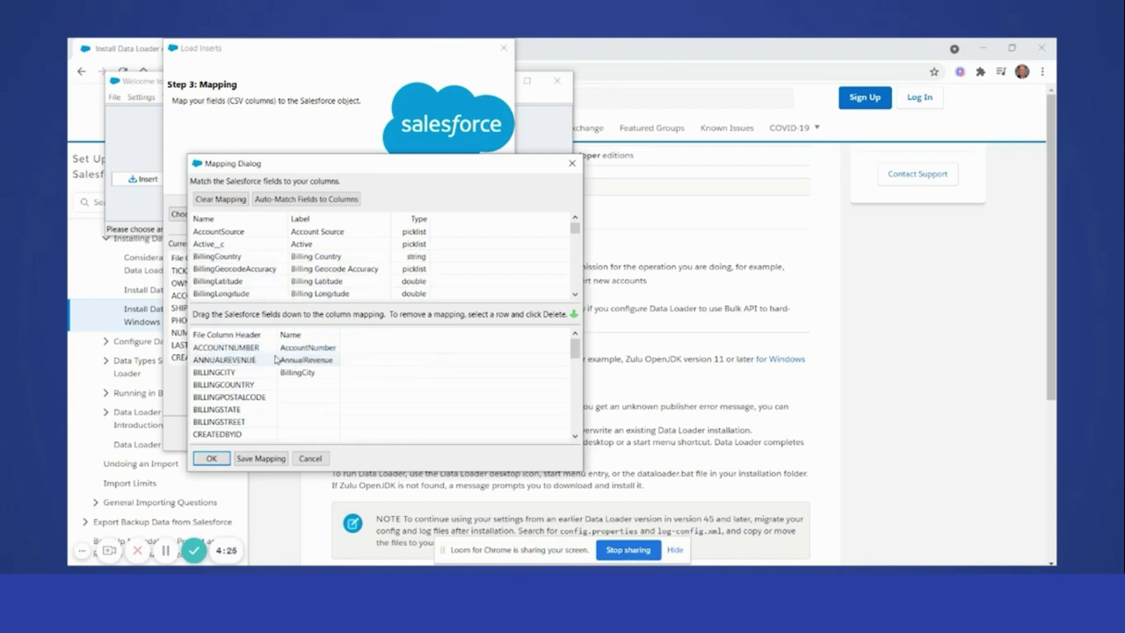
{"action": "left_click", "coordinate": [398, 293]}
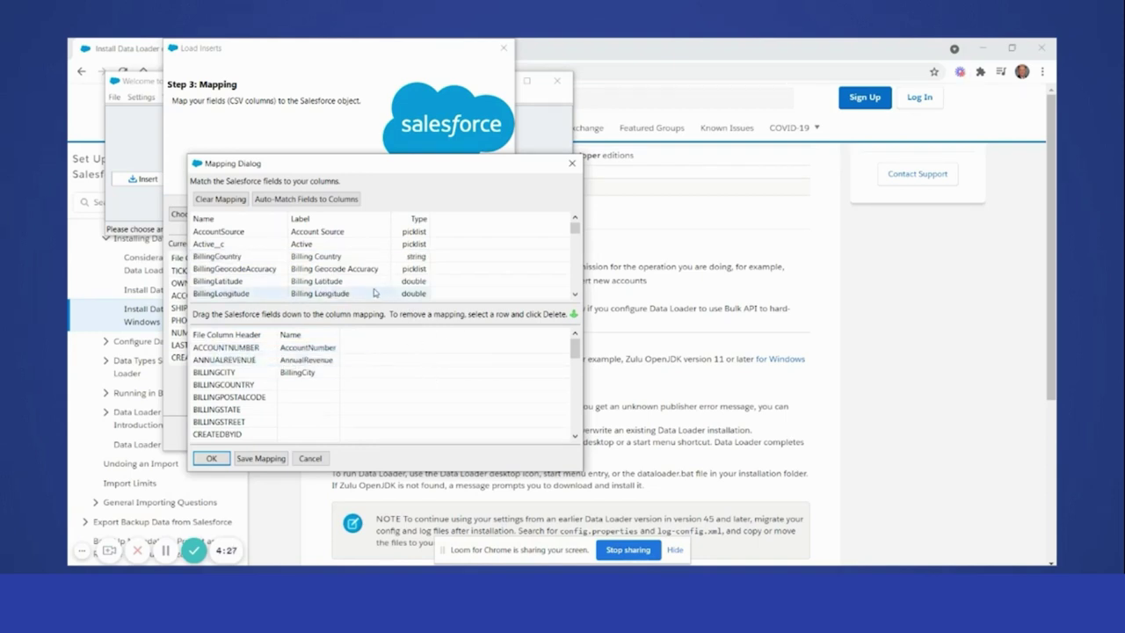
{"action": "scroll", "coordinate": [396, 393], "scroll_direction": "down", "scroll_amount": 5}
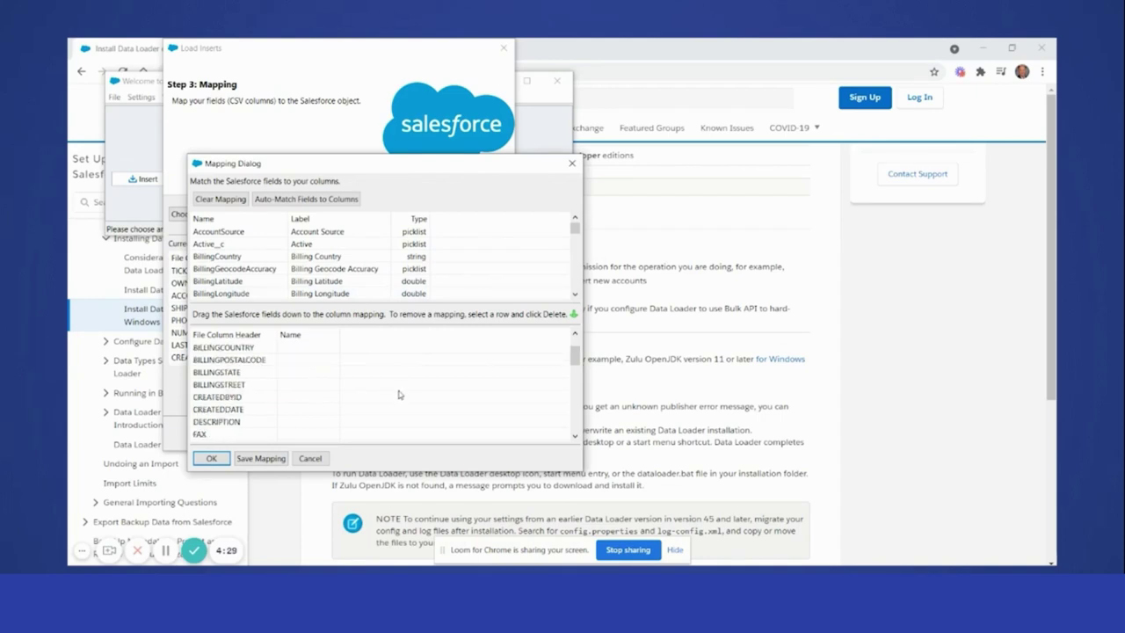
{"action": "scroll", "coordinate": [400, 398], "scroll_direction": "up", "scroll_amount": 4}
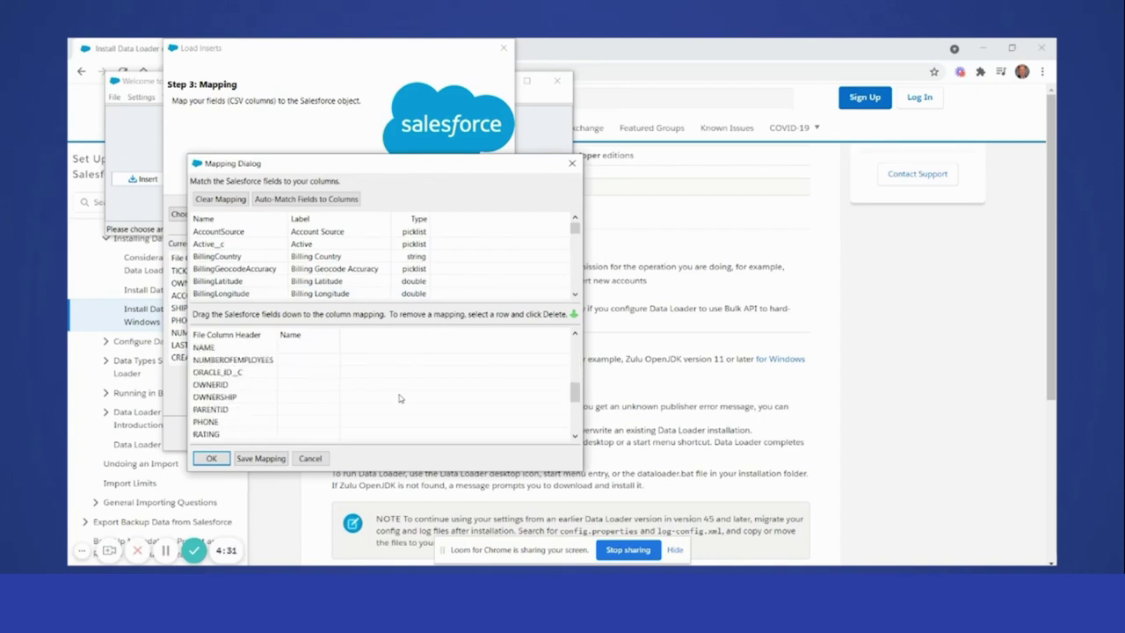
{"action": "scroll", "coordinate": [399, 398], "scroll_direction": "up", "scroll_amount": 1}
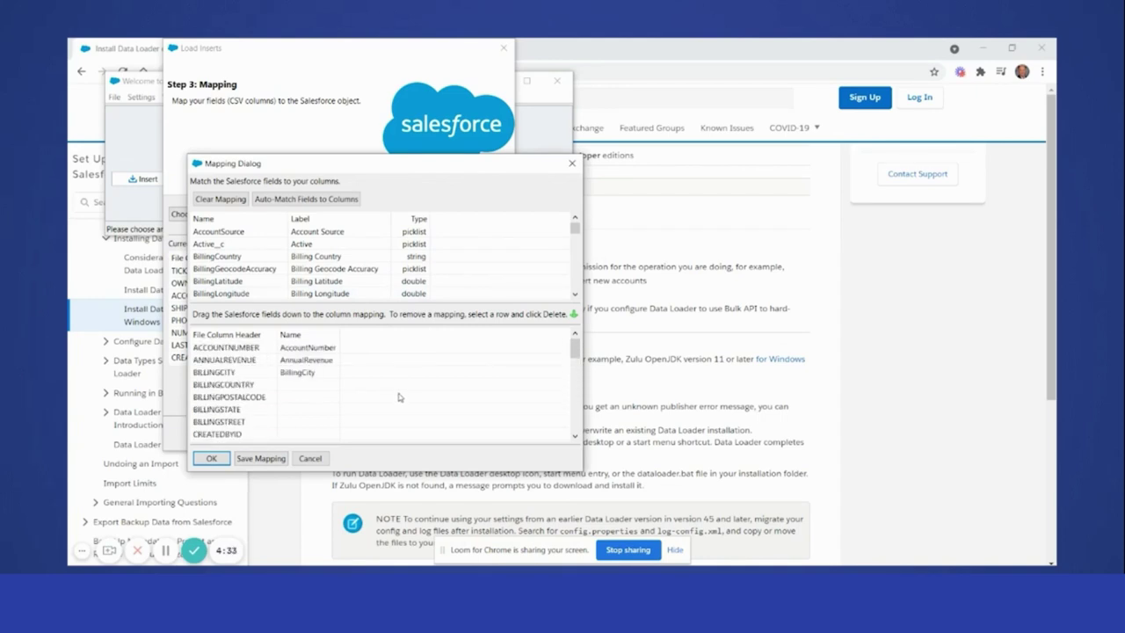
{"action": "scroll", "coordinate": [421, 274], "scroll_direction": "down", "scroll_amount": 6}
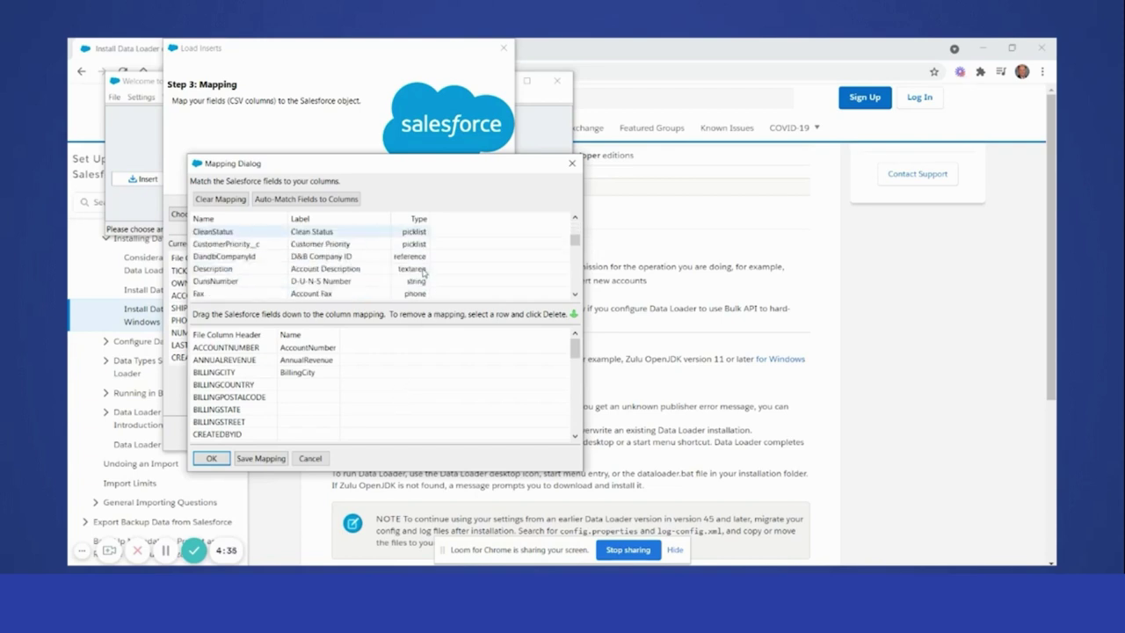
{"action": "scroll", "coordinate": [421, 274], "scroll_direction": "up", "scroll_amount": 5}
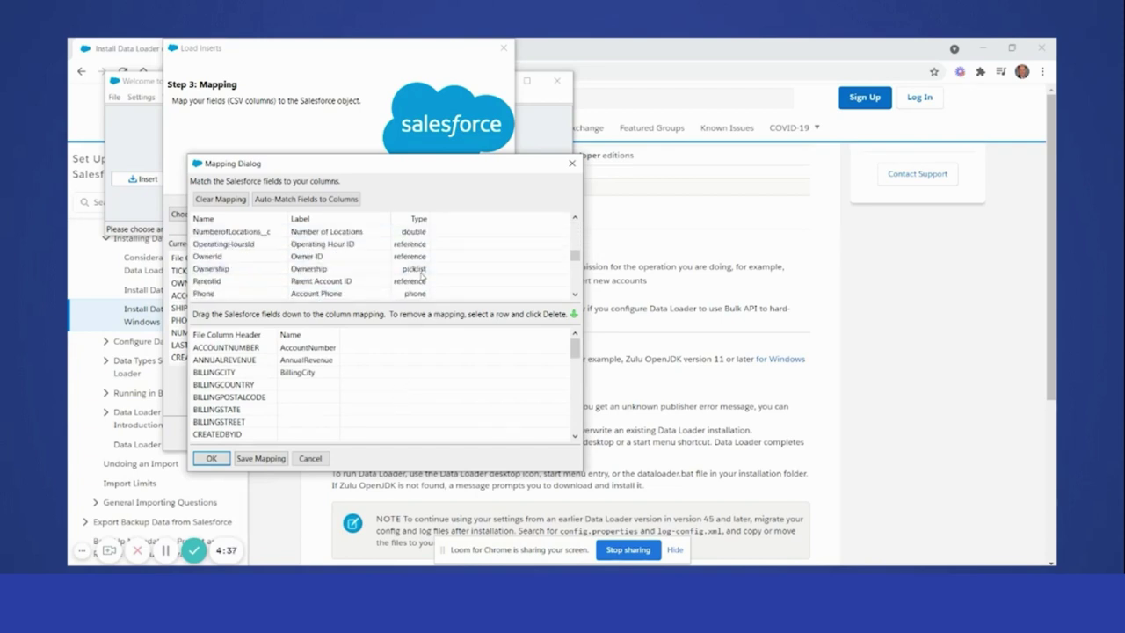
{"action": "scroll", "coordinate": [421, 274], "scroll_direction": "up", "scroll_amount": 4}
Clear all mappings, close the editor, and cancel loading a saved mapping file.
{"action": "left_click", "coordinate": [221, 199]}
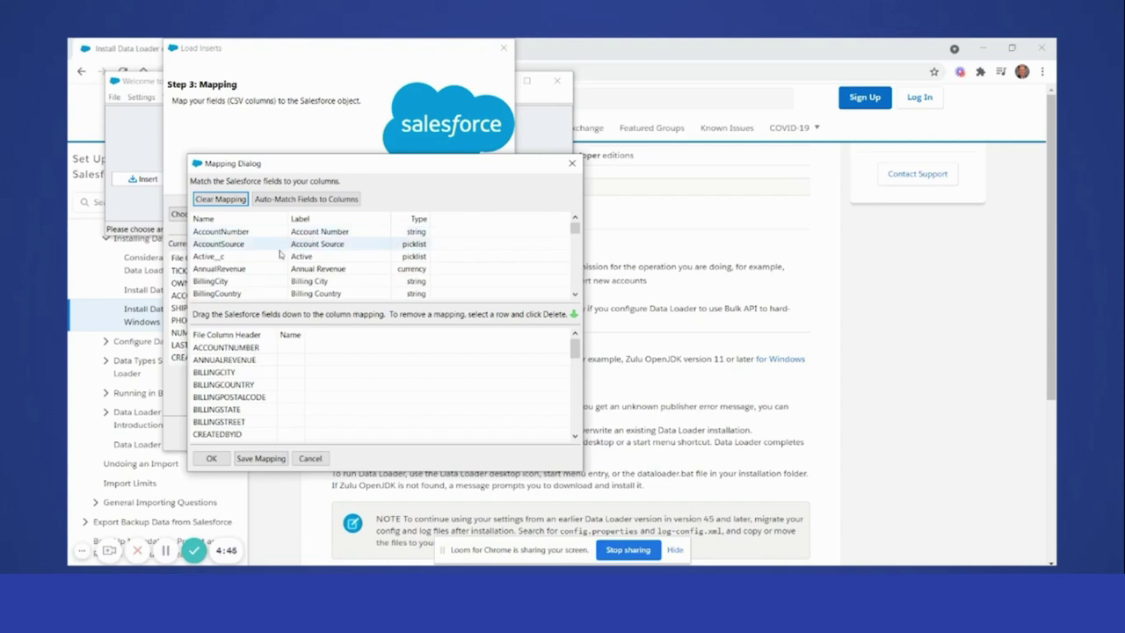
{"action": "scroll", "coordinate": [338, 271], "scroll_direction": "down", "scroll_amount": 4}
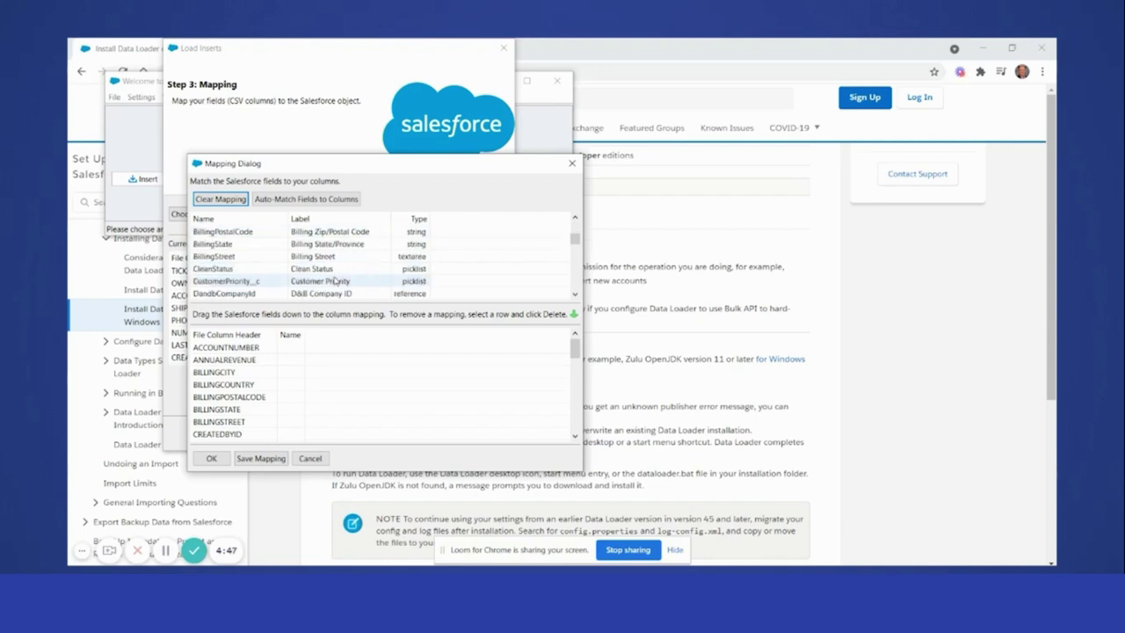
{"action": "left_click", "coordinate": [310, 459]}
{"action": "left_click", "coordinate": [223, 216]}
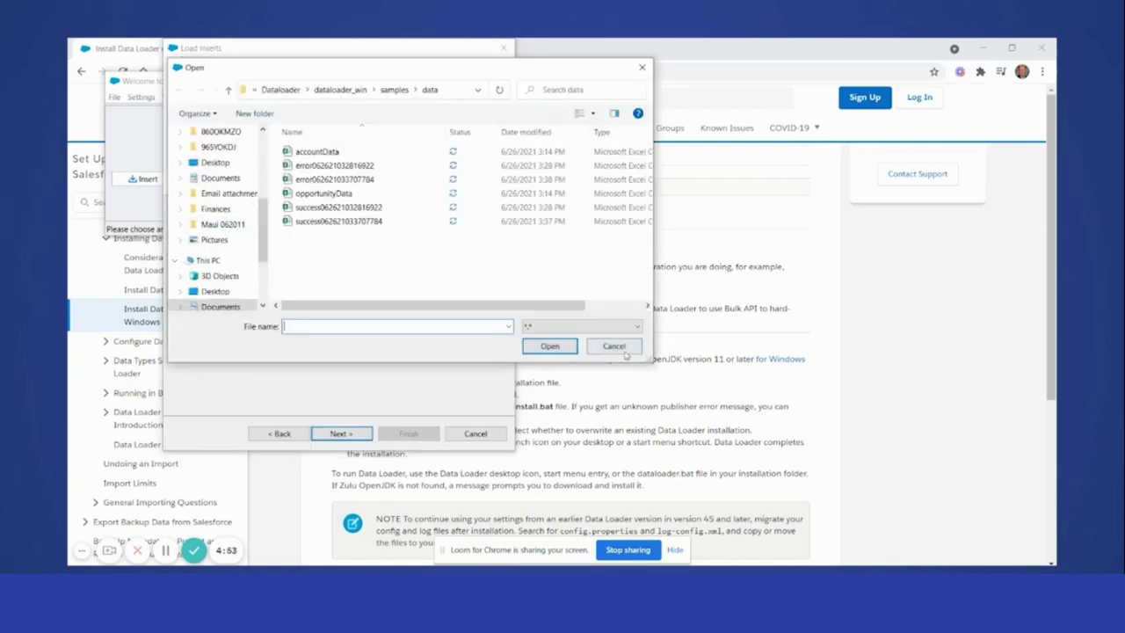
{"action": "left_click", "coordinate": [620, 348]}
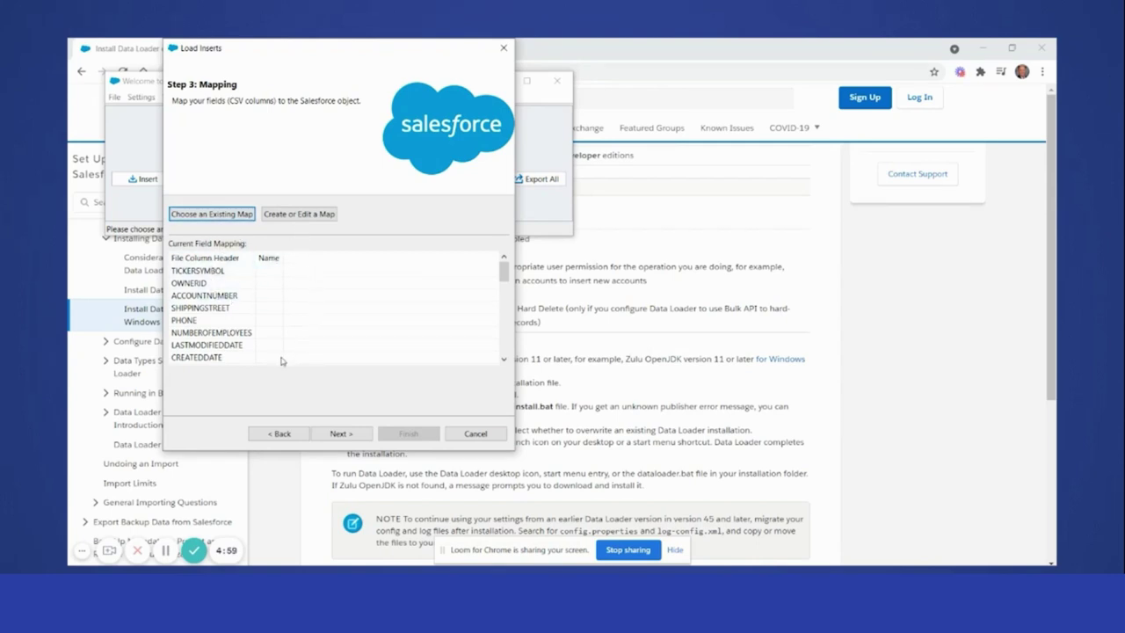
Auto-match all CSV columns to Account fields, skip saving the map, and accept the mapping.
{"action": "left_click", "coordinate": [307, 216]}
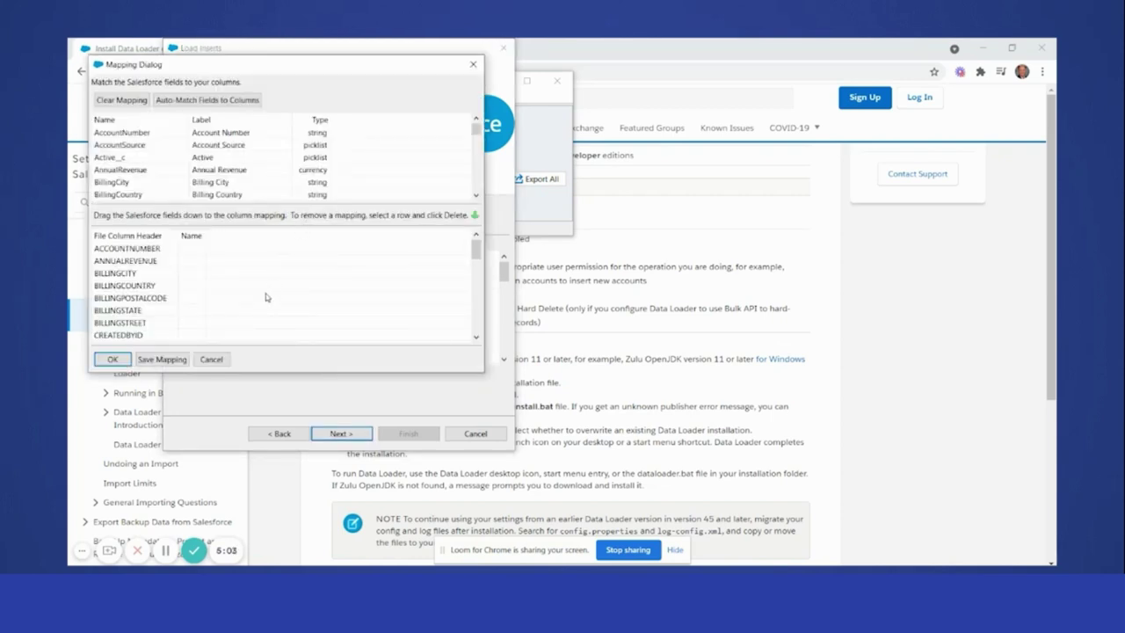
{"action": "left_click", "coordinate": [199, 100]}
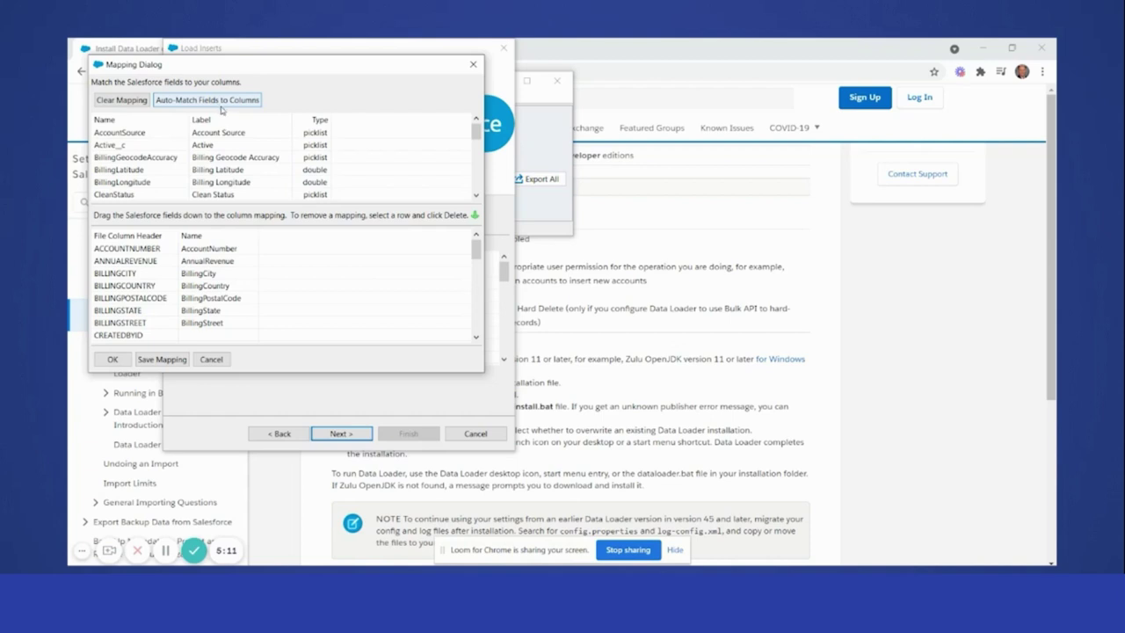
{"action": "scroll", "coordinate": [264, 317], "scroll_direction": "down", "scroll_amount": 2}
{"action": "scroll", "coordinate": [264, 322], "scroll_direction": "down", "scroll_amount": 2}
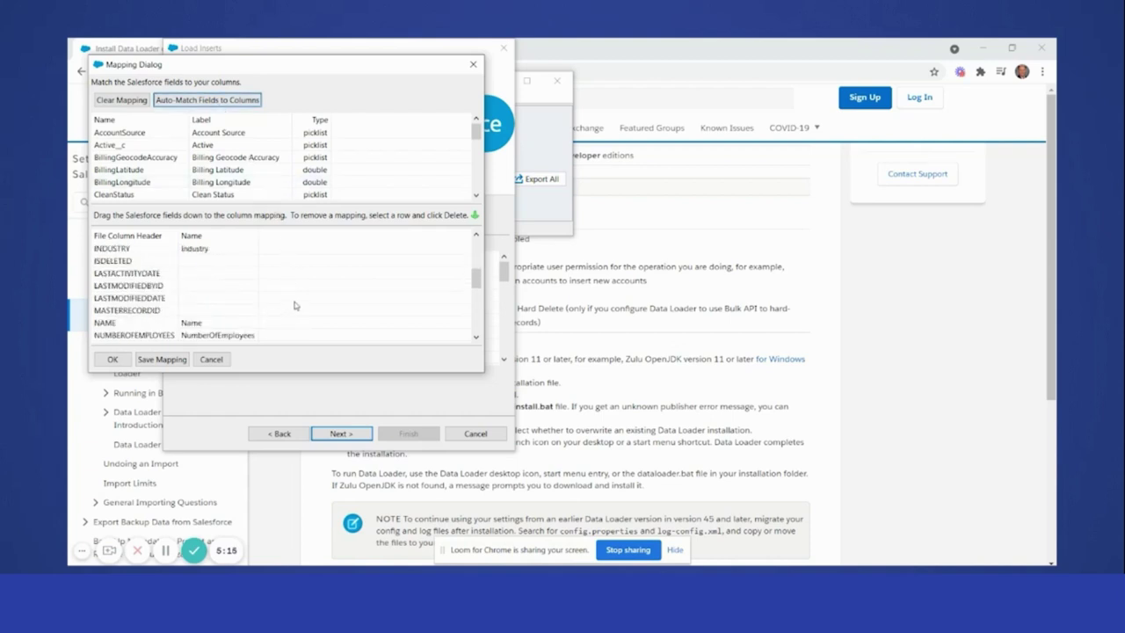
{"action": "scroll", "coordinate": [295, 305], "scroll_direction": "down", "scroll_amount": 1}
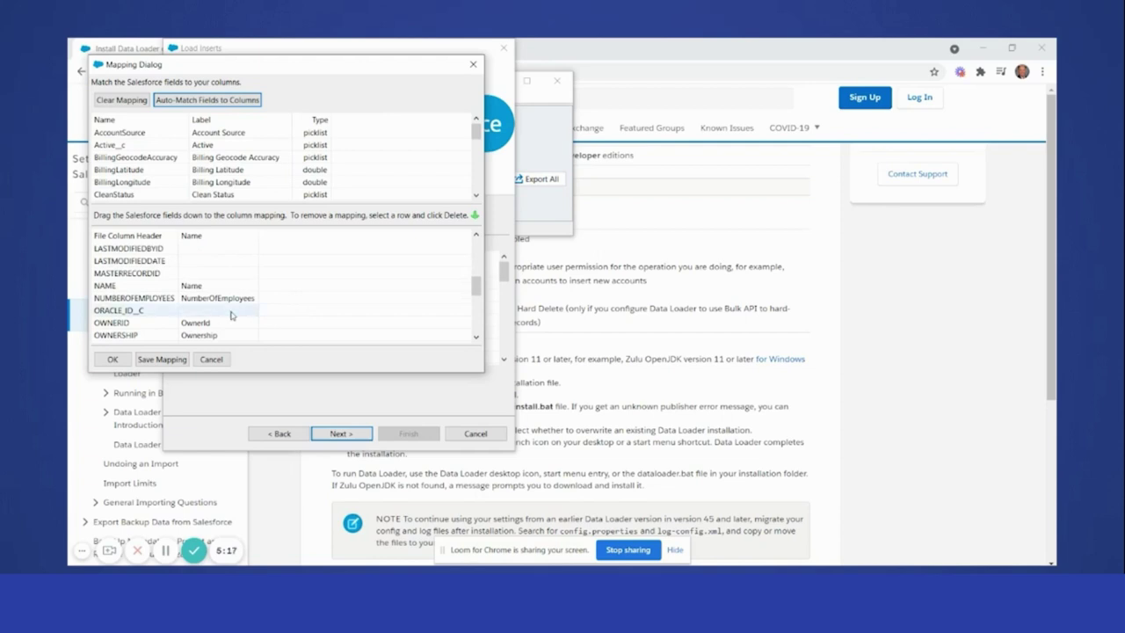
{"action": "scroll", "coordinate": [299, 309], "scroll_direction": "down", "scroll_amount": 3}
{"action": "scroll", "coordinate": [322, 312], "scroll_direction": "down", "scroll_amount": 2}
{"action": "left_click", "coordinate": [165, 359]}
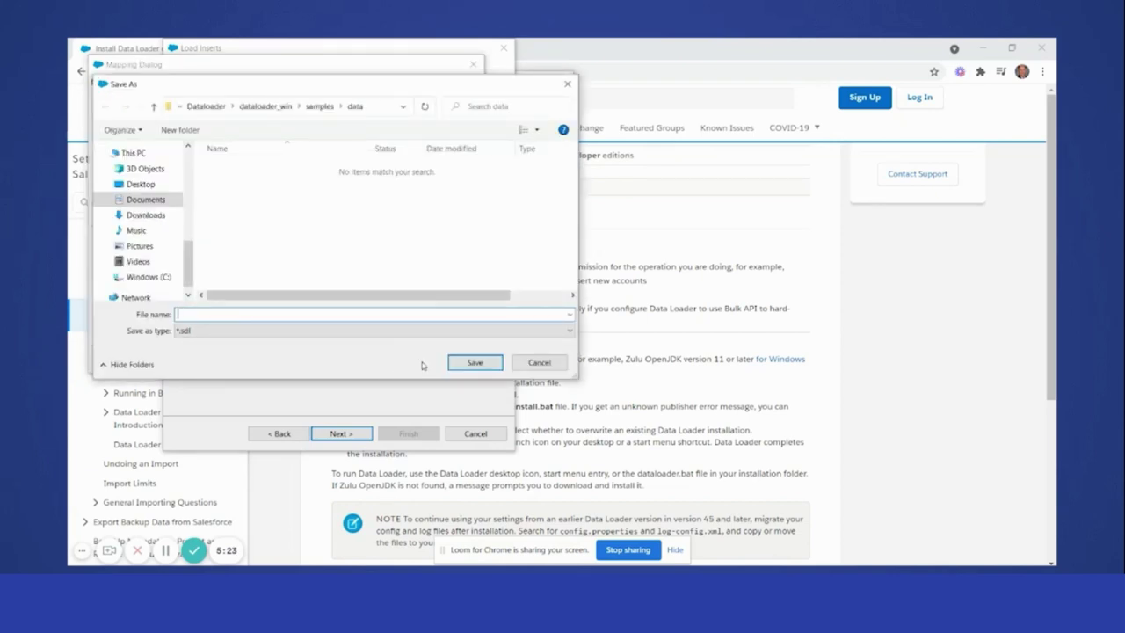
{"action": "left_click", "coordinate": [540, 363]}
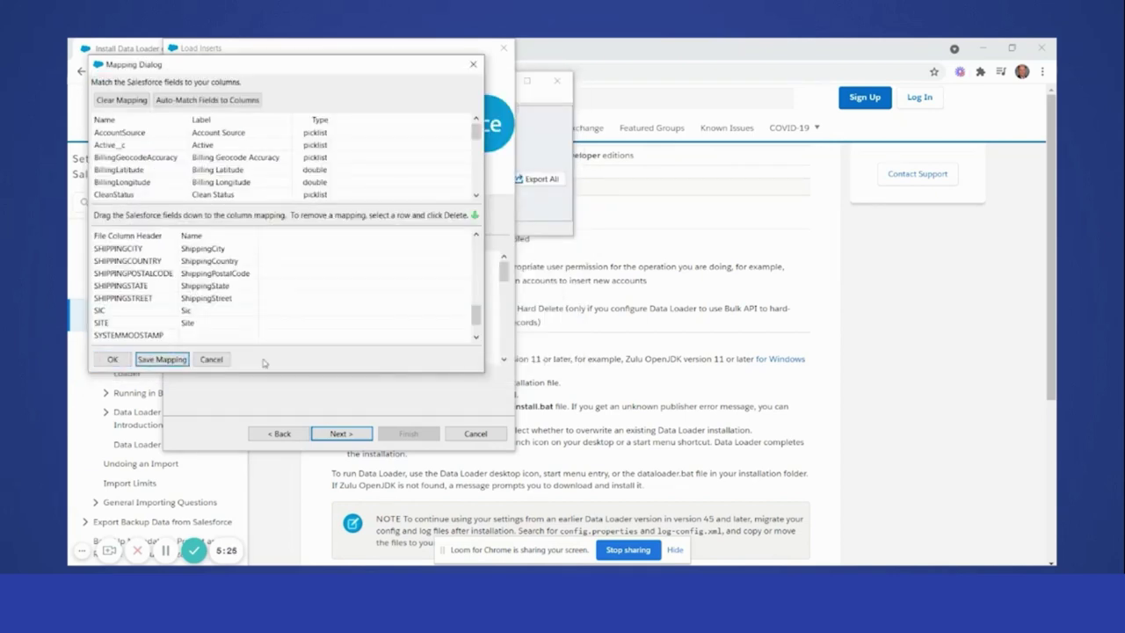
{"action": "left_click", "coordinate": [118, 360]}
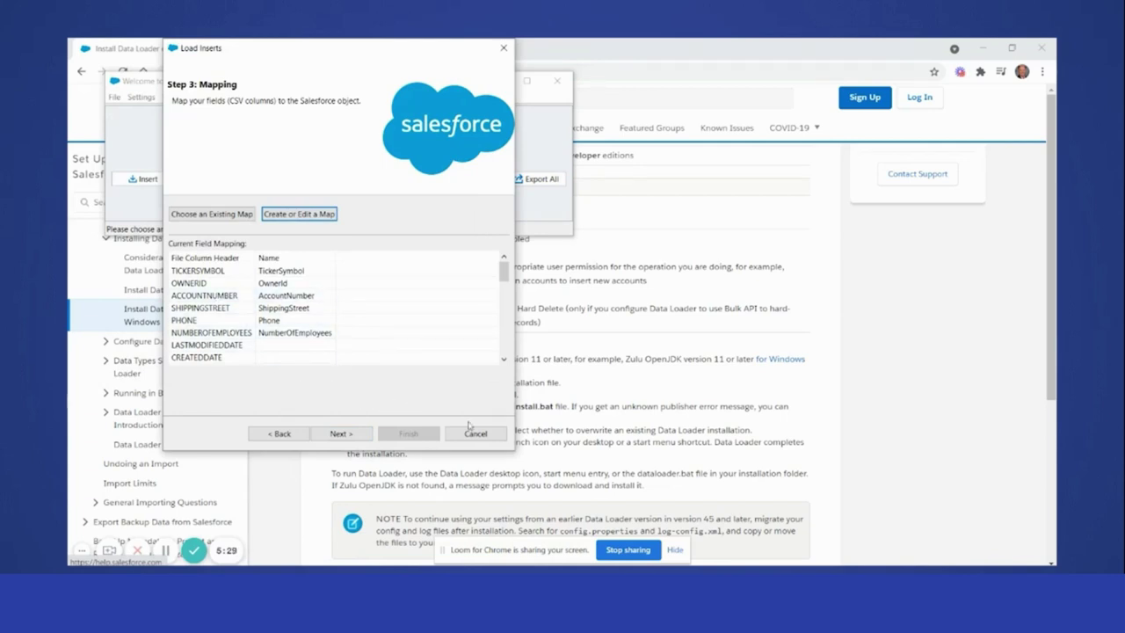
Finish the wizard and confirm inserting the 423 account records.
{"action": "left_click", "coordinate": [341, 435]}
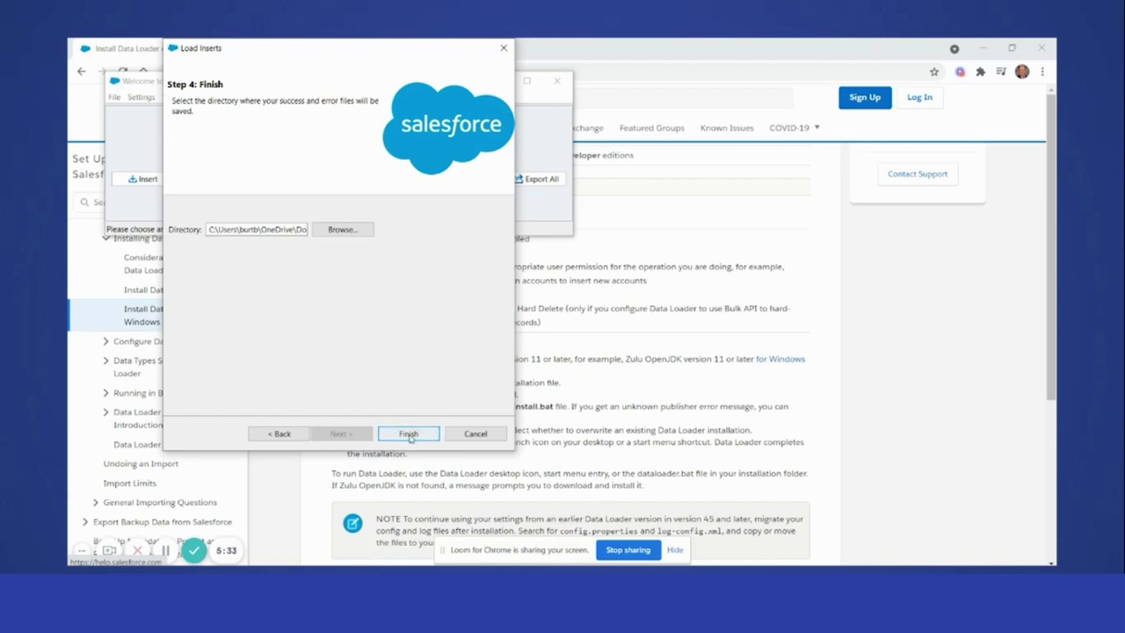
{"action": "left_click", "coordinate": [411, 433]}
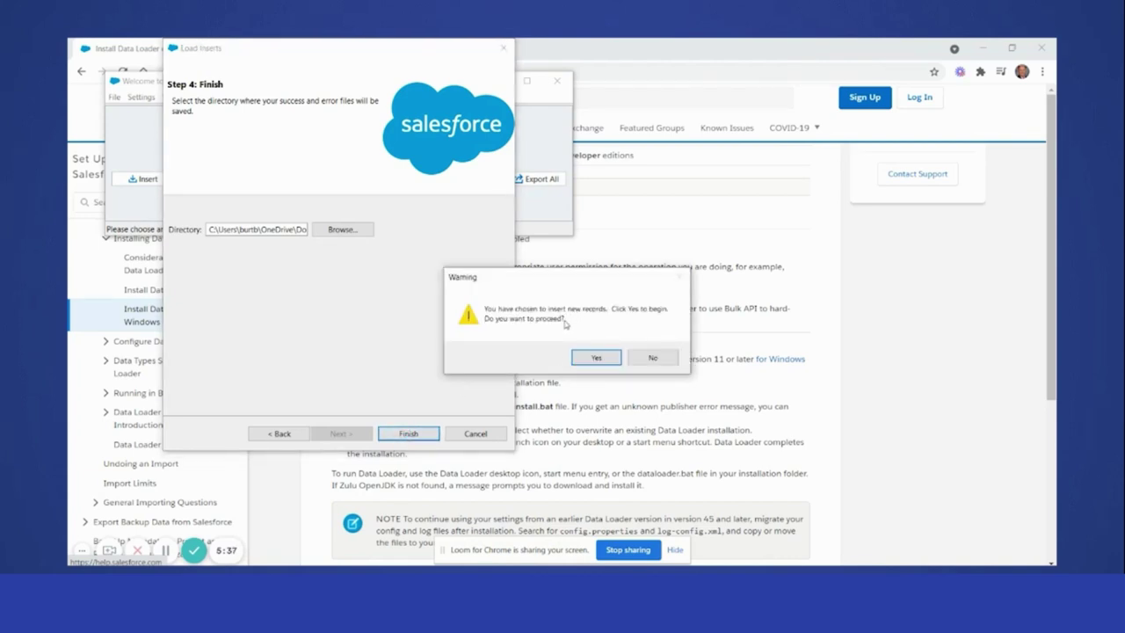
{"action": "left_click", "coordinate": [595, 358]}
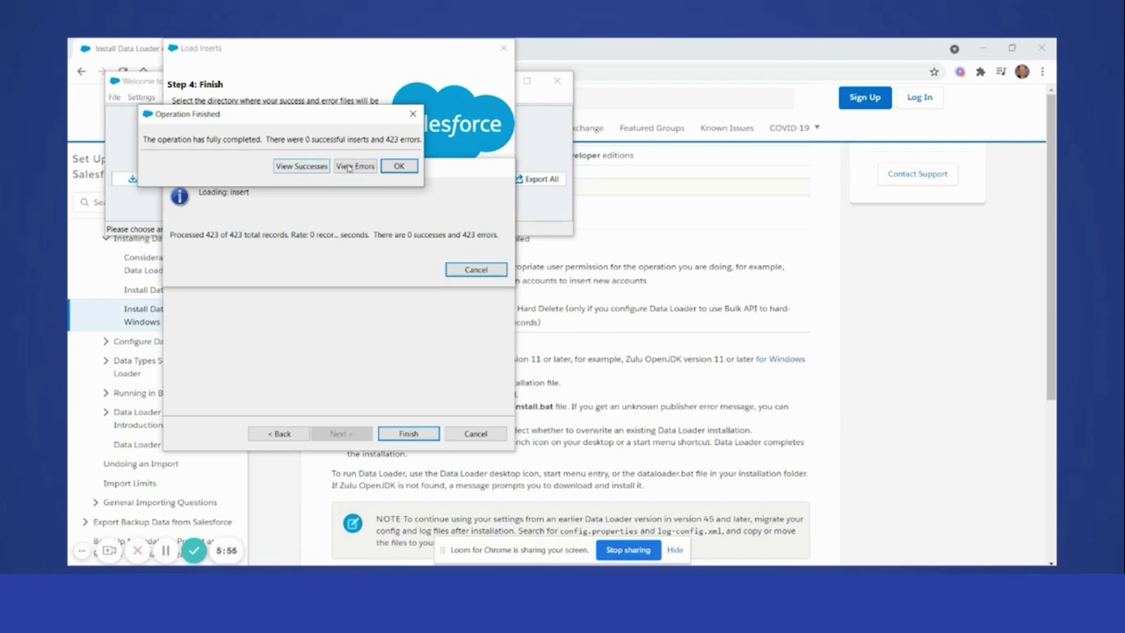
Review the 423 failed records in the error viewer, then close the insert wizard.
{"action": "left_click", "coordinate": [366, 167]}
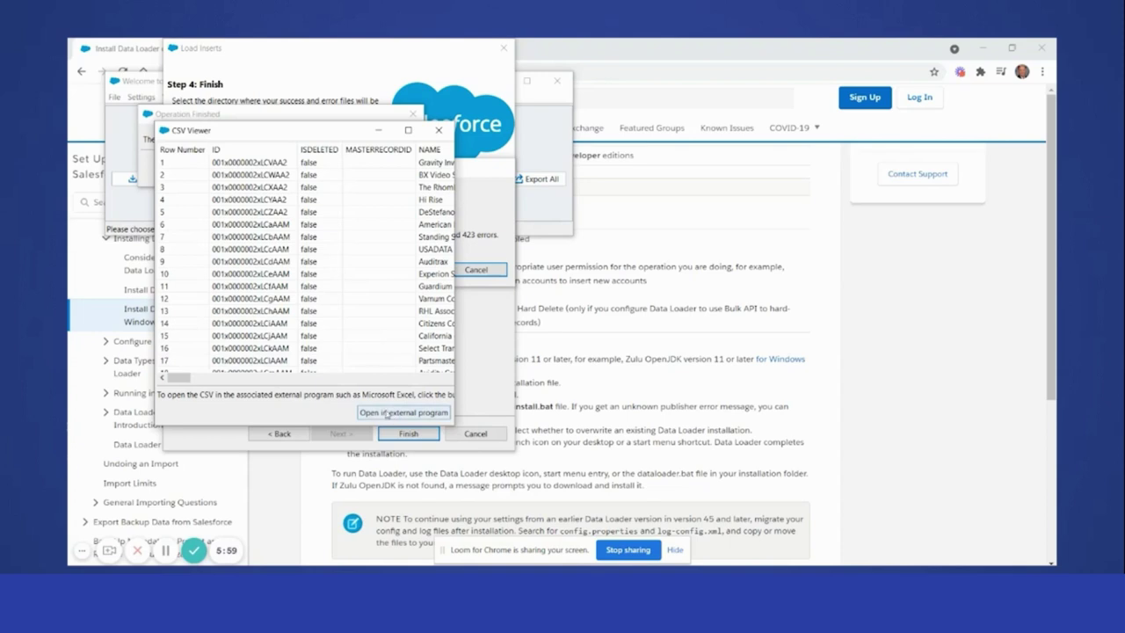
{"action": "left_click_drag", "start_coordinate": [180, 378], "coordinate": [322, 379]}
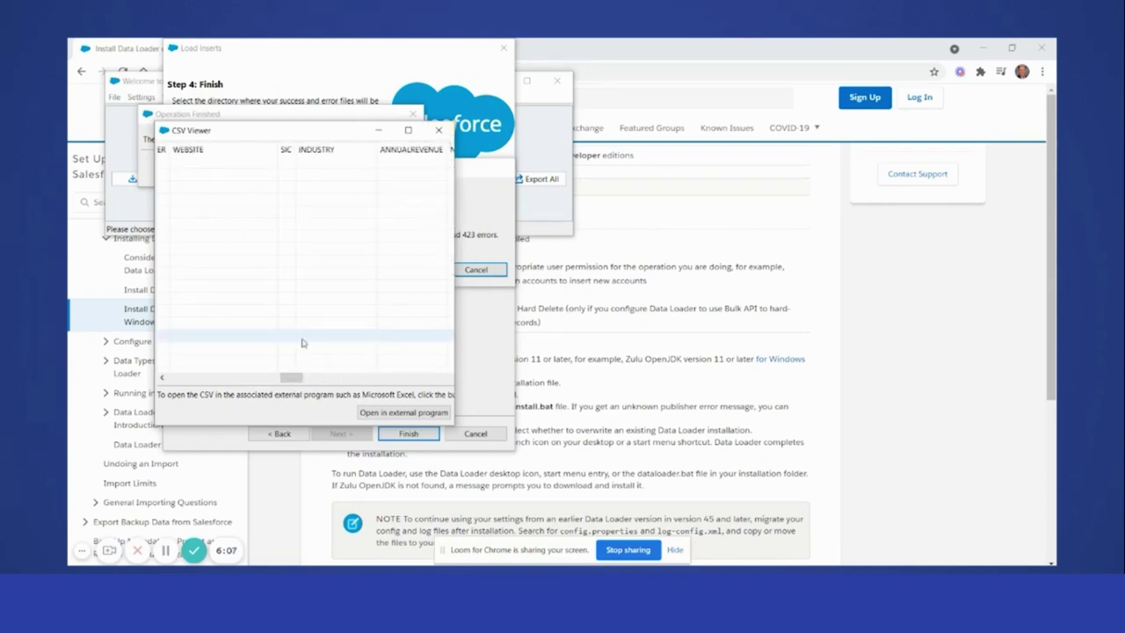
{"action": "left_click_drag", "start_coordinate": [297, 380], "coordinate": [173, 394]}
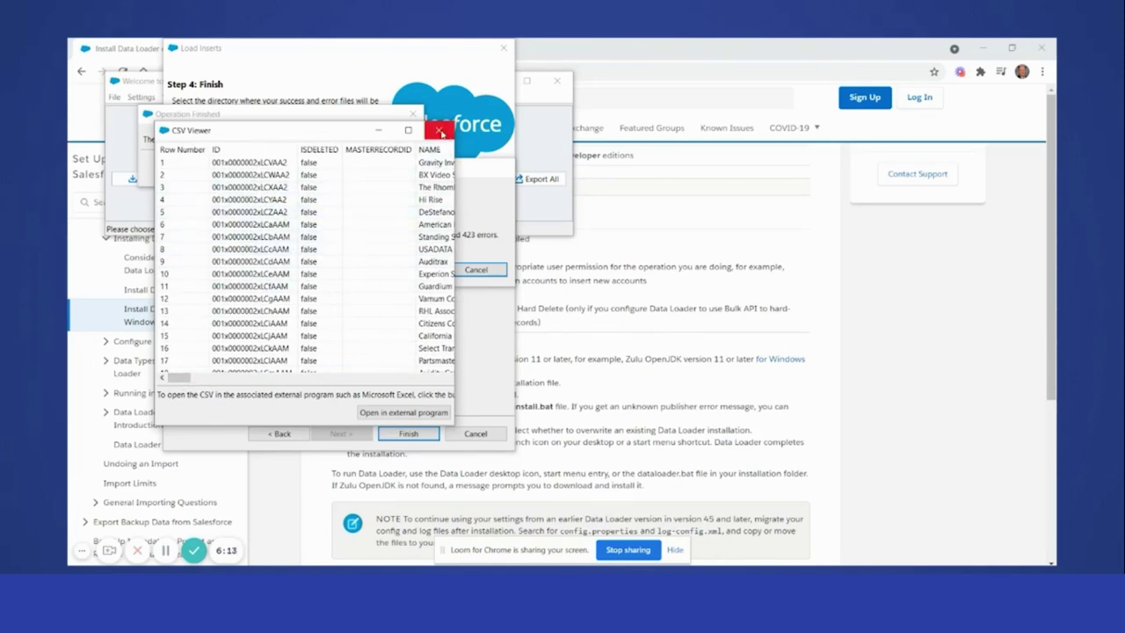
{"action": "left_click", "coordinate": [440, 132]}
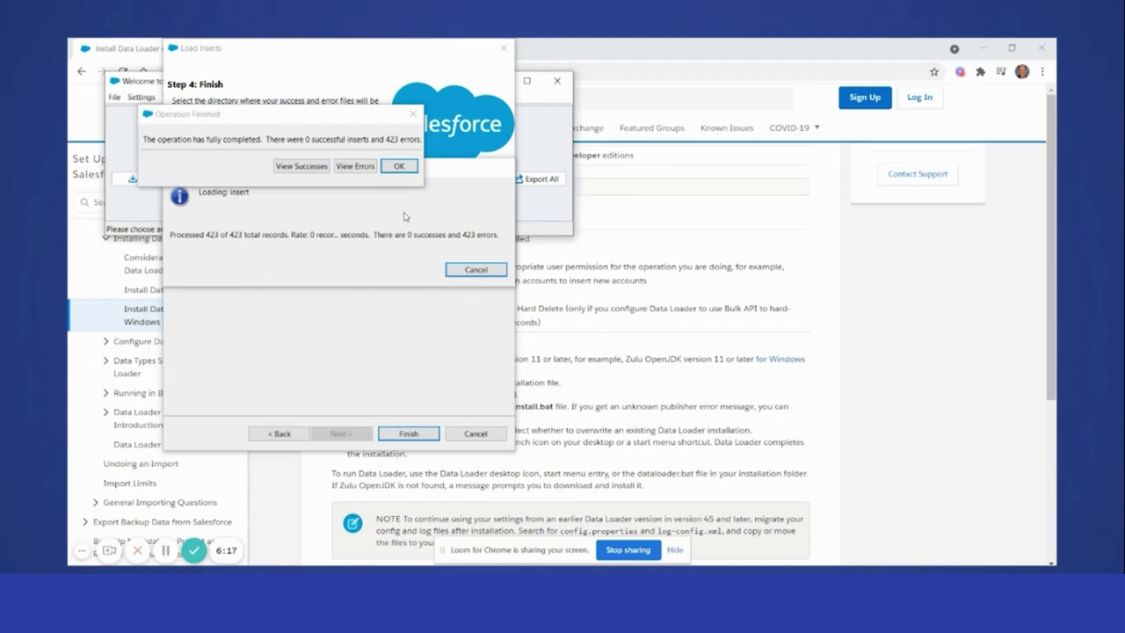
{"action": "left_click", "coordinate": [403, 167]}
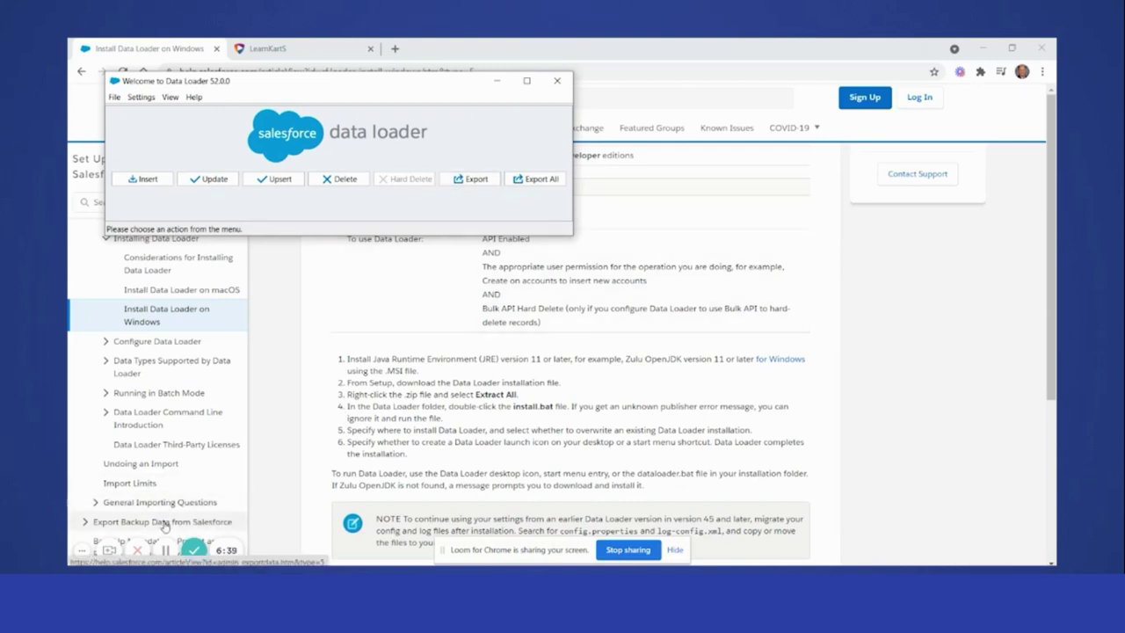
Switch from the browser back to the Data Loader window.
{"action": "left_click", "coordinate": [166, 552]}
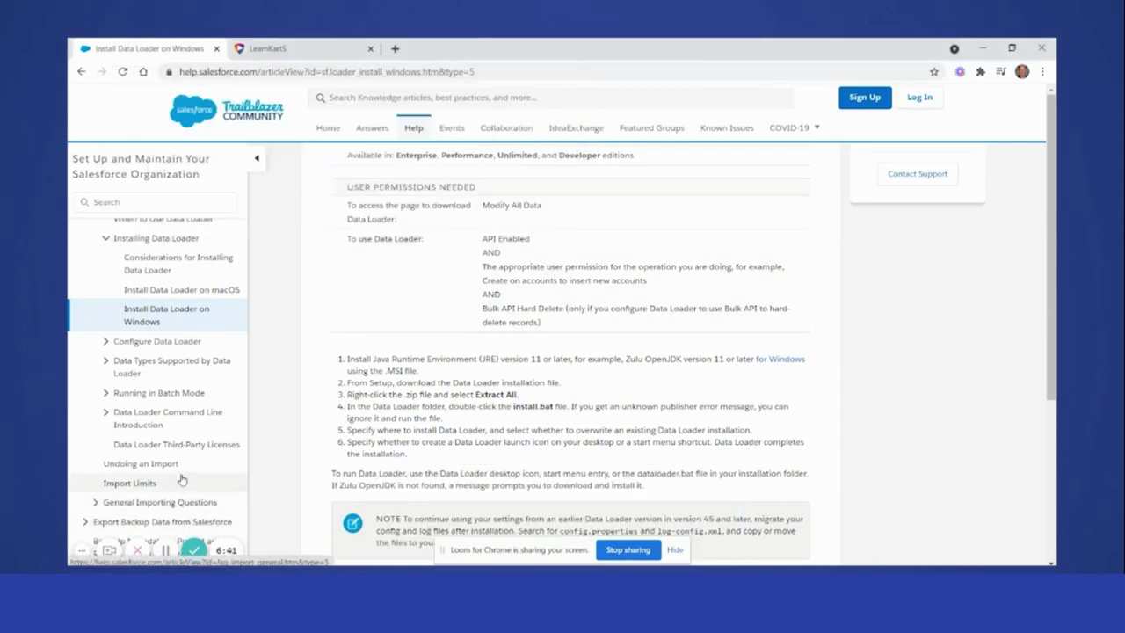
{"action": "key", "text": "alt+Tab"}
{"action": "key", "text": "alt+Tab"}
{"action": "key", "text": "alt+Tab"}
{"action": "key", "text": "alt+Tab"}
{"action": "key", "text": "alt+Tab"}
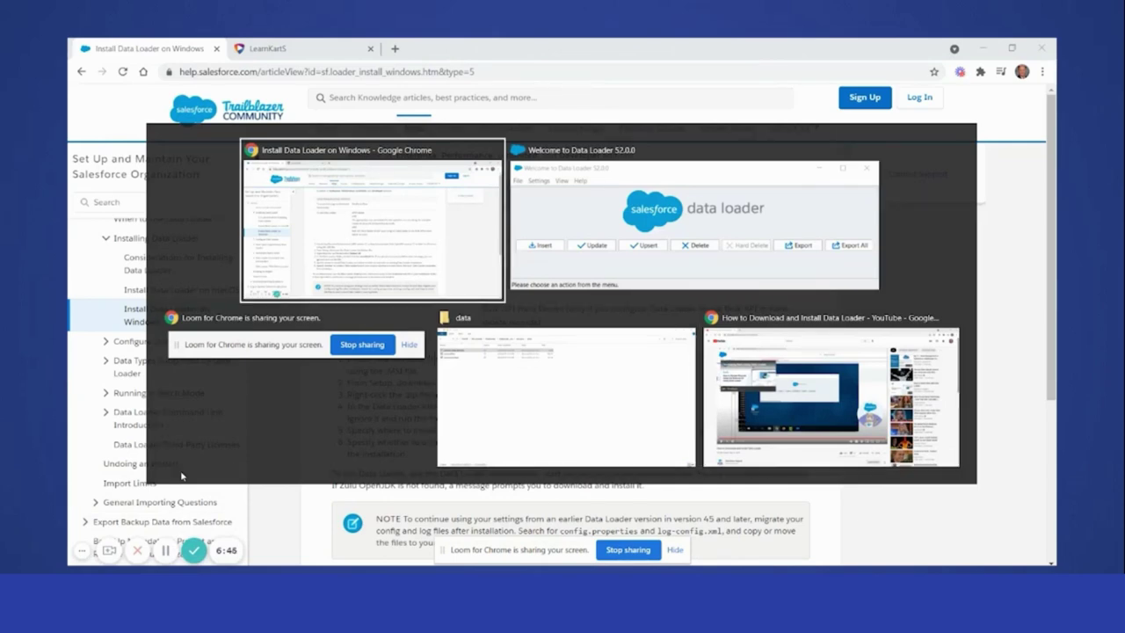
{"action": "key", "text": "Escape"}
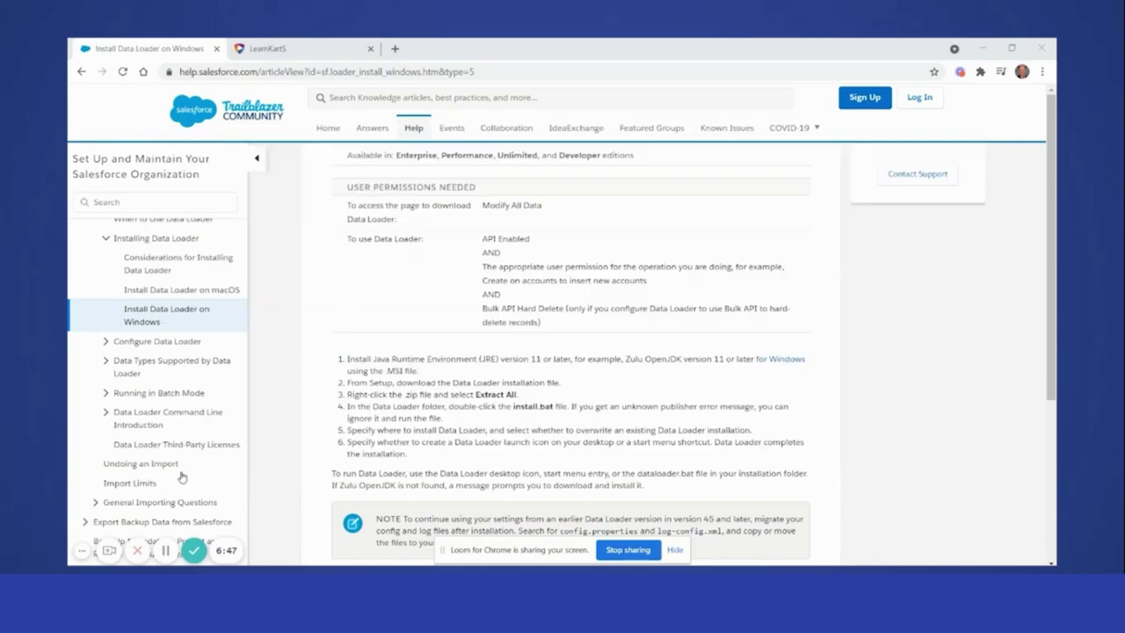
{"action": "key", "text": "alt+Tab"}
{"action": "key", "text": "alt+Tab"}
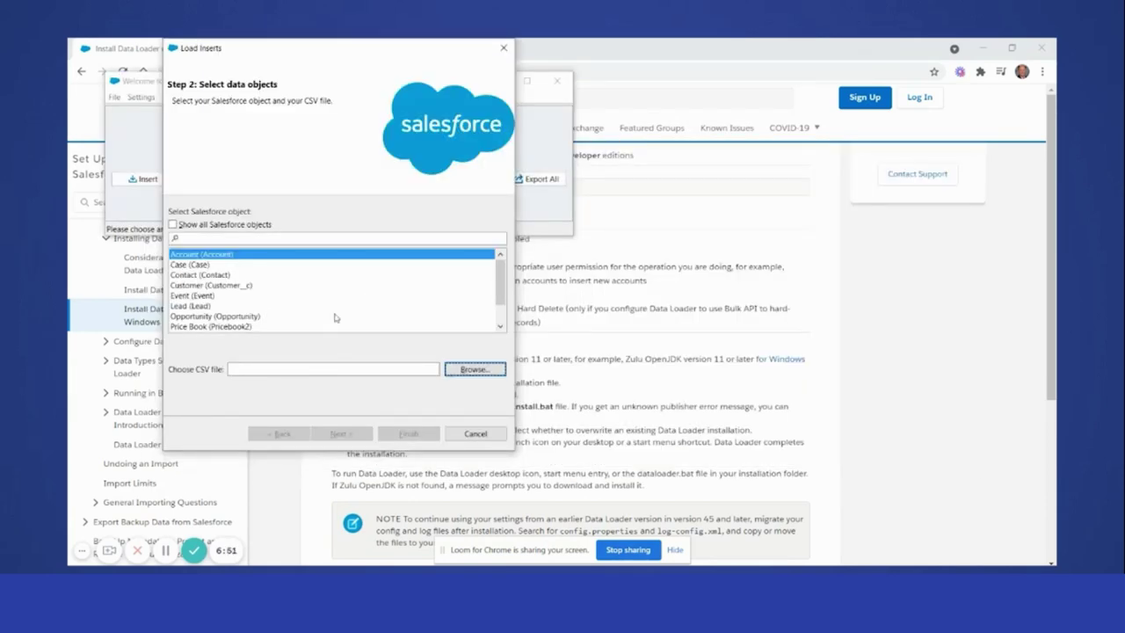
Select account_Data_sample2.csv and retry validation past empty-header errors until 18 records are found.
{"action": "left_click", "coordinate": [474, 370]}
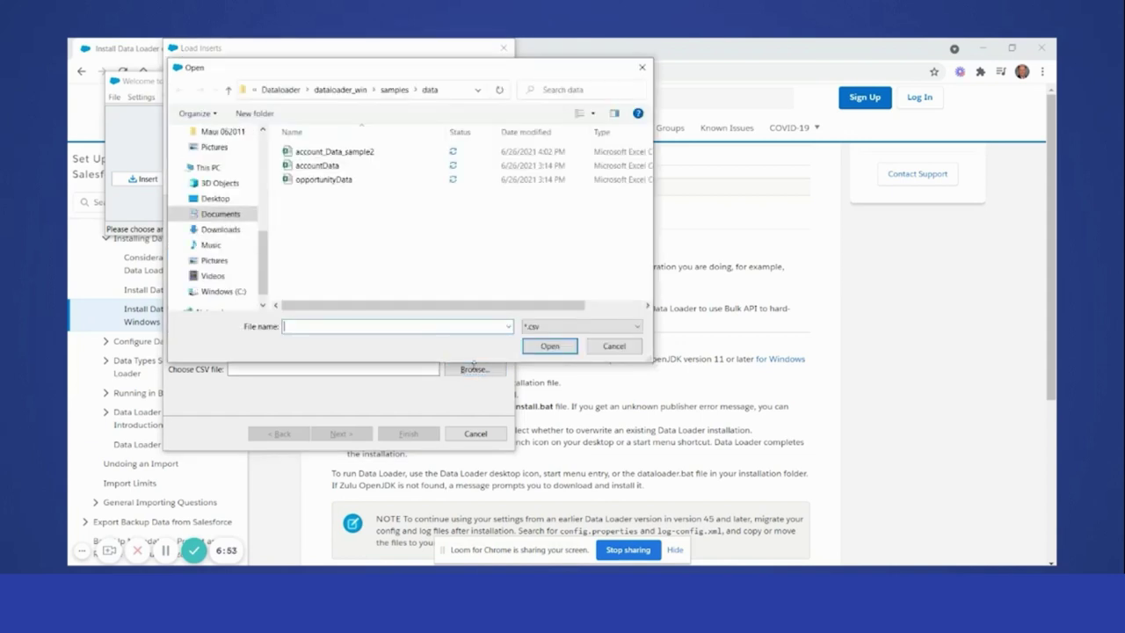
{"action": "left_click", "coordinate": [321, 154]}
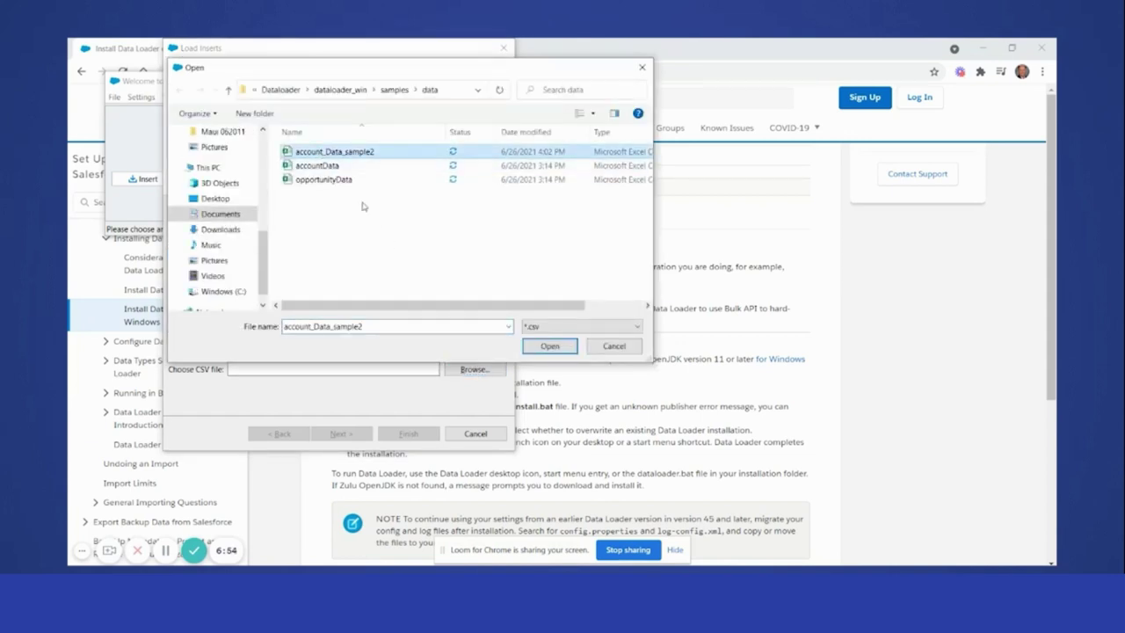
{"action": "left_click", "coordinate": [547, 346]}
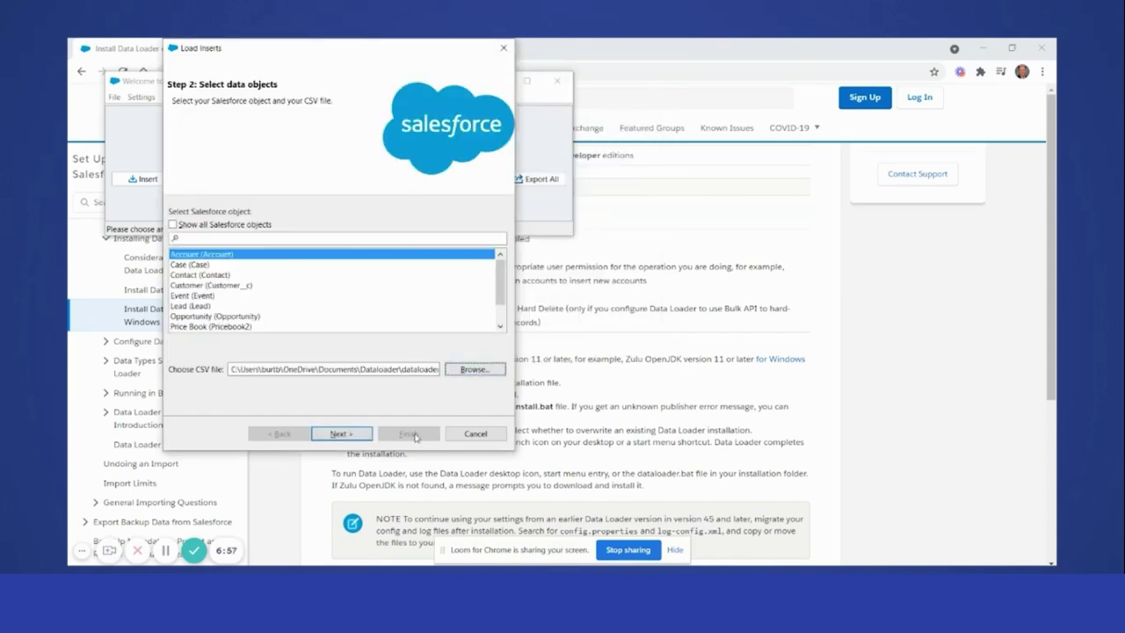
{"action": "left_click", "coordinate": [348, 436]}
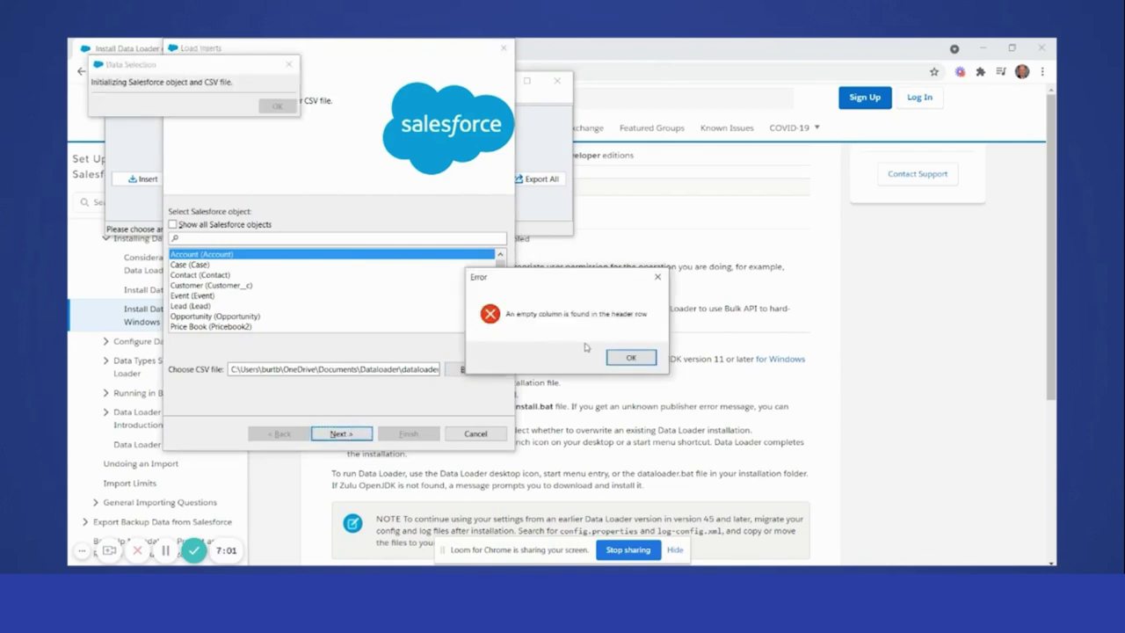
{"action": "left_click", "coordinate": [632, 358]}
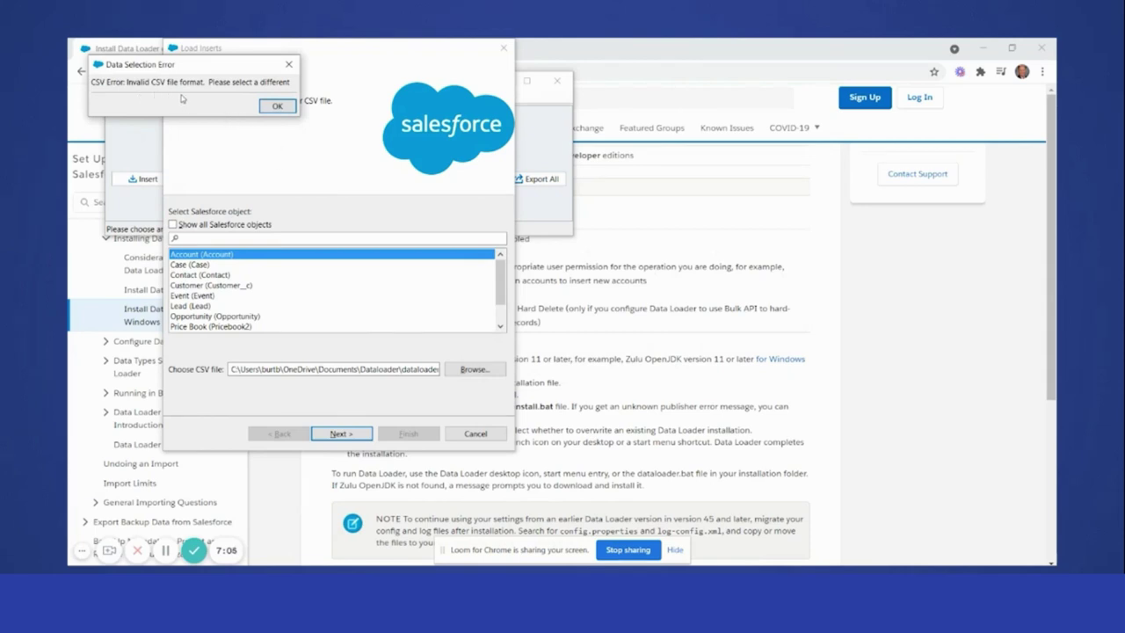
{"action": "left_click", "coordinate": [276, 106]}
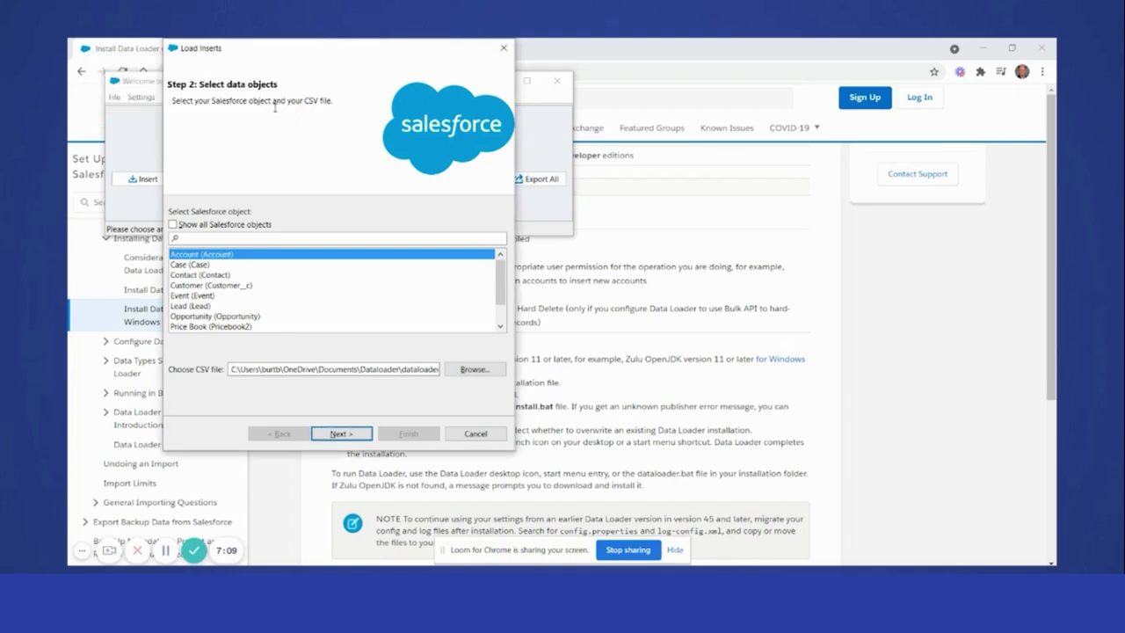
{"action": "left_click", "coordinate": [368, 433]}
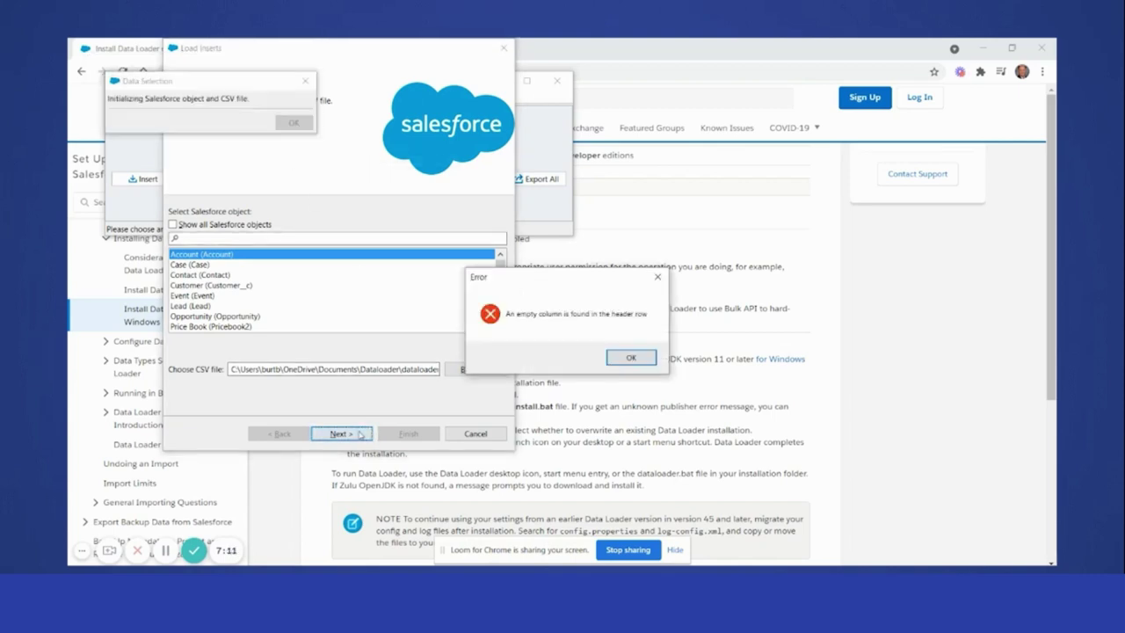
{"action": "left_click", "coordinate": [626, 356]}
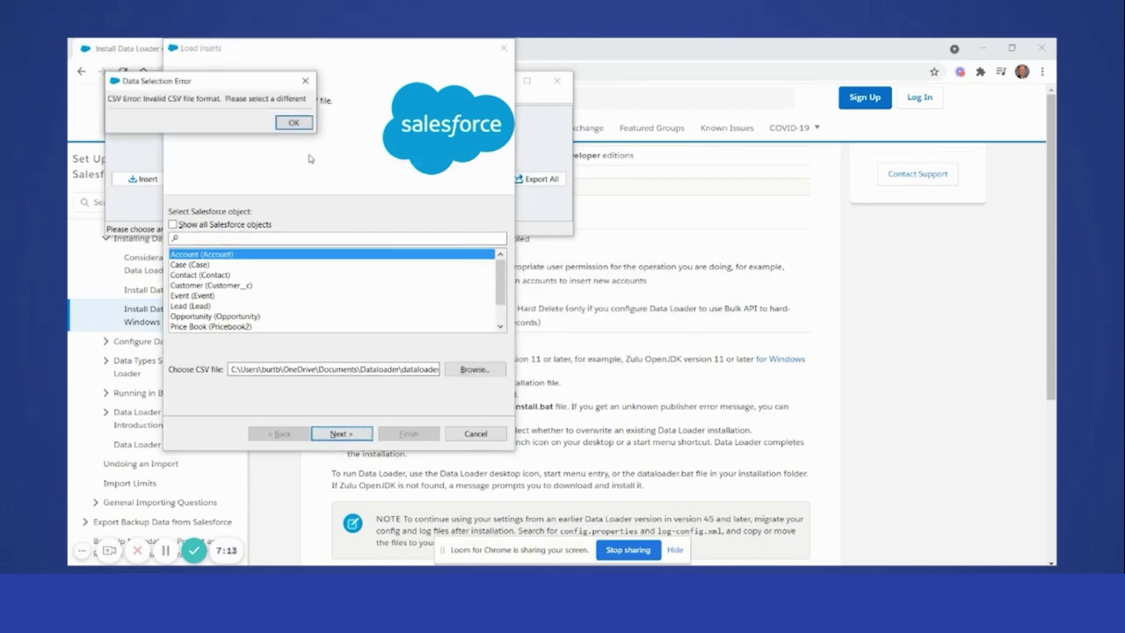
{"action": "left_click", "coordinate": [293, 122]}
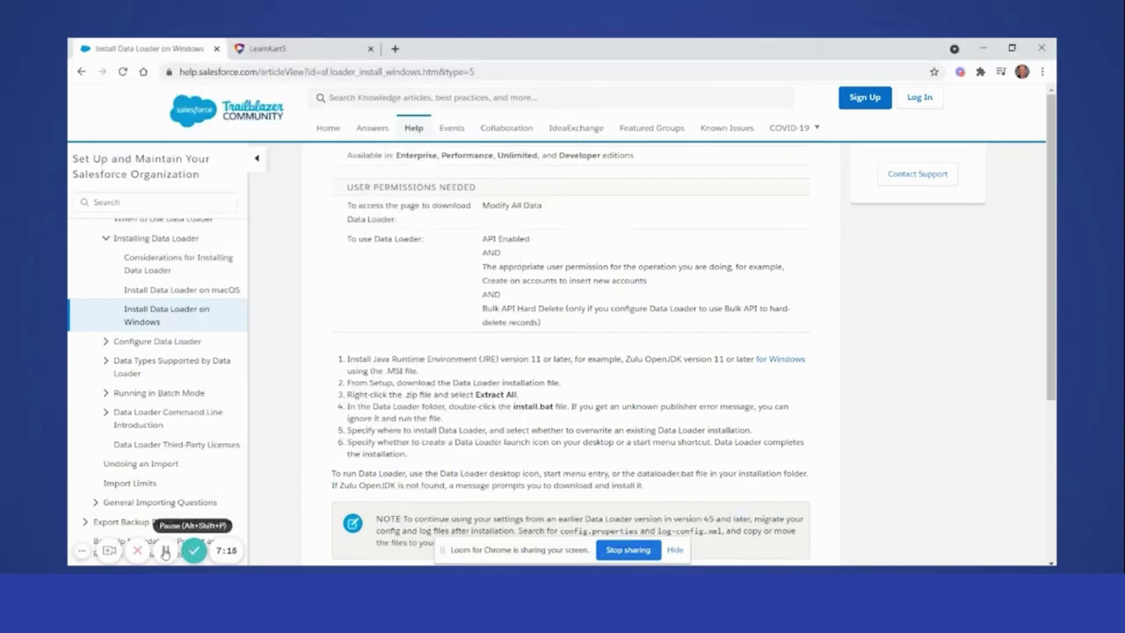
{"action": "key", "text": "alt+Tab"}
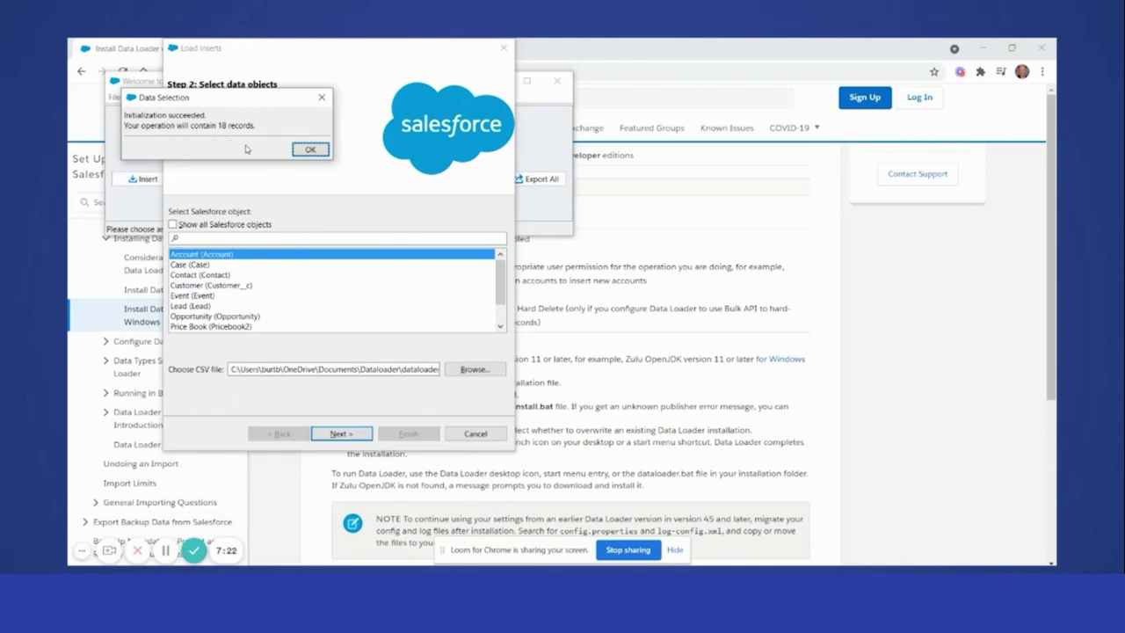
Accept the 18-record check and auto-match NAME and billing address columns to Account fields.
{"action": "left_click", "coordinate": [311, 150]}
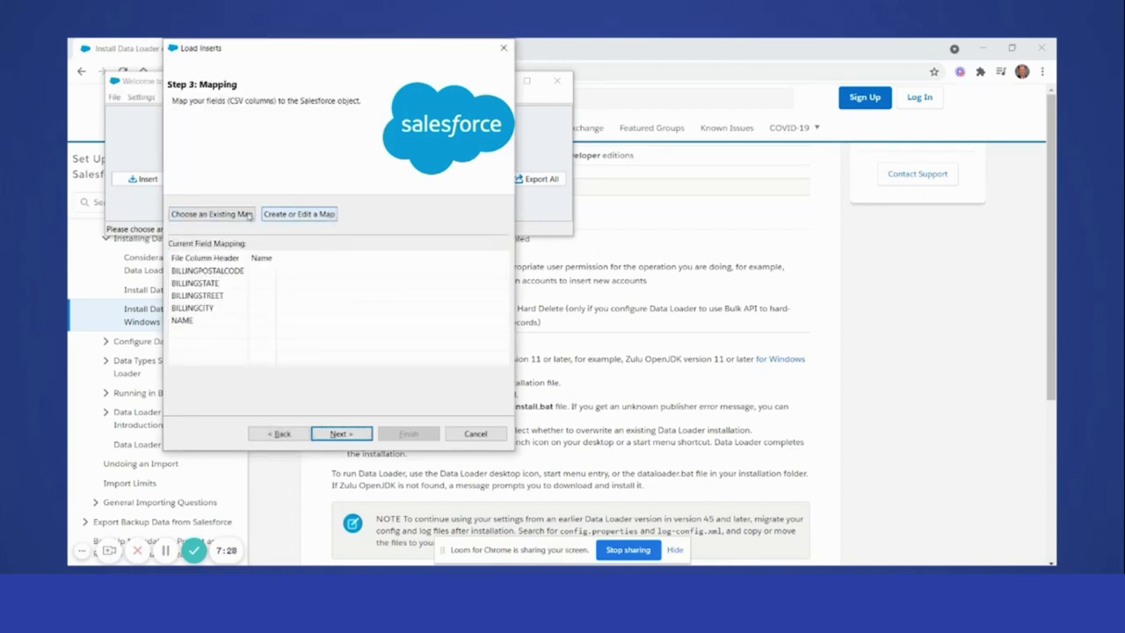
{"action": "left_click", "coordinate": [234, 215]}
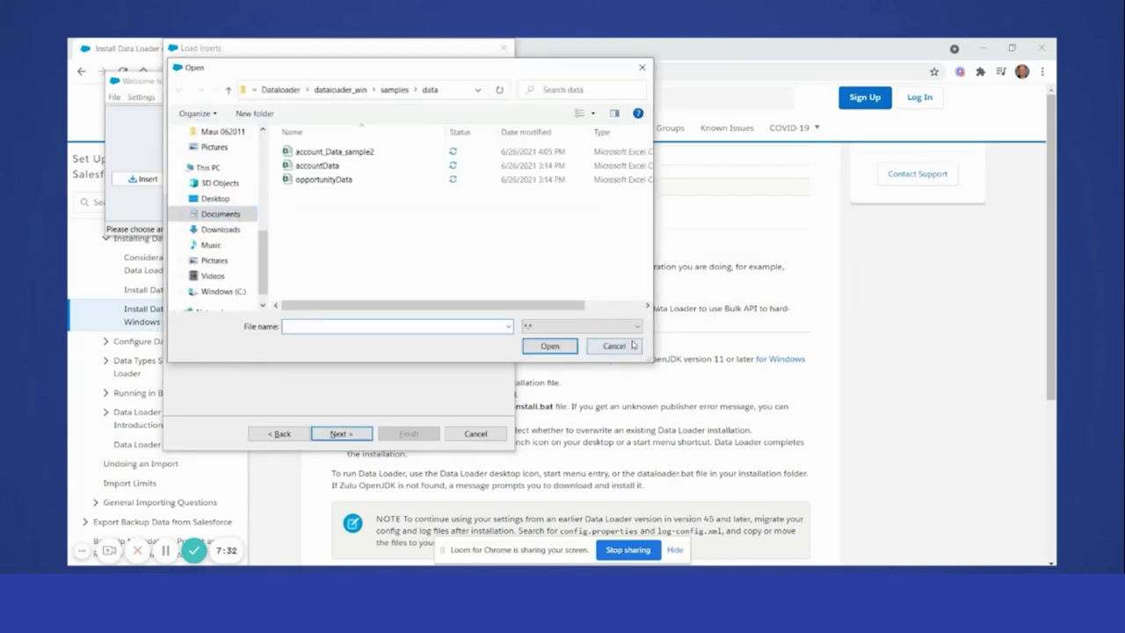
{"action": "left_click", "coordinate": [614, 346]}
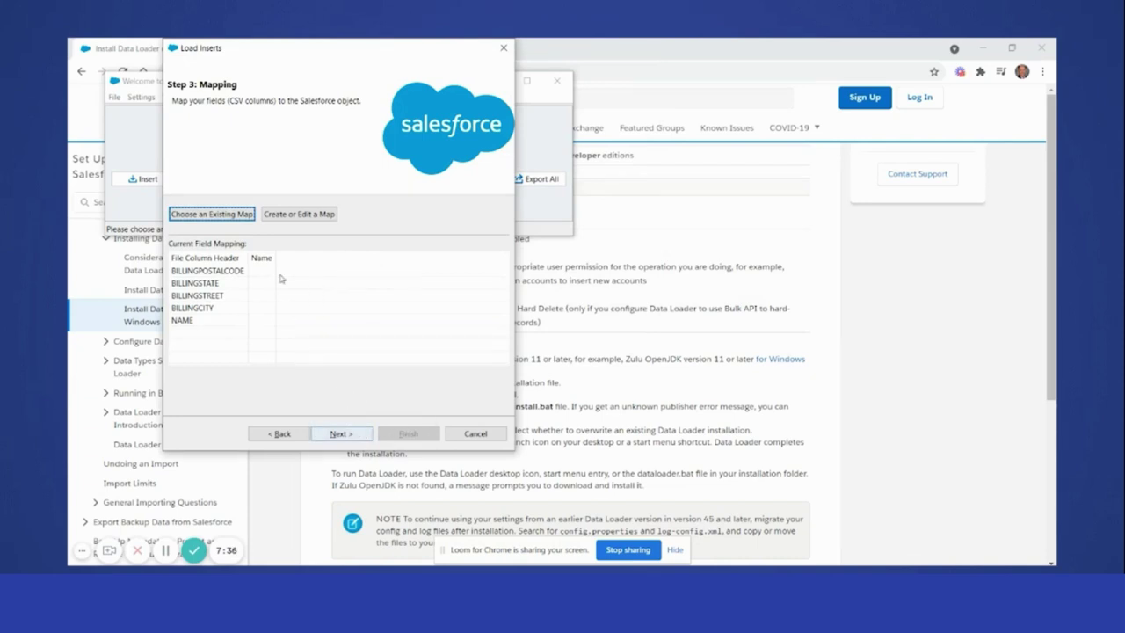
{"action": "left_click", "coordinate": [294, 214]}
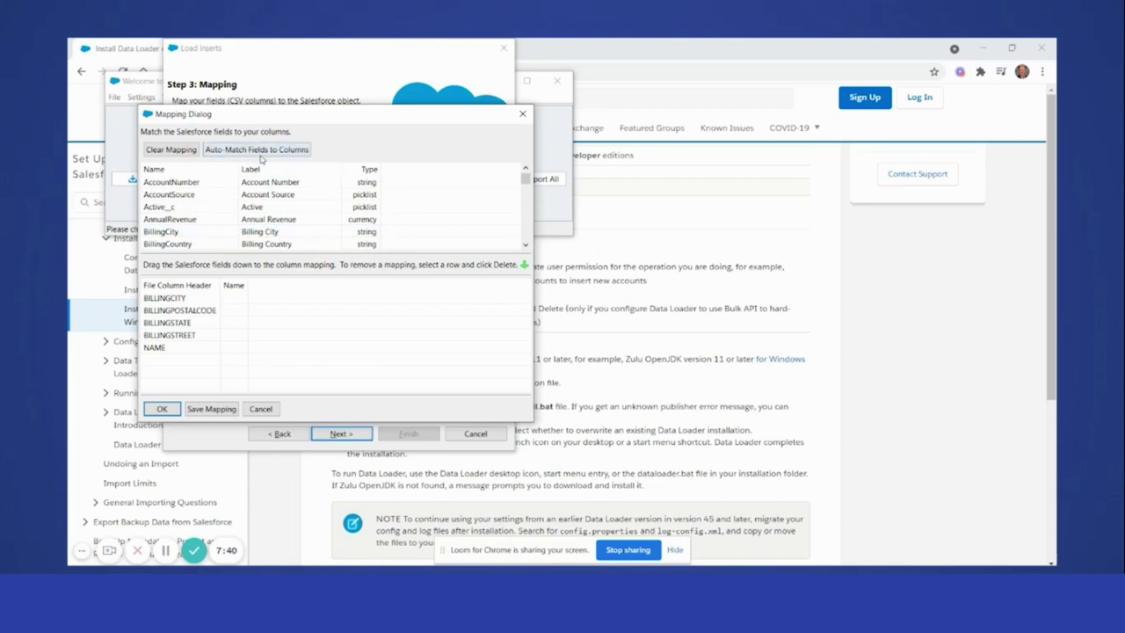
{"action": "left_click", "coordinate": [262, 151]}
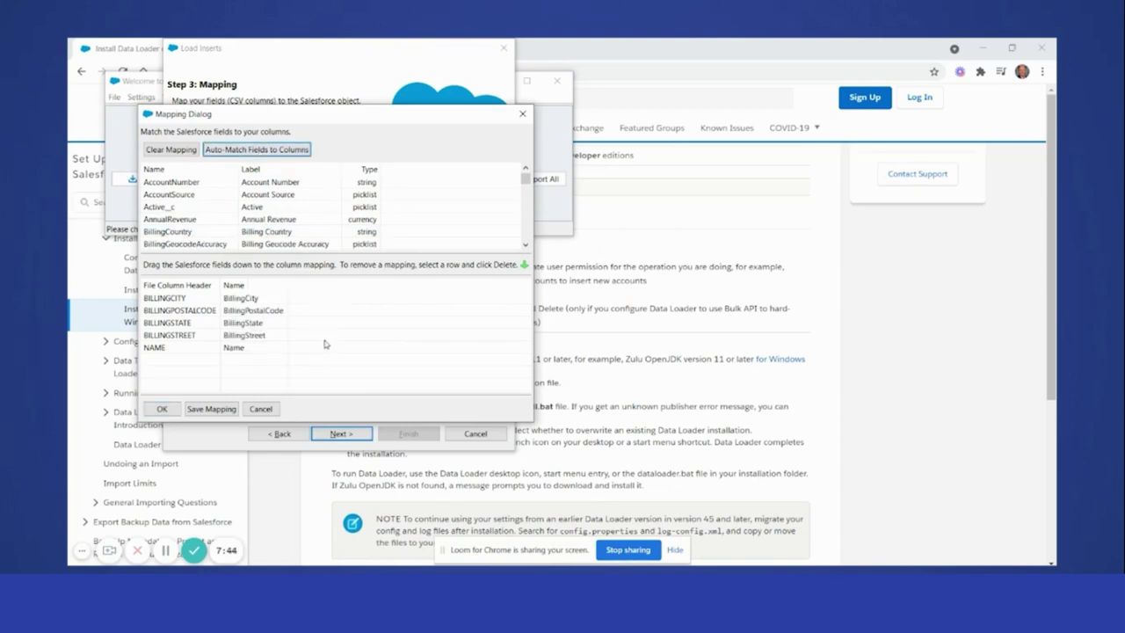
{"action": "left_click", "coordinate": [166, 411]}
Finish the wizard and confirm inserting the 18 account records.
{"action": "left_click", "coordinate": [341, 433]}
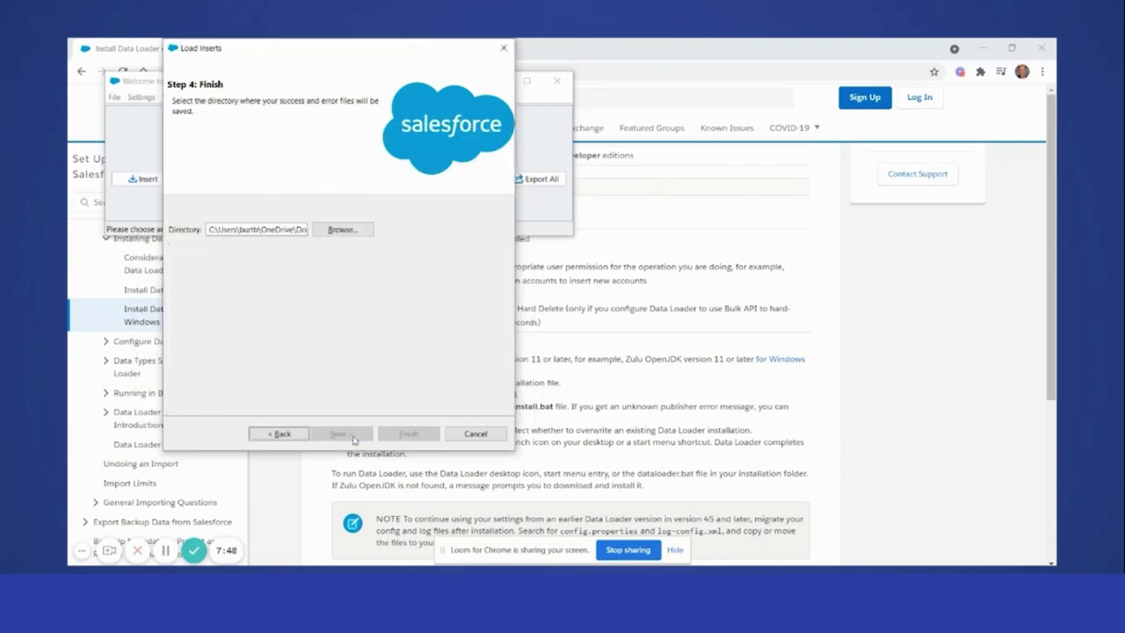
{"action": "left_click", "coordinate": [419, 435]}
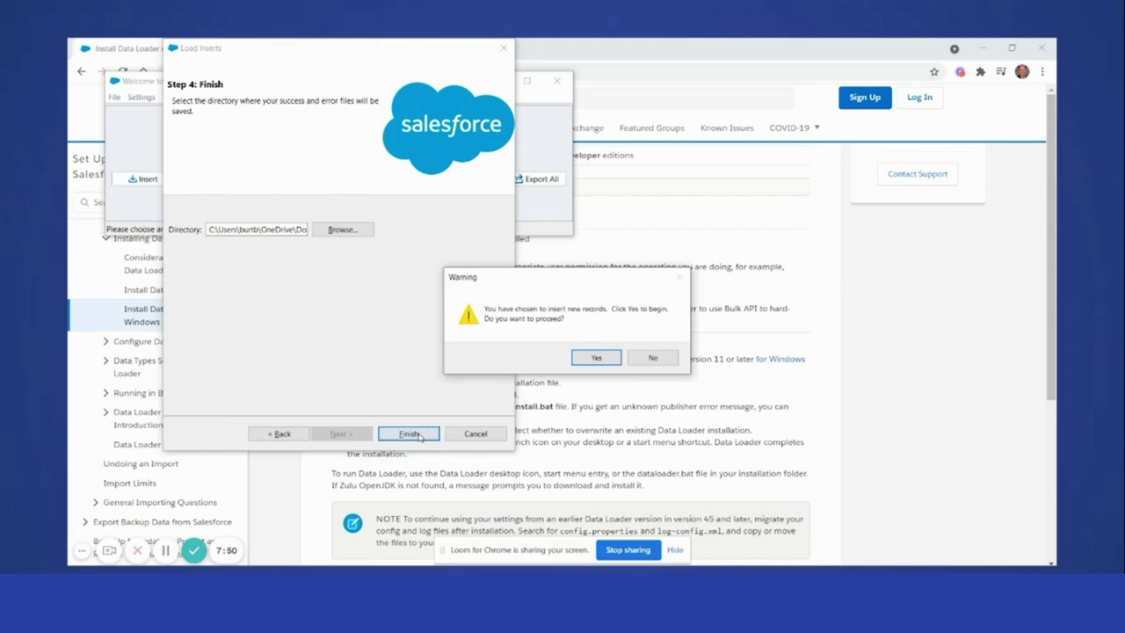
{"action": "left_click", "coordinate": [604, 362]}
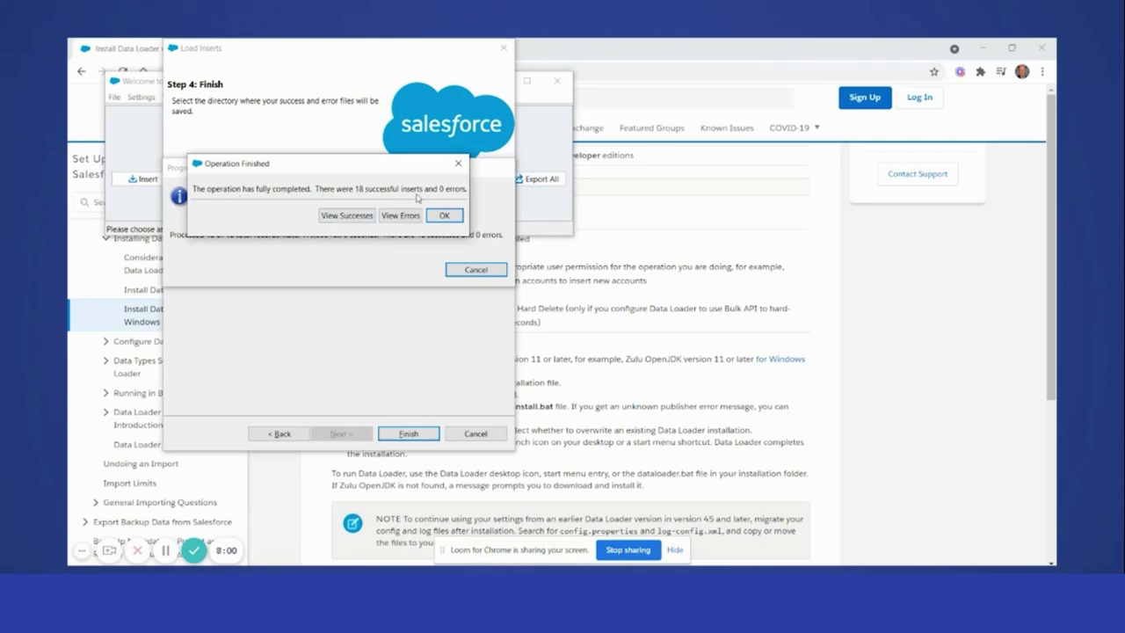
Review the success file and the empty error file, then close the insert wizard.
{"action": "left_click", "coordinate": [348, 218]}
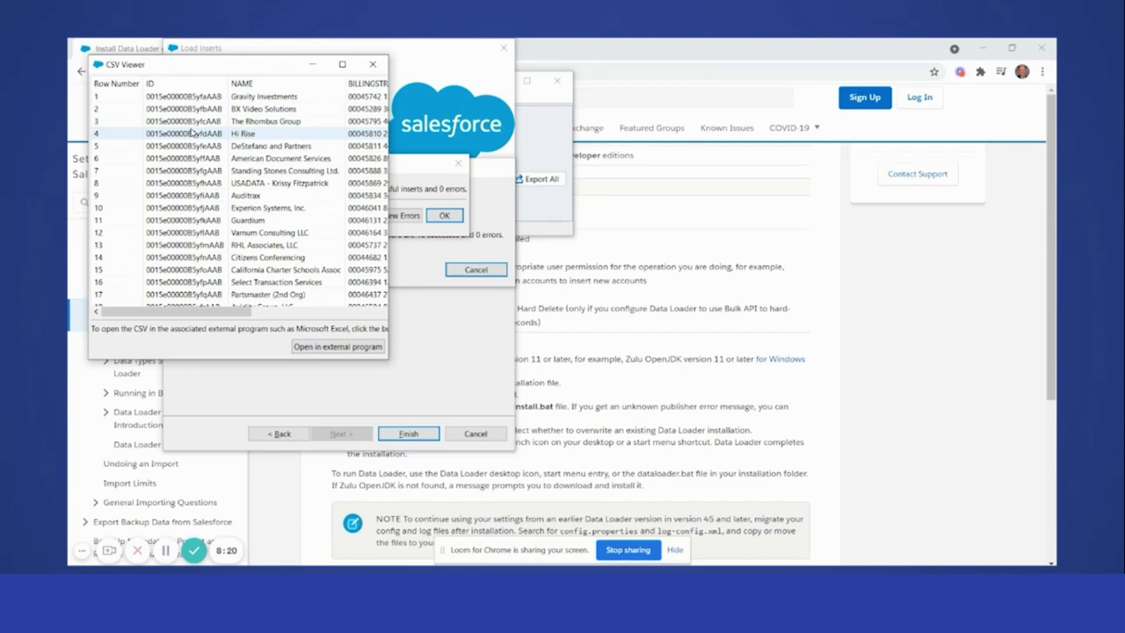
{"action": "left_click", "coordinate": [373, 64]}
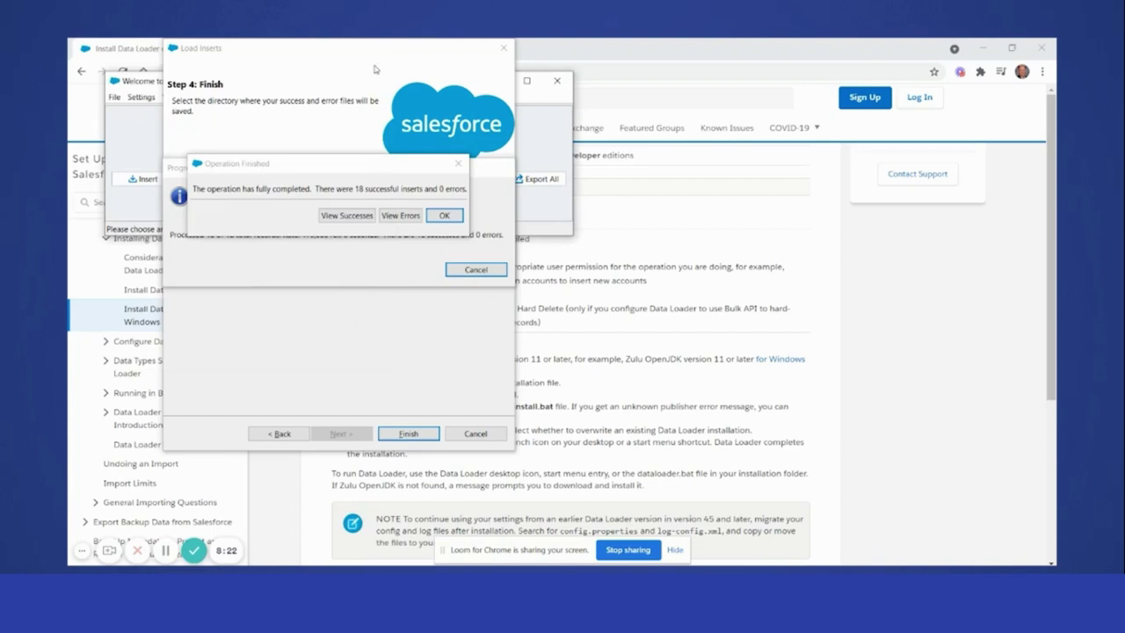
{"action": "left_click", "coordinate": [397, 218]}
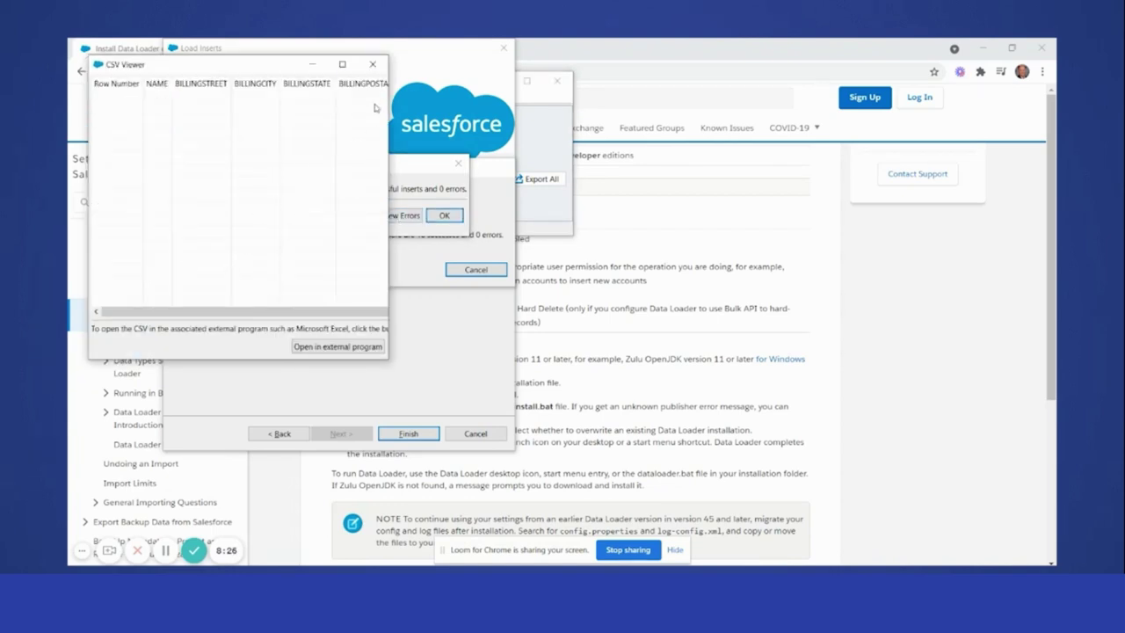
{"action": "left_click", "coordinate": [373, 64]}
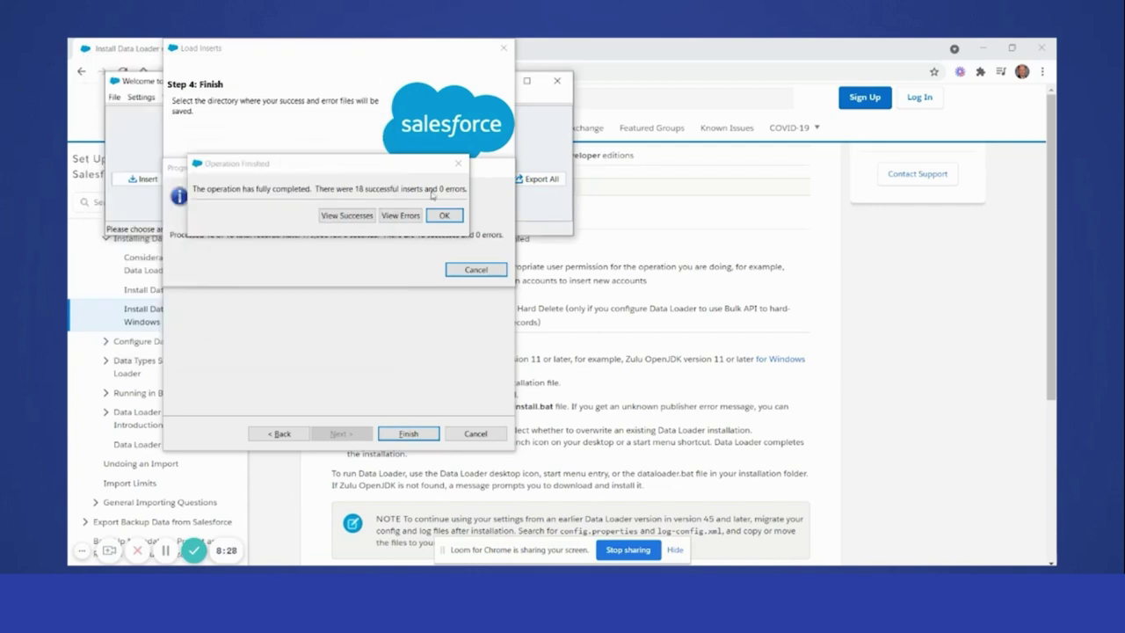
{"action": "left_click", "coordinate": [444, 215]}
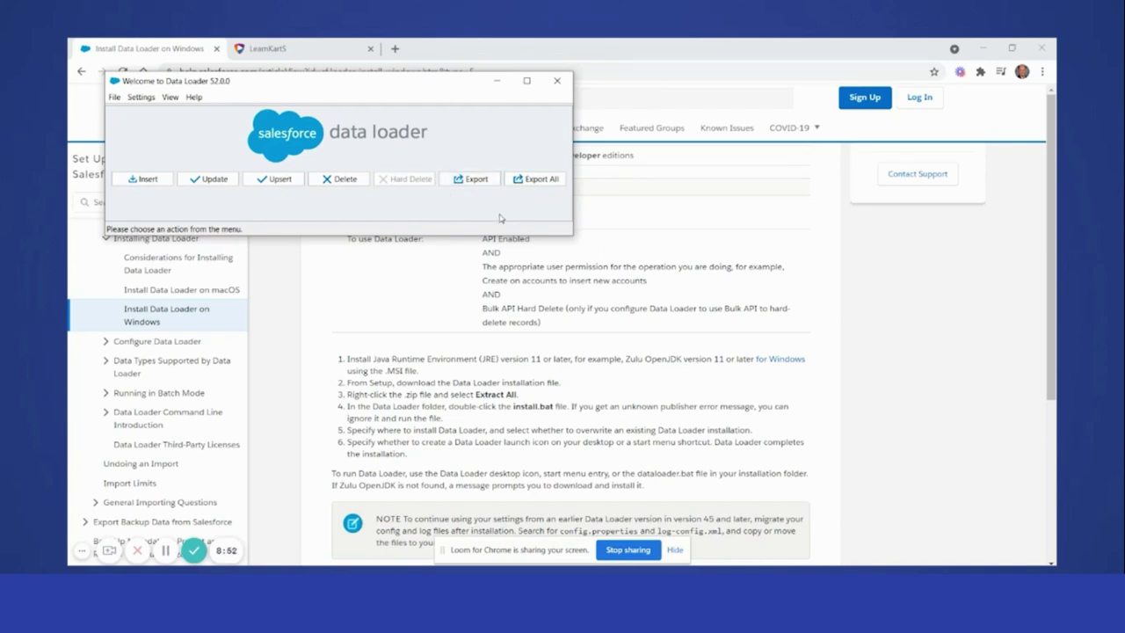
Open the Salesforce bookmark in a new Chrome tab and launch the Sales app from the App Launcher.
{"action": "left_click", "coordinate": [396, 49]}
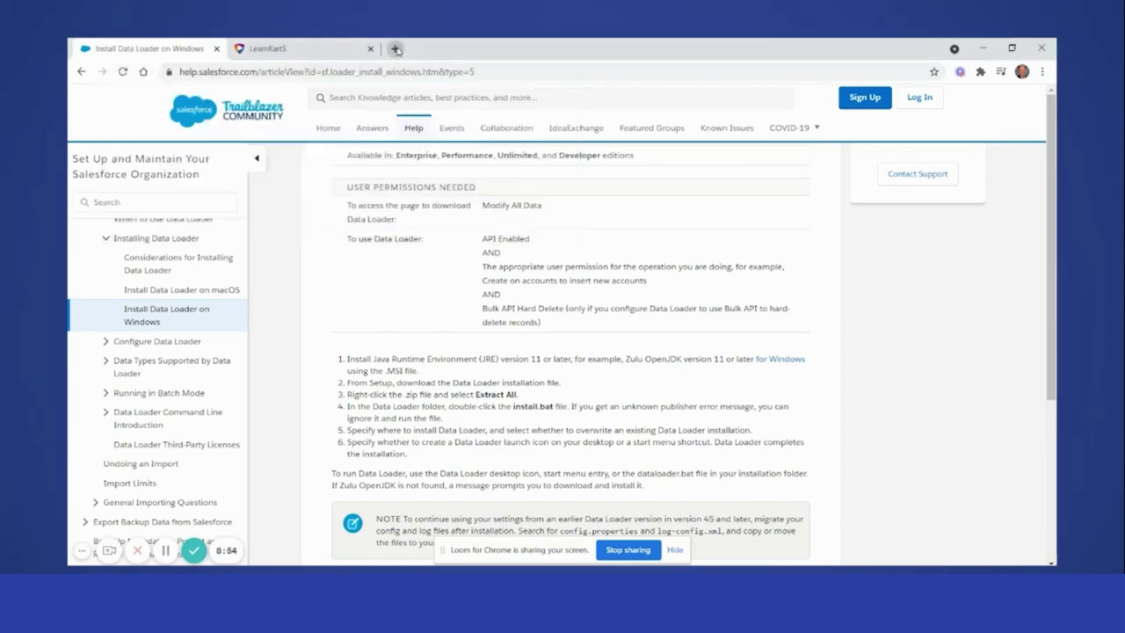
{"action": "left_click", "coordinate": [397, 50]}
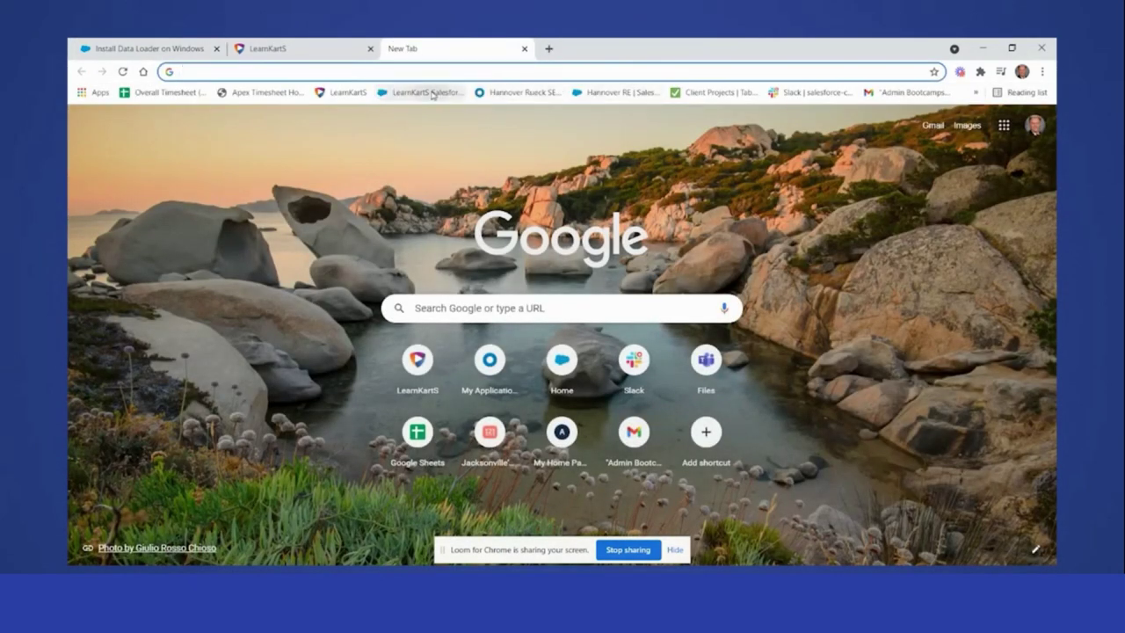
{"action": "left_click", "coordinate": [431, 93]}
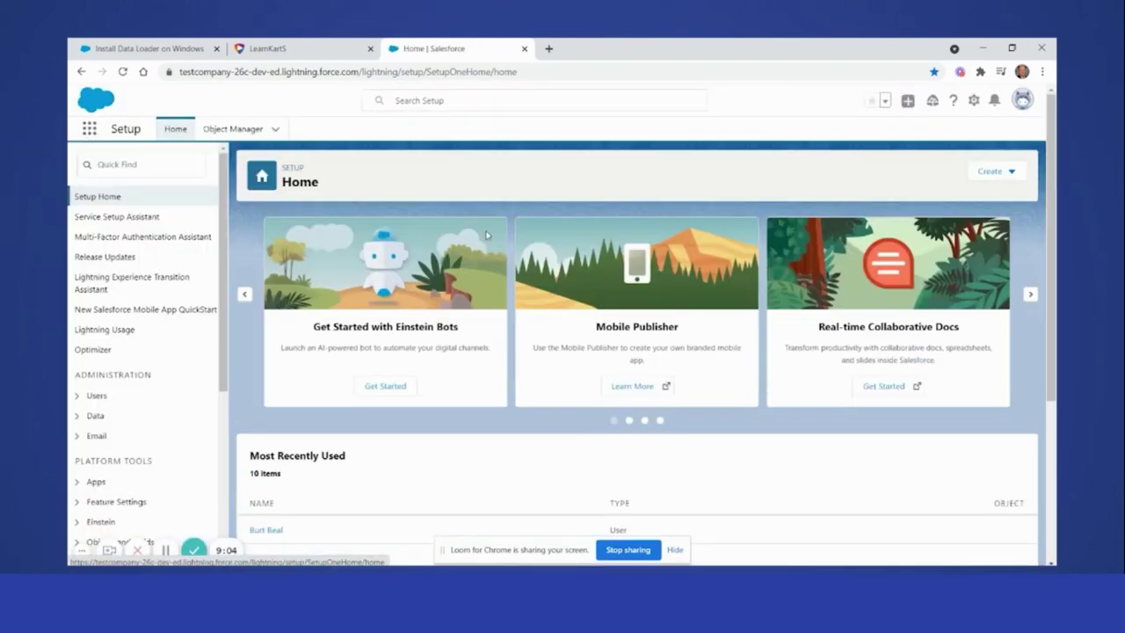
{"action": "left_click", "coordinate": [87, 130]}
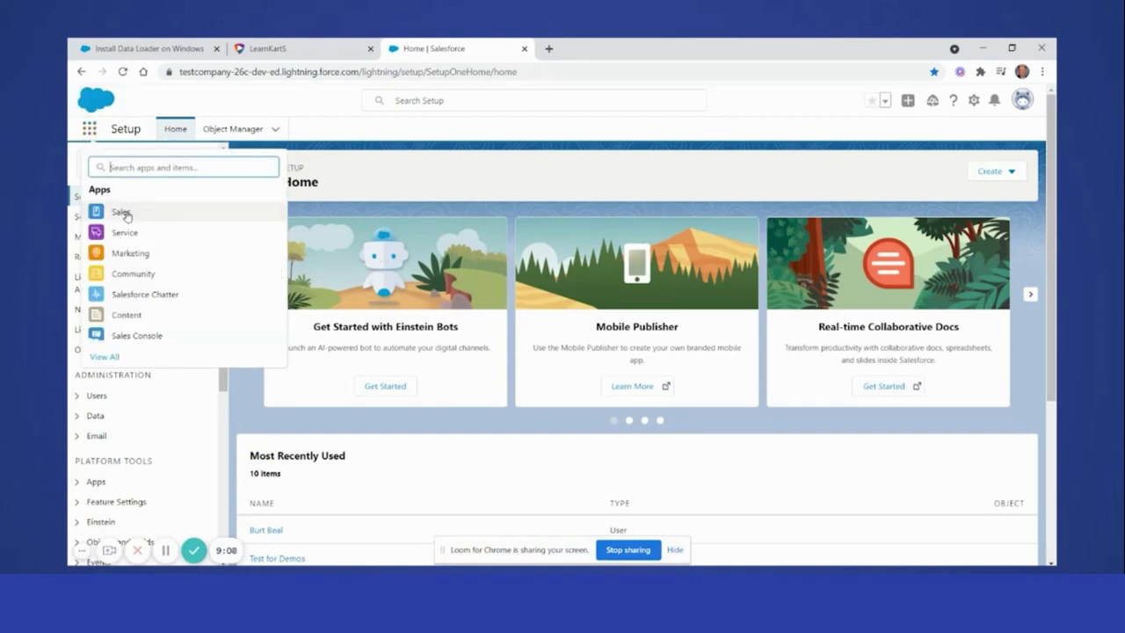
{"action": "left_click", "coordinate": [123, 213]}
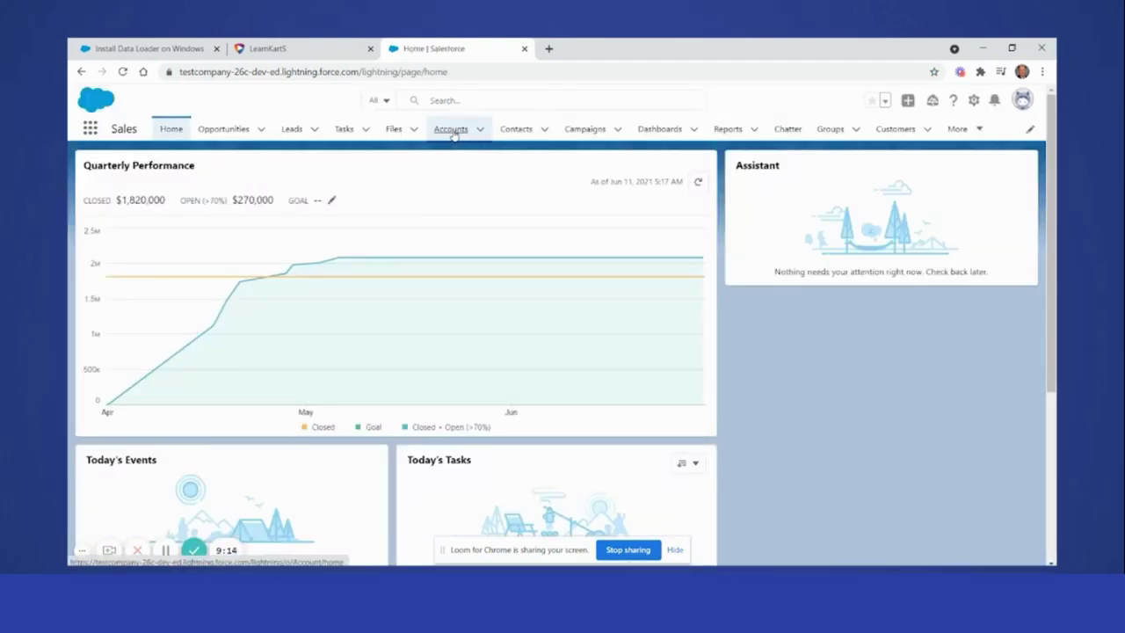
Show the New This Week Accounts view with its 18 accounts, then open the Schedule Data Export form.
{"action": "left_click", "coordinate": [451, 130]}
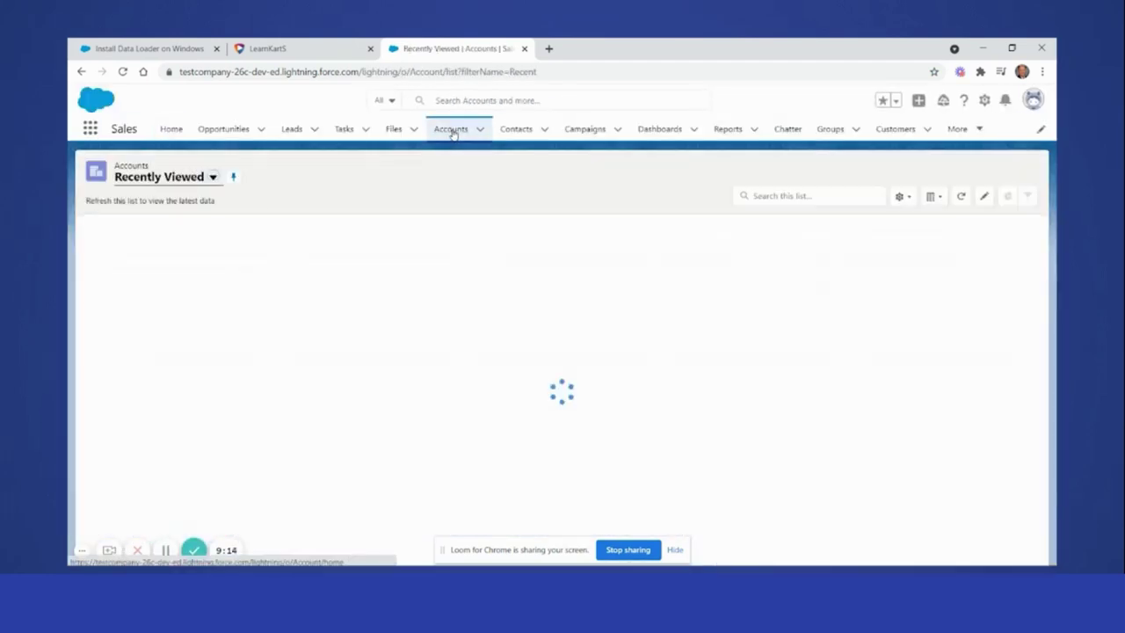
{"action": "left_click", "coordinate": [213, 178]}
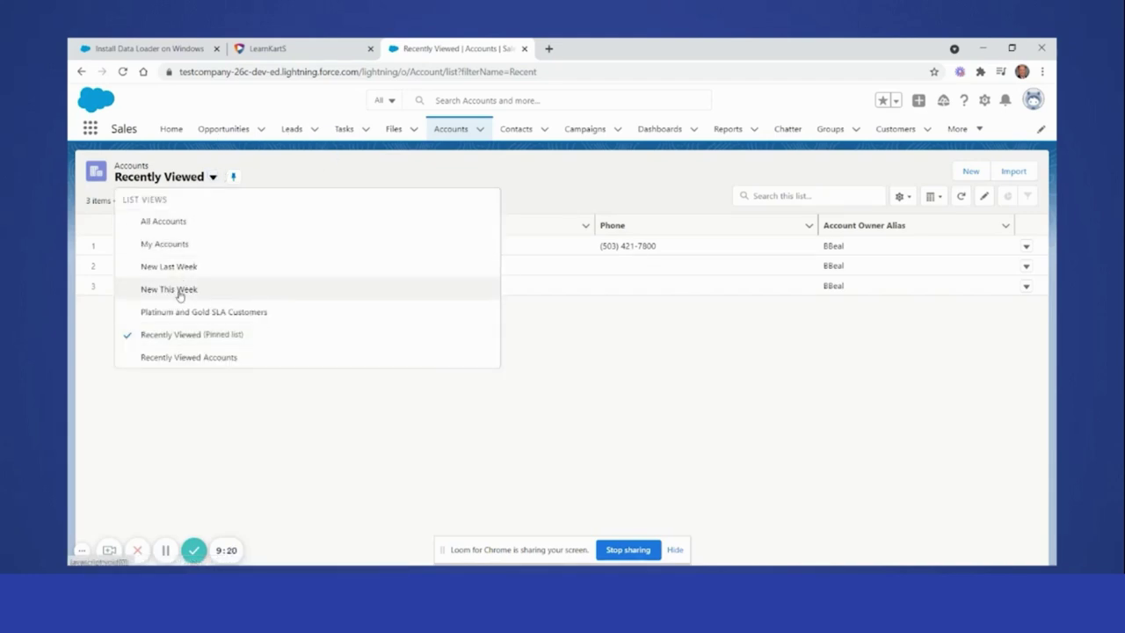
{"action": "left_click", "coordinate": [169, 290]}
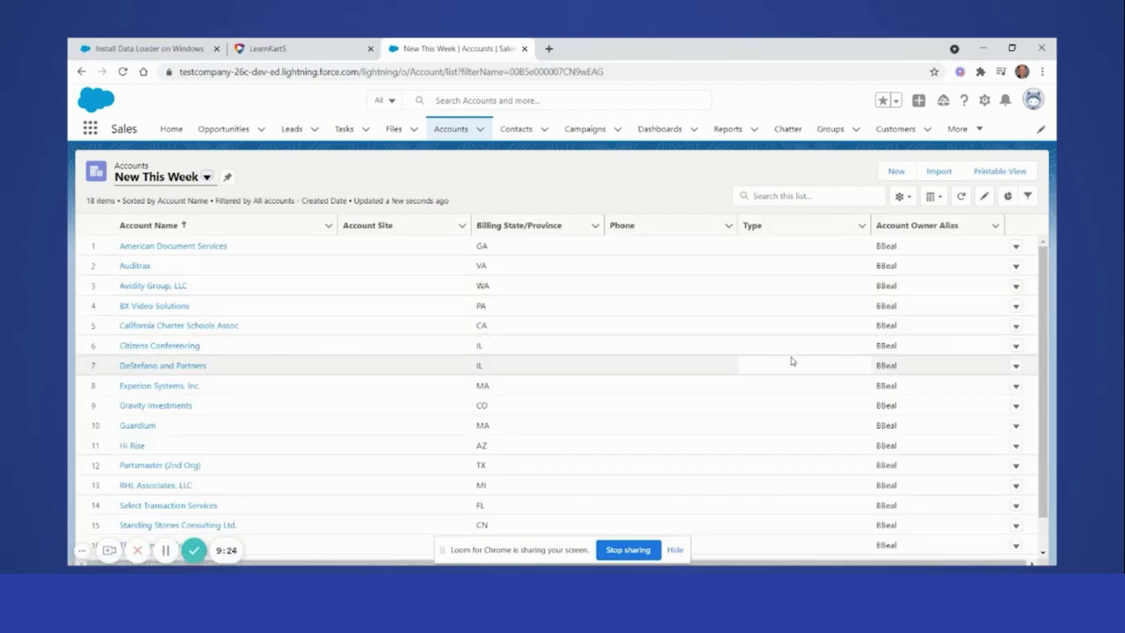
{"action": "scroll", "coordinate": [792, 363], "scroll_direction": "down", "scroll_amount": 1}
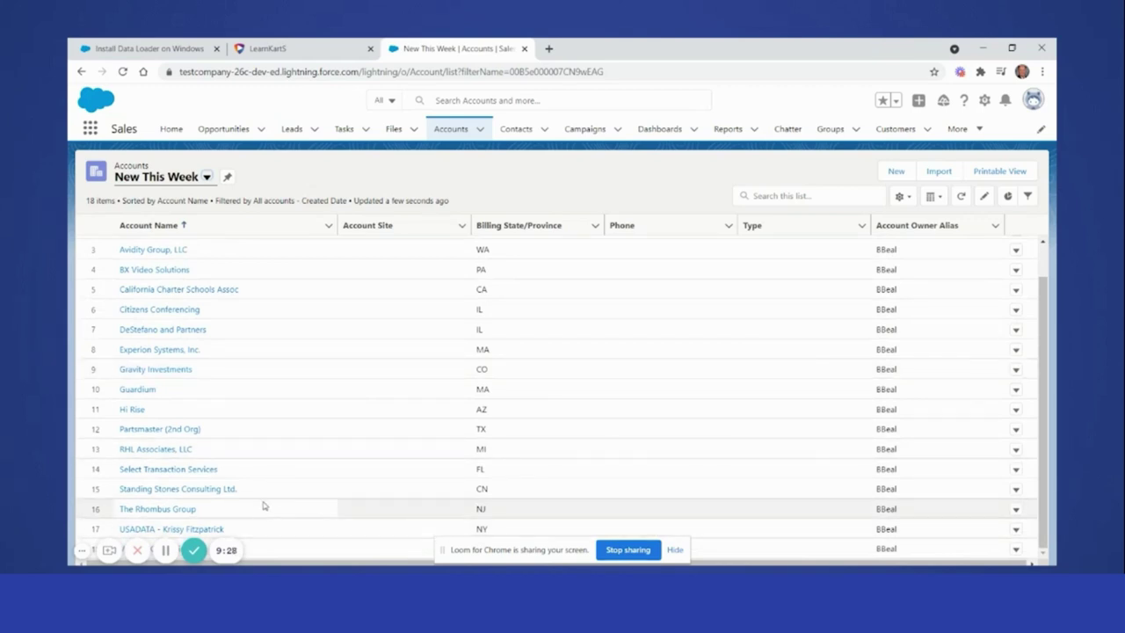
{"action": "scroll", "coordinate": [285, 478], "scroll_direction": "up", "scroll_amount": 1}
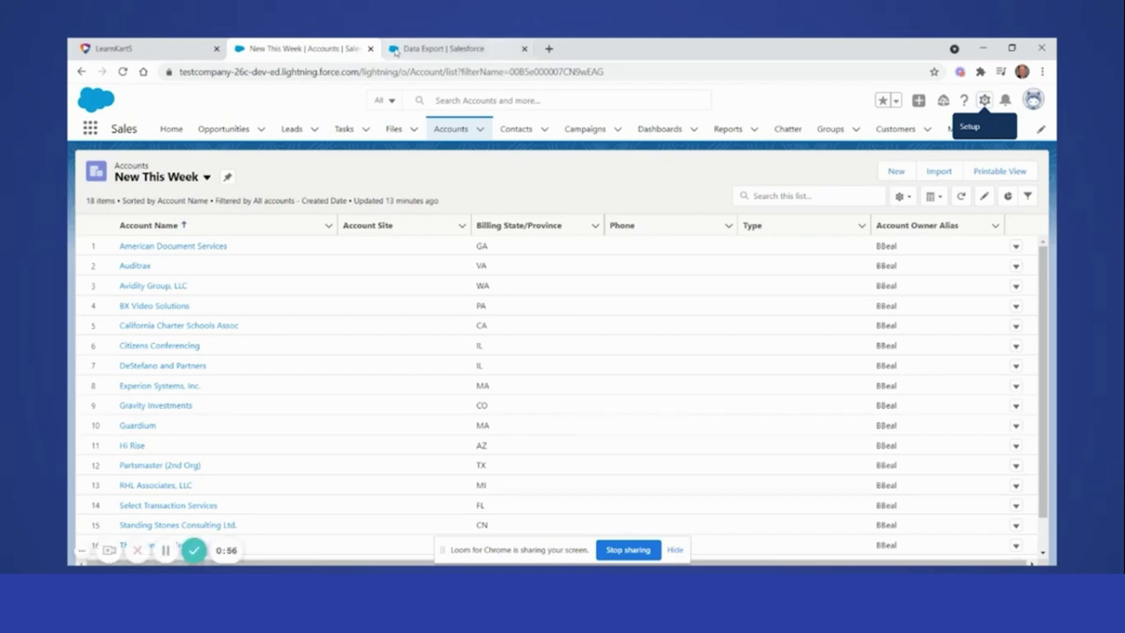
{"action": "left_click", "coordinate": [430, 49]}
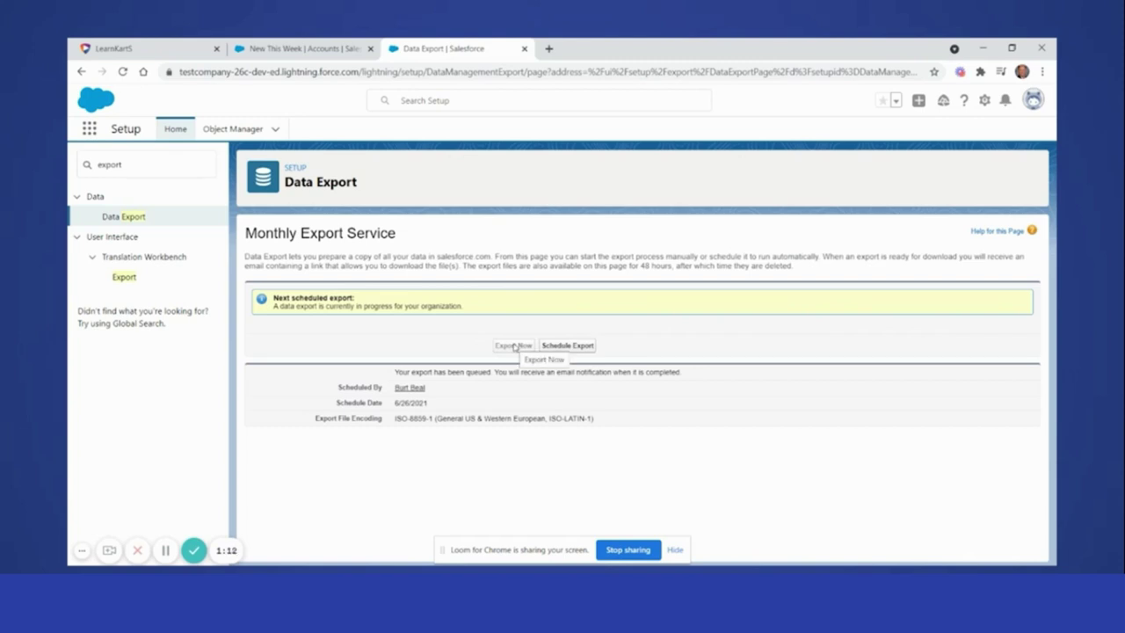
{"action": "left_click", "coordinate": [579, 345]}
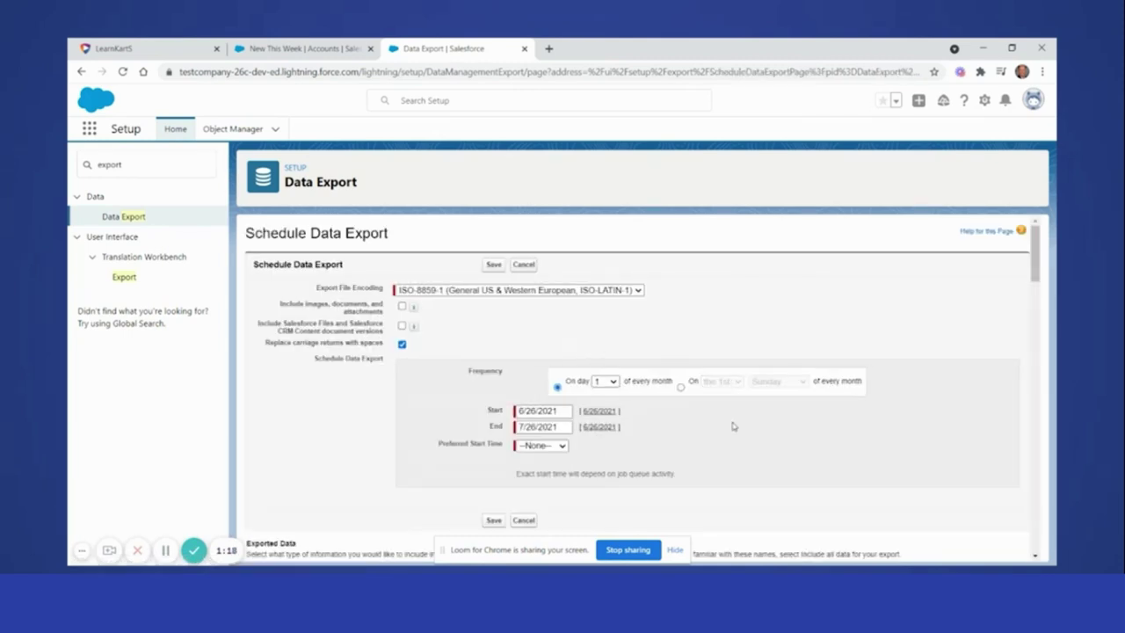
Tick Task under Exported Data and leave the Preferred Start Time at None.
{"action": "scroll", "coordinate": [741, 426], "scroll_direction": "down", "scroll_amount": 10}
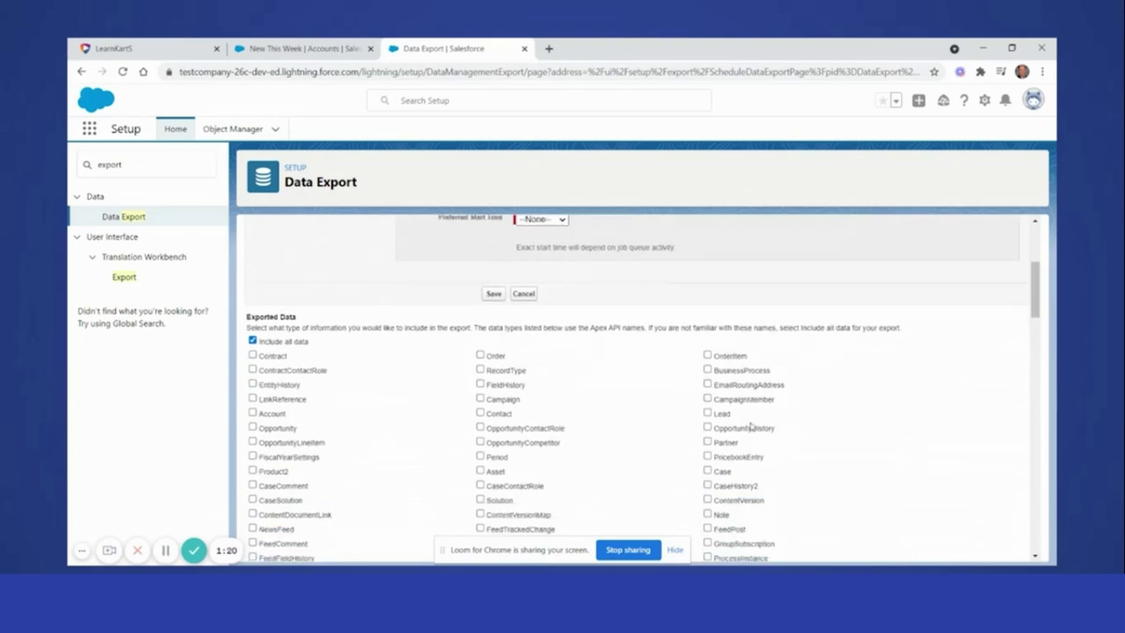
{"action": "scroll", "coordinate": [755, 423], "scroll_direction": "down", "scroll_amount": 2}
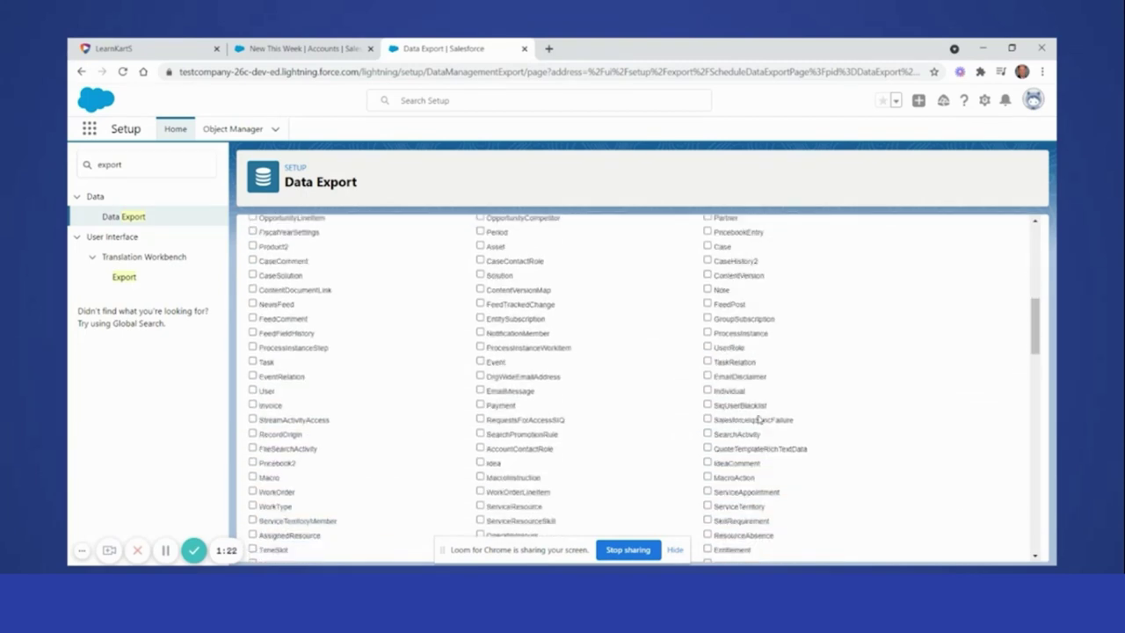
{"action": "left_click", "coordinate": [252, 361]}
{"action": "scroll", "coordinate": [842, 378], "scroll_direction": "up", "scroll_amount": 10}
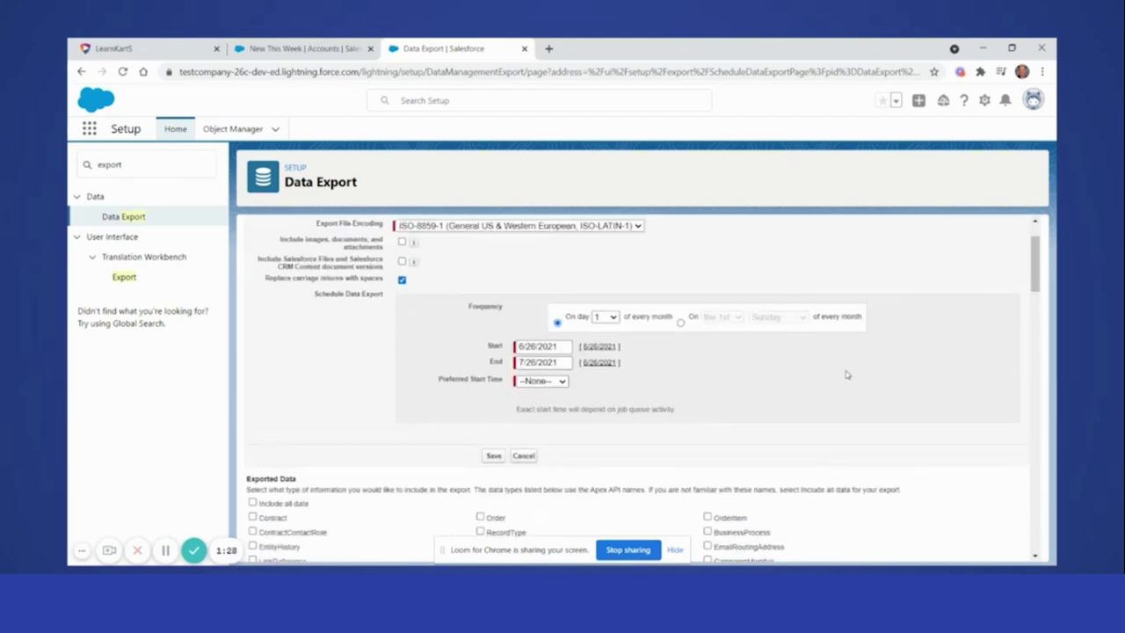
{"action": "scroll", "coordinate": [847, 373], "scroll_direction": "down", "scroll_amount": 2}
{"action": "scroll", "coordinate": [733, 328], "scroll_direction": "up", "scroll_amount": 1}
{"action": "left_click", "coordinate": [561, 384]}
{"action": "left_click", "coordinate": [684, 378]}
{"action": "left_click", "coordinate": [563, 346]}
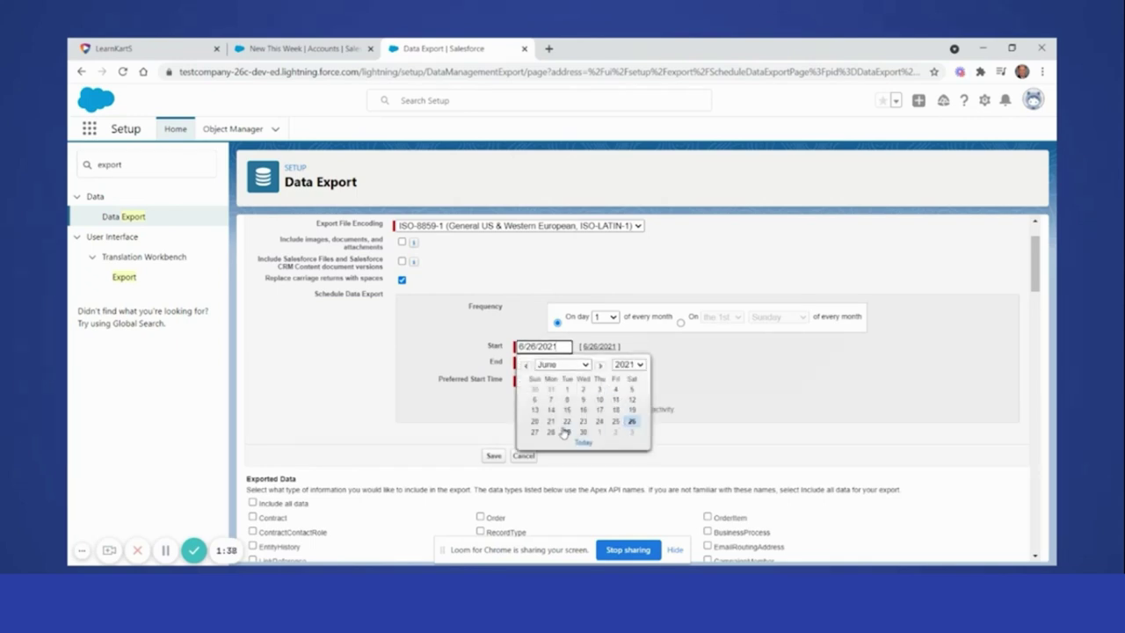
Set the export to run from 6/27/2021 to 7/25/2021 with a 7:00 AM preferred start time.
{"action": "left_click", "coordinate": [536, 432]}
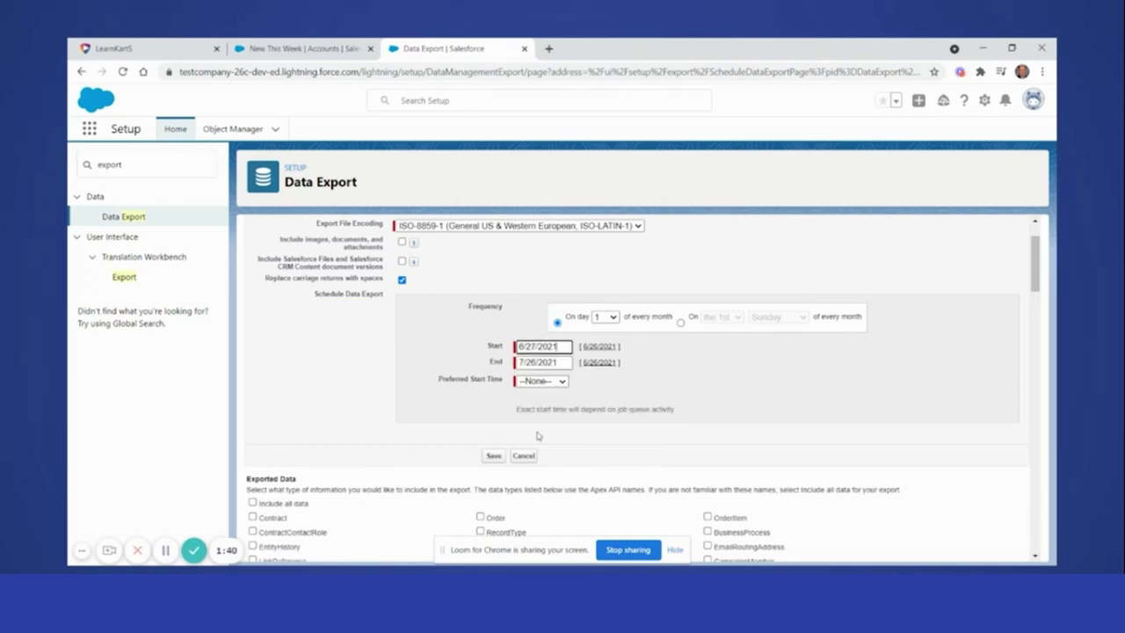
{"action": "left_click", "coordinate": [563, 364]}
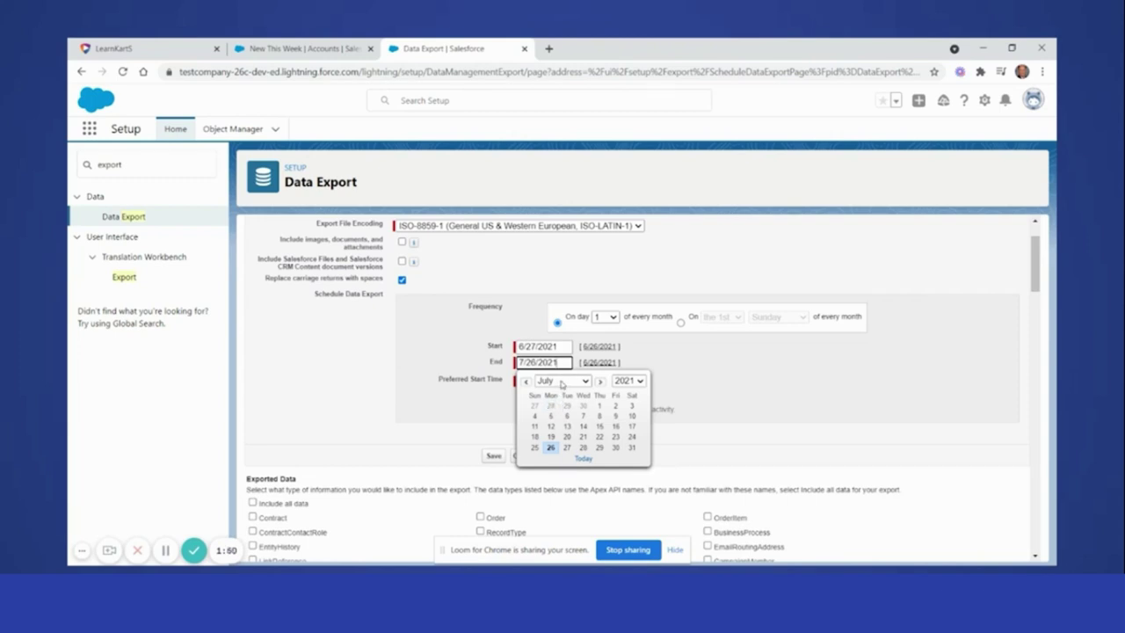
{"action": "left_click", "coordinate": [535, 448]}
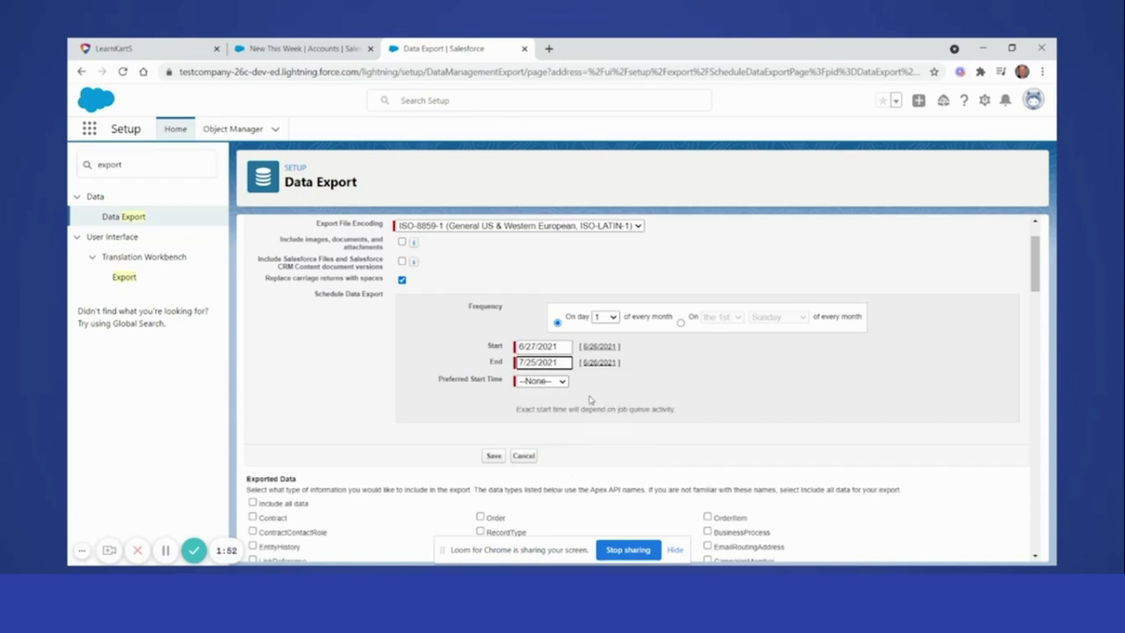
{"action": "left_click", "coordinate": [564, 382]}
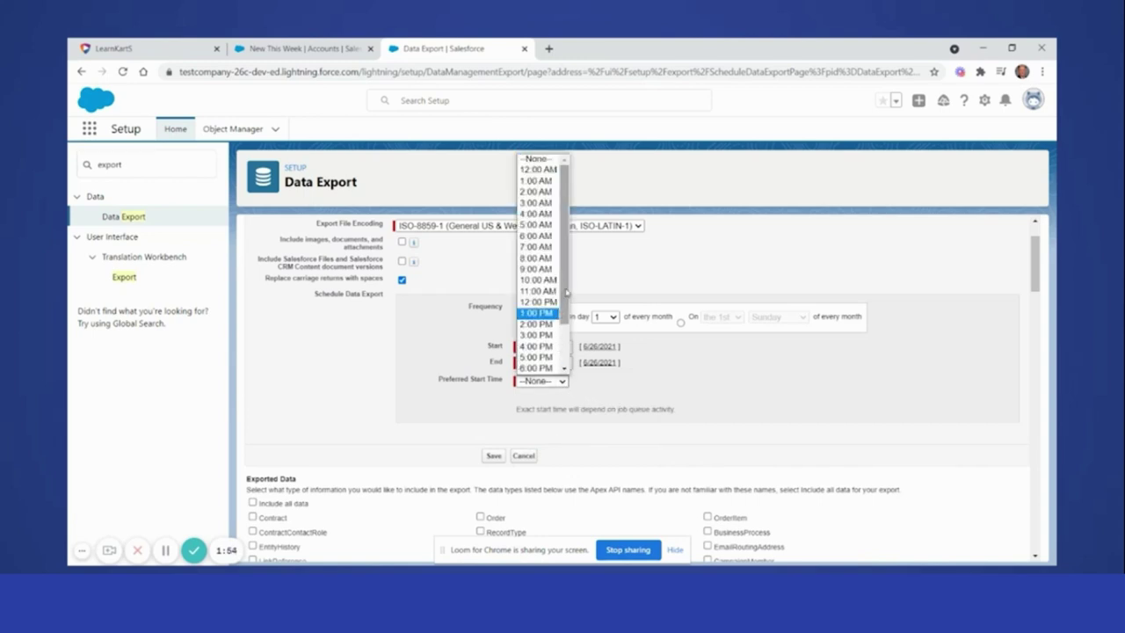
{"action": "left_click", "coordinate": [538, 247]}
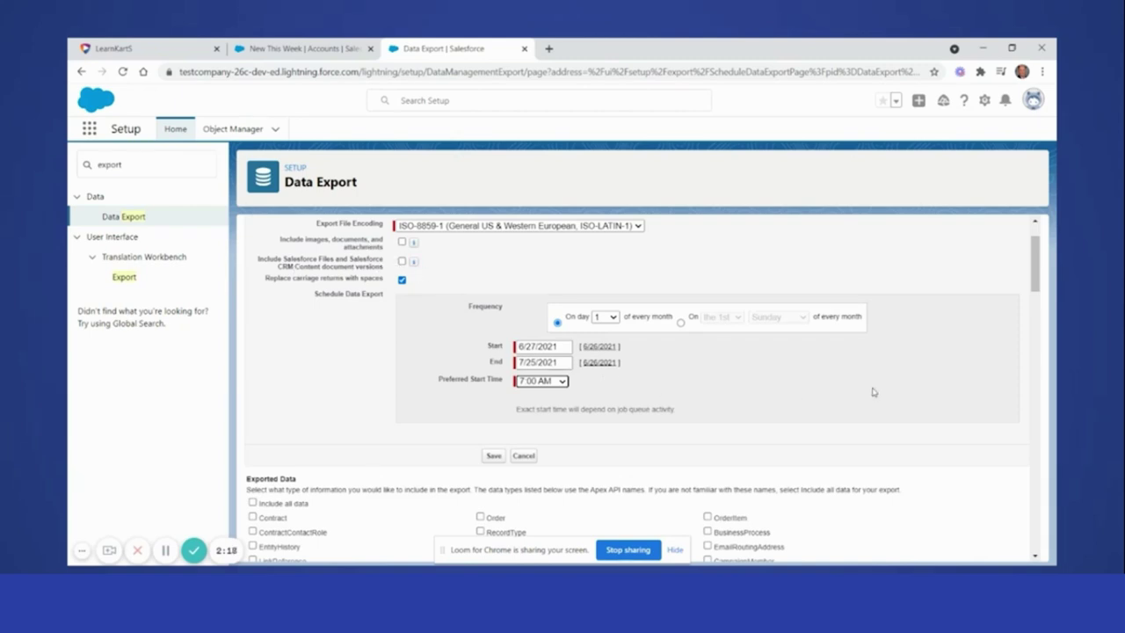
{"action": "scroll", "coordinate": [906, 391], "scroll_direction": "down", "scroll_amount": 3}
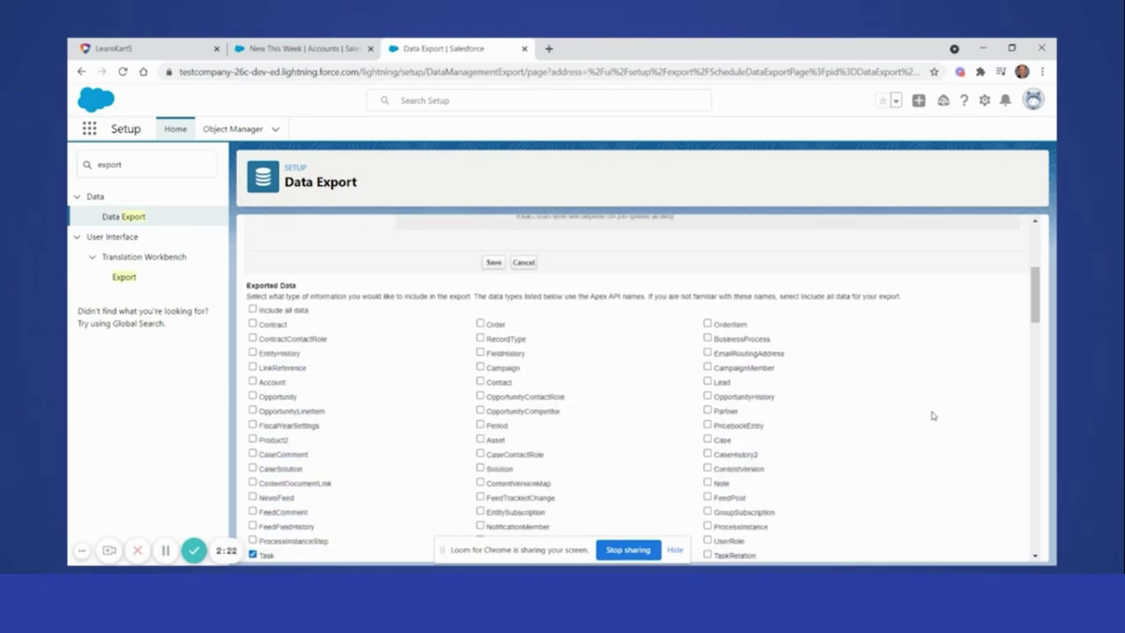
{"action": "scroll", "coordinate": [937, 406], "scroll_direction": "down", "scroll_amount": 1}
{"action": "scroll", "coordinate": [935, 397], "scroll_direction": "up", "scroll_amount": 1}
{"action": "scroll", "coordinate": [974, 376], "scroll_direction": "up", "scroll_amount": 3}
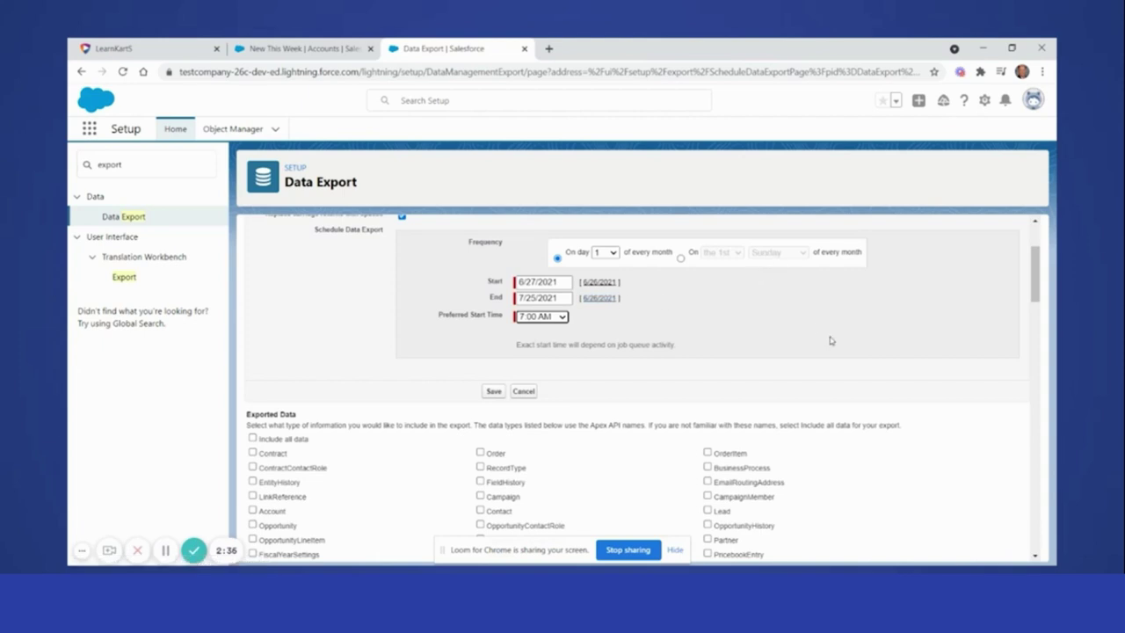
{"action": "scroll", "coordinate": [833, 344], "scroll_direction": "up", "scroll_amount": 3}
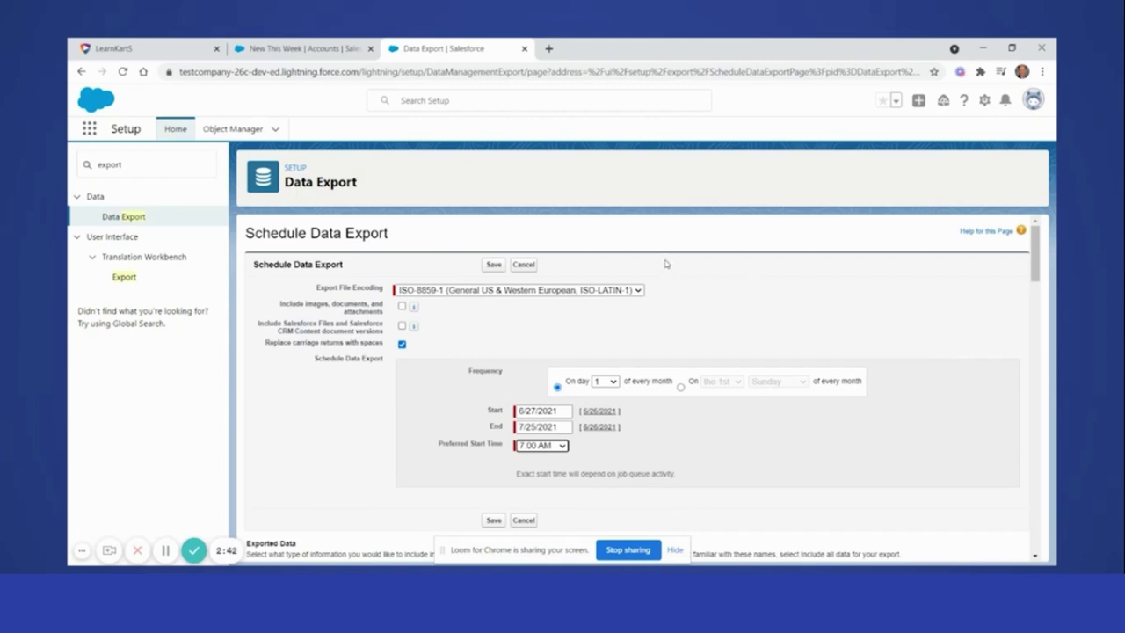
Cancel the export schedule and start a Data Loader export of Account records.
{"action": "left_click", "coordinate": [525, 264]}
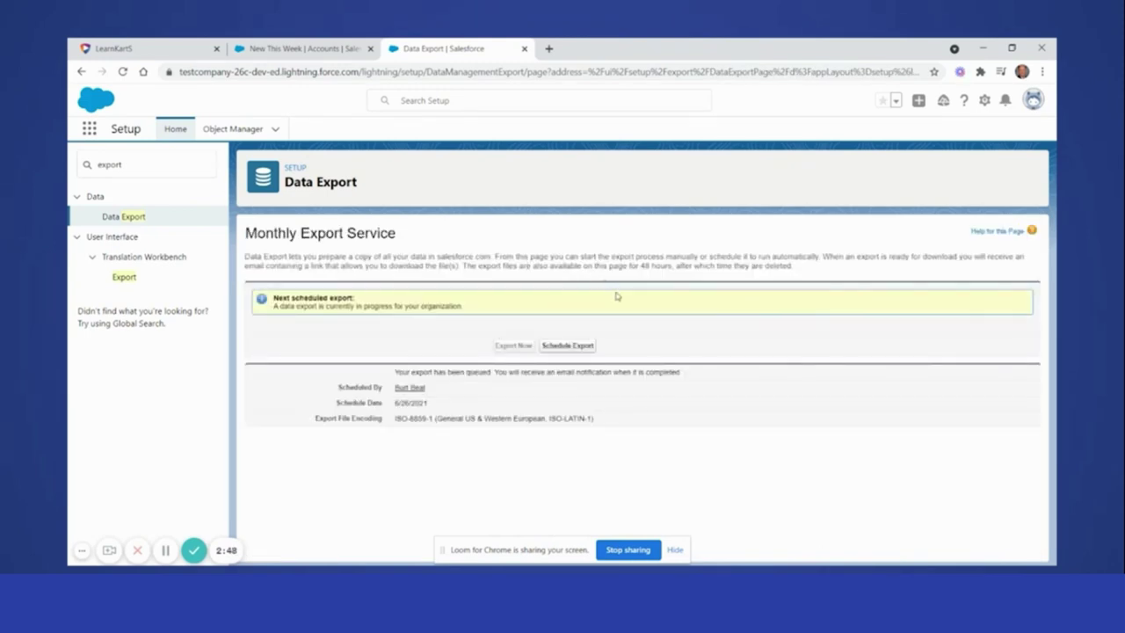
{"action": "key", "text": "alt+Tab"}
{"action": "key", "text": "alt+Tab"}
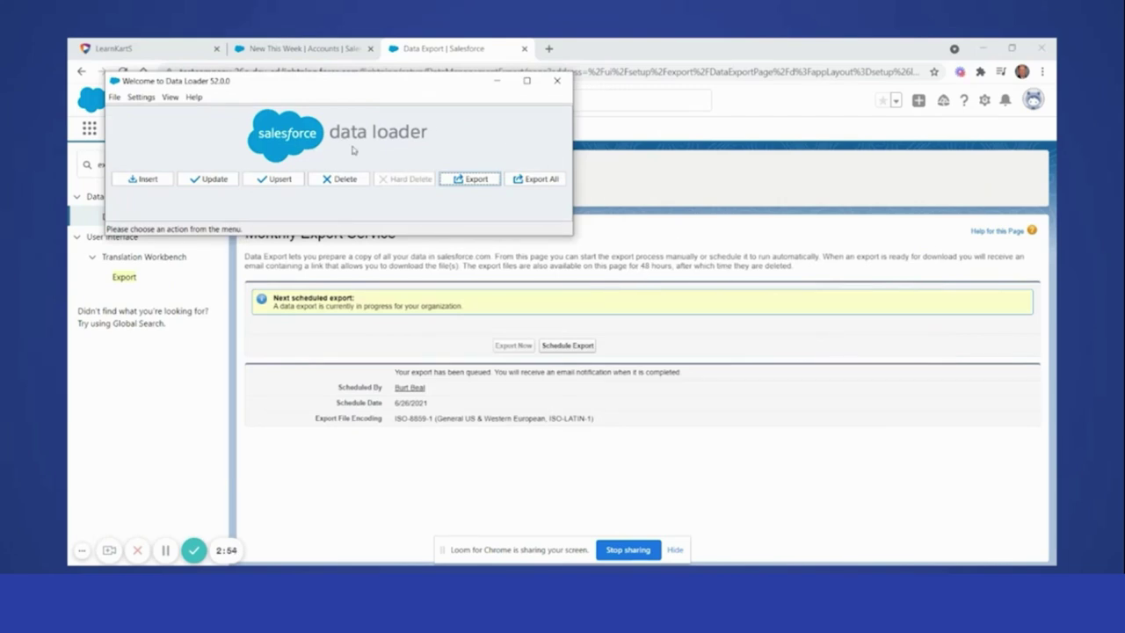
{"action": "left_click", "coordinate": [471, 181]}
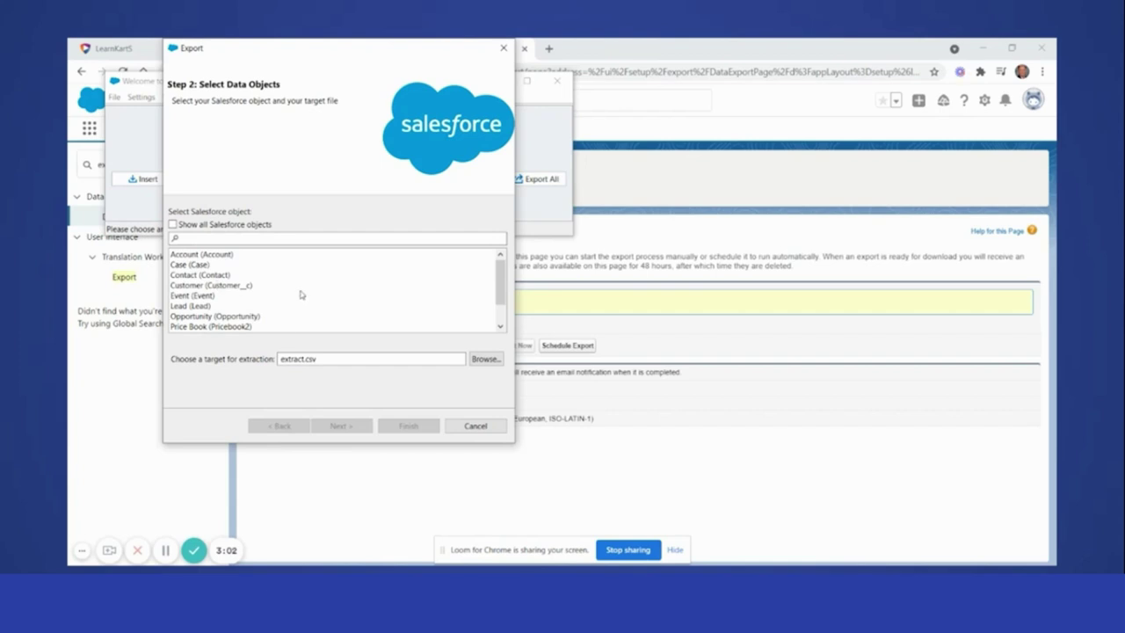
{"action": "scroll", "coordinate": [304, 292], "scroll_direction": "down", "scroll_amount": 1}
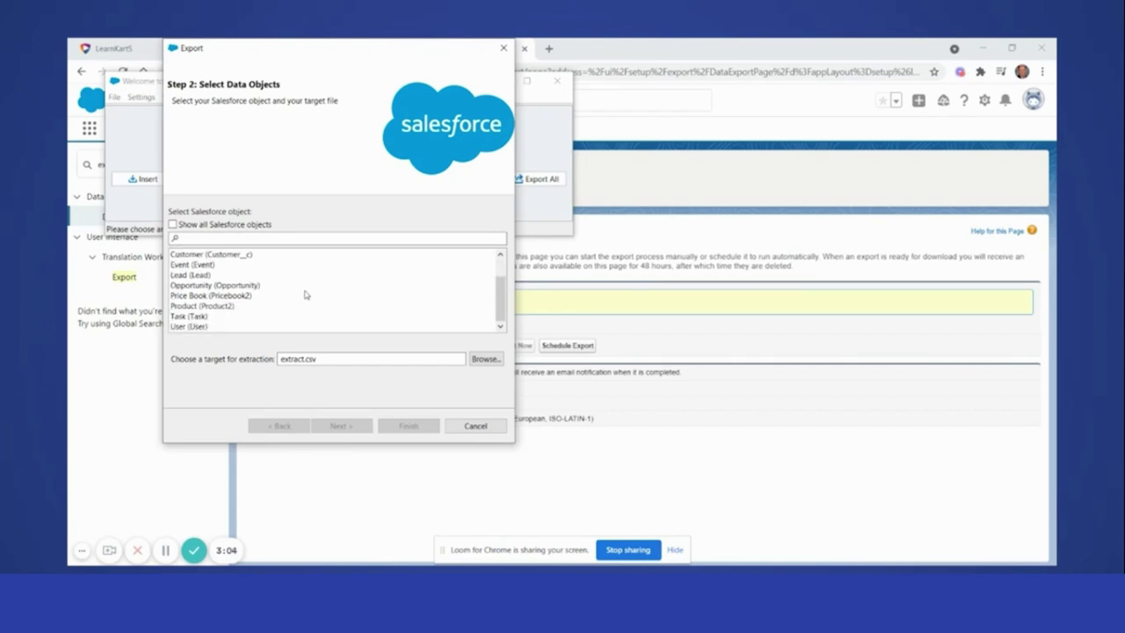
{"action": "scroll", "coordinate": [305, 295], "scroll_direction": "up", "scroll_amount": 1}
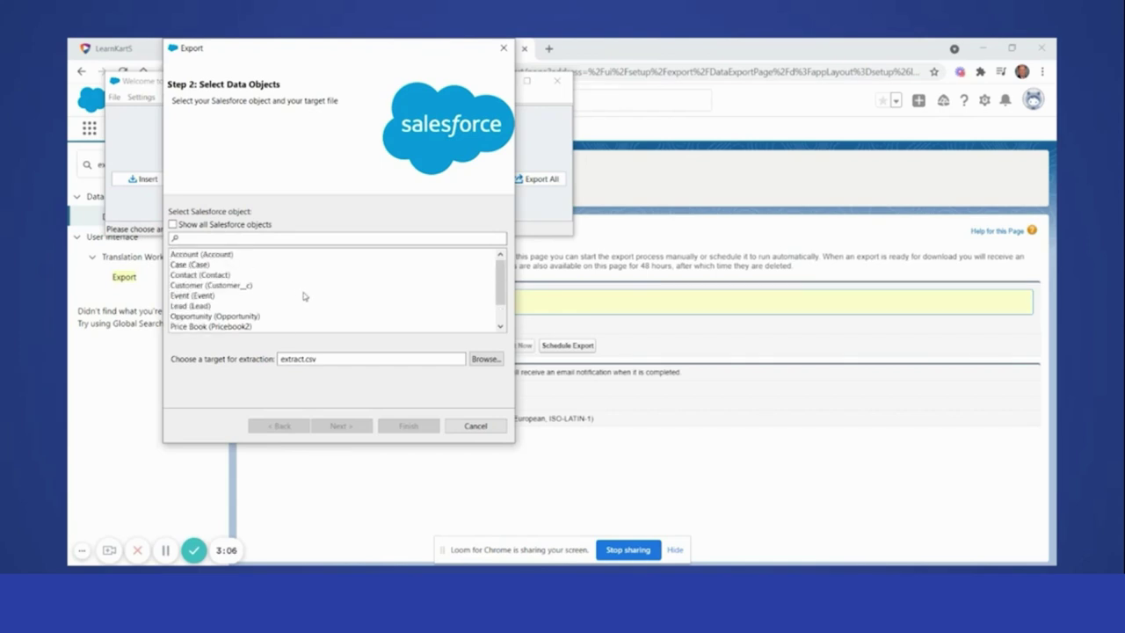
{"action": "left_click", "coordinate": [189, 257]}
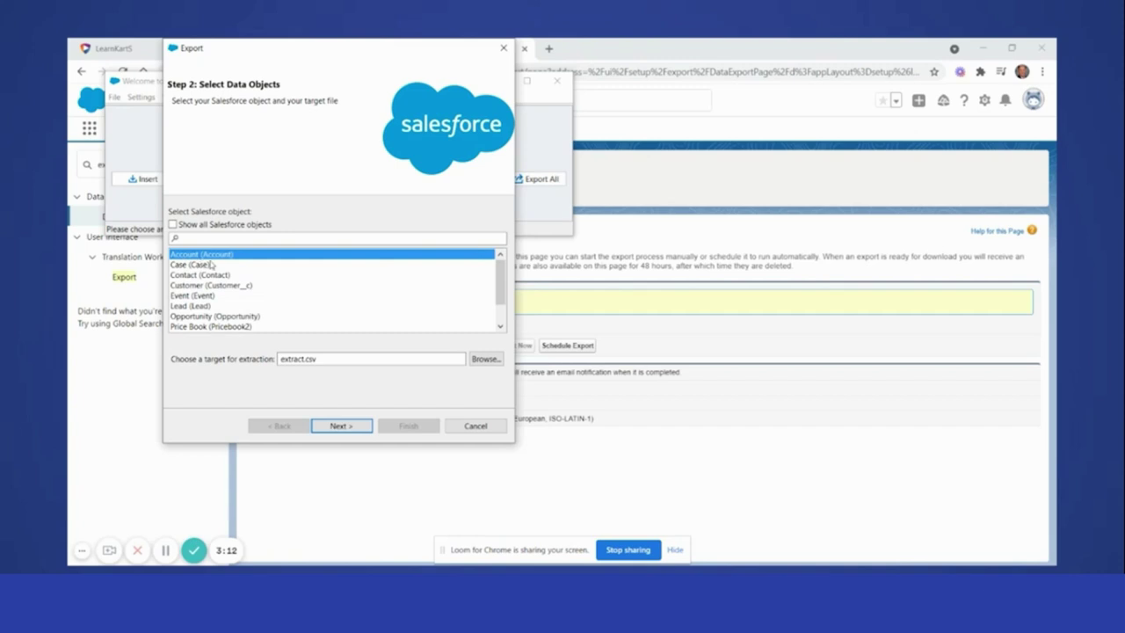
Save the export target file as 'extracted accounts' and continue to the query step.
{"action": "left_click", "coordinate": [485, 359]}
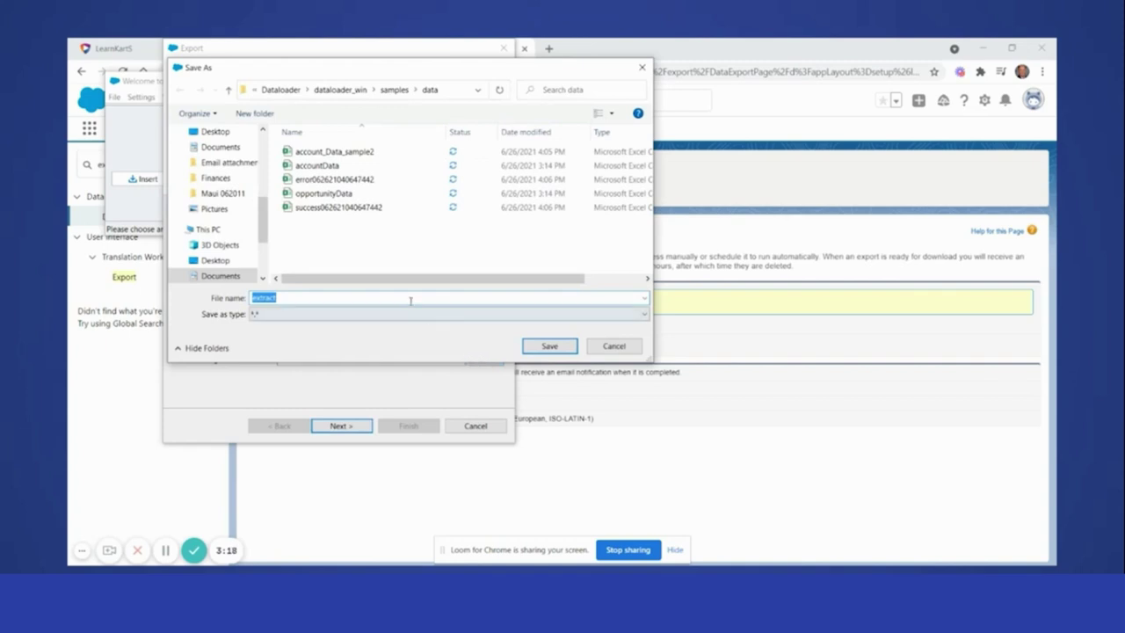
{"action": "left_click", "coordinate": [283, 298]}
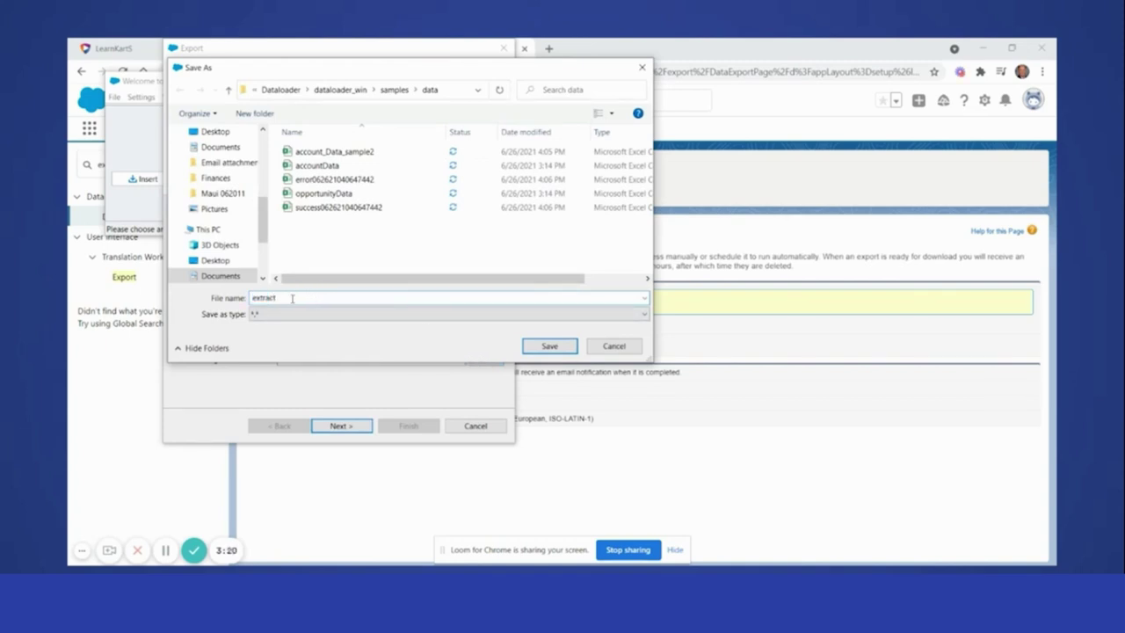
{"action": "type", "text": "ed accounts"}
{"action": "left_click", "coordinate": [529, 346]}
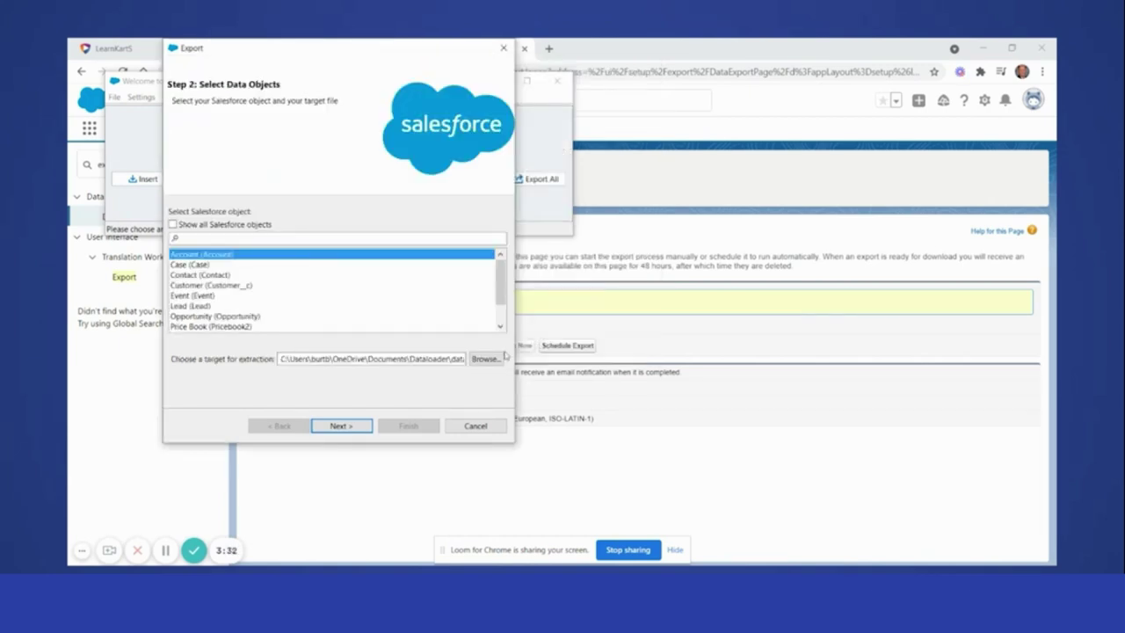
{"action": "left_click", "coordinate": [352, 425]}
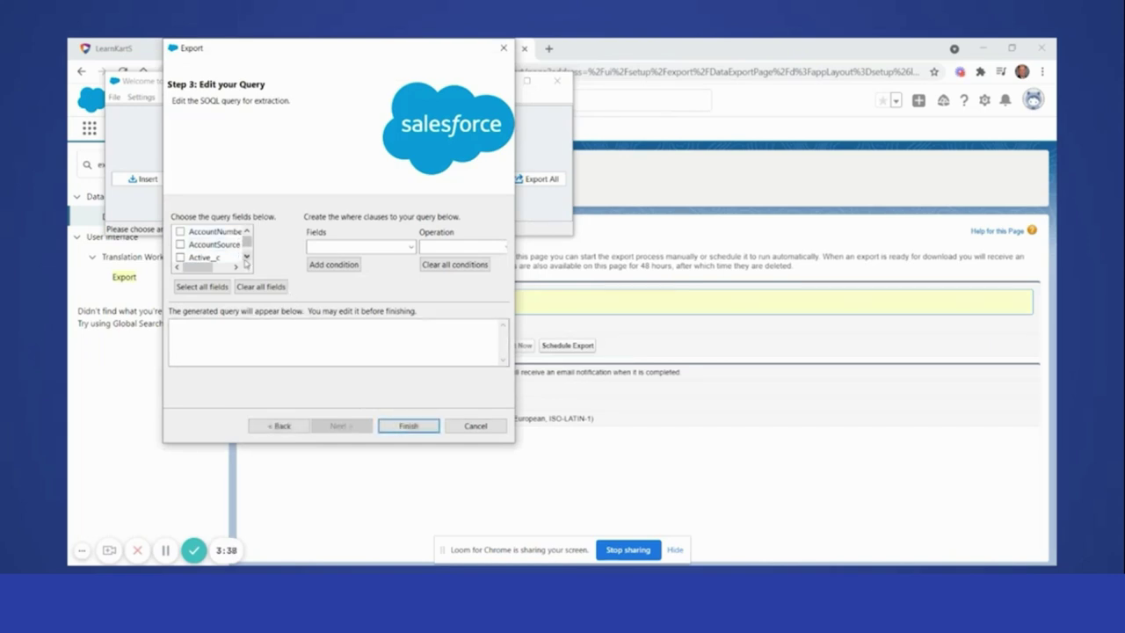
Select all Account fields for the SOQL query, finish, and confirm running the export.
{"action": "mouse_move", "coordinate": [247, 239]}
{"action": "left_mouse_down"}
{"action": "mouse_move", "coordinate": [248, 252]}
{"action": "mouse_move", "coordinate": [248, 234]}
{"action": "left_mouse_up"}
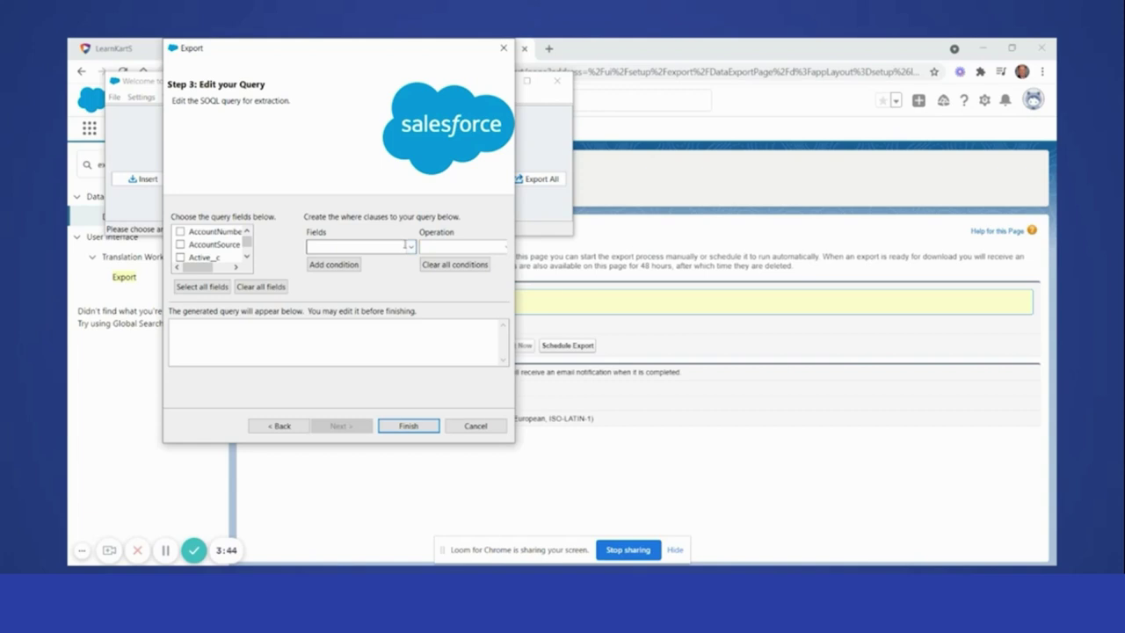
{"action": "left_click", "coordinate": [409, 248]}
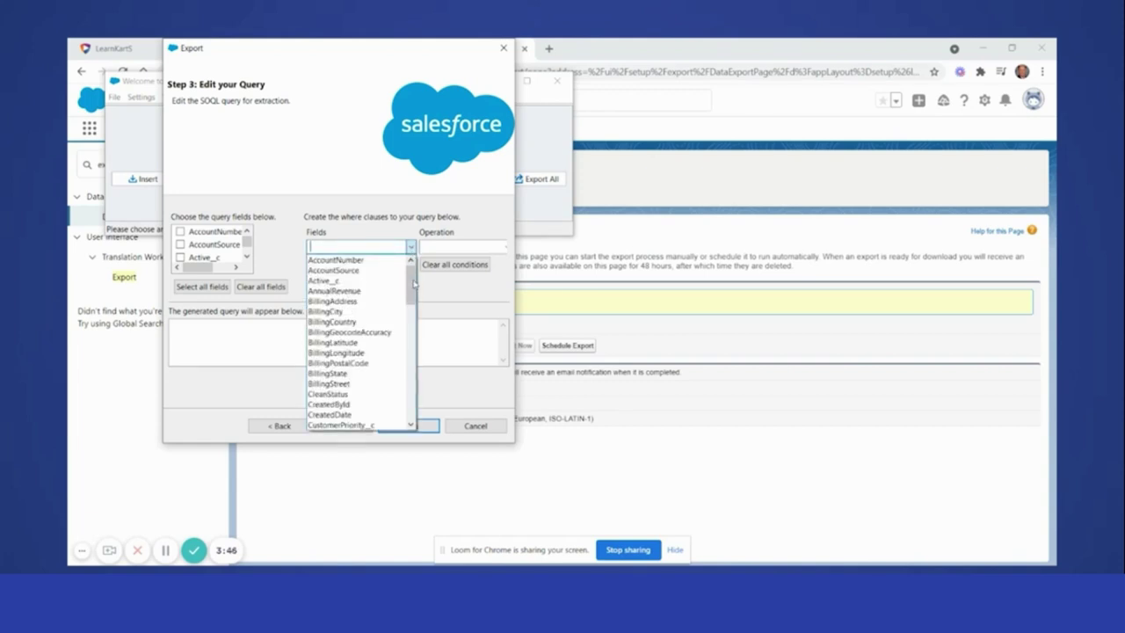
{"action": "left_click", "coordinate": [441, 293]}
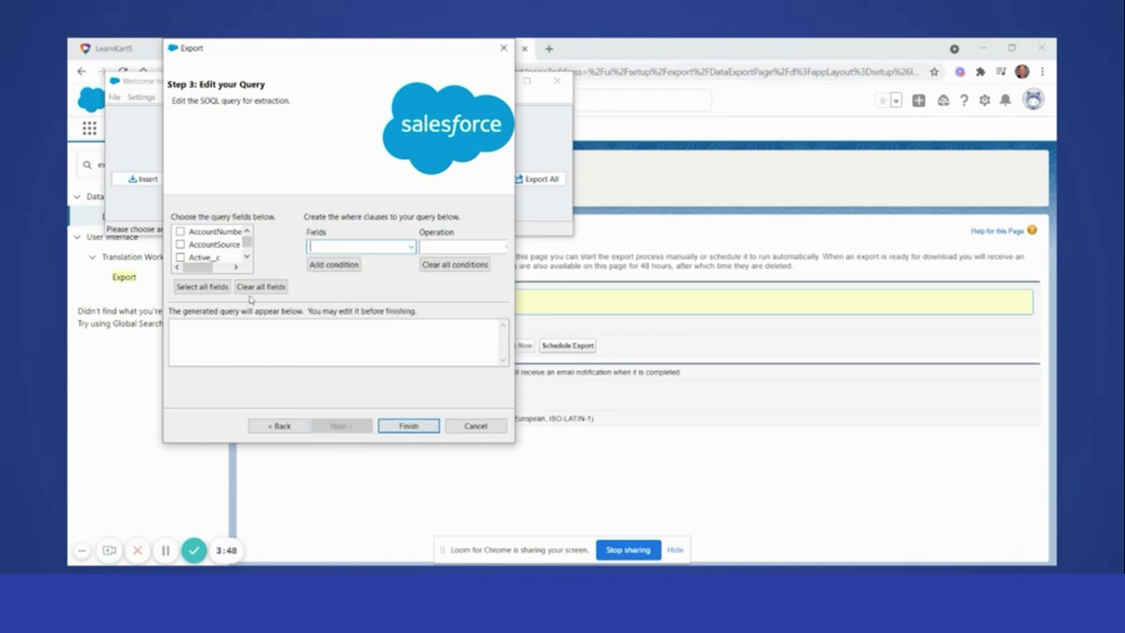
{"action": "left_click", "coordinate": [203, 288]}
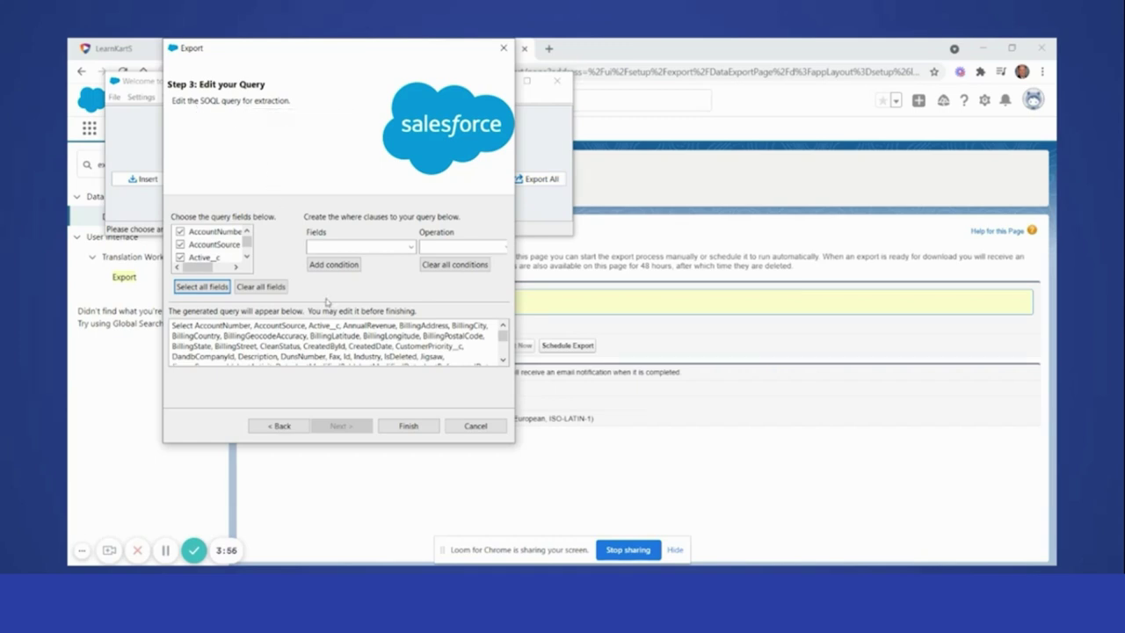
{"action": "left_click", "coordinate": [409, 426]}
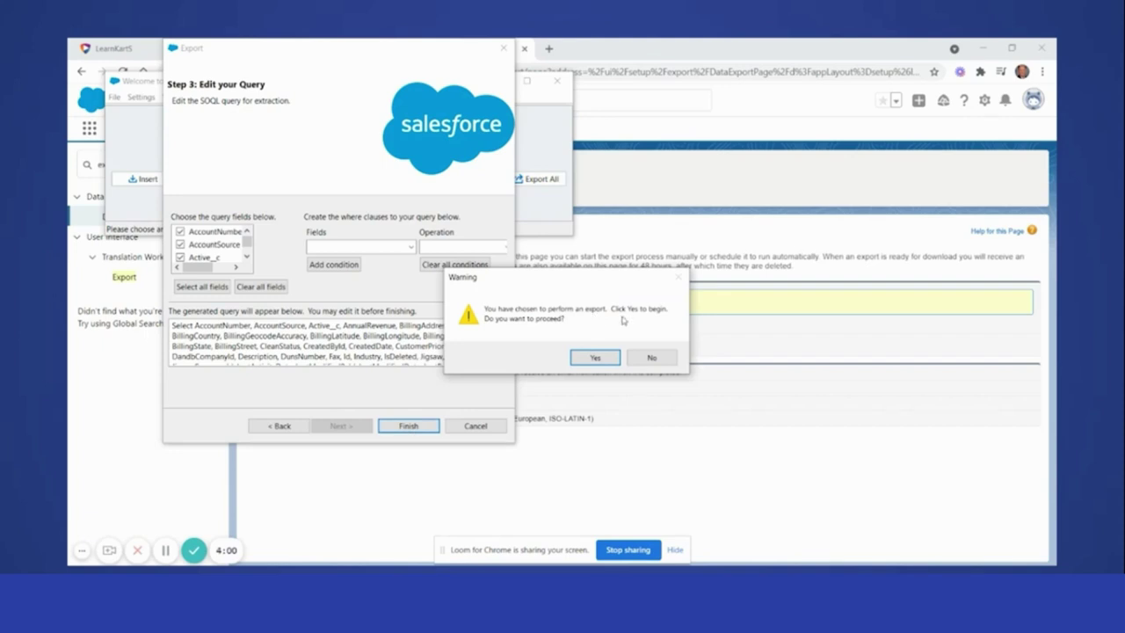
{"action": "left_click", "coordinate": [596, 357]}
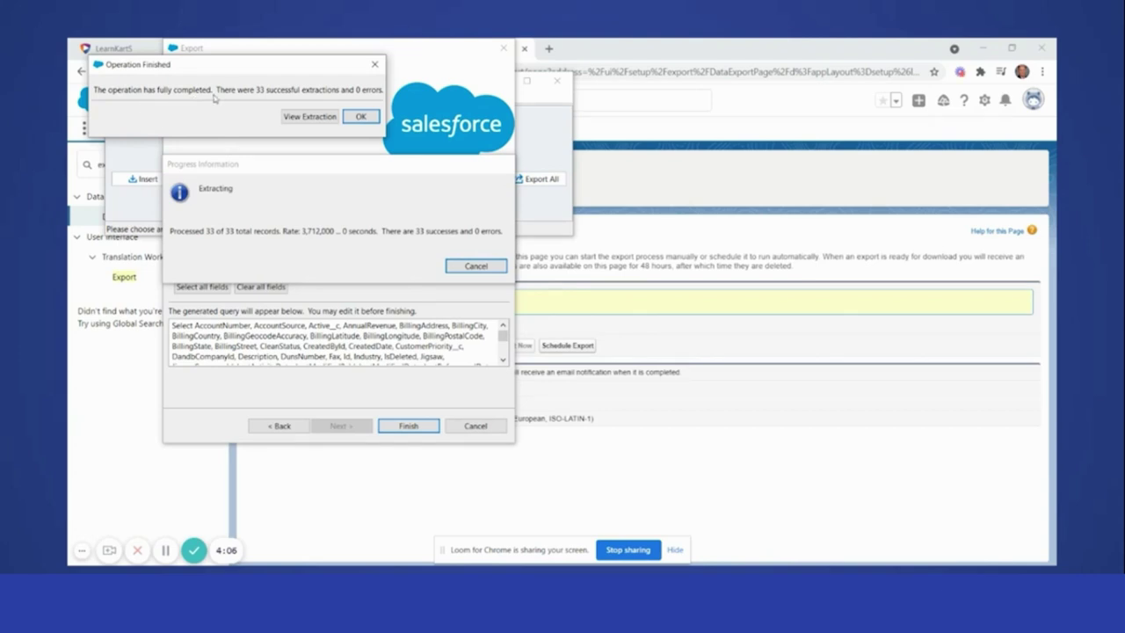
Review the extracted account rows in the CSV Viewer, close it, and acknowledge the finished export.
{"action": "left_click", "coordinate": [313, 117]}
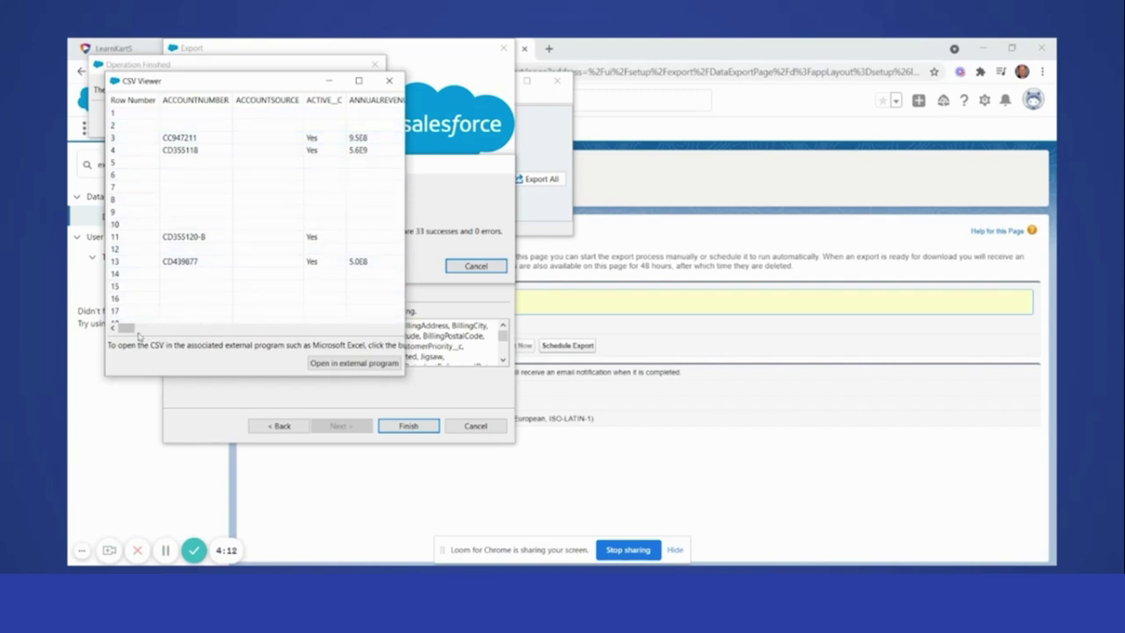
{"action": "left_click_drag", "start_coordinate": [132, 330], "coordinate": [317, 344]}
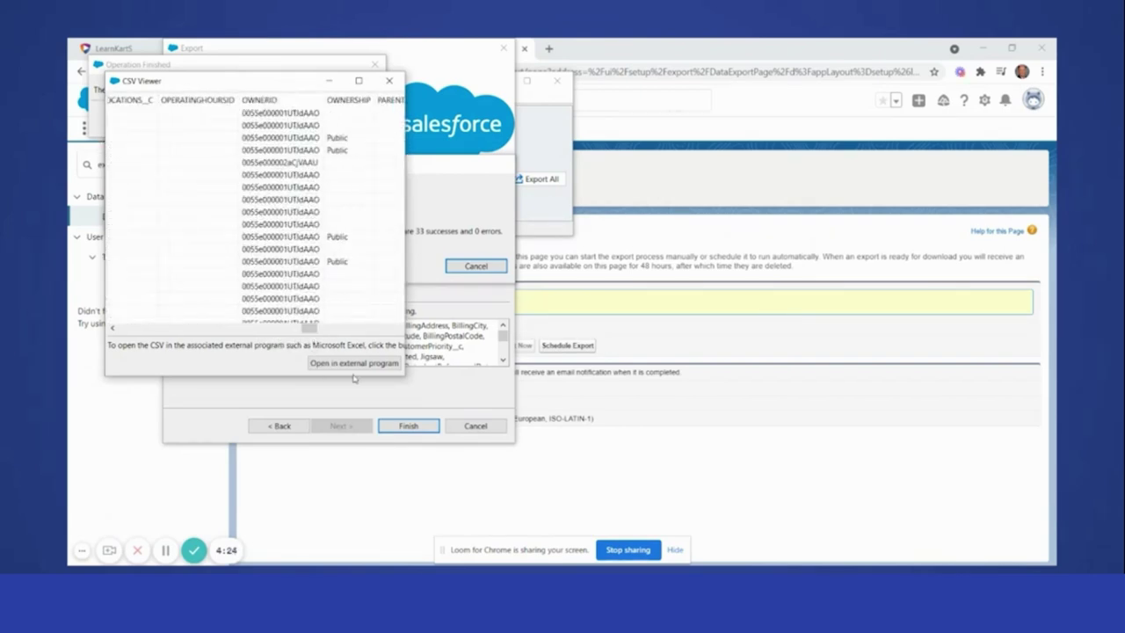
{"action": "left_click", "coordinate": [390, 80]}
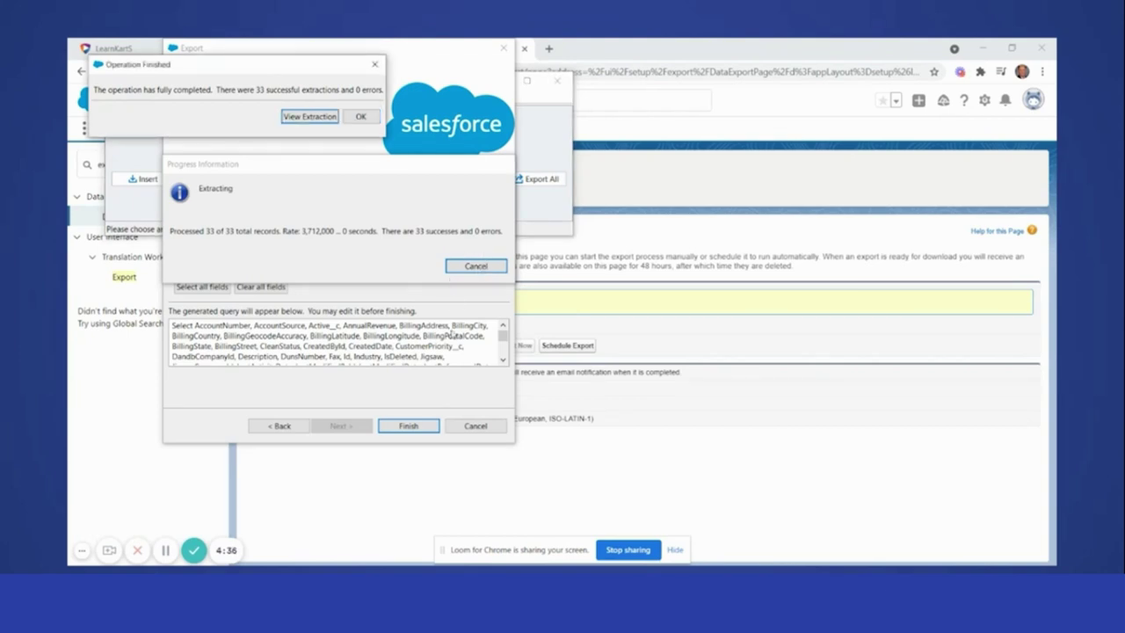
{"action": "left_click", "coordinate": [361, 117]}
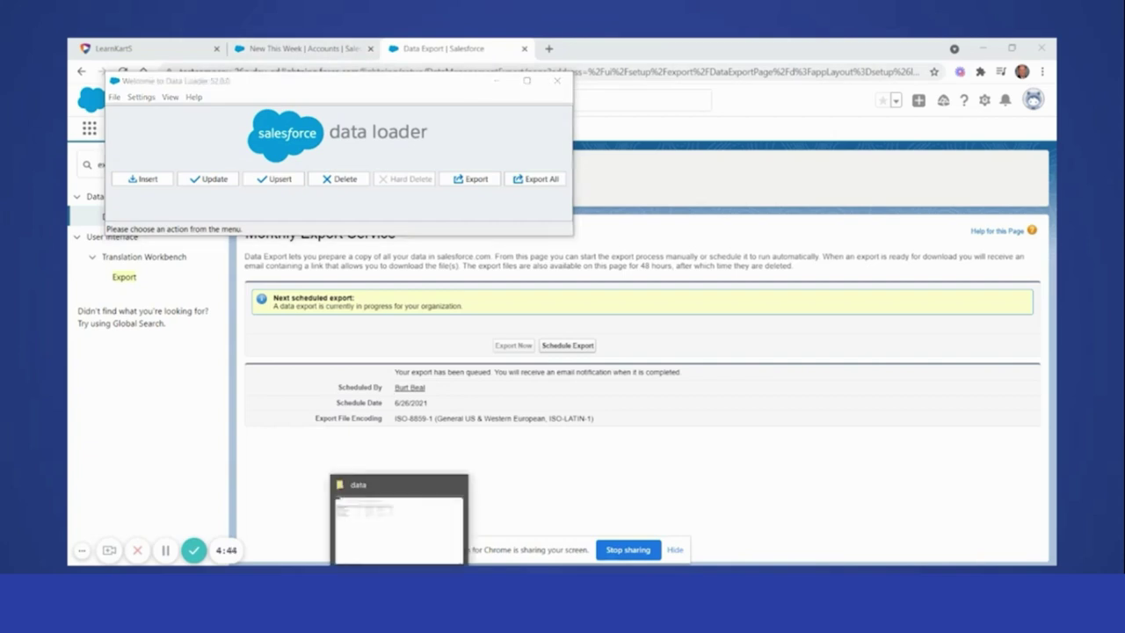
Try opening the extracted accounts file in the data folder, then finish renaming it.
{"action": "left_click", "coordinate": [400, 515]}
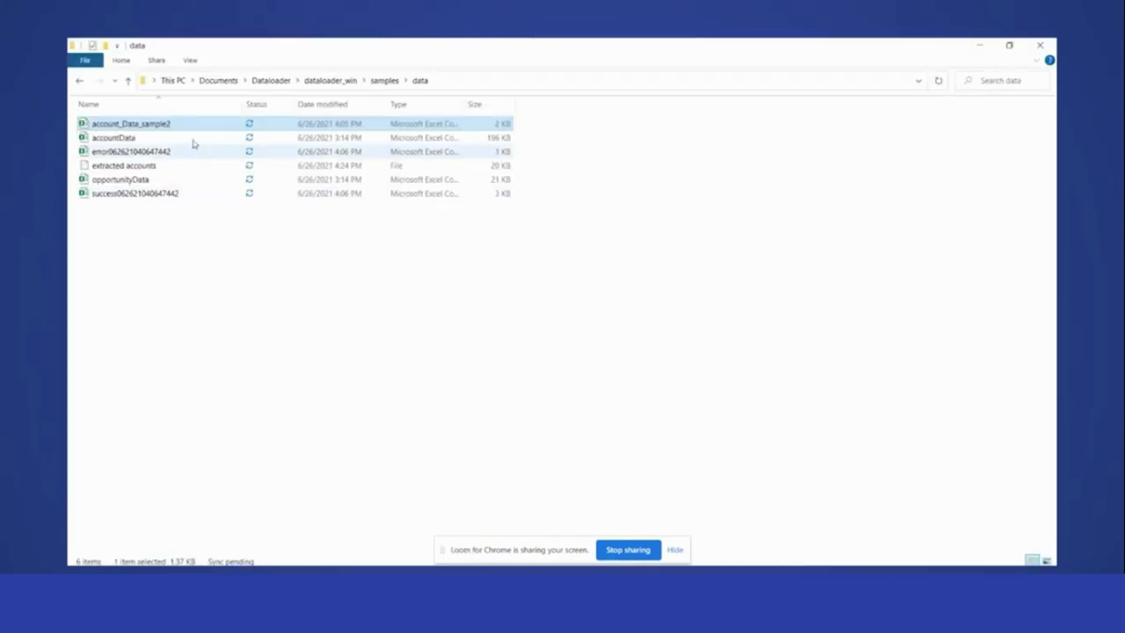
{"action": "double_click", "coordinate": [134, 167]}
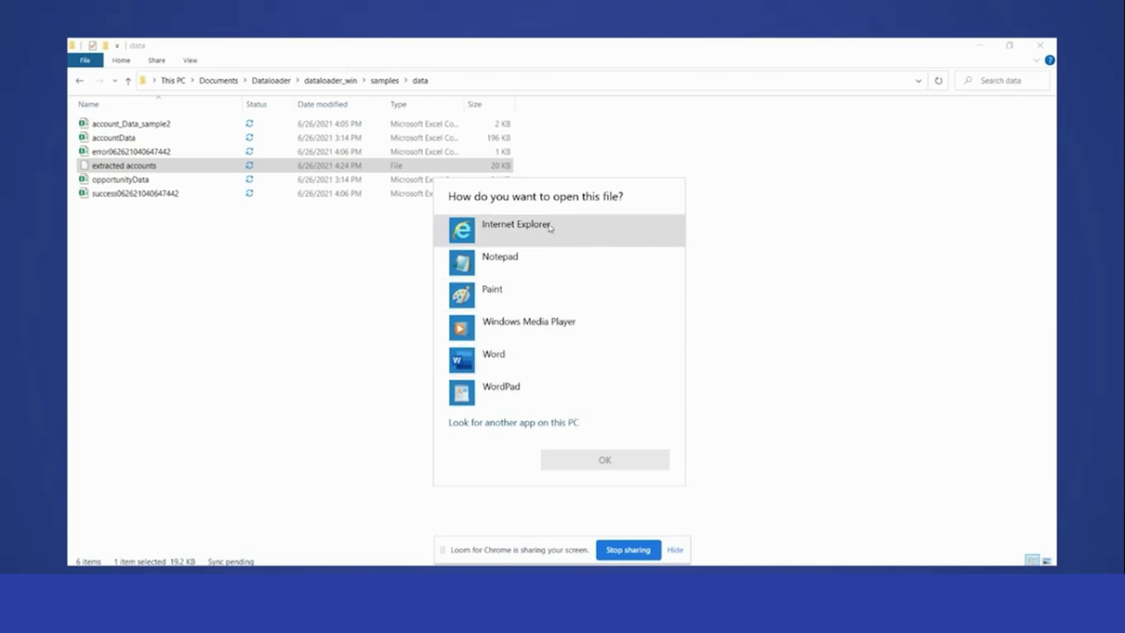
{"action": "left_click", "coordinate": [347, 241]}
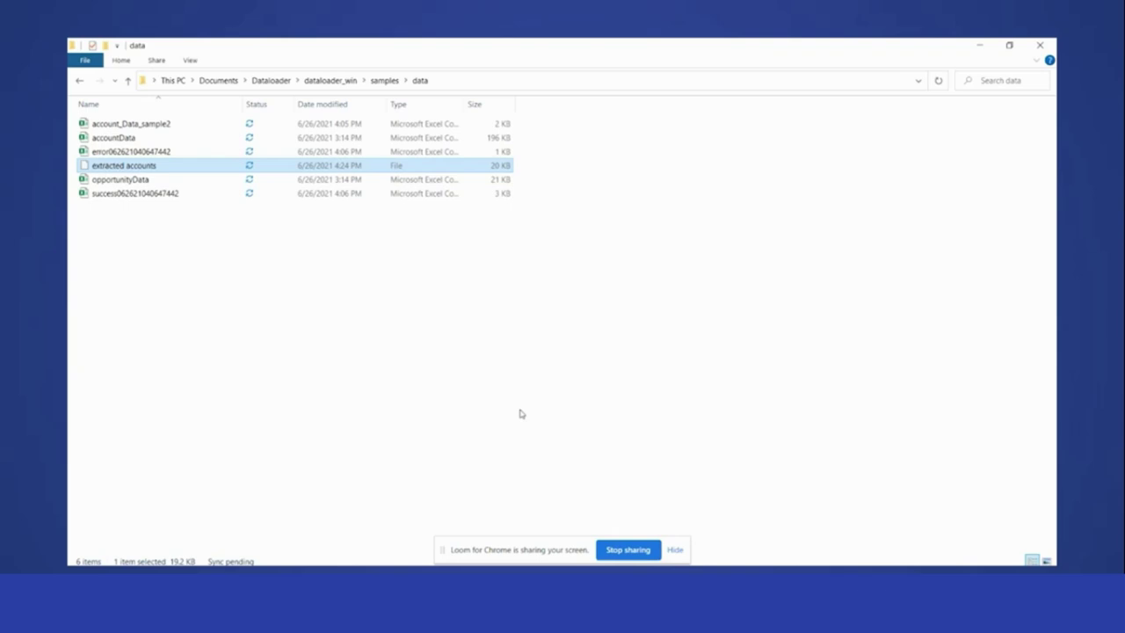
{"action": "key", "text": "F2"}
{"action": "right_click", "coordinate": [153, 168]}
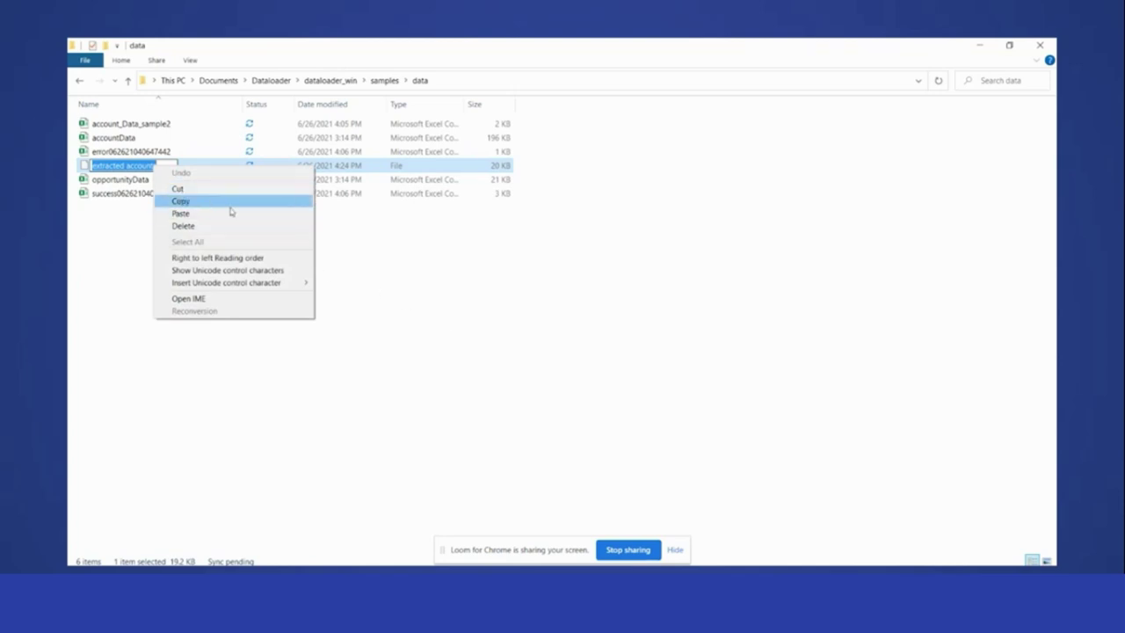
{"action": "left_click", "coordinate": [488, 271]}
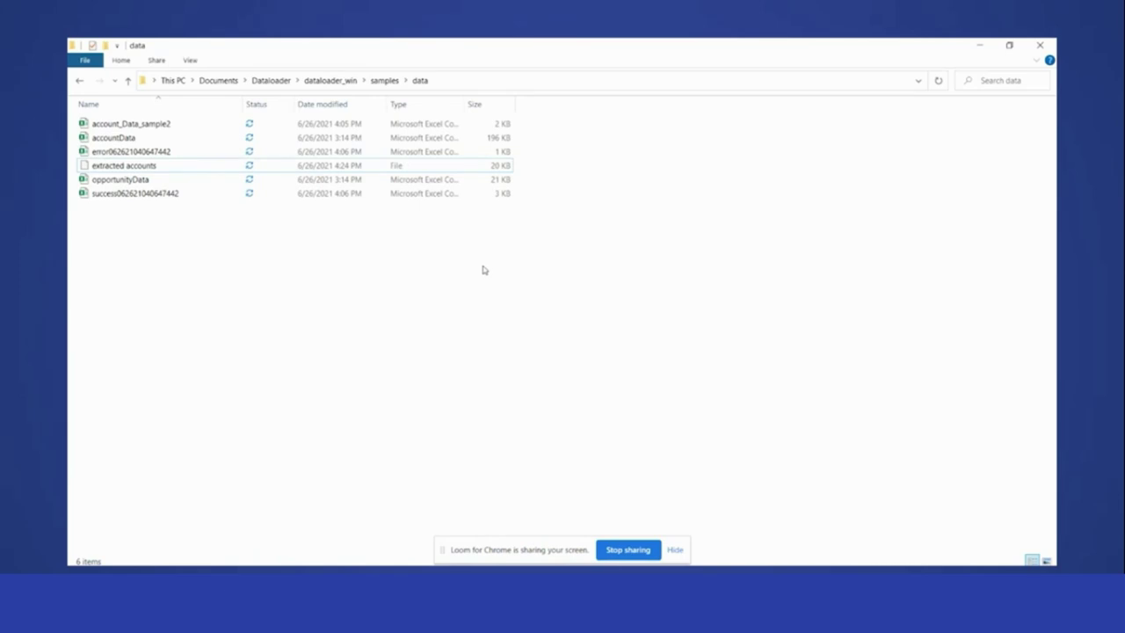
Cycle through the open windows to reach the Chrome Data Export page.
{"action": "key", "text": "alt+Tab"}
{"action": "key", "text": "alt+Tab"}
{"action": "key", "text": "alt+Tab"}
{"action": "key", "text": "alt+Tab"}
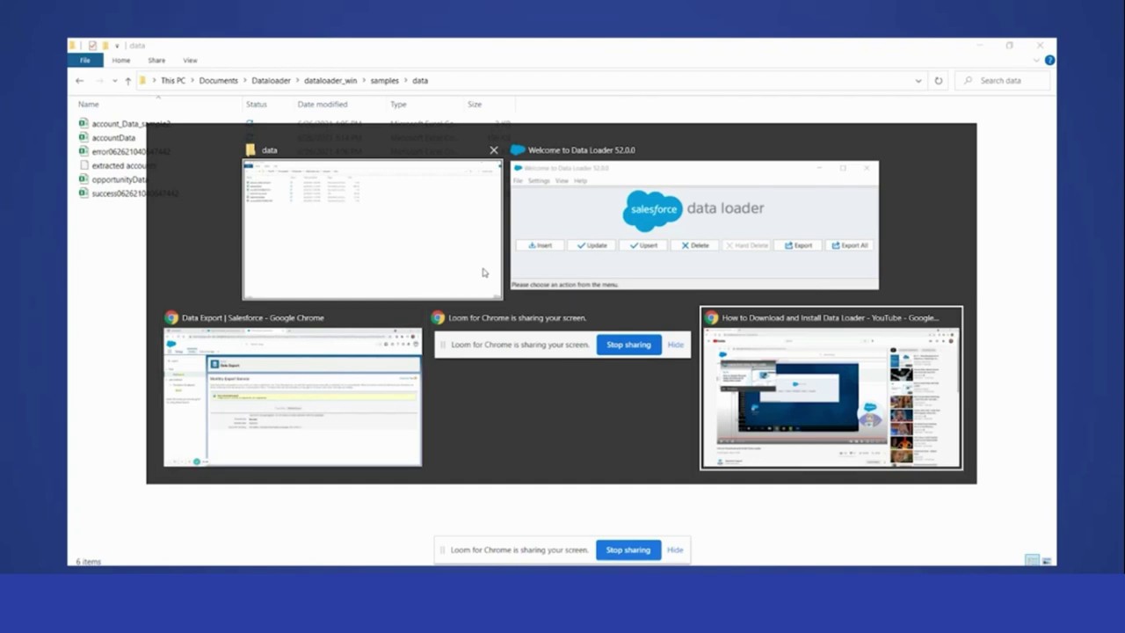
{"action": "key", "text": "alt+Tab"}
{"action": "key", "text": "alt+Tab"}
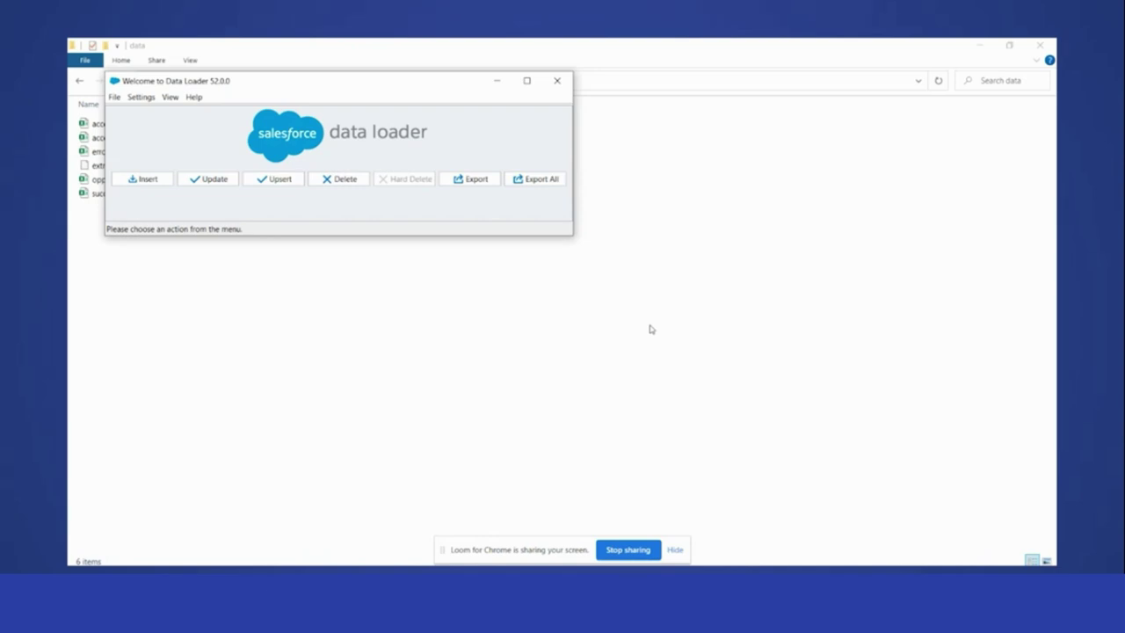
{"action": "key", "text": "alt+Tab"}
{"action": "key", "text": "alt+Tab"}
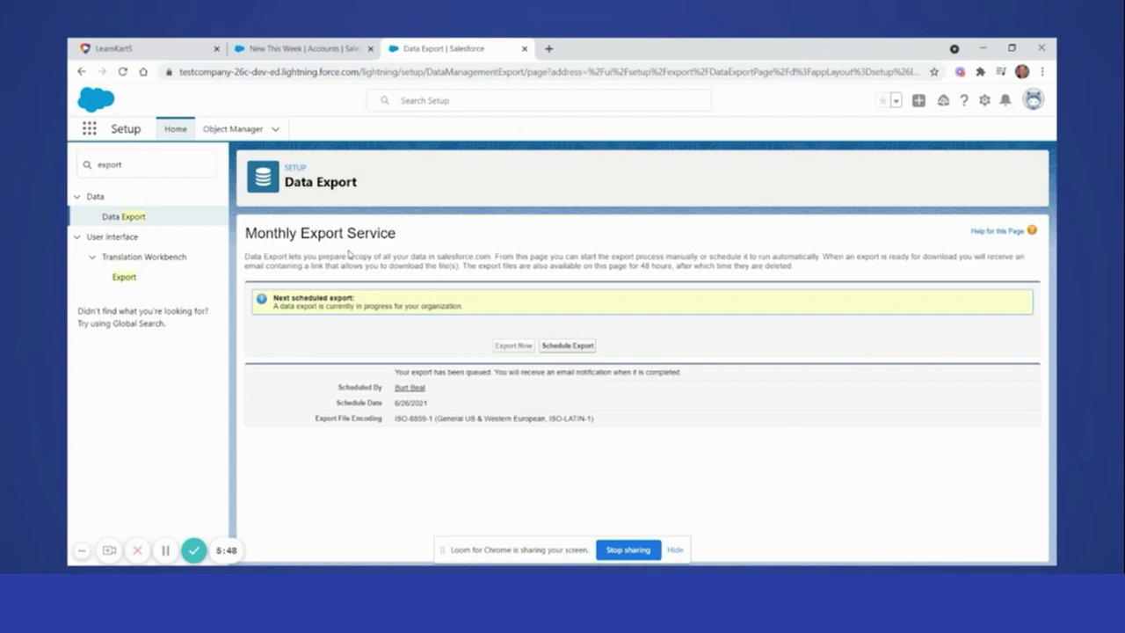
Switch to the Data Loader welcome window over the browser's Data Export page.
{"action": "key", "text": "alt+Tab"}
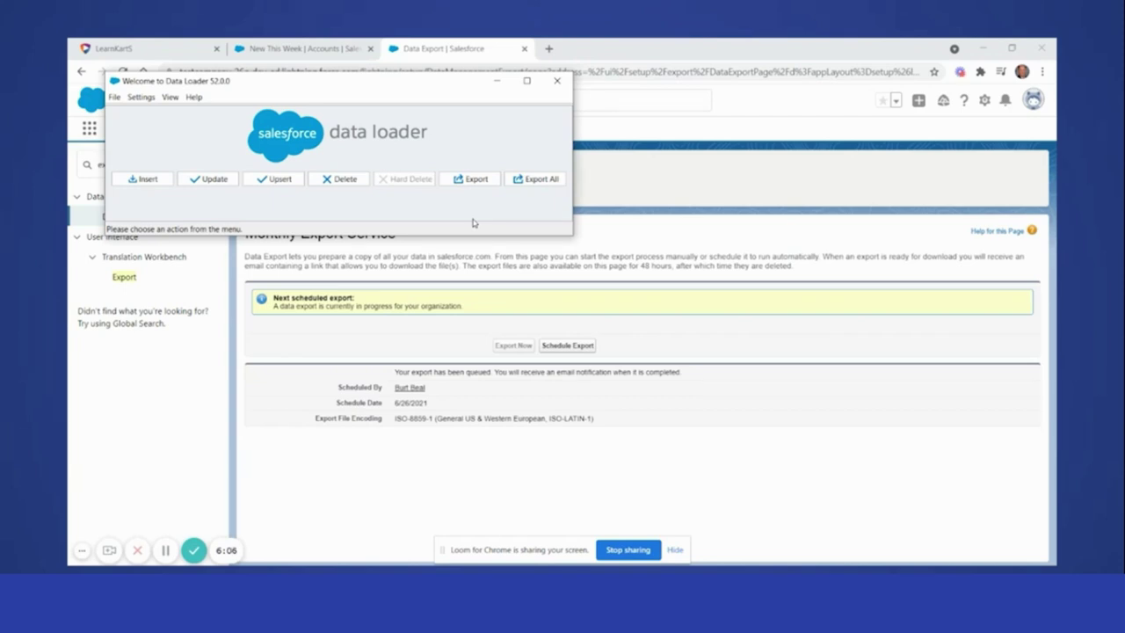
Switch from Data Loader back to the Chrome window showing the Data Export page.
{"action": "key", "text": "alt+Tab"}
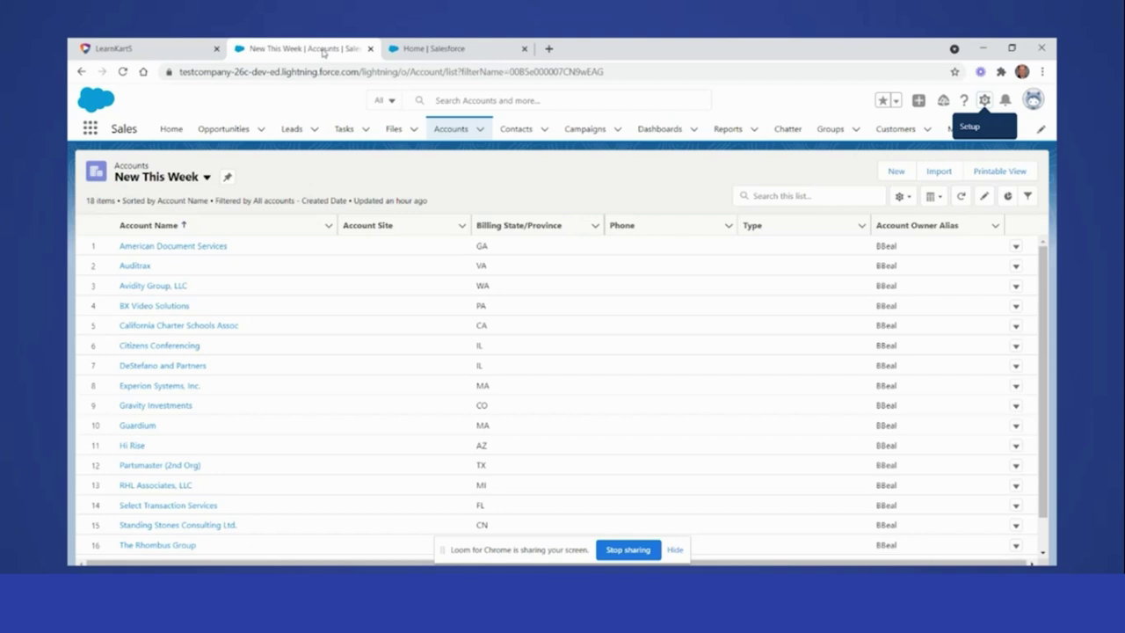
From the Setup Home page, go to Data Import Wizard under Integrations.
{"action": "left_click", "coordinate": [413, 51]}
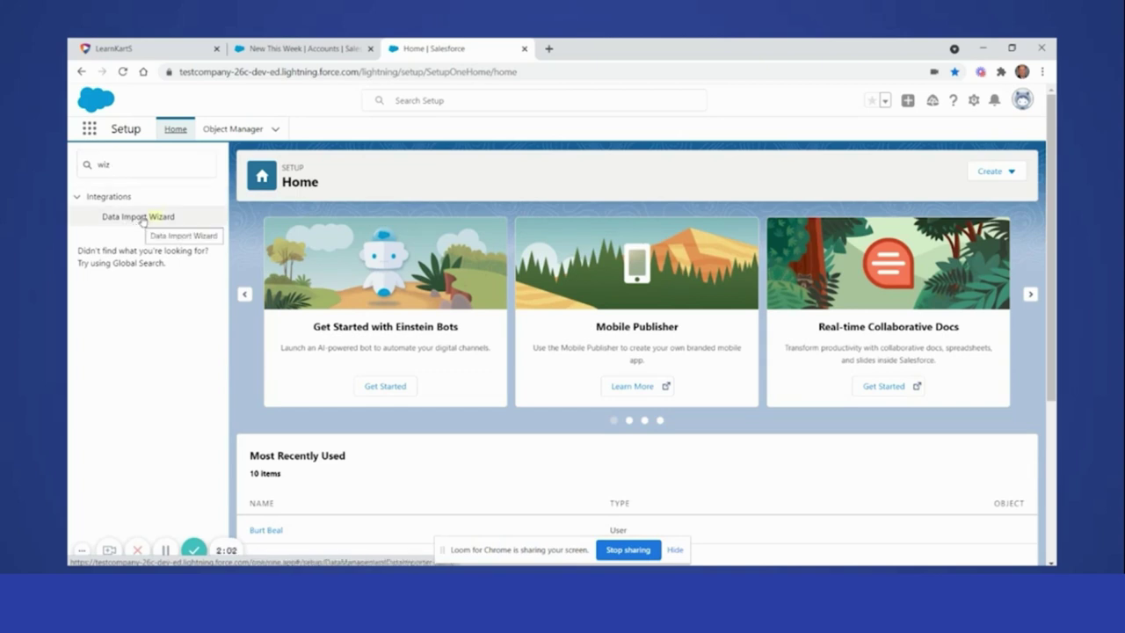
{"action": "left_click", "coordinate": [142, 218]}
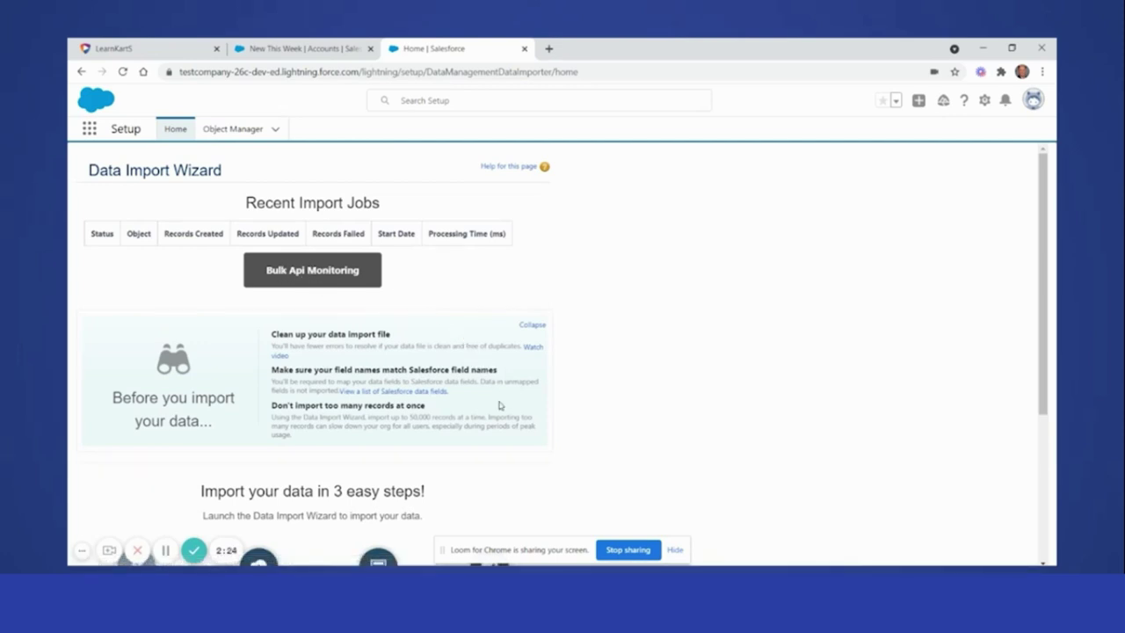
Launch the Data Import Wizard to reach its Choose data step.
{"action": "scroll", "coordinate": [510, 438], "scroll_direction": "down", "scroll_amount": 2}
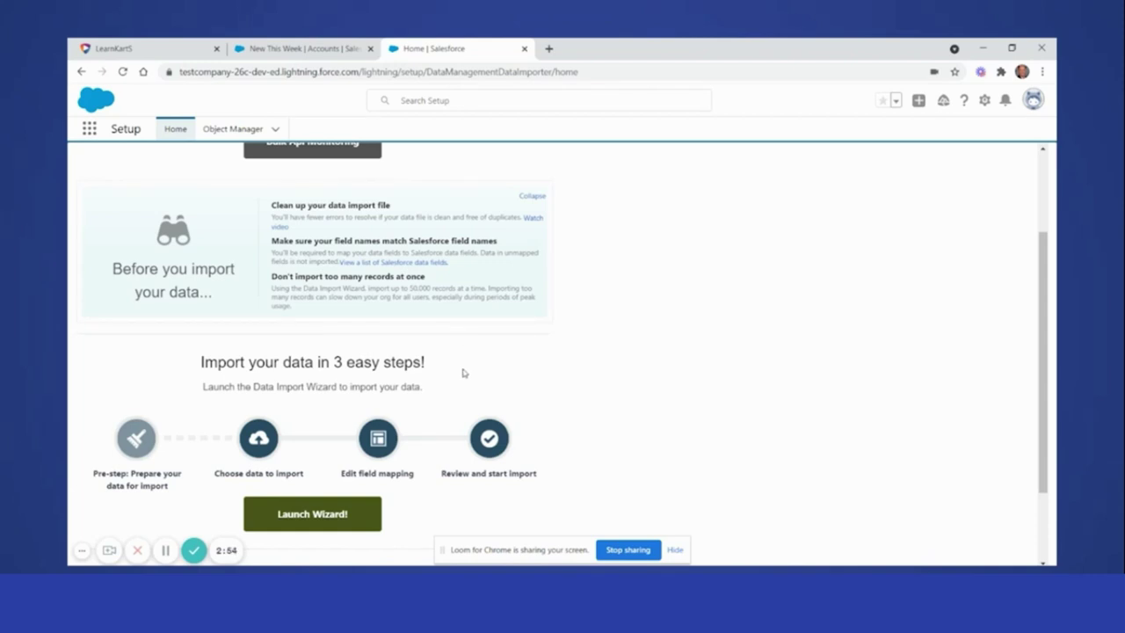
{"action": "scroll", "coordinate": [465, 375], "scroll_direction": "down", "scroll_amount": 2}
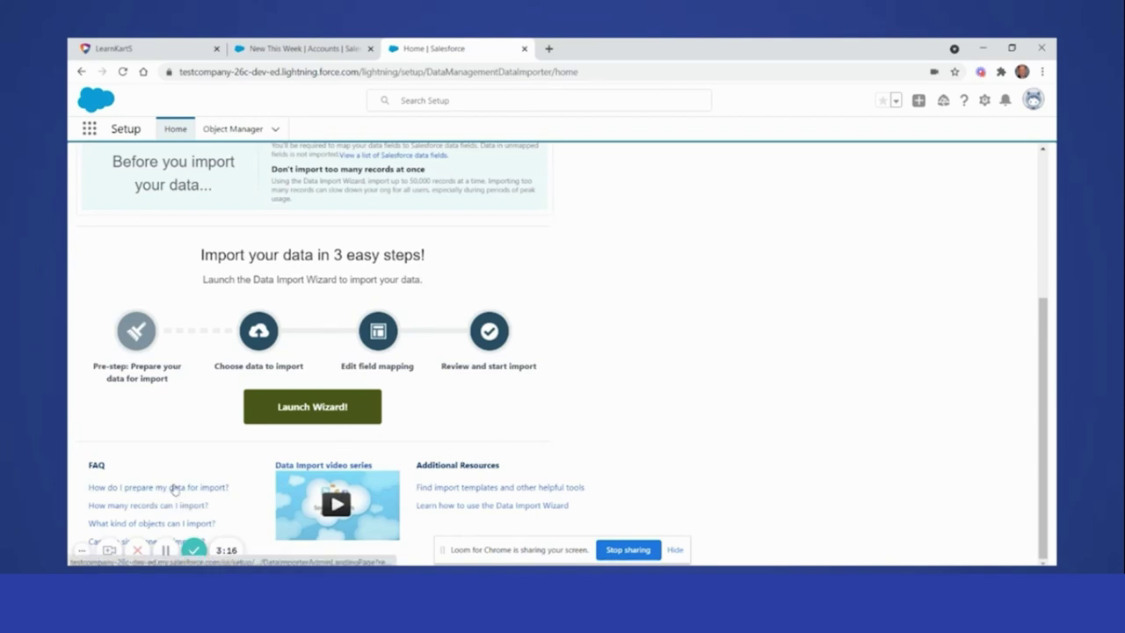
{"action": "left_click", "coordinate": [77, 551]}
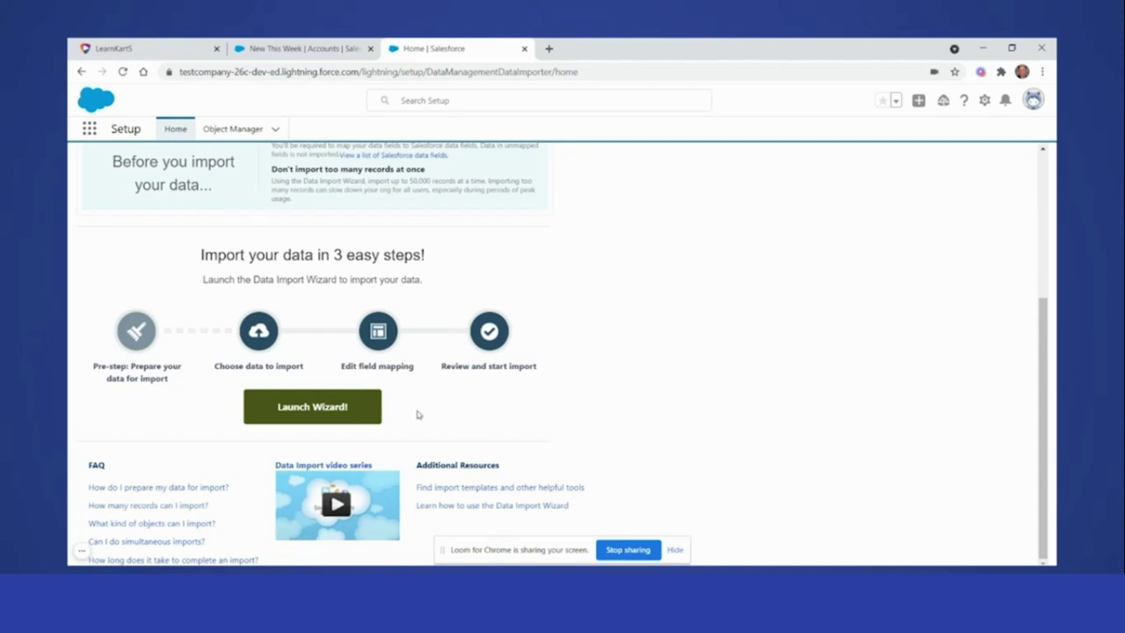
{"action": "left_click", "coordinate": [324, 409]}
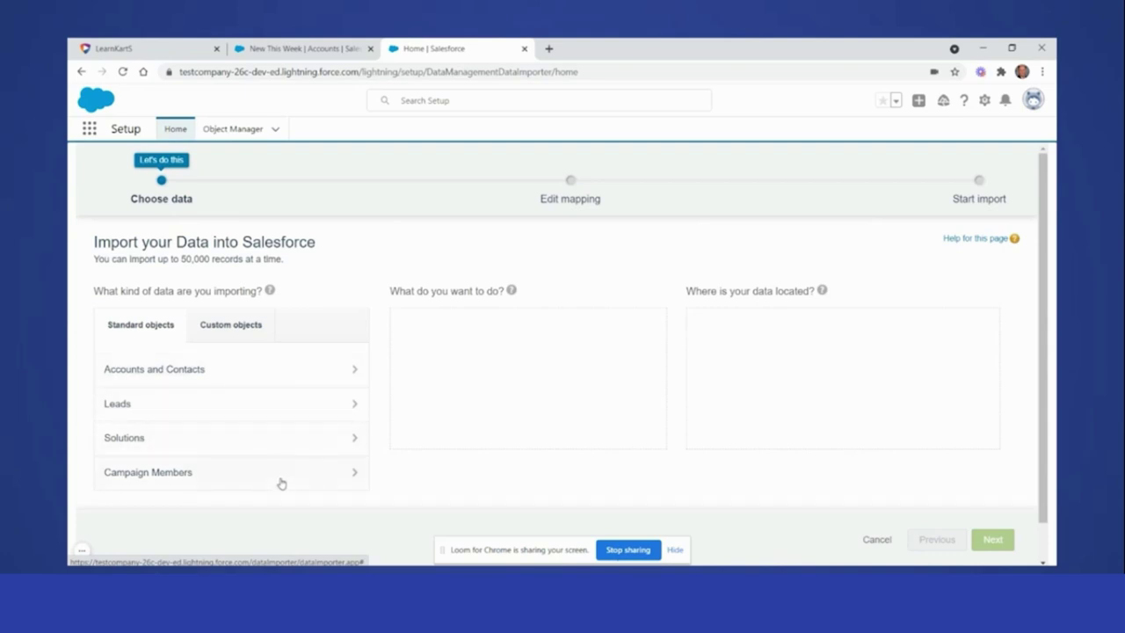
Review the importable custom objects, then return to the New This Week accounts list.
{"action": "left_click", "coordinate": [242, 328]}
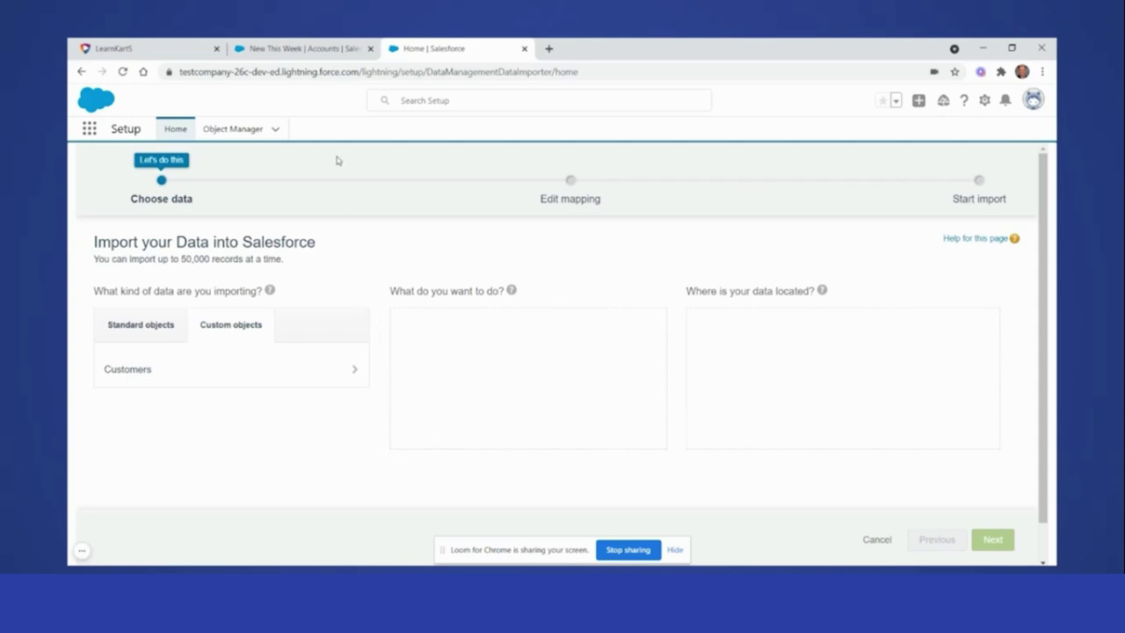
{"action": "left_click", "coordinate": [320, 55]}
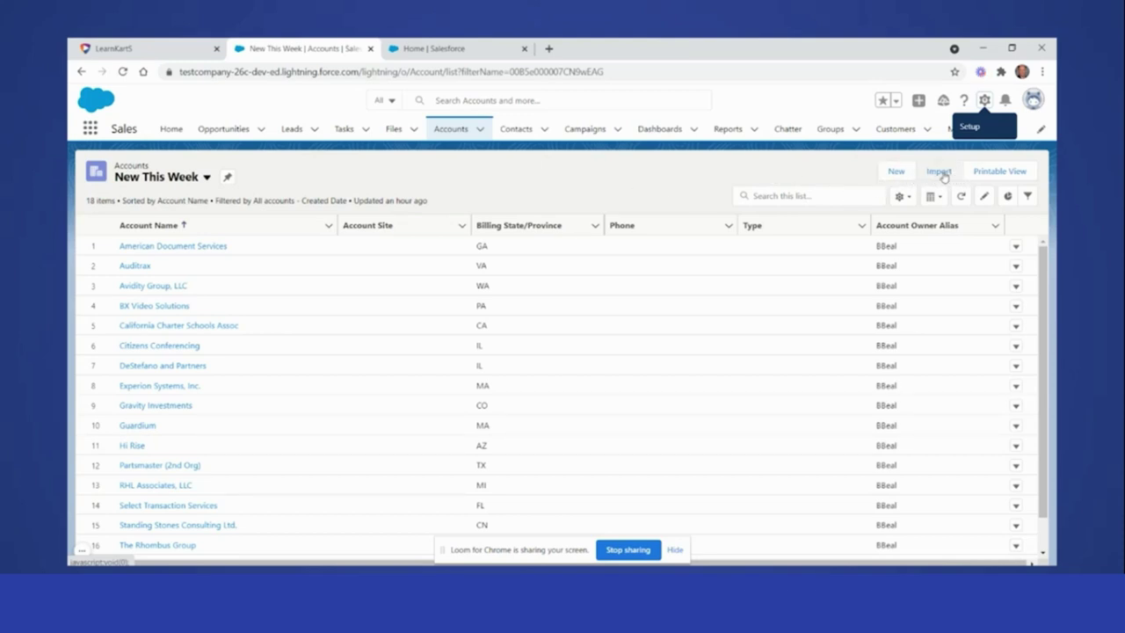
Target Accounts and Contacts with 'Add new and update existing records' as the import action.
{"action": "left_click", "coordinate": [940, 171]}
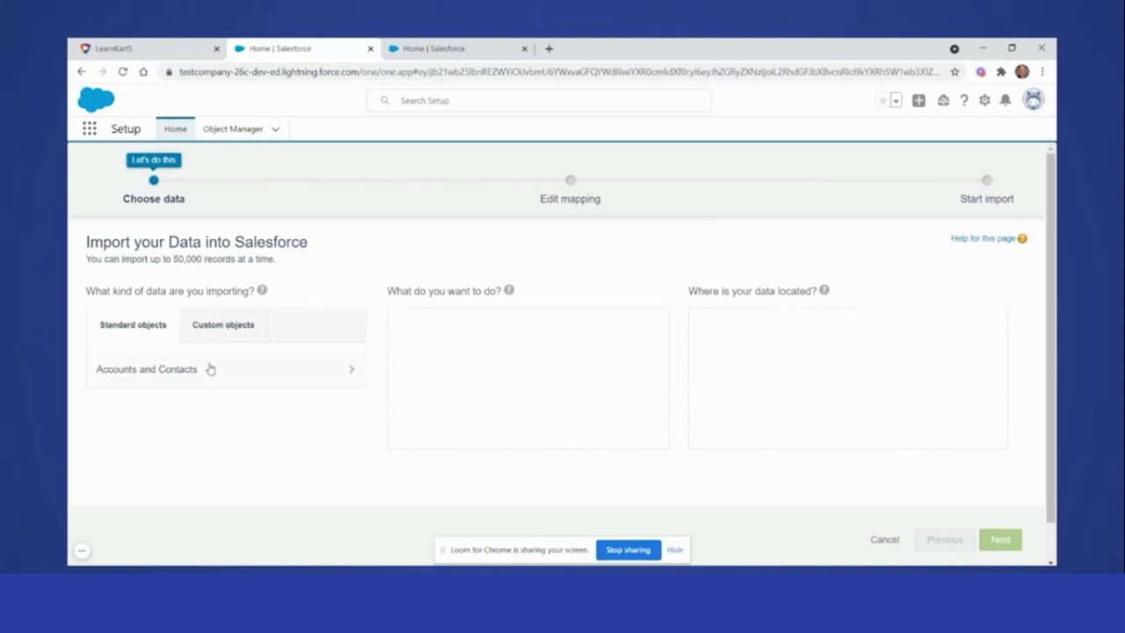
{"action": "left_click", "coordinate": [272, 372]}
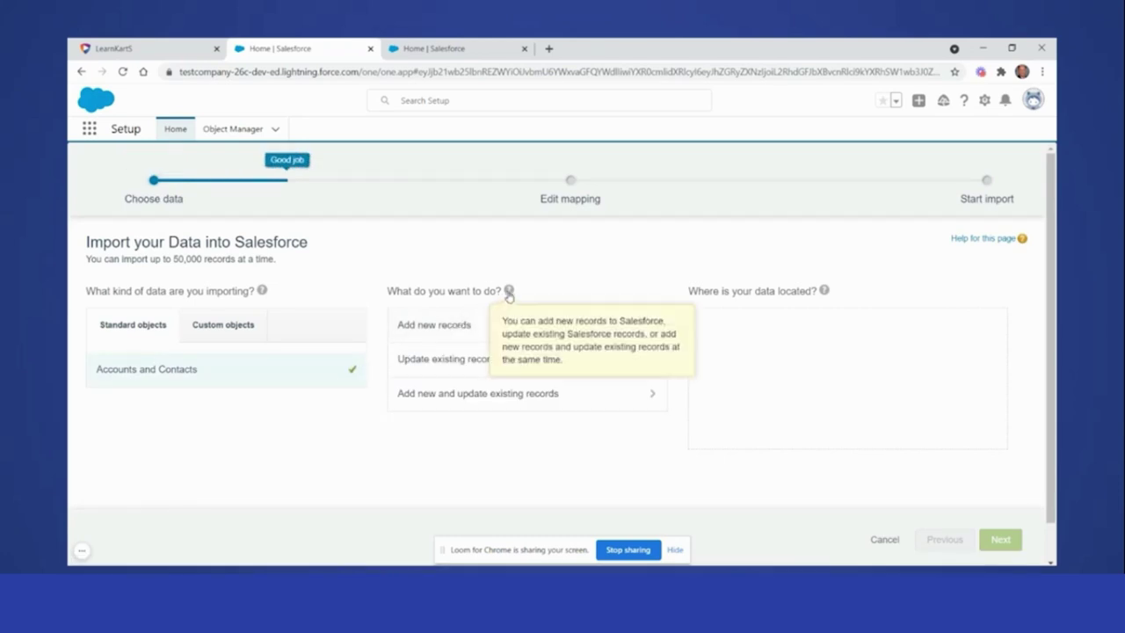
{"action": "mouse_move", "coordinate": [514, 297]}
{"action": "mouse_move", "coordinate": [827, 291]}
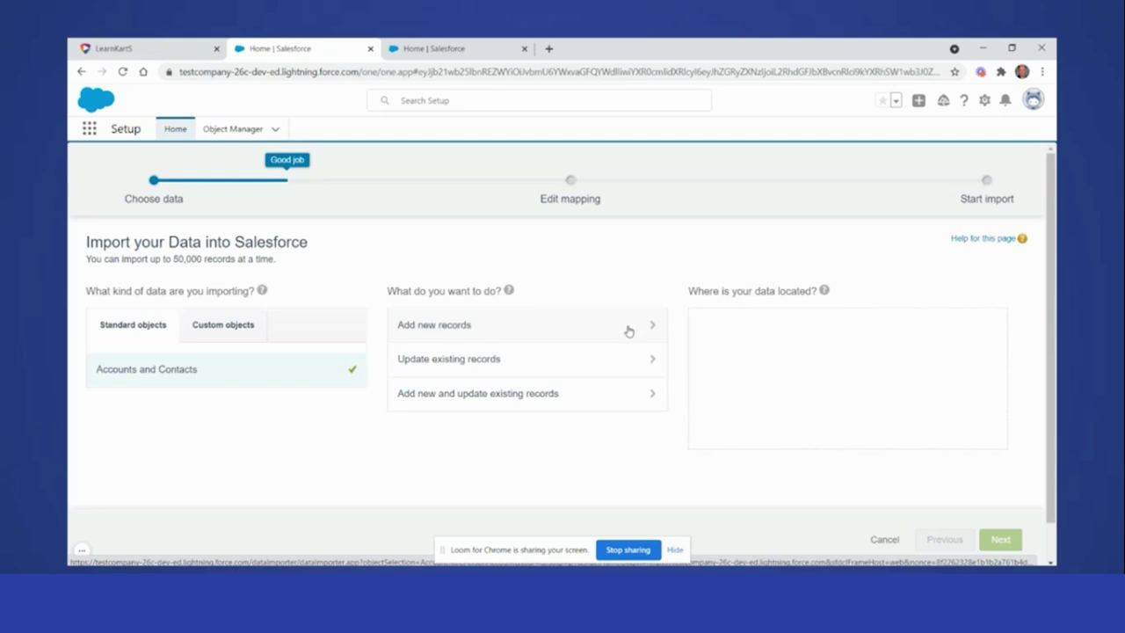
{"action": "left_click", "coordinate": [628, 331]}
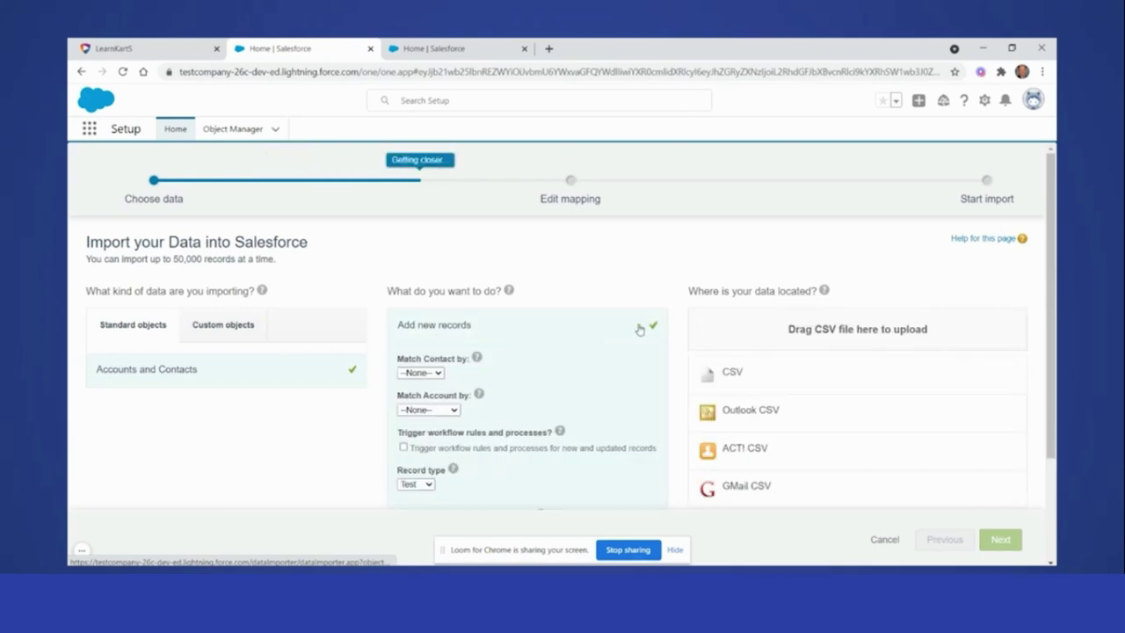
{"action": "scroll", "coordinate": [548, 360], "scroll_direction": "down", "scroll_amount": 1}
{"action": "scroll", "coordinate": [548, 361], "scroll_direction": "down", "scroll_amount": 3}
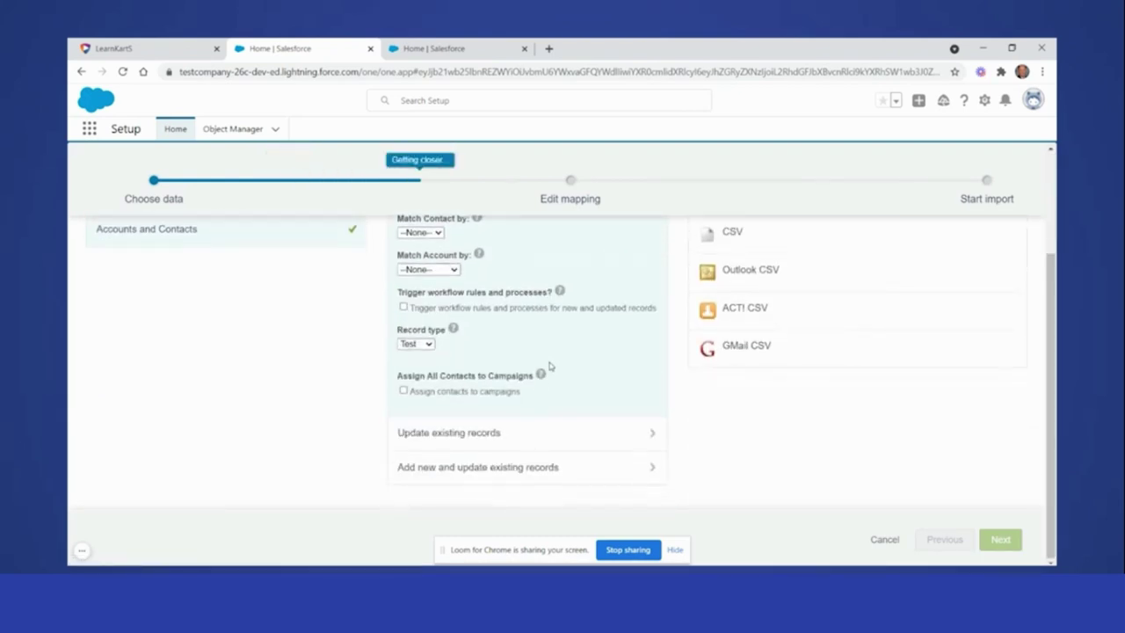
{"action": "left_click", "coordinate": [496, 431]}
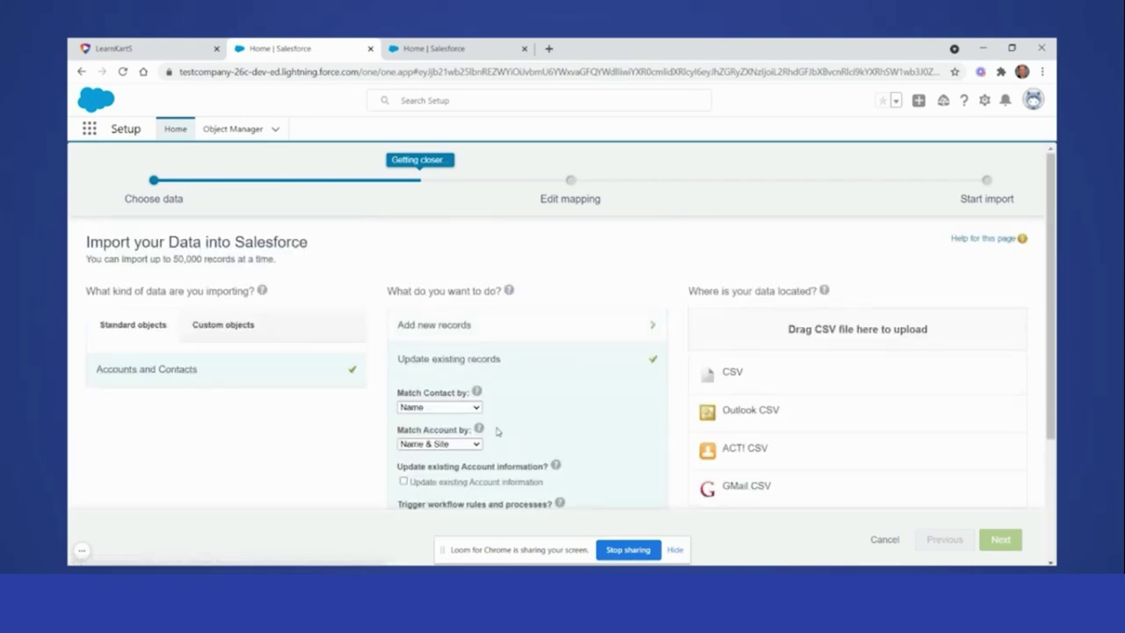
{"action": "scroll", "coordinate": [587, 362], "scroll_direction": "down", "scroll_amount": 4}
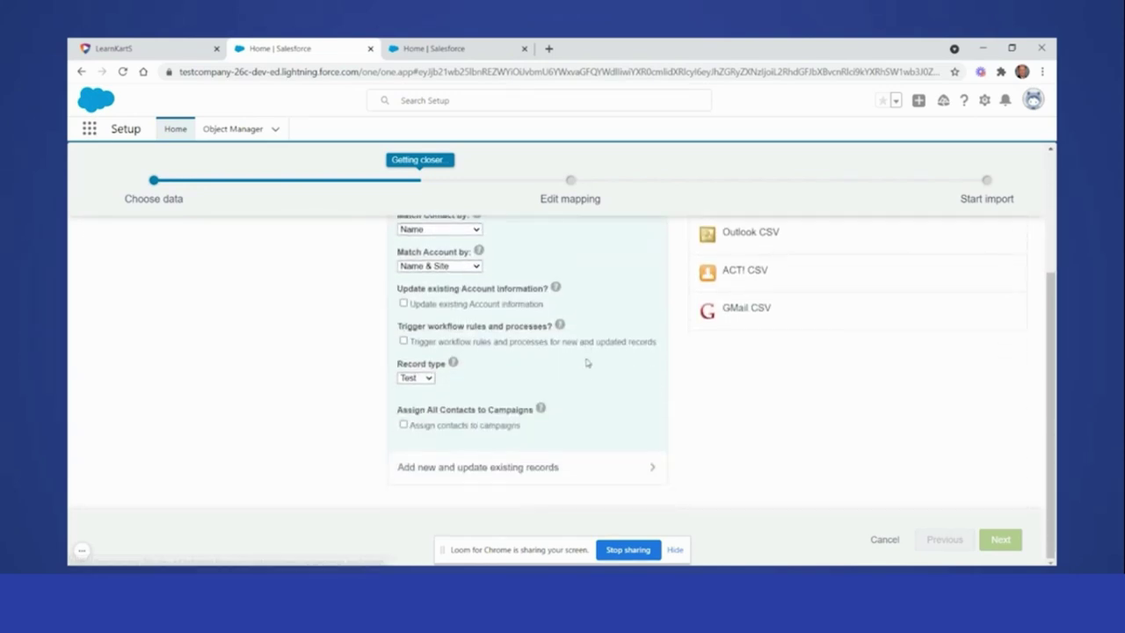
{"action": "left_click", "coordinate": [534, 468]}
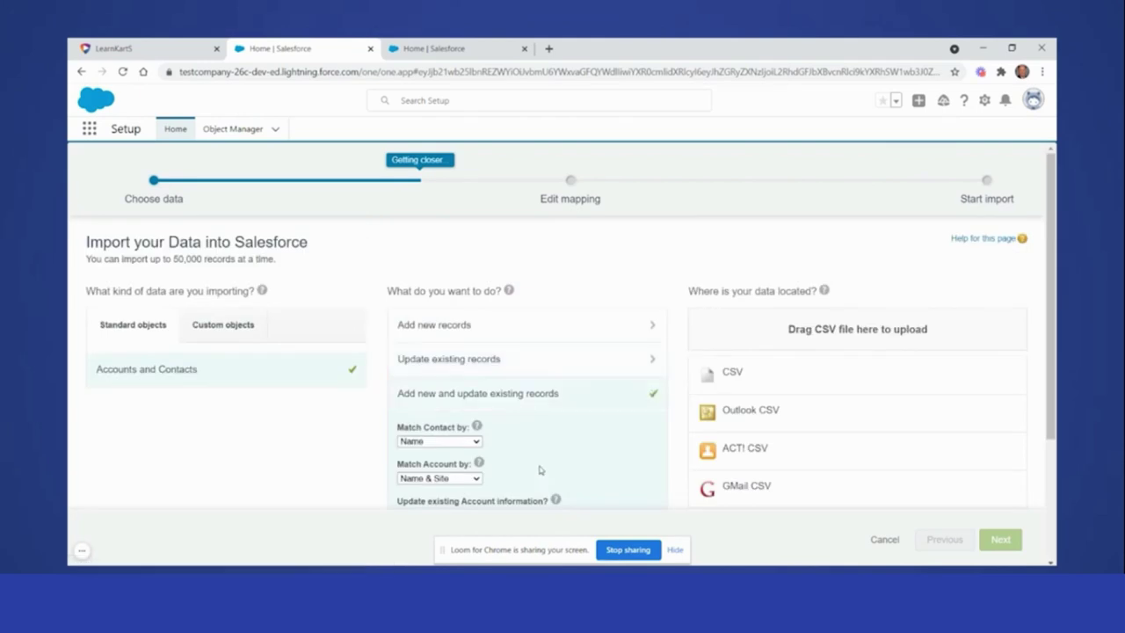
{"action": "scroll", "coordinate": [586, 414], "scroll_direction": "down", "scroll_amount": 4}
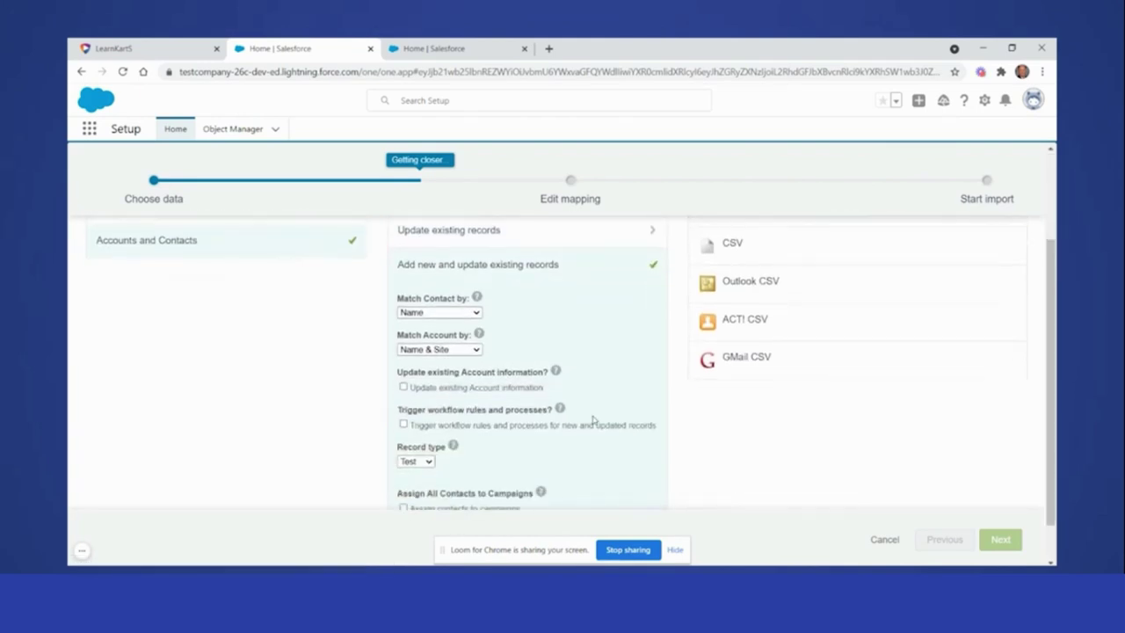
{"action": "scroll", "coordinate": [603, 424], "scroll_direction": "up", "scroll_amount": 2}
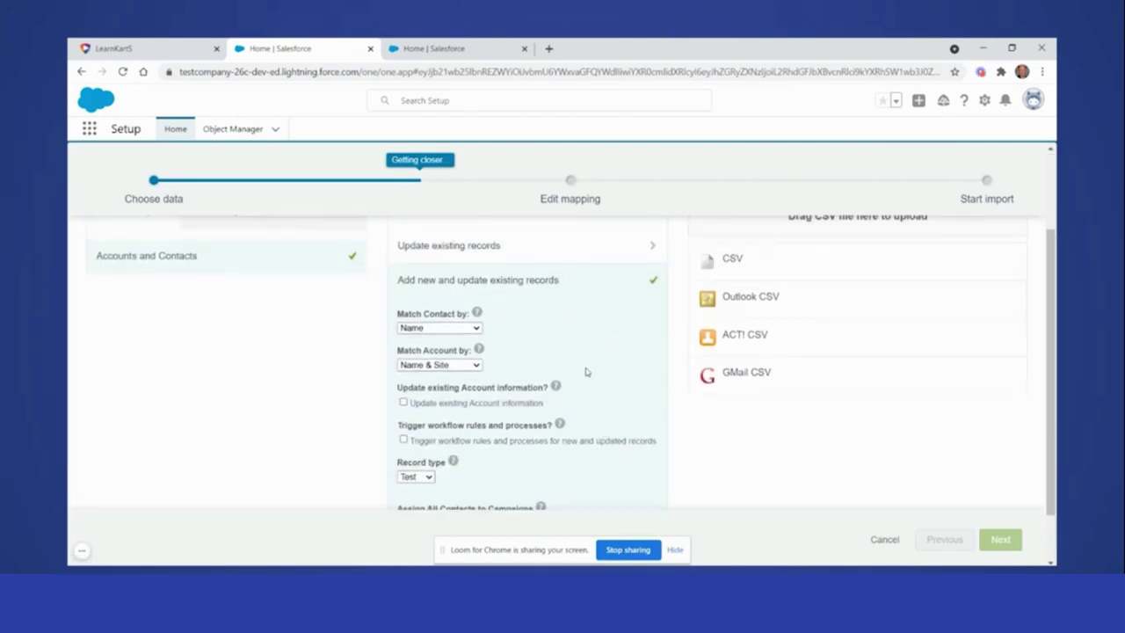
Match contacts and accounts by Salesforce.com ID and keep Test as the record type.
{"action": "left_click", "coordinate": [473, 329]}
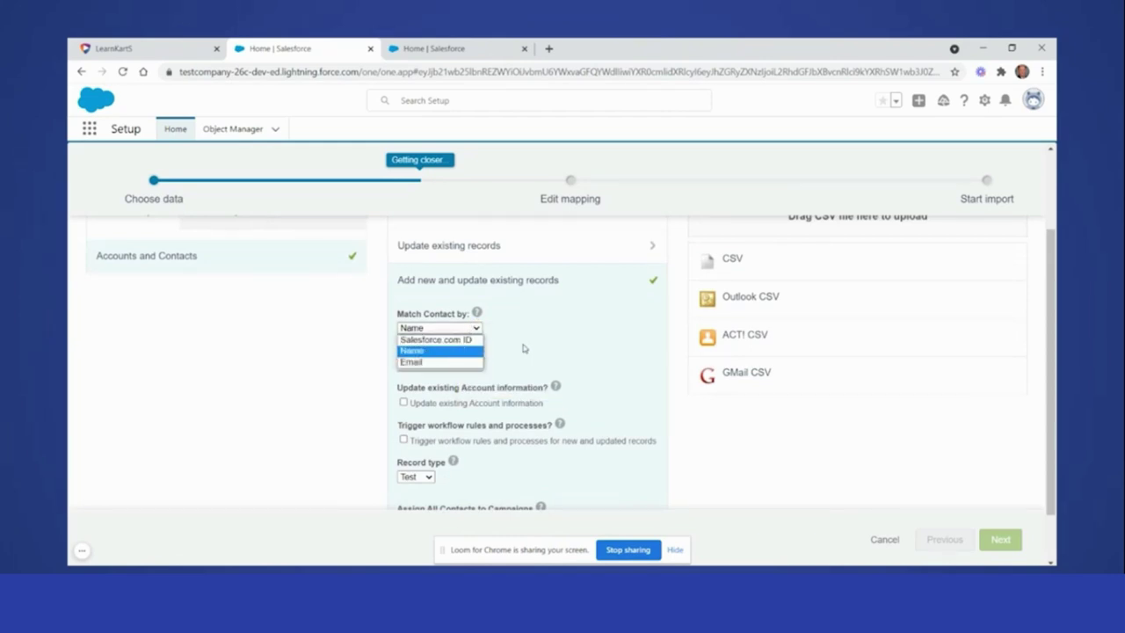
{"action": "left_click", "coordinate": [464, 340]}
{"action": "left_click", "coordinate": [468, 366]}
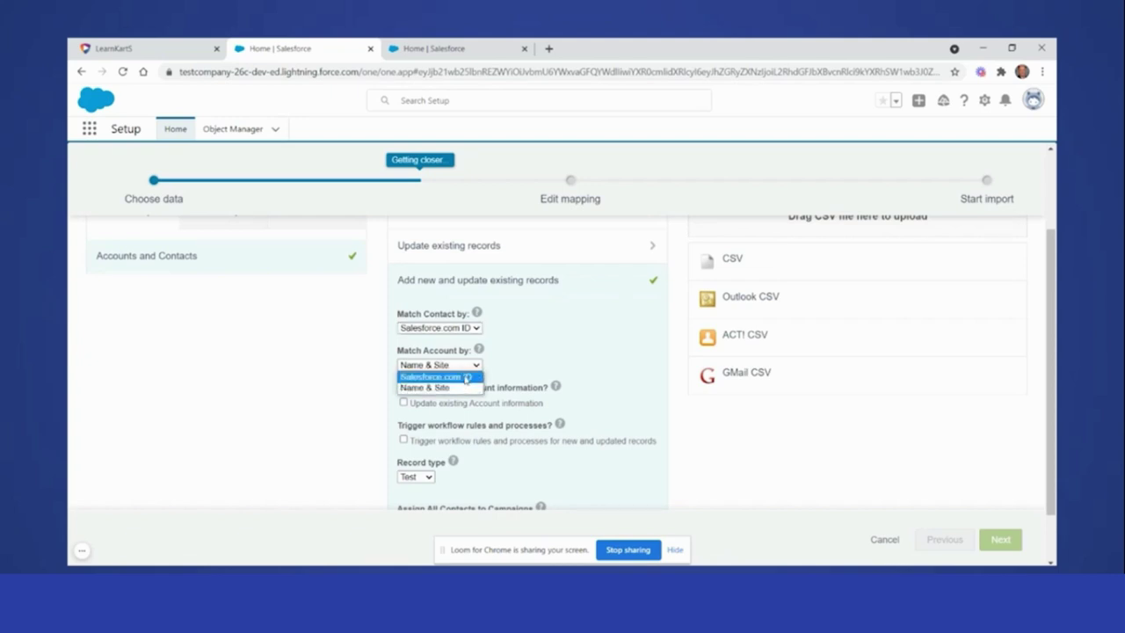
{"action": "left_click", "coordinate": [467, 377]}
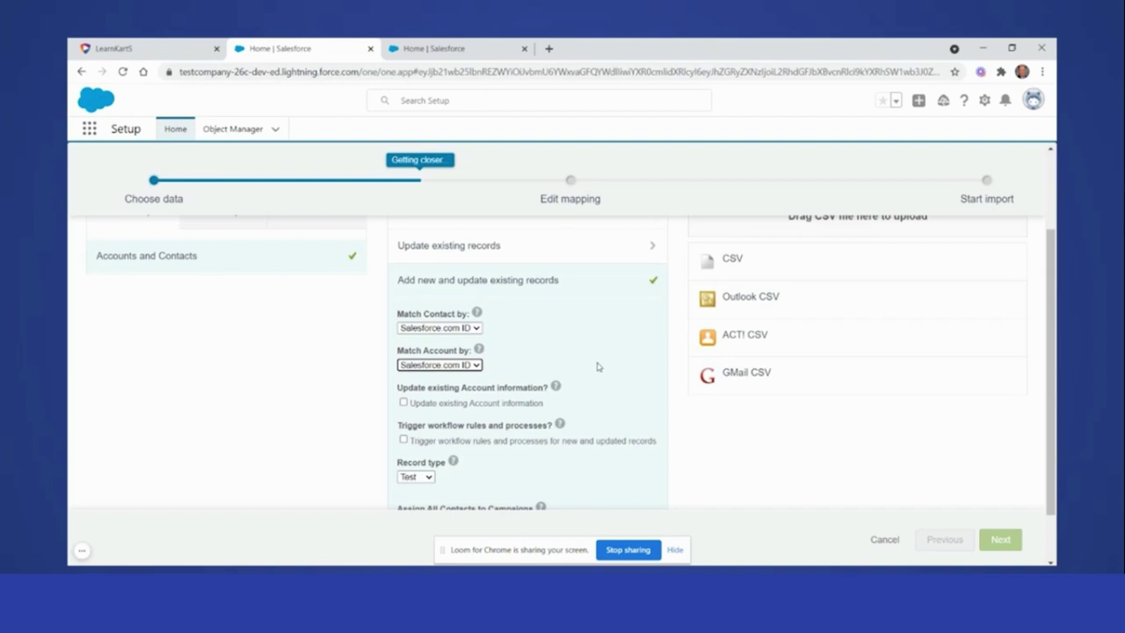
{"action": "scroll", "coordinate": [601, 403], "scroll_direction": "down", "scroll_amount": 2}
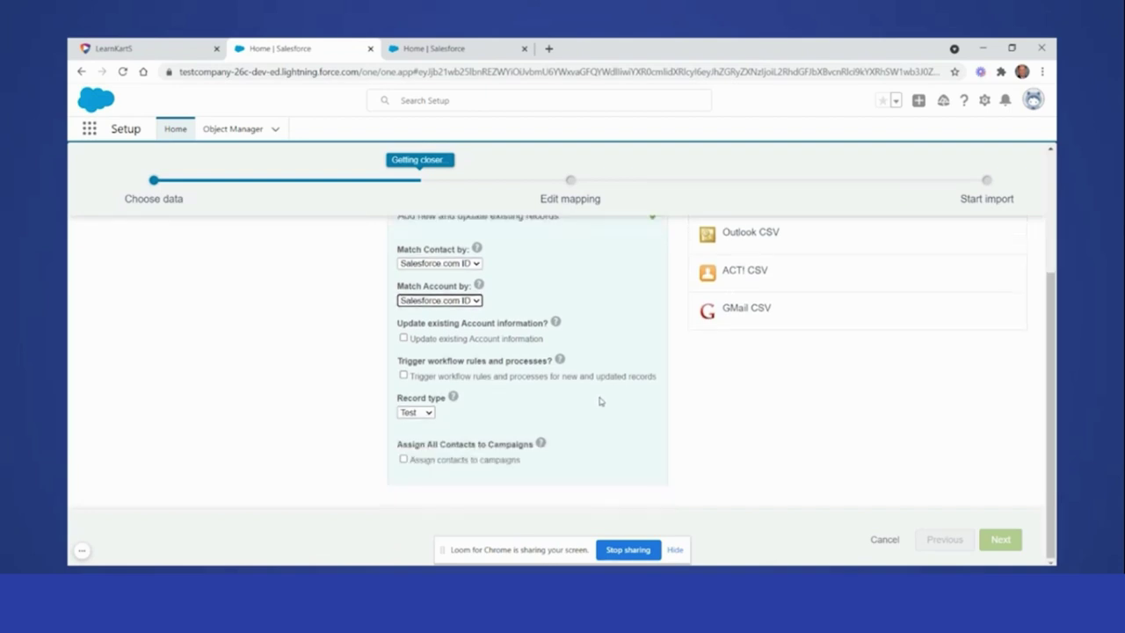
{"action": "left_click", "coordinate": [428, 412]}
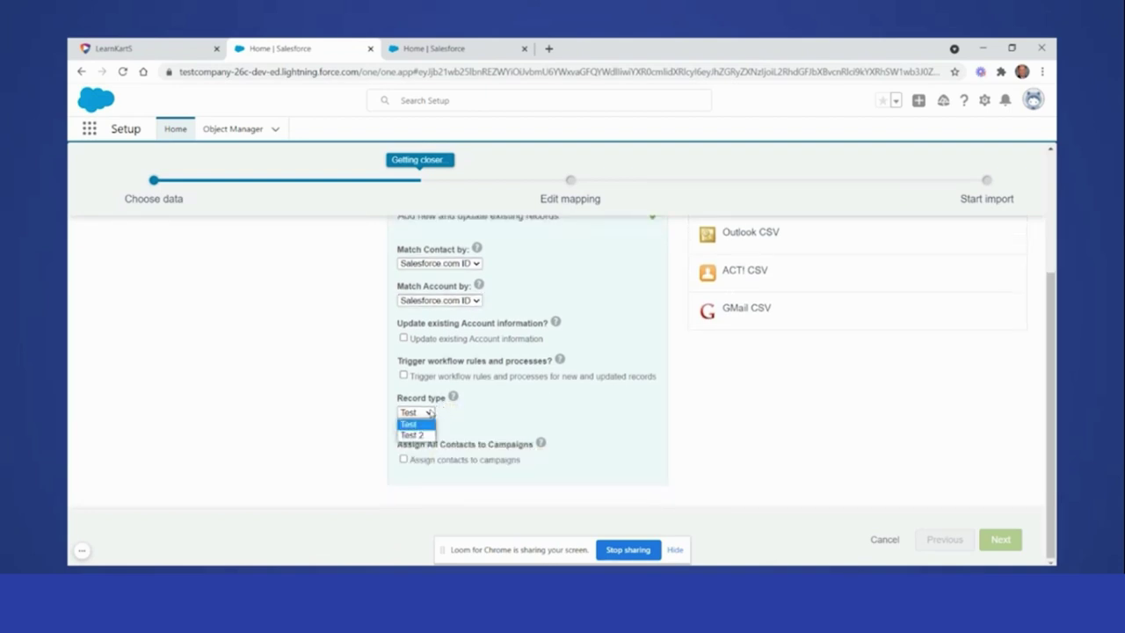
{"action": "left_click", "coordinate": [567, 413]}
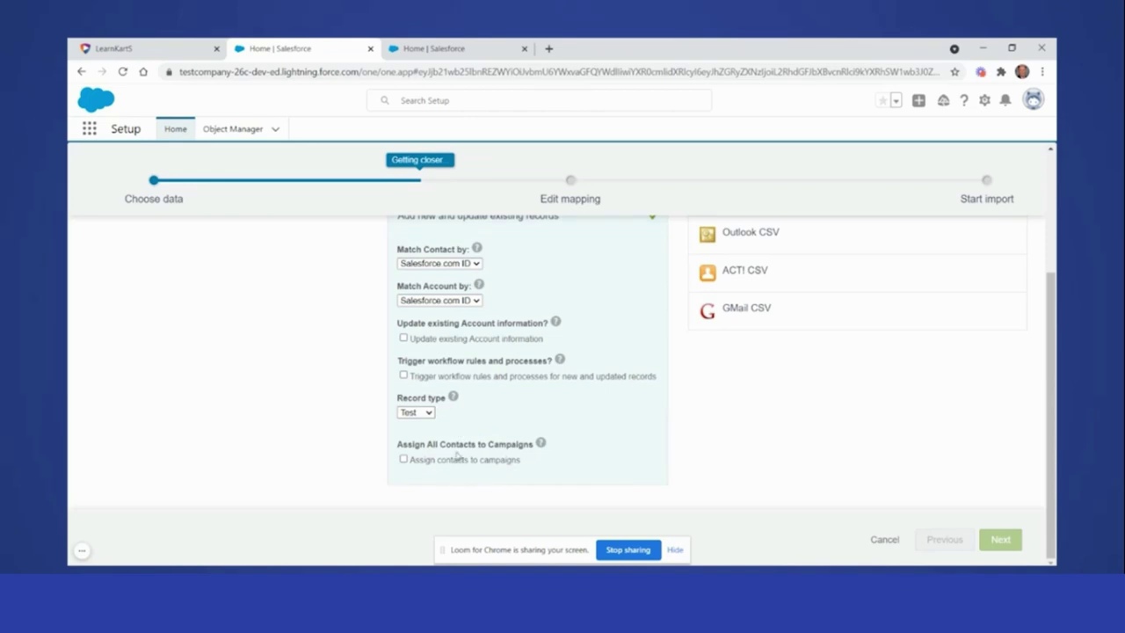
{"action": "scroll", "coordinate": [618, 420], "scroll_direction": "up", "scroll_amount": 3}
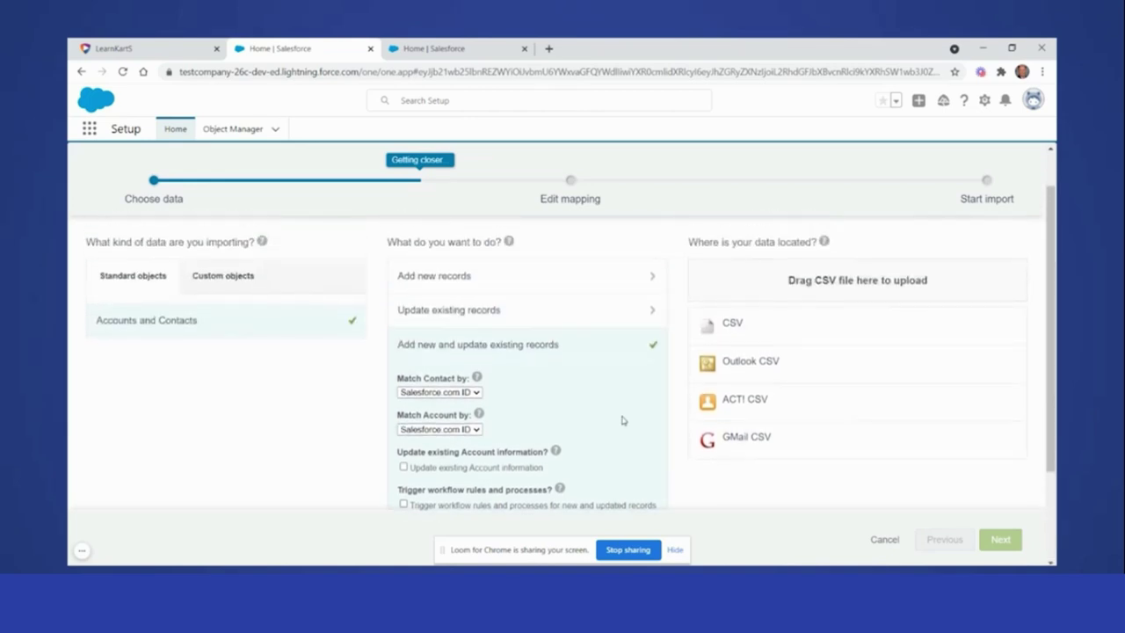
{"action": "scroll", "coordinate": [622, 421], "scroll_direction": "up", "scroll_amount": 1}
{"action": "scroll", "coordinate": [622, 420], "scroll_direction": "down", "scroll_amount": 1}
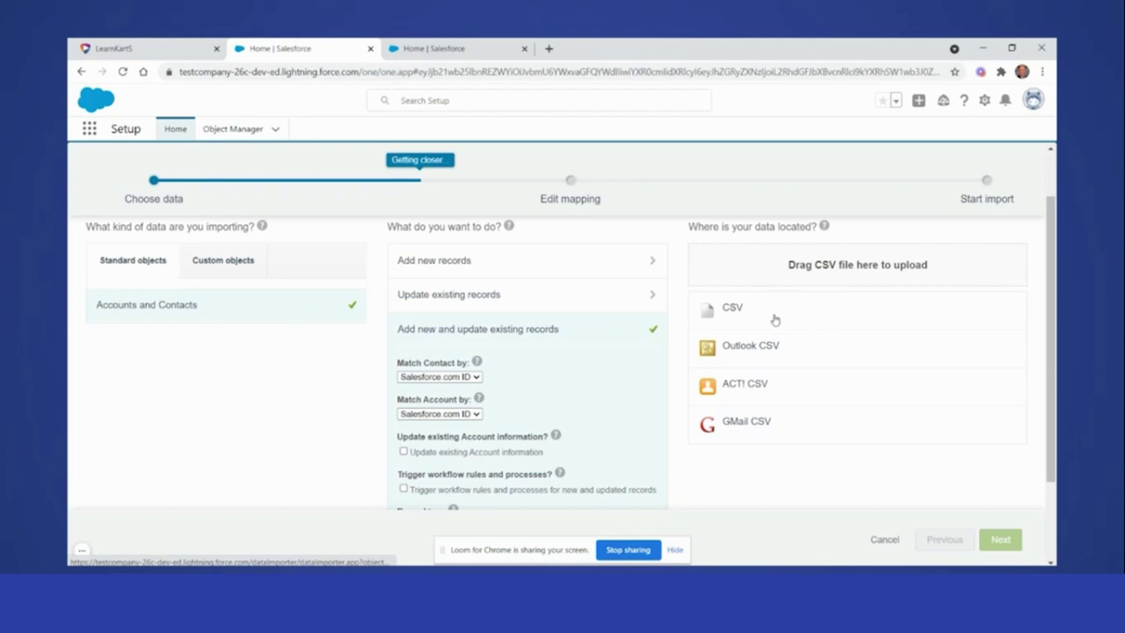
Select CSV as the data source and bring up the Choose File picker.
{"action": "left_click", "coordinate": [735, 309]}
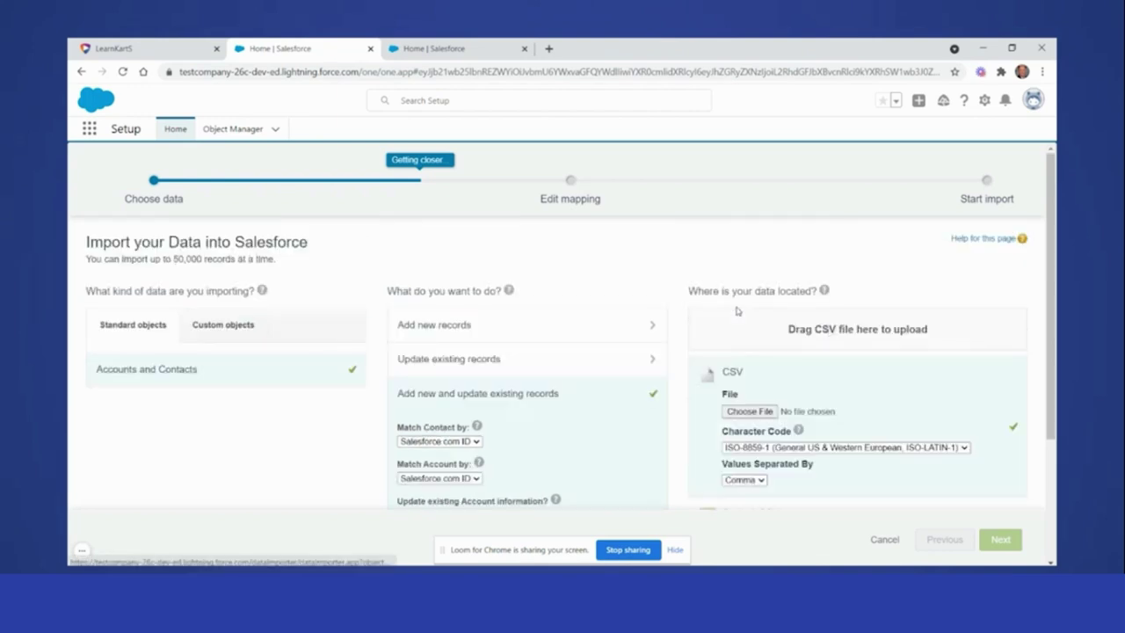
{"action": "scroll", "coordinate": [907, 374], "scroll_direction": "down", "scroll_amount": 2}
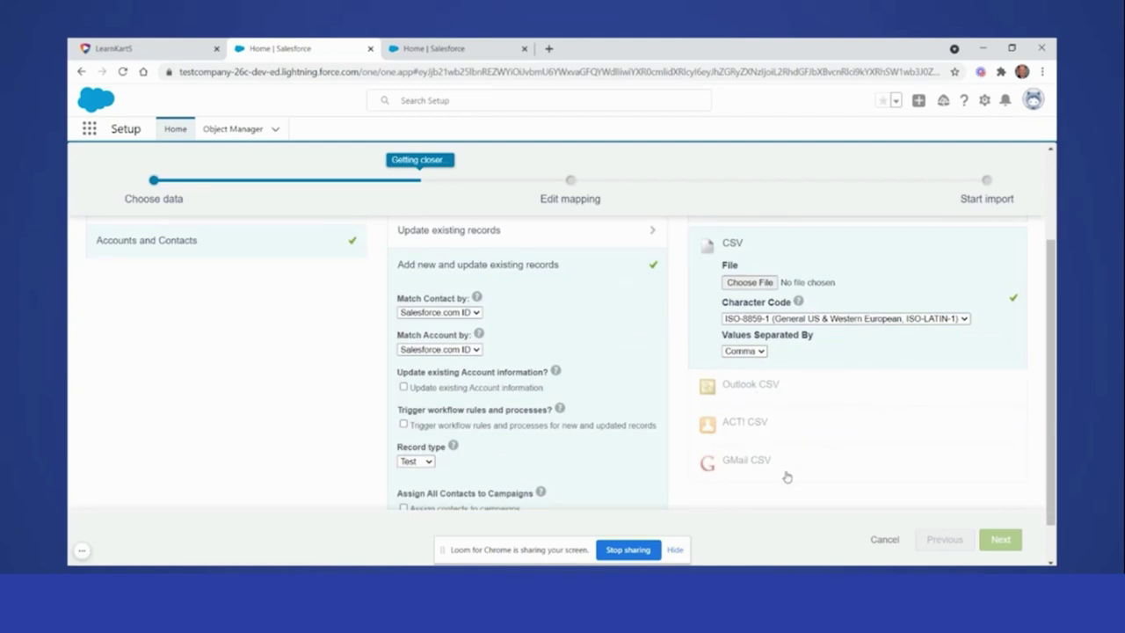
{"action": "left_click", "coordinate": [758, 283]}
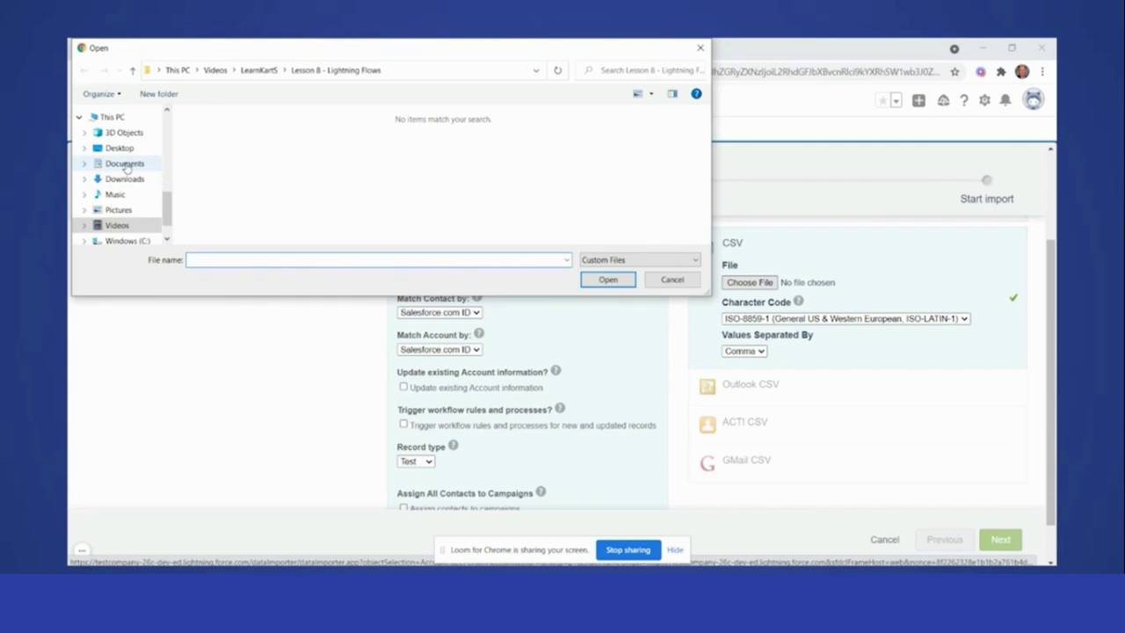
Navigate to Documents > Dataloader > dataloader_win > samples > data in the Open dialog.
{"action": "left_click", "coordinate": [124, 164]}
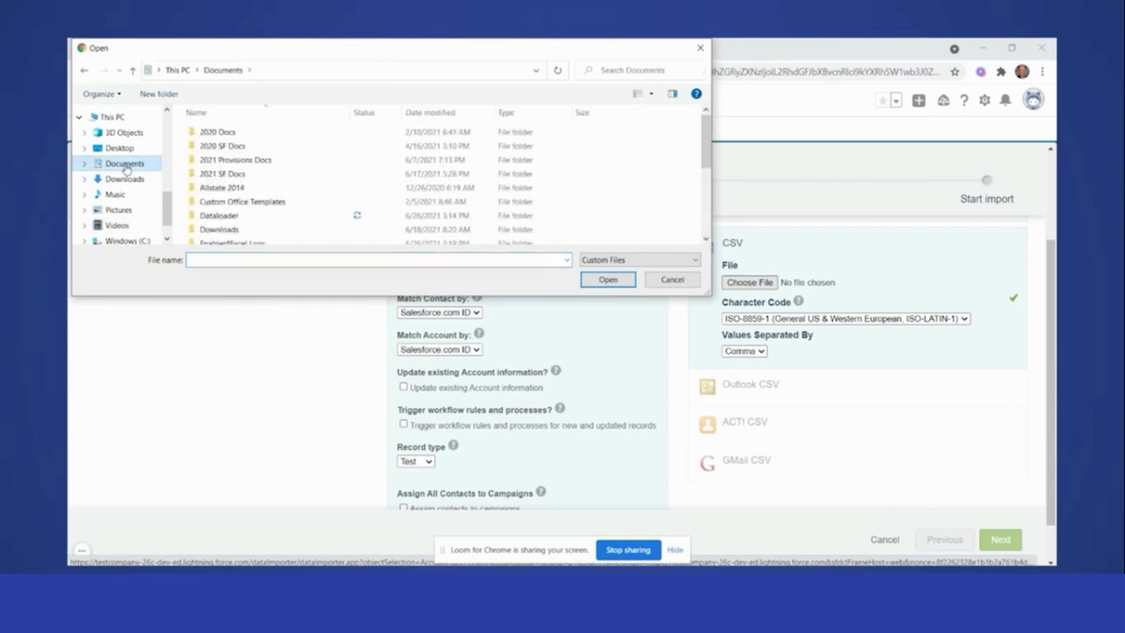
{"action": "left_click", "coordinate": [226, 175]}
{"action": "double_click", "coordinate": [226, 175]}
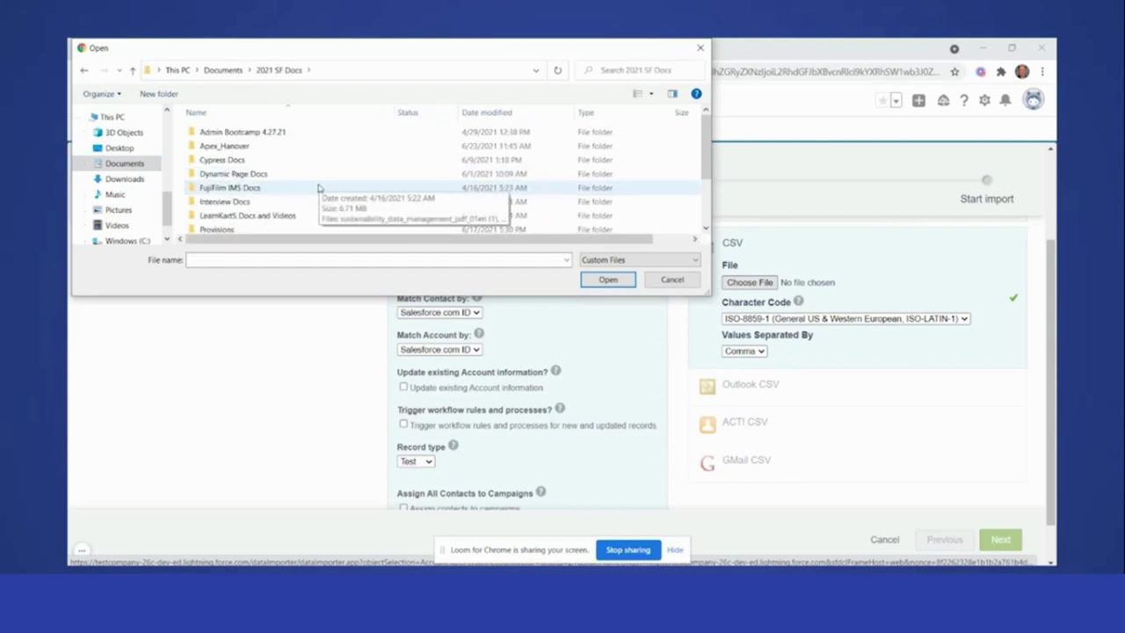
{"action": "scroll", "coordinate": [318, 188], "scroll_direction": "down", "scroll_amount": 1}
{"action": "scroll", "coordinate": [318, 187], "scroll_direction": "down", "scroll_amount": 1}
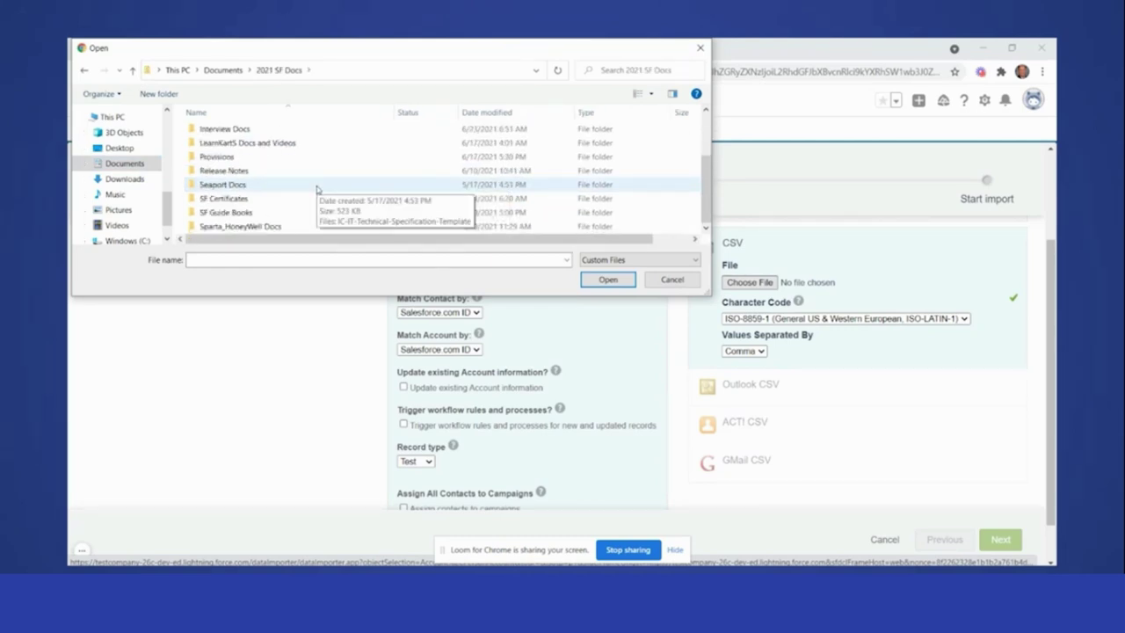
{"action": "scroll", "coordinate": [318, 188], "scroll_direction": "up", "scroll_amount": 1}
{"action": "scroll", "coordinate": [318, 189], "scroll_direction": "up", "scroll_amount": 1}
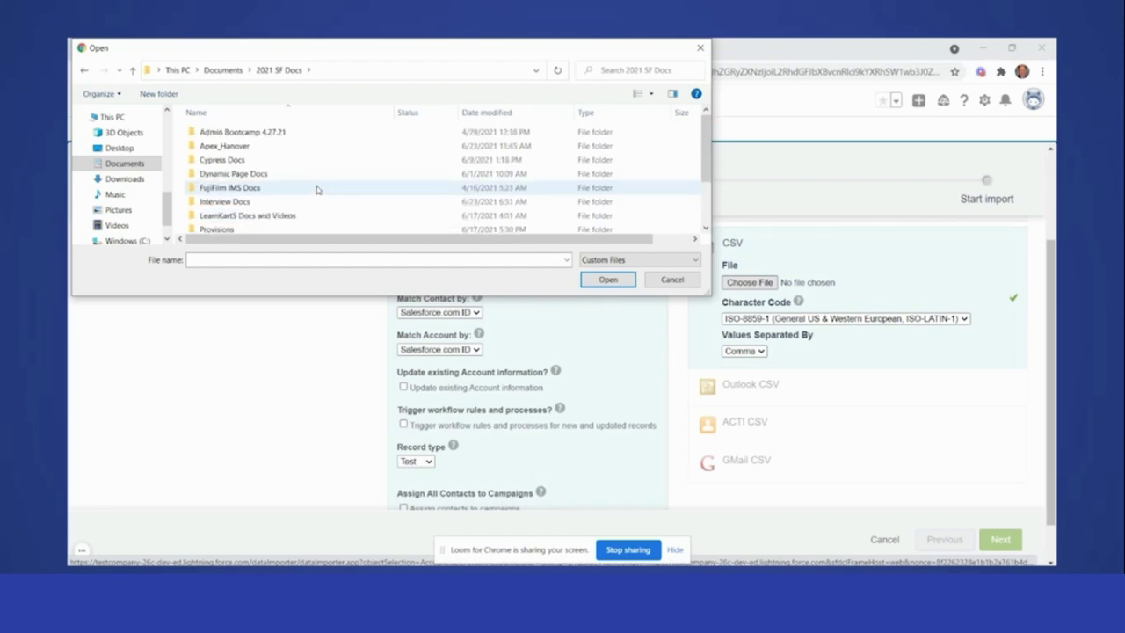
{"action": "left_click", "coordinate": [132, 71]}
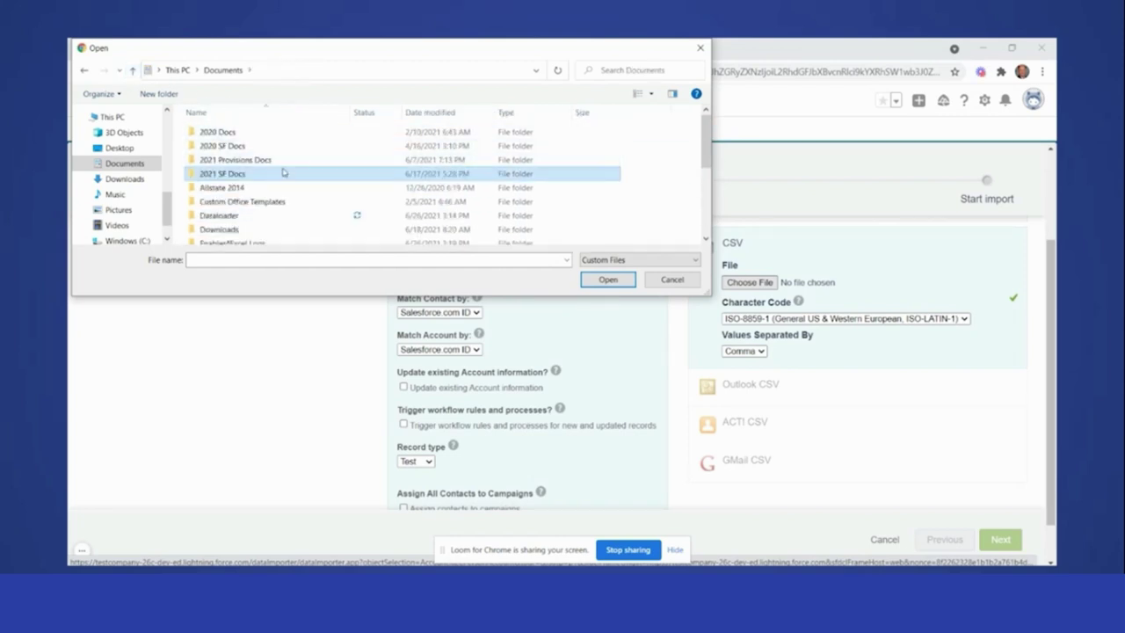
{"action": "double_click", "coordinate": [226, 216]}
{"action": "double_click", "coordinate": [230, 132]}
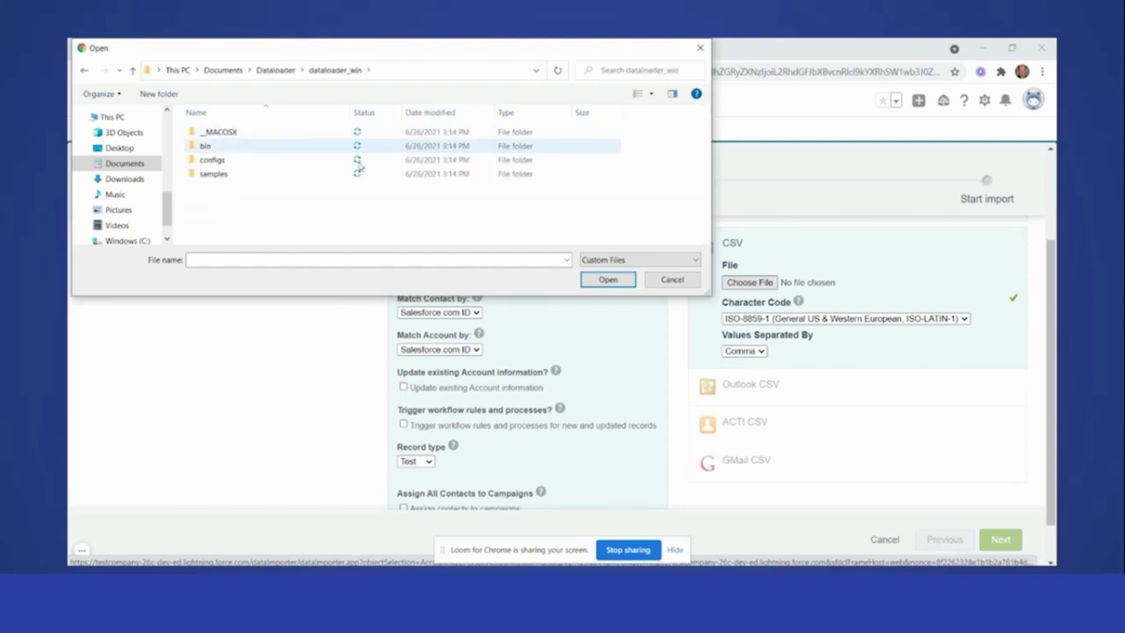
{"action": "double_click", "coordinate": [212, 174]}
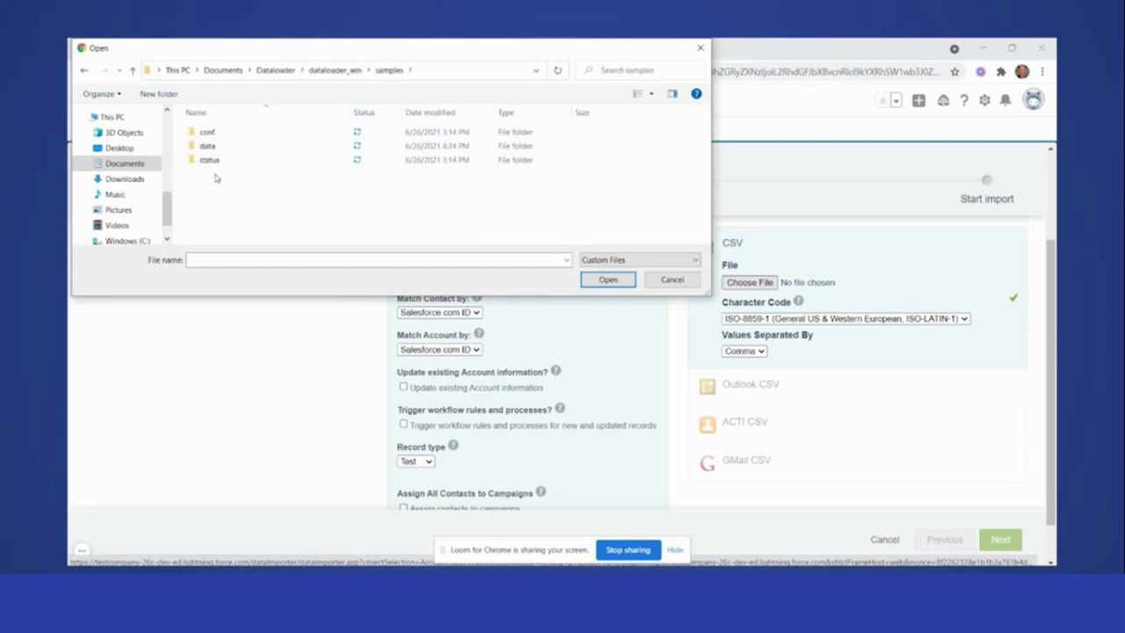
{"action": "double_click", "coordinate": [209, 147]}
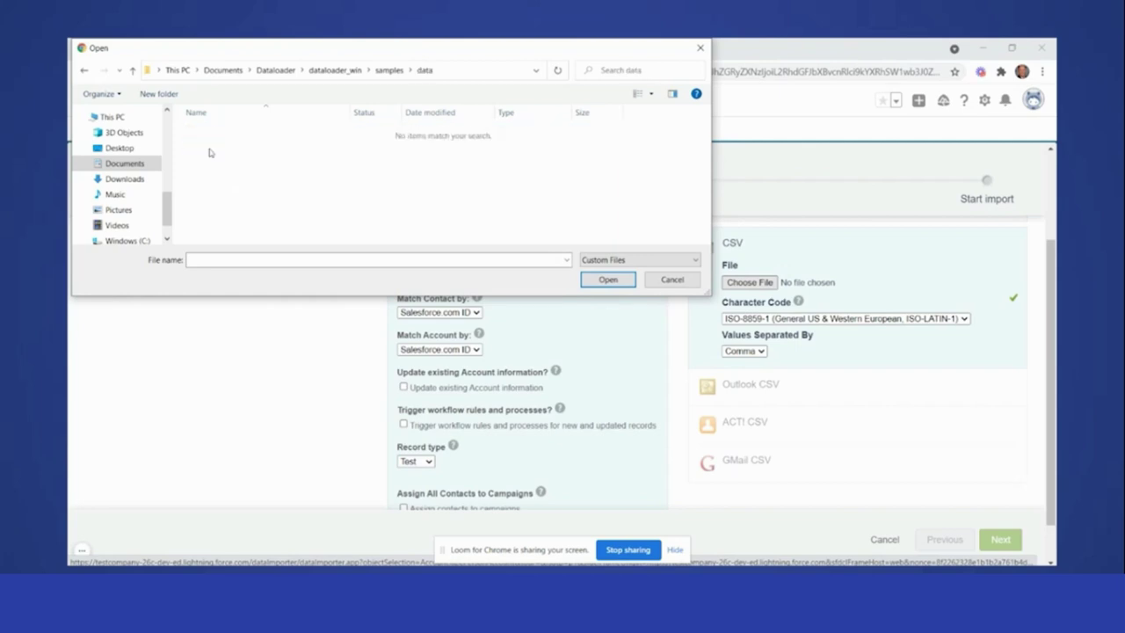
Show All Files and open account_Data_sample2 as the upload file.
{"action": "left_click", "coordinate": [691, 260]}
{"action": "left_click", "coordinate": [683, 282]}
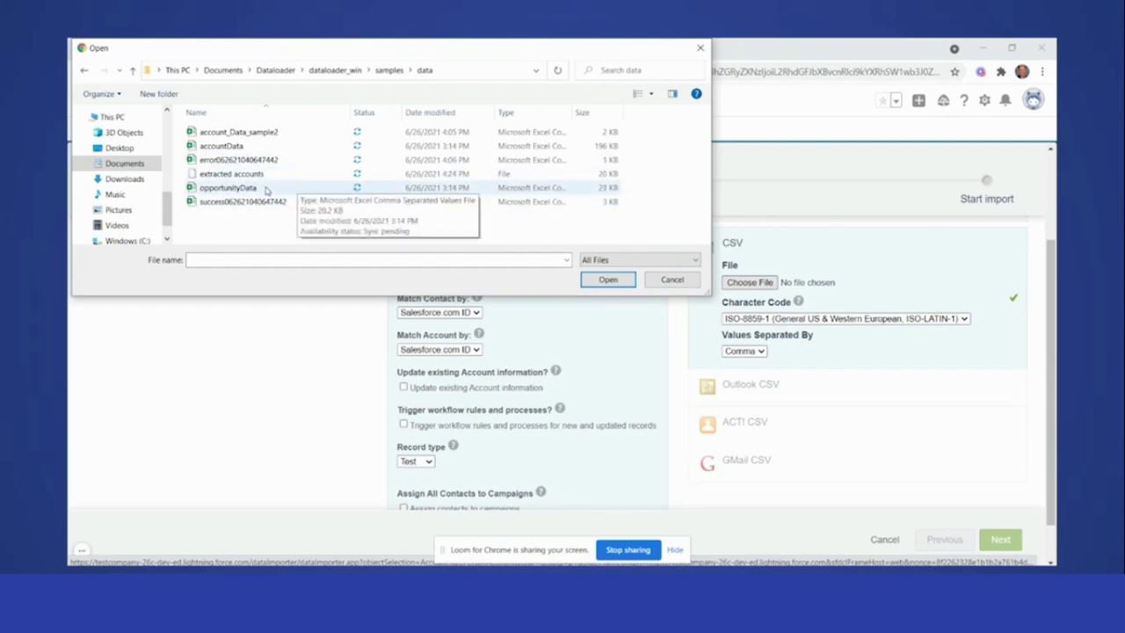
{"action": "left_click", "coordinate": [248, 193]}
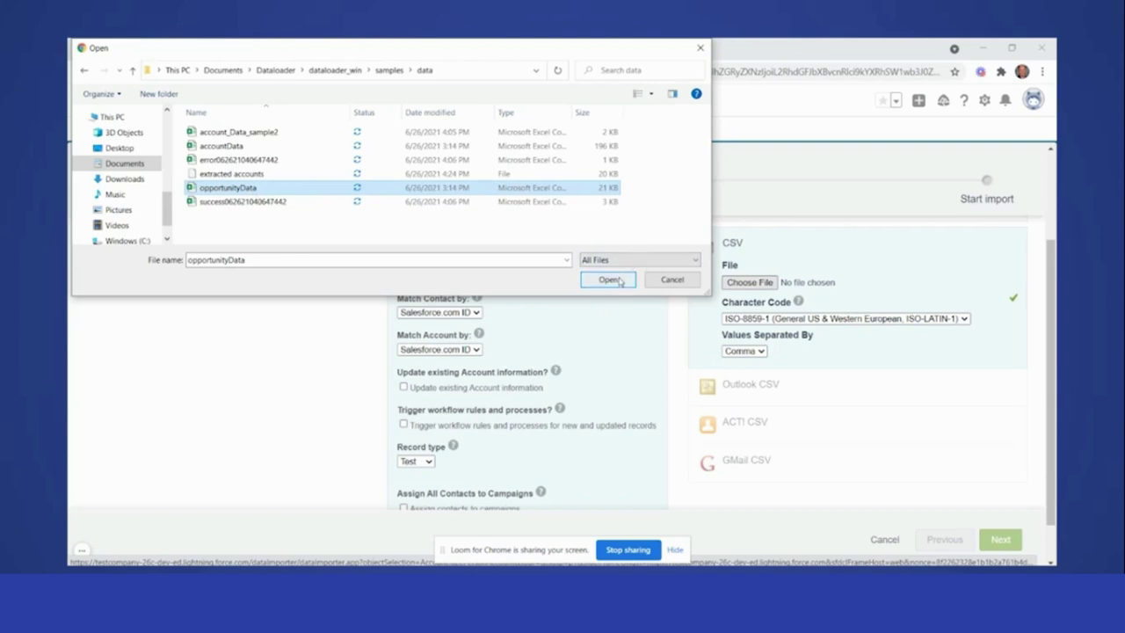
{"action": "left_click", "coordinate": [242, 149]}
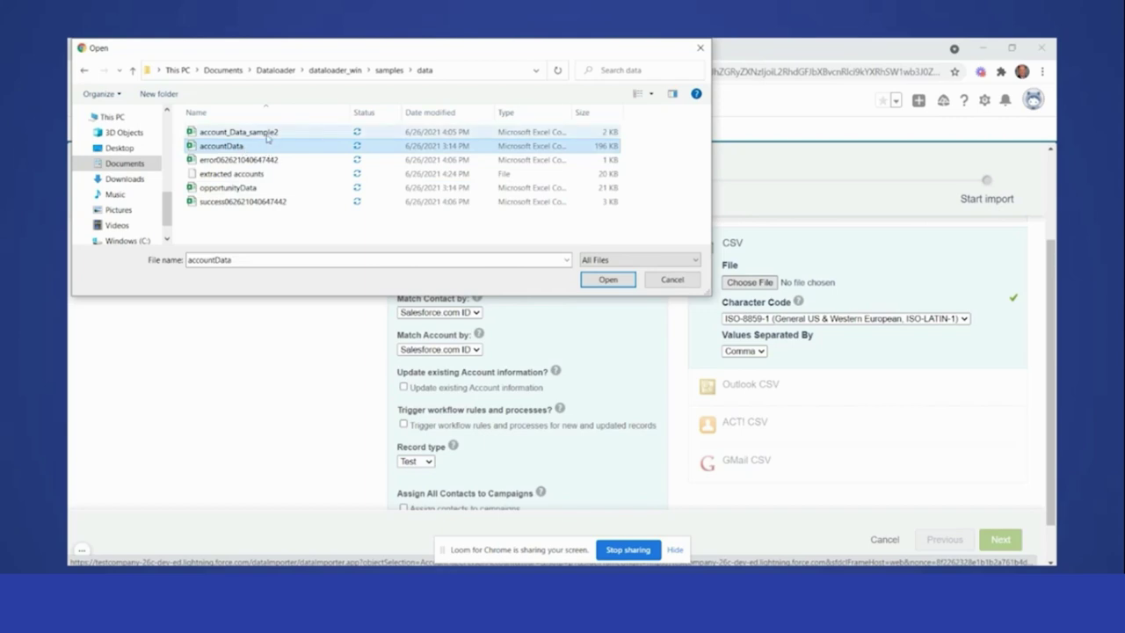
{"action": "left_click", "coordinate": [267, 134]}
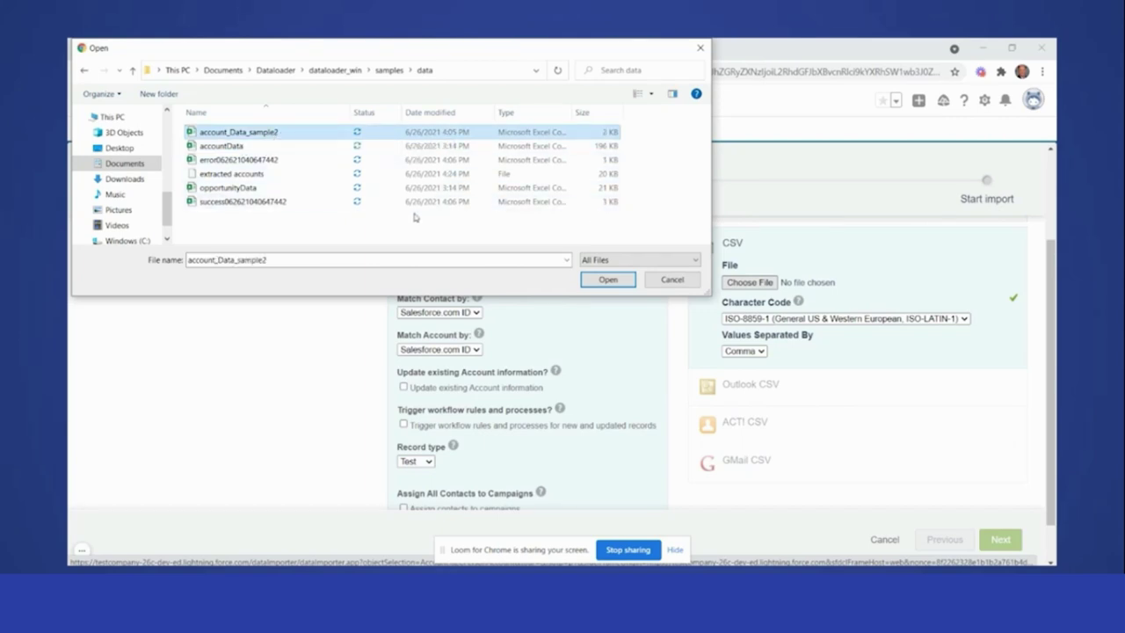
{"action": "left_click", "coordinate": [624, 283]}
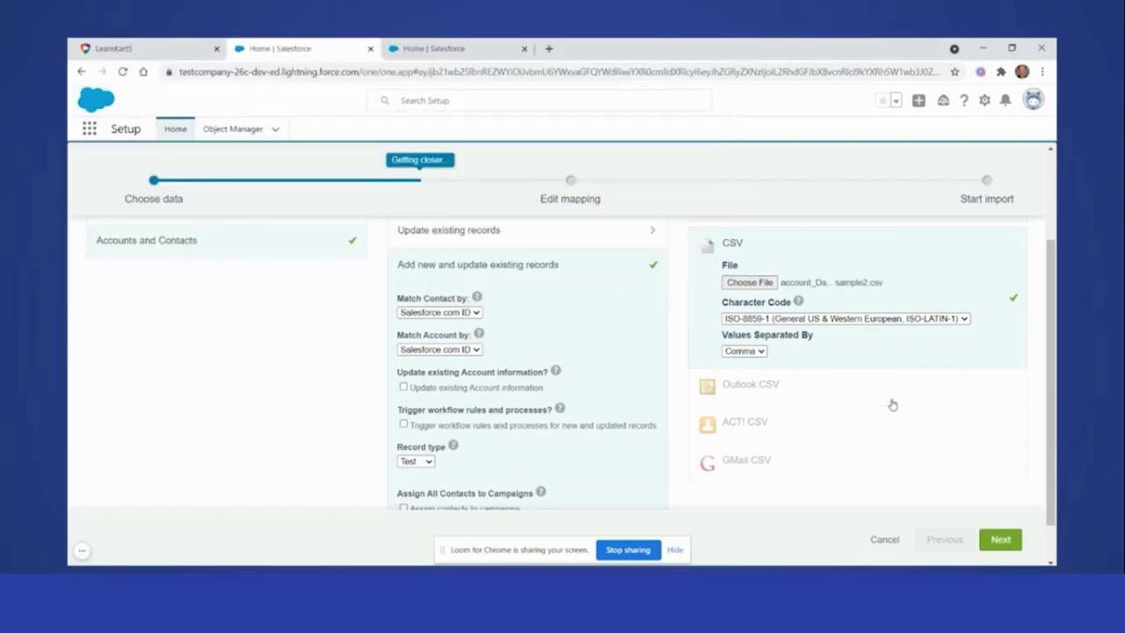
{"action": "scroll", "coordinate": [888, 403], "scroll_direction": "up", "scroll_amount": 3}
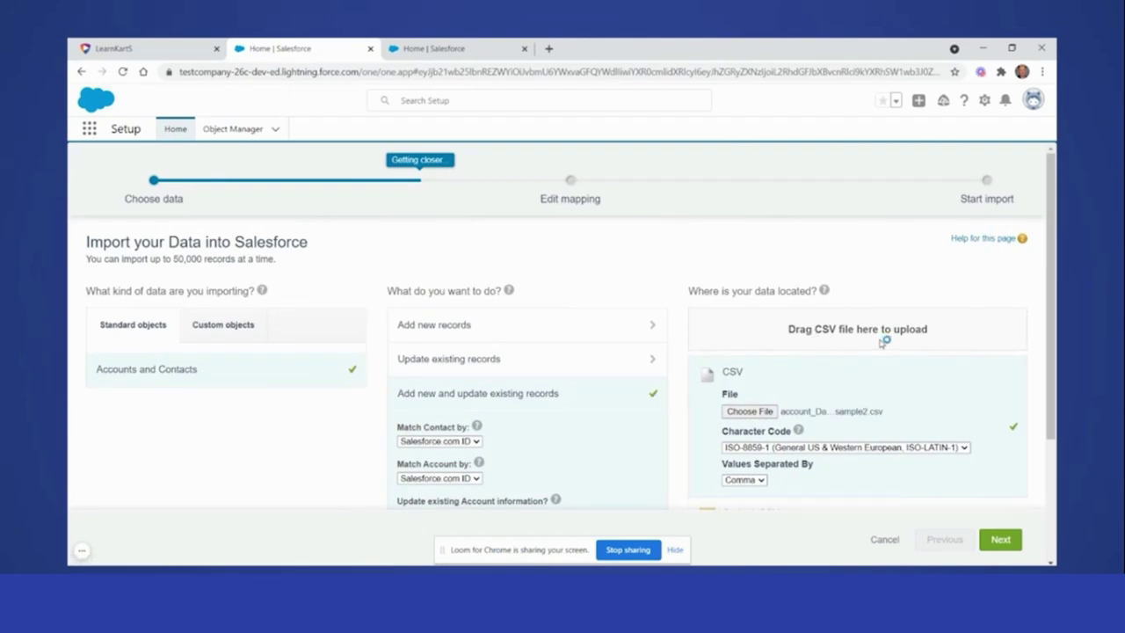
{"action": "scroll", "coordinate": [976, 454], "scroll_direction": "down", "scroll_amount": 2}
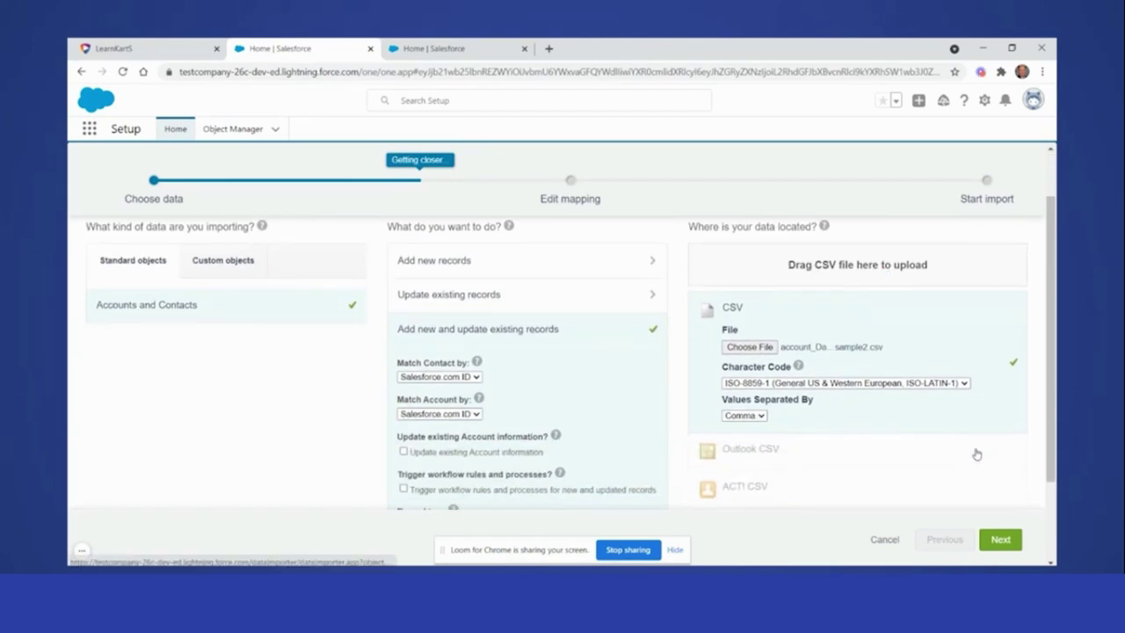
Advance to Edit Field Mapping, try to continue, and dismiss the unmapped Id error.
{"action": "left_click", "coordinate": [1014, 545]}
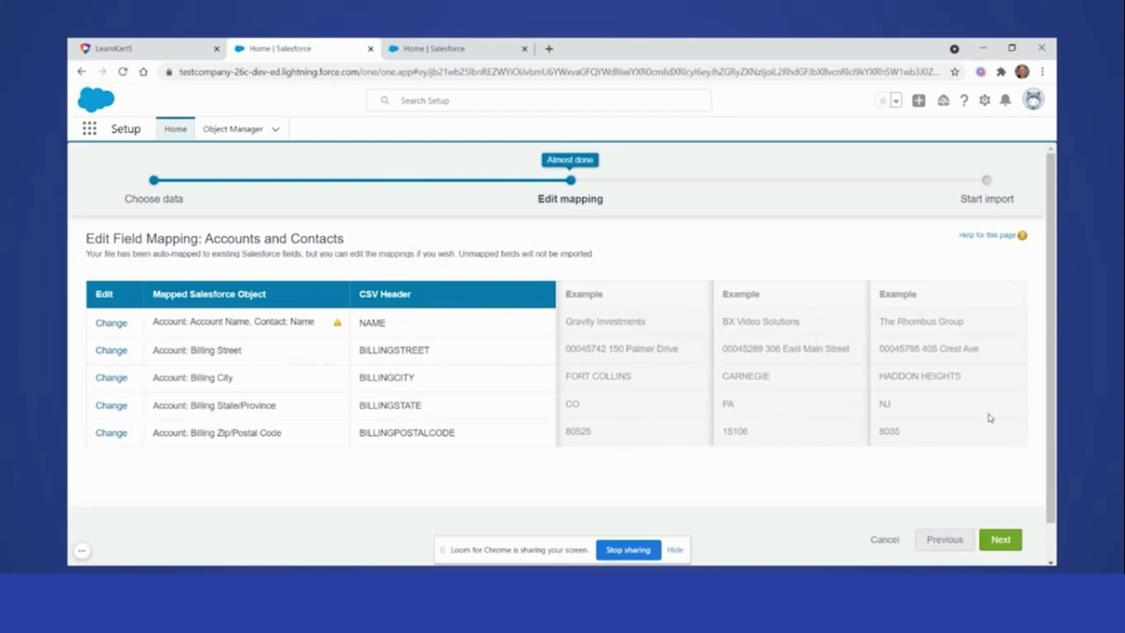
{"action": "scroll", "coordinate": [1027, 446], "scroll_direction": "down", "scroll_amount": 1}
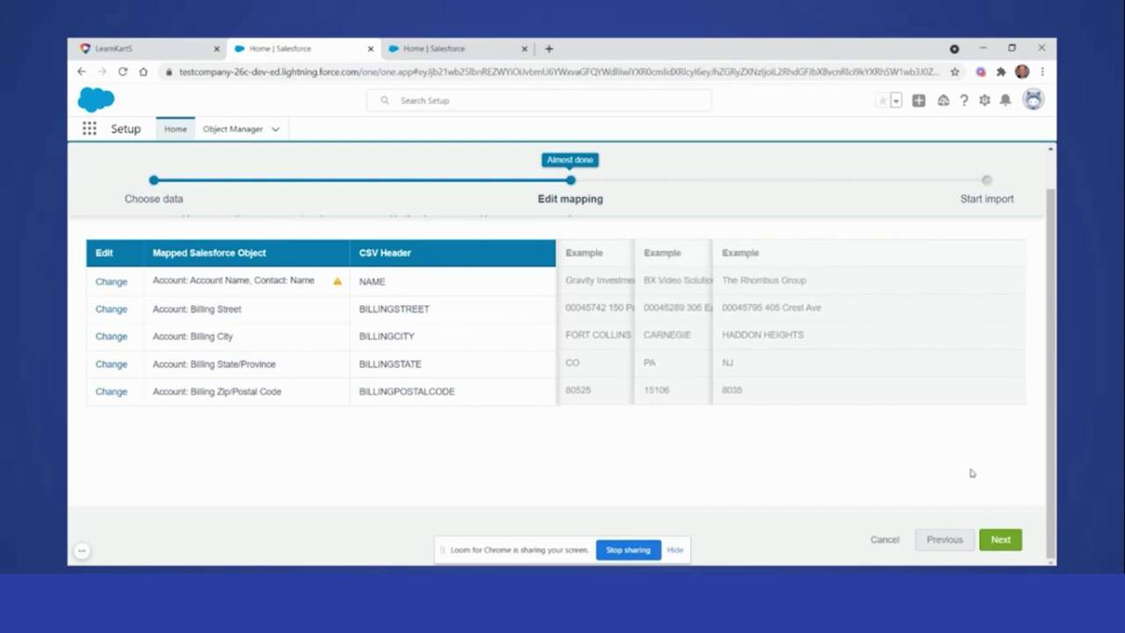
{"action": "left_click", "coordinate": [1003, 540]}
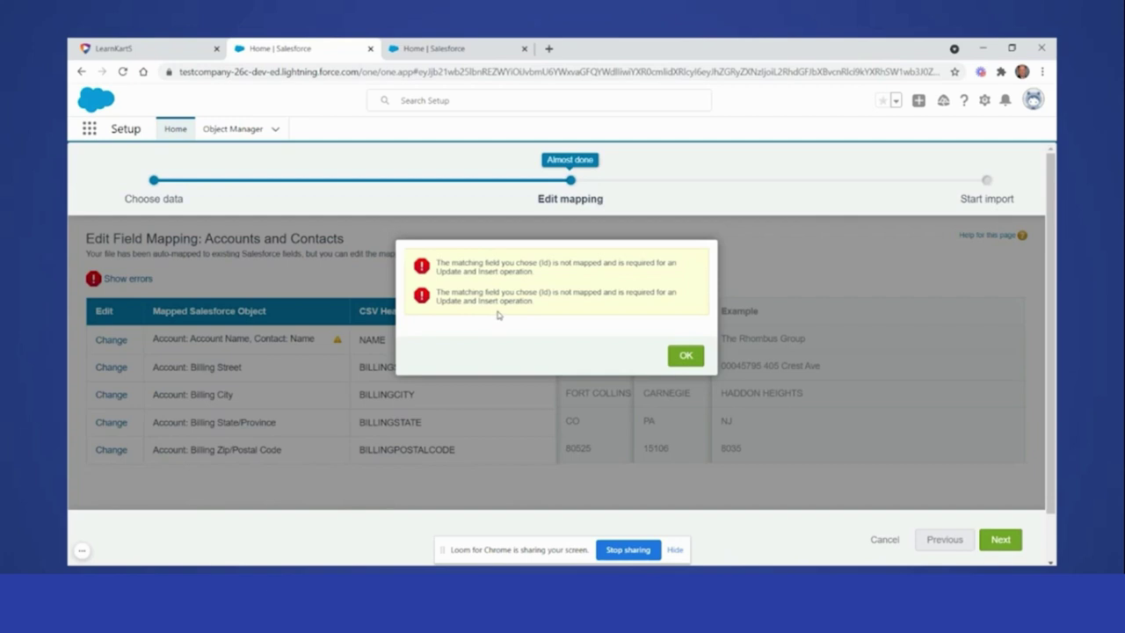
{"action": "left_click", "coordinate": [683, 359]}
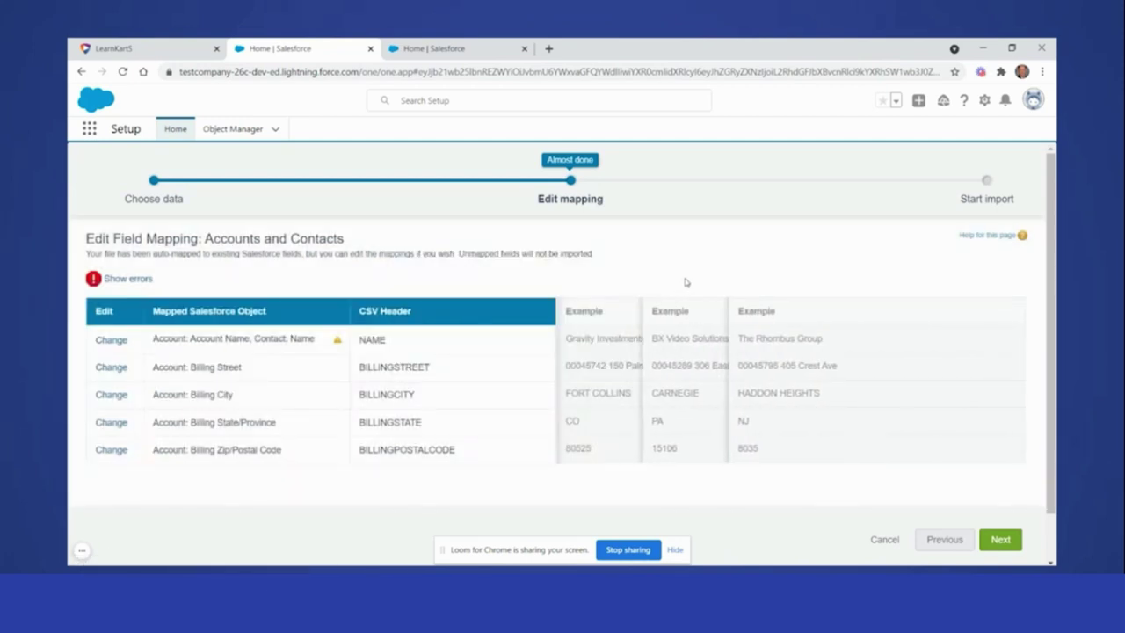
Go back to Choose data and match contacts by Name, accounts by Name & Site.
{"action": "left_click", "coordinate": [949, 539]}
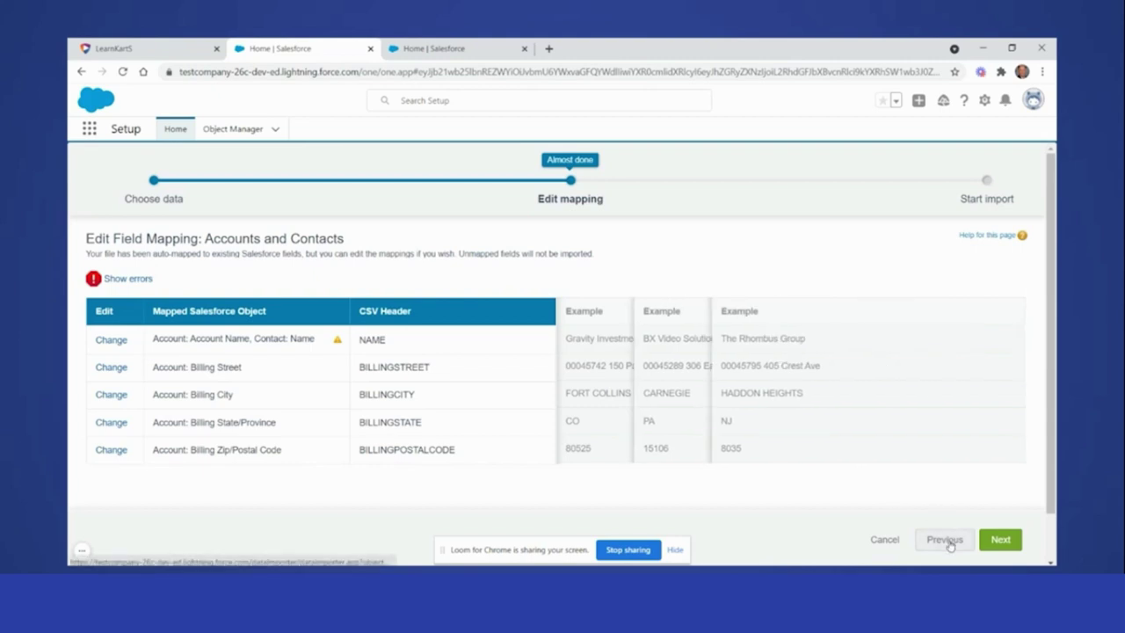
{"action": "scroll", "coordinate": [596, 436], "scroll_direction": "down", "scroll_amount": 3}
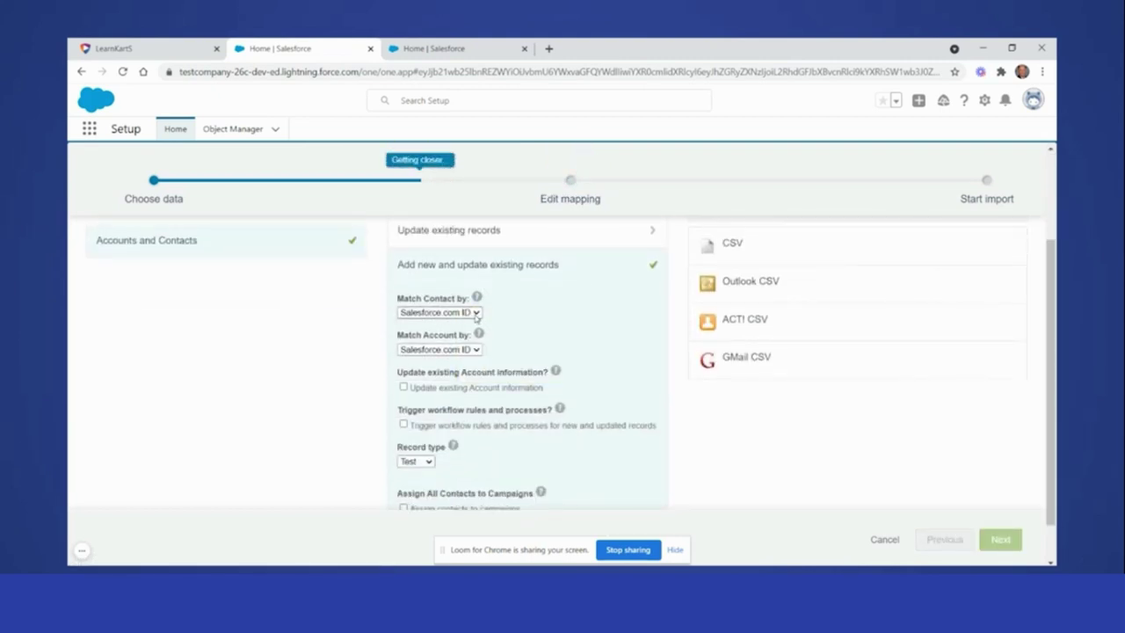
{"action": "left_click", "coordinate": [476, 312]}
{"action": "left_click", "coordinate": [460, 336]}
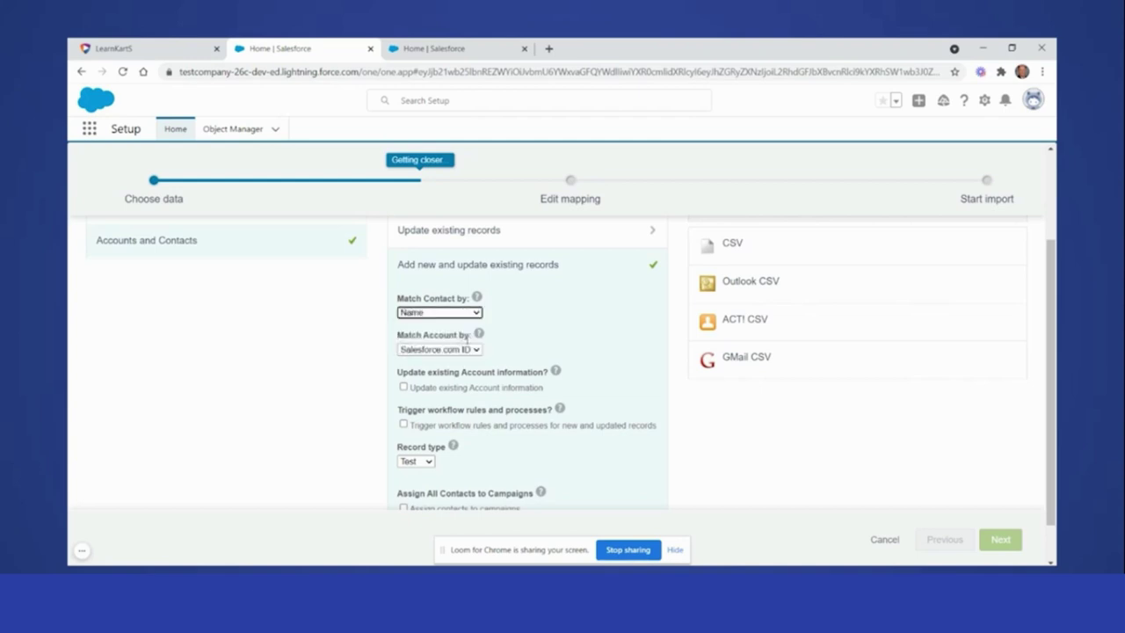
{"action": "left_click", "coordinate": [474, 350]}
{"action": "left_click", "coordinate": [464, 373]}
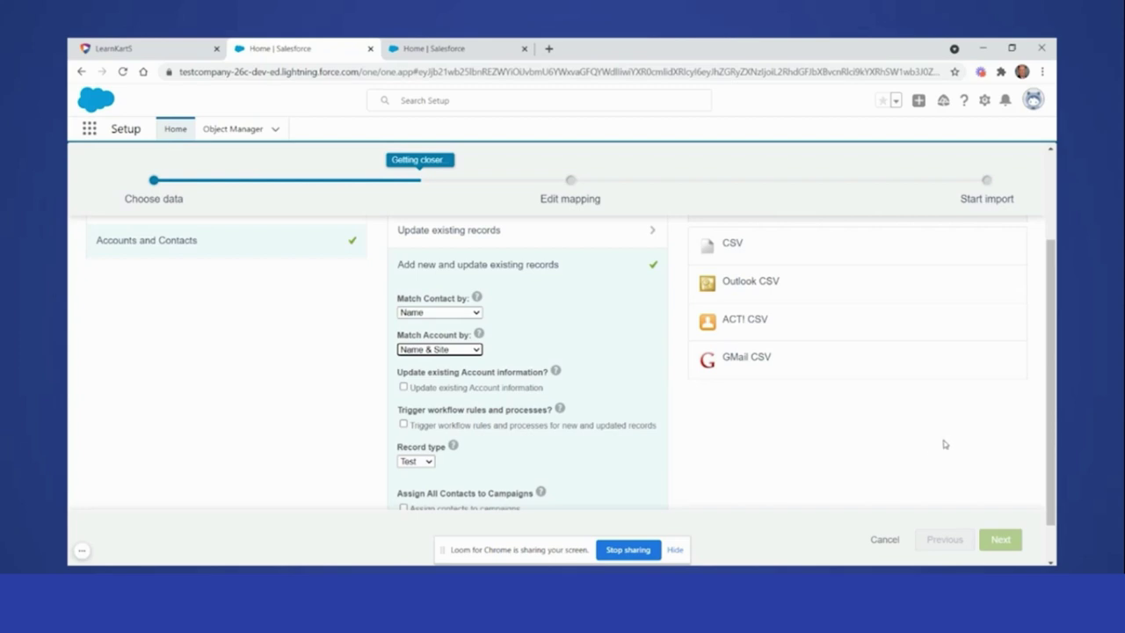
{"action": "scroll", "coordinate": [1000, 462], "scroll_direction": "up", "scroll_amount": 2}
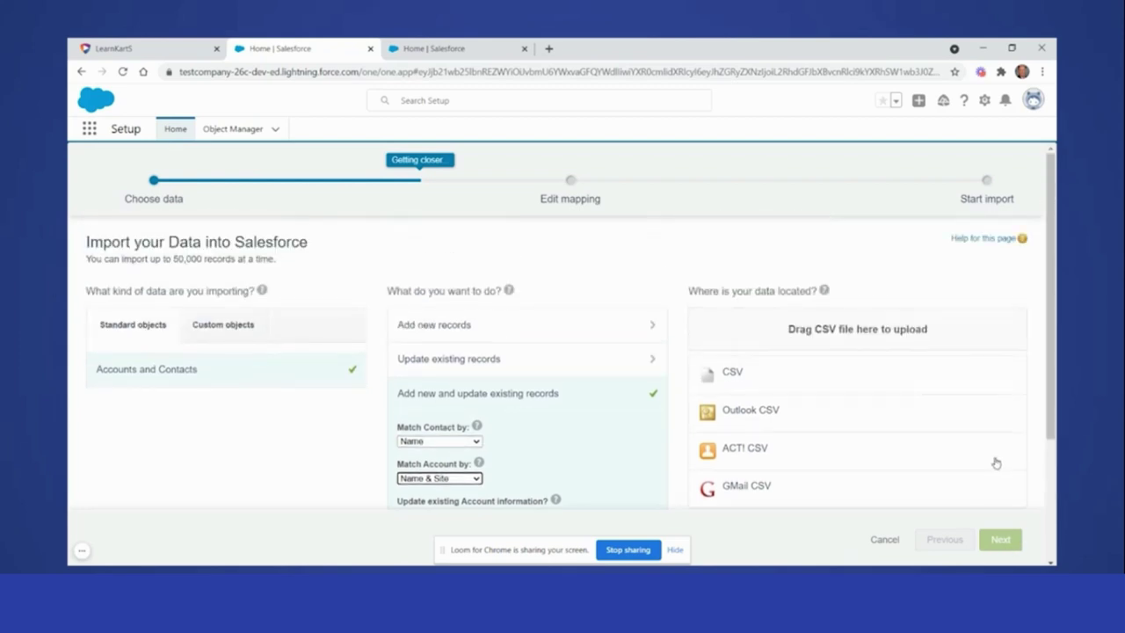
Reattach account_Data_sample2 as the CSV source using All Files, and continue to field mapping.
{"action": "left_click", "coordinate": [1001, 547]}
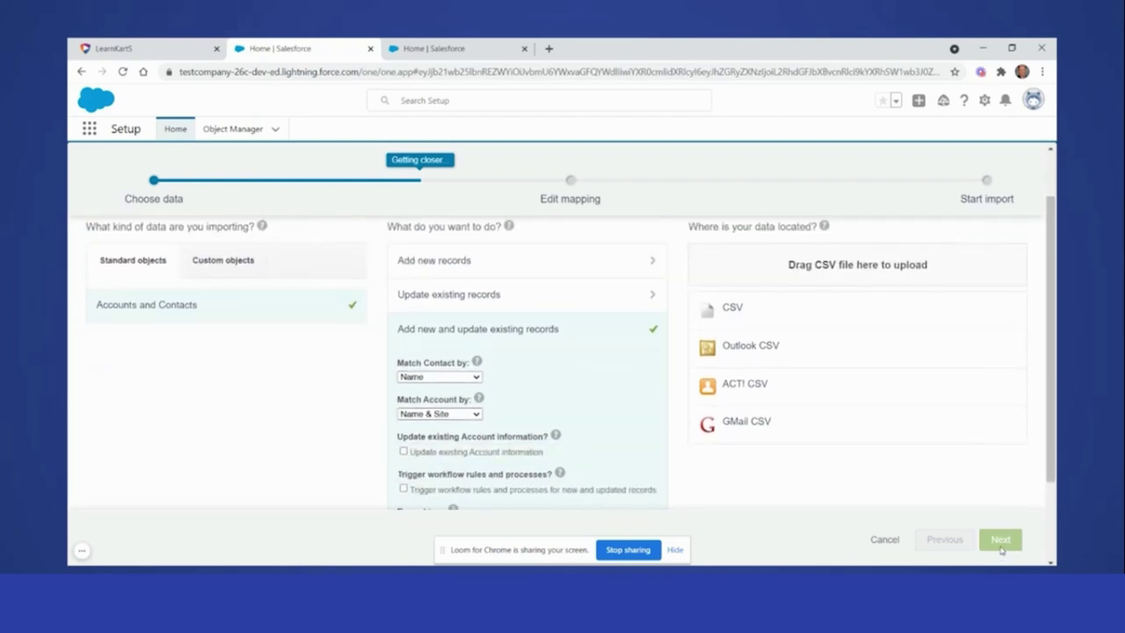
{"action": "left_click", "coordinate": [736, 309]}
{"action": "scroll", "coordinate": [926, 385], "scroll_direction": "down", "scroll_amount": 5}
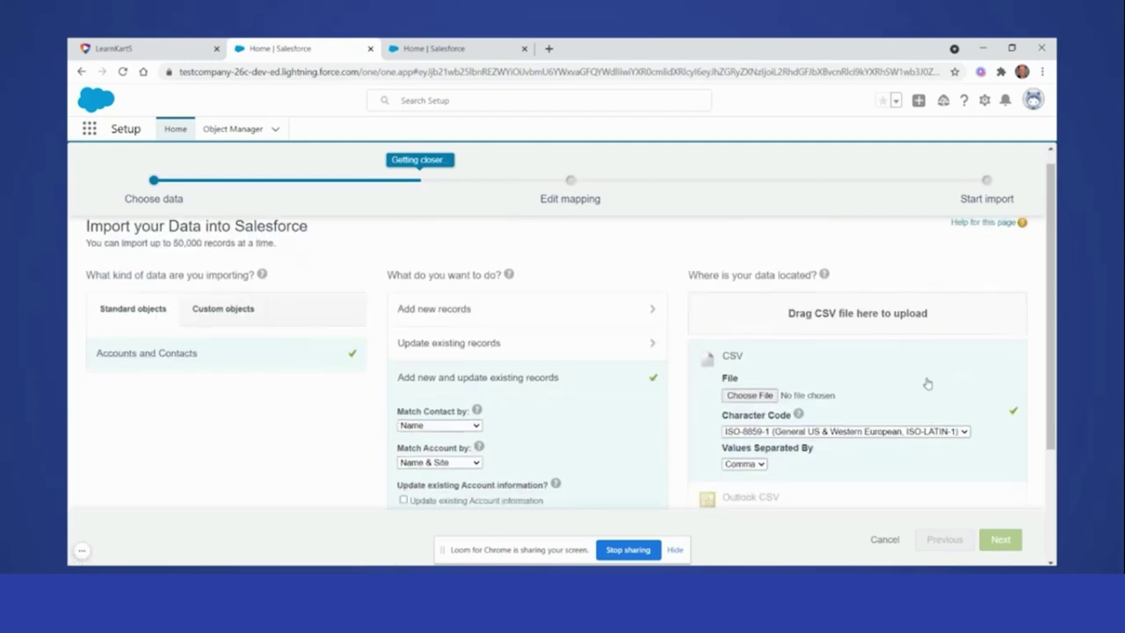
{"action": "scroll", "coordinate": [927, 383], "scroll_direction": "up", "scroll_amount": 2}
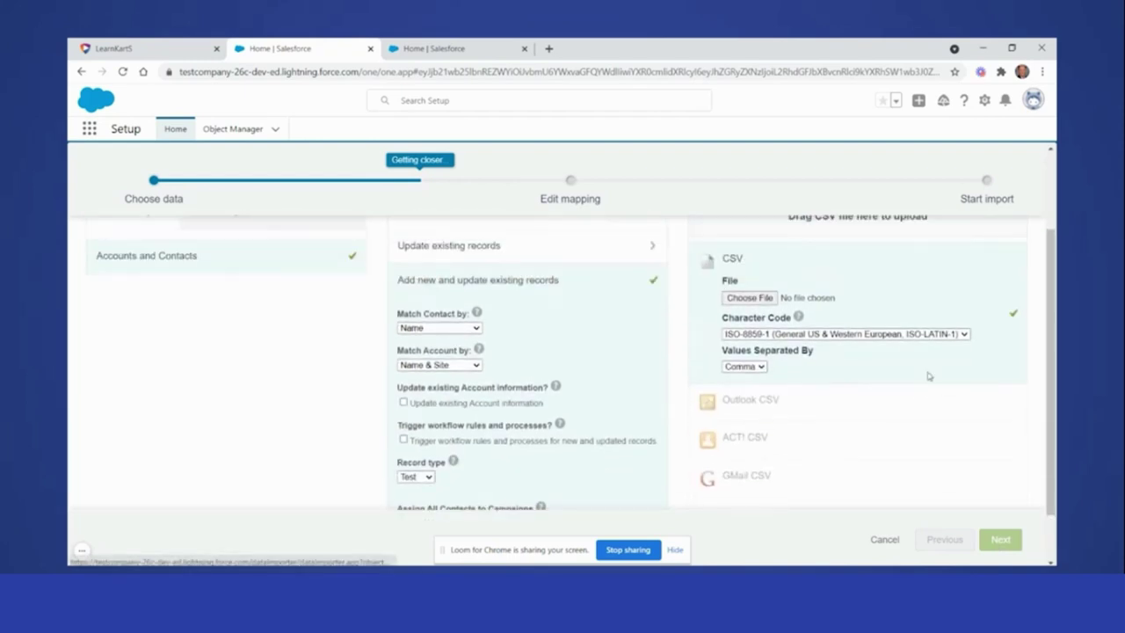
{"action": "left_click", "coordinate": [752, 299]}
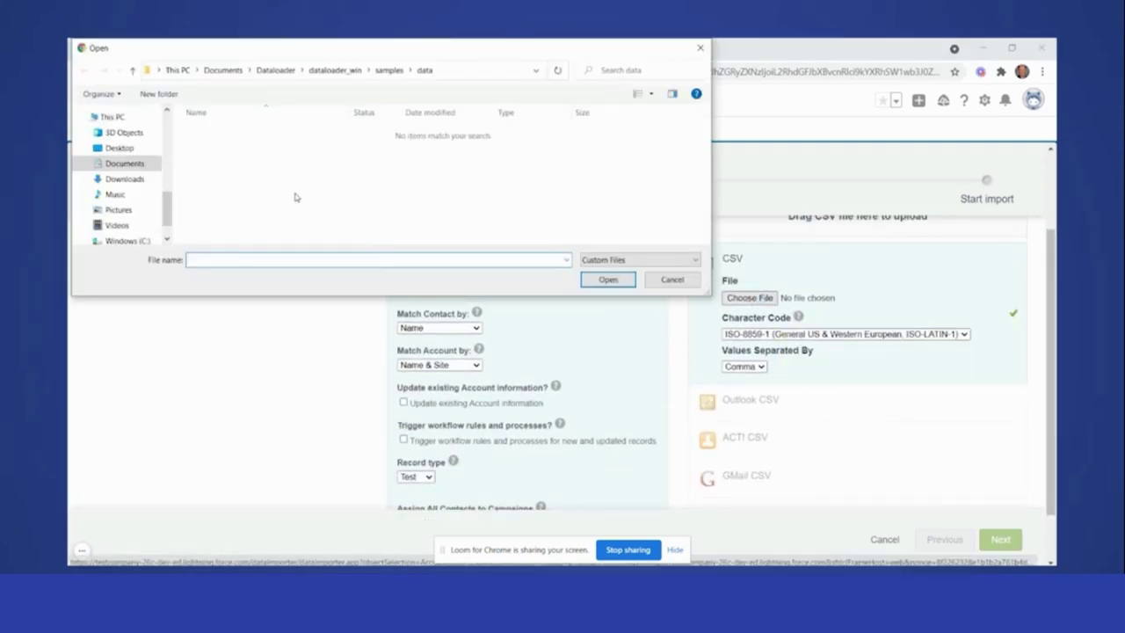
{"action": "left_click", "coordinate": [659, 260]}
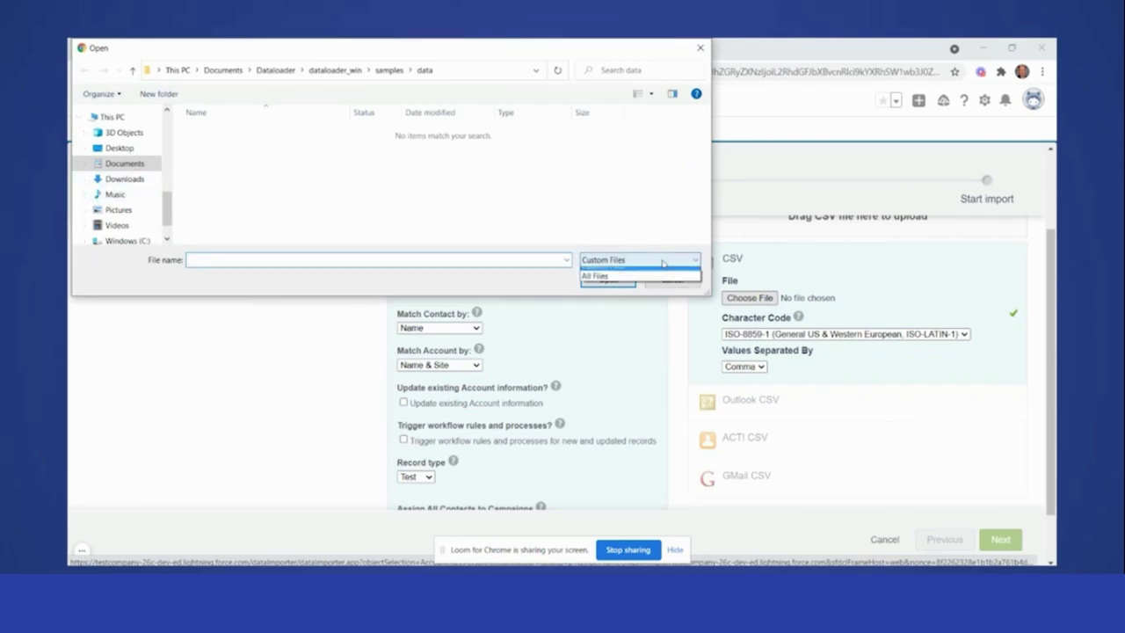
{"action": "left_click", "coordinate": [647, 282]}
{"action": "left_click", "coordinate": [240, 134]}
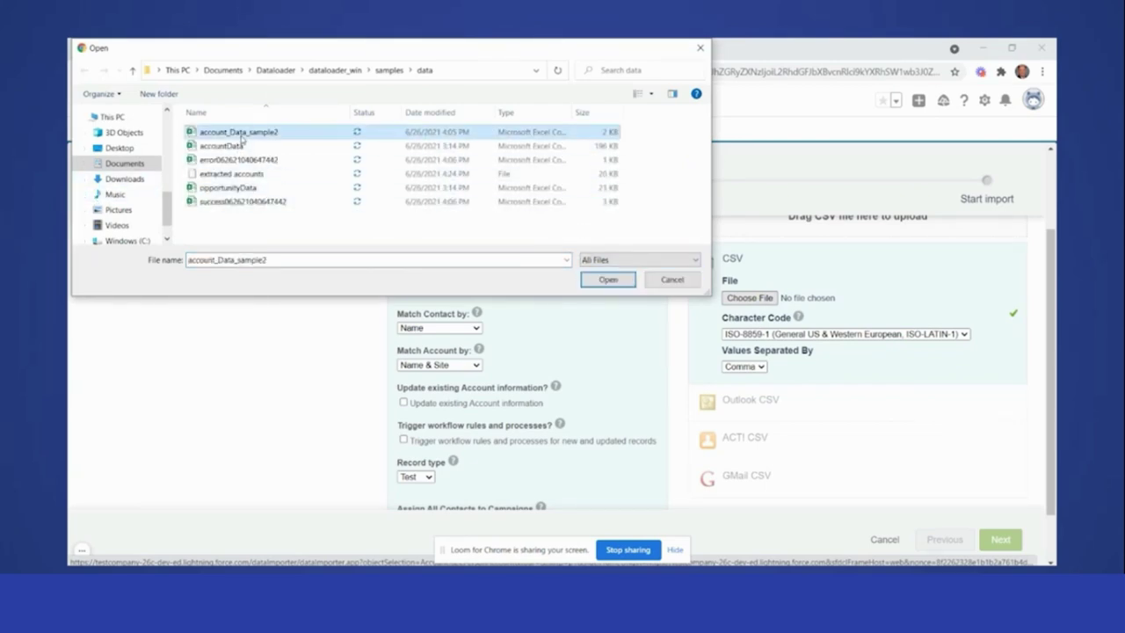
{"action": "left_click", "coordinate": [606, 279]}
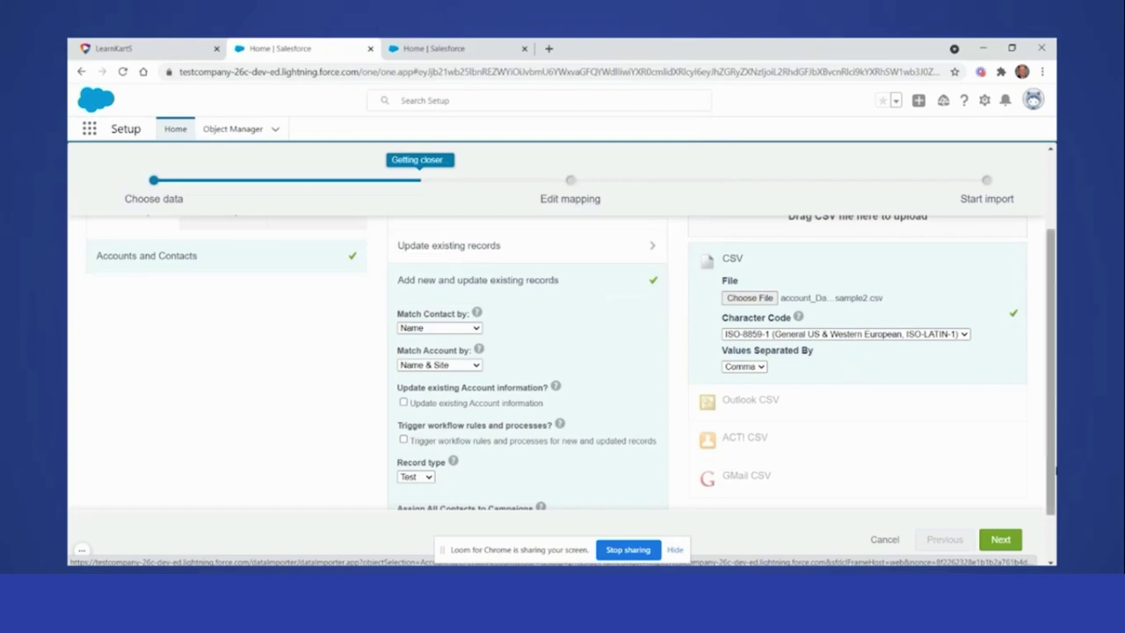
{"action": "left_click", "coordinate": [1002, 540]}
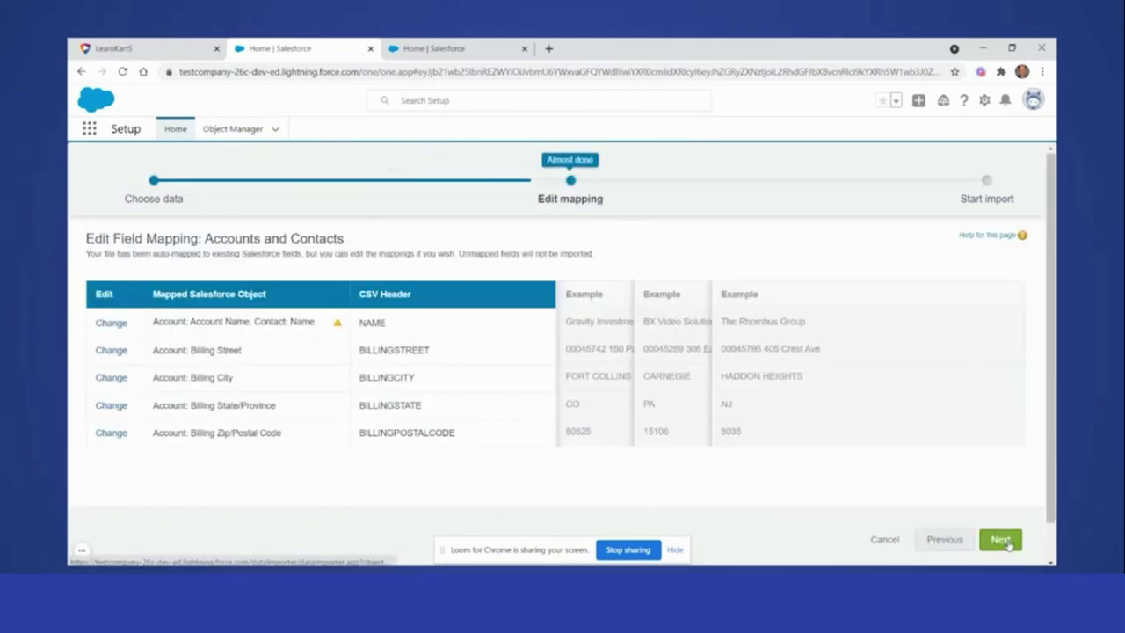
Confirm the 5 mapped fields, start the import, and acknowledge the confirmation.
{"action": "left_click", "coordinate": [1002, 539]}
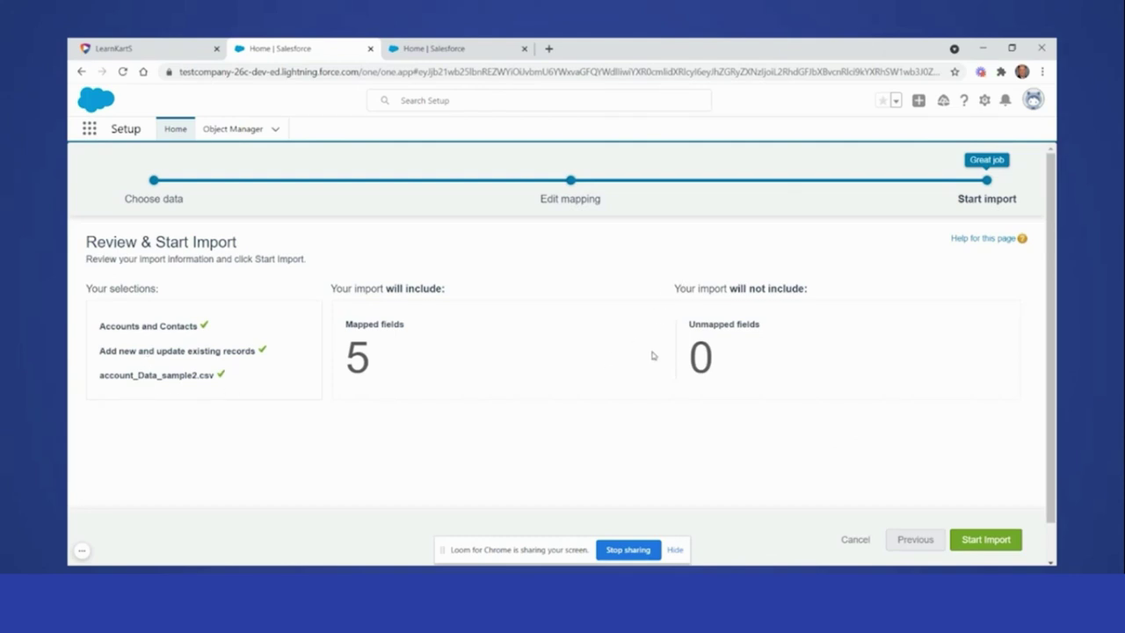
{"action": "left_click", "coordinate": [997, 542]}
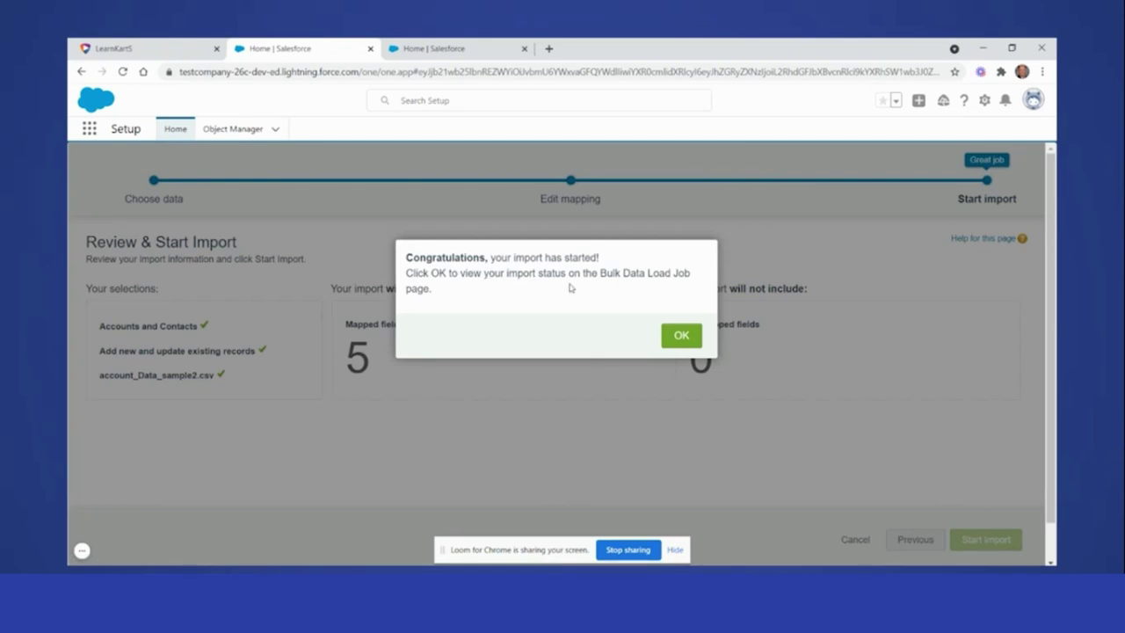
{"action": "left_click", "coordinate": [683, 337]}
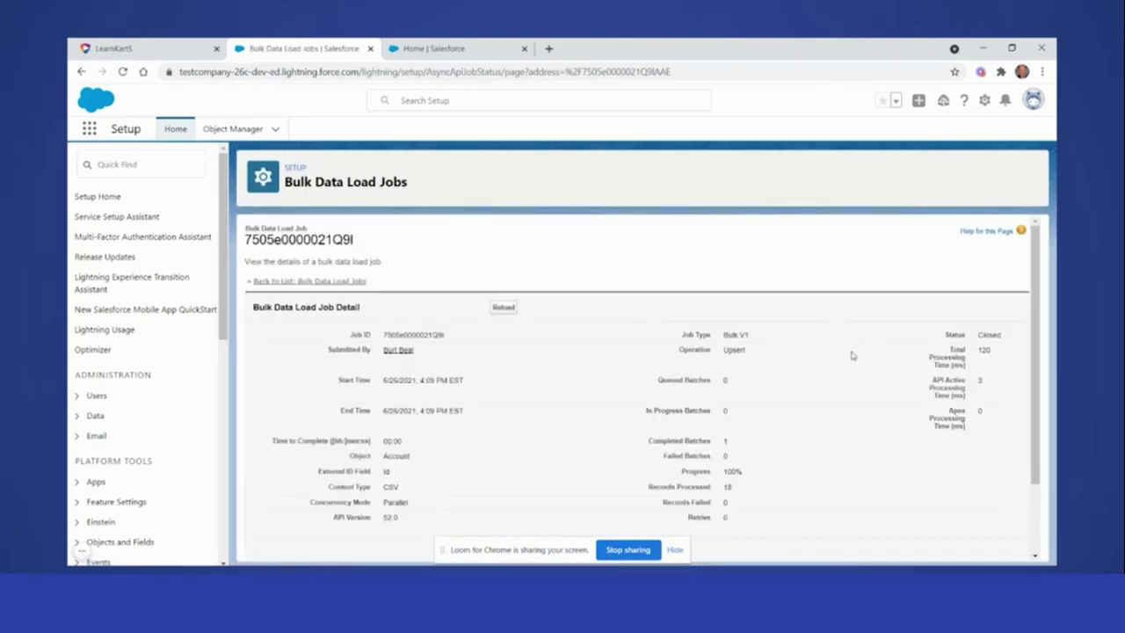
{"action": "scroll", "coordinate": [851, 354], "scroll_direction": "down", "scroll_amount": 1}
{"action": "scroll", "coordinate": [862, 369], "scroll_direction": "down", "scroll_amount": 1}
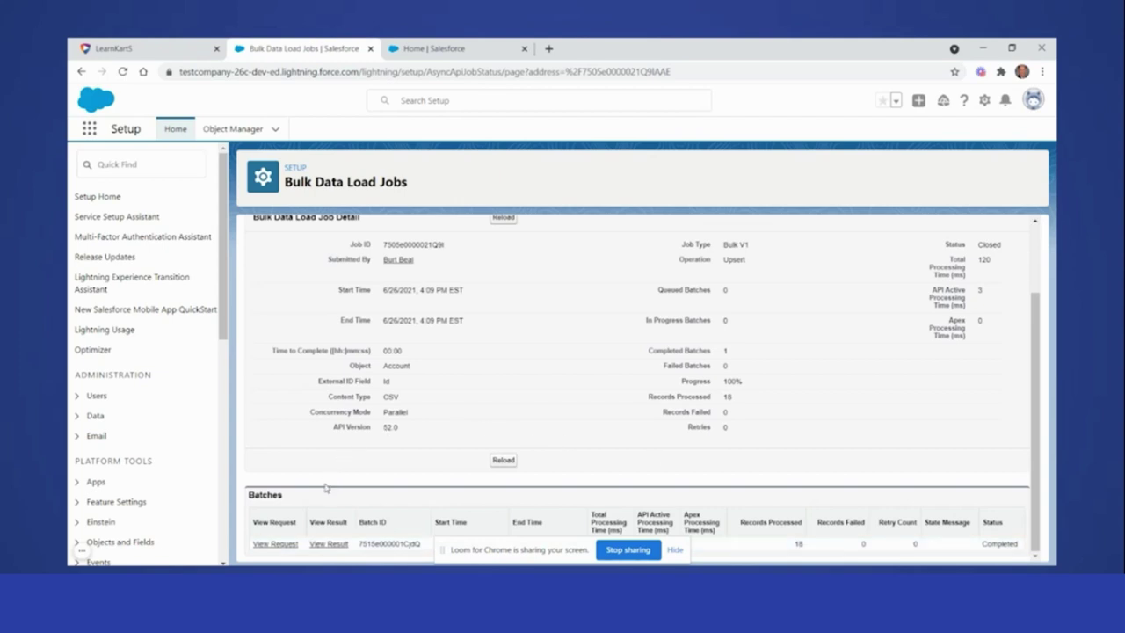
{"action": "left_click", "coordinate": [326, 544]}
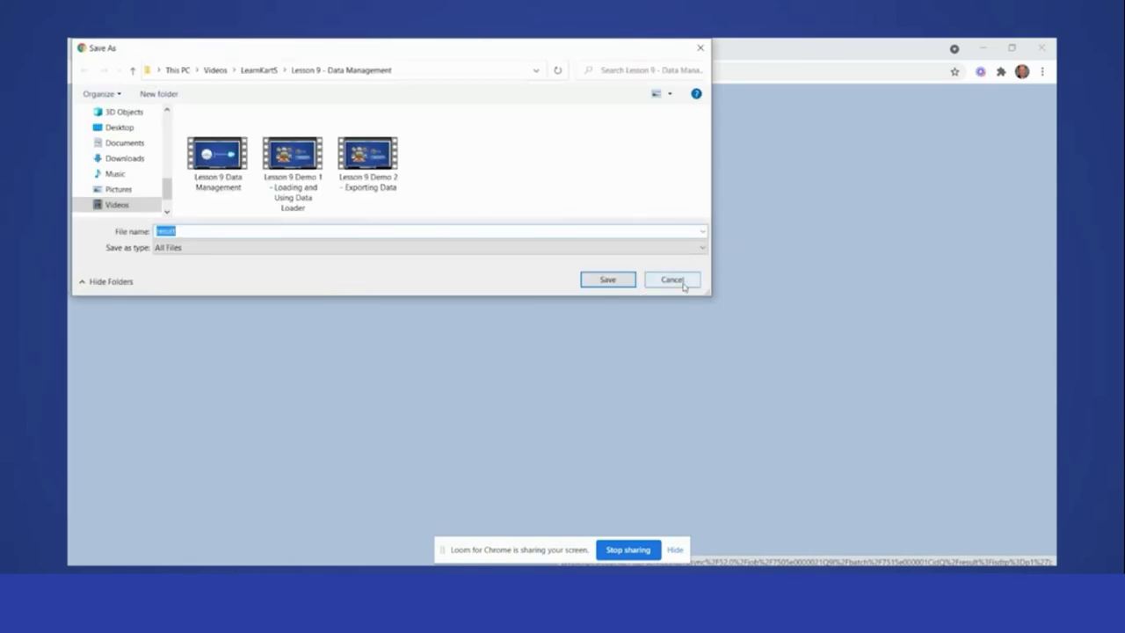
{"action": "left_click", "coordinate": [673, 280]}
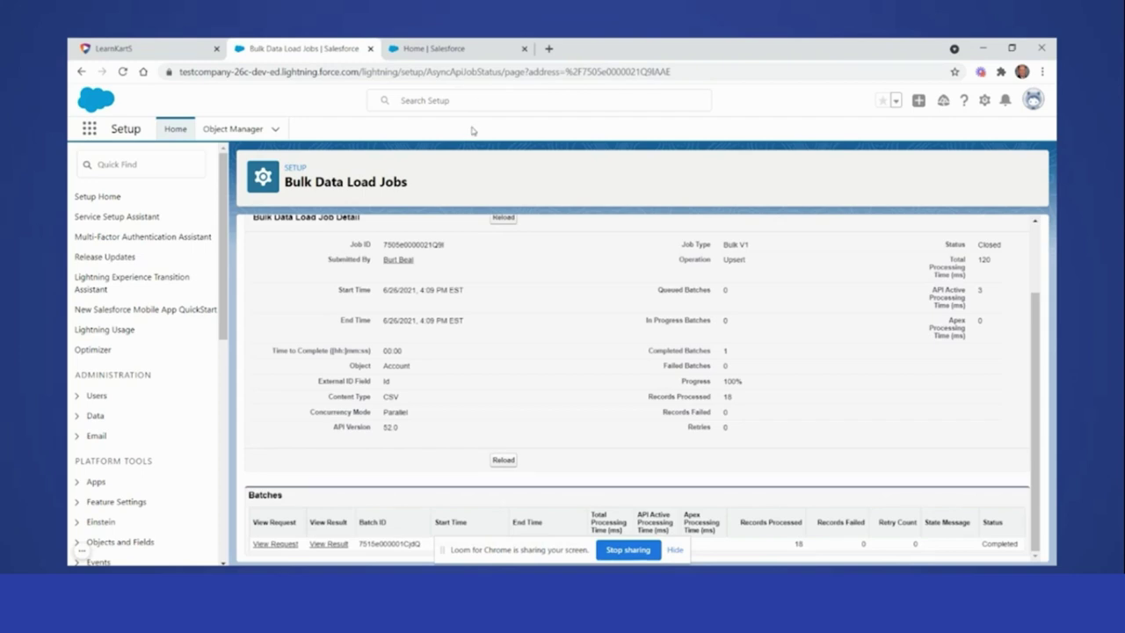
In the other Salesforce tab, open the Accounts list in the Sales app.
{"action": "left_click", "coordinate": [441, 51]}
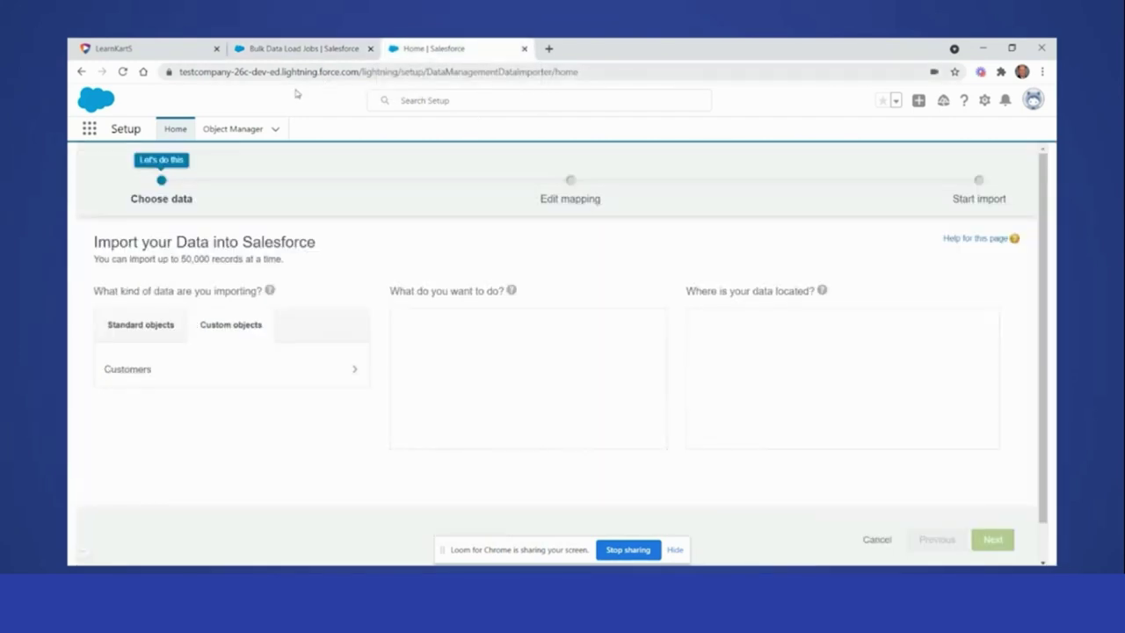
{"action": "left_click", "coordinate": [92, 129]}
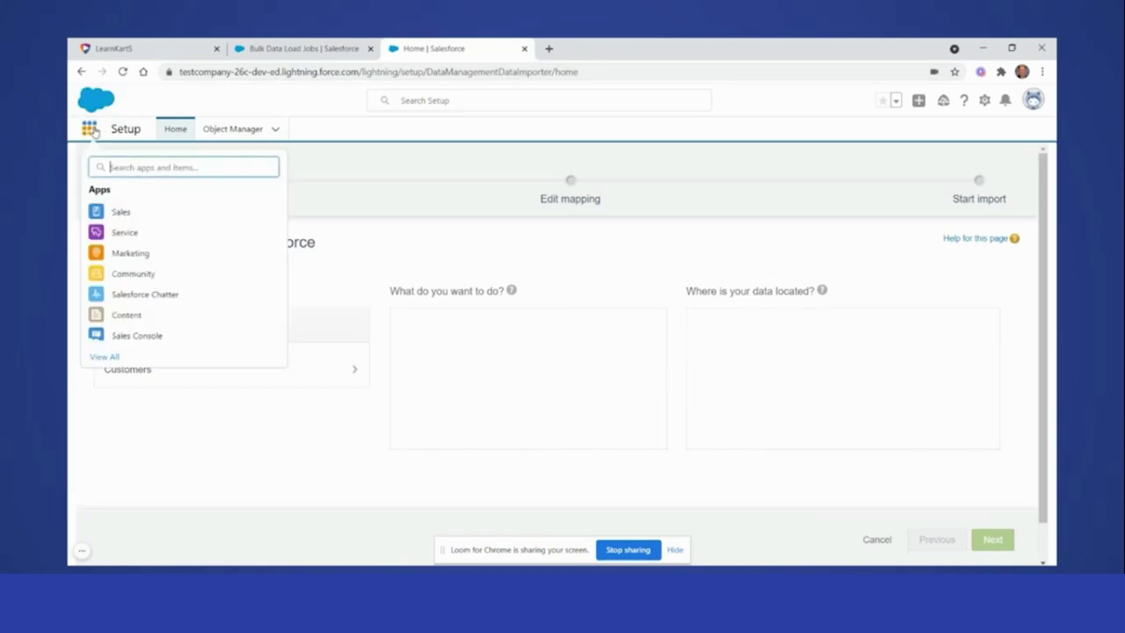
{"action": "left_click", "coordinate": [116, 216]}
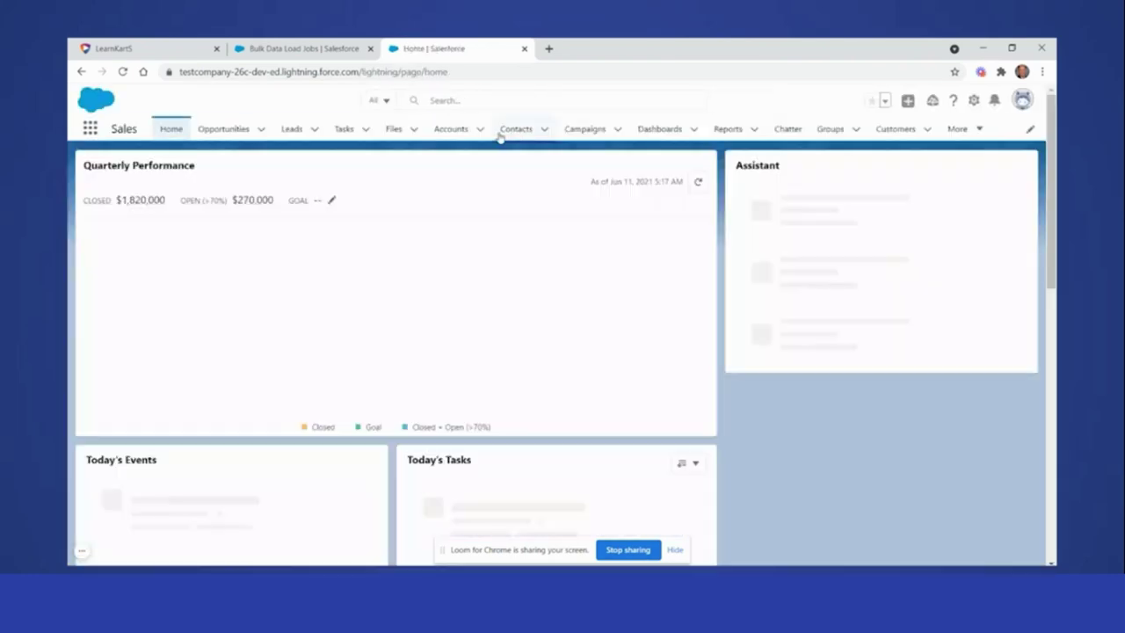
{"action": "left_click", "coordinate": [453, 131]}
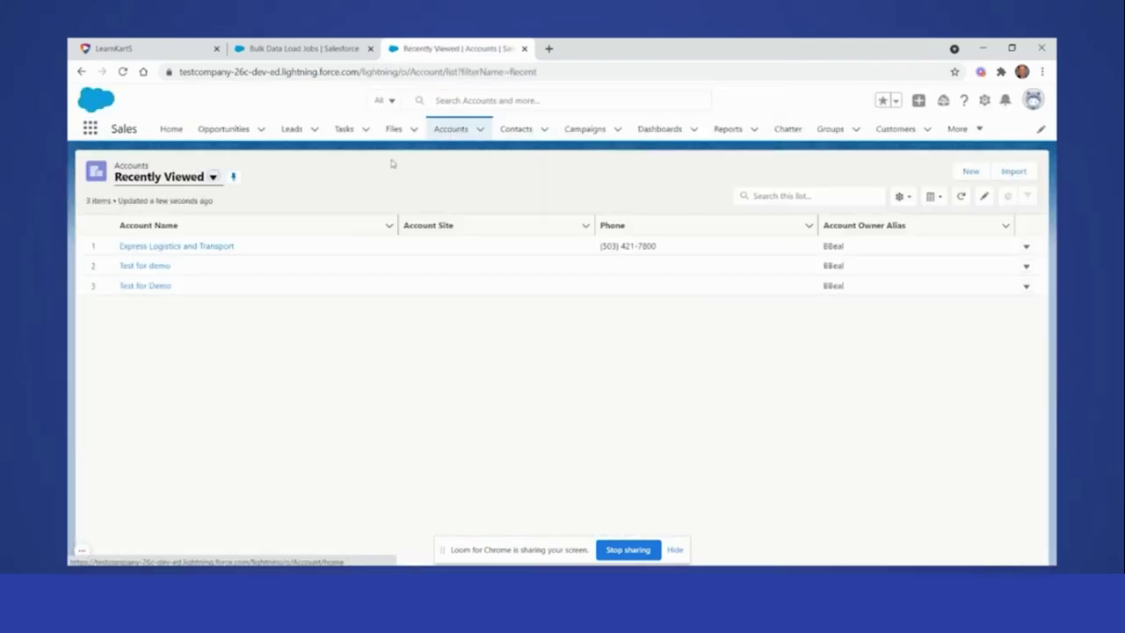
Switch Accounts to the New This Week list view and scroll through the 18 imported accounts.
{"action": "left_click", "coordinate": [211, 177]}
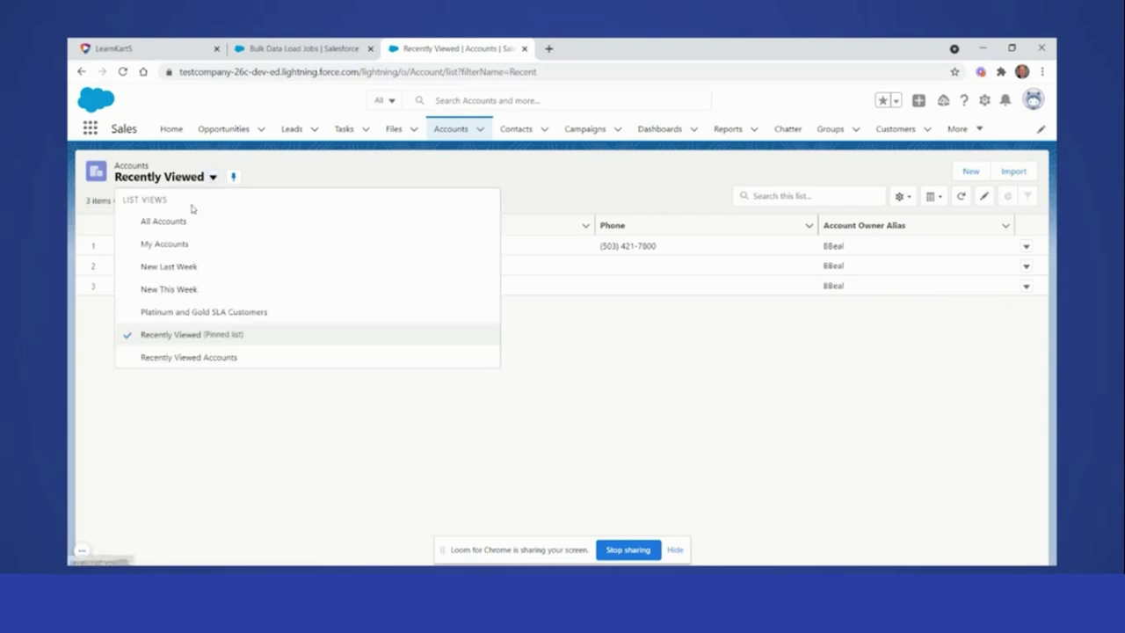
{"action": "left_click", "coordinate": [174, 293]}
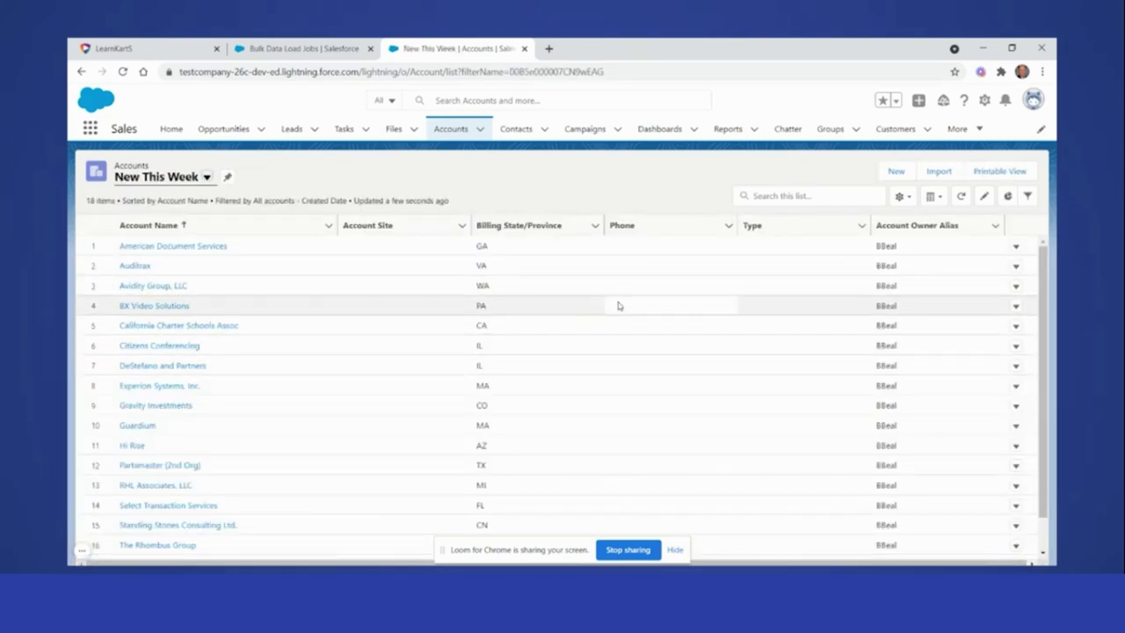
{"action": "scroll", "coordinate": [458, 396], "scroll_direction": "down", "scroll_amount": 1}
{"action": "scroll", "coordinate": [457, 413], "scroll_direction": "down", "scroll_amount": 1}
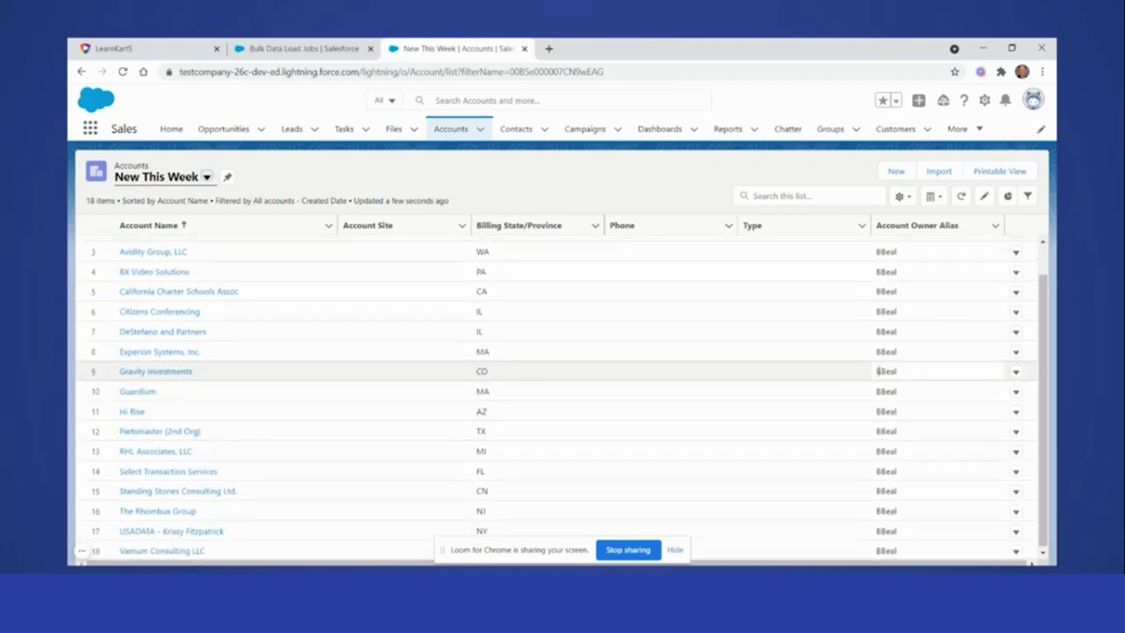
{"action": "scroll", "coordinate": [878, 373], "scroll_direction": "up", "scroll_amount": 2}
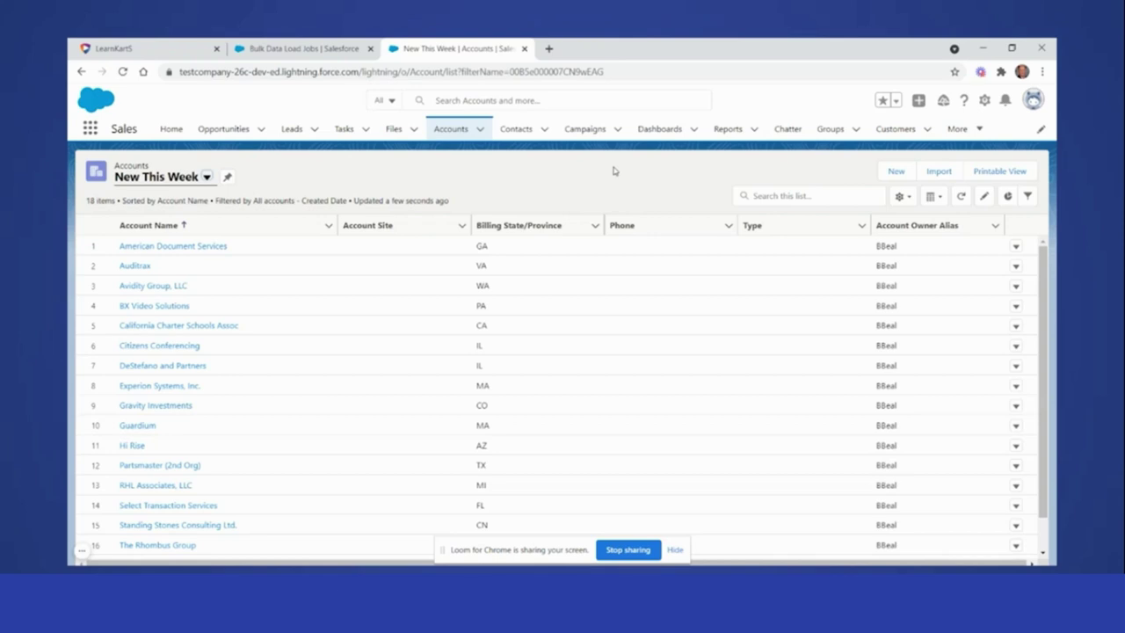
{"action": "left_click", "coordinate": [82, 552]}
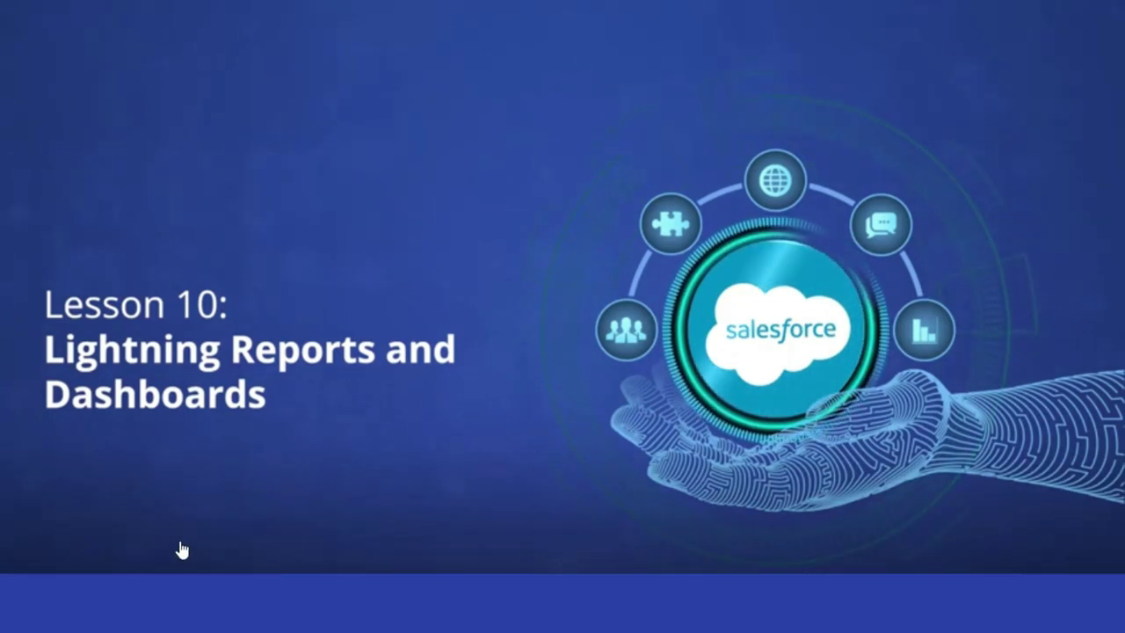
{"action": "left_click", "coordinate": [260, 587]}
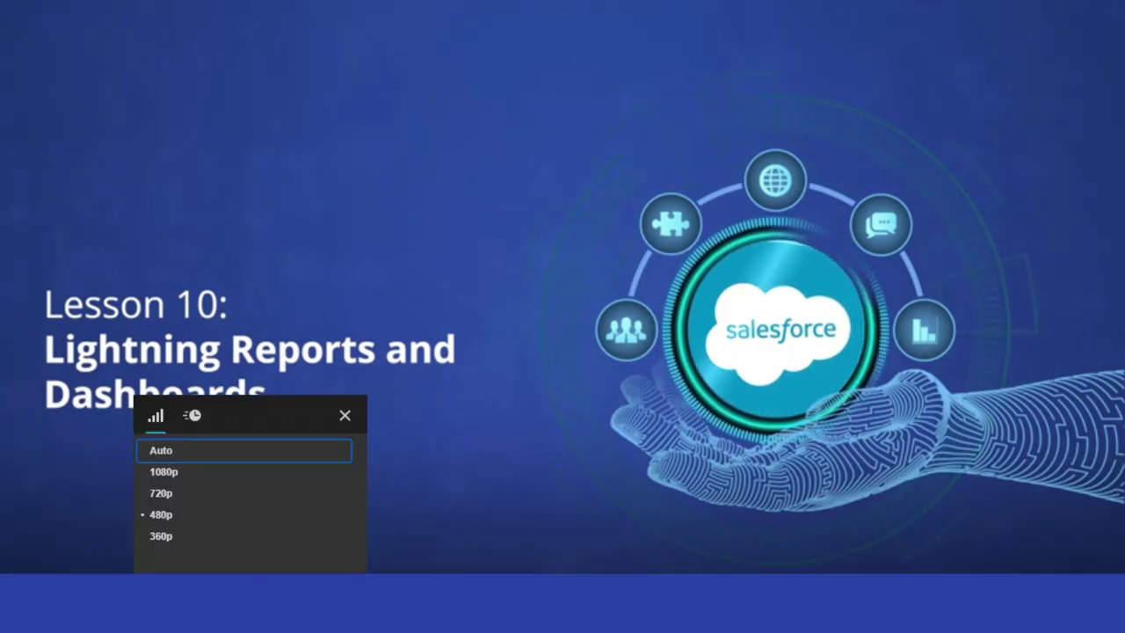
{"action": "left_click", "coordinate": [167, 494]}
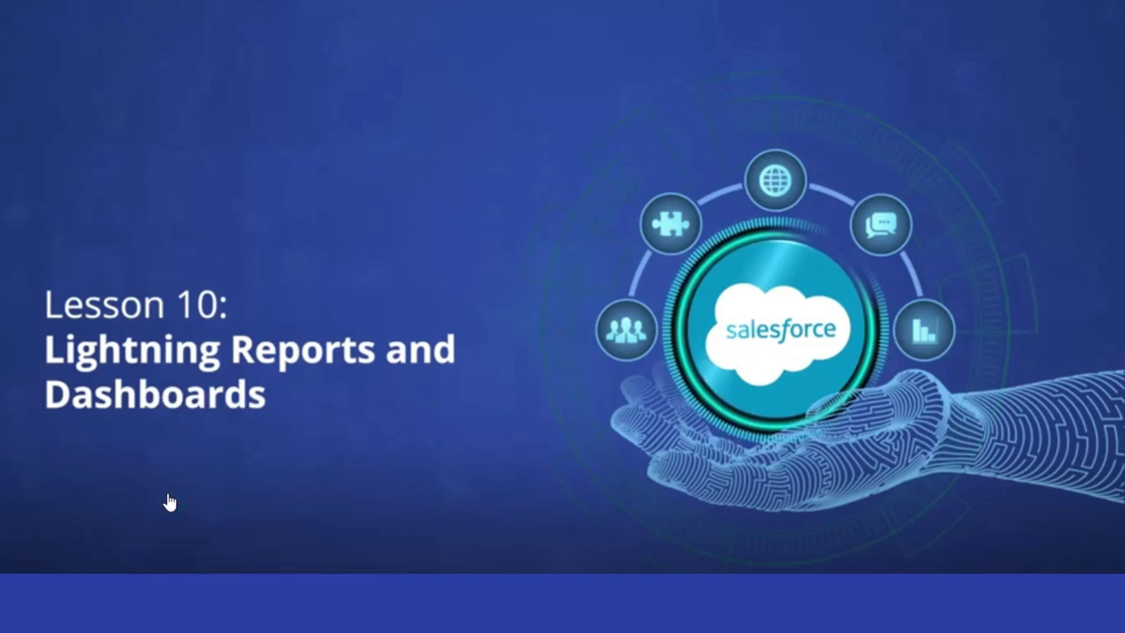
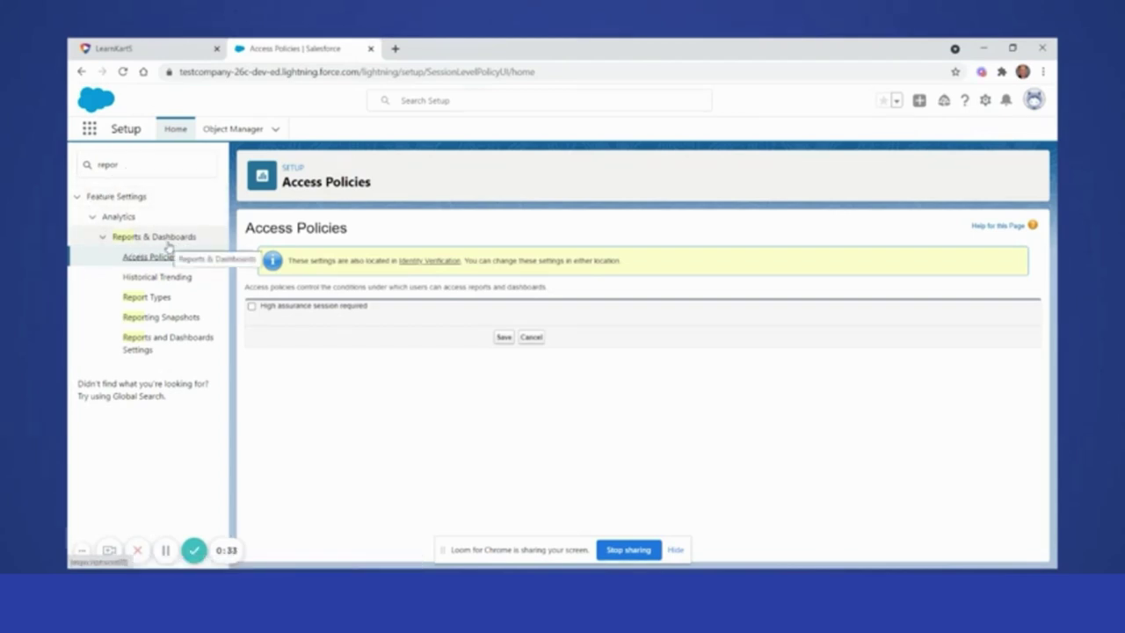
Go to the Historical Trending settings page under Reports & Dashboards in Setup.
{"action": "left_click", "coordinate": [103, 238]}
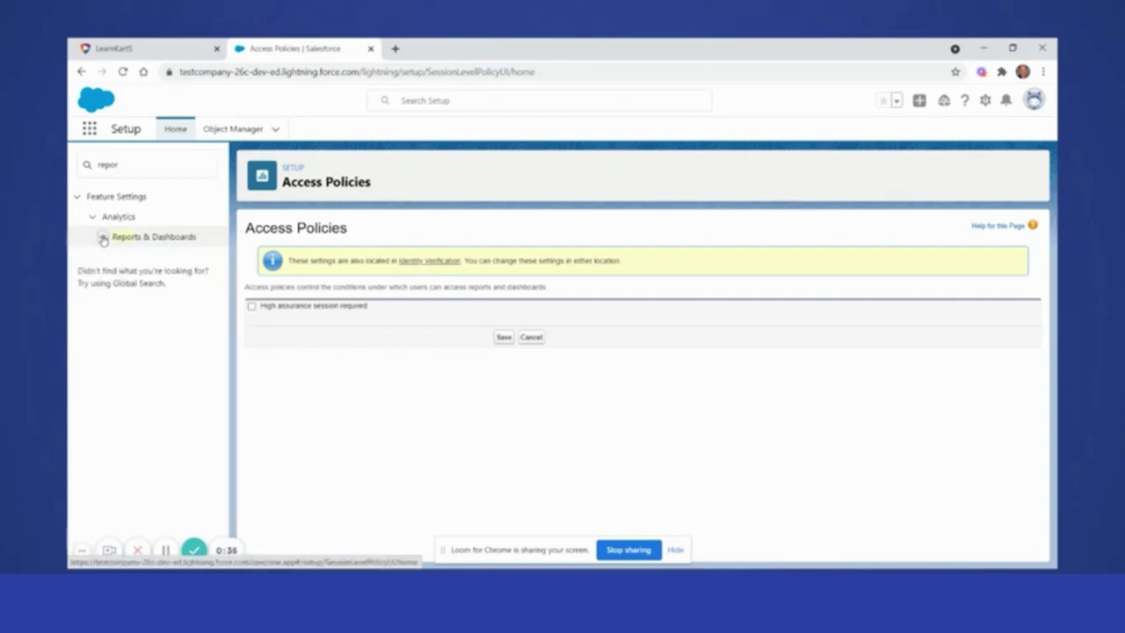
{"action": "left_click", "coordinate": [103, 238]}
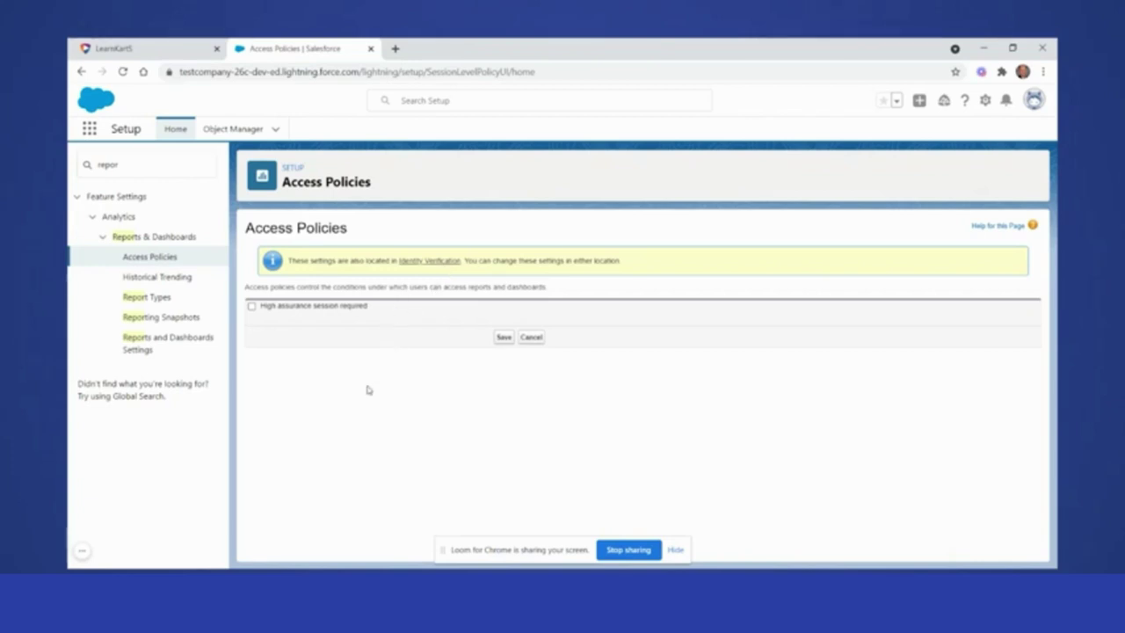
{"action": "left_click", "coordinate": [161, 277]}
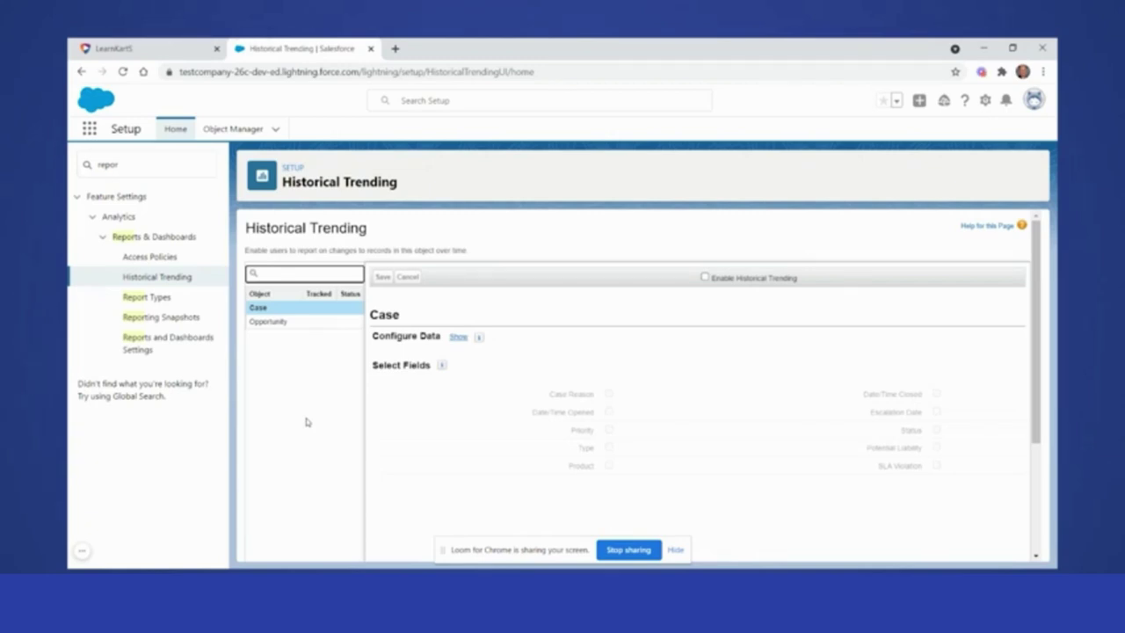
Go to Report Types and start a New Custom Report Type.
{"action": "left_click", "coordinate": [163, 299]}
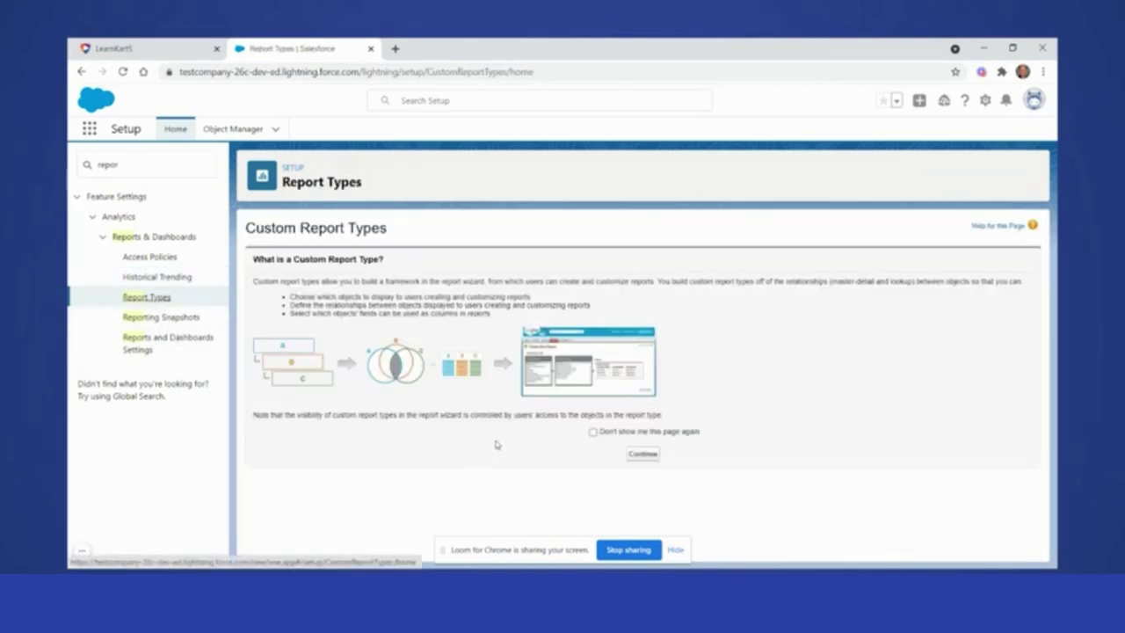
{"action": "left_click", "coordinate": [642, 454]}
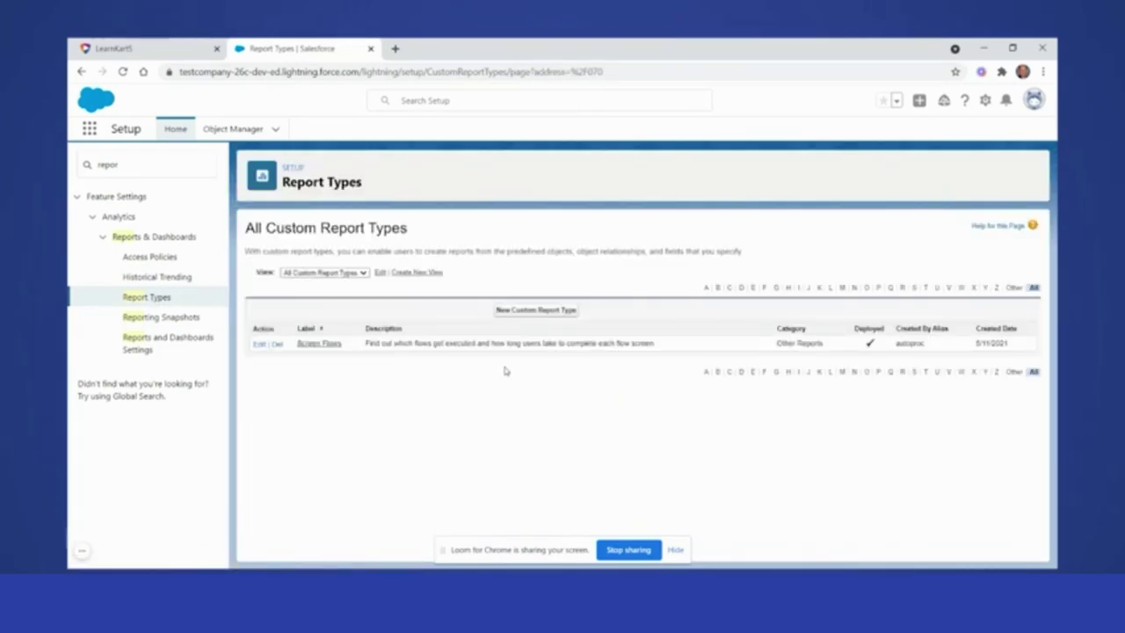
{"action": "left_click", "coordinate": [539, 310]}
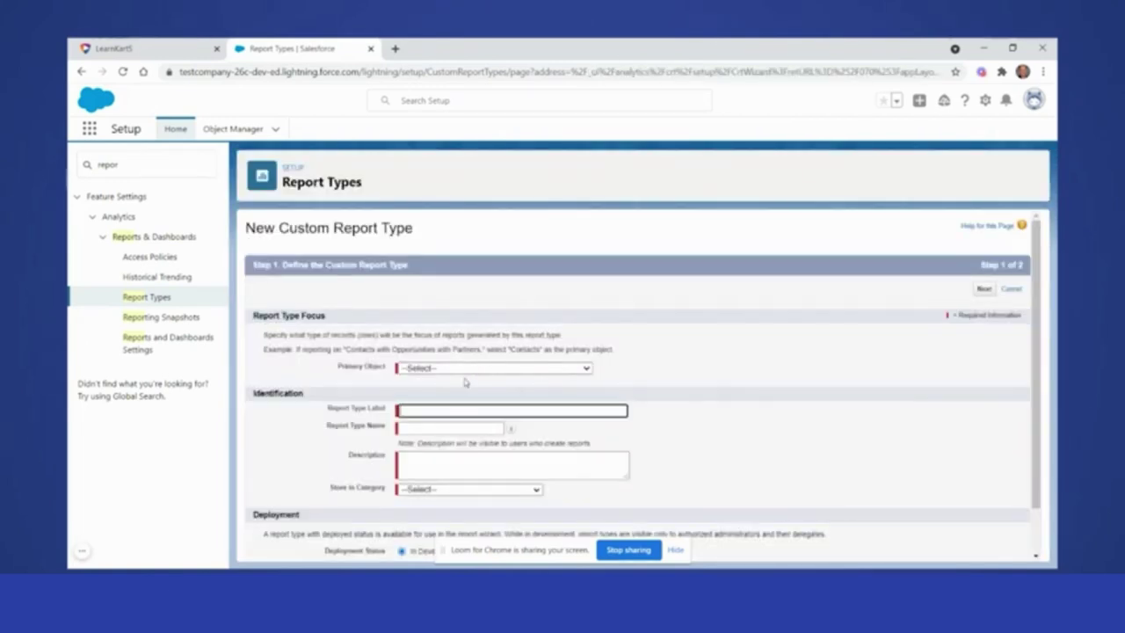
Review the Primary Object and Store in Category choices without selecting any.
{"action": "left_click", "coordinate": [523, 371]}
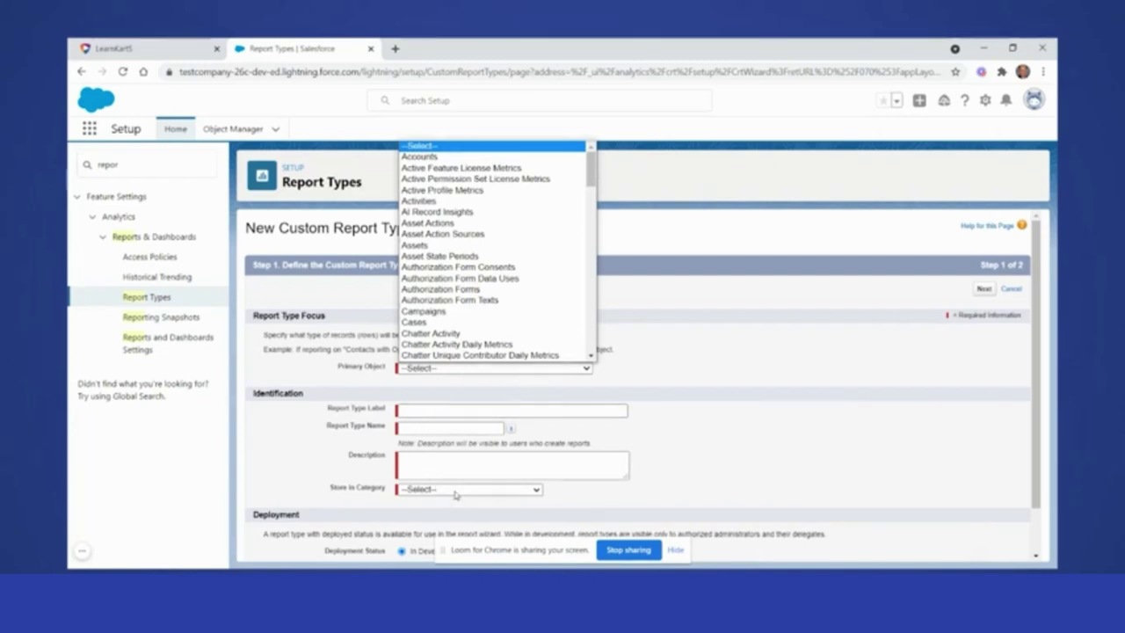
{"action": "scroll", "coordinate": [471, 499], "scroll_direction": "down", "scroll_amount": 1}
{"action": "left_click", "coordinate": [509, 439]}
{"action": "left_click", "coordinate": [509, 438]}
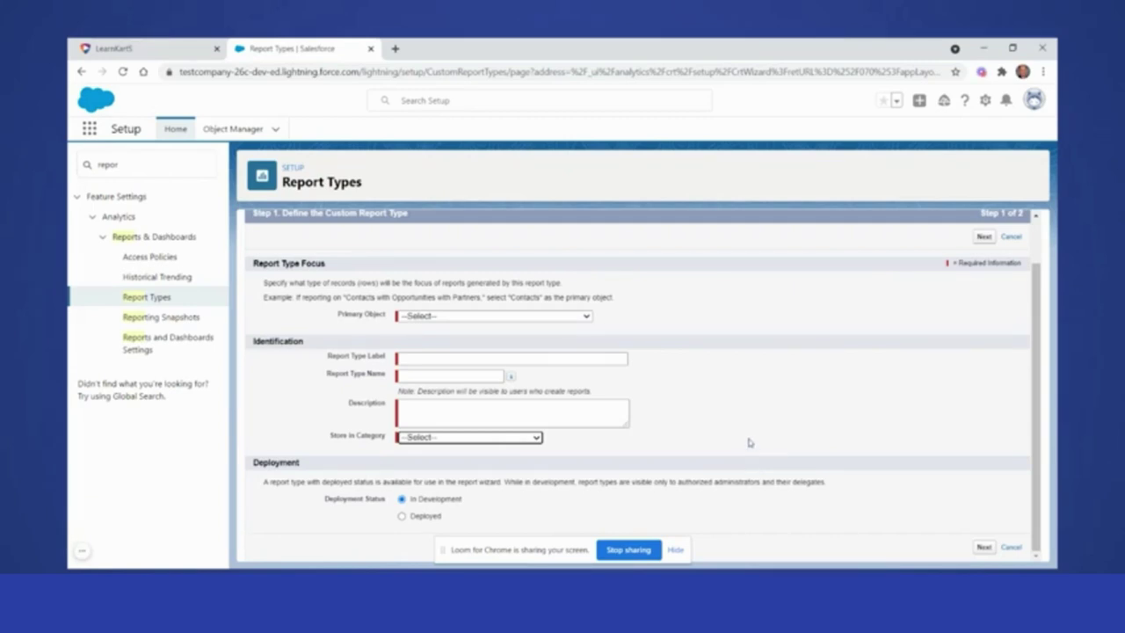
{"action": "scroll", "coordinate": [749, 442], "scroll_direction": "up", "scroll_amount": 1}
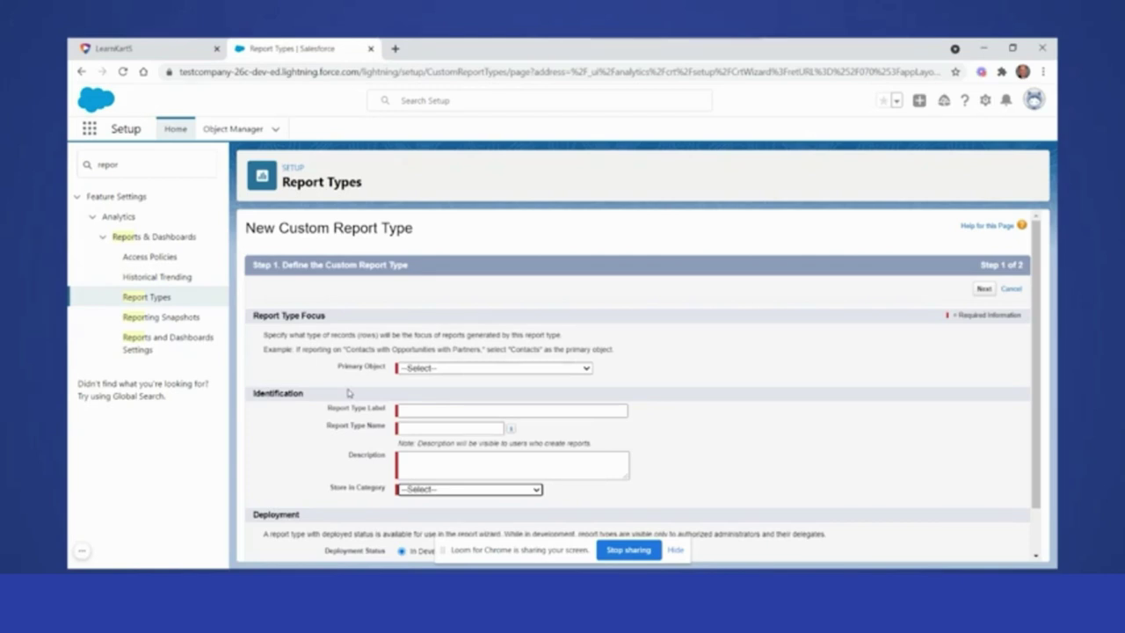
From the empty Reporting Snapshots page, start a New Reporting Snapshot.
{"action": "left_click", "coordinate": [155, 319]}
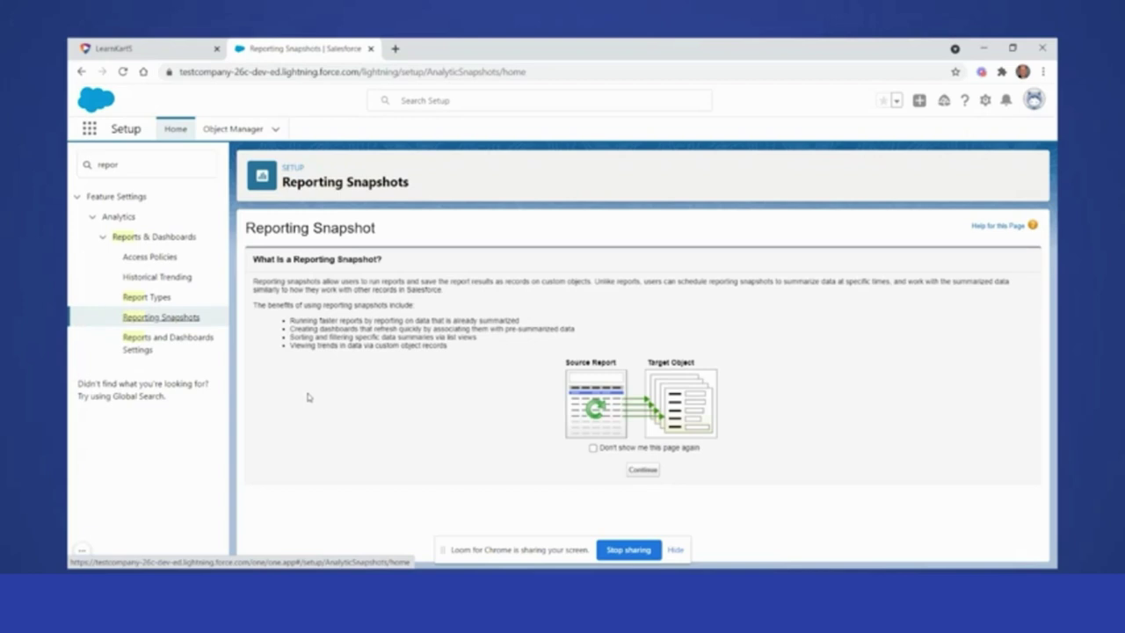
{"action": "left_click", "coordinate": [642, 470]}
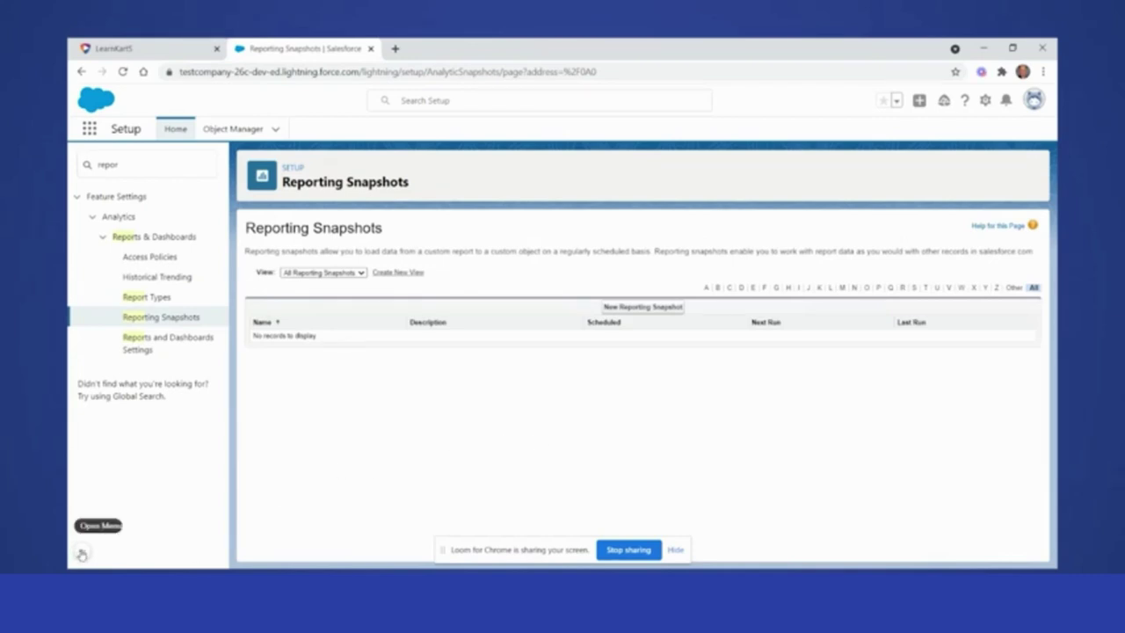
{"action": "left_click", "coordinate": [652, 308]}
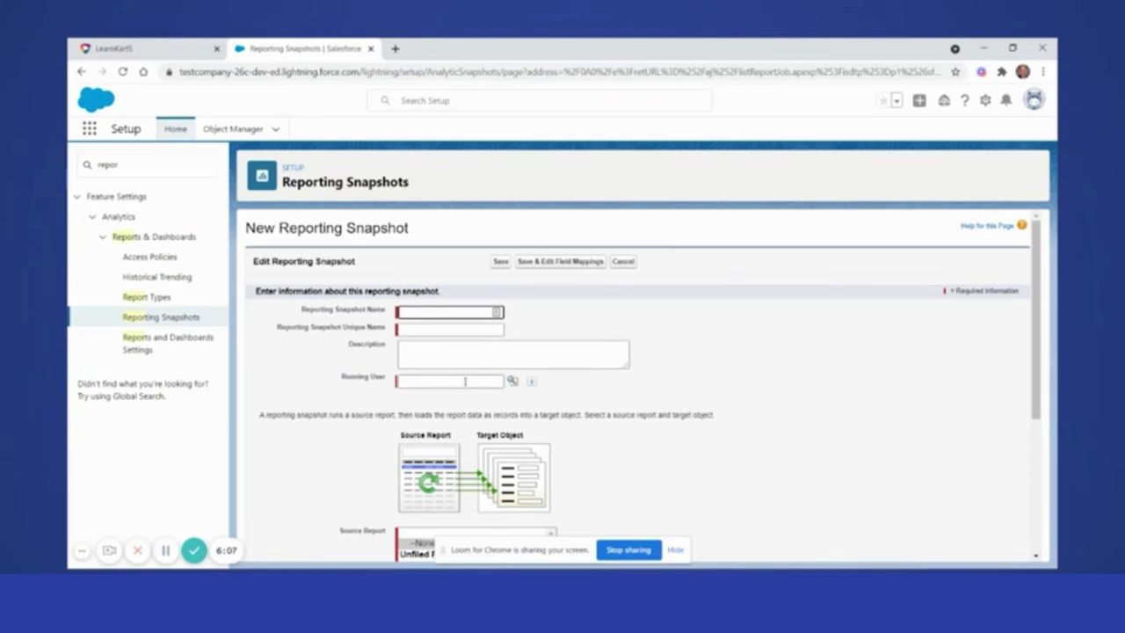
Look over the snapshot form, then switch to Reports and Dashboards Settings.
{"action": "scroll", "coordinate": [464, 381], "scroll_direction": "down", "scroll_amount": 3}
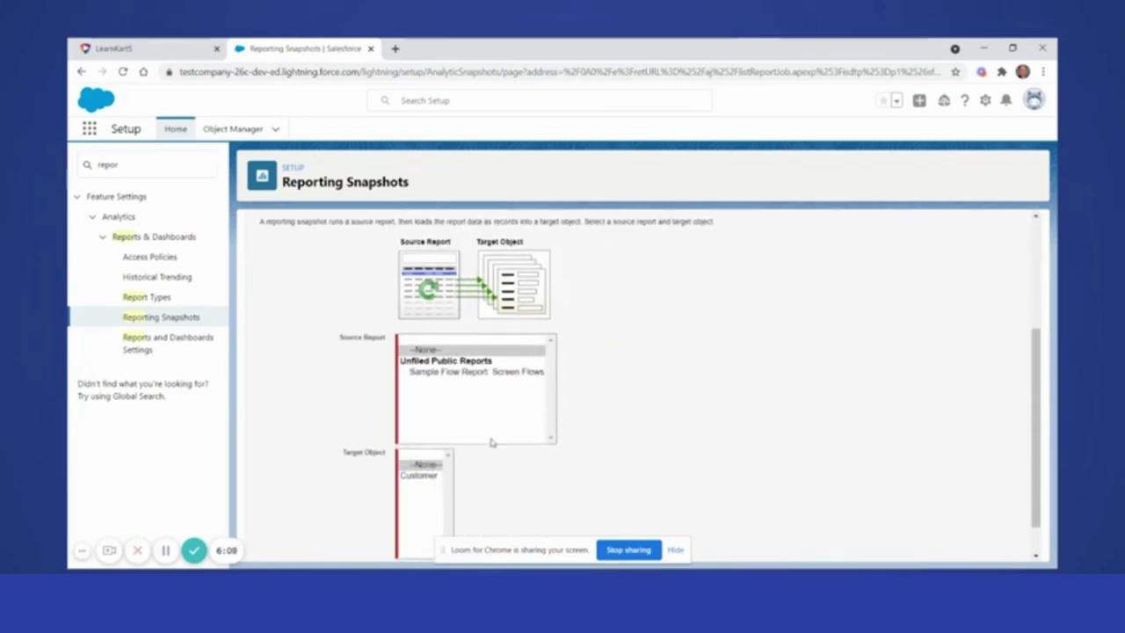
{"action": "scroll", "coordinate": [489, 454], "scroll_direction": "down", "scroll_amount": 1}
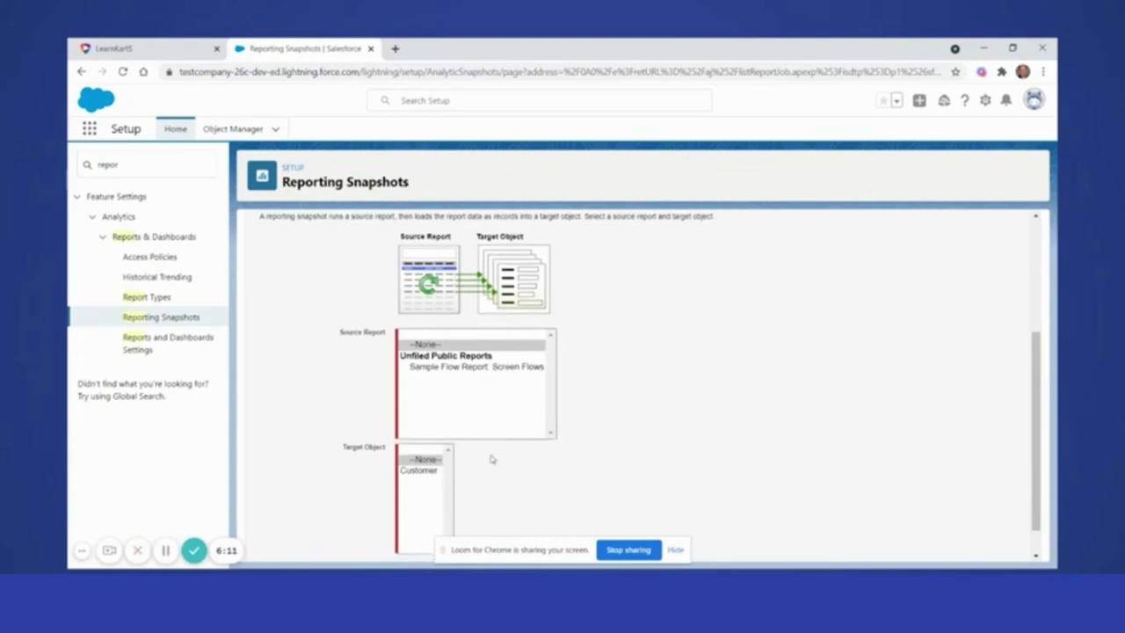
{"action": "scroll", "coordinate": [491, 467], "scroll_direction": "up", "scroll_amount": 3}
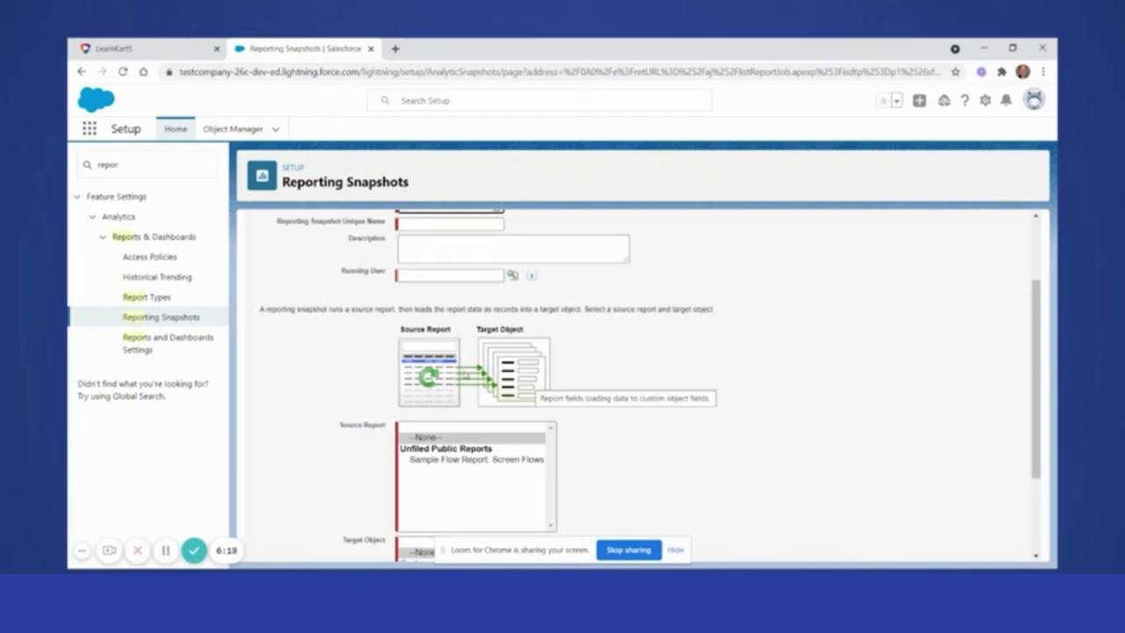
{"action": "left_click", "coordinate": [167, 341]}
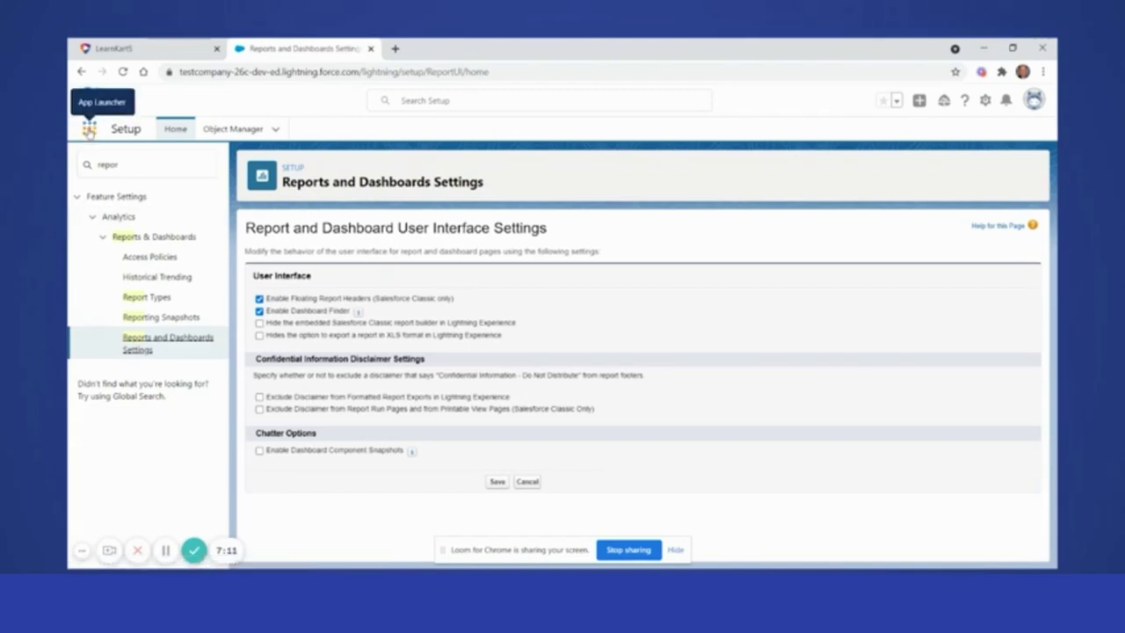
Find Reports by searching 'repo' in the App Launcher and go there.
{"action": "left_click", "coordinate": [89, 129]}
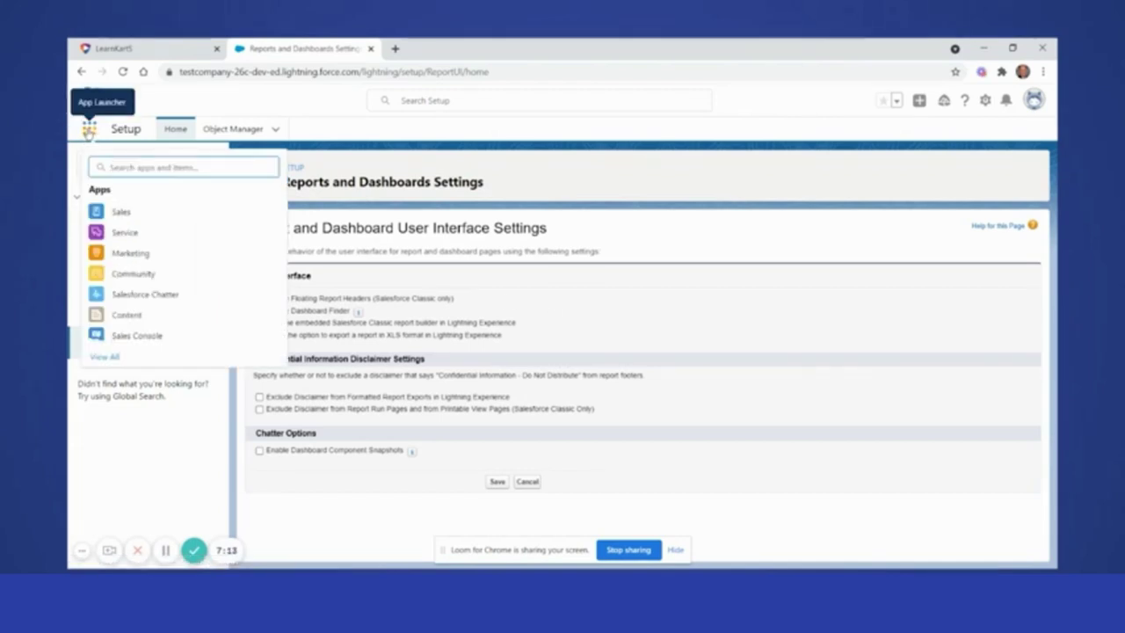
{"action": "type", "text": "repo"}
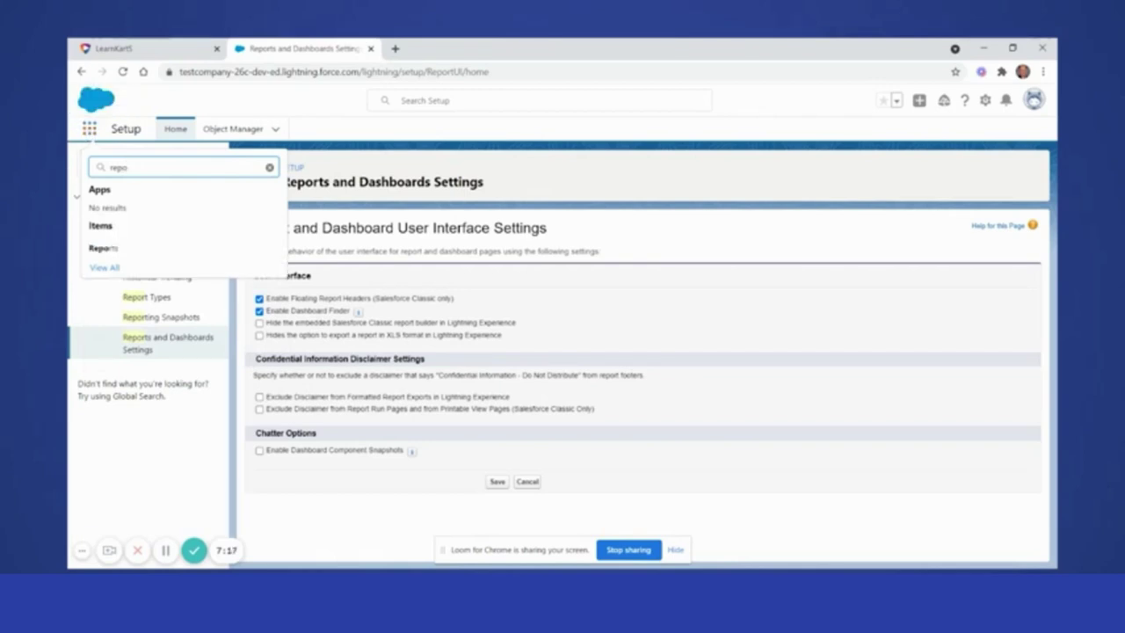
{"action": "left_click", "coordinate": [107, 250]}
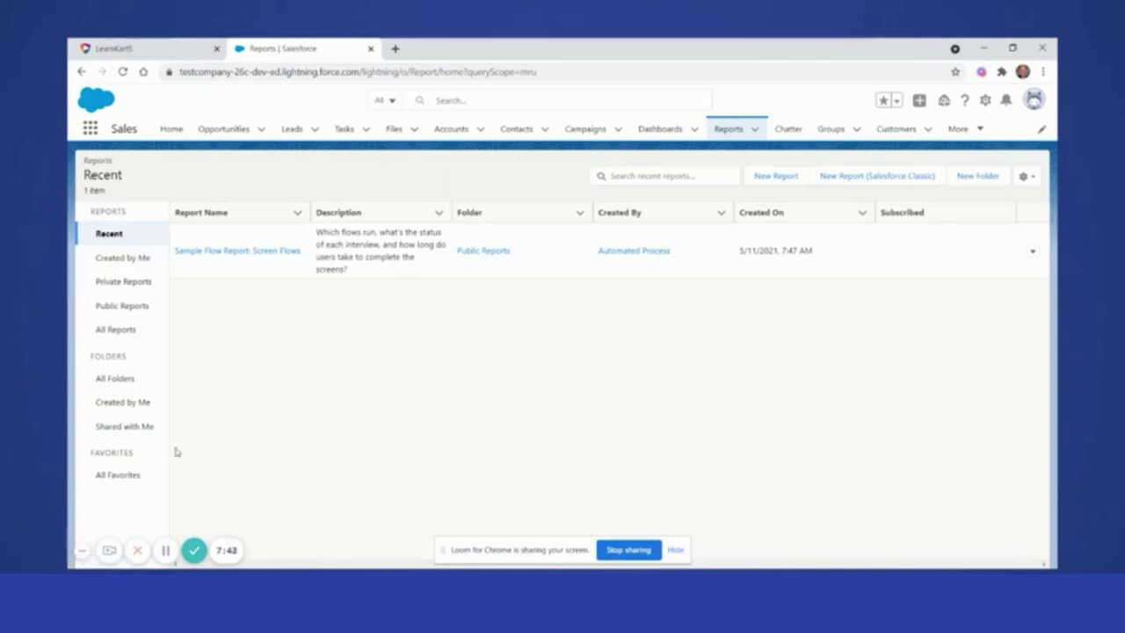
{"action": "left_click", "coordinate": [81, 552]}
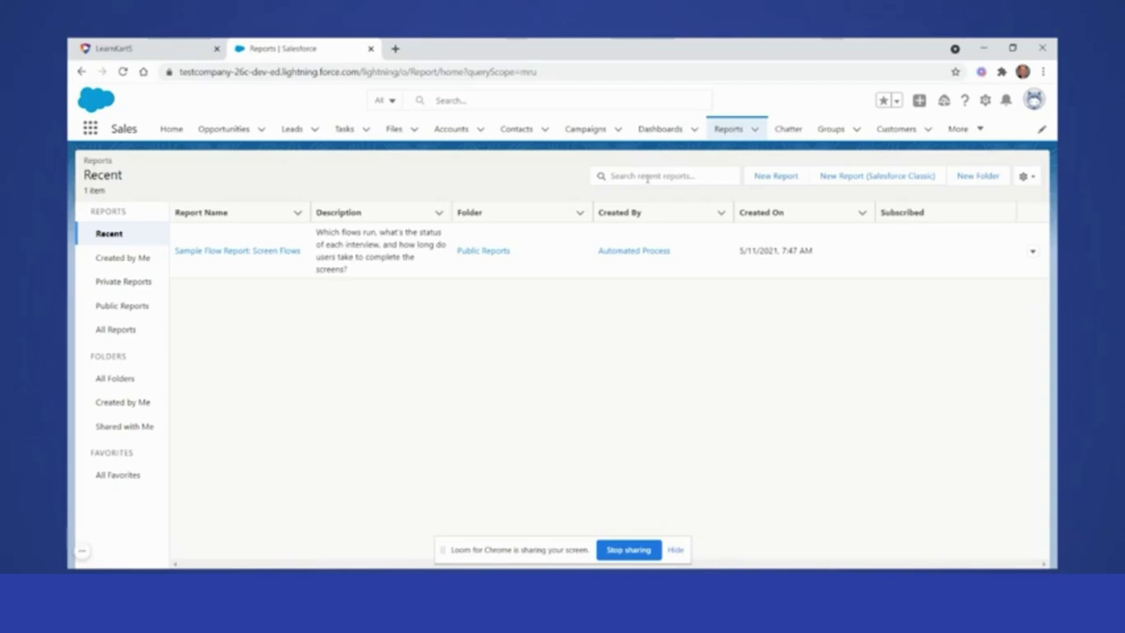
{"action": "left_click", "coordinate": [638, 176]}
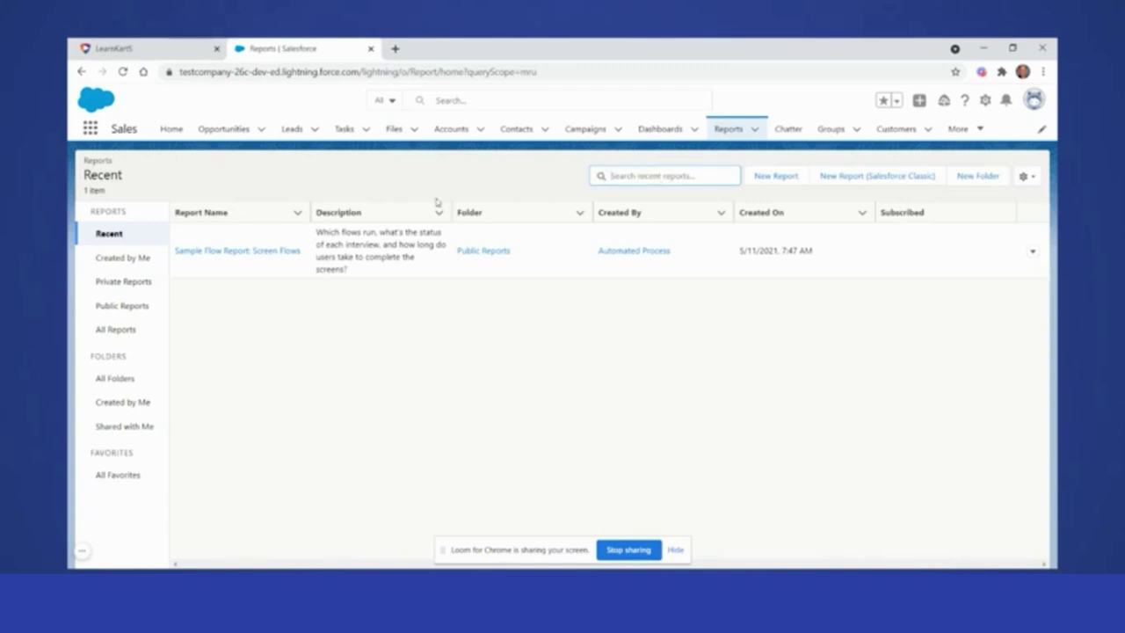
Show All Reports, which lists only Sample Flow Report: Screen Flows.
{"action": "left_click", "coordinate": [108, 328]}
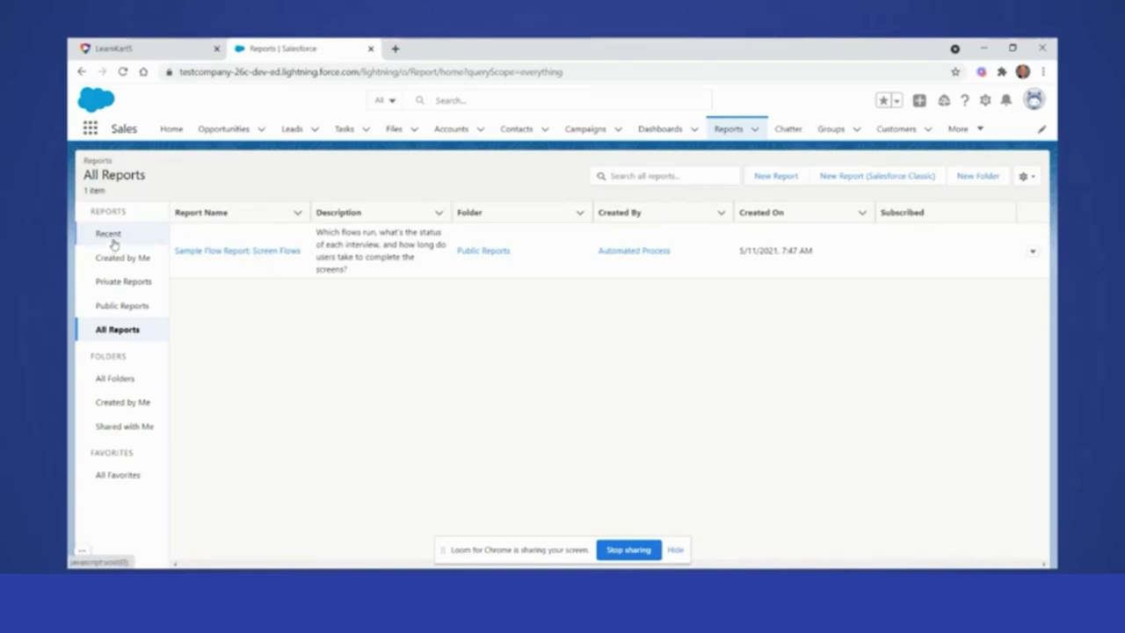
Browse Created by Me, Private, Public Reports and All Folders, then start a new folder.
{"action": "left_click", "coordinate": [126, 257]}
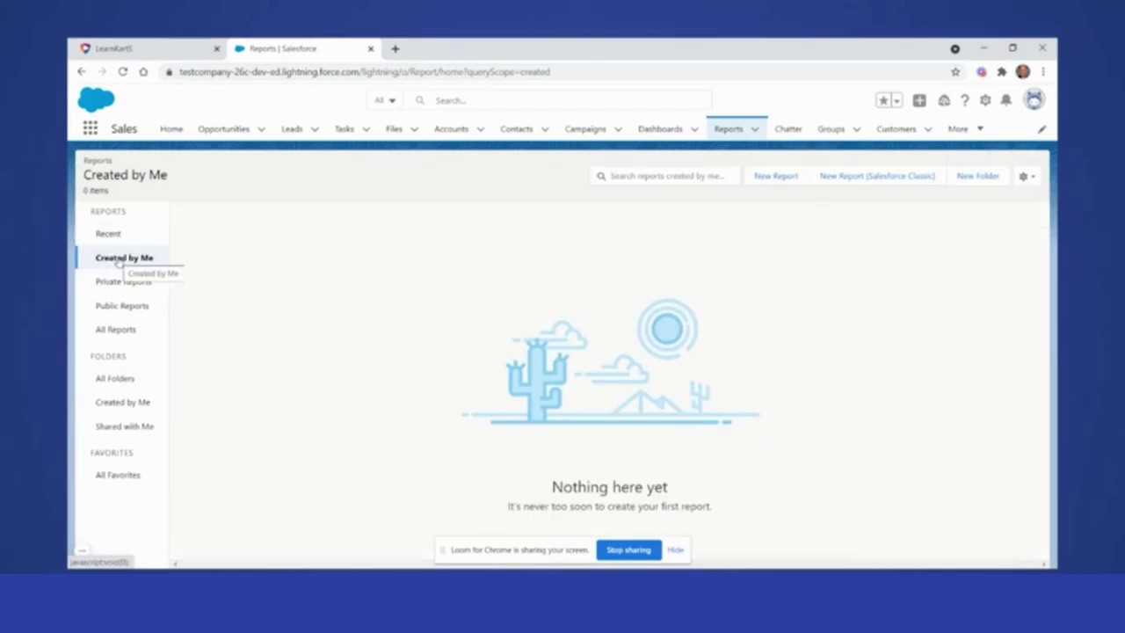
{"action": "left_click", "coordinate": [115, 283]}
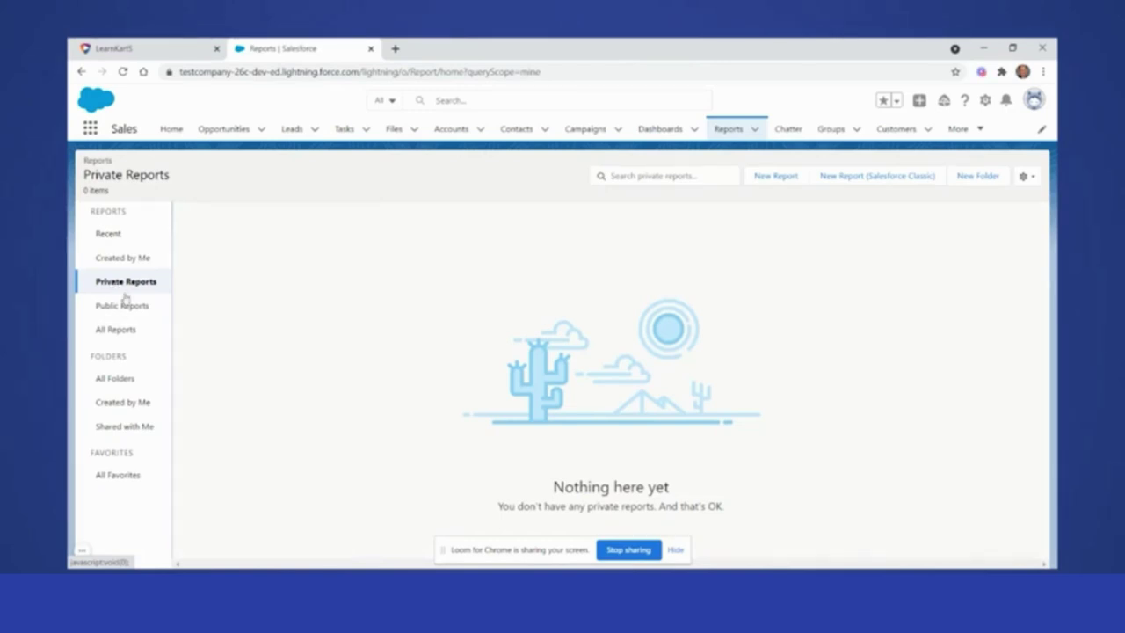
{"action": "left_click", "coordinate": [128, 307]}
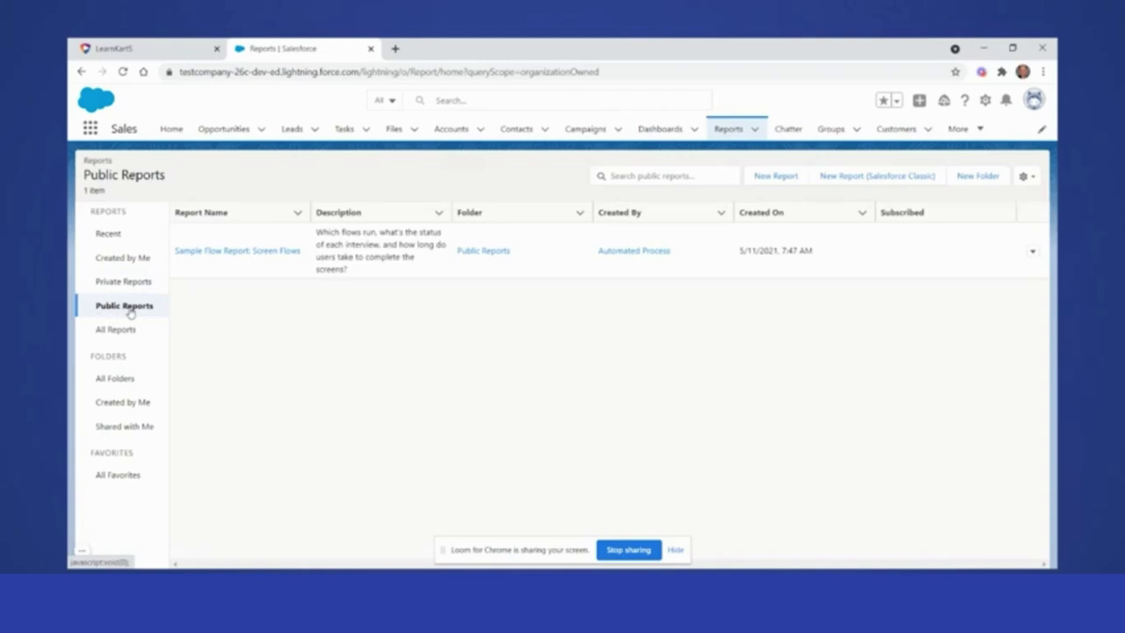
{"action": "left_click", "coordinate": [118, 382]}
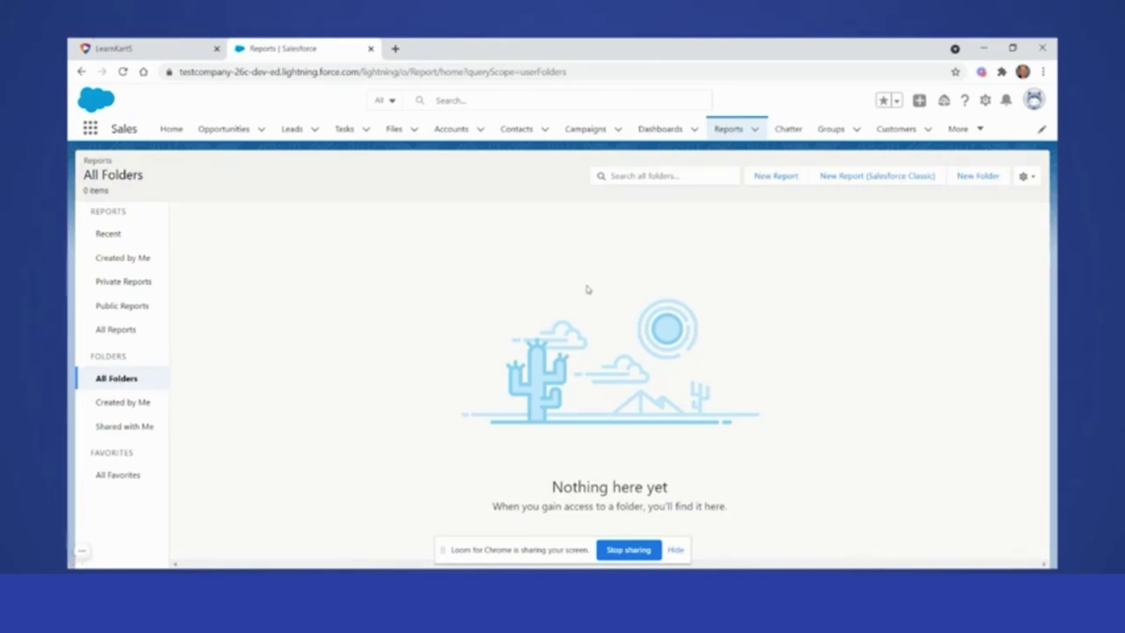
{"action": "left_click", "coordinate": [990, 181]}
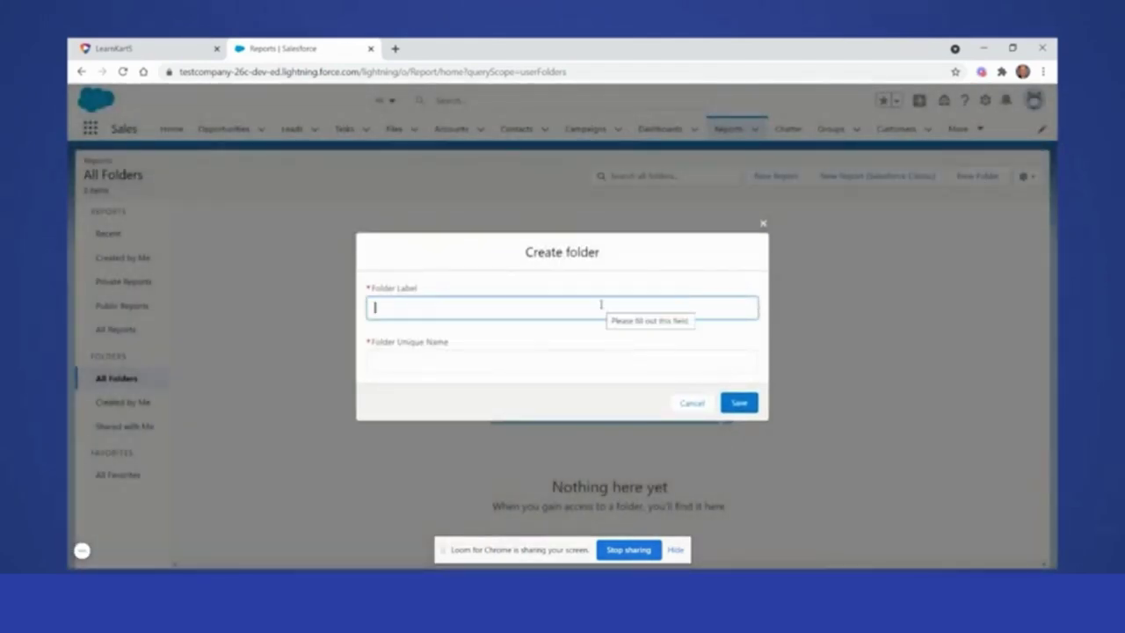
Save a report folder labelled 'Executive Standard Reports' with its auto-filled unique name.
{"action": "type", "text": "Exec"}
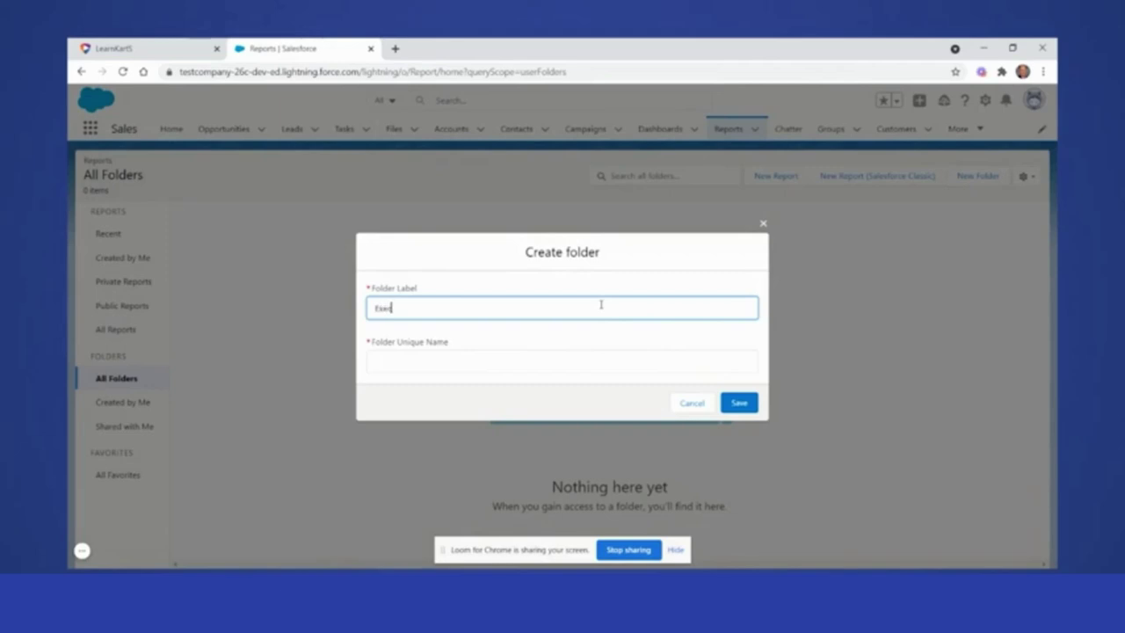
{"action": "type", "text": "utive Rep"}
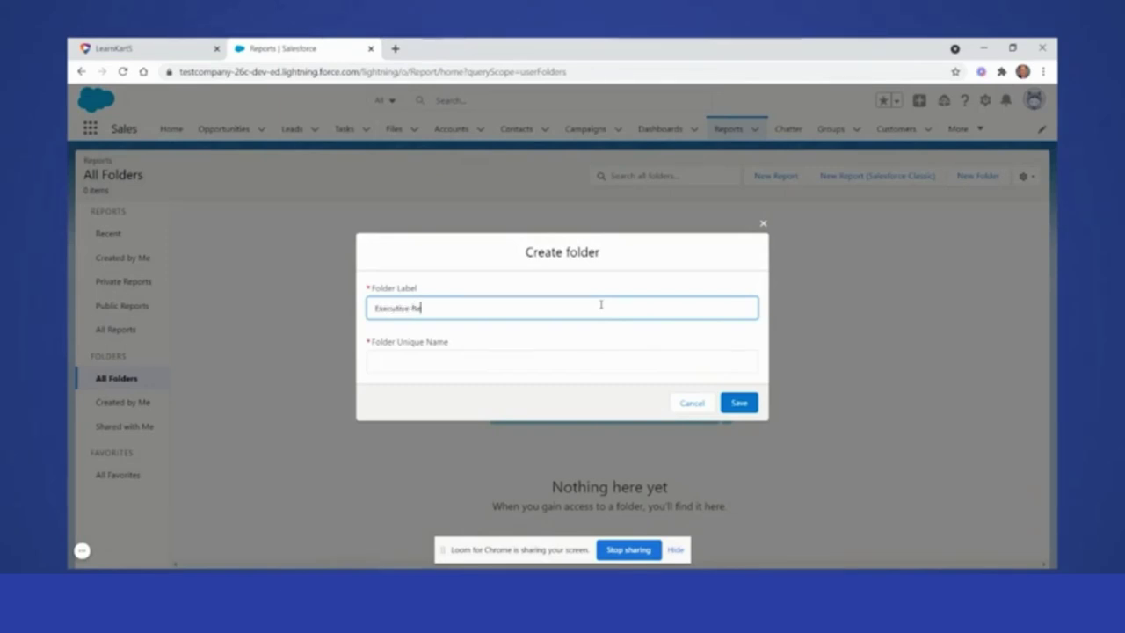
{"action": "key", "text": "BackSpace"}
{"action": "key", "text": "BackSpace"}
{"action": "type", "text": "Standard"}
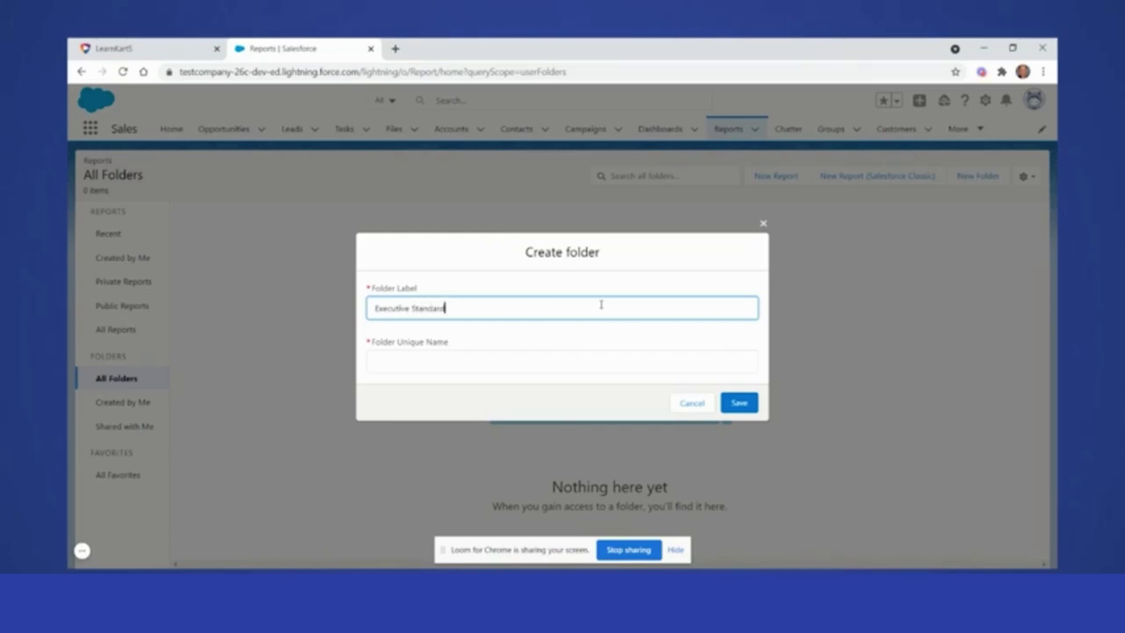
{"action": "type", "text": " Reports"}
{"action": "key", "text": "Tab"}
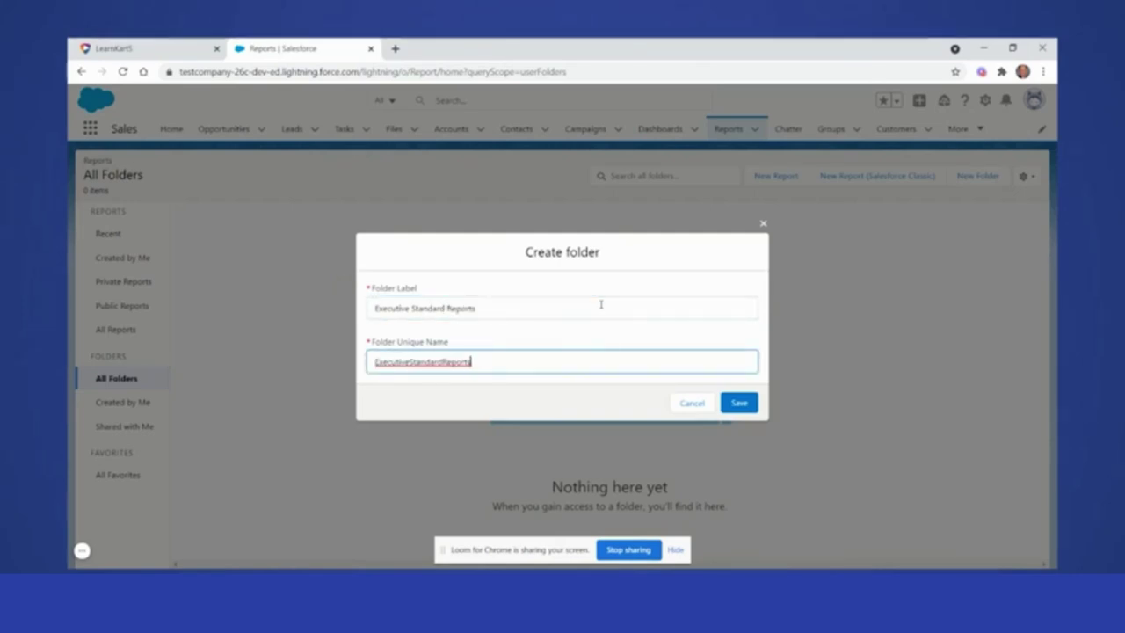
{"action": "left_click", "coordinate": [740, 404]}
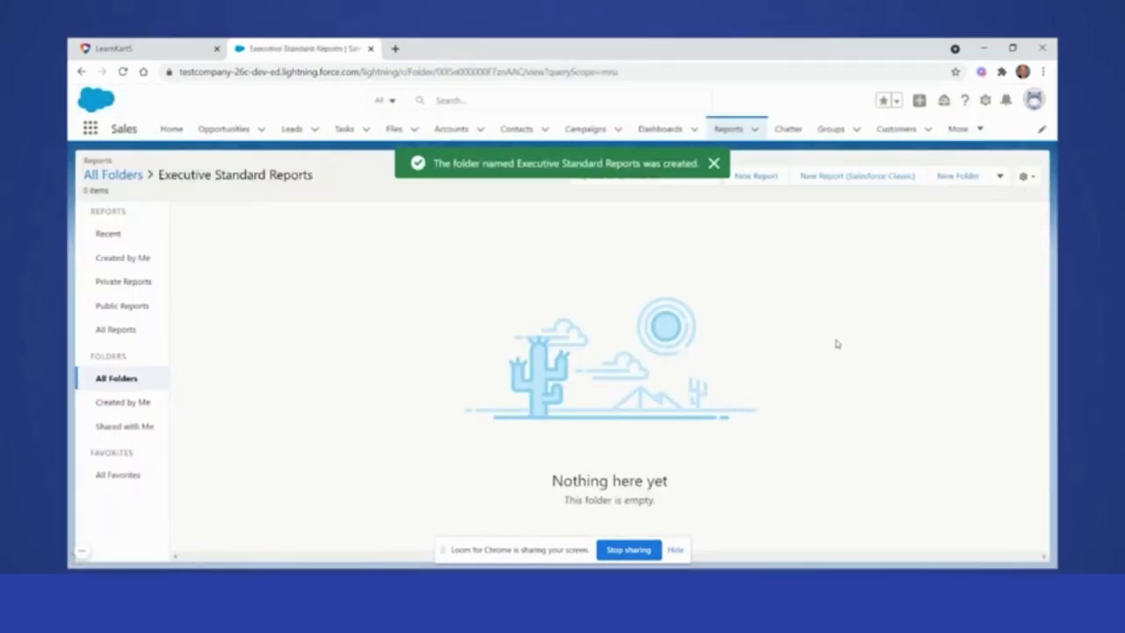
Share Executive Standard Reports with Roles, adding CEO, CFO and COO.
{"action": "left_click", "coordinate": [123, 403]}
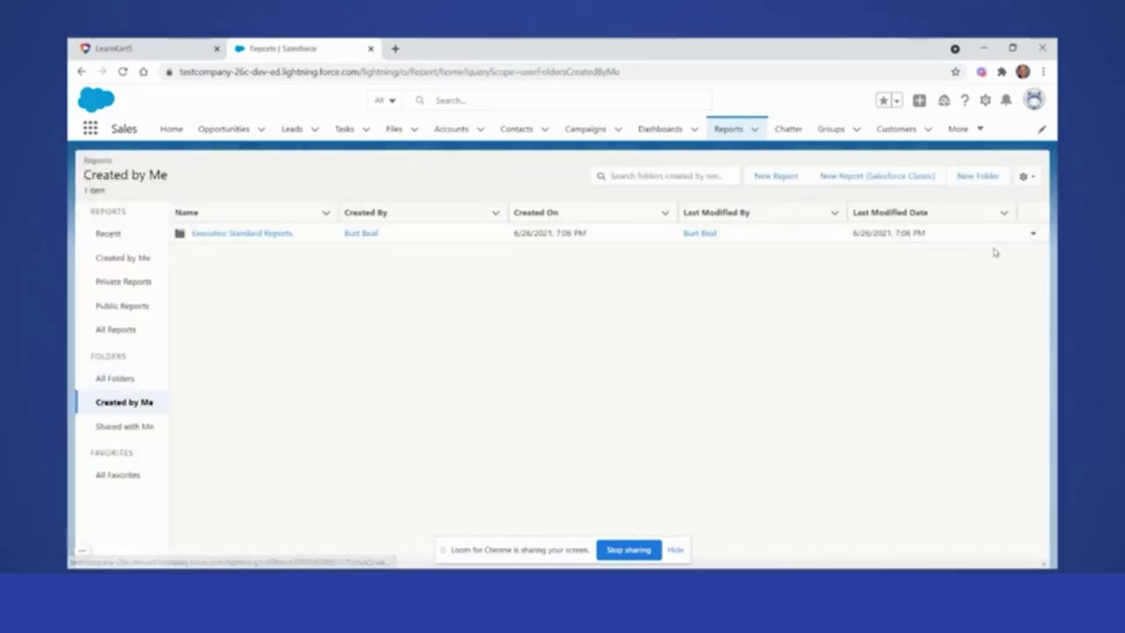
{"action": "left_click", "coordinate": [1033, 236]}
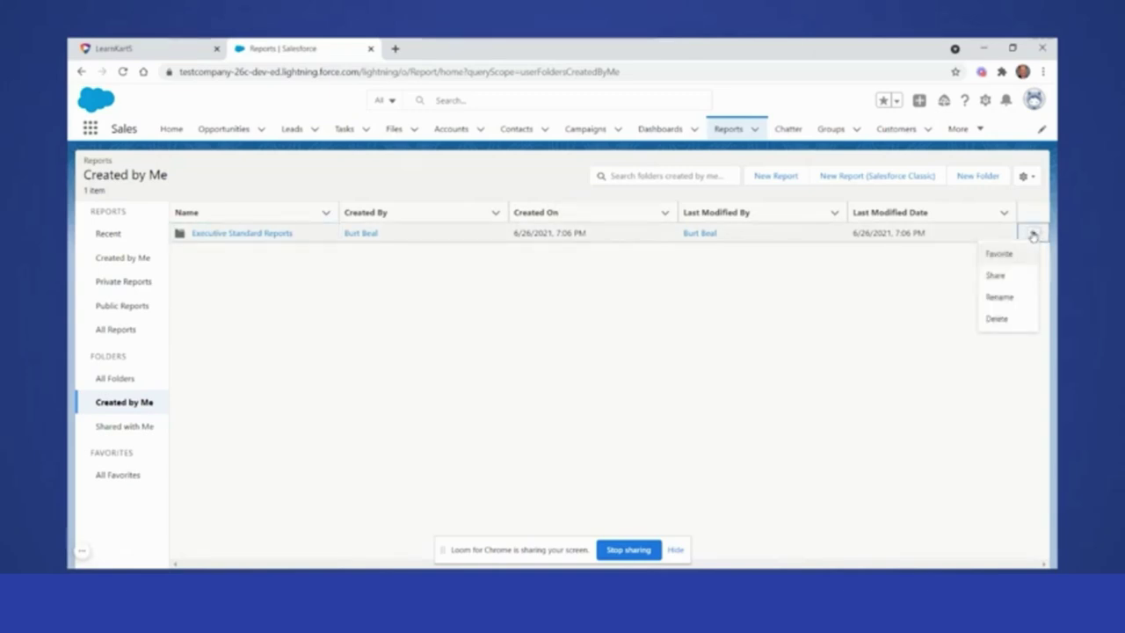
{"action": "left_click", "coordinate": [995, 282]}
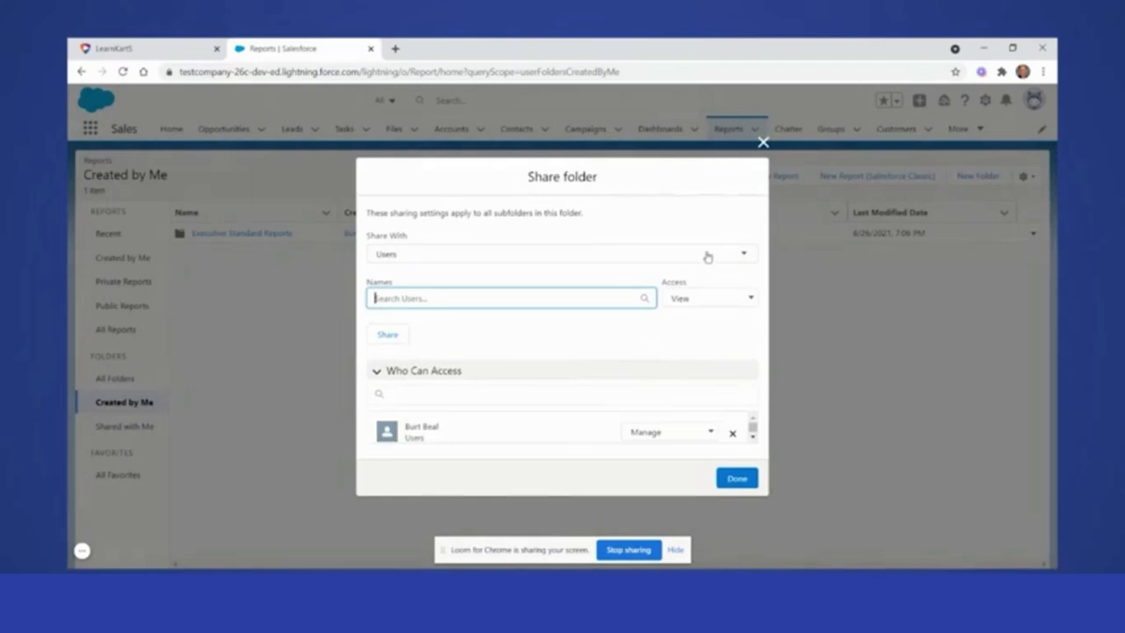
{"action": "left_click", "coordinate": [711, 254]}
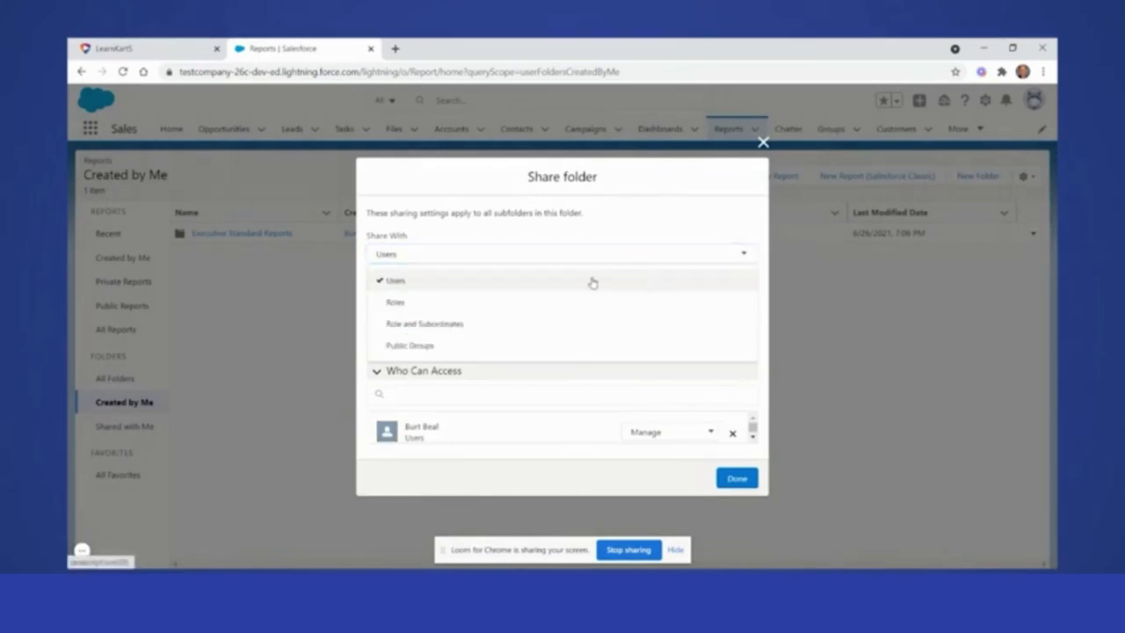
{"action": "left_click", "coordinate": [431, 304]}
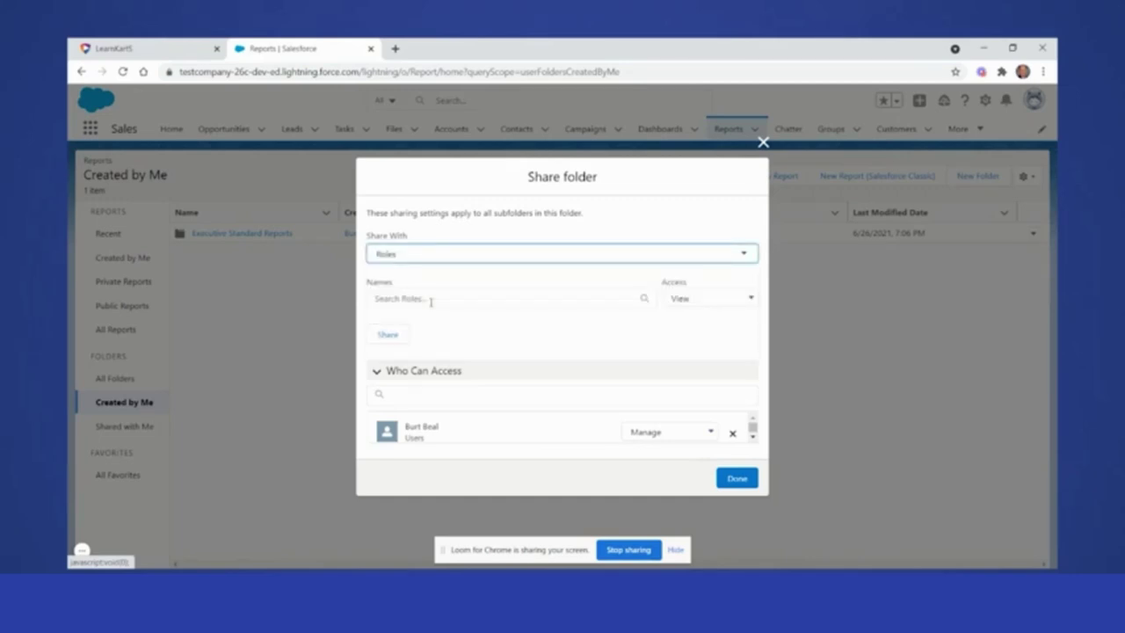
{"action": "left_click", "coordinate": [565, 298]}
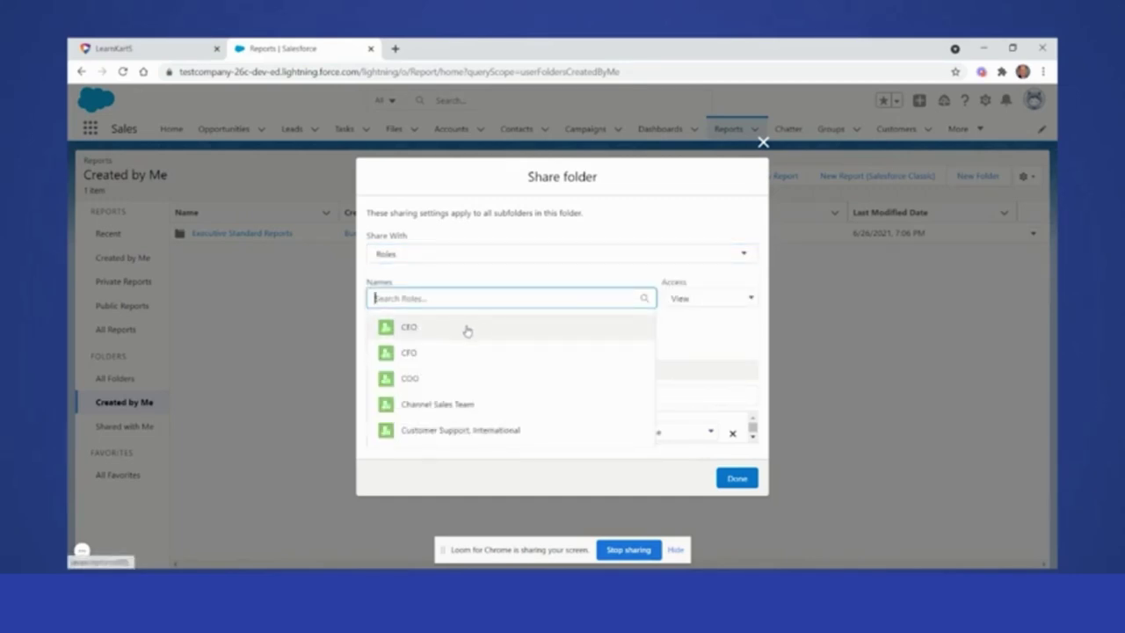
{"action": "left_click", "coordinate": [467, 329]}
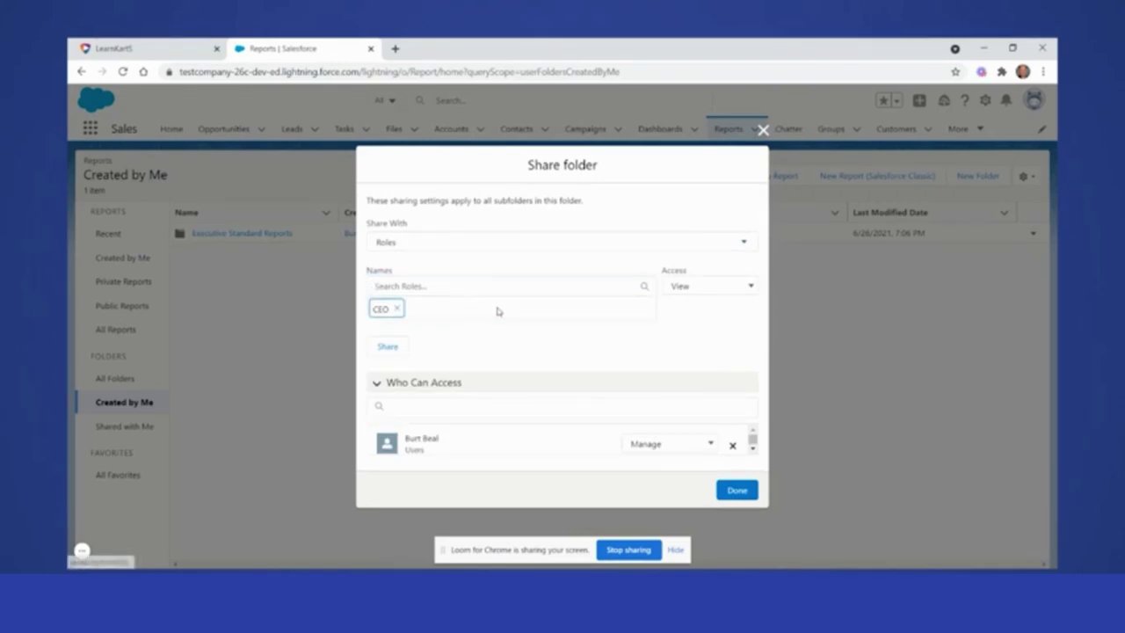
{"action": "left_click", "coordinate": [488, 290]}
{"action": "left_click", "coordinate": [454, 326]}
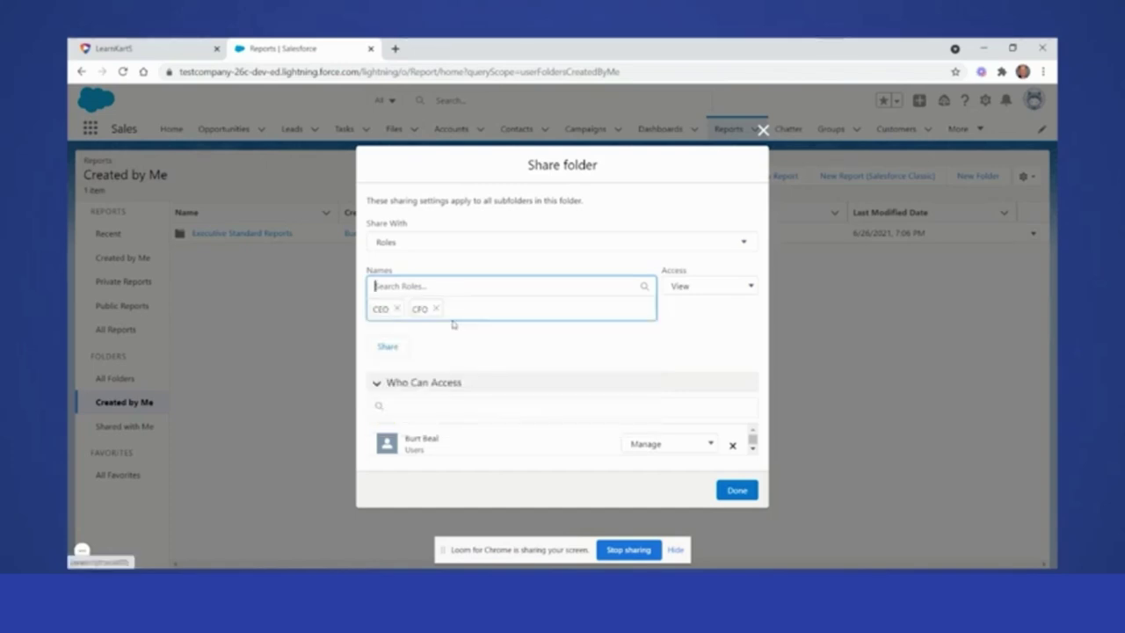
{"action": "left_click", "coordinate": [480, 287]}
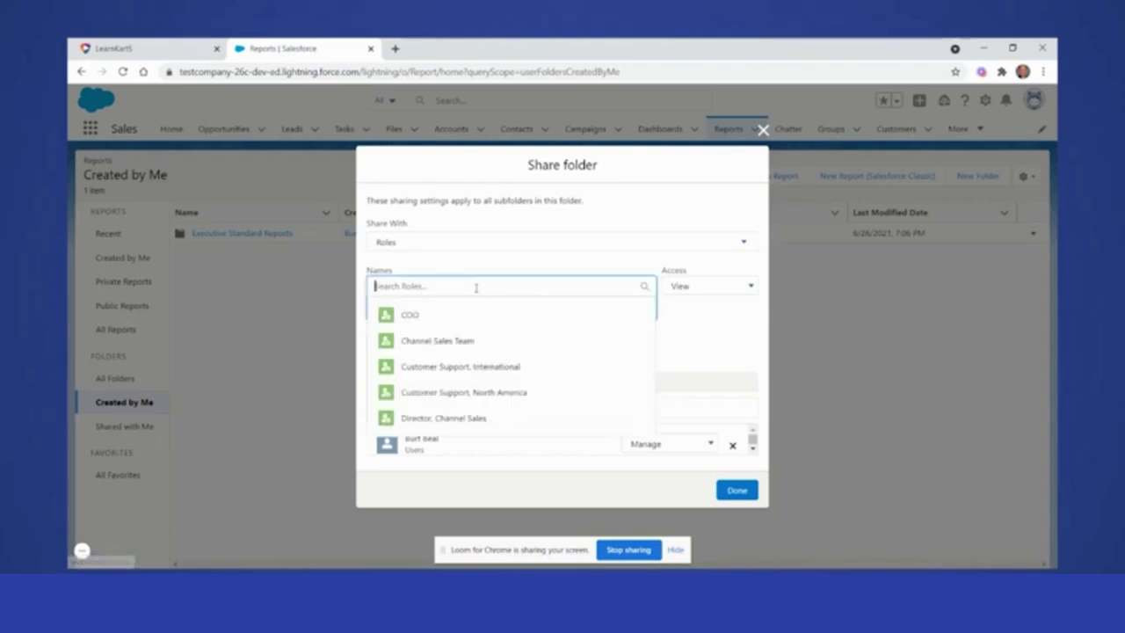
{"action": "left_click", "coordinate": [420, 317]}
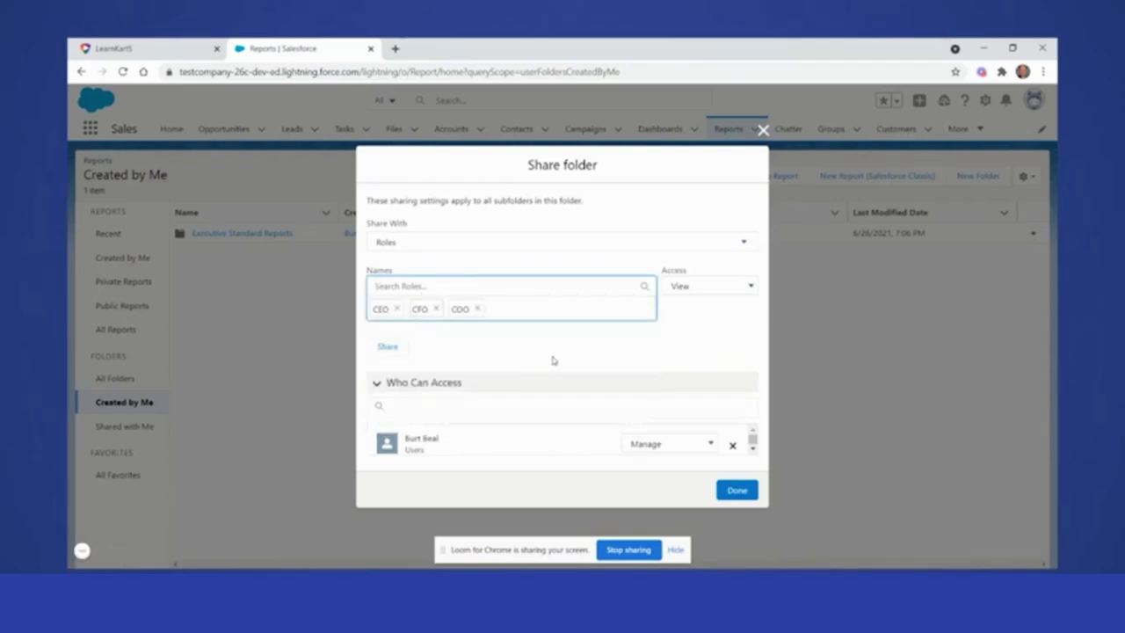
Give the three roles Edit access and confirm the folder sharing.
{"action": "left_click", "coordinate": [750, 288]}
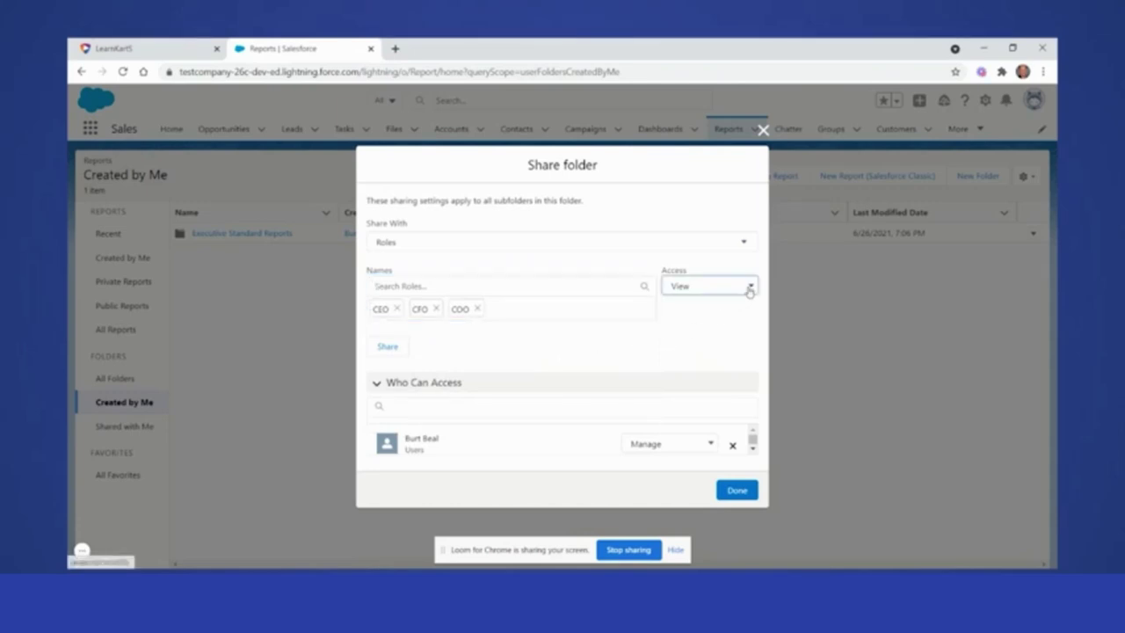
{"action": "left_click", "coordinate": [666, 336]}
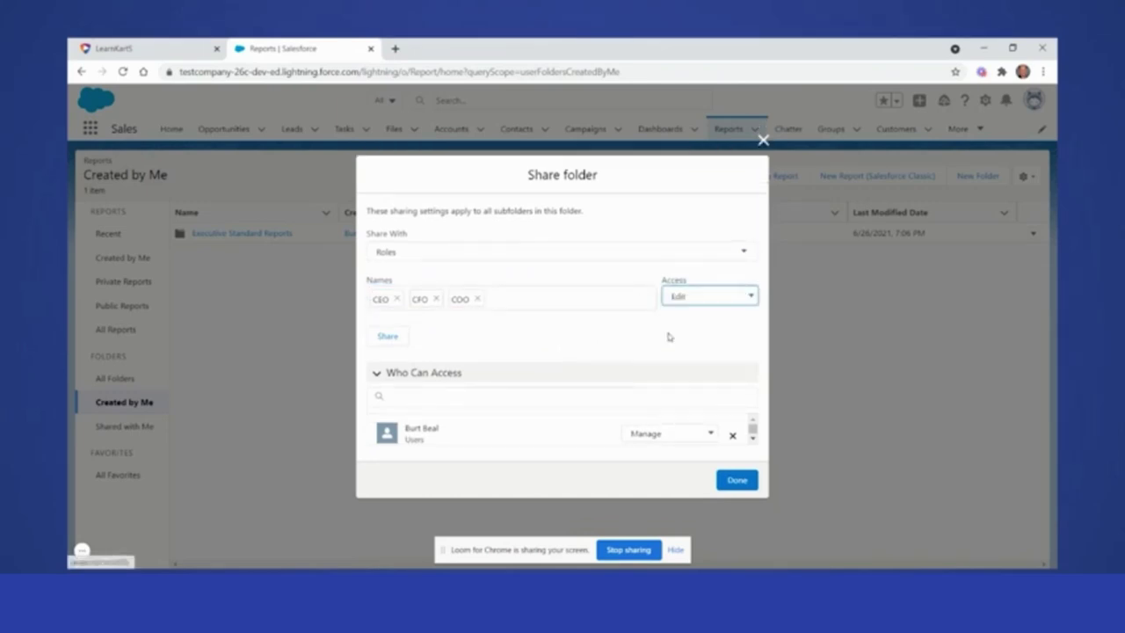
{"action": "left_click", "coordinate": [387, 335]}
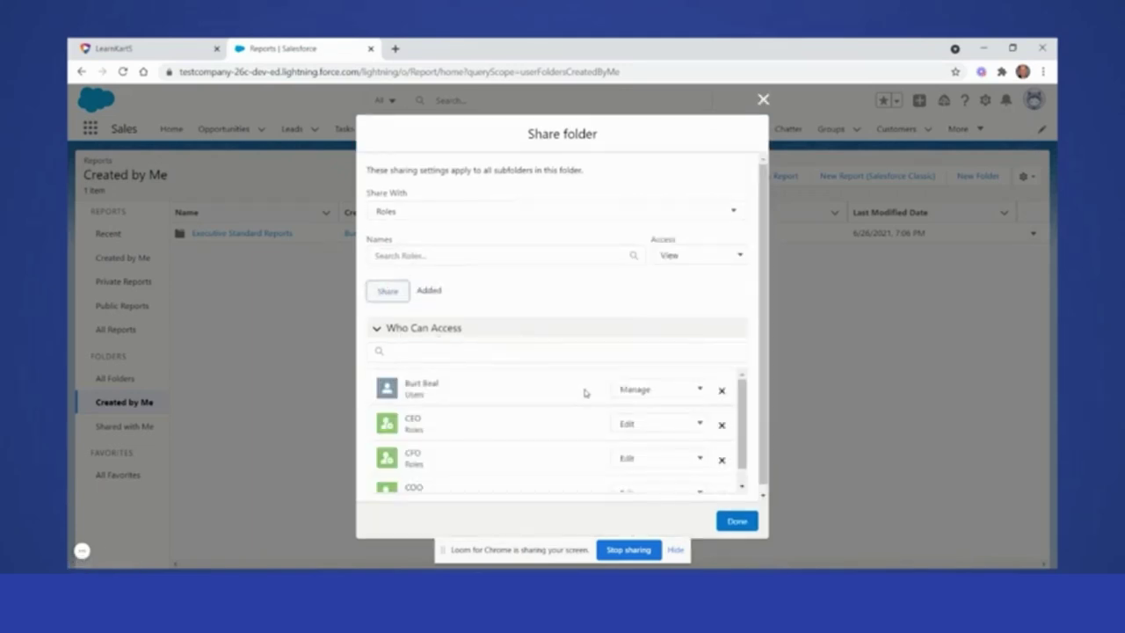
{"action": "scroll", "coordinate": [586, 393], "scroll_direction": "down", "scroll_amount": 1}
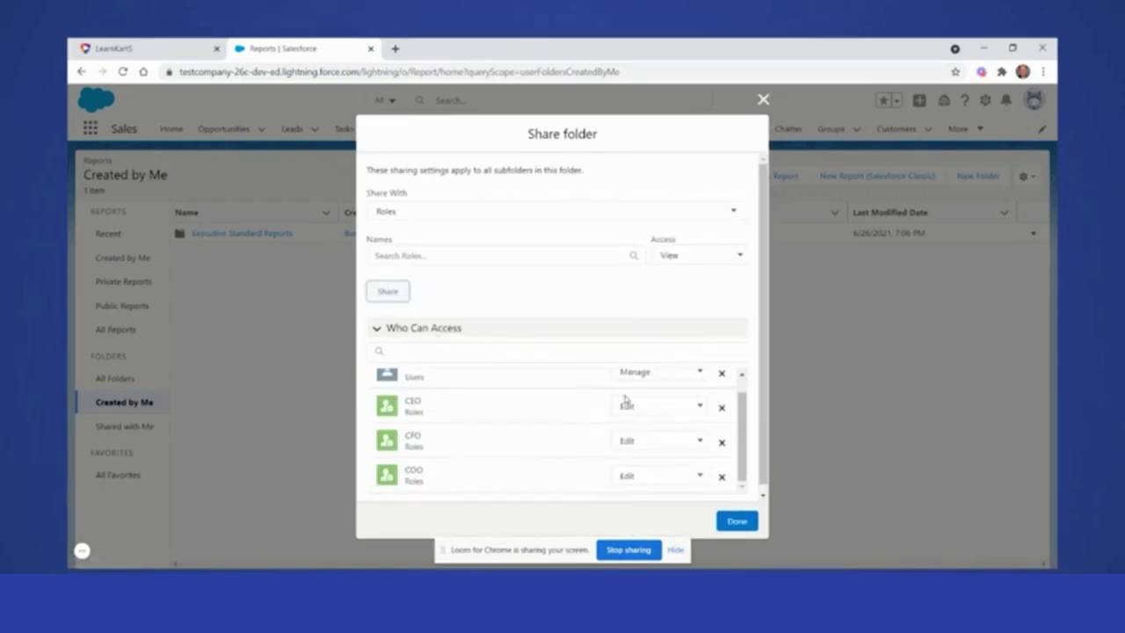
{"action": "scroll", "coordinate": [626, 401], "scroll_direction": "up", "scroll_amount": 1}
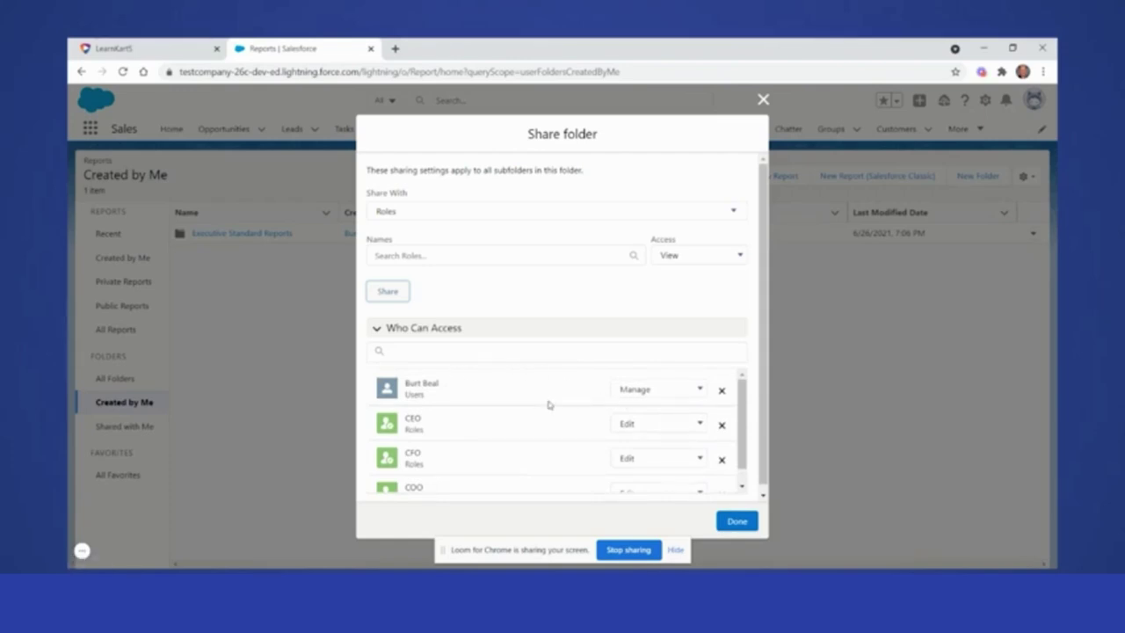
{"action": "scroll", "coordinate": [549, 426], "scroll_direction": "down", "scroll_amount": 1}
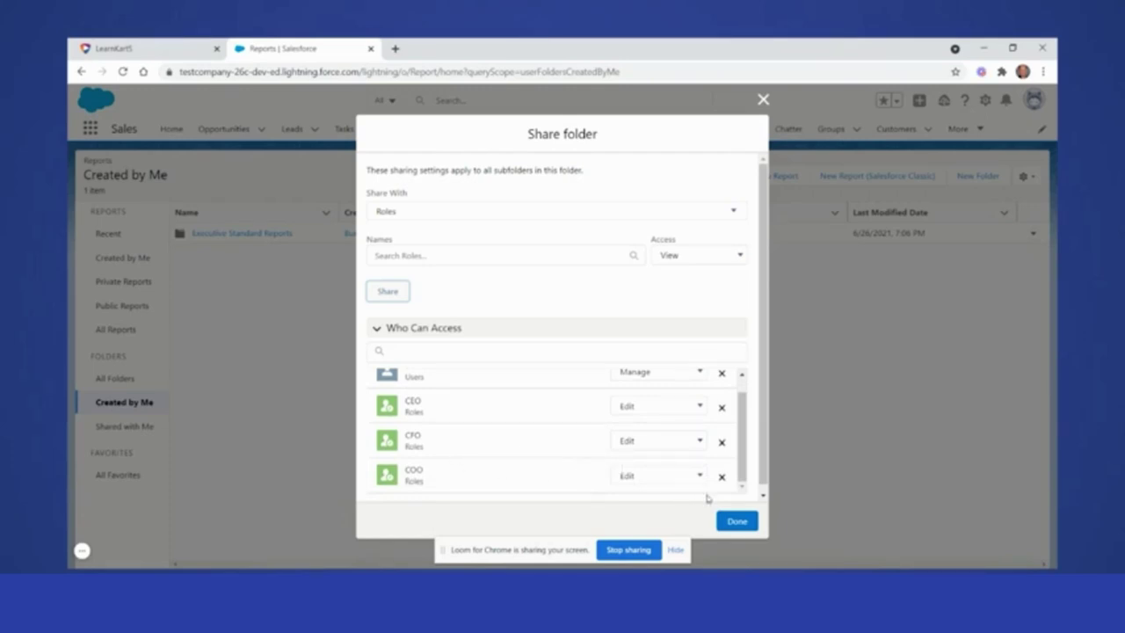
{"action": "left_click", "coordinate": [737, 523]}
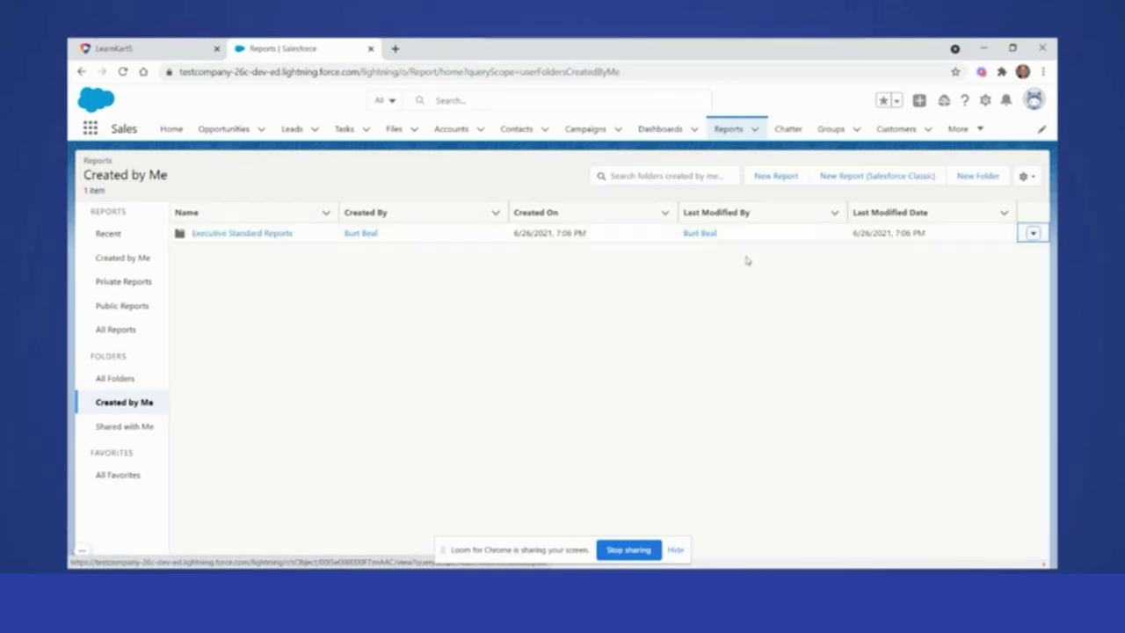
Dismiss the folder's actions menu, then view Shared with Me and All Favorites.
{"action": "left_click", "coordinate": [1034, 235]}
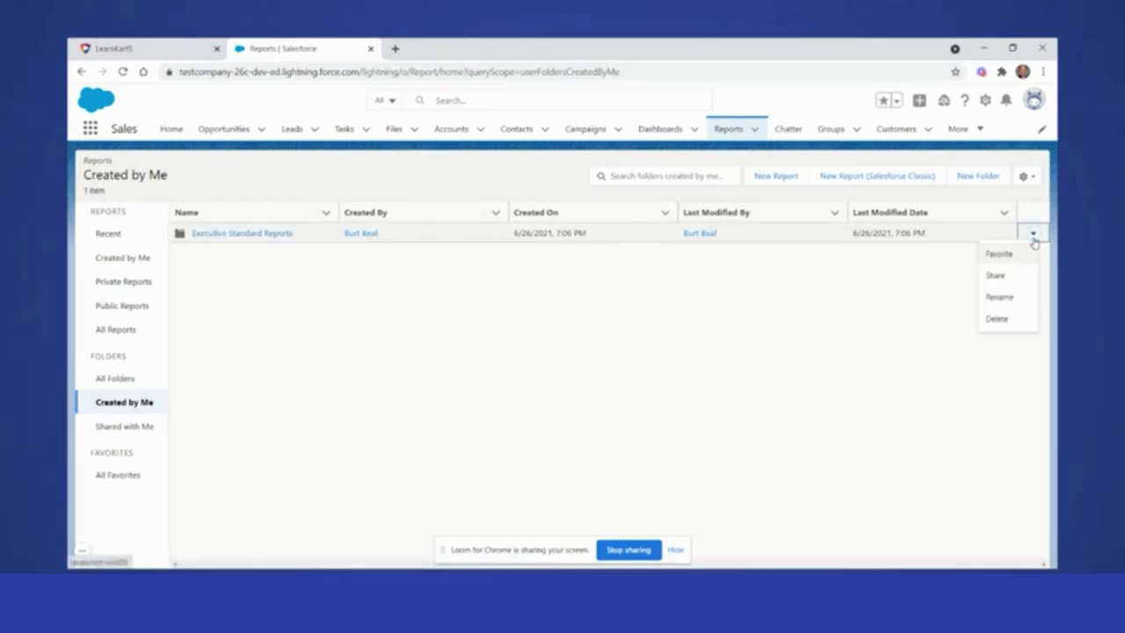
{"action": "left_click", "coordinate": [961, 255]}
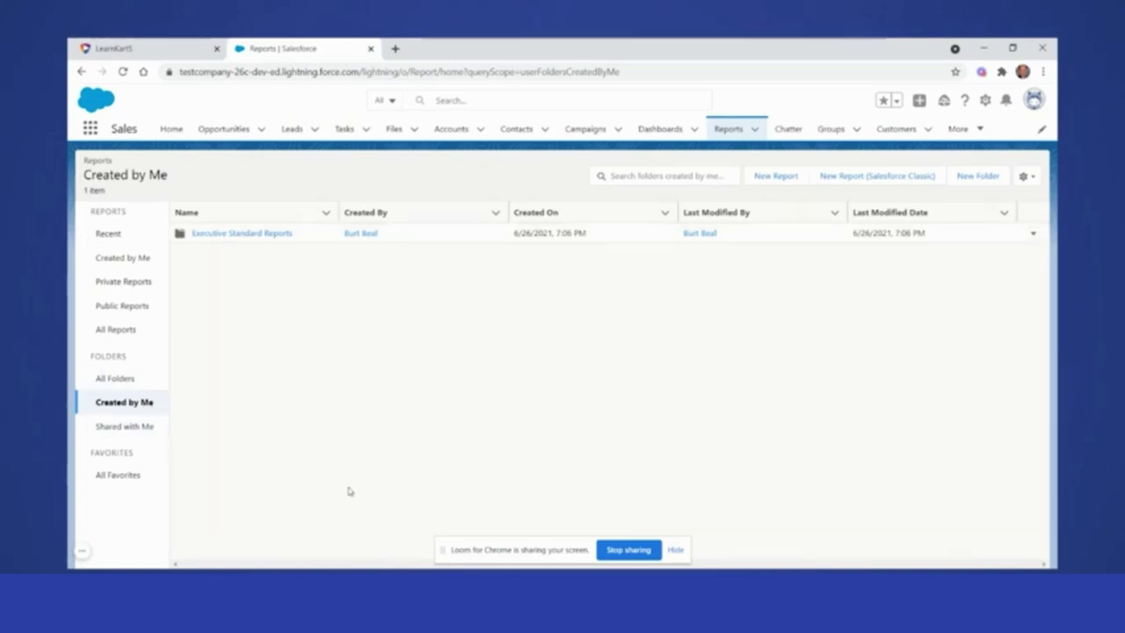
{"action": "left_click", "coordinate": [126, 425]}
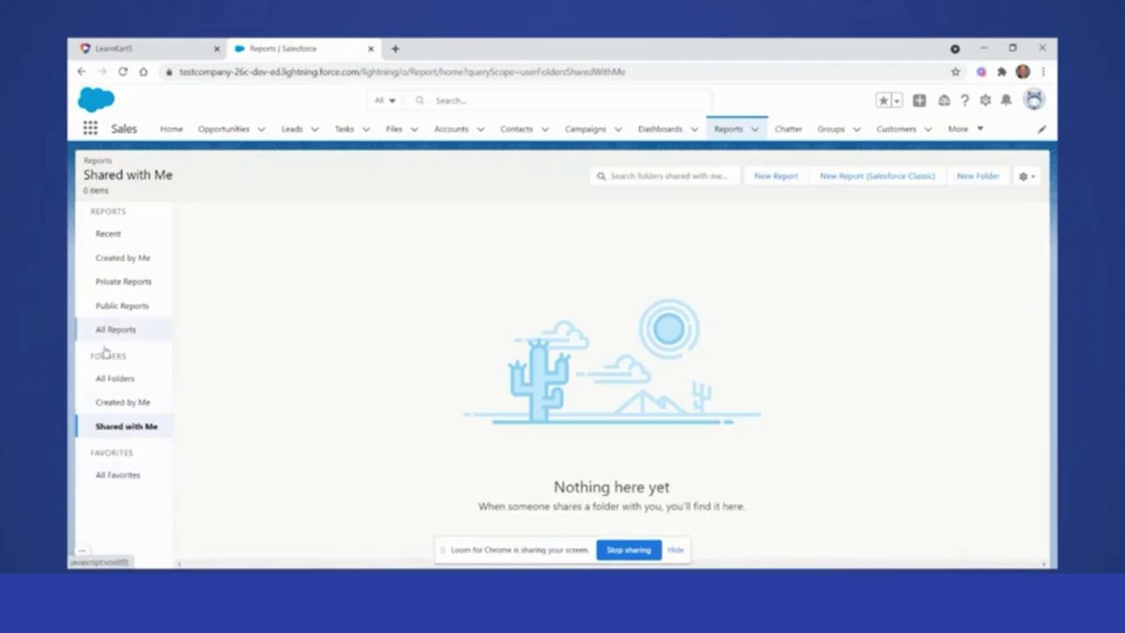
{"action": "left_click", "coordinate": [111, 477]}
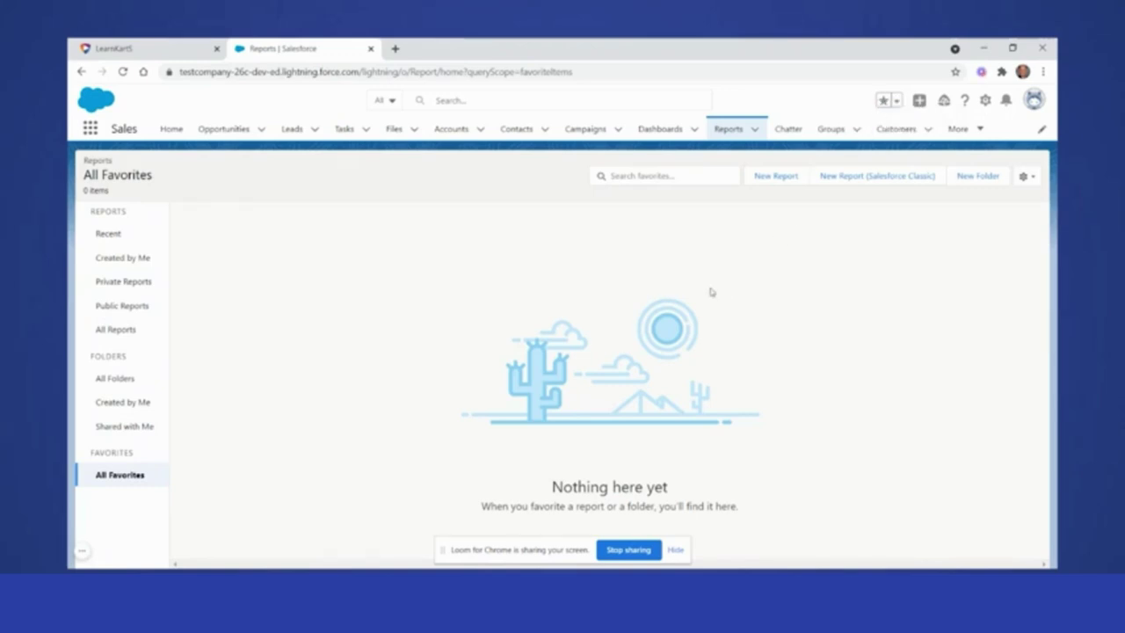
Add Sample Flow Report: Screen Flows to favorites from the Recent reports list.
{"action": "left_click", "coordinate": [104, 233]}
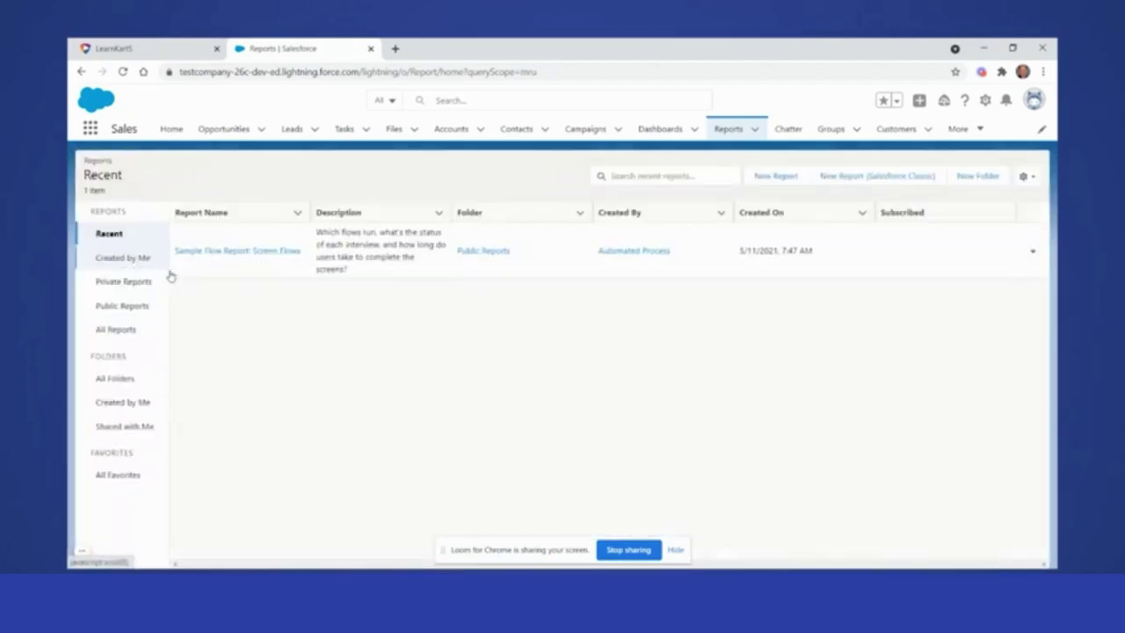
{"action": "left_click", "coordinate": [1034, 252]}
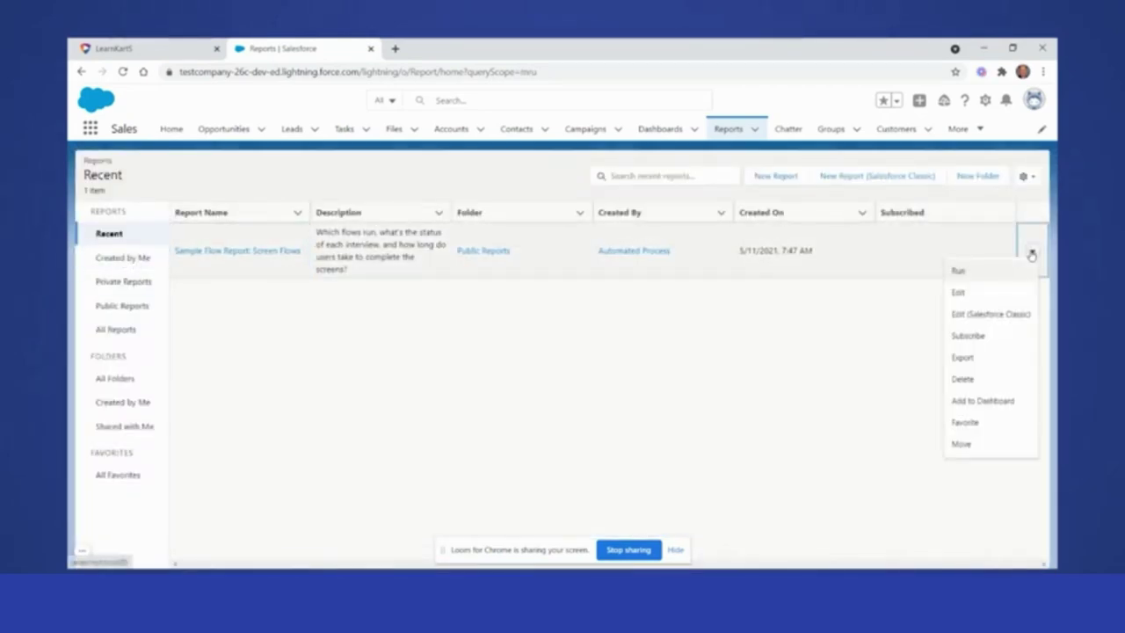
{"action": "left_click", "coordinate": [967, 424]}
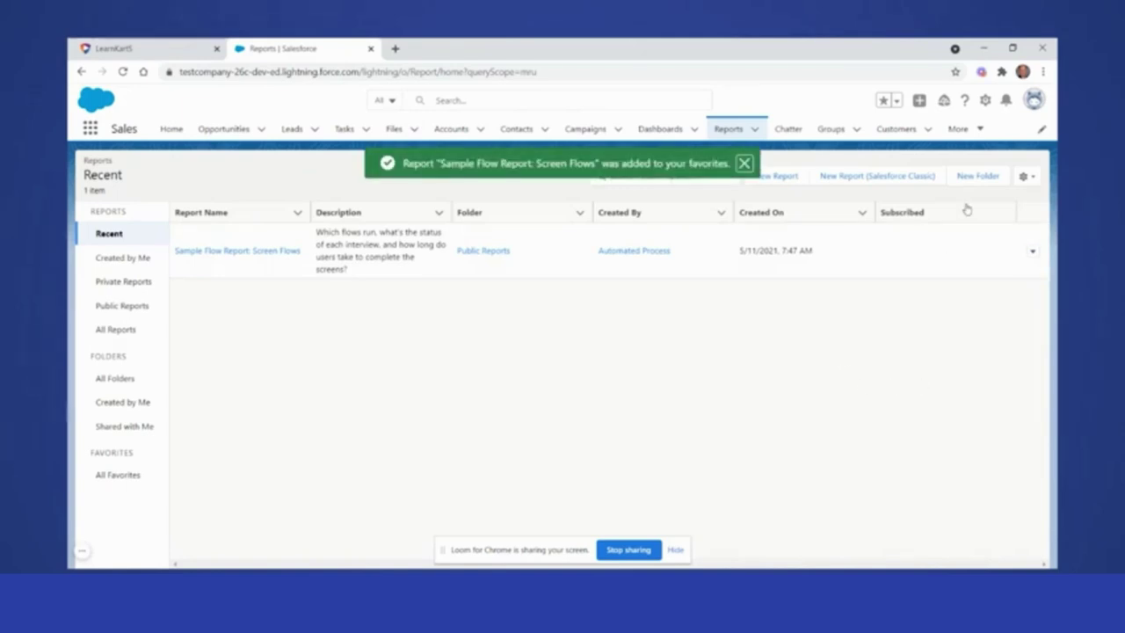
Check All Favorites and the star Favorites list, then sort Recent reports by Created On.
{"action": "left_click", "coordinate": [97, 474]}
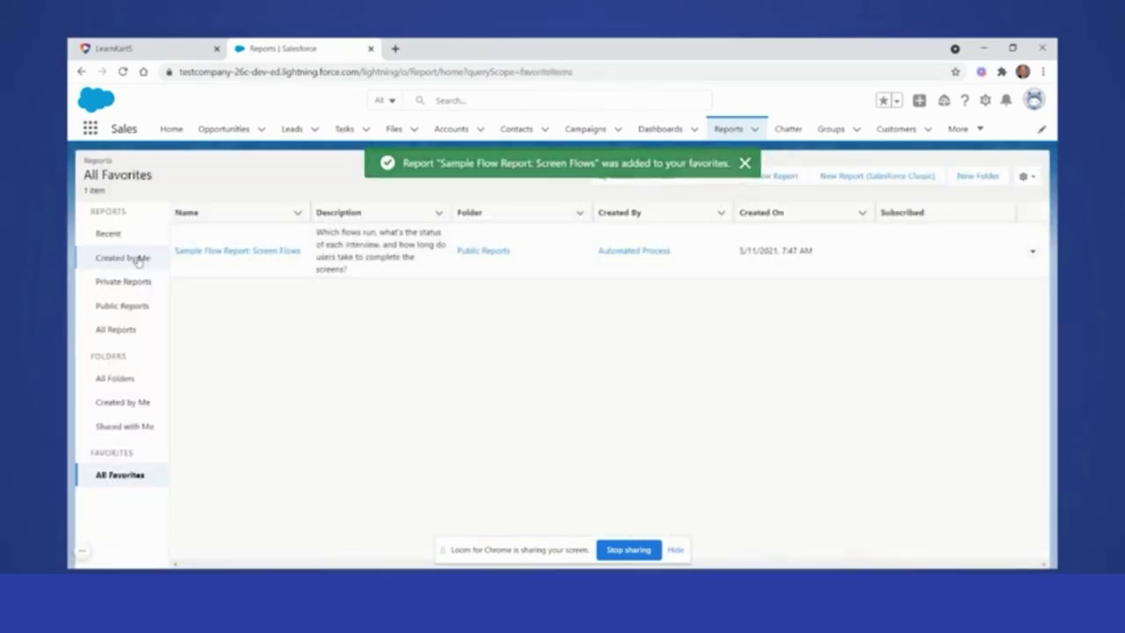
{"action": "left_click", "coordinate": [112, 240]}
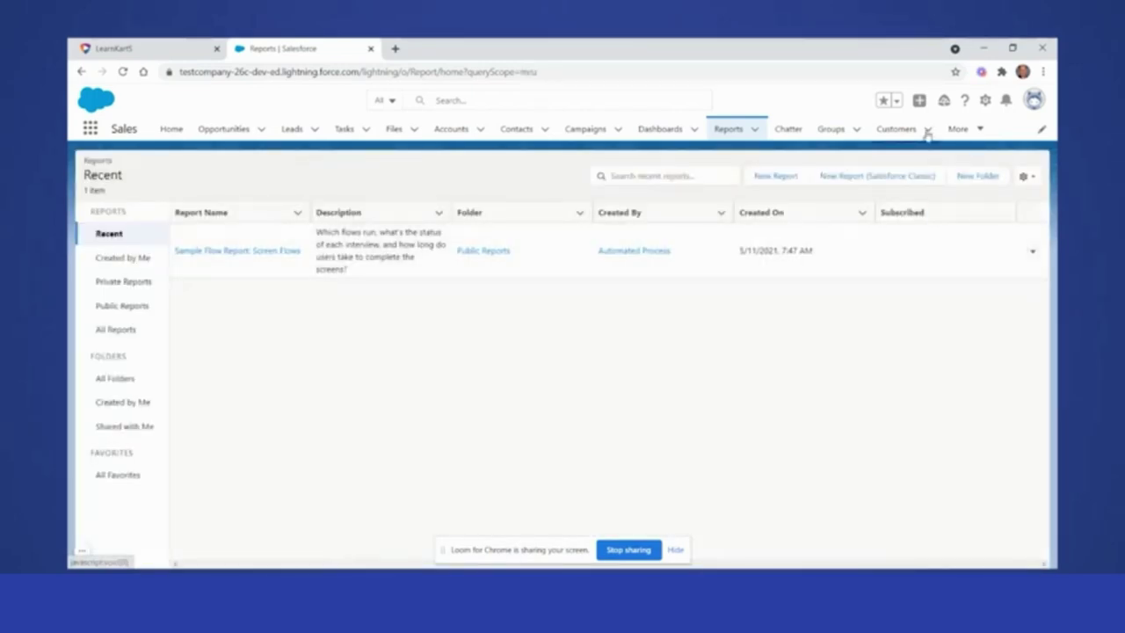
{"action": "left_click", "coordinate": [896, 102]}
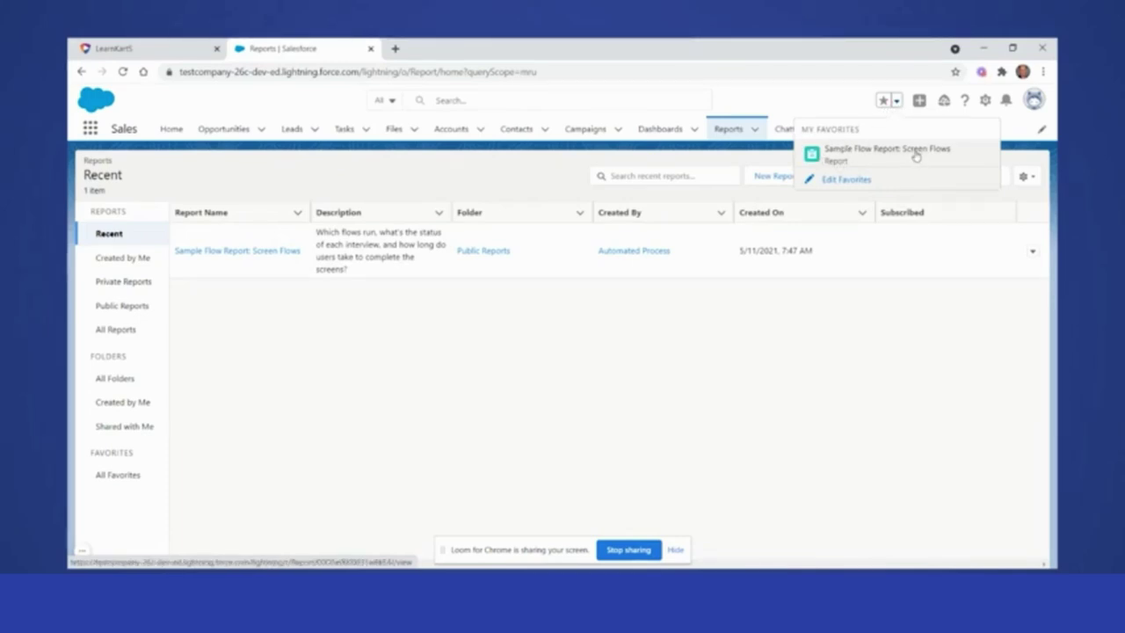
{"action": "left_click", "coordinate": [850, 98]}
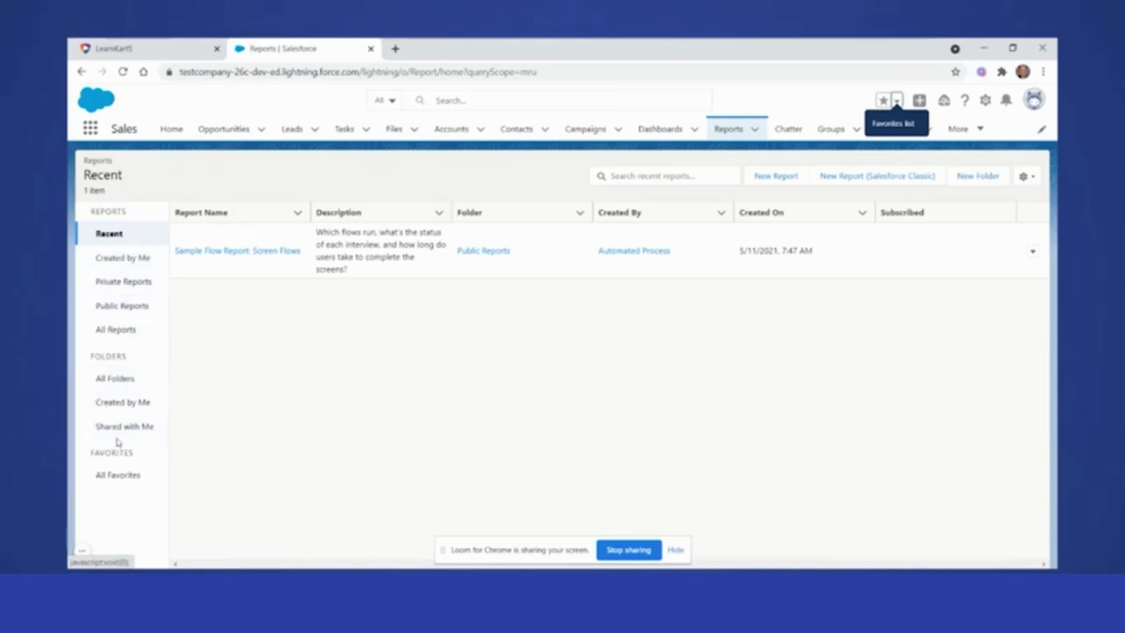
{"action": "left_click", "coordinate": [817, 209]}
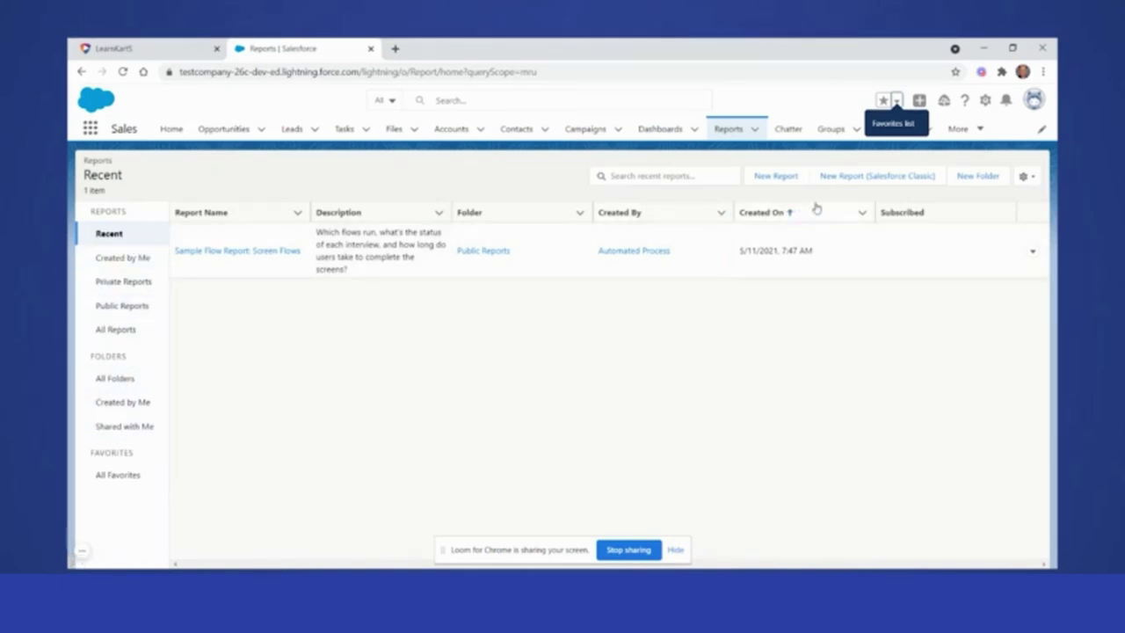
Start a new report of type Activities with Leads from the Activities category.
{"action": "left_click", "coordinate": [773, 176]}
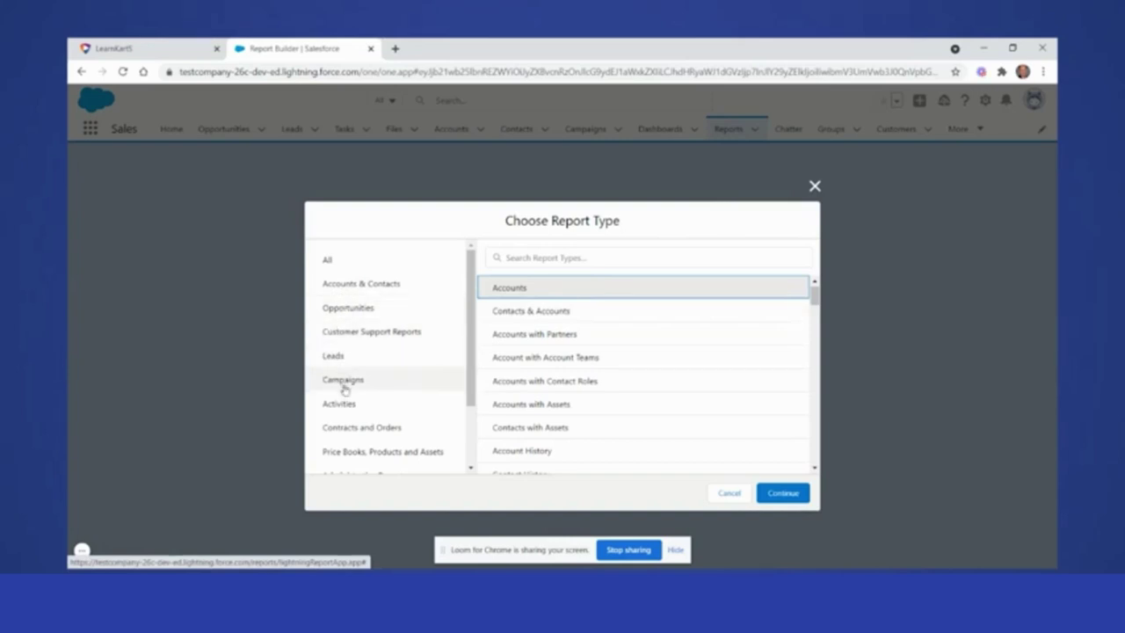
{"action": "left_click_drag", "start_coordinate": [468, 387], "coordinate": [464, 448]}
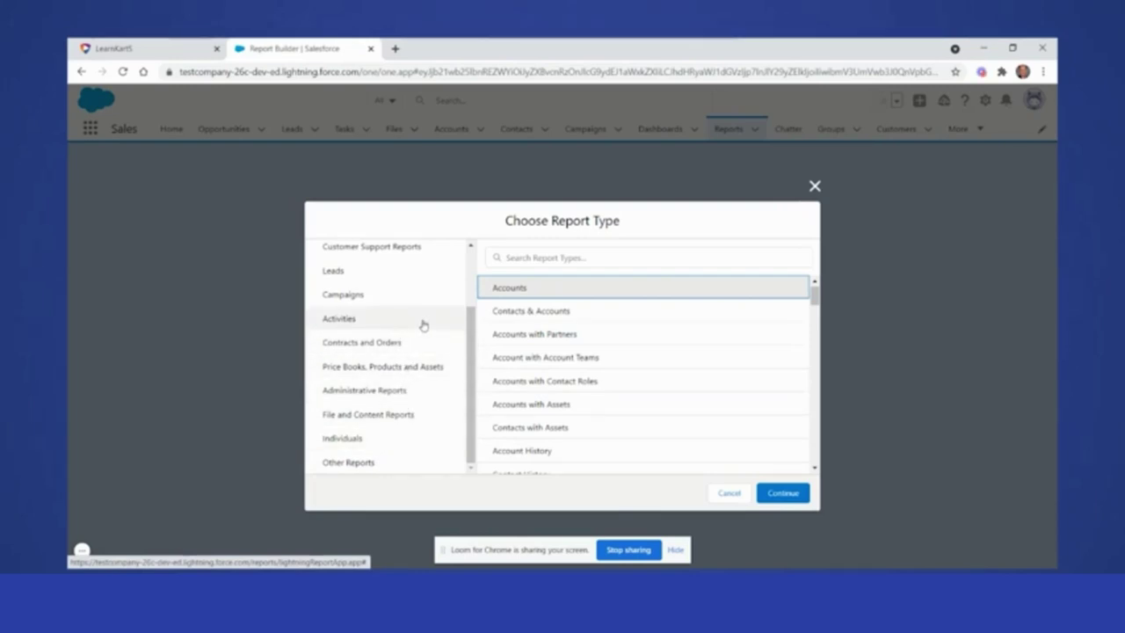
{"action": "left_click", "coordinate": [382, 322]}
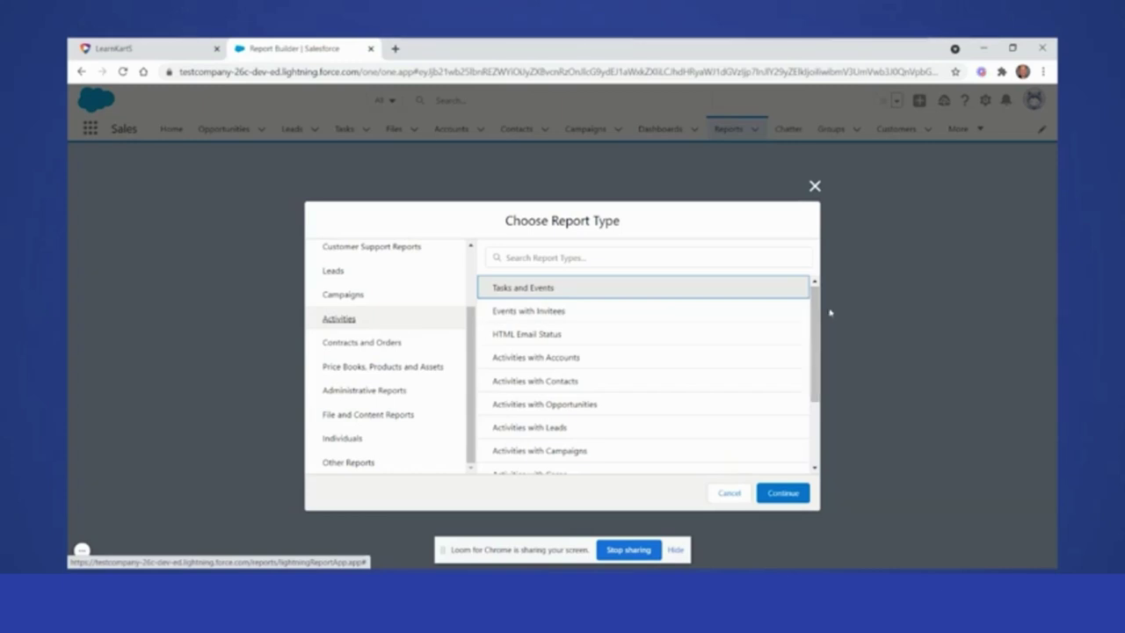
{"action": "left_click_drag", "start_coordinate": [814, 316], "coordinate": [806, 382]}
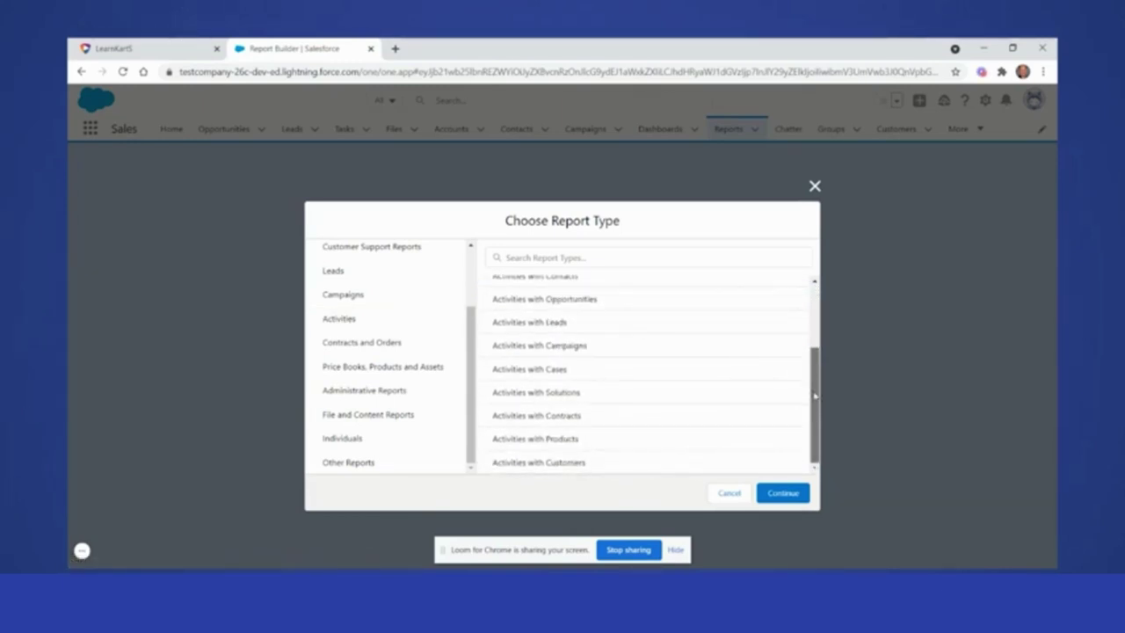
{"action": "left_click_drag", "start_coordinate": [820, 385], "coordinate": [809, 307]}
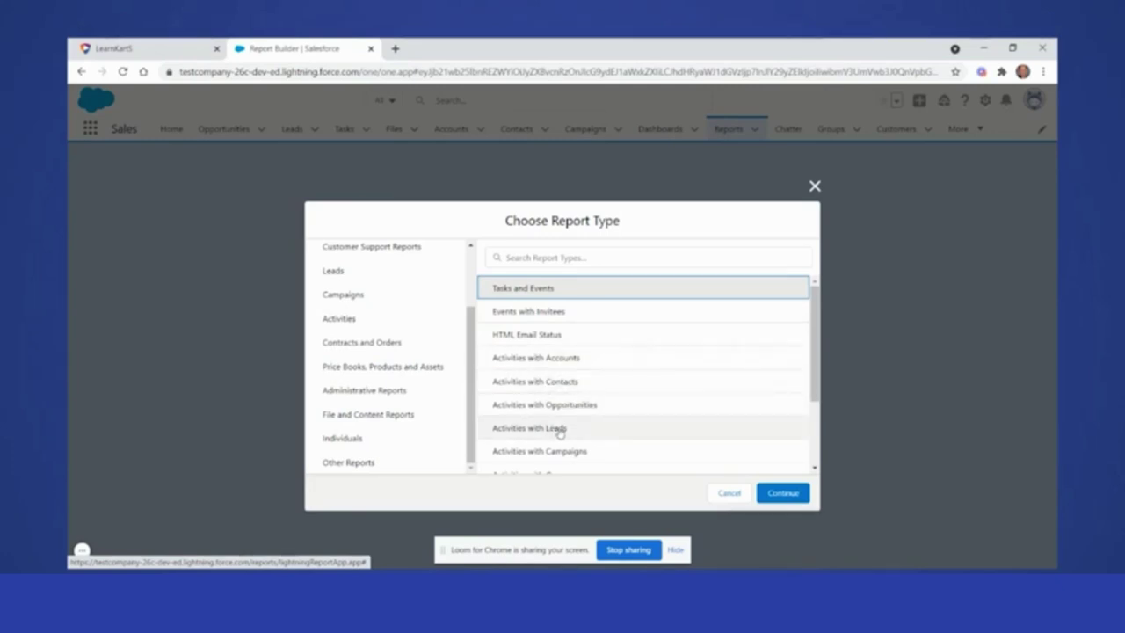
{"action": "scroll", "coordinate": [654, 428], "scroll_direction": "down", "scroll_amount": 3}
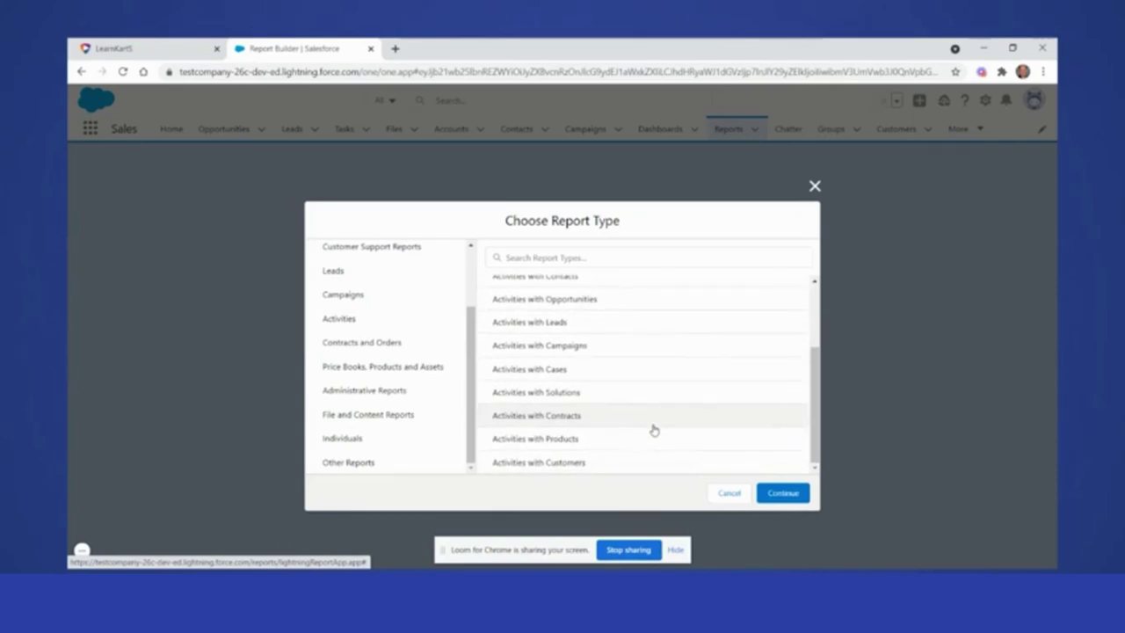
{"action": "scroll", "coordinate": [655, 429], "scroll_direction": "up", "scroll_amount": 2}
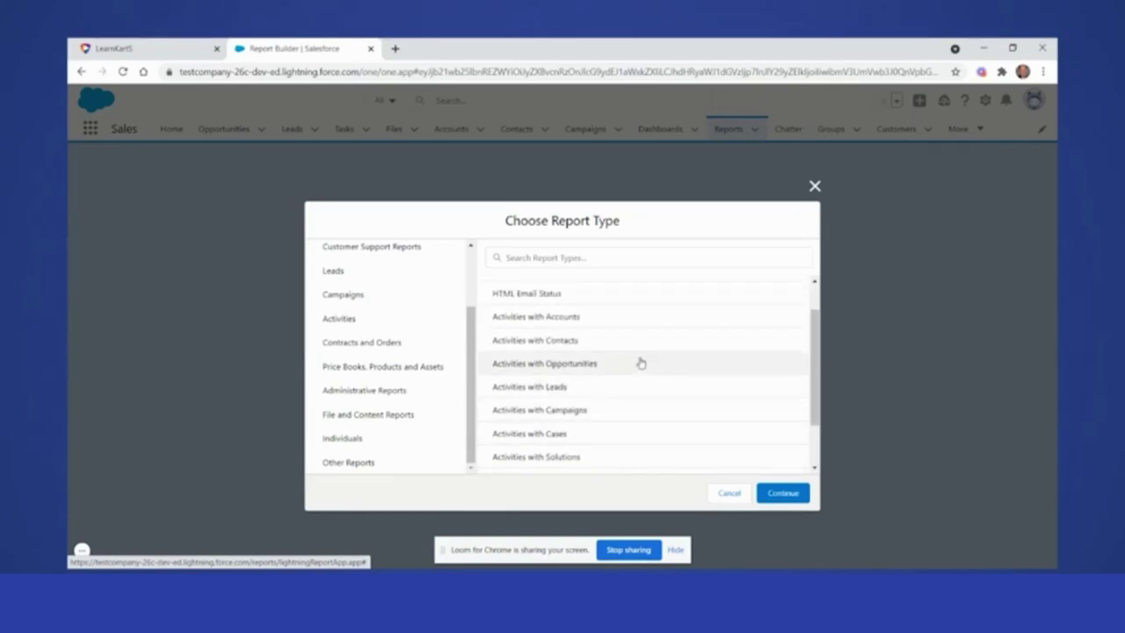
{"action": "left_click", "coordinate": [552, 384]}
{"action": "scroll", "coordinate": [539, 394], "scroll_direction": "down", "scroll_amount": 1}
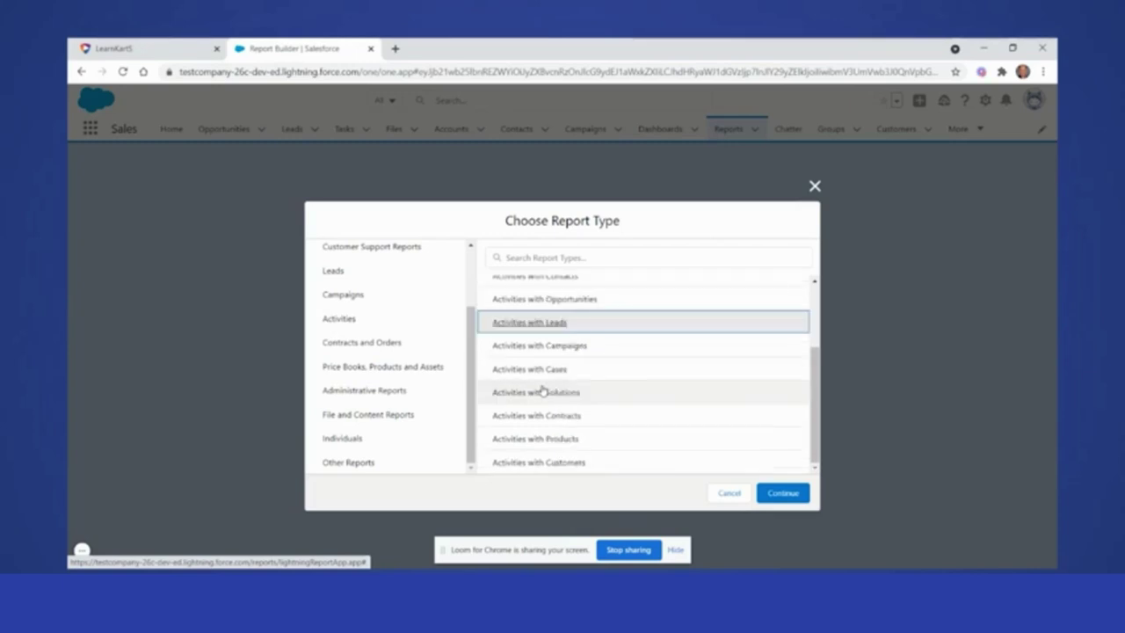
{"action": "left_click", "coordinate": [779, 499]}
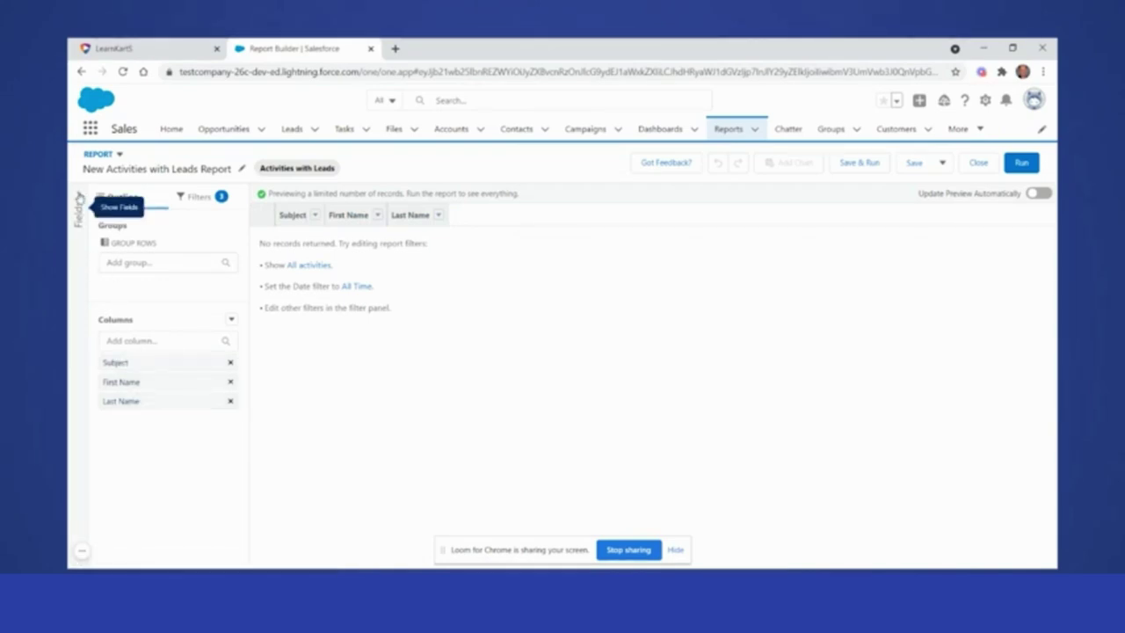
Expand the Fields panel and scroll down to the Lead General fields.
{"action": "left_click", "coordinate": [80, 199]}
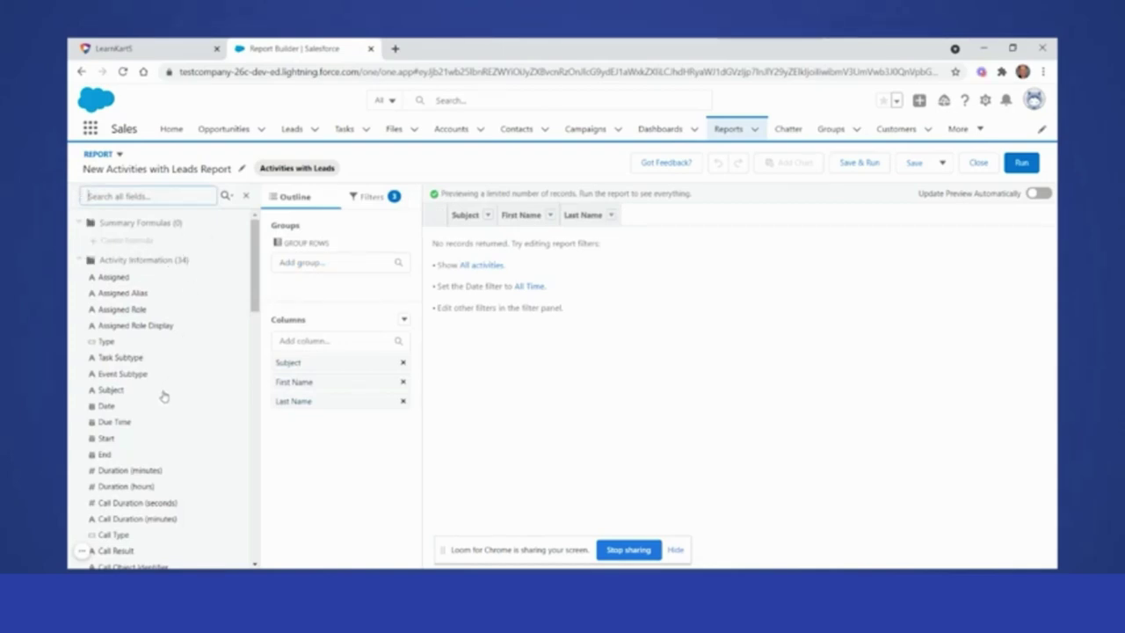
{"action": "scroll", "coordinate": [163, 399], "scroll_direction": "down", "scroll_amount": 1}
{"action": "scroll", "coordinate": [163, 399], "scroll_direction": "down", "scroll_amount": 5}
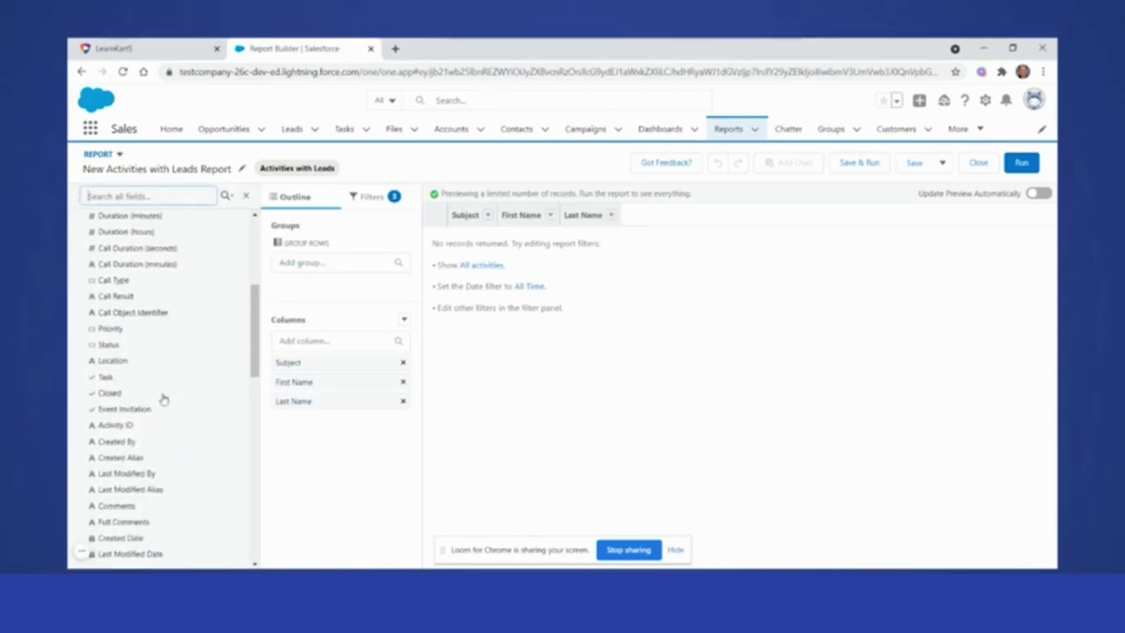
{"action": "scroll", "coordinate": [163, 399], "scroll_direction": "down", "scroll_amount": 5}
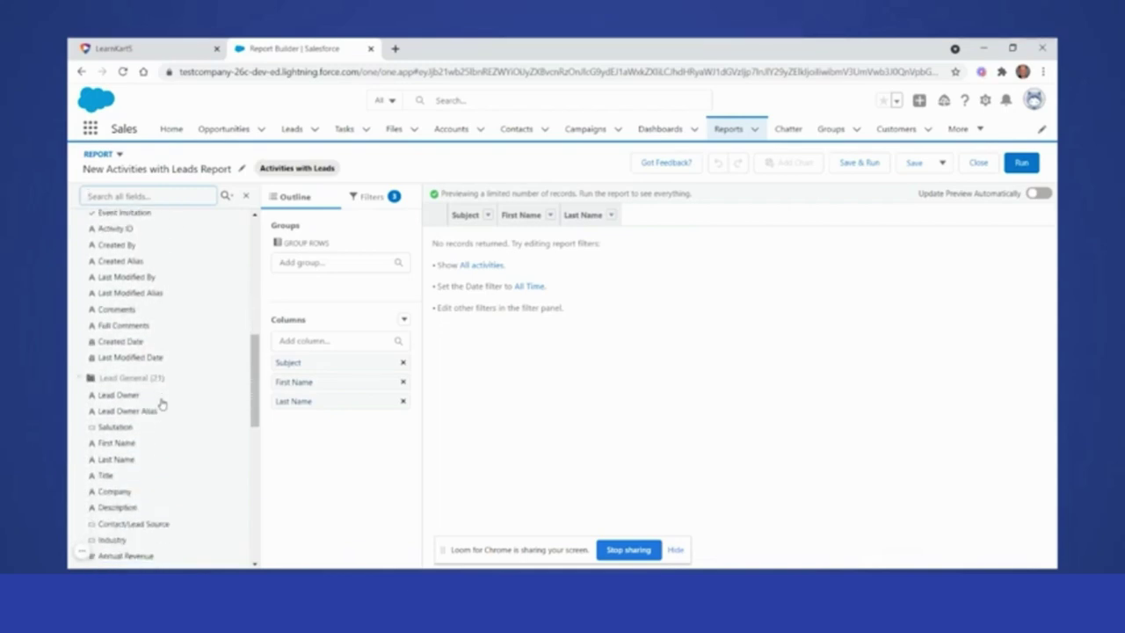
{"action": "scroll", "coordinate": [162, 403], "scroll_direction": "down", "scroll_amount": 2}
Drag the Lead Status field into Columns below Last Name.
{"action": "scroll", "coordinate": [162, 404], "scroll_direction": "down", "scroll_amount": 2}
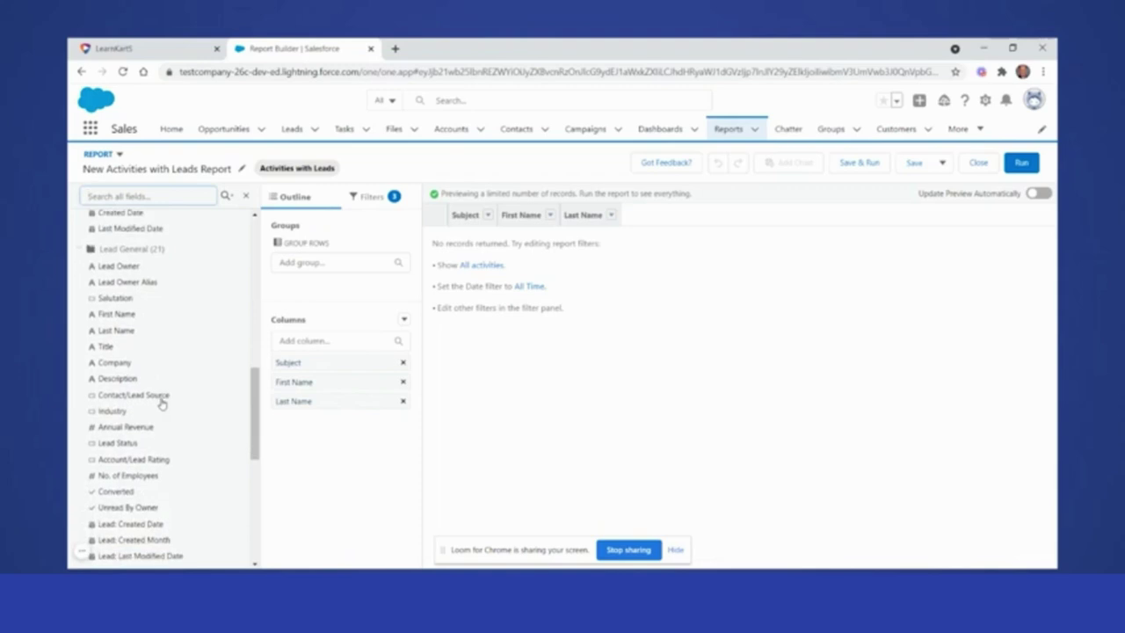
{"action": "left_click", "coordinate": [119, 444]}
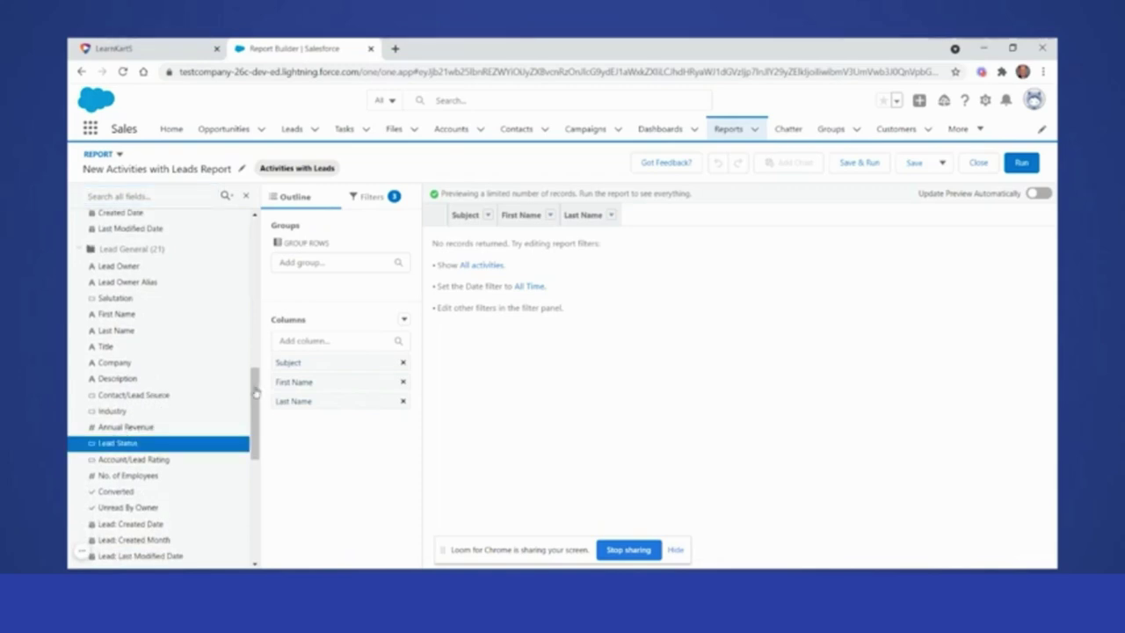
{"action": "left_click_drag", "start_coordinate": [110, 446], "coordinate": [296, 430]}
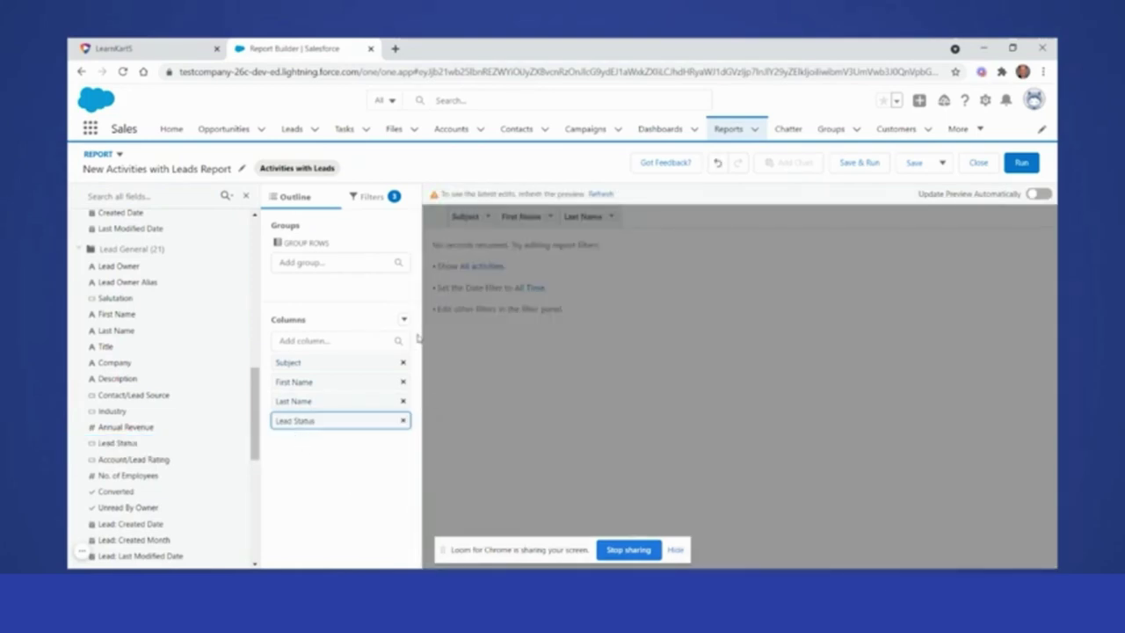
Change the Show Me filter from My team's activities to All activities.
{"action": "left_click", "coordinate": [369, 198]}
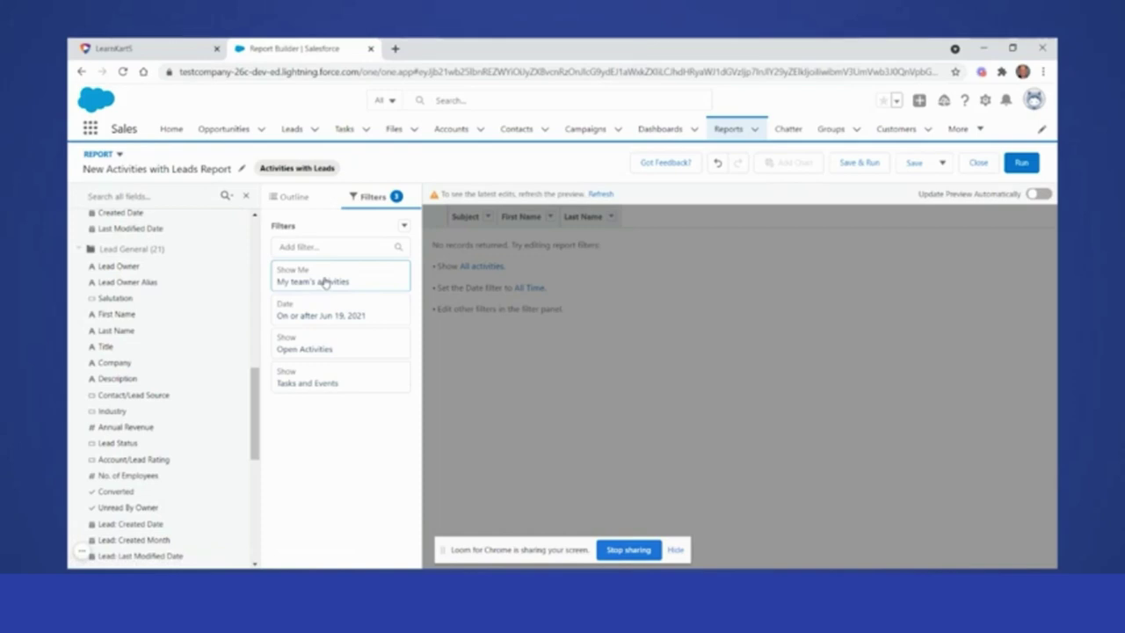
{"action": "left_click", "coordinate": [324, 282]}
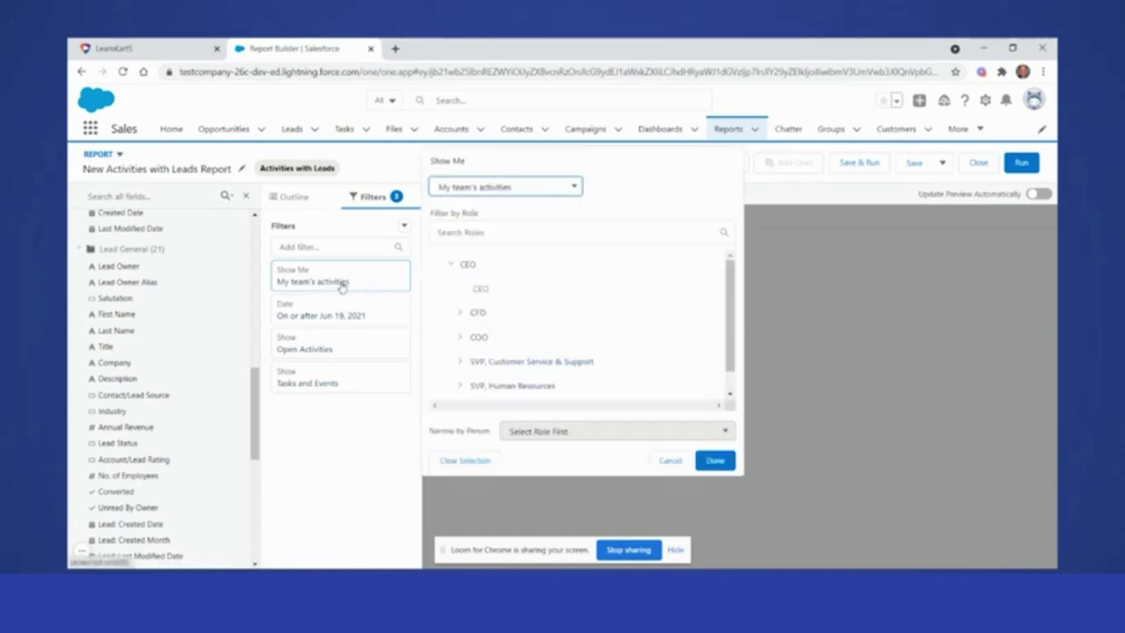
{"action": "left_click", "coordinate": [574, 188]}
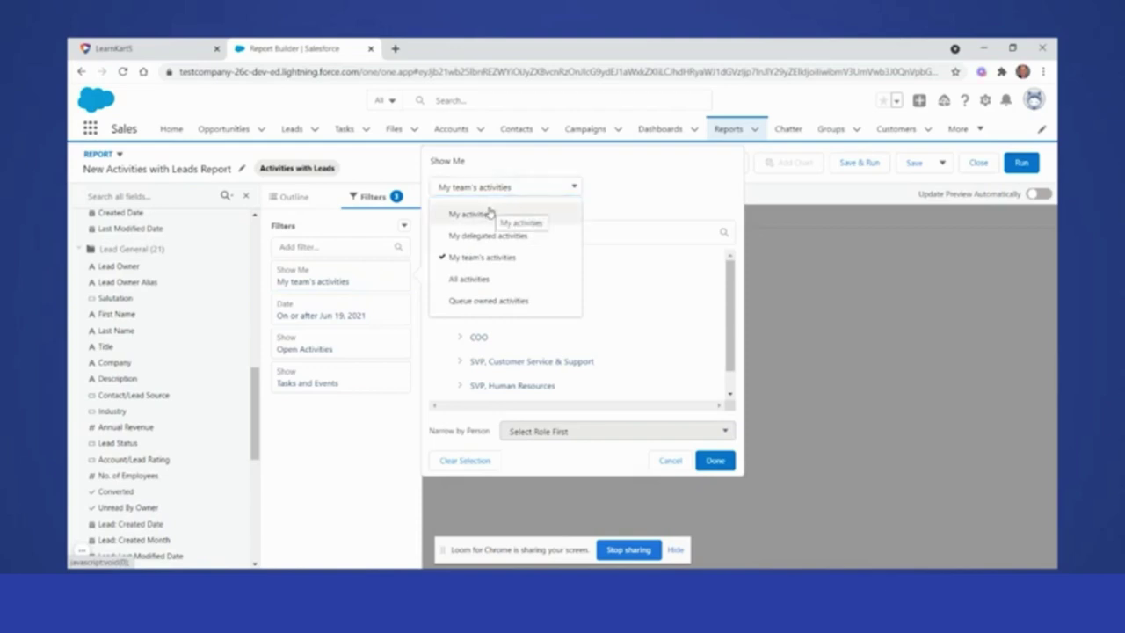
{"action": "left_click", "coordinate": [466, 280]}
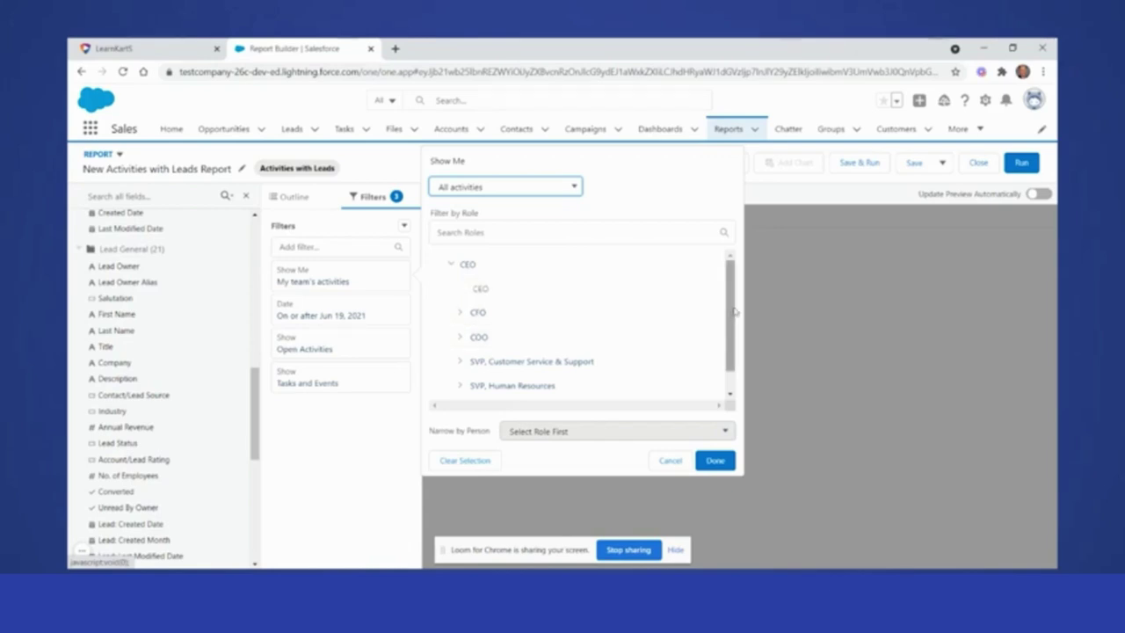
{"action": "mouse_move", "coordinate": [730, 313]}
{"action": "left_mouse_down"}
{"action": "mouse_move", "coordinate": [728, 345]}
{"action": "mouse_move", "coordinate": [729, 328]}
{"action": "left_mouse_up"}
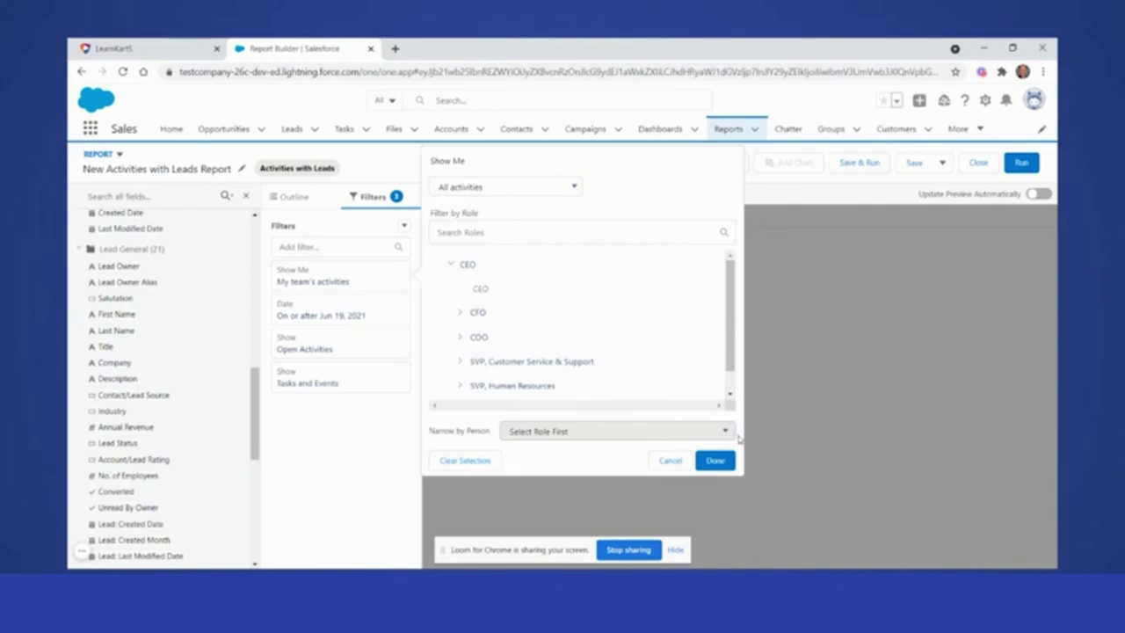
{"action": "left_click", "coordinate": [714, 461]}
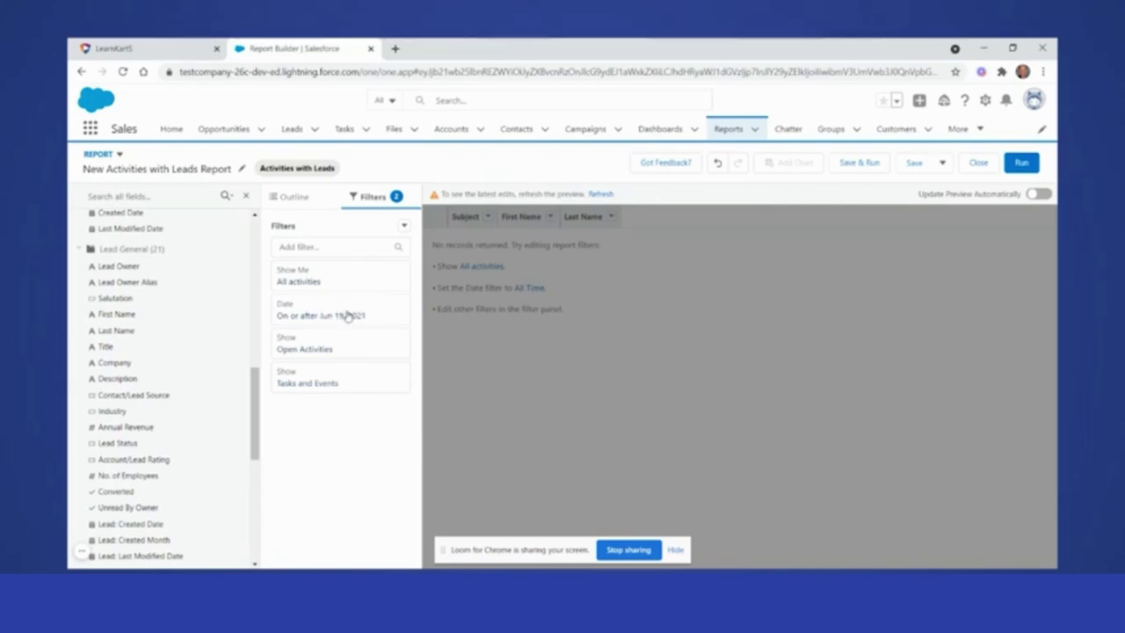
Change the date filter to Created Date with an All Time range.
{"action": "left_click", "coordinate": [349, 315]}
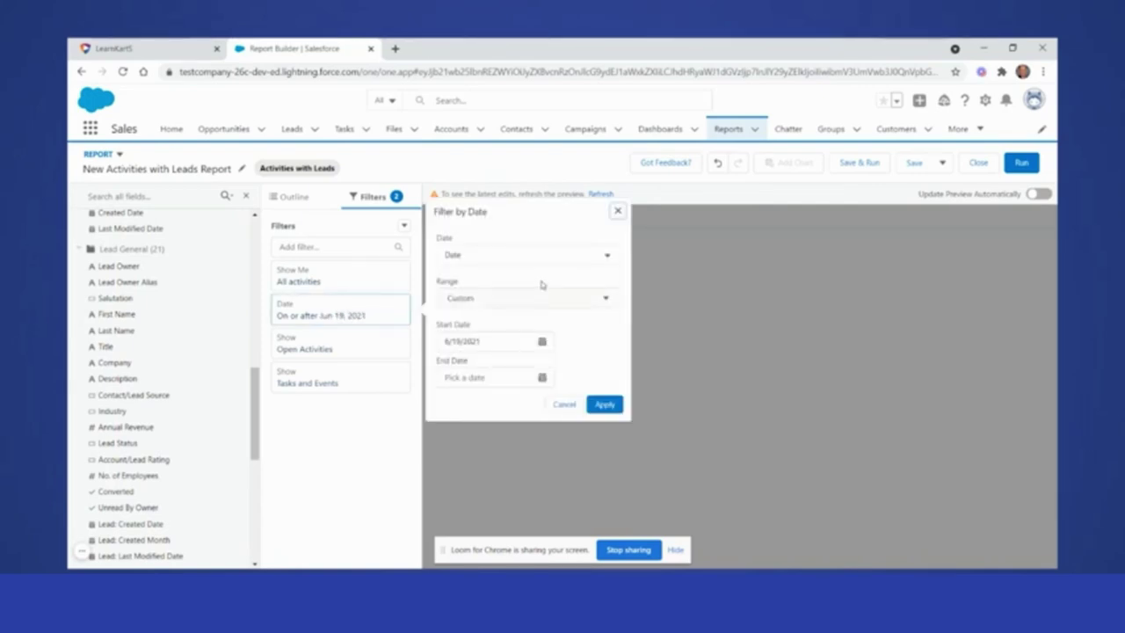
{"action": "left_click", "coordinate": [606, 258]}
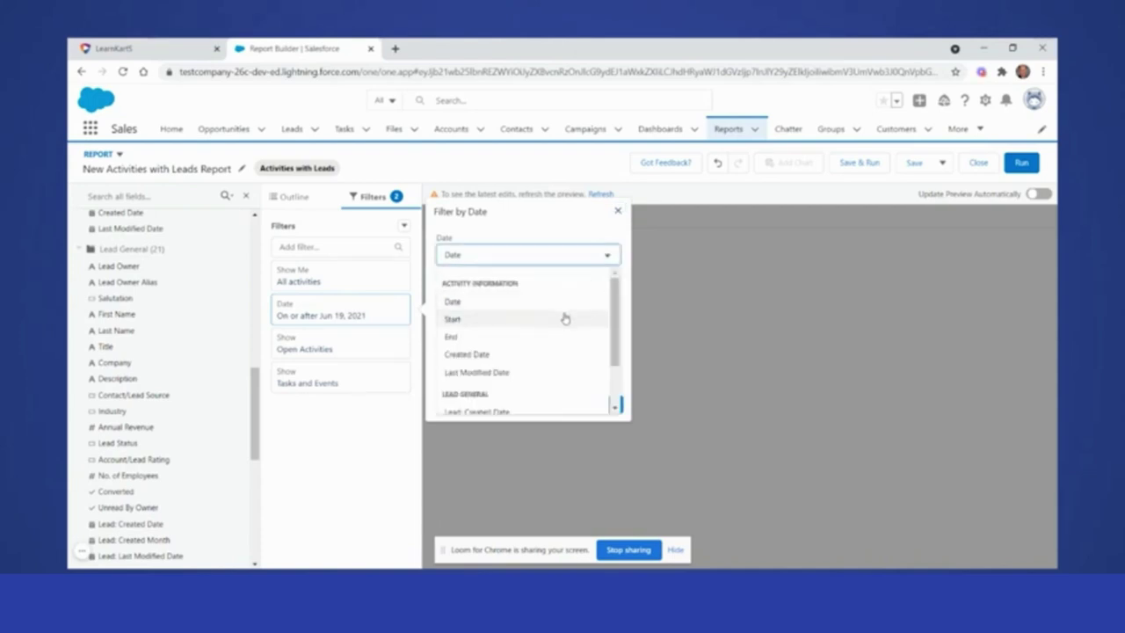
{"action": "scroll", "coordinate": [618, 316], "scroll_direction": "down", "scroll_amount": 3}
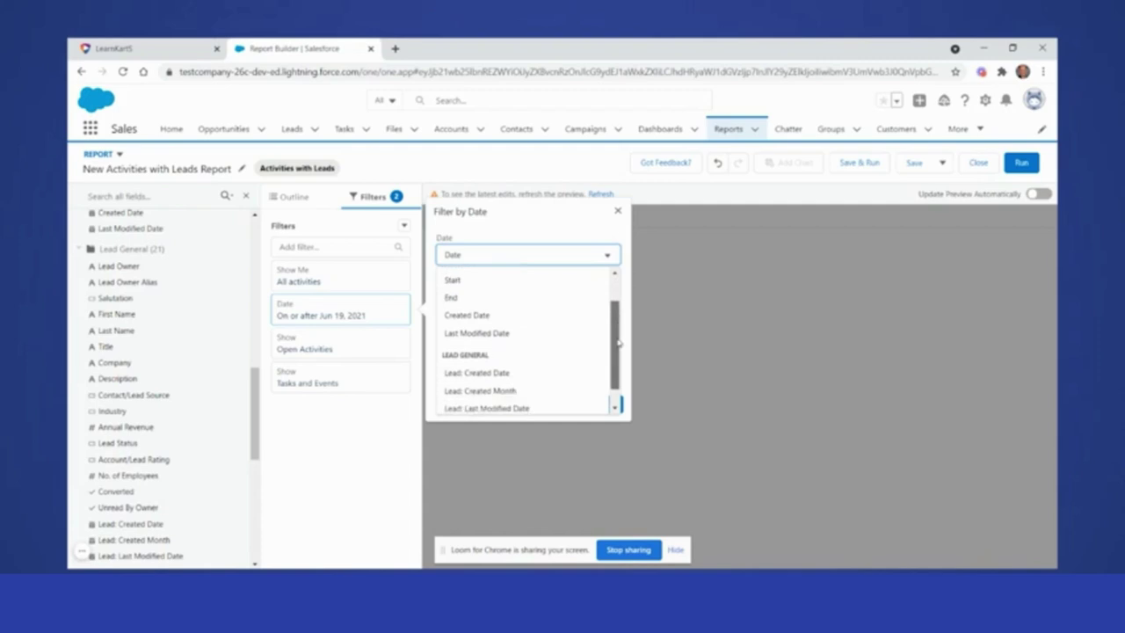
{"action": "scroll", "coordinate": [623, 301], "scroll_direction": "up", "scroll_amount": 3}
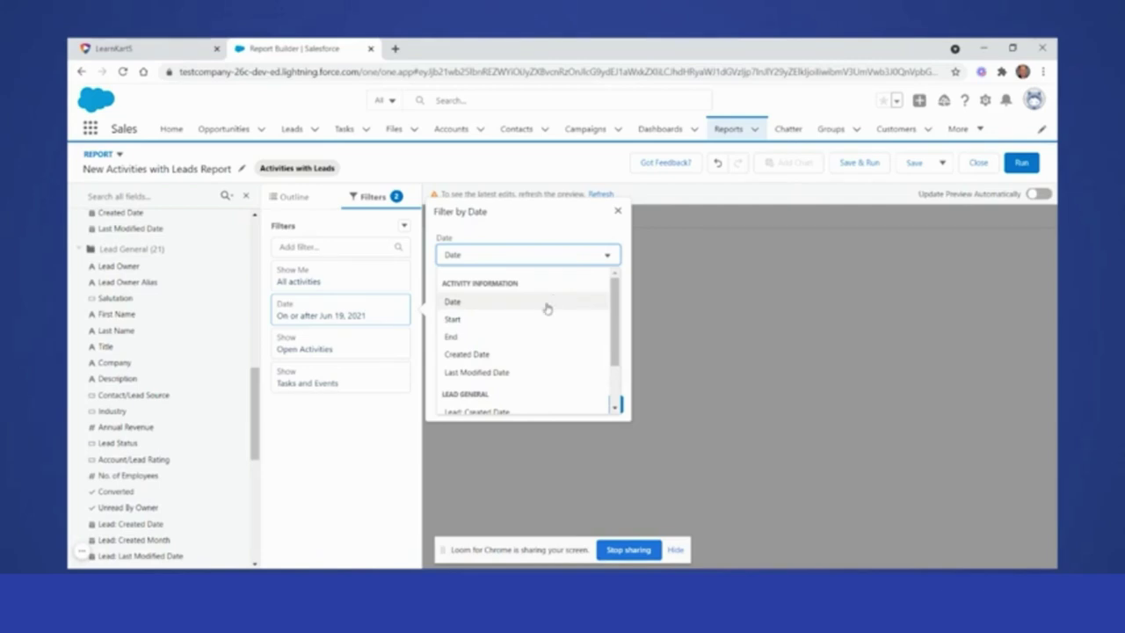
{"action": "left_click", "coordinate": [531, 355]}
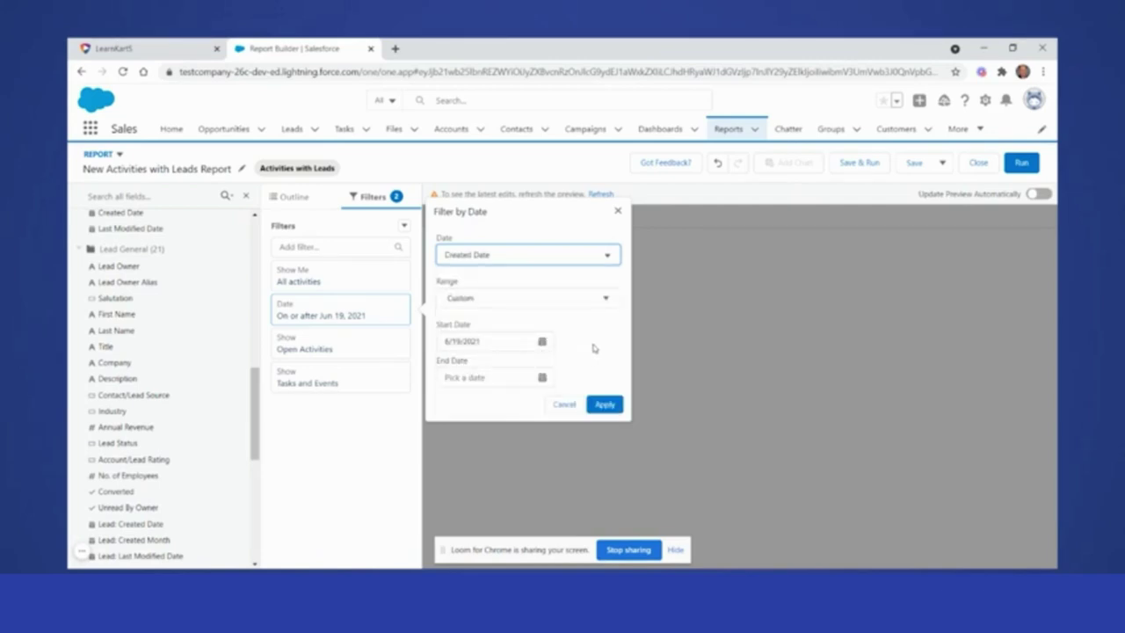
{"action": "left_click", "coordinate": [603, 299]}
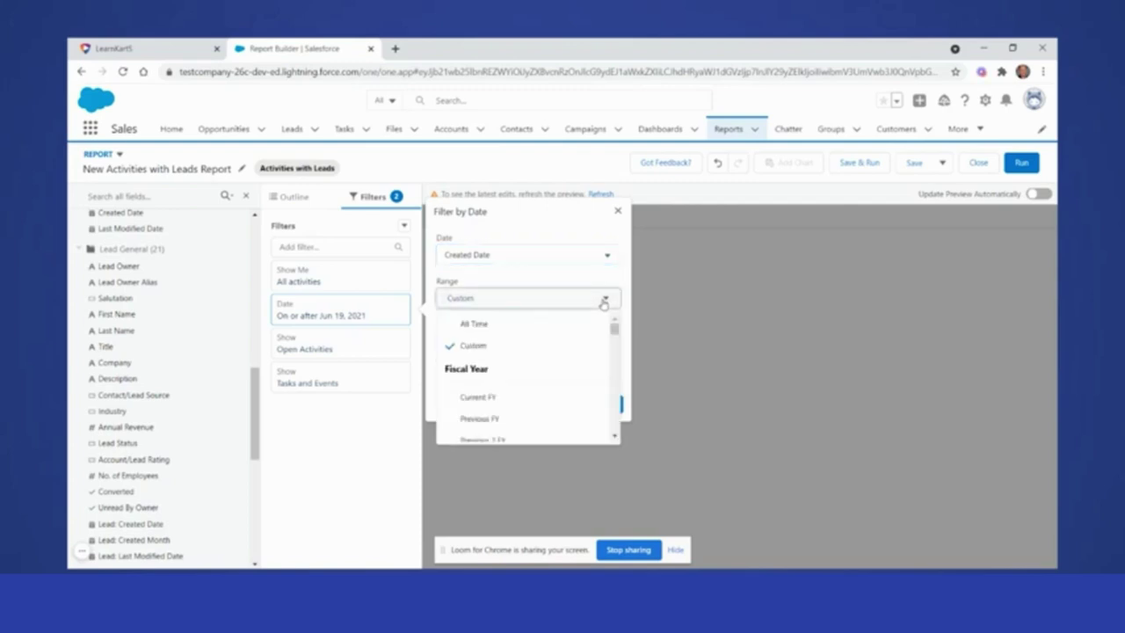
{"action": "left_click", "coordinate": [567, 326]}
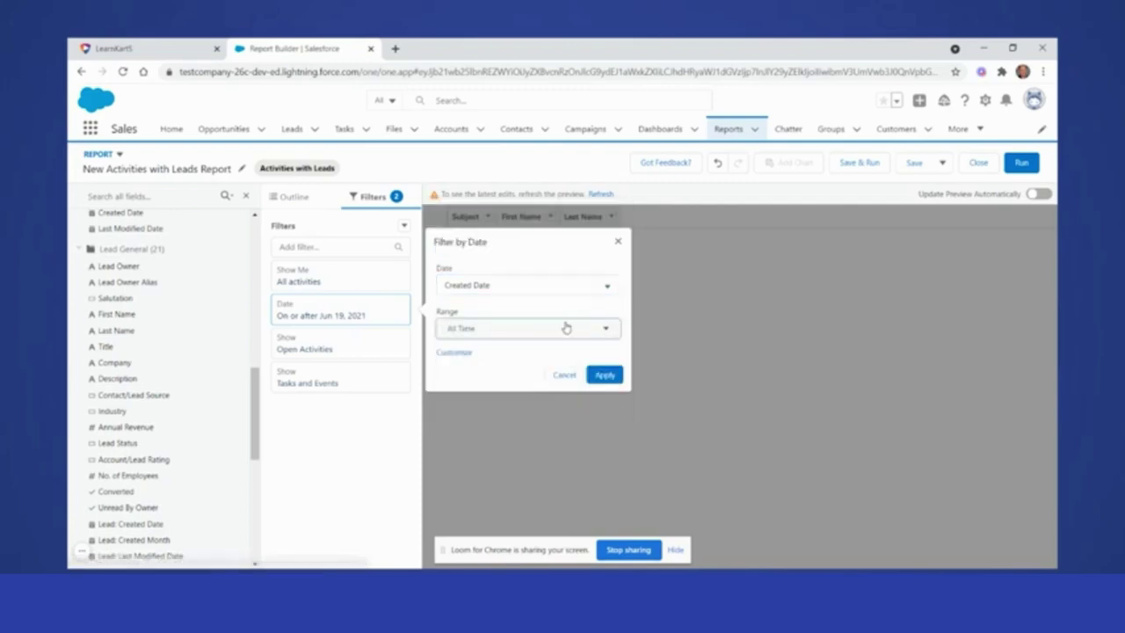
{"action": "left_click", "coordinate": [604, 375]}
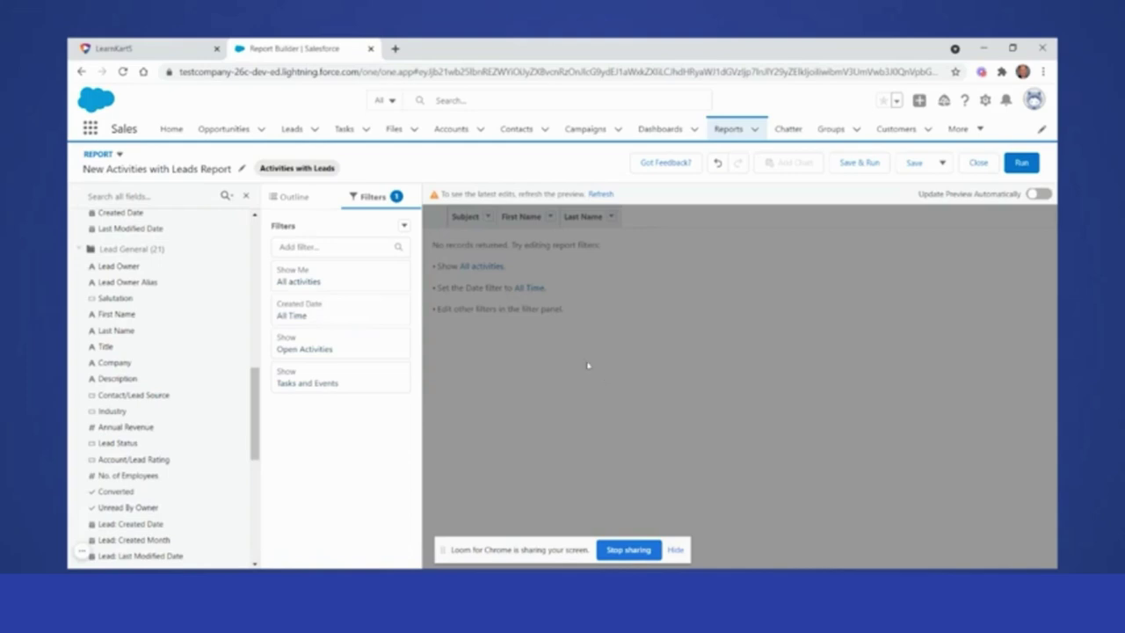
Set the Show filter to Open & Completed Activities and refresh the preview.
{"action": "left_click", "coordinate": [349, 341]}
{"action": "left_click", "coordinate": [506, 352]}
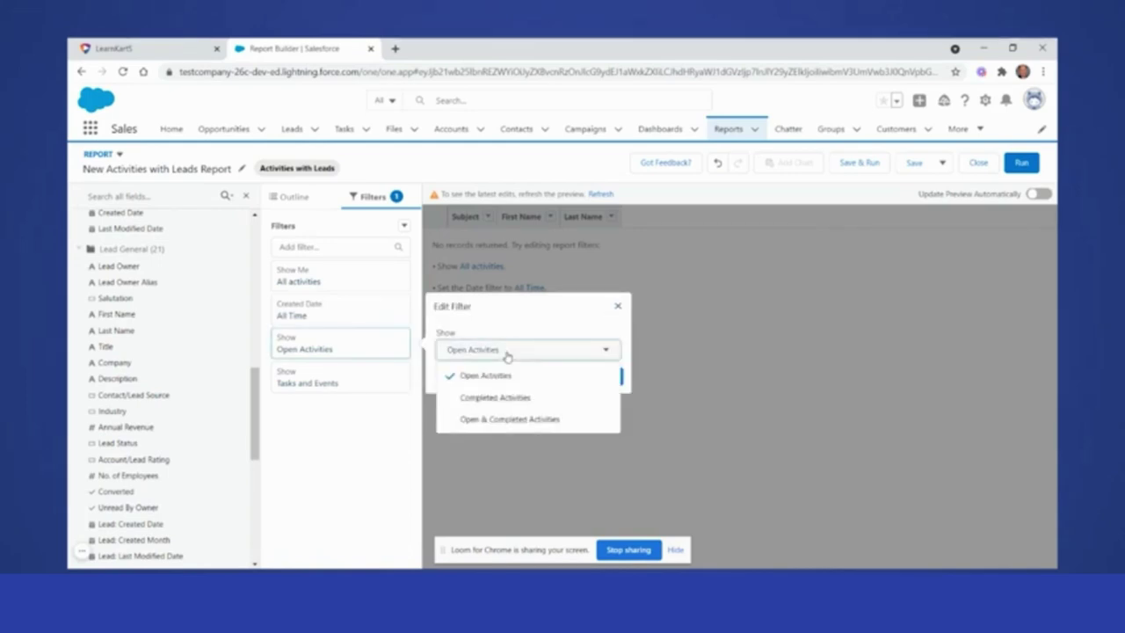
{"action": "left_click", "coordinate": [510, 419]}
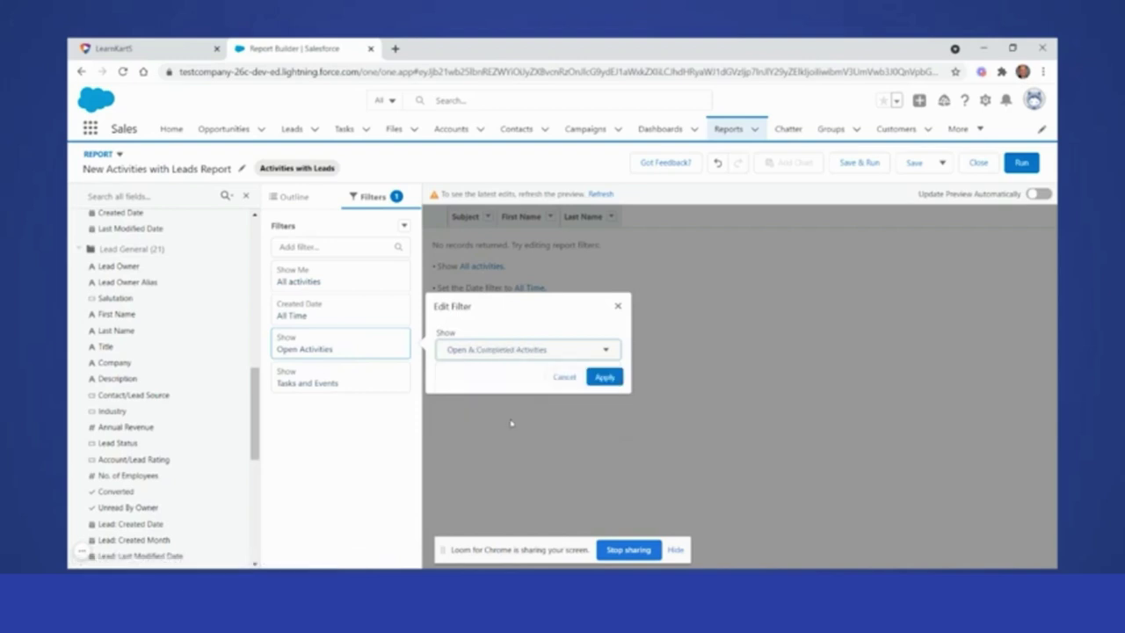
{"action": "left_click", "coordinate": [605, 381]}
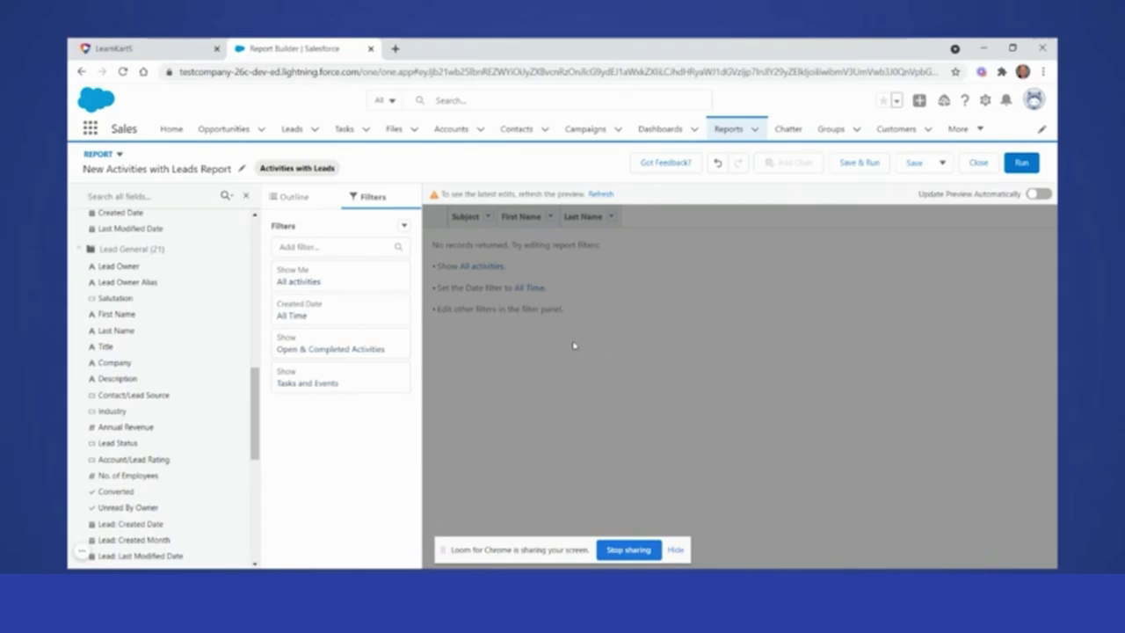
{"action": "left_click", "coordinate": [602, 194]}
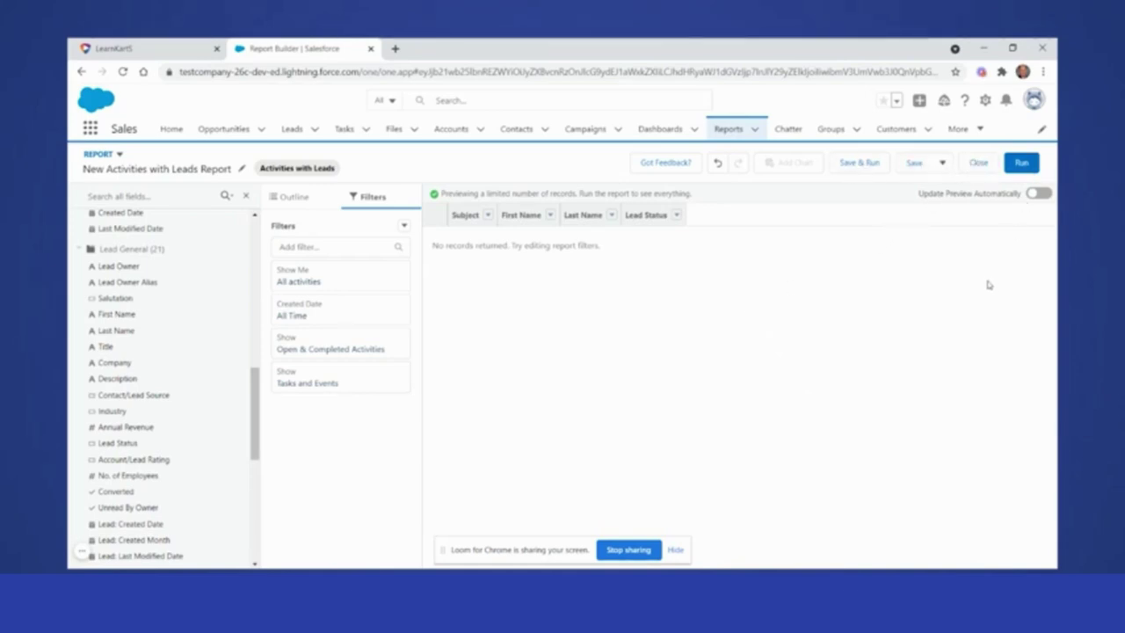
Discard the unsaved activities report, search All Reports for 'la', and start a new report.
{"action": "left_click", "coordinate": [732, 131]}
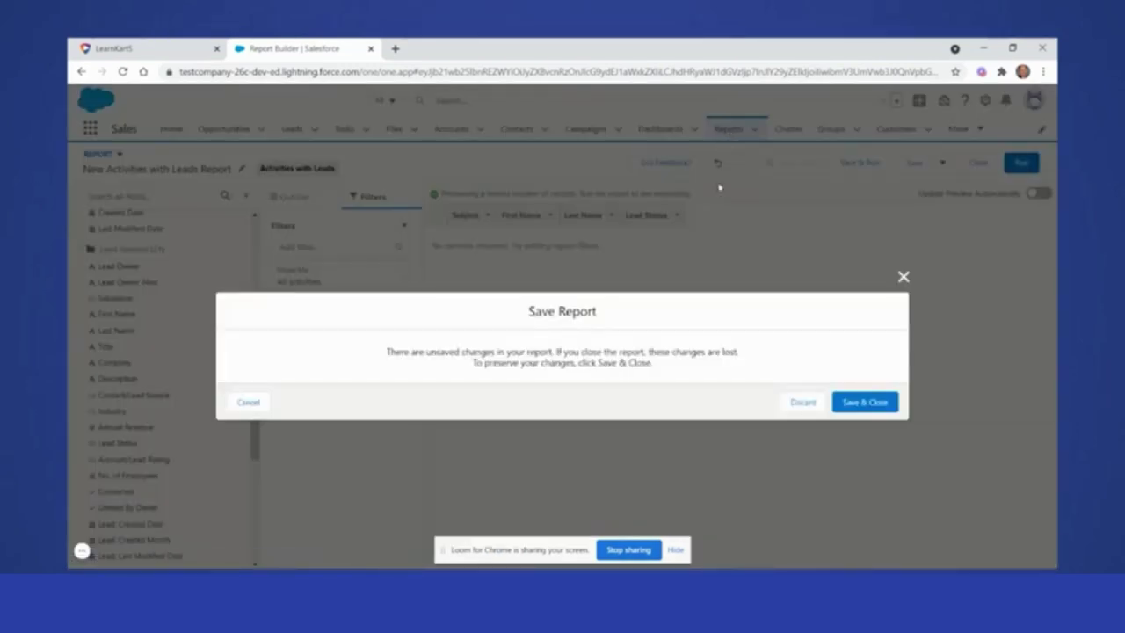
{"action": "left_click", "coordinate": [802, 403]}
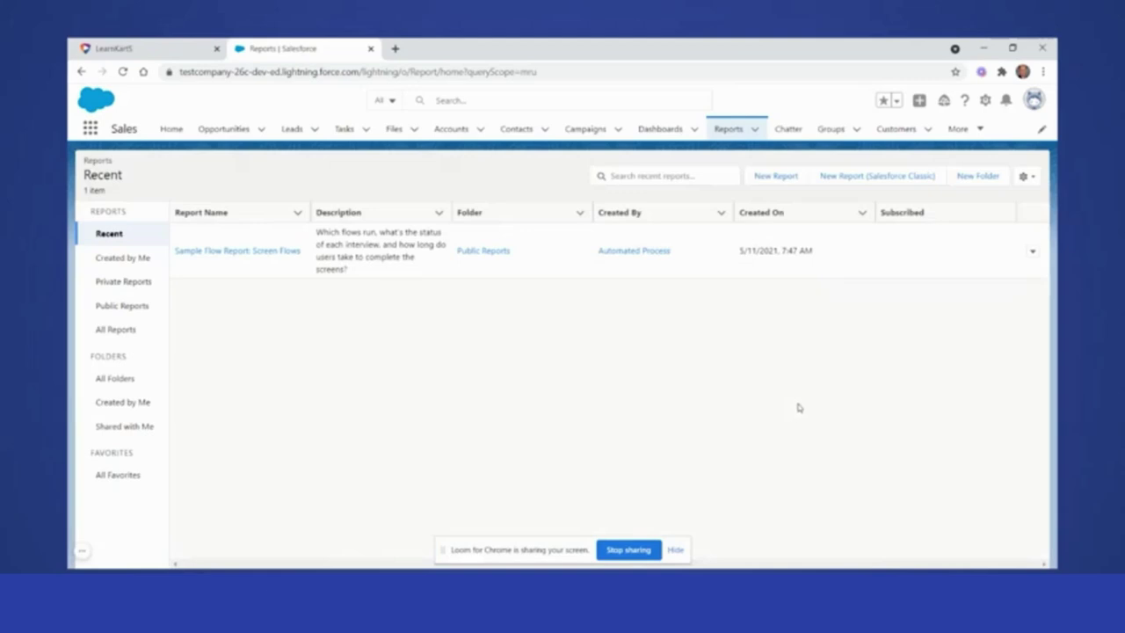
{"action": "left_click", "coordinate": [110, 336]}
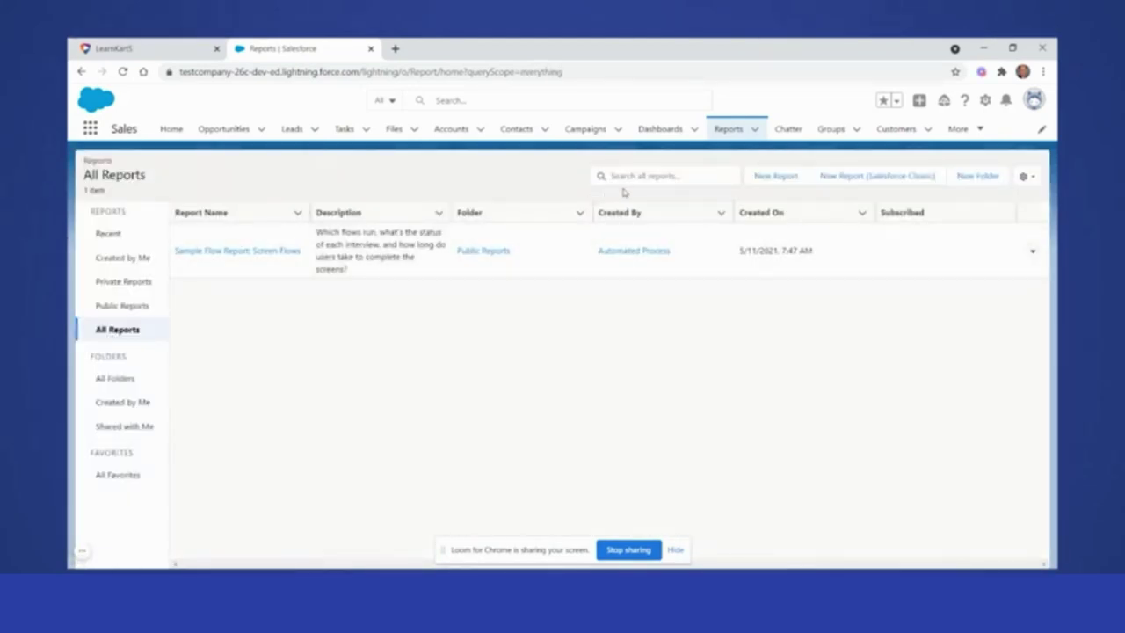
{"action": "left_click", "coordinate": [646, 175]}
{"action": "type", "text": "la"}
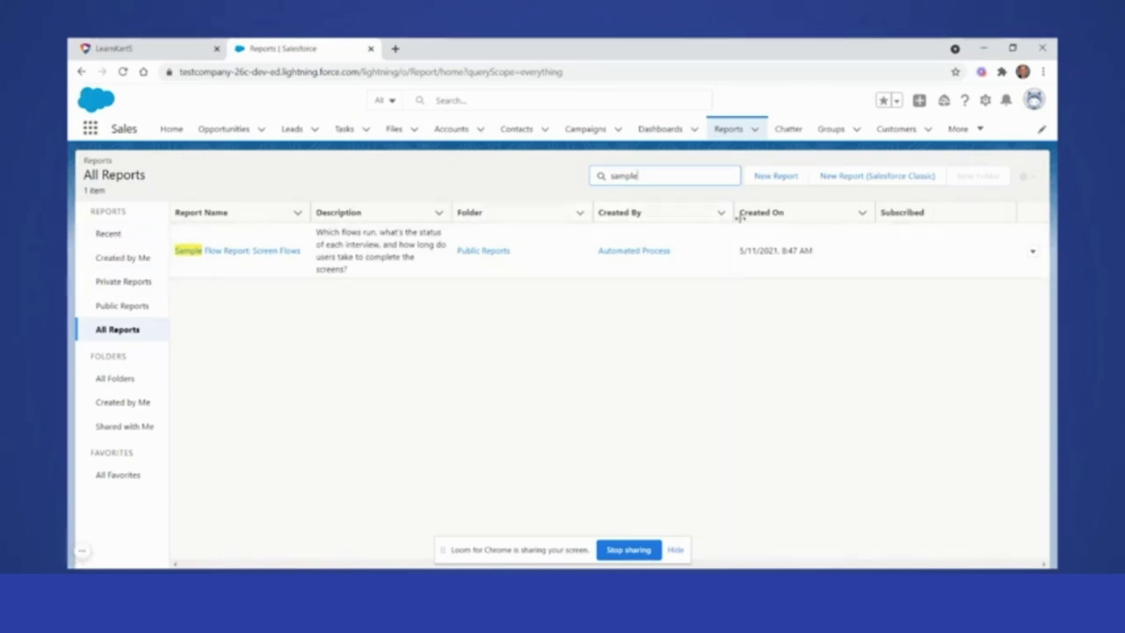
{"action": "left_click", "coordinate": [777, 176]}
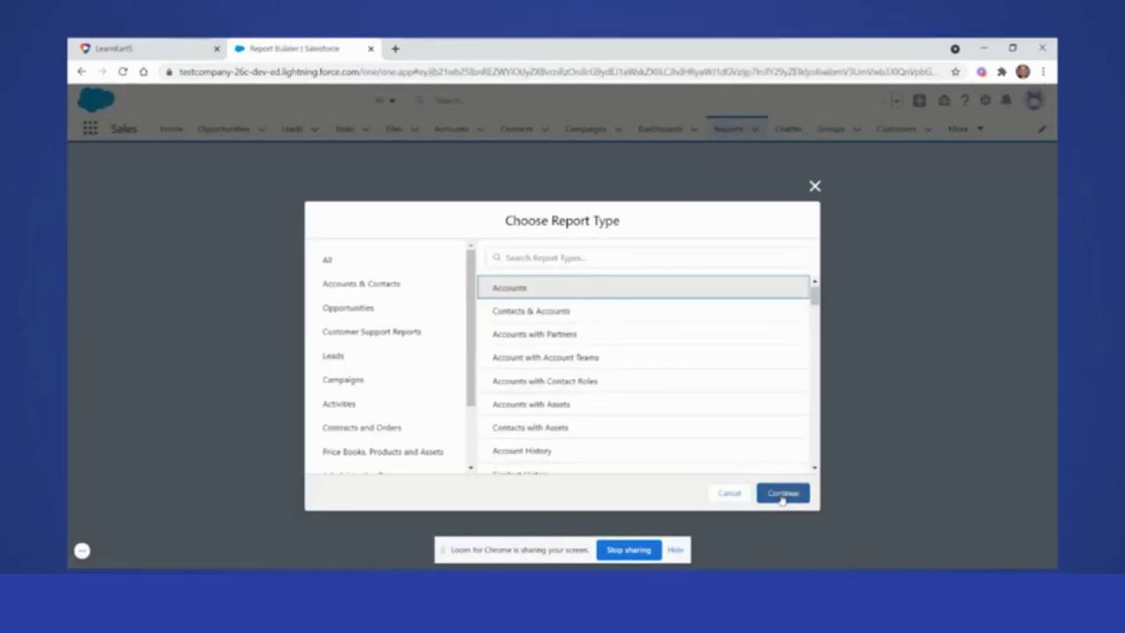
Continue with the Accounts report type and remove the Last Activity and Account Owner columns.
{"action": "left_click", "coordinate": [783, 493]}
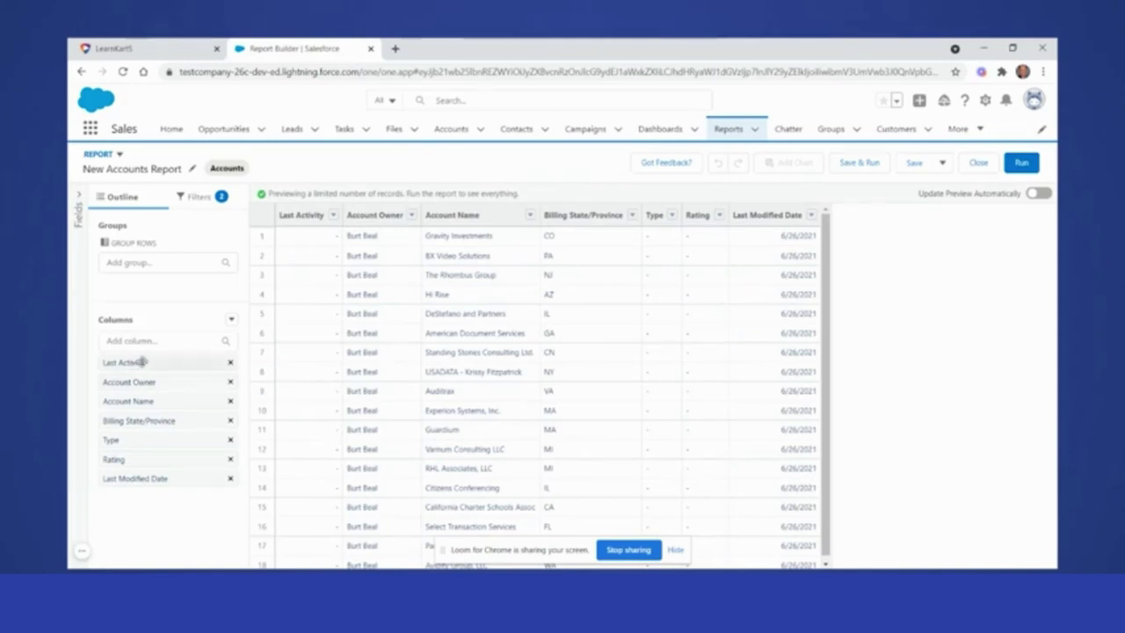
{"action": "left_click", "coordinate": [230, 363]}
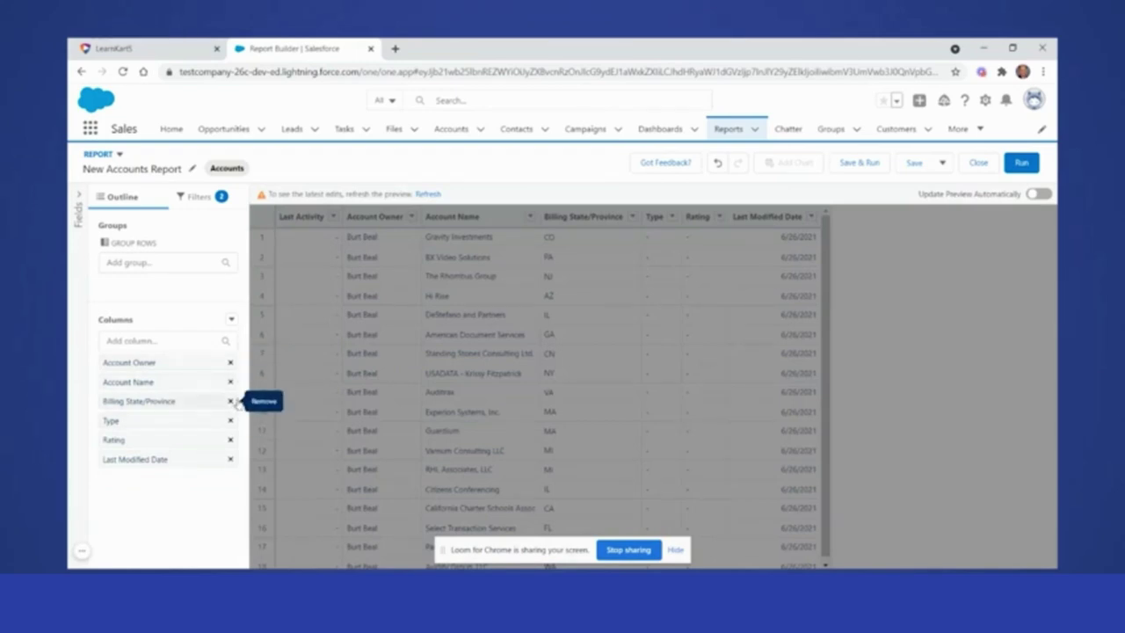
{"action": "left_click", "coordinate": [230, 363]}
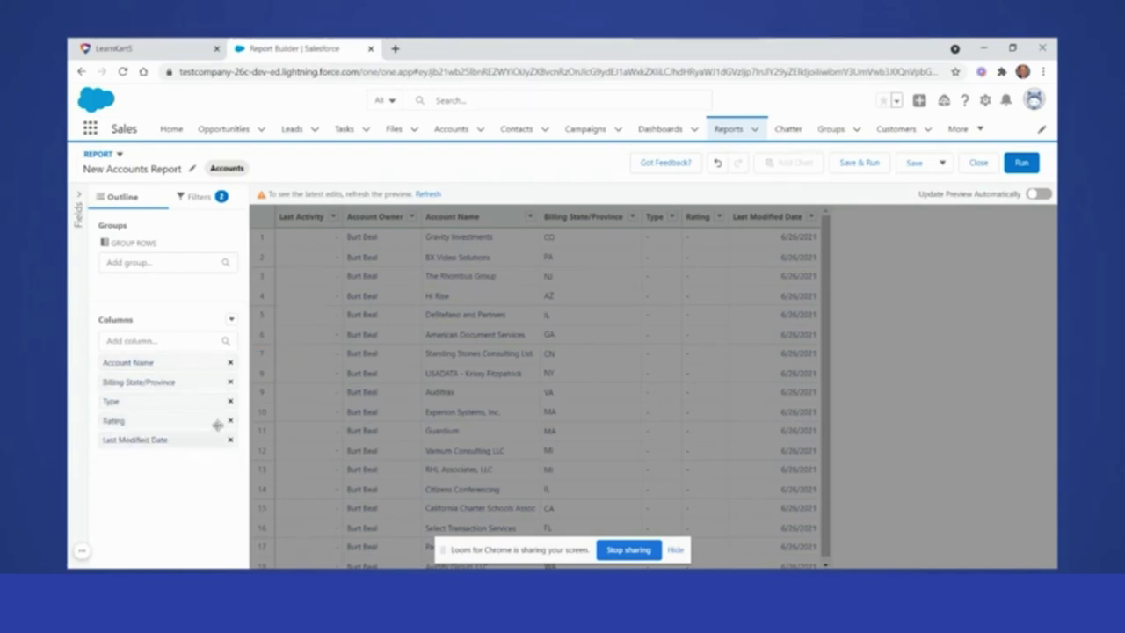
{"action": "left_click", "coordinate": [199, 198]}
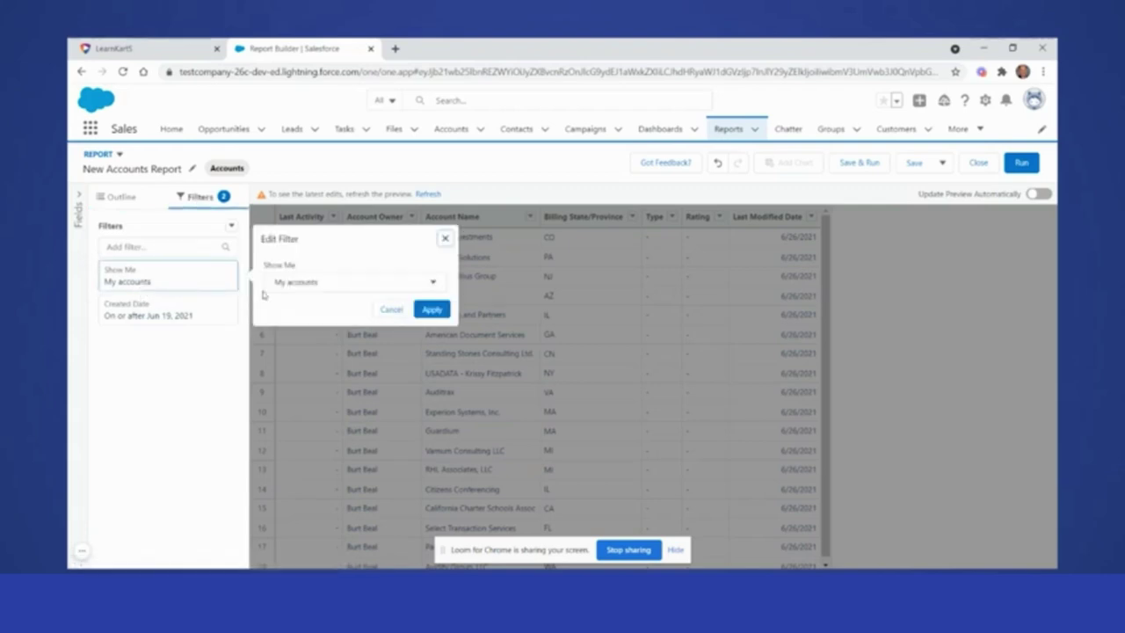
Set the Show Me filter to All accounts instead of My accounts.
{"action": "left_click", "coordinate": [301, 283]}
{"action": "left_click", "coordinate": [314, 353]}
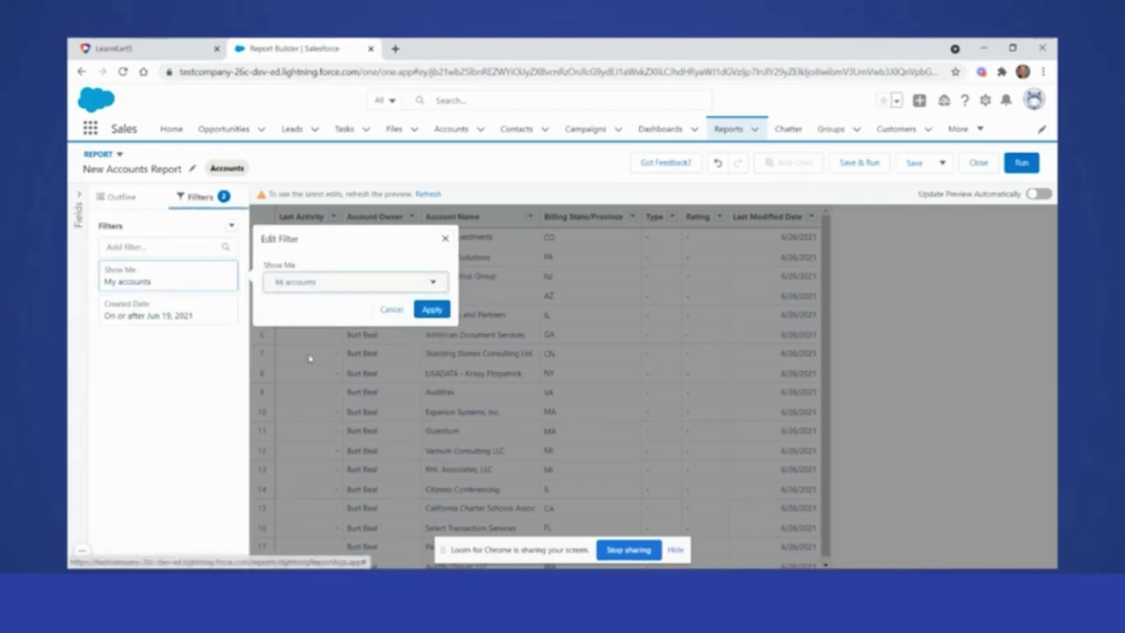
{"action": "left_click", "coordinate": [430, 310]}
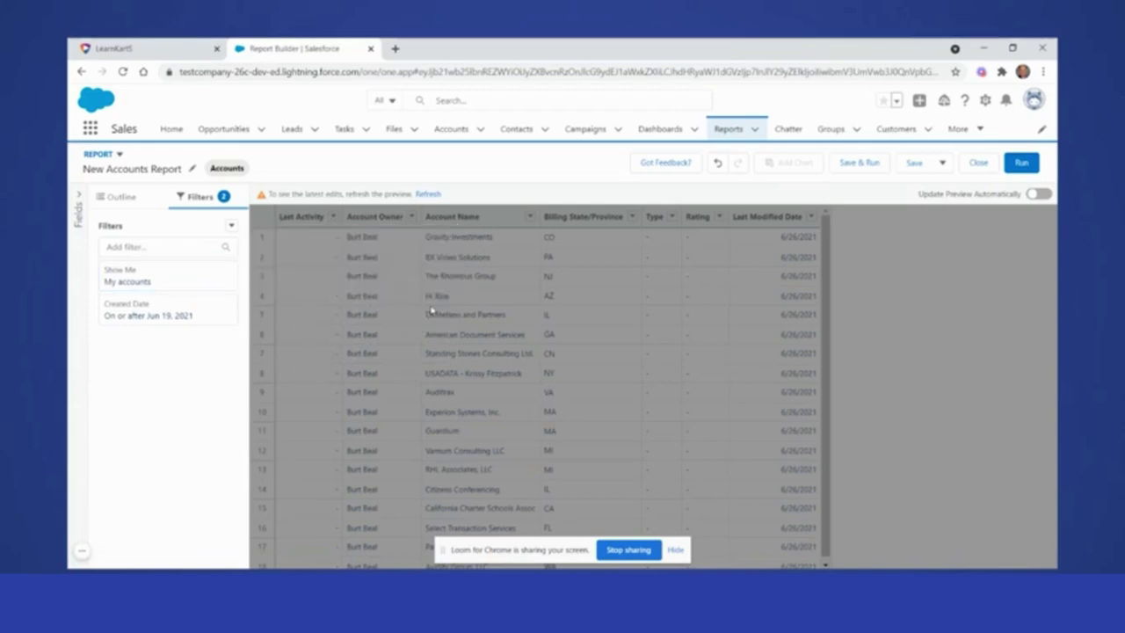
Set the Created Date range to This Week (Jun 20–26, 2021) and refresh the preview.
{"action": "left_click", "coordinate": [164, 311]}
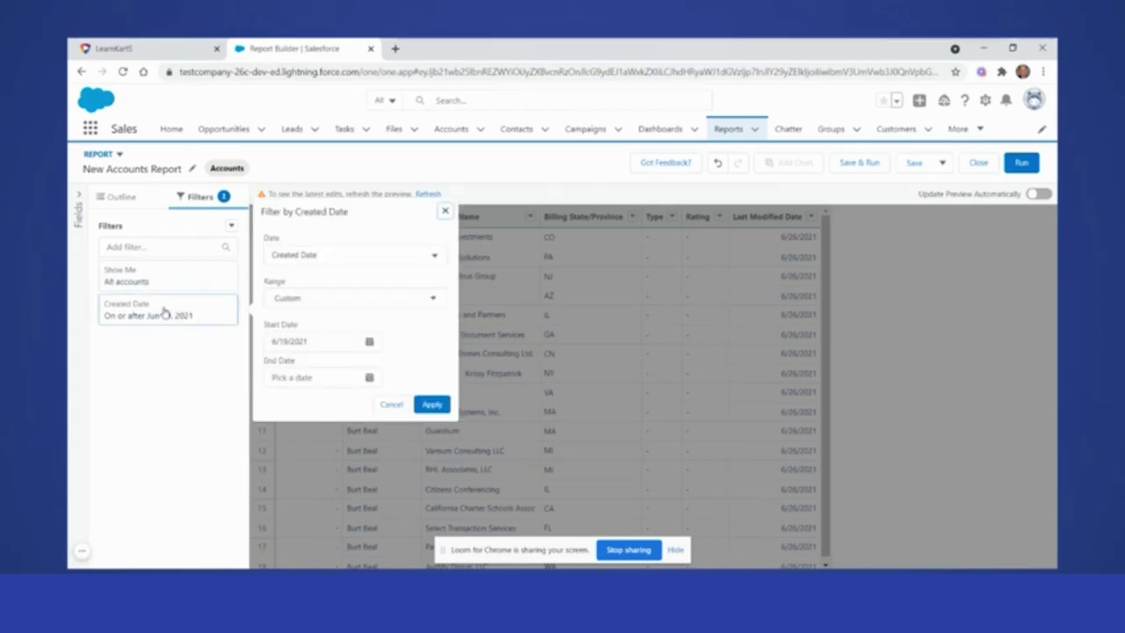
{"action": "left_click", "coordinate": [422, 303]}
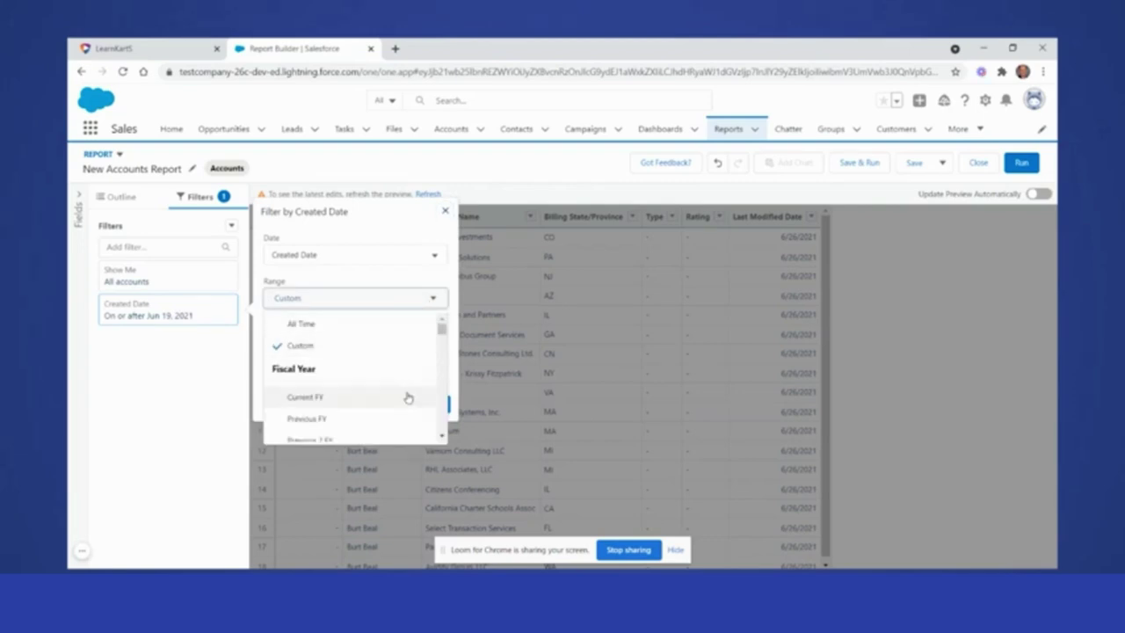
{"action": "scroll", "coordinate": [407, 397], "scroll_direction": "down", "scroll_amount": 3}
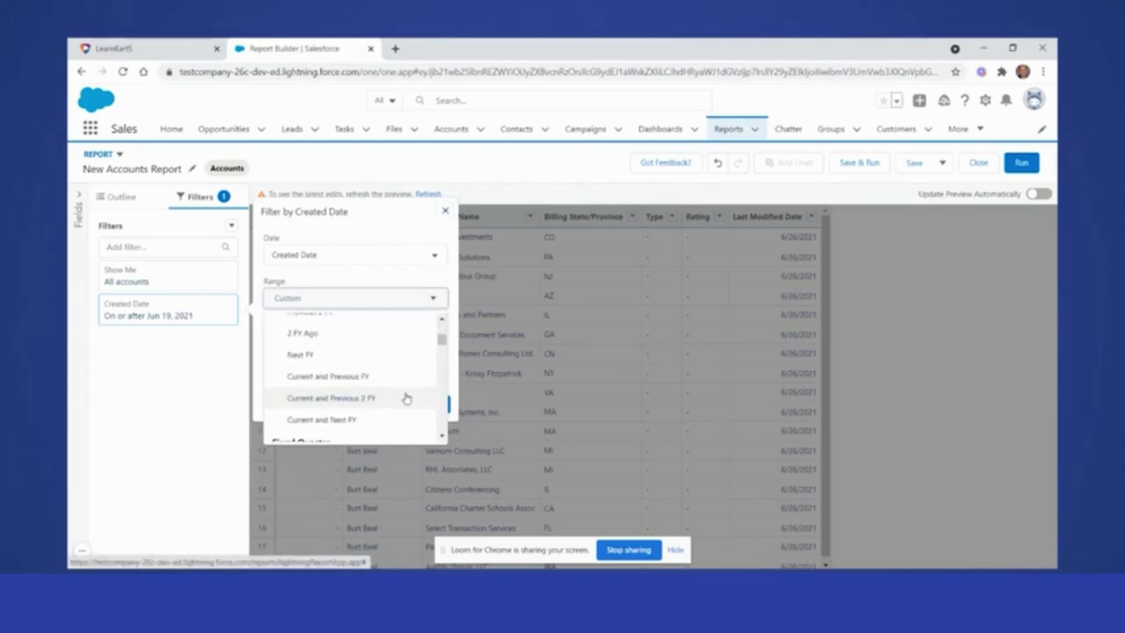
{"action": "scroll", "coordinate": [406, 398], "scroll_direction": "down", "scroll_amount": 2}
{"action": "scroll", "coordinate": [403, 399], "scroll_direction": "down", "scroll_amount": 4}
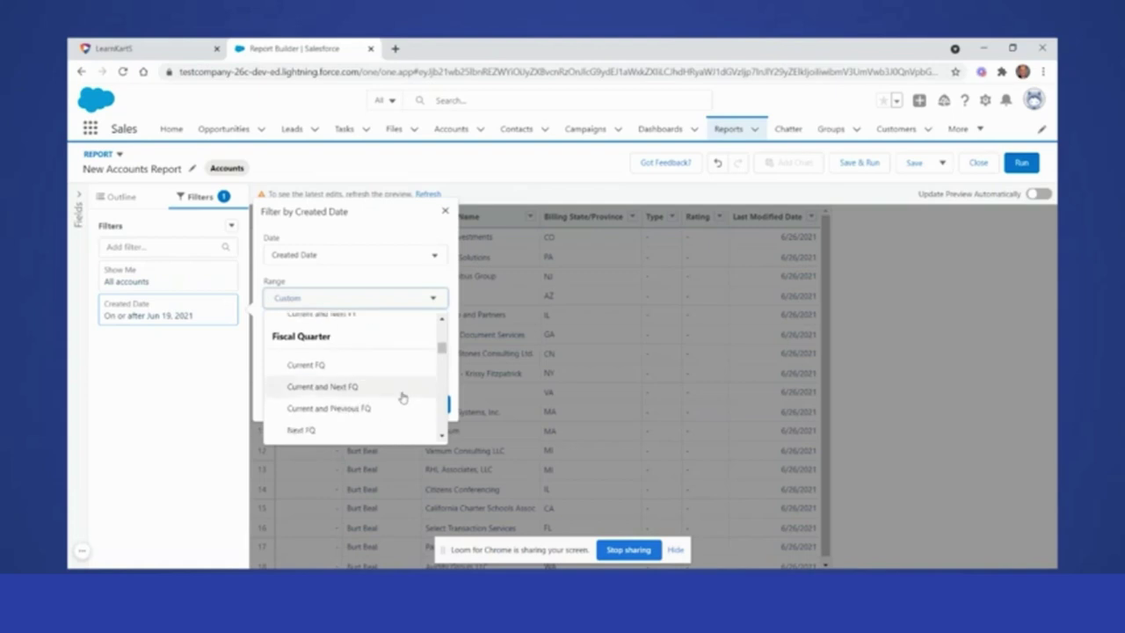
{"action": "scroll", "coordinate": [396, 403], "scroll_direction": "down", "scroll_amount": 2}
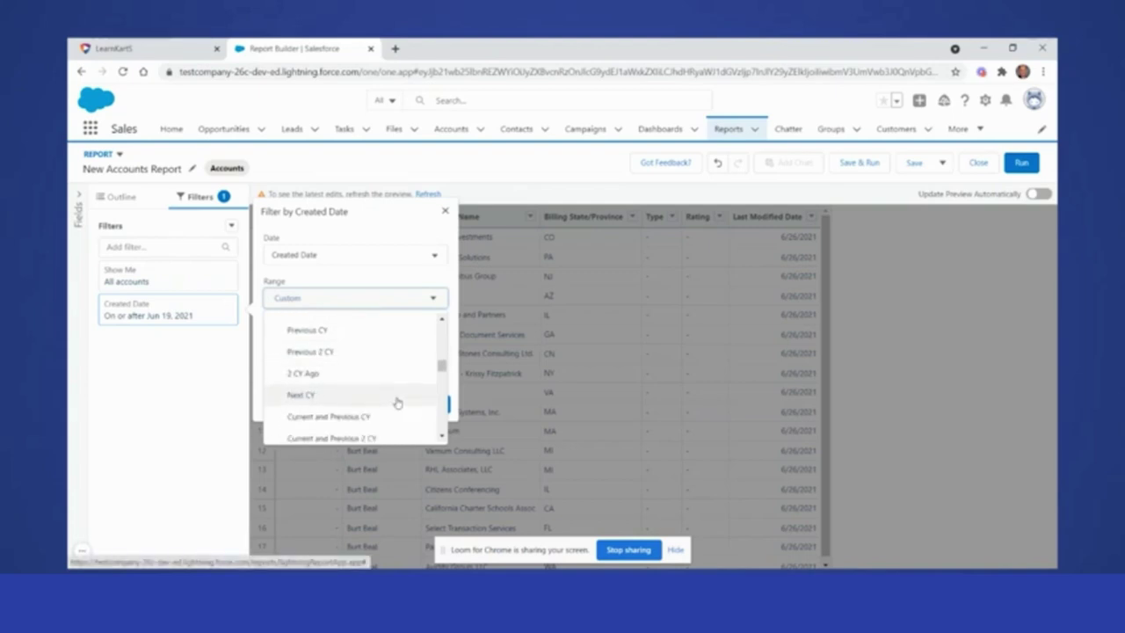
{"action": "scroll", "coordinate": [397, 403], "scroll_direction": "down", "scroll_amount": 5}
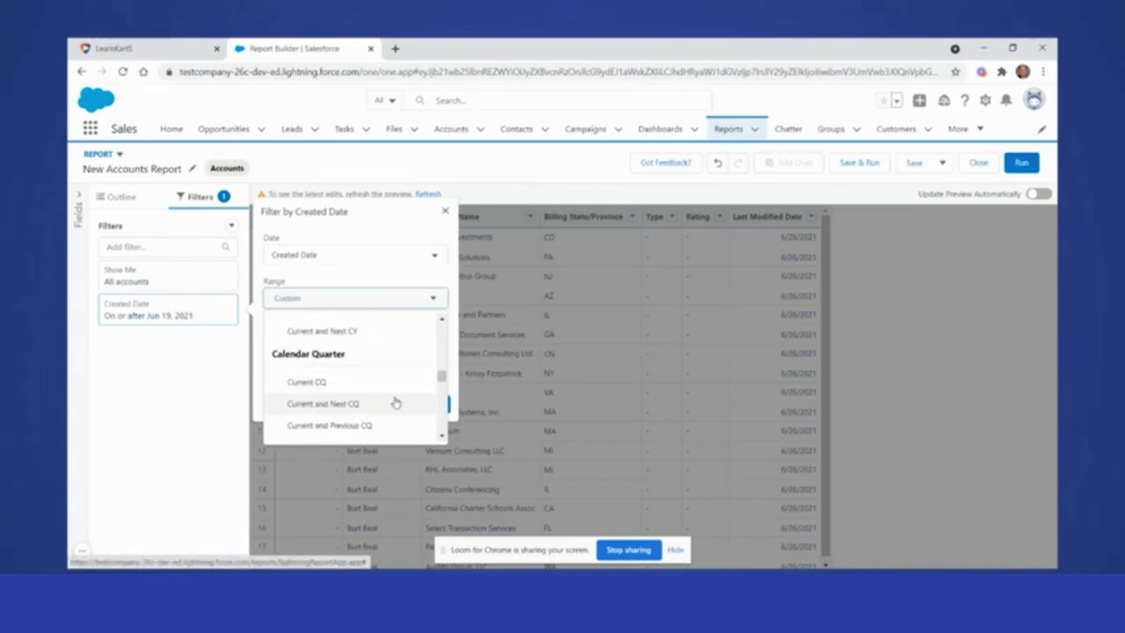
{"action": "scroll", "coordinate": [394, 403], "scroll_direction": "down", "scroll_amount": 3}
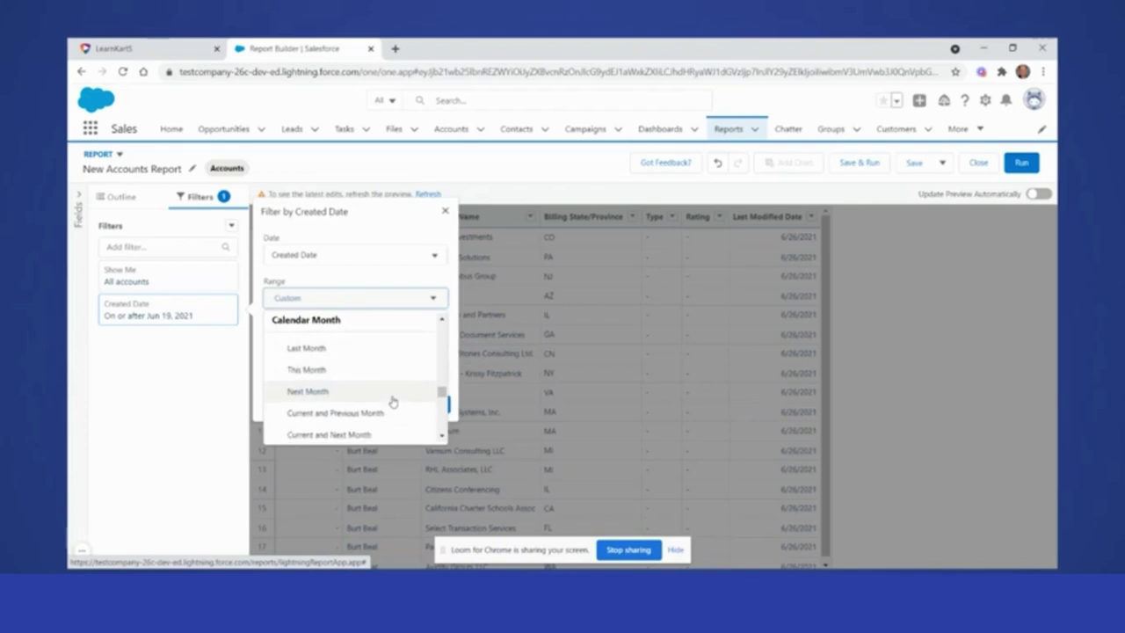
{"action": "scroll", "coordinate": [392, 402], "scroll_direction": "down", "scroll_amount": 3}
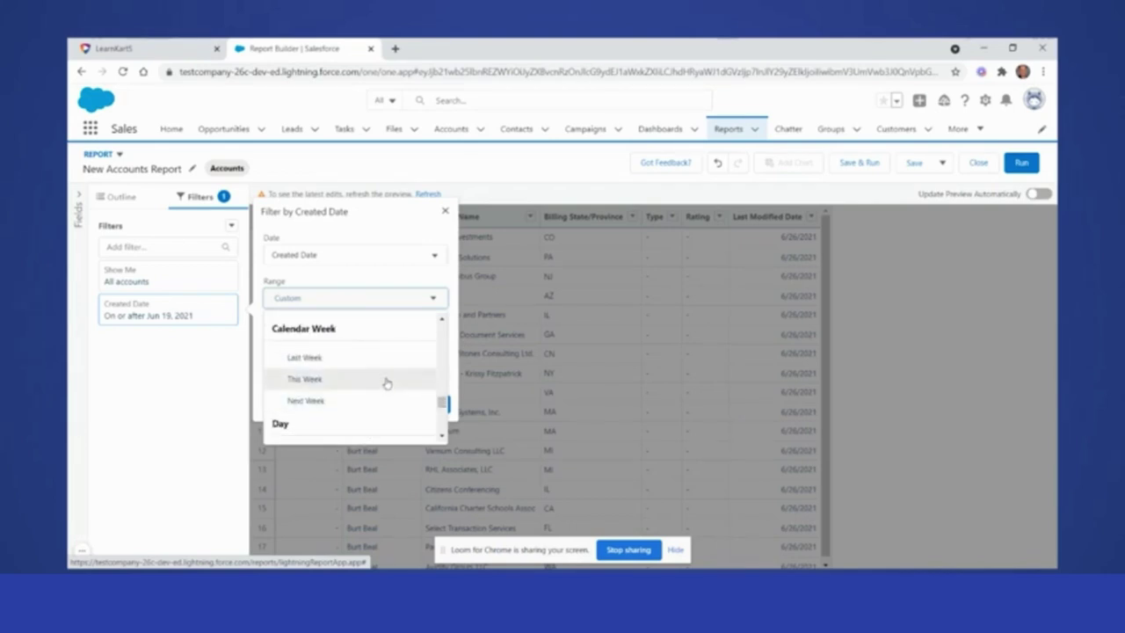
{"action": "left_click", "coordinate": [389, 380]}
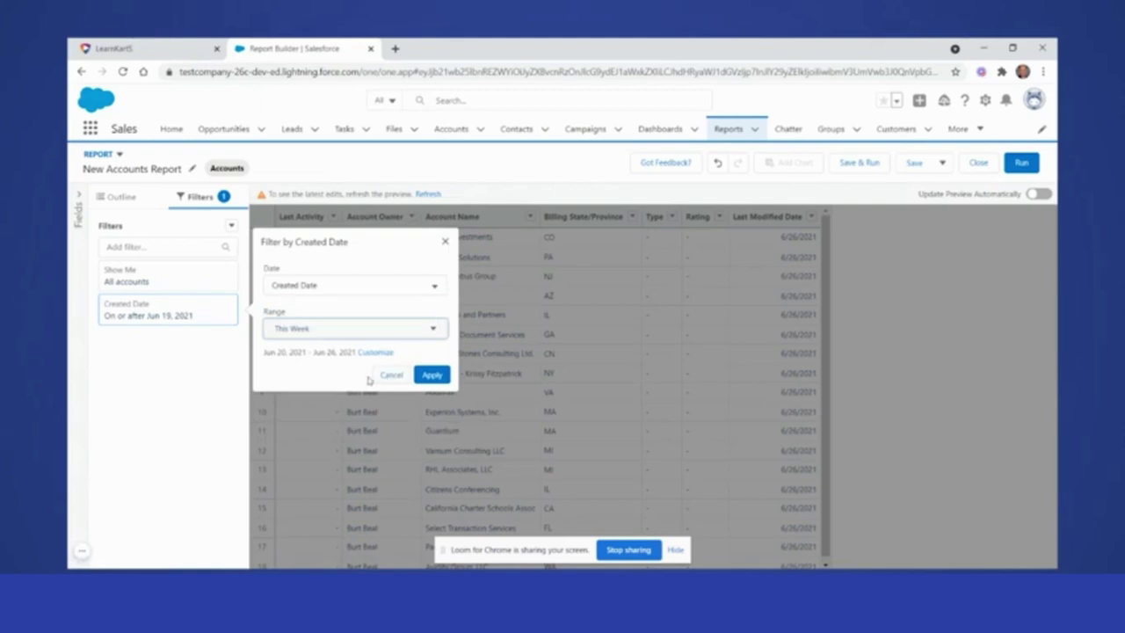
{"action": "left_click", "coordinate": [429, 375]}
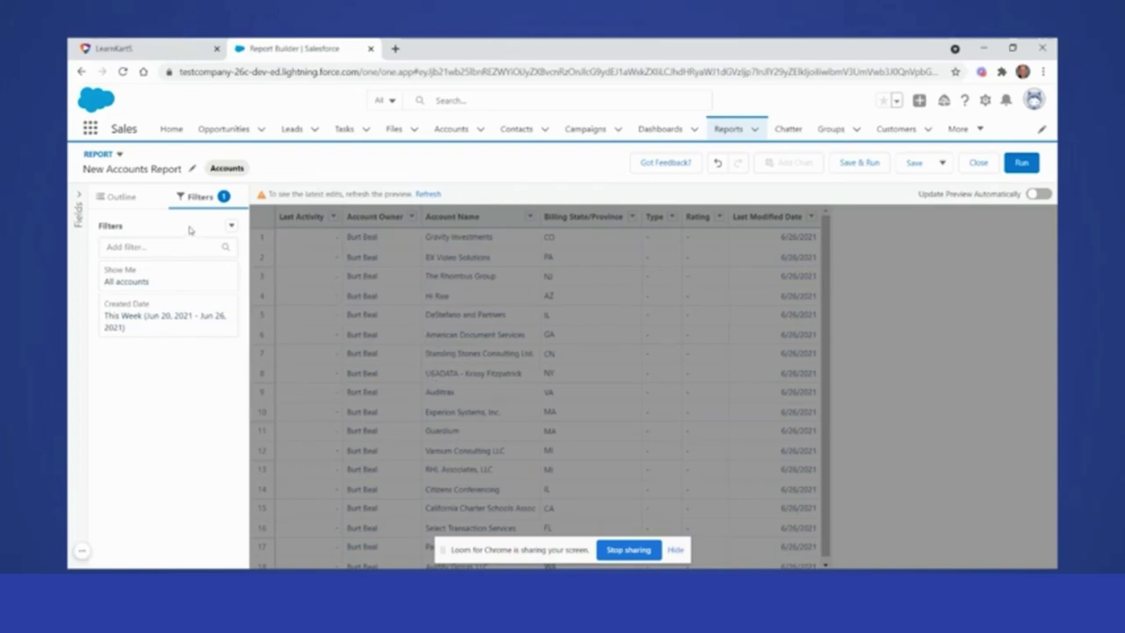
{"action": "left_click", "coordinate": [428, 195]}
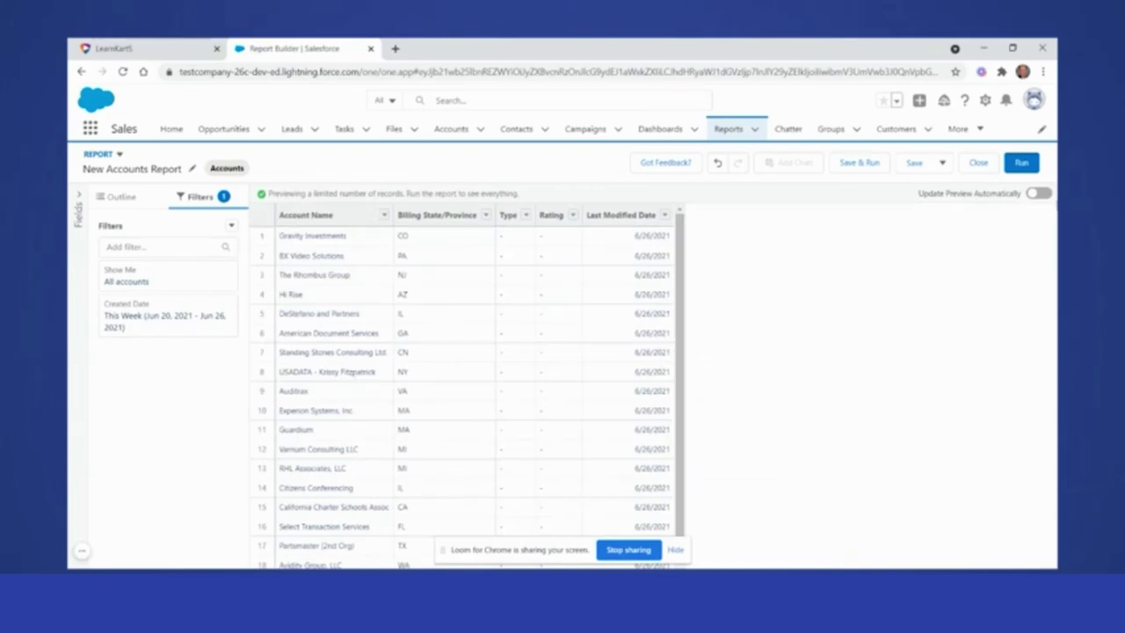
Enable automatic preview updates and show the Fields panel beside the Outline view.
{"action": "left_click", "coordinate": [1042, 193]}
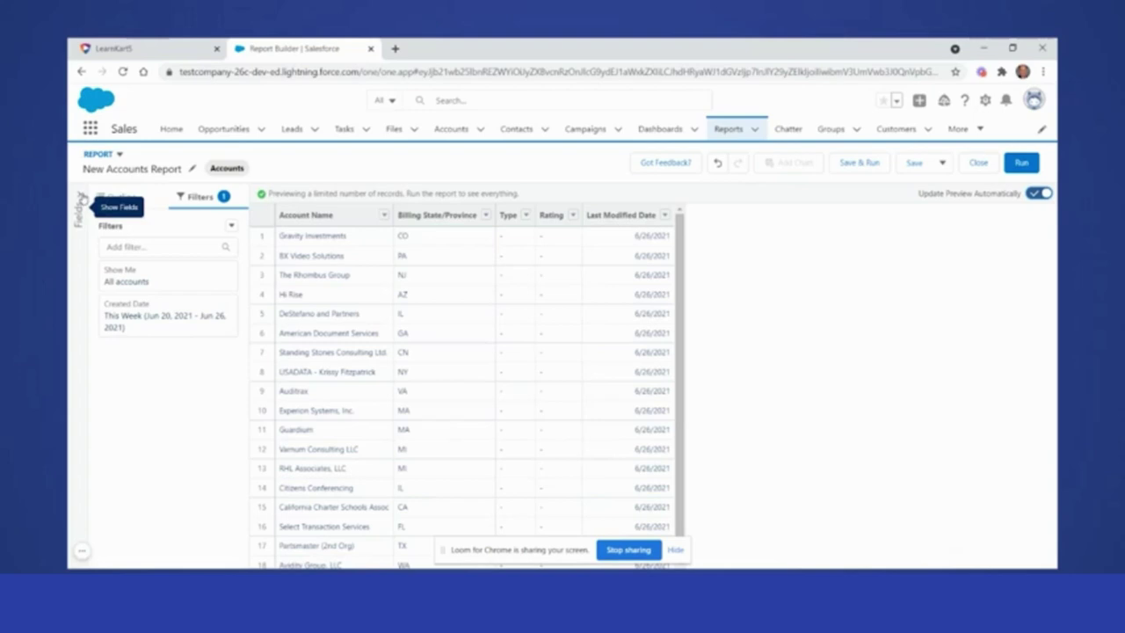
{"action": "left_click", "coordinate": [77, 200]}
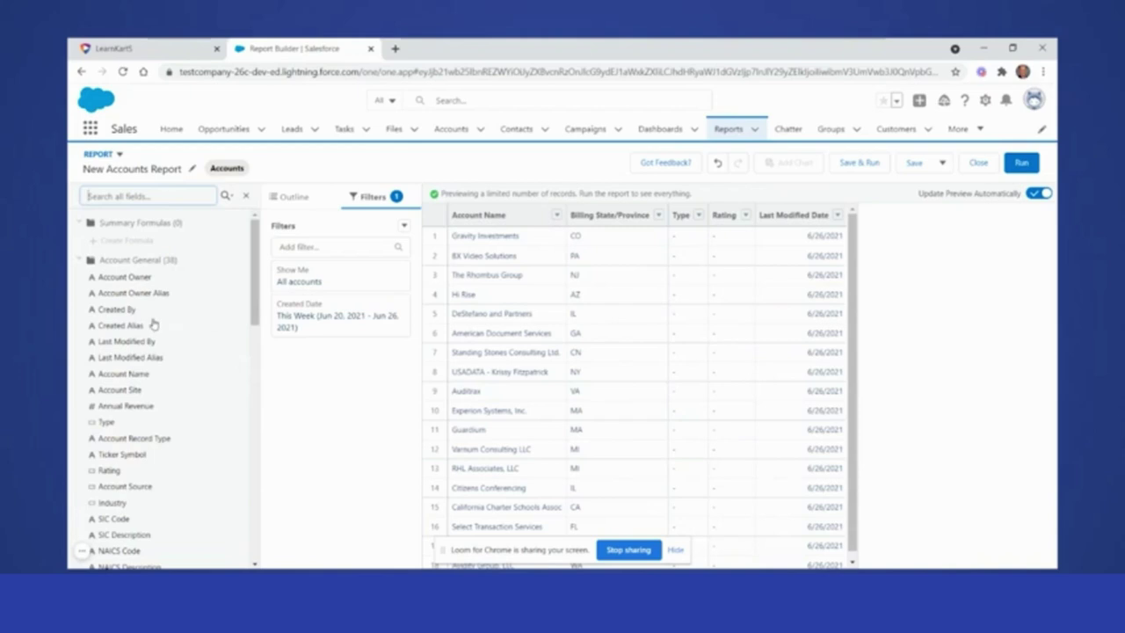
{"action": "left_click", "coordinate": [297, 201]}
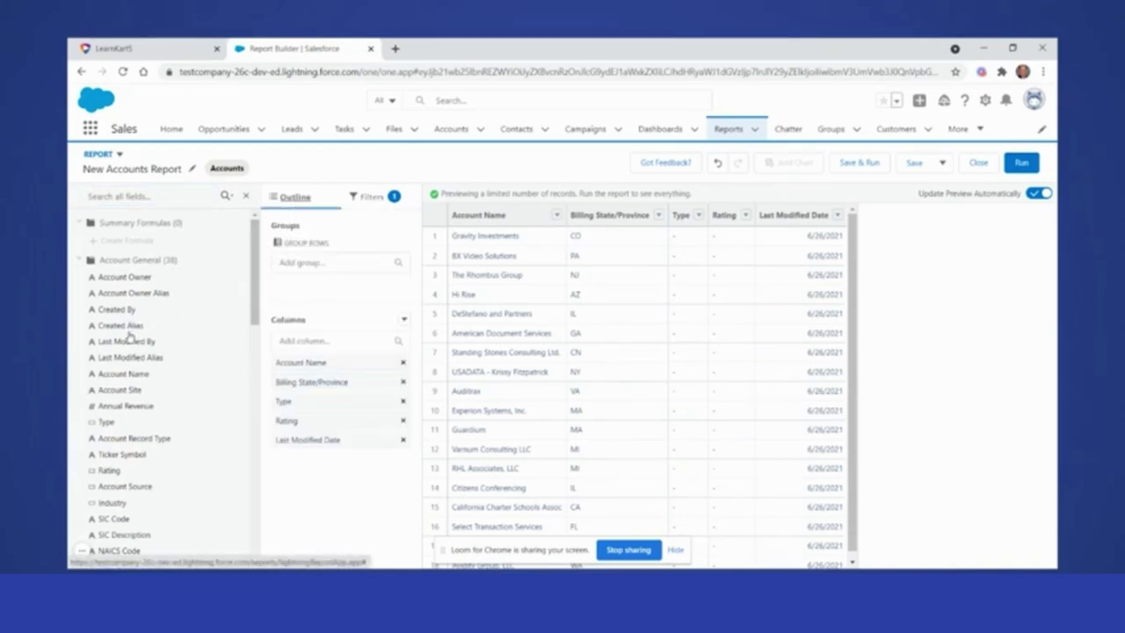
{"action": "scroll", "coordinate": [146, 482], "scroll_direction": "down", "scroll_amount": 1}
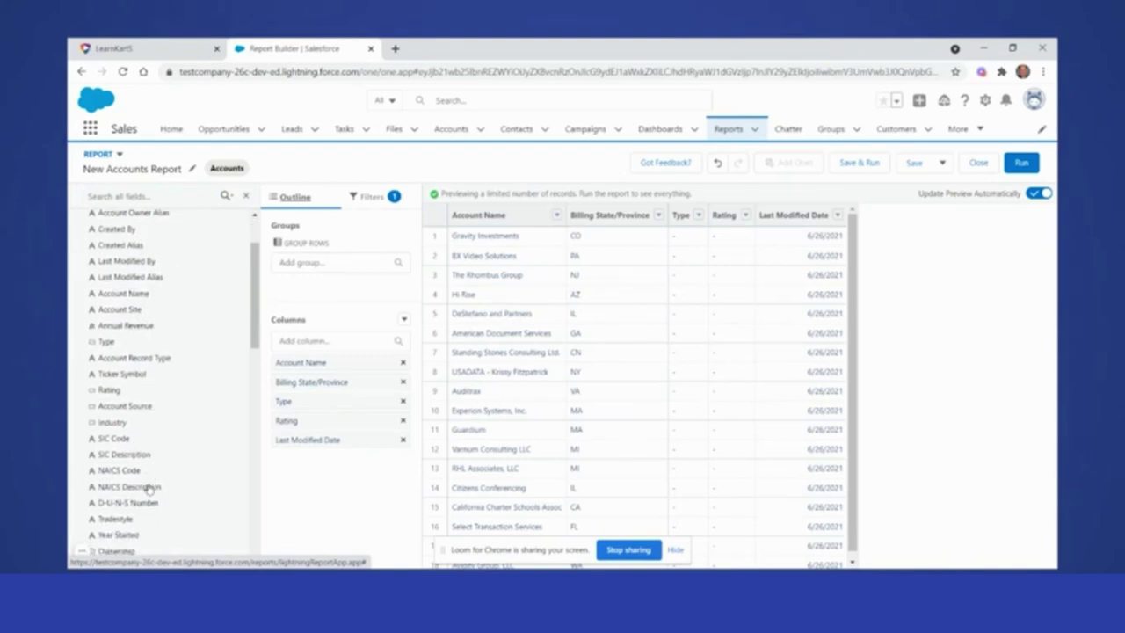
{"action": "scroll", "coordinate": [147, 489], "scroll_direction": "down", "scroll_amount": 3}
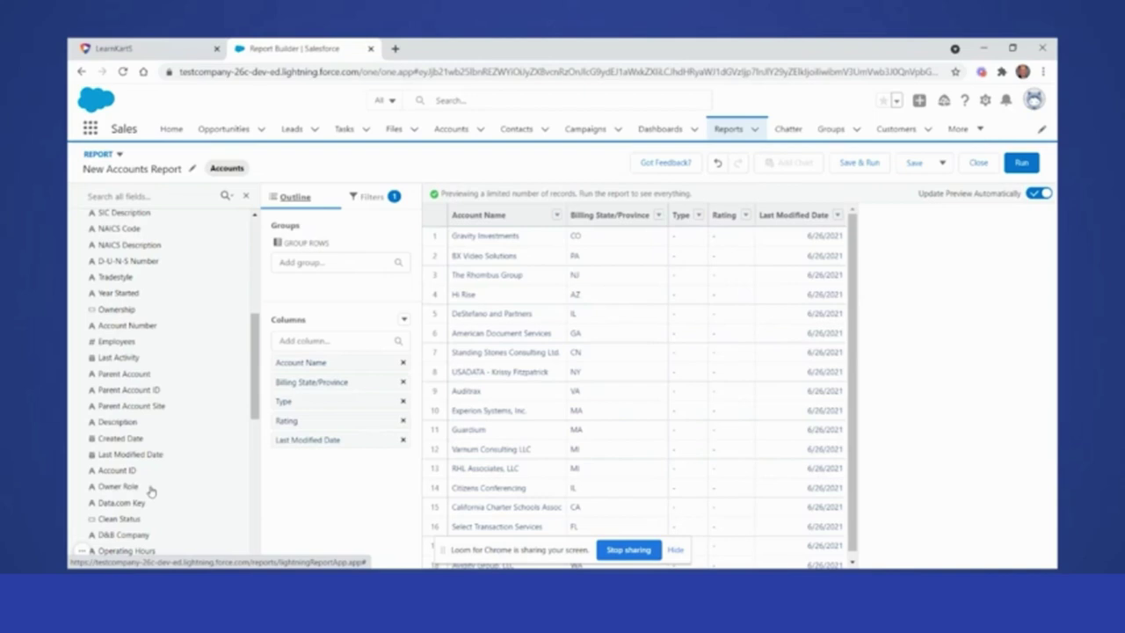
{"action": "scroll", "coordinate": [151, 491], "scroll_direction": "down", "scroll_amount": 1}
{"action": "scroll", "coordinate": [151, 493], "scroll_direction": "down", "scroll_amount": 1}
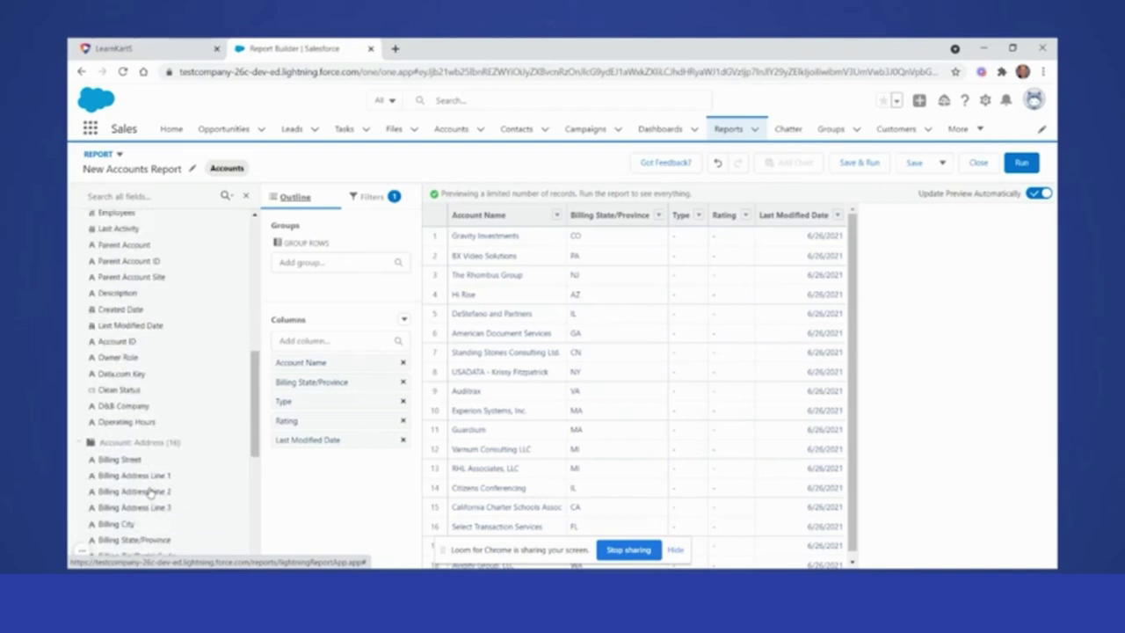
{"action": "scroll", "coordinate": [182, 468], "scroll_direction": "down", "scroll_amount": 1}
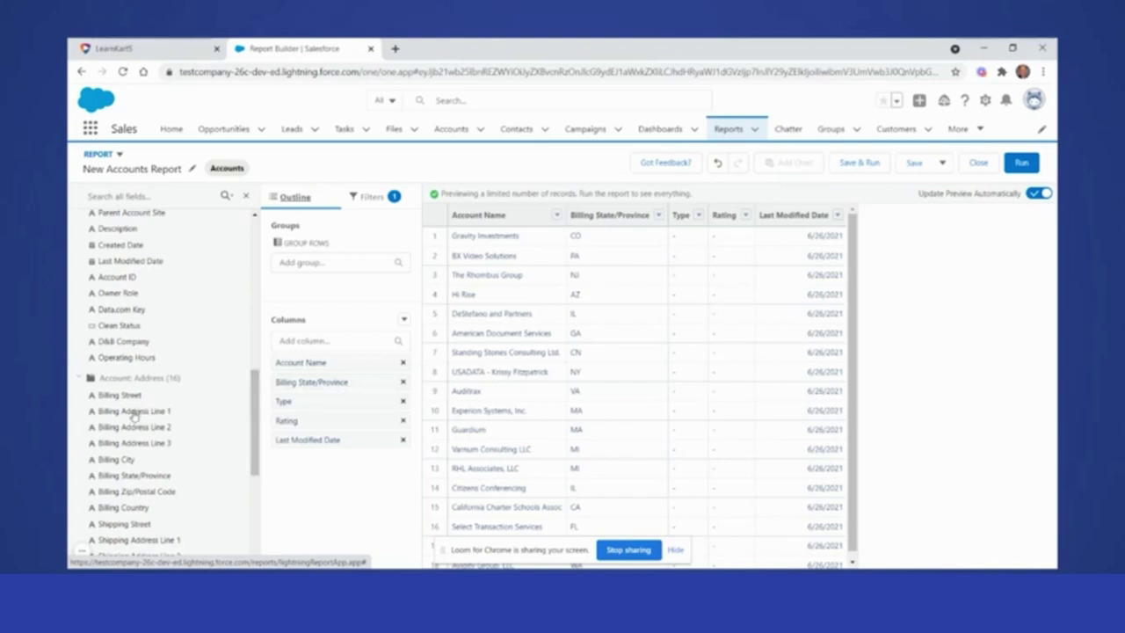
Add Billing Address Line 1 and Billing City columns before Billing State/Province.
{"action": "left_click_drag", "start_coordinate": [134, 413], "coordinate": [264, 398]}
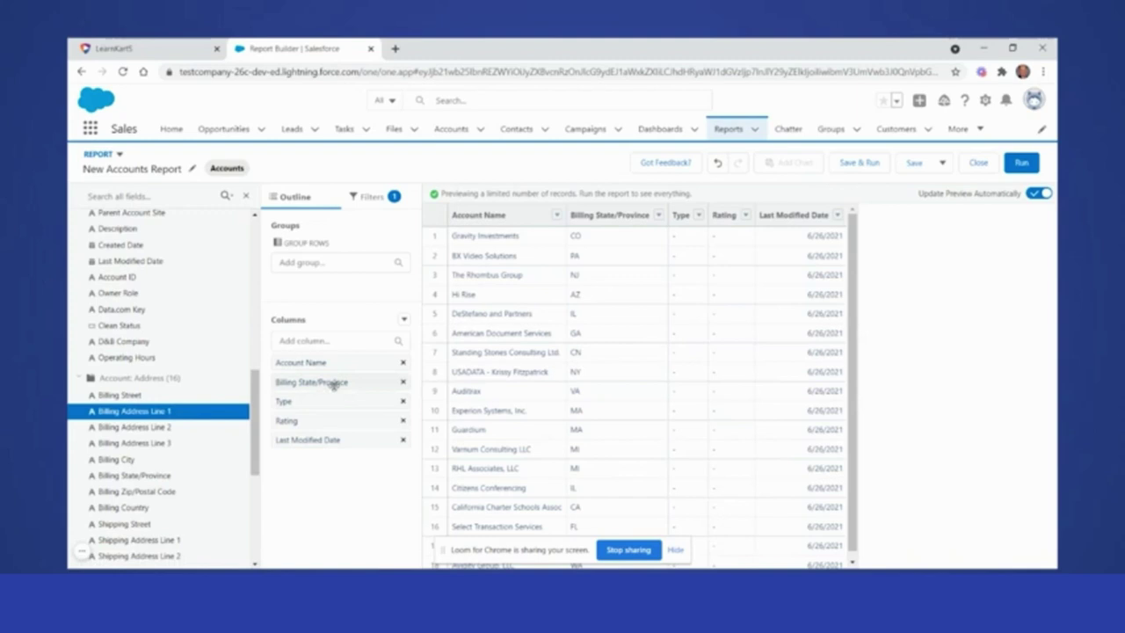
{"action": "left_click_drag", "start_coordinate": [165, 414], "coordinate": [322, 400]}
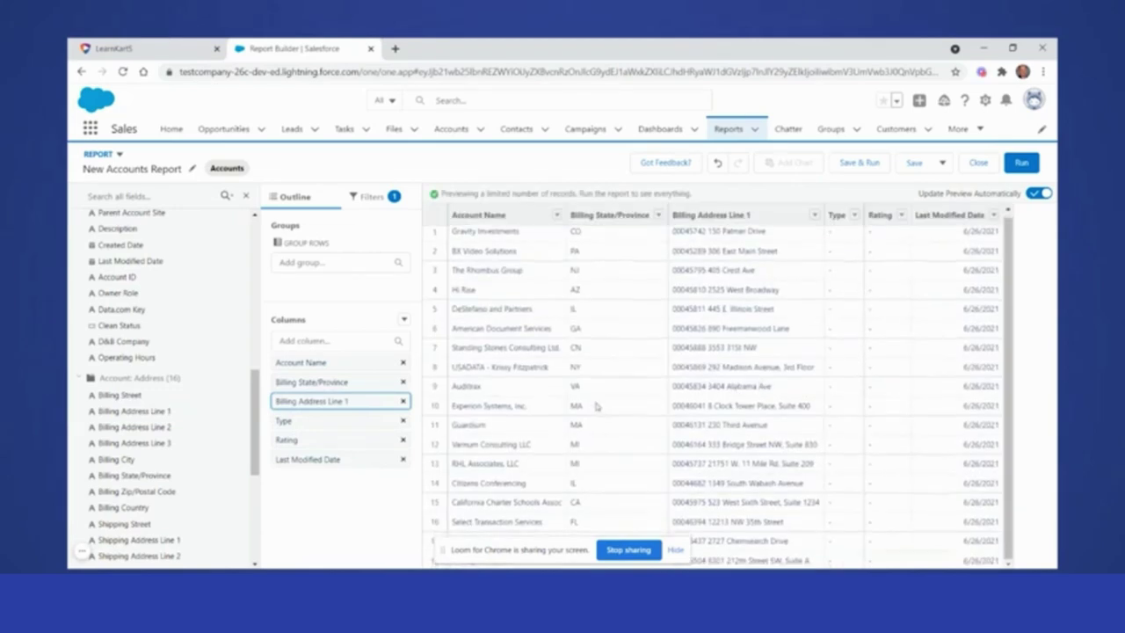
{"action": "left_click_drag", "start_coordinate": [255, 465], "coordinate": [253, 487]}
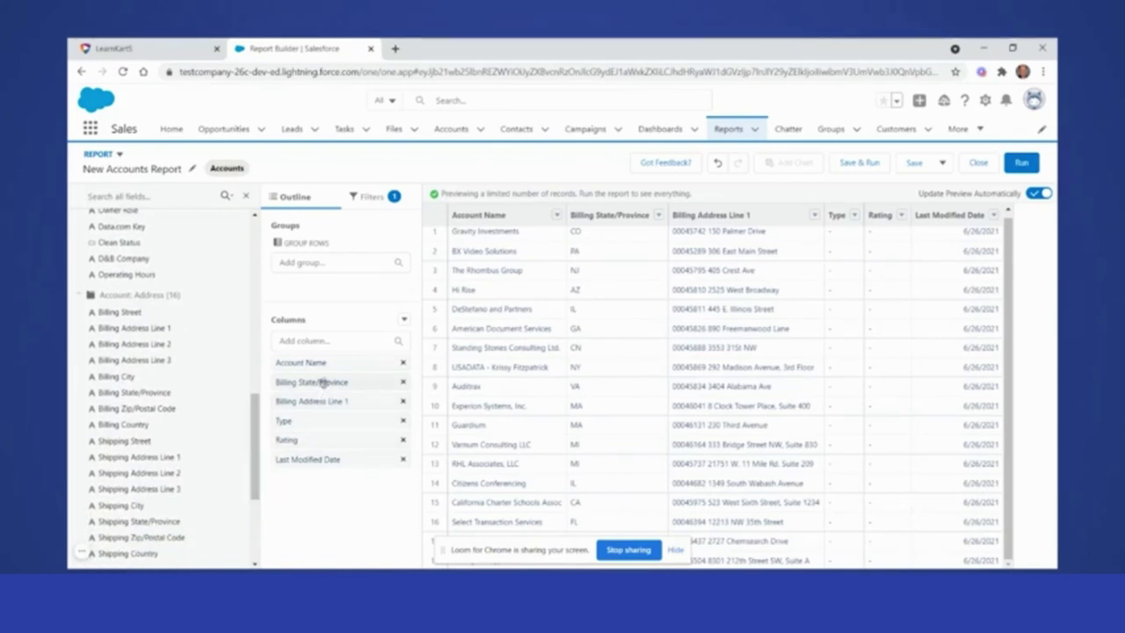
{"action": "mouse_move", "coordinate": [323, 383]}
{"action": "left_mouse_down"}
{"action": "mouse_move", "coordinate": [327, 423]}
{"action": "mouse_move", "coordinate": [332, 401]}
{"action": "left_mouse_up"}
{"action": "left_click_drag", "start_coordinate": [122, 380], "coordinate": [343, 520]}
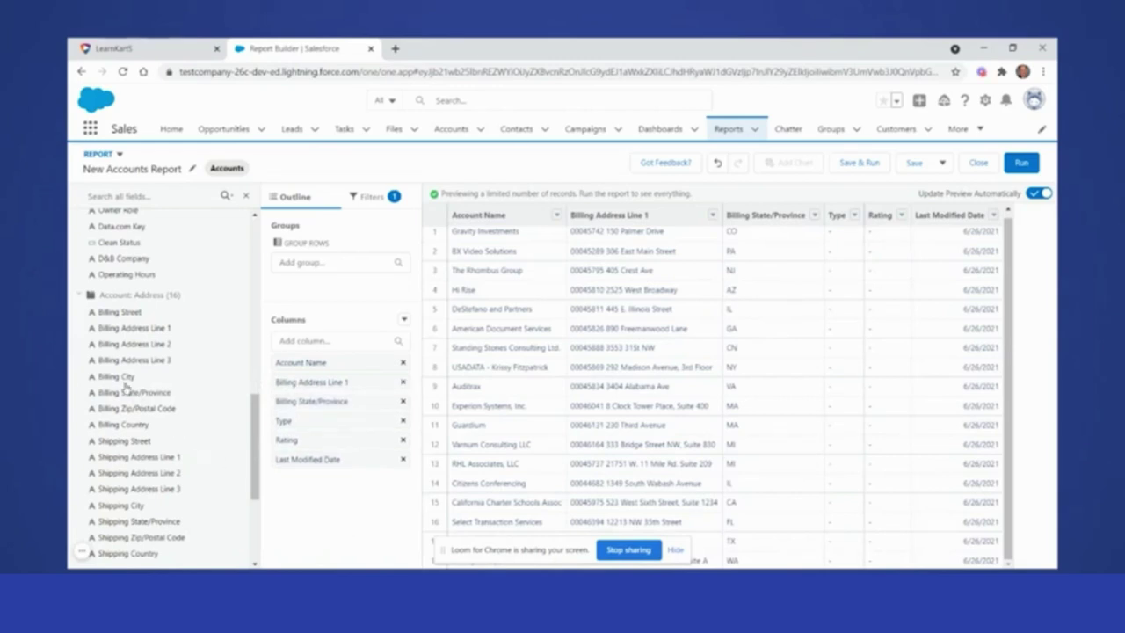
{"action": "left_click_drag", "start_coordinate": [121, 380], "coordinate": [319, 397]}
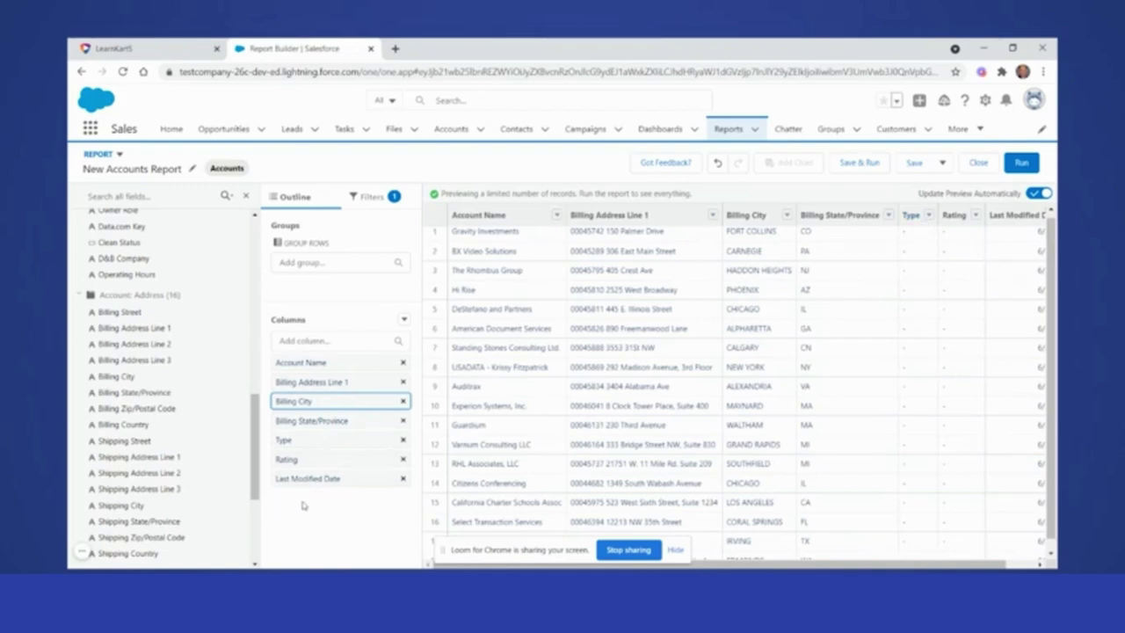
Remove the Type, Rating and Last Modified Date columns from the report.
{"action": "left_click", "coordinate": [402, 441]}
{"action": "left_click", "coordinate": [402, 441]}
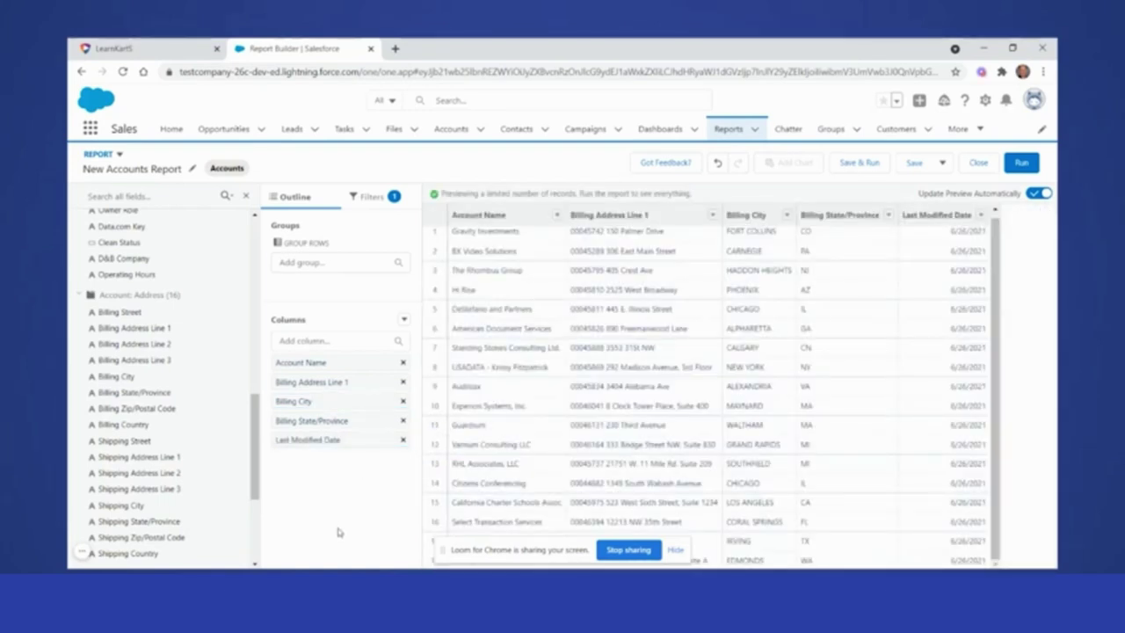
{"action": "left_click", "coordinate": [402, 440]}
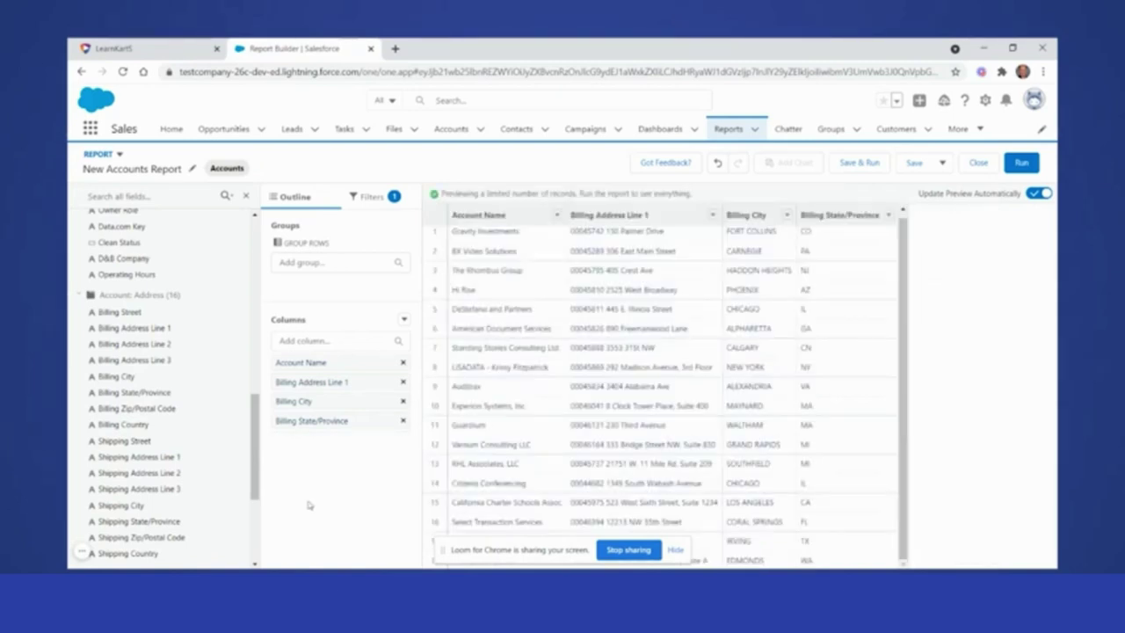
{"action": "scroll", "coordinate": [254, 501], "scroll_direction": "down", "scroll_amount": 2}
{"action": "left_click_drag", "start_coordinate": [254, 501], "coordinate": [252, 321]}
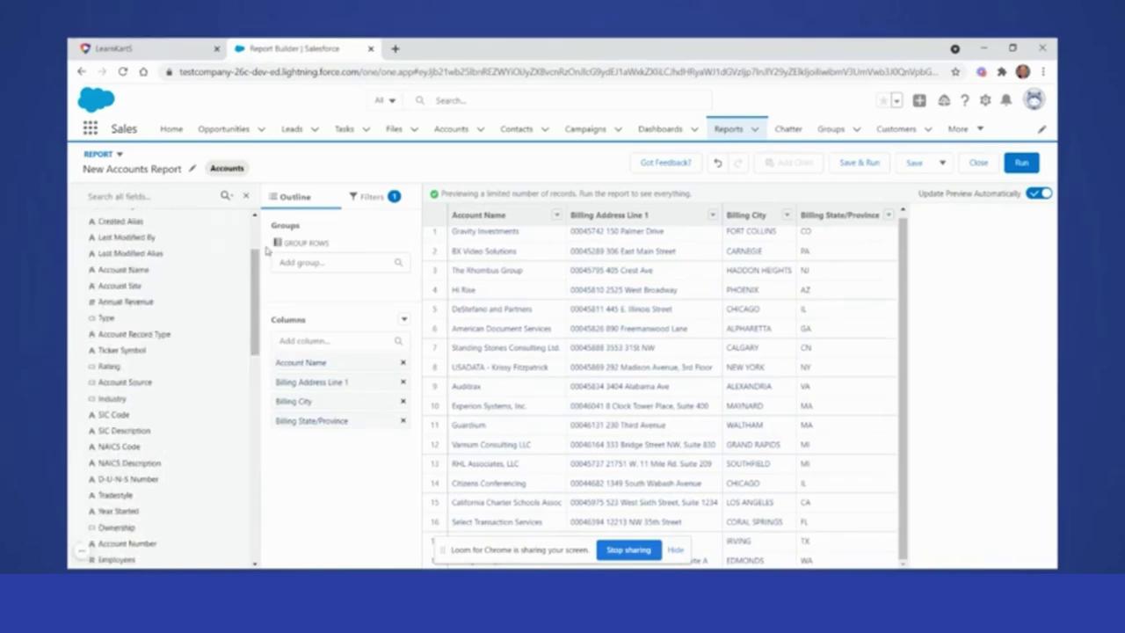
{"action": "left_click_drag", "start_coordinate": [260, 268], "coordinate": [237, 230]}
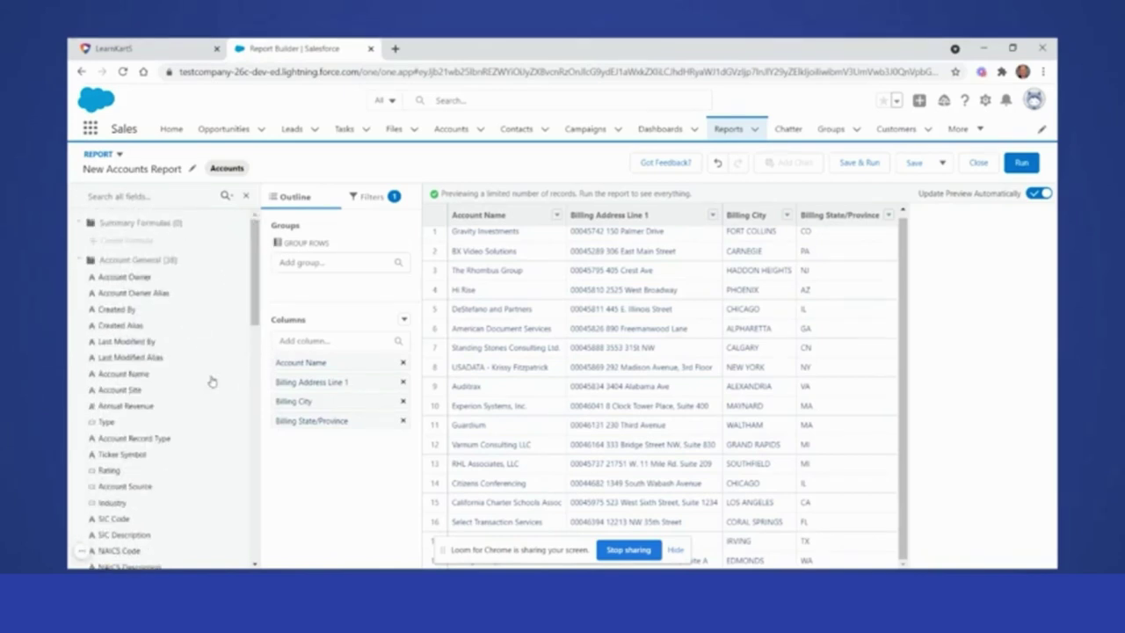
Hide the Fields panel and group the report rows by Billing State/Province.
{"action": "left_click", "coordinate": [247, 197]}
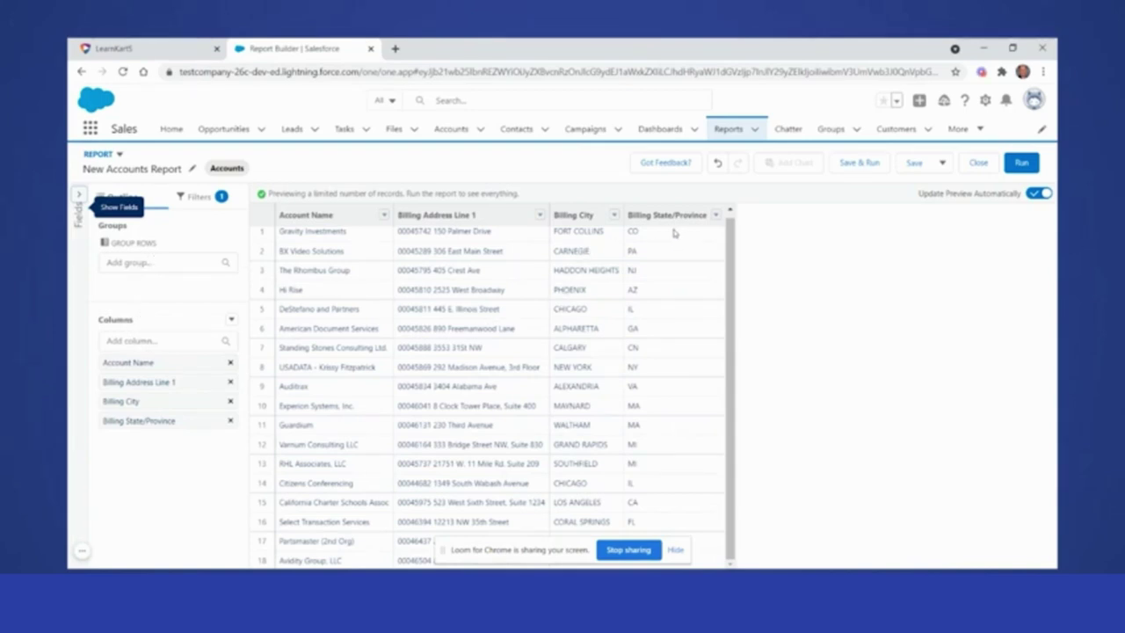
{"action": "left_click", "coordinate": [164, 264]}
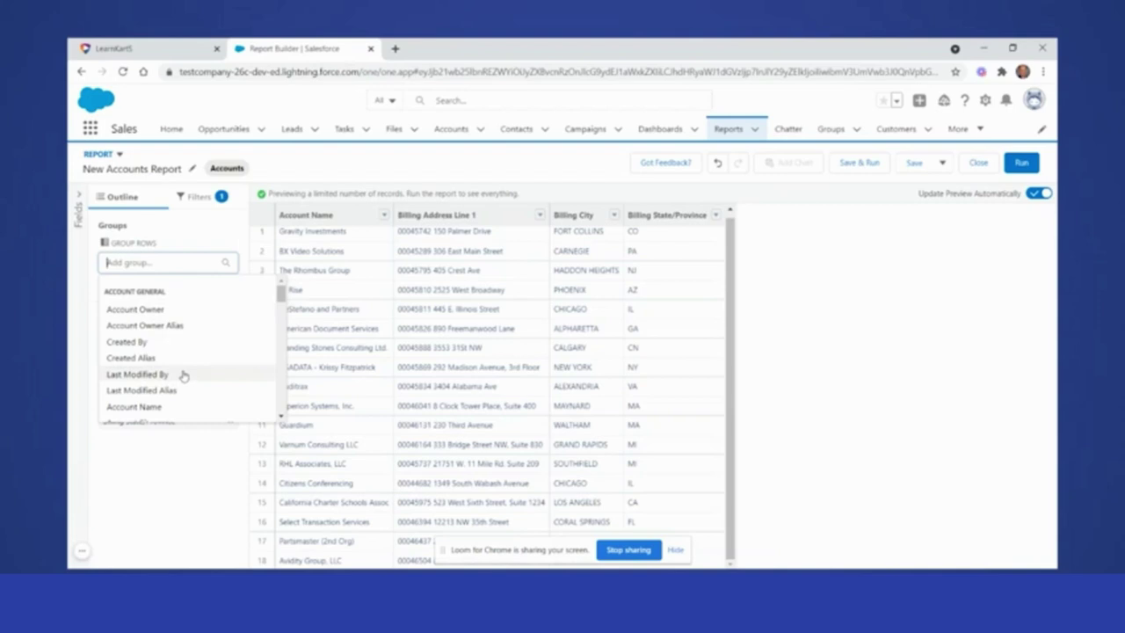
{"action": "scroll", "coordinate": [183, 375], "scroll_direction": "down", "scroll_amount": 2}
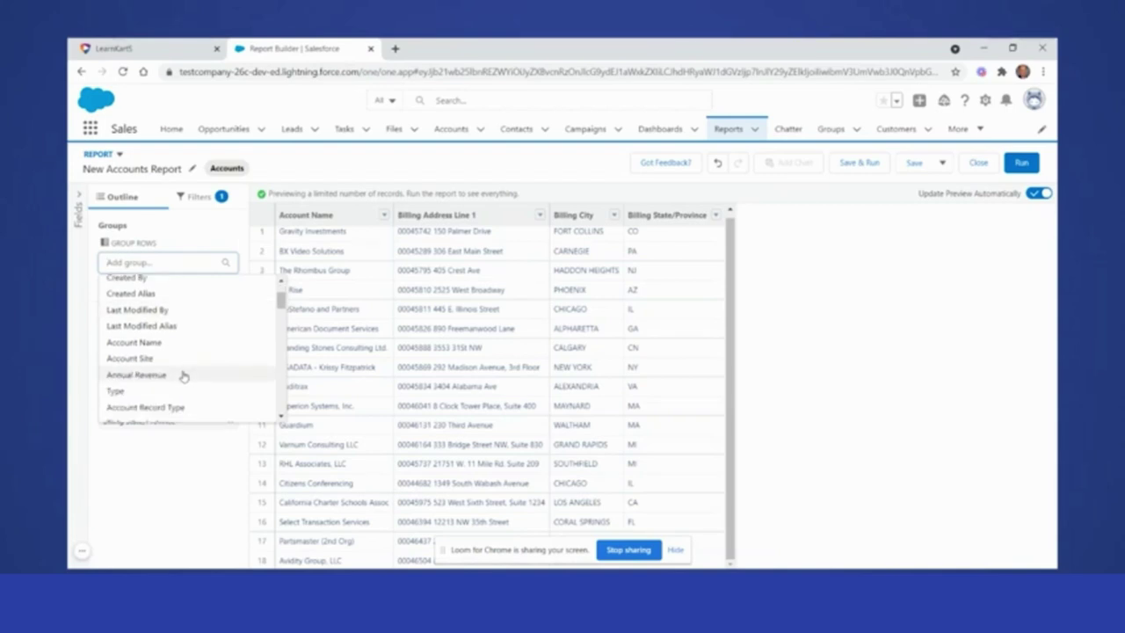
{"action": "scroll", "coordinate": [184, 375], "scroll_direction": "down", "scroll_amount": 2}
{"action": "scroll", "coordinate": [183, 378], "scroll_direction": "down", "scroll_amount": 8}
{"action": "scroll", "coordinate": [185, 387], "scroll_direction": "down", "scroll_amount": 6}
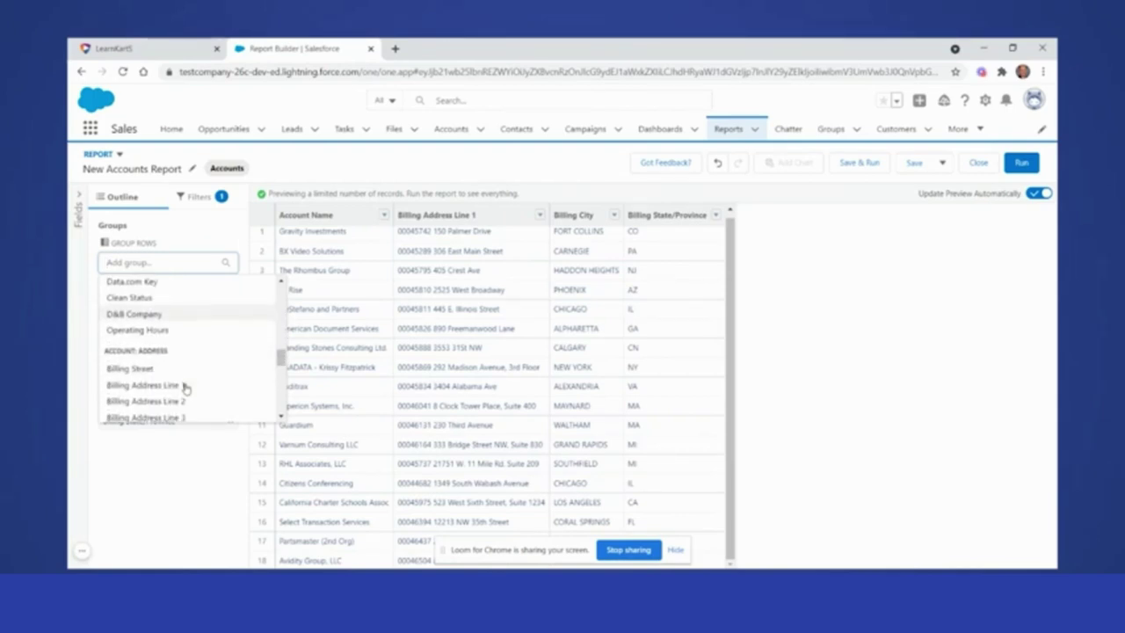
{"action": "scroll", "coordinate": [185, 387], "scroll_direction": "down", "scroll_amount": 2}
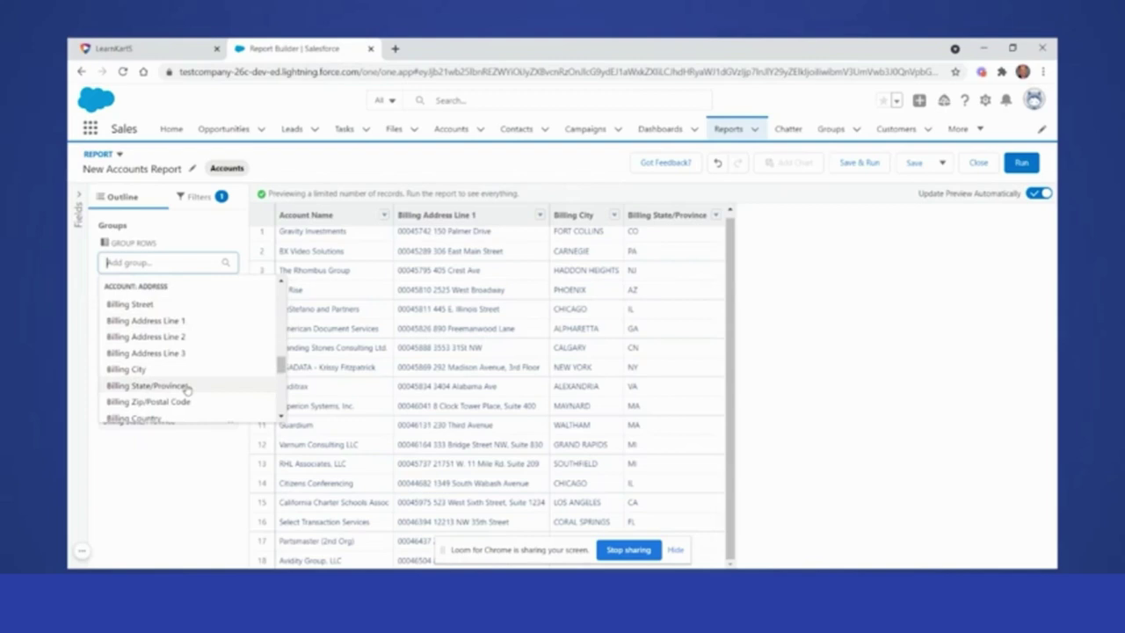
{"action": "left_click", "coordinate": [182, 385]}
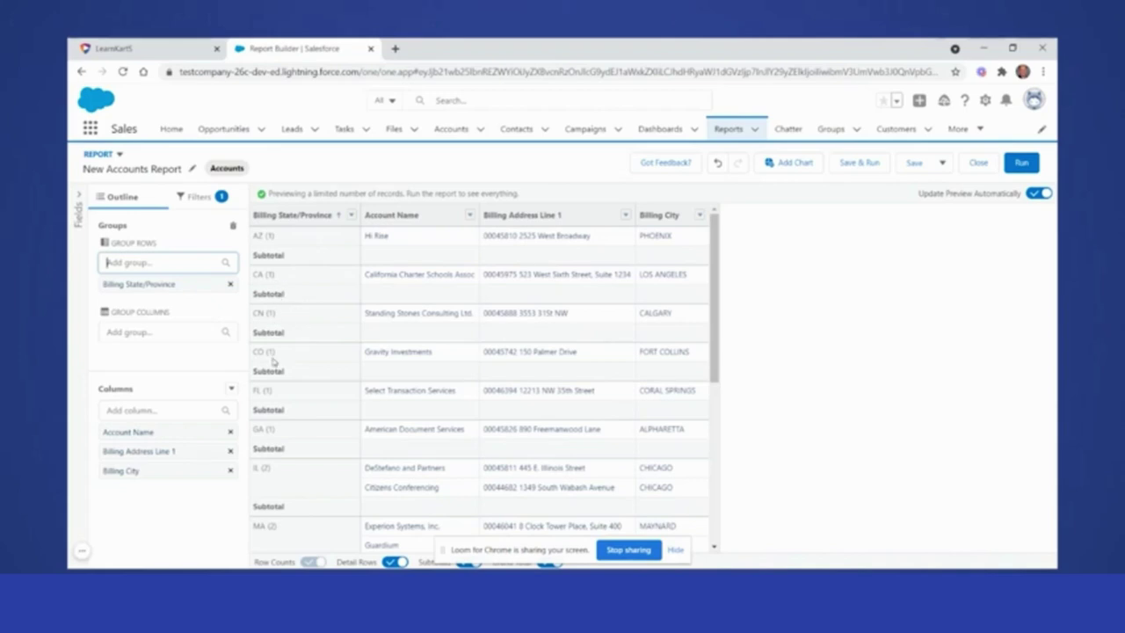
Run the report to show all 18 grouped records with subtotals.
{"action": "scroll", "coordinate": [328, 489], "scroll_direction": "down", "scroll_amount": 3}
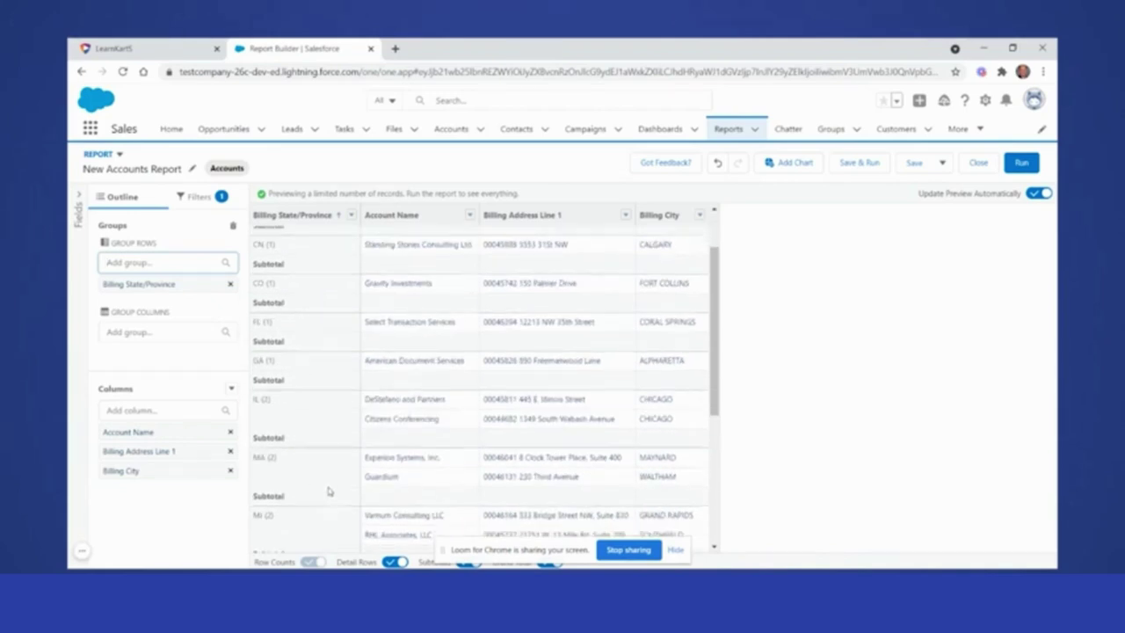
{"action": "scroll", "coordinate": [328, 492], "scroll_direction": "down", "scroll_amount": 1}
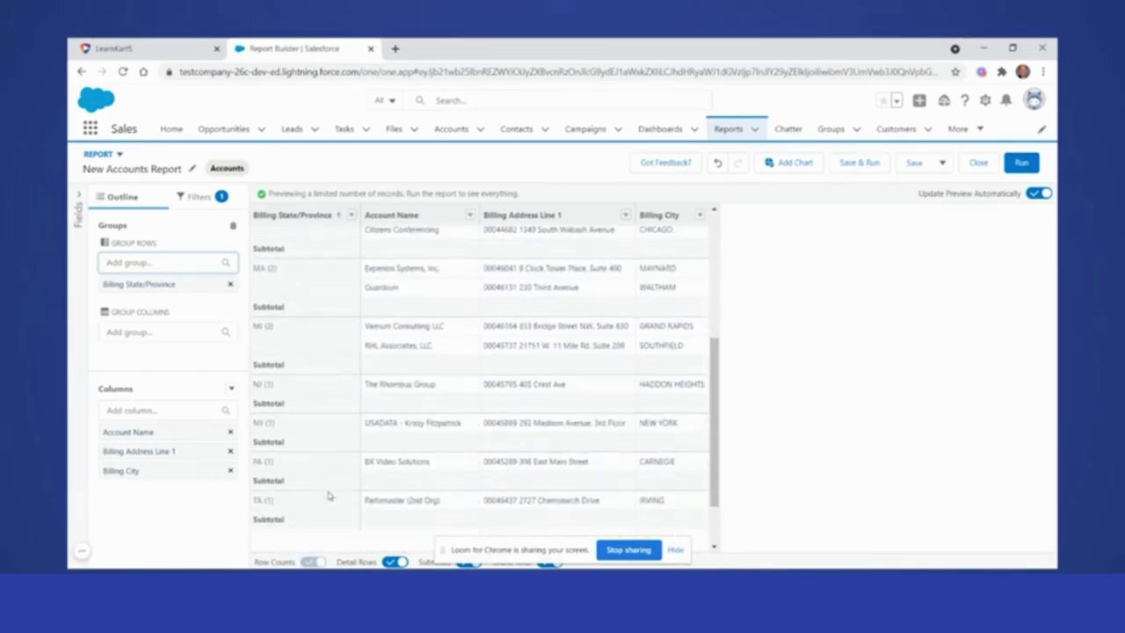
{"action": "scroll", "coordinate": [332, 491], "scroll_direction": "down", "scroll_amount": 1}
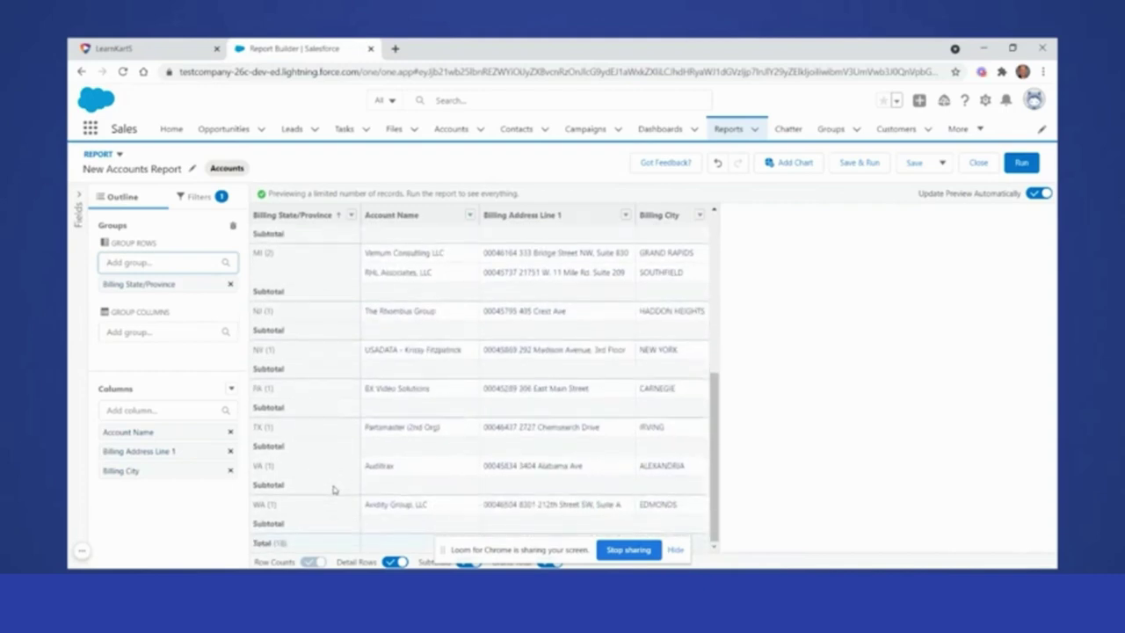
{"action": "scroll", "coordinate": [334, 487], "scroll_direction": "up", "scroll_amount": 3}
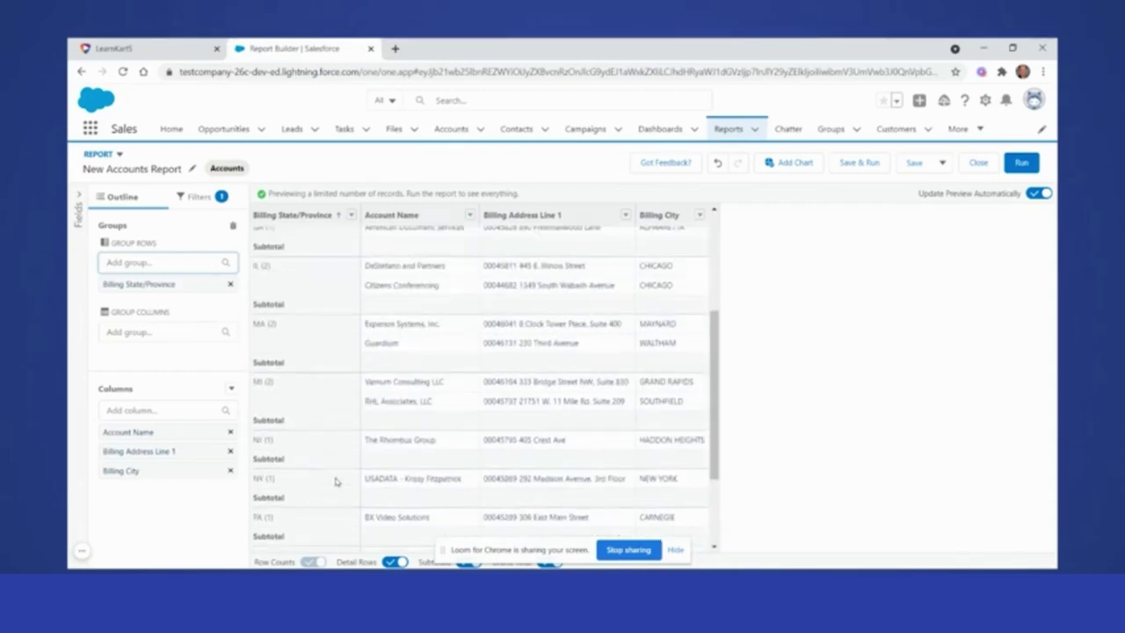
{"action": "scroll", "coordinate": [340, 475], "scroll_direction": "up", "scroll_amount": 2}
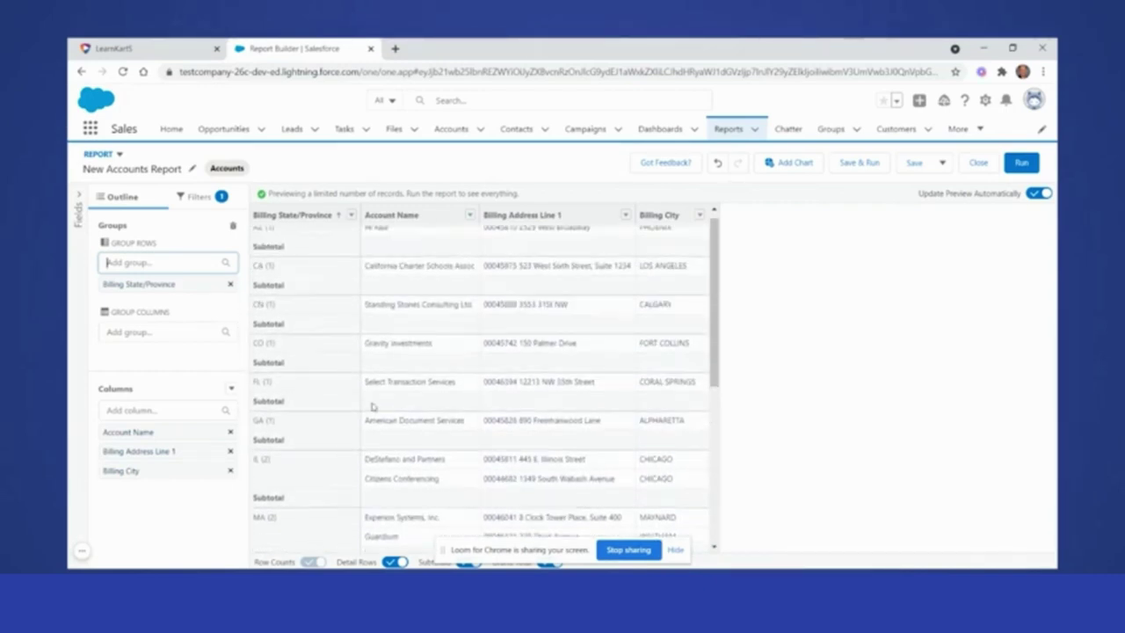
{"action": "left_click", "coordinate": [1023, 163]}
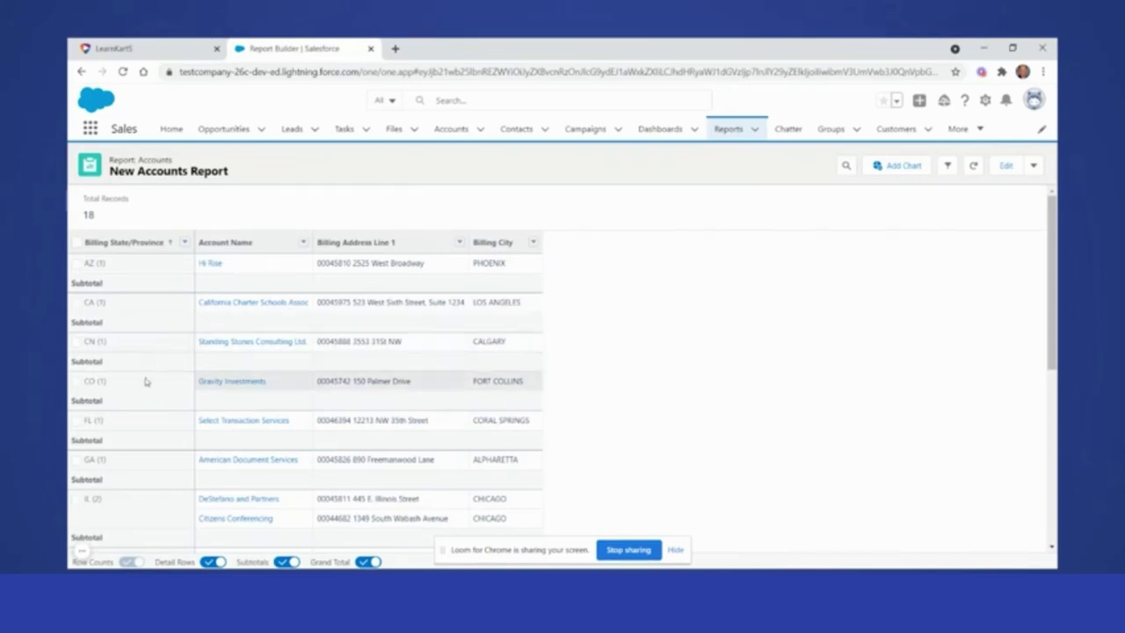
Scroll through the 18 records grouped by Billing State/Province and back to the top.
{"action": "scroll", "coordinate": [157, 410], "scroll_direction": "down", "scroll_amount": 2}
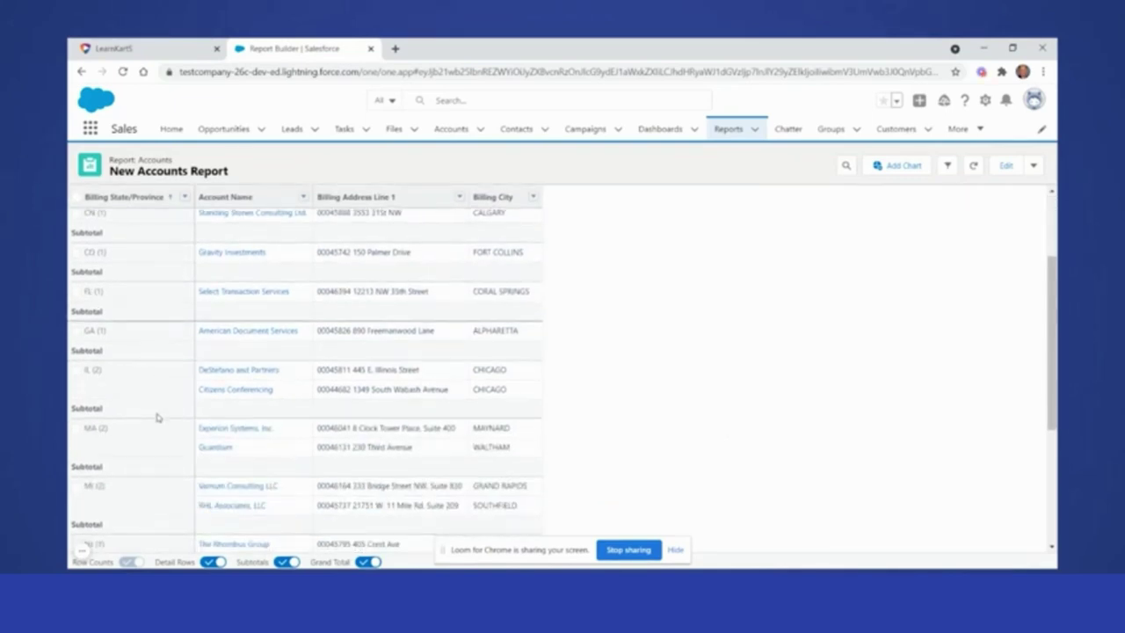
{"action": "scroll", "coordinate": [166, 437], "scroll_direction": "down", "scroll_amount": 3}
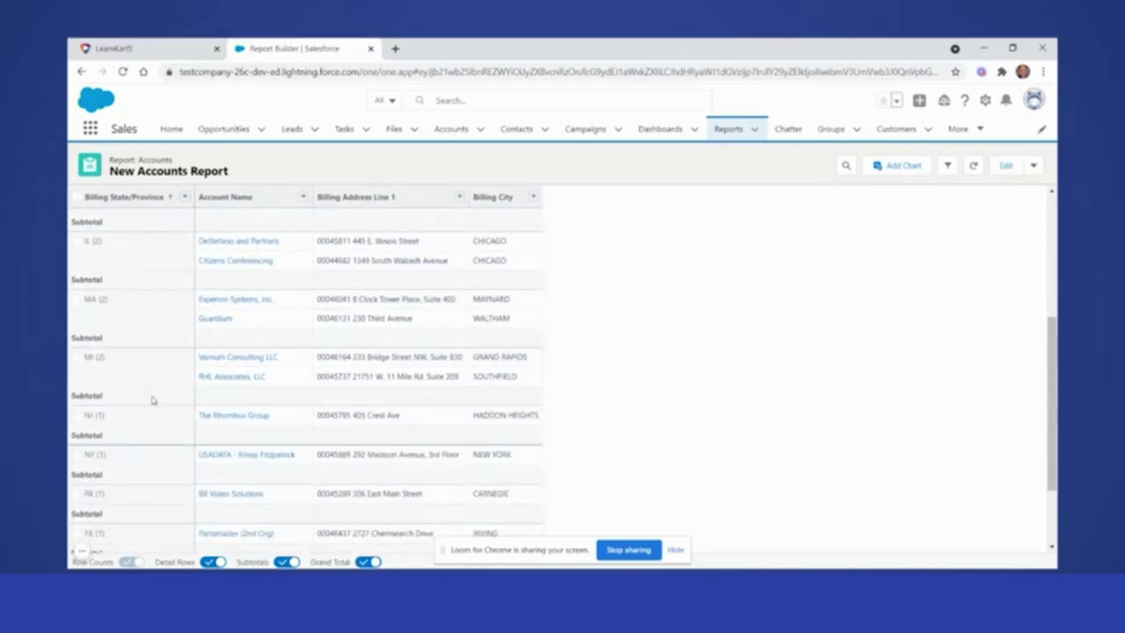
{"action": "scroll", "coordinate": [351, 415], "scroll_direction": "up", "scroll_amount": 3}
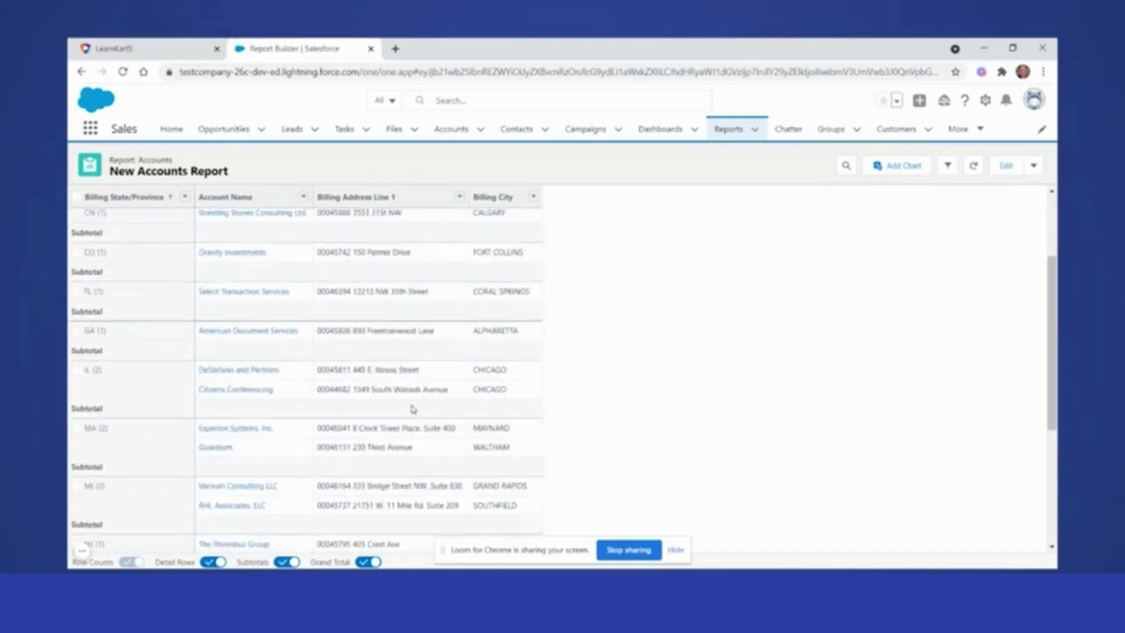
{"action": "scroll", "coordinate": [412, 408], "scroll_direction": "up", "scroll_amount": 2}
Add a column chart of record count per Billing State/Province with values shown on each column.
{"action": "left_click", "coordinate": [904, 169]}
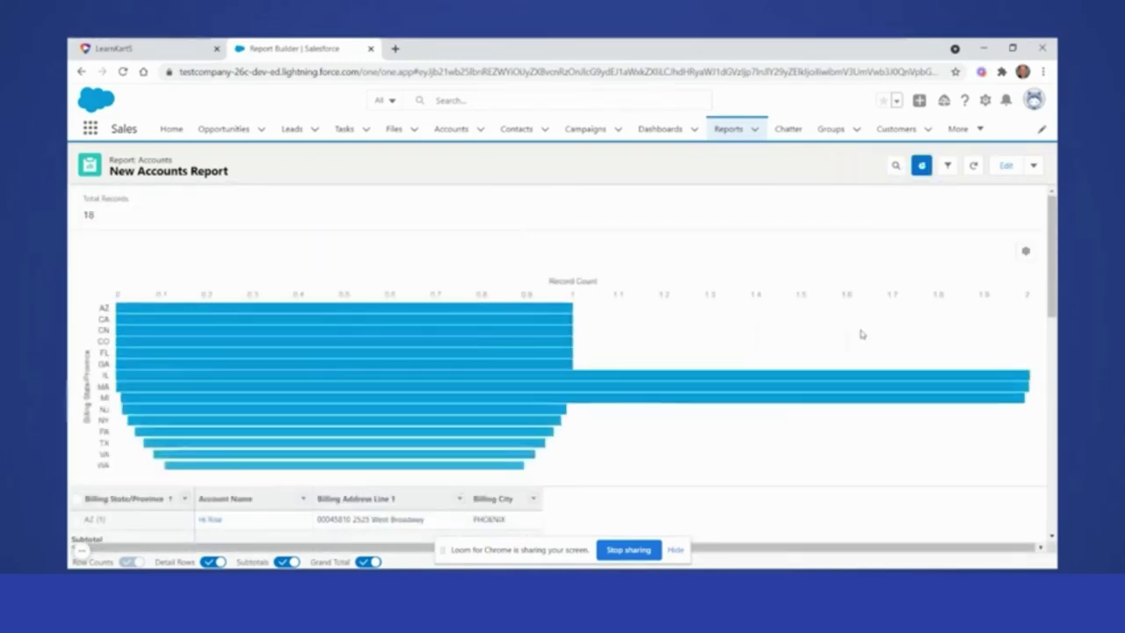
{"action": "mouse_move", "coordinate": [993, 371]}
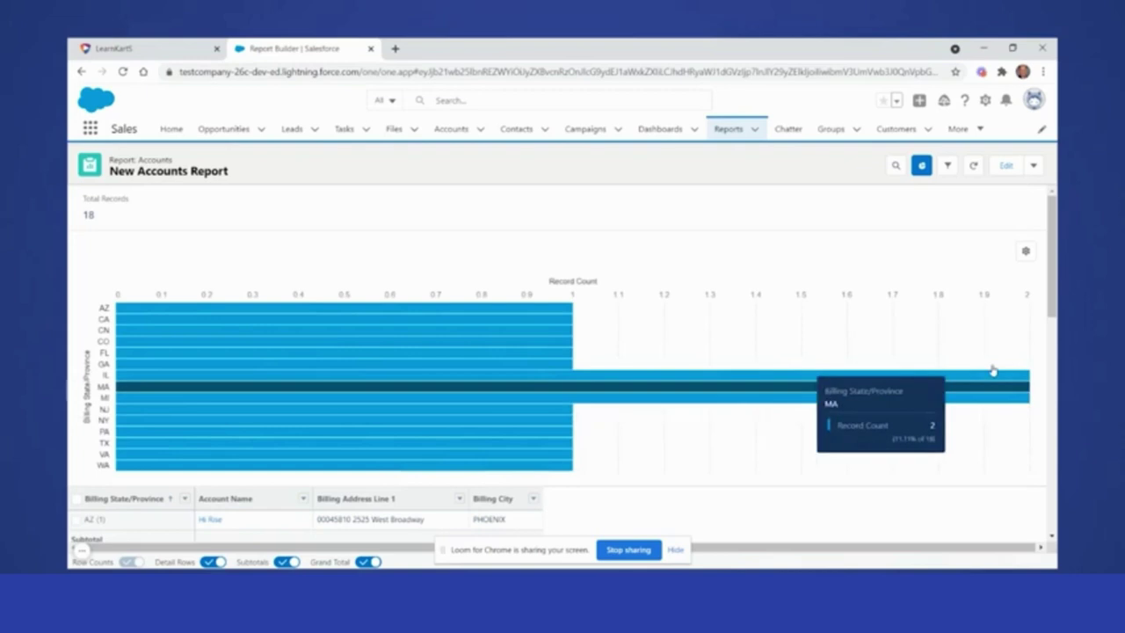
{"action": "left_click", "coordinate": [1025, 252]}
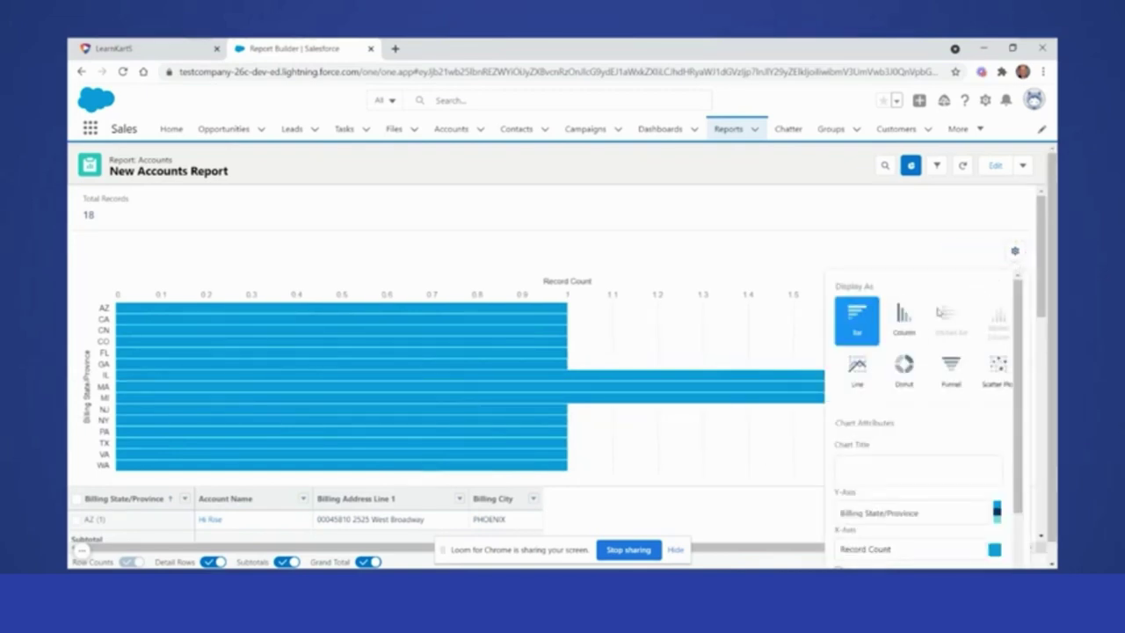
{"action": "left_click", "coordinate": [908, 325]}
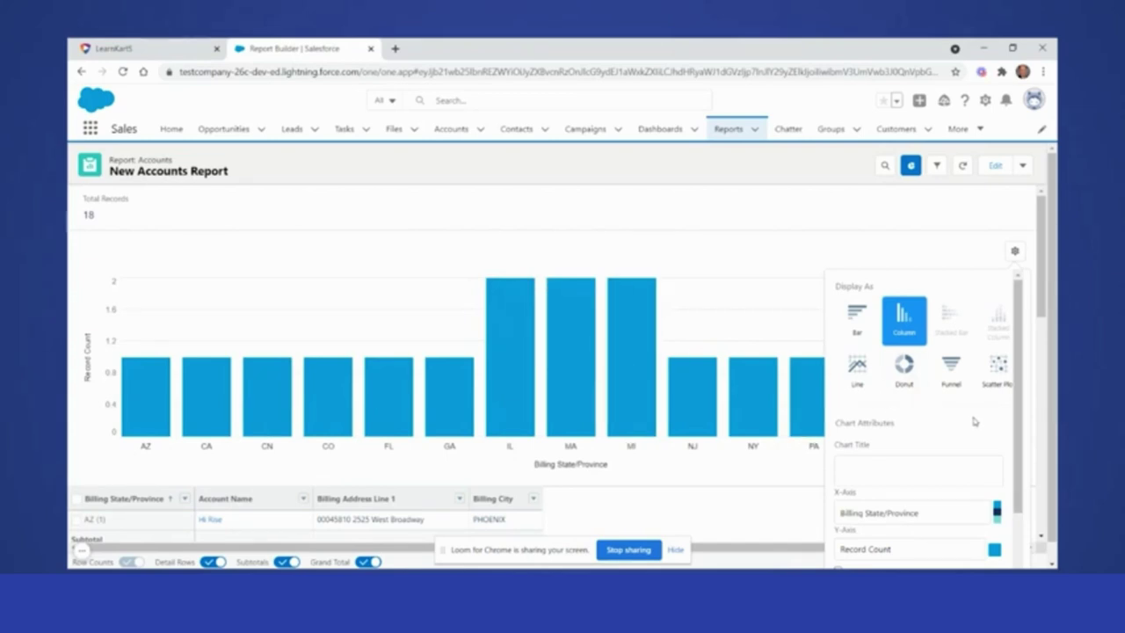
{"action": "left_click_drag", "start_coordinate": [1013, 384], "coordinate": [1015, 455]}
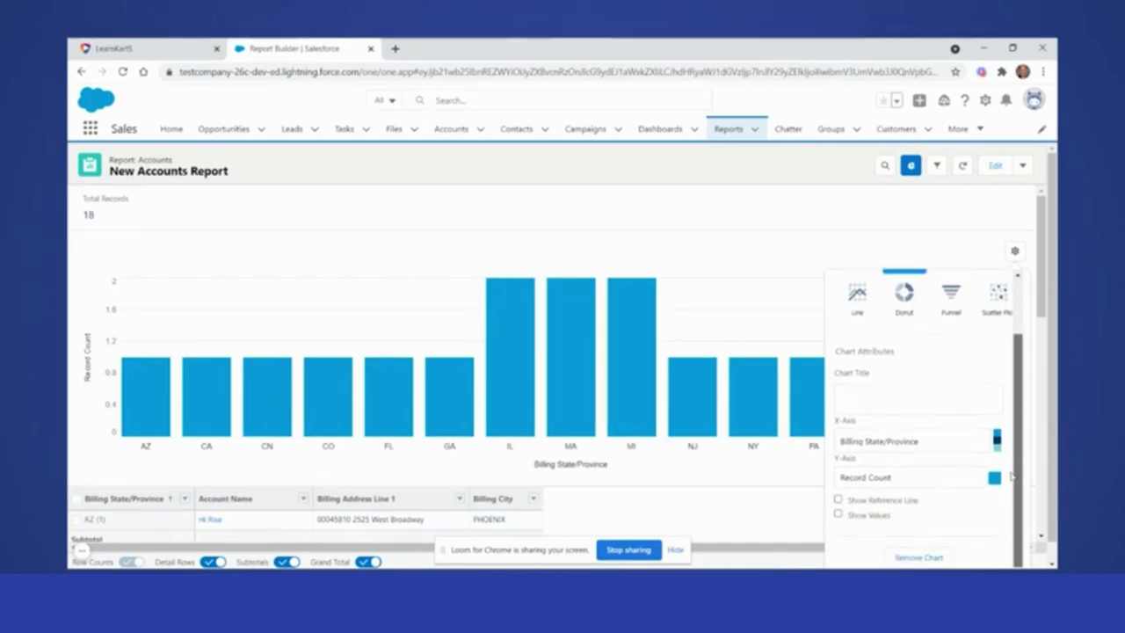
{"action": "left_click", "coordinate": [840, 515]}
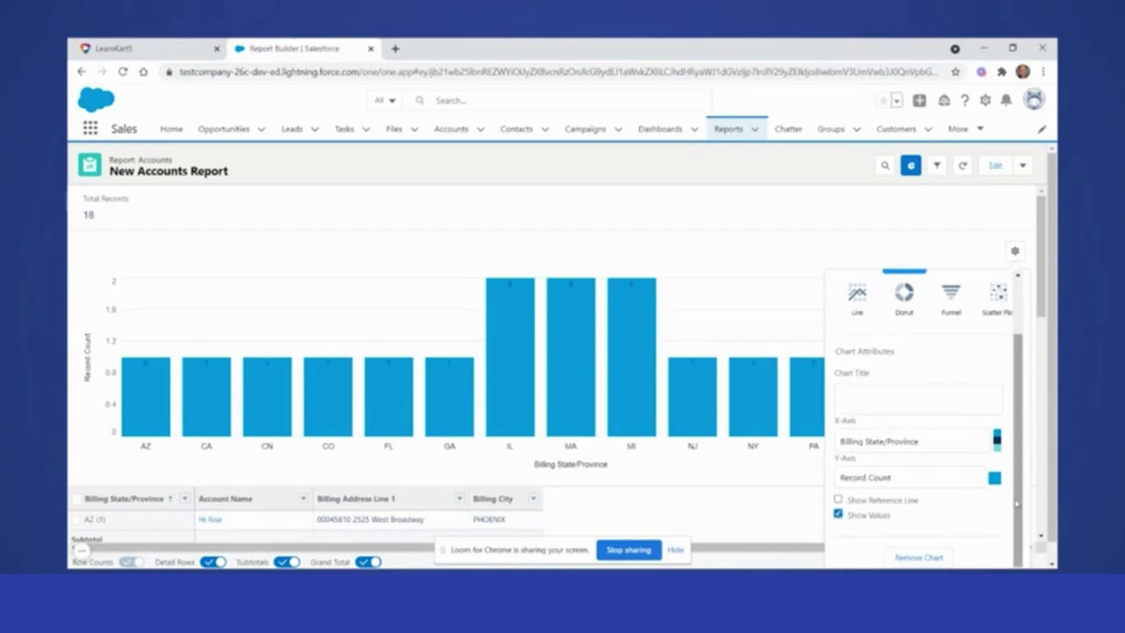
{"action": "left_click", "coordinate": [931, 247]}
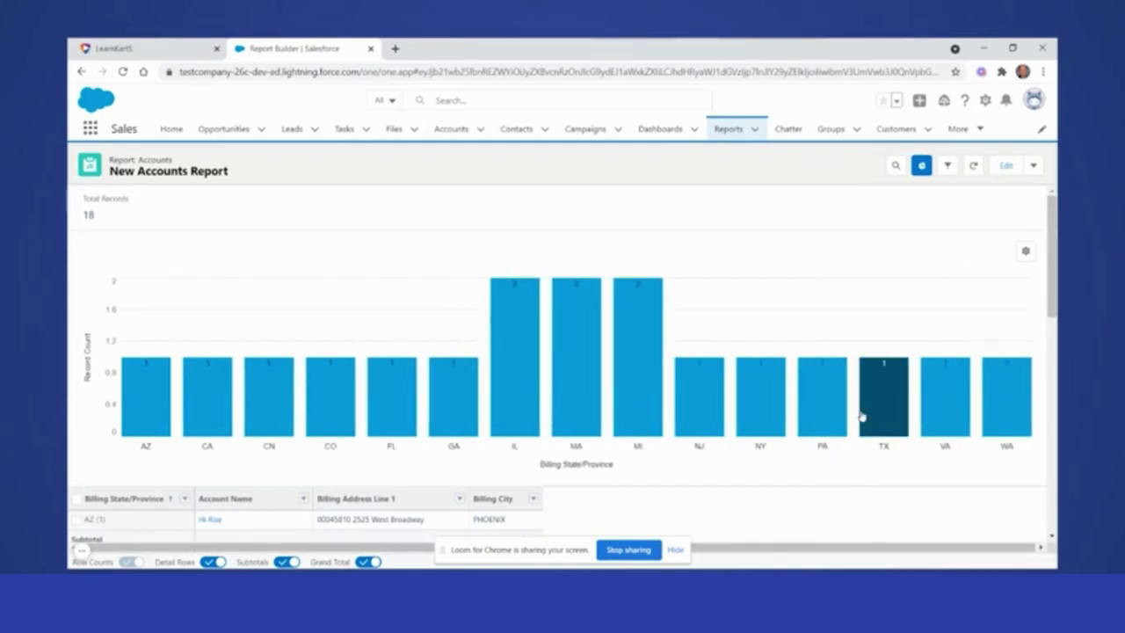
{"action": "mouse_move", "coordinate": [1007, 413]}
{"action": "mouse_move", "coordinate": [634, 314]}
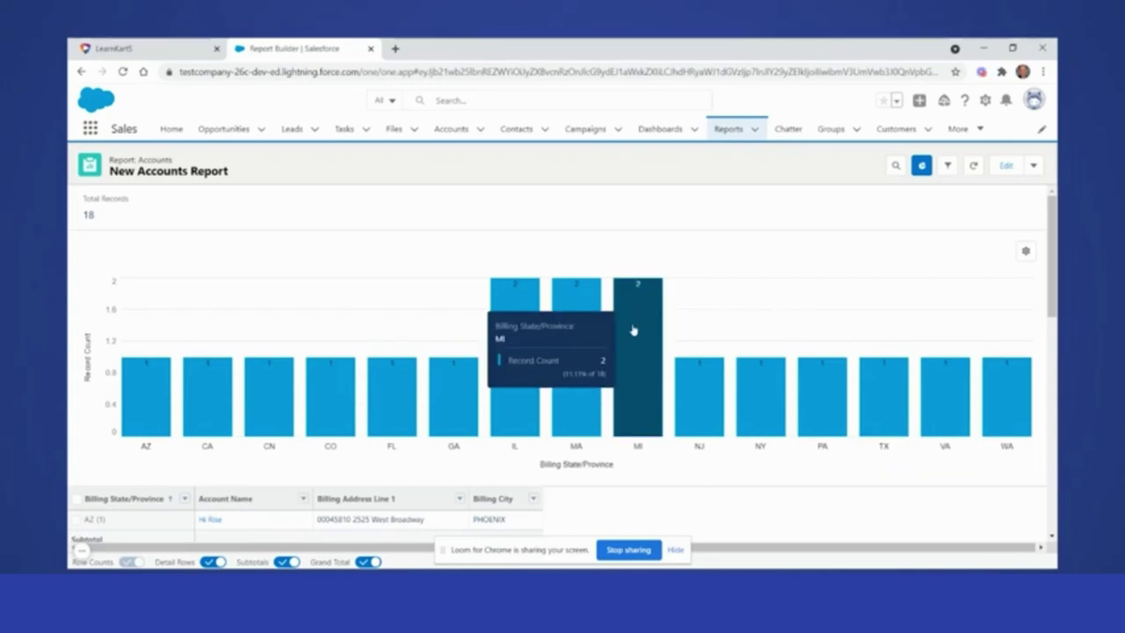
{"action": "left_click", "coordinate": [633, 330]}
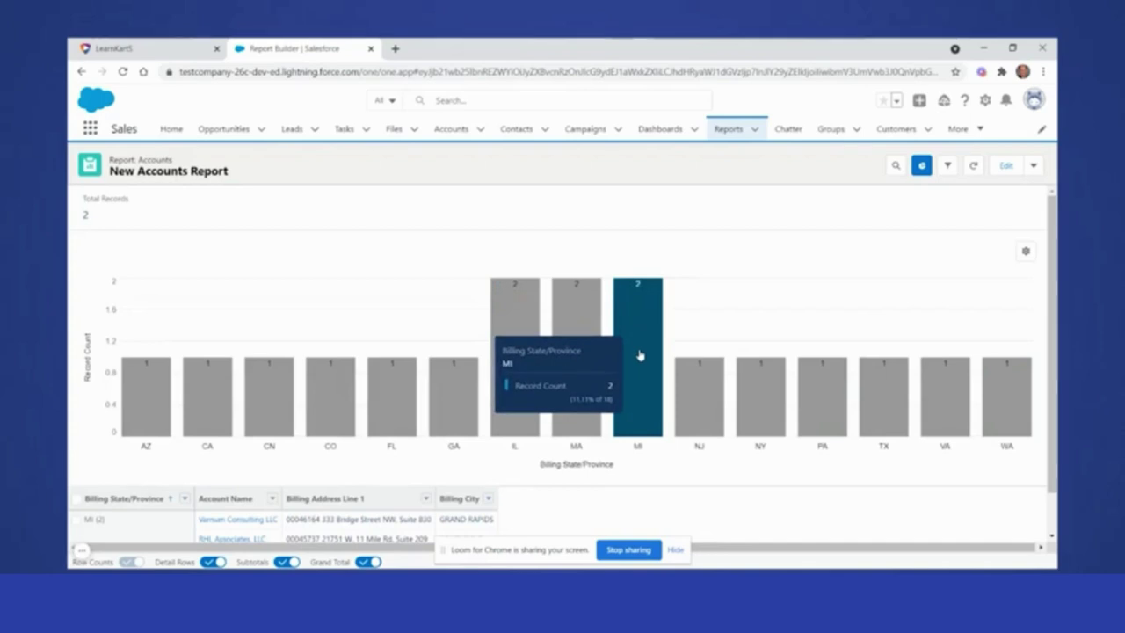
{"action": "scroll", "coordinate": [639, 343], "scroll_direction": "down", "scroll_amount": 1}
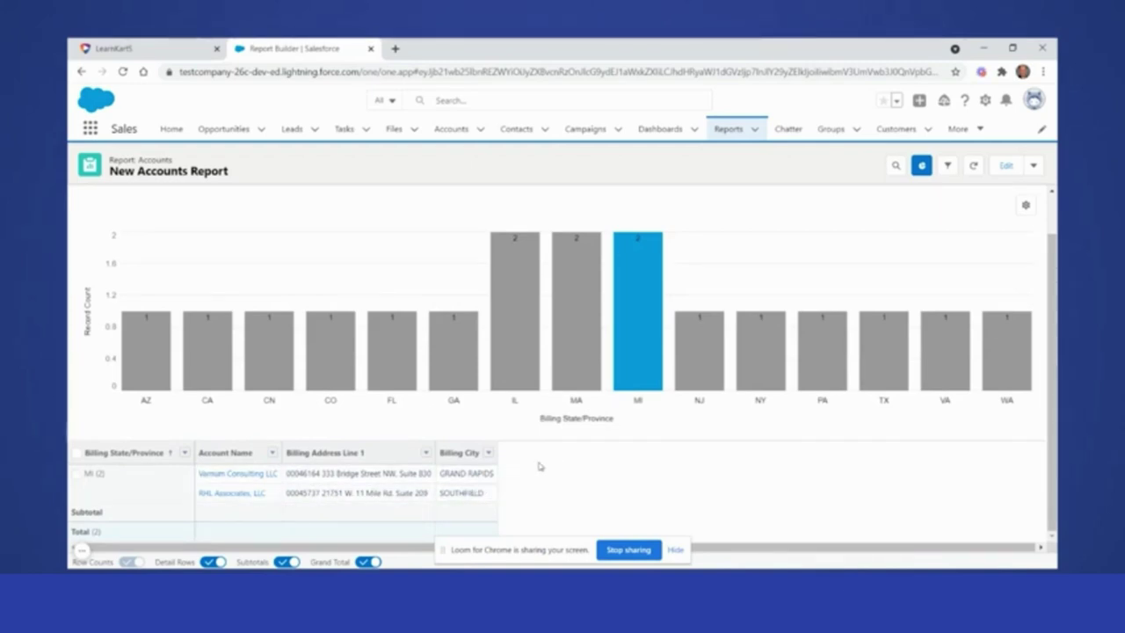
{"action": "left_click", "coordinate": [763, 246]}
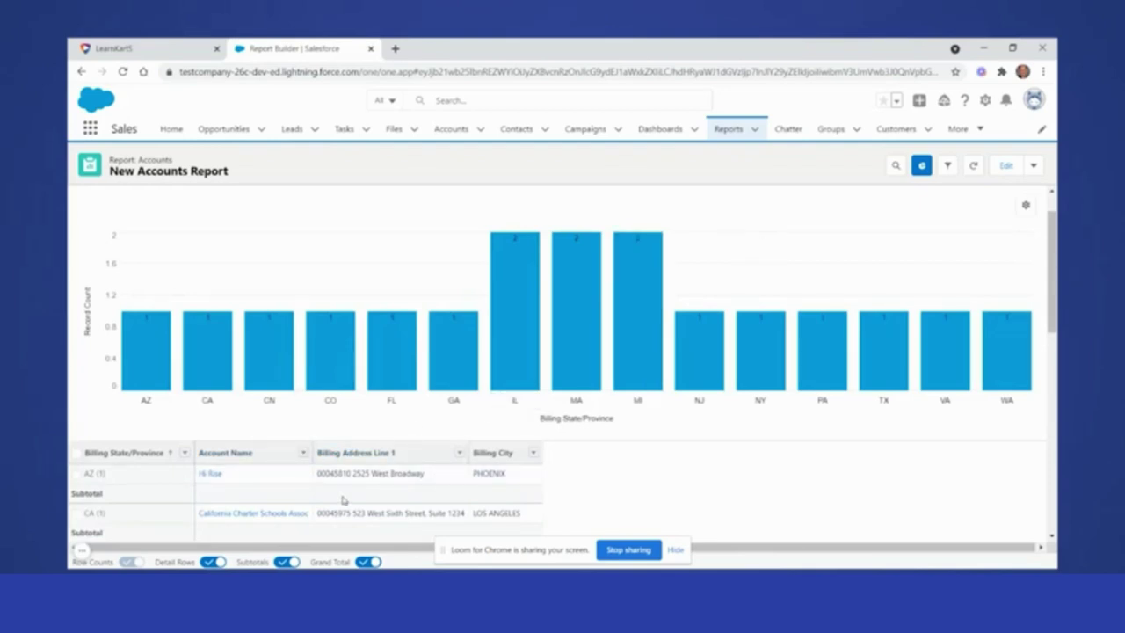
{"action": "scroll", "coordinate": [343, 499], "scroll_direction": "down", "scroll_amount": 2}
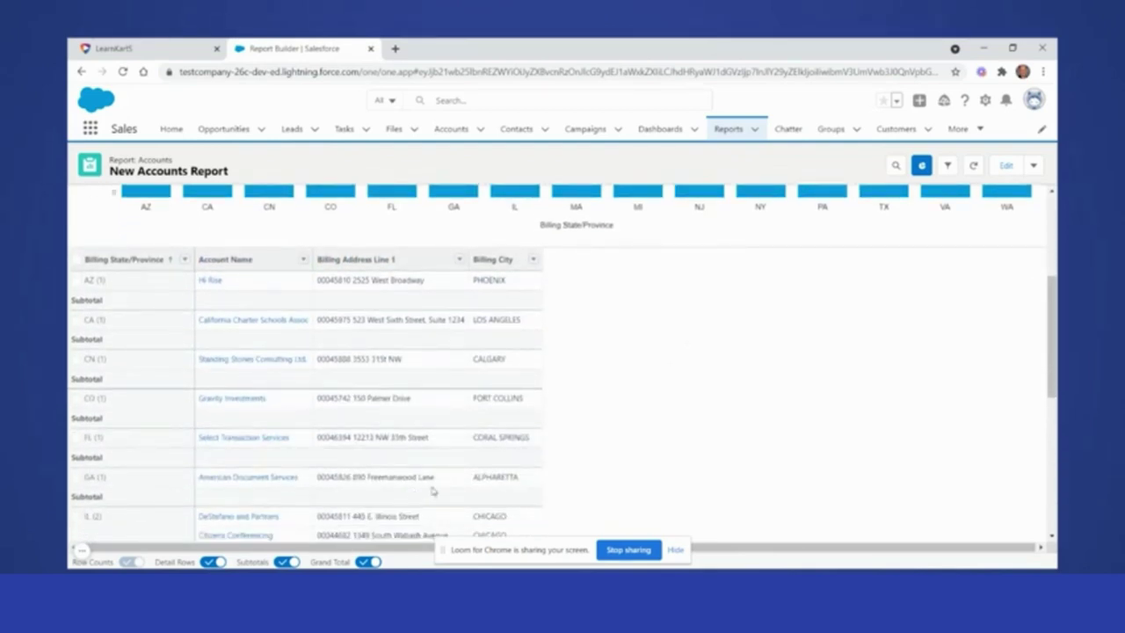
{"action": "scroll", "coordinate": [440, 488], "scroll_direction": "up", "scroll_amount": 2}
{"action": "scroll", "coordinate": [458, 482], "scroll_direction": "down", "scroll_amount": 1}
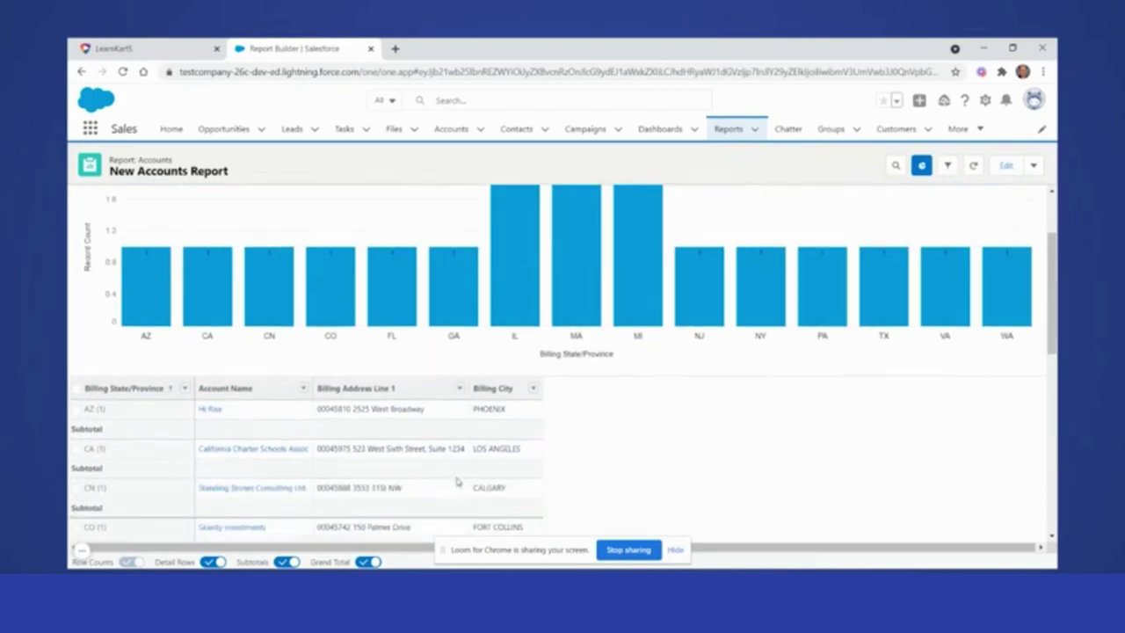
Save the report under the new name 'Accounts by State Created This Week'.
{"action": "left_click", "coordinate": [1035, 167]}
{"action": "left_click", "coordinate": [1008, 195]}
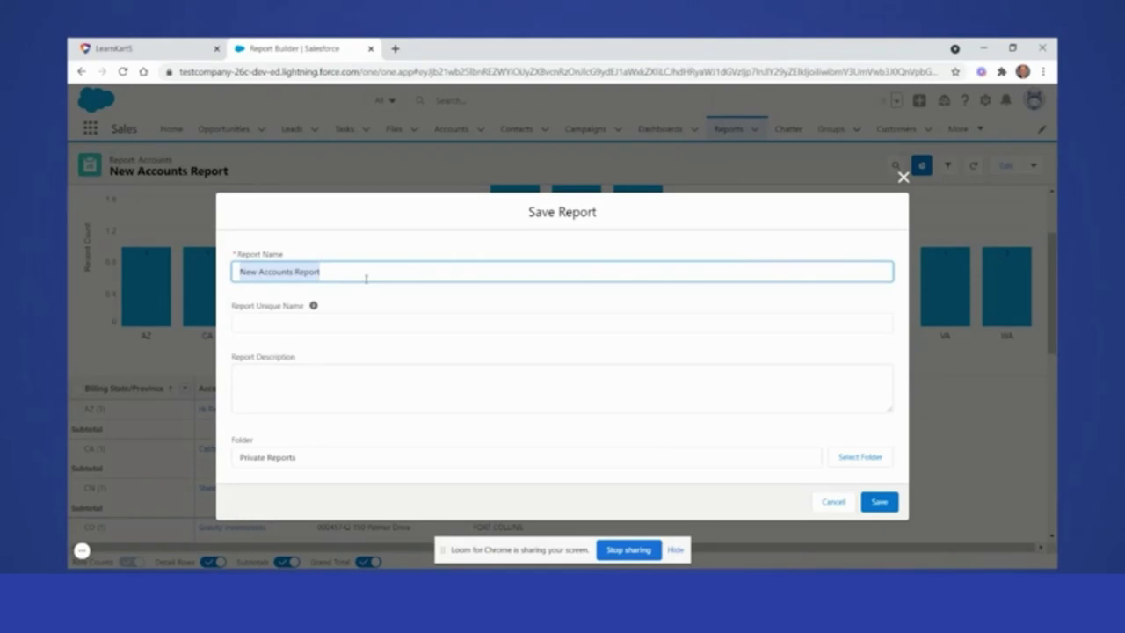
{"action": "type", "text": "Accounts by "}
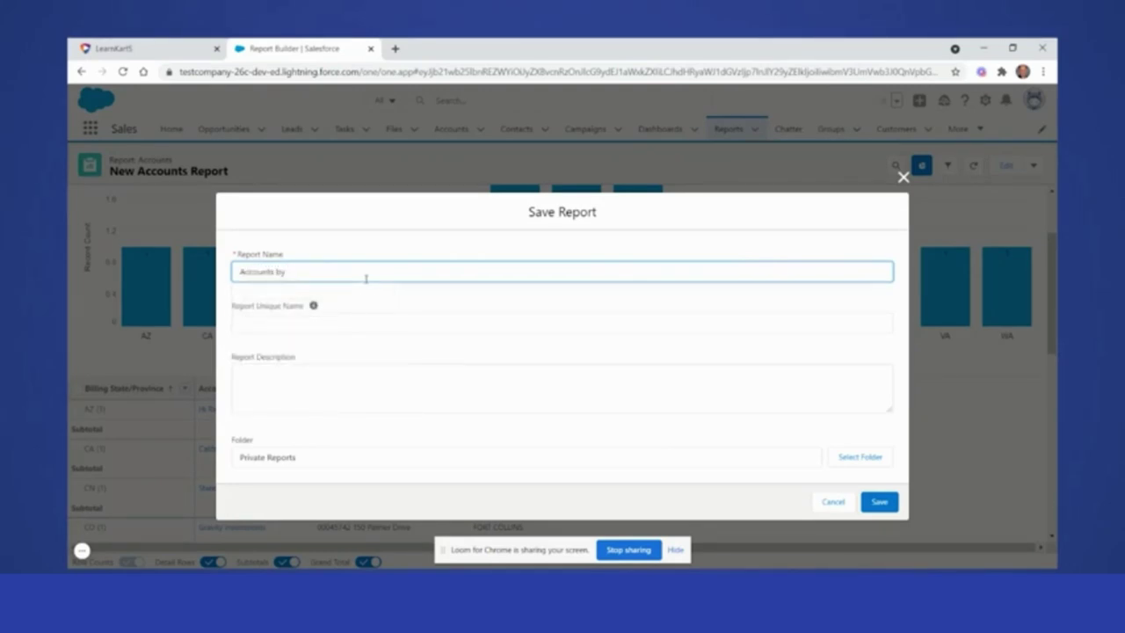
{"action": "type", "text": "State"}
{"action": "type", "text": "Created This We"}
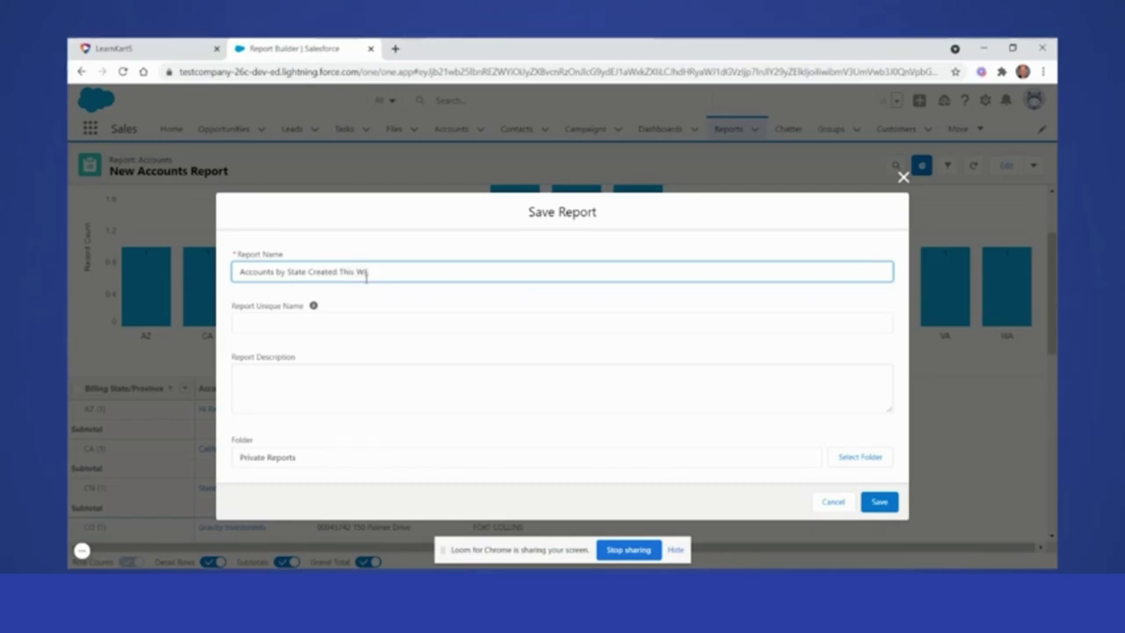
{"action": "type", "text": "ek"}
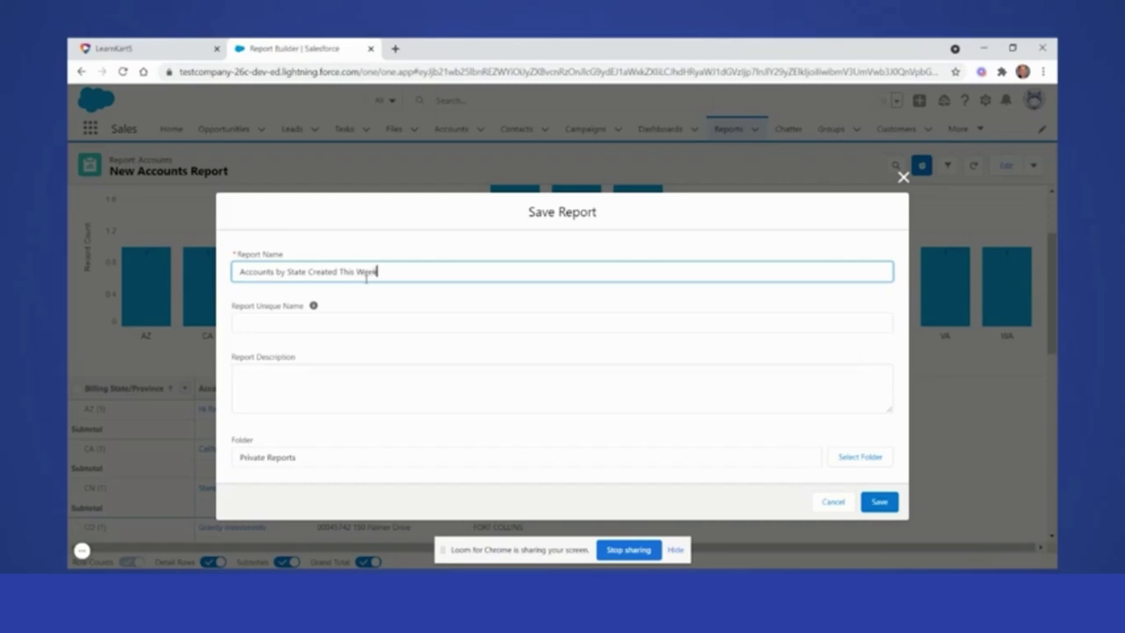
{"action": "key", "text": "Tab"}
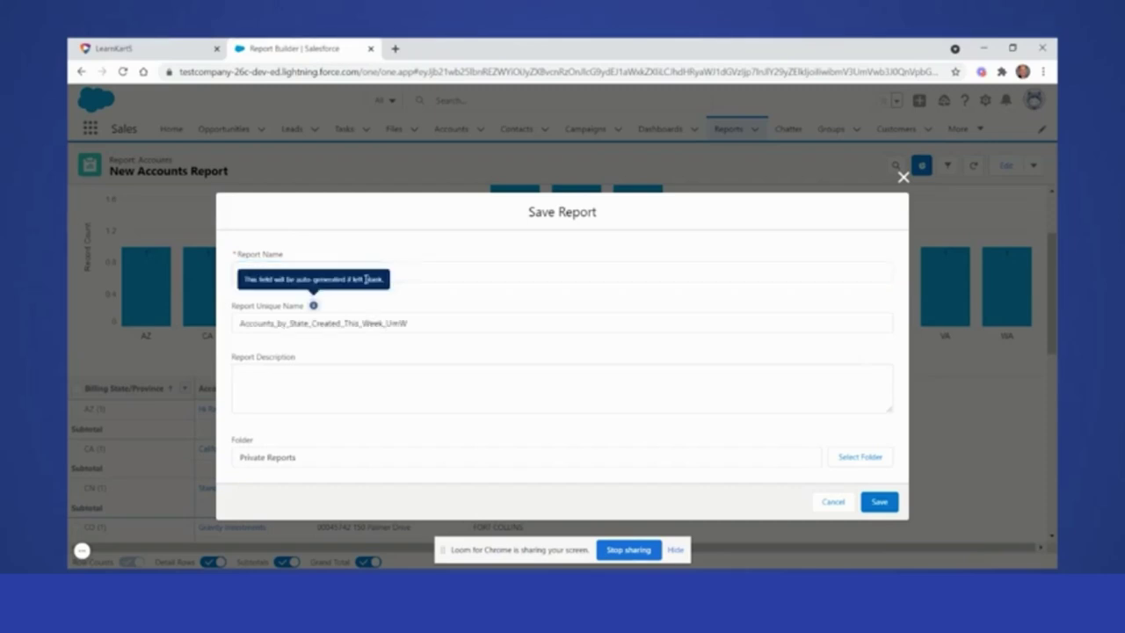
Add the description 'For demo purposes' and open the folder chooser.
{"action": "left_click", "coordinate": [369, 387]}
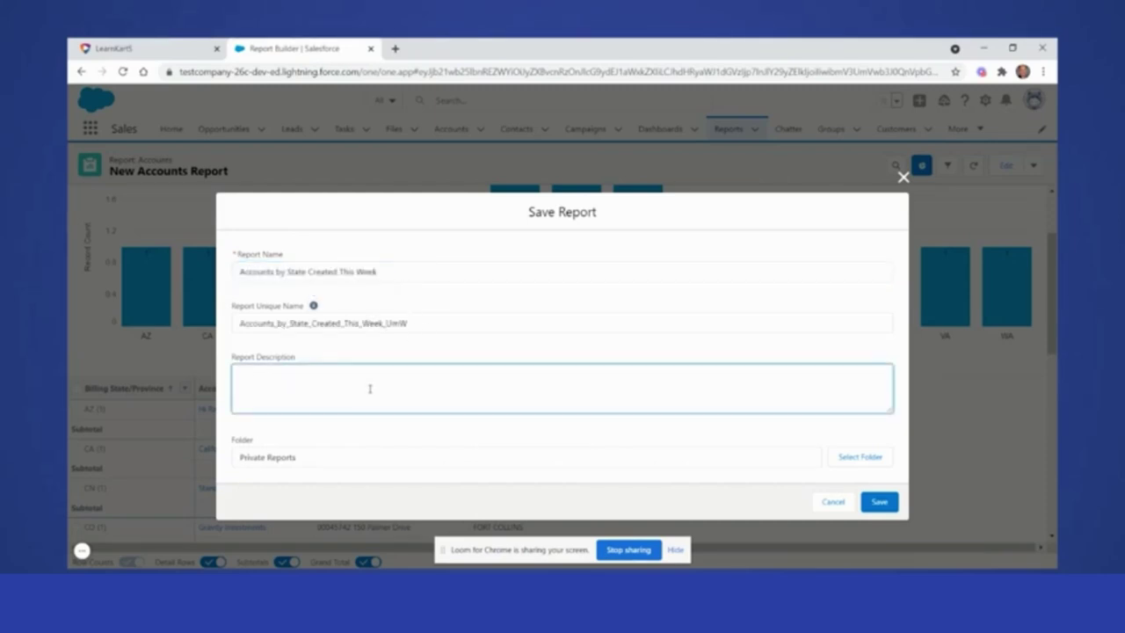
{"action": "type", "text": "For de"}
{"action": "type", "text": "mo prupo"}
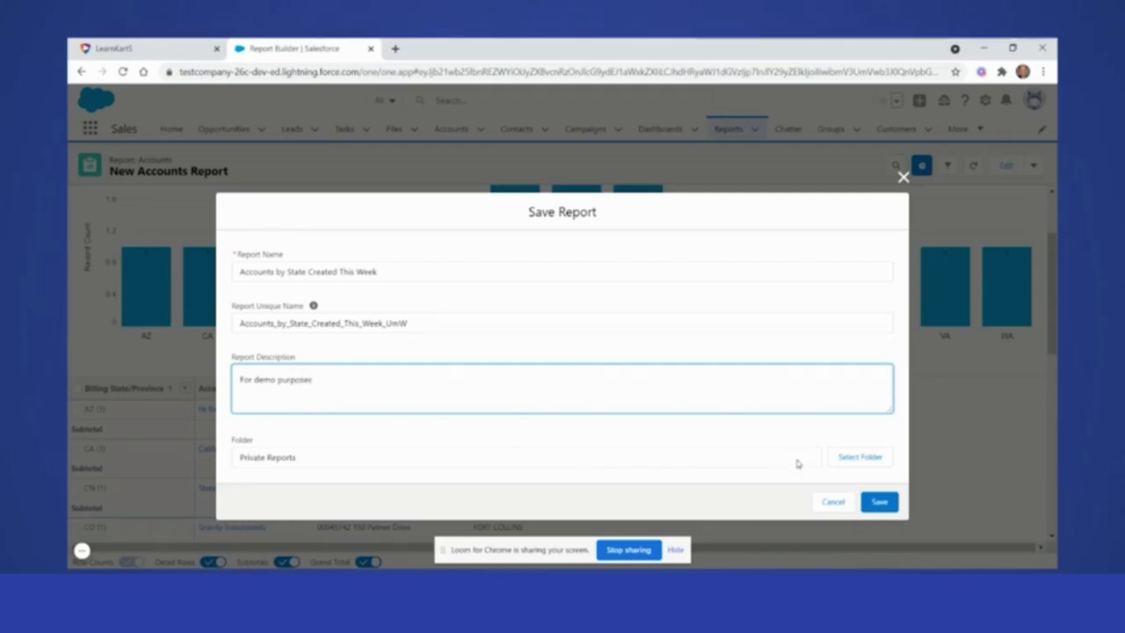
{"action": "left_click", "coordinate": [876, 459]}
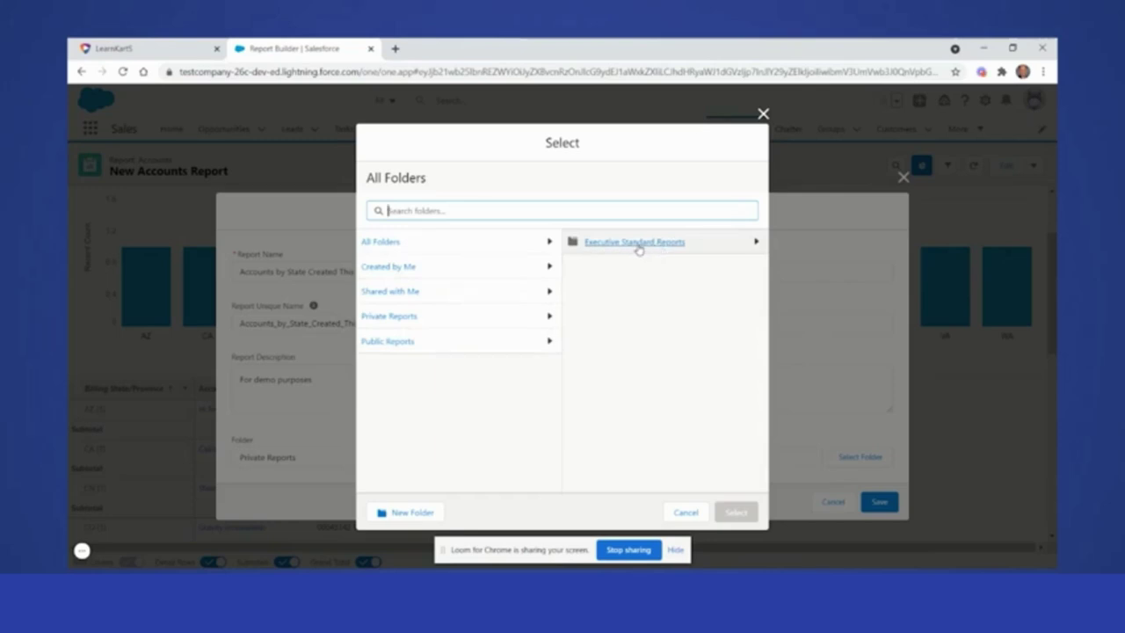
Save the report into the Executive Standard Reports folder.
{"action": "left_click", "coordinate": [639, 247]}
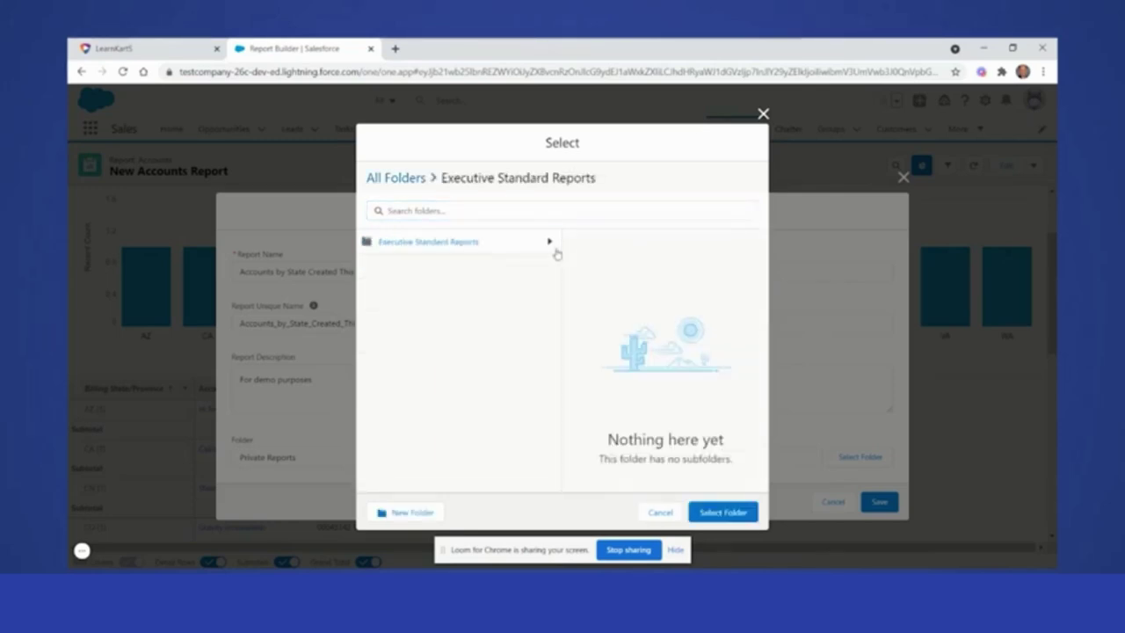
{"action": "left_click", "coordinate": [726, 516]}
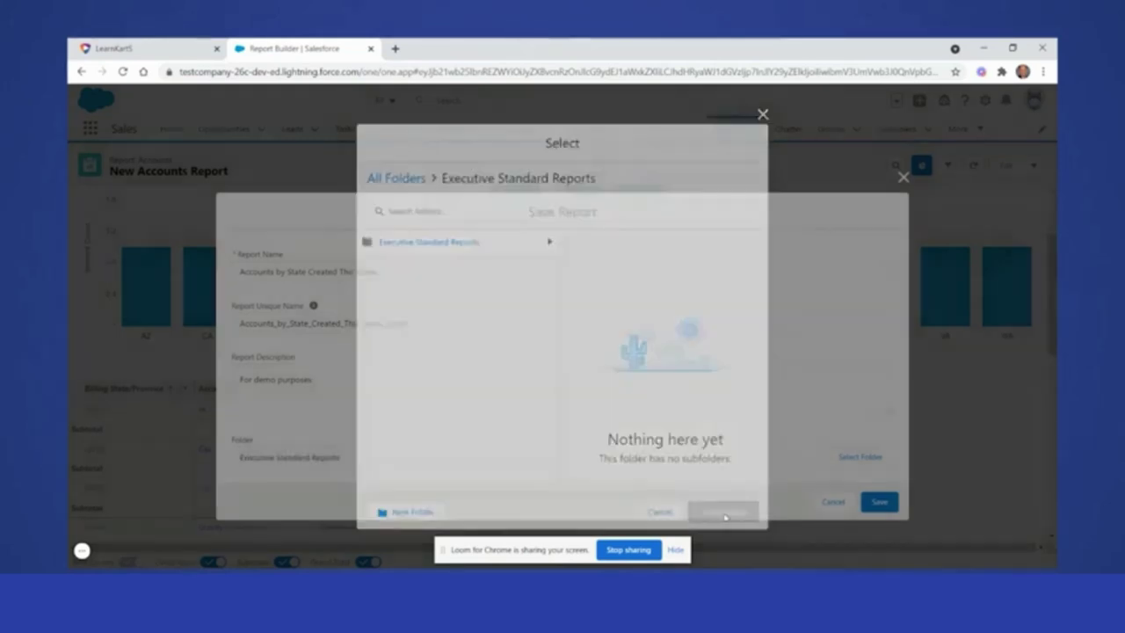
{"action": "left_click", "coordinate": [877, 503]}
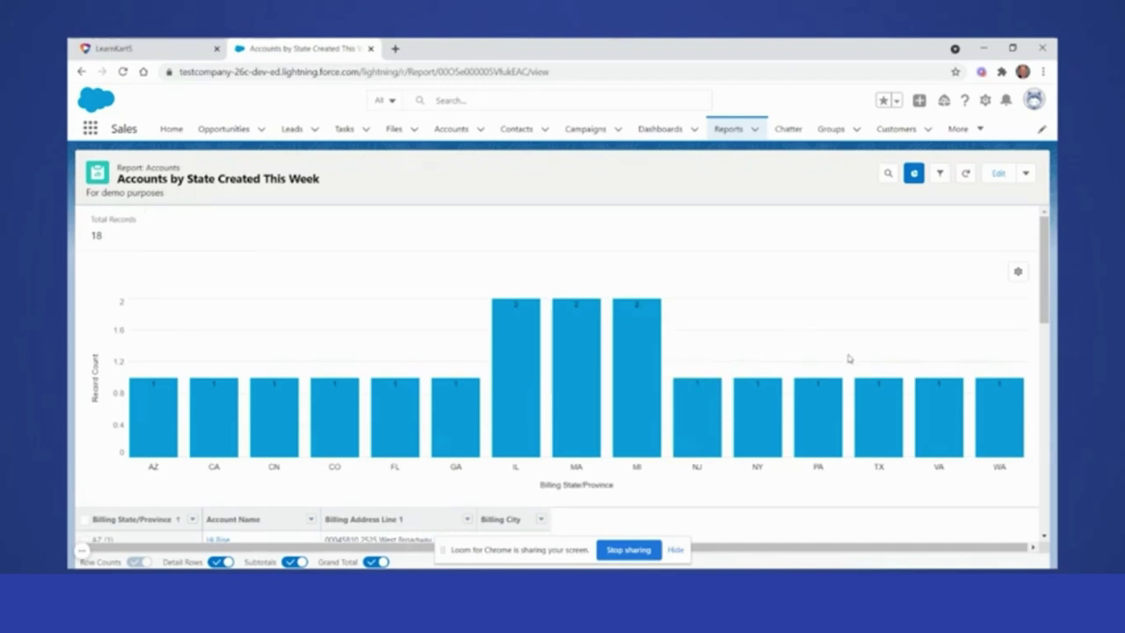
{"action": "scroll", "coordinate": [875, 419], "scroll_direction": "down", "scroll_amount": 3}
{"action": "scroll", "coordinate": [874, 420], "scroll_direction": "down", "scroll_amount": 5}
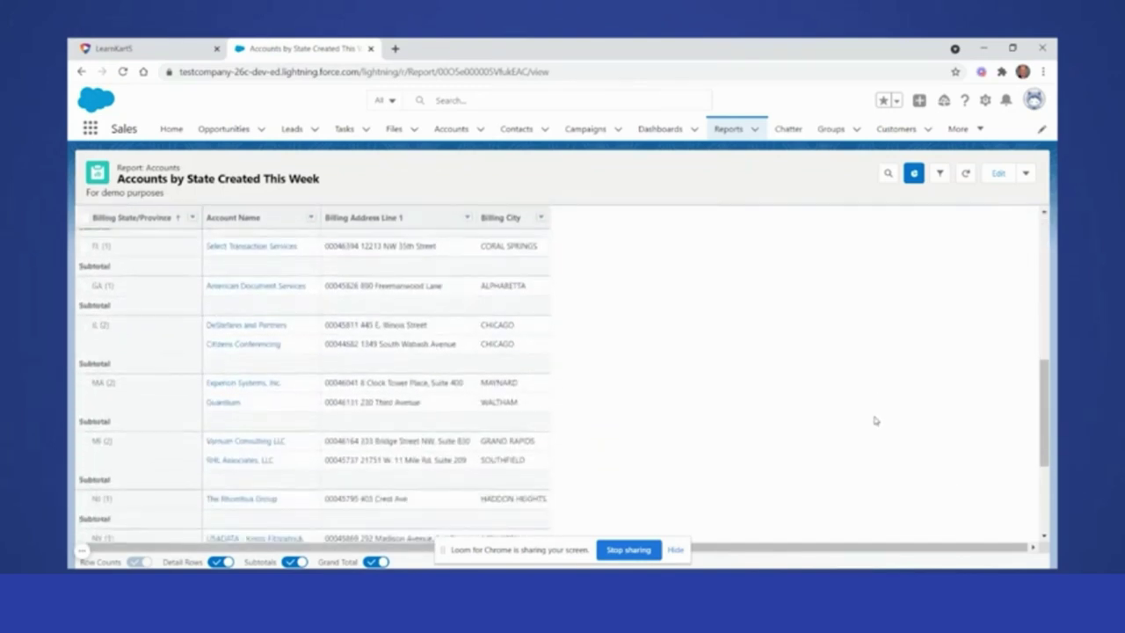
{"action": "scroll", "coordinate": [875, 422], "scroll_direction": "down", "scroll_amount": 2}
{"action": "scroll", "coordinate": [875, 428], "scroll_direction": "down", "scroll_amount": 1}
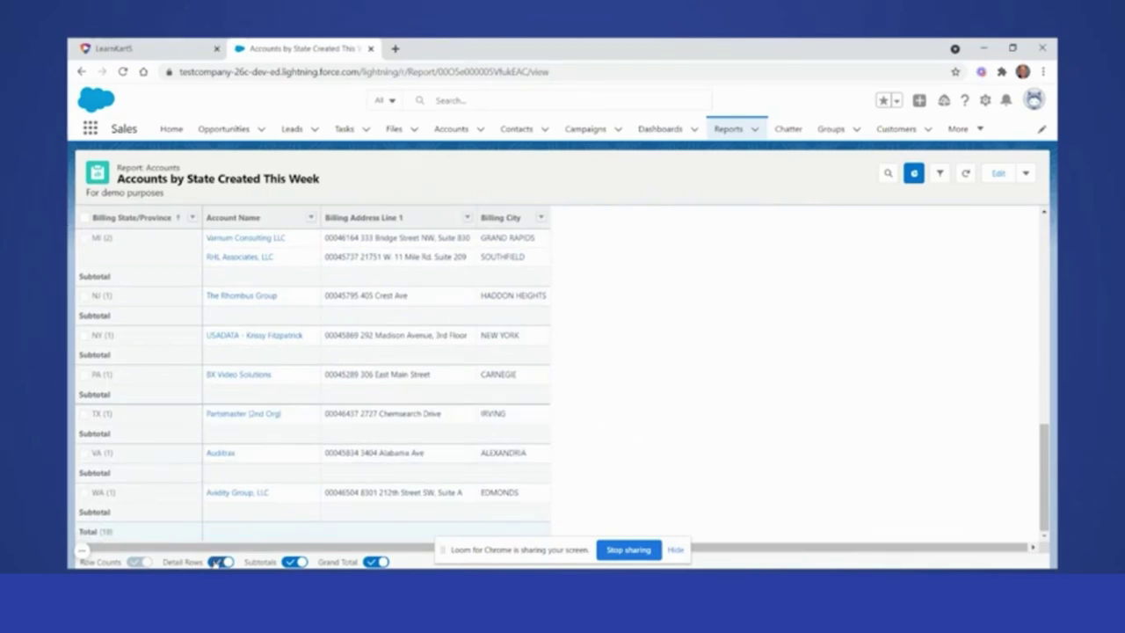
{"action": "left_click", "coordinate": [216, 562]}
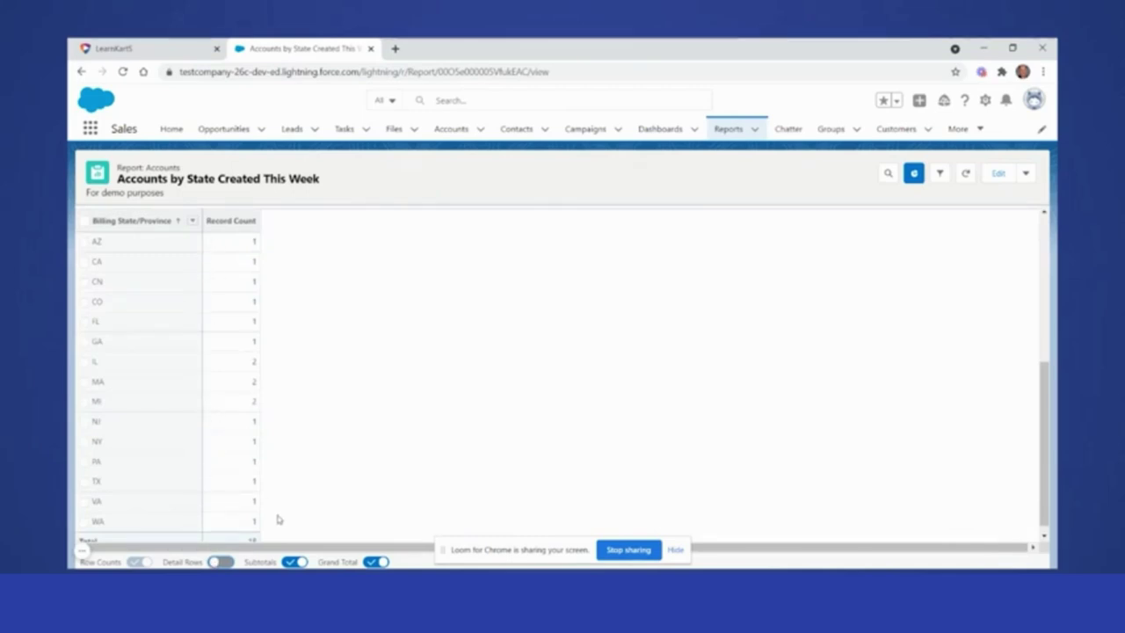
{"action": "left_click", "coordinate": [293, 562]}
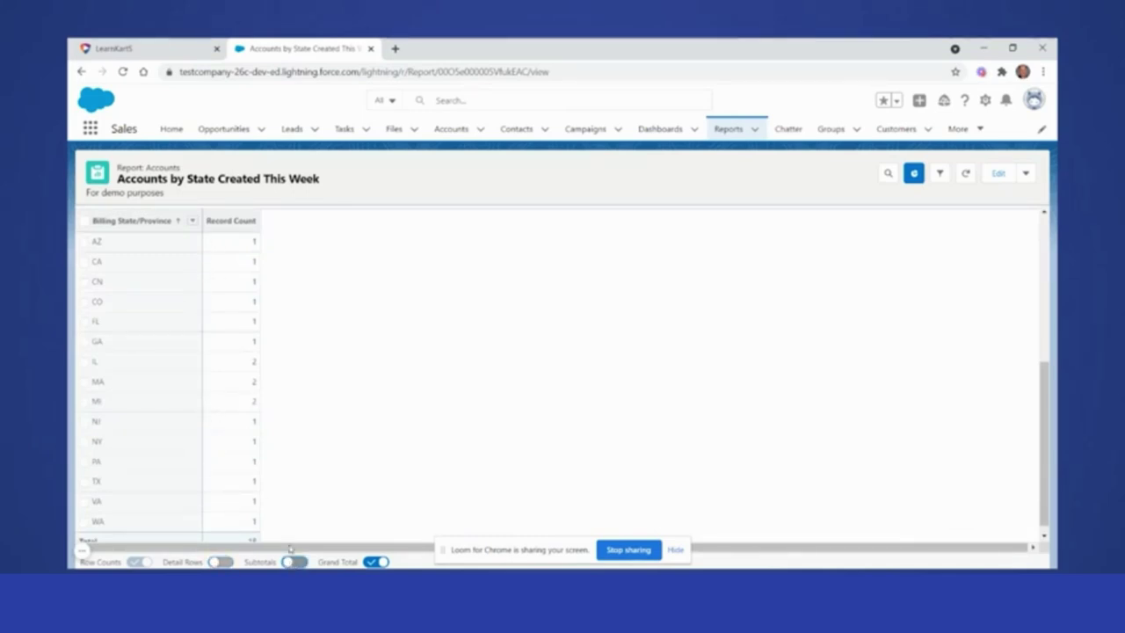
{"action": "scroll", "coordinate": [215, 437], "scroll_direction": "down", "scroll_amount": 1}
{"action": "scroll", "coordinate": [215, 453], "scroll_direction": "up", "scroll_amount": 1}
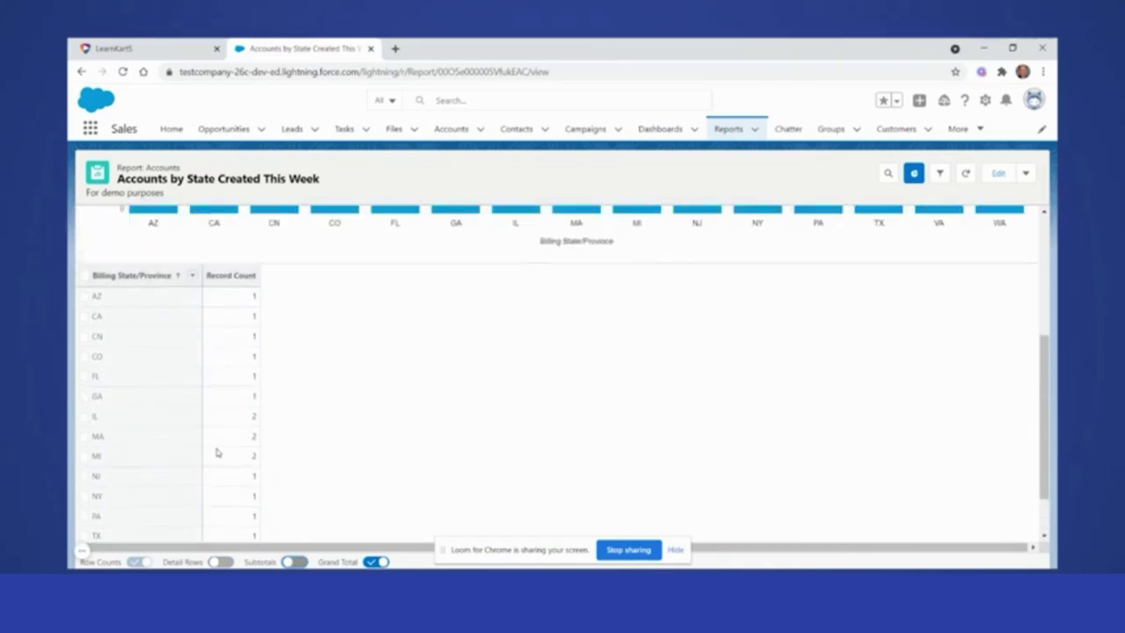
{"action": "scroll", "coordinate": [230, 387], "scroll_direction": "down", "scroll_amount": 1}
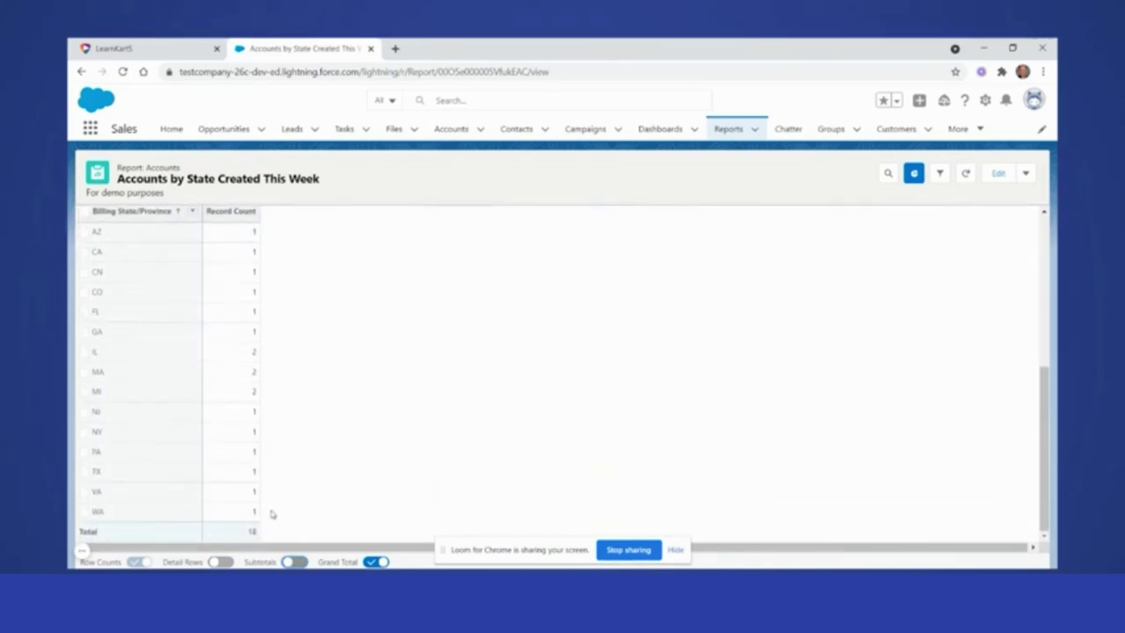
{"action": "left_click", "coordinate": [295, 561]}
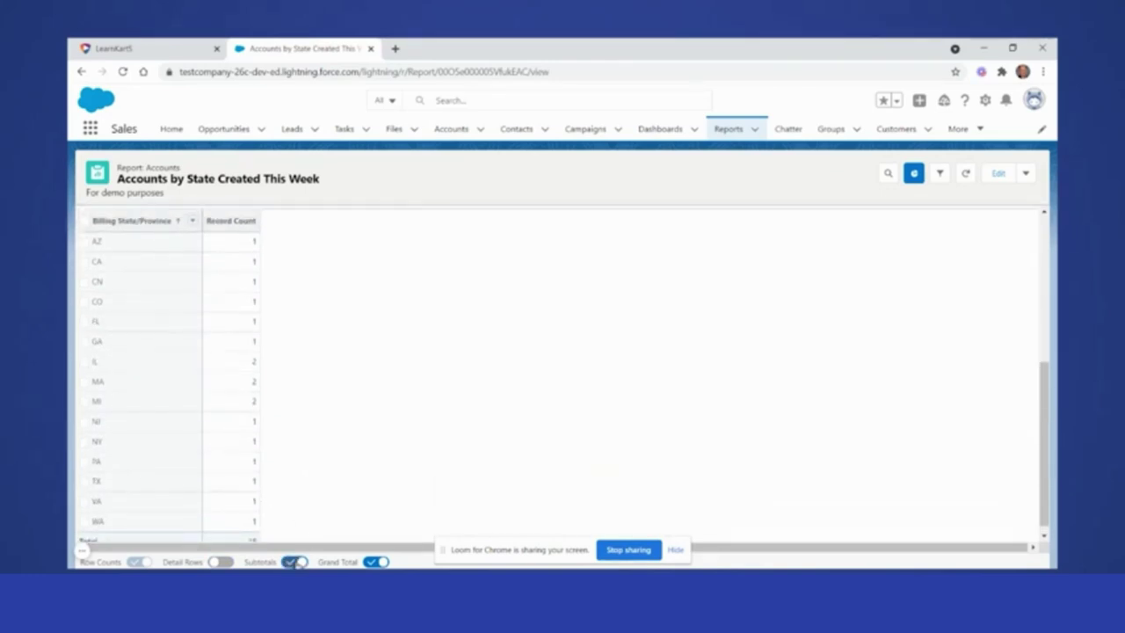
{"action": "left_click", "coordinate": [220, 561]}
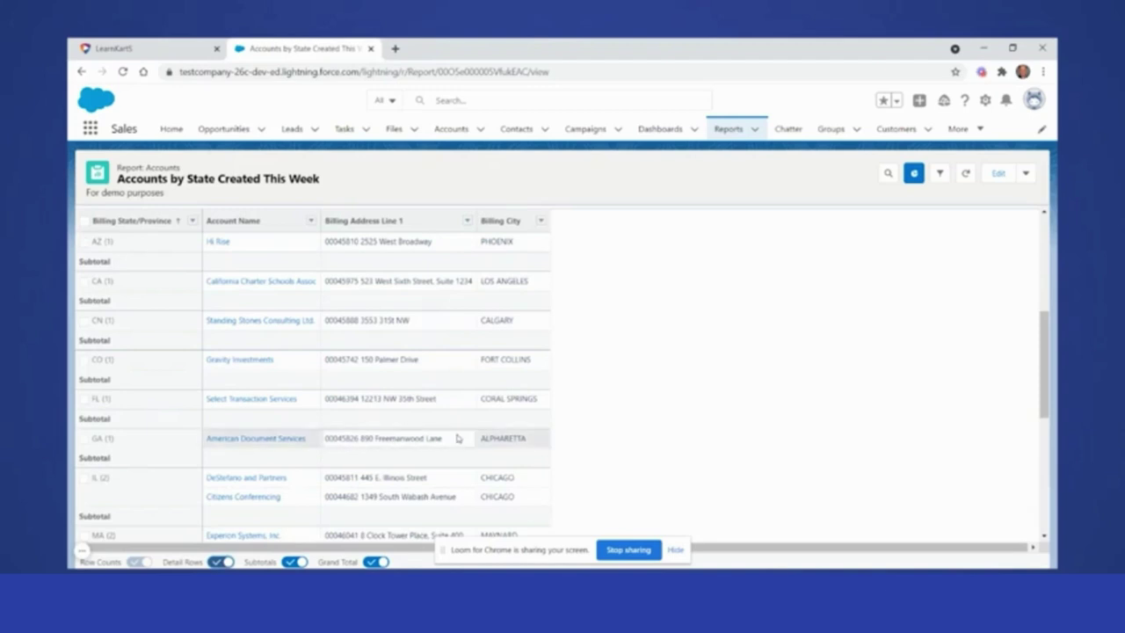
{"action": "scroll", "coordinate": [462, 439], "scroll_direction": "down", "scroll_amount": 2}
{"action": "scroll", "coordinate": [462, 440], "scroll_direction": "down", "scroll_amount": 3}
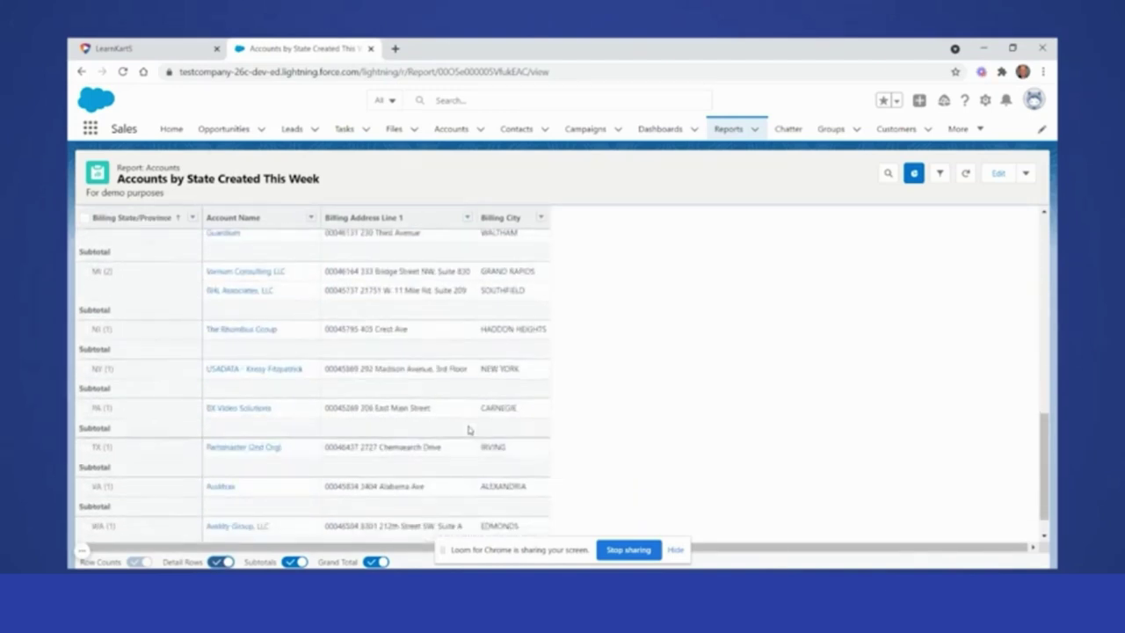
{"action": "scroll", "coordinate": [468, 431], "scroll_direction": "up", "scroll_amount": 5}
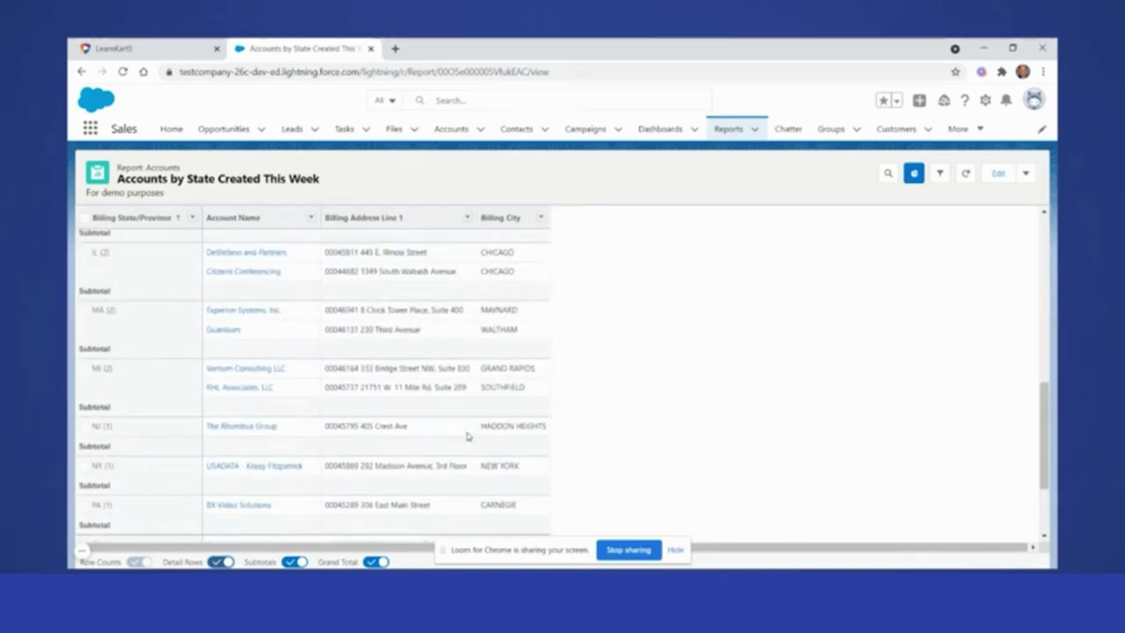
{"action": "scroll", "coordinate": [469, 434], "scroll_direction": "up", "scroll_amount": 5}
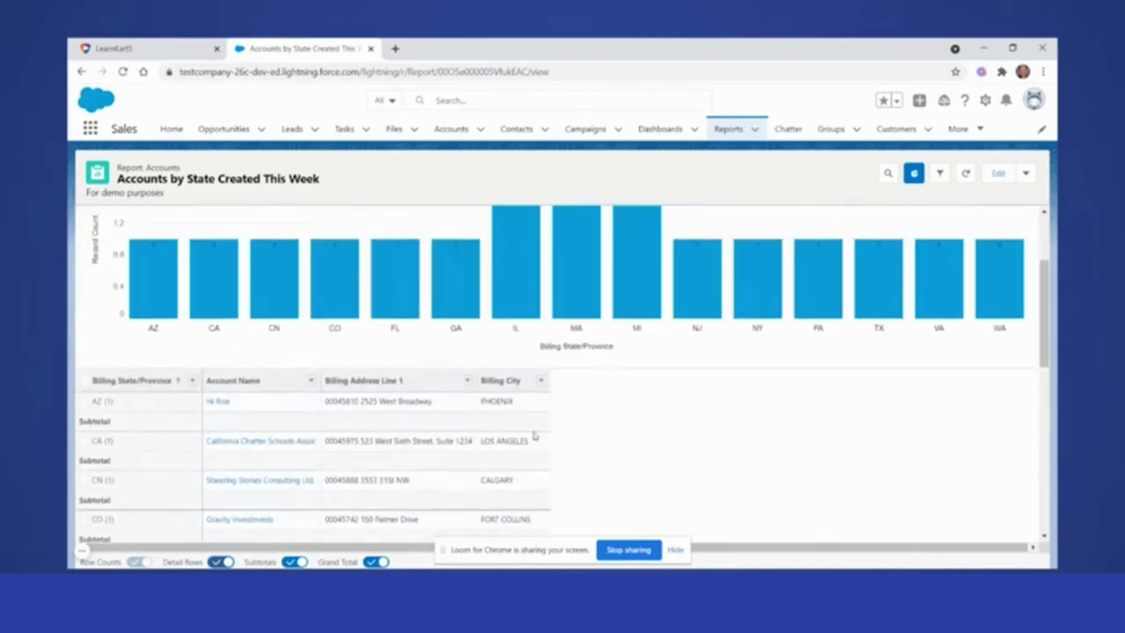
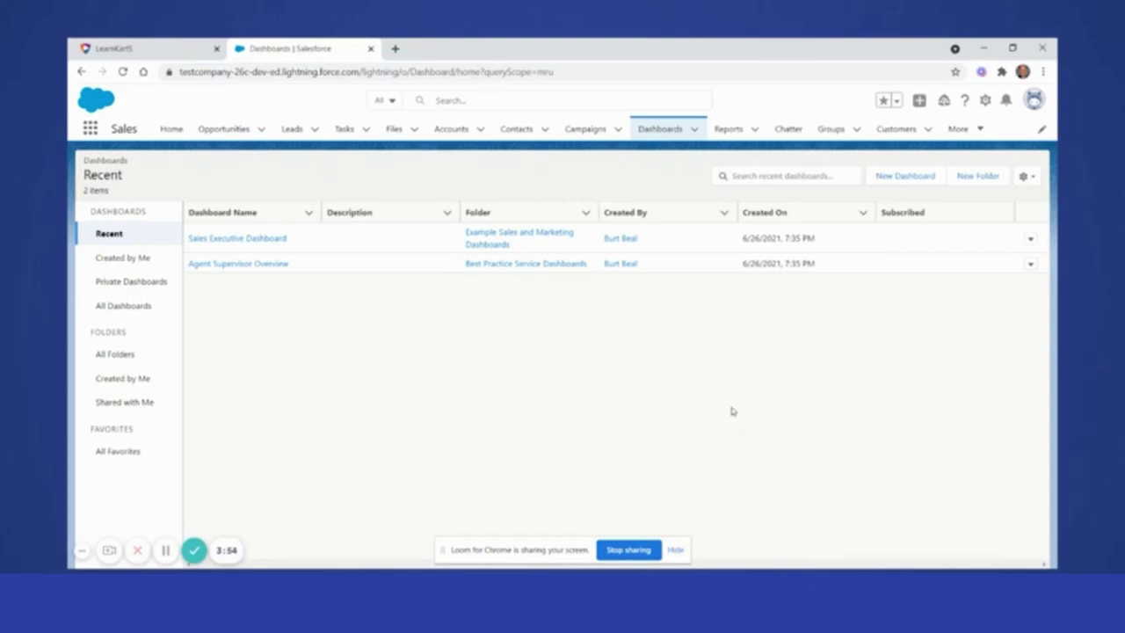
Show the All Dashboards list with all seven dashboards, including Sales Manager and Salesperson.
{"action": "left_click", "coordinate": [82, 554]}
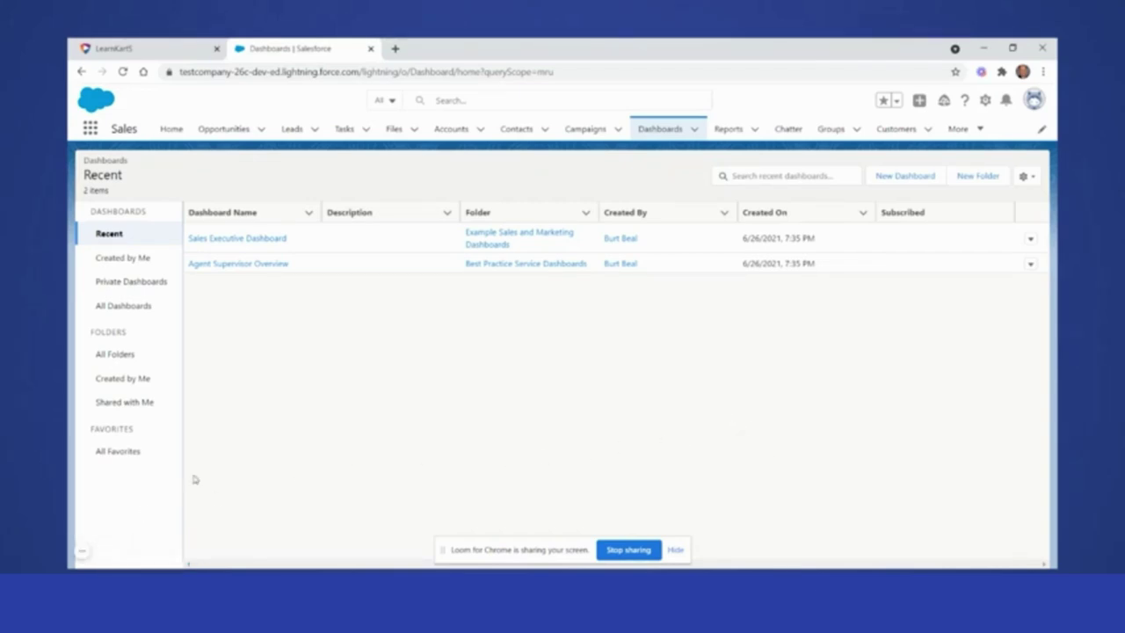
{"action": "left_click", "coordinate": [126, 308]}
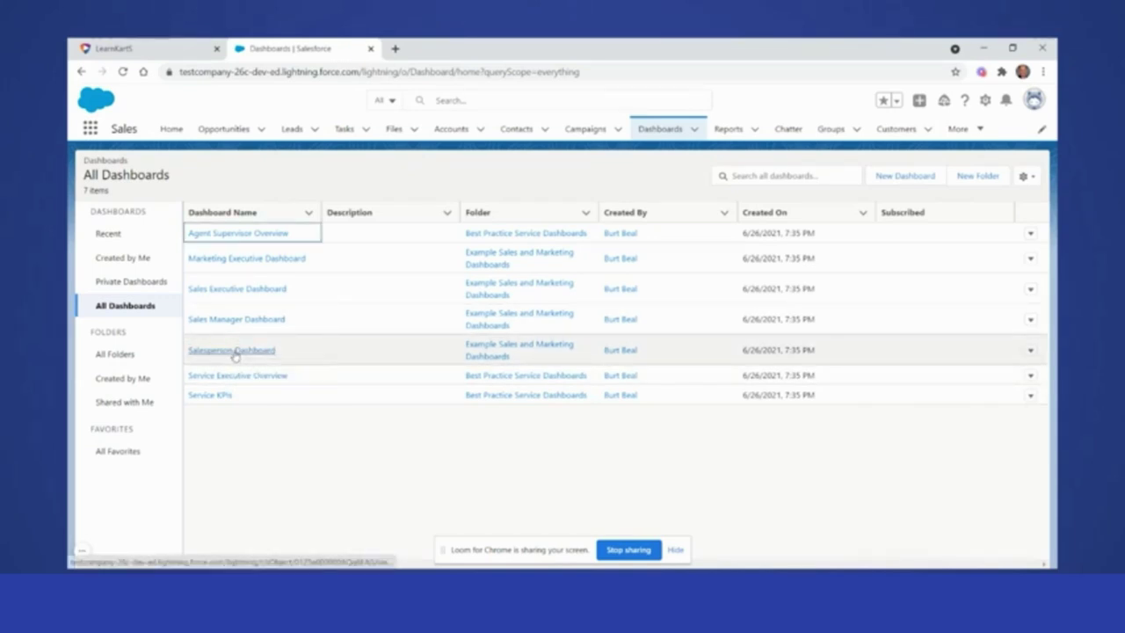
Open the Salesperson Dashboard and scroll through its Pipeline, Activities and Closed Sales charts.
{"action": "left_click", "coordinate": [235, 351]}
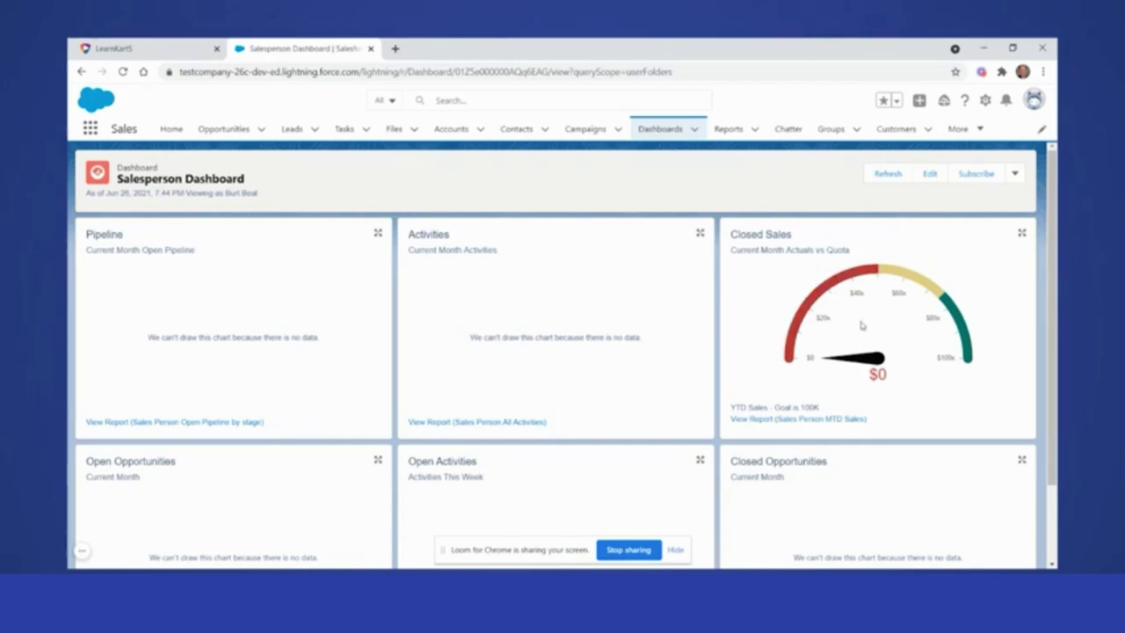
{"action": "scroll", "coordinate": [893, 434], "scroll_direction": "down", "scroll_amount": 2}
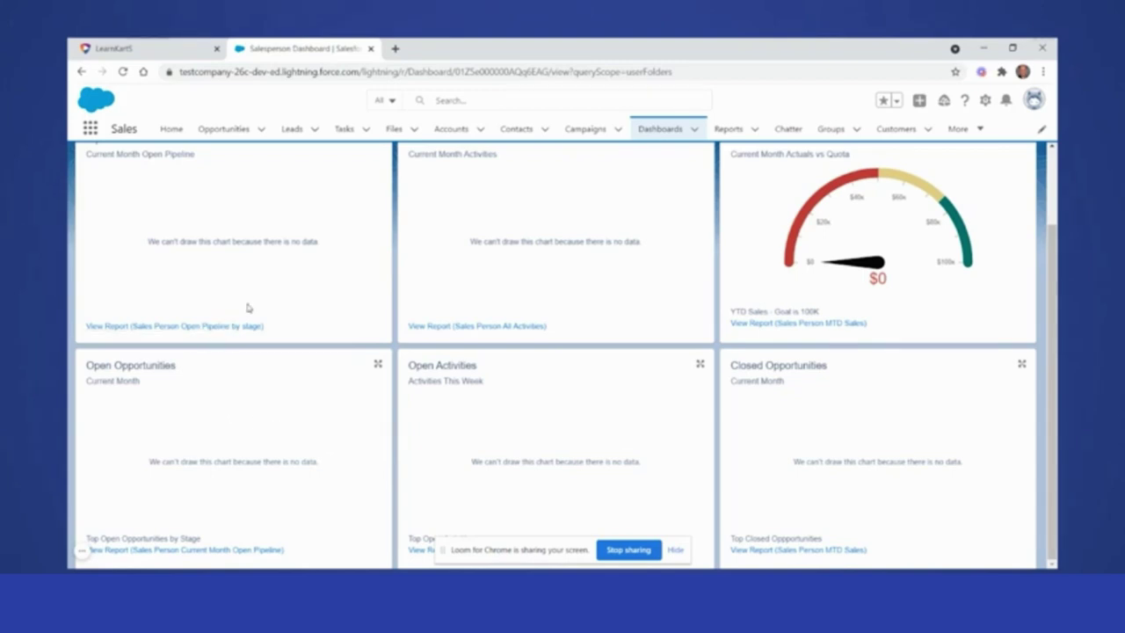
{"action": "scroll", "coordinate": [247, 307], "scroll_direction": "up", "scroll_amount": 1}
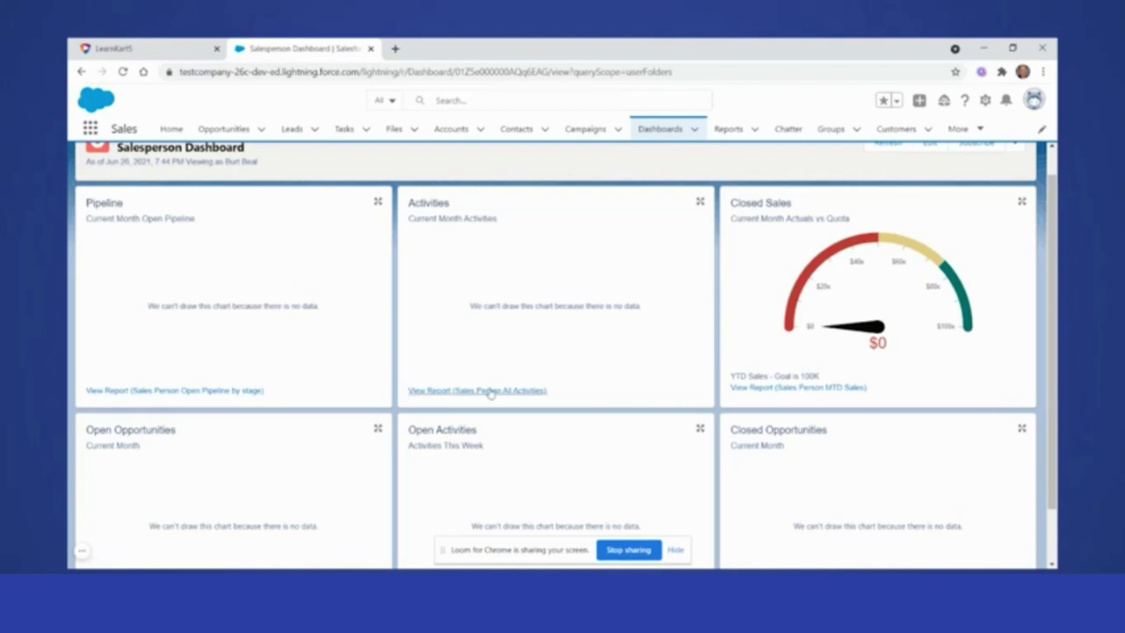
{"action": "scroll", "coordinate": [581, 437], "scroll_direction": "down", "scroll_amount": 1}
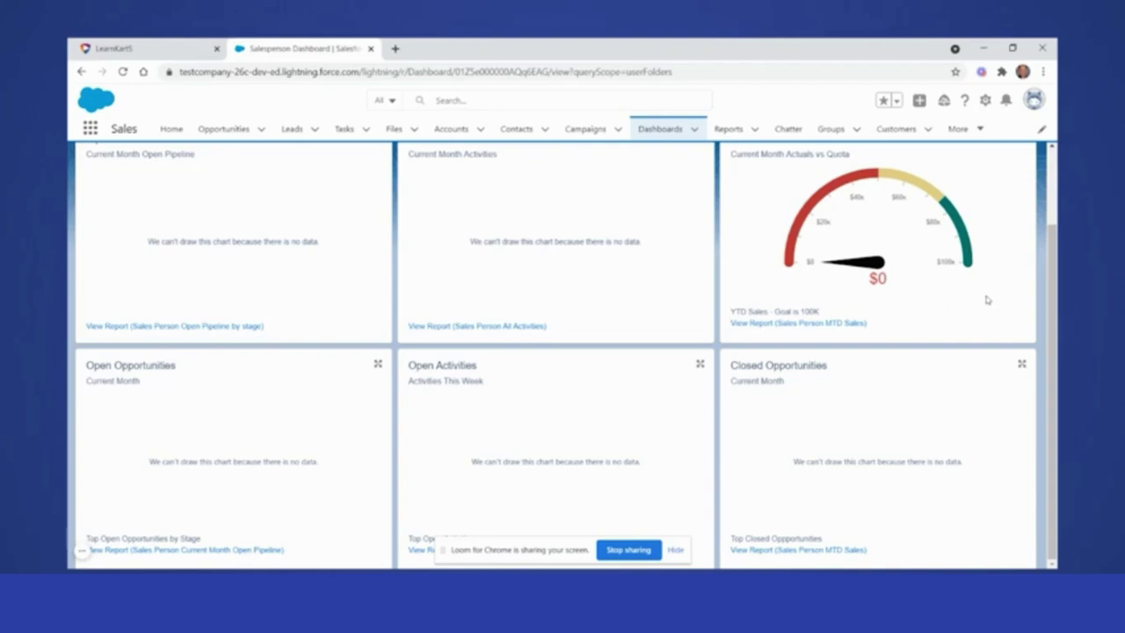
{"action": "left_click_drag", "start_coordinate": [1053, 257], "coordinate": [1045, 182]}
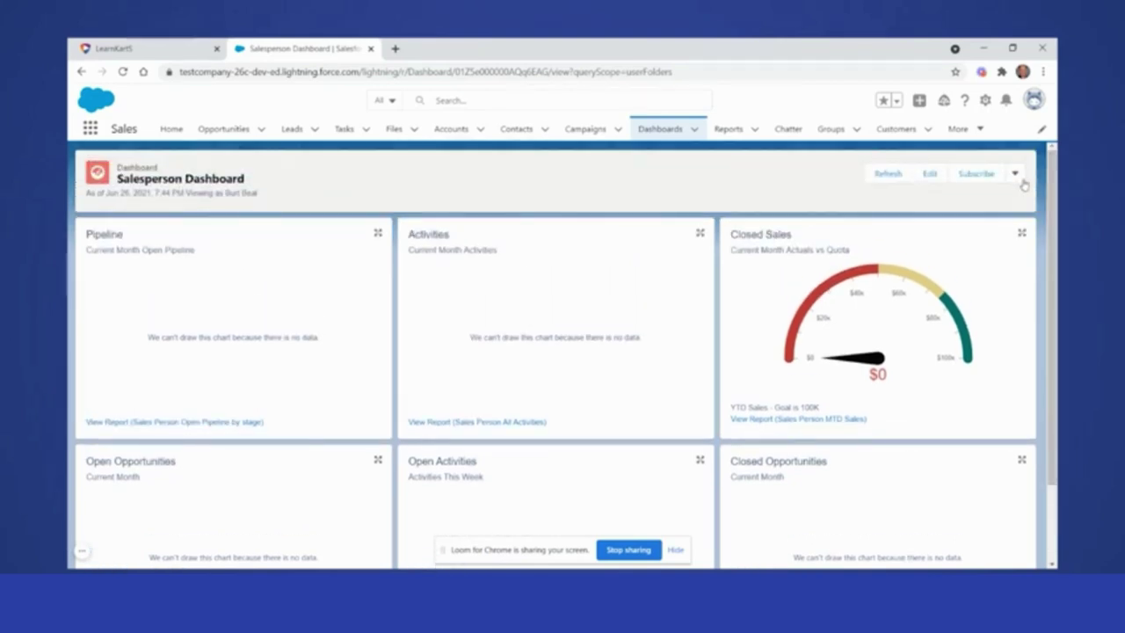
{"action": "left_click", "coordinate": [972, 180]}
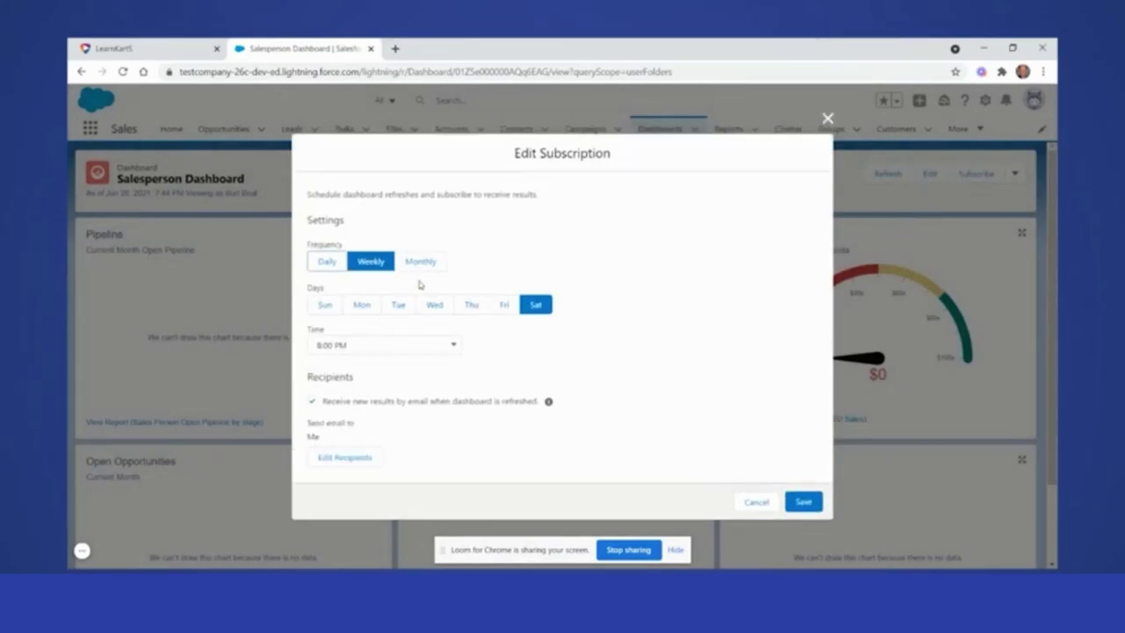
{"action": "left_click", "coordinate": [348, 458]}
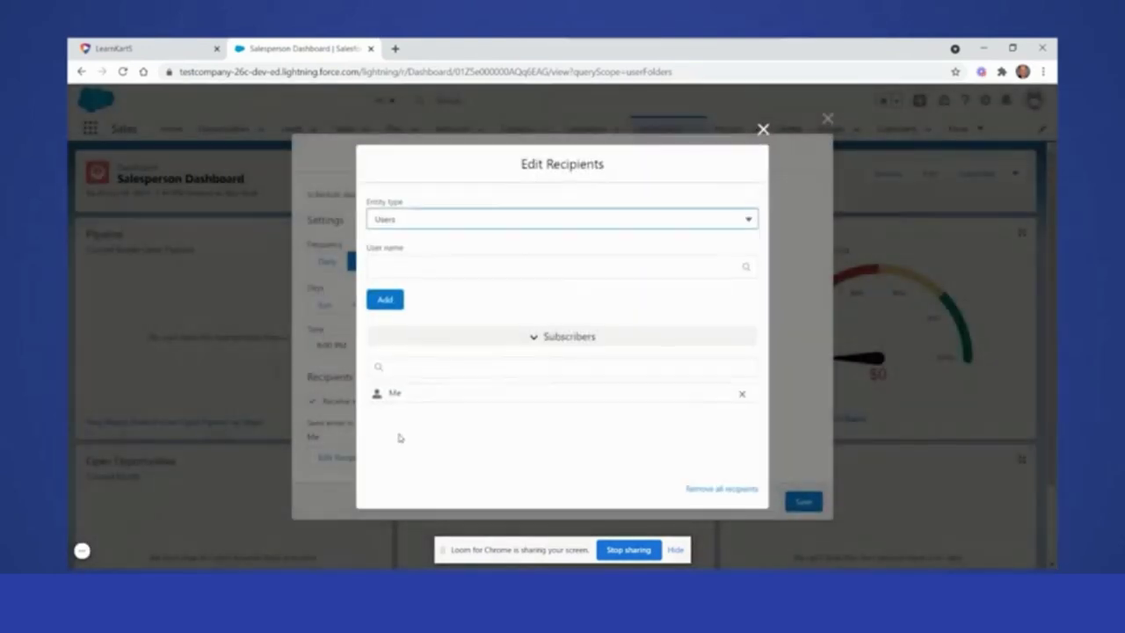
{"action": "left_click", "coordinate": [608, 219]}
{"action": "left_click", "coordinate": [621, 302]}
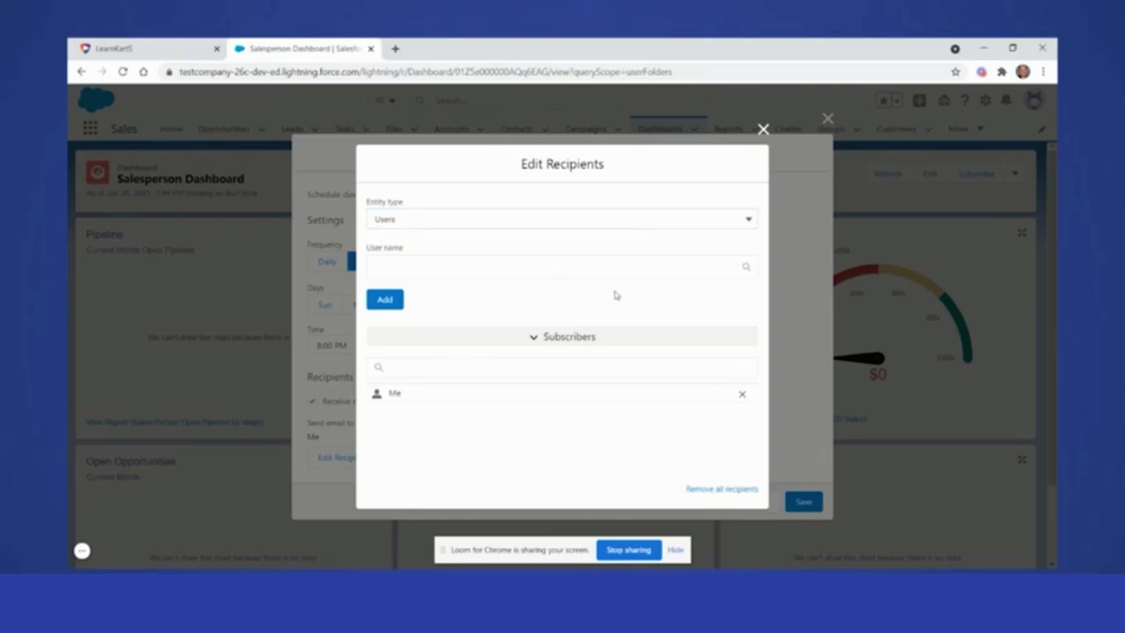
{"action": "left_click", "coordinate": [563, 263]}
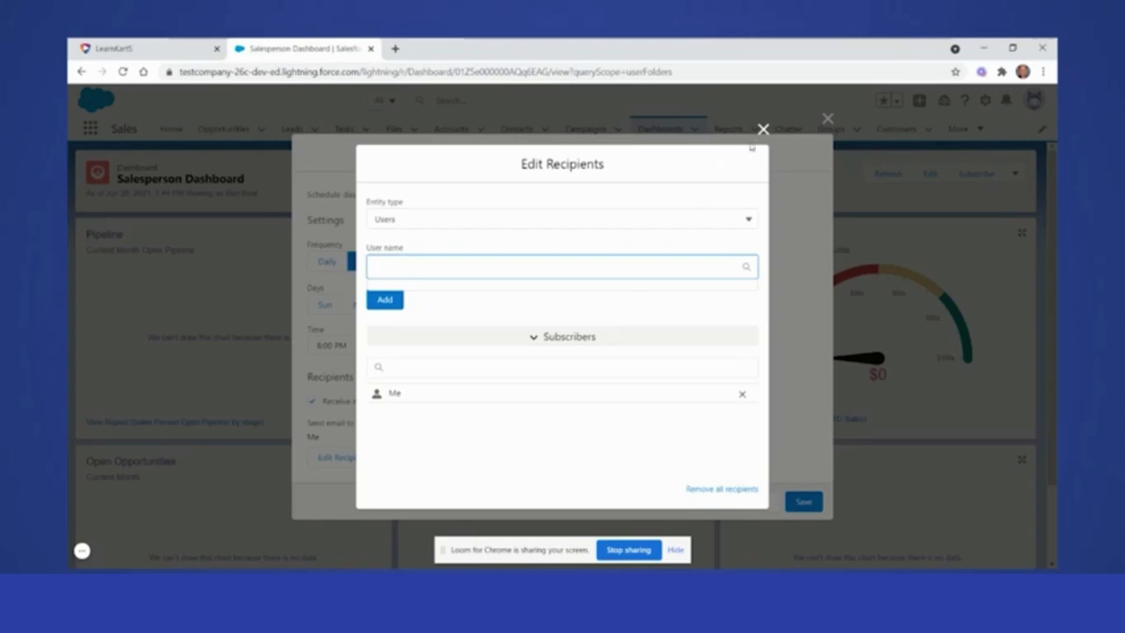
{"action": "left_click", "coordinate": [763, 130]}
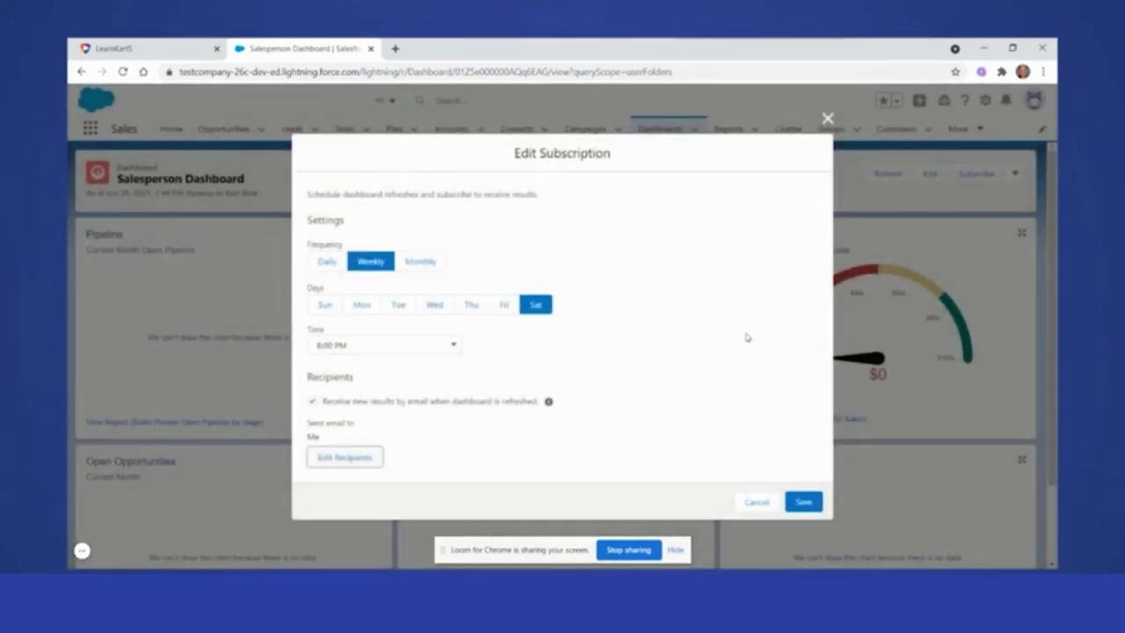
{"action": "left_click", "coordinate": [758, 502]}
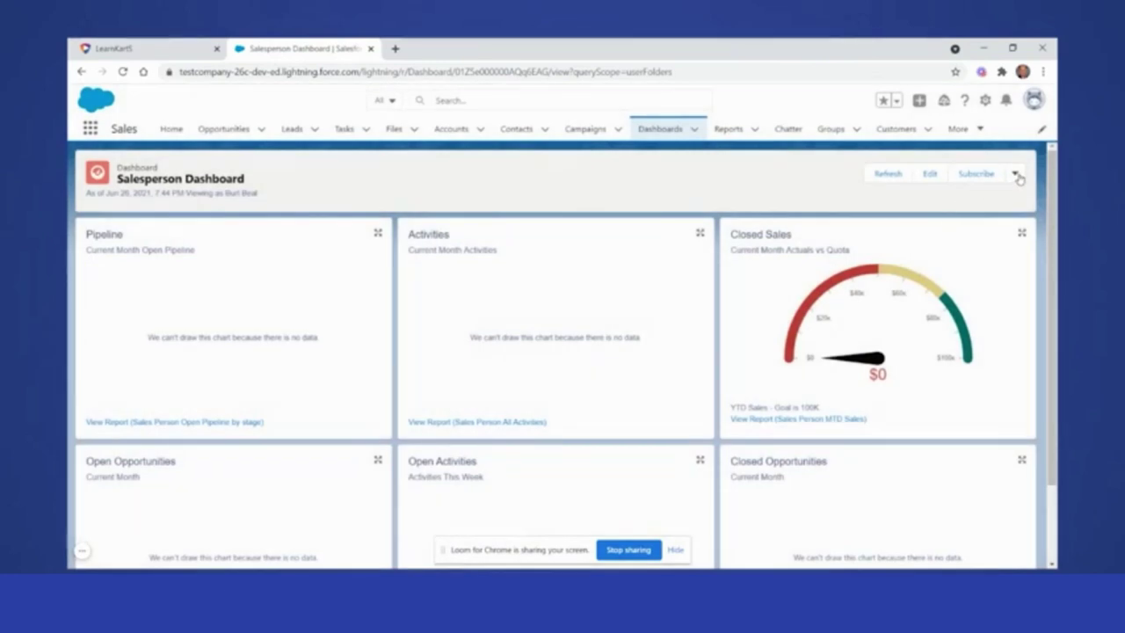
{"action": "left_click", "coordinate": [925, 175]}
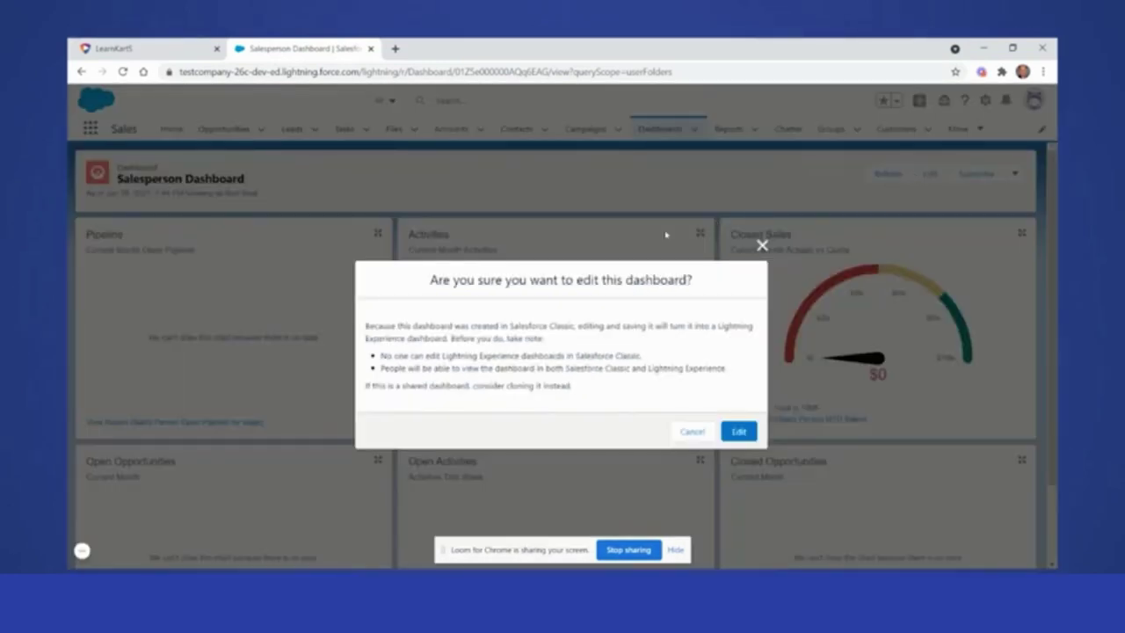
{"action": "left_click", "coordinate": [739, 431]}
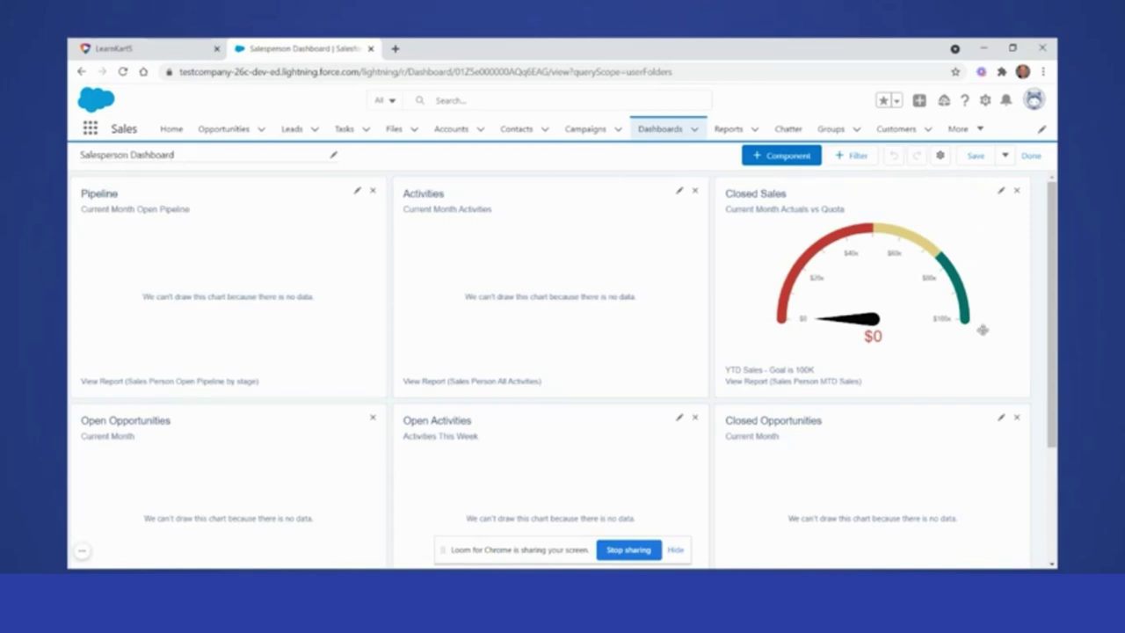
{"action": "scroll", "coordinate": [989, 347], "scroll_direction": "down", "scroll_amount": 2}
{"action": "mouse_move", "coordinate": [628, 334]}
{"action": "left_mouse_down"}
{"action": "mouse_move", "coordinate": [595, 234]}
{"action": "mouse_move", "coordinate": [598, 331]}
{"action": "mouse_move", "coordinate": [339, 313]}
{"action": "mouse_move", "coordinate": [946, 326]}
{"action": "mouse_move", "coordinate": [607, 320]}
{"action": "mouse_move", "coordinate": [625, 329]}
{"action": "left_mouse_up"}
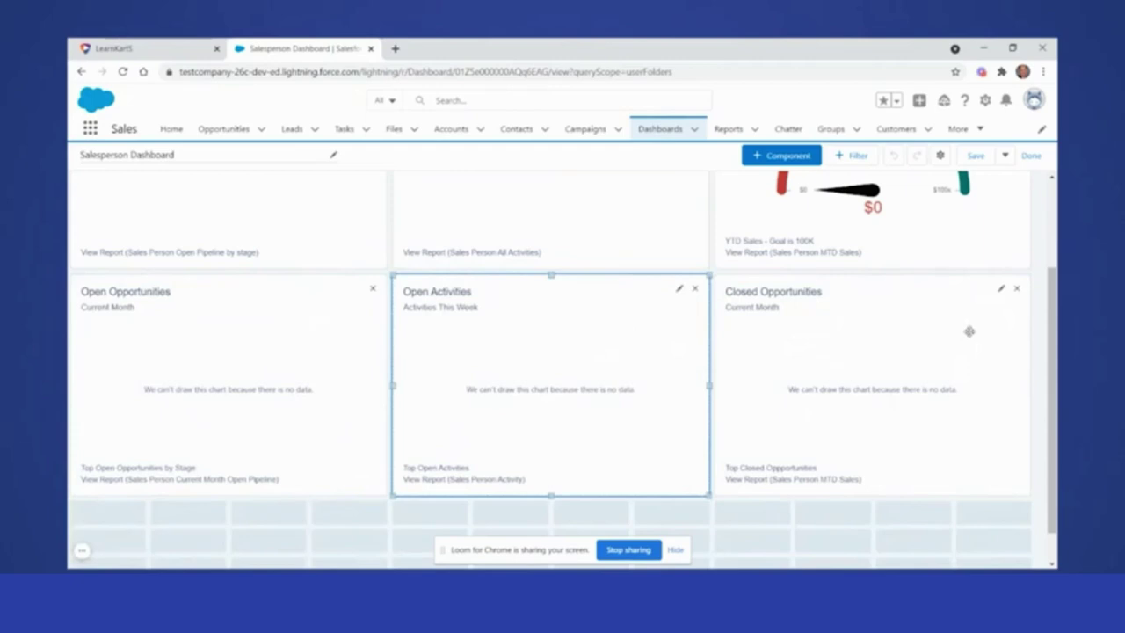
{"action": "scroll", "coordinate": [970, 331], "scroll_direction": "up", "scroll_amount": 2}
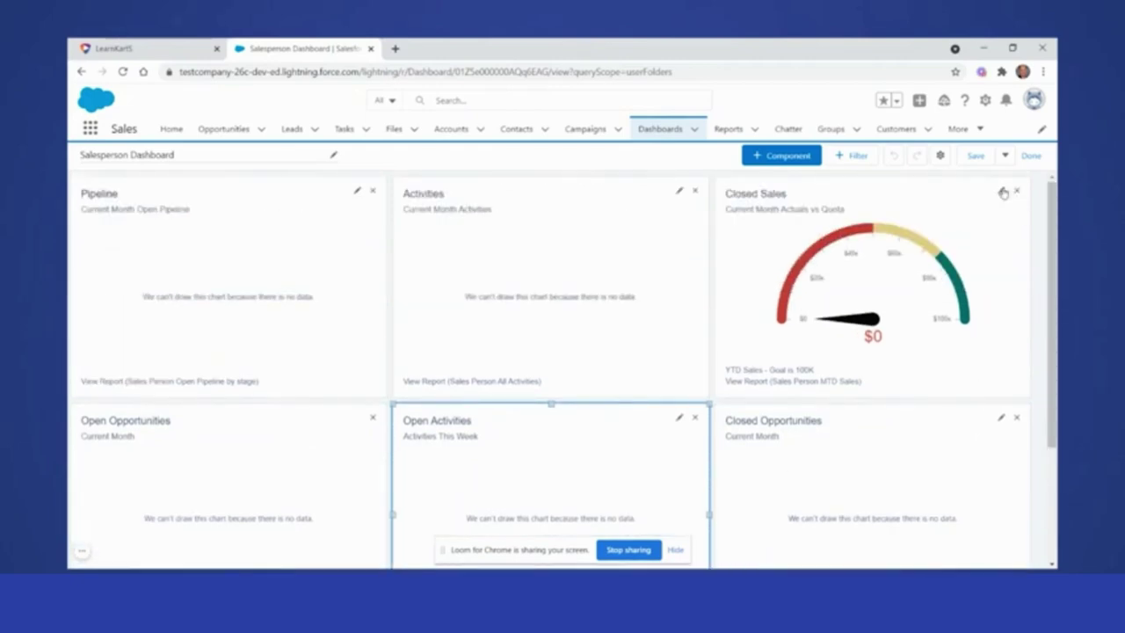
{"action": "left_click", "coordinate": [1001, 191]}
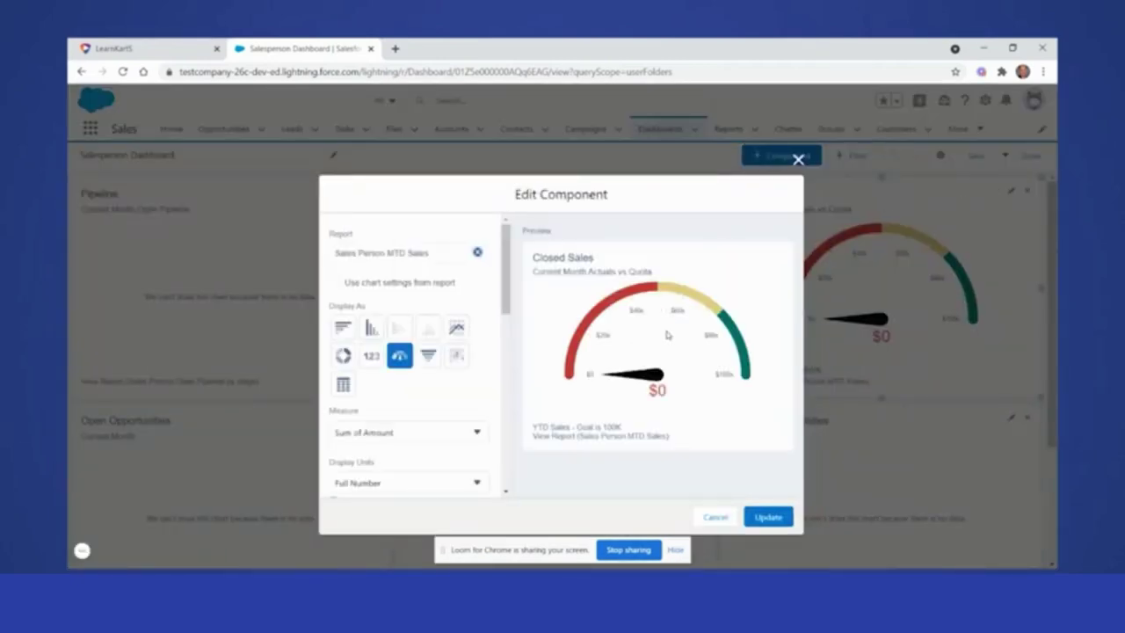
{"action": "left_click", "coordinate": [342, 355]}
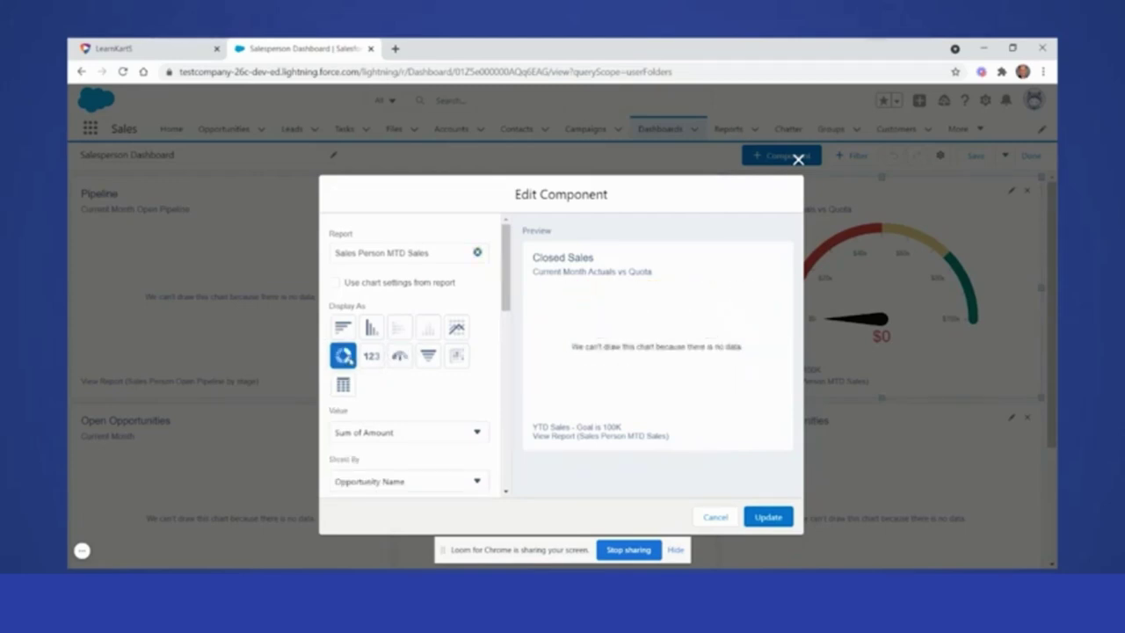
{"action": "left_click", "coordinate": [434, 359]}
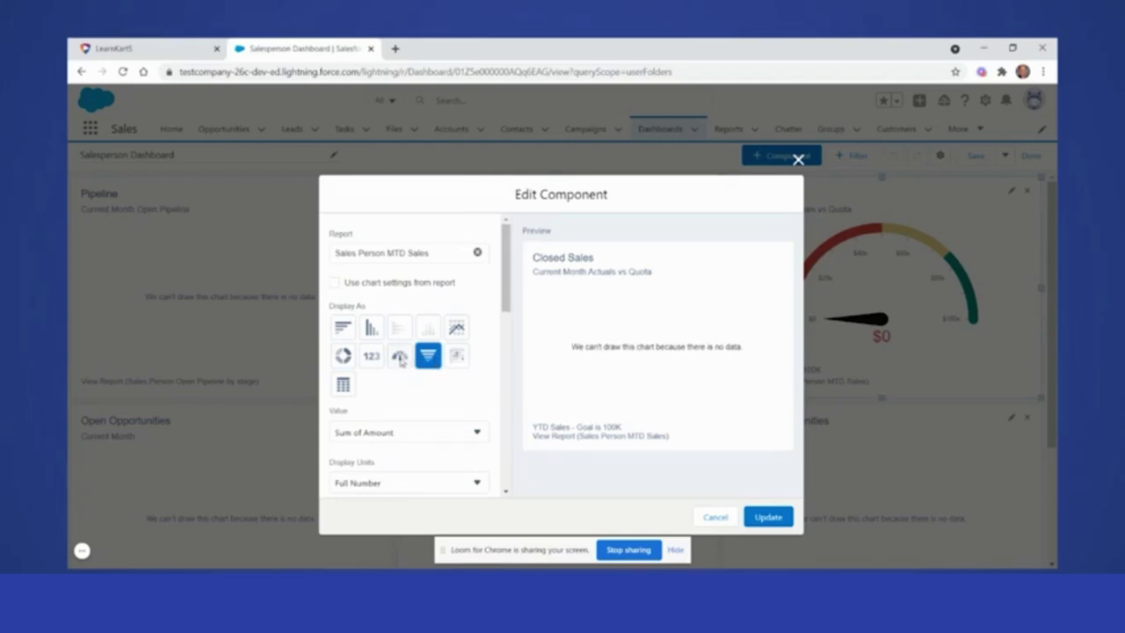
{"action": "left_click", "coordinate": [400, 356]}
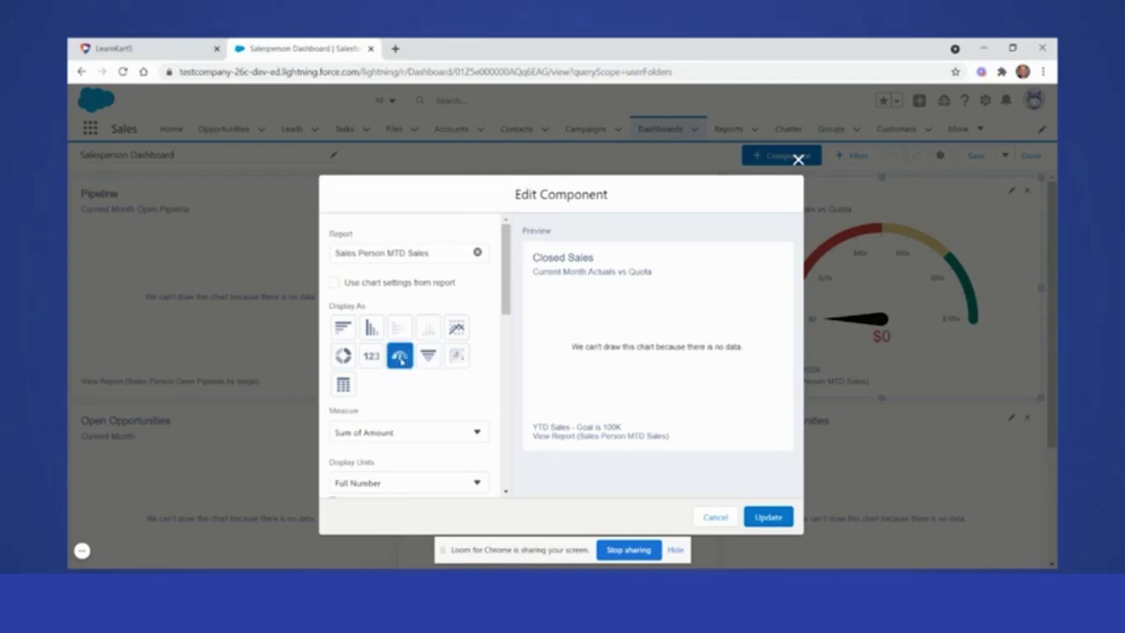
{"action": "left_click", "coordinate": [719, 520]}
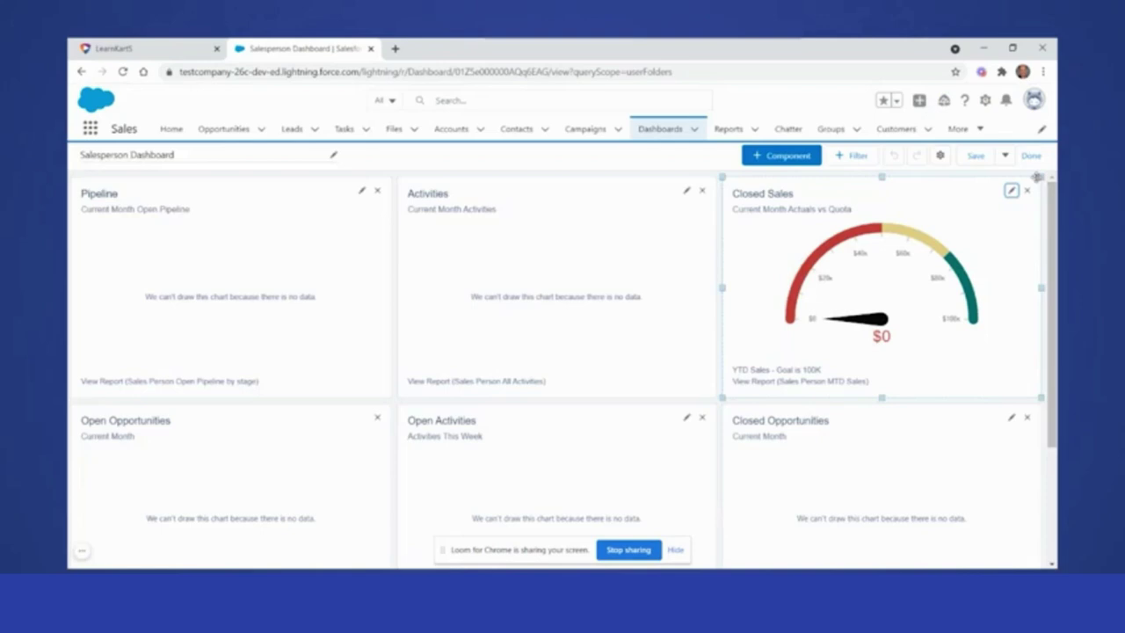
{"action": "left_click", "coordinate": [1032, 155]}
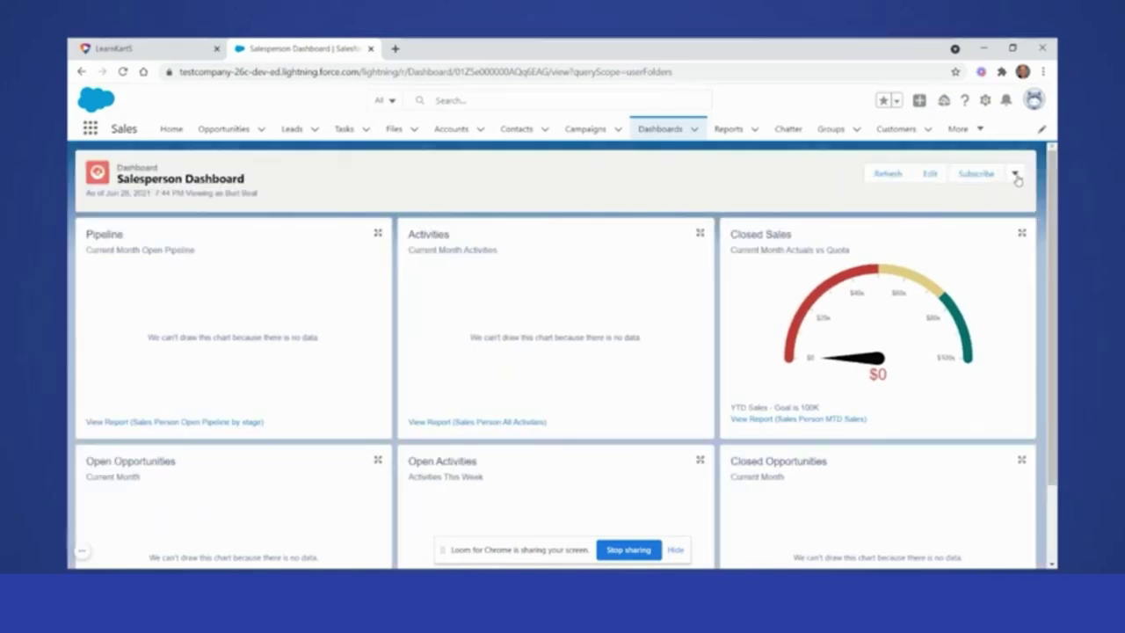
Save a copy of the Salesperson Dashboard named 'GA Salespersons Dashboard'.
{"action": "left_click", "coordinate": [1015, 175]}
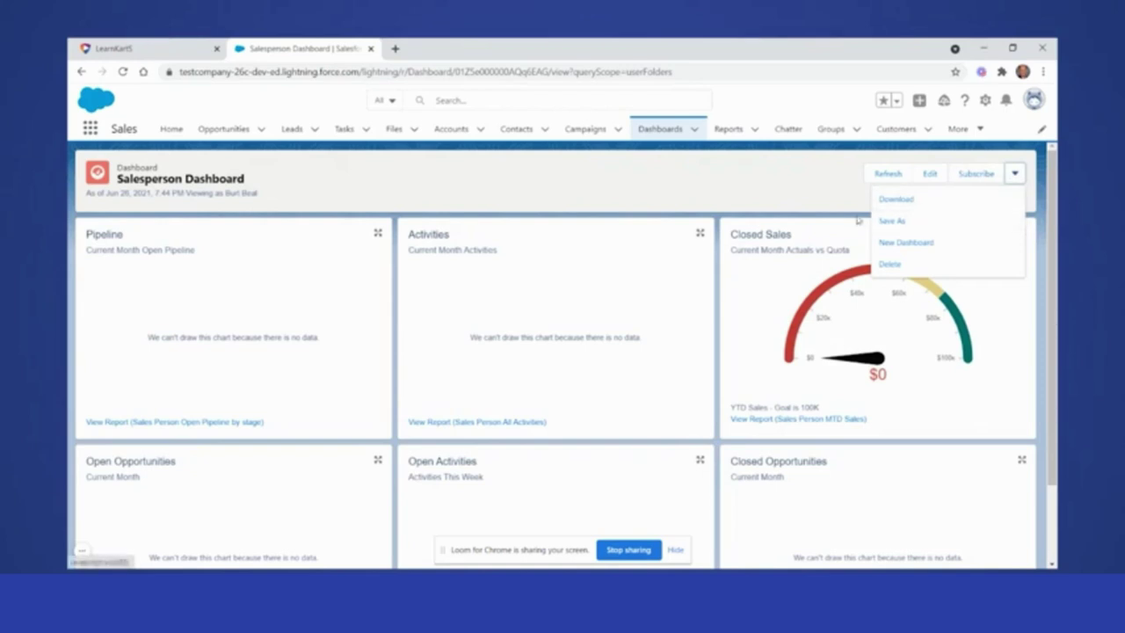
{"action": "left_click", "coordinate": [891, 222]}
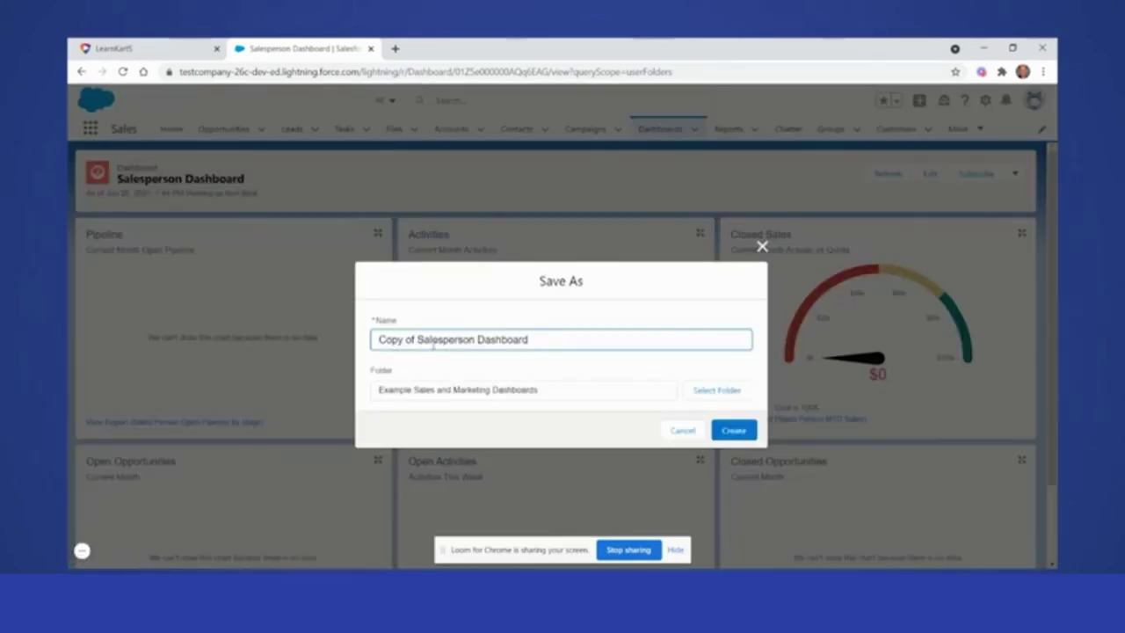
{"action": "left_click_drag", "start_coordinate": [417, 341], "coordinate": [375, 342]}
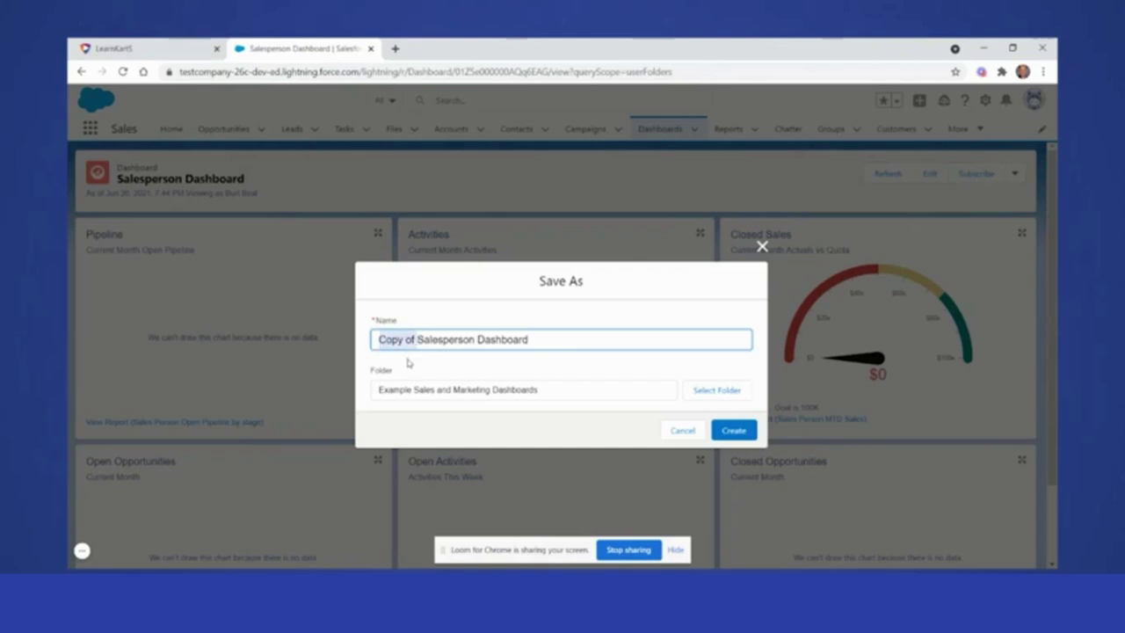
{"action": "key", "text": "BackSpace"}
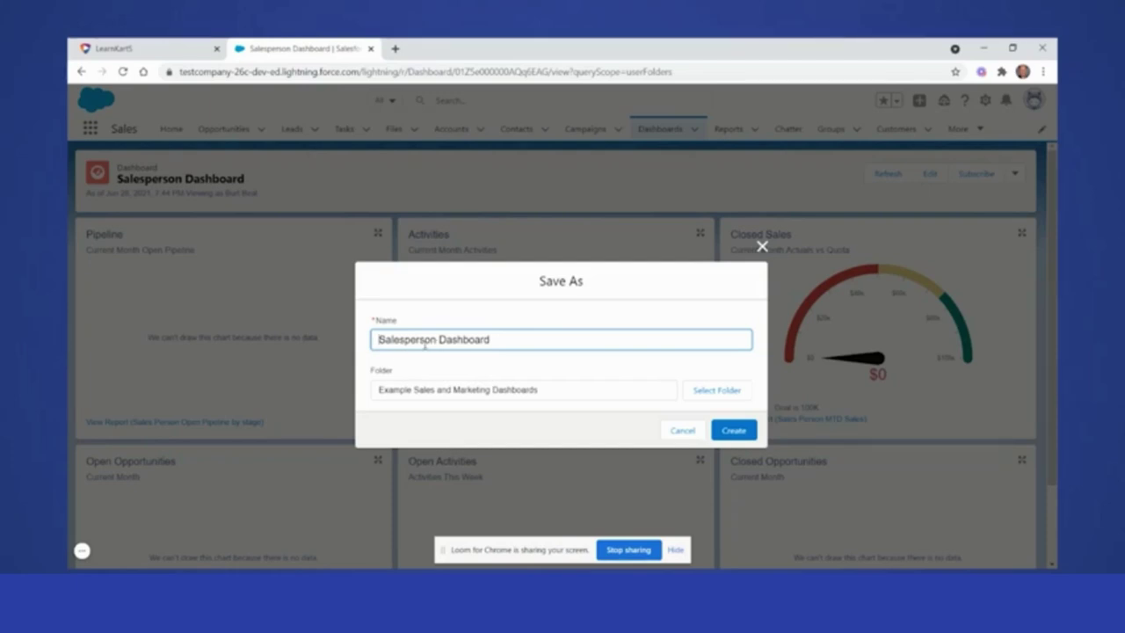
{"action": "type", "text": "GA Sale"}
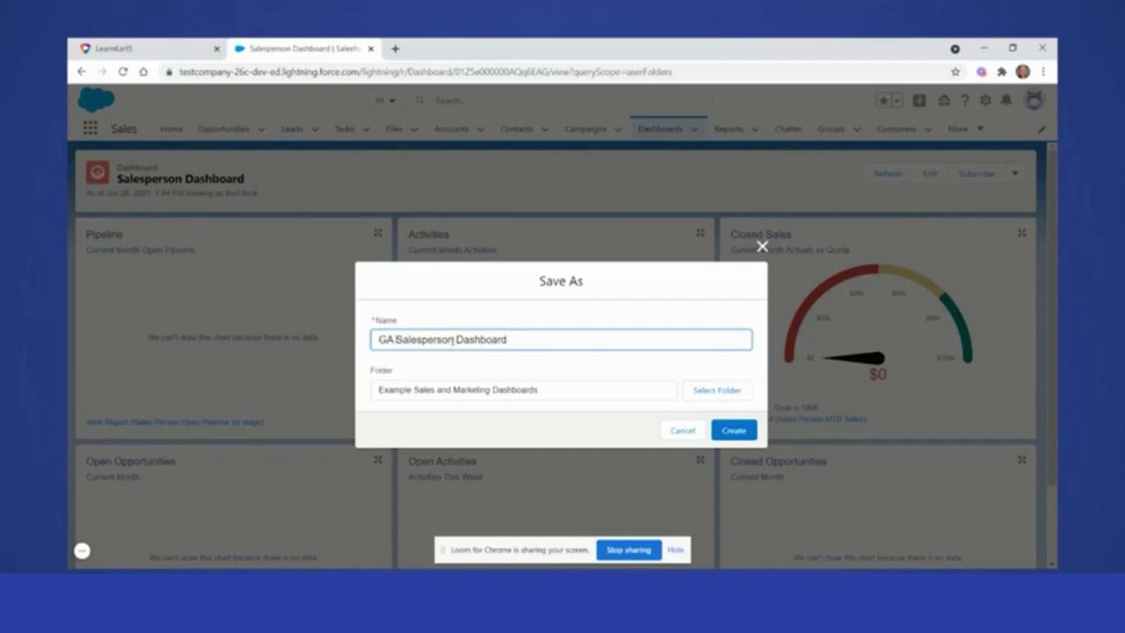
{"action": "type", "text": "s"}
{"action": "left_click", "coordinate": [737, 431]}
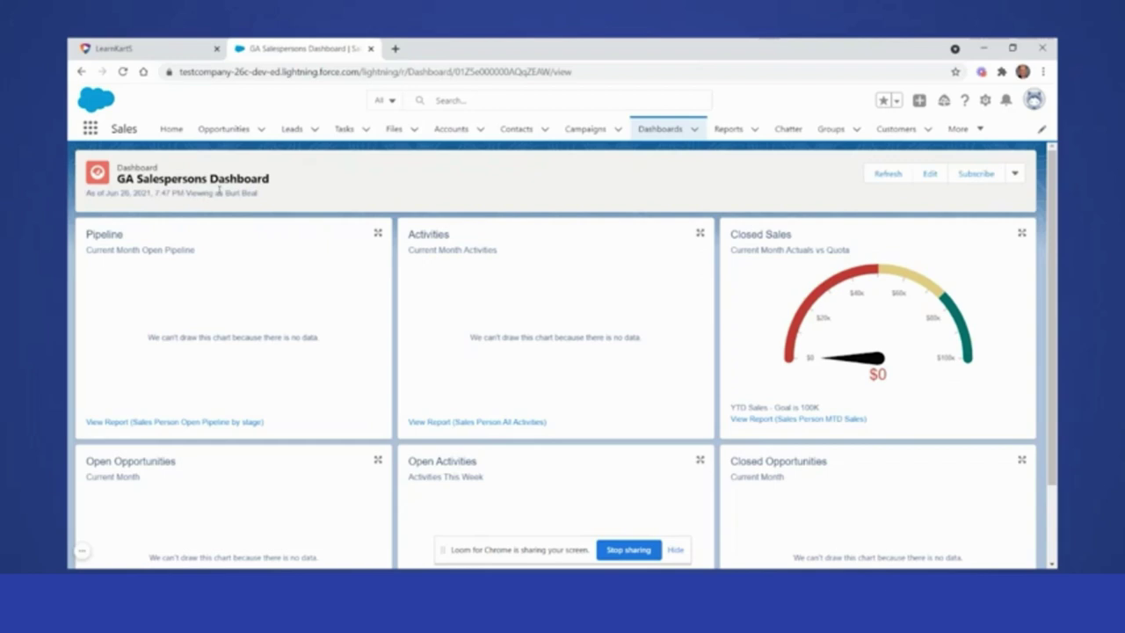
{"action": "left_click", "coordinate": [1015, 175]}
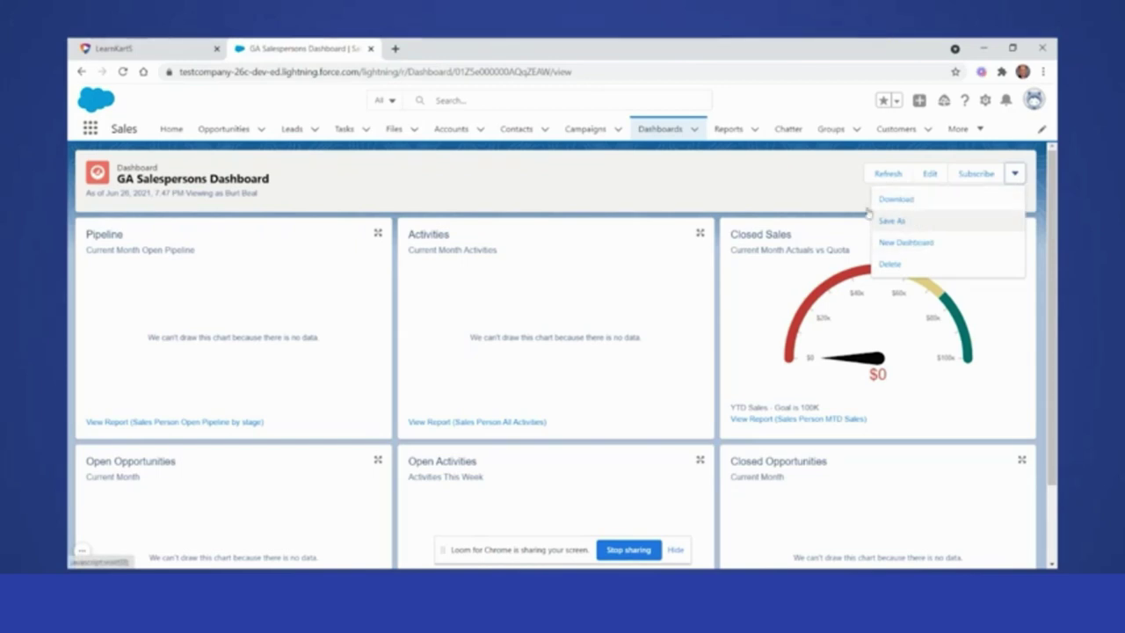
{"action": "left_click", "coordinate": [800, 190]}
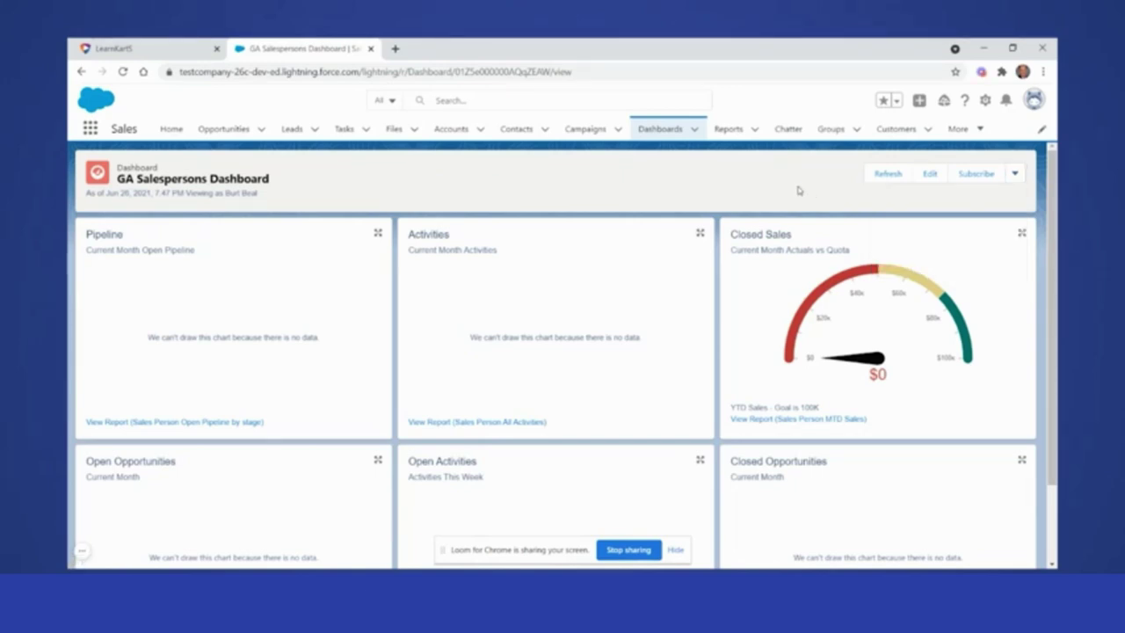
{"action": "left_click", "coordinate": [1015, 174]}
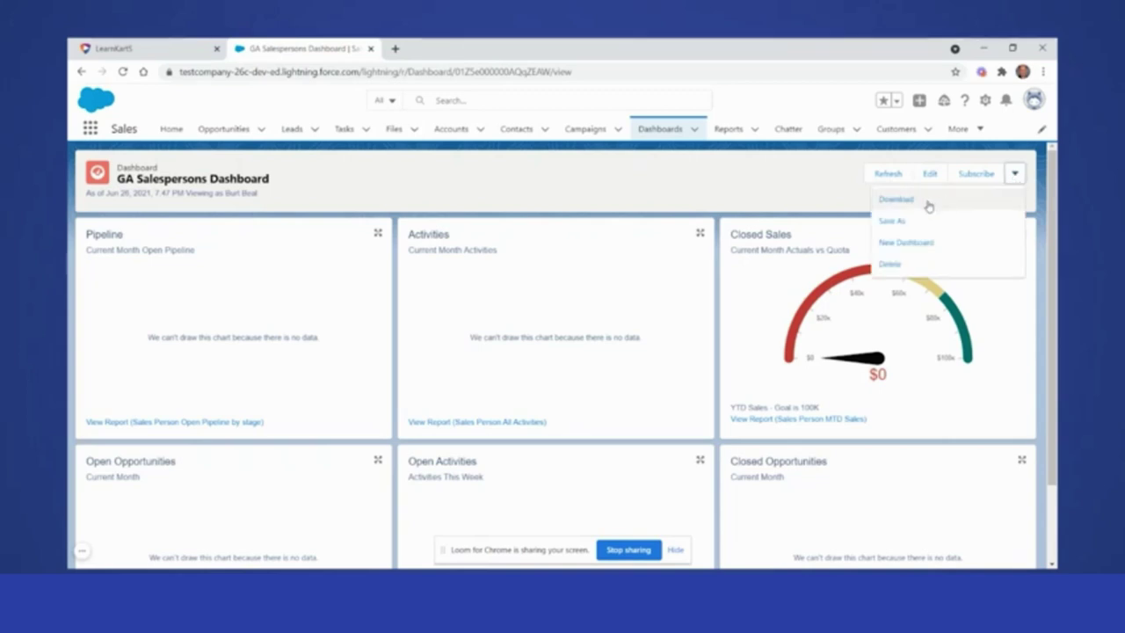
{"action": "left_click", "coordinate": [929, 203]}
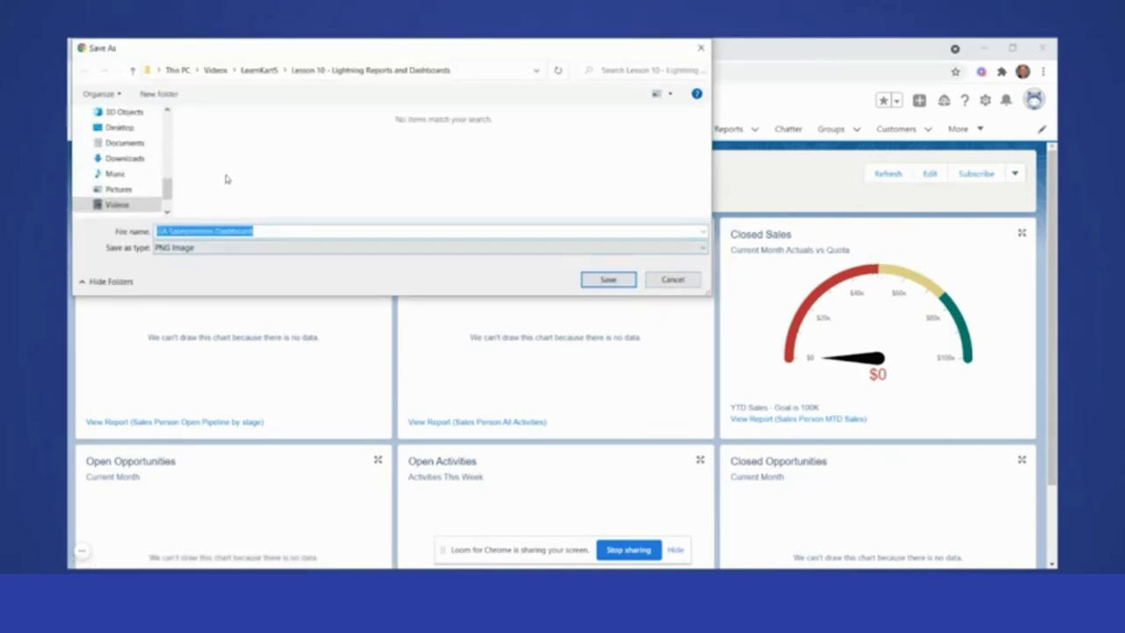
{"action": "left_click", "coordinate": [673, 281]}
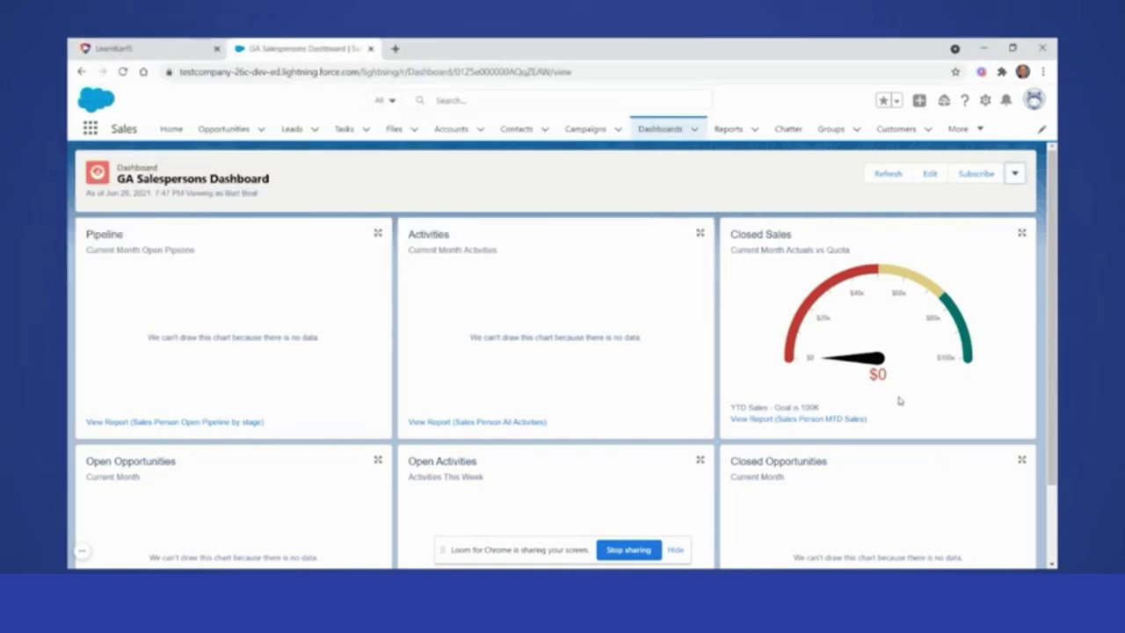
{"action": "scroll", "coordinate": [899, 401], "scroll_direction": "down", "scroll_amount": 2}
{"action": "scroll", "coordinate": [901, 406], "scroll_direction": "up", "scroll_amount": 2}
Open the Sales Executive Dashboard from the All Dashboards list.
{"action": "left_click", "coordinate": [669, 130]}
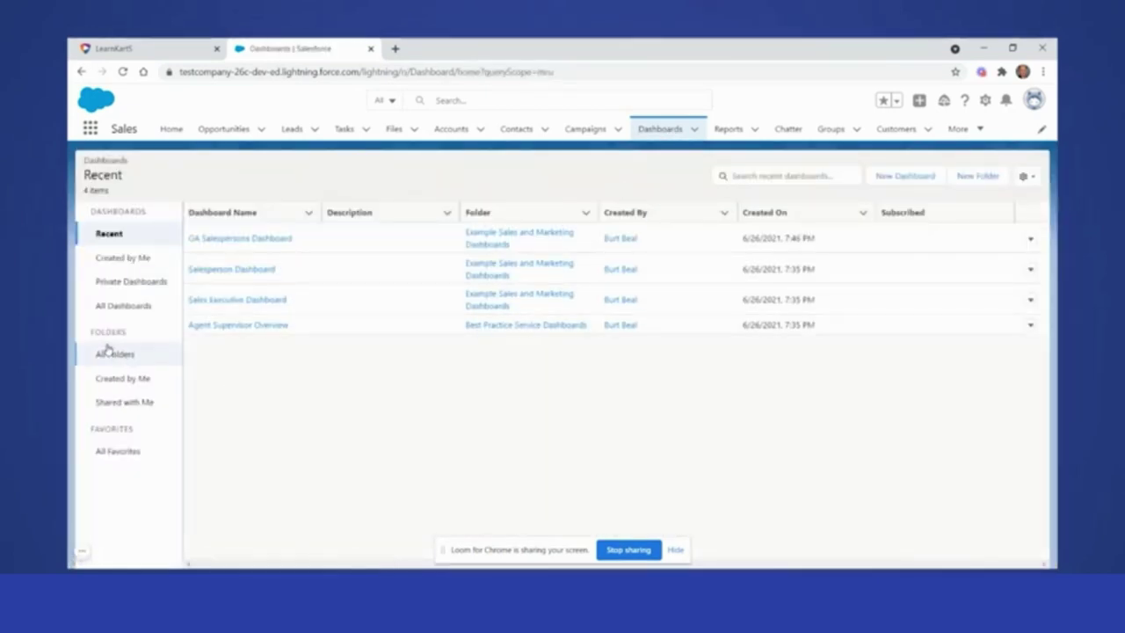
{"action": "left_click", "coordinate": [129, 312]}
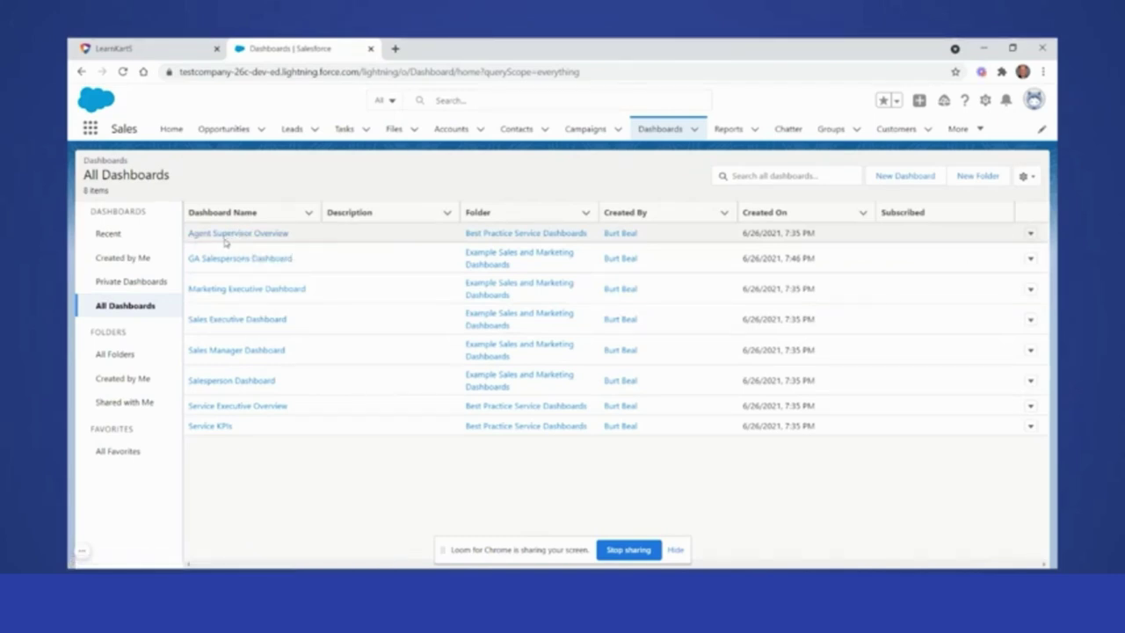
{"action": "left_click", "coordinate": [231, 322]}
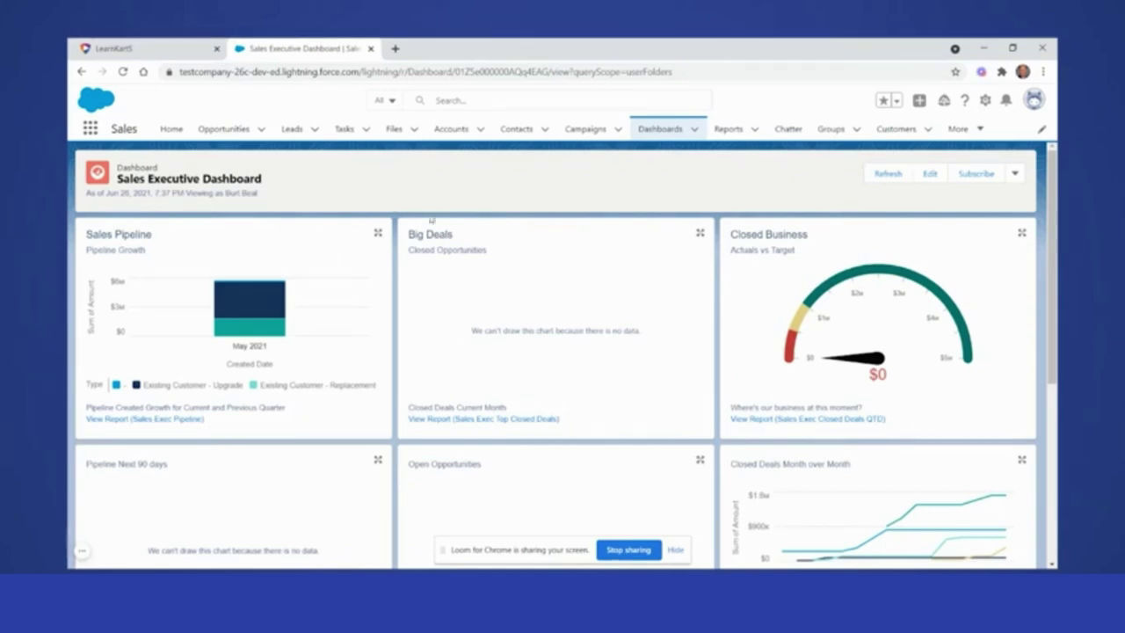
Scroll through the Sales Executive Dashboard charts, from Sales Pipeline to Won Deals Leader Board, and back.
{"action": "scroll", "coordinate": [771, 426], "scroll_direction": "down", "scroll_amount": 3}
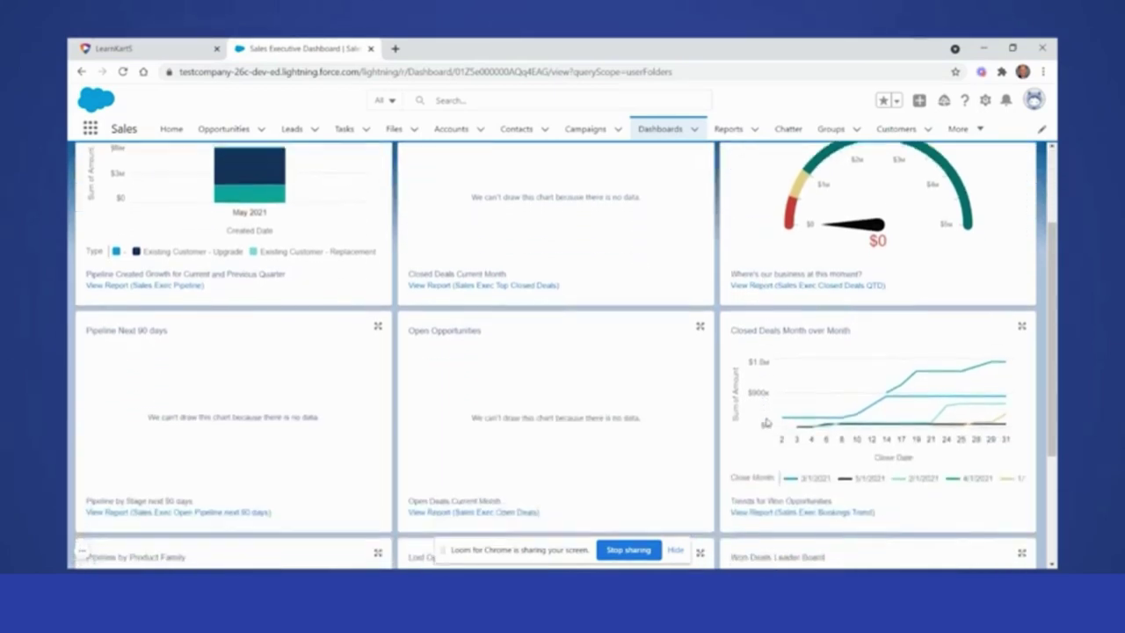
{"action": "scroll", "coordinate": [770, 427], "scroll_direction": "down", "scroll_amount": 1}
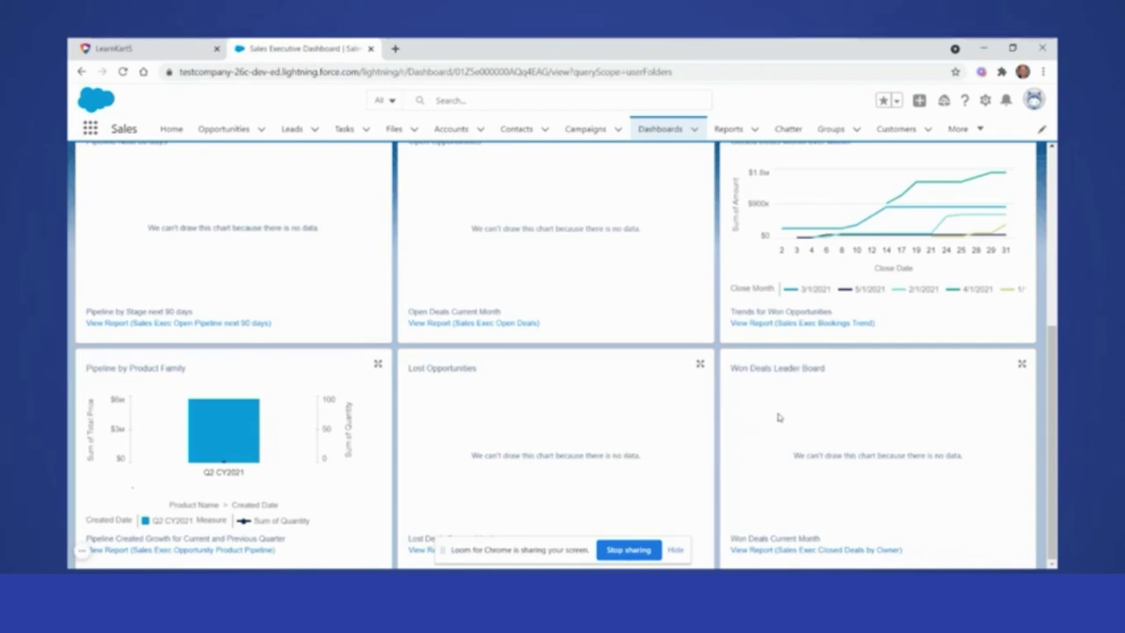
{"action": "scroll", "coordinate": [778, 417], "scroll_direction": "up", "scroll_amount": 1}
{"action": "scroll", "coordinate": [780, 417], "scroll_direction": "up", "scroll_amount": 2}
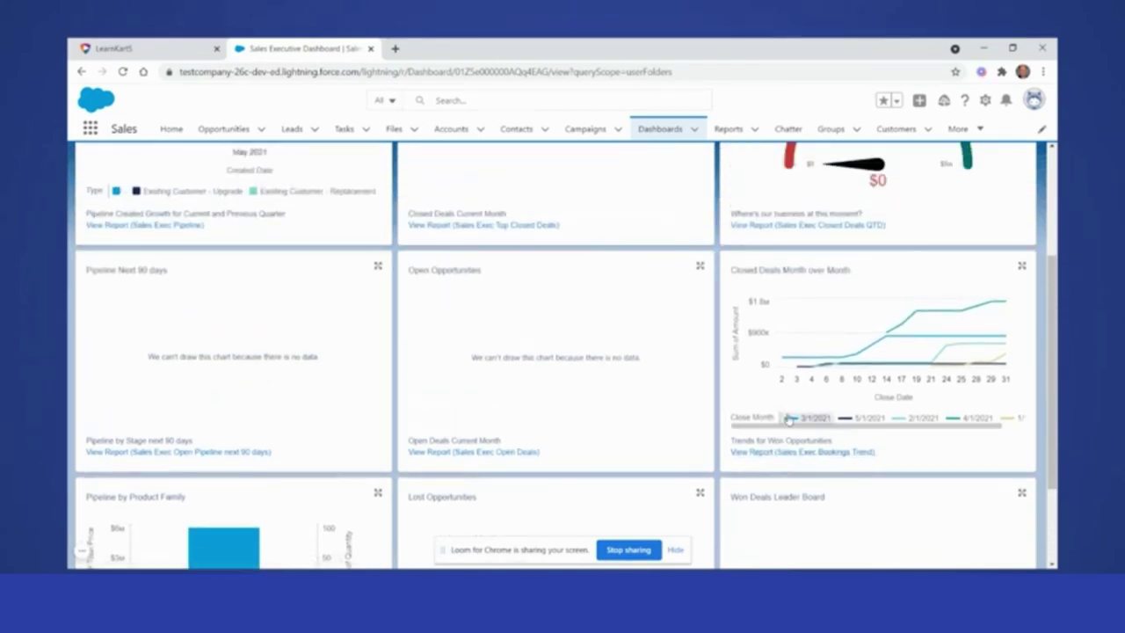
{"action": "scroll", "coordinate": [788, 419], "scroll_direction": "down", "scroll_amount": 3}
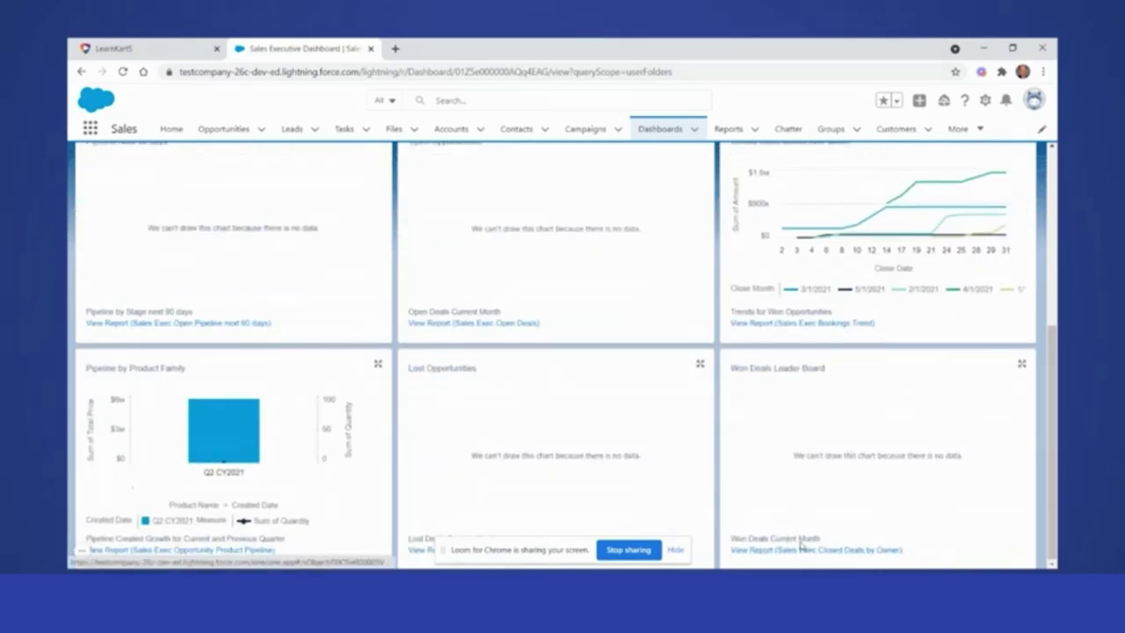
{"action": "scroll", "coordinate": [798, 531], "scroll_direction": "up", "scroll_amount": 1}
{"action": "scroll", "coordinate": [798, 530], "scroll_direction": "up", "scroll_amount": 3}
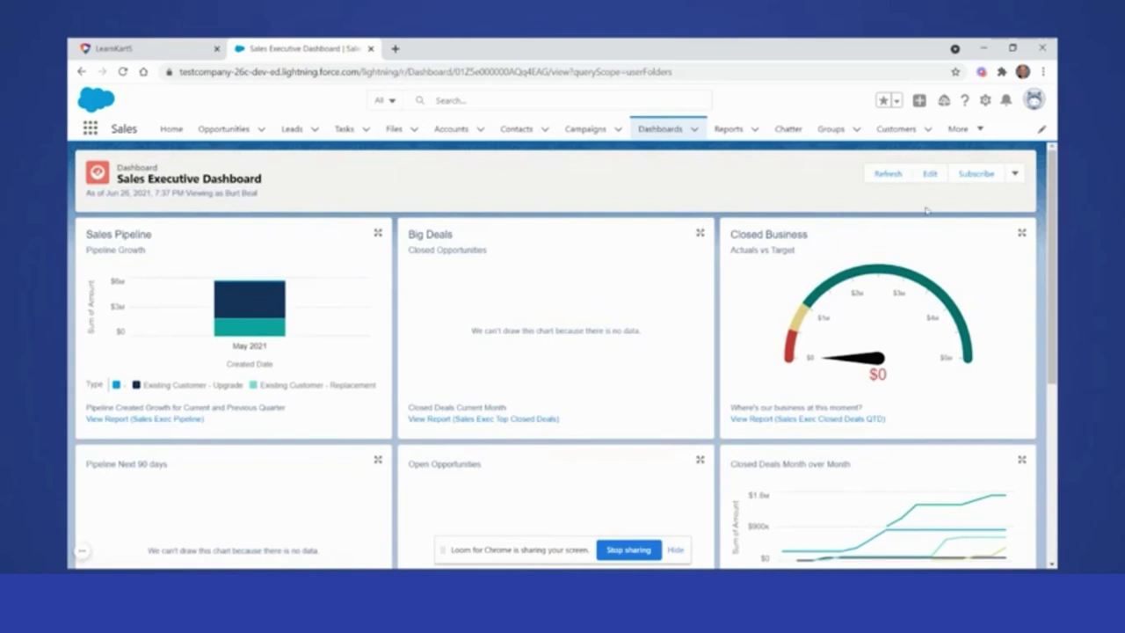
Put the Sales Executive Dashboard into edit mode and start adding a new component.
{"action": "left_click", "coordinate": [1018, 173]}
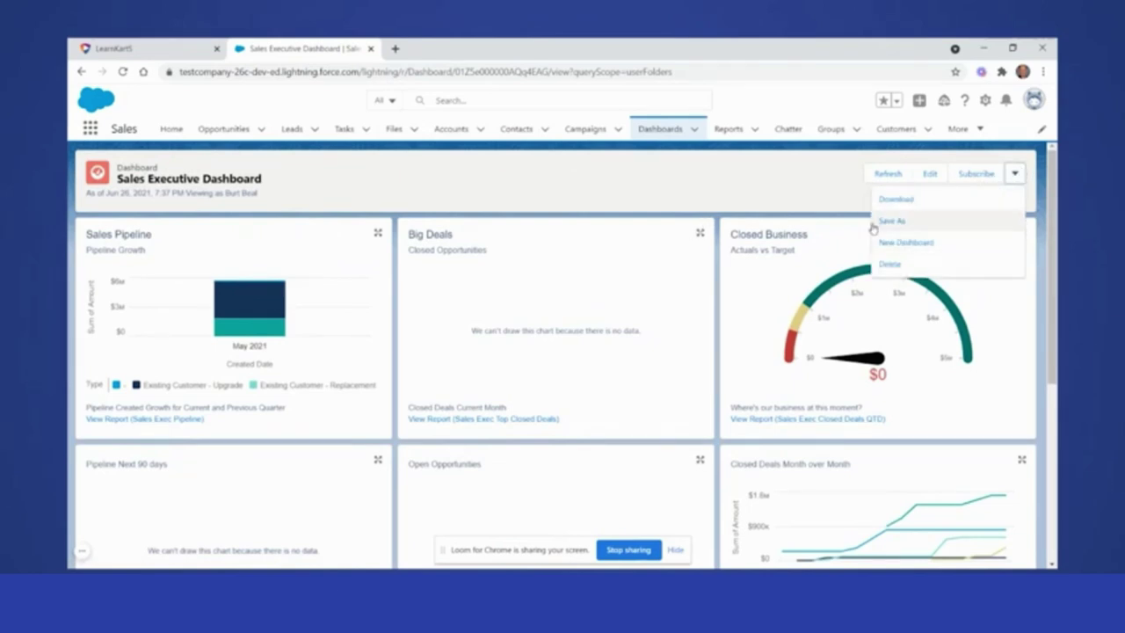
{"action": "left_click", "coordinate": [930, 173]}
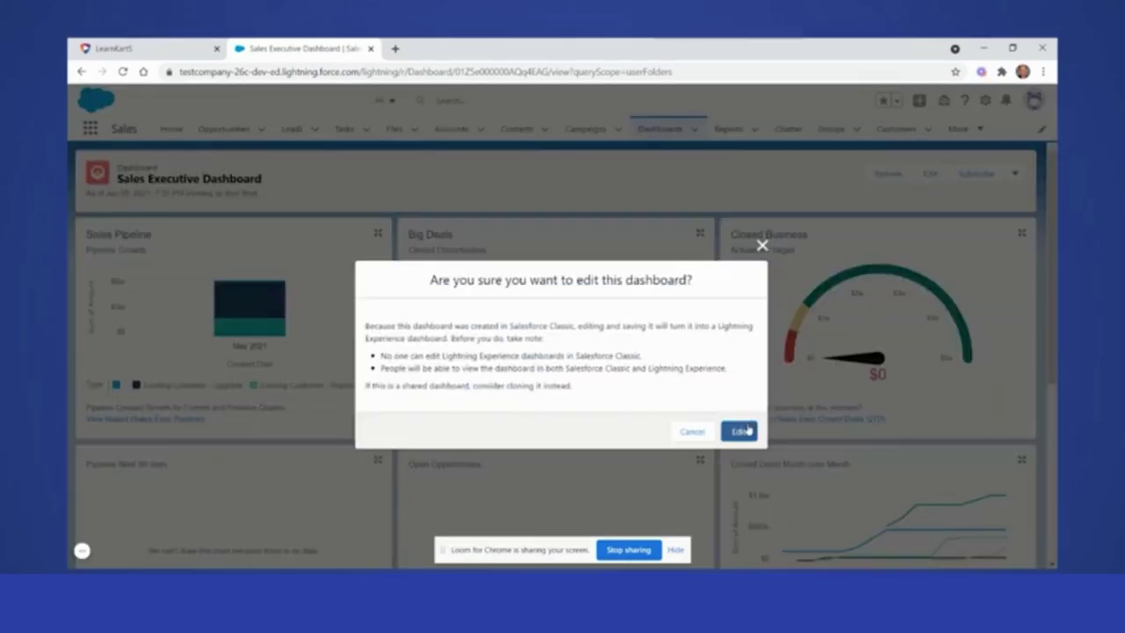
{"action": "left_click", "coordinate": [738, 431]}
{"action": "left_click", "coordinate": [788, 156]}
{"action": "left_click", "coordinate": [501, 250]}
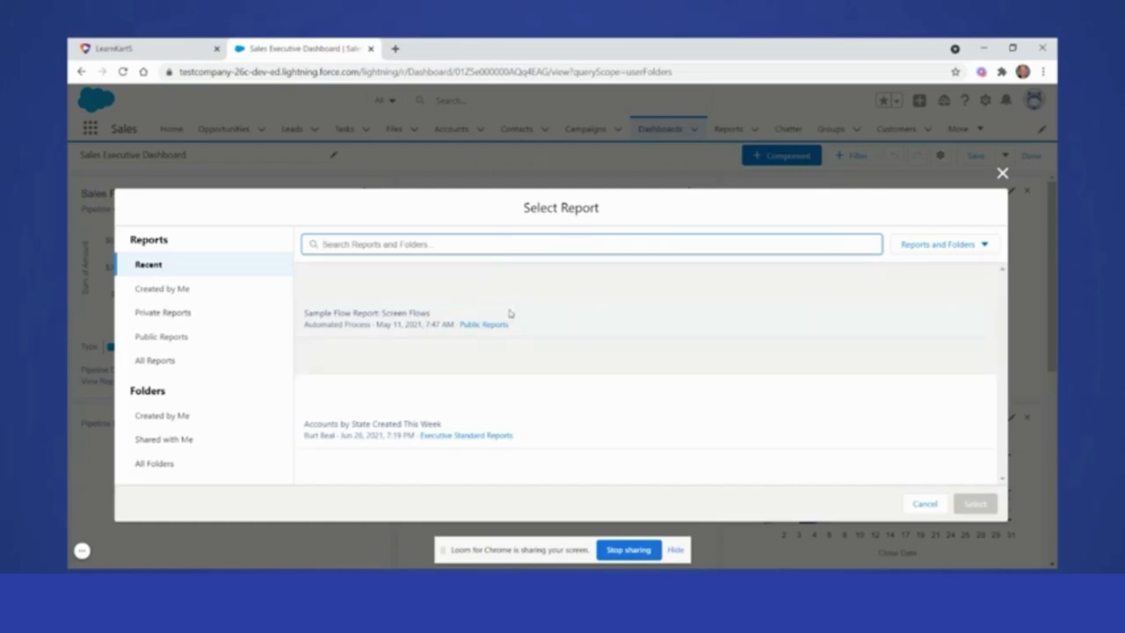
Add a Number component from the Age of Cases Currently Open by Type report, showing 20.3.
{"action": "left_click", "coordinate": [579, 431]}
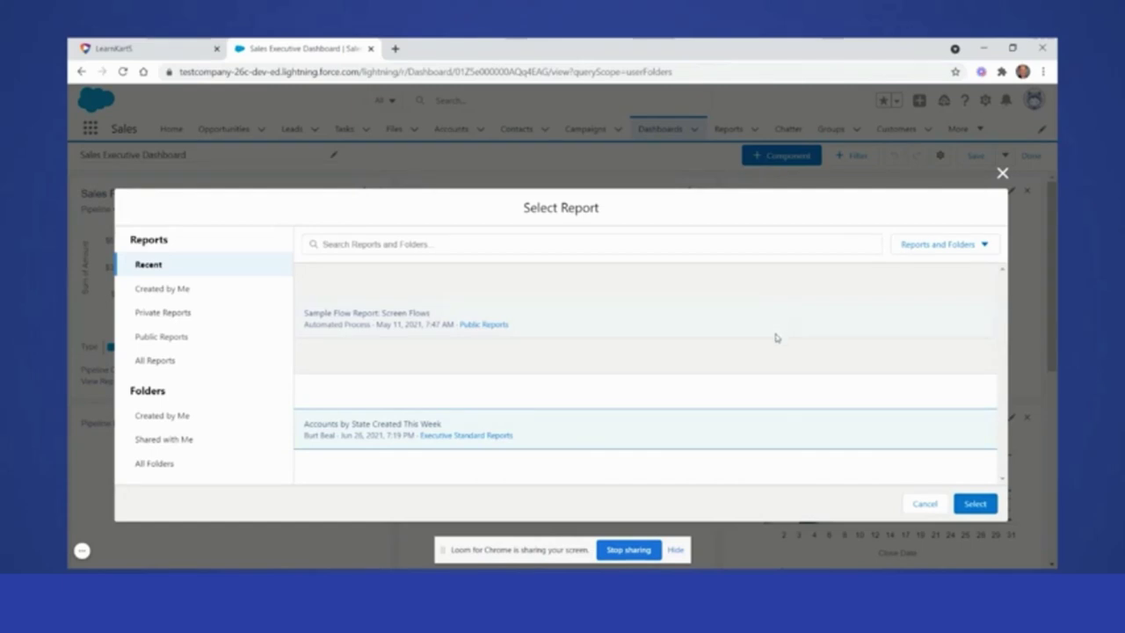
{"action": "left_click", "coordinate": [163, 337]}
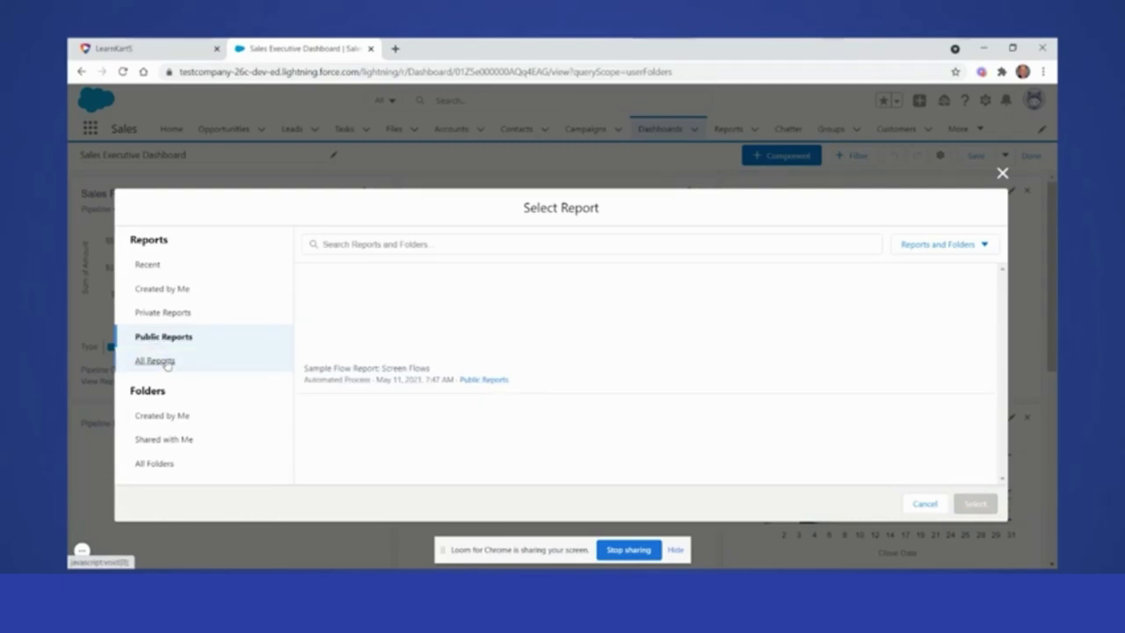
{"action": "left_click", "coordinate": [166, 364]}
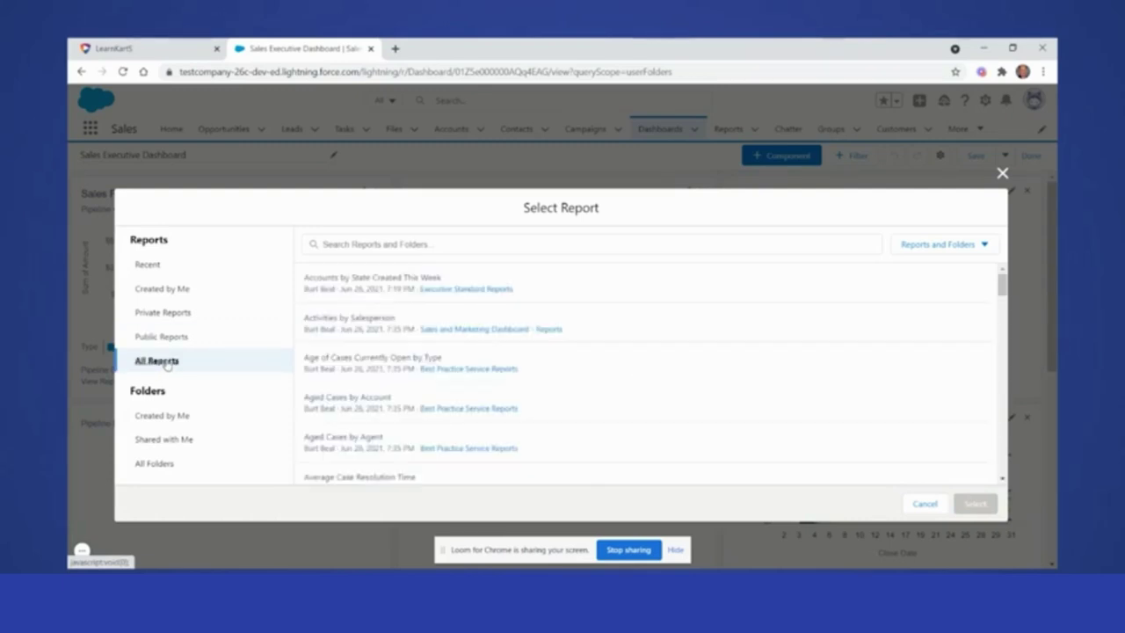
{"action": "left_click", "coordinate": [397, 363]}
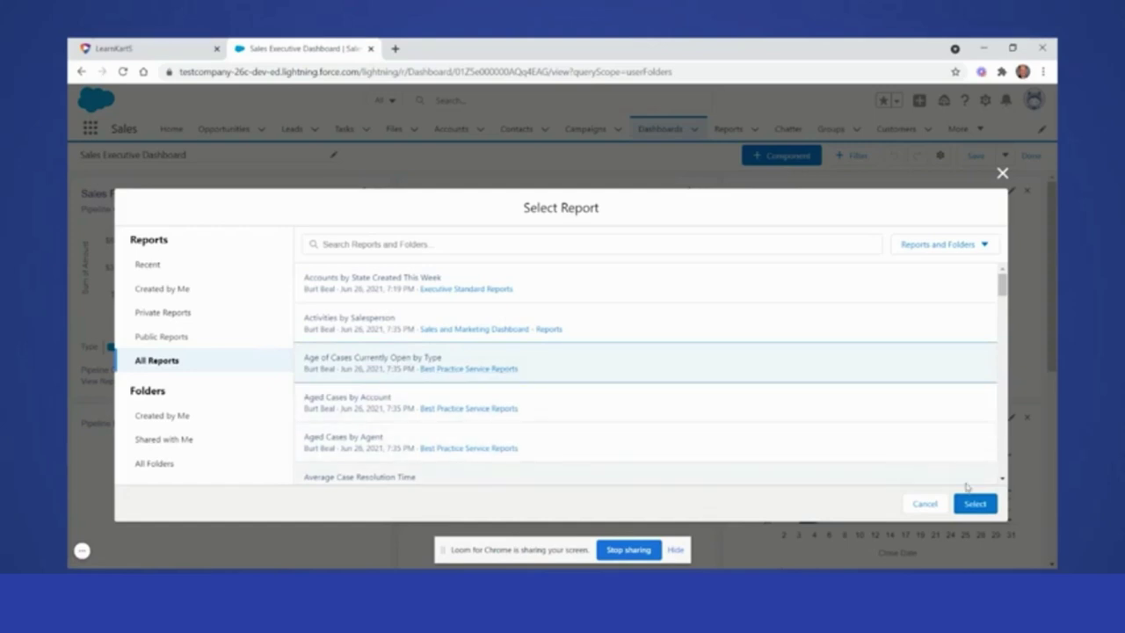
{"action": "left_click", "coordinate": [976, 504]}
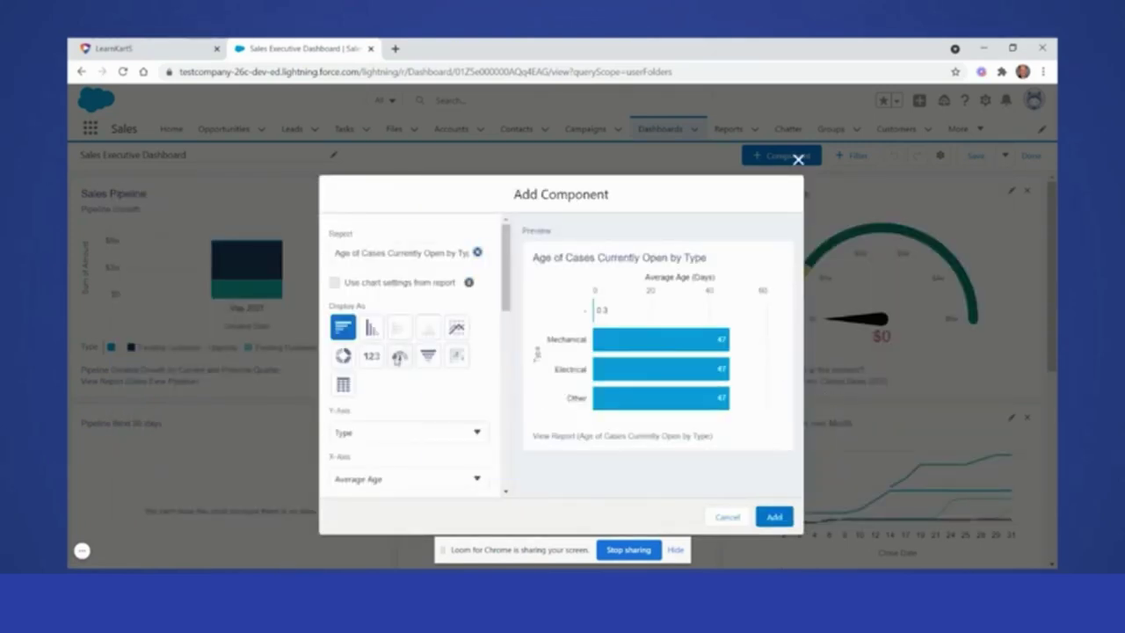
{"action": "left_click", "coordinate": [377, 332]}
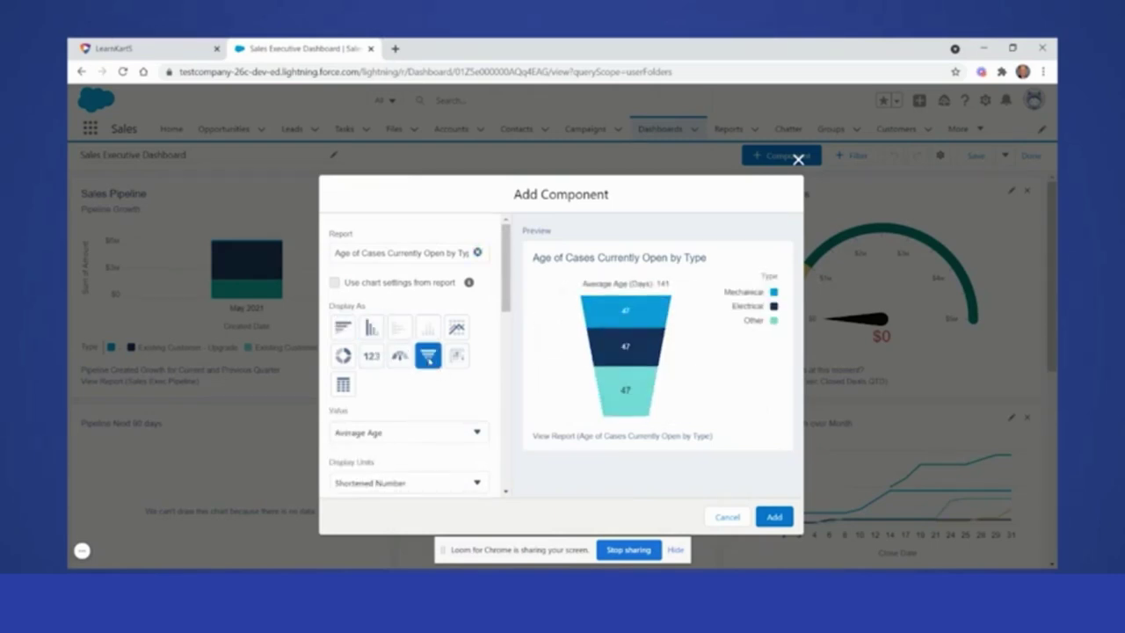
{"action": "left_click", "coordinate": [374, 359]}
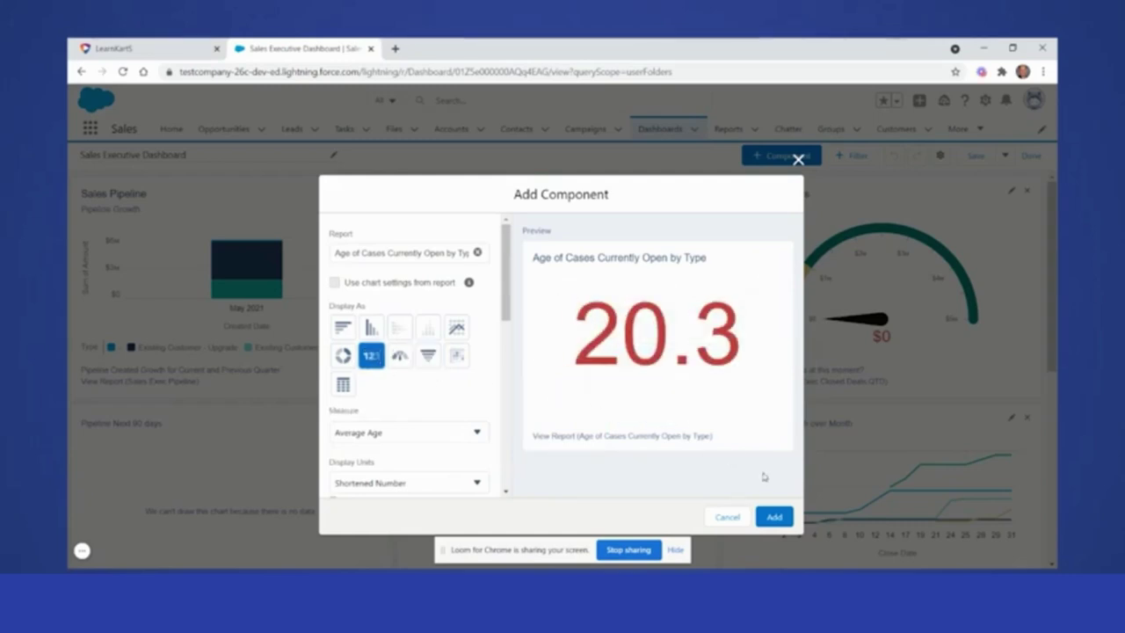
{"action": "left_click", "coordinate": [774, 519]}
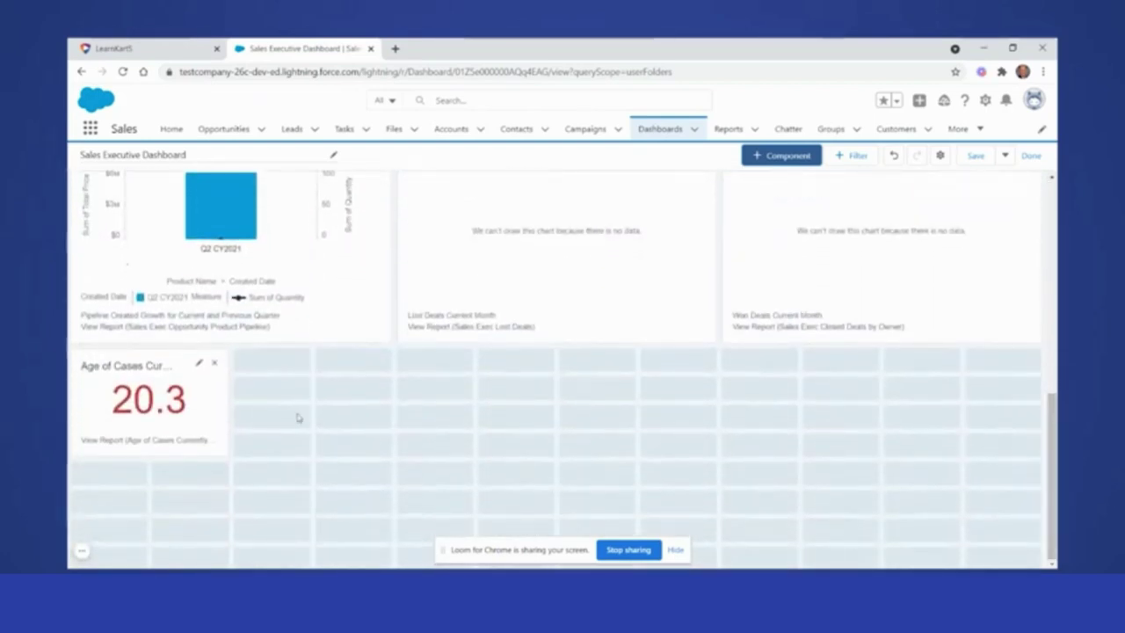
Enlarge the 20.3 Age of Cases tile so its full title shows.
{"action": "left_click", "coordinate": [125, 429]}
{"action": "left_click_drag", "start_coordinate": [231, 458], "coordinate": [393, 541]}
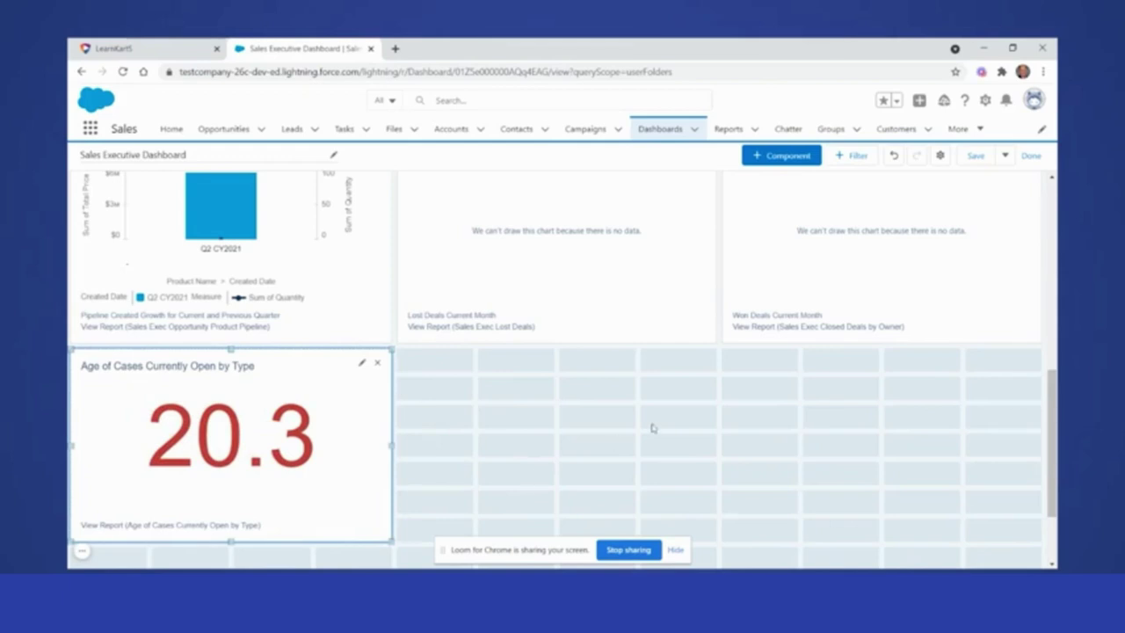
{"action": "scroll", "coordinate": [785, 378], "scroll_direction": "up", "scroll_amount": 3}
{"action": "scroll", "coordinate": [747, 386], "scroll_direction": "down", "scroll_amount": 5}
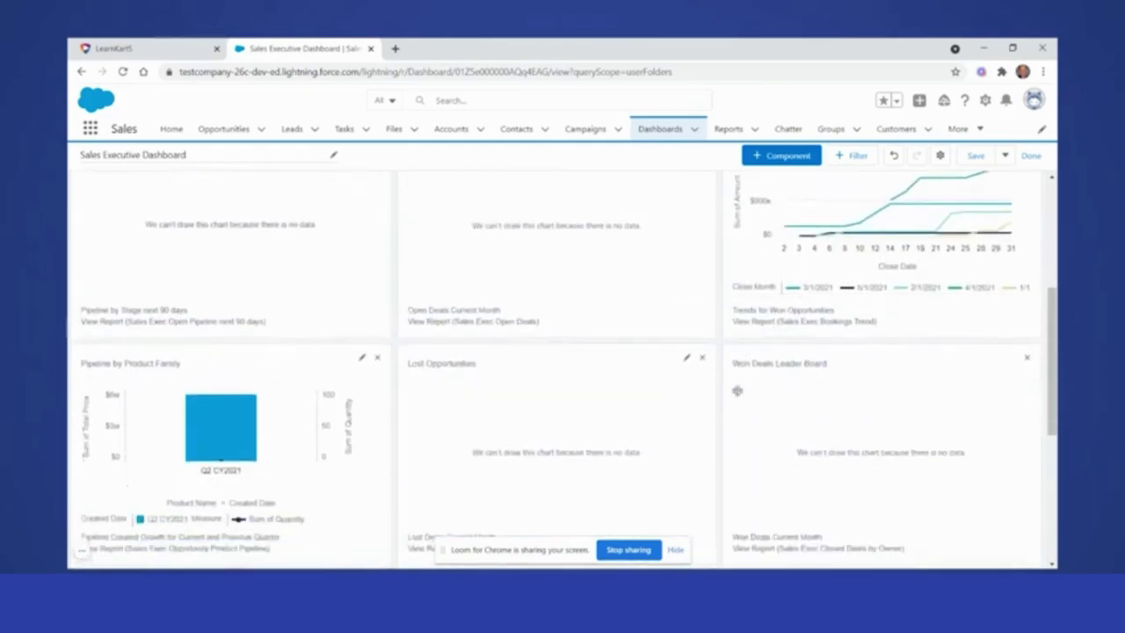
{"action": "left_click_drag", "start_coordinate": [262, 354], "coordinate": [587, 270]}
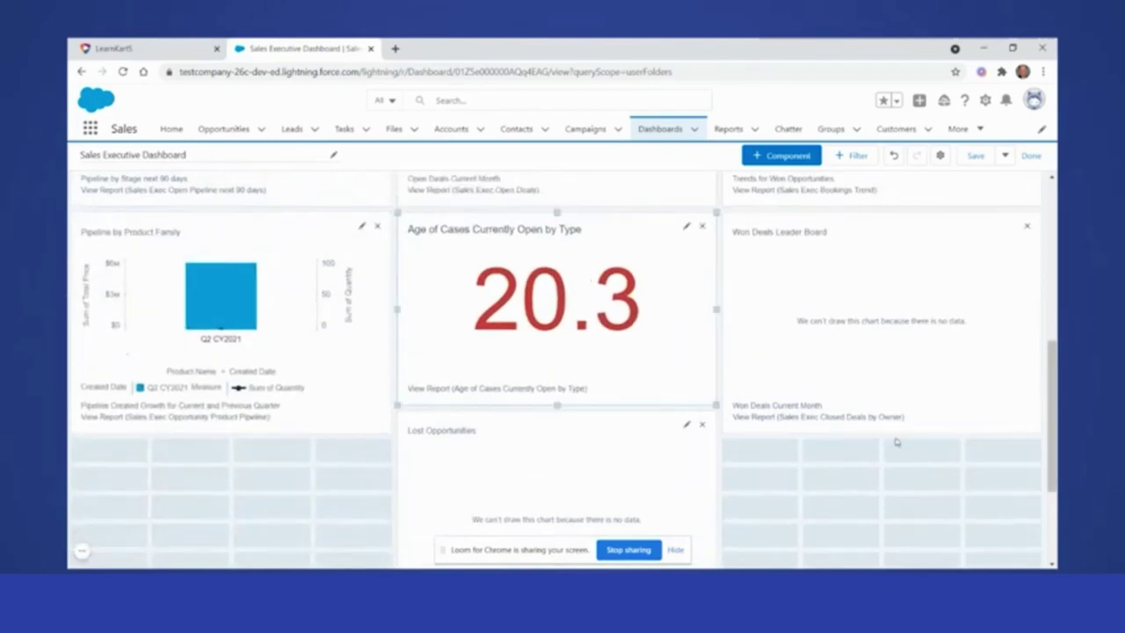
{"action": "scroll", "coordinate": [904, 450], "scroll_direction": "up", "scroll_amount": 3}
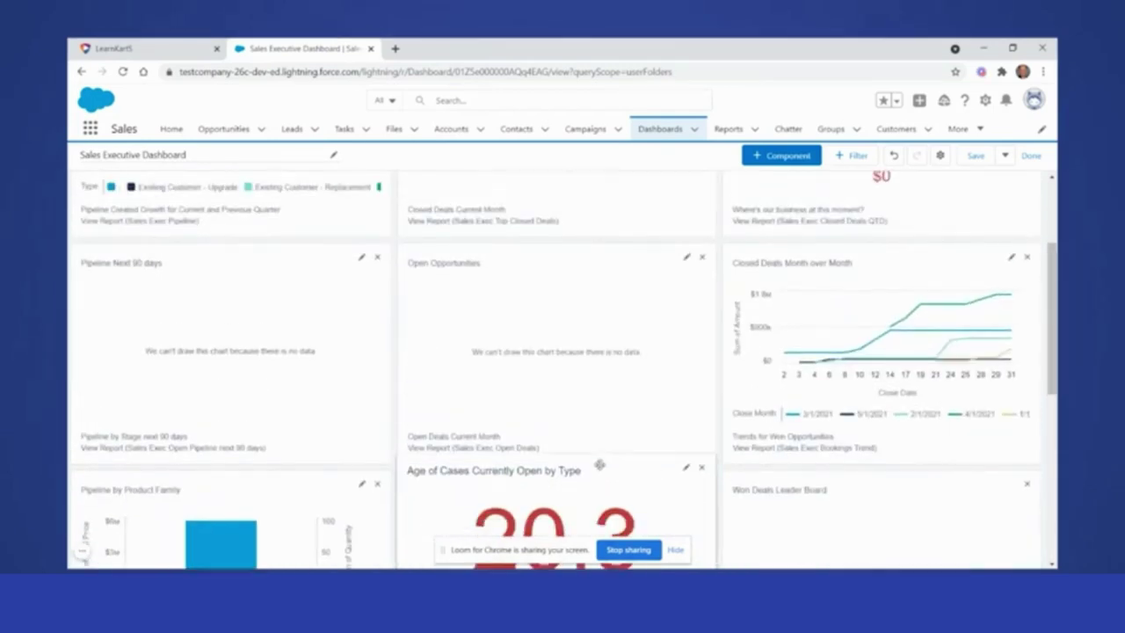
Move the Age of Cases tile into the top row and make it slightly taller.
{"action": "left_click_drag", "start_coordinate": [595, 482], "coordinate": [603, 272]}
{"action": "left_click_drag", "start_coordinate": [612, 434], "coordinate": [660, 209]}
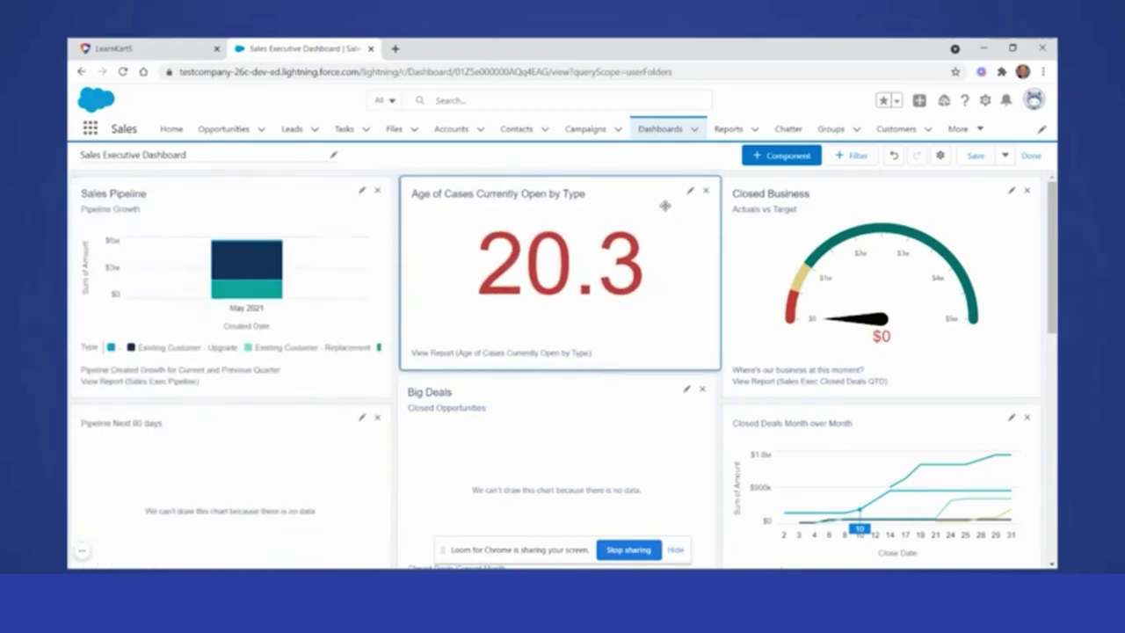
{"action": "scroll", "coordinate": [645, 396], "scroll_direction": "down", "scroll_amount": 10}
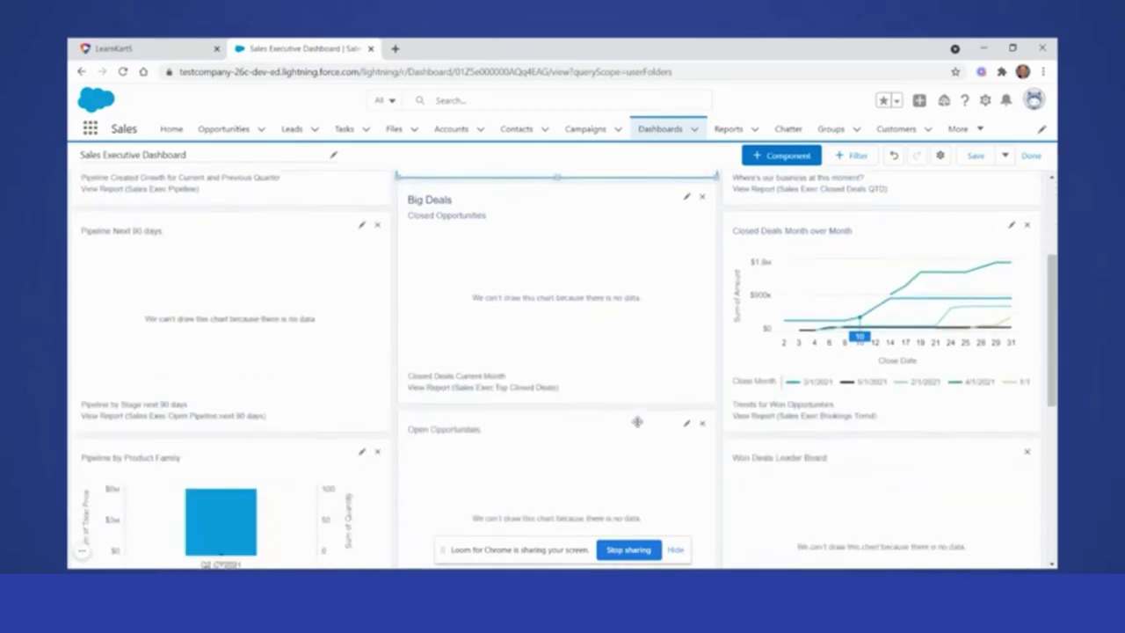
{"action": "scroll", "coordinate": [639, 428], "scroll_direction": "up", "scroll_amount": 10}
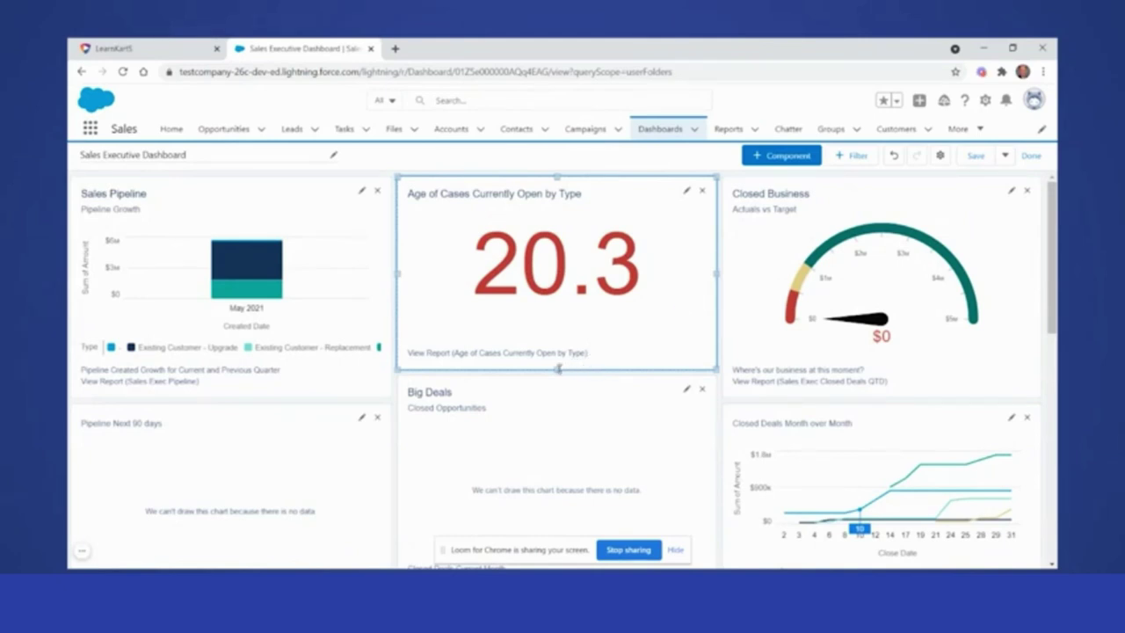
{"action": "left_click_drag", "start_coordinate": [557, 370], "coordinate": [558, 400]}
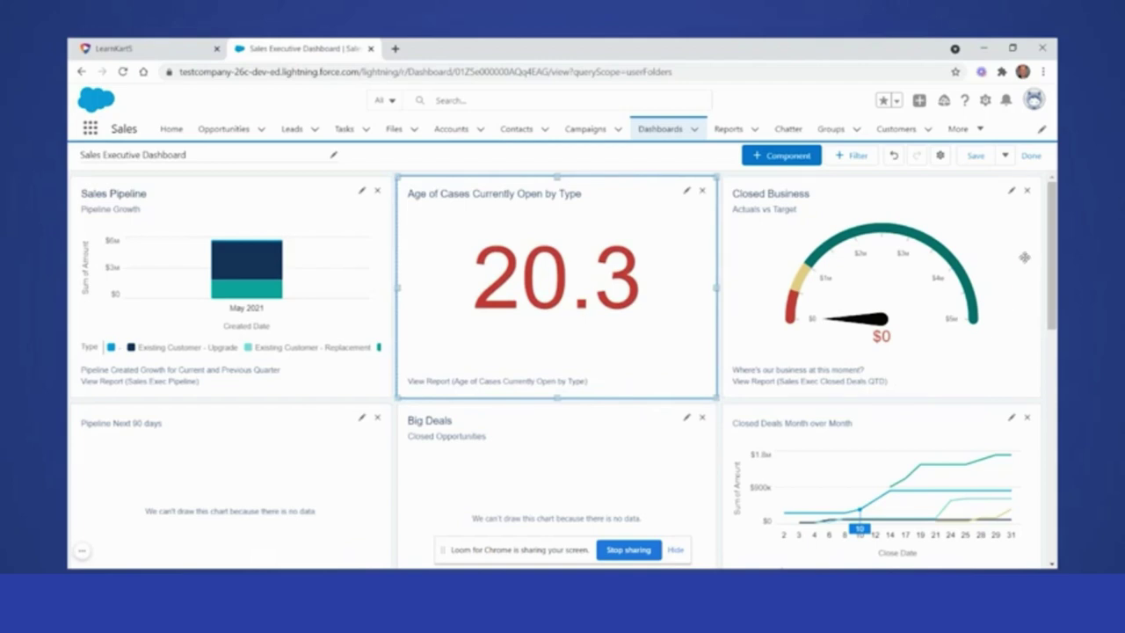
Save the dashboard edits and review the updated dashboard with the 20.3 Age of Cases tile.
{"action": "left_click", "coordinate": [1031, 157]}
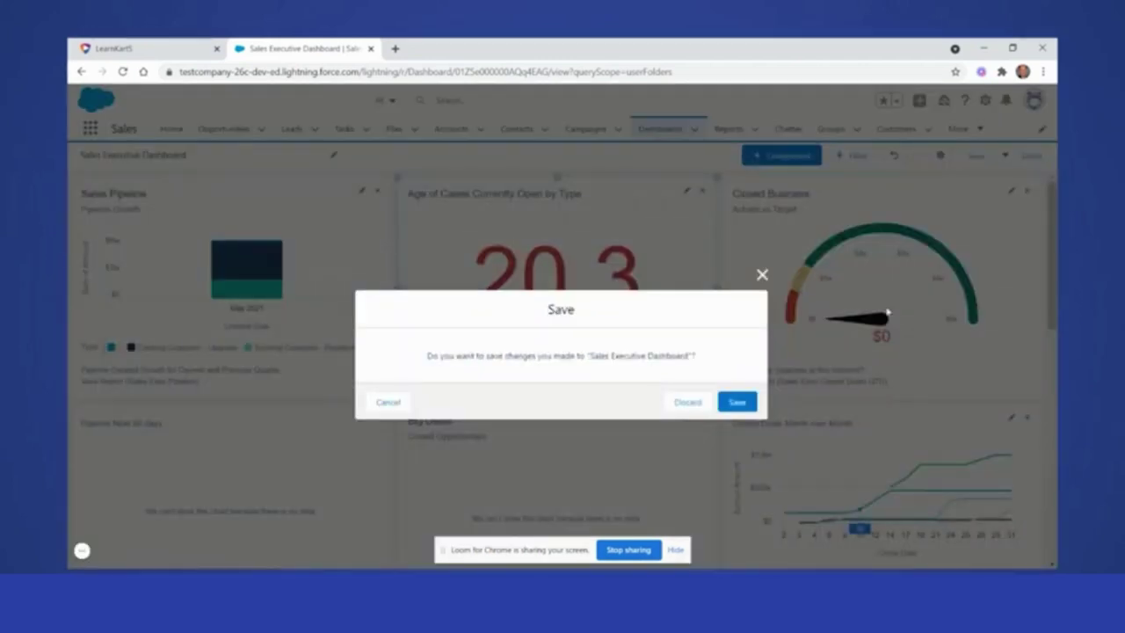
{"action": "left_click", "coordinate": [736, 403]}
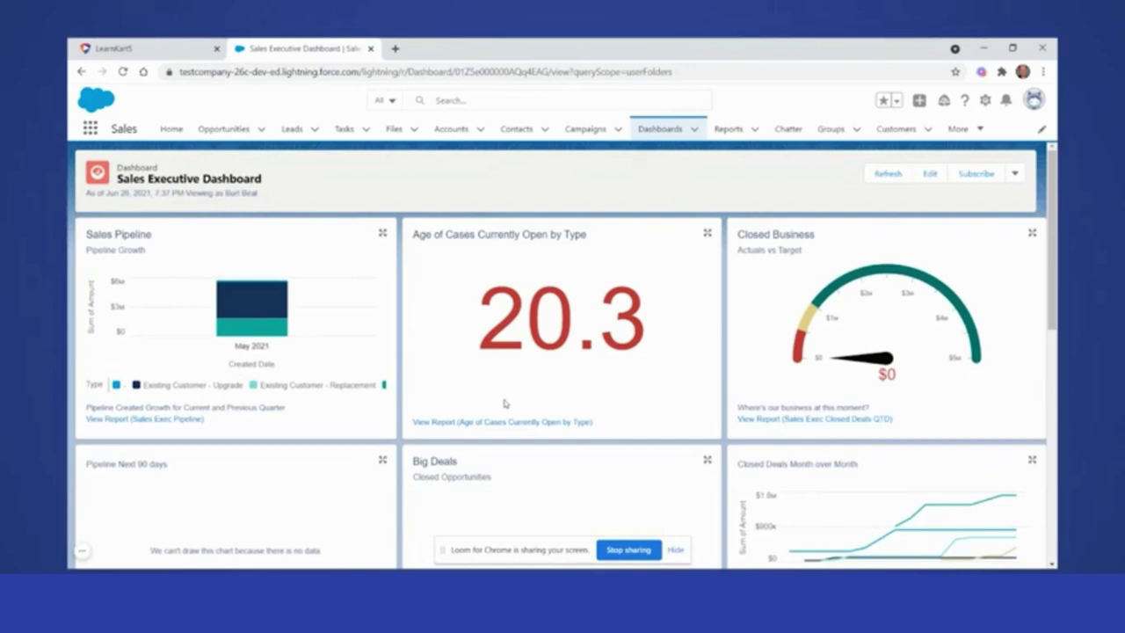
{"action": "scroll", "coordinate": [506, 403], "scroll_direction": "down", "scroll_amount": 7}
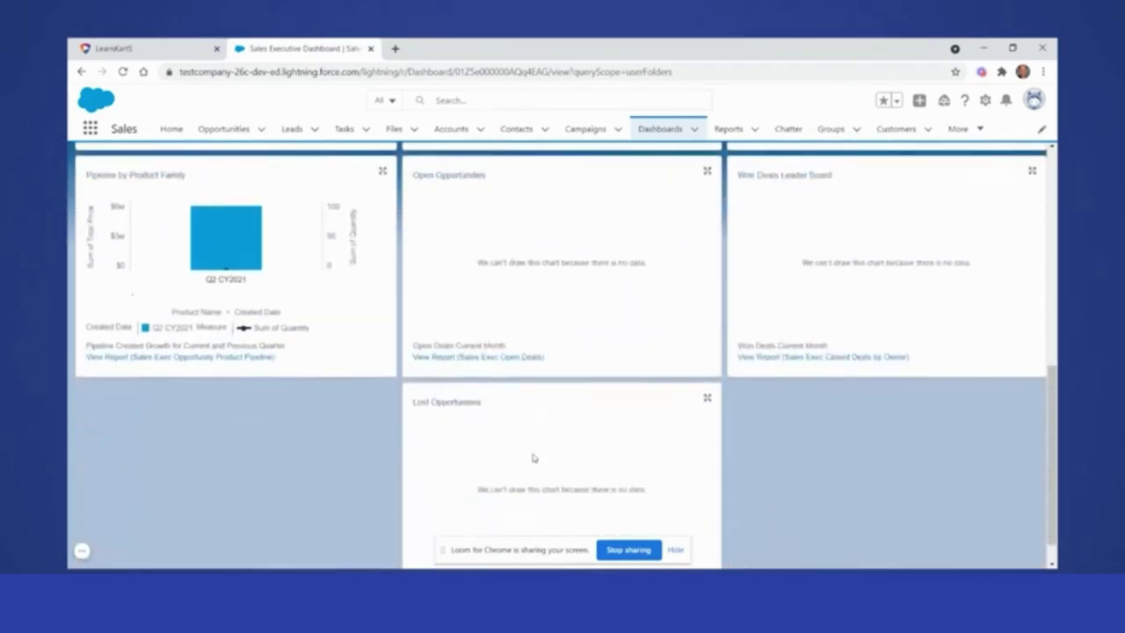
{"action": "scroll", "coordinate": [533, 458], "scroll_direction": "down", "scroll_amount": 1}
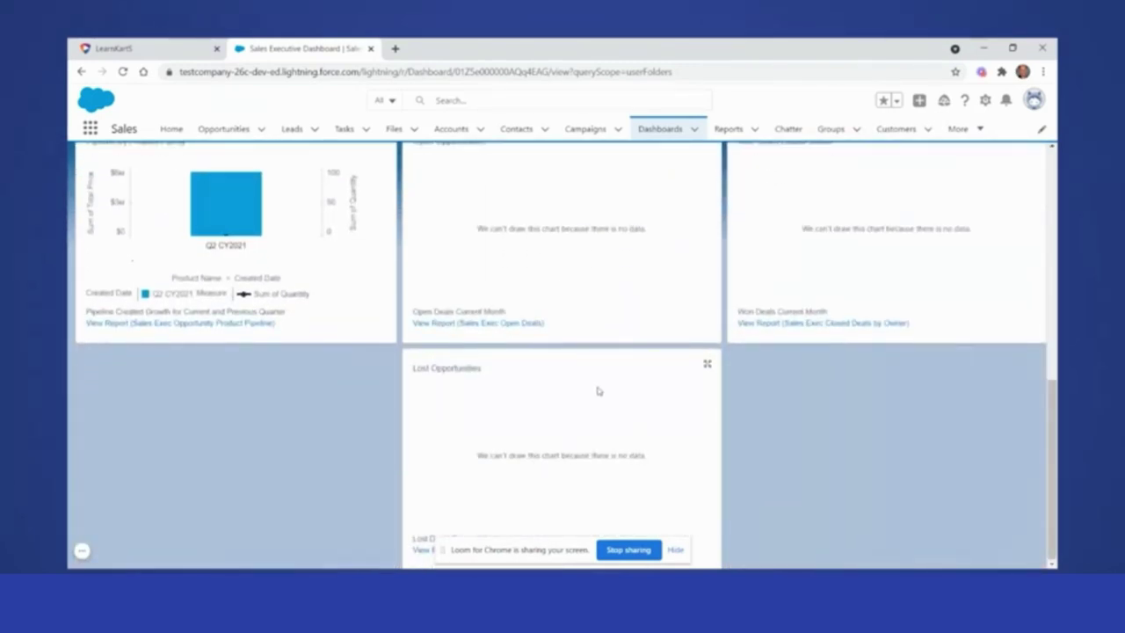
{"action": "scroll", "coordinate": [598, 390], "scroll_direction": "up", "scroll_amount": 8}
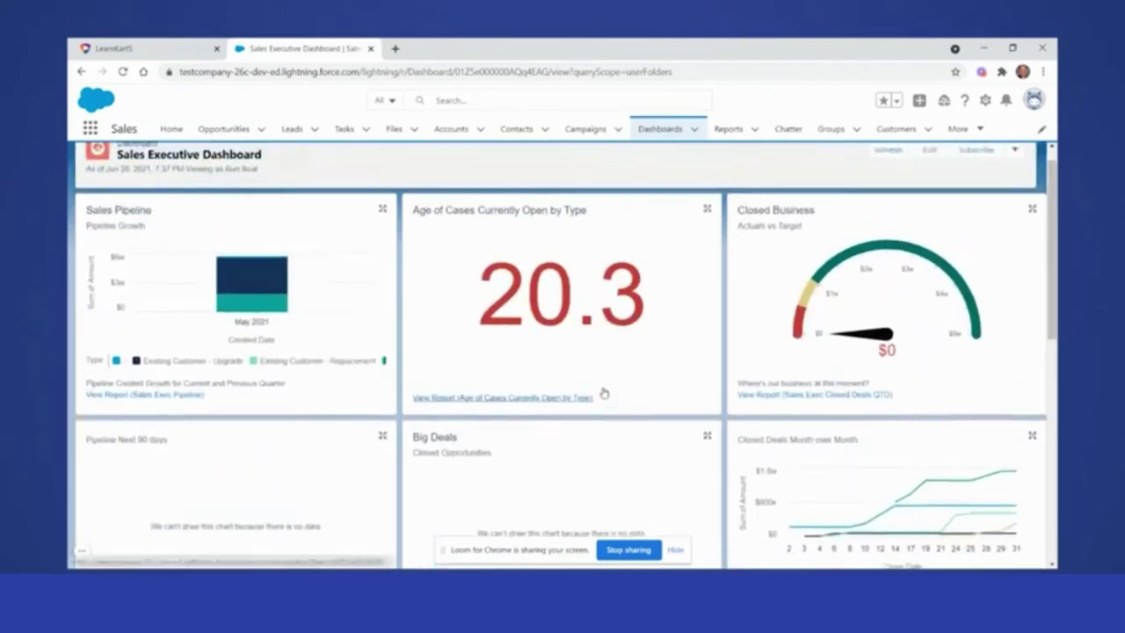
{"action": "scroll", "coordinate": [607, 390], "scroll_direction": "up", "scroll_amount": 1}
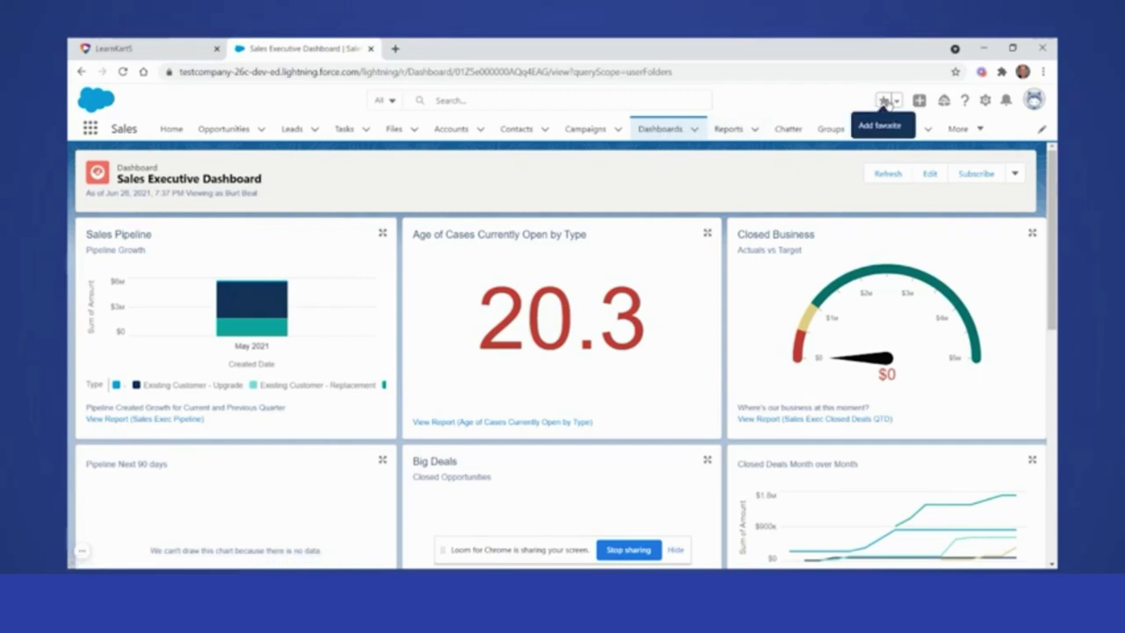
Favorite the Sales Executive Dashboard, check My Favorites, then return to the Dashboards list.
{"action": "left_click", "coordinate": [884, 101]}
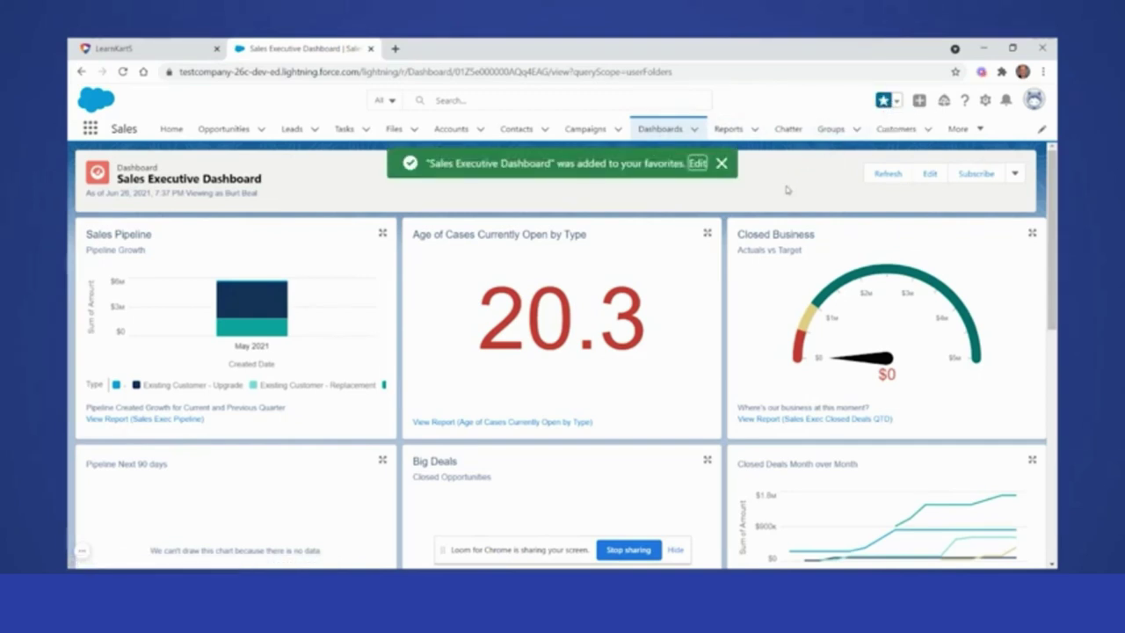
{"action": "left_click", "coordinate": [897, 102]}
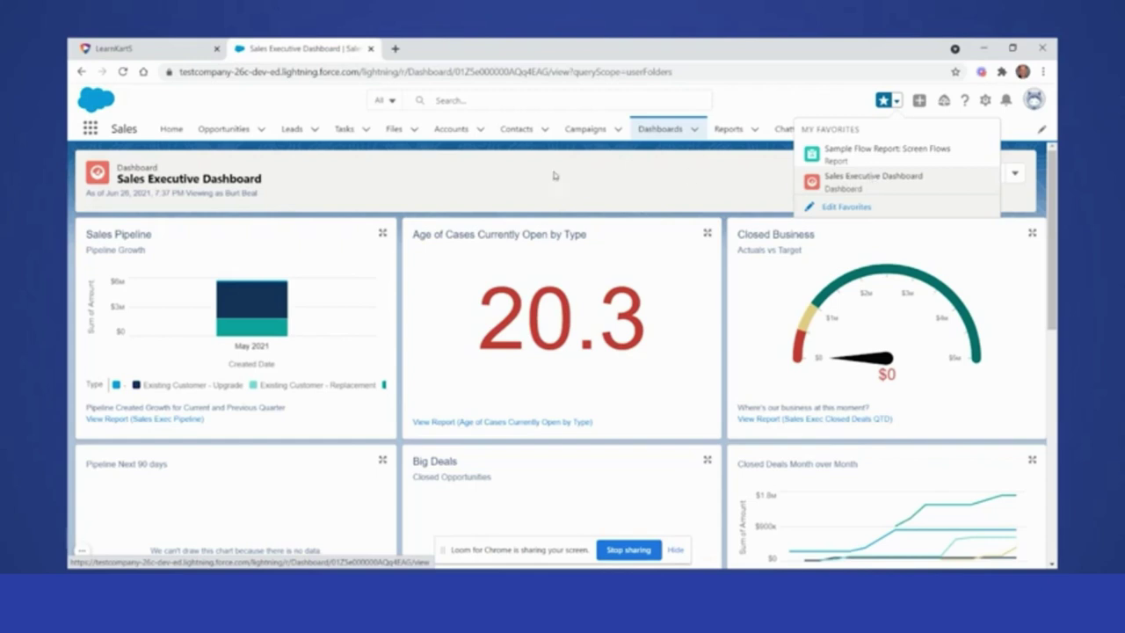
{"action": "left_click", "coordinate": [666, 130]}
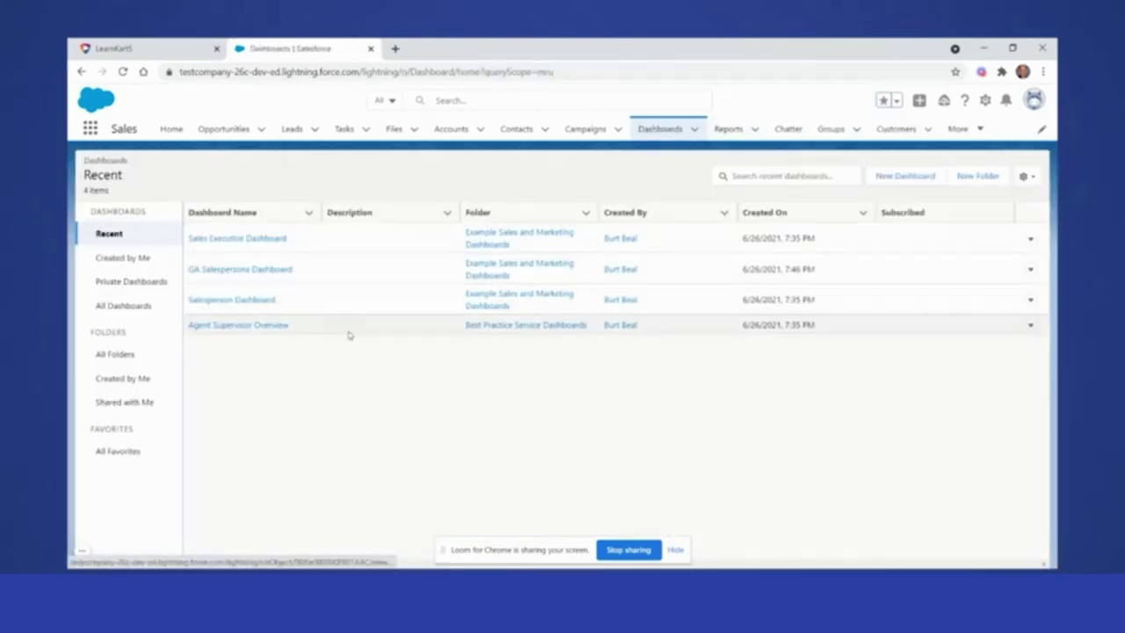
Switch the Dashboards page to All Dashboards so all eight dashboards are listed.
{"action": "left_click", "coordinate": [130, 308]}
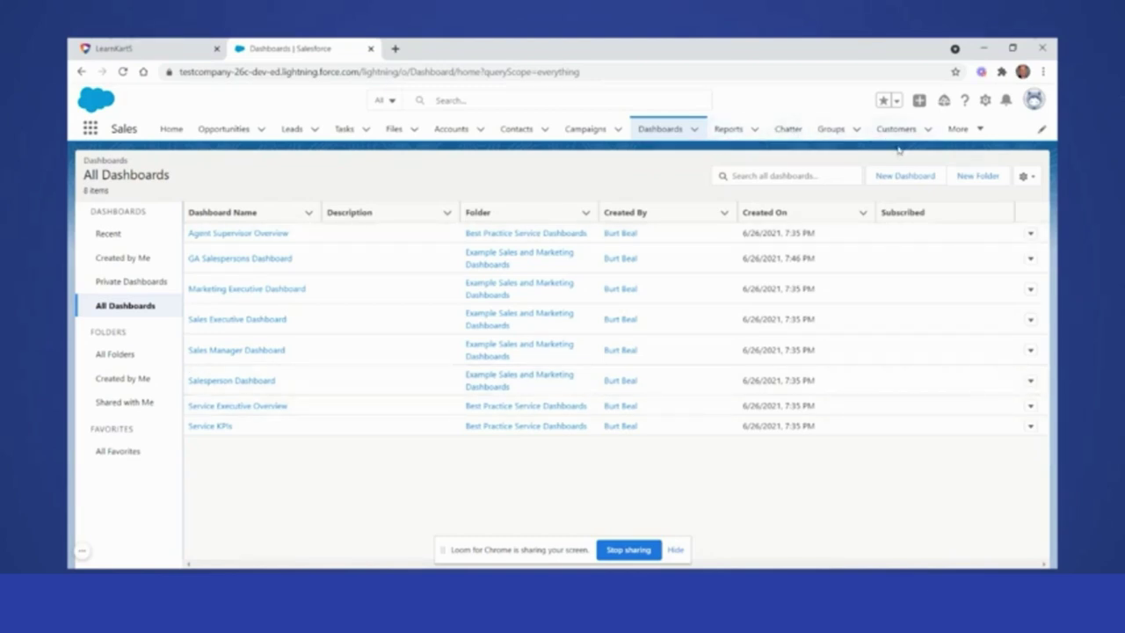
Create a dashboard named 'Q1 2022 Forward Thinking' in the Best Practice Service Dashboards folder.
{"action": "left_click", "coordinate": [905, 177]}
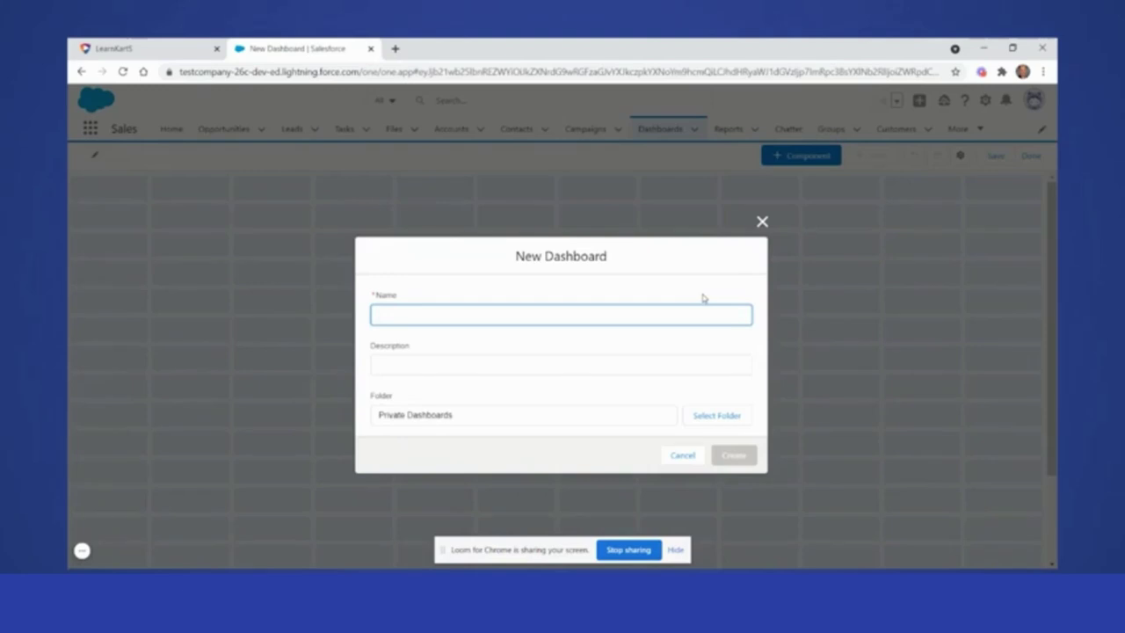
{"action": "type", "text": "Q"}
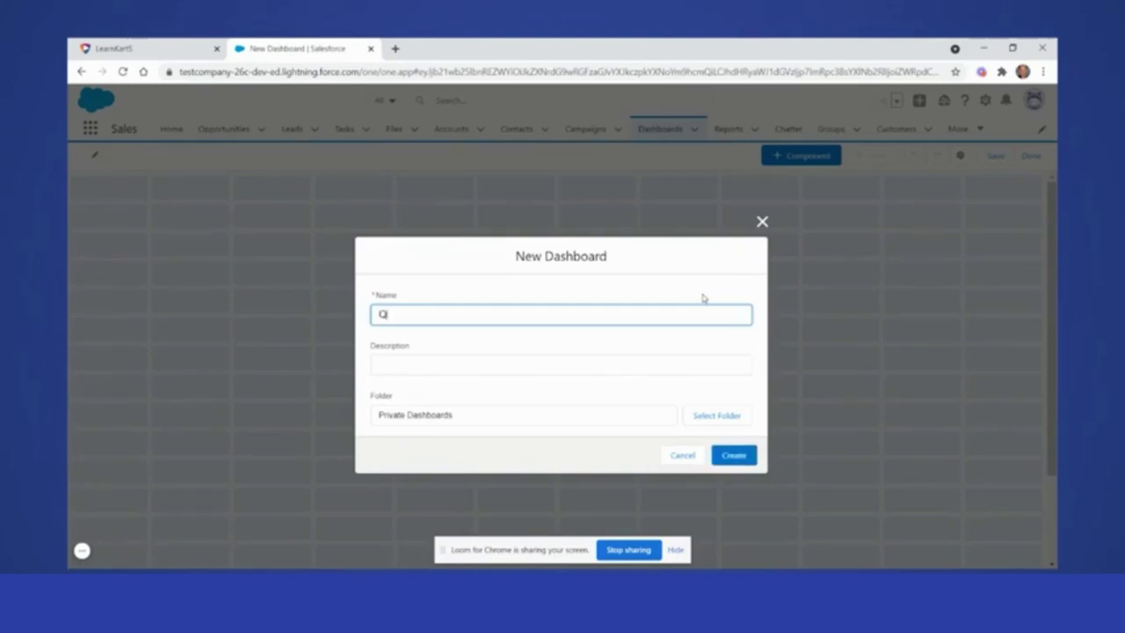
{"action": "type", "text": "1 2022 Forward"}
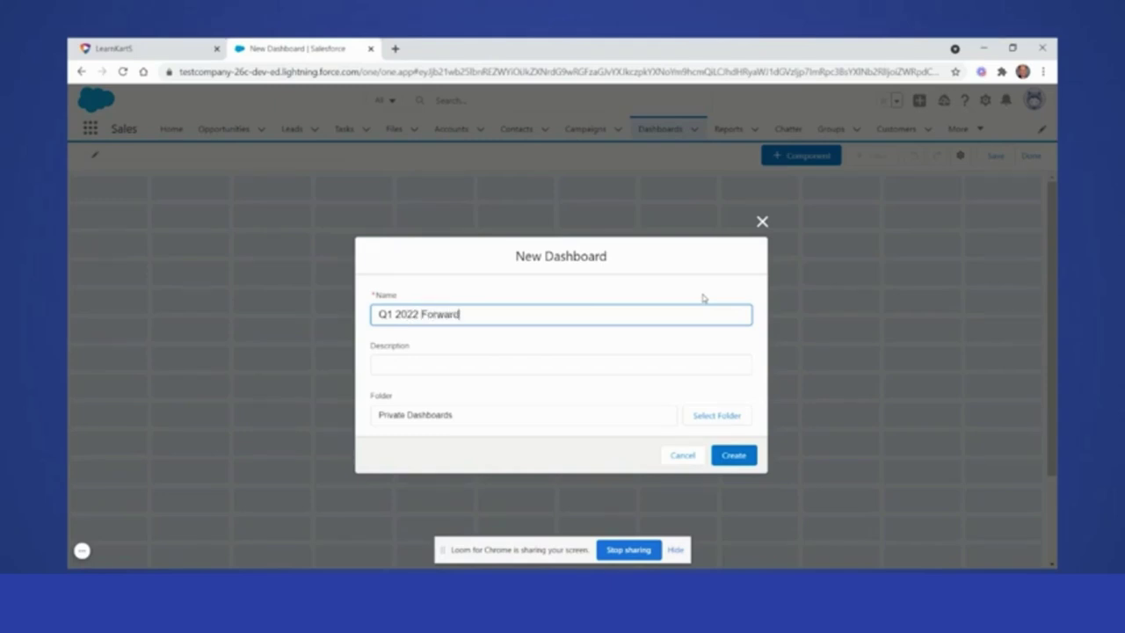
{"action": "type", "text": " Thinking"}
{"action": "key", "text": "Tab"}
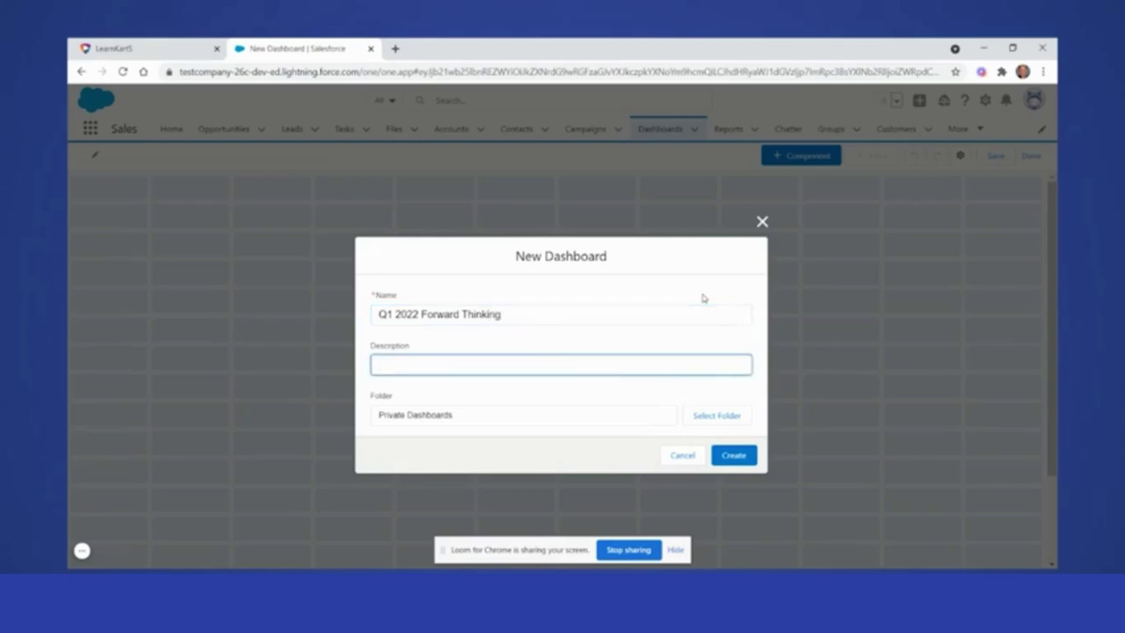
{"action": "left_click", "coordinate": [716, 416]}
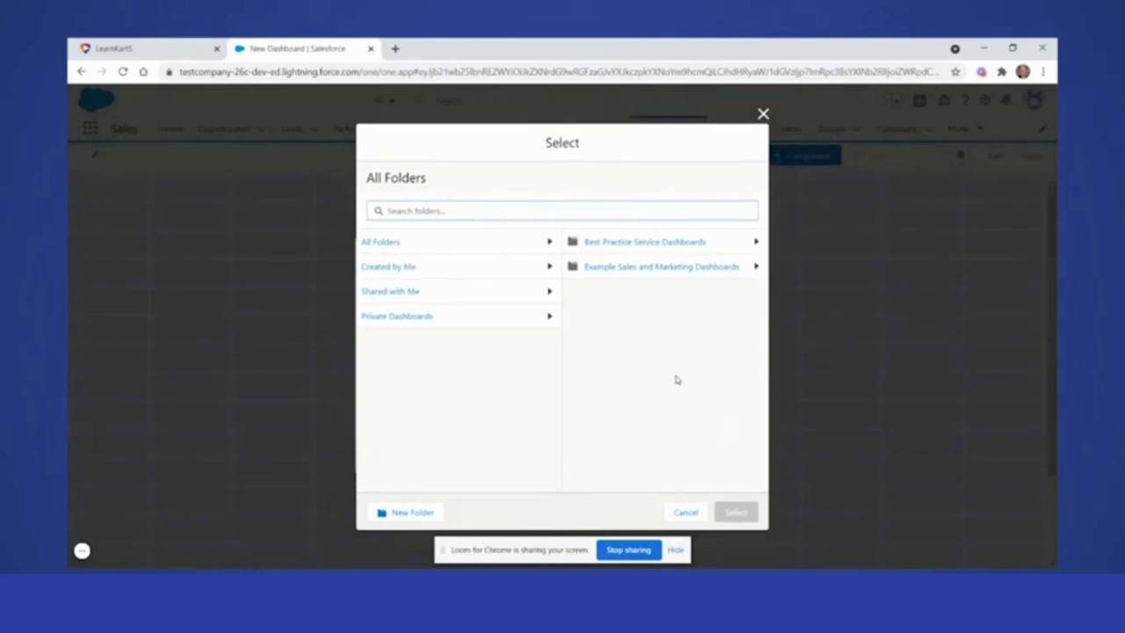
{"action": "left_click", "coordinate": [674, 246]}
{"action": "left_click", "coordinate": [714, 519]}
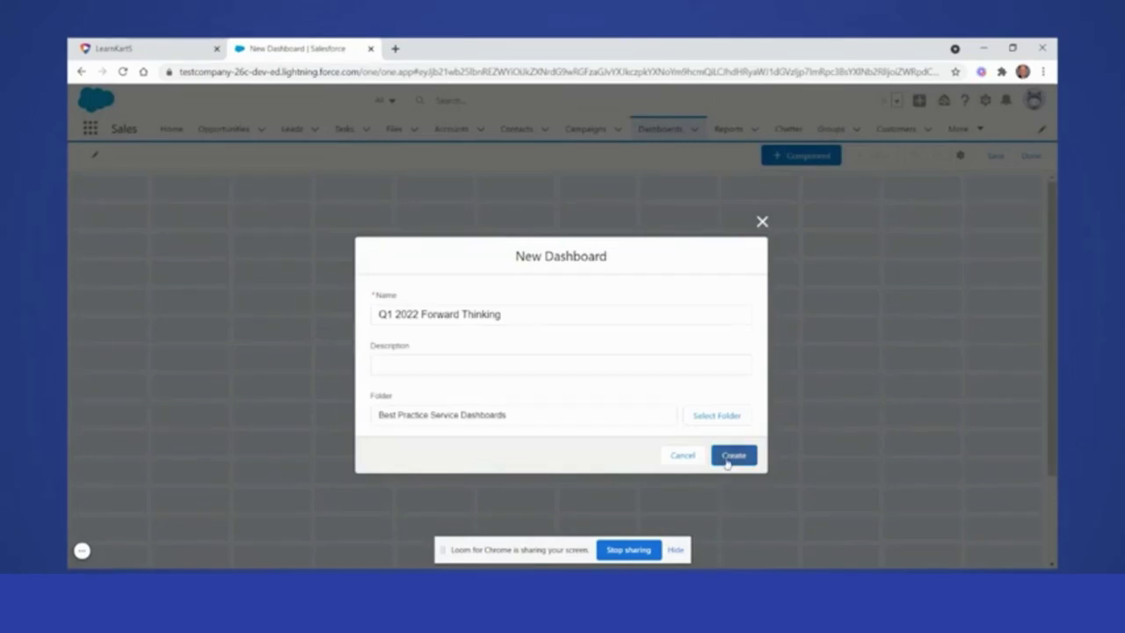
{"action": "left_click", "coordinate": [731, 456]}
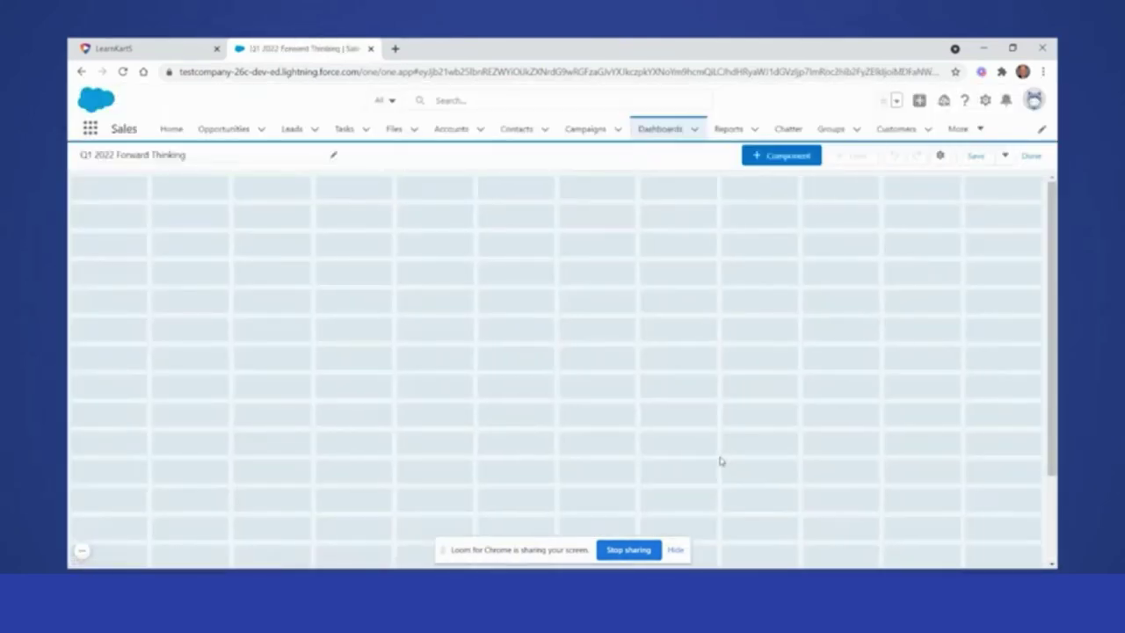
Pick the Average Case Resolution Time report as the source for a new dashboard component.
{"action": "left_click", "coordinate": [793, 158]}
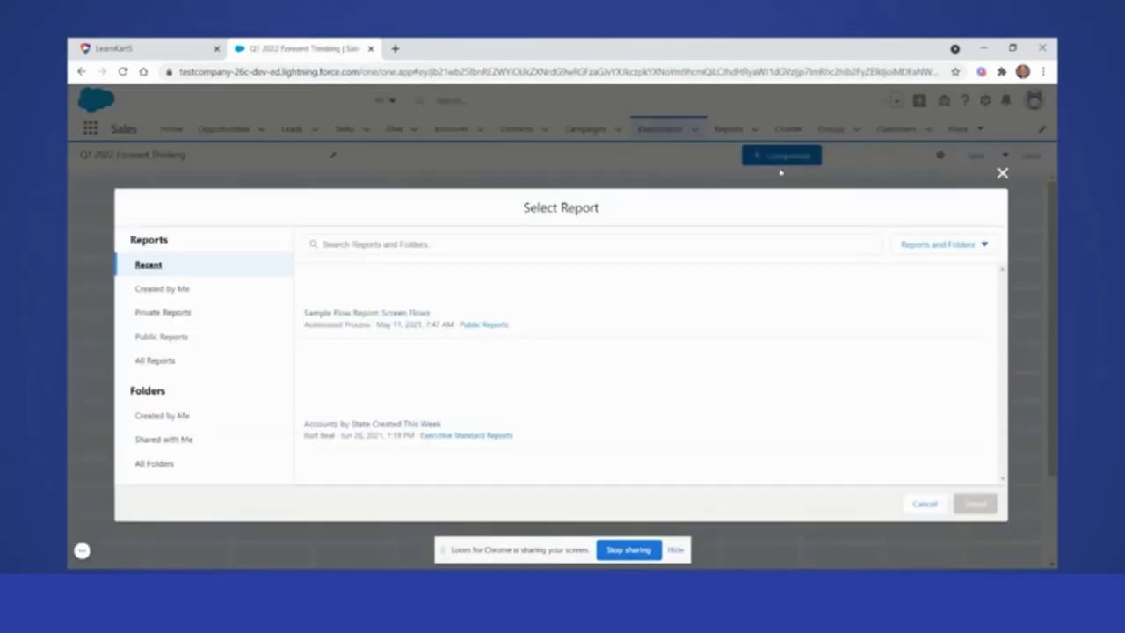
{"action": "left_click", "coordinate": [146, 359]}
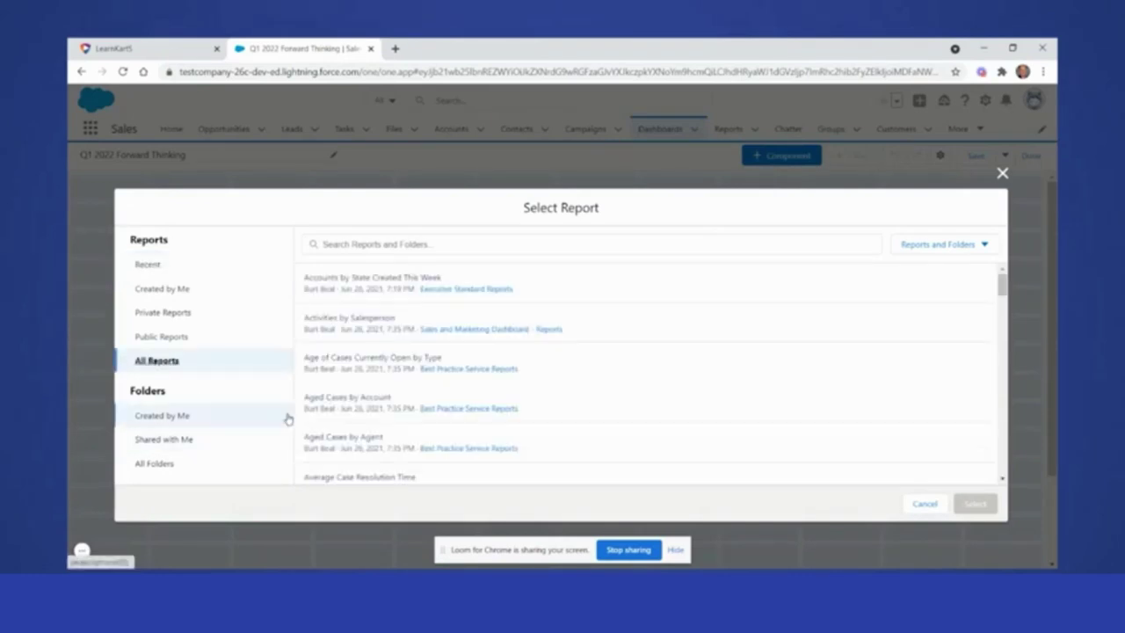
{"action": "scroll", "coordinate": [495, 428], "scroll_direction": "down", "scroll_amount": 3}
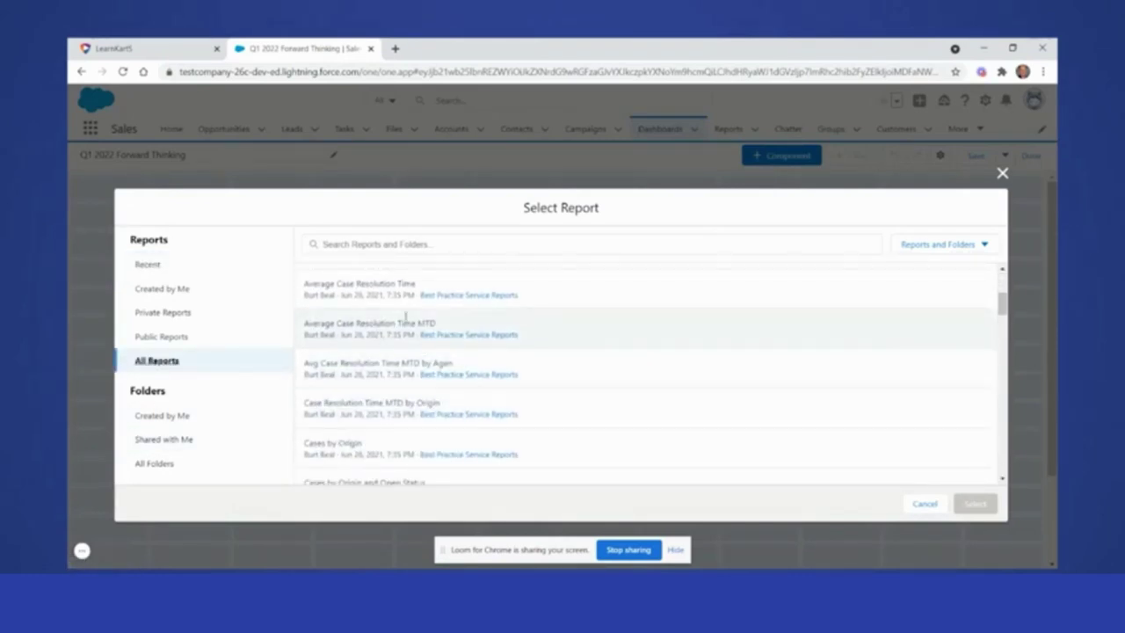
{"action": "left_click", "coordinate": [396, 297]}
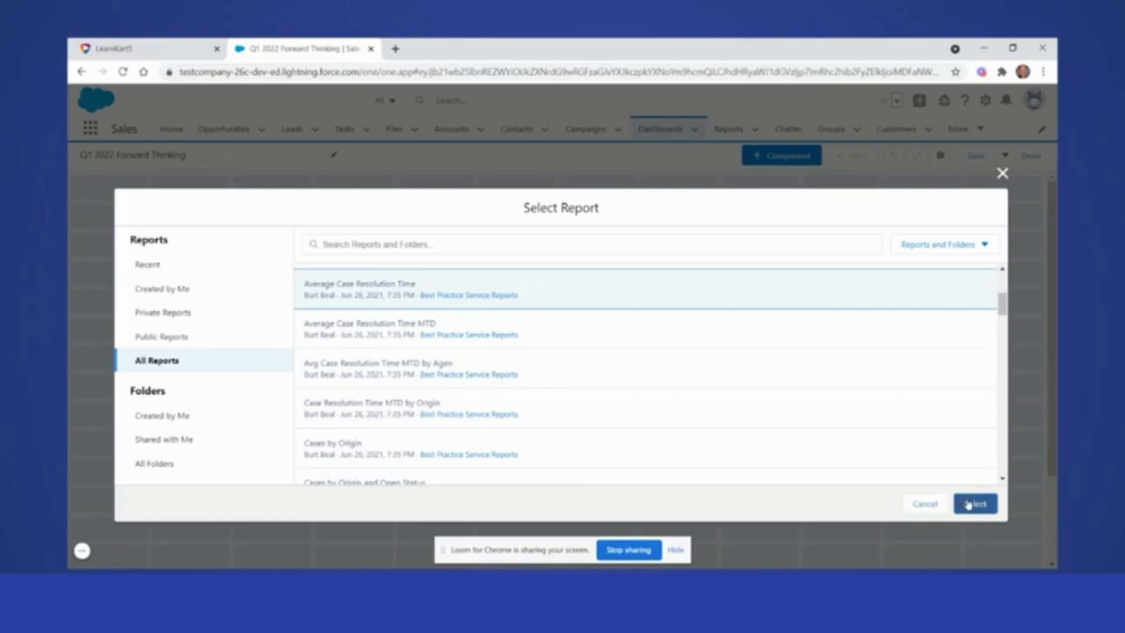
{"action": "left_click", "coordinate": [974, 503]}
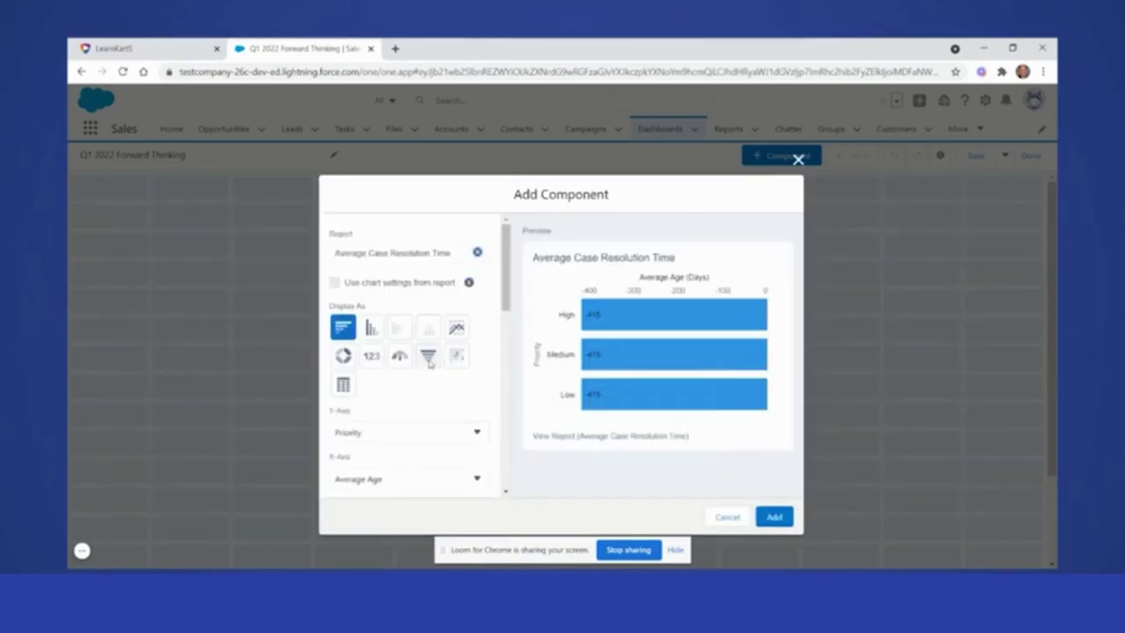
Compare gauge, line, scatter and table displays, then add the report as a donut chart.
{"action": "left_click", "coordinate": [400, 357]}
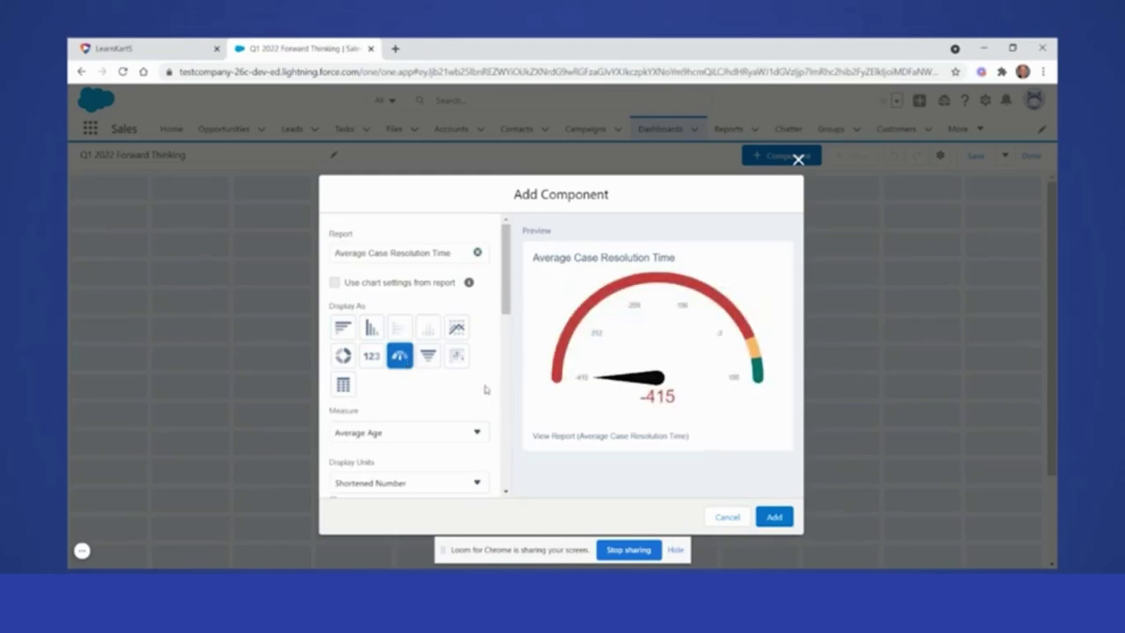
{"action": "left_click", "coordinate": [457, 327]}
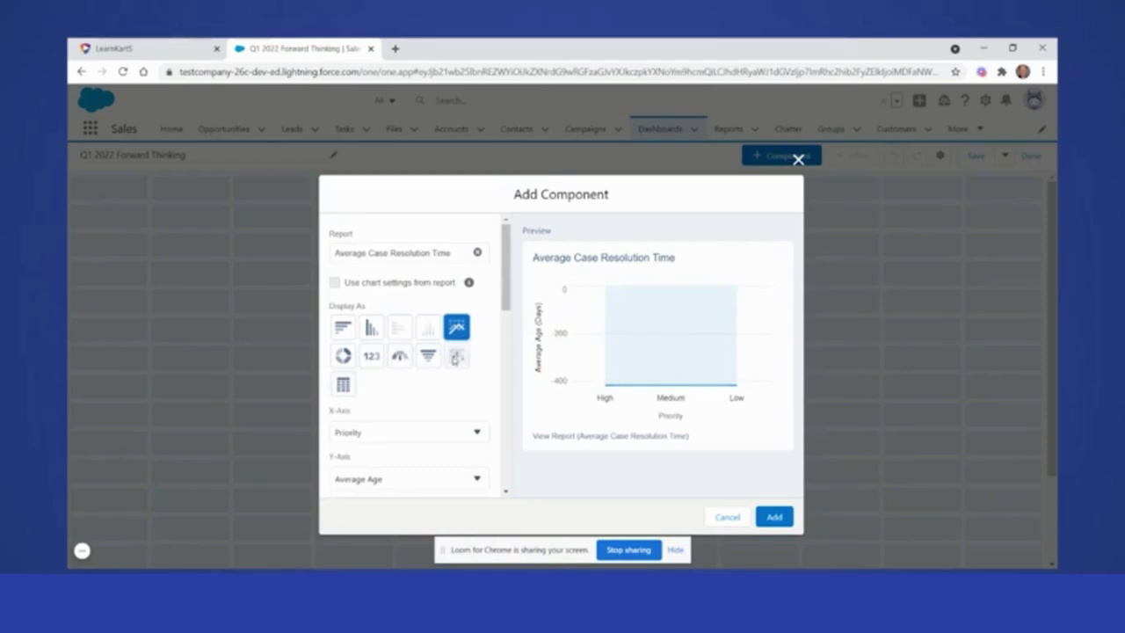
{"action": "left_click", "coordinate": [457, 355]}
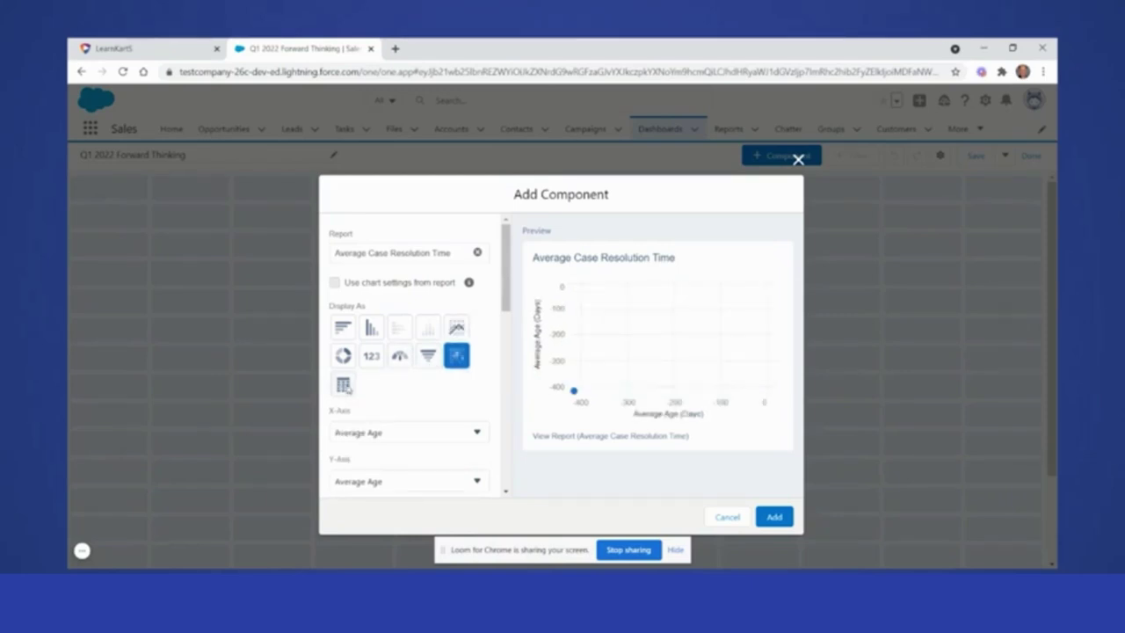
{"action": "left_click", "coordinate": [344, 385]}
{"action": "left_click", "coordinate": [343, 356]}
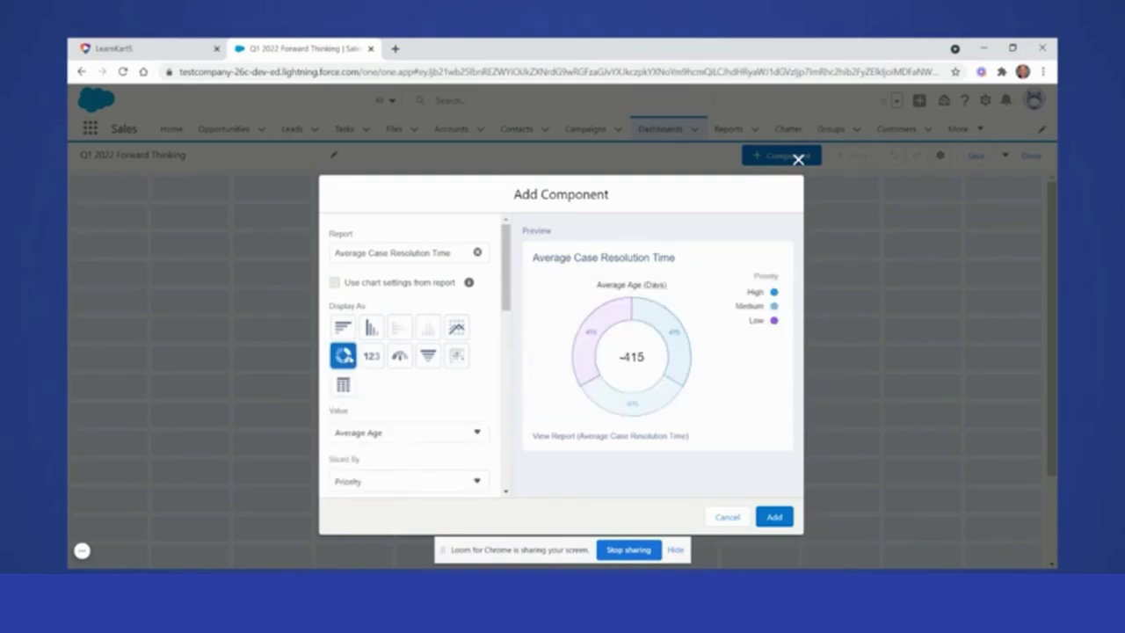
{"action": "left_click", "coordinate": [770, 517]}
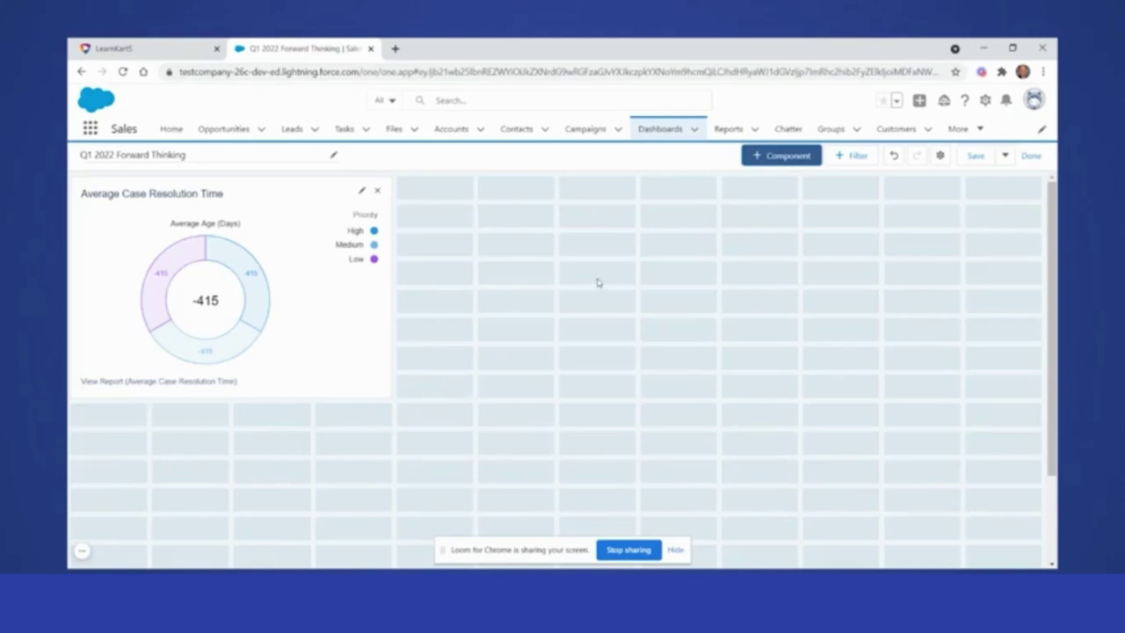
Add a Cases by Priority chart and place it in the top middle of the dashboard.
{"action": "left_click", "coordinate": [779, 157]}
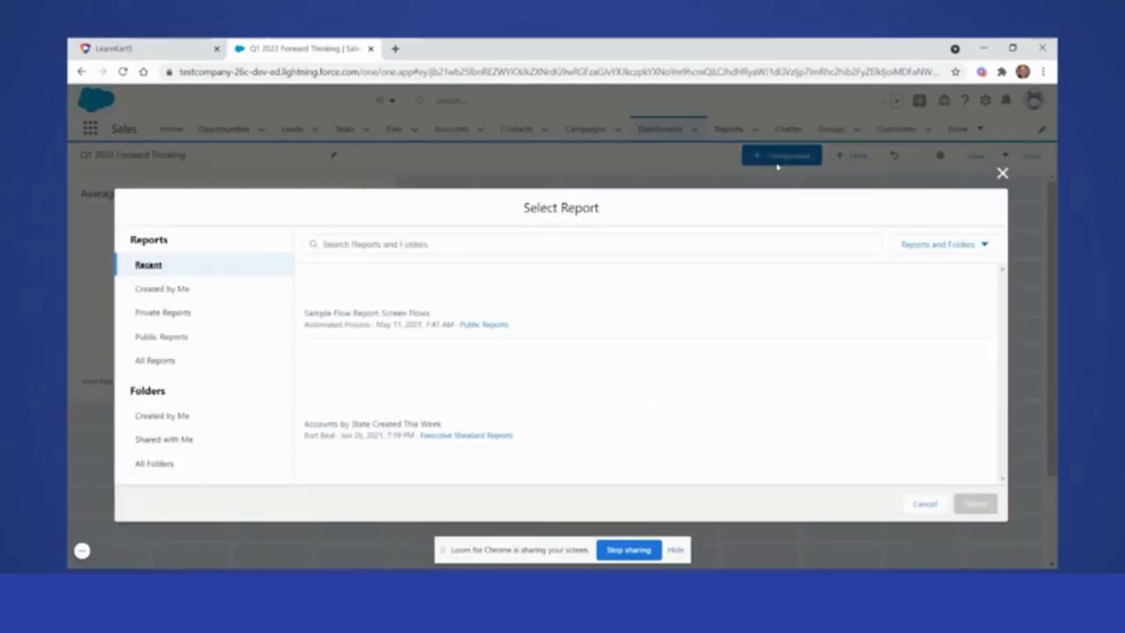
{"action": "left_click", "coordinate": [159, 361]}
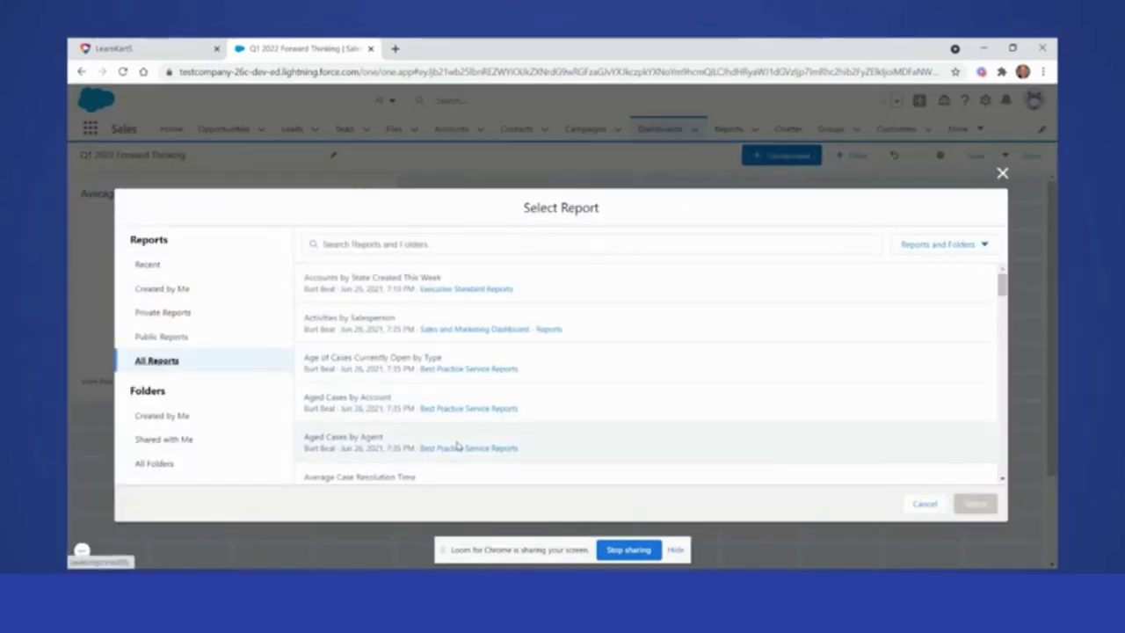
{"action": "scroll", "coordinate": [461, 448], "scroll_direction": "down", "scroll_amount": 3}
{"action": "scroll", "coordinate": [472, 447], "scroll_direction": "down", "scroll_amount": 3}
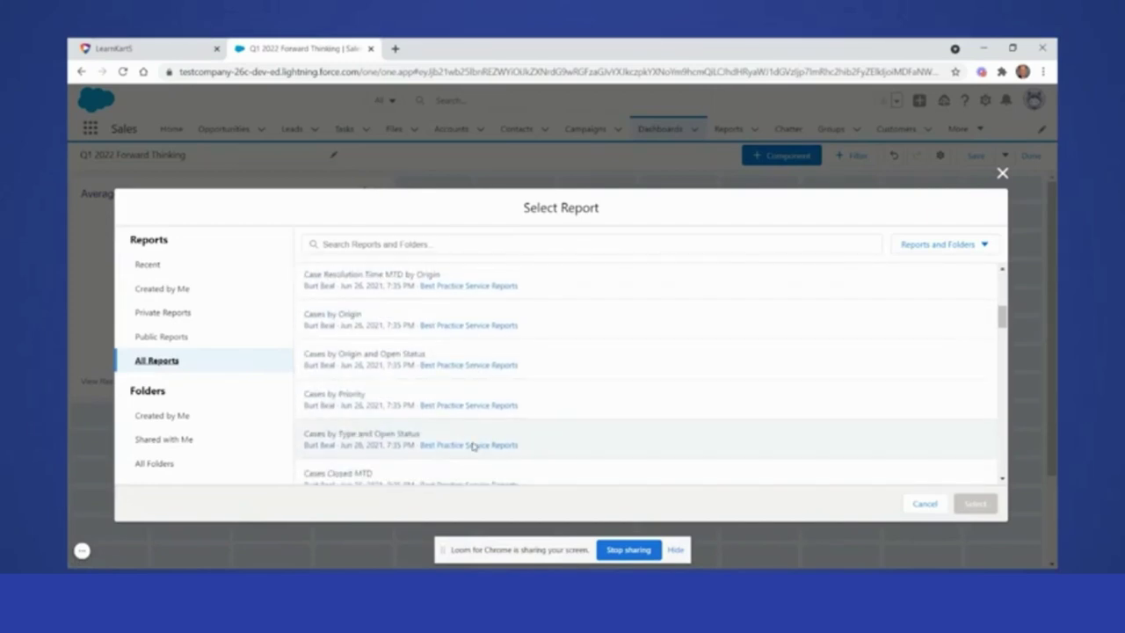
{"action": "left_click", "coordinate": [423, 401]}
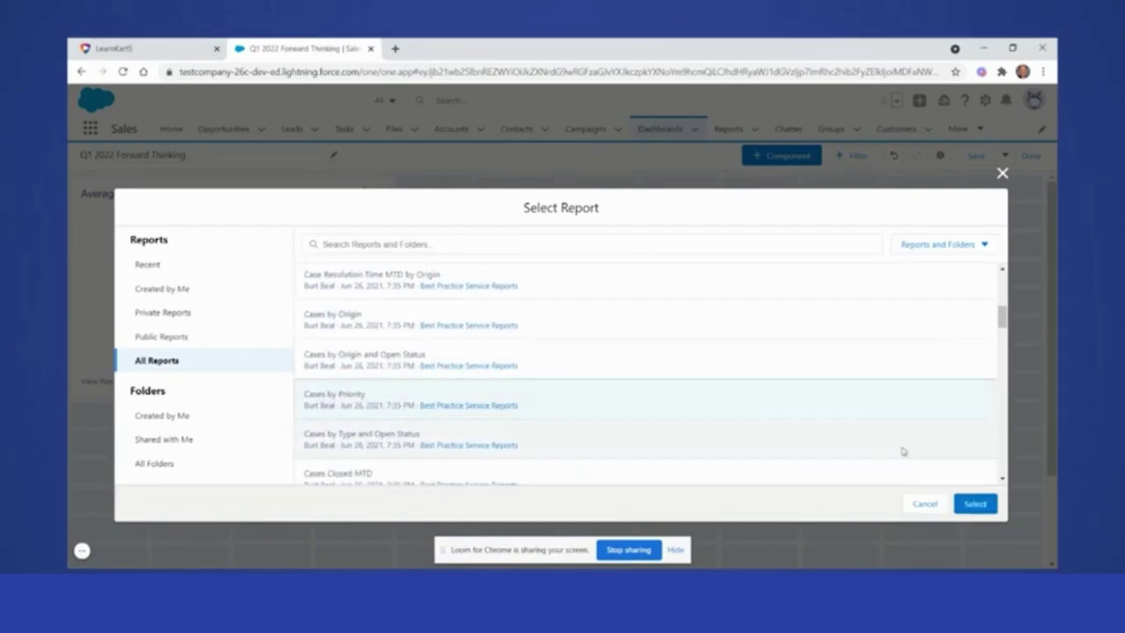
{"action": "left_click", "coordinate": [988, 503]}
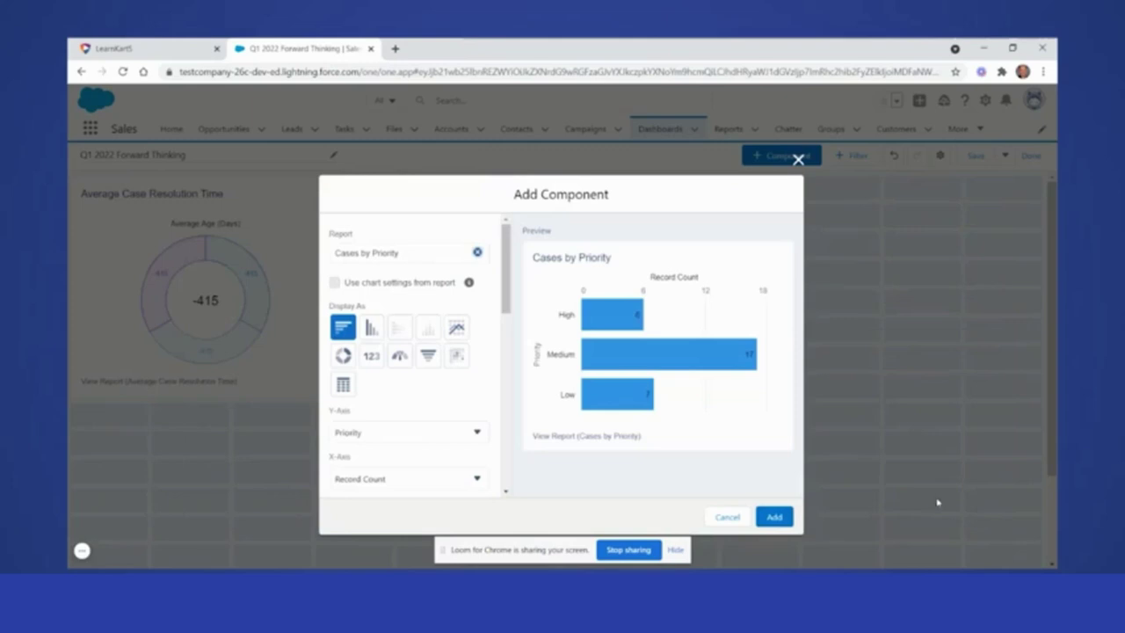
{"action": "left_click", "coordinate": [779, 518]}
{"action": "left_click_drag", "start_coordinate": [301, 453], "coordinate": [618, 222]}
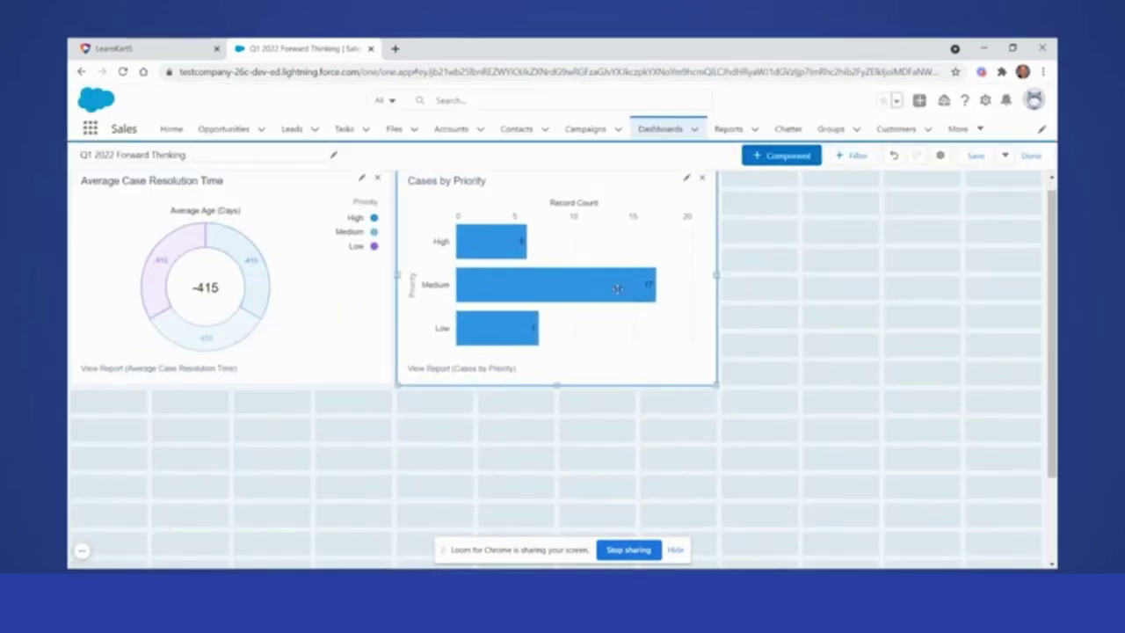
Add the Marketing Exec # of Leads report as a gauge beside Cases by Priority.
{"action": "left_click", "coordinate": [799, 156]}
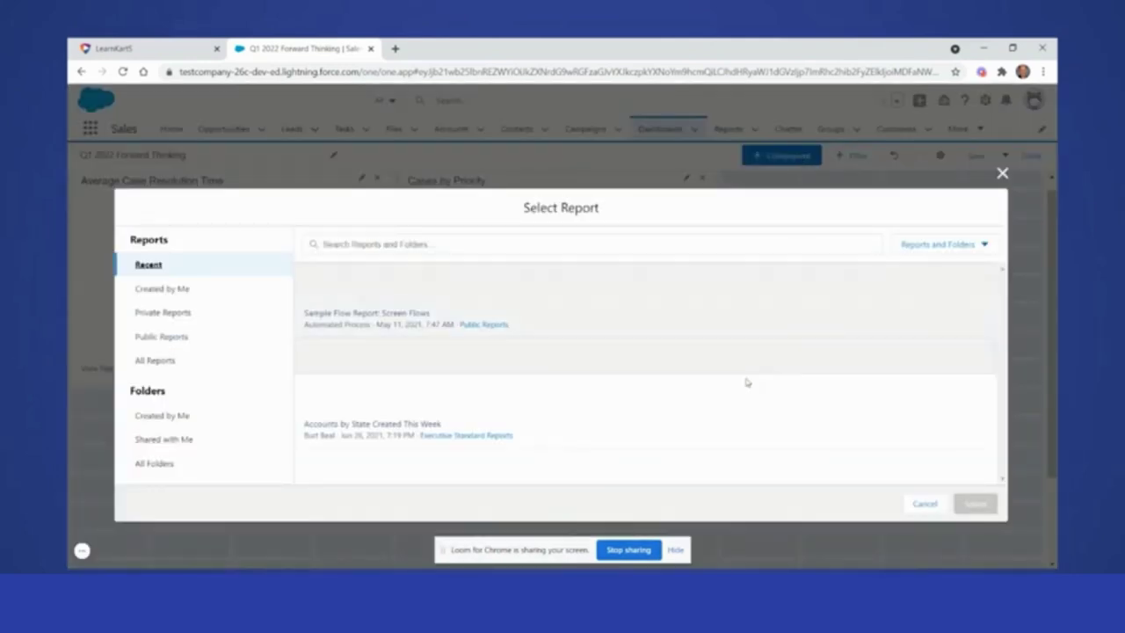
{"action": "left_click", "coordinate": [163, 367]}
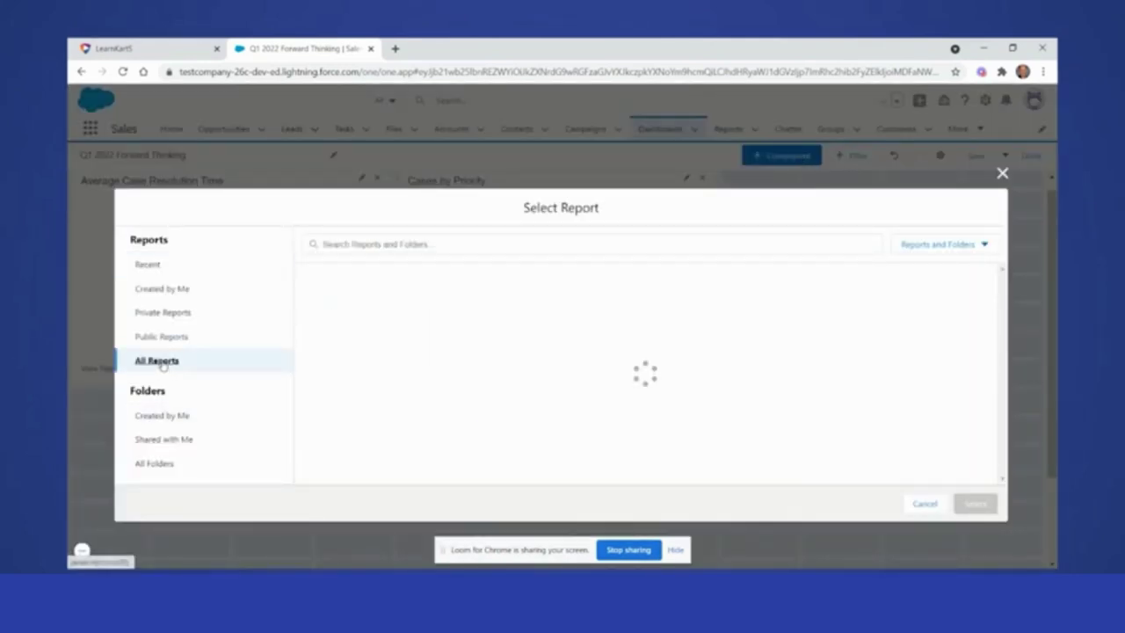
{"action": "scroll", "coordinate": [684, 429], "scroll_direction": "down", "scroll_amount": 3}
{"action": "scroll", "coordinate": [683, 428], "scroll_direction": "down", "scroll_amount": 6}
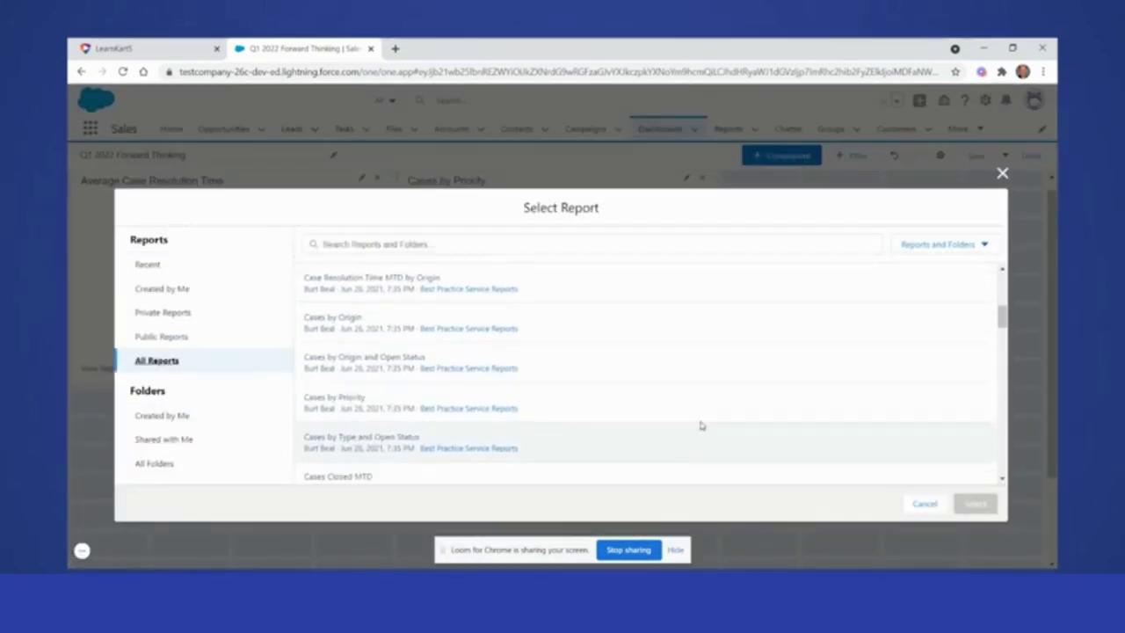
{"action": "scroll", "coordinate": [711, 433], "scroll_direction": "down", "scroll_amount": 5}
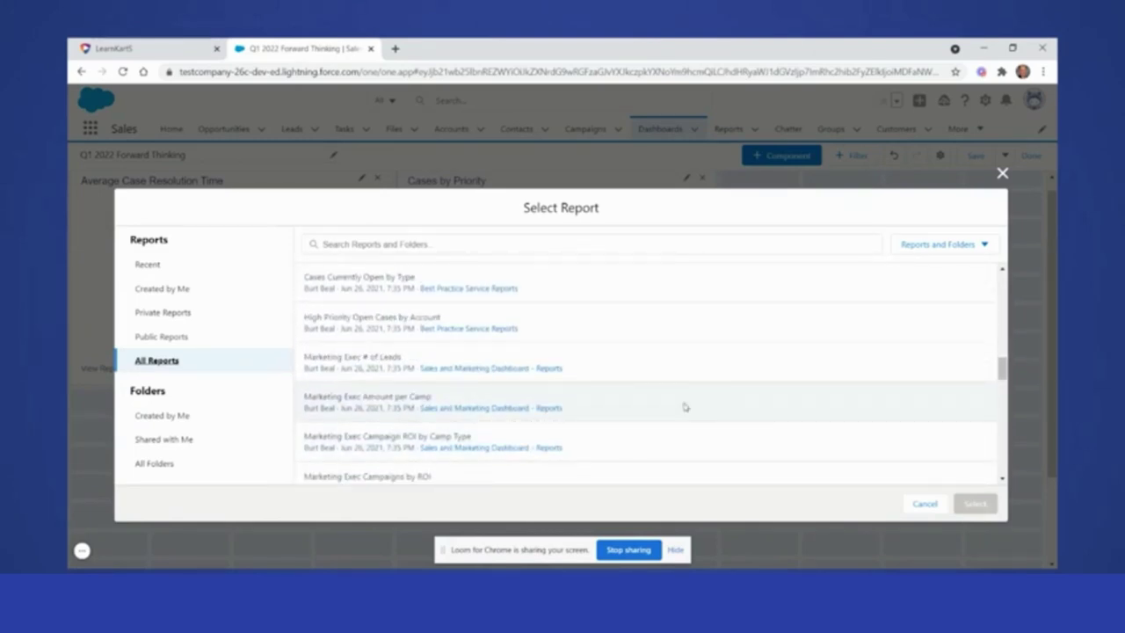
{"action": "left_click", "coordinate": [440, 362]}
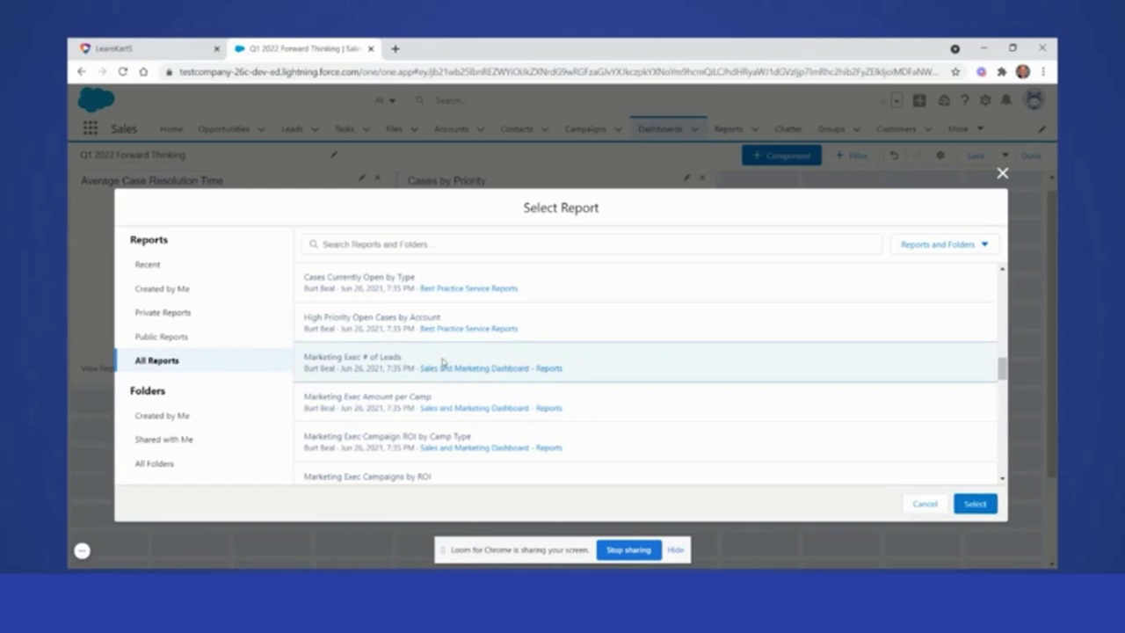
{"action": "left_click", "coordinate": [972, 504]}
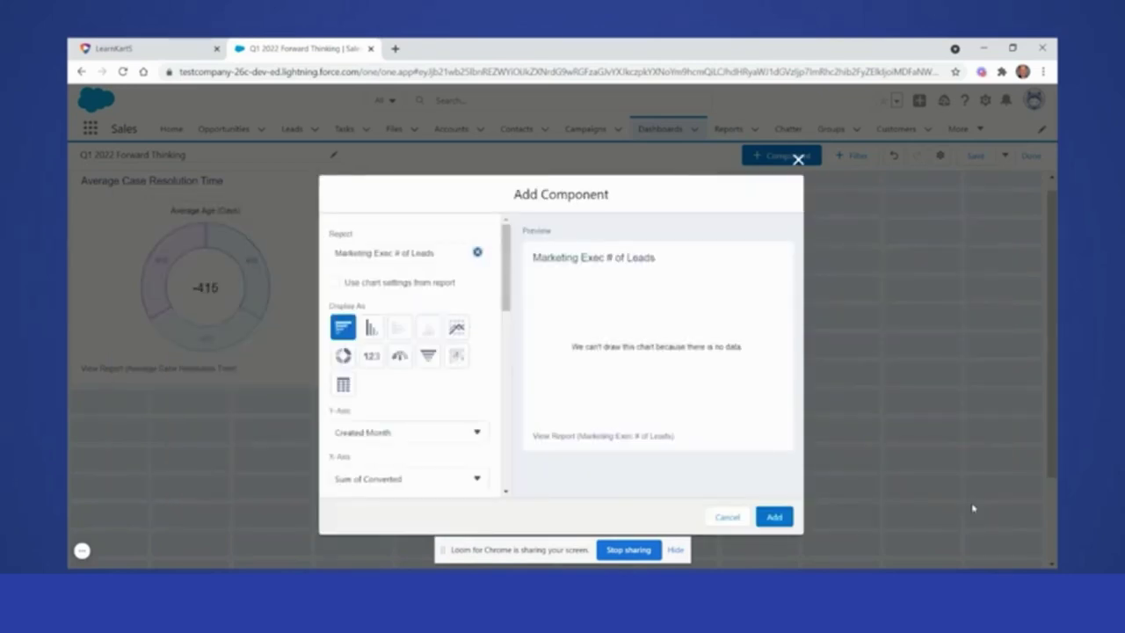
{"action": "left_click", "coordinate": [381, 357]}
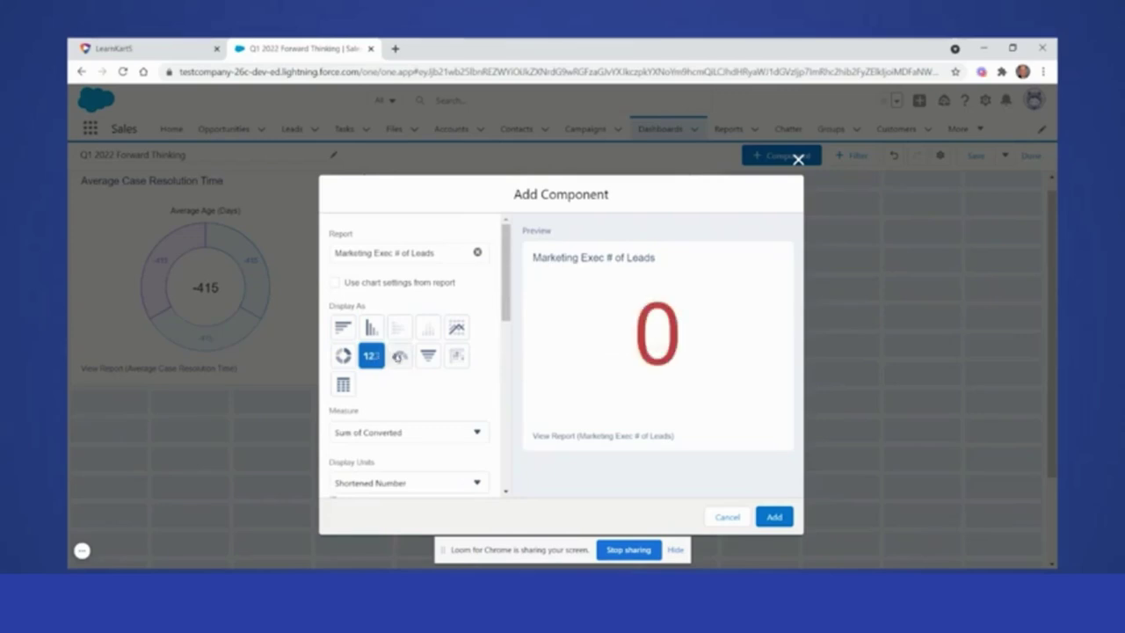
{"action": "left_click", "coordinate": [400, 356]}
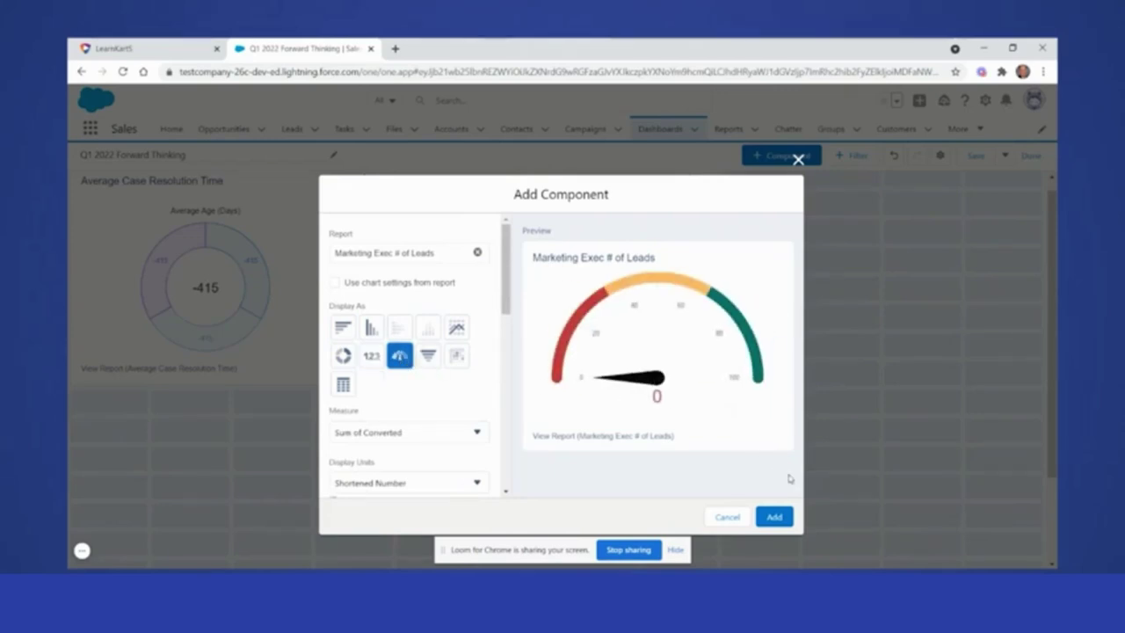
{"action": "left_click", "coordinate": [775, 517]}
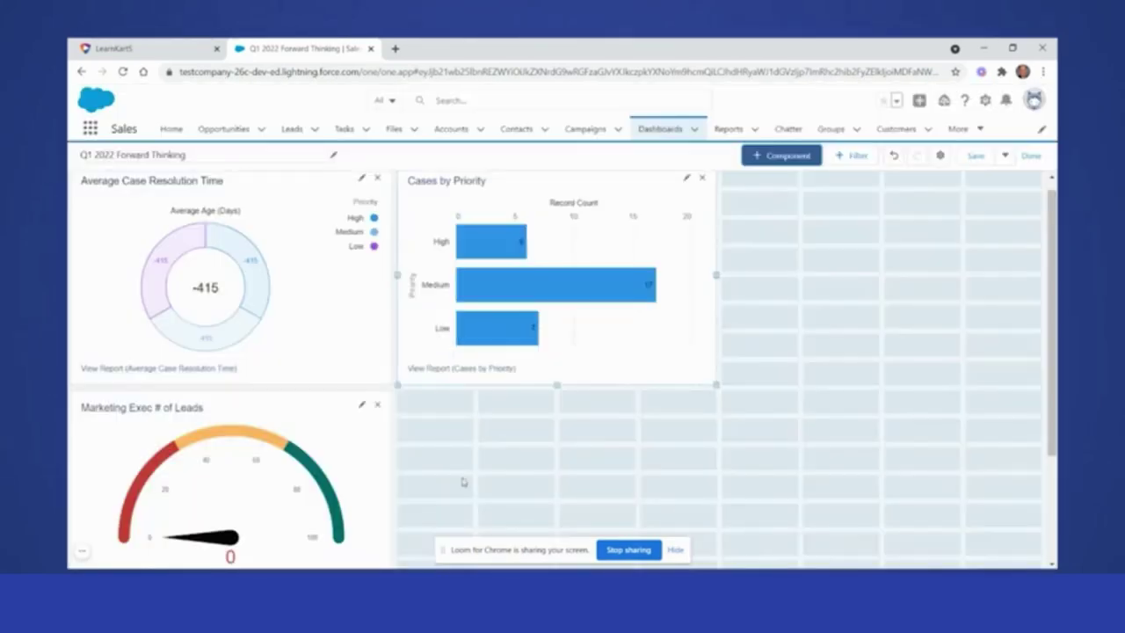
{"action": "left_click_drag", "start_coordinate": [268, 423], "coordinate": [936, 216]}
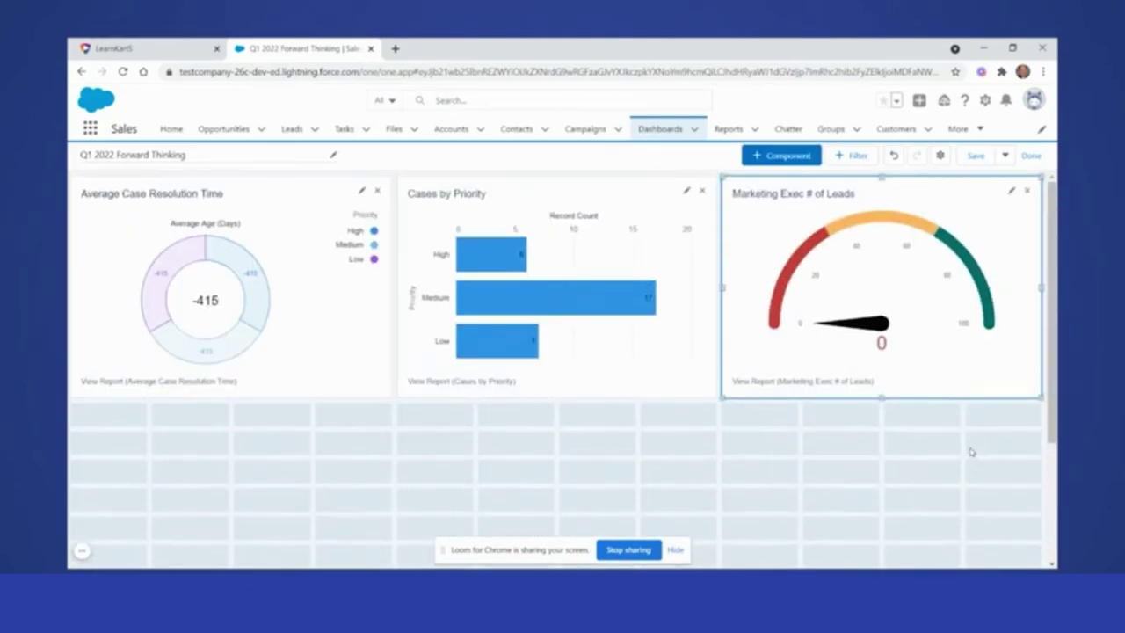
Finish editing and save the Q1 2022 Forward Thinking dashboard, then glance at its actions menu.
{"action": "left_click", "coordinate": [1033, 157]}
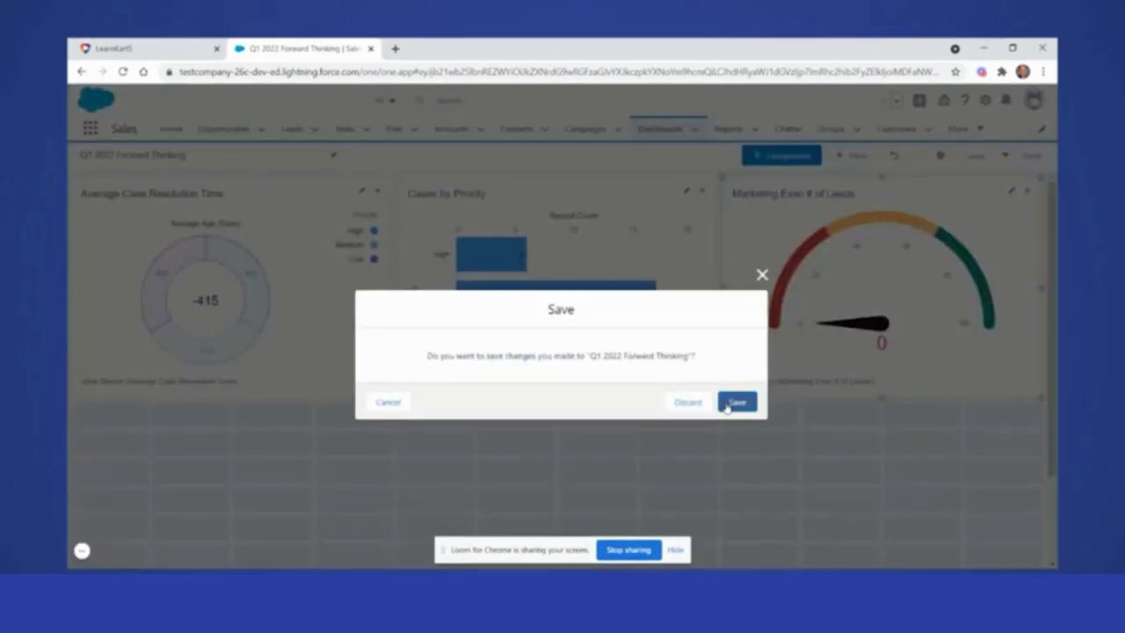
{"action": "left_click", "coordinate": [737, 403]}
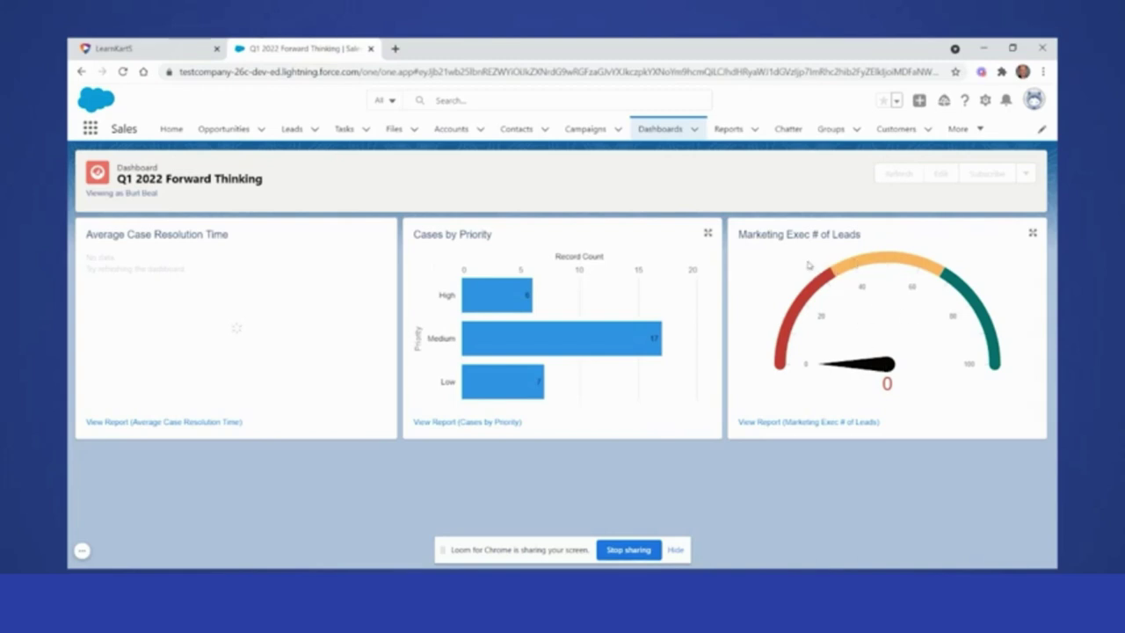
{"action": "mouse_move", "coordinate": [837, 272]}
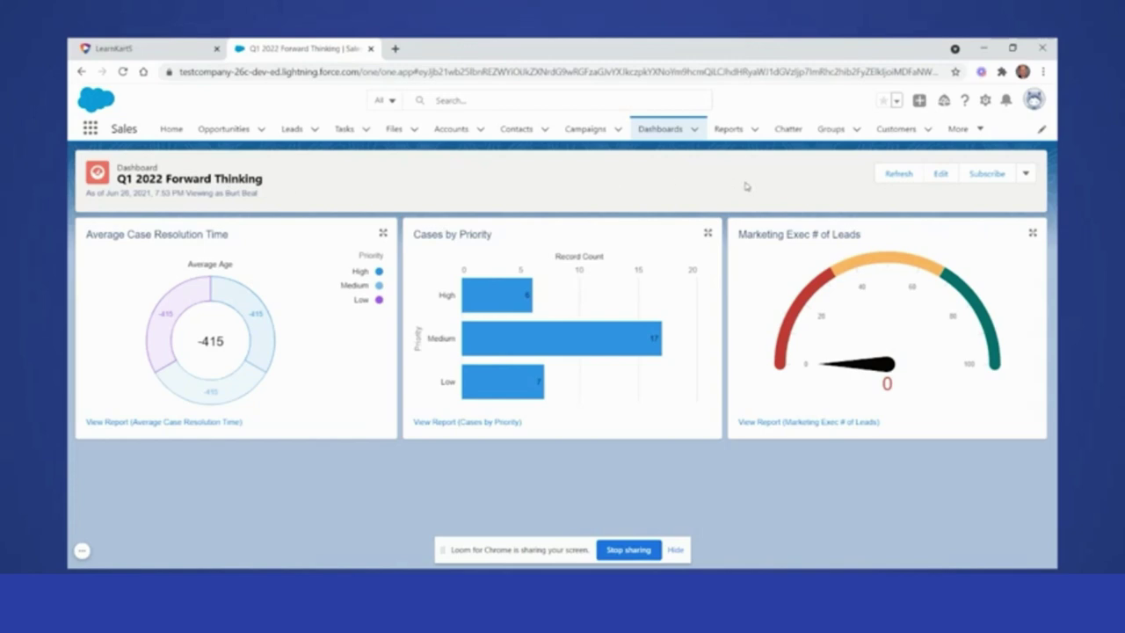
{"action": "left_click", "coordinate": [1025, 174]}
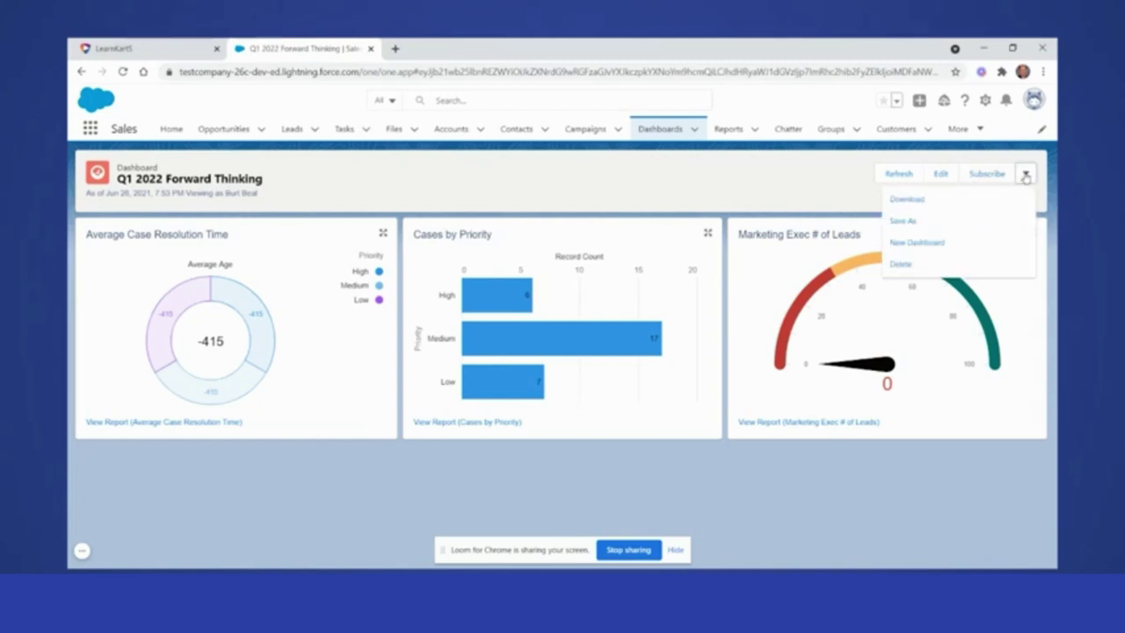
{"action": "left_click", "coordinate": [749, 185]}
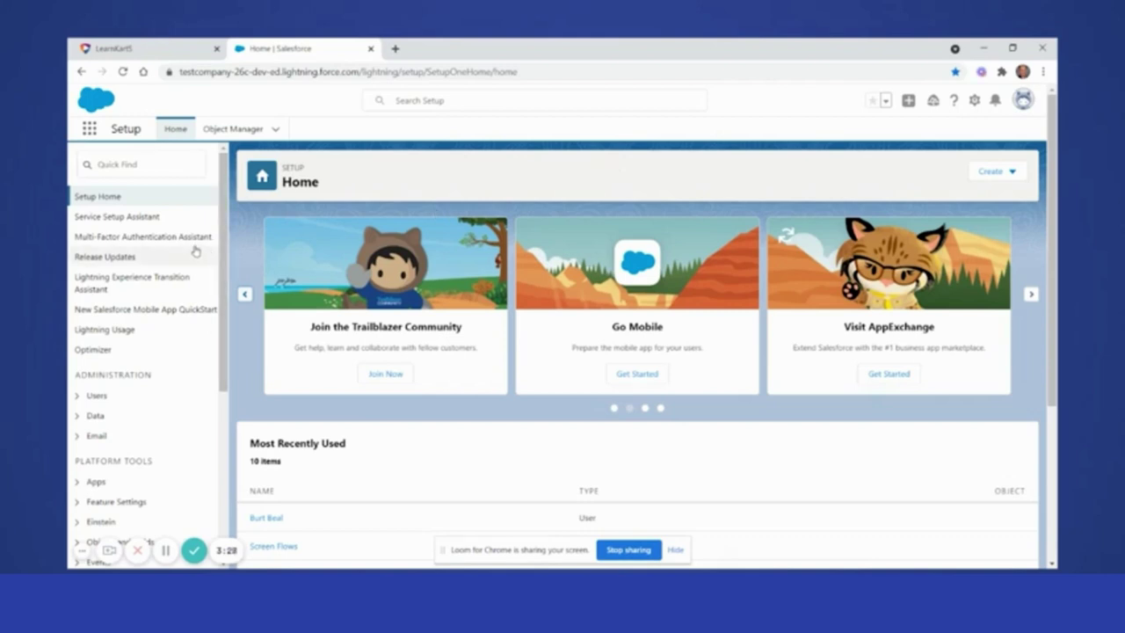
Expand the Einstein, Objects and Fields, Events and Integrations groups in the Setup sidebar.
{"action": "scroll", "coordinate": [225, 238], "scroll_direction": "down", "scroll_amount": 1}
{"action": "scroll", "coordinate": [224, 238], "scroll_direction": "down", "scroll_amount": 5}
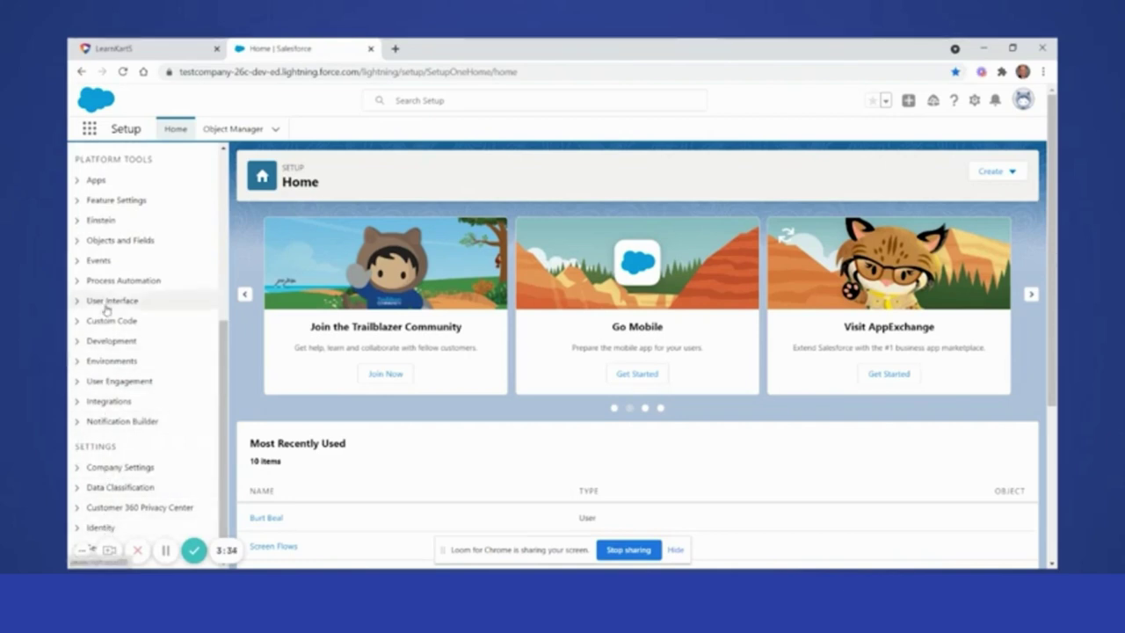
{"action": "scroll", "coordinate": [226, 327], "scroll_direction": "up", "scroll_amount": 2}
{"action": "scroll", "coordinate": [226, 328], "scroll_direction": "up", "scroll_amount": 4}
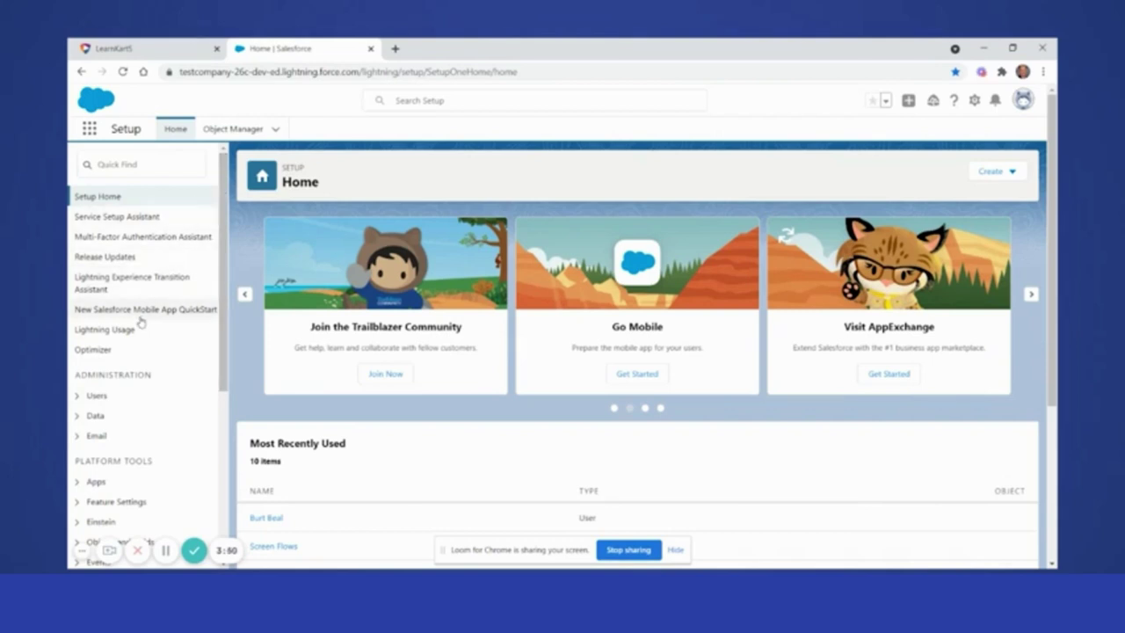
{"action": "scroll", "coordinate": [139, 323], "scroll_direction": "down", "scroll_amount": 5}
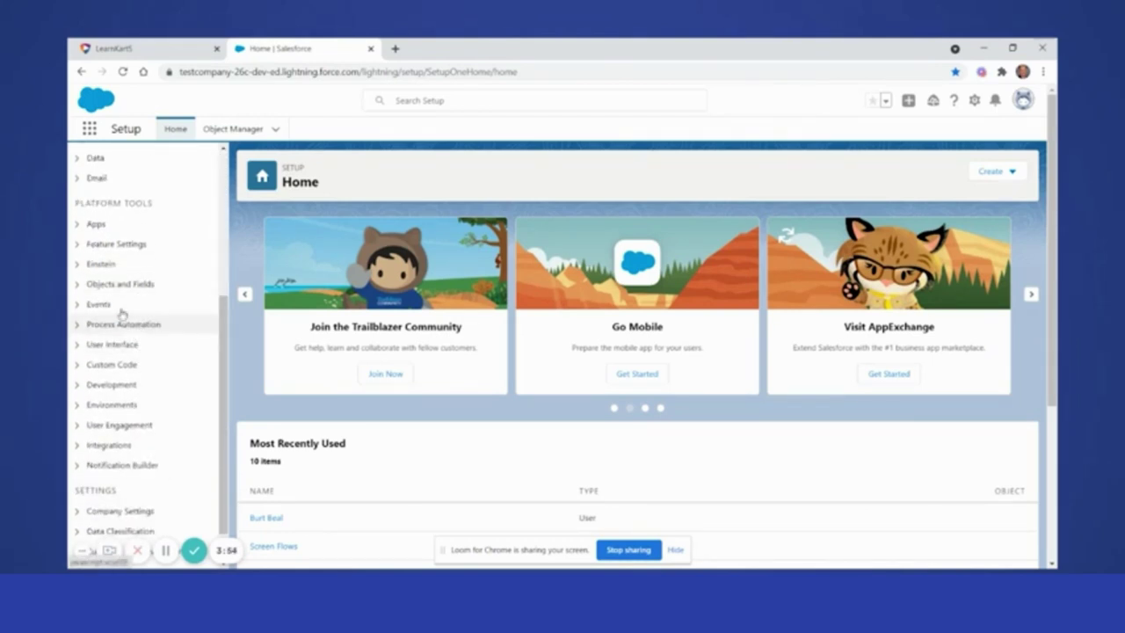
{"action": "left_click", "coordinate": [89, 266]}
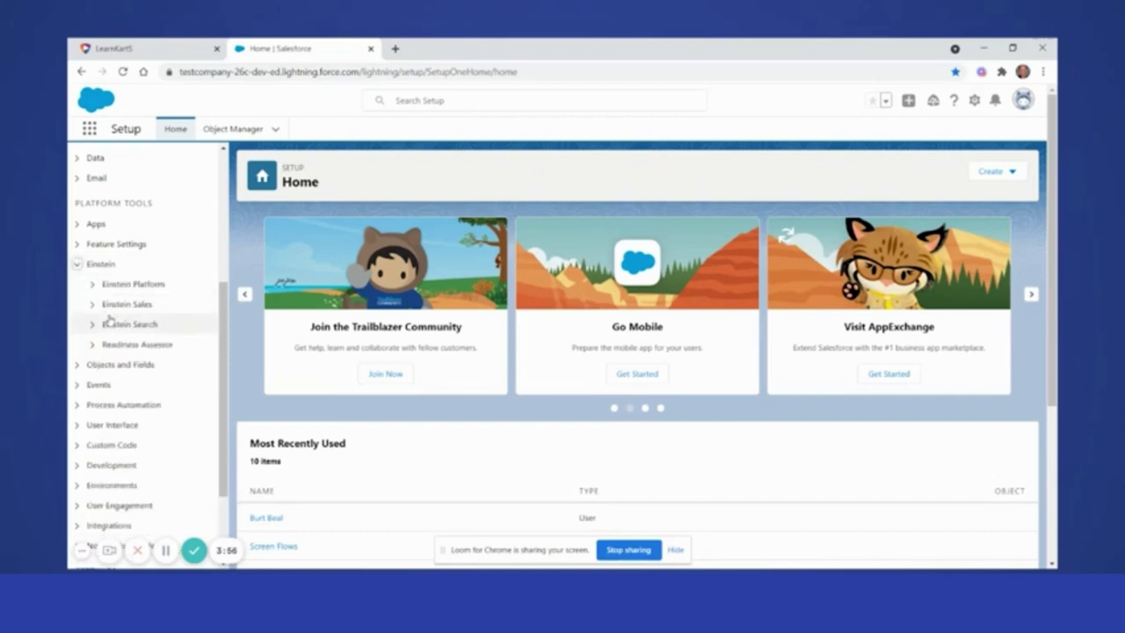
{"action": "left_click", "coordinate": [77, 364]}
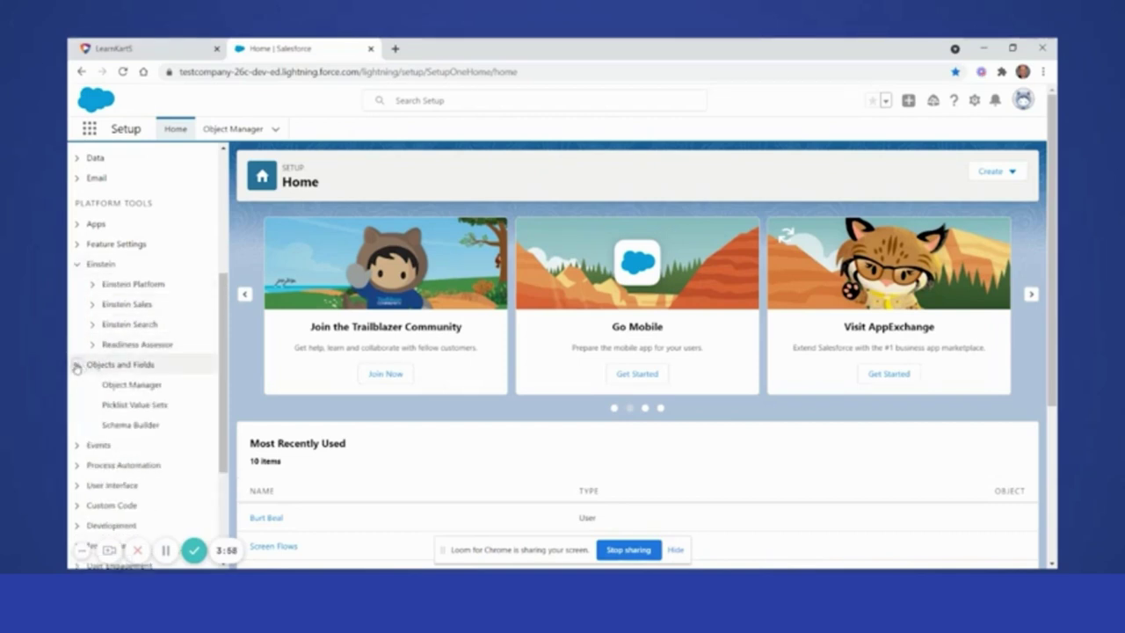
{"action": "left_click", "coordinate": [77, 445]}
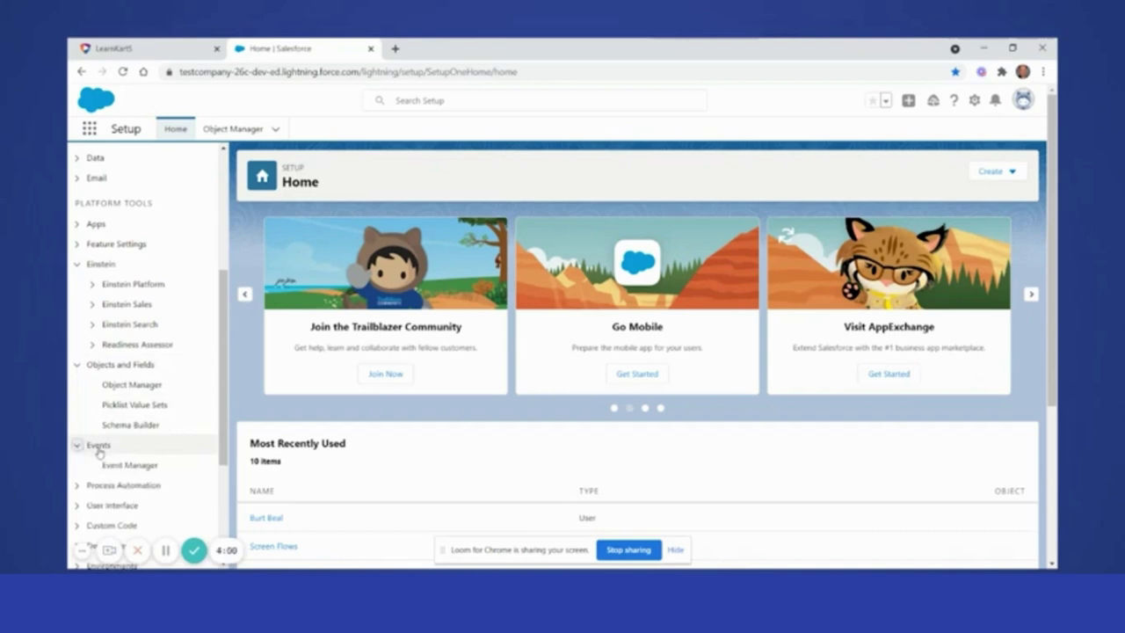
{"action": "scroll", "coordinate": [118, 455], "scroll_direction": "down", "scroll_amount": 2}
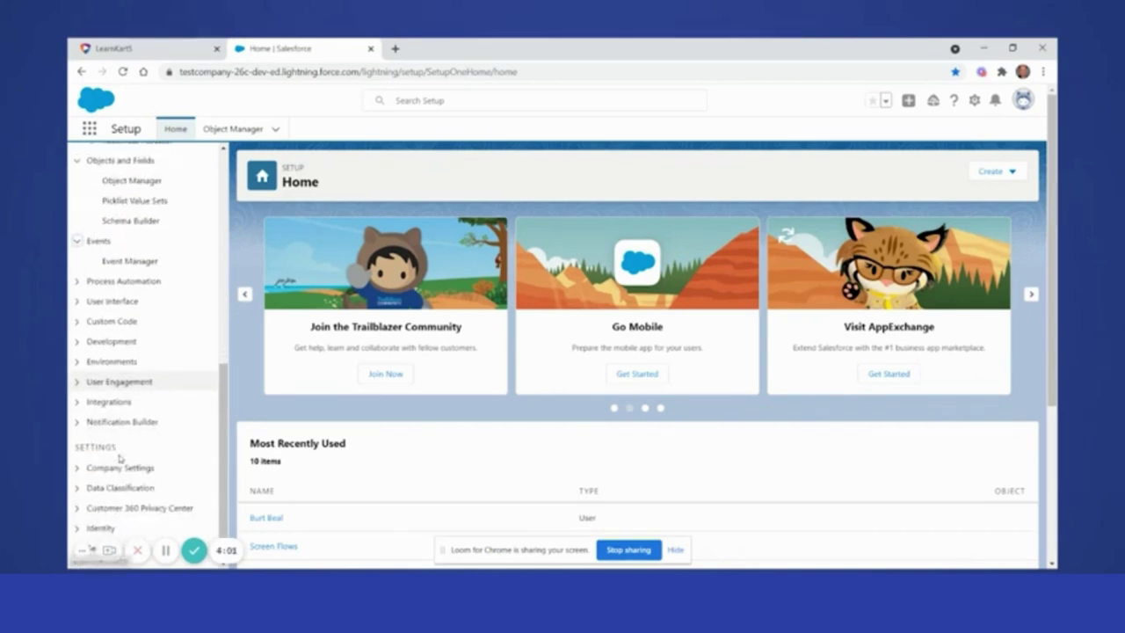
{"action": "left_click", "coordinate": [78, 403]}
{"action": "scroll", "coordinate": [124, 409], "scroll_direction": "down", "scroll_amount": 2}
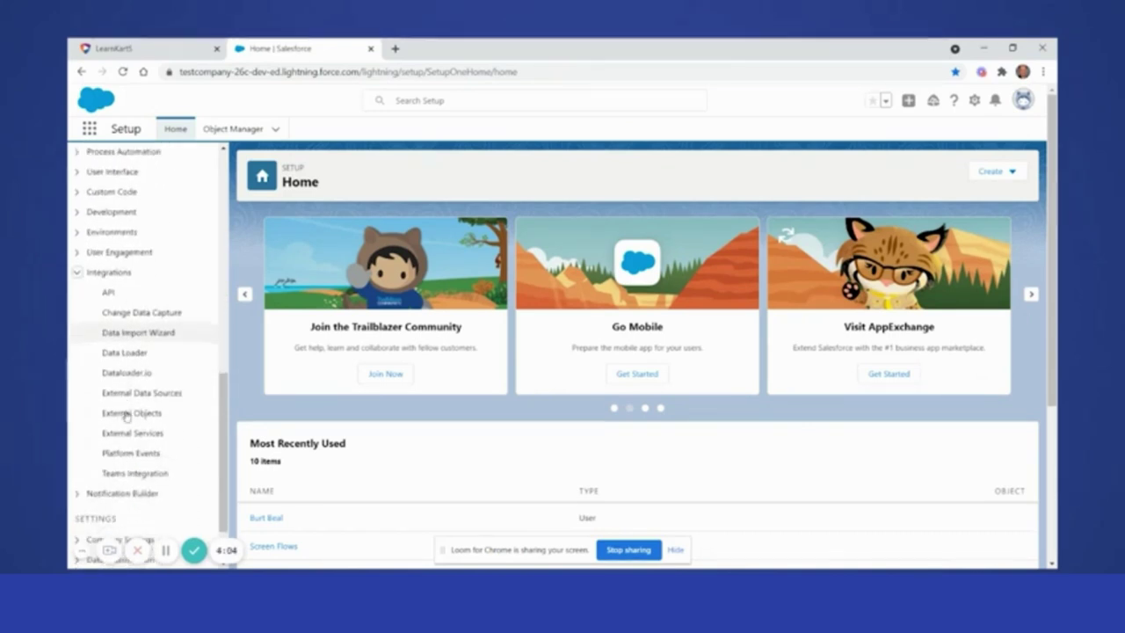
{"action": "scroll", "coordinate": [140, 411], "scroll_direction": "down", "scroll_amount": 1}
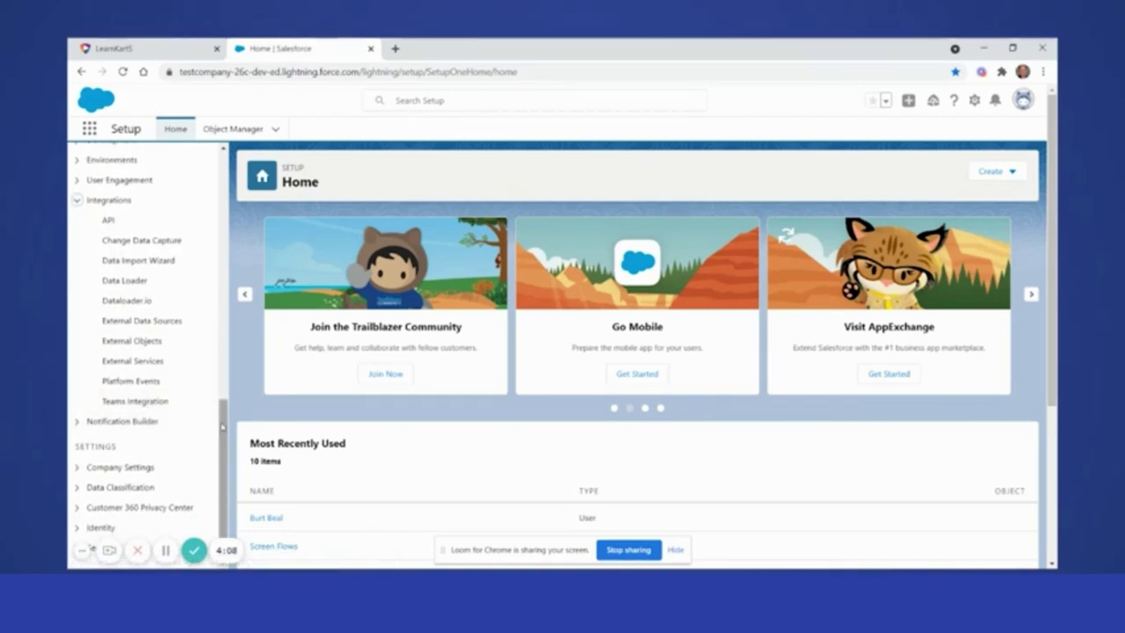
{"action": "left_click_drag", "start_coordinate": [222, 426], "coordinate": [223, 176]}
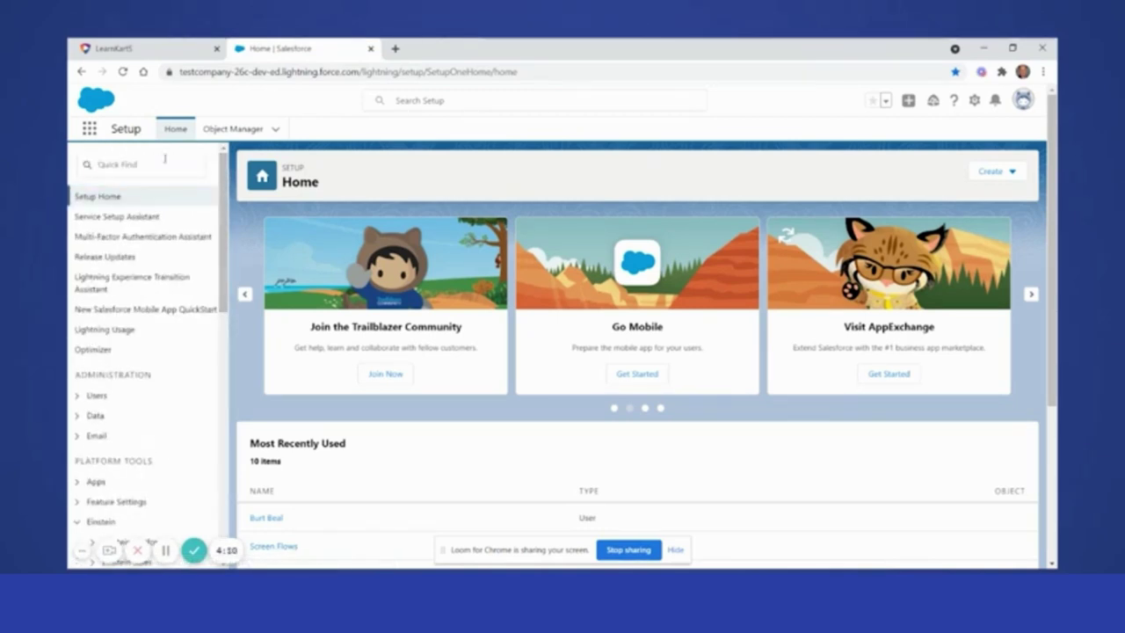
Close the Quick Find suggestions and page the carousel to the Einstein Bots cards.
{"action": "left_click", "coordinate": [129, 164]}
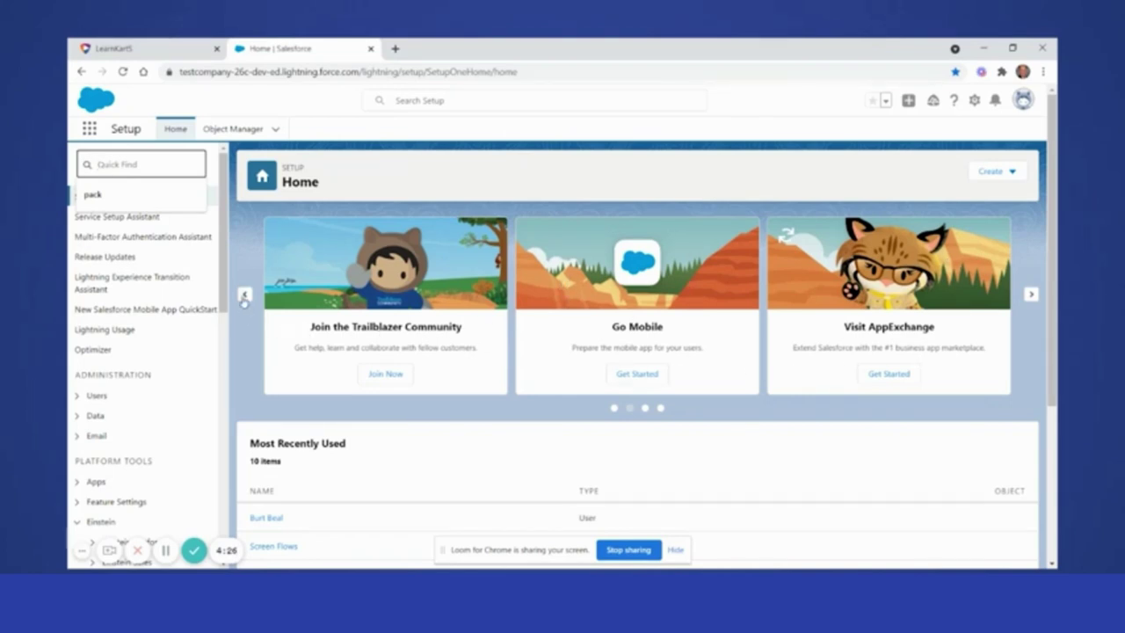
{"action": "left_click", "coordinate": [244, 295]}
{"action": "left_click", "coordinate": [244, 295]}
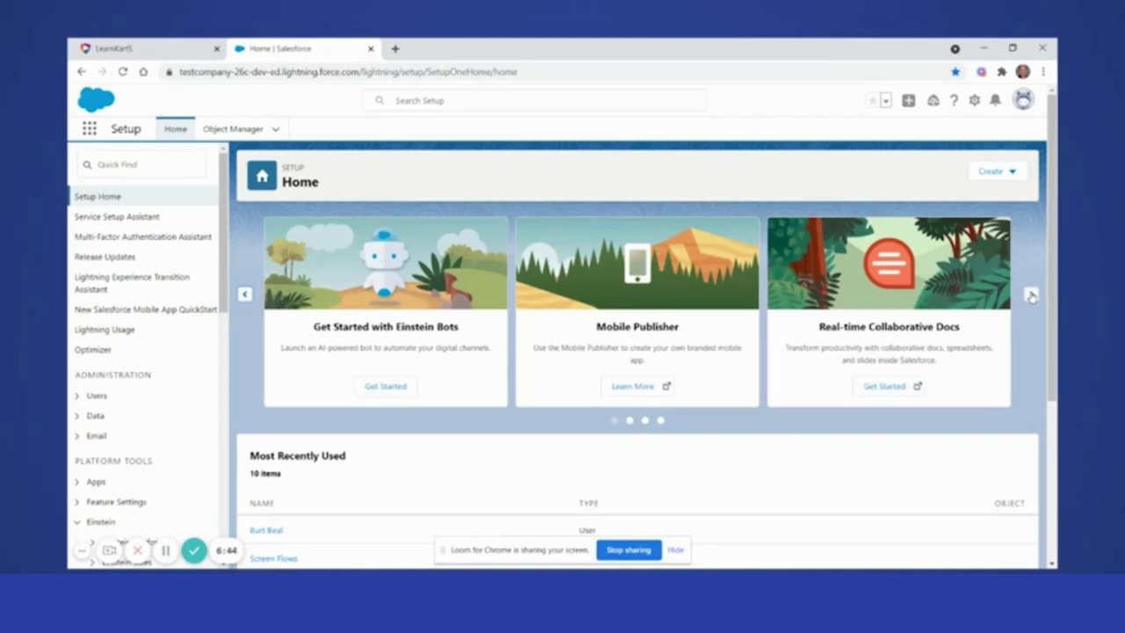
Advance the Setup Home carousel to the page with the Visit AppExchange card.
{"action": "left_click", "coordinate": [1031, 296]}
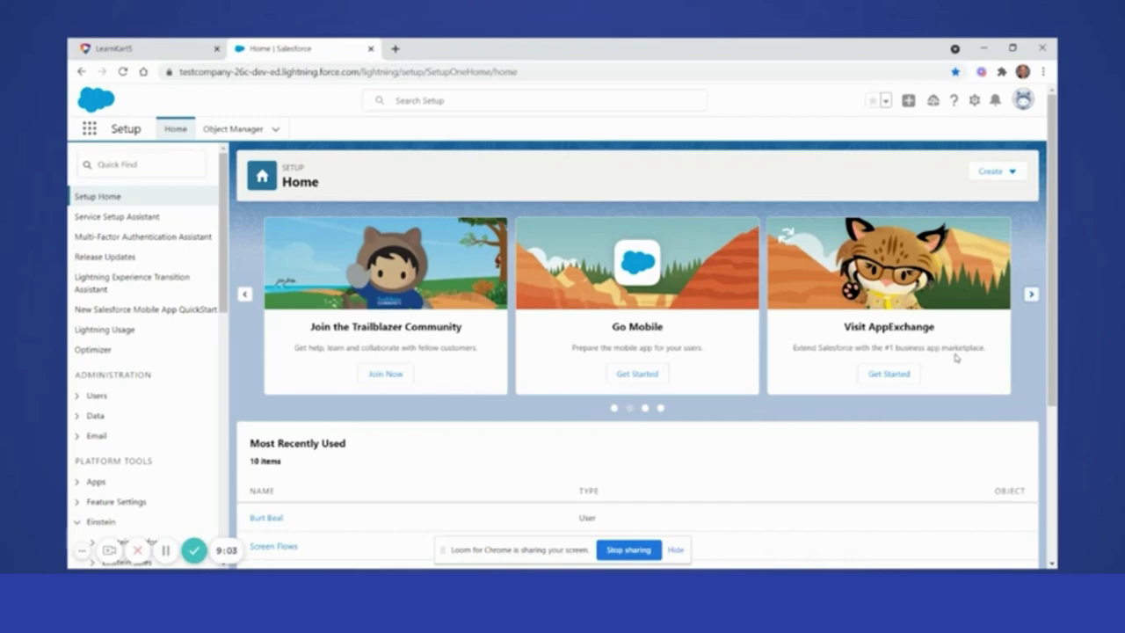
Open AppExchange from Setup Home and search for 'sample dashboards'.
{"action": "left_click", "coordinate": [890, 375]}
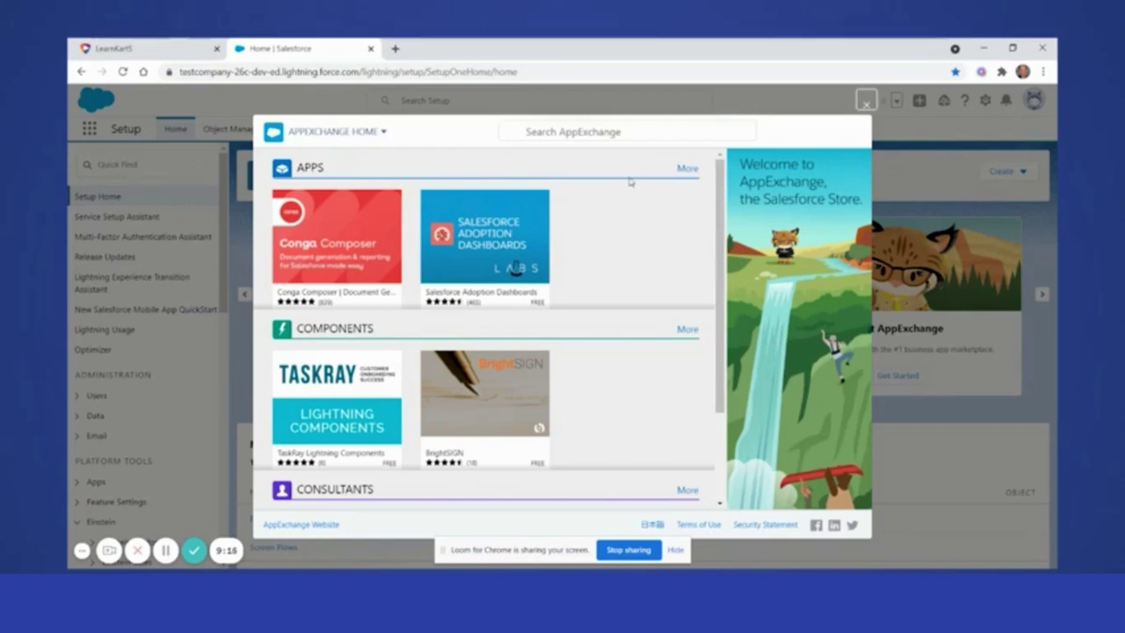
{"action": "left_click", "coordinate": [627, 133]}
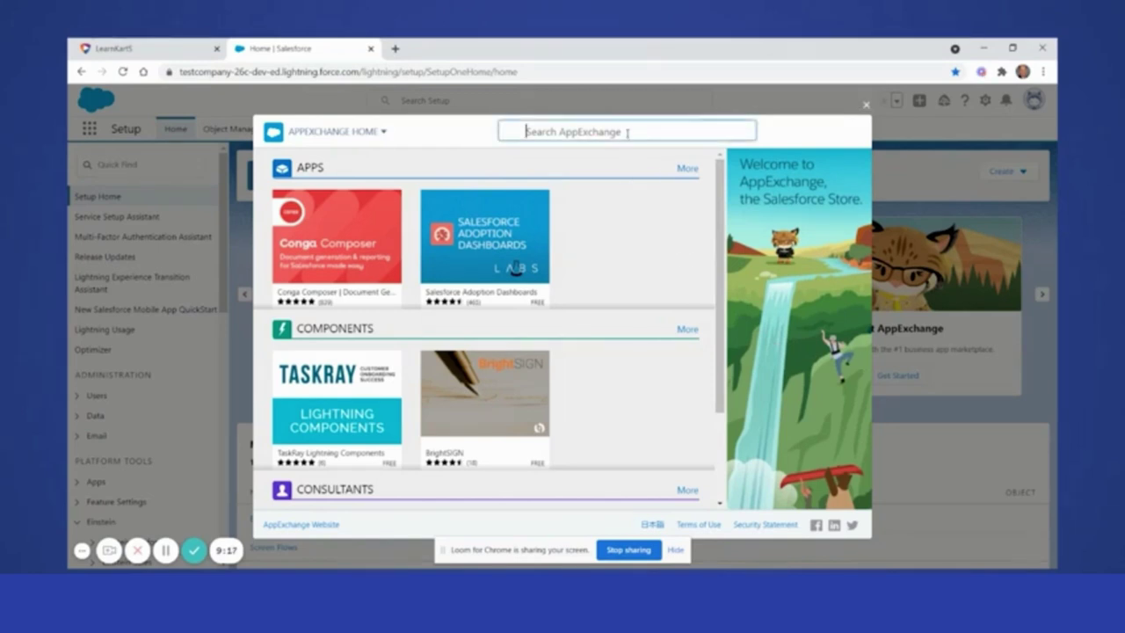
{"action": "type", "text": "sam"}
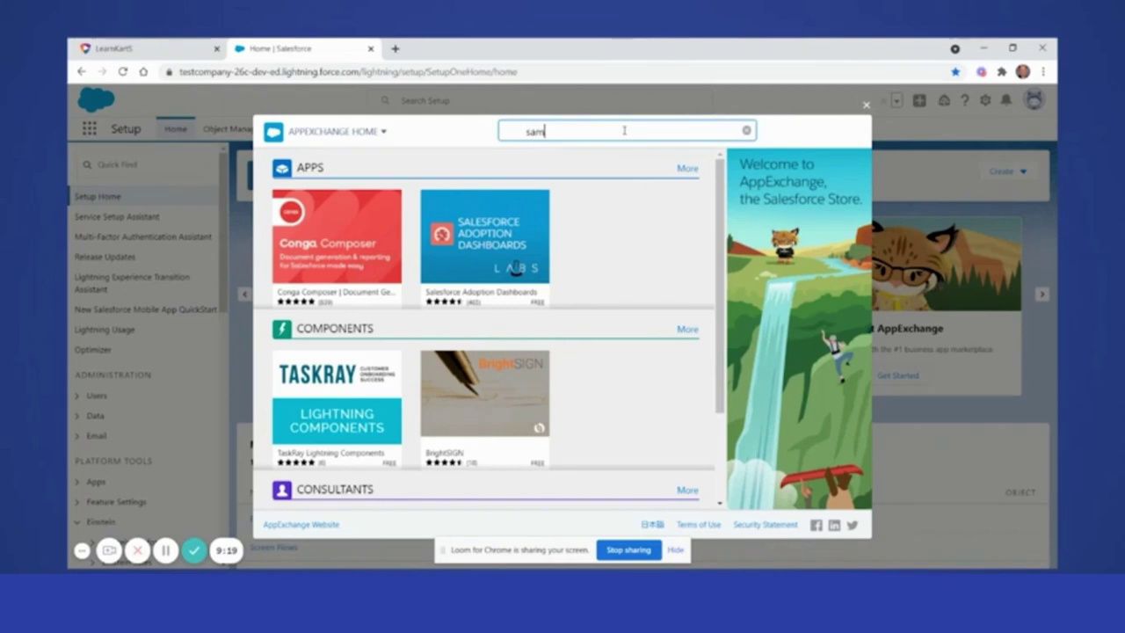
{"action": "type", "text": "ple dashboards"}
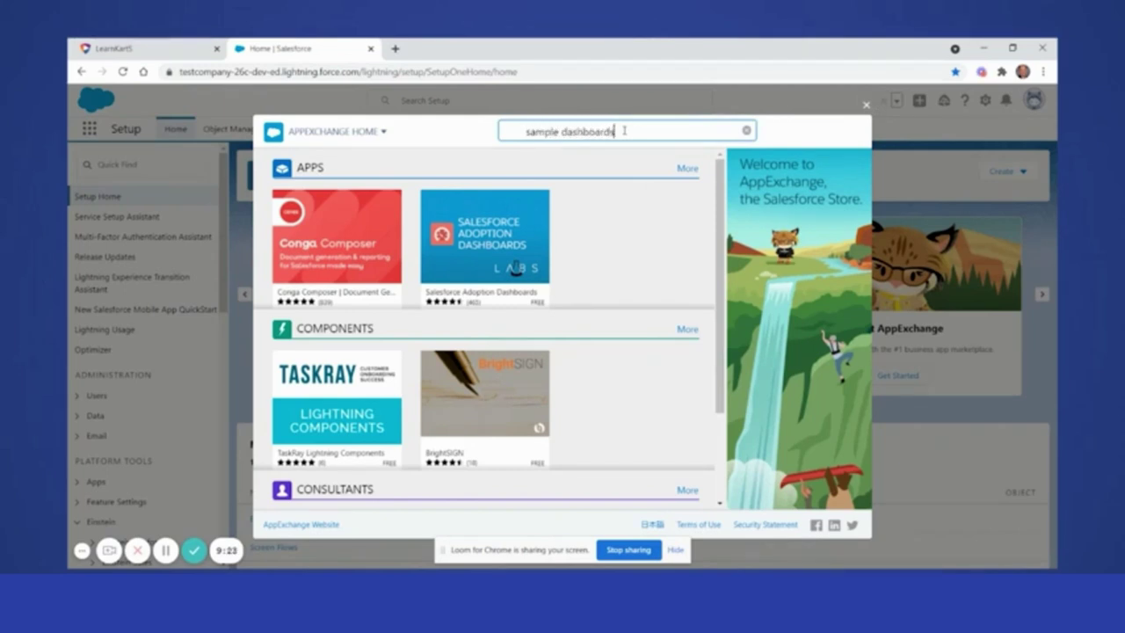
{"action": "key", "text": "Return"}
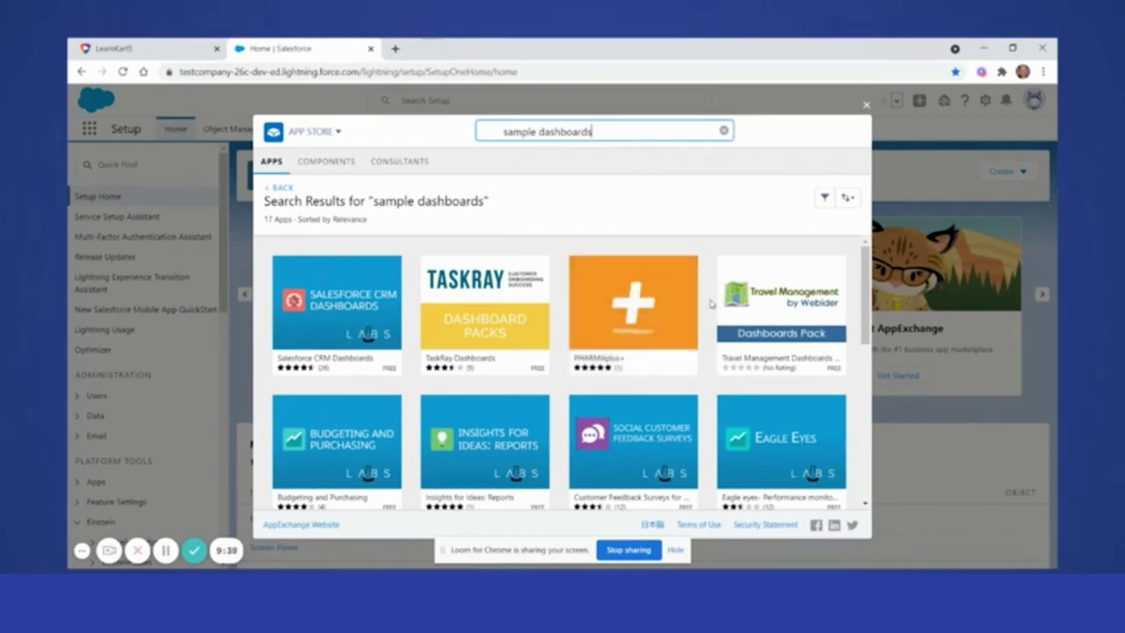
Browse the 17 results and open the Salesforce CRM Dashboards listing.
{"action": "scroll", "coordinate": [711, 303], "scroll_direction": "down", "scroll_amount": 2}
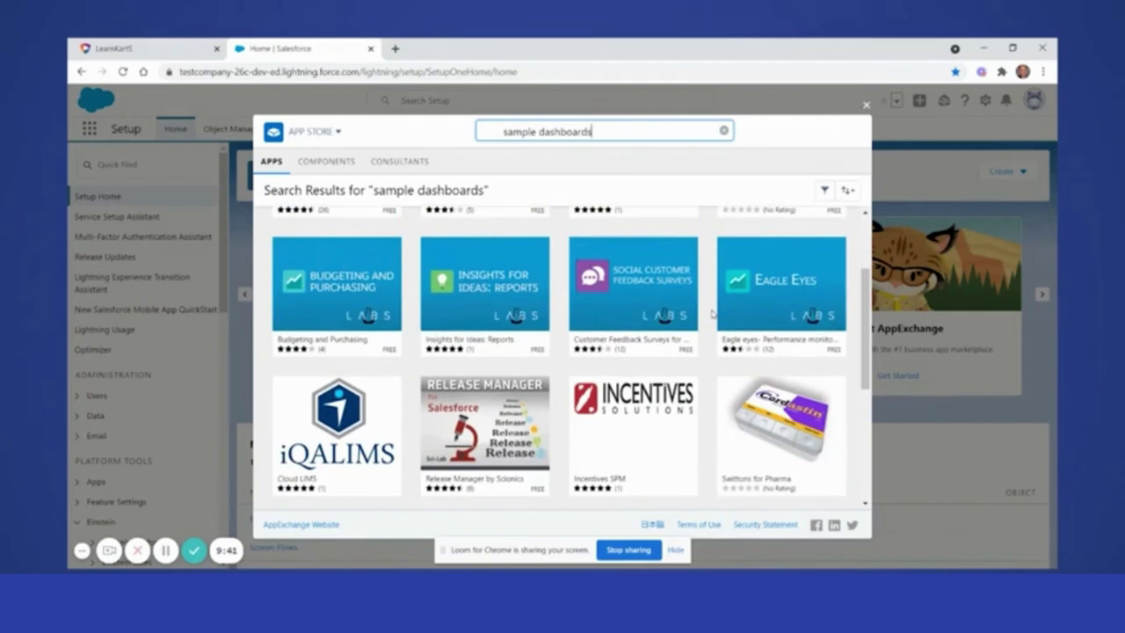
{"action": "scroll", "coordinate": [712, 316], "scroll_direction": "down", "scroll_amount": 2}
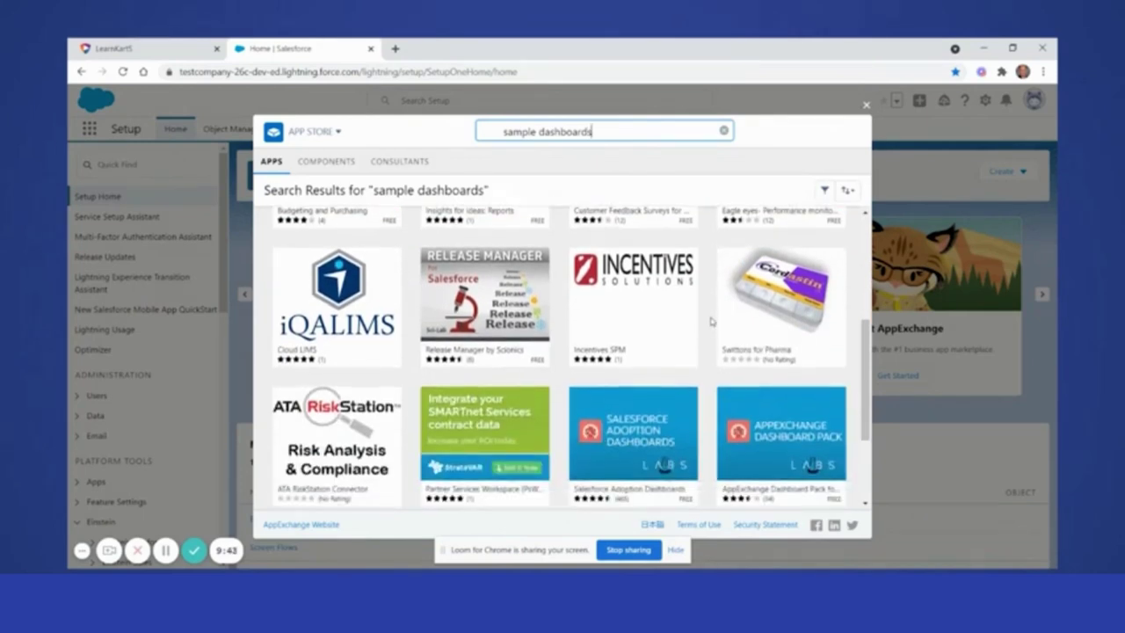
{"action": "scroll", "coordinate": [712, 322], "scroll_direction": "down", "scroll_amount": 2}
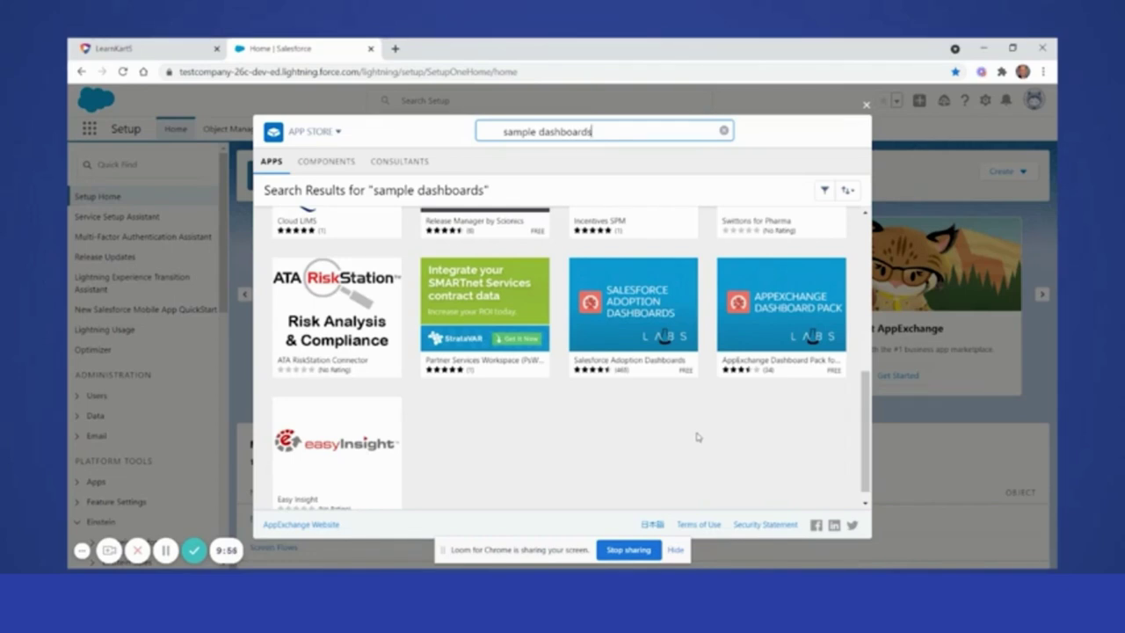
{"action": "scroll", "coordinate": [697, 437], "scroll_direction": "up", "scroll_amount": 3}
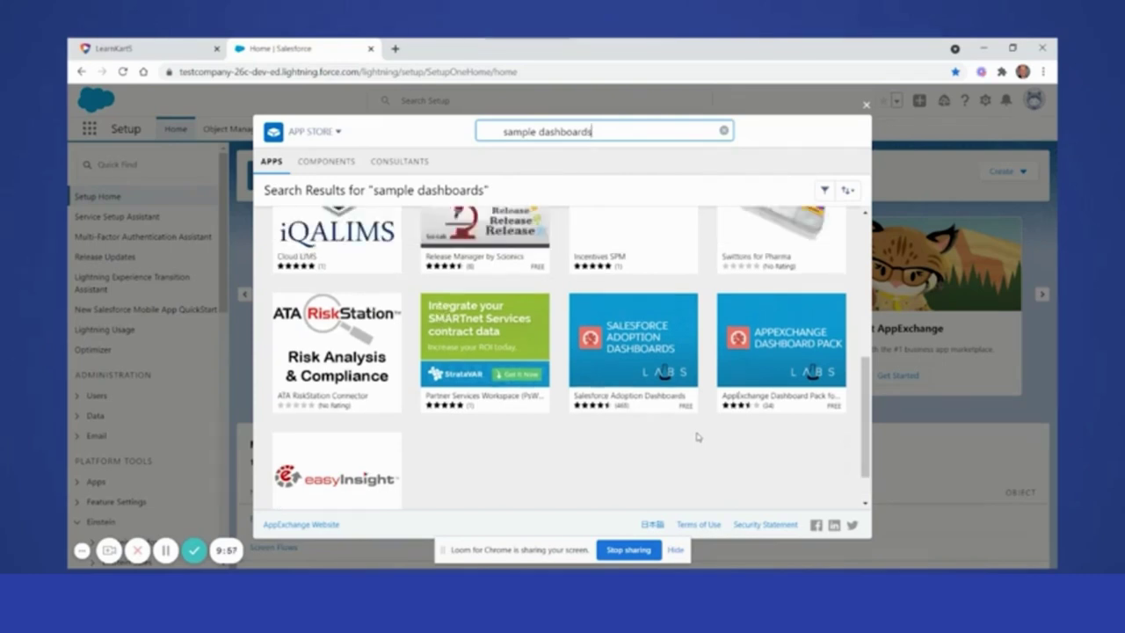
{"action": "scroll", "coordinate": [697, 437], "scroll_direction": "up", "scroll_amount": 3}
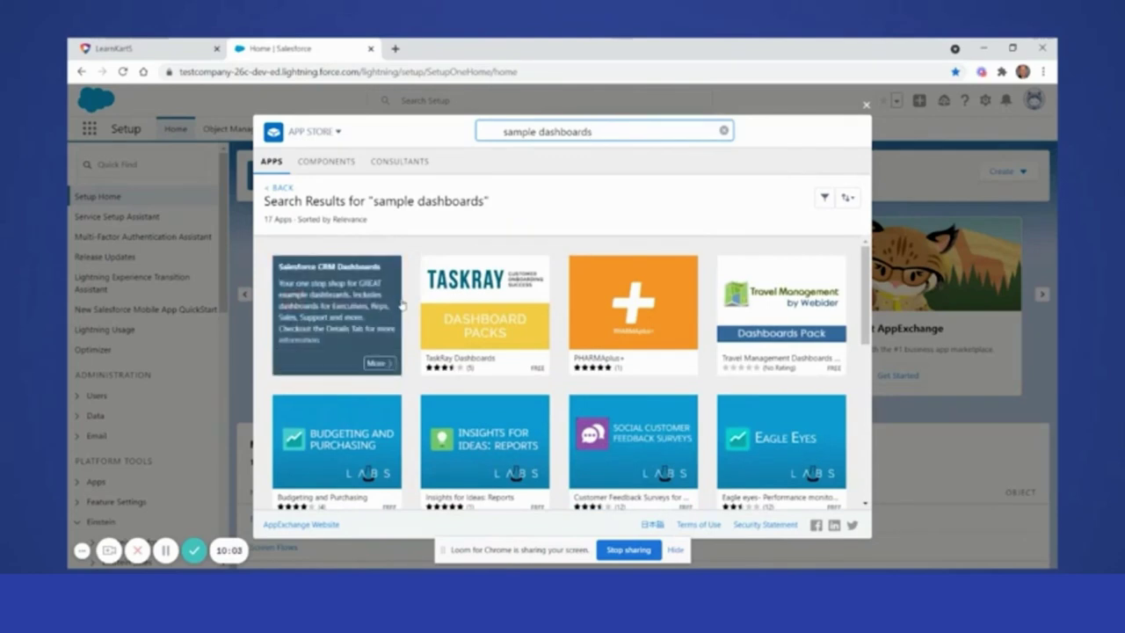
{"action": "mouse_move", "coordinate": [402, 376]}
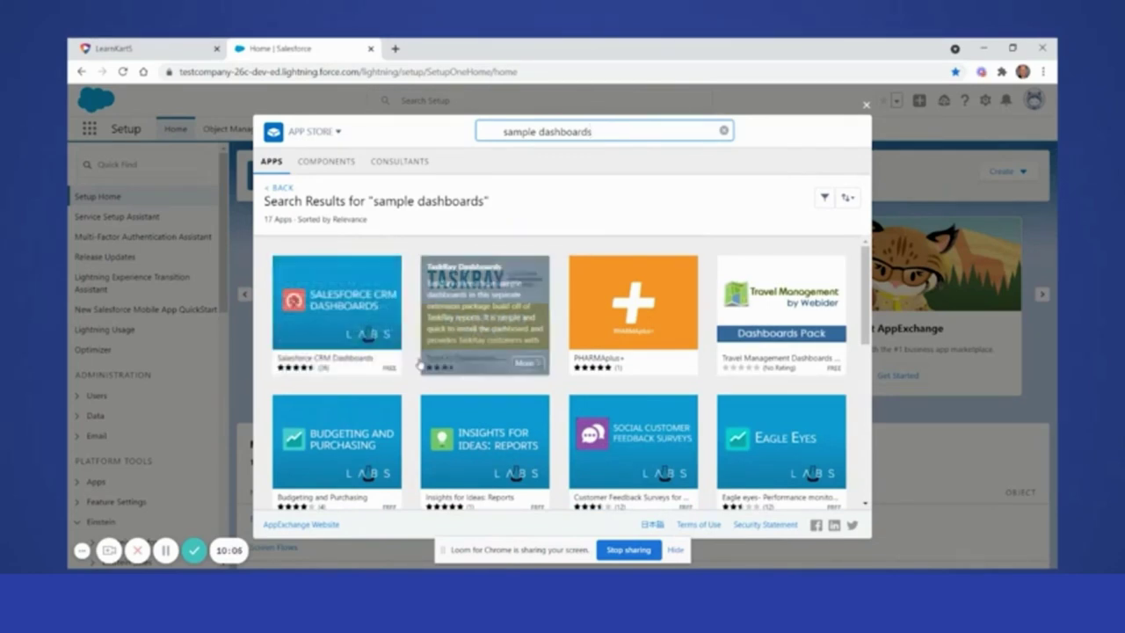
{"action": "mouse_move", "coordinate": [369, 363]}
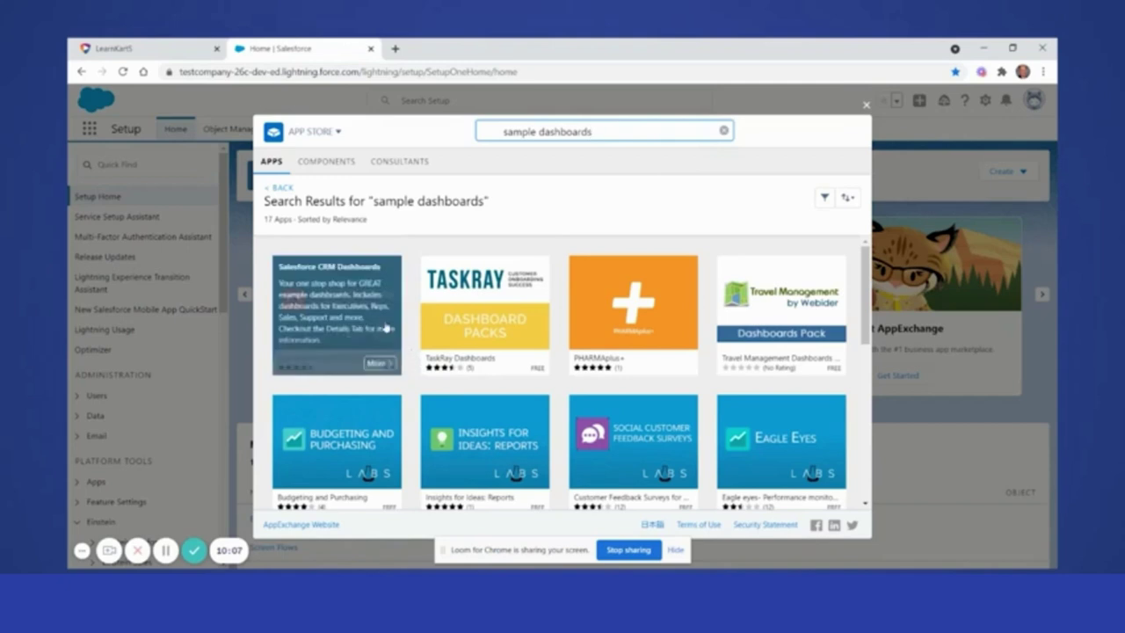
{"action": "left_click", "coordinate": [369, 362]}
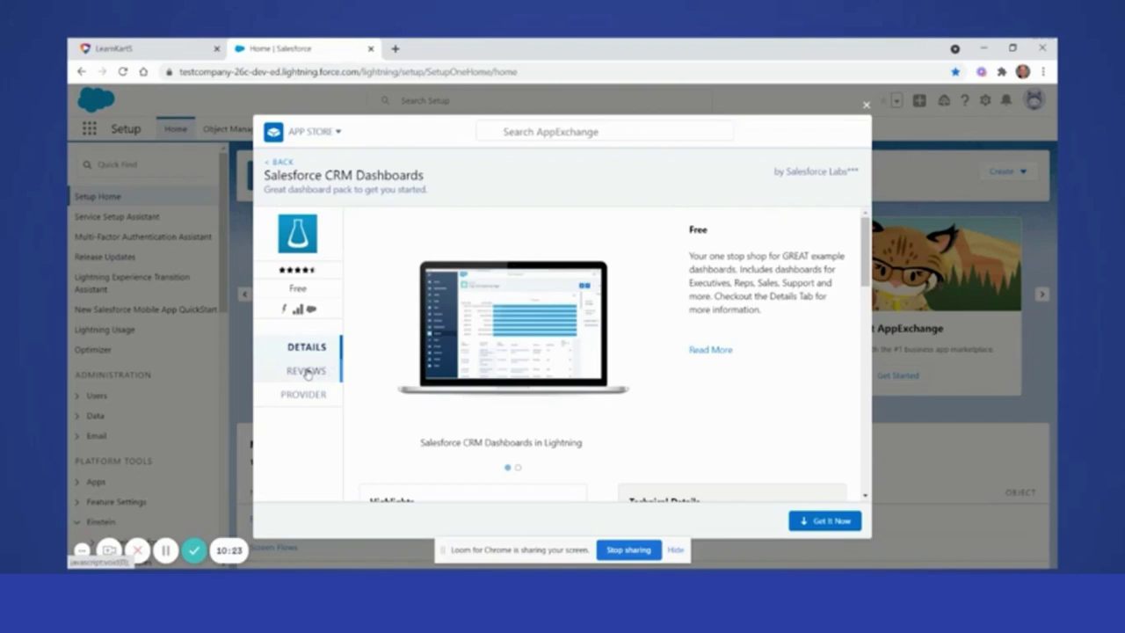
{"action": "scroll", "coordinate": [687, 399], "scroll_direction": "down", "scroll_amount": 3}
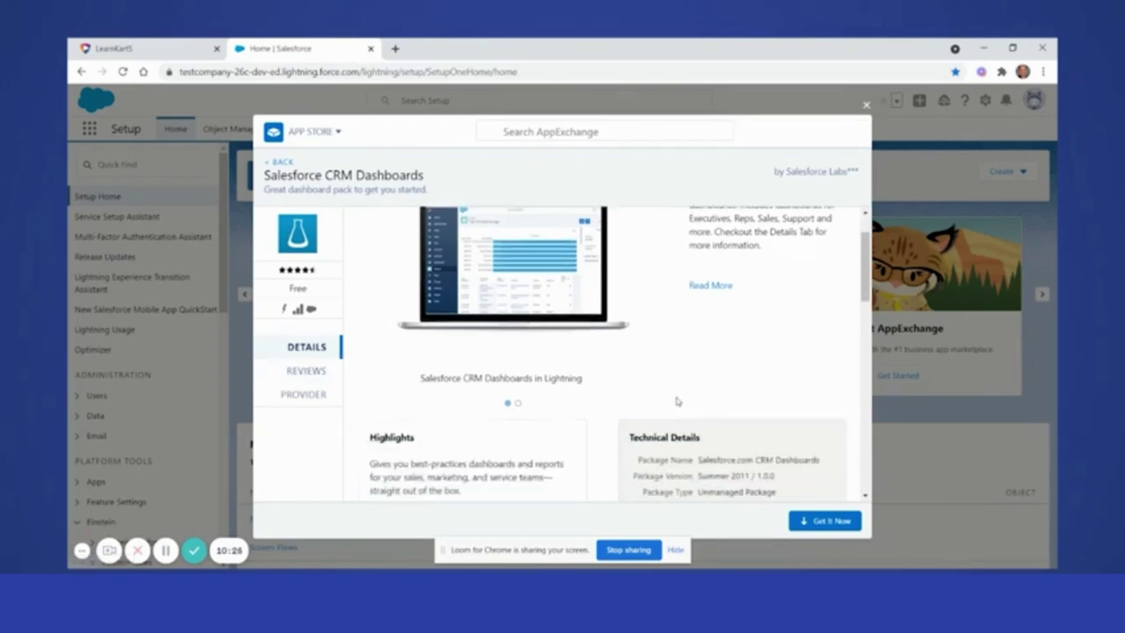
{"action": "scroll", "coordinate": [668, 400], "scroll_direction": "down", "scroll_amount": 2}
{"action": "scroll", "coordinate": [629, 406], "scroll_direction": "down", "scroll_amount": 3}
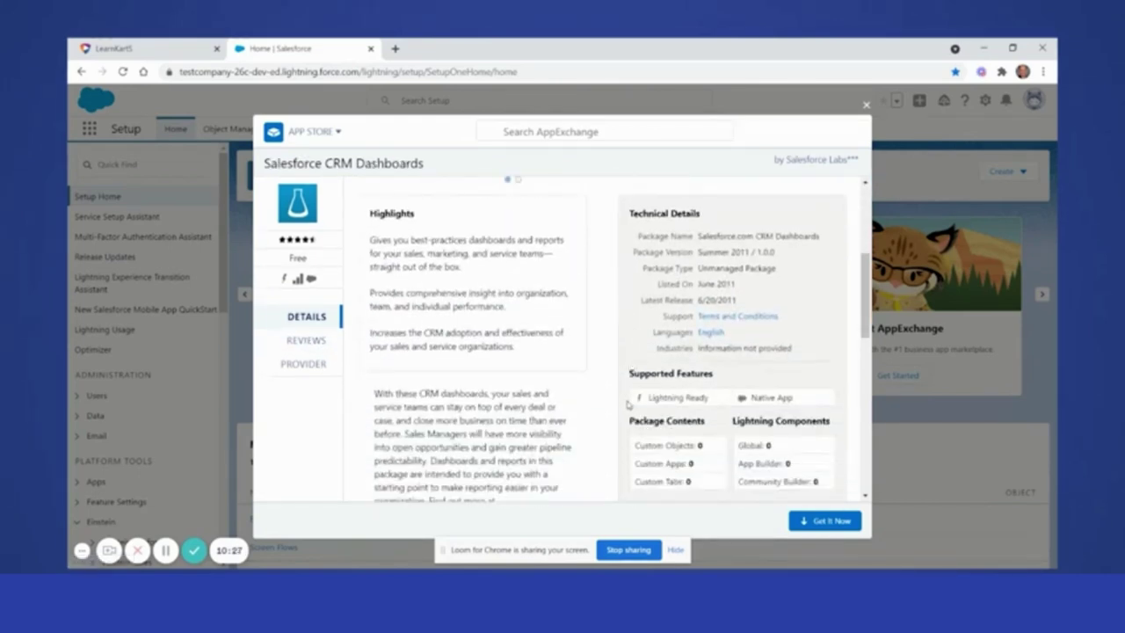
{"action": "scroll", "coordinate": [623, 409], "scroll_direction": "down", "scroll_amount": 3}
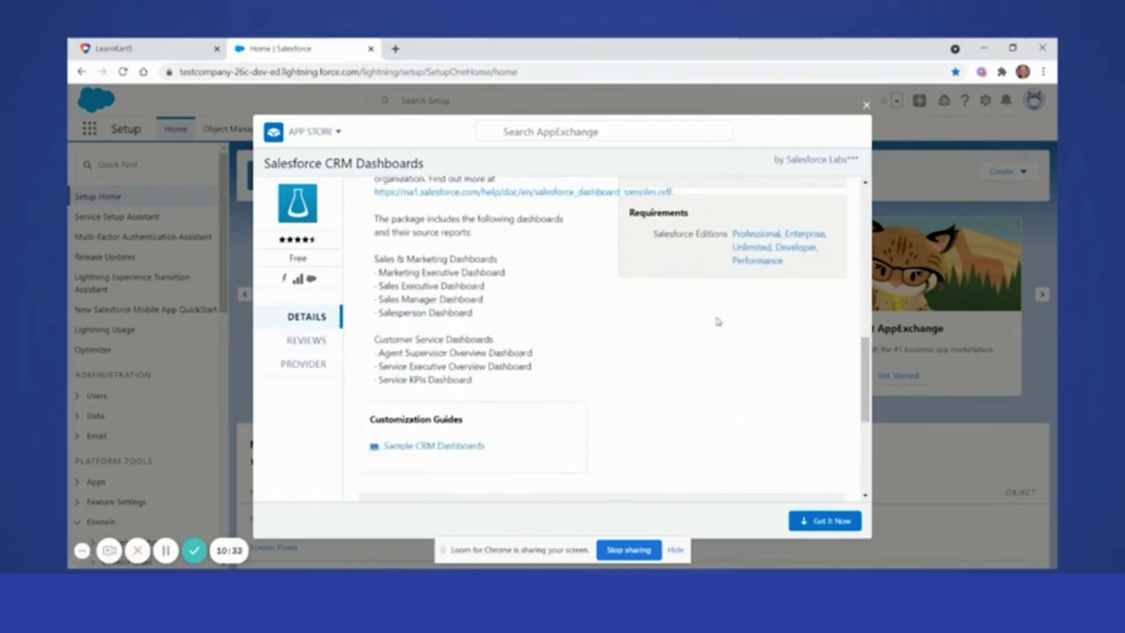
Read the listing's customer reviews (4.46 of 5 from 26), then view the Salesforce Labs provider details.
{"action": "left_click", "coordinate": [296, 343]}
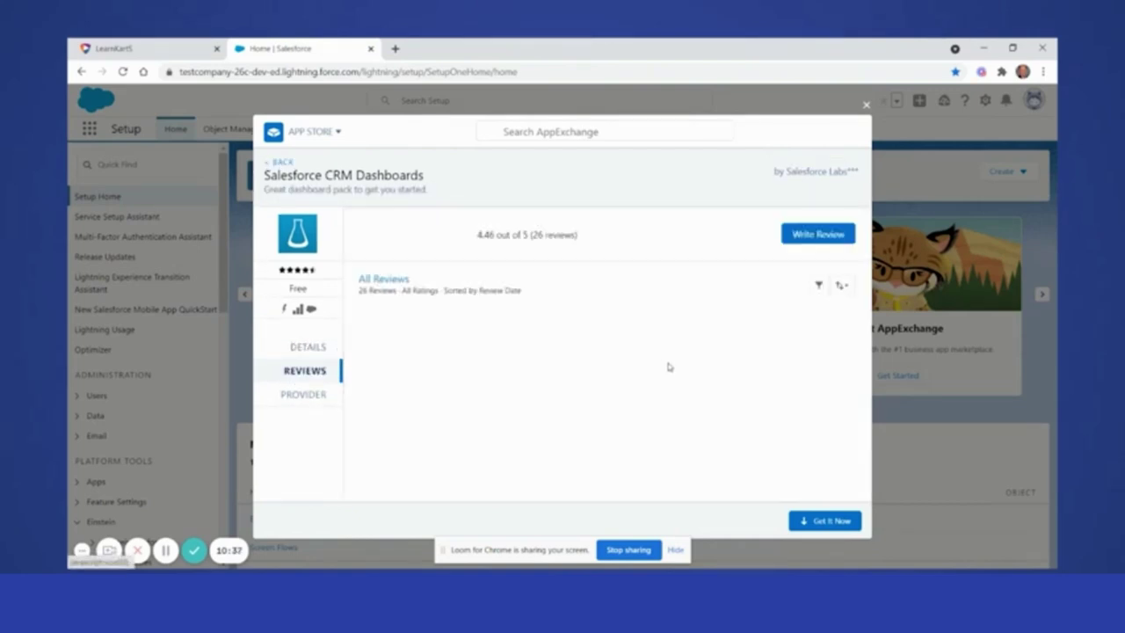
{"action": "scroll", "coordinate": [668, 366], "scroll_direction": "down", "scroll_amount": 3}
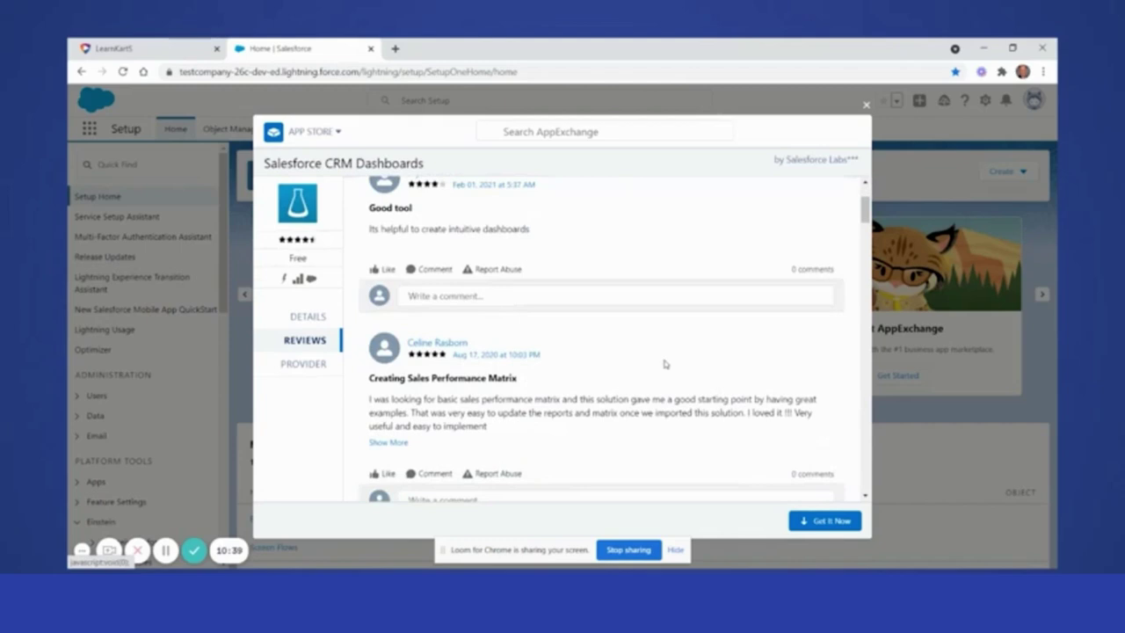
{"action": "scroll", "coordinate": [665, 366], "scroll_direction": "down", "scroll_amount": 5}
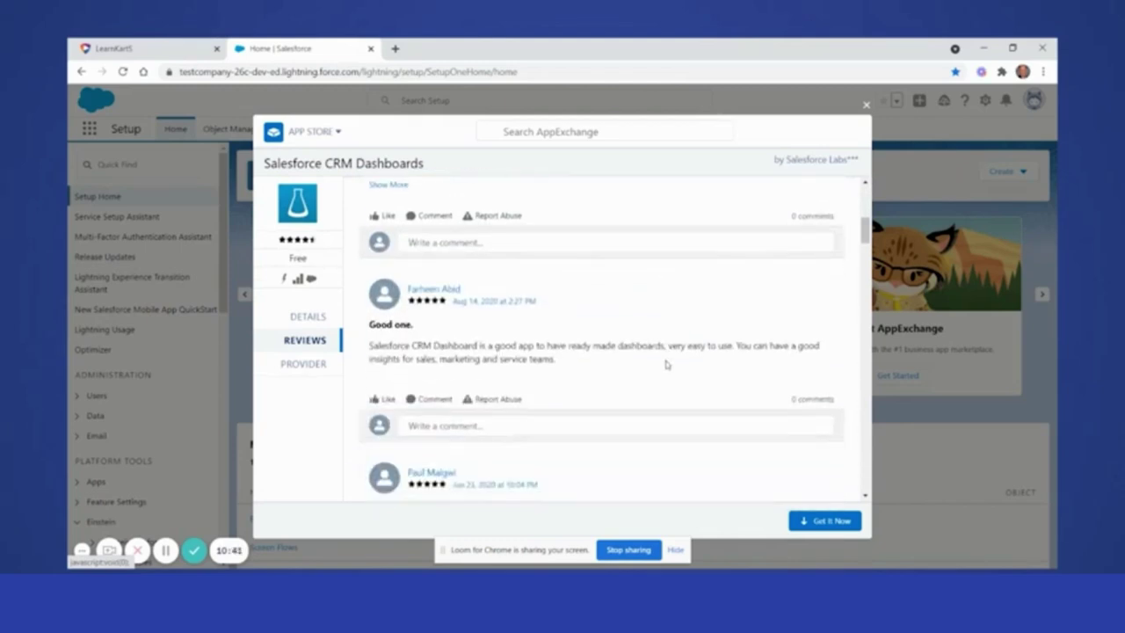
{"action": "scroll", "coordinate": [665, 368], "scroll_direction": "down", "scroll_amount": 3}
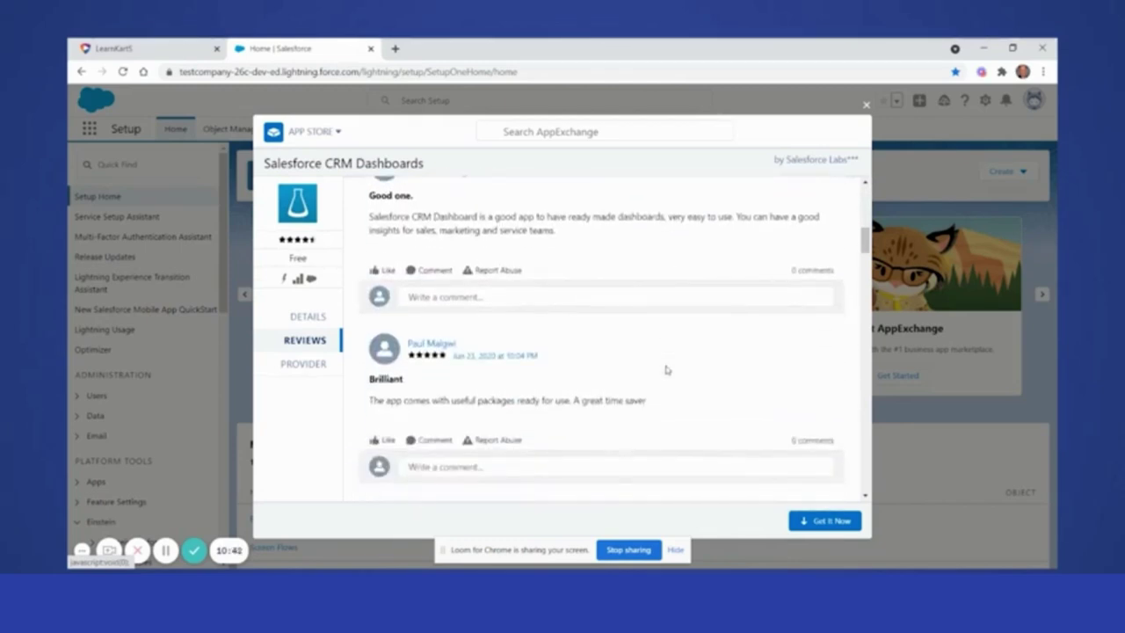
{"action": "left_click", "coordinate": [302, 365]}
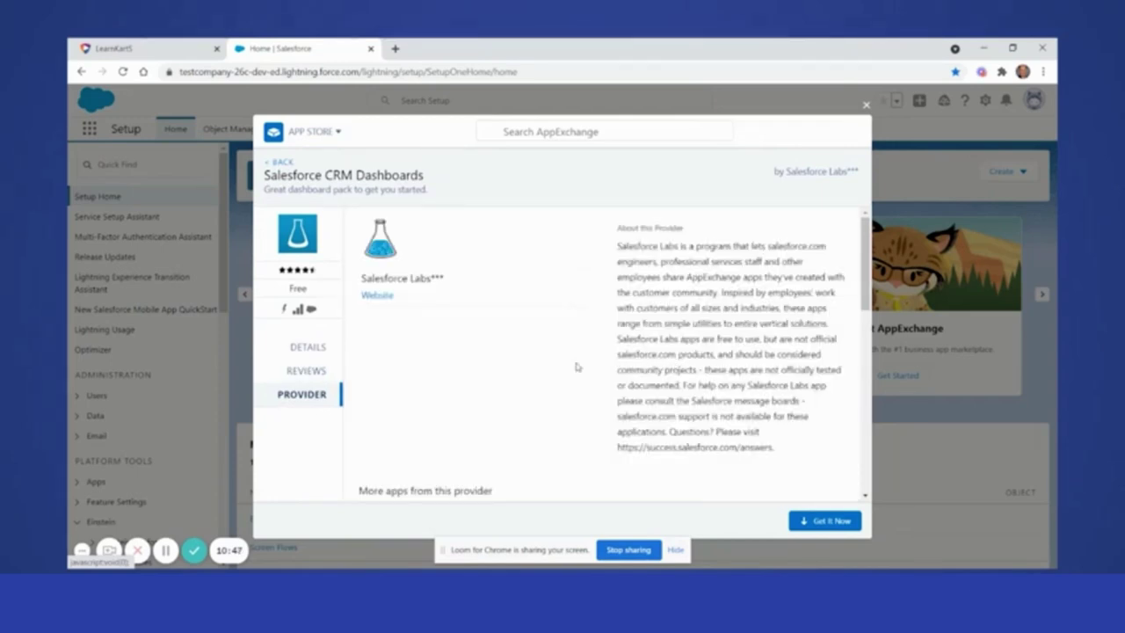
Review the provider's Salesforce Labs details and other apps, then close the AppExchange listing.
{"action": "scroll", "coordinate": [578, 367], "scroll_direction": "down", "scroll_amount": 5}
{"action": "scroll", "coordinate": [739, 359], "scroll_direction": "up", "scroll_amount": 2}
{"action": "scroll", "coordinate": [739, 358], "scroll_direction": "up", "scroll_amount": 3}
{"action": "scroll", "coordinate": [773, 351], "scroll_direction": "down", "scroll_amount": 3}
{"action": "scroll", "coordinate": [615, 273], "scroll_direction": "down", "scroll_amount": 1}
{"action": "scroll", "coordinate": [656, 312], "scroll_direction": "up", "scroll_amount": 3}
{"action": "scroll", "coordinate": [656, 314], "scroll_direction": "down", "scroll_amount": 3}
{"action": "scroll", "coordinate": [656, 314], "scroll_direction": "up", "scroll_amount": 5}
{"action": "scroll", "coordinate": [656, 314], "scroll_direction": "down", "scroll_amount": 2}
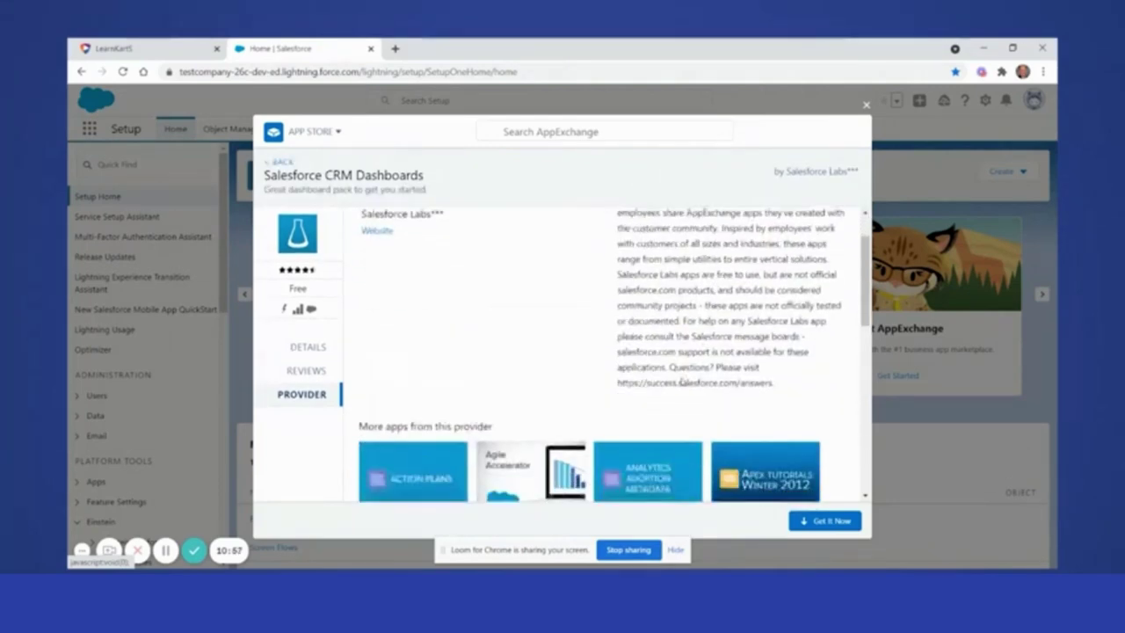
{"action": "scroll", "coordinate": [857, 361], "scroll_direction": "down", "scroll_amount": 6}
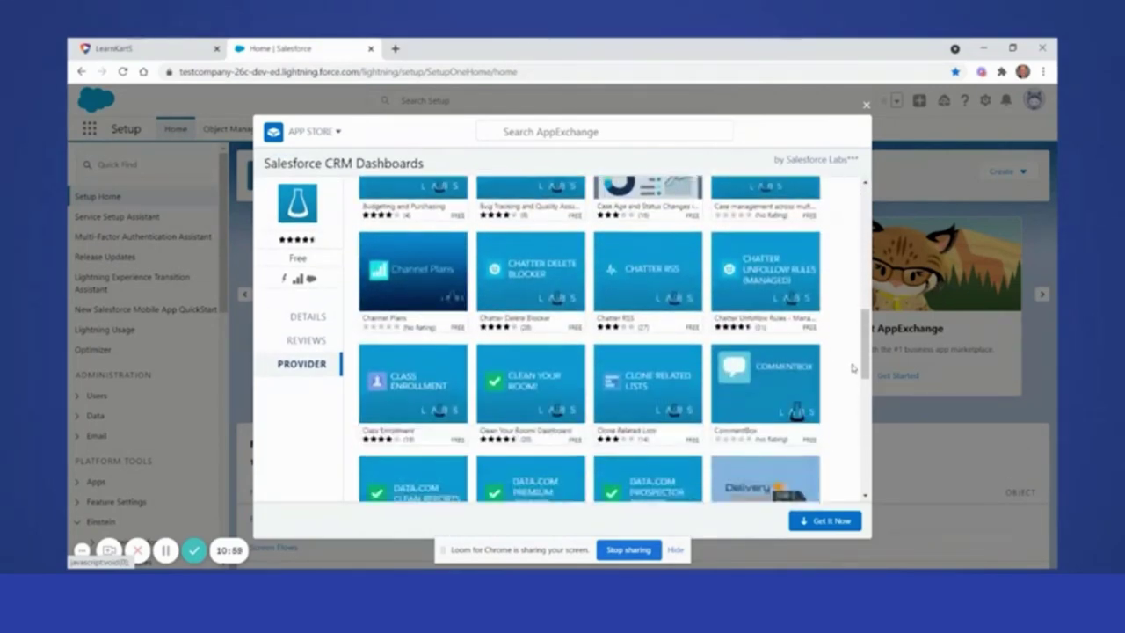
{"action": "left_click_drag", "start_coordinate": [864, 353], "coordinate": [862, 227]}
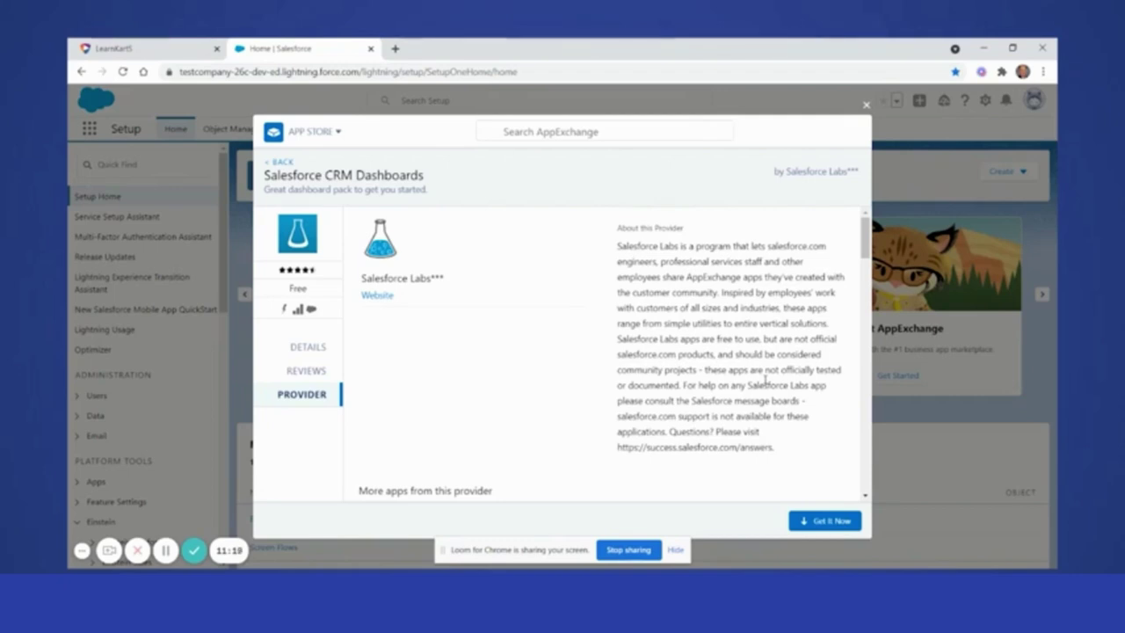
{"action": "left_click", "coordinate": [867, 104]}
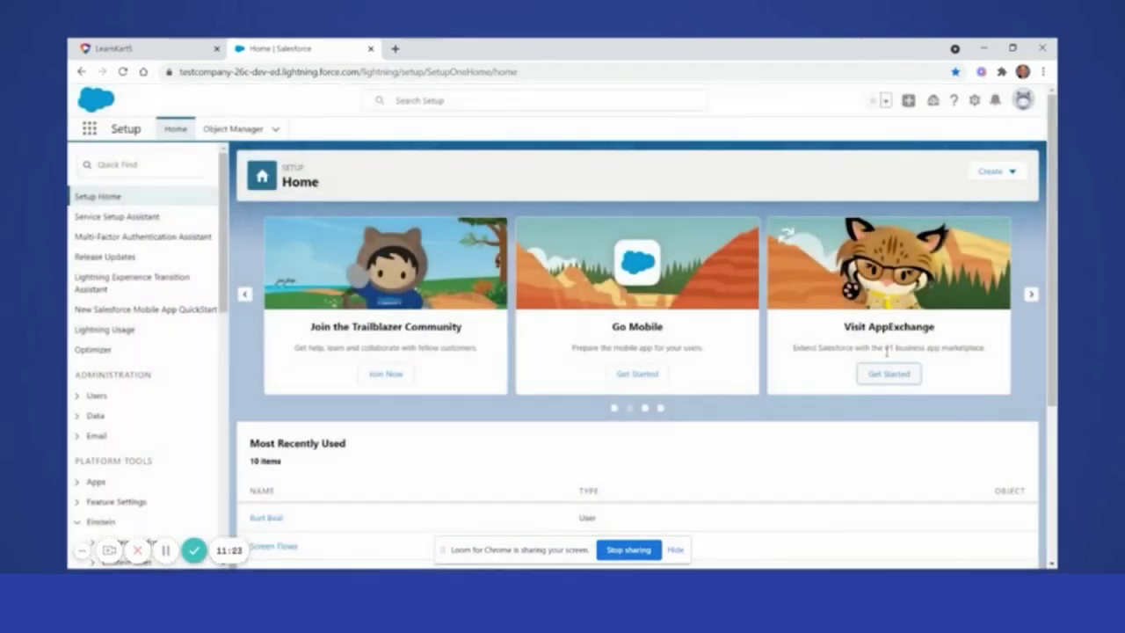
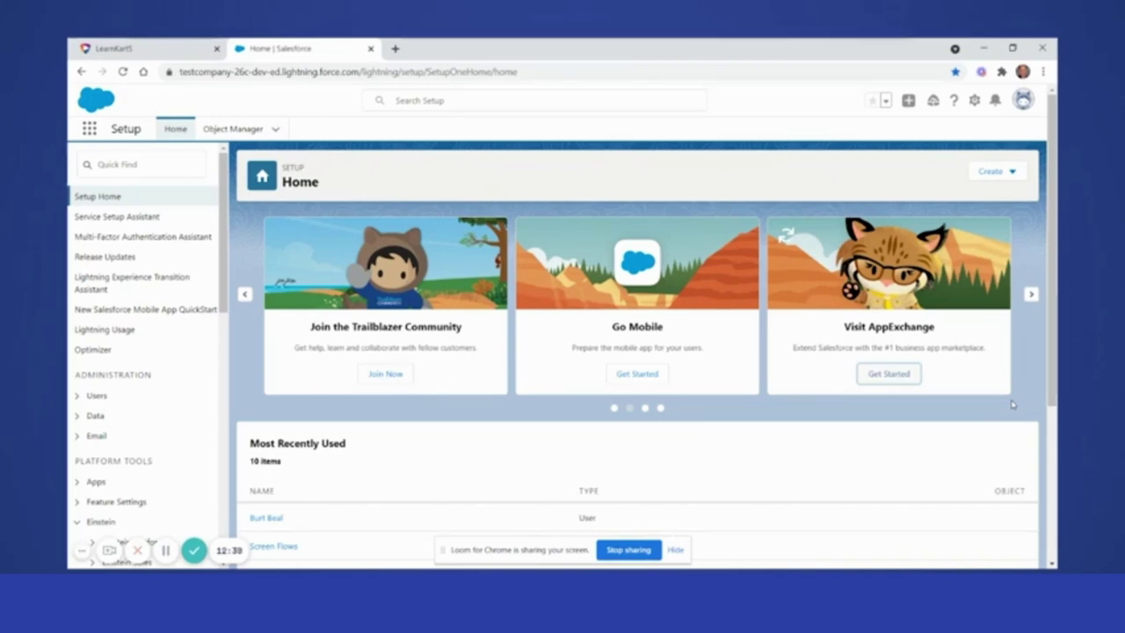
Page the Setup Home carousel forward and back until the Einstein Bots cards show.
{"action": "left_click", "coordinate": [1033, 297]}
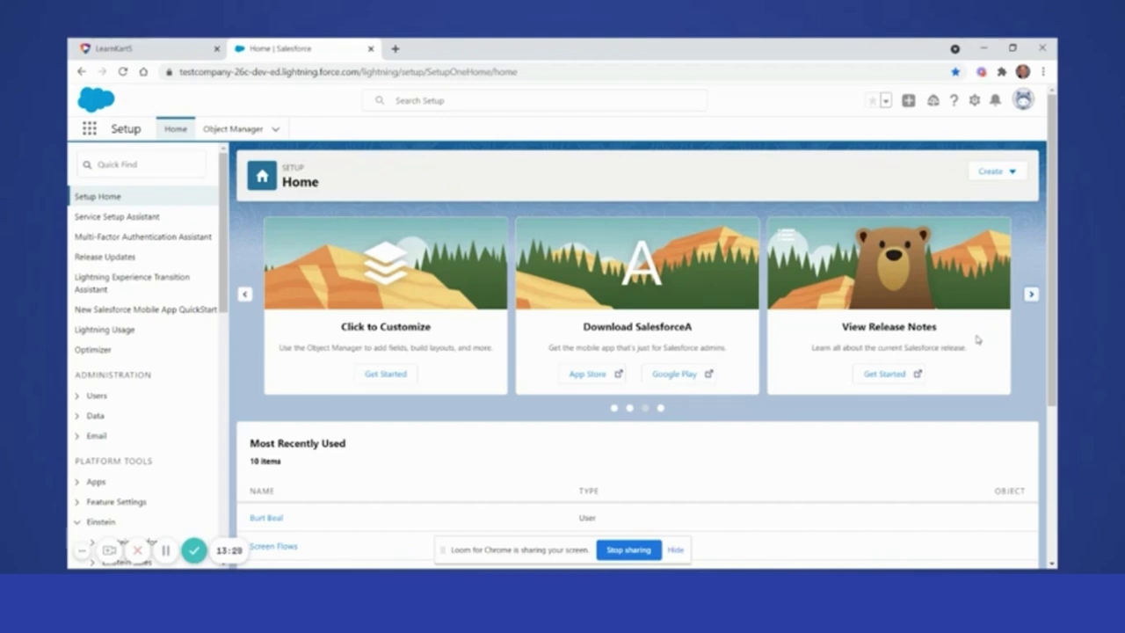
{"action": "left_click", "coordinate": [1031, 295]}
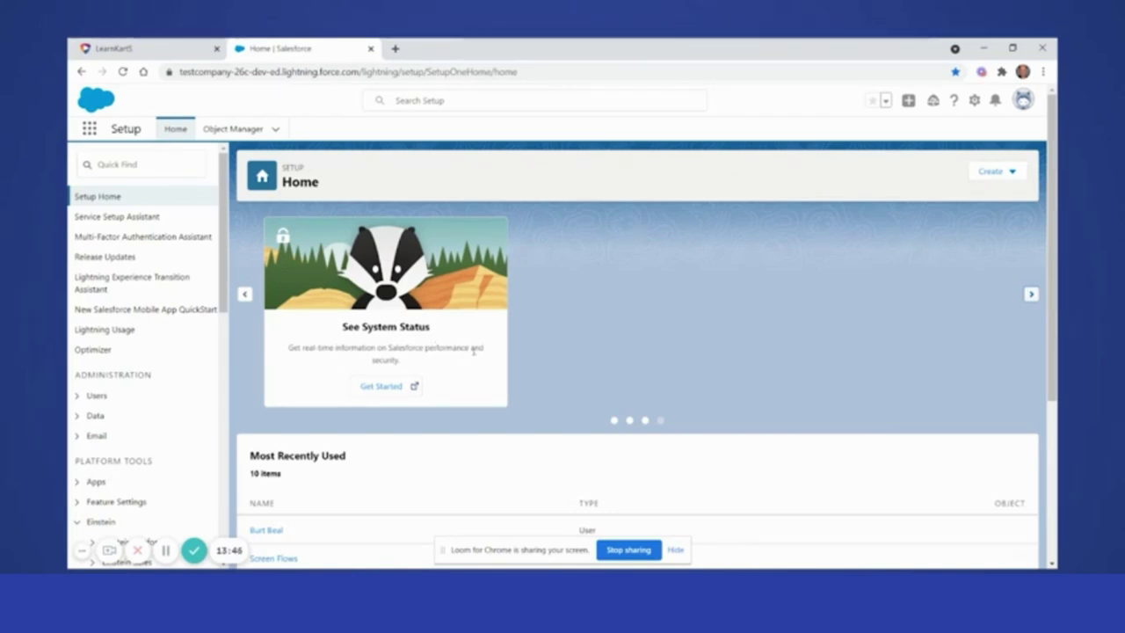
{"action": "left_click", "coordinate": [246, 296]}
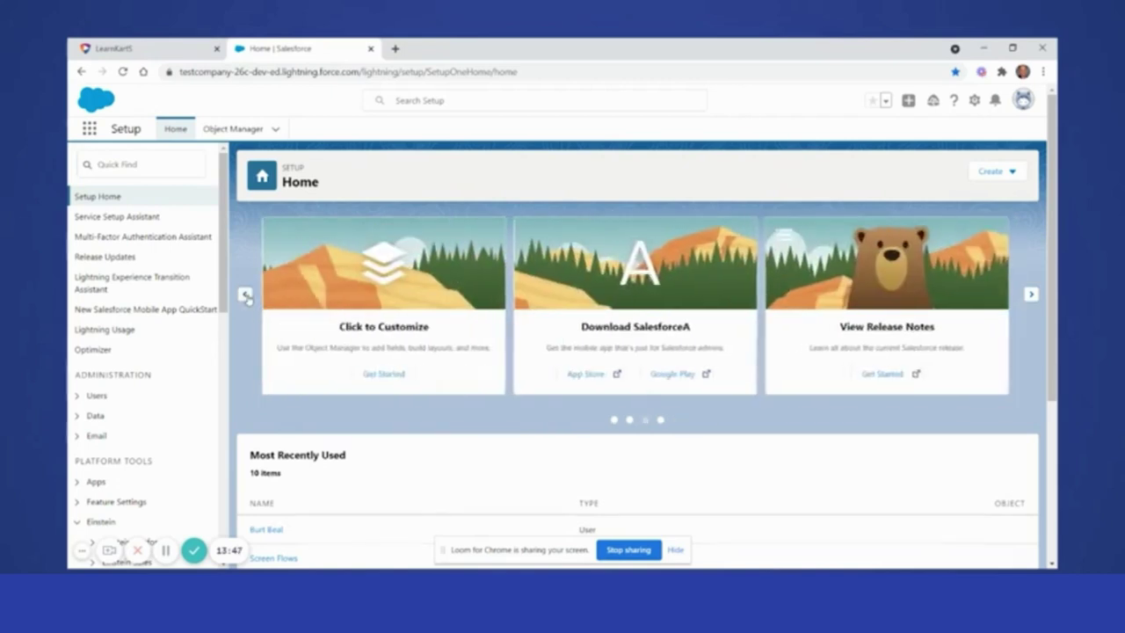
{"action": "left_click", "coordinate": [246, 296]}
{"action": "left_click", "coordinate": [247, 297]}
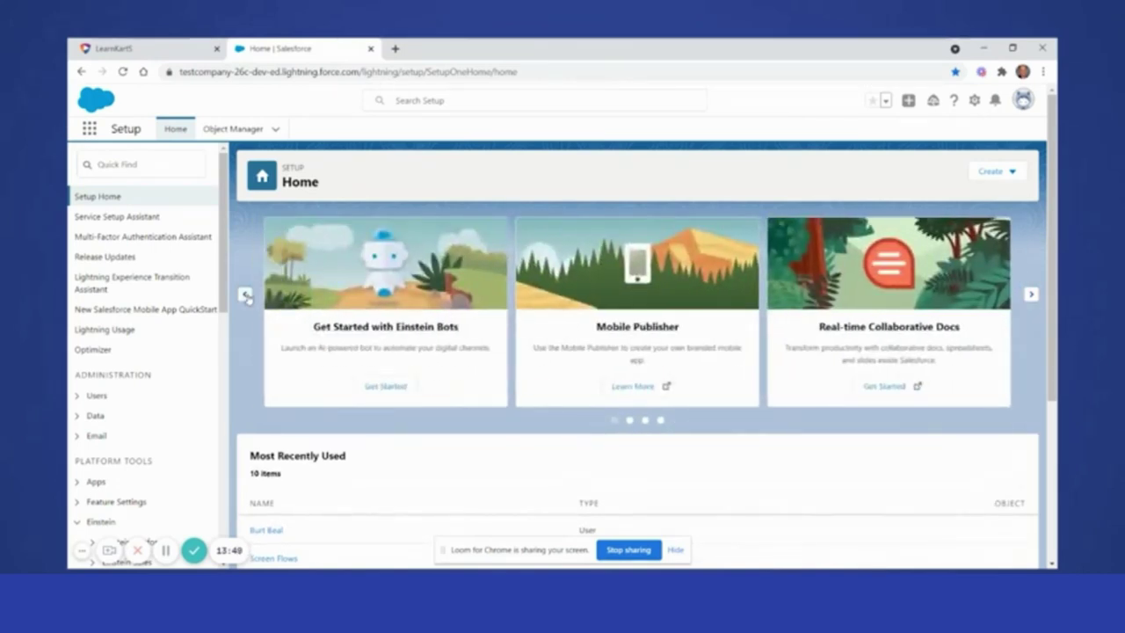
{"action": "left_click", "coordinate": [246, 296]}
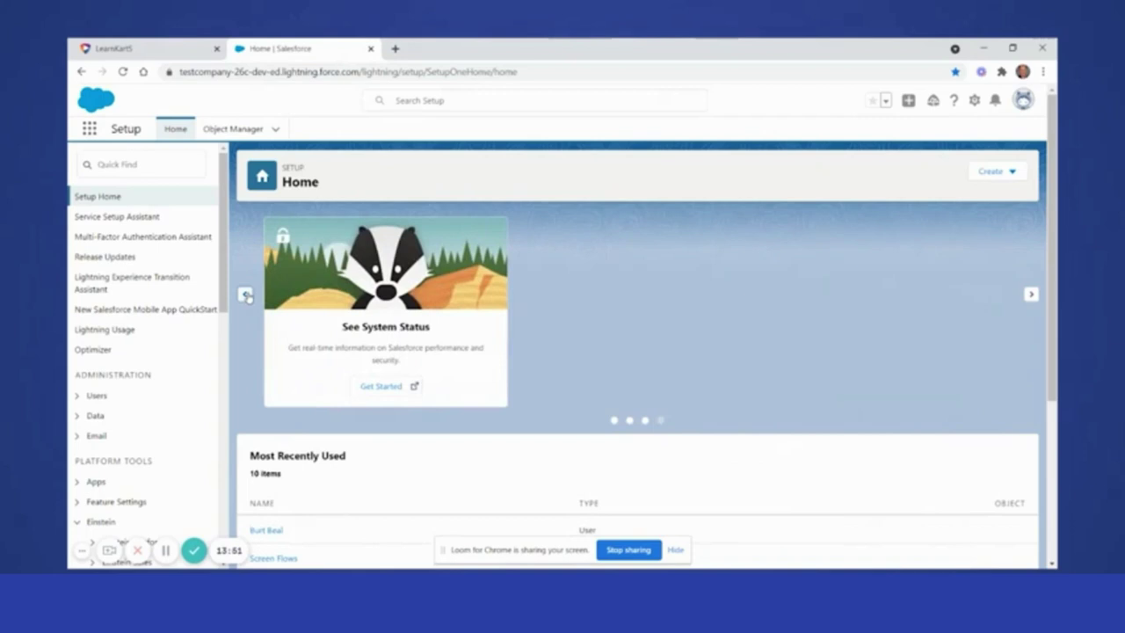
{"action": "left_click", "coordinate": [1032, 293]}
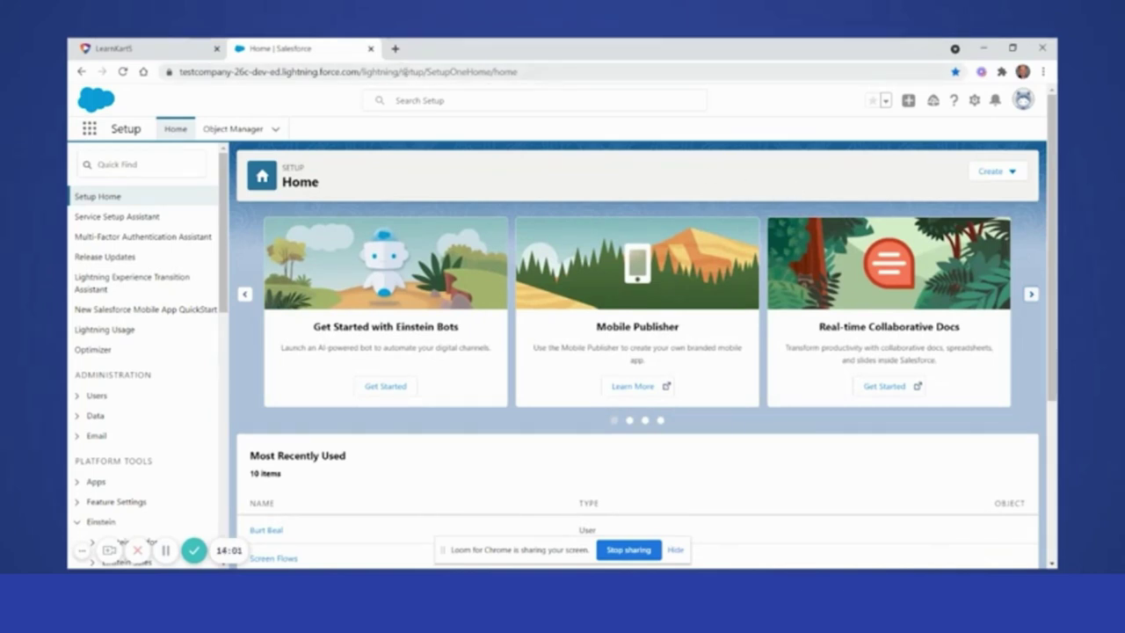
Find Reports via the App Launcher, list All Reports, and open Avg Case Resolution Time MTD by Agent.
{"action": "left_click", "coordinate": [91, 129]}
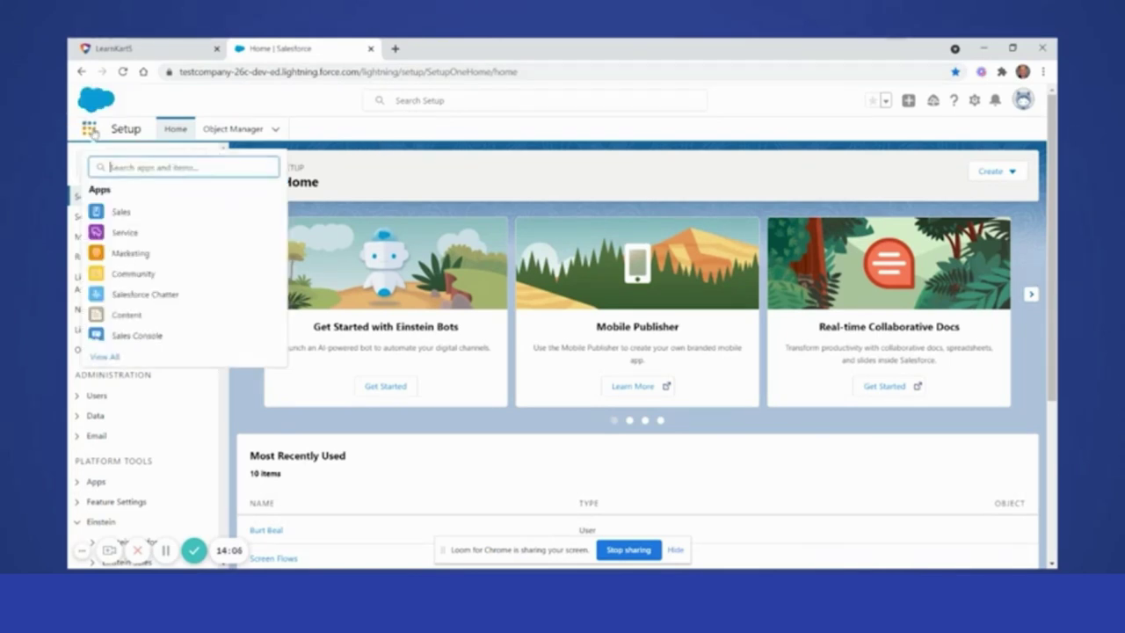
{"action": "type", "text": "r"}
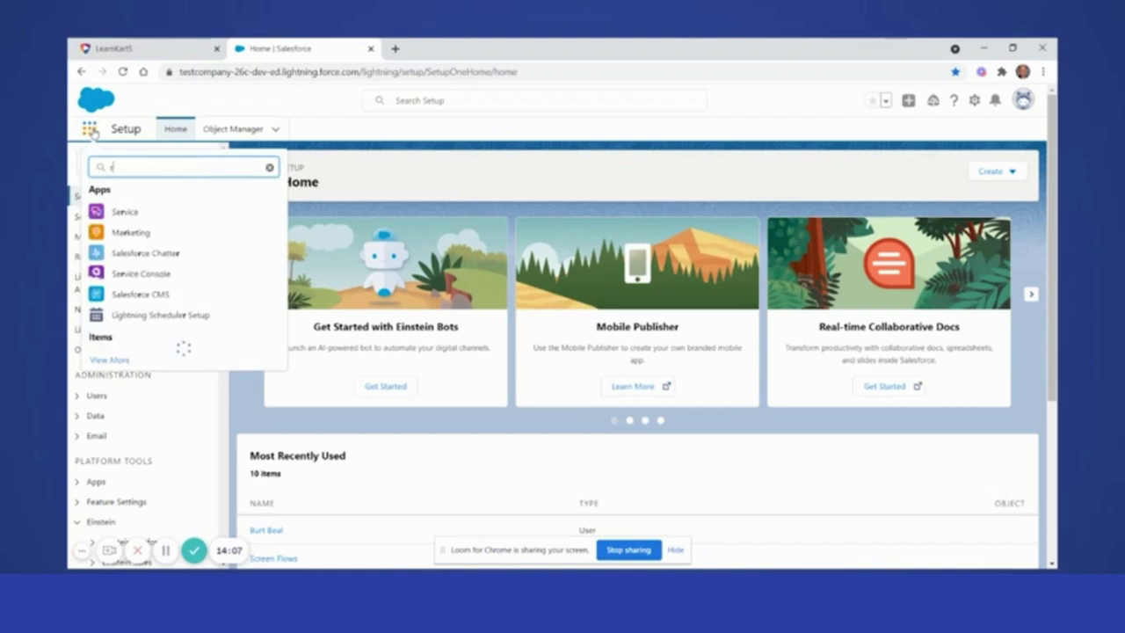
{"action": "type", "text": "eports"}
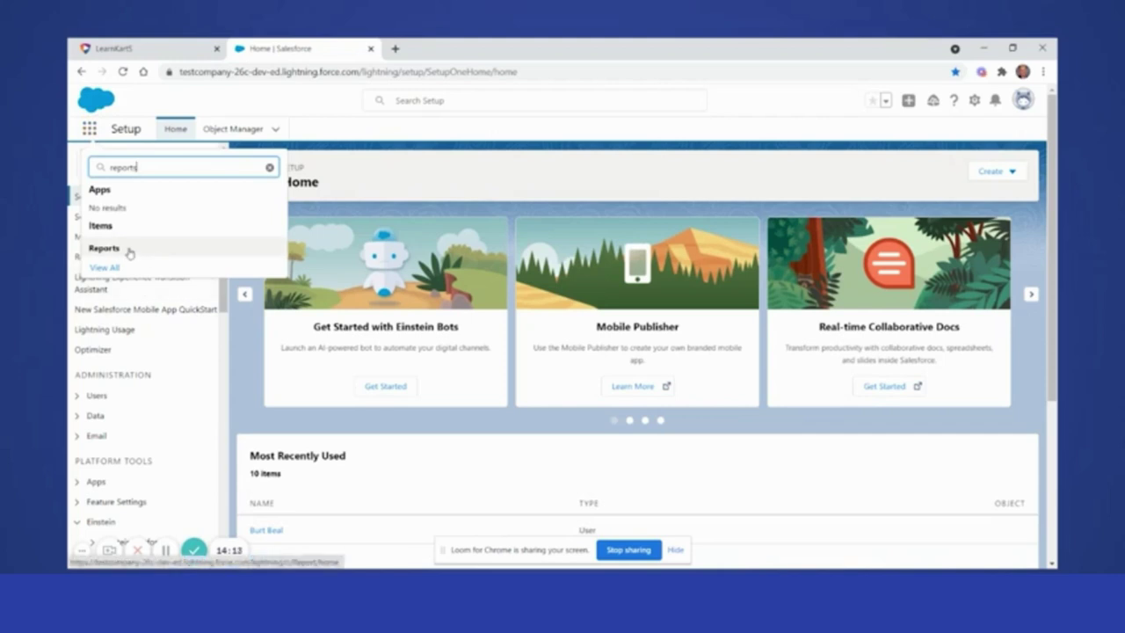
{"action": "left_click", "coordinate": [127, 252]}
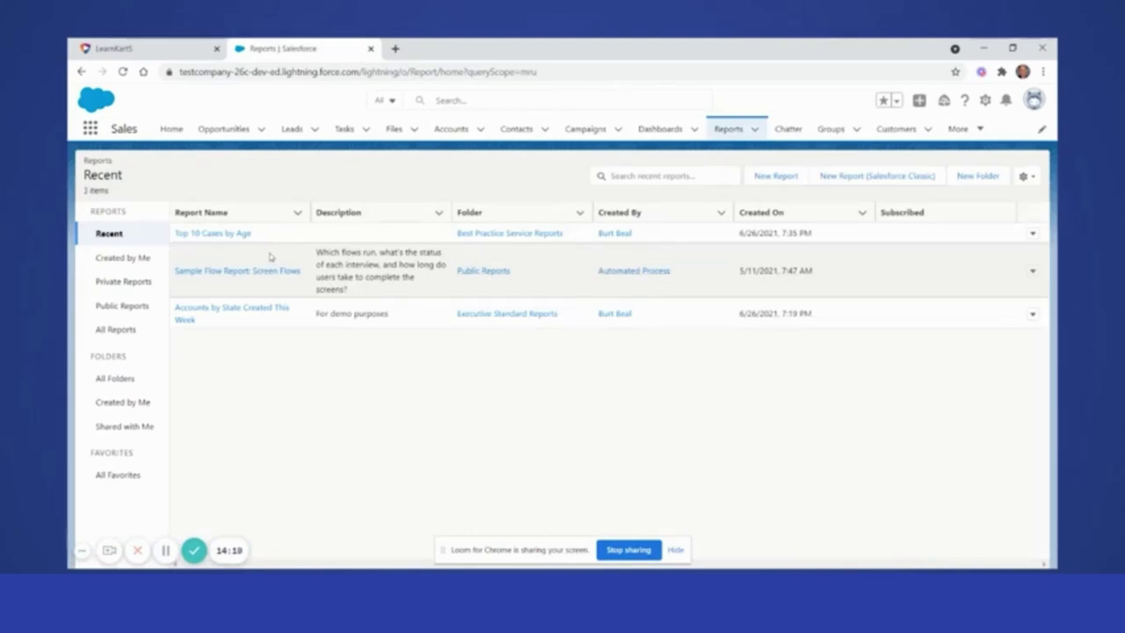
{"action": "left_click", "coordinate": [117, 331]}
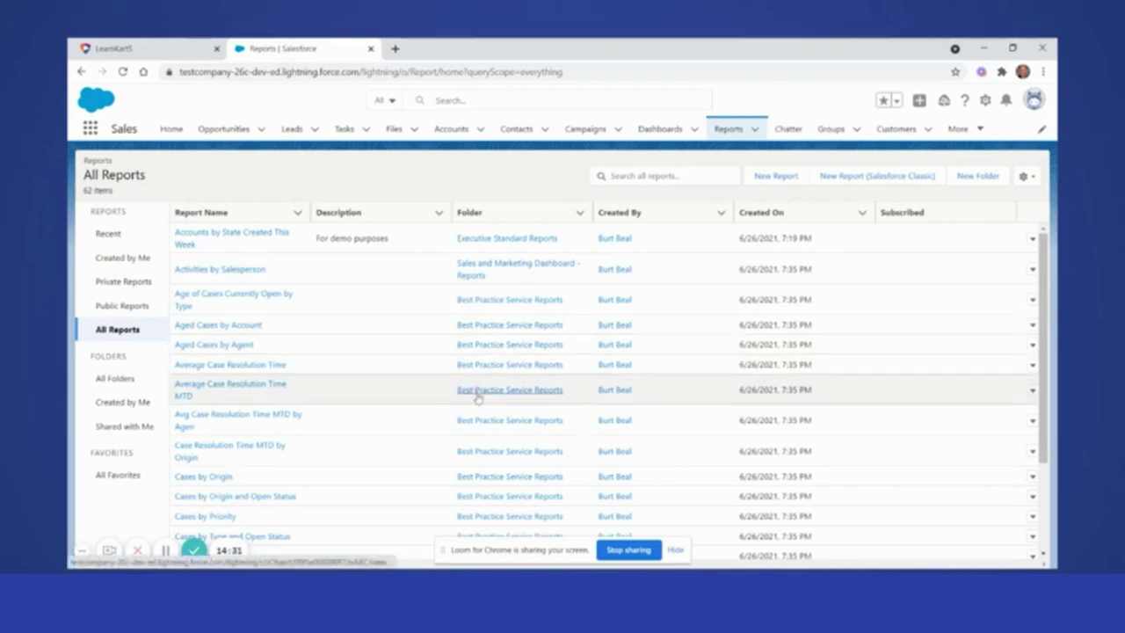
{"action": "scroll", "coordinate": [499, 434], "scroll_direction": "down", "scroll_amount": 3}
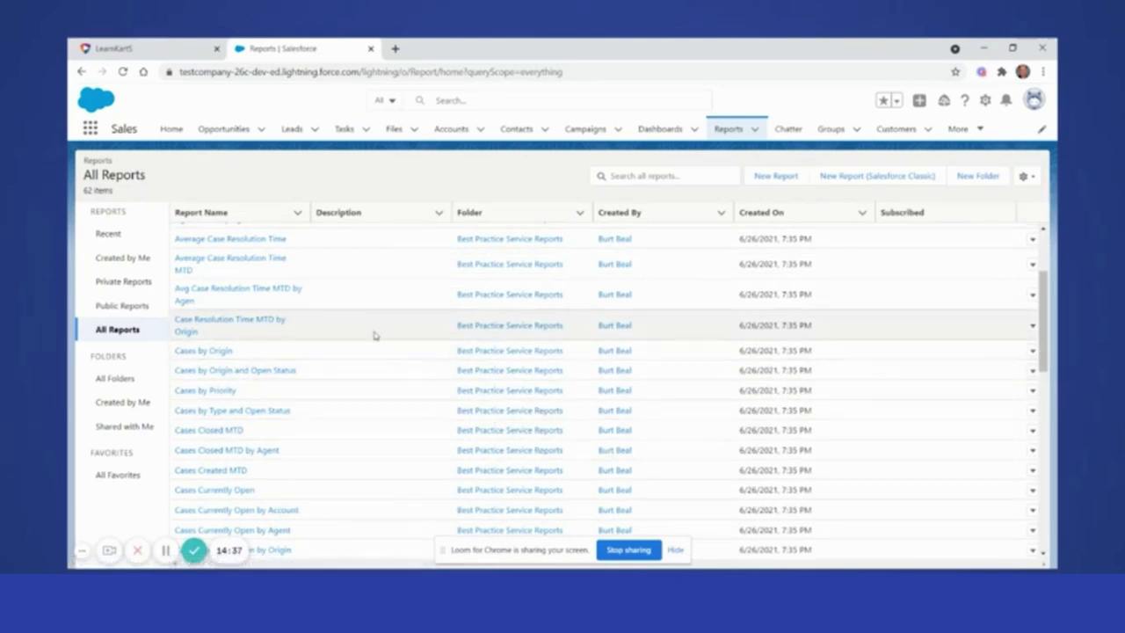
{"action": "left_click", "coordinate": [228, 295]}
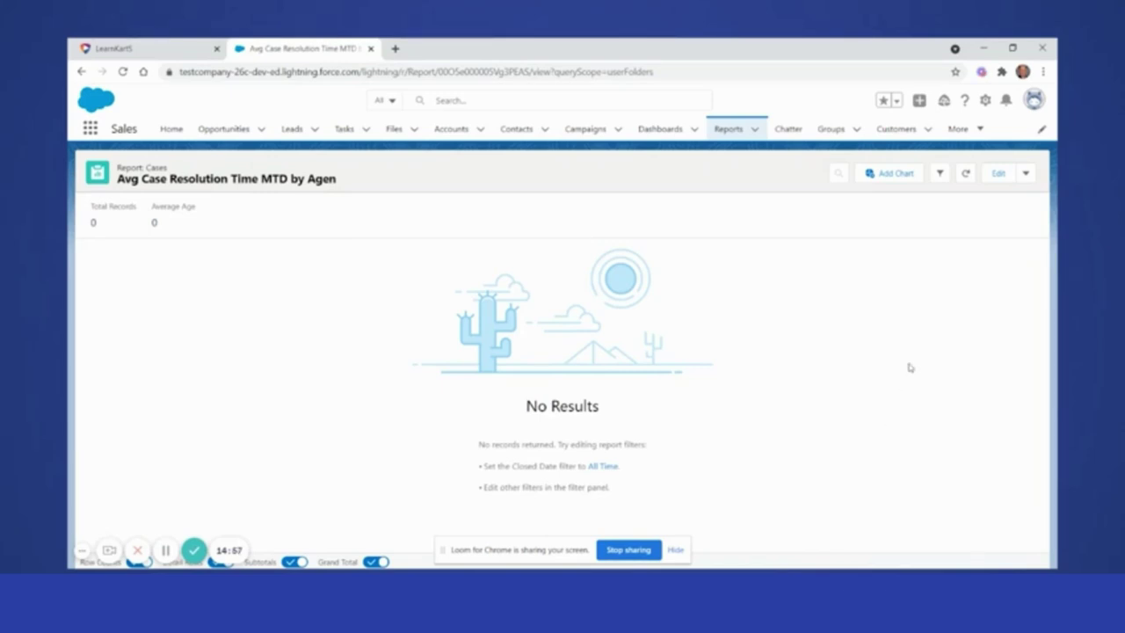
Show the report's filters and open it in the Report Builder.
{"action": "left_click", "coordinate": [939, 174]}
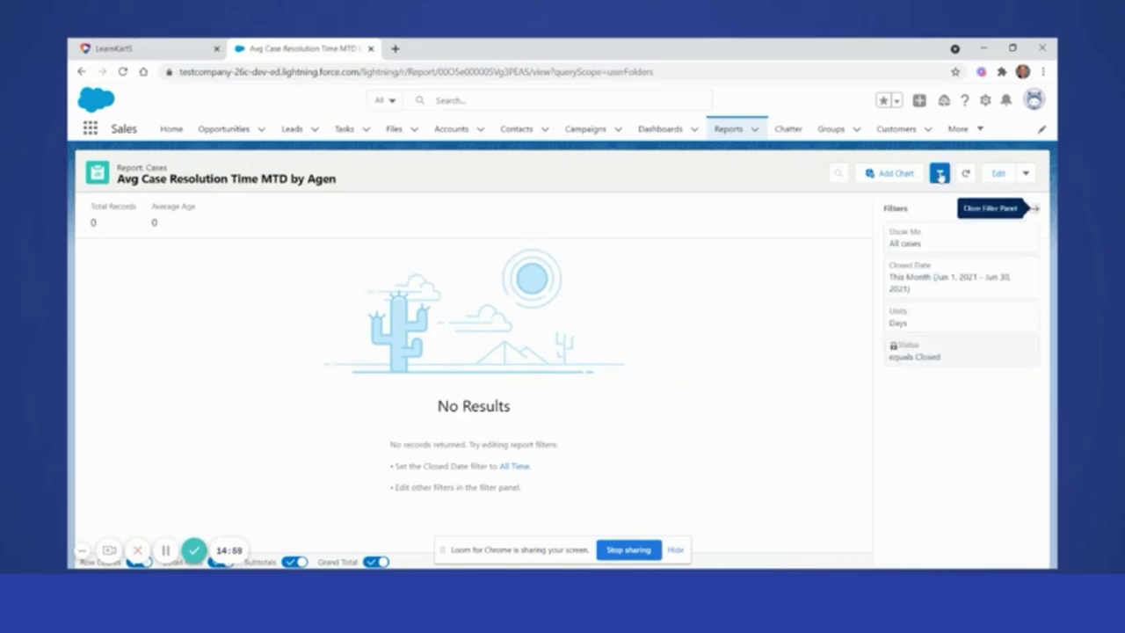
{"action": "left_click", "coordinate": [1000, 174]}
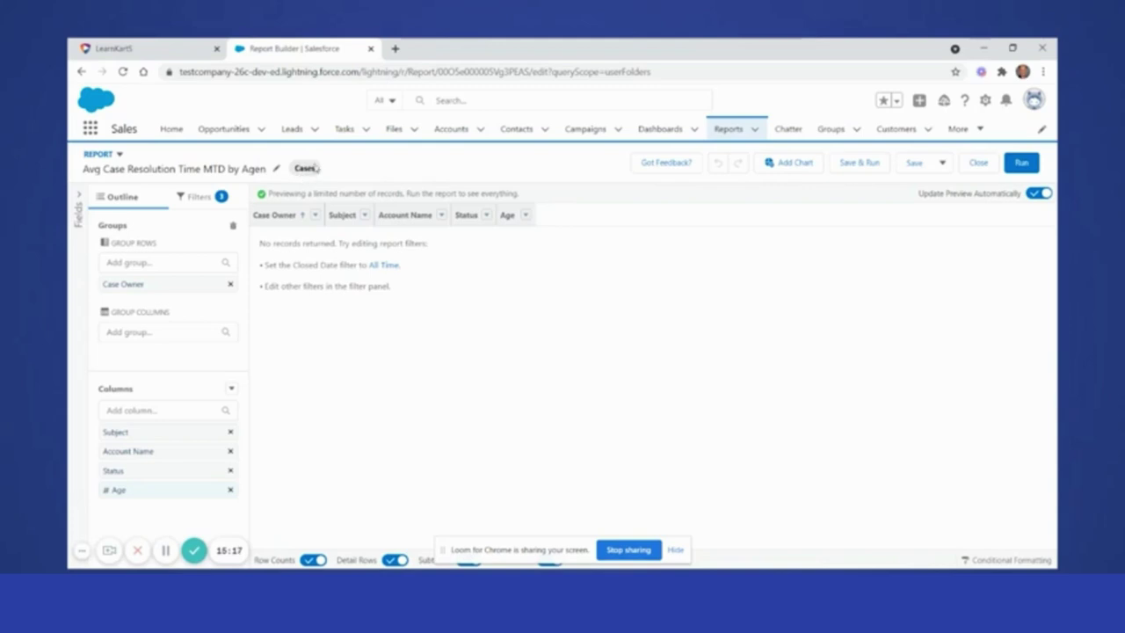
Add the Priority field as a column after Age, then view the report's filters.
{"action": "left_click", "coordinate": [79, 197]}
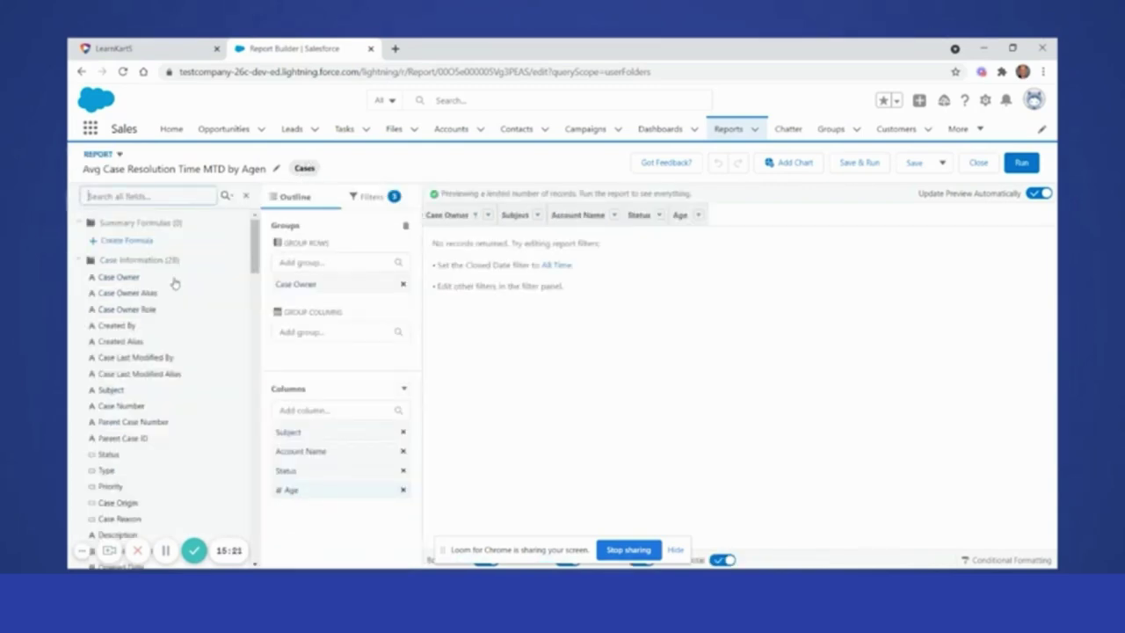
{"action": "mouse_move", "coordinate": [255, 255]}
{"action": "left_mouse_down"}
{"action": "mouse_move", "coordinate": [254, 547]}
{"action": "mouse_move", "coordinate": [244, 250]}
{"action": "left_mouse_up"}
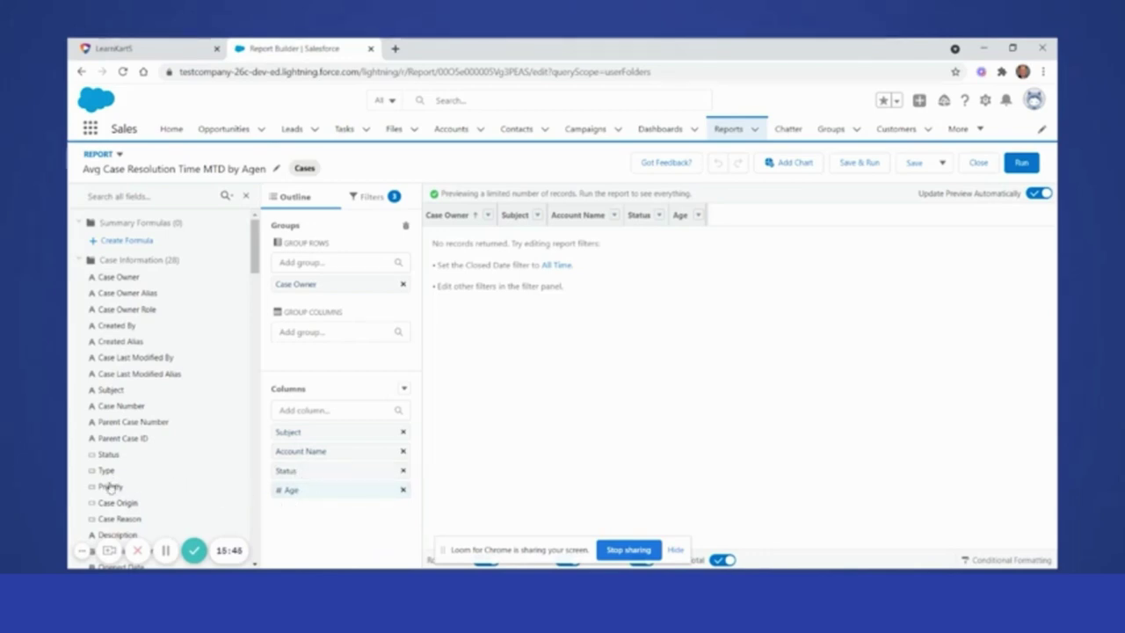
{"action": "left_click_drag", "start_coordinate": [111, 491], "coordinate": [303, 521]}
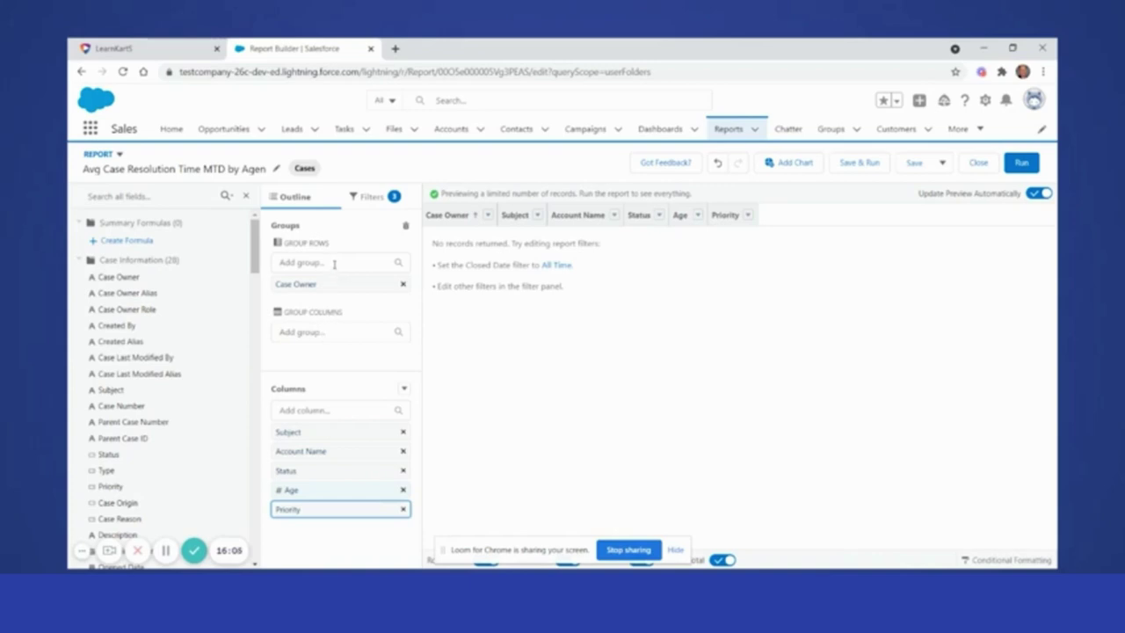
{"action": "left_click", "coordinate": [372, 197]}
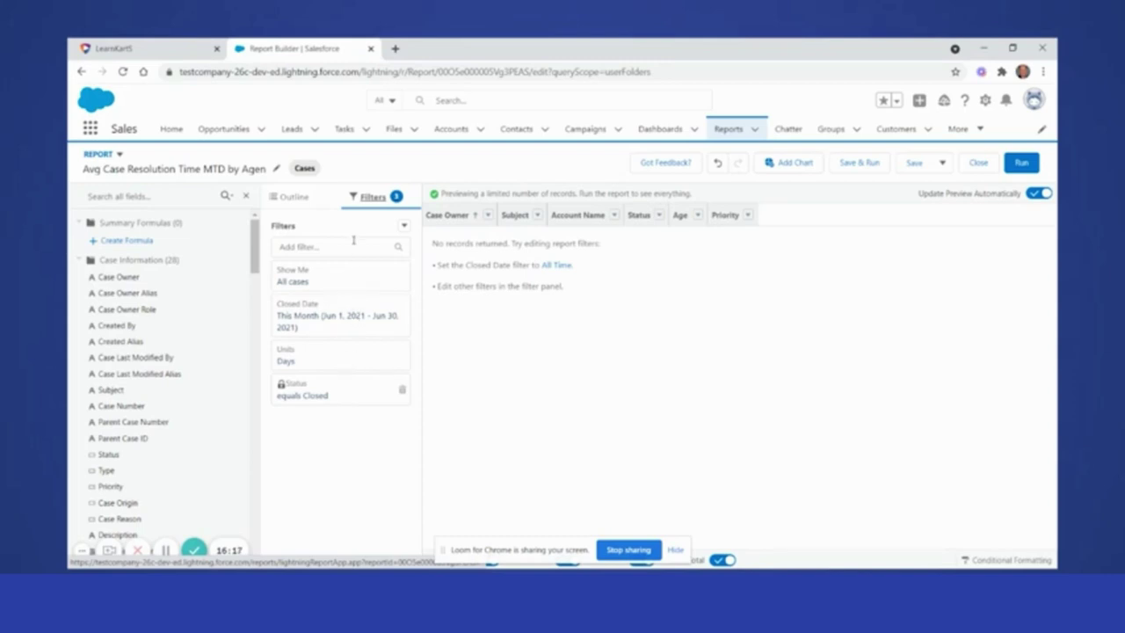
Hide the Fields pane and dismiss the report format choices unchanged.
{"action": "left_click", "coordinate": [247, 198]}
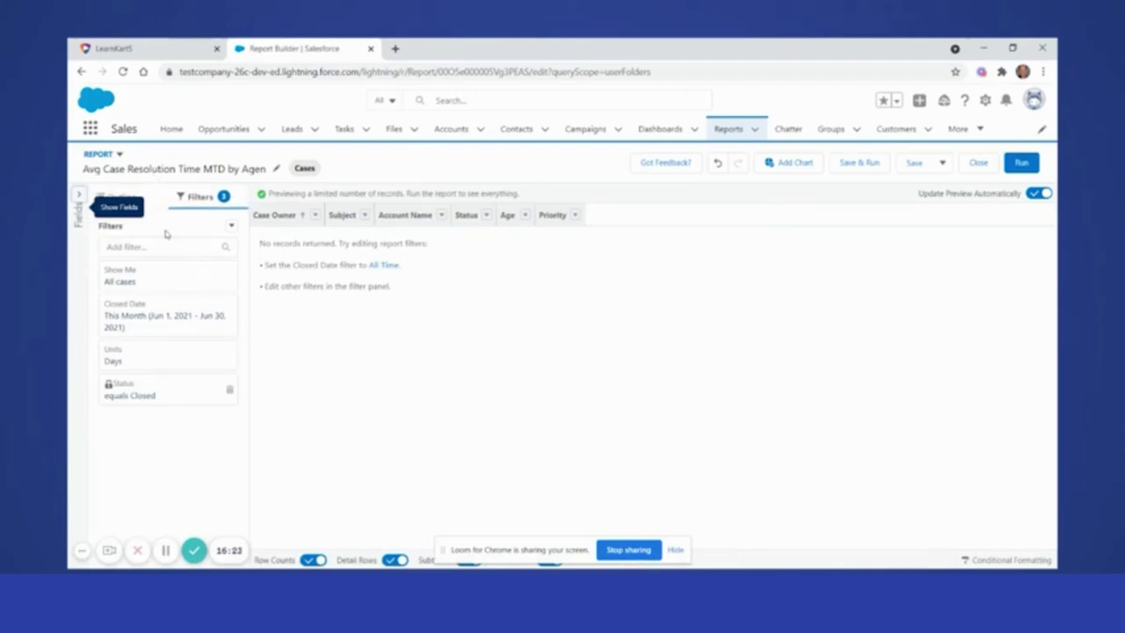
{"action": "left_click", "coordinate": [120, 154]}
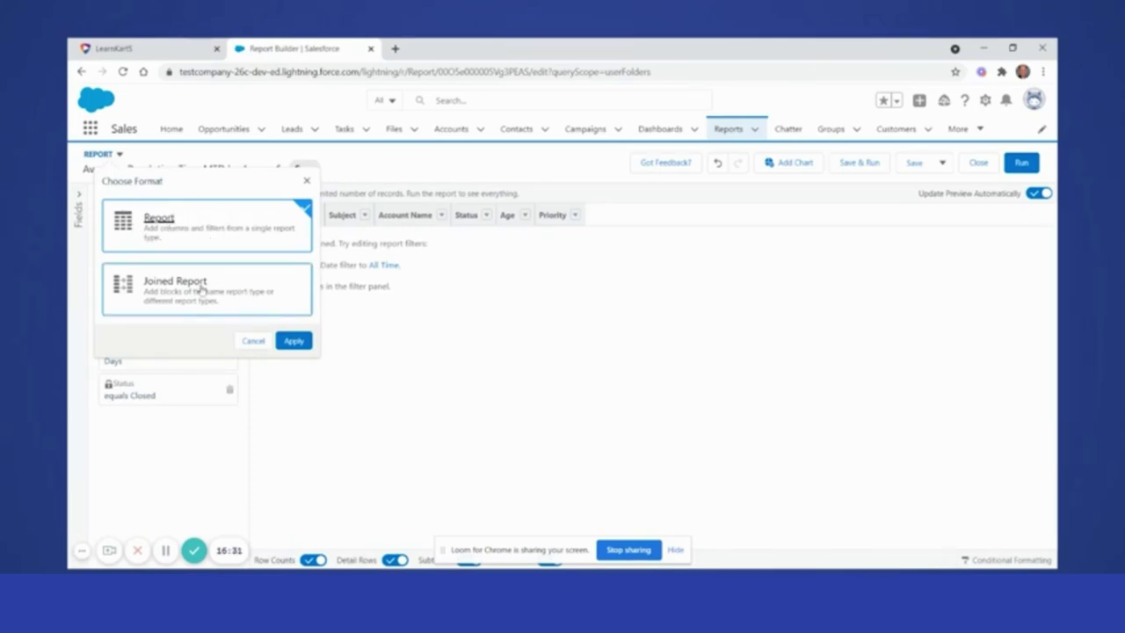
{"action": "left_click", "coordinate": [257, 342]}
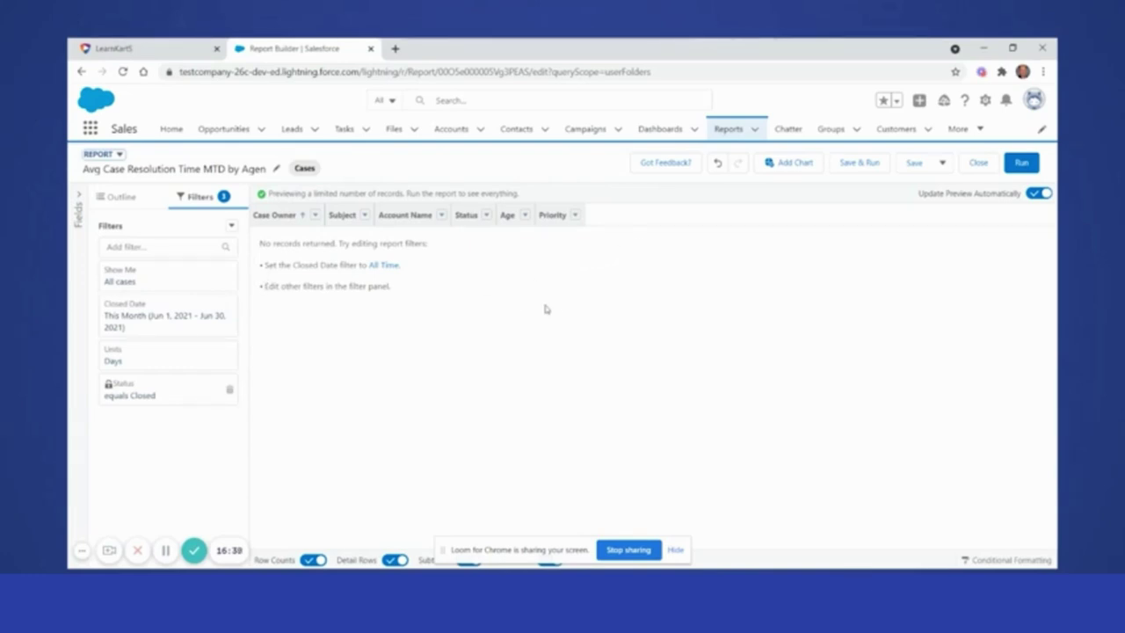
Open Report Builder in its own navigation tab, close it, and head back to Reports.
{"action": "left_click", "coordinate": [754, 130]}
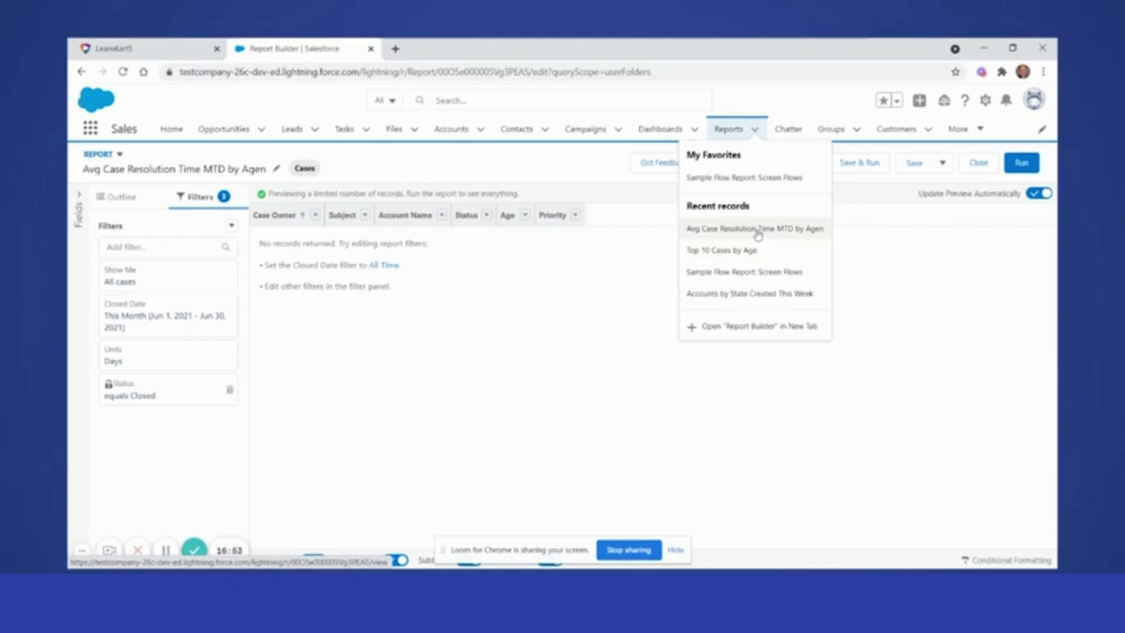
{"action": "left_click", "coordinate": [749, 327]}
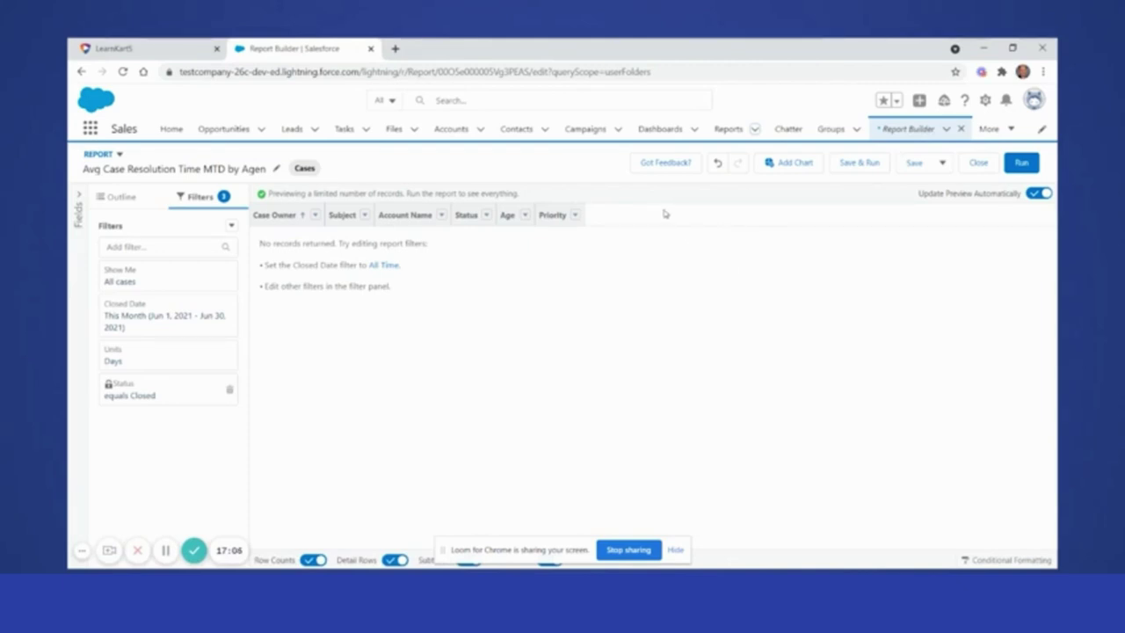
{"action": "left_click", "coordinate": [961, 130]}
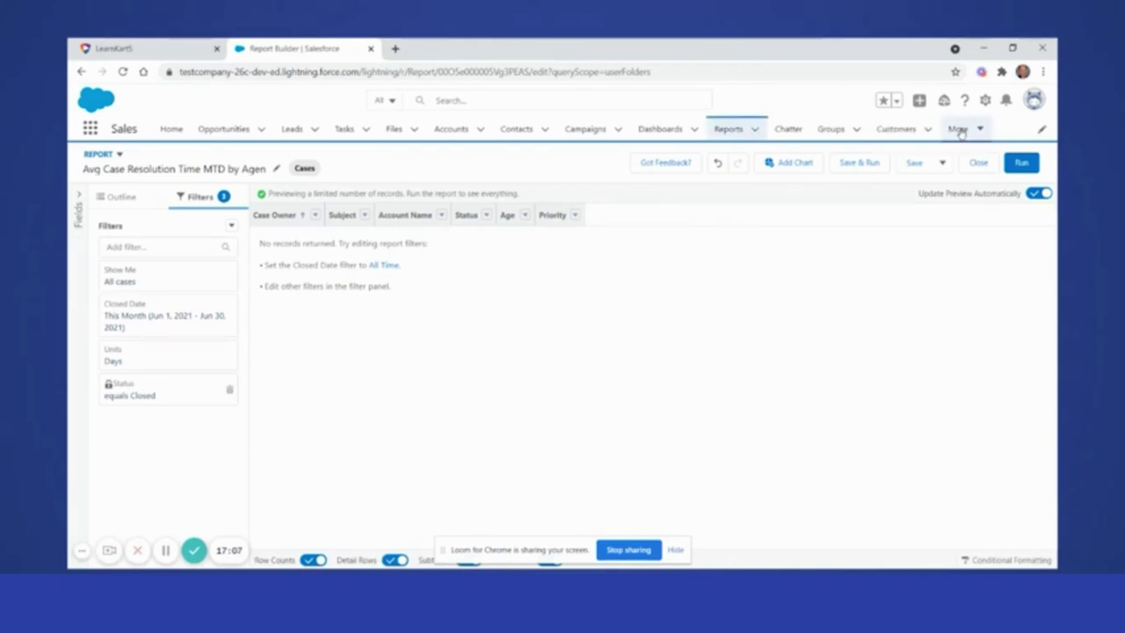
{"action": "left_click", "coordinate": [723, 132]}
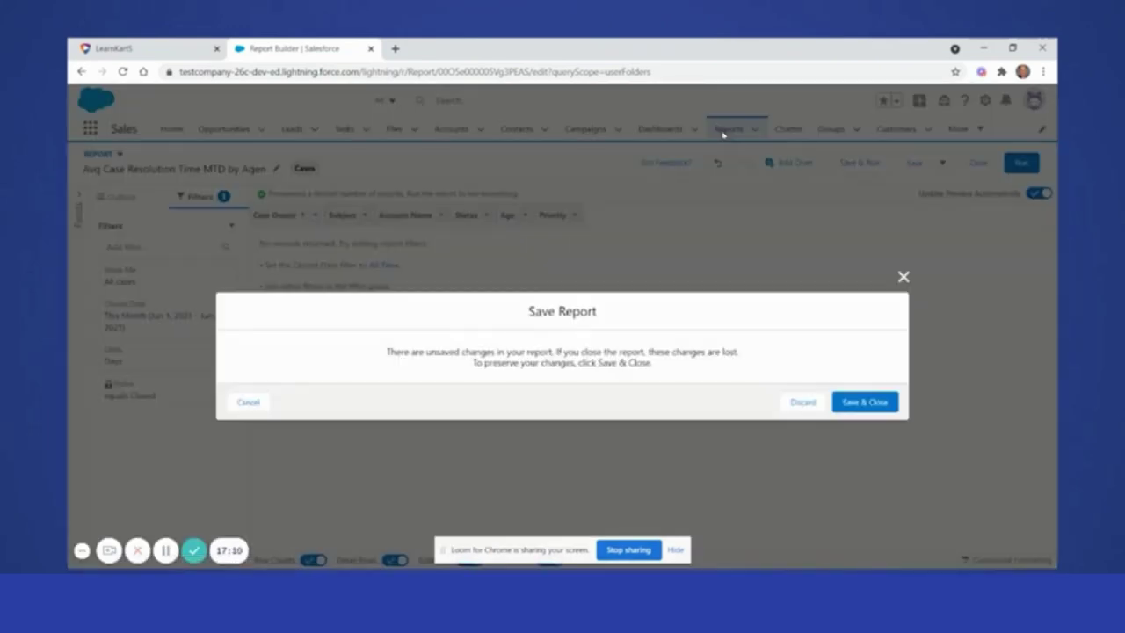
Discard the unsaved report changes and list all report folders.
{"action": "left_click", "coordinate": [805, 406]}
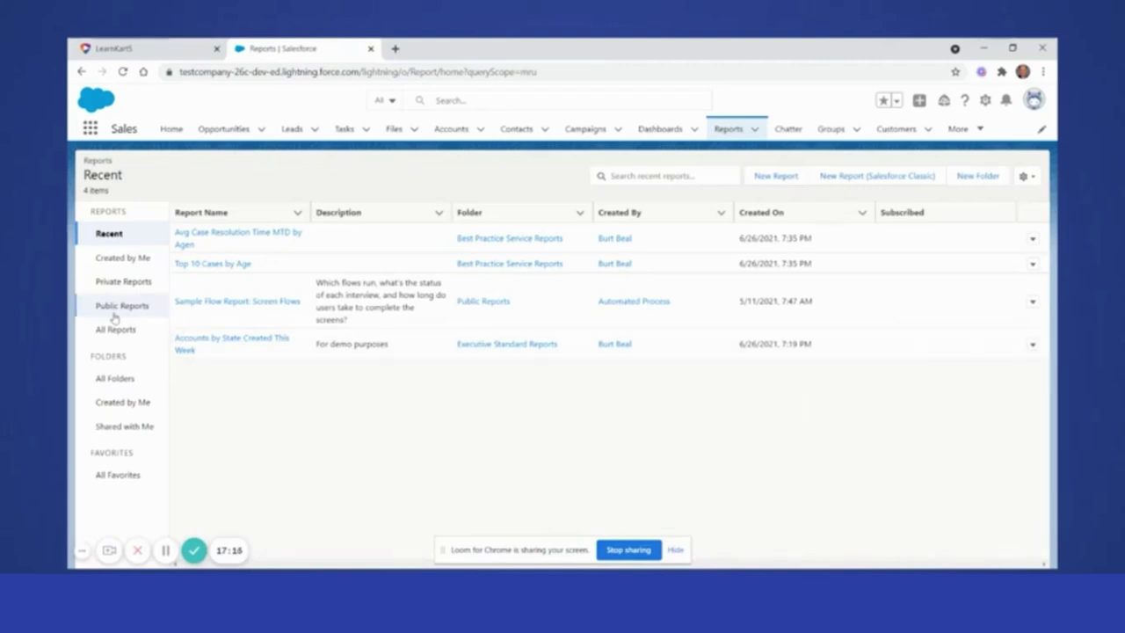
{"action": "left_click", "coordinate": [107, 333]}
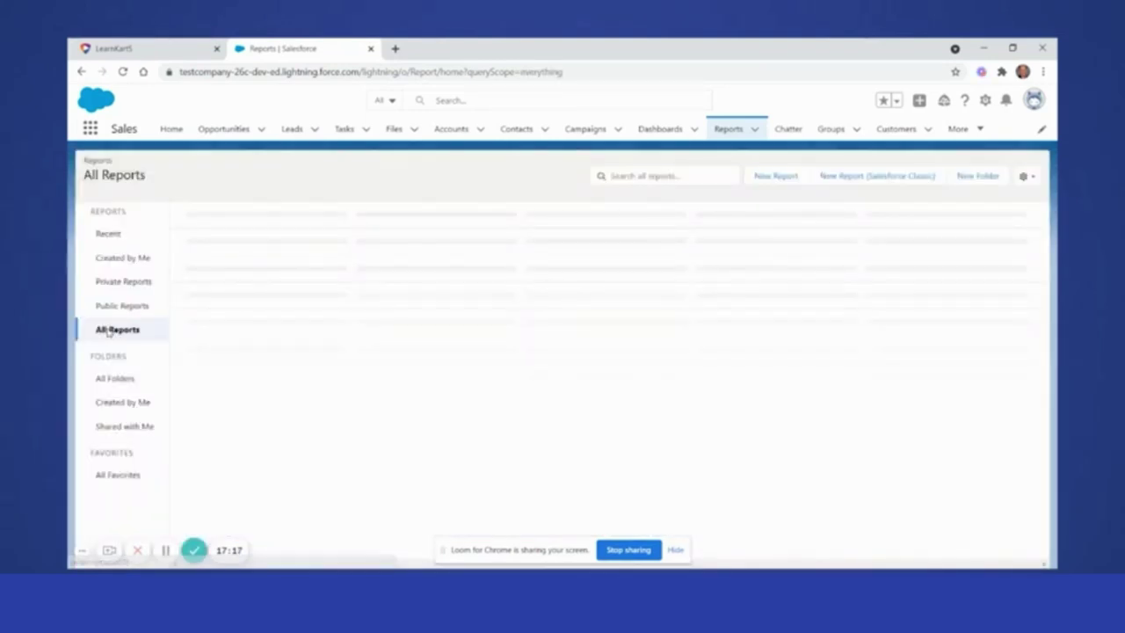
{"action": "left_click", "coordinate": [125, 380]}
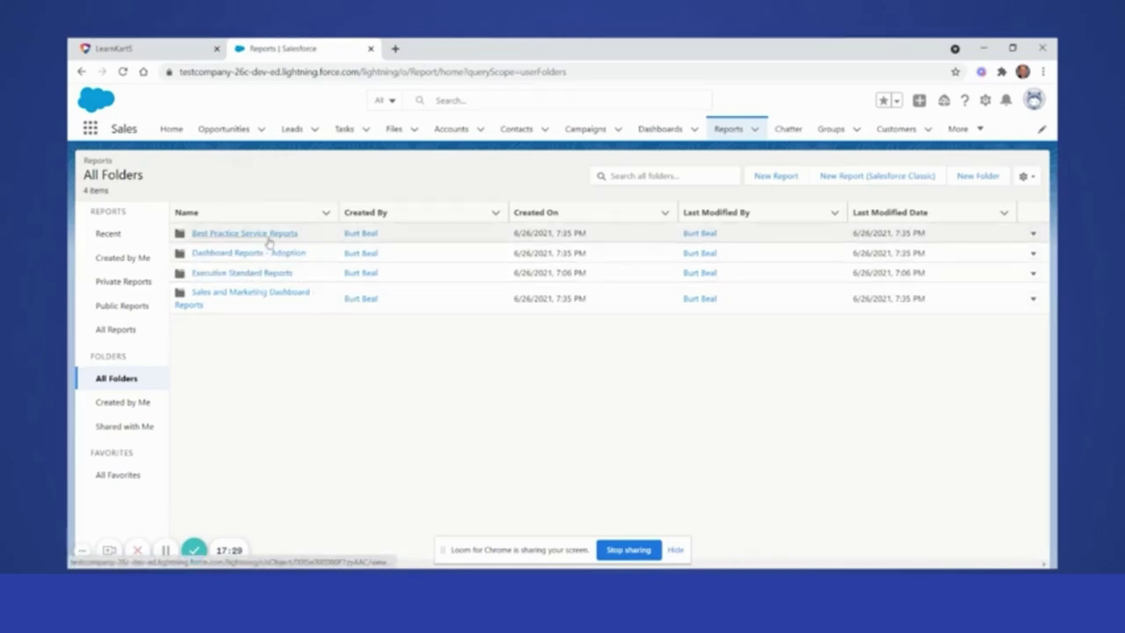
Share the Best Practice Service Reports folder with the Channel Sales Team role, View access.
{"action": "left_click", "coordinate": [1033, 234]}
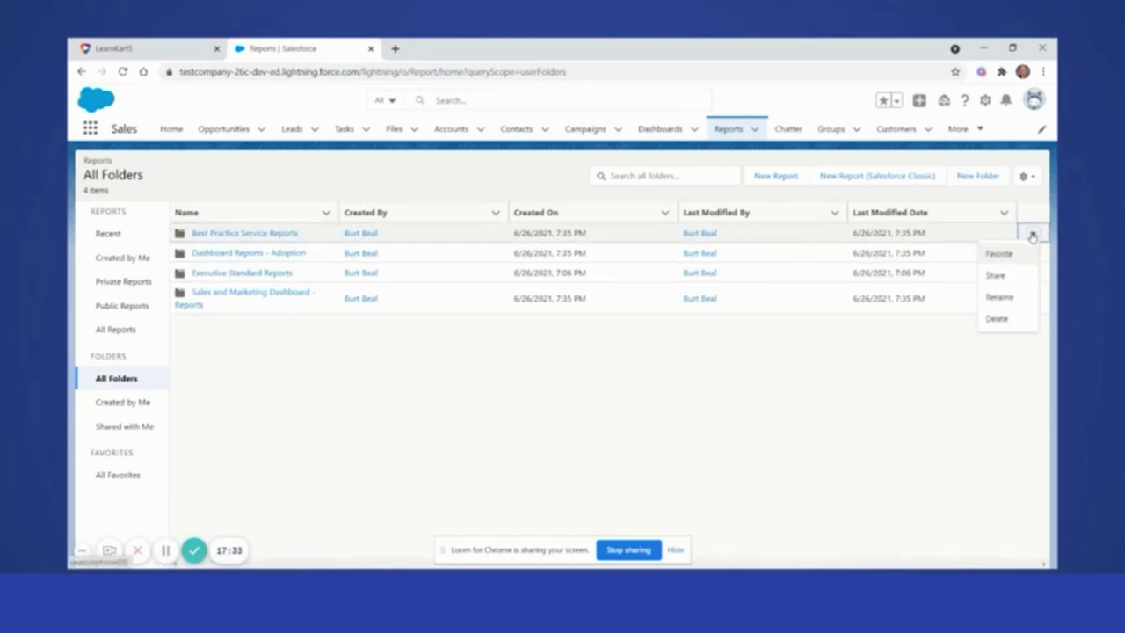
{"action": "left_click", "coordinate": [1000, 278]}
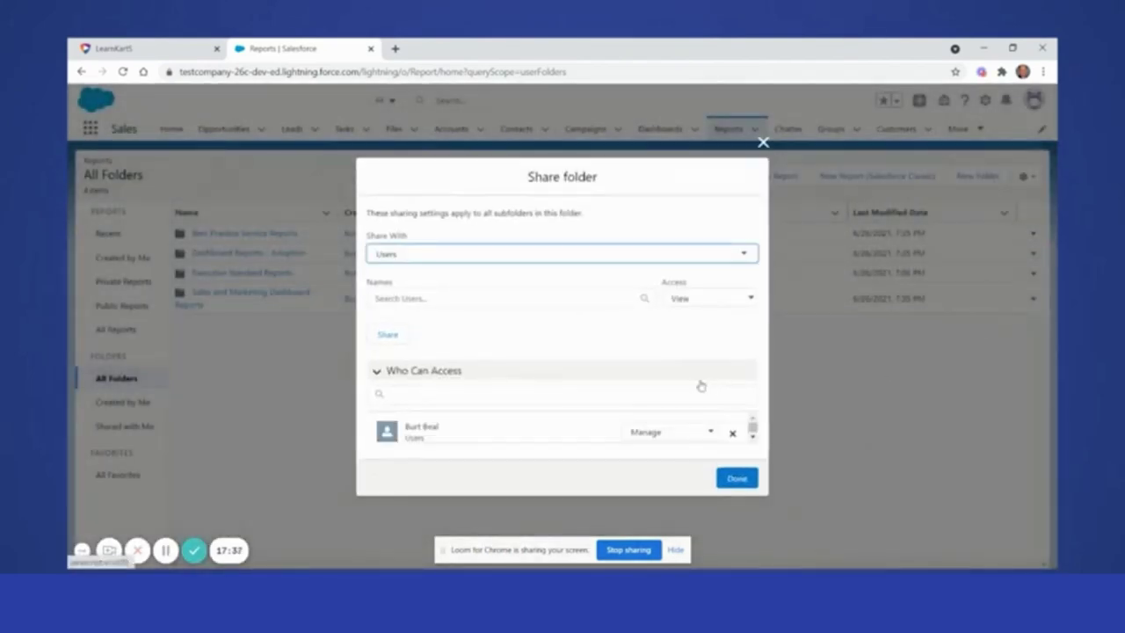
{"action": "left_click", "coordinate": [540, 300]}
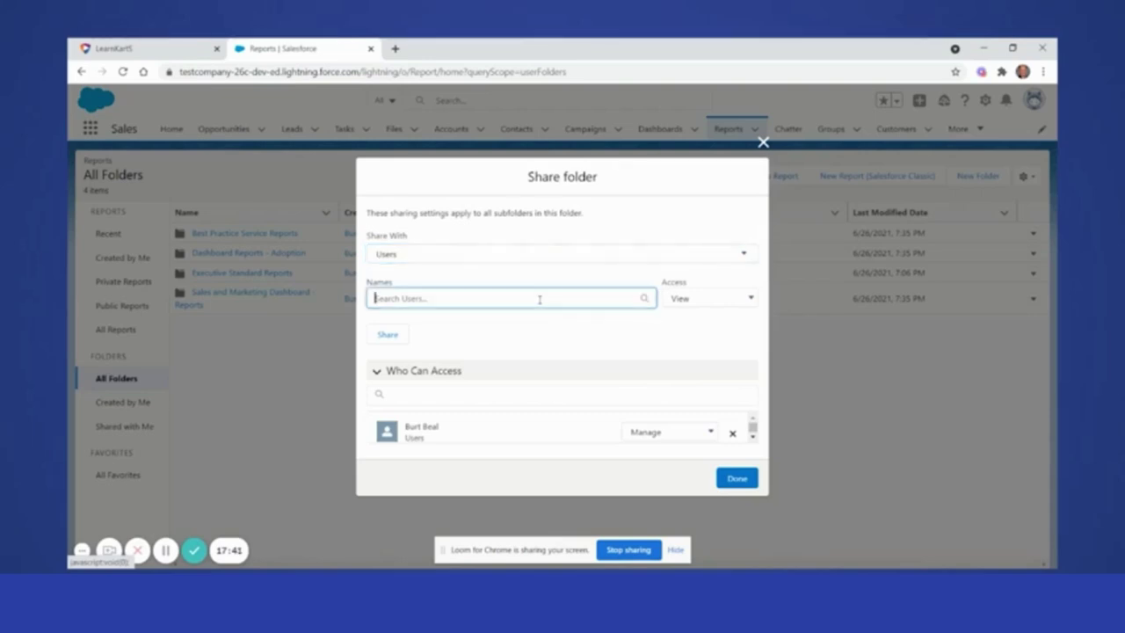
{"action": "left_click", "coordinate": [695, 329]}
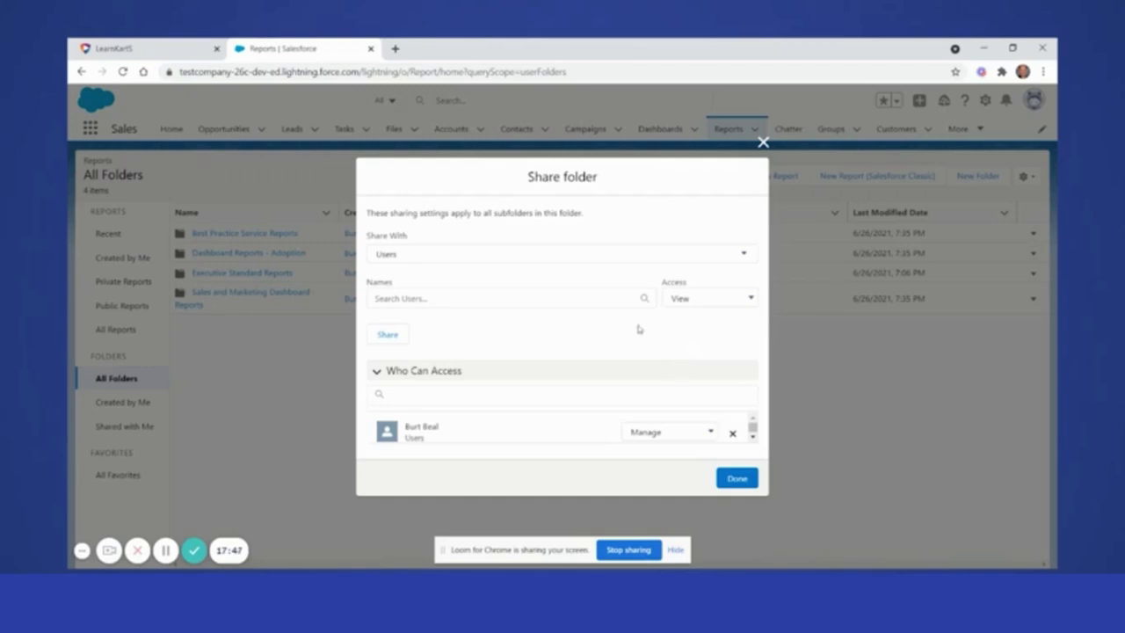
{"action": "left_click", "coordinate": [621, 255]}
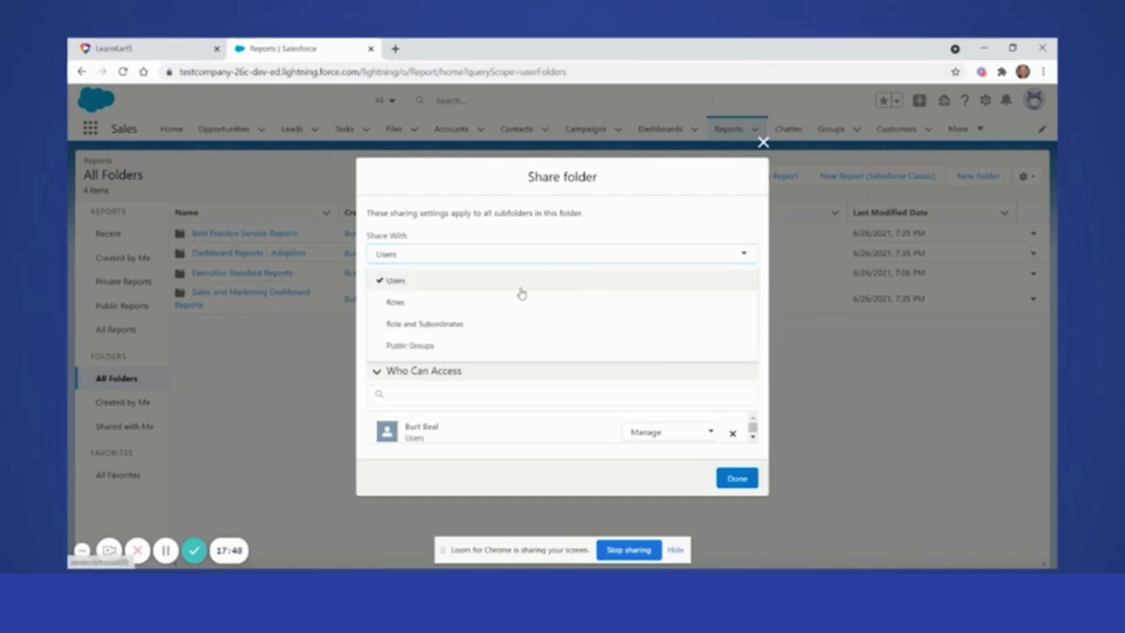
{"action": "left_click", "coordinate": [470, 303]}
{"action": "left_click", "coordinate": [482, 300]}
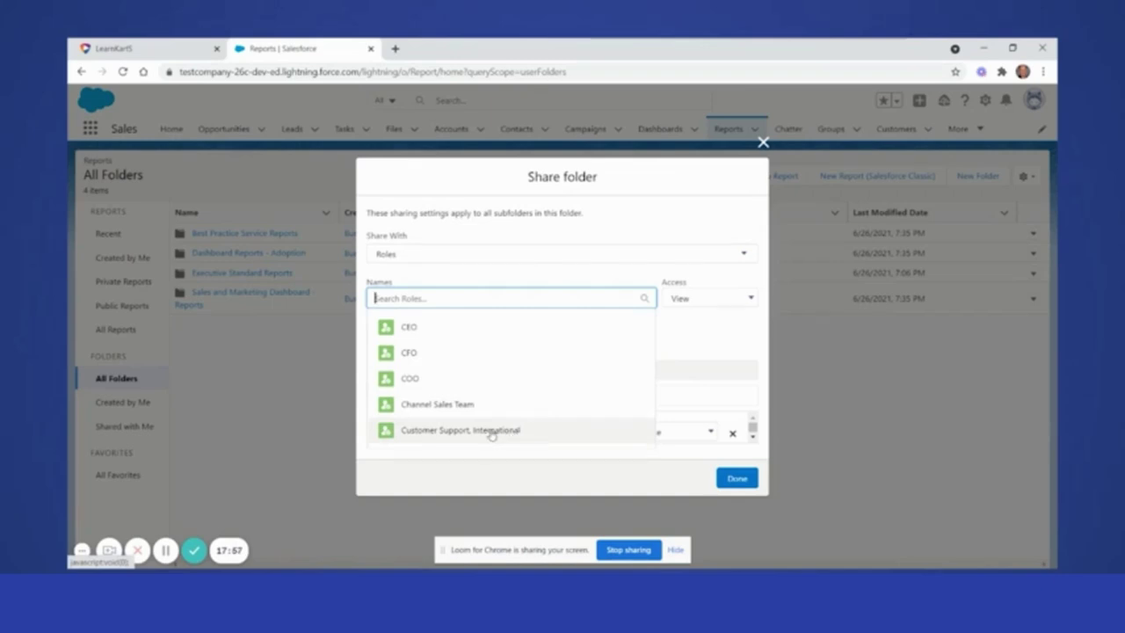
{"action": "left_click", "coordinate": [453, 406]}
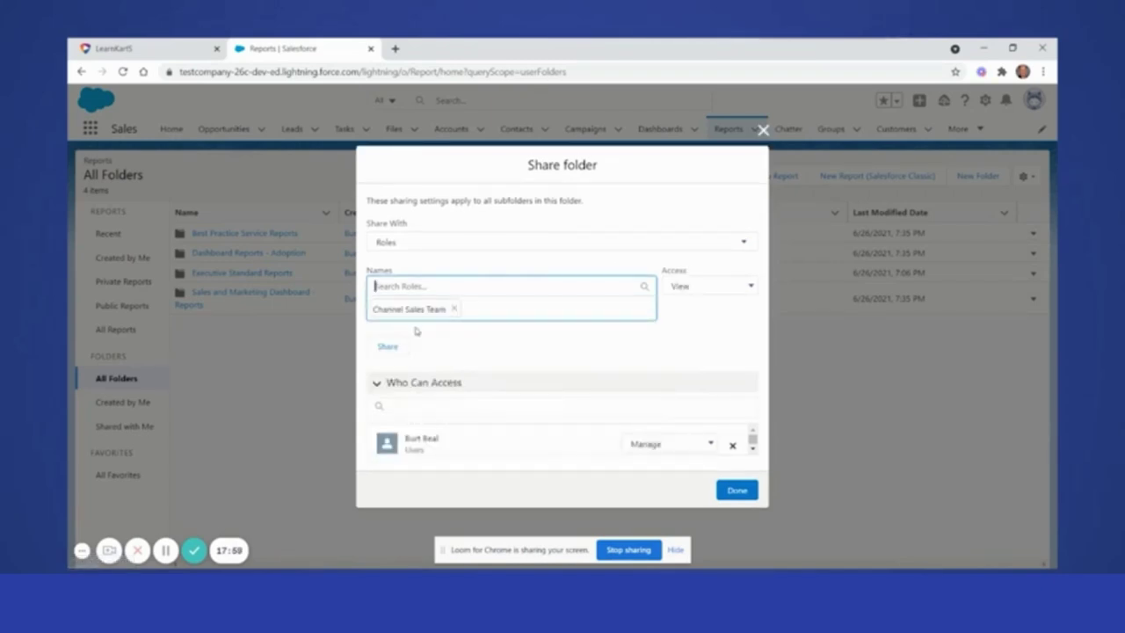
{"action": "left_click", "coordinate": [388, 348]}
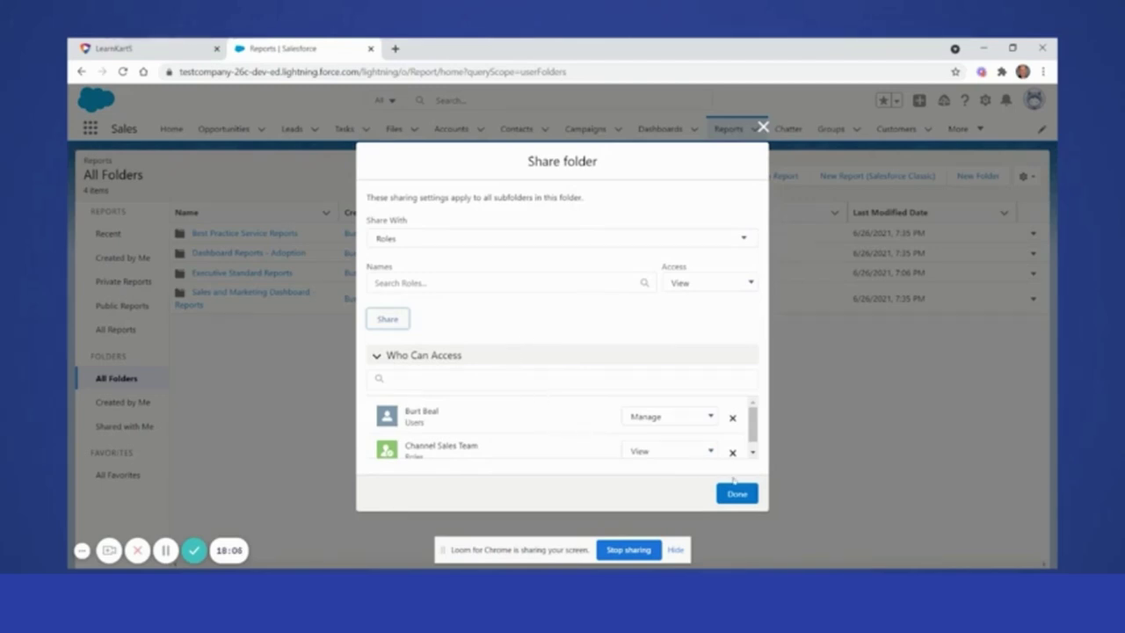
{"action": "left_click", "coordinate": [753, 448]}
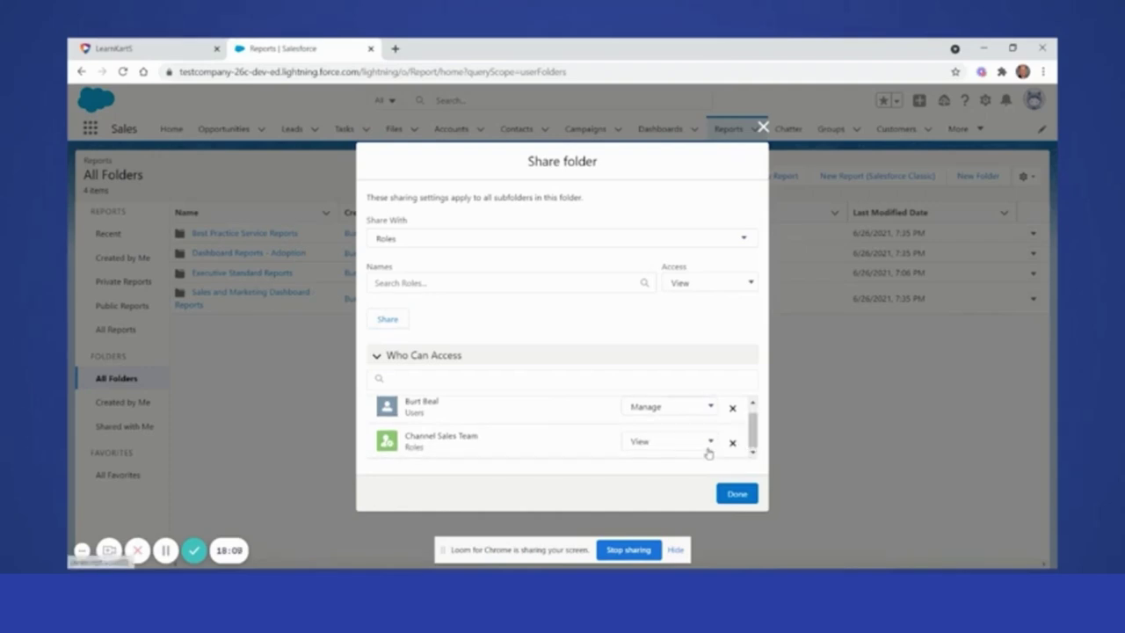
{"action": "left_click", "coordinate": [734, 494]}
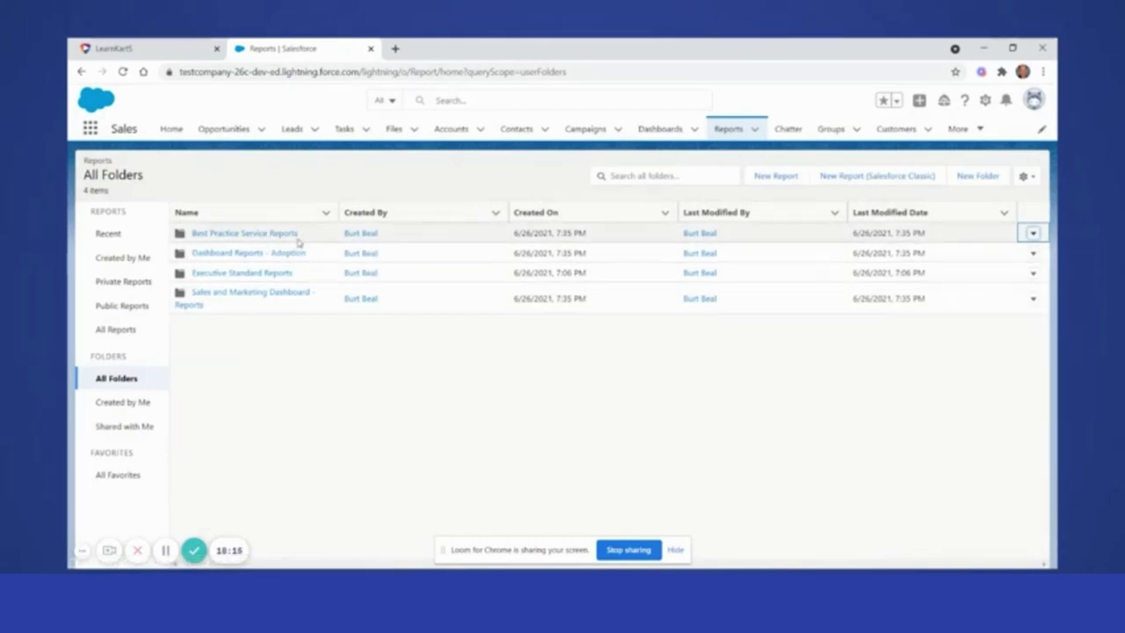
Open the Best Practice Service Reports folder's Trend of Cases Closed report and scroll its results.
{"action": "left_click", "coordinate": [264, 235]}
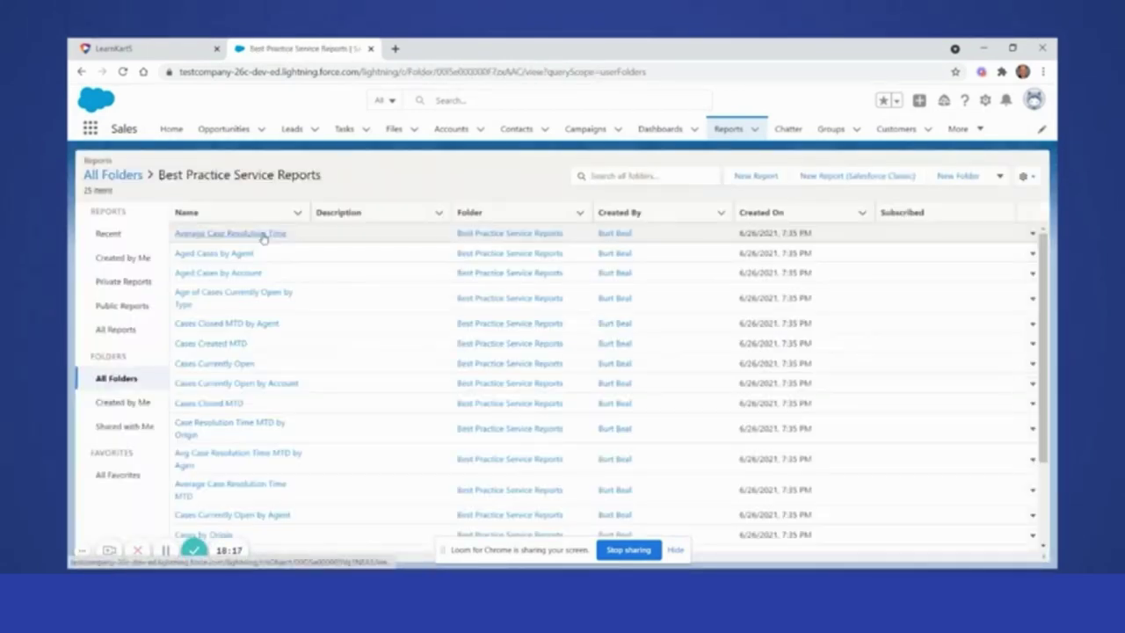
{"action": "scroll", "coordinate": [350, 361], "scroll_direction": "down", "scroll_amount": 4}
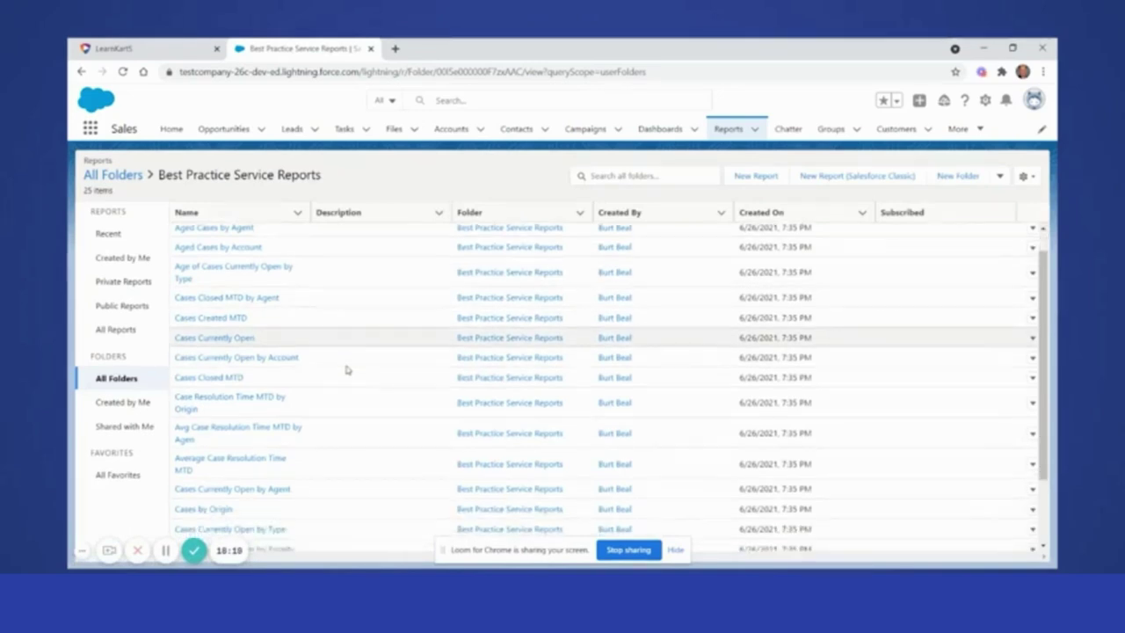
{"action": "scroll", "coordinate": [348, 371], "scroll_direction": "down", "scroll_amount": 1}
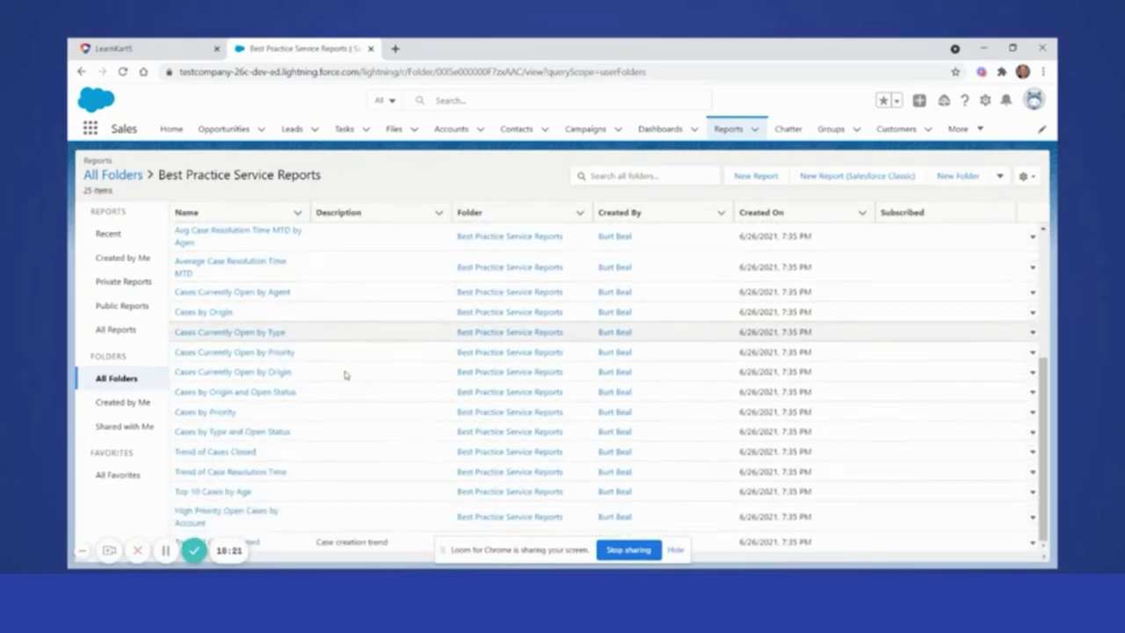
{"action": "left_click", "coordinate": [217, 453]}
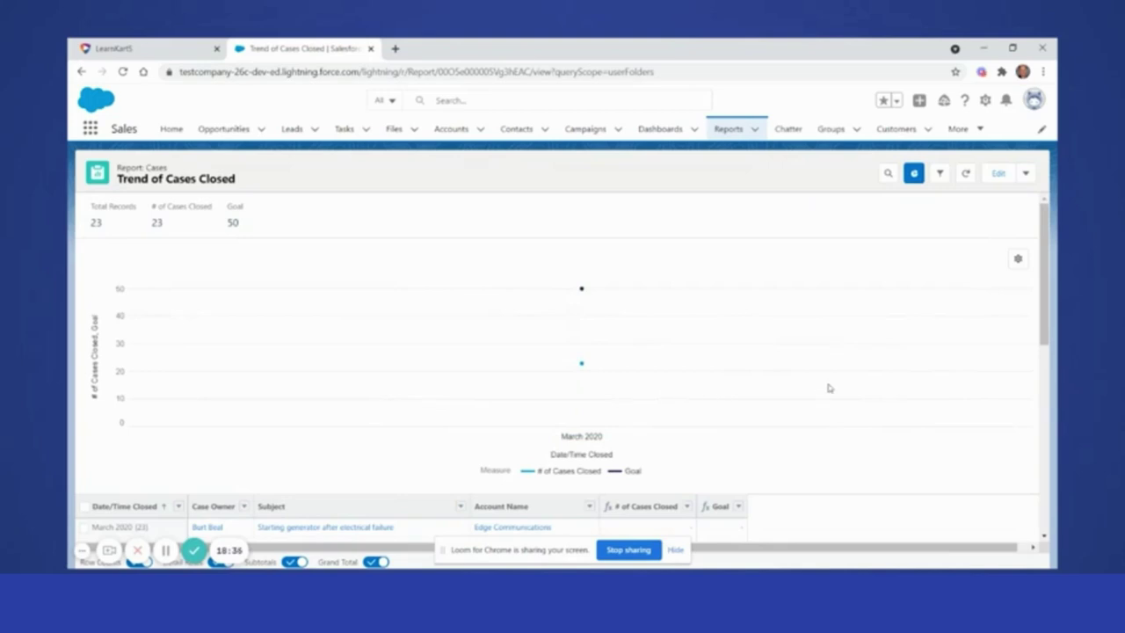
{"action": "scroll", "coordinate": [829, 387], "scroll_direction": "down", "scroll_amount": 3}
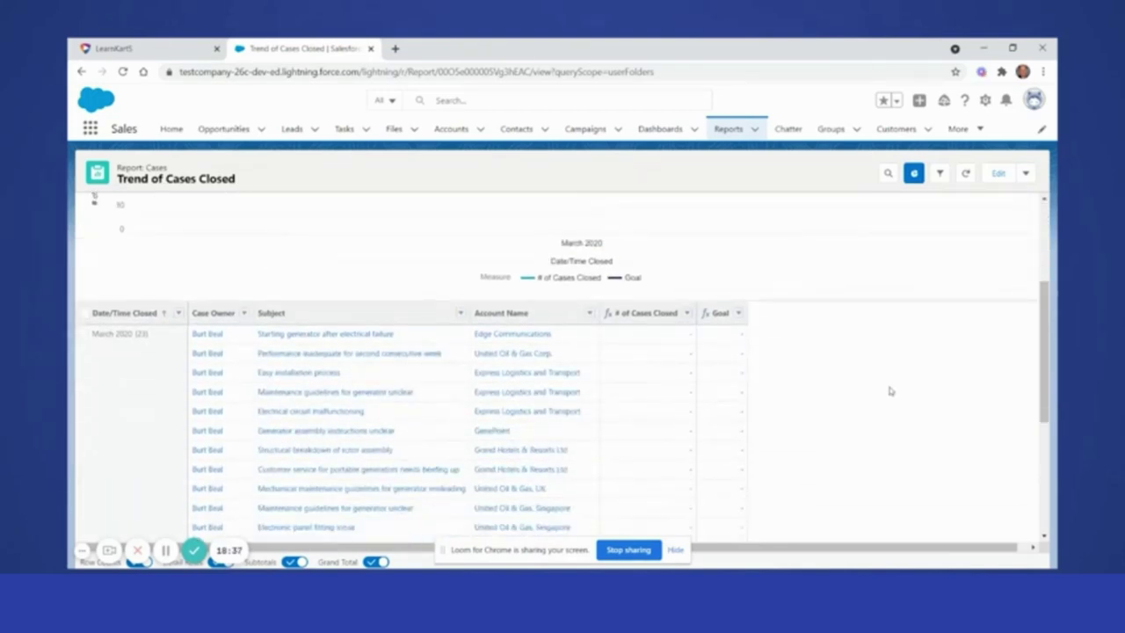
{"action": "scroll", "coordinate": [890, 390], "scroll_direction": "down", "scroll_amount": 3}
{"action": "scroll", "coordinate": [890, 391], "scroll_direction": "up", "scroll_amount": 6}
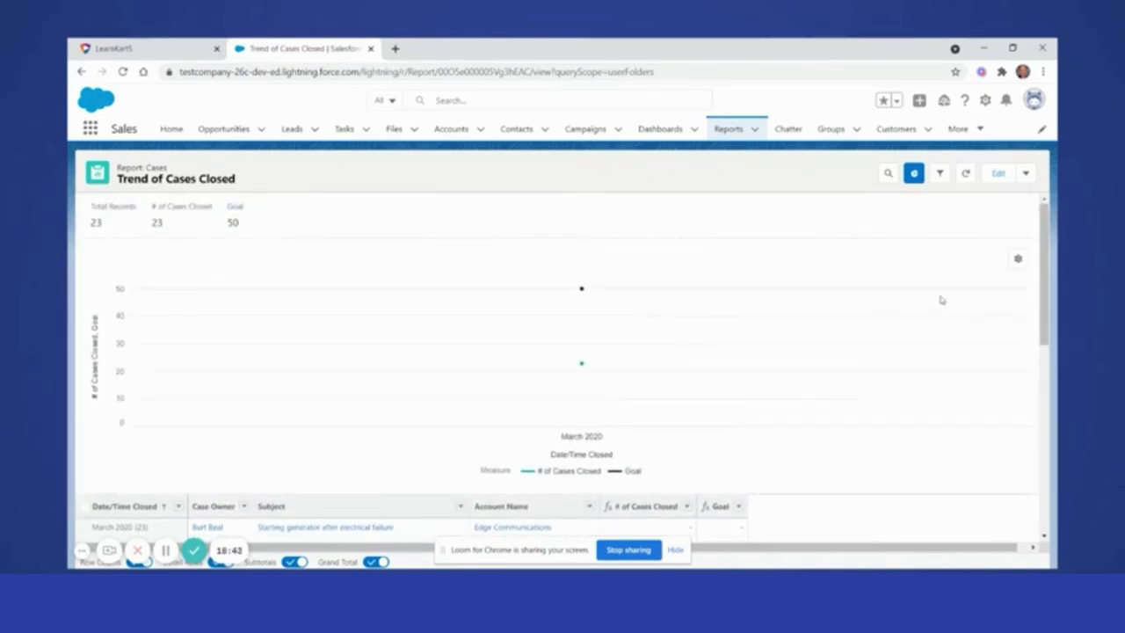
Try Column, Funnel, Donut, Line and Bar charts, settle on Column, then go to Dashboards.
{"action": "left_click", "coordinate": [1017, 259]}
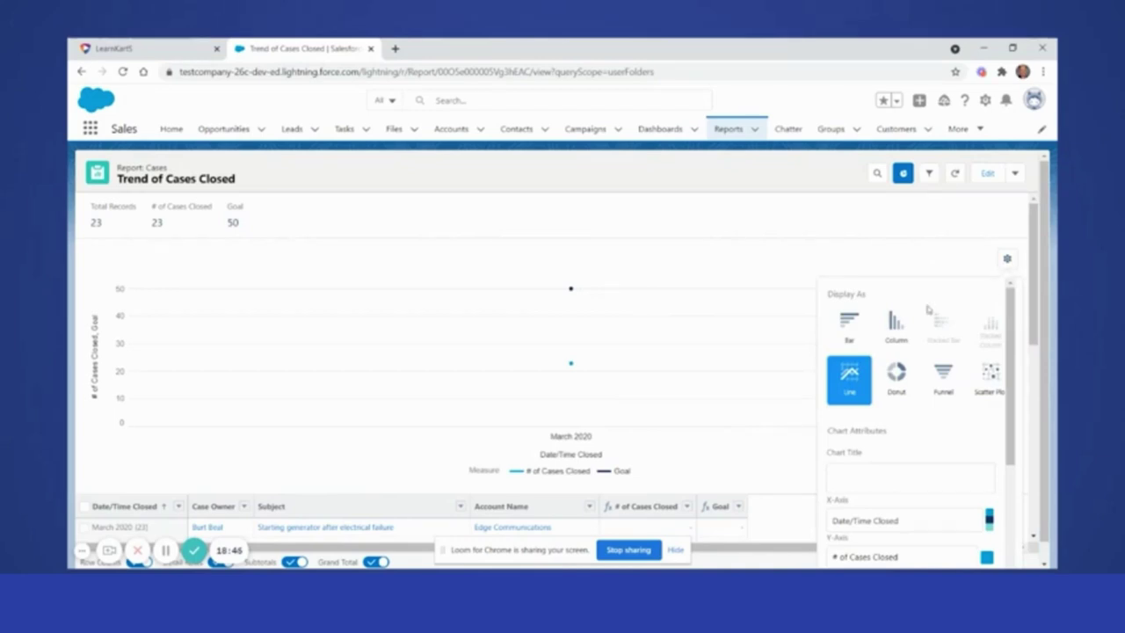
{"action": "left_click", "coordinate": [894, 328]}
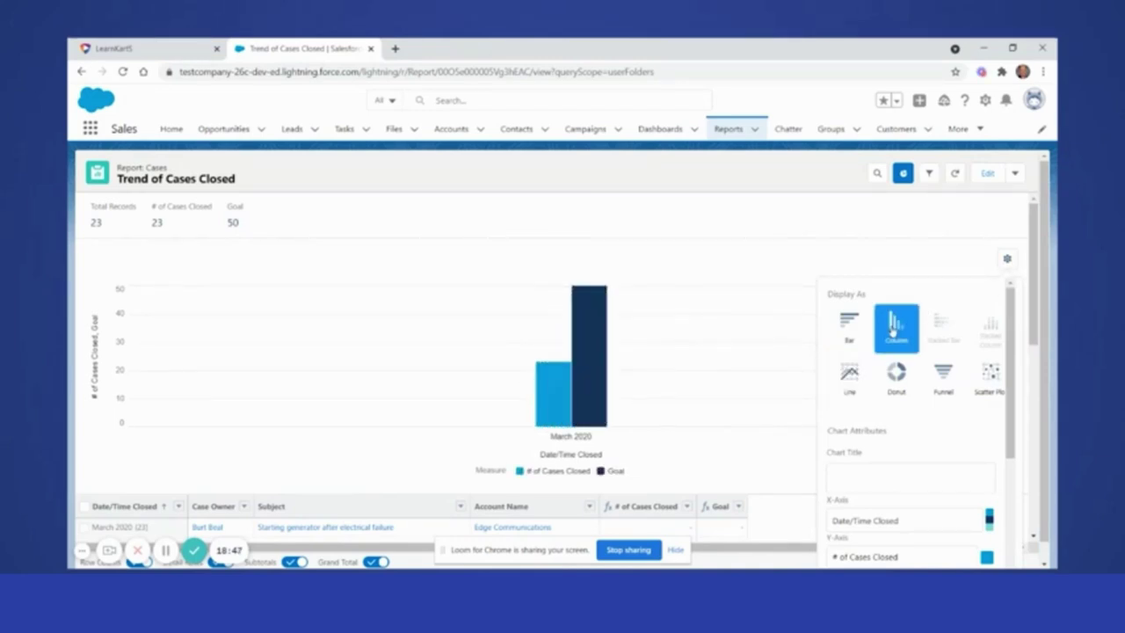
{"action": "left_click", "coordinate": [945, 377]}
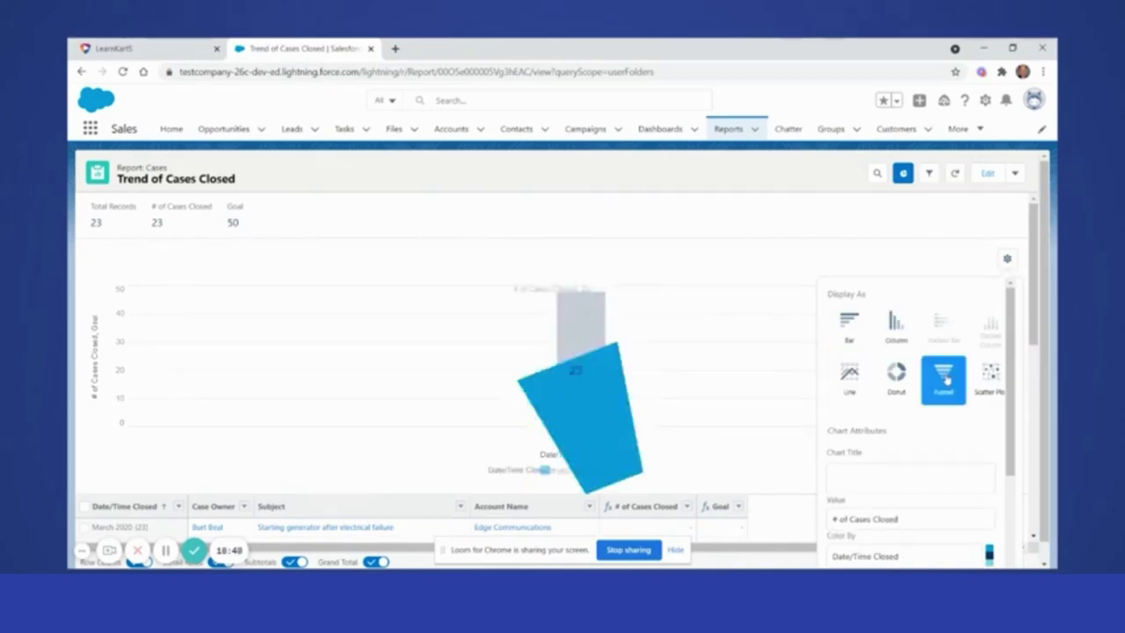
{"action": "left_click", "coordinate": [897, 378]}
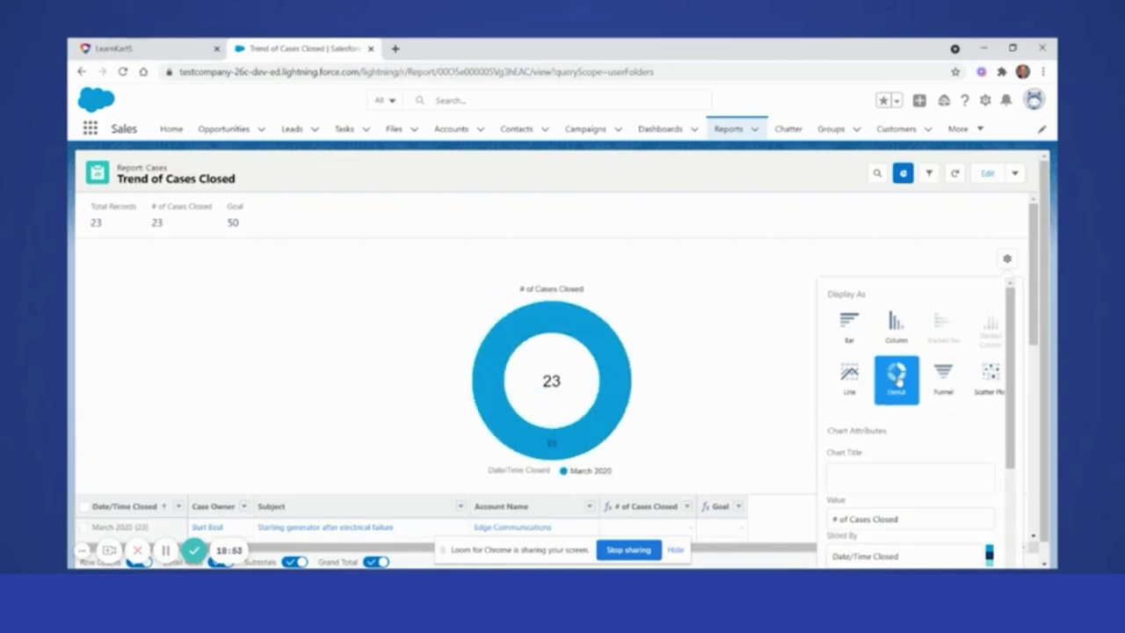
{"action": "left_click", "coordinate": [851, 376]}
{"action": "left_click", "coordinate": [849, 325]}
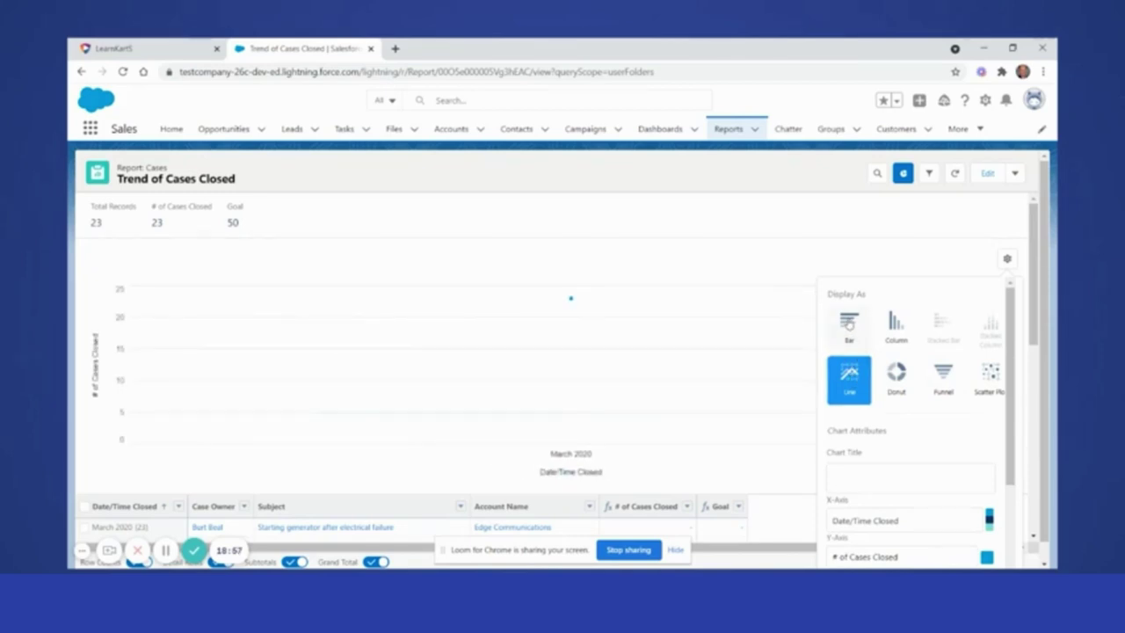
{"action": "left_click", "coordinate": [894, 330]}
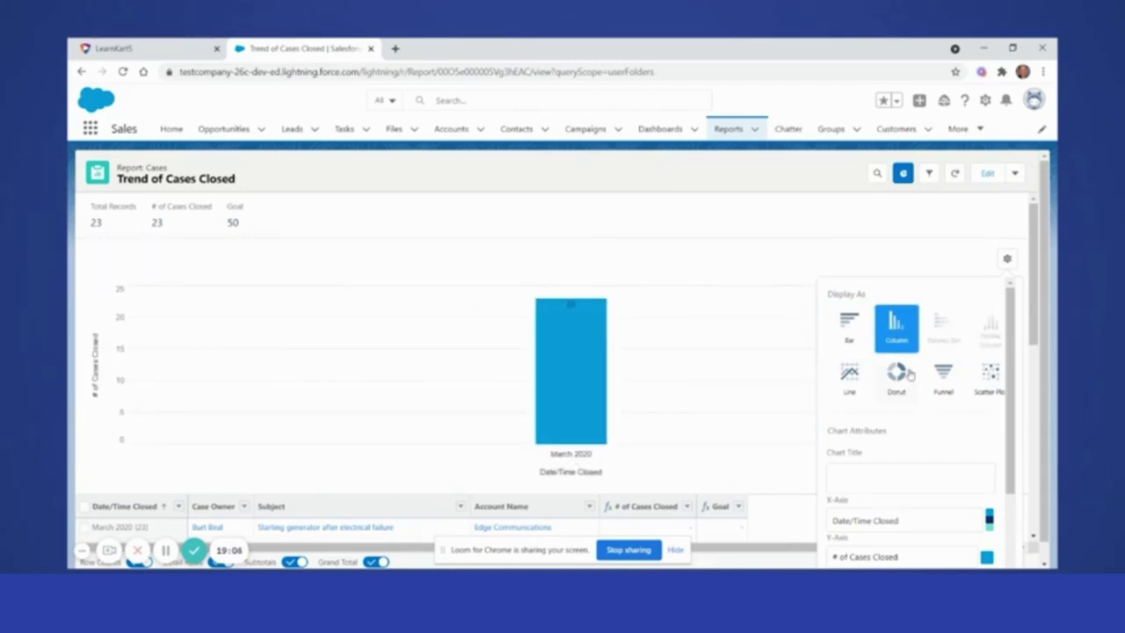
{"action": "left_click_drag", "start_coordinate": [1008, 440], "coordinate": [1006, 524]}
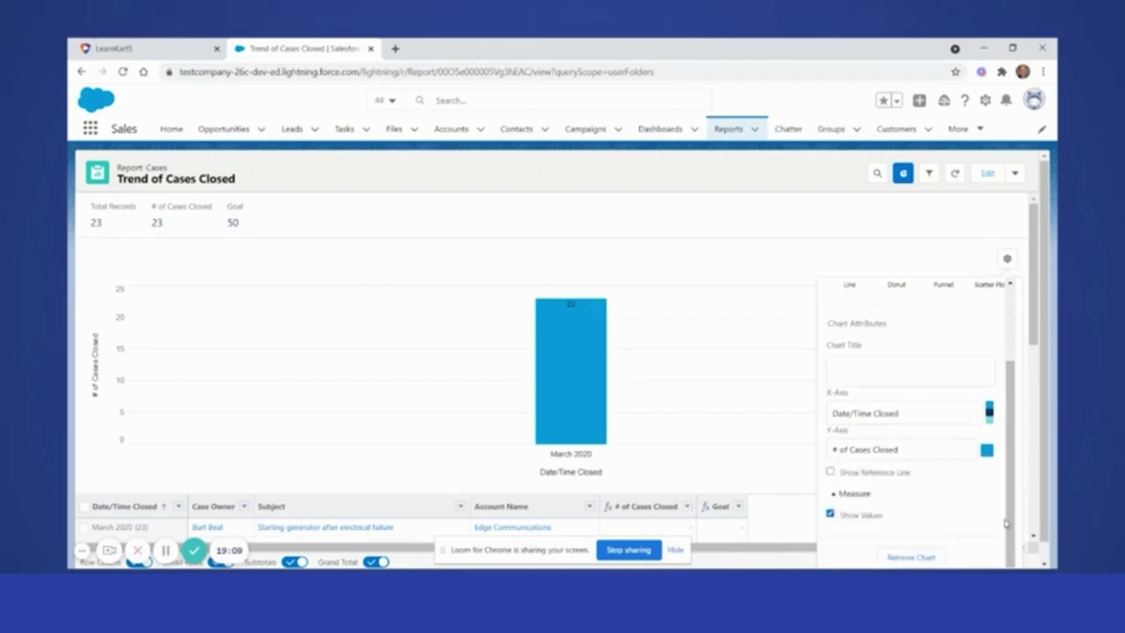
{"action": "left_click", "coordinate": [881, 230]}
{"action": "left_click", "coordinate": [649, 132]}
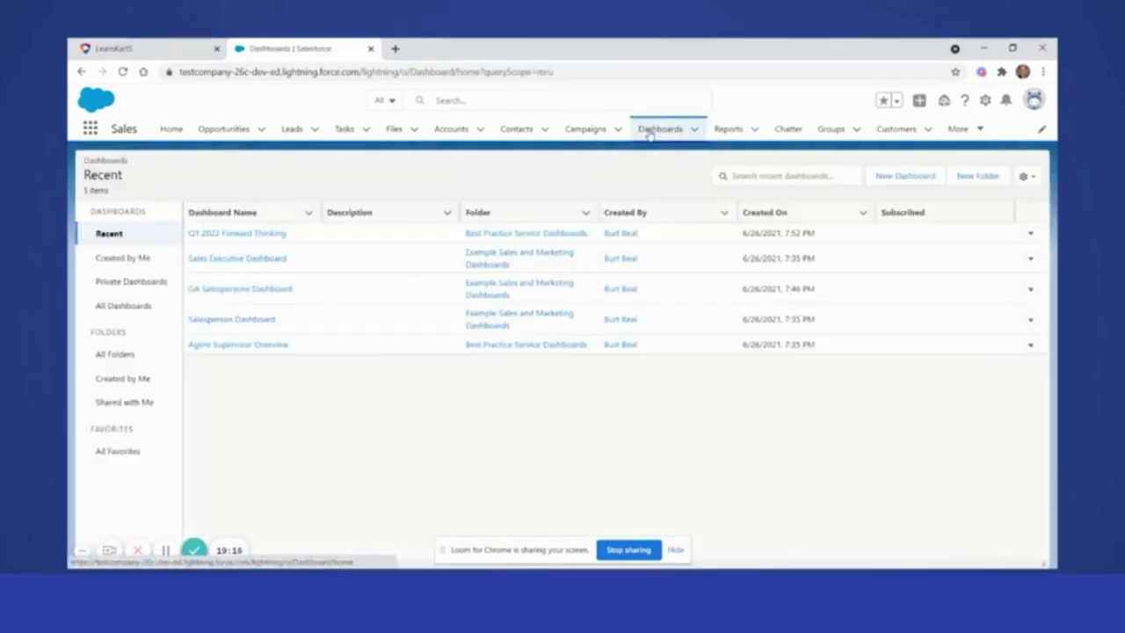
List All Dashboards and open the Sales Executive Dashboard.
{"action": "left_click", "coordinate": [114, 307]}
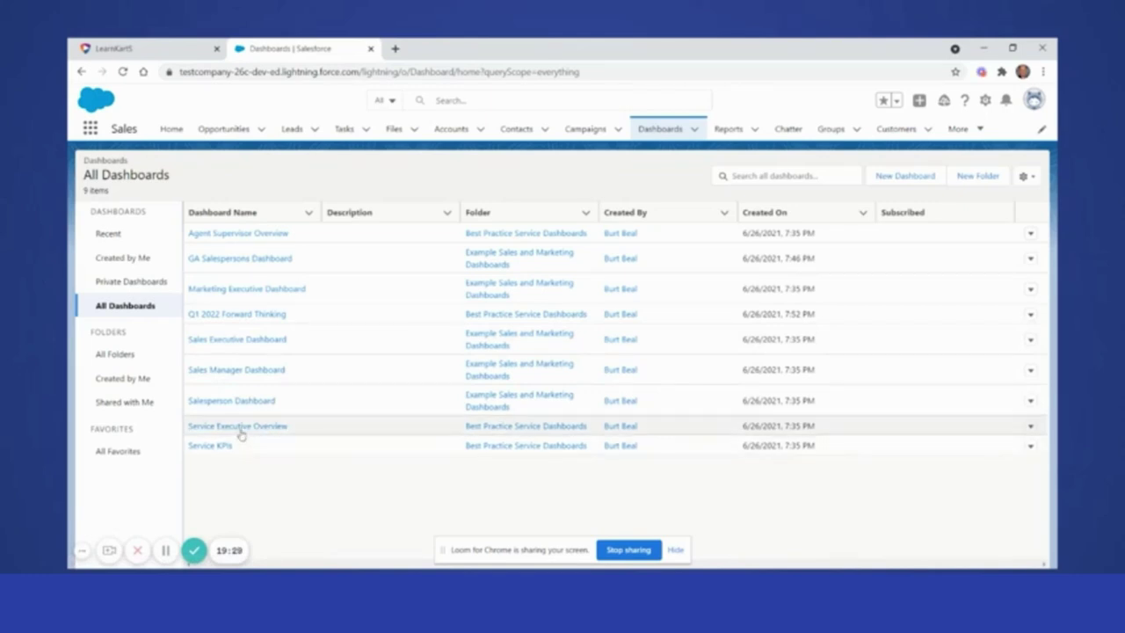
{"action": "left_click", "coordinate": [258, 343]}
{"action": "left_click", "coordinate": [258, 340]}
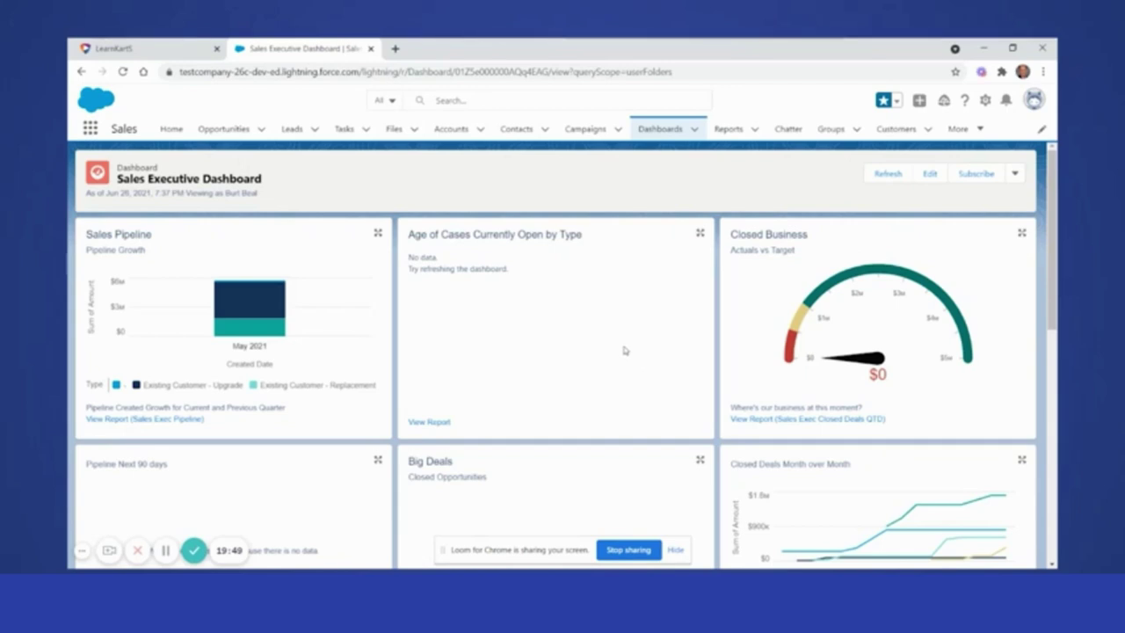
Open the Sales Exec Pipeline report in a new tab, scroll through it, then return to the dashboard.
{"action": "right_click", "coordinate": [165, 422]}
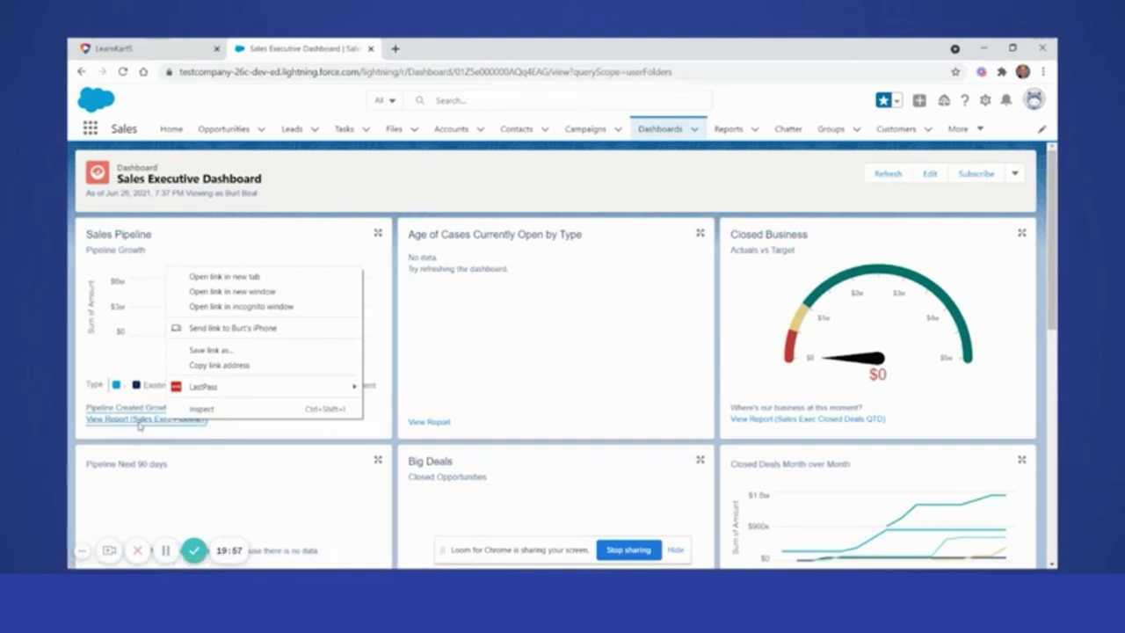
{"action": "left_click", "coordinate": [225, 276]}
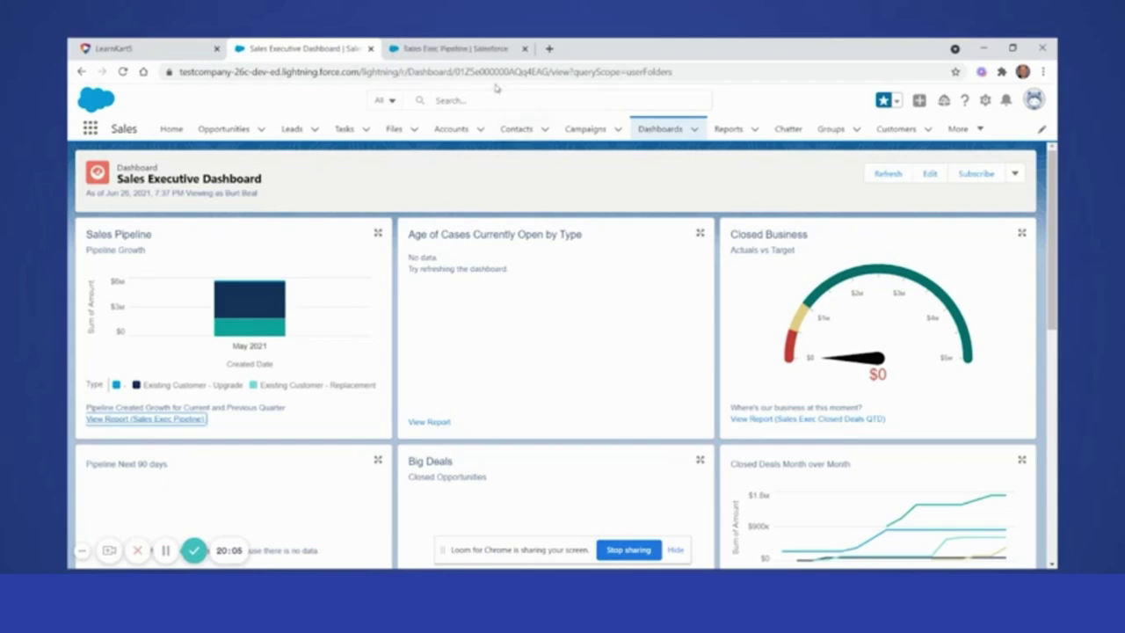
{"action": "left_click", "coordinate": [454, 50]}
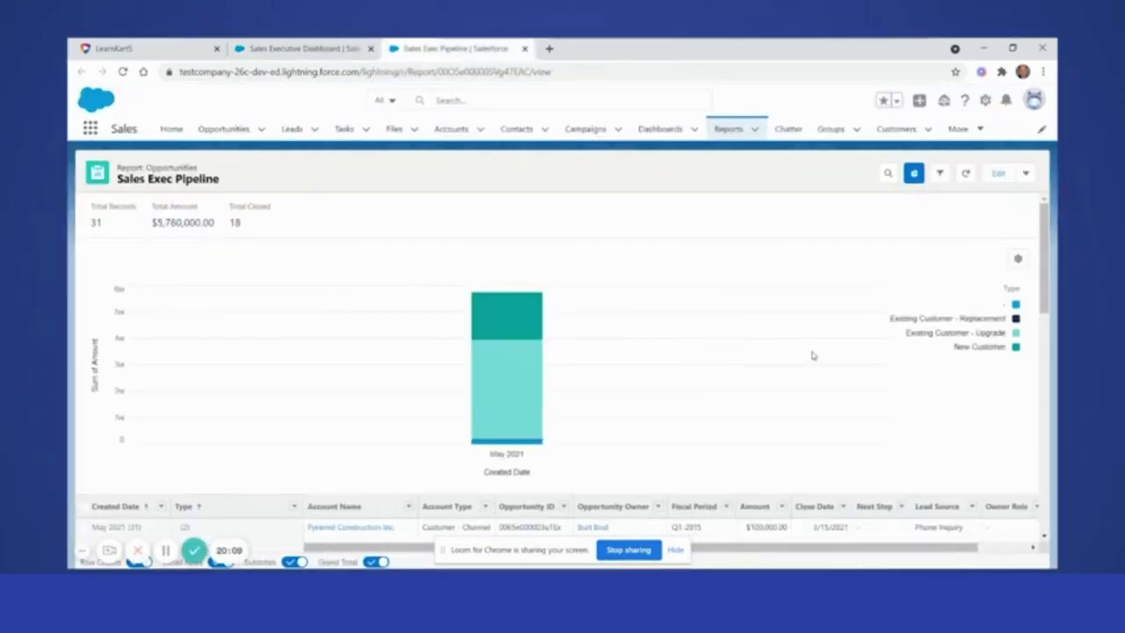
{"action": "scroll", "coordinate": [783, 369], "scroll_direction": "down", "scroll_amount": 3}
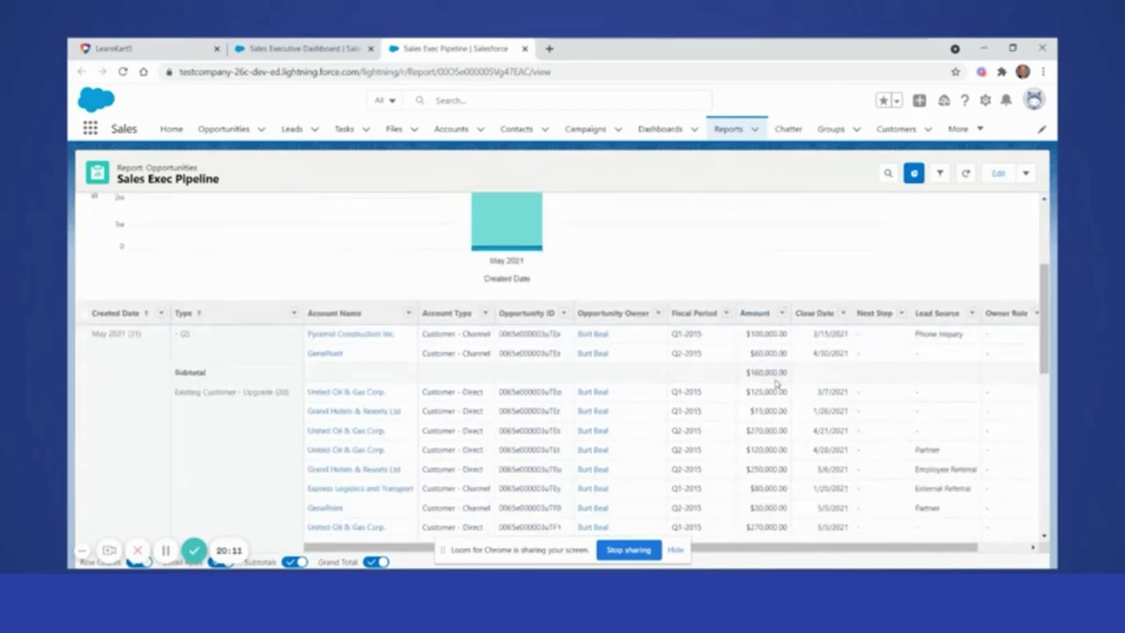
{"action": "scroll", "coordinate": [776, 383], "scroll_direction": "down", "scroll_amount": 3}
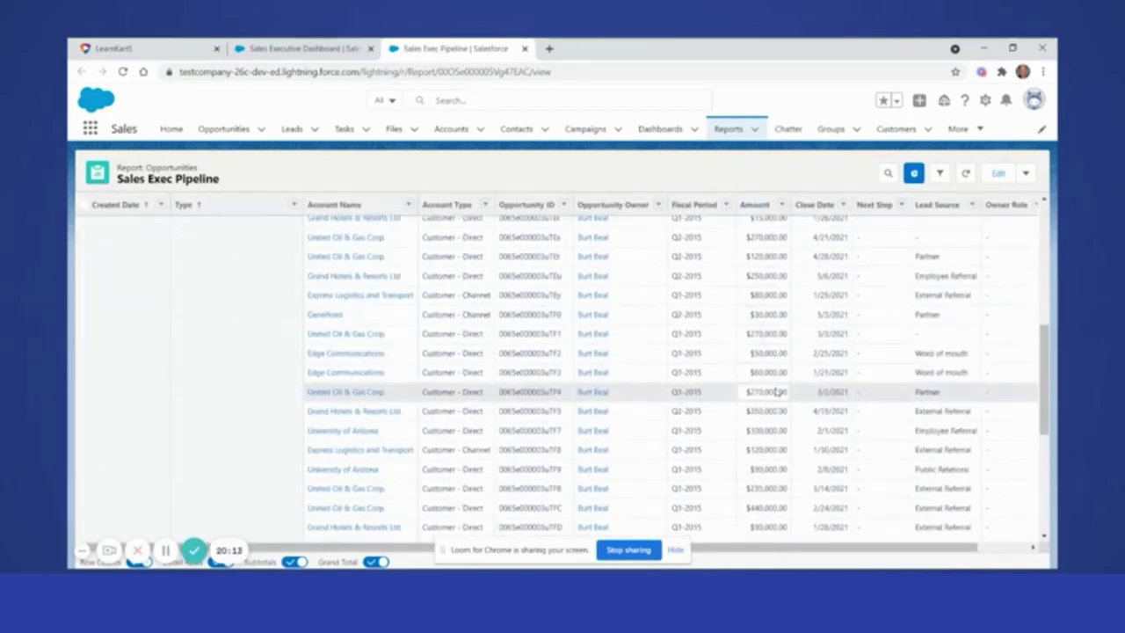
{"action": "scroll", "coordinate": [777, 392], "scroll_direction": "up", "scroll_amount": 3}
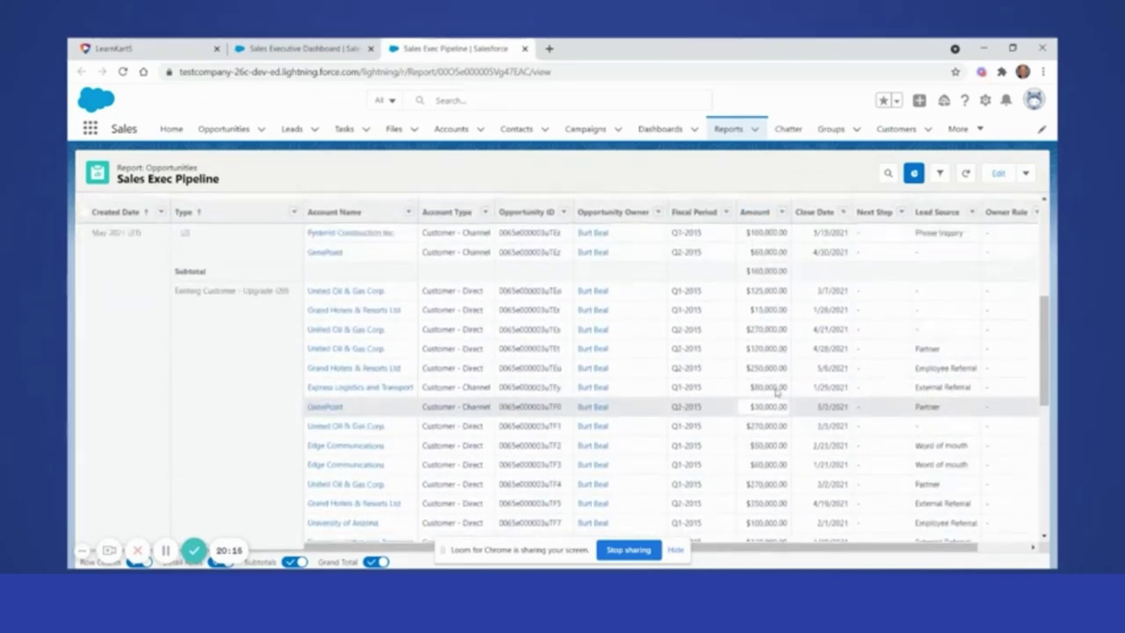
{"action": "scroll", "coordinate": [777, 392], "scroll_direction": "up", "scroll_amount": 2}
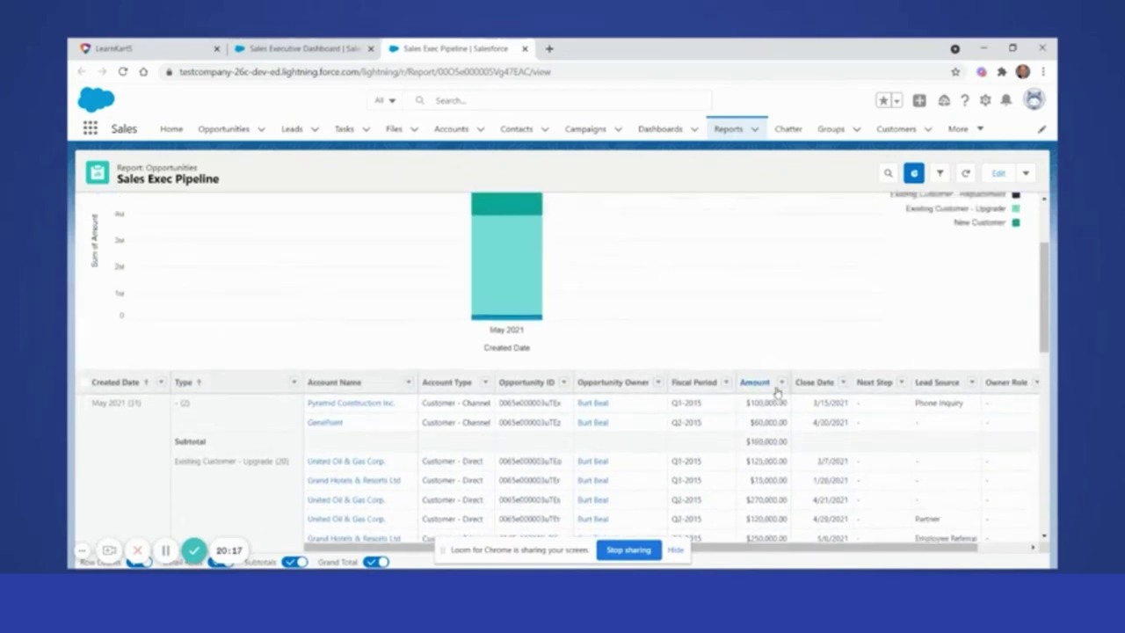
{"action": "left_click", "coordinate": [284, 49]}
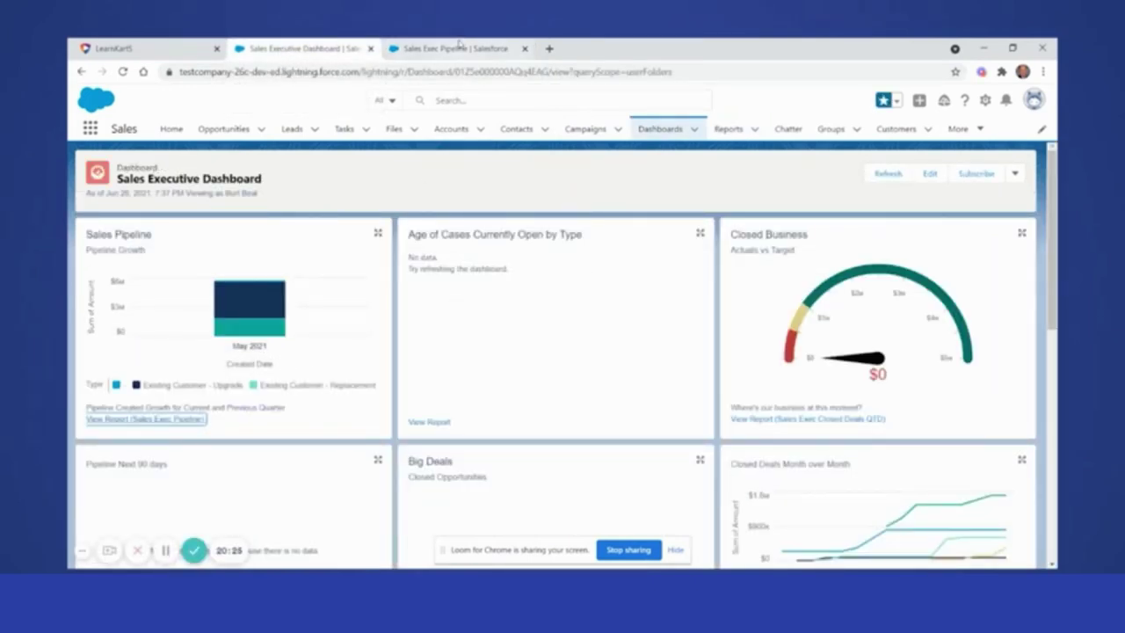
Switch back to the Sales Exec Pipeline report tab and scroll down its table.
{"action": "left_click", "coordinate": [456, 50]}
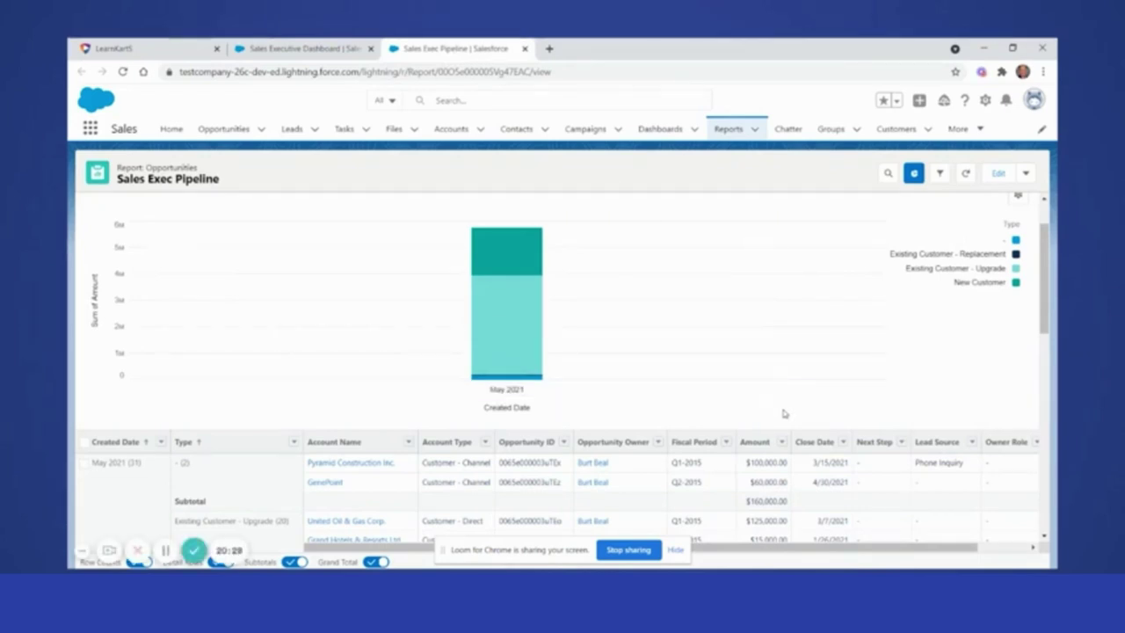
{"action": "scroll", "coordinate": [786, 414], "scroll_direction": "down", "scroll_amount": 4}
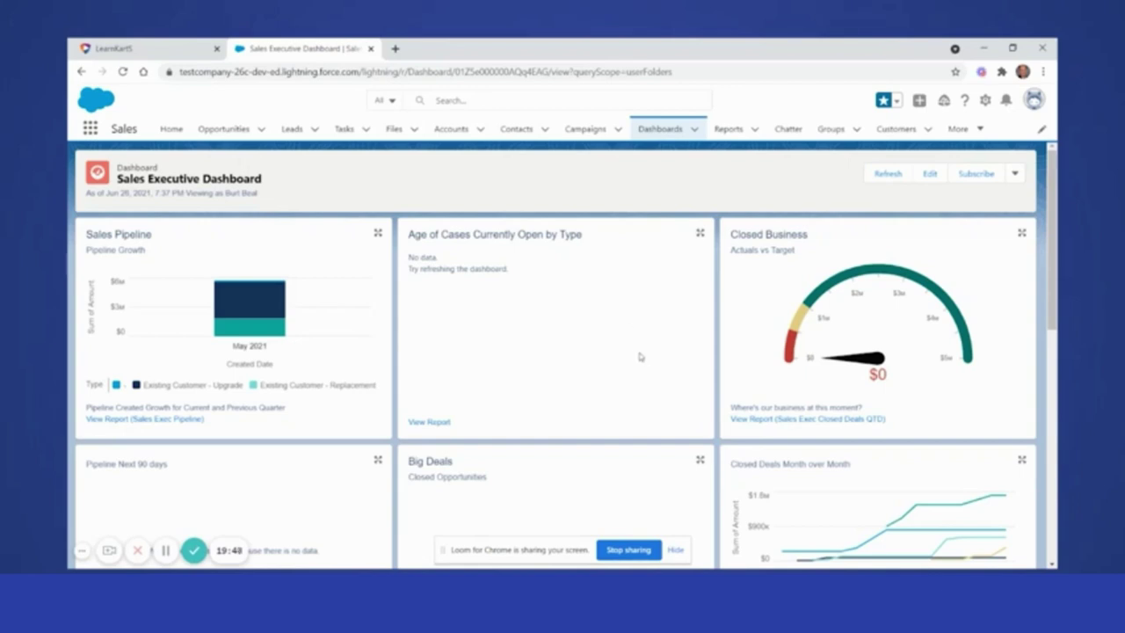
Reopen the Sales Exec Pipeline report from View Report in a new tab and scroll through it.
{"action": "right_click", "coordinate": [165, 421]}
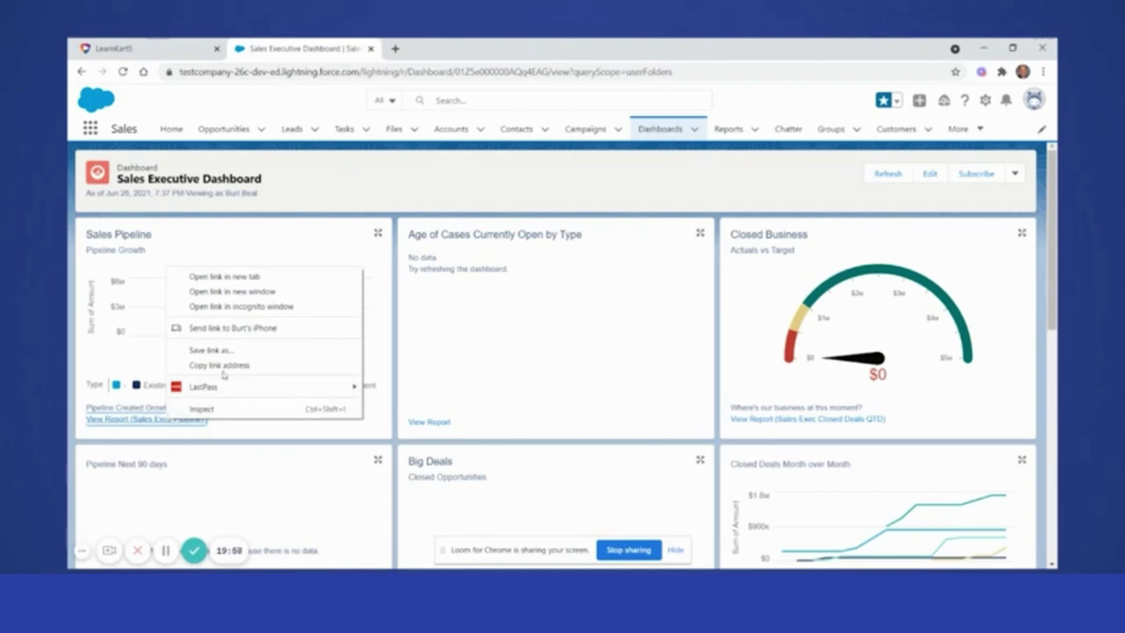
{"action": "left_click", "coordinate": [254, 277]}
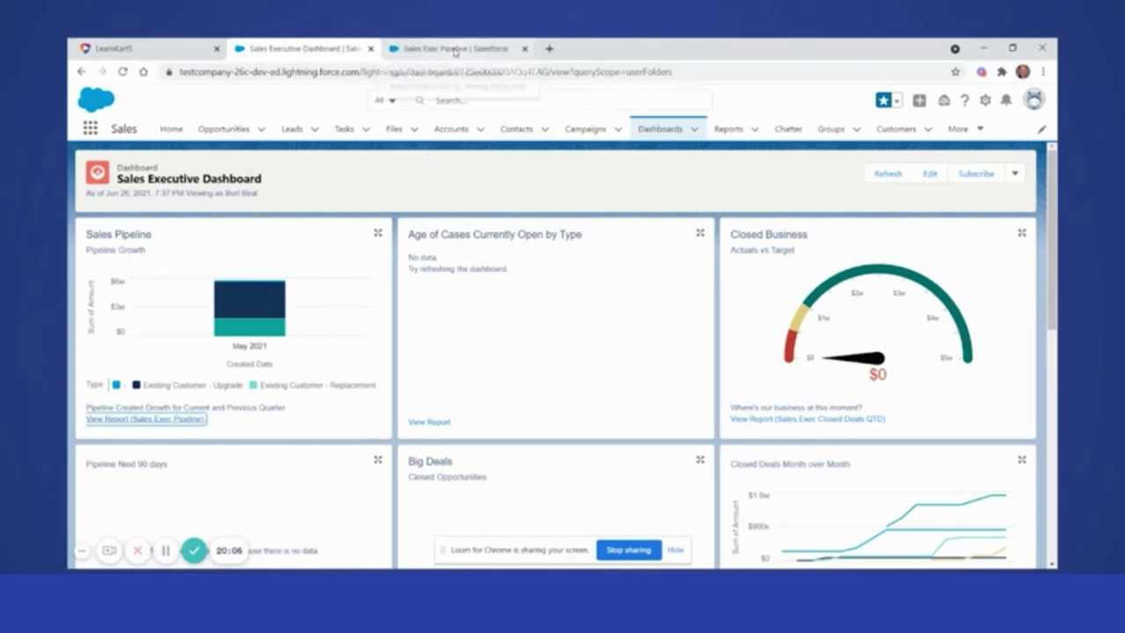
{"action": "left_click", "coordinate": [457, 50]}
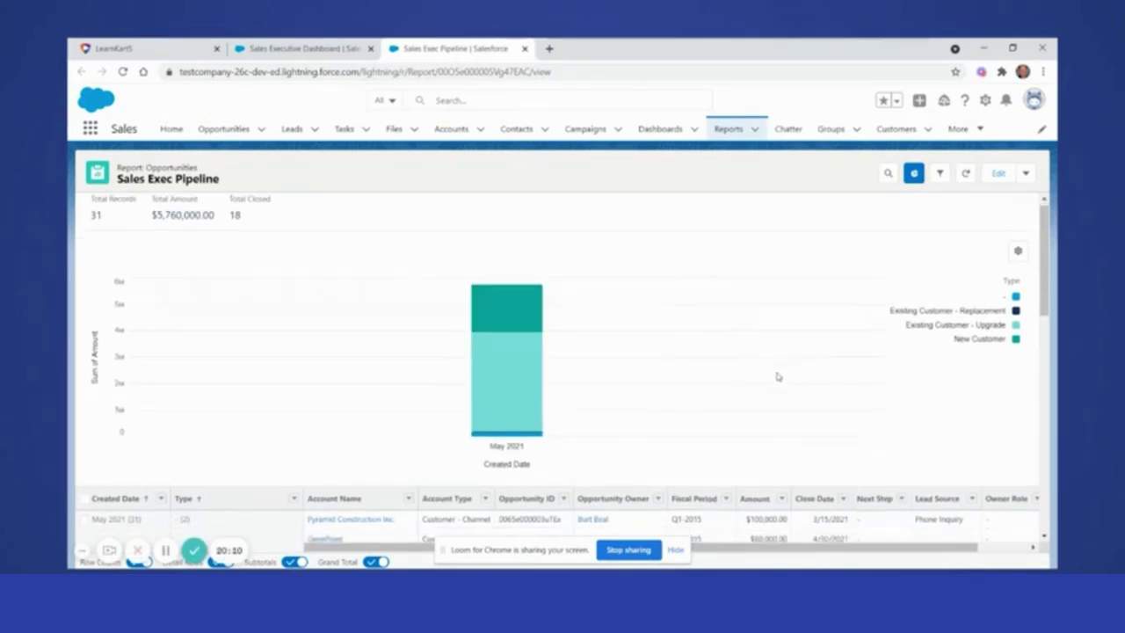
{"action": "scroll", "coordinate": [776, 380], "scroll_direction": "down", "scroll_amount": 5}
{"action": "scroll", "coordinate": [777, 380], "scroll_direction": "down", "scroll_amount": 5}
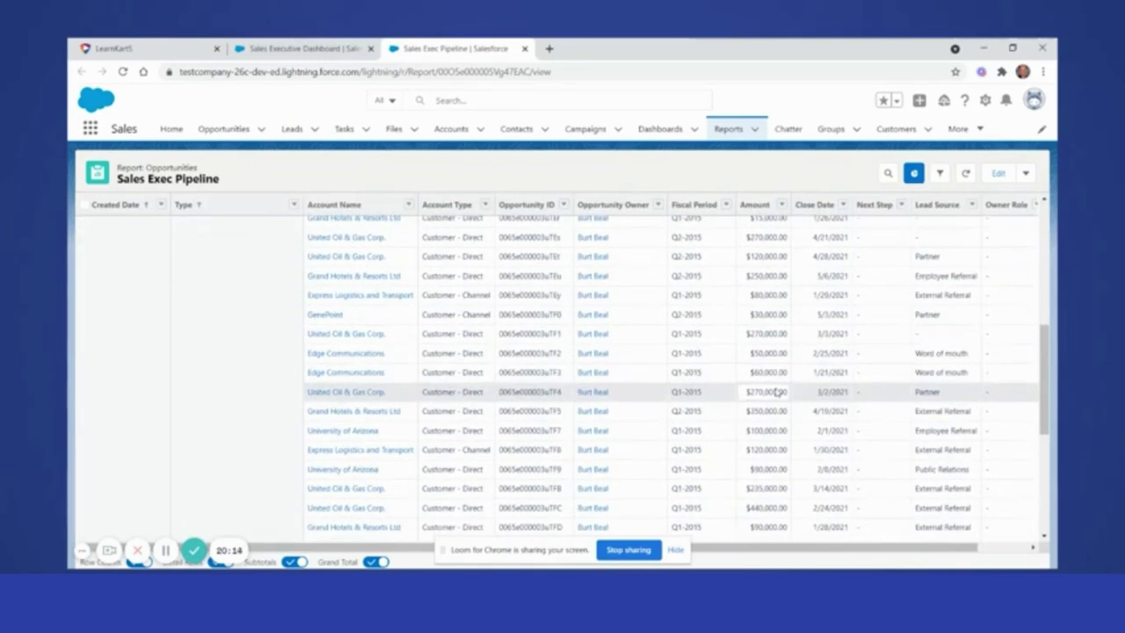
{"action": "scroll", "coordinate": [776, 392], "scroll_direction": "up", "scroll_amount": 5}
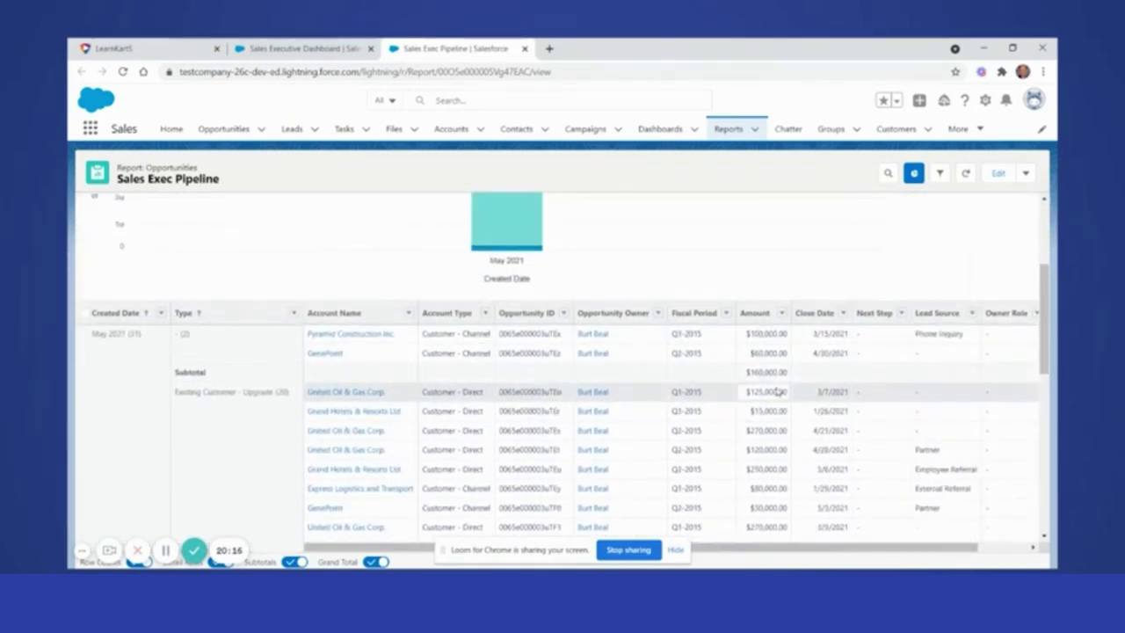
{"action": "scroll", "coordinate": [776, 392], "scroll_direction": "up", "scroll_amount": 3}
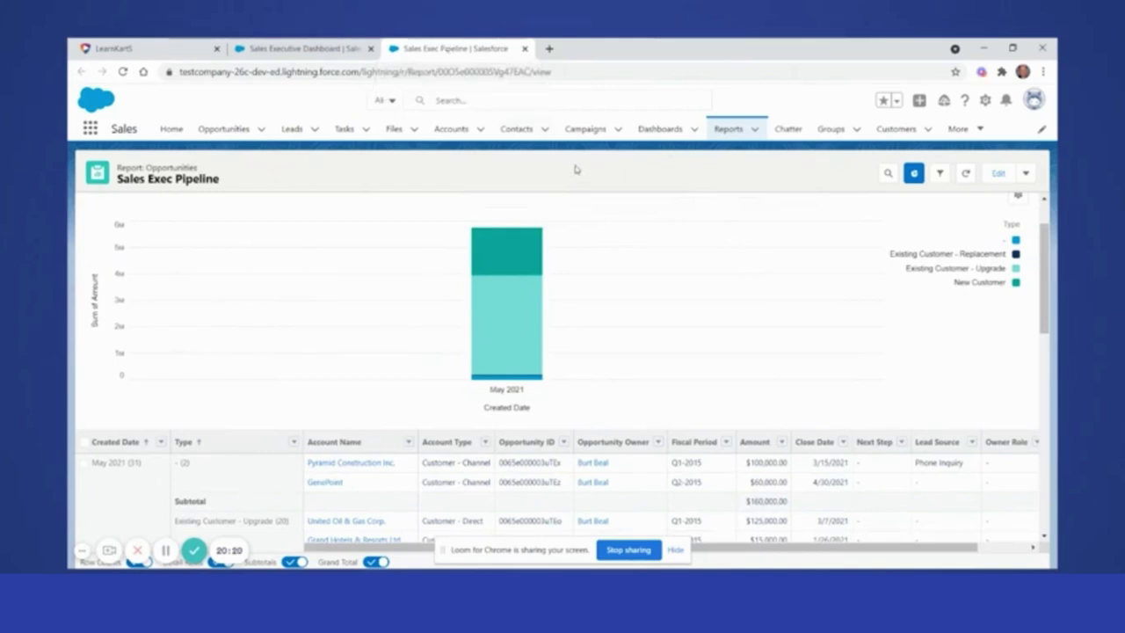
Glance at the dashboard, then review the report's stacked chart and opportunity table.
{"action": "left_click", "coordinate": [284, 49]}
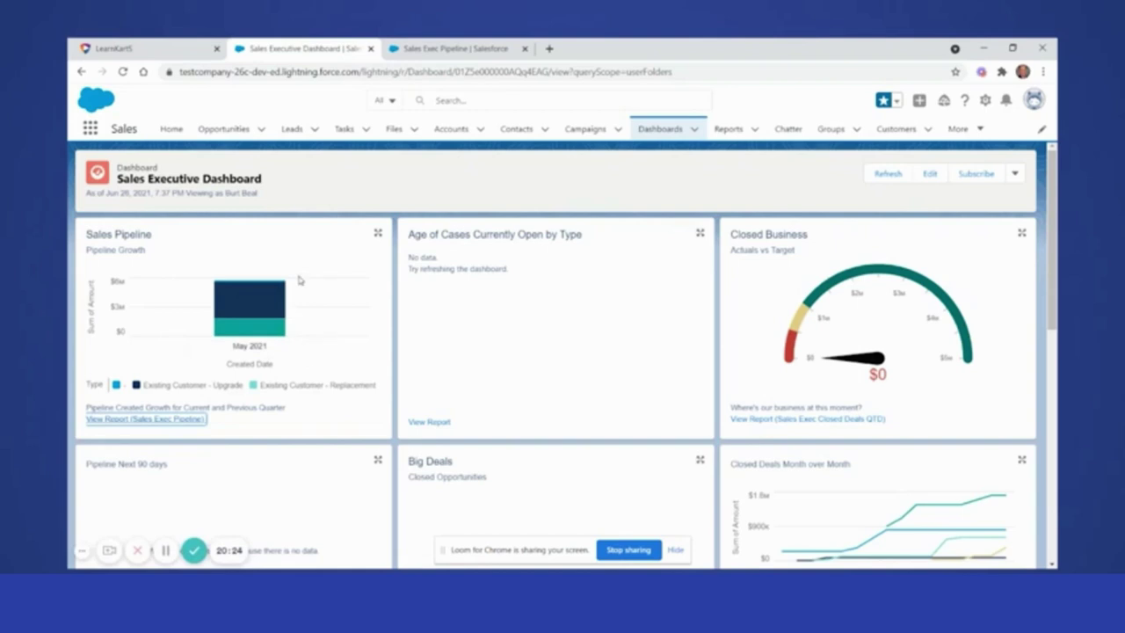
{"action": "left_click", "coordinate": [459, 49]}
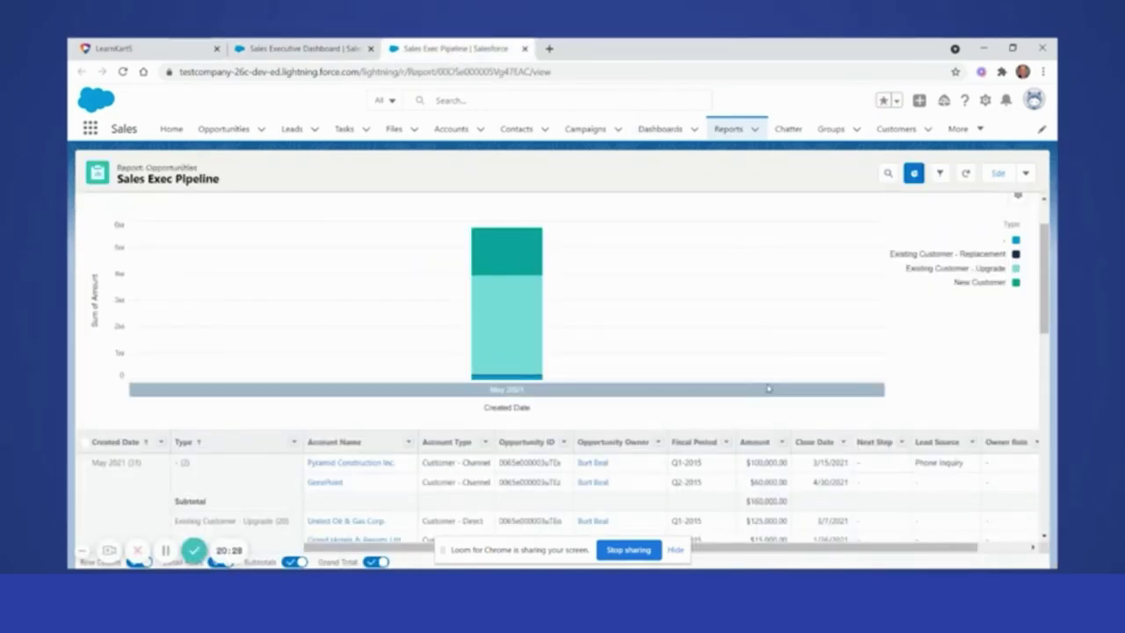
{"action": "scroll", "coordinate": [786, 414], "scroll_direction": "down", "scroll_amount": 3}
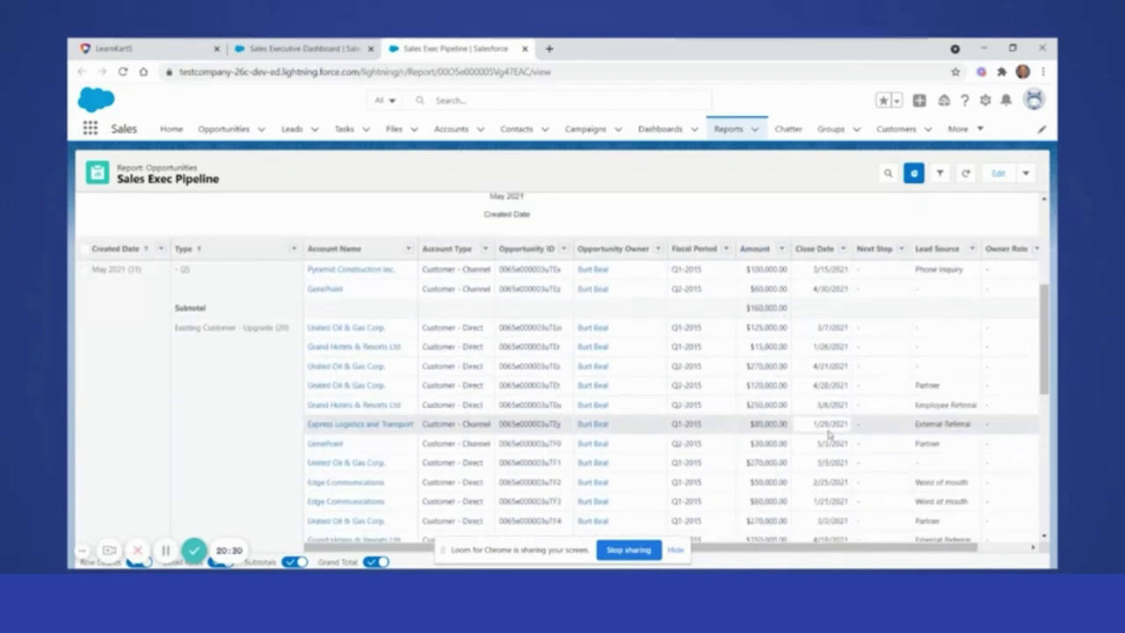
{"action": "scroll", "coordinate": [830, 432], "scroll_direction": "down", "scroll_amount": 3}
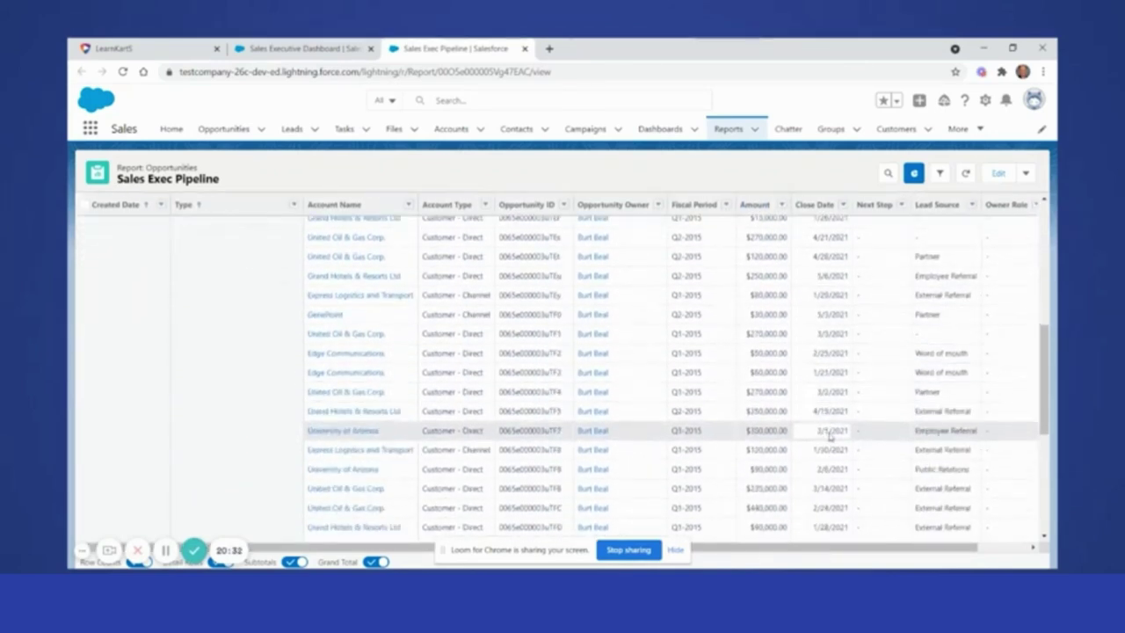
{"action": "scroll", "coordinate": [824, 441], "scroll_direction": "down", "scroll_amount": 4}
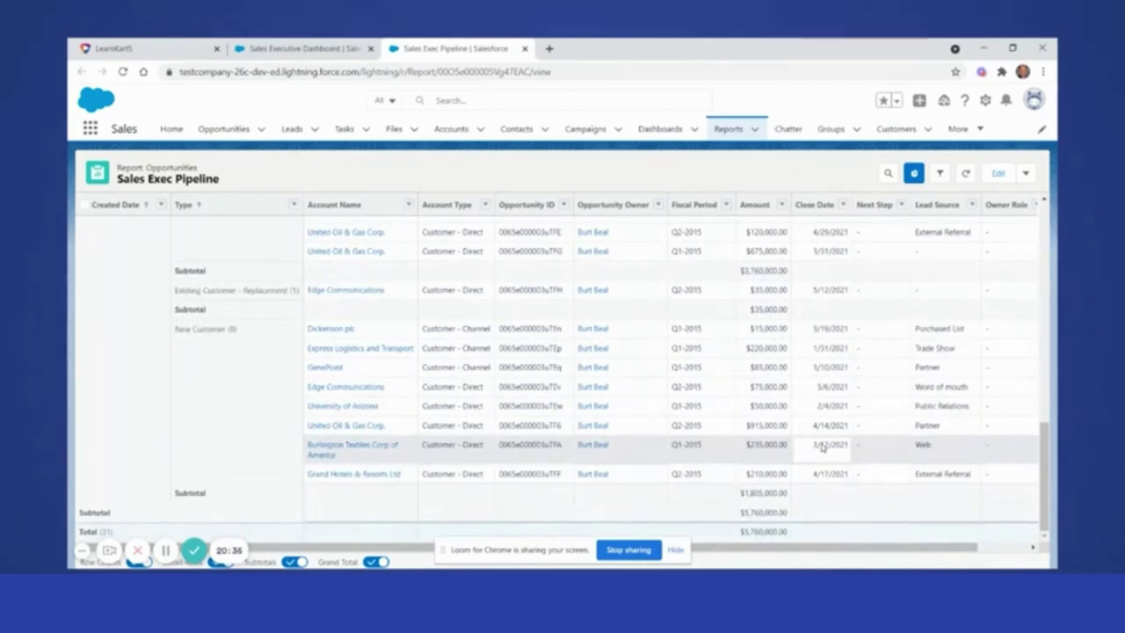
{"action": "scroll", "coordinate": [824, 447], "scroll_direction": "up", "scroll_amount": 10}
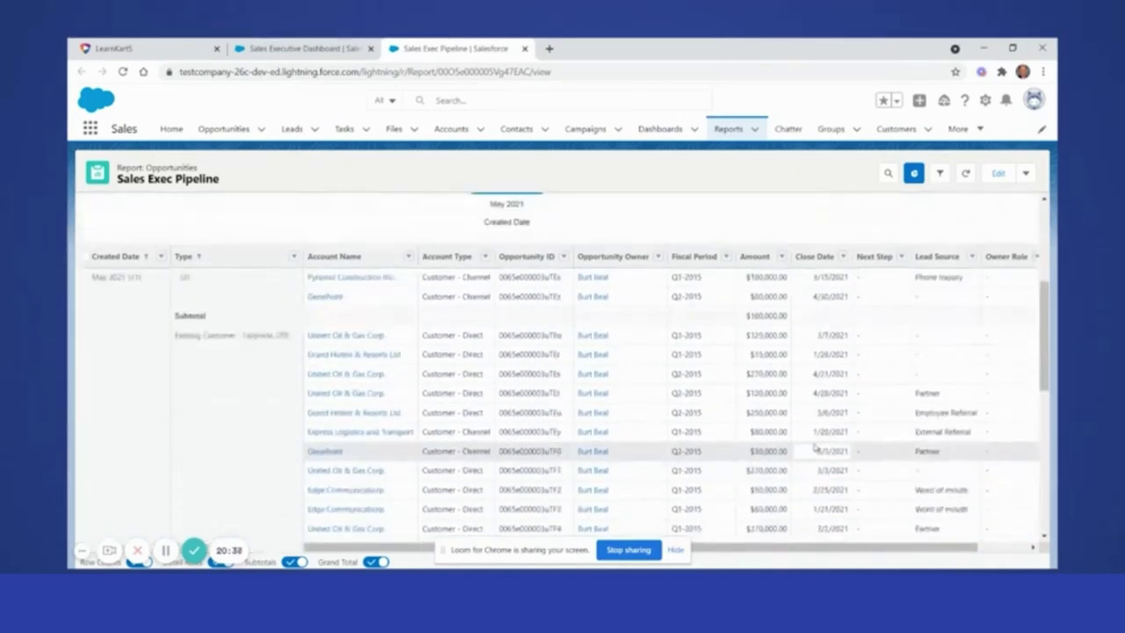
{"action": "scroll", "coordinate": [818, 449], "scroll_direction": "up", "scroll_amount": 2}
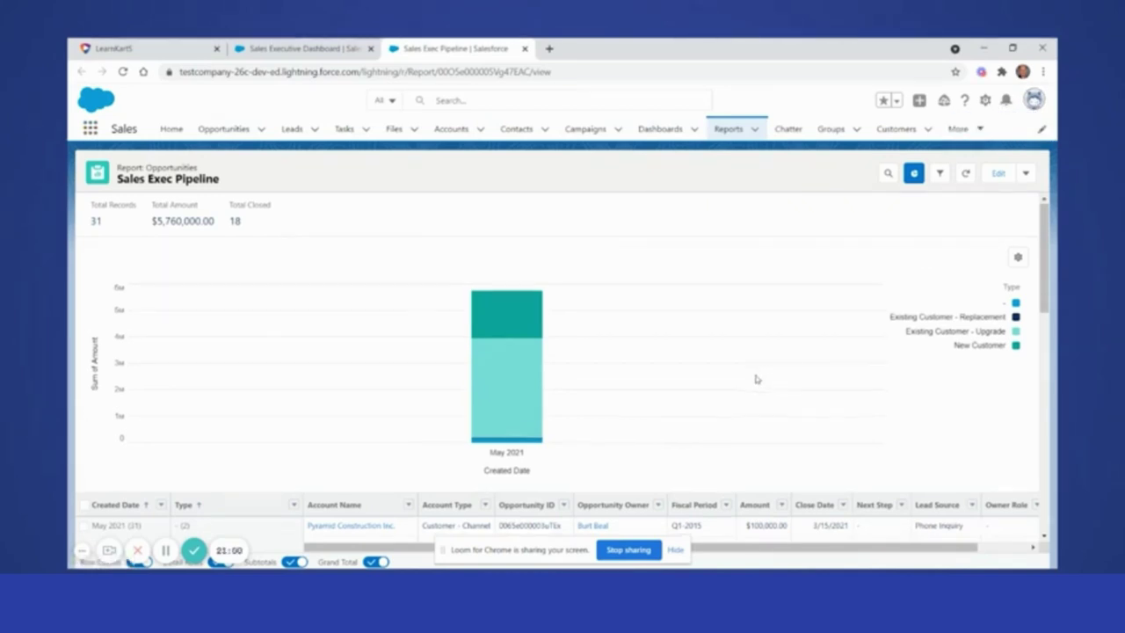
{"action": "scroll", "coordinate": [756, 378], "scroll_direction": "down", "scroll_amount": 2}
{"action": "scroll", "coordinate": [879, 347], "scroll_direction": "up", "scroll_amount": 3}
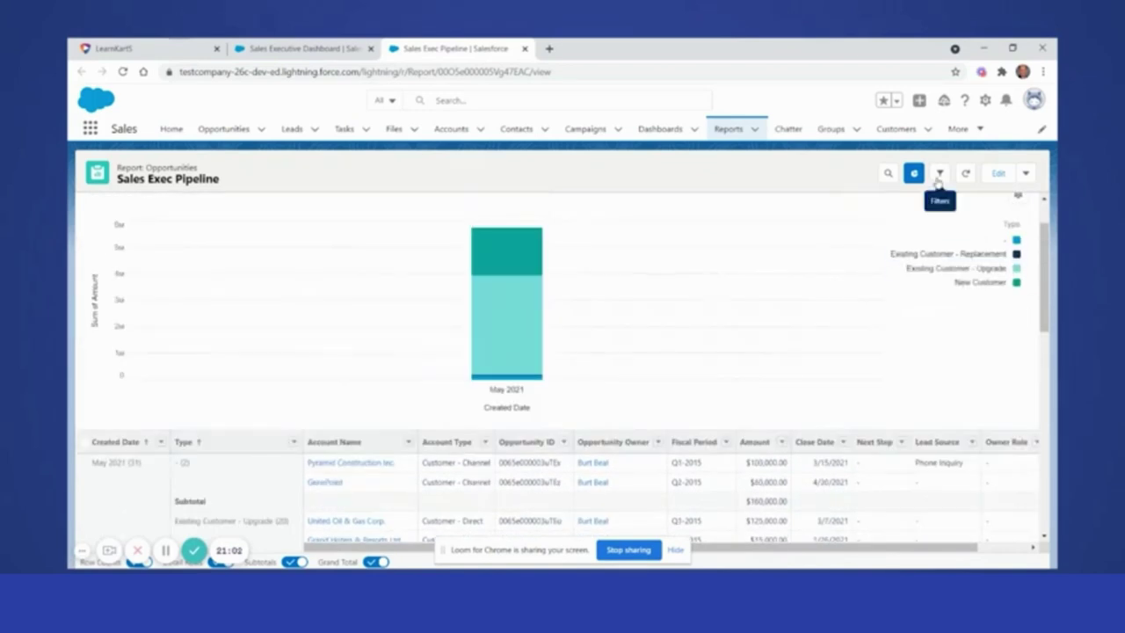
Browse the Show Me role filter options, cancel without applying, and collapse the Filters panel.
{"action": "left_click", "coordinate": [939, 174]}
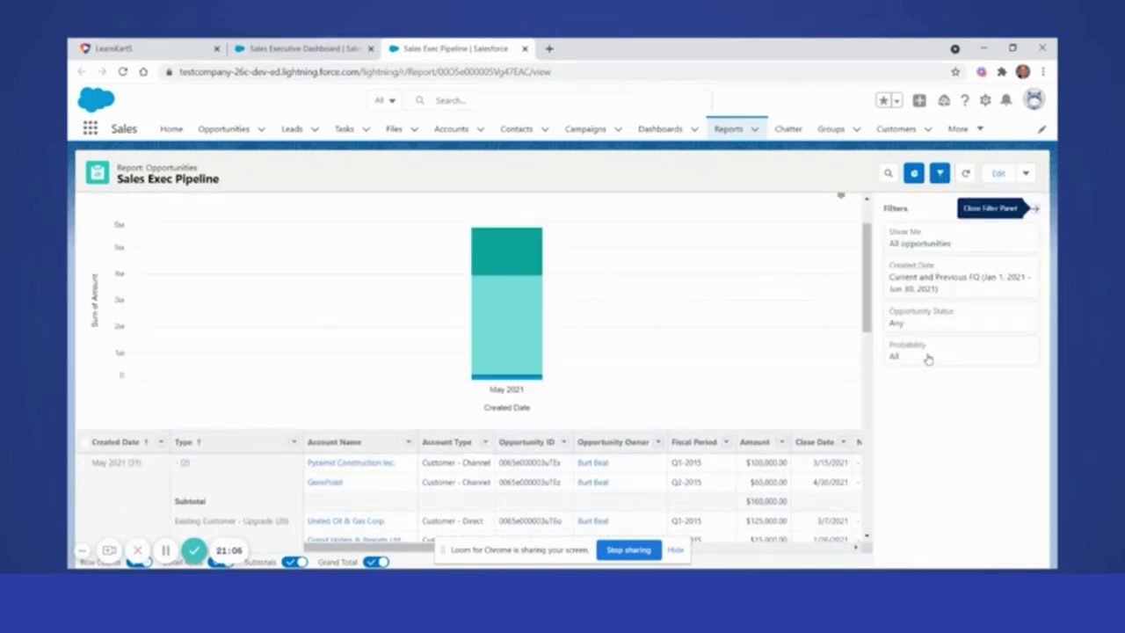
{"action": "left_click", "coordinate": [927, 240]}
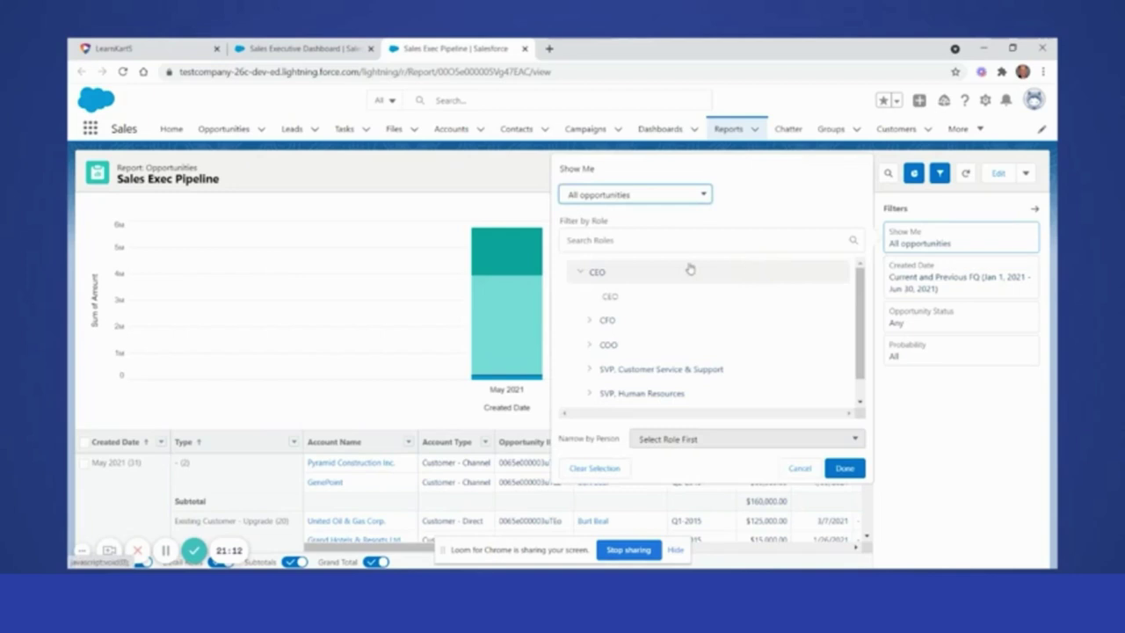
{"action": "left_click", "coordinate": [690, 197]}
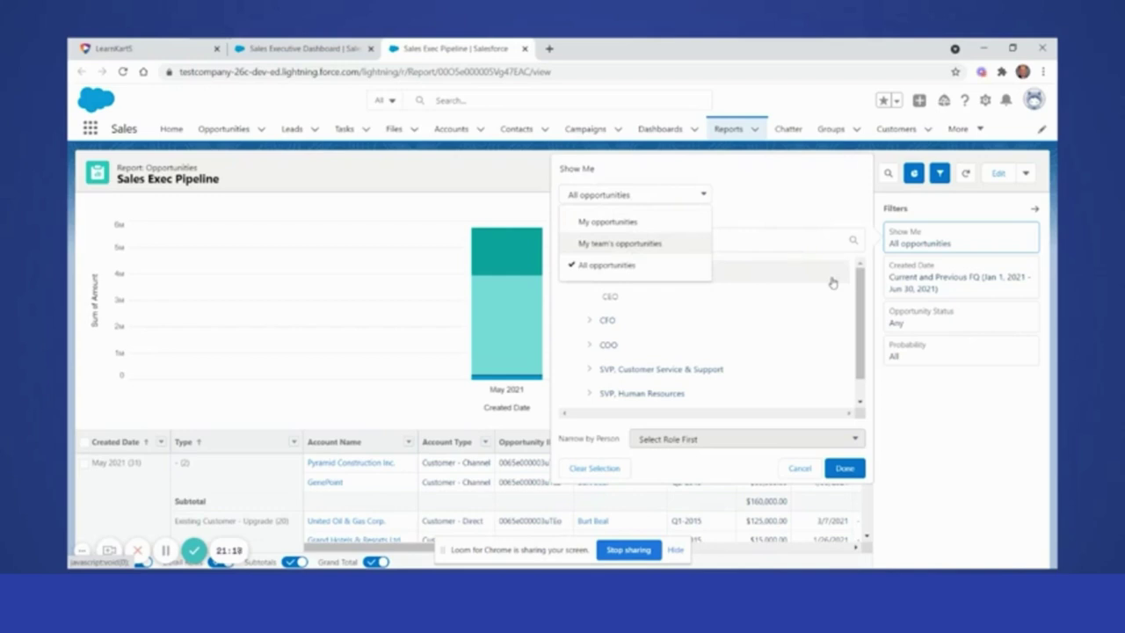
{"action": "scroll", "coordinate": [832, 282], "scroll_direction": "down", "scroll_amount": 2}
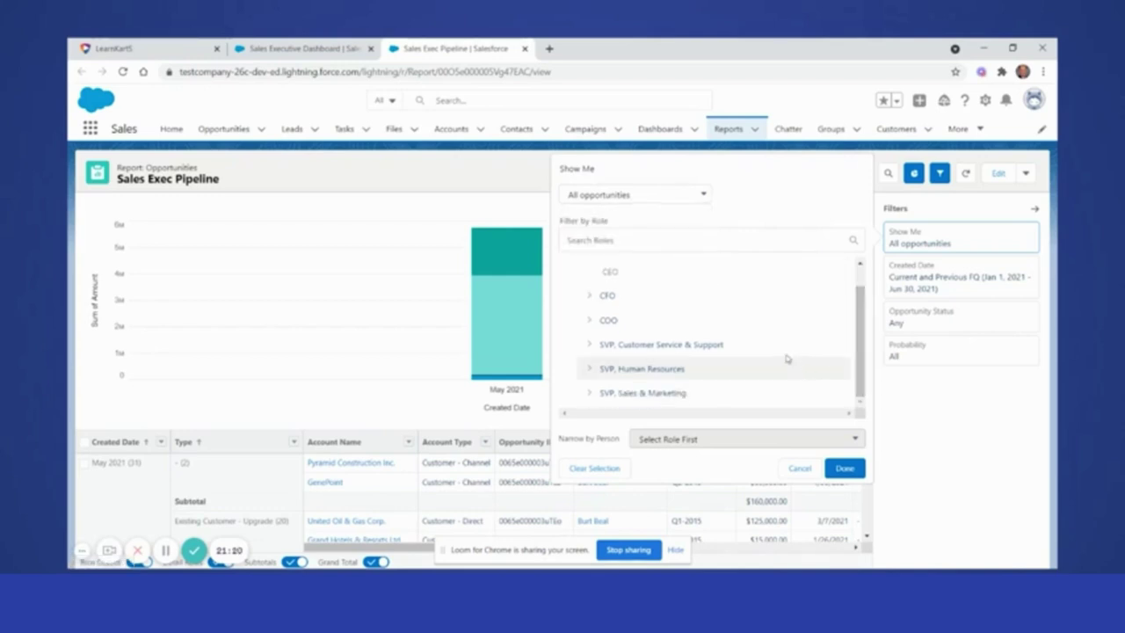
{"action": "left_click", "coordinate": [591, 348]}
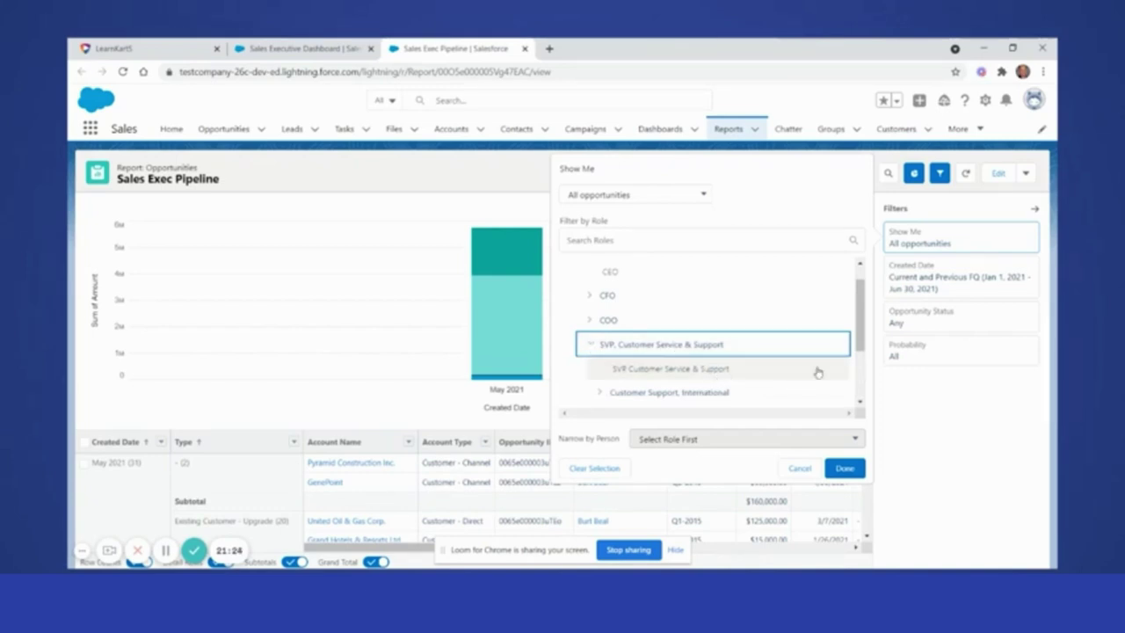
{"action": "scroll", "coordinate": [791, 381], "scroll_direction": "down", "scroll_amount": 3}
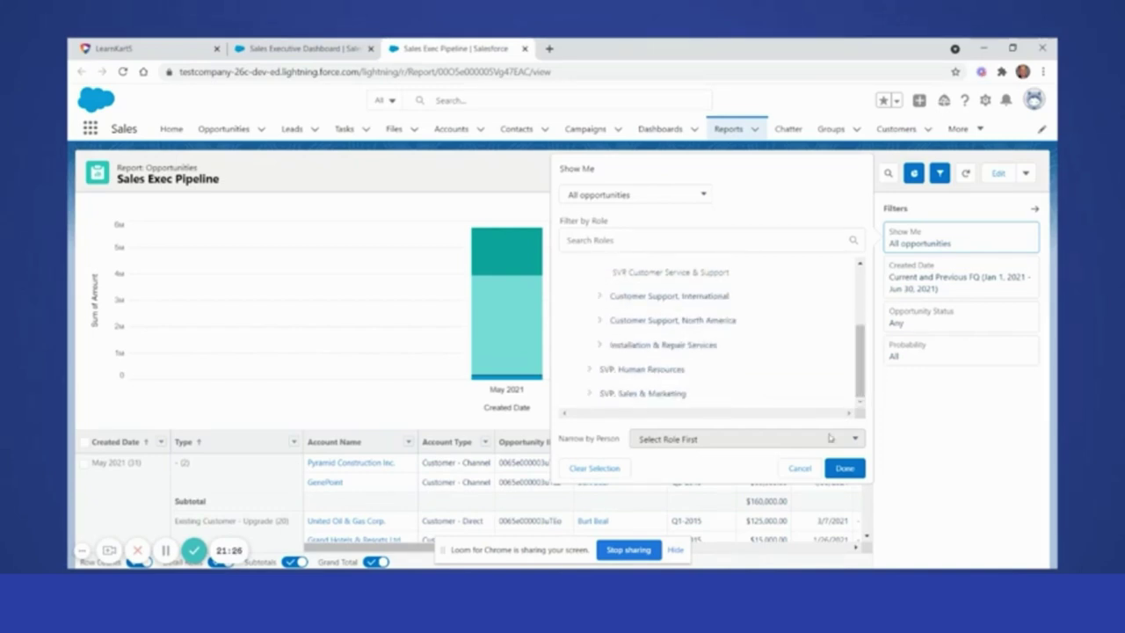
{"action": "left_click", "coordinate": [800, 470]}
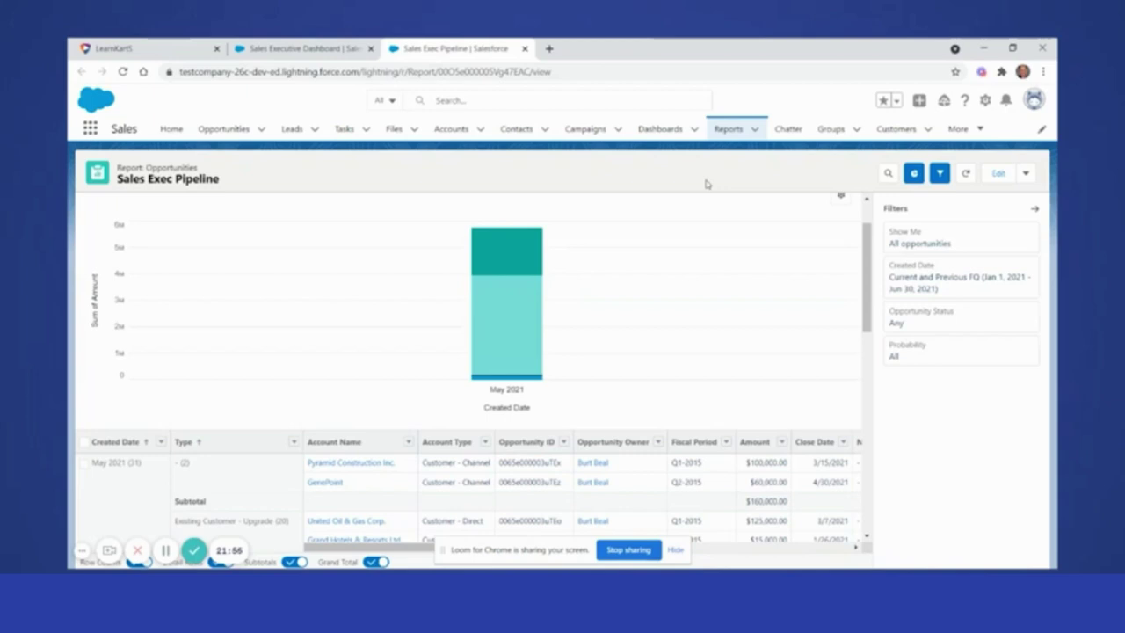
{"action": "left_click", "coordinate": [1037, 211]}
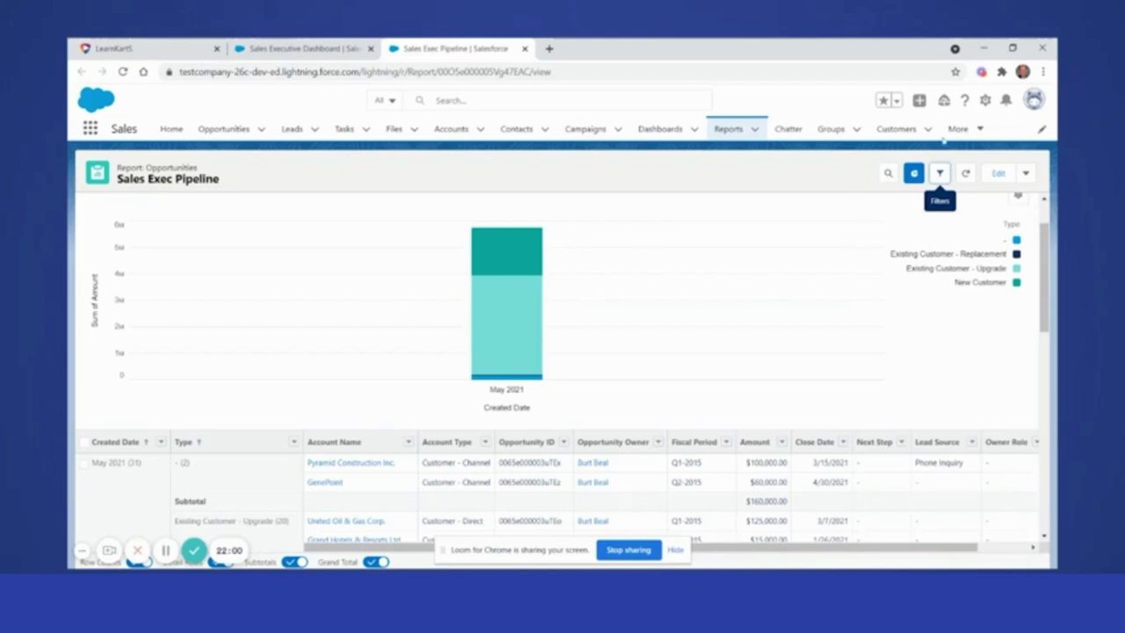
Open Setup in a new tab from the gear menu and search Quick Find for 'mass'.
{"action": "left_click", "coordinate": [986, 100]}
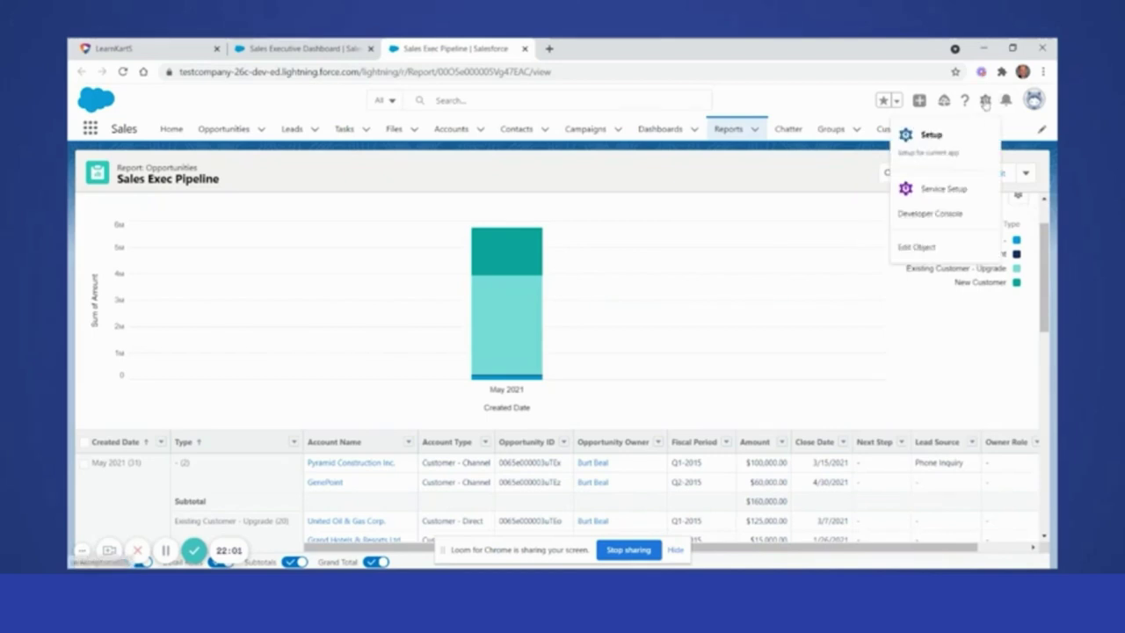
{"action": "left_click", "coordinate": [942, 155]}
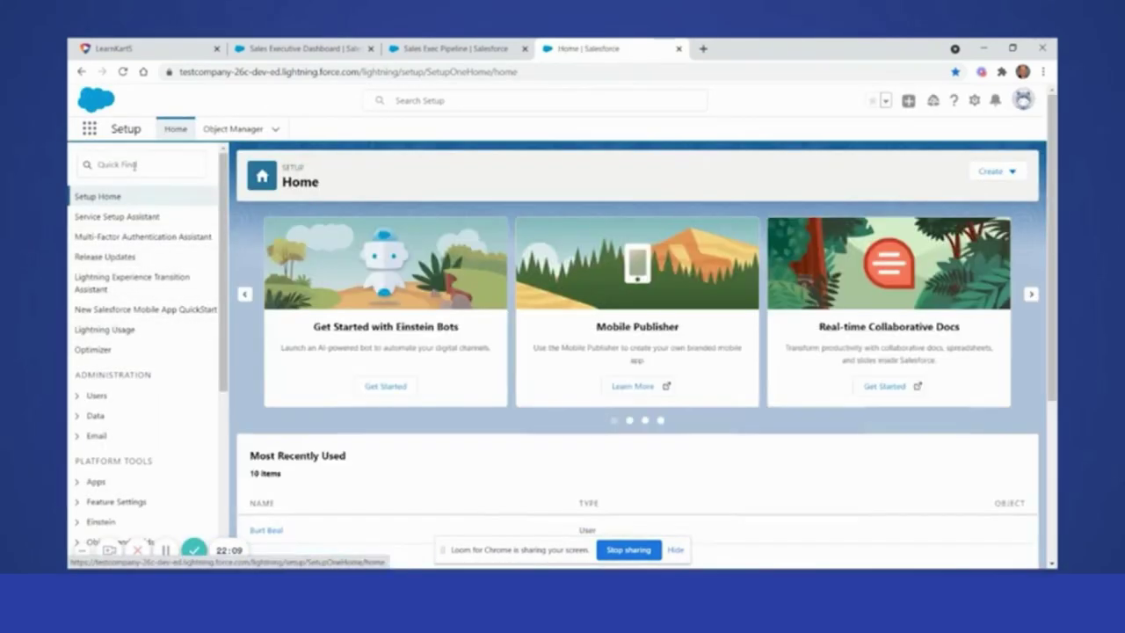
{"action": "left_click", "coordinate": [132, 165]}
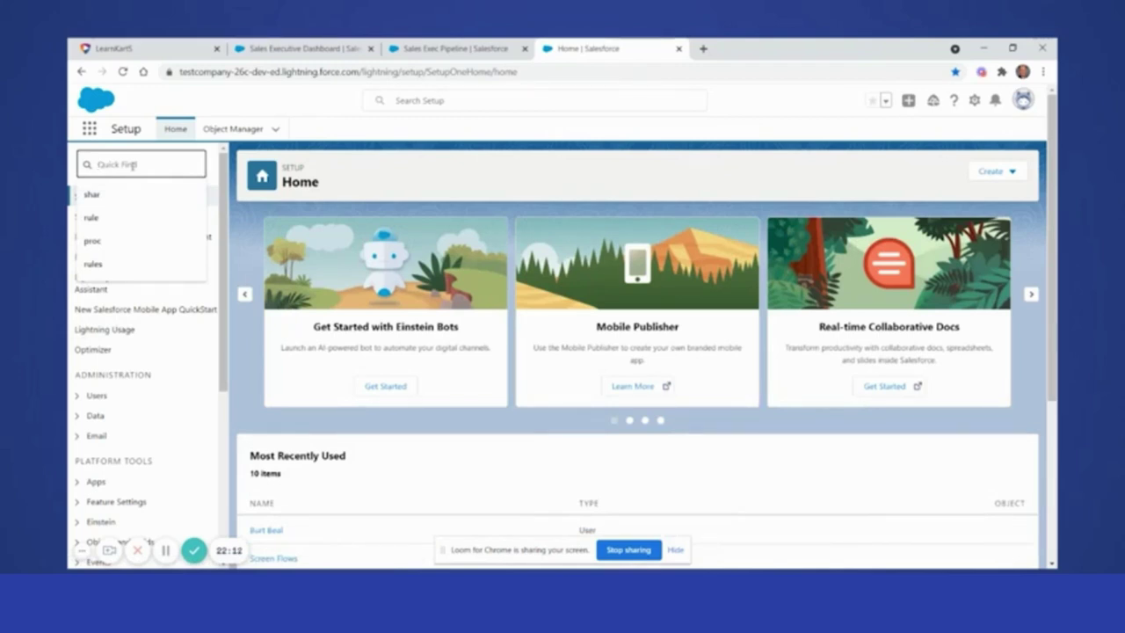
{"action": "type", "text": "ma"}
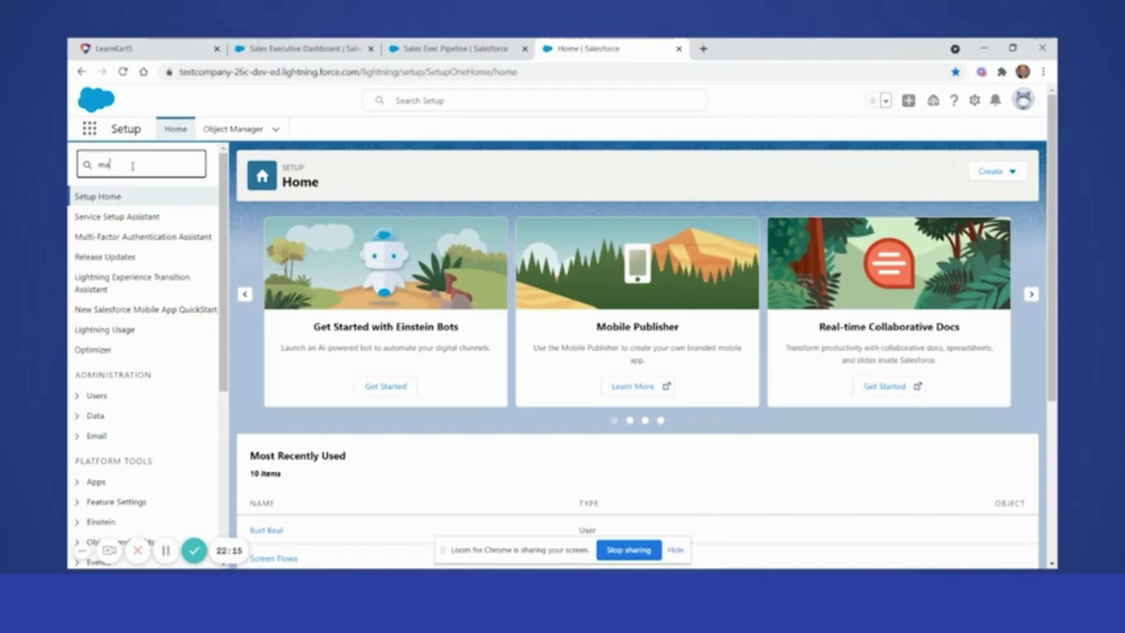
{"action": "type", "text": "ss"}
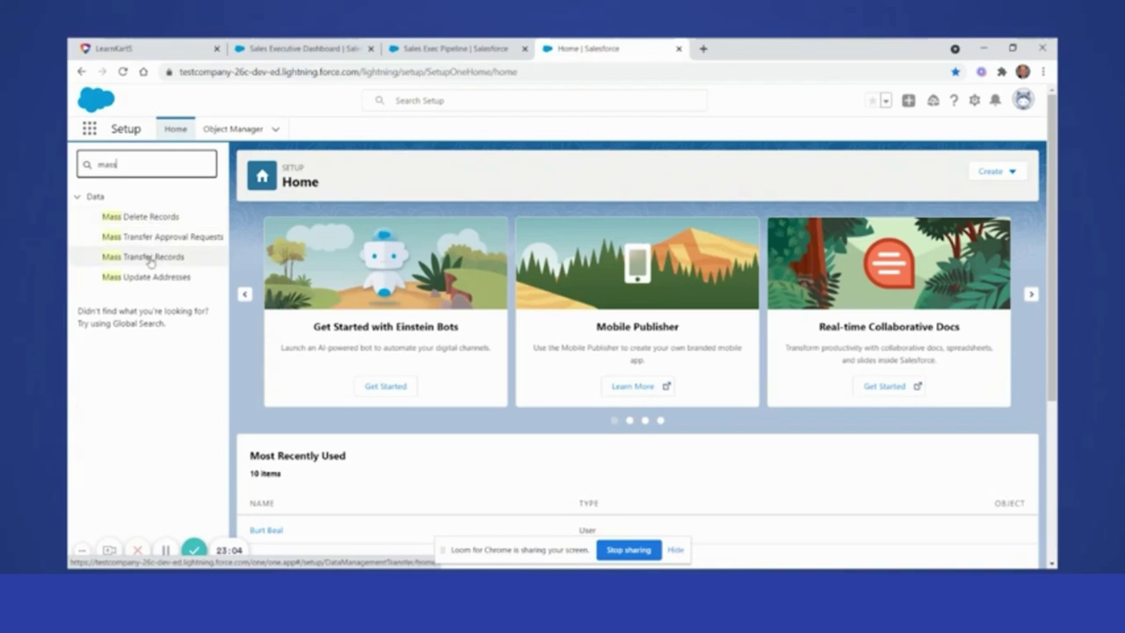
Open Mass Delete Records, choose Cases, and search with no criteria to list all cases.
{"action": "left_click", "coordinate": [138, 218]}
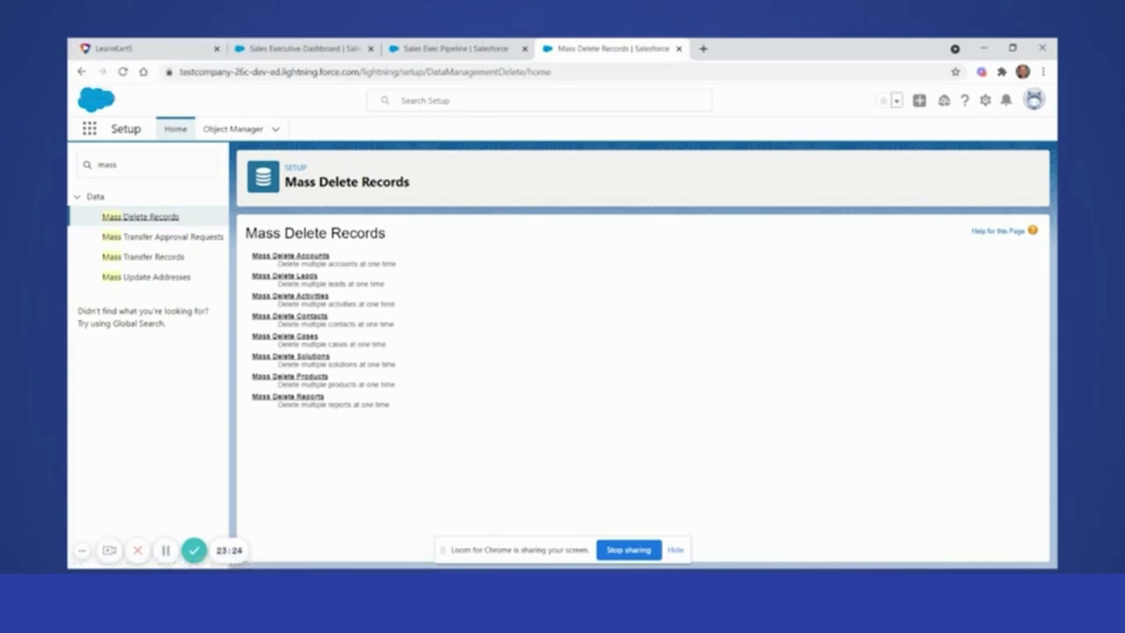
{"action": "left_click", "coordinate": [303, 339]}
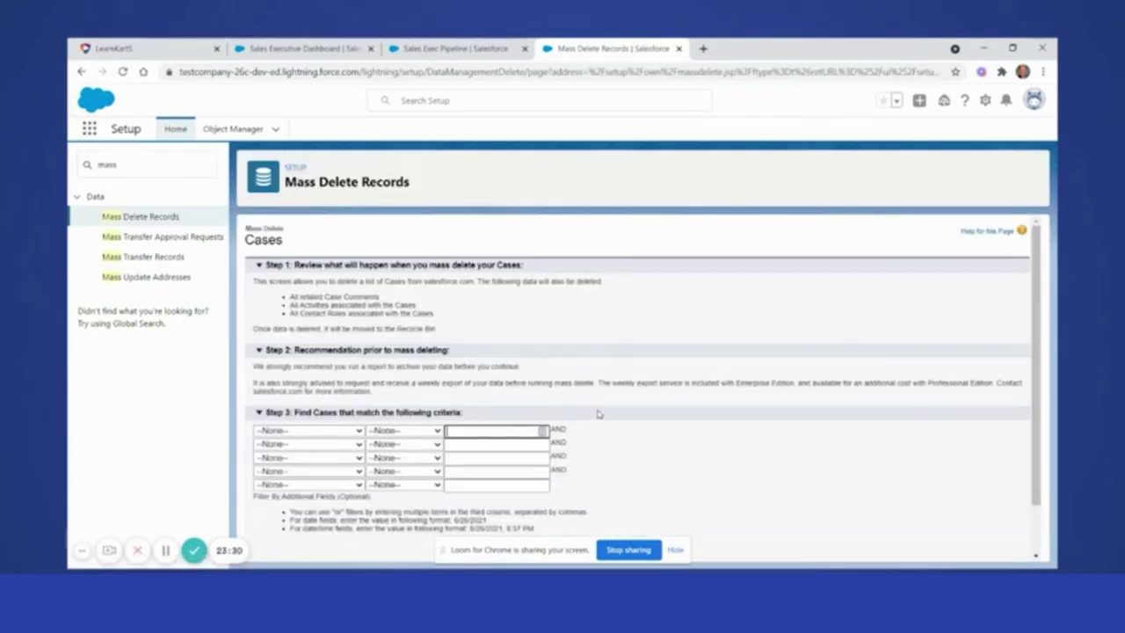
{"action": "scroll", "coordinate": [598, 414], "scroll_direction": "down", "scroll_amount": 1}
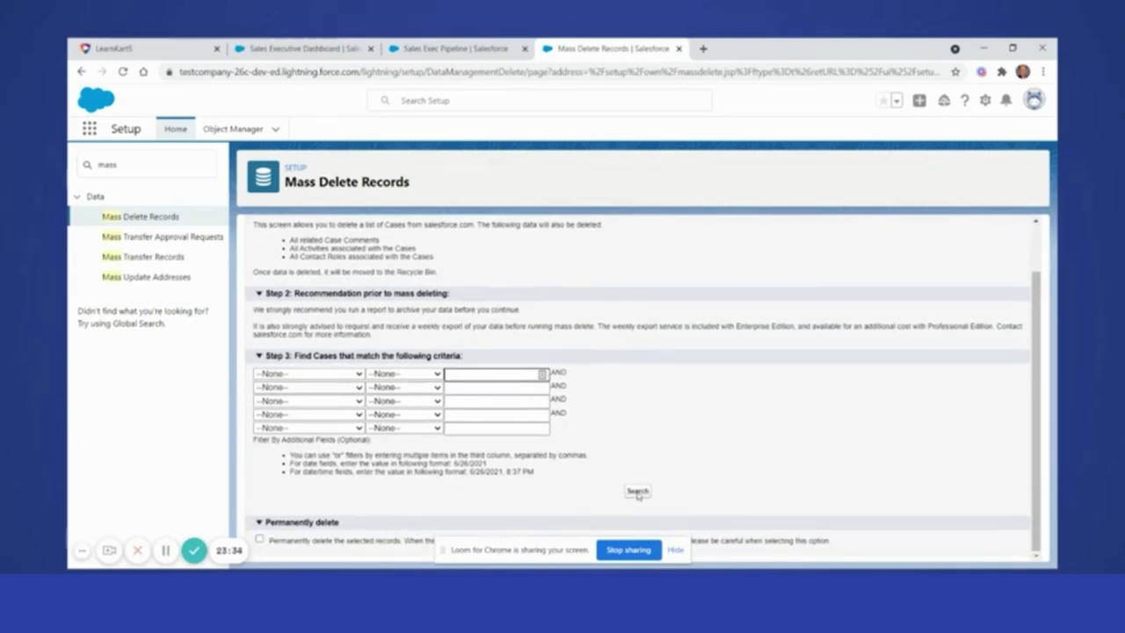
{"action": "left_click", "coordinate": [637, 493]}
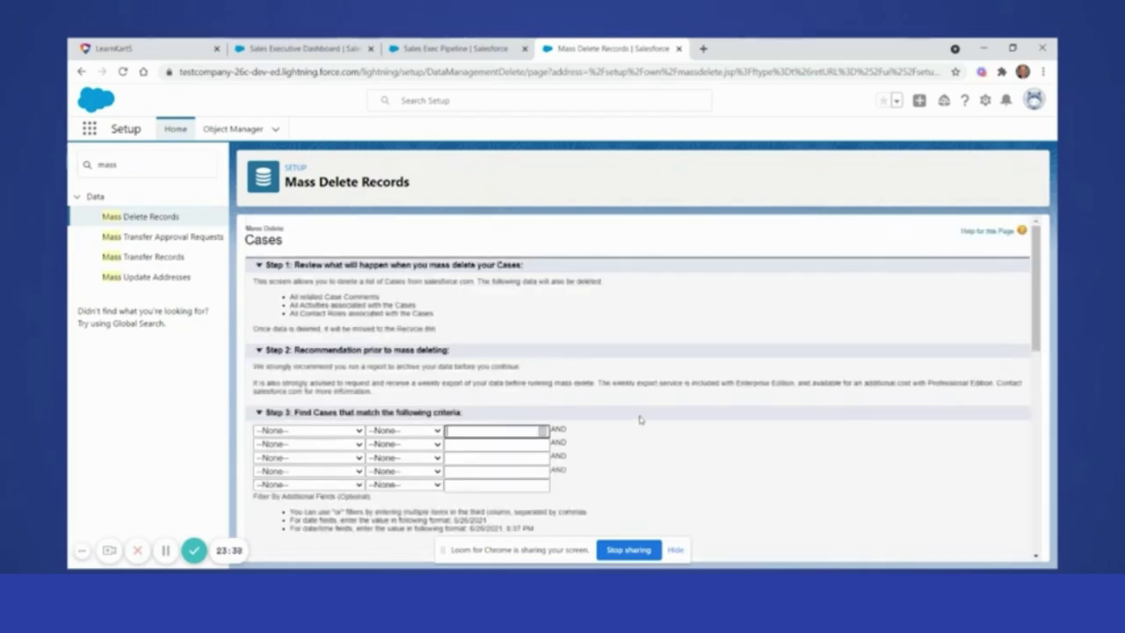
{"action": "scroll", "coordinate": [640, 420], "scroll_direction": "down", "scroll_amount": 5}
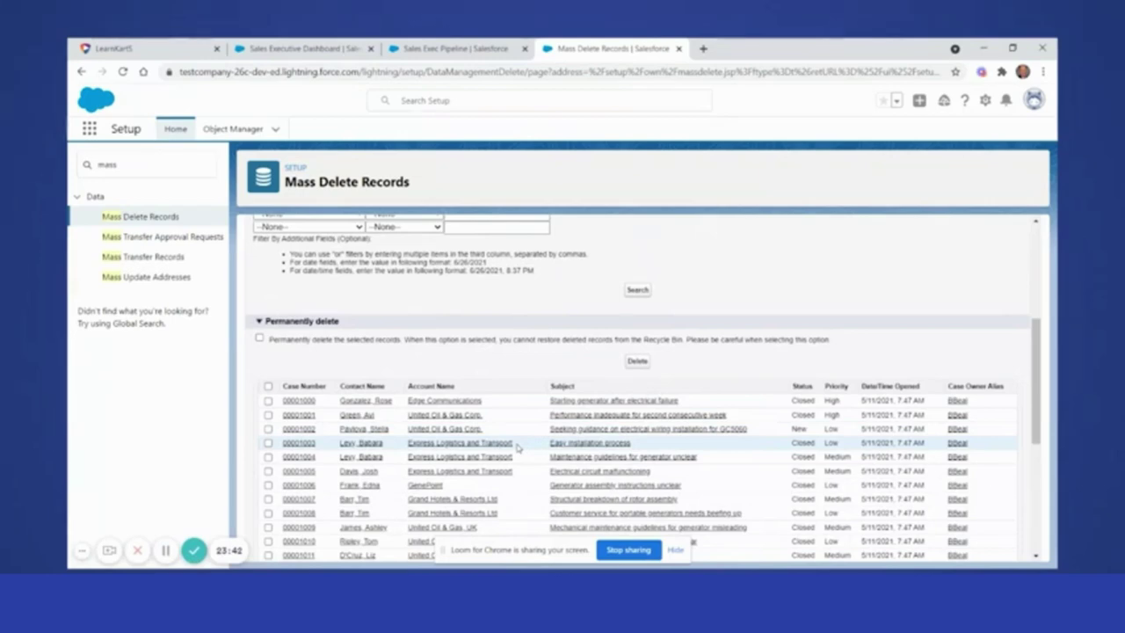
{"action": "scroll", "coordinate": [518, 448], "scroll_direction": "down", "scroll_amount": 3}
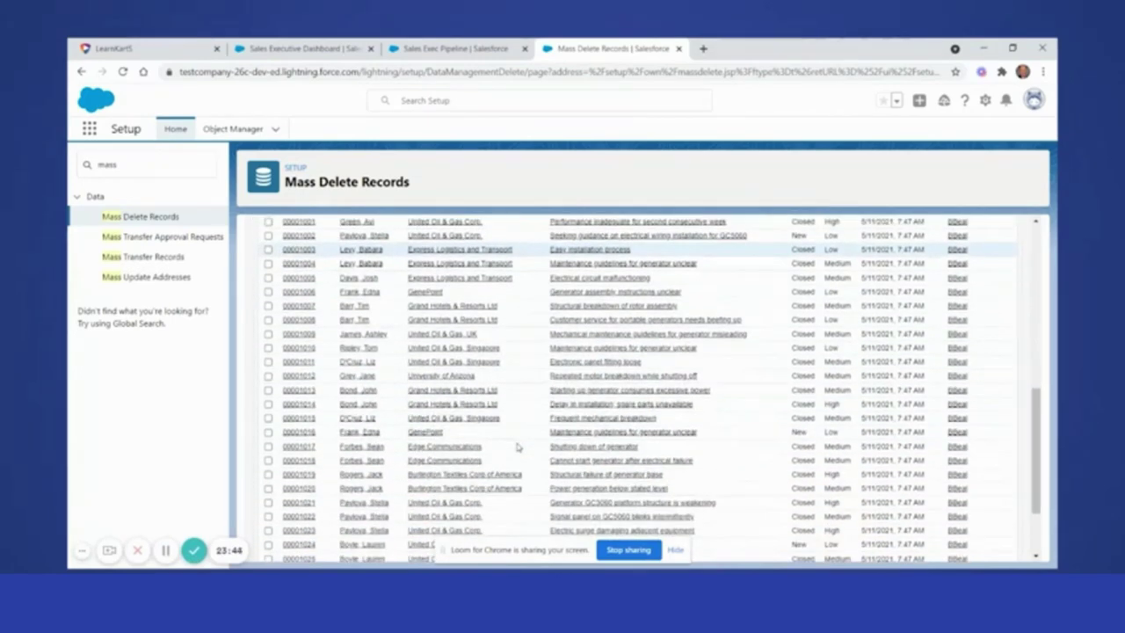
{"action": "scroll", "coordinate": [518, 447], "scroll_direction": "down", "scroll_amount": 2}
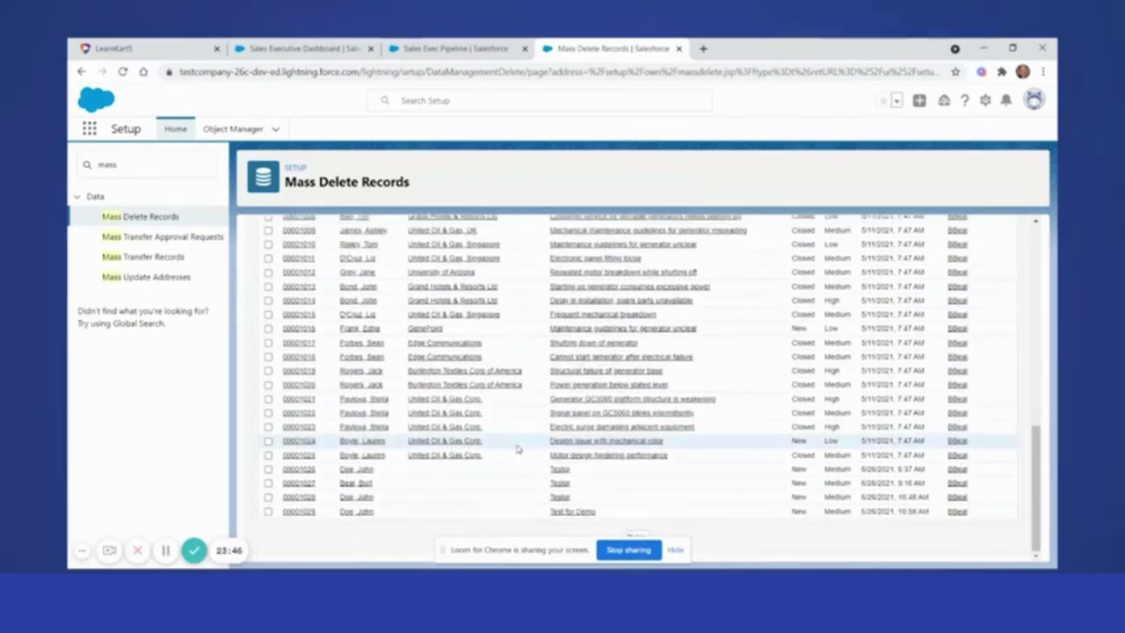
{"action": "scroll", "coordinate": [527, 457], "scroll_direction": "up", "scroll_amount": 3}
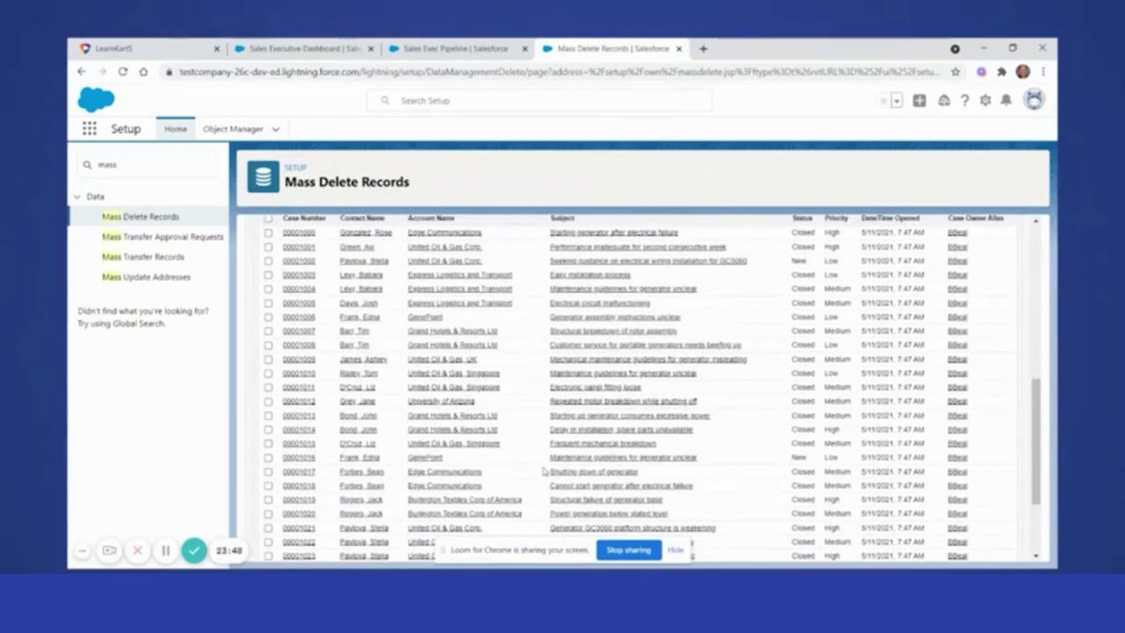
{"action": "scroll", "coordinate": [544, 472], "scroll_direction": "up", "scroll_amount": 1}
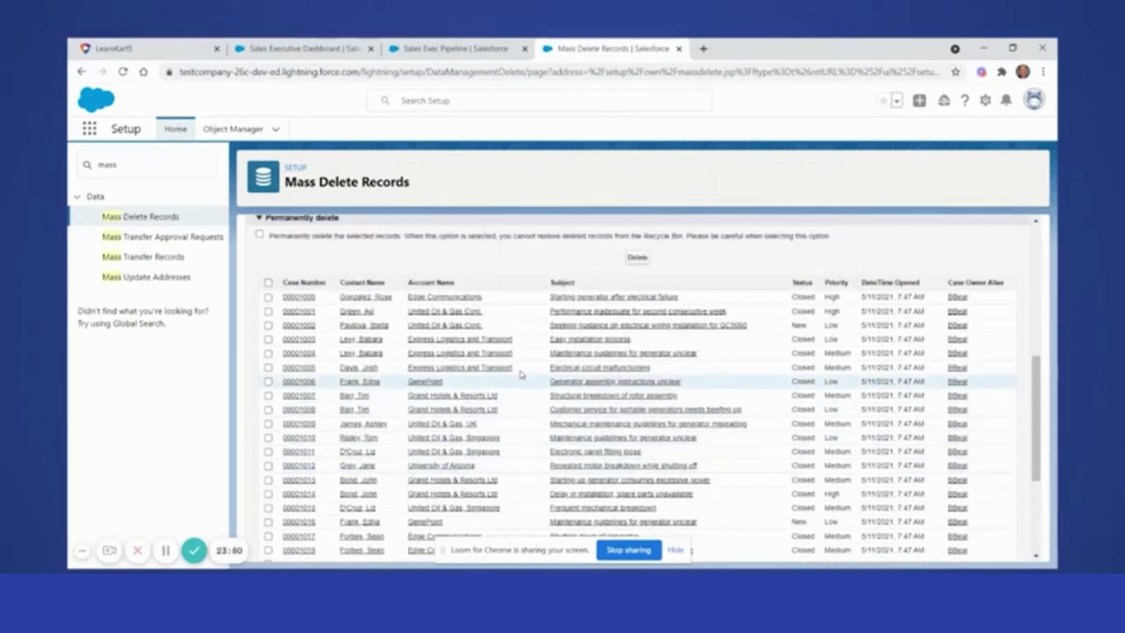
{"action": "scroll", "coordinate": [516, 370], "scroll_direction": "up", "scroll_amount": 2}
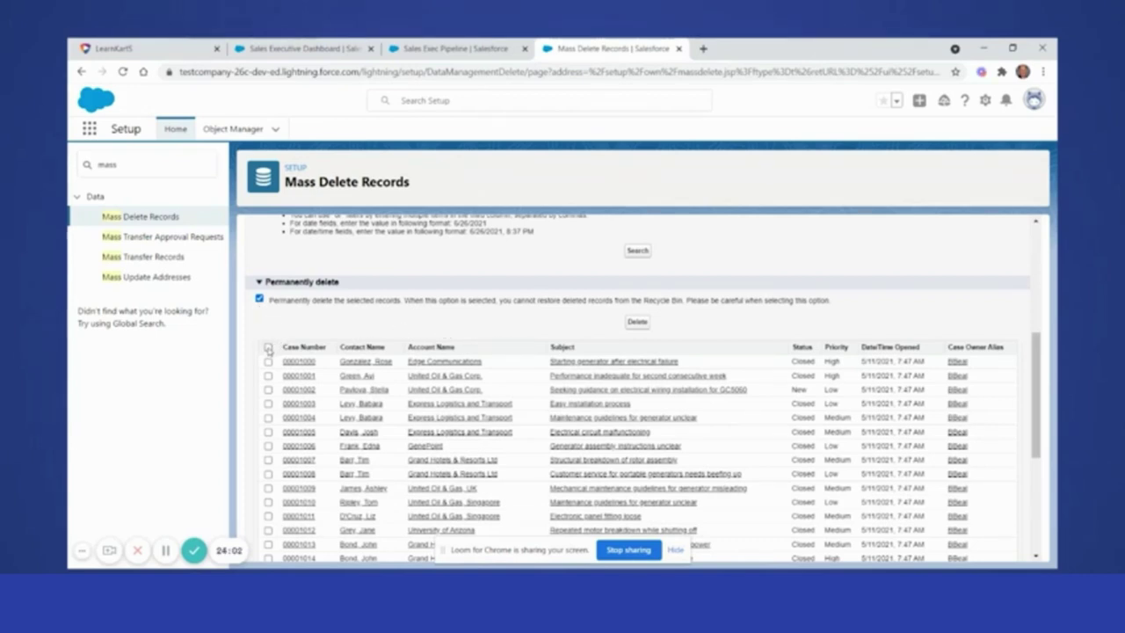
Select every case in the results with the header checkbox and scroll to confirm.
{"action": "left_click", "coordinate": [269, 348]}
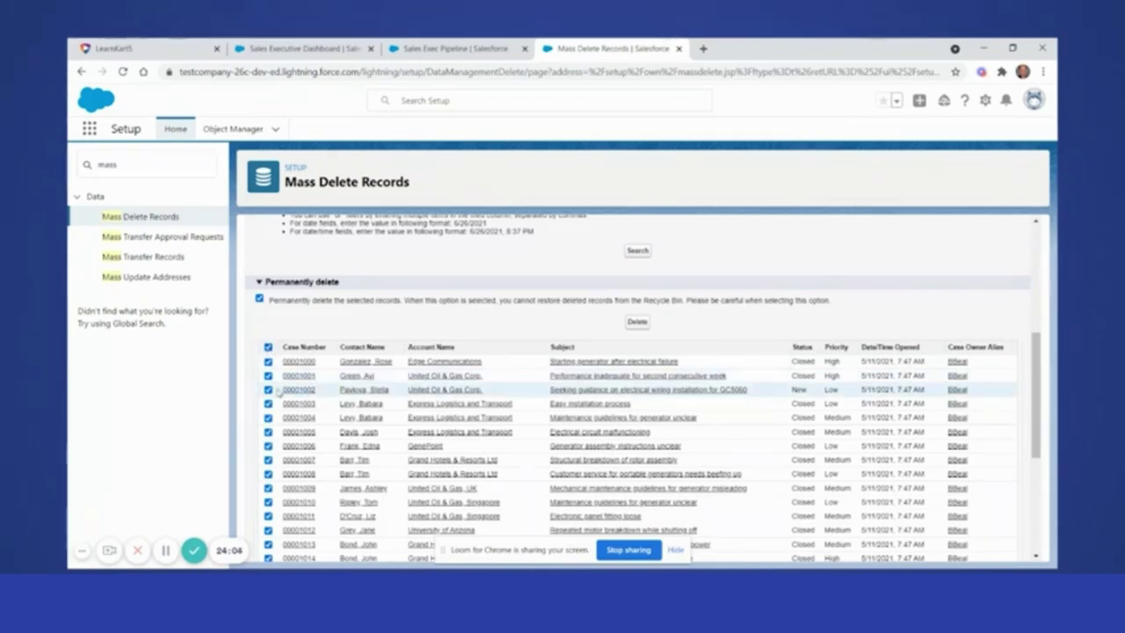
{"action": "scroll", "coordinate": [314, 375], "scroll_direction": "down", "scroll_amount": 4}
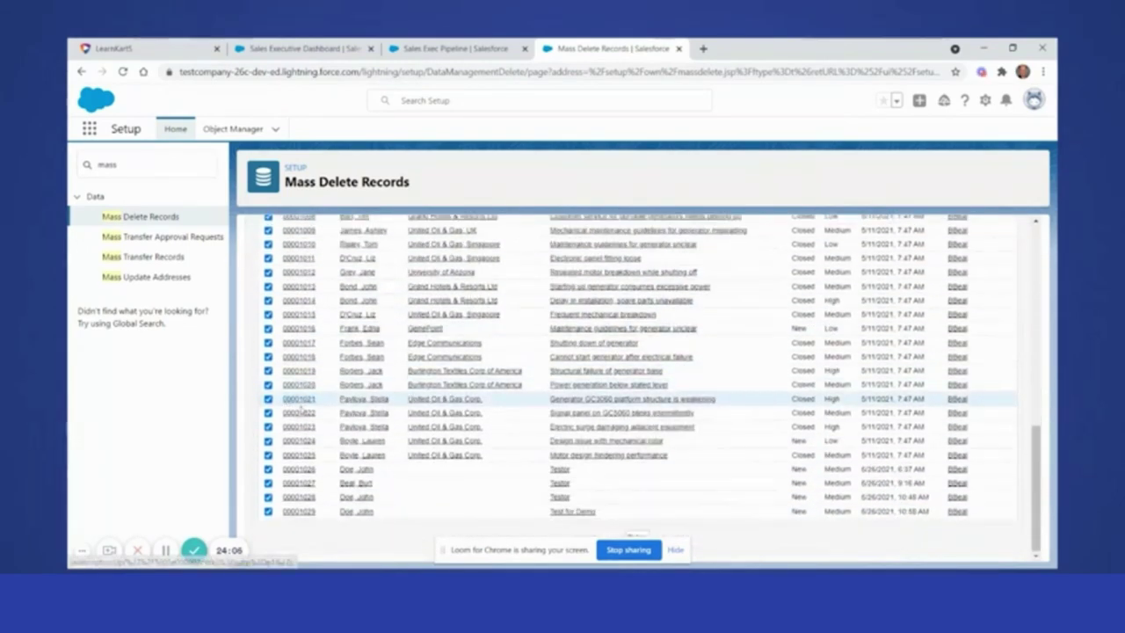
{"action": "scroll", "coordinate": [454, 387], "scroll_direction": "up", "scroll_amount": 3}
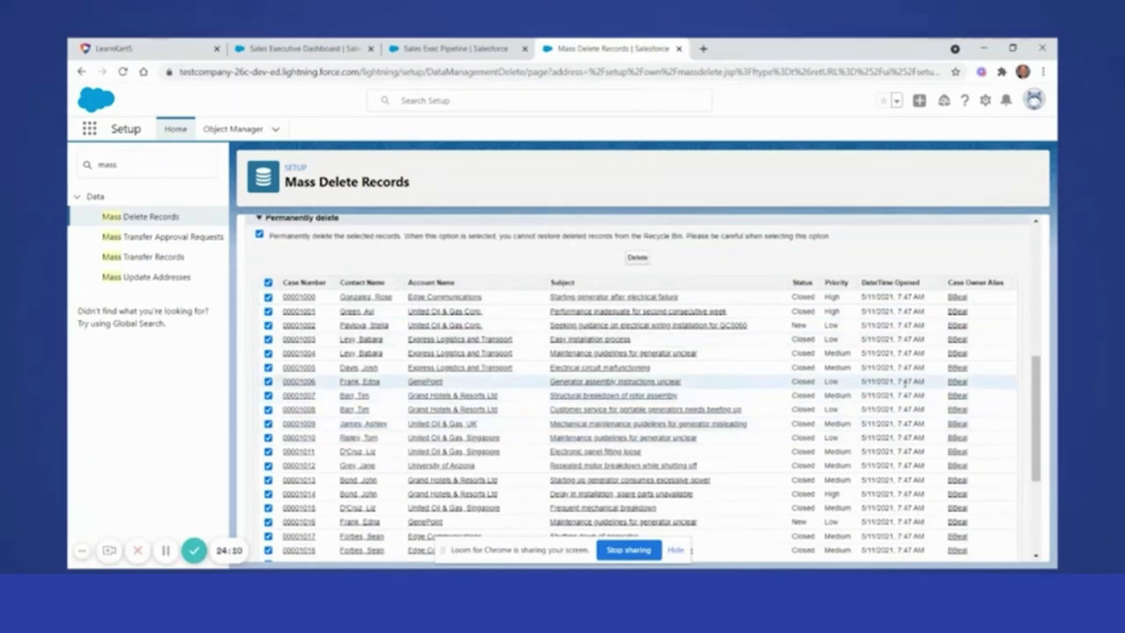
{"action": "scroll", "coordinate": [960, 473], "scroll_direction": "down", "scroll_amount": 2}
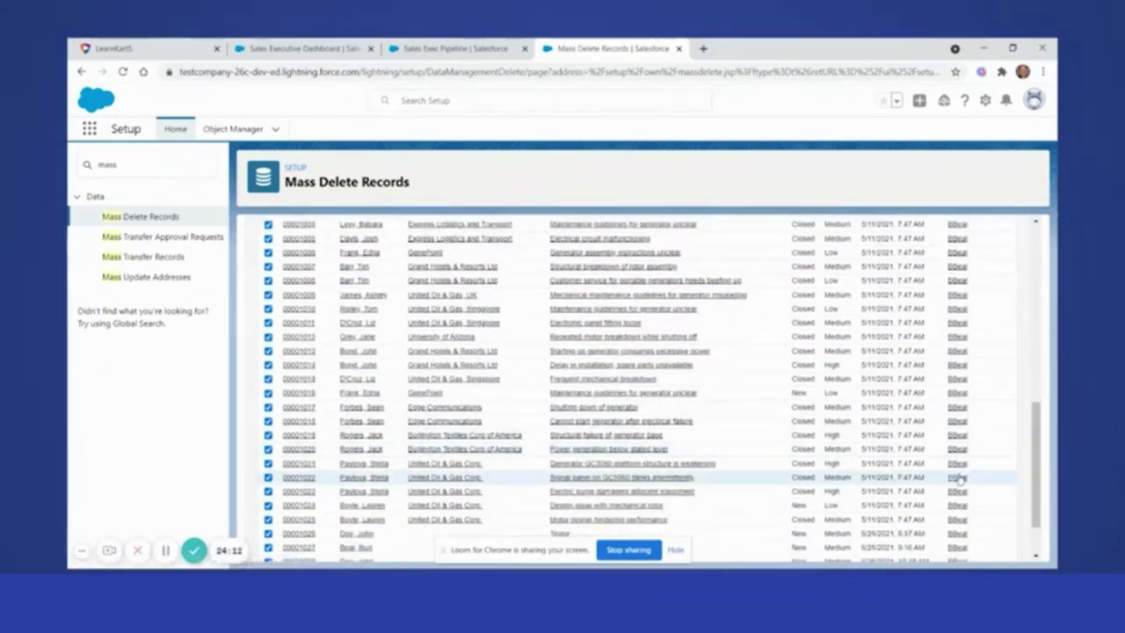
{"action": "scroll", "coordinate": [948, 472], "scroll_direction": "up", "scroll_amount": 10}
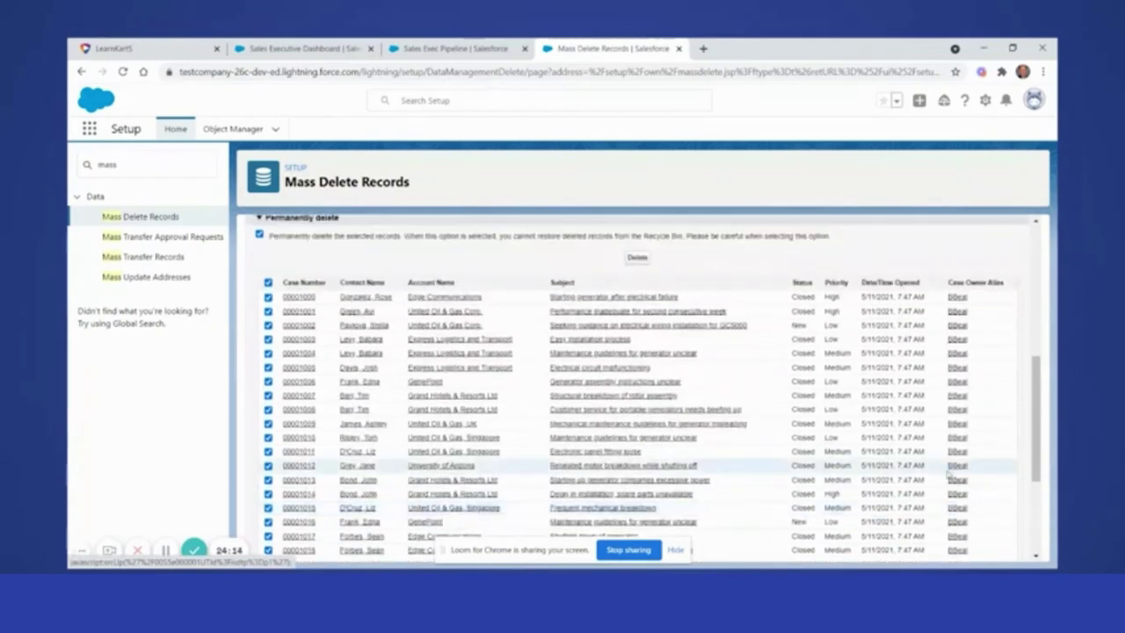
{"action": "scroll", "coordinate": [938, 465], "scroll_direction": "up", "scroll_amount": 2}
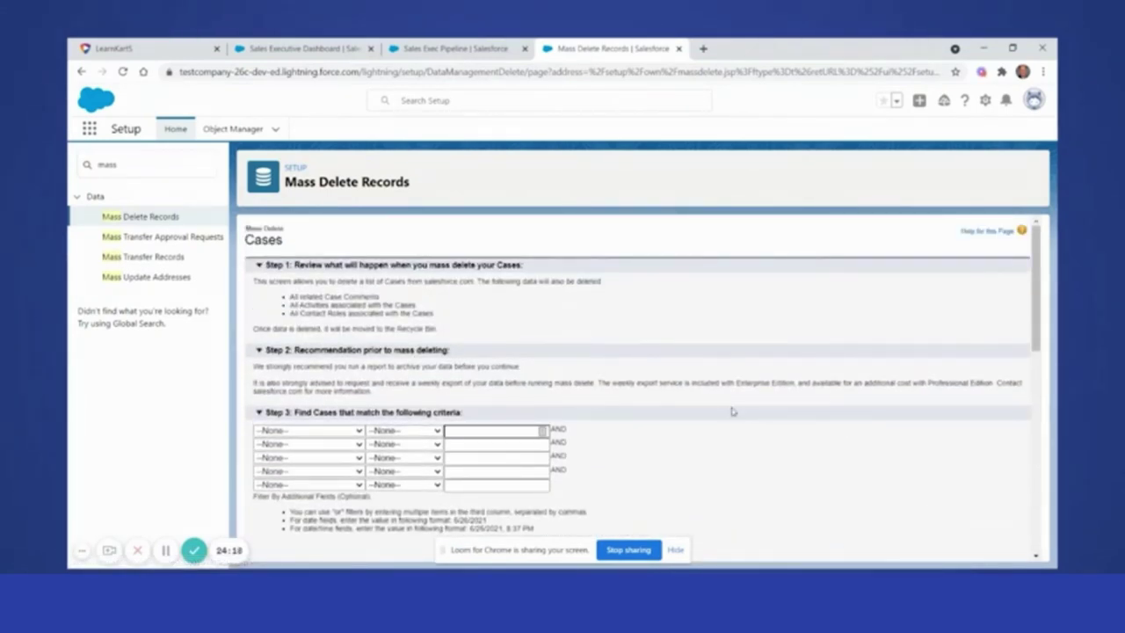
Return to the Mass Delete Records overview of the eight deletable record types.
{"action": "left_click", "coordinate": [142, 218]}
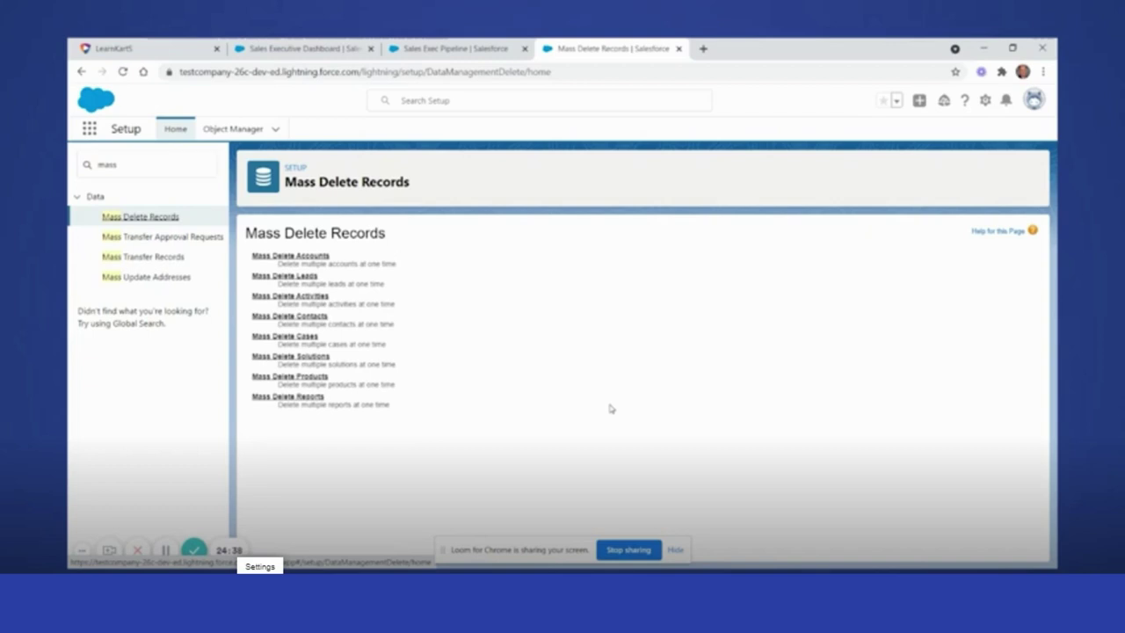
{"action": "left_click", "coordinate": [259, 598]}
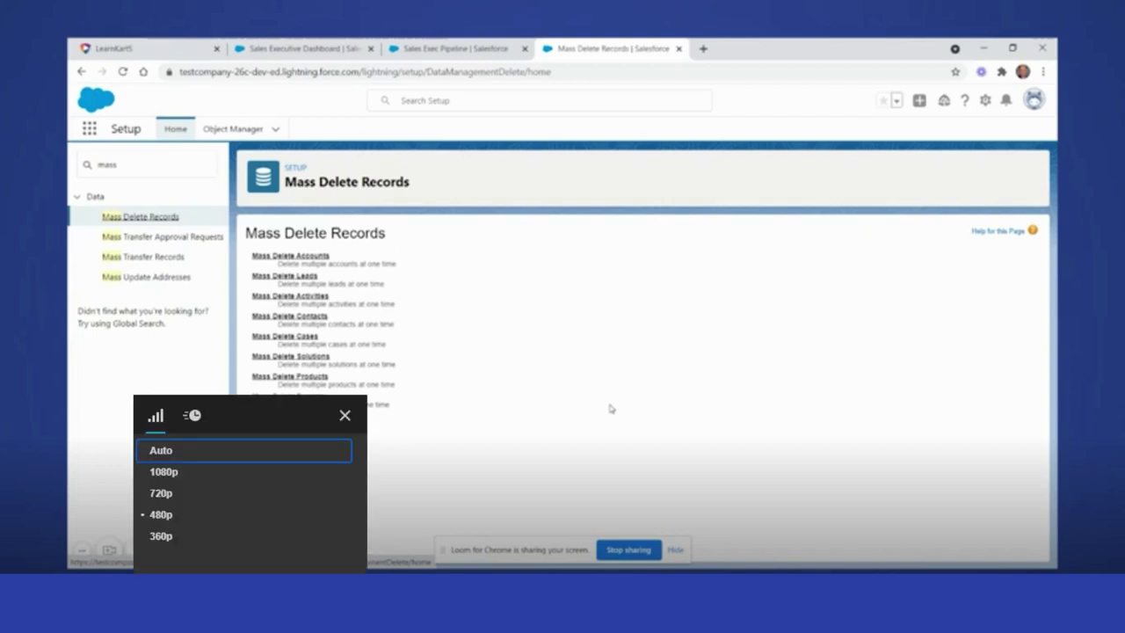
{"action": "left_click", "coordinate": [230, 497]}
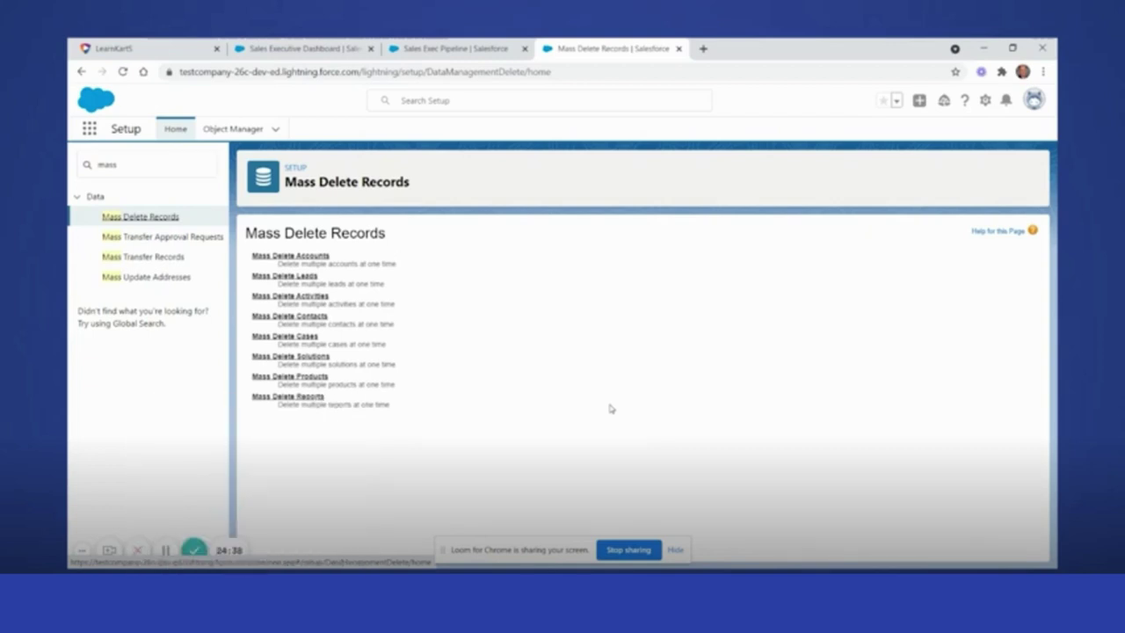
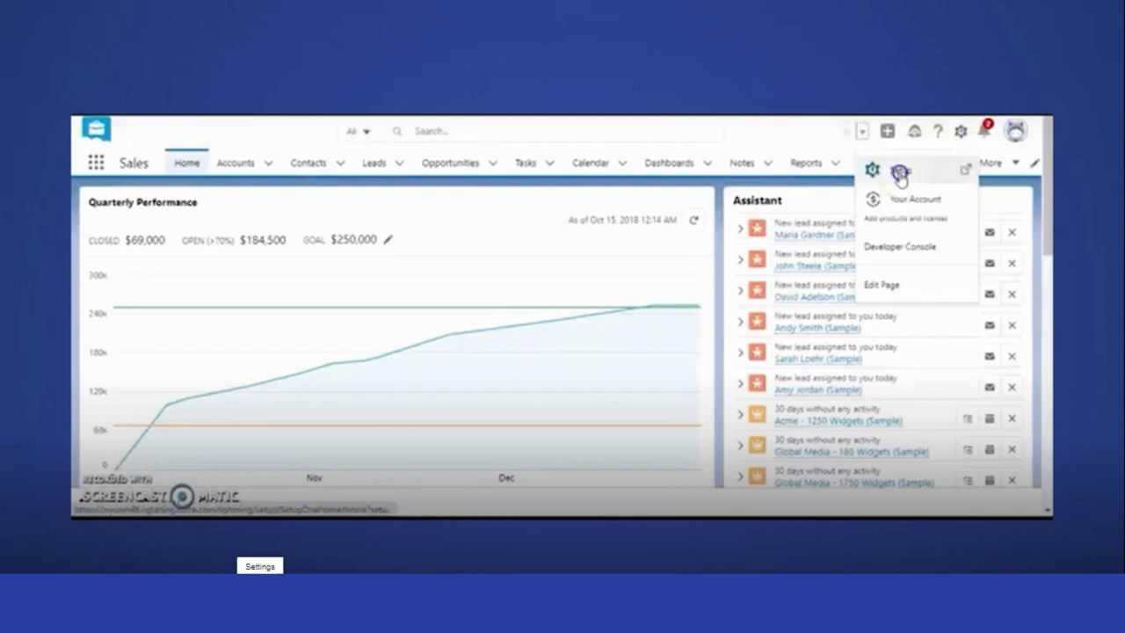
Choose Setup from the gear menu to reach the Setup Home page.
{"action": "left_click", "coordinate": [260, 598]}
{"action": "left_click", "coordinate": [260, 596]}
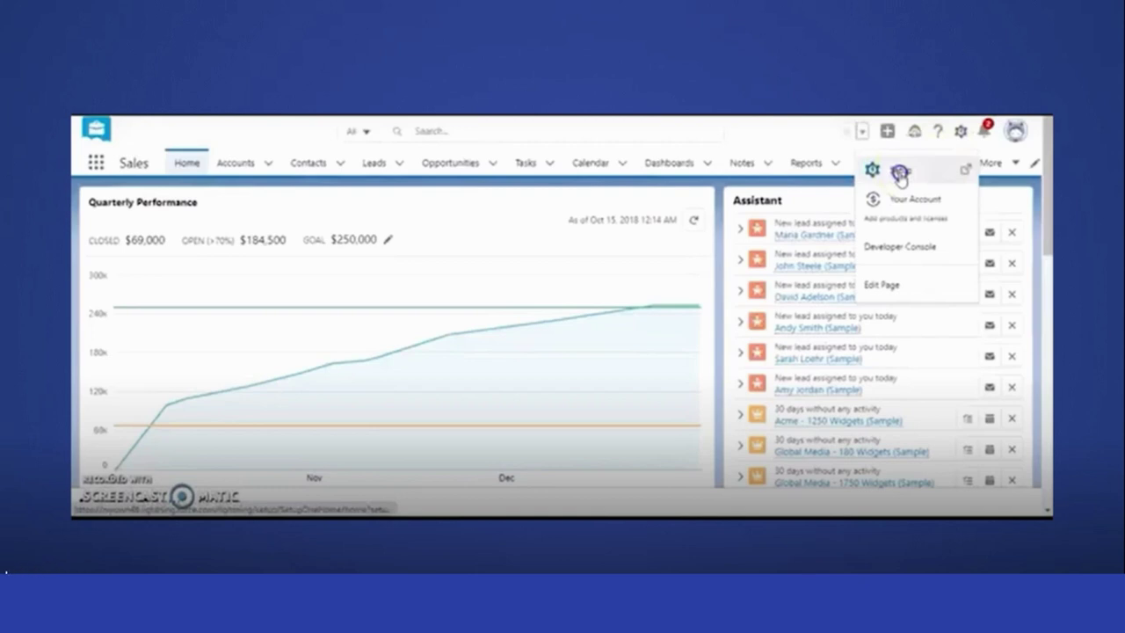
{"action": "left_click", "coordinate": [899, 173]}
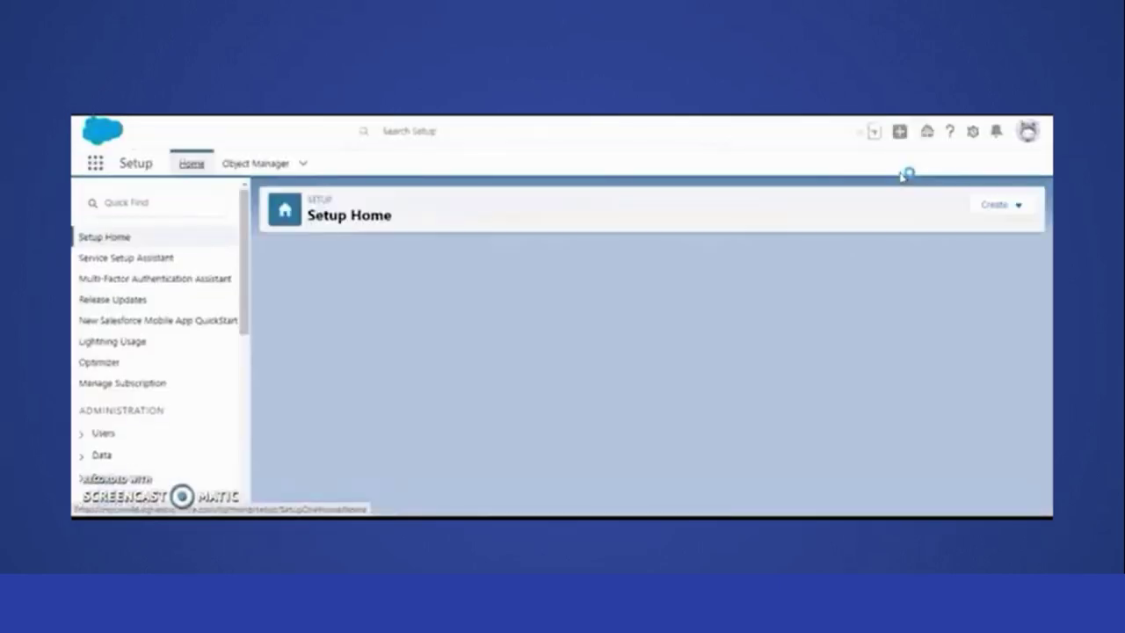
Expand Environments in the Setup sidebar and go to the Sandboxes page.
{"action": "scroll", "coordinate": [114, 312], "scroll_direction": "down", "scroll_amount": 3}
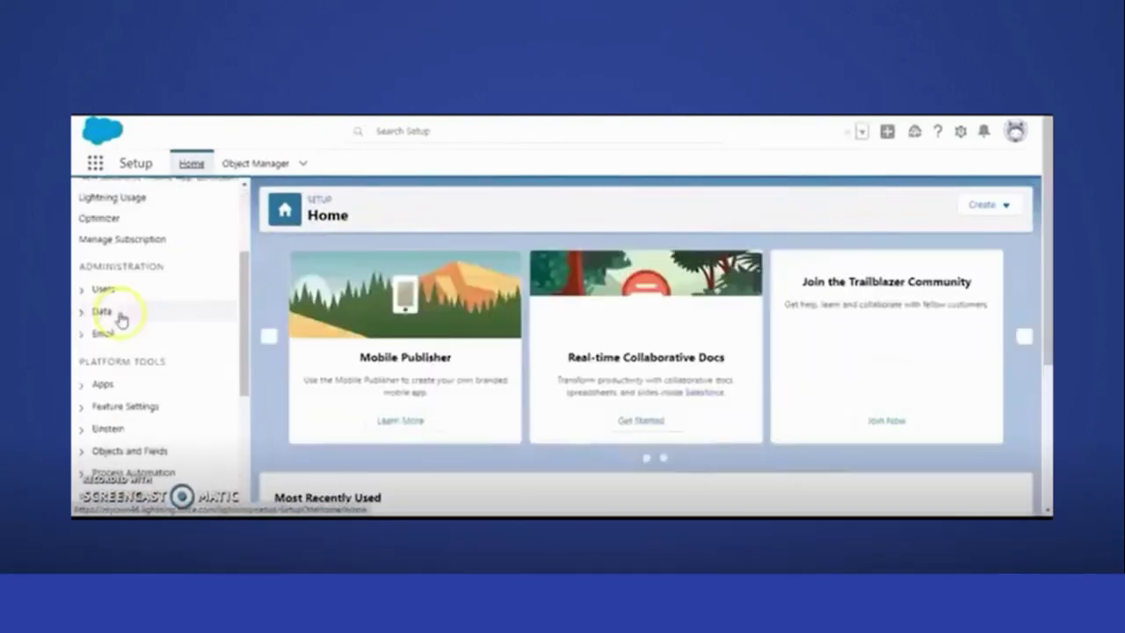
{"action": "scroll", "coordinate": [121, 319], "scroll_direction": "down", "scroll_amount": 3}
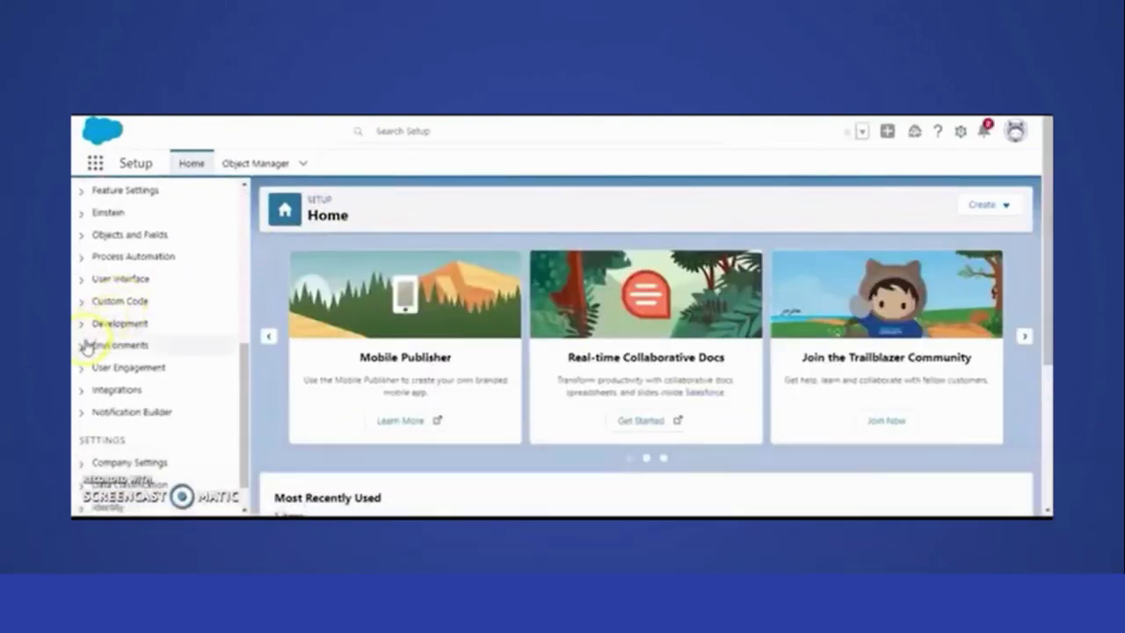
{"action": "left_click", "coordinate": [81, 349]}
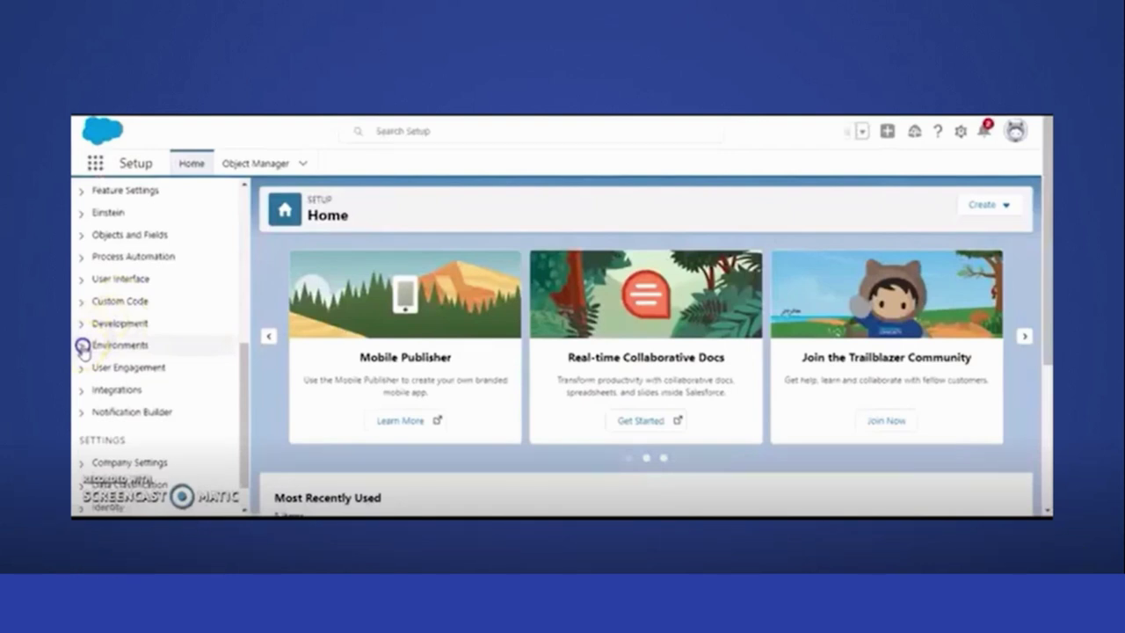
{"action": "left_click", "coordinate": [260, 597]}
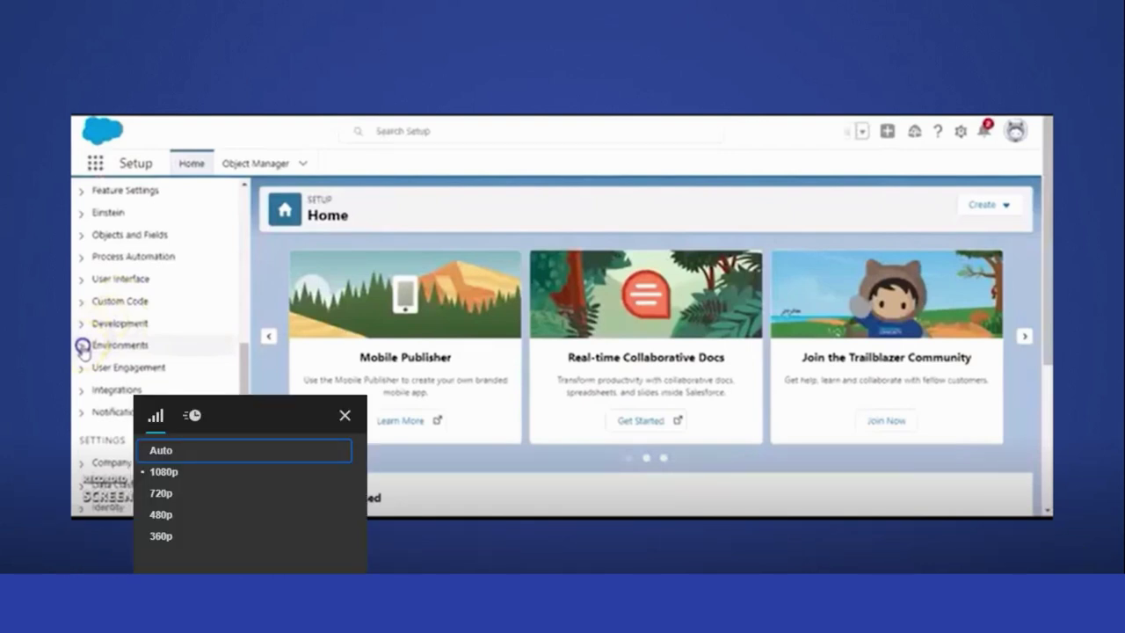
{"action": "left_click", "coordinate": [261, 597]}
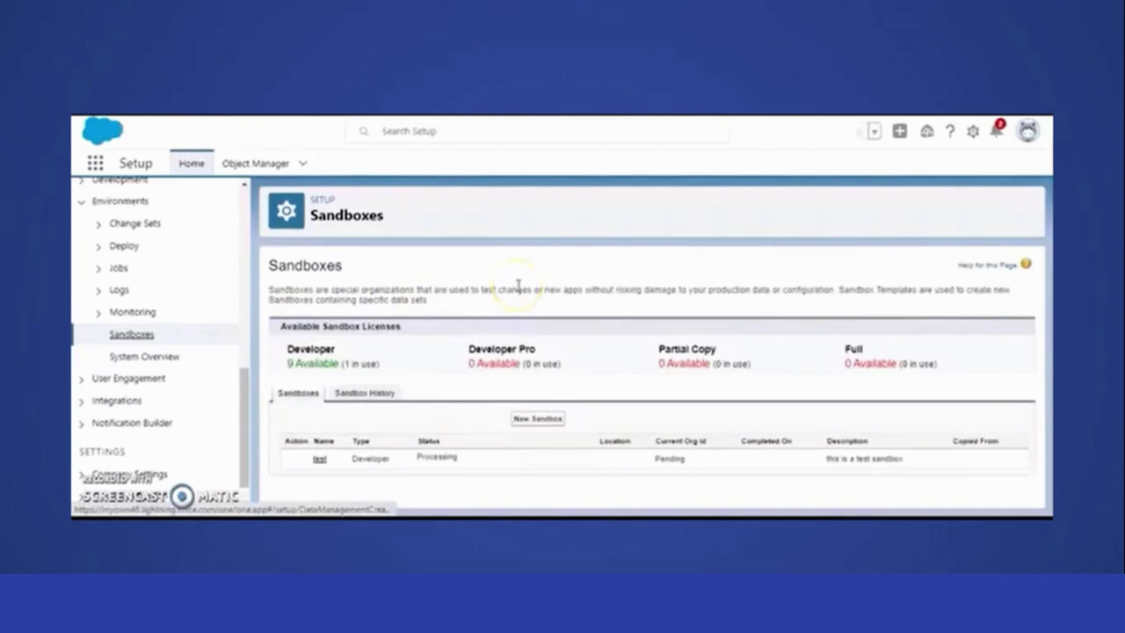
Create Developer sandbox 'test2' with description 'this is test sandbox'.
{"action": "left_click", "coordinate": [533, 422]}
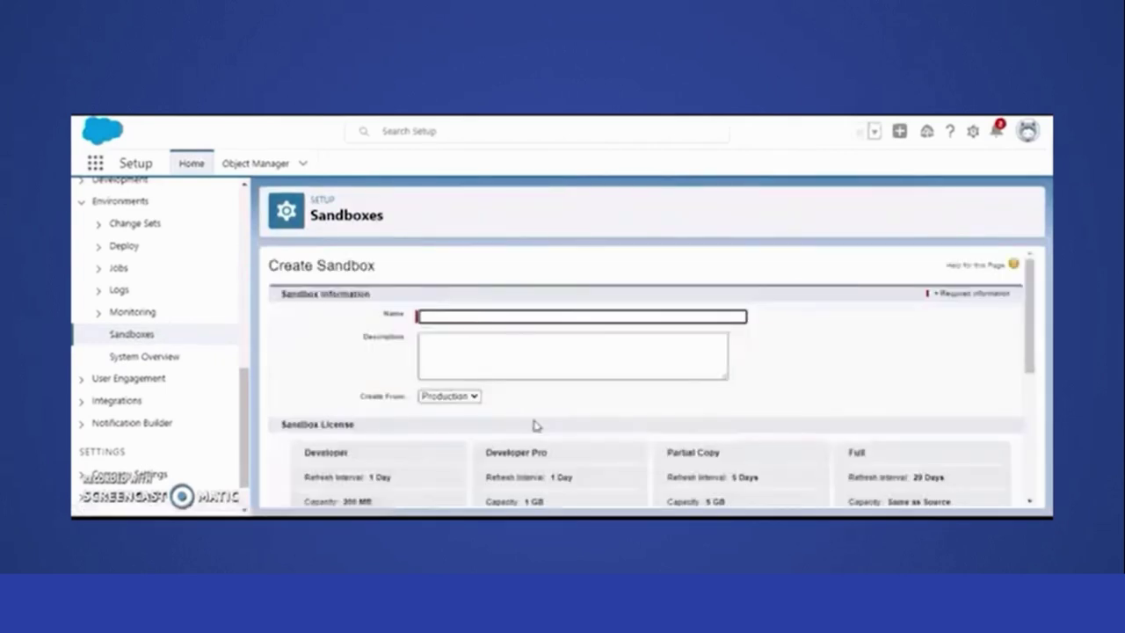
{"action": "type", "text": "test"}
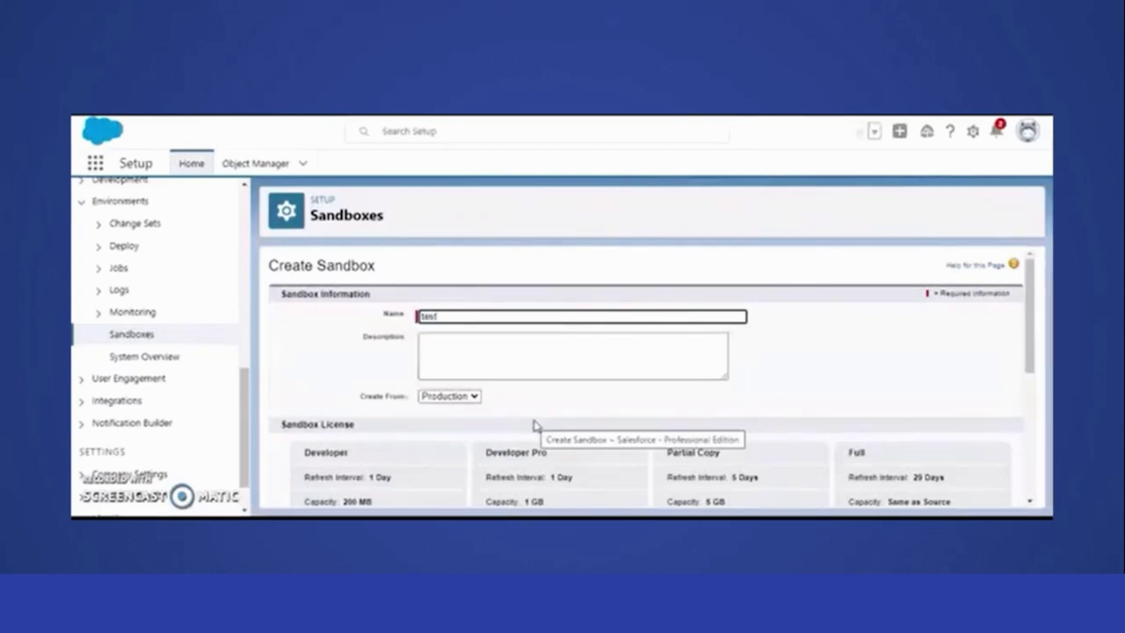
{"action": "type", "text": "2"}
{"action": "left_click", "coordinate": [517, 346]}
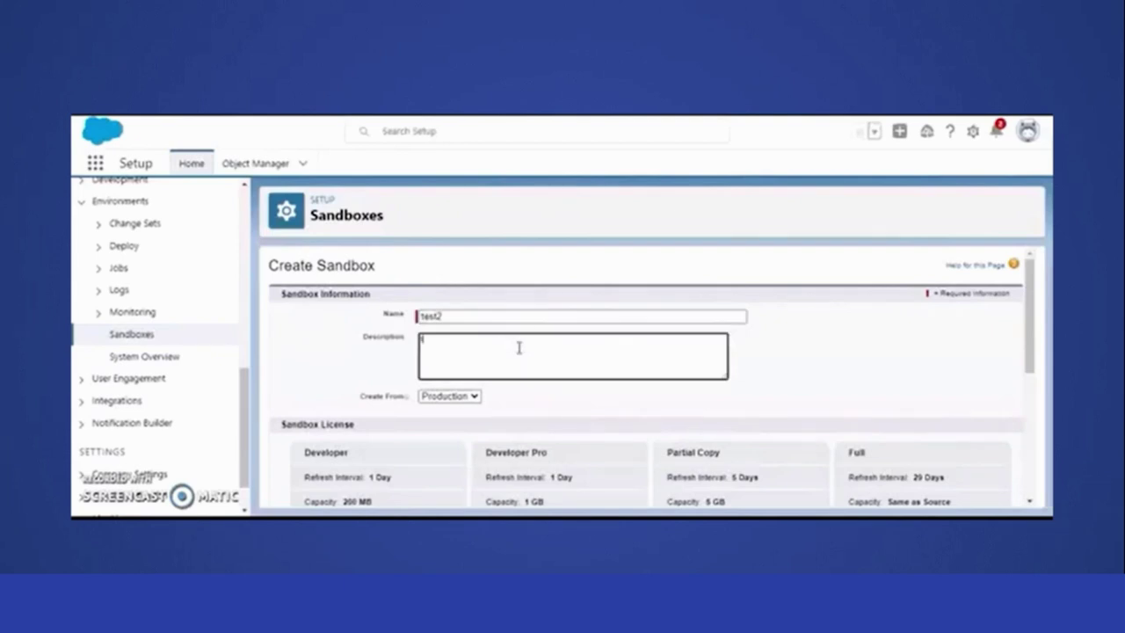
{"action": "type", "text": "this is test sandbox"}
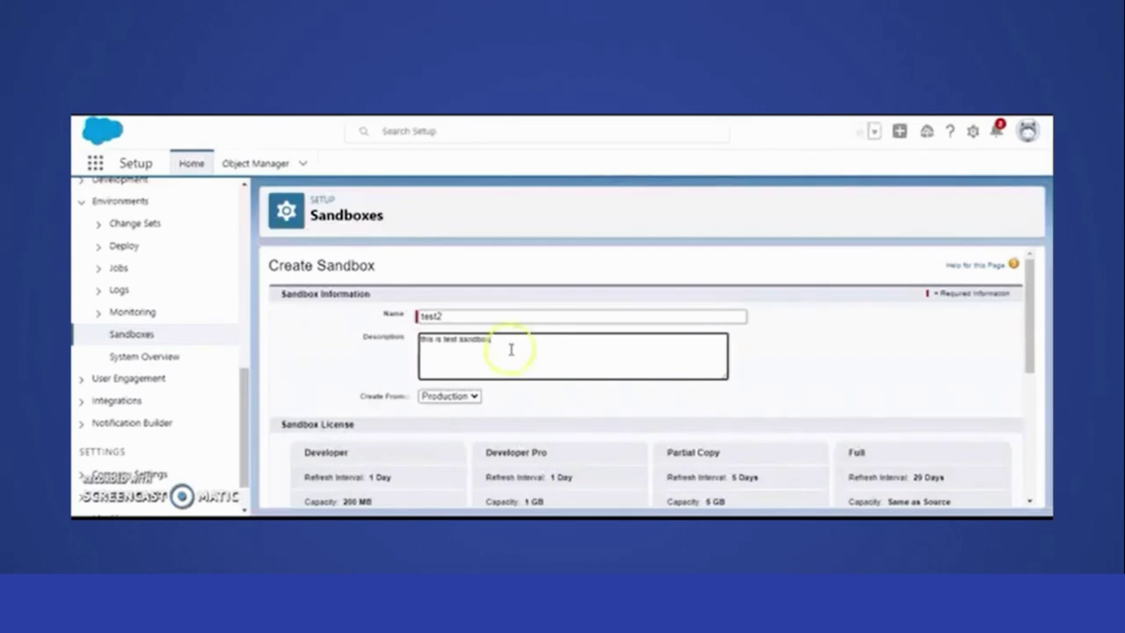
{"action": "scroll", "coordinate": [506, 413], "scroll_direction": "down", "scroll_amount": 5}
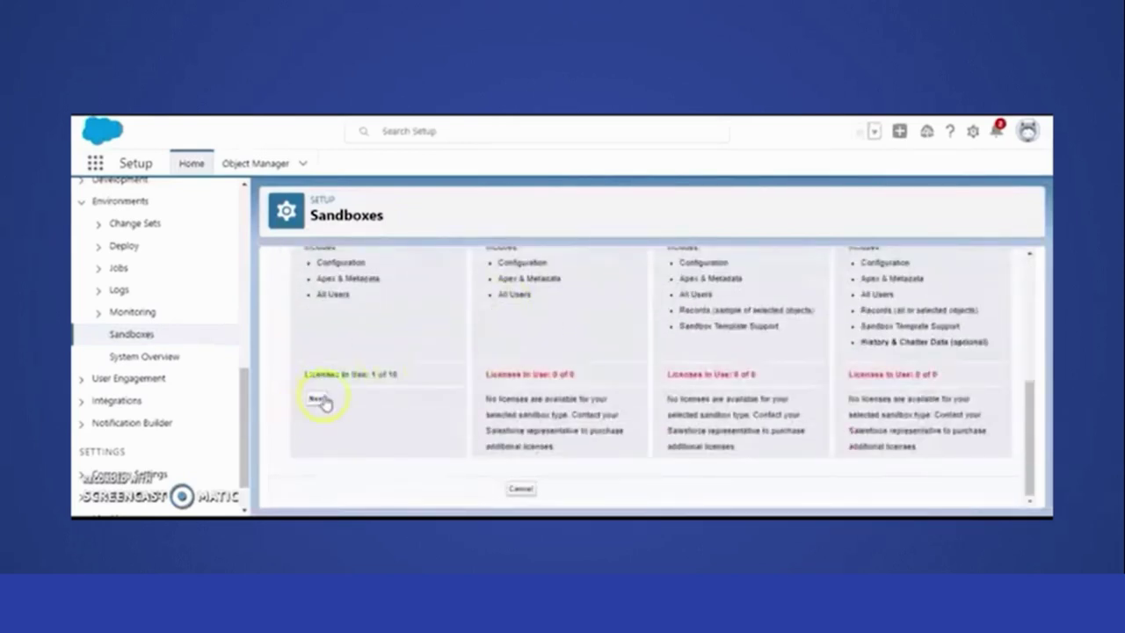
{"action": "left_click", "coordinate": [319, 399]}
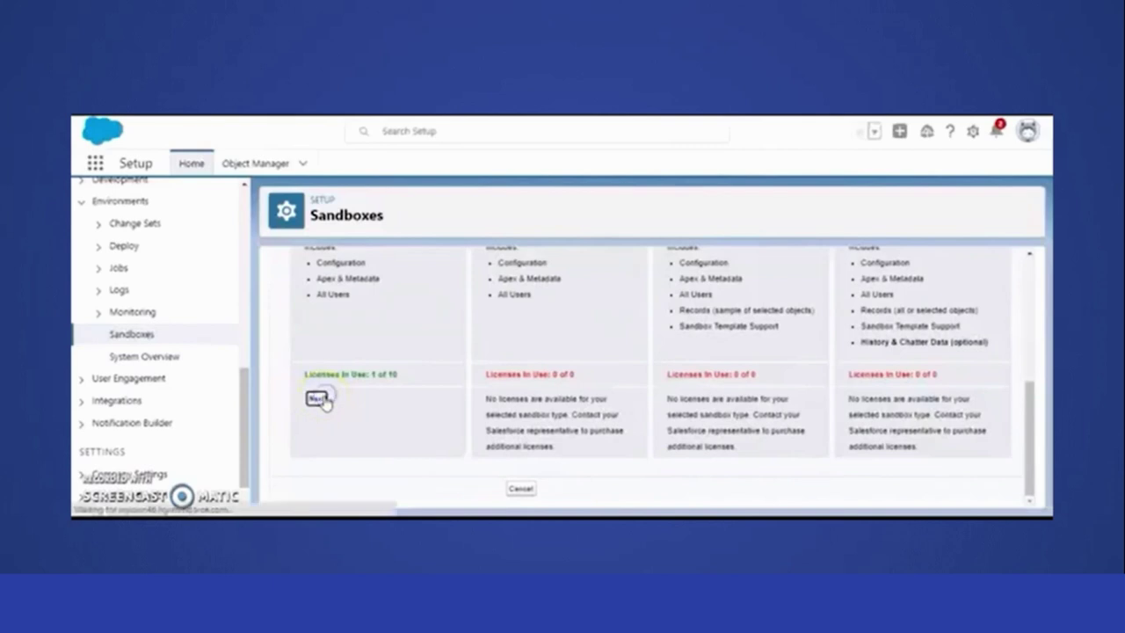
{"action": "left_click", "coordinate": [551, 358]}
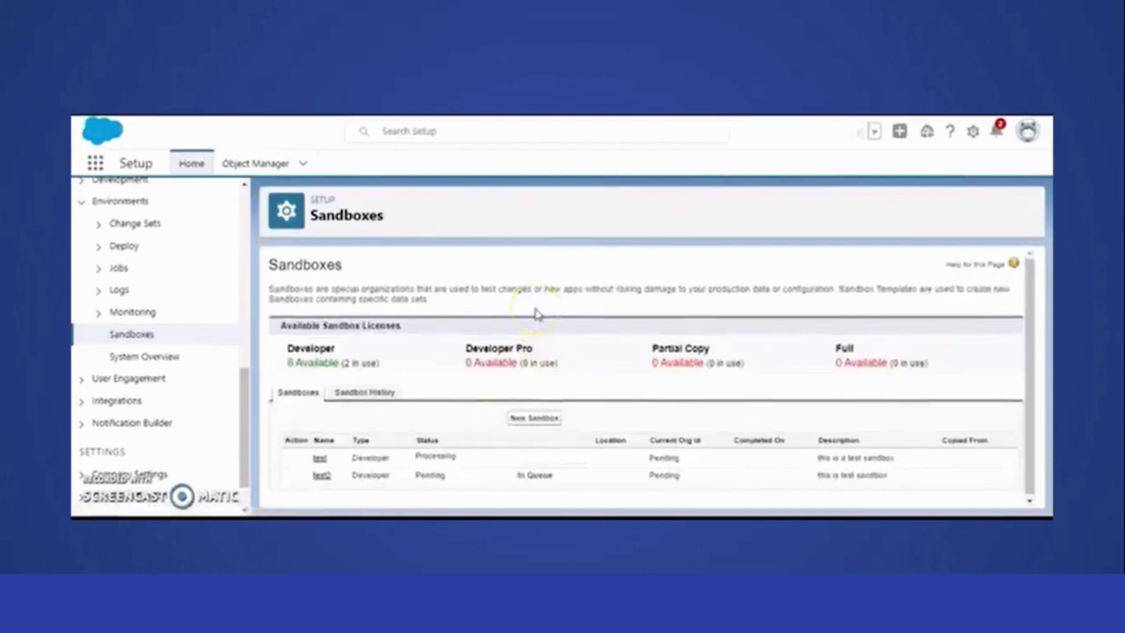
Review test2's detail page for copy progress, then return to the Sandboxes list.
{"action": "left_click", "coordinate": [528, 471]}
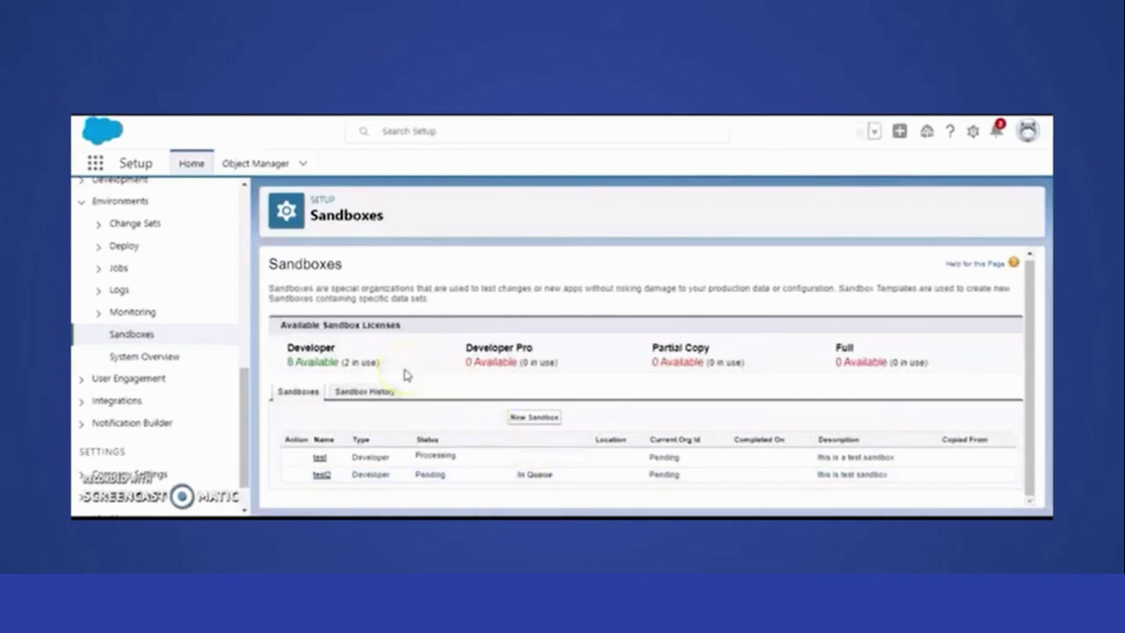
{"action": "left_click", "coordinate": [321, 475]}
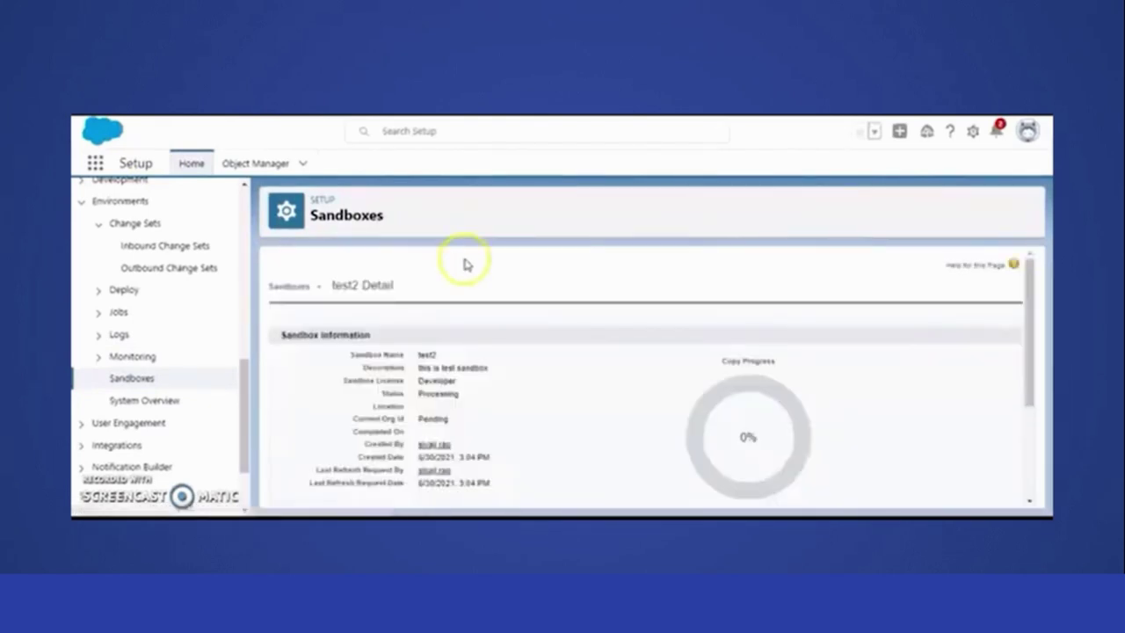
{"action": "scroll", "coordinate": [479, 283], "scroll_direction": "down", "scroll_amount": 2}
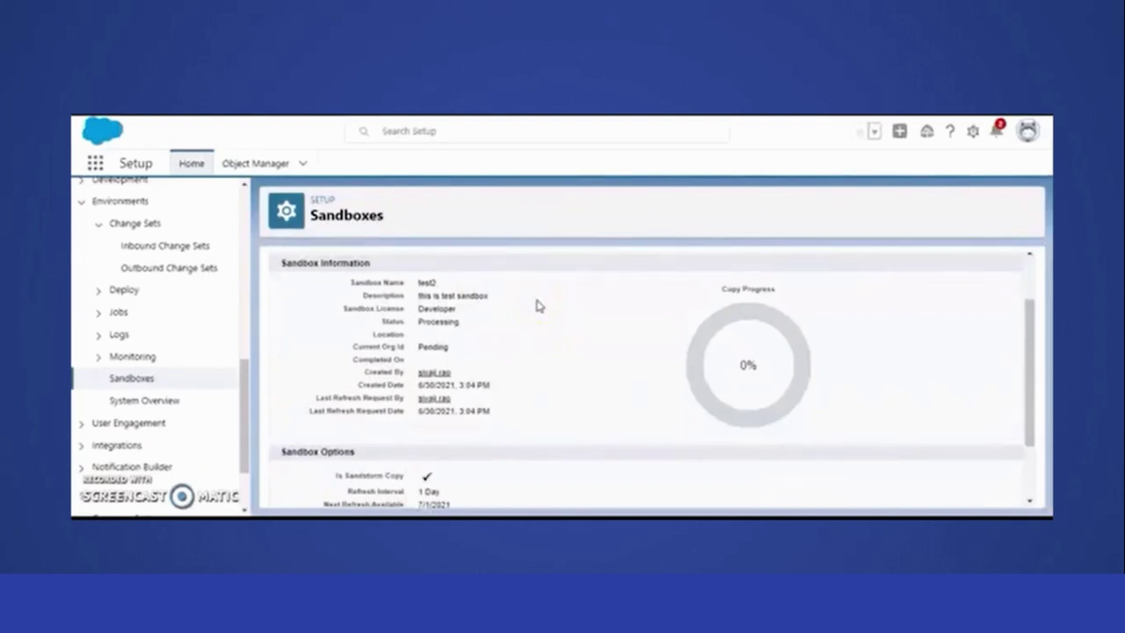
{"action": "scroll", "coordinate": [539, 306], "scroll_direction": "down", "scroll_amount": 1}
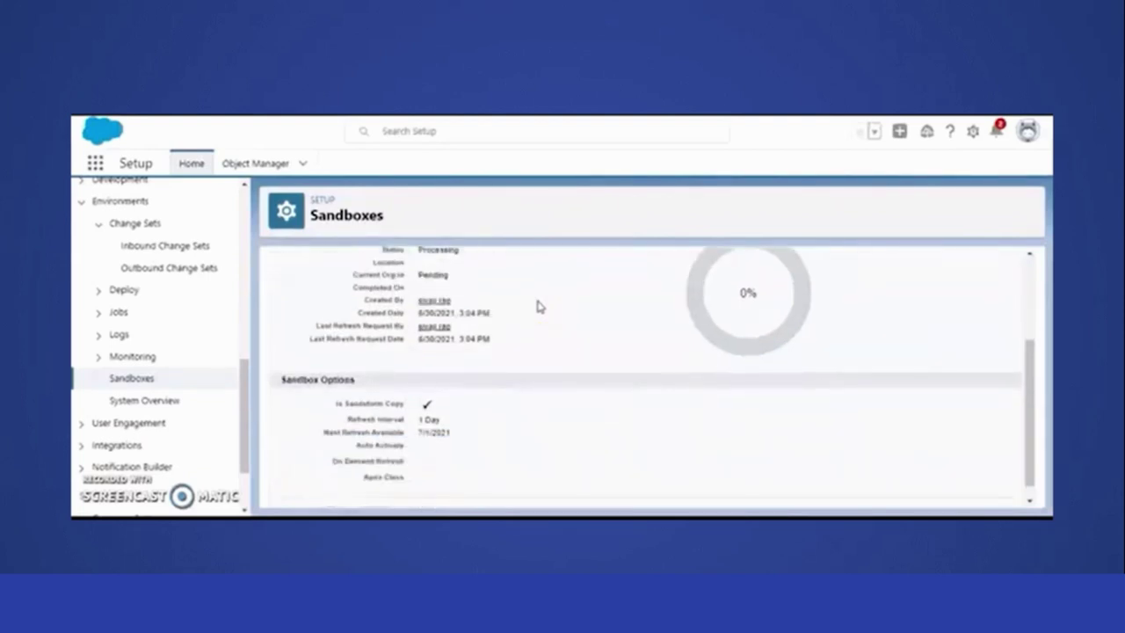
{"action": "scroll", "coordinate": [538, 306], "scroll_direction": "down", "scroll_amount": 1}
{"action": "scroll", "coordinate": [539, 306], "scroll_direction": "up", "scroll_amount": 2}
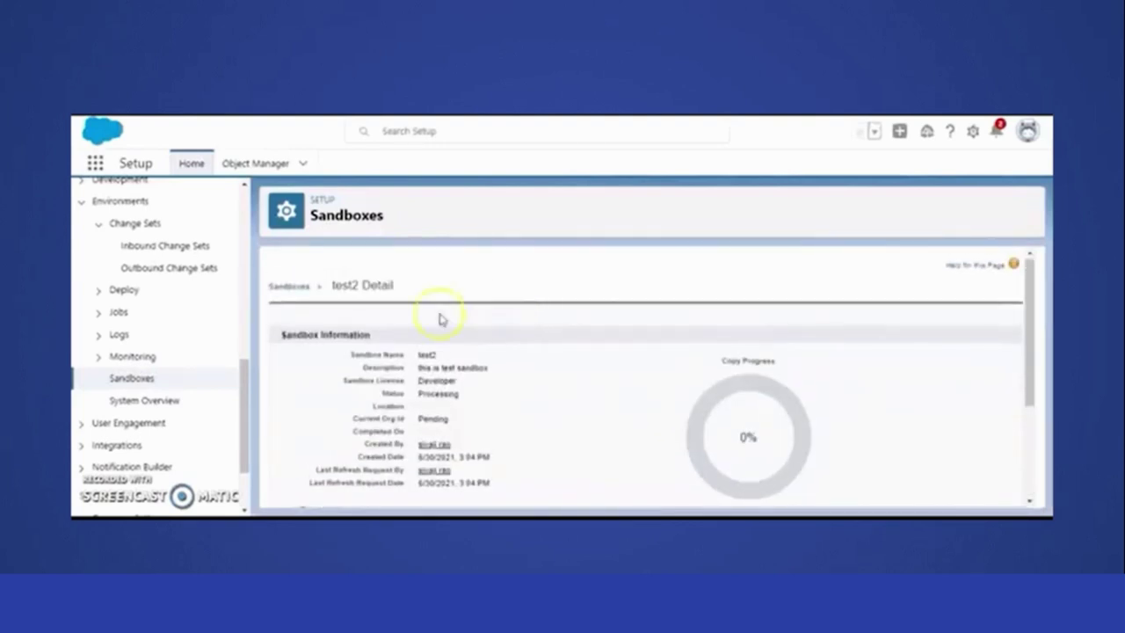
{"action": "left_click", "coordinate": [291, 287]}
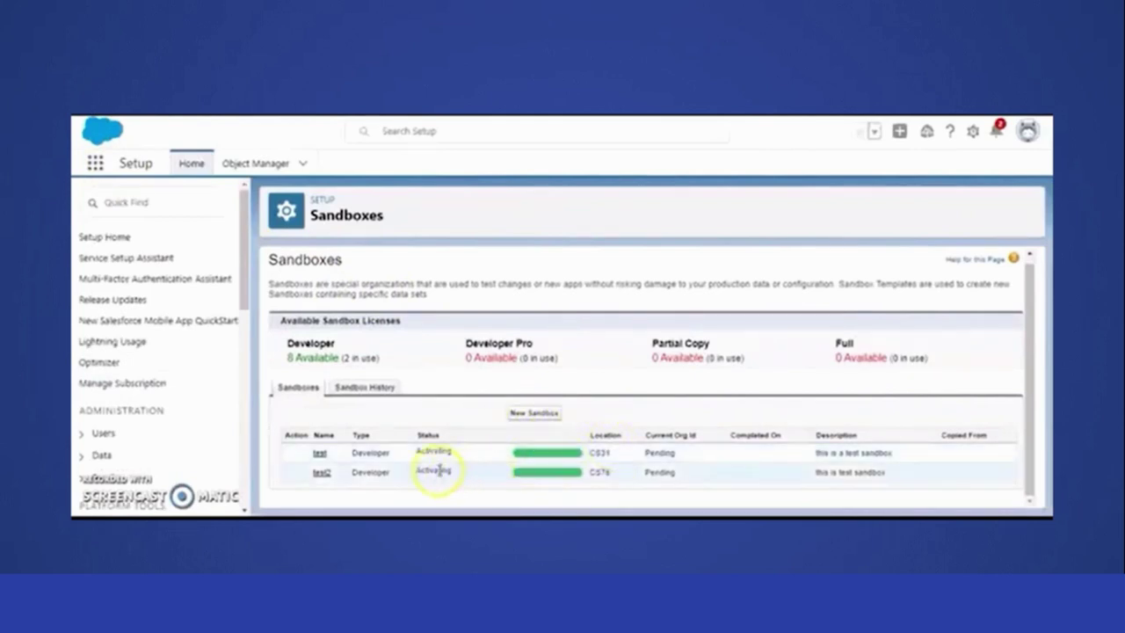
Check the test sandbox's detail page and return to the sandbox list.
{"action": "left_click", "coordinate": [322, 456]}
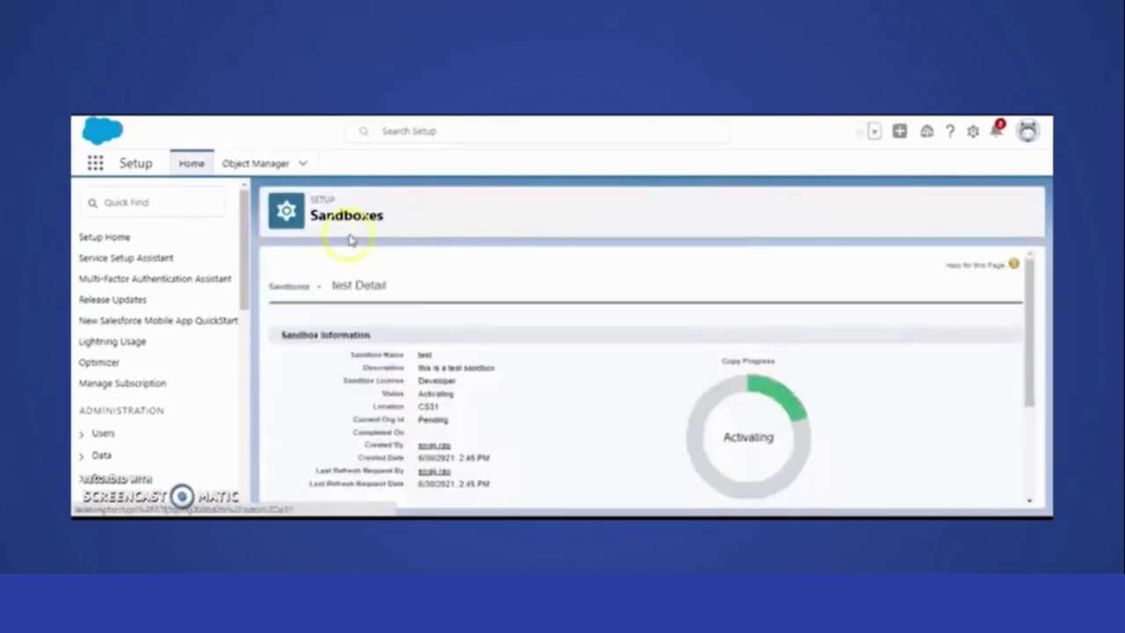
{"action": "scroll", "coordinate": [415, 274], "scroll_direction": "down", "scroll_amount": 3}
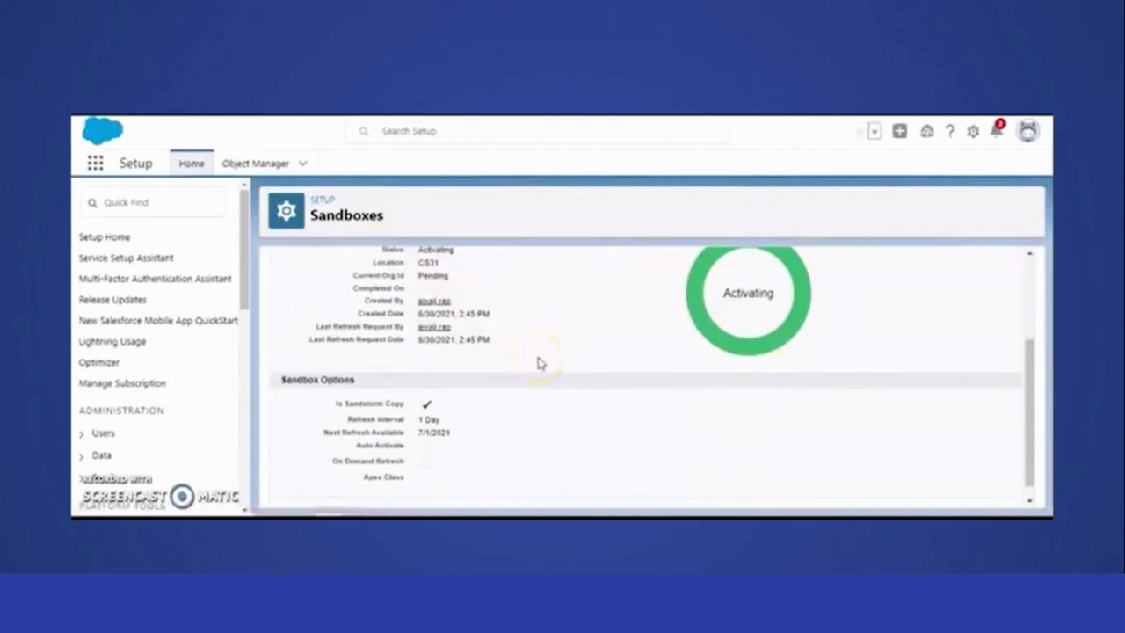
{"action": "scroll", "coordinate": [540, 362], "scroll_direction": "up", "scroll_amount": 3}
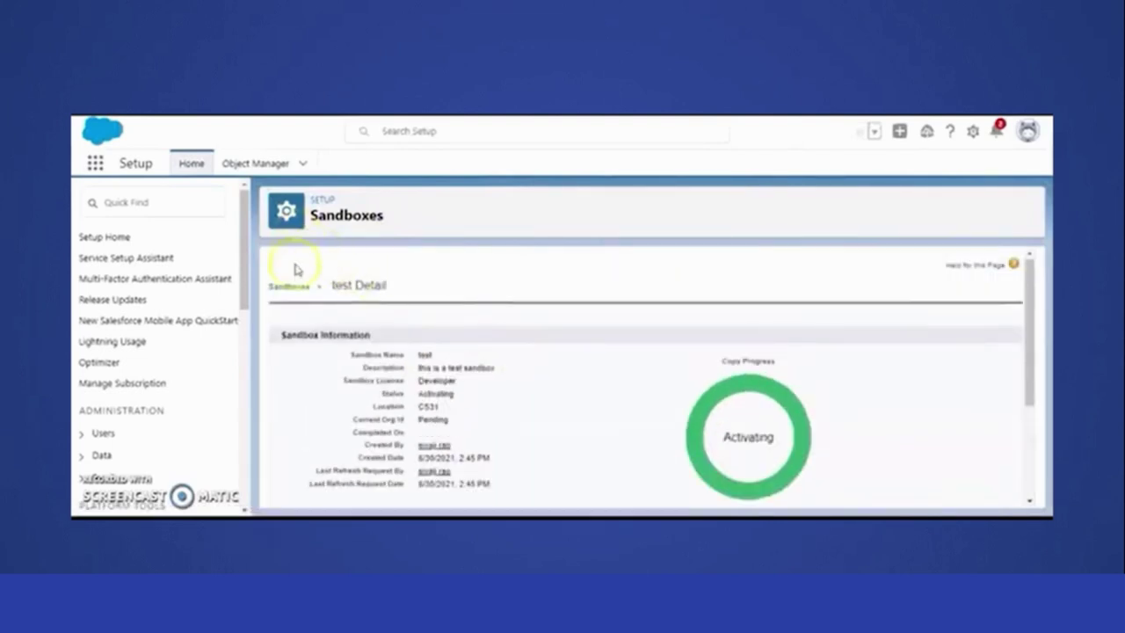
{"action": "left_click", "coordinate": [292, 287]}
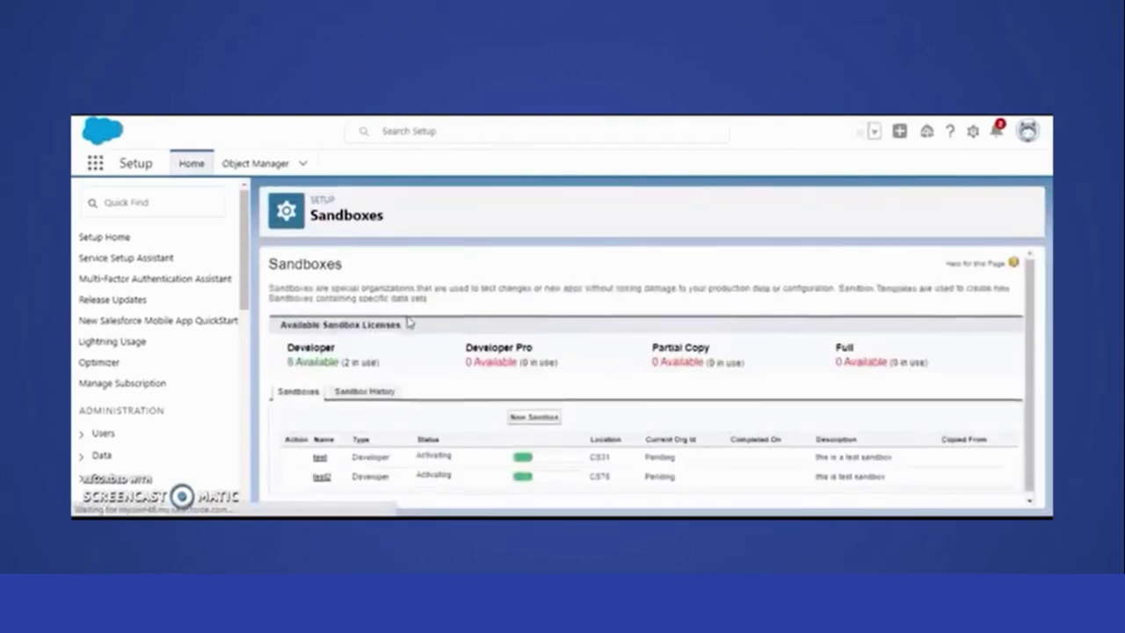
Recheck test2's details until the list shows it Completed on CS76.
{"action": "left_click", "coordinate": [320, 475]}
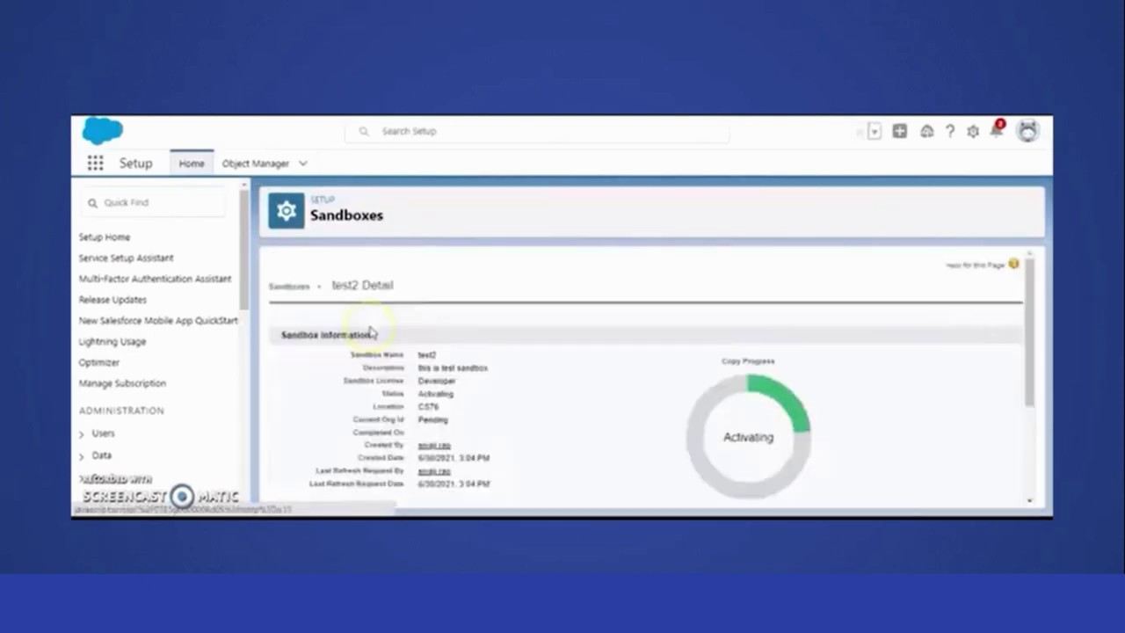
{"action": "scroll", "coordinate": [369, 332], "scroll_direction": "down", "scroll_amount": 3}
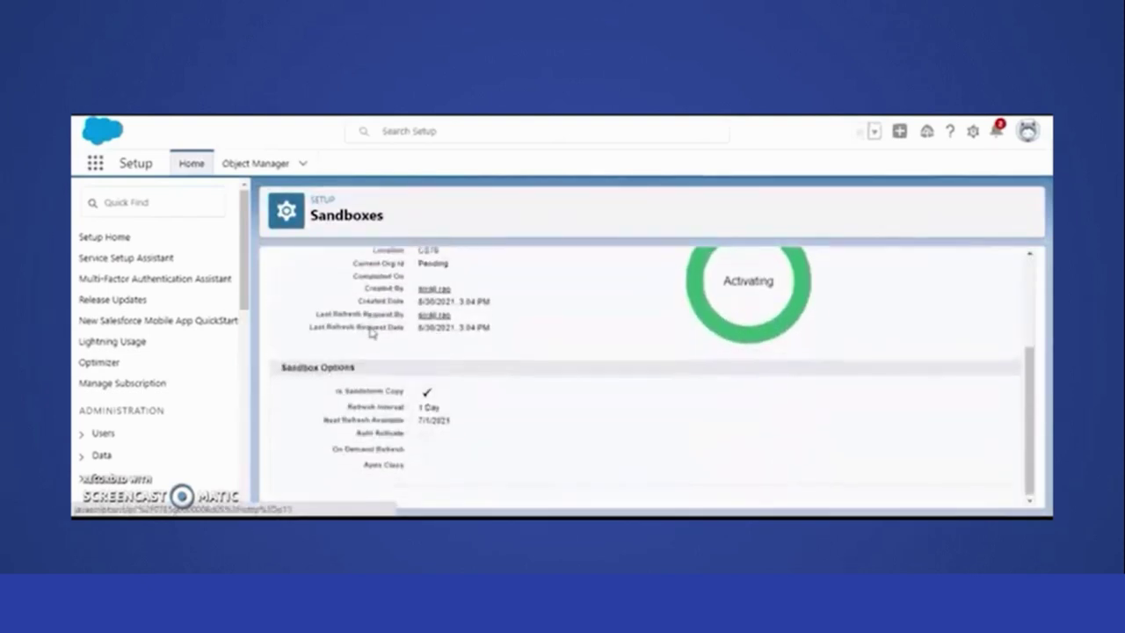
{"action": "scroll", "coordinate": [372, 327], "scroll_direction": "up", "scroll_amount": 3}
{"action": "left_click", "coordinate": [299, 291]}
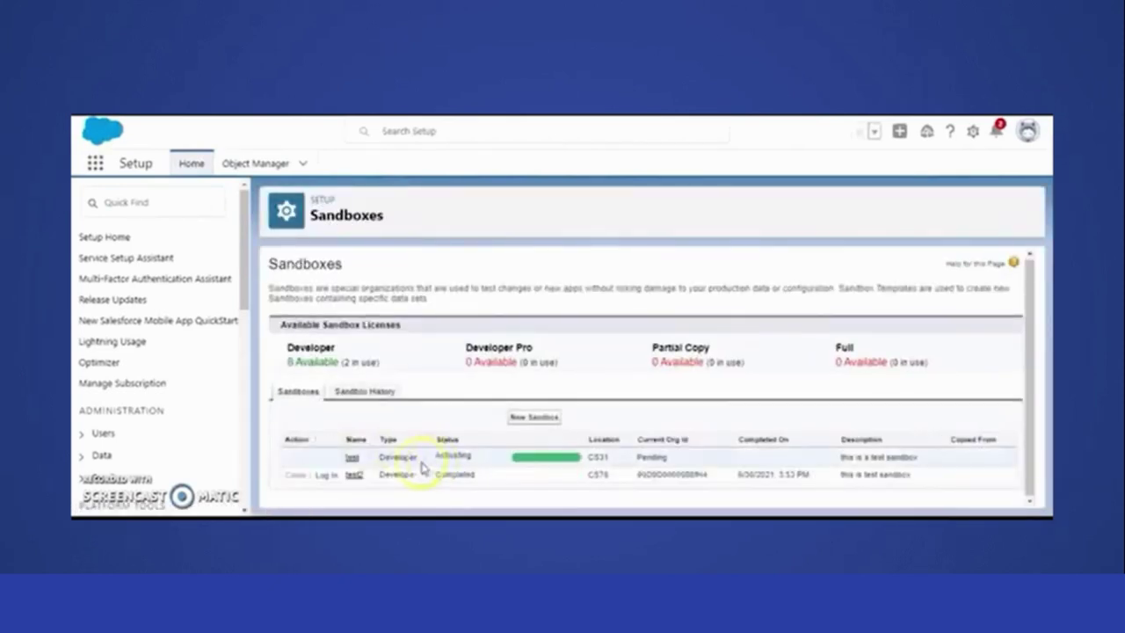
{"action": "left_click", "coordinate": [351, 480]}
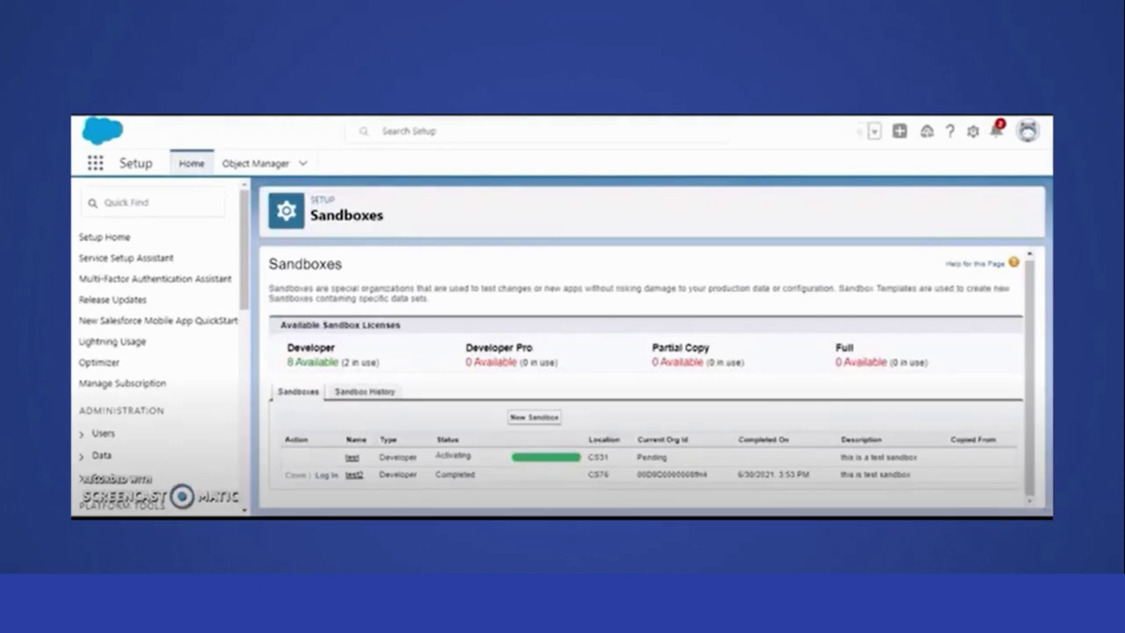
Log in to the test2 sandbox, save the password in Chrome, and skip phone registration.
{"action": "left_click", "coordinate": [326, 474]}
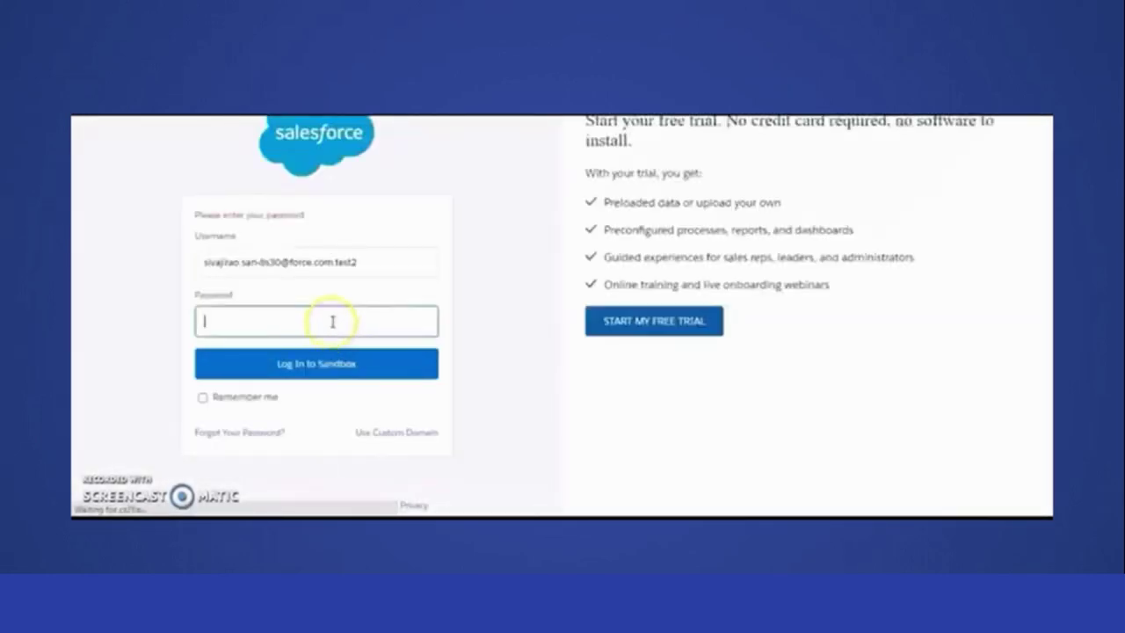
{"action": "type", "text": "*******"}
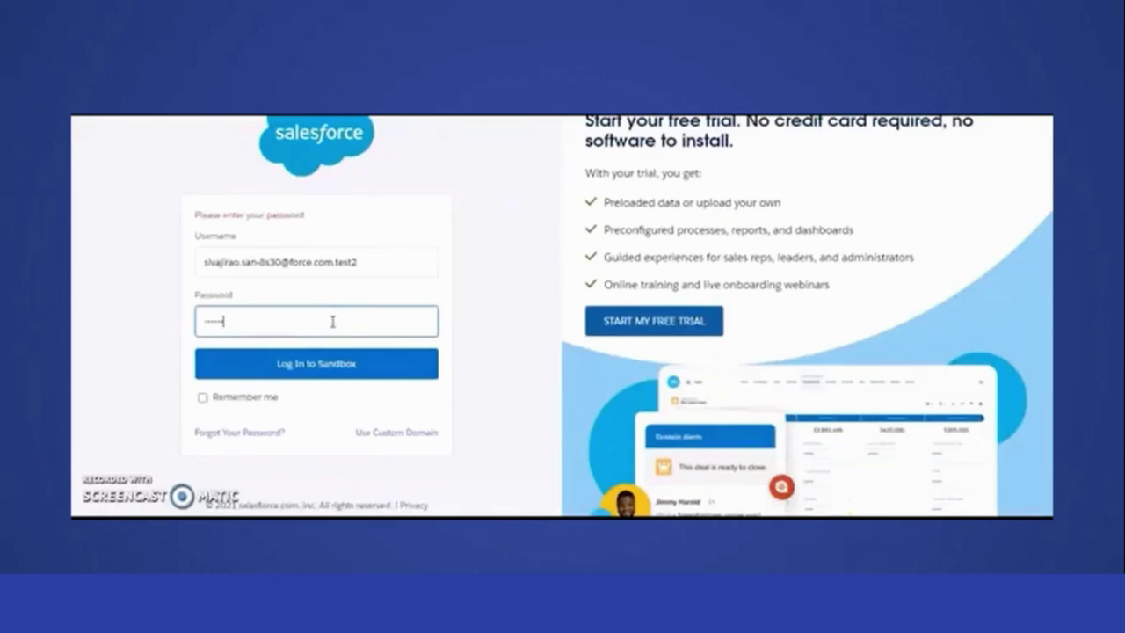
{"action": "type", "text": "**"}
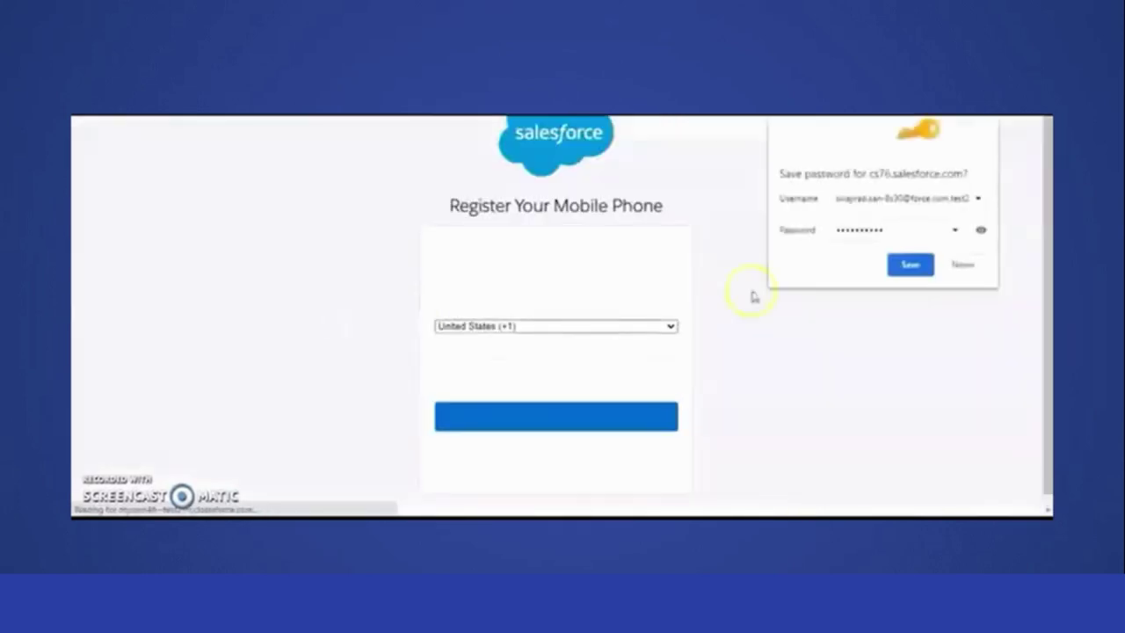
{"action": "left_click", "coordinate": [912, 266]}
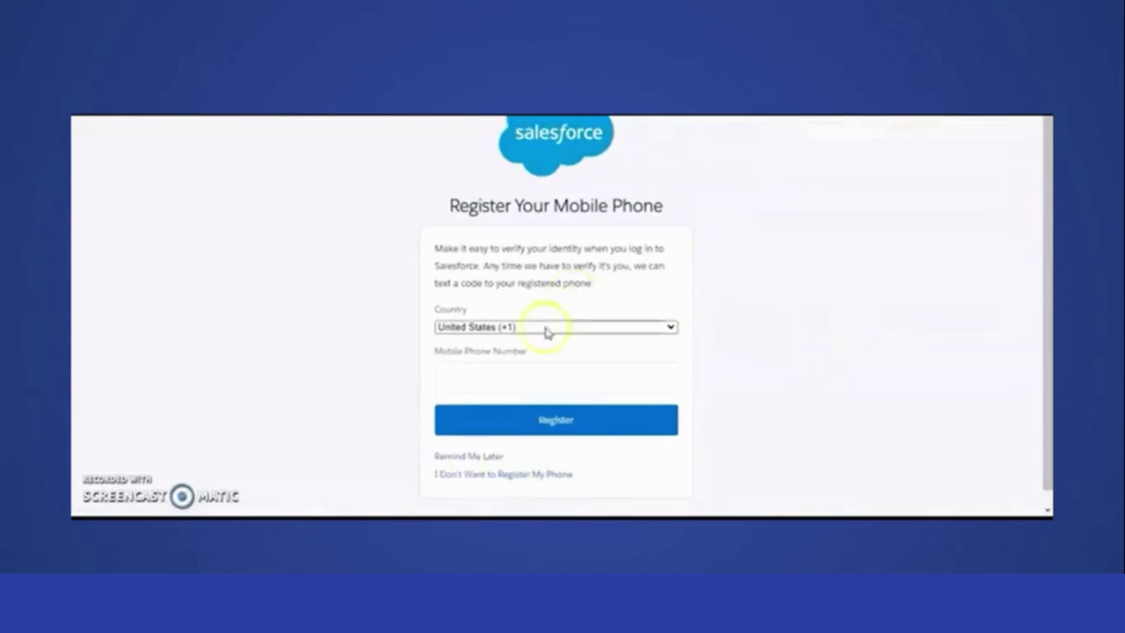
{"action": "left_click", "coordinate": [471, 456]}
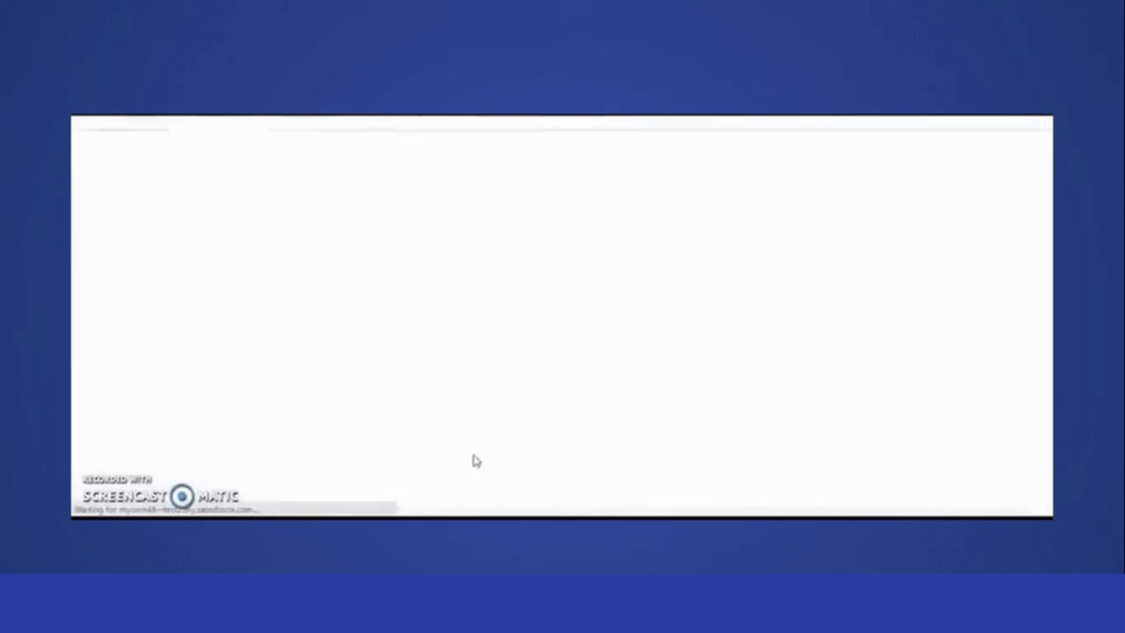
{"action": "left_click", "coordinate": [478, 432]}
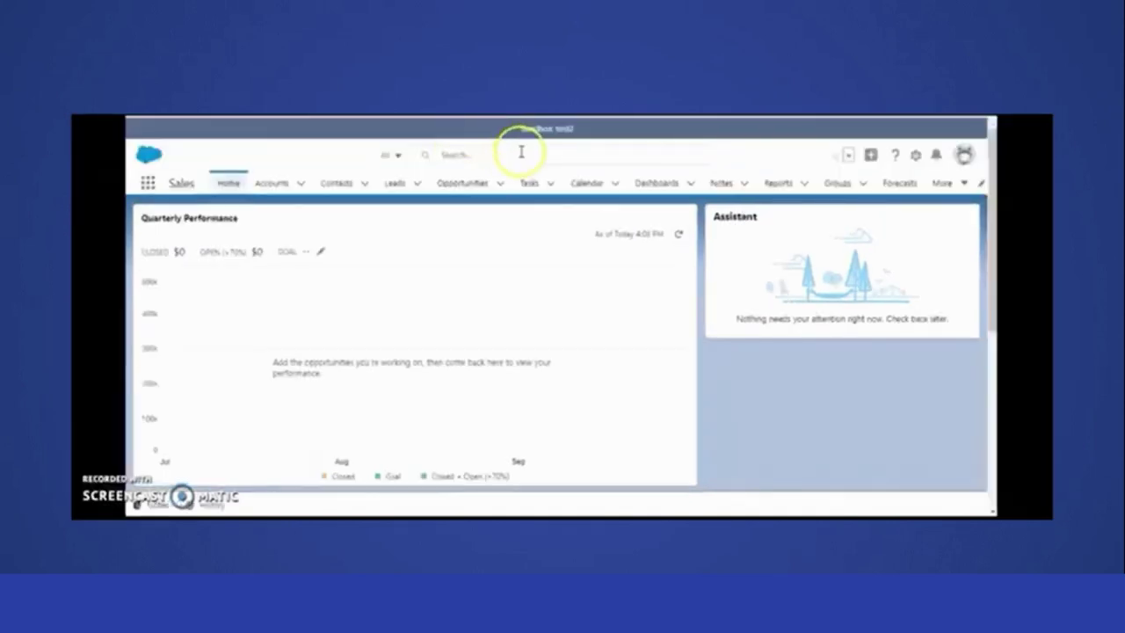
Go to Setup in the test2 sandbox and open the Object Manager.
{"action": "left_click_drag", "start_coordinate": [528, 131], "coordinate": [572, 130]}
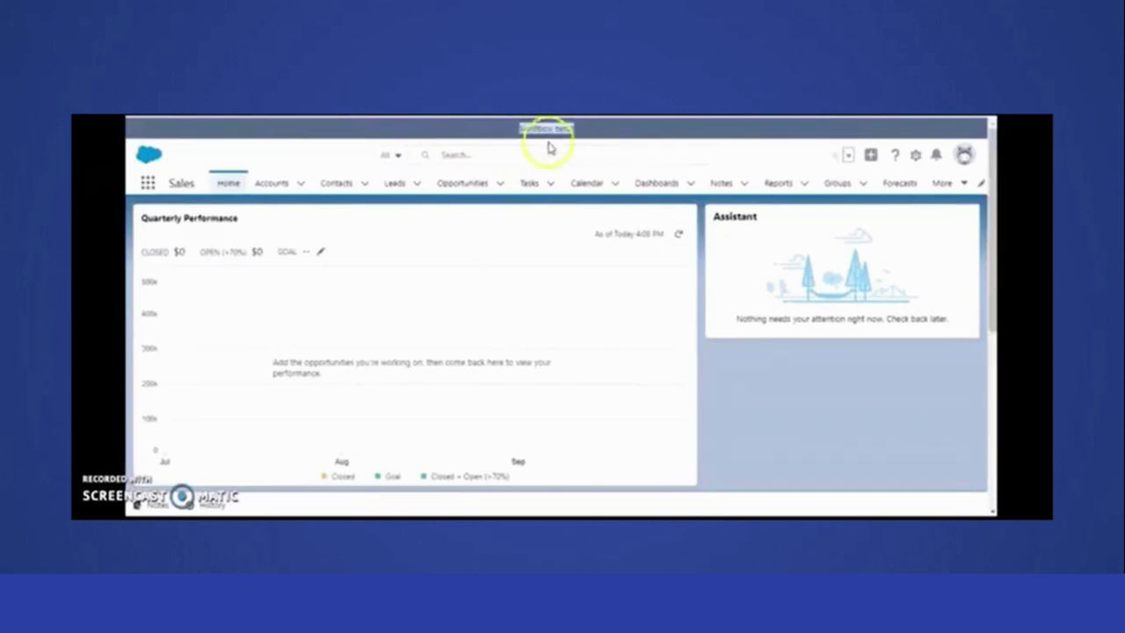
{"action": "left_click", "coordinate": [915, 154]}
{"action": "left_click", "coordinate": [868, 192]}
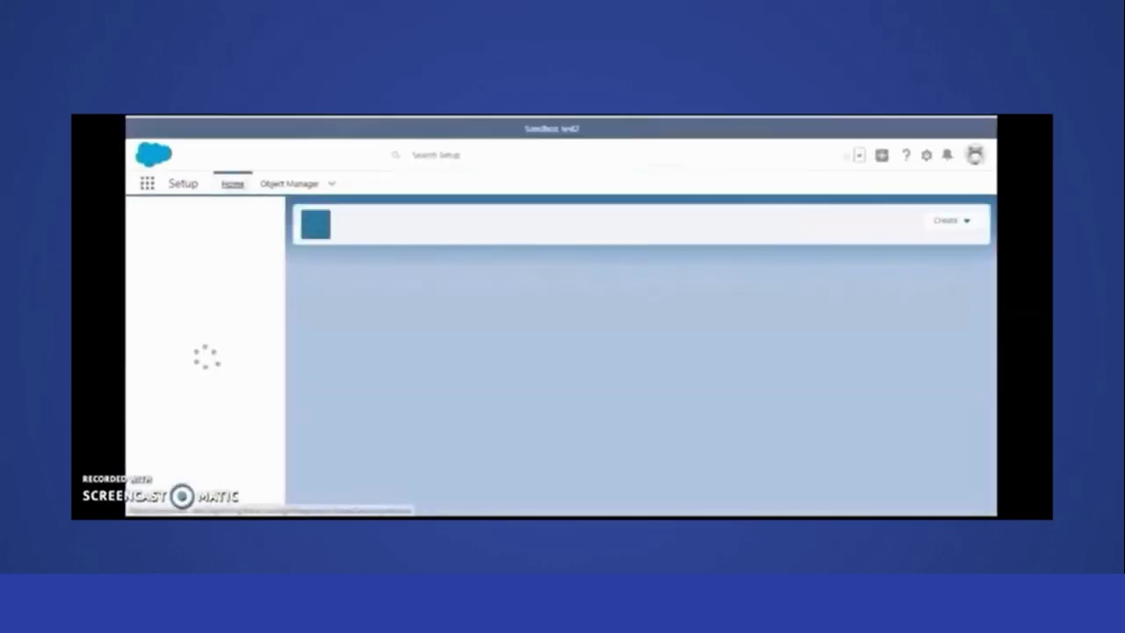
{"action": "left_click", "coordinate": [282, 183]}
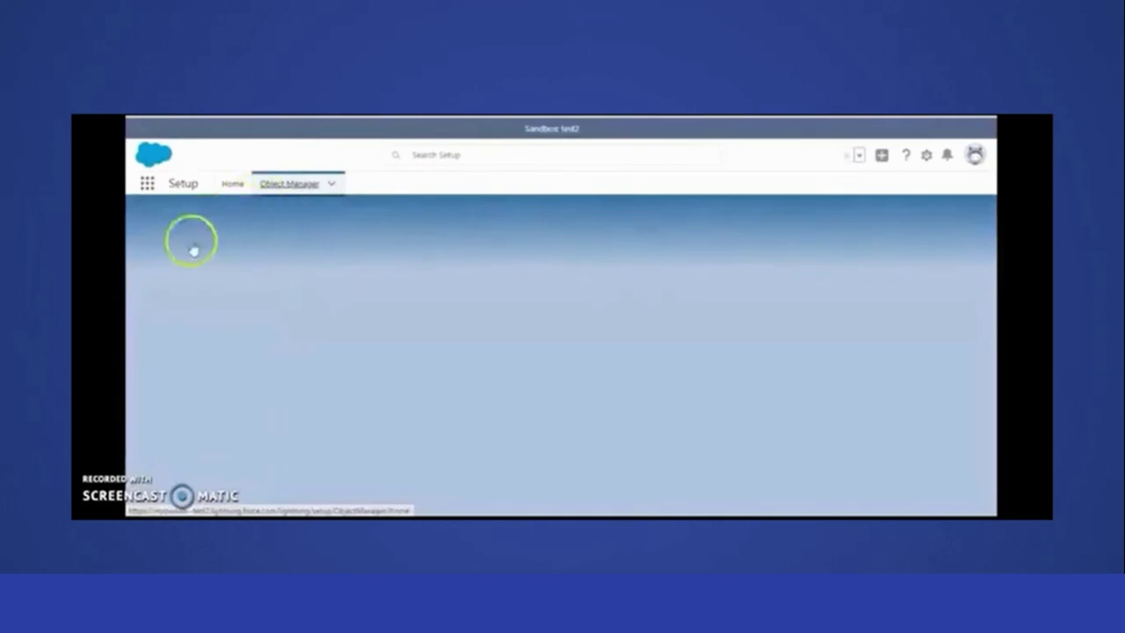
Review the 48 objects, including Employee__c, and open the Create menu.
{"action": "scroll", "coordinate": [189, 299], "scroll_direction": "down", "scroll_amount": 5}
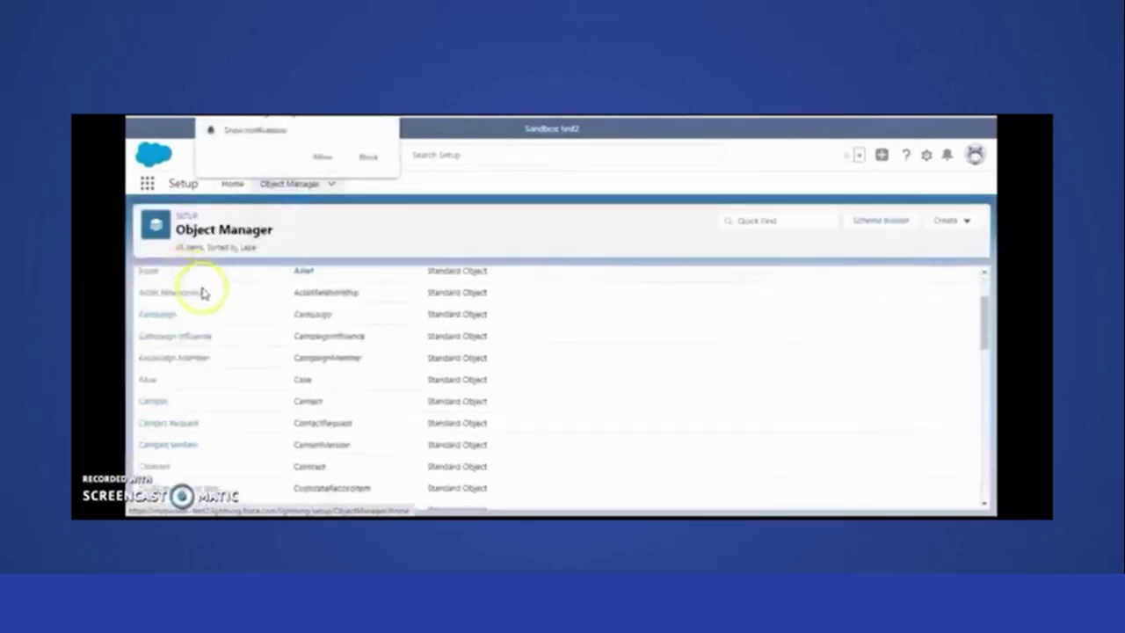
{"action": "left_click", "coordinate": [157, 328]}
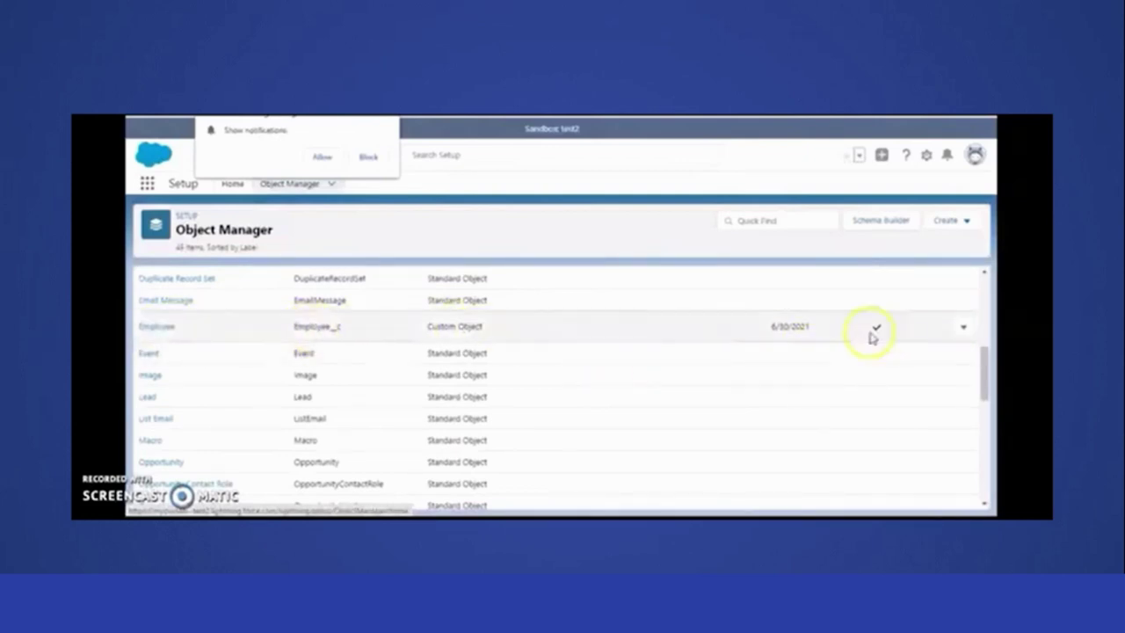
{"action": "scroll", "coordinate": [884, 331], "scroll_direction": "up", "scroll_amount": 5}
{"action": "scroll", "coordinate": [885, 325], "scroll_direction": "up", "scroll_amount": 1}
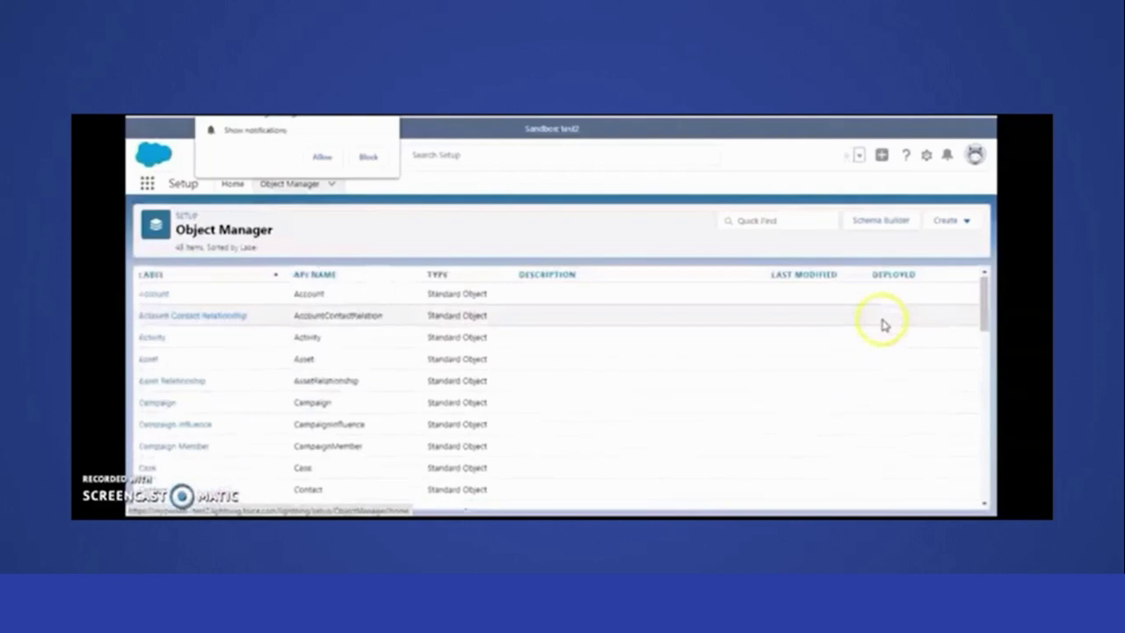
{"action": "scroll", "coordinate": [883, 326], "scroll_direction": "down", "scroll_amount": 5}
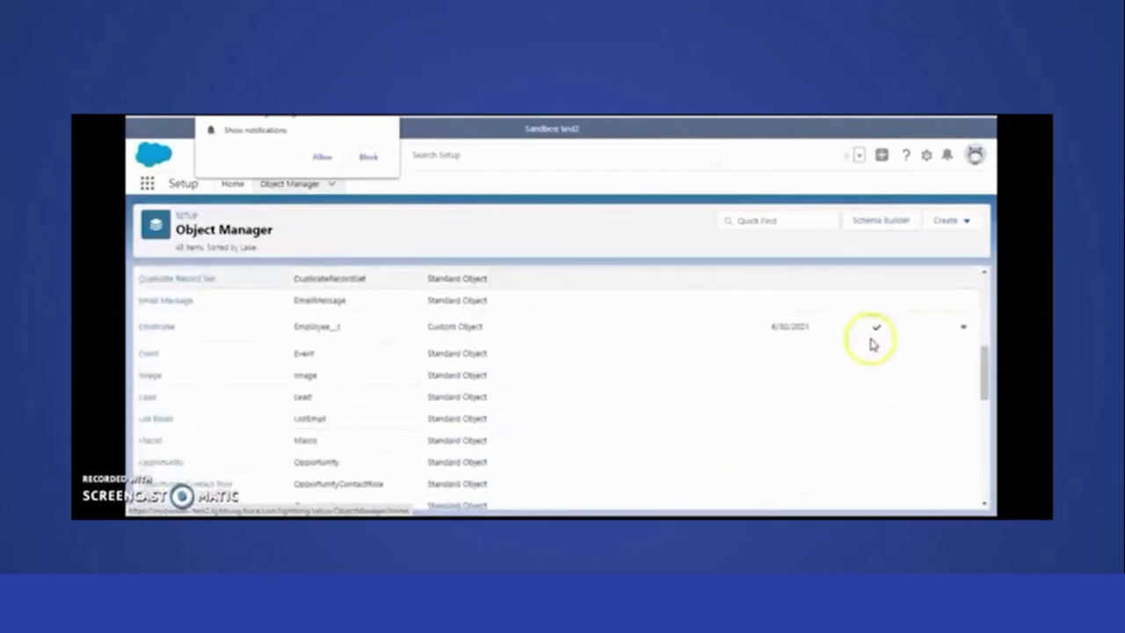
{"action": "scroll", "coordinate": [784, 331], "scroll_direction": "up", "scroll_amount": 5}
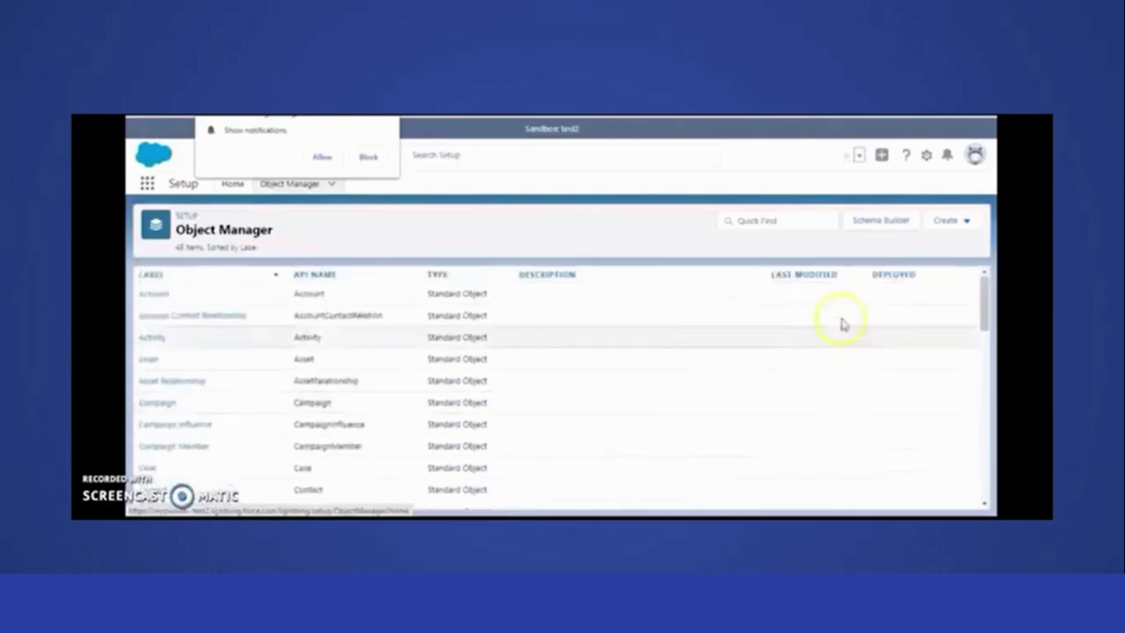
{"action": "left_click", "coordinate": [952, 220]}
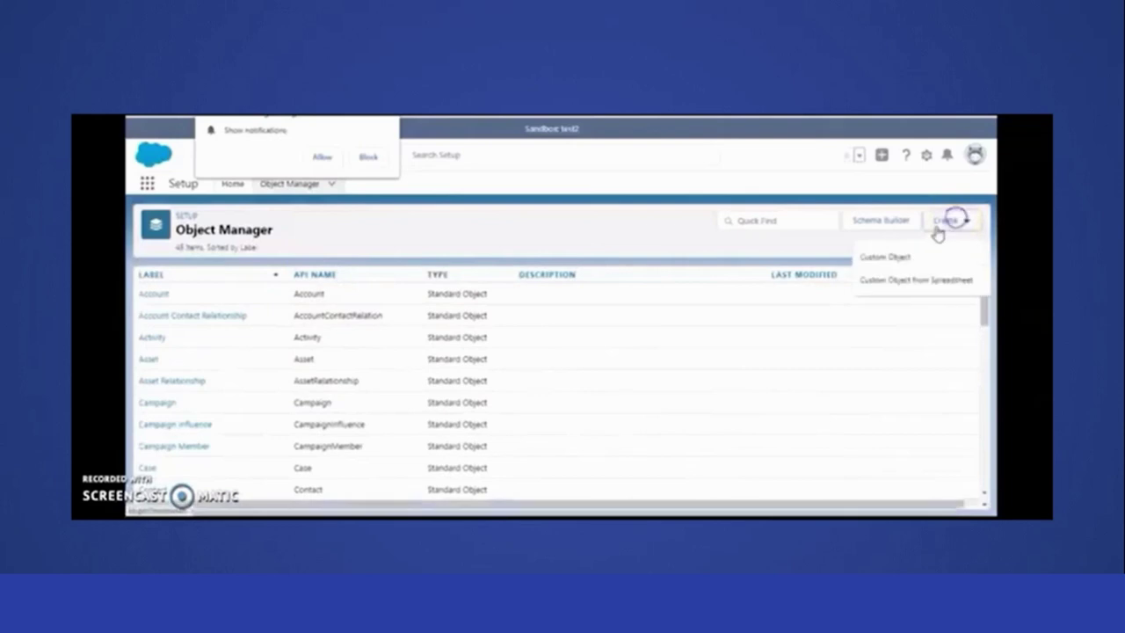
Save custom object Branch, plural Branchs, with Allow Reports, Allow Activities and Track Field History ticked.
{"action": "left_click", "coordinate": [900, 259]}
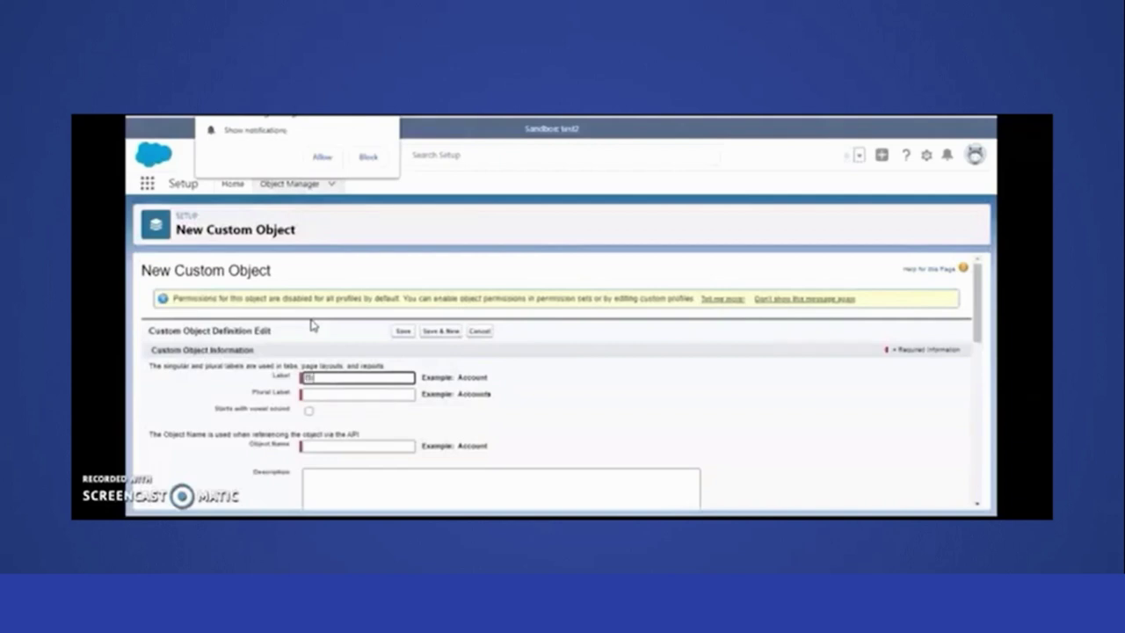
{"action": "key", "text": "Tab"}
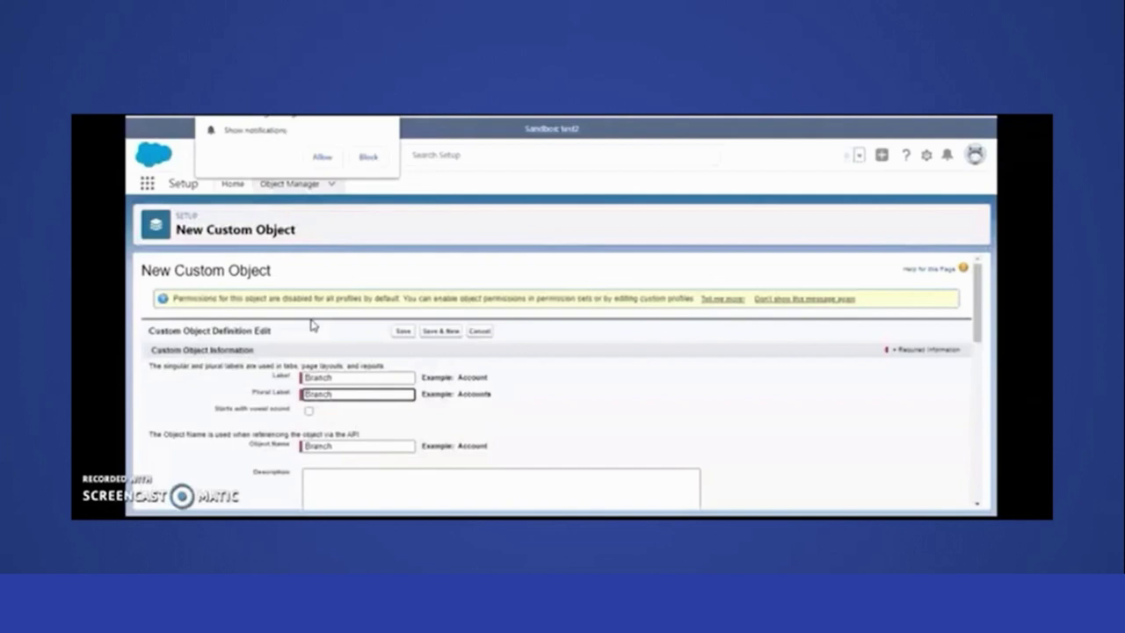
{"action": "key", "text": "Tab"}
{"action": "key", "text": "shift+Tab"}
{"action": "key", "text": "Tab"}
{"action": "key", "text": "Tab"}
{"action": "scroll", "coordinate": [646, 381], "scroll_direction": "down", "scroll_amount": 5}
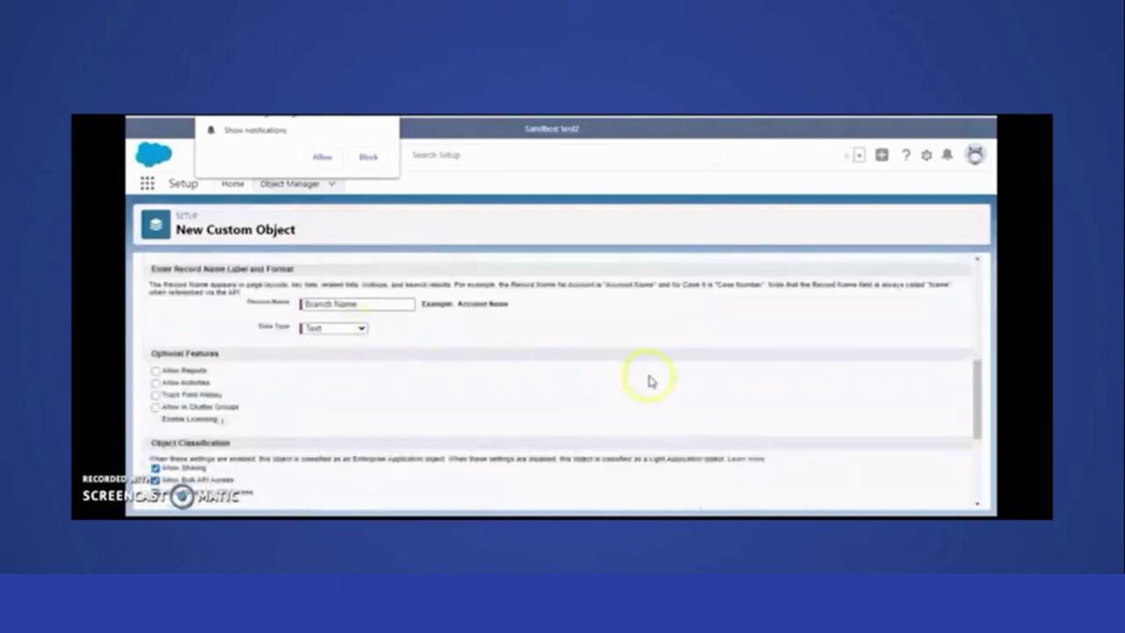
{"action": "left_click", "coordinate": [156, 370]}
{"action": "left_click", "coordinate": [155, 382]}
{"action": "left_click", "coordinate": [155, 395]}
{"action": "left_click", "coordinate": [156, 407]}
{"action": "scroll", "coordinate": [396, 397], "scroll_direction": "down", "scroll_amount": 4}
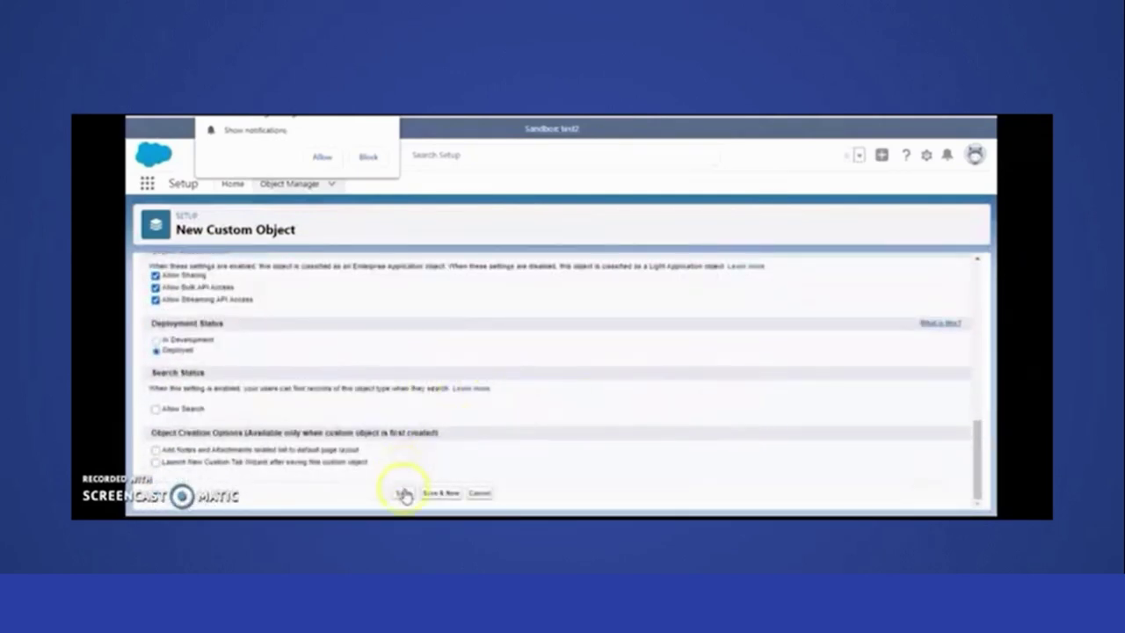
{"action": "left_click", "coordinate": [403, 492]}
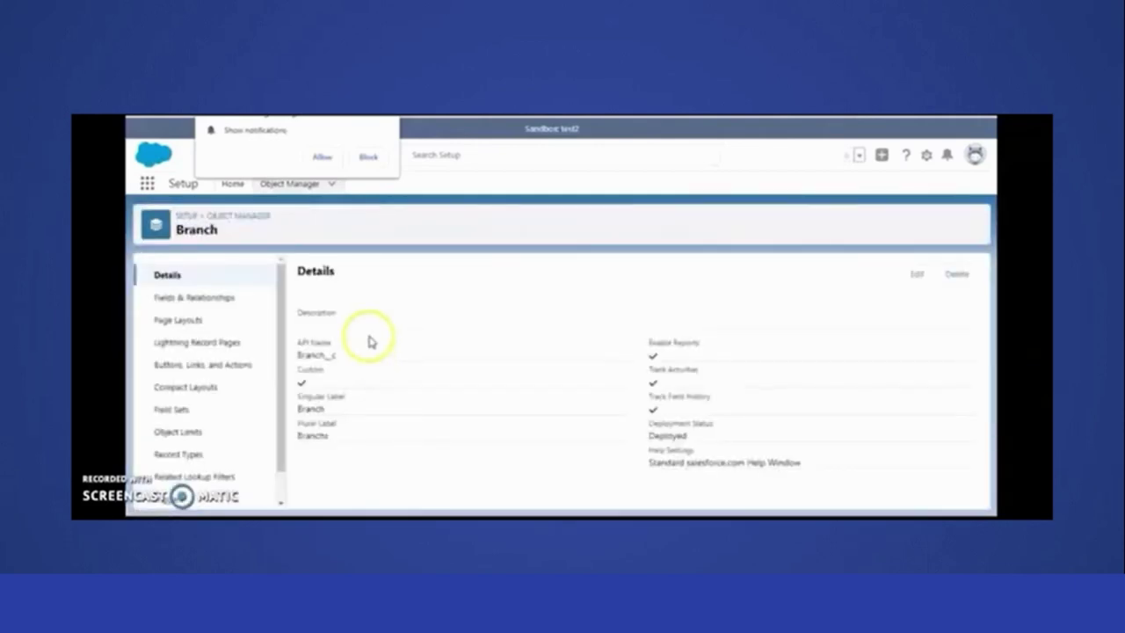
Start a new Phone field in the Branch object's Fields & Relationships.
{"action": "left_click", "coordinate": [178, 297]}
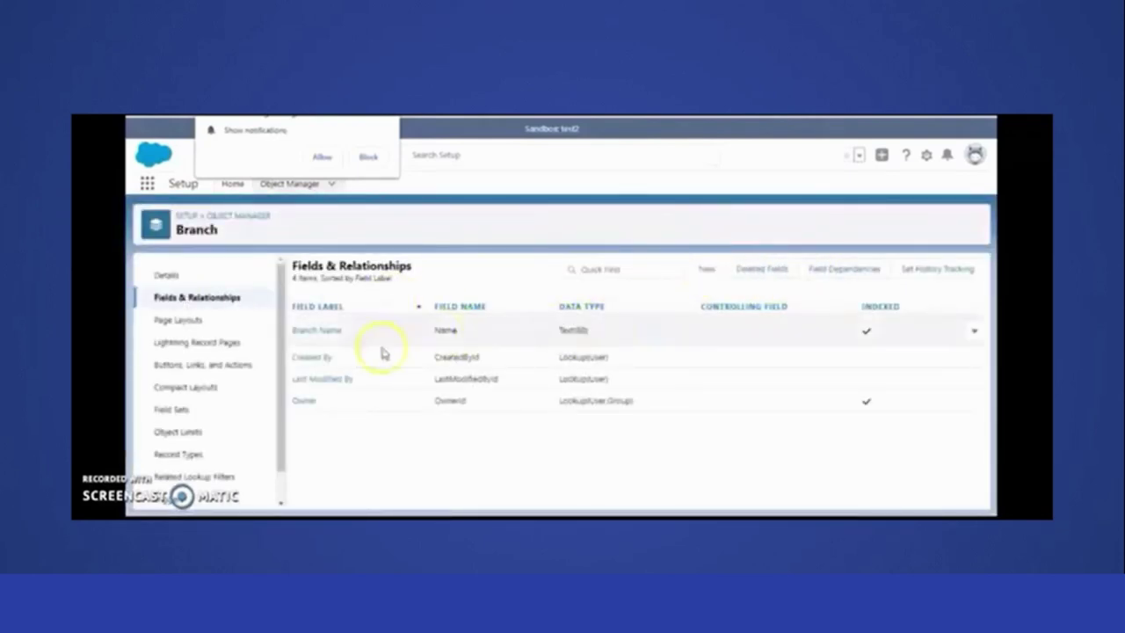
{"action": "left_click", "coordinate": [709, 272]}
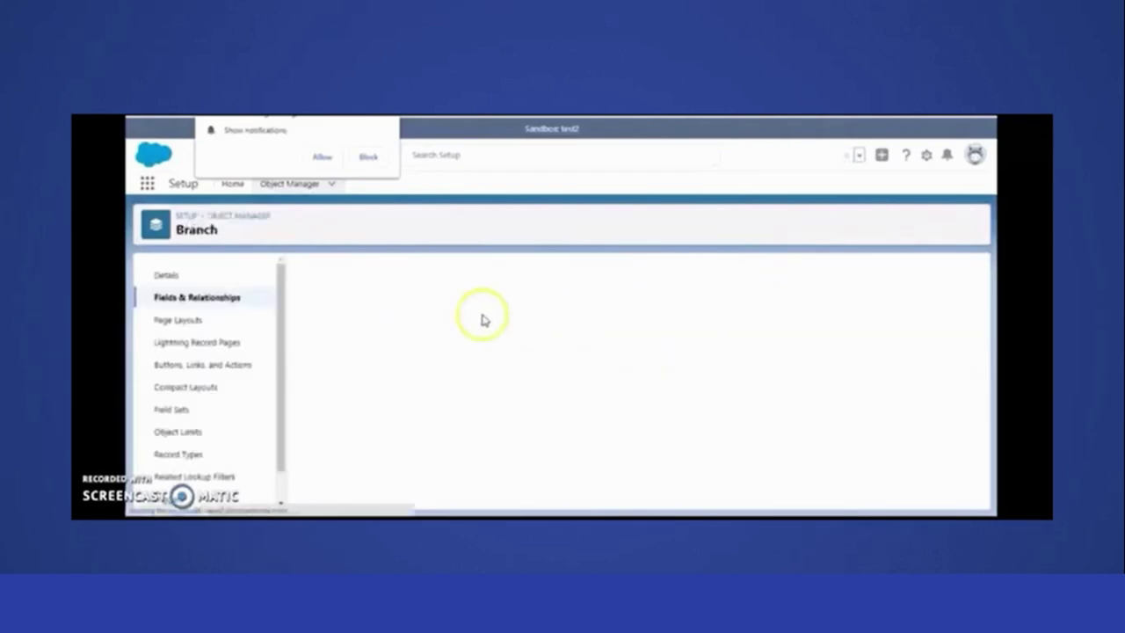
{"action": "scroll", "coordinate": [457, 360], "scroll_direction": "down", "scroll_amount": 5}
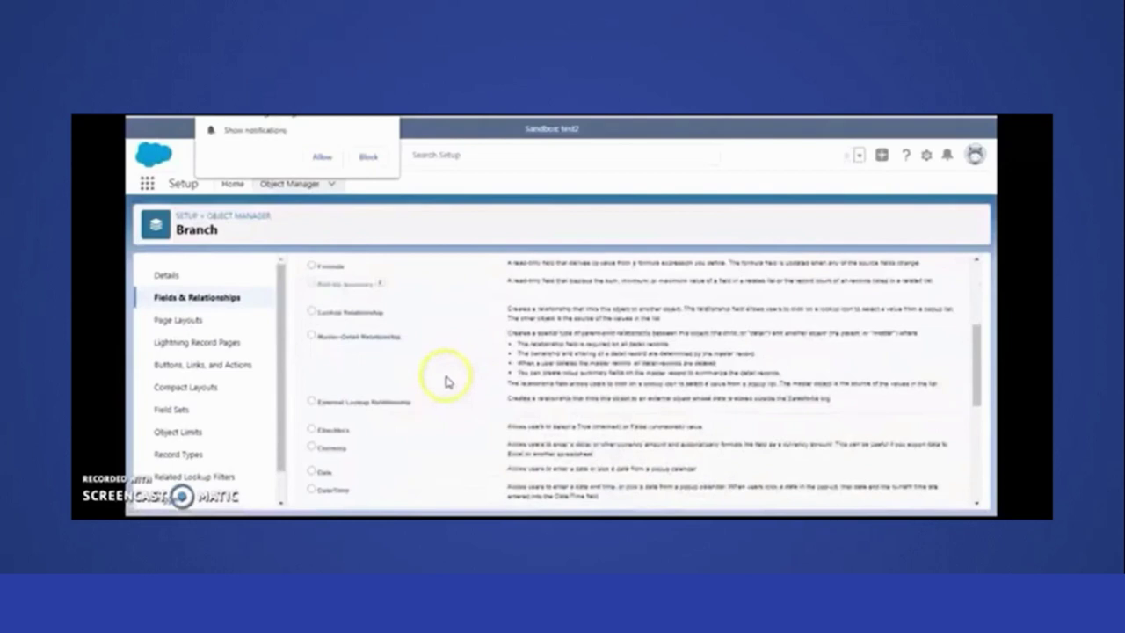
{"action": "scroll", "coordinate": [444, 382], "scroll_direction": "down", "scroll_amount": 3}
{"action": "scroll", "coordinate": [378, 380], "scroll_direction": "down", "scroll_amount": 2}
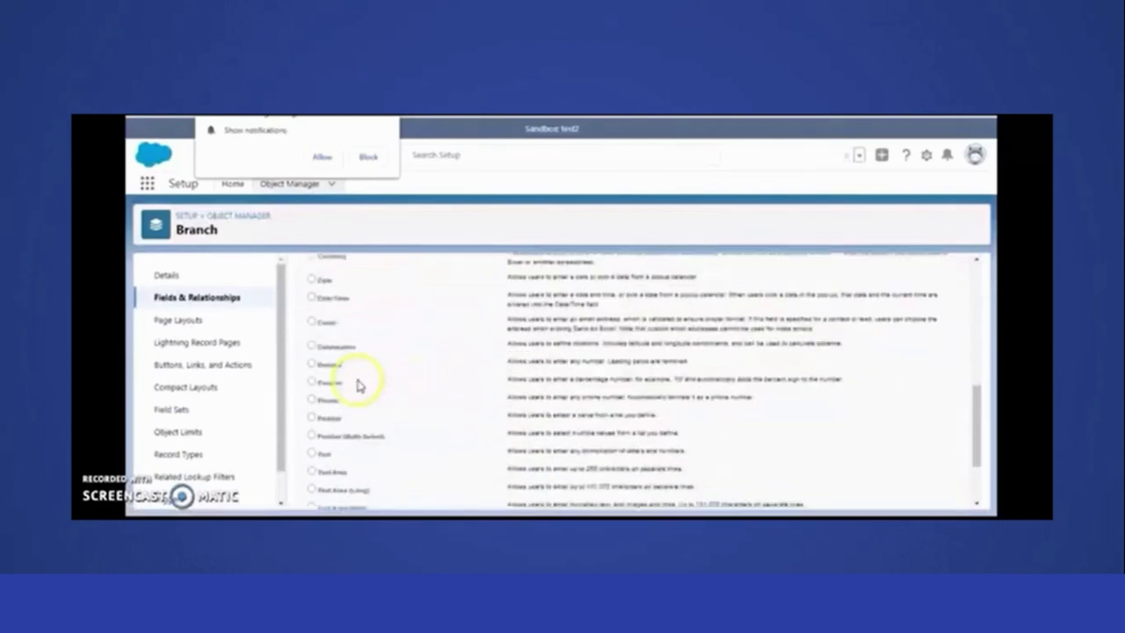
{"action": "left_click", "coordinate": [317, 398]}
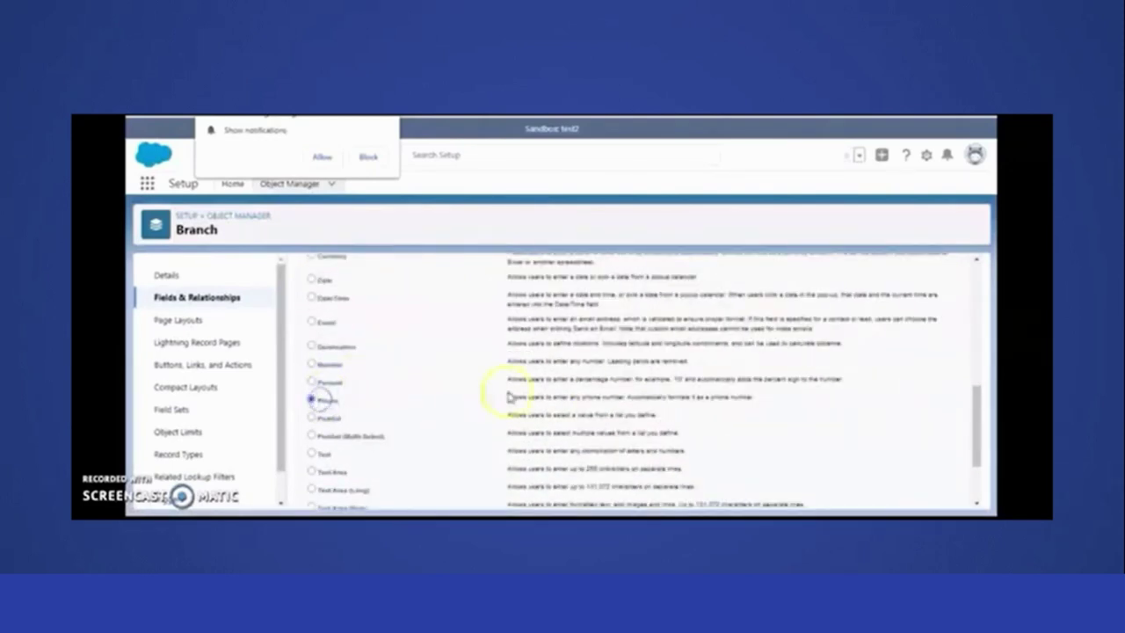
{"action": "scroll", "coordinate": [817, 372], "scroll_direction": "down", "scroll_amount": 3}
{"action": "left_click", "coordinate": [923, 495]}
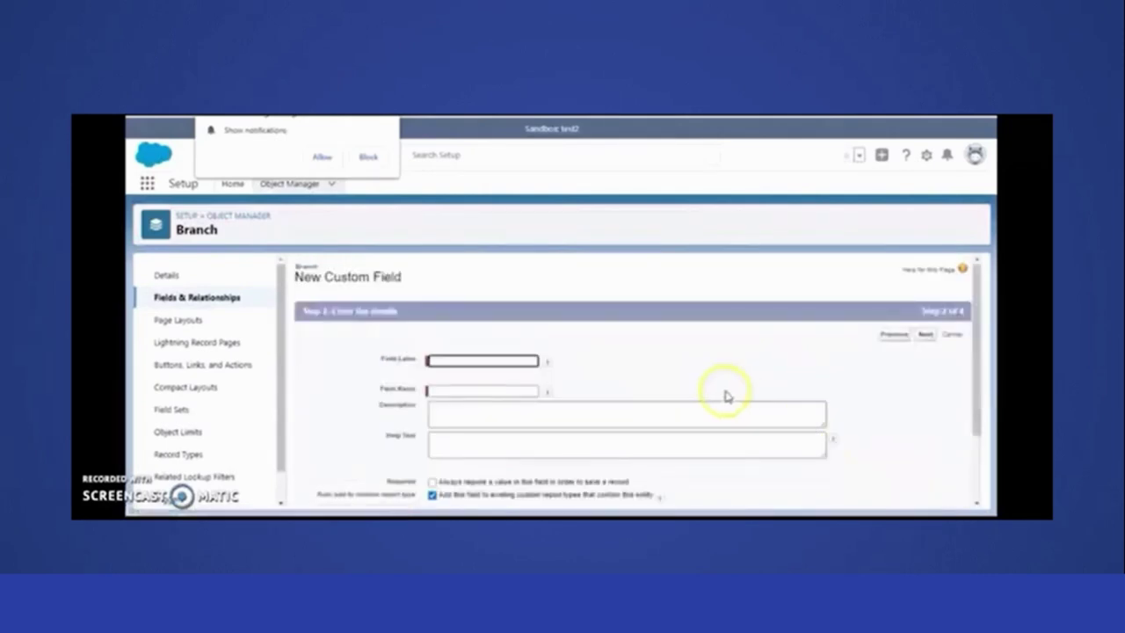
Label the field Branch Ph, keep default visibility and layout, and Save & New.
{"action": "type", "text": "B"}
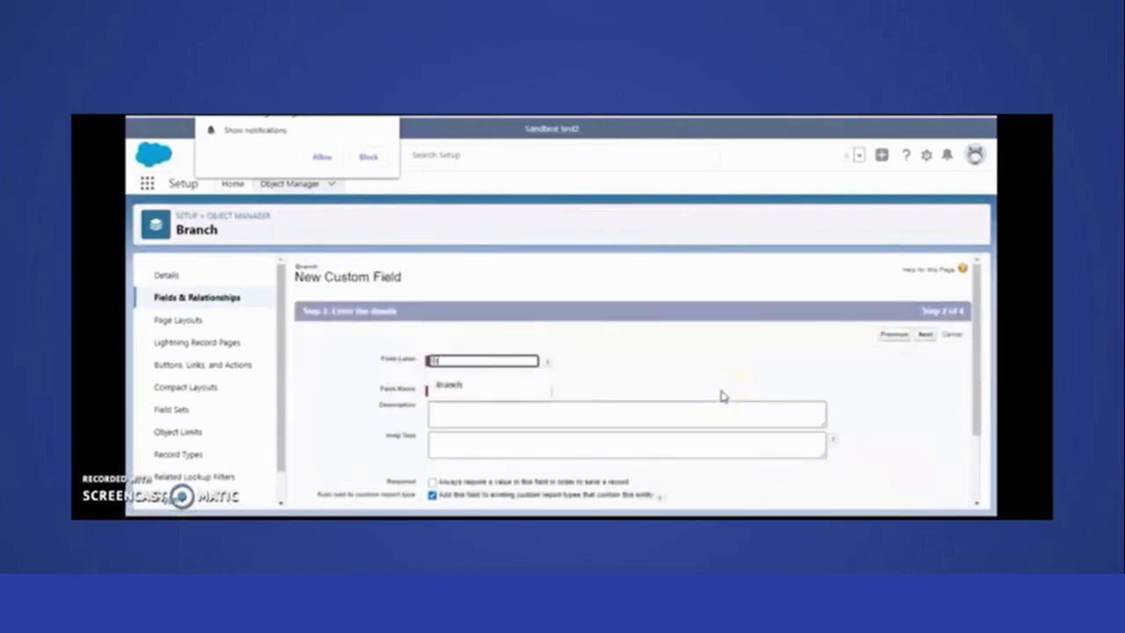
{"action": "type", "text": "ranch"}
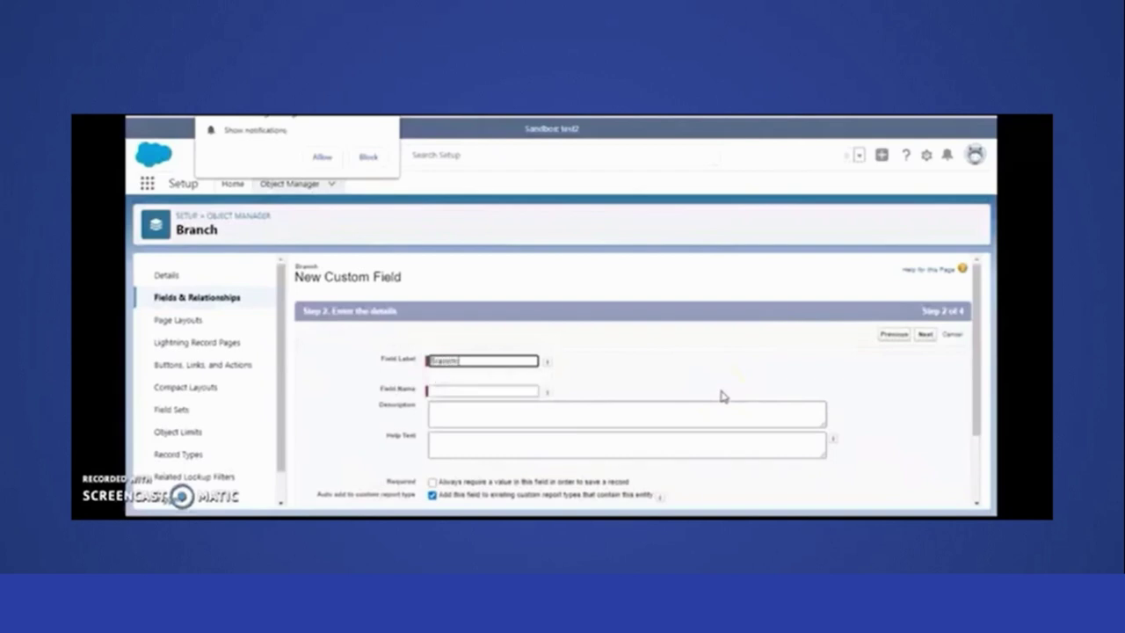
{"action": "key", "text": "Tab"}
{"action": "key", "text": "Tab"}
{"action": "key", "text": "Tab"}
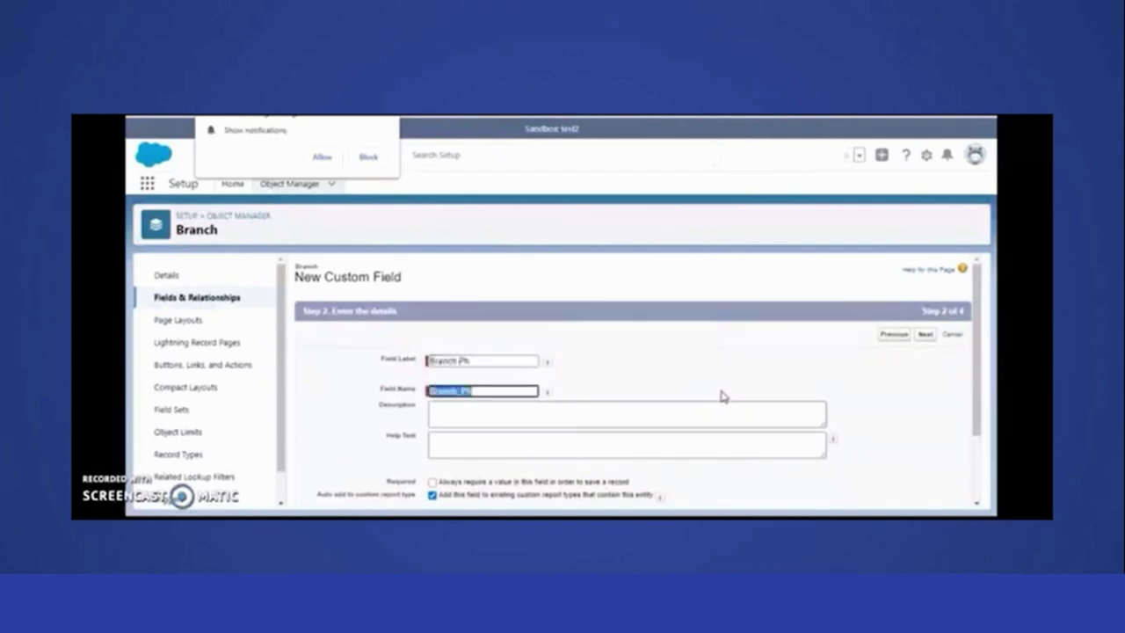
{"action": "left_click", "coordinate": [934, 339]}
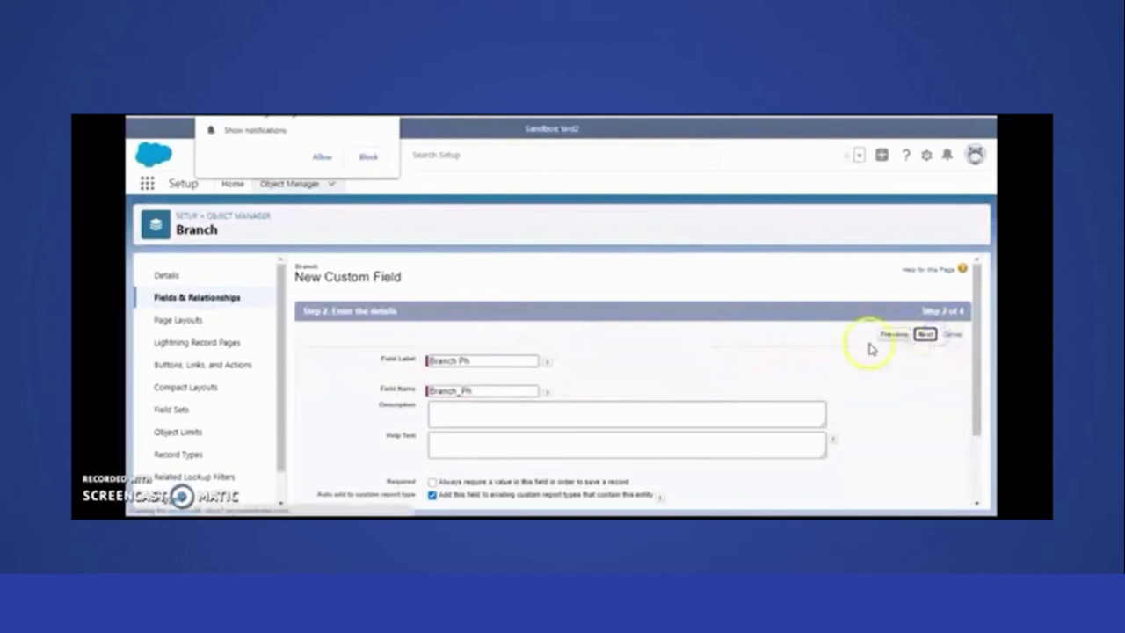
{"action": "scroll", "coordinate": [662, 359], "scroll_direction": "down", "scroll_amount": 3}
{"action": "scroll", "coordinate": [924, 331], "scroll_direction": "up", "scroll_amount": 3}
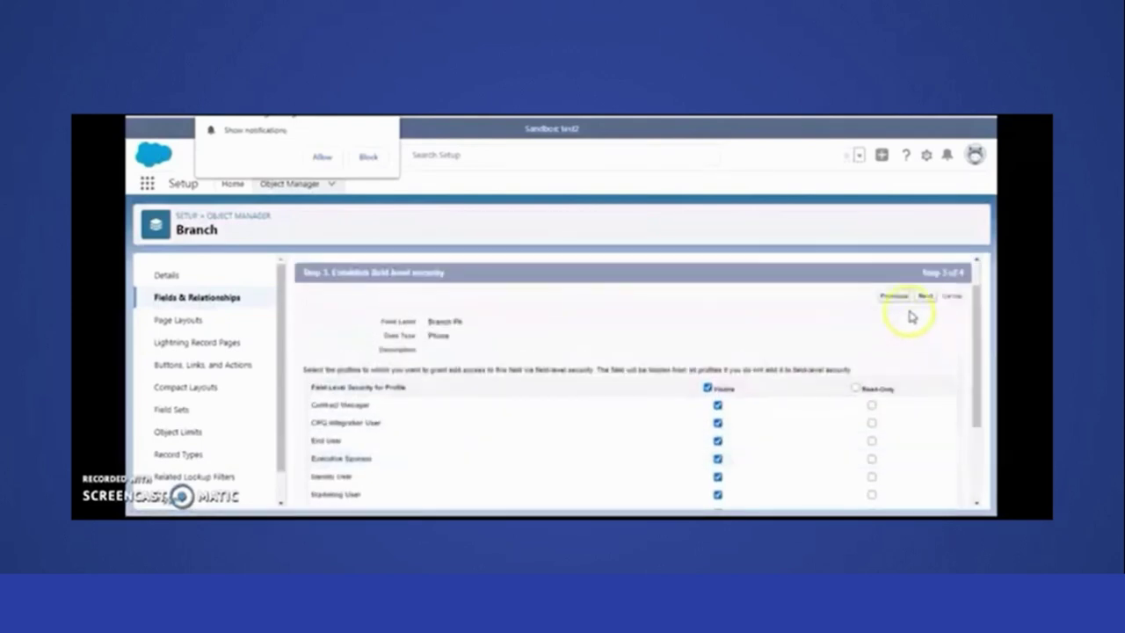
{"action": "left_click", "coordinate": [926, 299]}
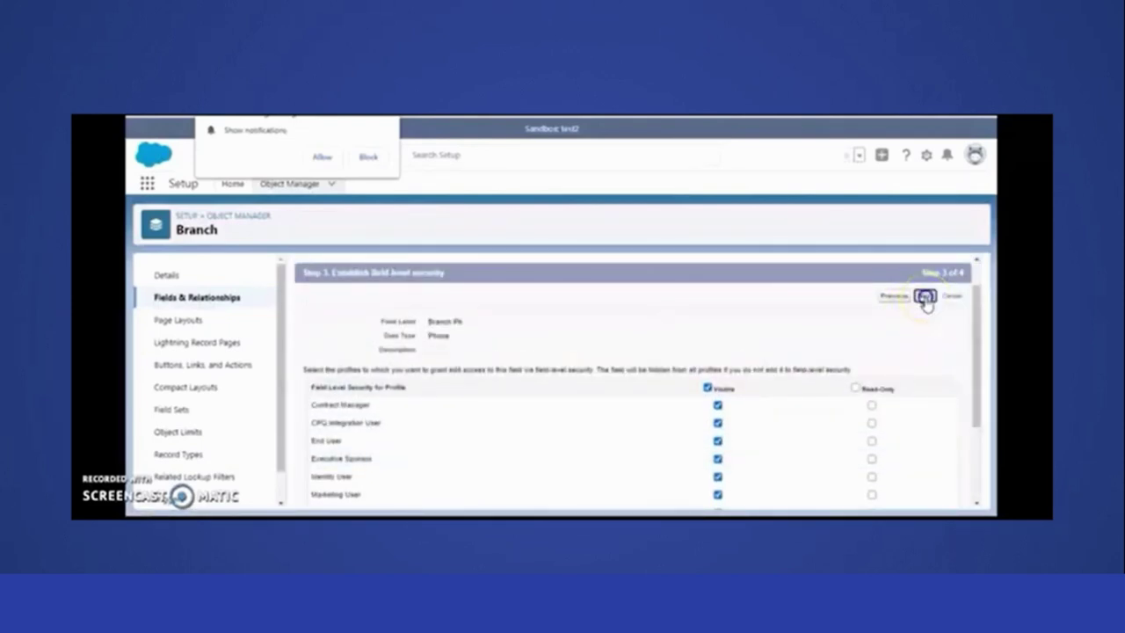
{"action": "left_click", "coordinate": [886, 335]}
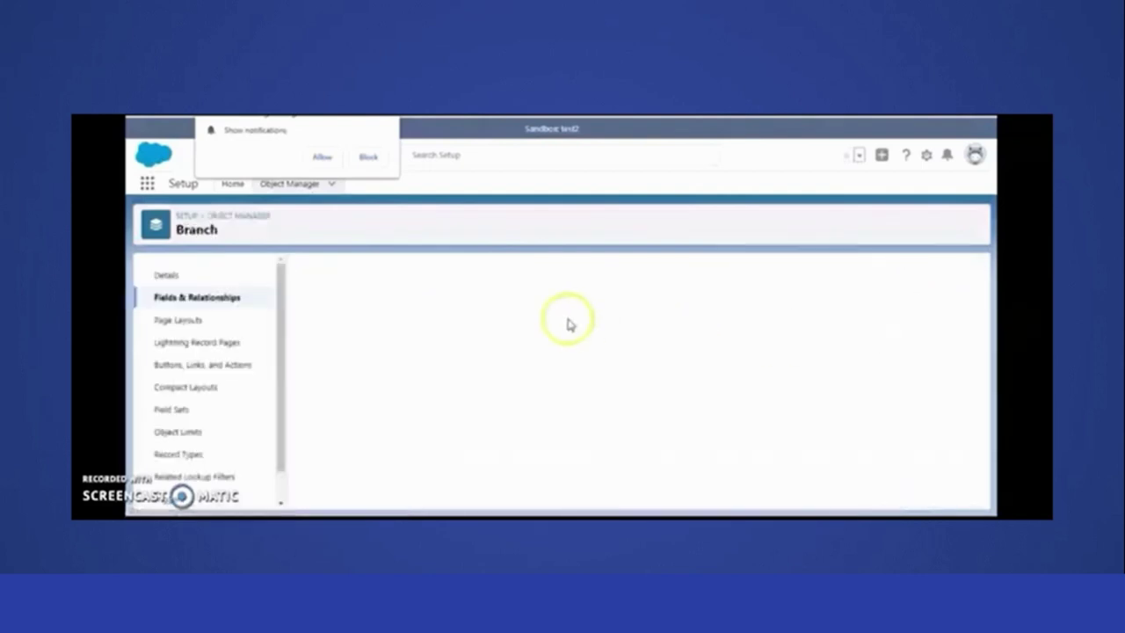
Make the next field a Text field labelled Br Manager.
{"action": "scroll", "coordinate": [380, 352], "scroll_direction": "down", "scroll_amount": 5}
{"action": "scroll", "coordinate": [378, 356], "scroll_direction": "down", "scroll_amount": 5}
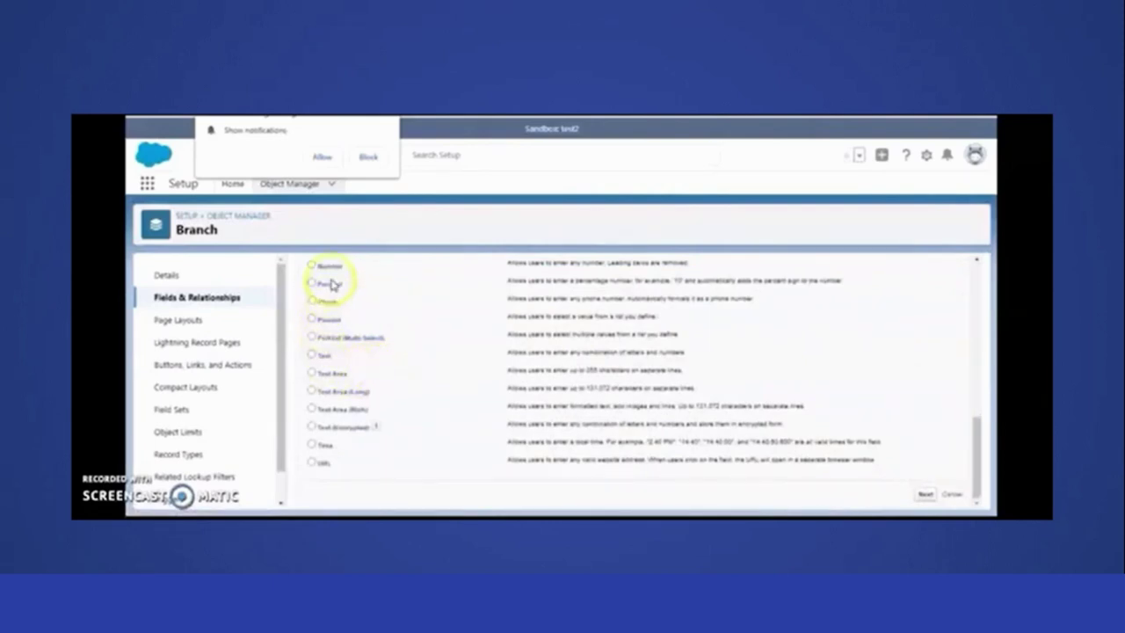
{"action": "left_click", "coordinate": [327, 355]}
{"action": "left_click", "coordinate": [924, 496]}
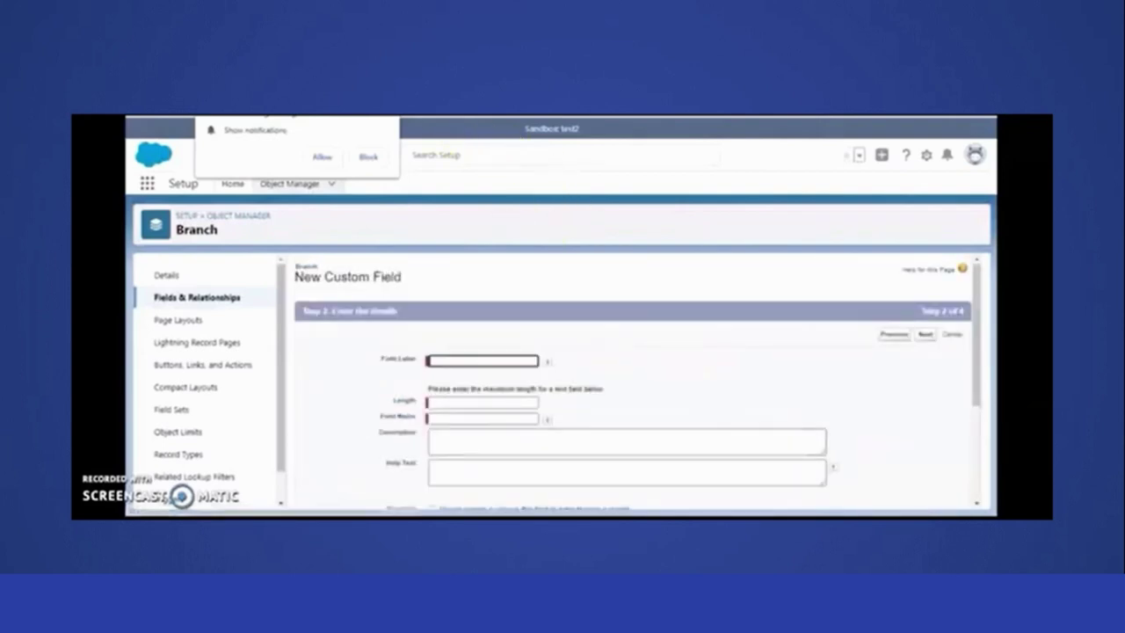
{"action": "left_click", "coordinate": [464, 360]}
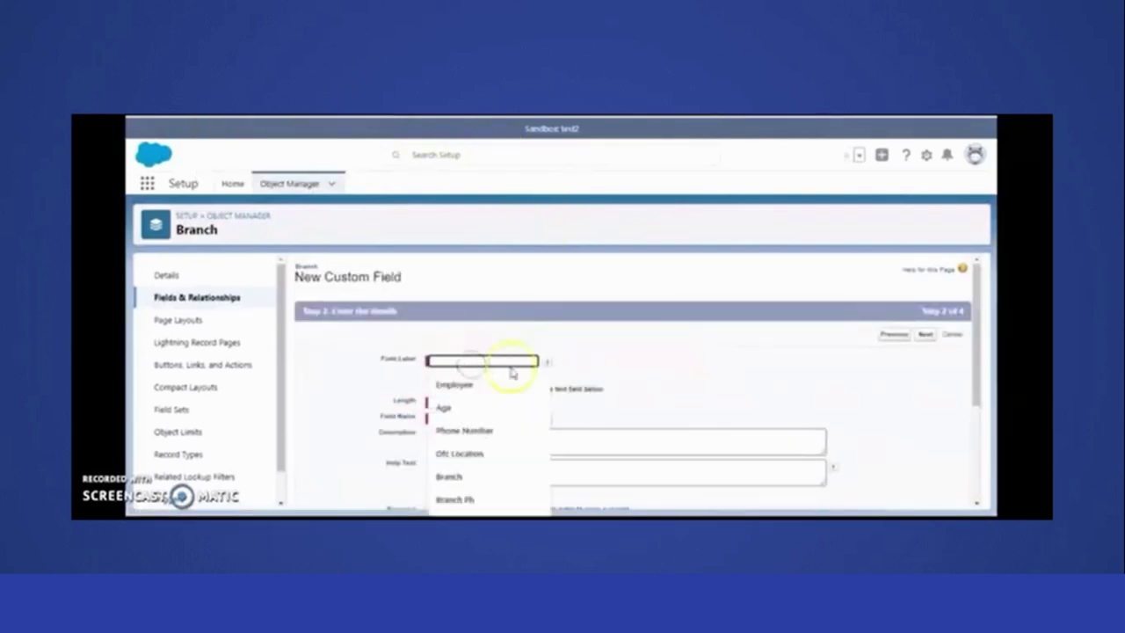
{"action": "type", "text": "Bran"}
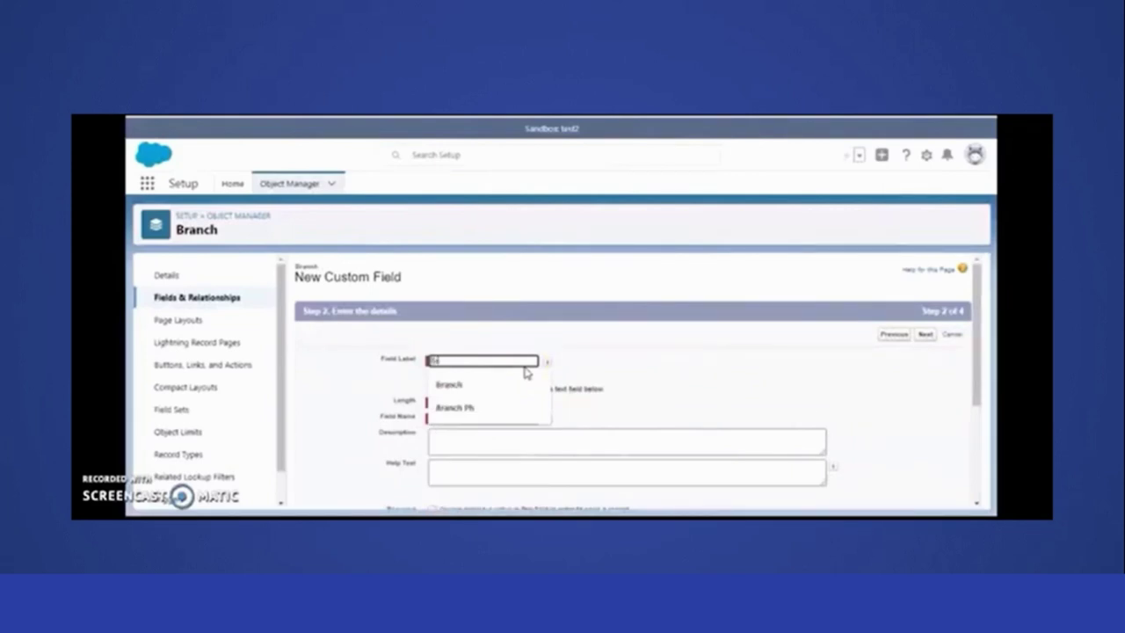
{"action": "key", "text": "Escape"}
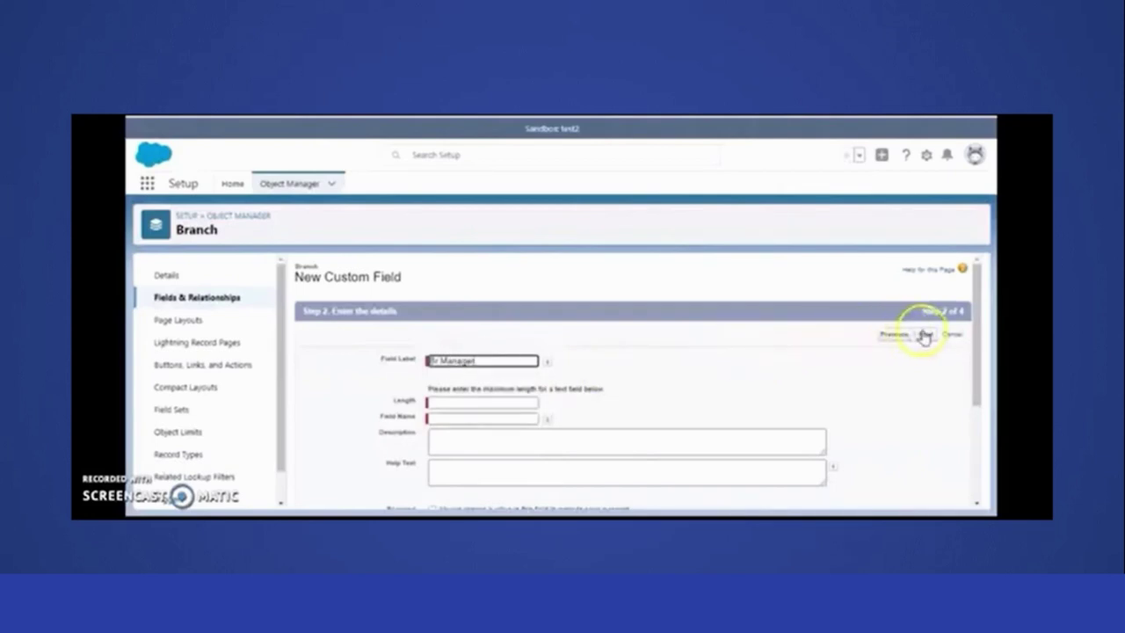
{"action": "key", "text": "Tab"}
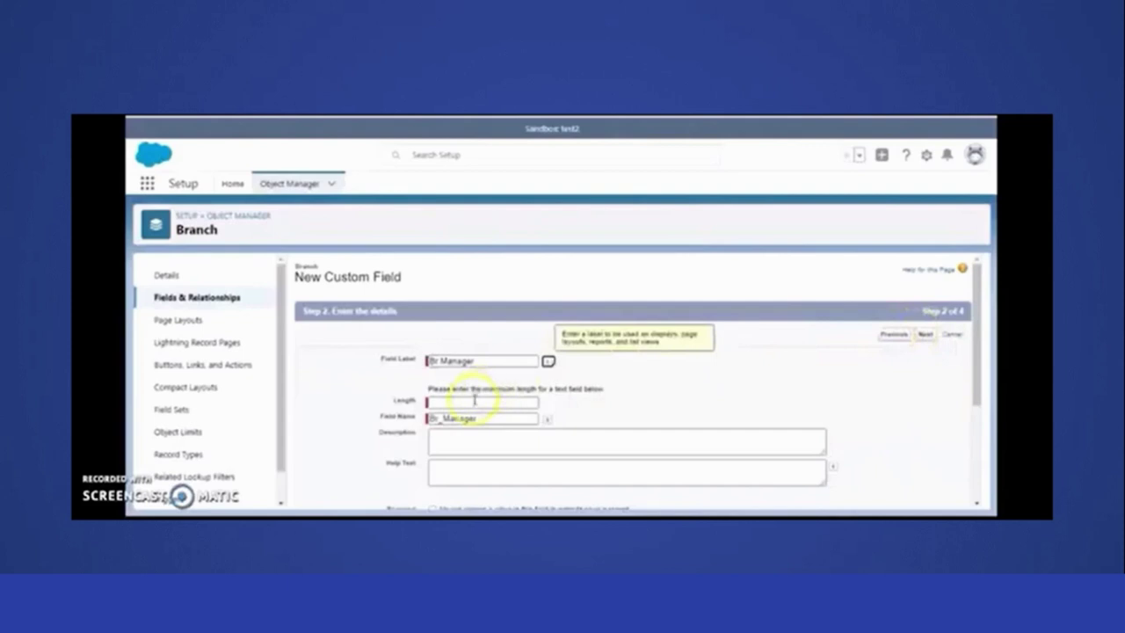
Set its length to 12, accept default field-level security, and Save & New.
{"action": "left_click", "coordinate": [475, 400]}
{"action": "type", "text": "12"}
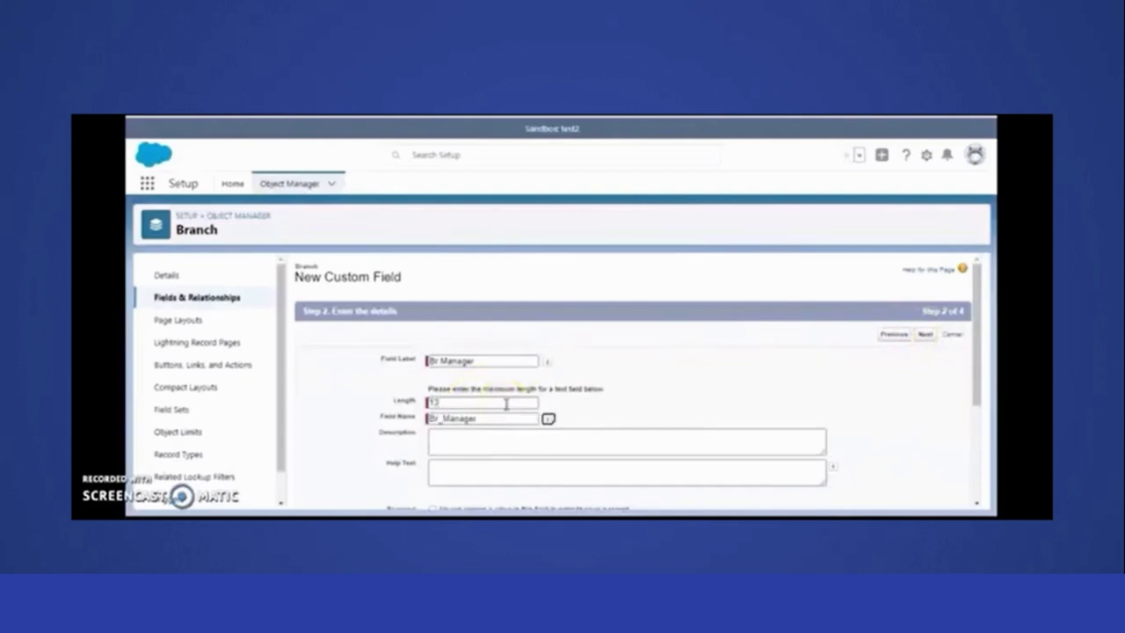
{"action": "left_click", "coordinate": [639, 435]}
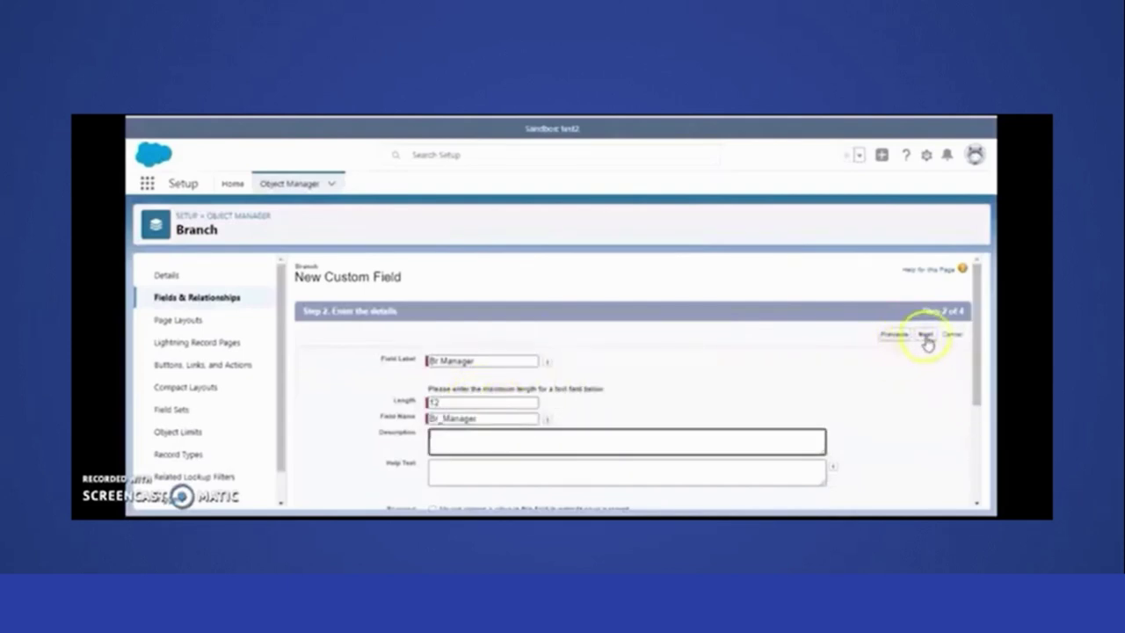
{"action": "scroll", "coordinate": [817, 377], "scroll_direction": "down", "scroll_amount": 5}
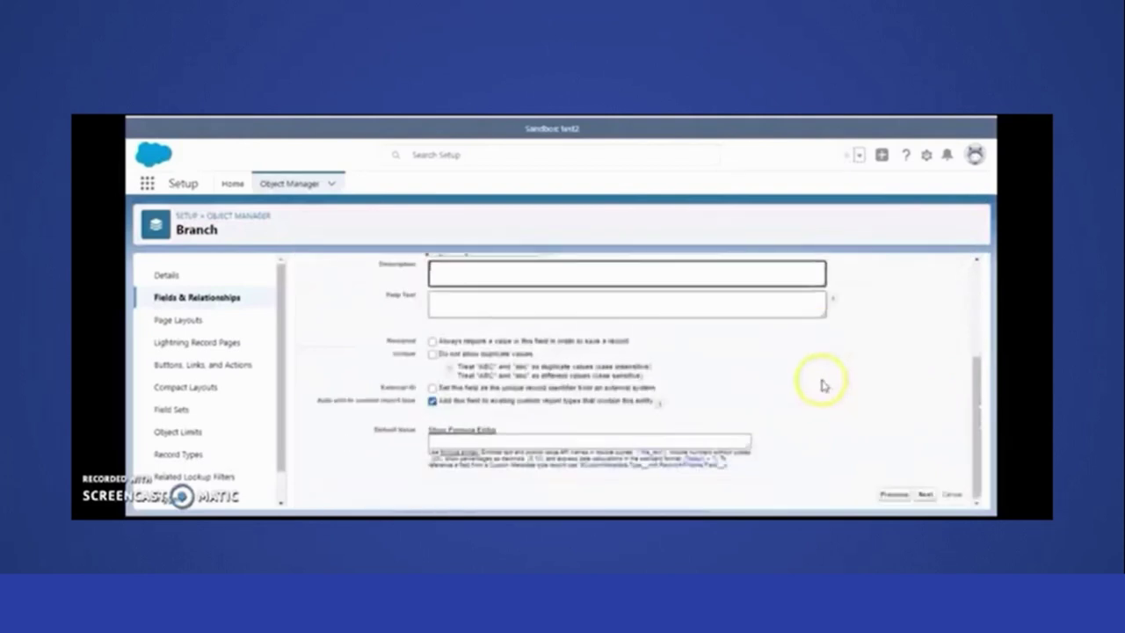
{"action": "left_click", "coordinate": [925, 494]}
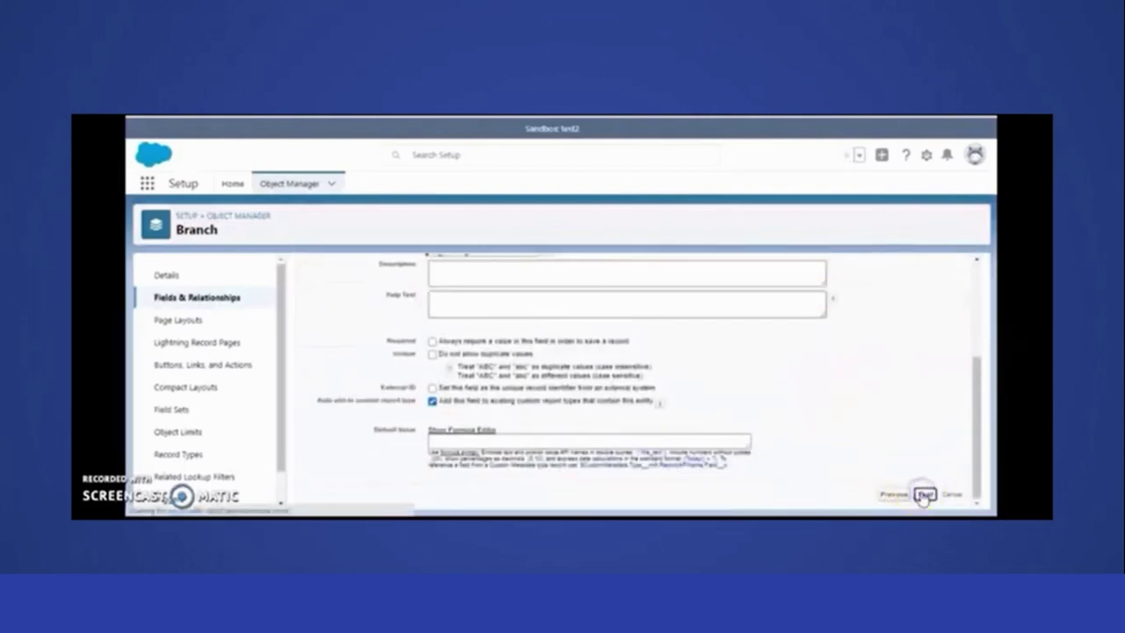
{"action": "left_click", "coordinate": [926, 335]}
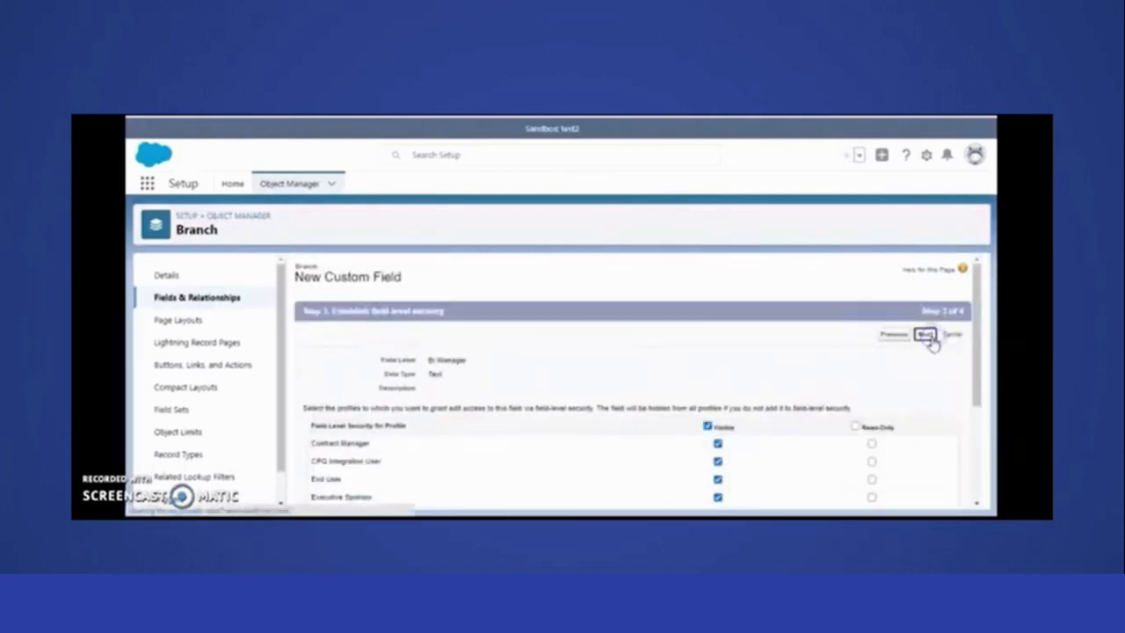
{"action": "left_click", "coordinate": [888, 336]}
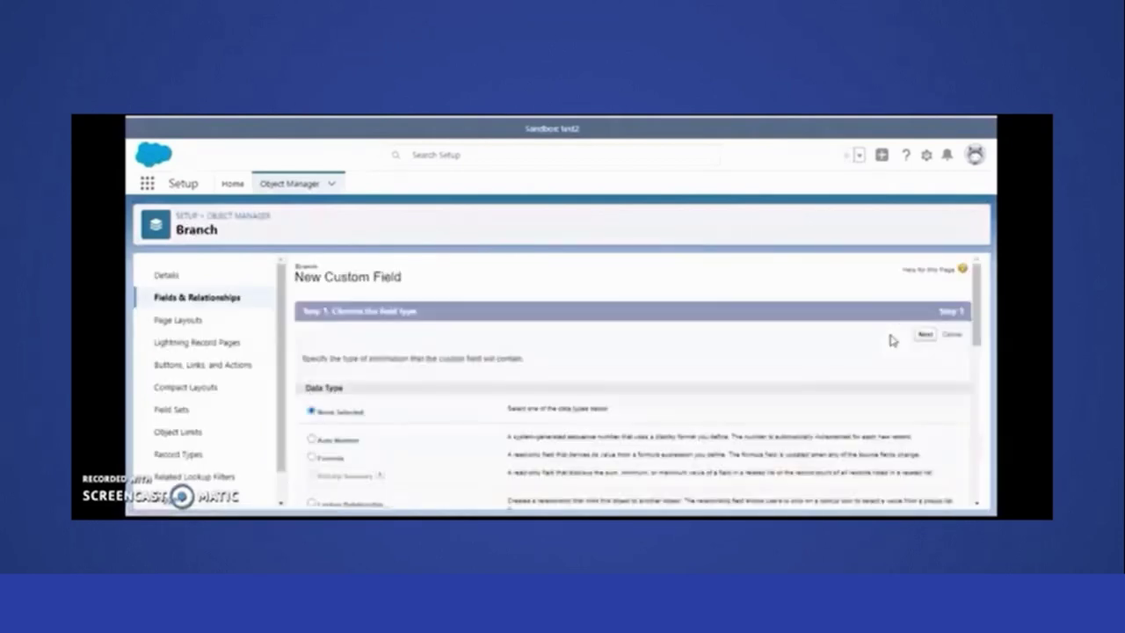
Create a Text field labelled 'Location' with length 12 on Branch and save it.
{"action": "scroll", "coordinate": [779, 301], "scroll_direction": "down", "scroll_amount": 10}
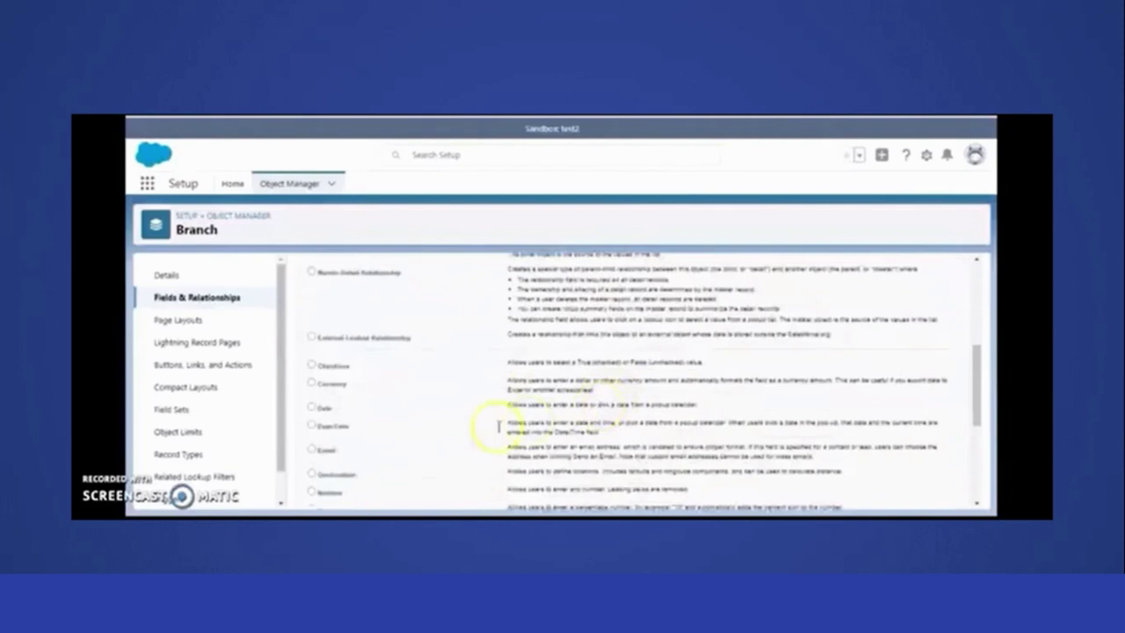
{"action": "scroll", "coordinate": [409, 409], "scroll_direction": "down", "scroll_amount": 1}
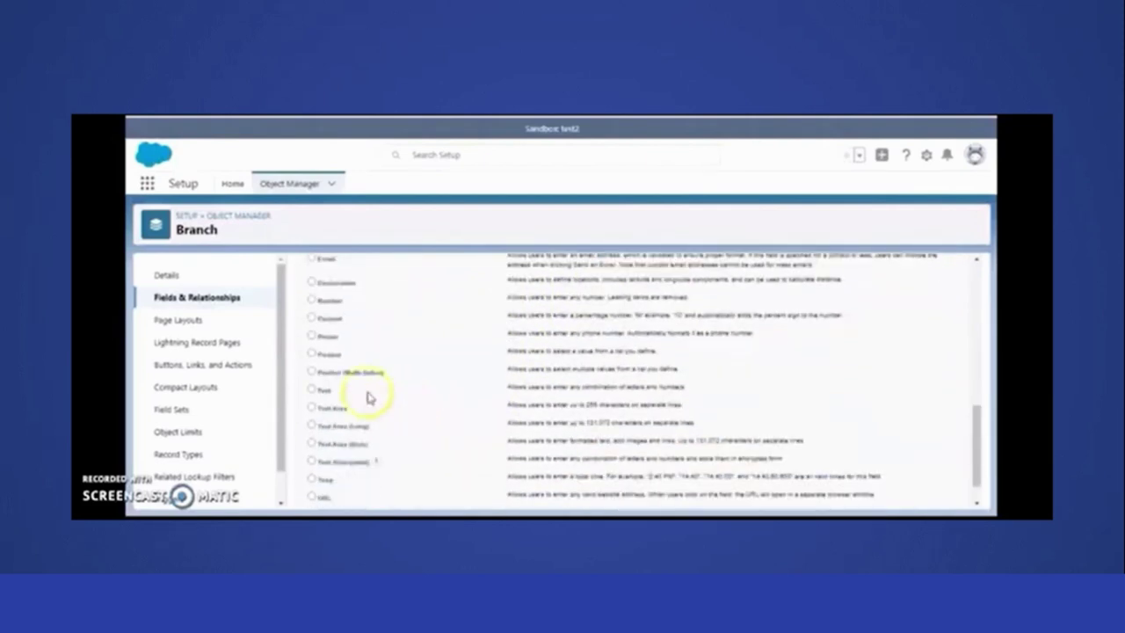
{"action": "left_click", "coordinate": [325, 392]}
{"action": "scroll", "coordinate": [936, 327], "scroll_direction": "down", "scroll_amount": 1}
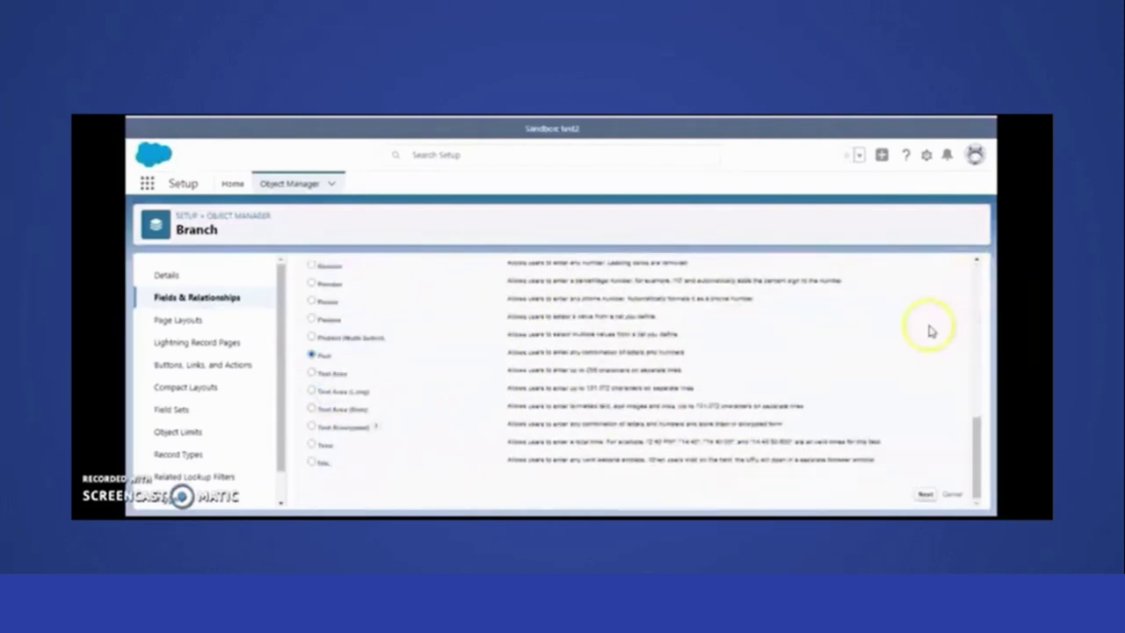
{"action": "left_click", "coordinate": [926, 495]}
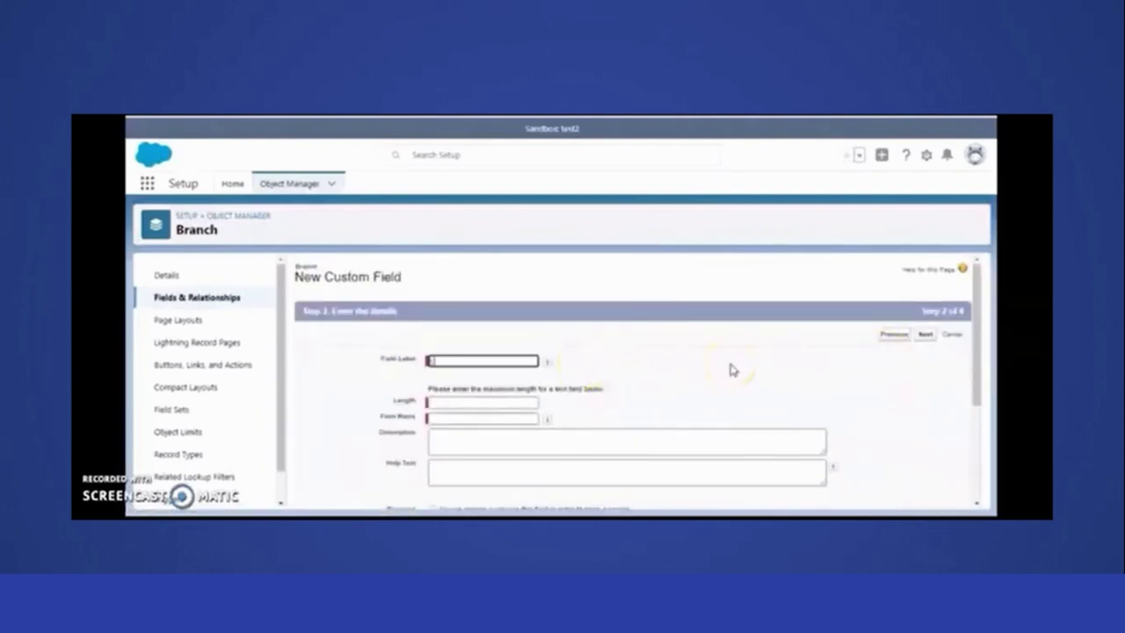
{"action": "key", "text": "Tab"}
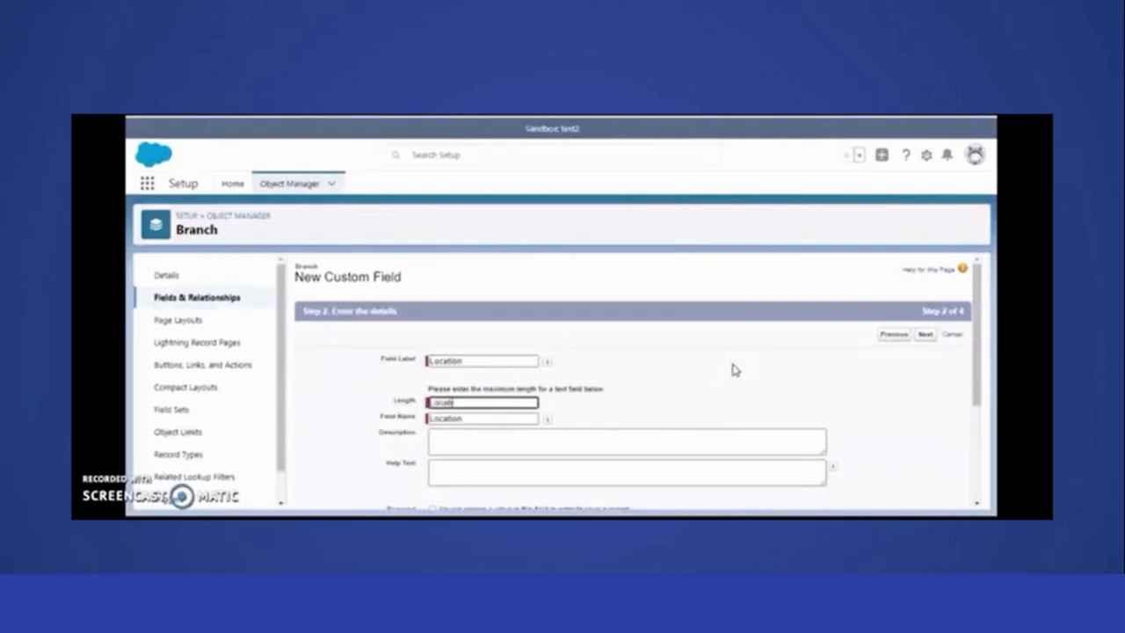
{"action": "type", "text": "12"}
{"action": "key", "text": "Tab"}
{"action": "key", "text": "Tab"}
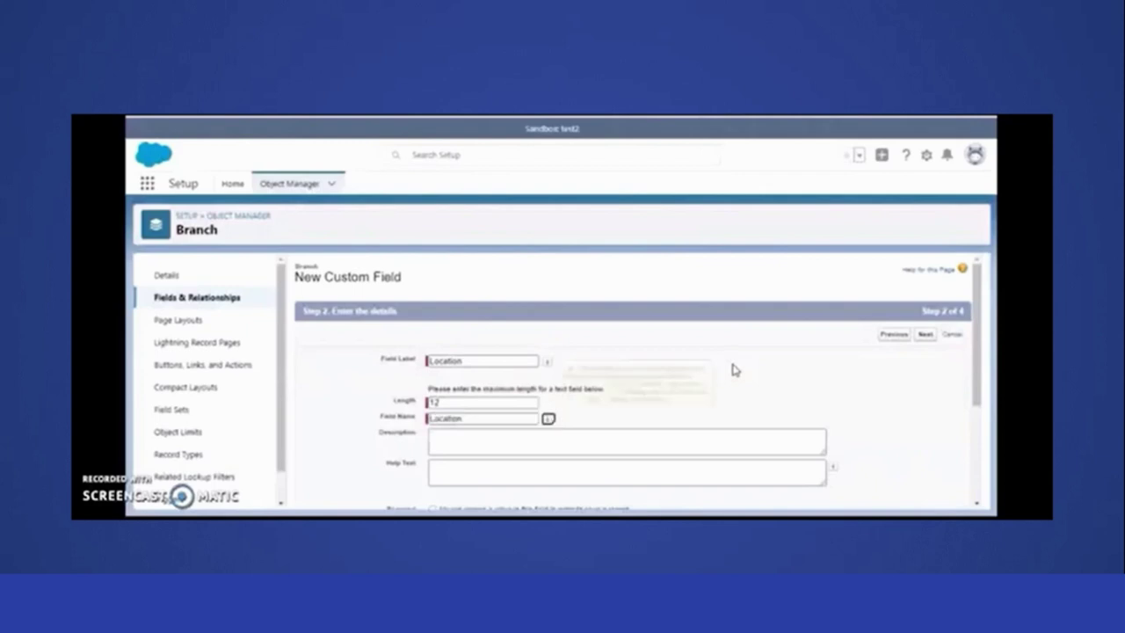
{"action": "left_click", "coordinate": [928, 338]}
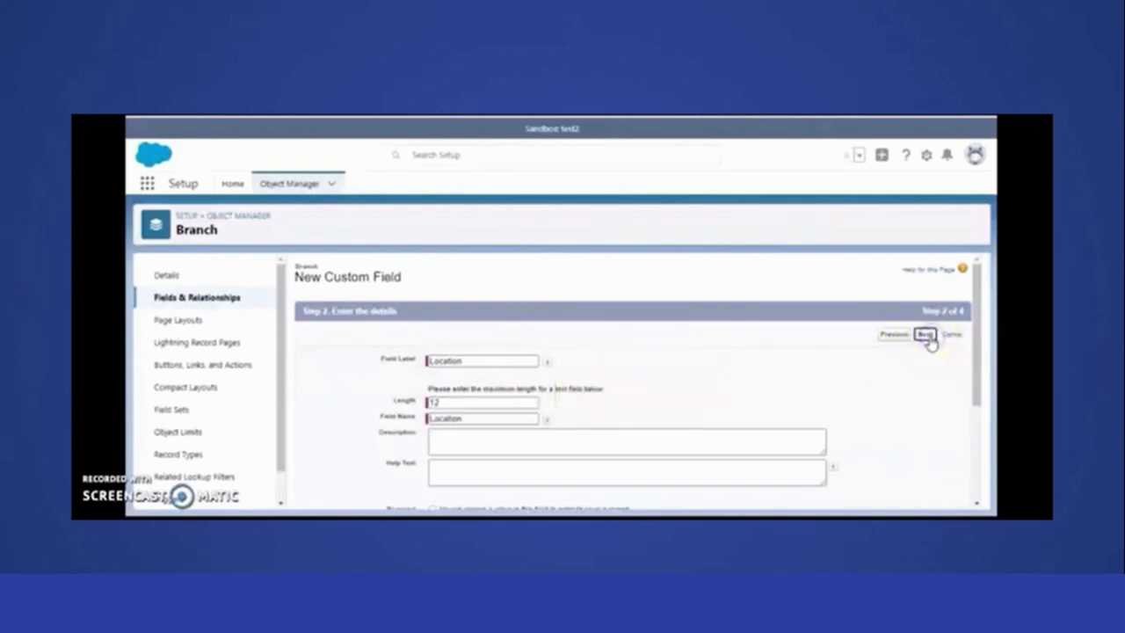
{"action": "left_click", "coordinate": [930, 338]}
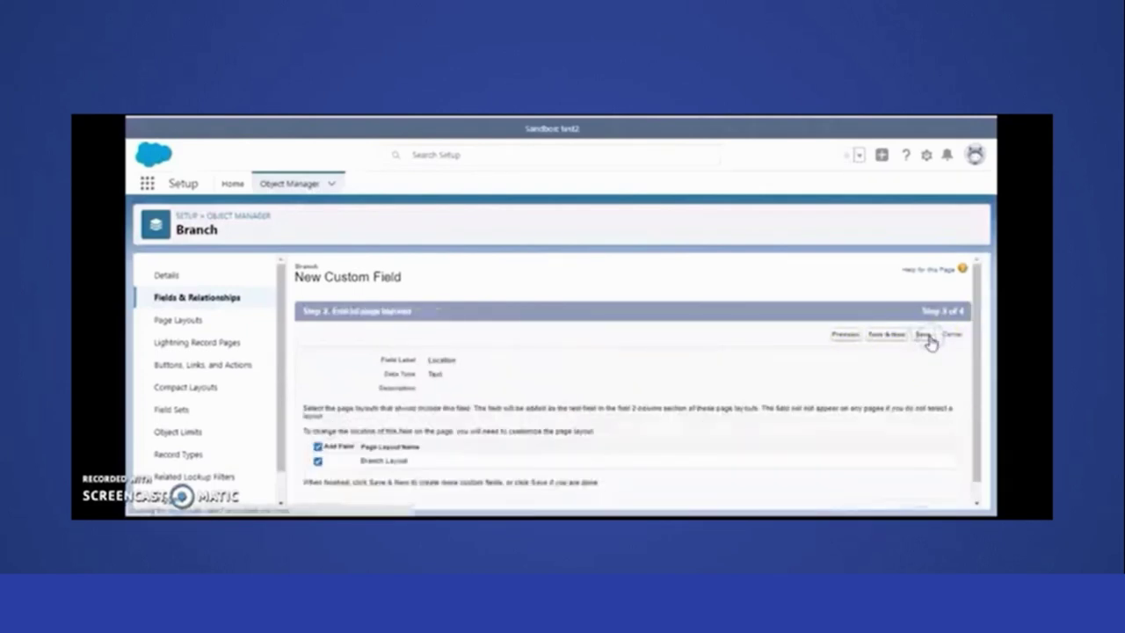
{"action": "left_click", "coordinate": [925, 336]}
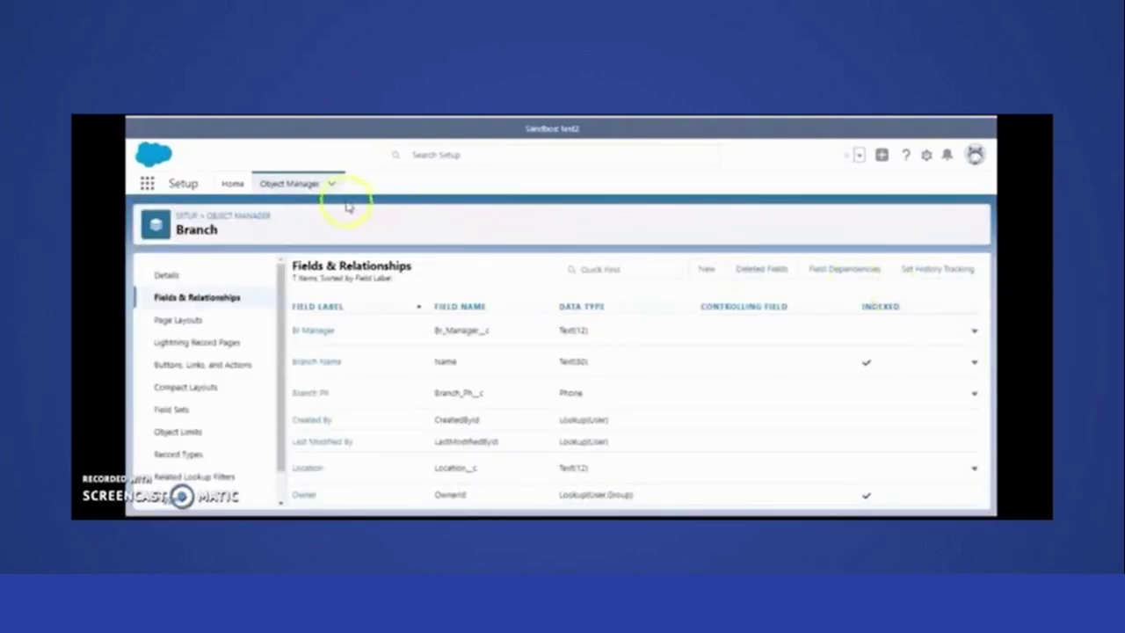
From Setup home, go to Environments > Change Sets > Outbound Change Sets.
{"action": "left_click", "coordinate": [234, 185]}
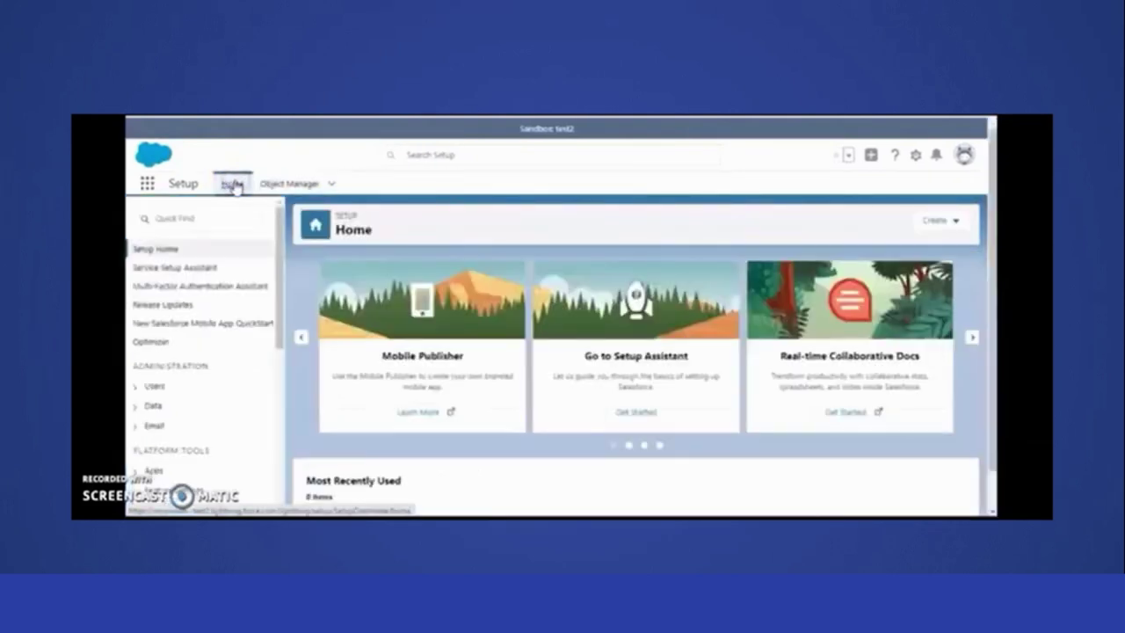
{"action": "scroll", "coordinate": [180, 340], "scroll_direction": "down", "scroll_amount": 2}
{"action": "scroll", "coordinate": [180, 338], "scroll_direction": "down", "scroll_amount": 3}
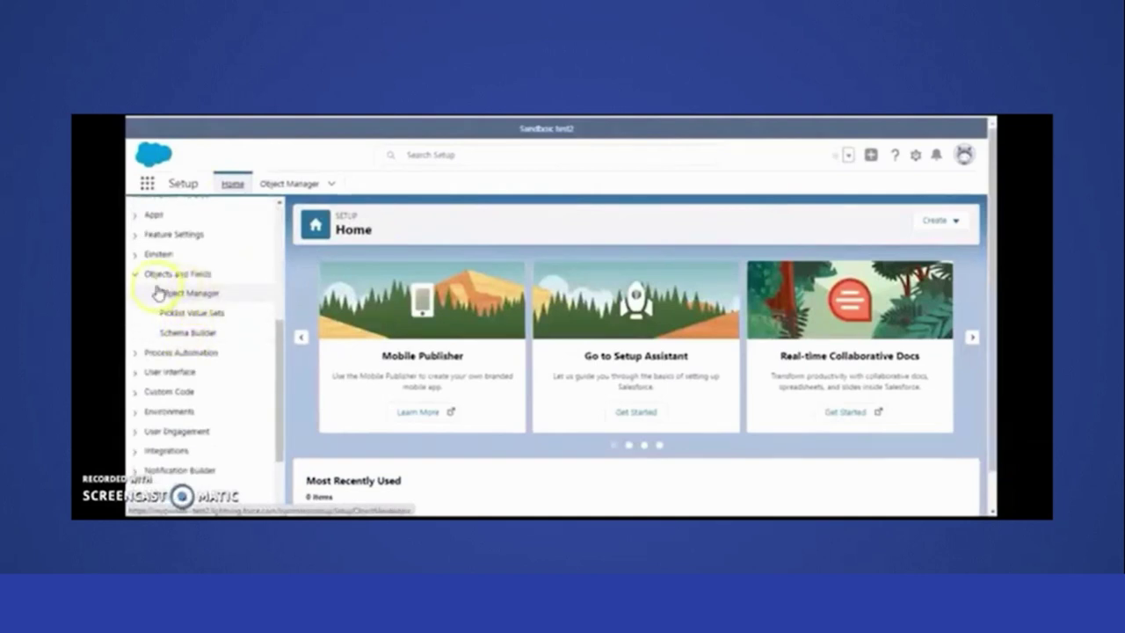
{"action": "scroll", "coordinate": [158, 293], "scroll_direction": "down", "scroll_amount": 4}
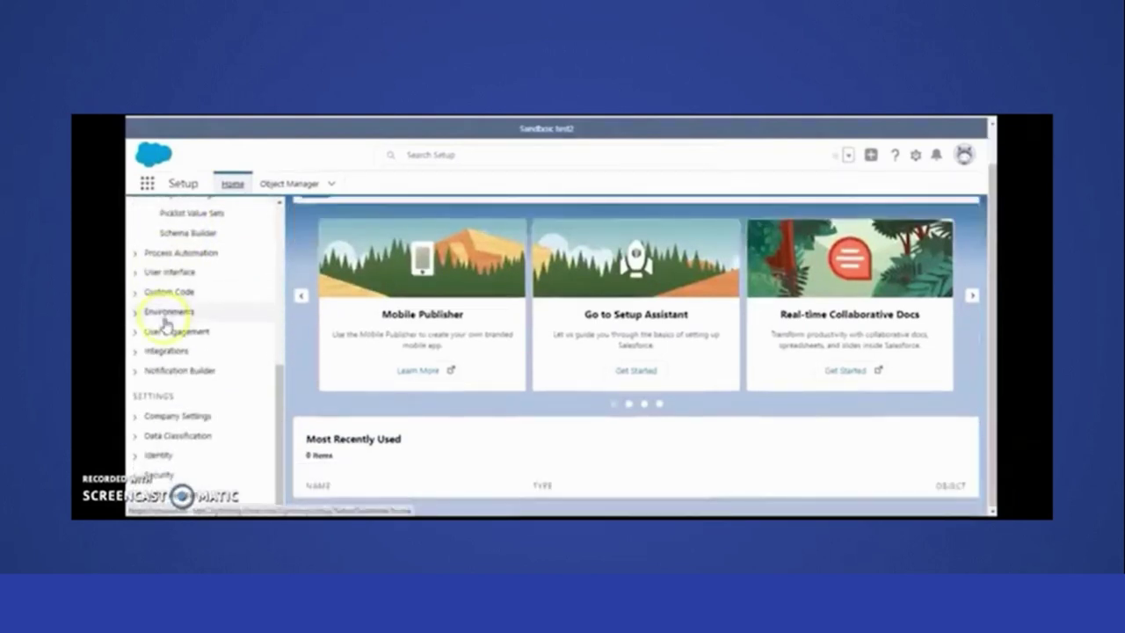
{"action": "left_click", "coordinate": [138, 314]}
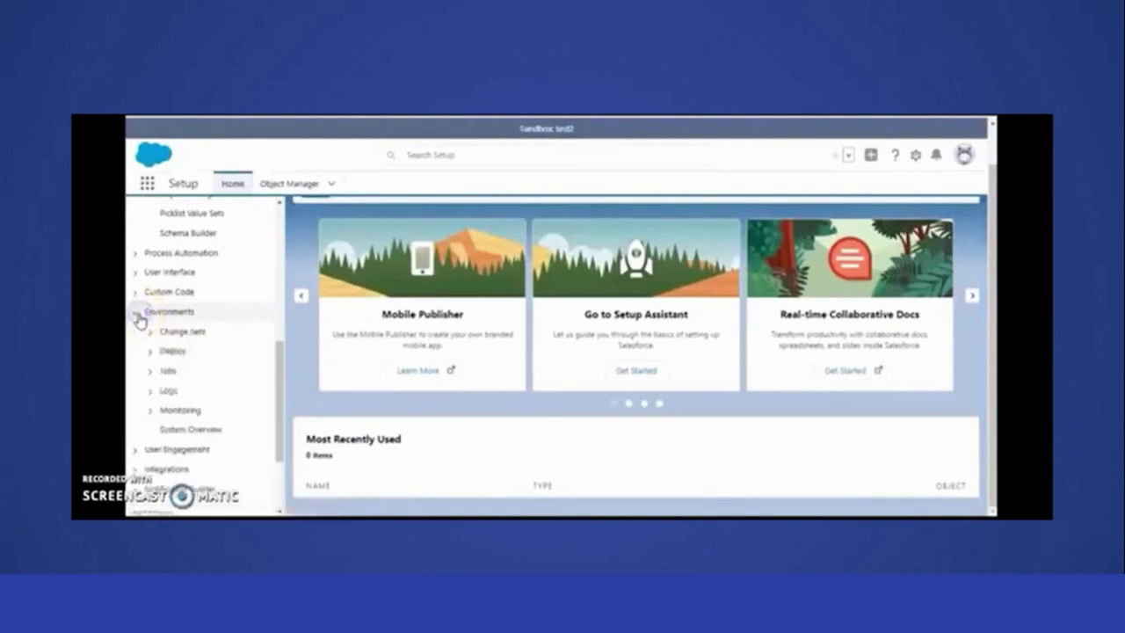
{"action": "left_click", "coordinate": [152, 334]}
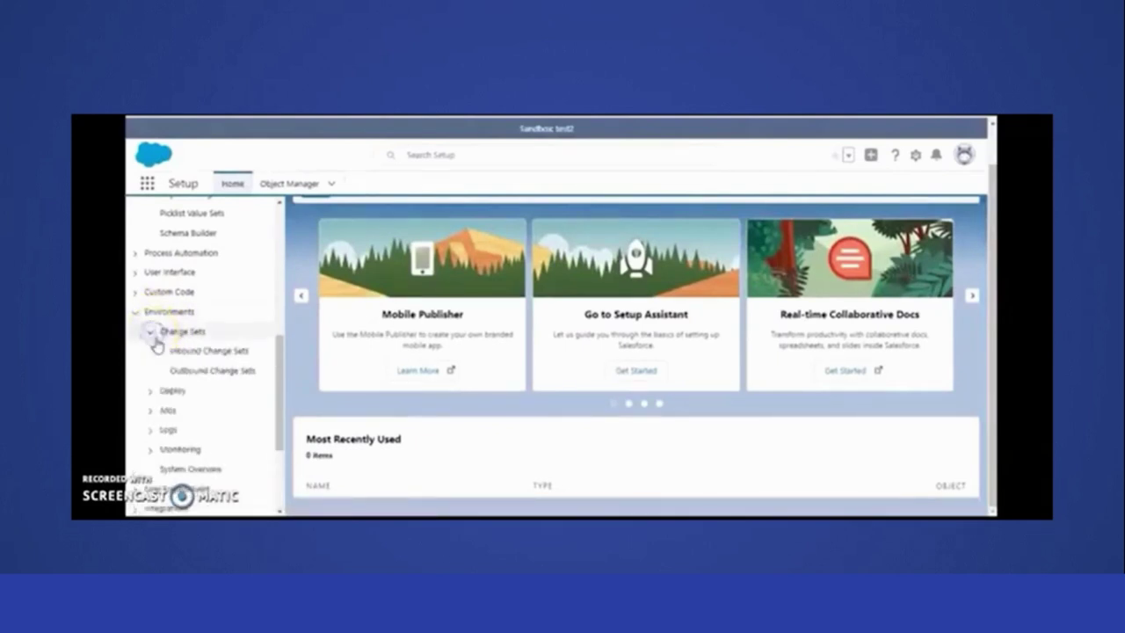
{"action": "left_click", "coordinate": [200, 373]}
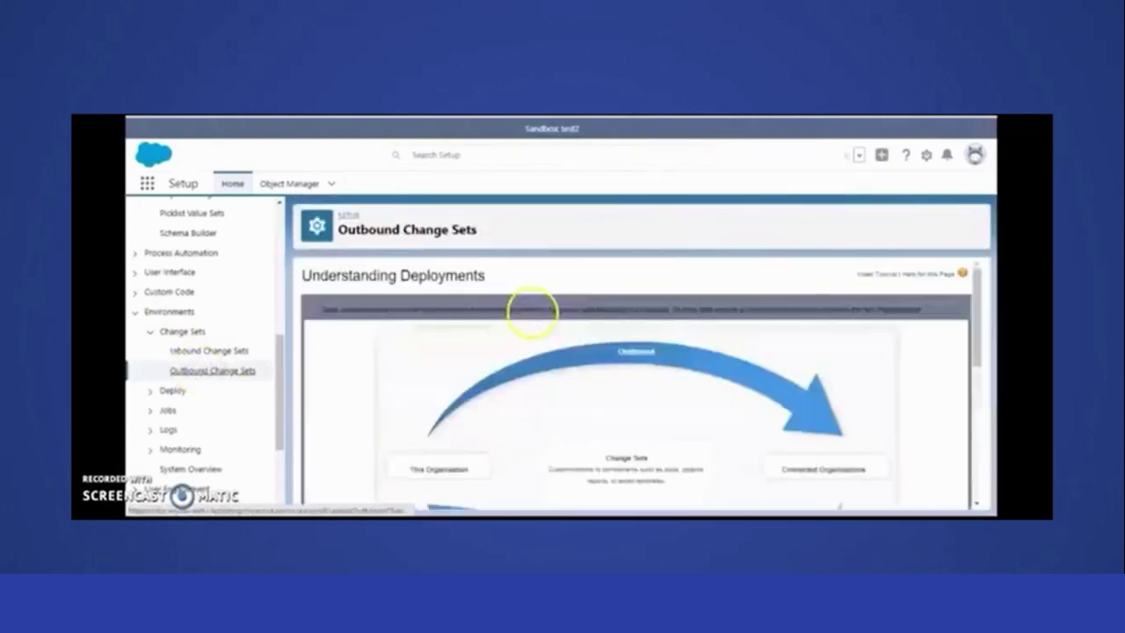
{"action": "scroll", "coordinate": [538, 326], "scroll_direction": "down", "scroll_amount": 5}
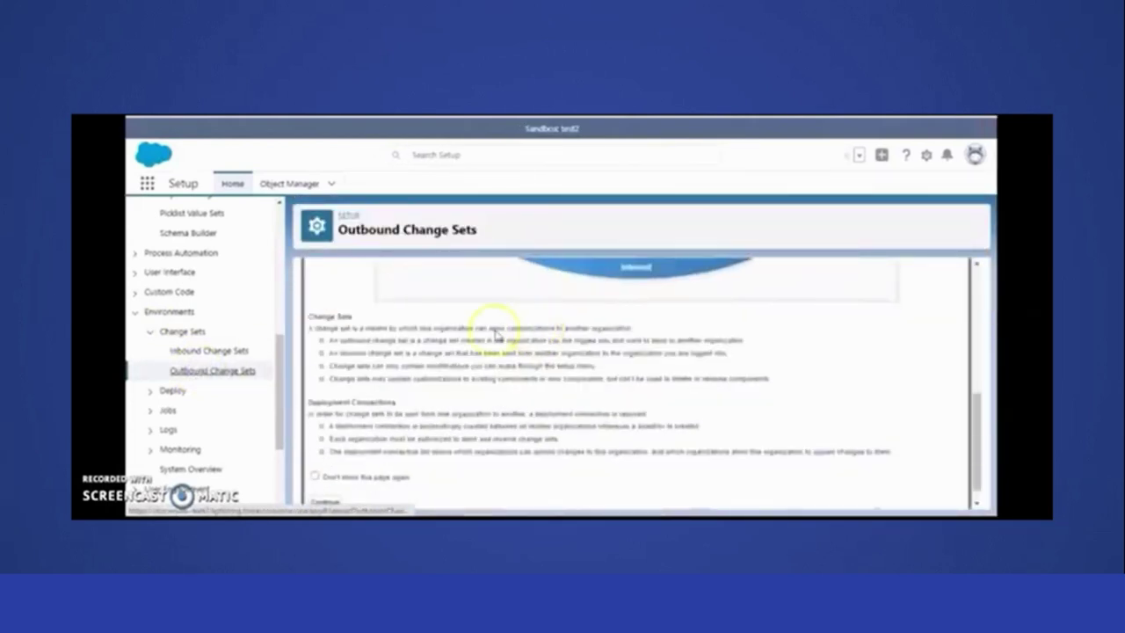
{"action": "scroll", "coordinate": [585, 344], "scroll_direction": "up", "scroll_amount": 5}
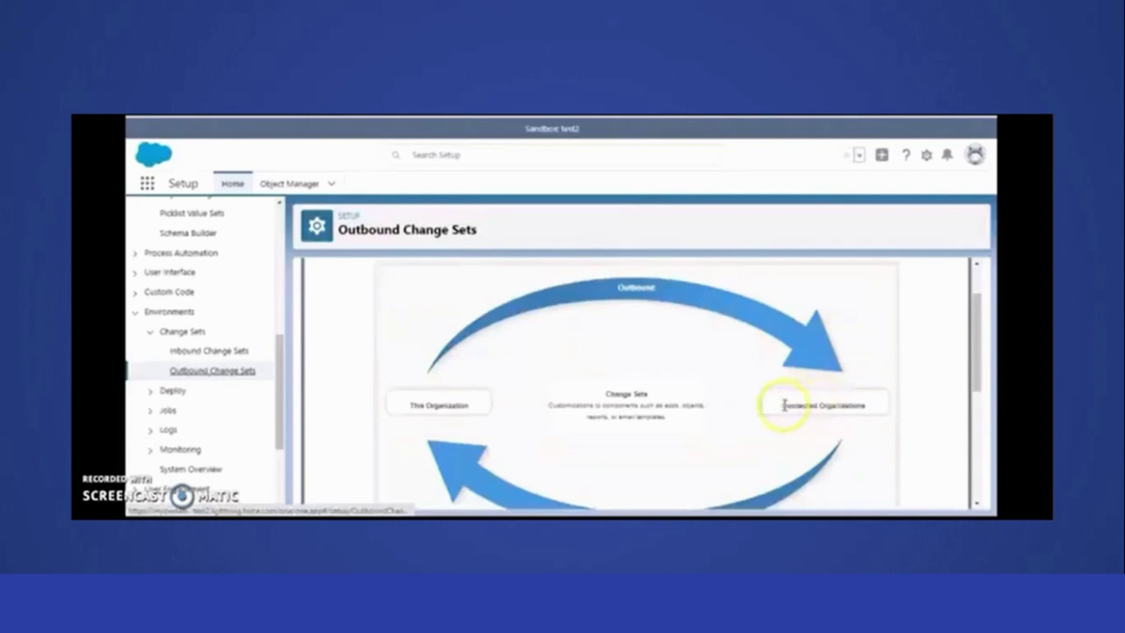
{"action": "left_click_drag", "start_coordinate": [781, 405], "coordinate": [866, 407]}
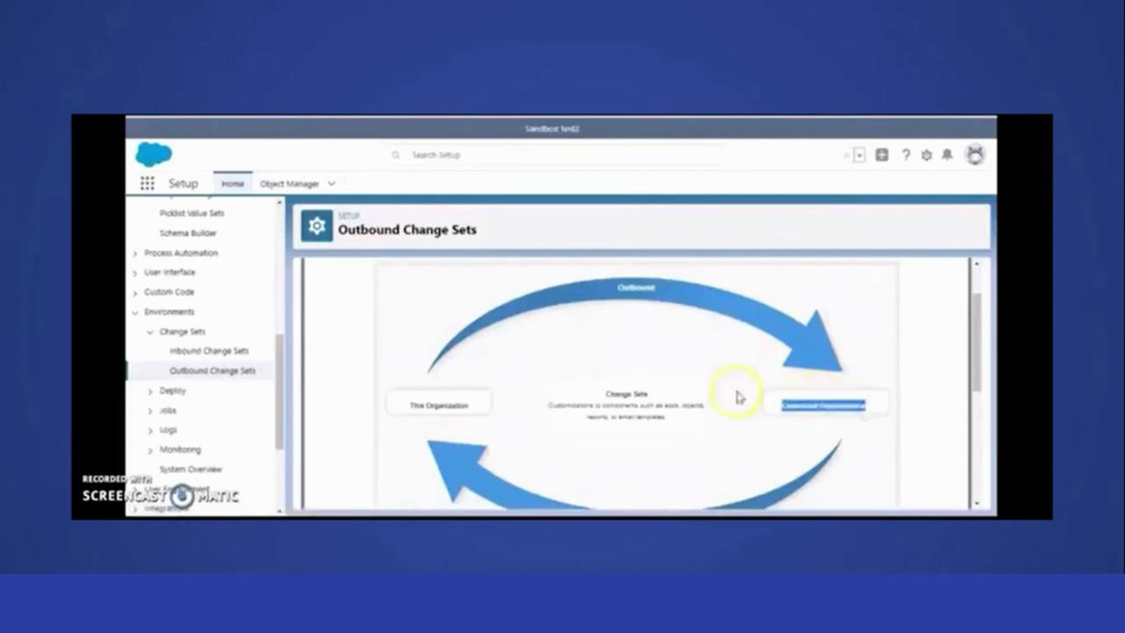
{"action": "scroll", "coordinate": [638, 354], "scroll_direction": "down", "scroll_amount": 5}
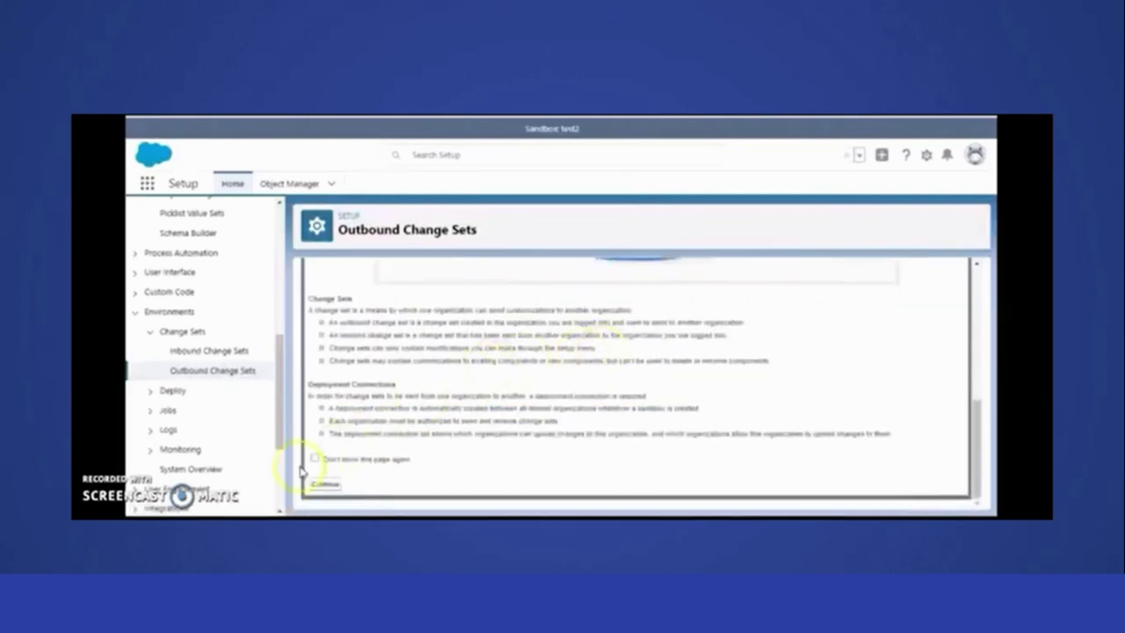
Create outbound change set 'Branch dep' described as 'Branch object deployments' and save it.
{"action": "left_click", "coordinate": [324, 484]}
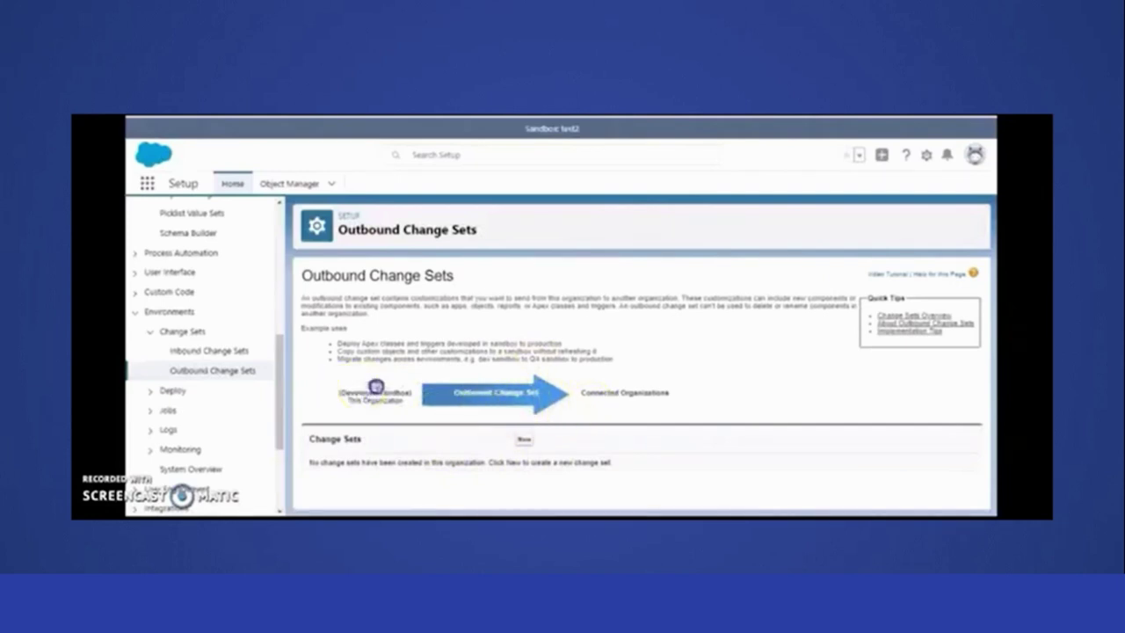
{"action": "left_click_drag", "start_coordinate": [384, 387], "coordinate": [414, 395]}
{"action": "left_click", "coordinate": [418, 412]}
{"action": "left_click", "coordinate": [520, 440]}
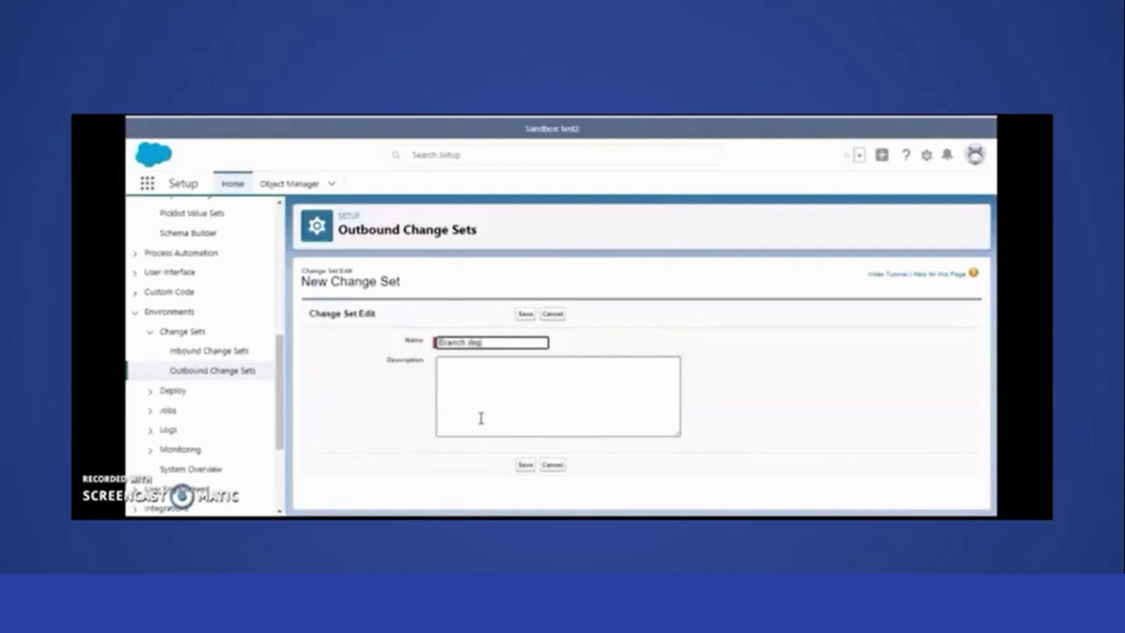
{"action": "left_click", "coordinate": [481, 418]}
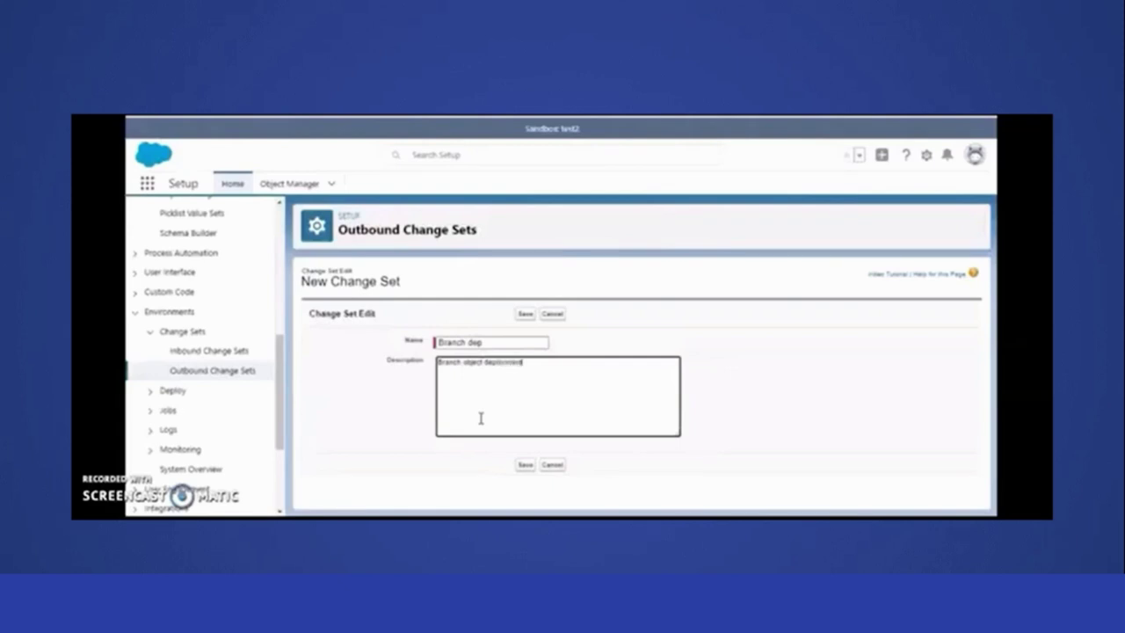
{"action": "left_click", "coordinate": [525, 466]}
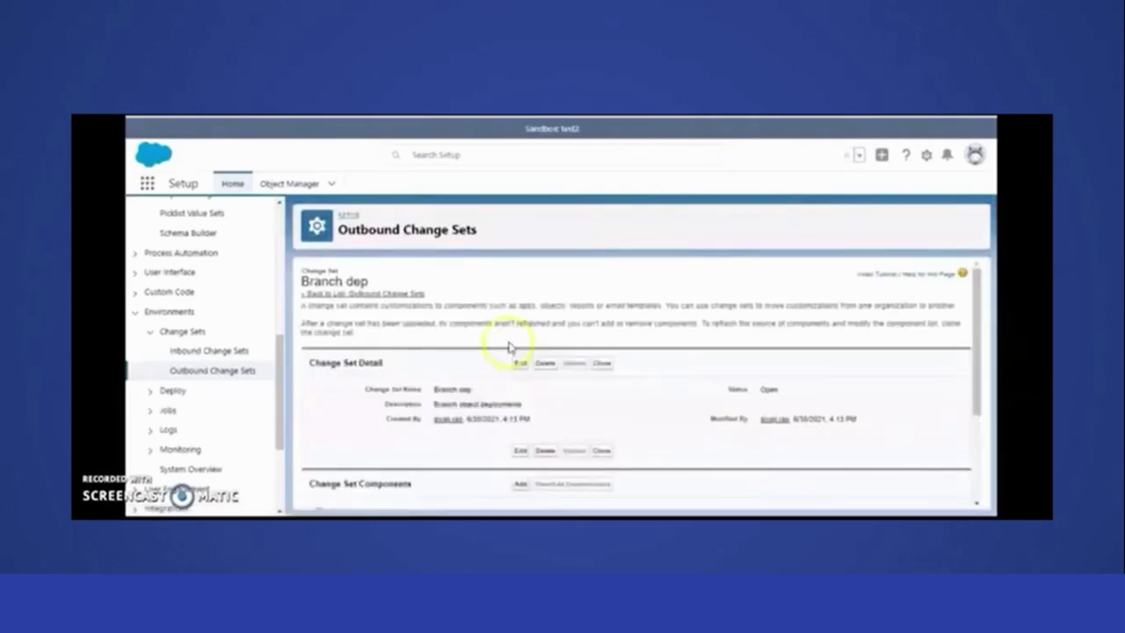
Choose Add under Branch dep's Change Set Components section.
{"action": "scroll", "coordinate": [515, 351], "scroll_direction": "down", "scroll_amount": 3}
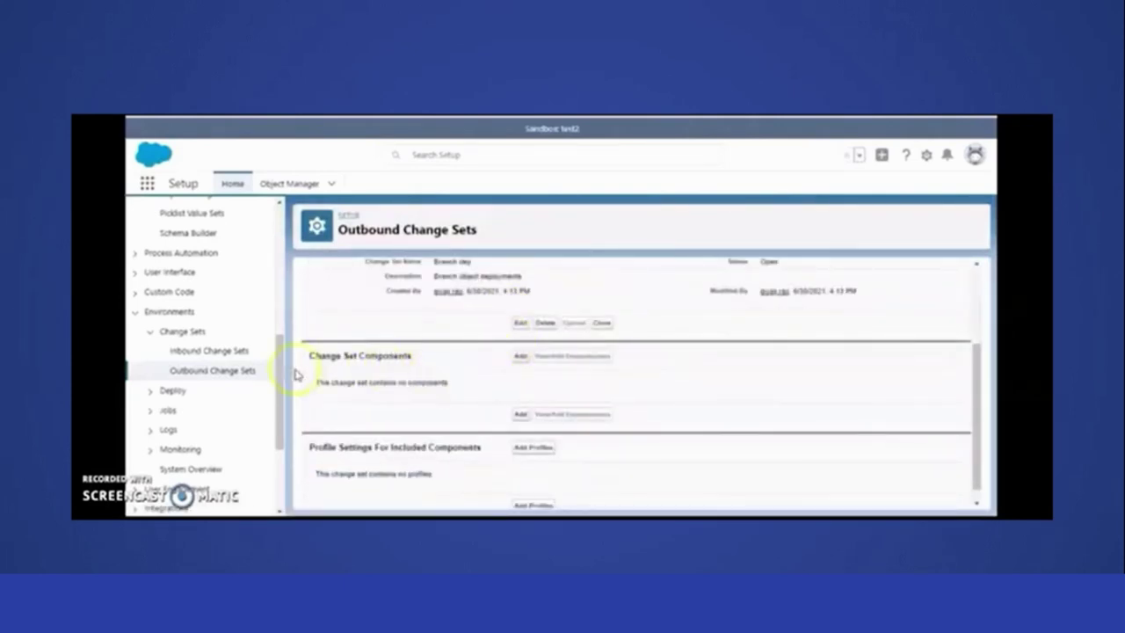
{"action": "scroll", "coordinate": [417, 372], "scroll_direction": "up", "scroll_amount": 2}
{"action": "scroll", "coordinate": [343, 381], "scroll_direction": "down", "scroll_amount": 1}
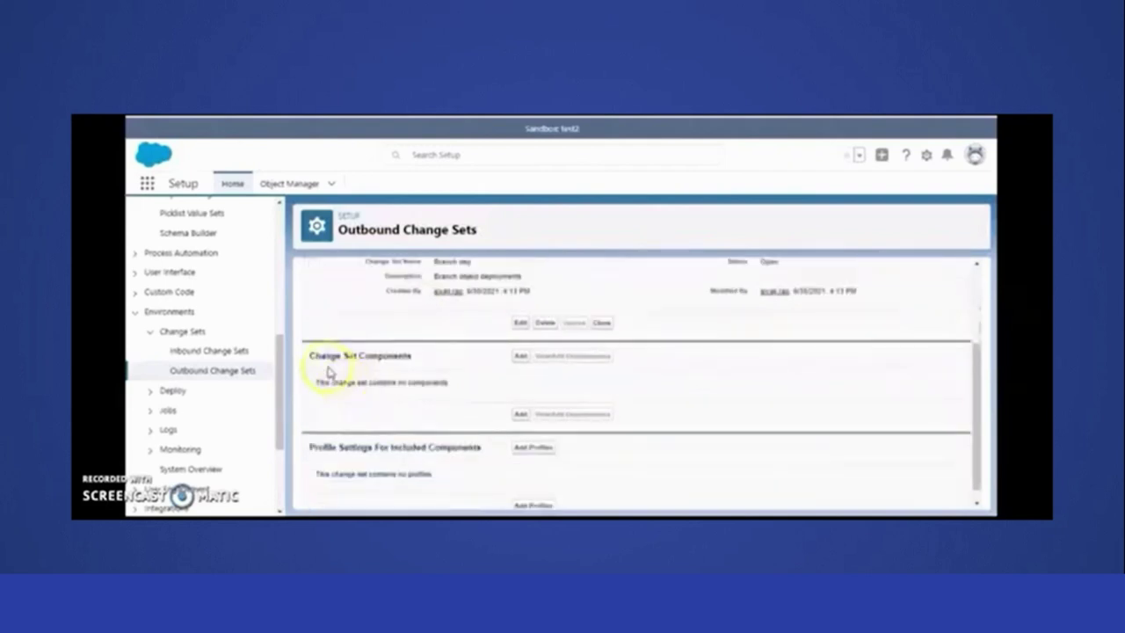
{"action": "left_click_drag", "start_coordinate": [308, 356], "coordinate": [415, 355]}
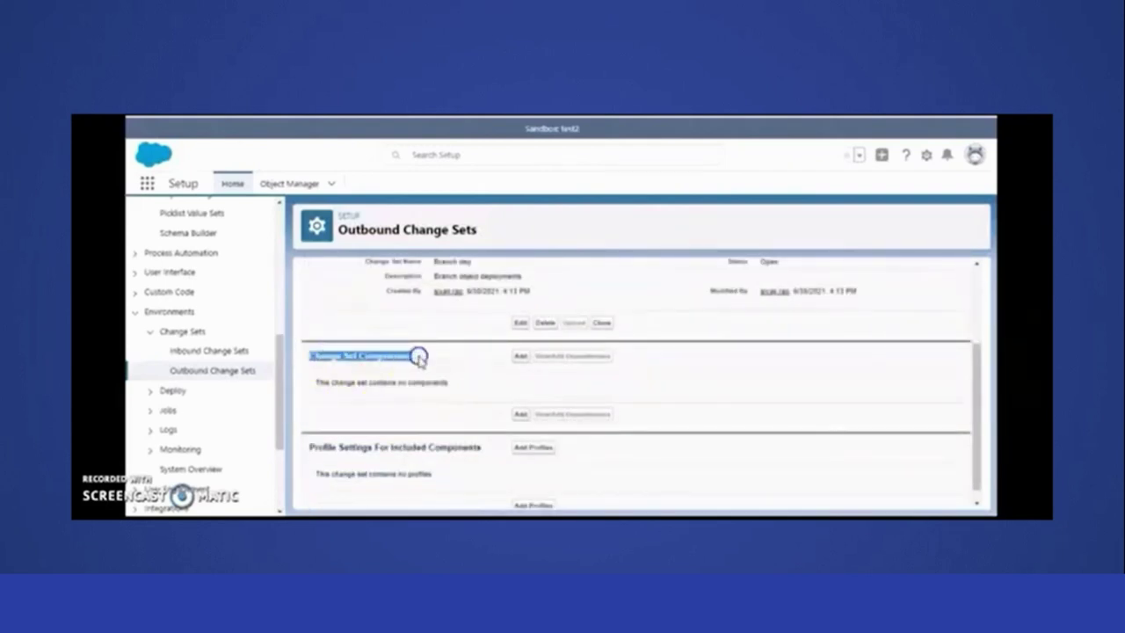
{"action": "left_click", "coordinate": [419, 355]}
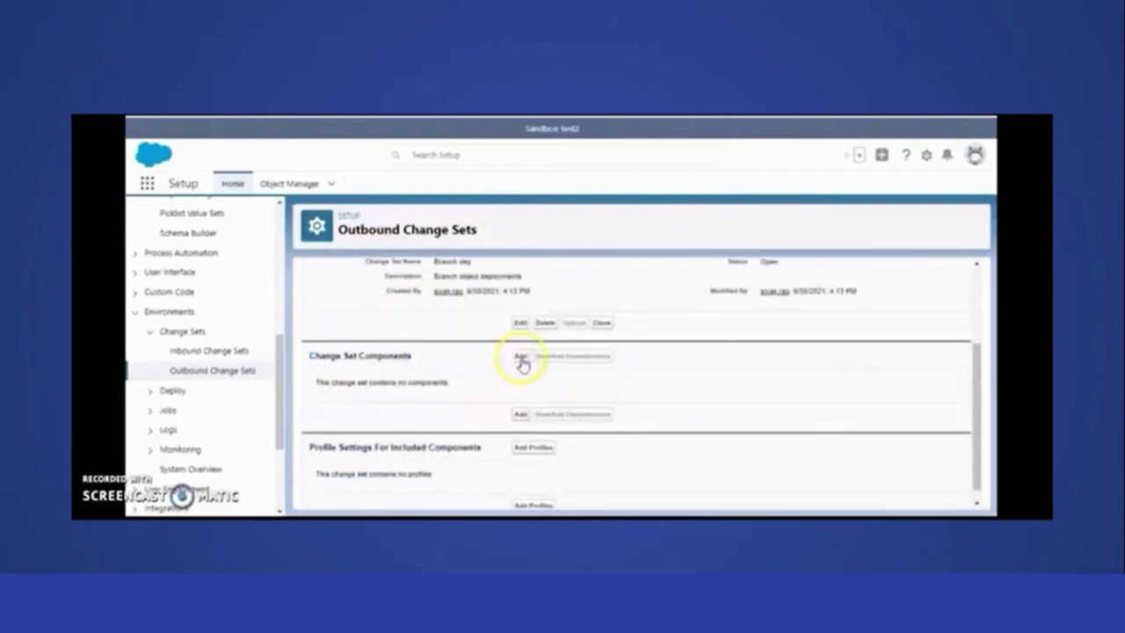
{"action": "scroll", "coordinate": [517, 359], "scroll_direction": "down", "scroll_amount": 1}
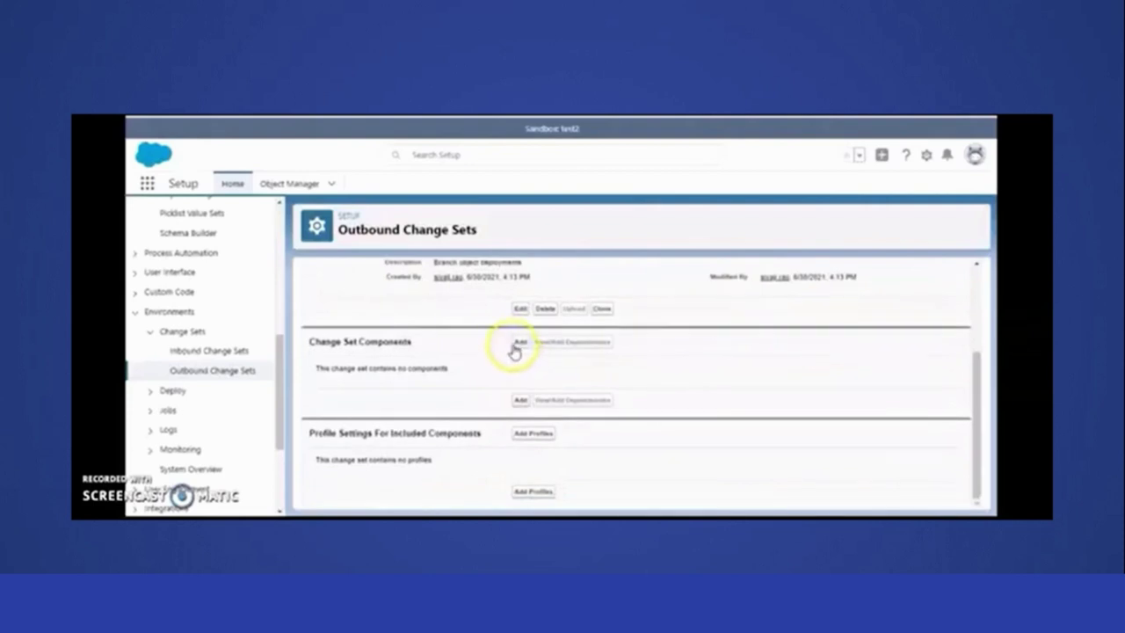
{"action": "left_click", "coordinate": [517, 344]}
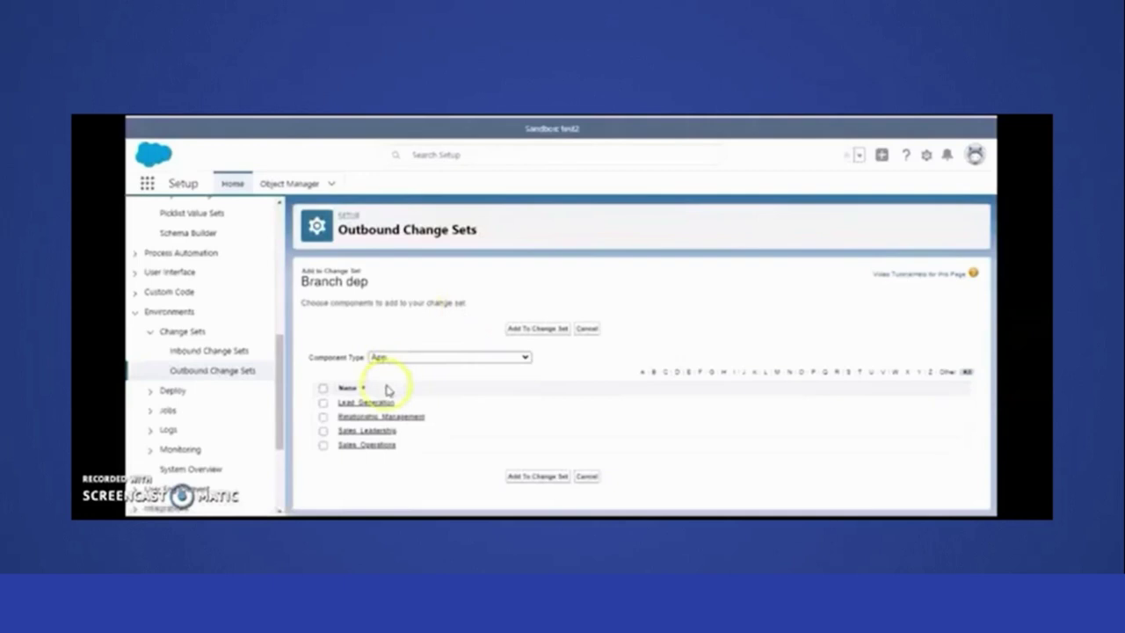
Set the component type to Custom Object.
{"action": "left_click", "coordinate": [437, 357]}
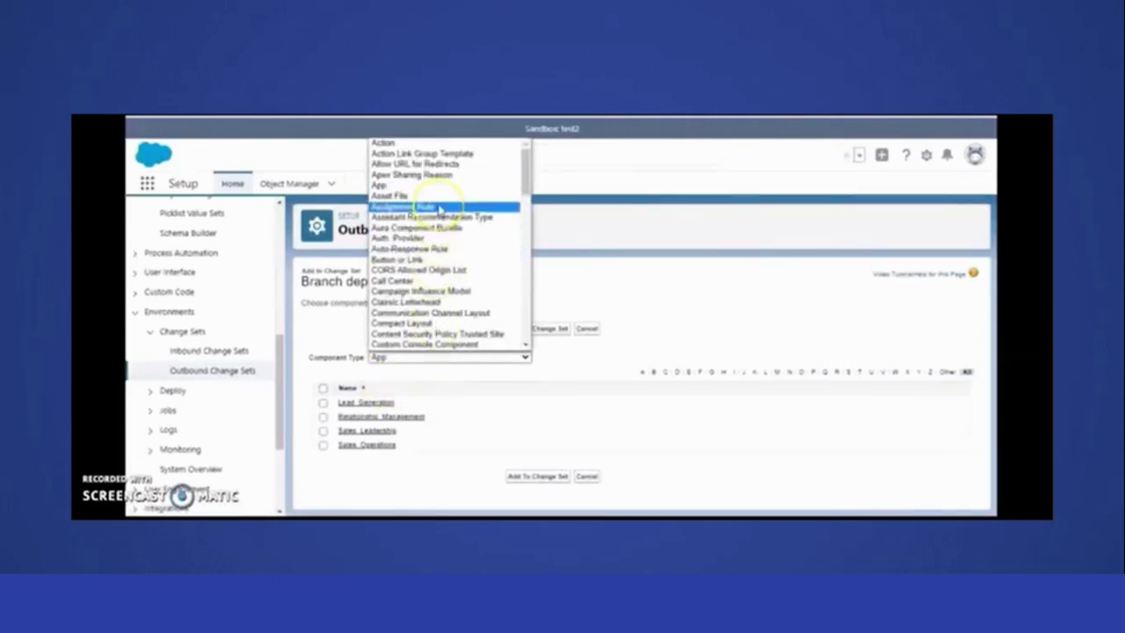
{"action": "scroll", "coordinate": [439, 211], "scroll_direction": "down", "scroll_amount": 4}
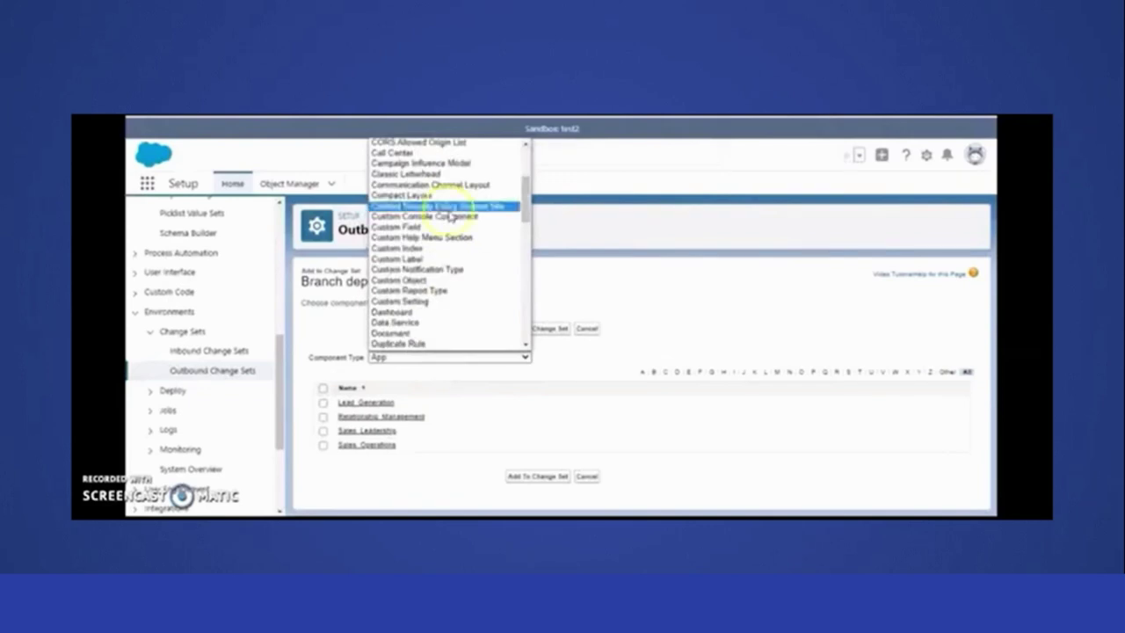
{"action": "scroll", "coordinate": [470, 245], "scroll_direction": "down", "scroll_amount": 4}
{"action": "scroll", "coordinate": [470, 246], "scroll_direction": "down", "scroll_amount": 4}
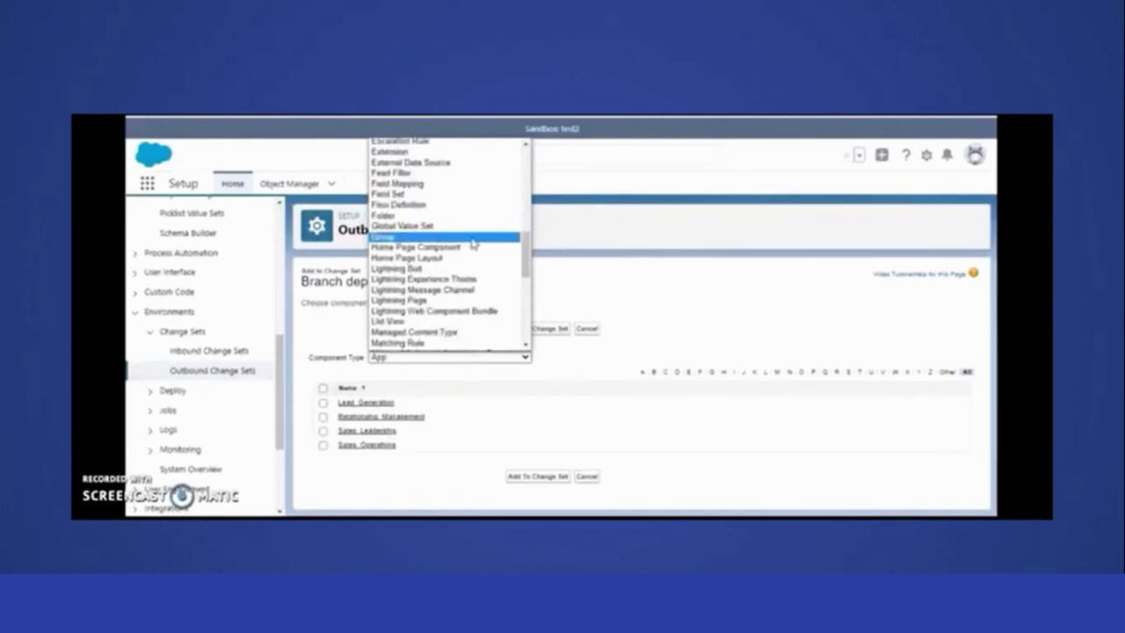
{"action": "scroll", "coordinate": [473, 243], "scroll_direction": "down", "scroll_amount": 4}
{"action": "scroll", "coordinate": [473, 244], "scroll_direction": "down", "scroll_amount": 5}
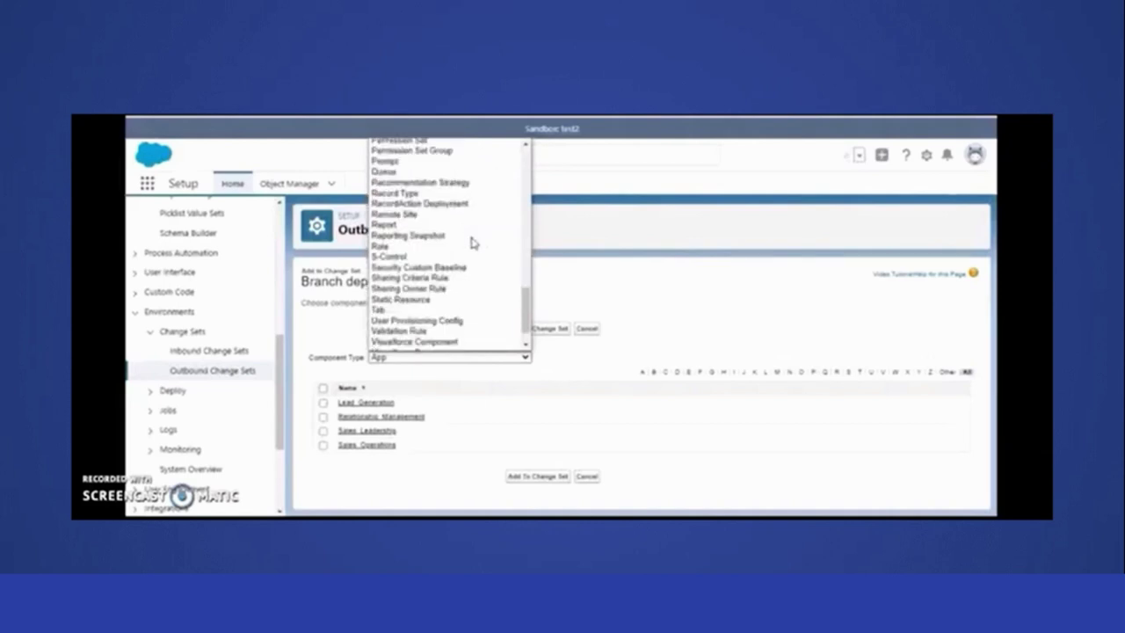
{"action": "scroll", "coordinate": [473, 244], "scroll_direction": "down", "scroll_amount": 2}
{"action": "scroll", "coordinate": [473, 244], "scroll_direction": "up", "scroll_amount": 4}
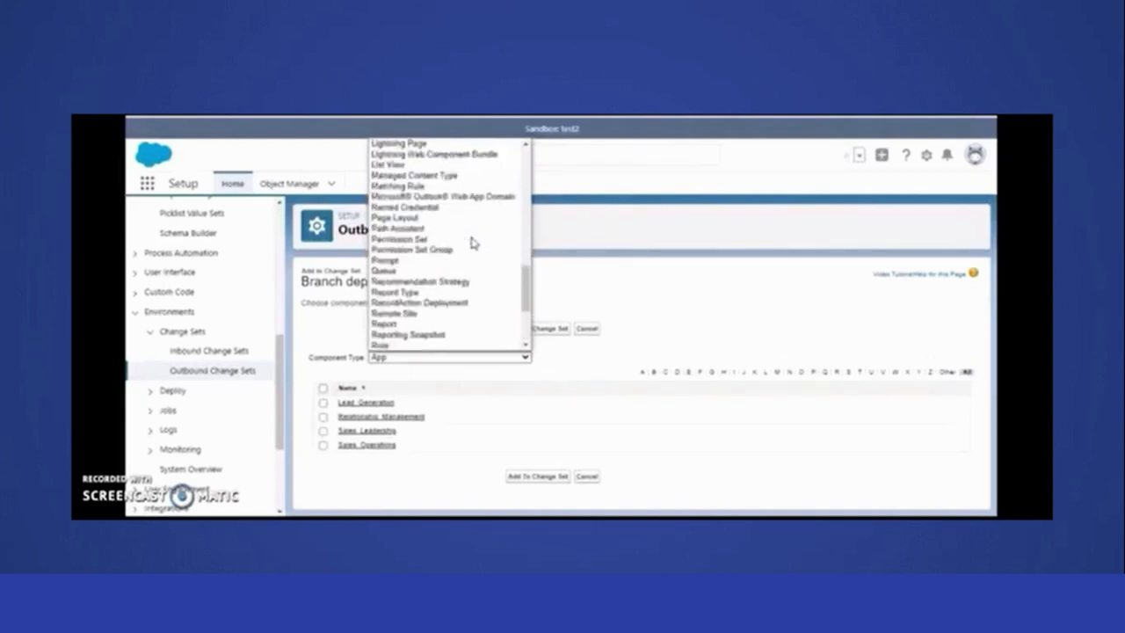
{"action": "scroll", "coordinate": [473, 243], "scroll_direction": "up", "scroll_amount": 4}
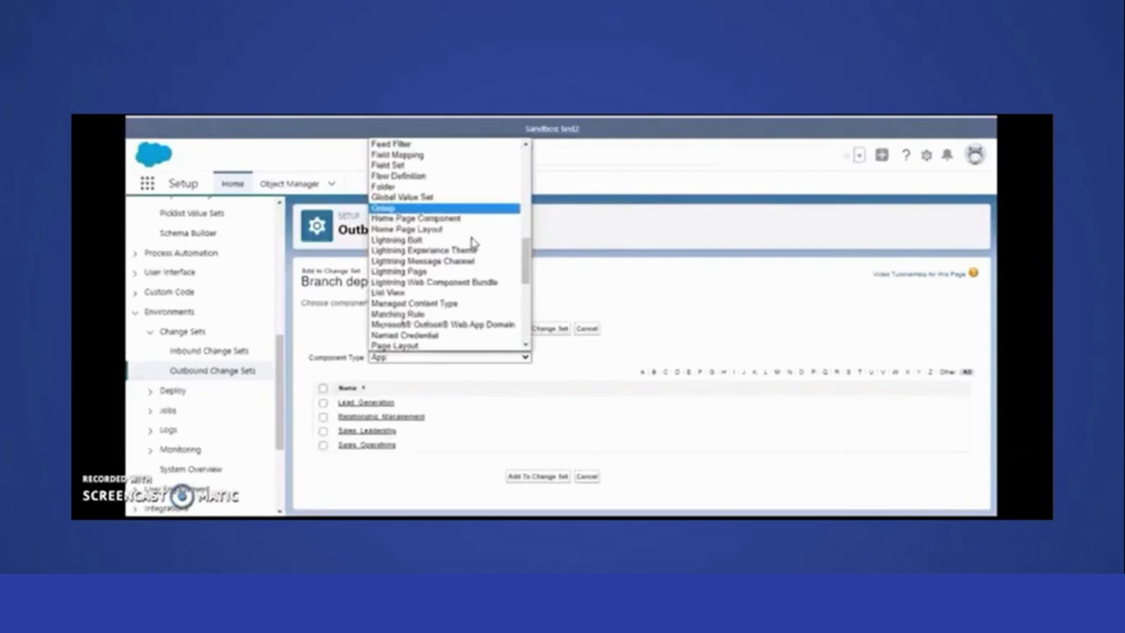
{"action": "scroll", "coordinate": [473, 244], "scroll_direction": "up", "scroll_amount": 4}
{"action": "scroll", "coordinate": [473, 244], "scroll_direction": "up", "scroll_amount": 4}
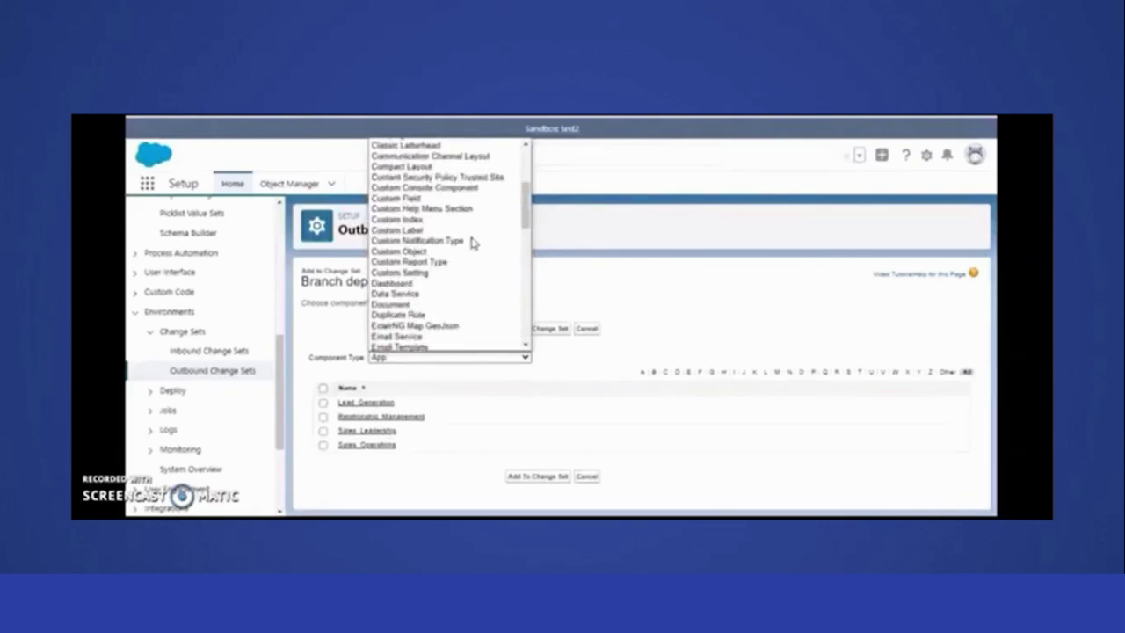
{"action": "left_click", "coordinate": [427, 251]}
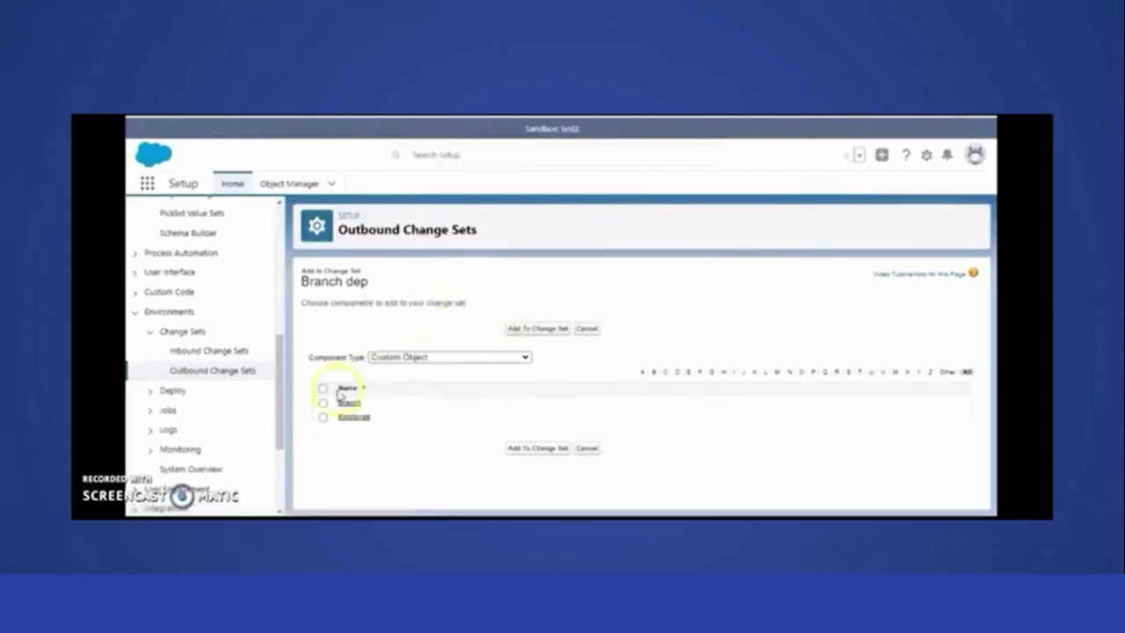
Add the Branch object to the change set and view its dependencies.
{"action": "left_click", "coordinate": [322, 402]}
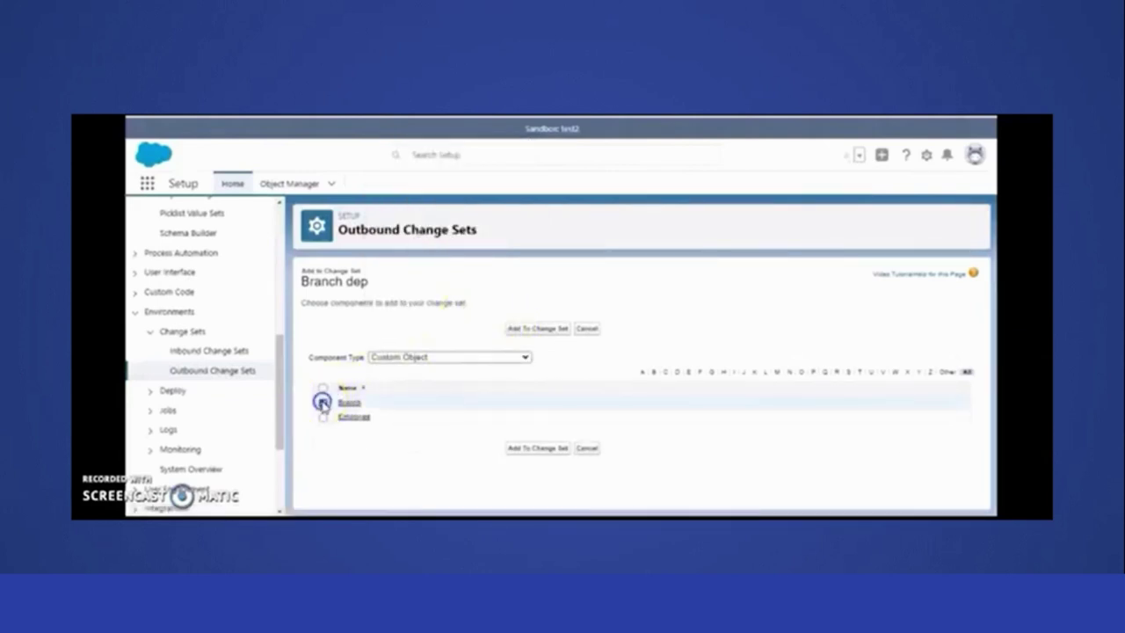
{"action": "left_click", "coordinate": [538, 448]}
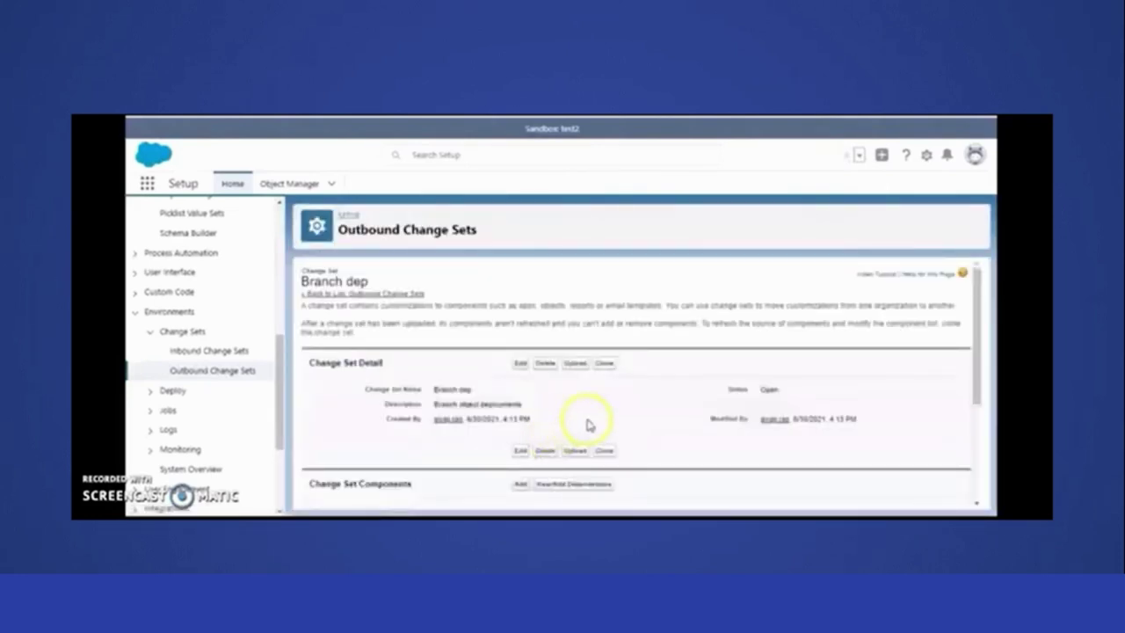
{"action": "scroll", "coordinate": [606, 422], "scroll_direction": "down", "scroll_amount": 1}
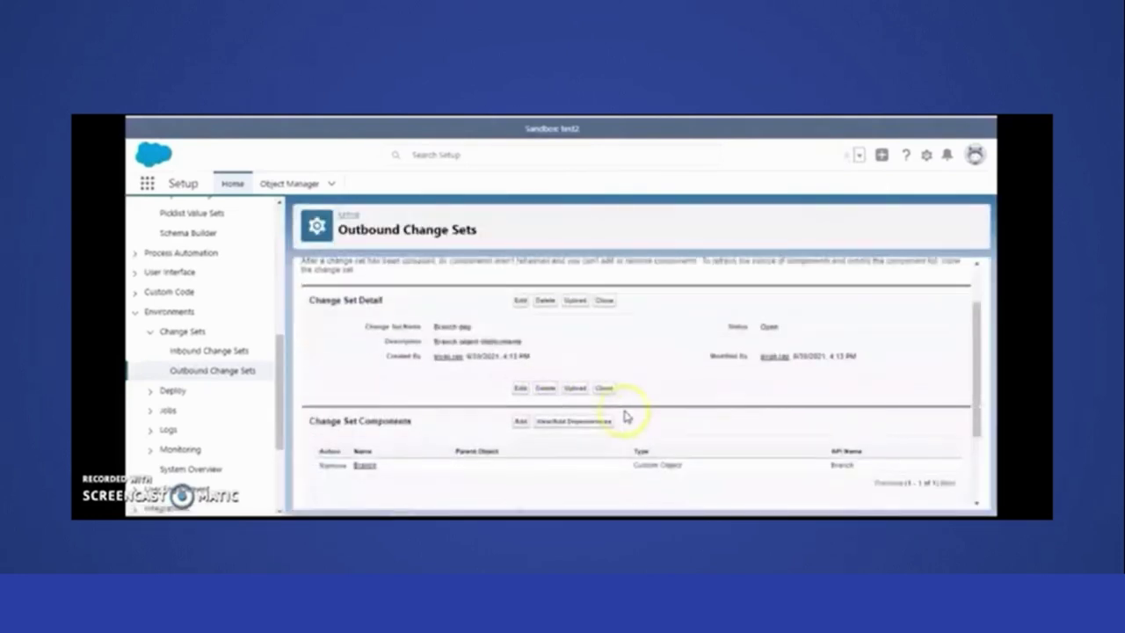
{"action": "left_click", "coordinate": [566, 421]}
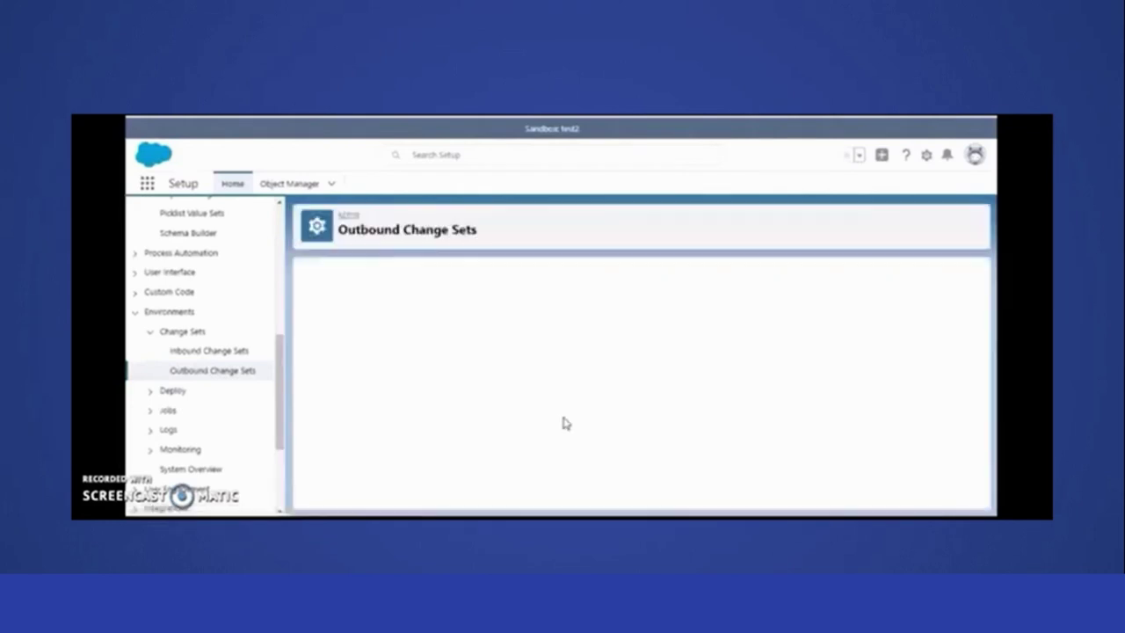
Select all four Branch dependencies and add them to Branch dep.
{"action": "scroll", "coordinate": [565, 409], "scroll_direction": "down", "scroll_amount": 1}
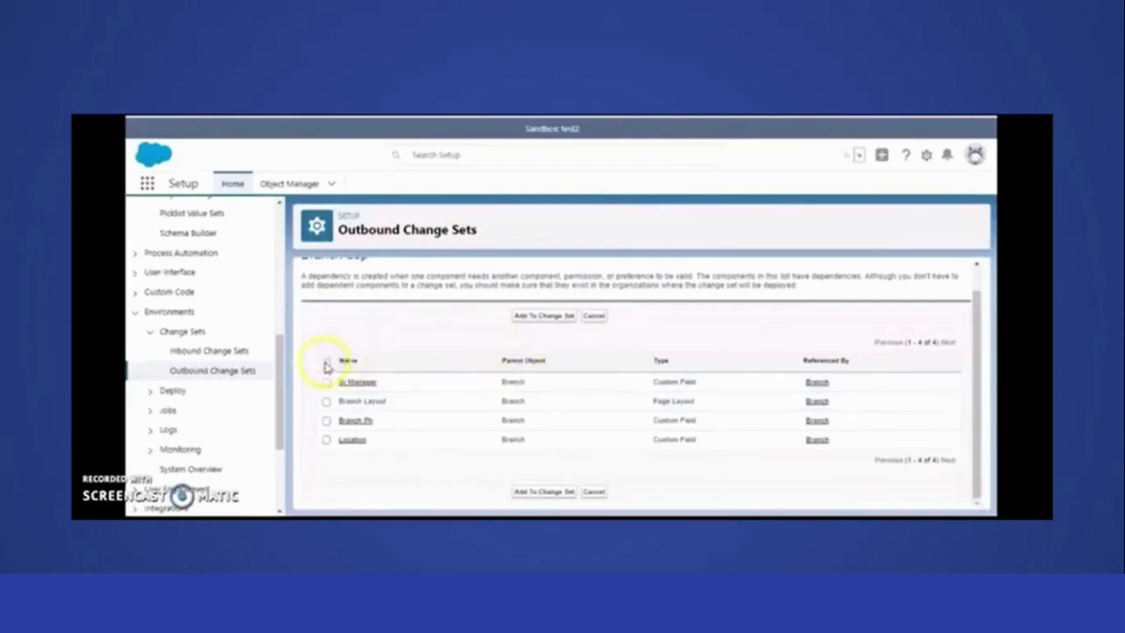
{"action": "left_click", "coordinate": [327, 363]}
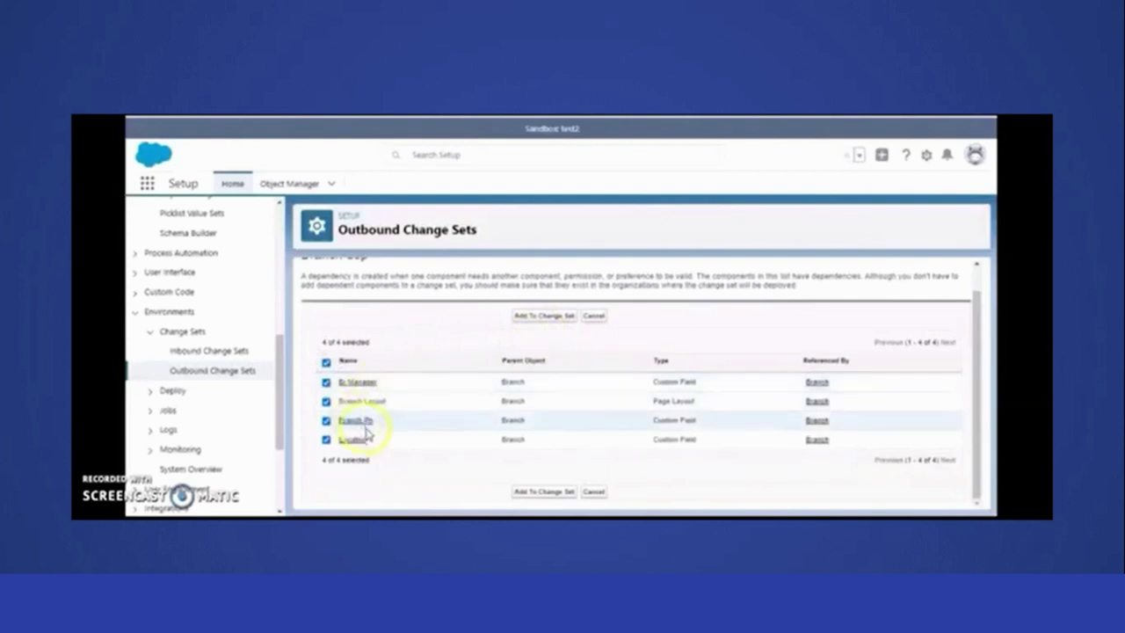
{"action": "left_click", "coordinate": [549, 317]}
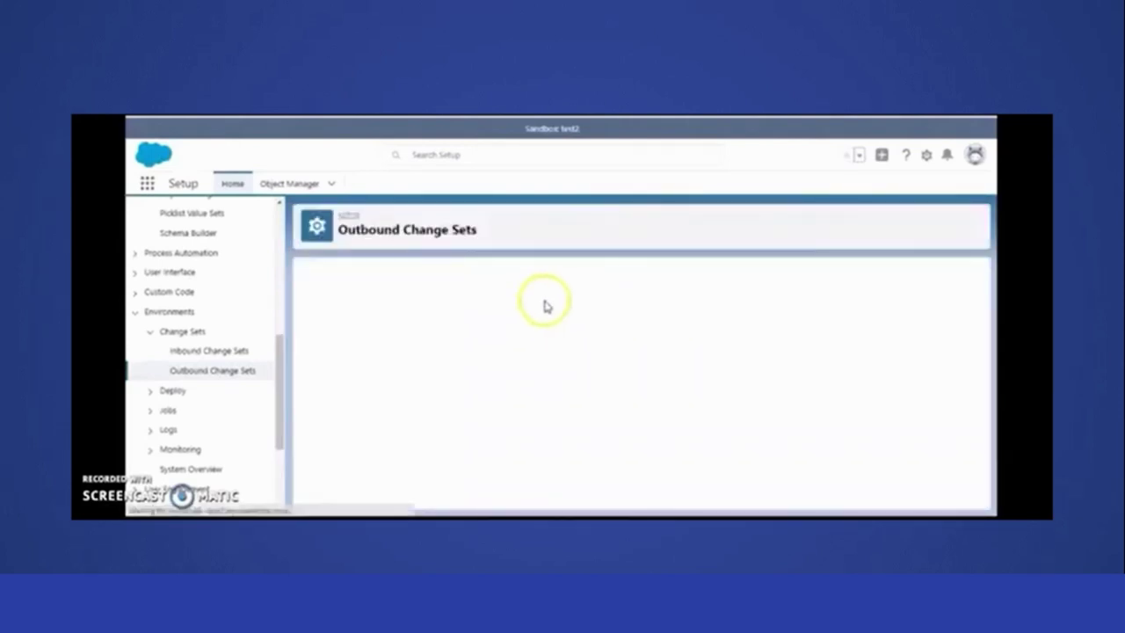
{"action": "scroll", "coordinate": [563, 320], "scroll_direction": "down", "scroll_amount": 3}
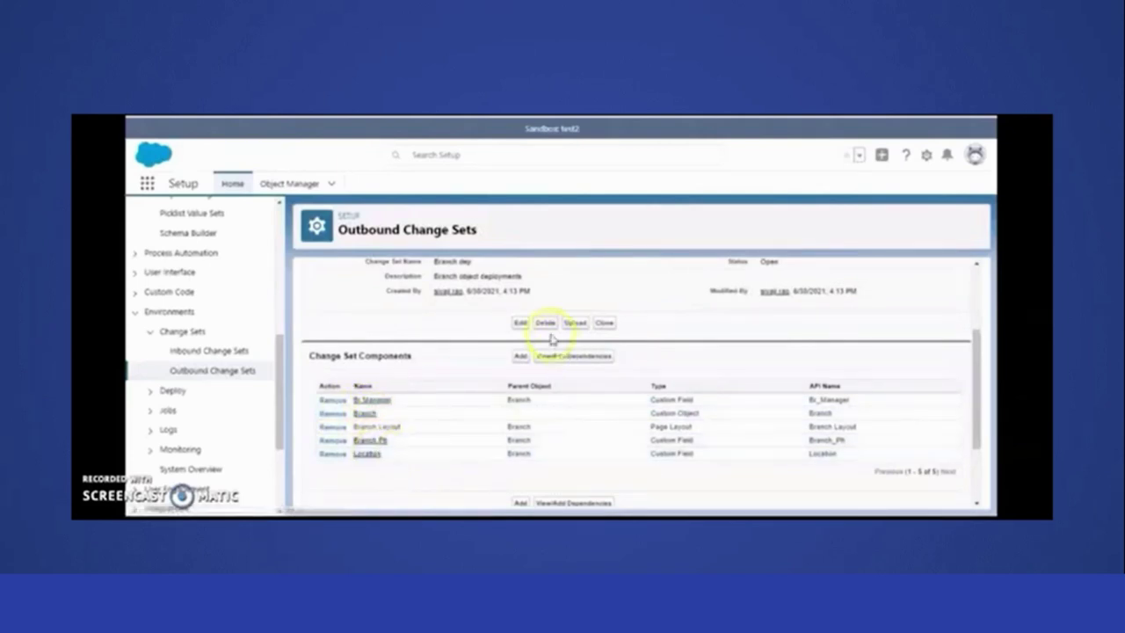
Upload Branch dep from its Change Set Detail section.
{"action": "scroll", "coordinate": [538, 400], "scroll_direction": "down", "scroll_amount": 2}
{"action": "scroll", "coordinate": [544, 415], "scroll_direction": "up", "scroll_amount": 4}
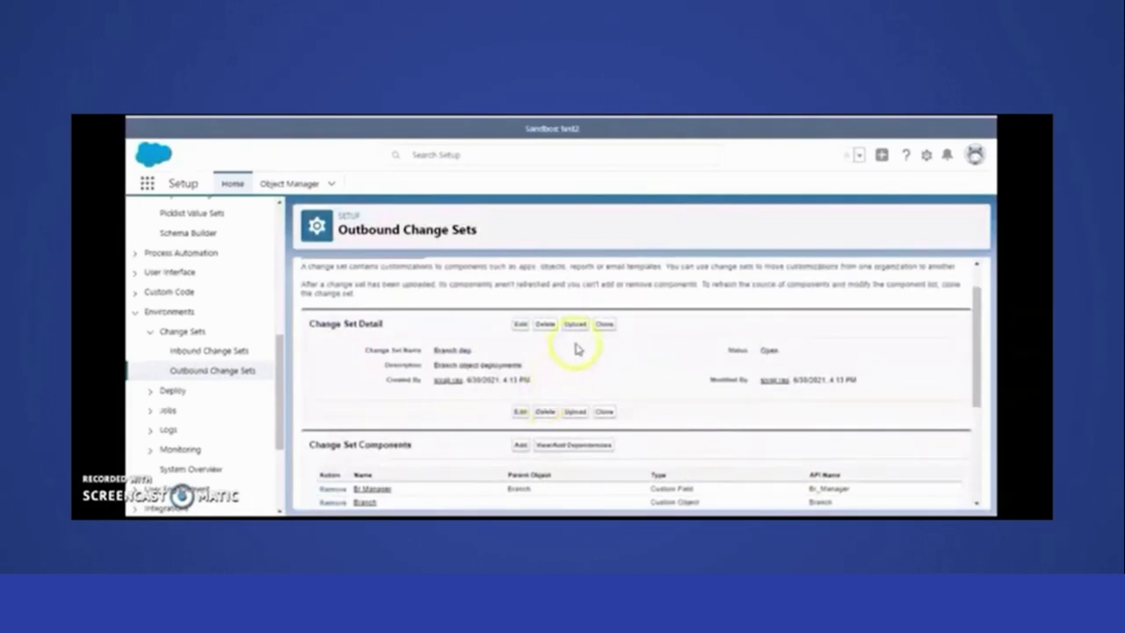
{"action": "scroll", "coordinate": [579, 343], "scroll_direction": "down", "scroll_amount": 4}
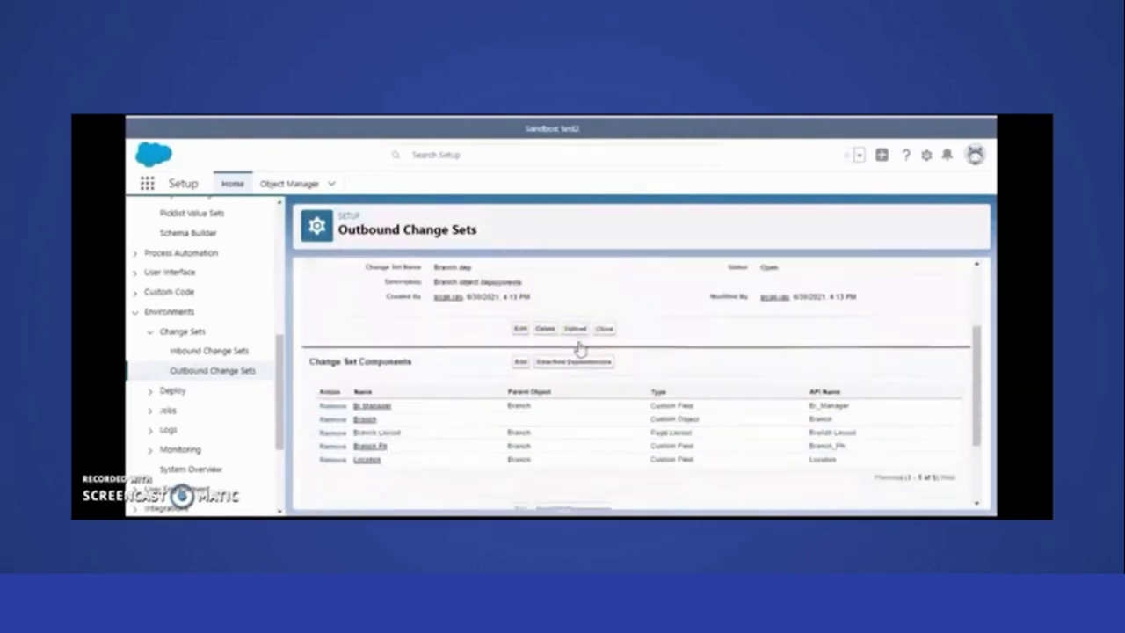
{"action": "scroll", "coordinate": [576, 351], "scroll_direction": "up", "scroll_amount": 6}
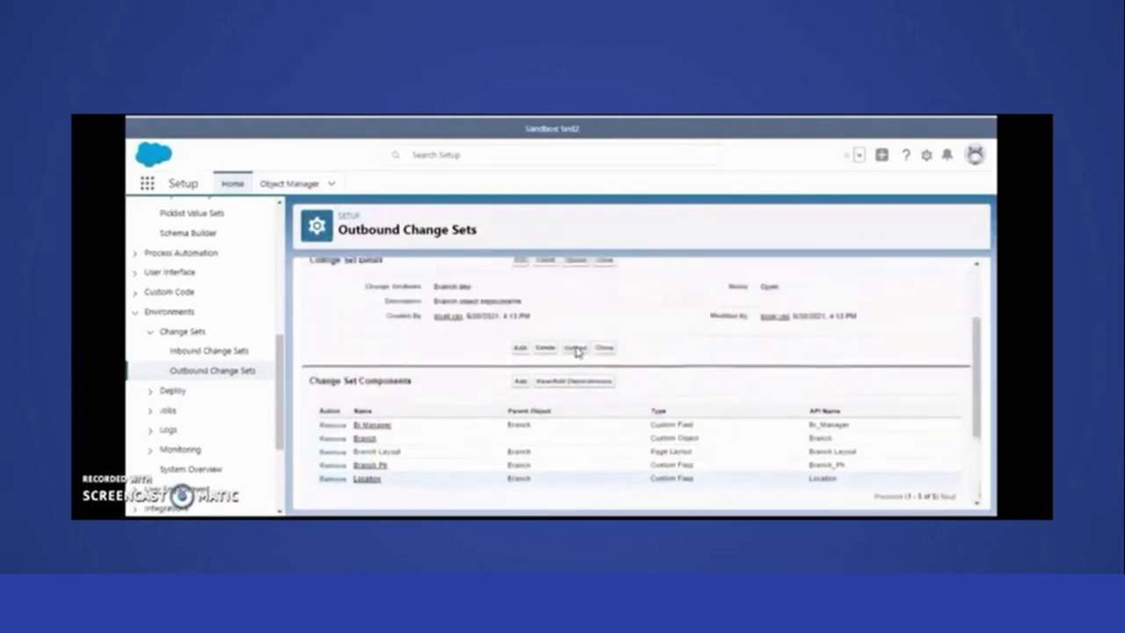
{"action": "left_click", "coordinate": [572, 363]}
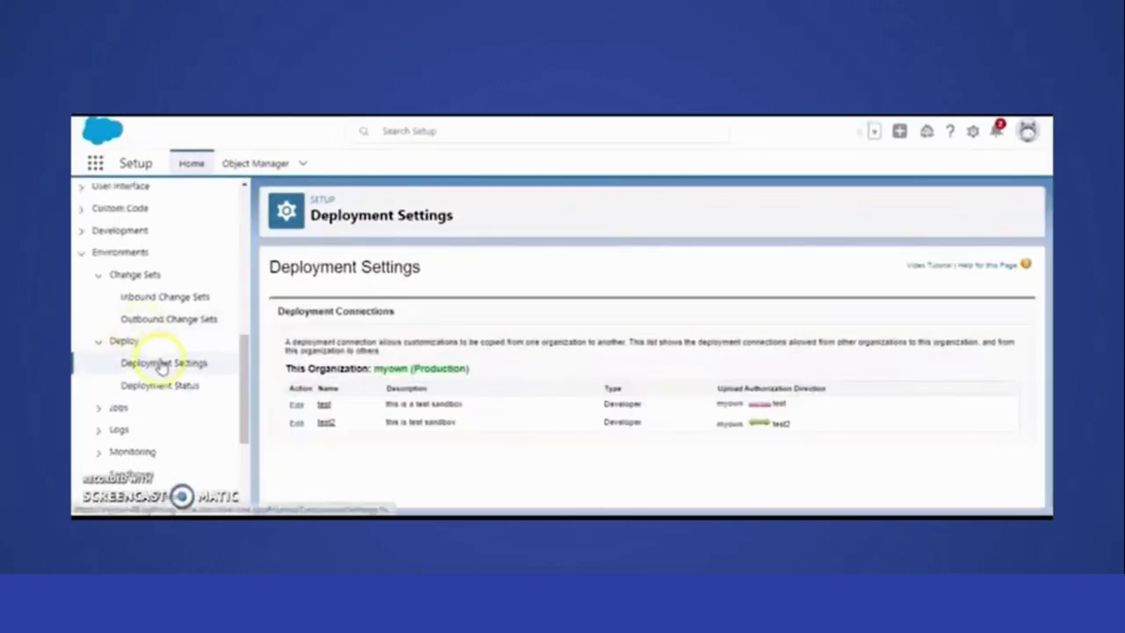
In production Deployment Settings, open the test2 connection to check inbound changes are allowed.
{"action": "left_click", "coordinate": [161, 363]}
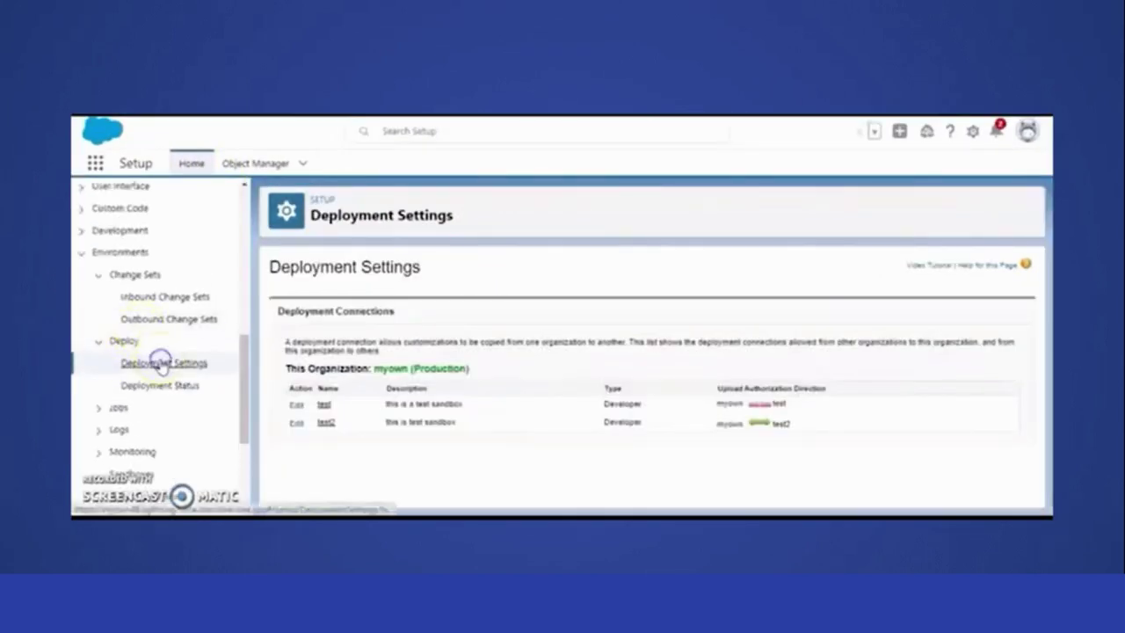
{"action": "scroll", "coordinate": [423, 309], "scroll_direction": "down", "scroll_amount": 3}
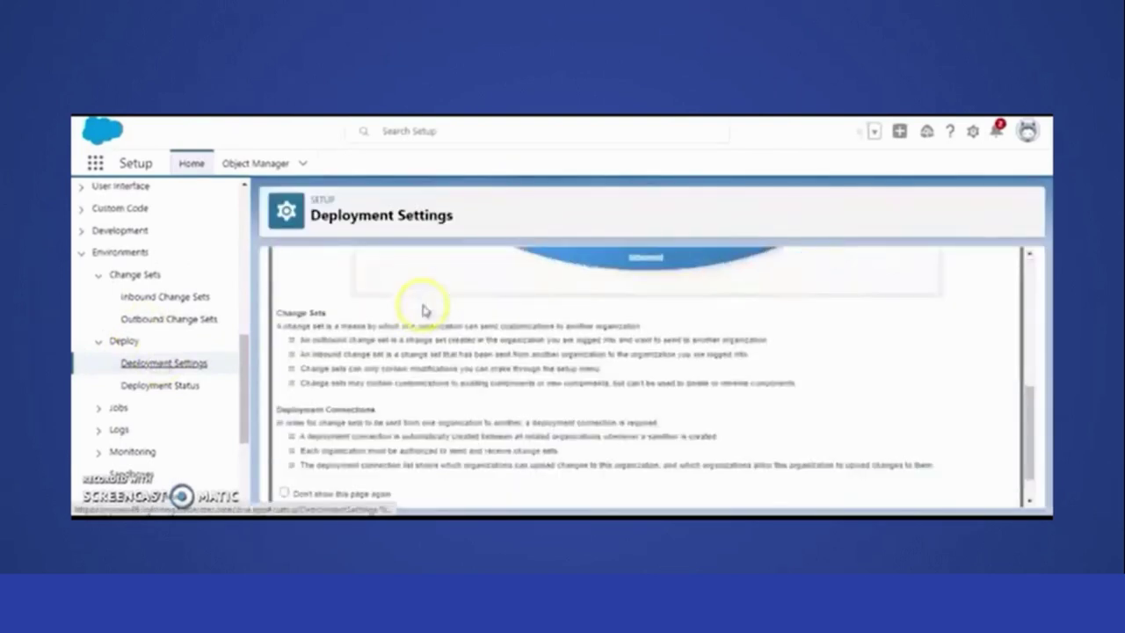
{"action": "scroll", "coordinate": [378, 338], "scroll_direction": "down", "scroll_amount": 1}
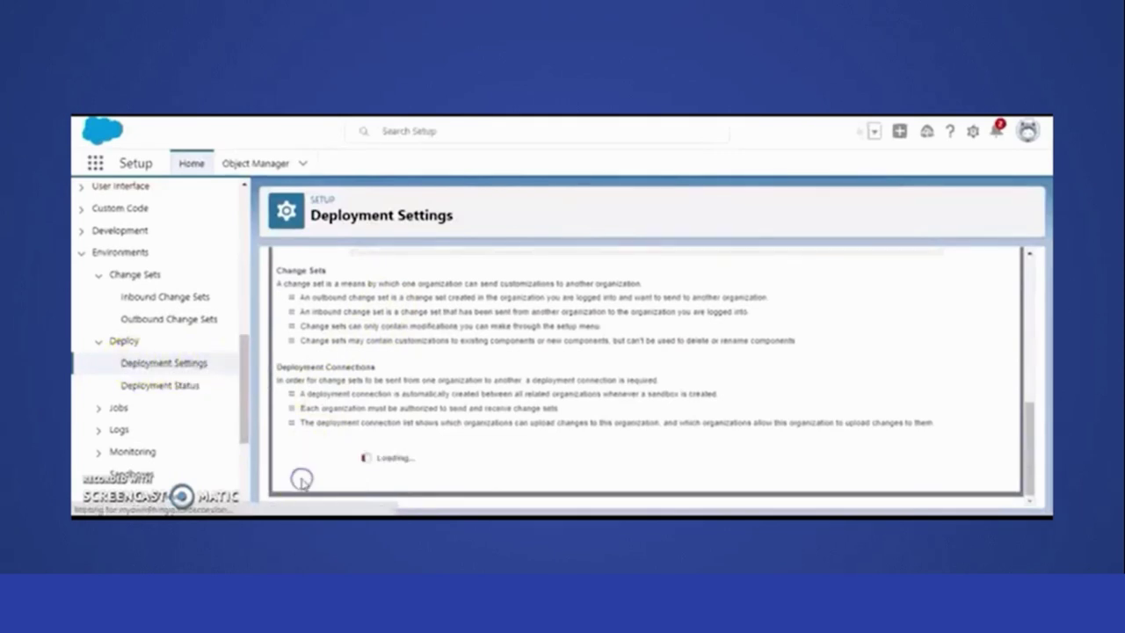
{"action": "left_click", "coordinate": [295, 479]}
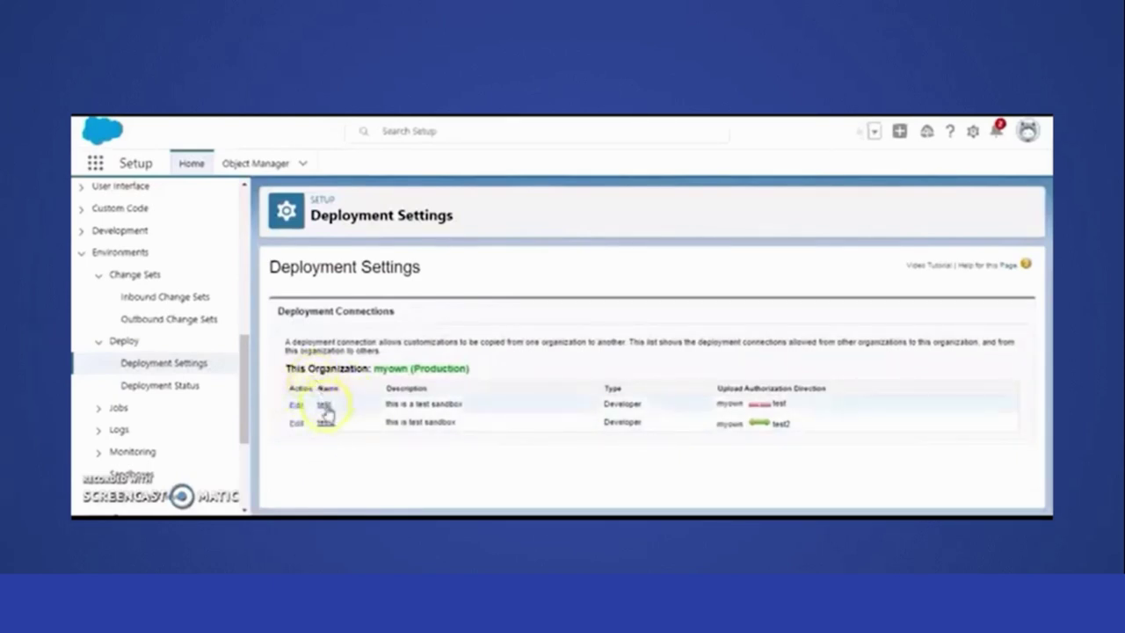
{"action": "left_click", "coordinate": [327, 423]}
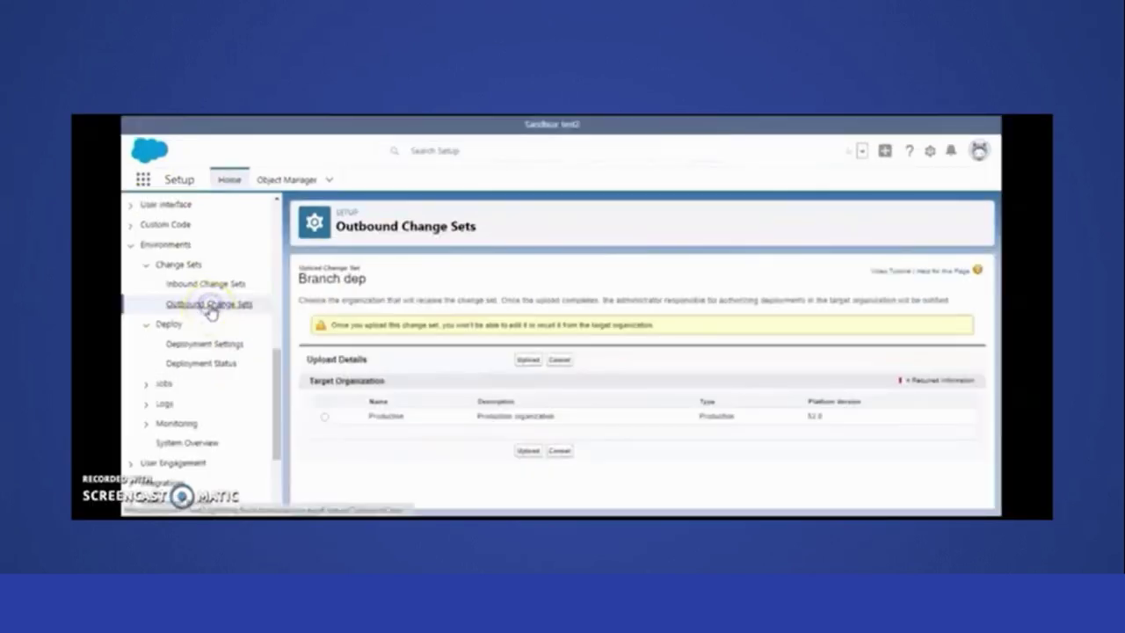
Return to the sandbox's Outbound Change Sets list and open Branch dep.
{"action": "left_click", "coordinate": [209, 304]}
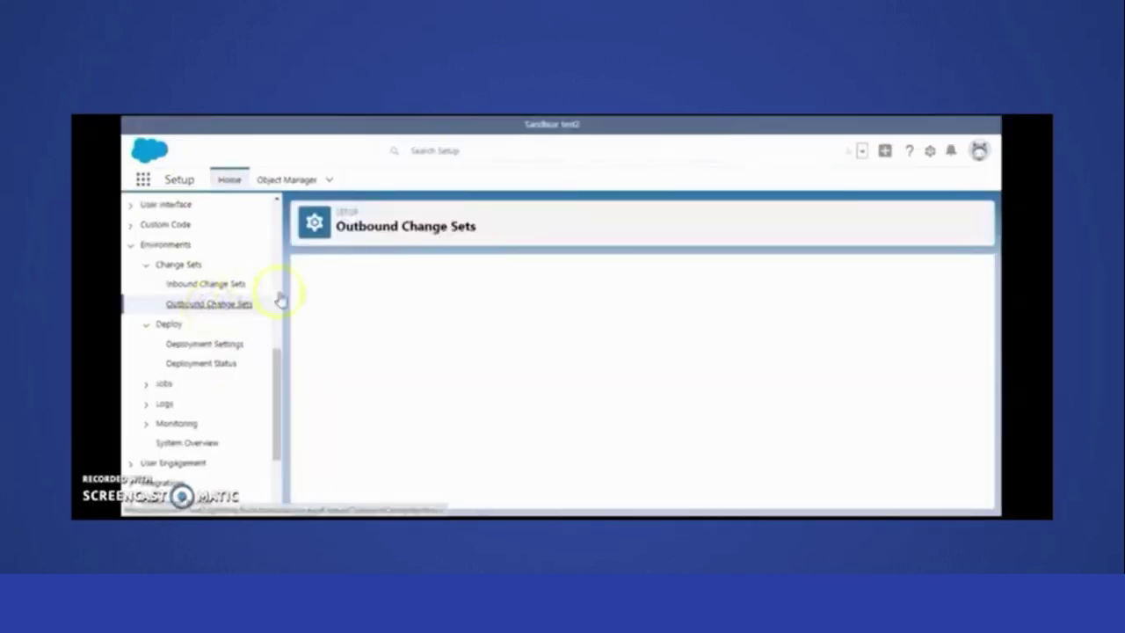
{"action": "scroll", "coordinate": [452, 303], "scroll_direction": "down", "scroll_amount": 5}
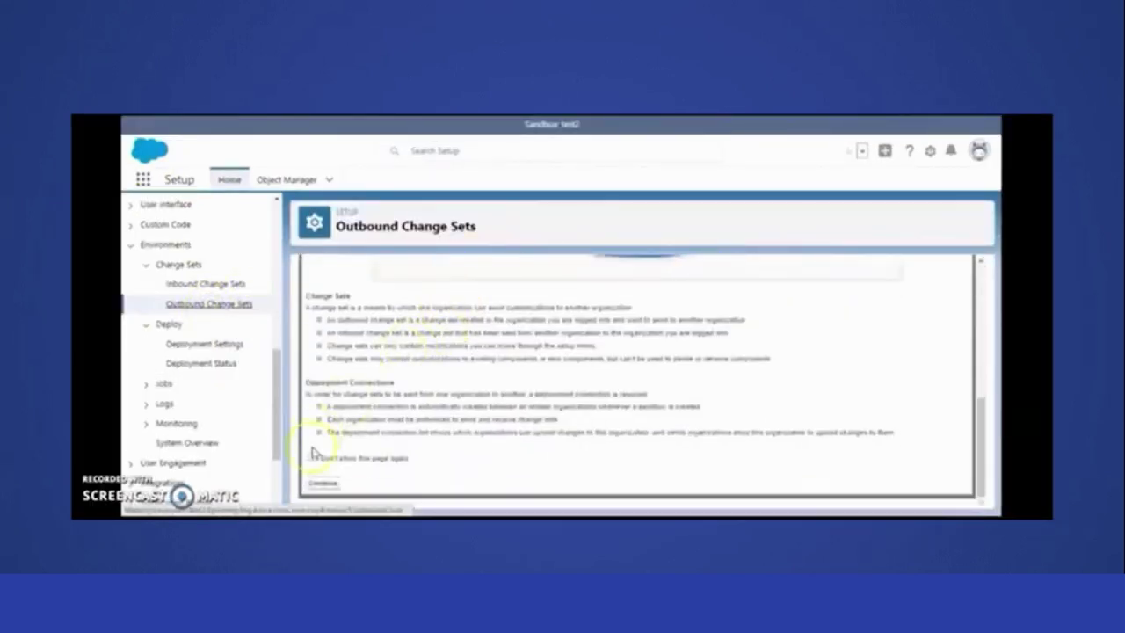
{"action": "left_click", "coordinate": [322, 483]}
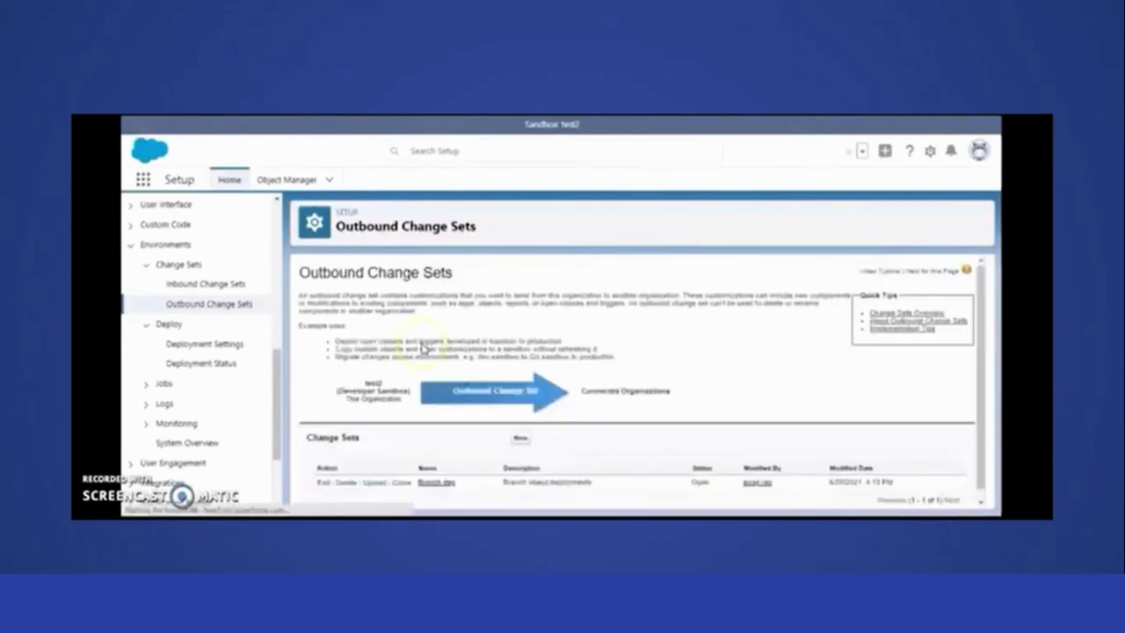
{"action": "scroll", "coordinate": [424, 348], "scroll_direction": "down", "scroll_amount": 1}
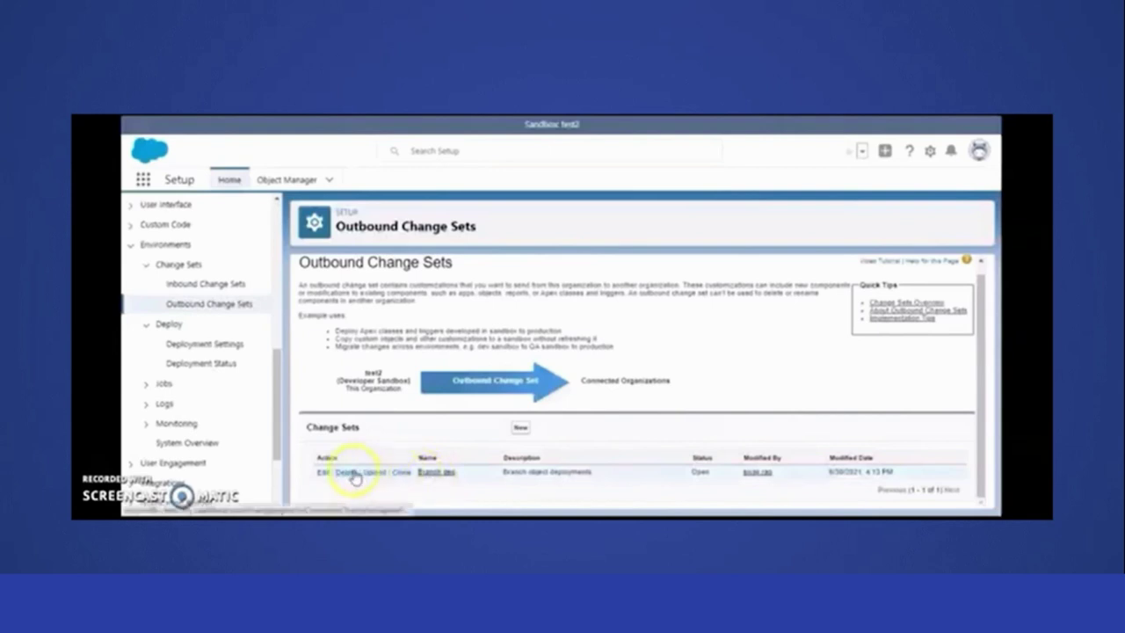
{"action": "left_click", "coordinate": [435, 473]}
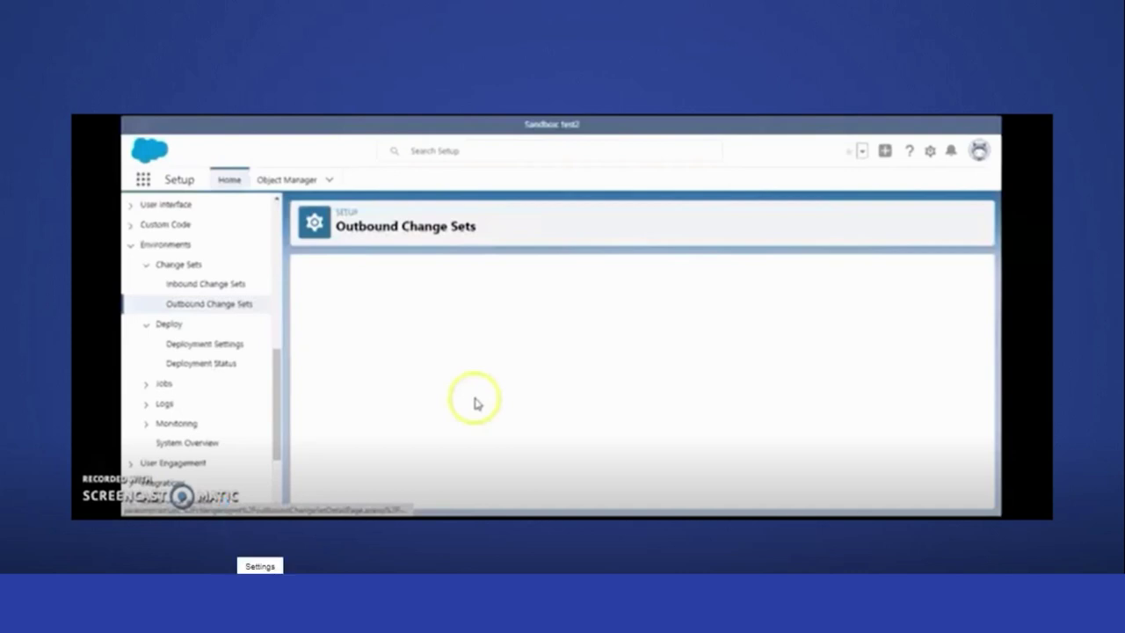
In production, navigate toward Inbound Change Sets to reach the change set for validation.
{"action": "left_click", "coordinate": [260, 597]}
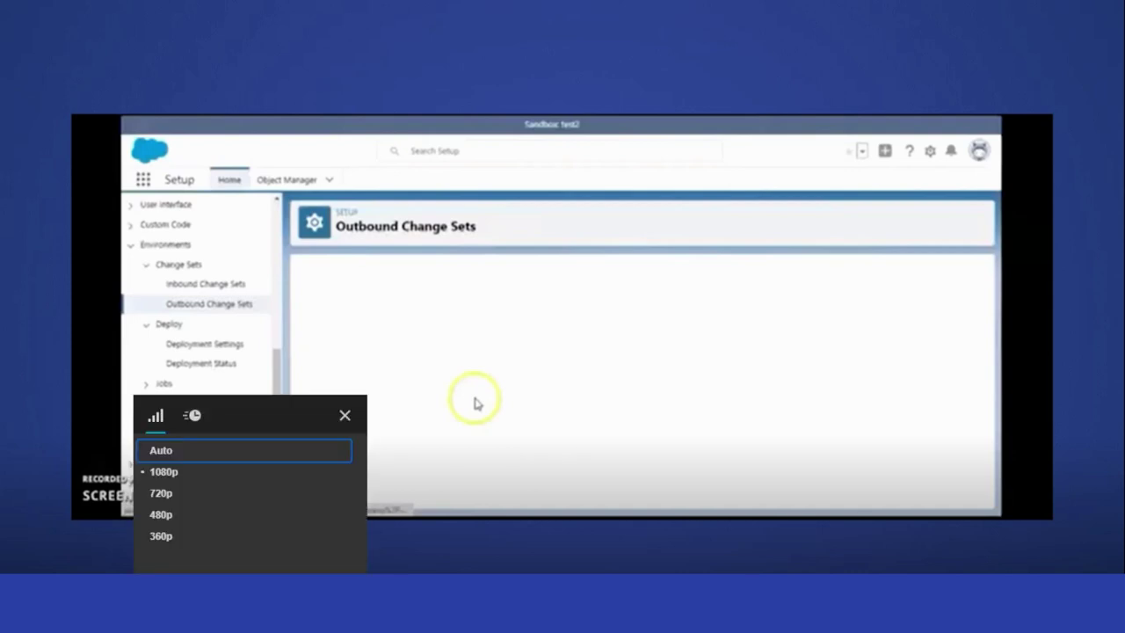
{"action": "left_click", "coordinate": [232, 481]}
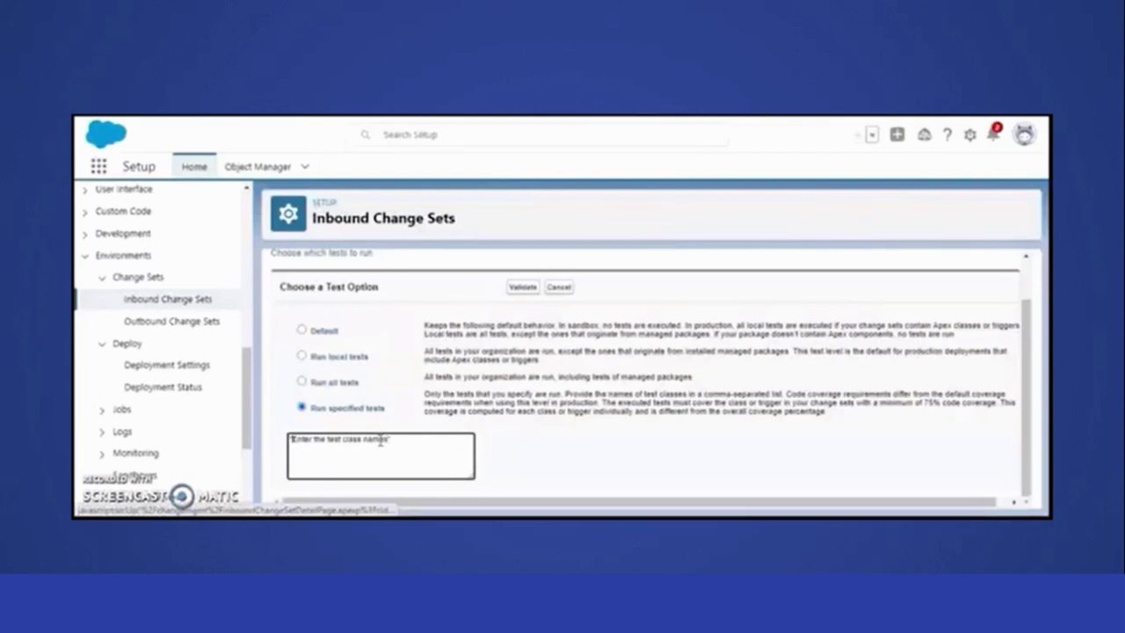
Clear the test class box and switch the test option to Default.
{"action": "left_click_drag", "start_coordinate": [408, 440], "coordinate": [272, 435]}
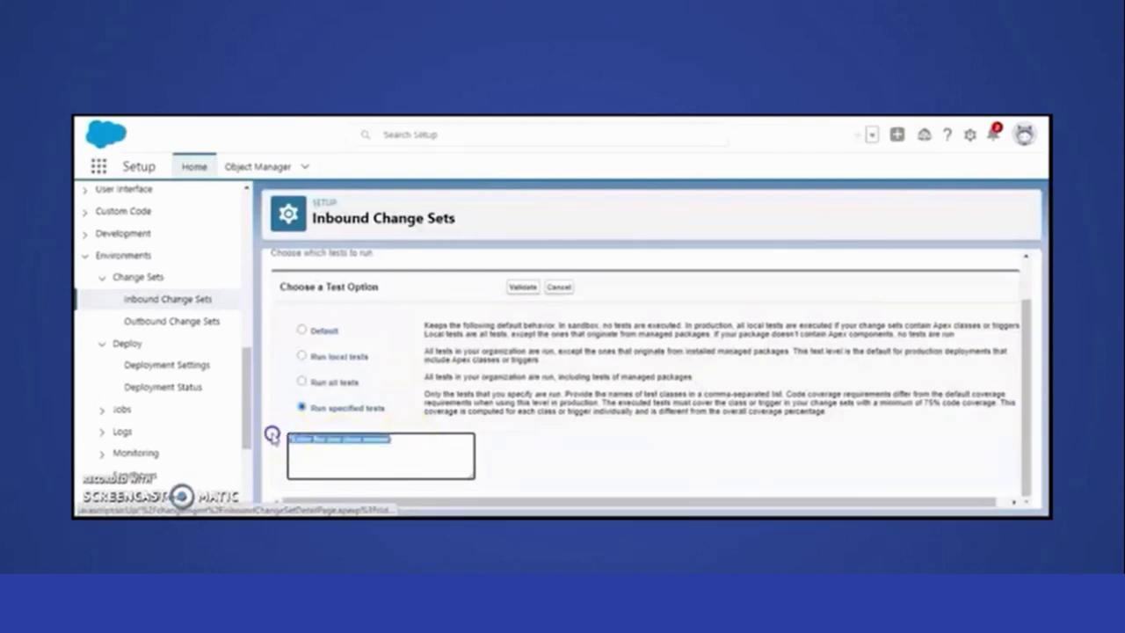
{"action": "left_click", "coordinate": [378, 458]}
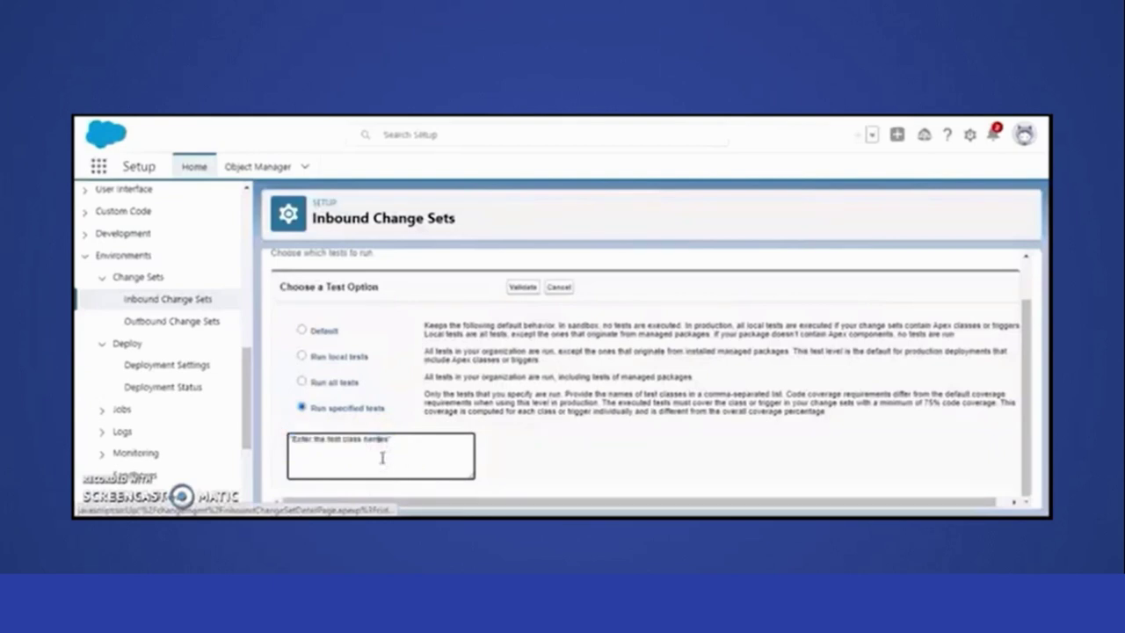
{"action": "left_click", "coordinate": [396, 455]}
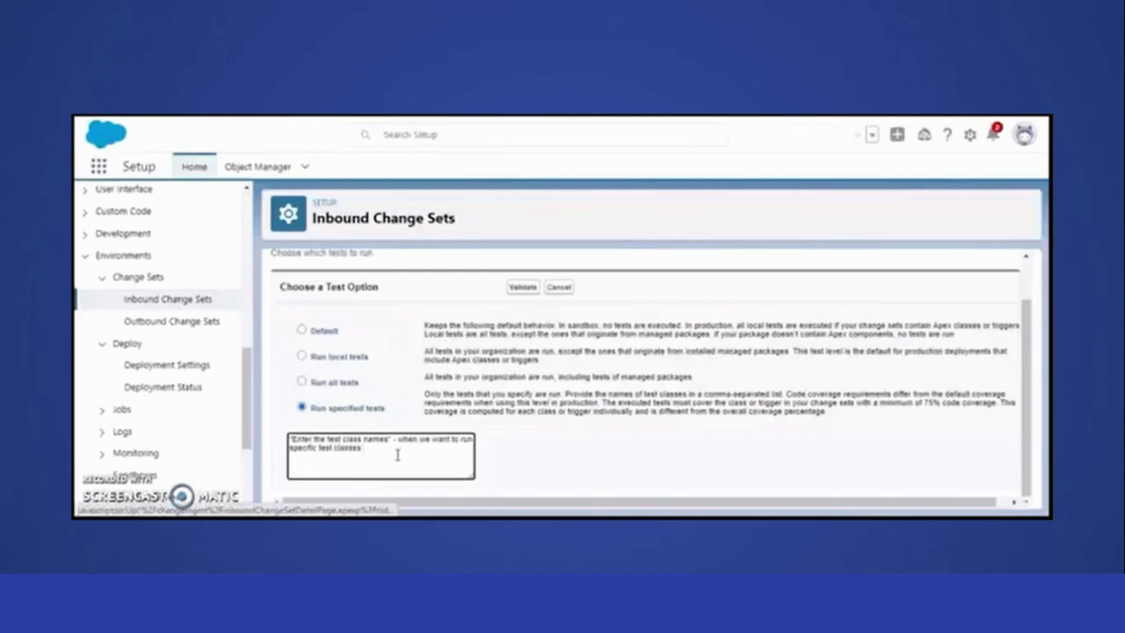
{"action": "left_click_drag", "start_coordinate": [360, 451], "coordinate": [289, 438]}
{"action": "key", "text": "BackSpace"}
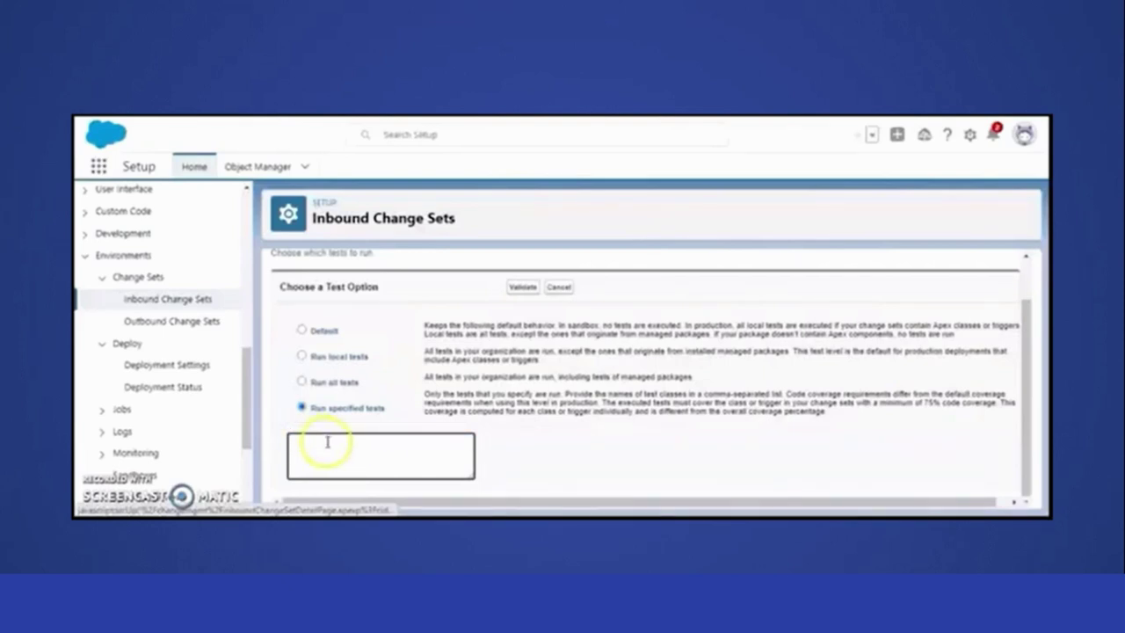
{"action": "left_click", "coordinate": [306, 329]}
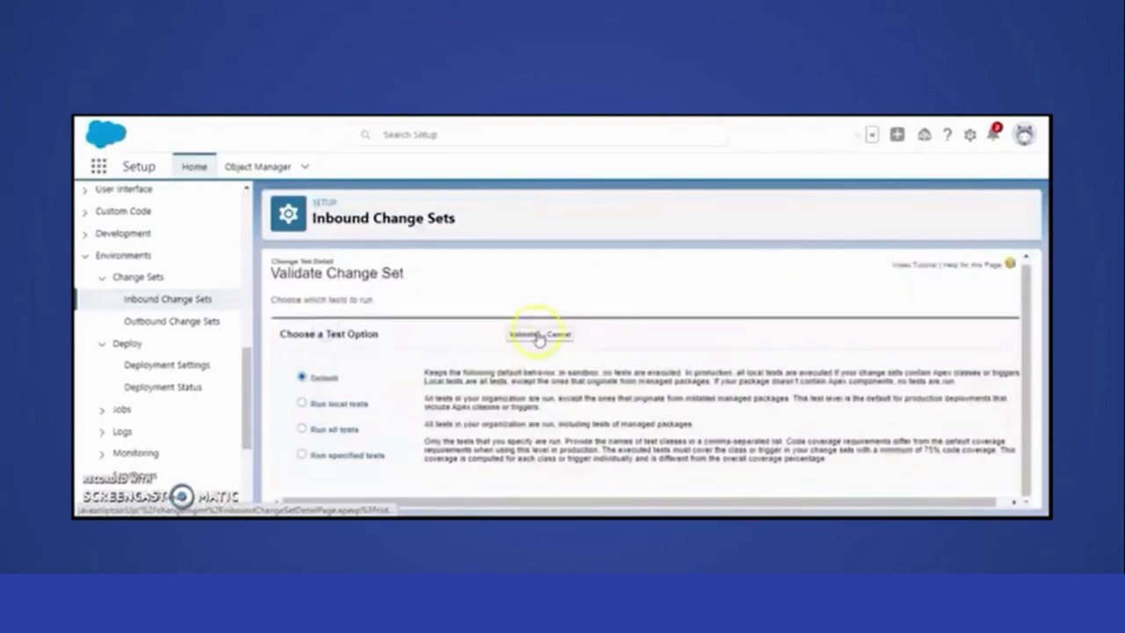
Validate the Branch dep change set and confirm Validate: Succeeded in its Deployment History.
{"action": "left_click", "coordinate": [536, 336]}
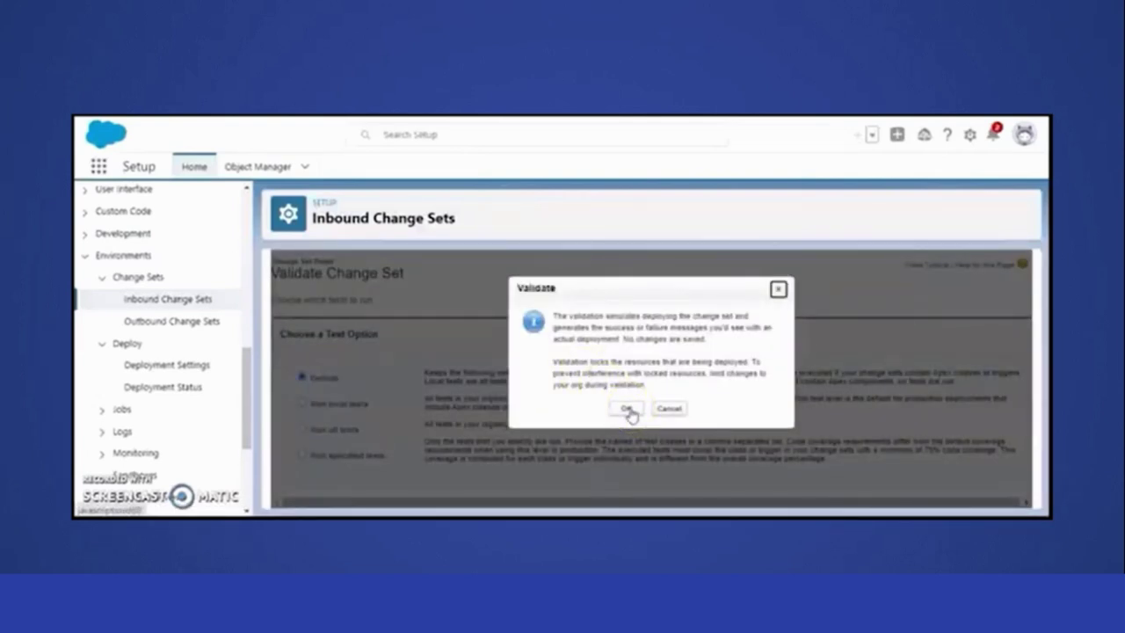
{"action": "left_click", "coordinate": [627, 410]}
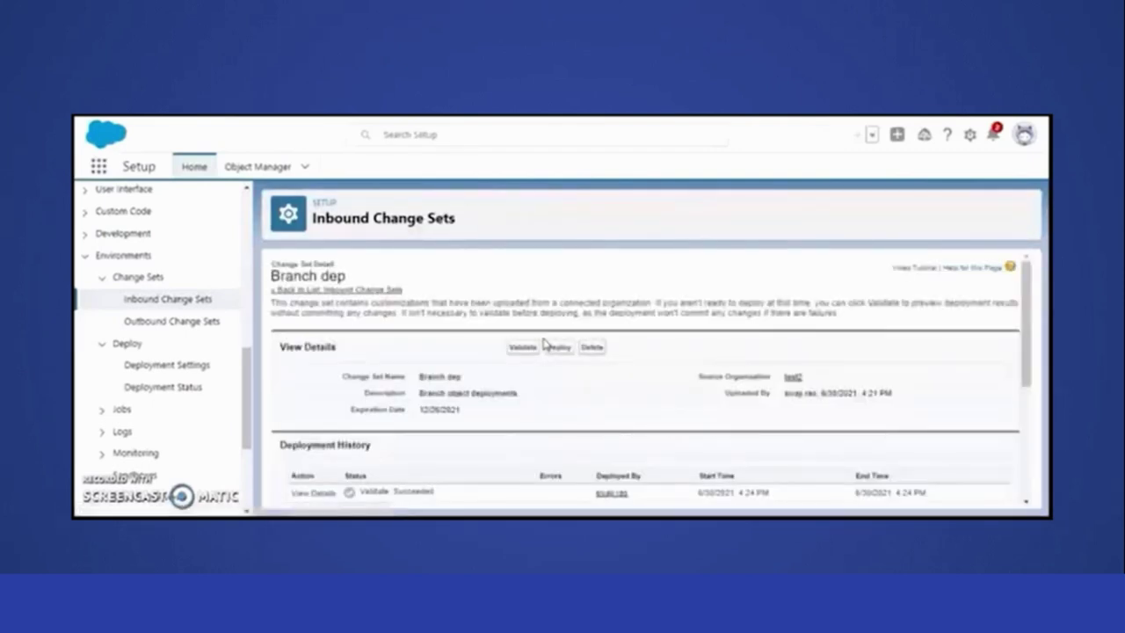
{"action": "scroll", "coordinate": [543, 345], "scroll_direction": "down", "scroll_amount": 1}
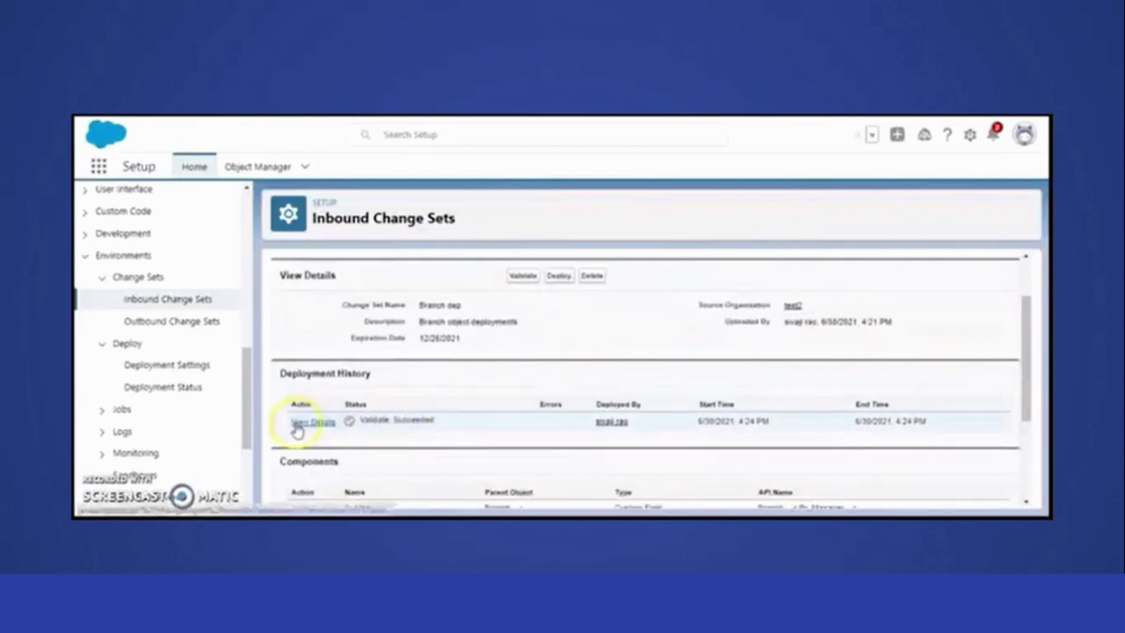
{"action": "left_click_drag", "start_coordinate": [456, 422], "coordinate": [345, 417]}
{"action": "scroll", "coordinate": [457, 404], "scroll_direction": "up", "scroll_amount": 1}
{"action": "scroll", "coordinate": [456, 405], "scroll_direction": "up", "scroll_amount": 2}
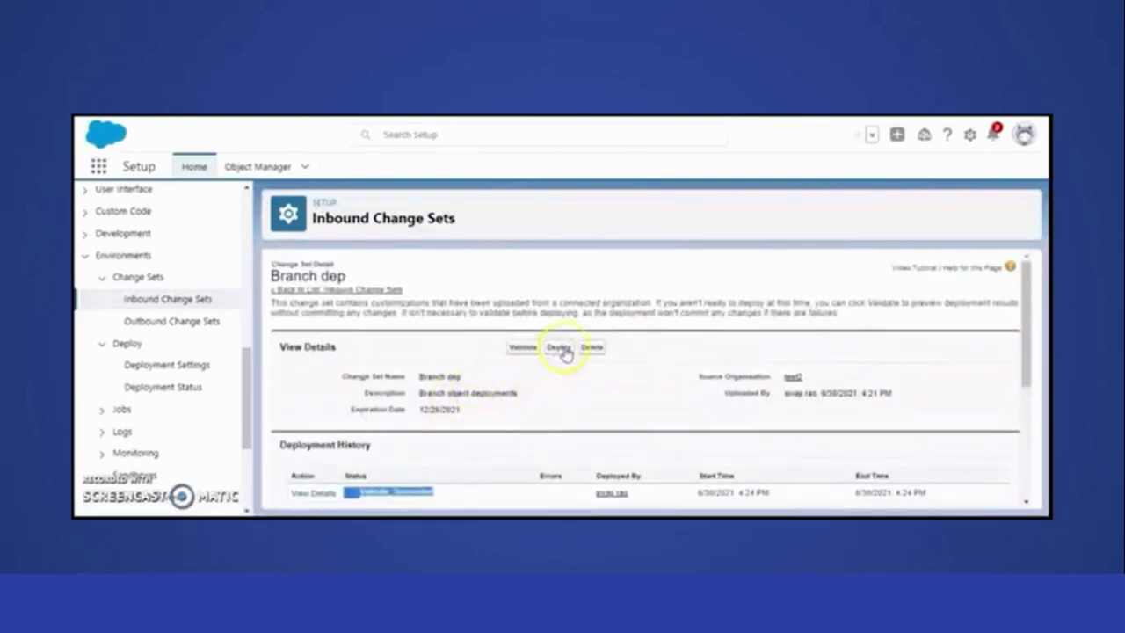
Deploy Branch dep with the default tests and accept the Warning dialog.
{"action": "left_click", "coordinate": [564, 350]}
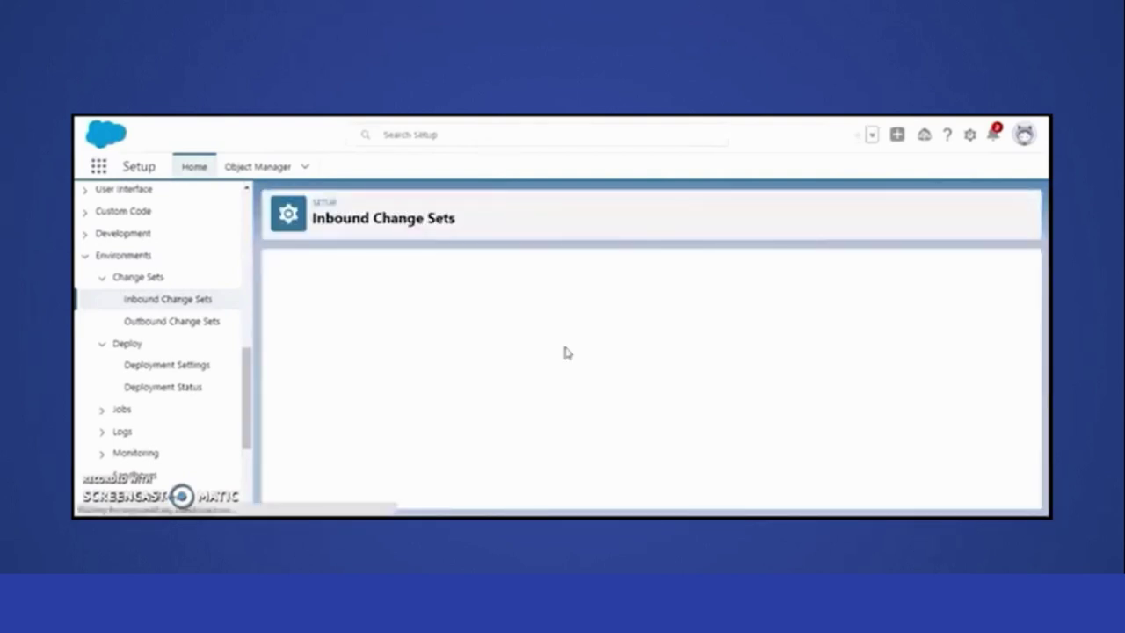
{"action": "left_click", "coordinate": [516, 339]}
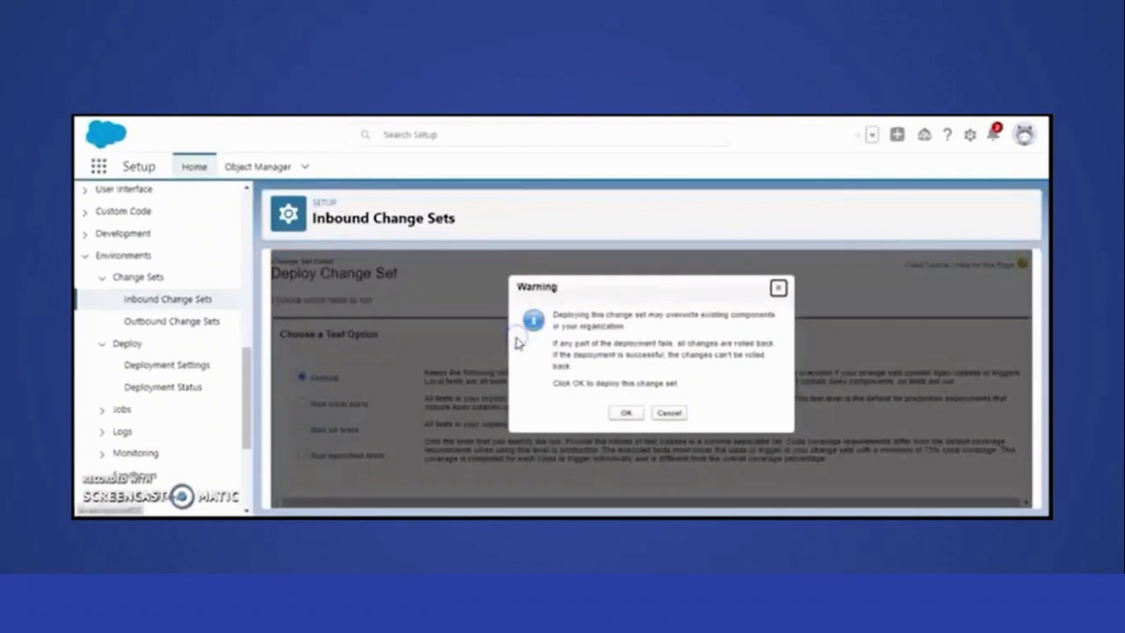
{"action": "left_click", "coordinate": [620, 415]}
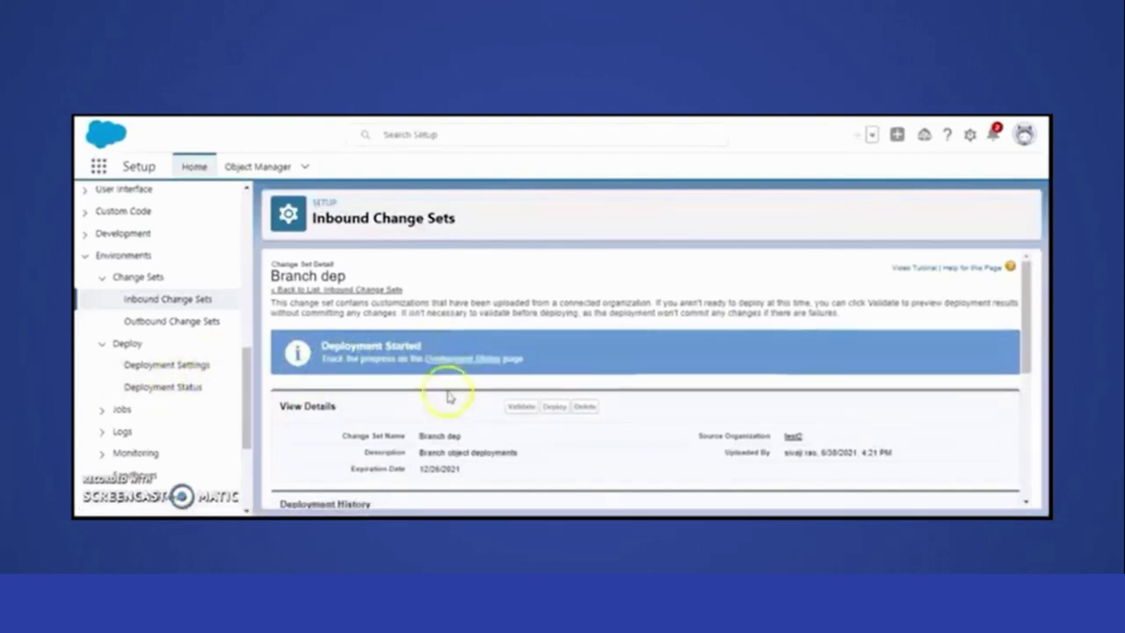
{"action": "scroll", "coordinate": [448, 397], "scroll_direction": "down", "scroll_amount": 6}
{"action": "scroll", "coordinate": [446, 395], "scroll_direction": "up", "scroll_amount": 5}
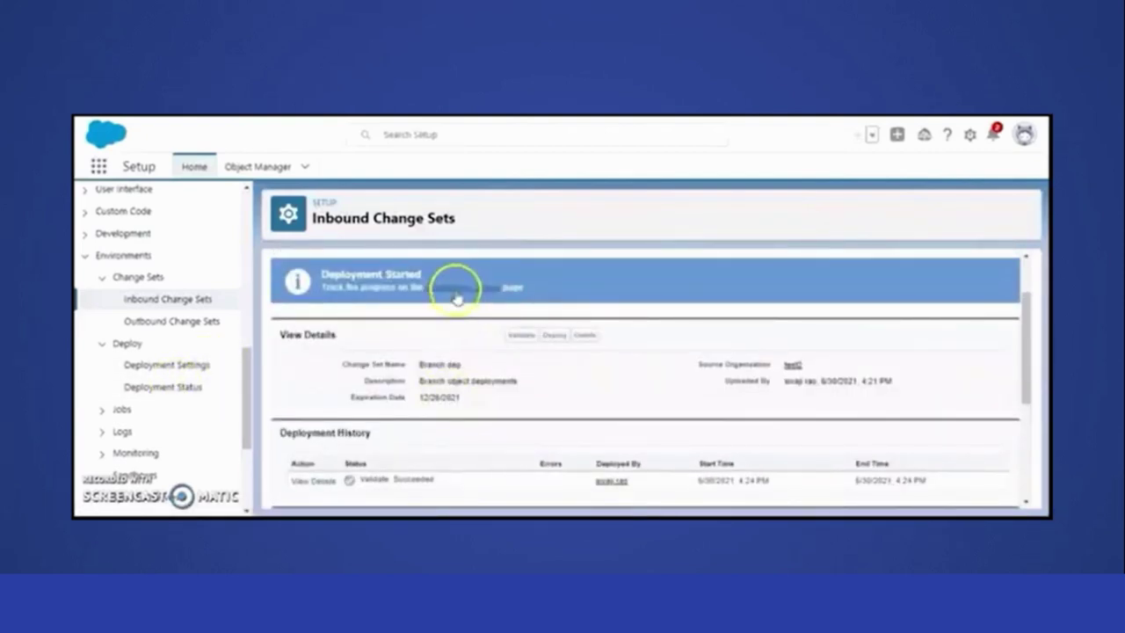
{"action": "scroll", "coordinate": [462, 308], "scroll_direction": "down", "scroll_amount": 4}
{"action": "scroll", "coordinate": [475, 358], "scroll_direction": "up", "scroll_amount": 6}
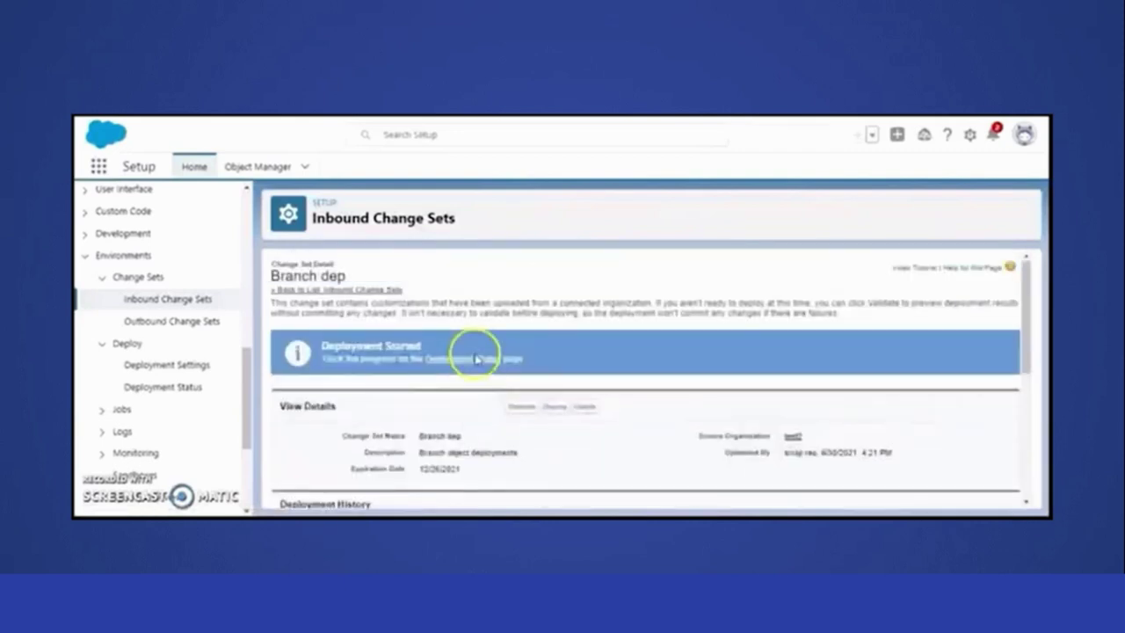
Open Deployment Status to see Branch dep listed with Deploy: Succeeded and Validate: Succeeded.
{"action": "left_click", "coordinate": [472, 360]}
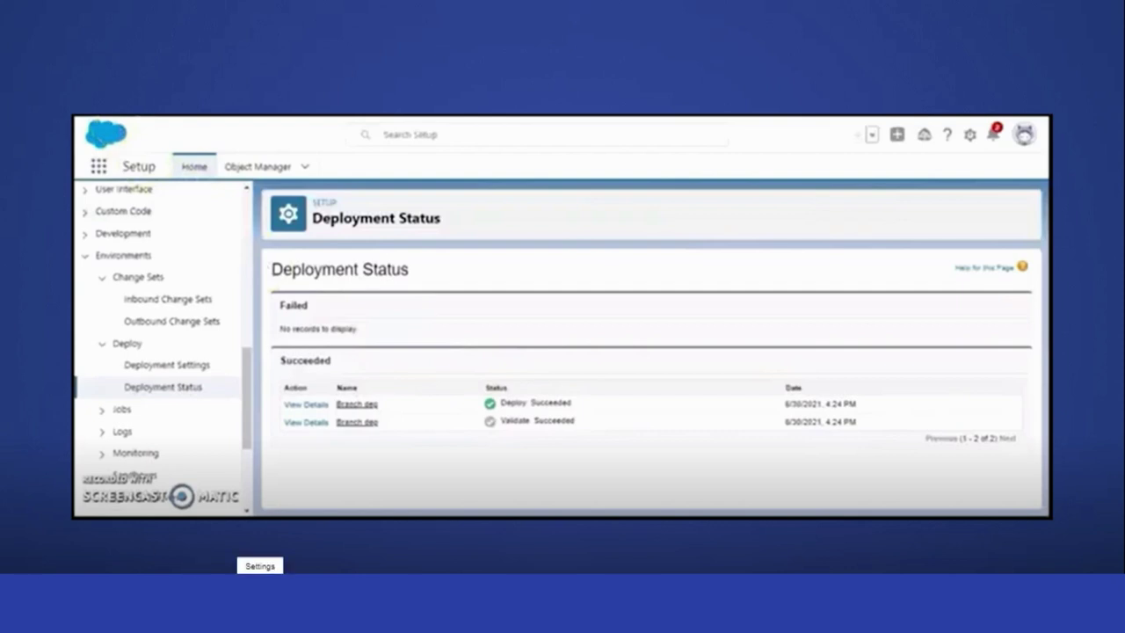
{"action": "left_click", "coordinate": [260, 598]}
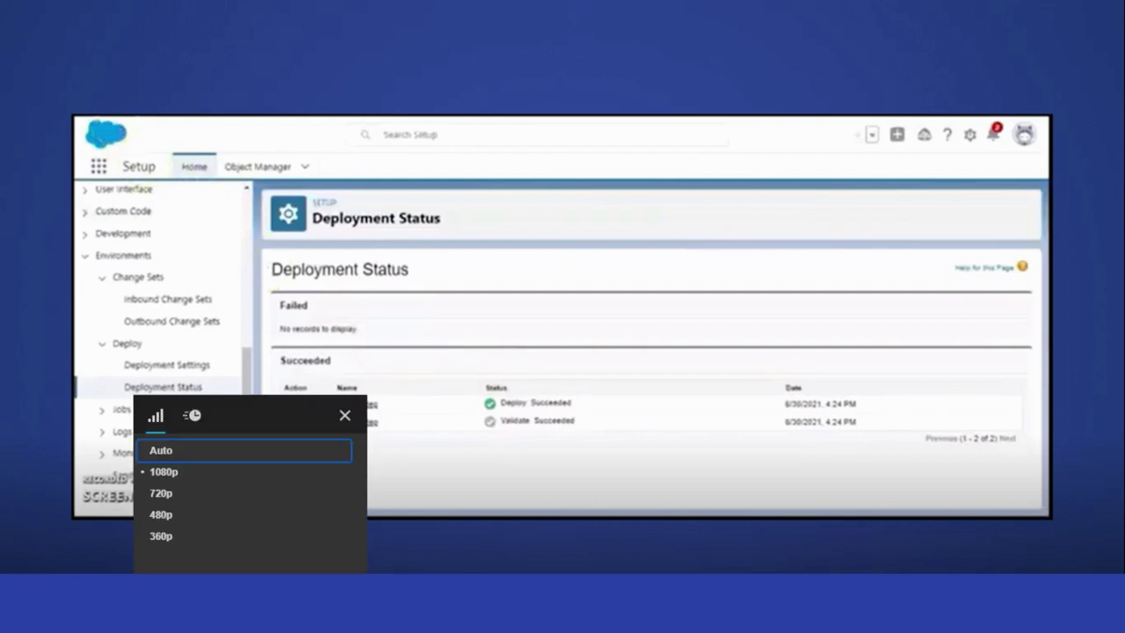
{"action": "left_click", "coordinate": [209, 496]}
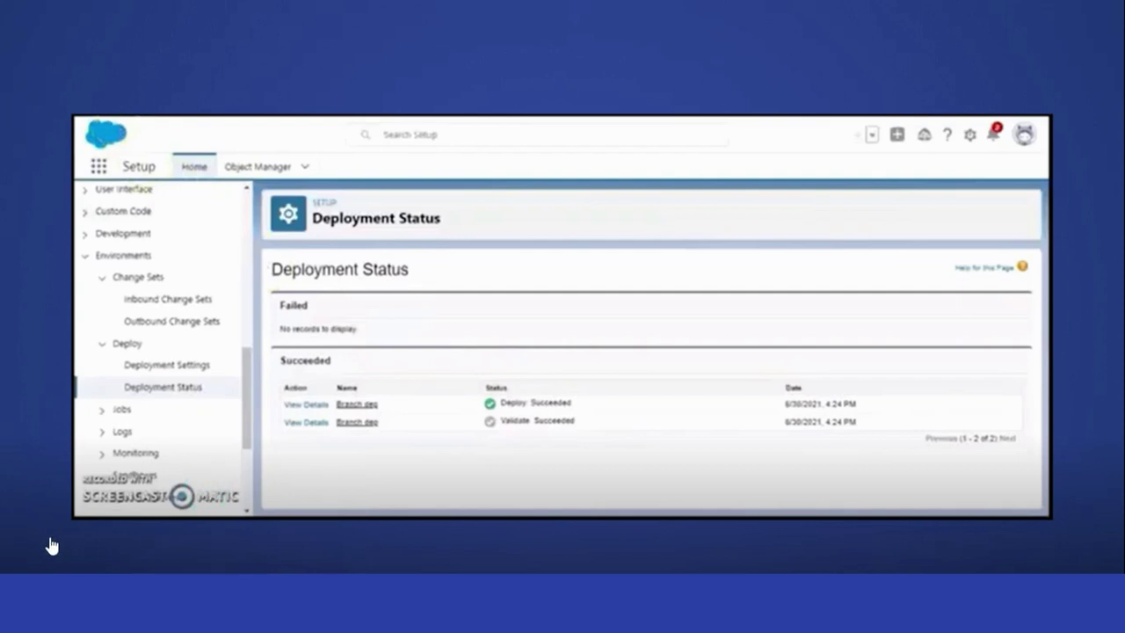